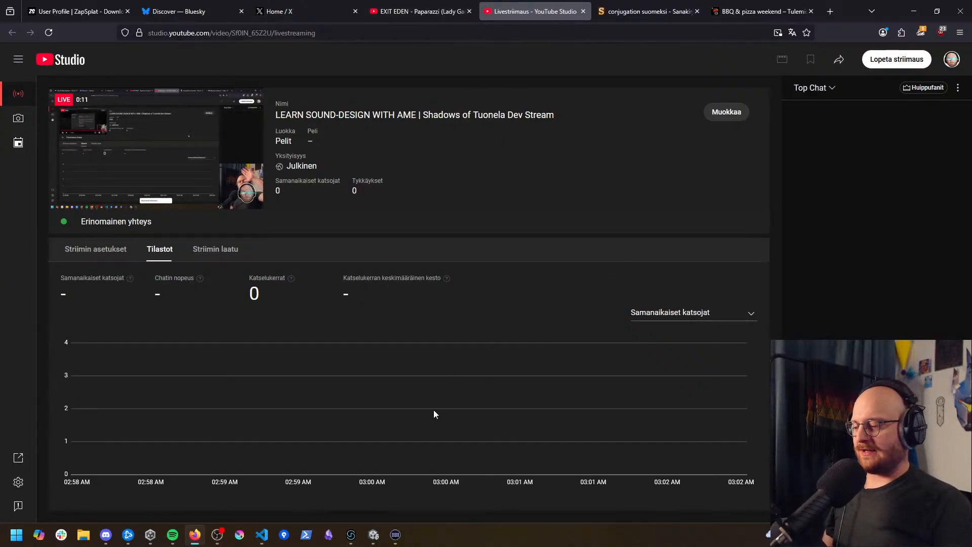
Step: Switch to the Unity editor and look over the Kokko animator's state graph
{"action": "left_click", "coordinate": [373, 535]}
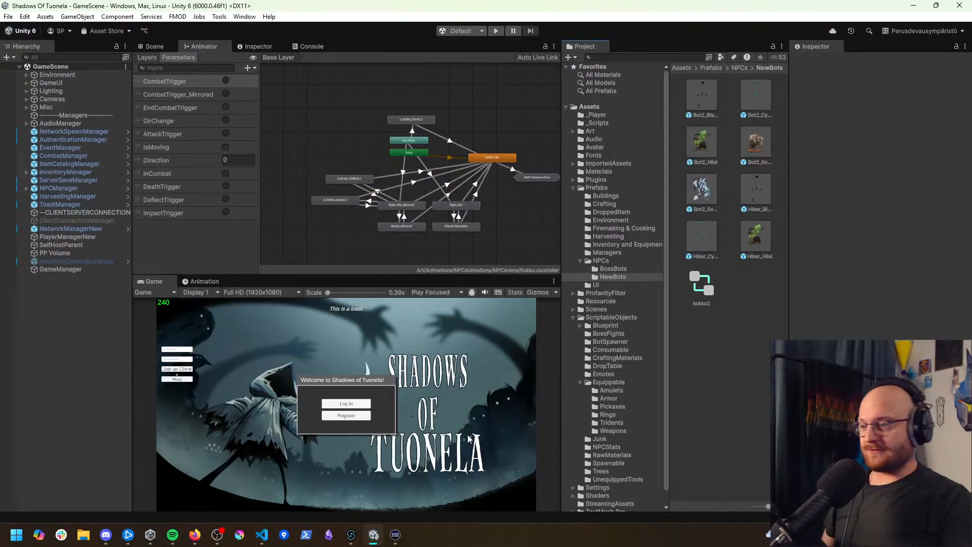
{"action": "middle_click_drag", "start_coordinate": [500, 126], "coordinate": [468, 110]}
{"action": "scroll", "coordinate": [463, 124], "scroll_direction": "up", "scroll_amount": 1}
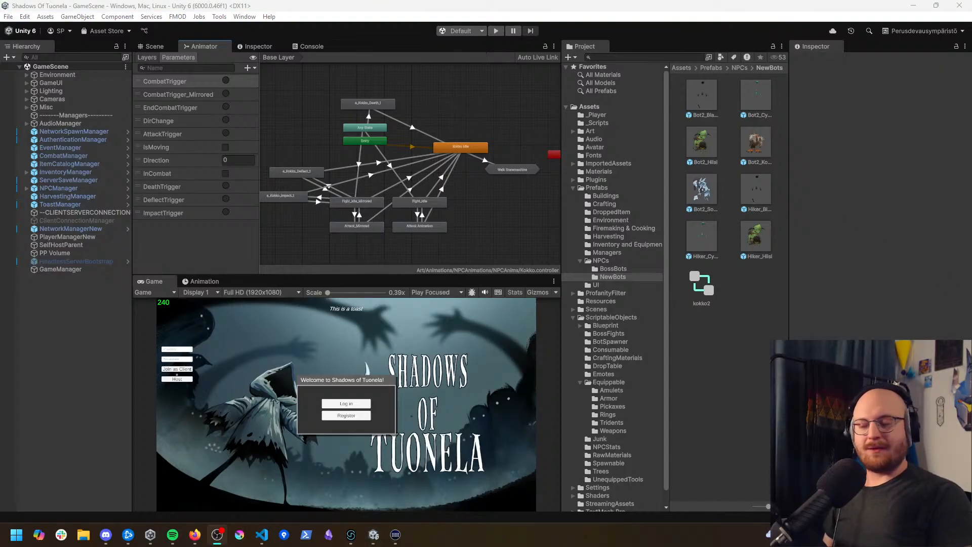
{"action": "middle_click_drag", "start_coordinate": [349, 180], "coordinate": [368, 176]}
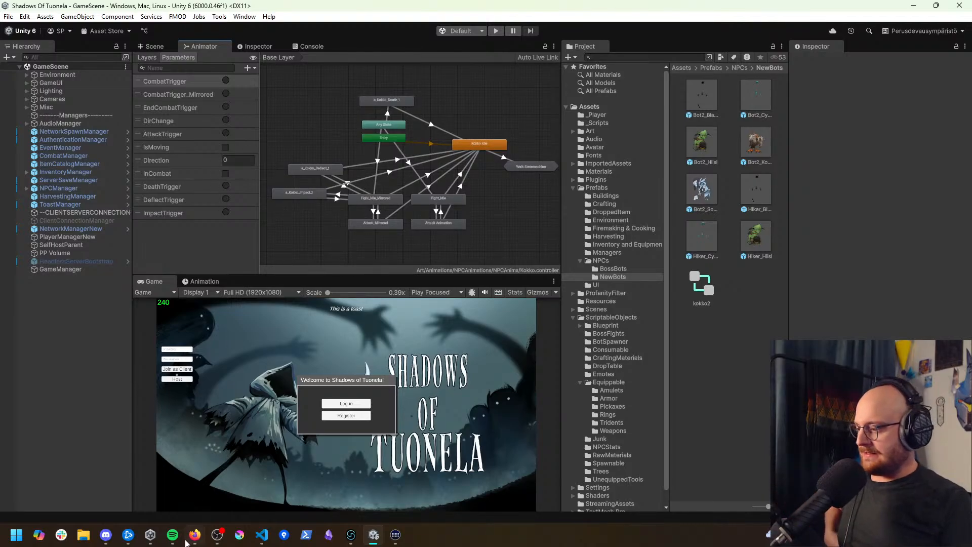
Step: Switch to YouTube Studio in the browser, pop out the stream's live chat and move the browser to the other monitor
{"action": "mouse_move", "coordinate": [194, 536]}
{"action": "left_click", "coordinate": [207, 485]}
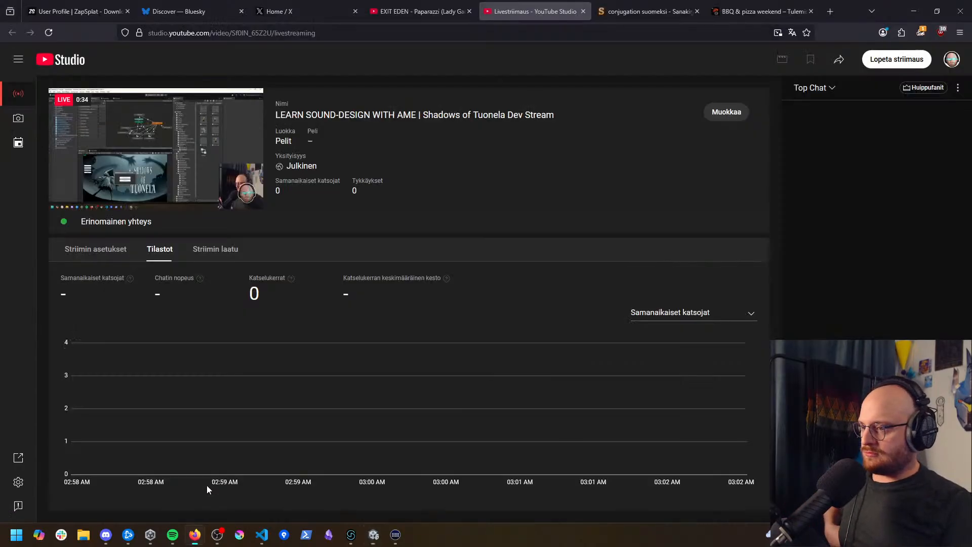
{"action": "left_click", "coordinate": [958, 87]}
{"action": "left_click", "coordinate": [890, 201]}
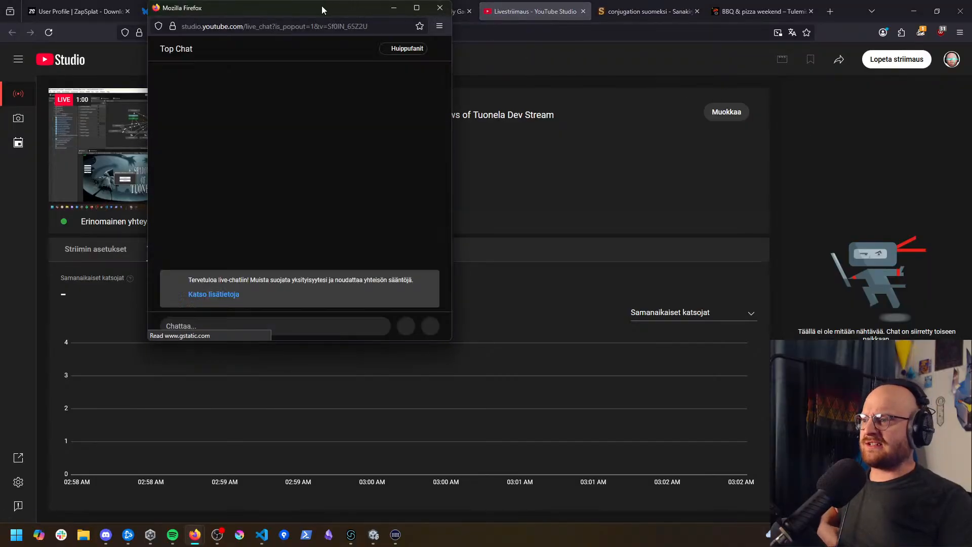
{"action": "left_click", "coordinate": [687, 91]}
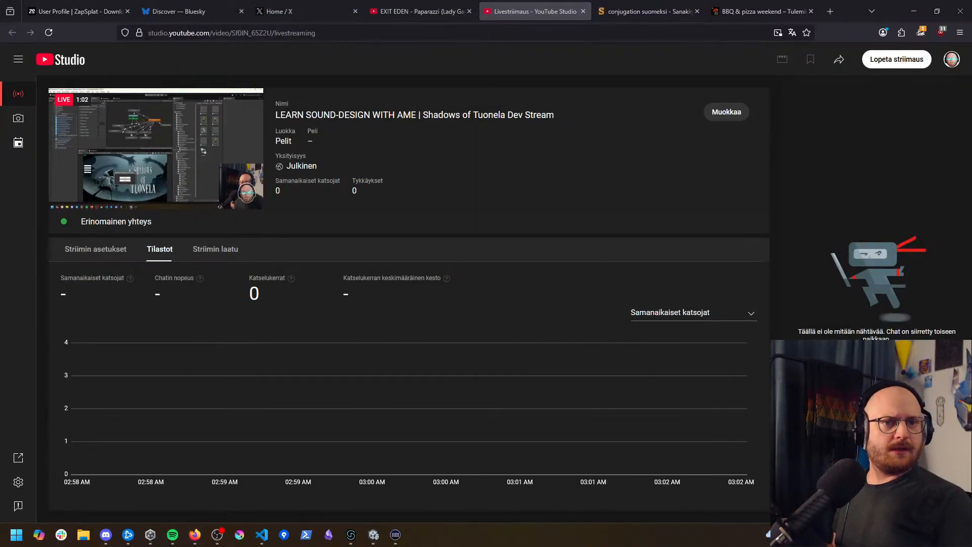
{"action": "key", "text": "super+shift+Right"}
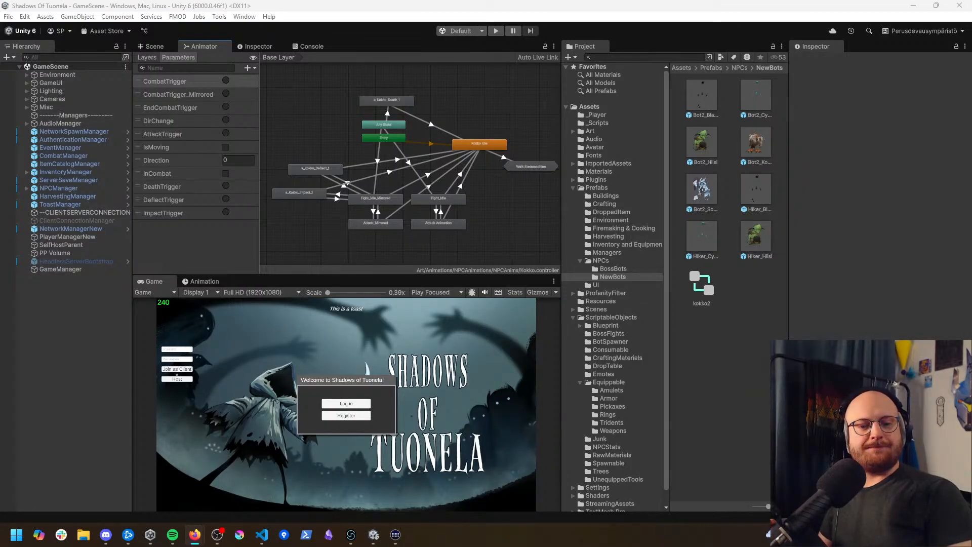
{"action": "left_click_drag", "start_coordinate": [971, 220], "coordinate": [971, 264]}
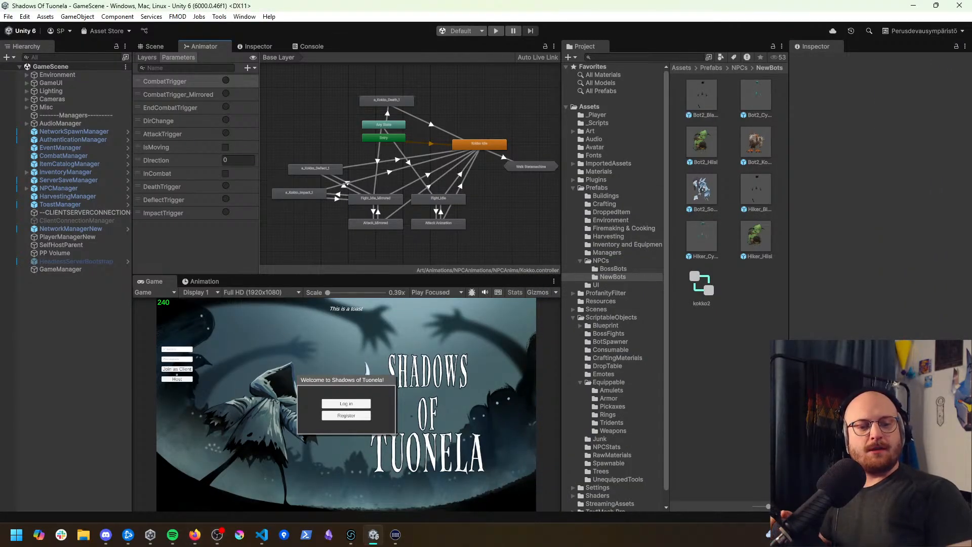
{"action": "double_click", "coordinate": [481, 4]}
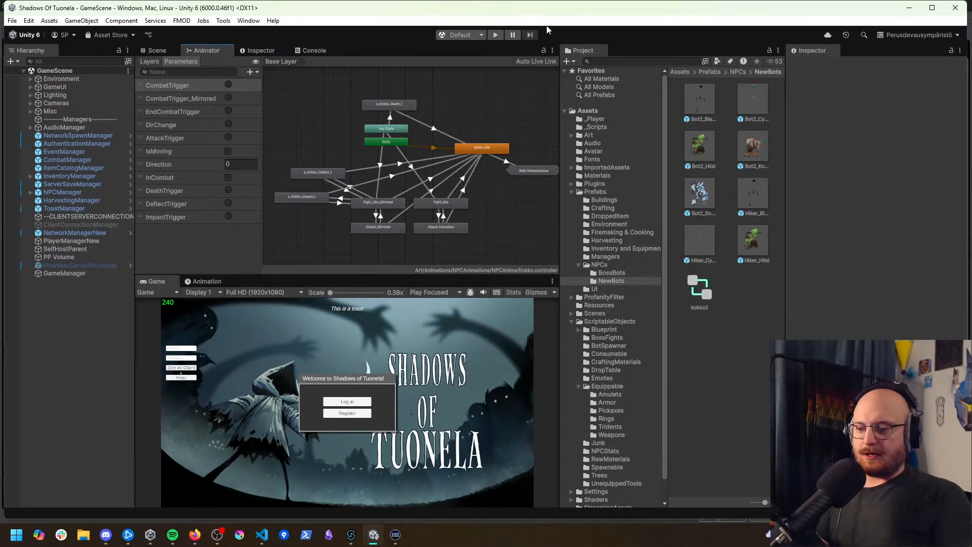
{"action": "double_click", "coordinate": [716, 11]}
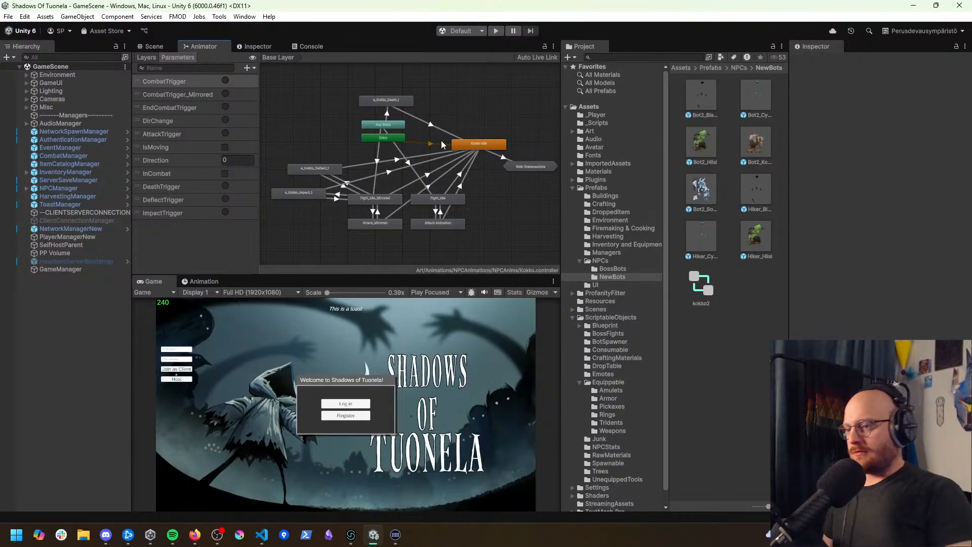
Step: Show the Scene view in place of the Animator graph
{"action": "left_click", "coordinate": [154, 47]}
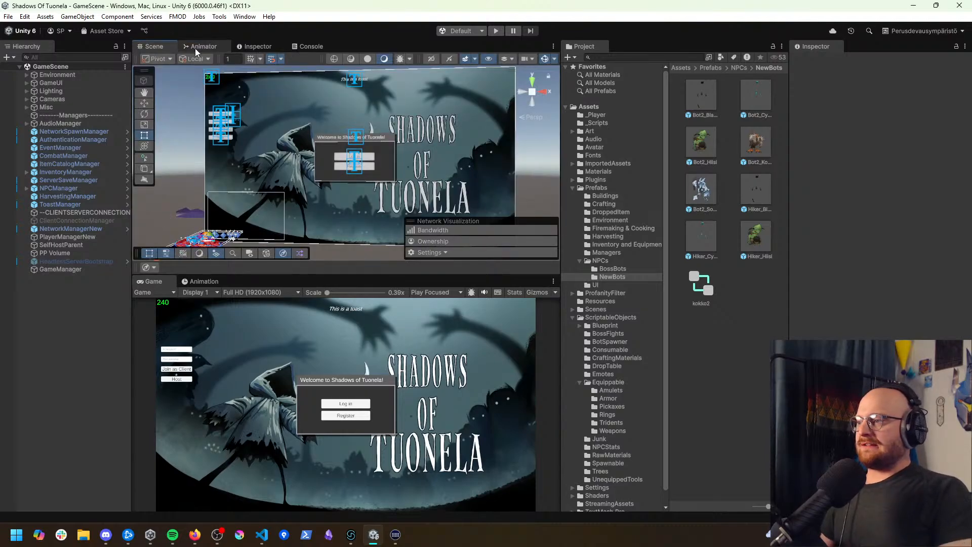
{"action": "left_click", "coordinate": [195, 48]}
{"action": "left_click", "coordinate": [150, 48]}
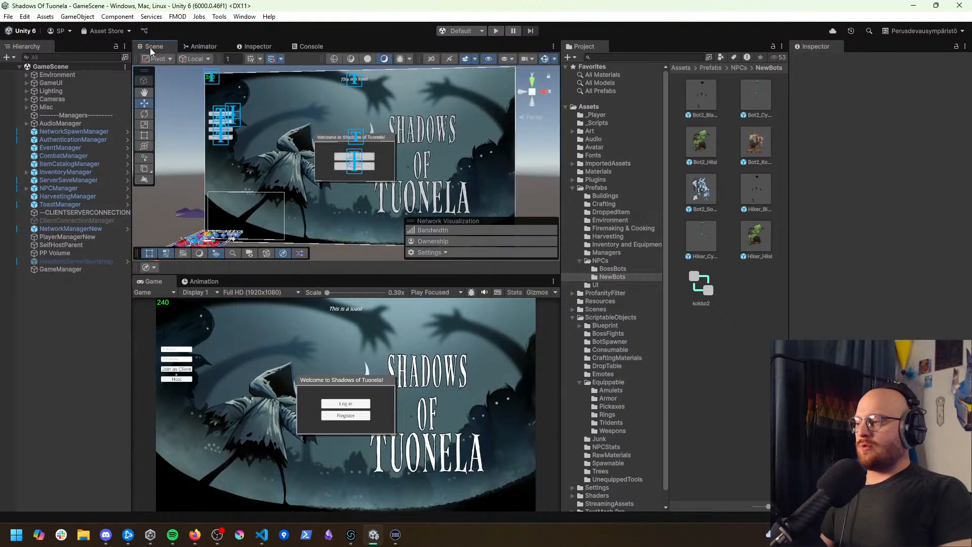
Step: Switch to the FMOD Studio Event Editor window of ShadowsOfTuonela and look through its audio asset list
{"action": "mouse_move", "coordinate": [352, 539]}
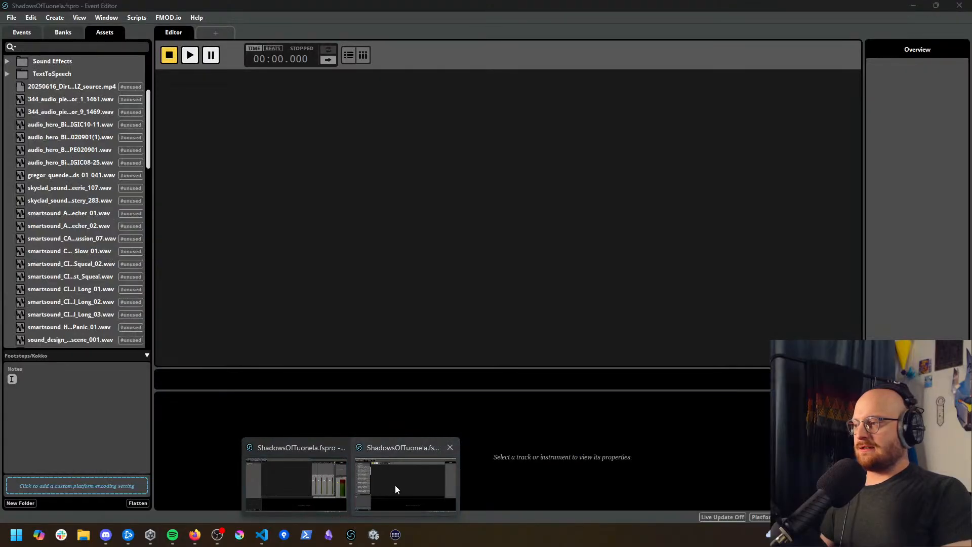
{"action": "left_click", "coordinate": [396, 489]}
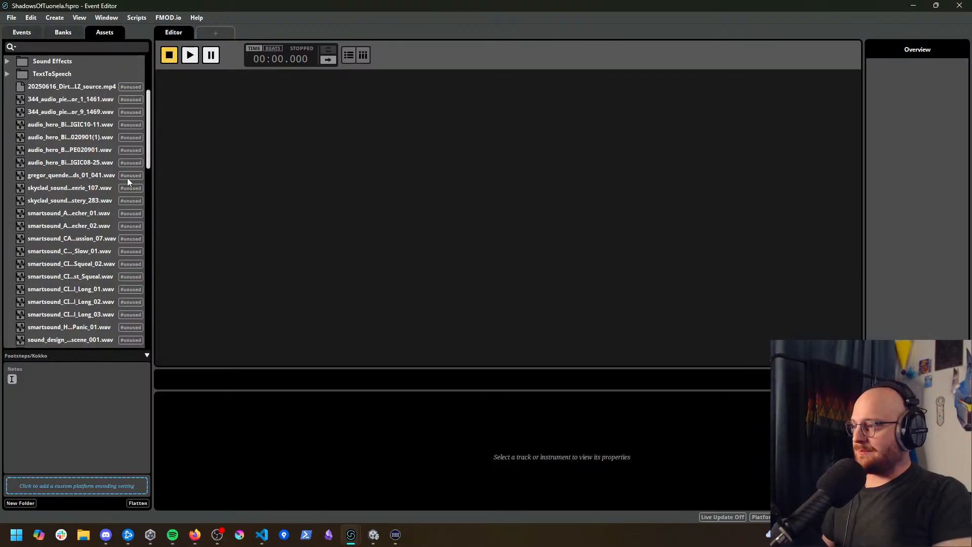
{"action": "scroll", "coordinate": [116, 175], "scroll_direction": "up", "scroll_amount": 1}
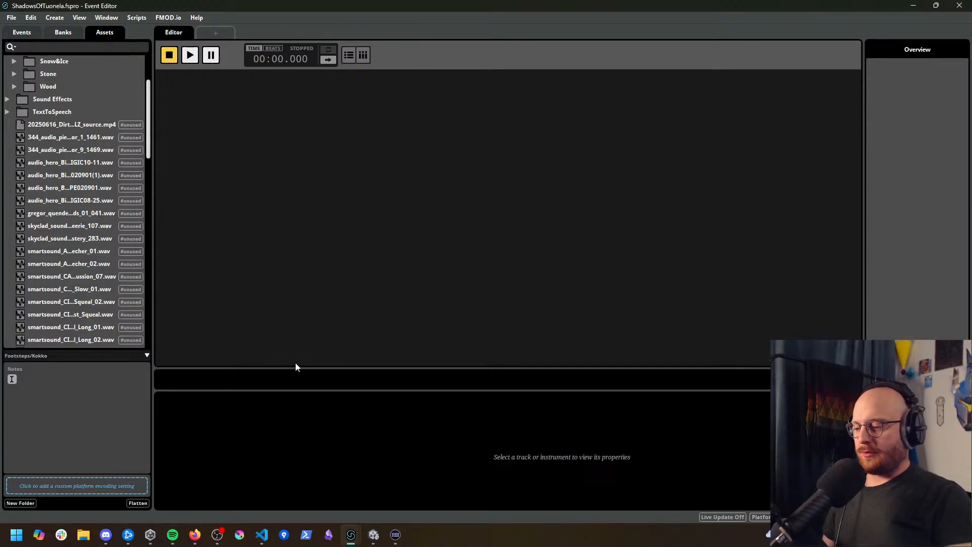
{"action": "mouse_move", "coordinate": [261, 541]}
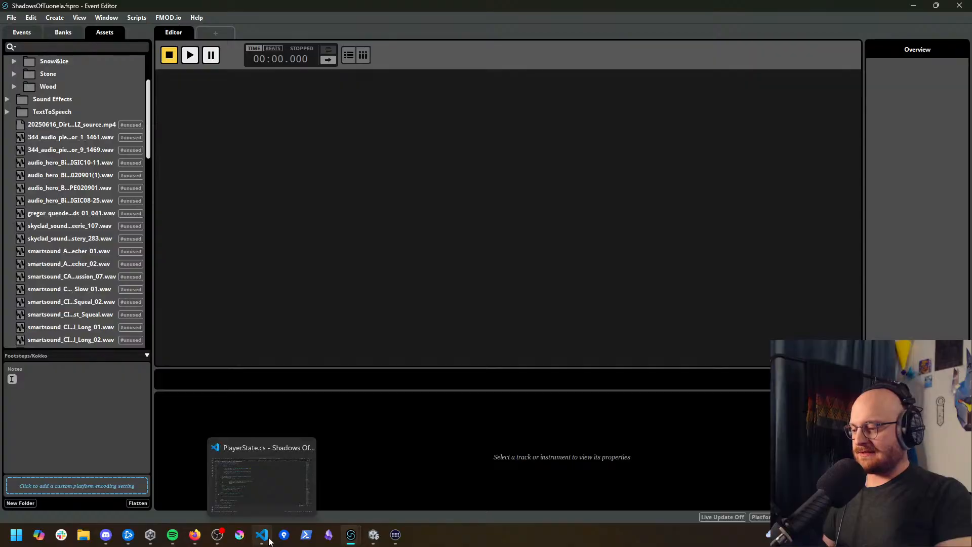
{"action": "left_click", "coordinate": [172, 535]}
{"action": "left_click", "coordinate": [183, 190]}
{"action": "left_click", "coordinate": [172, 535]}
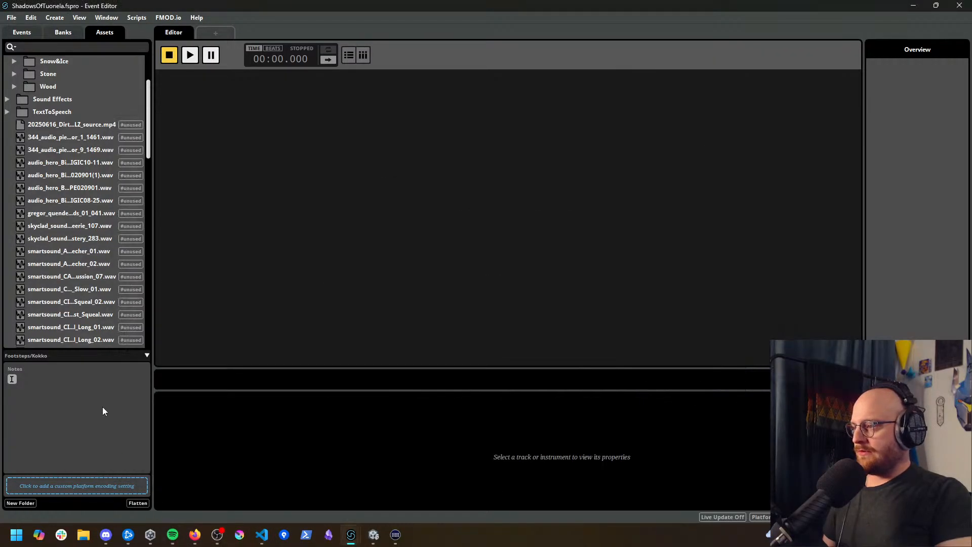
Step: Widen the asset browser to read the full file names and audition smartsound_ANIMAL_BIRD_Screecher_01.wav
{"action": "scroll", "coordinate": [151, 152], "scroll_direction": "down", "scroll_amount": 2}
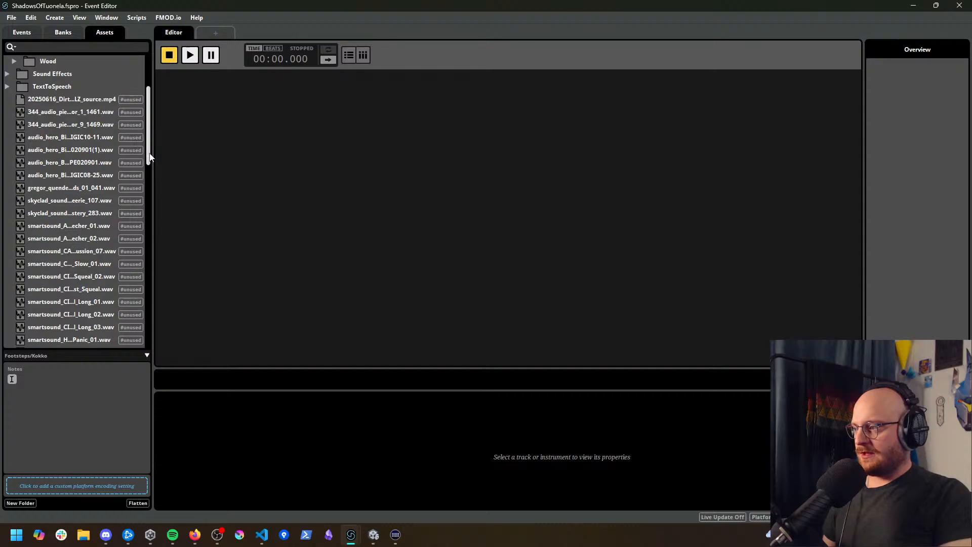
{"action": "left_click_drag", "start_coordinate": [152, 152], "coordinate": [262, 147]}
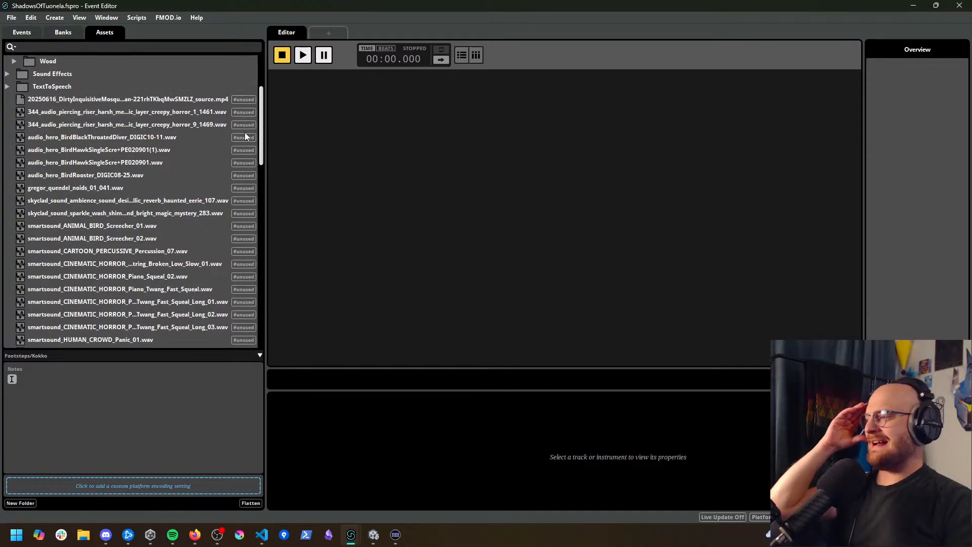
{"action": "left_click", "coordinate": [100, 226]}
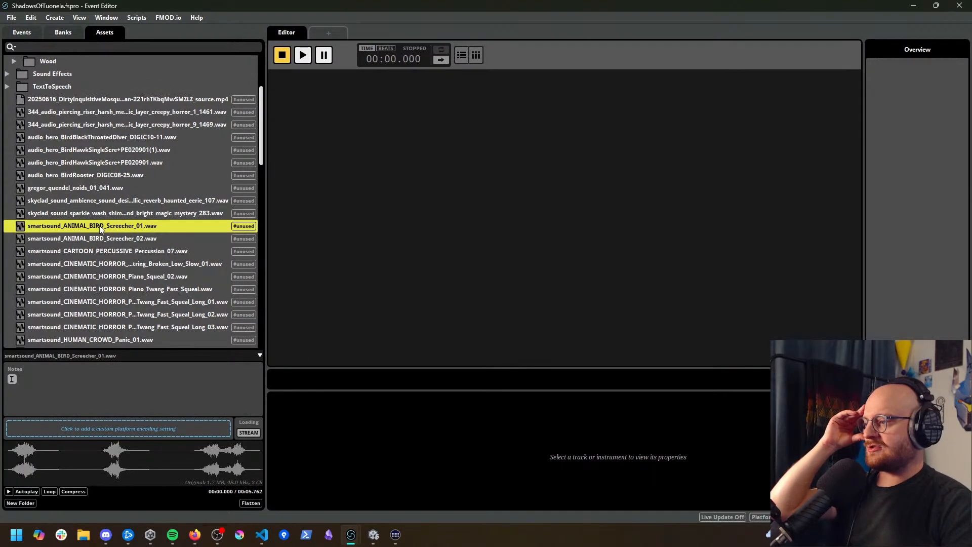
{"action": "scroll", "coordinate": [93, 228], "scroll_direction": "down", "scroll_amount": 1}
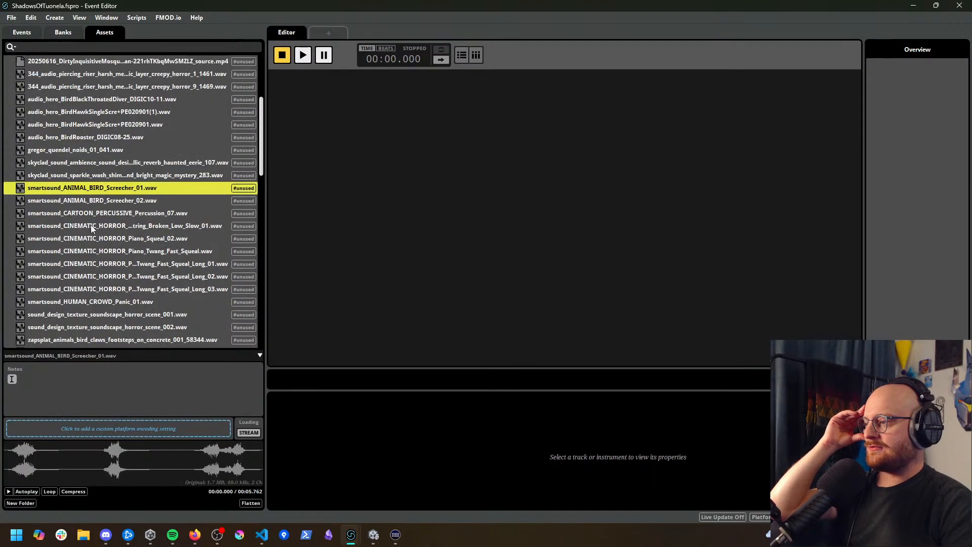
{"action": "left_click", "coordinate": [9, 491]}
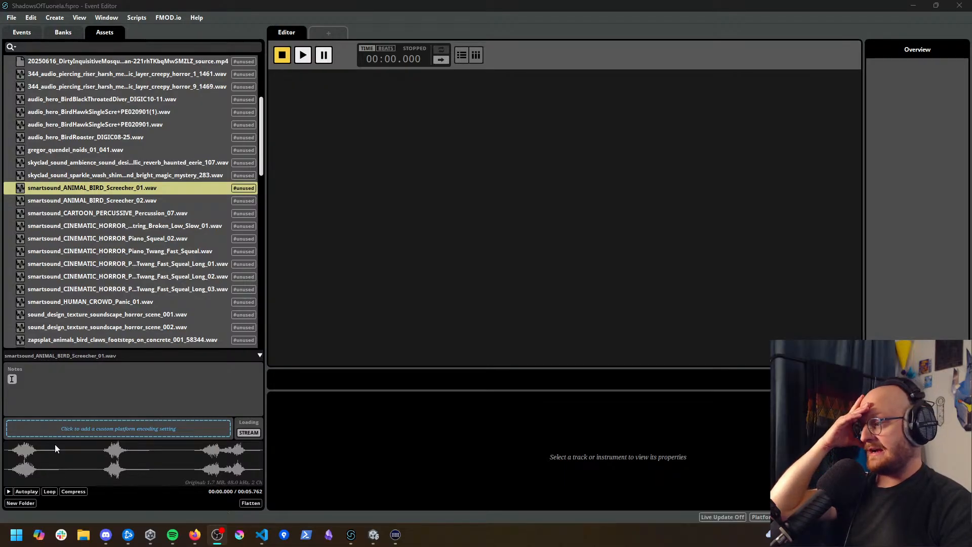
{"action": "left_click", "coordinate": [9, 491]}
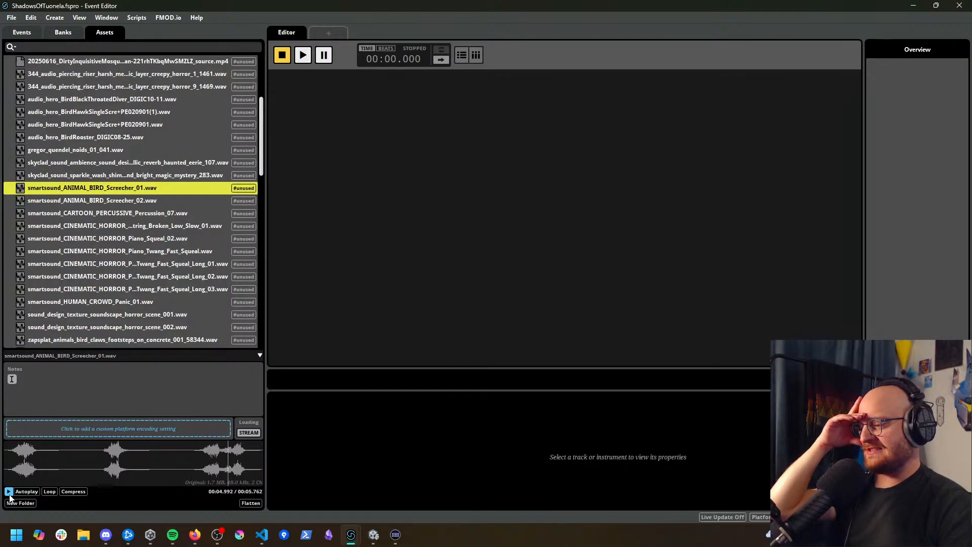
Step: Audition smartsound_ANIMAL_BIRD_Screecher_02.wav and compare its waveform with that of Screecher_01
{"action": "key", "text": "Down"}
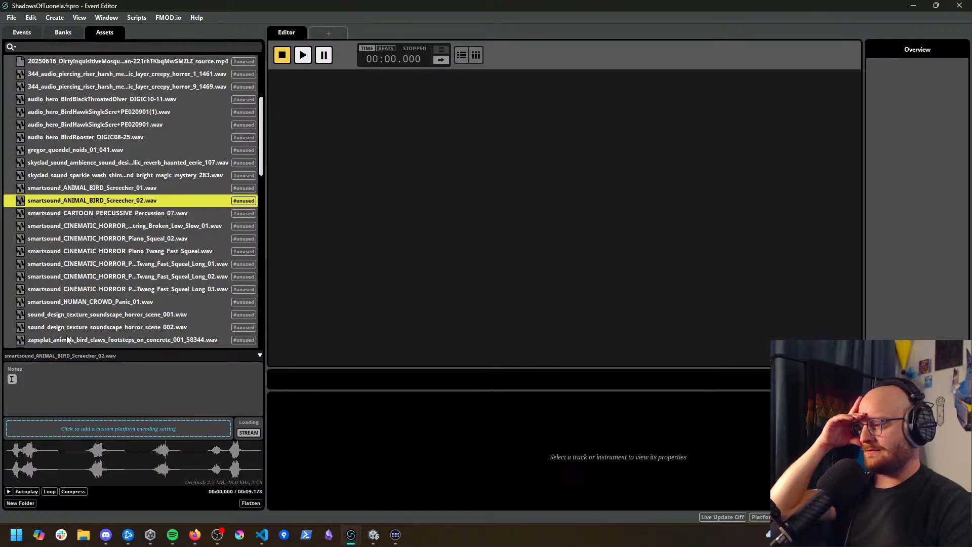
{"action": "left_click", "coordinate": [9, 491]}
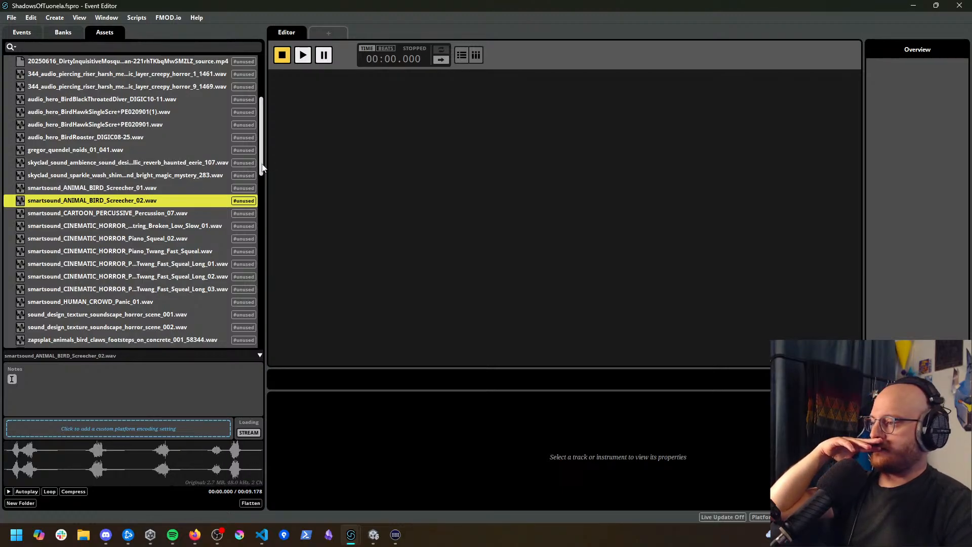
{"action": "mouse_move", "coordinate": [262, 165]}
{"action": "left_mouse_down"}
{"action": "mouse_move", "coordinate": [264, 147]}
{"action": "mouse_move", "coordinate": [262, 155]}
{"action": "left_mouse_up"}
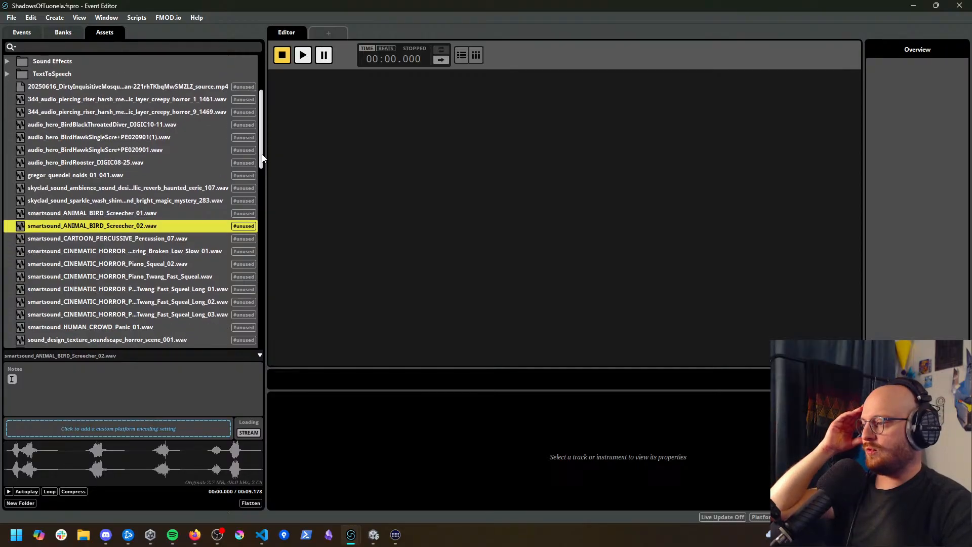
{"action": "left_click", "coordinate": [129, 214]}
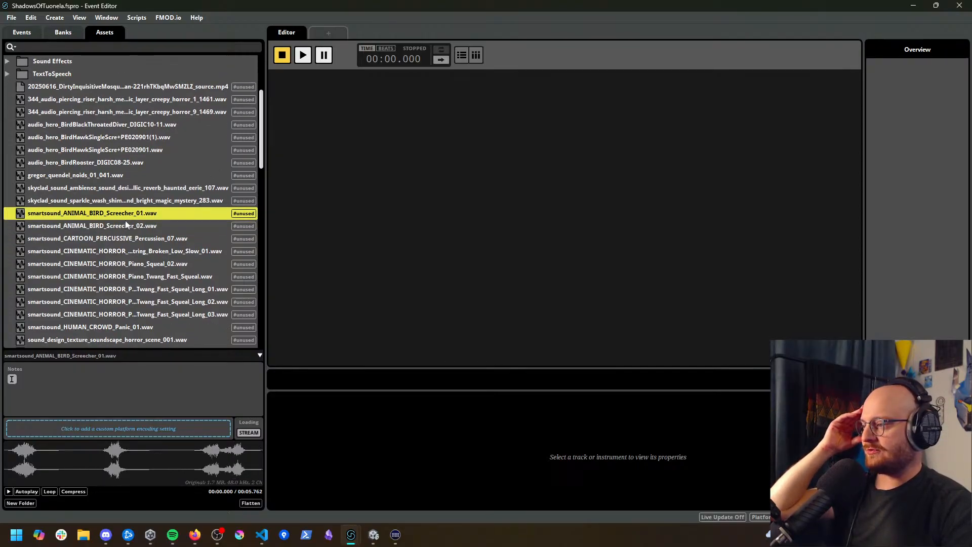
{"action": "left_click", "coordinate": [126, 222]}
{"action": "left_click", "coordinate": [126, 216]}
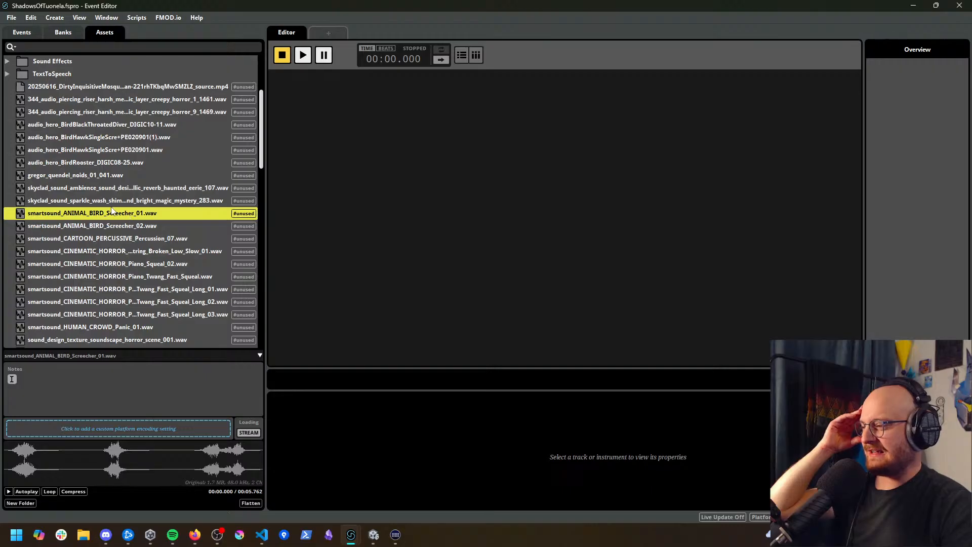
Step: Audition the skyclad sparkle wash bright_magic_mystery_283.wav and the noids_01_041.wav sounds
{"action": "left_click", "coordinate": [108, 202]}
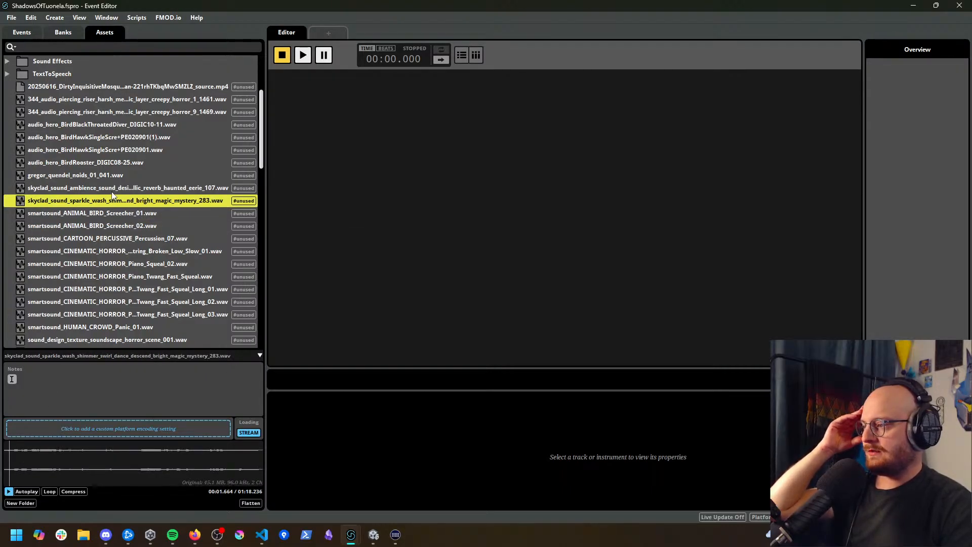
{"action": "left_click", "coordinate": [101, 175]}
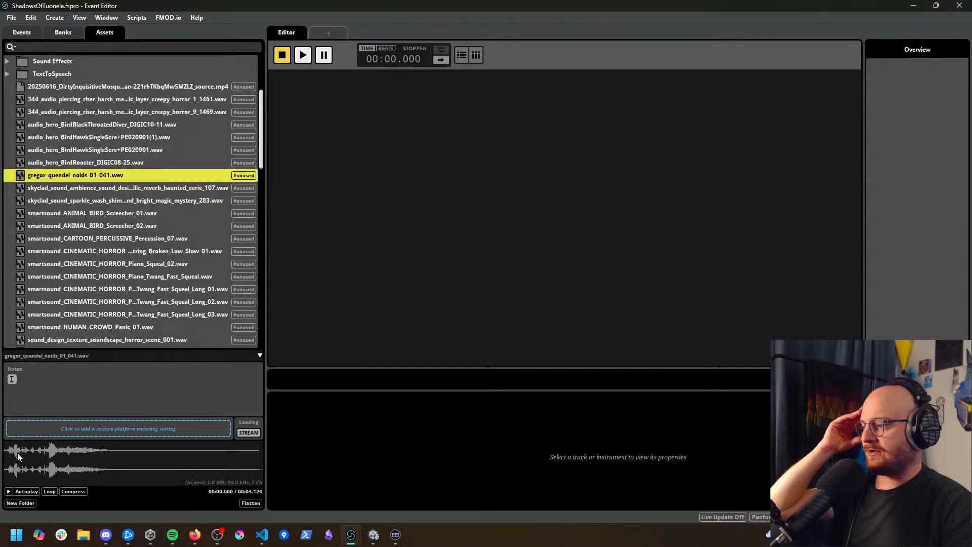
{"action": "left_click", "coordinate": [8, 492]}
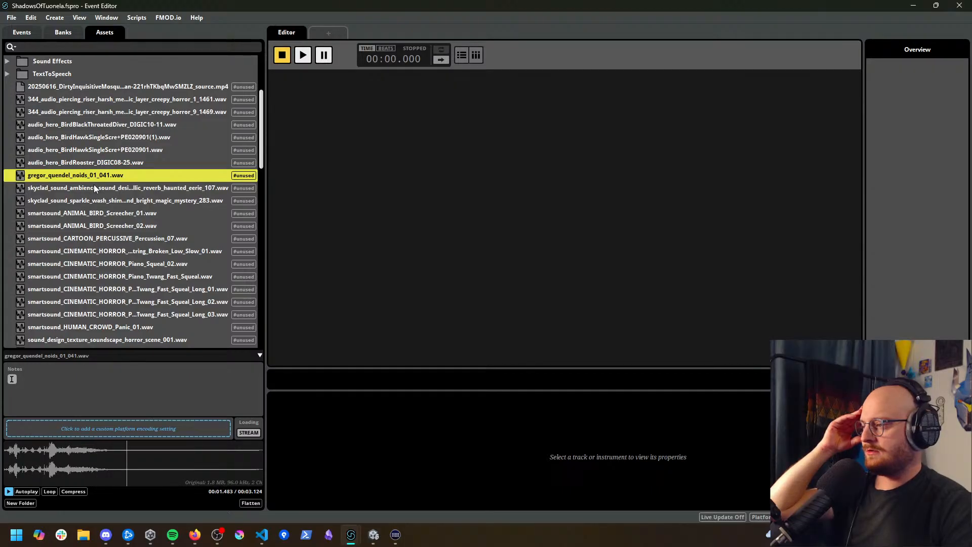
{"action": "left_click", "coordinate": [9, 491]}
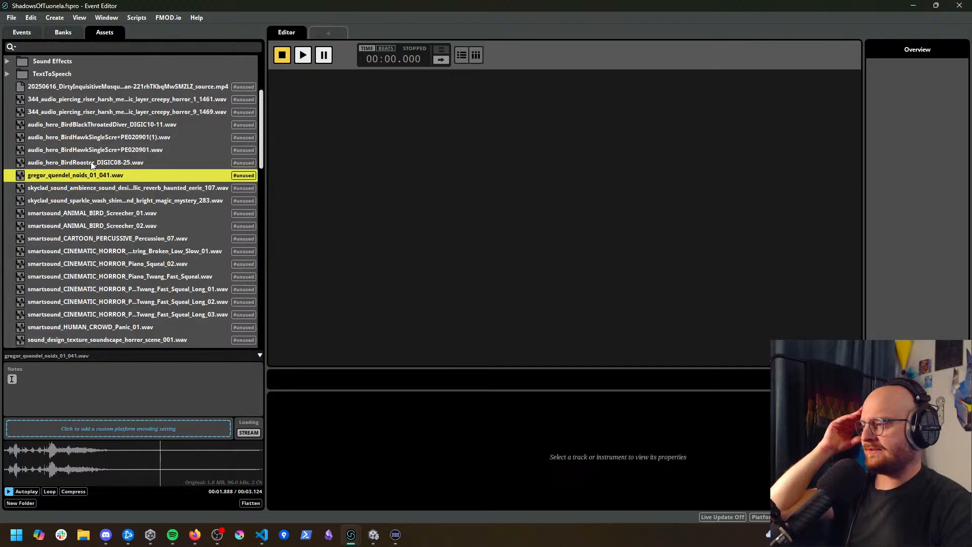
Step: Audition audio_hero_BirdRooster_DIGIC08-25.wav and audio_hero_BirdHawkSingleScre+PE020901.wav
{"action": "key", "text": "Up"}
{"action": "left_click", "coordinate": [9, 492]}
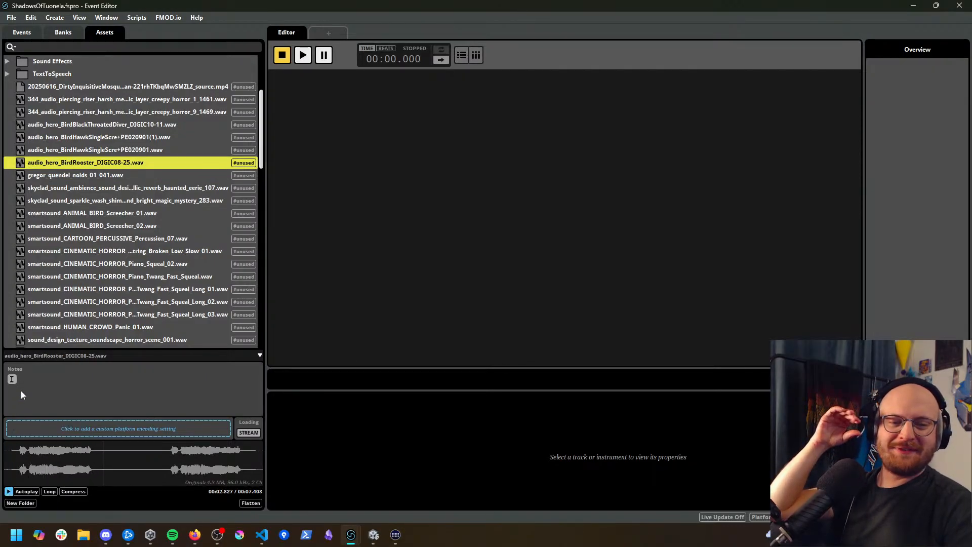
{"action": "key", "text": "Up"}
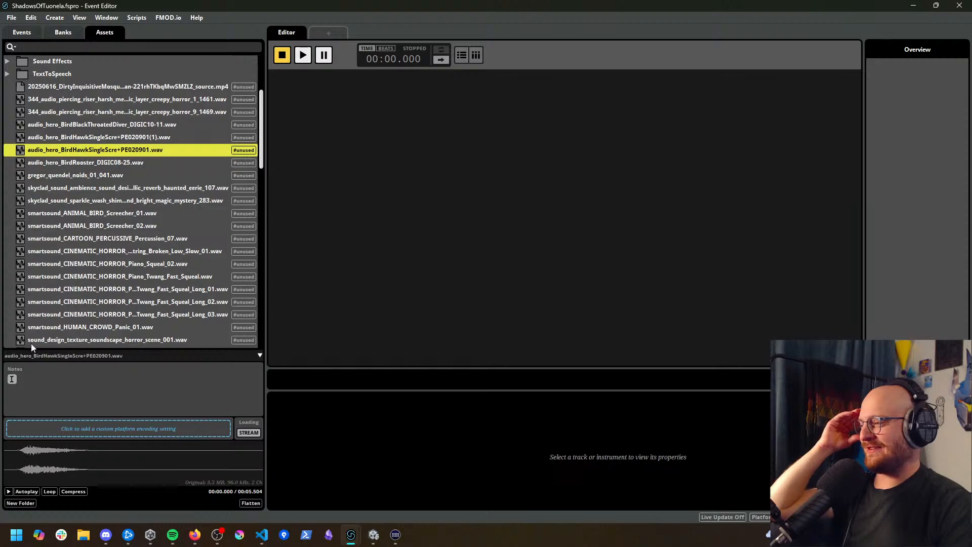
{"action": "left_click", "coordinate": [8, 491]}
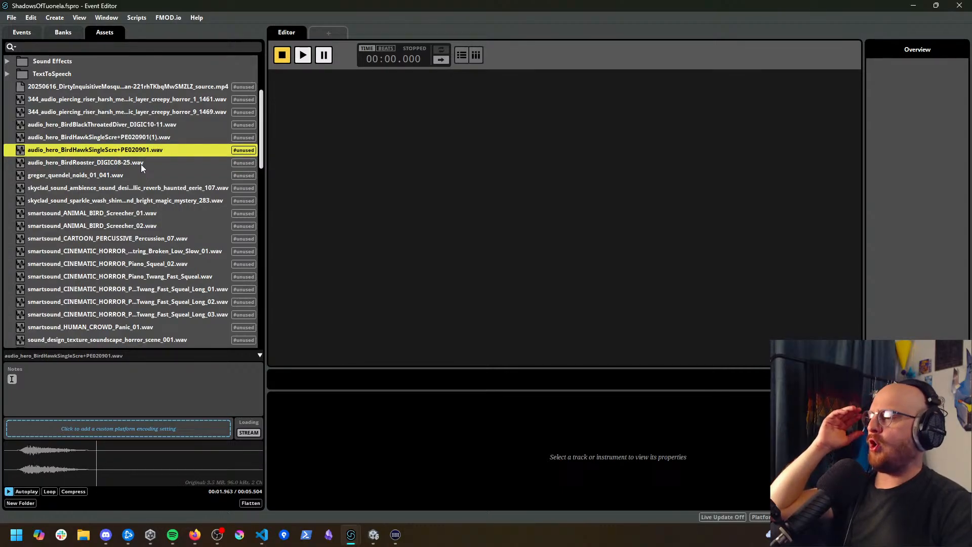
Step: Audition audio_hero_BirdHawkSingleScre+PE020901(1).wav and view the waveforms of audio_hero_BirdBlackThroatedDiver_DIGIC10-11.wav and the second piercing riser file
{"action": "left_click", "coordinate": [121, 138]}
{"action": "left_click", "coordinate": [8, 492]}
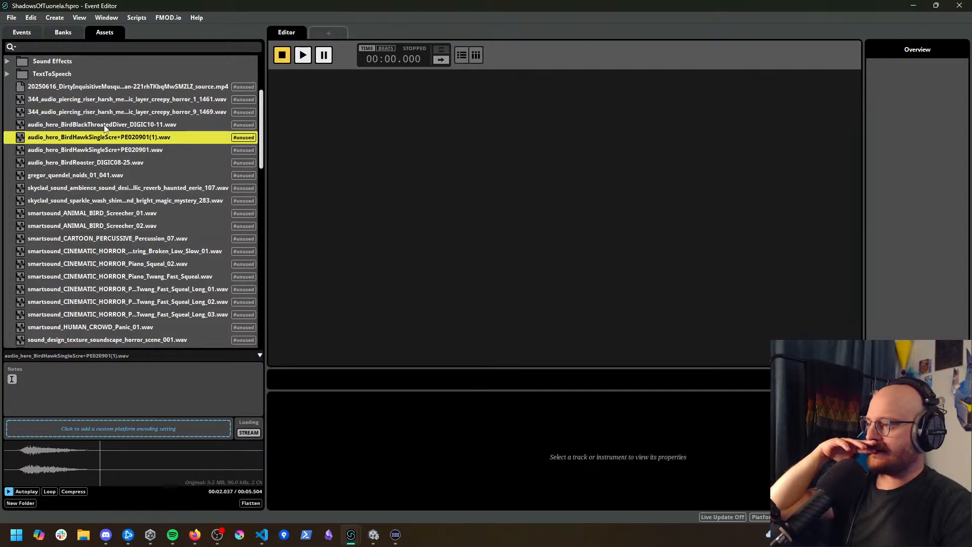
{"action": "key", "text": "Up"}
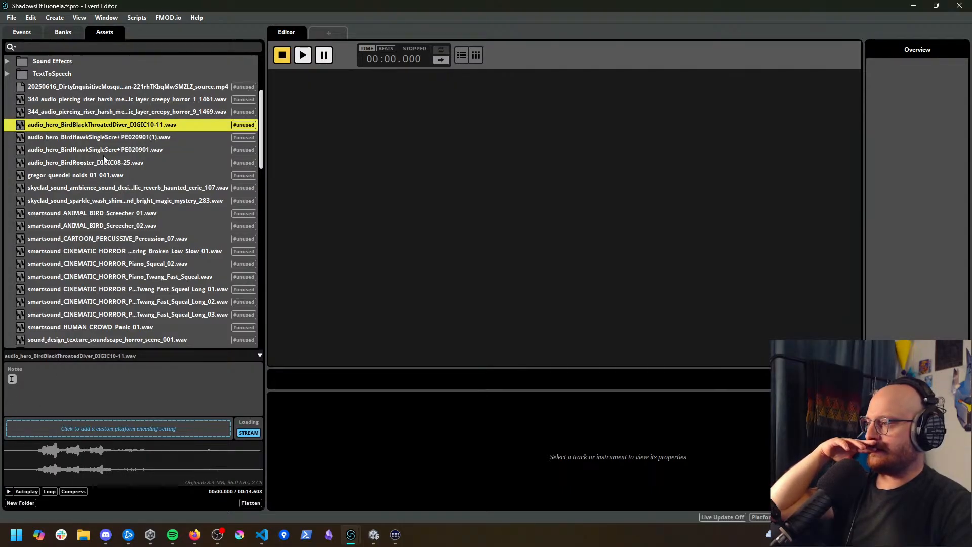
{"action": "left_click", "coordinate": [105, 113]}
Step: Audition zapsplat_animals_bird_claws_footsteps_on_concrete_001_58344.wav several times and glance at the waveform of zapsplat_animals_bird_nest_movement_hay_bushy_002_47098.wav
{"action": "scroll", "coordinate": [101, 333], "scroll_direction": "down", "scroll_amount": 4}
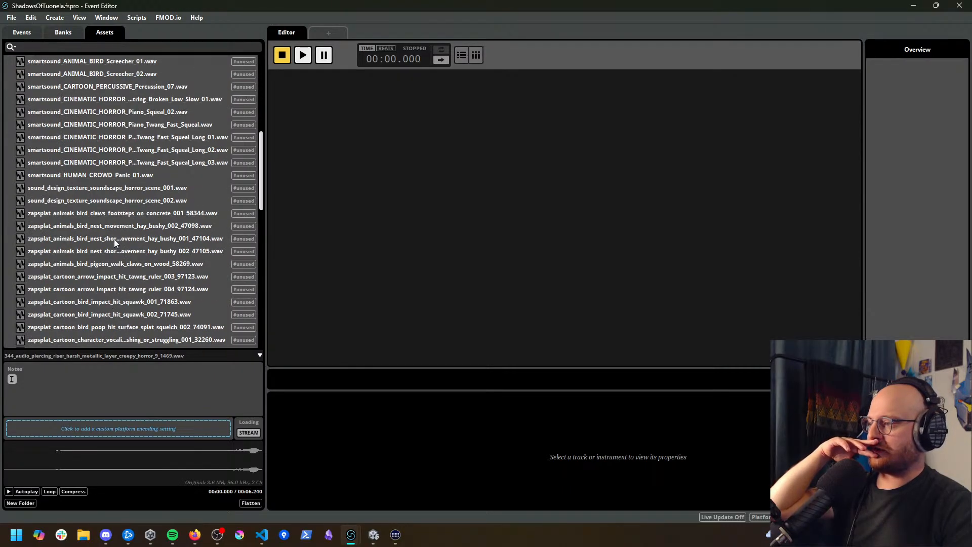
{"action": "left_click", "coordinate": [111, 214]}
{"action": "scroll", "coordinate": [114, 230], "scroll_direction": "down", "scroll_amount": 1}
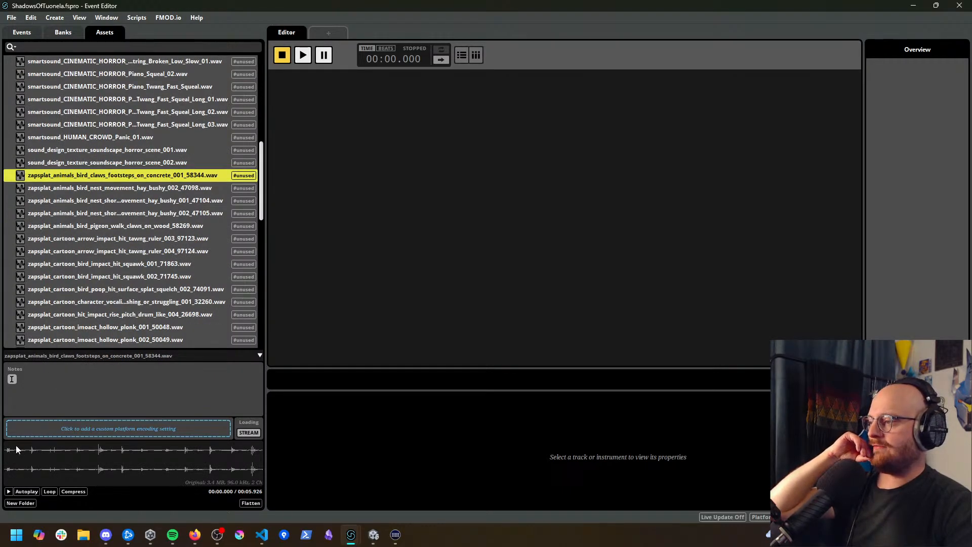
{"action": "left_click", "coordinate": [9, 492]}
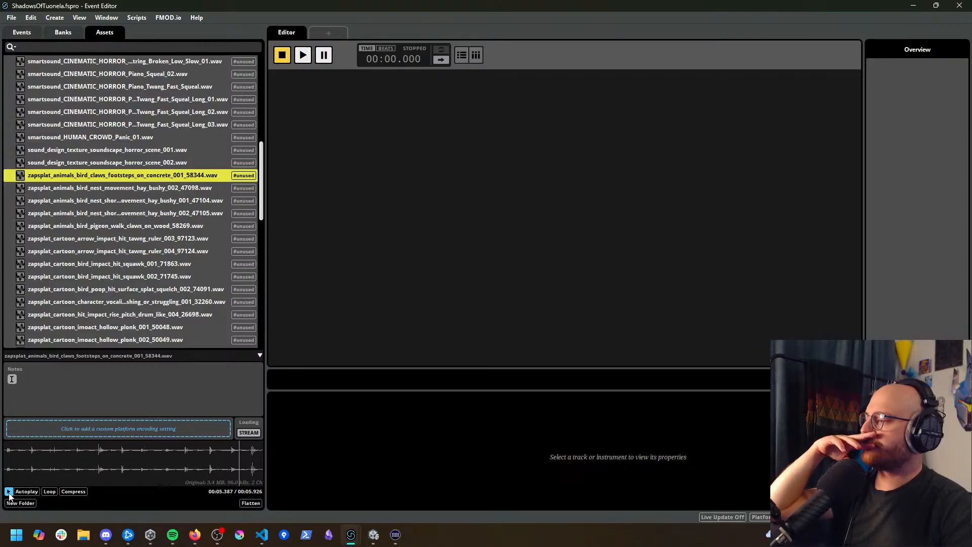
{"action": "left_click", "coordinate": [8, 492]}
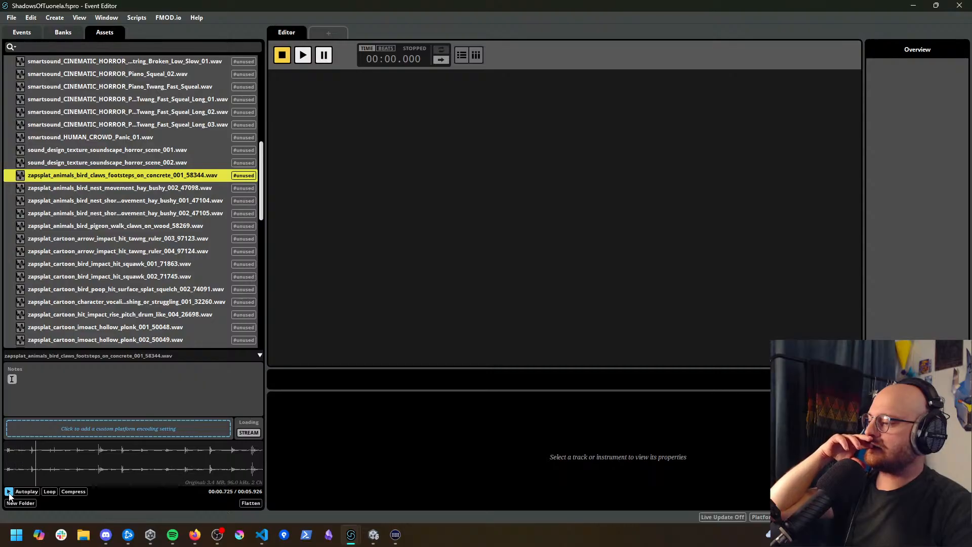
{"action": "left_click", "coordinate": [132, 189]}
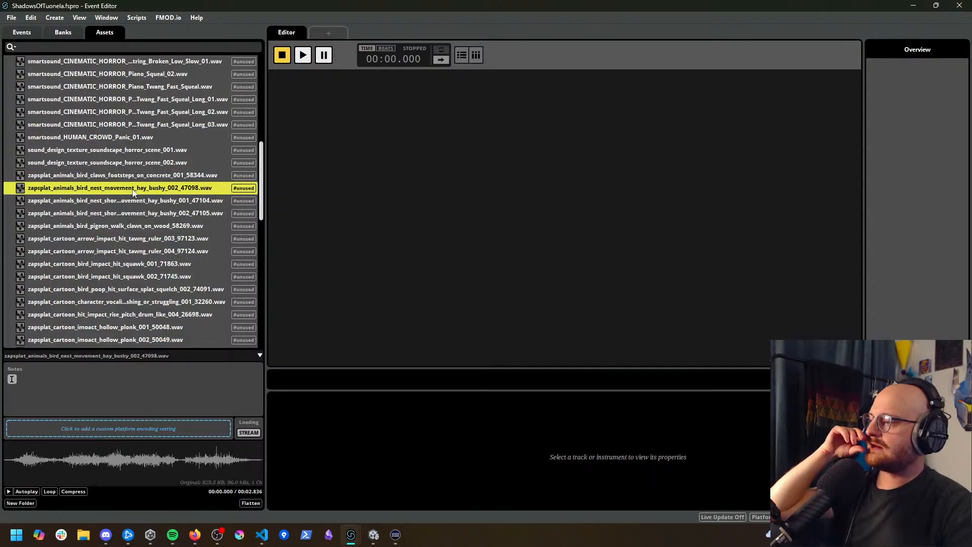
{"action": "left_click", "coordinate": [129, 175]}
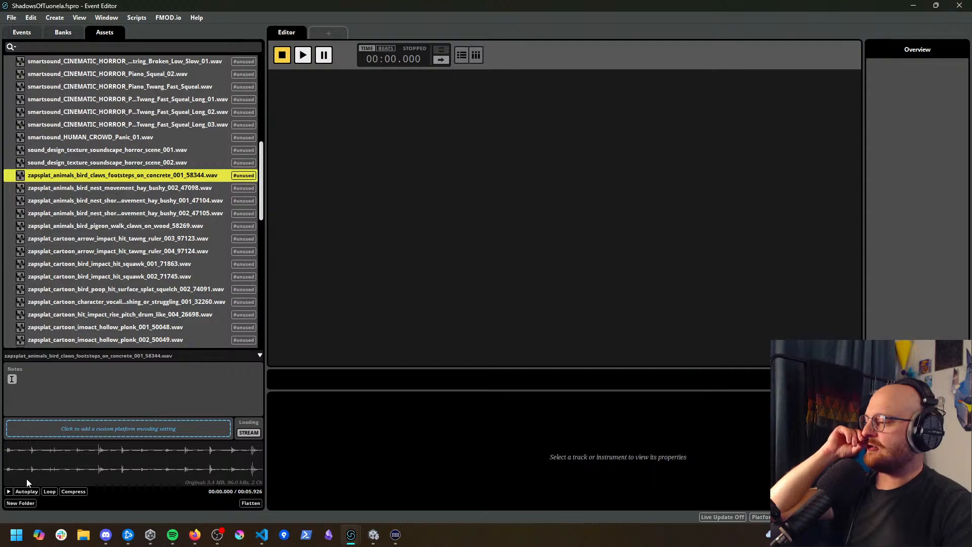
{"action": "left_click", "coordinate": [8, 492]}
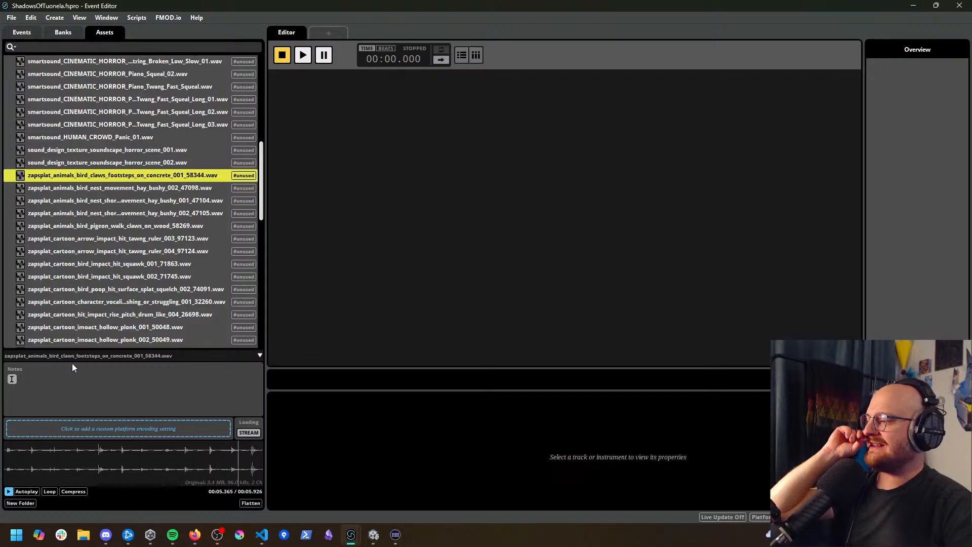
Step: Audition zapsplat_cartoon_bird_impact_hit_squawk_001_71863.wav and zapsplat_cartoon_bird_impact_hit_squawk_002_71745.wav
{"action": "left_click", "coordinate": [120, 264]}
{"action": "scroll", "coordinate": [120, 264], "scroll_direction": "down", "scroll_amount": 1}
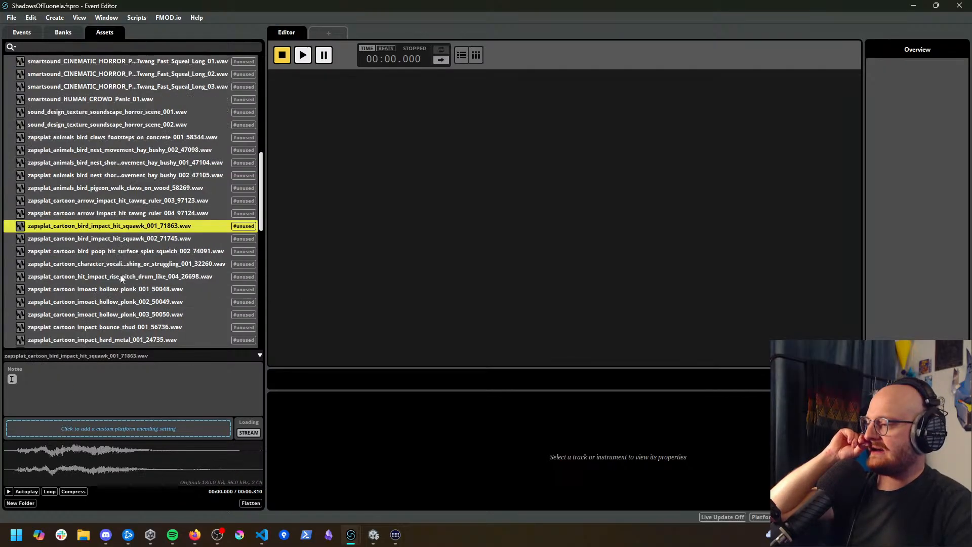
{"action": "left_click", "coordinate": [8, 492]}
{"action": "left_click", "coordinate": [8, 491]}
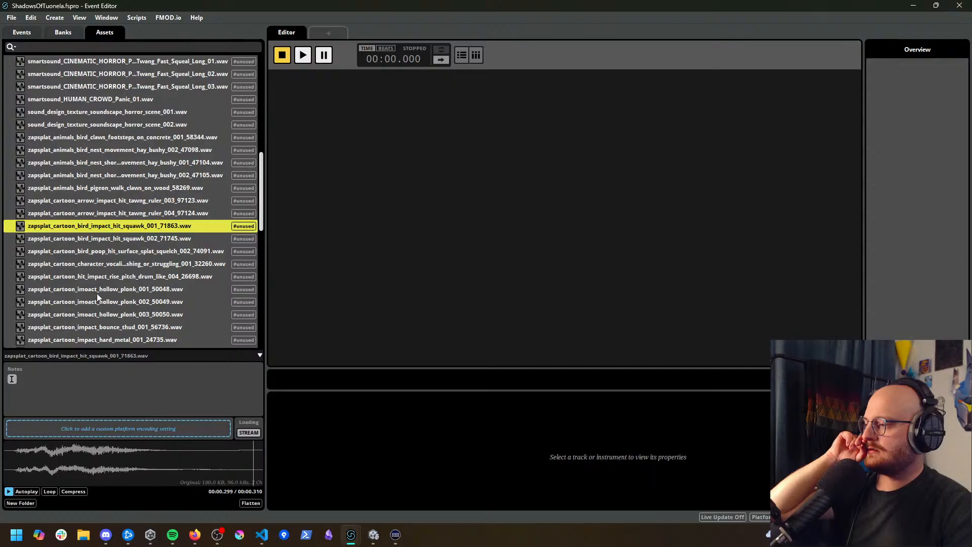
{"action": "left_click", "coordinate": [126, 239]}
{"action": "left_click", "coordinate": [8, 492]}
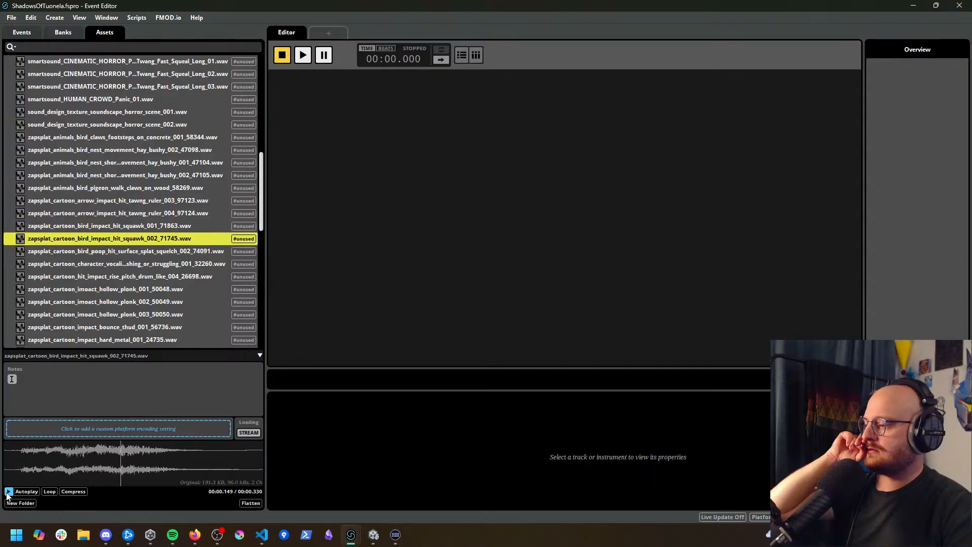
Step: Look through the remaining zapsplat cartoon assets and replay the bird claws footsteps on concrete sound
{"action": "scroll", "coordinate": [126, 327], "scroll_direction": "down", "scroll_amount": 4}
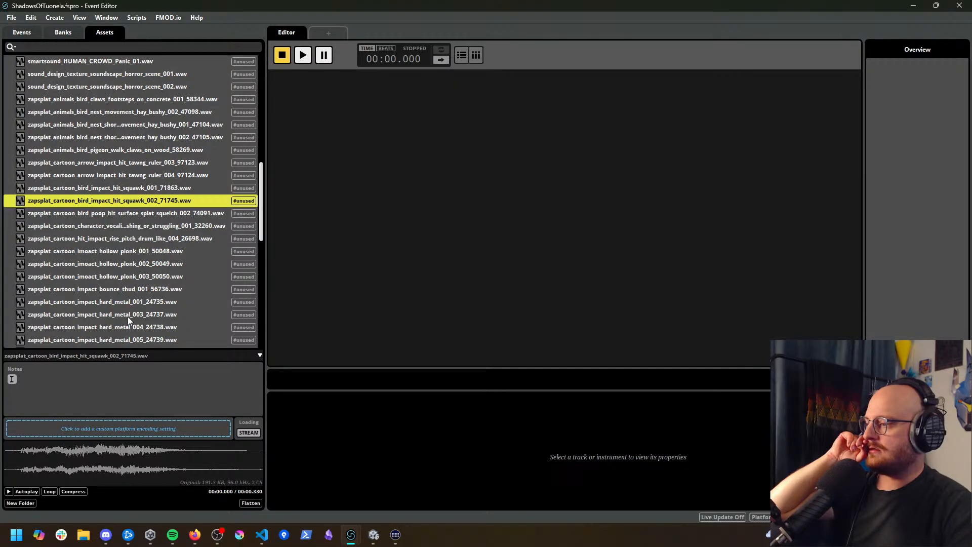
{"action": "scroll", "coordinate": [136, 311], "scroll_direction": "down", "scroll_amount": 1}
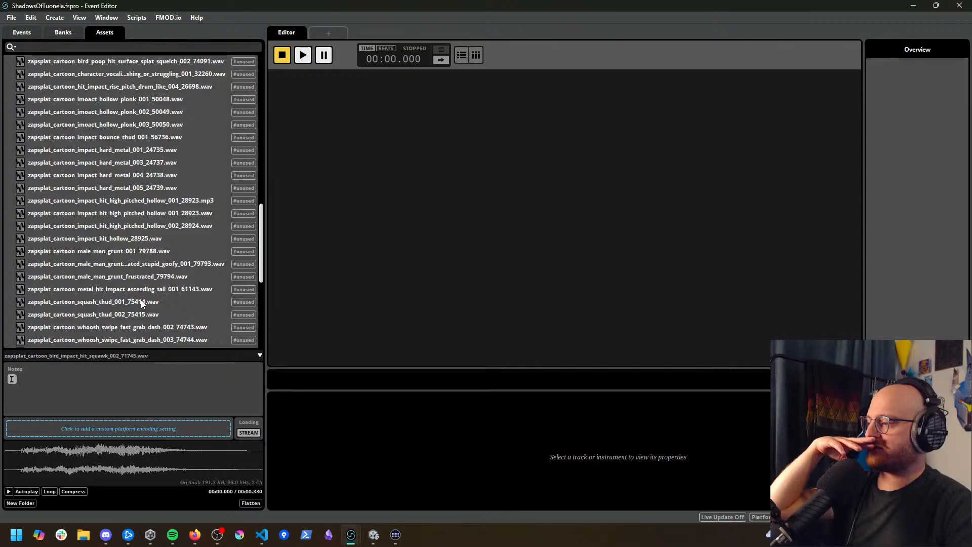
{"action": "scroll", "coordinate": [143, 302], "scroll_direction": "up", "scroll_amount": 4}
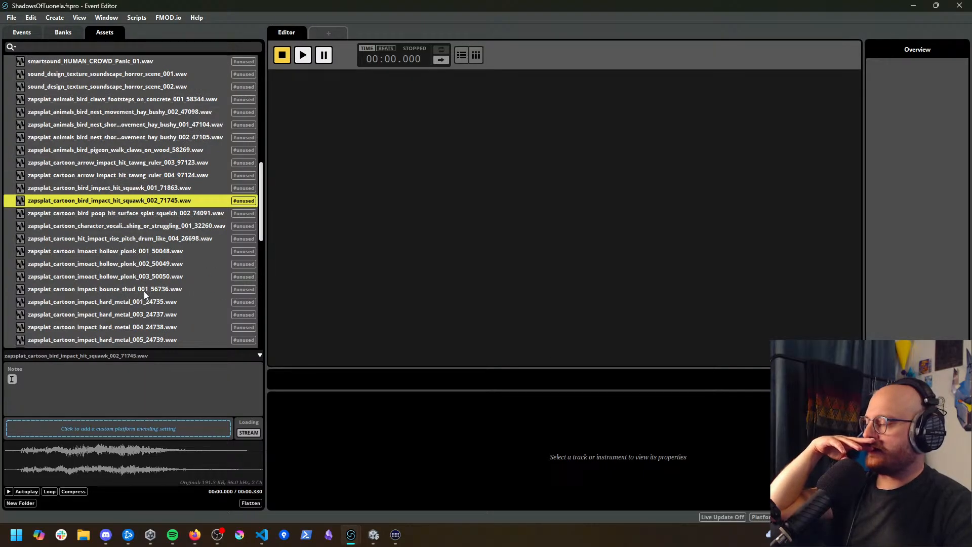
{"action": "scroll", "coordinate": [144, 291], "scroll_direction": "up", "scroll_amount": 3}
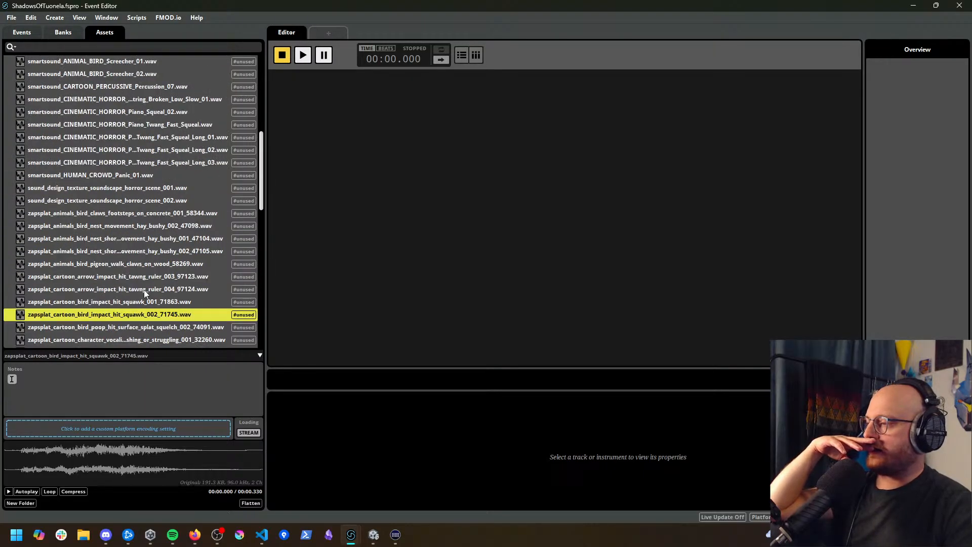
{"action": "left_click", "coordinate": [152, 214]}
{"action": "left_click", "coordinate": [8, 492]}
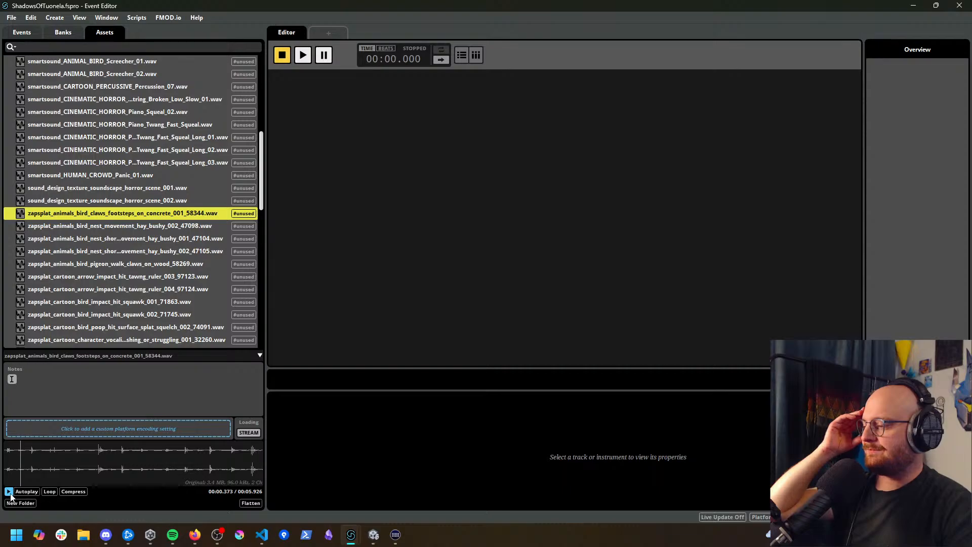
{"action": "left_click", "coordinate": [9, 492]}
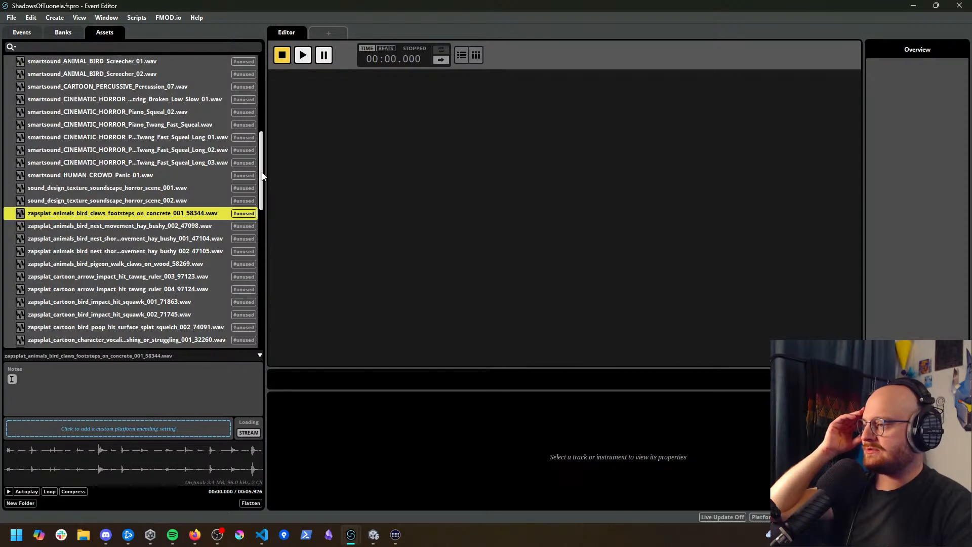
{"action": "scroll", "coordinate": [262, 174], "scroll_direction": "up", "scroll_amount": 1}
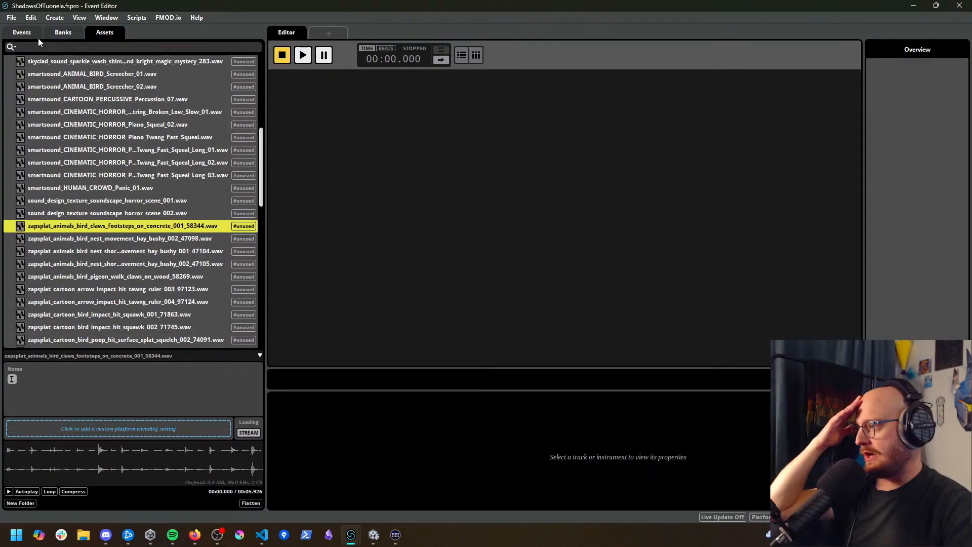
Step: Open FootstepEvent, move the terrain parameter across its labelled surfaces and set it to sand
{"action": "left_click", "coordinate": [22, 33]}
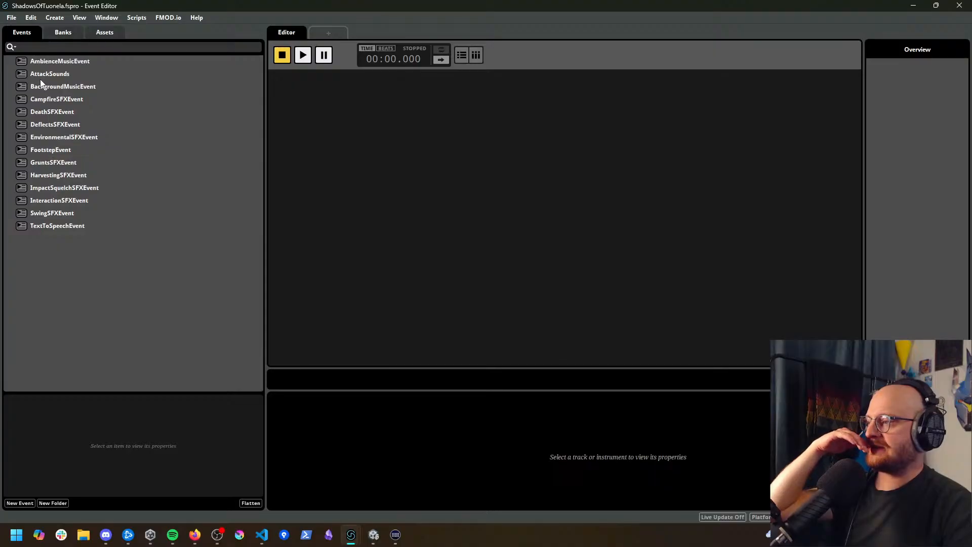
{"action": "left_click", "coordinate": [50, 150]}
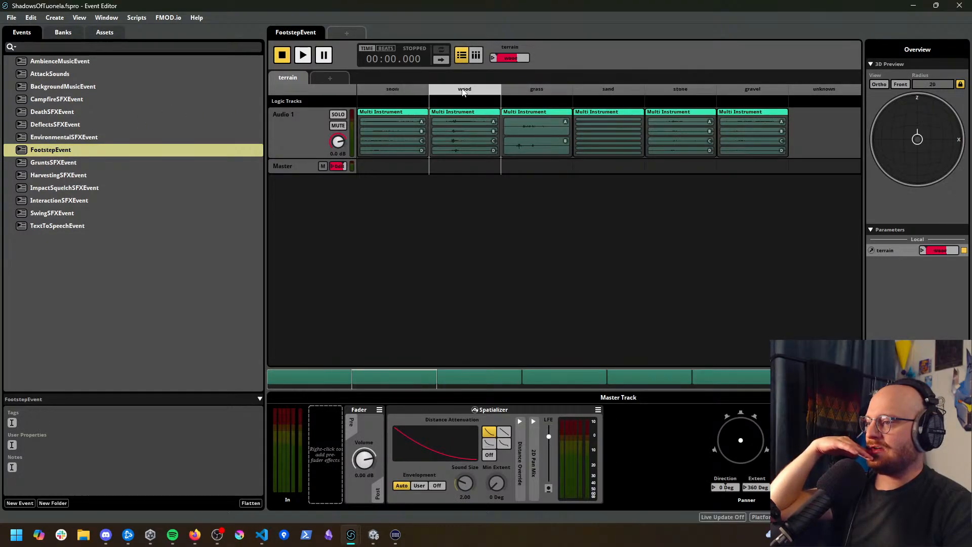
{"action": "left_click_drag", "start_coordinate": [681, 91], "coordinate": [786, 84]}
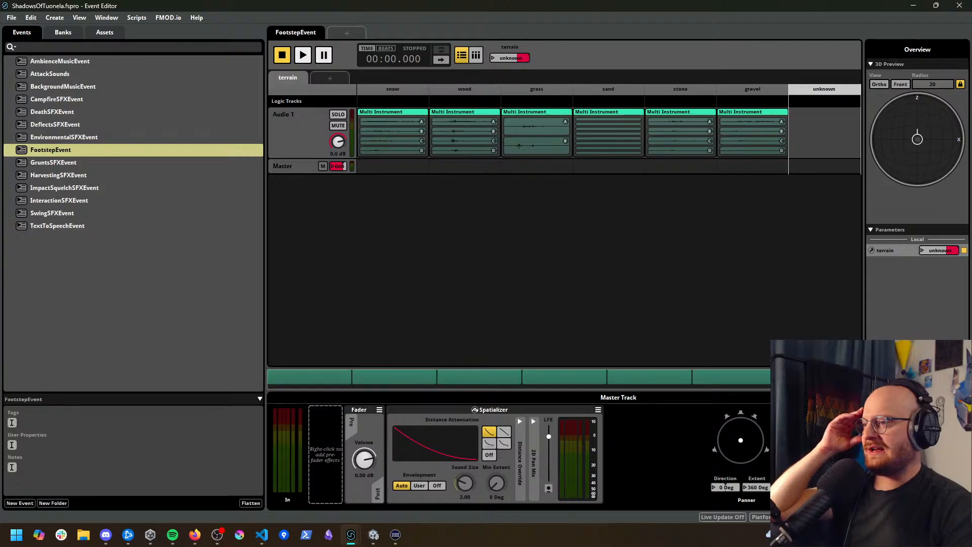
{"action": "left_click", "coordinate": [494, 58]}
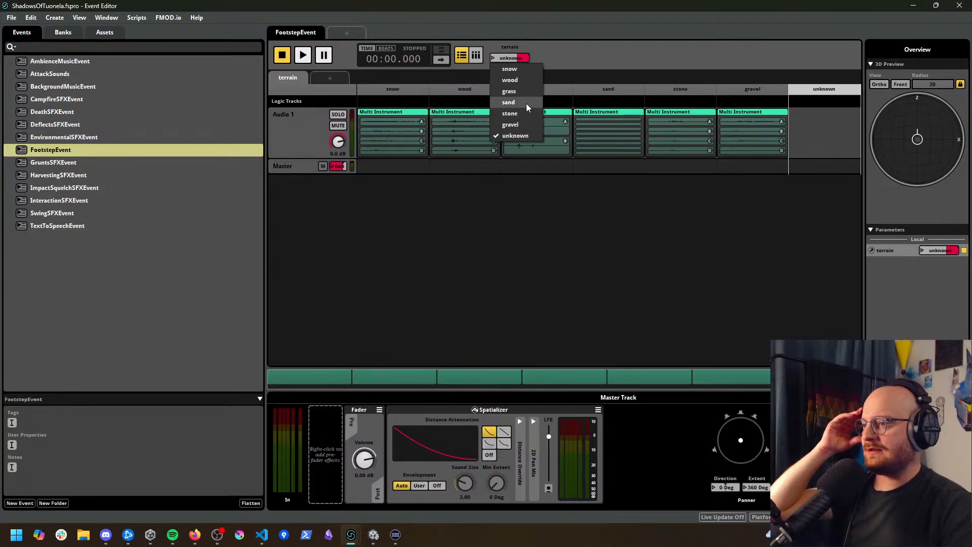
{"action": "left_click", "coordinate": [526, 103]}
{"action": "left_click", "coordinate": [495, 60]}
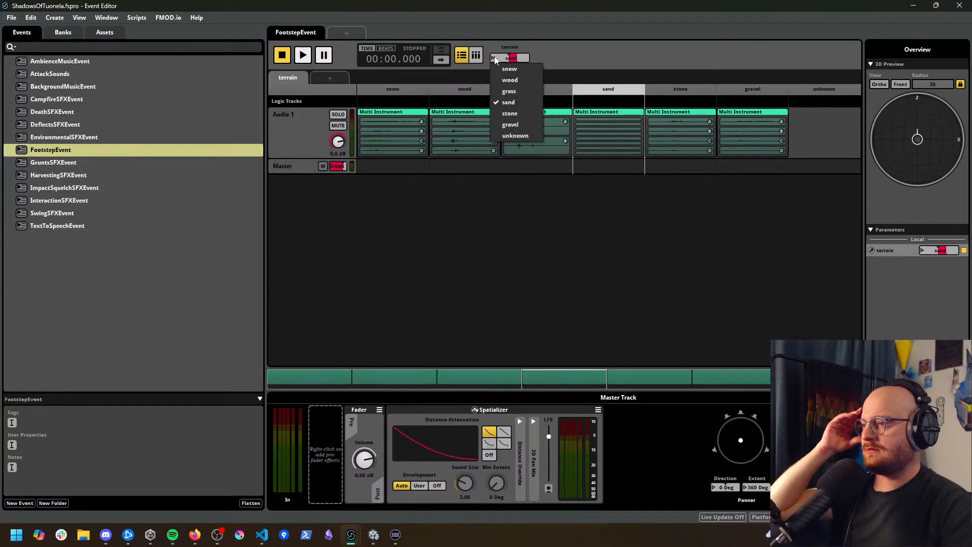
Step: Play FootstepEvent repeatedly on the sand terrain to hear its randomized footstep variations
{"action": "left_click", "coordinate": [302, 57]}
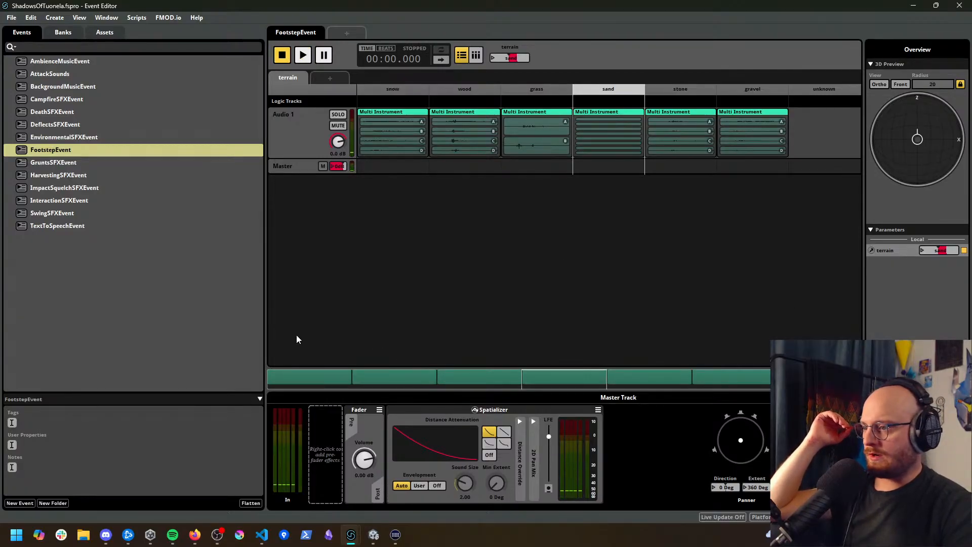
{"action": "left_click", "coordinate": [906, 535]}
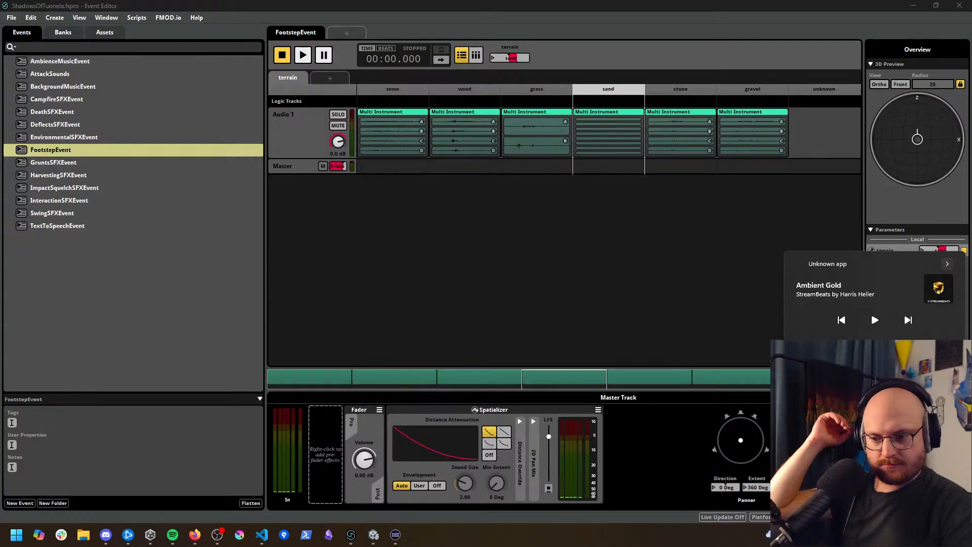
{"action": "left_click", "coordinate": [760, 3]}
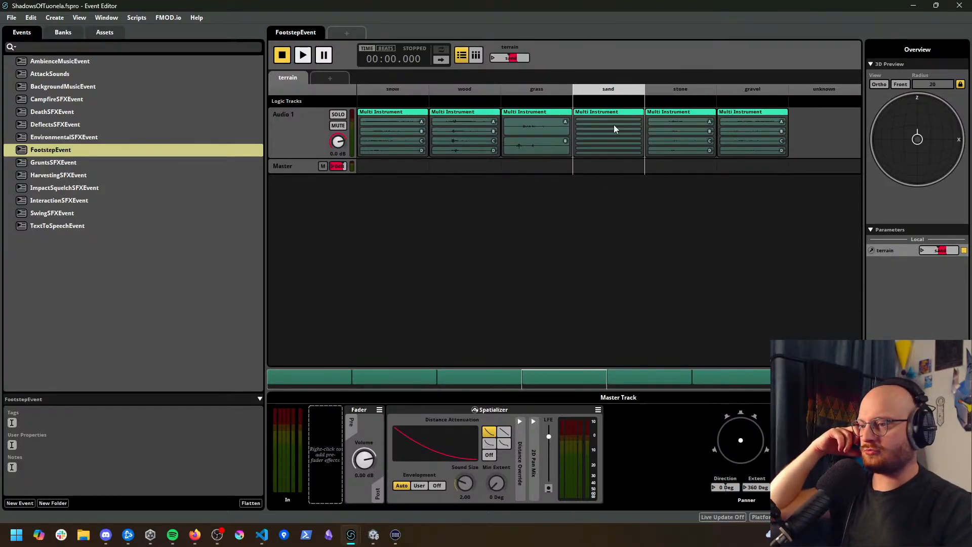
{"action": "left_click", "coordinate": [303, 56]}
{"action": "left_click", "coordinate": [308, 58]}
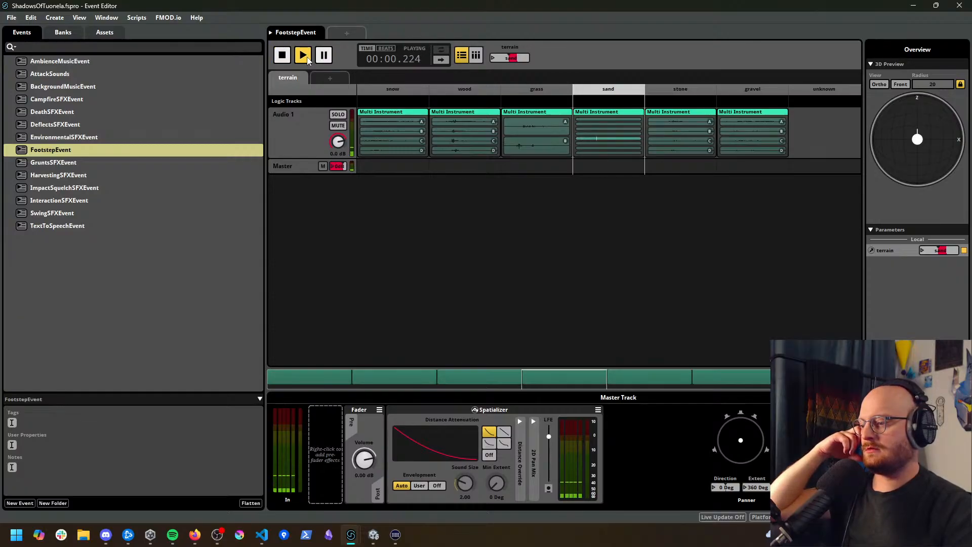
{"action": "left_click", "coordinate": [307, 58]}
{"action": "left_click", "coordinate": [307, 58]}
{"action": "left_click", "coordinate": [308, 58]}
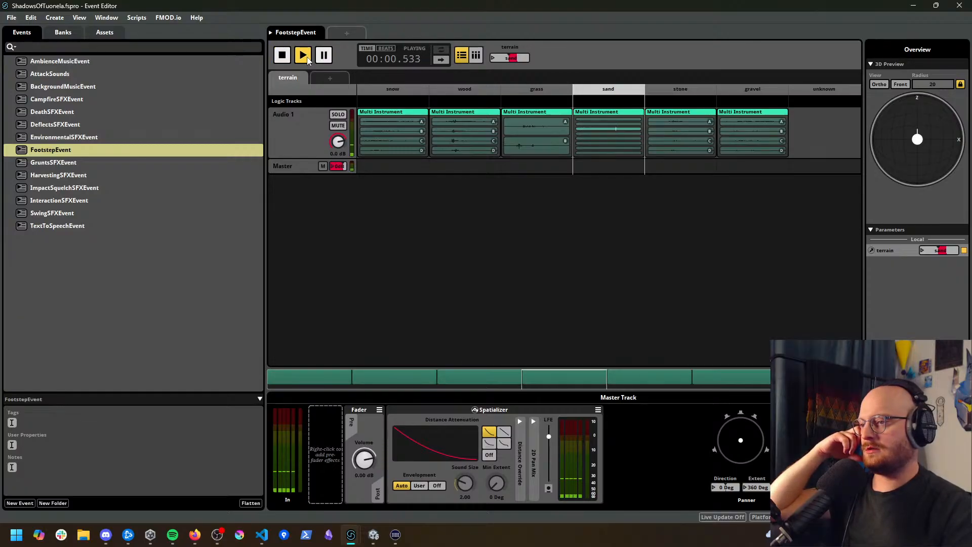
{"action": "left_click", "coordinate": [307, 58]}
{"action": "left_click", "coordinate": [307, 58]}
{"action": "left_click", "coordinate": [307, 58]}
{"action": "left_click", "coordinate": [308, 59]}
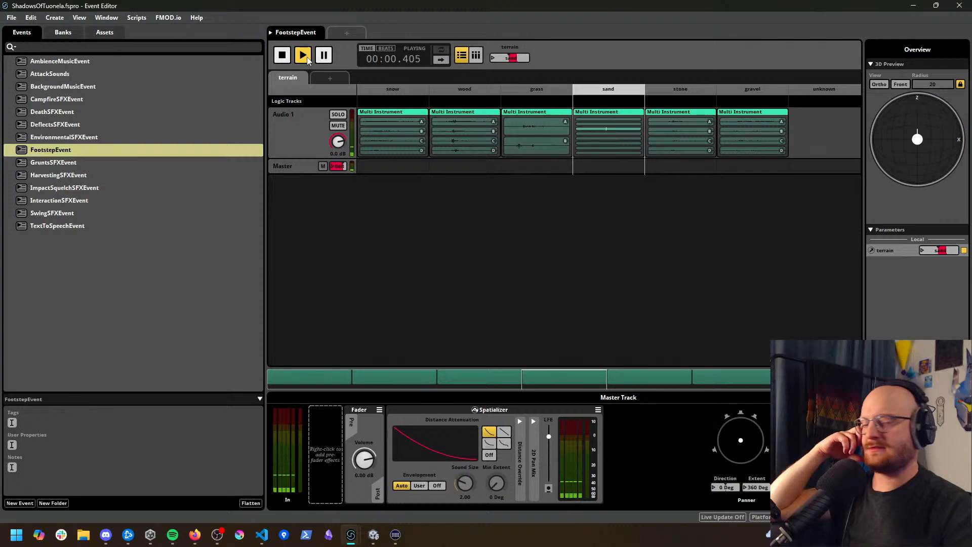
{"action": "left_click", "coordinate": [309, 59]}
{"action": "left_click", "coordinate": [311, 60]}
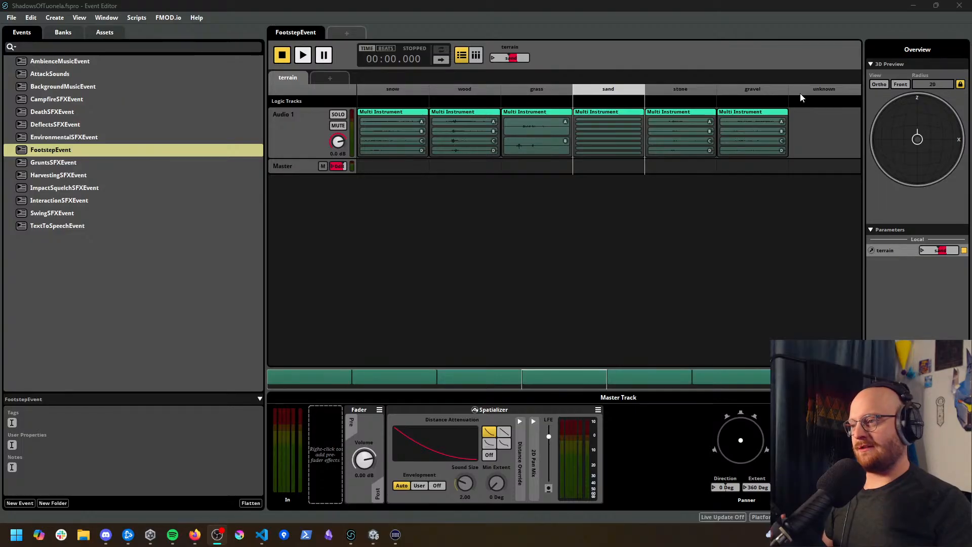
Step: Open the Parameters Browser and move its window beside the event list
{"action": "left_click", "coordinate": [117, 19]}
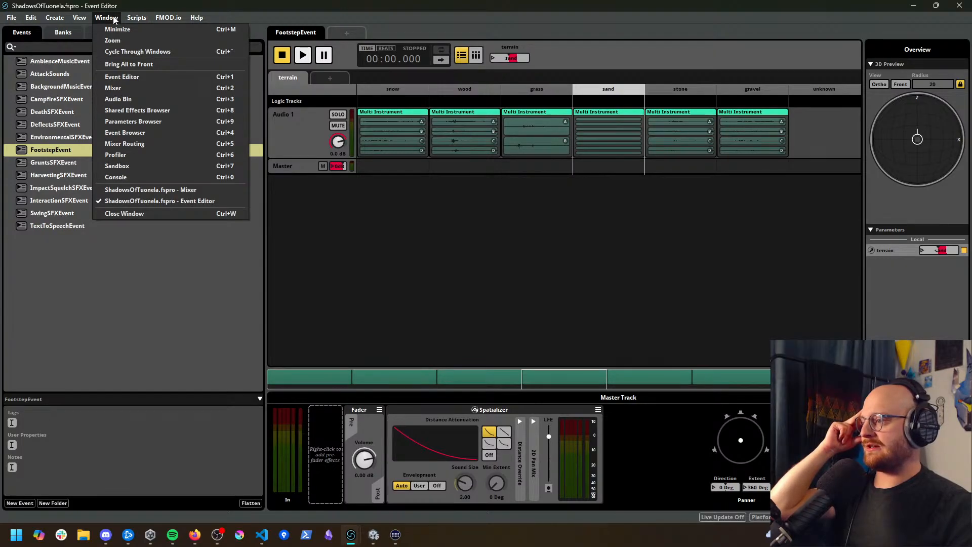
{"action": "mouse_move", "coordinate": [130, 20]}
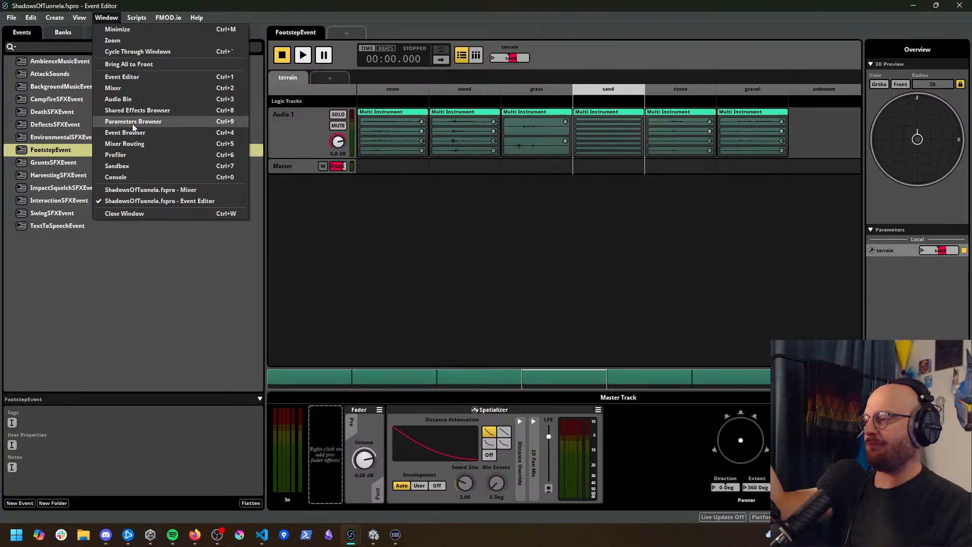
{"action": "left_click", "coordinate": [132, 124]}
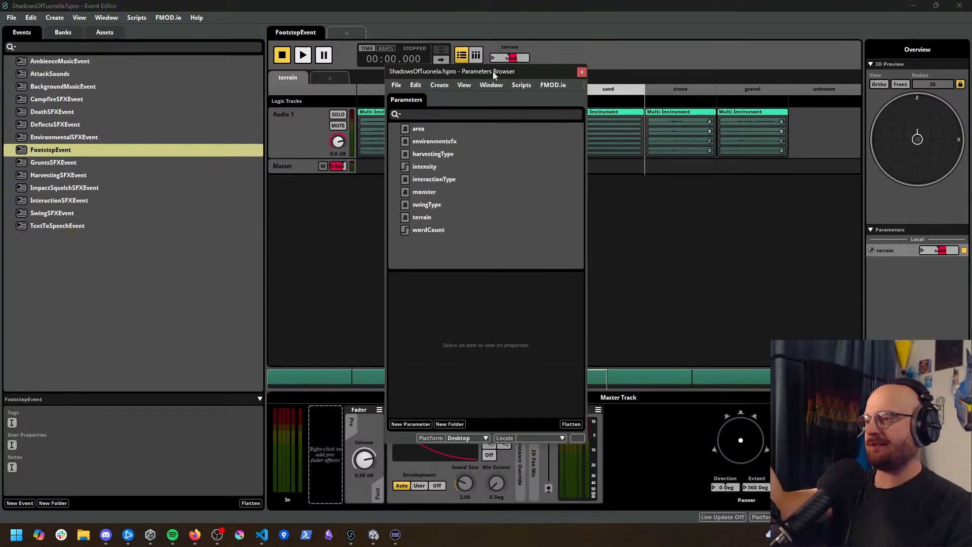
{"action": "left_click_drag", "start_coordinate": [493, 71], "coordinate": [376, 92]}
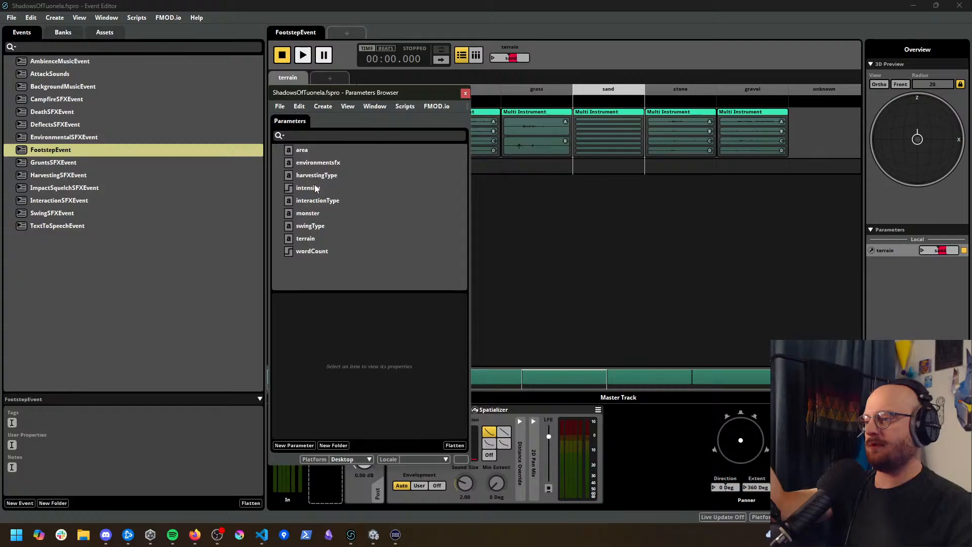
Step: Inspect the terrain and monster parameters, then close the Parameters Browser
{"action": "left_click", "coordinate": [307, 240]}
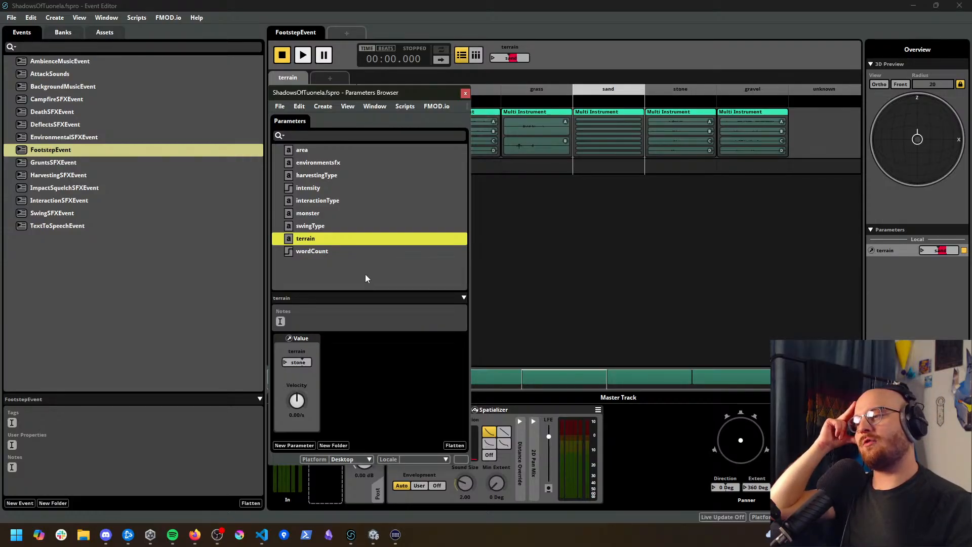
{"action": "left_click", "coordinate": [321, 214]}
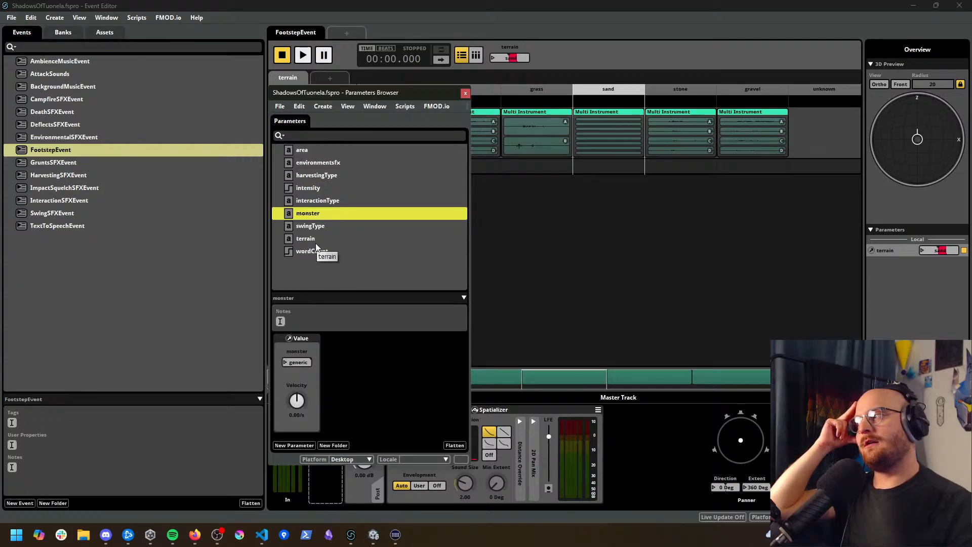
{"action": "left_click", "coordinate": [465, 93]}
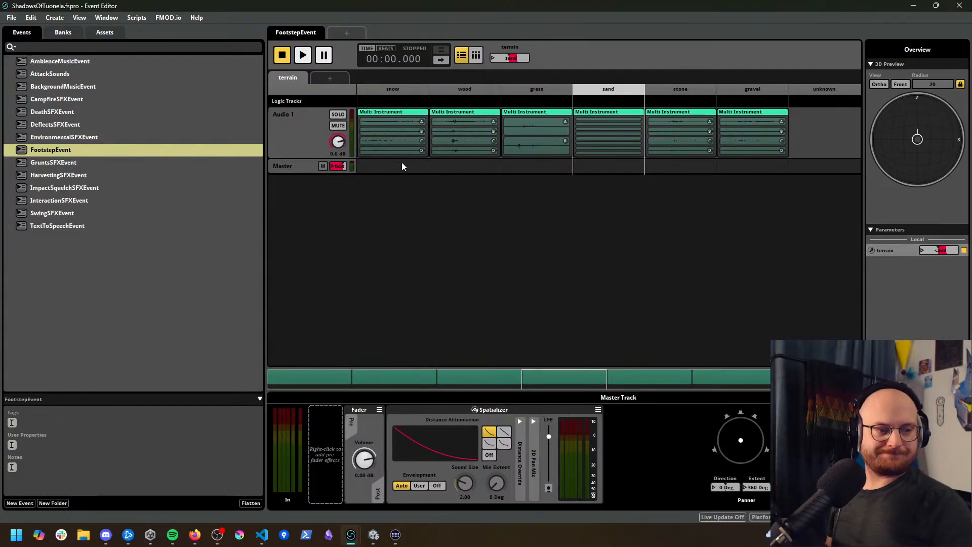
{"action": "left_click", "coordinate": [172, 535]}
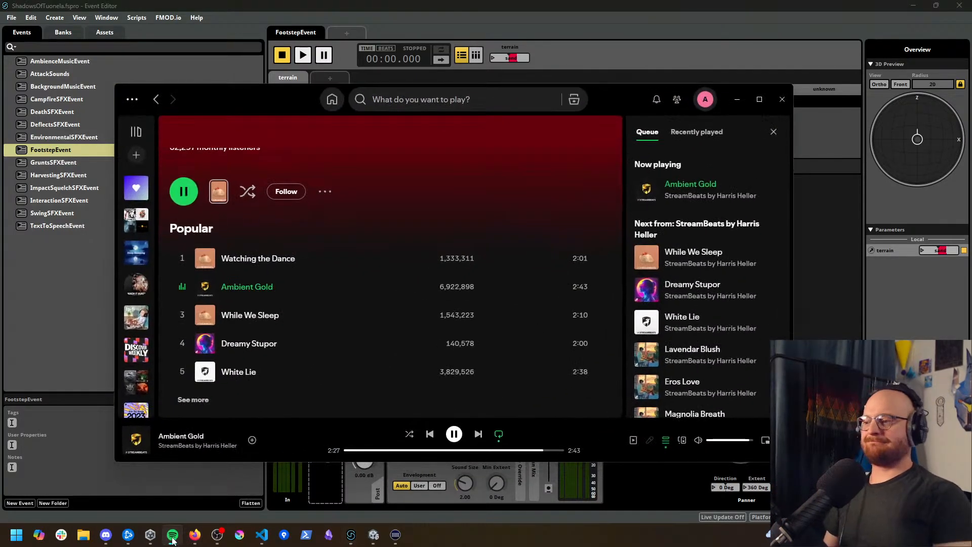
{"action": "left_click", "coordinate": [173, 535]}
Step: Create a new event named MonsterFootstepEvent
{"action": "right_click", "coordinate": [107, 276]}
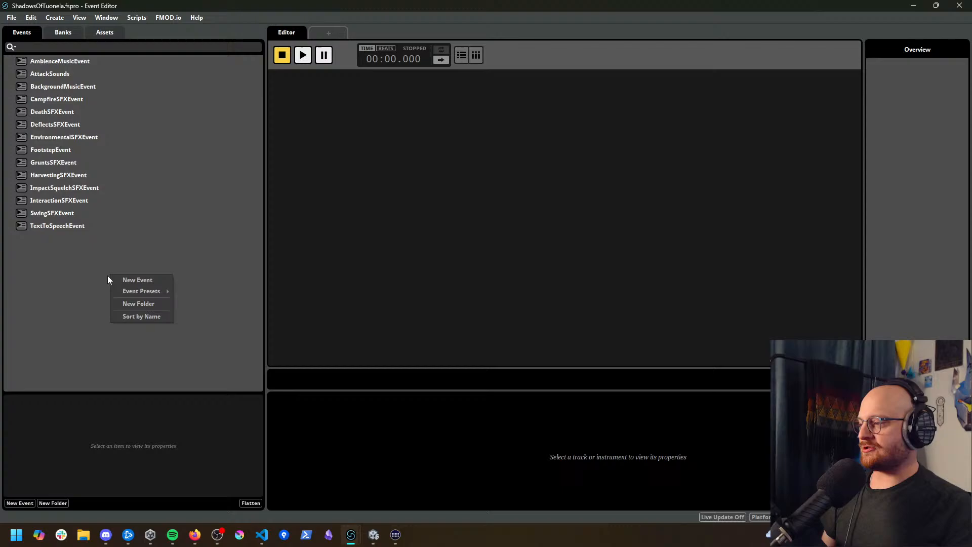
{"action": "left_click", "coordinate": [136, 280]}
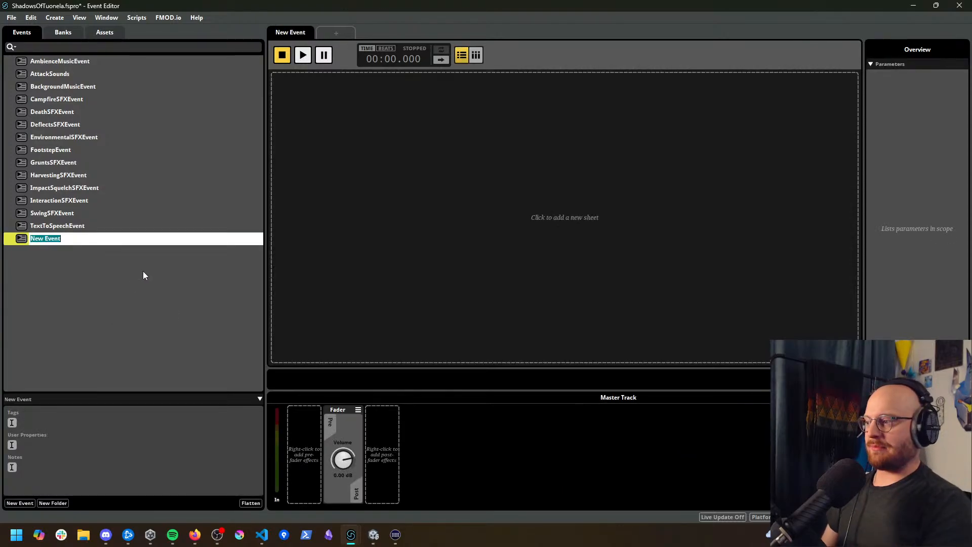
{"action": "type", "text": "MonsterFootst"}
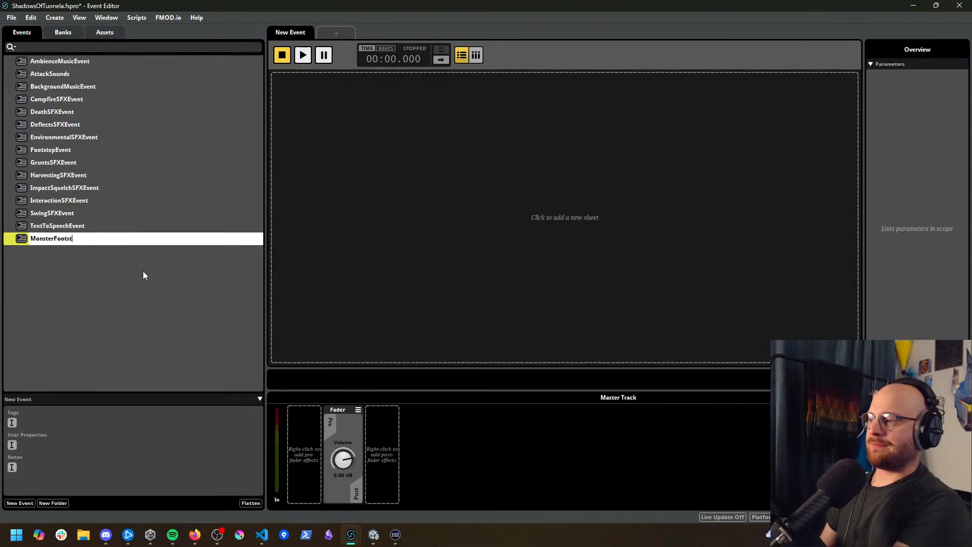
{"action": "type", "text": "epEvent"}
{"action": "key", "text": "Return"}
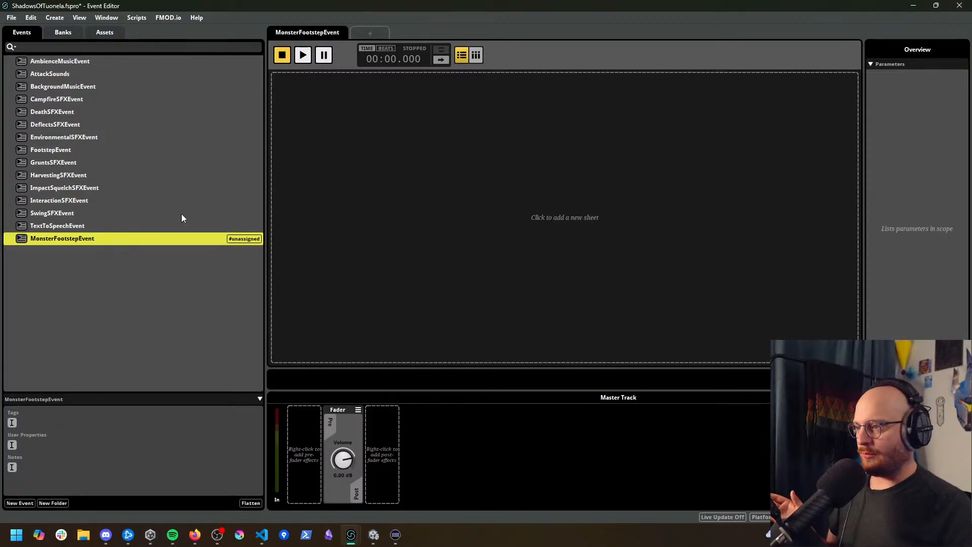
Step: Add a parameter sheet for the monster parameter to MonsterFootstepEvent
{"action": "right_click", "coordinate": [325, 159]}
{"action": "mouse_move", "coordinate": [356, 187]}
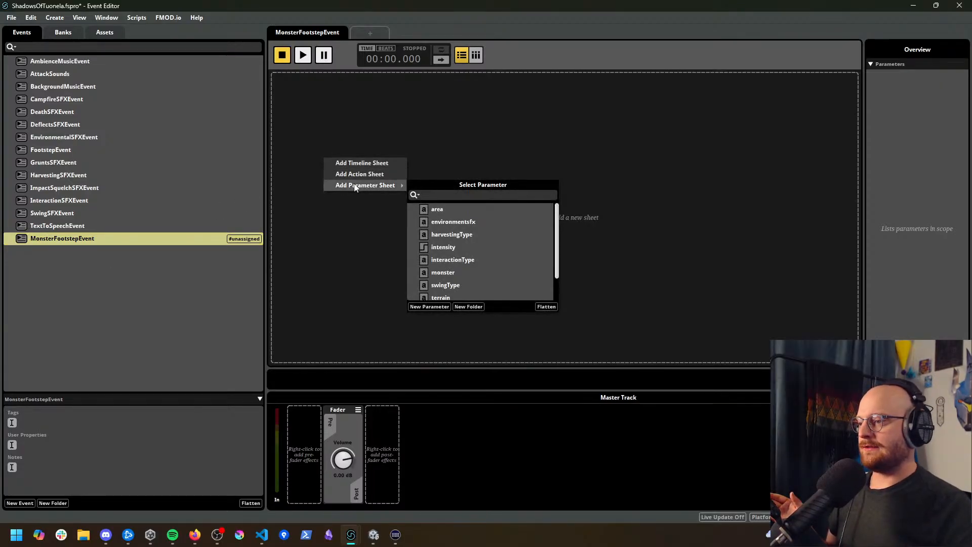
{"action": "scroll", "coordinate": [457, 259], "scroll_direction": "down", "scroll_amount": 1}
{"action": "left_click", "coordinate": [447, 246]}
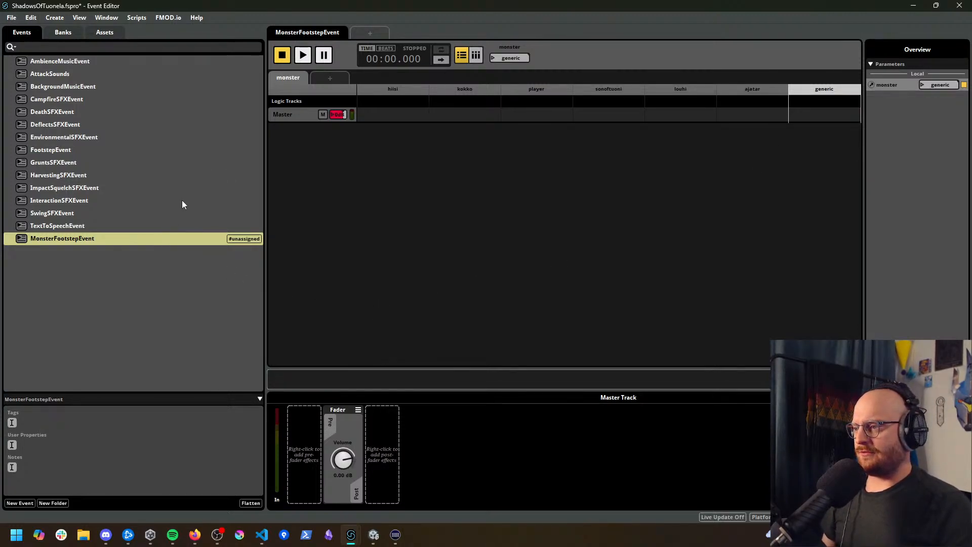
Step: Assign MonsterFootstepEvent to FootstepBank
{"action": "right_click", "coordinate": [134, 237]}
{"action": "mouse_move", "coordinate": [211, 280]}
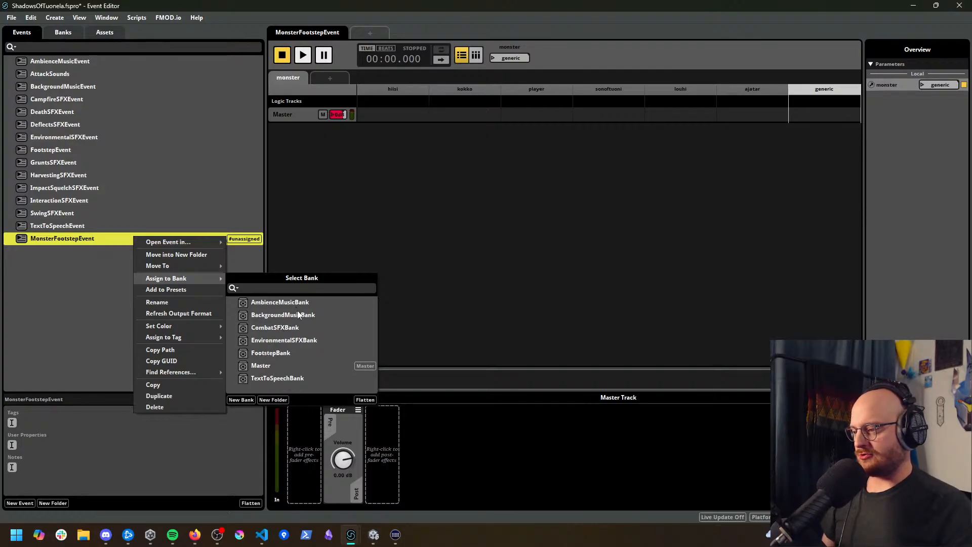
{"action": "left_click", "coordinate": [284, 354]}
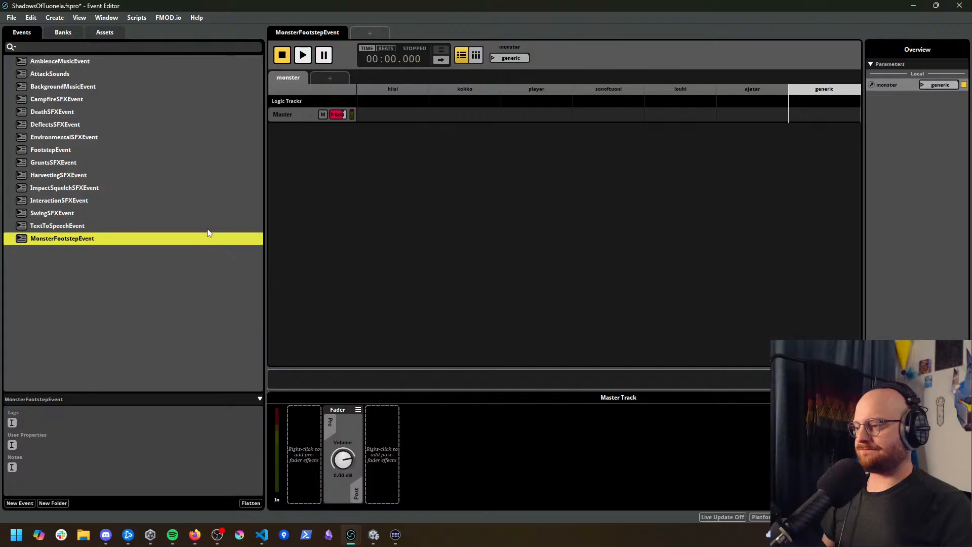
Step: Move the asset zapsplat_animals_bird_claws_footsteps_on_concrete_001_58344.wav into the Kokko folder under Footsteps
{"action": "left_click", "coordinate": [101, 32]}
{"action": "scroll", "coordinate": [89, 233], "scroll_direction": "up", "scroll_amount": 5}
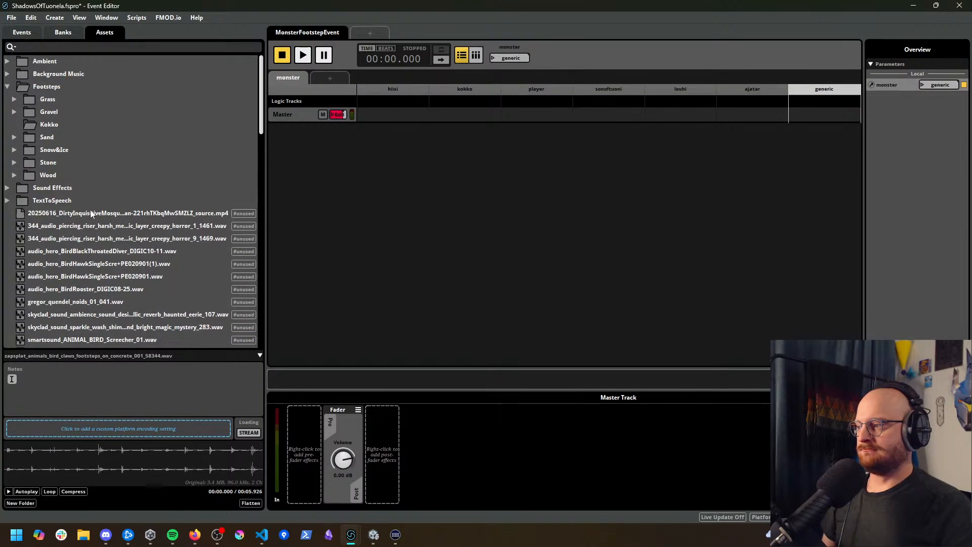
{"action": "scroll", "coordinate": [92, 210], "scroll_direction": "down", "scroll_amount": 10}
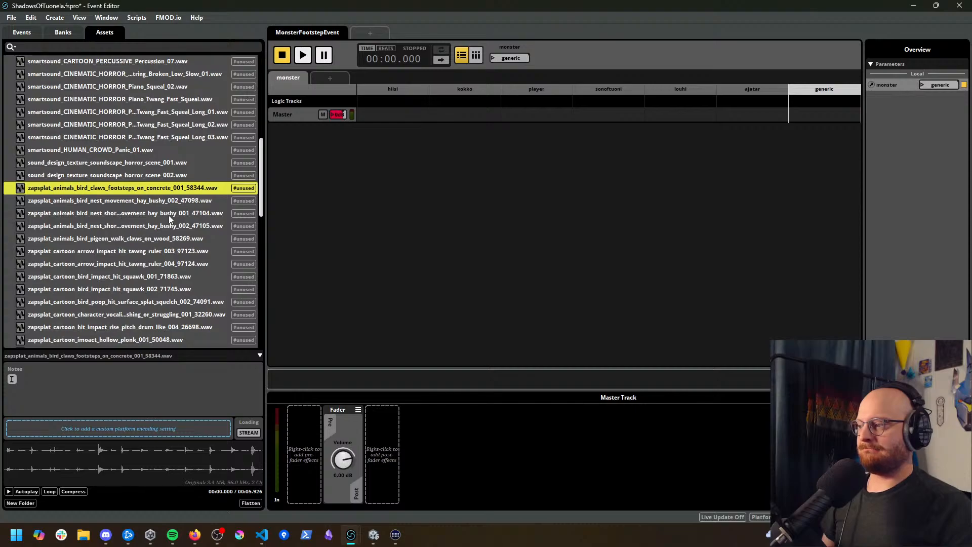
{"action": "scroll", "coordinate": [152, 228], "scroll_direction": "up", "scroll_amount": 3}
{"action": "left_click_drag", "start_coordinate": [150, 302], "coordinate": [178, 125]}
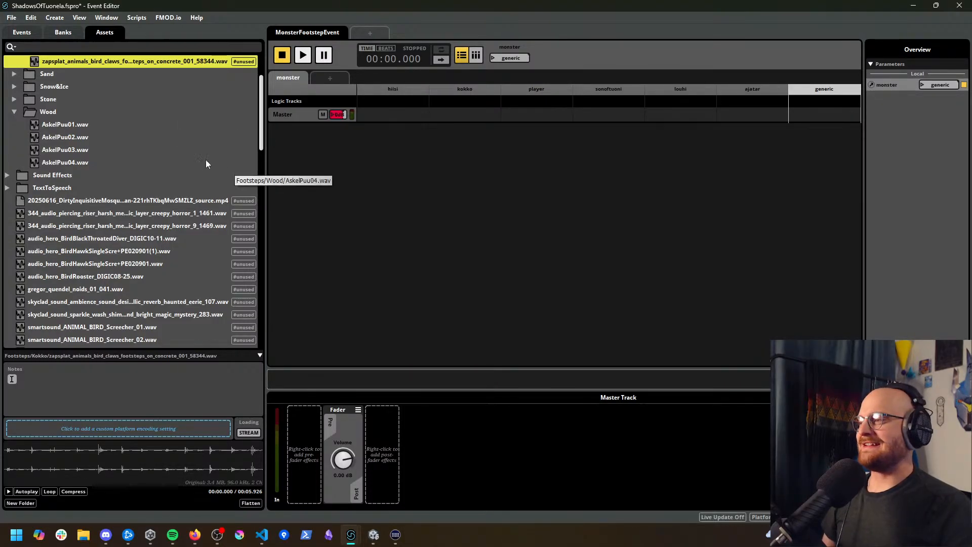
{"action": "scroll", "coordinate": [157, 173], "scroll_direction": "up", "scroll_amount": 2}
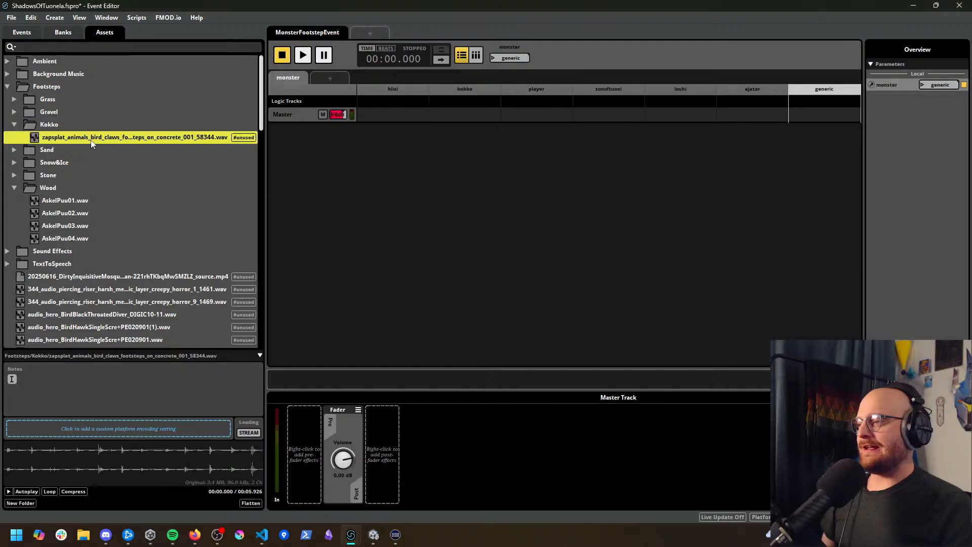
Step: Add a multi instrument to the master track's kokko section, put the bird claws footsteps asset in its playlist and play it
{"action": "mouse_move", "coordinate": [91, 144]}
{"action": "left_mouse_down"}
{"action": "mouse_move", "coordinate": [500, 113]}
{"action": "mouse_move", "coordinate": [106, 135]}
{"action": "left_mouse_up"}
{"action": "left_click", "coordinate": [481, 108]}
{"action": "right_click", "coordinate": [473, 118]}
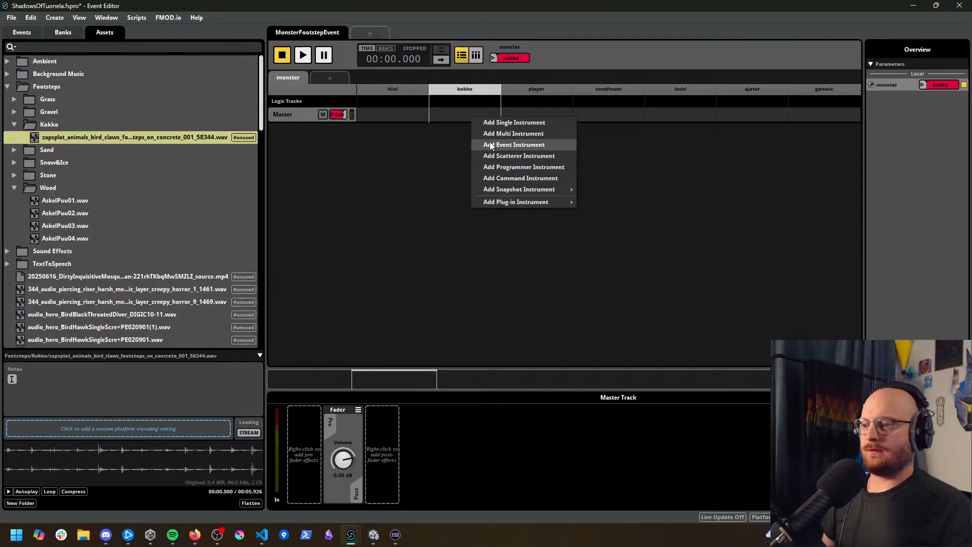
{"action": "left_click", "coordinate": [523, 135]}
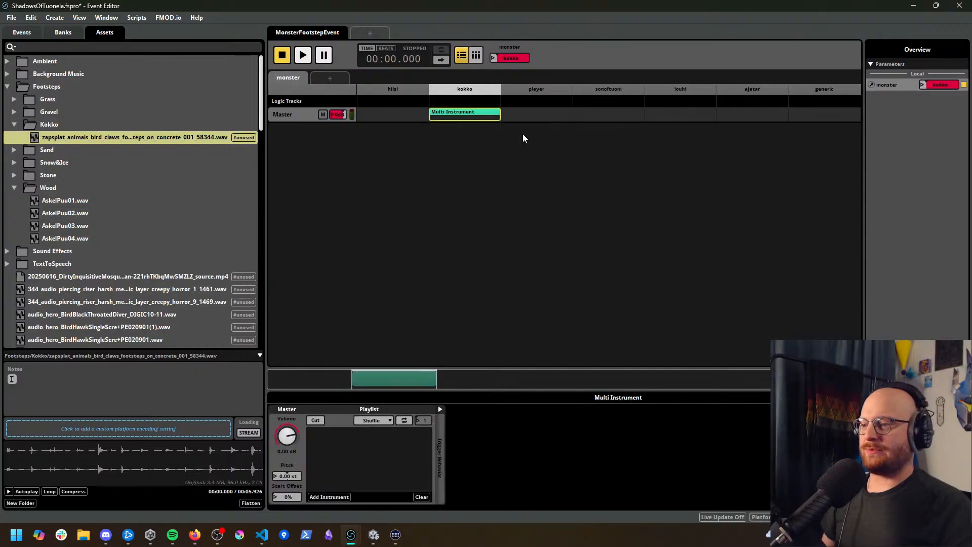
{"action": "left_click_drag", "start_coordinate": [65, 139], "coordinate": [361, 440]}
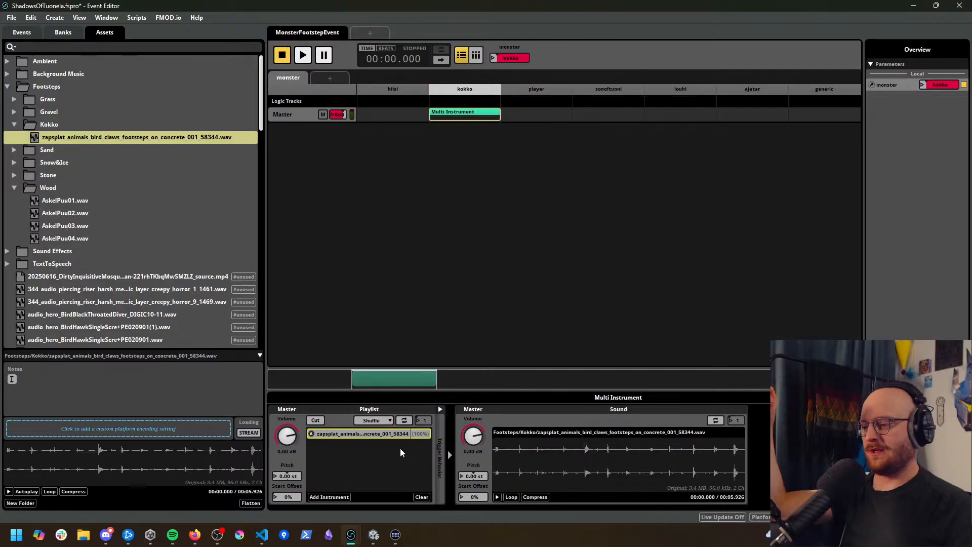
{"action": "left_click", "coordinate": [303, 55]}
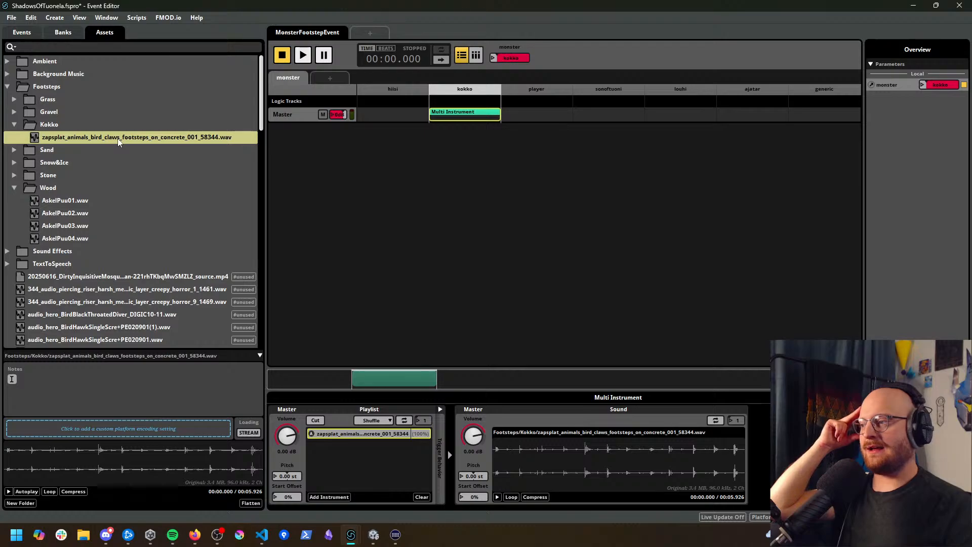
Step: Add five more copies of the bird claws footsteps asset to the kokko playlist and play the event
{"action": "left_click_drag", "start_coordinate": [118, 142], "coordinate": [375, 450]}
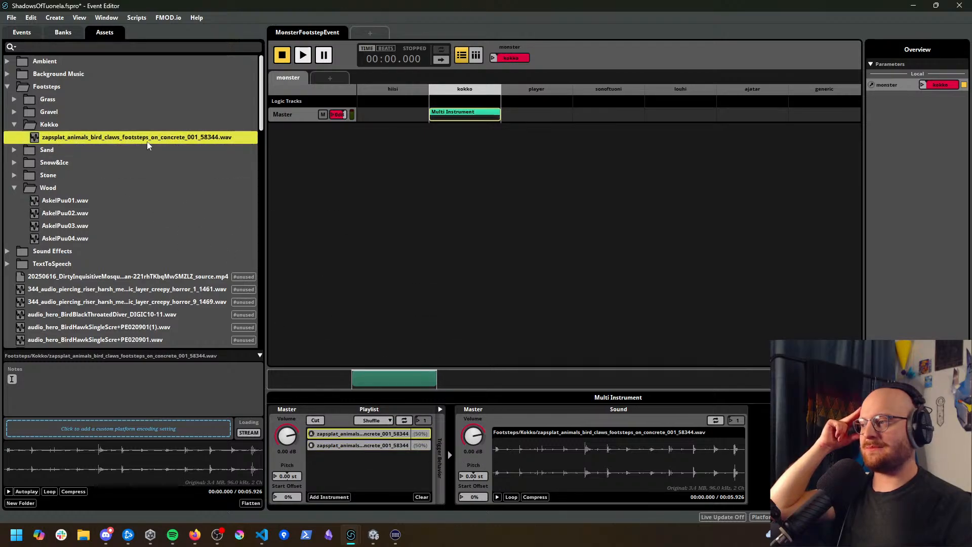
{"action": "left_click_drag", "start_coordinate": [150, 146], "coordinate": [377, 456]}
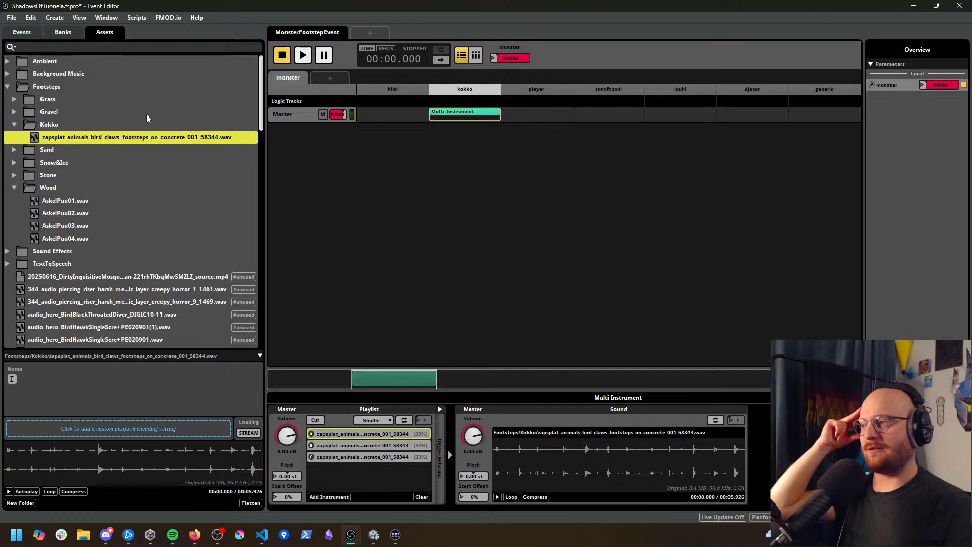
{"action": "left_click_drag", "start_coordinate": [108, 138], "coordinate": [365, 463]}
{"action": "left_click_drag", "start_coordinate": [126, 144], "coordinate": [357, 484]}
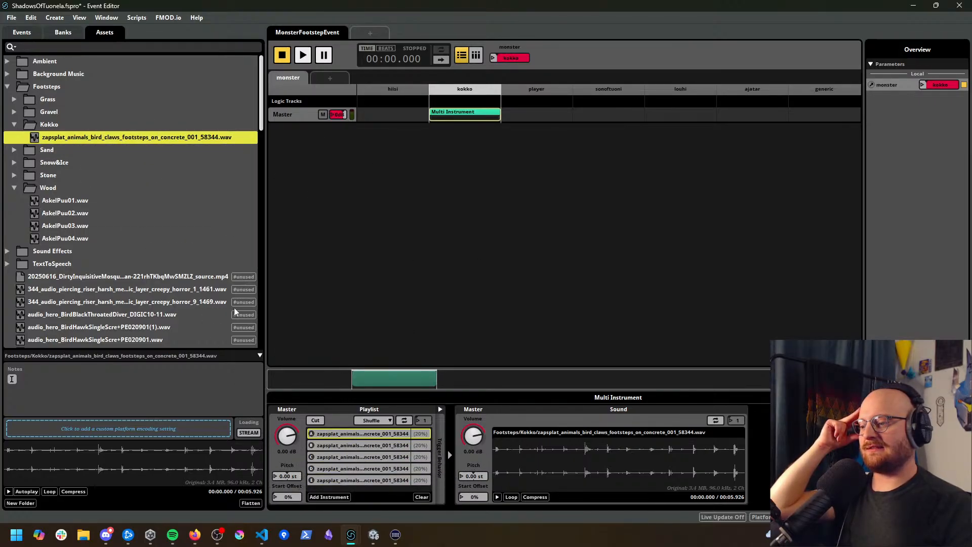
{"action": "left_click_drag", "start_coordinate": [122, 141], "coordinate": [377, 487]}
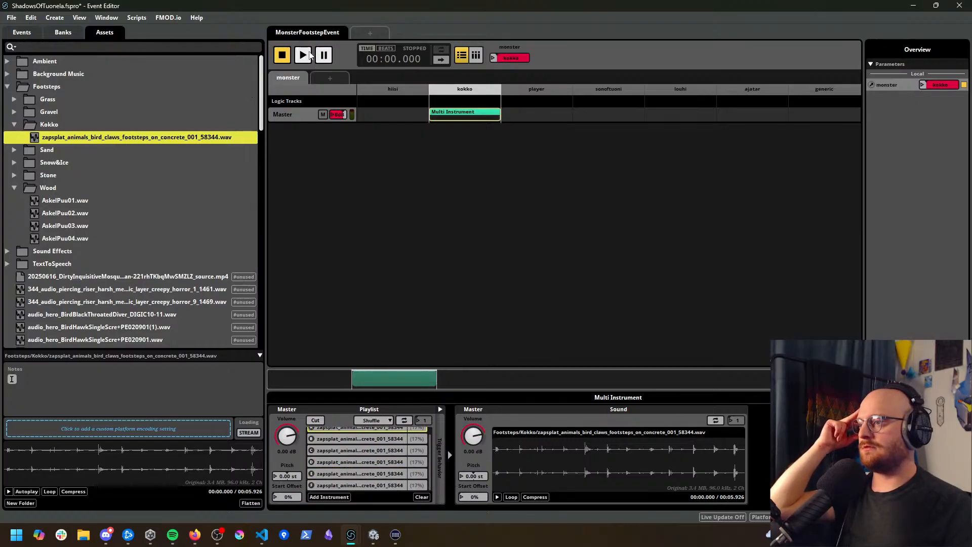
{"action": "left_click", "coordinate": [304, 54]}
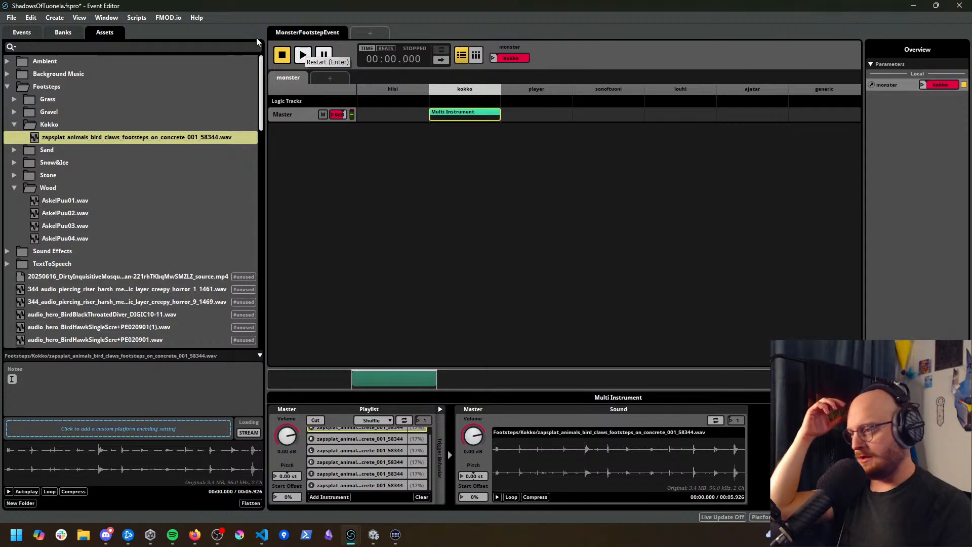
Step: Add further copies of the bird claws footsteps asset until the kokko playlist holds twelve entries
{"action": "scroll", "coordinate": [390, 476], "scroll_direction": "up", "scroll_amount": 1}
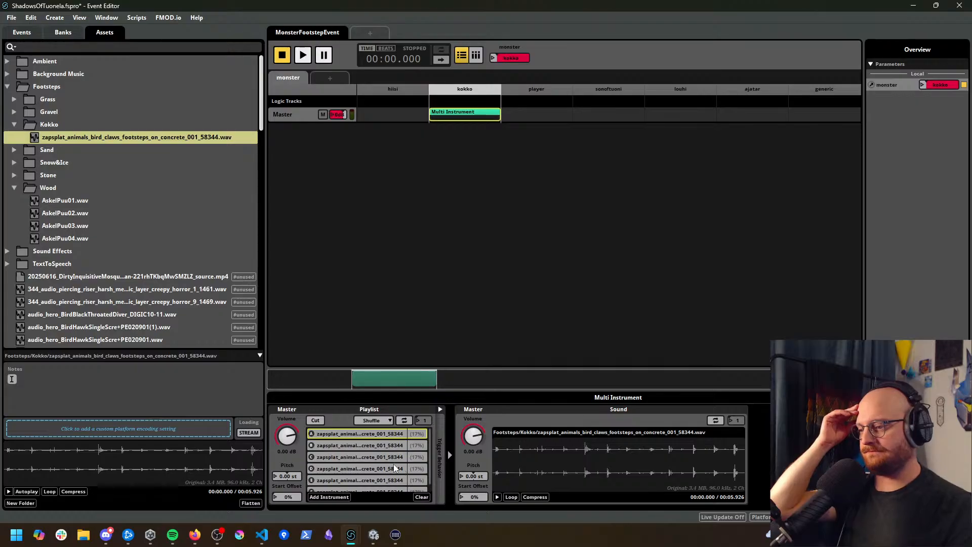
{"action": "left_click", "coordinate": [380, 458]}
{"action": "scroll", "coordinate": [381, 465], "scroll_direction": "down", "scroll_amount": 1}
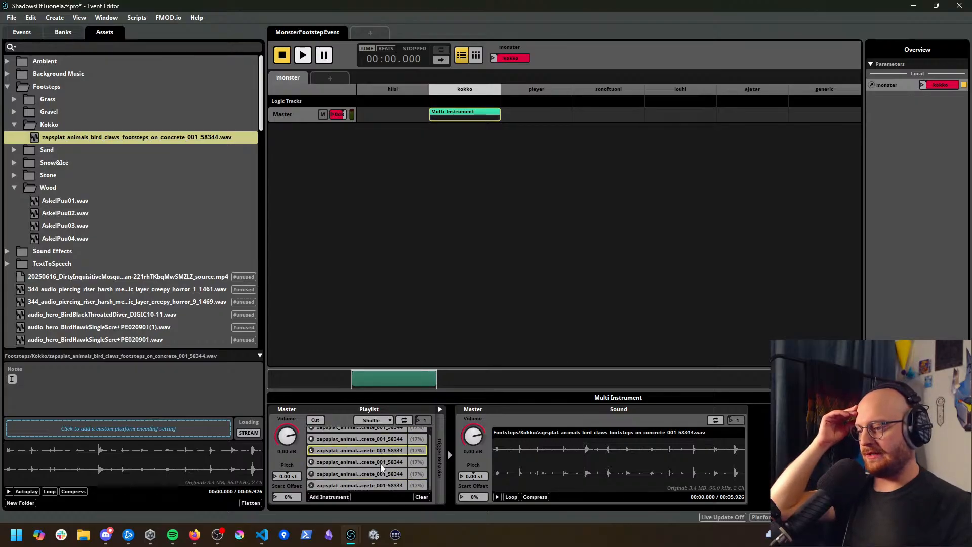
{"action": "left_click", "coordinate": [390, 486]}
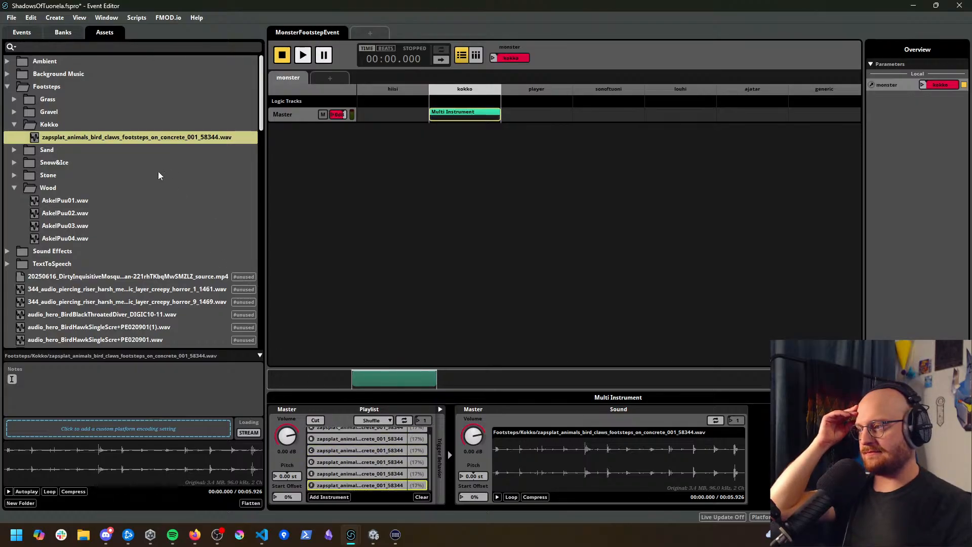
{"action": "left_click_drag", "start_coordinate": [125, 137], "coordinate": [363, 450]}
{"action": "left_click_drag", "start_coordinate": [127, 141], "coordinate": [369, 444]}
{"action": "left_click_drag", "start_coordinate": [157, 138], "coordinate": [384, 461]}
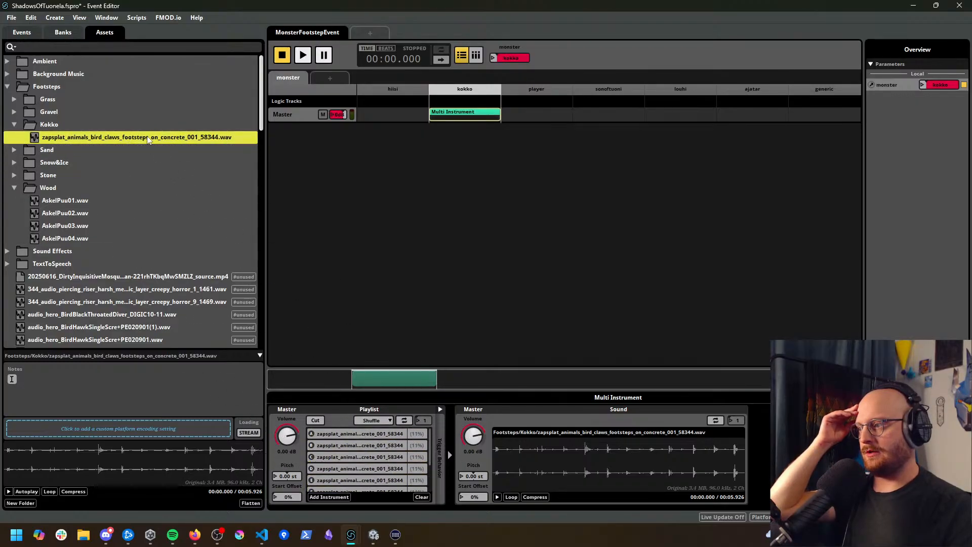
{"action": "left_click_drag", "start_coordinate": [147, 135], "coordinate": [379, 444]}
{"action": "scroll", "coordinate": [425, 475], "scroll_direction": "down", "scroll_amount": 3}
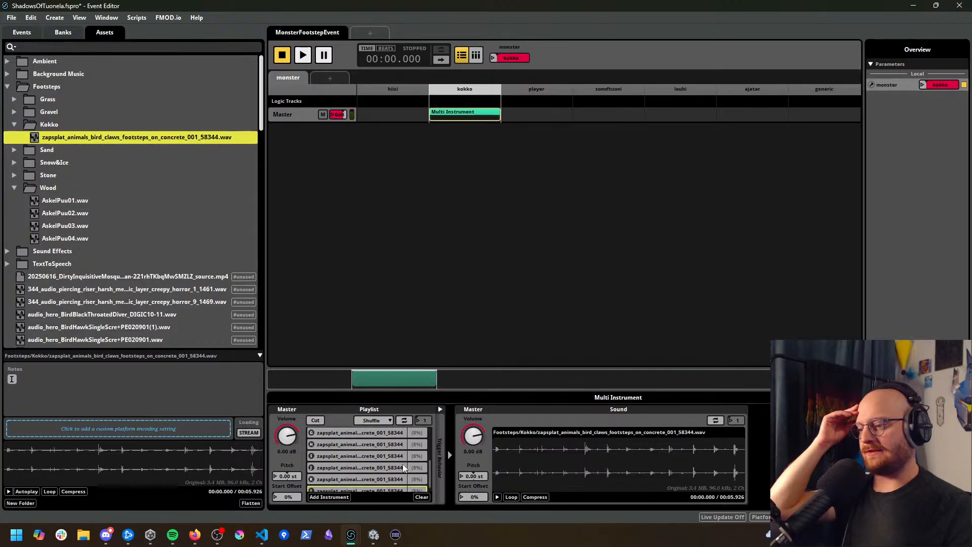
{"action": "scroll", "coordinate": [430, 468], "scroll_direction": "up", "scroll_amount": 3}
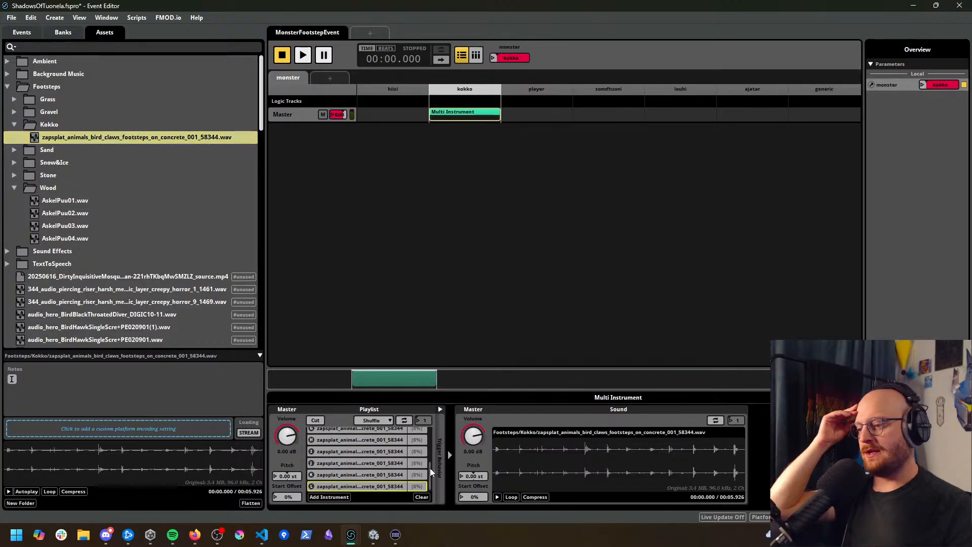
Step: Set the start offset of the second kokko playlist entry to 5% and of the third entry to 10%
{"action": "left_click", "coordinate": [404, 438]}
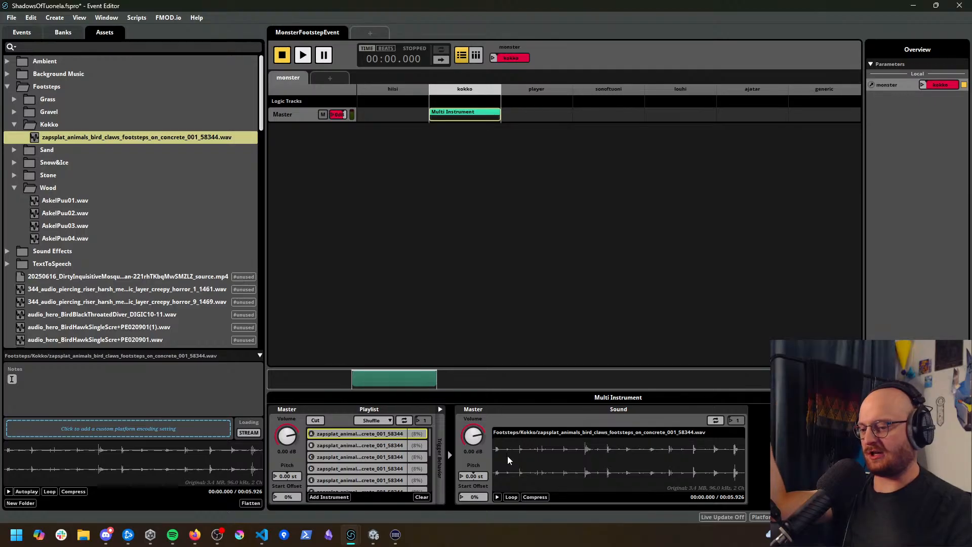
{"action": "left_click", "coordinate": [380, 447]}
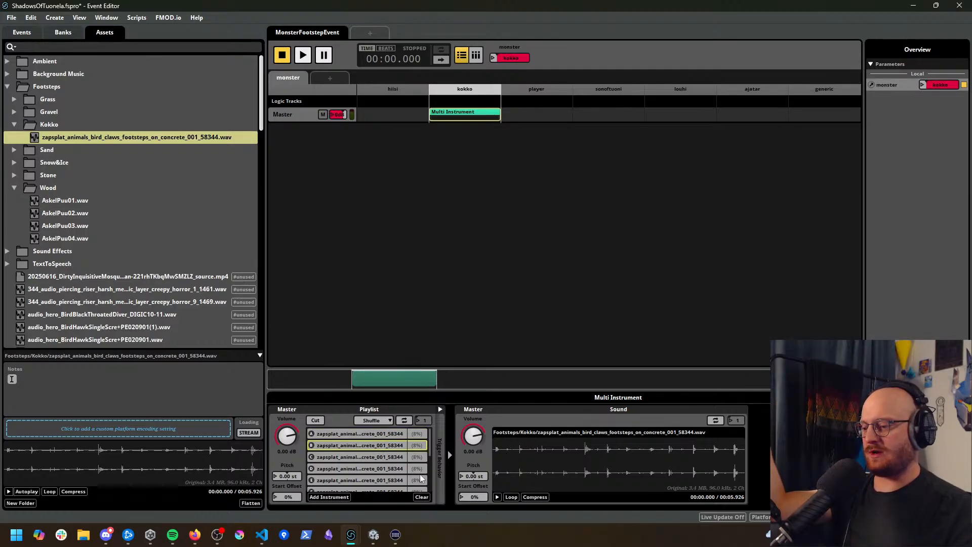
{"action": "left_click_drag", "start_coordinate": [474, 497], "coordinate": [475, 492]}
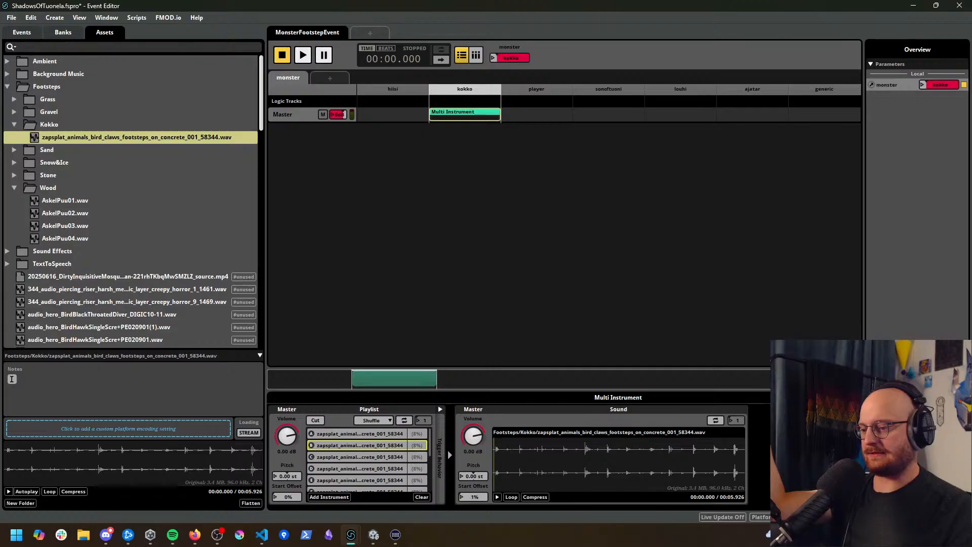
{"action": "left_click_drag", "start_coordinate": [474, 497], "coordinate": [474, 499]}
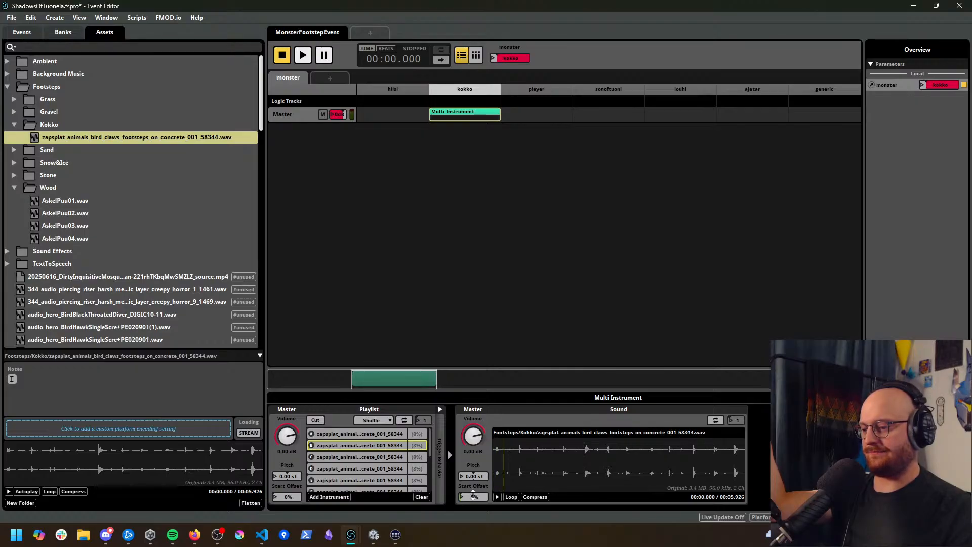
{"action": "left_click", "coordinate": [365, 457]}
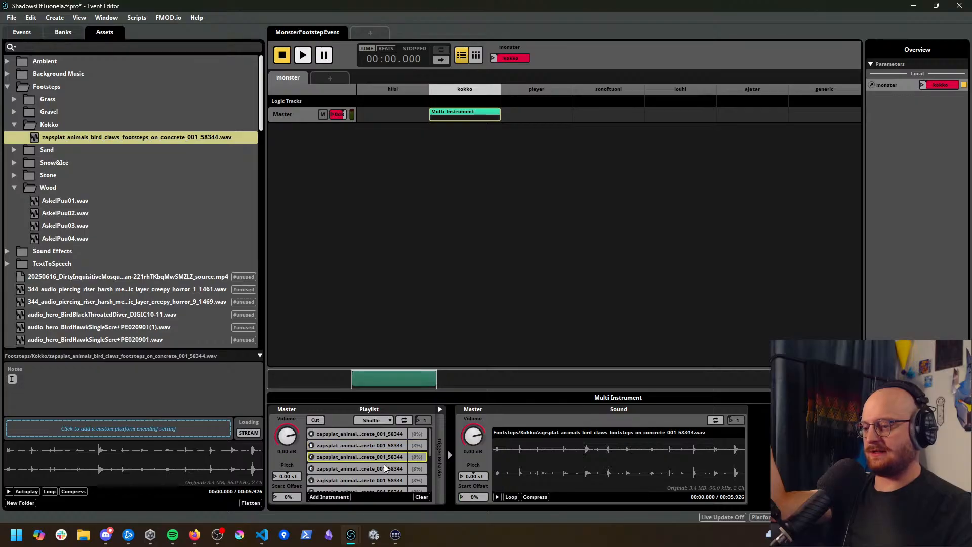
{"action": "left_click_drag", "start_coordinate": [475, 496], "coordinate": [475, 495]}
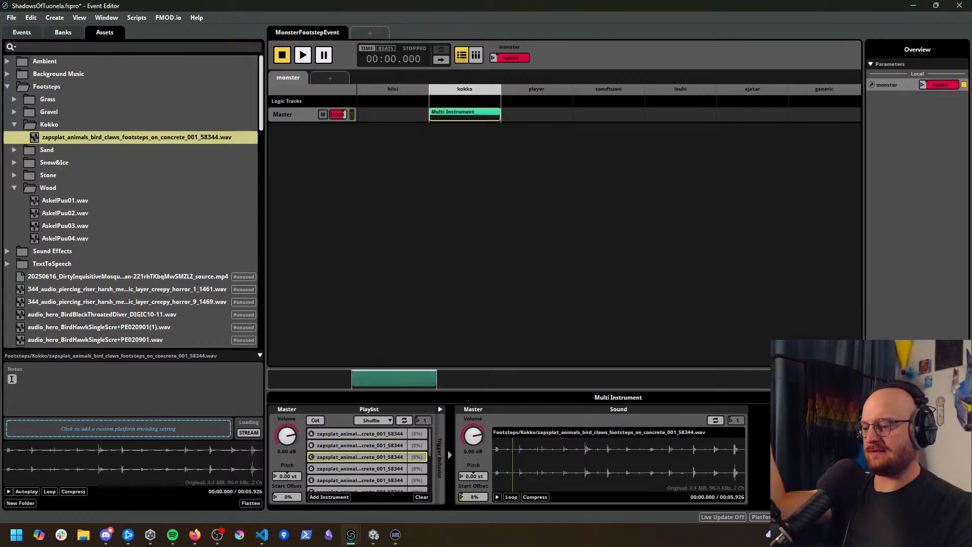
{"action": "left_click_drag", "start_coordinate": [475, 496], "coordinate": [474, 491]}
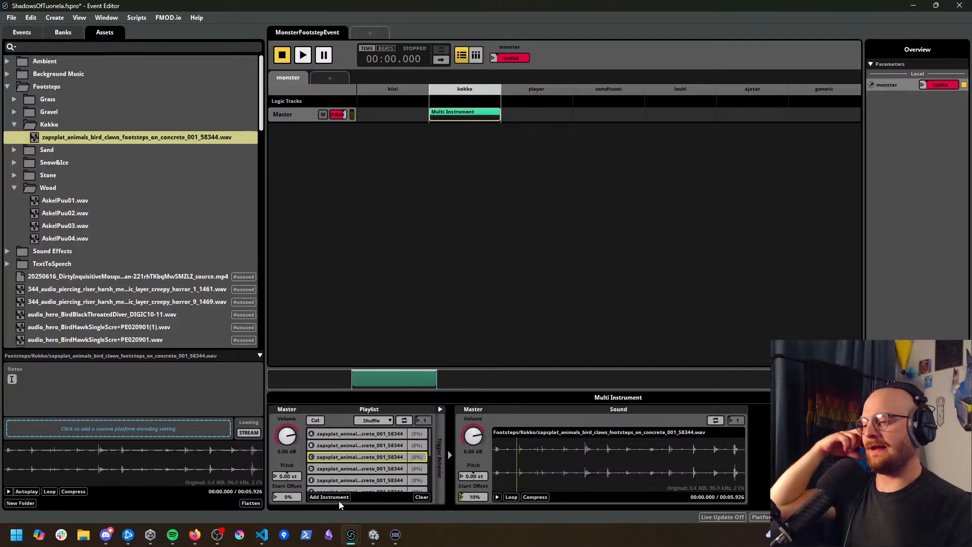
Step: Delete every bird claws entry from the kokko playlist except the first one
{"action": "scroll", "coordinate": [375, 482], "scroll_direction": "down", "scroll_amount": 3}
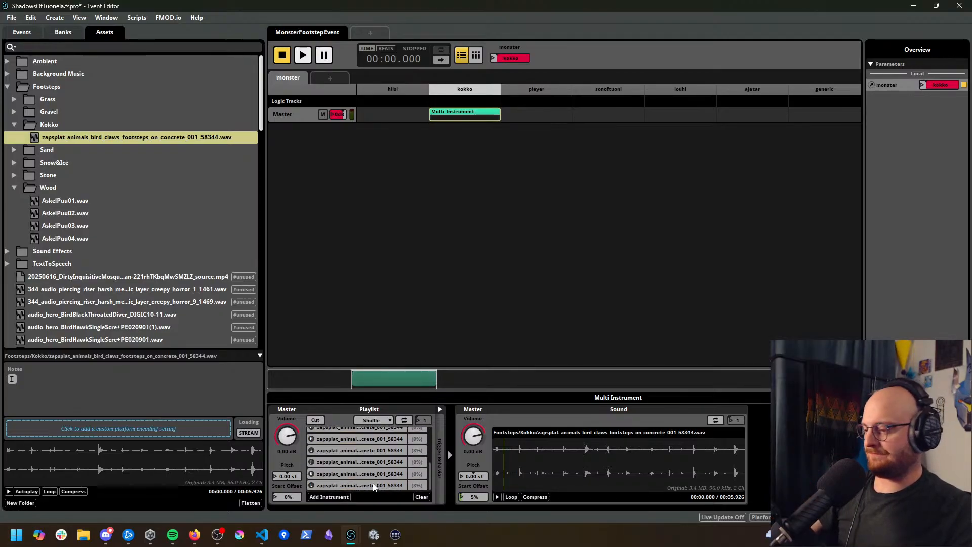
{"action": "left_click", "coordinate": [373, 485], "text": "shift"}
{"action": "key", "text": "Delete"}
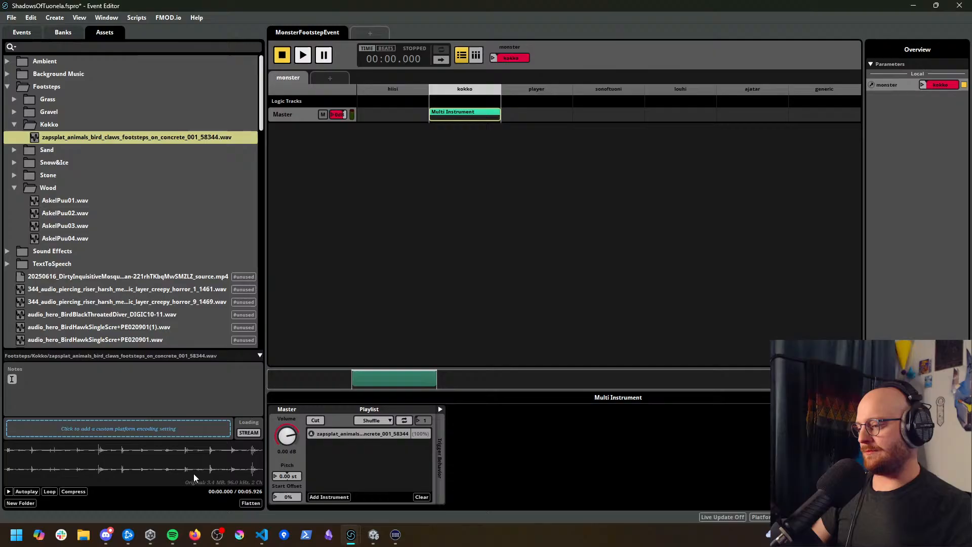
Step: Launch Audacity and import zapsplat_animals_bird_claws_footsteps_on_concrete_001_58344 from File Explorer
{"action": "left_click", "coordinate": [12, 531]}
{"action": "type", "text": "audacity"}
{"action": "left_click", "coordinate": [89, 245]}
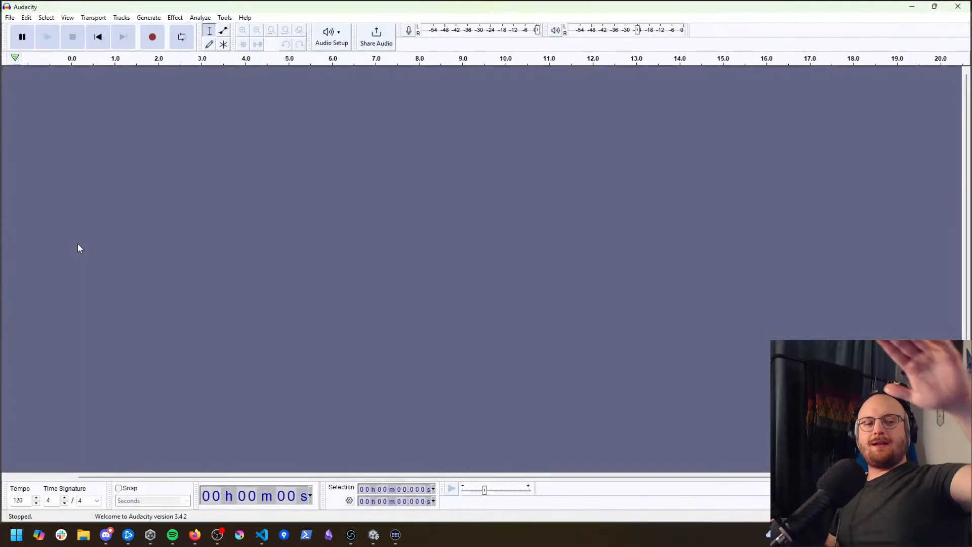
{"action": "left_click", "coordinate": [83, 535]}
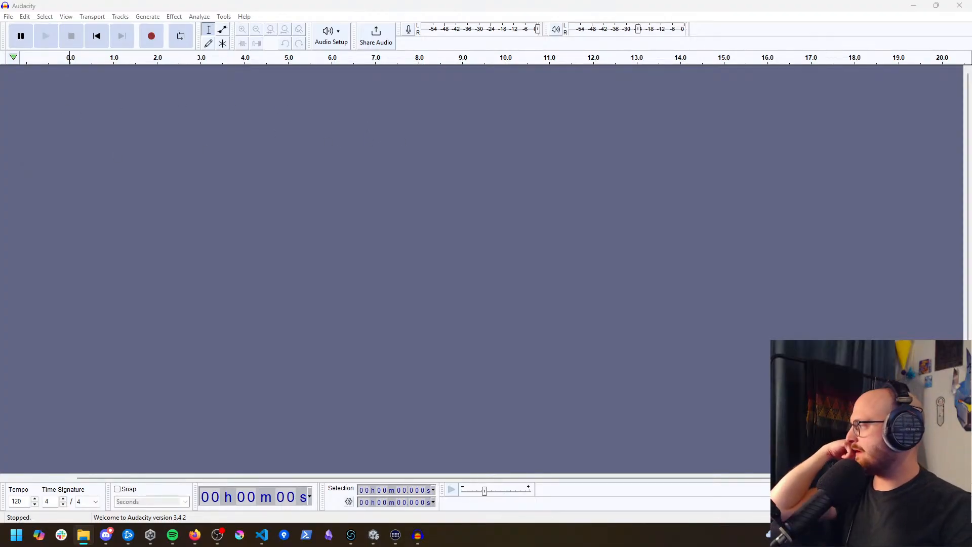
{"action": "left_click_drag", "start_coordinate": [404, 163], "coordinate": [400, 160]}
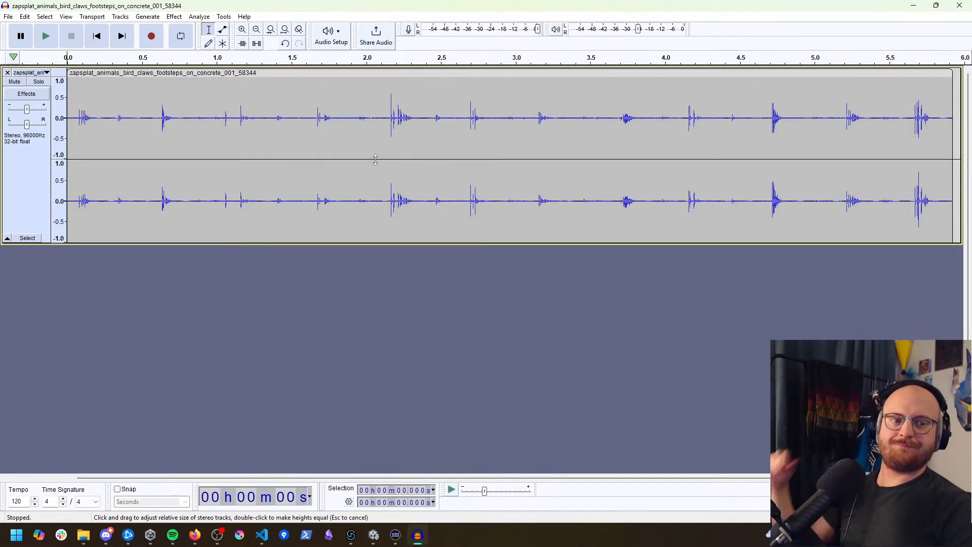
Step: Play the imported bird claws recording from the start to check its sound, and stop playback
{"action": "scroll", "coordinate": [419, 184], "scroll_direction": "down", "scroll_amount": 3, "text": "ctrl"}
{"action": "scroll", "coordinate": [417, 177], "scroll_direction": "up", "scroll_amount": 1, "text": "ctrl"}
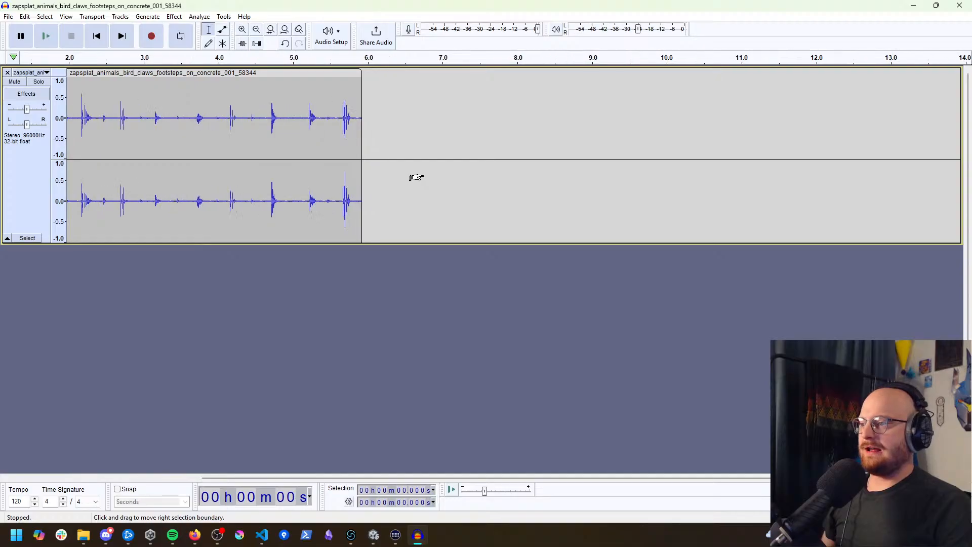
{"action": "scroll", "coordinate": [417, 178], "scroll_direction": "up", "scroll_amount": 1, "text": "ctrl"}
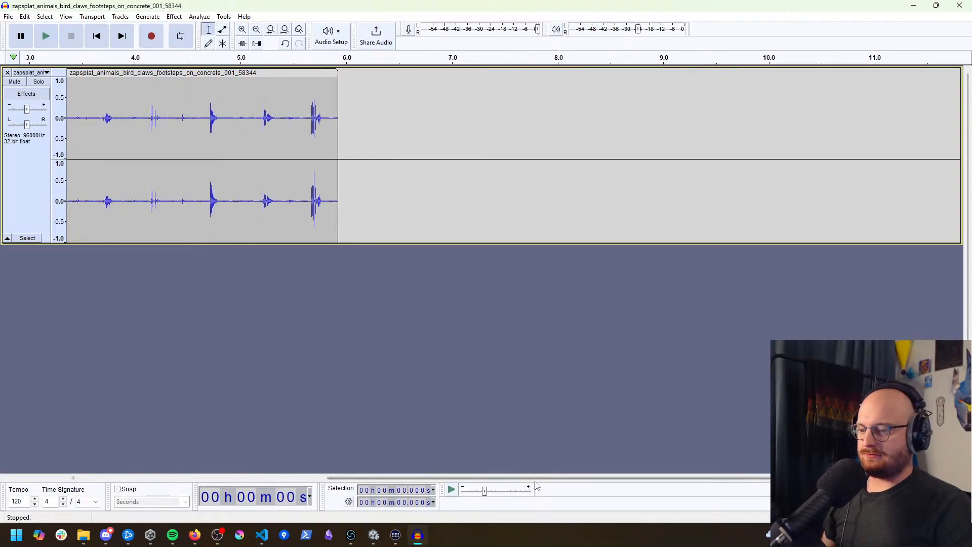
{"action": "left_click_drag", "start_coordinate": [536, 479], "coordinate": [336, 476]}
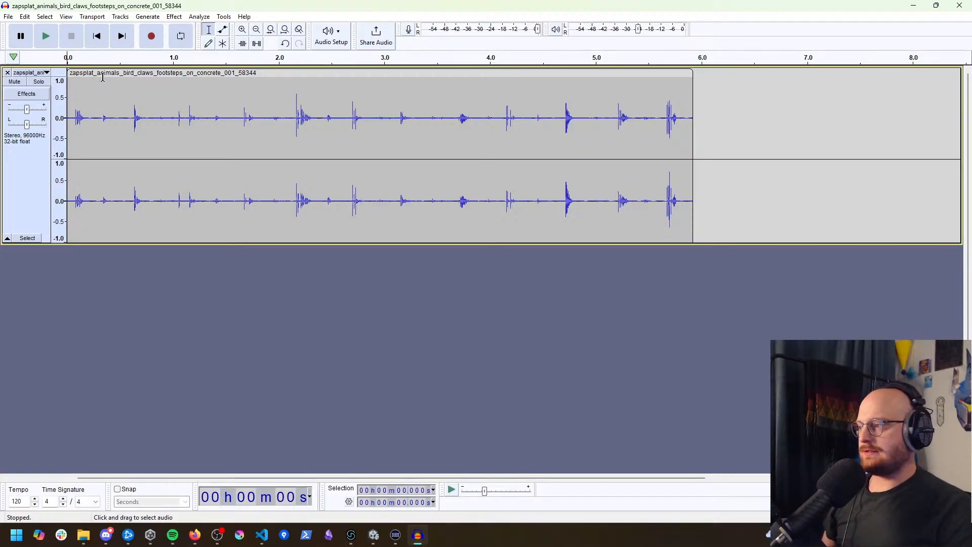
{"action": "left_click", "coordinate": [54, 38]}
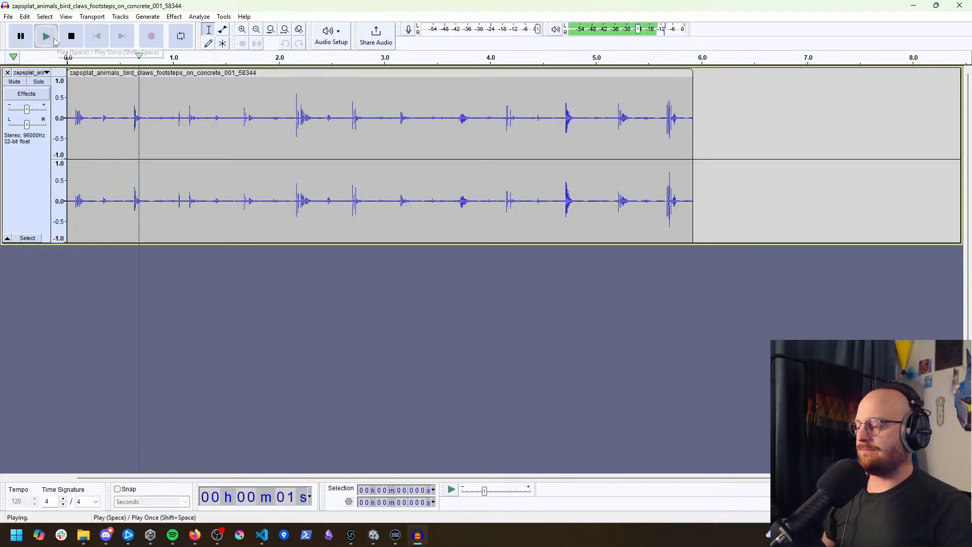
{"action": "left_click", "coordinate": [53, 38]}
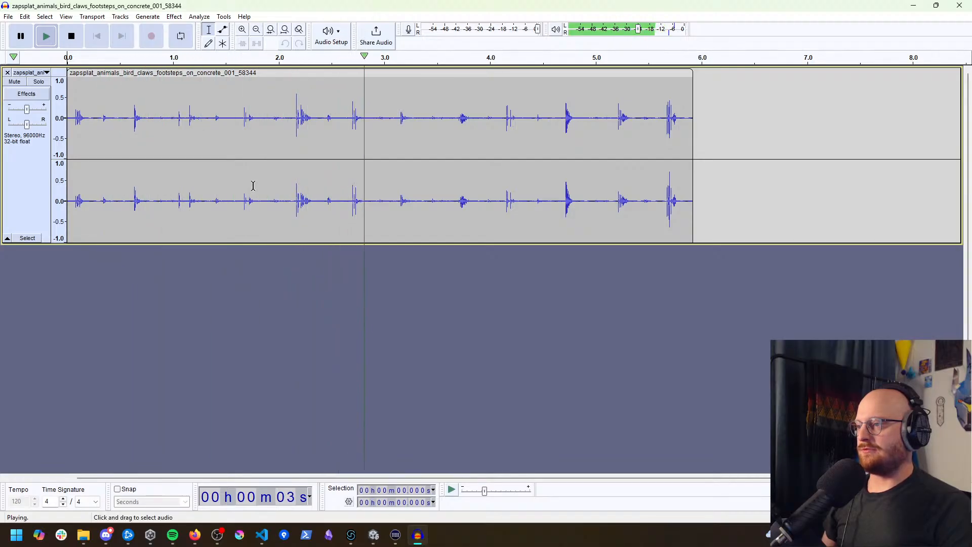
{"action": "key", "text": "space"}
Step: Set Audacity's playback device to Music (2- TC-Helicon GoXLR Mini) and replay the start of the recording to hear the first footsteps
{"action": "left_click", "coordinate": [329, 35]}
{"action": "mouse_move", "coordinate": [361, 75]}
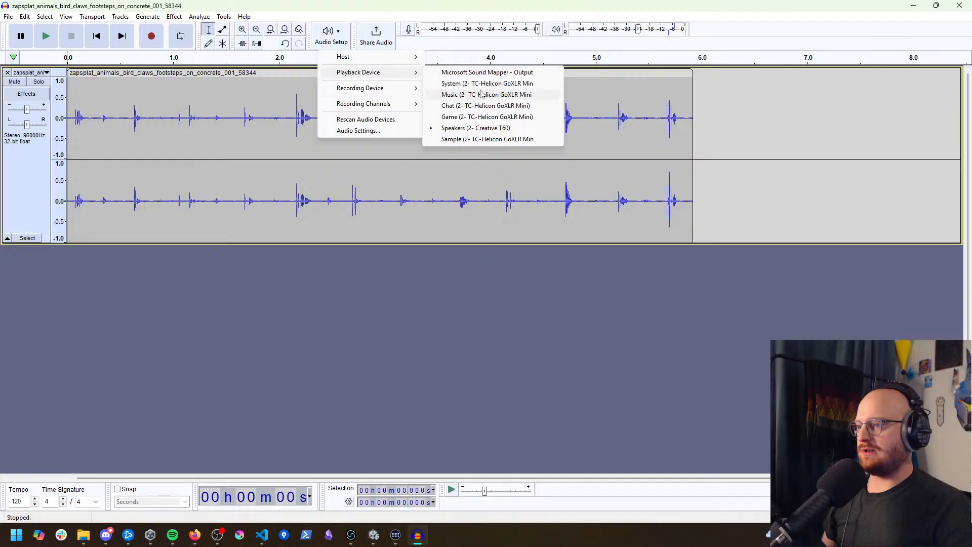
{"action": "left_click", "coordinate": [481, 95]}
{"action": "left_click", "coordinate": [46, 36]}
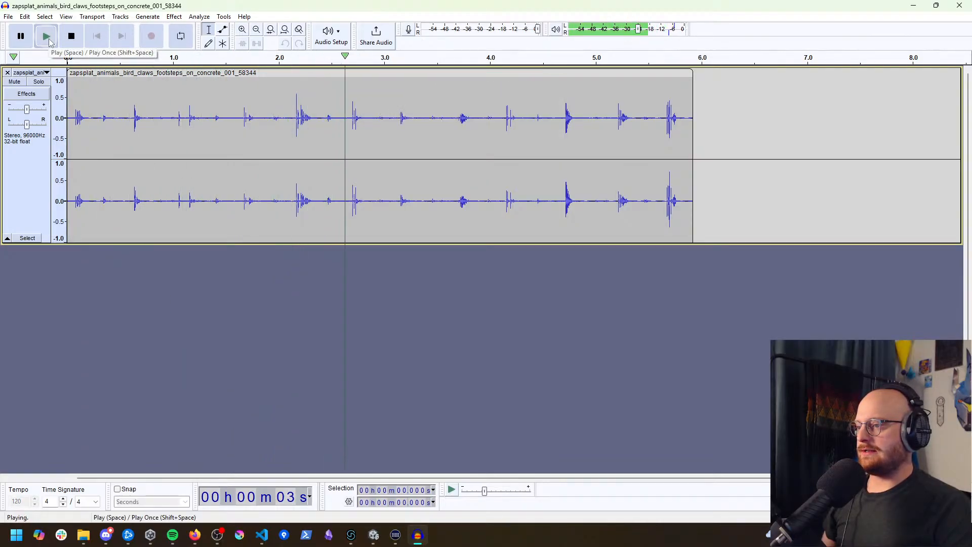
{"action": "left_click", "coordinate": [50, 41]}
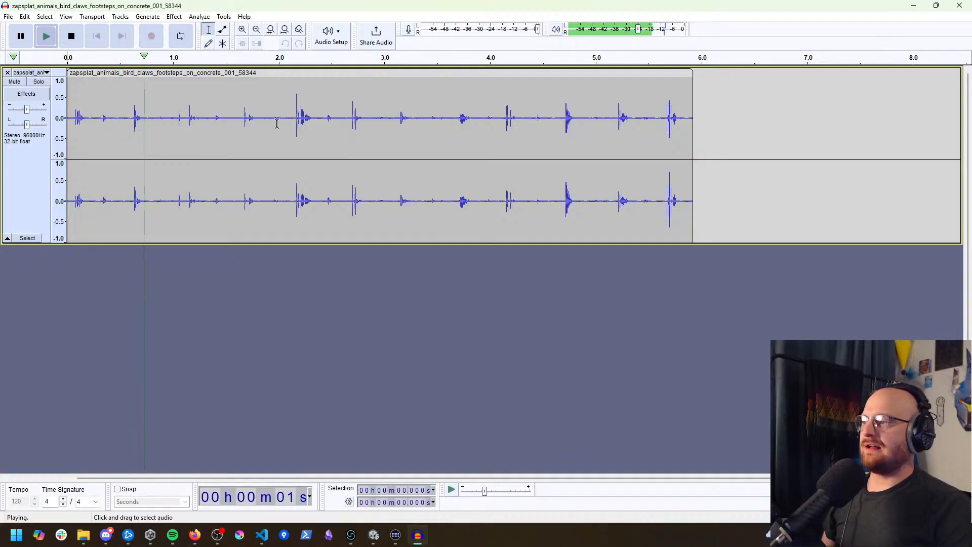
{"action": "key", "text": "space"}
{"action": "key", "text": "space"}
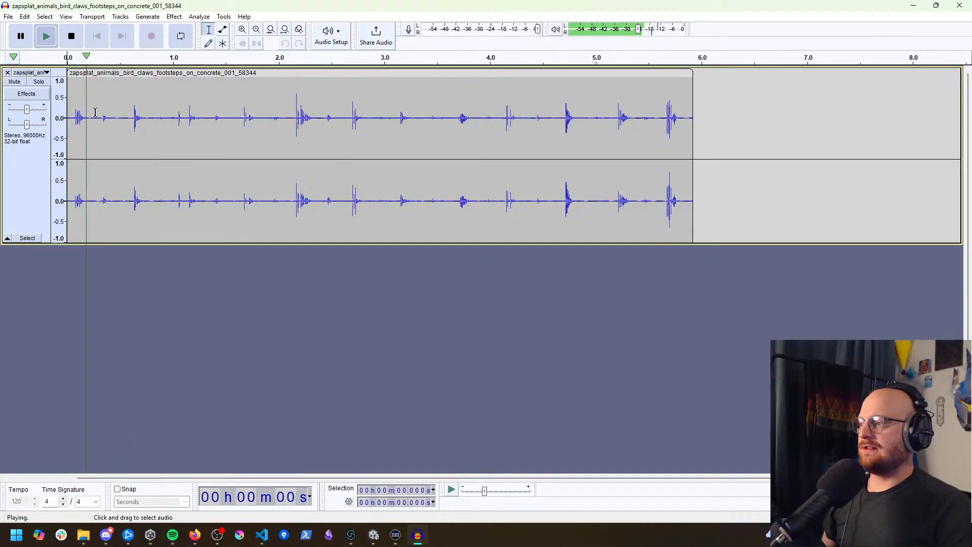
{"action": "key", "text": "space"}
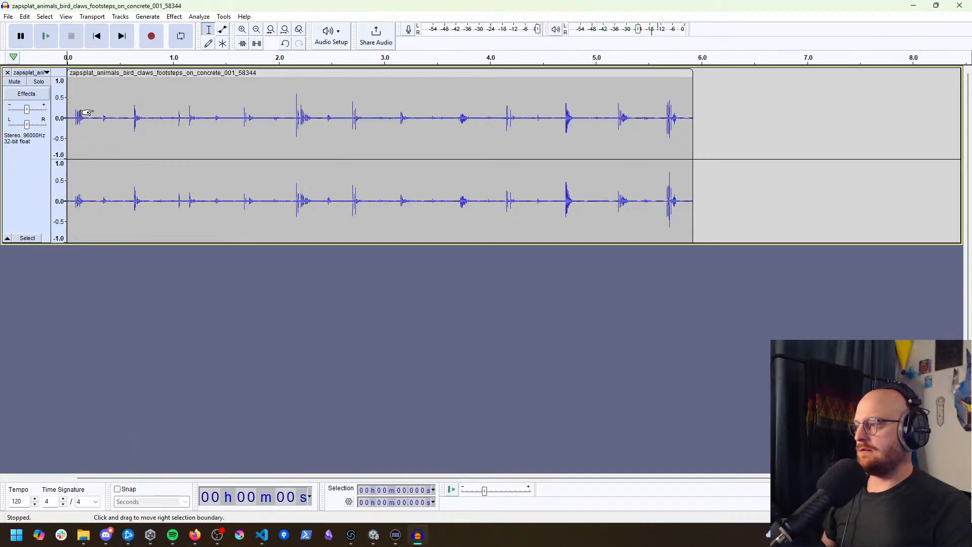
Step: Split the bird claws clip just after the first footstep, at about 0.239 s
{"action": "left_click", "coordinate": [94, 110]}
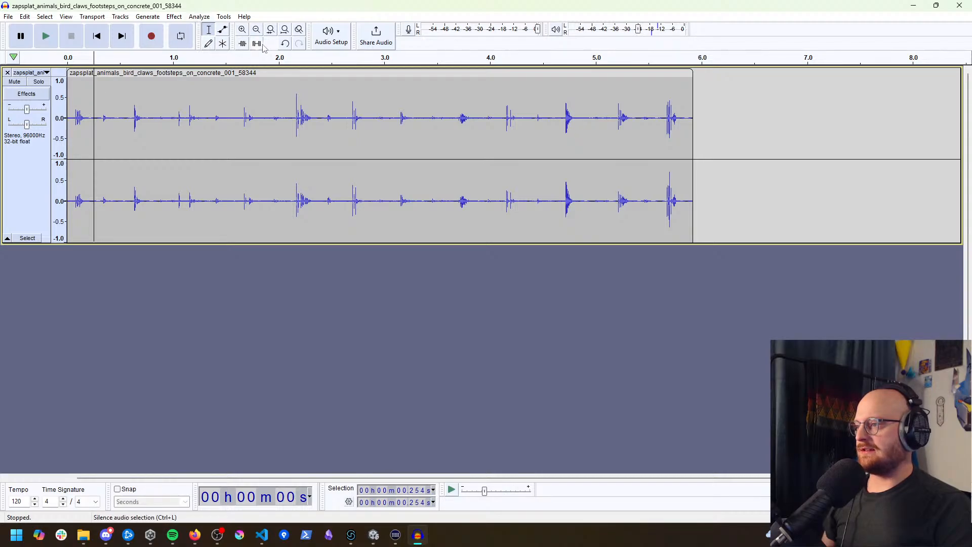
{"action": "left_click", "coordinate": [172, 17]}
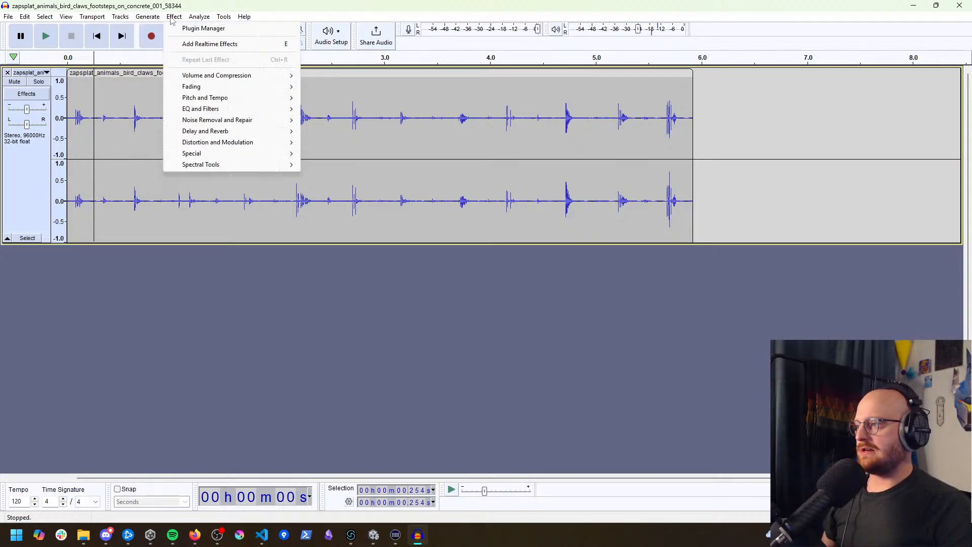
{"action": "mouse_move", "coordinate": [30, 21]}
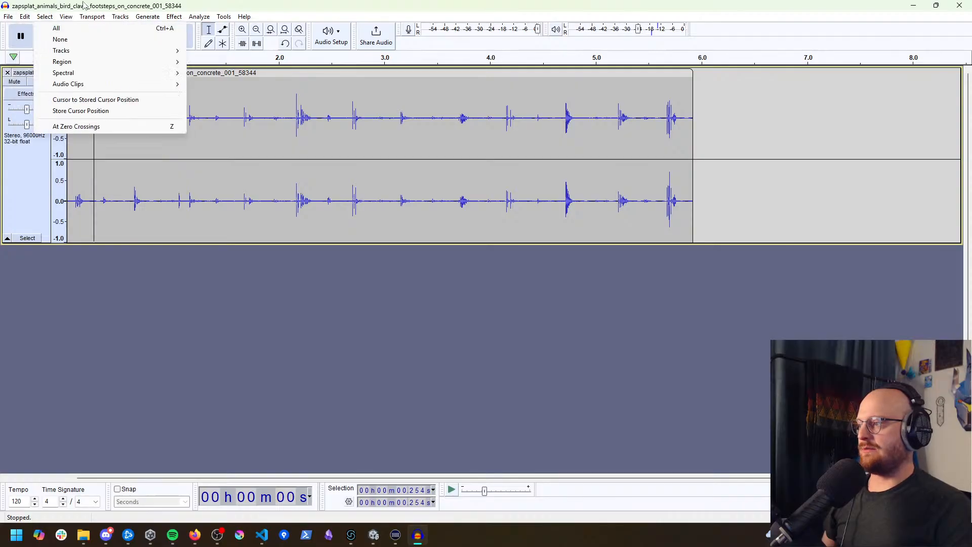
{"action": "key", "text": "Escape"}
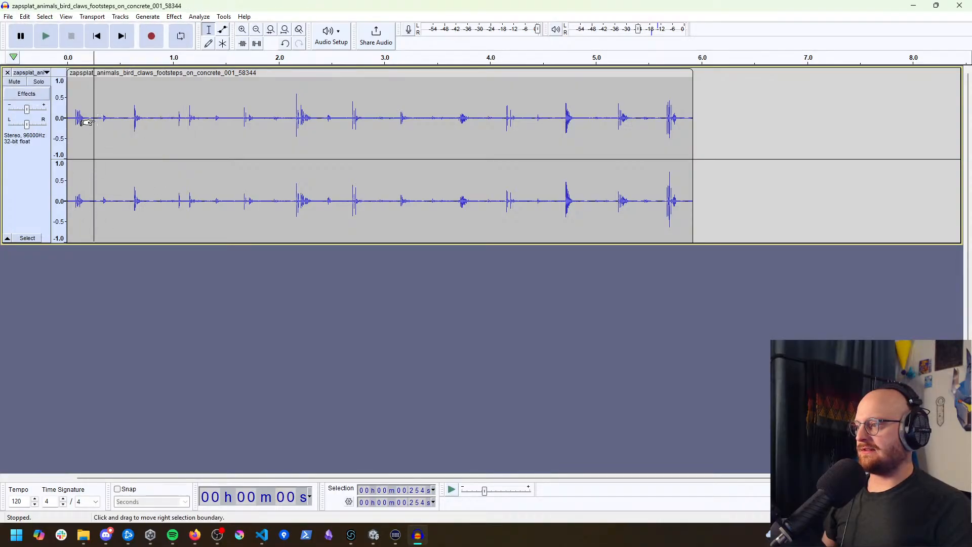
{"action": "left_click", "coordinate": [95, 118]}
{"action": "left_click", "coordinate": [92, 119]}
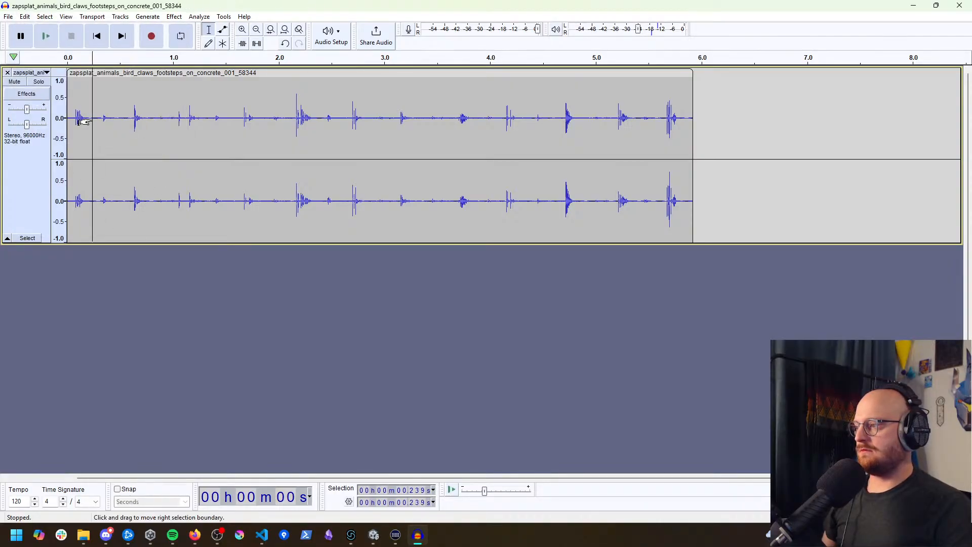
{"action": "left_click", "coordinate": [28, 18]}
{"action": "mouse_move", "coordinate": [65, 135]}
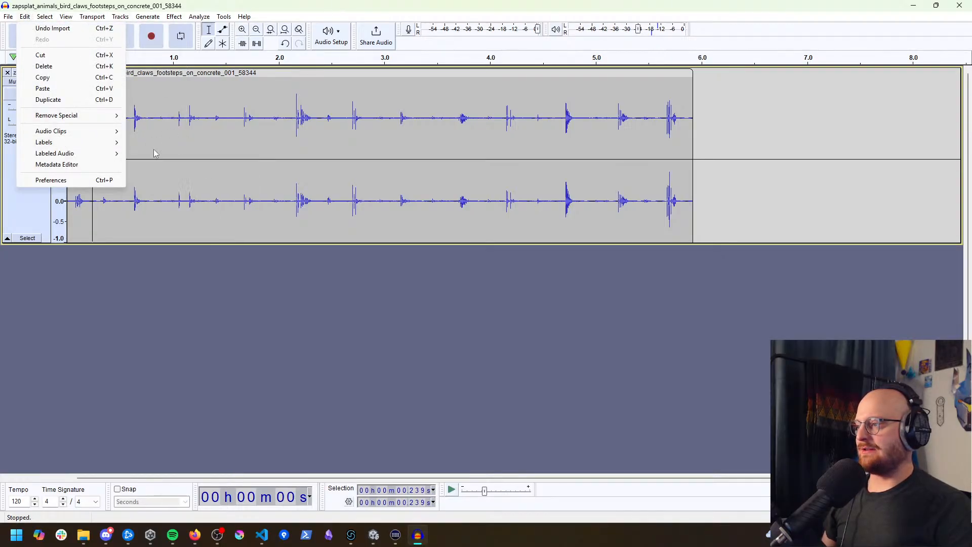
{"action": "left_click", "coordinate": [300, 4]}
{"action": "key", "text": "ctrl+i"}
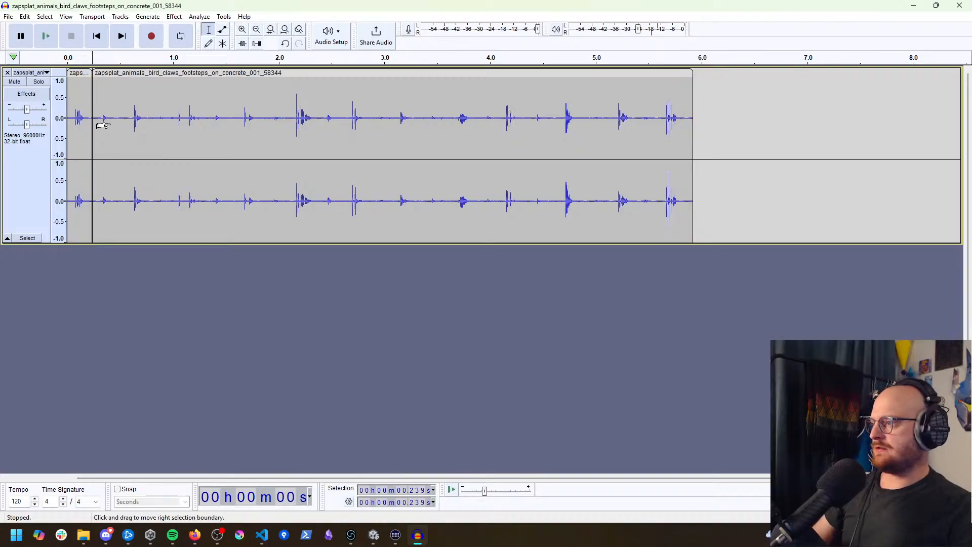
Step: Split the remaining clip at about 0.551 s and delete the short segment between the two splits, leaving a gap
{"action": "left_click", "coordinate": [118, 81]}
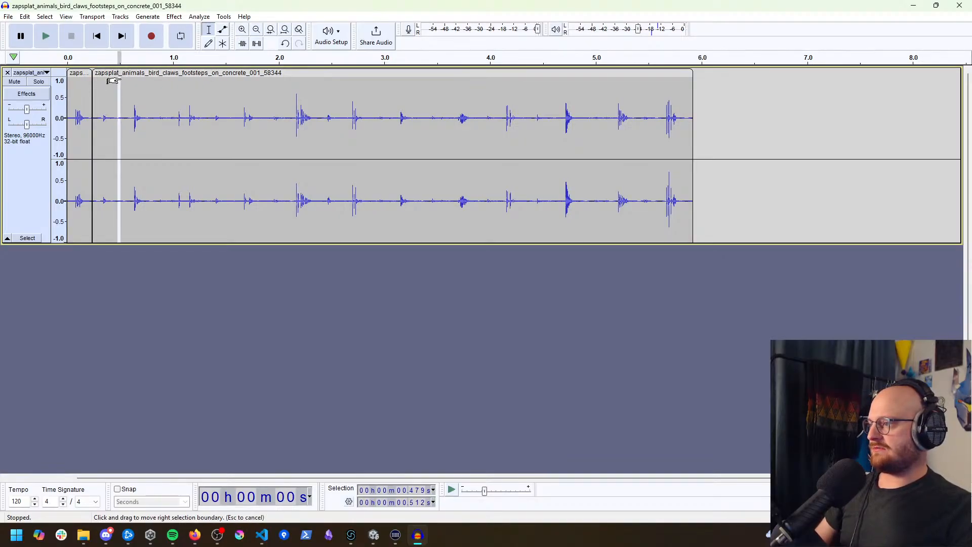
{"action": "left_click", "coordinate": [125, 86]}
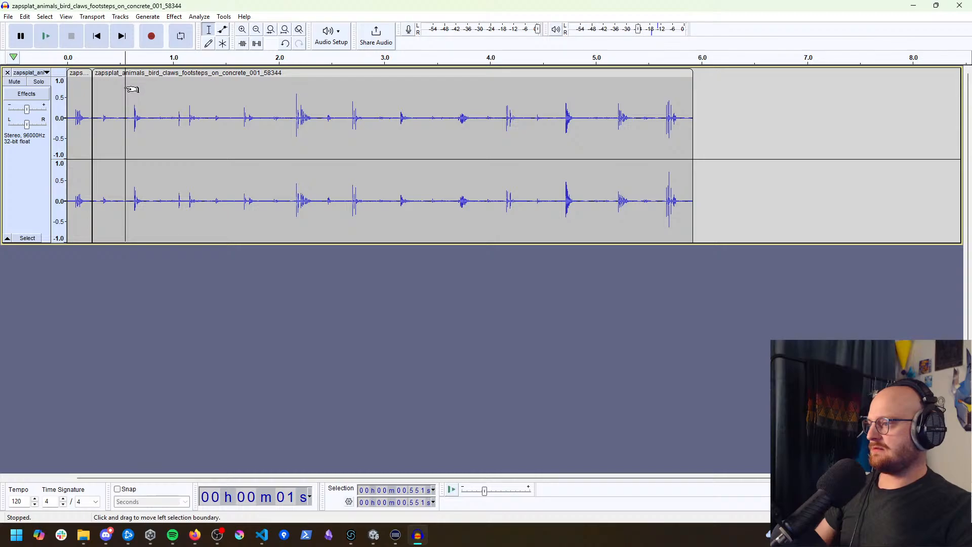
{"action": "key", "text": "ctrl+i"}
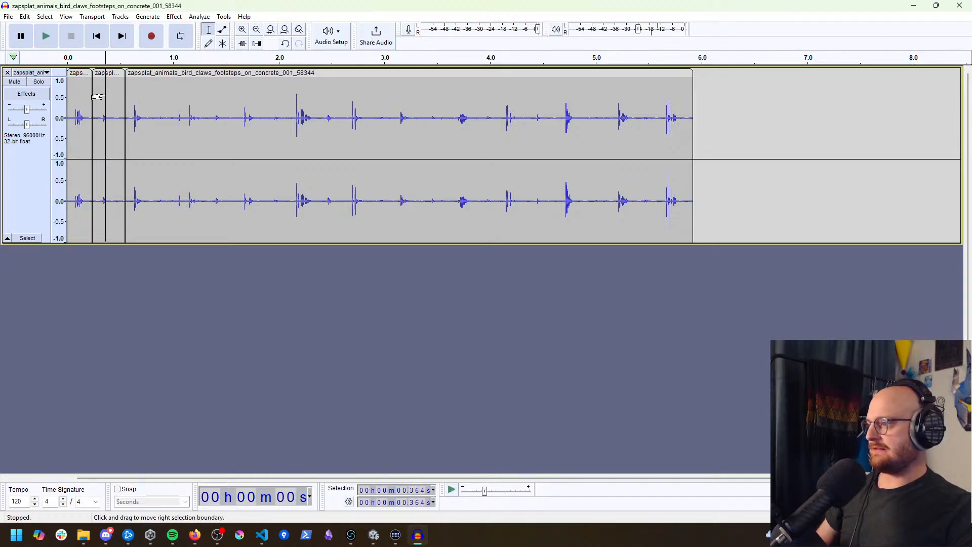
{"action": "left_click", "coordinate": [118, 73]}
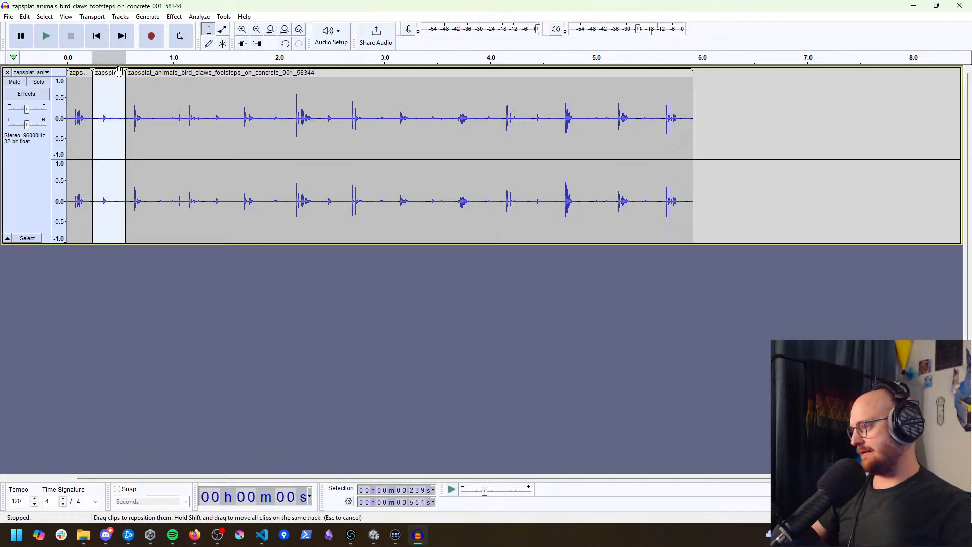
{"action": "key", "text": "Delete"}
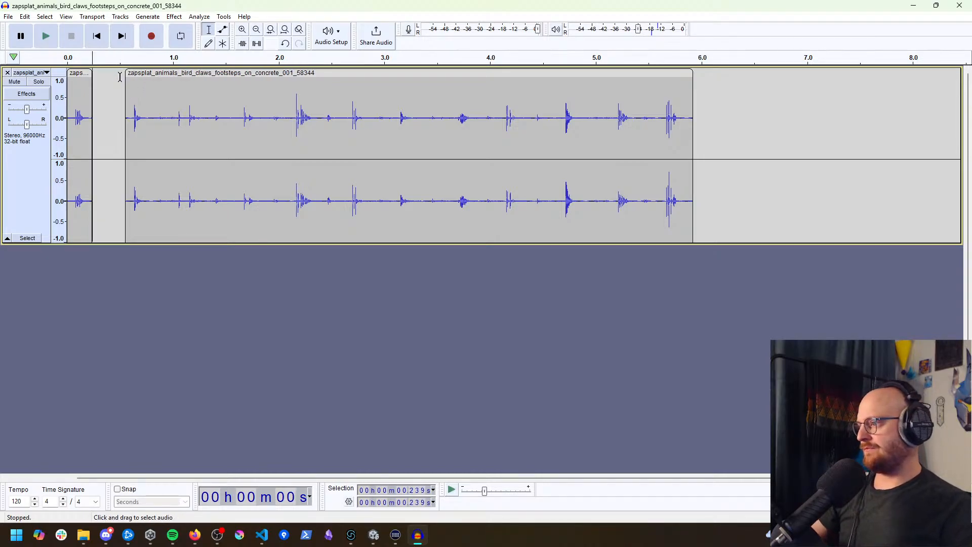
Step: Split the long clip at about 0.771 s and 1.087 s, and delete the segment between the second and third footsteps
{"action": "left_click", "coordinate": [148, 116]}
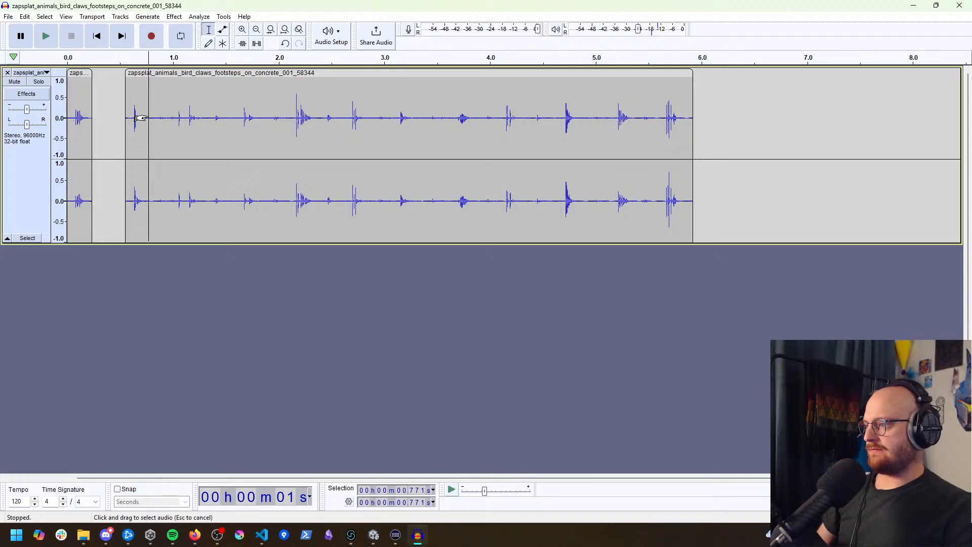
{"action": "key", "text": "ctrl+i"}
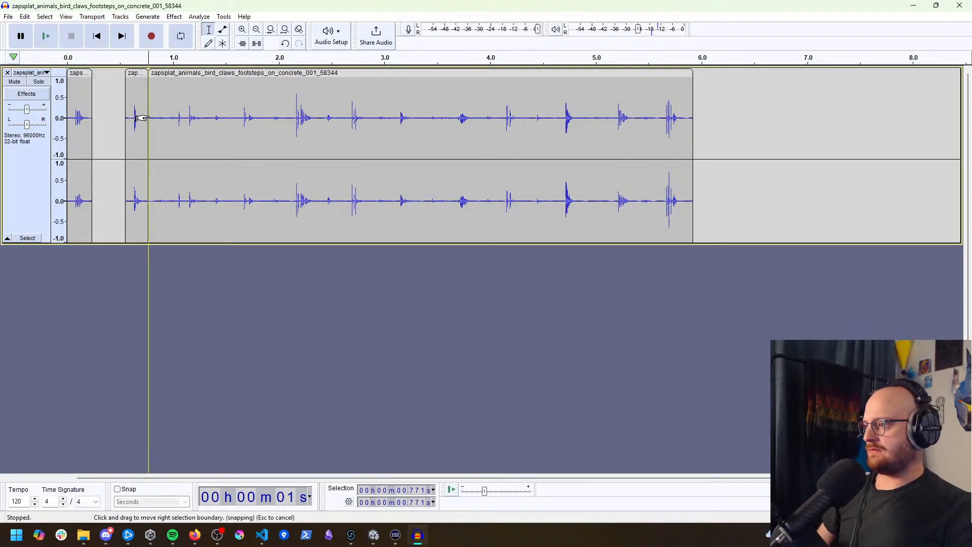
{"action": "left_click", "coordinate": [182, 115]}
{"action": "key", "text": "ctrl+i"}
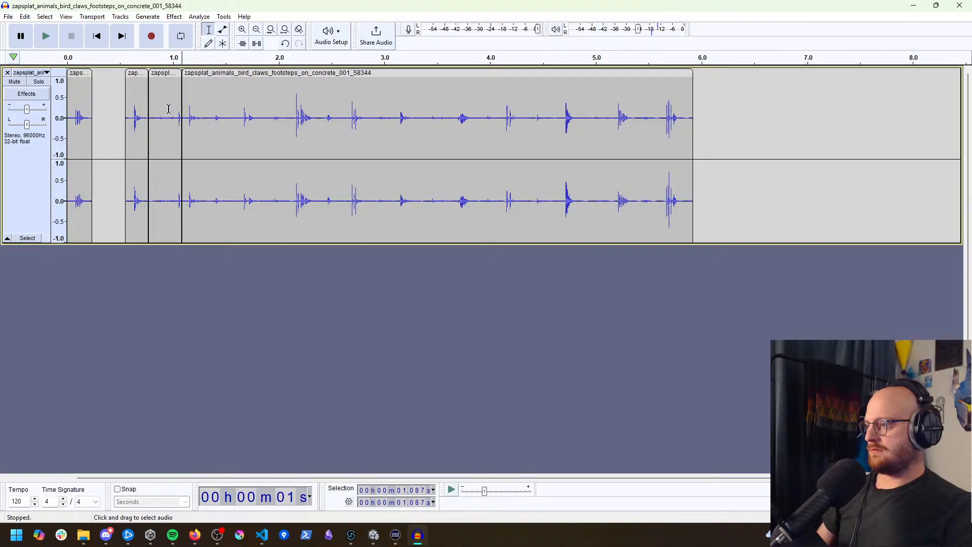
{"action": "left_click", "coordinate": [162, 73]}
{"action": "key", "text": "Delete"}
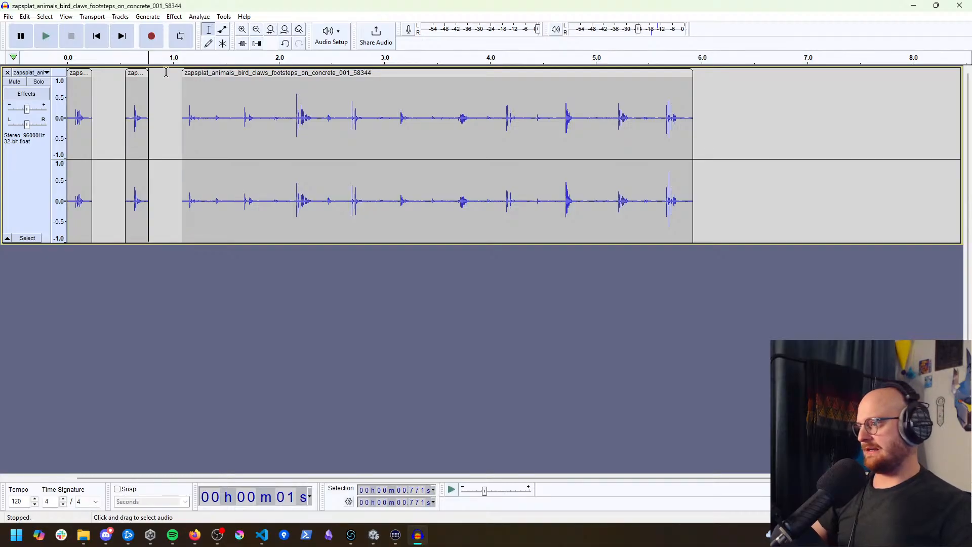
Step: Isolate the third footstep by splitting the long clip at about 1.308 s and 1.619 s and deleting the segment between the splits
{"action": "left_click", "coordinate": [208, 102]}
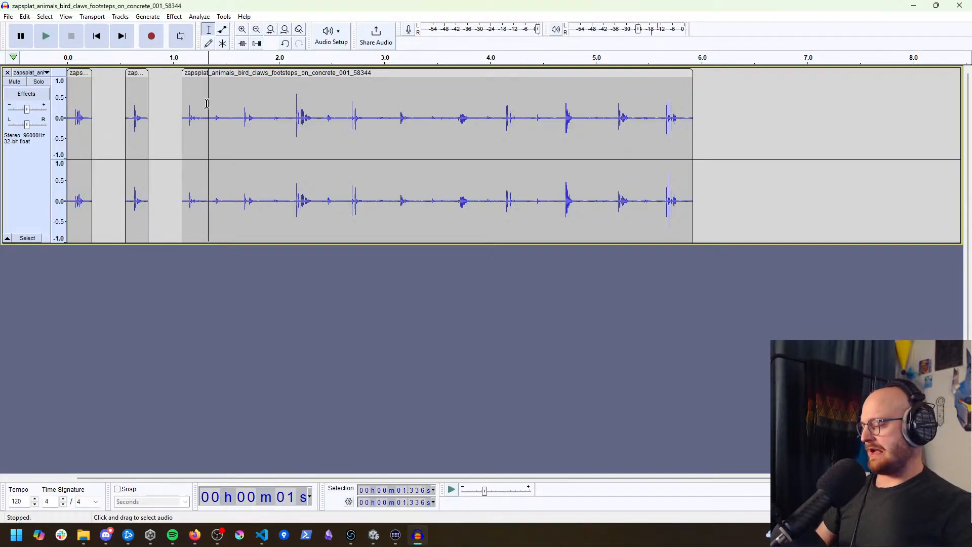
{"action": "left_click", "coordinate": [205, 103]}
{"action": "key", "text": "ctrl+i"}
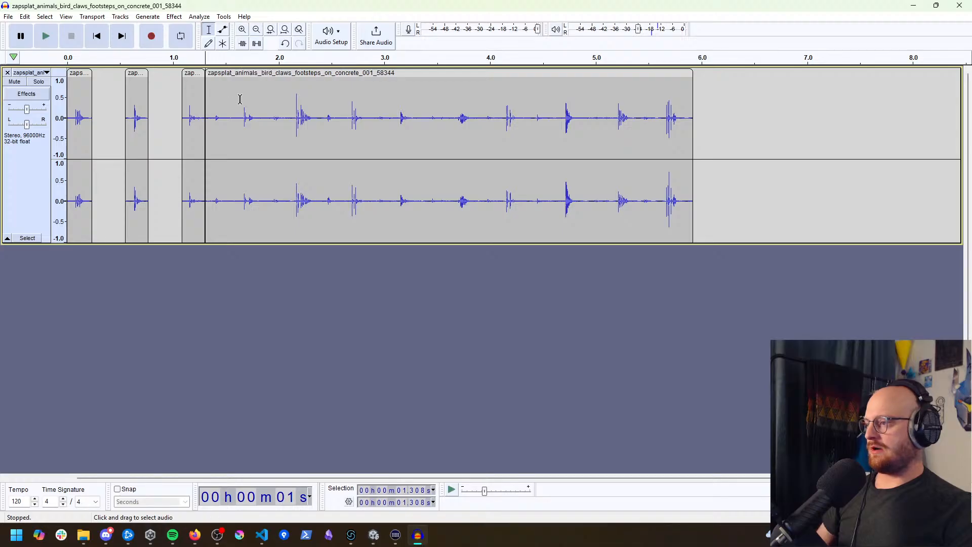
{"action": "left_click", "coordinate": [238, 102]}
{"action": "key", "text": "ctrl+i"}
{"action": "left_click", "coordinate": [228, 75]}
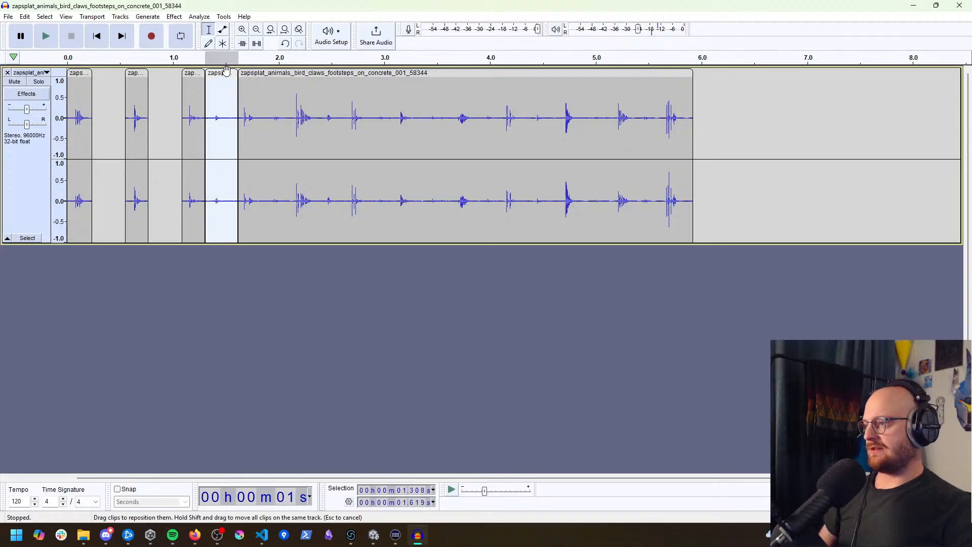
{"action": "key", "text": "Delete"}
Step: Isolate the fourth footstep by splitting the long clip at about 1.839 s and 2.1 s and deleting the segment between the splits
{"action": "left_click", "coordinate": [261, 94]}
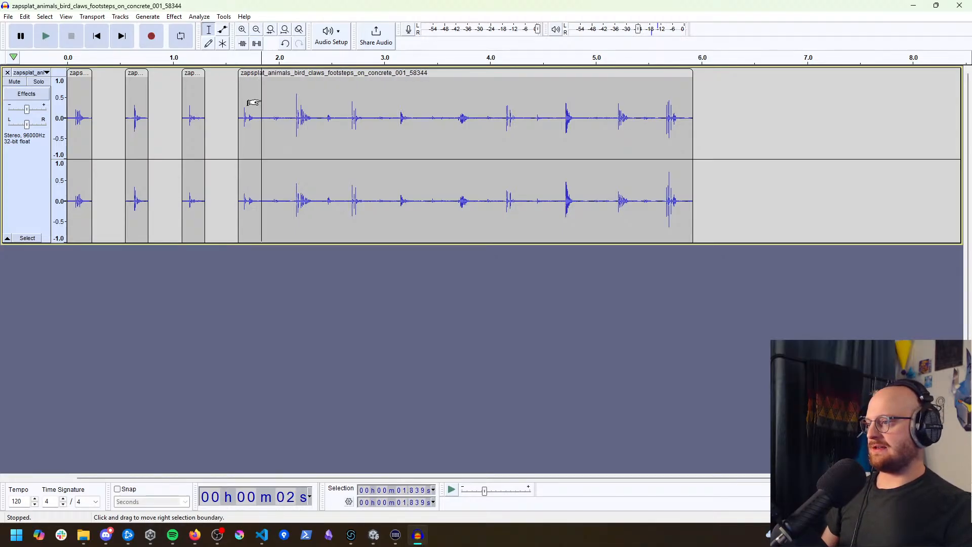
{"action": "key", "text": "ctrl+i"}
{"action": "left_click", "coordinate": [289, 83]}
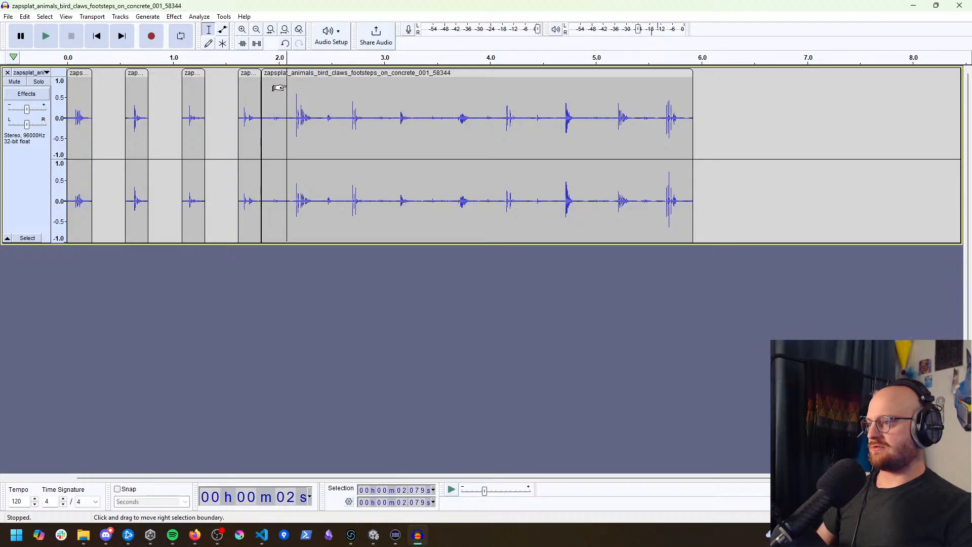
{"action": "key", "text": "ctrl+i"}
{"action": "left_click", "coordinate": [282, 101]}
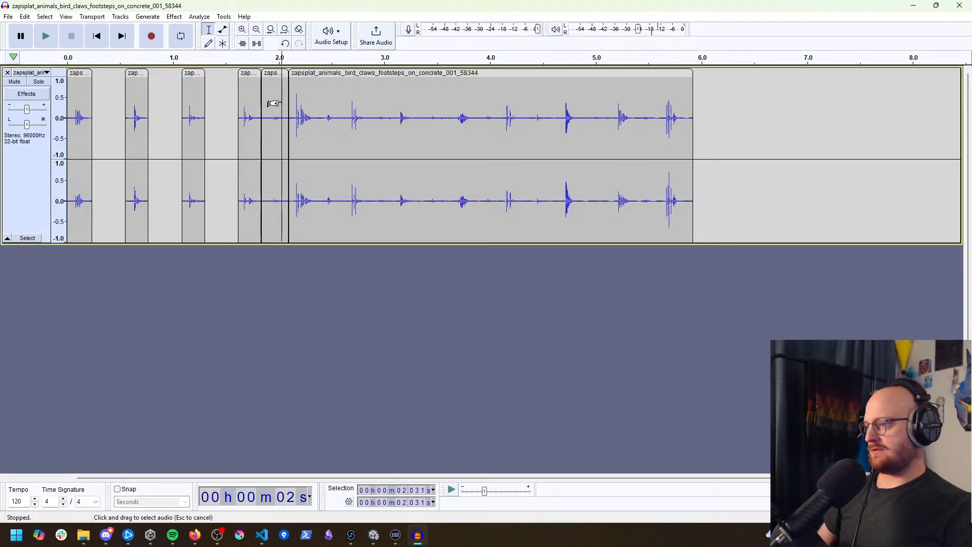
{"action": "left_click", "coordinate": [274, 73]}
{"action": "key", "text": "Delete"}
Step: Isolate the fifth footstep by splitting the long clip at about 2.380 s and 2.629 s and deleting the segment between the splits
{"action": "left_click", "coordinate": [319, 112]}
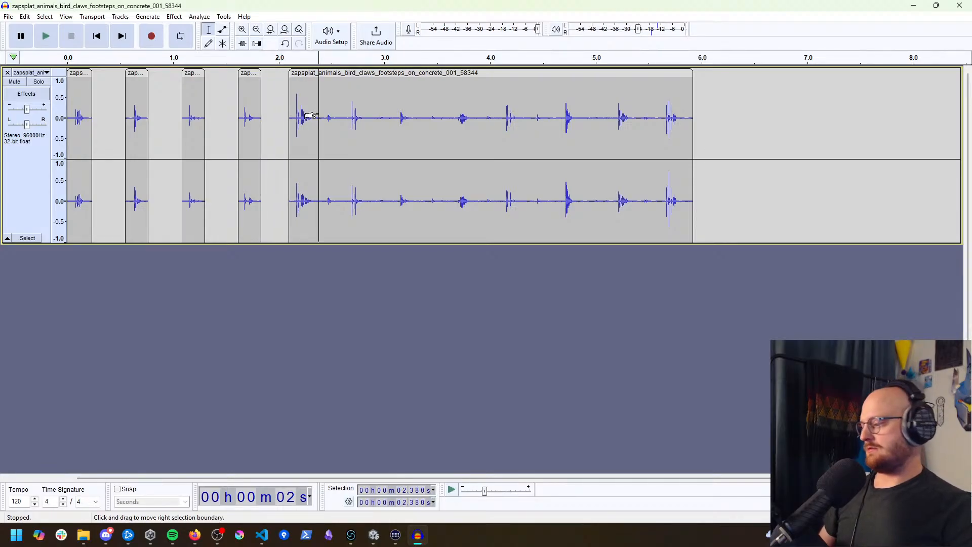
{"action": "key", "text": "ctrl+i"}
{"action": "left_click", "coordinate": [345, 82]}
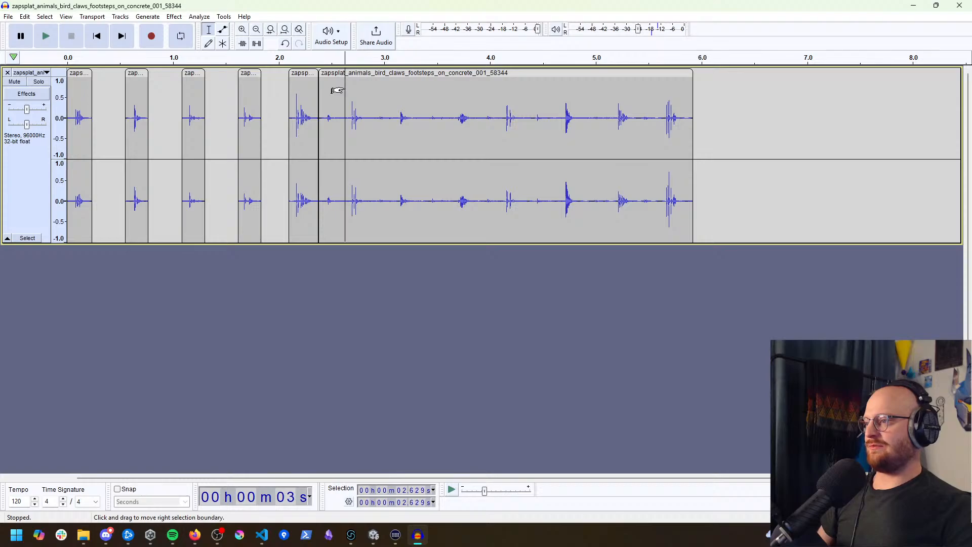
{"action": "key", "text": "ctrl+i"}
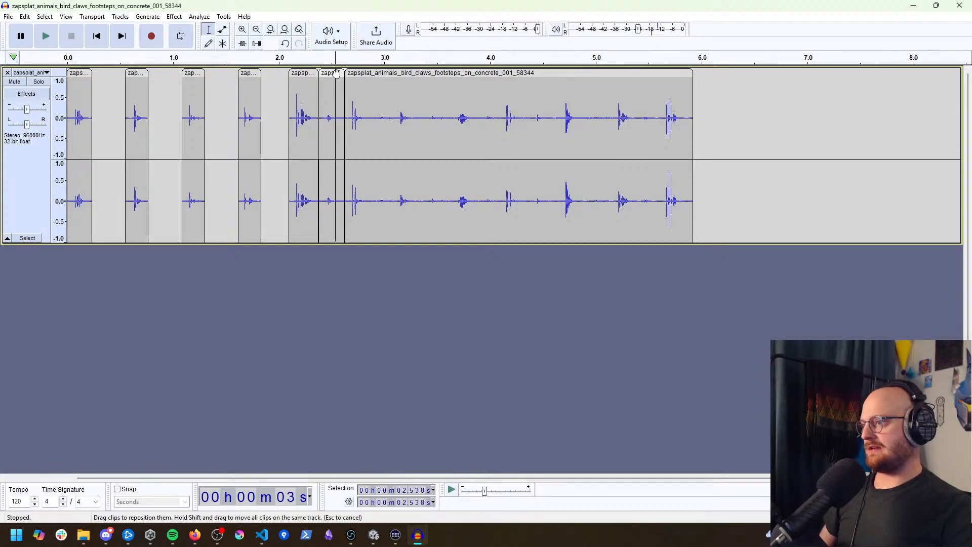
{"action": "left_click", "coordinate": [337, 73]}
{"action": "key", "text": "Delete"}
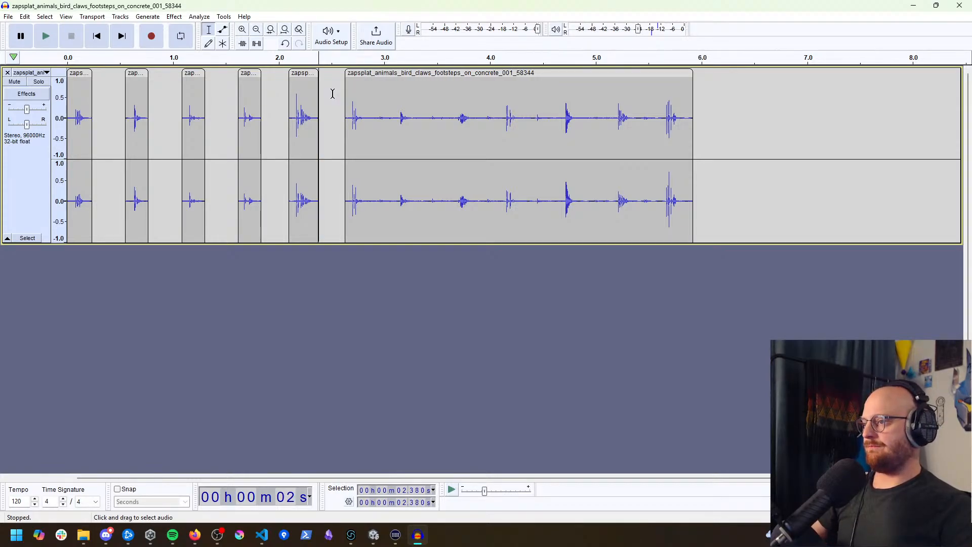
Step: Isolate the sixth footstep by splitting the long clip at about 2.850 s and 3.075 s and deleting the segment between the splits
{"action": "left_click", "coordinate": [368, 101]}
{"action": "key", "text": "ctrl+i"}
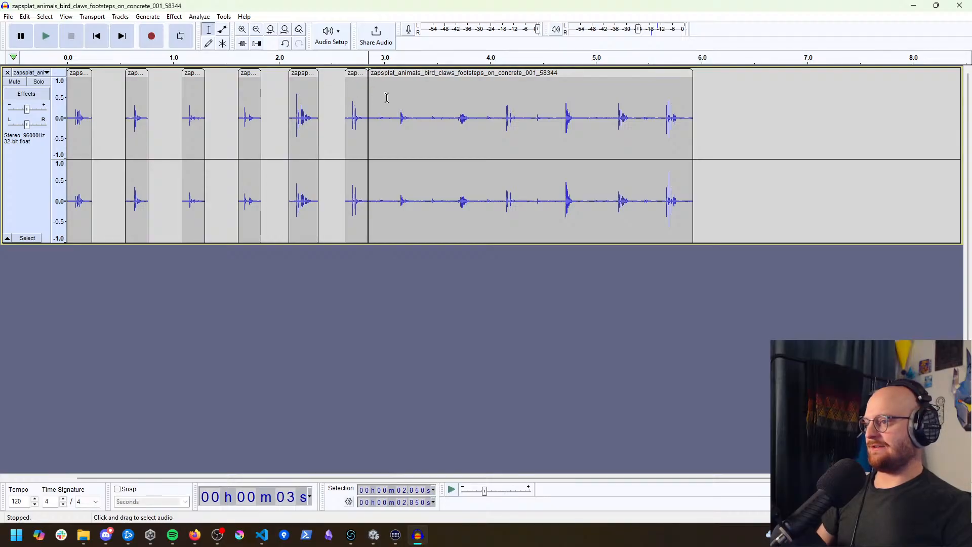
{"action": "left_click", "coordinate": [391, 97]}
{"action": "key", "text": "ctrl+i"}
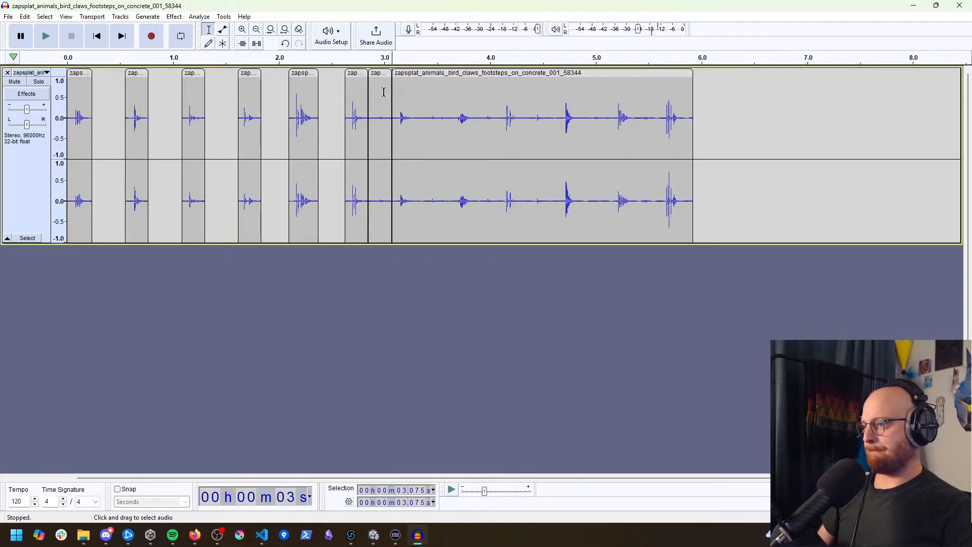
{"action": "left_click", "coordinate": [379, 74]}
{"action": "key", "text": "Delete"}
Step: Isolate the seventh footstep by splitting the long clip at about 3.343 s and 3.611 s and deleting the segment between the splits
{"action": "left_click", "coordinate": [420, 101]}
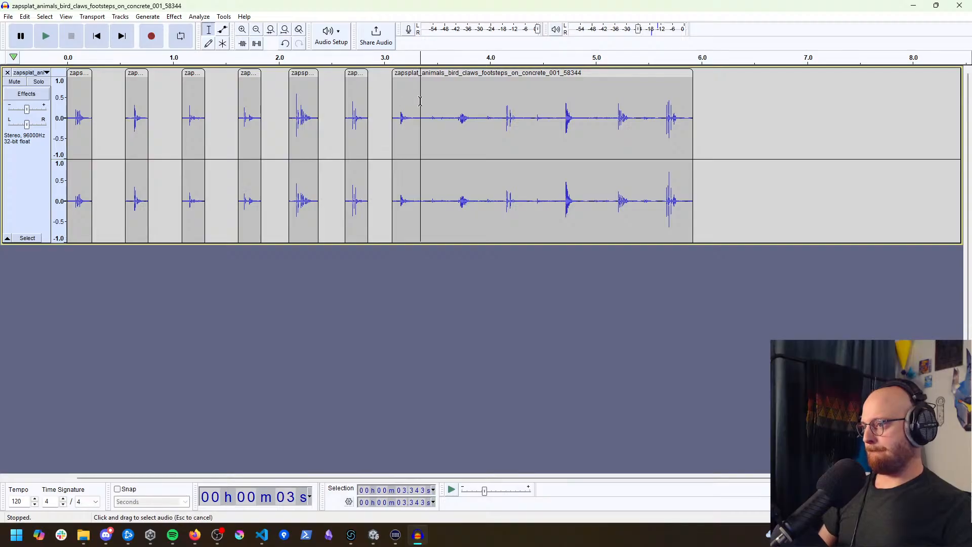
{"action": "key", "text": "ctrl+i"}
{"action": "left_click", "coordinate": [448, 96]}
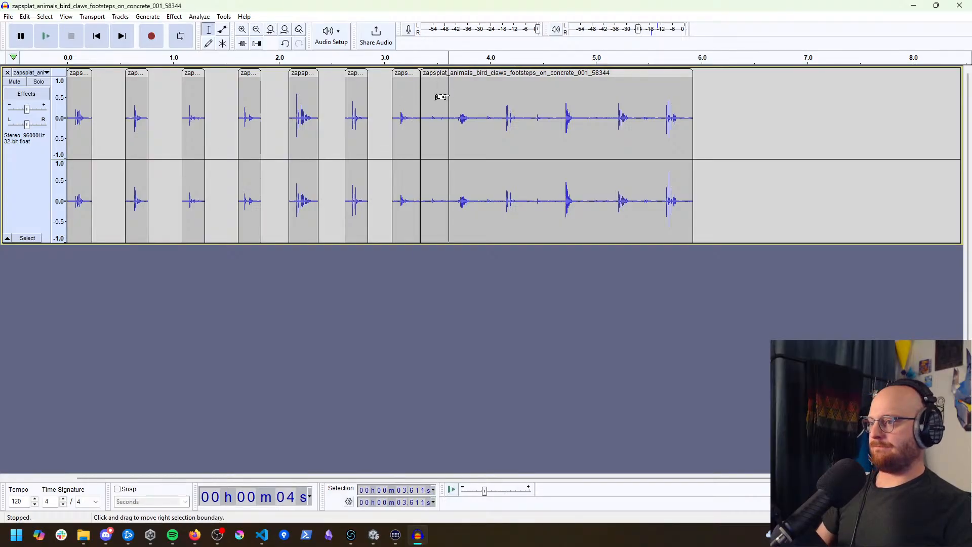
{"action": "key", "text": "ctrl+i"}
{"action": "left_click", "coordinate": [436, 74]}
{"action": "key", "text": "Delete"}
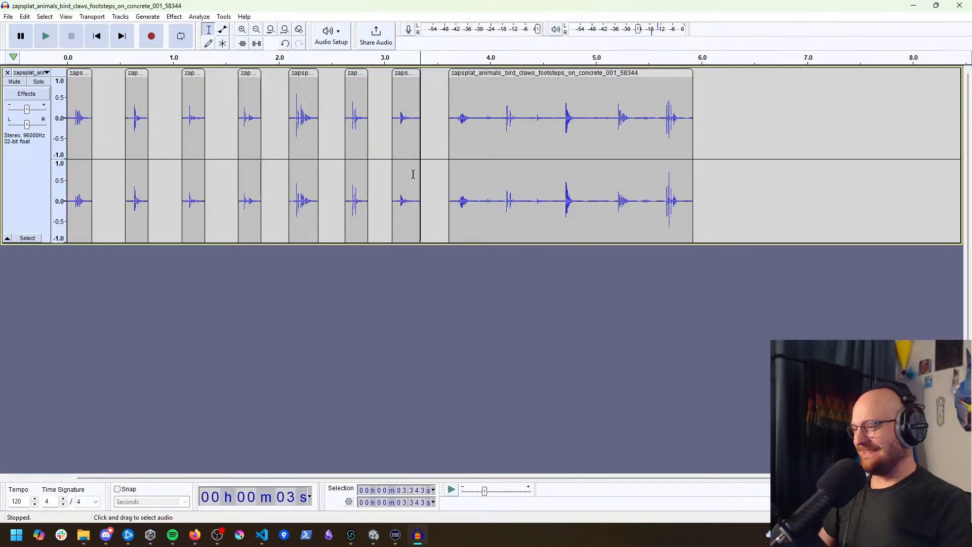
Step: Isolate the eighth footstep by splitting the long clip at about 3.870 s and 4.081 s and deleting the segment between the splits
{"action": "left_click", "coordinate": [476, 94]}
{"action": "key", "text": "ctrl+i"}
{"action": "left_click", "coordinate": [498, 96]}
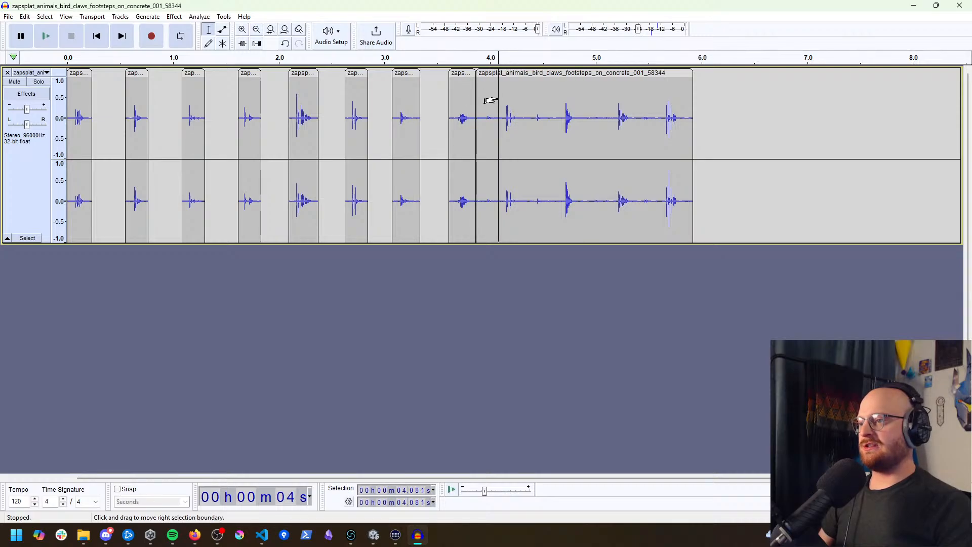
{"action": "double_click", "coordinate": [487, 93]}
{"action": "key", "text": "Delete"}
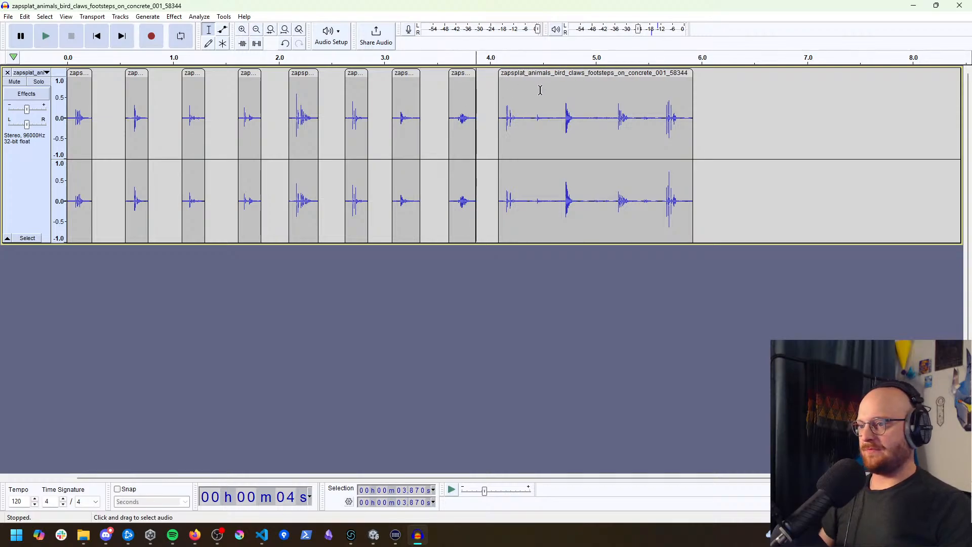
Step: Isolate the ninth footstep by splitting the long clip at about 4.320 s and 4.617 s and deleting the segment between the splits
{"action": "left_click", "coordinate": [525, 87]}
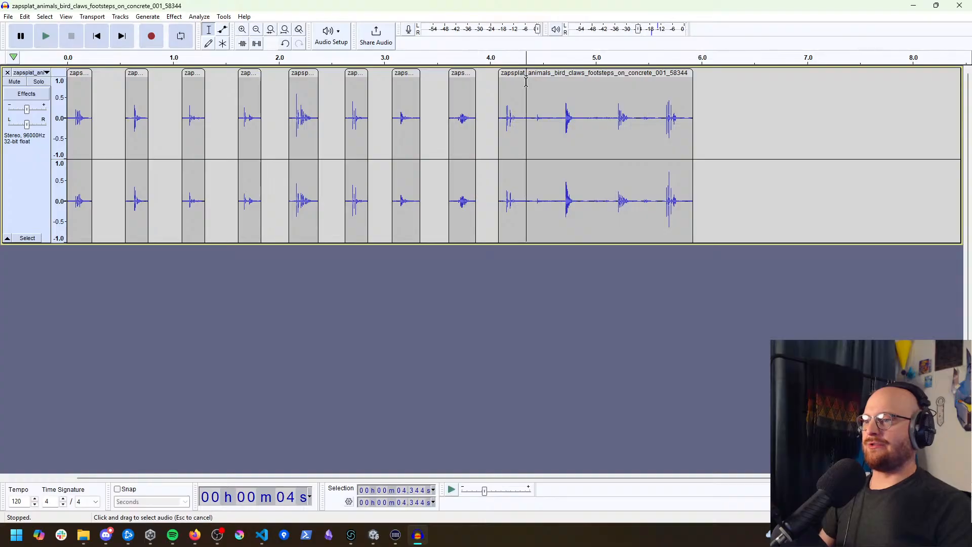
{"action": "double_click", "coordinate": [523, 83]}
{"action": "left_click", "coordinate": [524, 83]}
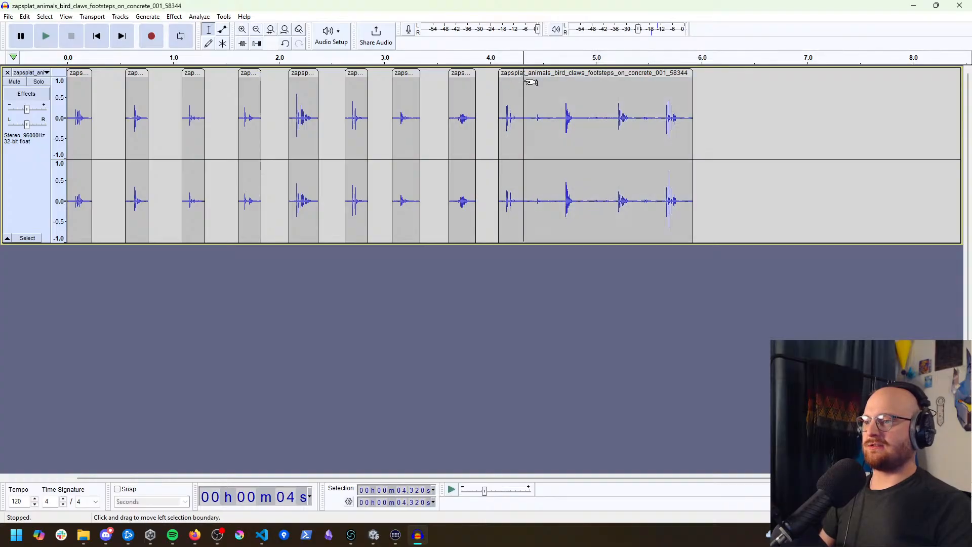
{"action": "key", "text": "ctrl+i"}
{"action": "left_click", "coordinate": [551, 86]}
{"action": "left_click", "coordinate": [555, 86]}
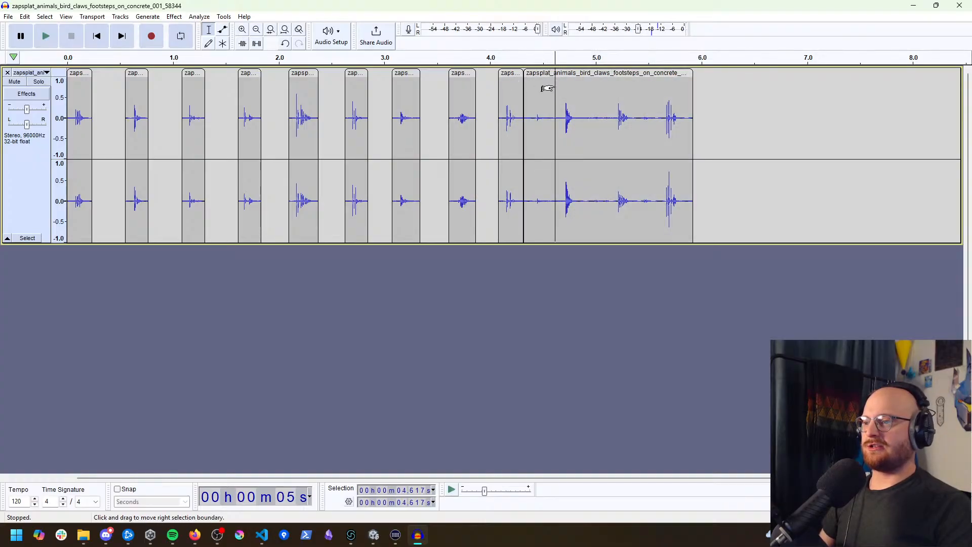
{"action": "key", "text": "ctrl+i"}
{"action": "left_click", "coordinate": [542, 72]}
{"action": "key", "text": "Delete"}
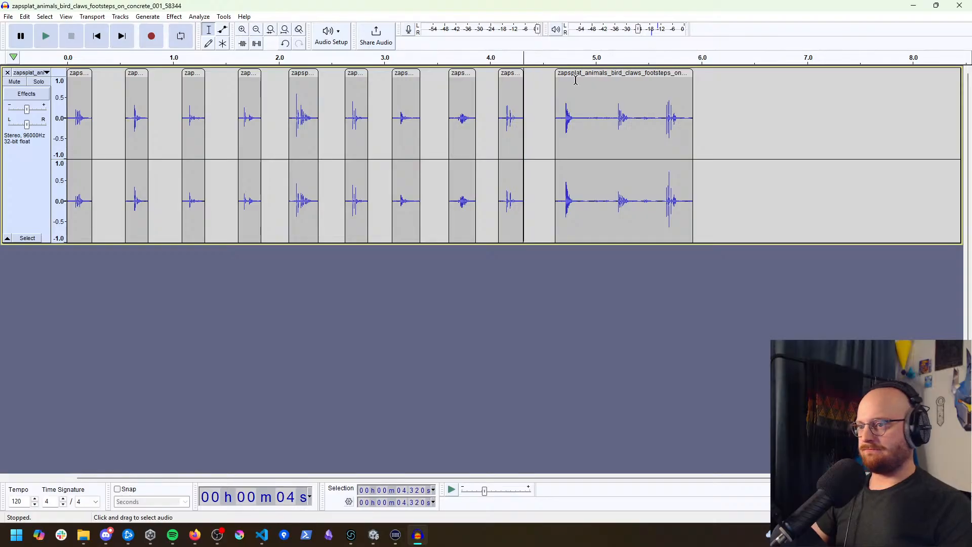
Step: Isolate the tenth footstep by splitting the remaining clip at about 4.900 s and 5.125 s and deleting the segment between the splits
{"action": "left_click", "coordinate": [585, 100]}
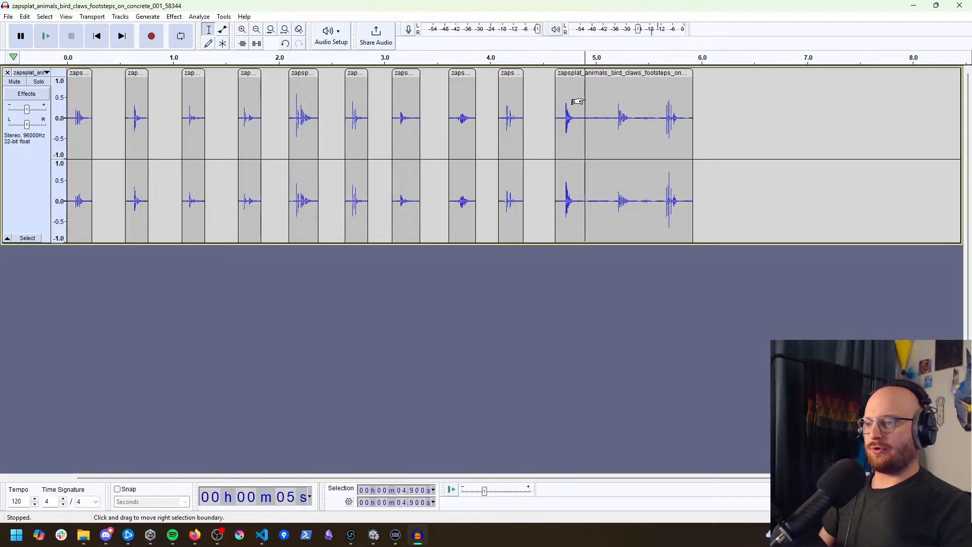
{"action": "key", "text": "ctrl+i"}
{"action": "left_click", "coordinate": [609, 88]}
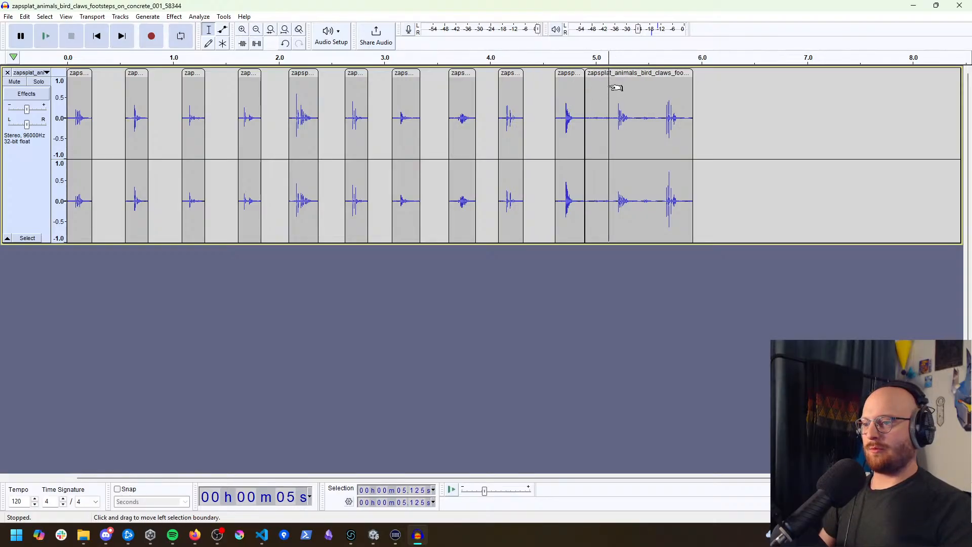
{"action": "key", "text": "ctrl+i"}
{"action": "left_click", "coordinate": [597, 73]}
{"action": "key", "text": "Delete"}
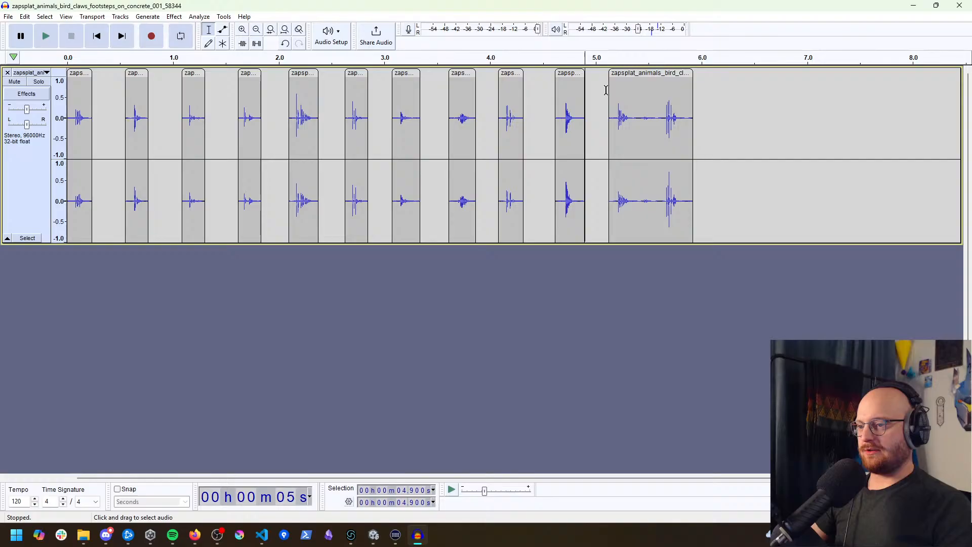
Step: Split the last clip after the eleventh footstep at about 5.388 s and trim the start of the final piece to about 5.455 s
{"action": "left_click", "coordinate": [636, 84]}
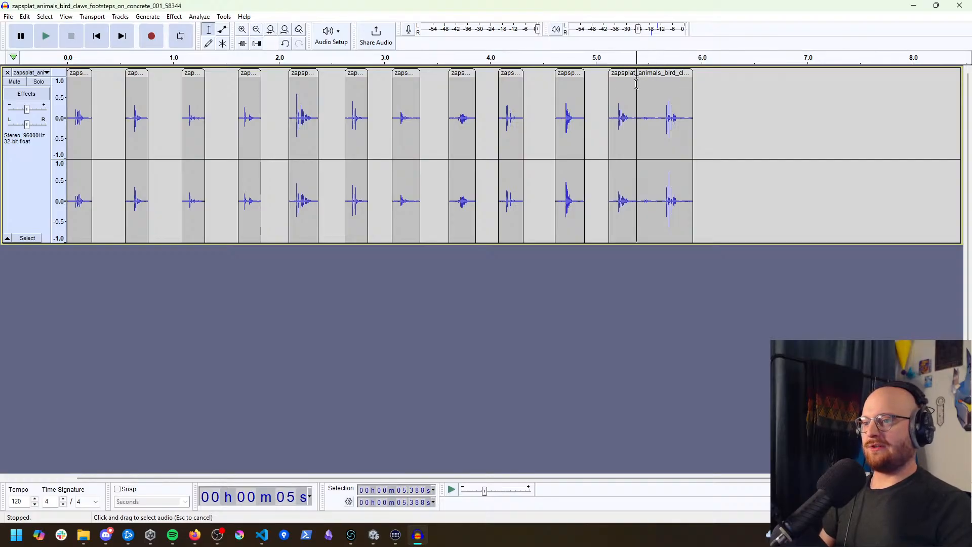
{"action": "key", "text": "ctrl+i"}
{"action": "left_click_drag", "start_coordinate": [638, 87], "coordinate": [647, 87]}
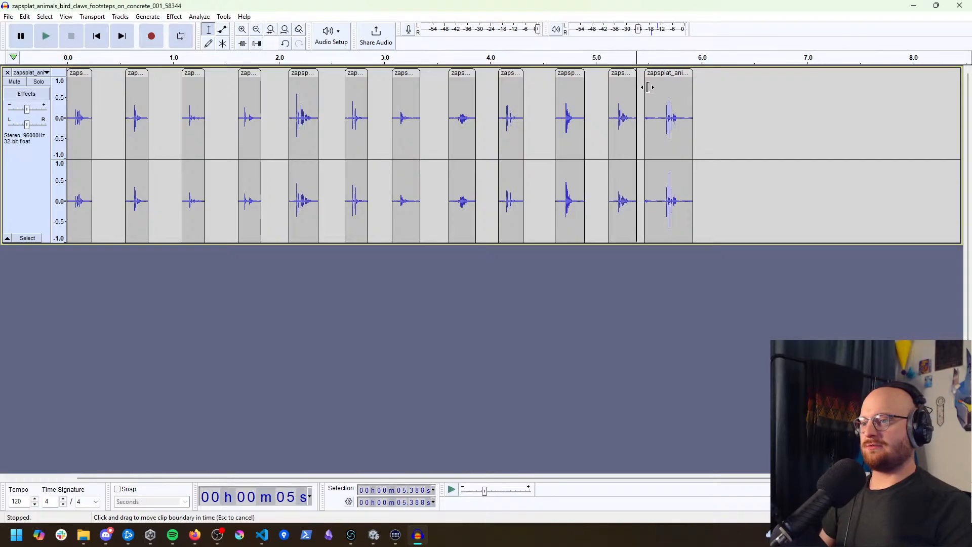
Step: Split the final clip just before the last footstep, at about 5.609 s, and delete the short piece in front of it
{"action": "left_click", "coordinate": [663, 84]}
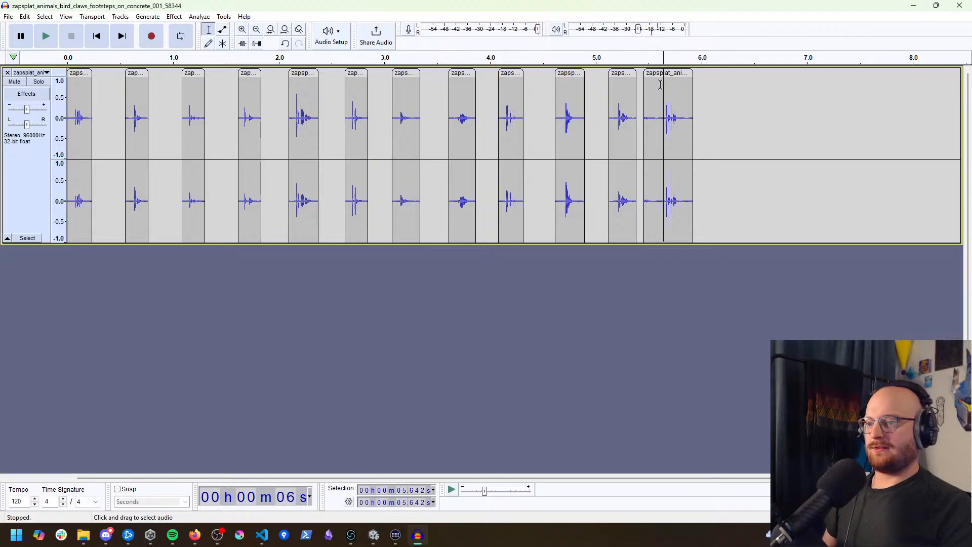
{"action": "left_click", "coordinate": [660, 85]}
{"action": "key", "text": "ctrl+i"}
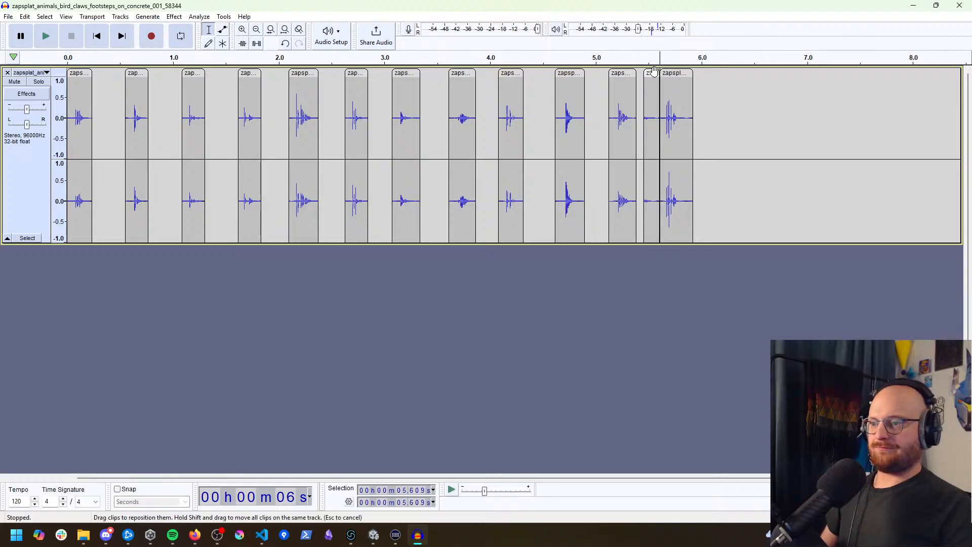
{"action": "left_click", "coordinate": [654, 71]}
{"action": "key", "text": "Delete"}
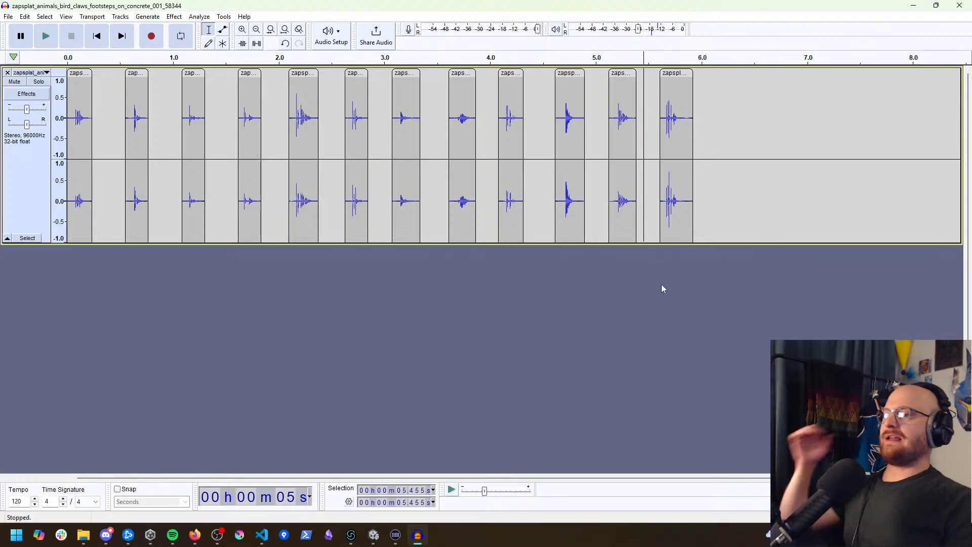
Step: Play all the separated footstep clips from the start of the track to check them, and stop playback
{"action": "left_click", "coordinate": [69, 61]}
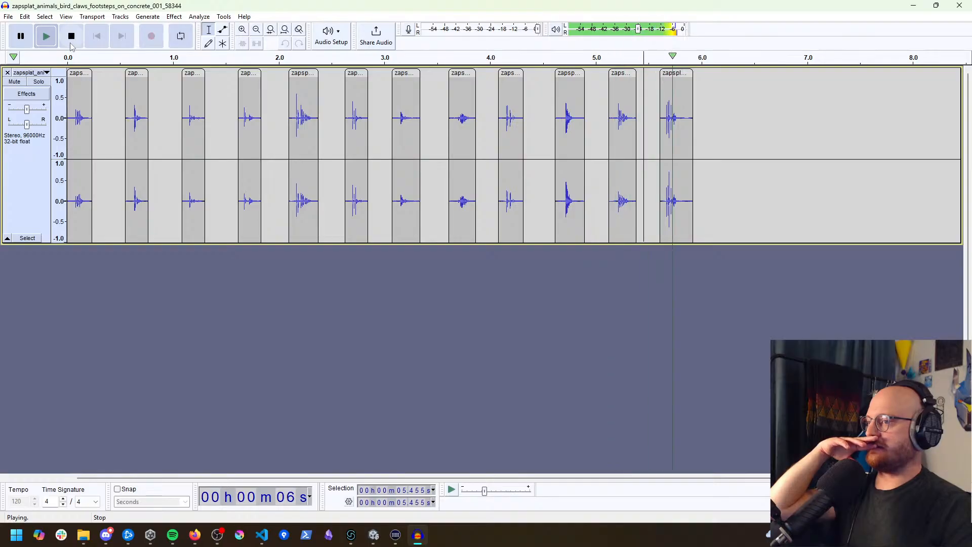
{"action": "left_click", "coordinate": [70, 43]}
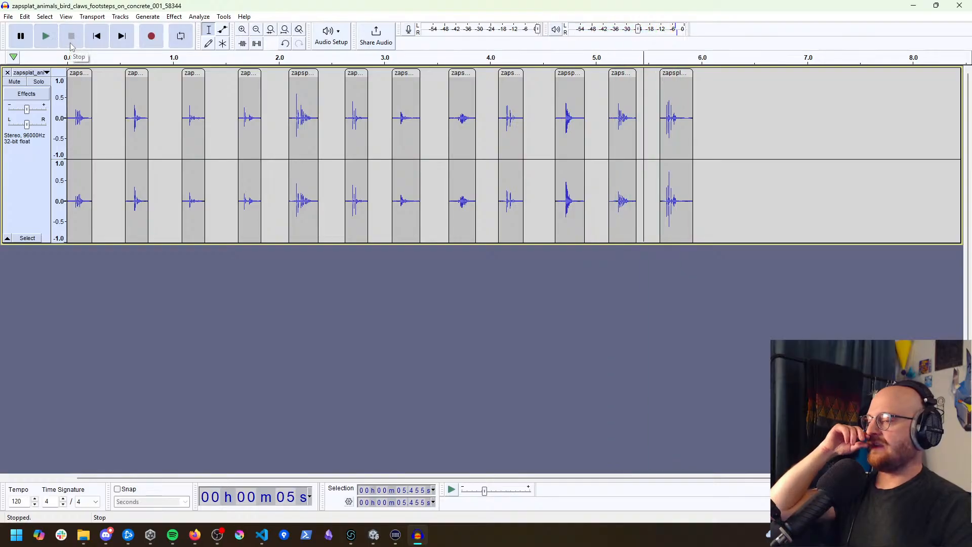
Step: Select the first footstep clip at the start of the track
{"action": "left_click", "coordinate": [99, 89]}
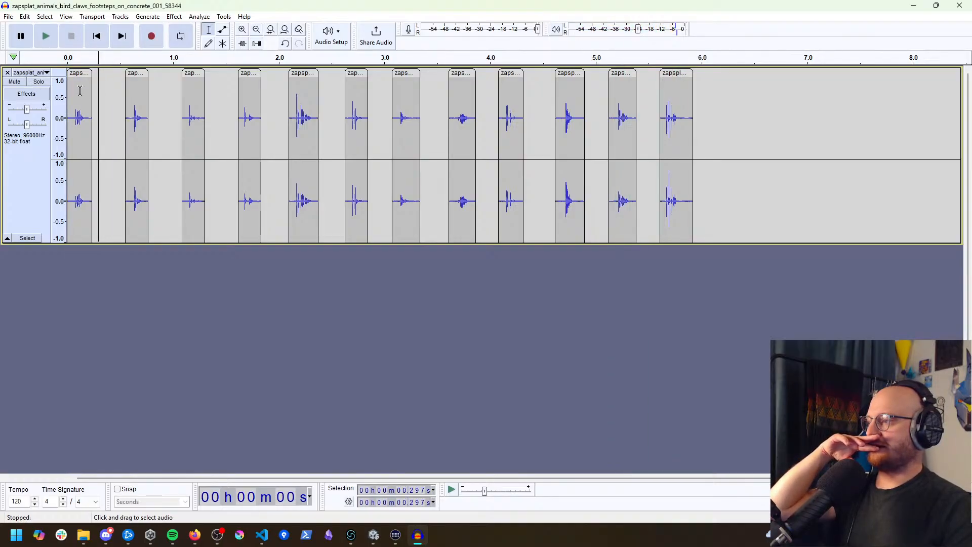
{"action": "right_click", "coordinate": [79, 75]}
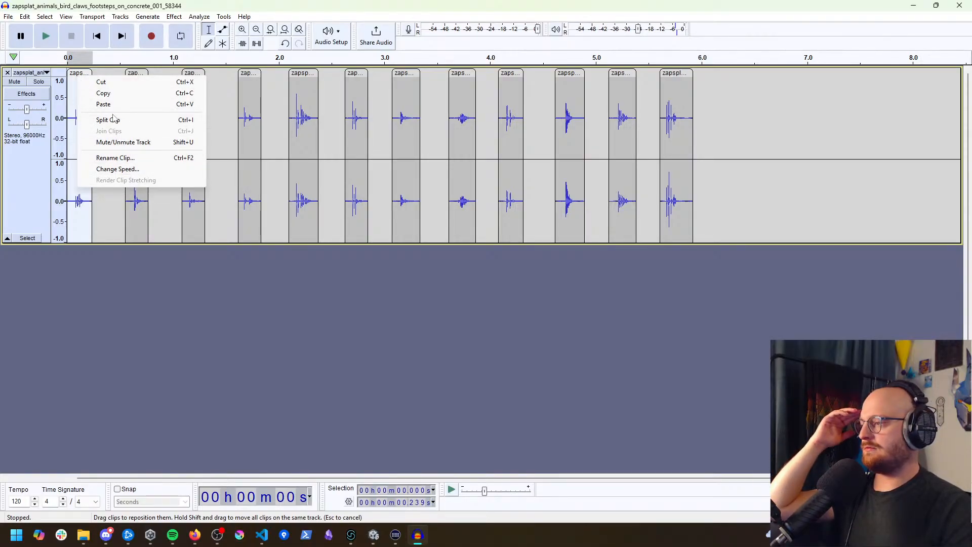
{"action": "left_click", "coordinate": [107, 119]}
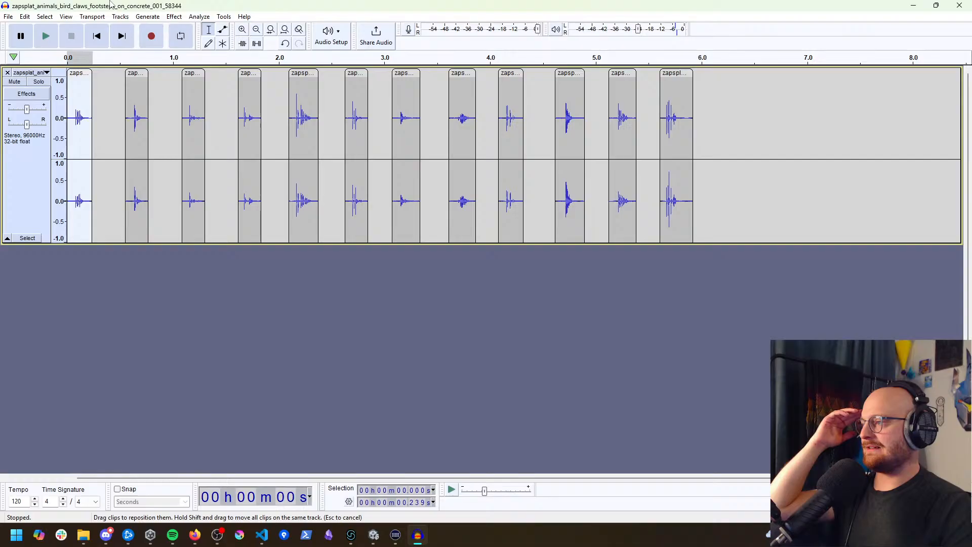
{"action": "left_click", "coordinate": [8, 17]}
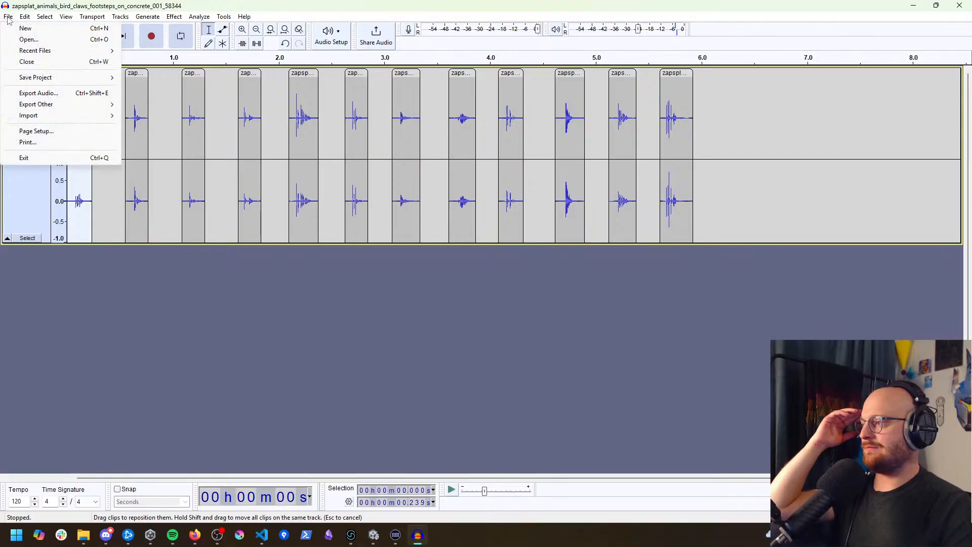
{"action": "left_click", "coordinate": [38, 94]}
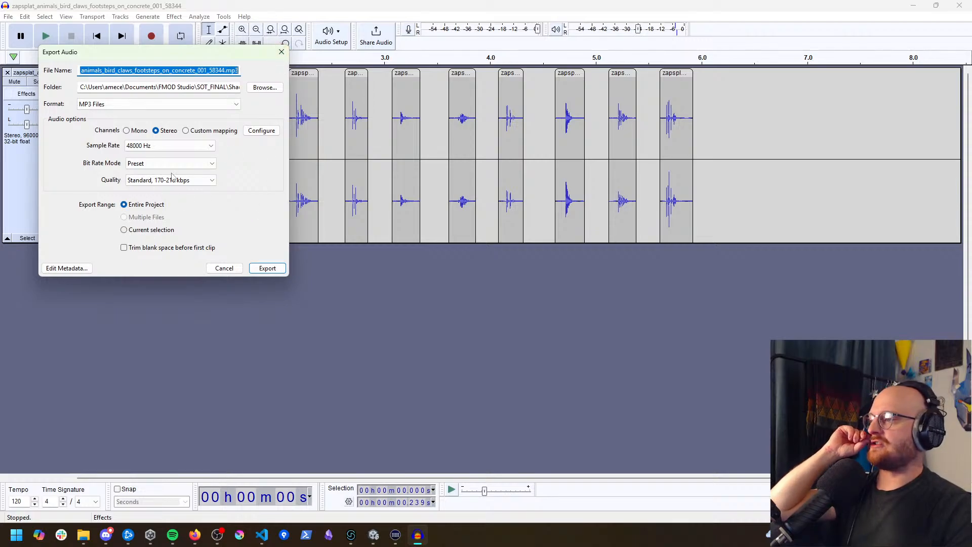
{"action": "left_click", "coordinate": [281, 52]}
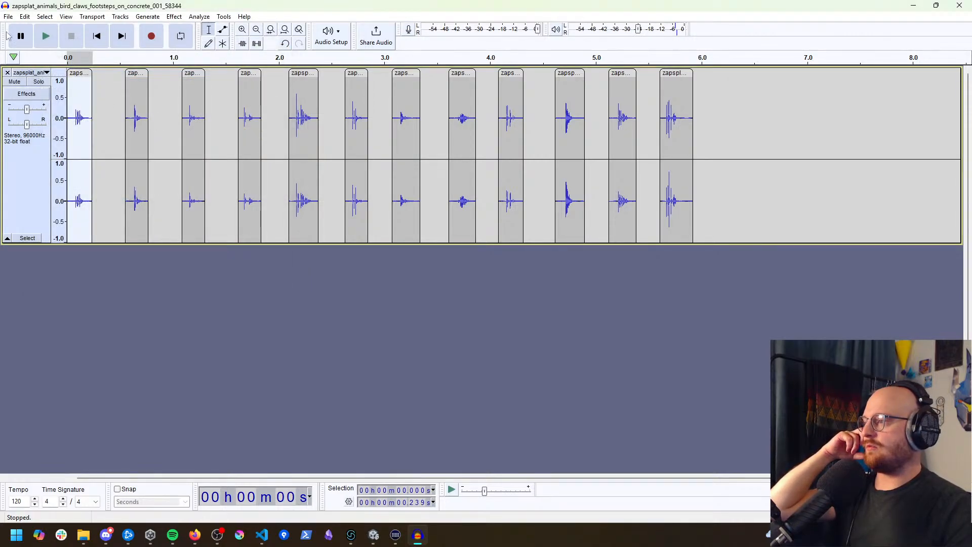
Step: Export only the selected first footstep clip as the stereo MP3 file birdstep1.mp3 at 48000 Hz
{"action": "left_click", "coordinate": [8, 16]}
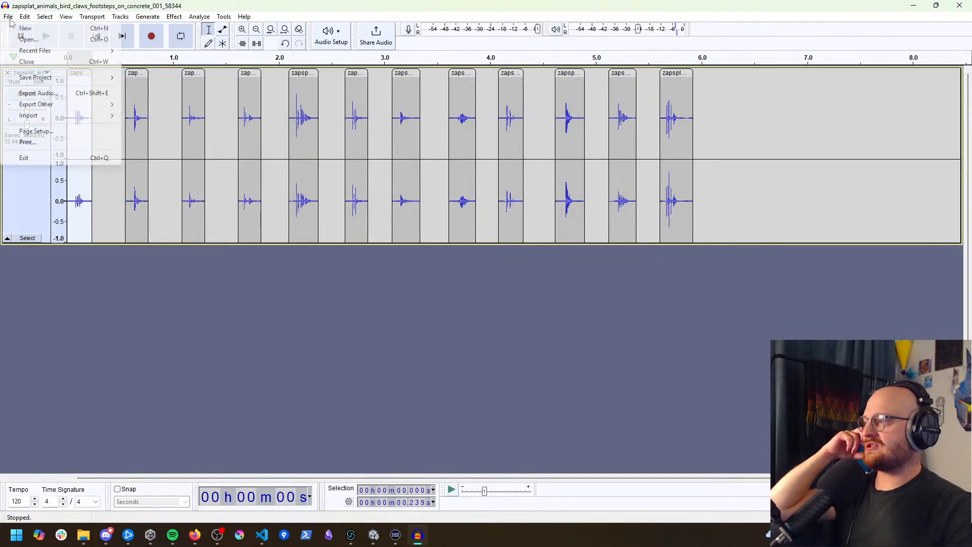
{"action": "left_click", "coordinate": [38, 93]}
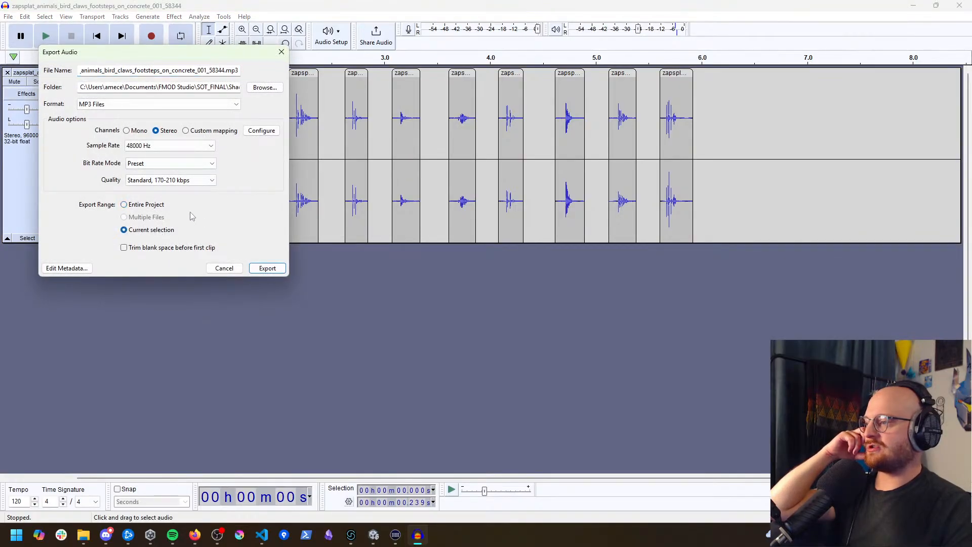
{"action": "left_click", "coordinate": [265, 87]}
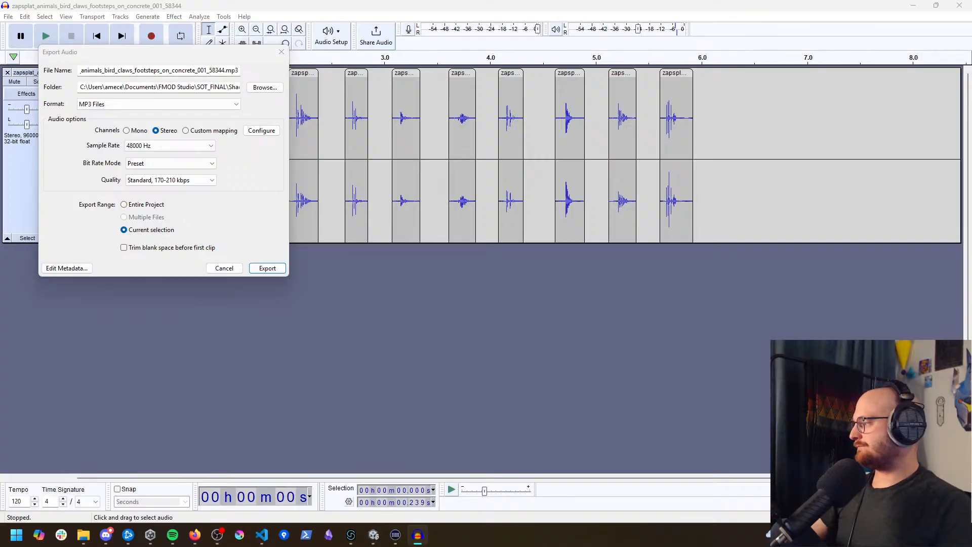
{"action": "key", "text": "Return"}
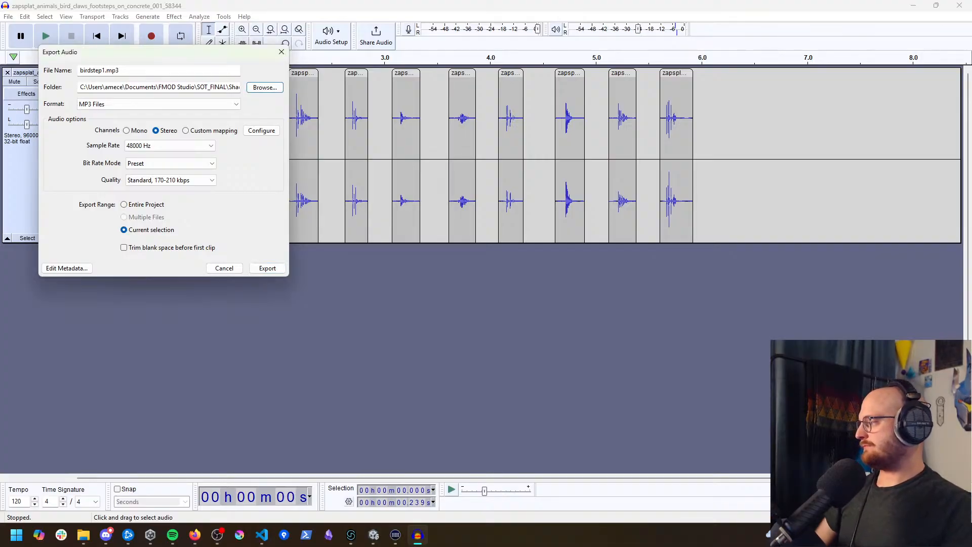
{"action": "left_click", "coordinate": [267, 268]}
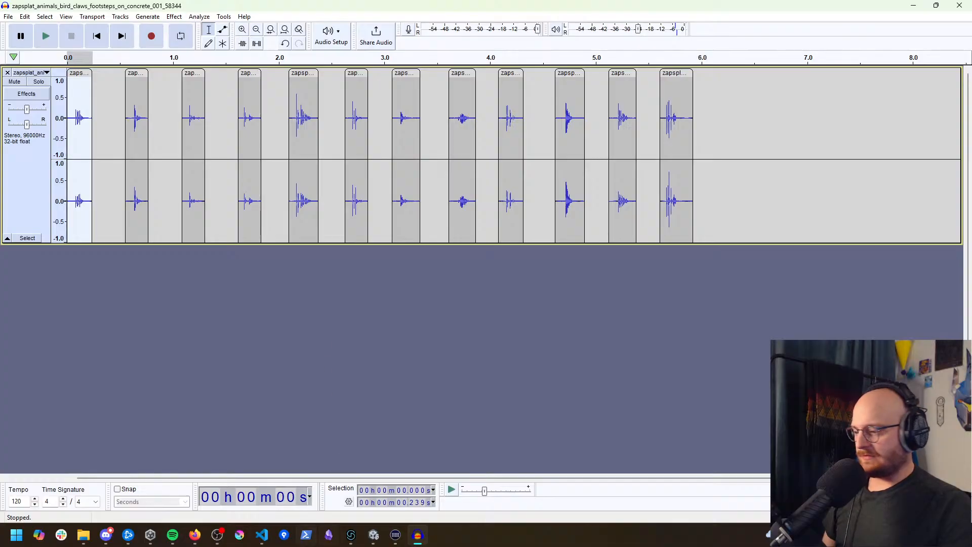
Step: Switch to the FMOD Studio Event Editor and audition birdstep1.mp3 from the Kokko footsteps folder several times
{"action": "mouse_move", "coordinate": [351, 535]}
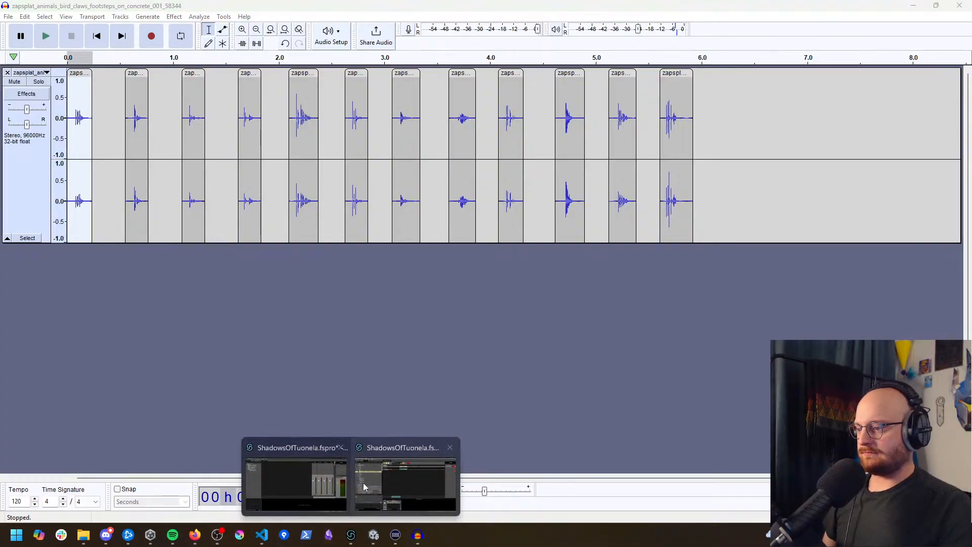
{"action": "left_click", "coordinate": [379, 489]}
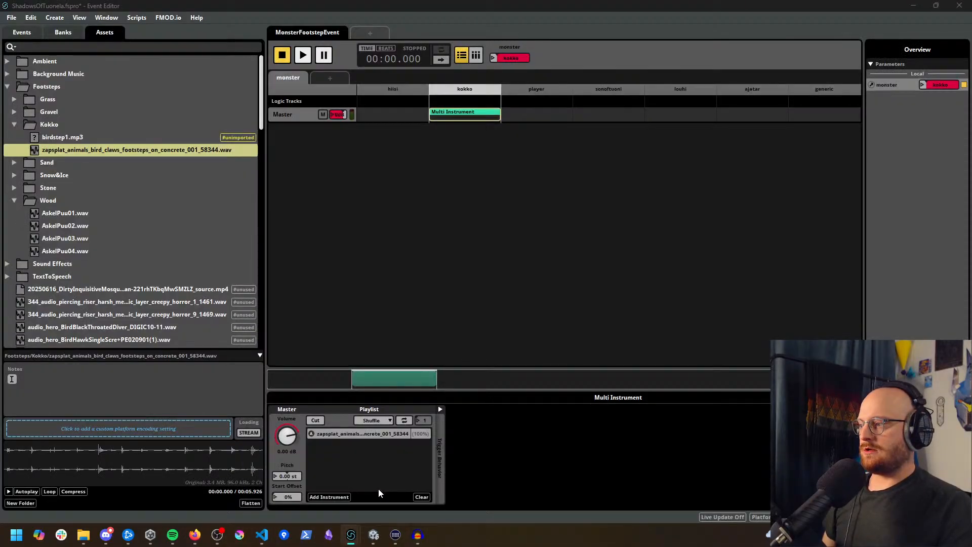
{"action": "left_click", "coordinate": [82, 138]}
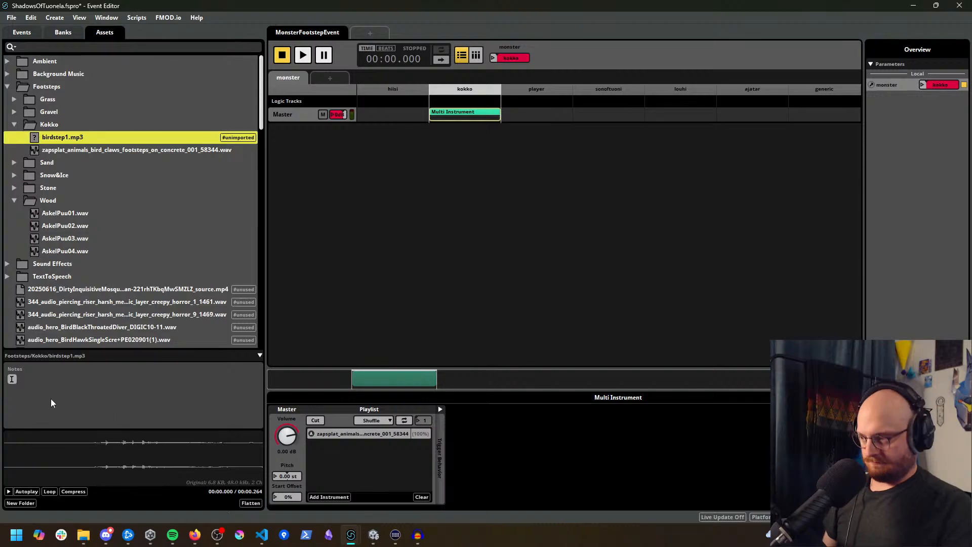
{"action": "left_click", "coordinate": [7, 494]}
{"action": "left_click", "coordinate": [8, 493]}
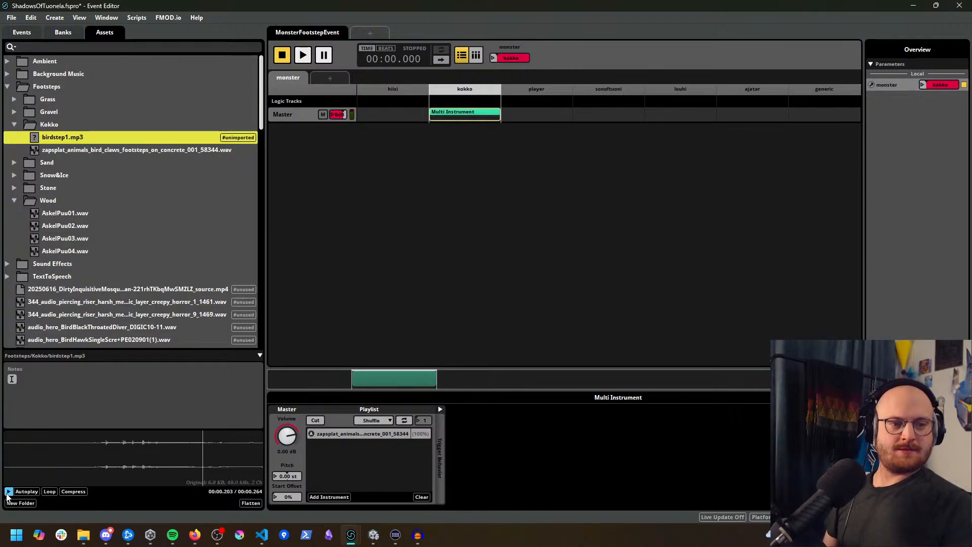
{"action": "left_click", "coordinate": [7, 493]}
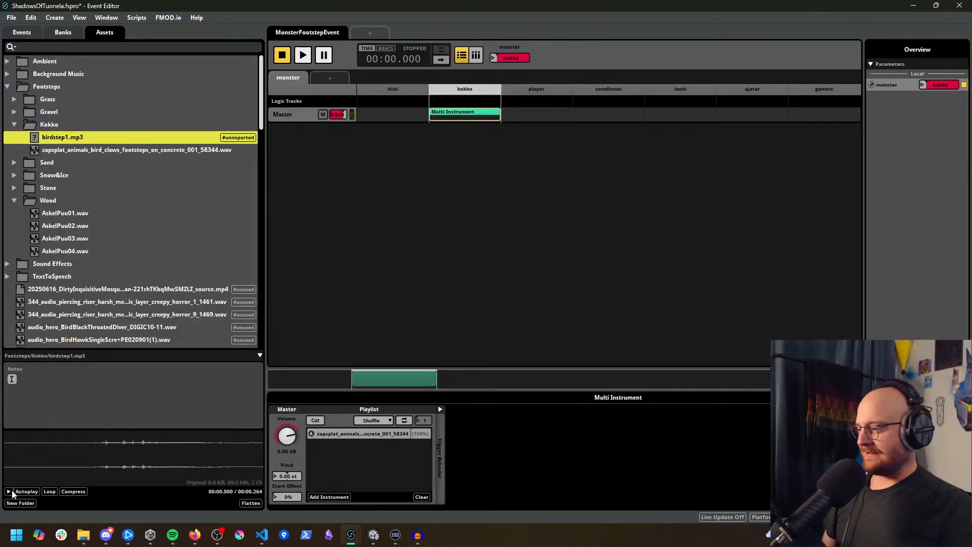
{"action": "left_click", "coordinate": [8, 493]}
{"action": "left_click", "coordinate": [8, 494]}
{"action": "left_click", "coordinate": [8, 494]}
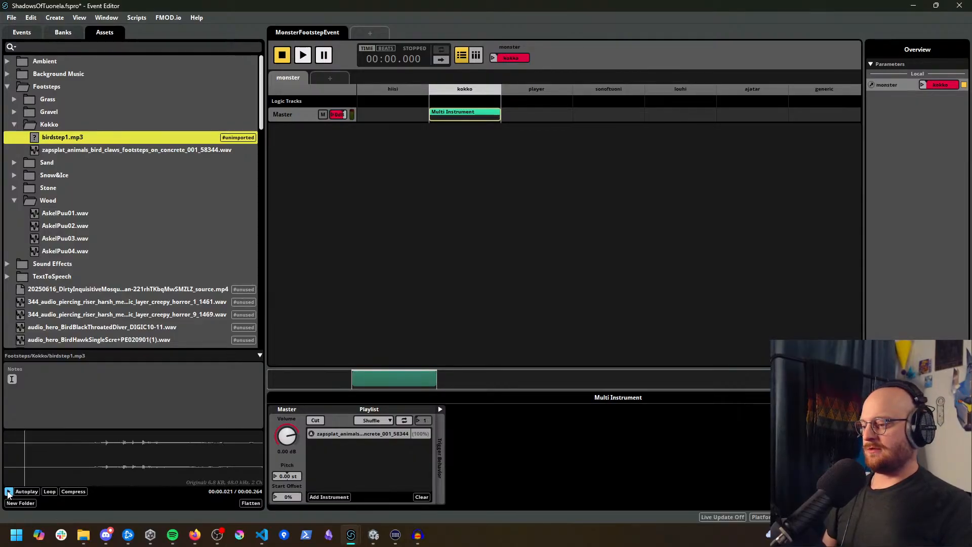
{"action": "left_click", "coordinate": [8, 493]}
{"action": "left_click", "coordinate": [8, 494]}
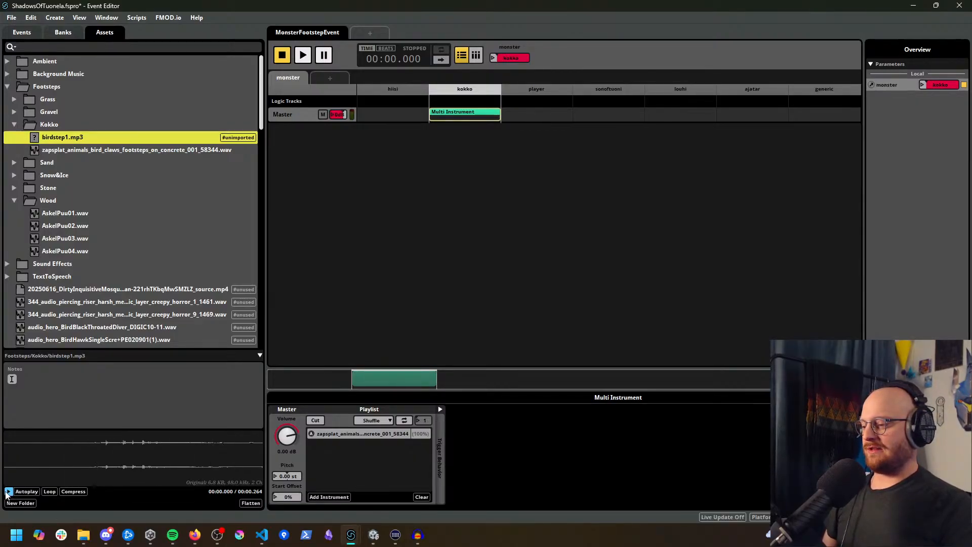
Step: Switch back to Audacity and export only the second footstep clip as birdstep2.wav in WAV (Microsoft) format
{"action": "left_click", "coordinate": [417, 536]}
{"action": "left_click", "coordinate": [135, 73]}
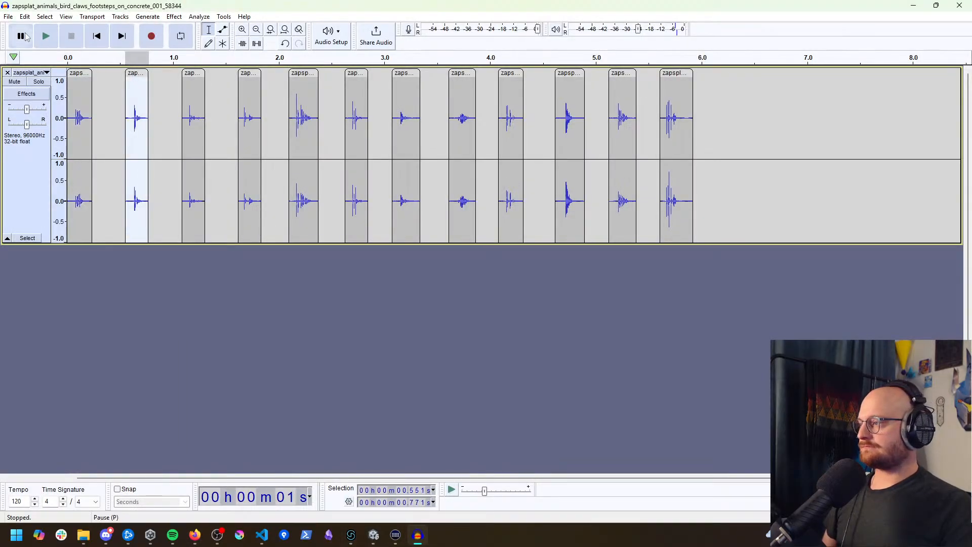
{"action": "left_click", "coordinate": [8, 17]}
{"action": "mouse_move", "coordinate": [60, 107]}
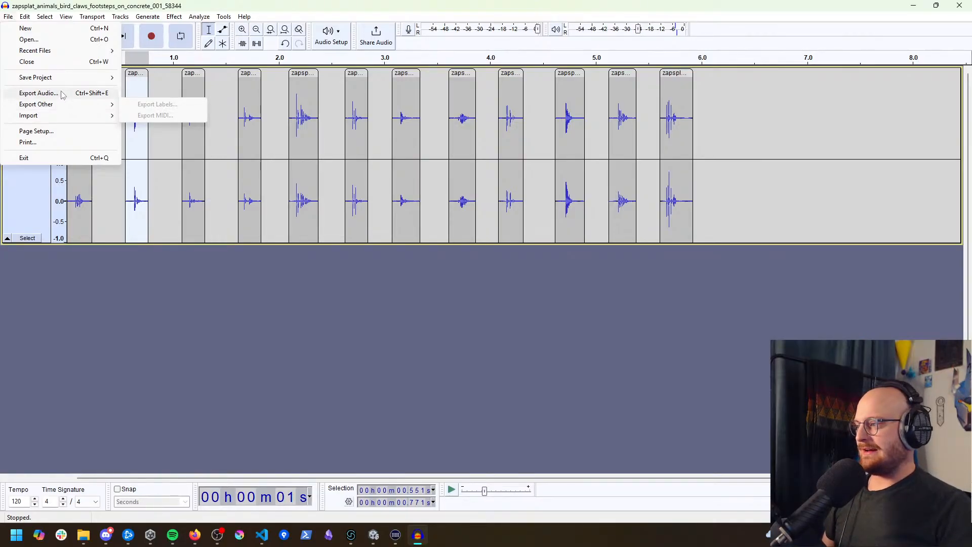
{"action": "left_click", "coordinate": [63, 93]}
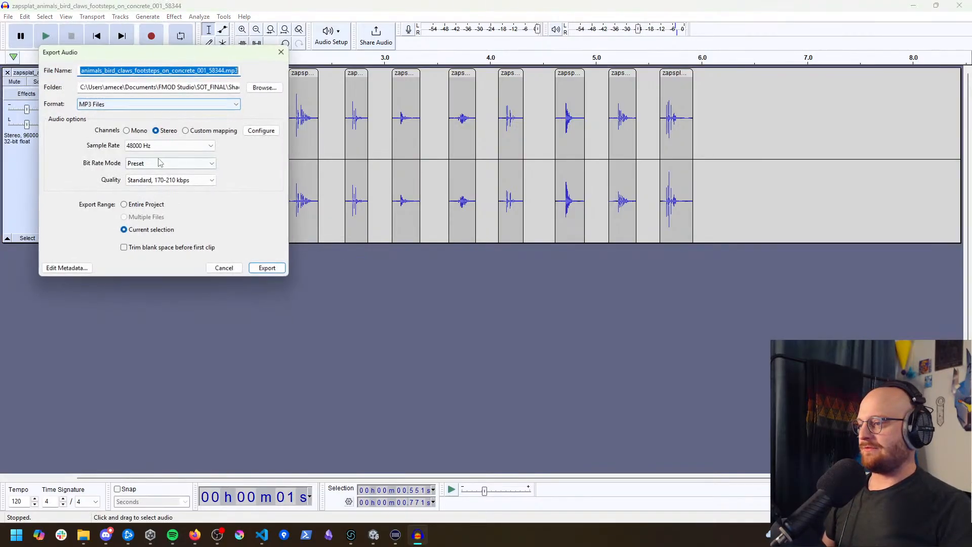
{"action": "left_click", "coordinate": [264, 87]}
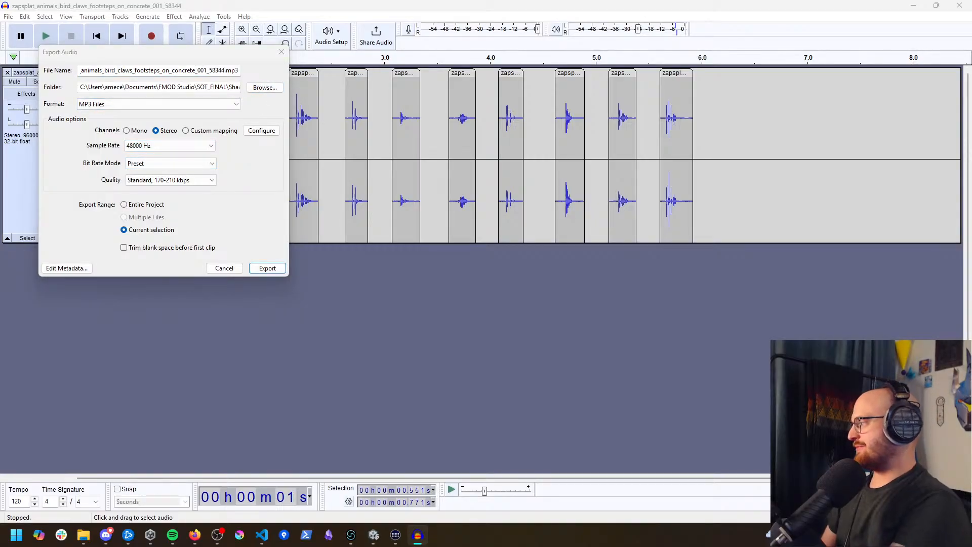
{"action": "type", "text": "birdstep2"}
{"action": "key", "text": "Return"}
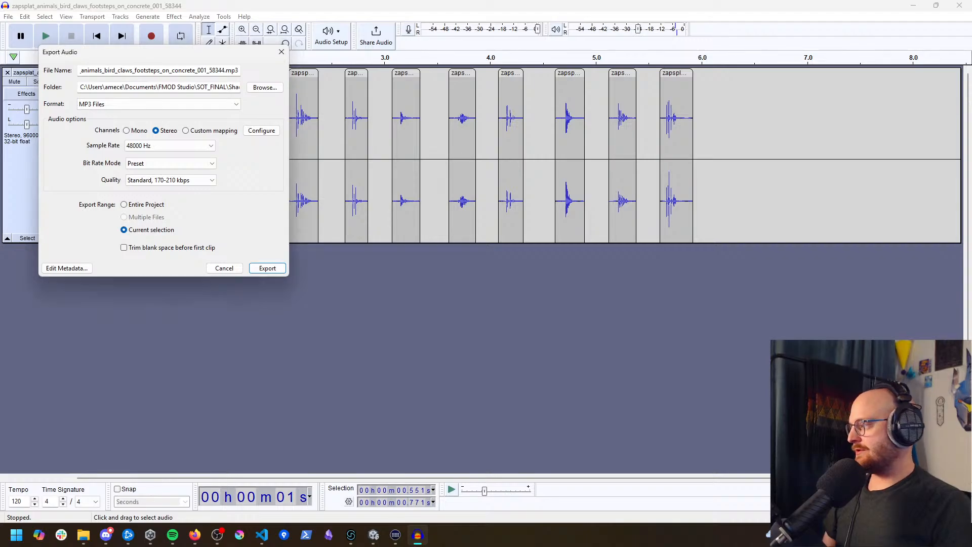
{"action": "left_click", "coordinate": [236, 105]}
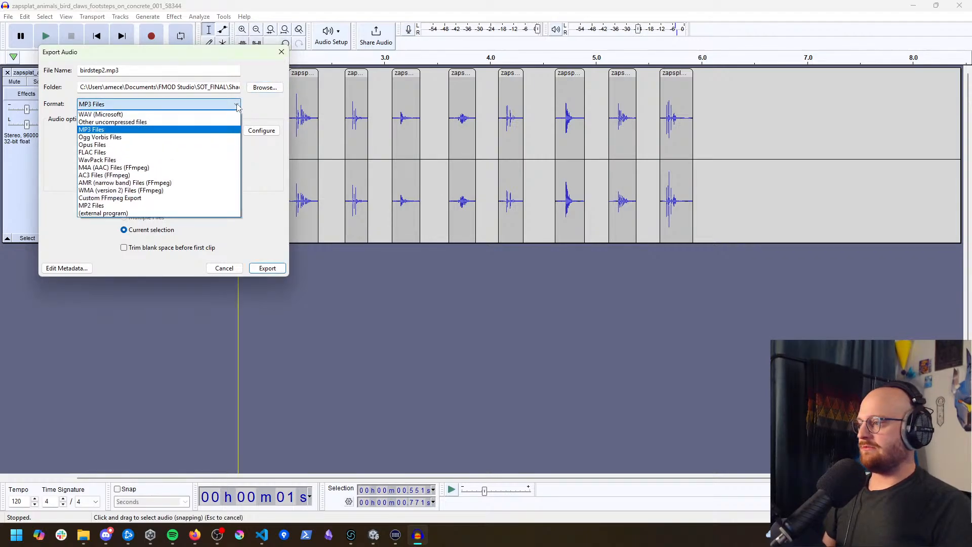
{"action": "left_click", "coordinate": [231, 115]}
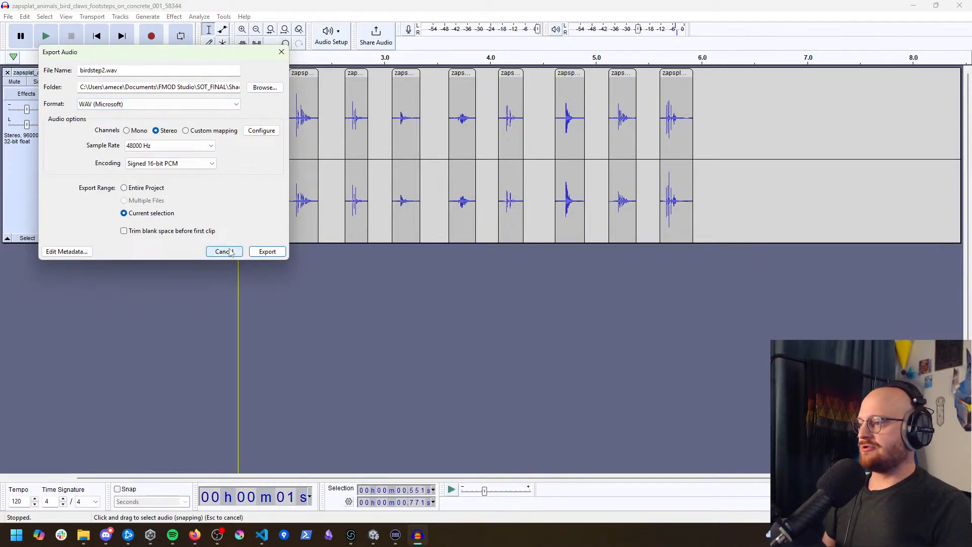
{"action": "left_click", "coordinate": [267, 252]}
Step: Export only the first footstep clip again, this time as birdstep1.wav in WAV (Microsoft) format
{"action": "left_click", "coordinate": [79, 72]}
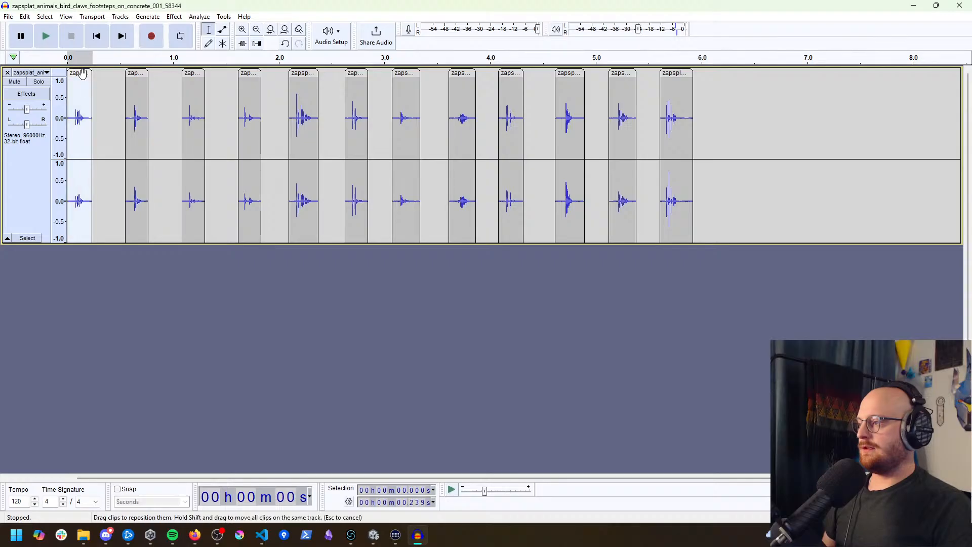
{"action": "left_click", "coordinate": [8, 16]}
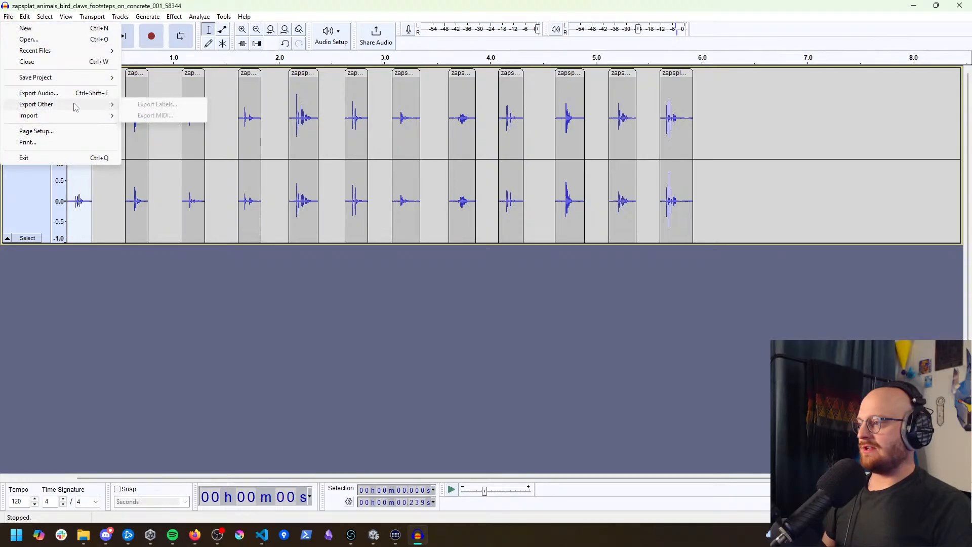
{"action": "left_click", "coordinate": [76, 93]}
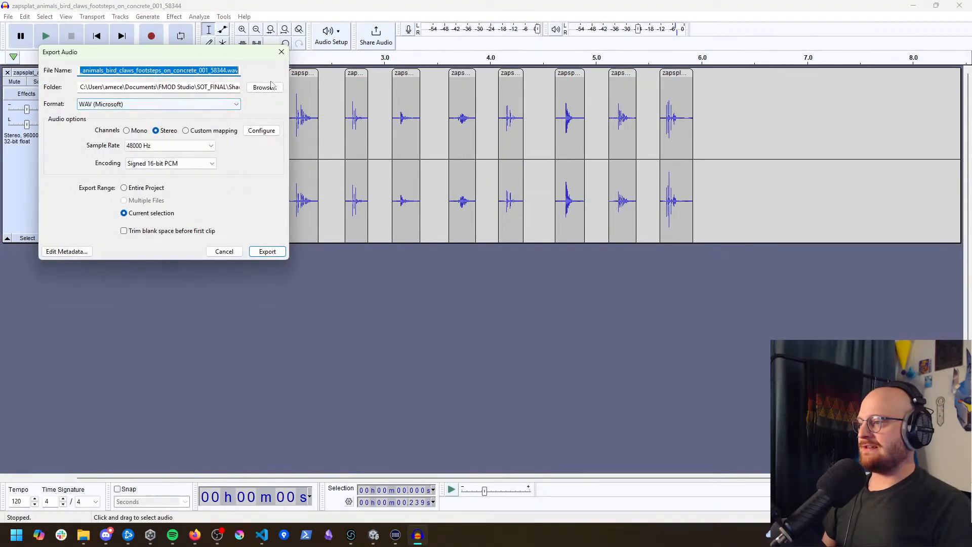
{"action": "left_click", "coordinate": [272, 90]}
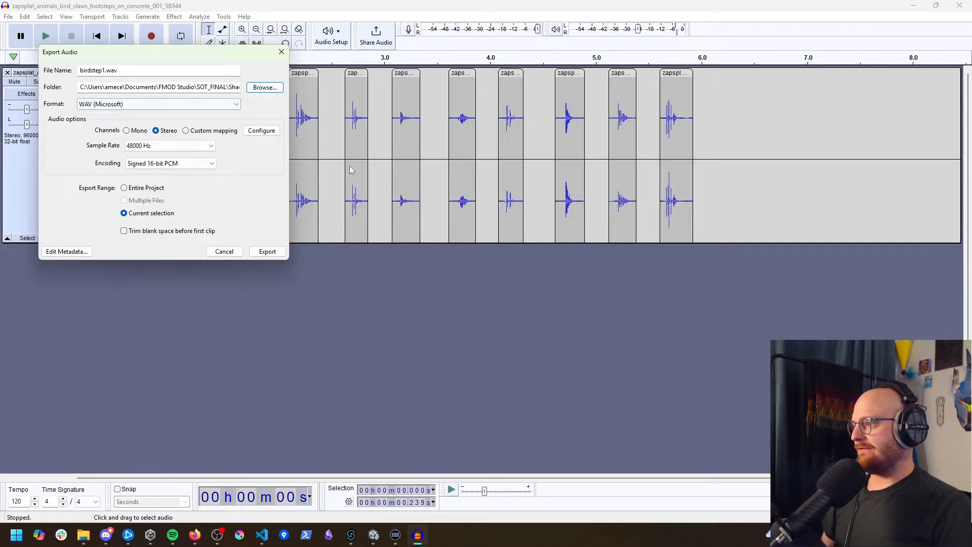
{"action": "left_click", "coordinate": [276, 253]}
Step: Export only the third footstep clip as birdstep3 in WAV (Microsoft) format
{"action": "left_click", "coordinate": [193, 72]}
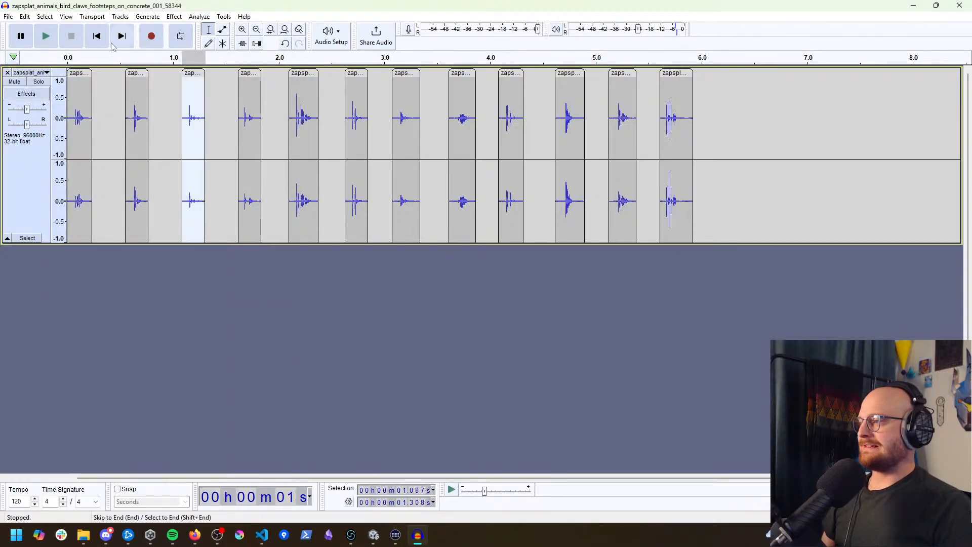
{"action": "left_click", "coordinate": [89, 17]}
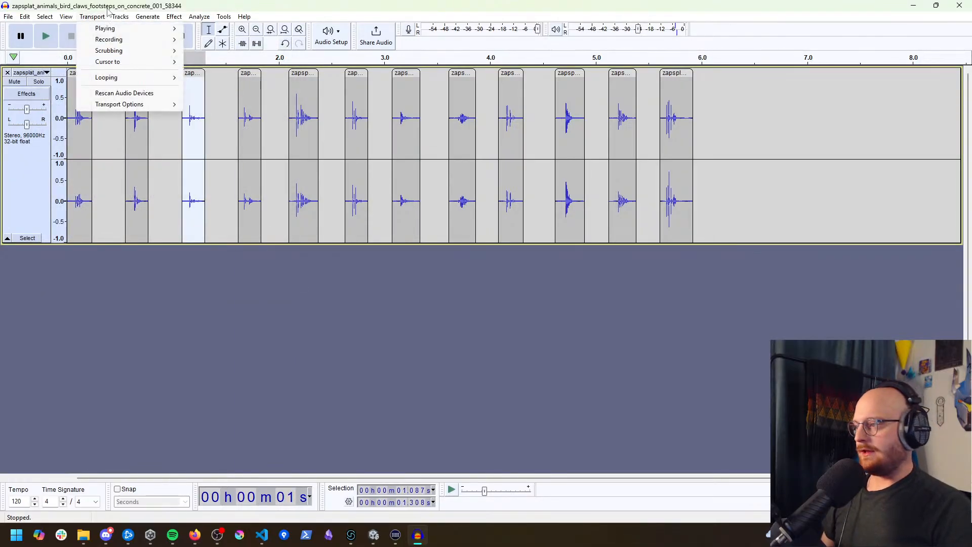
{"action": "mouse_move", "coordinate": [121, 16]}
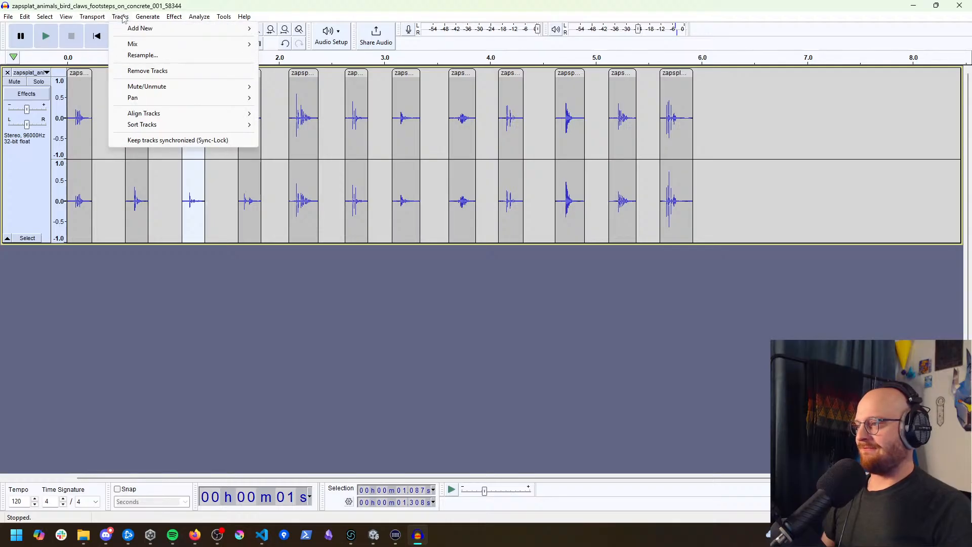
{"action": "left_click", "coordinate": [123, 18]}
{"action": "left_click", "coordinate": [25, 16]}
{"action": "mouse_move", "coordinate": [8, 17]}
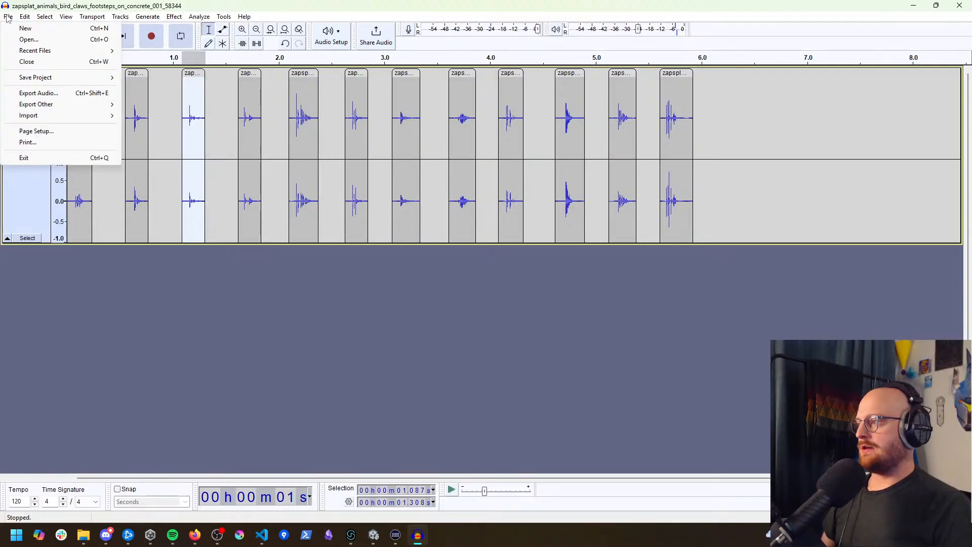
{"action": "left_click", "coordinate": [30, 93]}
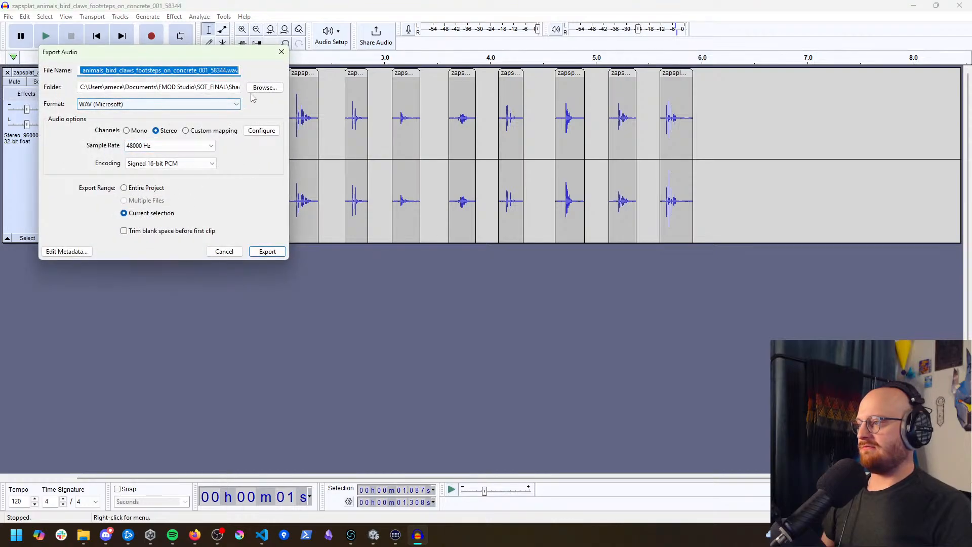
{"action": "type", "text": "birdstep3"}
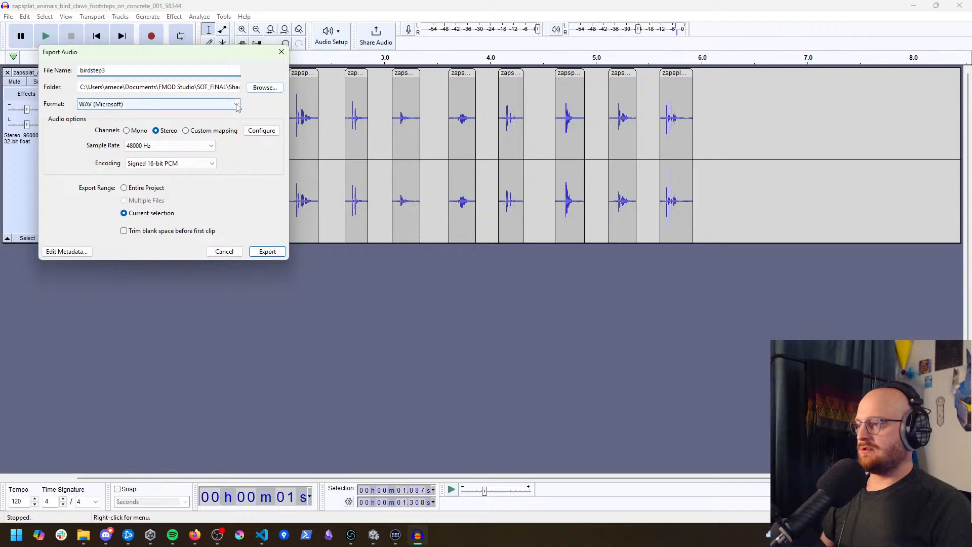
{"action": "left_click", "coordinate": [256, 252]}
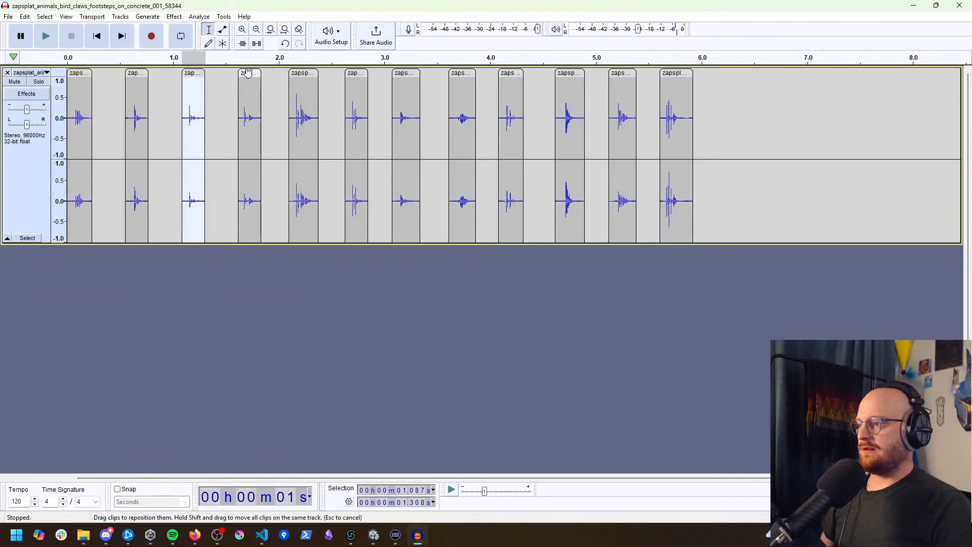
Step: Export only the fourth footstep clip as birdstep4 in WAV (Microsoft) format
{"action": "left_click", "coordinate": [248, 73]}
{"action": "left_click", "coordinate": [8, 18]}
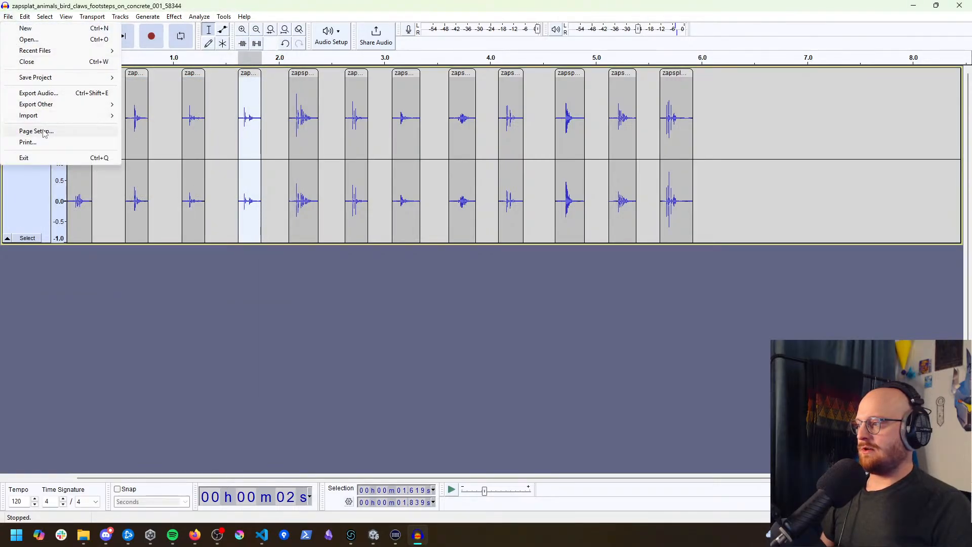
{"action": "left_click", "coordinate": [38, 93]}
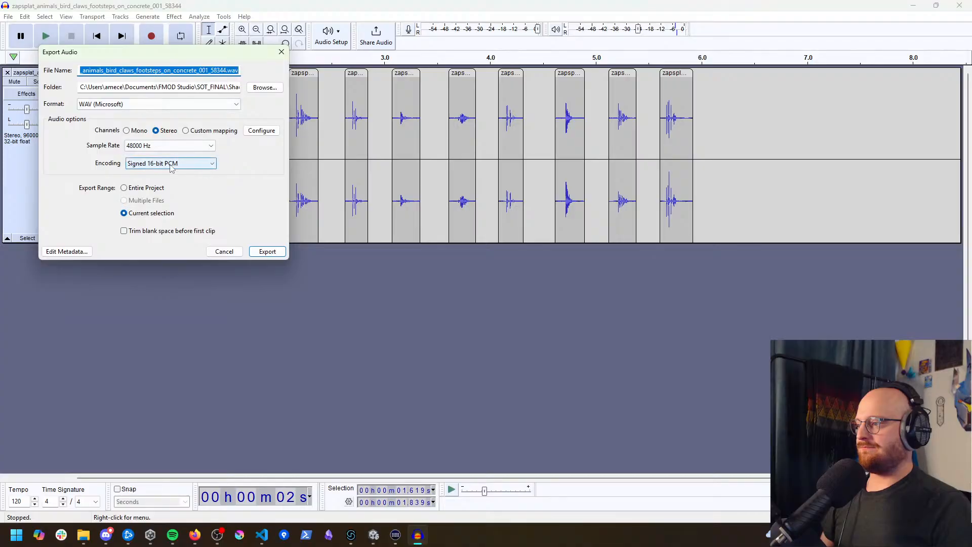
{"action": "type", "text": "birdstep4"}
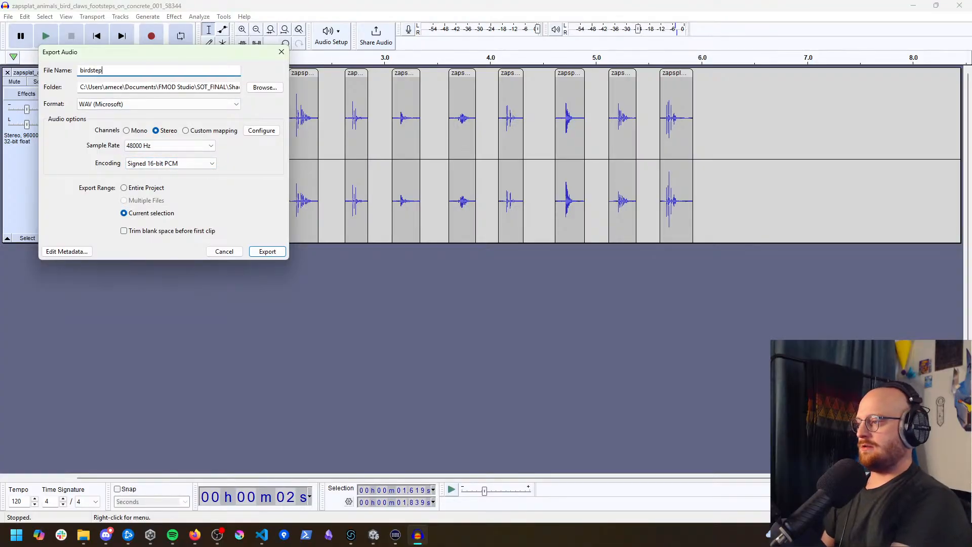
{"action": "left_click", "coordinate": [267, 251]}
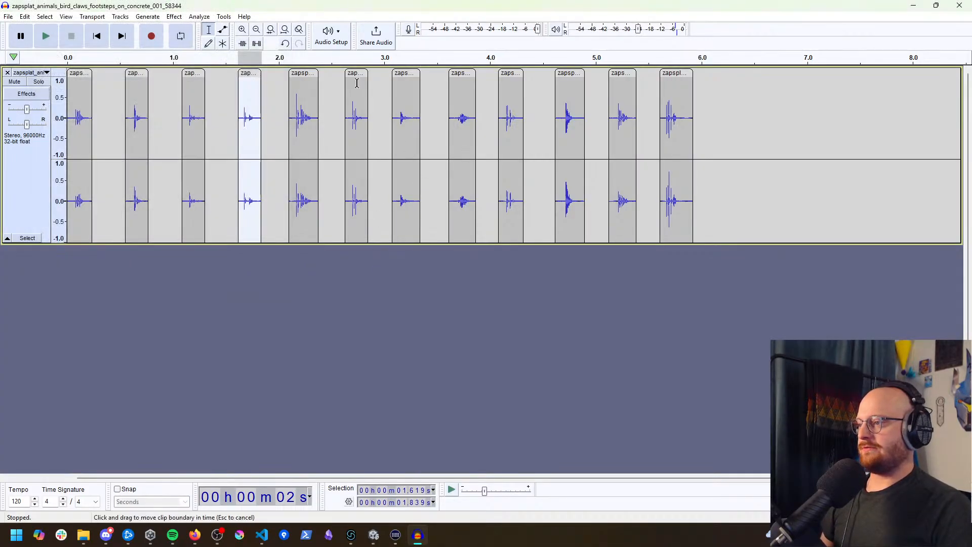
Step: Export only the fifth footstep clip as birdstep5 in WAV (Microsoft) format
{"action": "left_click", "coordinate": [303, 73]}
{"action": "left_click", "coordinate": [7, 16]}
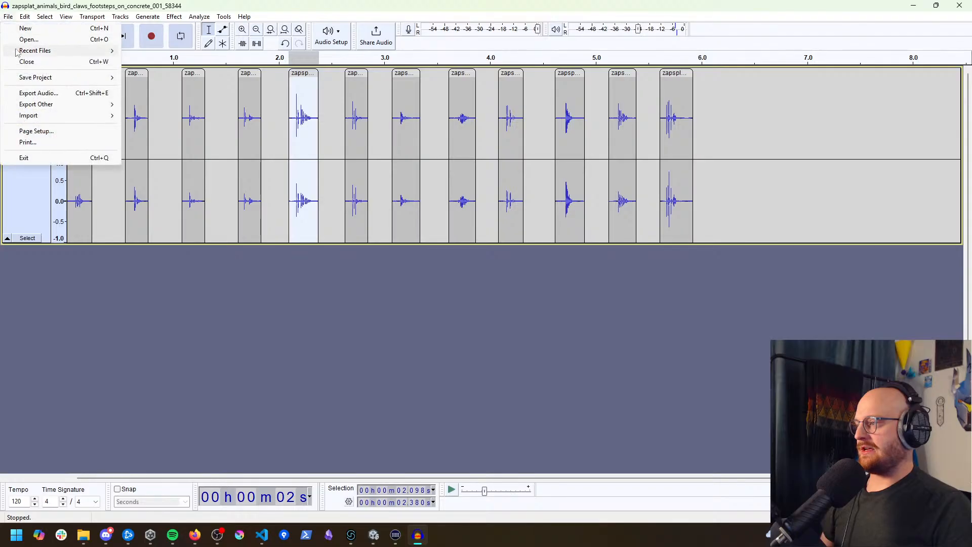
{"action": "left_click", "coordinate": [43, 102]}
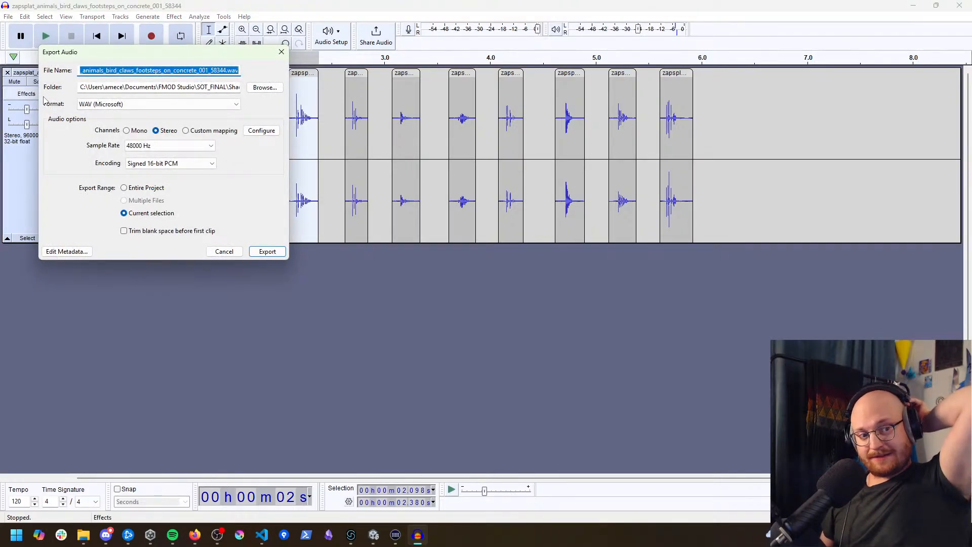
{"action": "type", "text": "birdstep5"}
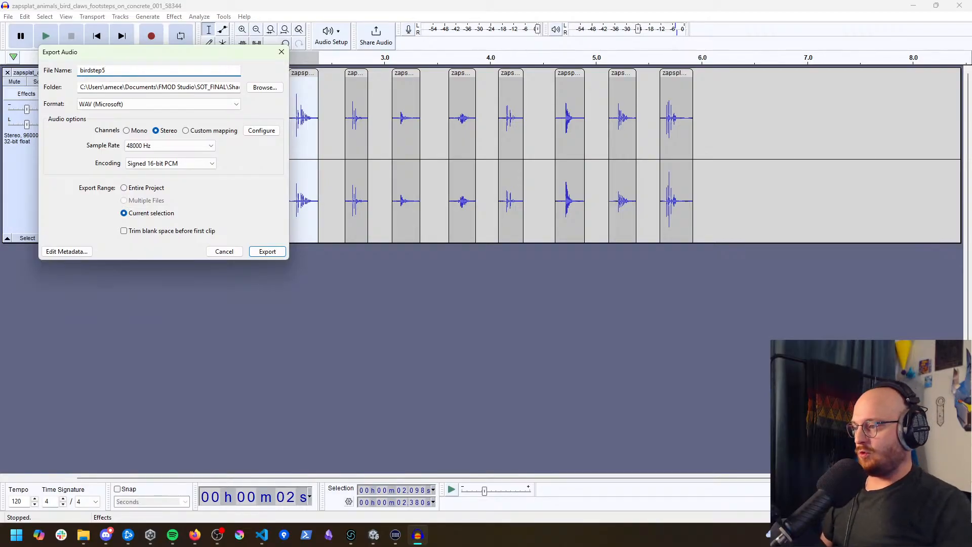
{"action": "left_click", "coordinate": [267, 251]}
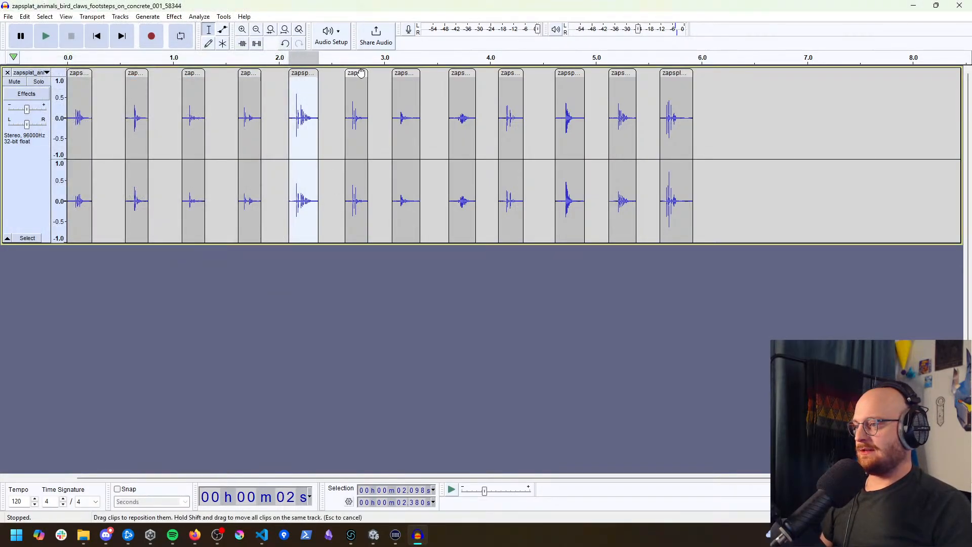
Step: Export only the sixth footstep clip as birdstep6 in WAV (Microsoft) format
{"action": "left_click", "coordinate": [357, 72]}
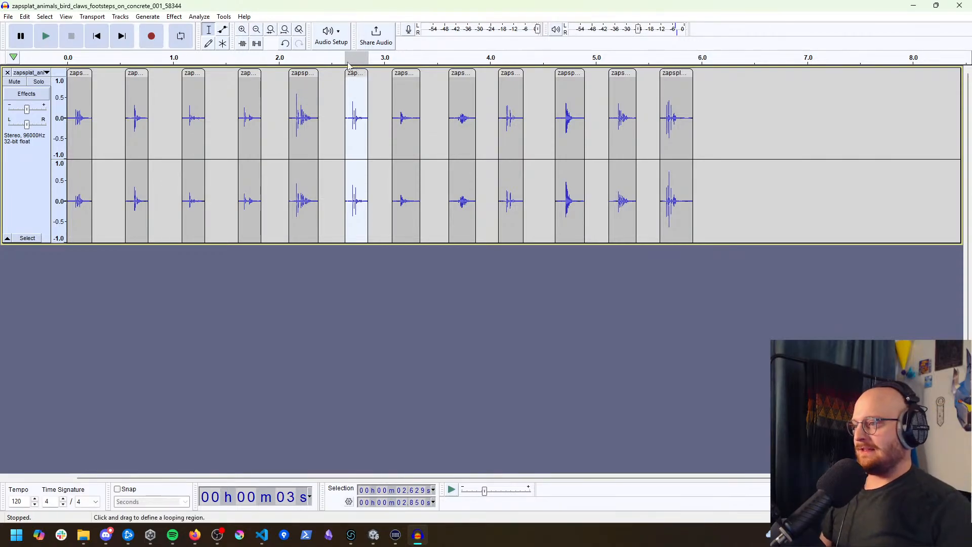
{"action": "left_click", "coordinate": [9, 17]}
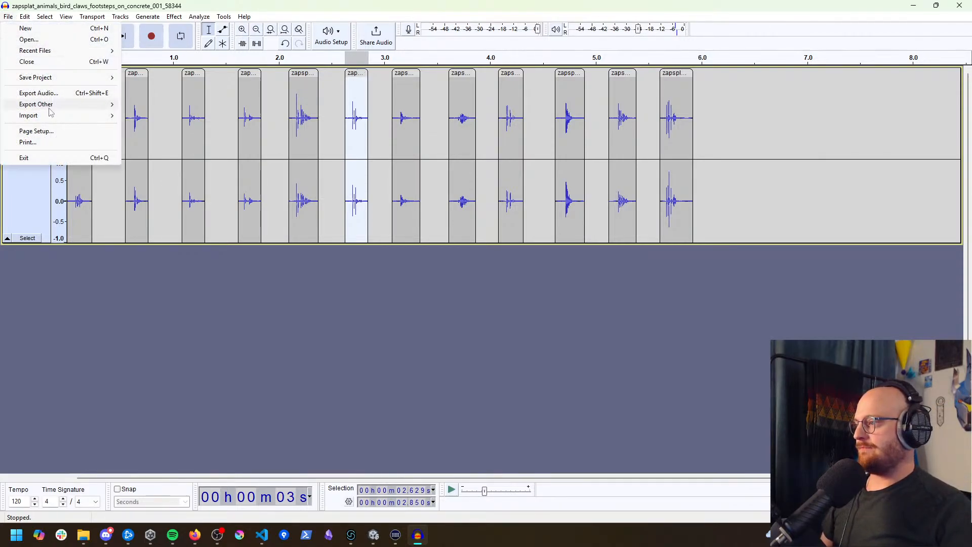
{"action": "left_click", "coordinate": [59, 96]}
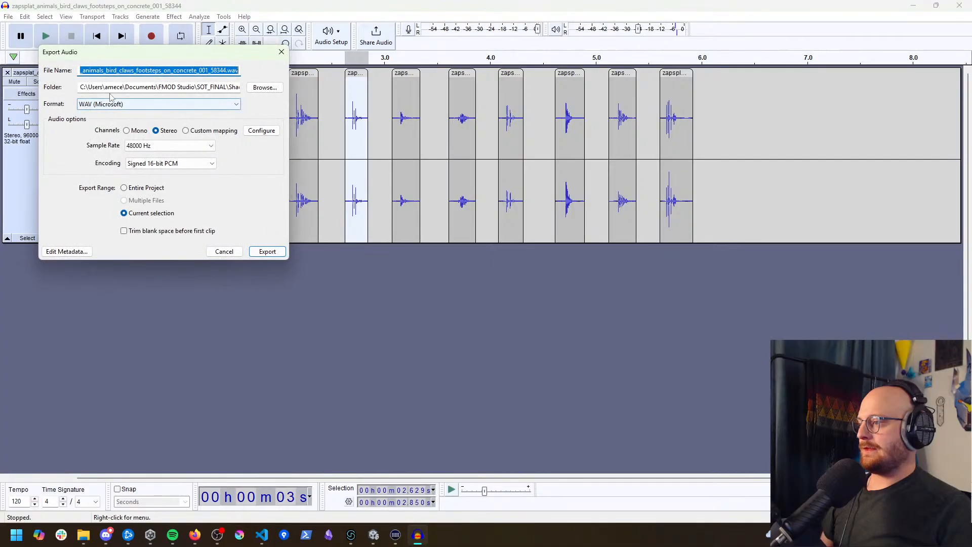
{"action": "type", "text": "birdstep6"}
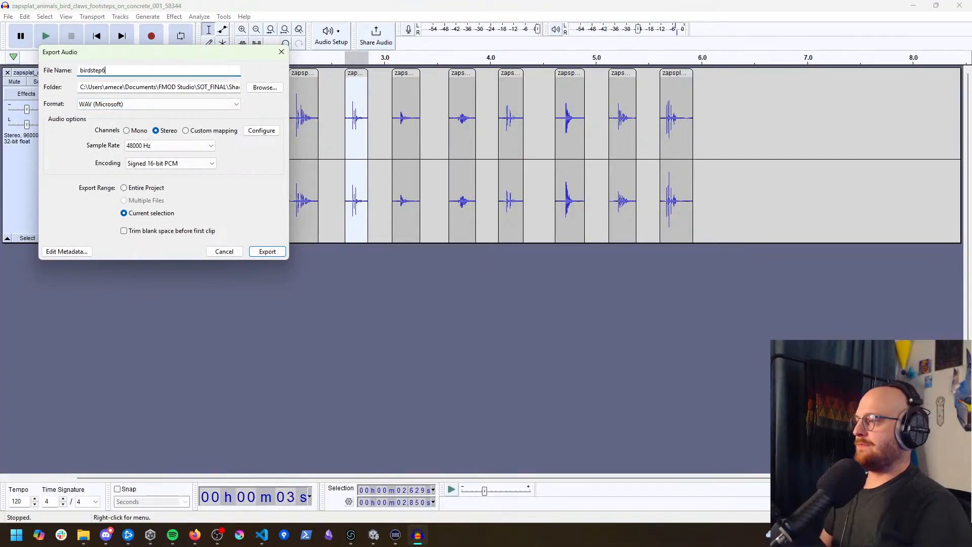
{"action": "left_click", "coordinate": [266, 251]}
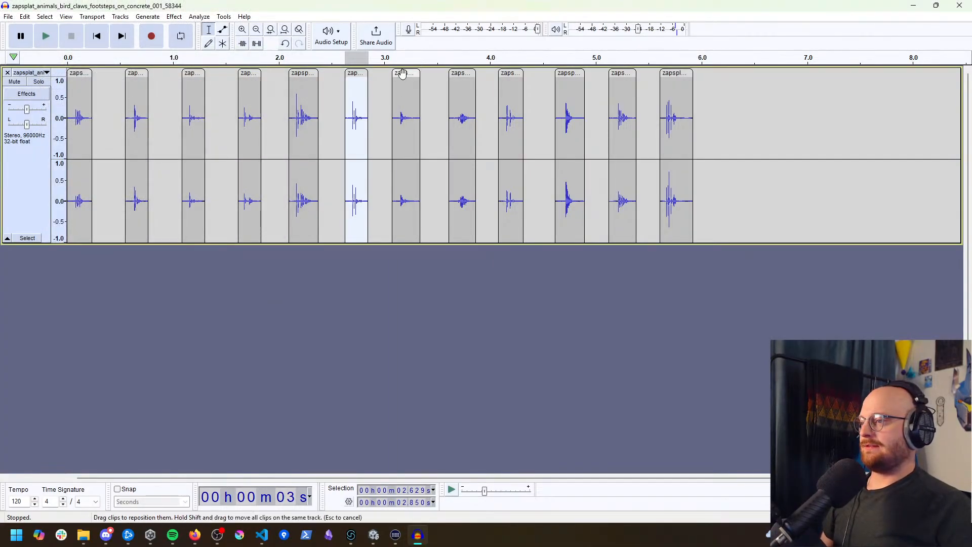
Step: Export only the seventh footstep clip as birdstep7 in WAV (Microsoft) format
{"action": "left_click", "coordinate": [403, 74]}
{"action": "left_click", "coordinate": [8, 16]}
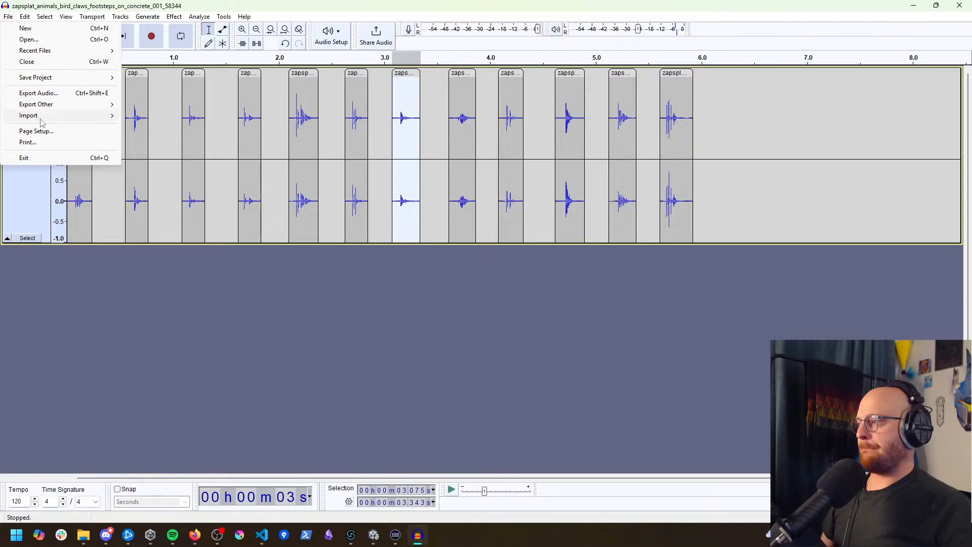
{"action": "left_click", "coordinate": [66, 96]}
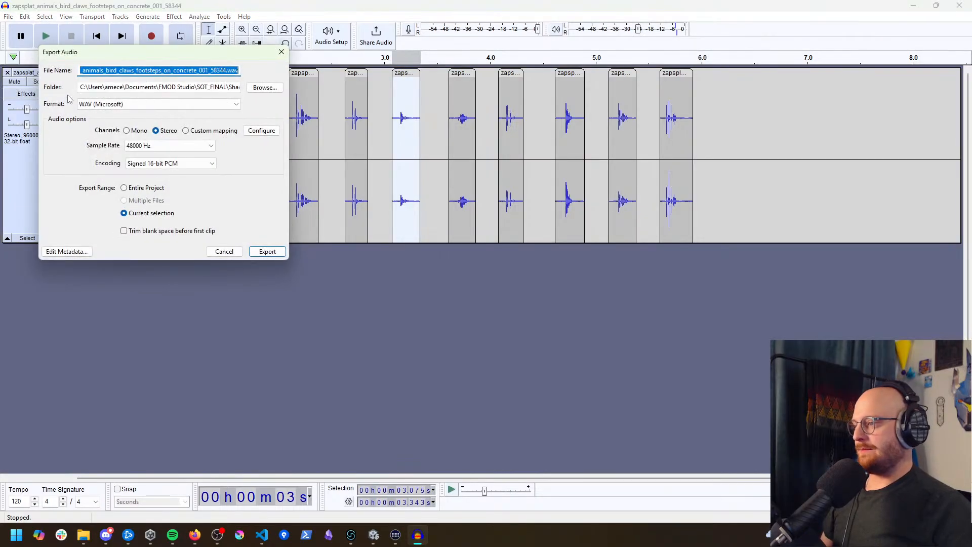
{"action": "type", "text": "birdstep7"}
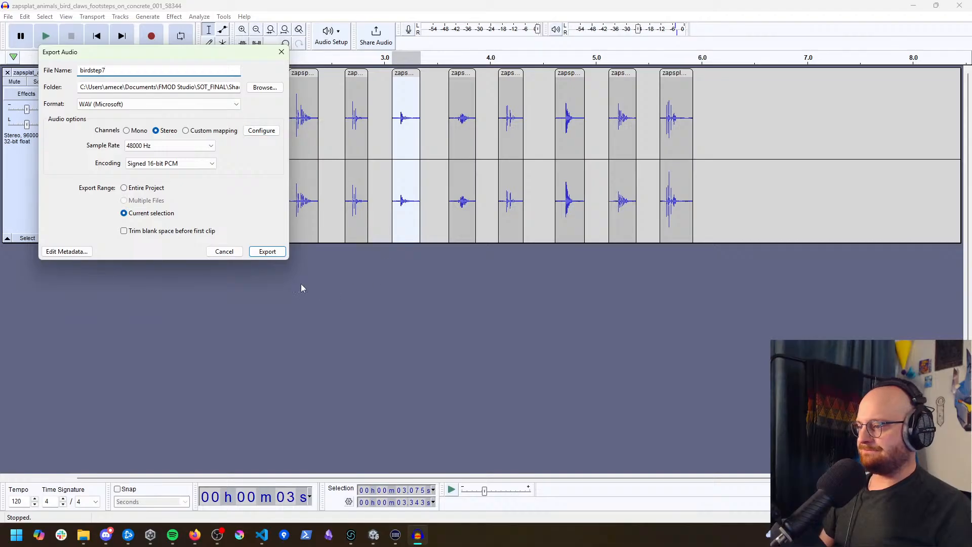
{"action": "left_click", "coordinate": [268, 252]}
Step: Export only the eighth footstep clip as birdstep8 in WAV (Microsoft) format
{"action": "left_click", "coordinate": [461, 73]}
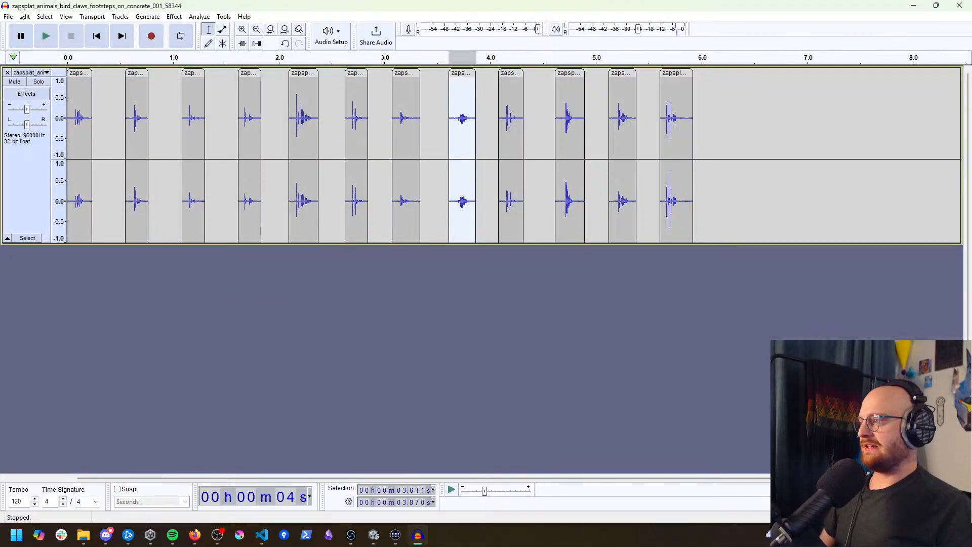
{"action": "left_click", "coordinate": [9, 17]}
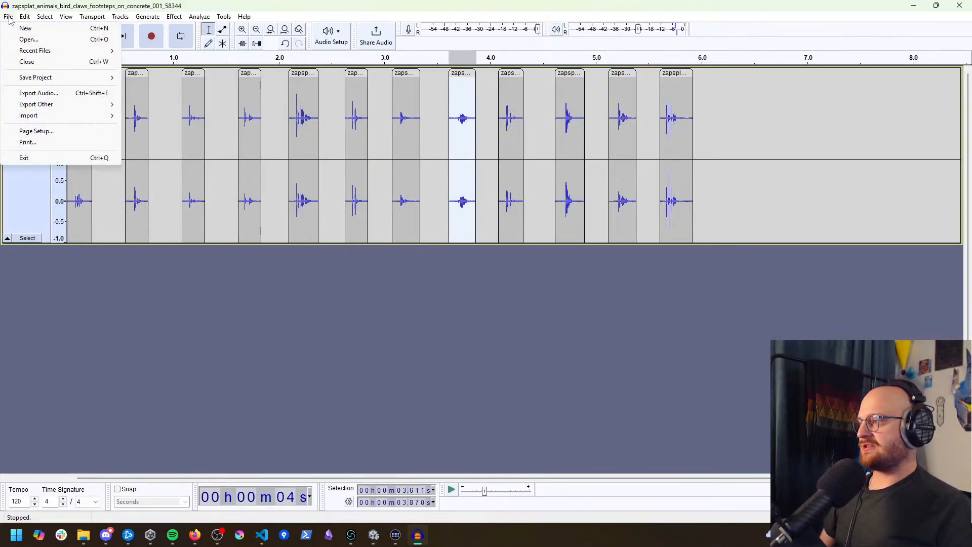
{"action": "left_click", "coordinate": [39, 93]}
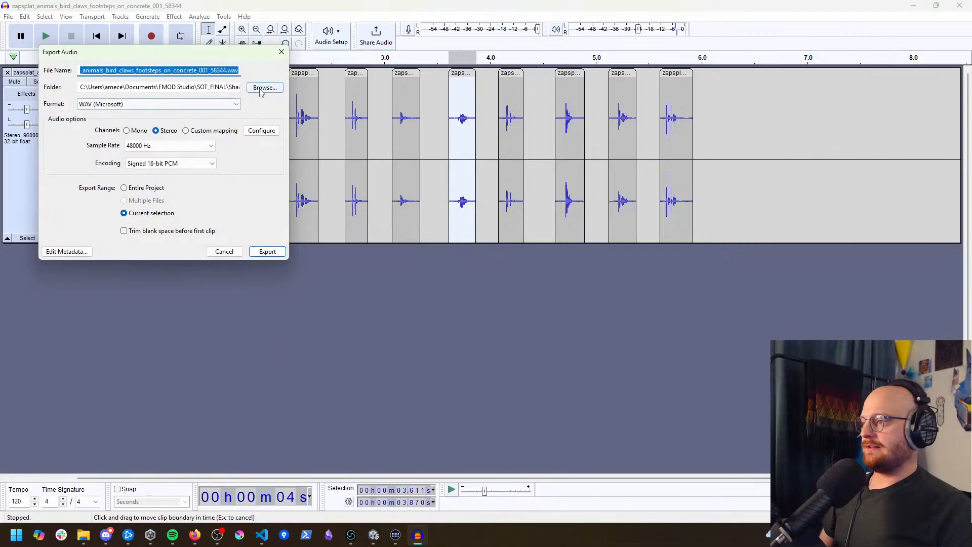
{"action": "type", "text": "birdstep8"}
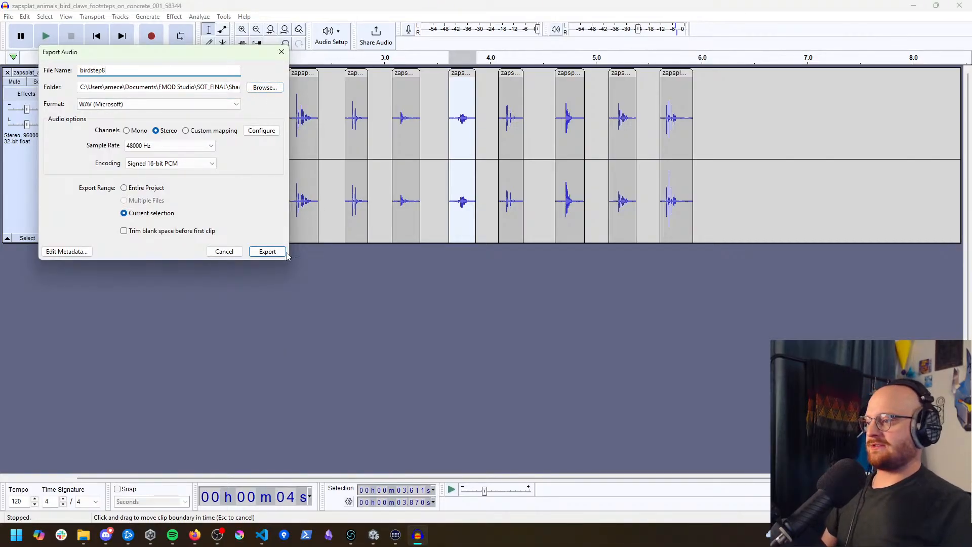
{"action": "left_click", "coordinate": [267, 252]}
Step: Export only the ninth footstep clip as the next birdstep file in WAV (Microsoft) format
{"action": "left_click", "coordinate": [510, 71]}
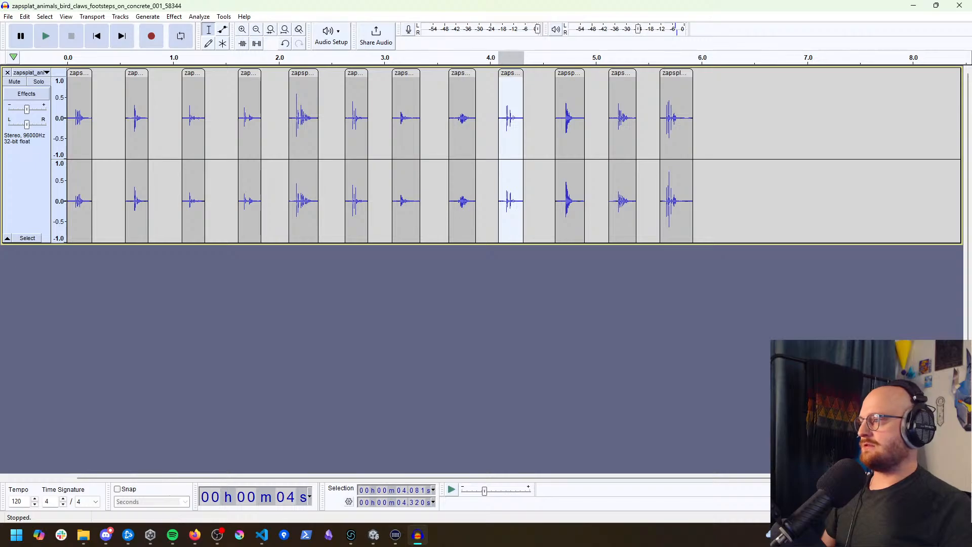
{"action": "left_click", "coordinate": [9, 18]}
{"action": "left_click", "coordinate": [46, 94]}
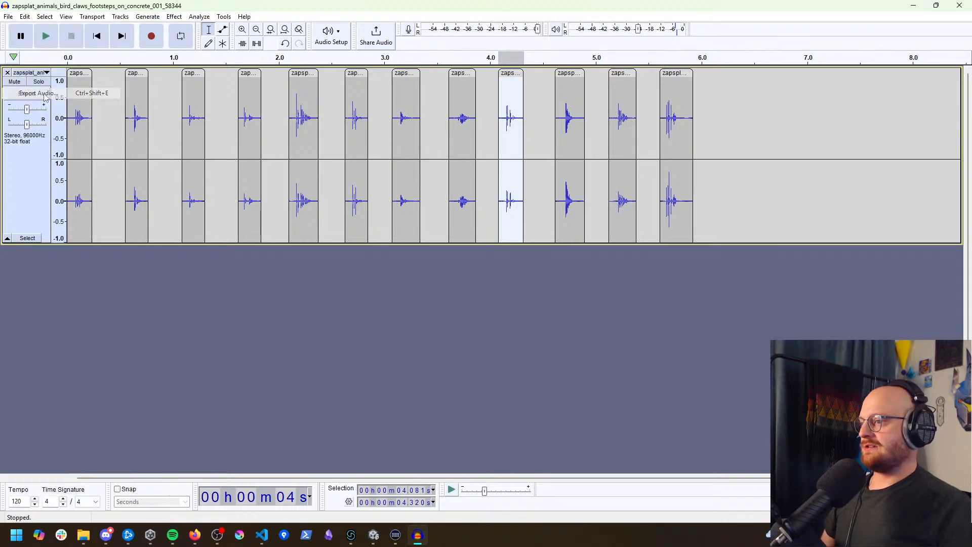
{"action": "type", "text": "bird"}
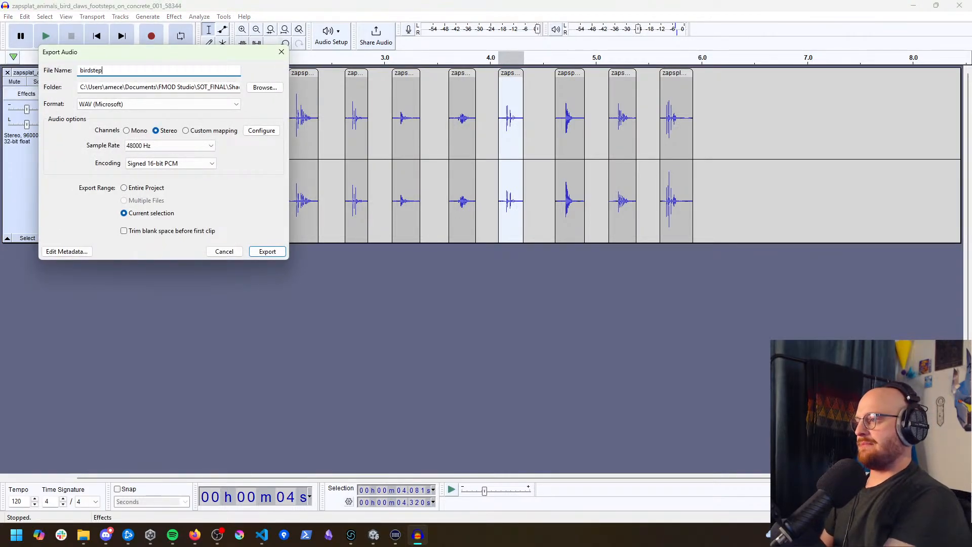
{"action": "type", "text": "step"}
{"action": "key", "text": "Return"}
Step: Export only the tenth footstep clip as birdstep10 in WAV (Microsoft) format
{"action": "left_click", "coordinate": [576, 80]}
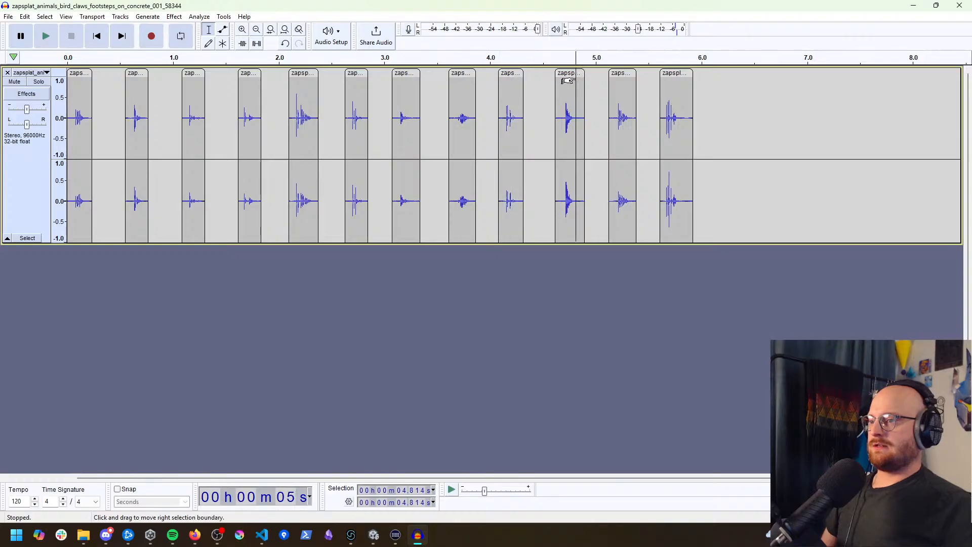
{"action": "left_click", "coordinate": [567, 80]}
{"action": "left_click", "coordinate": [8, 16]}
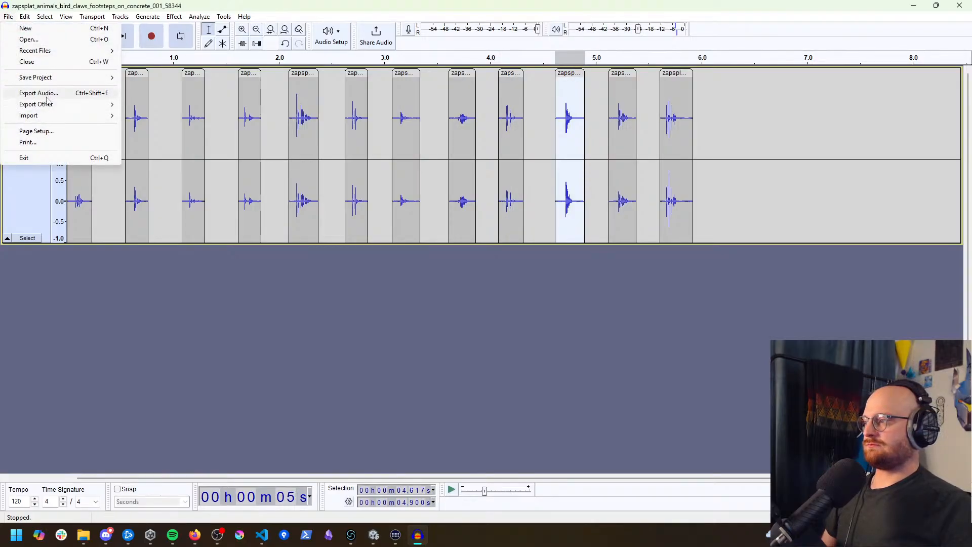
{"action": "left_click", "coordinate": [61, 93]}
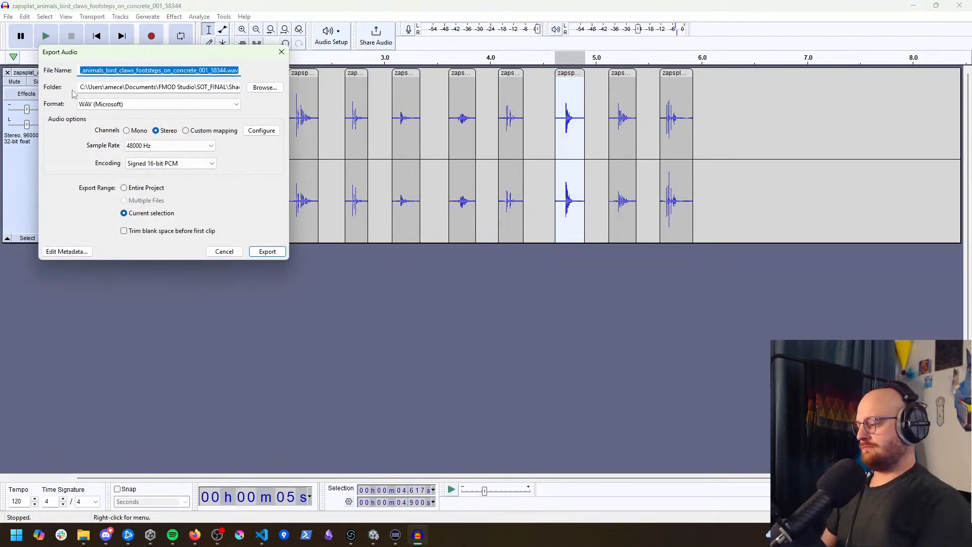
{"action": "type", "text": "birdstep10"}
{"action": "key", "text": "Return"}
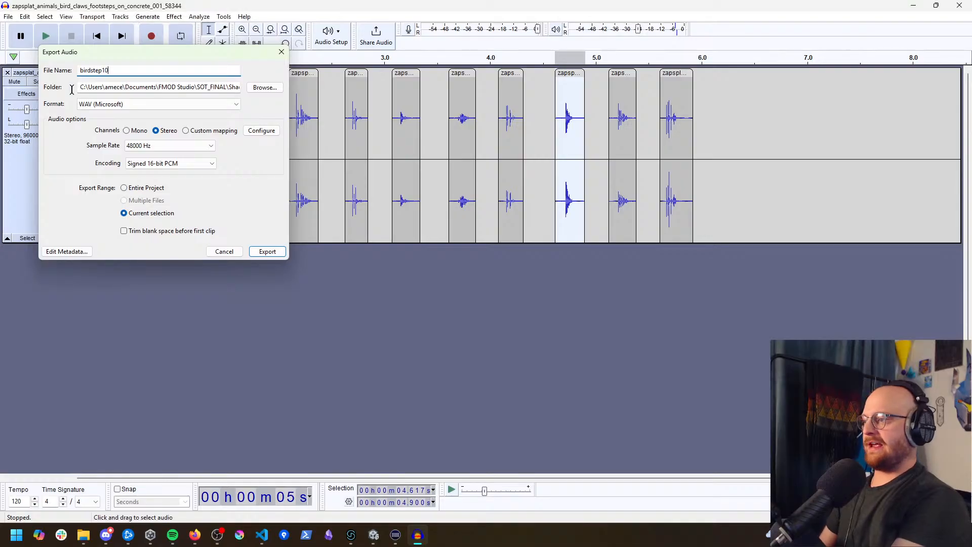
Step: Export only the eleventh footstep clip as birdstep11 in WAV (Microsoft) format
{"action": "left_click", "coordinate": [619, 71]}
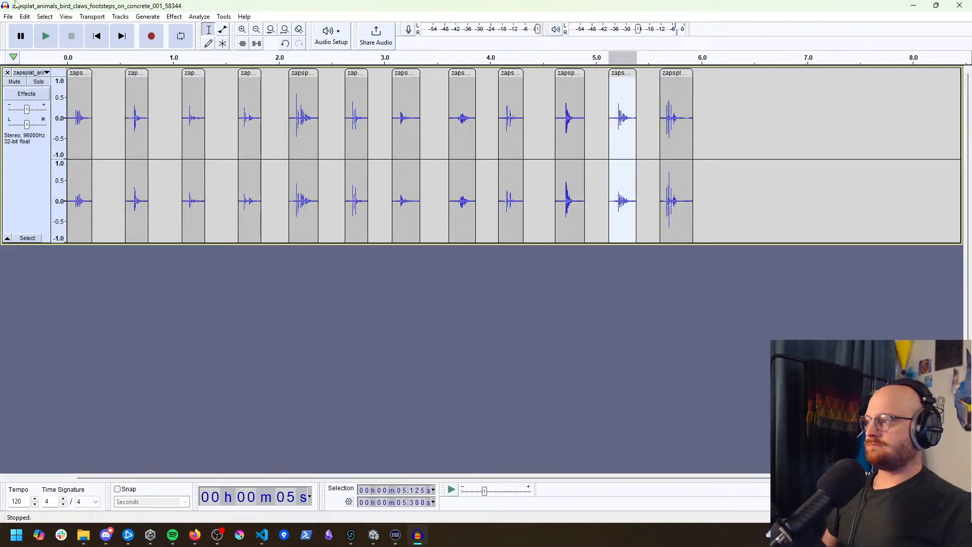
{"action": "left_click", "coordinate": [8, 16]}
{"action": "left_click", "coordinate": [38, 96]}
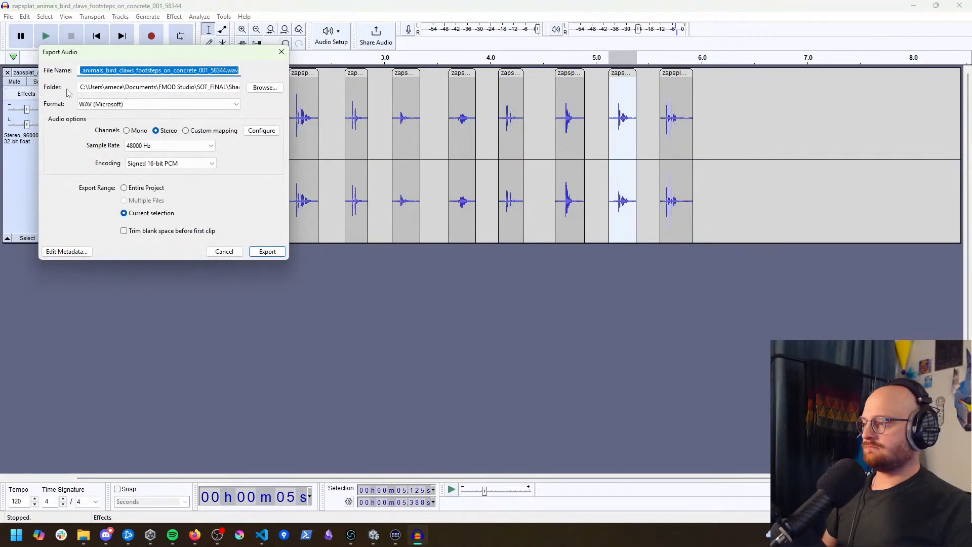
{"action": "type", "text": "birdstep11"}
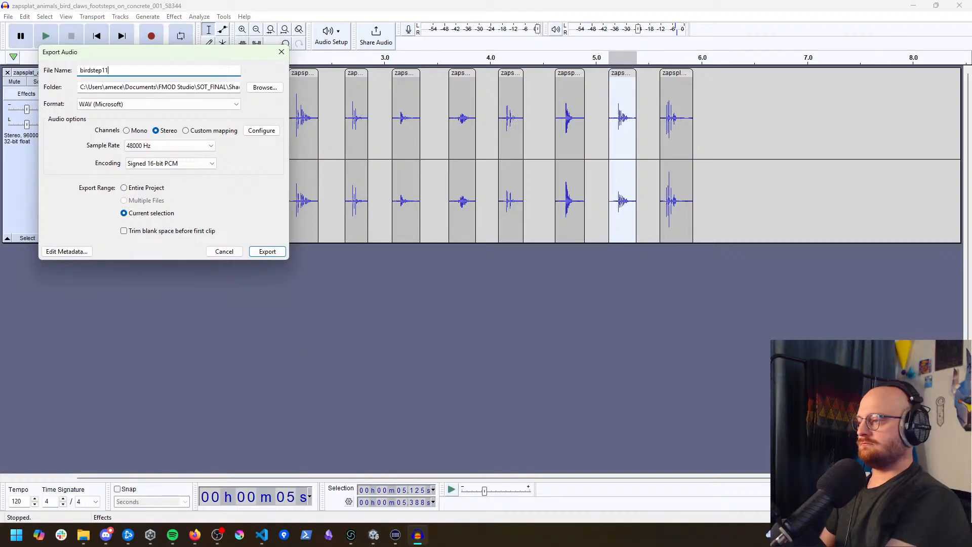
{"action": "left_click", "coordinate": [283, 253]}
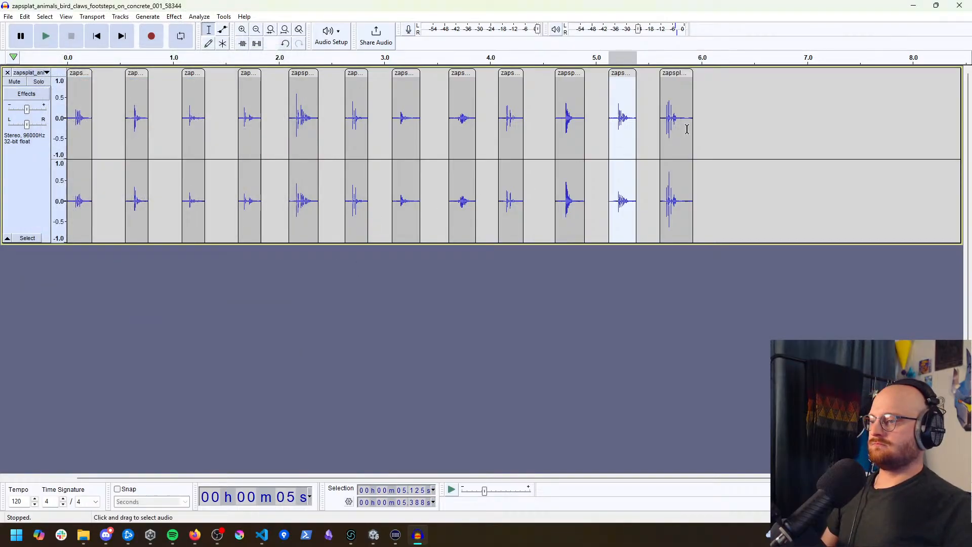
Step: Export only the twelfth and last footstep clip as birdstep12 in WAV (Microsoft) format
{"action": "left_click", "coordinate": [678, 74]}
{"action": "left_click", "coordinate": [9, 16]}
{"action": "left_click", "coordinate": [31, 91]}
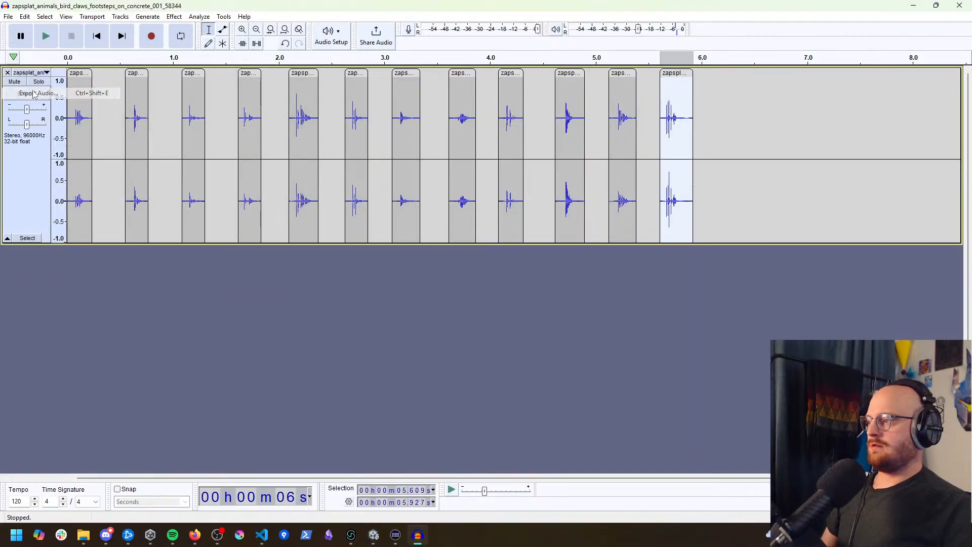
{"action": "type", "text": "birdstep12"}
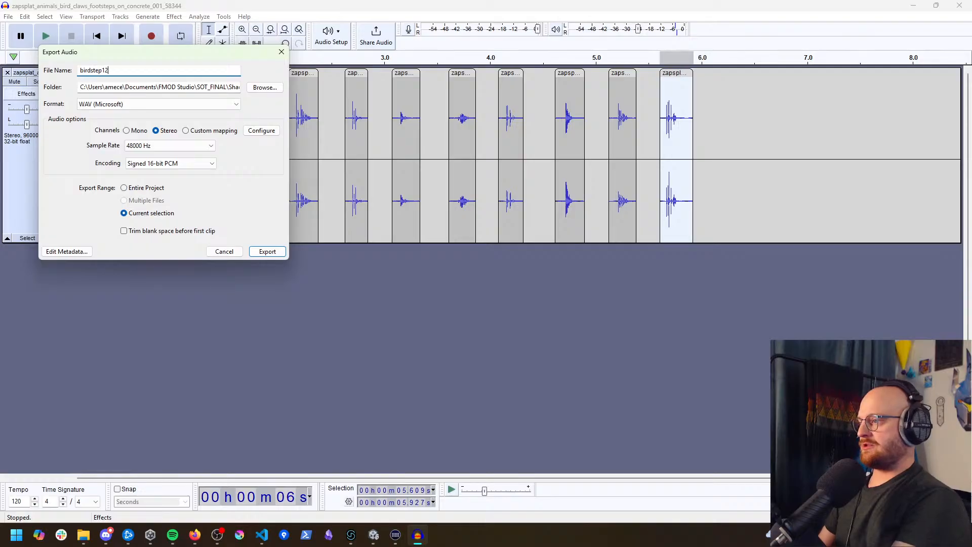
{"action": "key", "text": "Return"}
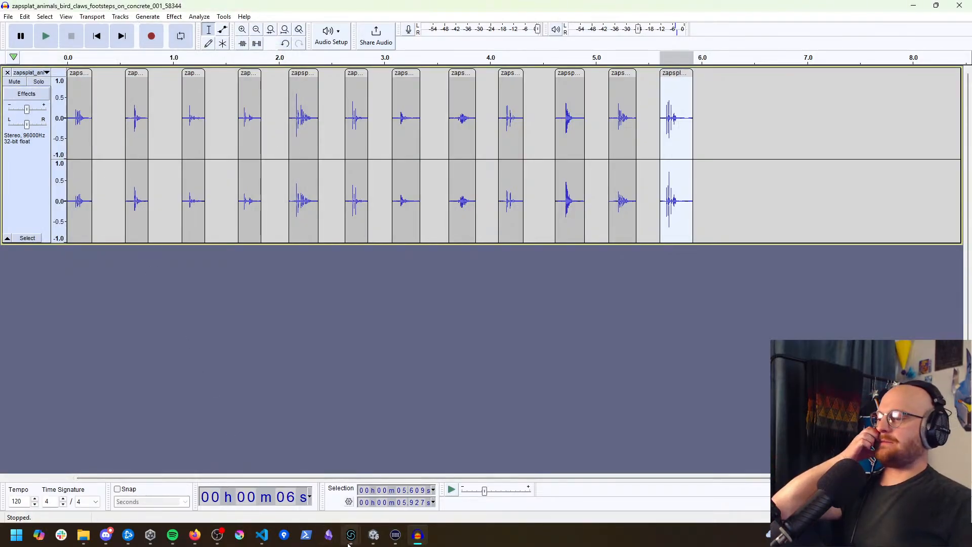
Step: Switch to FMOD Studio and delete the unimported birdstep1.mp3 from the Footsteps/Kokko asset folder
{"action": "mouse_move", "coordinate": [350, 536]}
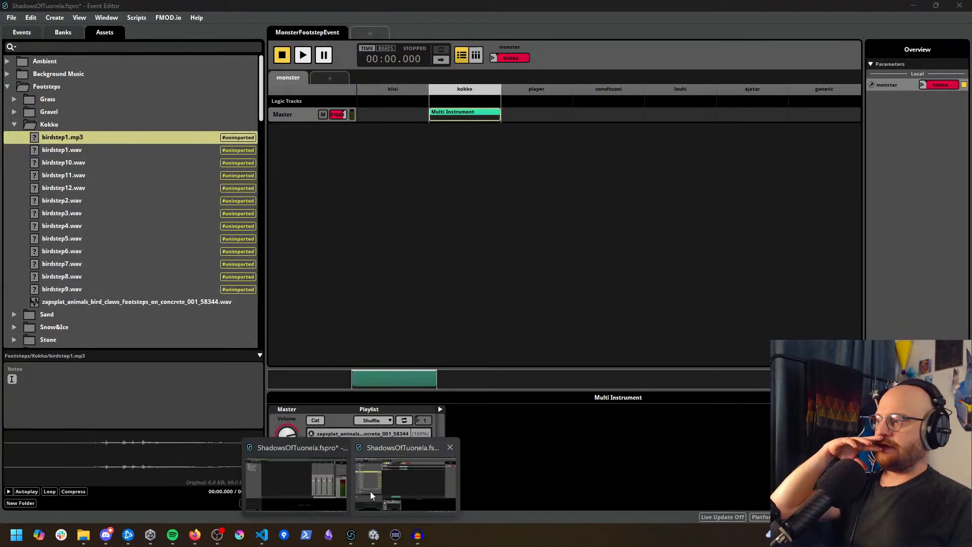
{"action": "left_click", "coordinate": [370, 491]}
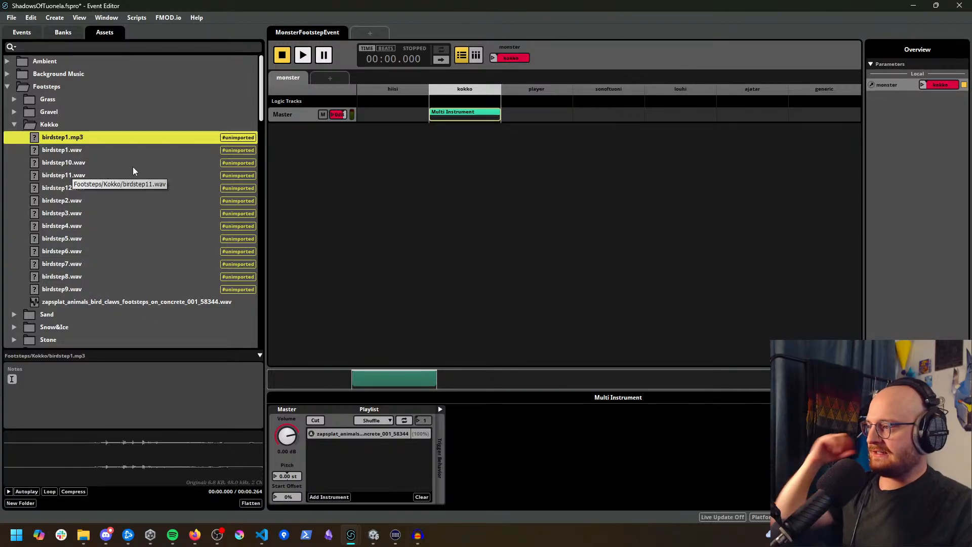
{"action": "left_click", "coordinate": [71, 163]}
{"action": "left_click", "coordinate": [73, 138]}
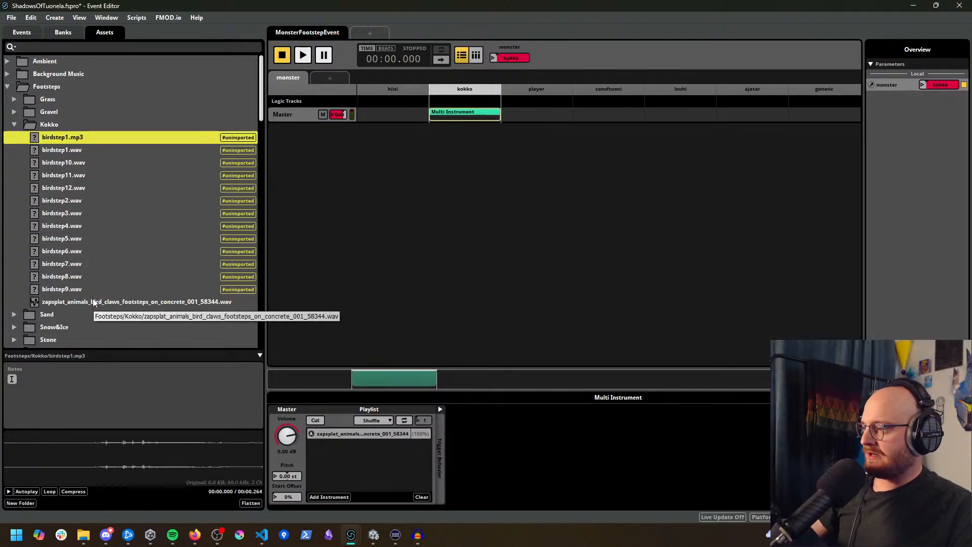
{"action": "key", "text": "Delete"}
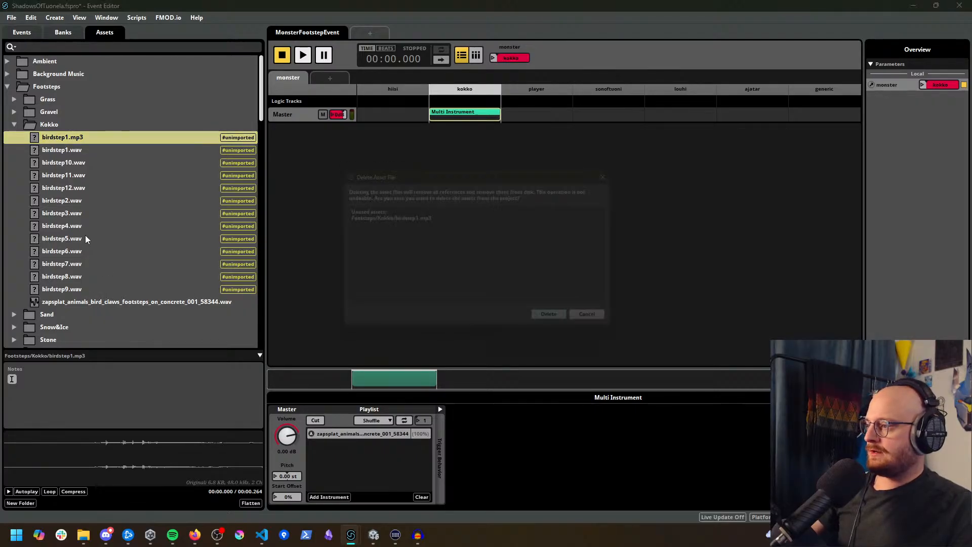
{"action": "left_click", "coordinate": [563, 325]}
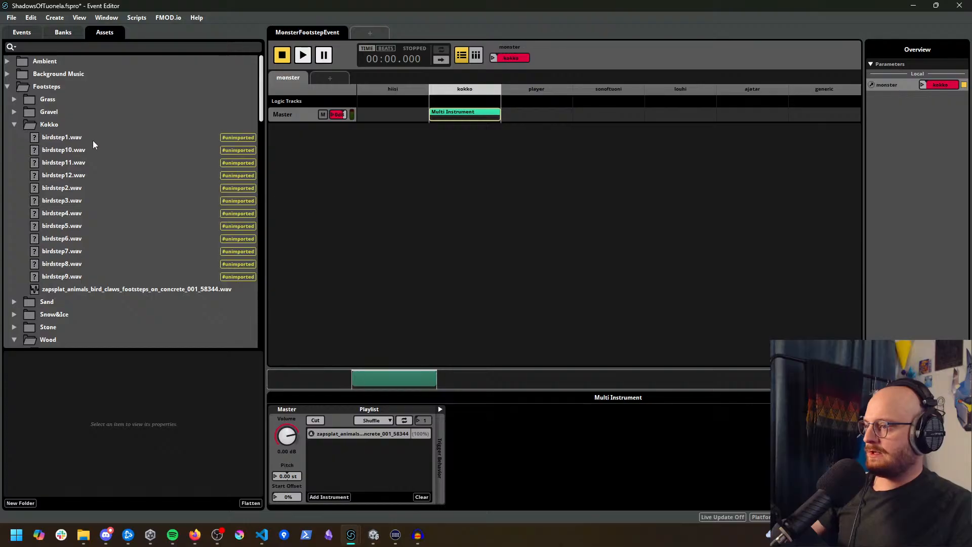
Step: Replace the zapsplat recording in the kokko Multi Instrument's playlist with the twelve birdstep WAV files from the Kokko folder
{"action": "left_click", "coordinate": [350, 434]}
{"action": "key", "text": "Delete"}
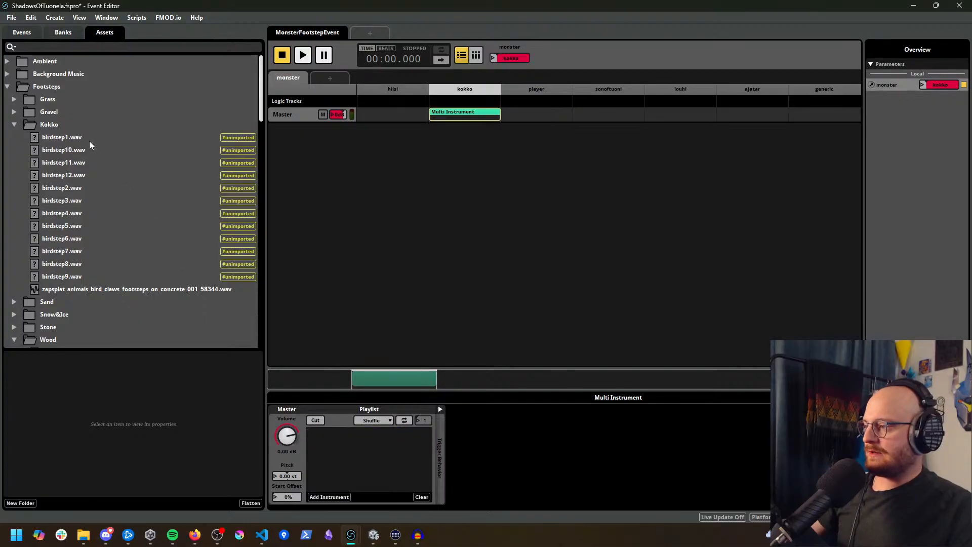
{"action": "left_click", "coordinate": [89, 141]}
{"action": "left_click", "coordinate": [86, 277], "text": "shift"}
{"action": "left_click_drag", "start_coordinate": [80, 142], "coordinate": [363, 463]}
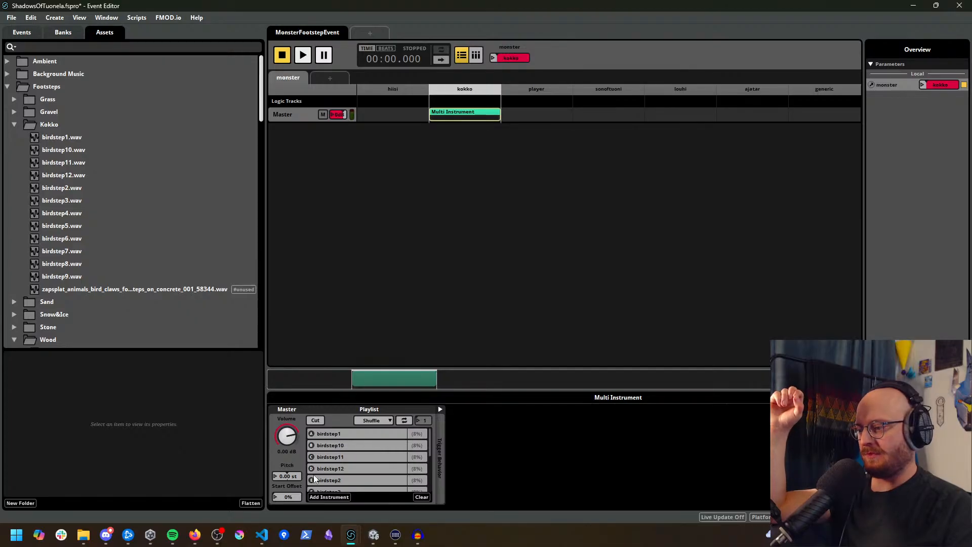
Step: Add Random modulation to the kokko Multi Instrument's pitch with a range of about 10.1 st
{"action": "right_click", "coordinate": [286, 478]}
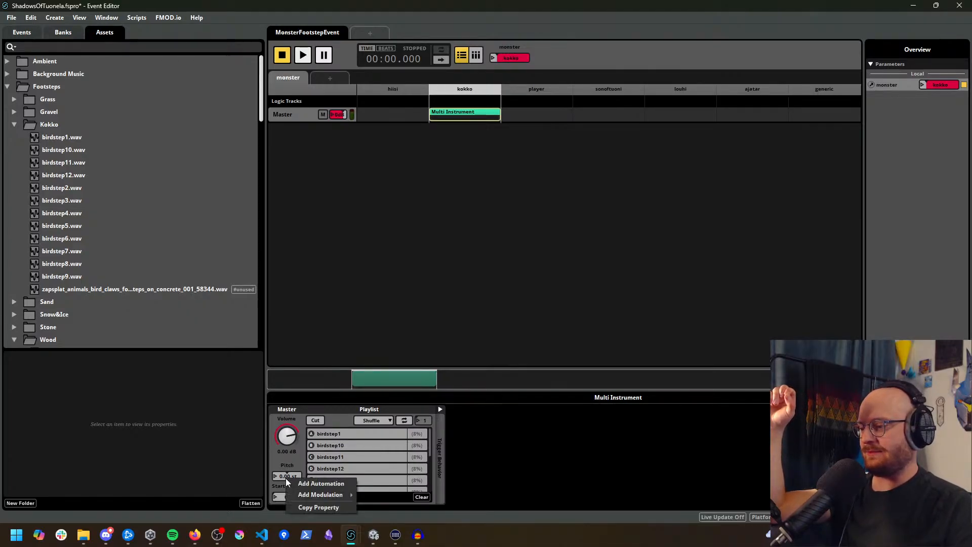
{"action": "mouse_move", "coordinate": [316, 495]}
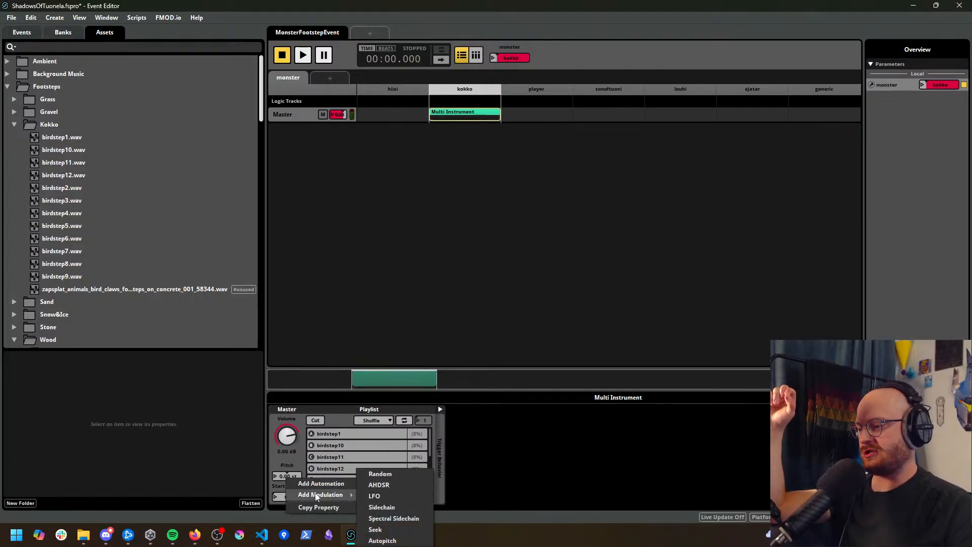
{"action": "left_click", "coordinate": [396, 474]}
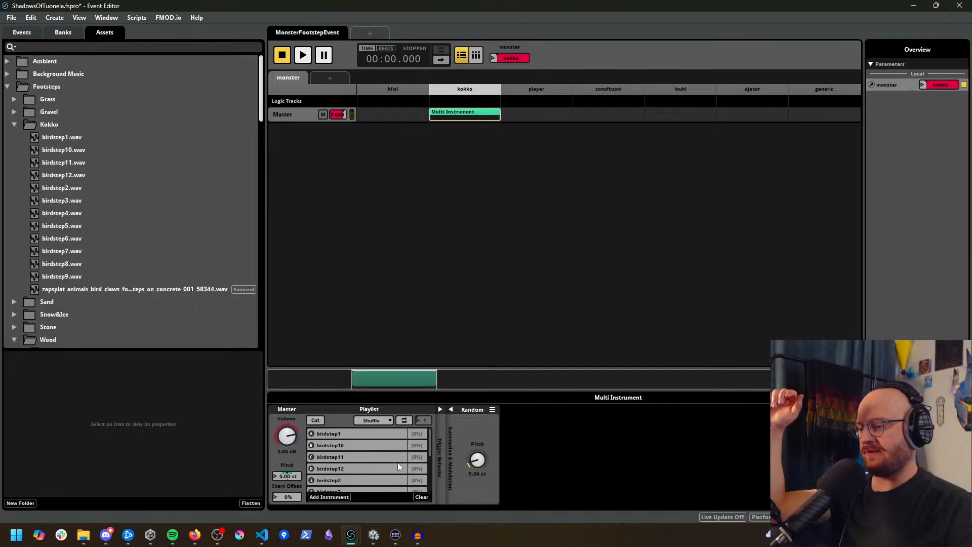
{"action": "left_click_drag", "start_coordinate": [479, 464], "coordinate": [479, 441]}
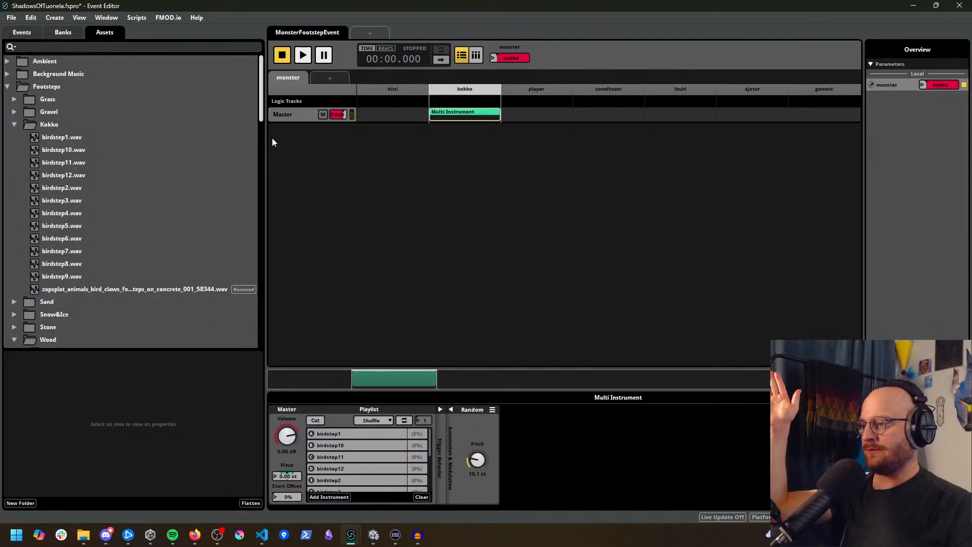
Step: Add an FMOD 3-EQ effect after the fader on the event's Master track
{"action": "left_click", "coordinate": [289, 119]}
{"action": "right_click", "coordinate": [289, 122]}
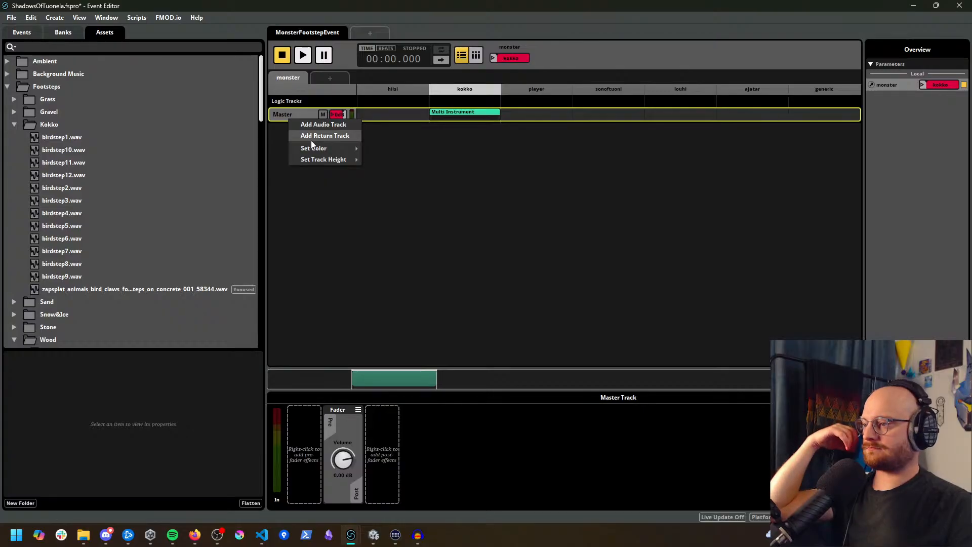
{"action": "mouse_move", "coordinate": [293, 144]}
{"action": "left_click", "coordinate": [451, 521]}
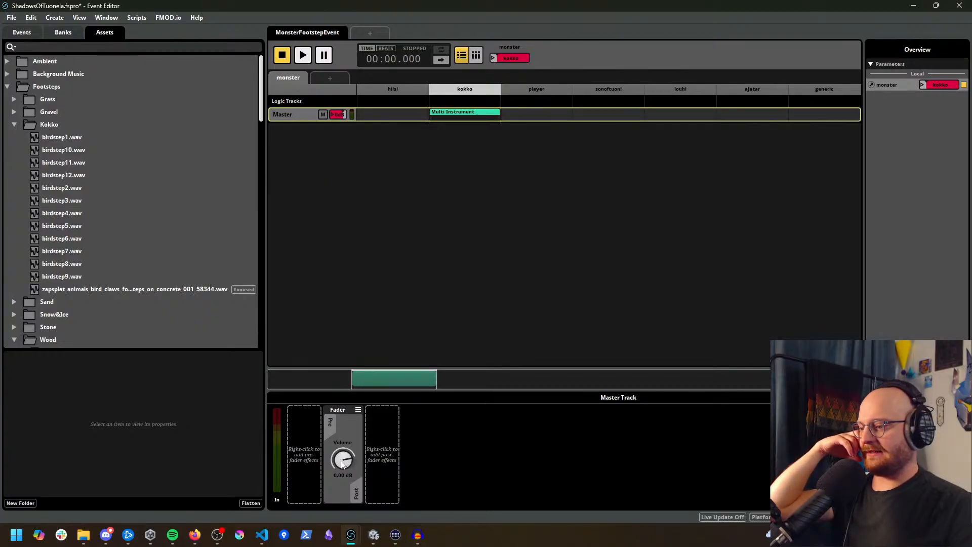
{"action": "right_click", "coordinate": [390, 463]}
{"action": "mouse_move", "coordinate": [464, 470]}
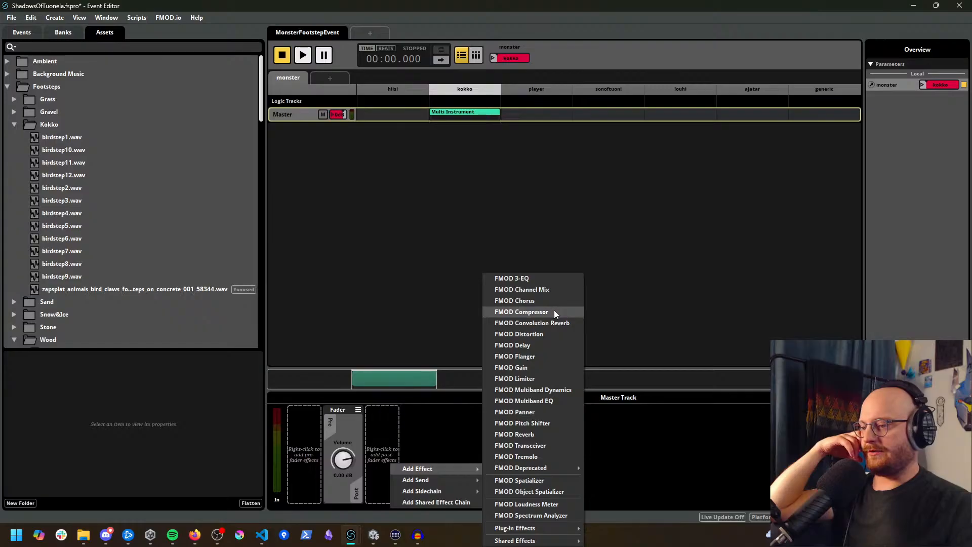
{"action": "left_click", "coordinate": [553, 280]}
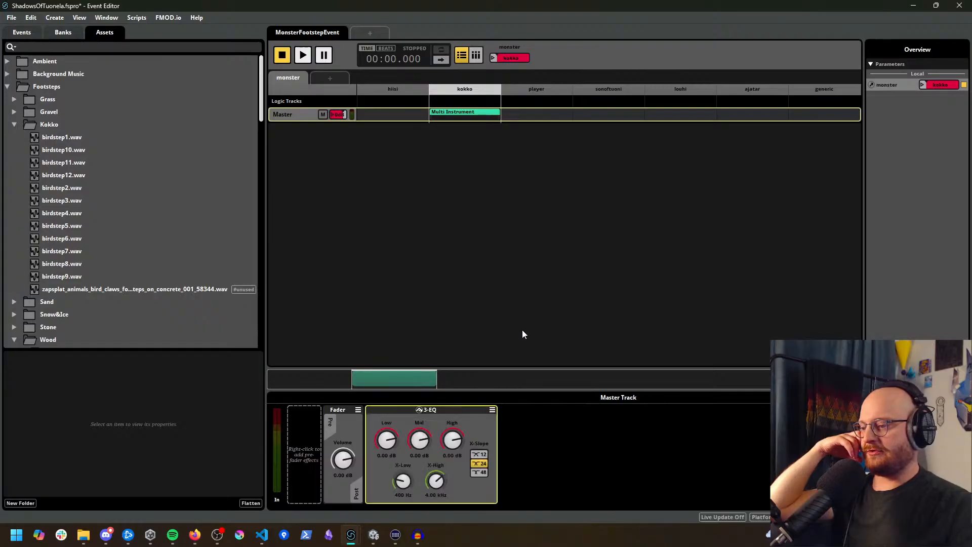
Step: Add Random modulation of 5 dB to the Low, Mid and High gains of the Master track's 3-EQ
{"action": "right_click", "coordinate": [387, 443]}
{"action": "mouse_move", "coordinate": [411, 458]}
{"action": "left_click", "coordinate": [474, 458]}
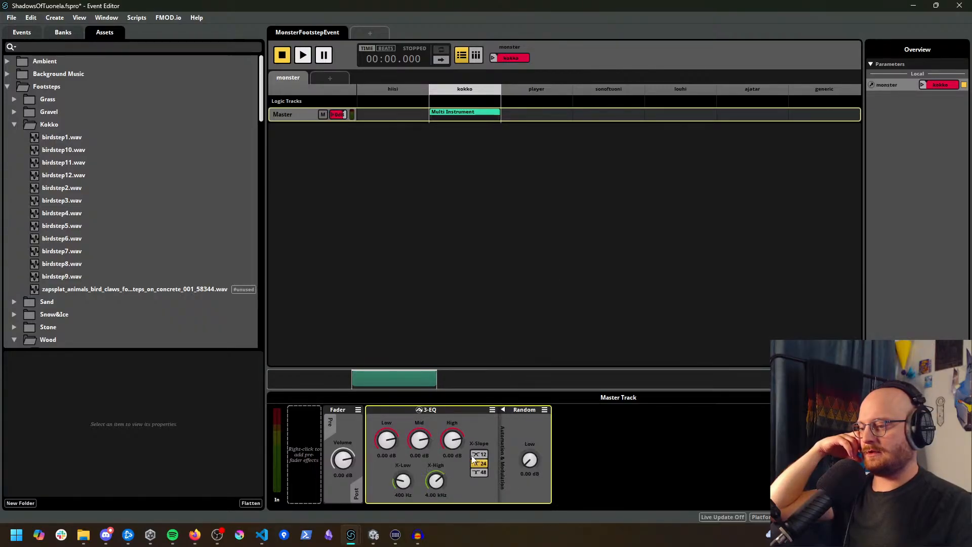
{"action": "right_click", "coordinate": [419, 444]}
{"action": "mouse_move", "coordinate": [445, 457]}
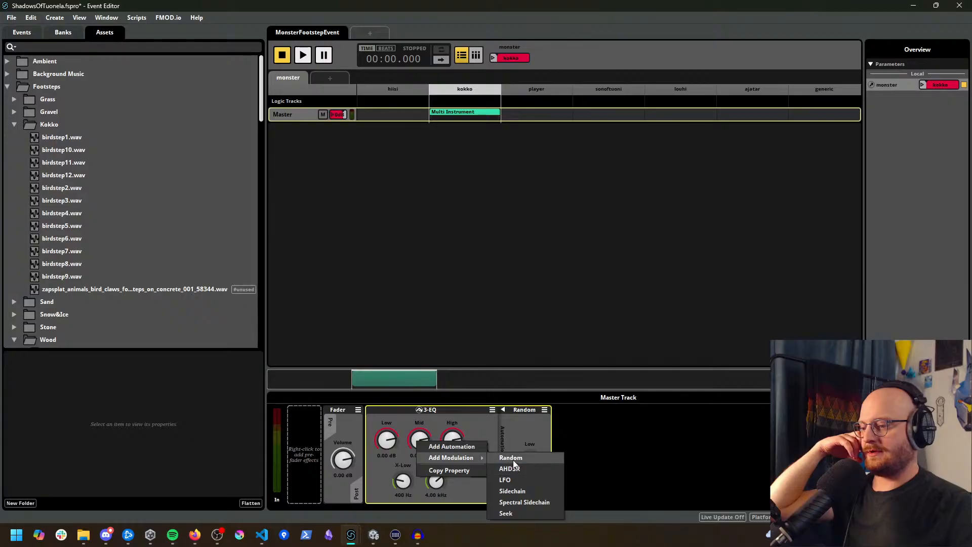
{"action": "left_click", "coordinate": [510, 464]}
{"action": "right_click", "coordinate": [451, 445]}
{"action": "mouse_move", "coordinate": [481, 458]}
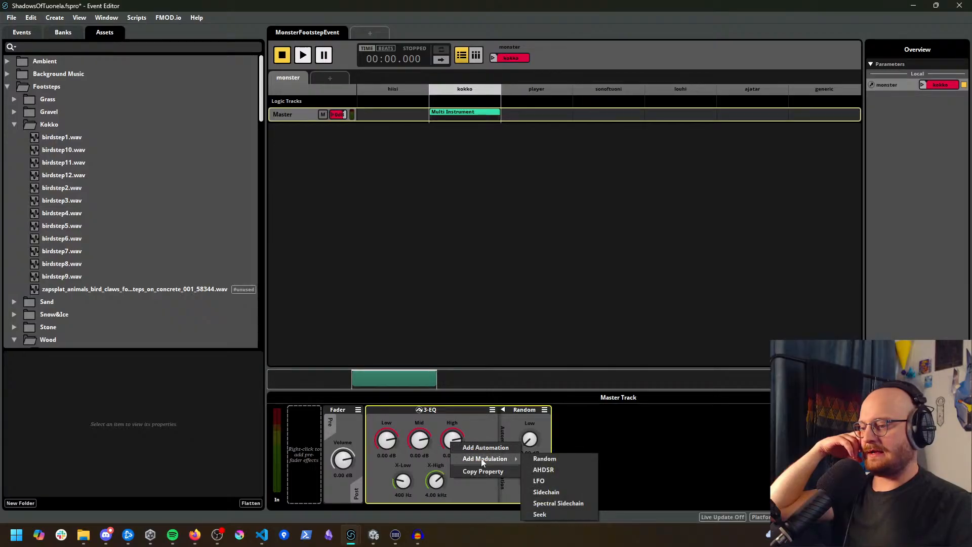
{"action": "left_click", "coordinate": [545, 458]}
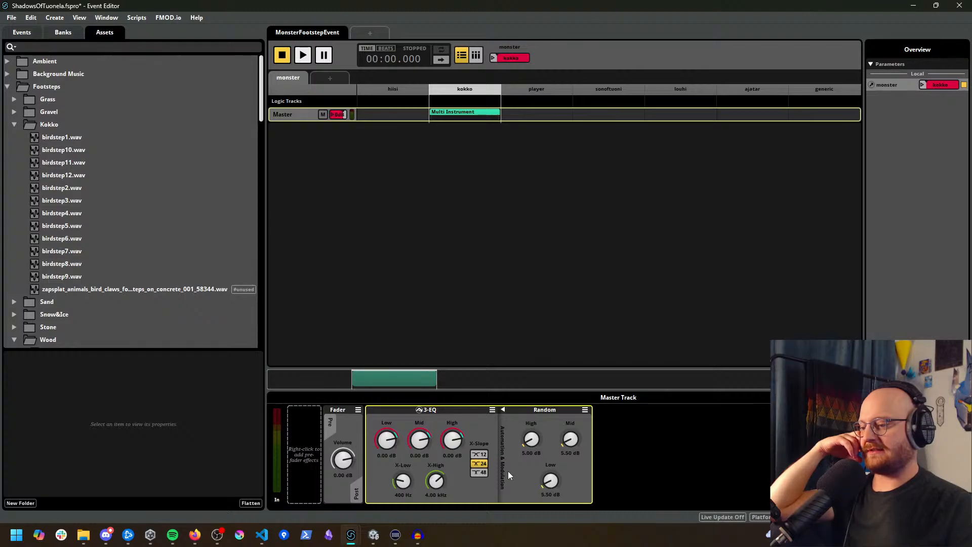
Step: Add an FMOD Spatializer before the fader on the Master track
{"action": "right_click", "coordinate": [305, 442]}
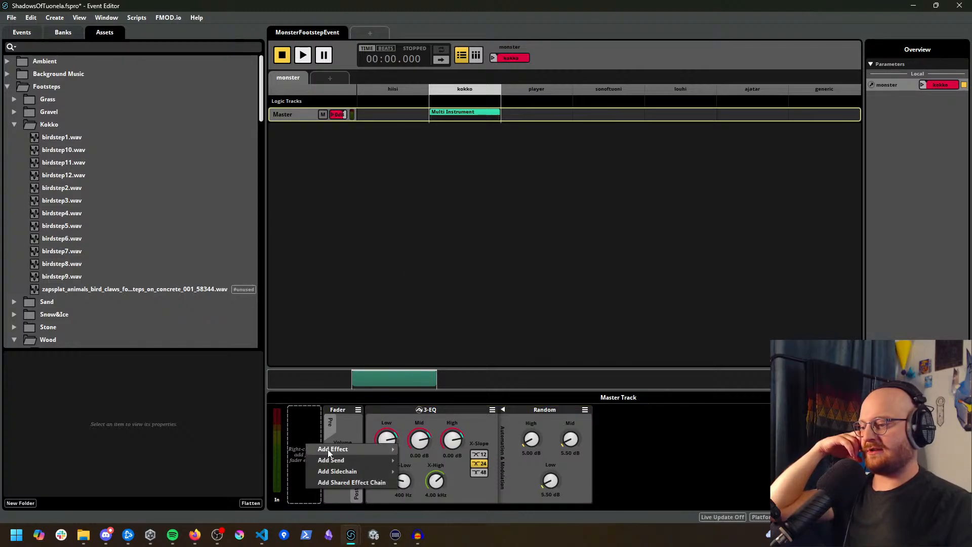
{"action": "mouse_move", "coordinate": [352, 450]}
{"action": "left_click", "coordinate": [464, 481]}
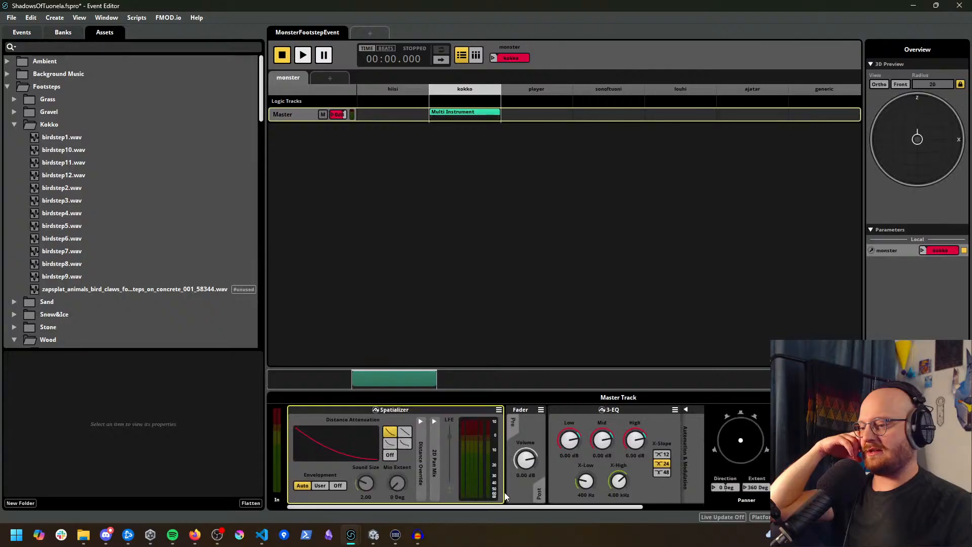
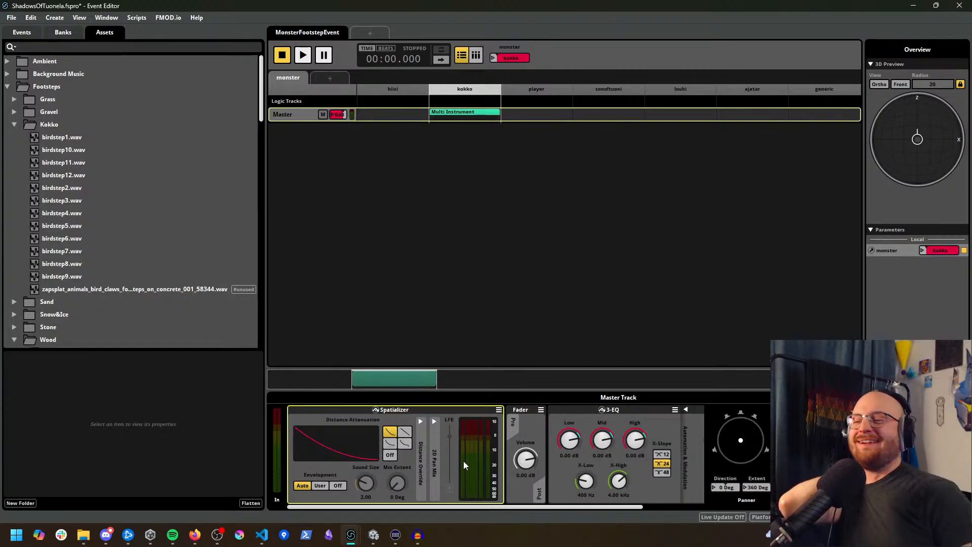
Step: Bring up the kokko Multi Instrument's settings, then switch to Spotify to pause the background music and return to FMOD Studio
{"action": "left_click", "coordinate": [473, 117]}
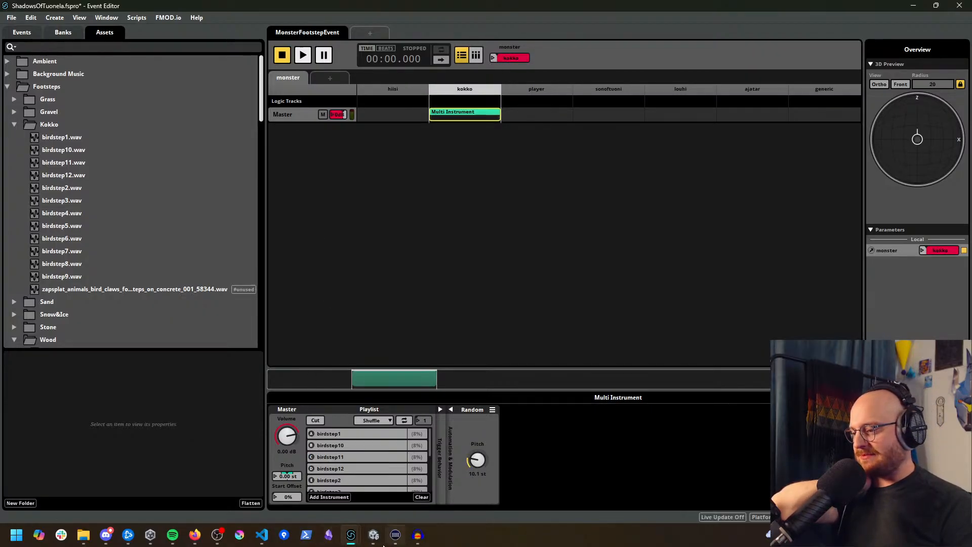
{"action": "left_click", "coordinate": [176, 538]}
{"action": "left_click", "coordinate": [454, 437]}
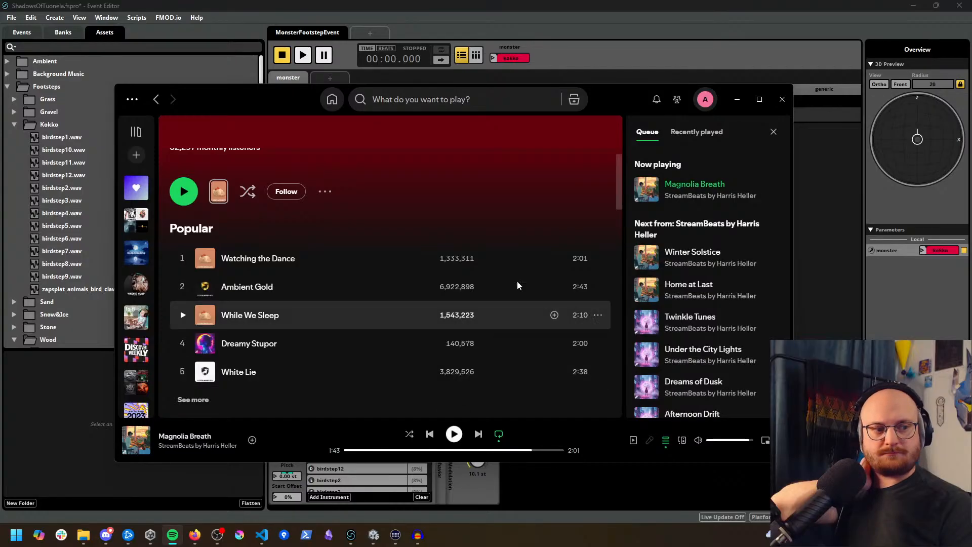
{"action": "left_click", "coordinate": [643, 5]}
Step: Audition MonsterFootstepEvent repeatedly with the monster parameter on kokko to hear the footstep variations
{"action": "left_click", "coordinate": [304, 56]}
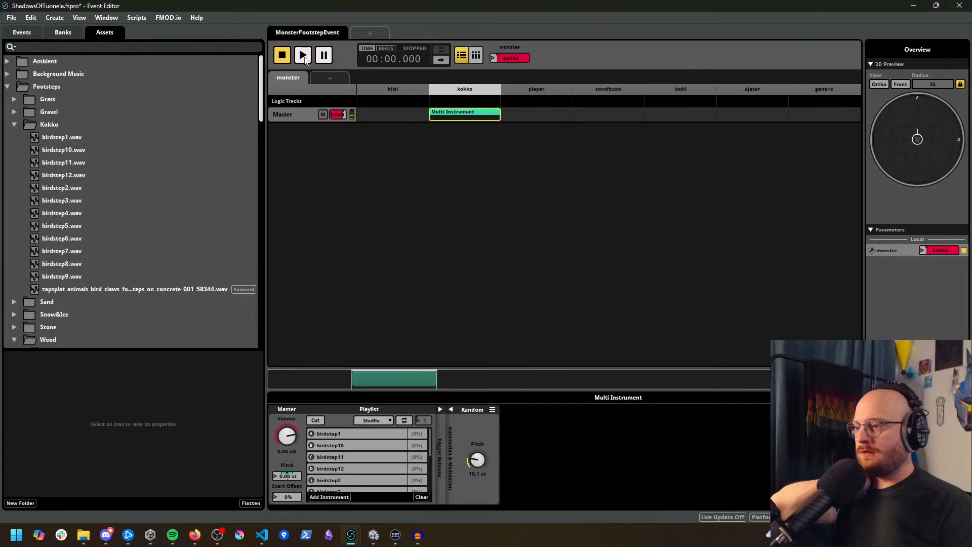
{"action": "left_click", "coordinate": [305, 59]}
{"action": "left_click", "coordinate": [305, 59]}
{"action": "left_click", "coordinate": [305, 60]}
{"action": "left_click", "coordinate": [304, 60]}
{"action": "left_click", "coordinate": [305, 60]}
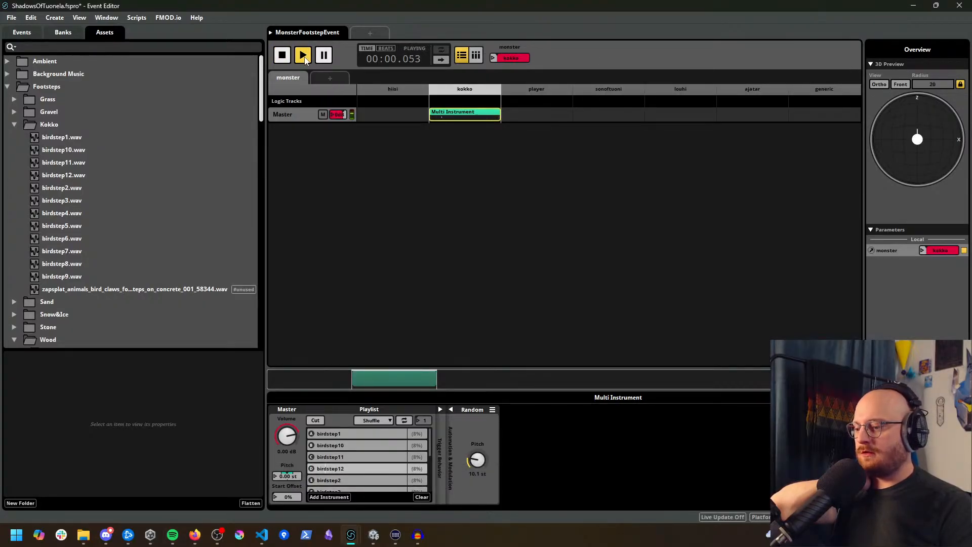
{"action": "left_click", "coordinate": [305, 60]}
{"action": "left_click", "coordinate": [305, 60]}
{"action": "left_click", "coordinate": [305, 60]}
{"action": "left_click", "coordinate": [304, 60]}
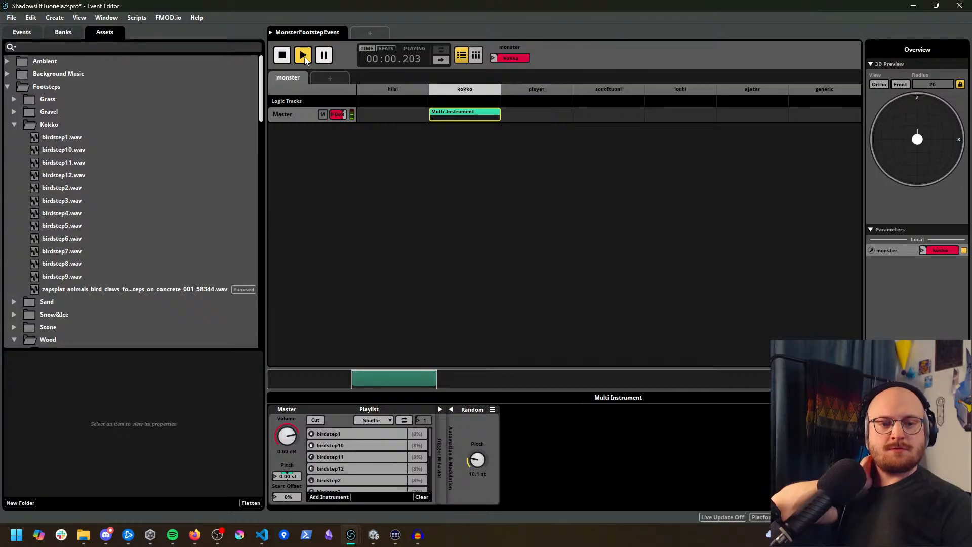
{"action": "left_click", "coordinate": [304, 59]}
{"action": "left_click", "coordinate": [305, 60]}
{"action": "left_click", "coordinate": [305, 60]}
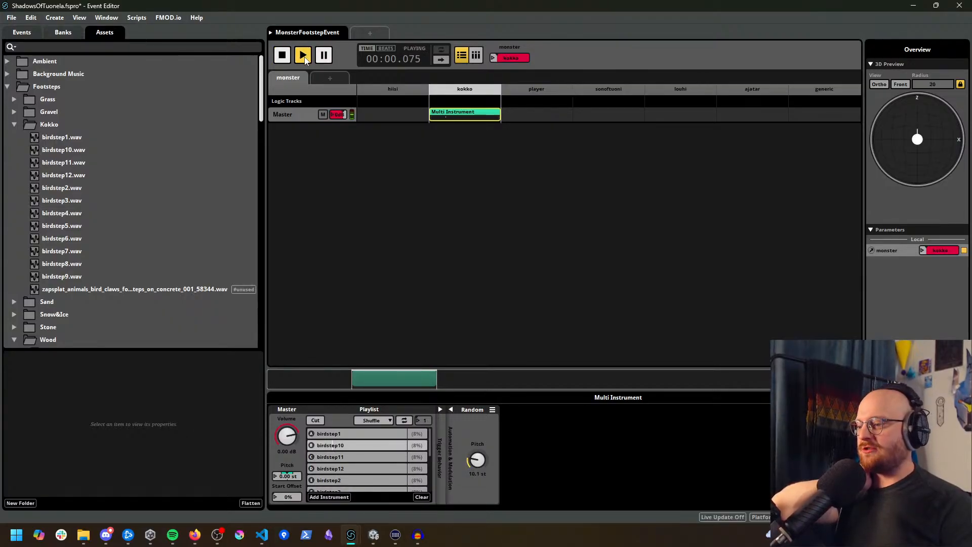
Step: Play the kokko footsteps a few more times in MonsterFootstepEvent, then save the project
{"action": "left_click", "coordinate": [305, 60]}
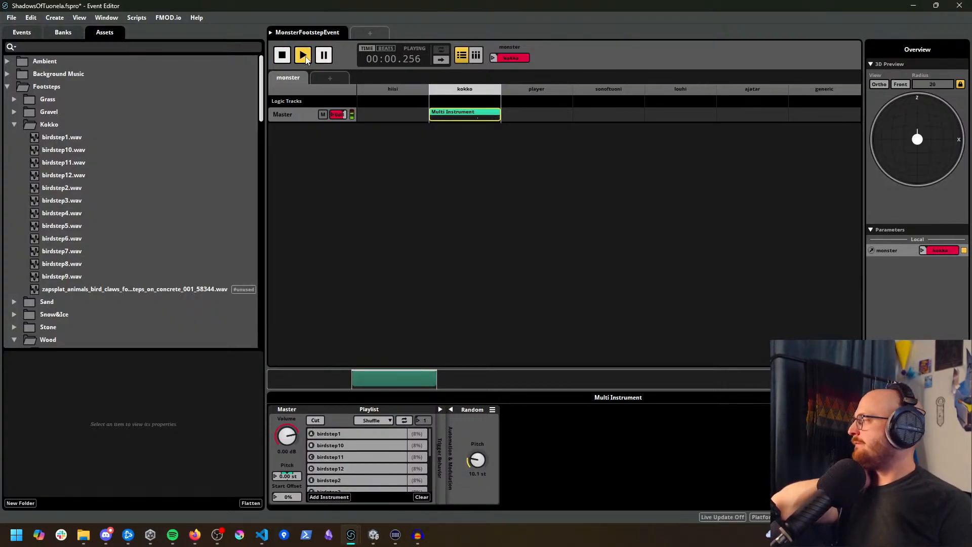
{"action": "left_click", "coordinate": [305, 60]}
{"action": "left_click", "coordinate": [305, 60]}
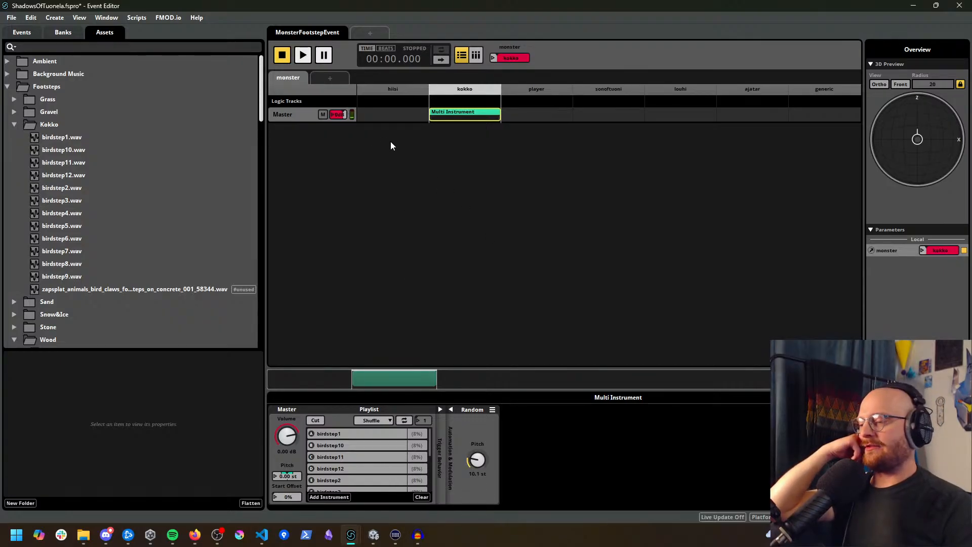
{"action": "left_click", "coordinate": [11, 17]}
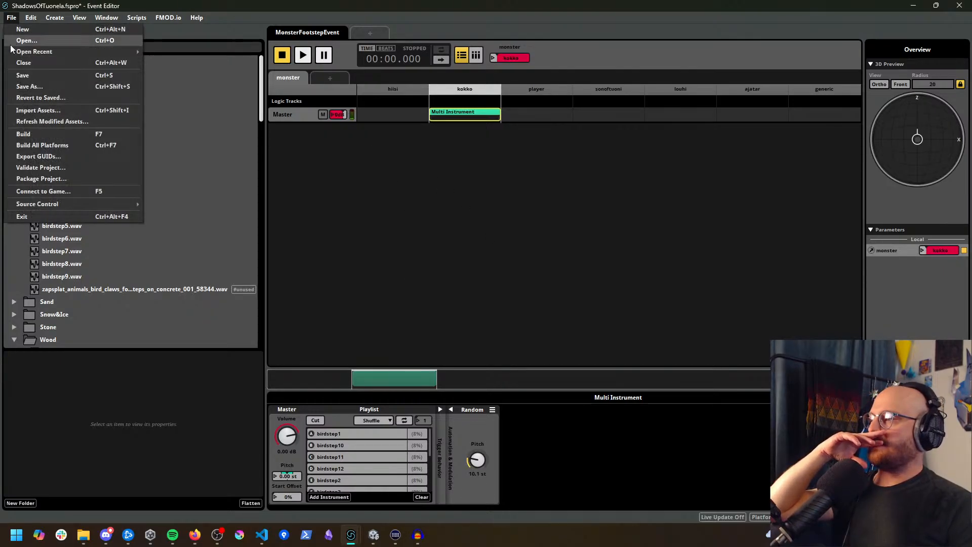
{"action": "left_click", "coordinate": [20, 76]}
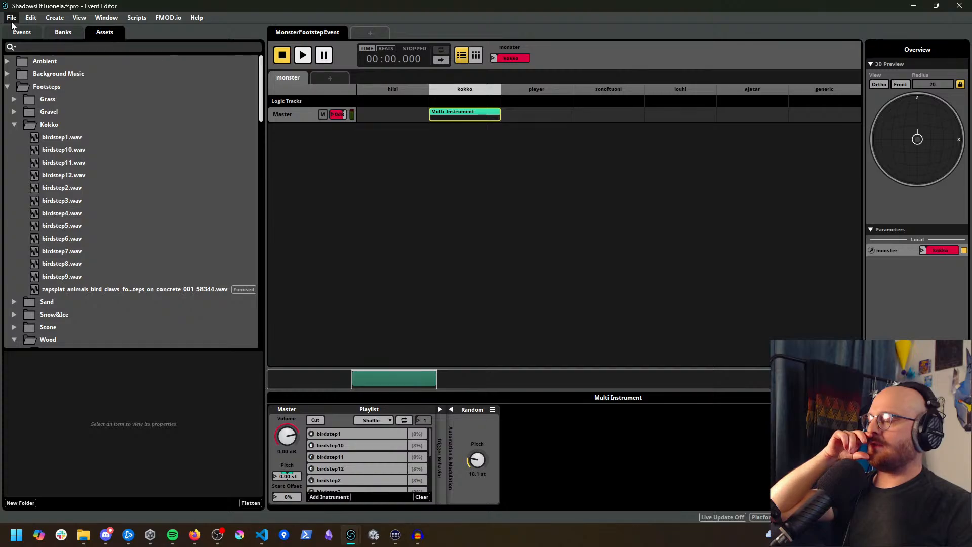
Step: Return to the project's audio assets and collapse the Kokko, Wood and Footsteps folders
{"action": "left_click", "coordinate": [64, 32]}
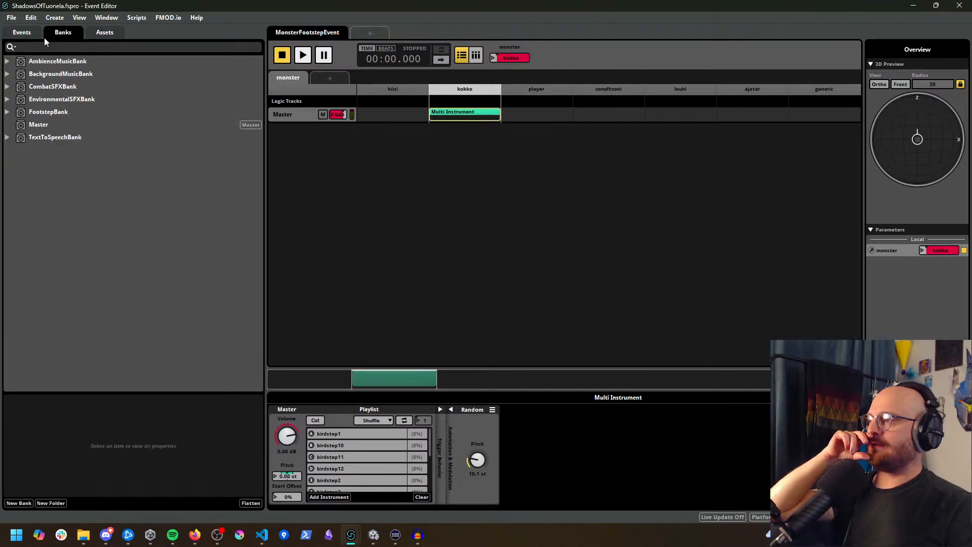
{"action": "left_click", "coordinate": [23, 32]}
{"action": "left_click", "coordinate": [108, 37]}
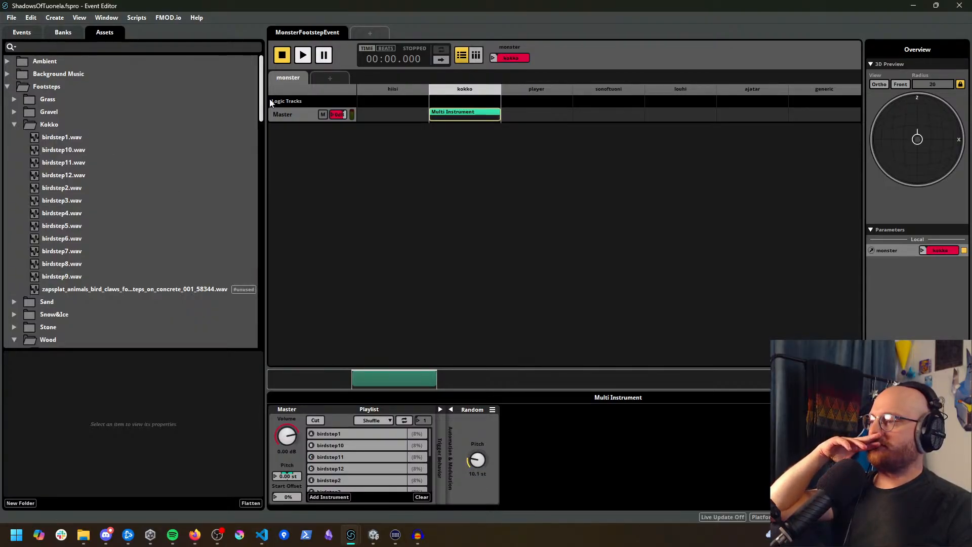
{"action": "mouse_move", "coordinate": [263, 106]}
{"action": "left_mouse_down"}
{"action": "mouse_move", "coordinate": [261, 149]}
{"action": "mouse_move", "coordinate": [260, 133]}
{"action": "mouse_move", "coordinate": [251, 149]}
{"action": "mouse_move", "coordinate": [249, 97]}
{"action": "left_mouse_up"}
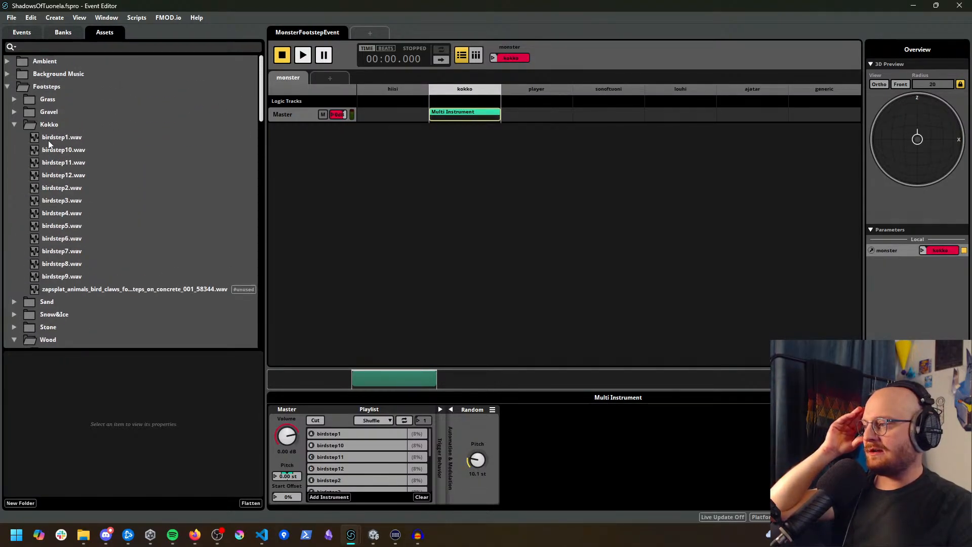
{"action": "left_click", "coordinate": [14, 125]}
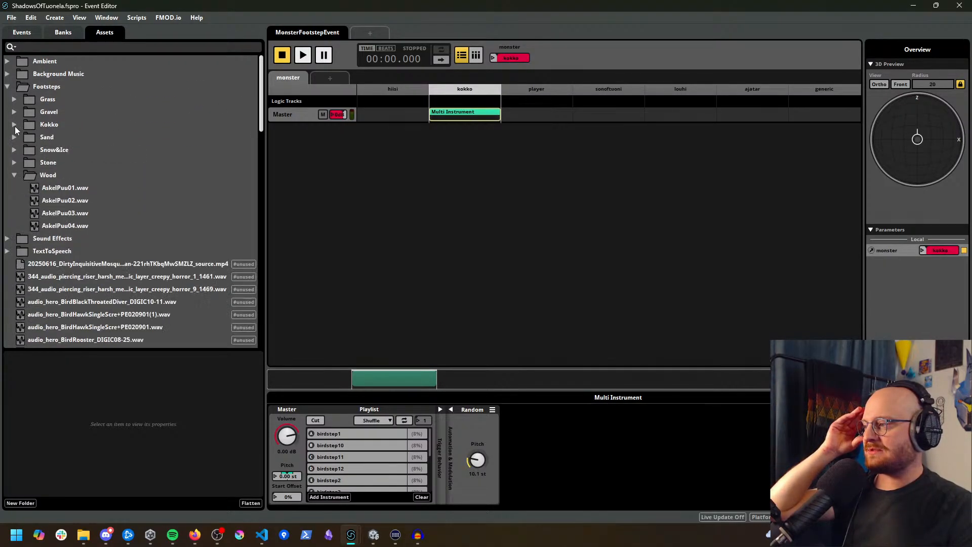
{"action": "left_click", "coordinate": [14, 175]}
{"action": "left_click", "coordinate": [8, 86]}
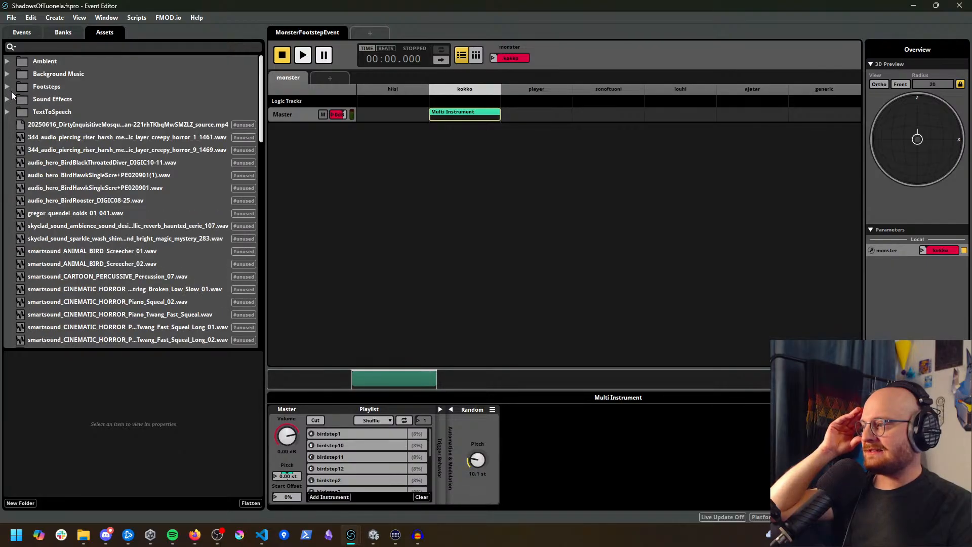
Step: Create a subfolder named Kokko inside the Sound Effects/AttackNoises asset folder
{"action": "left_click", "coordinate": [7, 99]}
{"action": "scroll", "coordinate": [108, 155], "scroll_direction": "down", "scroll_amount": 1}
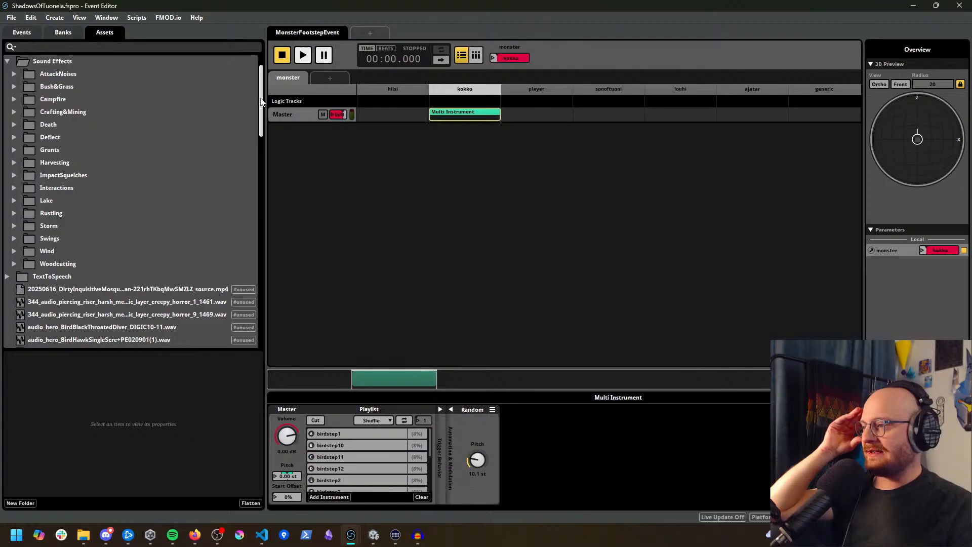
{"action": "scroll", "coordinate": [262, 101], "scroll_direction": "up", "scroll_amount": 1}
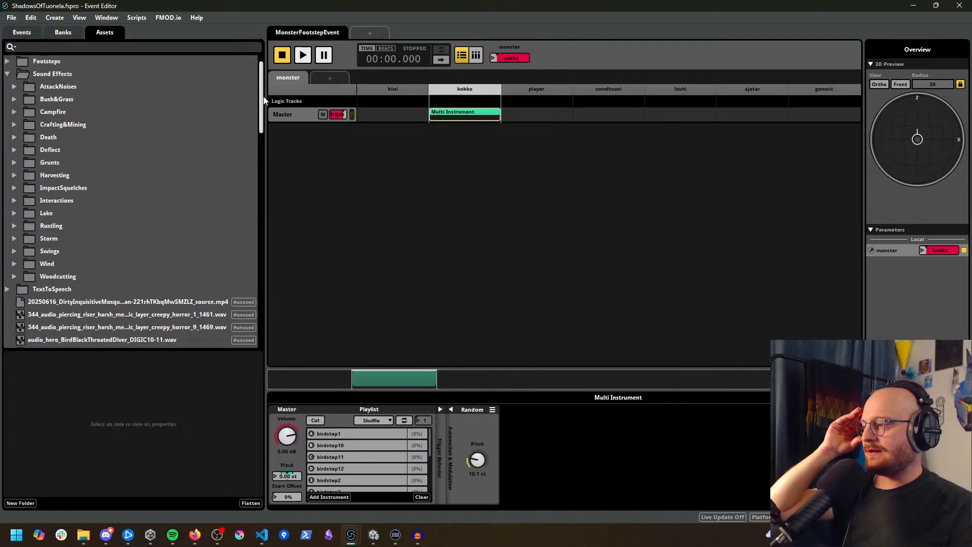
{"action": "scroll", "coordinate": [264, 100], "scroll_direction": "down", "scroll_amount": 1}
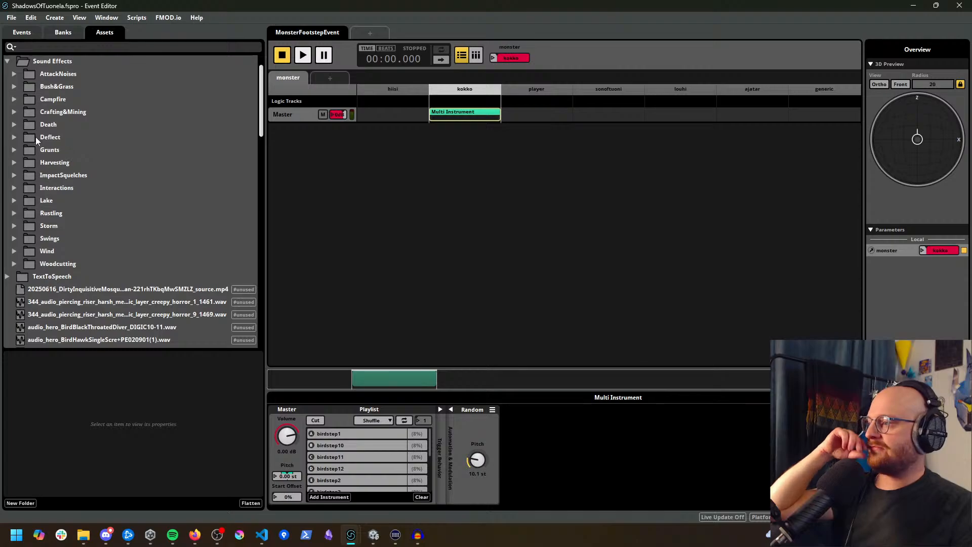
{"action": "left_click", "coordinate": [14, 74]}
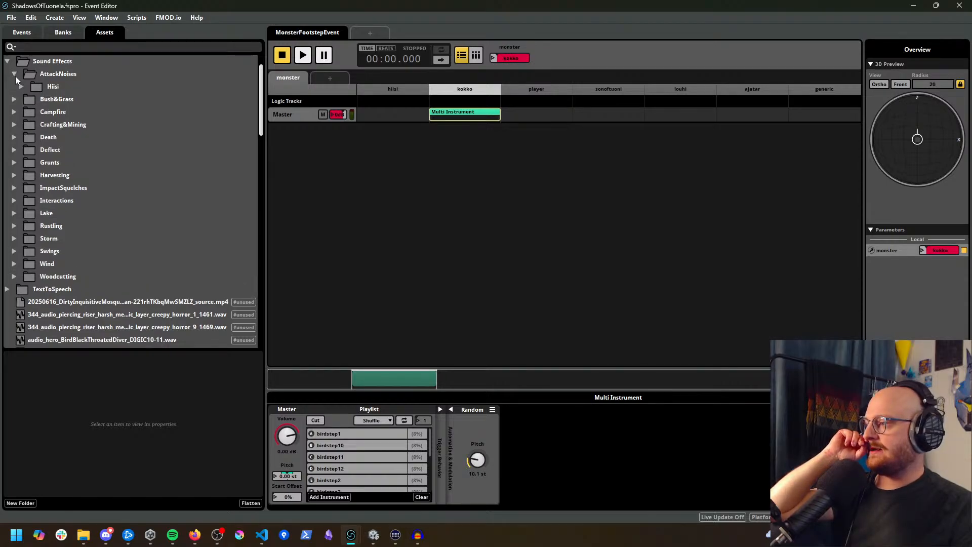
{"action": "right_click", "coordinate": [56, 74]}
{"action": "left_click", "coordinate": [83, 104]}
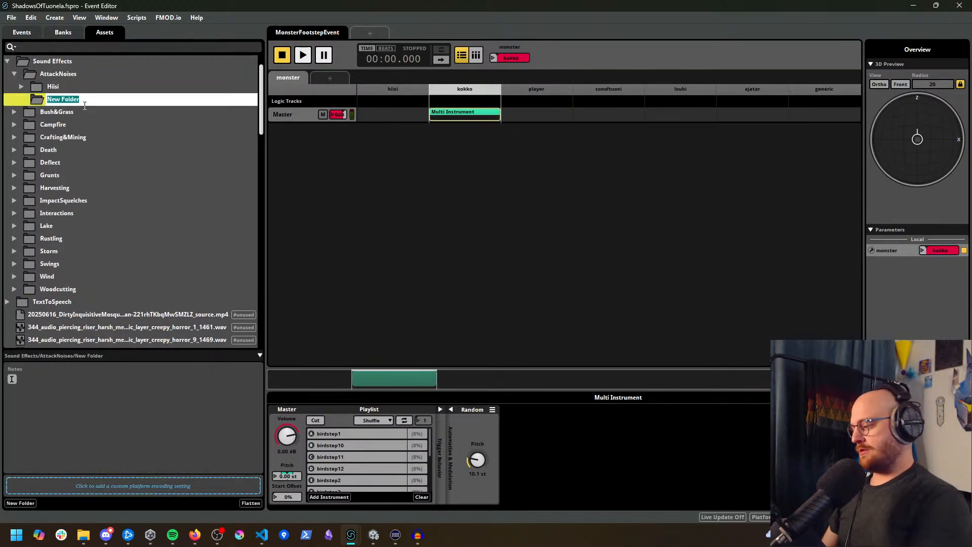
{"action": "type", "text": "Kokko"}
{"action": "key", "text": "Return"}
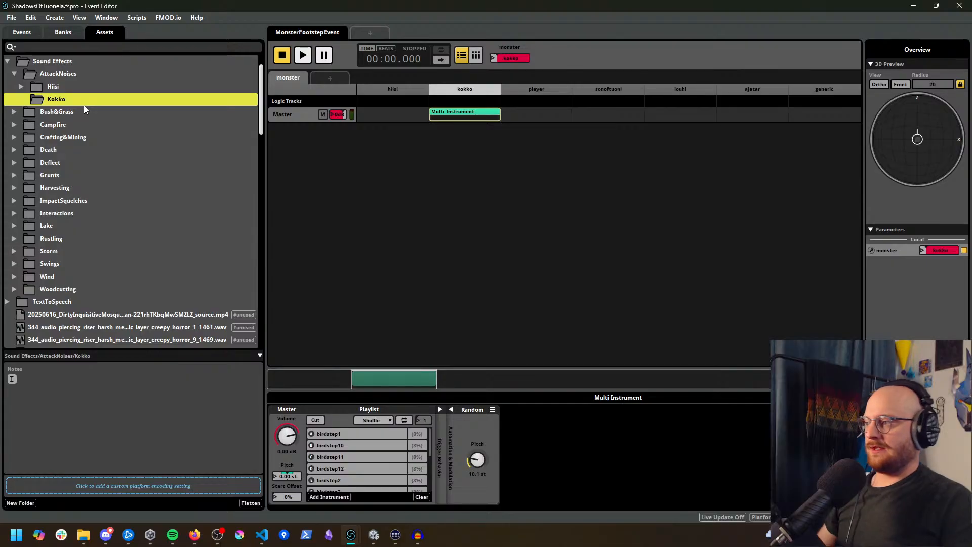
Step: Preview the unused assets audio_hero_BirdHawkSingleScre+PE020901(1).wav and audio_hero_BirdHawkSingleScre+PE020901.wav
{"action": "scroll", "coordinate": [132, 207], "scroll_direction": "down", "scroll_amount": 7}
{"action": "scroll", "coordinate": [134, 204], "scroll_direction": "up", "scroll_amount": 2}
{"action": "scroll", "coordinate": [134, 205], "scroll_direction": "down", "scroll_amount": 5}
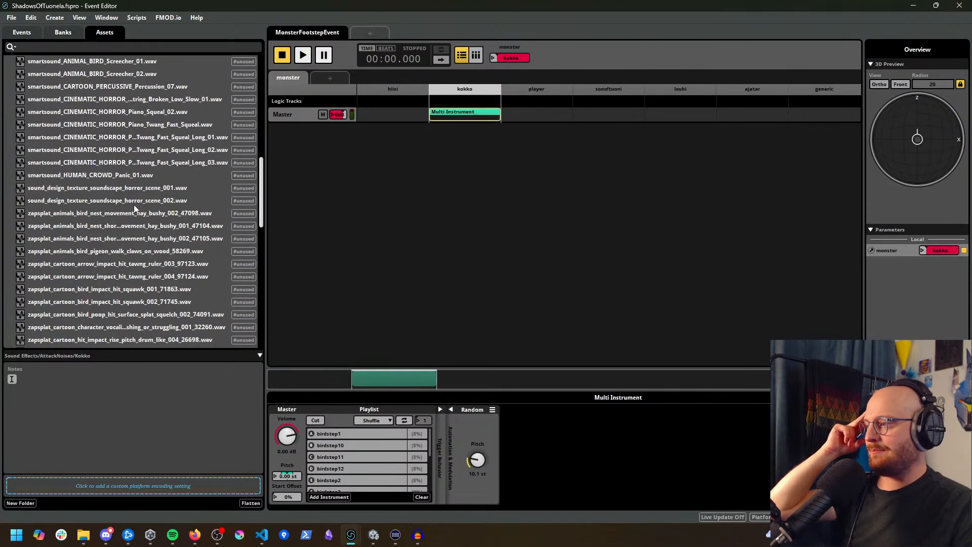
{"action": "scroll", "coordinate": [134, 202], "scroll_direction": "up", "scroll_amount": 5}
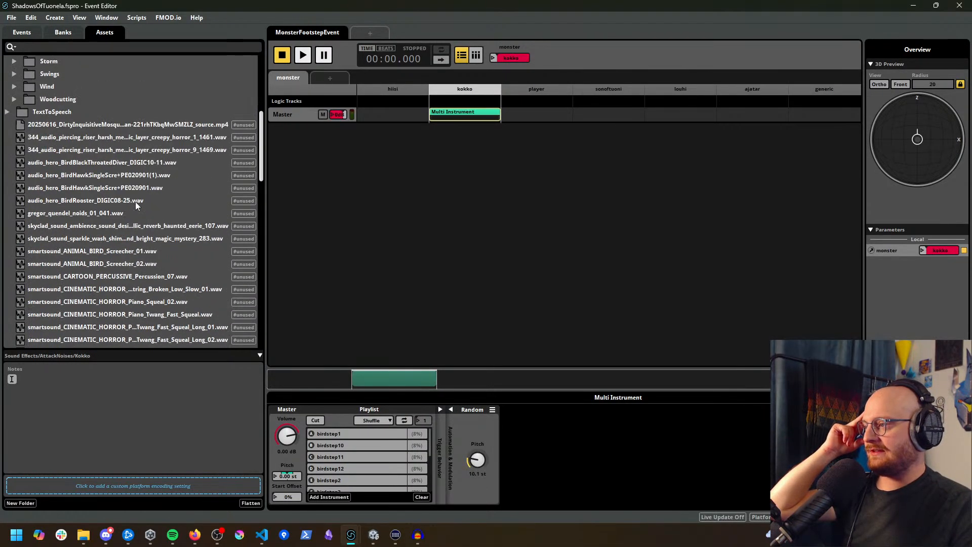
{"action": "left_click", "coordinate": [123, 176]}
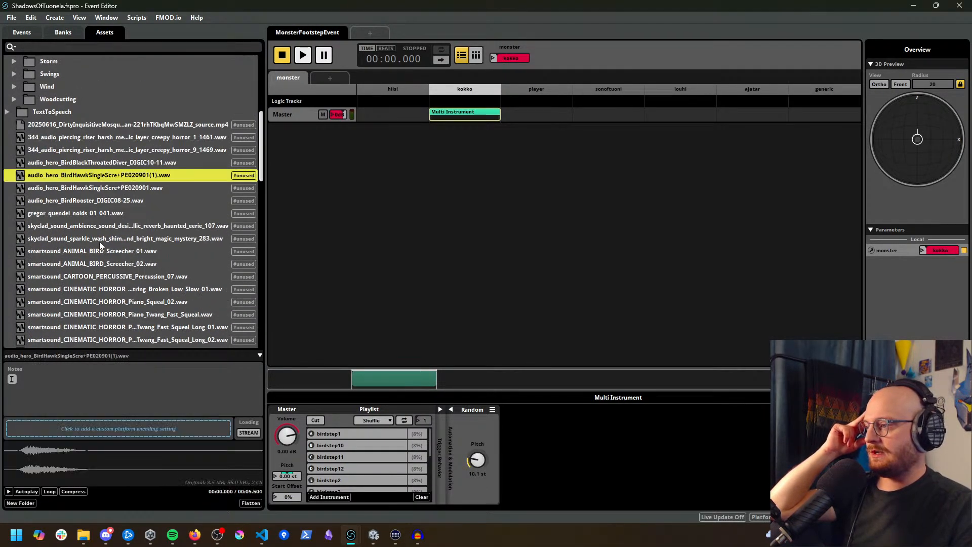
{"action": "left_click", "coordinate": [8, 492]}
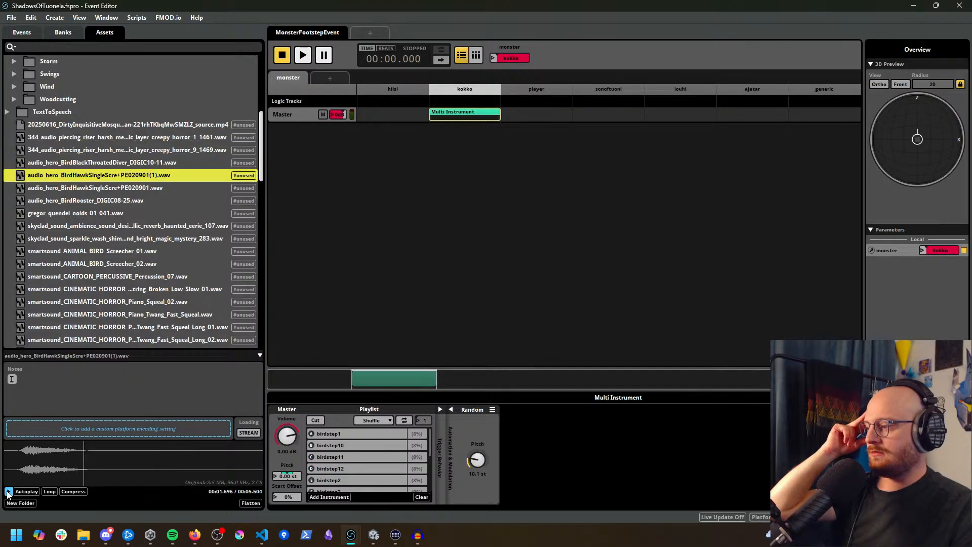
{"action": "left_click", "coordinate": [8, 492]}
{"action": "left_click", "coordinate": [96, 189]}
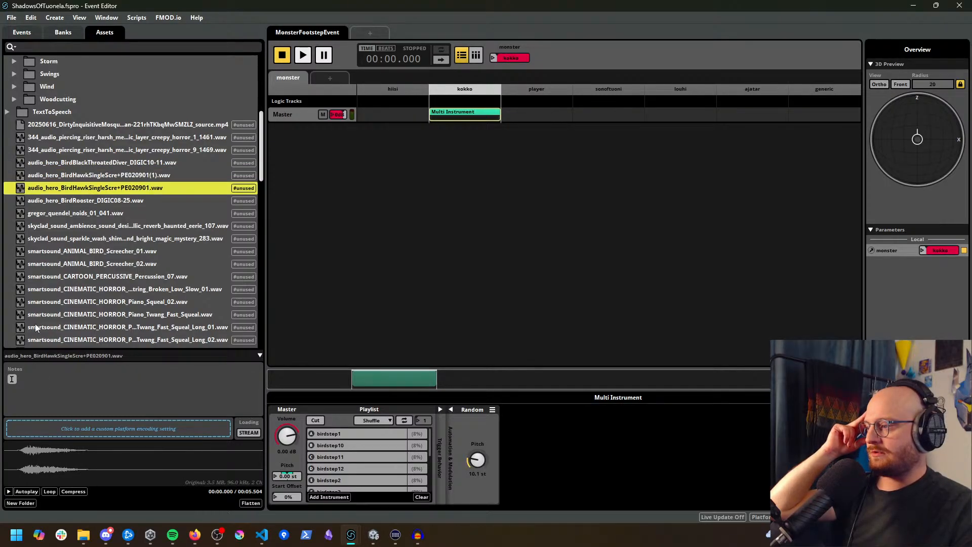
{"action": "left_click", "coordinate": [8, 492]}
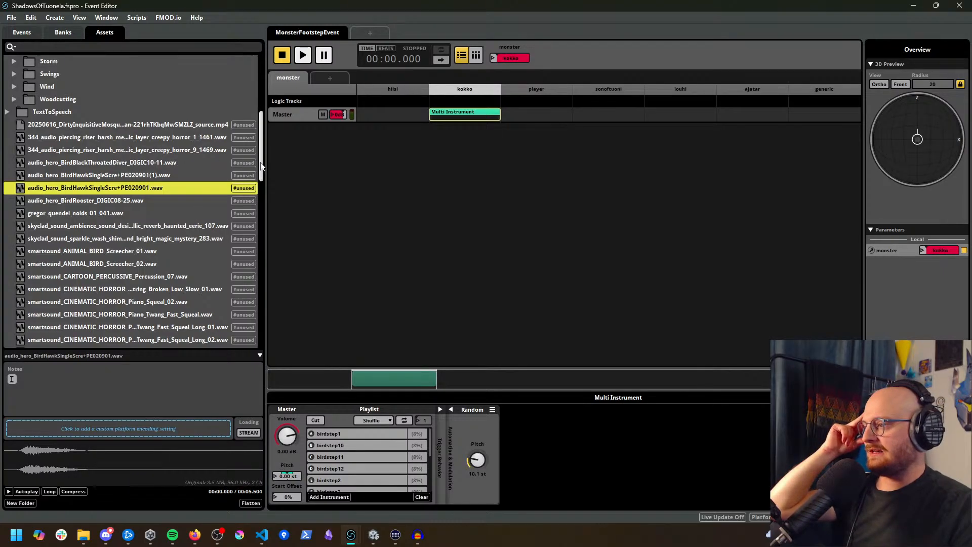
Step: Preview the unused asset smartsound_ANIMAL_BIRD_Screecher_01.wav
{"action": "left_click_drag", "start_coordinate": [263, 166], "coordinate": [262, 176]}
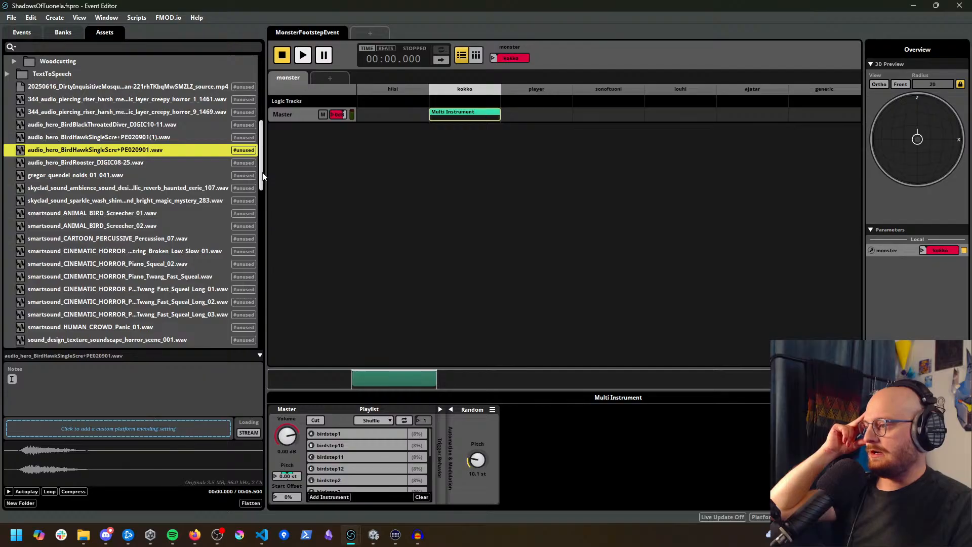
{"action": "left_click", "coordinate": [124, 214]}
{"action": "left_click", "coordinate": [8, 491]}
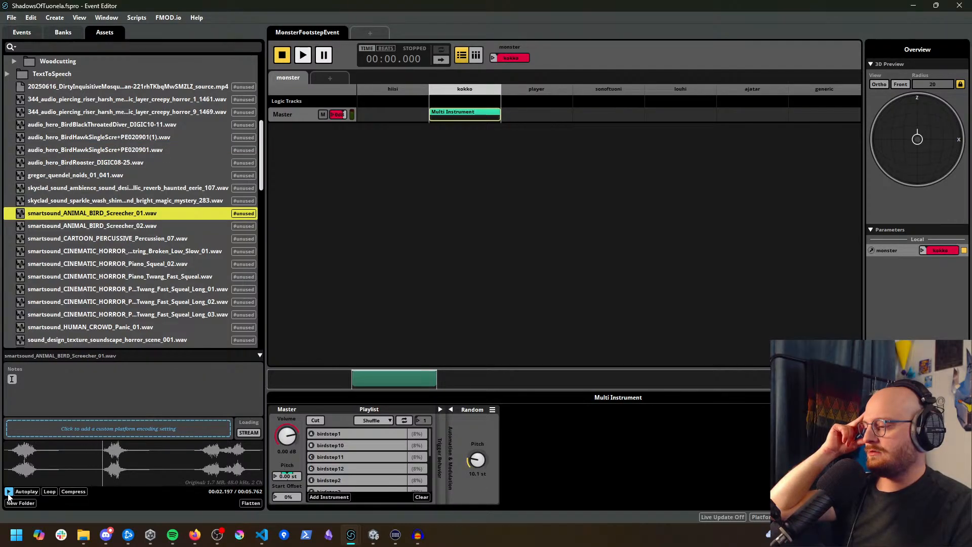
{"action": "left_click", "coordinate": [9, 491]}
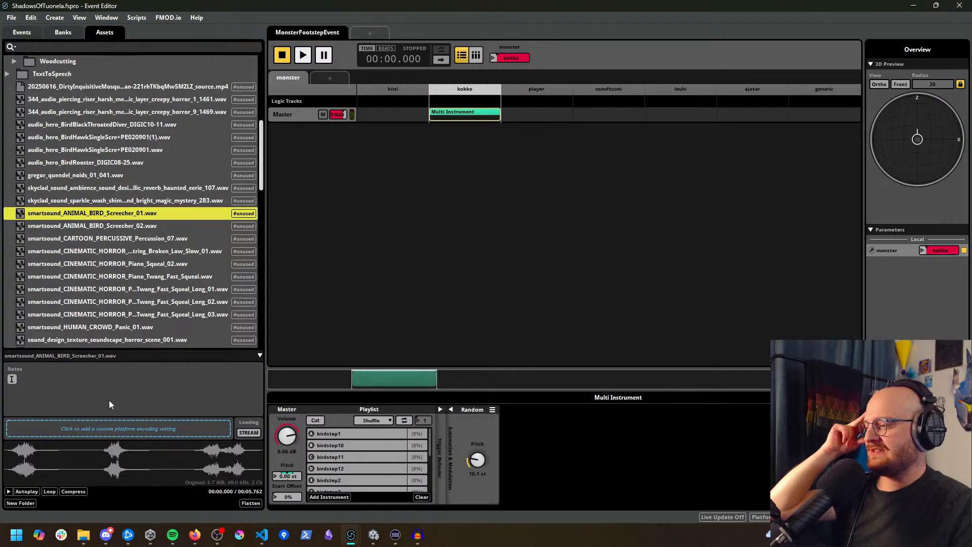
Step: Look through the sounds in the Sound Effects/ImpactSquelches folder, then collapse it
{"action": "left_click_drag", "start_coordinate": [263, 177], "coordinate": [258, 110]}
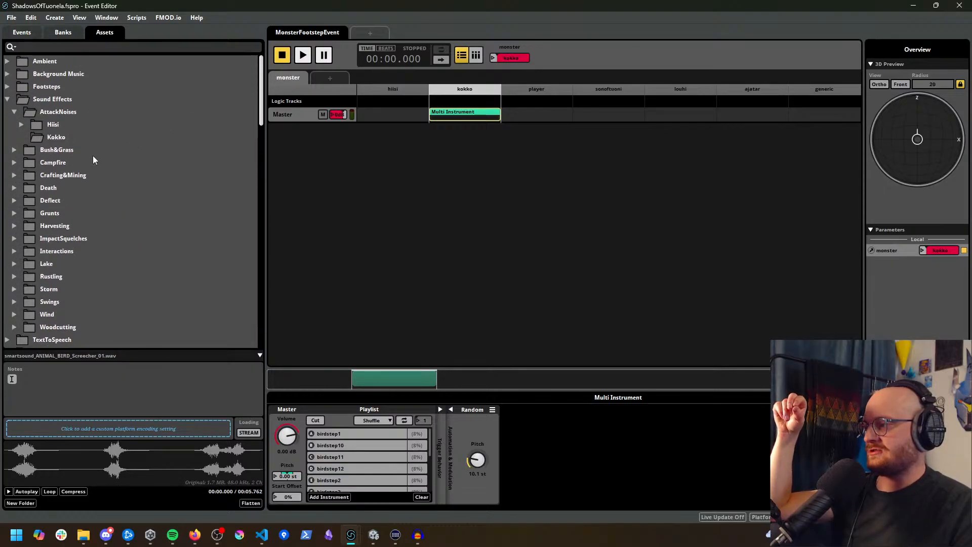
{"action": "left_click", "coordinate": [8, 99]}
{"action": "left_click", "coordinate": [8, 99]}
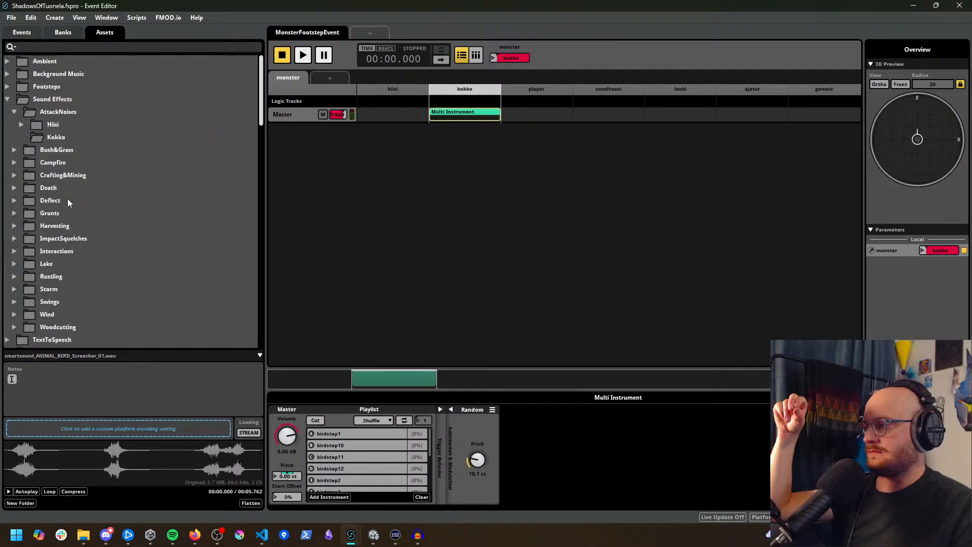
{"action": "scroll", "coordinate": [68, 198], "scroll_direction": "down", "scroll_amount": 1}
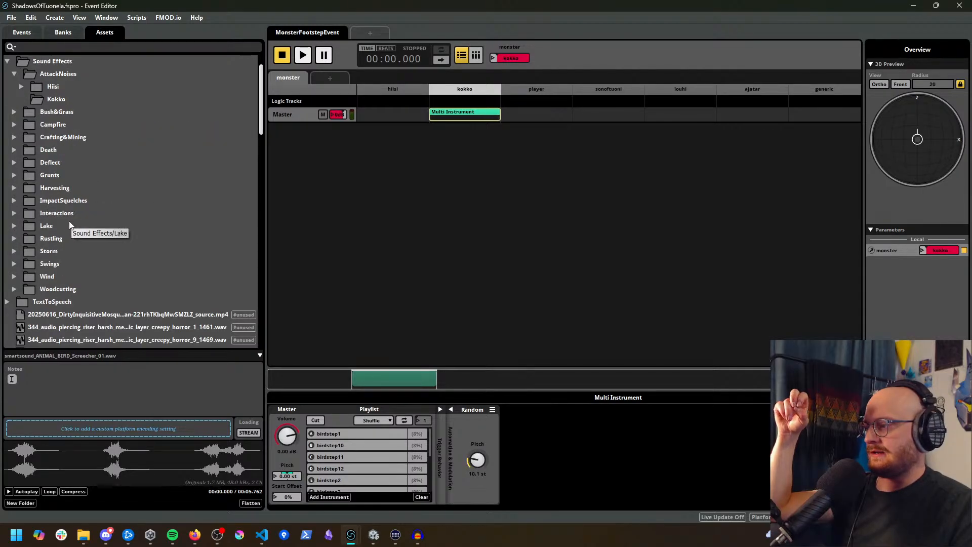
{"action": "left_click", "coordinate": [14, 200]}
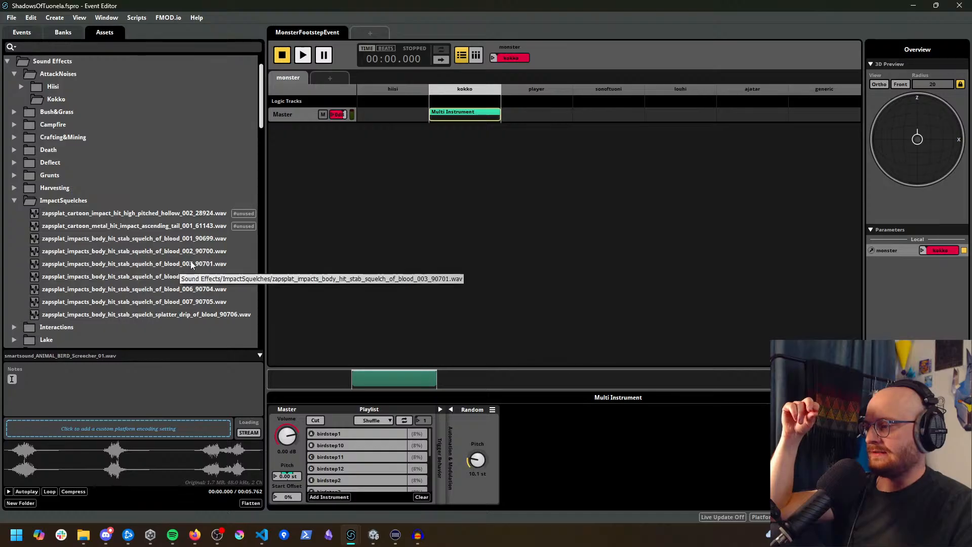
{"action": "scroll", "coordinate": [199, 251], "scroll_direction": "down", "scroll_amount": 1}
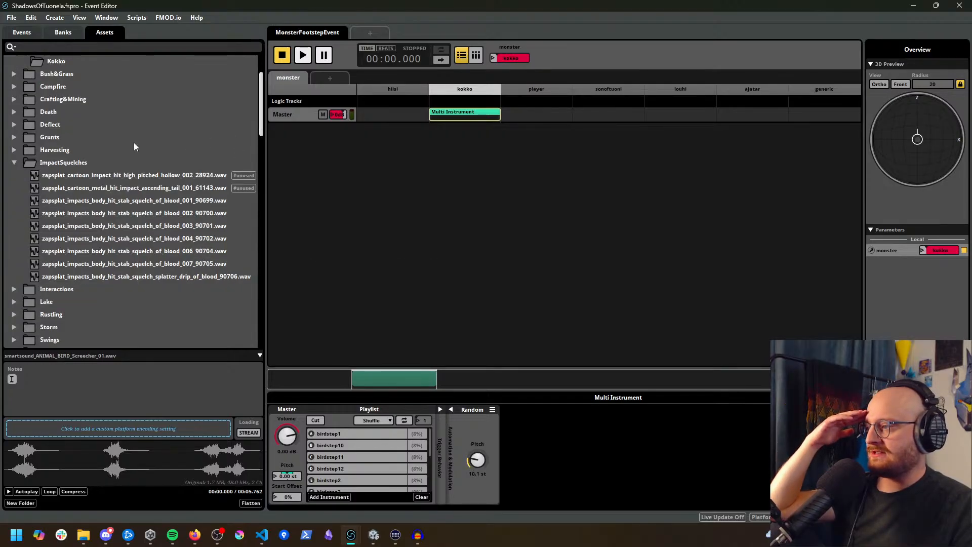
{"action": "left_click", "coordinate": [15, 162]}
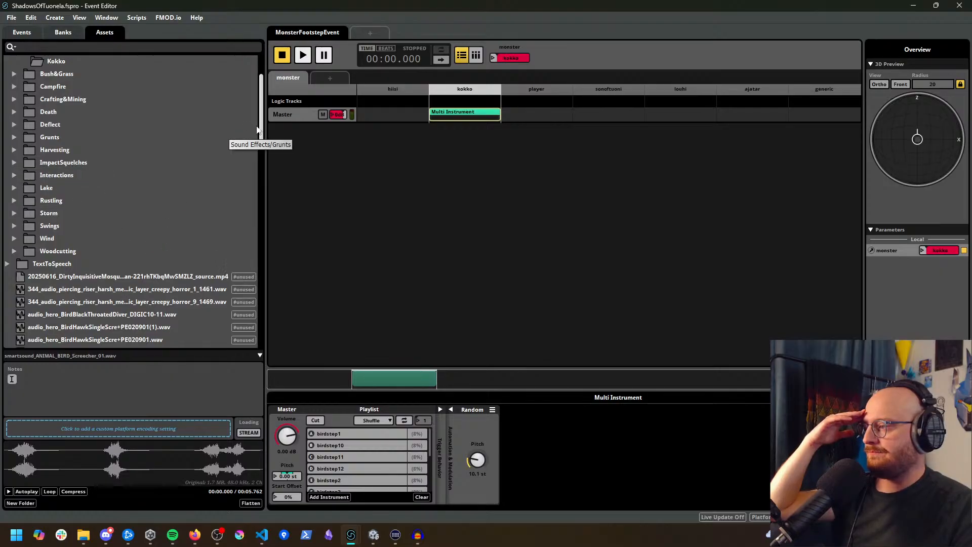
Step: Expand the Grunts/Kokko folder and preview zapsplat_cartoon_bird_impact_hit_squawk_001_71863.wav repeatedly
{"action": "left_click_drag", "start_coordinate": [263, 119], "coordinate": [263, 116]}
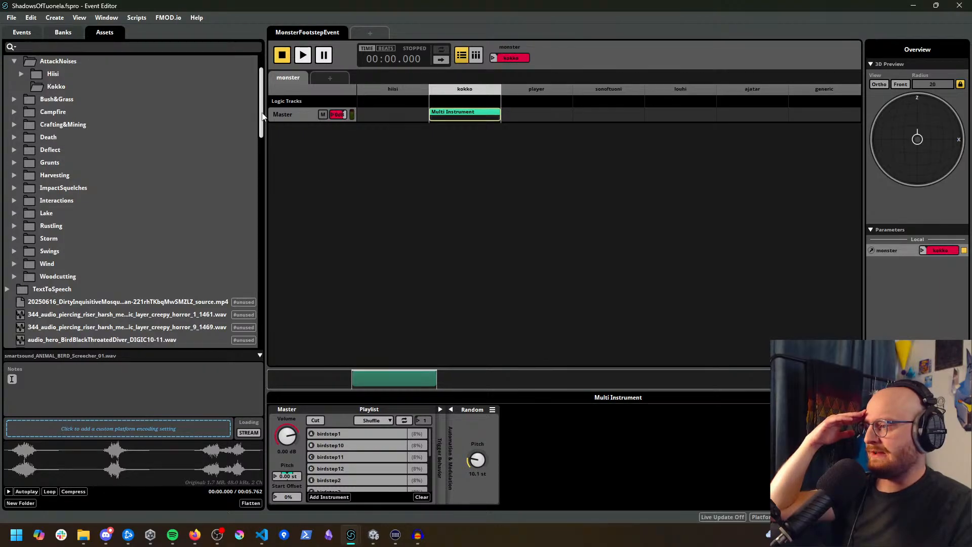
{"action": "left_click_drag", "start_coordinate": [263, 116], "coordinate": [262, 115]}
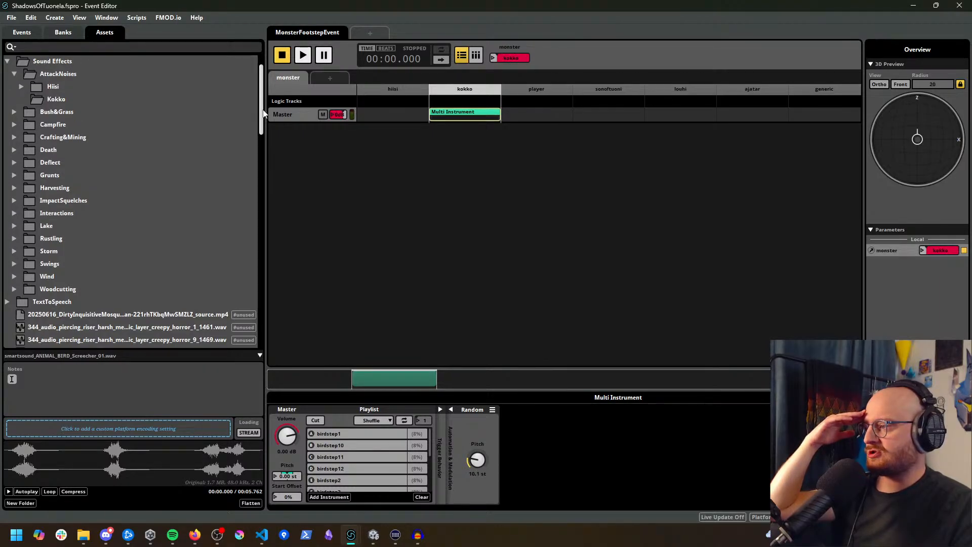
{"action": "left_click", "coordinate": [51, 176]}
{"action": "left_click", "coordinate": [15, 175]}
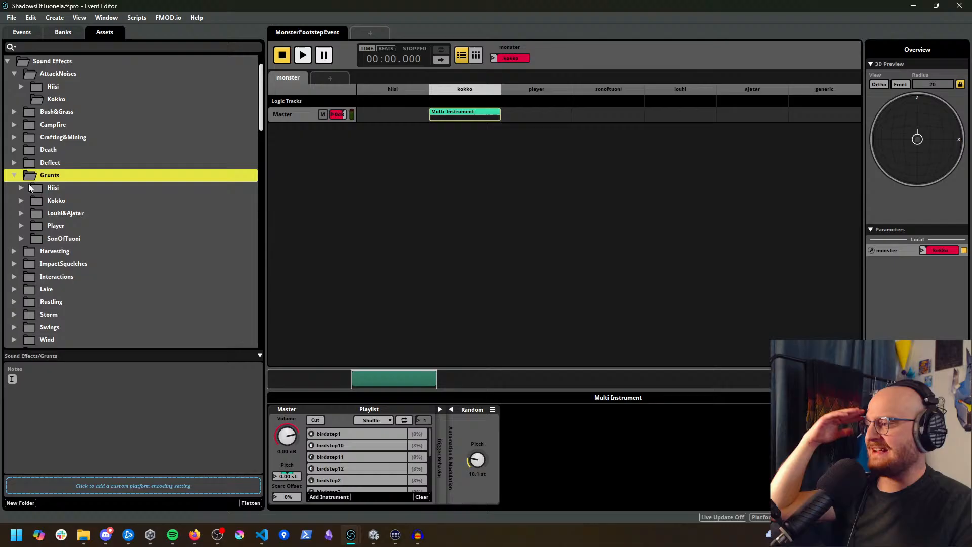
{"action": "left_click", "coordinate": [55, 200]}
{"action": "left_click", "coordinate": [21, 201]}
{"action": "left_click", "coordinate": [112, 214]}
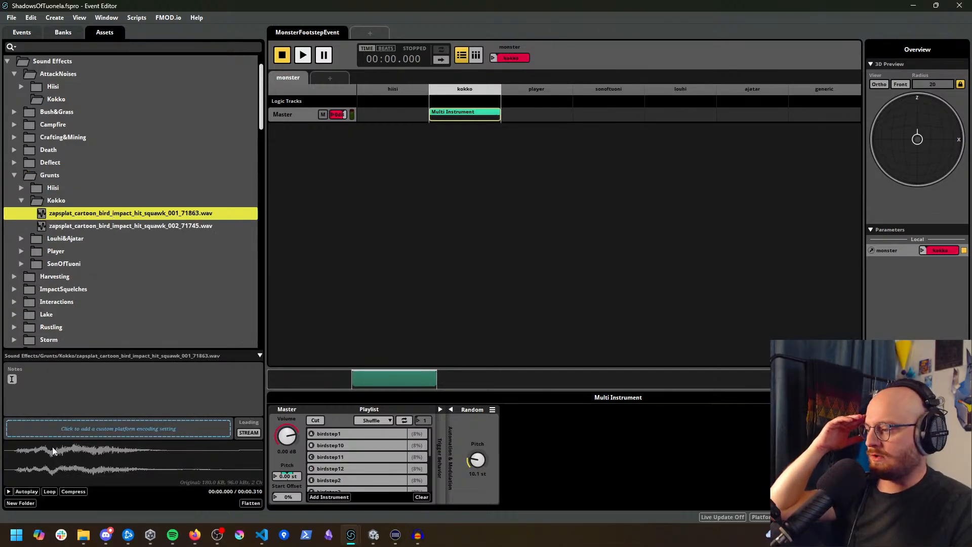
{"action": "left_click", "coordinate": [9, 492]}
{"action": "left_click", "coordinate": [9, 492]}
{"action": "left_click", "coordinate": [8, 492]}
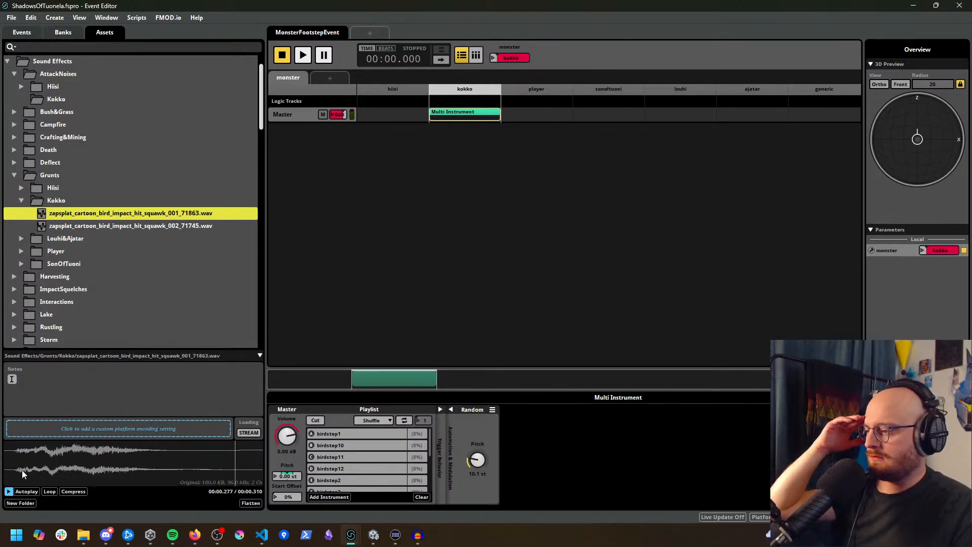
Step: Compare the two cartoon bird squawk sounds in Grunts/Kokko by previewing them alternately, then collapse the folder
{"action": "left_click", "coordinate": [77, 226]}
{"action": "left_click", "coordinate": [8, 492]}
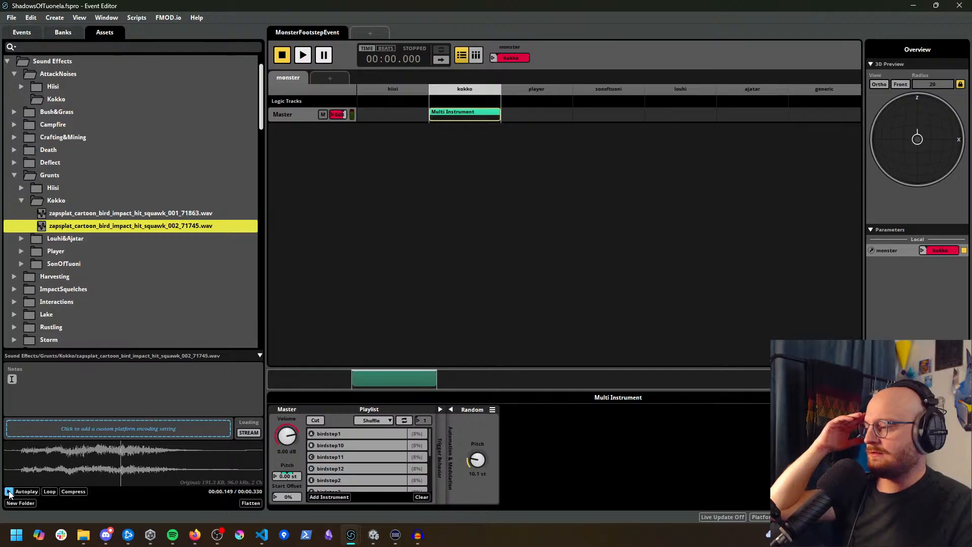
{"action": "left_click", "coordinate": [9, 492]}
{"action": "left_click", "coordinate": [8, 492]}
{"action": "key", "text": "Up"}
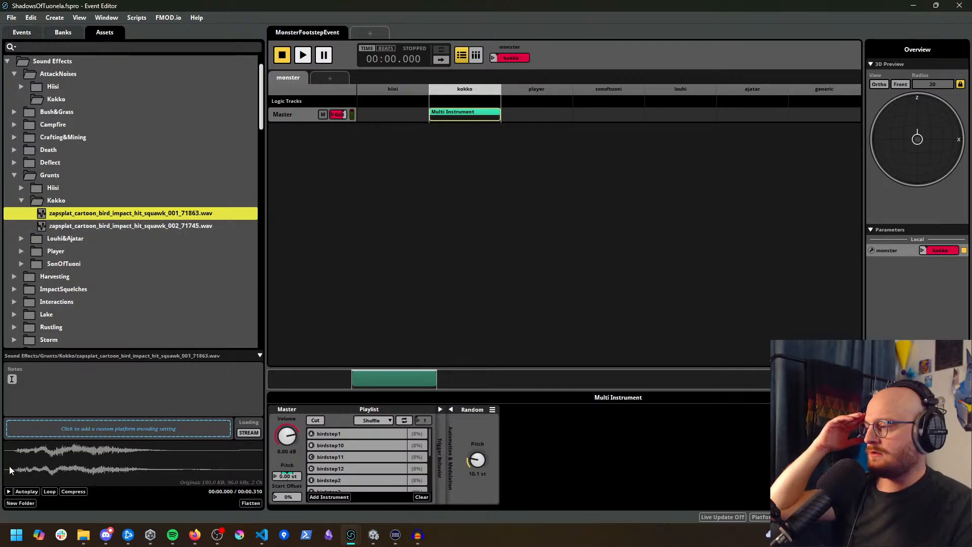
{"action": "left_click", "coordinate": [9, 491]}
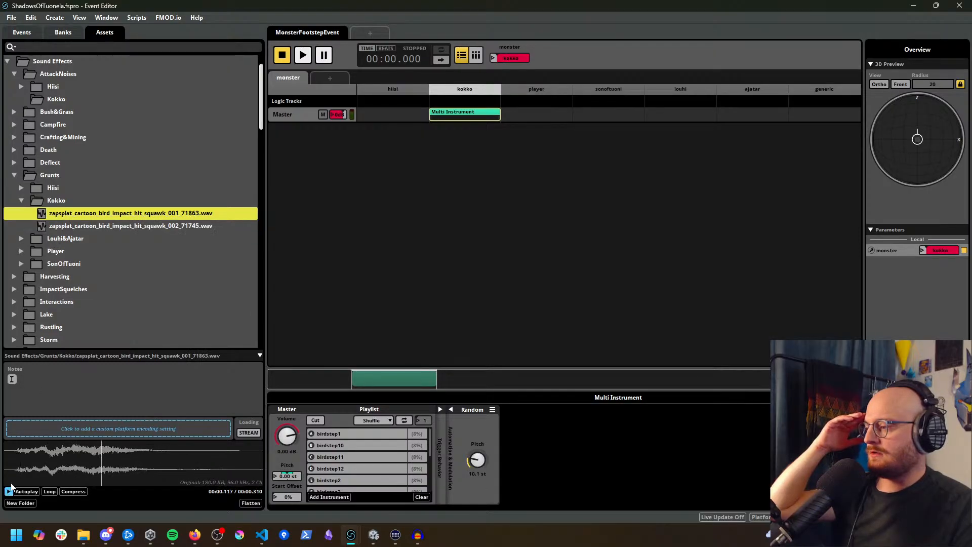
{"action": "left_click", "coordinate": [22, 200]}
Step: Preview the unused assets smartsound_ANIMAL_BIRD_Screecher_01.wav and audio_hero_BirdHawkSingleScre+PE020901(1).wav again
{"action": "scroll", "coordinate": [50, 239], "scroll_direction": "down", "scroll_amount": 1}
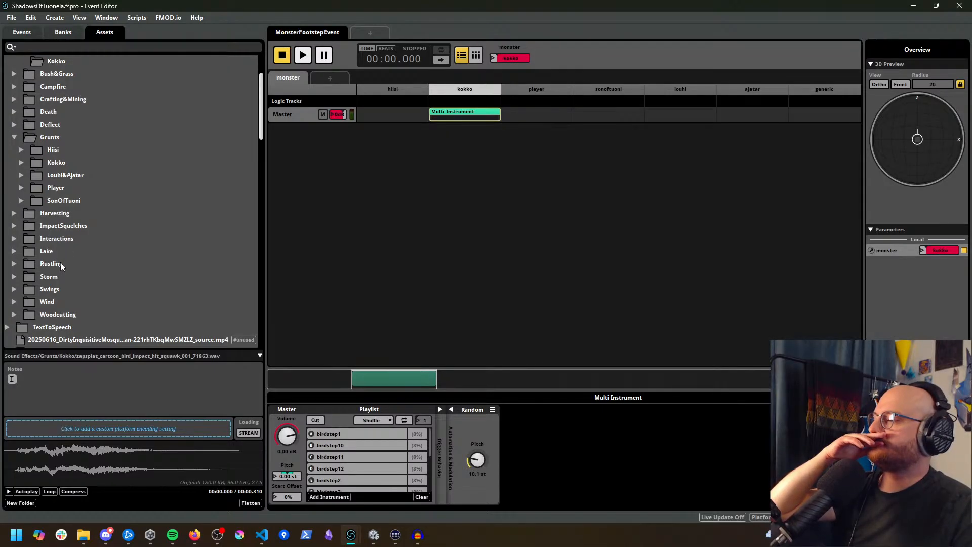
{"action": "scroll", "coordinate": [59, 263], "scroll_direction": "down", "scroll_amount": 7}
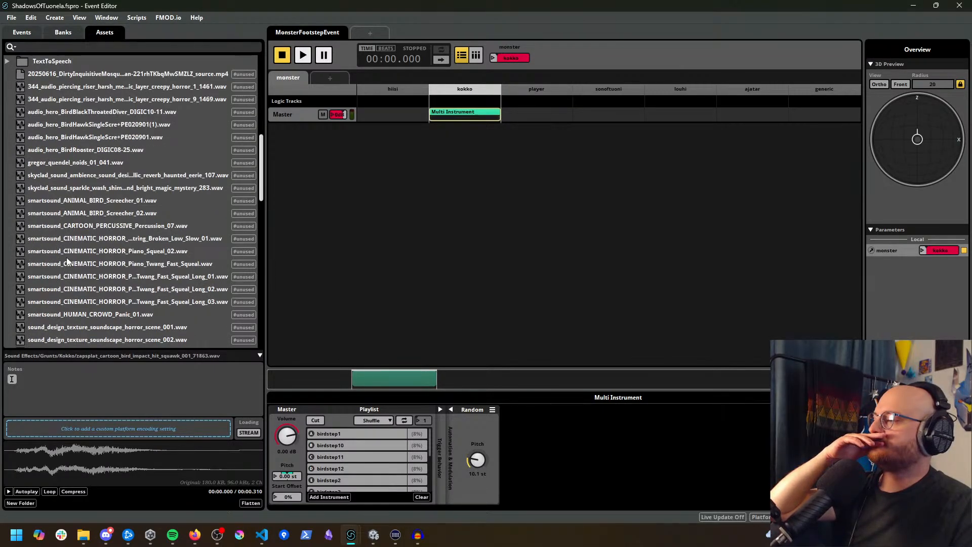
{"action": "left_click", "coordinate": [34, 201]}
{"action": "left_click", "coordinate": [8, 492]}
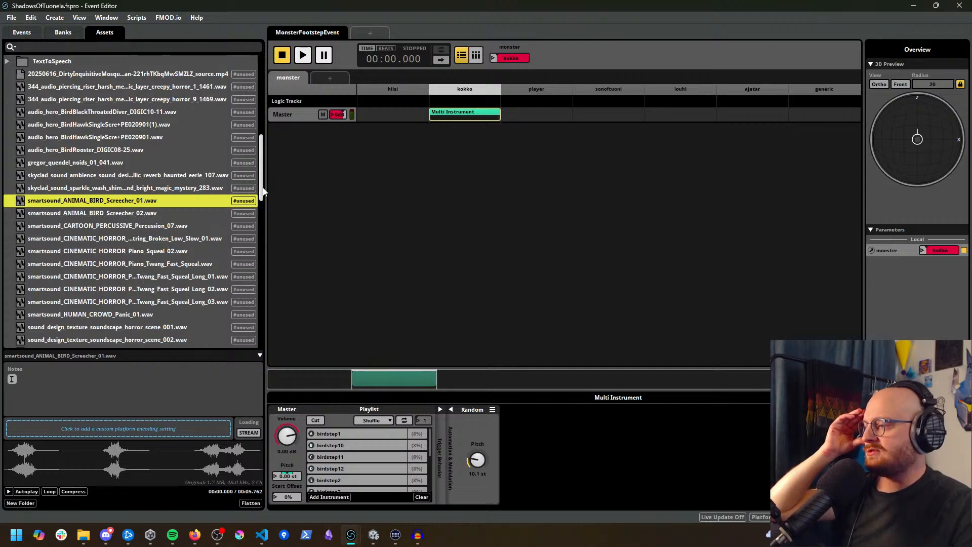
{"action": "left_click_drag", "start_coordinate": [262, 187], "coordinate": [263, 176]}
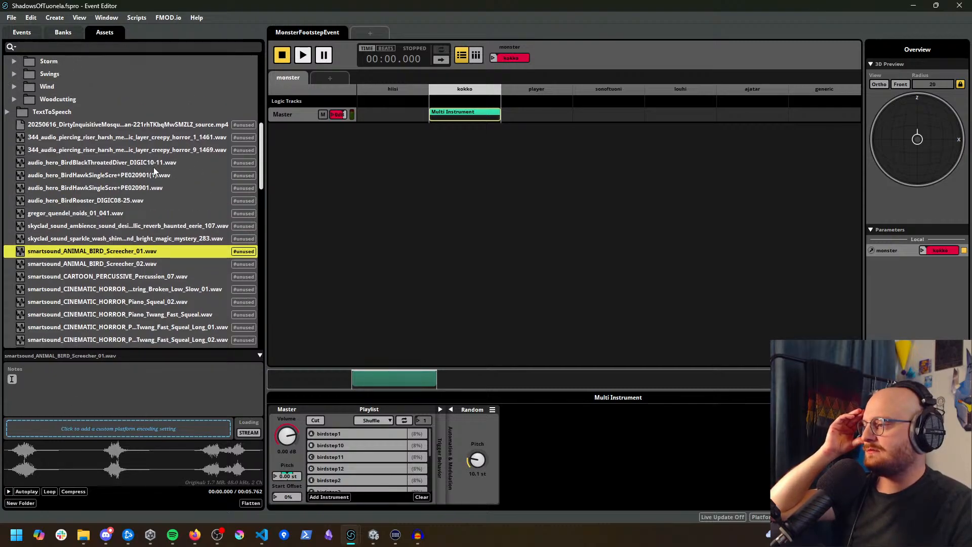
{"action": "left_click", "coordinate": [113, 176]}
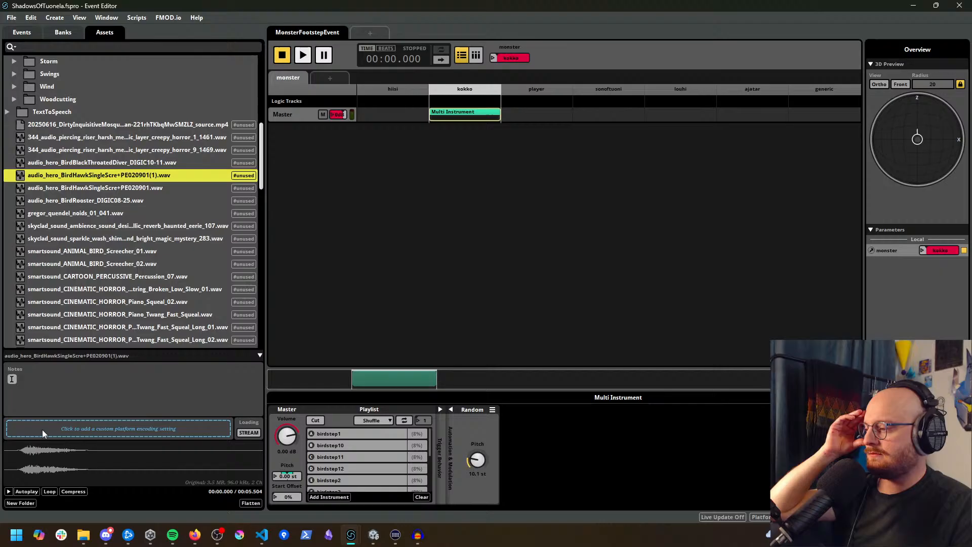
{"action": "left_click", "coordinate": [9, 492]}
{"action": "left_click", "coordinate": [9, 492]}
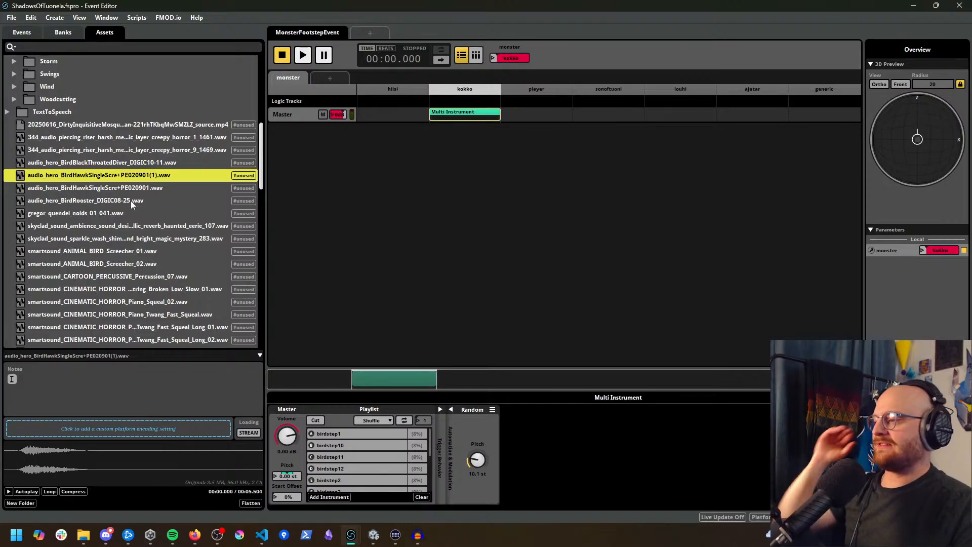
Step: Delete the duplicate unused asset audio_hero_BirdHawkSingleScre+PE020901(1).wav from the project and confirm the deletion
{"action": "left_click", "coordinate": [110, 187], "text": "shift"}
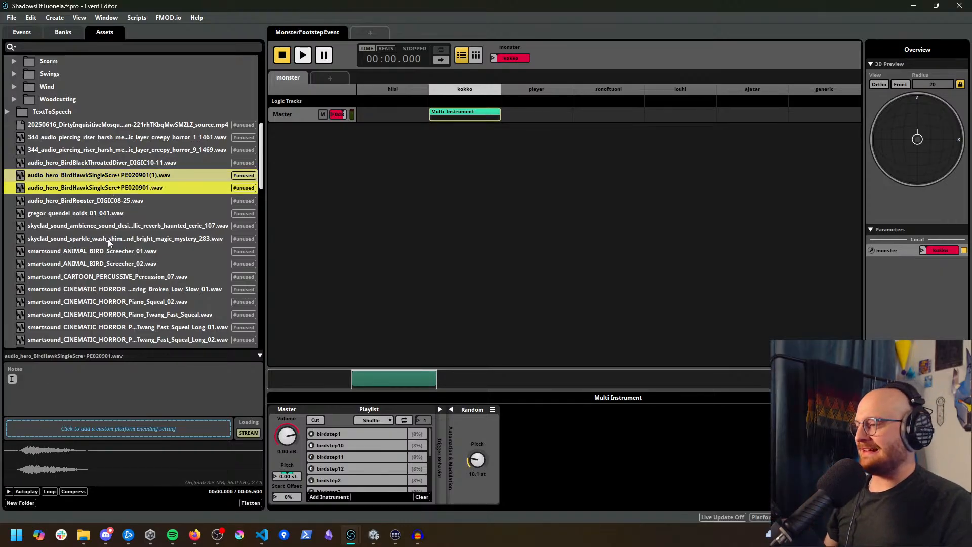
{"action": "left_click", "coordinate": [132, 180]}
{"action": "key", "text": "Delete"}
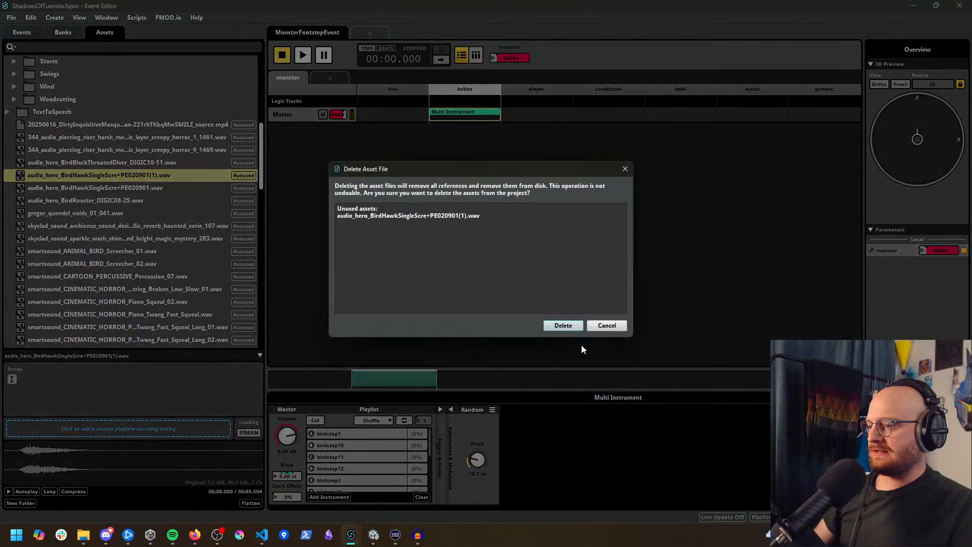
{"action": "left_click", "coordinate": [560, 324]}
Step: Move audio_hero_BirdHawkSingleScre+PE020901.wav into the Sound Effects/AttackNoises/Kokko folder
{"action": "left_click", "coordinate": [133, 175]}
{"action": "scroll", "coordinate": [101, 202], "scroll_direction": "up", "scroll_amount": 3}
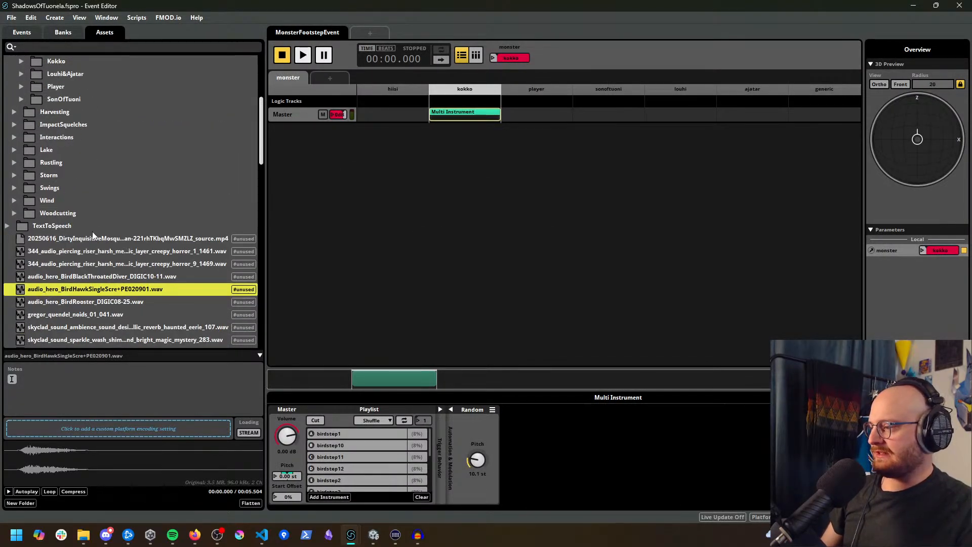
{"action": "scroll", "coordinate": [93, 229], "scroll_direction": "up", "scroll_amount": 4}
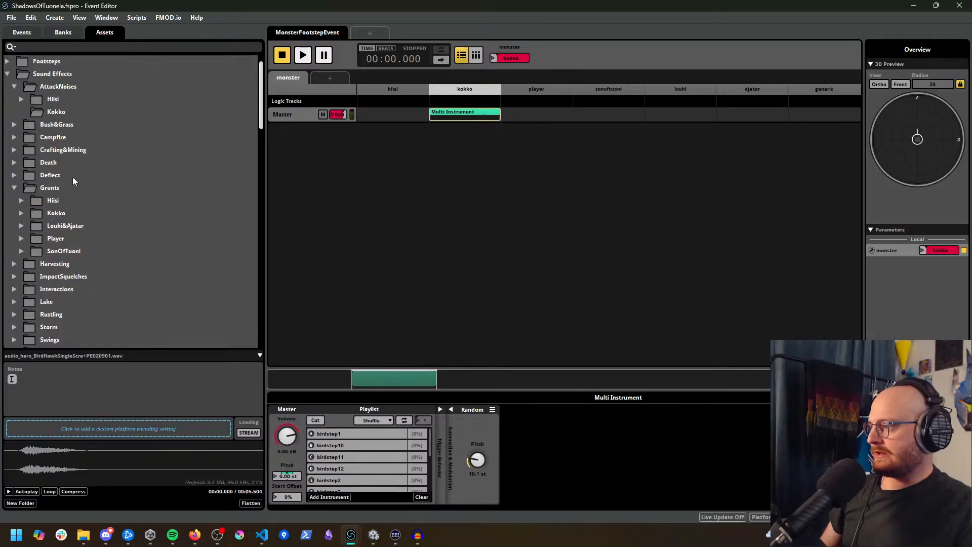
{"action": "scroll", "coordinate": [72, 181], "scroll_direction": "up", "scroll_amount": 1}
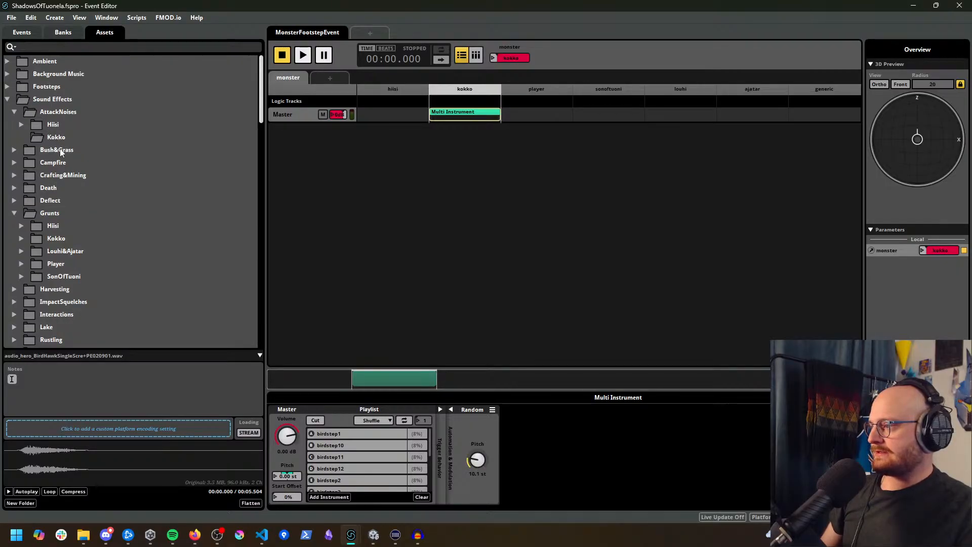
{"action": "scroll", "coordinate": [71, 281], "scroll_direction": "down", "scroll_amount": 4}
{"action": "left_click_drag", "start_coordinate": [96, 314], "coordinate": [120, 135]}
Step: Create a new folder named Kokko inside the Sound Effects/Death folder
{"action": "scroll", "coordinate": [154, 203], "scroll_direction": "down", "scroll_amount": 10}
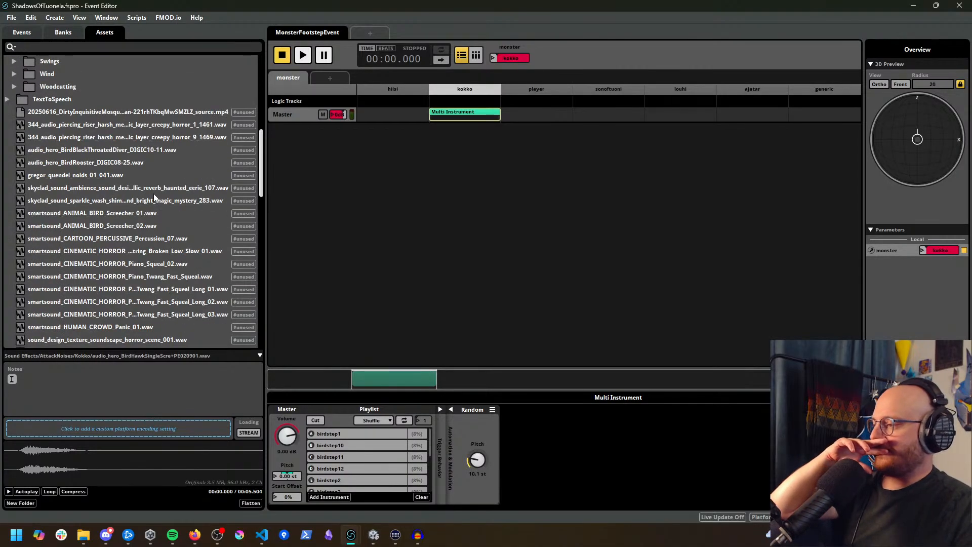
{"action": "scroll", "coordinate": [152, 198], "scroll_direction": "up", "scroll_amount": 10}
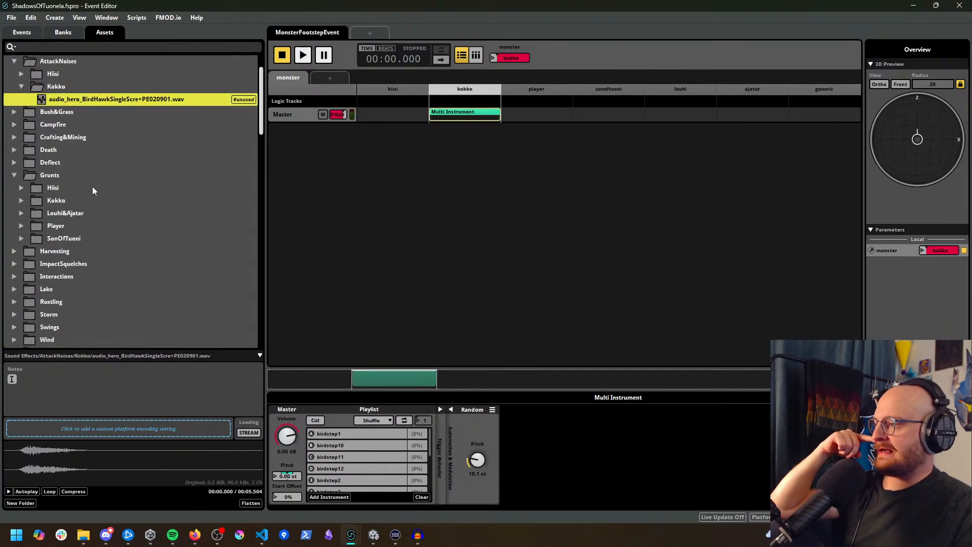
{"action": "left_click", "coordinate": [14, 149]}
{"action": "right_click", "coordinate": [42, 150]}
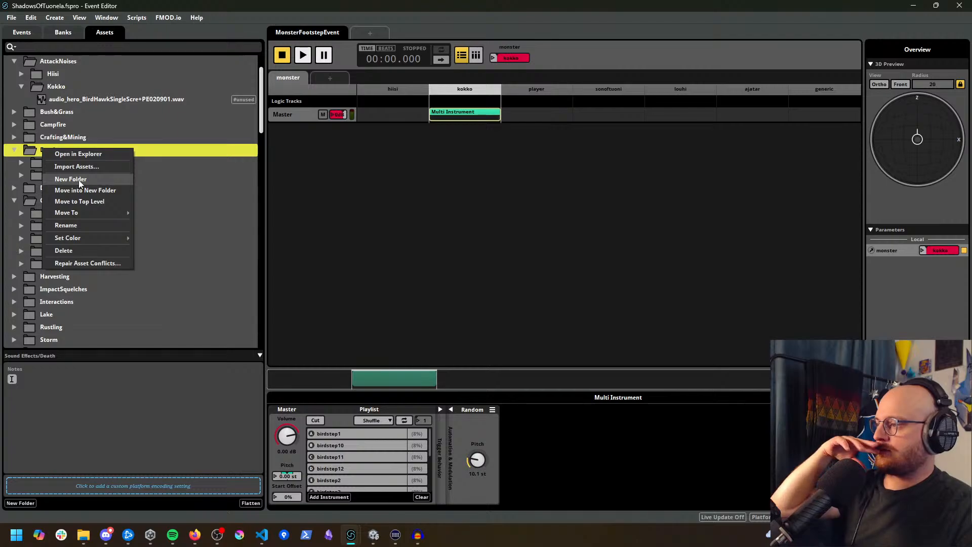
{"action": "left_click", "coordinate": [77, 180]}
{"action": "type", "text": "okk"}
{"action": "key", "text": "Return"}
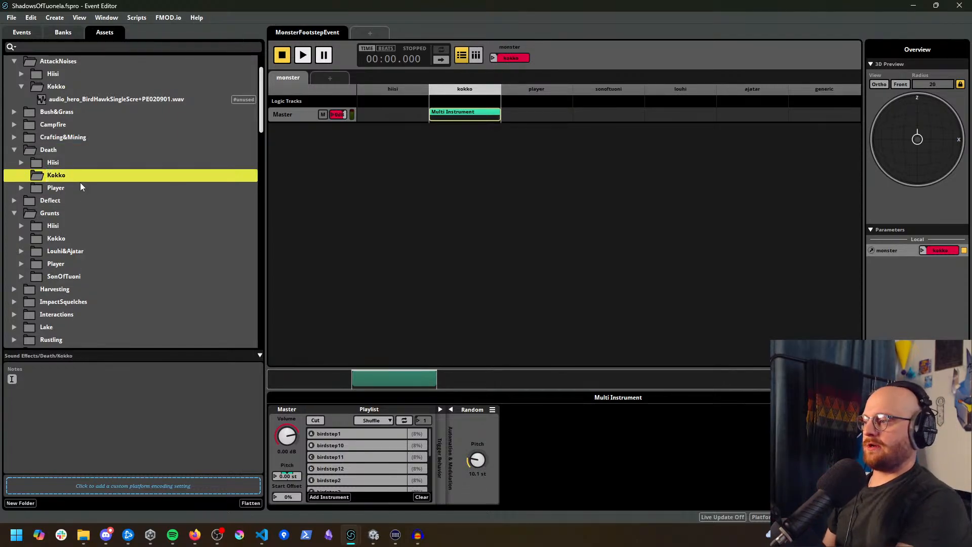
Step: Move smartsound_ANIMAL_BIRD_Screecher_01.wav and smartsound_ANIMAL_BIRD_Screecher_02.wav into the Death/Kokko folder
{"action": "scroll", "coordinate": [82, 187], "scroll_direction": "down", "scroll_amount": 10}
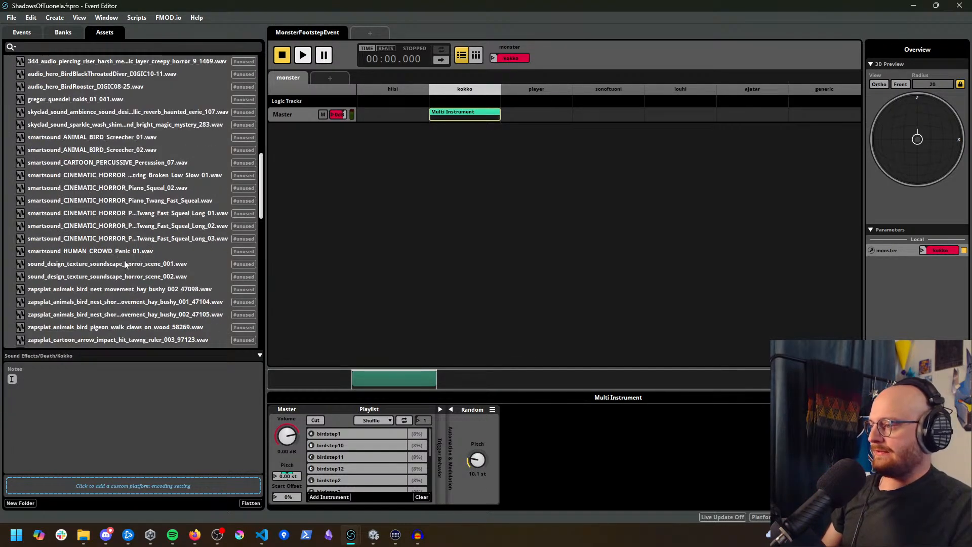
{"action": "scroll", "coordinate": [137, 242], "scroll_direction": "up", "scroll_amount": 1}
{"action": "left_click", "coordinate": [100, 175]}
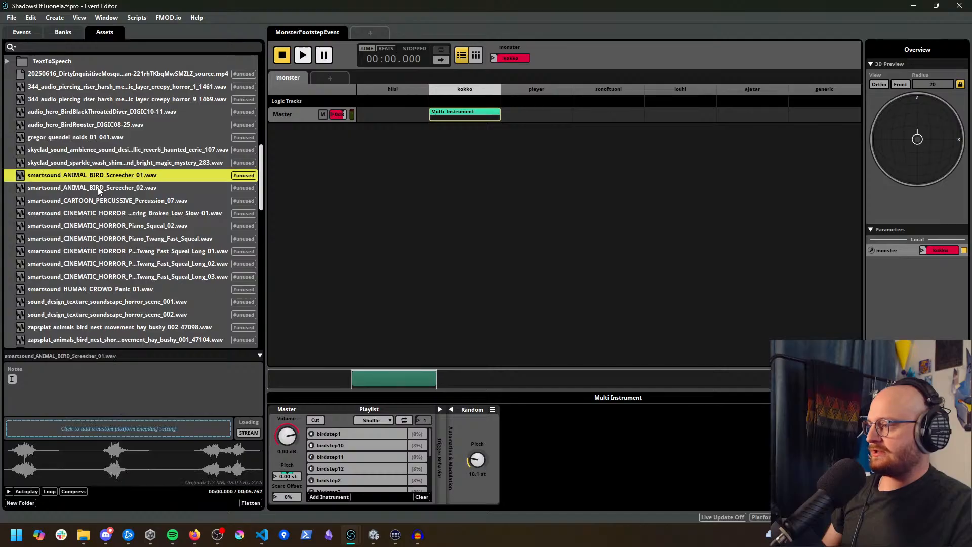
{"action": "left_click", "coordinate": [98, 188], "text": "shift"}
{"action": "scroll", "coordinate": [116, 263], "scroll_direction": "up", "scroll_amount": 2}
{"action": "left_click_drag", "start_coordinate": [118, 259], "coordinate": [174, 173]}
{"action": "scroll", "coordinate": [190, 214], "scroll_direction": "down", "scroll_amount": 6}
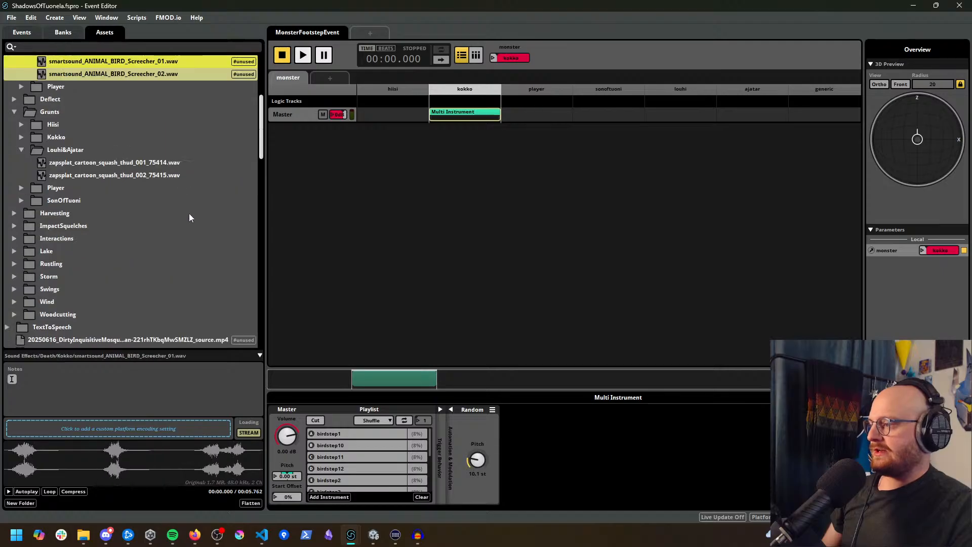
{"action": "scroll", "coordinate": [176, 232], "scroll_direction": "down", "scroll_amount": 5}
{"action": "scroll", "coordinate": [166, 210], "scroll_direction": "up", "scroll_amount": 12}
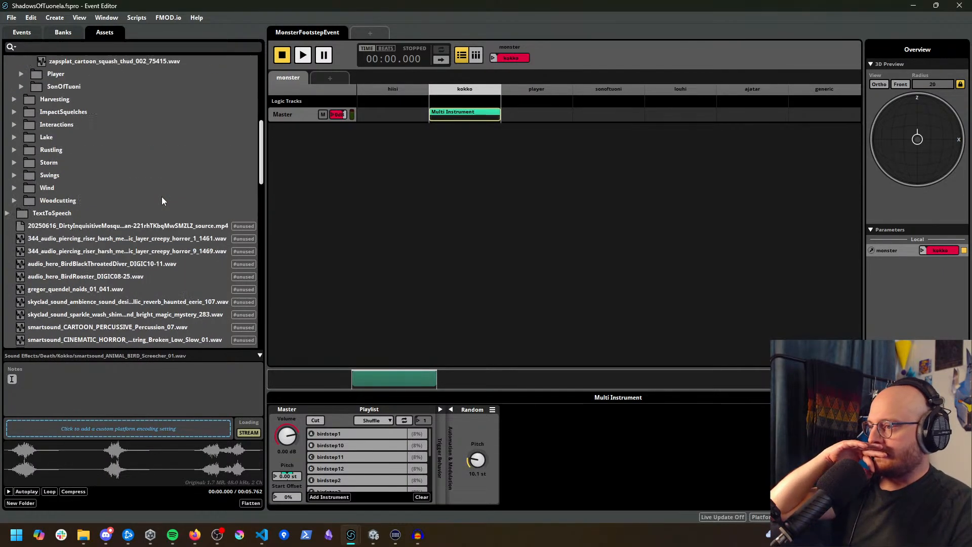
Step: In the AttackSounds event, add audio_hero_BirdHawkSingleScre+PE020901.wav to the playlist of the kokko multi instrument
{"action": "left_click", "coordinate": [26, 33]}
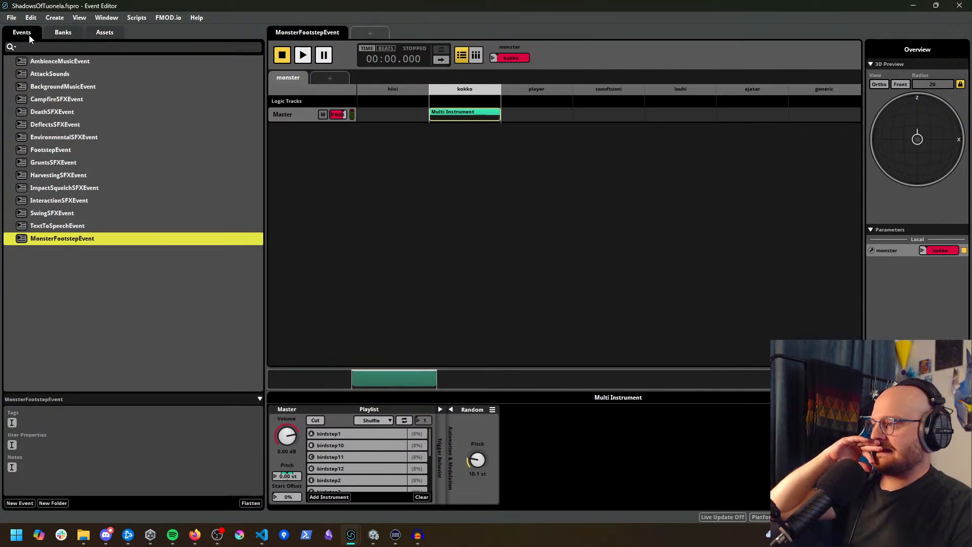
{"action": "left_click", "coordinate": [74, 239]}
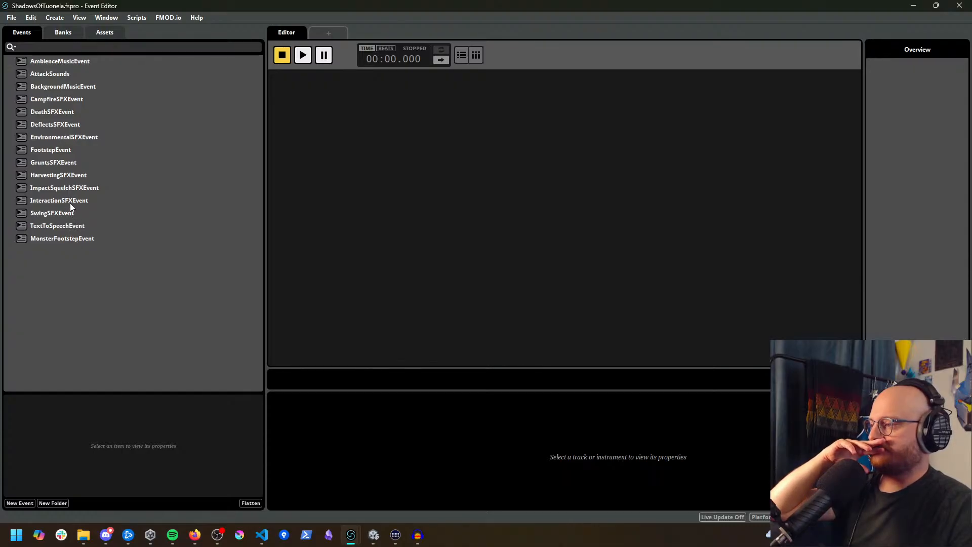
{"action": "left_click", "coordinate": [65, 74]}
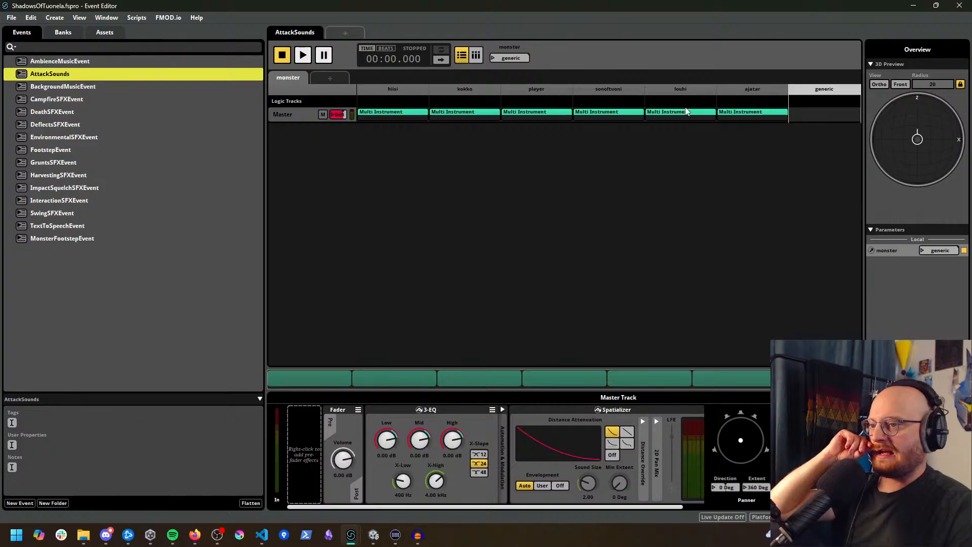
{"action": "left_click", "coordinate": [453, 115]}
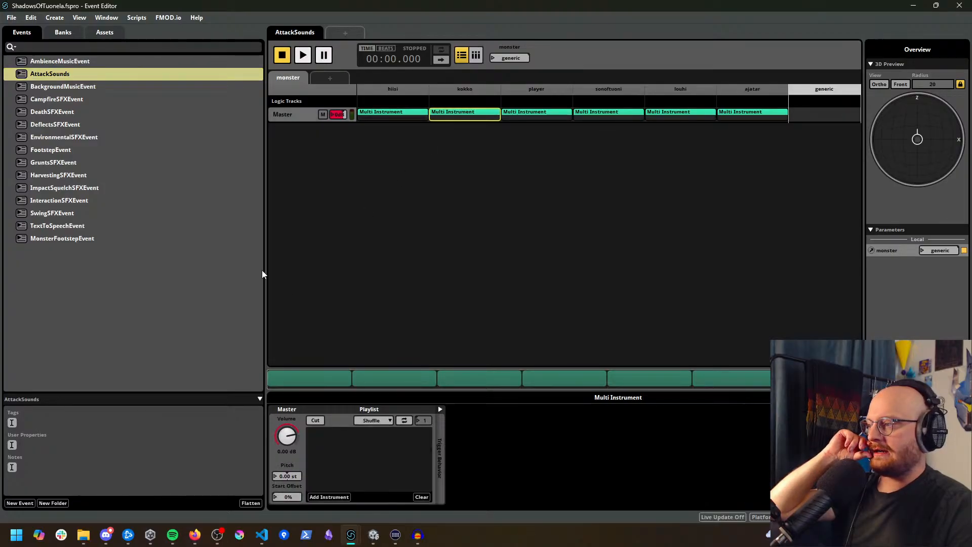
{"action": "left_click", "coordinate": [105, 32]}
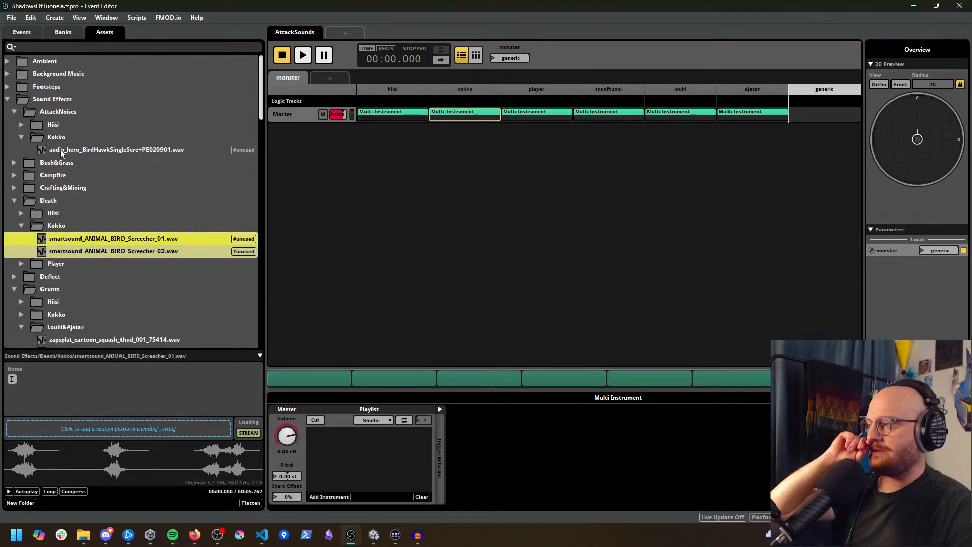
{"action": "left_click_drag", "start_coordinate": [60, 152], "coordinate": [360, 452]}
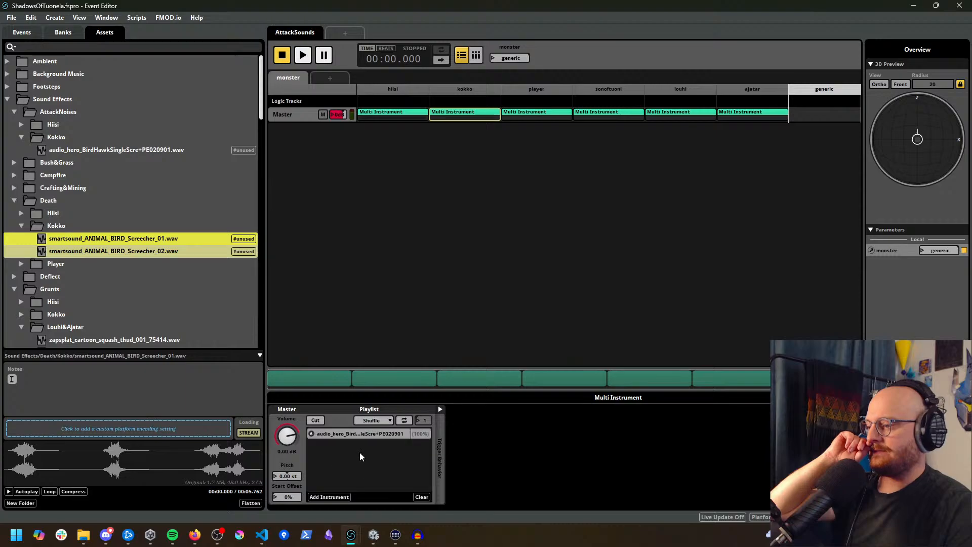
{"action": "left_click", "coordinate": [477, 197]}
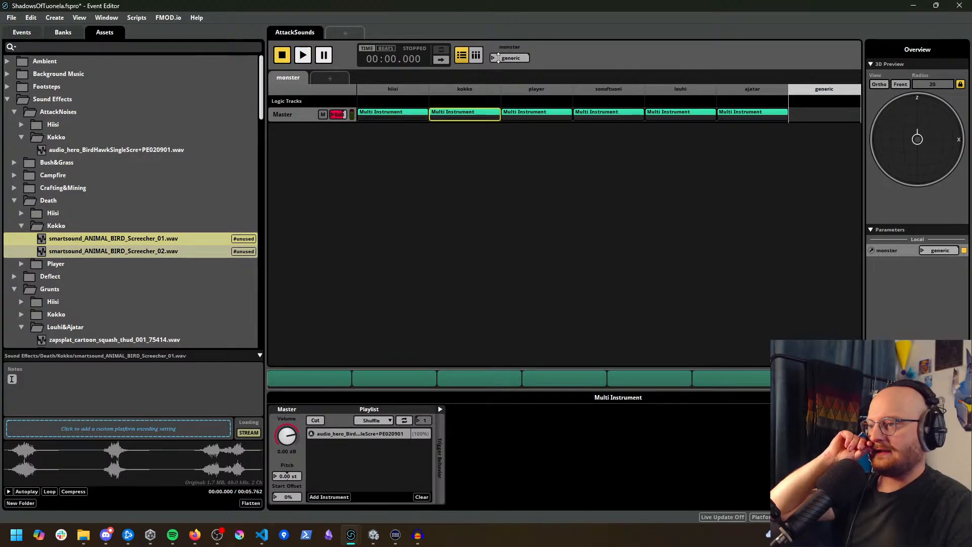
Step: Set the monster parameter to kokko and play the AttackSounds event several times, selecting the hawk sound in the playlist
{"action": "left_click", "coordinate": [506, 58]}
{"action": "left_click", "coordinate": [506, 80]}
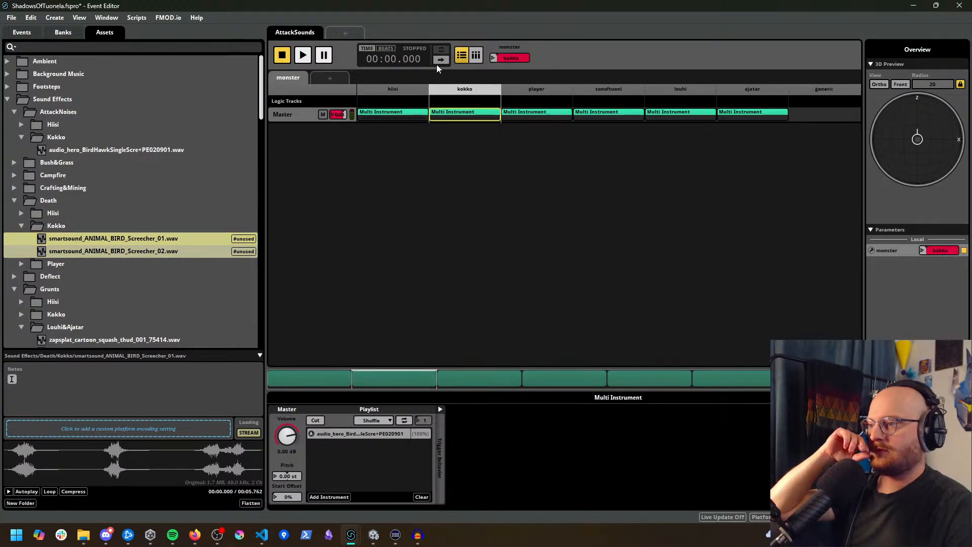
{"action": "left_click", "coordinate": [302, 54]}
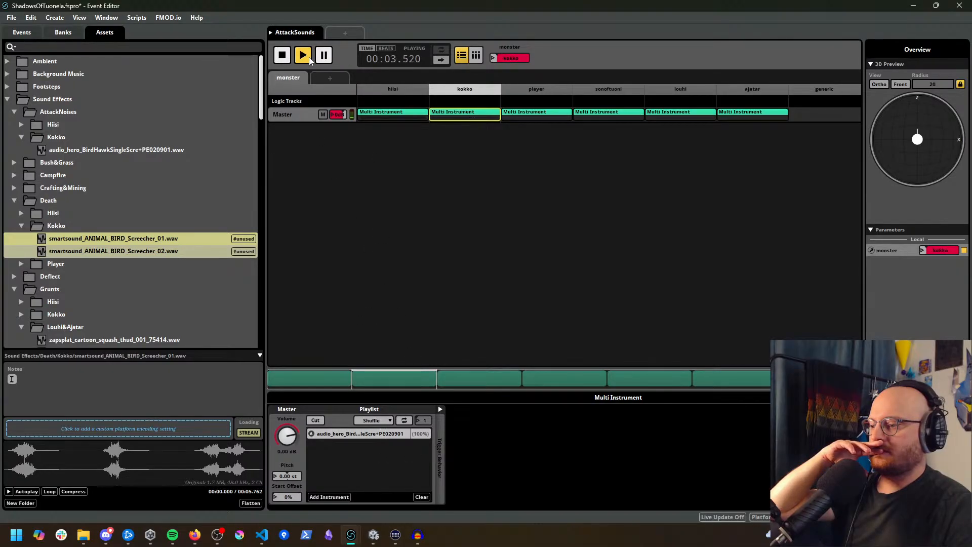
{"action": "left_click", "coordinate": [303, 56]}
{"action": "left_click", "coordinate": [304, 57]}
{"action": "left_click", "coordinate": [356, 434]}
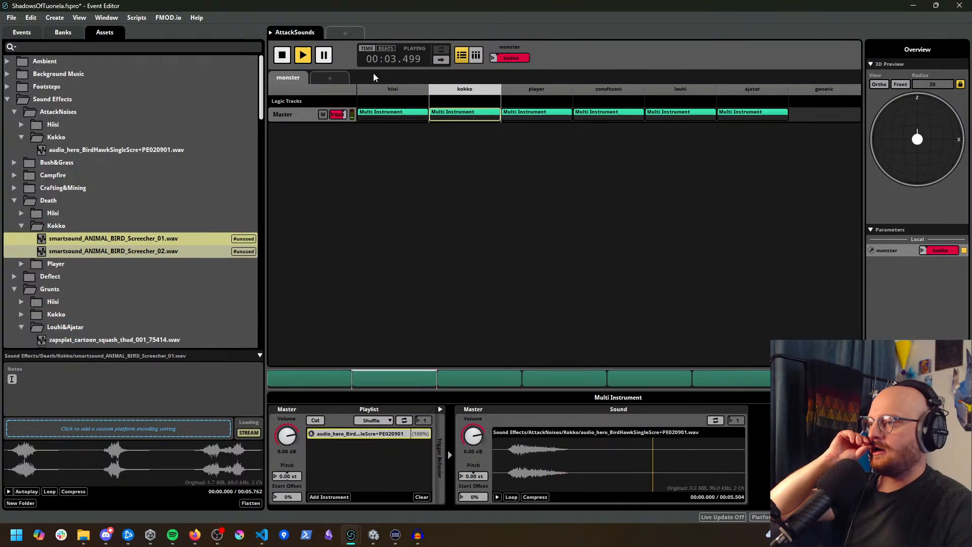
{"action": "left_click", "coordinate": [304, 57]}
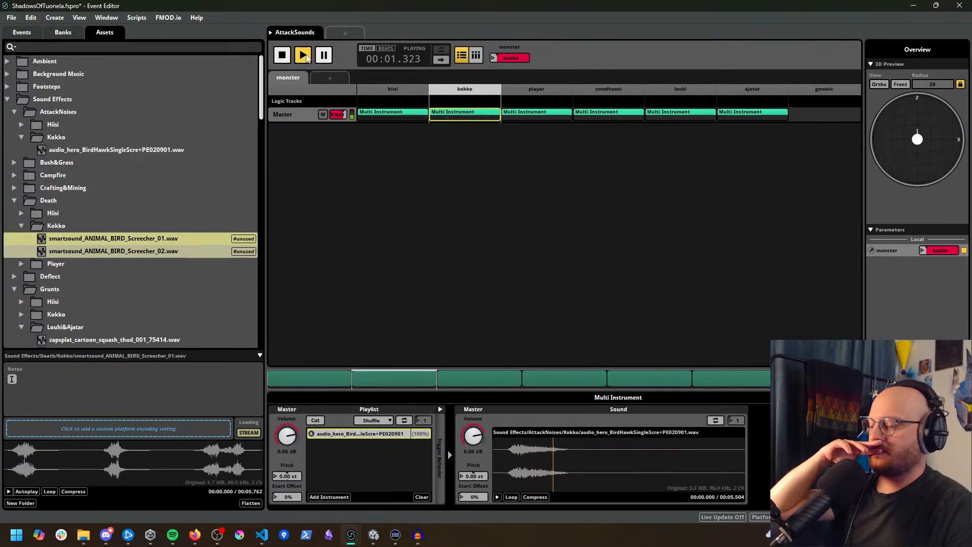
{"action": "left_click", "coordinate": [307, 58]}
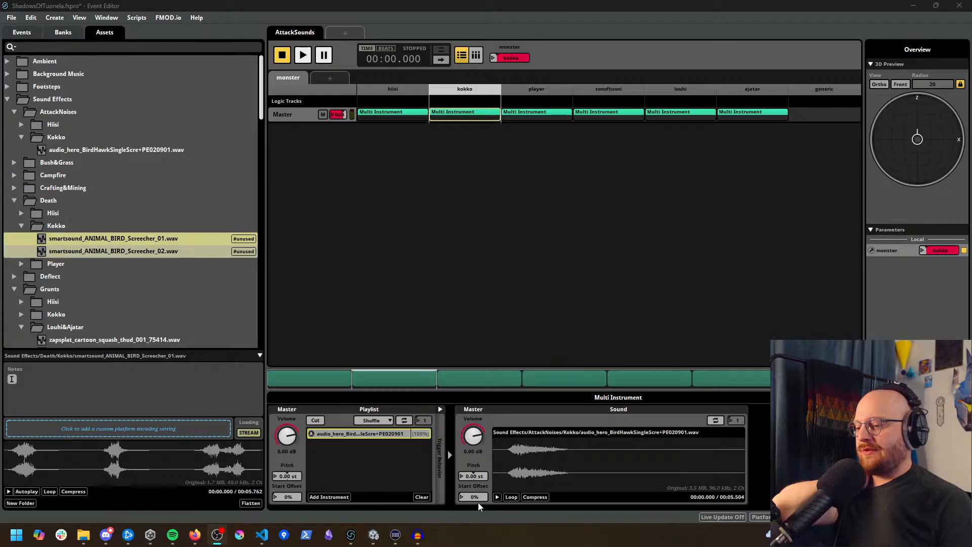
Step: Set the start offset of the hawk screech in the kokko playlist to 5%
{"action": "left_click", "coordinate": [465, 496]}
{"action": "left_click_drag", "start_coordinate": [465, 497], "coordinate": [465, 492]}
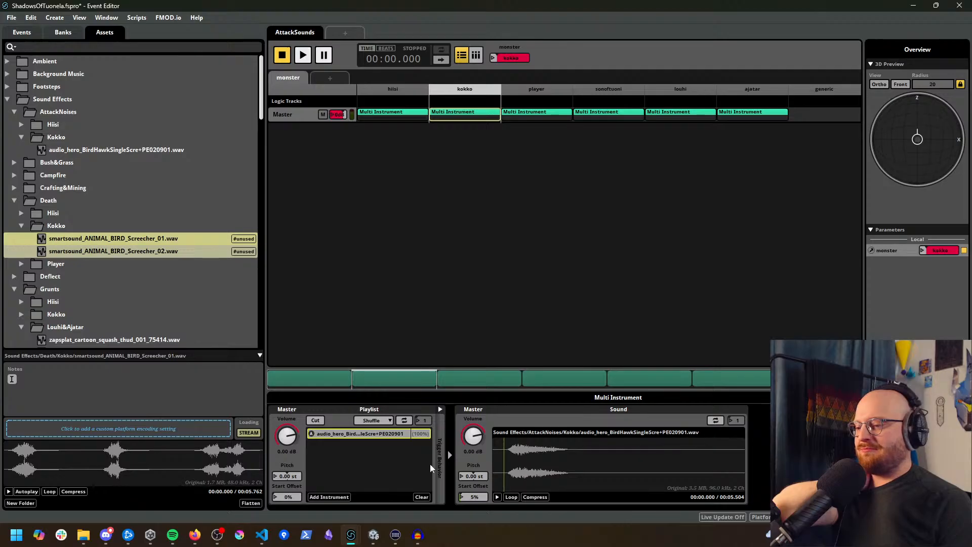
Step: Add a Random modulator to the master pitch of the kokko multi instrument in the AttackSounds event
{"action": "right_click", "coordinate": [340, 434]}
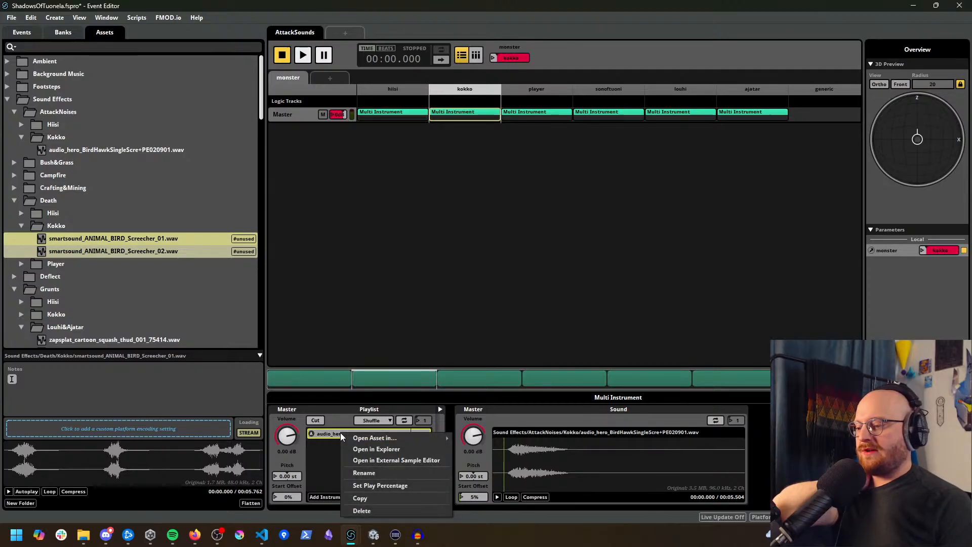
{"action": "left_click", "coordinate": [290, 471]}
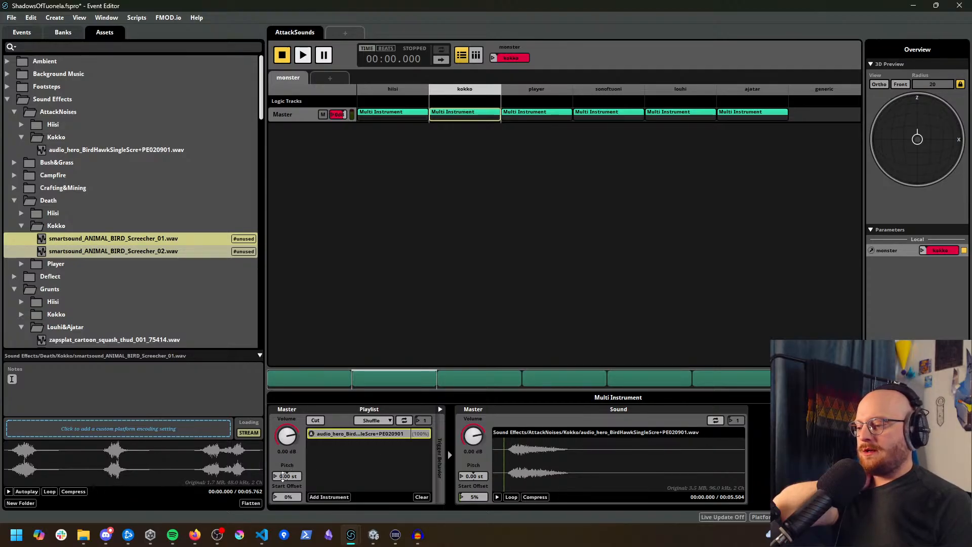
{"action": "right_click", "coordinate": [288, 476]}
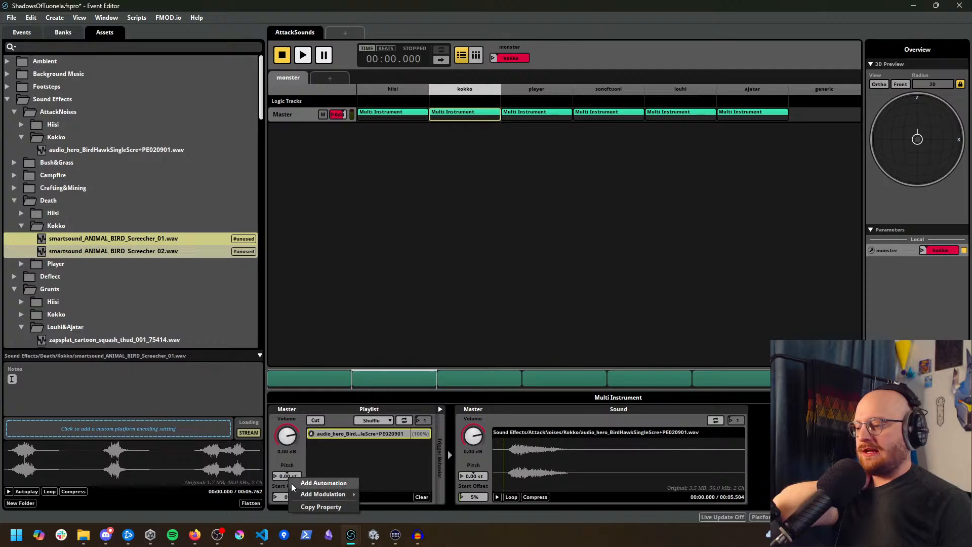
{"action": "mouse_move", "coordinate": [324, 494]}
{"action": "left_click", "coordinate": [382, 474]}
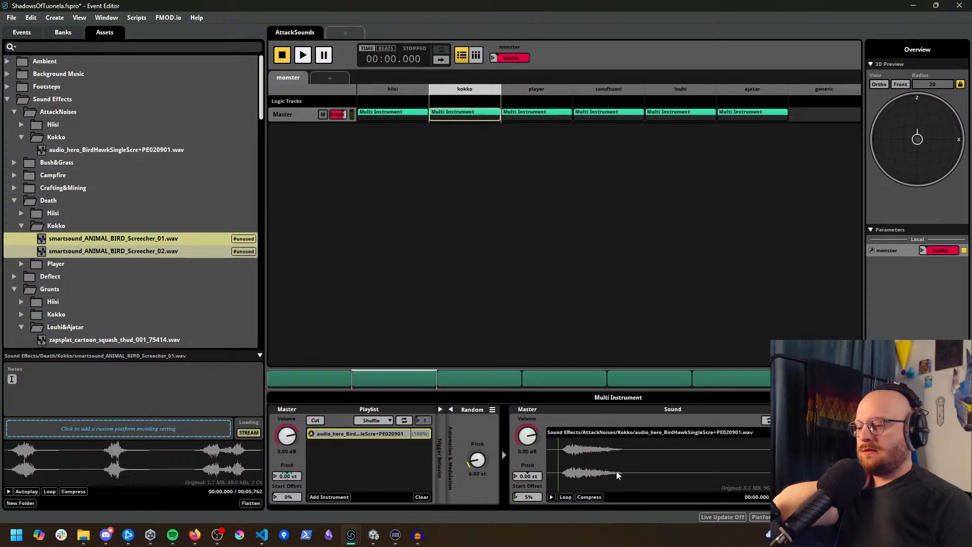
Step: Try adding automation to the kokko multi instrument's master pitch and remove it again
{"action": "right_click", "coordinate": [293, 475]}
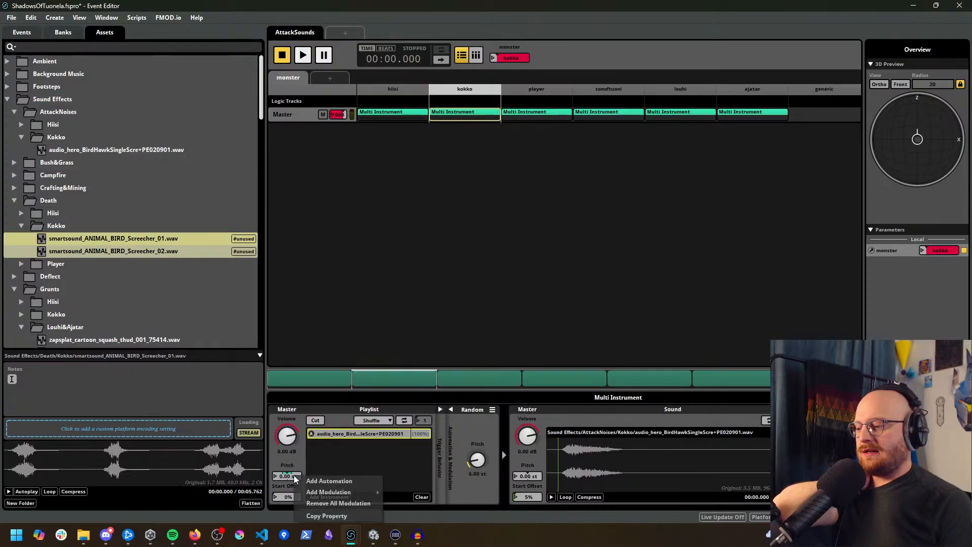
{"action": "mouse_move", "coordinate": [327, 492]}
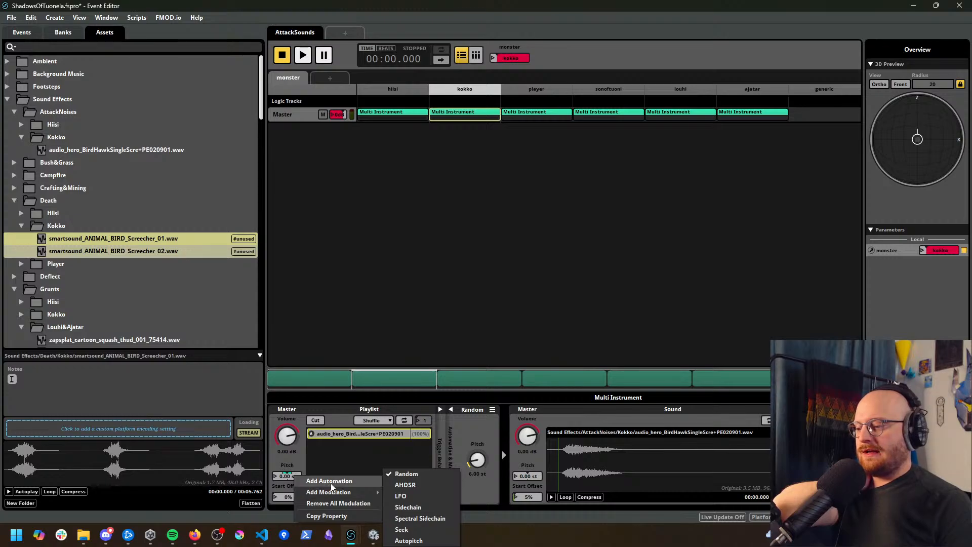
{"action": "left_click", "coordinate": [330, 481]}
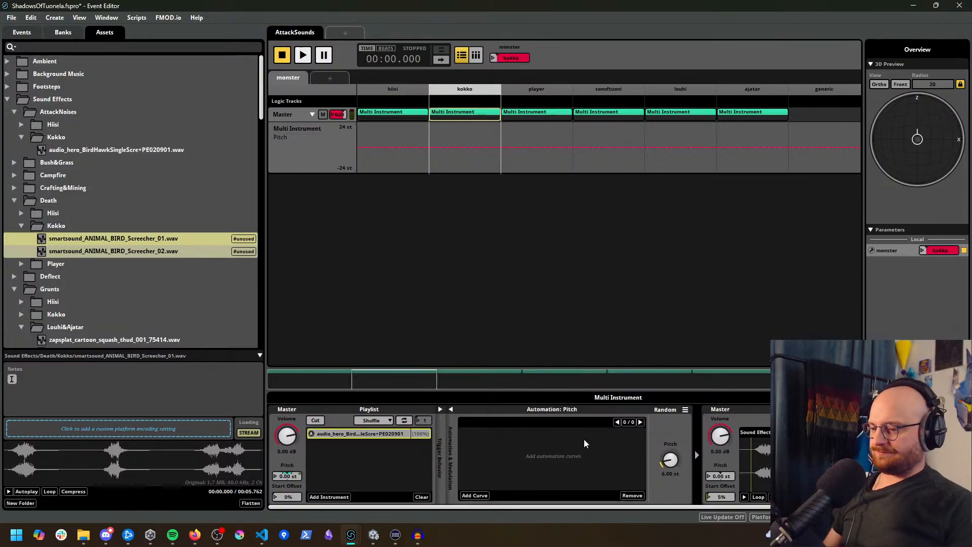
{"action": "left_click", "coordinate": [632, 495]}
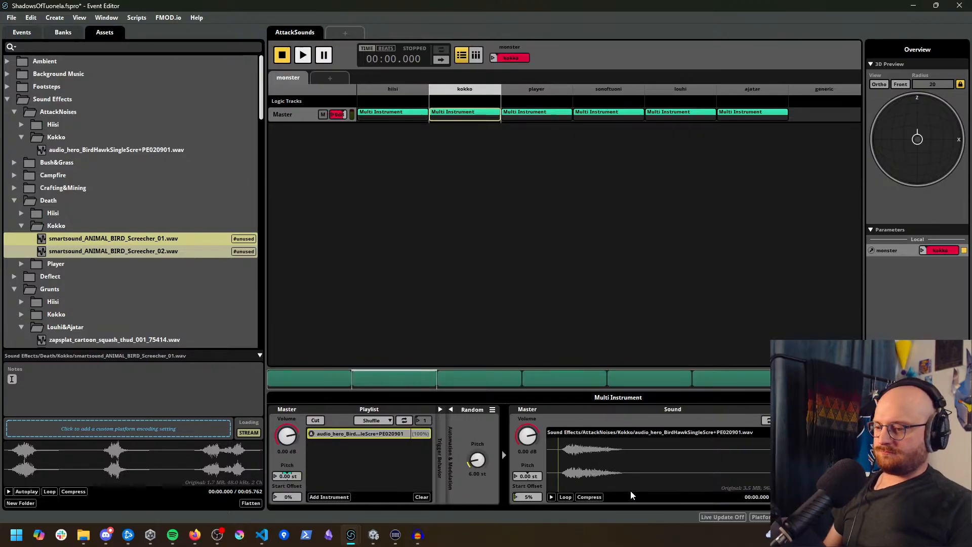
Step: Examine the playlist, start offset modulation and trigger behavior options of the kokko multi instrument
{"action": "left_click", "coordinate": [370, 440]}
{"action": "left_click", "coordinate": [370, 436]}
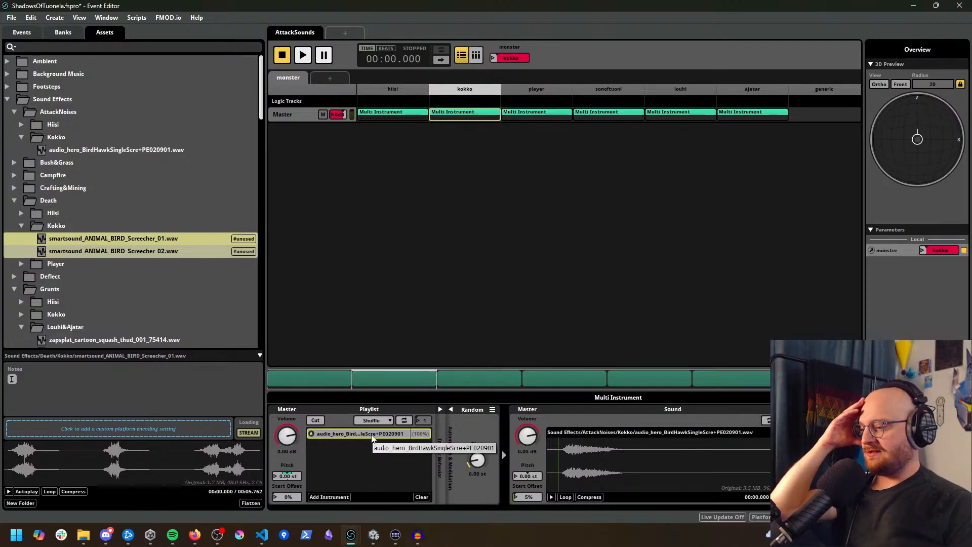
{"action": "right_click", "coordinate": [372, 436]}
{"action": "left_click", "coordinate": [389, 439]}
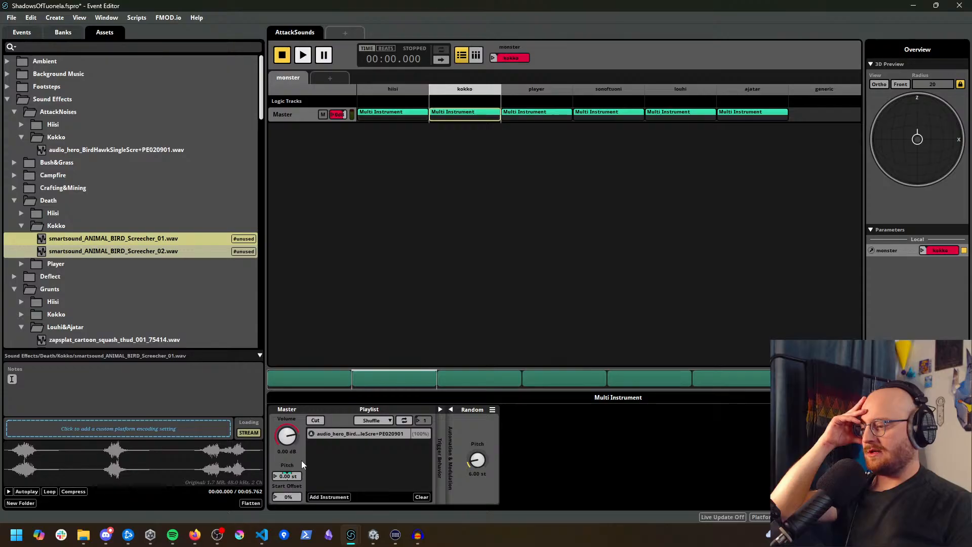
{"action": "right_click", "coordinate": [303, 483]}
{"action": "right_click", "coordinate": [284, 487]}
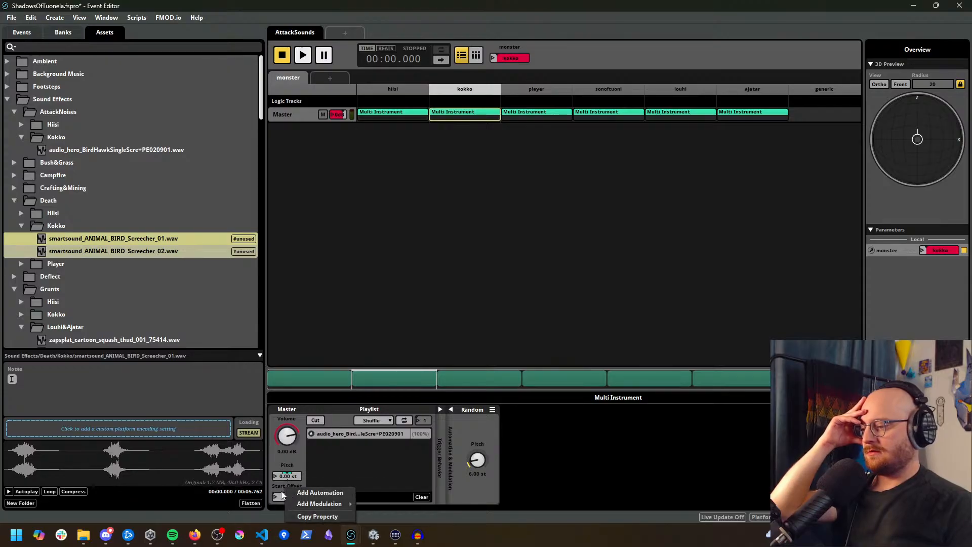
{"action": "left_click", "coordinate": [281, 497]}
{"action": "right_click", "coordinate": [281, 497]}
{"action": "right_click", "coordinate": [387, 493]}
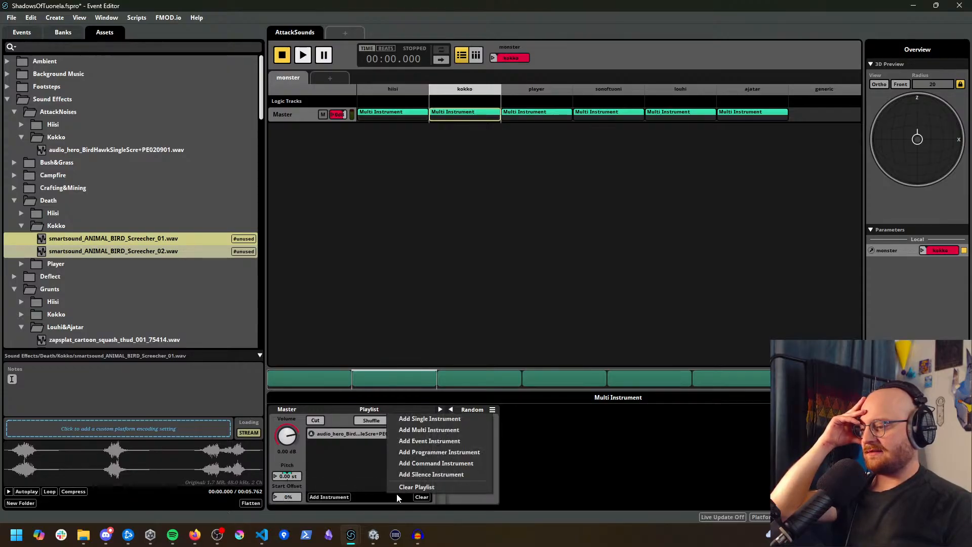
{"action": "left_click", "coordinate": [359, 470]}
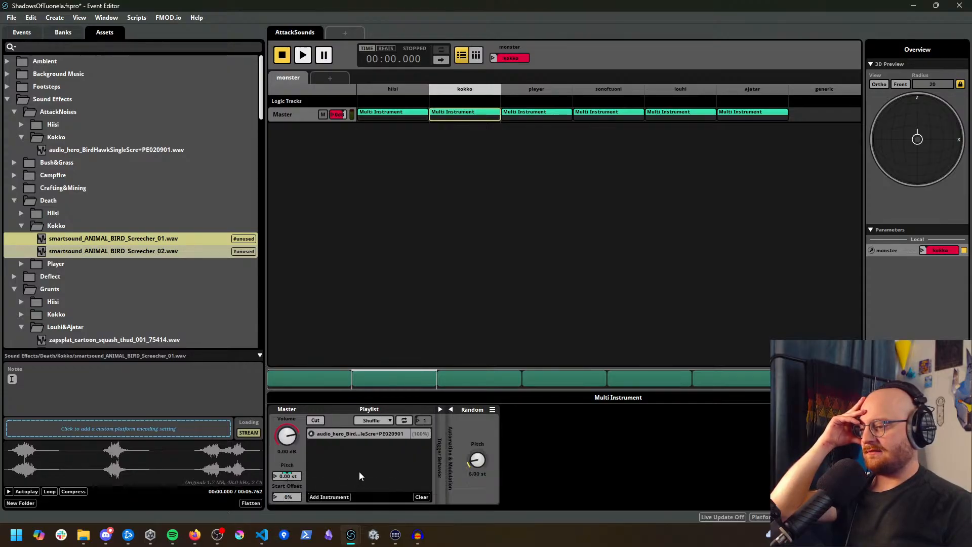
{"action": "left_click", "coordinate": [441, 409]}
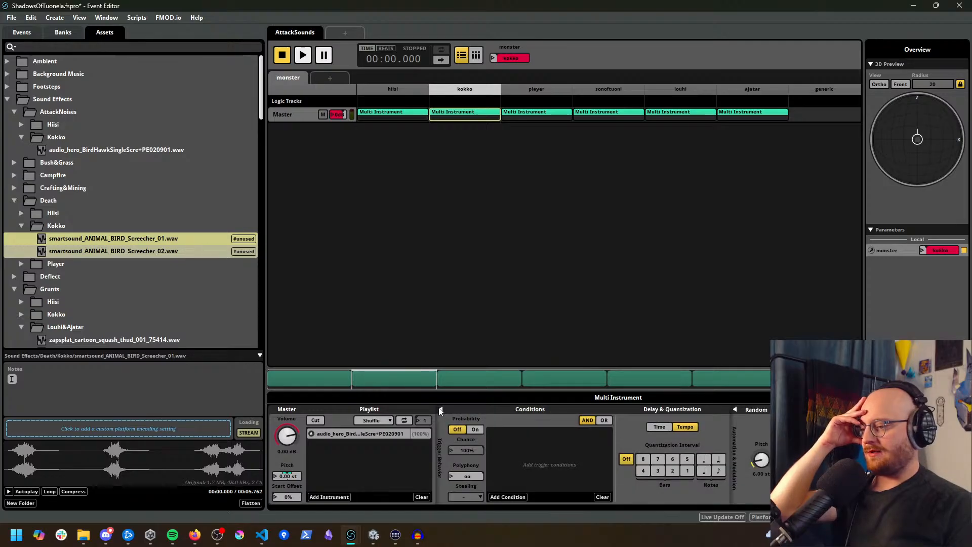
{"action": "left_click", "coordinate": [441, 410]}
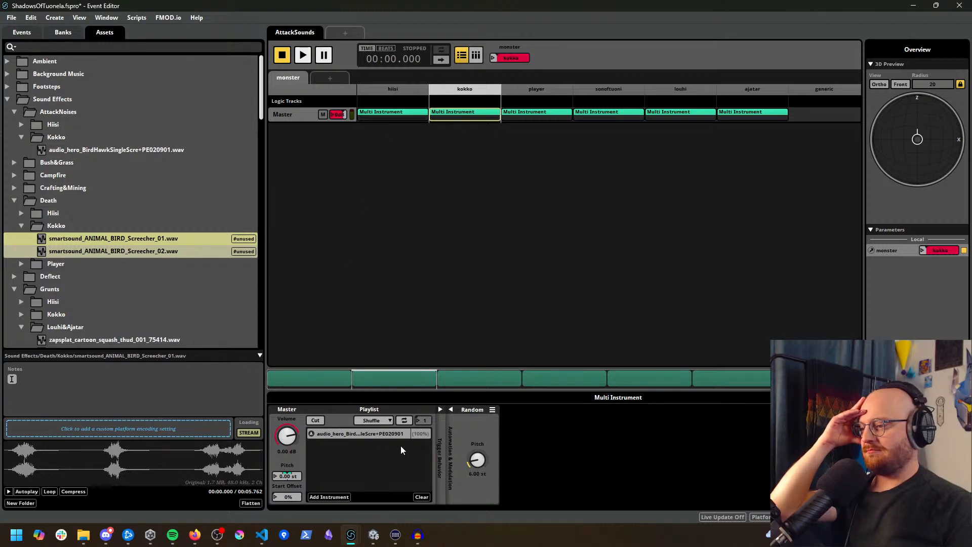
{"action": "right_click", "coordinate": [394, 464]}
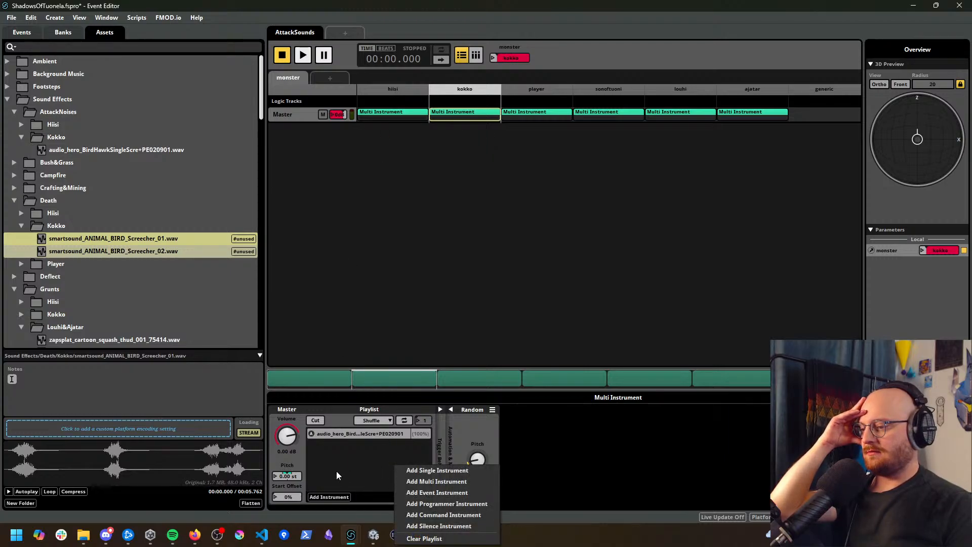
{"action": "right_click", "coordinate": [307, 458]}
{"action": "left_click", "coordinate": [296, 457]}
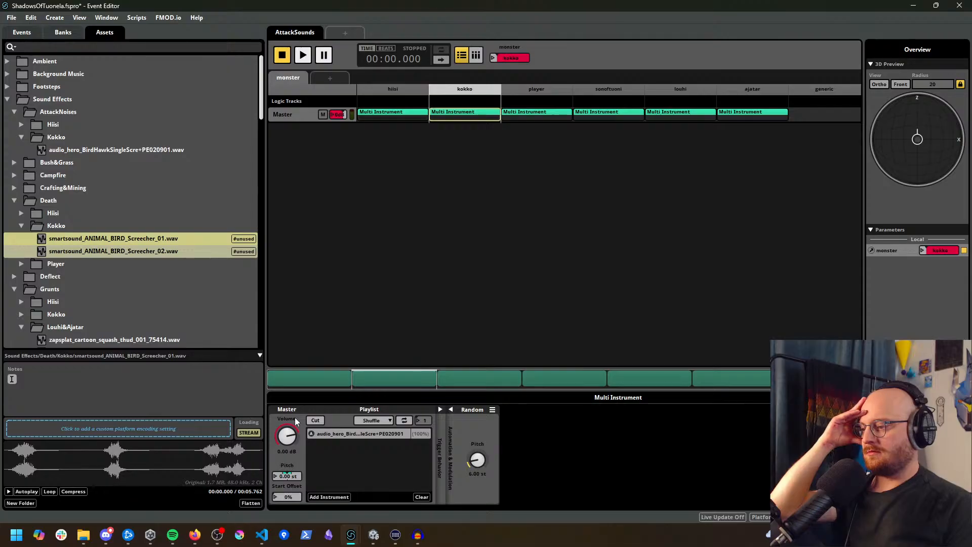
{"action": "right_click", "coordinate": [288, 496]}
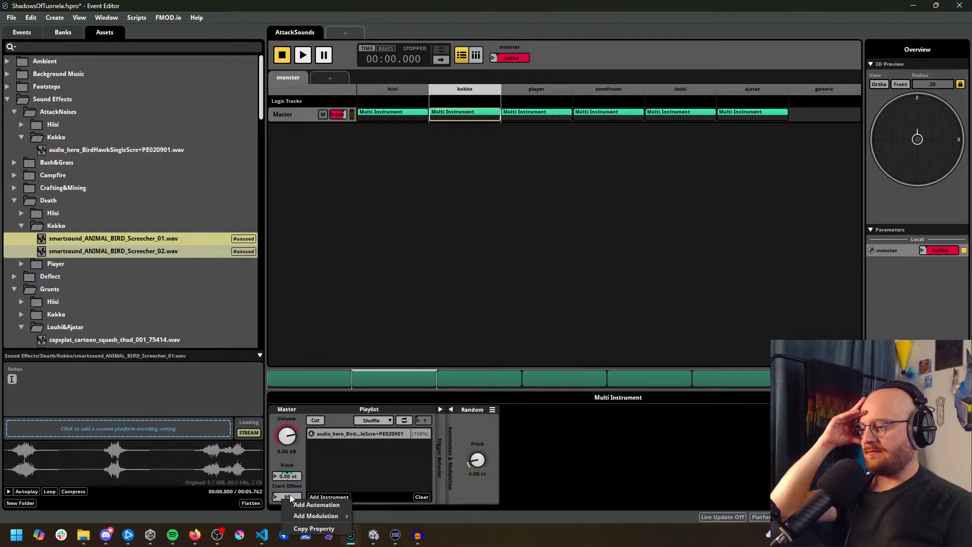
{"action": "mouse_move", "coordinate": [304, 517]}
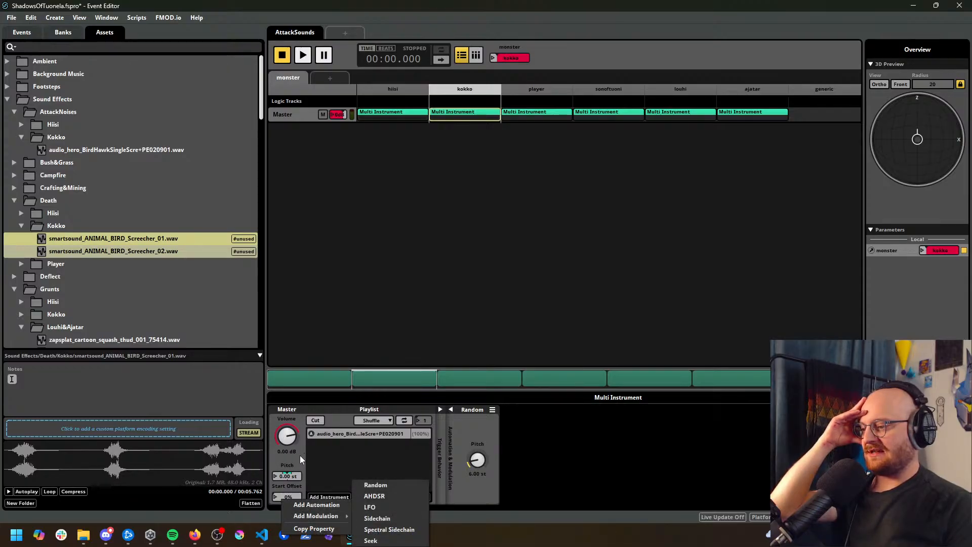
{"action": "right_click", "coordinate": [300, 431]}
{"action": "left_click", "coordinate": [352, 414]}
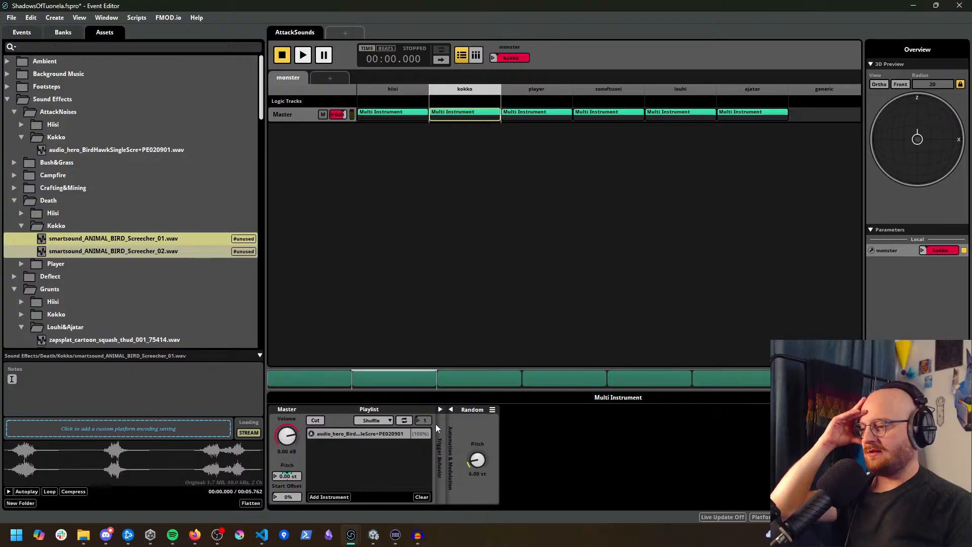
{"action": "right_click", "coordinate": [400, 476]}
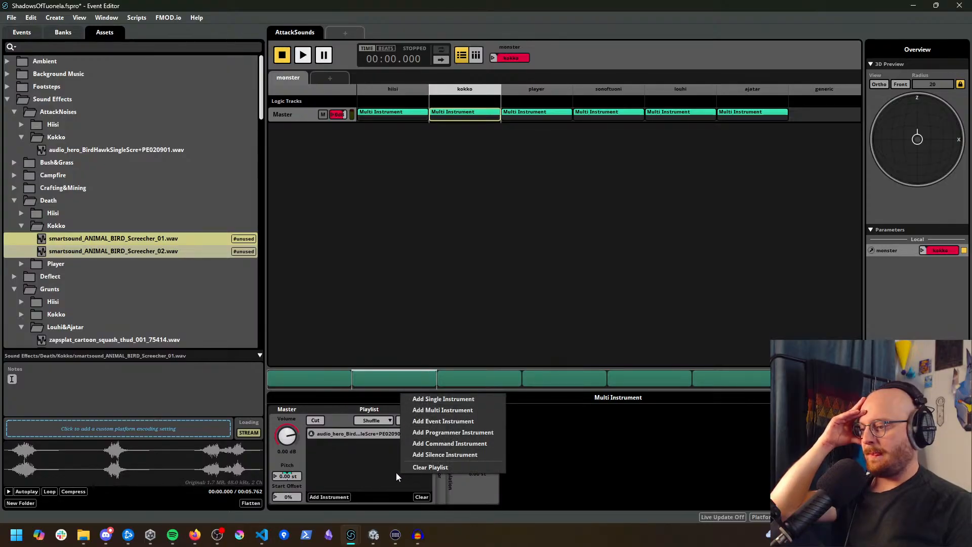
{"action": "left_click", "coordinate": [384, 470]}
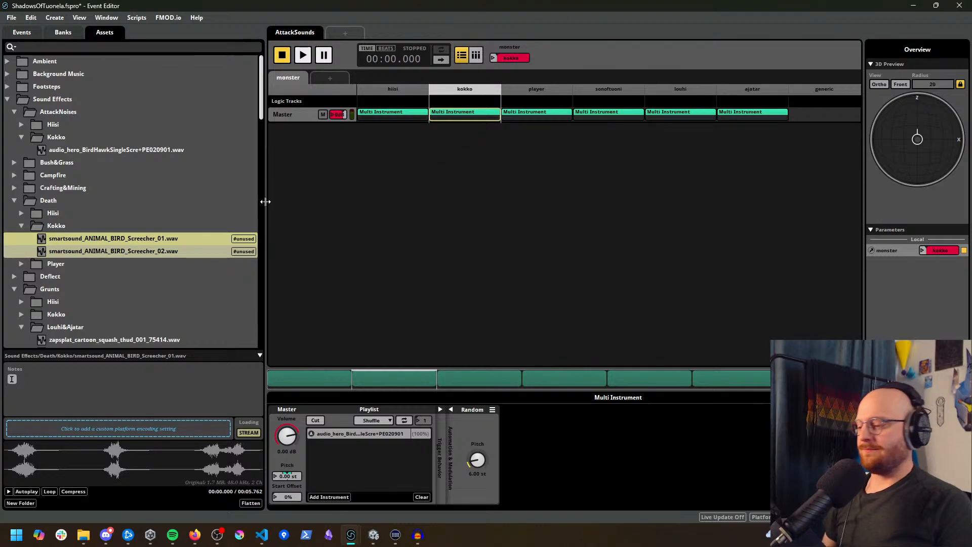
{"action": "left_click", "coordinate": [173, 535]}
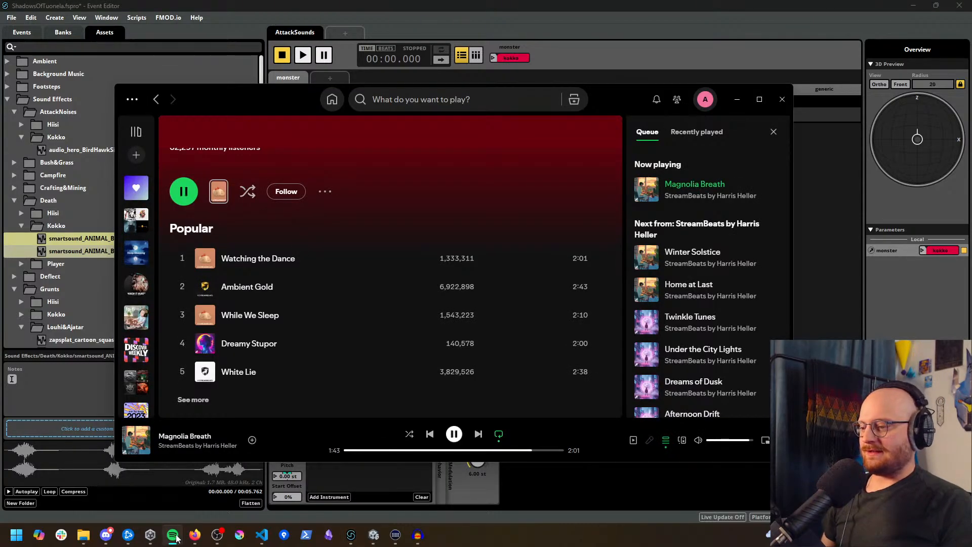
{"action": "left_click", "coordinate": [174, 535]}
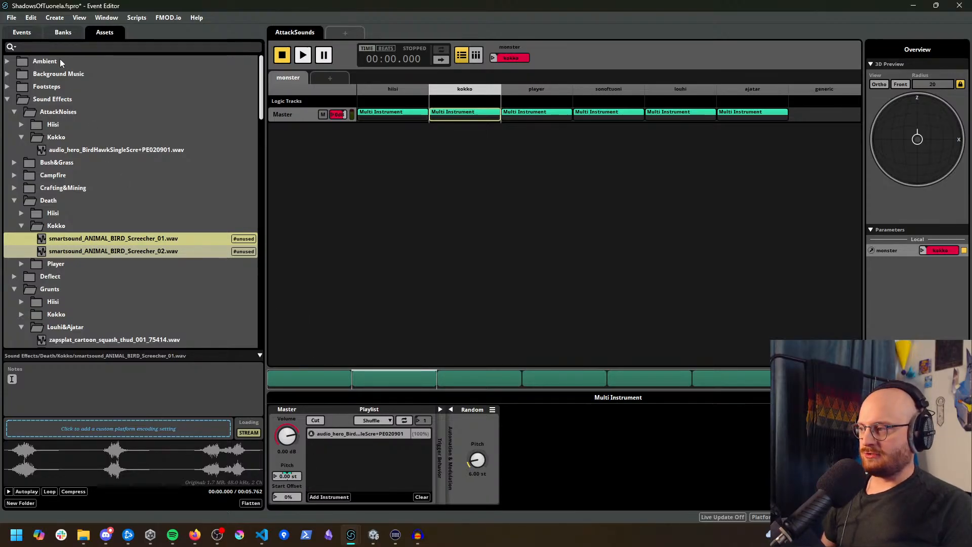
Step: In DeathSFXEvent, add smartsound_ANIMAL_BIRD_Screecher_01.wav and smartsound_ANIMAL_BIRD_Screecher_02.wav to the playlist of the kokko multi instrument
{"action": "left_click", "coordinate": [23, 33]}
{"action": "left_click", "coordinate": [53, 111]}
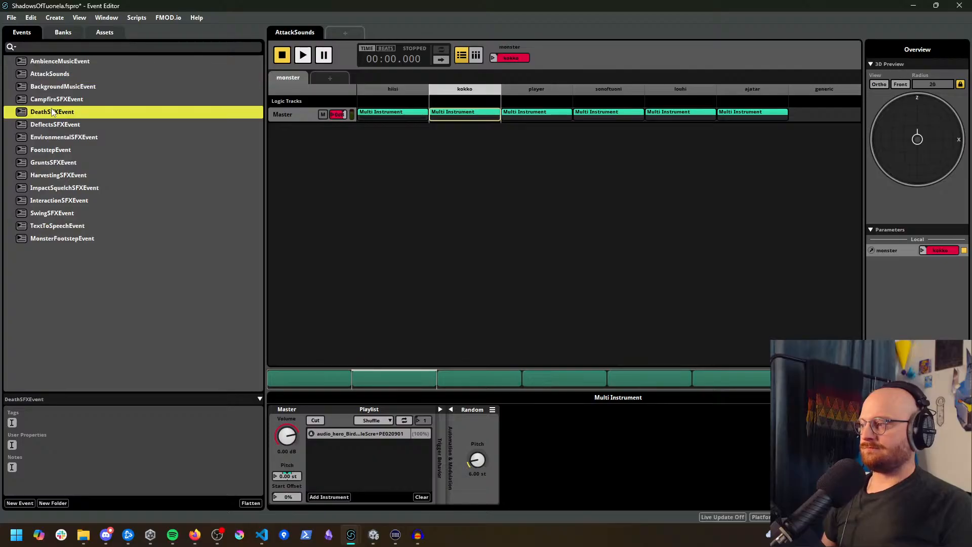
{"action": "left_click", "coordinate": [478, 117]}
{"action": "left_click", "coordinate": [105, 32]}
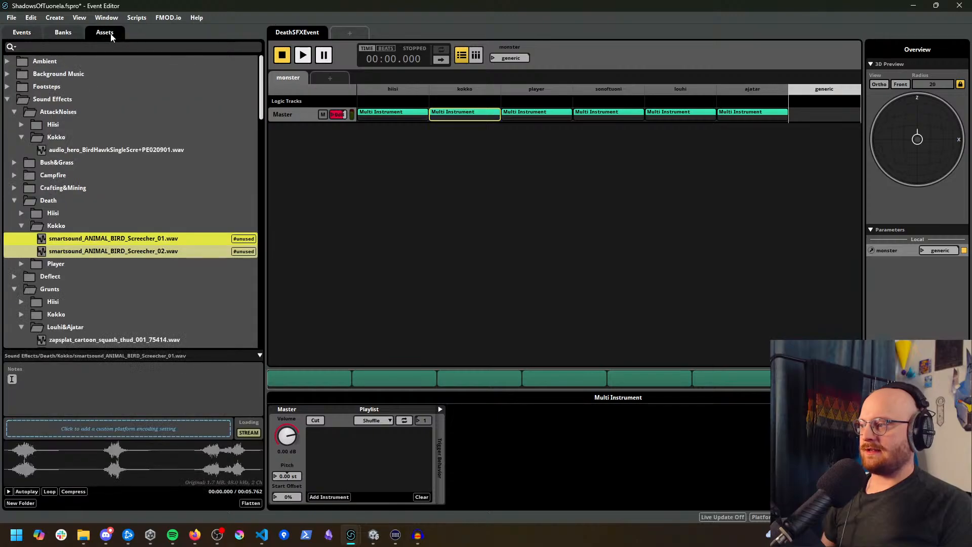
{"action": "left_click_drag", "start_coordinate": [115, 239], "coordinate": [370, 457]}
Step: Compare the waveforms of the two bird screecher sounds in the kokko death playlist
{"action": "left_click", "coordinate": [366, 434]}
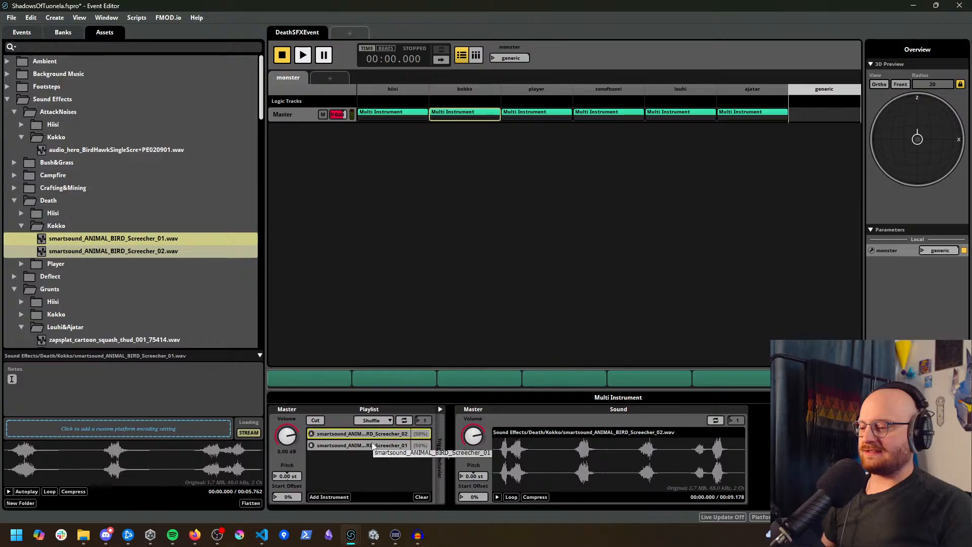
{"action": "left_click", "coordinate": [372, 446]}
{"action": "left_click", "coordinate": [376, 436]}
{"action": "left_click", "coordinate": [377, 444]}
{"action": "left_click", "coordinate": [378, 436]}
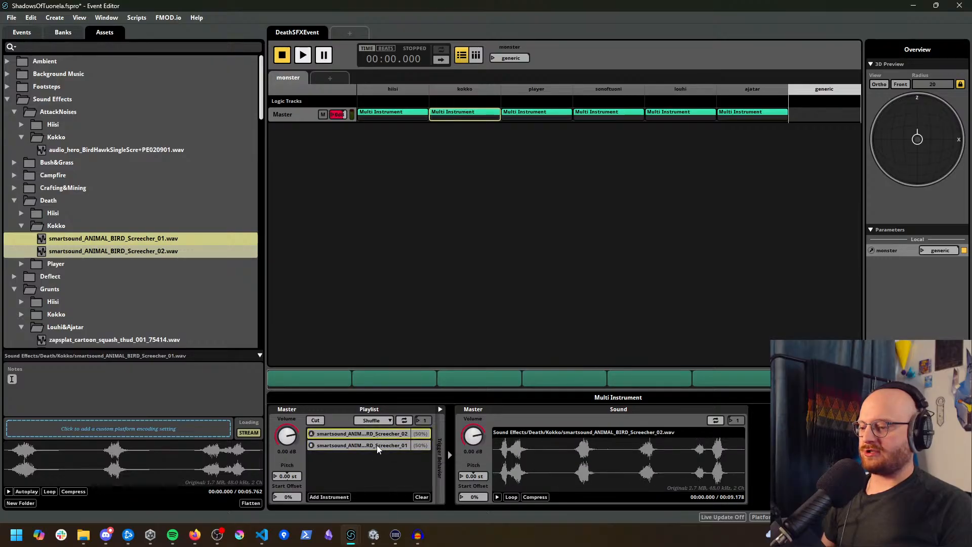
{"action": "left_click", "coordinate": [379, 445]}
{"action": "left_click", "coordinate": [379, 436]}
{"action": "left_click", "coordinate": [381, 445]}
{"action": "left_click", "coordinate": [382, 437]}
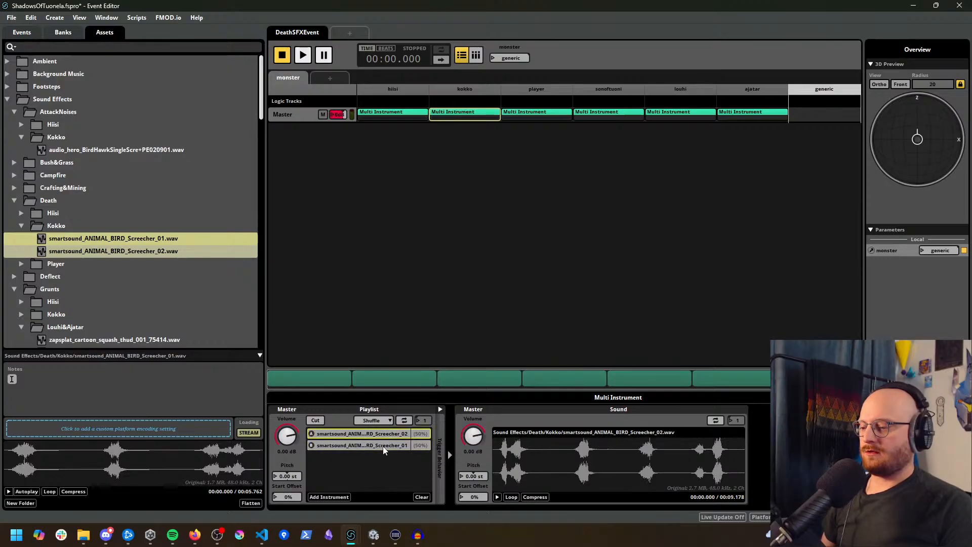
{"action": "left_click", "coordinate": [383, 445]}
{"action": "left_click", "coordinate": [384, 437]}
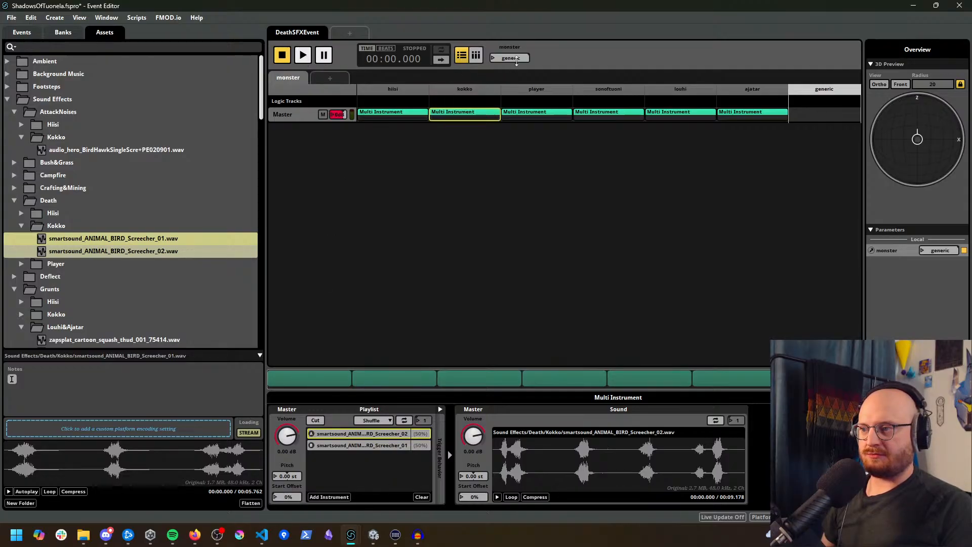
Step: Set the monster parameter to kokko in DeathSFXEvent and play the event
{"action": "left_click", "coordinate": [494, 59]}
{"action": "left_click", "coordinate": [482, 81]}
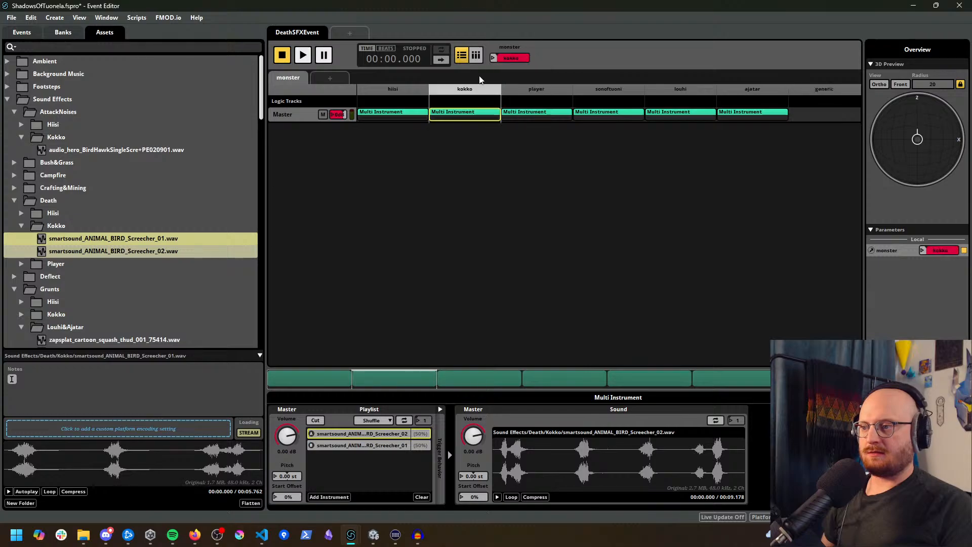
{"action": "left_click", "coordinate": [303, 55]}
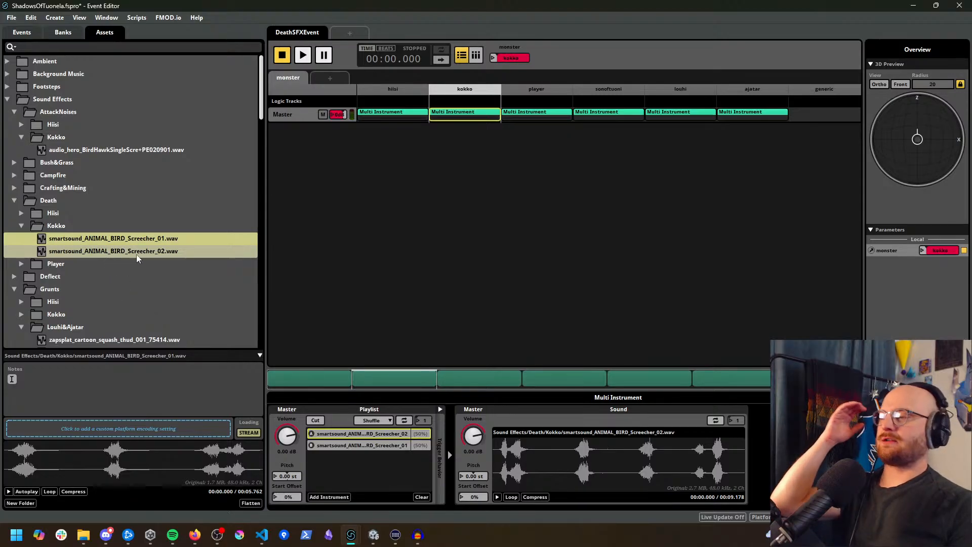
Step: Open the AttackSounds event and play kokko's attack sound
{"action": "left_click", "coordinate": [35, 33]}
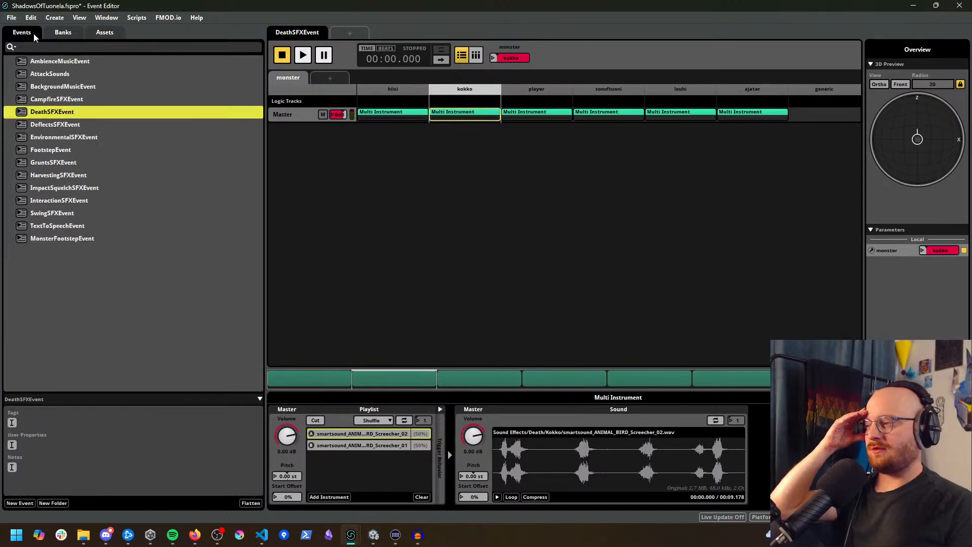
{"action": "left_click", "coordinate": [70, 74]}
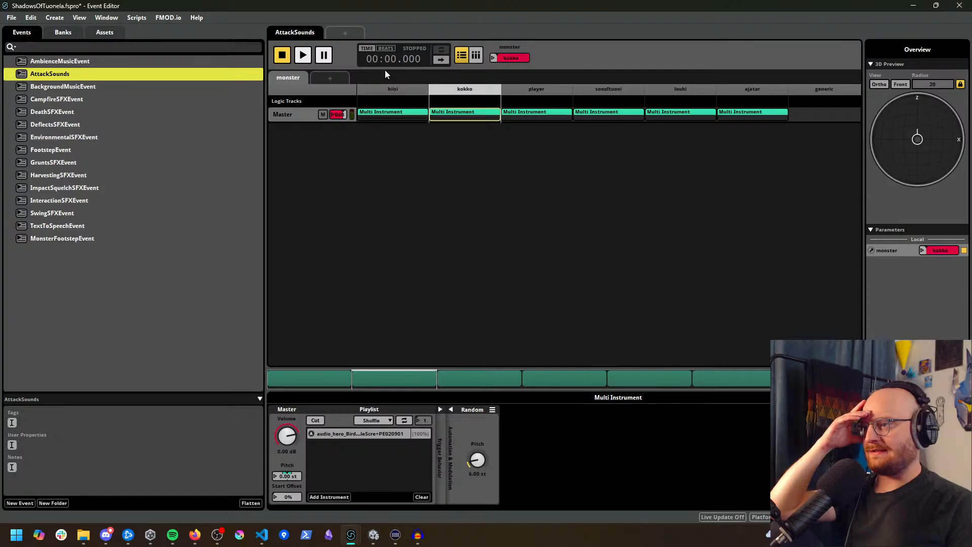
{"action": "left_click", "coordinate": [302, 54]}
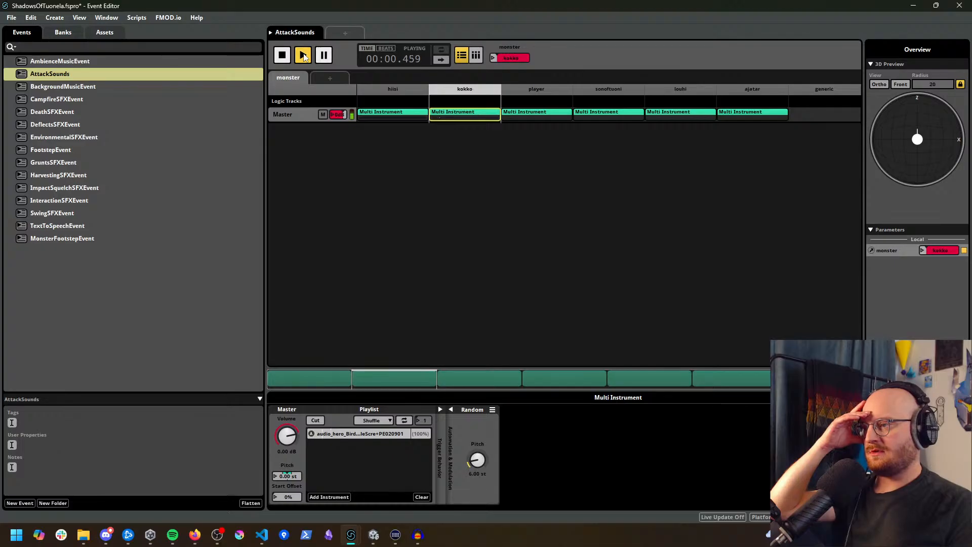
Step: Replay kokko's attack sound and remove audio_hero_BirdHawkSingleScre+PE020901.wav from its multi instrument playlist
{"action": "left_click", "coordinate": [303, 55]}
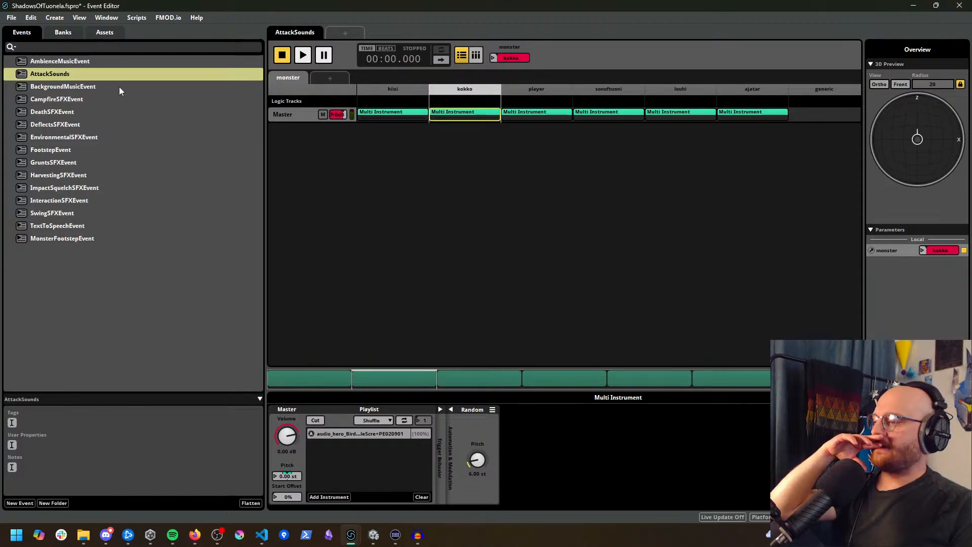
{"action": "left_click", "coordinate": [351, 437]}
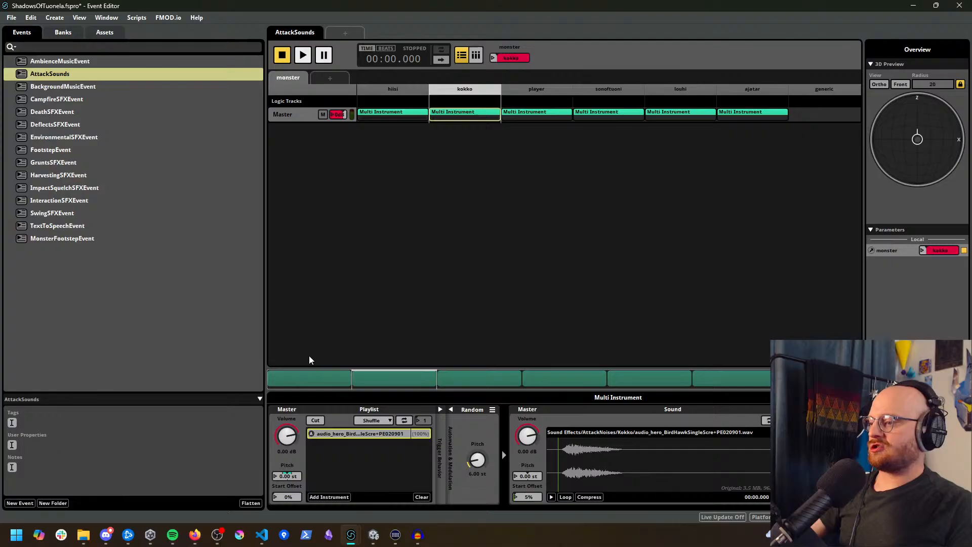
{"action": "key", "text": "Delete"}
Step: In the assets, move both smartsound_ANIMAL_BIRD_Screecher files into AttackNoises/Kokko and audio_hero_BirdHawkSingleScre+PE020901.wav into Grunts/Kokko
{"action": "left_click", "coordinate": [70, 35]}
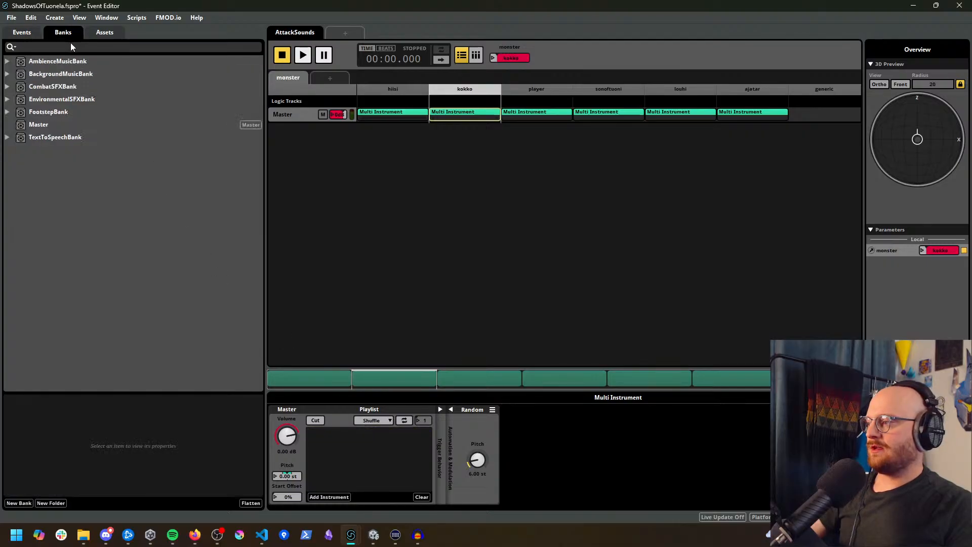
{"action": "left_click", "coordinate": [104, 33]}
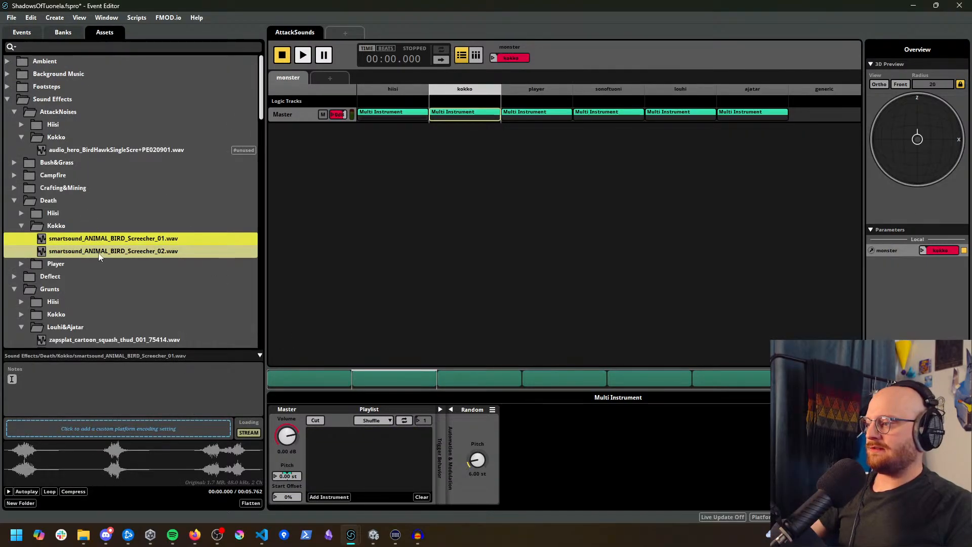
{"action": "left_click_drag", "start_coordinate": [98, 253], "coordinate": [153, 316]}
{"action": "left_click", "coordinate": [100, 151]}
{"action": "scroll", "coordinate": [161, 304], "scroll_direction": "down", "scroll_amount": 1}
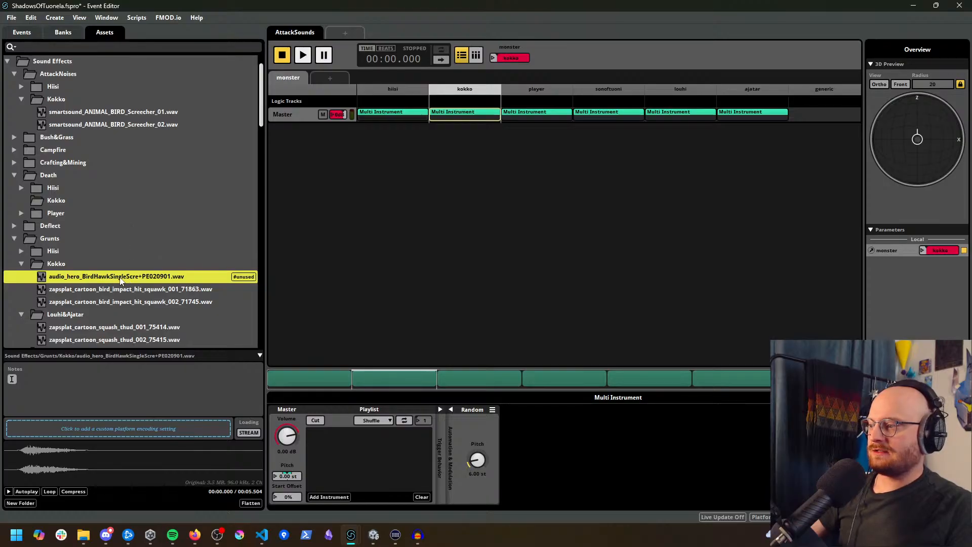
{"action": "scroll", "coordinate": [120, 280], "scroll_direction": "up", "scroll_amount": 1}
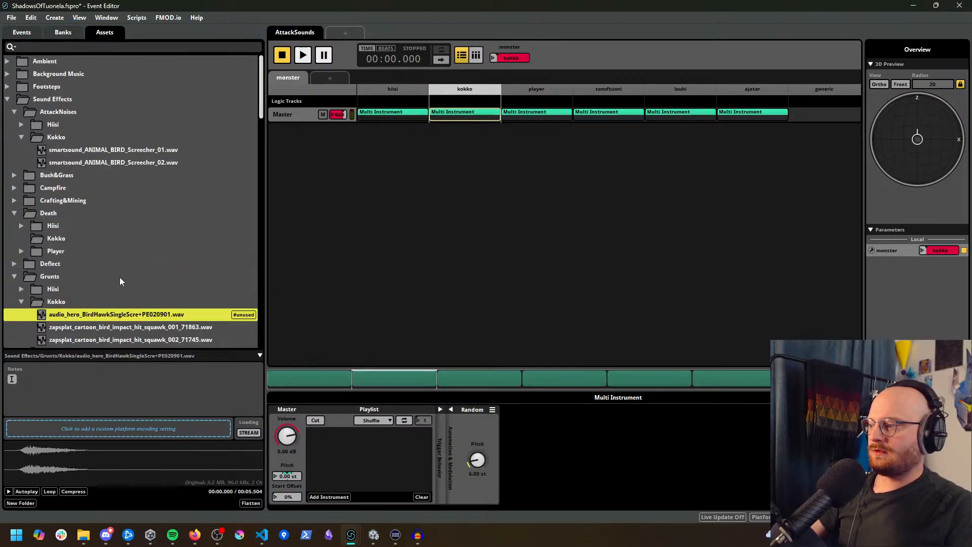
{"action": "scroll", "coordinate": [120, 278], "scroll_direction": "down", "scroll_amount": 1}
Step: Select smartsound_ANIMAL_BIRD_Screecher_01.wav and smartsound_ANIMAL_BIRD_Screecher_02.wav together in the AttackNoises/Kokko asset folder
{"action": "left_click", "coordinate": [99, 114]}
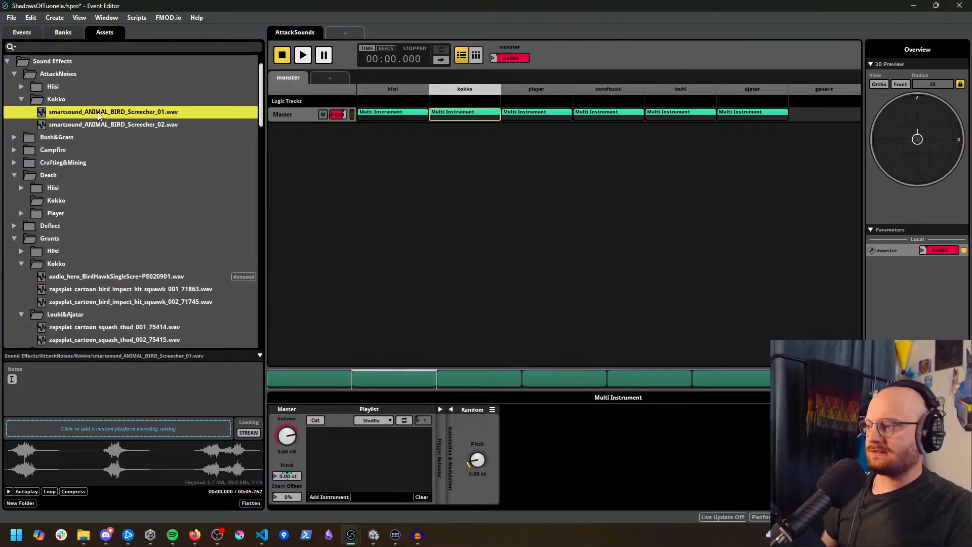
{"action": "left_click", "coordinate": [100, 125], "text": "shift"}
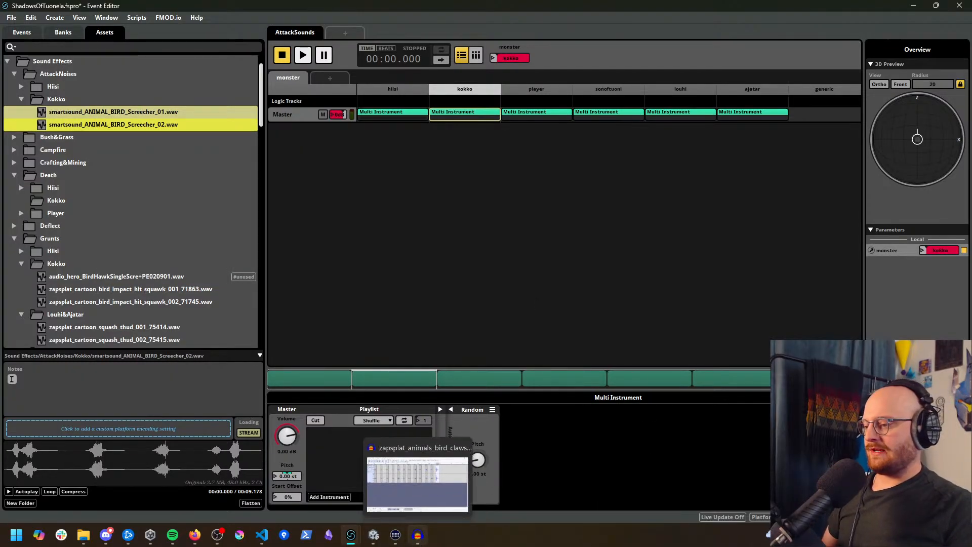
Step: Switch to Audacity and start a new empty project
{"action": "left_click", "coordinate": [419, 535]}
{"action": "left_click", "coordinate": [8, 16]}
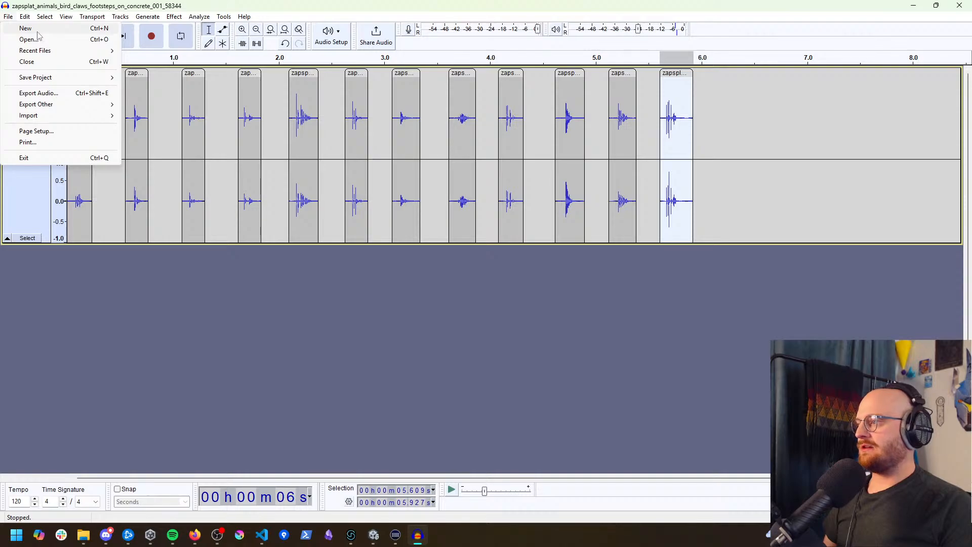
{"action": "left_click", "coordinate": [30, 29]}
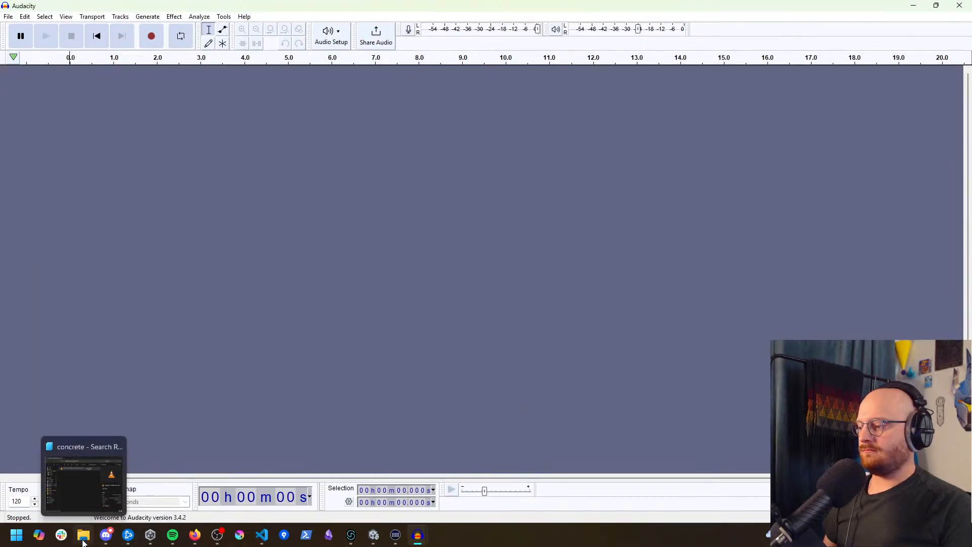
Step: Bring smartsound_ANIMAL_BIRD_Screecher_01 from File Explorer into the empty Audacity project as a new track
{"action": "left_click", "coordinate": [83, 538]}
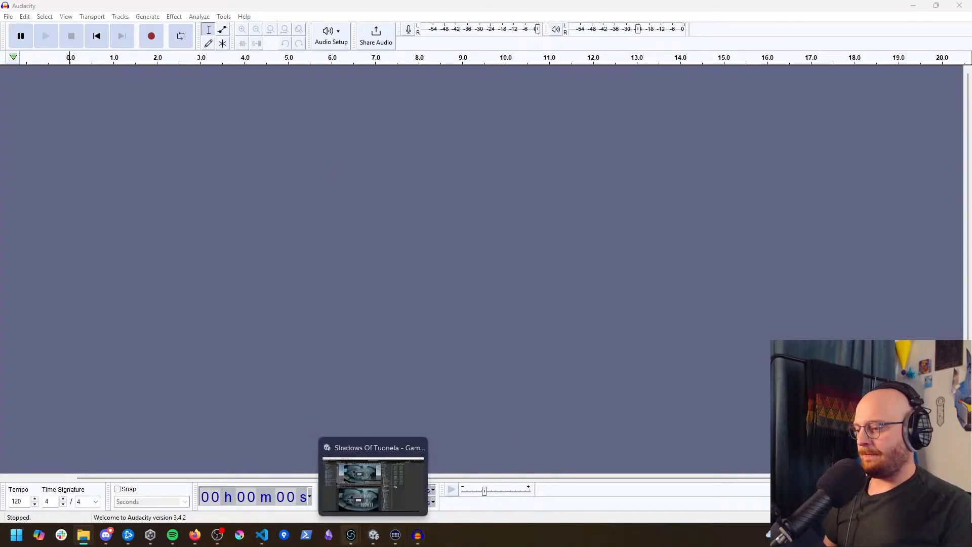
{"action": "mouse_move", "coordinate": [348, 543]}
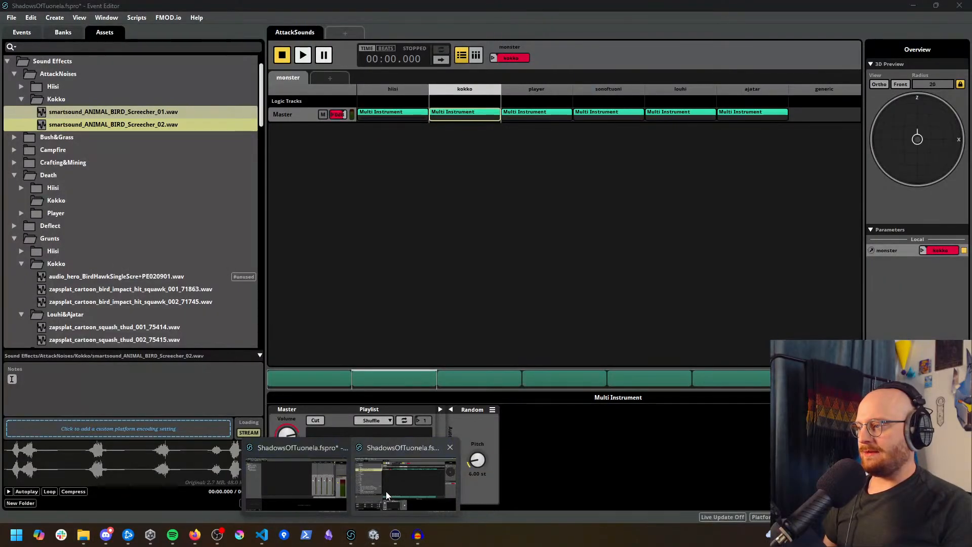
{"action": "left_click", "coordinate": [387, 491]}
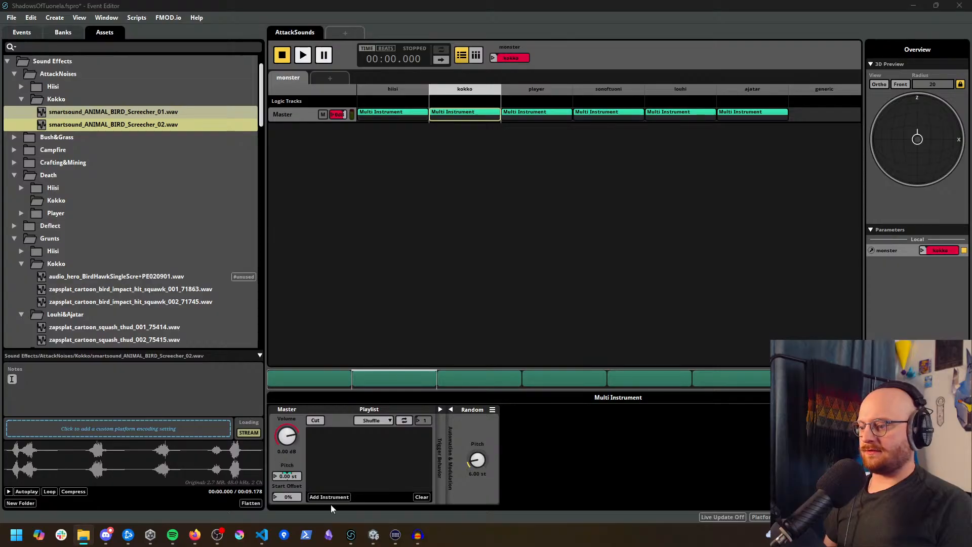
{"action": "mouse_move", "coordinate": [418, 535]}
{"action": "left_click", "coordinate": [414, 475]}
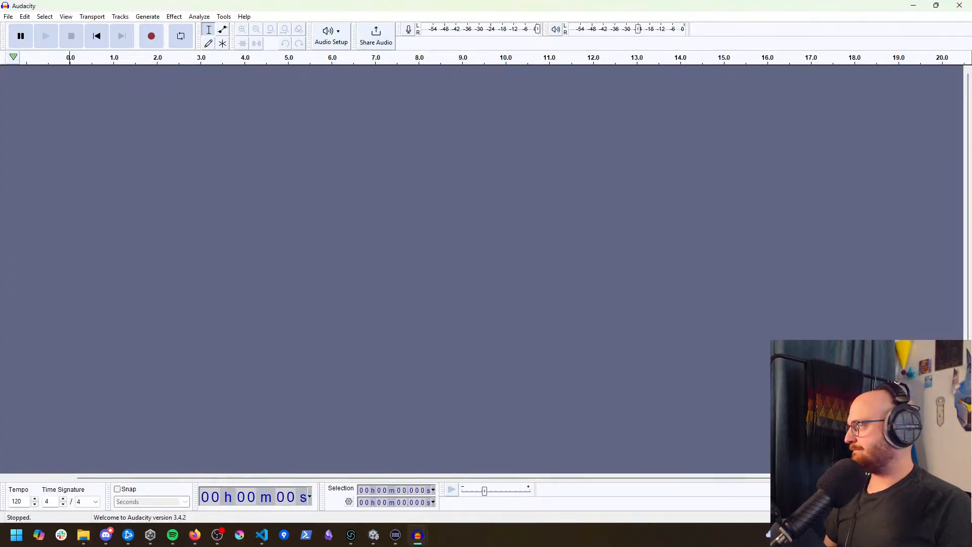
{"action": "left_click_drag", "start_coordinate": [0, 183], "coordinate": [339, 182]}
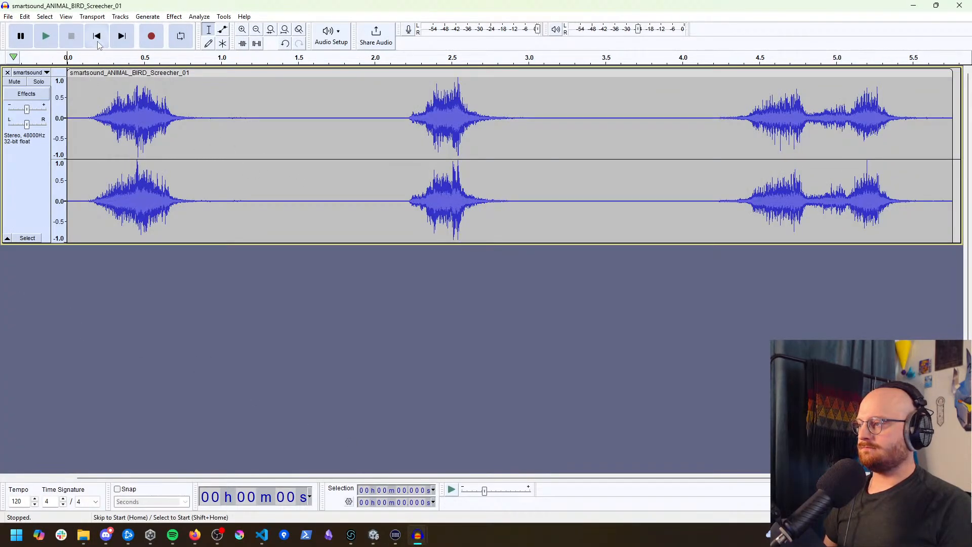
Step: Preview the recording's start and split the clip around the three screeches at about 1.05, 2.11, 3.04 and 4.16 s
{"action": "left_click", "coordinate": [45, 36]}
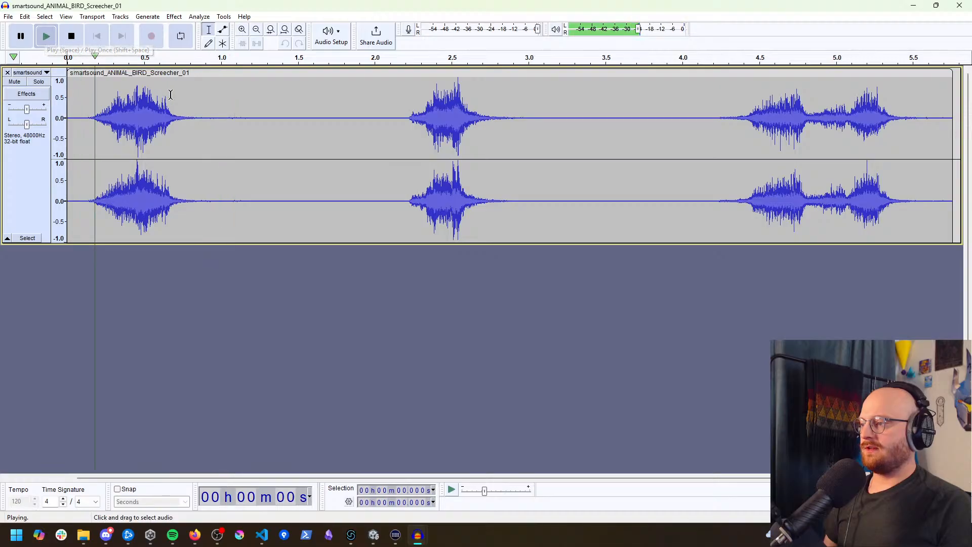
{"action": "key", "text": "space"}
{"action": "left_click", "coordinate": [229, 99]}
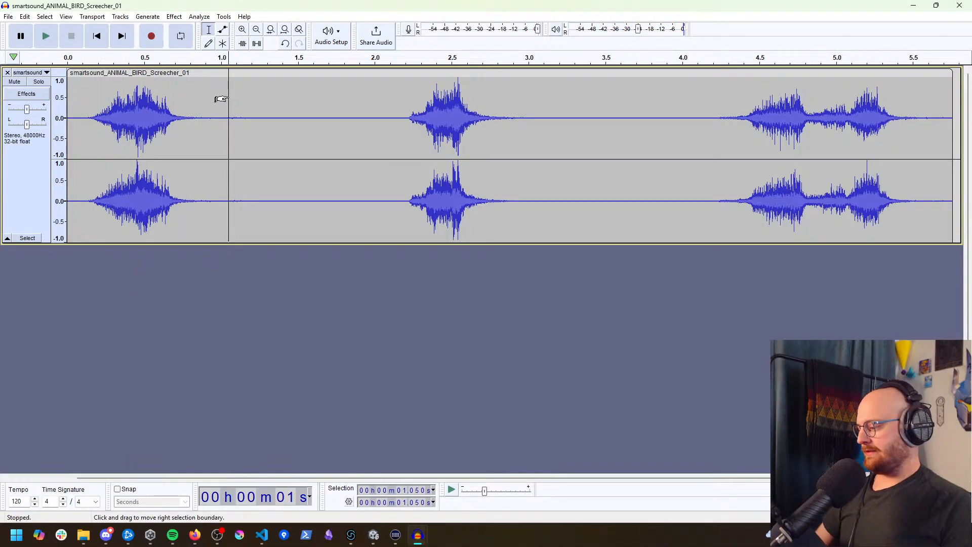
{"action": "key", "text": "ctrl+i"}
{"action": "left_click", "coordinate": [391, 102]}
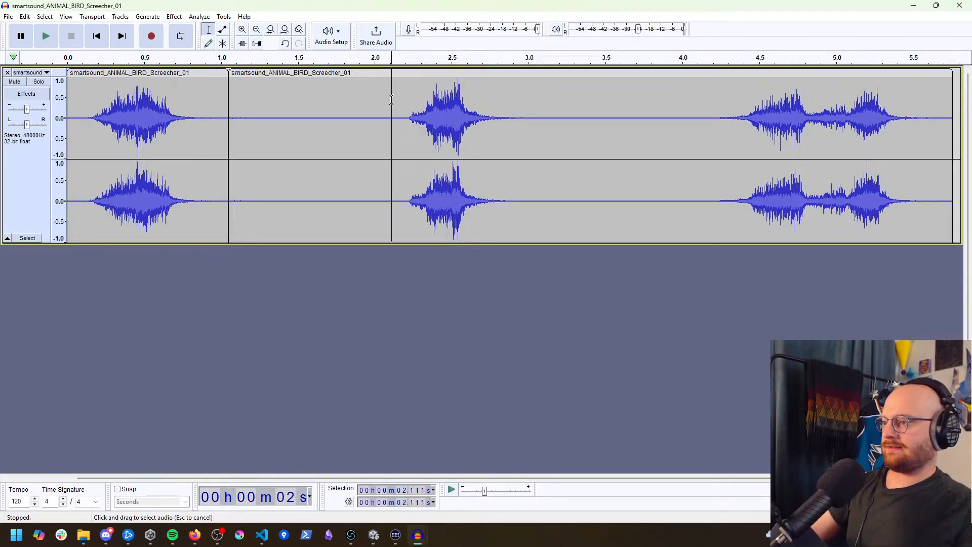
{"action": "key", "text": "ctrl+i"}
{"action": "left_click", "coordinate": [533, 113]}
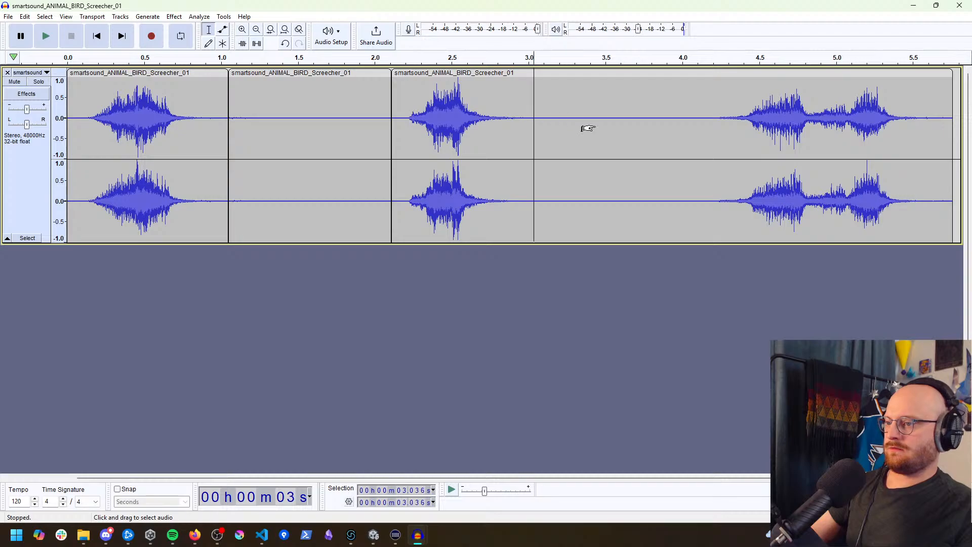
{"action": "key", "text": "ctrl+i"}
{"action": "left_click", "coordinate": [708, 109]}
{"action": "key", "text": "ctrl+i"}
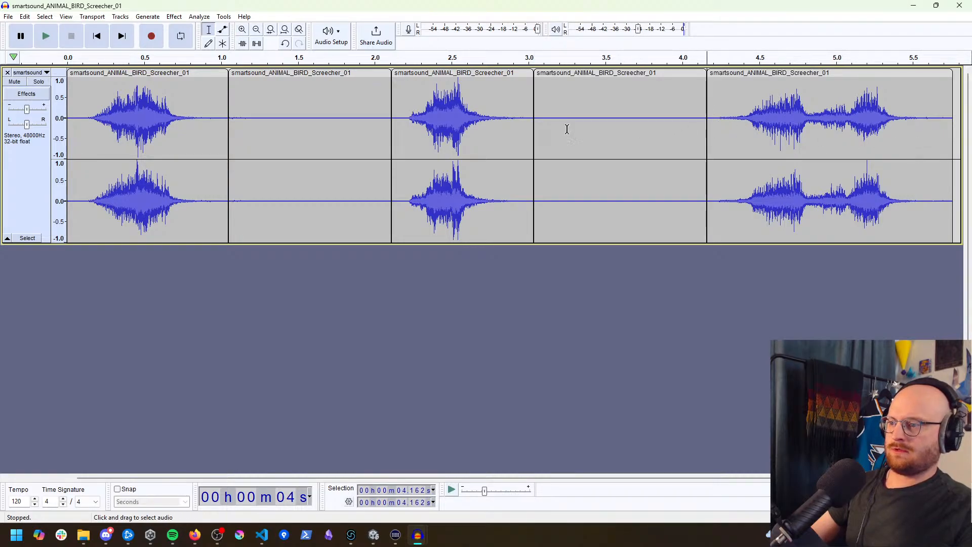
Step: Delete the two silent clips between the screeches, leaving the remaining clips in place
{"action": "left_click", "coordinate": [291, 73]}
{"action": "key", "text": "Delete"}
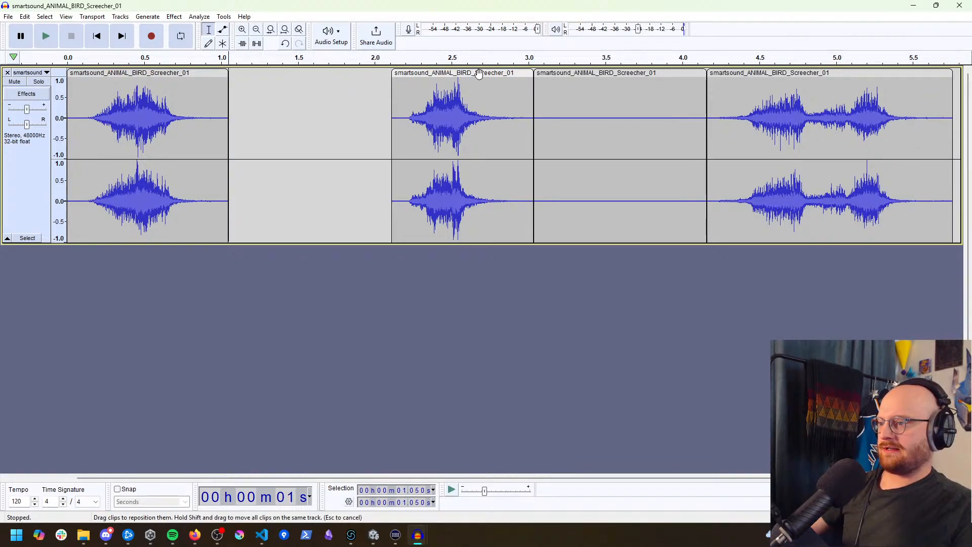
{"action": "left_click", "coordinate": [571, 71]}
{"action": "key", "text": "Delete"}
Step: Start an audio export of the first screech clip and choose Assets > Sound Effects > AttackNoises > Kokko as its folder
{"action": "left_click", "coordinate": [147, 72]}
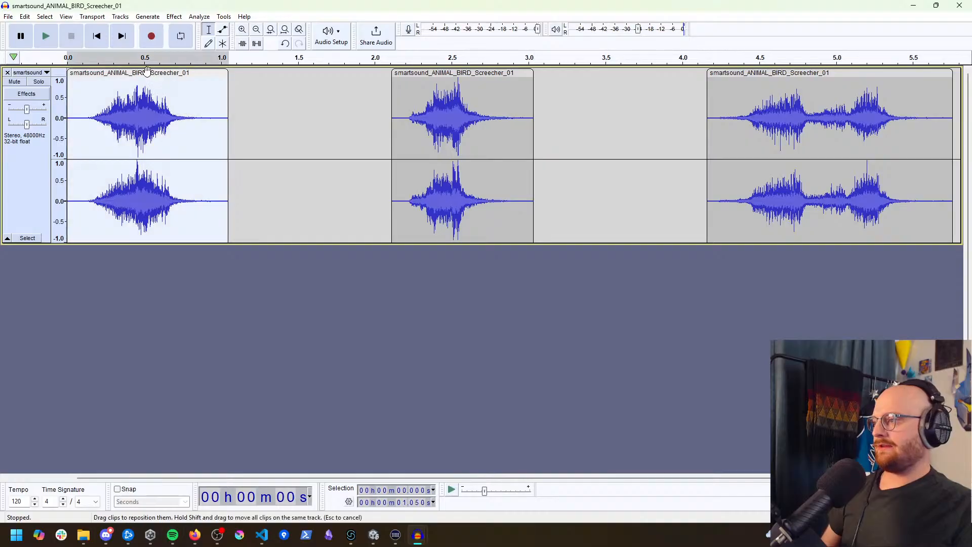
{"action": "left_click", "coordinate": [8, 16]}
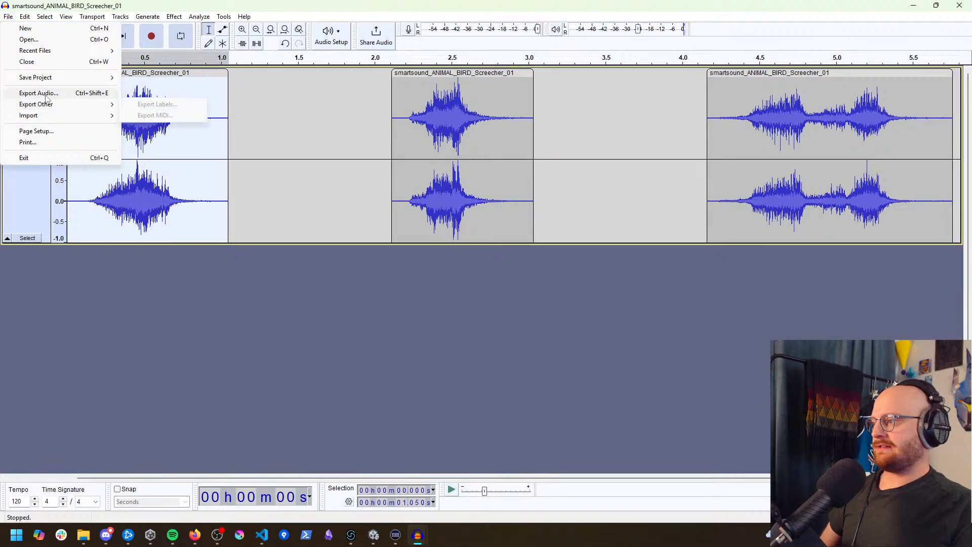
{"action": "left_click", "coordinate": [46, 94]}
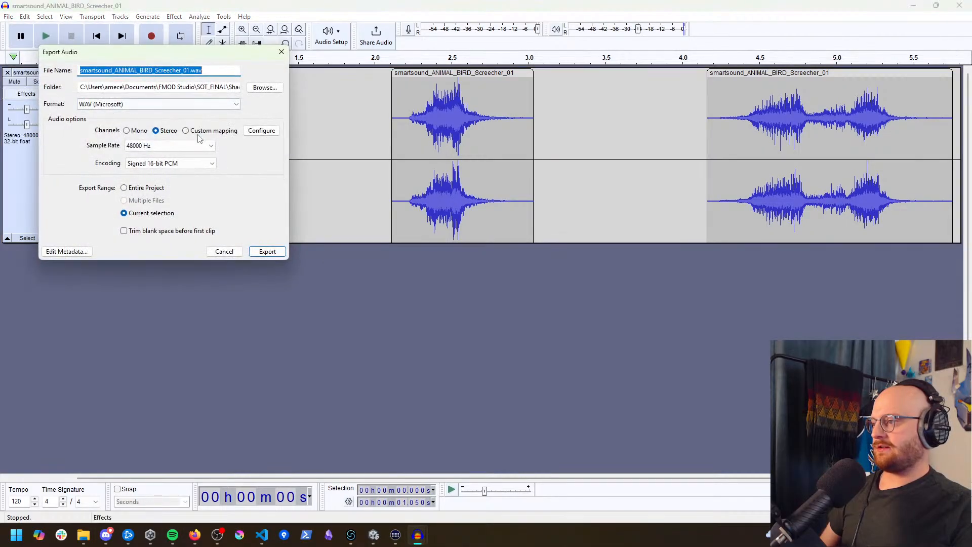
{"action": "left_click", "coordinate": [265, 87]}
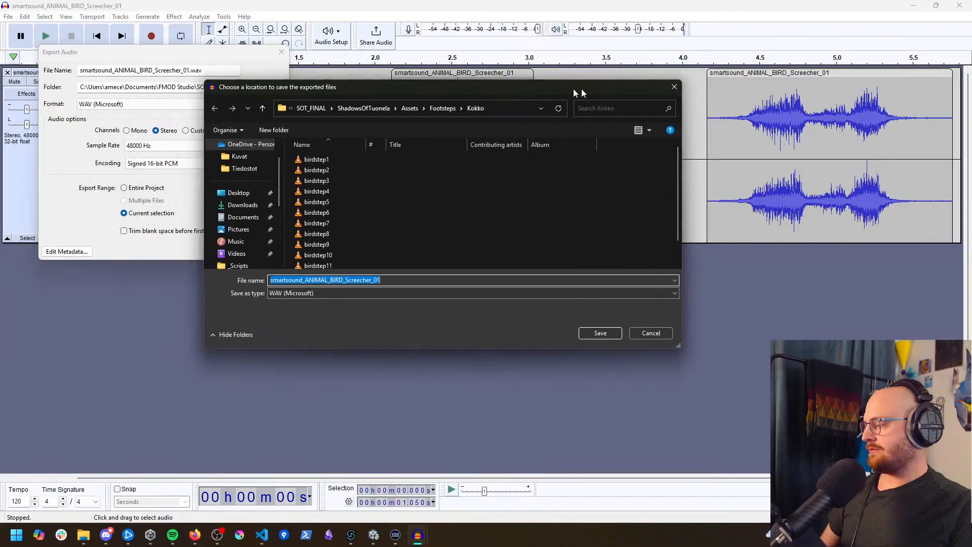
{"action": "left_click", "coordinate": [515, 105]}
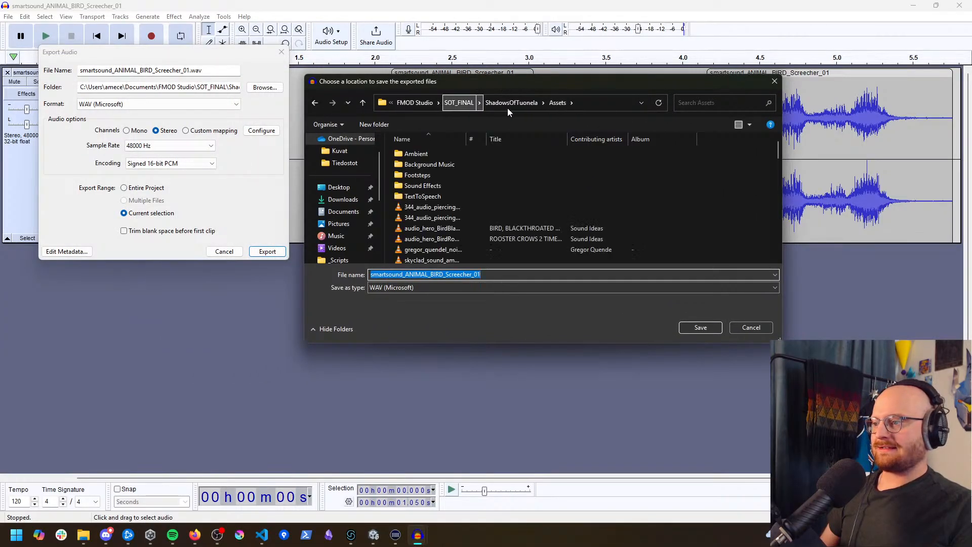
{"action": "double_click", "coordinate": [436, 188]}
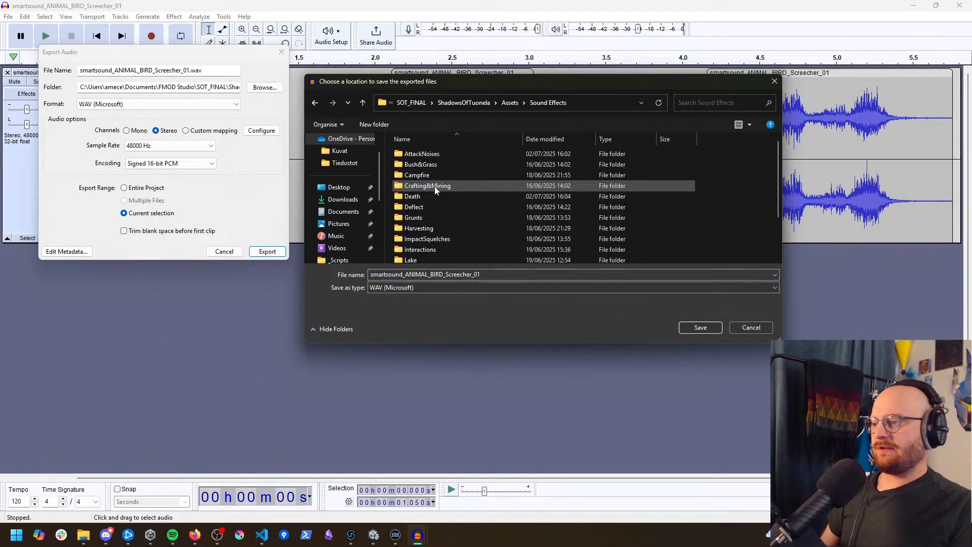
{"action": "double_click", "coordinate": [432, 154]}
{"action": "double_click", "coordinate": [427, 161]}
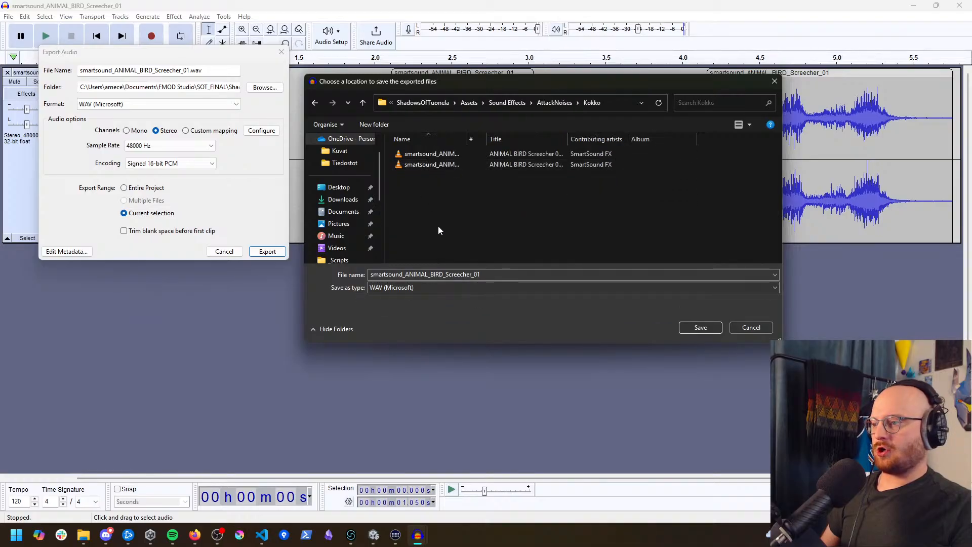
Step: Name the first clip's file screech1 and export the current selection as WAV
{"action": "double_click", "coordinate": [504, 275]}
{"action": "type", "text": "schee"}
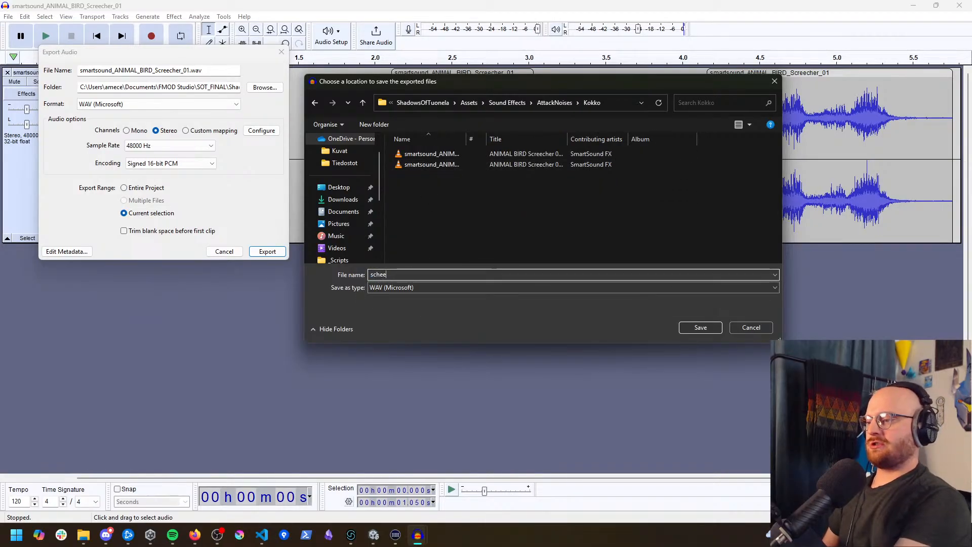
{"action": "type", "text": "reec"}
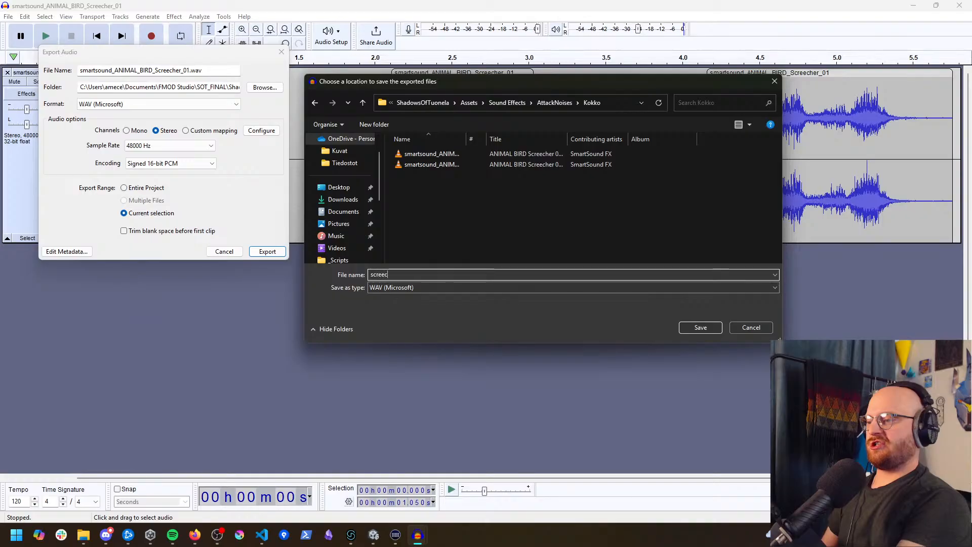
{"action": "type", "text": "h1"}
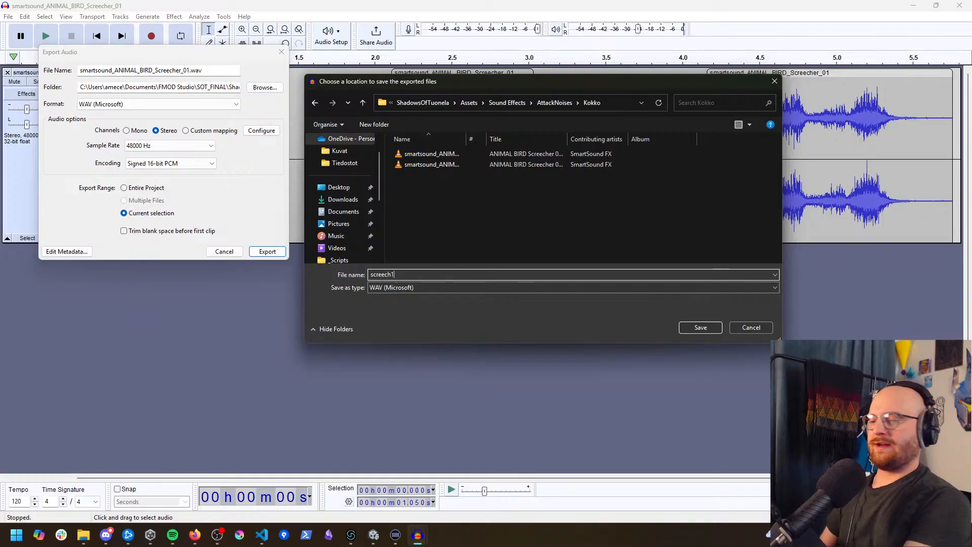
{"action": "left_click", "coordinate": [700, 327]}
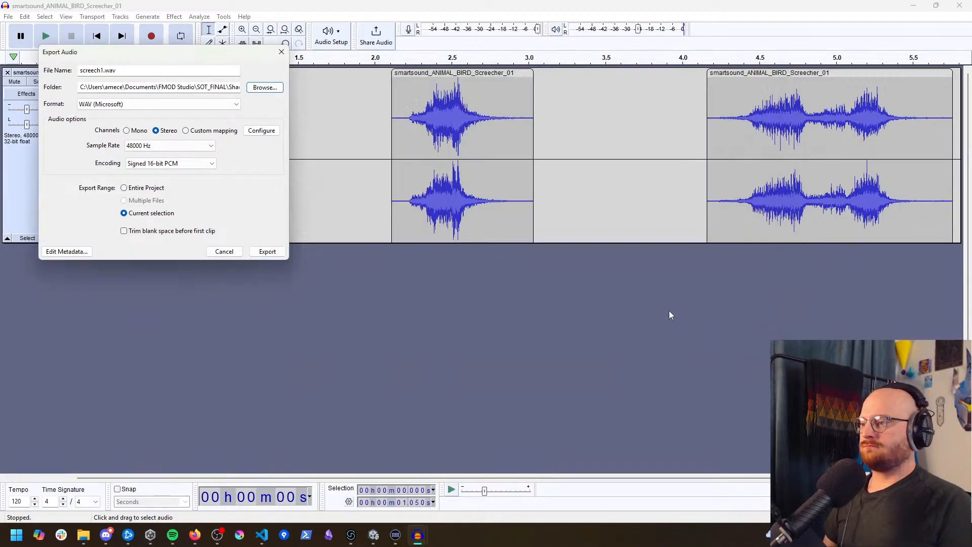
{"action": "left_click", "coordinate": [268, 254]}
Step: Export the second screech clip to the same folder as a WAV file named screech2
{"action": "left_click", "coordinate": [445, 72]}
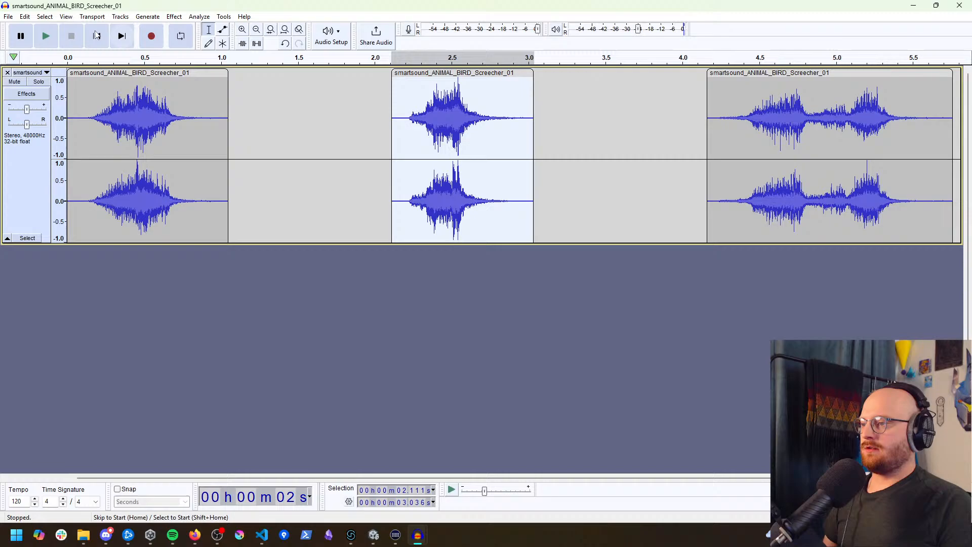
{"action": "left_click", "coordinate": [8, 17]}
{"action": "left_click", "coordinate": [30, 93]}
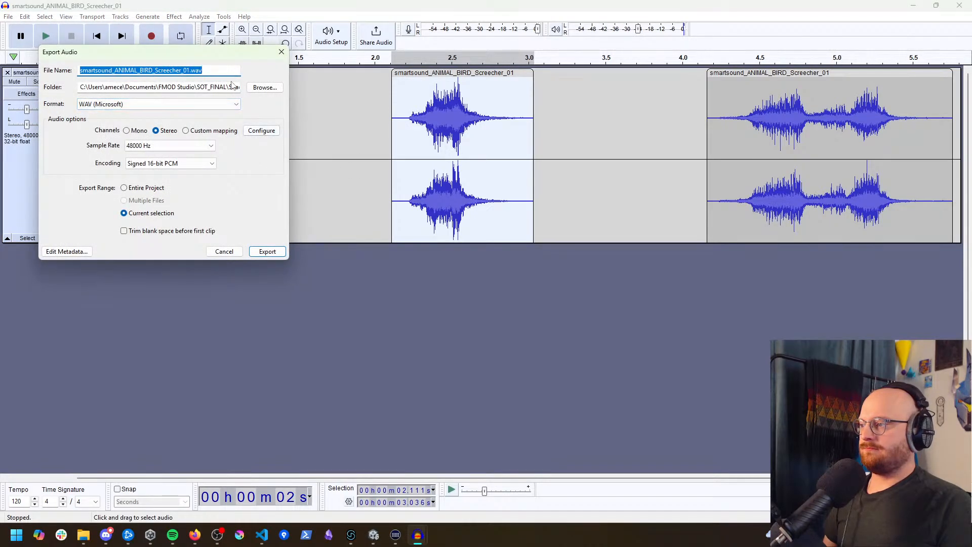
{"action": "type", "text": "screech2"}
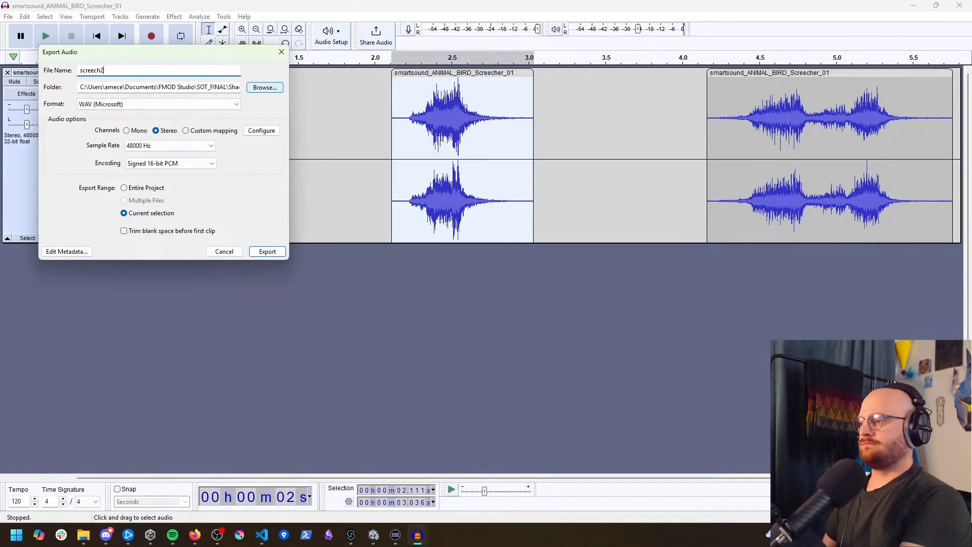
{"action": "left_click", "coordinate": [267, 251]}
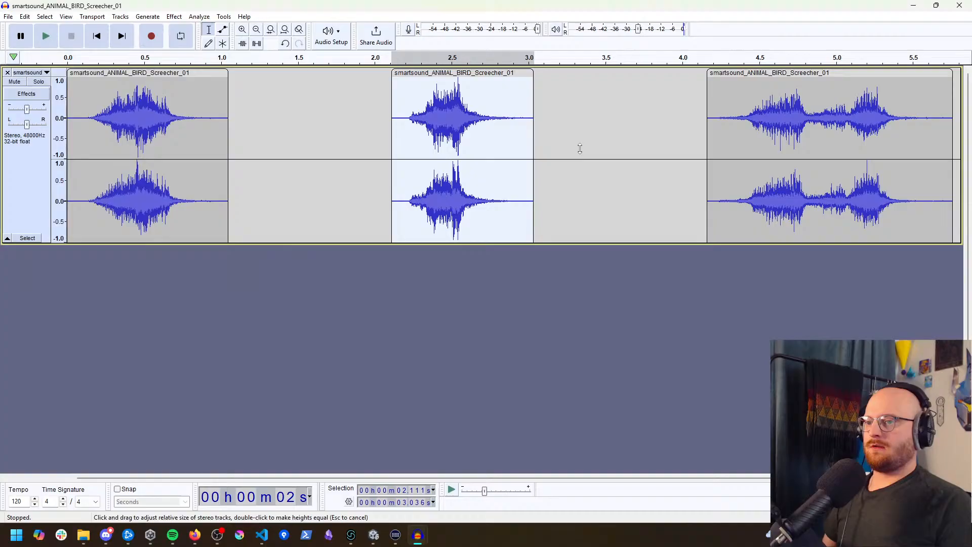
Step: Export the third screech clip to the same folder as a WAV file, continuing the screech file naming
{"action": "left_click", "coordinate": [812, 70]}
{"action": "left_click", "coordinate": [8, 17]}
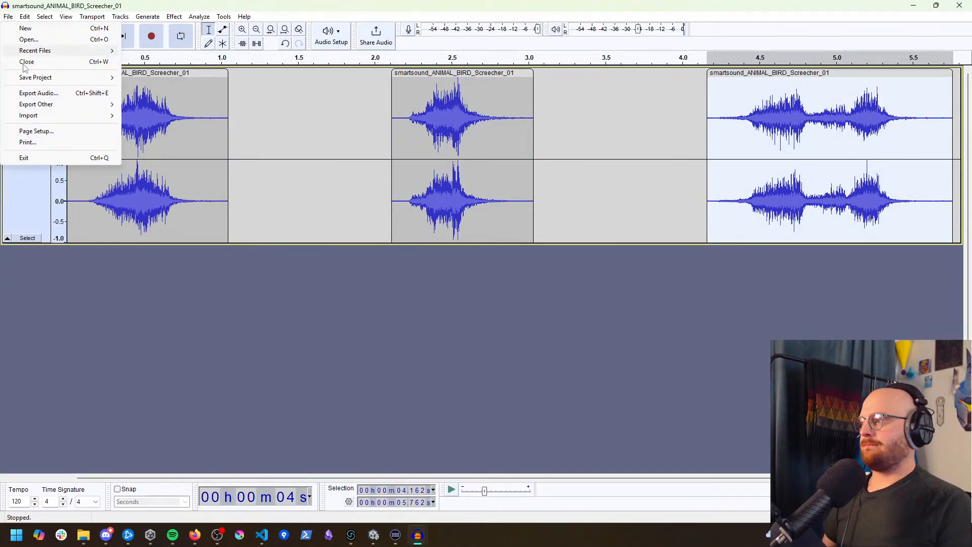
{"action": "left_click", "coordinate": [49, 97]}
{"action": "type", "text": "screech"}
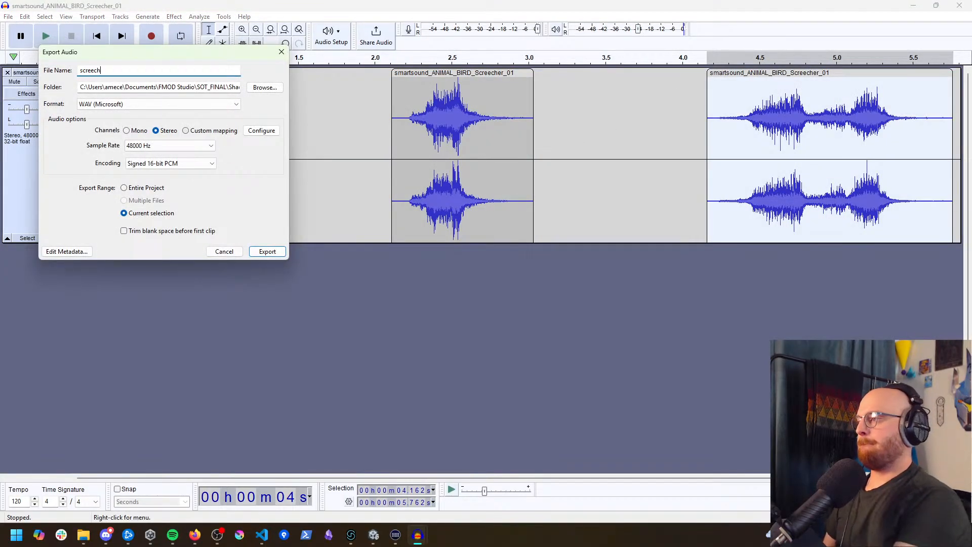
{"action": "key", "text": "Return"}
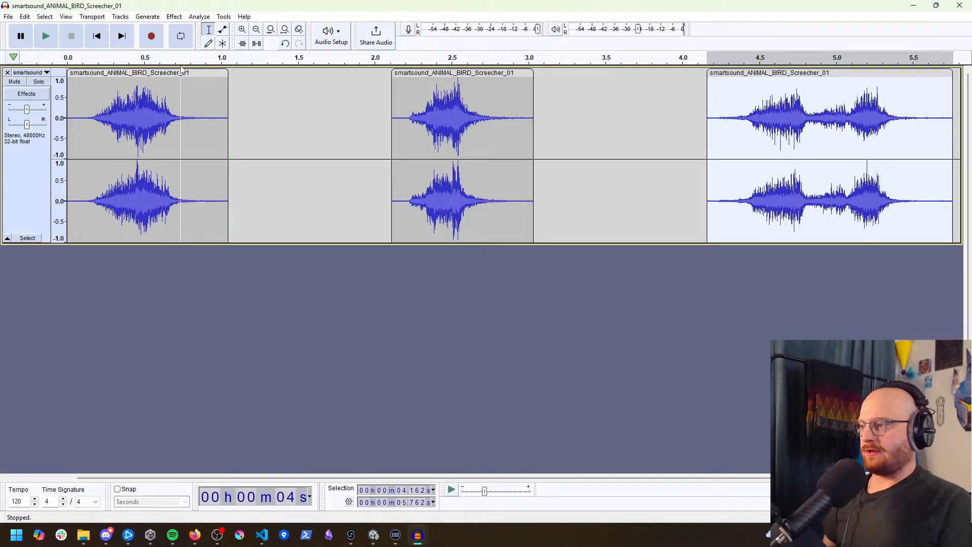
Step: Delete all three exported screech clips from the track
{"action": "left_click", "coordinate": [147, 71]}
{"action": "key", "text": "Delete"}
{"action": "left_click", "coordinate": [459, 72]}
{"action": "key", "text": "Delete"}
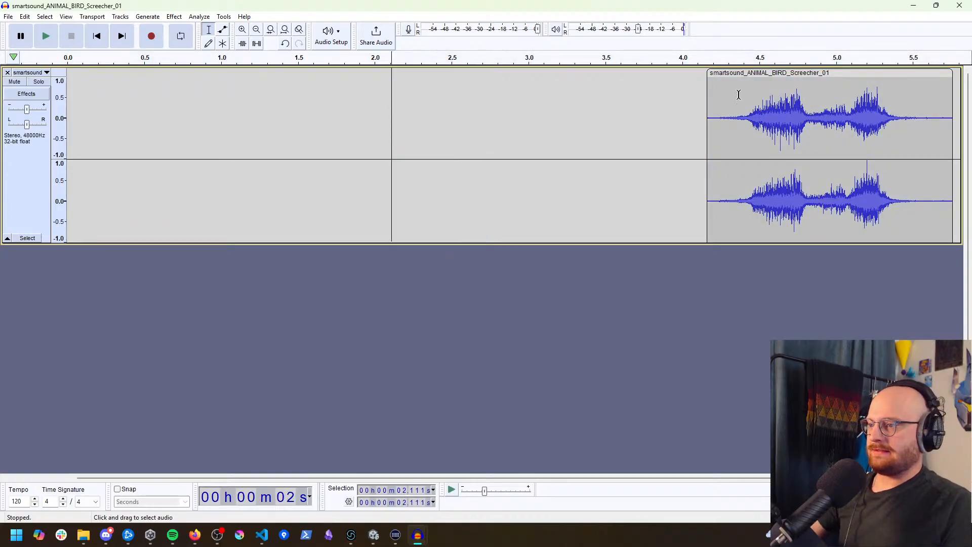
{"action": "left_click", "coordinate": [769, 74]}
{"action": "key", "text": "Delete"}
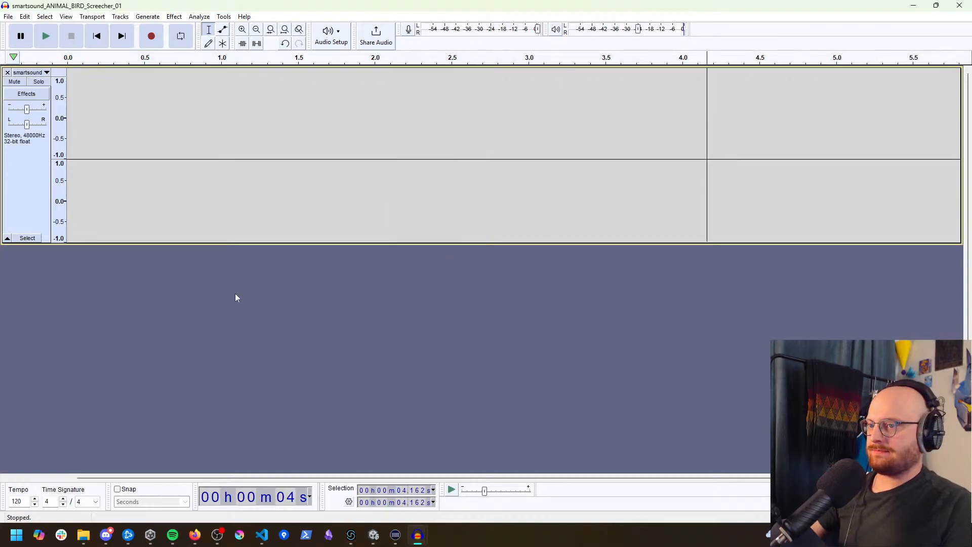
Step: Bring smartsound_ANIMAL_BIRD_Screecher_02 from File Explorer into the project as a second track
{"action": "left_click", "coordinate": [84, 535]}
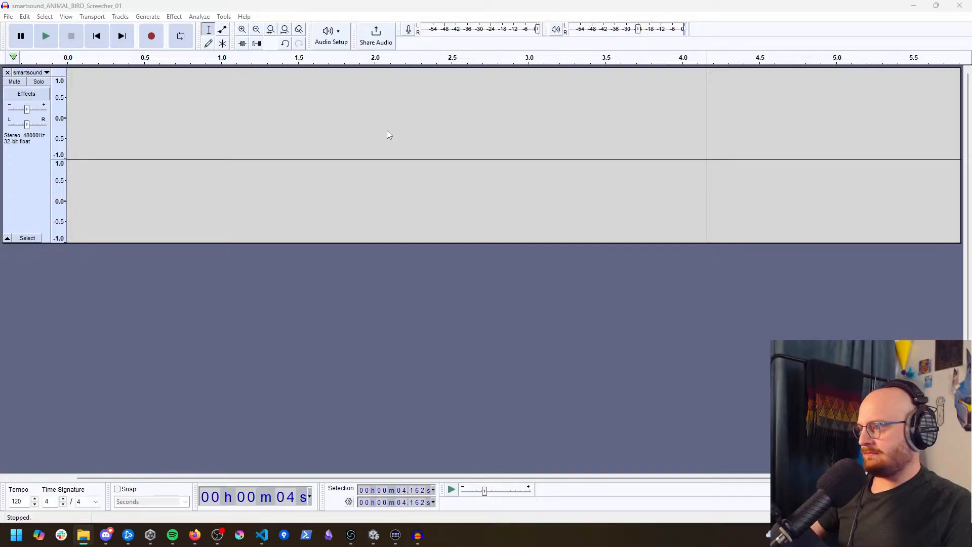
{"action": "left_click_drag", "start_coordinate": [386, 134], "coordinate": [357, 133]}
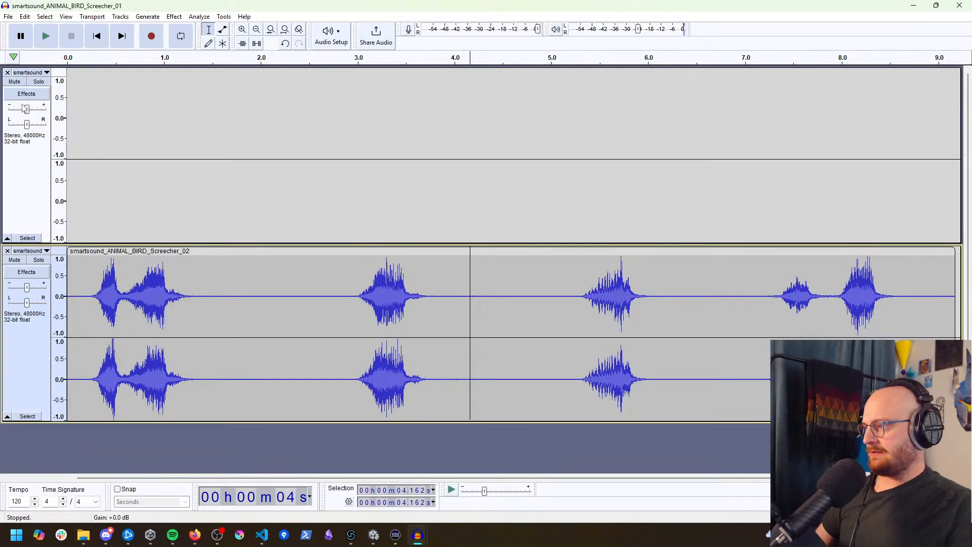
Step: Remove the empty first track and split the Screecher_02 clip at about 1.52, 2.80 and 3.96 s, around the first two screeches
{"action": "left_click", "coordinate": [7, 73]}
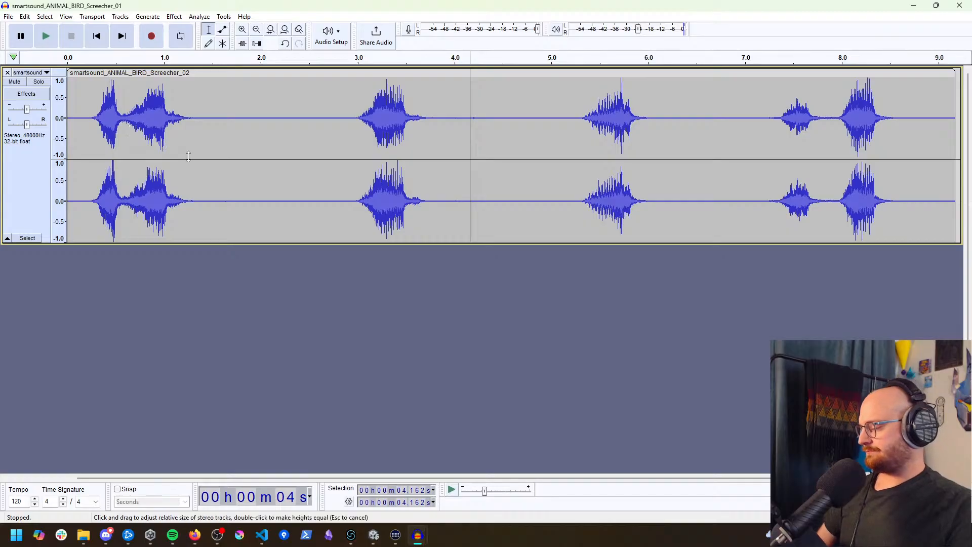
{"action": "left_click", "coordinate": [212, 89]}
{"action": "key", "text": "ctrl+i"}
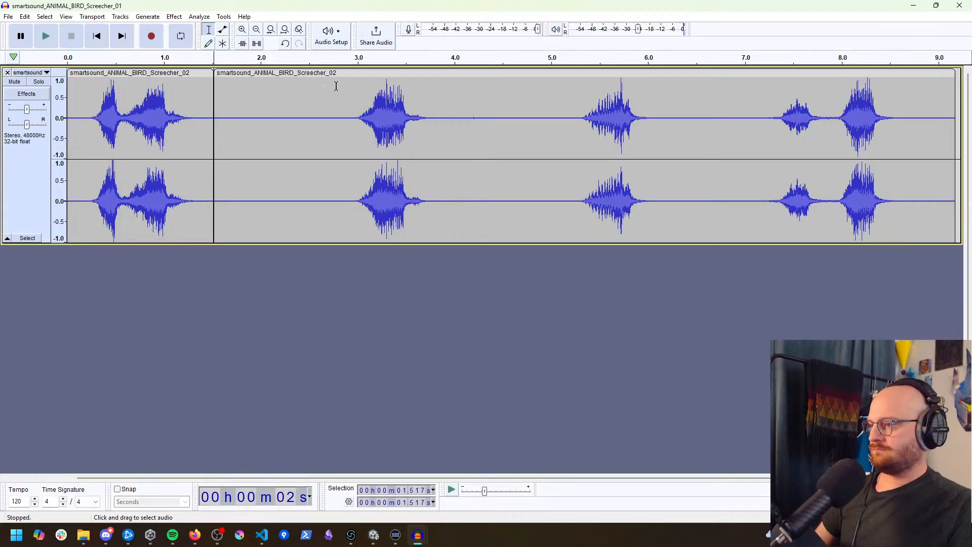
{"action": "left_click", "coordinate": [337, 87]}
{"action": "key", "text": "ctrl+i"}
{"action": "left_click", "coordinate": [450, 94]}
{"action": "key", "text": "ctrl+i"}
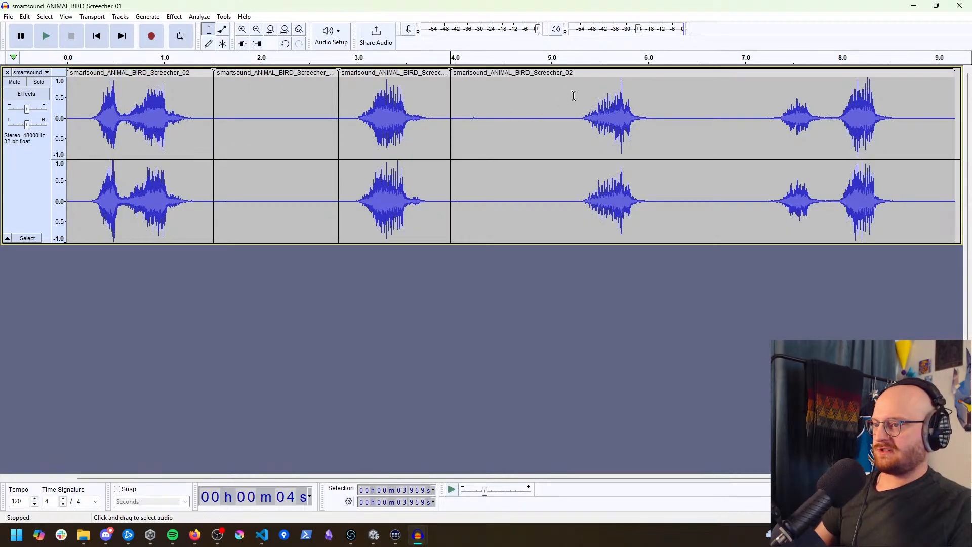
Step: Split the rest of the recording at about 5.20, 6.20, 7.18 and 8.78 s to isolate the third and fourth screeches
{"action": "left_click", "coordinate": [570, 98]}
{"action": "key", "text": "ctrl+i"}
{"action": "left_click", "coordinate": [666, 99]}
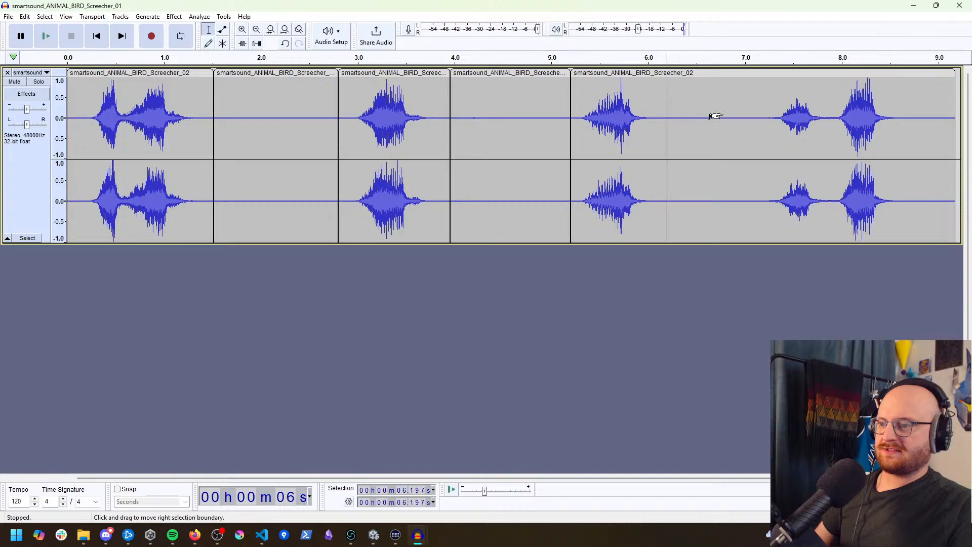
{"action": "key", "text": "ctrl+i"}
{"action": "left_click", "coordinate": [762, 102]}
{"action": "key", "text": "ctrl+i"}
{"action": "left_click", "coordinate": [917, 108]}
{"action": "key", "text": "ctrl+i"}
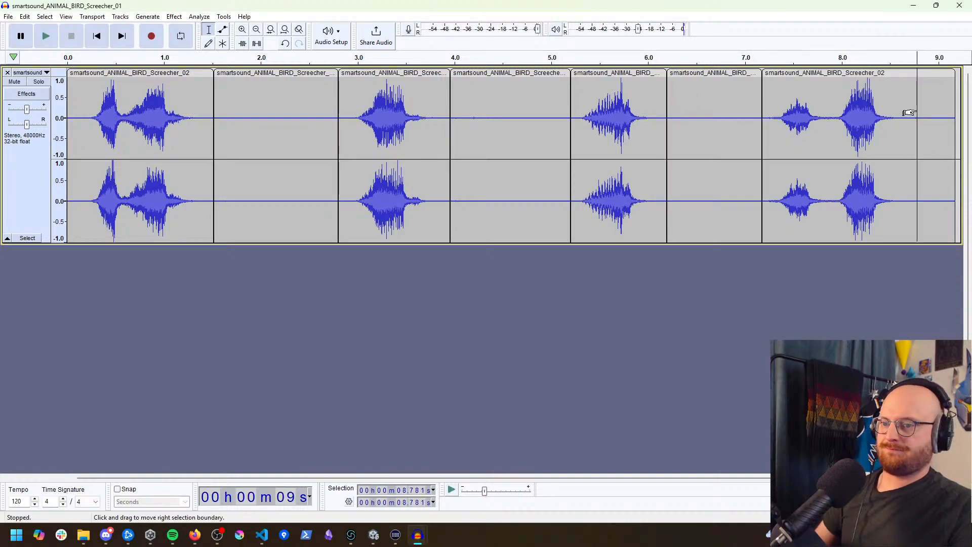
Step: Delete the four silent clips between and after the screeches, leaving gaps in the track
{"action": "left_click", "coordinate": [276, 73]}
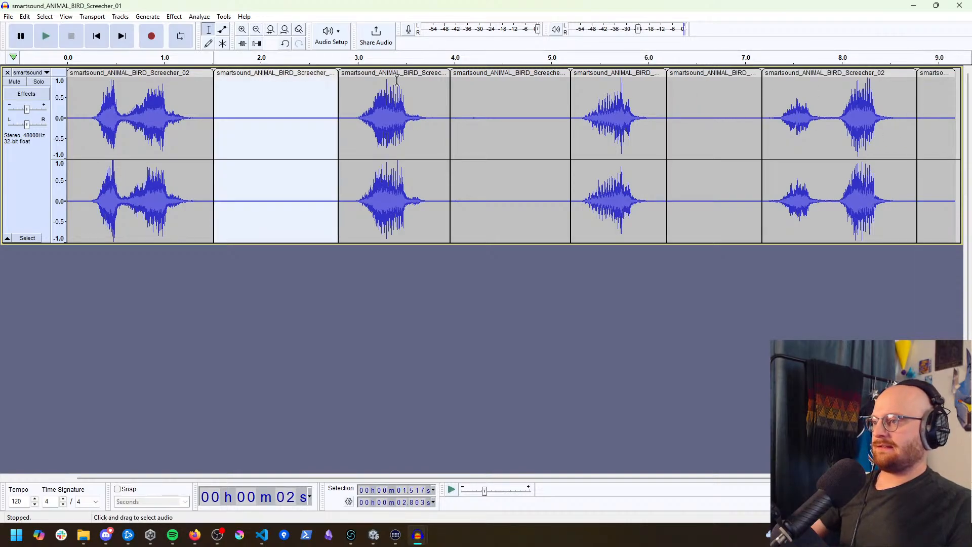
{"action": "key", "text": "Delete"}
{"action": "left_click", "coordinate": [527, 72]}
{"action": "key", "text": "Delete"}
{"action": "left_click", "coordinate": [698, 73]}
{"action": "key", "text": "Delete"}
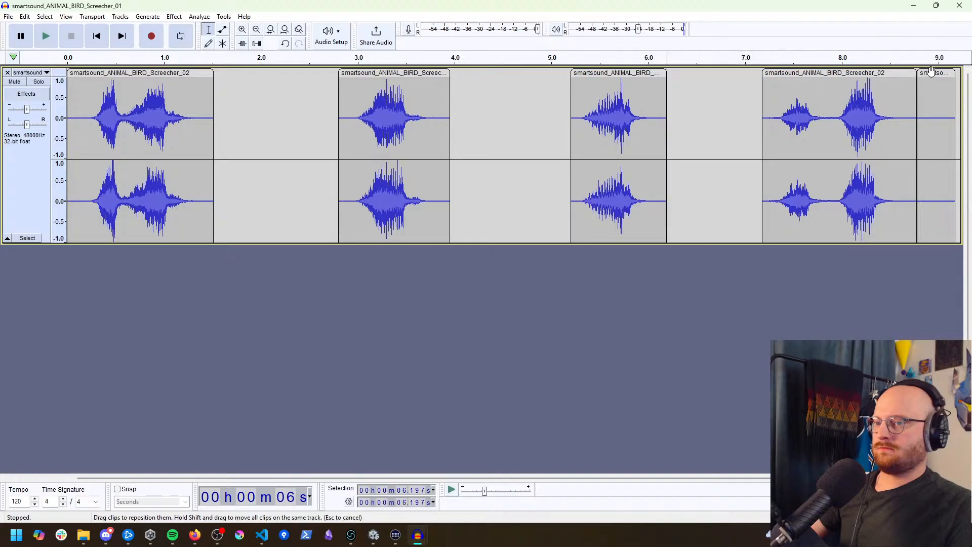
{"action": "left_click", "coordinate": [933, 72]}
{"action": "key", "text": "Delete"}
Step: Export only the first screech clip to the same folder as a WAV file named screech4
{"action": "left_click", "coordinate": [130, 73]}
{"action": "left_click", "coordinate": [8, 16]}
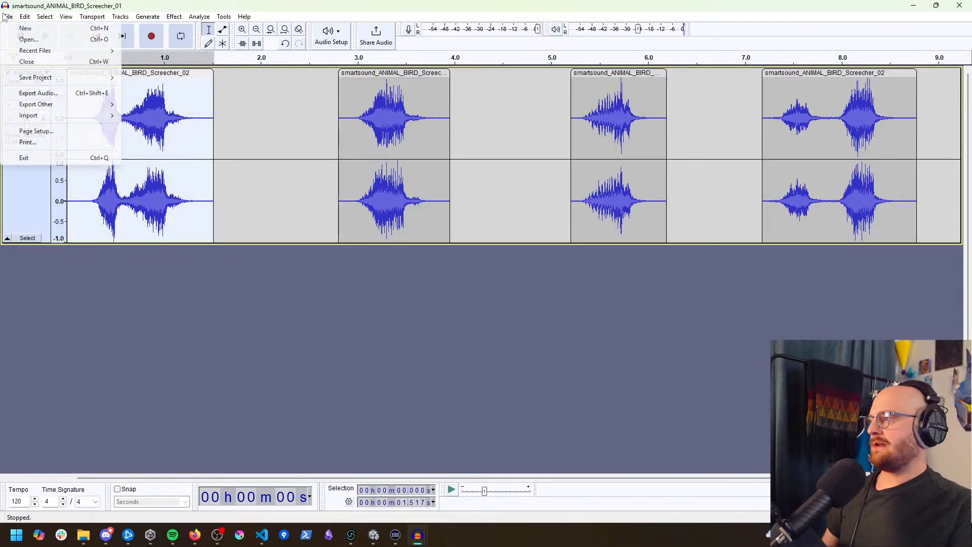
{"action": "left_click", "coordinate": [47, 95]}
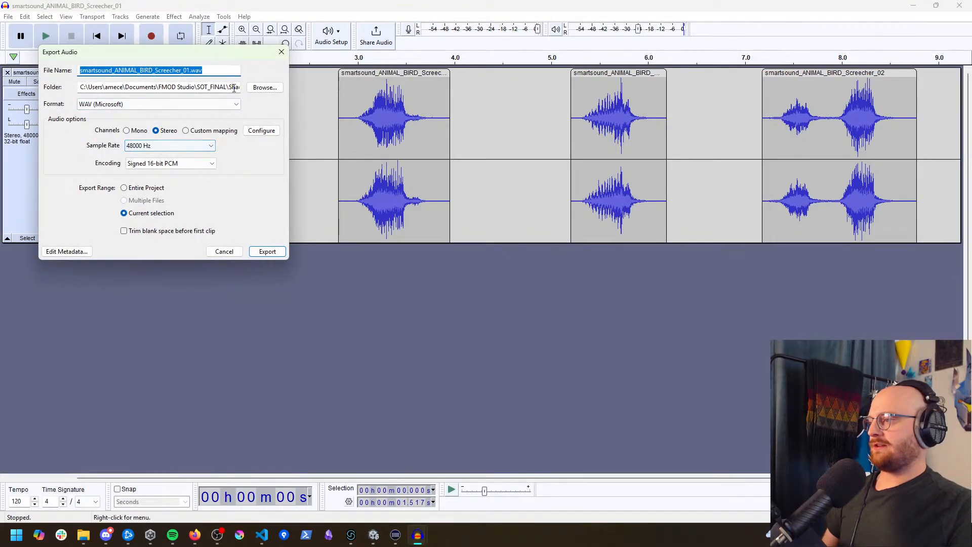
{"action": "type", "text": "screech4"}
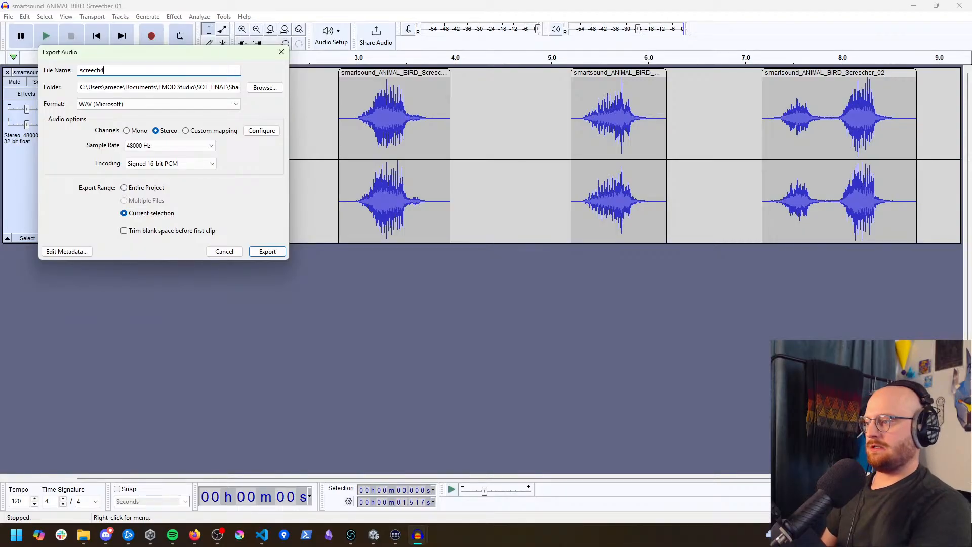
{"action": "key", "text": "Return"}
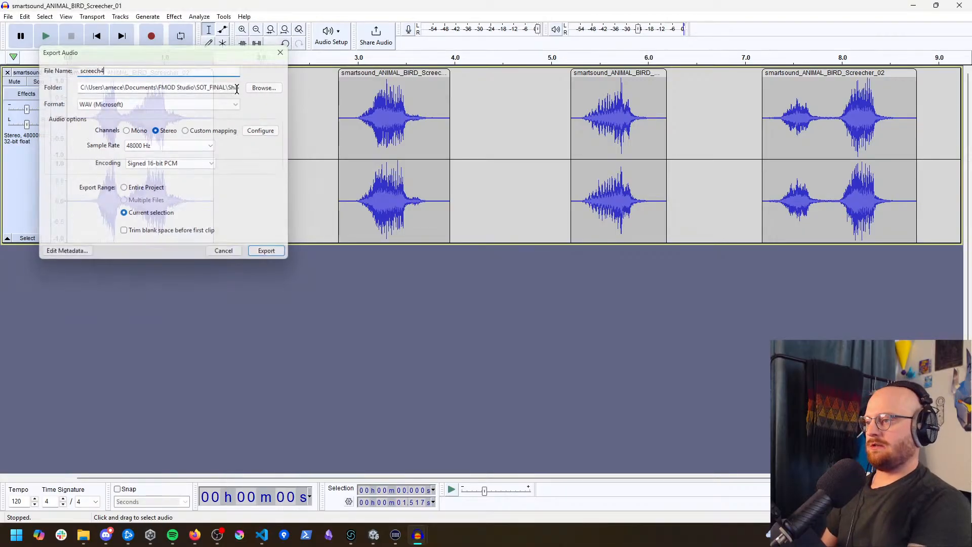
Step: Export only the second screech clip to the same folder as a WAV file named screech5
{"action": "left_click", "coordinate": [381, 73]}
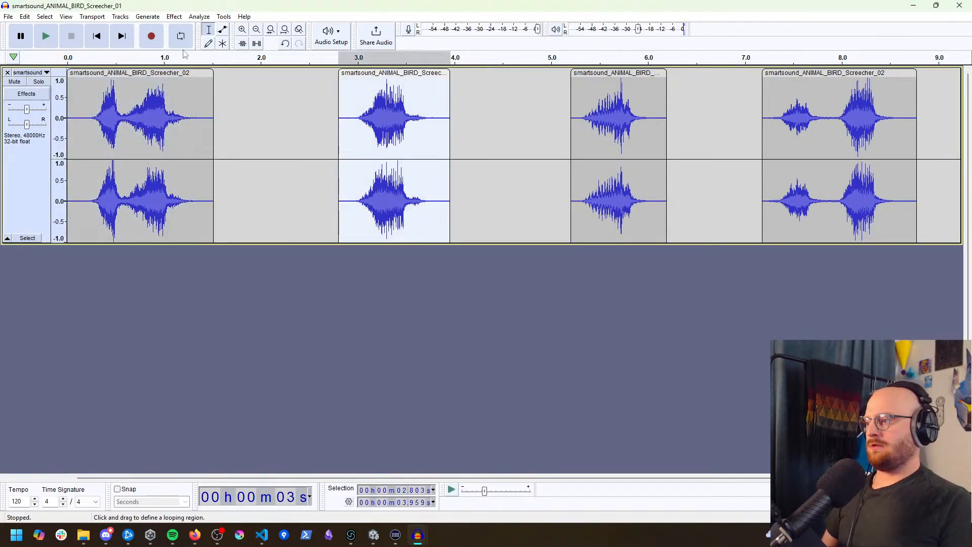
{"action": "left_click", "coordinate": [8, 16]}
{"action": "left_click", "coordinate": [35, 93]}
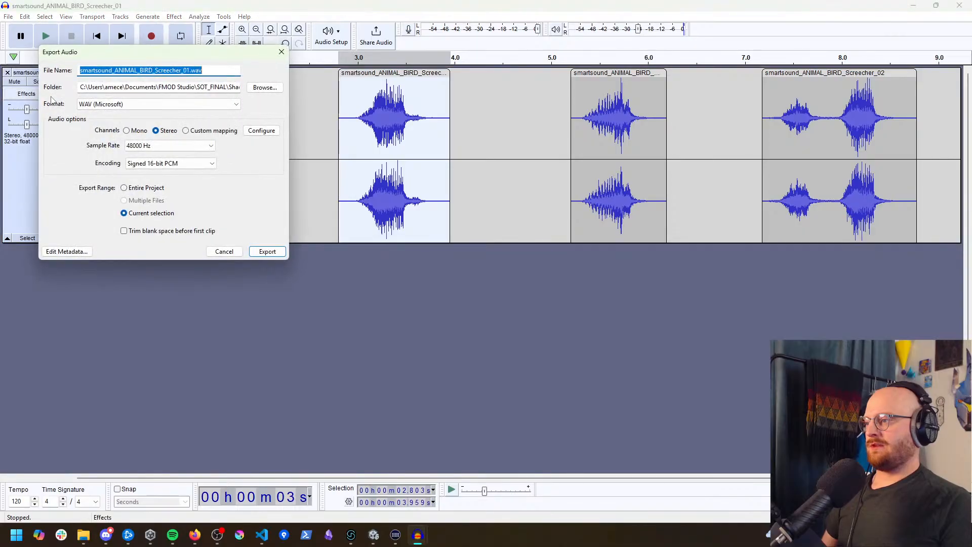
{"action": "type", "text": "screech5"}
{"action": "key", "text": "Return"}
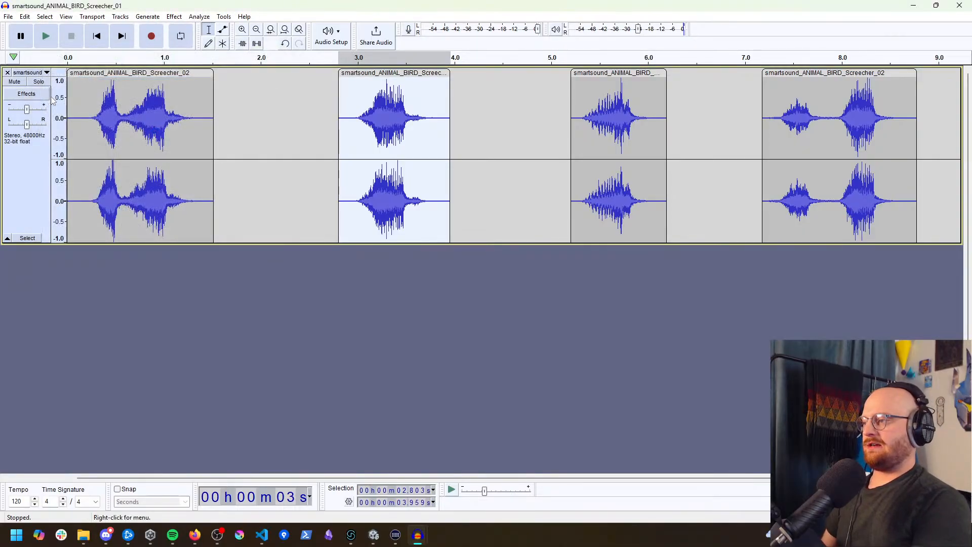
Step: Export only the third screech clip to the same folder as a WAV file named screech6
{"action": "left_click", "coordinate": [613, 75]}
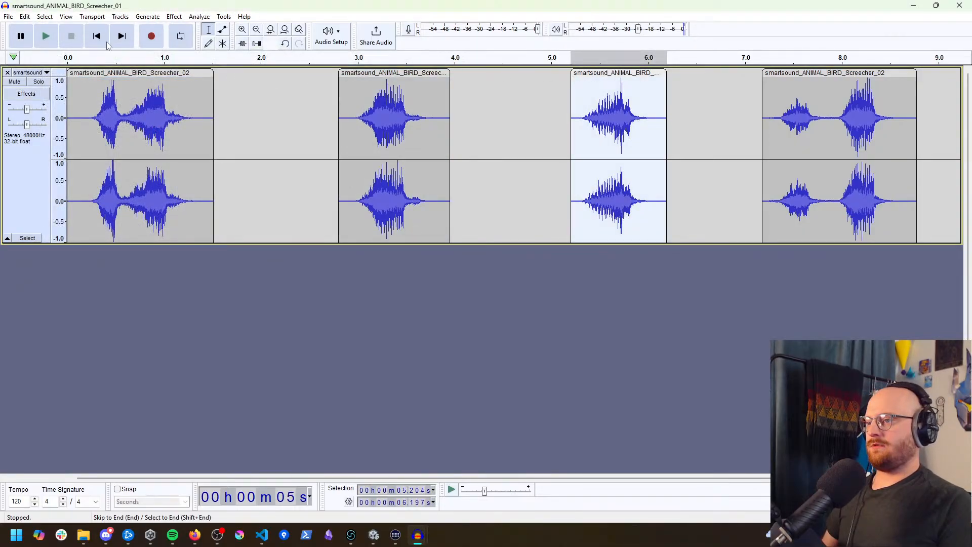
{"action": "left_click", "coordinate": [8, 16]}
{"action": "left_click", "coordinate": [37, 93]}
{"action": "type", "text": "scre"}
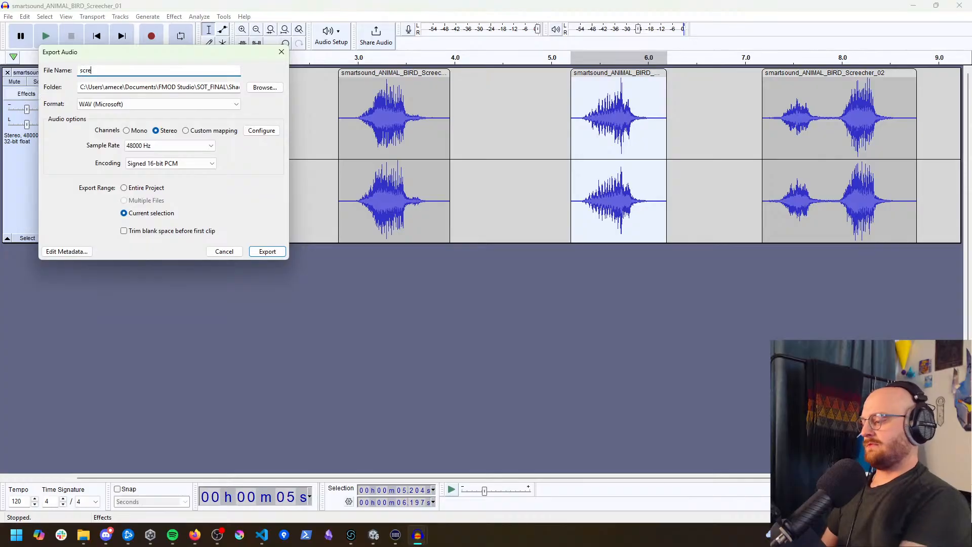
{"action": "type", "text": "ech"}
{"action": "key", "text": "Return"}
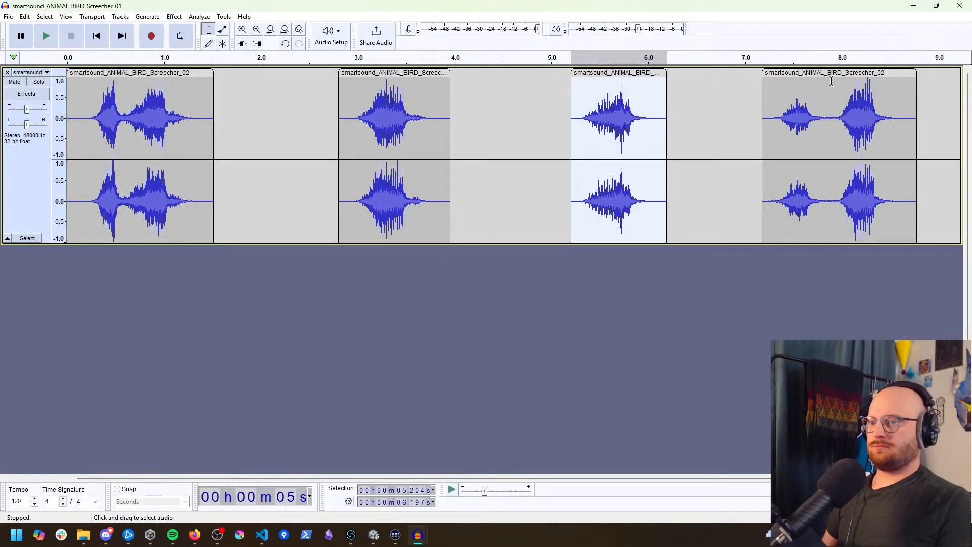
Step: Export only the fourth screech clip to the same folder as a WAV file named screech7
{"action": "left_click", "coordinate": [827, 71]}
{"action": "left_click", "coordinate": [8, 17]}
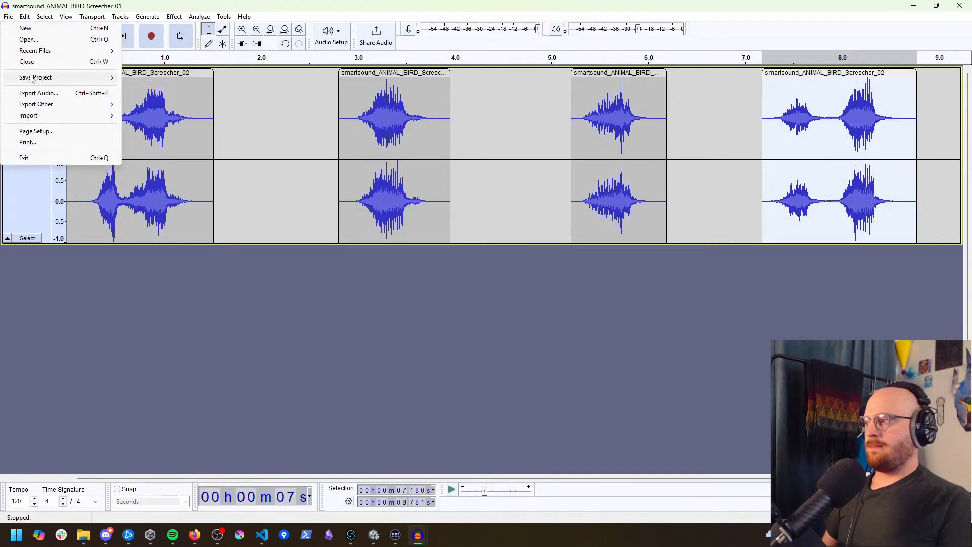
{"action": "left_click", "coordinate": [37, 93]}
{"action": "type", "text": "scree"}
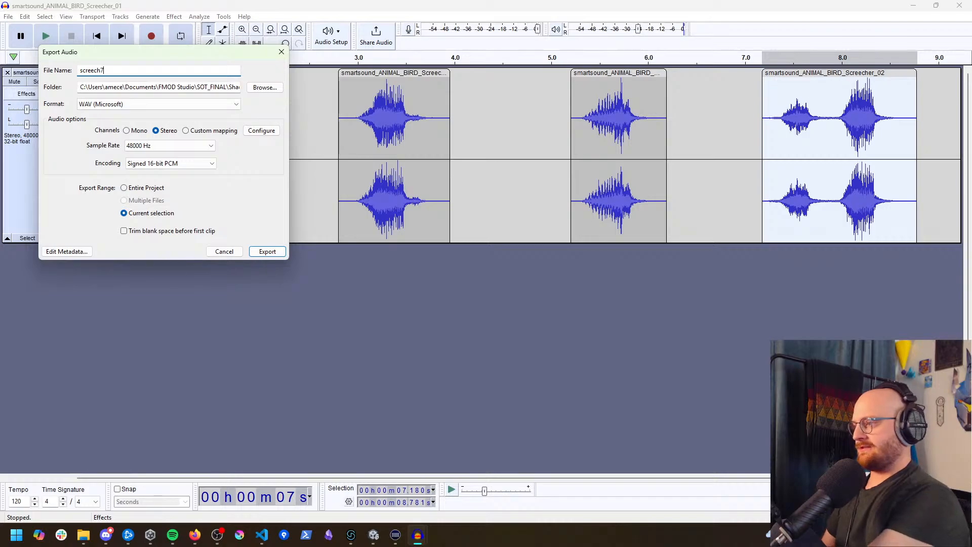
{"action": "type", "text": "ch7"}
{"action": "key", "text": "Return"}
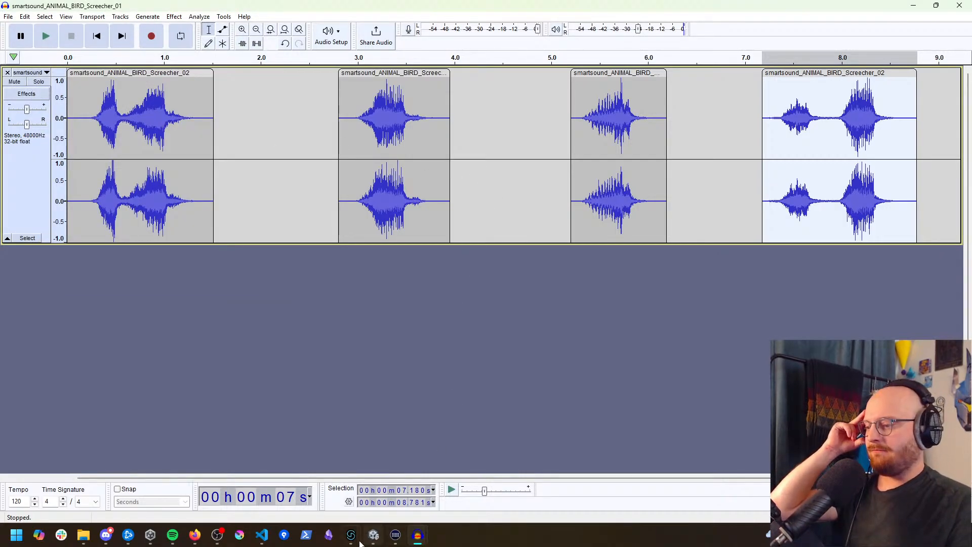
Step: Switch to FMOD Studio and add screech1.wav through screech7.wav to the playlist of the kokko multi instrument in AttackSounds
{"action": "mouse_move", "coordinate": [359, 541]}
{"action": "left_click", "coordinate": [401, 488]}
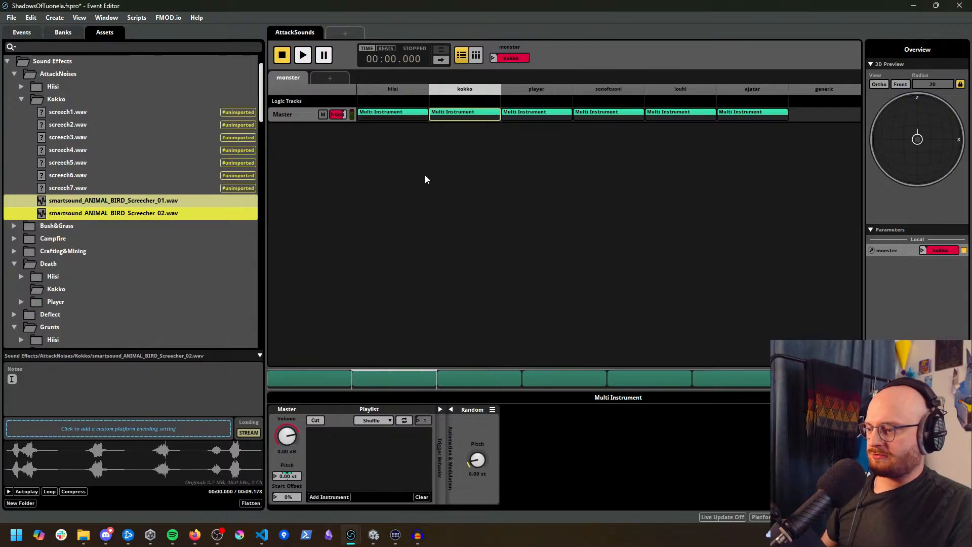
{"action": "left_click", "coordinate": [96, 115]}
{"action": "left_click", "coordinate": [84, 189], "text": "shift"}
{"action": "left_click_drag", "start_coordinate": [84, 109], "coordinate": [405, 465]}
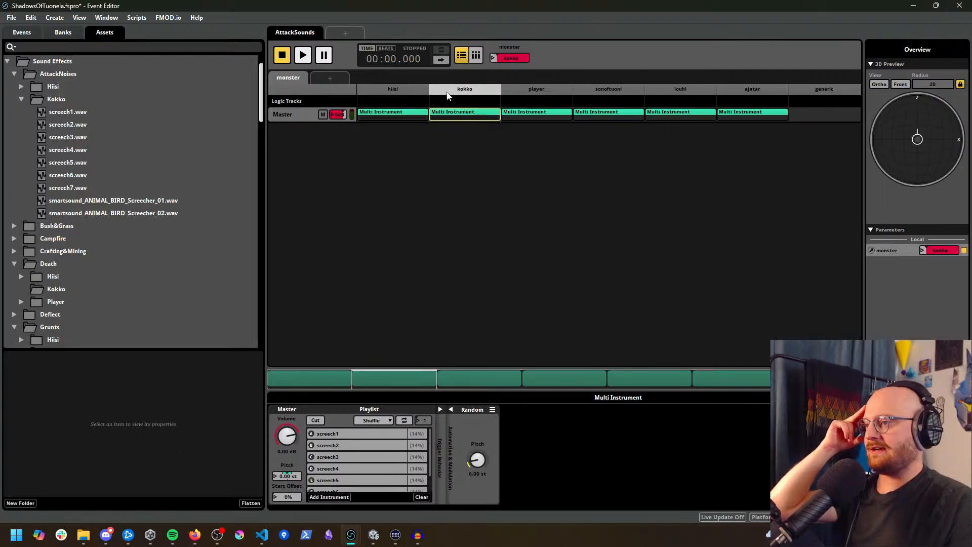
Step: Audition the AttackSounds event with its kokko playlist and collapse the AttackNoises Kokko asset folder
{"action": "left_click", "coordinate": [303, 55]}
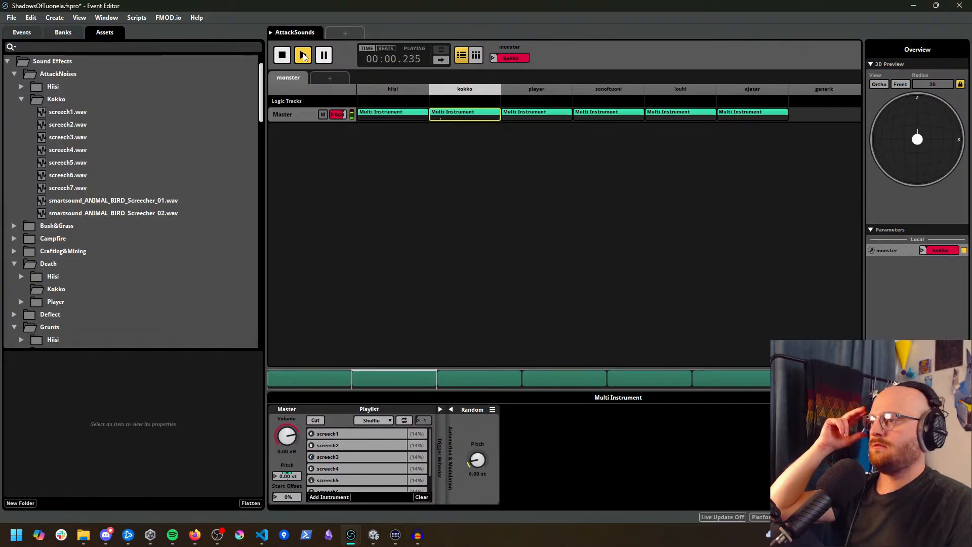
{"action": "left_click", "coordinate": [284, 56]}
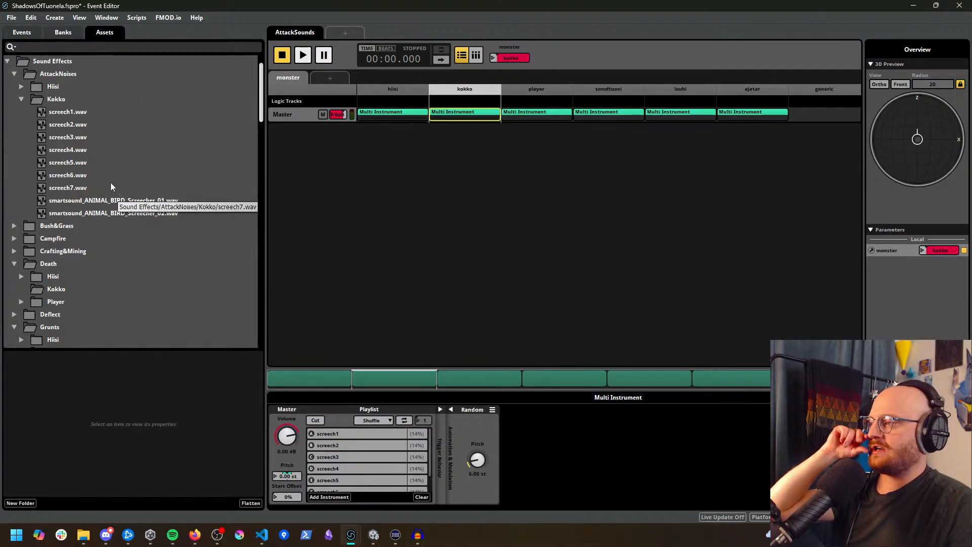
{"action": "left_click", "coordinate": [22, 99]}
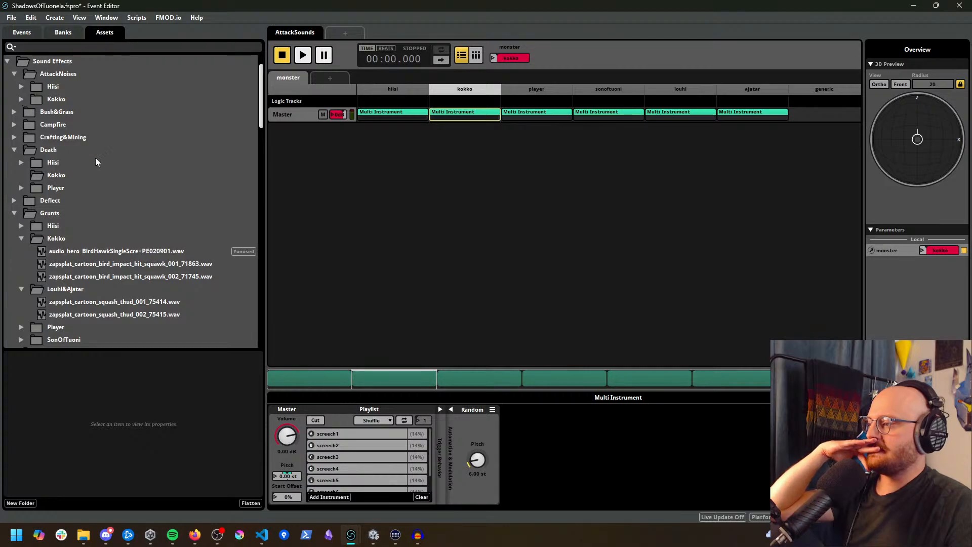
Step: Open DeathSFXEvent and remove both smartsound bird screecher recordings from its kokko multi instrument playlist
{"action": "left_click", "coordinate": [19, 33]}
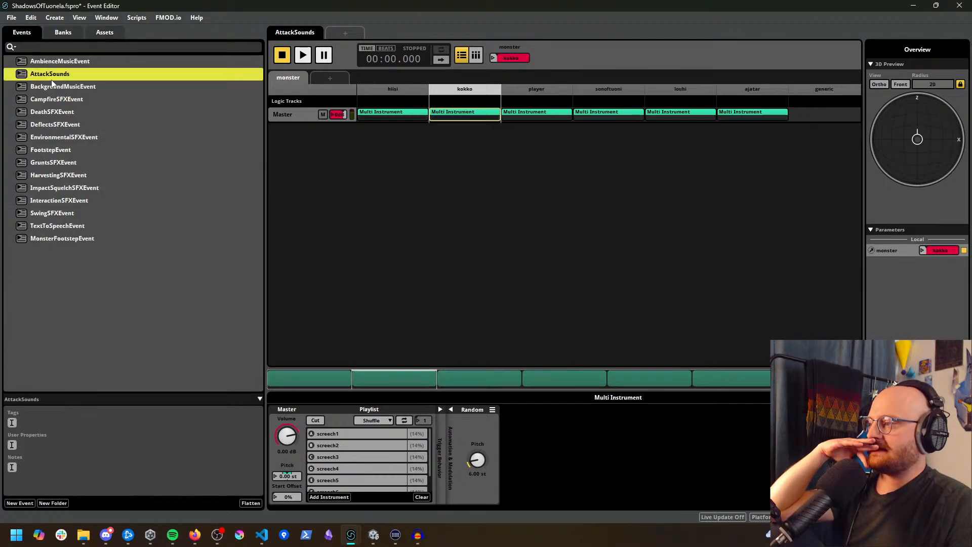
{"action": "left_click", "coordinate": [71, 111]}
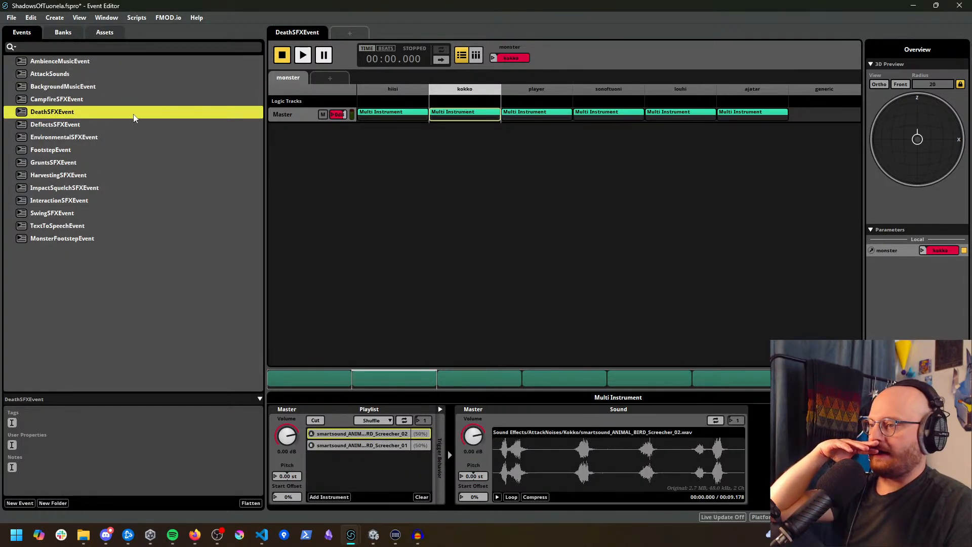
{"action": "left_click", "coordinate": [372, 434]}
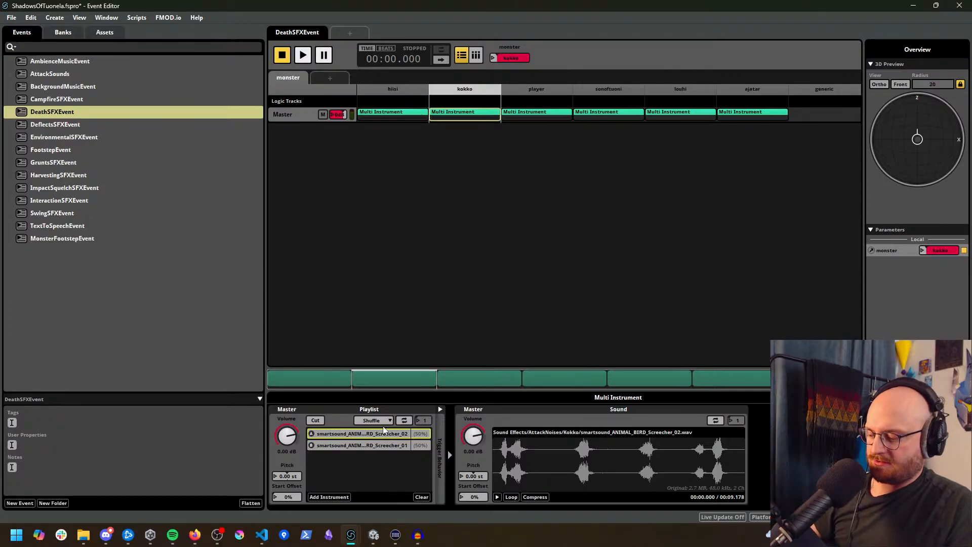
{"action": "key", "text": "Delete"}
{"action": "left_click", "coordinate": [381, 434]}
{"action": "key", "text": "Delete"}
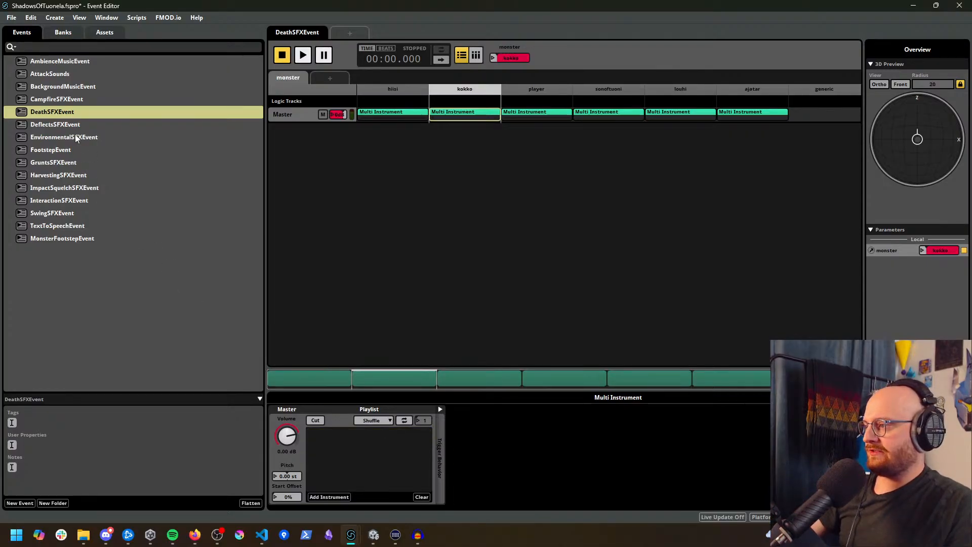
Step: Browse the project's assets for a kokko death sound and preview the BirdHawkSingleScre PE020901 recording in VLC
{"action": "left_click", "coordinate": [98, 34]}
{"action": "scroll", "coordinate": [94, 232], "scroll_direction": "down", "scroll_amount": 3}
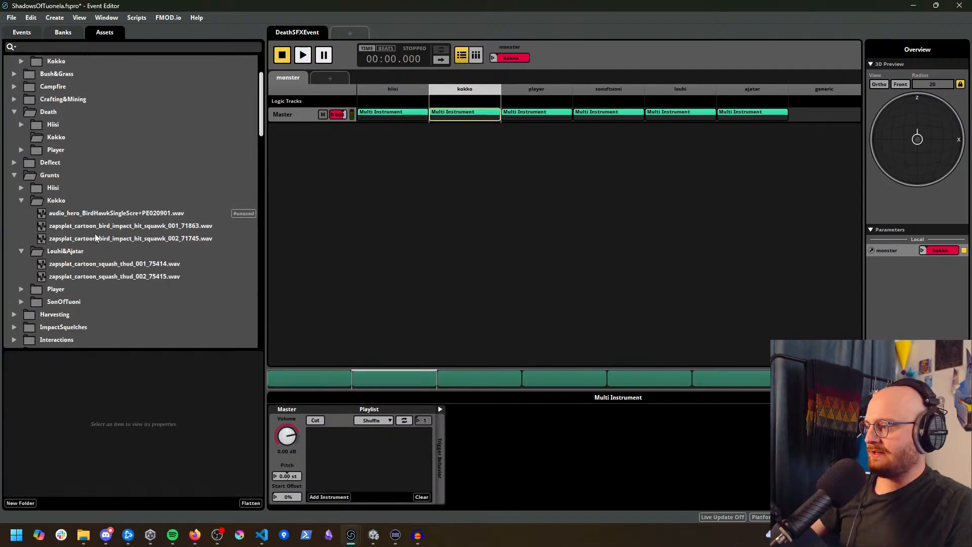
{"action": "scroll", "coordinate": [93, 230], "scroll_direction": "down", "scroll_amount": 9}
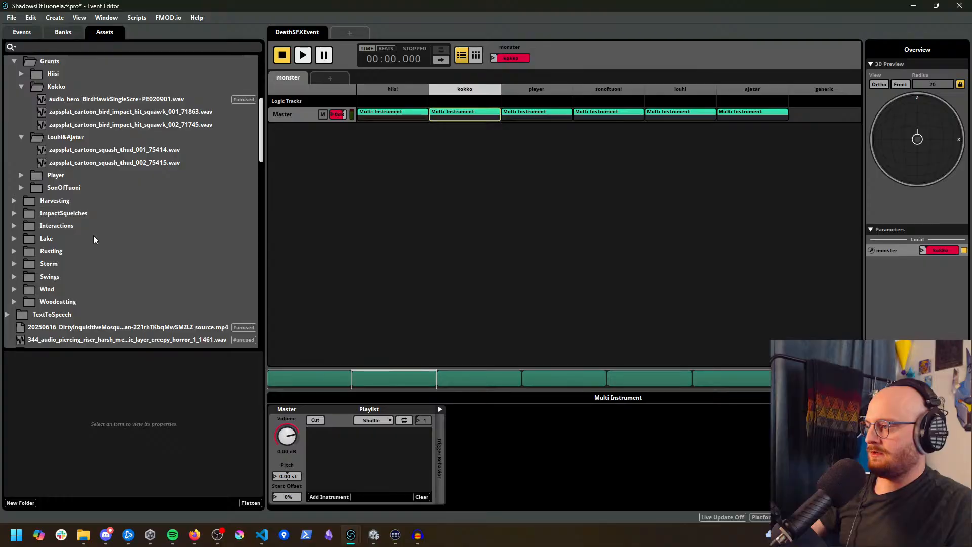
{"action": "scroll", "coordinate": [94, 237], "scroll_direction": "up", "scroll_amount": 6}
{"action": "scroll", "coordinate": [97, 246], "scroll_direction": "up", "scroll_amount": 6}
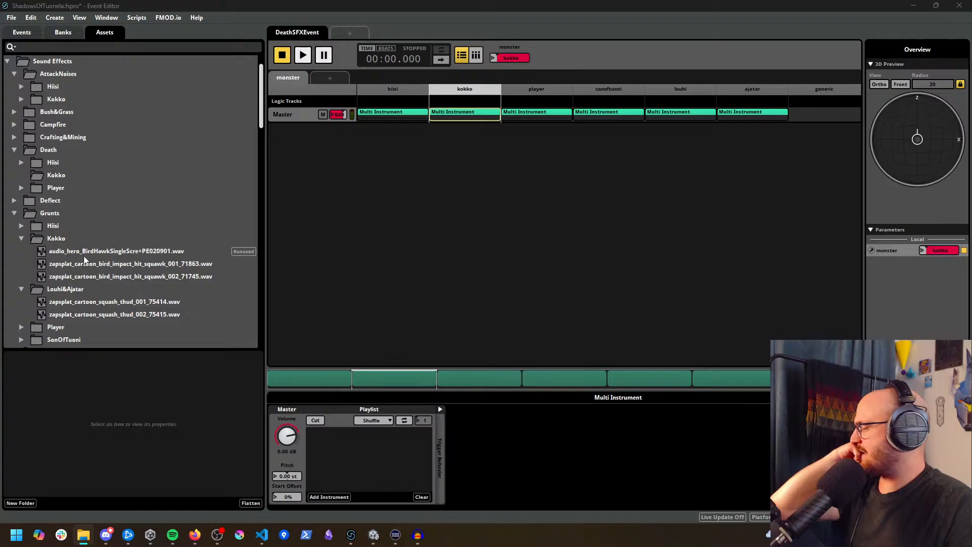
{"action": "scroll", "coordinate": [134, 251], "scroll_direction": "down", "scroll_amount": 10}
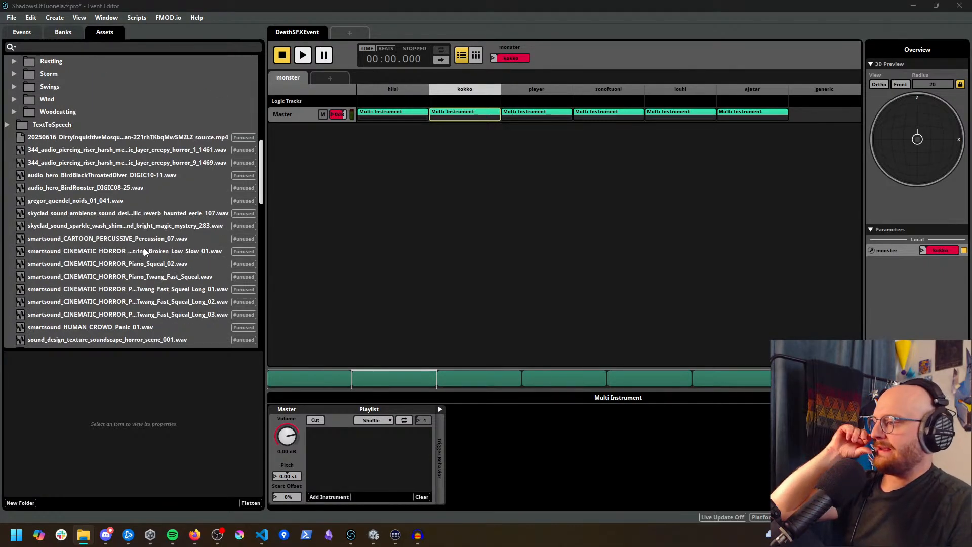
{"action": "scroll", "coordinate": [144, 250], "scroll_direction": "down", "scroll_amount": 2}
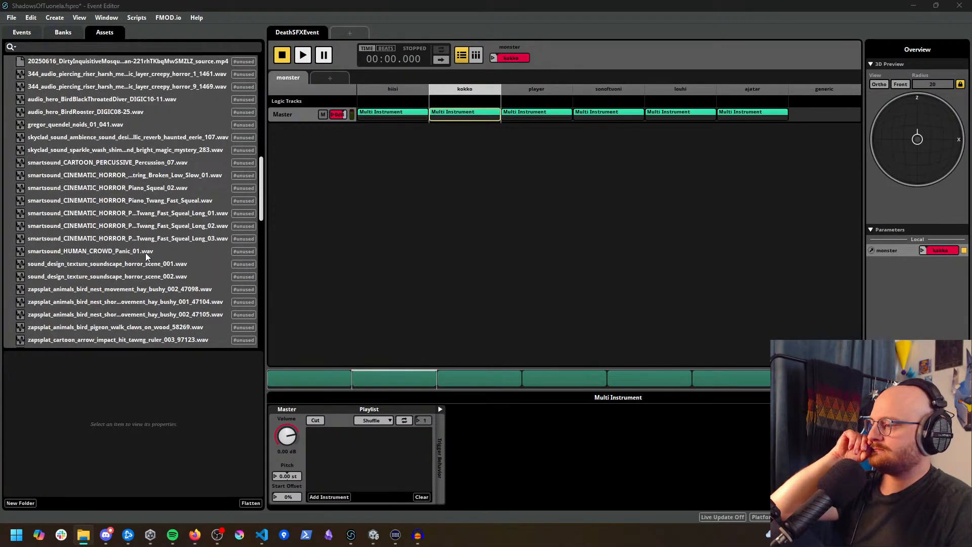
{"action": "scroll", "coordinate": [167, 287], "scroll_direction": "down", "scroll_amount": 1}
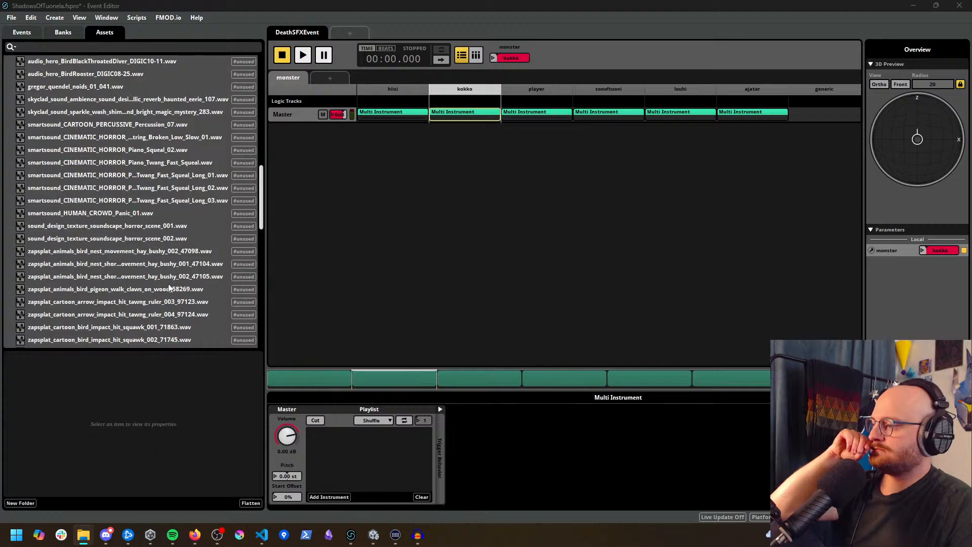
{"action": "scroll", "coordinate": [169, 287], "scroll_direction": "up", "scroll_amount": 1}
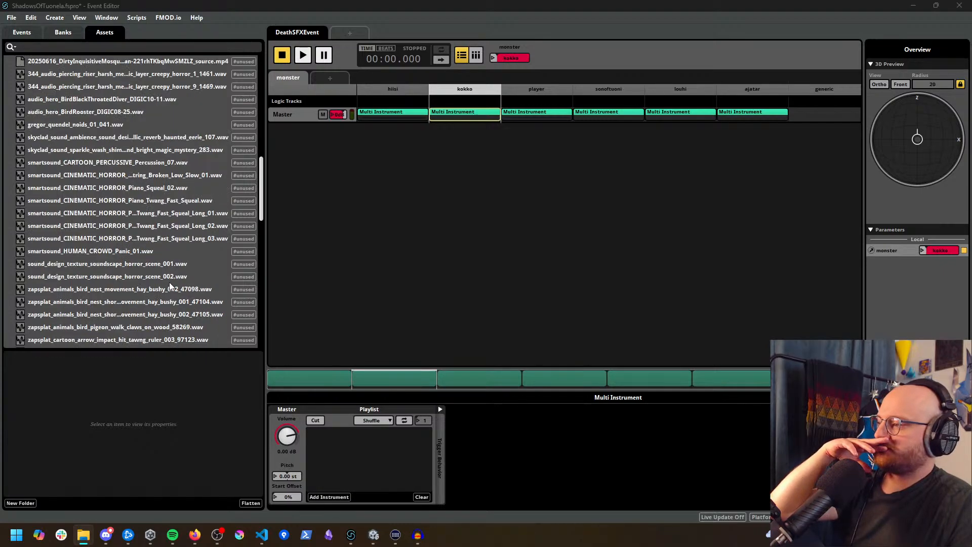
{"action": "scroll", "coordinate": [170, 286], "scroll_direction": "up", "scroll_amount": 2}
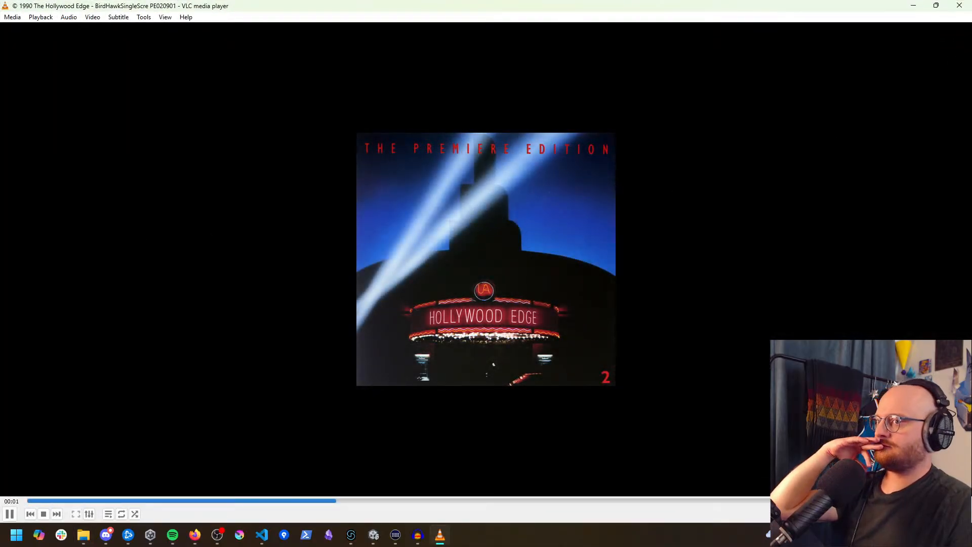
{"action": "left_click", "coordinate": [960, 6]}
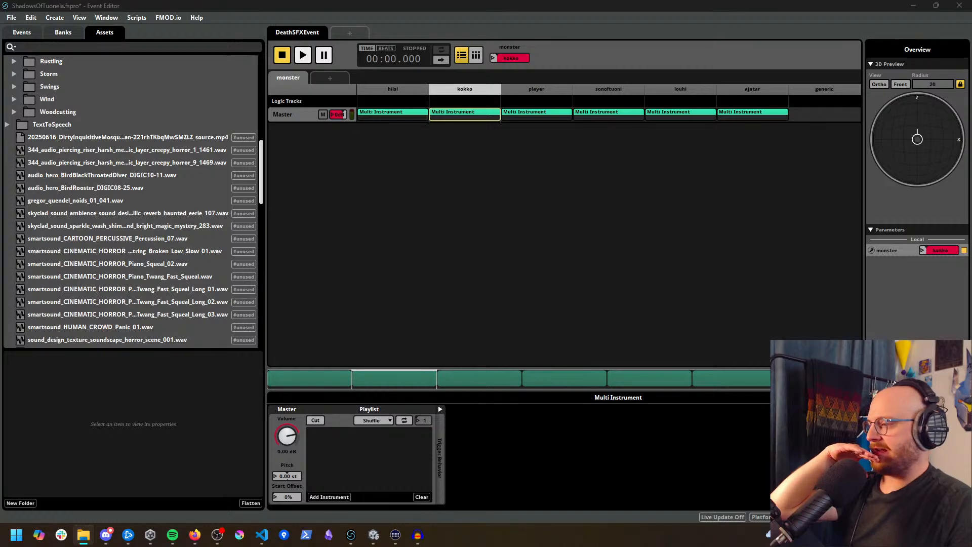
Step: Add audio_hero_BirdHawkSingleScre+PE020901.wav from the Death Kokko folder to the kokko playlist and give the instrument's pitch a random modulation of 10.3 st
{"action": "left_click_drag", "start_coordinate": [1, 86], "coordinate": [380, 449]}
{"action": "left_click", "coordinate": [381, 434]}
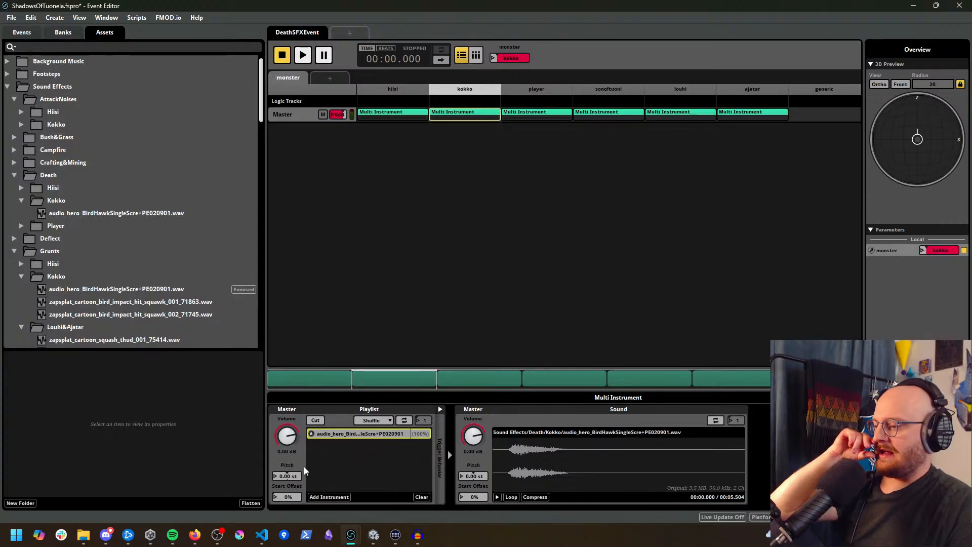
{"action": "right_click", "coordinate": [288, 475]}
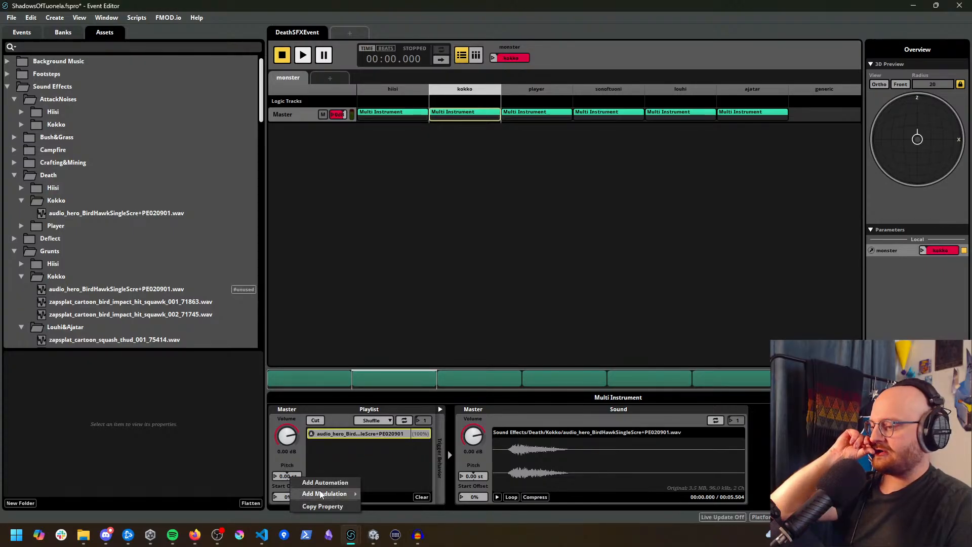
{"action": "mouse_move", "coordinate": [324, 493]}
{"action": "left_click", "coordinate": [385, 473]}
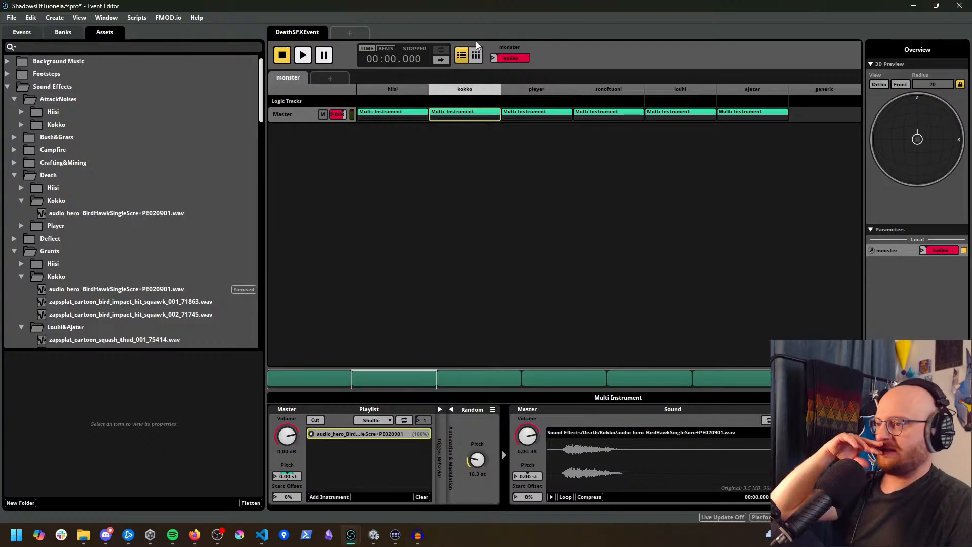
Step: Audition DeathSFXEvent repeatedly with the kokko hawk screech and its pitch randomization, and stop playback
{"action": "left_click", "coordinate": [302, 54]}
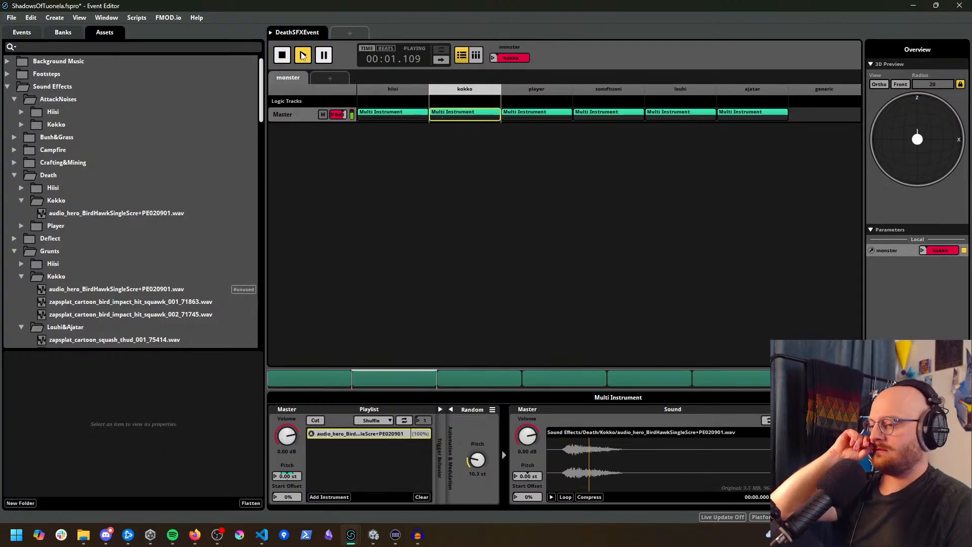
{"action": "left_click", "coordinate": [302, 55]}
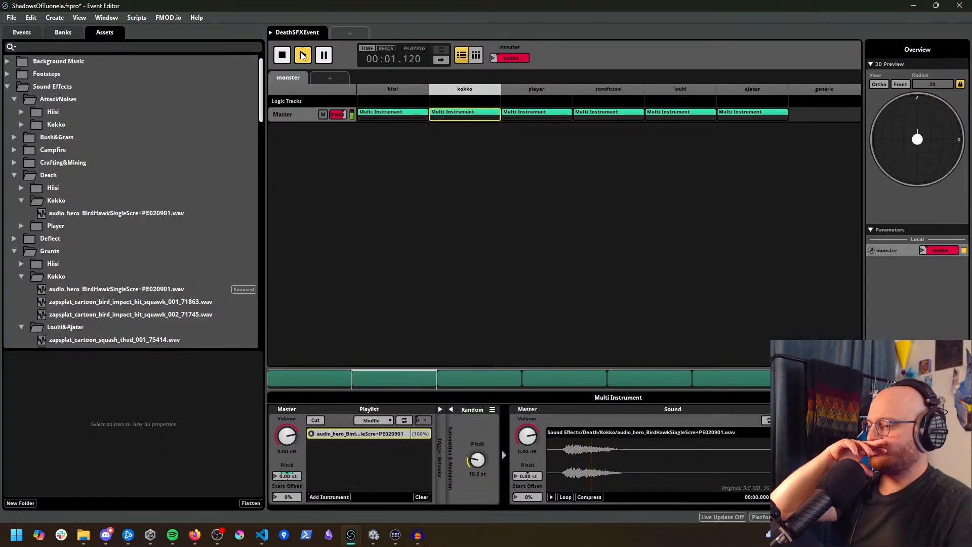
{"action": "left_click", "coordinate": [303, 54]}
{"action": "left_click", "coordinate": [303, 55]}
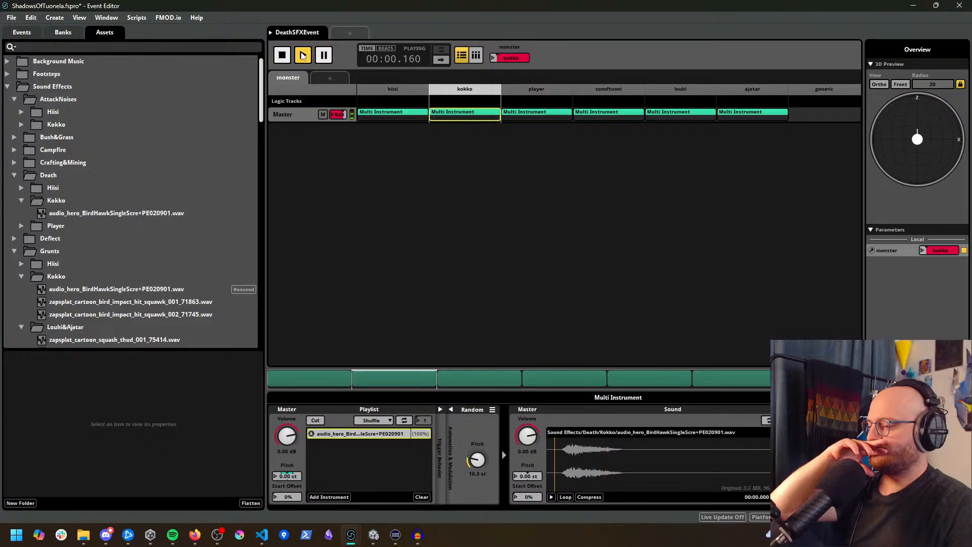
{"action": "left_click", "coordinate": [303, 55]}
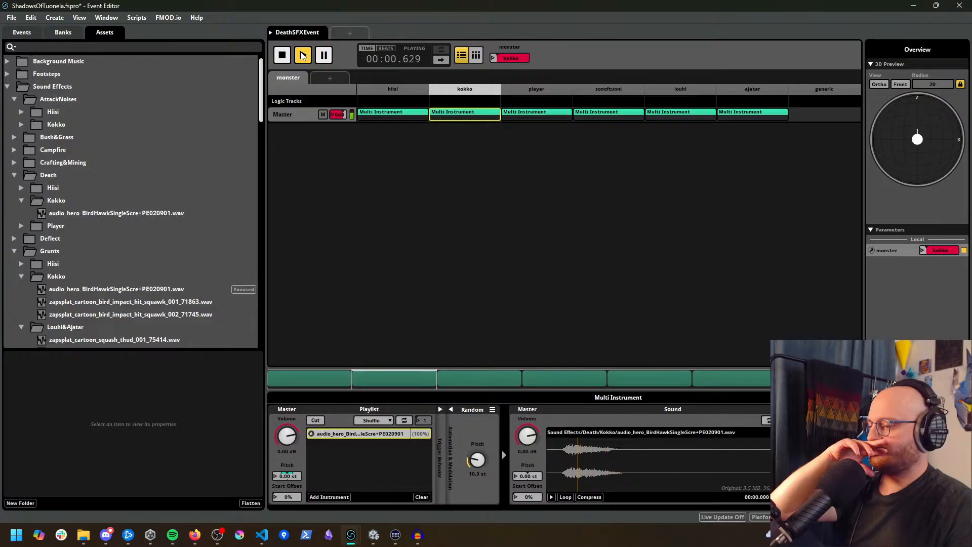
{"action": "left_click", "coordinate": [303, 55]}
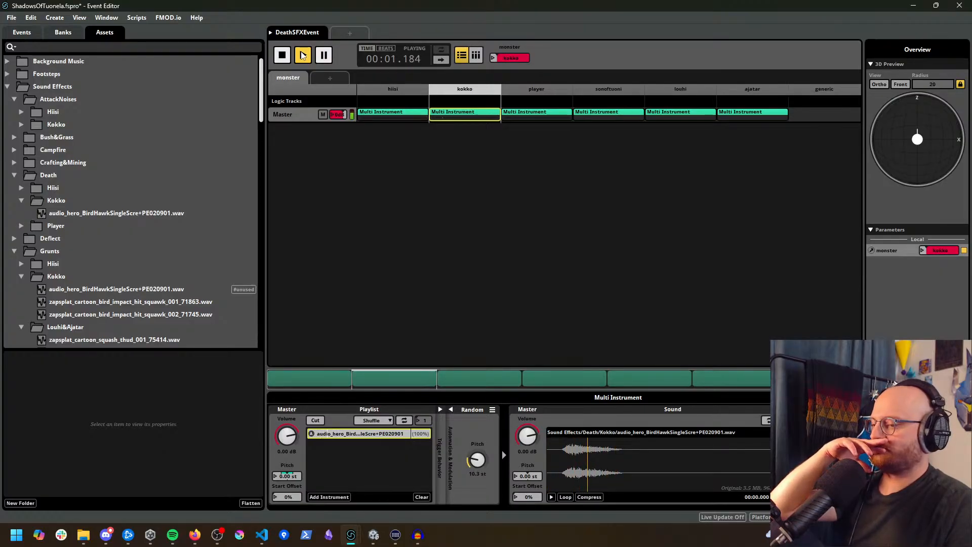
{"action": "left_click", "coordinate": [303, 55]}
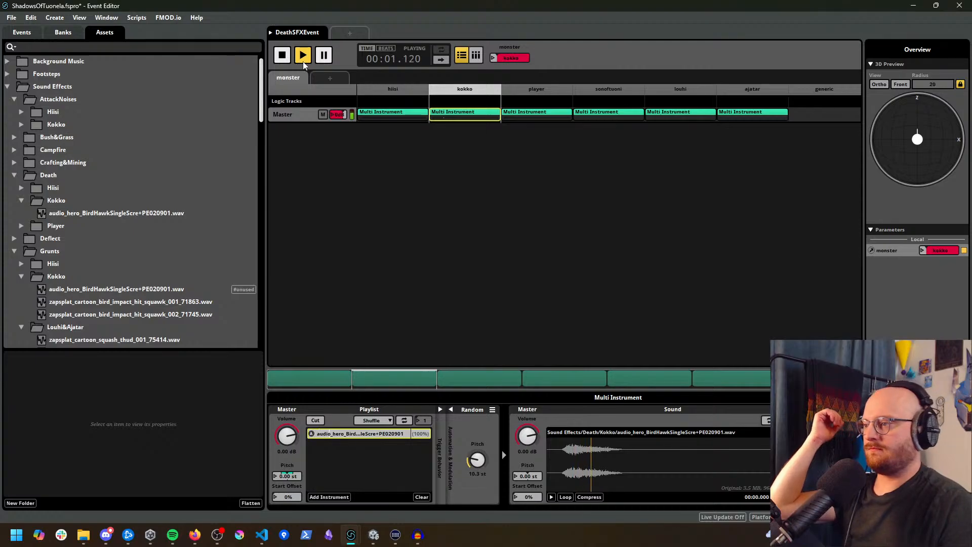
{"action": "left_click", "coordinate": [283, 59]}
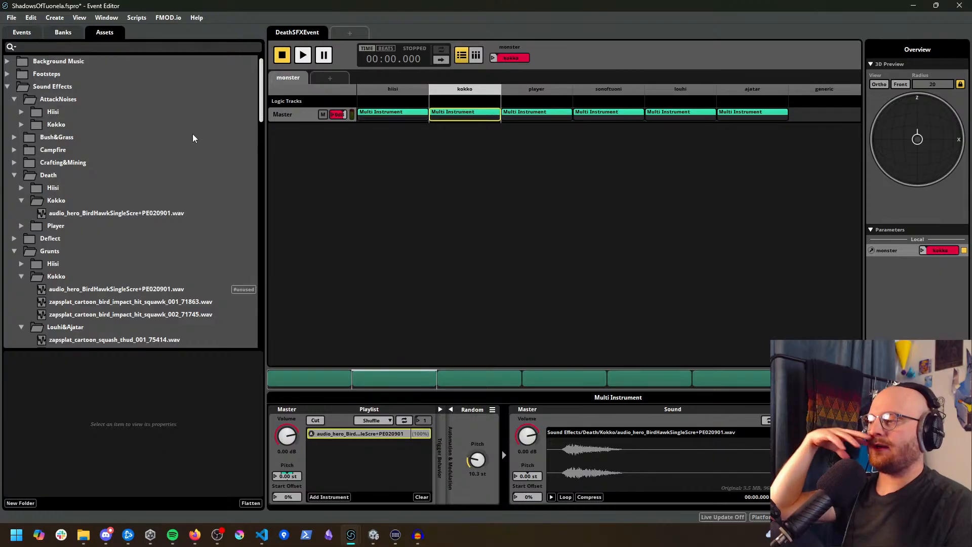
Step: Expand the Deflect asset folder and its Kokko subfolder to see the kokko's deflect sound
{"action": "scroll", "coordinate": [153, 250], "scroll_direction": "down", "scroll_amount": 1}
{"action": "scroll", "coordinate": [153, 250], "scroll_direction": "down", "scroll_amount": 1}
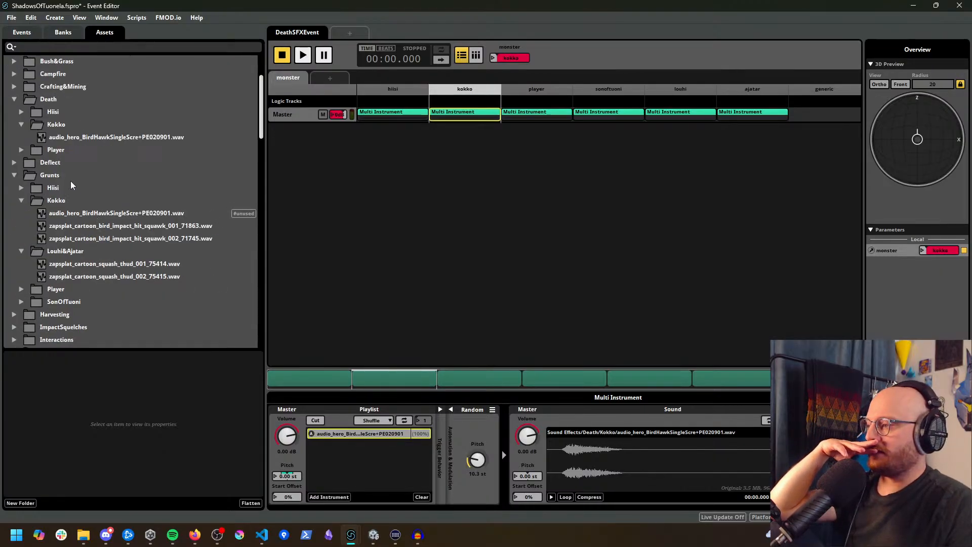
{"action": "left_click", "coordinate": [47, 163]}
{"action": "left_click", "coordinate": [14, 163]}
{"action": "left_click", "coordinate": [57, 192]}
{"action": "left_click", "coordinate": [22, 190]}
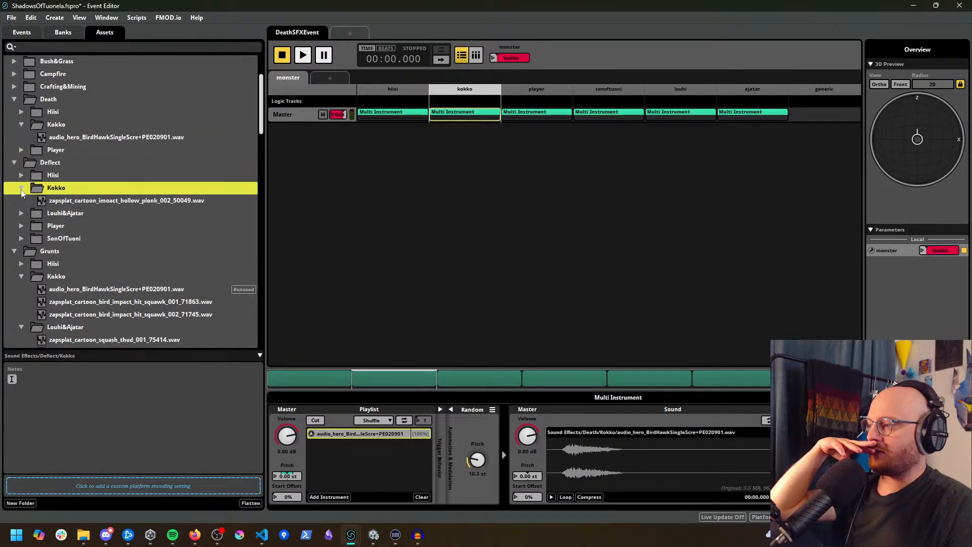
Step: Preview zapsplat_cartoon_imoact_hollow_plonk_002_50049.wav from the Deflect Kokko folder several times
{"action": "left_click", "coordinate": [75, 203]}
{"action": "left_click", "coordinate": [8, 492]}
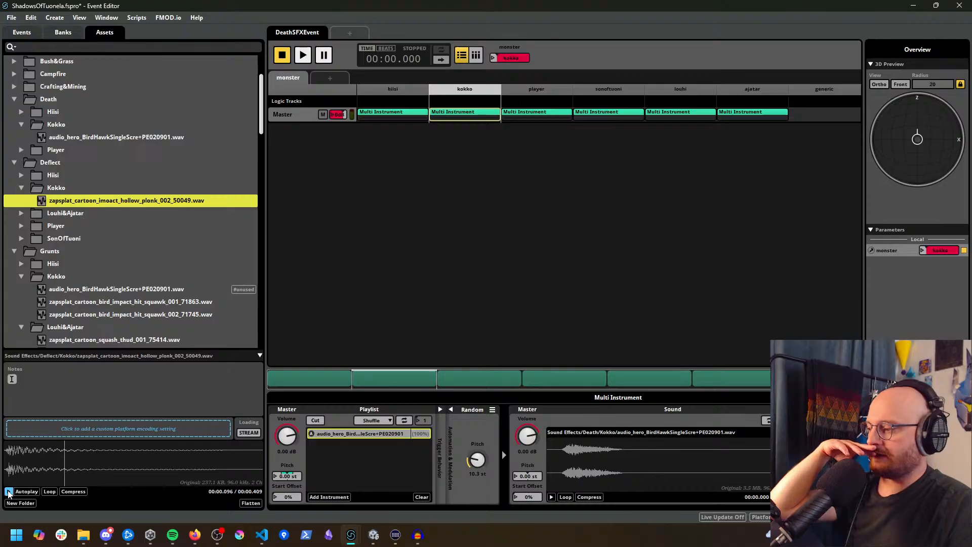
{"action": "left_click", "coordinate": [9, 492]}
{"action": "left_click", "coordinate": [9, 492]}
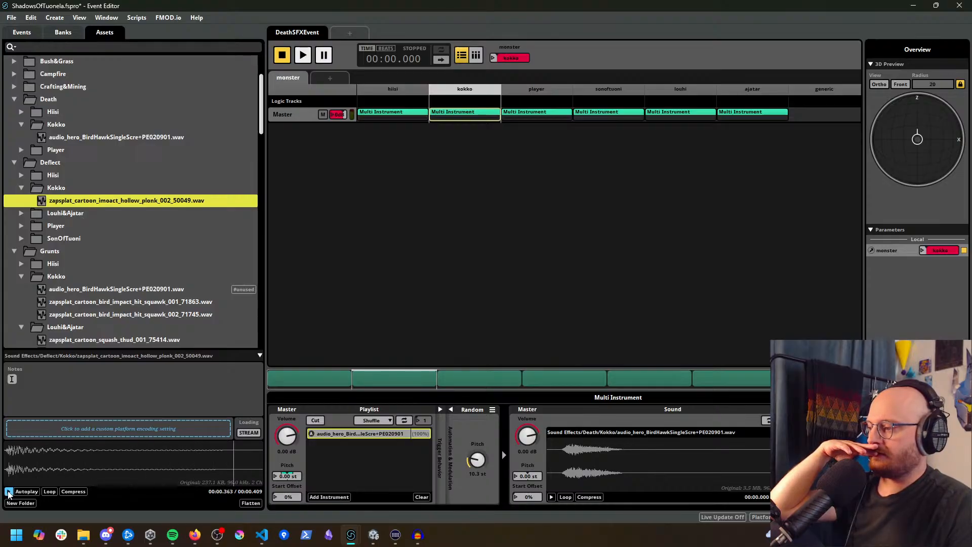
{"action": "left_click", "coordinate": [9, 492]}
{"action": "left_click", "coordinate": [9, 492]}
{"action": "left_click", "coordinate": [9, 492]}
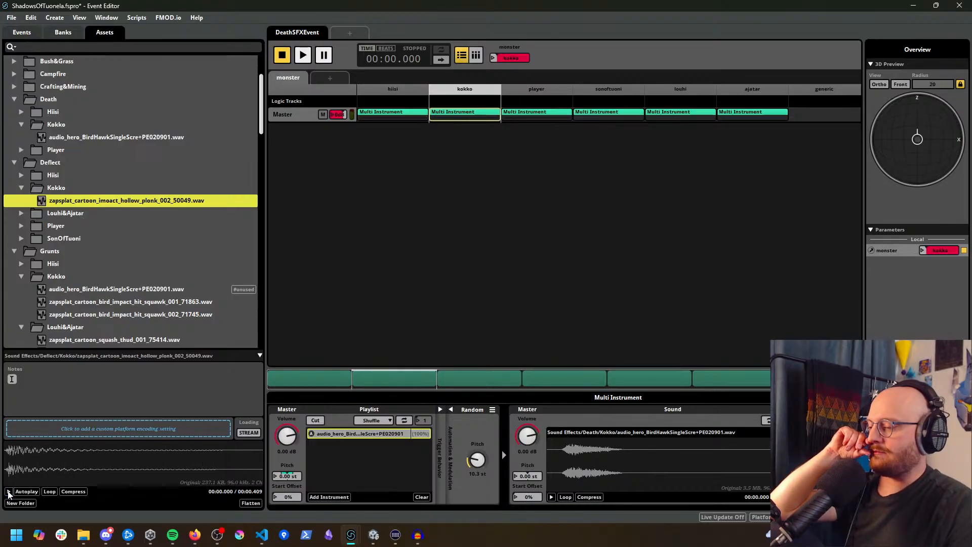
{"action": "left_click", "coordinate": [9, 492]}
{"action": "left_click", "coordinate": [9, 492]}
{"action": "left_click", "coordinate": [9, 492]}
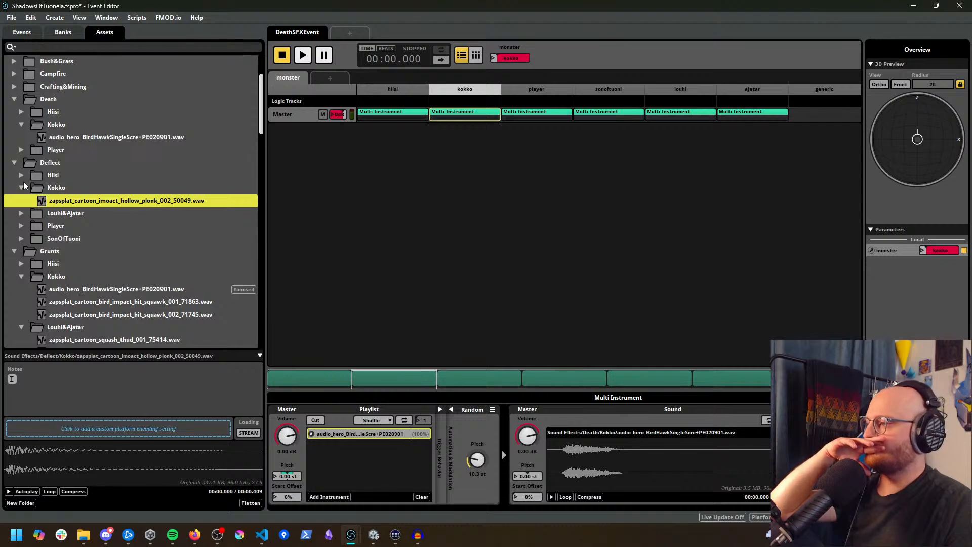
Step: Open DeflectsSFXEvent, inspect its kokko multi instrument, and audition the event with the monster parameter set to kokko
{"action": "left_click", "coordinate": [21, 32]}
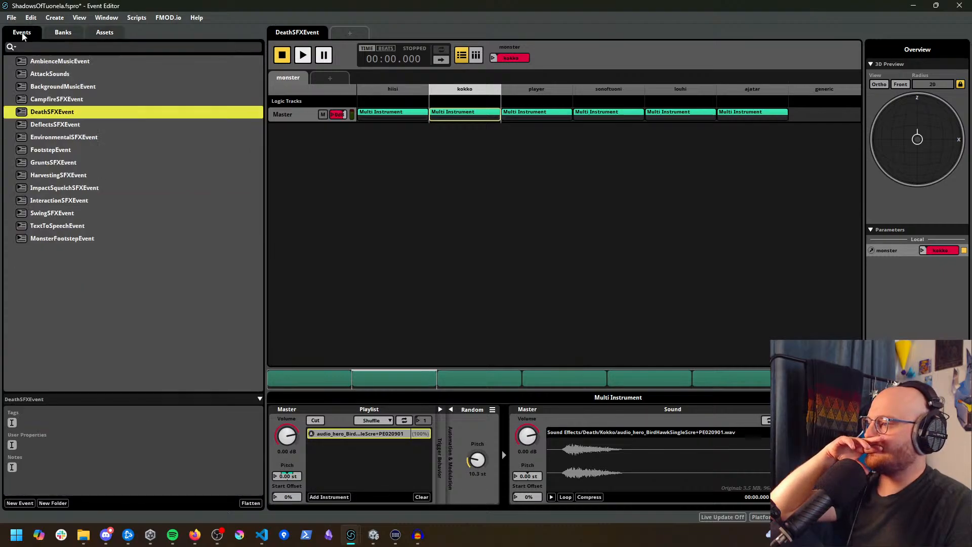
{"action": "left_click", "coordinate": [67, 125]}
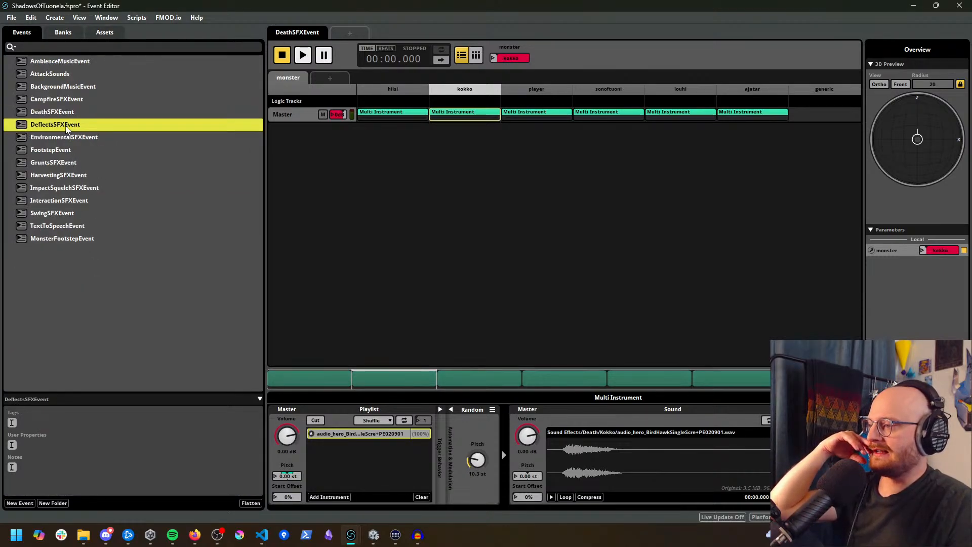
{"action": "left_click", "coordinate": [478, 150]}
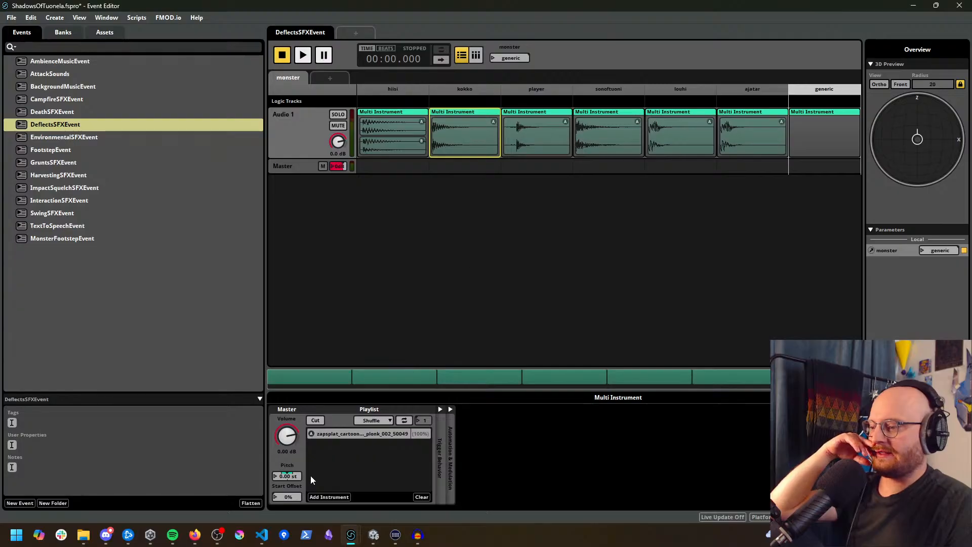
{"action": "left_click", "coordinate": [499, 59]}
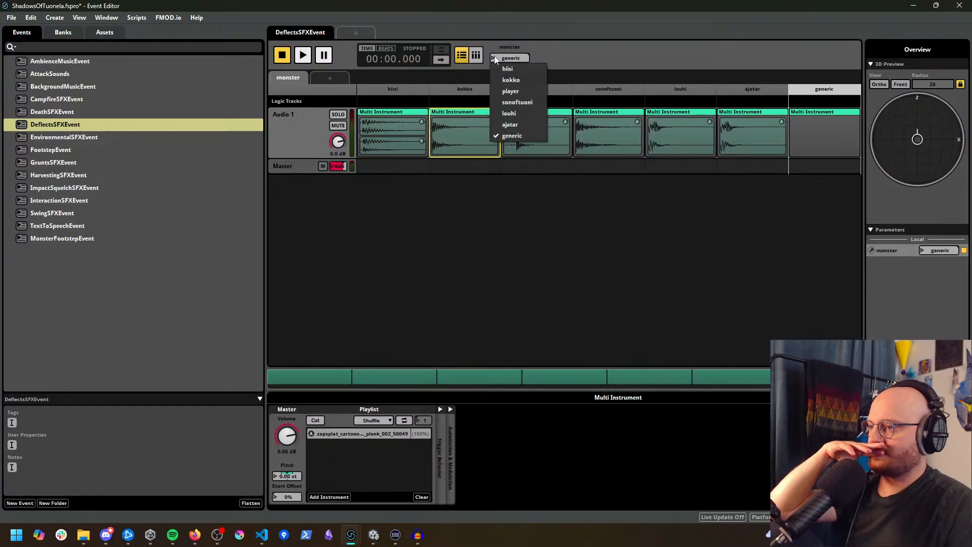
{"action": "left_click", "coordinate": [521, 81]}
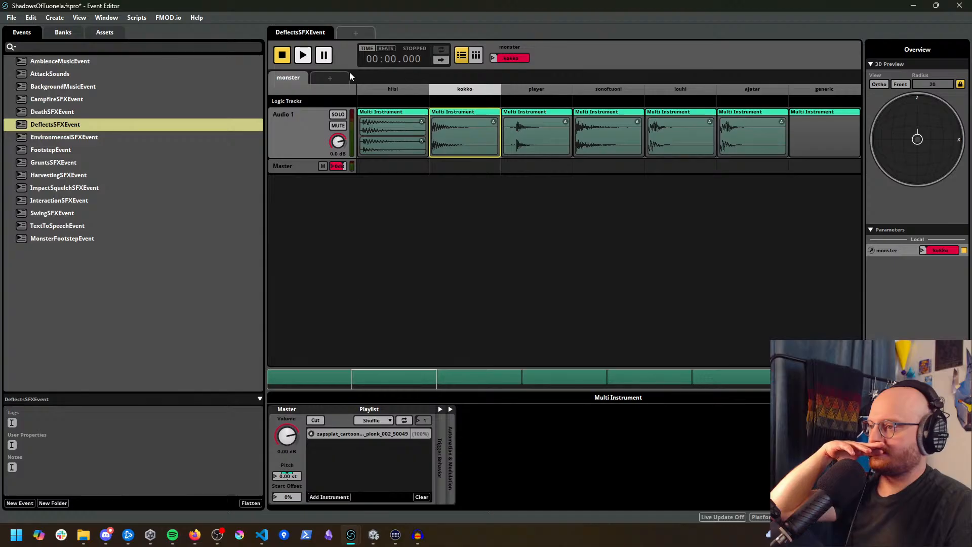
{"action": "left_click", "coordinate": [302, 56]}
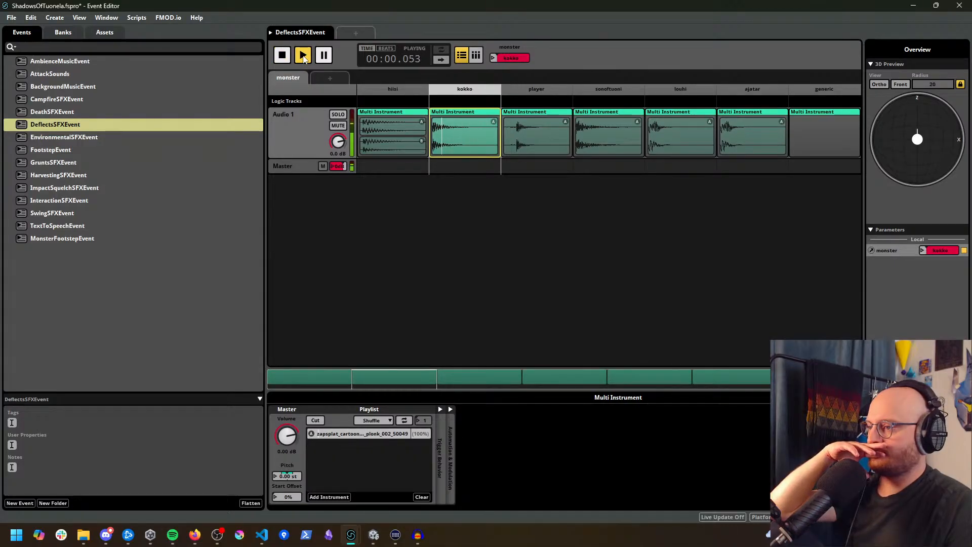
Step: Save the project and build it, reading the full build warning and continuing past it
{"action": "left_click", "coordinate": [9, 19]}
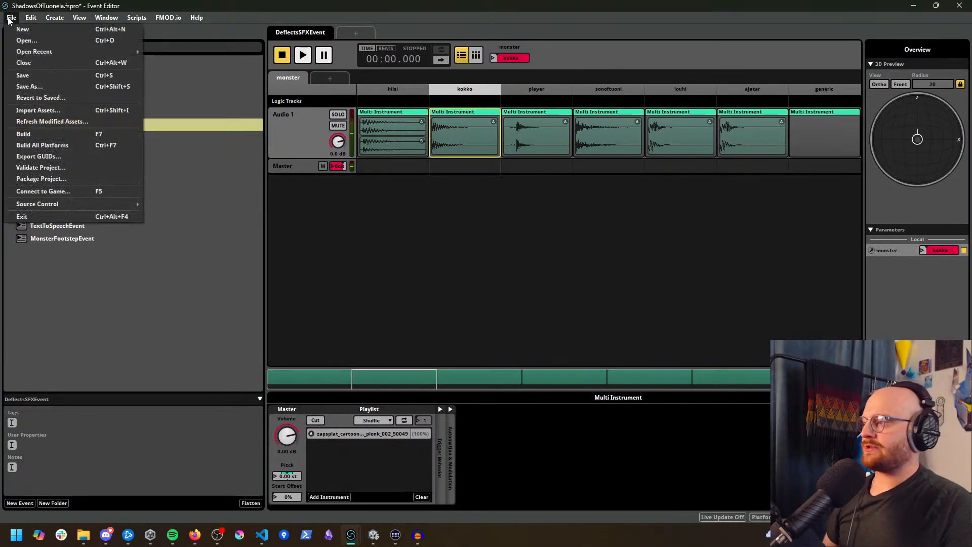
{"action": "left_click", "coordinate": [22, 75]}
{"action": "left_click", "coordinate": [11, 18]}
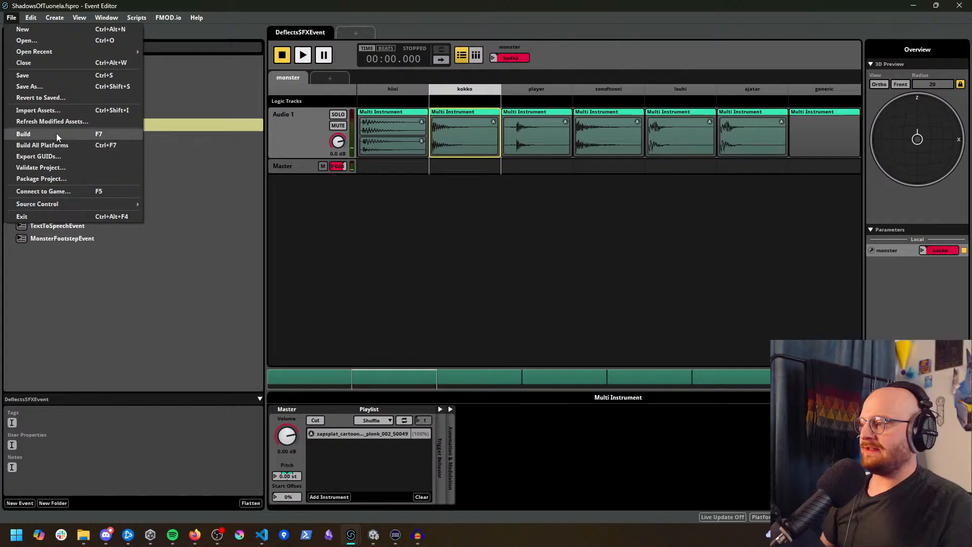
{"action": "left_click", "coordinate": [23, 134]}
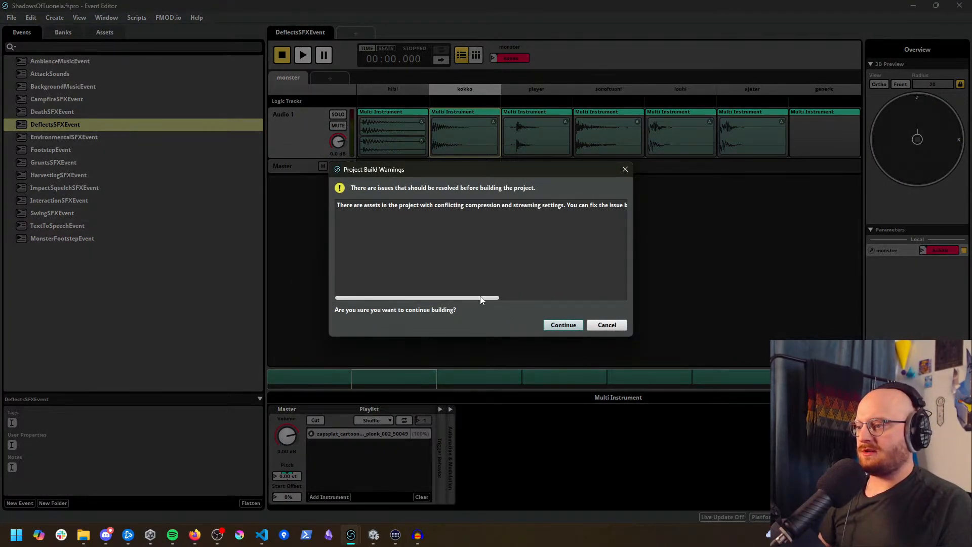
{"action": "left_click_drag", "start_coordinate": [481, 299], "coordinate": [622, 297]}
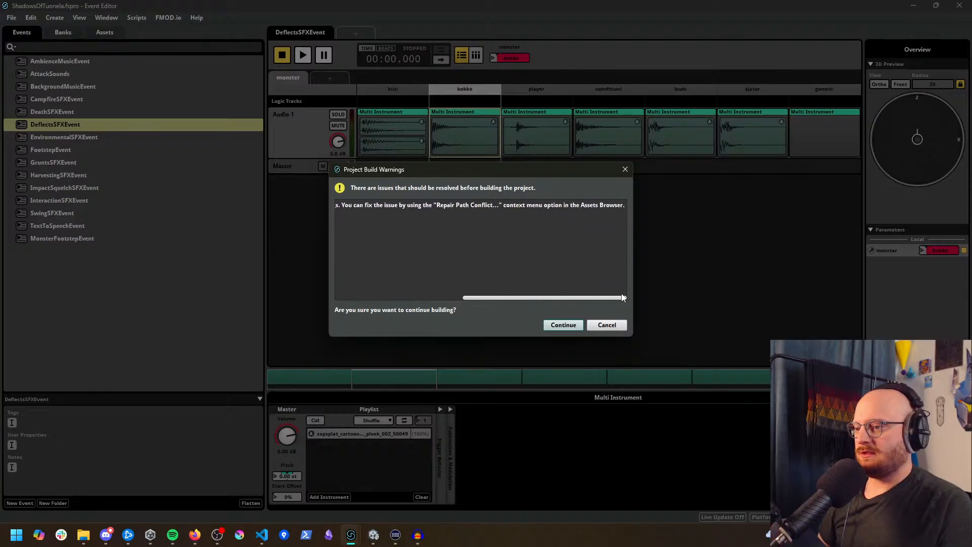
{"action": "left_click", "coordinate": [571, 327]}
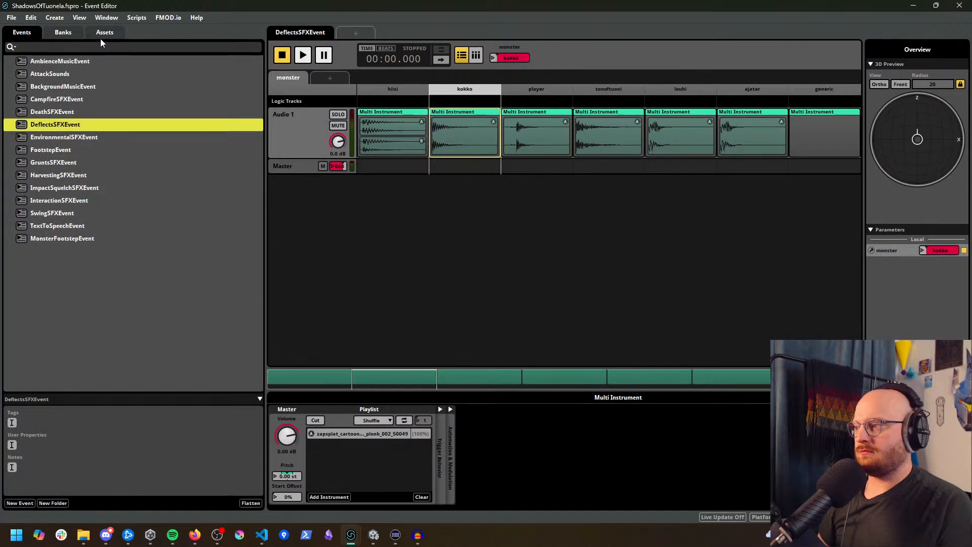
Step: Look through the project's assets and repair the compression and streaming conflicts through the Background Music folder
{"action": "left_click", "coordinate": [102, 34]}
{"action": "left_click_drag", "start_coordinate": [262, 130], "coordinate": [260, 74]}
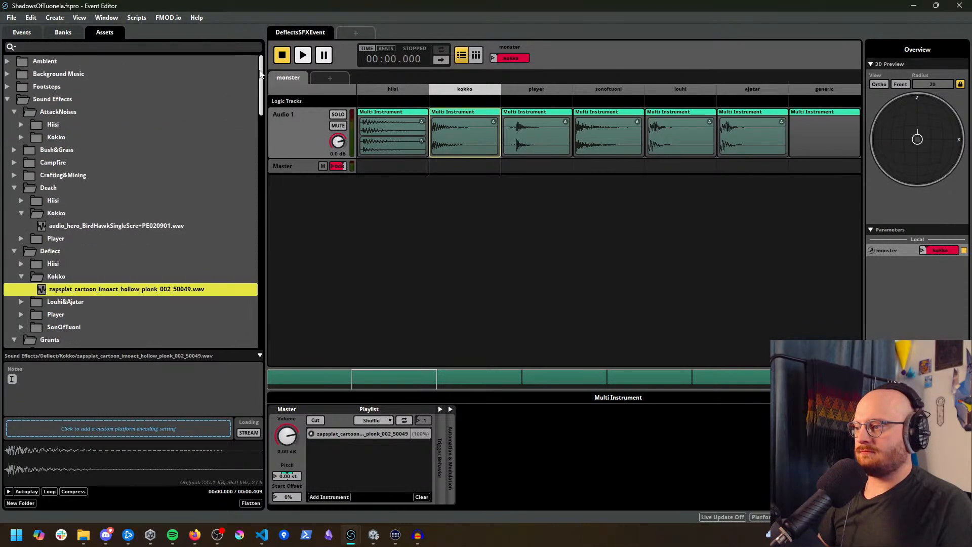
{"action": "left_click", "coordinate": [142, 278]}
{"action": "scroll", "coordinate": [141, 278], "scroll_direction": "down", "scroll_amount": 6}
{"action": "scroll", "coordinate": [132, 248], "scroll_direction": "up", "scroll_amount": 6}
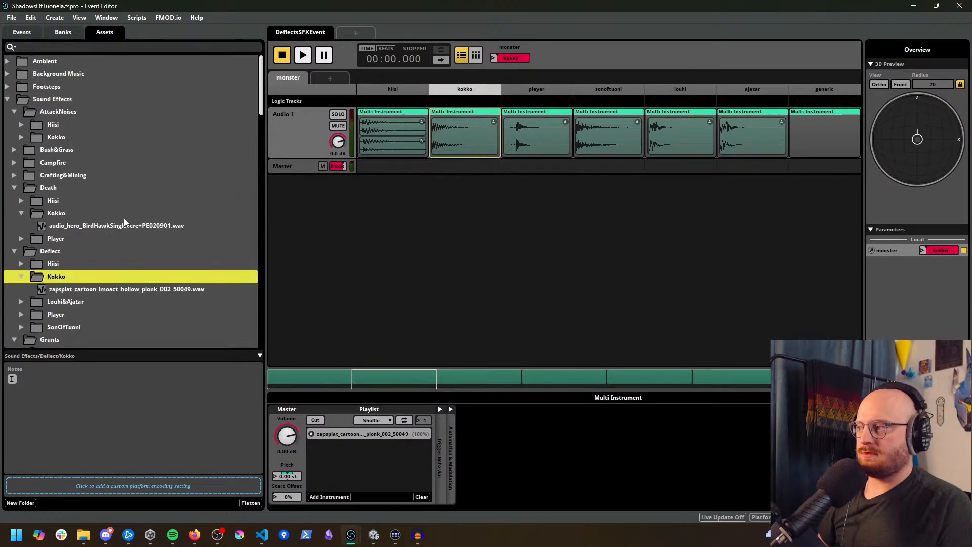
{"action": "scroll", "coordinate": [196, 305], "scroll_direction": "down", "scroll_amount": 10}
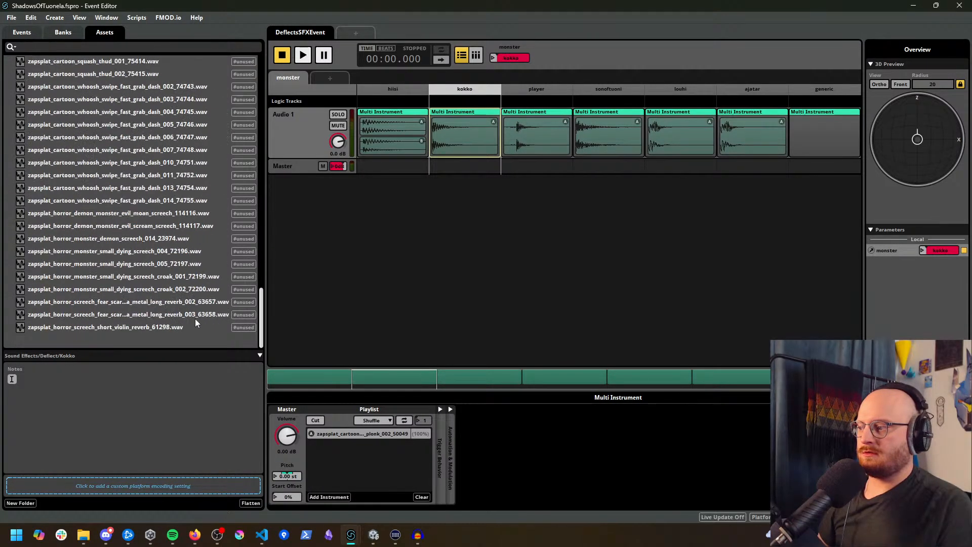
{"action": "scroll", "coordinate": [195, 309], "scroll_direction": "up", "scroll_amount": 10}
{"action": "right_click", "coordinate": [178, 75]}
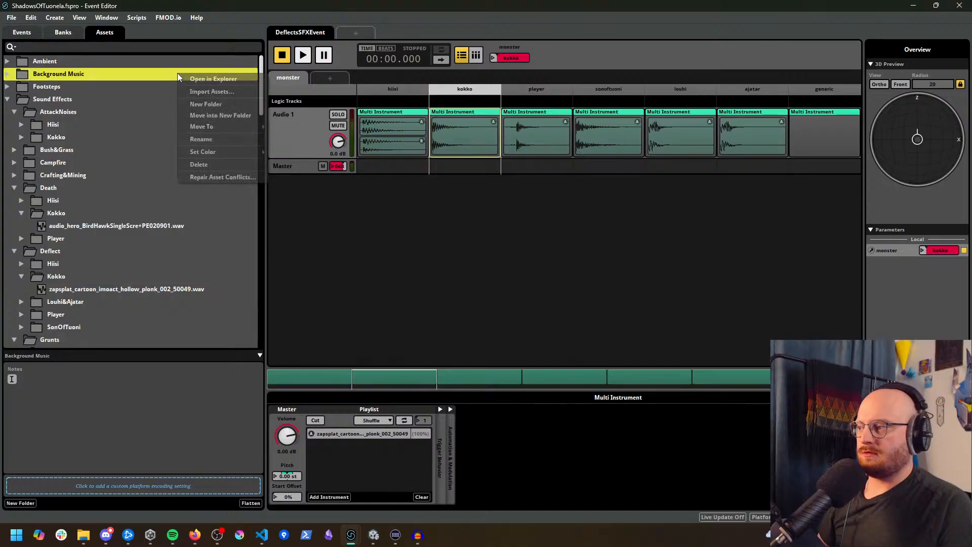
{"action": "left_click", "coordinate": [219, 177]}
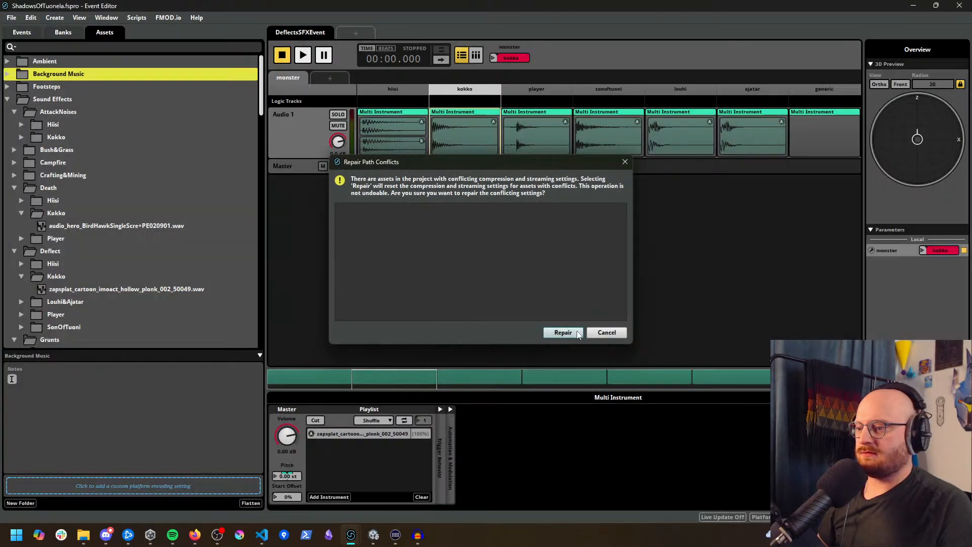
{"action": "left_click", "coordinate": [578, 332]}
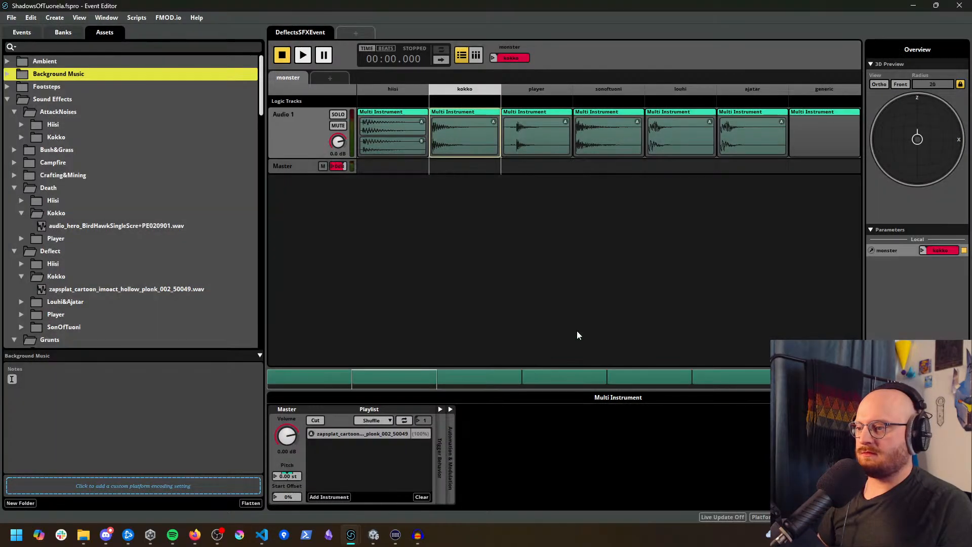
Step: Build the project again and continue past the build warning
{"action": "left_click", "coordinate": [11, 17]}
{"action": "left_click", "coordinate": [11, 17]}
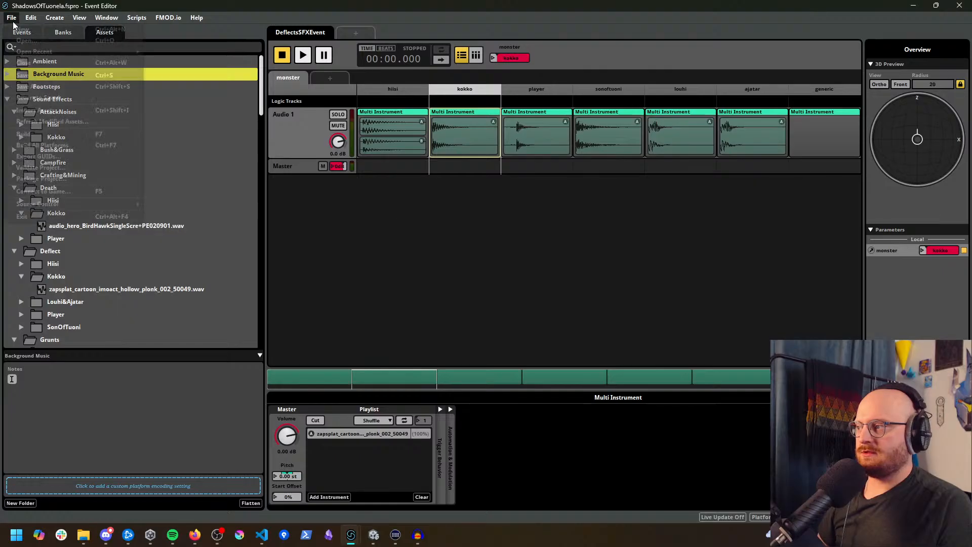
{"action": "left_click", "coordinate": [12, 17]}
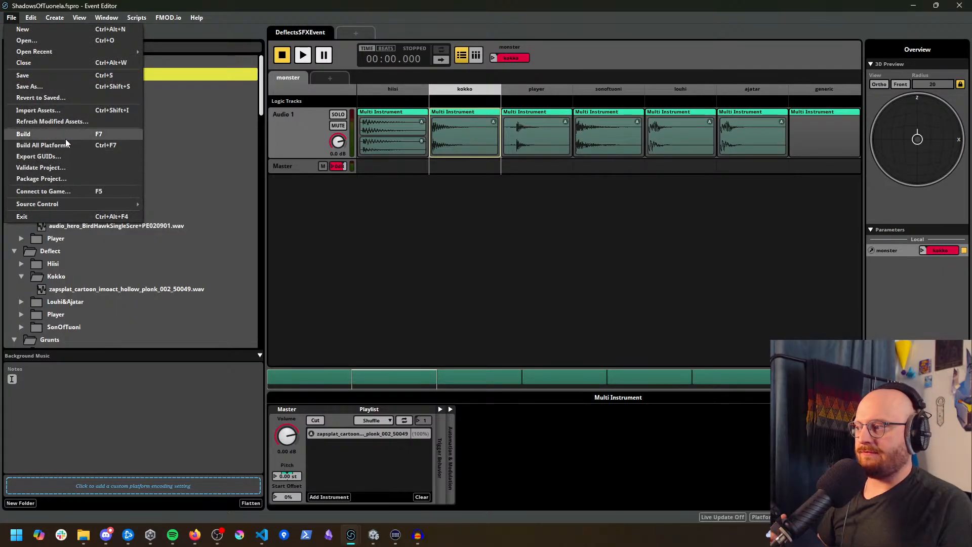
{"action": "left_click", "coordinate": [65, 135]}
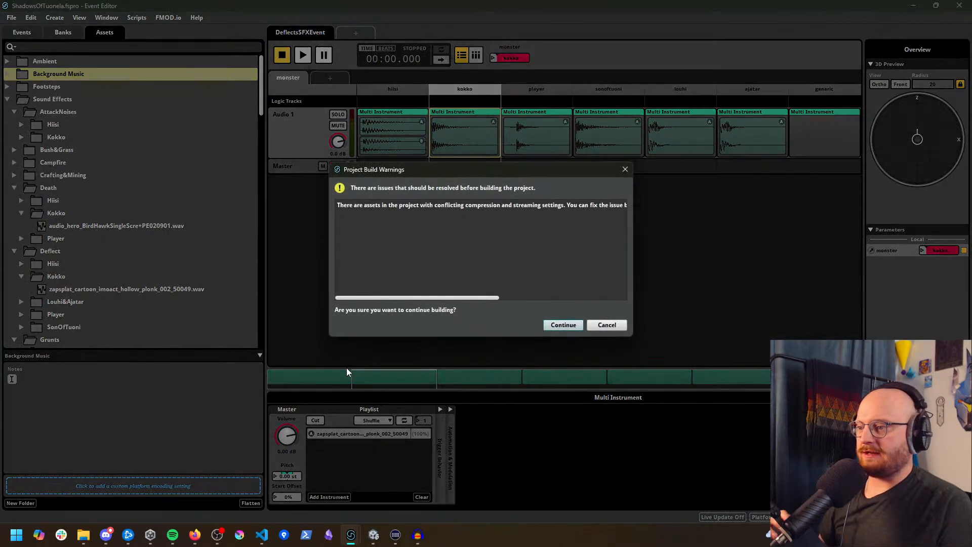
{"action": "left_click", "coordinate": [564, 326]}
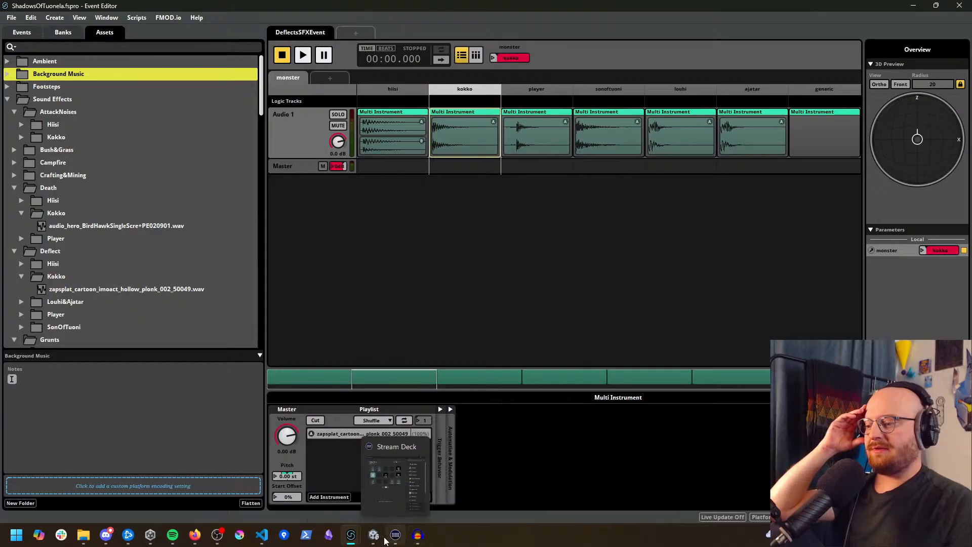
Step: Switch to the Unity editor and close the FMOD bank refresh status window
{"action": "left_click", "coordinate": [375, 538]}
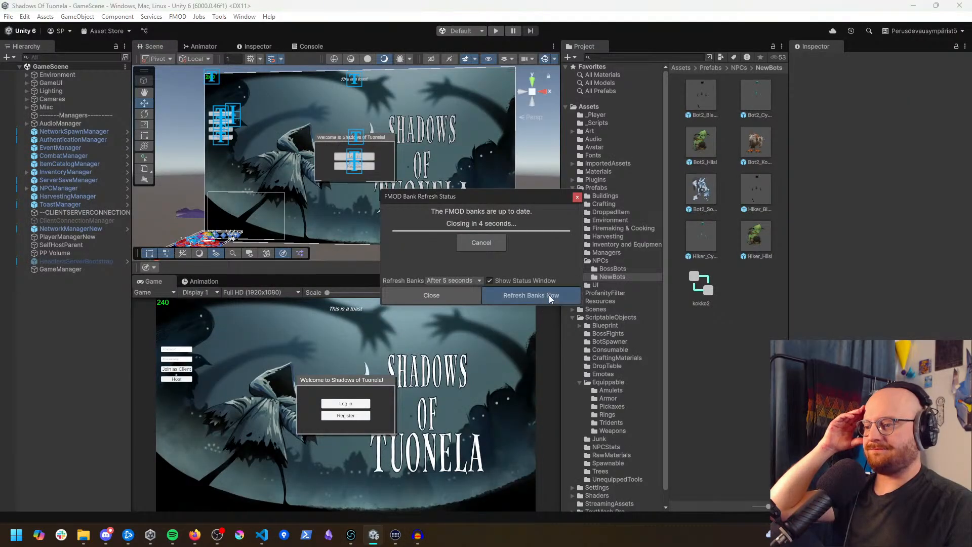
{"action": "left_click", "coordinate": [578, 197]}
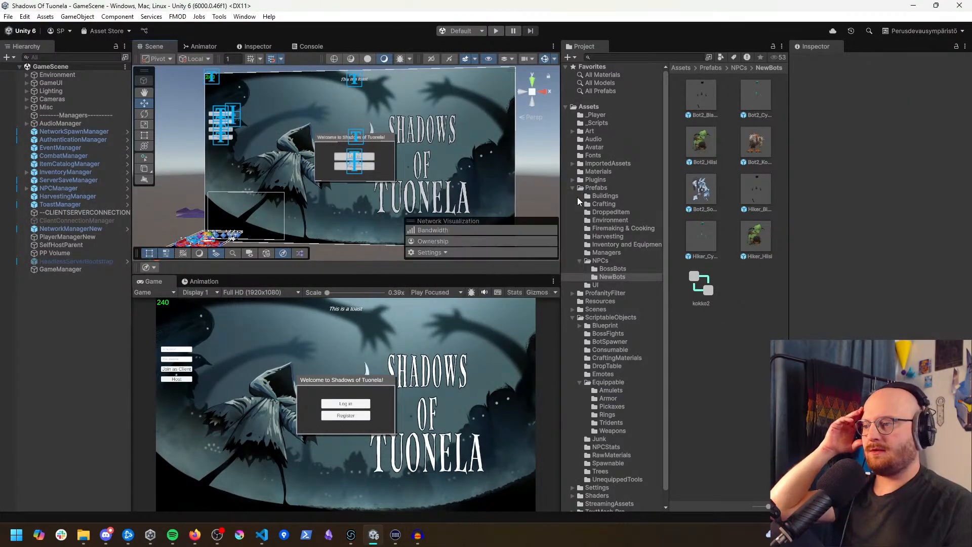
{"action": "middle_click_drag", "start_coordinate": [468, 182], "coordinate": [475, 177]}
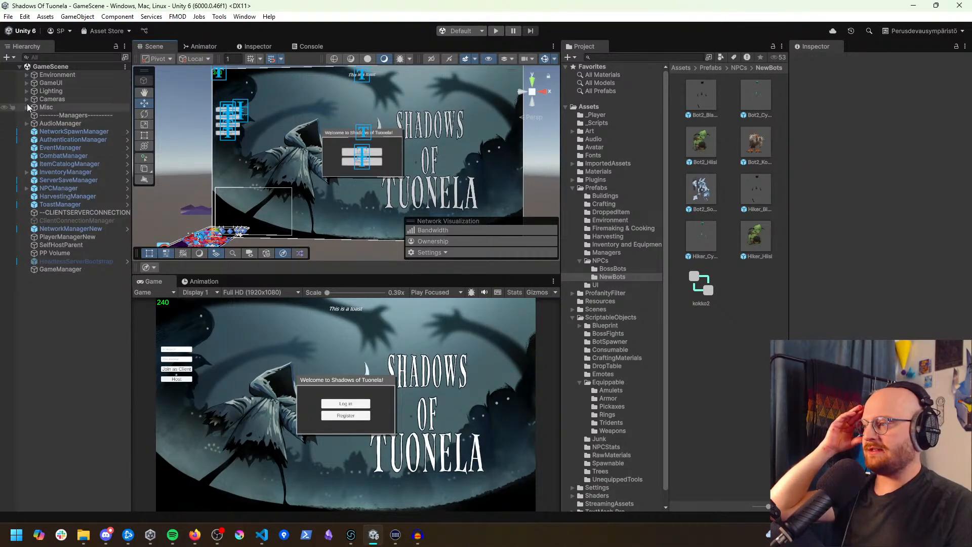
Step: Select the FMODEvents object under AudioManager and open its FMODEvents script in the code editor
{"action": "left_click", "coordinate": [27, 123]}
{"action": "left_click", "coordinate": [53, 132]}
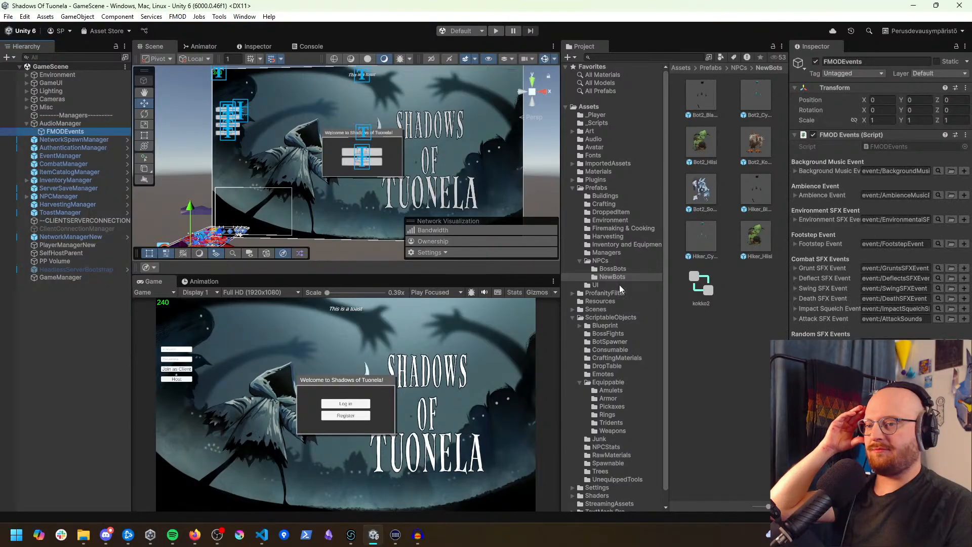
{"action": "left_click", "coordinate": [904, 147]}
{"action": "double_click", "coordinate": [904, 146]}
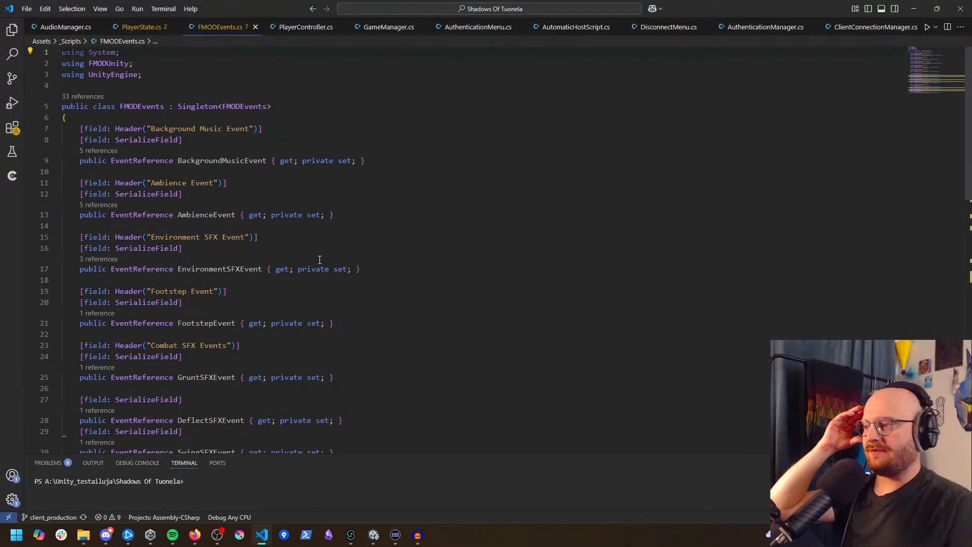
Step: Change the "Footstep Event" header text in FMODEvents.cs to "Footstep Events"
{"action": "left_click", "coordinate": [320, 260]}
{"action": "scroll", "coordinate": [275, 247], "scroll_direction": "down", "scroll_amount": 1}
{"action": "key", "text": "Left"}
{"action": "key", "text": "Left"}
{"action": "key", "text": "Left"}
{"action": "type", "text": "s"}
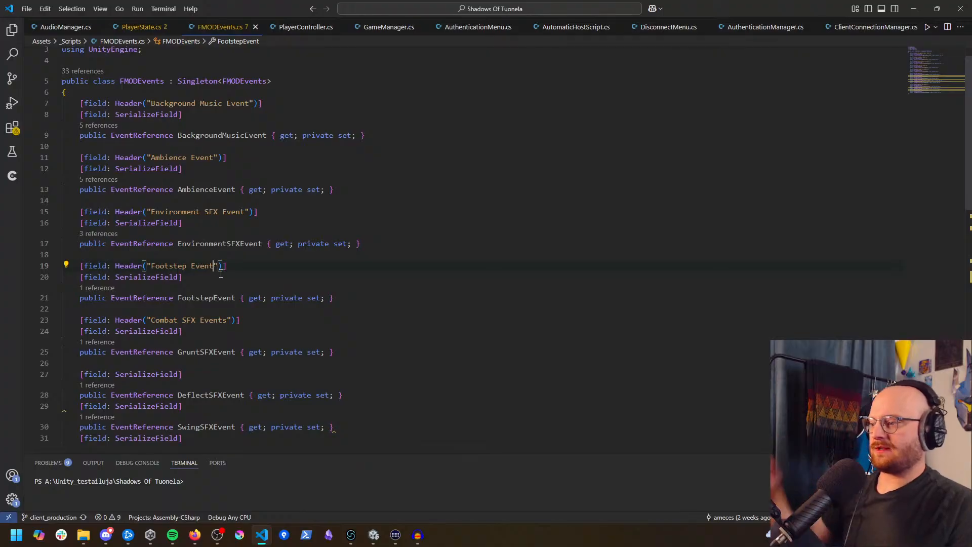
Step: Duplicate the FootstepEvent property together with its SerializeField attribute under the Footstep Events header
{"action": "left_click", "coordinate": [422, 303]}
{"action": "left_click_drag", "start_coordinate": [421, 303], "coordinate": [80, 278]}
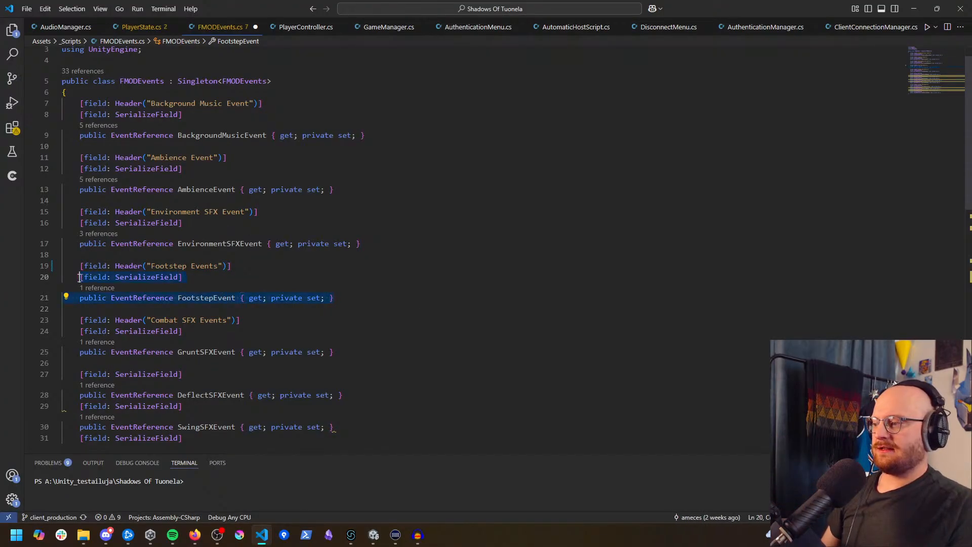
{"action": "key", "text": "ctrl+c"}
{"action": "key", "text": "ctrl+v"}
{"action": "key", "text": "ctrl+v"}
Step: Rename the duplicated FootstepEvent property to MonsterFootstepEvent
{"action": "double_click", "coordinate": [206, 297]}
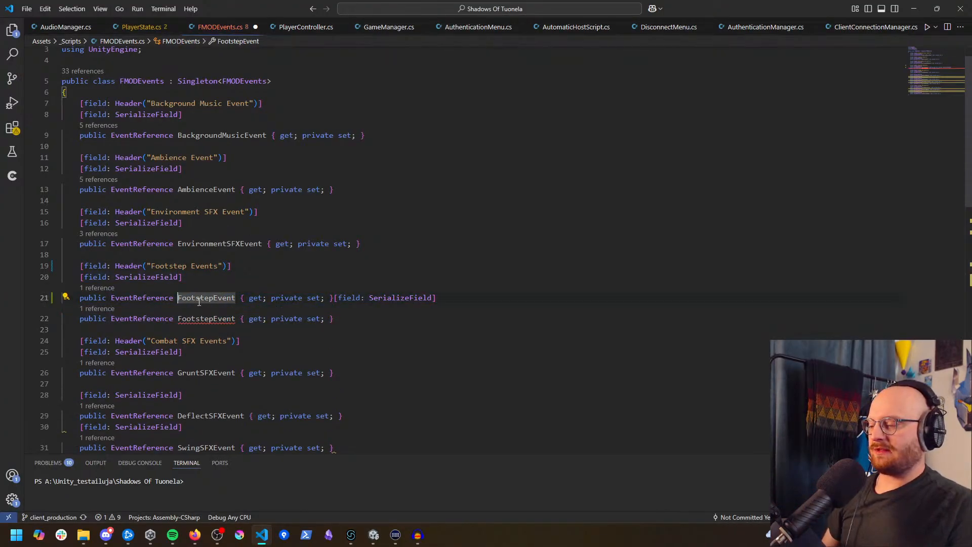
{"action": "left_click", "coordinate": [210, 299]}
{"action": "double_click", "coordinate": [211, 299]}
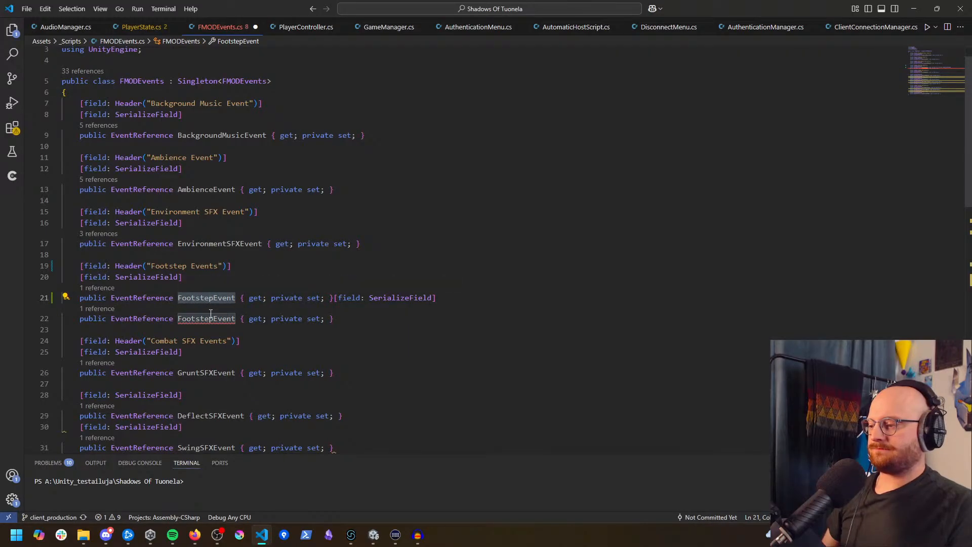
{"action": "double_click", "coordinate": [211, 318]}
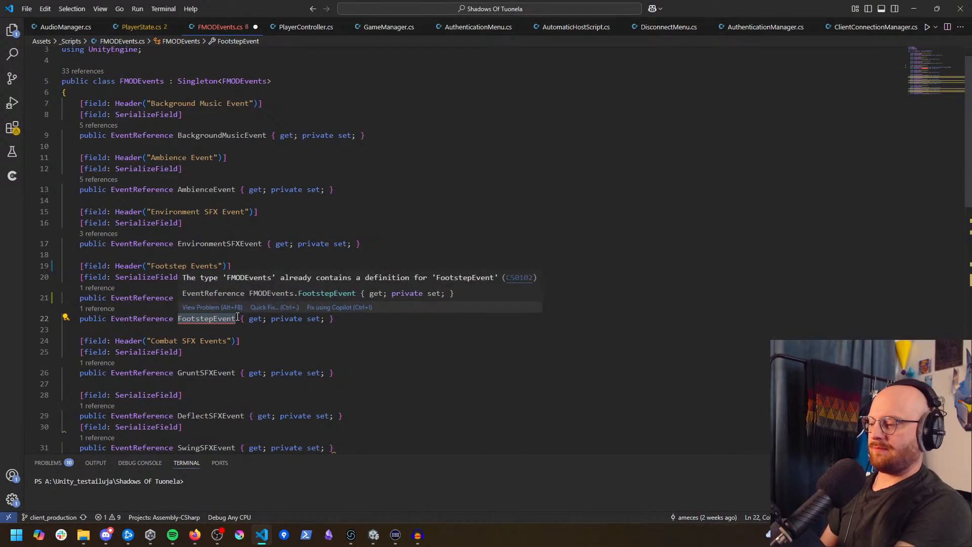
{"action": "type", "text": "MonsterFootstep"}
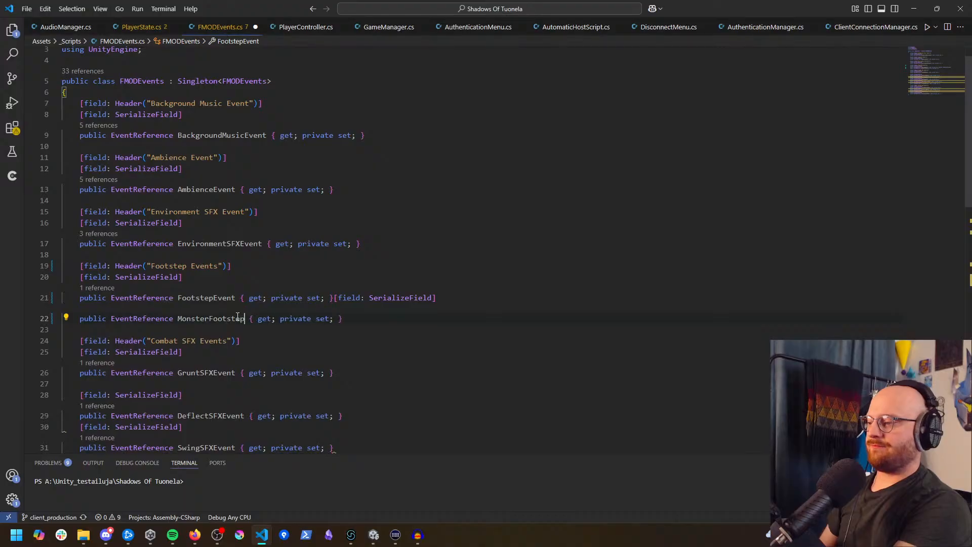
{"action": "type", "text": "Event"}
Step: Replace all occurrences of FootstepEvent in the script with PlayerFootStepEvent
{"action": "double_click", "coordinate": [198, 299]}
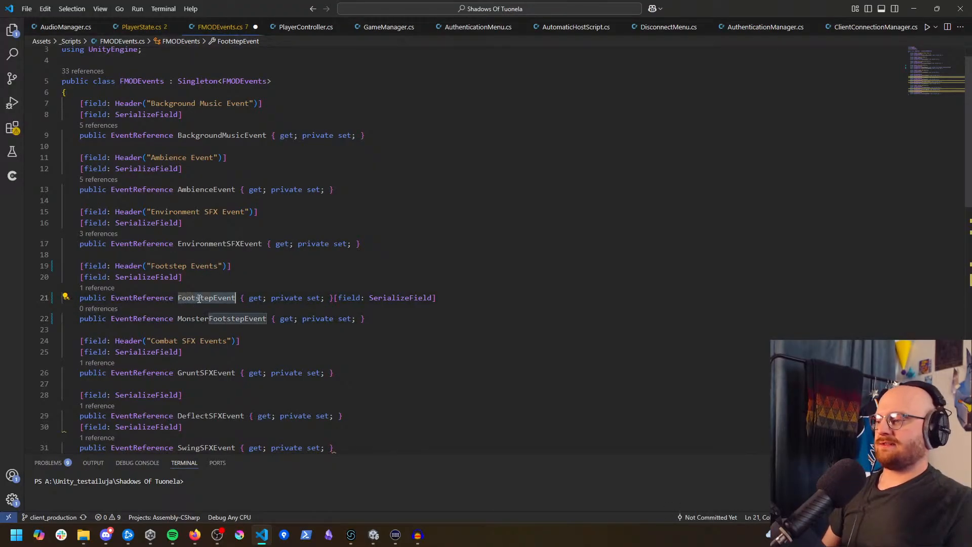
{"action": "right_click", "coordinate": [199, 299]}
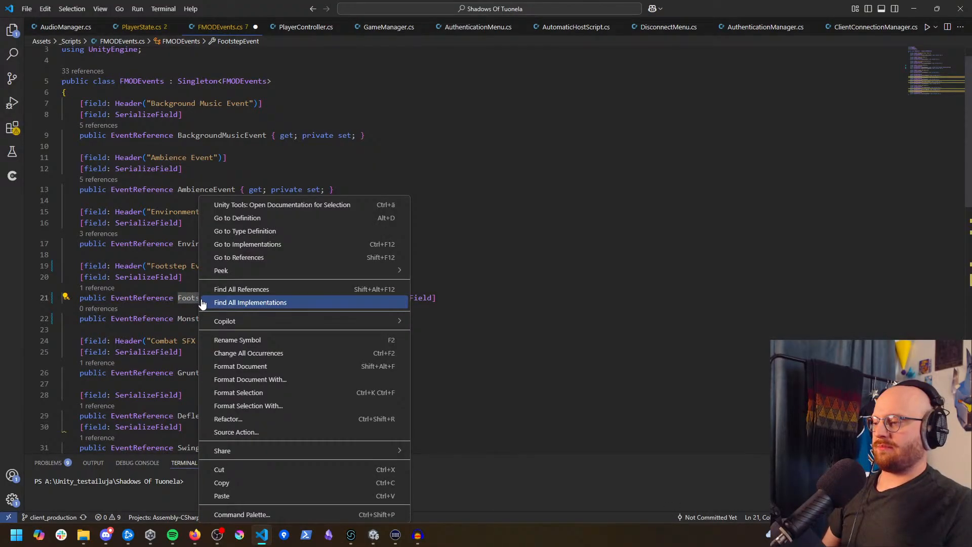
{"action": "left_click", "coordinate": [270, 353]}
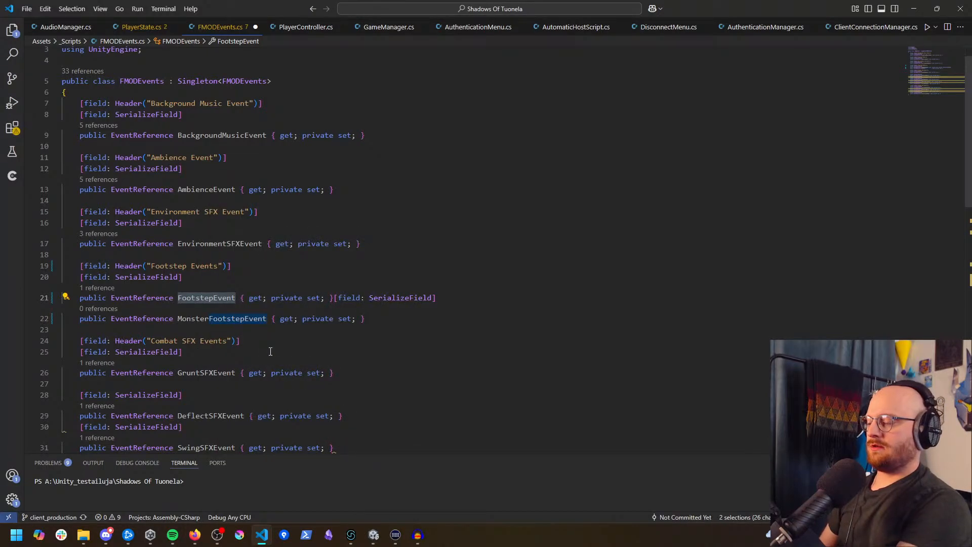
{"action": "type", "text": "PlayerFootS"}
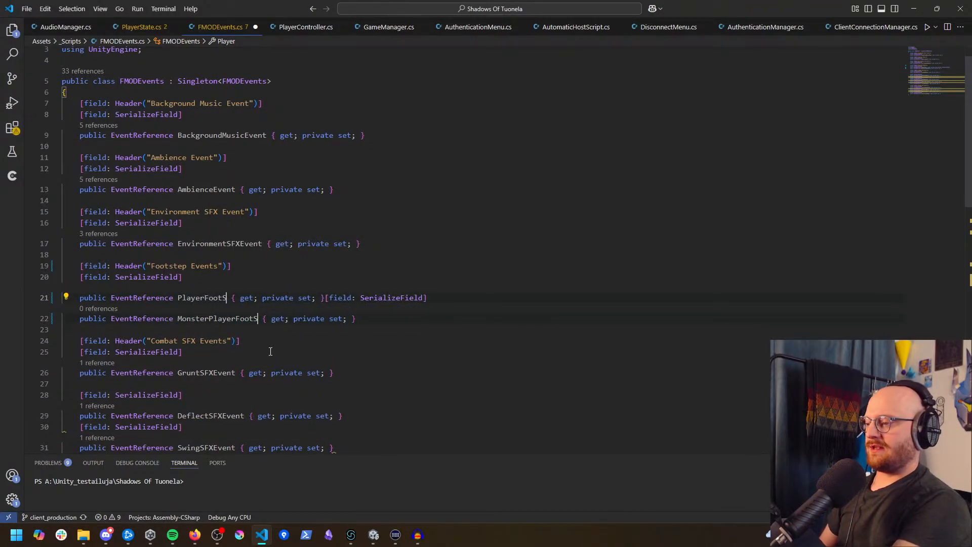
{"action": "type", "text": "tepEvent"}
Step: Remove "Player" from the second footstep property's name so it reads MonsterFootStepEvent
{"action": "left_click", "coordinate": [282, 331]}
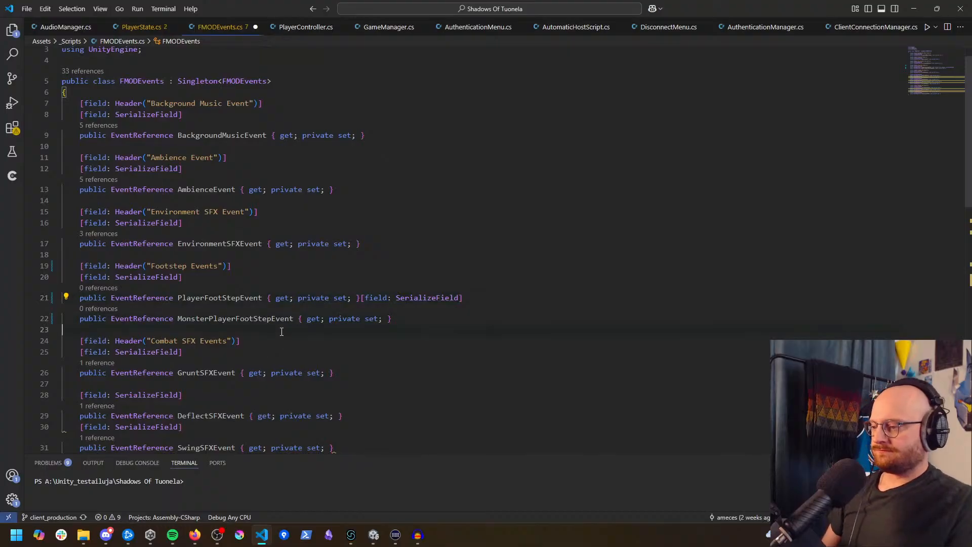
{"action": "left_click_drag", "start_coordinate": [209, 320], "coordinate": [236, 320]}
{"action": "key", "text": "BackSpace"}
{"action": "left_click", "coordinate": [258, 332]}
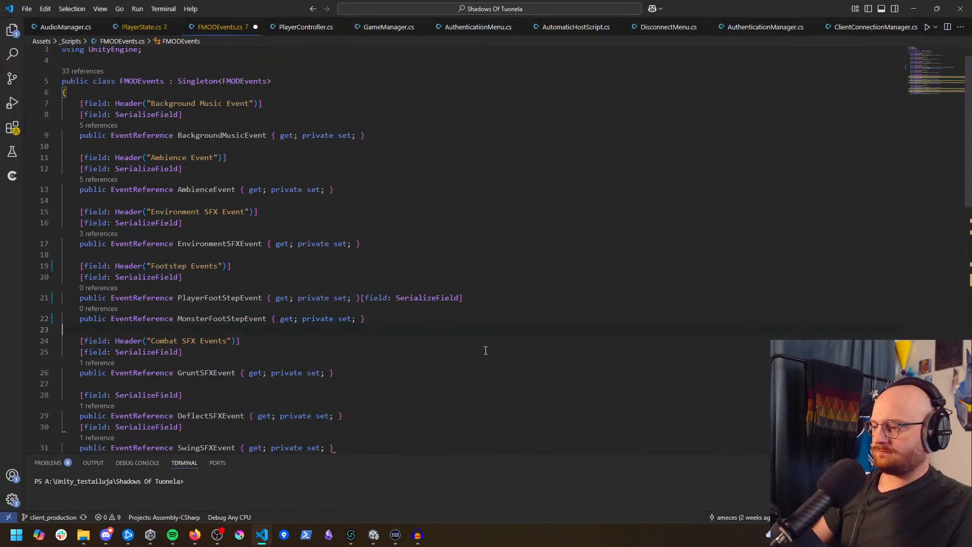
Step: Save FMODEvents.cs and return to the Unity editor to recompile the scripts
{"action": "left_click", "coordinate": [496, 343]}
{"action": "left_click", "coordinate": [502, 330]}
{"action": "key", "text": "ctrl+s"}
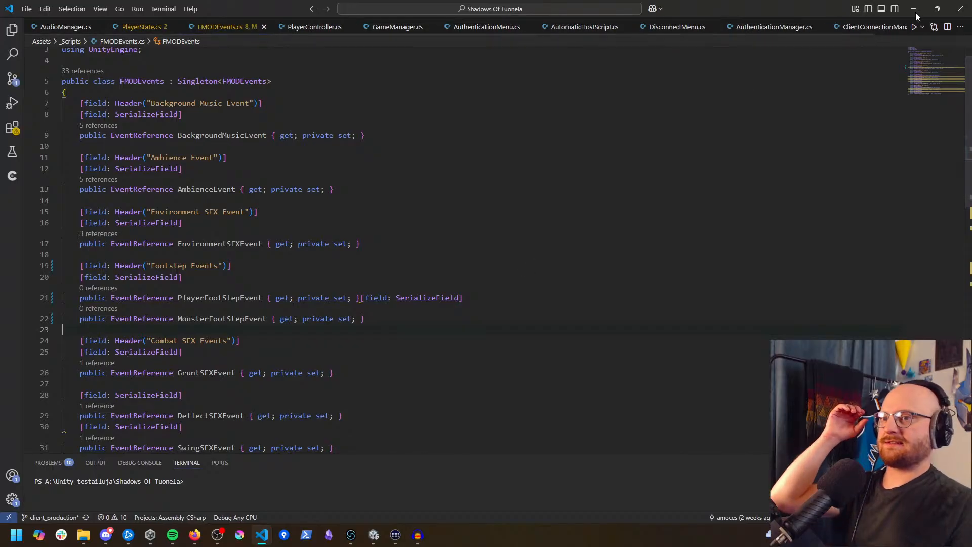
{"action": "key", "text": "alt+Tab"}
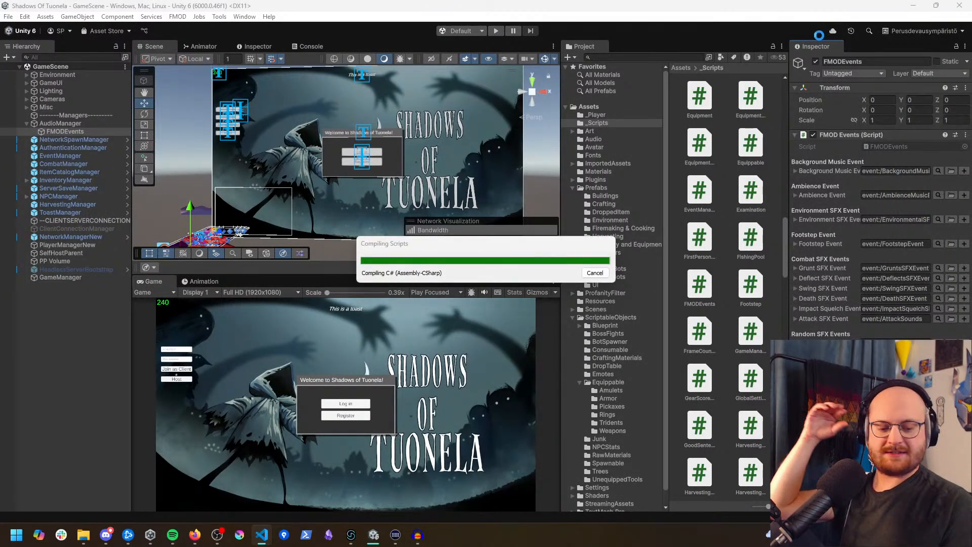
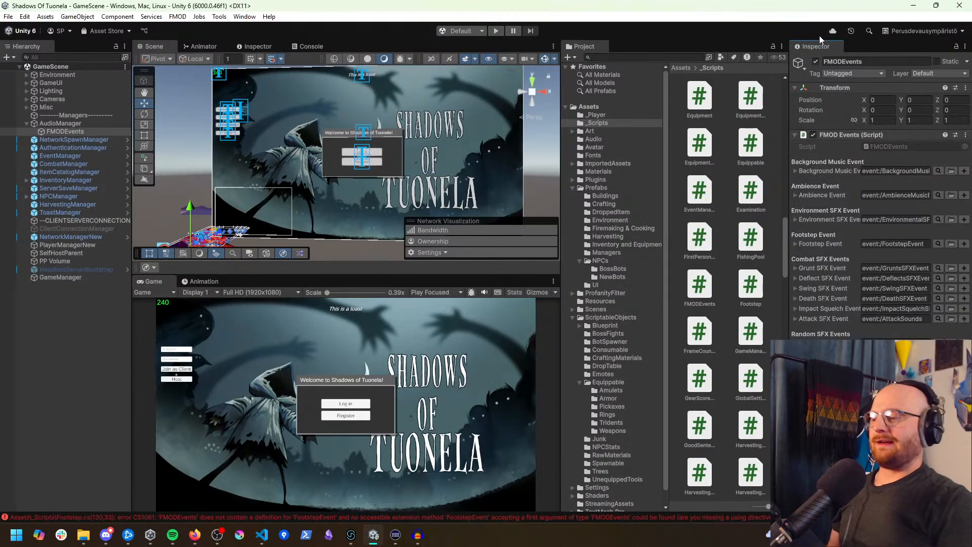
Step: Open Footstep.cs from the Unity console error about the missing FootstepEvent definition and select that reference on line 130
{"action": "left_click", "coordinate": [316, 45]}
{"action": "double_click", "coordinate": [289, 70]}
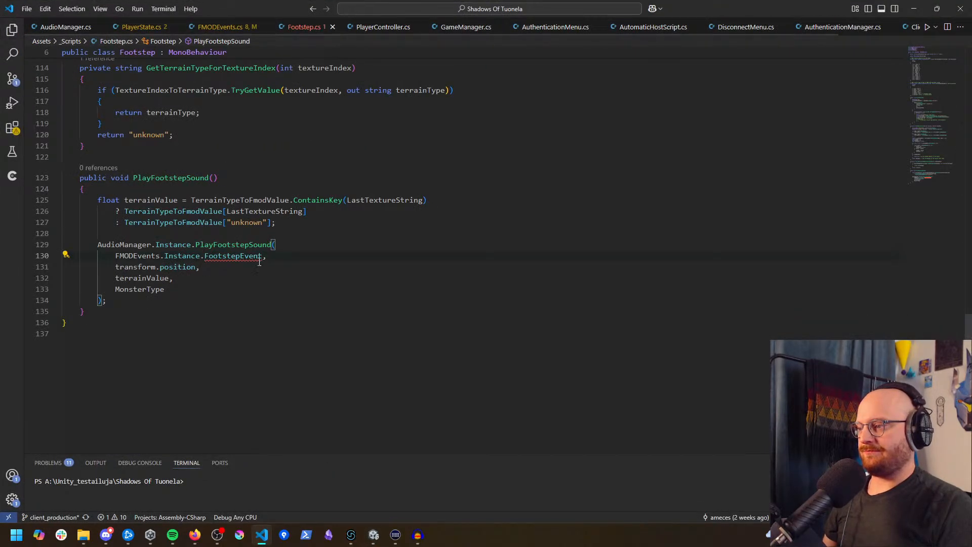
{"action": "left_click", "coordinate": [263, 258]}
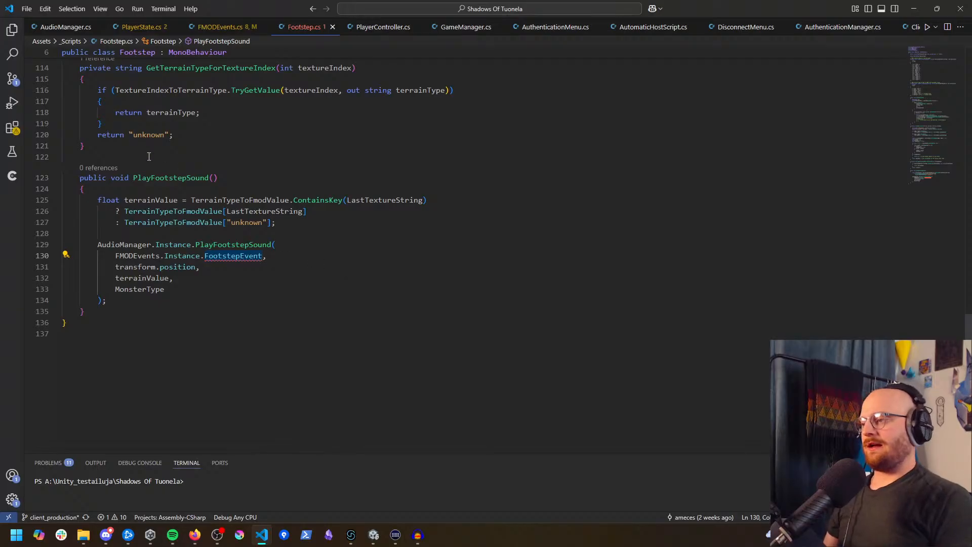
Step: Change all occurrences of PlayFootstepSound in Footstep.cs to PlayPlayerFootstepSound
{"action": "double_click", "coordinate": [197, 178]}
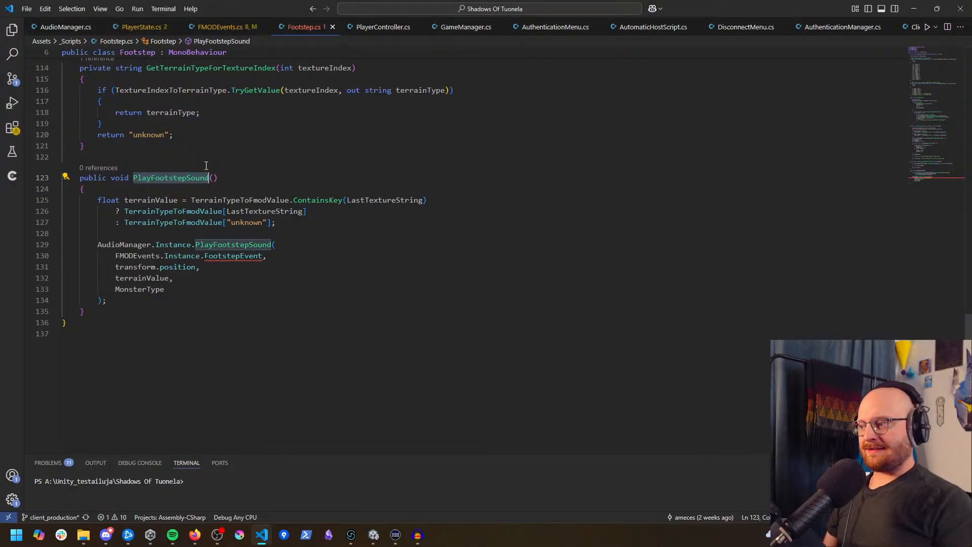
{"action": "right_click", "coordinate": [184, 180]}
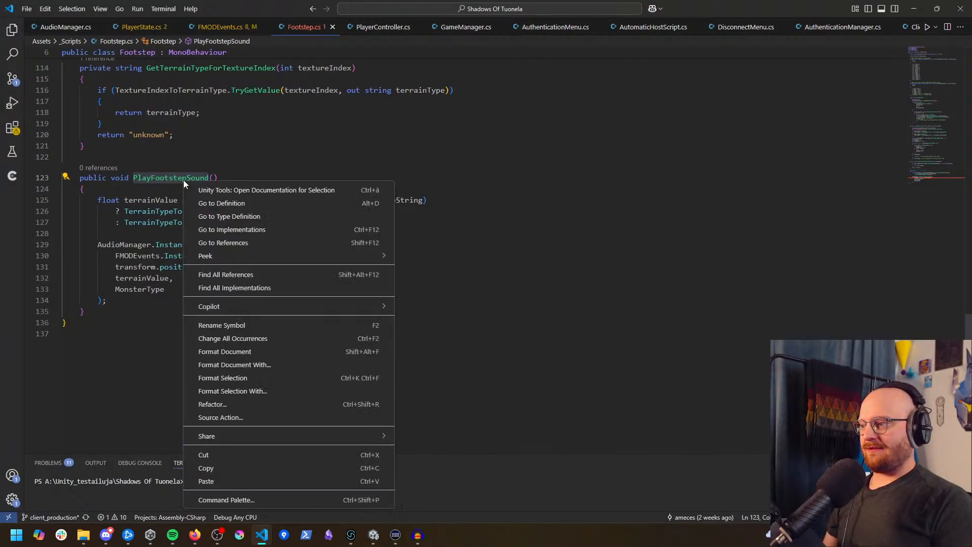
{"action": "left_click", "coordinate": [267, 338]}
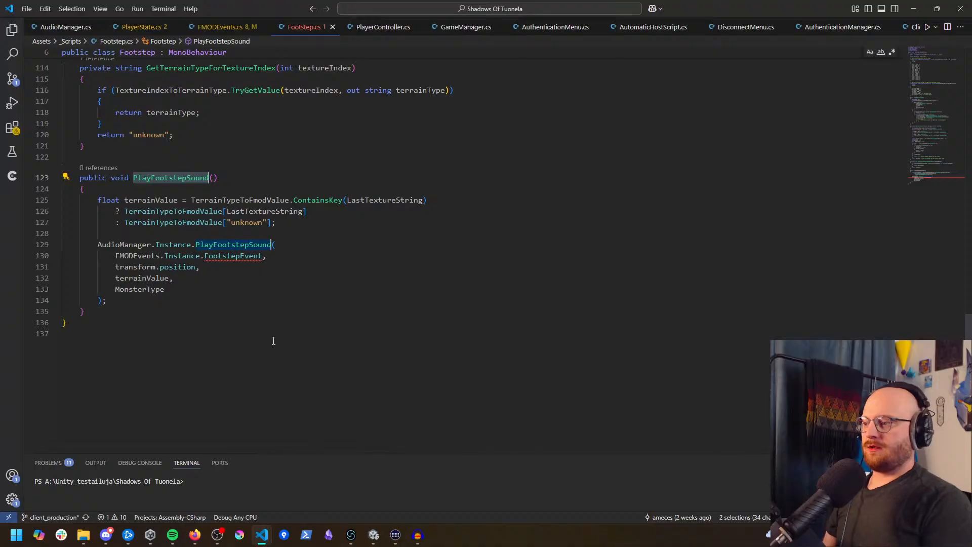
{"action": "type", "text": "PlayPlayerF"}
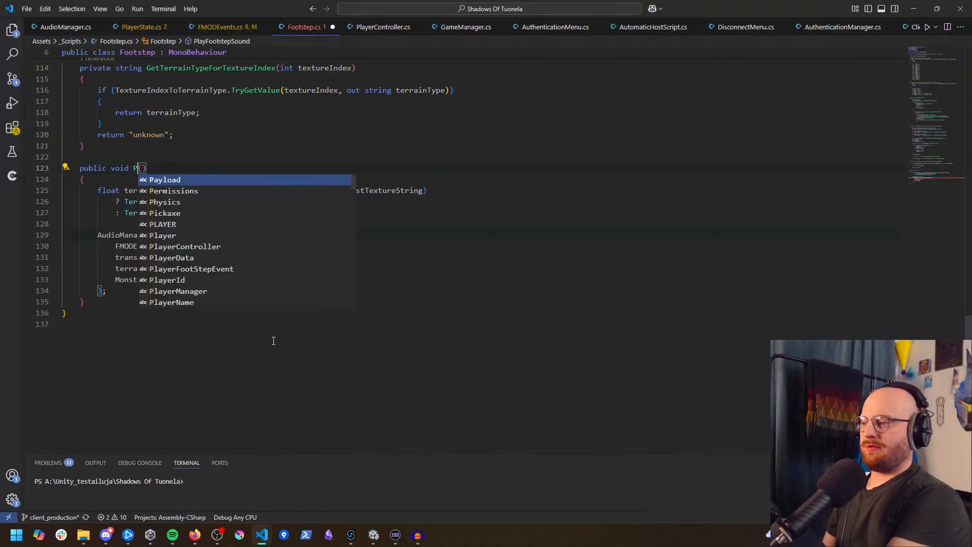
{"action": "type", "text": "ootstepSound"}
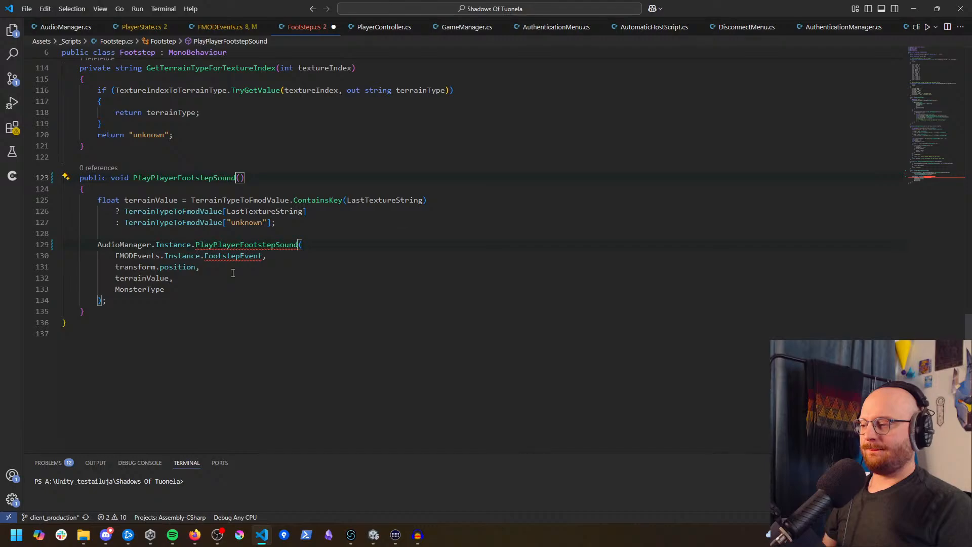
Step: Change the method name and its matching AudioManager call in Footstep.cs to PlayTerrainBasedFootStepSound
{"action": "double_click", "coordinate": [196, 178]}
{"action": "right_click", "coordinate": [195, 179]}
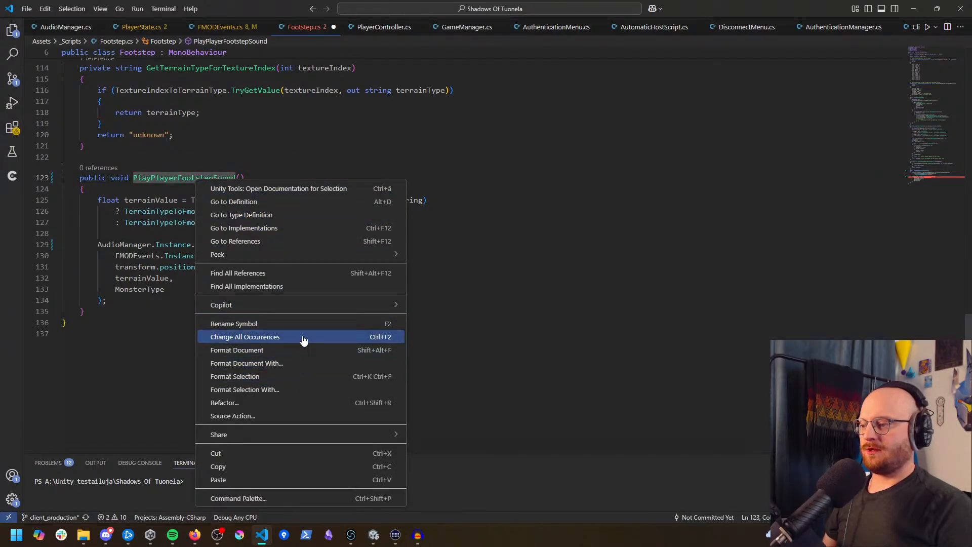
{"action": "left_click", "coordinate": [303, 337]}
{"action": "type", "text": "Play"}
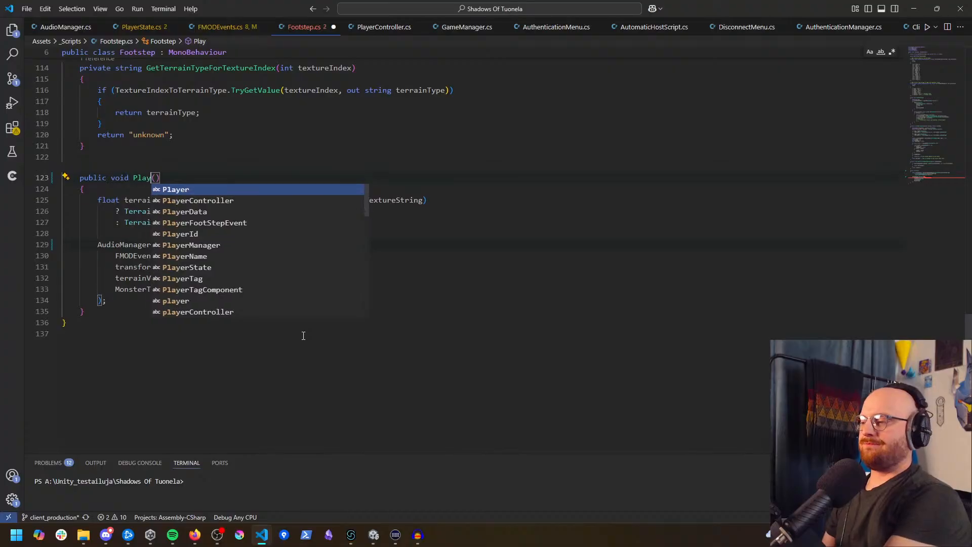
{"action": "type", "text": "TerrainBased"}
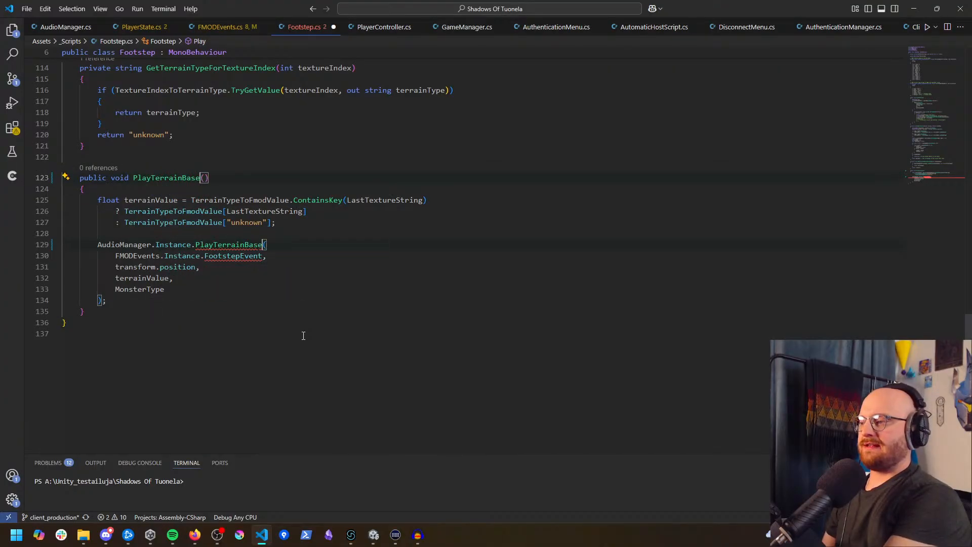
{"action": "type", "text": "FootStepSound"}
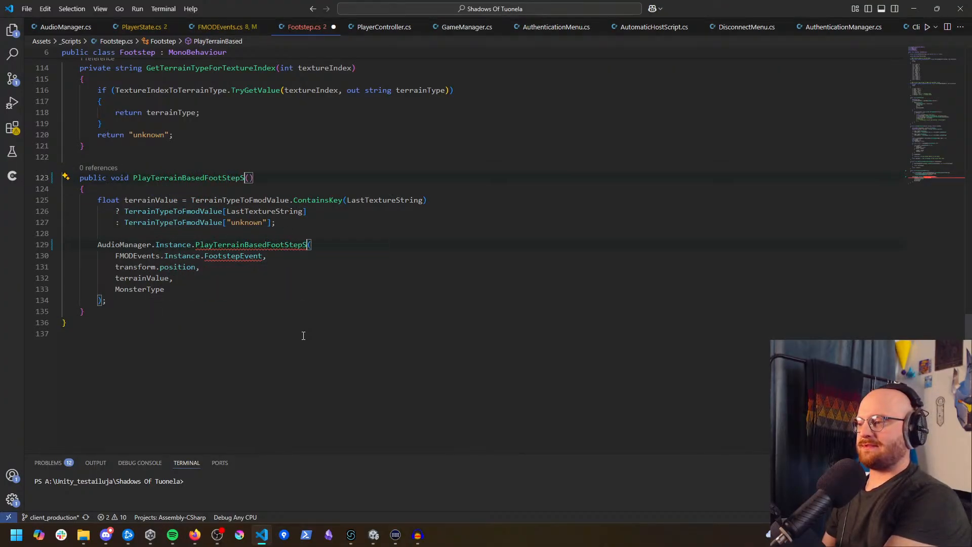
{"action": "left_click", "coordinate": [314, 287]}
{"action": "left_click", "coordinate": [326, 255]}
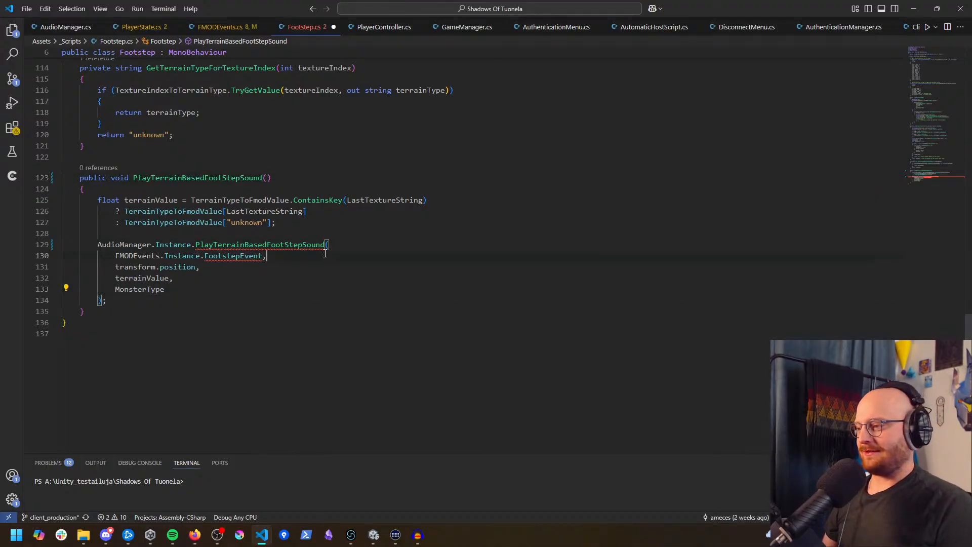
{"action": "left_click", "coordinate": [314, 268]}
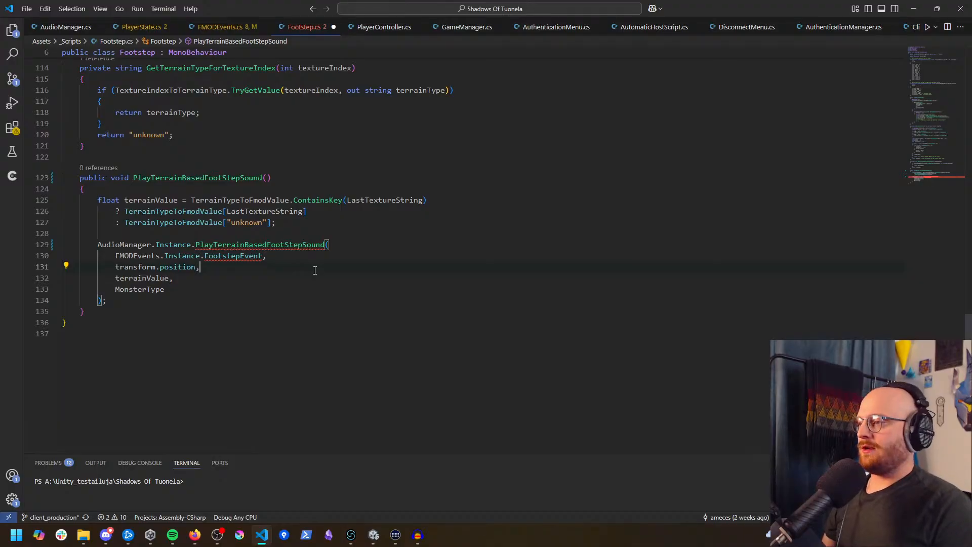
{"action": "scroll", "coordinate": [340, 275], "scroll_direction": "down", "scroll_amount": 1}
{"action": "scroll", "coordinate": [339, 276], "scroll_direction": "up", "scroll_amount": 2}
{"action": "scroll", "coordinate": [341, 289], "scroll_direction": "down", "scroll_amount": 1}
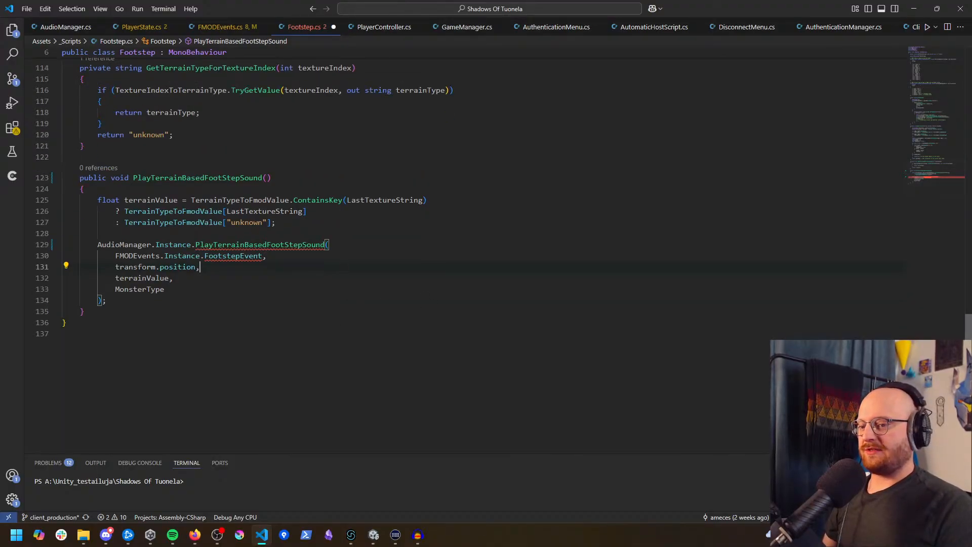
{"action": "scroll", "coordinate": [341, 289], "scroll_direction": "up", "scroll_amount": 2}
{"action": "scroll", "coordinate": [303, 284], "scroll_direction": "down", "scroll_amount": 1}
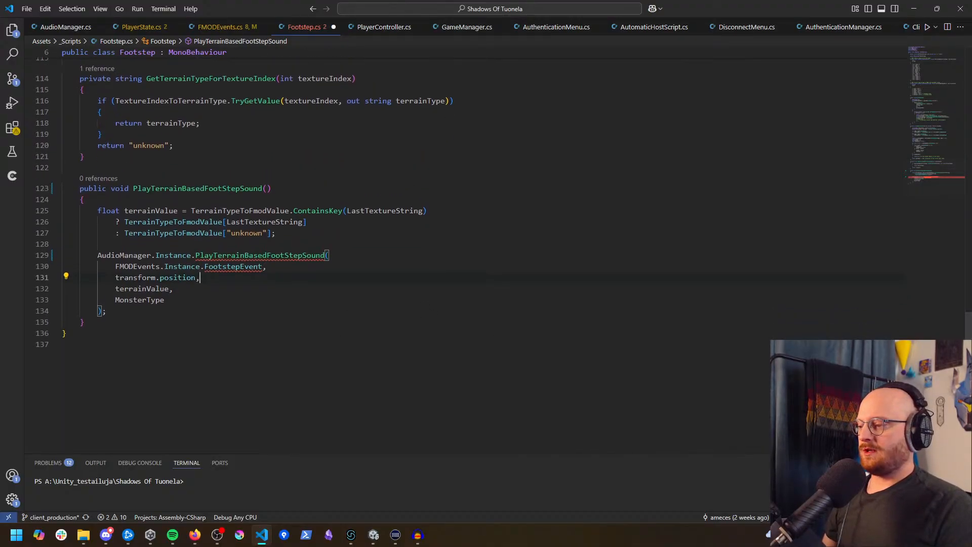
{"action": "left_click", "coordinate": [269, 256]}
{"action": "mouse_move", "coordinate": [269, 256]}
{"action": "left_click", "coordinate": [290, 321]}
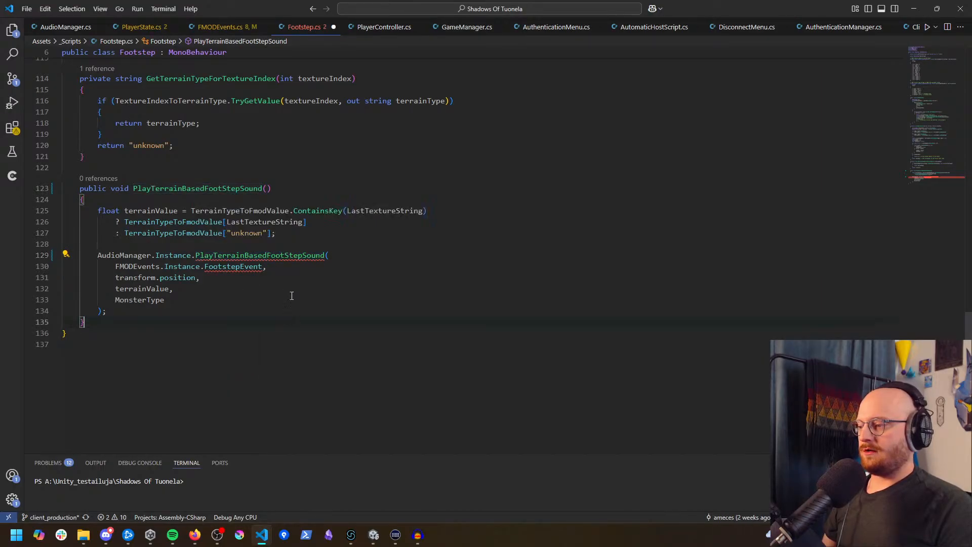
{"action": "double_click", "coordinate": [295, 256]}
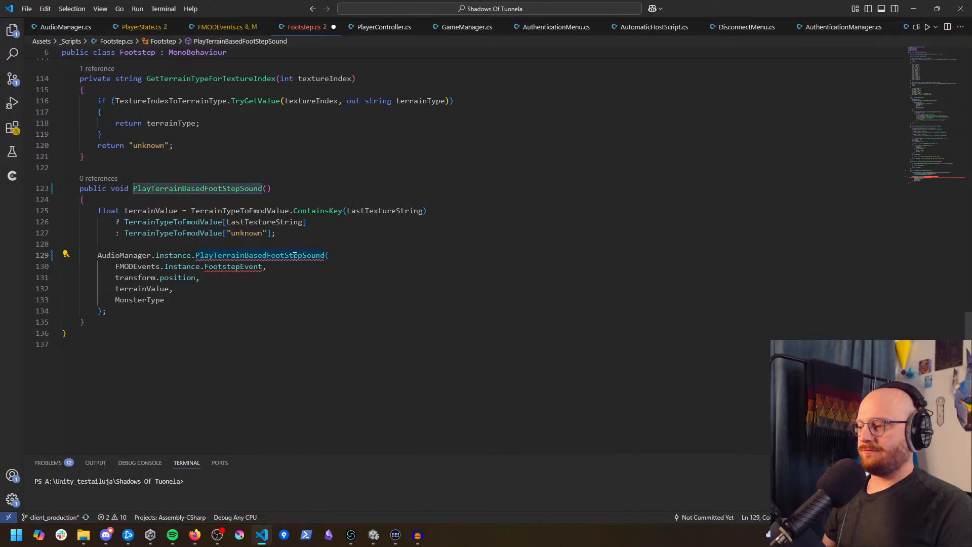
{"action": "left_click", "coordinate": [293, 256]}
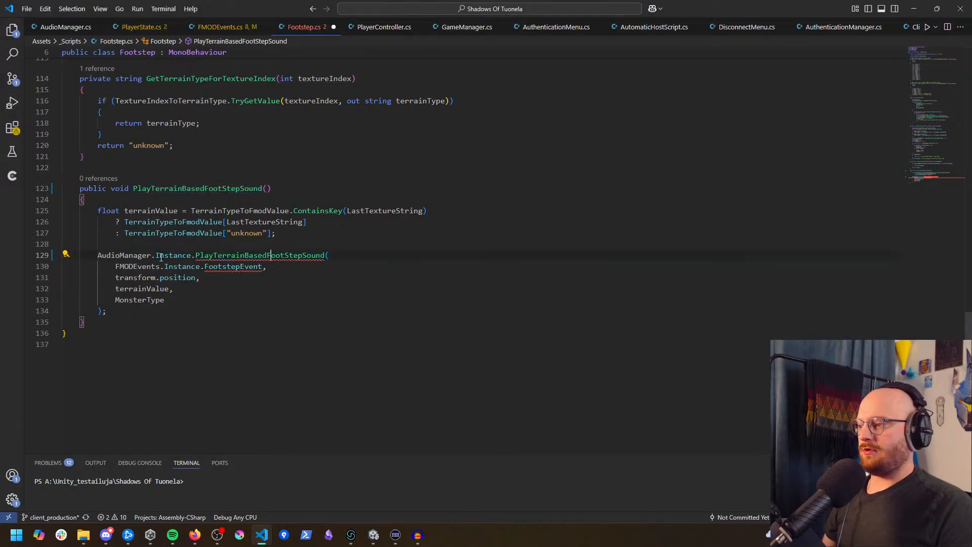
Step: Go to the AudioManager class definition and rename its PlayFootstepSound method to PlayFootStepTerrainSound
{"action": "left_click", "coordinate": [124, 255], "text": "ctrl"}
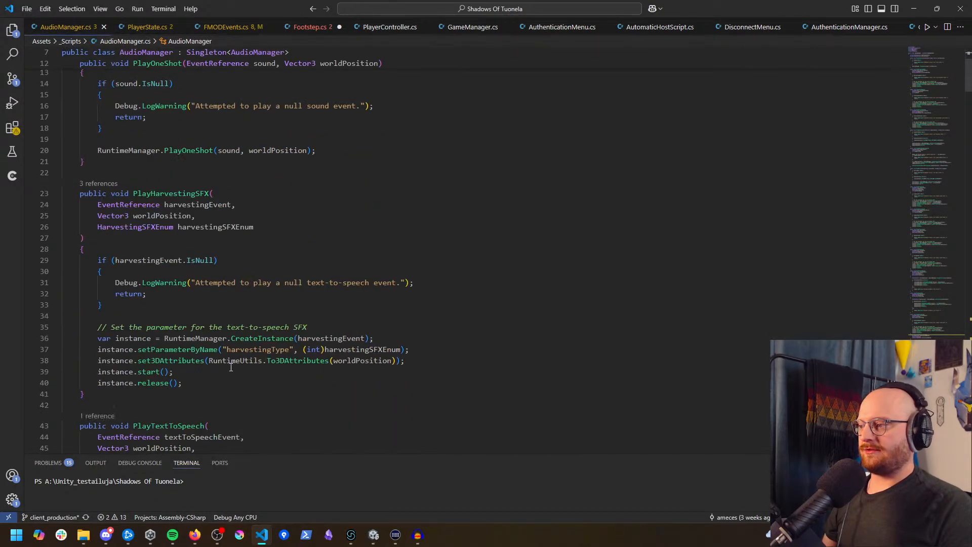
{"action": "scroll", "coordinate": [231, 368], "scroll_direction": "down", "scroll_amount": 20}
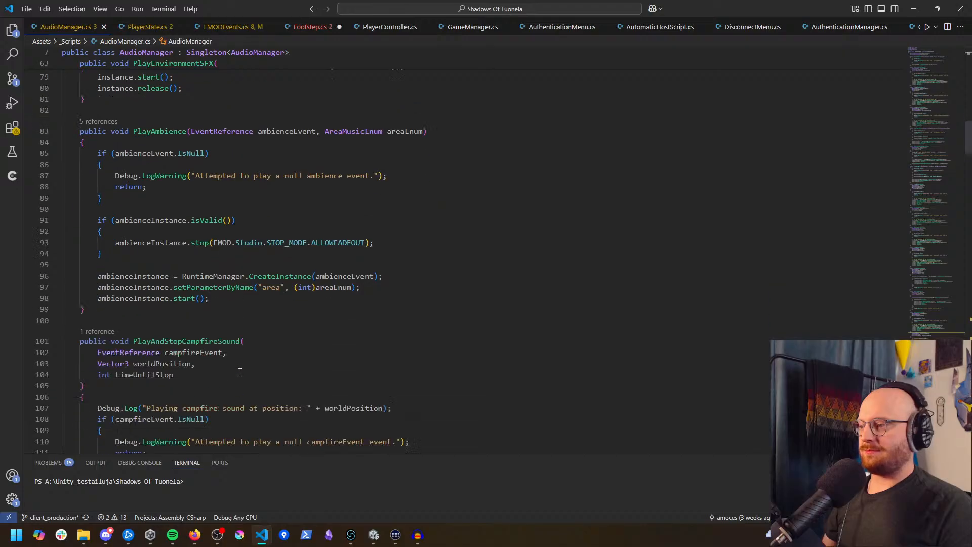
{"action": "scroll", "coordinate": [240, 372], "scroll_direction": "down", "scroll_amount": 18}
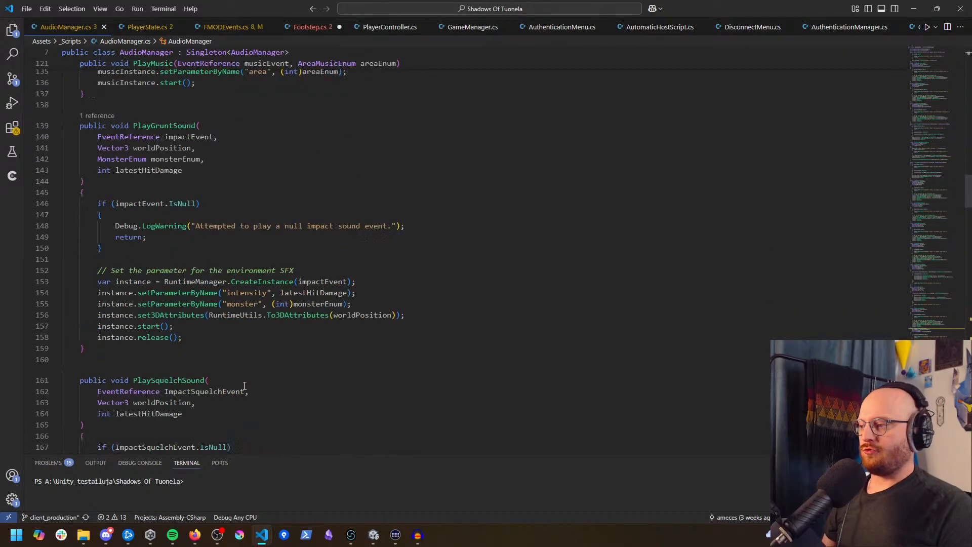
{"action": "scroll", "coordinate": [246, 386], "scroll_direction": "down", "scroll_amount": 7}
{"action": "scroll", "coordinate": [248, 387], "scroll_direction": "down", "scroll_amount": 17}
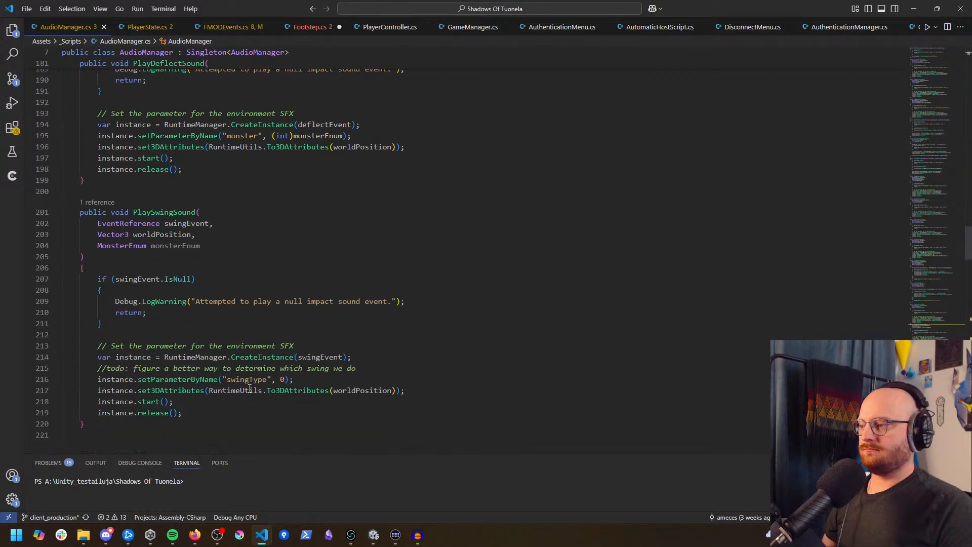
{"action": "scroll", "coordinate": [251, 389], "scroll_direction": "down", "scroll_amount": 3}
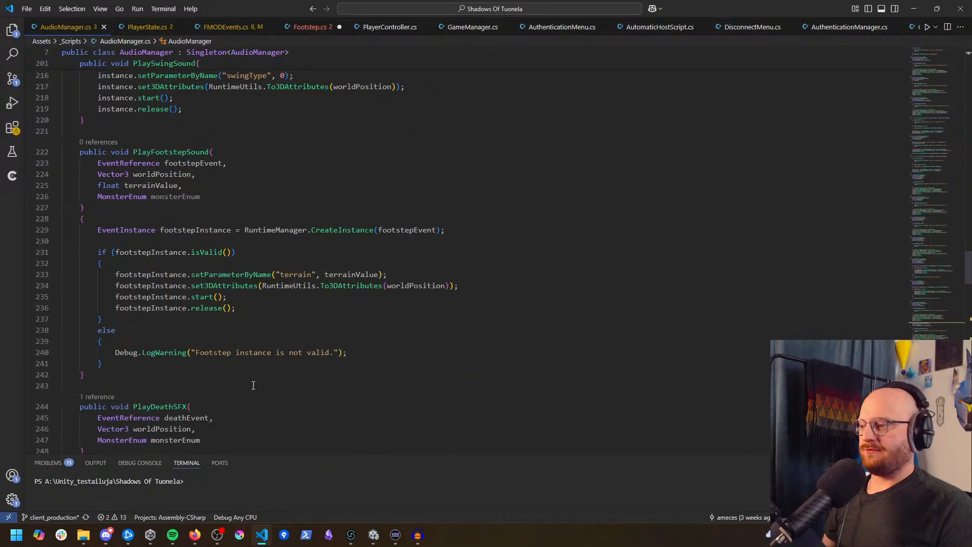
{"action": "left_click", "coordinate": [159, 151]}
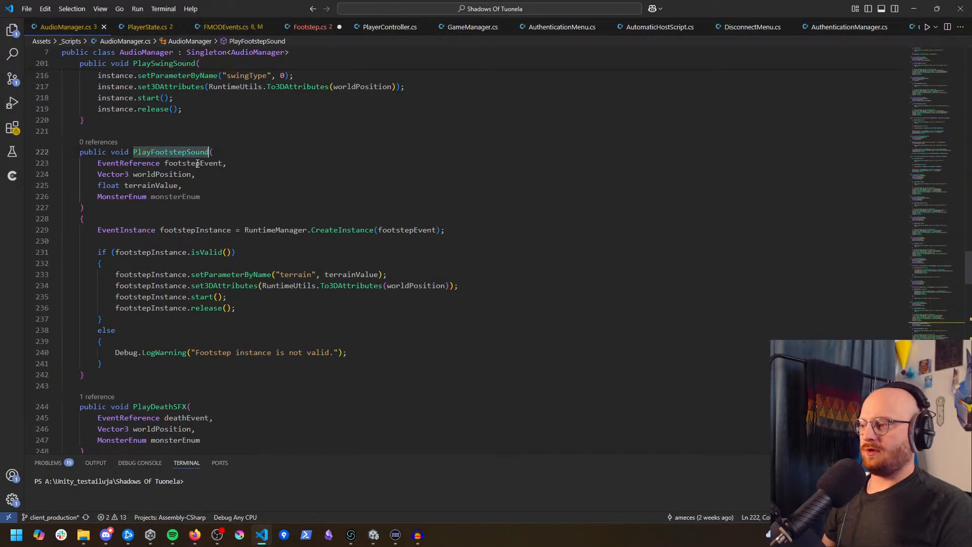
{"action": "scroll", "coordinate": [289, 231], "scroll_direction": "down", "scroll_amount": 1}
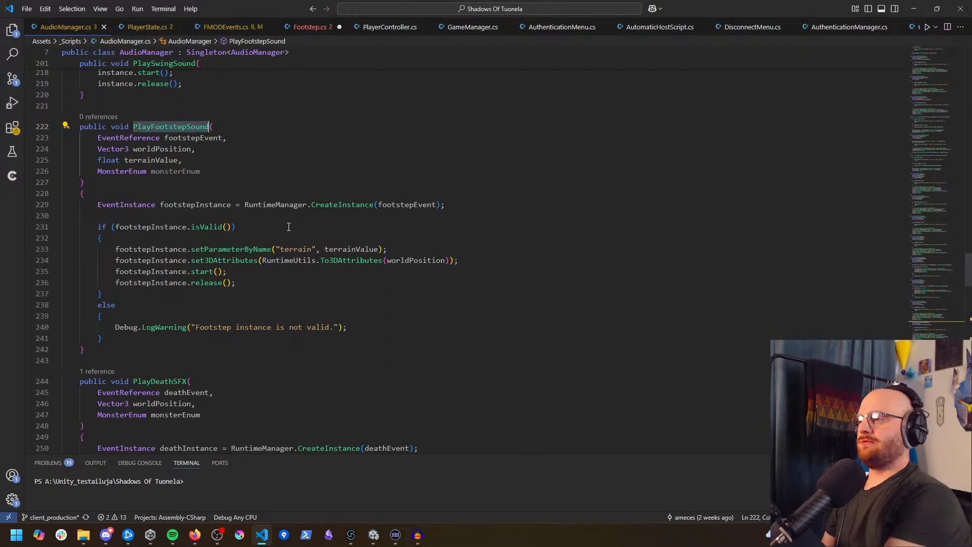
{"action": "type", "text": "PlayFootStep"}
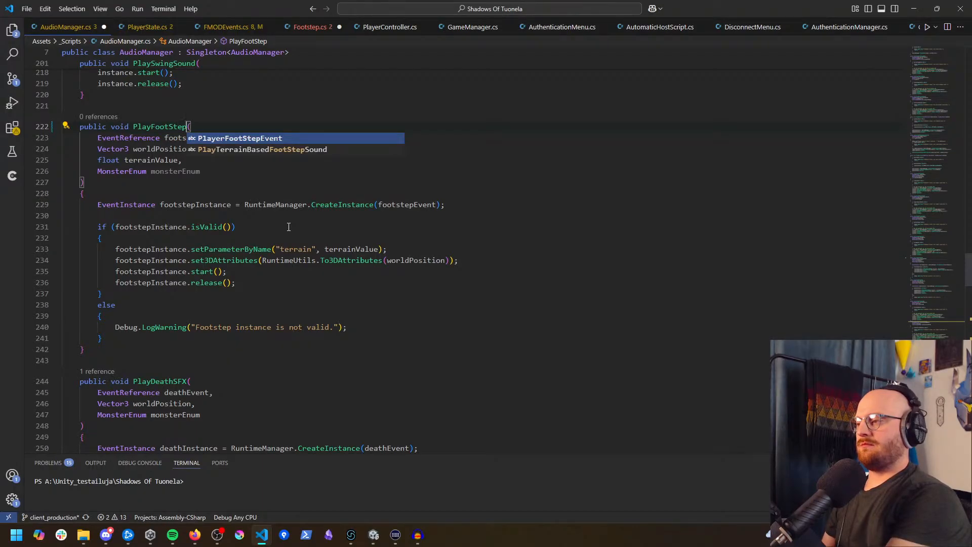
{"action": "type", "text": "TerrainSound"}
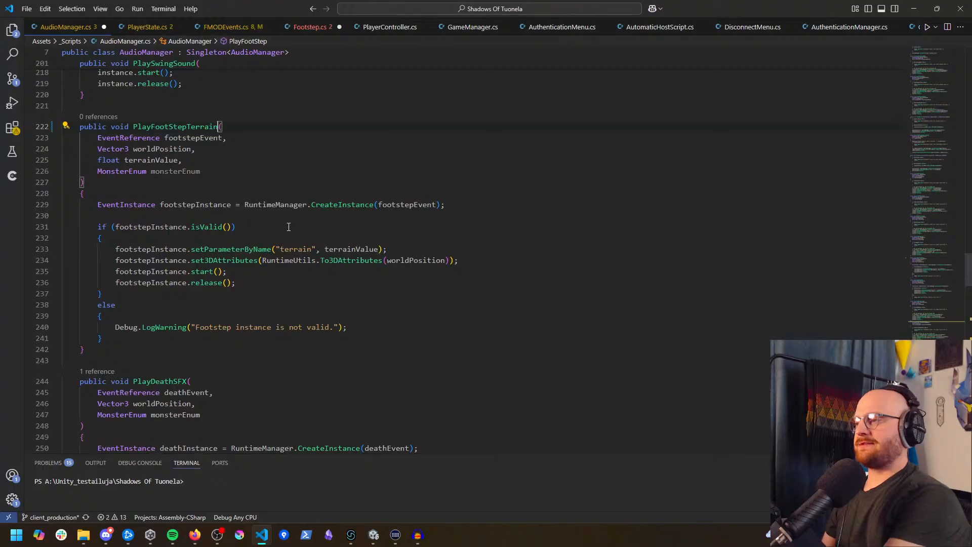
Step: Remove the monsterEnum parameter and the trailing comma after terrainValue from PlayFootStepTerrainSound, and save AudioManager.cs
{"action": "left_click", "coordinate": [283, 171]}
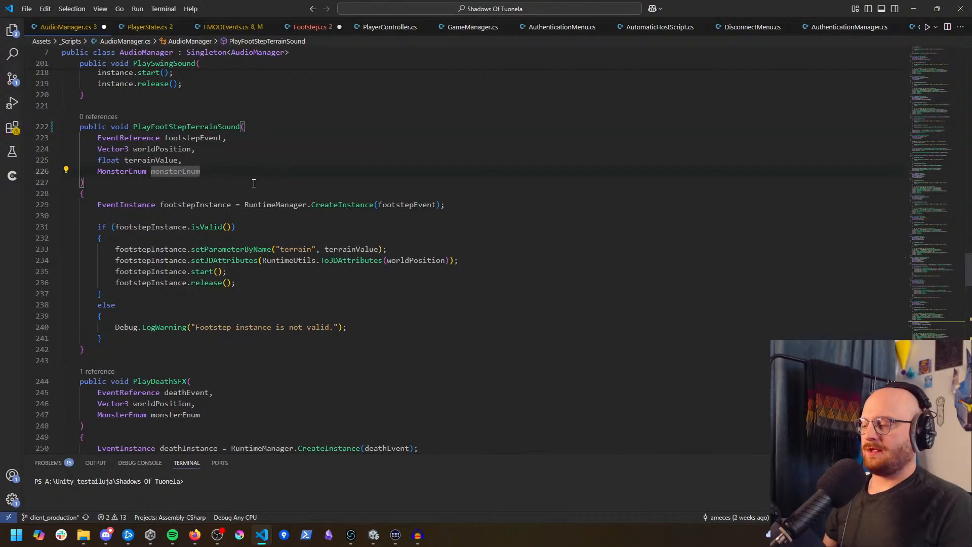
{"action": "scroll", "coordinate": [197, 212], "scroll_direction": "down", "scroll_amount": 1}
{"action": "key", "text": "ctrl+l"}
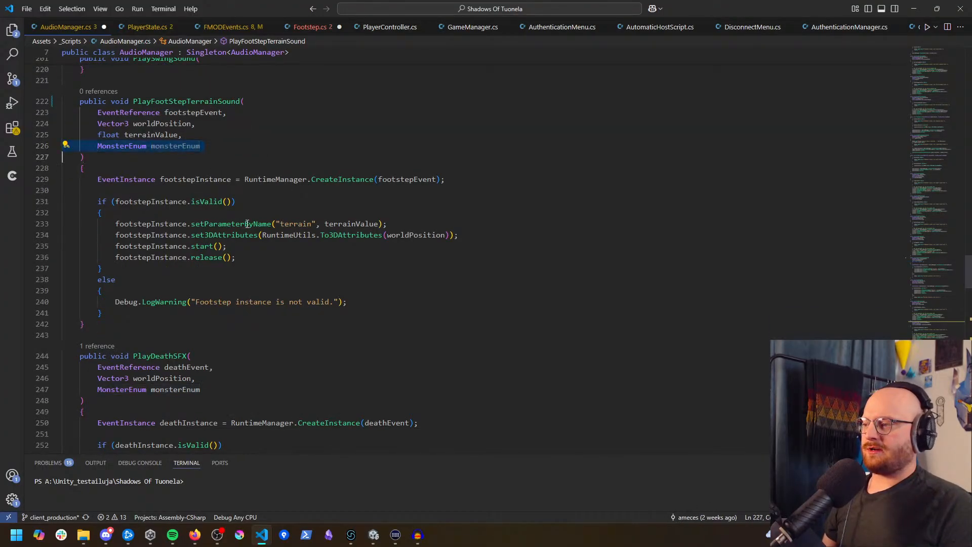
{"action": "key", "text": "BackSpace"}
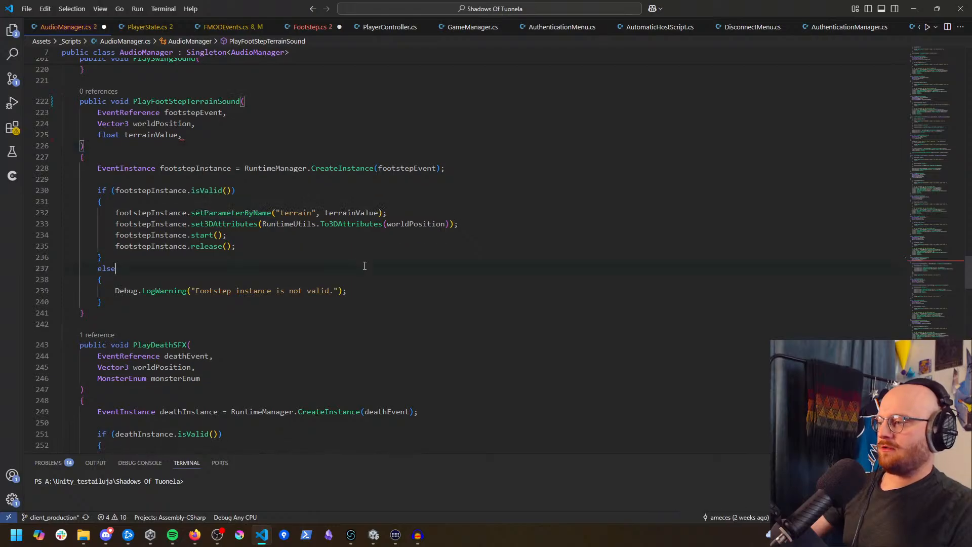
{"action": "left_click", "coordinate": [196, 136]}
{"action": "key", "text": "BackSpace"}
{"action": "left_click", "coordinate": [367, 259]}
{"action": "scroll", "coordinate": [369, 257], "scroll_direction": "down", "scroll_amount": 1}
{"action": "scroll", "coordinate": [369, 257], "scroll_direction": "up", "scroll_amount": 3}
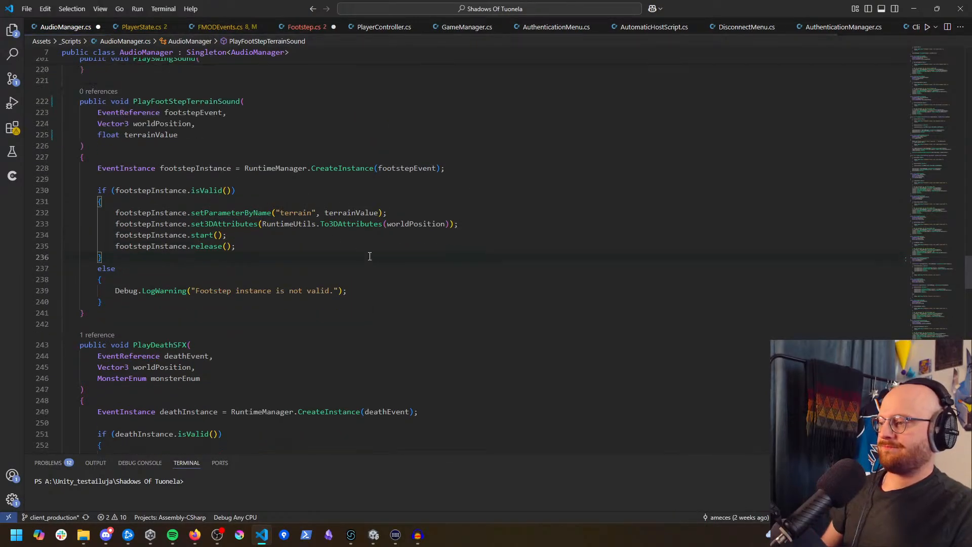
{"action": "left_click", "coordinate": [287, 181]}
{"action": "left_click", "coordinate": [347, 197]}
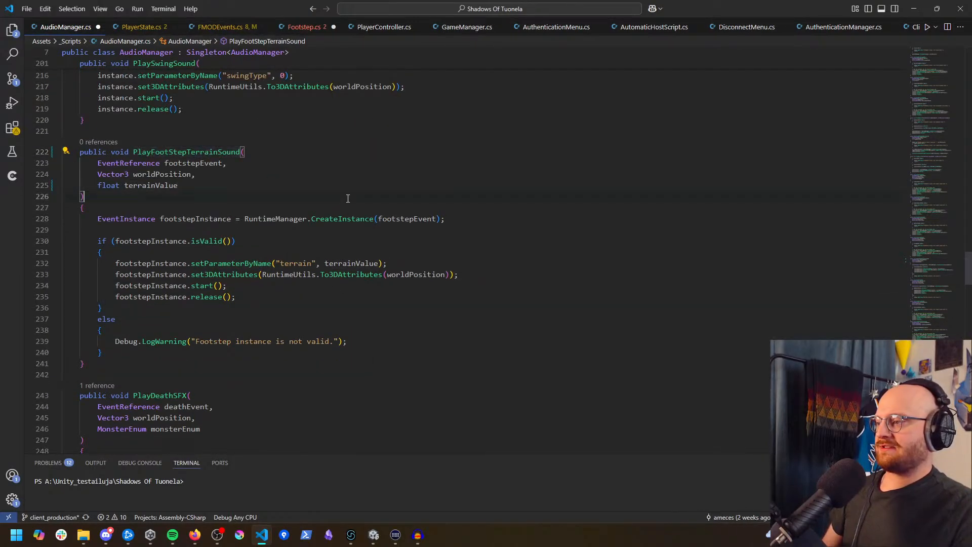
{"action": "key", "text": "ctrl+s"}
Step: Return to Footstep.cs and change the method called on AudioManager.Instance to PlayFootStepTerrainSound
{"action": "key", "text": "alt+Left"}
{"action": "key", "text": "alt+Left"}
{"action": "key", "text": "alt+Left"}
{"action": "key", "text": "alt+Left"}
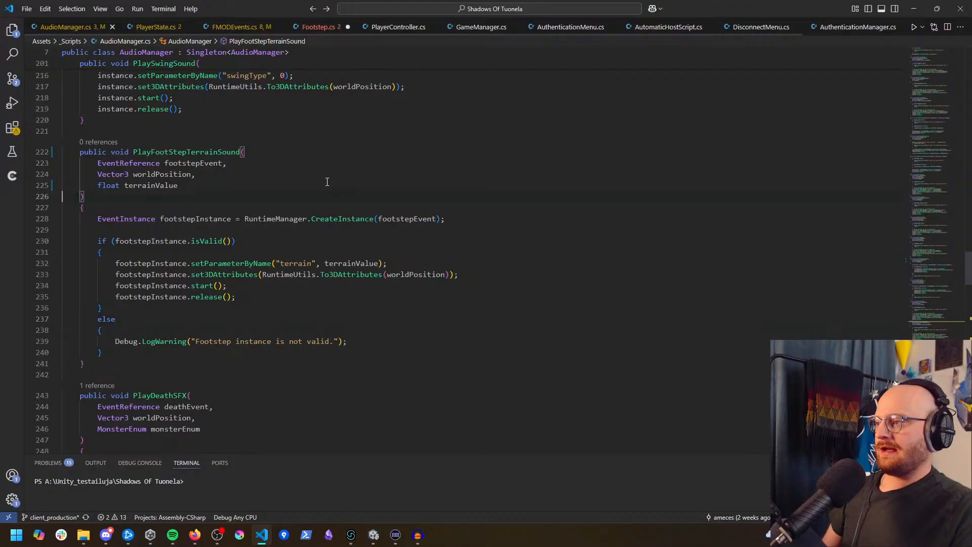
{"action": "key", "text": "alt+Left"}
{"action": "double_click", "coordinate": [269, 255]}
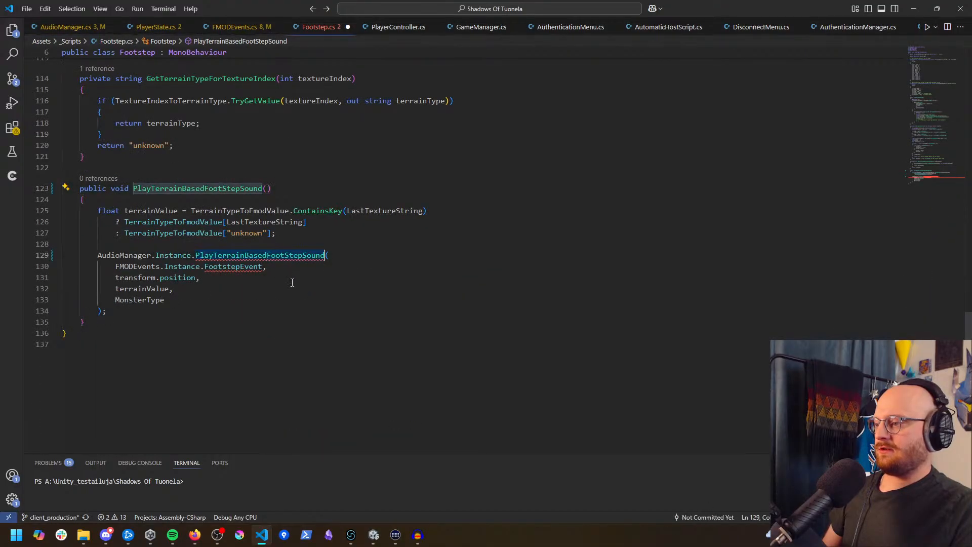
{"action": "type", "text": "PlayFootStepTerrainSound"}
{"action": "left_click", "coordinate": [304, 286]}
{"action": "scroll", "coordinate": [304, 285], "scroll_direction": "down", "scroll_amount": 1}
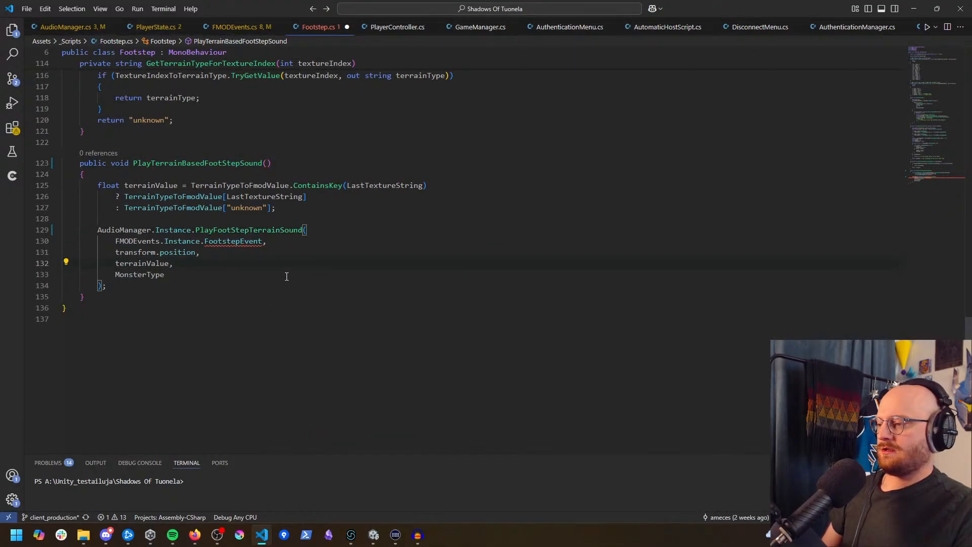
Step: Replace FootstepEvent with PlayerFootStepEvent as the FMOD event passed to PlayFootStepTerrainSound in Footstep.cs
{"action": "double_click", "coordinate": [246, 245]}
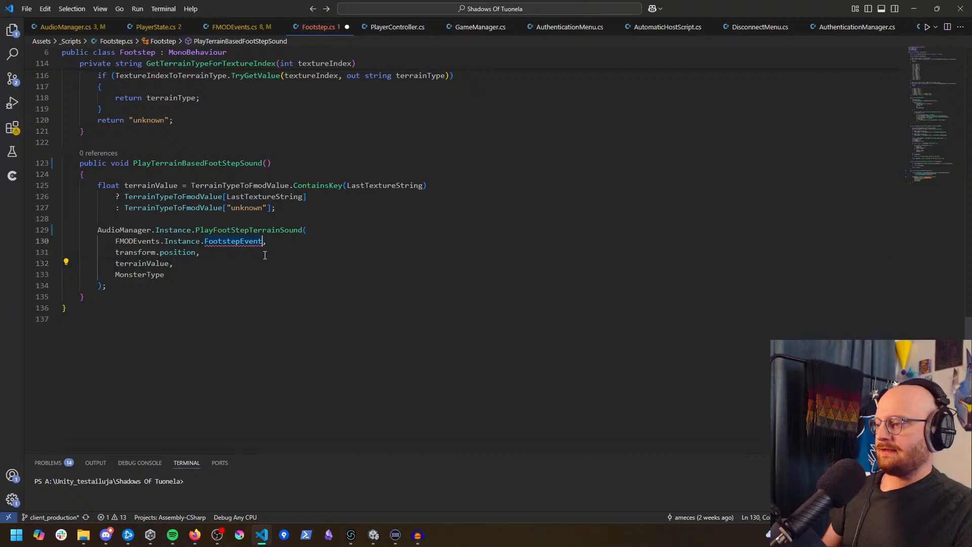
{"action": "type", "text": "FootS"}
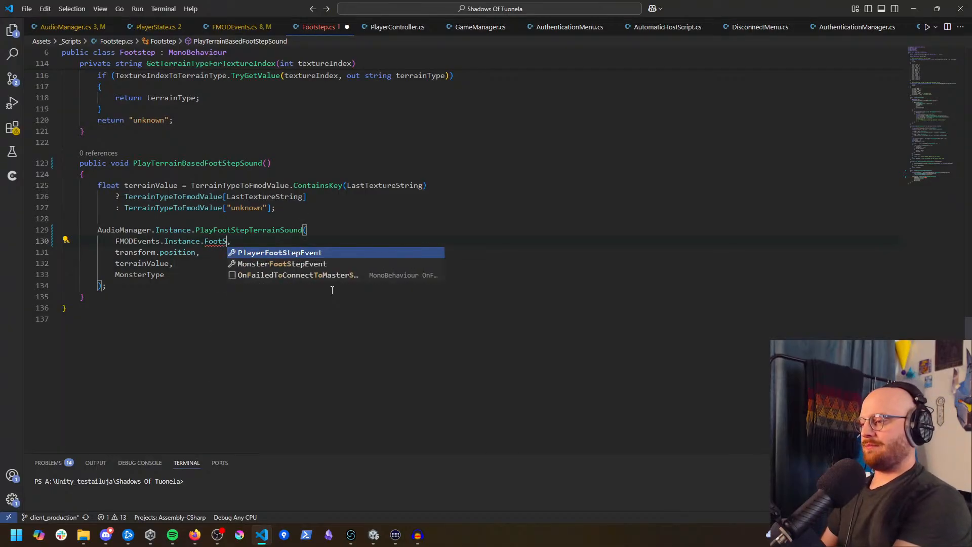
{"action": "key", "text": "Tab"}
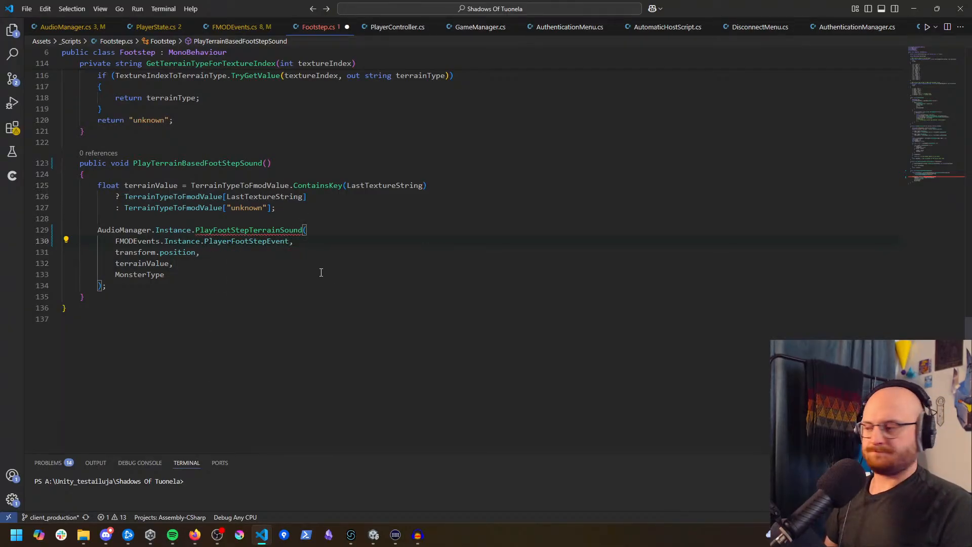
Step: Examine the error on the PlayFootStepTerrainSound call and compare its arguments with the method's signature
{"action": "double_click", "coordinate": [270, 241]}
{"action": "mouse_move", "coordinate": [272, 245]}
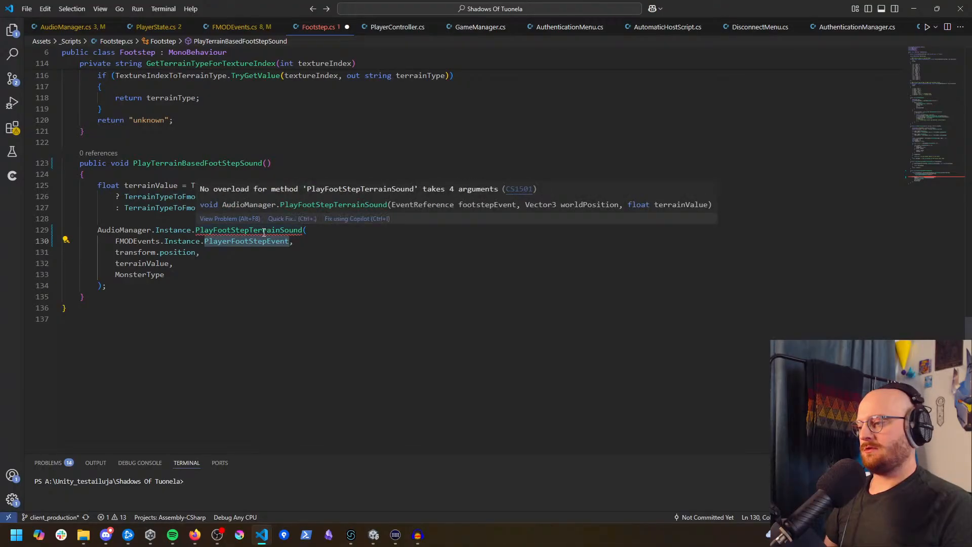
{"action": "left_click", "coordinate": [272, 265]}
{"action": "double_click", "coordinate": [244, 241]}
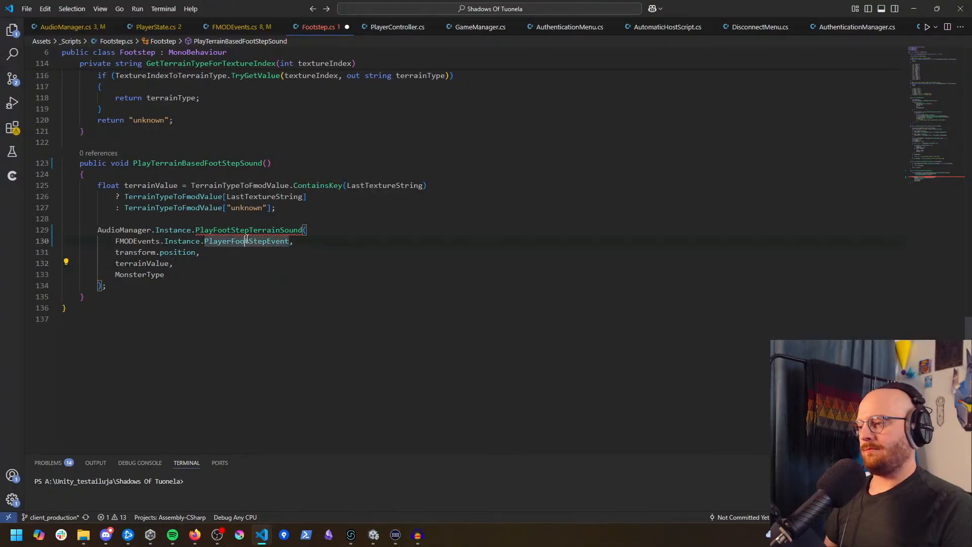
{"action": "left_click", "coordinate": [263, 266]}
{"action": "double_click", "coordinate": [264, 241]}
{"action": "double_click", "coordinate": [248, 230]}
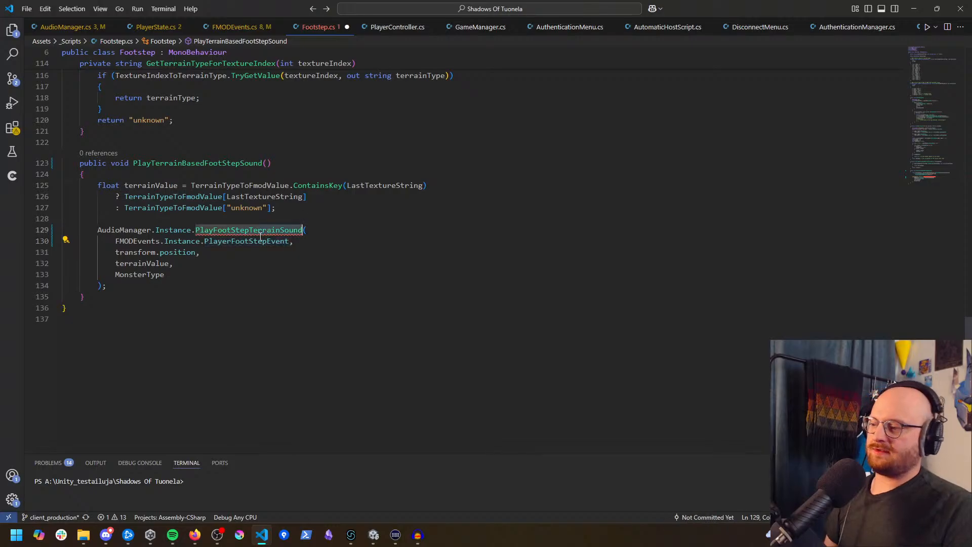
{"action": "left_click", "coordinate": [258, 274]}
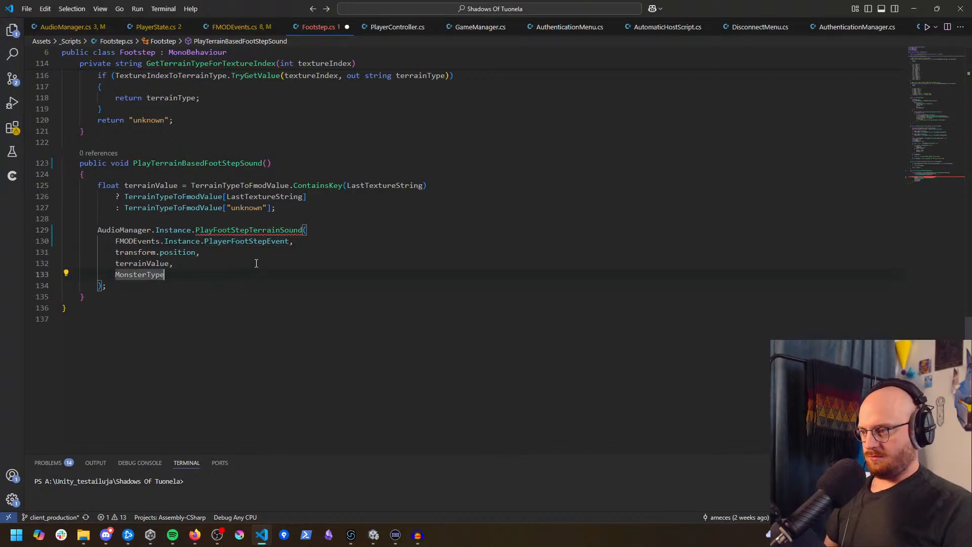
{"action": "double_click", "coordinate": [259, 230]}
Step: Remove the MonsterType argument and the comma after terrainValue from the PlayFootStepTerrainSound call, and save Footstep.cs
{"action": "double_click", "coordinate": [147, 275]}
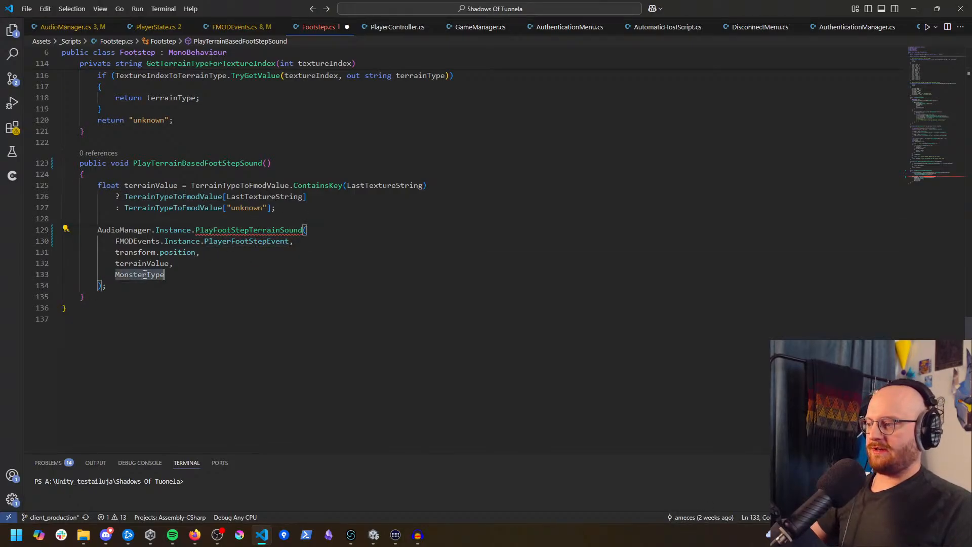
{"action": "key", "text": "BackSpace"}
{"action": "key", "text": "BackSpace"}
{"action": "key", "text": "BackSpace"}
{"action": "left_click", "coordinate": [207, 279]}
{"action": "left_click", "coordinate": [283, 286]}
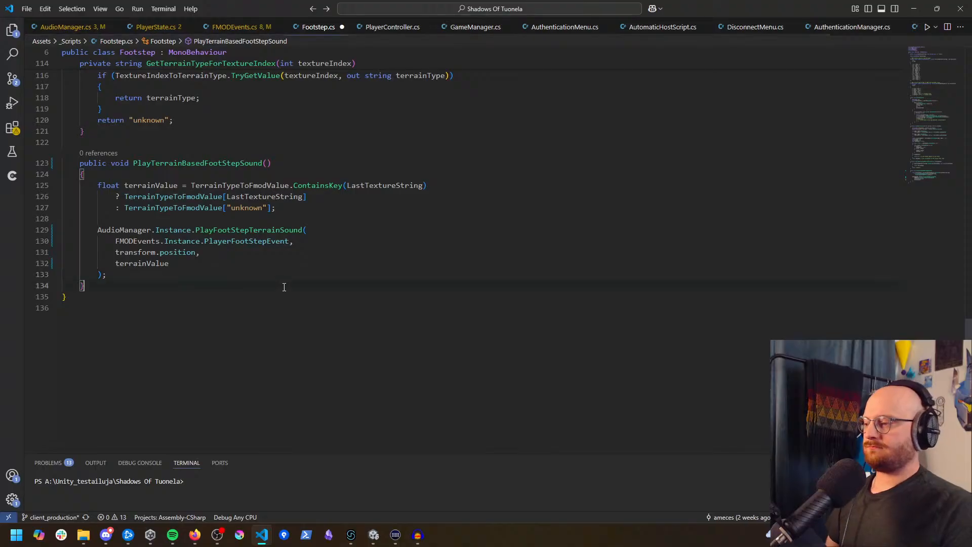
{"action": "key", "text": "ctrl+s"}
Step: Duplicate the whole PlayTerrainBasedFootStepSound method directly below itself in Footstep.cs
{"action": "scroll", "coordinate": [185, 242], "scroll_direction": "down", "scroll_amount": 1}
{"action": "left_click_drag", "start_coordinate": [76, 138], "coordinate": [85, 260]}
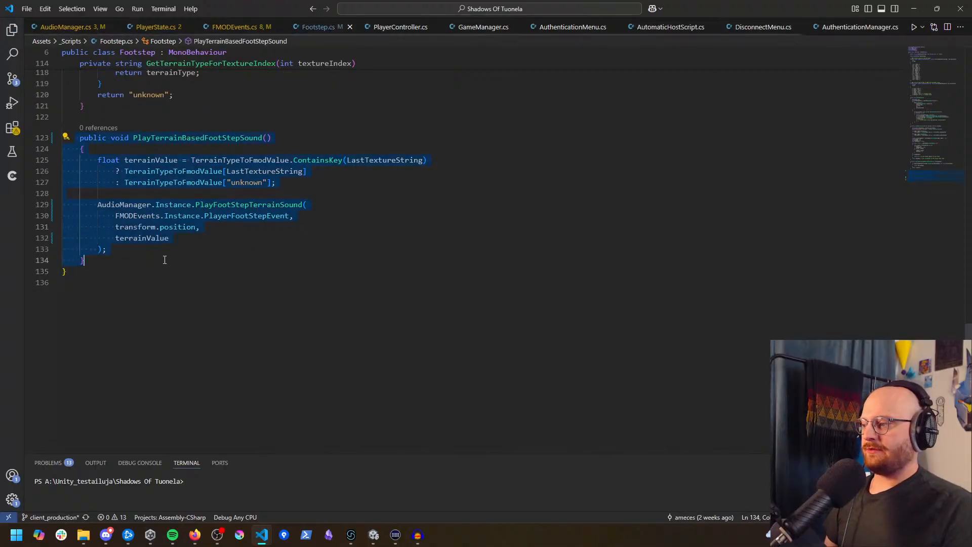
{"action": "key", "text": "shift+alt+Down"}
{"action": "key", "text": "Left"}
Step: Rename the copied method to PlayMonsterFootstepSound and the original one to PlayTerrainBasedFootstepSound
{"action": "double_click", "coordinate": [197, 281]}
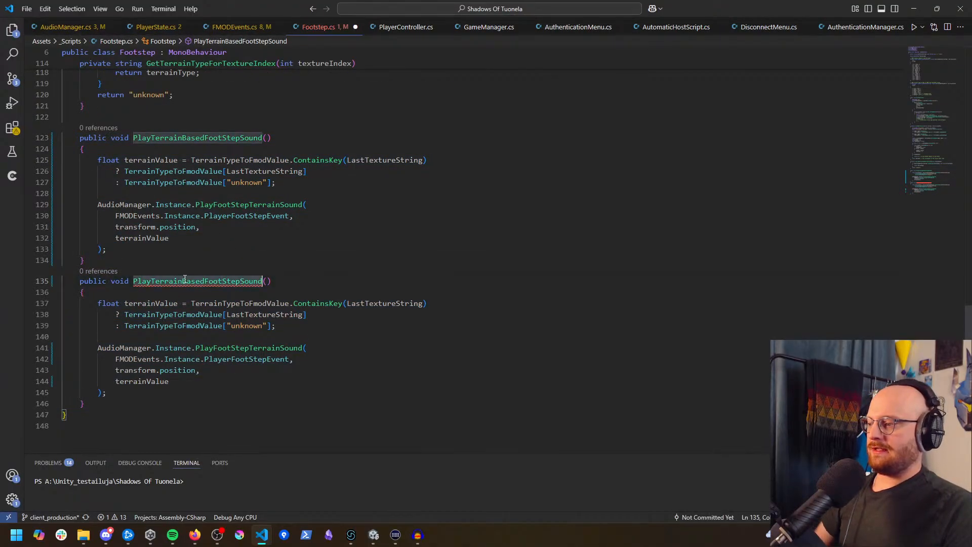
{"action": "type", "text": "PlayMonsterFoo"}
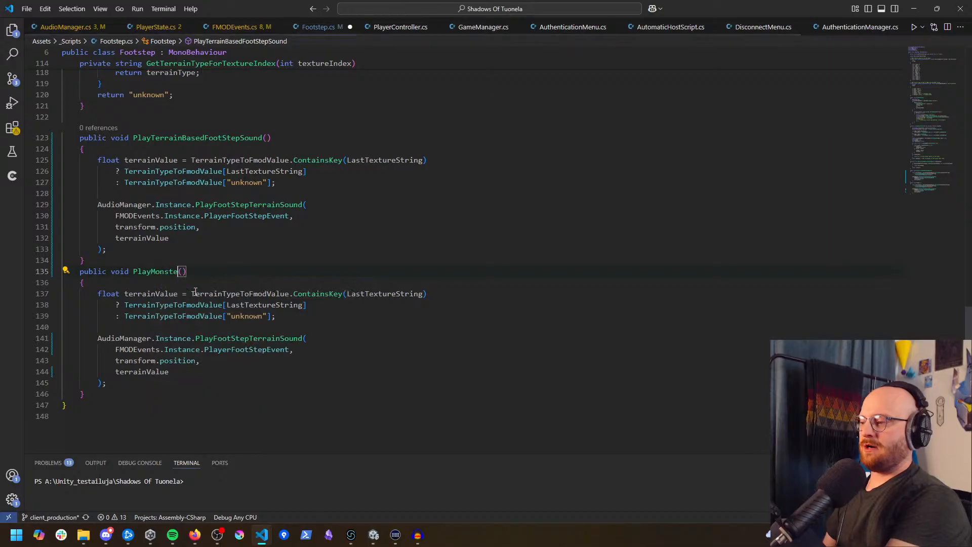
{"action": "type", "text": "tst"}
{"action": "key", "text": "BackSpace"}
{"action": "type", "text": "S"}
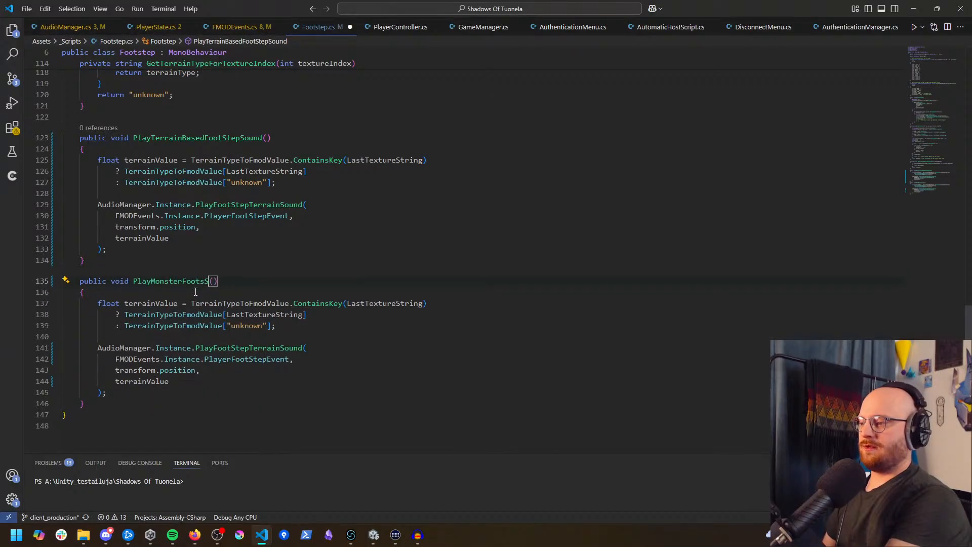
{"action": "type", "text": "tepSound"}
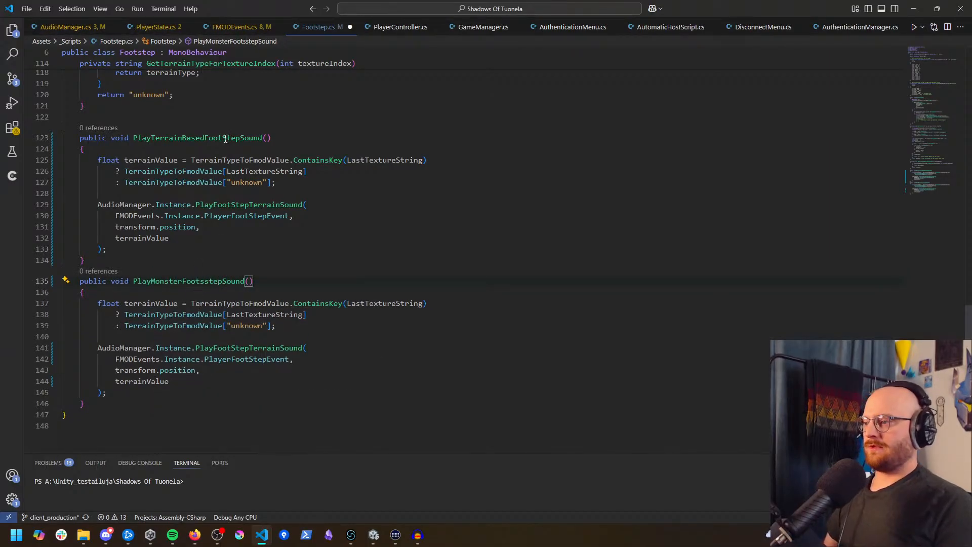
{"action": "double_click", "coordinate": [224, 138]}
{"action": "left_click", "coordinate": [411, 226]}
{"action": "scroll", "coordinate": [410, 212], "scroll_direction": "down", "scroll_amount": 1}
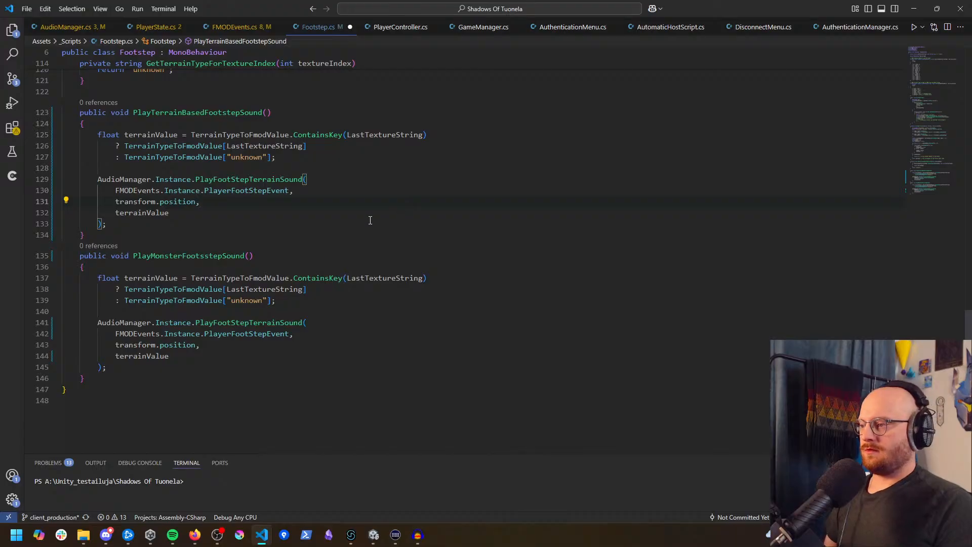
{"action": "left_click", "coordinate": [207, 260]}
{"action": "key", "text": "BackSpace"}
{"action": "scroll", "coordinate": [324, 259], "scroll_direction": "down", "scroll_amount": 1}
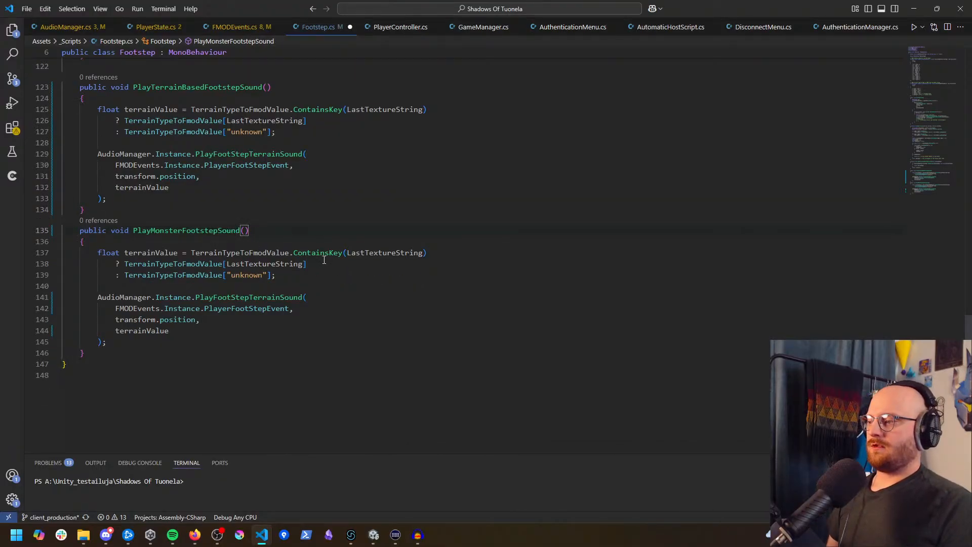
{"action": "double_click", "coordinate": [199, 232]}
{"action": "left_click", "coordinate": [354, 298]}
Step: Delete the terrainValue declaration from PlayMonsterFootstepSound and realign the AudioManager call's indentation
{"action": "scroll", "coordinate": [338, 299], "scroll_direction": "down", "scroll_amount": 1}
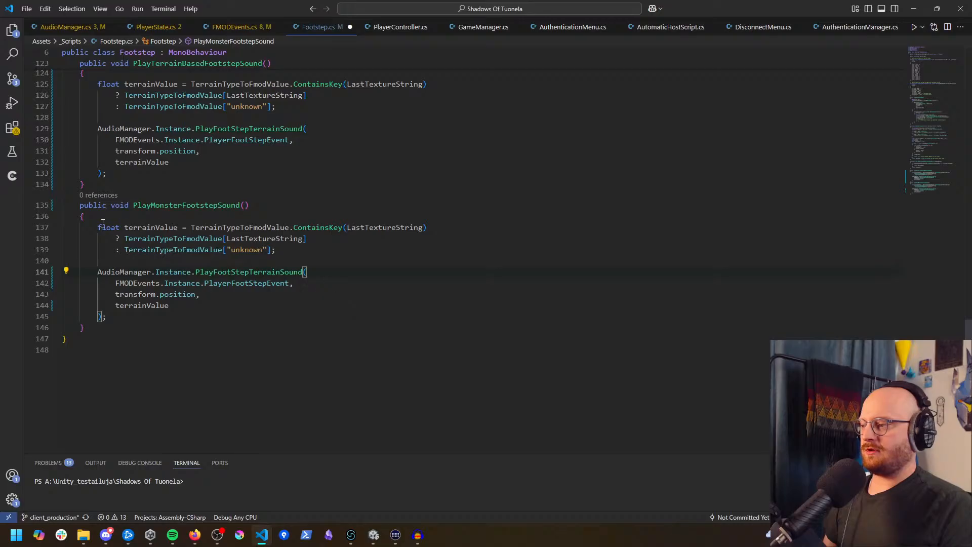
{"action": "left_click_drag", "start_coordinate": [84, 227], "coordinate": [406, 258]}
{"action": "key", "text": "BackSpace"}
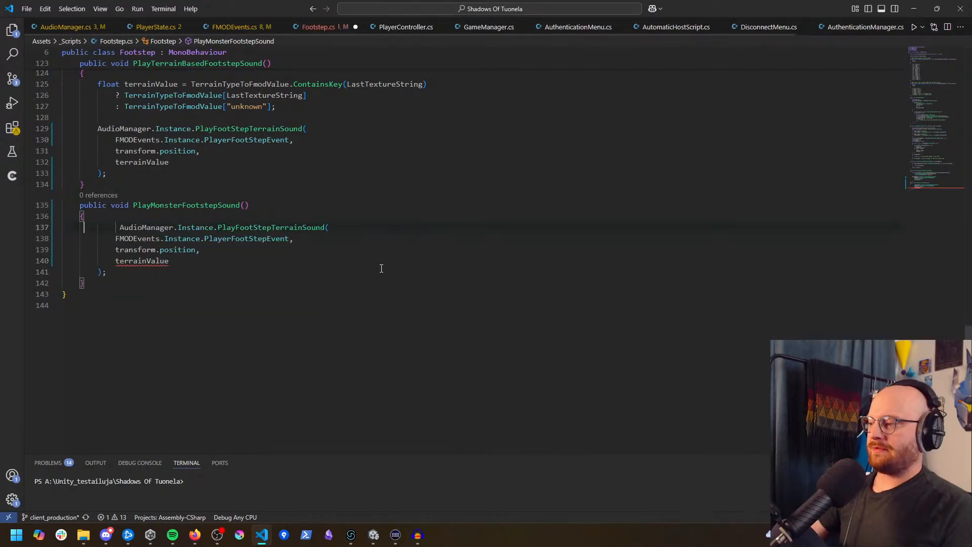
{"action": "key", "text": "BackSpace"}
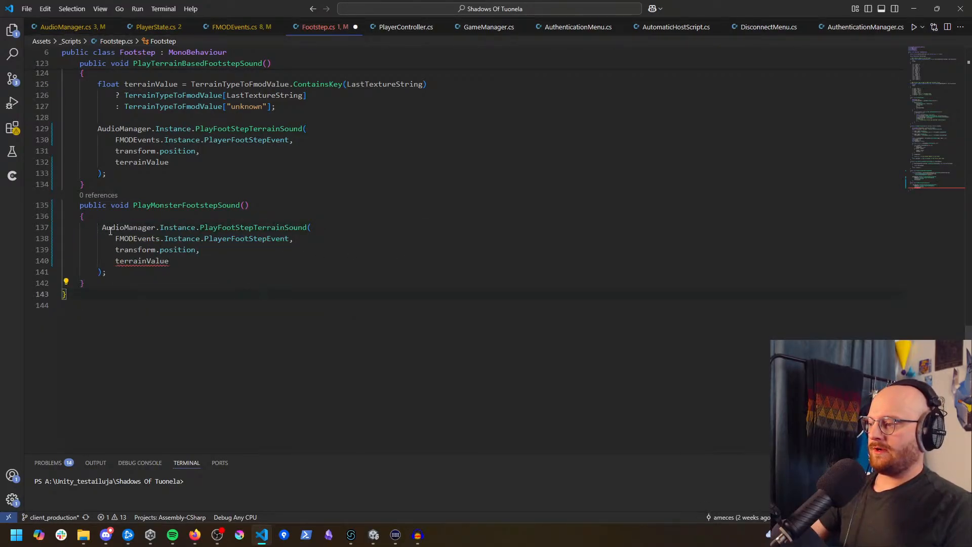
{"action": "left_click", "coordinate": [103, 229]}
{"action": "key", "text": "BackSpace"}
Step: Change the AudioManager method called inside PlayMonsterFootstepSound to PlayMonsterFootstepSound
{"action": "left_click", "coordinate": [218, 229]}
{"action": "double_click", "coordinate": [245, 229]}
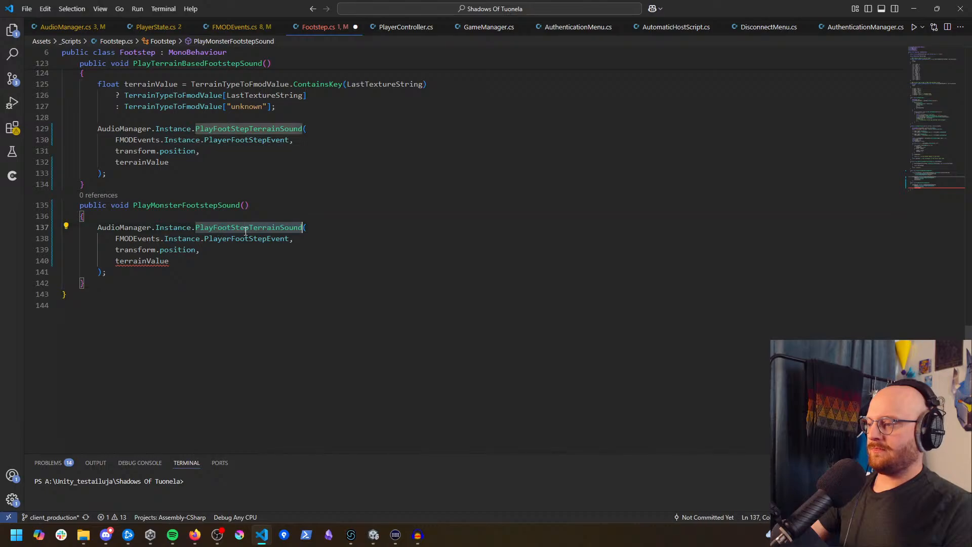
{"action": "type", "text": "PlayMonsterFoot"}
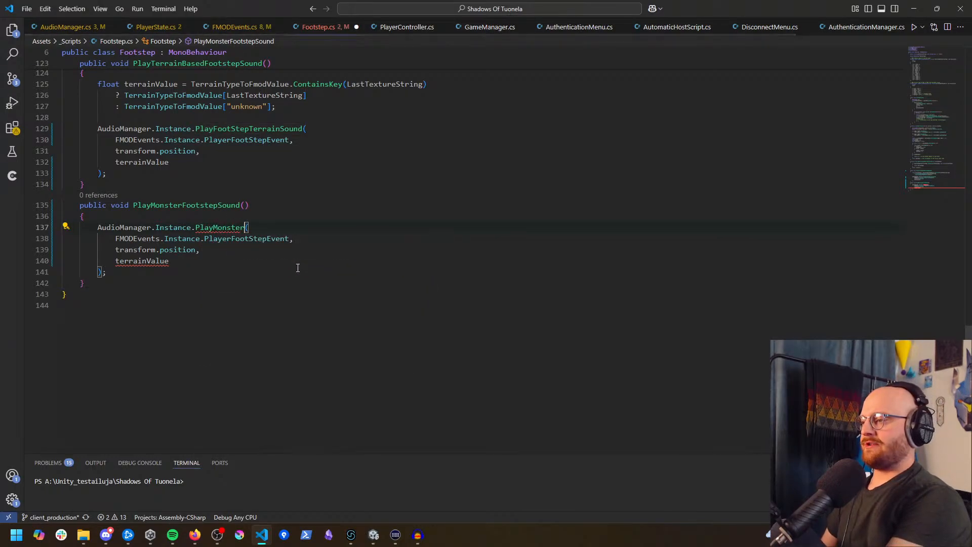
{"action": "type", "text": "stepSound"}
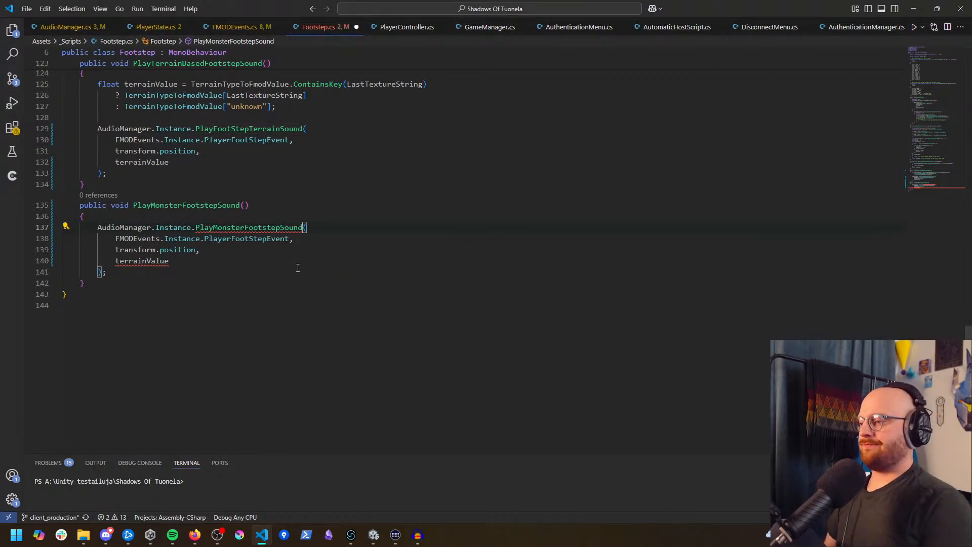
Step: Set the monster call's FMOD event to MonsterFootStepEvent and replace its terrainValue argument with MonsterType
{"action": "left_click", "coordinate": [145, 239]}
{"action": "double_click", "coordinate": [243, 238]}
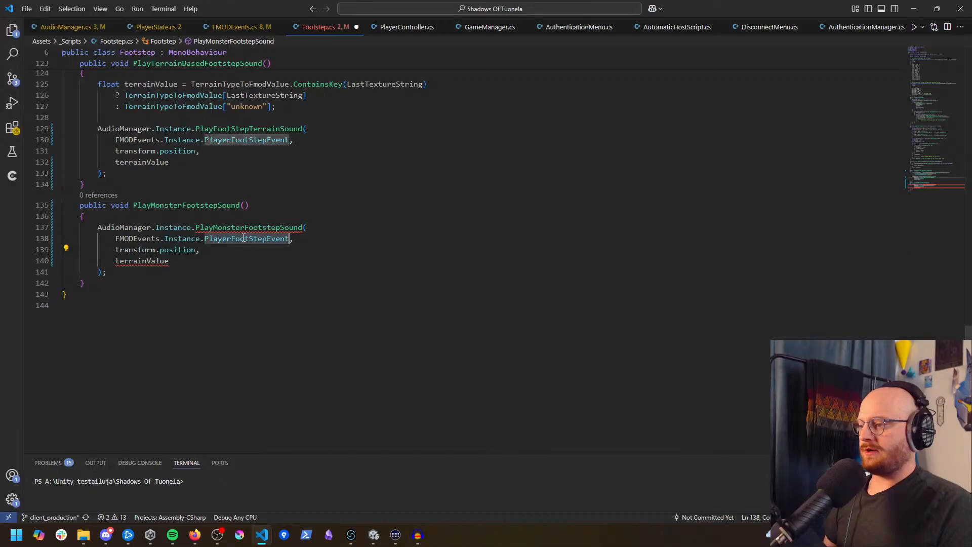
{"action": "type", "text": "MonsterFootStepEvent"}
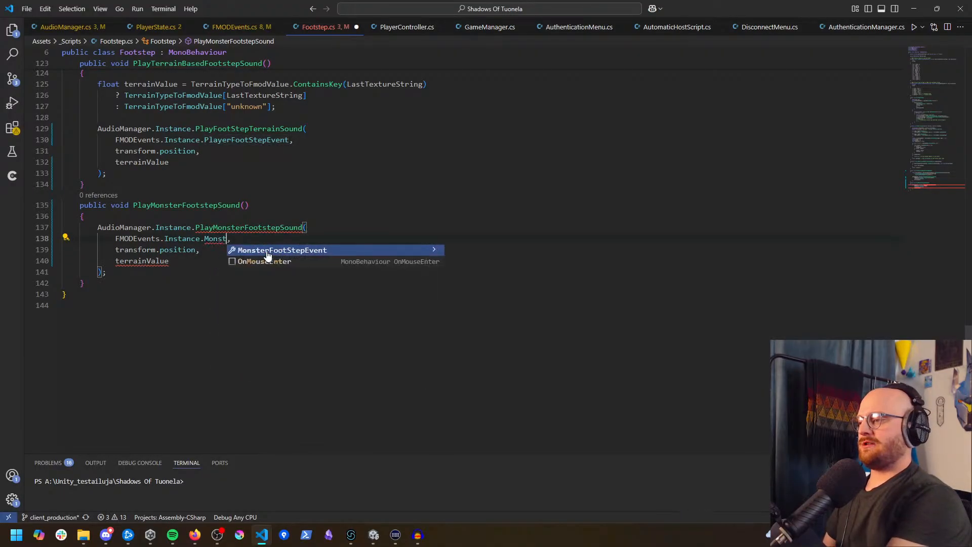
{"action": "left_click", "coordinate": [179, 249]}
{"action": "double_click", "coordinate": [143, 261]}
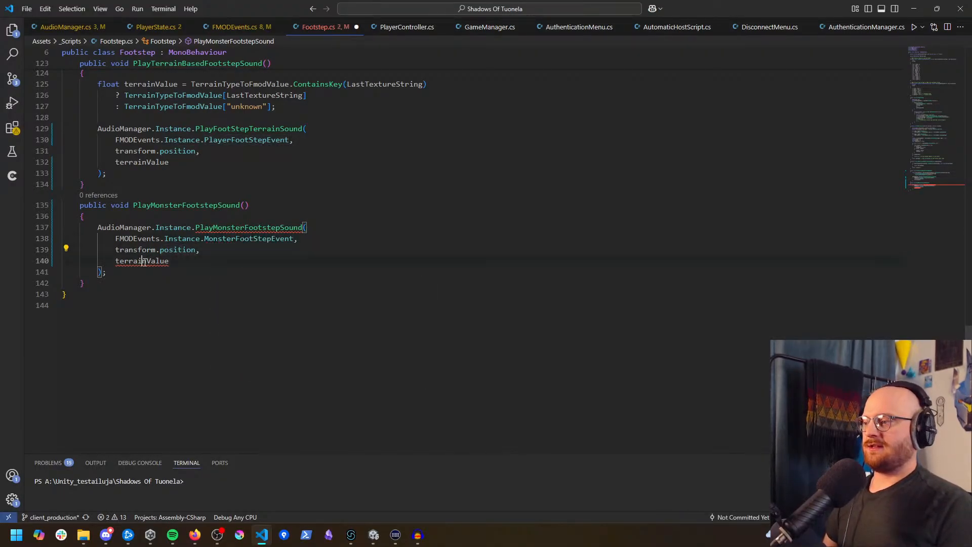
{"action": "type", "text": "monst"}
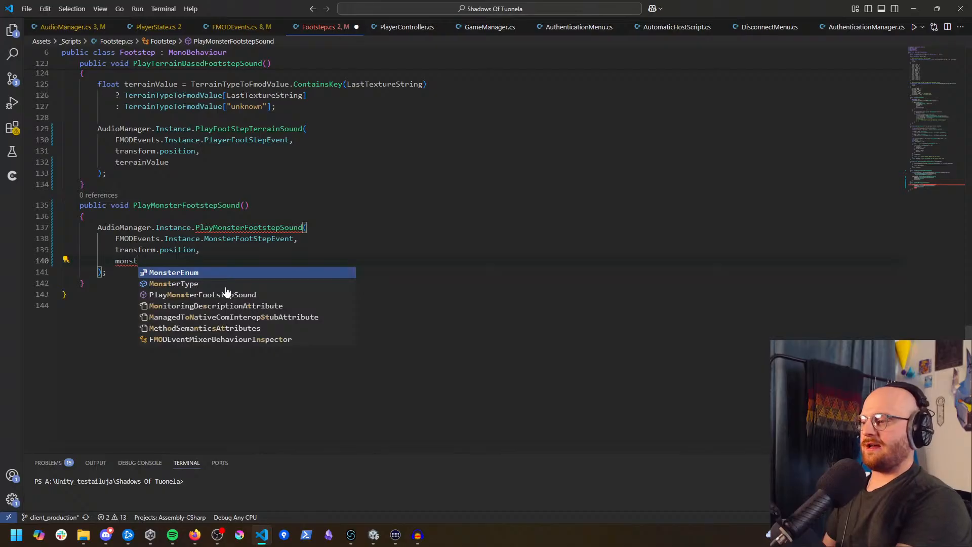
{"action": "key", "text": "Down"}
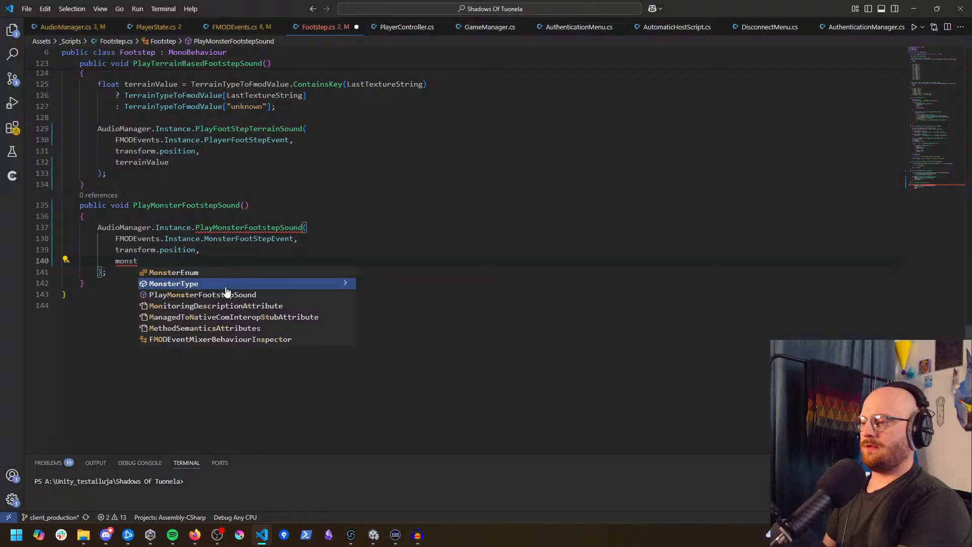
{"action": "key", "text": "Return"}
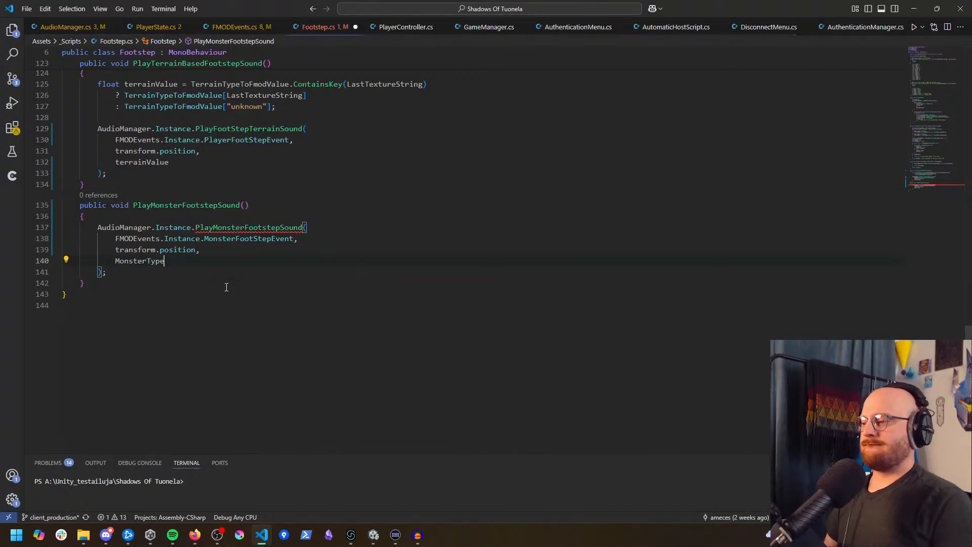
{"action": "left_click", "coordinate": [226, 288]}
Step: Go to the PlayFootStepTerrainSound definition in AudioManager.cs and duplicate the whole method
{"action": "left_click", "coordinate": [235, 228]}
{"action": "left_click", "coordinate": [272, 128]}
{"action": "key", "text": "F12"}
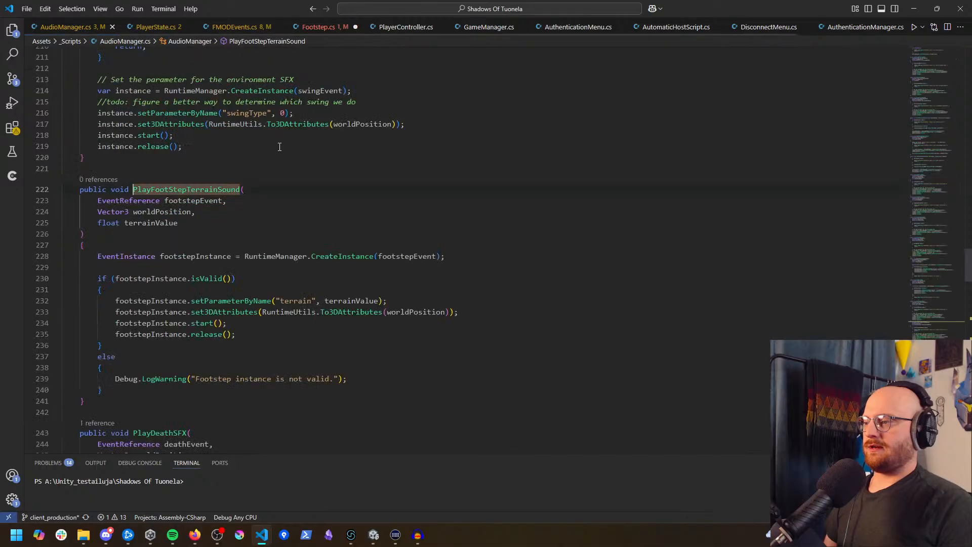
{"action": "scroll", "coordinate": [130, 184], "scroll_direction": "down", "scroll_amount": 2}
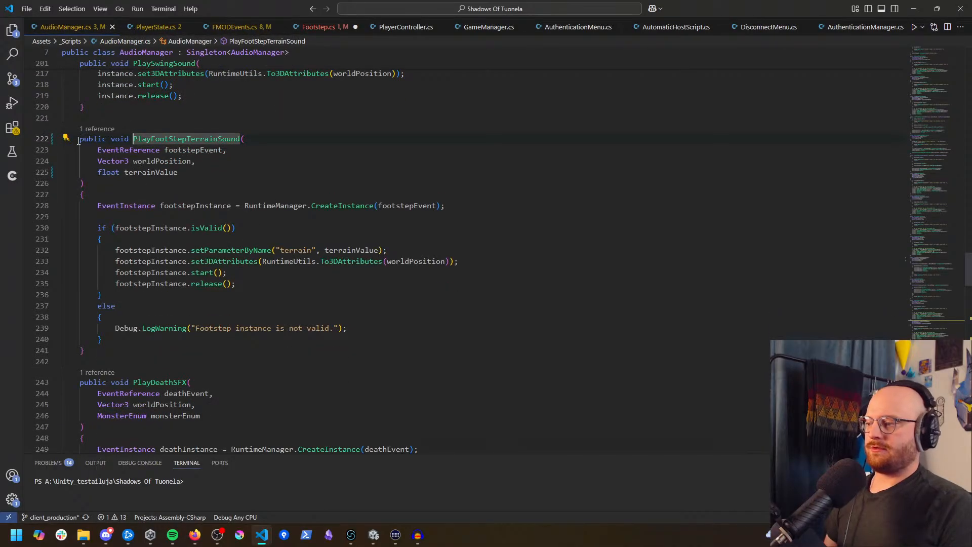
{"action": "left_click_drag", "start_coordinate": [78, 140], "coordinate": [177, 352]}
{"action": "key", "text": "ctrl+d"}
Step: Put the duplicated method's declaration on its own line after the original method's closing brace
{"action": "scroll", "coordinate": [138, 242], "scroll_direction": "up", "scroll_amount": 4}
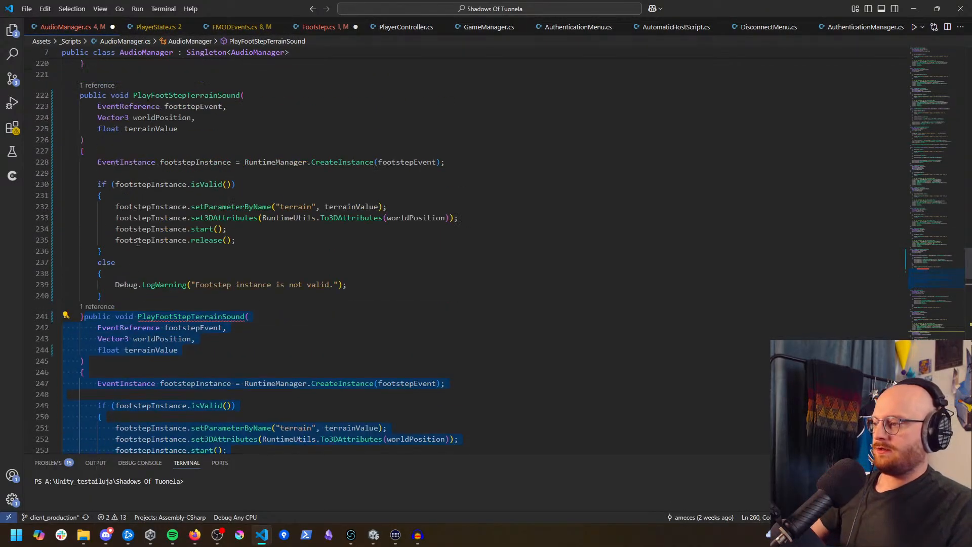
{"action": "scroll", "coordinate": [138, 242], "scroll_direction": "up", "scroll_amount": 8}
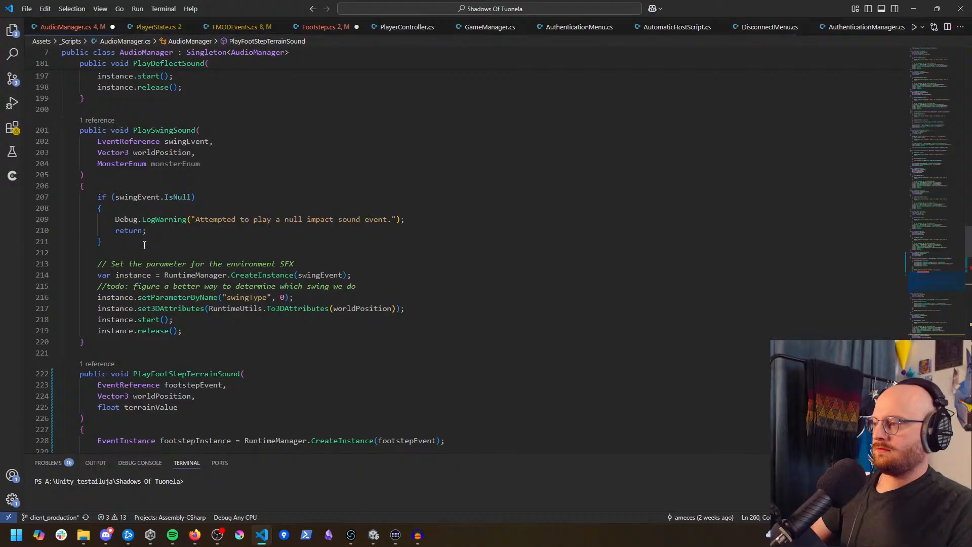
{"action": "scroll", "coordinate": [144, 245], "scroll_direction": "down", "scroll_amount": 8}
{"action": "scroll", "coordinate": [145, 246], "scroll_direction": "down", "scroll_amount": 6}
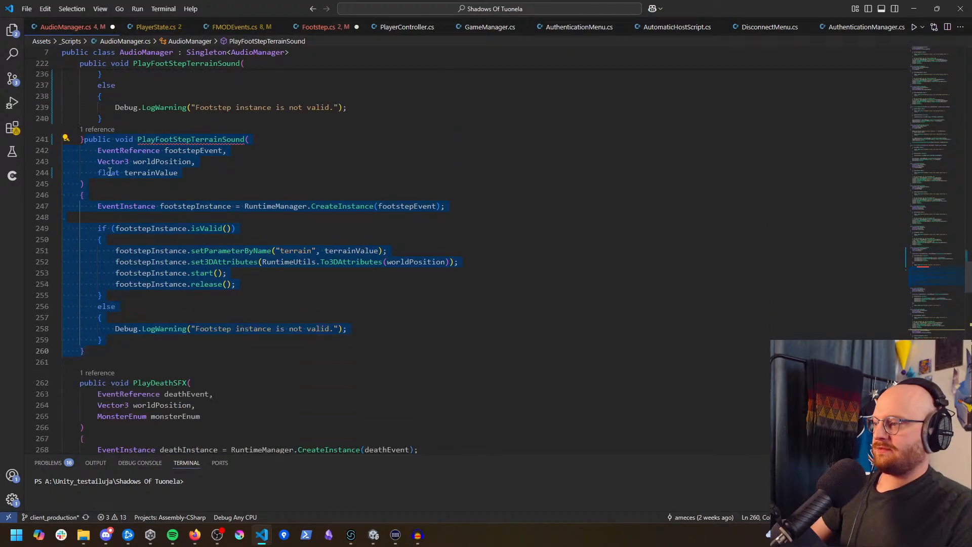
{"action": "left_click", "coordinate": [98, 151]}
{"action": "left_click", "coordinate": [84, 140]}
{"action": "key", "text": "Return"}
Step: Rename the duplicated footstep method in AudioManager.cs to PlayMonsterFootstepSound
{"action": "double_click", "coordinate": [175, 150]}
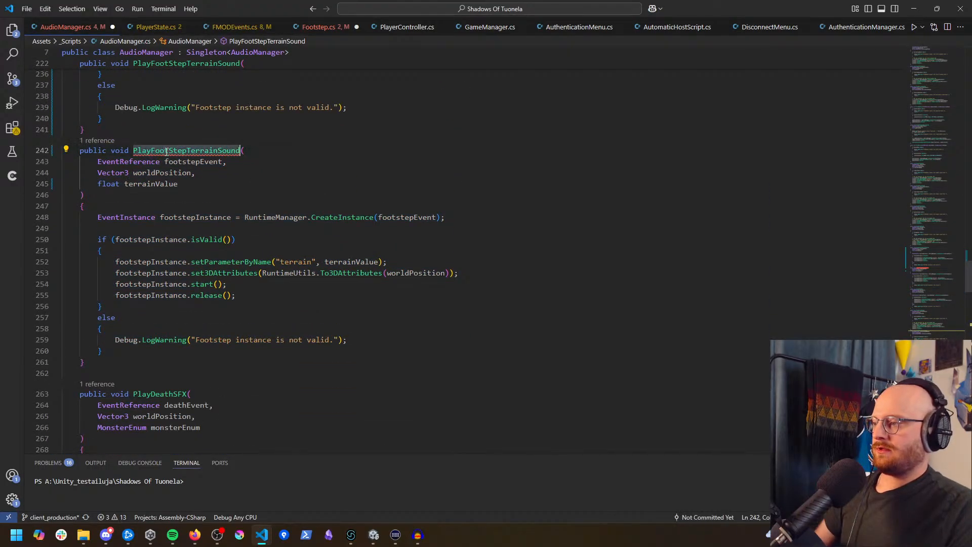
{"action": "type", "text": "PlayFo"}
{"action": "type", "text": "otStepMonst"}
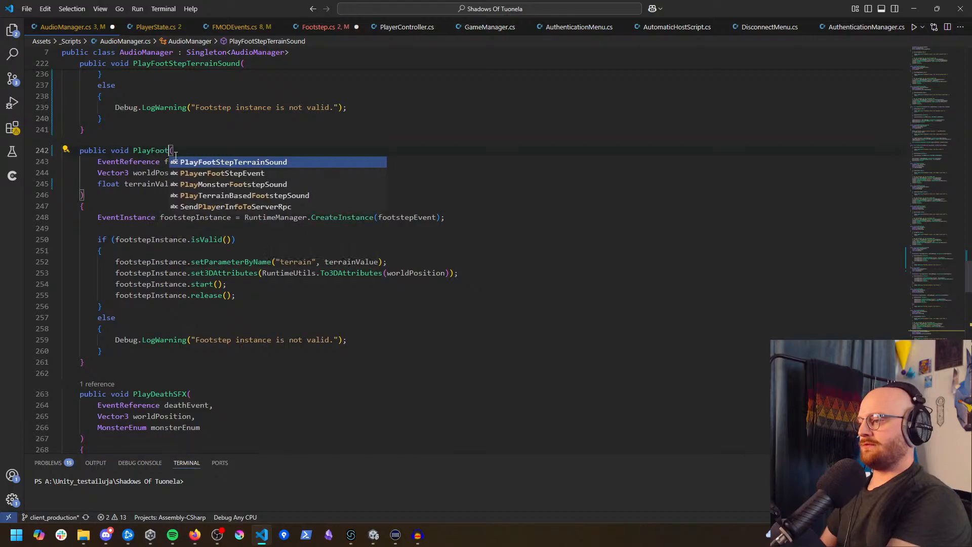
{"action": "type", "text": "er"}
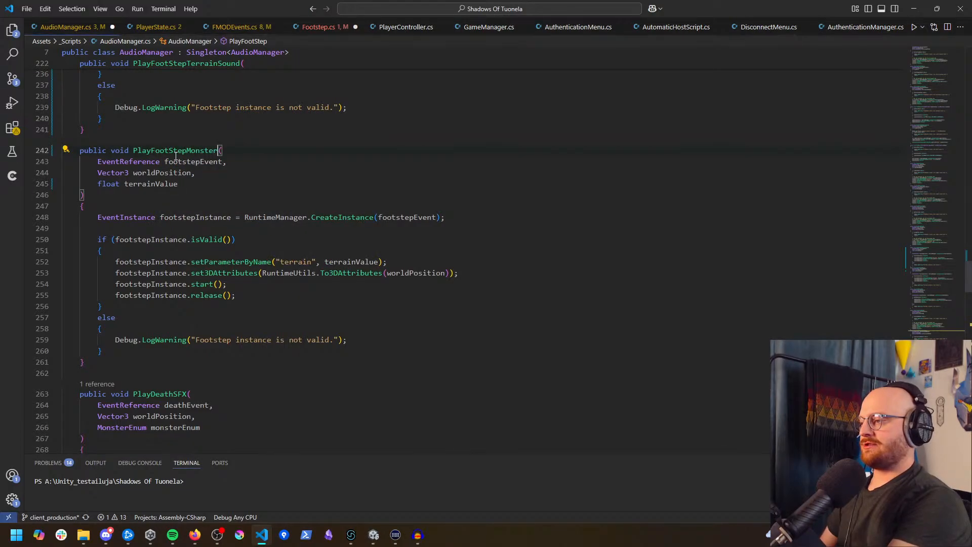
{"action": "key", "text": "BackSpace"}
{"action": "key", "text": "BackSpace"}
{"action": "key", "text": "BackSpace"}
{"action": "key", "text": "BackSpace"}
{"action": "key", "text": "BackSpace"}
{"action": "key", "text": "BackSpace"}
{"action": "key", "text": "BackSpace"}
{"action": "key", "text": "BackSpace"}
{"action": "key", "text": "BackSpace"}
{"action": "type", "text": "MonsterFoo"}
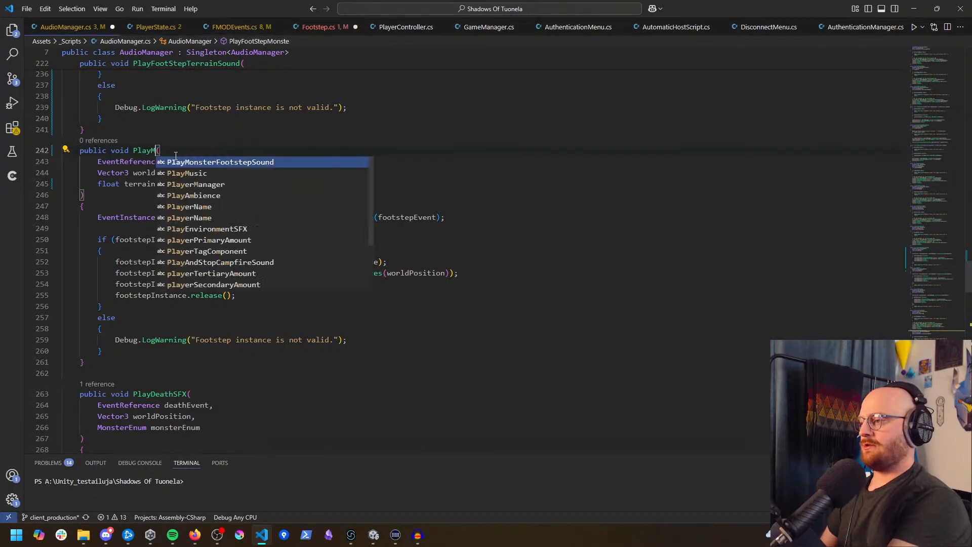
{"action": "type", "text": "tstepSound"}
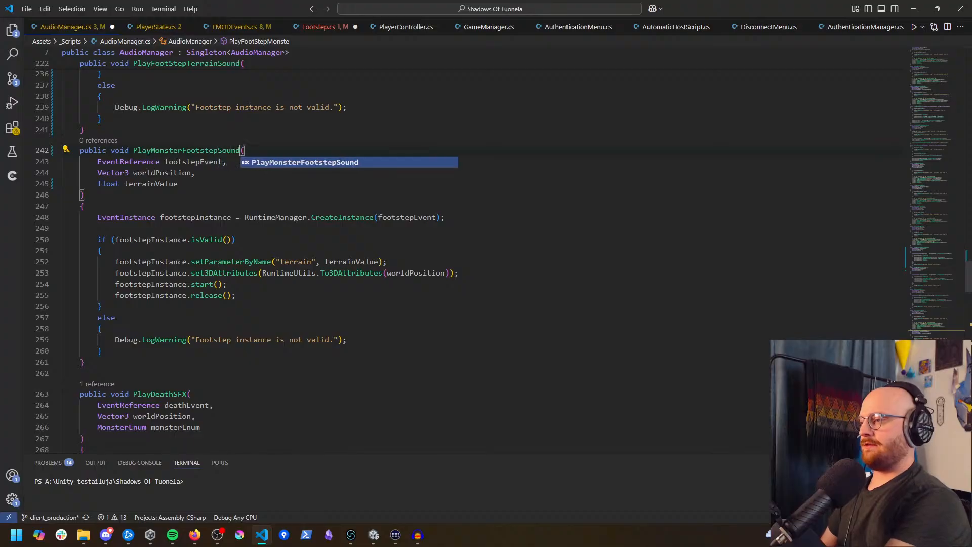
Step: Replace the float terrainValue parameter of PlayMonsterFootstepSound with the MonsterEnum monsterEnum parameter line copied from PlaySwingSound
{"action": "left_click_drag", "start_coordinate": [161, 206], "coordinate": [165, 195]}
{"action": "left_click", "coordinate": [166, 185]}
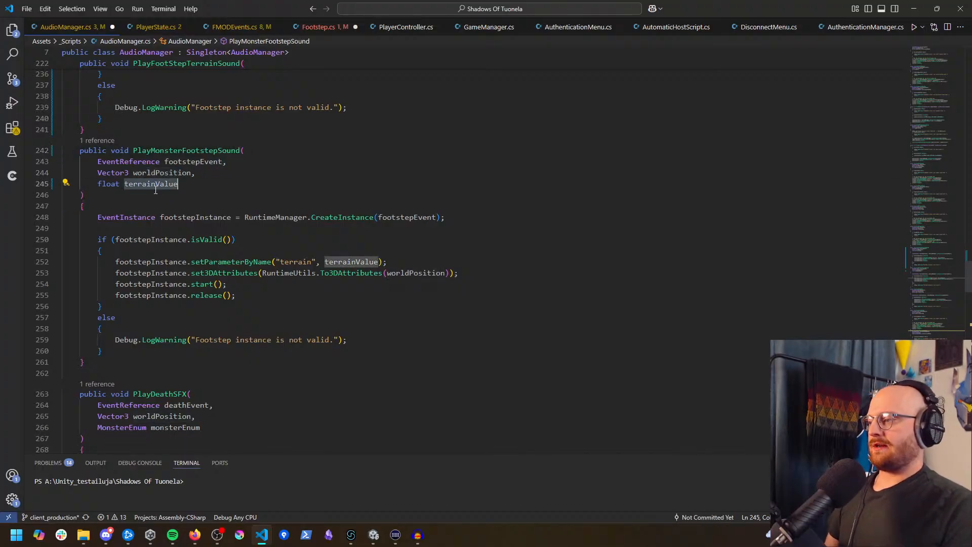
{"action": "scroll", "coordinate": [177, 202], "scroll_direction": "up", "scroll_amount": 5}
{"action": "scroll", "coordinate": [183, 210], "scroll_direction": "up", "scroll_amount": 5}
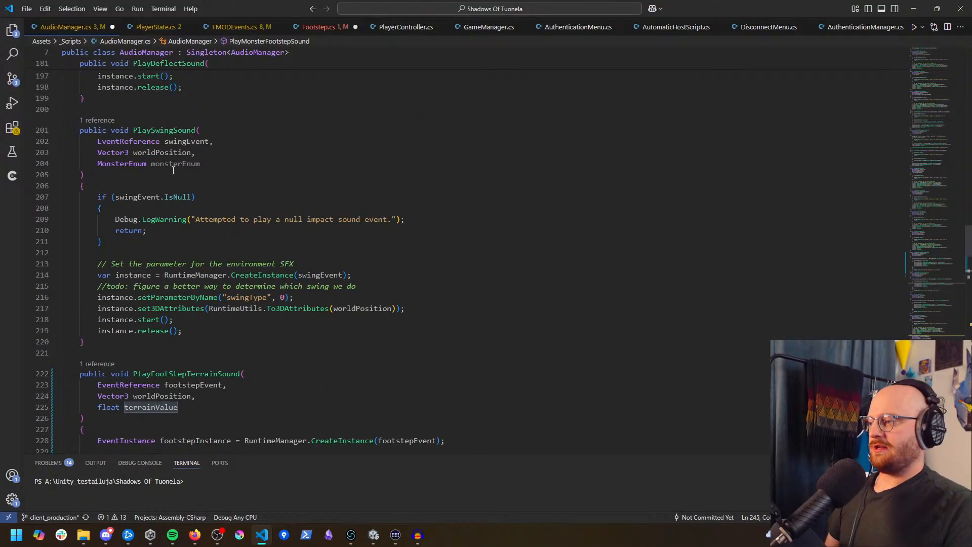
{"action": "triple_click", "coordinate": [172, 163]}
{"action": "key", "text": "ctrl+c"}
{"action": "scroll", "coordinate": [198, 225], "scroll_direction": "down", "scroll_amount": 10}
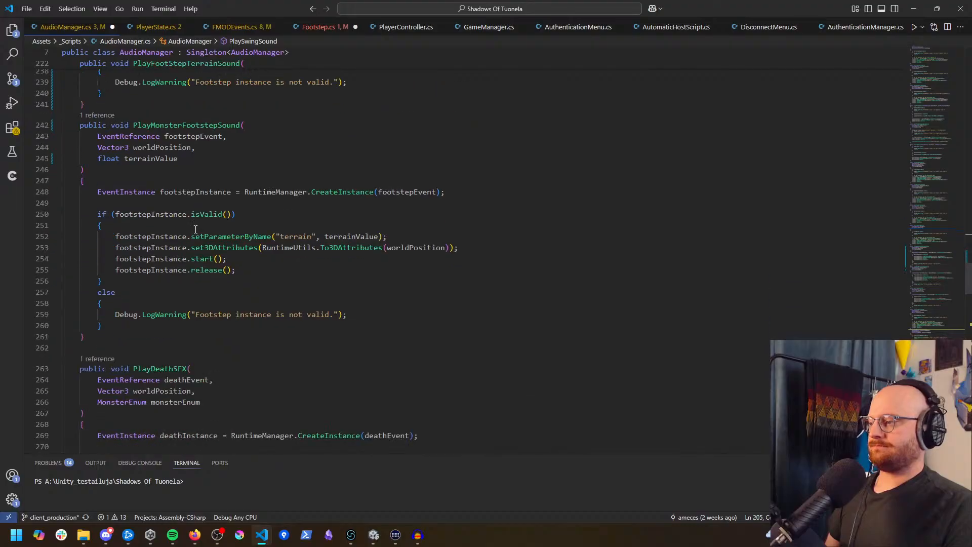
{"action": "triple_click", "coordinate": [152, 159]}
{"action": "key", "text": "ctrl+v"}
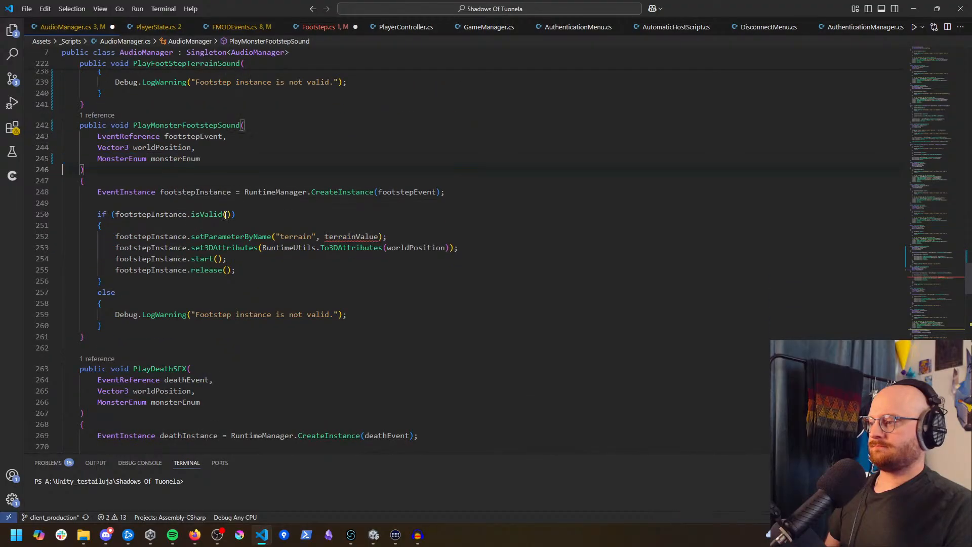
Step: Change the parameter name in PlayMonsterFootstepSound's setParameterByName call to "monsterType"
{"action": "left_click", "coordinate": [222, 192]}
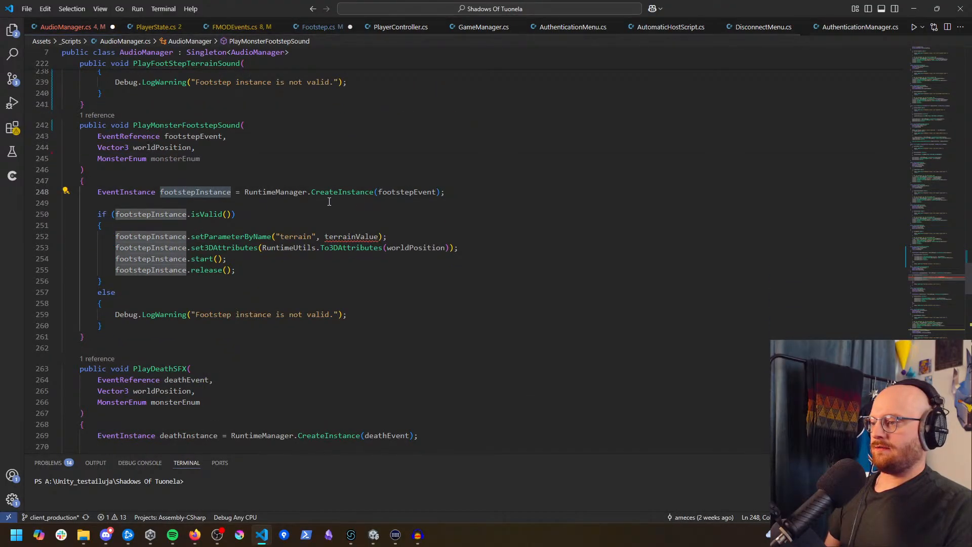
{"action": "left_click", "coordinate": [188, 137]}
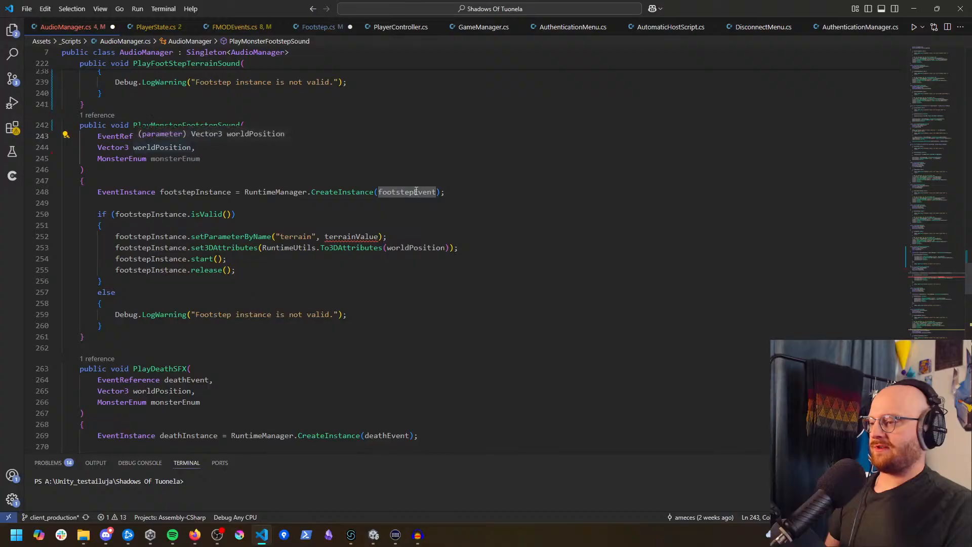
{"action": "left_click", "coordinate": [142, 248]}
{"action": "left_click", "coordinate": [359, 236]}
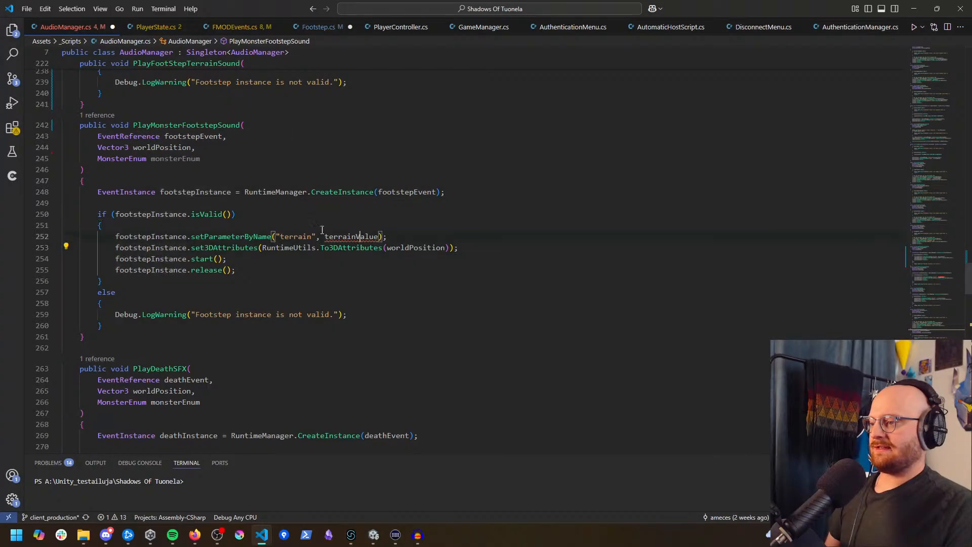
{"action": "triple_click", "coordinate": [249, 236]}
{"action": "scroll", "coordinate": [266, 265], "scroll_direction": "down", "scroll_amount": 1}
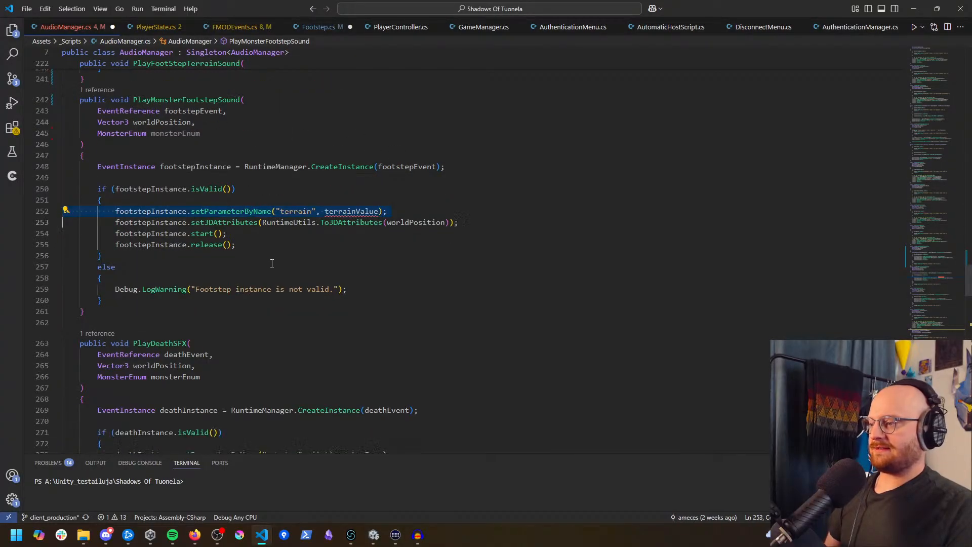
{"action": "left_click", "coordinate": [272, 245]}
{"action": "double_click", "coordinate": [302, 212]}
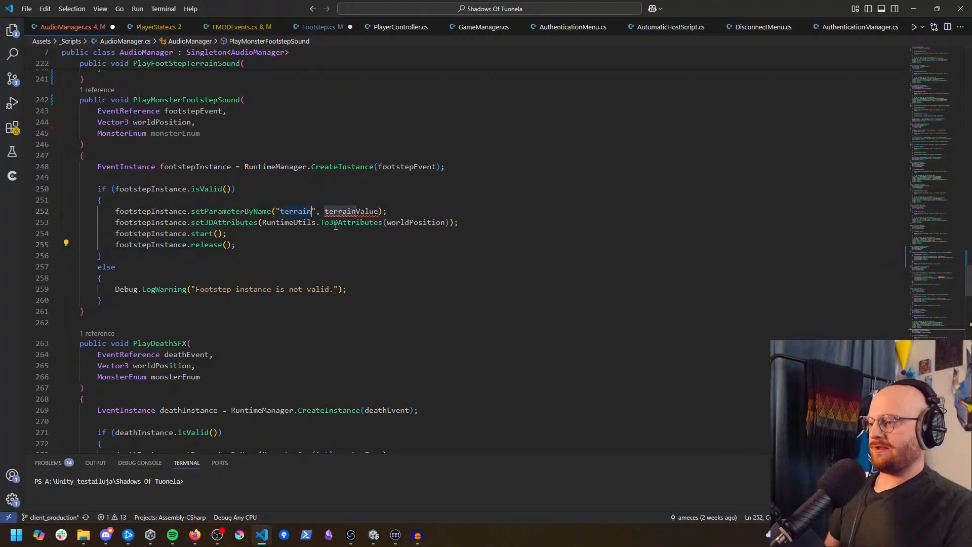
{"action": "type", "text": "monsterType"}
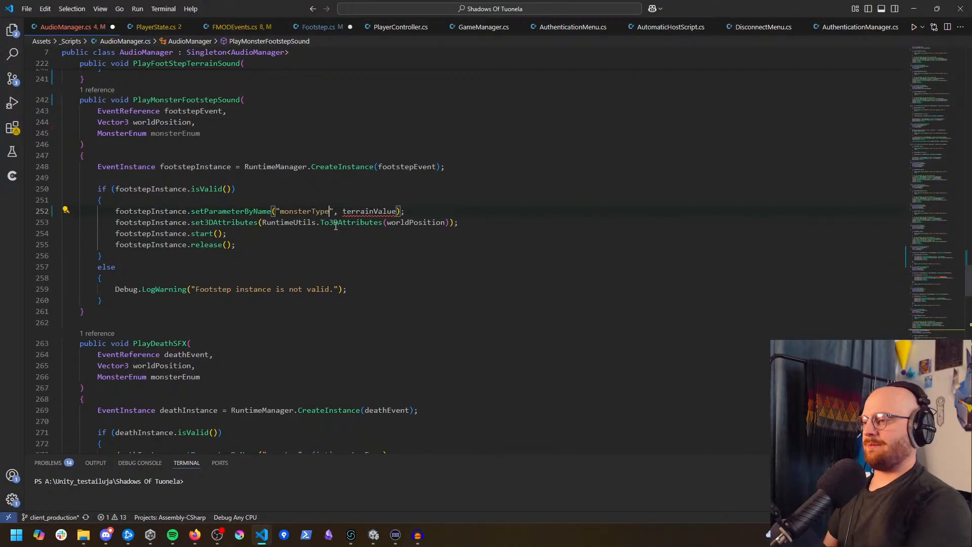
Step: Replace the terrainValue argument in the monster method's setParameterByName call with (int)monsterEnum
{"action": "key", "text": "Up"}
{"action": "key", "text": "Up"}
{"action": "key", "text": "Up"}
{"action": "key", "text": "Up"}
{"action": "key", "text": "Up"}
{"action": "key", "text": "Up"}
{"action": "key", "text": "Up"}
{"action": "double_click", "coordinate": [379, 212]}
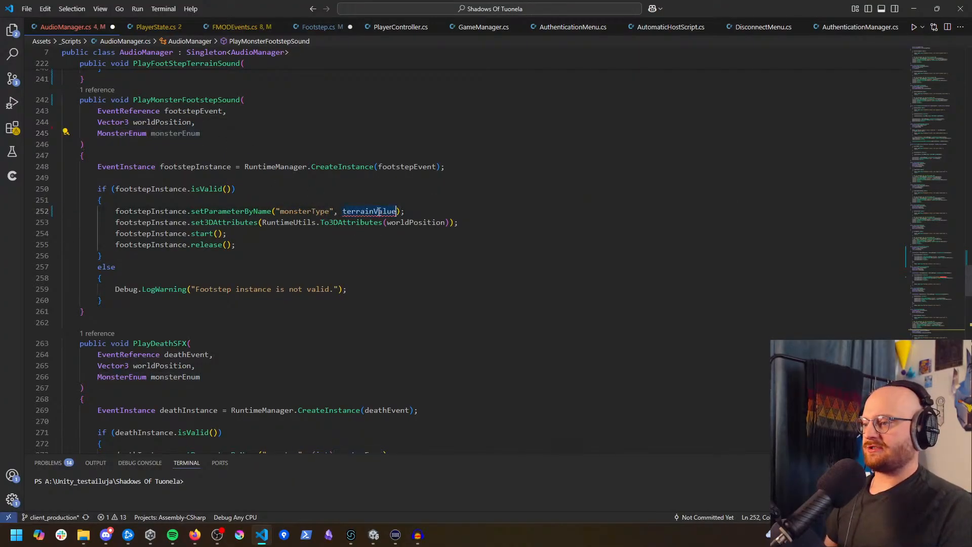
{"action": "type", "text": "monsterEnum"}
{"action": "left_click", "coordinate": [344, 212]}
{"action": "type", "text": "()"}
{"action": "key", "text": "Left"}
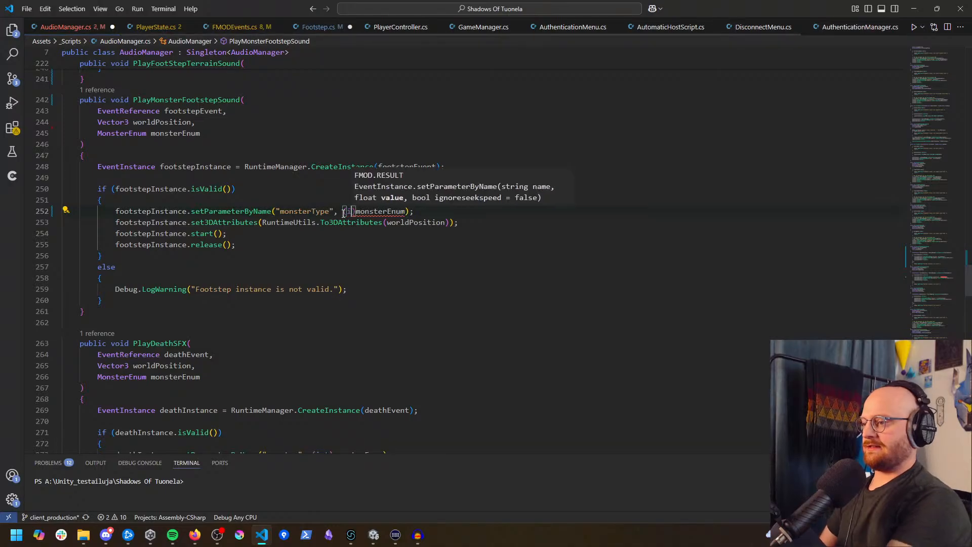
{"action": "type", "text": "int"}
{"action": "key", "text": "Down"}
{"action": "key", "text": "Down"}
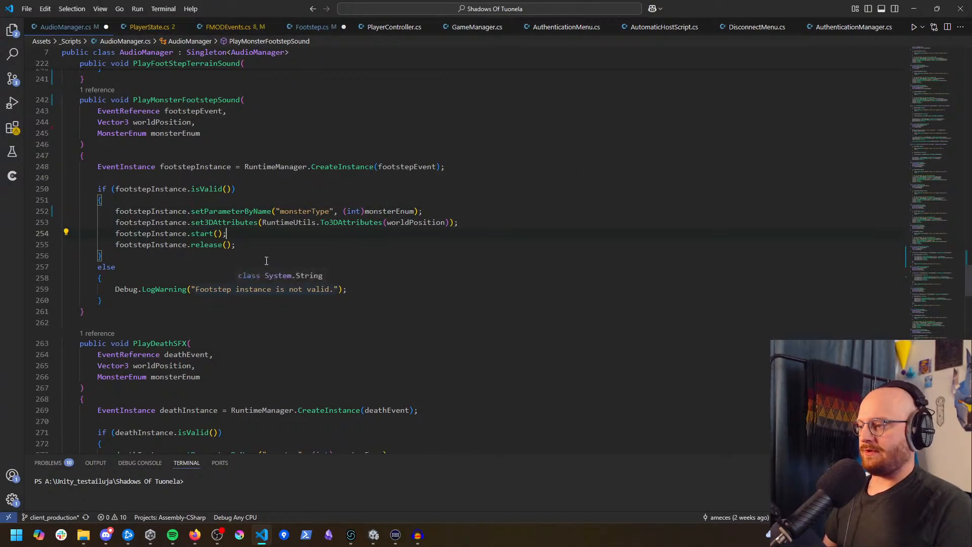
Step: Shorten the monster footstep parameter name to "monster" to match PlayDeathSFX, and save AudioManager.cs
{"action": "scroll", "coordinate": [285, 362], "scroll_direction": "down", "scroll_amount": 4}
{"action": "left_click", "coordinate": [276, 339]}
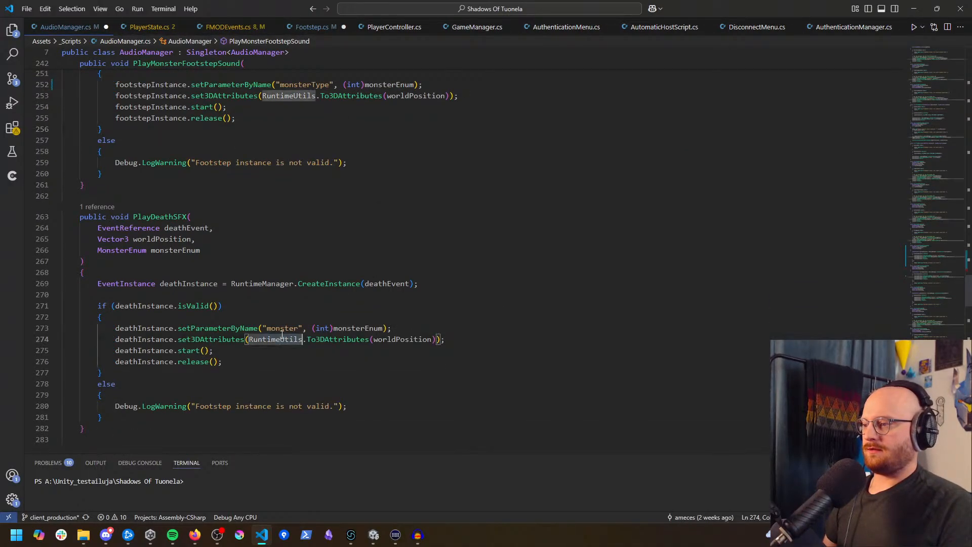
{"action": "left_click_drag", "start_coordinate": [329, 84], "coordinate": [311, 85]}
{"action": "key", "text": "BackSpace"}
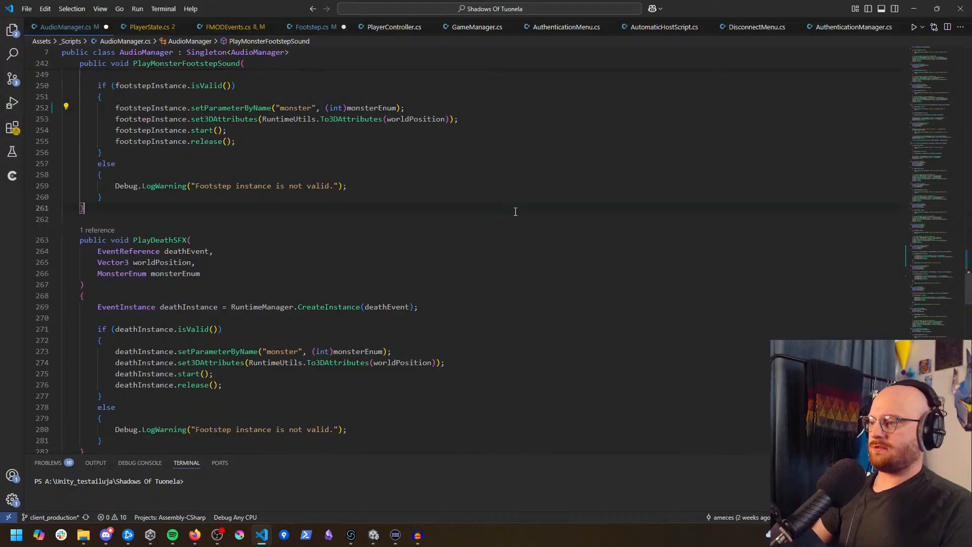
{"action": "left_click", "coordinate": [384, 328]}
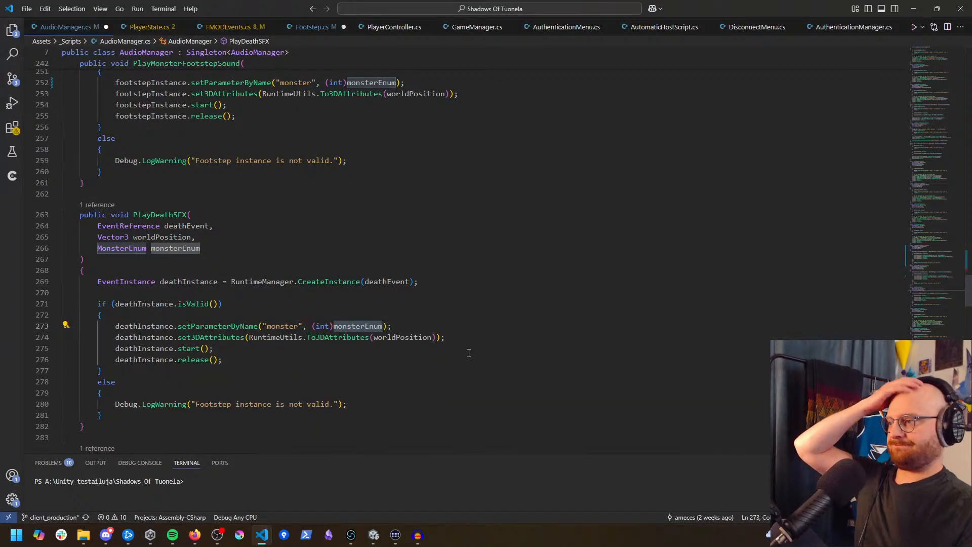
{"action": "scroll", "coordinate": [486, 332], "scroll_direction": "up", "scroll_amount": 3}
{"action": "left_click", "coordinate": [480, 264]}
{"action": "key", "text": "ctrl+s"}
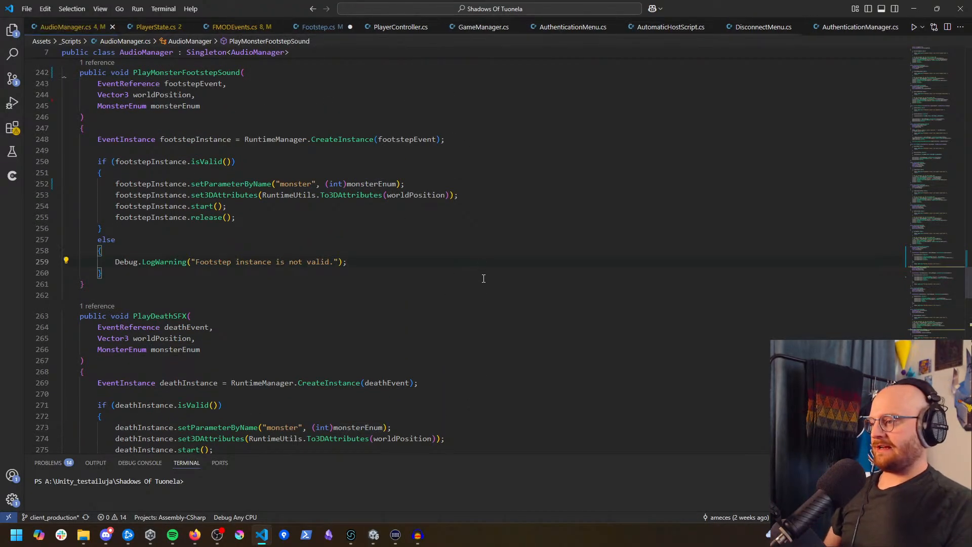
Step: Switch to the Unity editor and widen the Inspector to check the FMODEvents object's footstep event fields
{"action": "scroll", "coordinate": [504, 304], "scroll_direction": "down", "scroll_amount": 4}
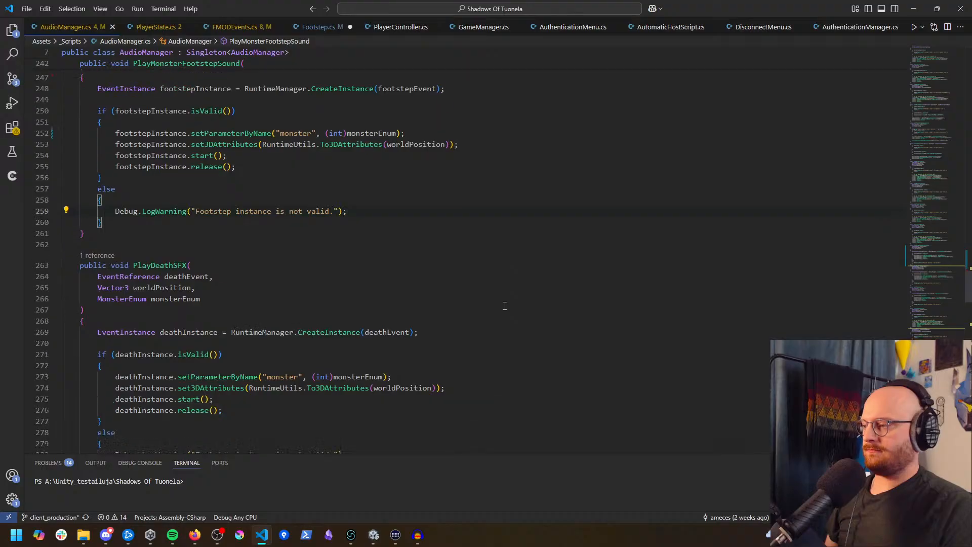
{"action": "scroll", "coordinate": [501, 301], "scroll_direction": "up", "scroll_amount": 6}
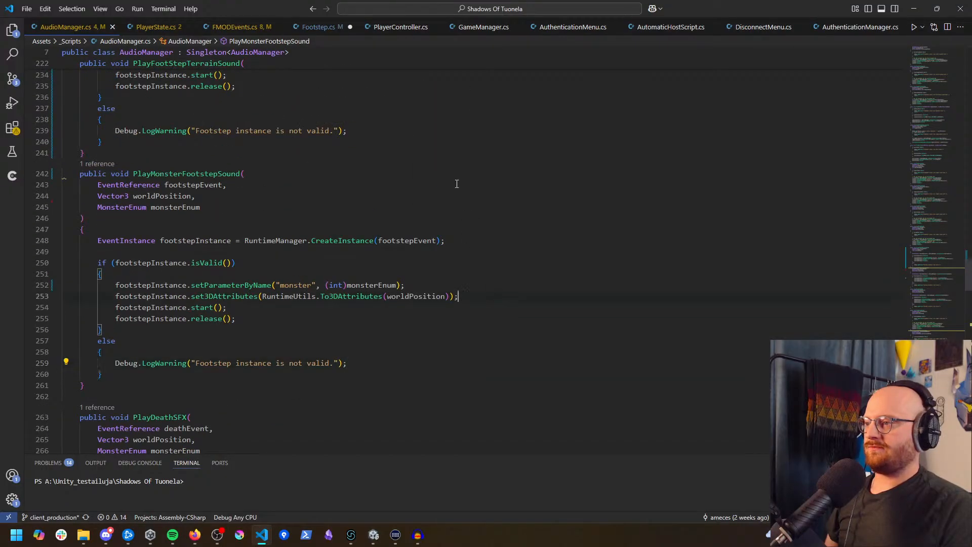
{"action": "left_click", "coordinate": [914, 9]}
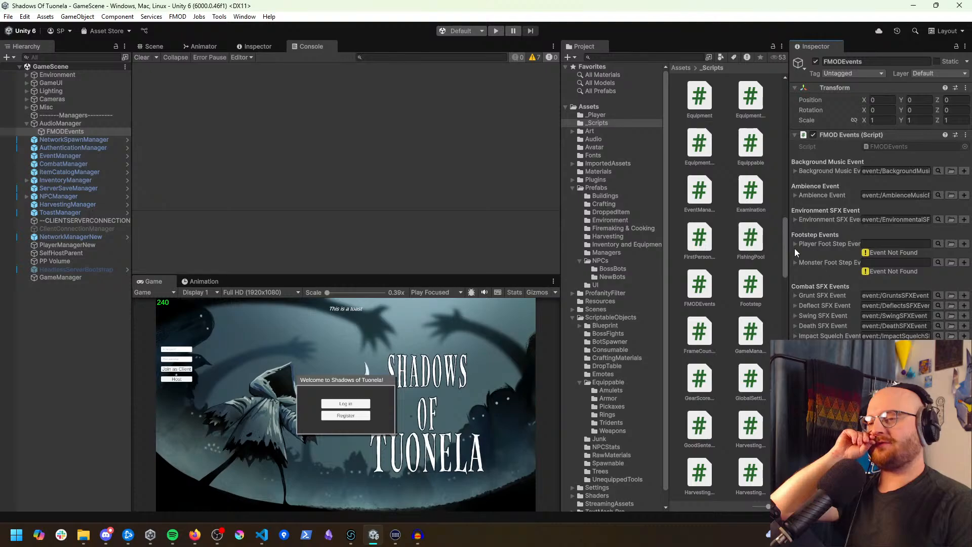
{"action": "left_click_drag", "start_coordinate": [786, 243], "coordinate": [768, 241]}
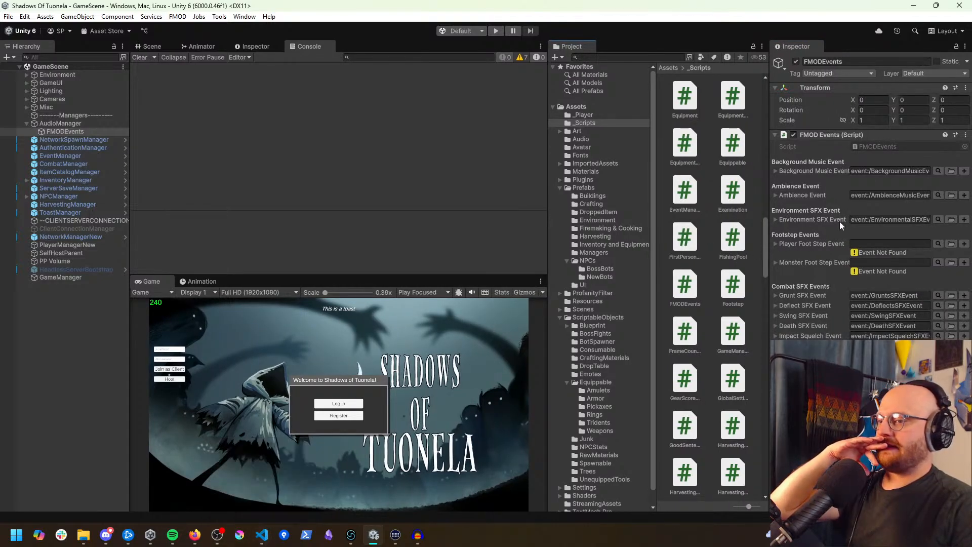
Step: Switch back to VS Code and, in FMODEvents.cs, put the SerializeField attribute following PlayerFootStepEvent on its own line
{"action": "left_click", "coordinate": [262, 535]}
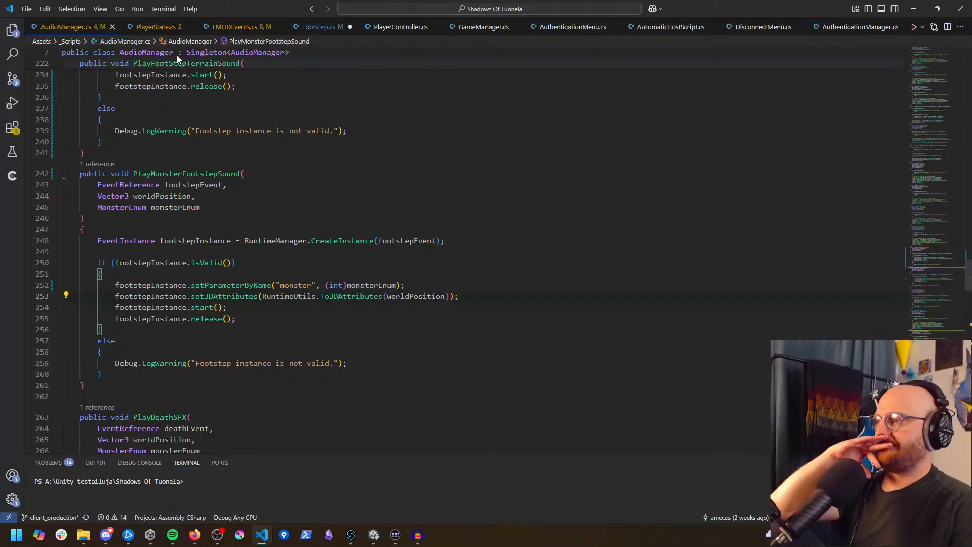
{"action": "left_click", "coordinate": [156, 26]}
{"action": "left_click", "coordinate": [244, 28]}
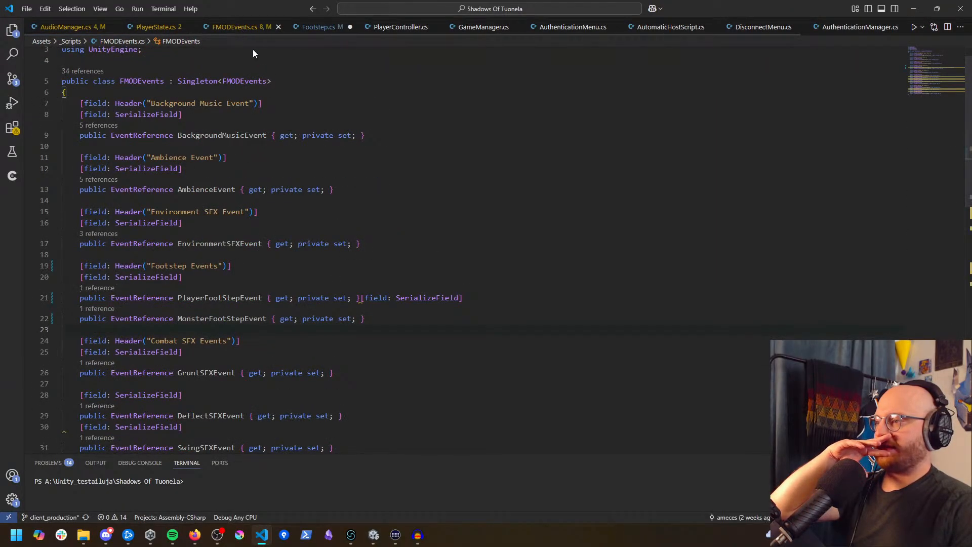
{"action": "scroll", "coordinate": [272, 213], "scroll_direction": "down", "scroll_amount": 3}
{"action": "left_click", "coordinate": [255, 222]}
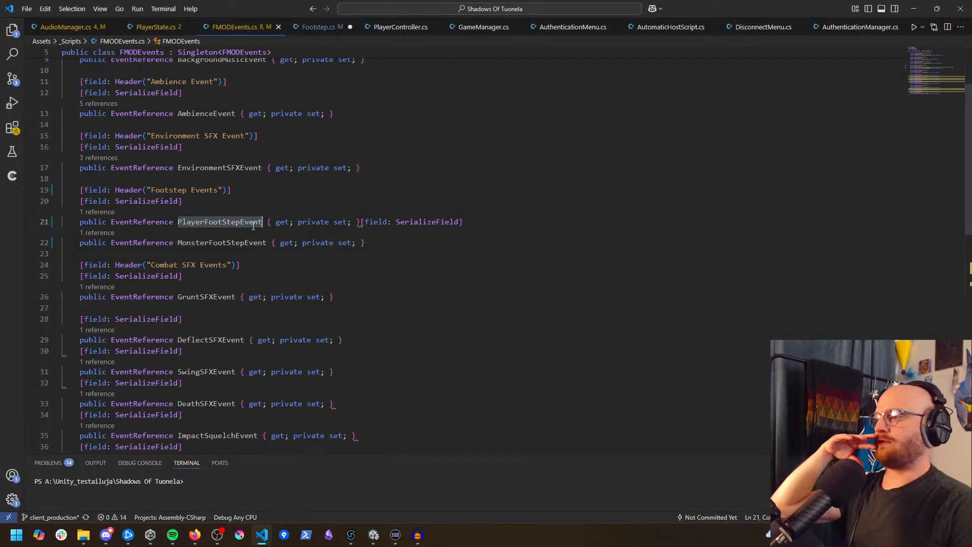
{"action": "left_click", "coordinate": [360, 221]}
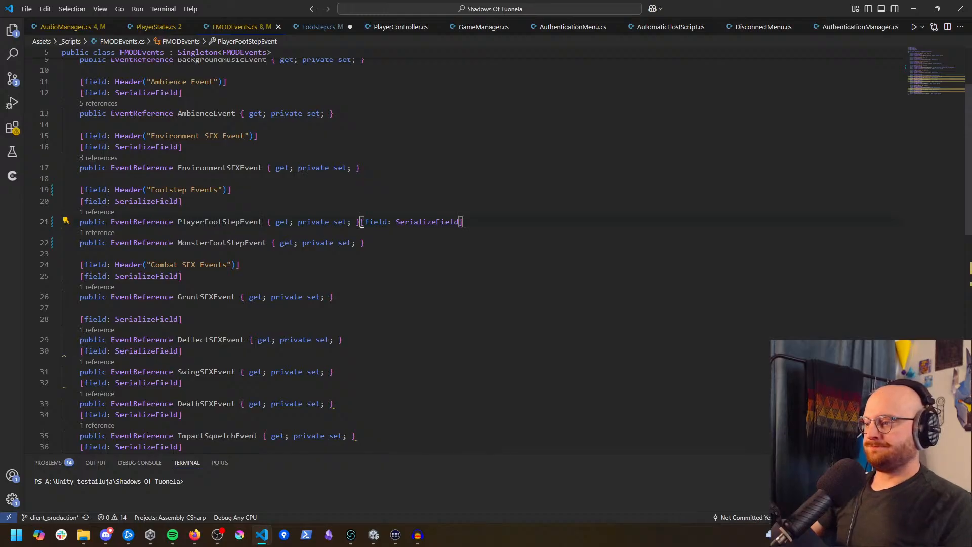
{"action": "key", "text": "Return"}
{"action": "left_click", "coordinate": [239, 234]}
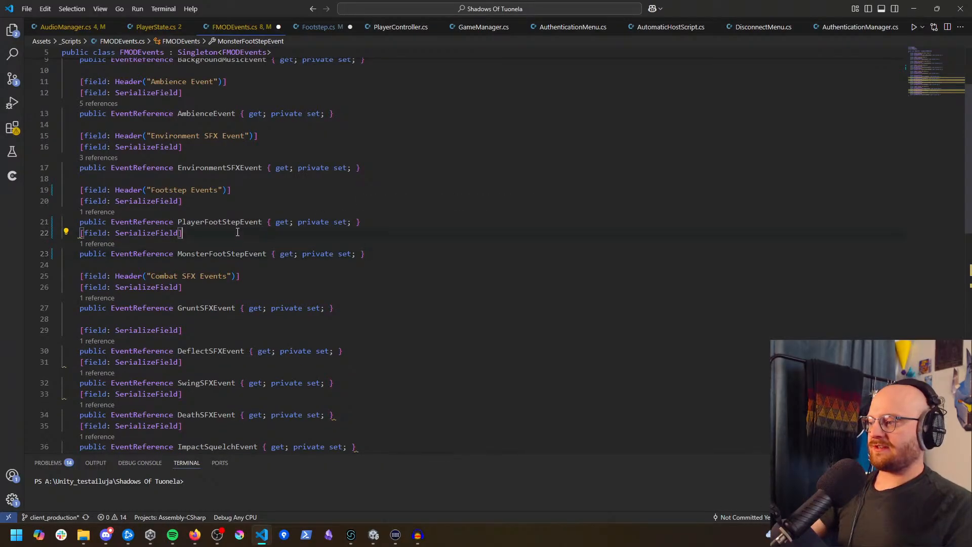
Step: Rename the PlayerFootStepEvent property in FMODEvents.cs to TerrainStepFootstepEvent
{"action": "key", "text": "Up"}
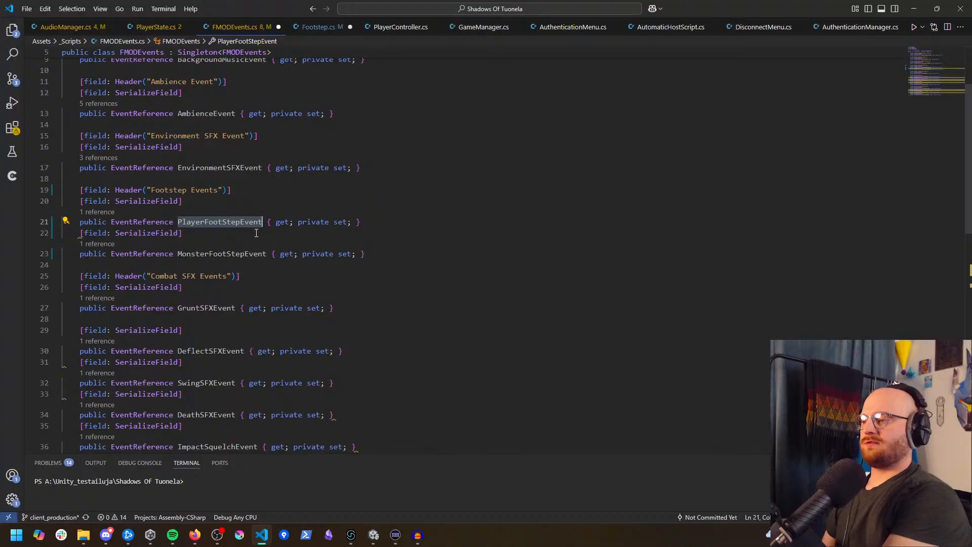
{"action": "key", "text": "ctrl+BackSpace"}
{"action": "type", "text": "TerrainStepFo"}
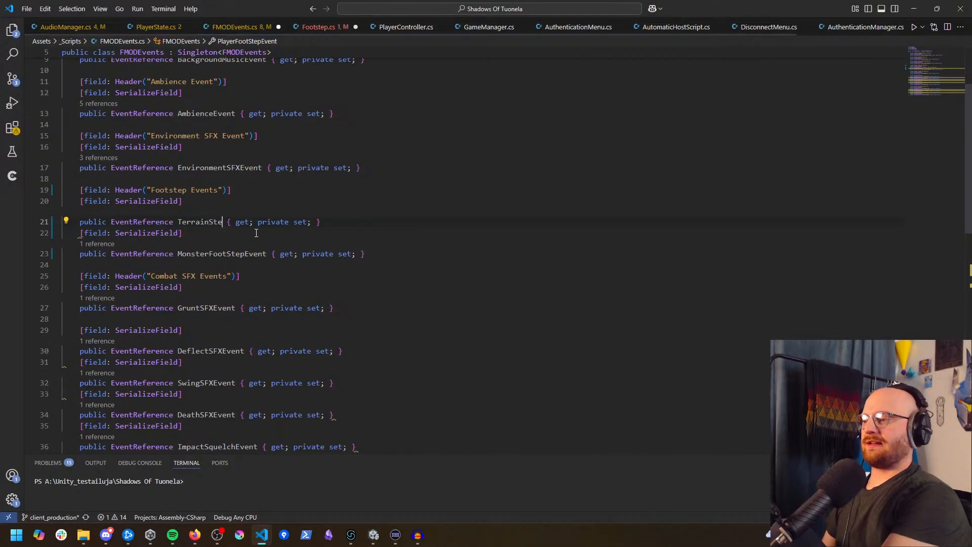
{"action": "type", "text": "otstepEven"}
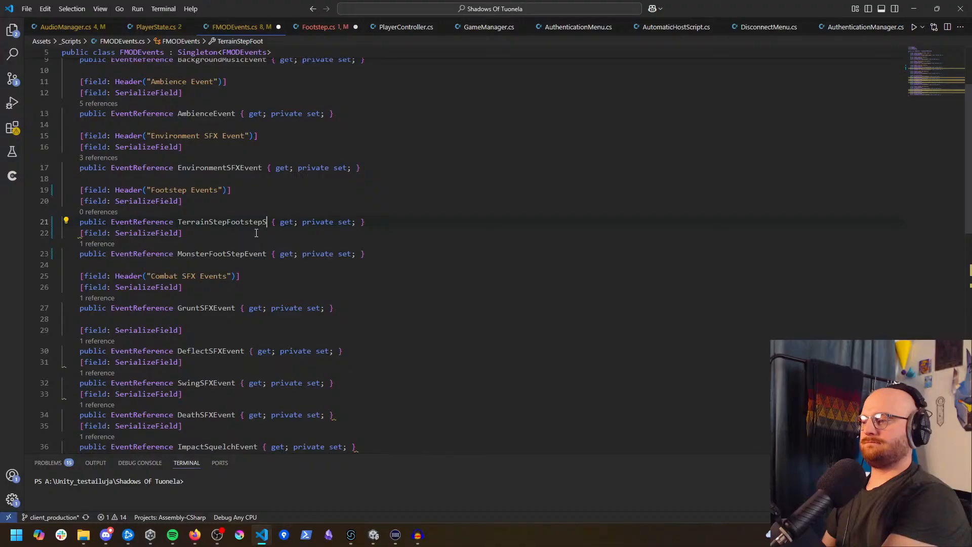
{"action": "type", "text": "t"}
{"action": "left_click", "coordinate": [249, 253]}
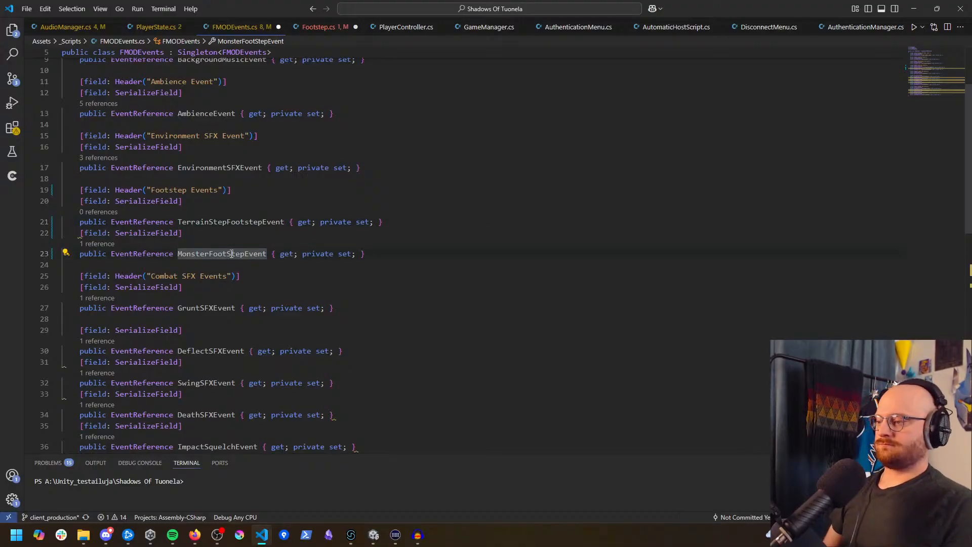
Step: Rename the MonsterFootStepEvent property in FMODEvents.cs to MonsterFootstepEvent and save the script
{"action": "key", "text": "BackSpace"}
{"action": "type", "text": "s"}
{"action": "key", "text": "ctrl+s"}
{"action": "left_click", "coordinate": [438, 264]}
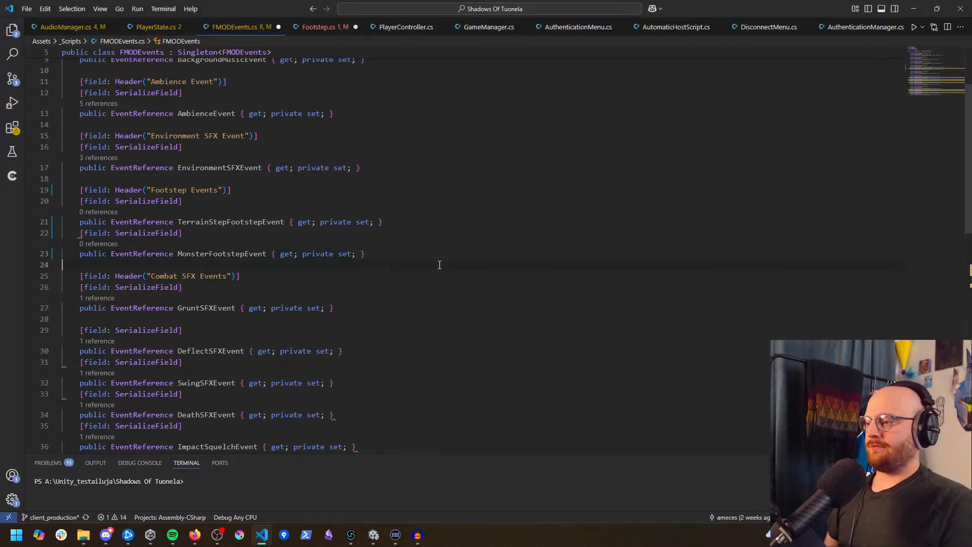
{"action": "left_click", "coordinate": [424, 249]}
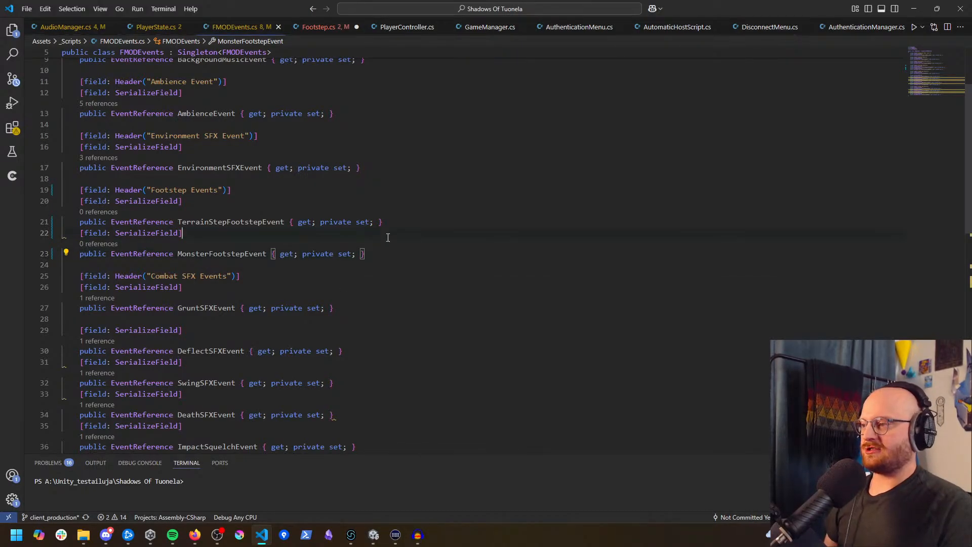
Step: Switch to Unity, open the Footstep.cs compile error in VS Code, and replace the PlayerFootStepEvent reference with TerrainStepFootstepEvent
{"action": "left_click", "coordinate": [914, 8]}
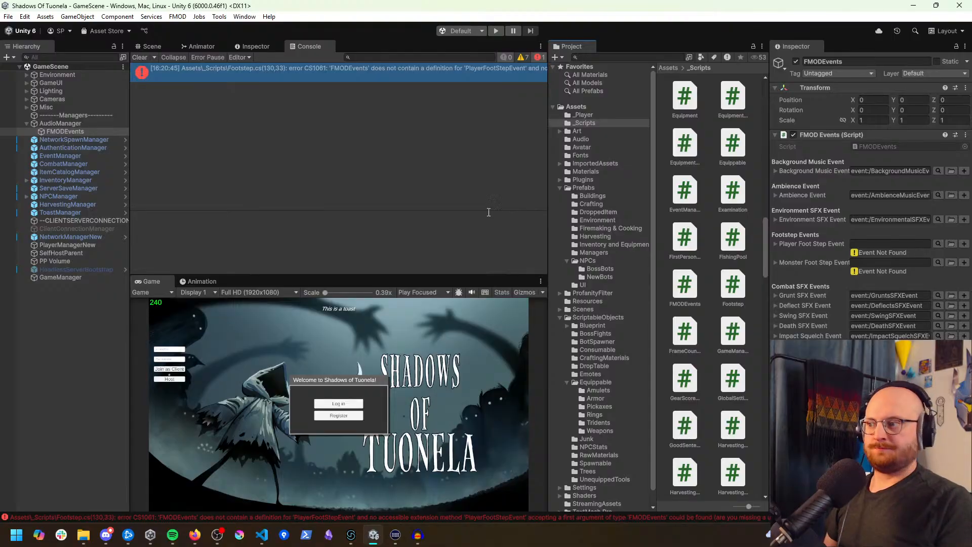
{"action": "double_click", "coordinate": [346, 77]}
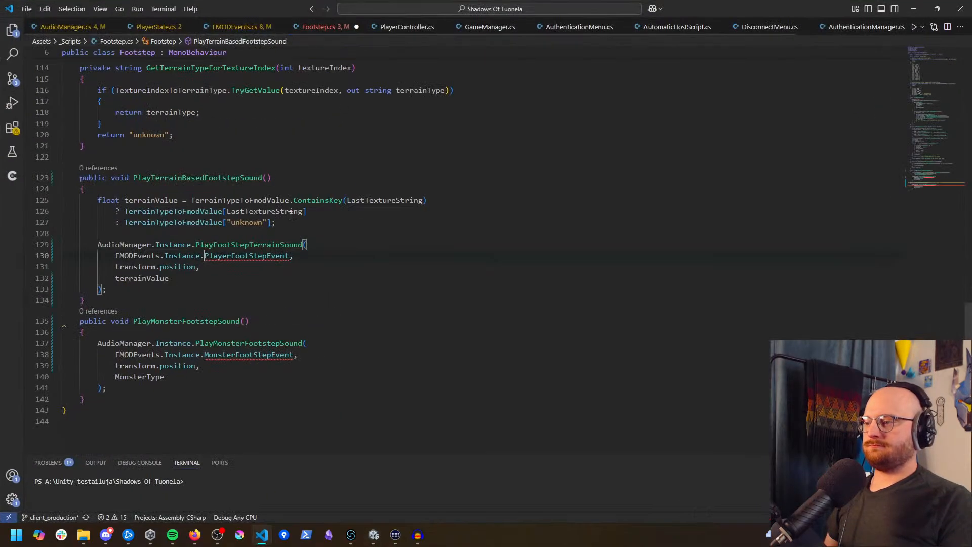
{"action": "double_click", "coordinate": [252, 258]}
{"action": "type", "text": "TerSt"}
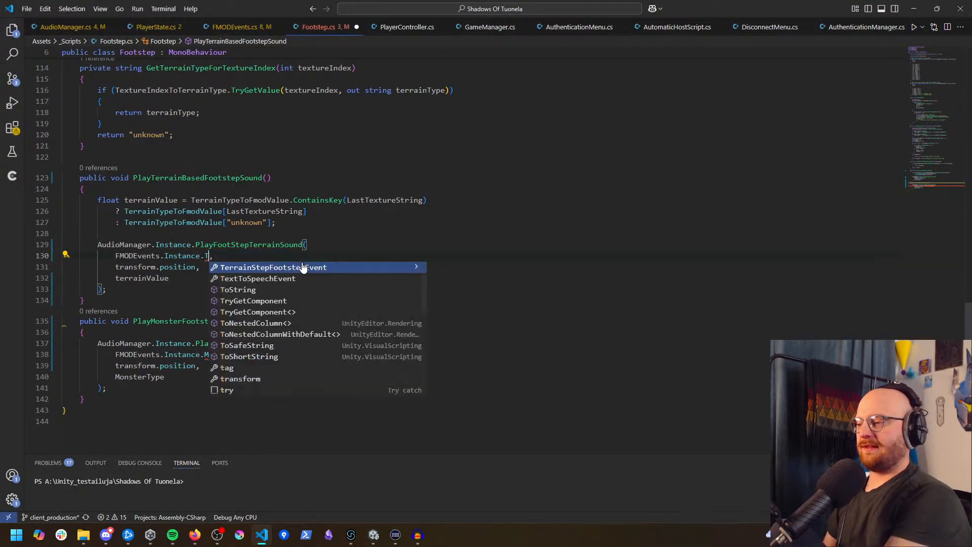
{"action": "key", "text": "Tab"}
Step: Change the event reference in PlayMonsterFootstepSound to MonsterFootstepEvent and save Footstep.cs
{"action": "double_click", "coordinate": [248, 355]}
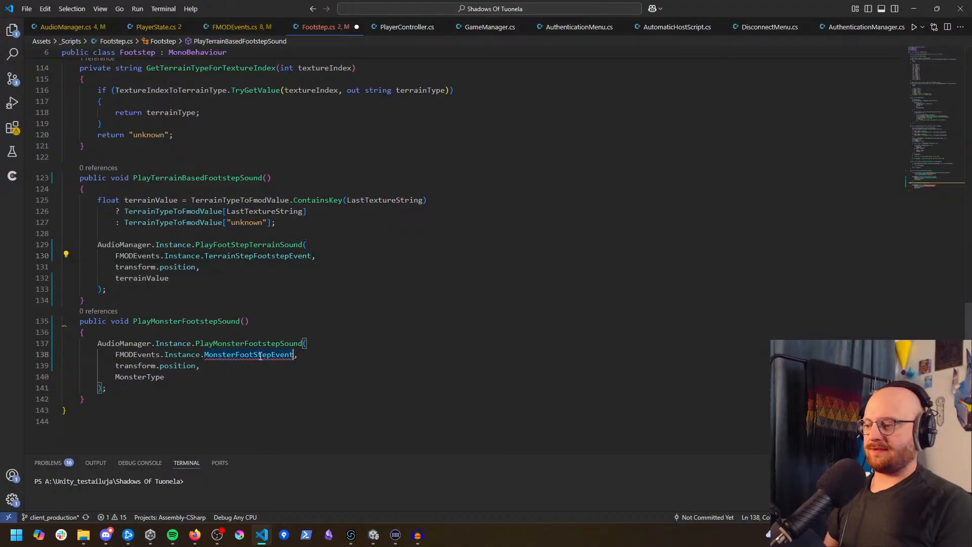
{"action": "type", "text": "Monster"}
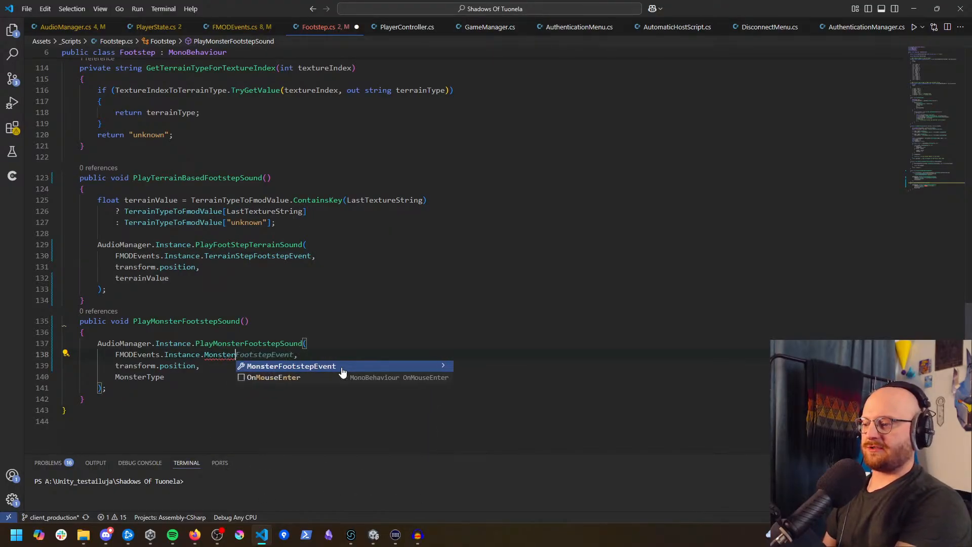
{"action": "key", "text": "Tab"}
{"action": "key", "text": "ctrl+s"}
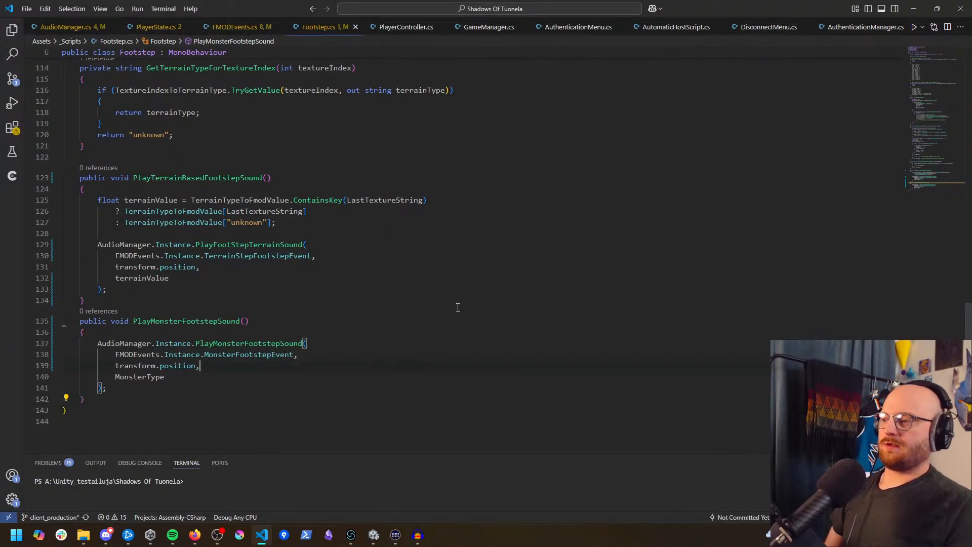
Step: Switch back to Unity and check which FMOD events are available for the Terrain Step Footstep Event field
{"action": "left_click", "coordinate": [914, 9]}
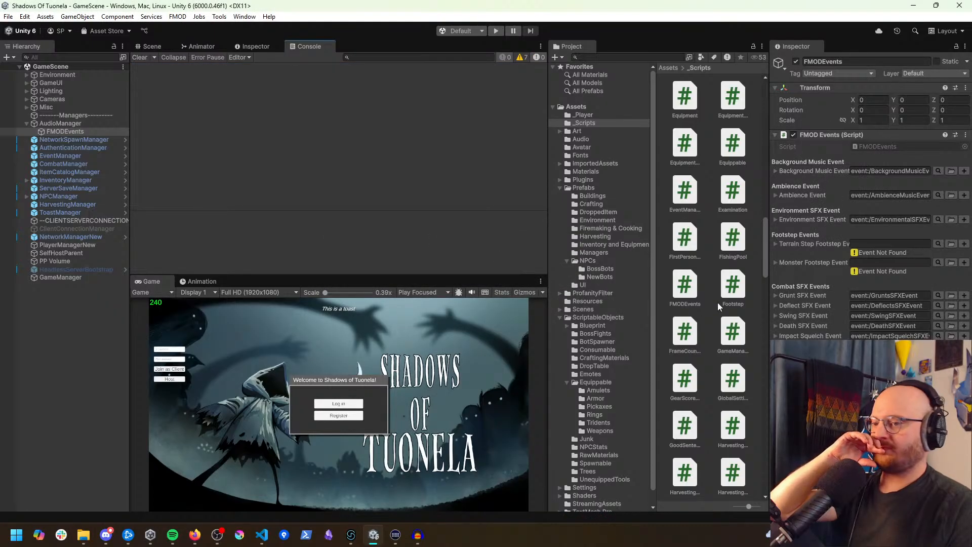
{"action": "left_click", "coordinate": [937, 244]}
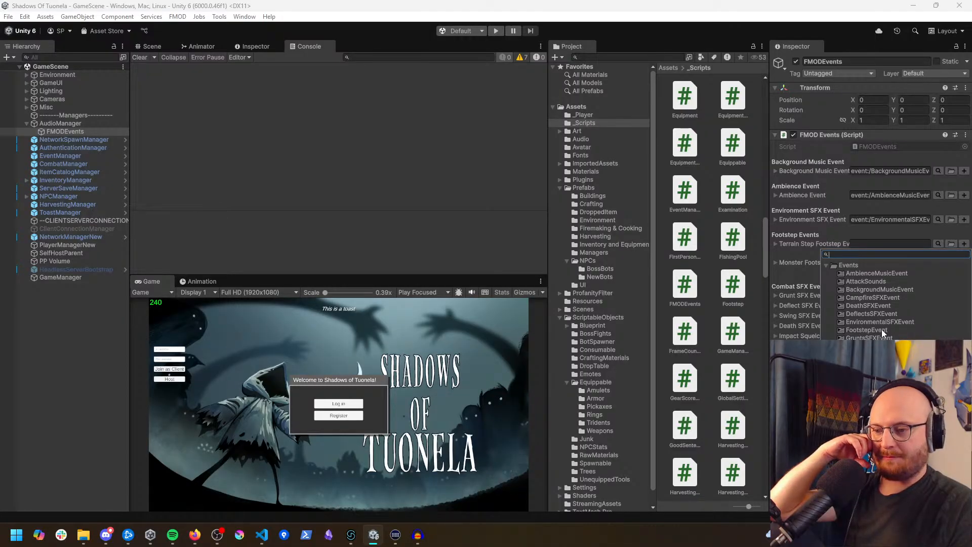
{"action": "key", "text": "Escape"}
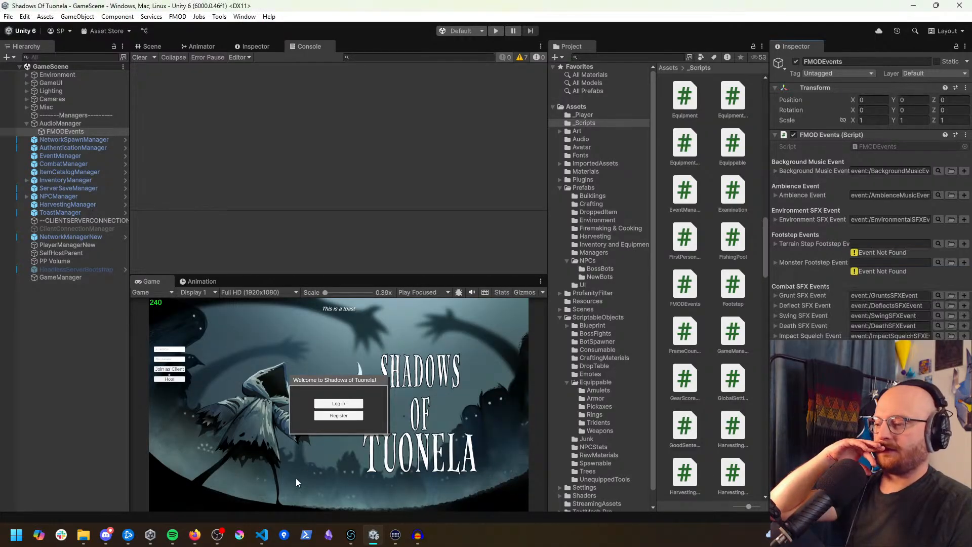
Step: Switch to FMOD Studio's Event Editor, rename FootstepEvent to TerrainFootstepEvent, and save the project
{"action": "mouse_move", "coordinate": [354, 537]}
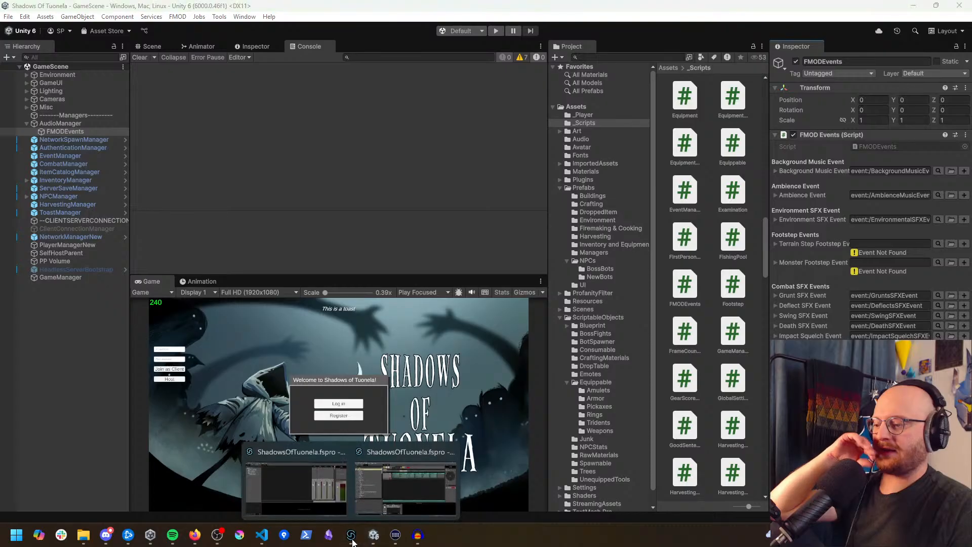
{"action": "left_click", "coordinate": [393, 490]}
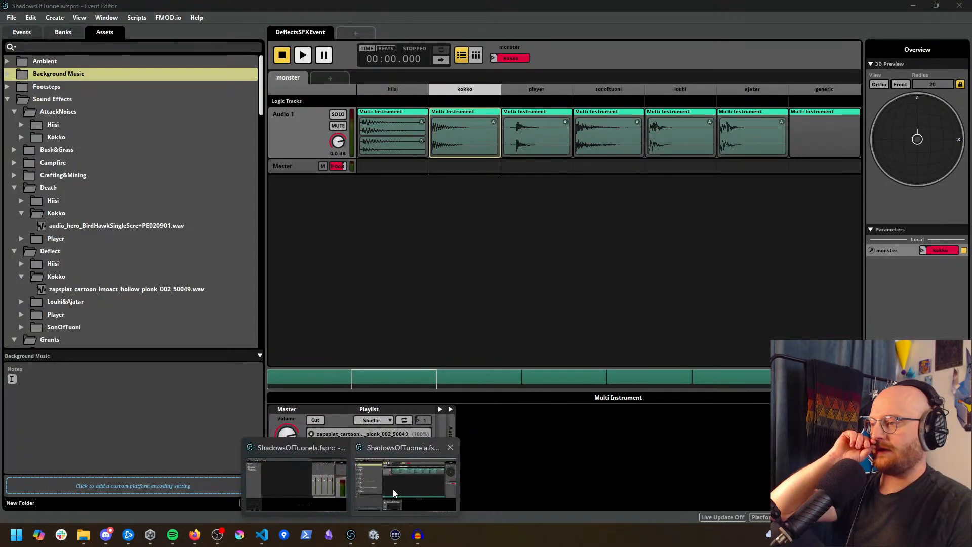
{"action": "left_click", "coordinate": [31, 33]}
{"action": "left_click", "coordinate": [62, 152]}
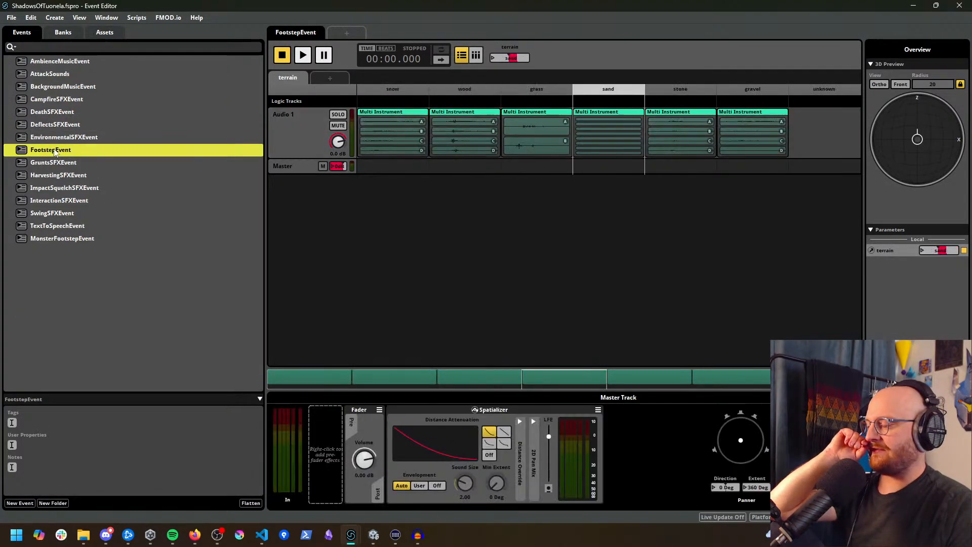
{"action": "right_click", "coordinate": [55, 152]}
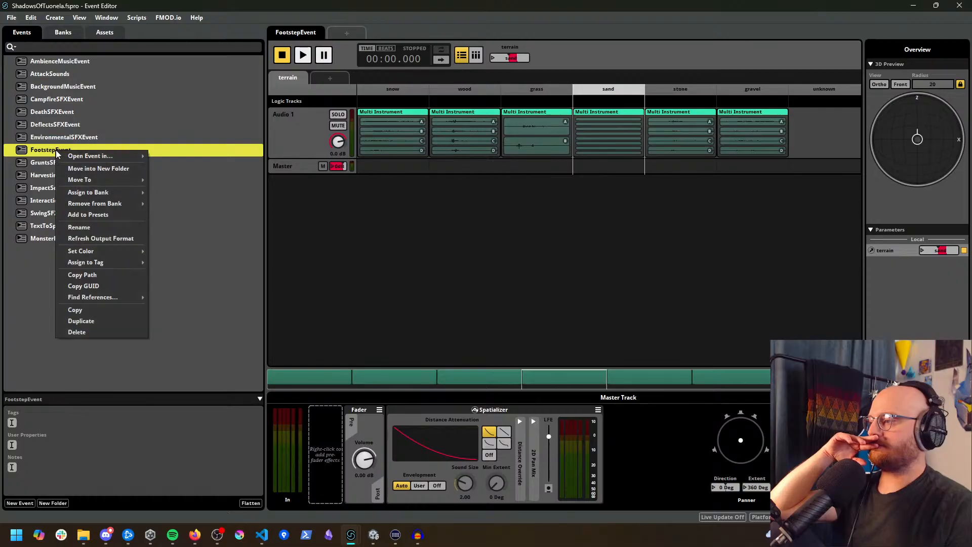
{"action": "left_click", "coordinate": [79, 227]}
{"action": "type", "text": "Terr"}
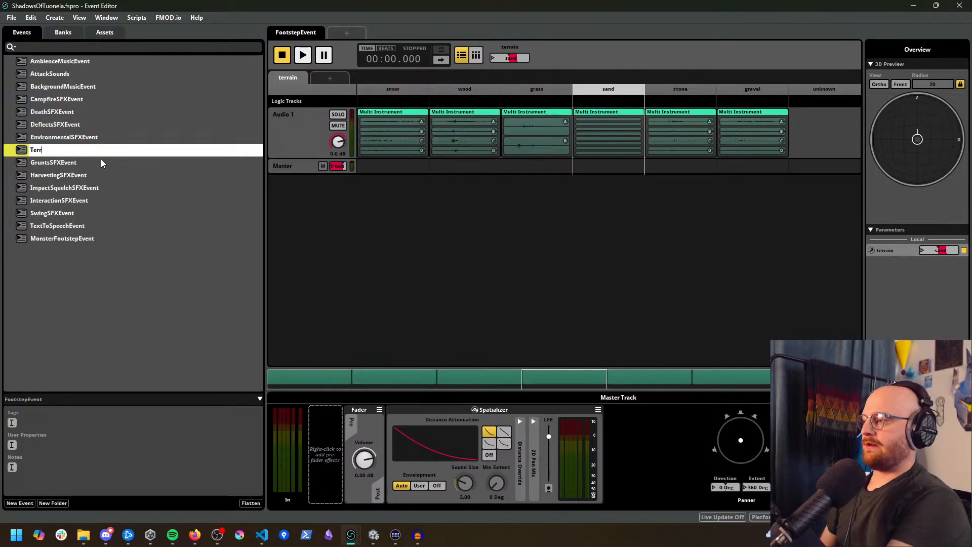
{"action": "type", "text": "ainFootstepEvent"}
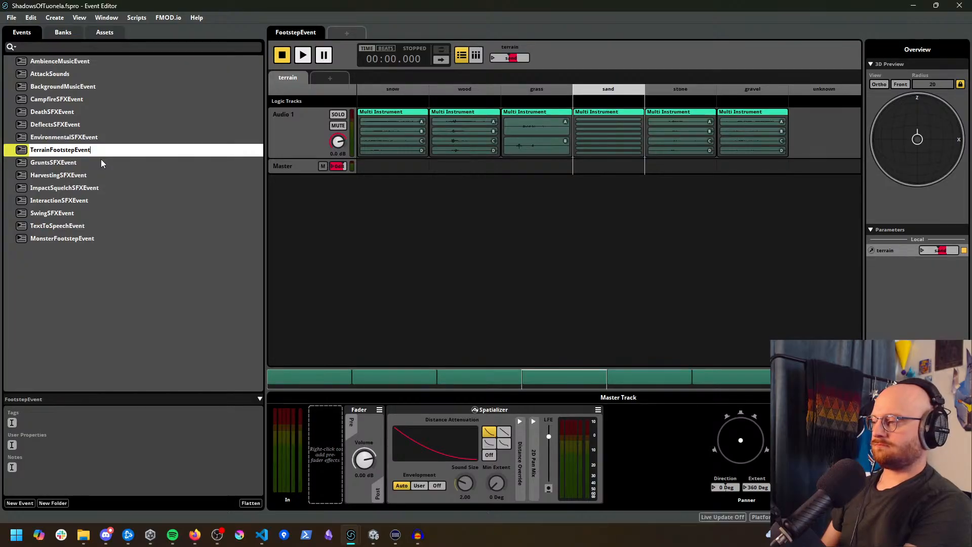
{"action": "key", "text": "Return"}
{"action": "key", "text": "ctrl+s"}
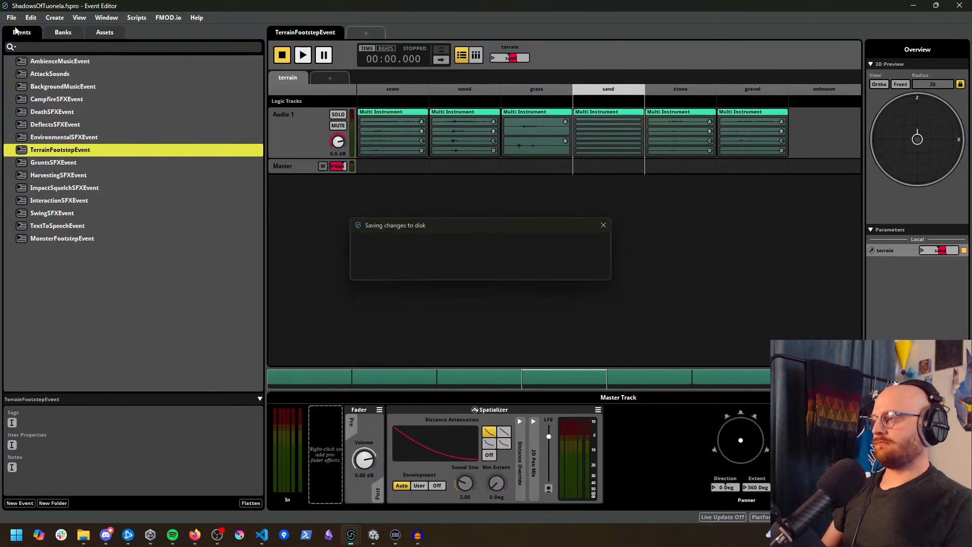
Step: Build the FMOD project, continuing past the build warnings
{"action": "left_click", "coordinate": [11, 17]}
{"action": "left_click", "coordinate": [50, 134]}
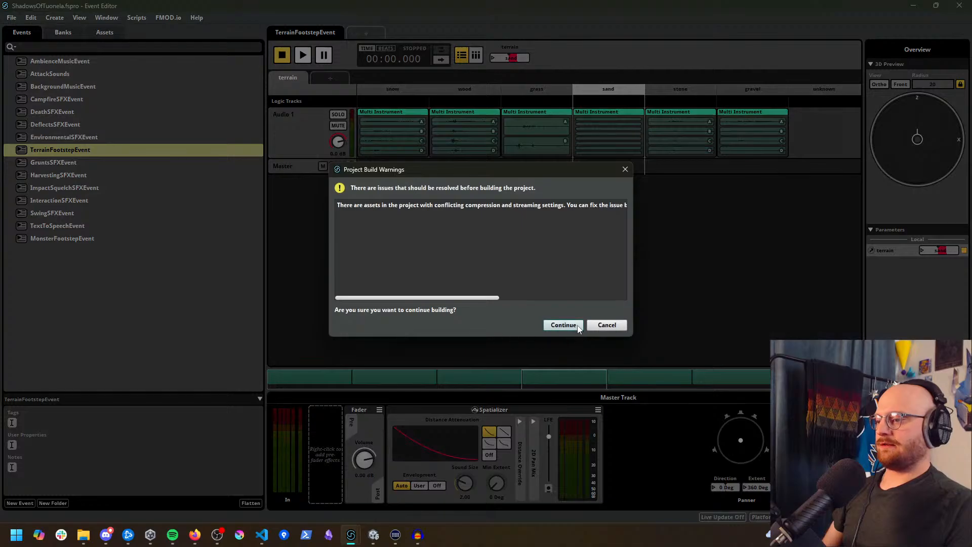
{"action": "left_click", "coordinate": [563, 325]}
Step: Switch to Unity, refresh the FMOD banks immediately, and dismiss the FMOD Event Reference Updater
{"action": "left_click", "coordinate": [374, 536]}
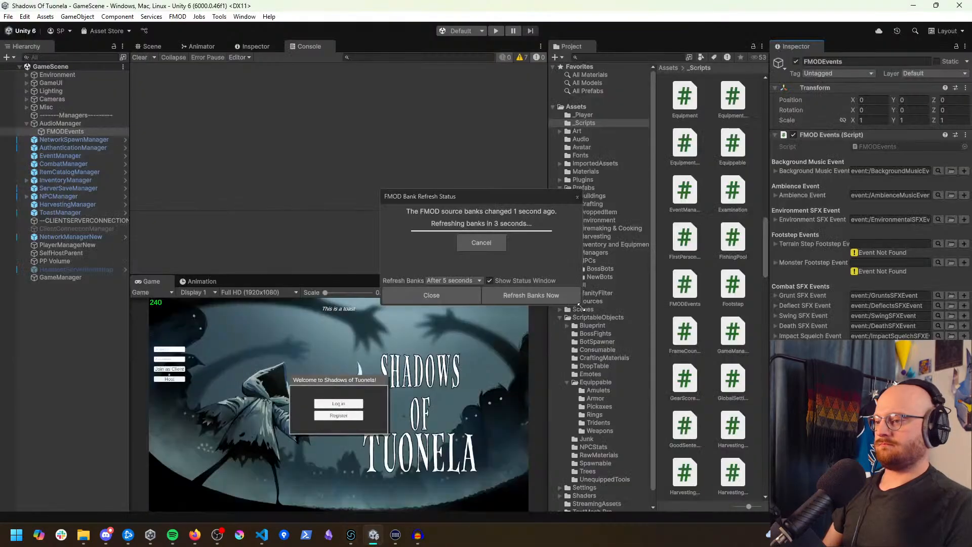
{"action": "left_click", "coordinate": [524, 286]}
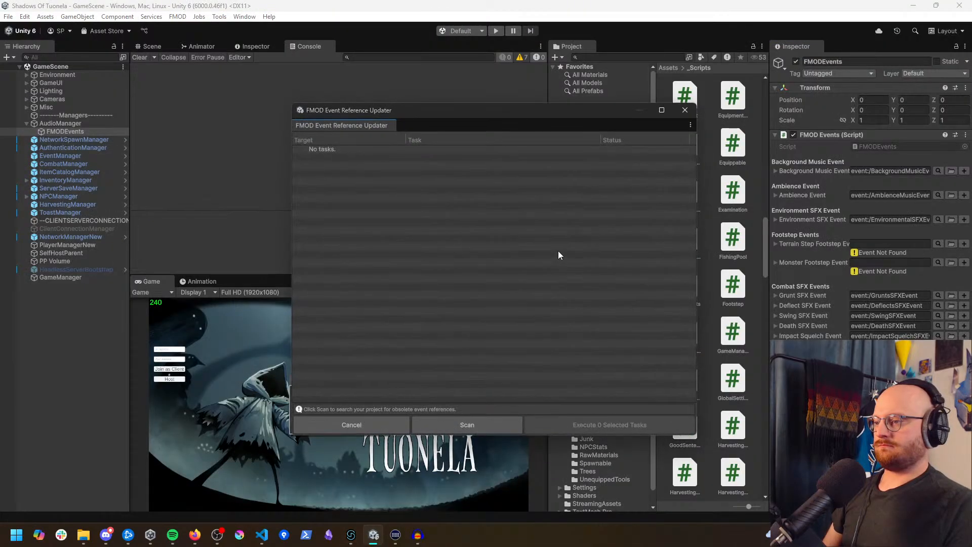
{"action": "left_click", "coordinate": [684, 110]}
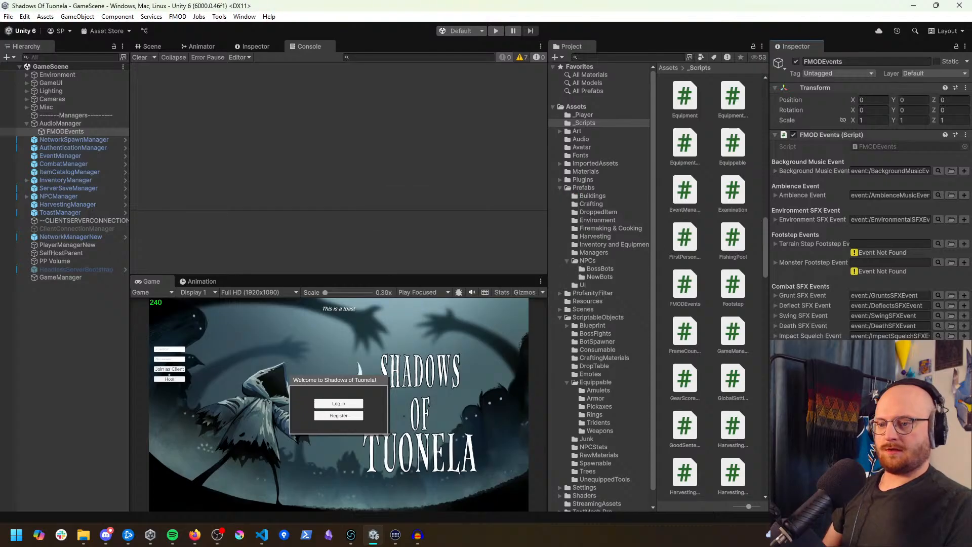
Step: Assign TerrainFootstepEvent and MonsterFootstepEvent to the matching footstep fields of the FMODEvents object, and save the scene
{"action": "left_click", "coordinate": [937, 245]}
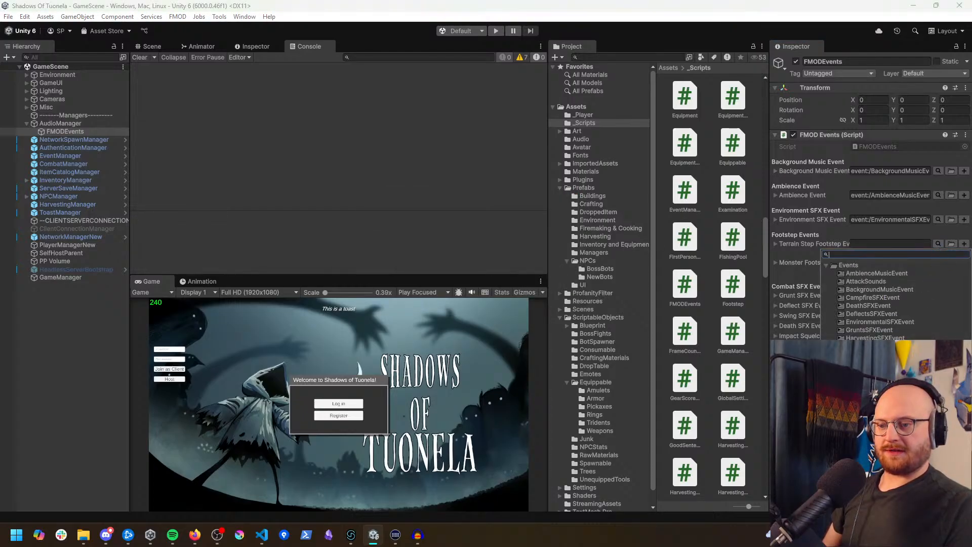
{"action": "double_click", "coordinate": [876, 370]}
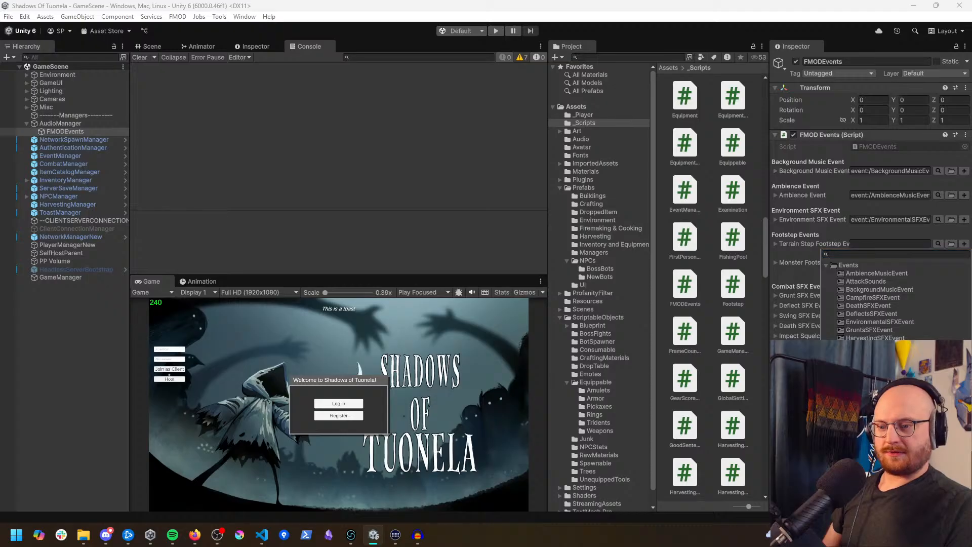
{"action": "left_click", "coordinate": [938, 254]}
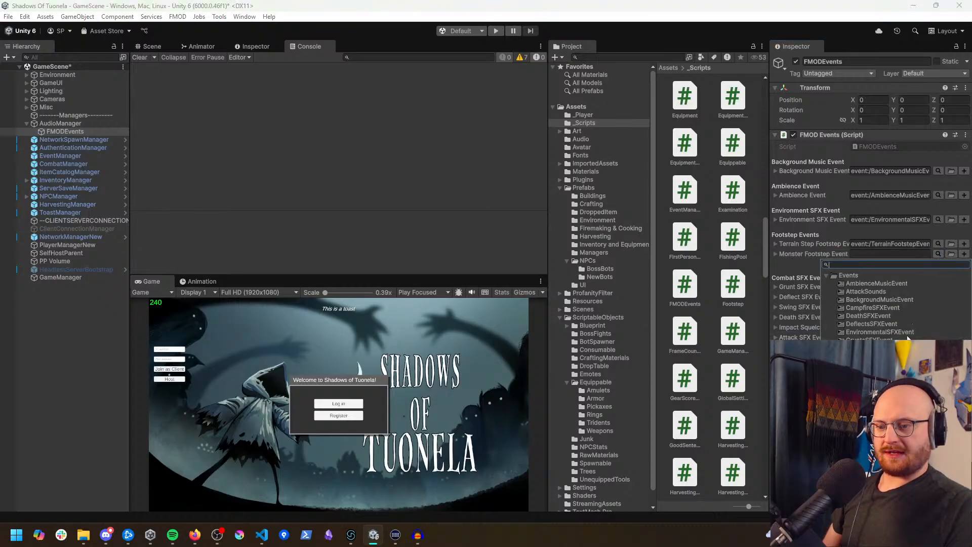
{"action": "double_click", "coordinate": [872, 356]}
{"action": "key", "text": "ctrl+s"}
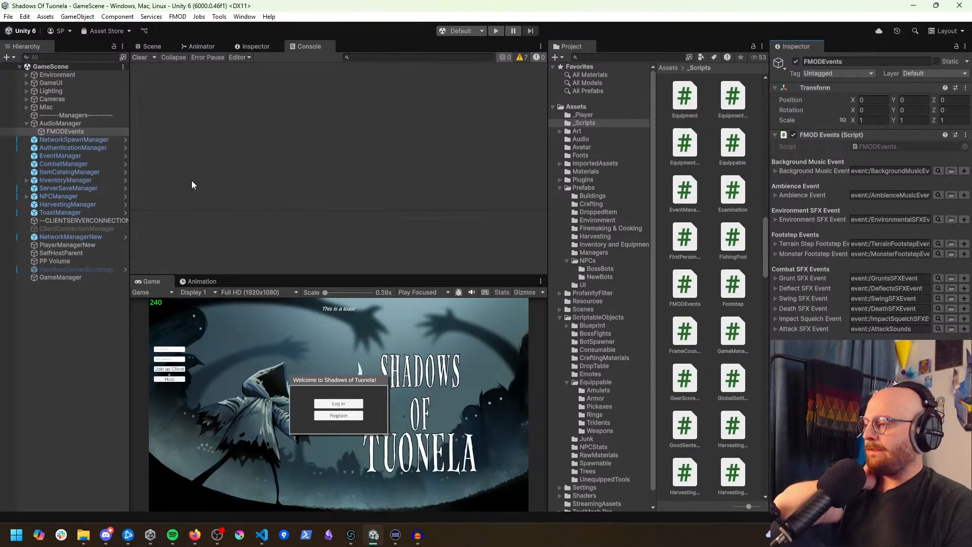
{"action": "left_click", "coordinate": [72, 124]}
{"action": "left_click", "coordinate": [71, 132]}
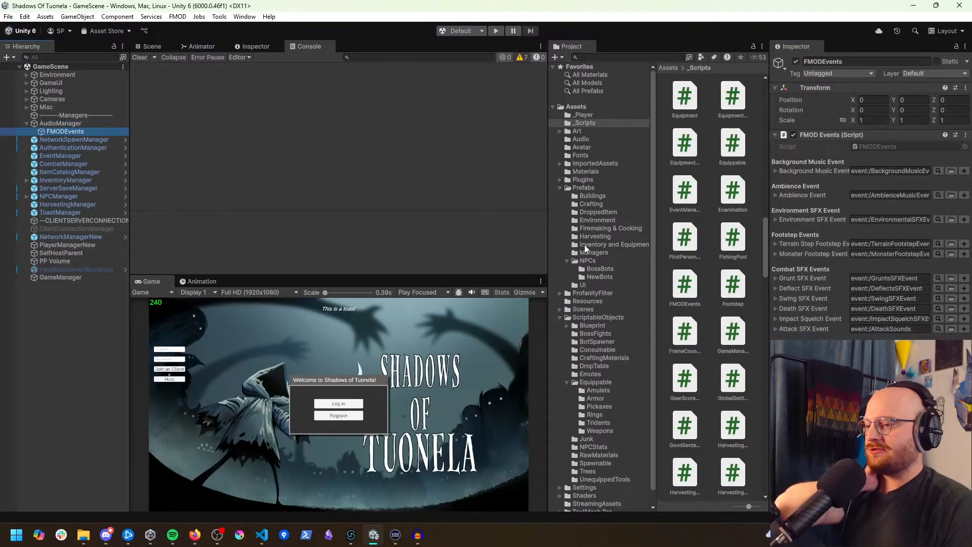
Step: Open the Bot2_Kokko prefab from the Prefabs/NPCs/NewBots folder and show it in the Scene view
{"action": "scroll", "coordinate": [620, 303], "scroll_direction": "down", "scroll_amount": 1}
{"action": "left_click", "coordinate": [653, 375]}
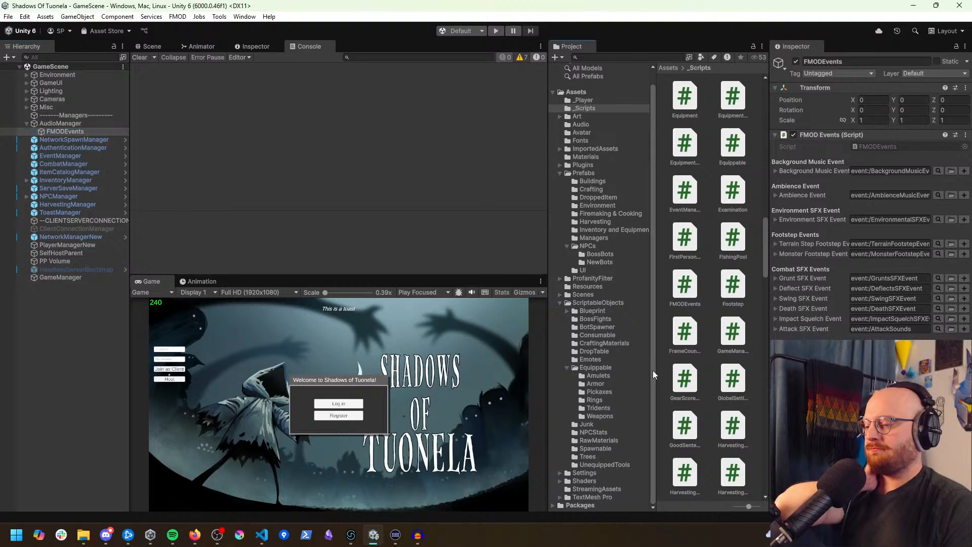
{"action": "left_click", "coordinate": [598, 260]}
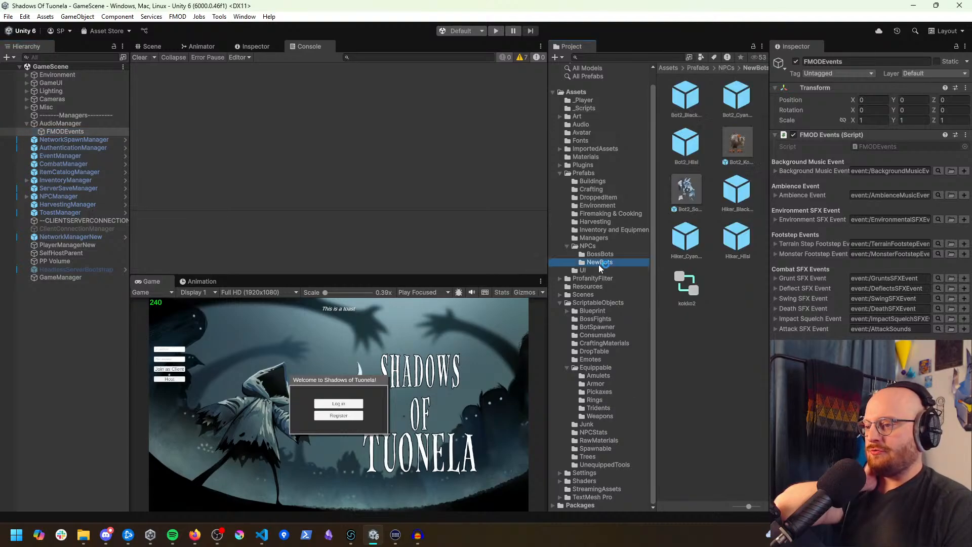
{"action": "double_click", "coordinate": [729, 146]}
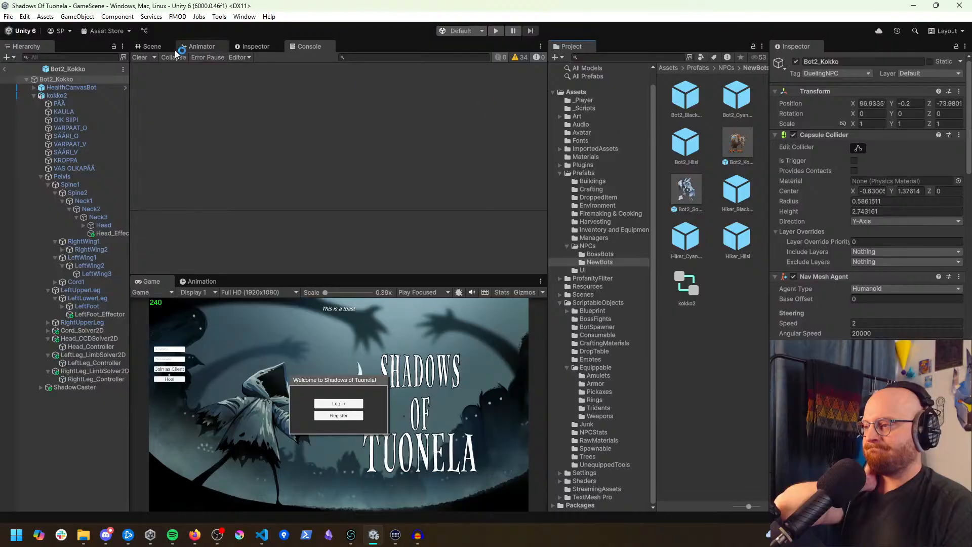
{"action": "left_click", "coordinate": [158, 48]}
{"action": "middle_click_drag", "start_coordinate": [280, 165], "coordinate": [292, 145]}
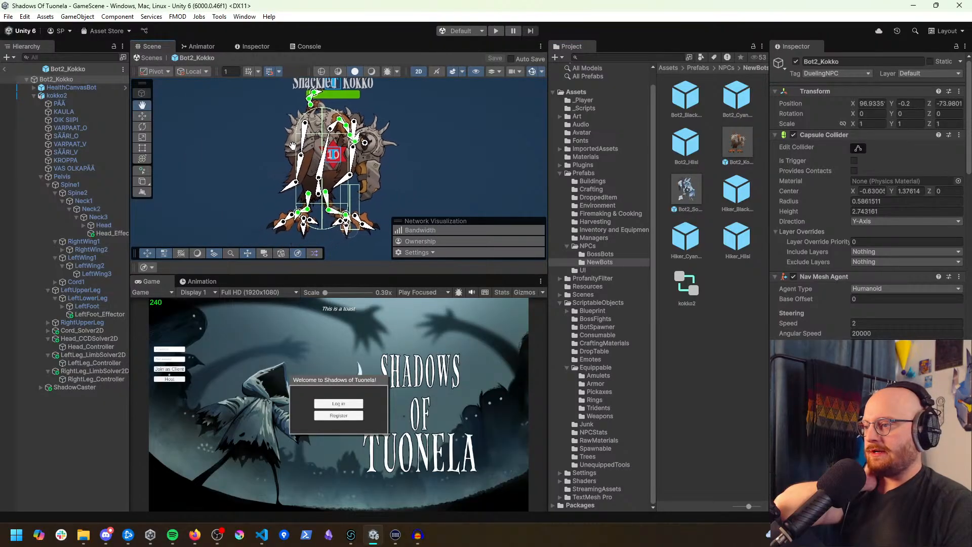
Step: Select the Kokko's Pelvis object, switch the editor to AnimationLayout, and turn on the scene gizmos
{"action": "left_click", "coordinate": [76, 177]}
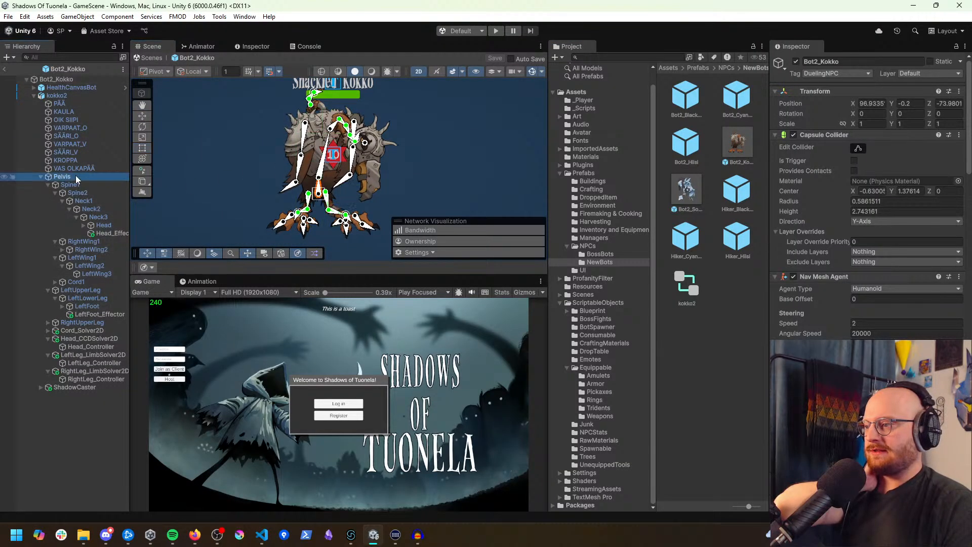
{"action": "left_click", "coordinate": [946, 31]}
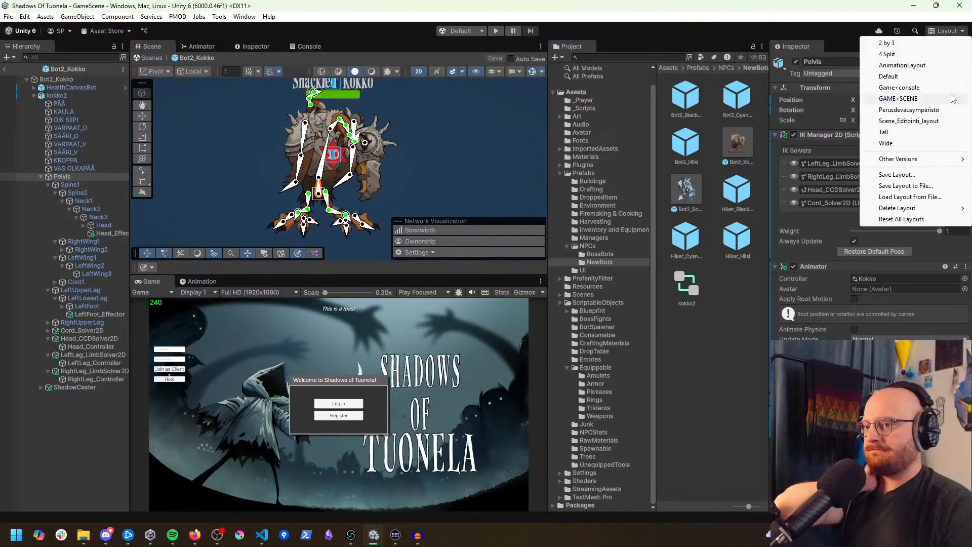
{"action": "left_click", "coordinate": [944, 68]}
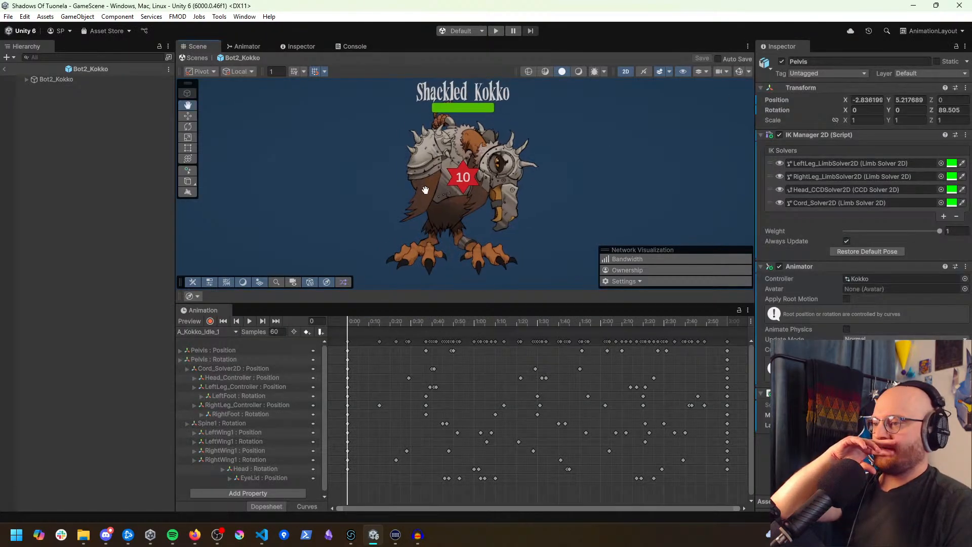
{"action": "left_click", "coordinate": [737, 72]}
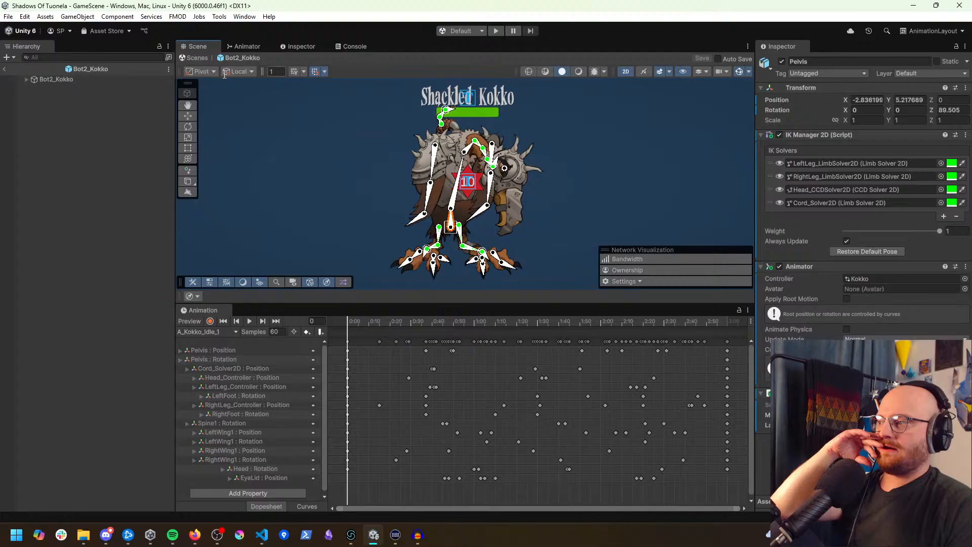
Step: Expand the Bot2_Kokko and kokko2 objects, select Pelvis, and show its A_Kokko_WalkE_1 clip
{"action": "left_click", "coordinate": [26, 79]}
{"action": "left_click", "coordinate": [33, 95]}
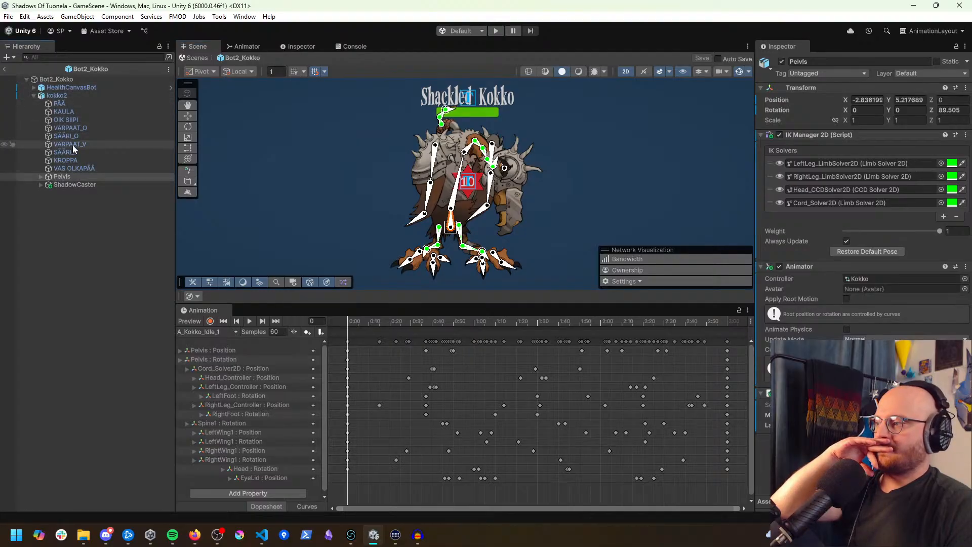
{"action": "left_click", "coordinate": [62, 176]}
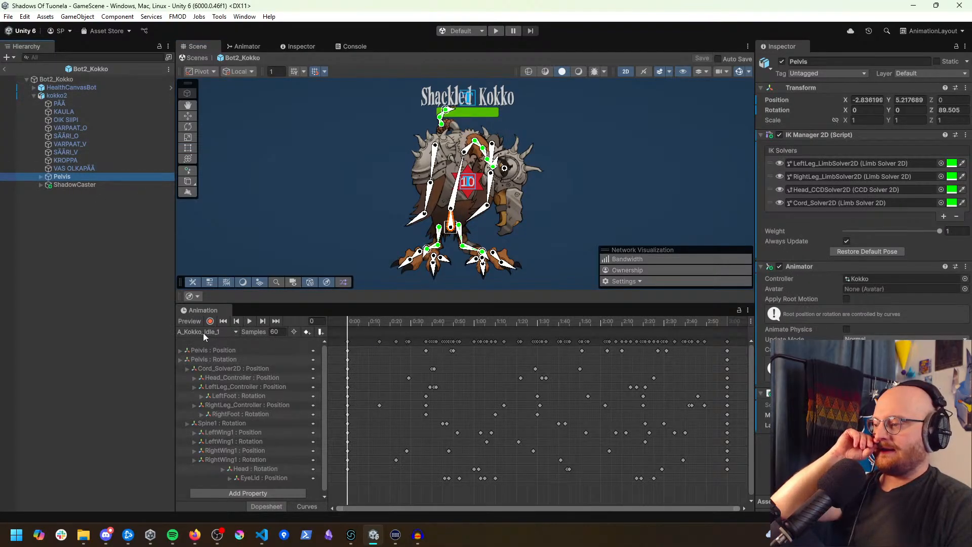
{"action": "left_click", "coordinate": [204, 332]}
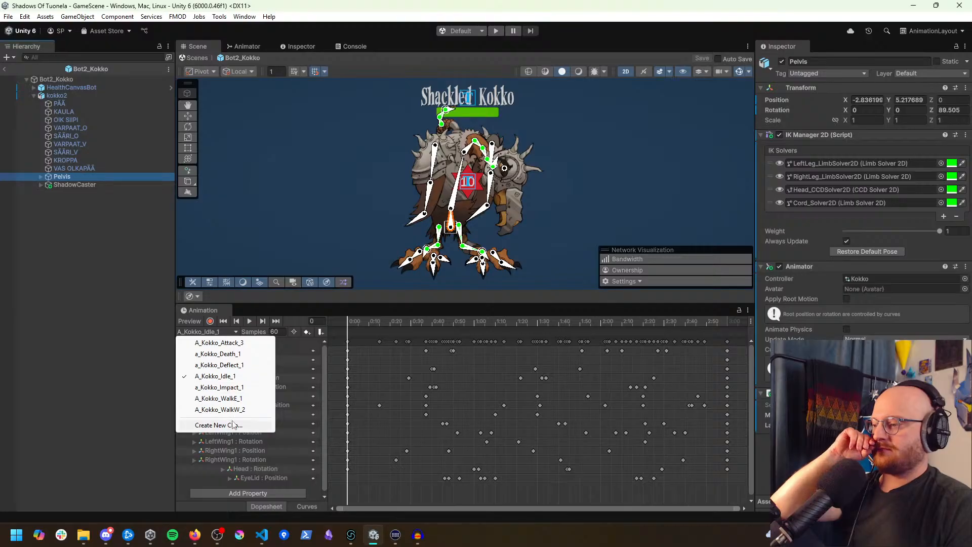
{"action": "left_click", "coordinate": [219, 398]}
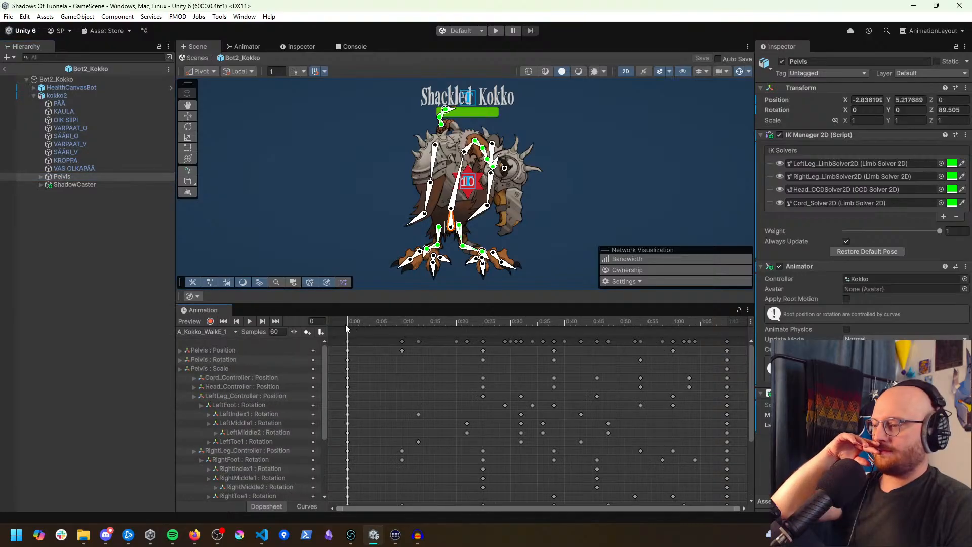
Step: Preview the A_Kokko_WalkE_1 walk, add an animation event at frame 36, and check which functions it can call
{"action": "left_click", "coordinate": [250, 320]}
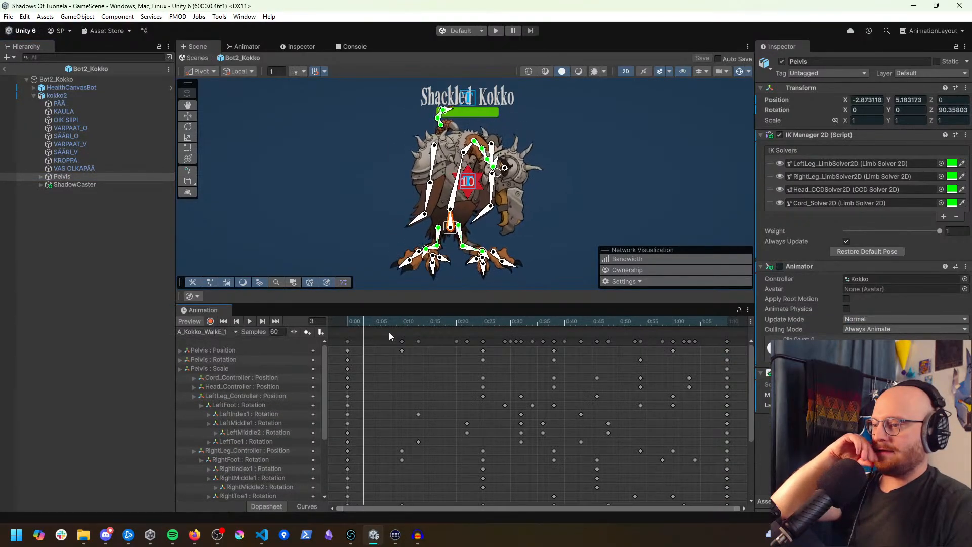
{"action": "left_click", "coordinate": [433, 321]}
{"action": "left_click_drag", "start_coordinate": [433, 322], "coordinate": [545, 344]}
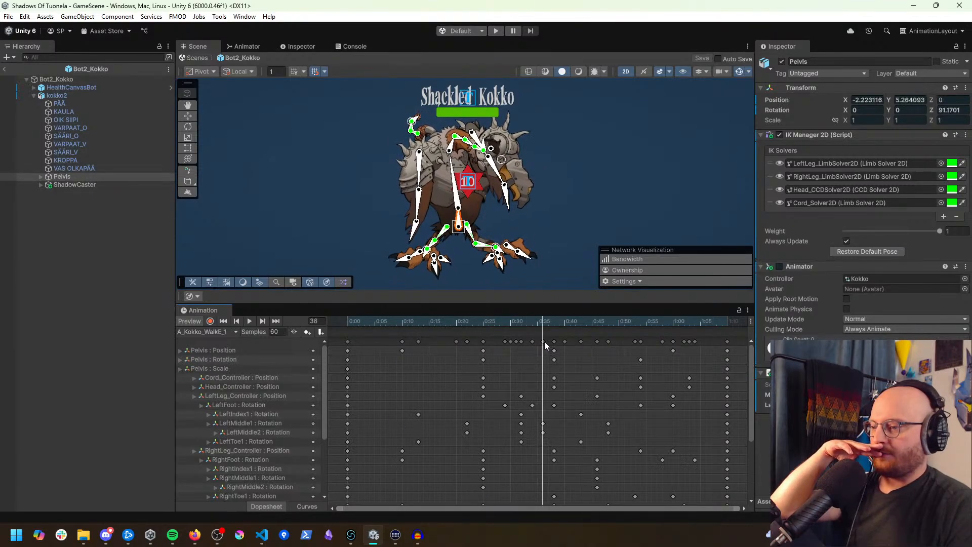
{"action": "left_click", "coordinate": [321, 333]}
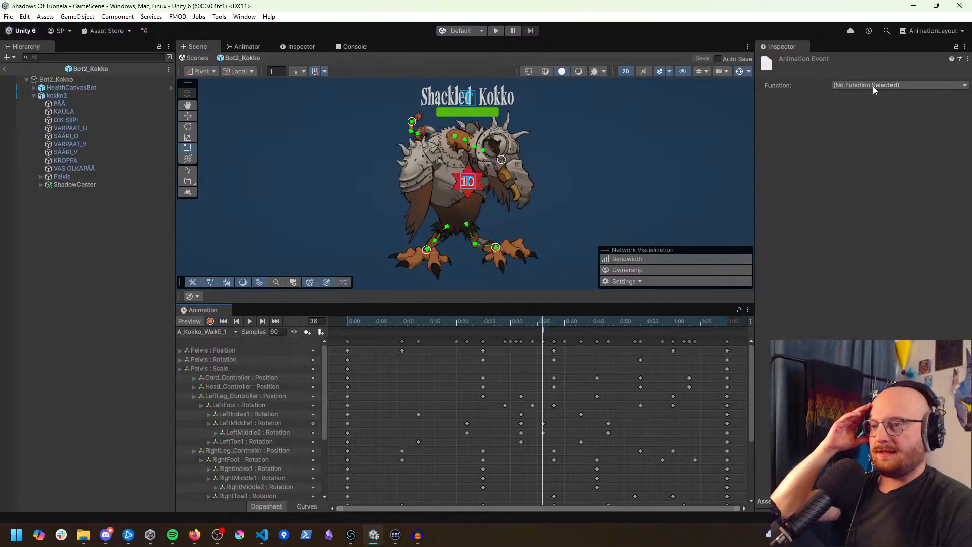
{"action": "left_click", "coordinate": [873, 86]}
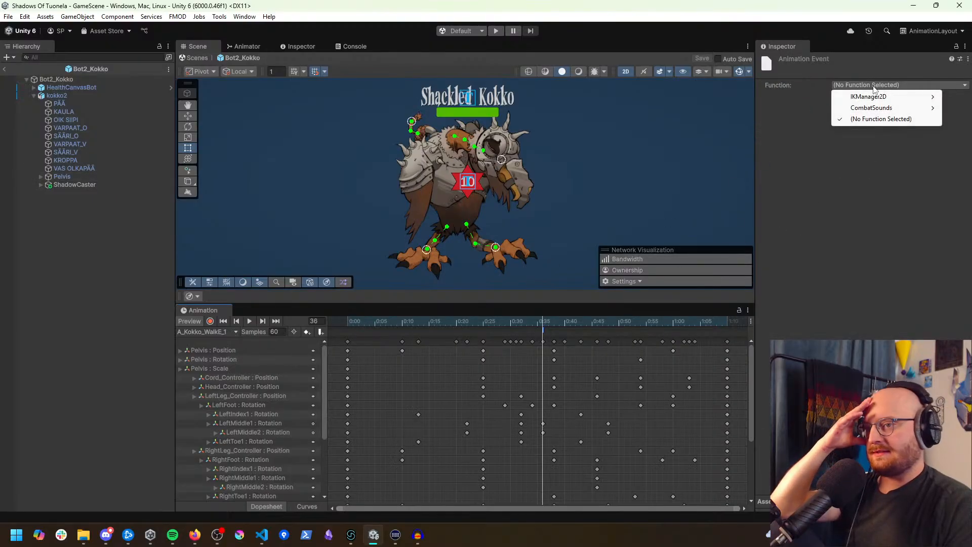
{"action": "left_click", "coordinate": [880, 119]}
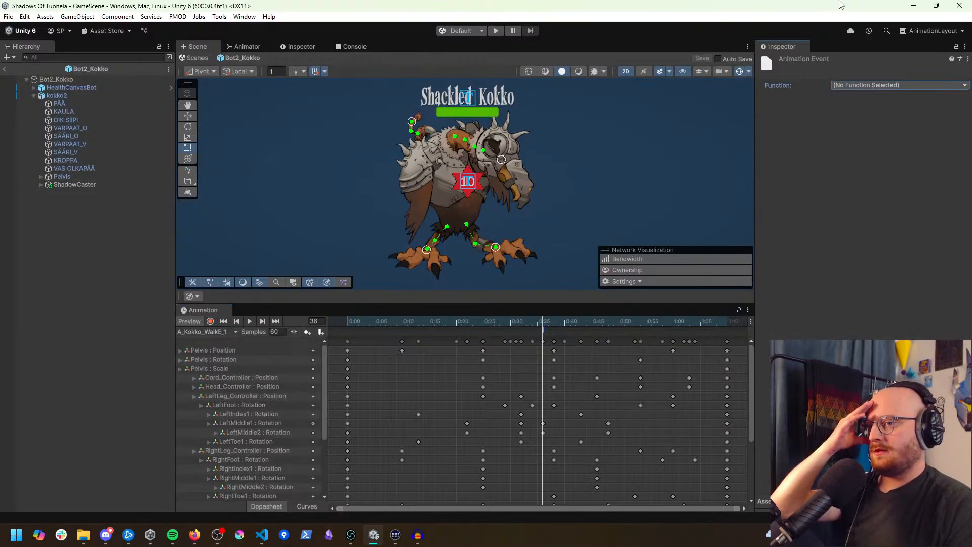
Step: Add the Footstep script component to the Kokko's Pelvis object
{"action": "left_click", "coordinate": [63, 96]}
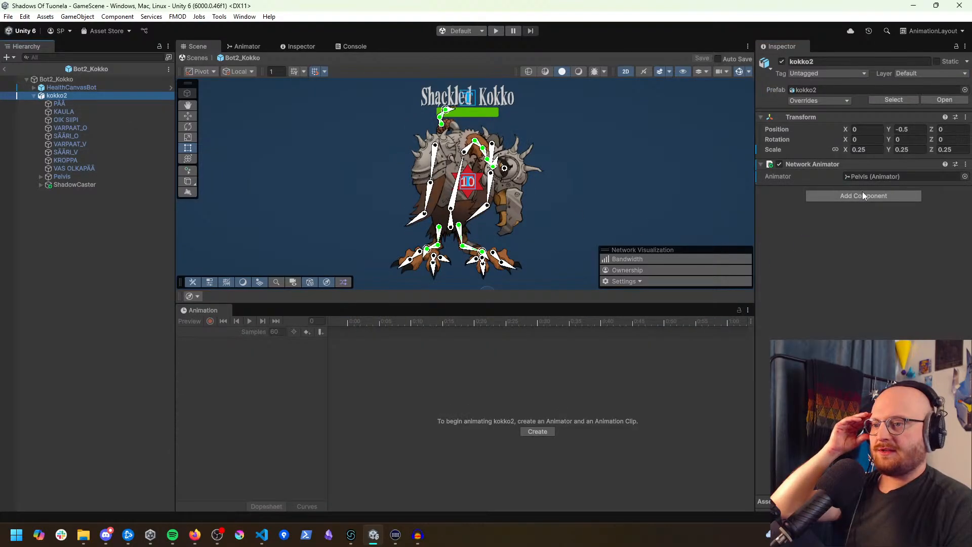
{"action": "left_click", "coordinate": [76, 176]}
{"action": "left_click", "coordinate": [864, 423]}
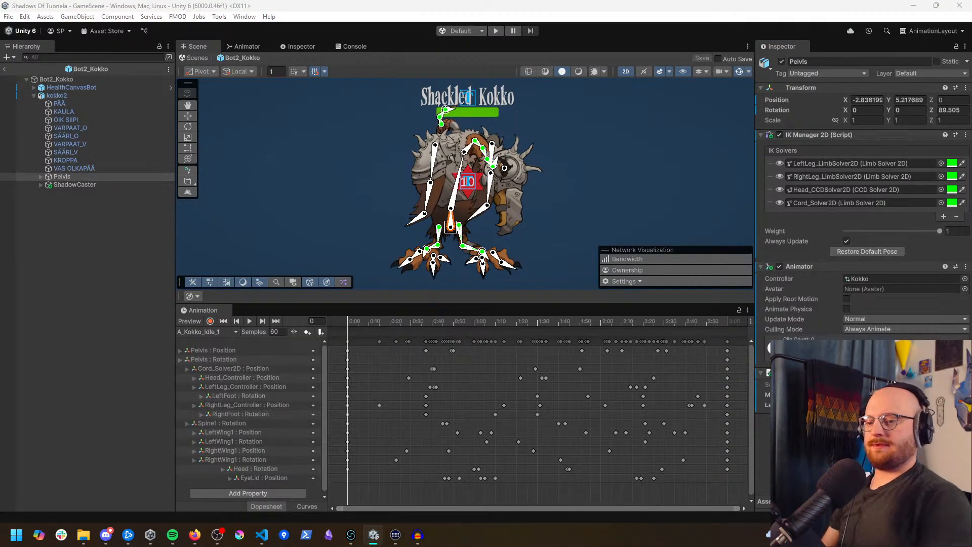
{"action": "key", "text": "Return"}
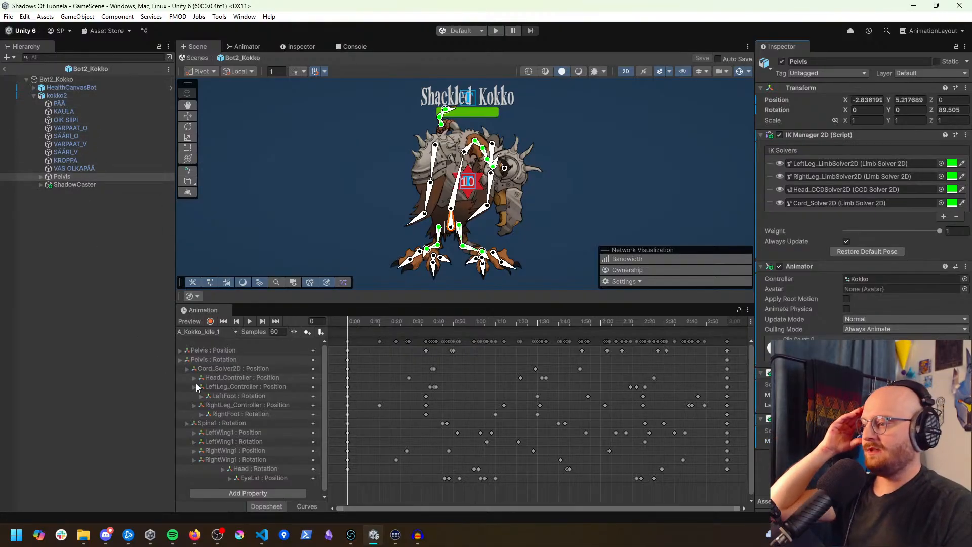
Step: Assign the Footstep method PlayMonsterFootstepSound to the frame 36 event of the A_Kokko_WalkE_1 clip
{"action": "left_click", "coordinate": [223, 332]}
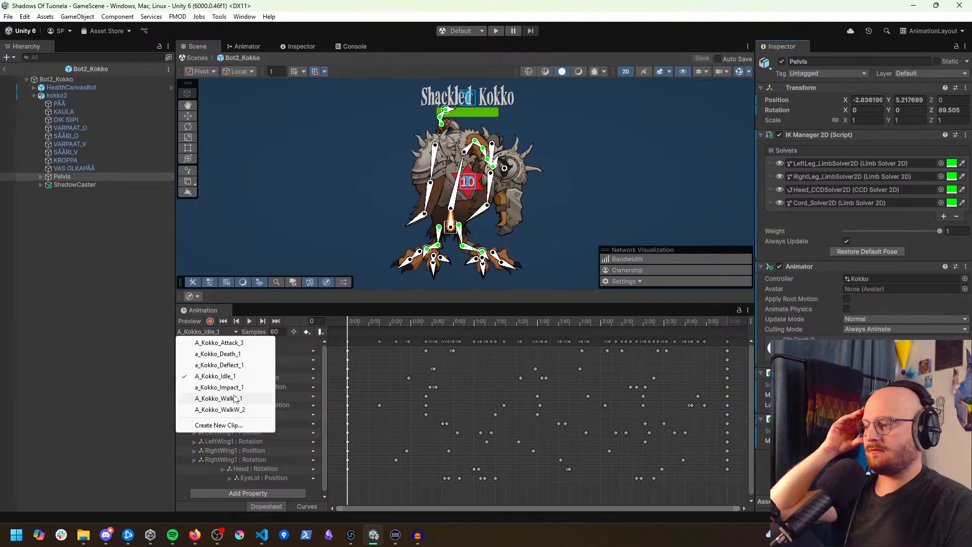
{"action": "left_click", "coordinate": [237, 399]}
{"action": "left_click", "coordinate": [542, 331]}
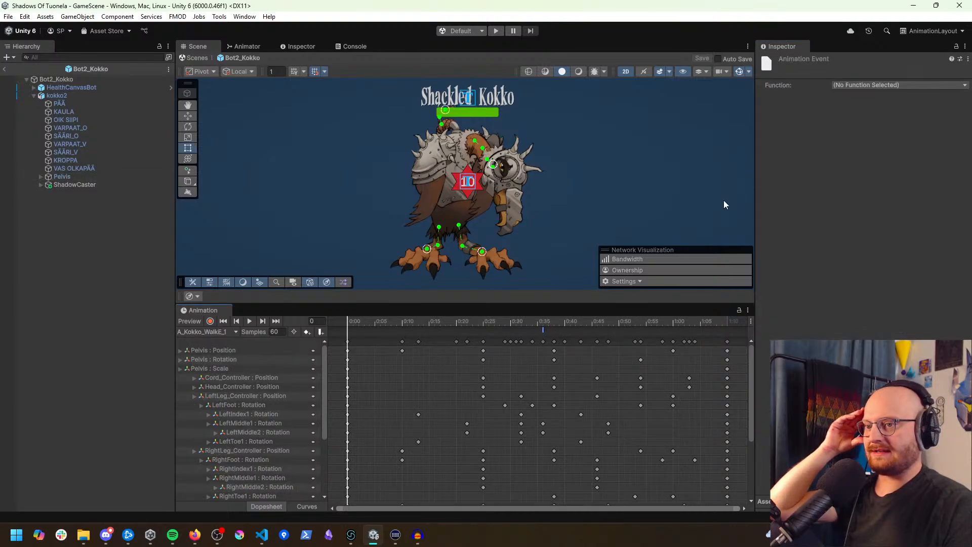
{"action": "left_click", "coordinate": [898, 84]}
{"action": "mouse_move", "coordinate": [881, 119]}
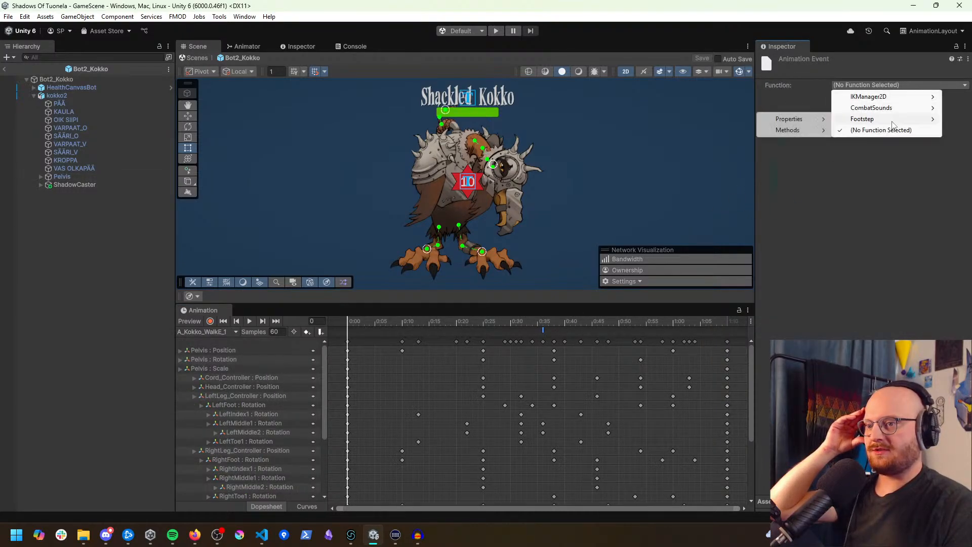
{"action": "mouse_move", "coordinate": [816, 130]}
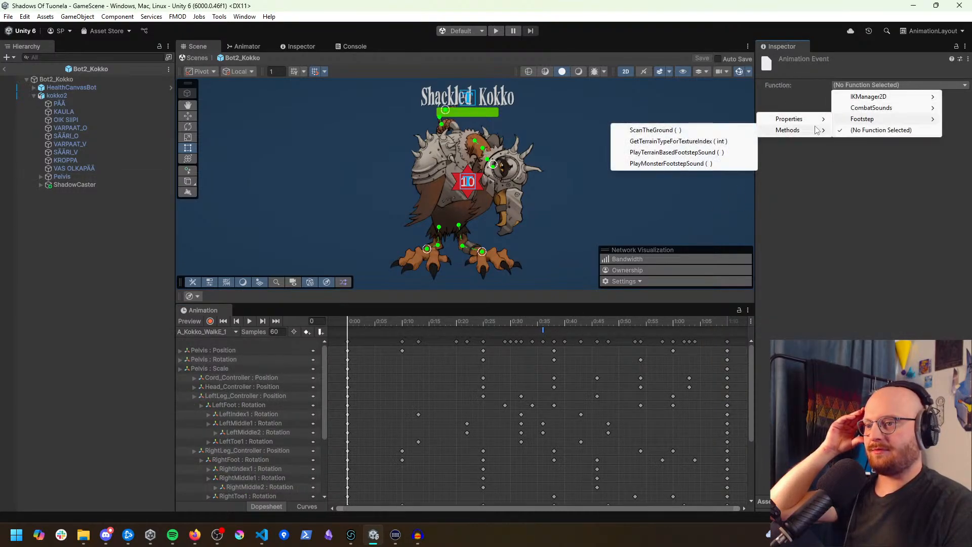
{"action": "left_click", "coordinate": [689, 164]}
Step: Place a second PlayMonsterFootstepSound event at about frame 62 of A_Kokko_WalkE_1, and select both footstep events
{"action": "left_click", "coordinate": [544, 323]}
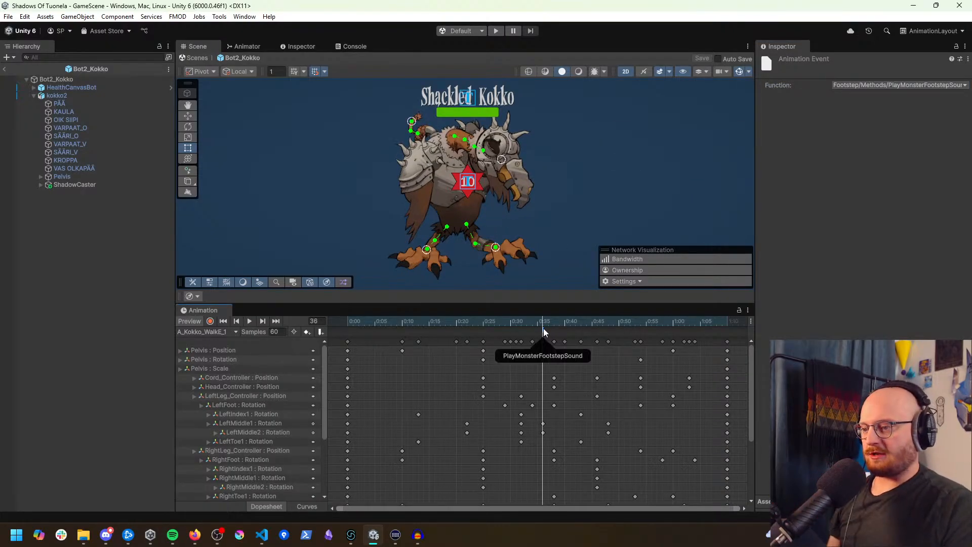
{"action": "left_click", "coordinate": [548, 323]}
{"action": "mouse_move", "coordinate": [548, 321]}
{"action": "left_mouse_down"}
{"action": "mouse_move", "coordinate": [673, 322]}
{"action": "mouse_move", "coordinate": [424, 321]}
{"action": "mouse_move", "coordinate": [703, 323]}
{"action": "mouse_move", "coordinate": [387, 315]}
{"action": "mouse_move", "coordinate": [707, 327]}
{"action": "mouse_move", "coordinate": [481, 323]}
{"action": "mouse_move", "coordinate": [682, 324]}
{"action": "mouse_move", "coordinate": [494, 318]}
{"action": "mouse_move", "coordinate": [543, 320]}
{"action": "left_mouse_up"}
{"action": "left_click", "coordinate": [544, 329], "text": "shift"}
Step: Copy both footstep events into the A_Kokko_WalkW_2 clip, placing them at about frames 35 and 61
{"action": "left_click", "coordinate": [217, 332]}
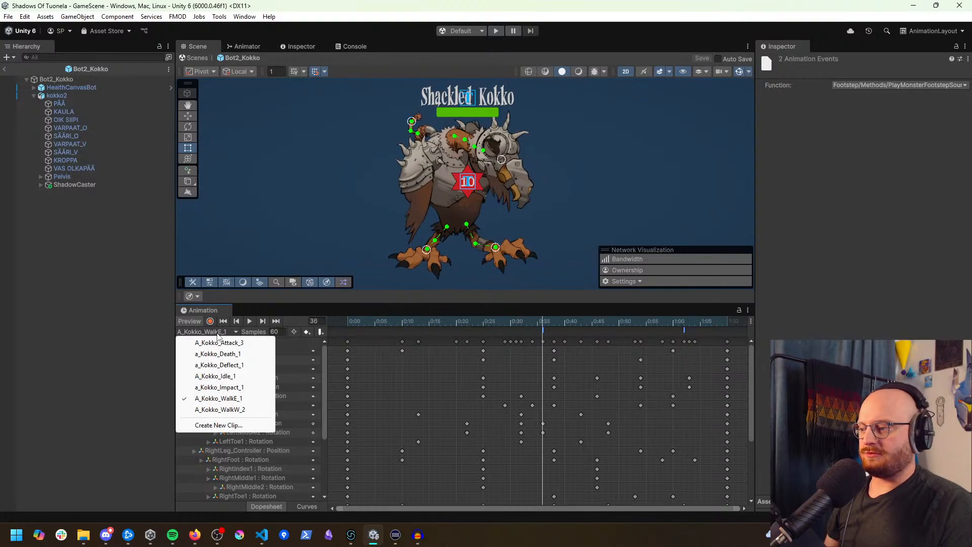
{"action": "left_click", "coordinate": [229, 411]}
{"action": "left_click_drag", "start_coordinate": [555, 321], "coordinate": [636, 340]}
{"action": "mouse_move", "coordinate": [539, 322]}
{"action": "left_mouse_down"}
{"action": "mouse_move", "coordinate": [476, 321]}
{"action": "mouse_move", "coordinate": [712, 334]}
{"action": "mouse_move", "coordinate": [427, 324]}
{"action": "mouse_move", "coordinate": [729, 348]}
{"action": "mouse_move", "coordinate": [426, 329]}
{"action": "mouse_move", "coordinate": [527, 328]}
{"action": "left_mouse_up"}
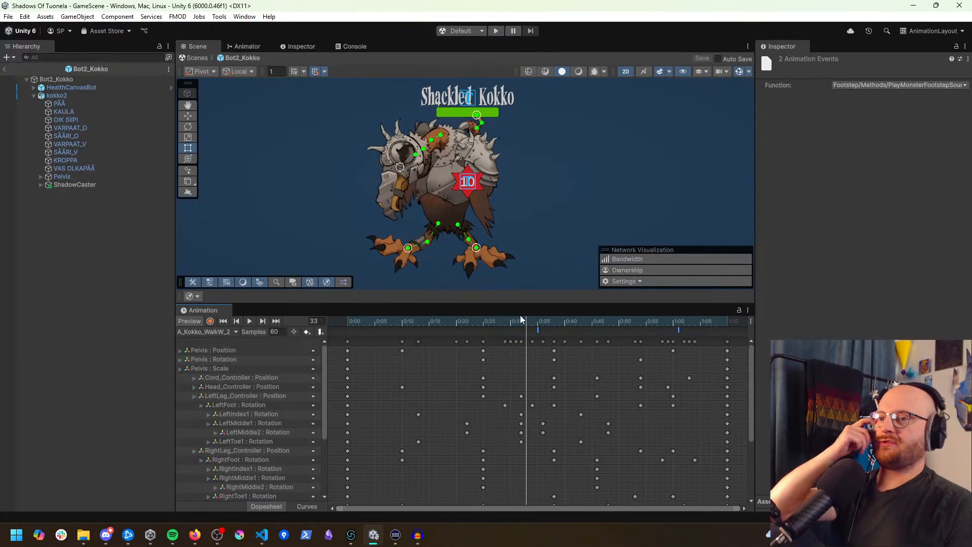
Step: Switch to the a_Kokko_Impact_1 clip and move the playhead to frame 35
{"action": "left_click", "coordinate": [232, 331]}
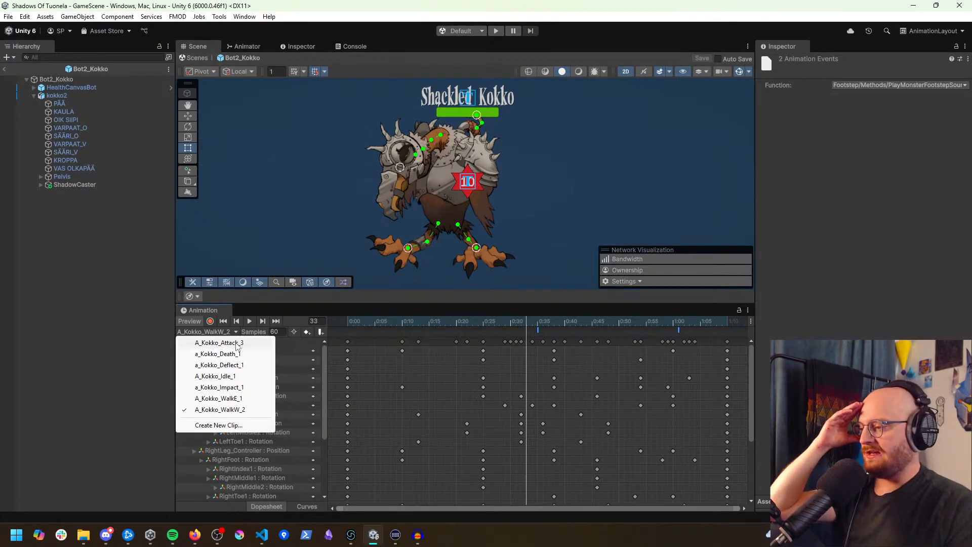
{"action": "left_click", "coordinate": [7, 16]}
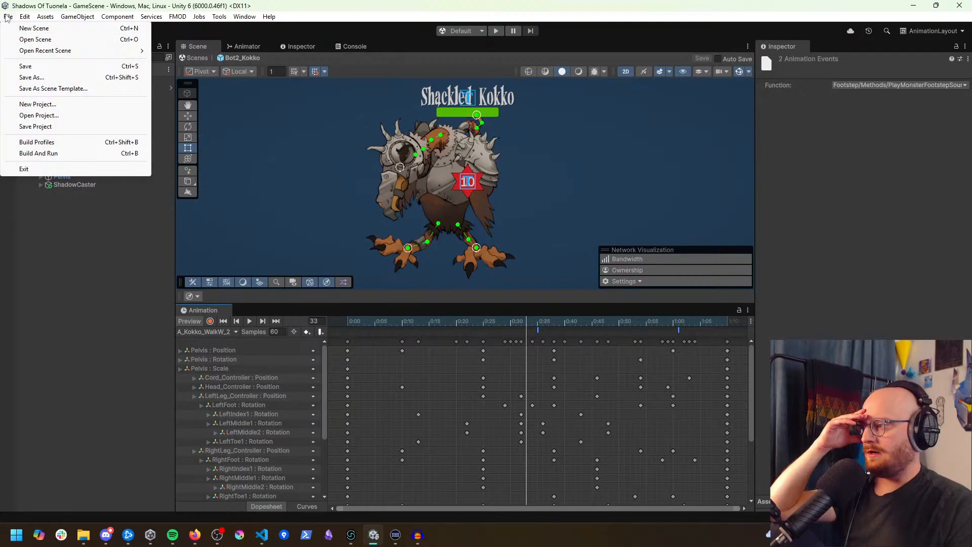
{"action": "left_click", "coordinate": [198, 5]}
{"action": "left_click", "coordinate": [215, 332]}
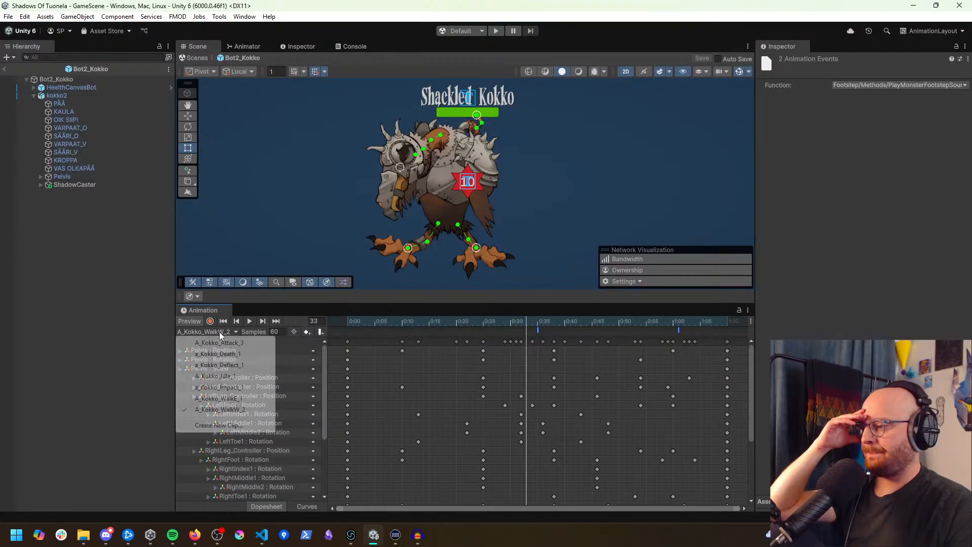
{"action": "left_click", "coordinate": [234, 388]}
{"action": "left_click_drag", "start_coordinate": [375, 320], "coordinate": [514, 333]}
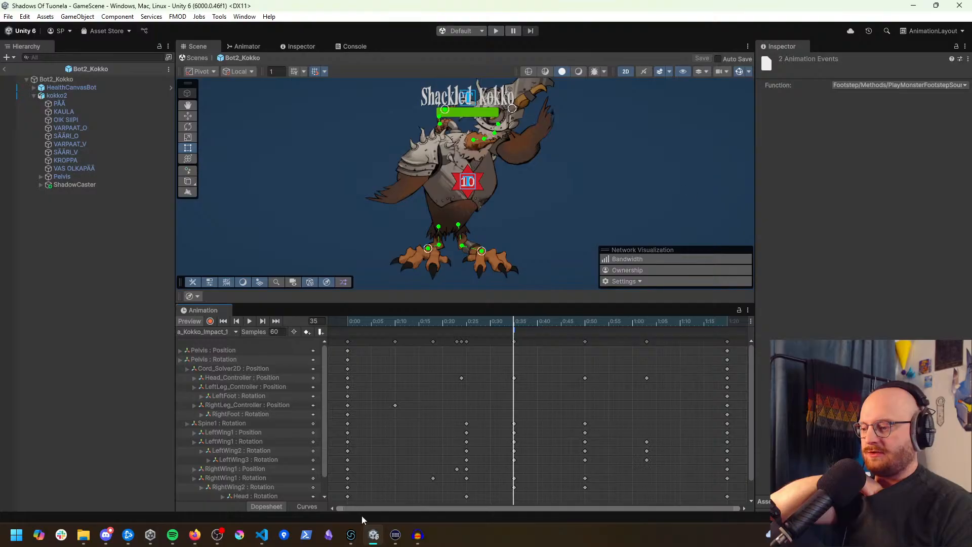
Step: Switch to FMOD Studio, audition ImpactSquelchSFXEvent several times, and return to Unity
{"action": "mouse_move", "coordinate": [351, 535]}
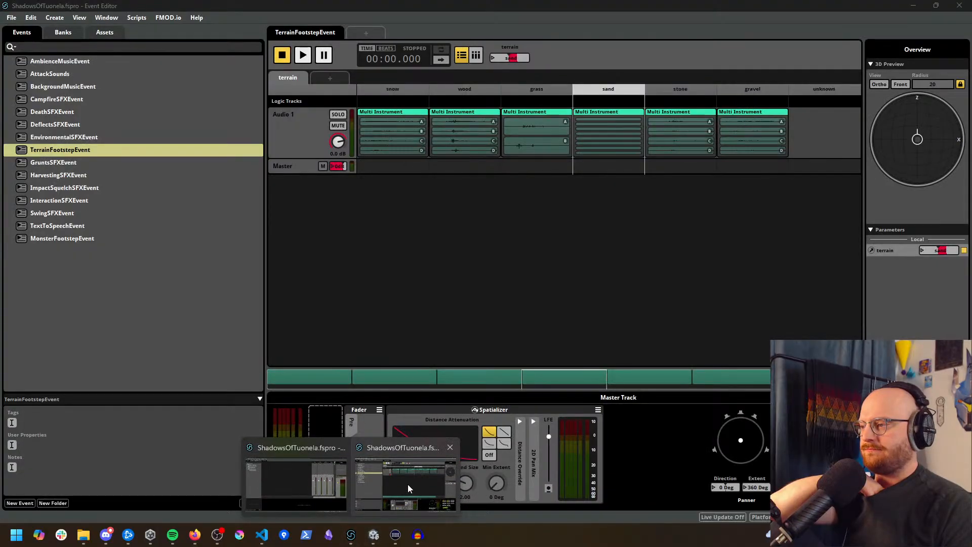
{"action": "left_click", "coordinate": [408, 484]}
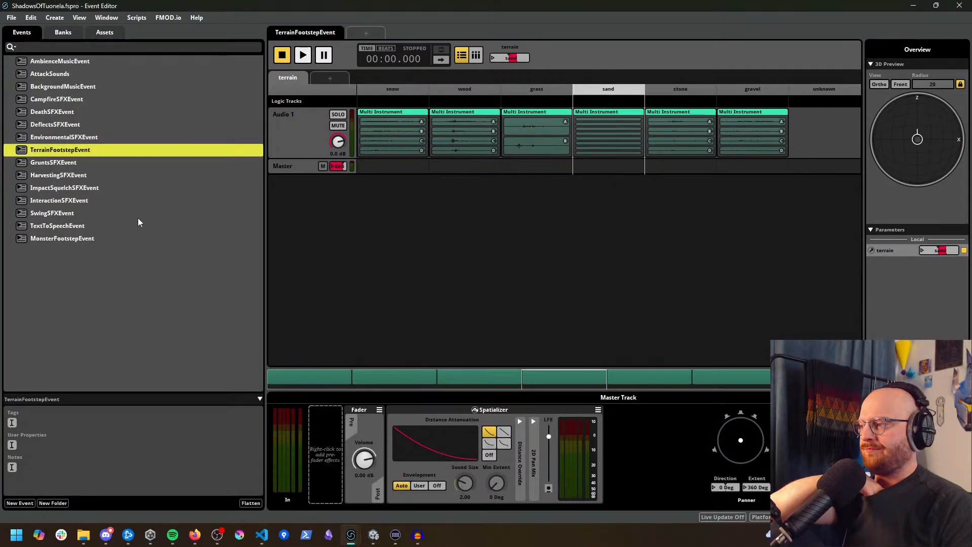
{"action": "left_click", "coordinate": [78, 188]}
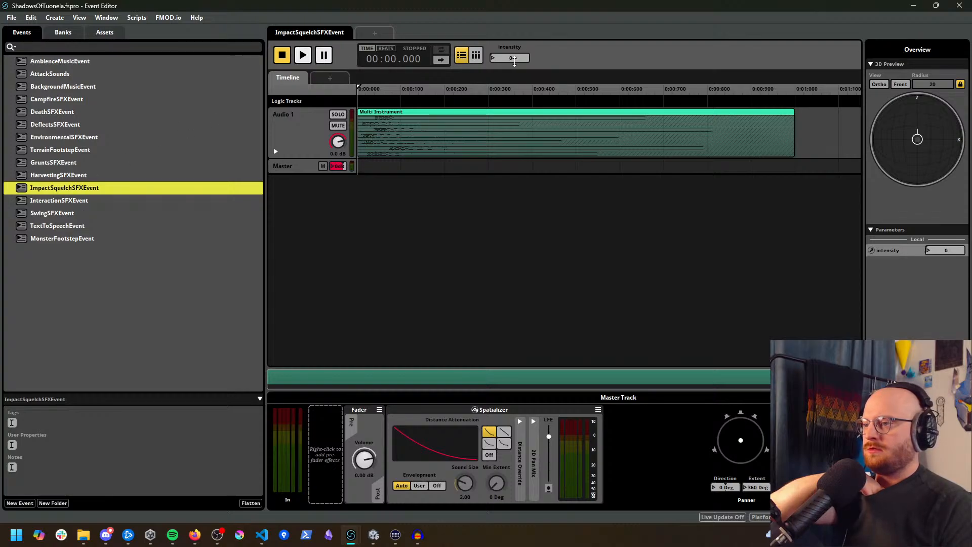
{"action": "left_click", "coordinate": [302, 55]}
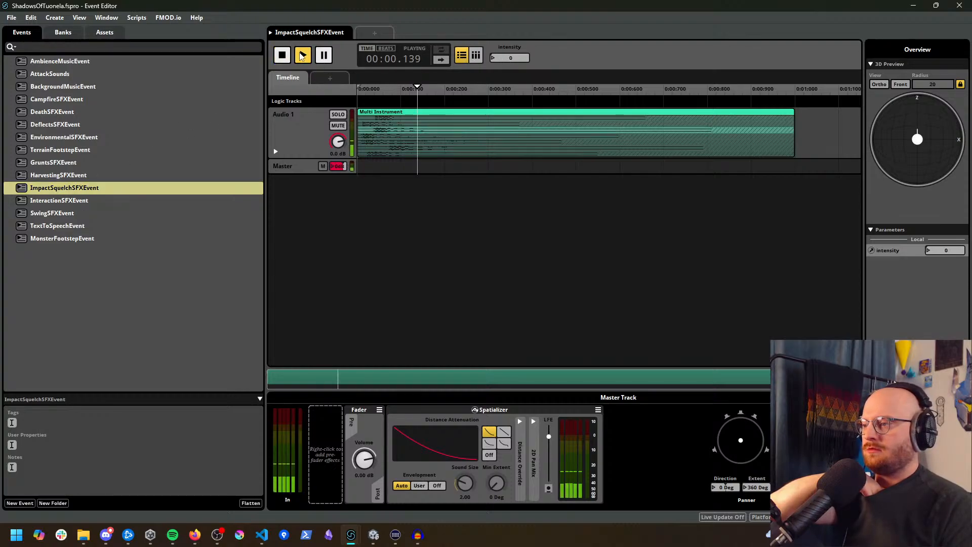
{"action": "left_click", "coordinate": [302, 57]}
{"action": "left_click", "coordinate": [302, 58]}
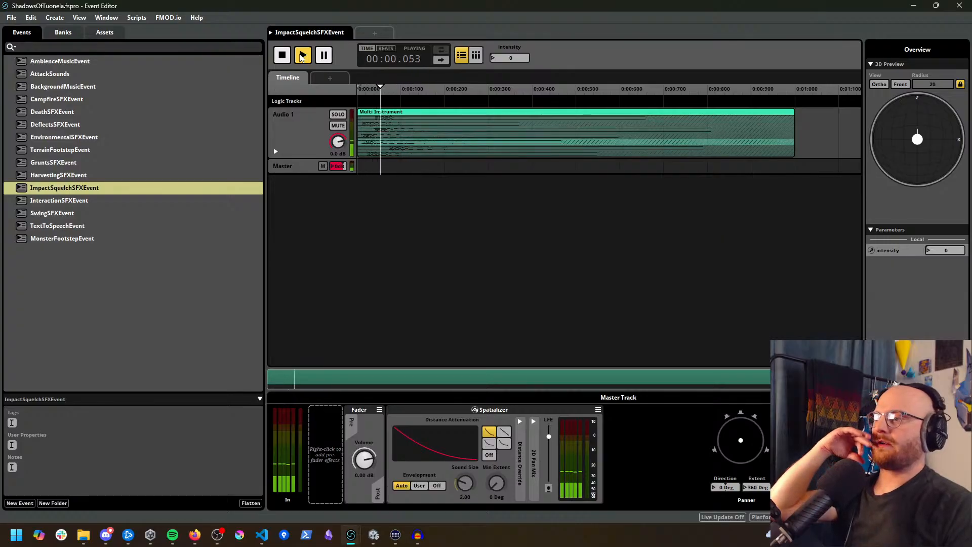
{"action": "left_click", "coordinate": [303, 57]}
{"action": "left_click", "coordinate": [303, 58]}
{"action": "left_click", "coordinate": [302, 57]}
{"action": "left_click", "coordinate": [302, 57]}
{"action": "left_click", "coordinate": [303, 57]}
{"action": "left_click", "coordinate": [302, 57]}
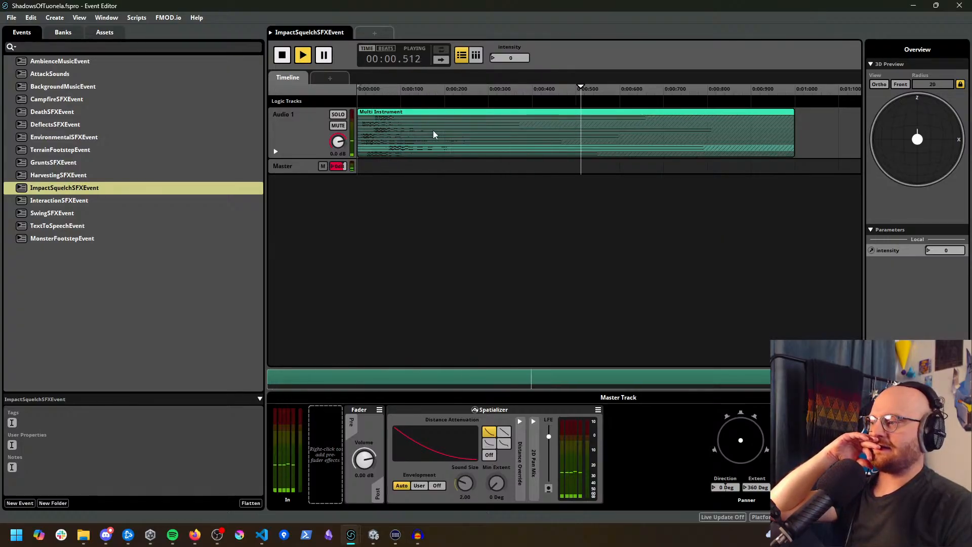
{"action": "left_click", "coordinate": [914, 5]}
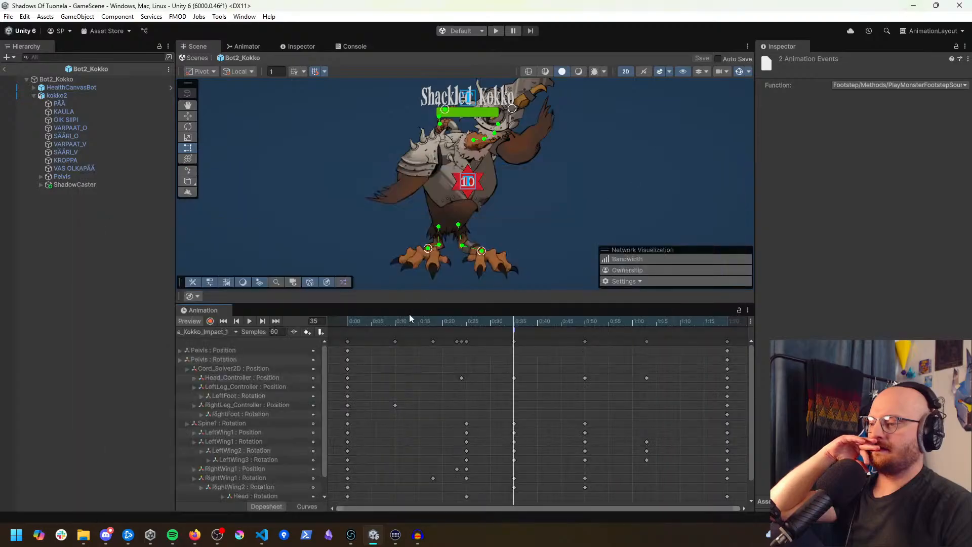
Step: Preview a_Kokko_Impact_1, add an animation event at frame 35, and assign the CombatSounds method PlayGruntSound to it
{"action": "left_click", "coordinate": [249, 321]}
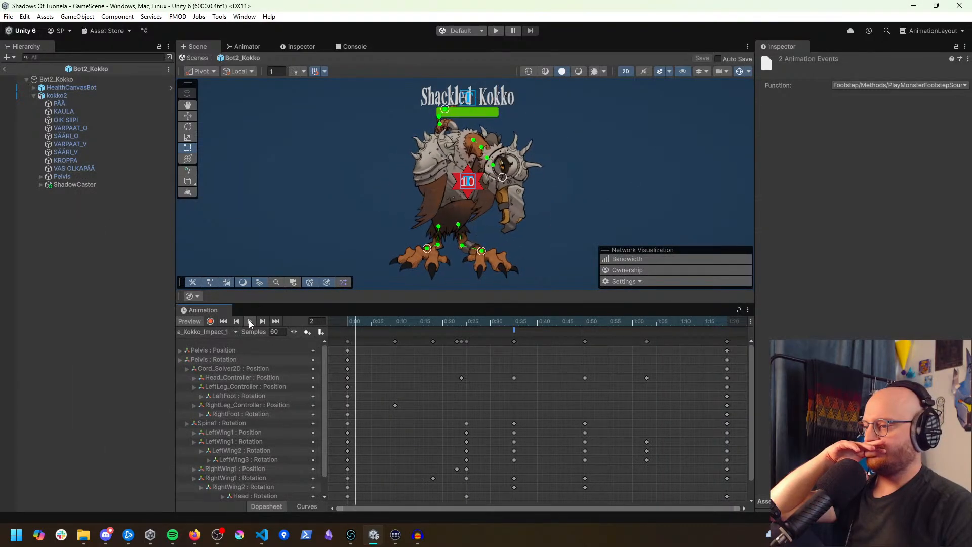
{"action": "mouse_move", "coordinate": [518, 321]}
{"action": "left_mouse_down"}
{"action": "mouse_move", "coordinate": [503, 328]}
{"action": "mouse_move", "coordinate": [514, 331]}
{"action": "left_mouse_up"}
{"action": "left_click", "coordinate": [320, 332]}
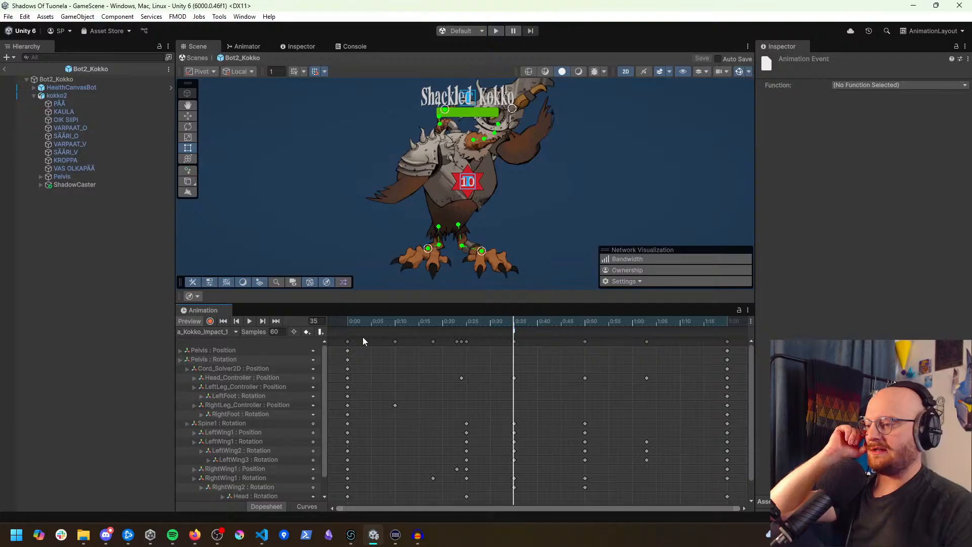
{"action": "left_click", "coordinate": [893, 84]}
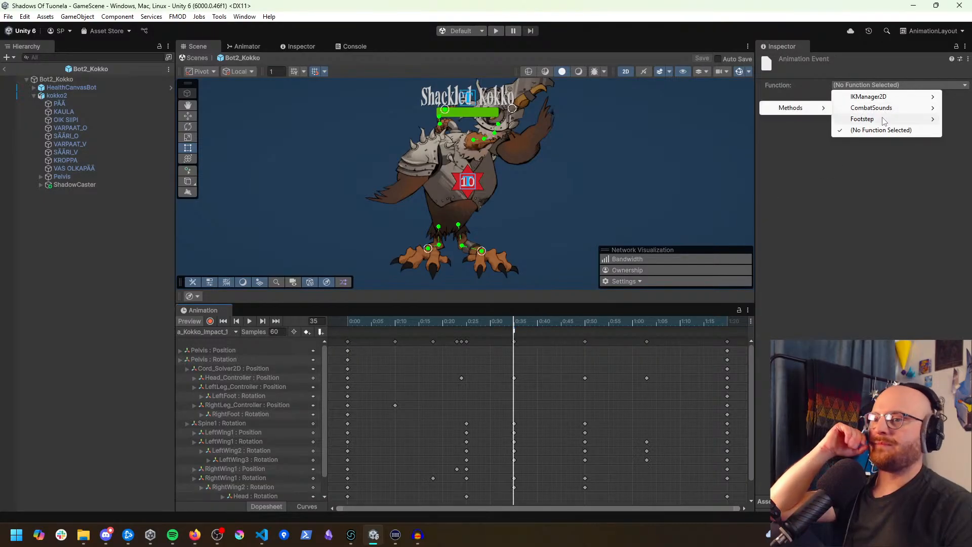
{"action": "mouse_move", "coordinate": [890, 111]}
{"action": "mouse_move", "coordinate": [817, 111]}
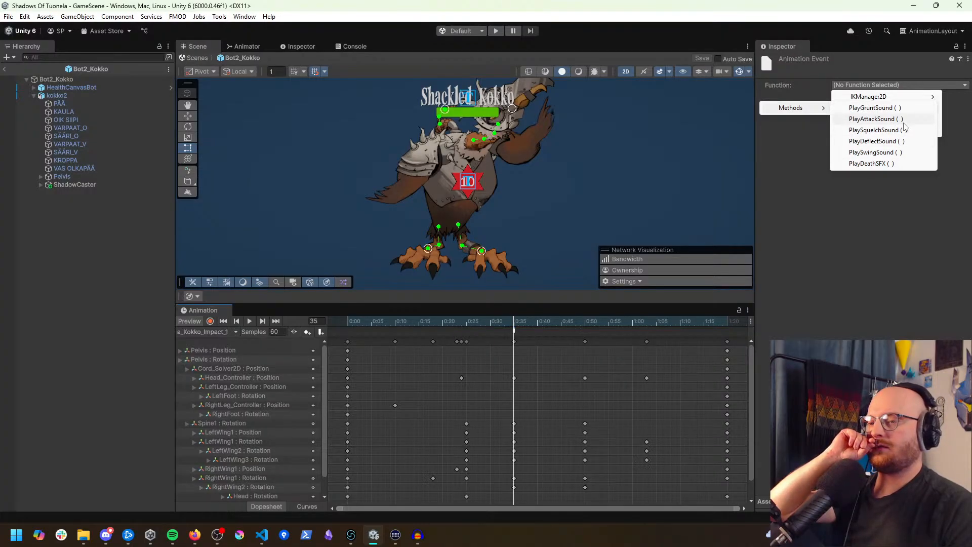
{"action": "left_click", "coordinate": [901, 108]}
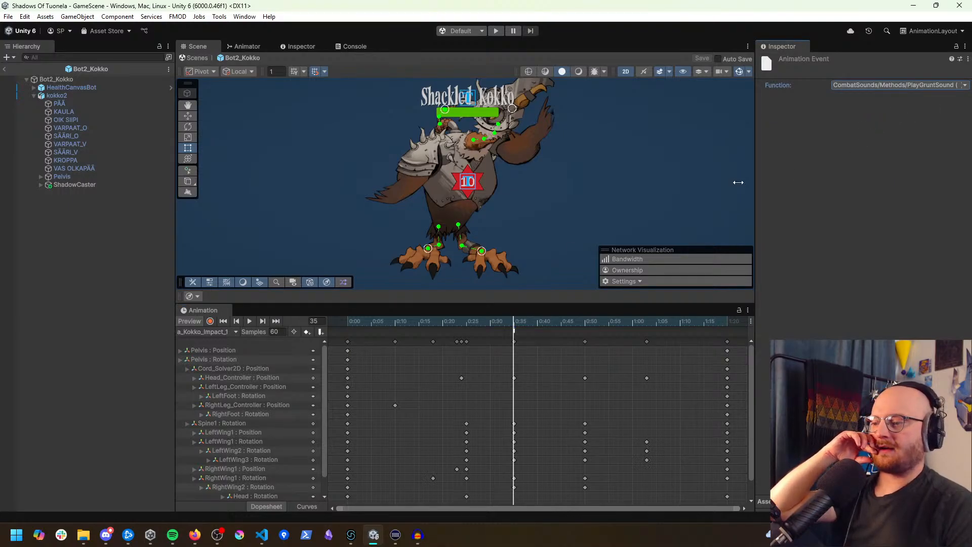
Step: Scrub a_Kokko_Impact_1 around frame 35, and inspect the method assigned to the animation event at frame 35 of a_Kokko_Deflect_1
{"action": "mouse_move", "coordinate": [521, 328]}
{"action": "left_mouse_down"}
{"action": "mouse_move", "coordinate": [439, 327]}
{"action": "mouse_move", "coordinate": [533, 334]}
{"action": "mouse_move", "coordinate": [354, 330]}
{"action": "mouse_move", "coordinate": [514, 334]}
{"action": "left_mouse_up"}
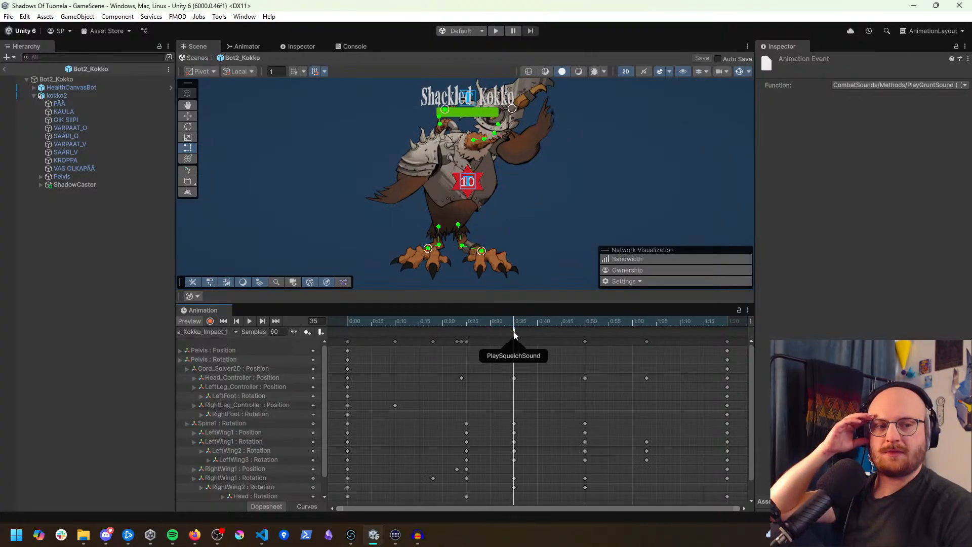
{"action": "mouse_move", "coordinate": [514, 334]}
{"action": "left_mouse_down"}
{"action": "mouse_move", "coordinate": [515, 320]}
{"action": "mouse_move", "coordinate": [487, 327]}
{"action": "mouse_move", "coordinate": [524, 337]}
{"action": "mouse_move", "coordinate": [502, 339]}
{"action": "mouse_move", "coordinate": [651, 353]}
{"action": "mouse_move", "coordinate": [391, 338]}
{"action": "mouse_move", "coordinate": [533, 348]}
{"action": "mouse_move", "coordinate": [510, 341]}
{"action": "left_mouse_up"}
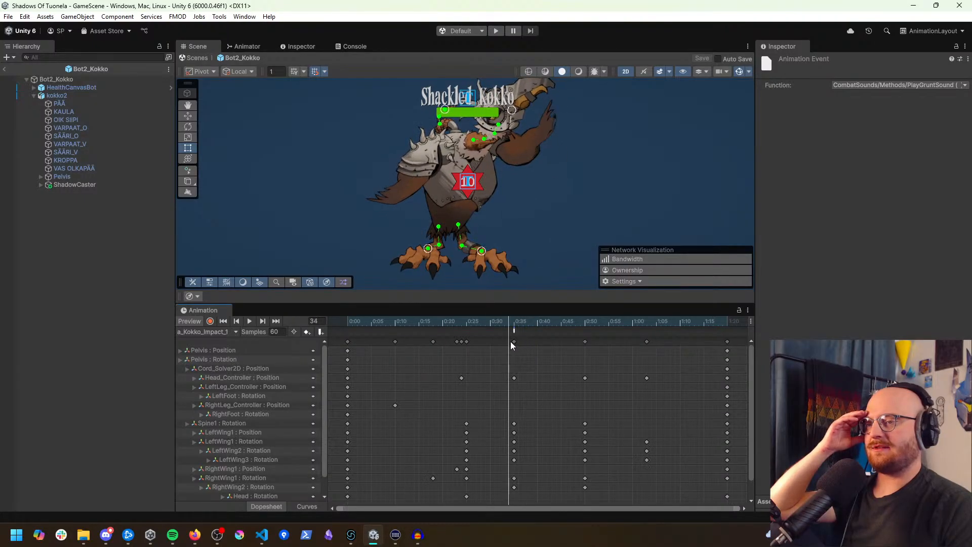
{"action": "left_click", "coordinate": [221, 332]}
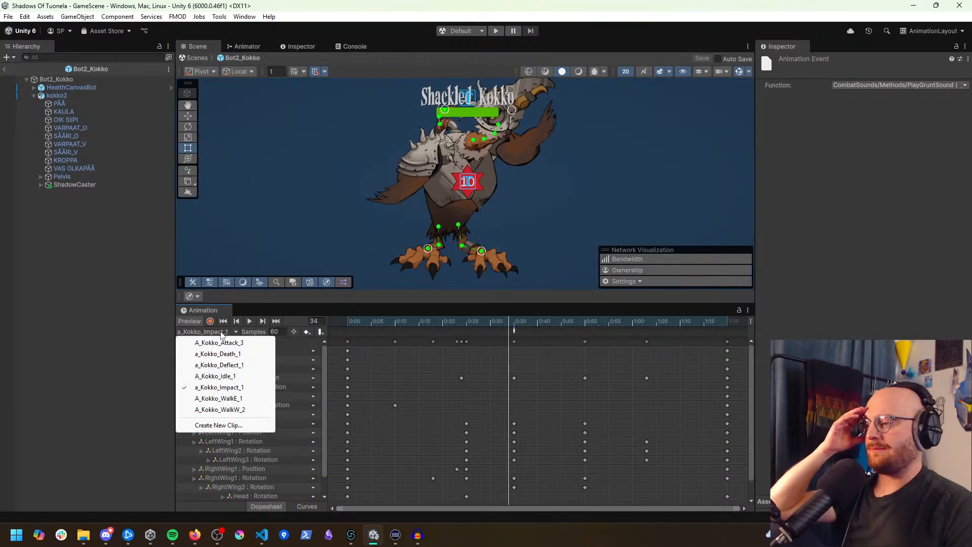
{"action": "left_click", "coordinate": [241, 366]}
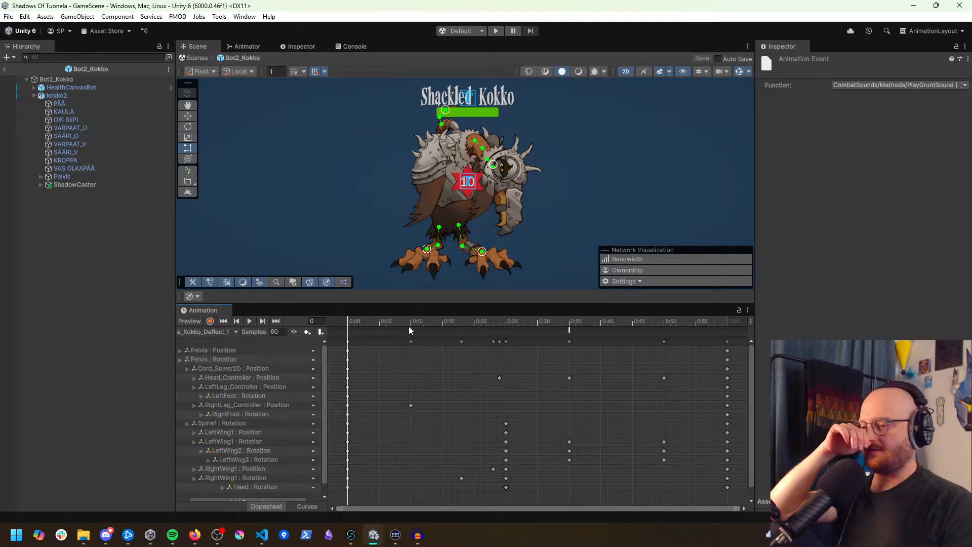
{"action": "mouse_move", "coordinate": [362, 325]}
{"action": "left_mouse_down"}
{"action": "mouse_move", "coordinate": [560, 330]}
{"action": "mouse_move", "coordinate": [625, 343]}
{"action": "mouse_move", "coordinate": [513, 344]}
{"action": "mouse_move", "coordinate": [570, 341]}
{"action": "left_mouse_up"}
{"action": "left_click", "coordinate": [570, 330]}
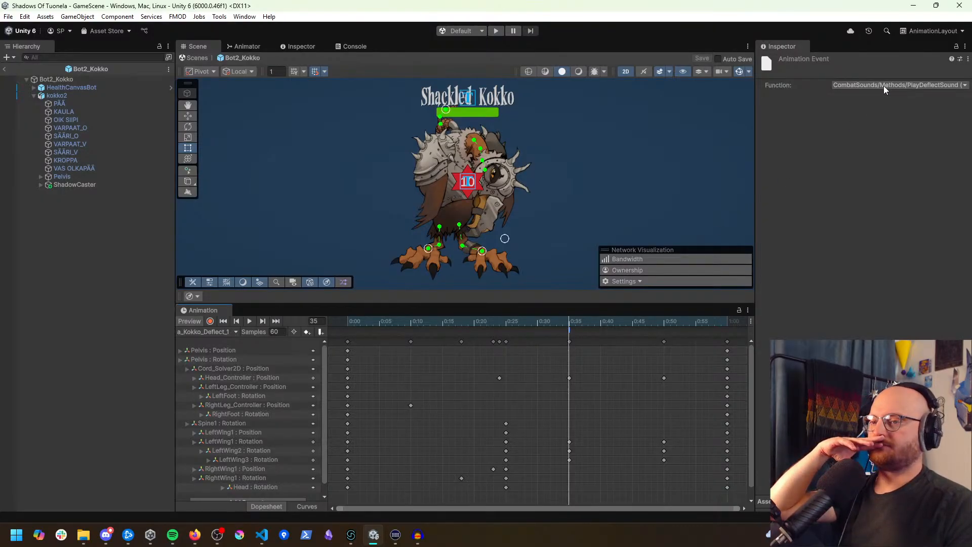
{"action": "mouse_move", "coordinate": [577, 340]}
{"action": "left_mouse_down"}
{"action": "mouse_move", "coordinate": [479, 340]}
{"action": "mouse_move", "coordinate": [581, 341]}
{"action": "mouse_move", "coordinate": [569, 341]}
{"action": "left_mouse_up"}
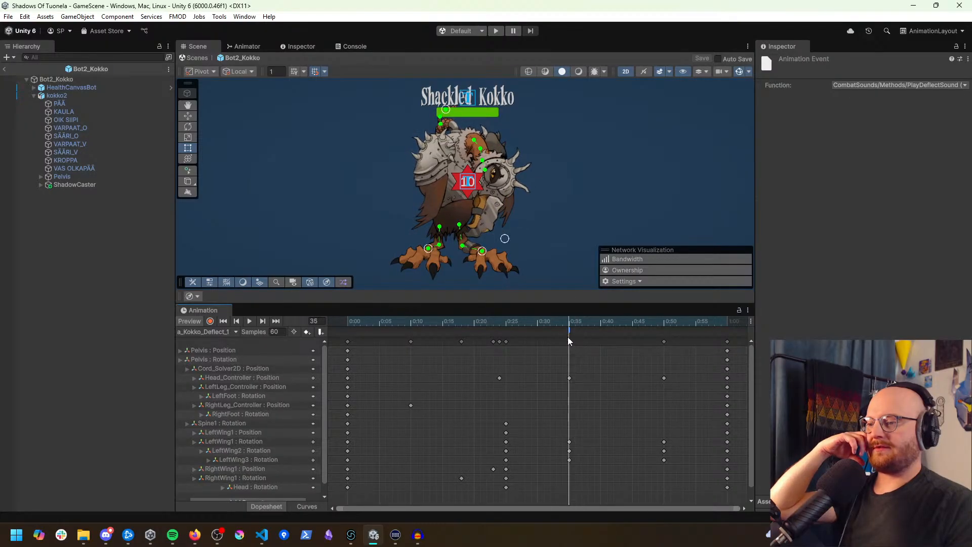
Step: Return to the a_Kokko_Impact_1 clip, review the available CombatSounds methods, and inspect the method of its event at frame 35
{"action": "left_click", "coordinate": [222, 333]}
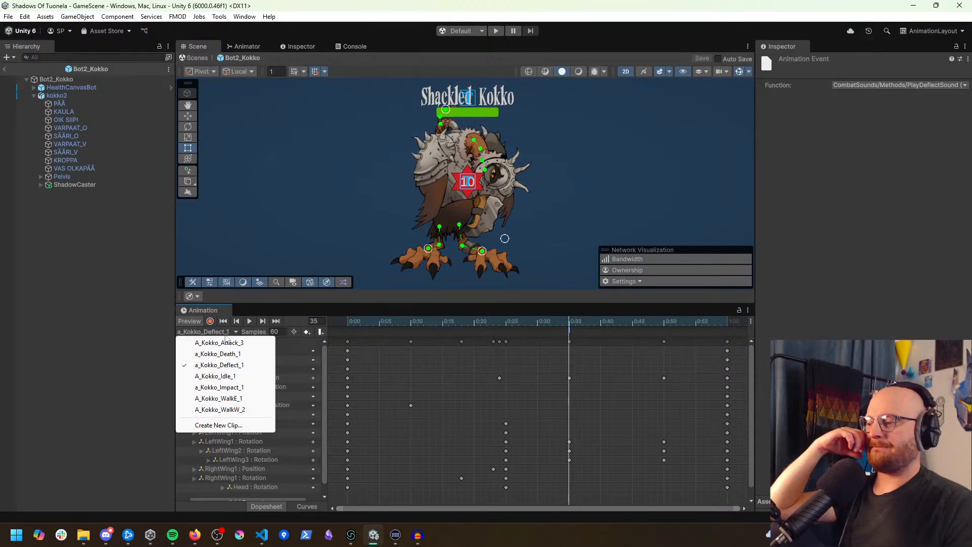
{"action": "left_click", "coordinate": [219, 387]}
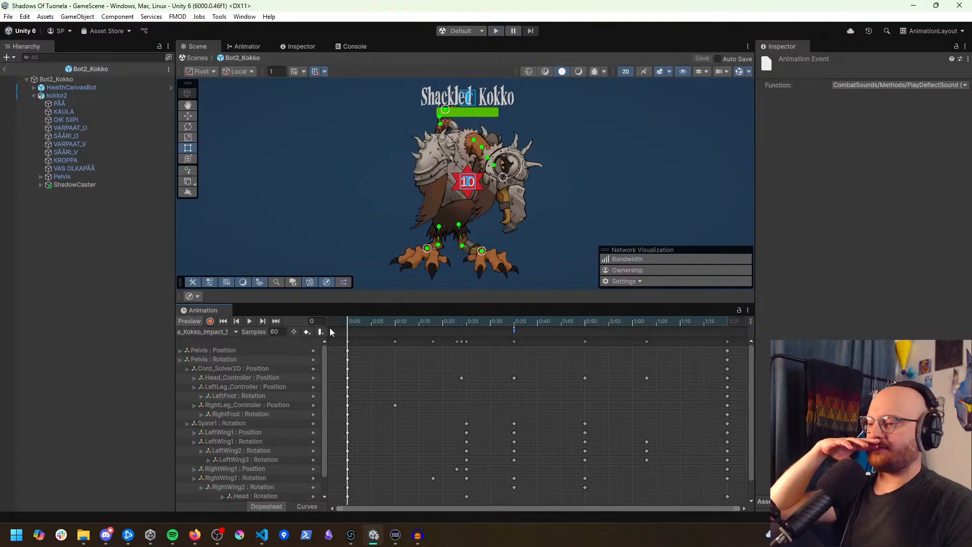
{"action": "left_click", "coordinate": [514, 339]}
{"action": "left_click", "coordinate": [905, 84]}
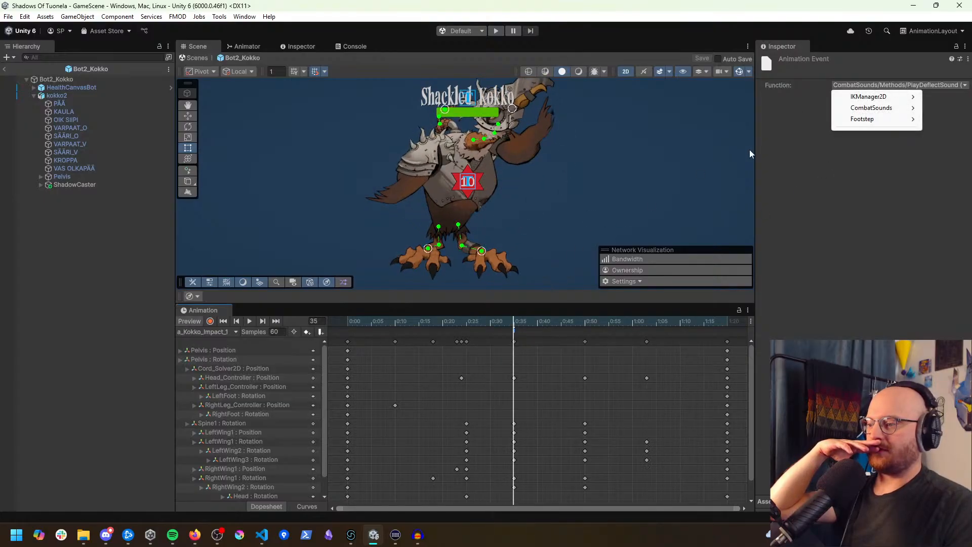
{"action": "mouse_move", "coordinate": [871, 108]}
{"action": "mouse_move", "coordinate": [802, 108]}
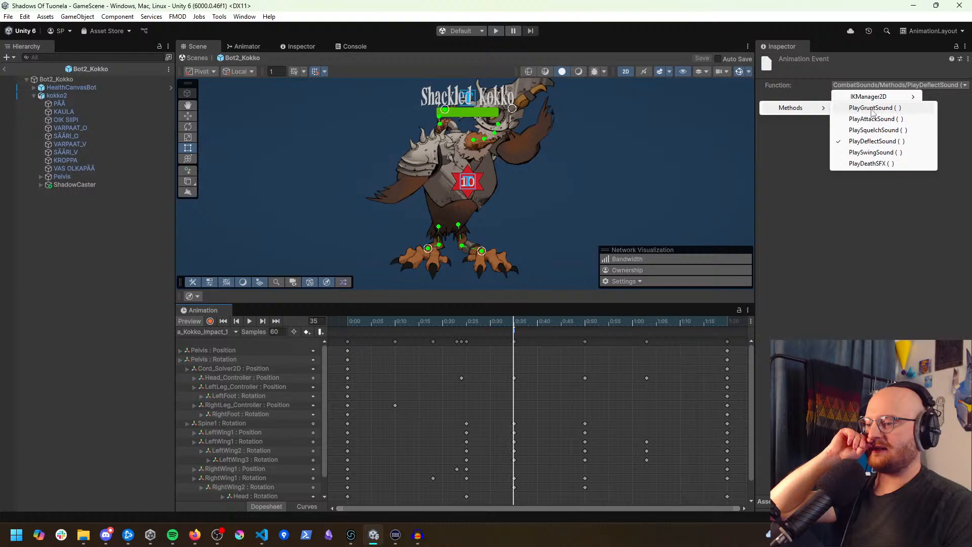
{"action": "left_click", "coordinate": [855, 265]}
{"action": "left_click", "coordinate": [514, 330]}
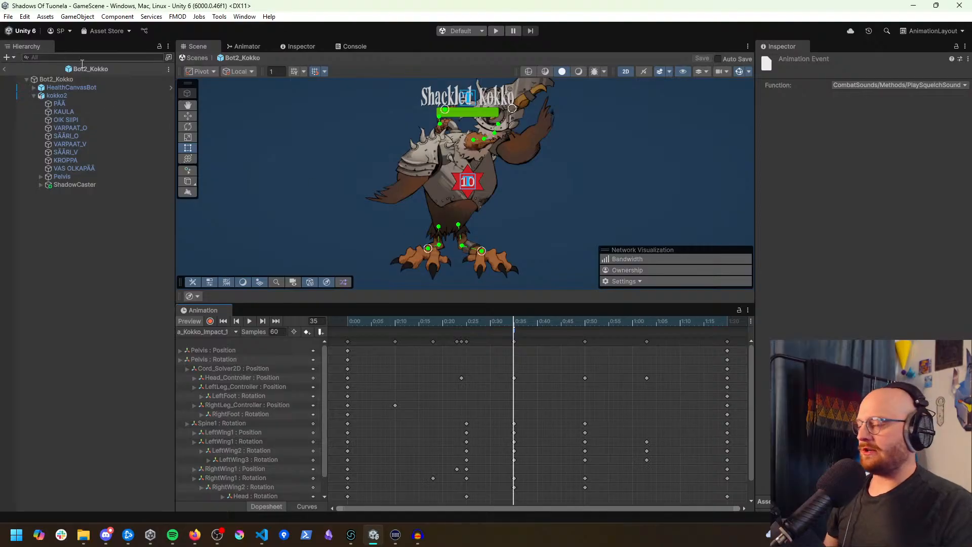
Step: Leave the Bot2_Kokko prefab and switch the editor to the Perusdevausympäristö layout
{"action": "left_click", "coordinate": [6, 71]}
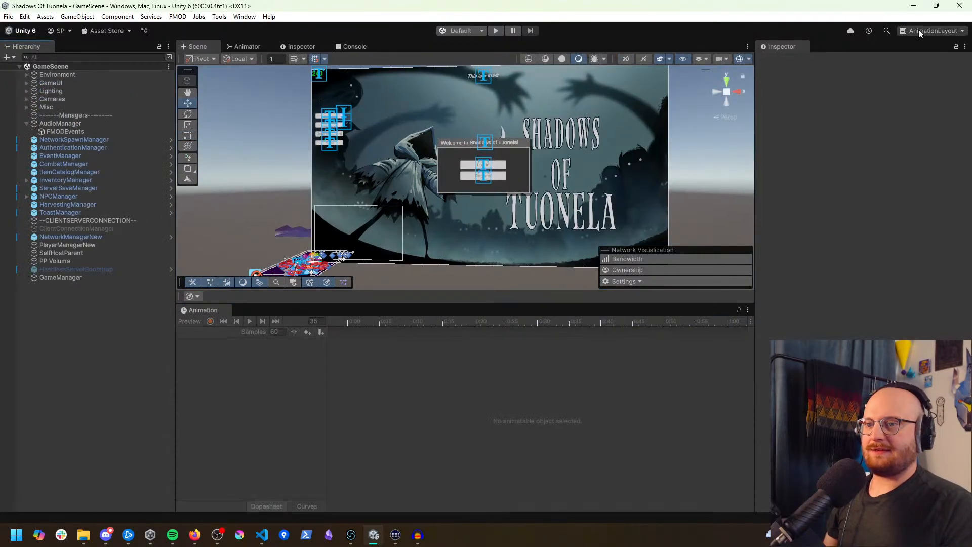
{"action": "left_click", "coordinate": [933, 31]}
{"action": "left_click", "coordinate": [909, 110]}
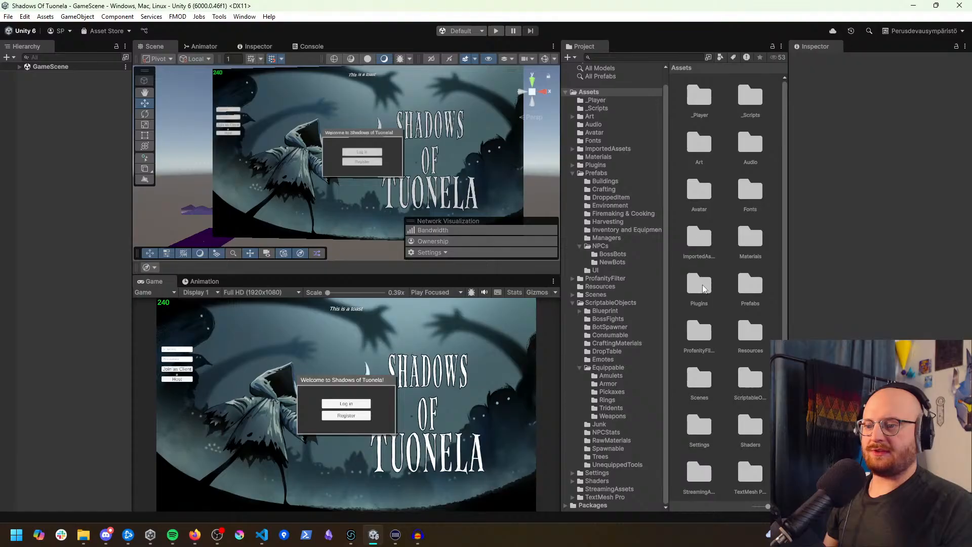
Step: Open the Bot2_Hiisi prefab from NewBots and inspect the animation event in goblin2's A_Hiisi_Impact_1 clip
{"action": "left_click", "coordinate": [614, 261]}
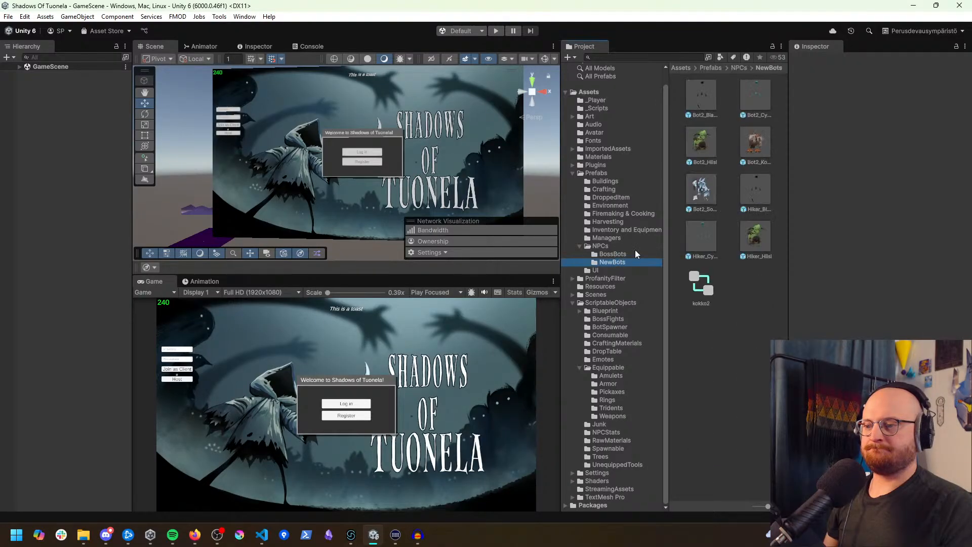
{"action": "double_click", "coordinate": [707, 134]}
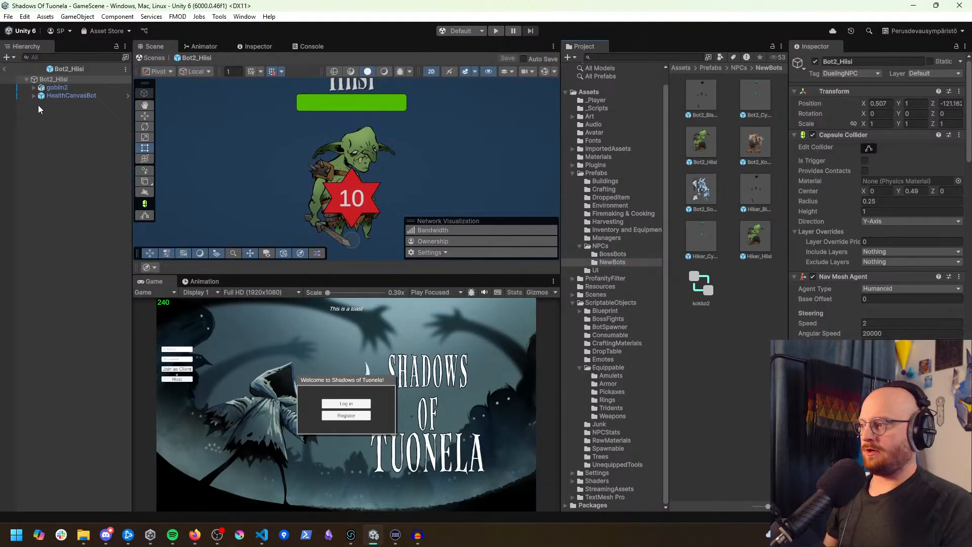
{"action": "left_click", "coordinate": [55, 88]}
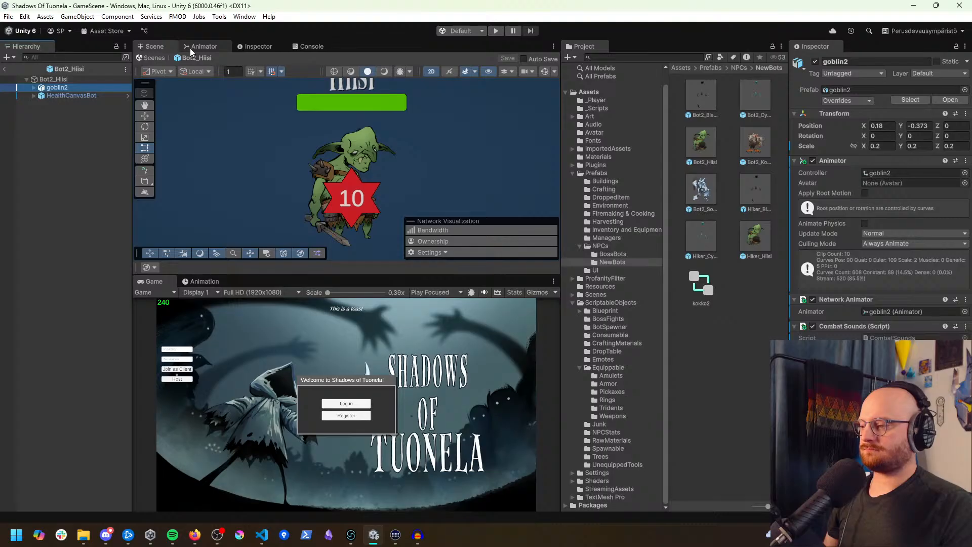
{"action": "left_click", "coordinate": [202, 282]}
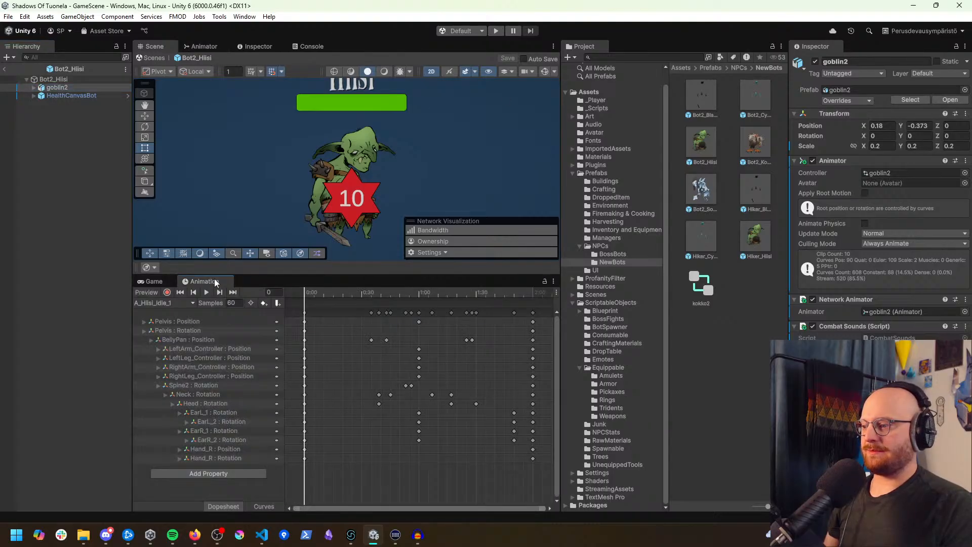
{"action": "left_click", "coordinate": [157, 304]}
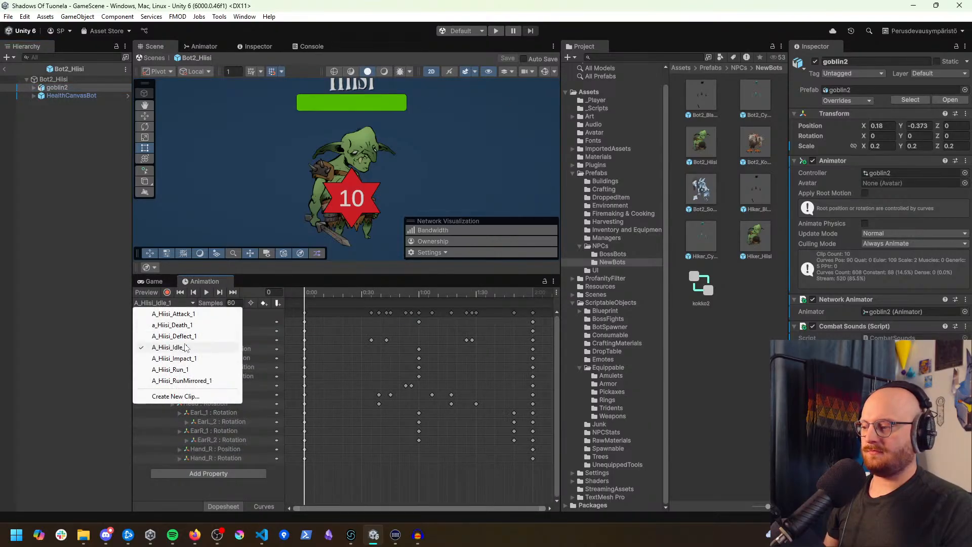
{"action": "left_click", "coordinate": [175, 358]}
{"action": "left_click", "coordinate": [418, 304]}
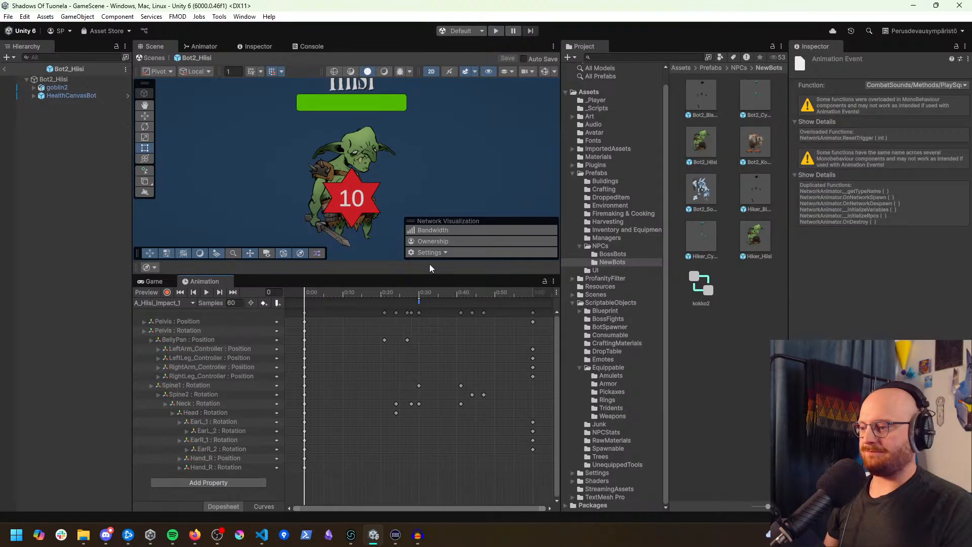
Step: Reopen the Bot2_Kokko prefab, show the a_Kokko_Death_1 clip for its Pelvis object, and move the playhead to frame 25
{"action": "left_click", "coordinate": [4, 69]}
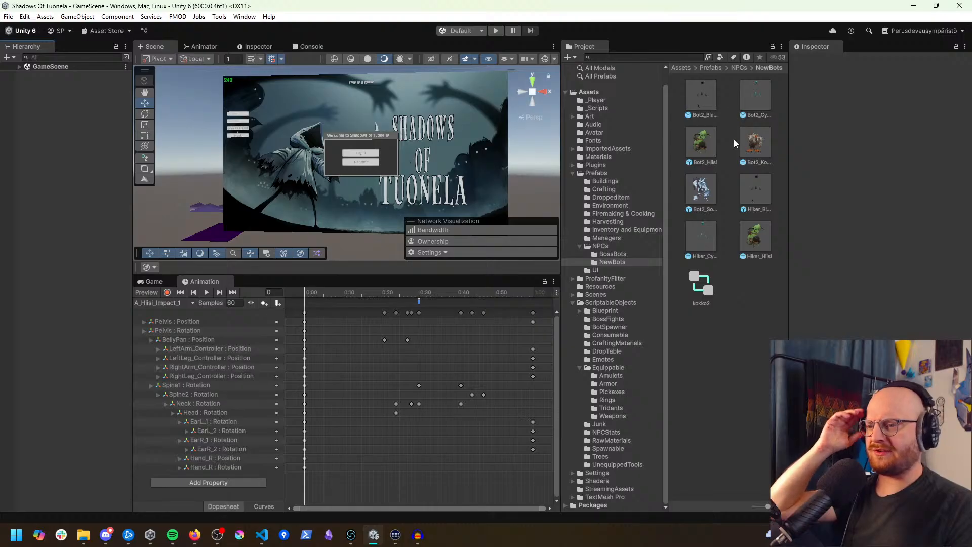
{"action": "double_click", "coordinate": [758, 140]}
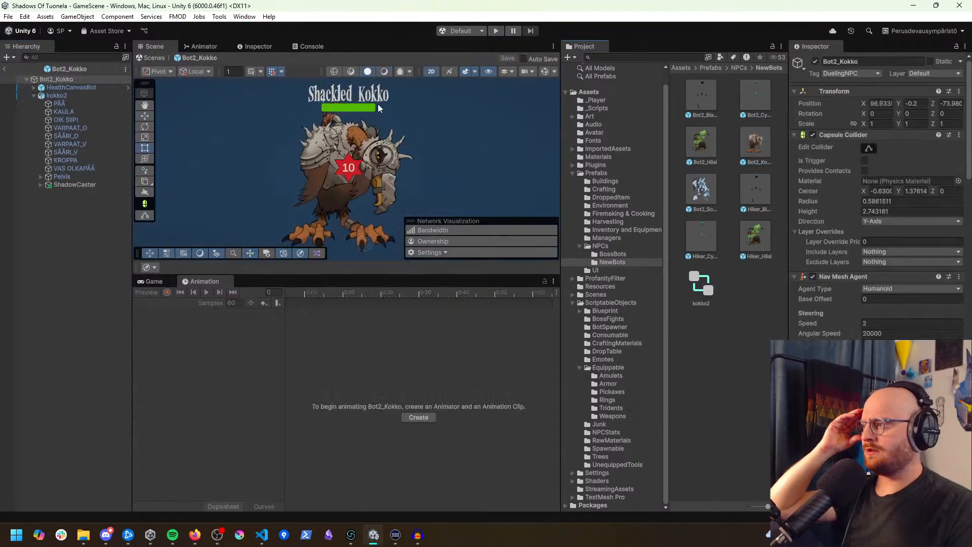
{"action": "left_click", "coordinate": [62, 176]}
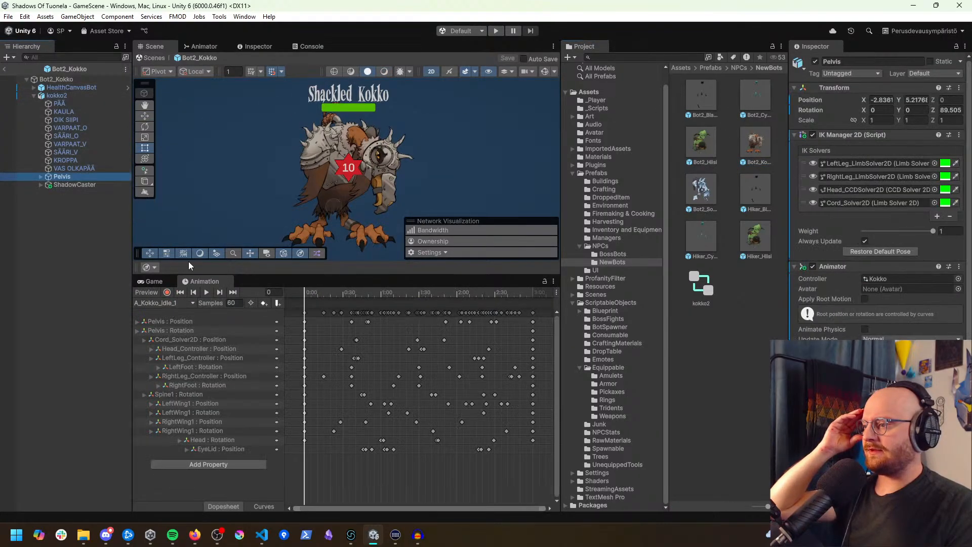
{"action": "left_click", "coordinate": [179, 303]}
{"action": "left_click", "coordinate": [174, 324]}
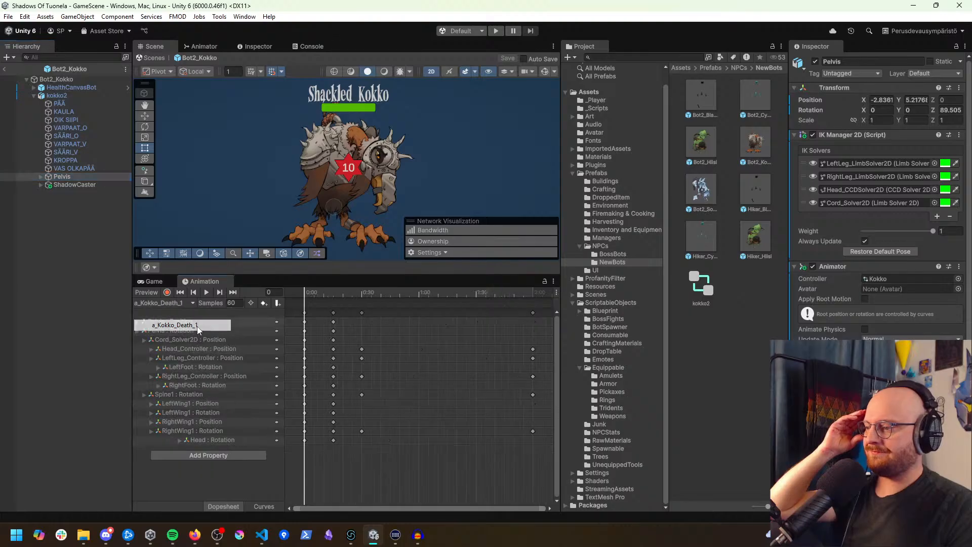
{"action": "left_click", "coordinate": [336, 294]}
{"action": "left_click_drag", "start_coordinate": [344, 297], "coordinate": [355, 318]}
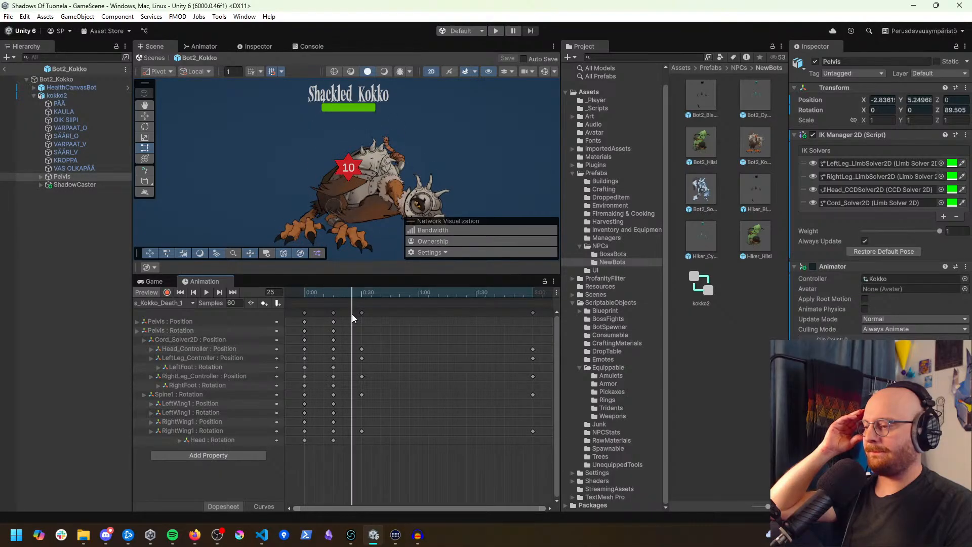
Step: Add an animation event at frame 25 of a_Kokko_Death_1, assign the CombatSounds method PlayDeathSFX, and leave the prefab
{"action": "left_click", "coordinate": [277, 303]}
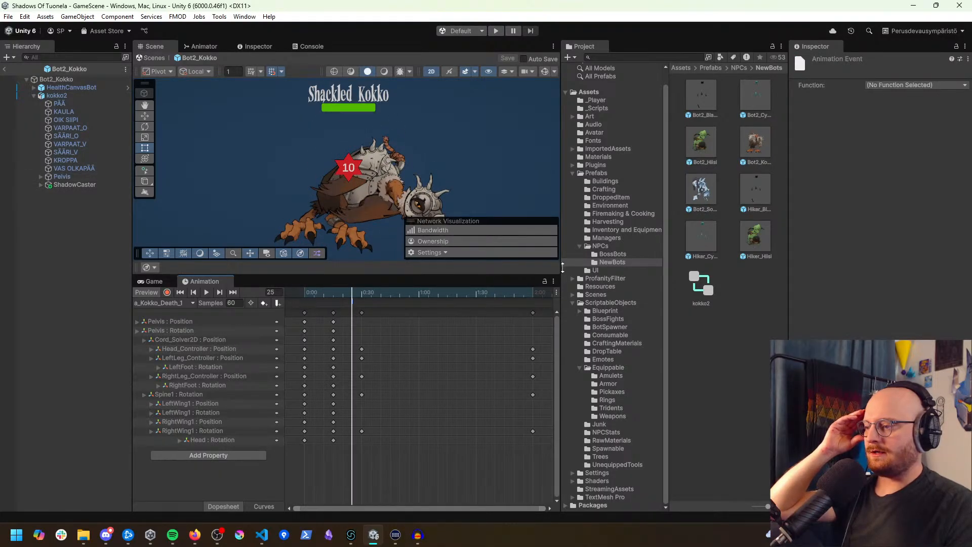
{"action": "left_click", "coordinate": [907, 85]}
{"action": "mouse_move", "coordinate": [911, 109]}
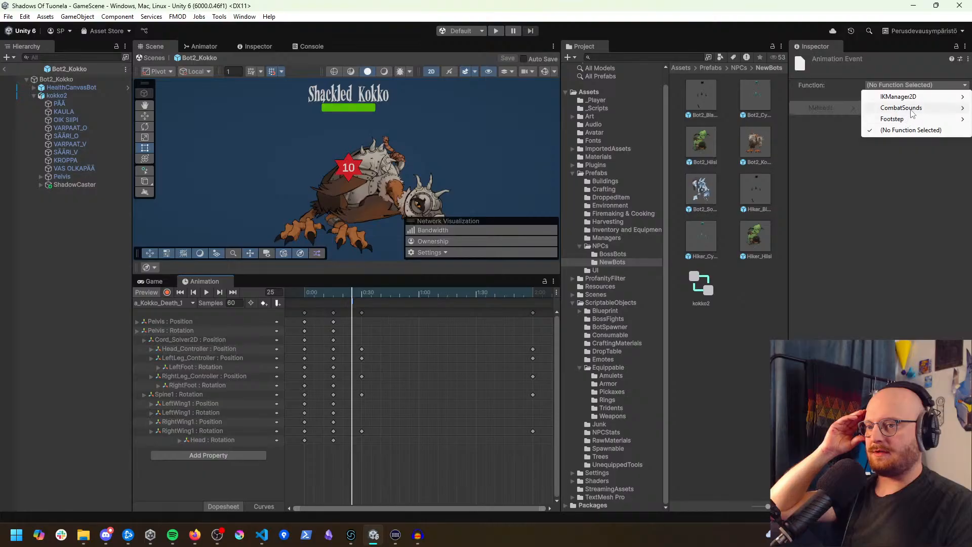
{"action": "mouse_move", "coordinate": [842, 107]}
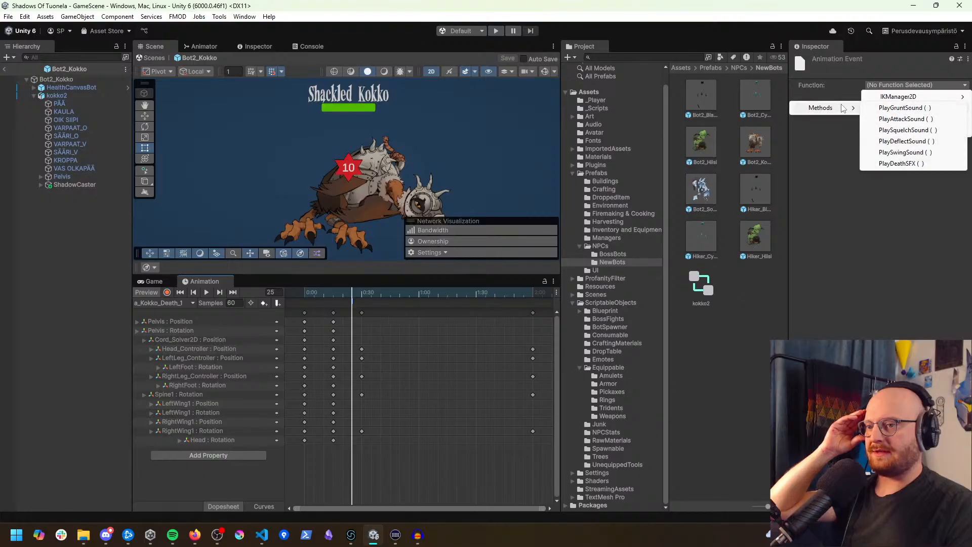
{"action": "left_click", "coordinate": [913, 163]}
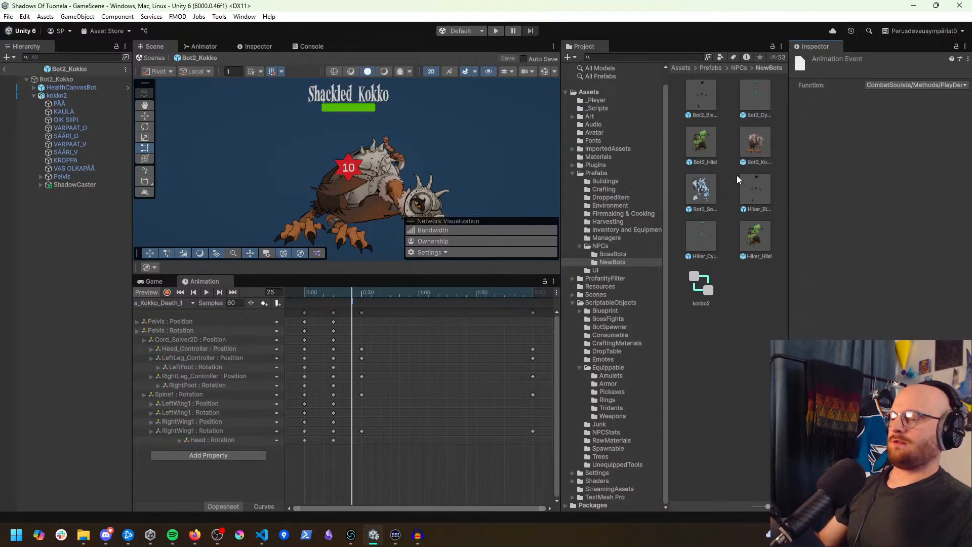
{"action": "left_click", "coordinate": [5, 71]}
Step: Switch to Visual Studio Code, open CombatSounds.cs from the _Scripts folder, and hide the file explorer
{"action": "left_click", "coordinate": [262, 535]}
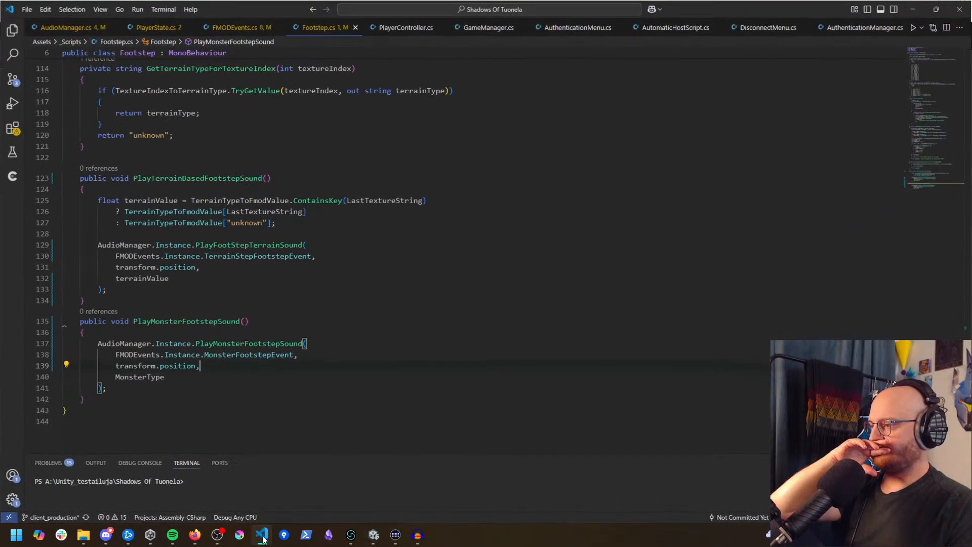
{"action": "scroll", "coordinate": [275, 227], "scroll_direction": "up", "scroll_amount": 4}
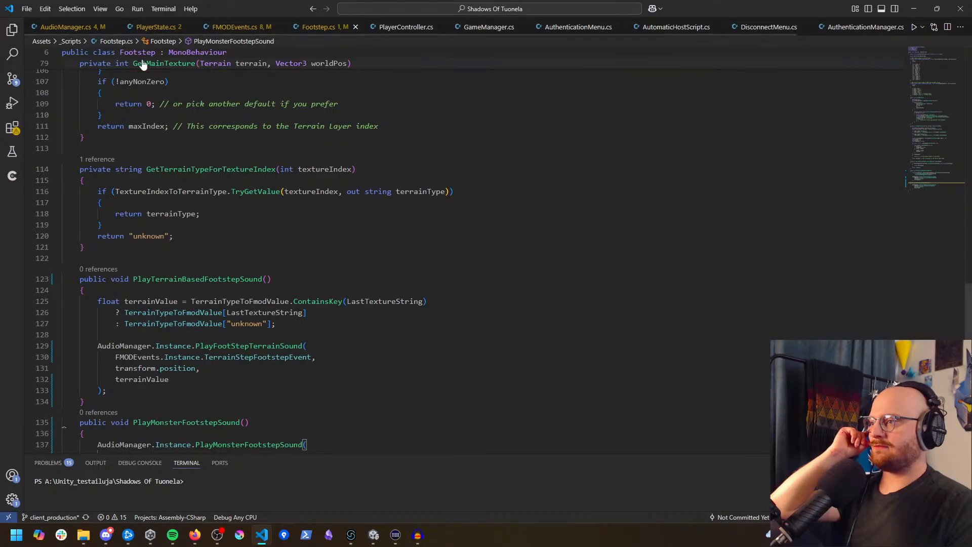
{"action": "left_click", "coordinate": [12, 29]}
{"action": "scroll", "coordinate": [81, 169], "scroll_direction": "up", "scroll_amount": 3}
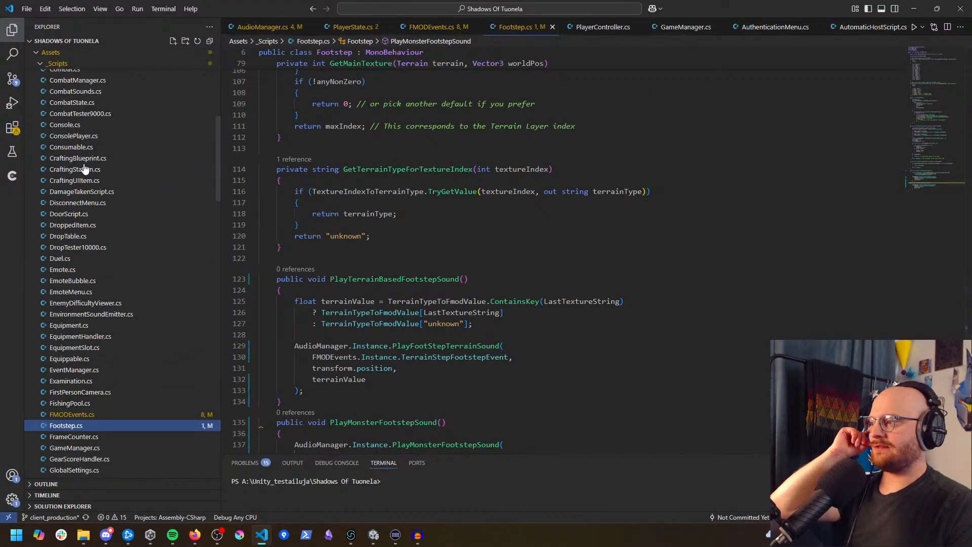
{"action": "scroll", "coordinate": [84, 168], "scroll_direction": "up", "scroll_amount": 2}
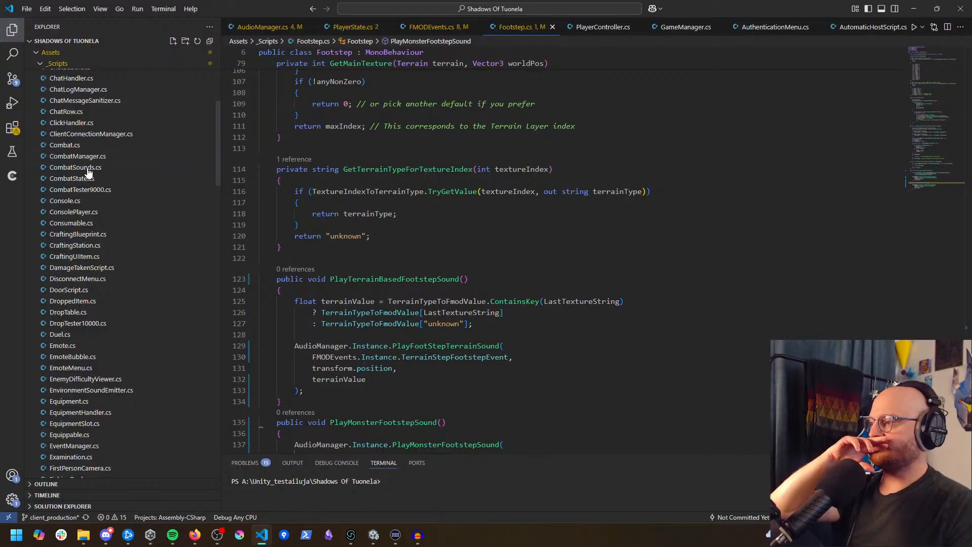
{"action": "left_click", "coordinate": [86, 169]}
{"action": "left_click", "coordinate": [13, 31]}
Step: Examine the sound methods in CombatSounds.cs, from PlayGruntSound to PlaySwingSound, and where LatestHitDamage is used
{"action": "left_click", "coordinate": [258, 181]}
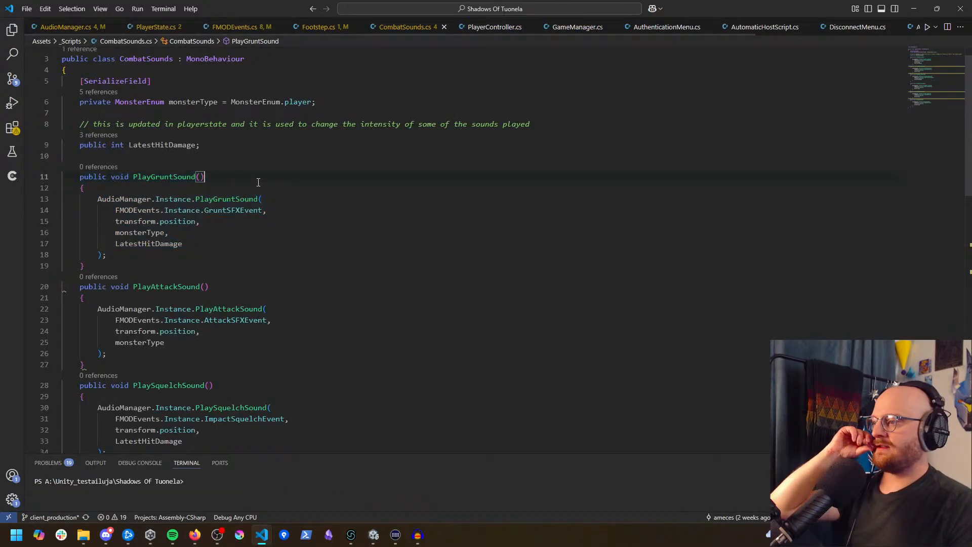
{"action": "left_click", "coordinate": [169, 178]}
{"action": "scroll", "coordinate": [214, 233], "scroll_direction": "down", "scroll_amount": 1}
{"action": "left_click", "coordinate": [164, 219]}
{"action": "scroll", "coordinate": [173, 223], "scroll_direction": "down", "scroll_amount": 3}
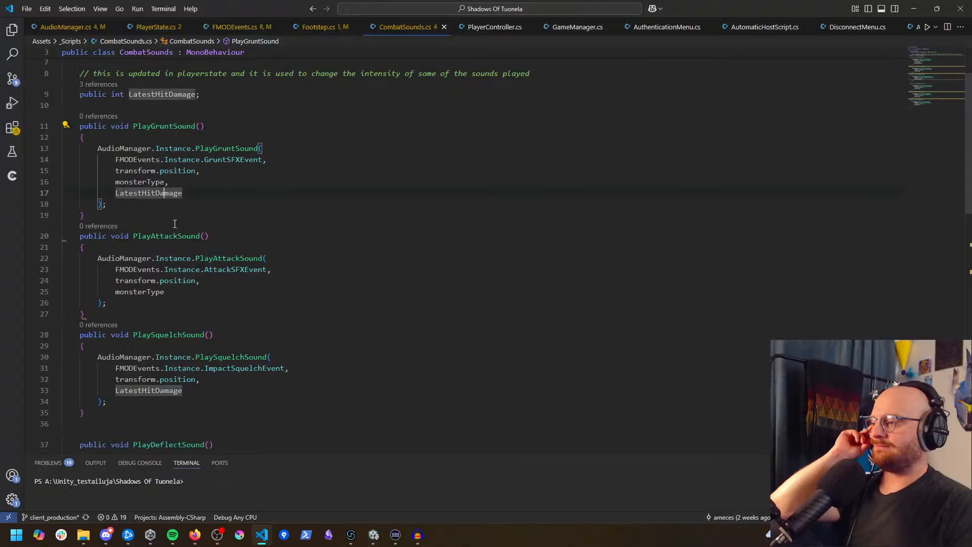
{"action": "left_click", "coordinate": [164, 186]}
{"action": "scroll", "coordinate": [151, 184], "scroll_direction": "down", "scroll_amount": 3}
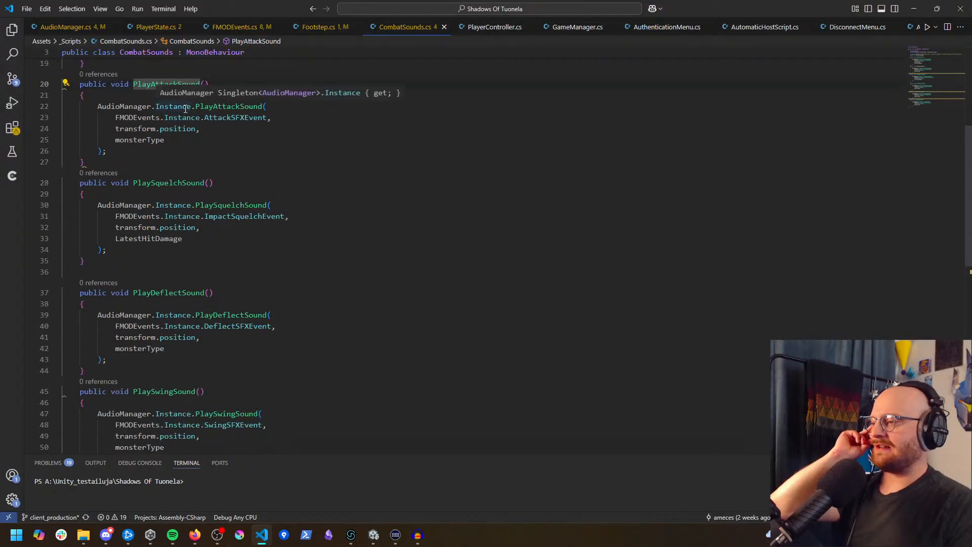
Step: Return to Unity, open the Bot2_Kokko prefab, show the A_Kokko_Attack_3 clip for its Pelvis object, and move the playhead to frame 30
{"action": "left_click", "coordinate": [205, 117]}
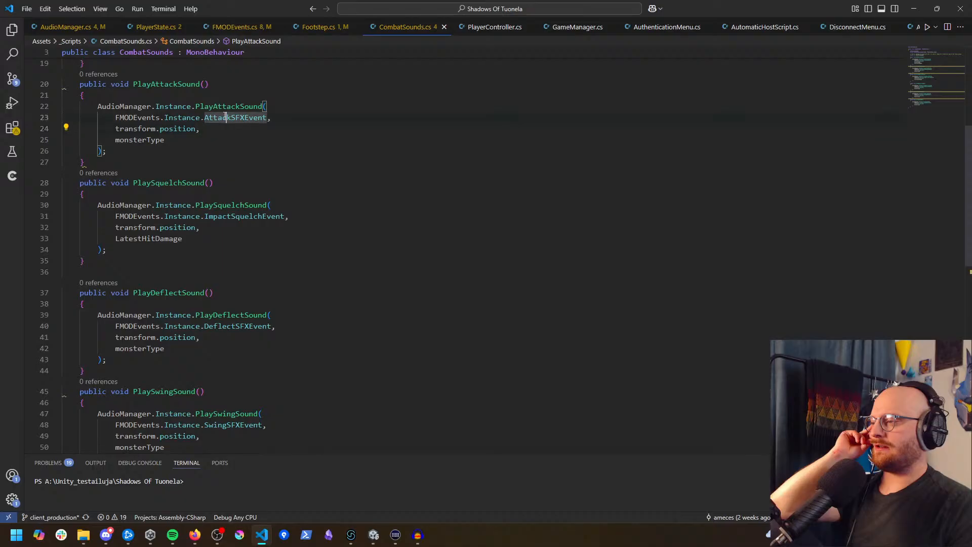
{"action": "key", "text": "alt+Tab"}
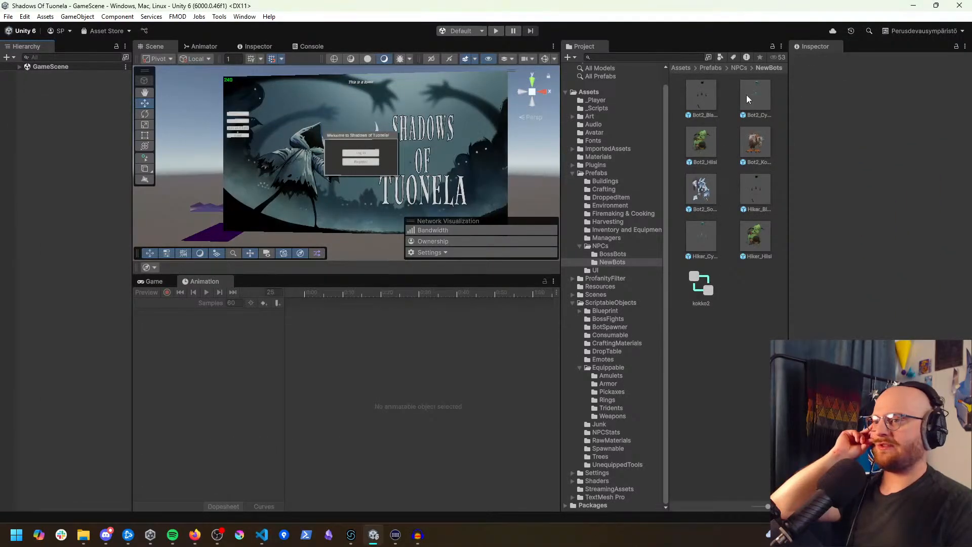
{"action": "double_click", "coordinate": [764, 145]}
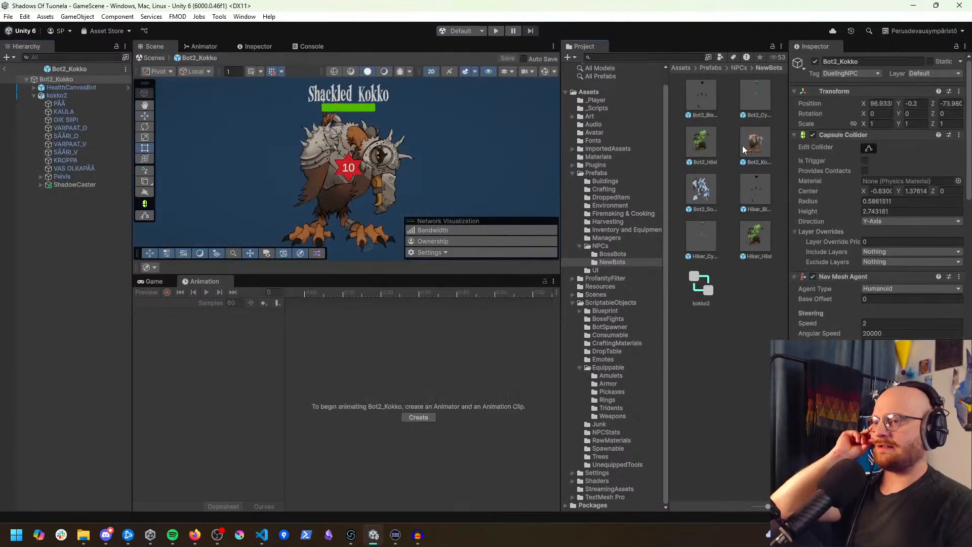
{"action": "left_click", "coordinate": [61, 176]}
{"action": "left_click", "coordinate": [167, 303]}
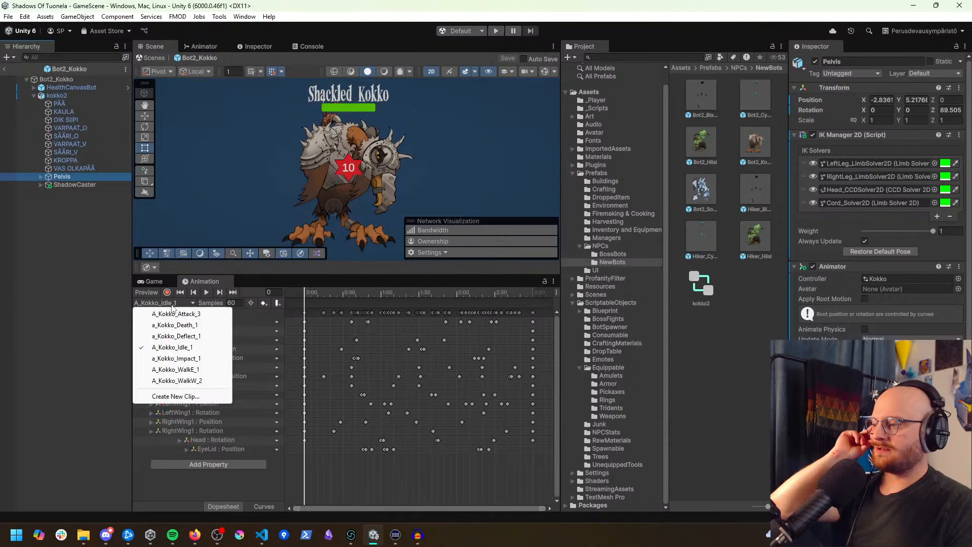
{"action": "left_click", "coordinate": [186, 314]}
{"action": "left_click_drag", "start_coordinate": [311, 297], "coordinate": [388, 304]}
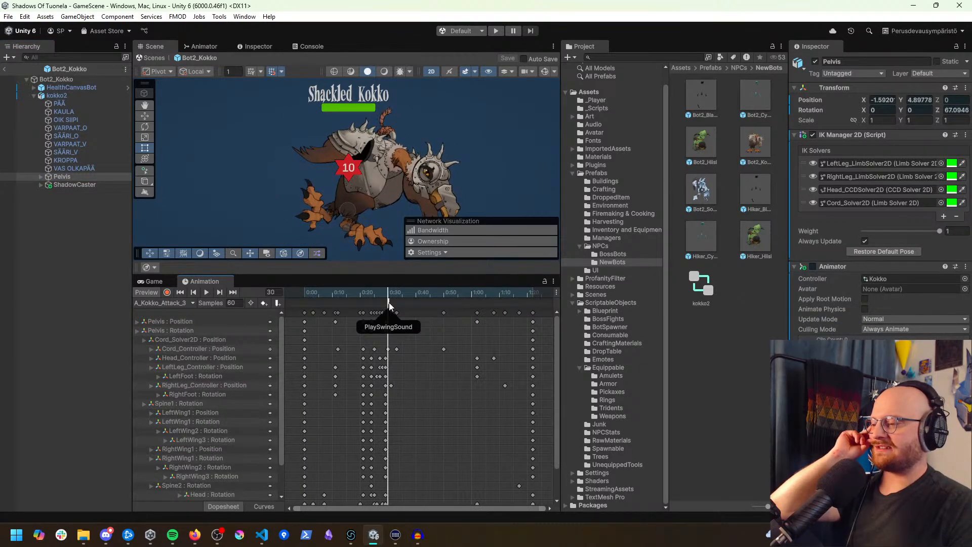
Step: Change the frame 30 animation event of A_Kokko_Attack_3 to the CombatSounds method PlayAttackSound and scrub back to frame 11
{"action": "left_click", "coordinate": [388, 304]}
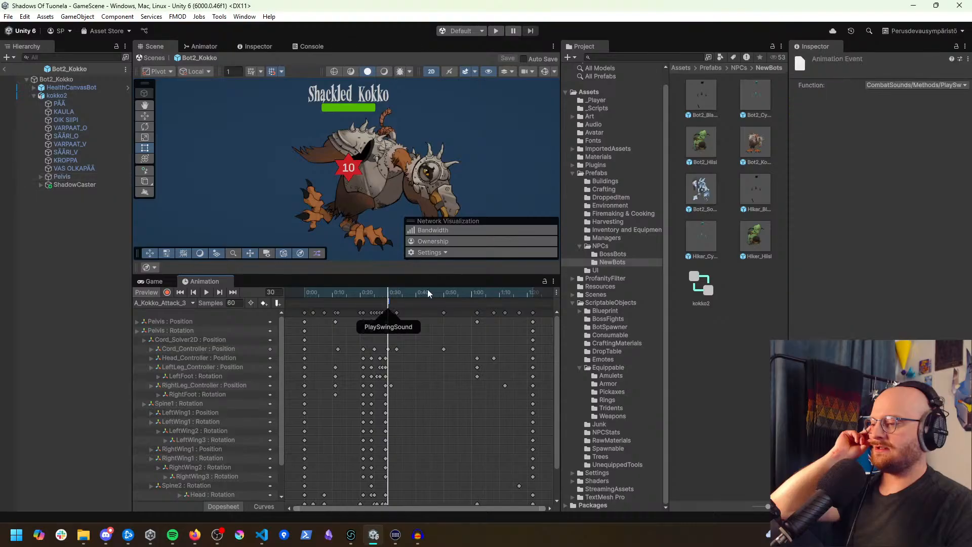
{"action": "left_click", "coordinate": [906, 85]}
{"action": "left_click", "coordinate": [918, 112]}
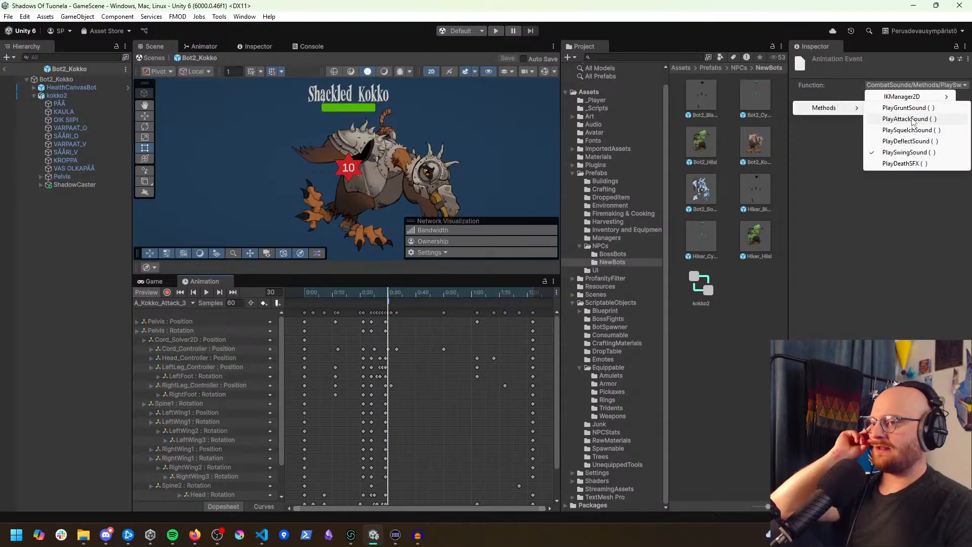
{"action": "left_click", "coordinate": [909, 119]}
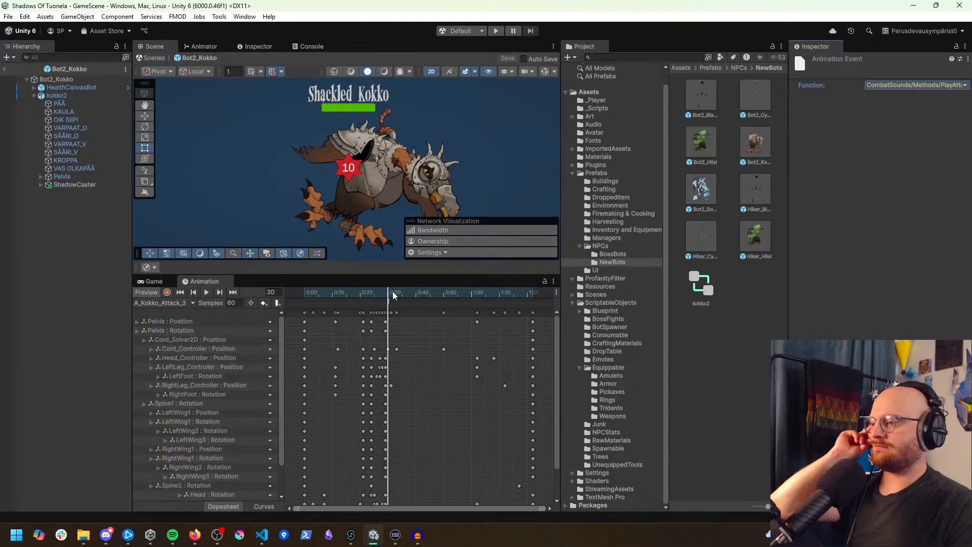
{"action": "left_click_drag", "start_coordinate": [394, 295], "coordinate": [335, 293]}
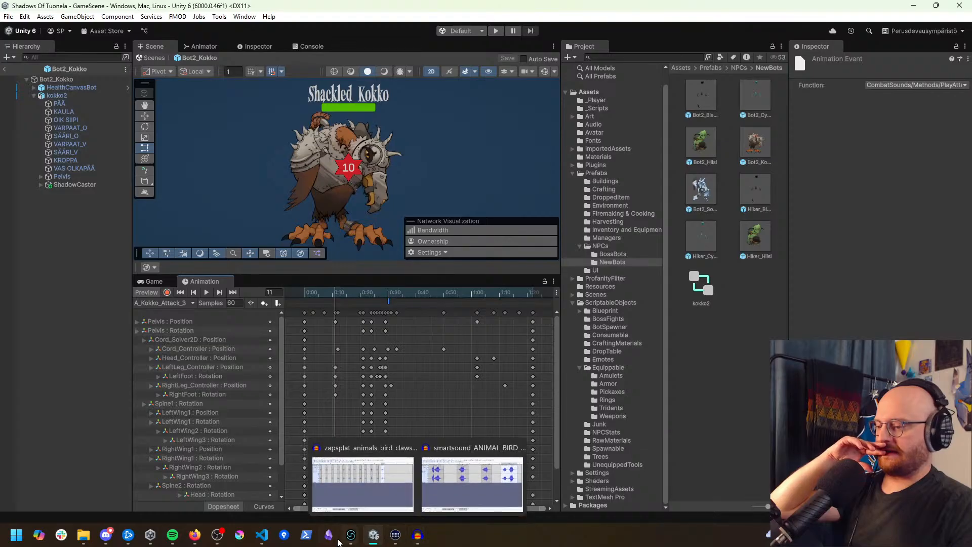
Step: Switch to the FMOD Studio event editor, open the AttackSounds event, and audition its kokko attack sound
{"action": "mouse_move", "coordinate": [351, 540]}
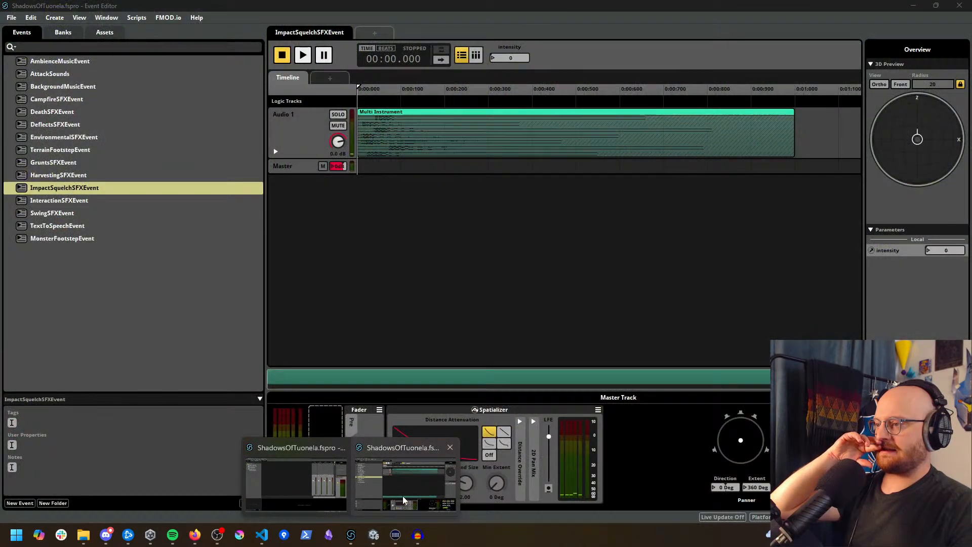
{"action": "left_click", "coordinate": [405, 501]}
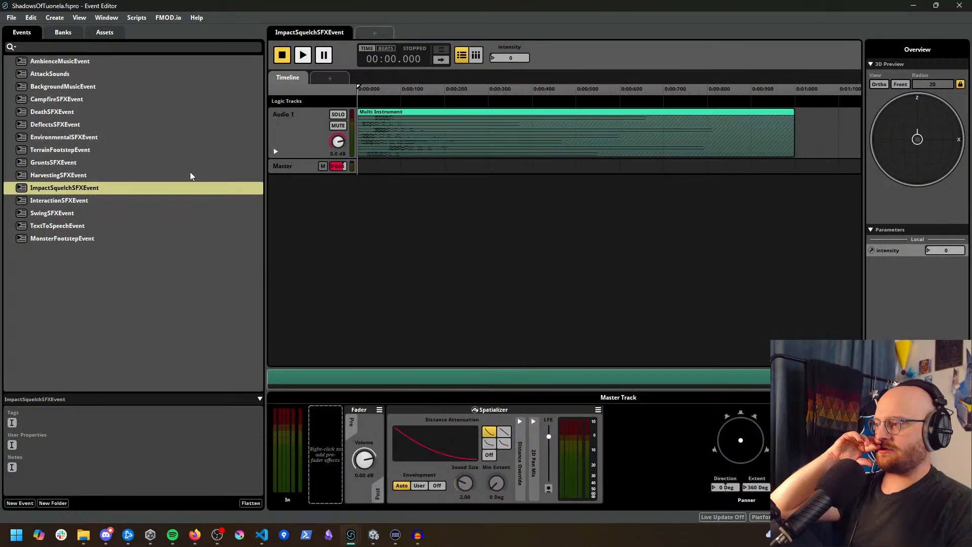
{"action": "left_click", "coordinate": [65, 75]}
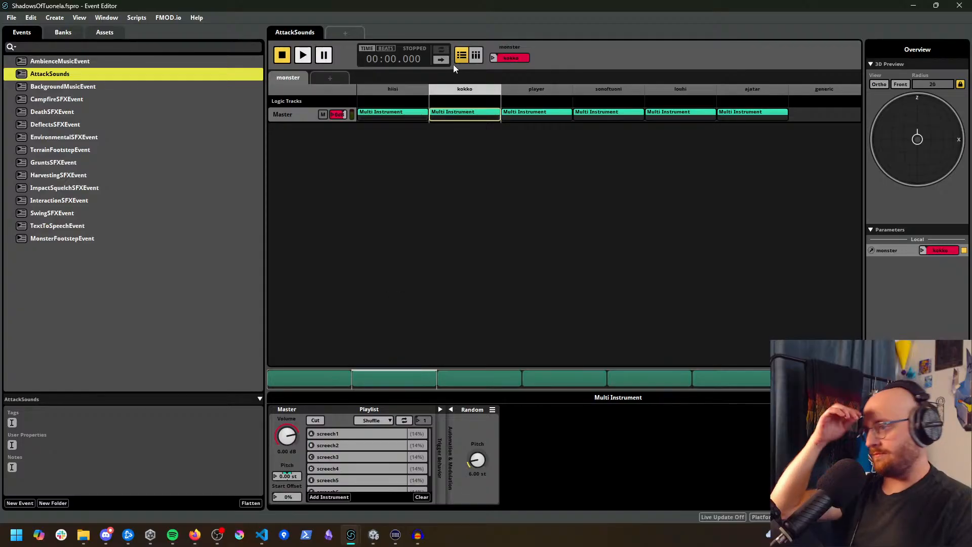
{"action": "left_click", "coordinate": [303, 56]}
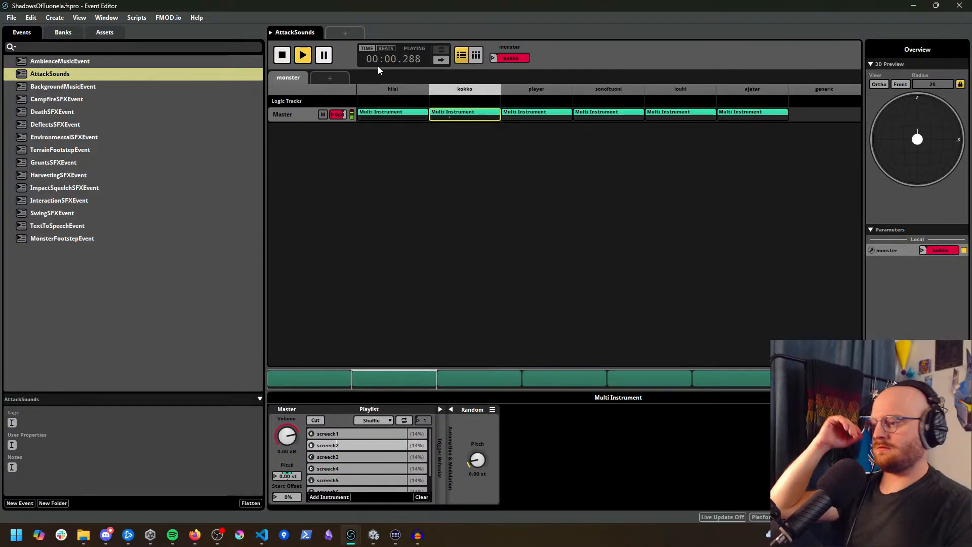
Step: Return to Unity, move the PlayAttackSound event of A_Kokko_Attack_3 to about frame 25, and leave the prefab
{"action": "left_click", "coordinate": [913, 6]}
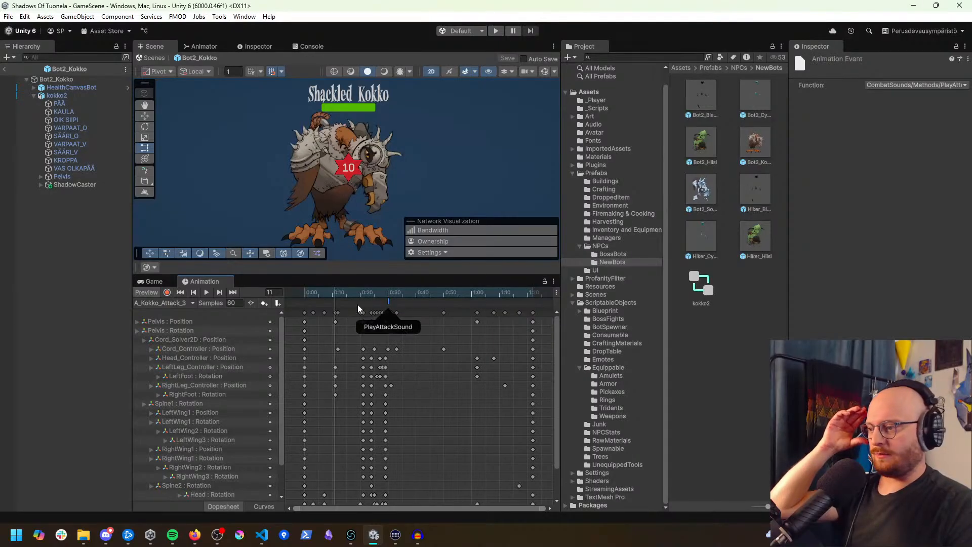
{"action": "mouse_move", "coordinate": [389, 304]}
{"action": "left_mouse_down"}
{"action": "mouse_move", "coordinate": [341, 294]}
{"action": "mouse_move", "coordinate": [458, 283]}
{"action": "mouse_move", "coordinate": [341, 284]}
{"action": "mouse_move", "coordinate": [493, 282]}
{"action": "mouse_move", "coordinate": [388, 279]}
{"action": "left_mouse_up"}
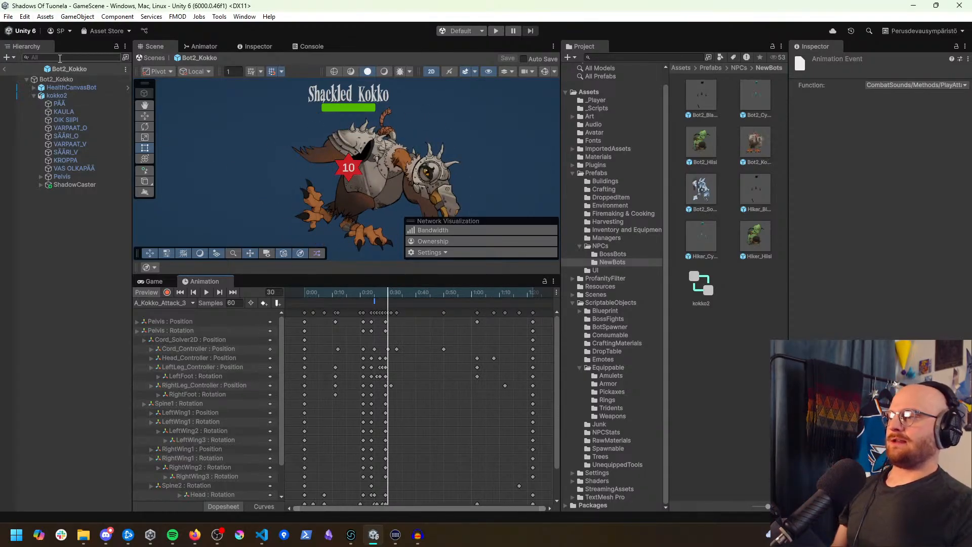
{"action": "left_click", "coordinate": [8, 70]}
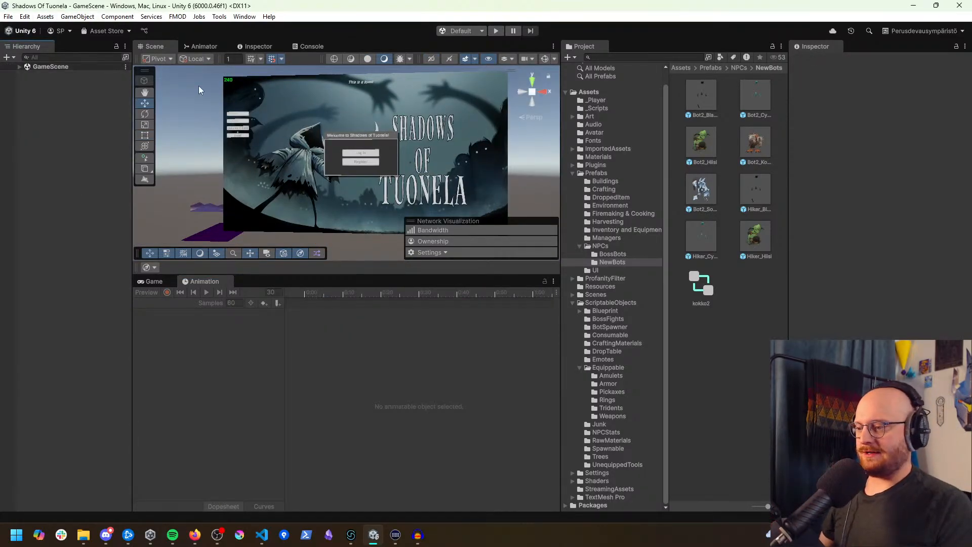
Step: Show the Game view and save both the scene and the project
{"action": "left_click", "coordinate": [152, 281]}
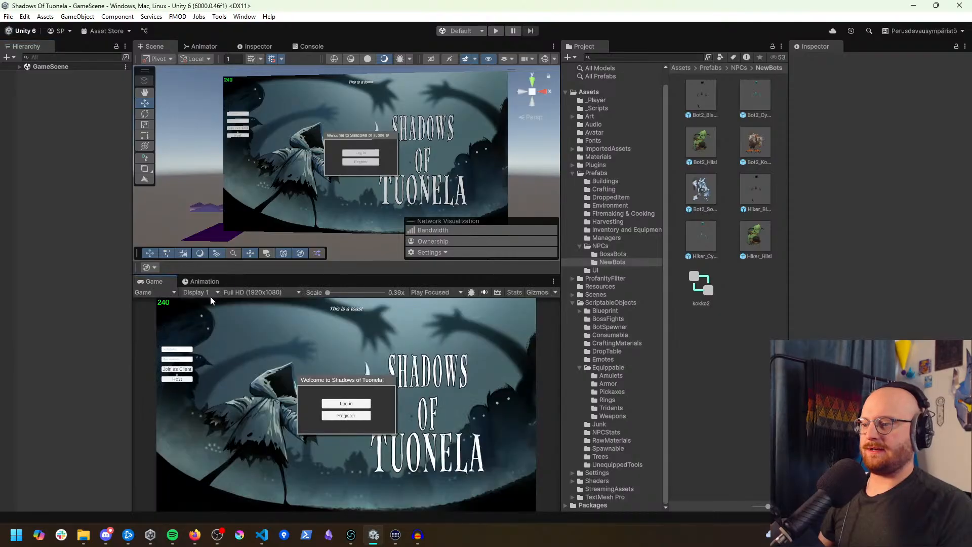
{"action": "left_click", "coordinate": [431, 293]}
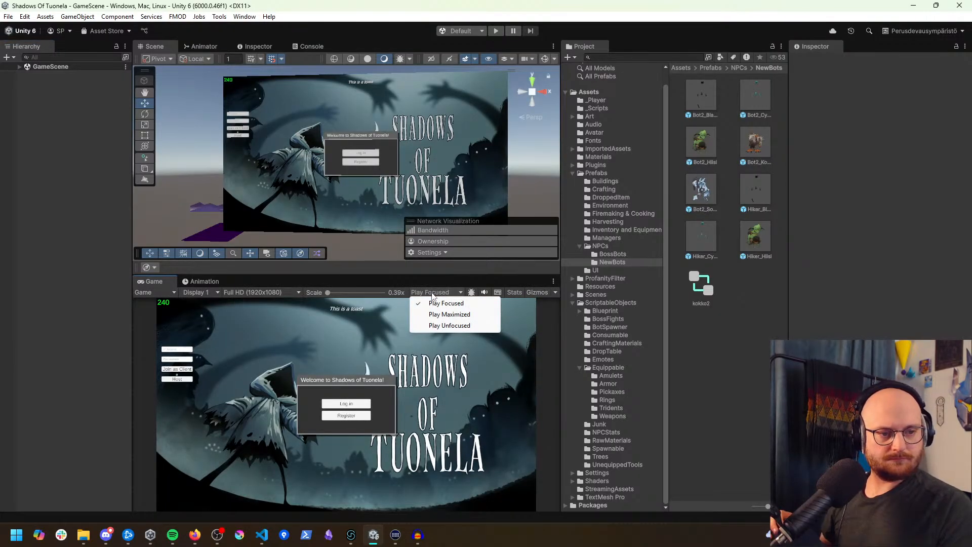
{"action": "left_click", "coordinate": [537, 4]}
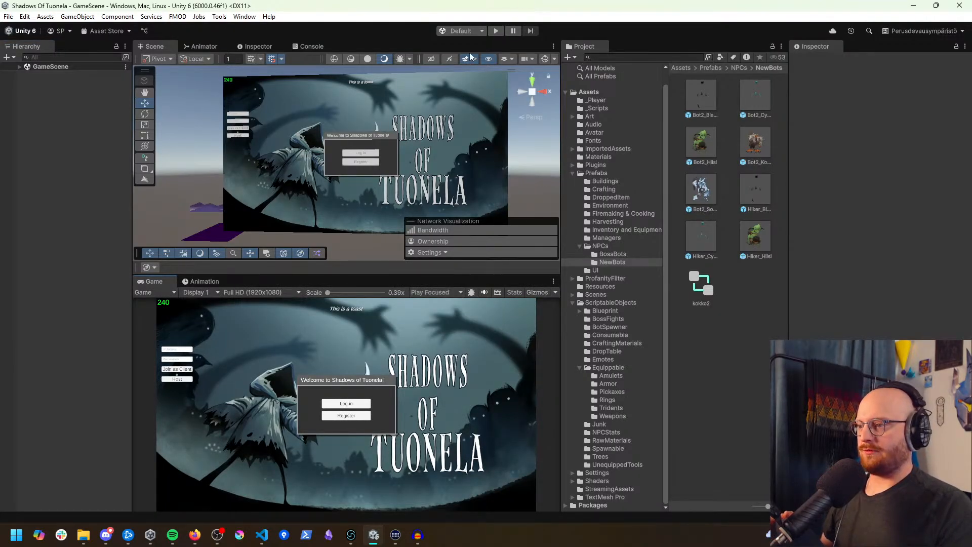
{"action": "left_click", "coordinate": [11, 16]}
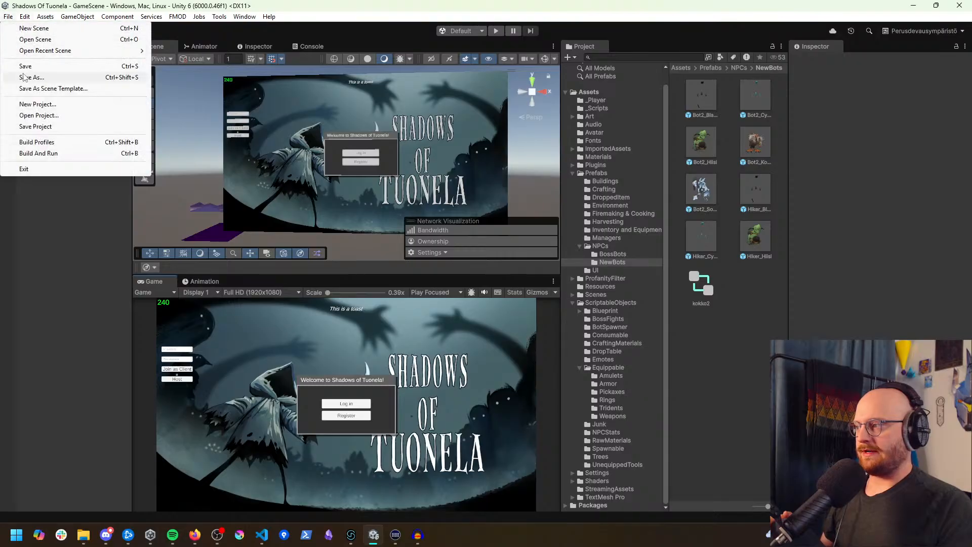
{"action": "left_click", "coordinate": [30, 68]}
{"action": "left_click", "coordinate": [10, 17]}
{"action": "left_click", "coordinate": [35, 126]}
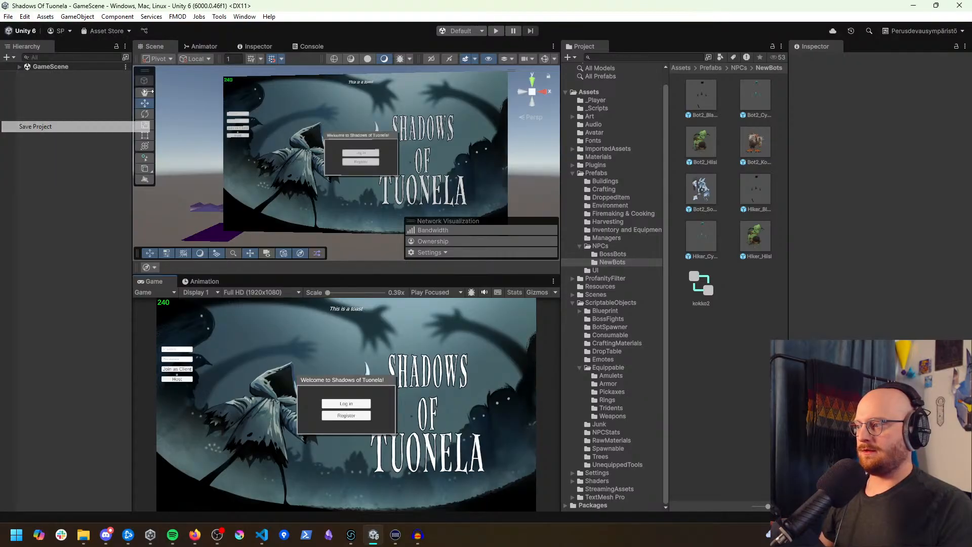
Step: Run the game in the editor, log in with the prefilled account details, and start a session as host
{"action": "left_click", "coordinate": [496, 31]}
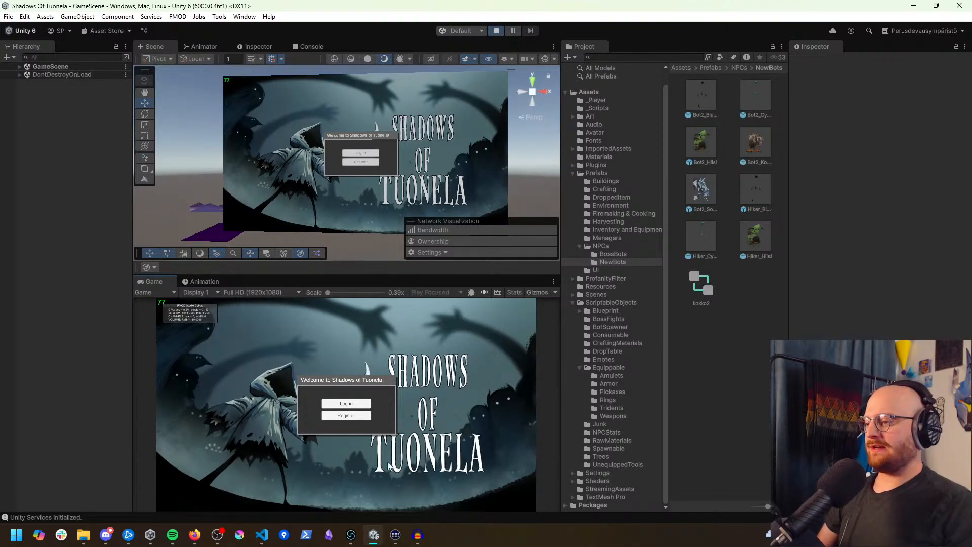
{"action": "left_click", "coordinate": [347, 403]}
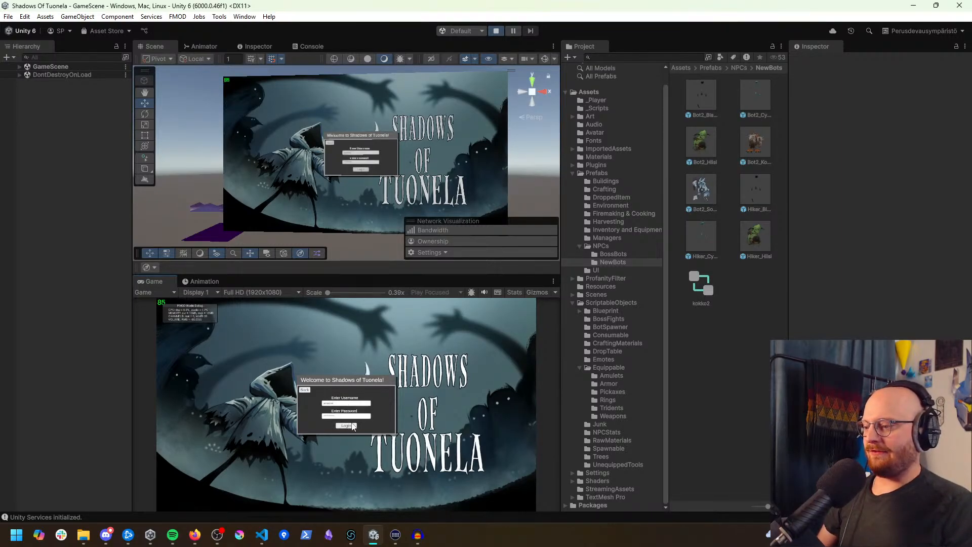
{"action": "left_click", "coordinate": [353, 426]}
{"action": "left_click", "coordinate": [178, 380]}
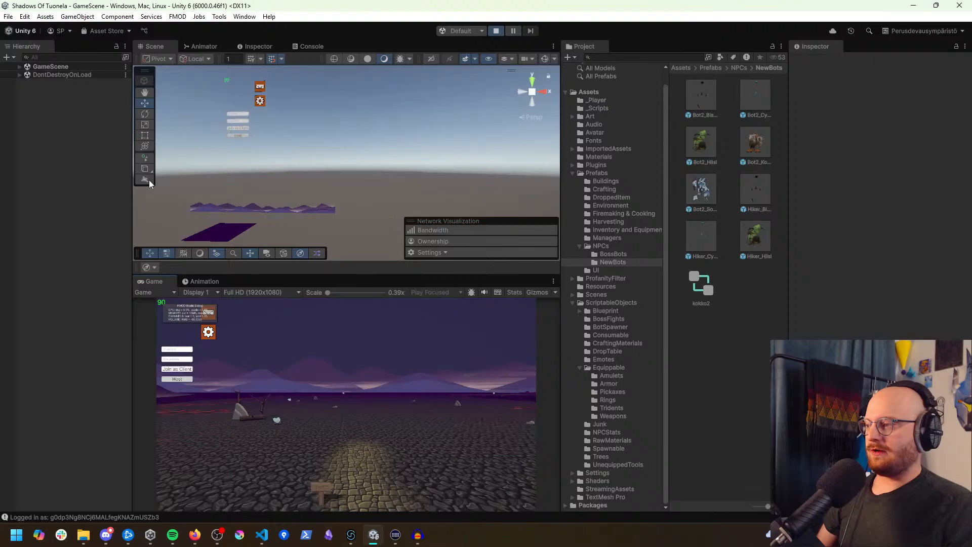
Step: Expand GameScene, select the BetaPlayer(Clone) object, and run its component command SPAWN 10 EQUIPPABLES
{"action": "left_click", "coordinate": [19, 67]}
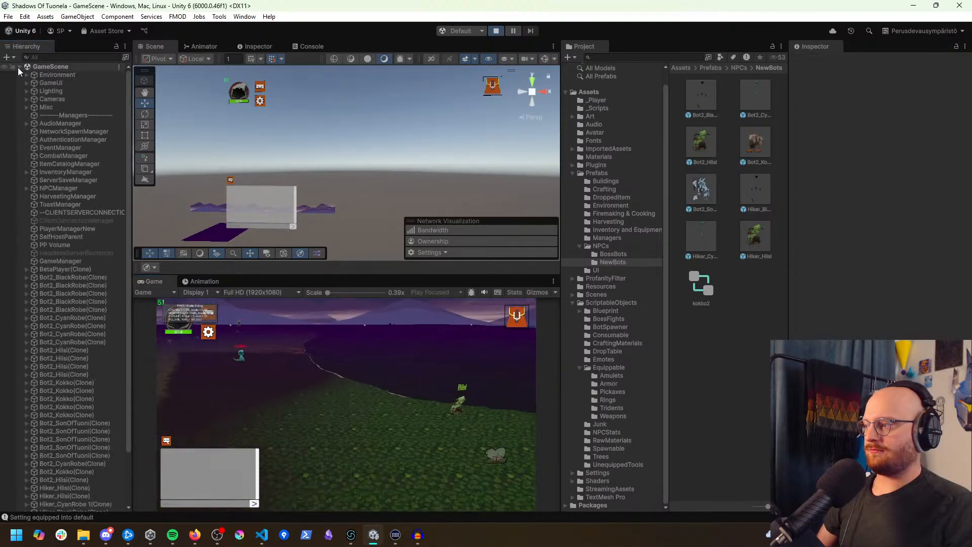
{"action": "left_click", "coordinate": [60, 268]}
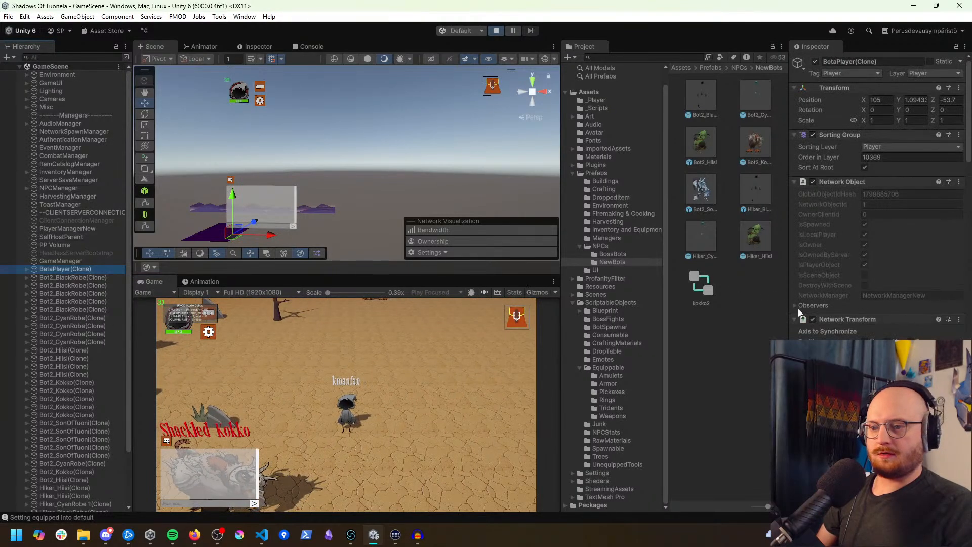
{"action": "scroll", "coordinate": [820, 330], "scroll_direction": "down", "scroll_amount": 10}
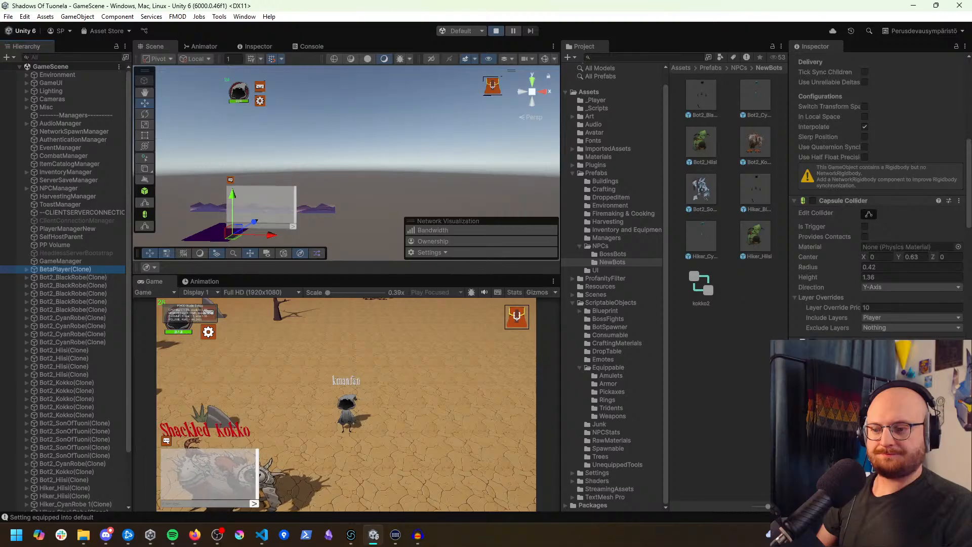
{"action": "right_click", "coordinate": [839, 400]}
{"action": "left_click", "coordinate": [889, 350]}
{"action": "right_click", "coordinate": [833, 395]}
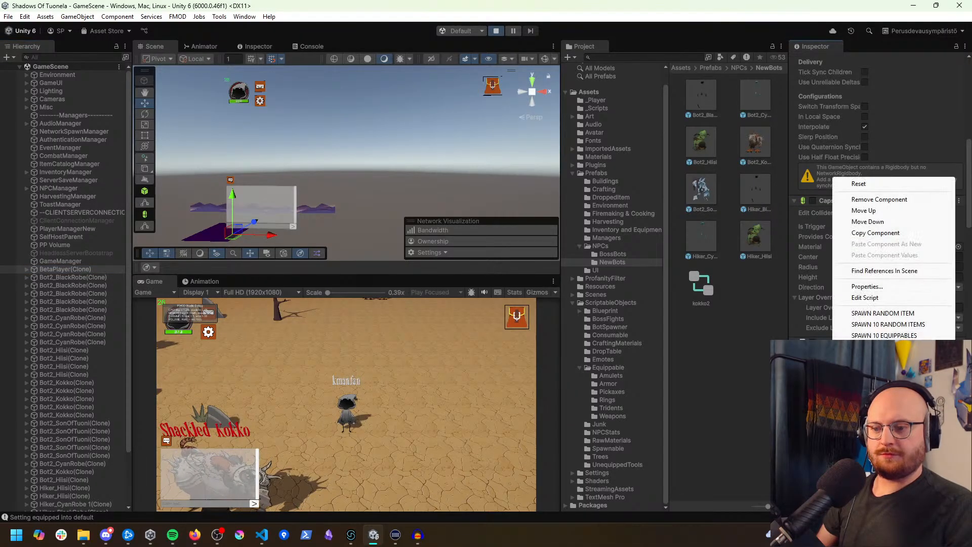
{"action": "left_click", "coordinate": [887, 335]}
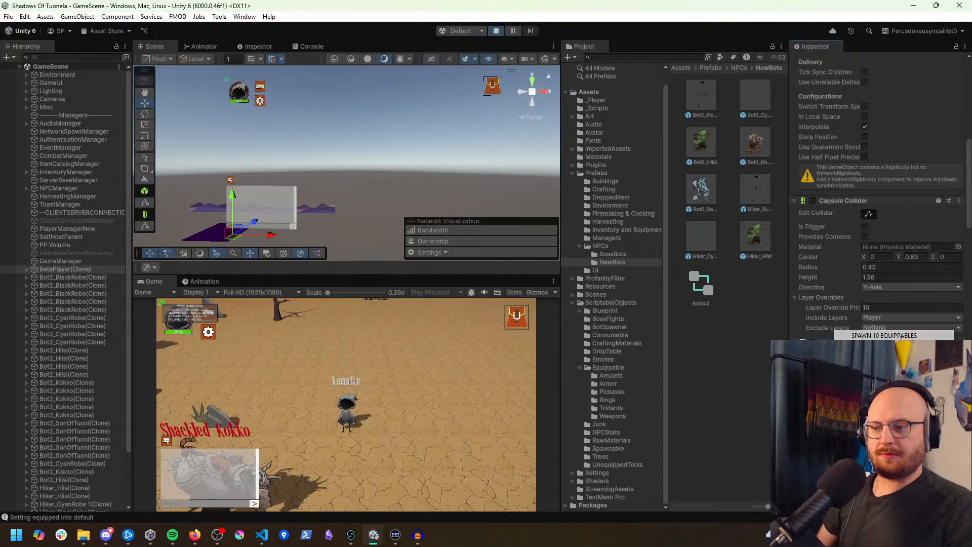
Step: Finish the play test near the Kokkos and exit play mode
{"action": "left_click", "coordinate": [172, 535]}
{"action": "left_click", "coordinate": [172, 534]}
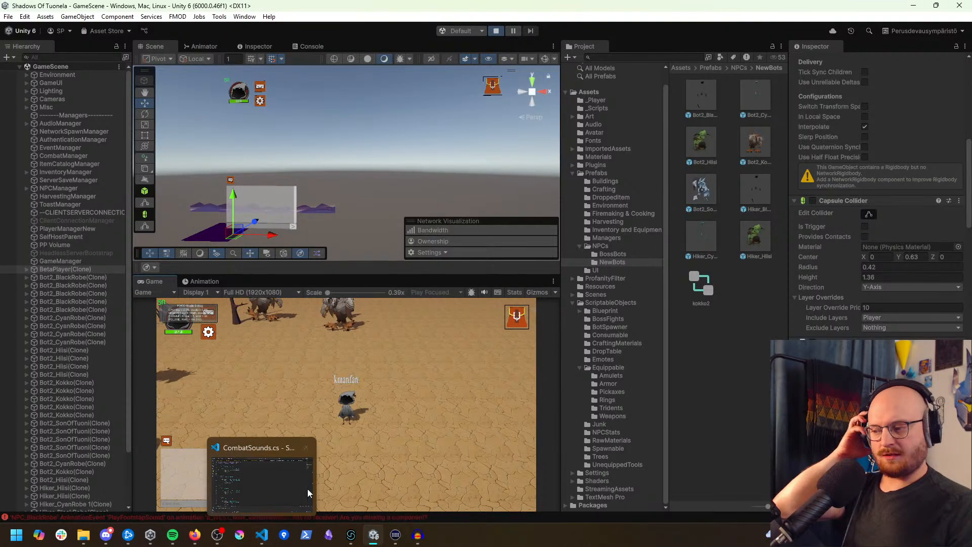
{"action": "left_click", "coordinate": [496, 30]}
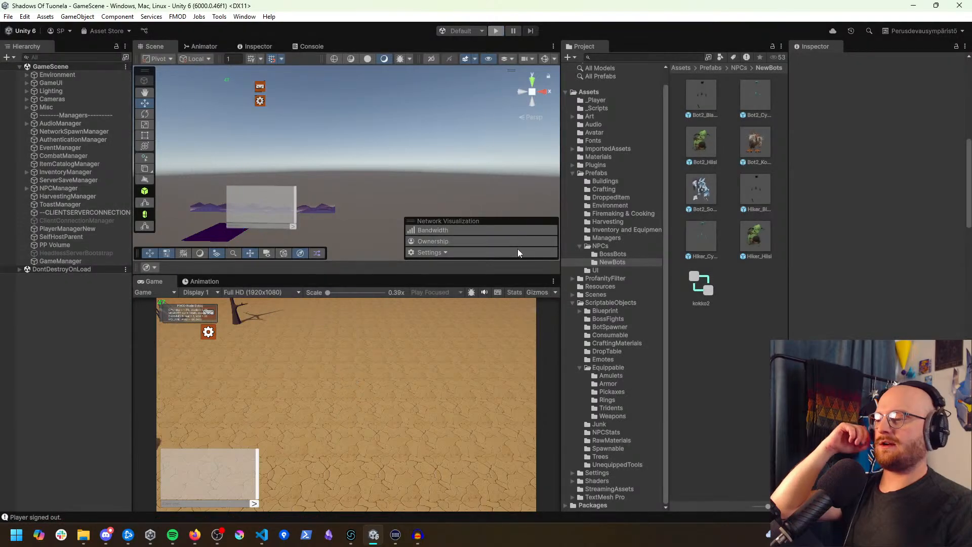
Step: Open the SOT_Character_Unpacked prefab from the _Player folder and select its root object
{"action": "left_click", "coordinate": [563, 309]}
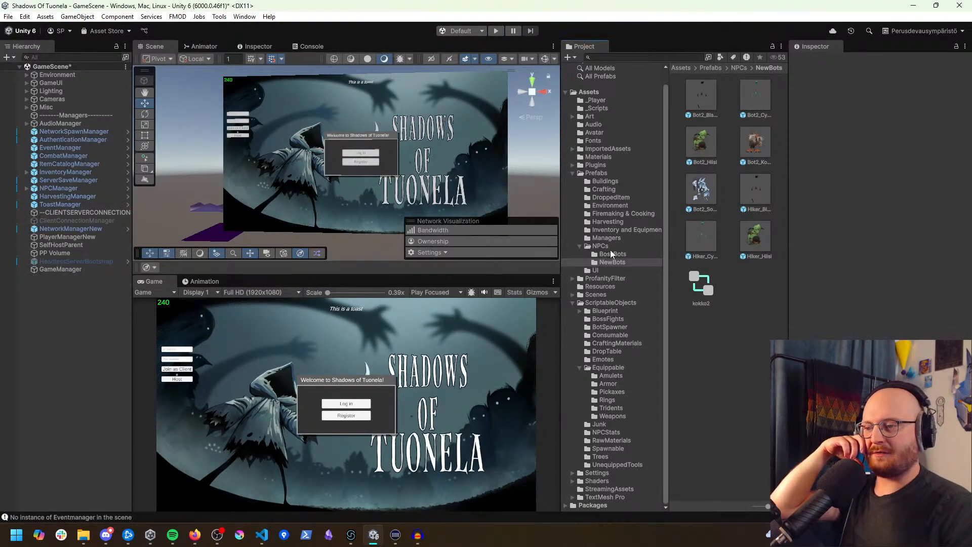
{"action": "scroll", "coordinate": [602, 121], "scroll_direction": "up", "scroll_amount": 1}
{"action": "left_click", "coordinate": [597, 116]}
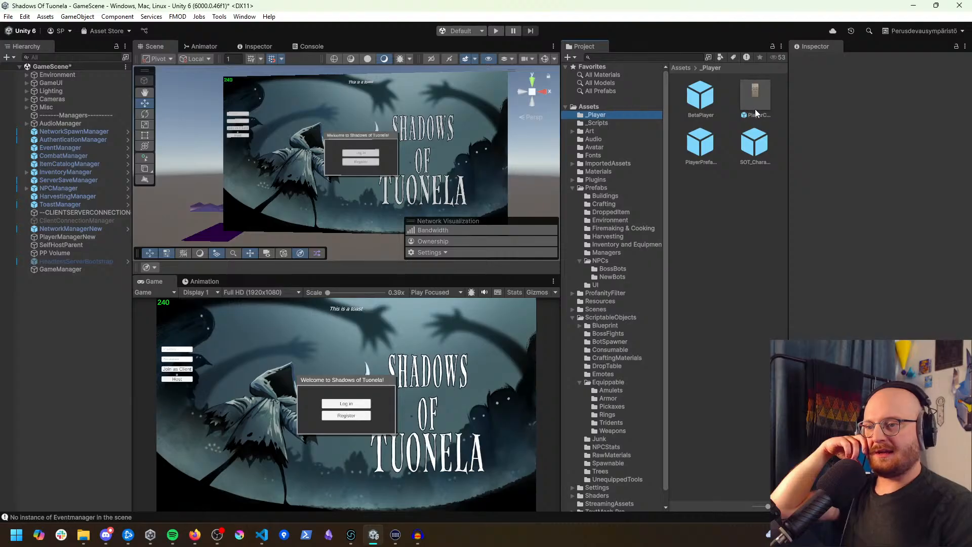
{"action": "double_click", "coordinate": [755, 140]}
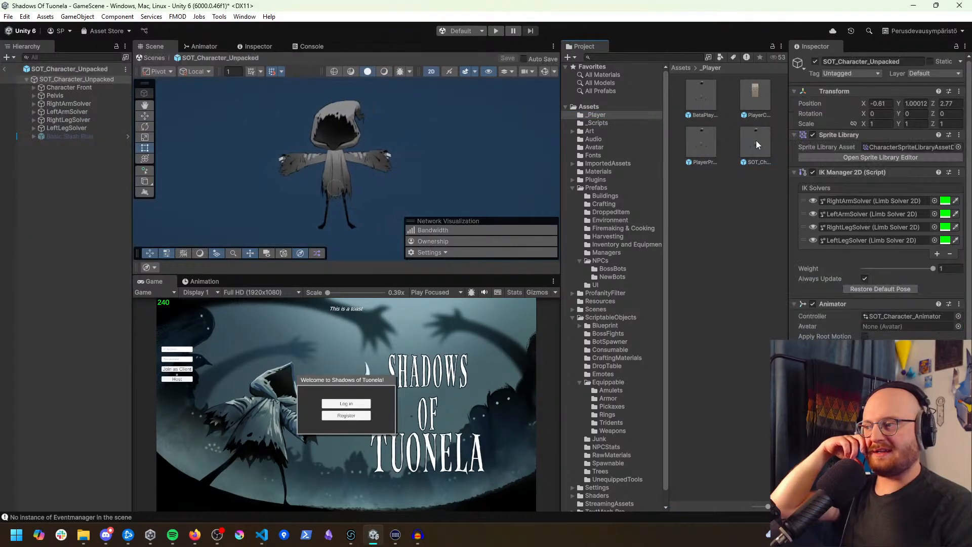
{"action": "left_click", "coordinate": [76, 87]}
{"action": "left_click", "coordinate": [77, 80]}
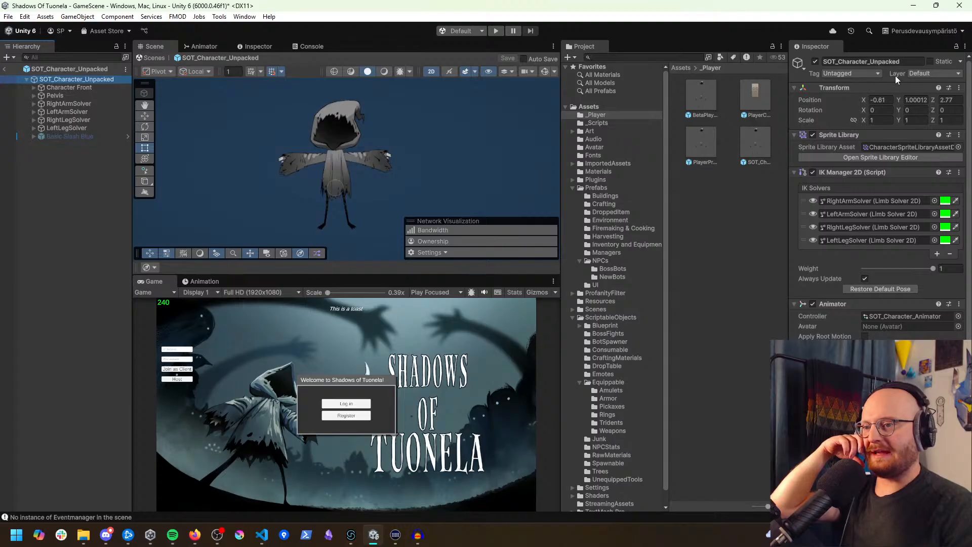
Step: Display the character's a_WEST_walk_Vainamoinen_1 clip for animation editing
{"action": "left_click", "coordinate": [198, 282]}
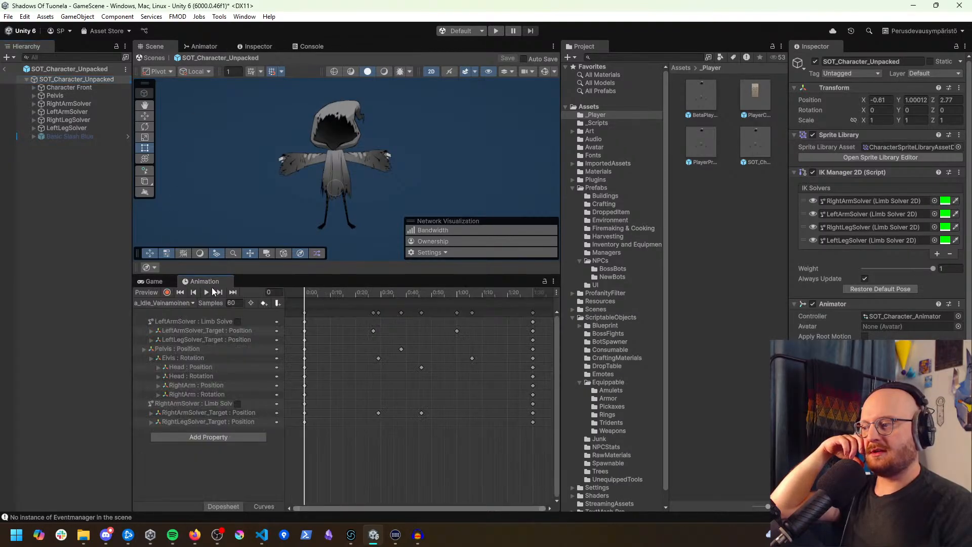
{"action": "left_click", "coordinate": [180, 303]}
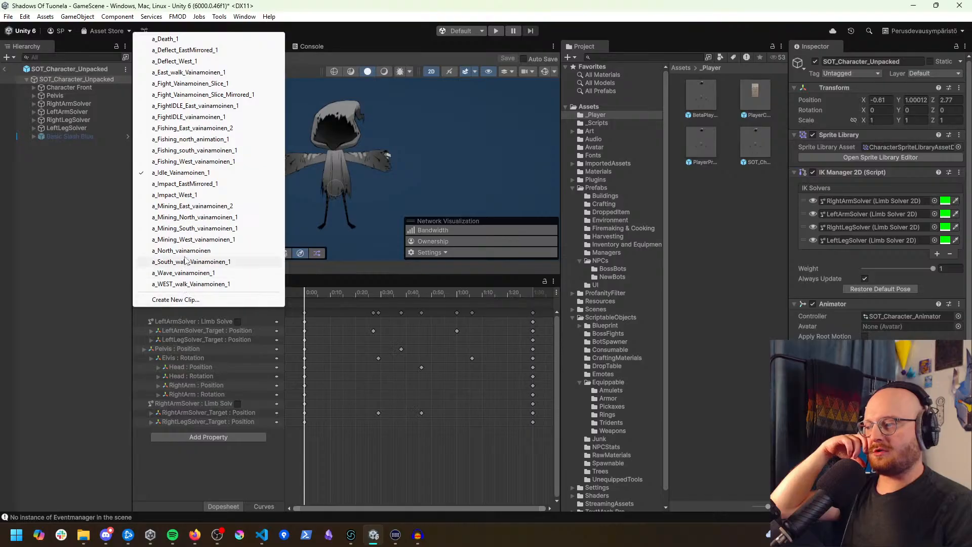
{"action": "left_click", "coordinate": [190, 284]}
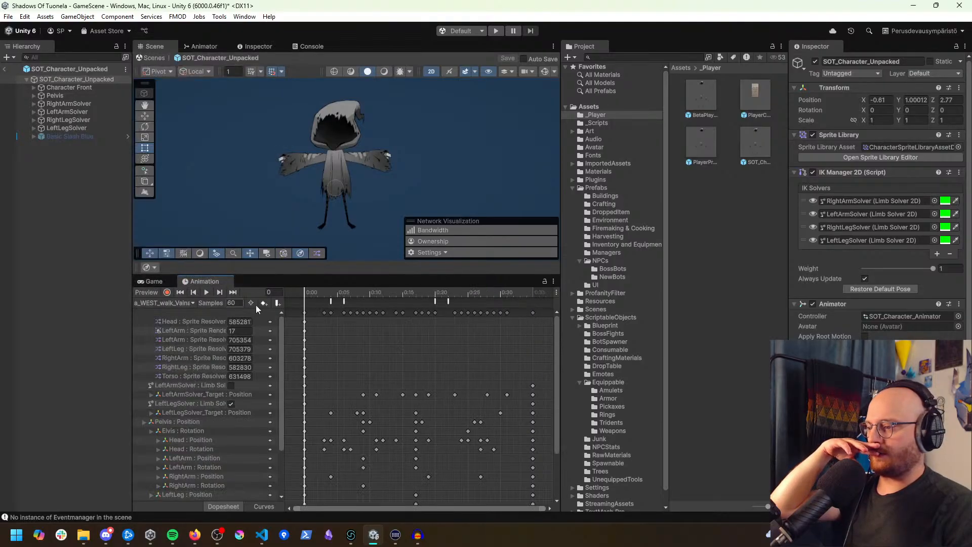
Step: Inspect the clip's first ScanTheGround event, then select the first PlayFootstepSound event and list the Footstep methods available as its function
{"action": "left_click", "coordinate": [331, 303]}
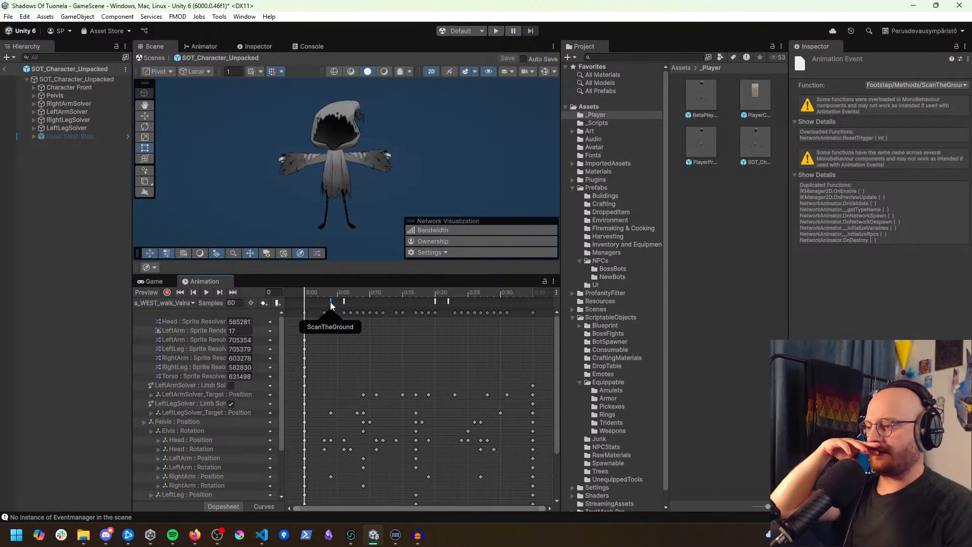
{"action": "left_click", "coordinate": [344, 302]}
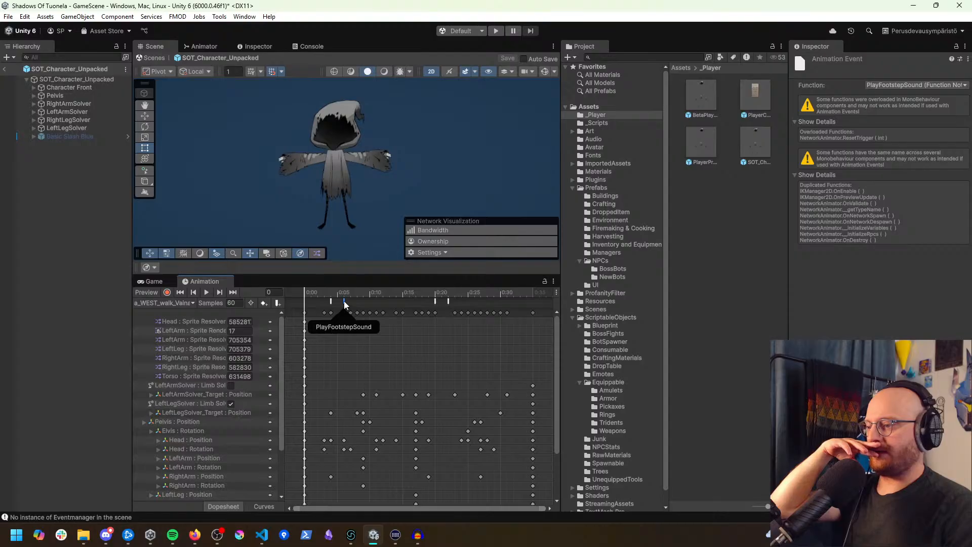
{"action": "left_click", "coordinate": [913, 84]}
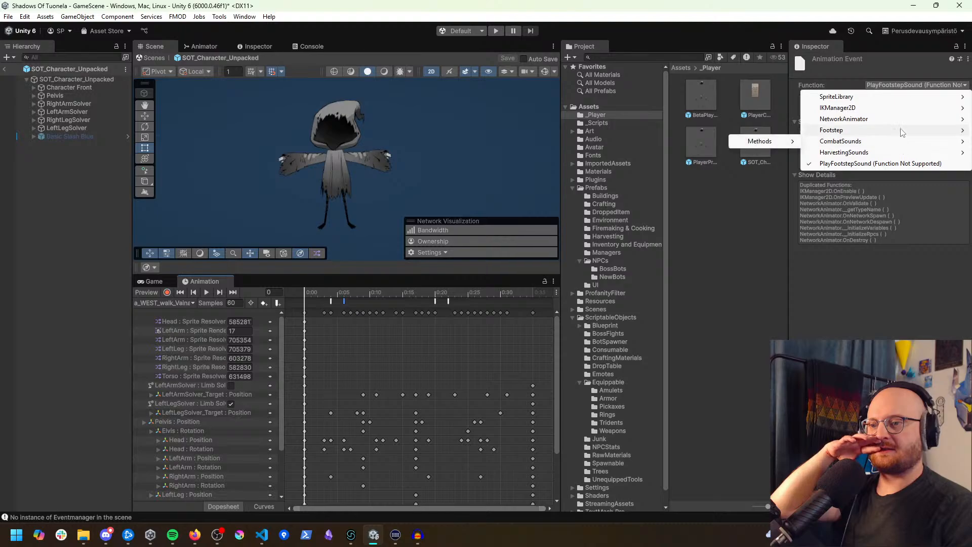
{"action": "mouse_move", "coordinate": [900, 130]}
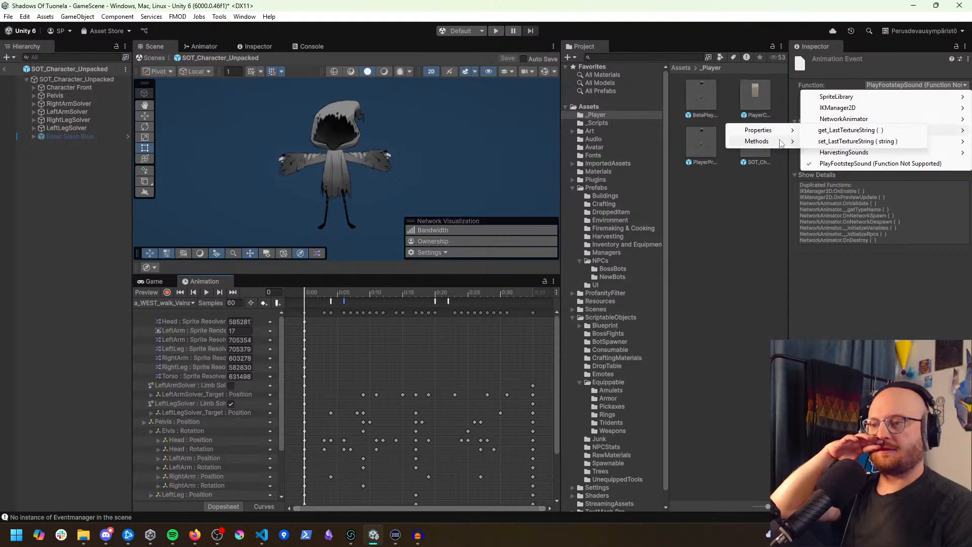
{"action": "mouse_move", "coordinate": [780, 143]}
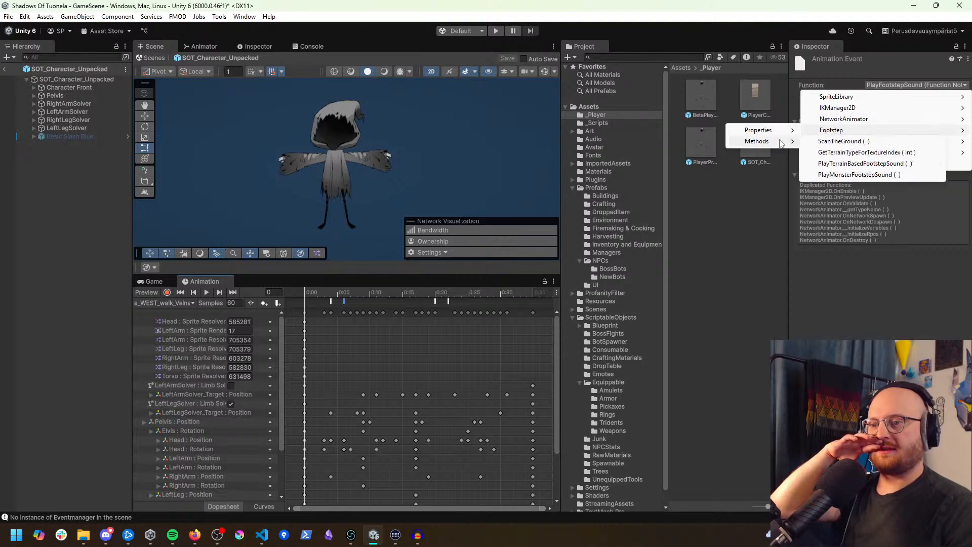
Step: Set the West walk clip's frame 6 event to PlayTerrainBasedFootstepSound and check the events at frames 20 and 22
{"action": "left_click", "coordinate": [859, 164]}
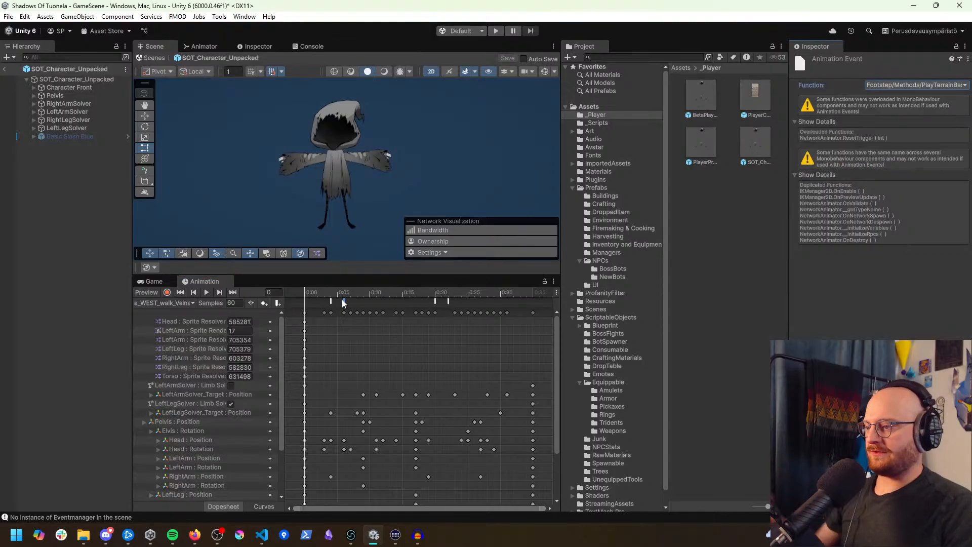
{"action": "left_click", "coordinate": [435, 302]}
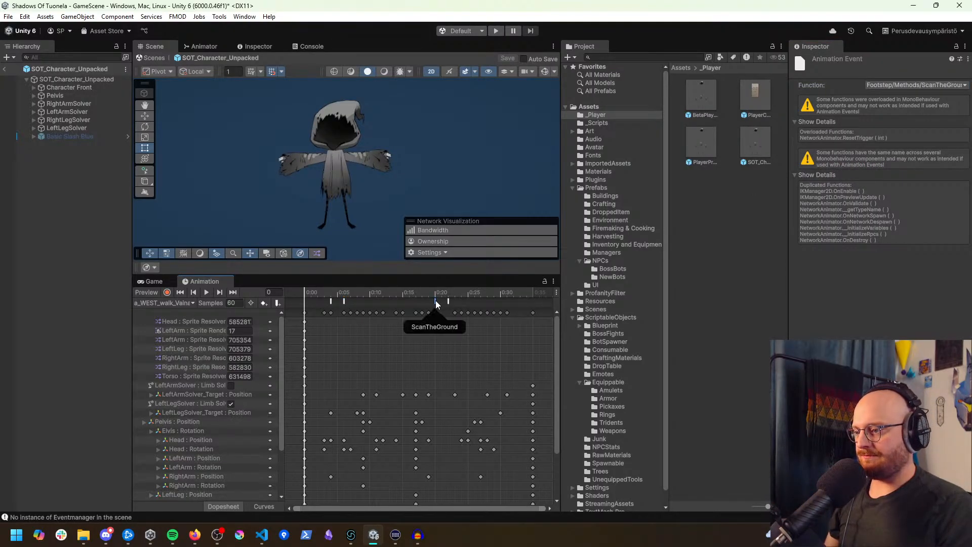
{"action": "left_click", "coordinate": [448, 302]}
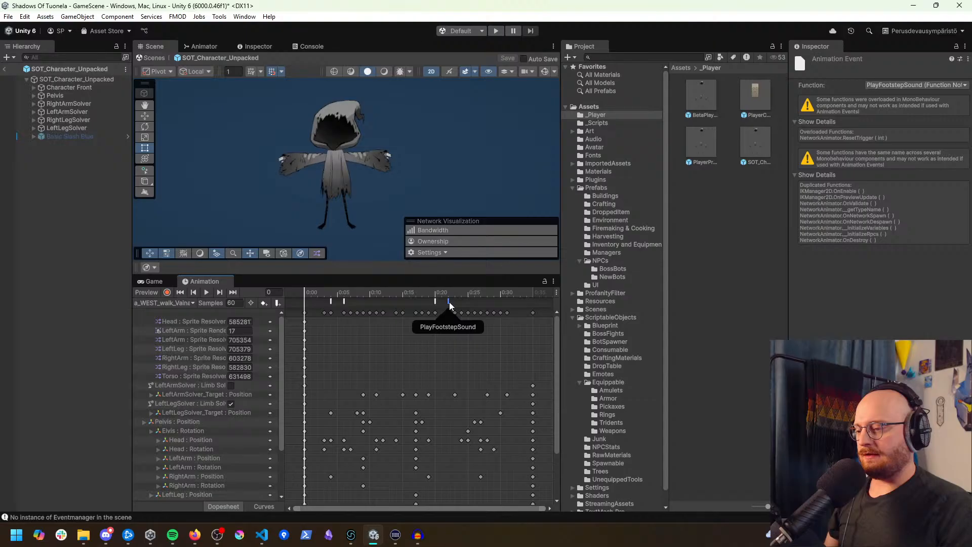
{"action": "left_click", "coordinate": [446, 294]}
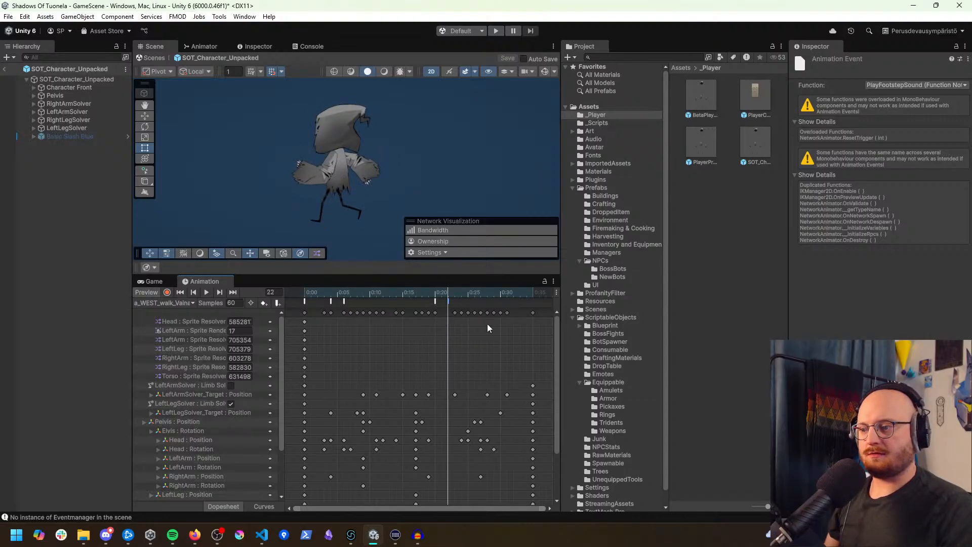
{"action": "scroll", "coordinate": [487, 323], "scroll_direction": "down", "scroll_amount": 1}
Step: Switch to the a_South_walk_Vainamoinen_1 clip and make its frame 16 event call PlayTerrainBasedFootstepSound
{"action": "left_click", "coordinate": [179, 303]}
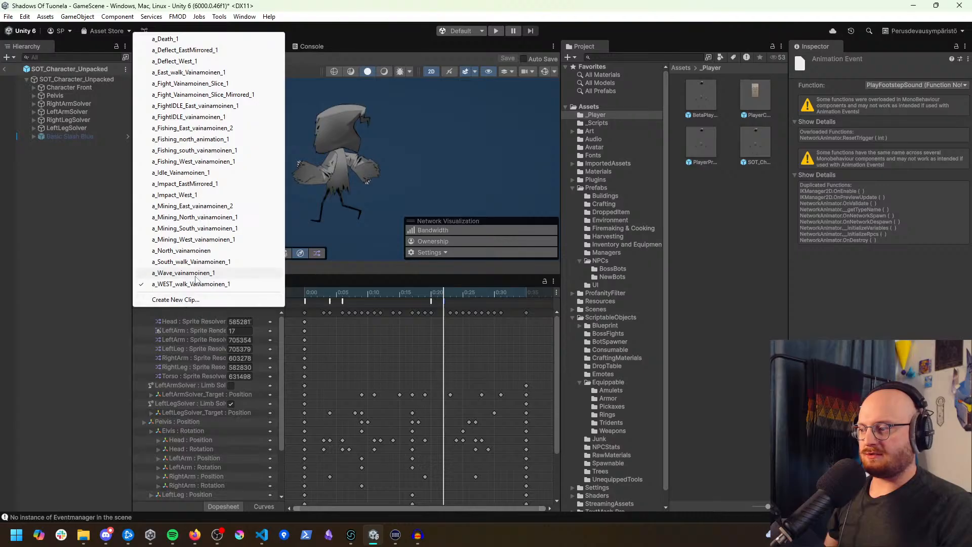
{"action": "left_click", "coordinate": [191, 262]}
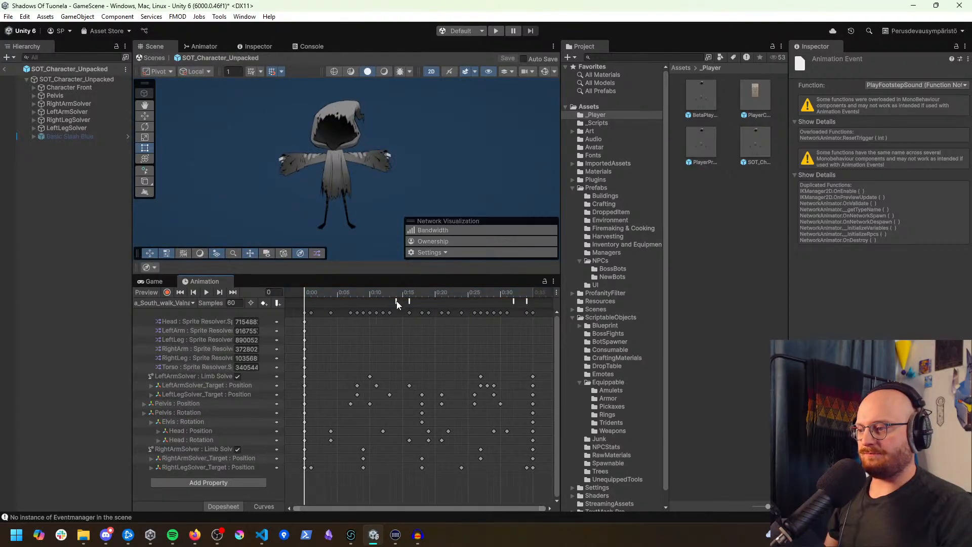
{"action": "left_click", "coordinate": [411, 293]}
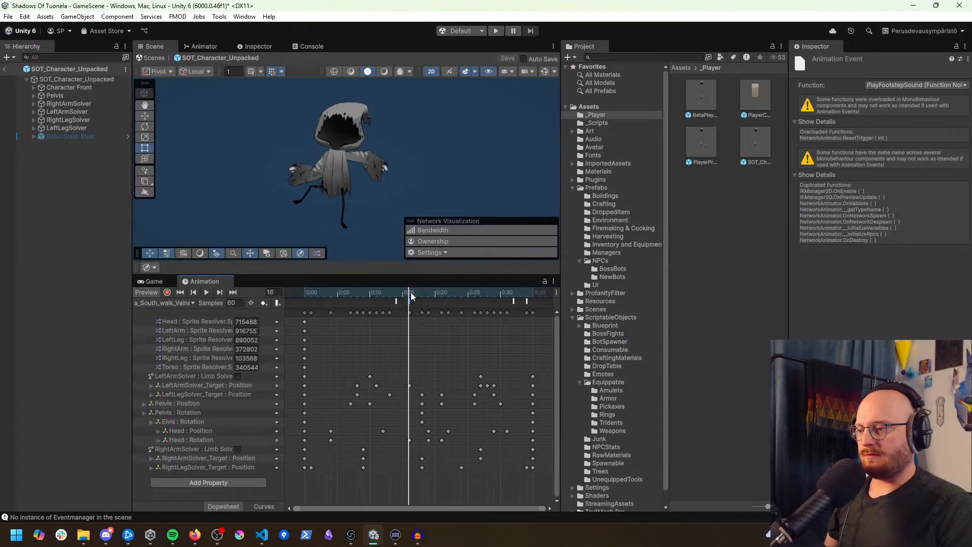
{"action": "left_click_drag", "start_coordinate": [411, 293], "coordinate": [410, 294]}
{"action": "left_click", "coordinate": [410, 299]}
{"action": "key", "text": "space"}
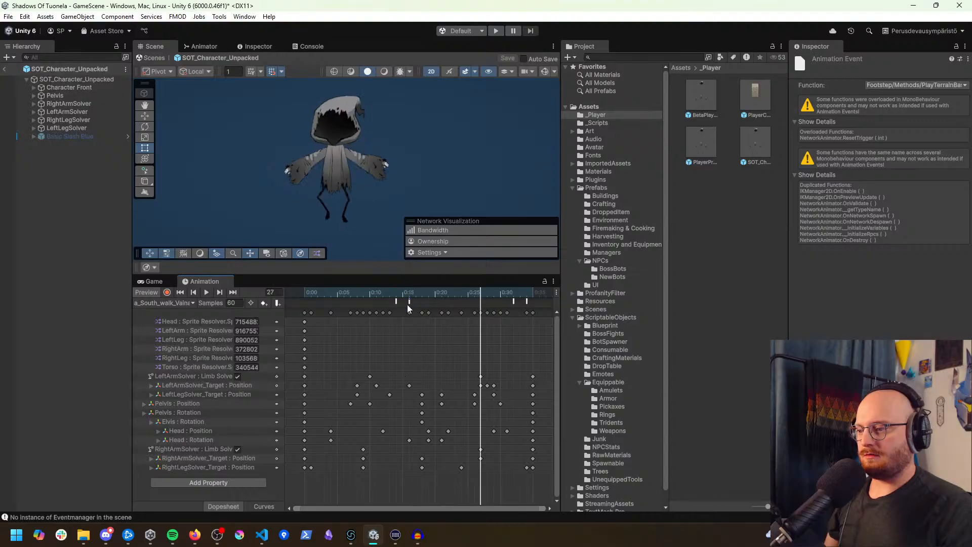
{"action": "left_click", "coordinate": [409, 302]}
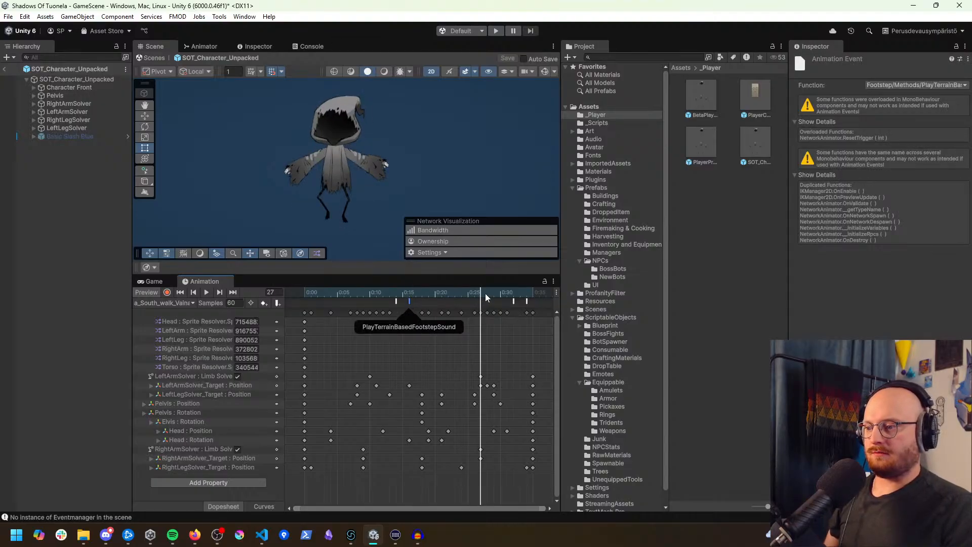
Step: Replace the South walk clip's event at frame 34 with the copied PlayTerrainBasedFootstepSound event
{"action": "left_click_drag", "start_coordinate": [487, 295], "coordinate": [527, 299]}
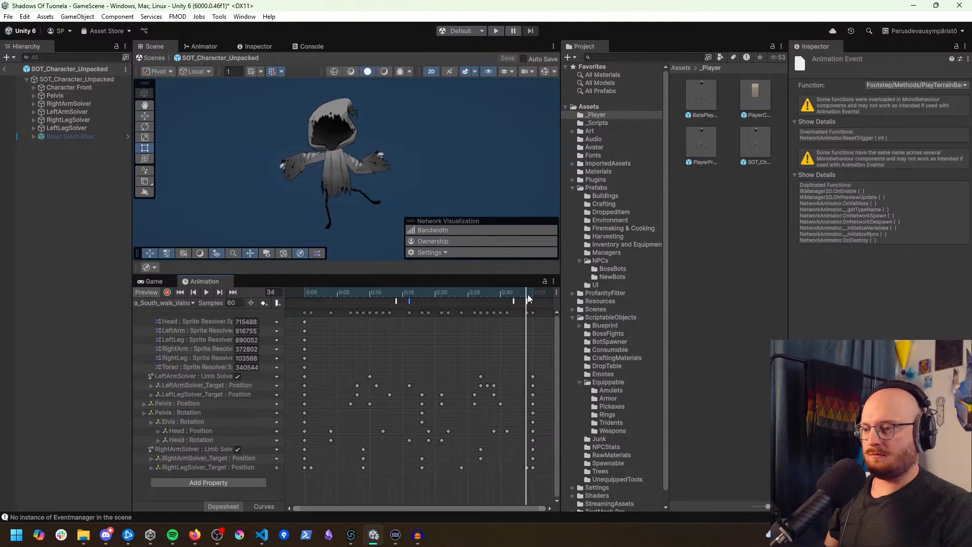
{"action": "left_click", "coordinate": [527, 302]}
{"action": "key", "text": "Delete"}
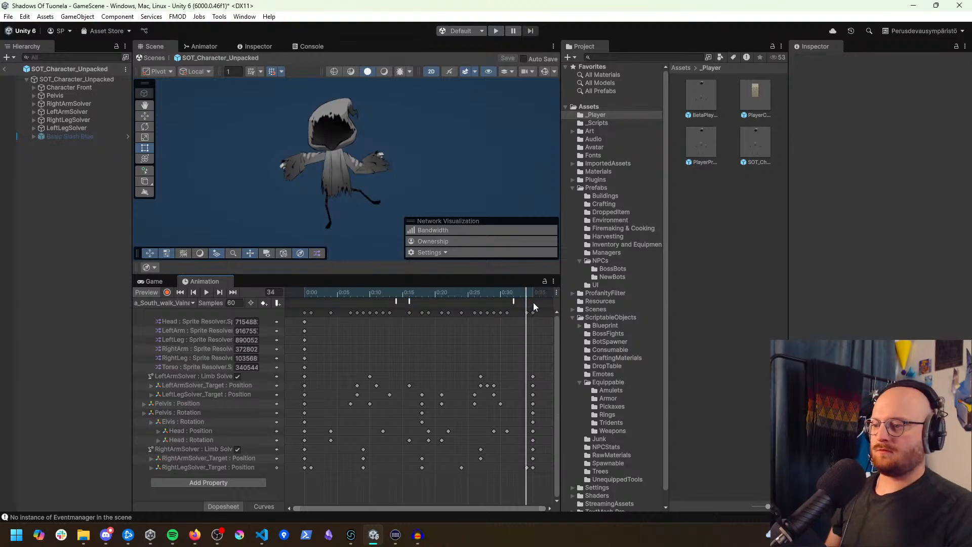
{"action": "key", "text": "ctrl+v"}
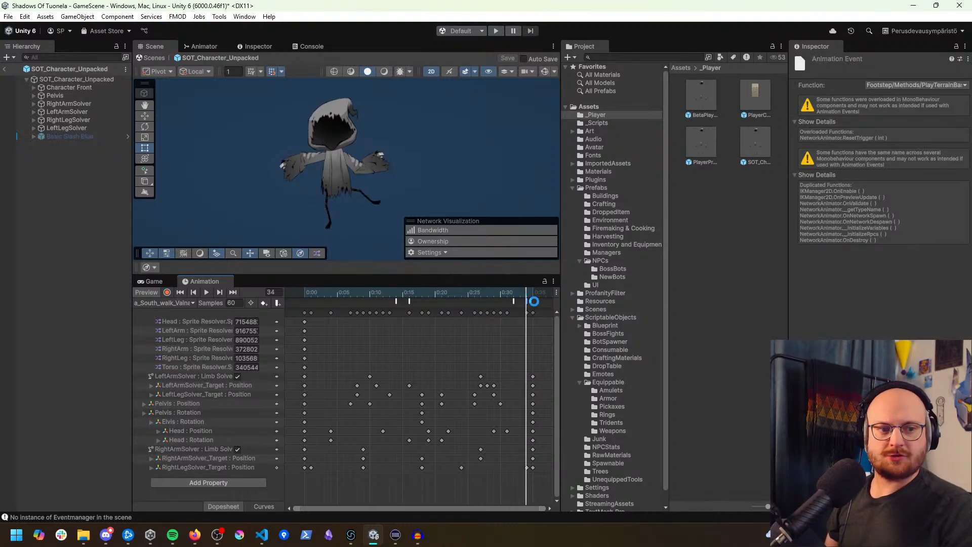
Step: Open the a_East_walk_Vainamoinen_1 clip, select its footstep event at frame 4, and move the playhead to that frame
{"action": "left_click", "coordinate": [177, 305]}
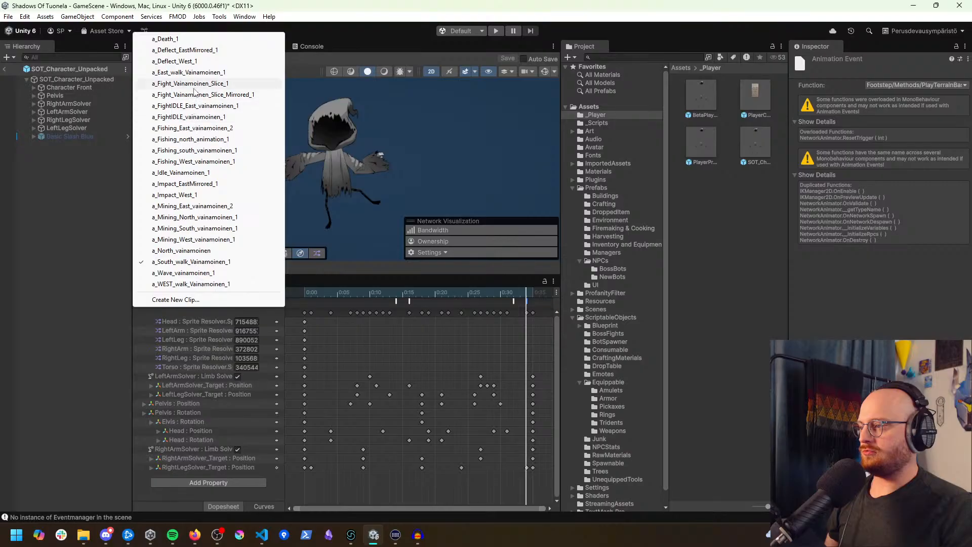
{"action": "left_click", "coordinate": [196, 73]}
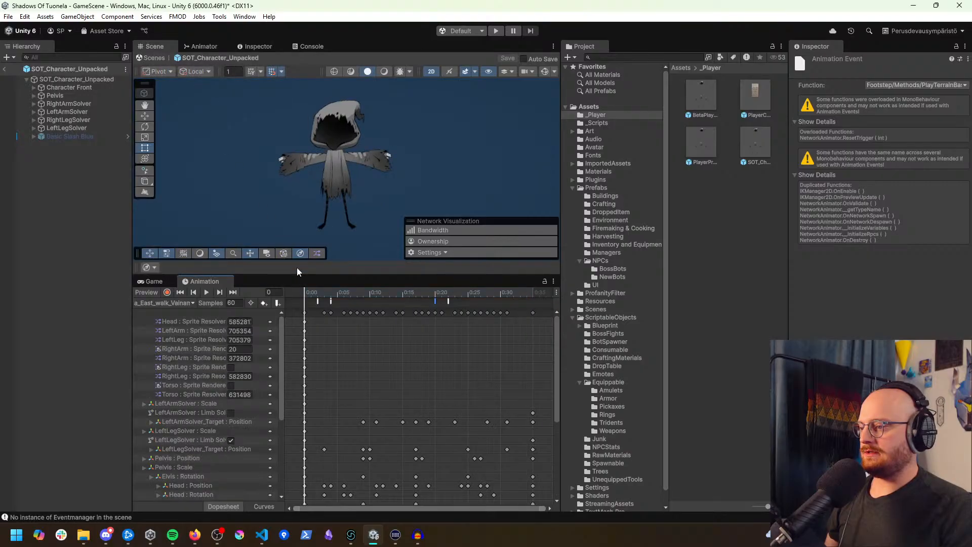
{"action": "left_click", "coordinate": [331, 302]}
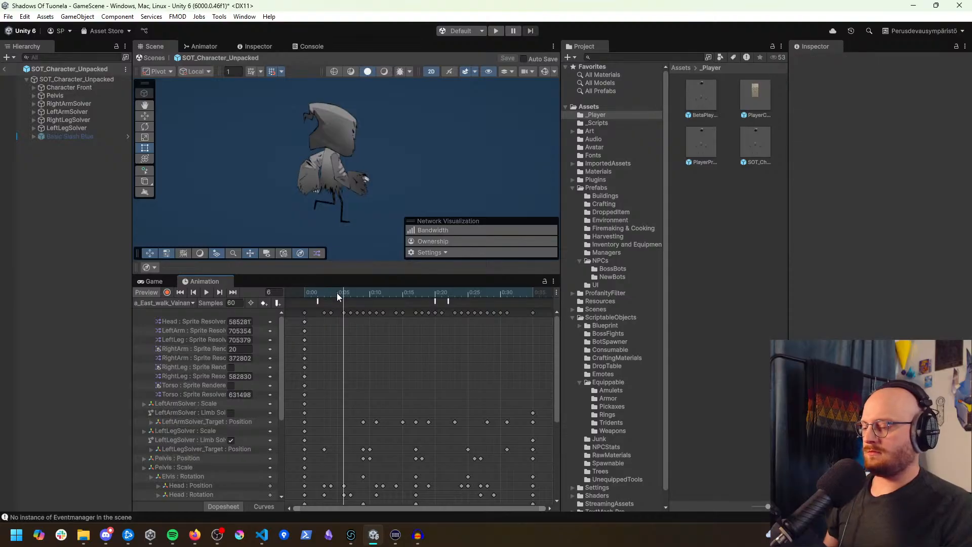
{"action": "left_click_drag", "start_coordinate": [341, 295], "coordinate": [332, 299]}
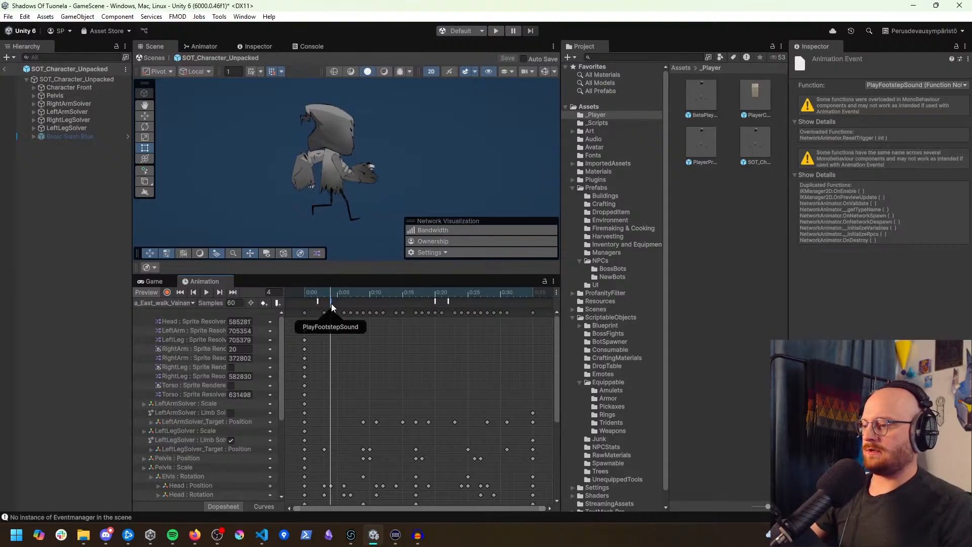
Step: Replace the East walk clip's PlayFootstepSound event at frame 22 with a PlayTerrainBasedFootstepSound event
{"action": "left_click", "coordinate": [436, 301]}
{"action": "left_click", "coordinate": [448, 302]}
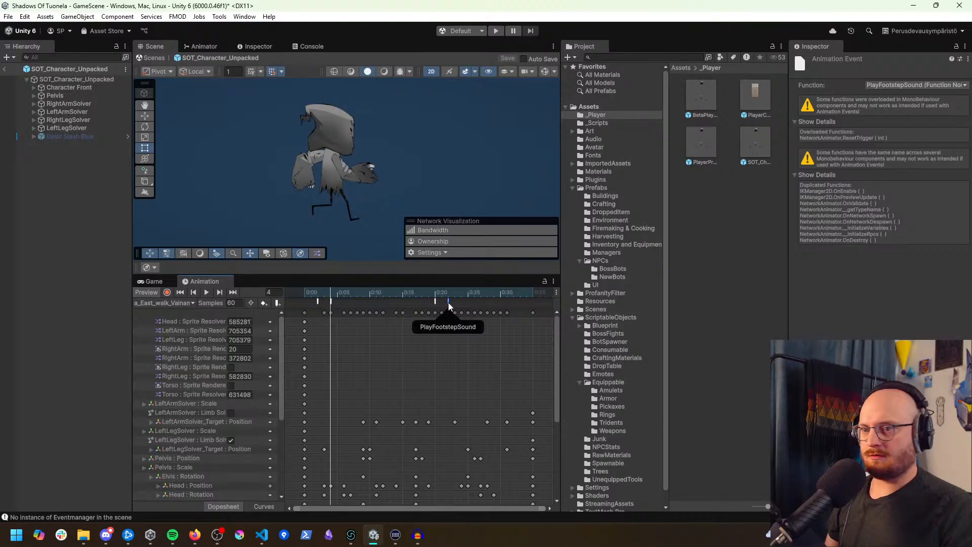
{"action": "left_click", "coordinate": [450, 291]}
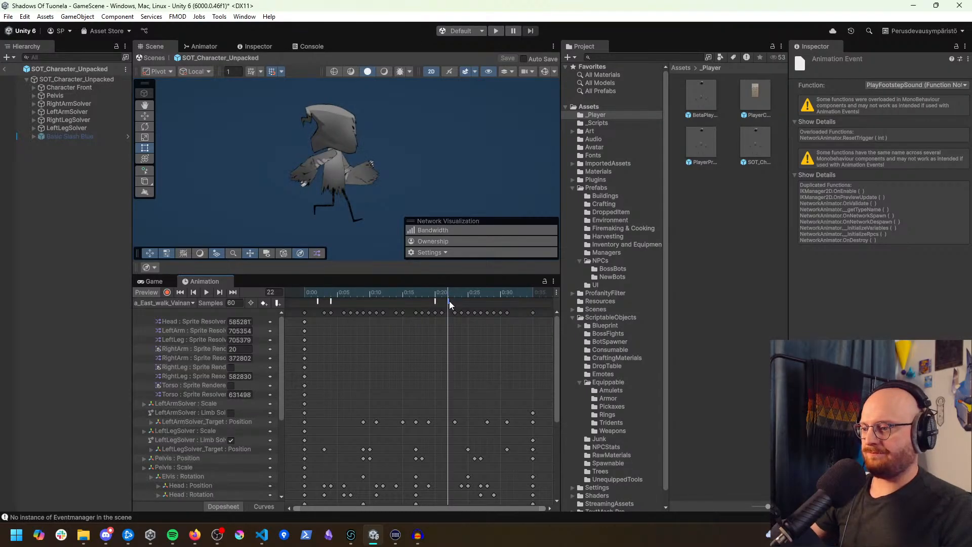
{"action": "left_click", "coordinate": [448, 293]}
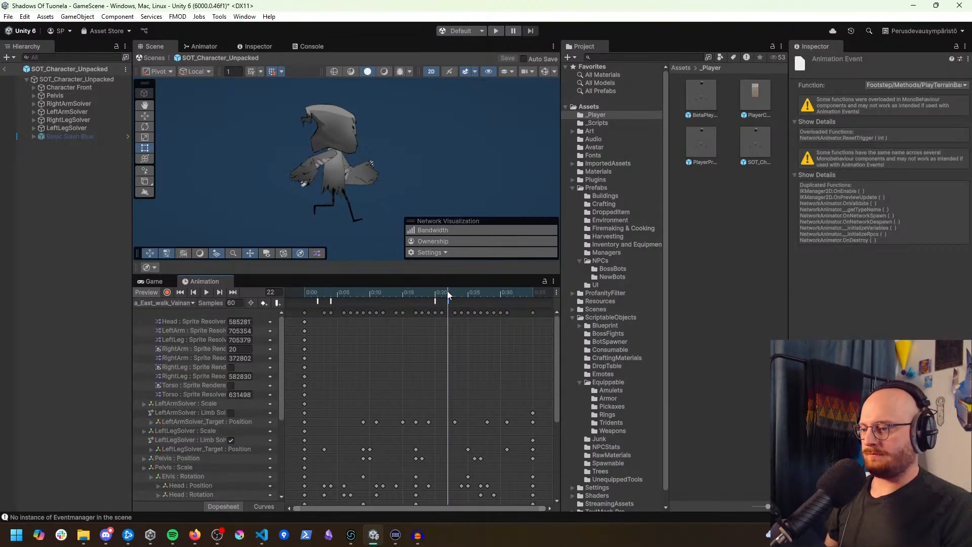
Step: Check the footstep event functions at frames 6 and 22 of the West walk clip and frames 16 and 34 of the South walk clip
{"action": "left_click", "coordinate": [185, 303]}
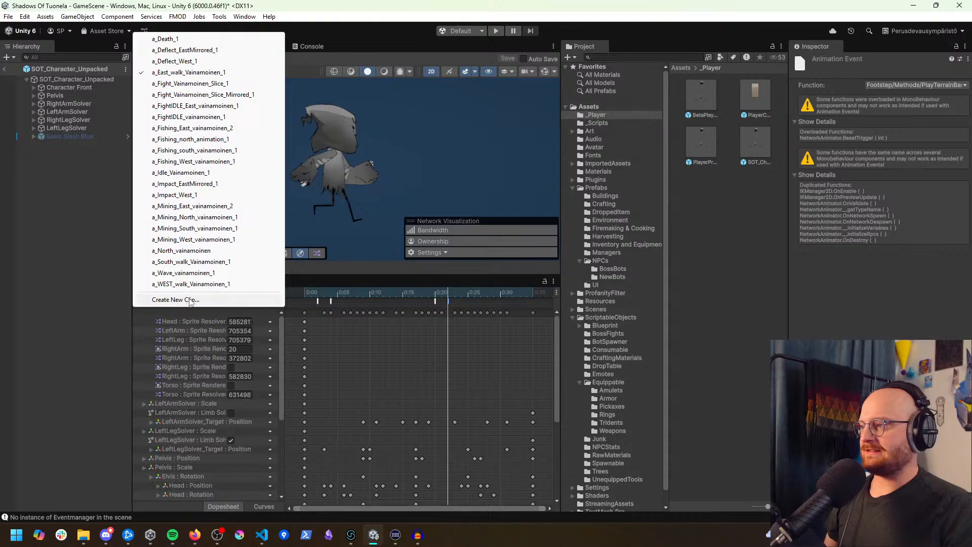
{"action": "left_click", "coordinate": [199, 285]}
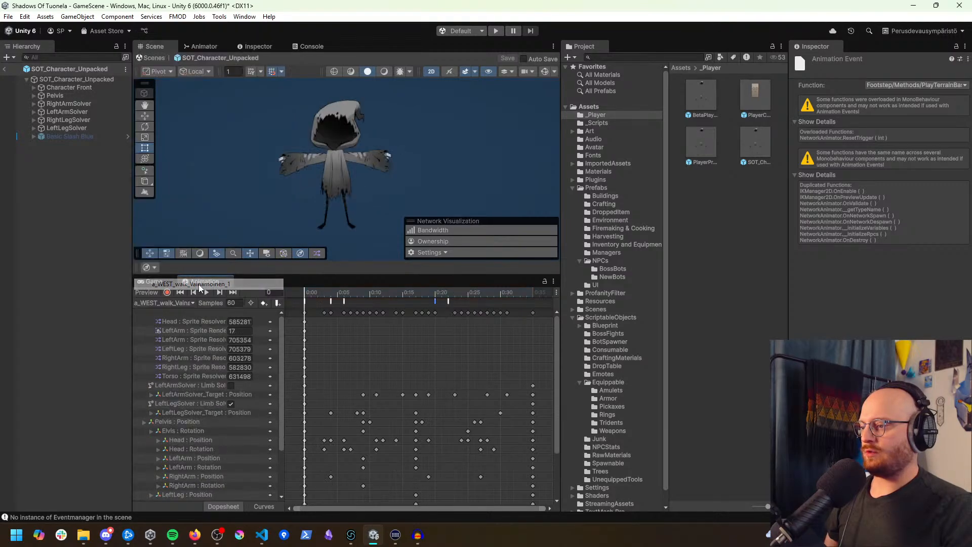
{"action": "left_click", "coordinate": [344, 302]}
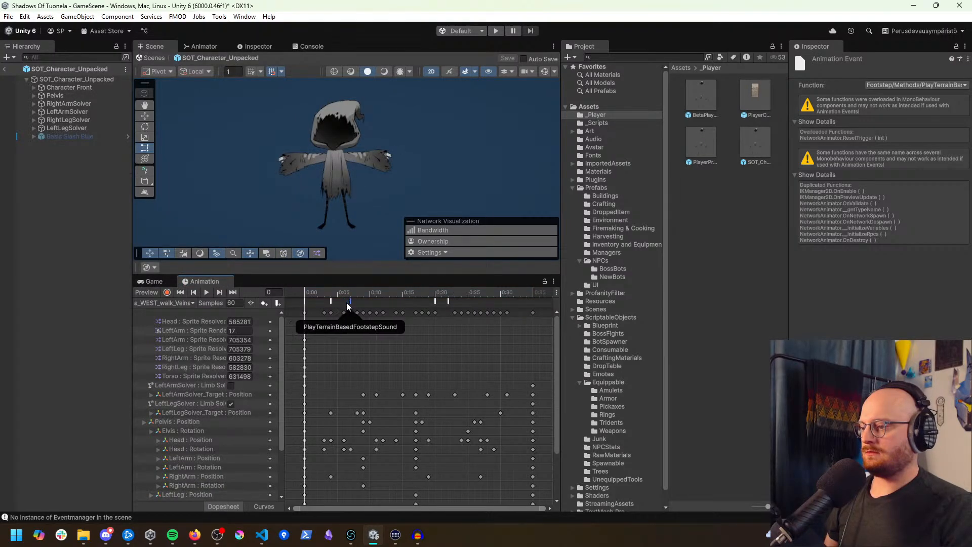
{"action": "left_click", "coordinate": [448, 302]}
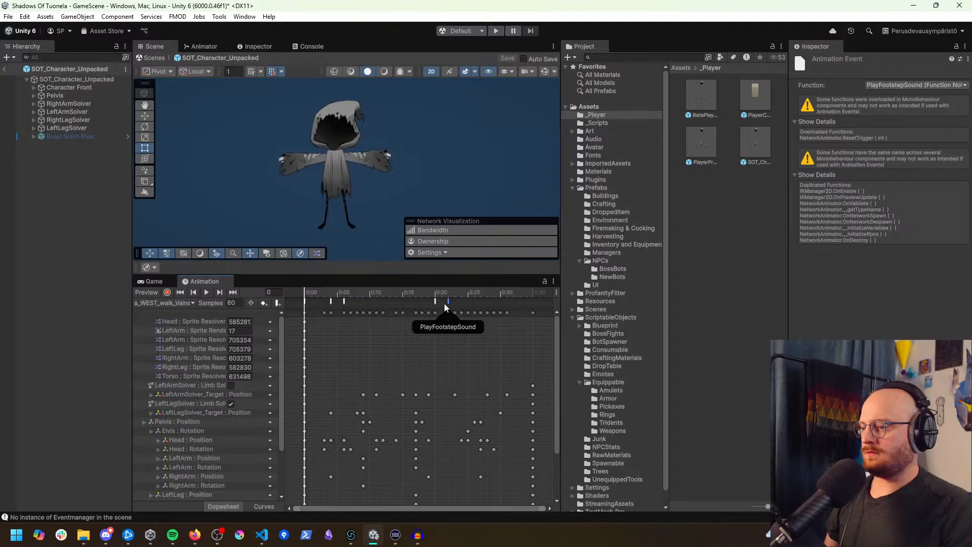
{"action": "left_click", "coordinate": [191, 303]}
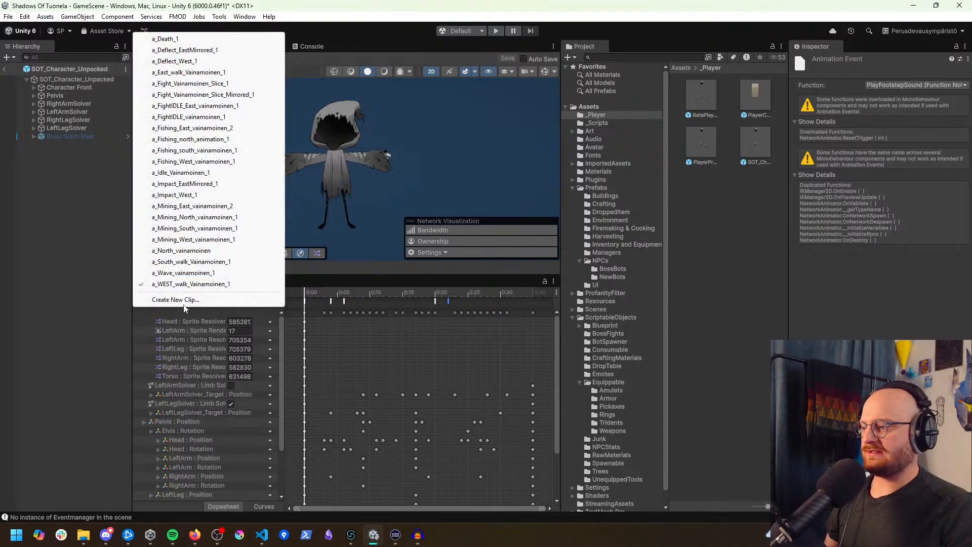
{"action": "left_click", "coordinate": [193, 262]}
{"action": "left_click", "coordinate": [409, 302]}
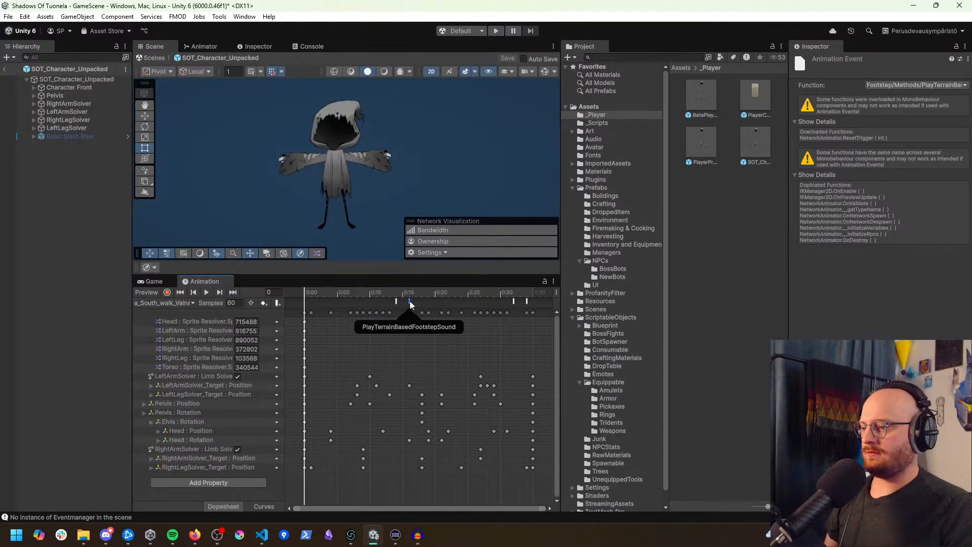
{"action": "left_click", "coordinate": [527, 302]}
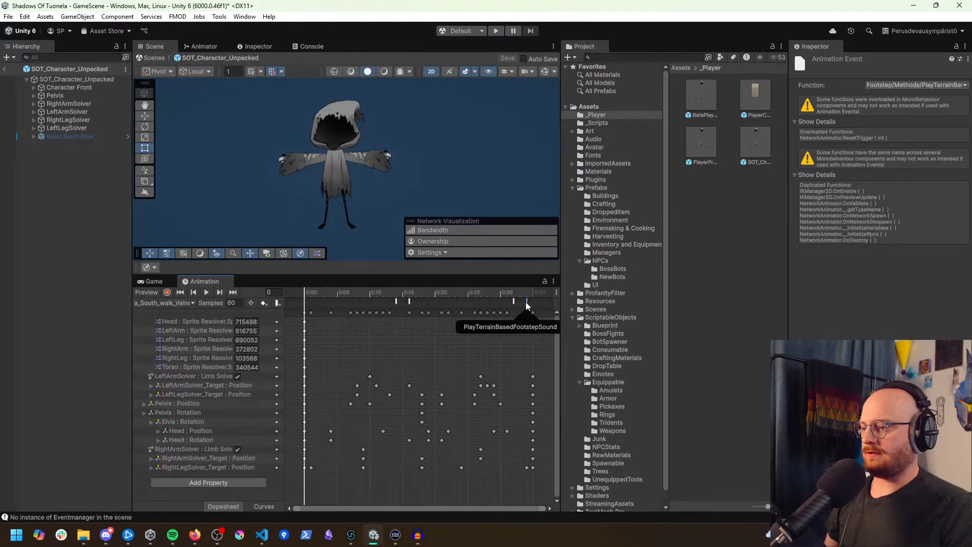
Step: Open the a_North_vainamoinen clip and replace its PlayFootstepSound event at frame 16 with the copied PlayTerrainBasedFootstepSound event
{"action": "left_click", "coordinate": [181, 303]}
{"action": "left_click", "coordinate": [182, 251]}
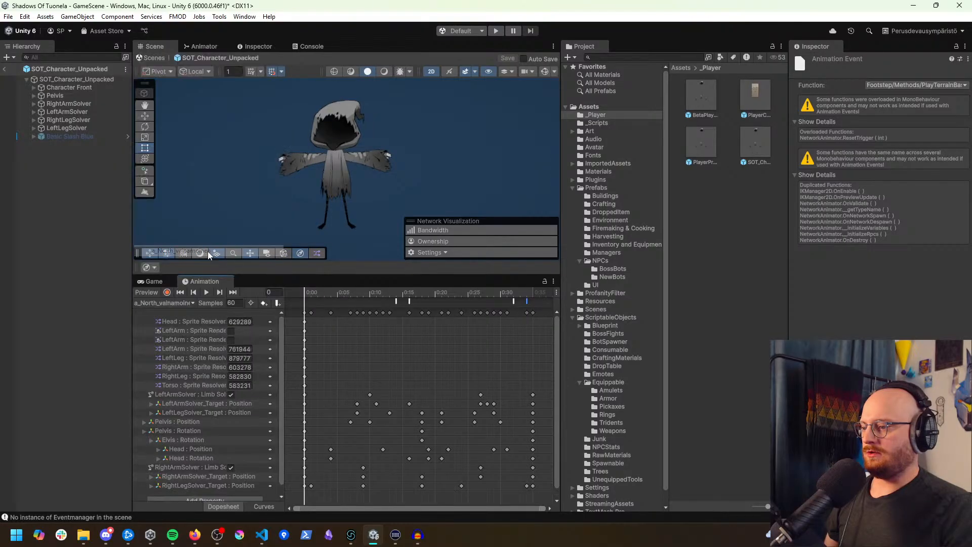
{"action": "left_click_drag", "start_coordinate": [363, 296], "coordinate": [397, 302]}
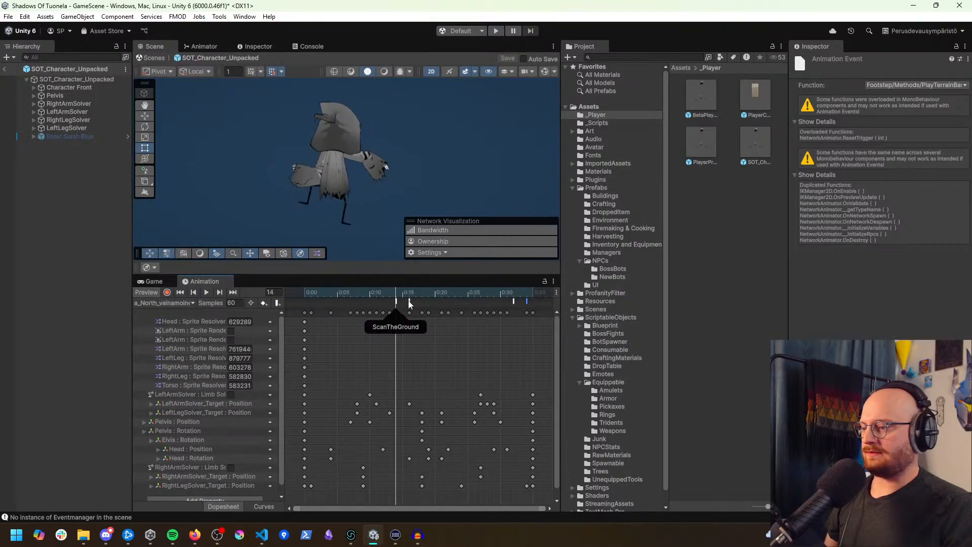
{"action": "left_click", "coordinate": [411, 298]}
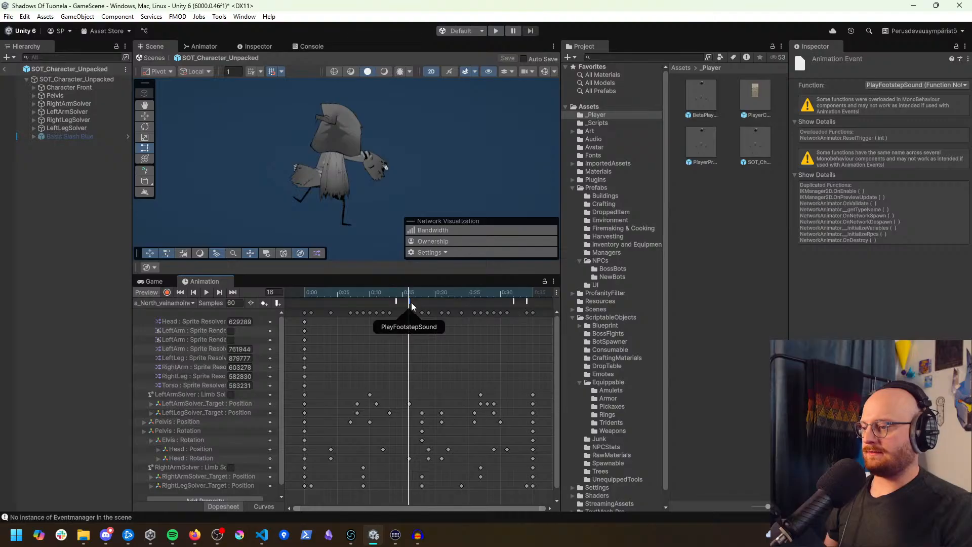
{"action": "key", "text": "Delete"}
{"action": "key", "text": "ctrl+v"}
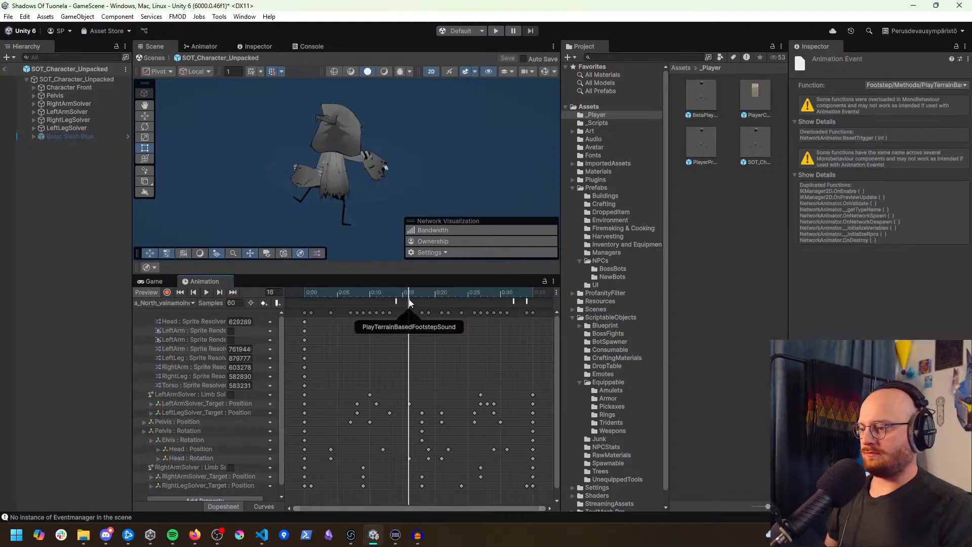
Step: Replace the North walk clip's event at frame 34 with the copied PlayTerrainBasedFootstepSound event
{"action": "left_click_drag", "start_coordinate": [412, 296], "coordinate": [528, 304]}
{"action": "key", "text": "Delete"}
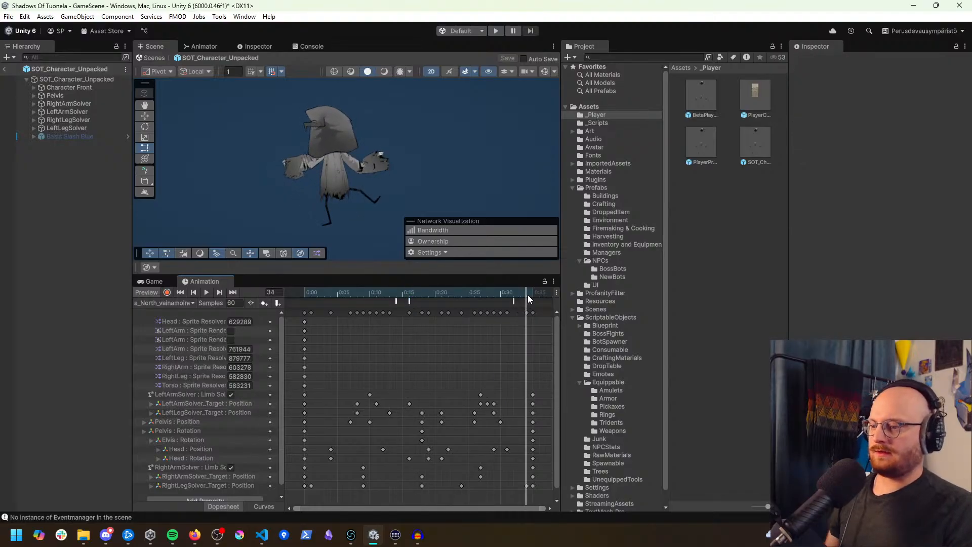
{"action": "key", "text": "ctrl+v"}
{"action": "left_click", "coordinate": [168, 303]}
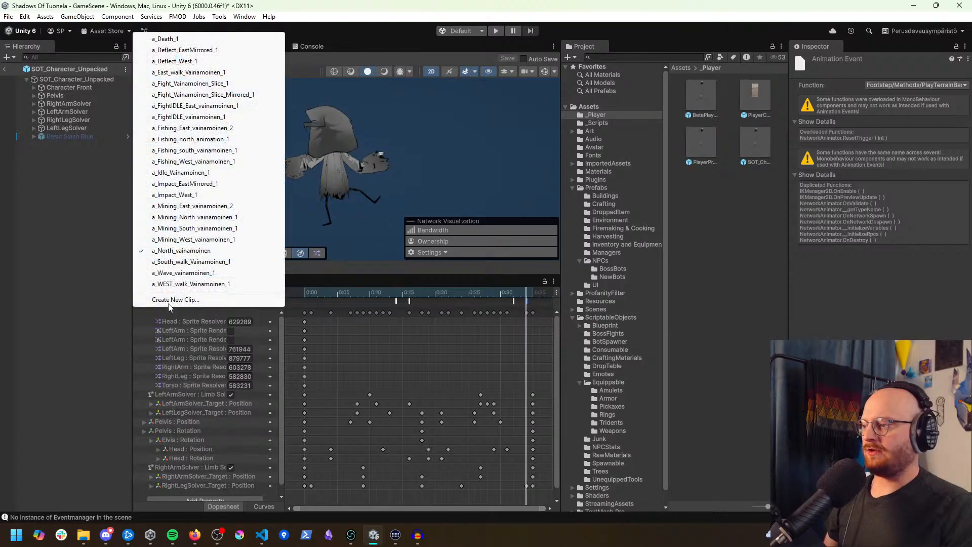
{"action": "left_click", "coordinate": [434, 2]}
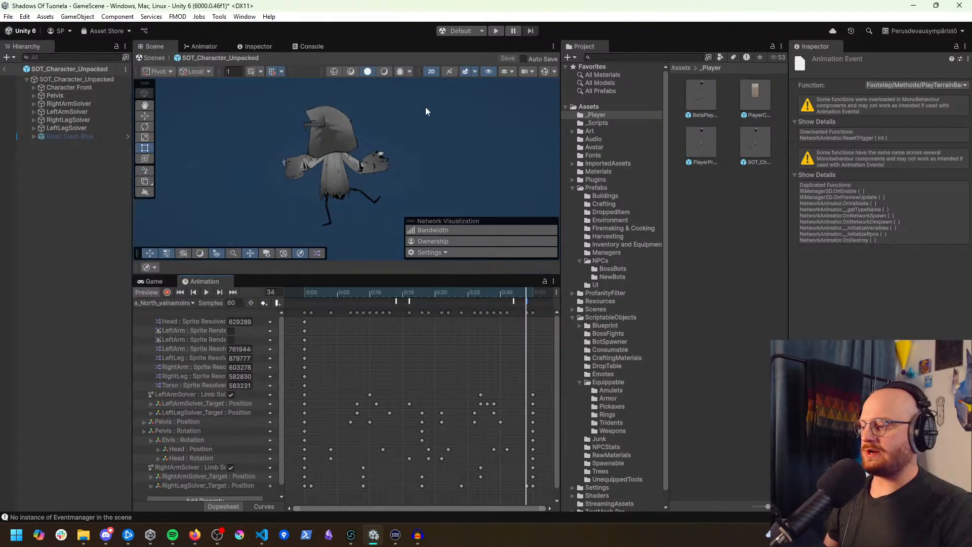
Step: Exit the character prefab back to GameScene and open the NewBots folder under Prefabs/NPCs
{"action": "left_click", "coordinate": [5, 71]}
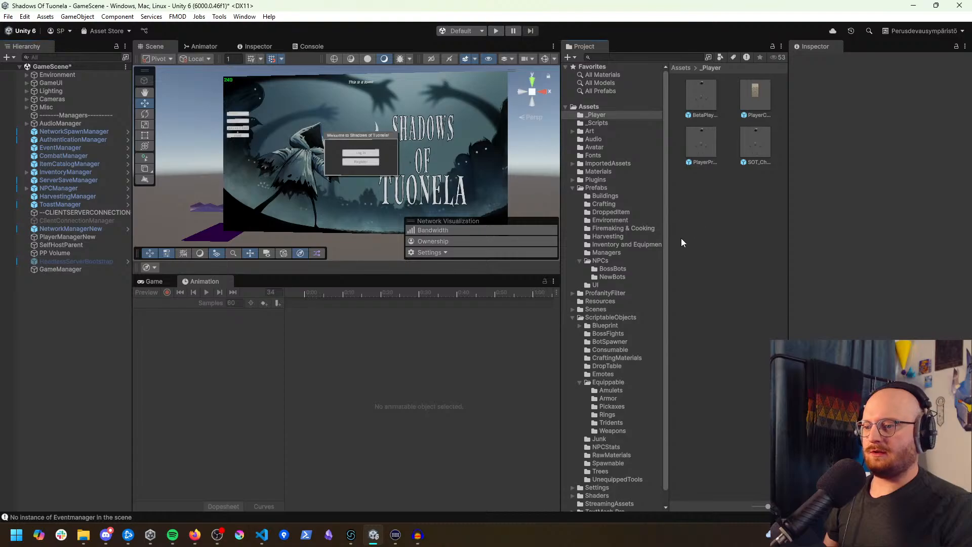
{"action": "scroll", "coordinate": [628, 301], "scroll_direction": "down", "scroll_amount": 1}
{"action": "left_click", "coordinate": [618, 262]}
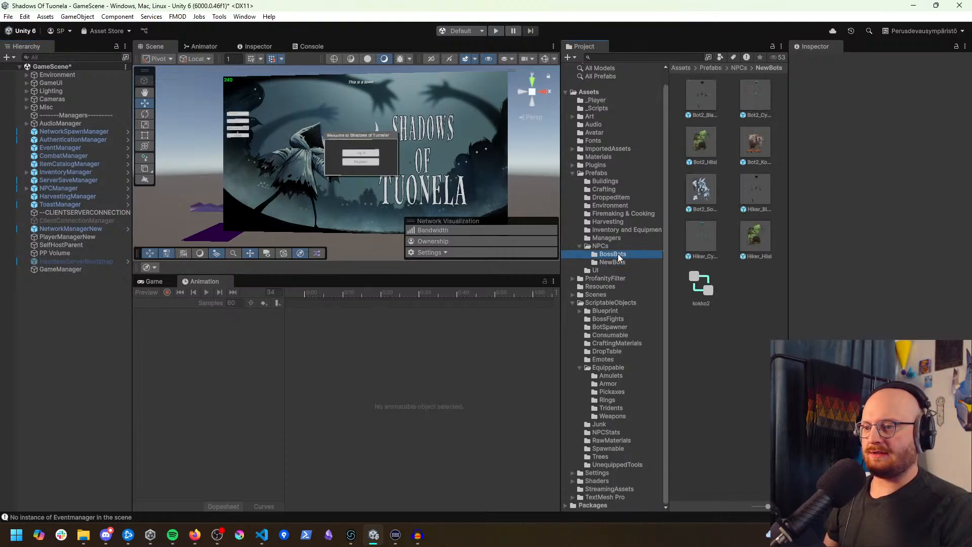
Step: Open the Bot2_Hiisi prefab, select its goblin2 object and load the A_Hiisi_Run_1 clip for editing
{"action": "left_click", "coordinate": [739, 302]}
{"action": "double_click", "coordinate": [701, 143]}
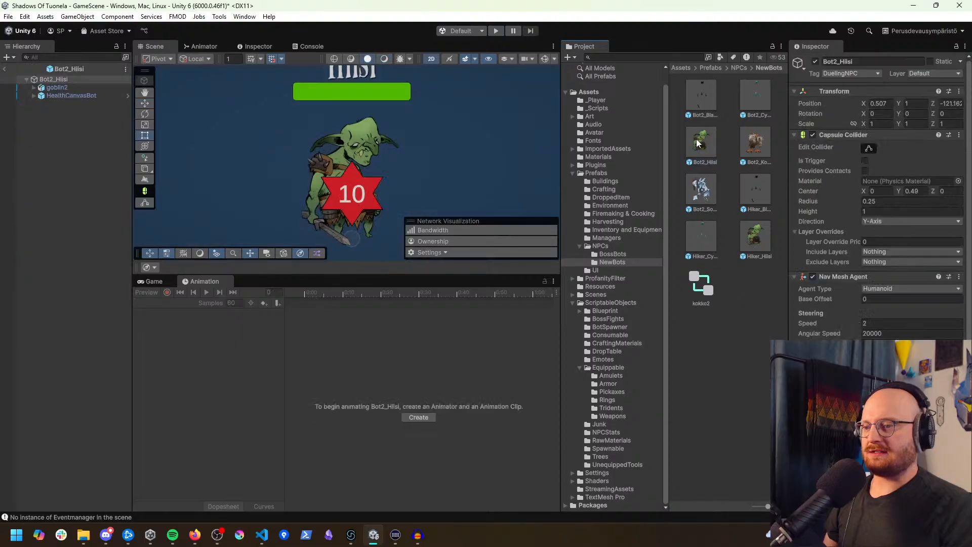
{"action": "left_click", "coordinate": [60, 88]}
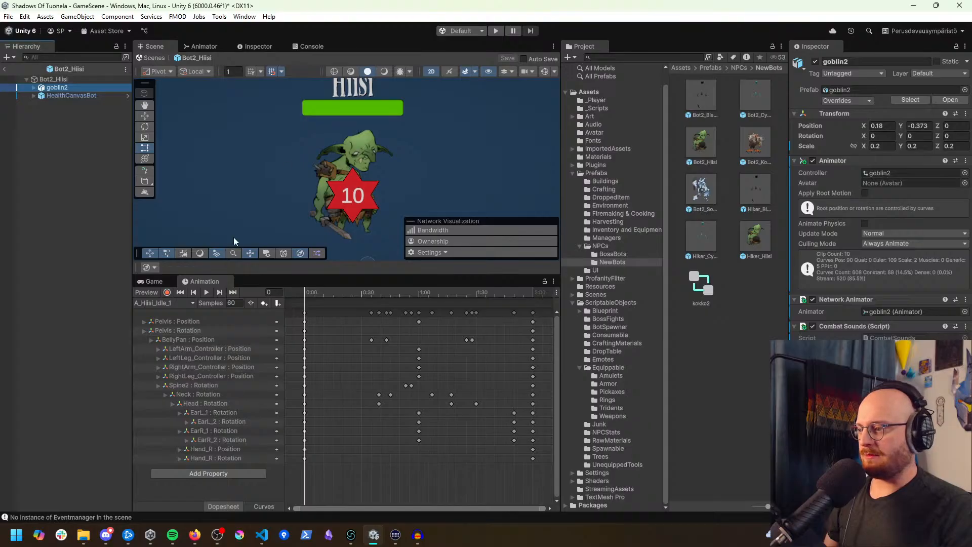
{"action": "left_click", "coordinate": [168, 303]}
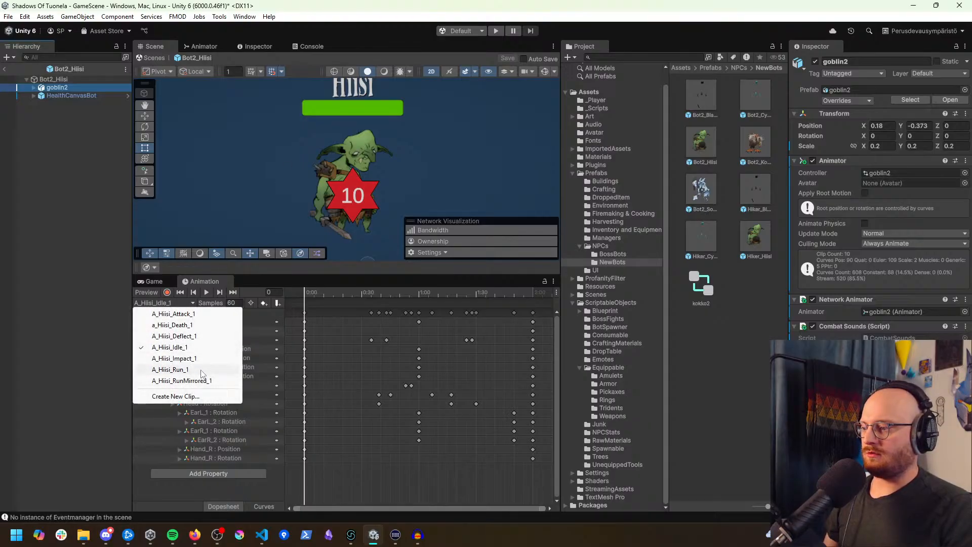
{"action": "left_click", "coordinate": [171, 370]}
Step: Replace the Hiisi run clip's footstep event at frame 13 with the copied PlayTerrainBasedFootstepSound event
{"action": "left_click", "coordinate": [405, 296]}
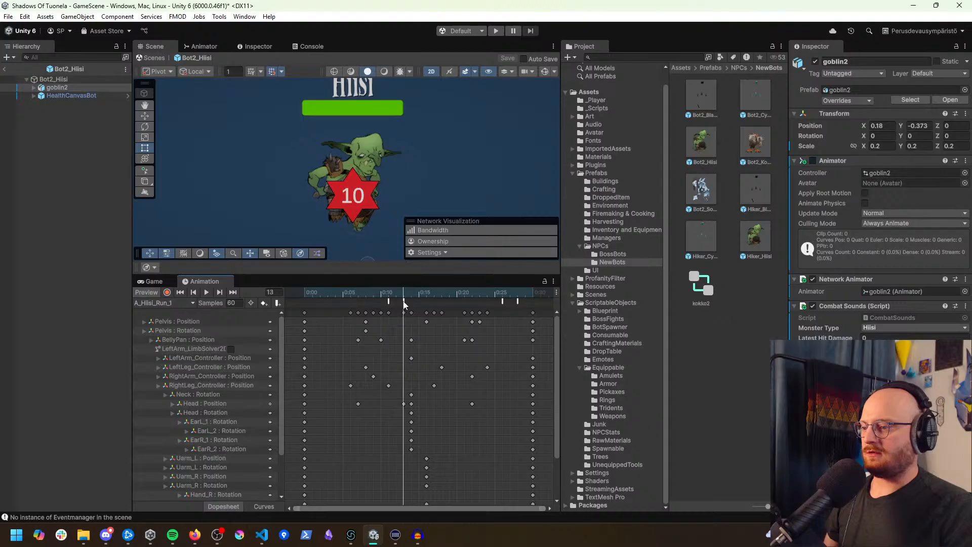
{"action": "left_click", "coordinate": [404, 302]}
{"action": "key", "text": "Delete"}
{"action": "key", "text": "ctrl+v"}
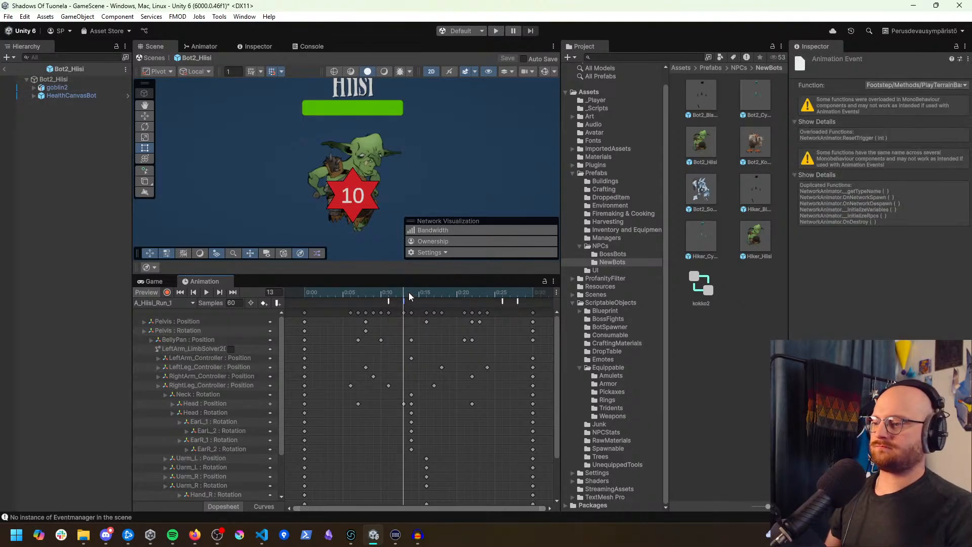
Step: Replace the Hiisi run clip's footstep event at frame 28 with the copied PlayTerrainBasedFootstepSound event
{"action": "left_click_drag", "start_coordinate": [407, 294], "coordinate": [518, 296]}
{"action": "key", "text": "Delete"}
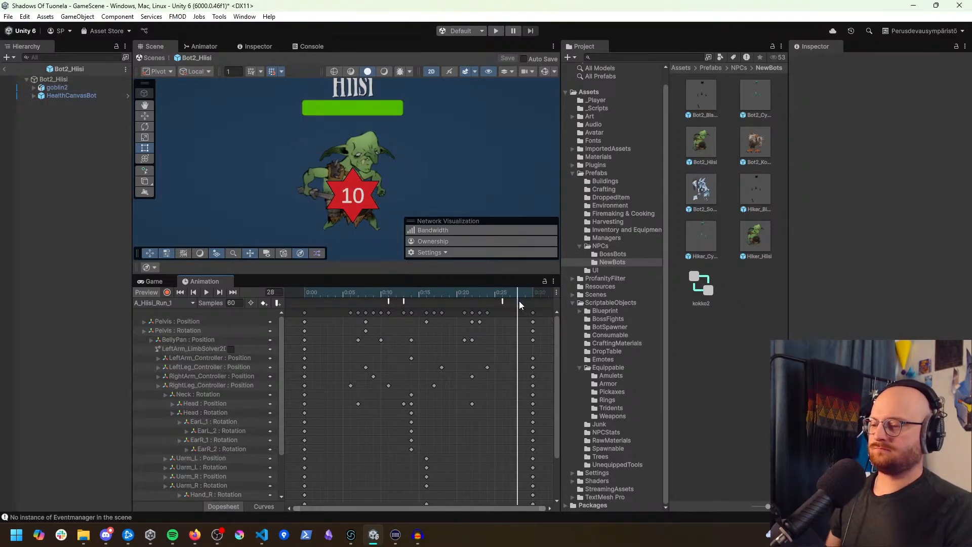
{"action": "key", "text": "ctrl+v"}
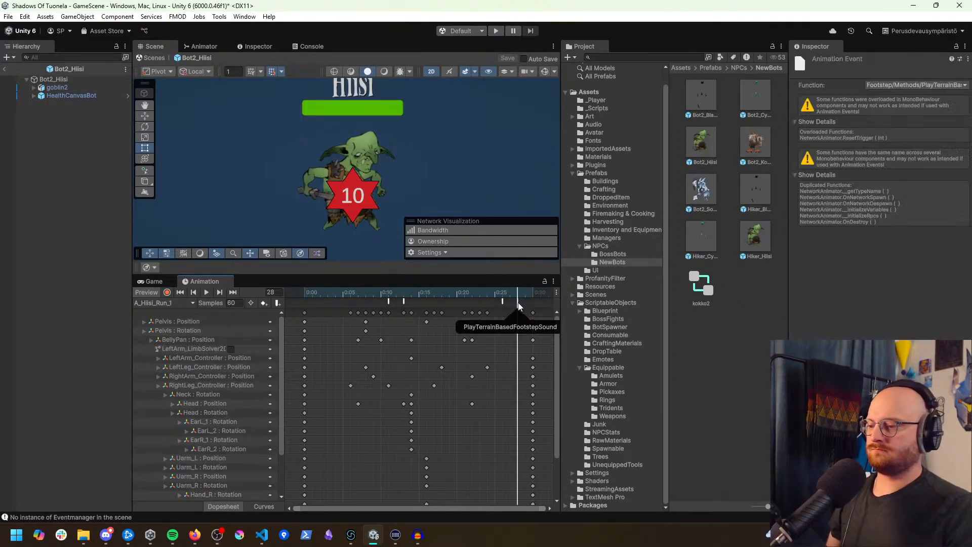
{"action": "left_click", "coordinate": [765, 359]}
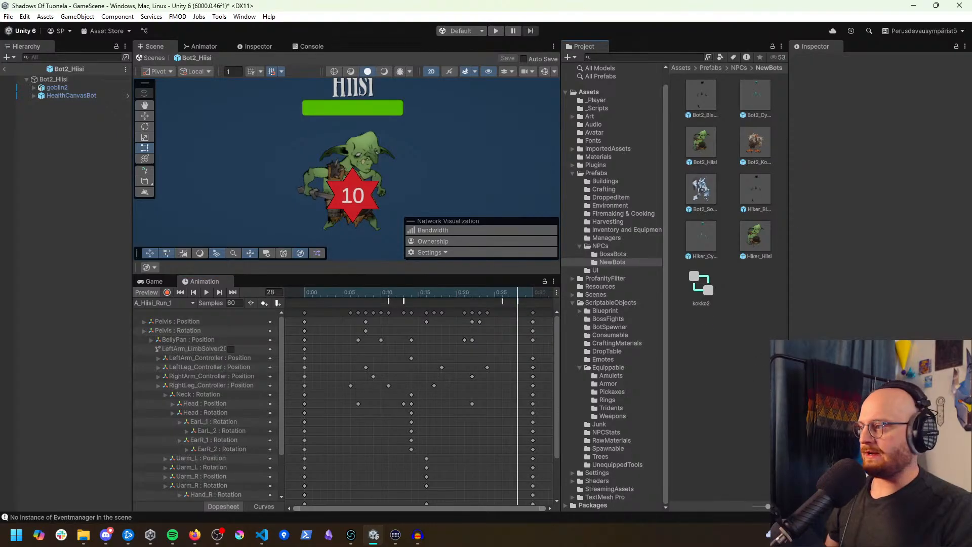
Step: Exit the prefab to GameScene, run the game, log in with the prefilled credentials and start hosting
{"action": "left_click", "coordinate": [4, 70]}
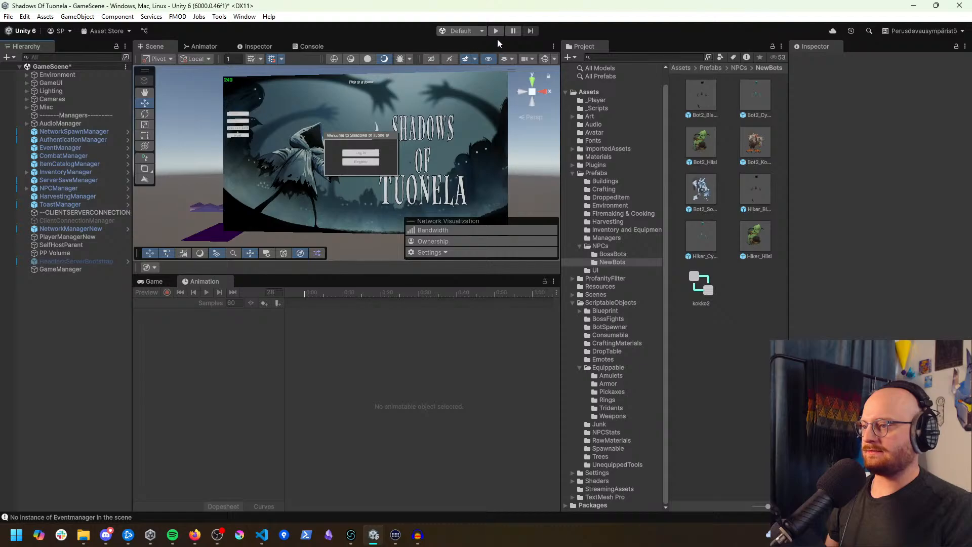
{"action": "left_click", "coordinate": [495, 30]}
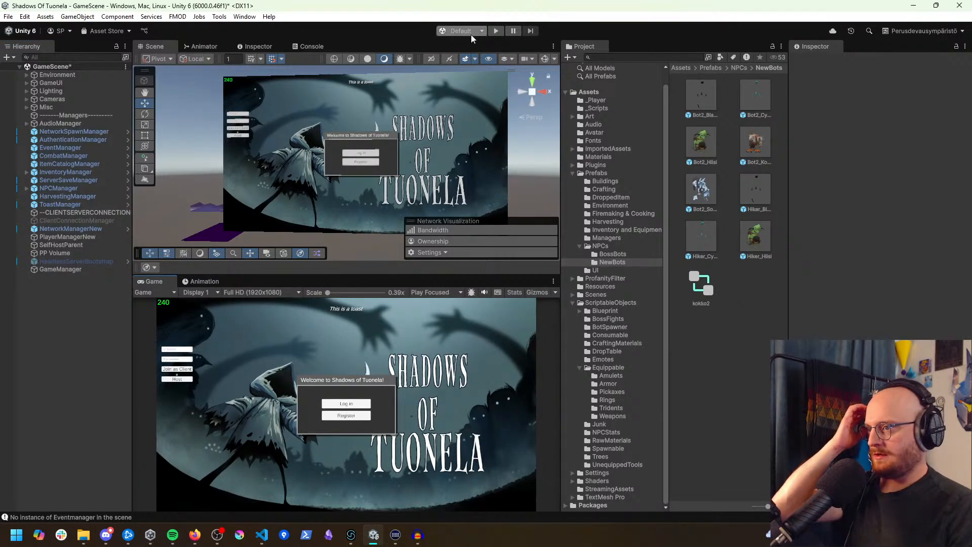
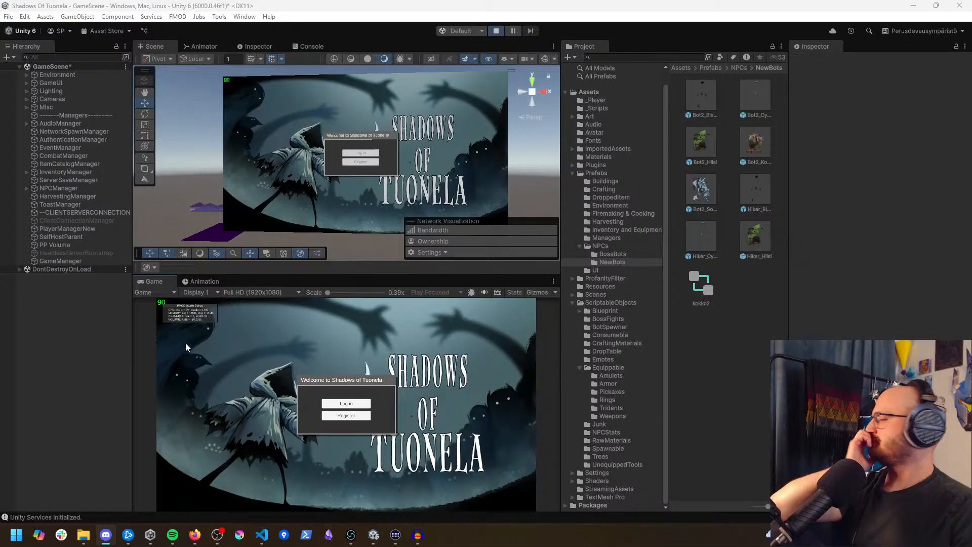
{"action": "left_click", "coordinate": [352, 405]}
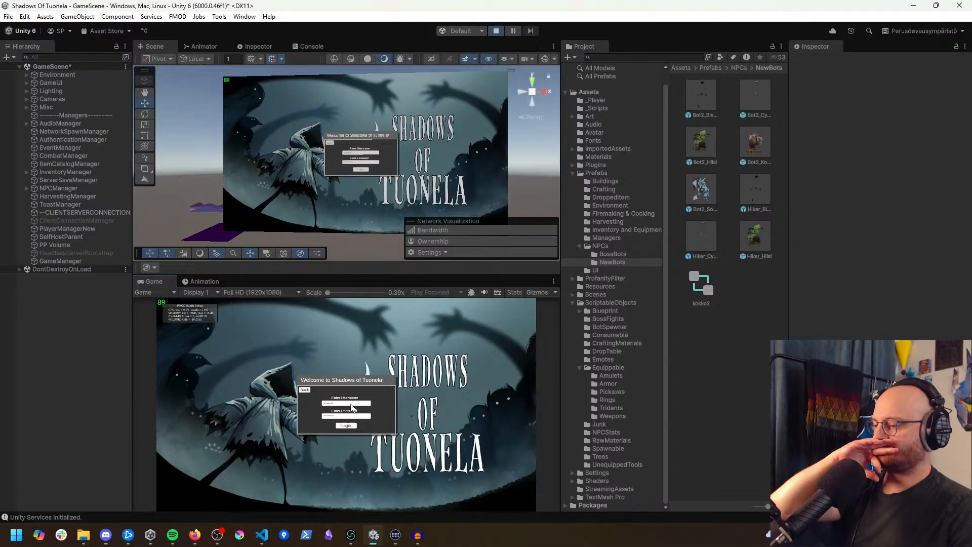
{"action": "left_click", "coordinate": [348, 430]}
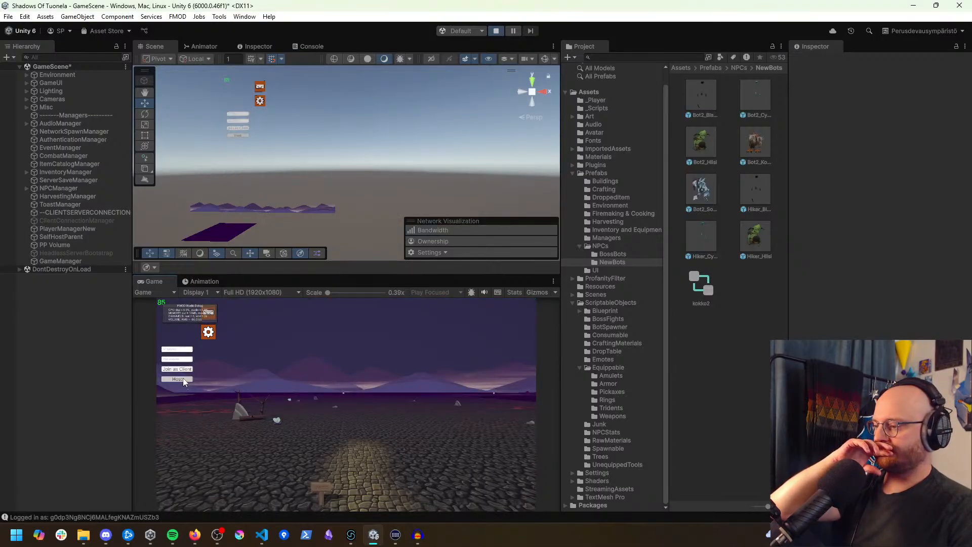
{"action": "left_click", "coordinate": [182, 380]}
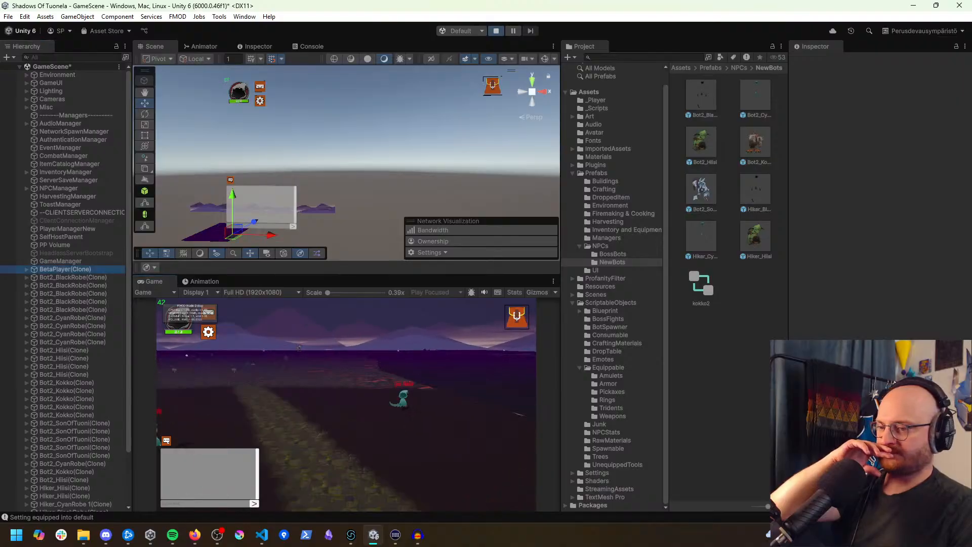
Step: Run a context command of the Player State component on the spawned BetaPlayer(Clone)
{"action": "scroll", "coordinate": [842, 310], "scroll_direction": "down", "scroll_amount": 10}
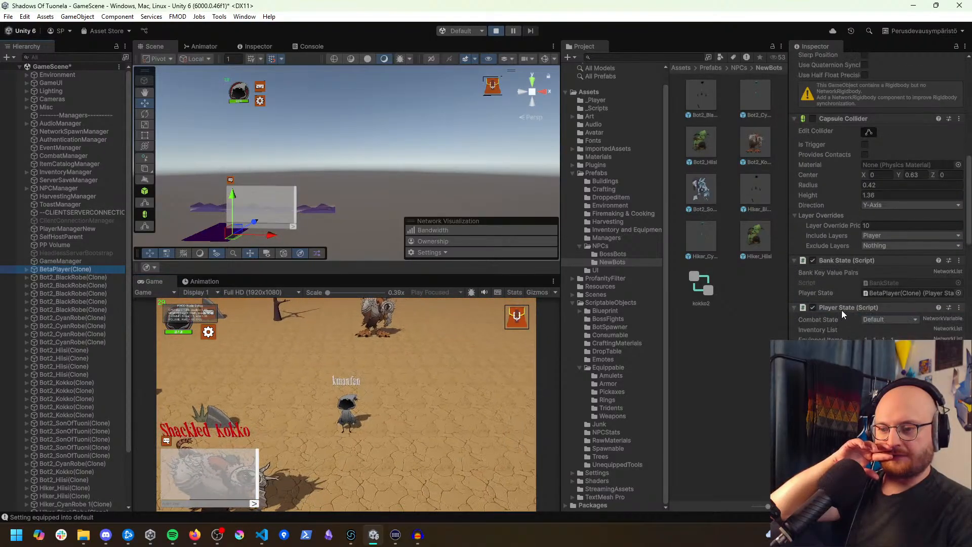
{"action": "right_click", "coordinate": [843, 310]}
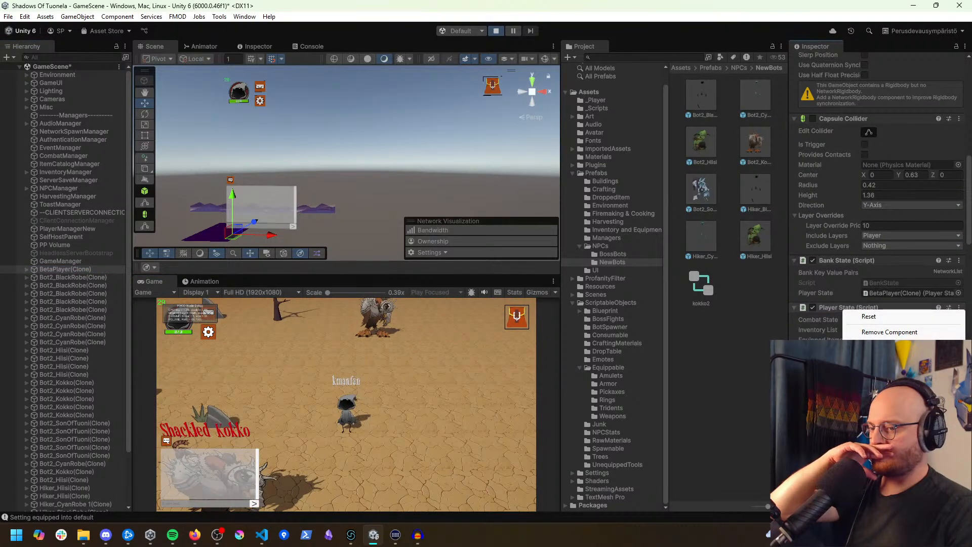
{"action": "left_click", "coordinate": [886, 441]}
{"action": "right_click", "coordinate": [849, 307]}
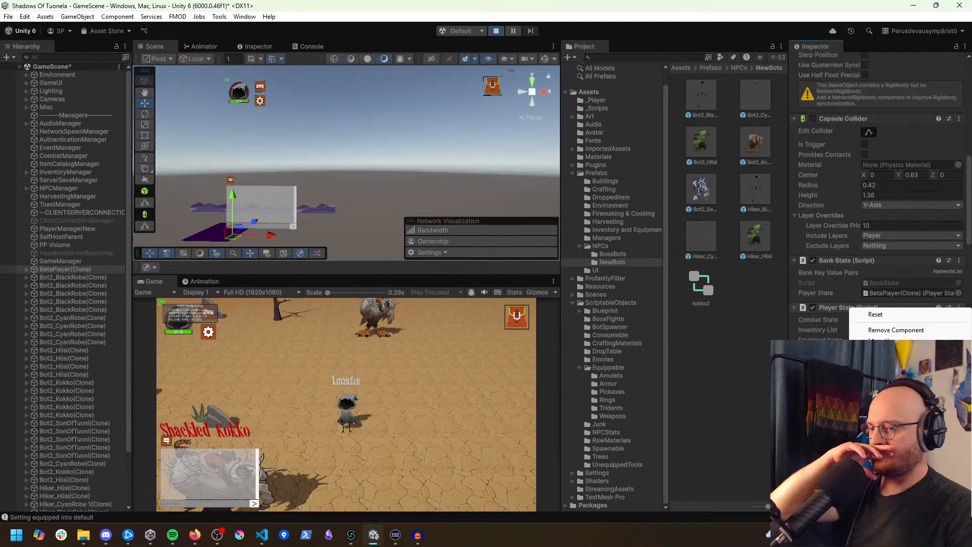
{"action": "key", "text": "Escape"}
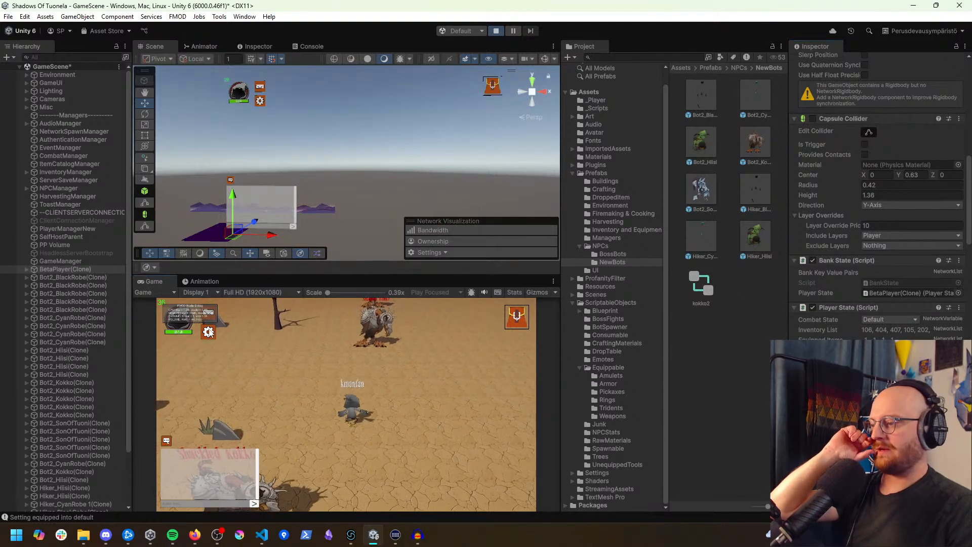
Step: Check the volume settings in the in-game options and walk the player character across the sand to hear its footsteps
{"action": "left_click", "coordinate": [208, 332]}
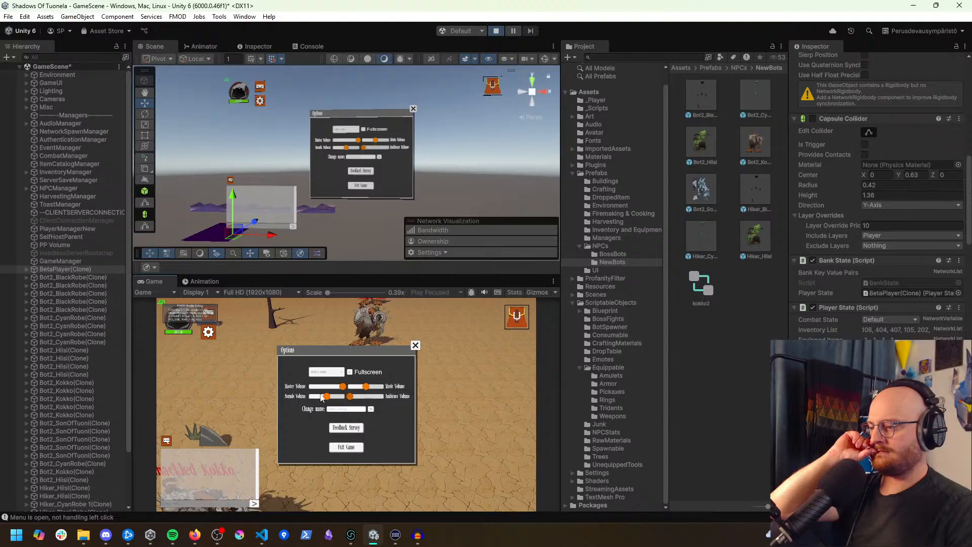
{"action": "left_click", "coordinate": [416, 345]}
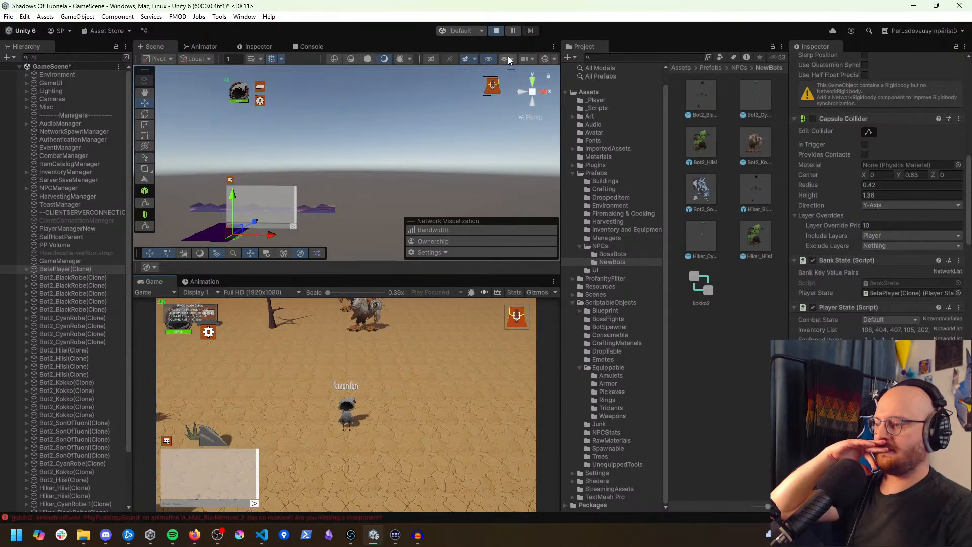
{"action": "left_click", "coordinate": [297, 420]}
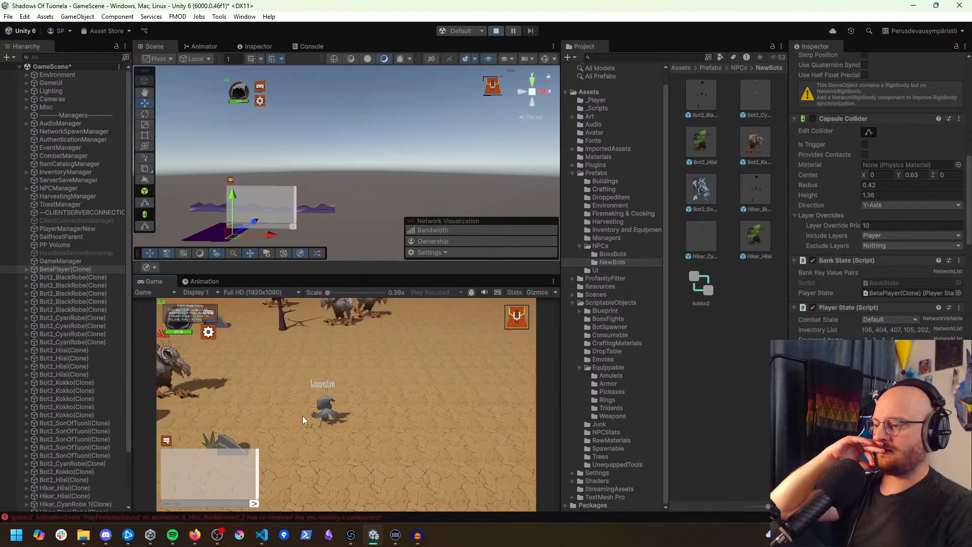
{"action": "left_click", "coordinate": [321, 424]}
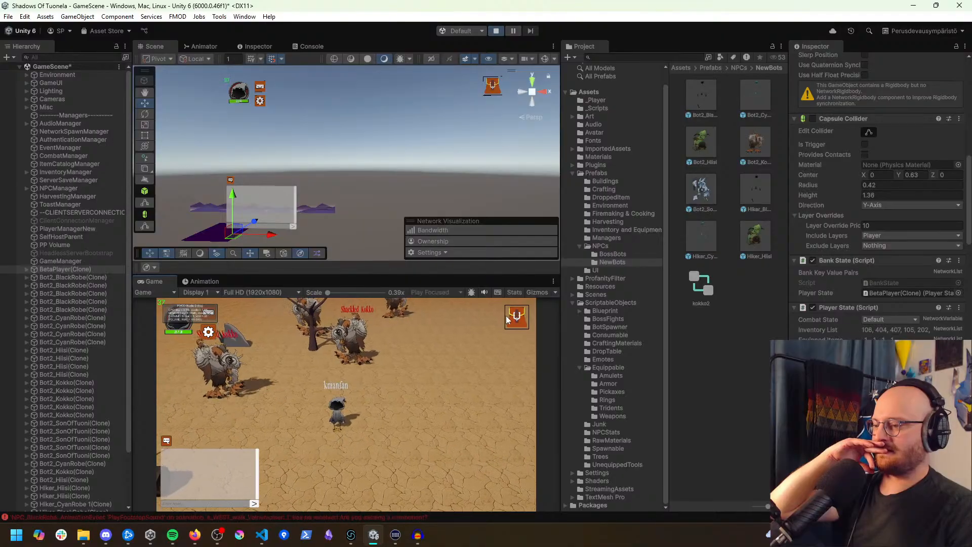
Step: Open the in-game inventory and equip the teal armor and a different hand tool on the player character
{"action": "left_click", "coordinate": [516, 321]}
{"action": "left_click", "coordinate": [517, 377]}
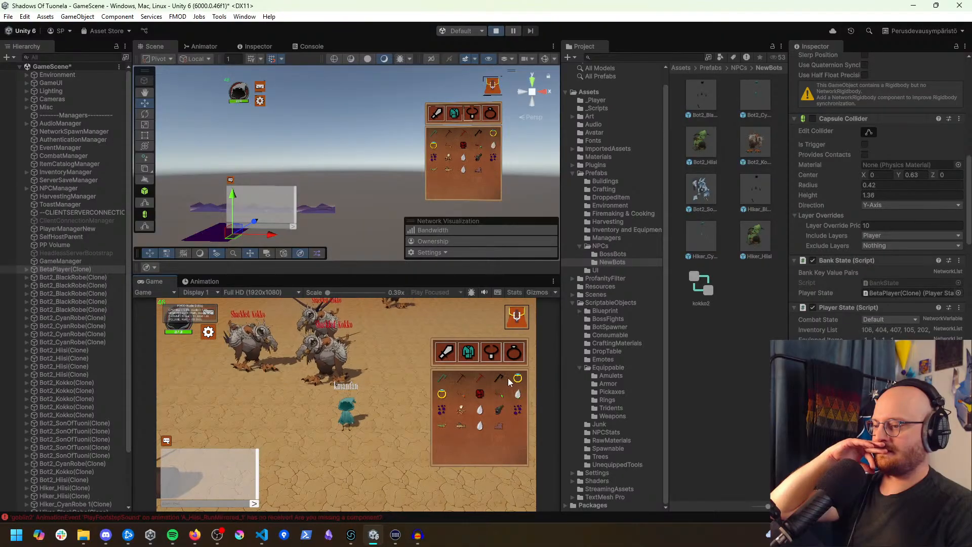
{"action": "left_click", "coordinate": [477, 381]}
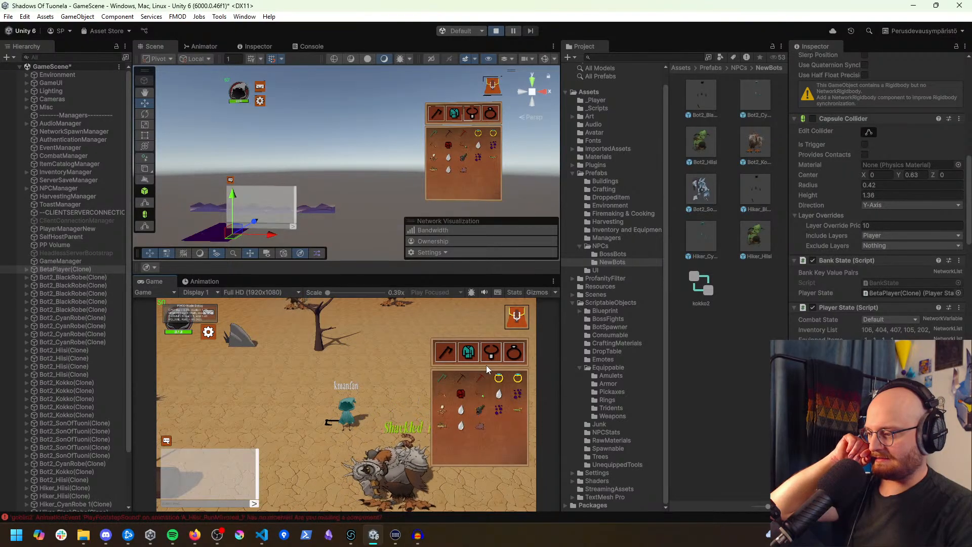
Step: Examine the console's footstep event errors while walking the player character around the sandy area
{"action": "left_click", "coordinate": [309, 45]}
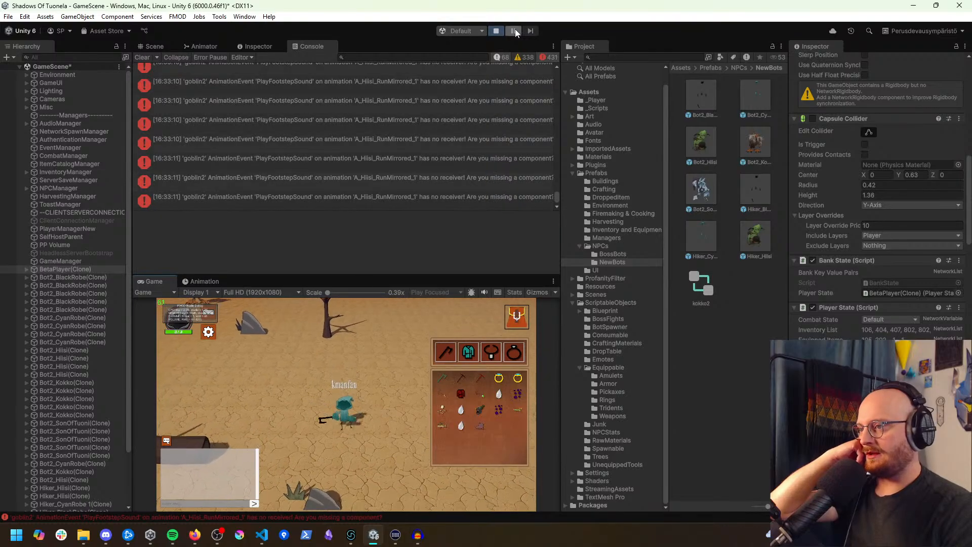
{"action": "left_click", "coordinate": [369, 481]}
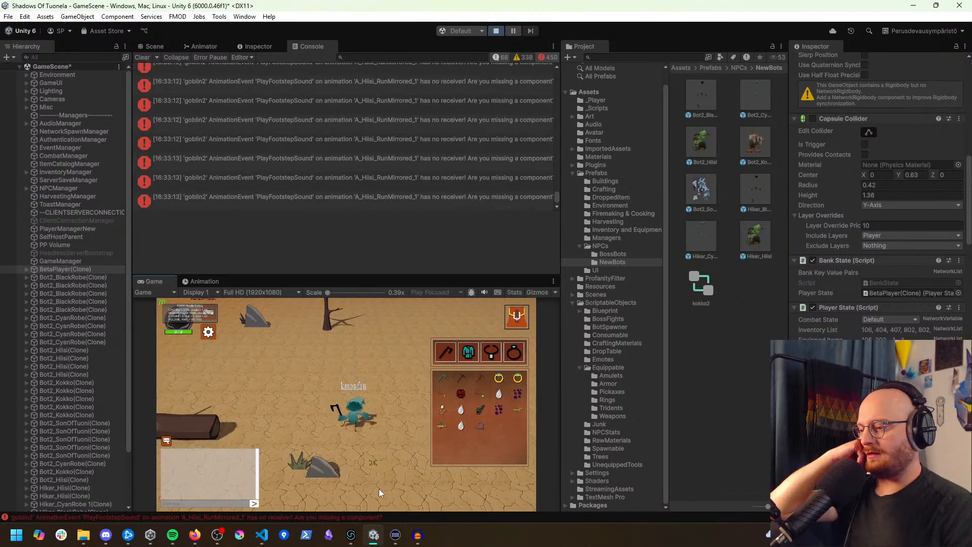
{"action": "left_click", "coordinate": [354, 488]}
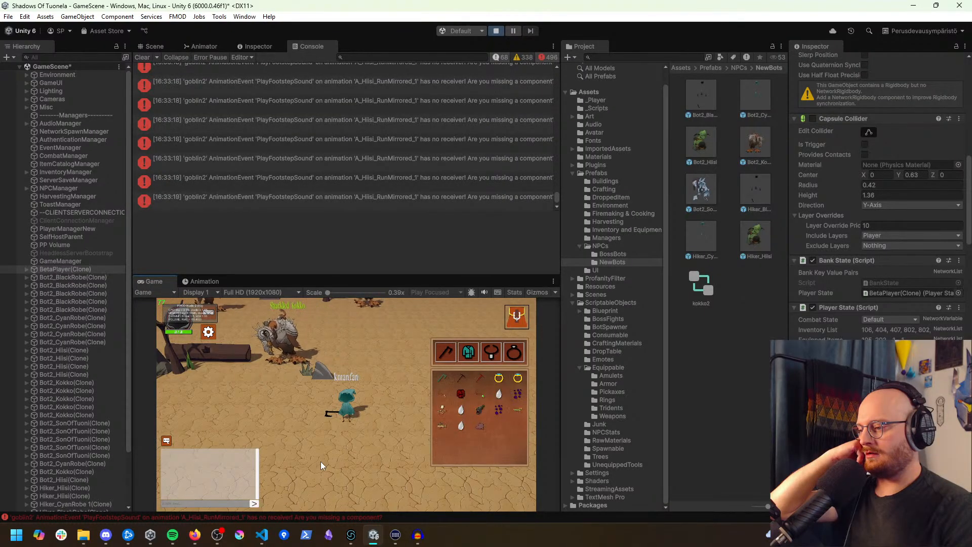
{"action": "left_click", "coordinate": [290, 436]}
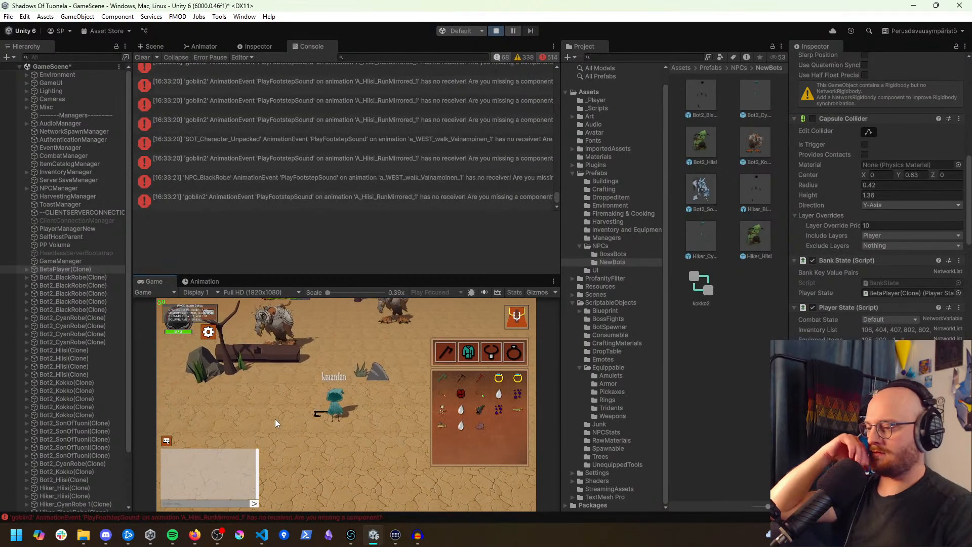
{"action": "left_click", "coordinate": [397, 403]}
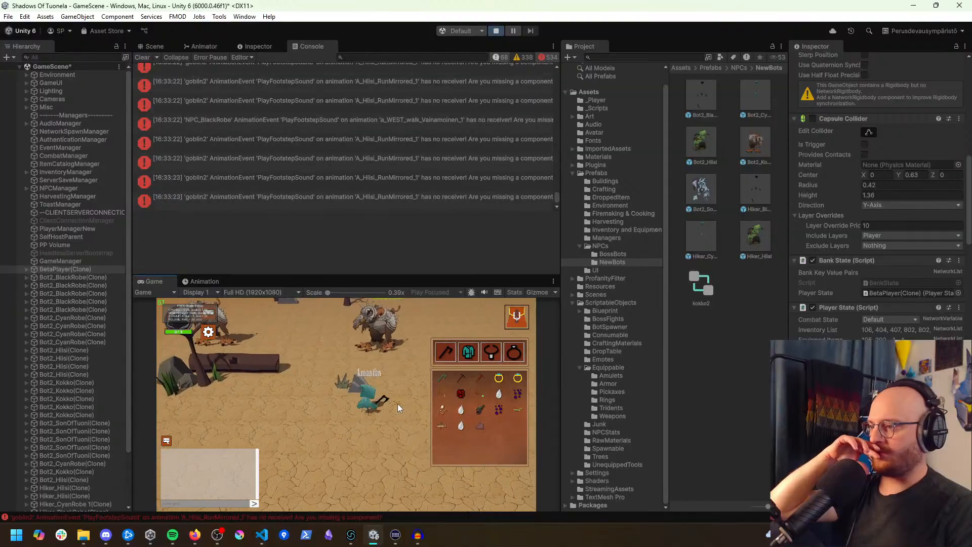
Step: Fight the Shackled Kokko, consuming two inventory items to heal before attacking it again
{"action": "left_click", "coordinate": [329, 385]}
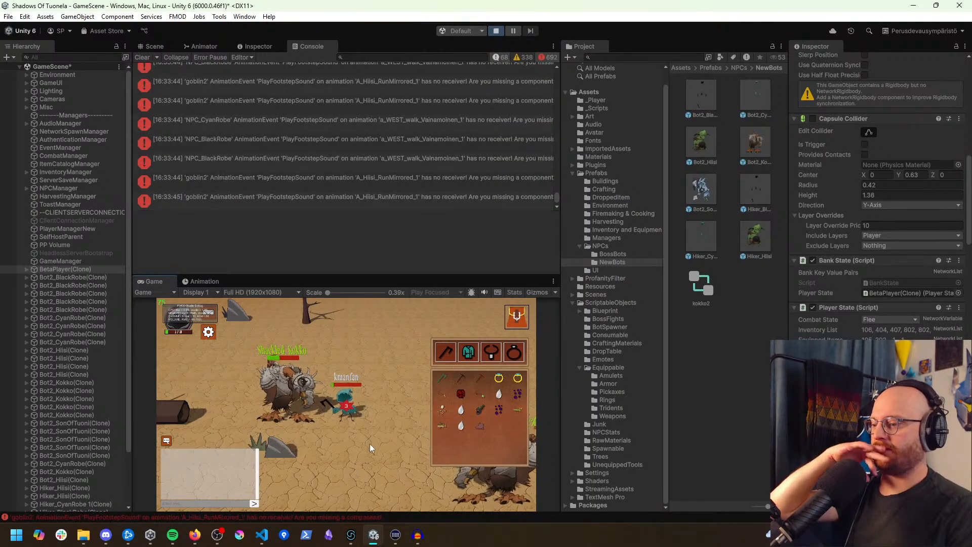
{"action": "left_click", "coordinate": [499, 411]}
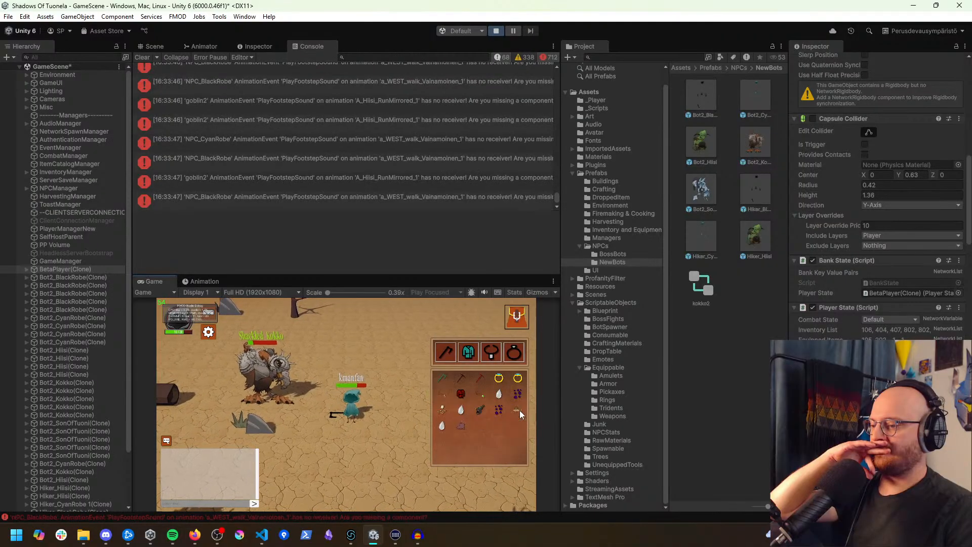
{"action": "left_click", "coordinate": [520, 410]}
{"action": "left_click", "coordinate": [277, 376]}
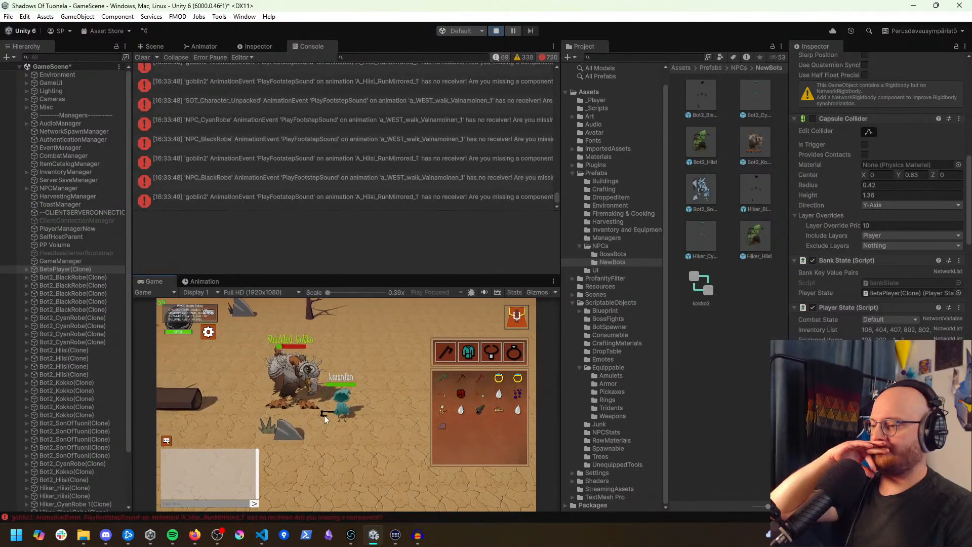
Step: Equip the teal weapon from the inventory and walk the player character around to listen to the footsteps
{"action": "left_click", "coordinate": [440, 385]}
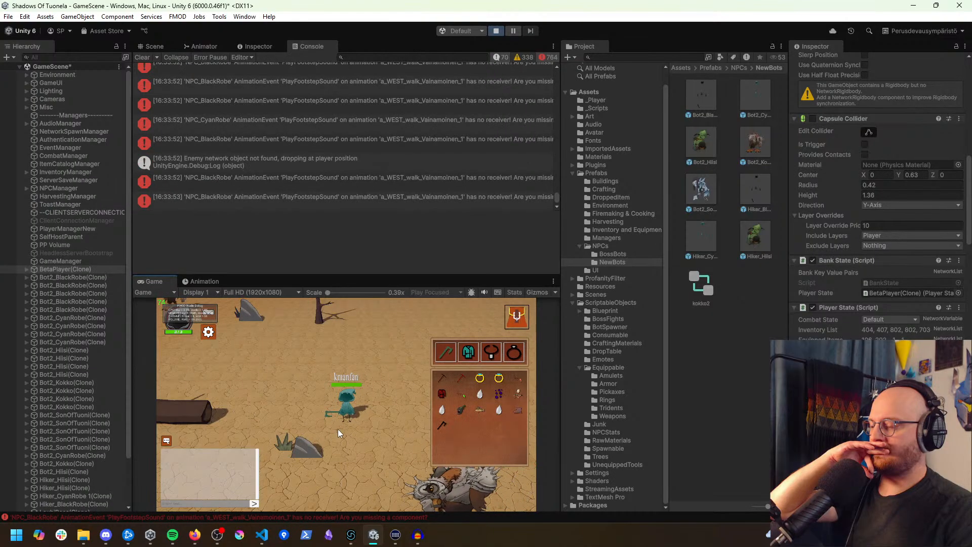
{"action": "left_click", "coordinate": [353, 366]}
{"action": "left_click", "coordinate": [397, 377]}
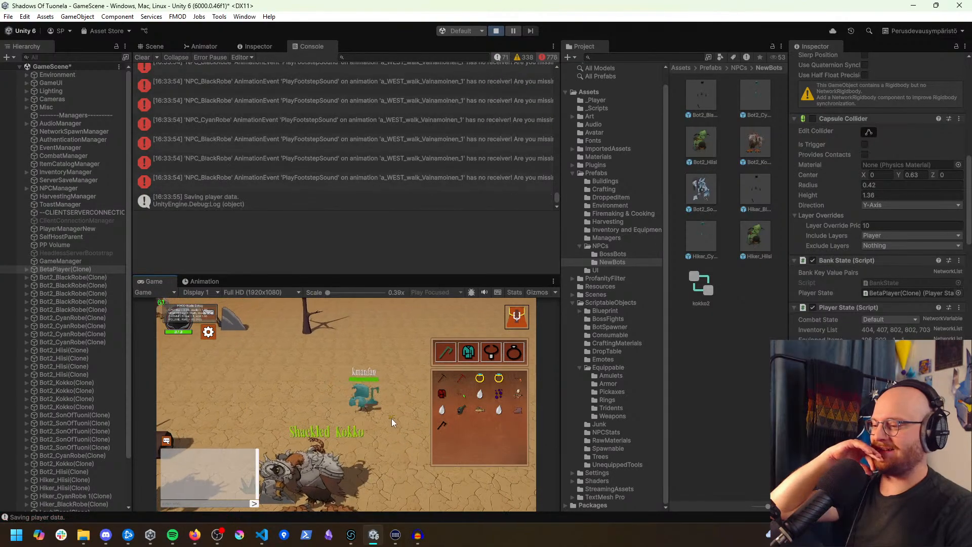
{"action": "left_click", "coordinate": [365, 452]}
{"action": "left_click", "coordinate": [349, 458]}
{"action": "left_click", "coordinate": [333, 454]}
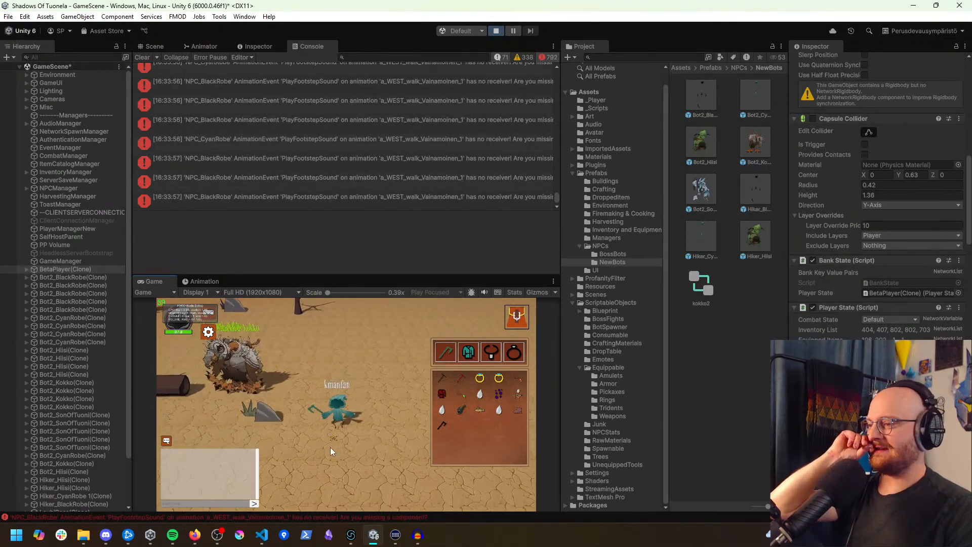
Step: Examine which objects and clips cause the PlayFootstepSound console errors, and stop the playtest
{"action": "left_click", "coordinate": [330, 447]}
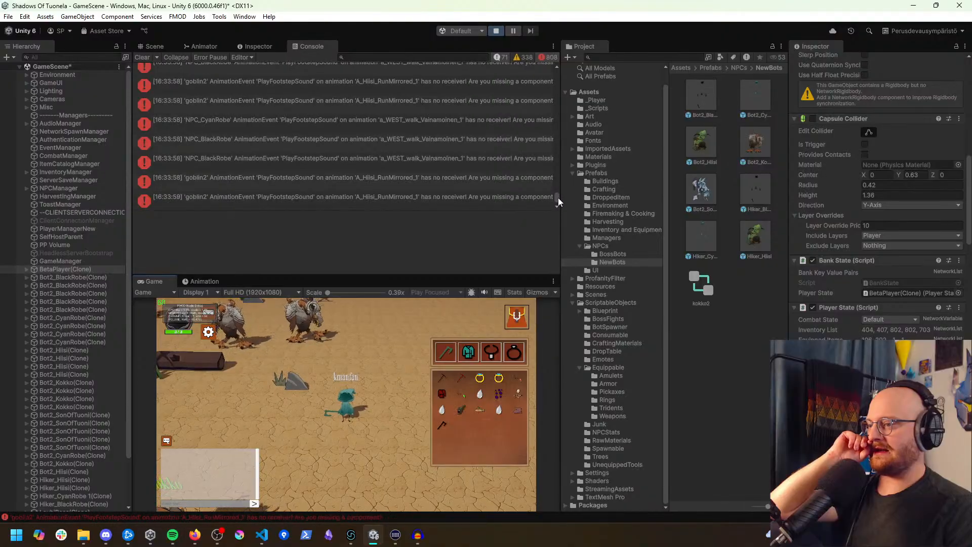
{"action": "left_click_drag", "start_coordinate": [559, 197], "coordinate": [559, 89]}
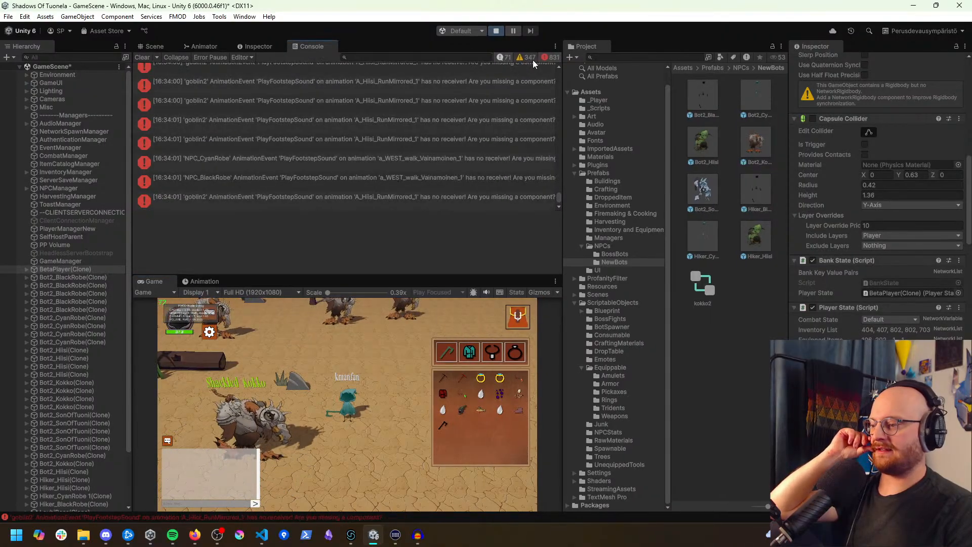
{"action": "left_click", "coordinate": [330, 88]}
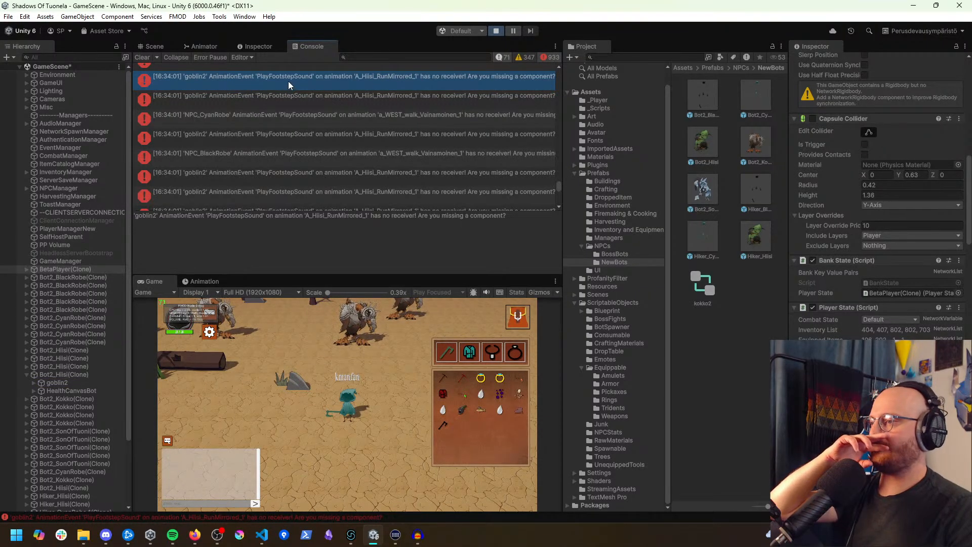
{"action": "left_click", "coordinate": [297, 110]}
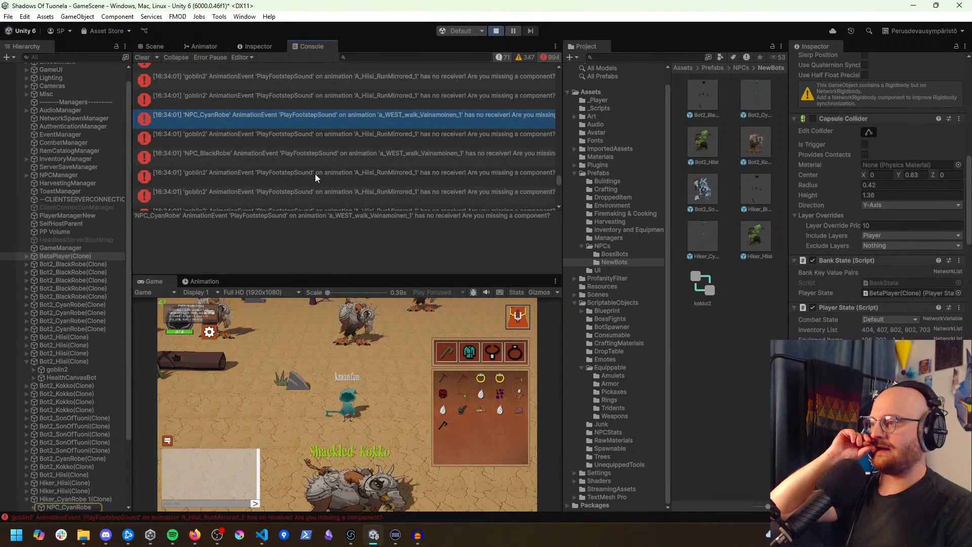
{"action": "left_click", "coordinate": [354, 154]}
{"action": "left_click", "coordinate": [497, 30]}
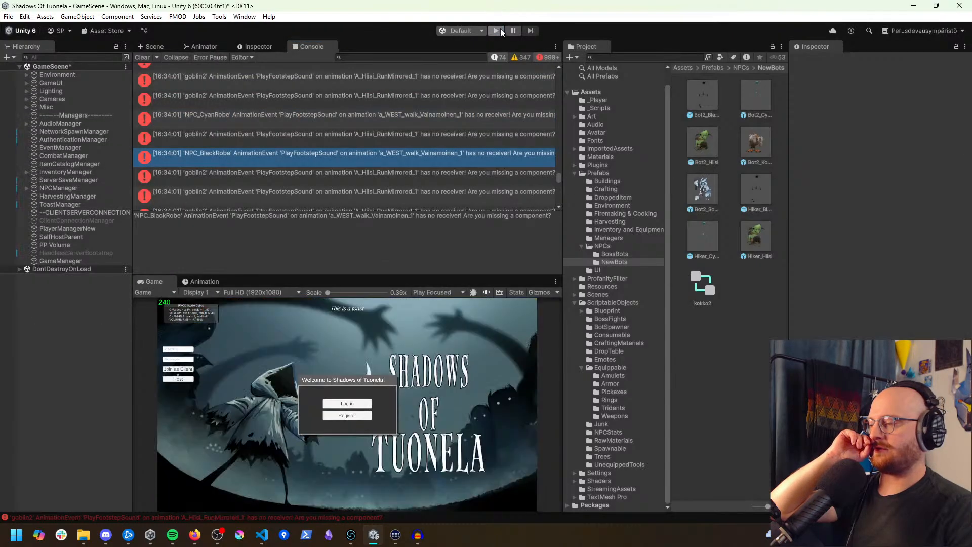
Step: Open the Hiker_Hiisi prefab and load the A_Hiisi_Run_1 clip of its goblin2 object for animation editing
{"action": "left_click", "coordinate": [555, 309]}
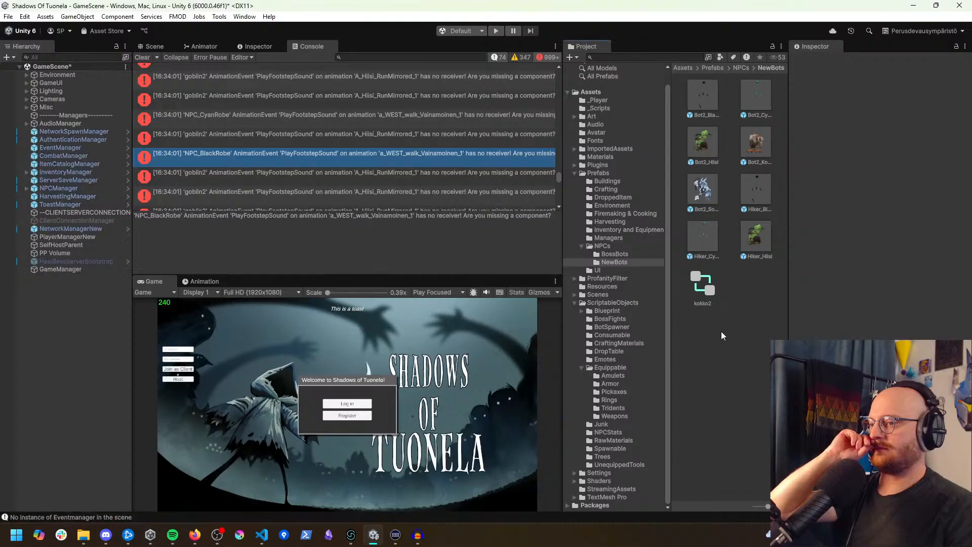
{"action": "left_click", "coordinate": [754, 242]}
{"action": "double_click", "coordinate": [758, 243]}
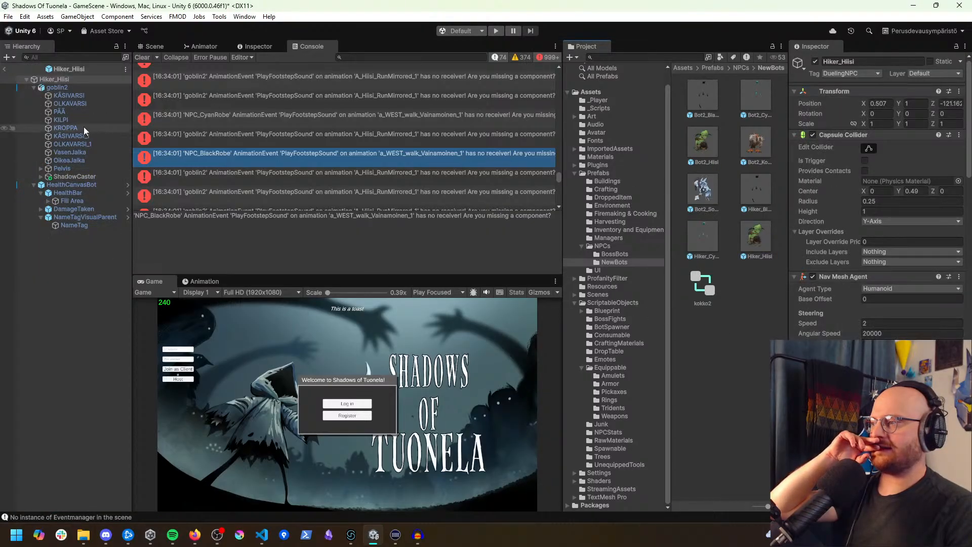
{"action": "left_click", "coordinate": [77, 87]}
{"action": "left_click", "coordinate": [161, 47]}
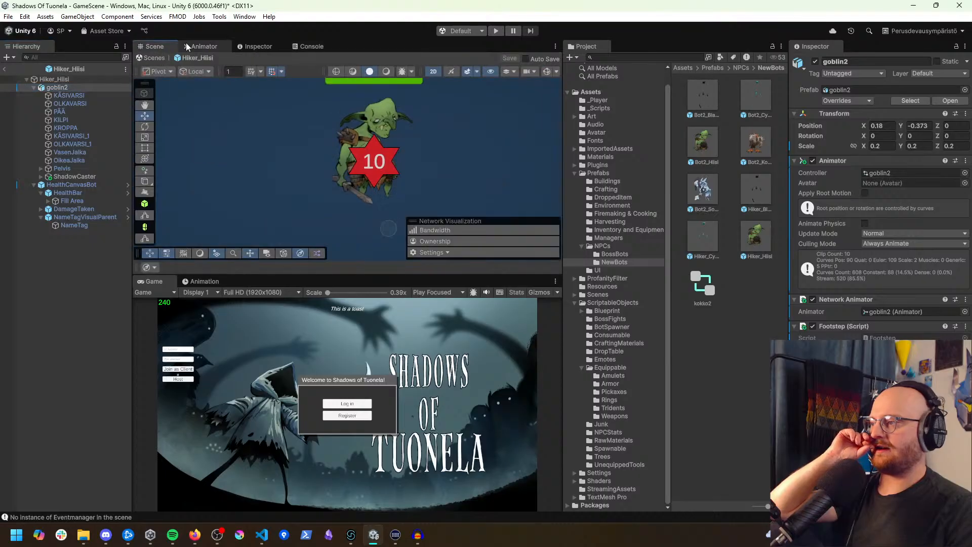
{"action": "left_click", "coordinate": [203, 282]}
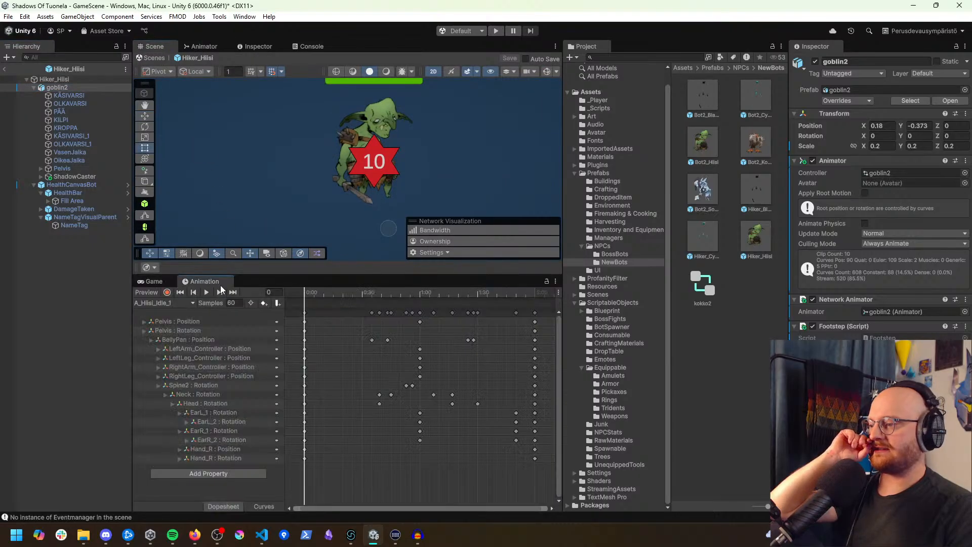
{"action": "left_click", "coordinate": [163, 302]}
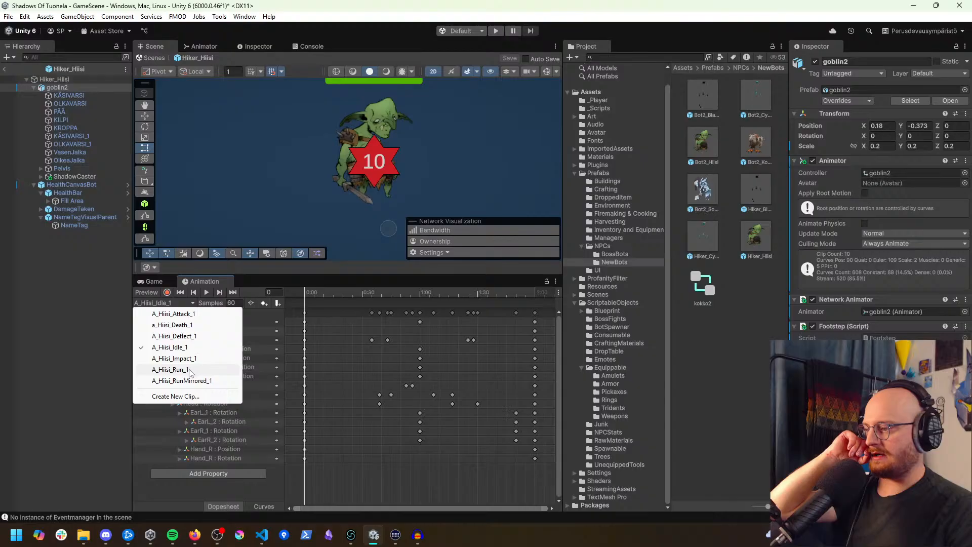
{"action": "left_click", "coordinate": [172, 369]}
Step: Check which functions are assigned to the footstep events in the A_Hiisi_Run_1 clip
{"action": "left_click", "coordinate": [405, 303]}
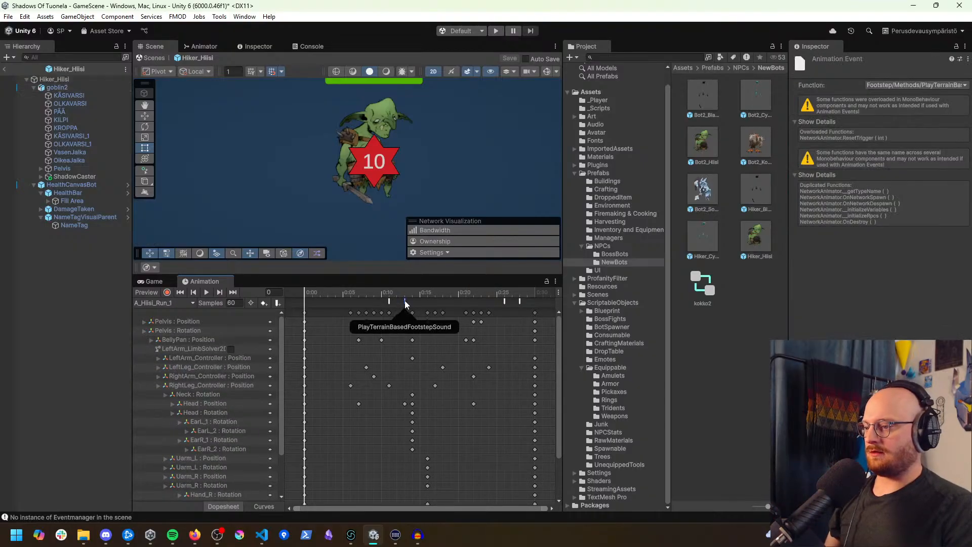
{"action": "left_click", "coordinate": [521, 302]}
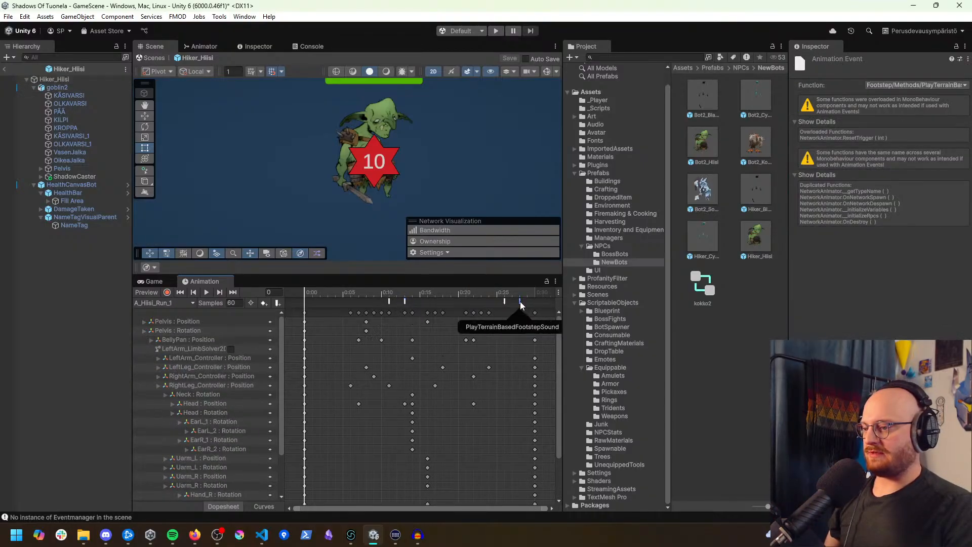
{"action": "left_click", "coordinate": [405, 303]}
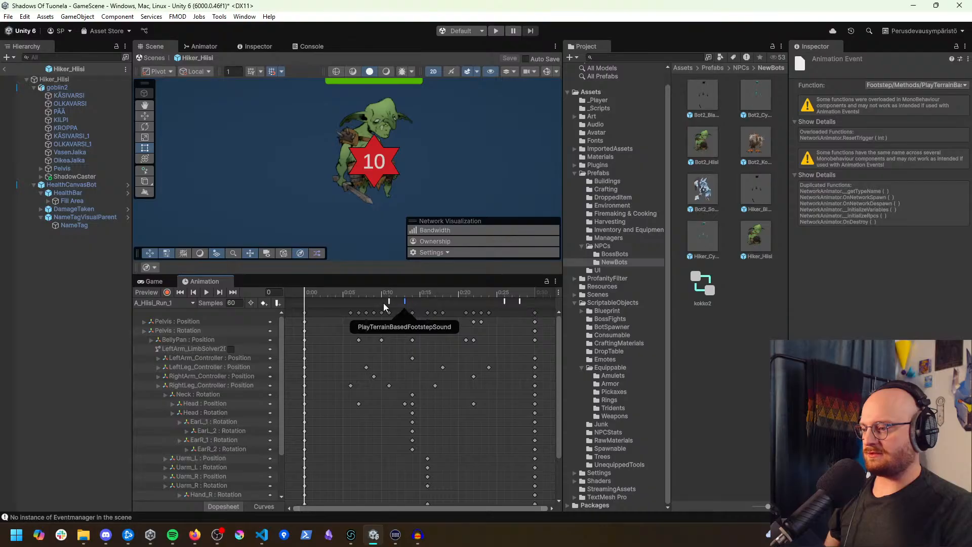
{"action": "left_click", "coordinate": [388, 302]}
{"action": "left_click", "coordinate": [520, 302]}
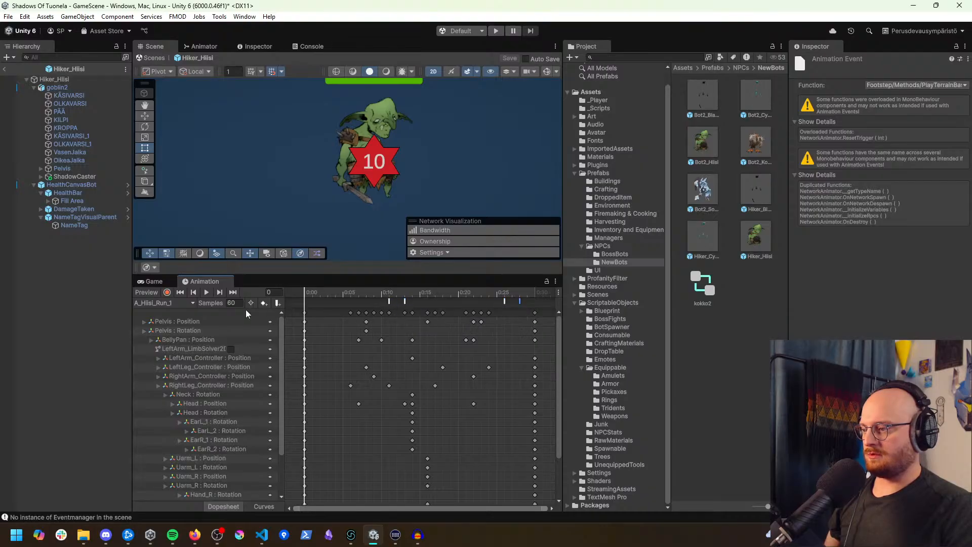
Step: In the A_Hiisi_RunMirrored_1 clip, set the frame 14 footstep event's function to PlayTerrainBasedFootstepSound
{"action": "left_click", "coordinate": [179, 303]}
{"action": "left_click", "coordinate": [187, 381]}
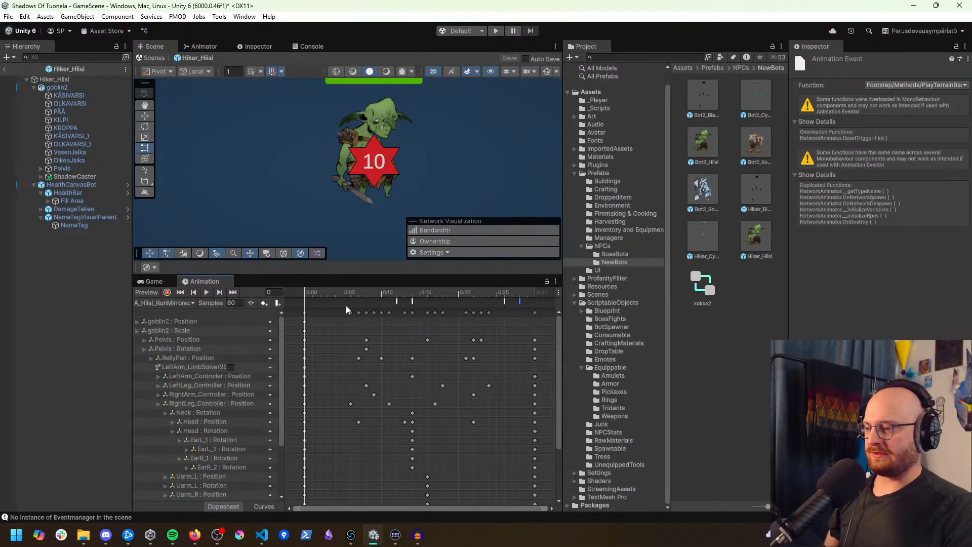
{"action": "left_click", "coordinate": [412, 301]}
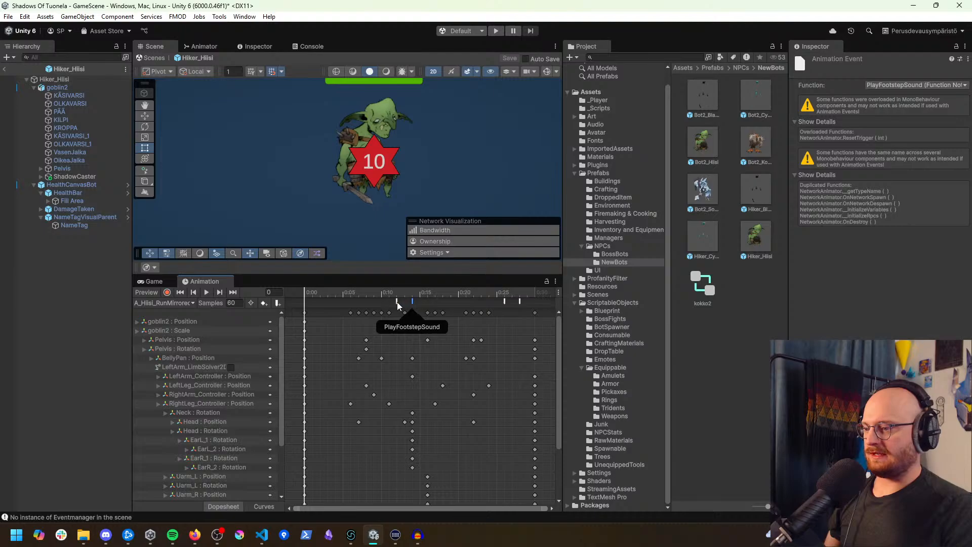
{"action": "left_click", "coordinate": [397, 302]}
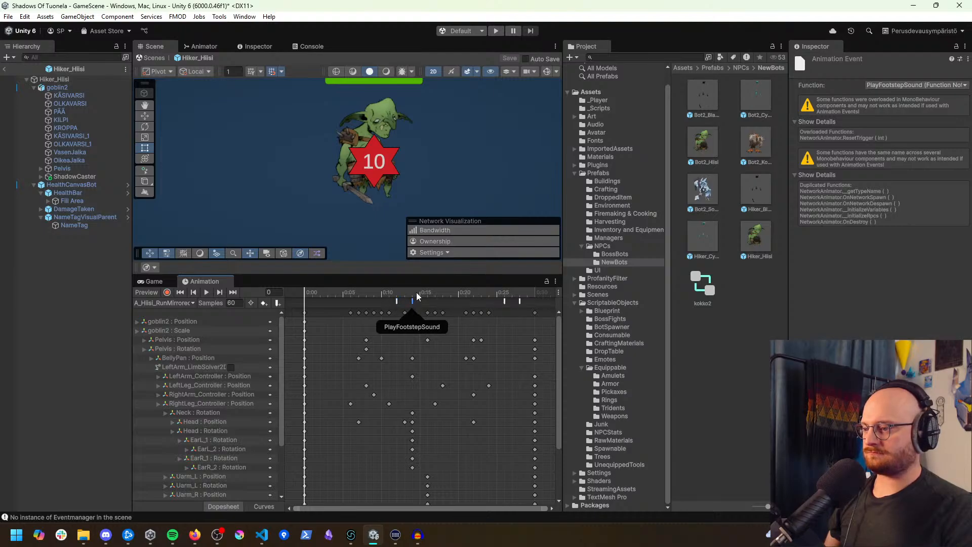
{"action": "left_click", "coordinate": [414, 296]}
{"action": "left_click", "coordinate": [927, 85]}
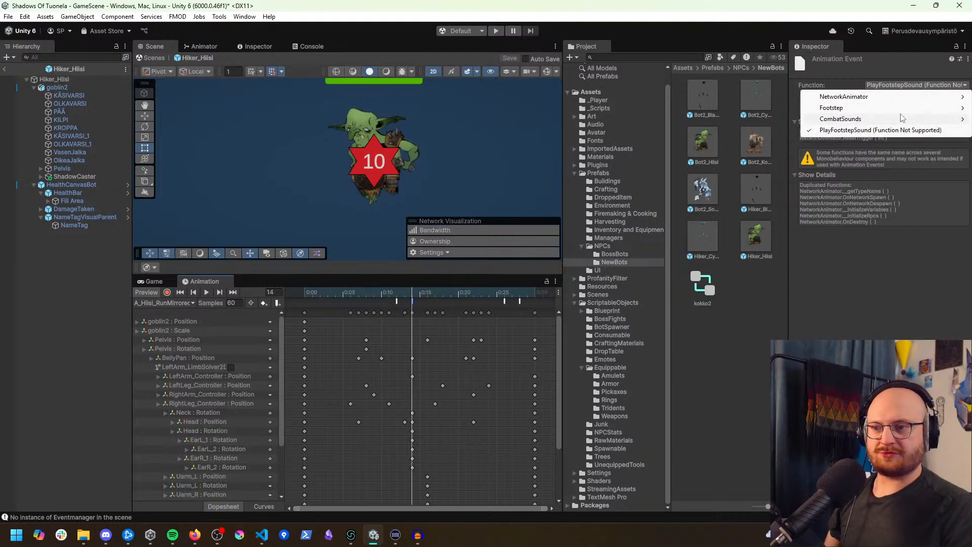
{"action": "mouse_move", "coordinate": [900, 108]}
{"action": "mouse_move", "coordinate": [764, 119]}
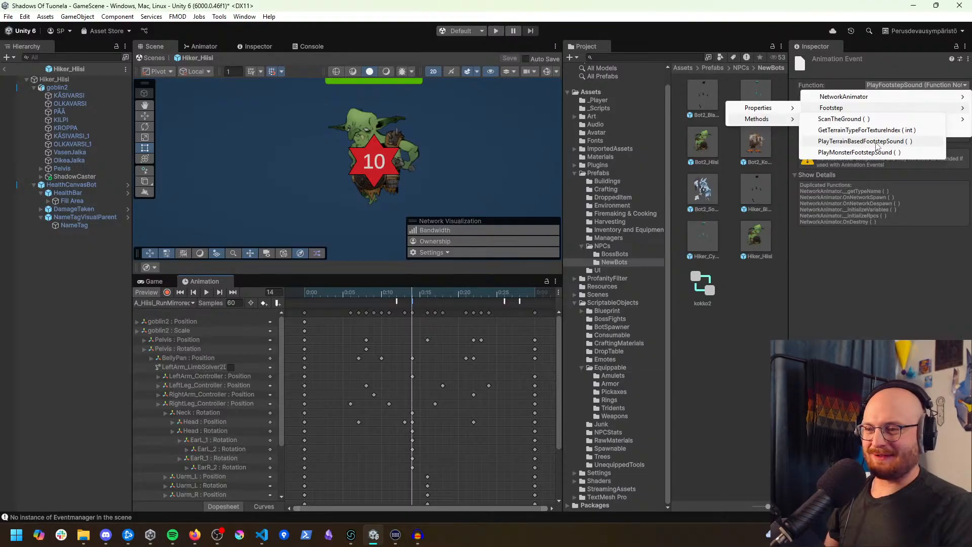
{"action": "left_click", "coordinate": [877, 143]}
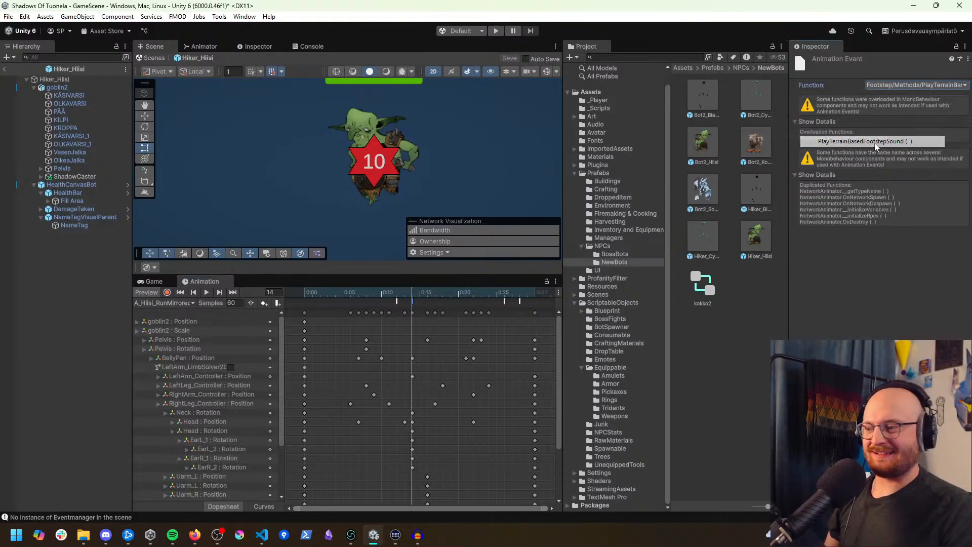
Step: Set the frame 28 footstep event of A_Hiisi_RunMirrored_1 to PlayTerrainBasedFootstepSound
{"action": "left_click", "coordinate": [434, 293]}
{"action": "left_click_drag", "start_coordinate": [452, 293], "coordinate": [518, 294]}
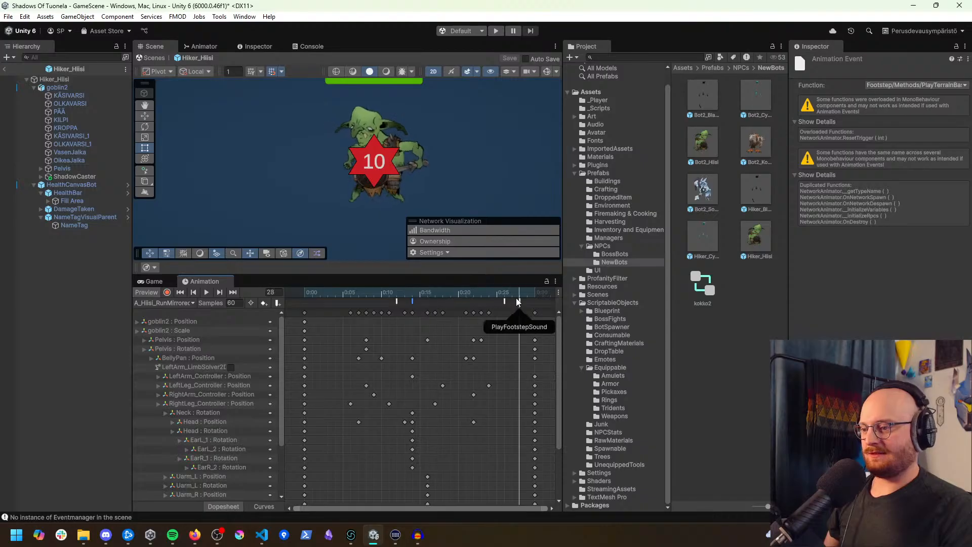
{"action": "left_click", "coordinate": [520, 302]}
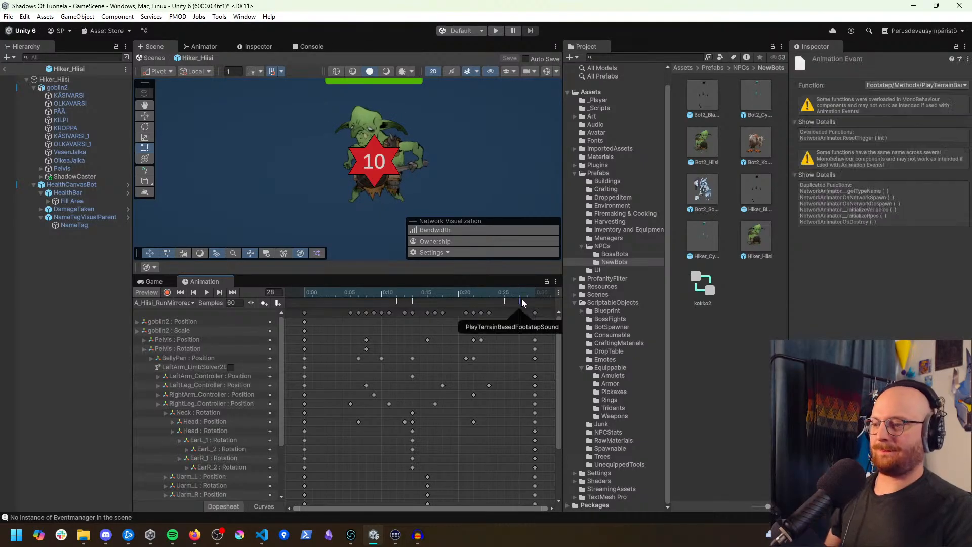
{"action": "left_click_drag", "start_coordinate": [513, 292], "coordinate": [450, 292]}
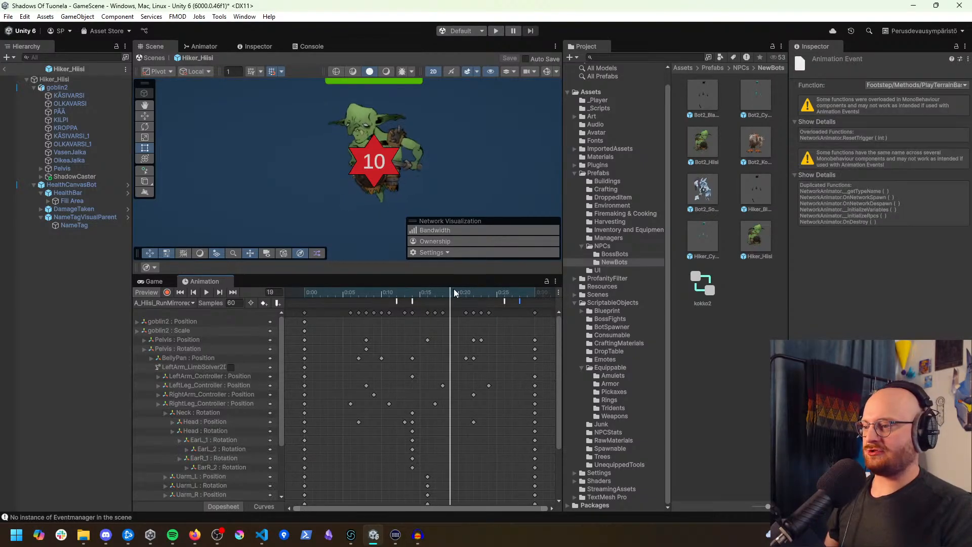
Step: Open the Bot2_Hiisi prefab and check the footstep events in goblin2's A_Hiisi_RunMirrored_1 and A_Hiisi_Run_1 clips
{"action": "left_click", "coordinate": [764, 282]}
{"action": "double_click", "coordinate": [703, 143]}
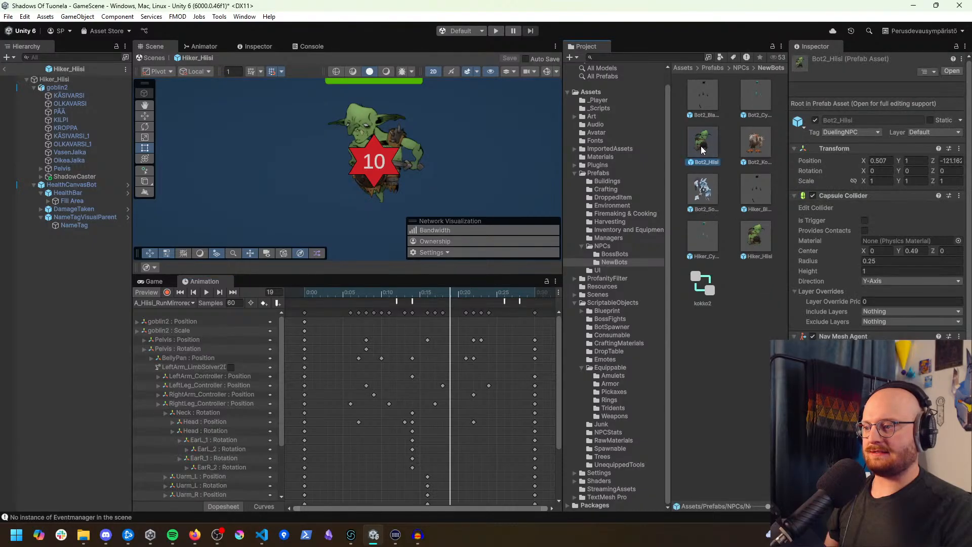
{"action": "left_click", "coordinate": [57, 87]}
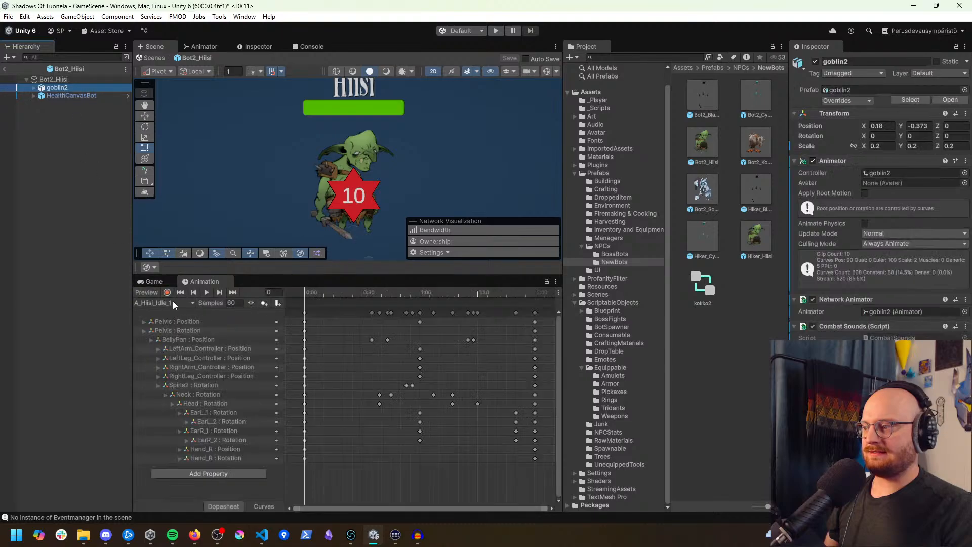
{"action": "left_click", "coordinate": [181, 304]}
{"action": "left_click", "coordinate": [183, 380]}
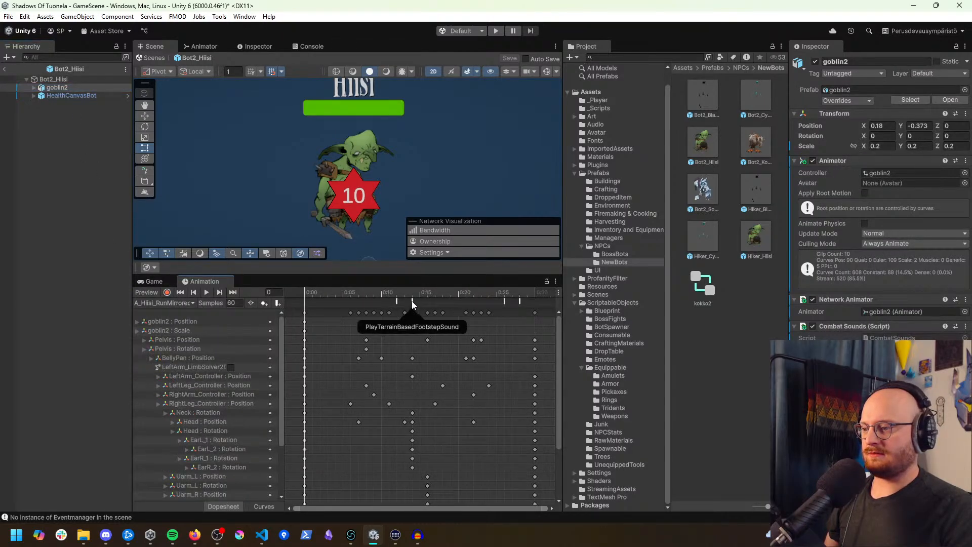
{"action": "left_click", "coordinate": [163, 303]}
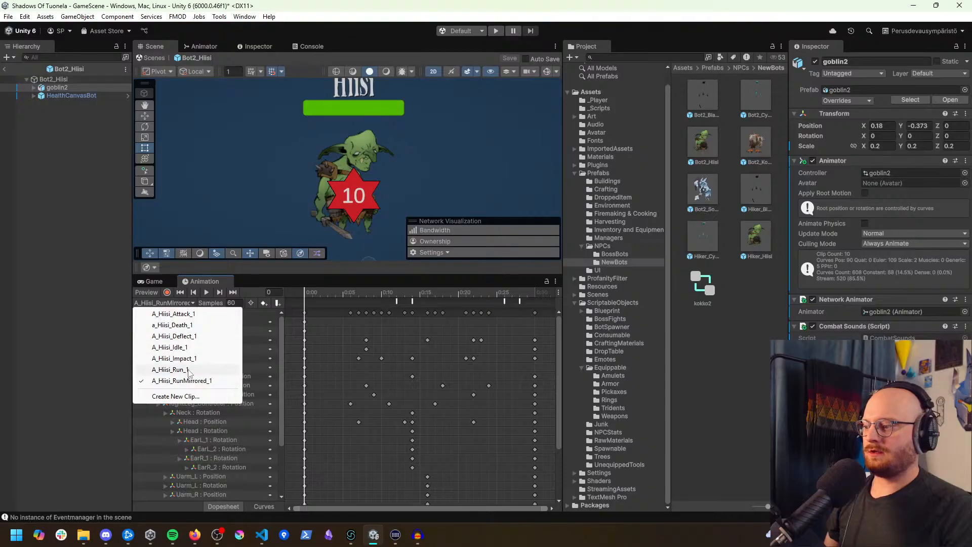
{"action": "left_click", "coordinate": [170, 370]}
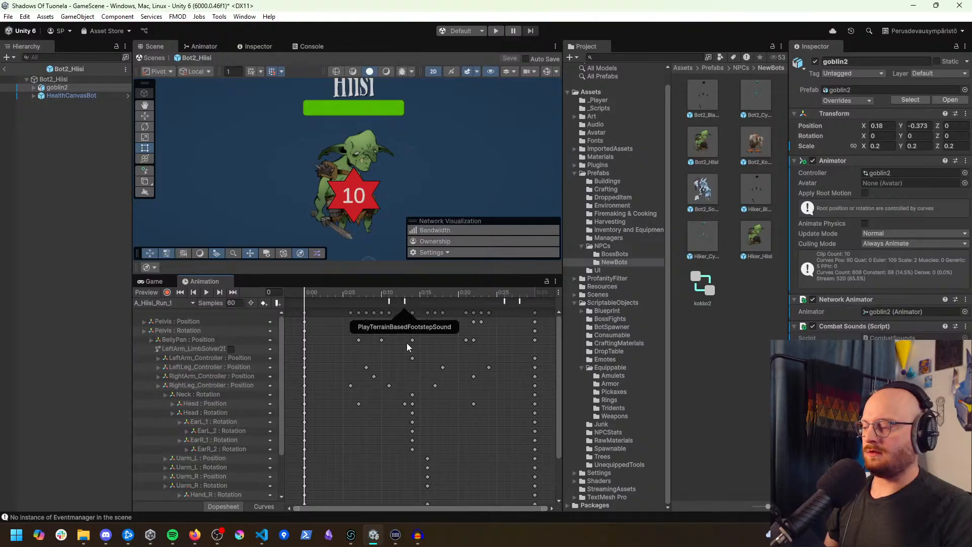
Step: In the Bot2_BlackRobe prefab, switch the PlayFootstepSound events of NPC_BlackRobe's a_WEST_walk_Vainamoinen_1 clip to PlayTerrainBasedFootstepSound
{"action": "left_click", "coordinate": [755, 315]}
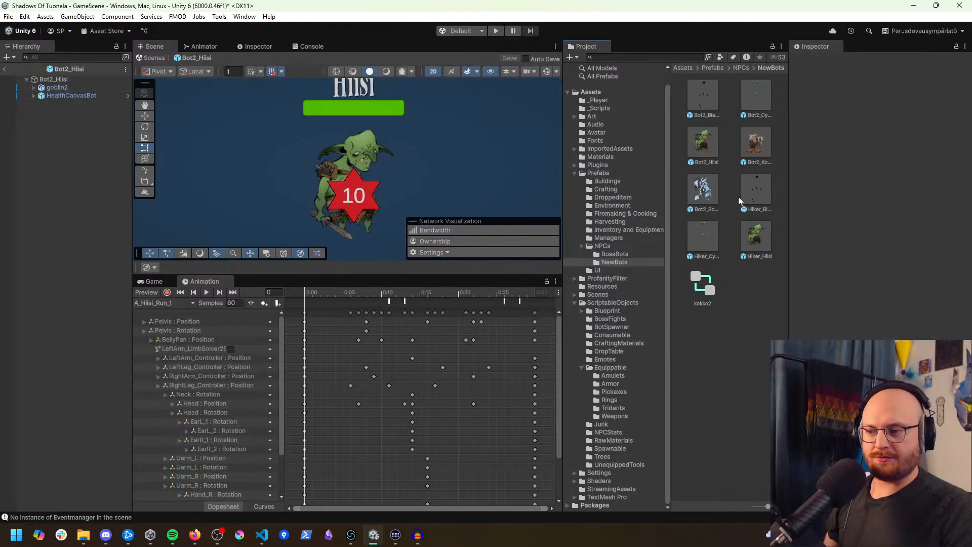
{"action": "double_click", "coordinate": [706, 90]}
{"action": "left_click", "coordinate": [80, 89]}
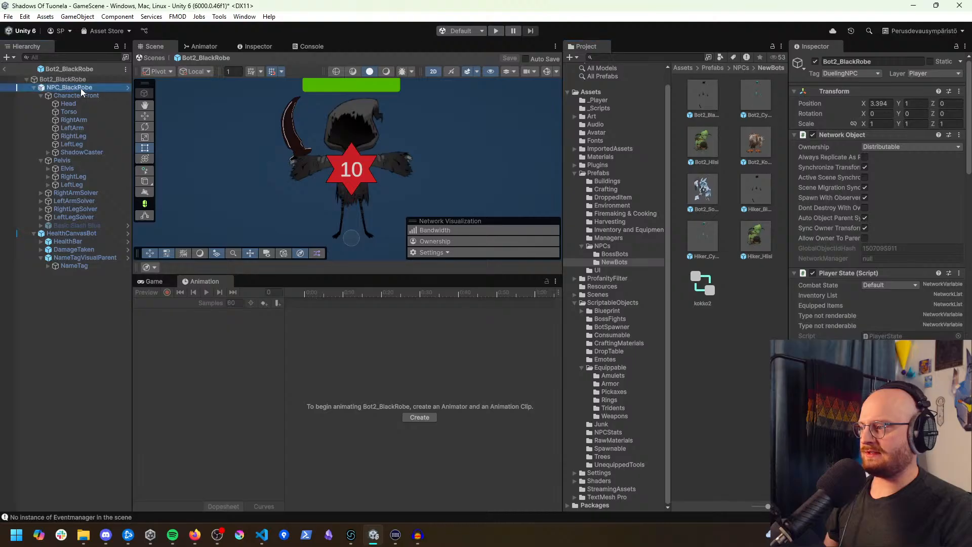
{"action": "left_click", "coordinate": [164, 303]}
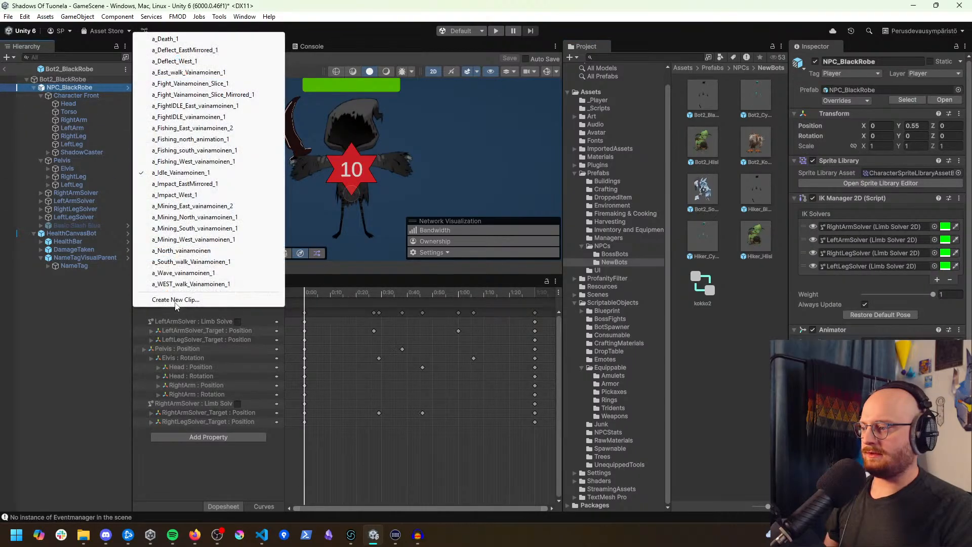
{"action": "left_click", "coordinate": [184, 287]}
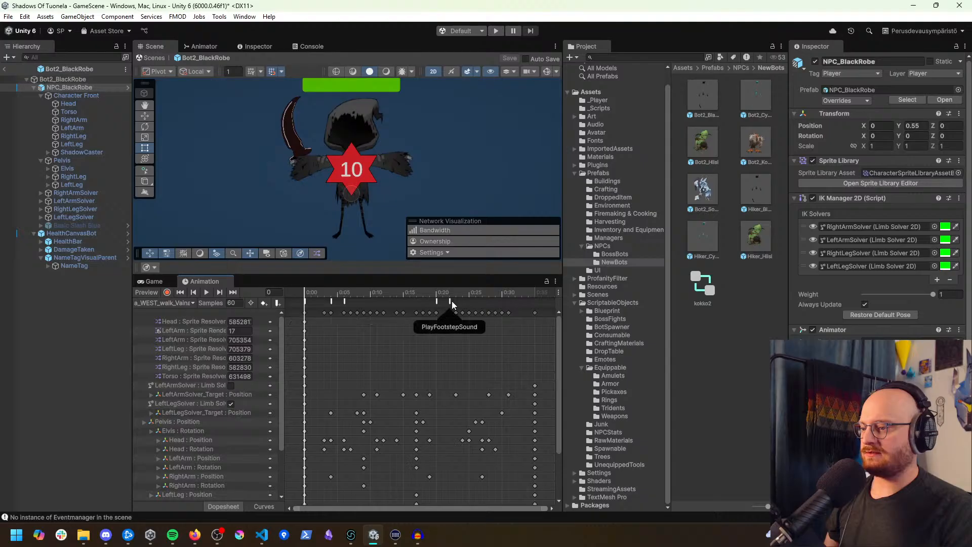
{"action": "left_click", "coordinate": [345, 302]}
{"action": "left_click_drag", "start_coordinate": [385, 292], "coordinate": [451, 298]}
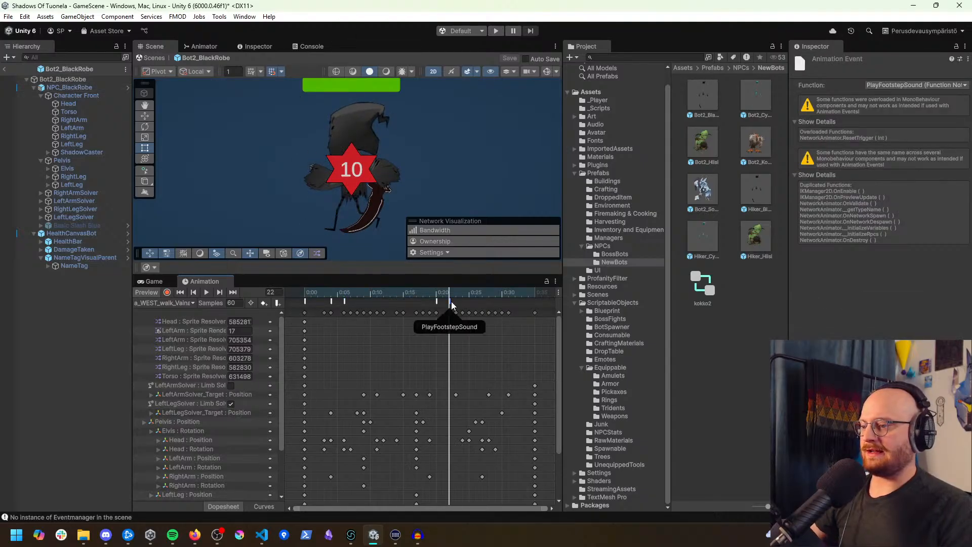
{"action": "left_click", "coordinate": [450, 302]}
Step: Check the footstep events in NPC_BlackRobe's a_South_walk_Vainamoinen_1, a_North_vainamoinen and a_East_walk_Vainamoinen_1 clips
{"action": "left_click", "coordinate": [165, 304]}
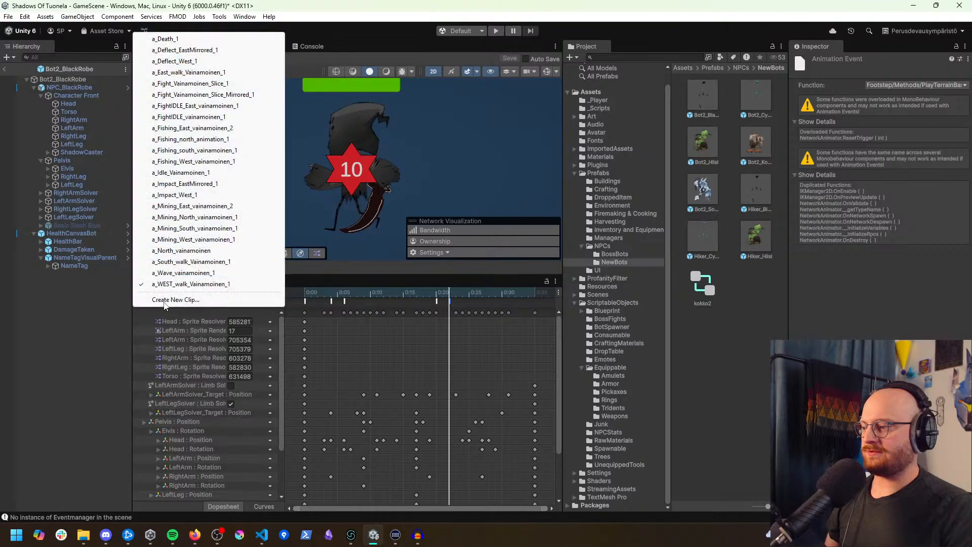
{"action": "left_click", "coordinate": [188, 262]}
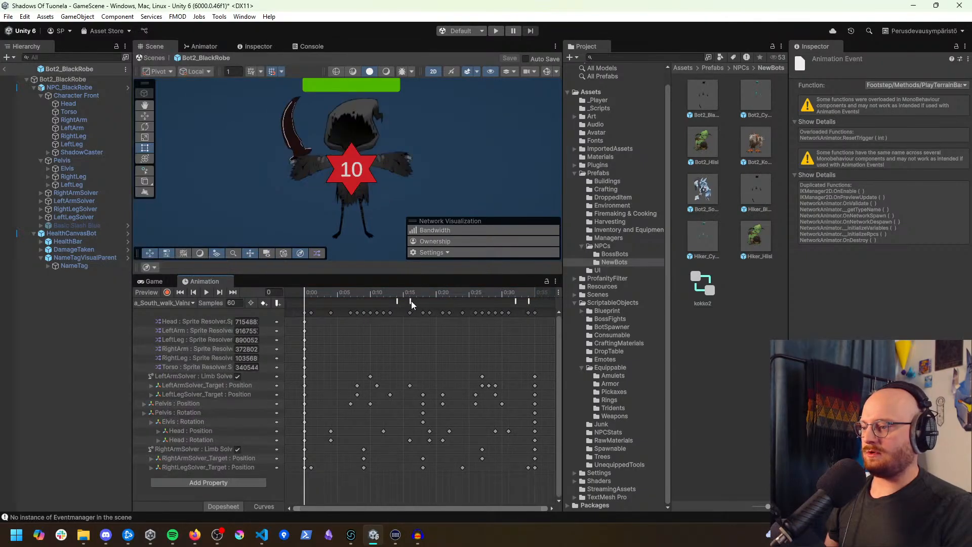
{"action": "left_click", "coordinate": [530, 303]}
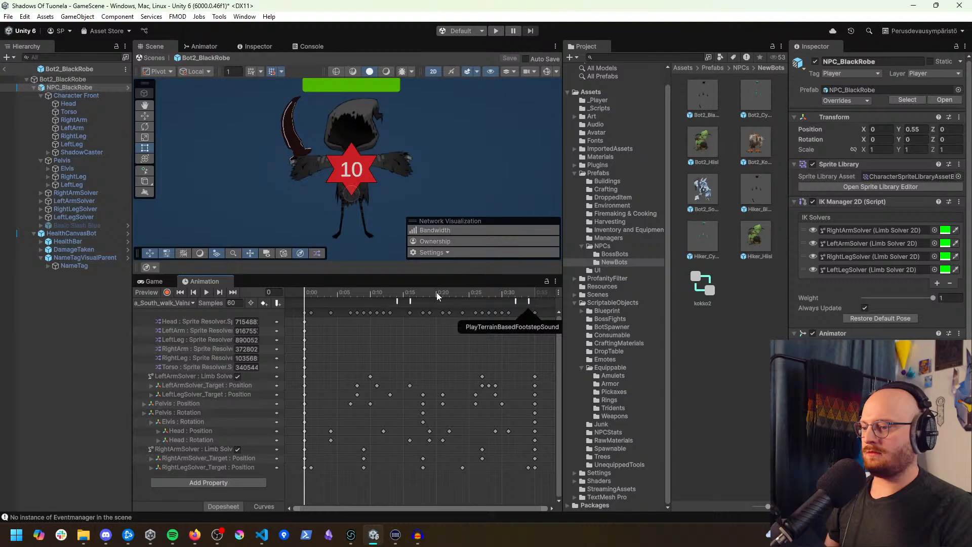
{"action": "left_click", "coordinate": [164, 303]}
{"action": "left_click", "coordinate": [199, 255]}
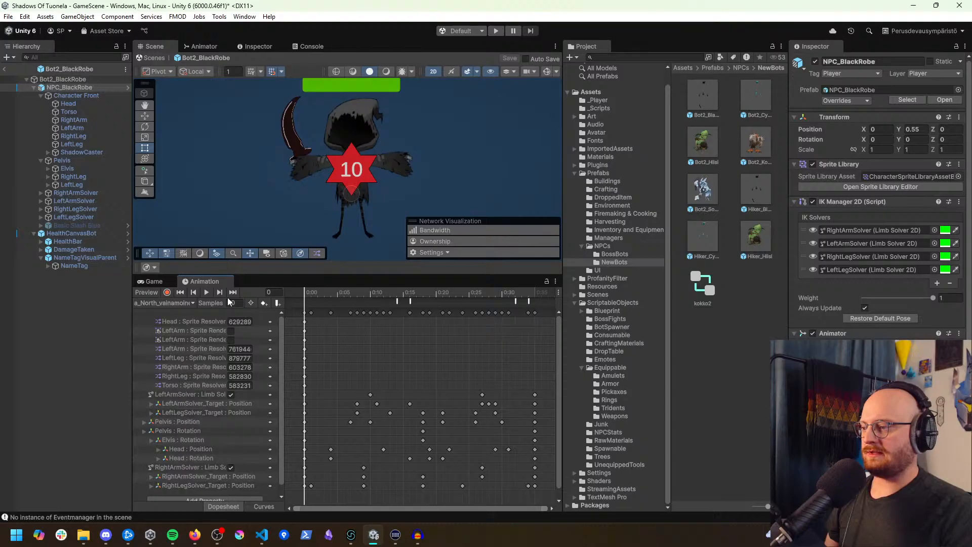
{"action": "left_click", "coordinate": [192, 303]}
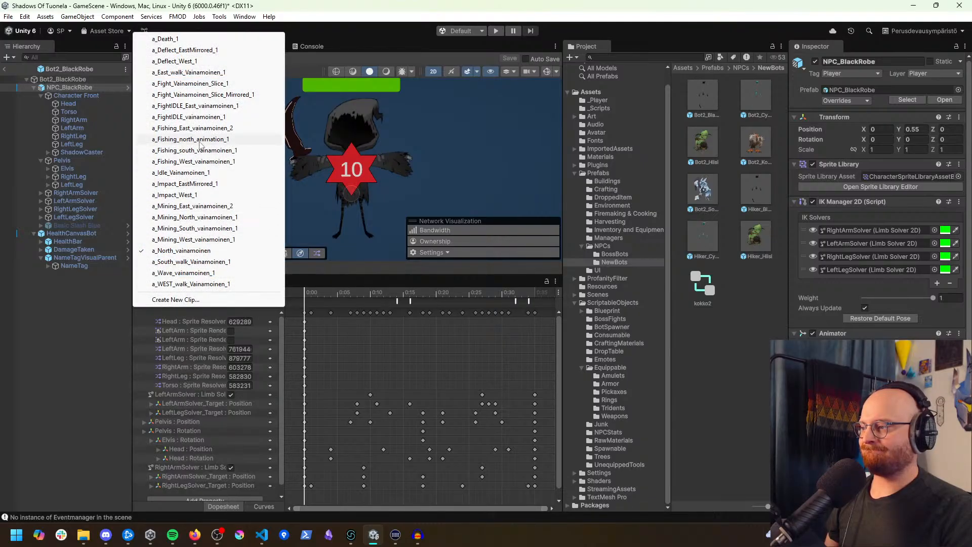
{"action": "left_click", "coordinate": [207, 73]}
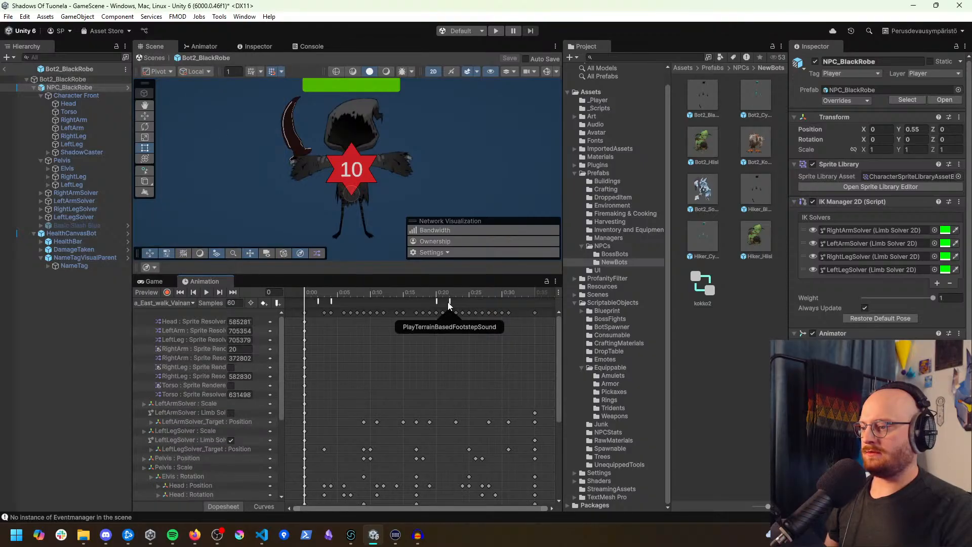
{"action": "left_click", "coordinate": [172, 302]}
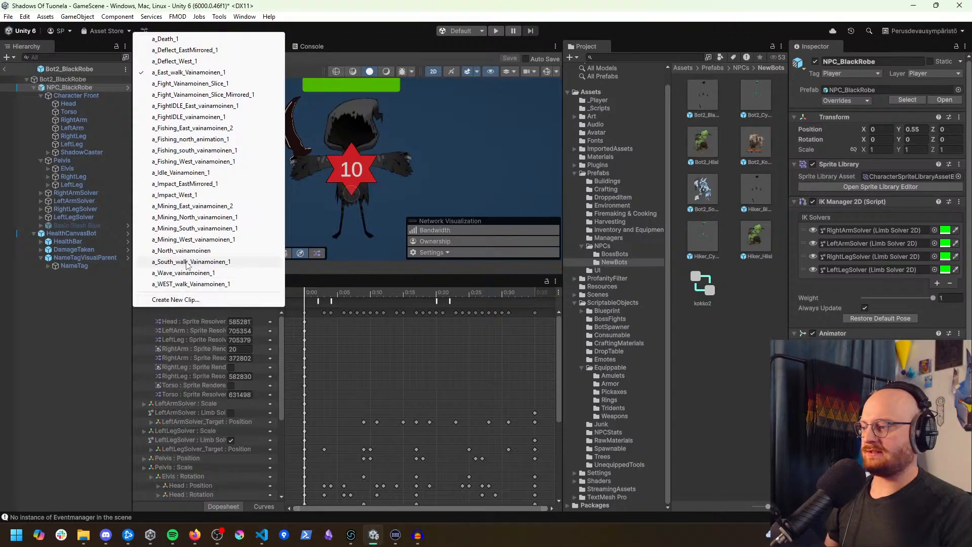
{"action": "left_click", "coordinate": [333, 355]}
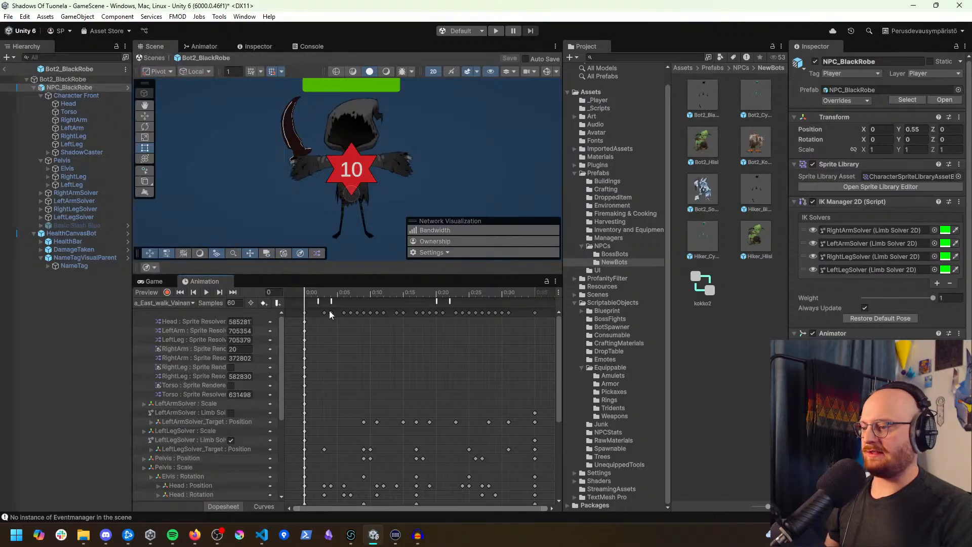
Step: Open the Bot2_CyanRobe prefab and check the footstep events in NPC_CyanRobe's west, south, north and east walk clips
{"action": "double_click", "coordinate": [755, 98]}
{"action": "left_click", "coordinate": [71, 88]}
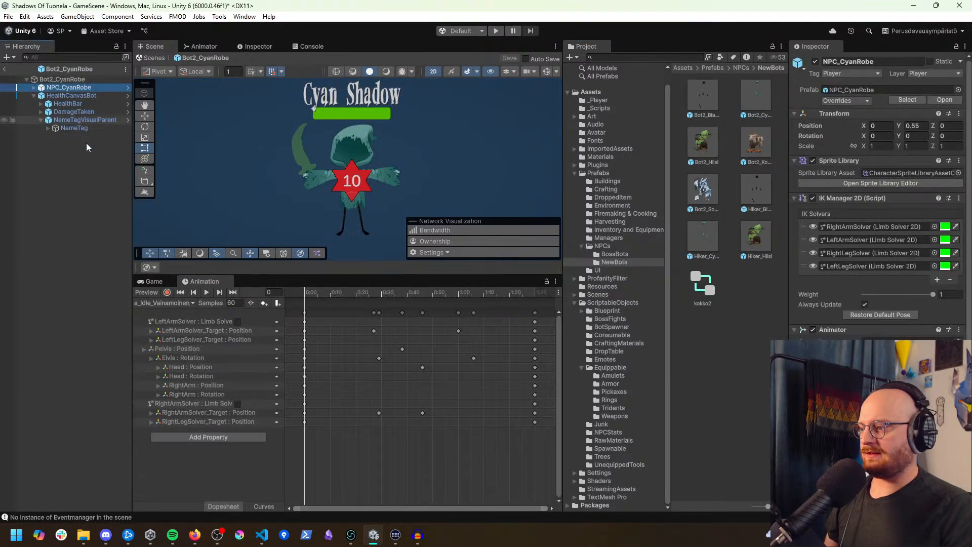
{"action": "left_click", "coordinate": [180, 303]}
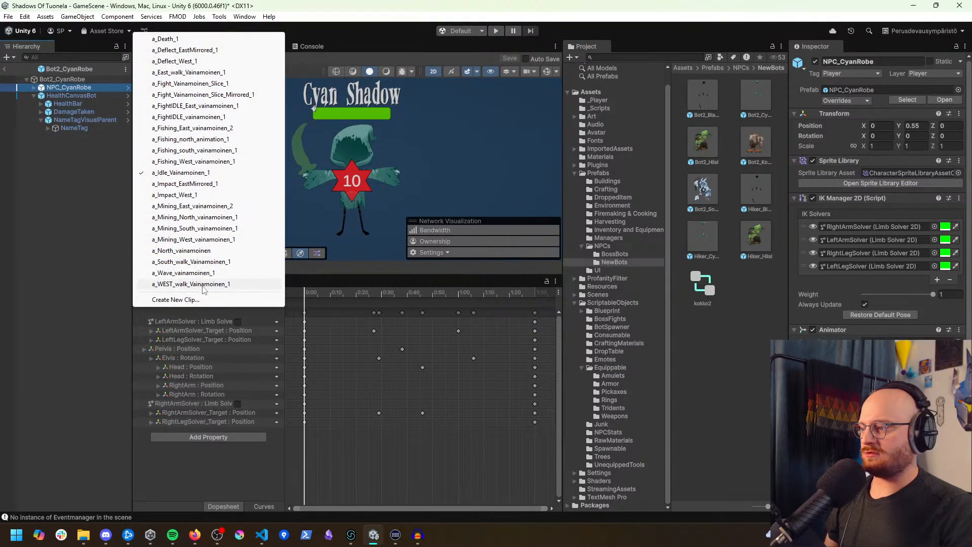
{"action": "left_click", "coordinate": [201, 285]}
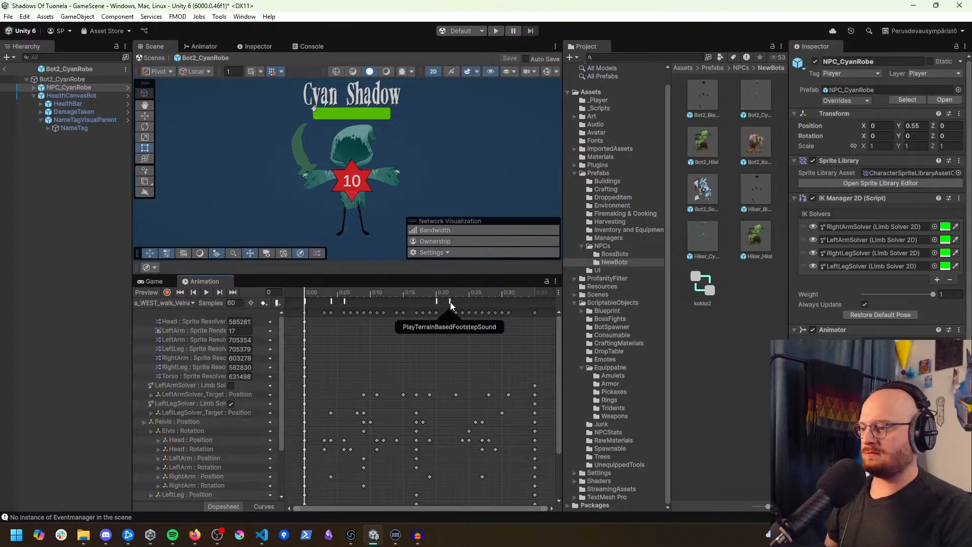
{"action": "left_click", "coordinate": [177, 304]}
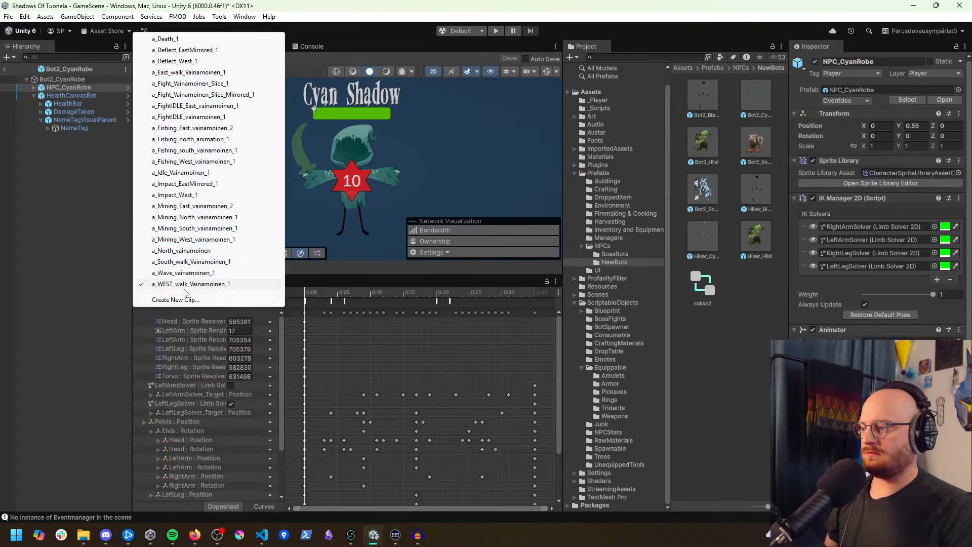
{"action": "left_click", "coordinate": [192, 261]}
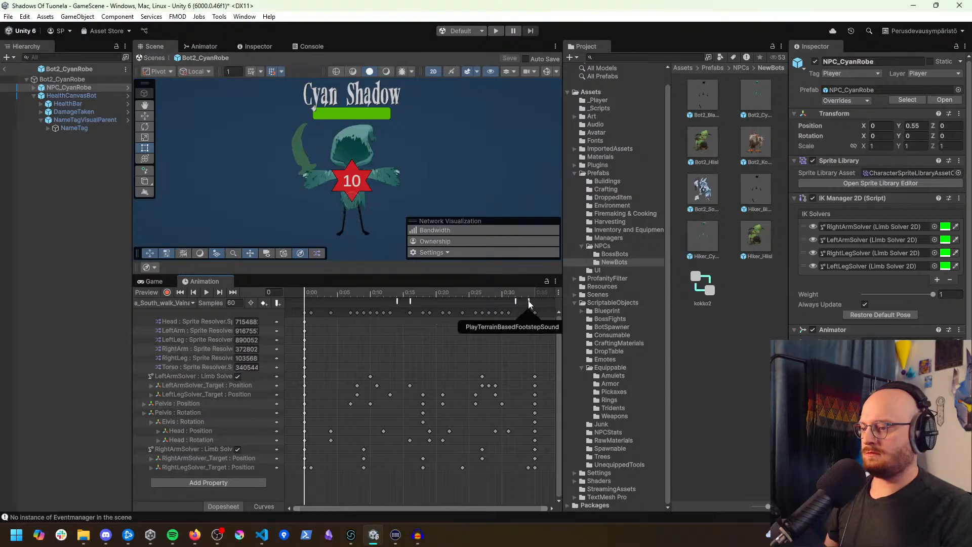
{"action": "left_click", "coordinate": [172, 302]}
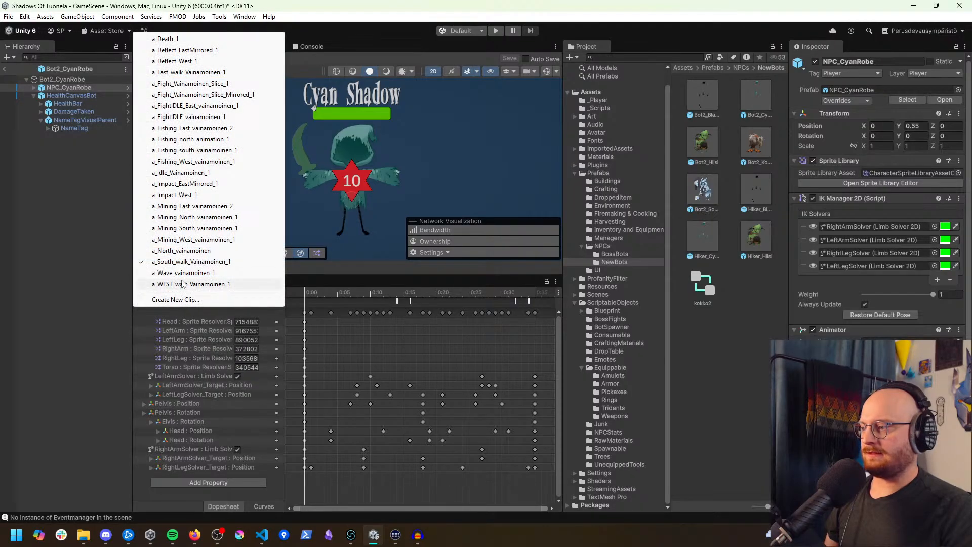
{"action": "left_click", "coordinate": [183, 251]}
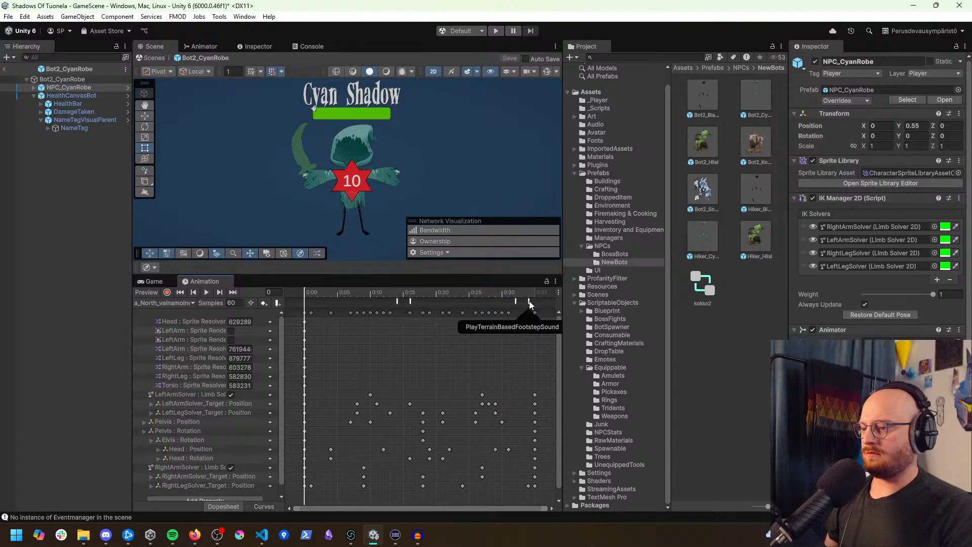
{"action": "left_click", "coordinate": [172, 303]}
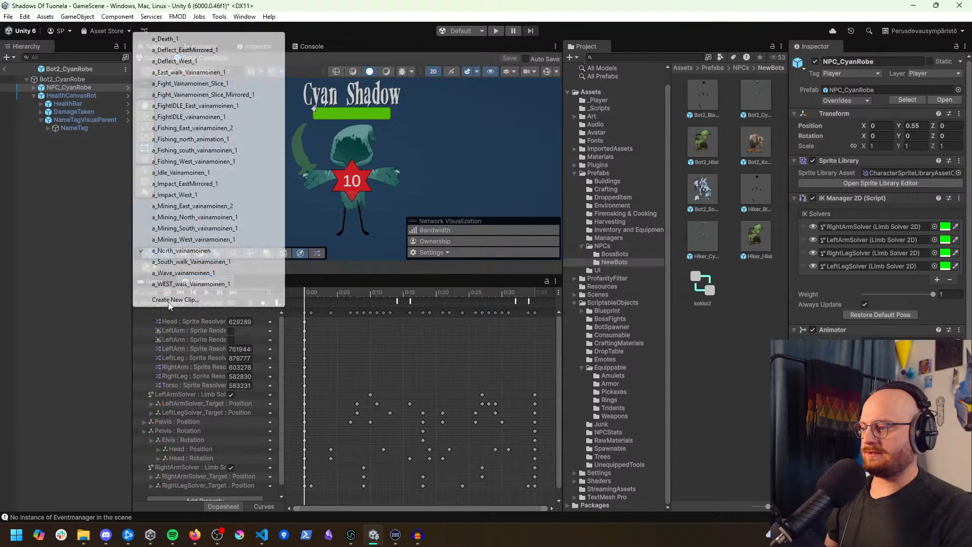
{"action": "left_click", "coordinate": [205, 72]}
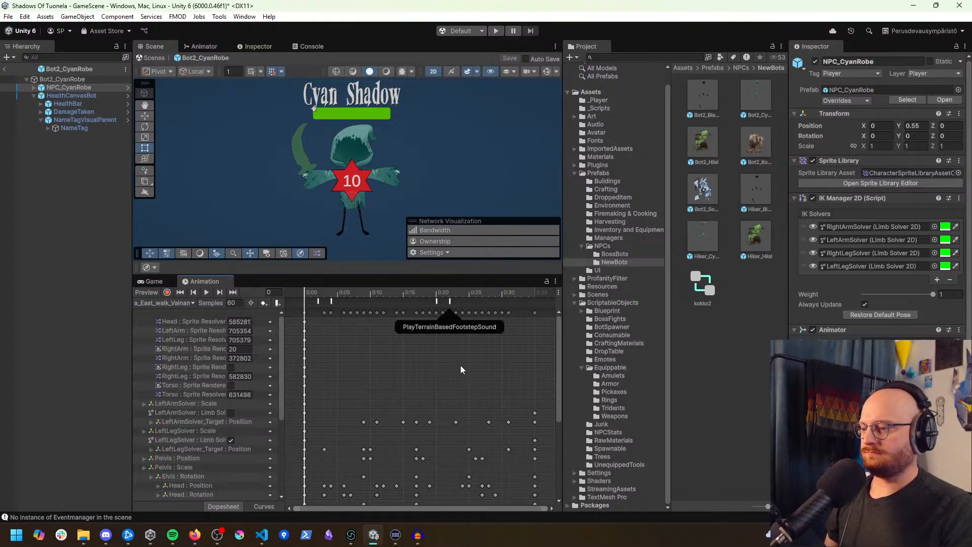
Step: Return to GameScene, start the game in the editor, log in with the filled-in account and host a session
{"action": "left_click", "coordinate": [5, 69]}
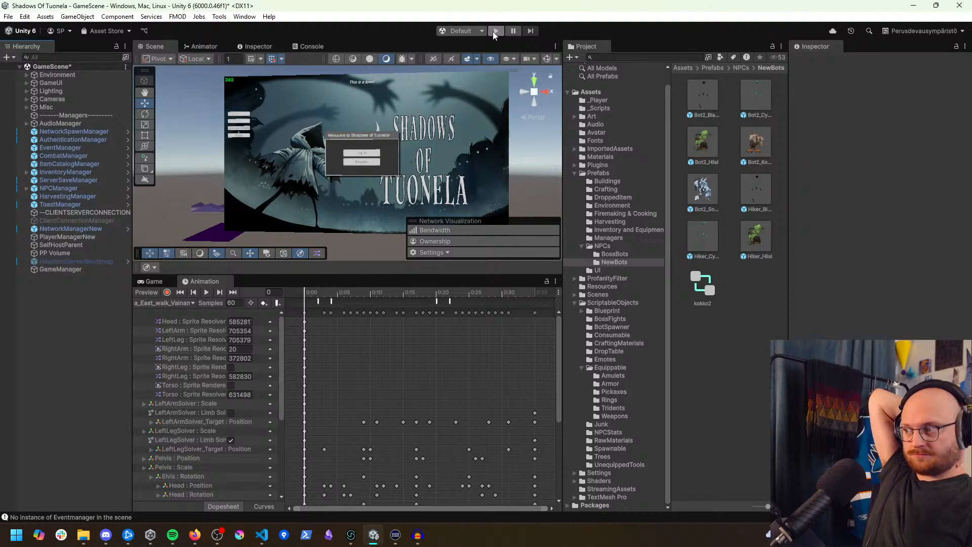
{"action": "left_click", "coordinate": [495, 32]}
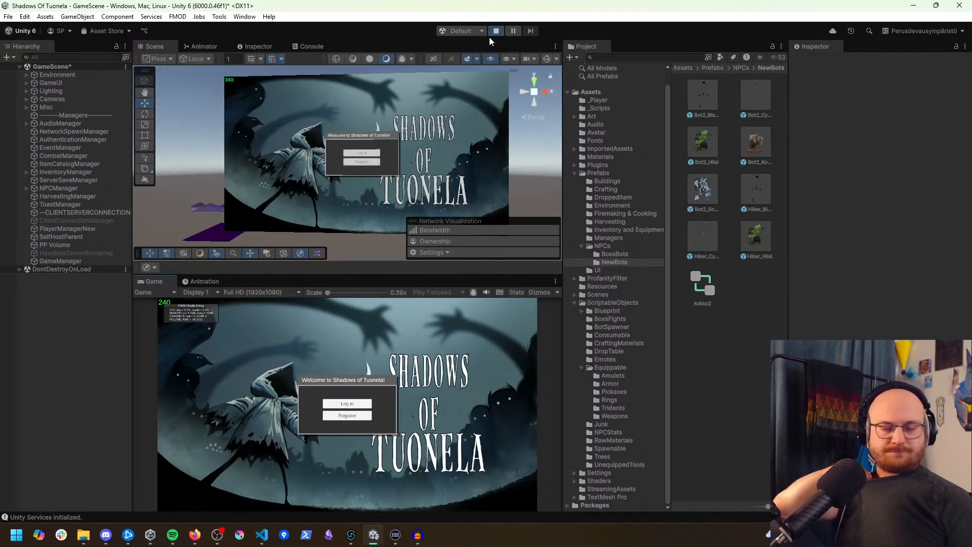
{"action": "left_click", "coordinate": [354, 405]}
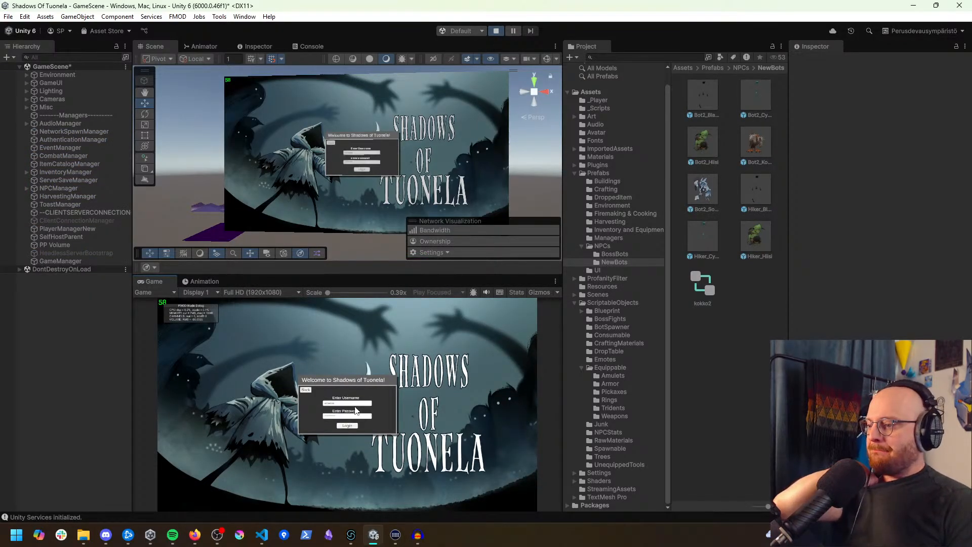
{"action": "left_click", "coordinate": [351, 426]}
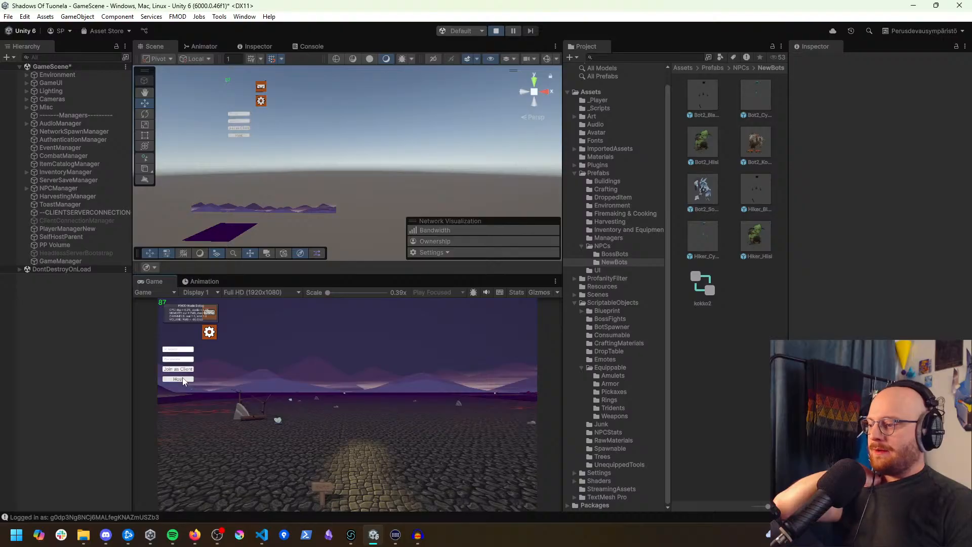
Step: On BetaPlayer(Clone), run the Player State script's debug commands, including SPAWN RANDOM ITEM, to supply the player with items
{"action": "left_click", "coordinate": [72, 269]}
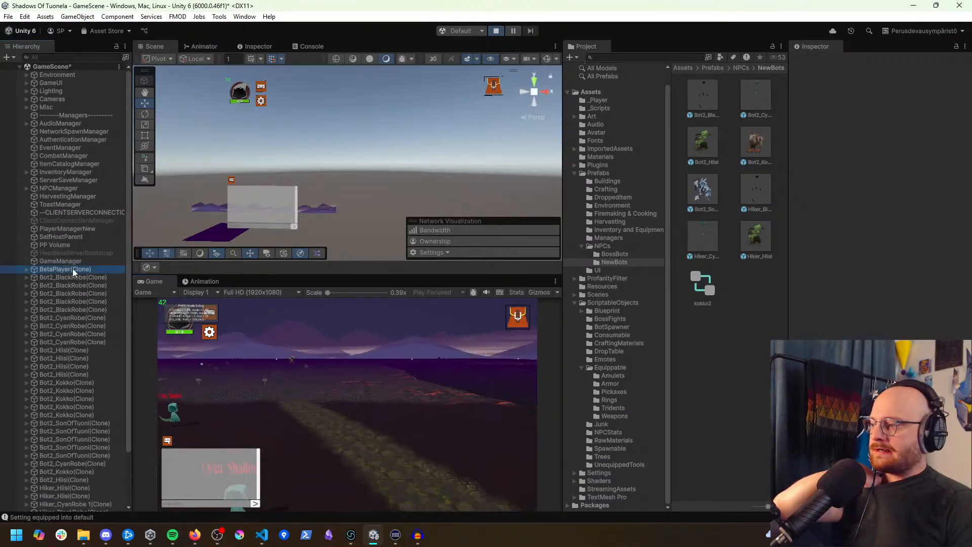
{"action": "scroll", "coordinate": [827, 200], "scroll_direction": "down", "scroll_amount": 10}
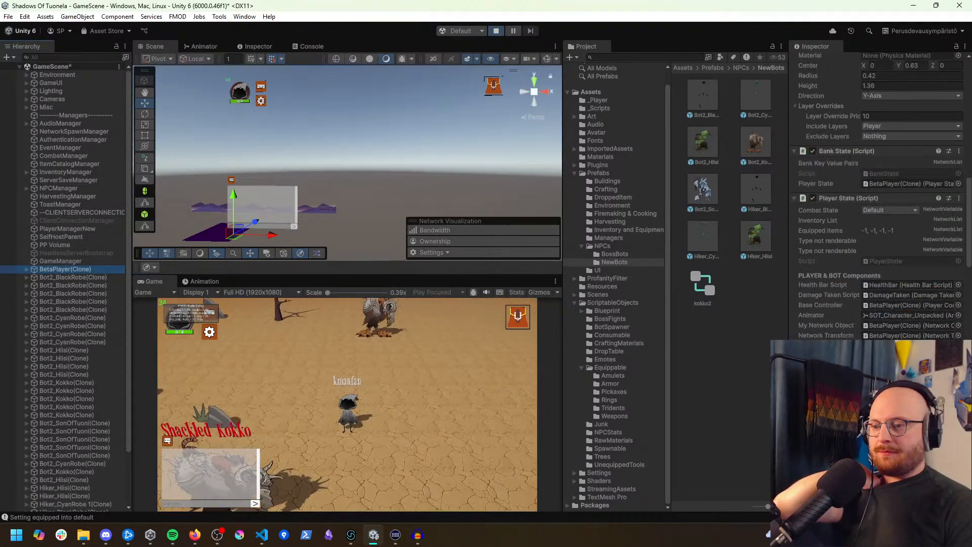
{"action": "right_click", "coordinate": [827, 199]}
{"action": "left_click", "coordinate": [873, 334]}
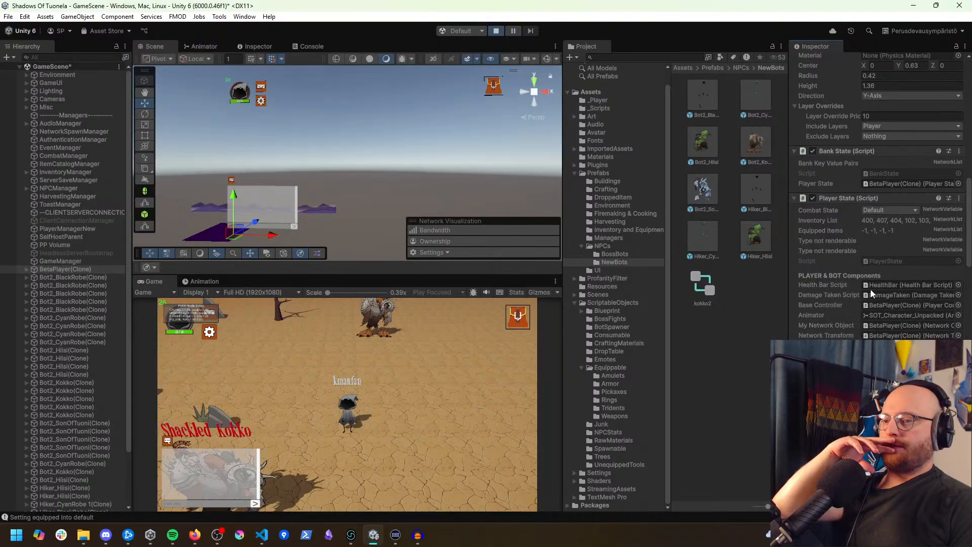
{"action": "right_click", "coordinate": [855, 202]}
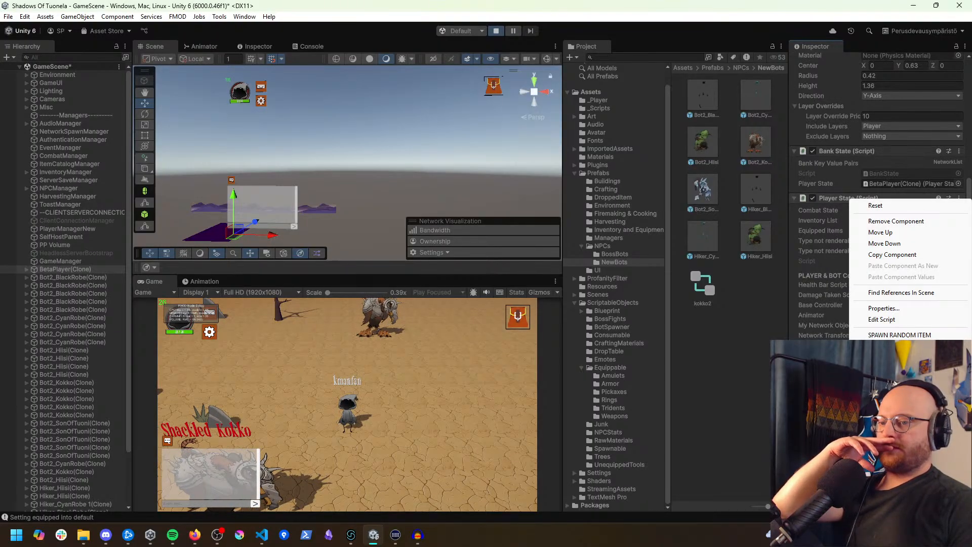
{"action": "left_click", "coordinate": [883, 346]}
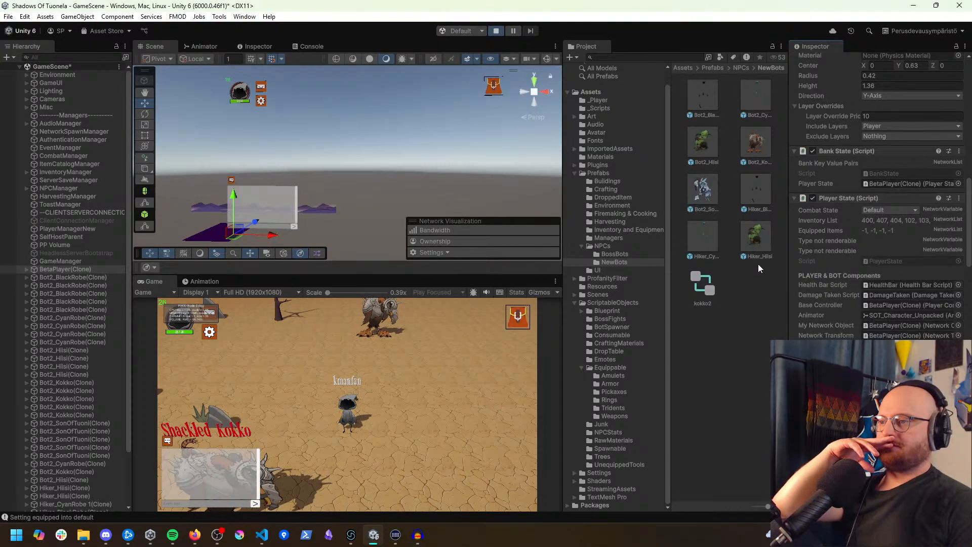
Step: Pause the game, set its view to Play Maximized and resume playing
{"action": "left_click", "coordinate": [515, 32]}
{"action": "left_click", "coordinate": [154, 281]}
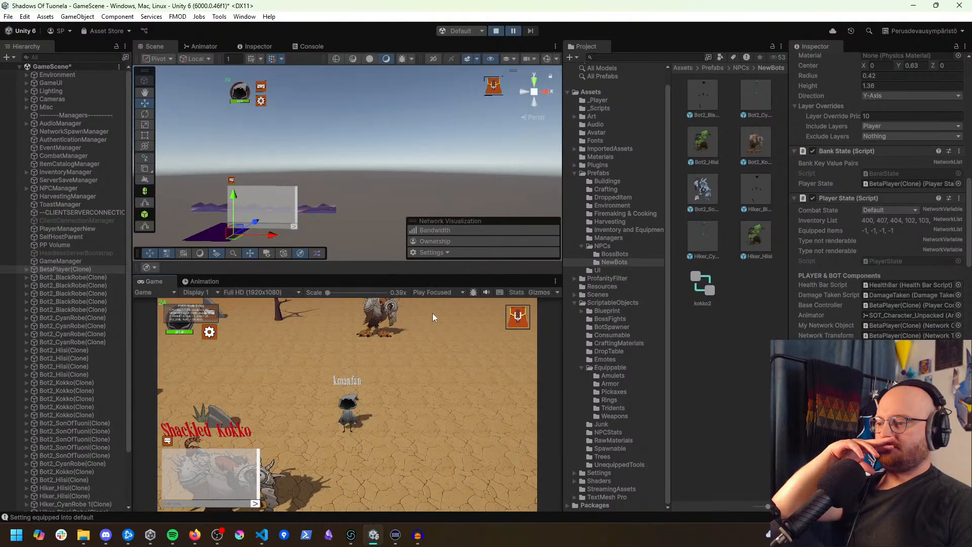
{"action": "left_click", "coordinate": [437, 292]}
{"action": "left_click", "coordinate": [446, 314]}
{"action": "left_click", "coordinate": [518, 32]}
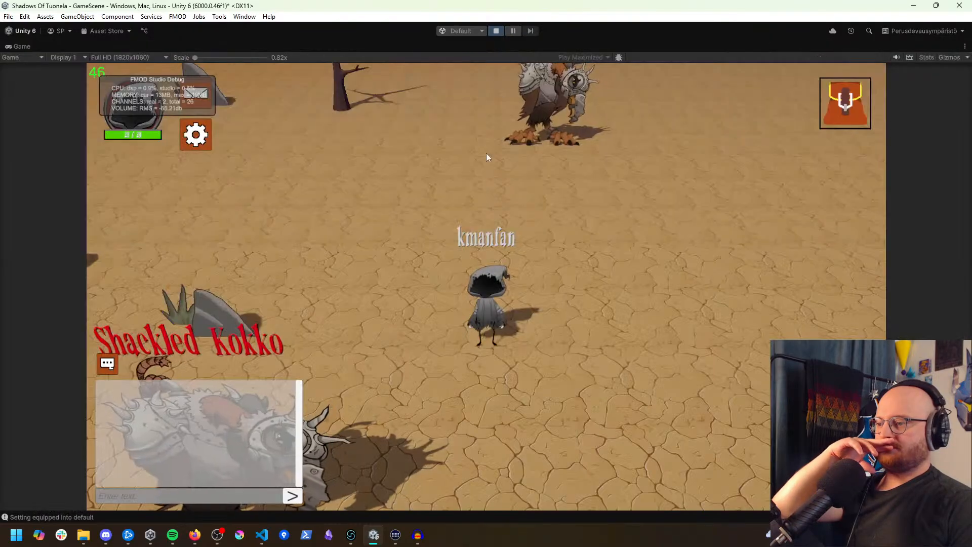
Step: Open the player's inventory and equip the cyan blade and the yellow ring with the green stone
{"action": "left_click", "coordinate": [832, 117]}
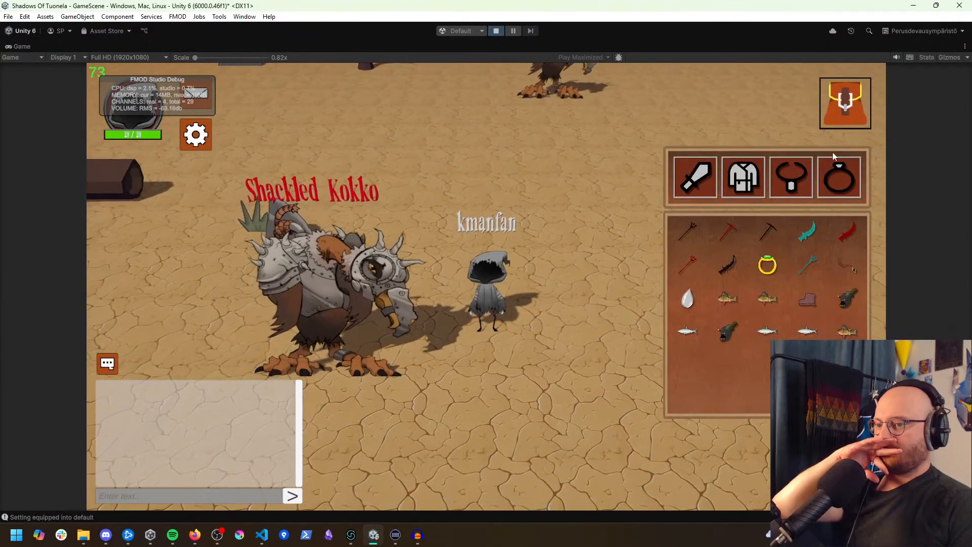
{"action": "left_click", "coordinate": [807, 231]}
{"action": "left_click", "coordinate": [729, 266]}
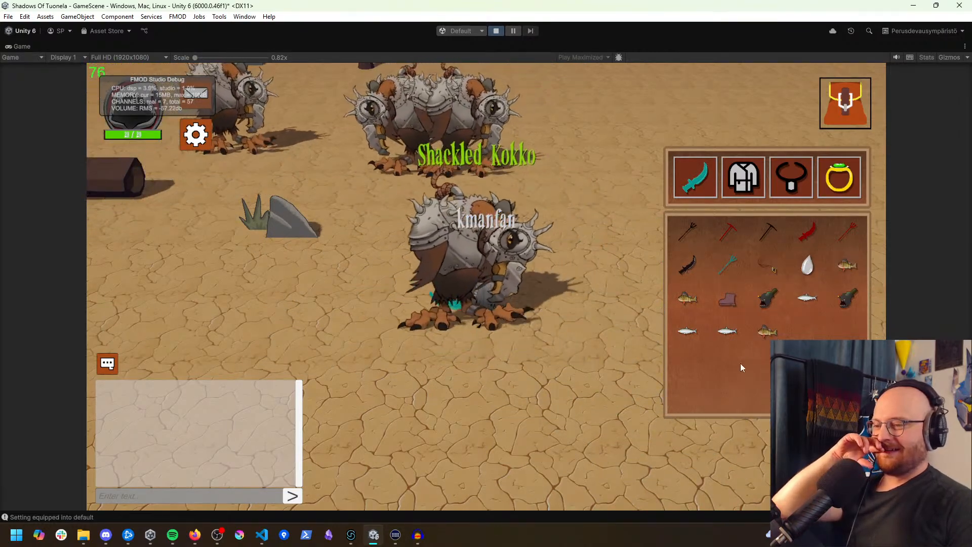
Step: Walk the player around the desert among the Shackled Kokko bots to test the footstep sounds, closing the inventory along the way
{"action": "left_click", "coordinate": [351, 342]}
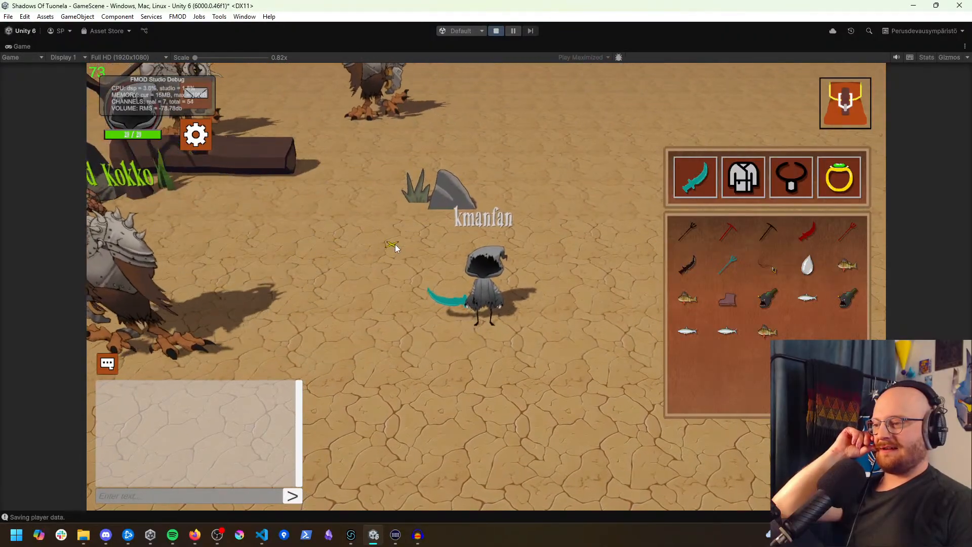
{"action": "left_click", "coordinate": [372, 218]}
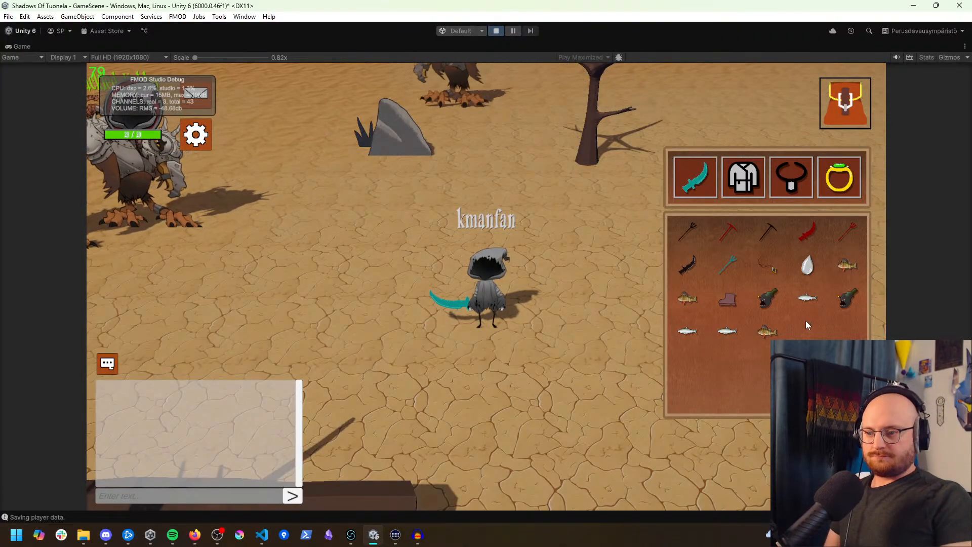
{"action": "left_click", "coordinate": [597, 431]}
{"action": "left_click", "coordinate": [842, 112]}
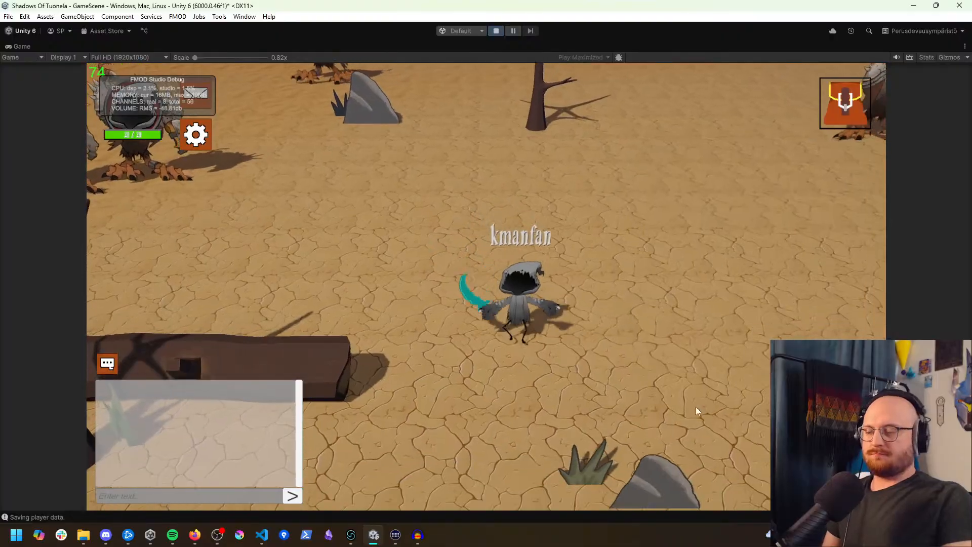
{"action": "left_click", "coordinate": [734, 416]}
{"action": "left_click", "coordinate": [748, 390]}
{"action": "left_click", "coordinate": [721, 319]}
{"action": "left_click", "coordinate": [678, 277]}
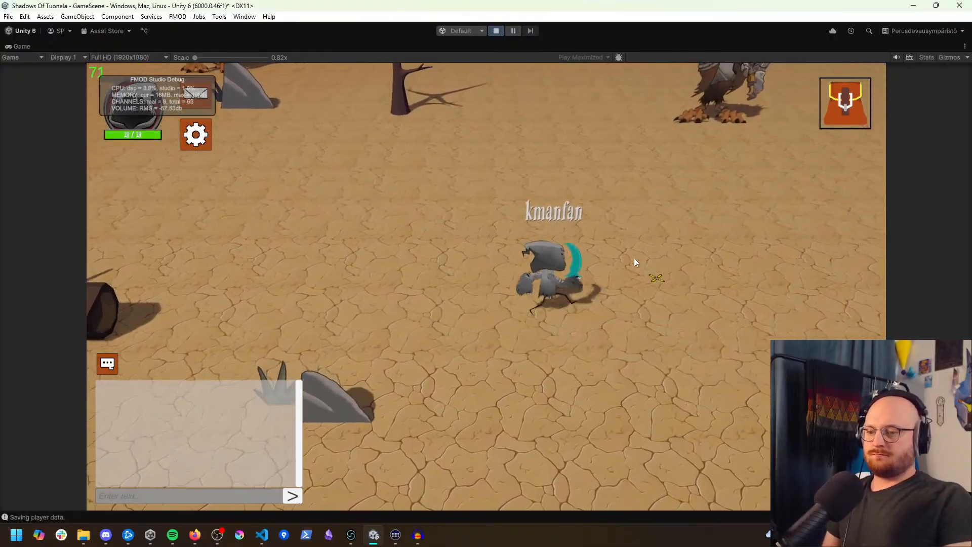
{"action": "left_click", "coordinate": [553, 234]}
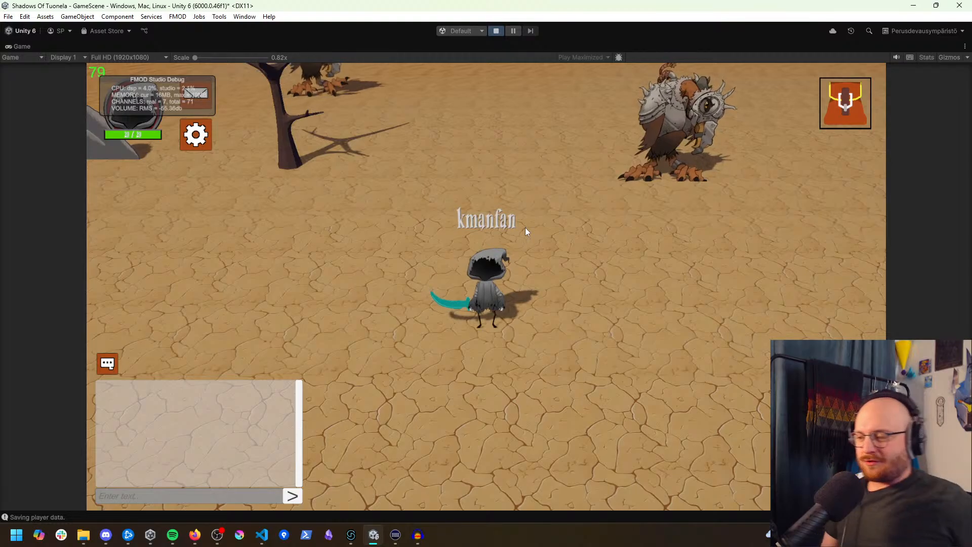
Step: Walk the player around the cracked desert ground near the Shackled Kokkos and the fallen log to listen to the footstep sounds
{"action": "left_click", "coordinate": [537, 195]}
{"action": "left_click", "coordinate": [470, 388]}
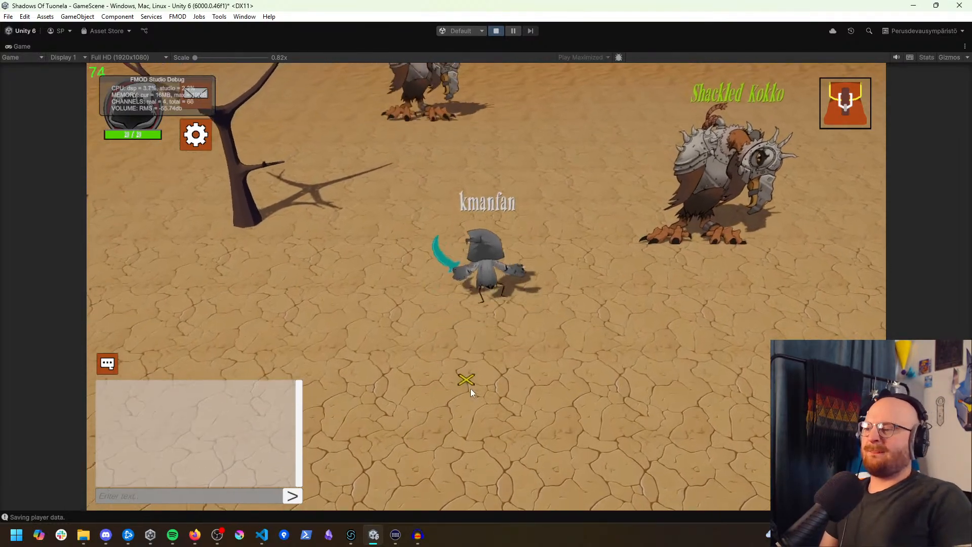
{"action": "left_click", "coordinate": [476, 419]}
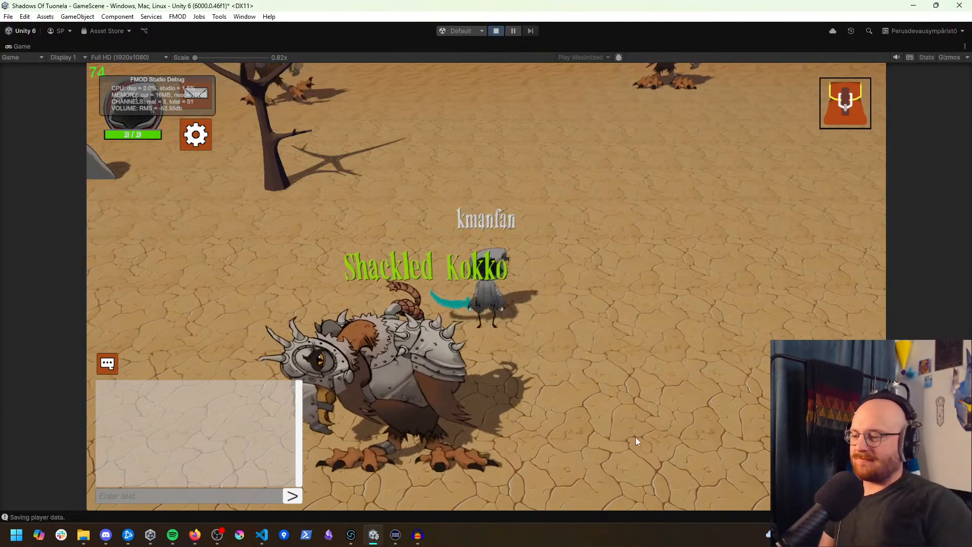
{"action": "left_click", "coordinate": [416, 448]}
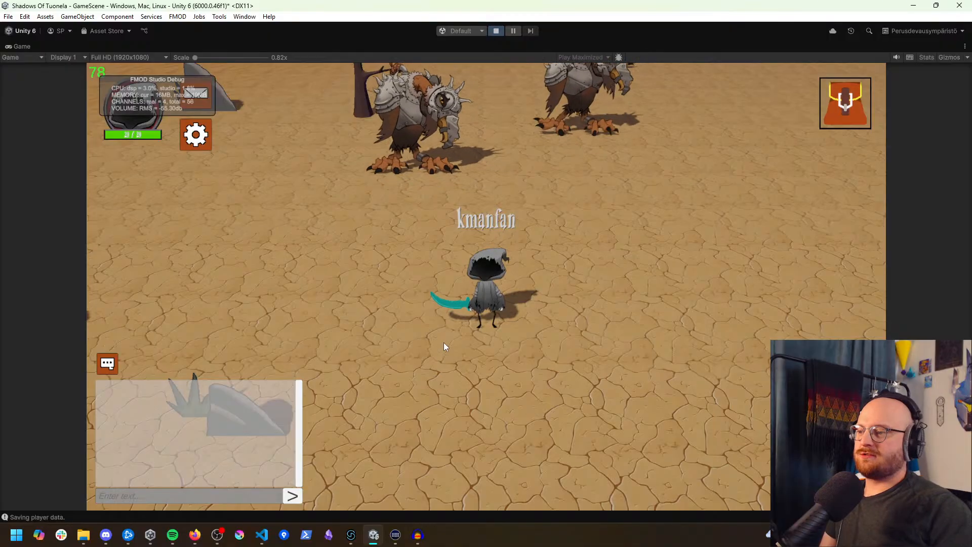
{"action": "left_click", "coordinate": [395, 290]}
{"action": "left_click", "coordinate": [362, 330]}
{"action": "left_click", "coordinate": [356, 328]}
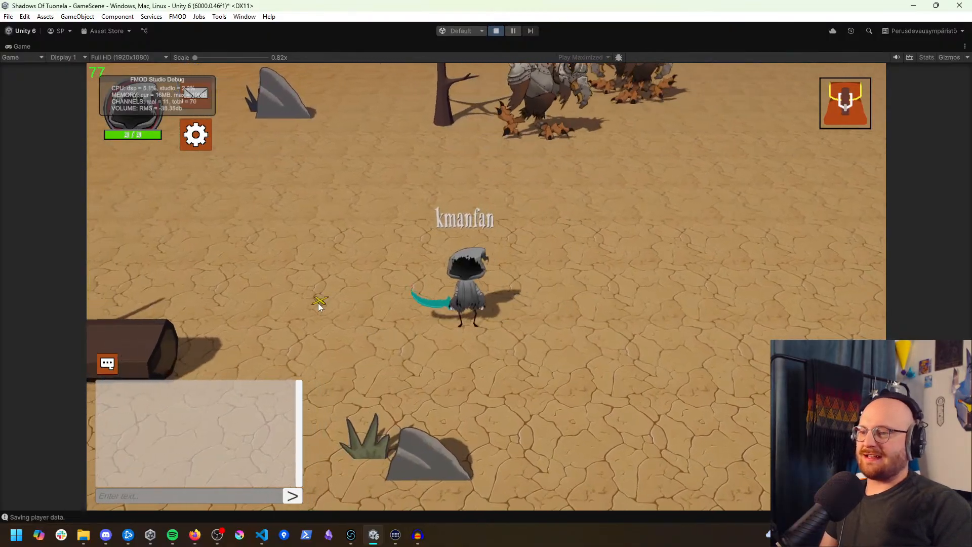
{"action": "left_click", "coordinate": [381, 297]}
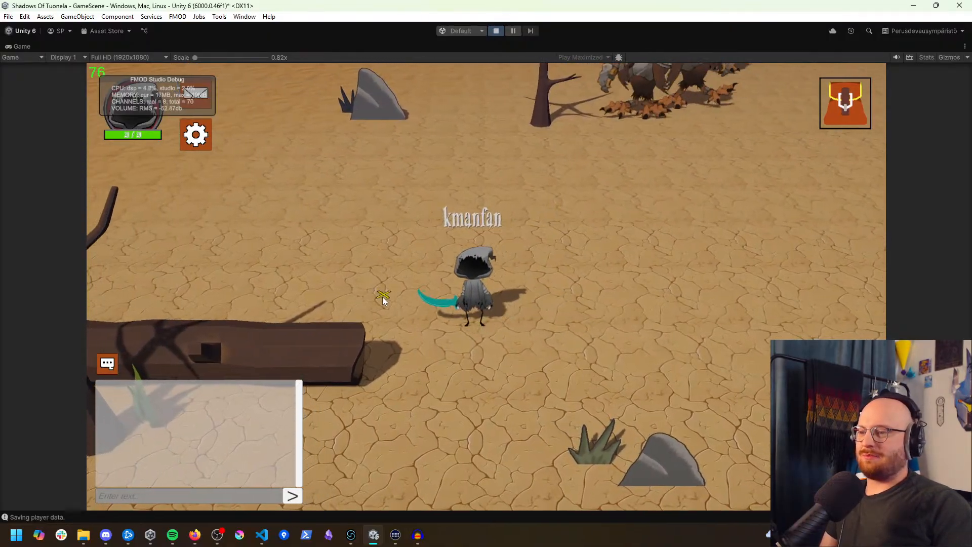
{"action": "left_click", "coordinate": [381, 296]}
{"action": "left_click", "coordinate": [497, 313]}
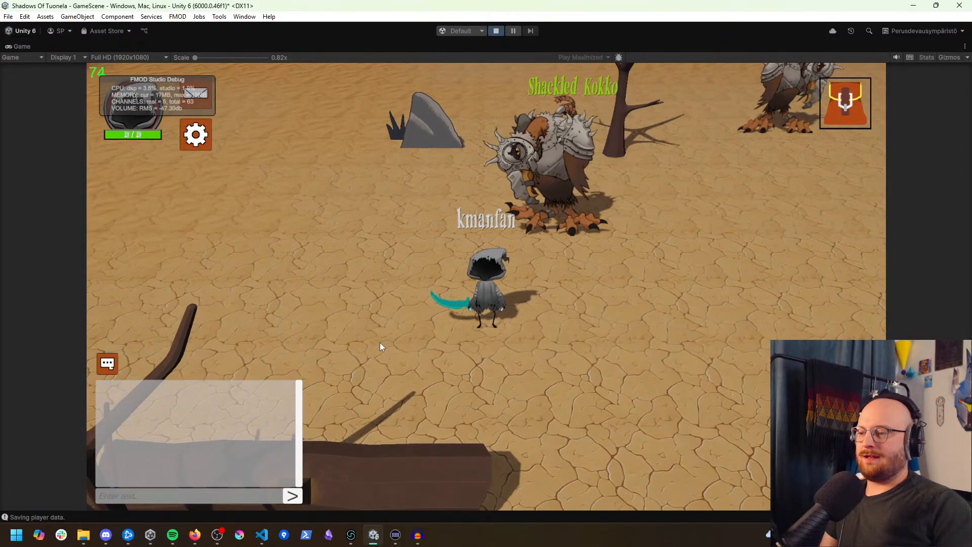
{"action": "left_click", "coordinate": [393, 339]}
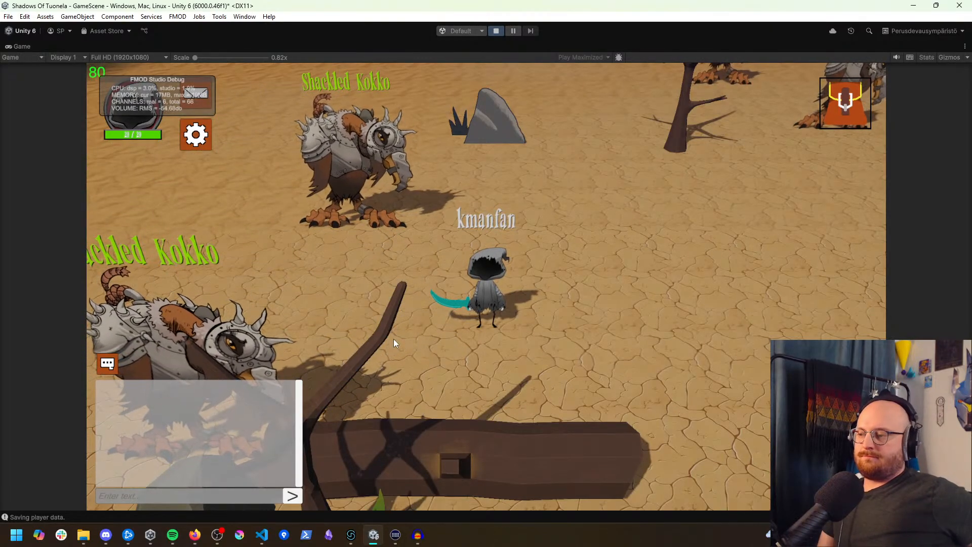
Step: Attack the Shackled Kokko near the fallen log until it dies, and walk the player away from the body
{"action": "left_click", "coordinate": [436, 265]}
{"action": "left_click", "coordinate": [390, 244]}
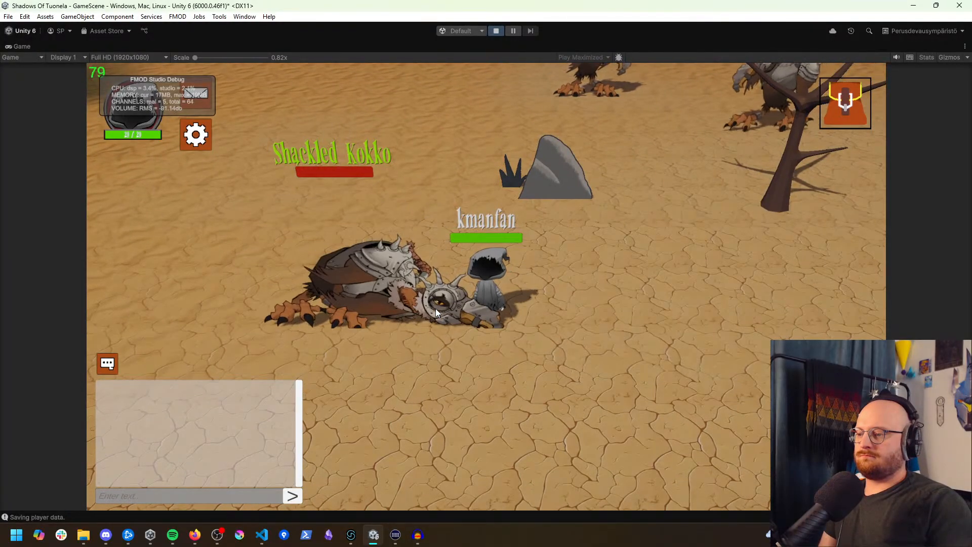
{"action": "left_click", "coordinate": [420, 351]}
{"action": "left_click", "coordinate": [441, 387]}
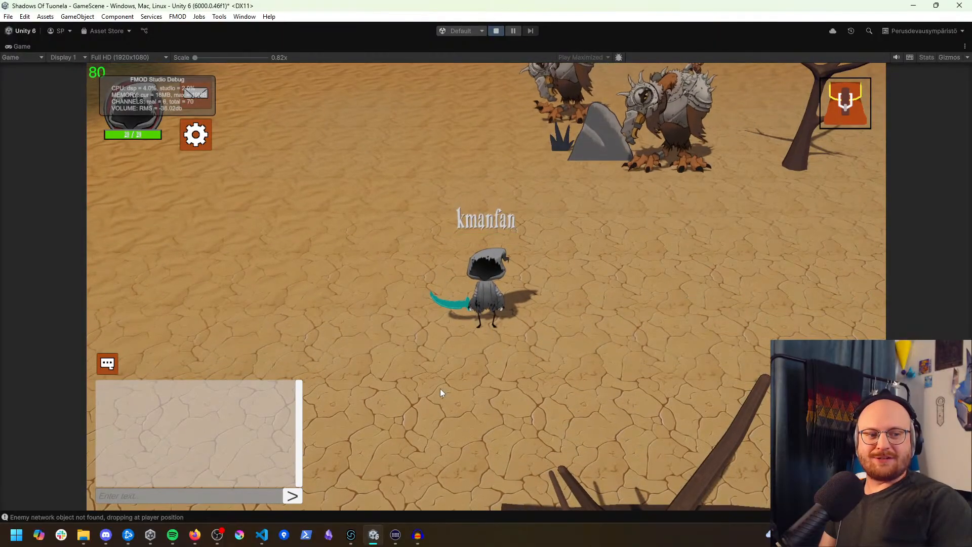
Step: Walk the player between the two Shackled Kokkos along the border of sand and cracked ground to compare terrain footsteps
{"action": "left_click", "coordinate": [517, 275]}
{"action": "left_click", "coordinate": [438, 268]}
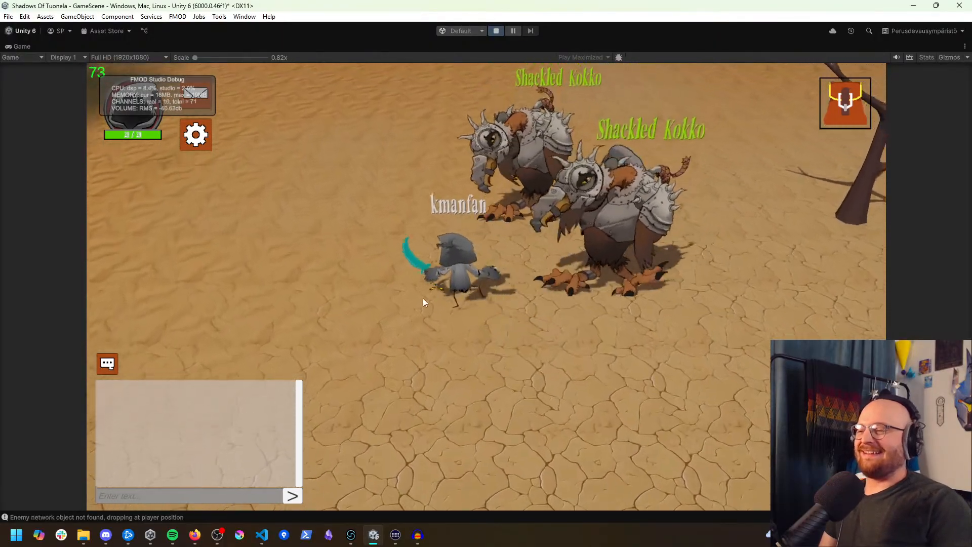
{"action": "left_click", "coordinate": [445, 368]}
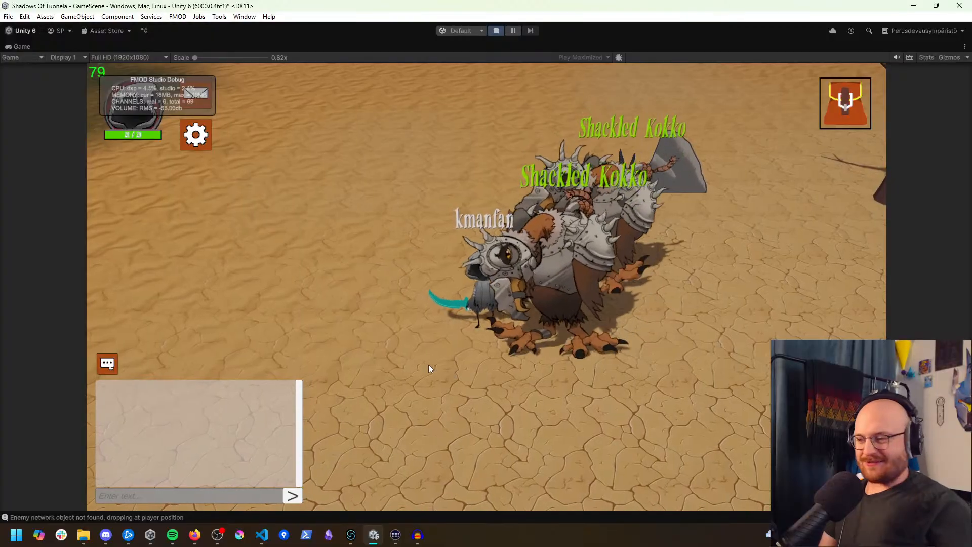
{"action": "left_click", "coordinate": [420, 405]}
{"action": "left_click", "coordinate": [456, 429]}
{"action": "left_click", "coordinate": [498, 444]}
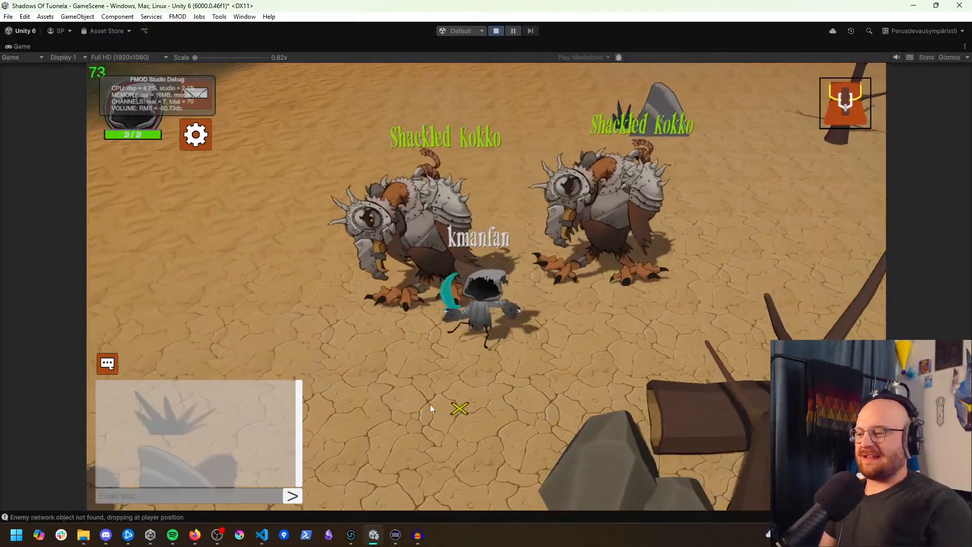
{"action": "left_click", "coordinate": [456, 388]}
{"action": "left_click", "coordinate": [464, 412]}
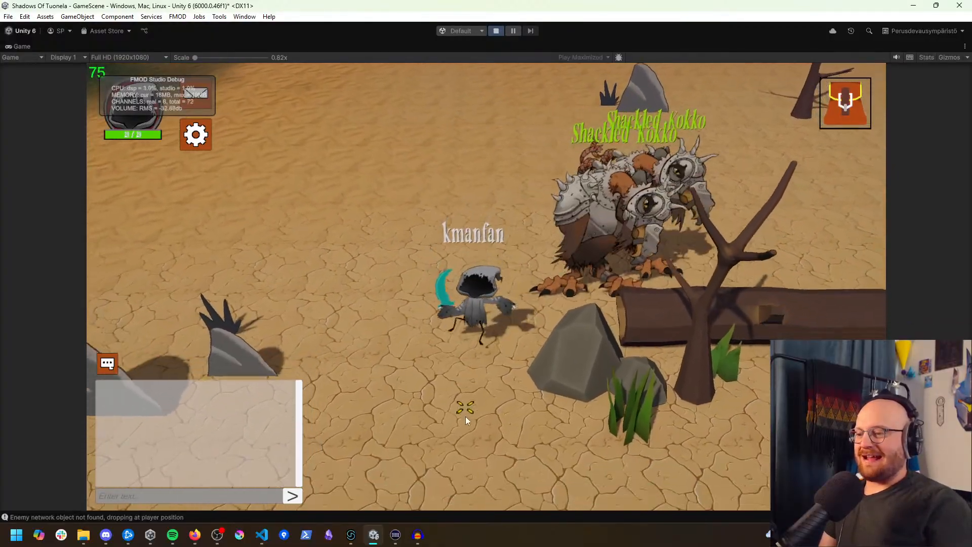
Step: Walk the player around the rocks and fallen log to the Shackled Kokko on the far side and kill it
{"action": "left_click", "coordinate": [495, 426]}
{"action": "left_click", "coordinate": [569, 419]}
{"action": "left_click", "coordinate": [642, 385]}
{"action": "left_click", "coordinate": [673, 328]}
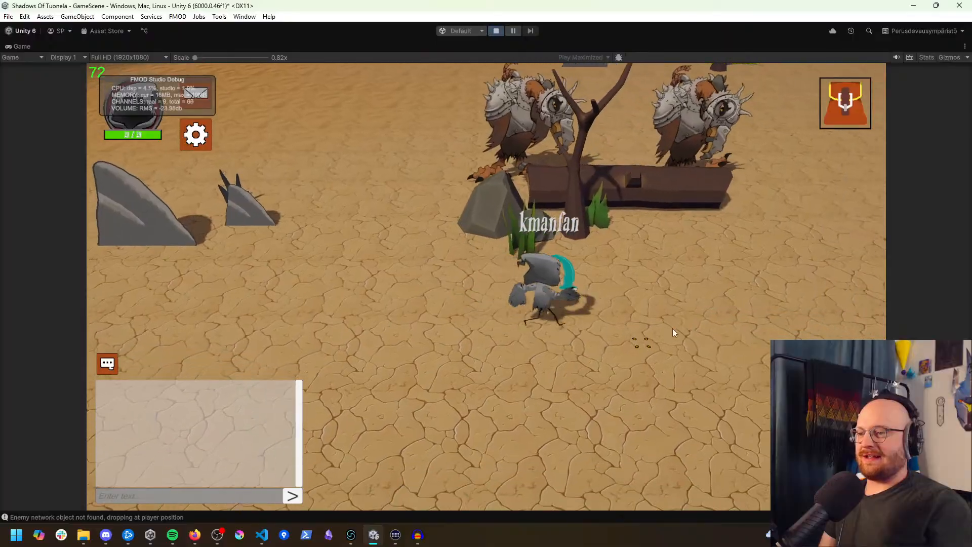
{"action": "left_click", "coordinate": [695, 274]}
{"action": "left_click", "coordinate": [672, 270]}
{"action": "left_click", "coordinate": [638, 308]}
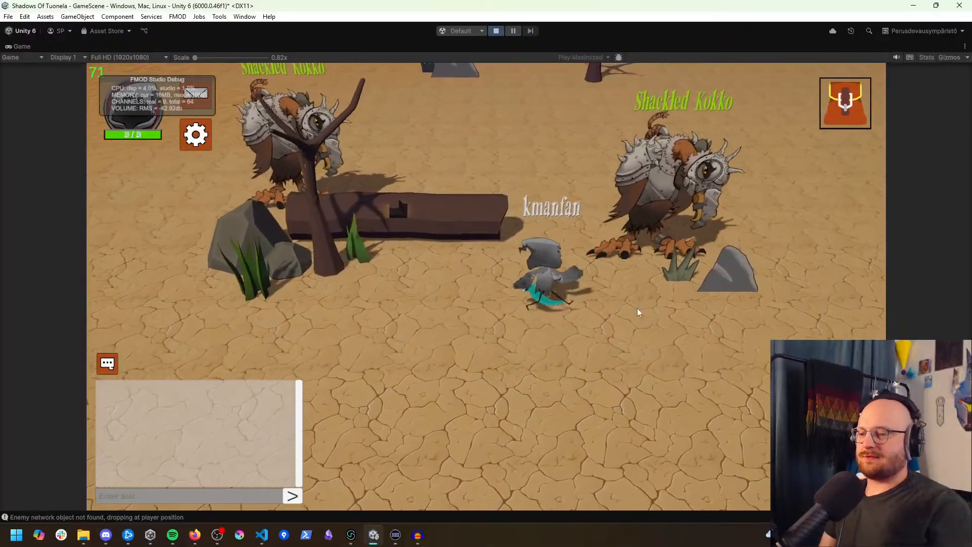
{"action": "left_click", "coordinate": [684, 352]}
{"action": "left_click", "coordinate": [682, 334]}
{"action": "left_click", "coordinate": [646, 304]}
{"action": "left_click", "coordinate": [567, 261]}
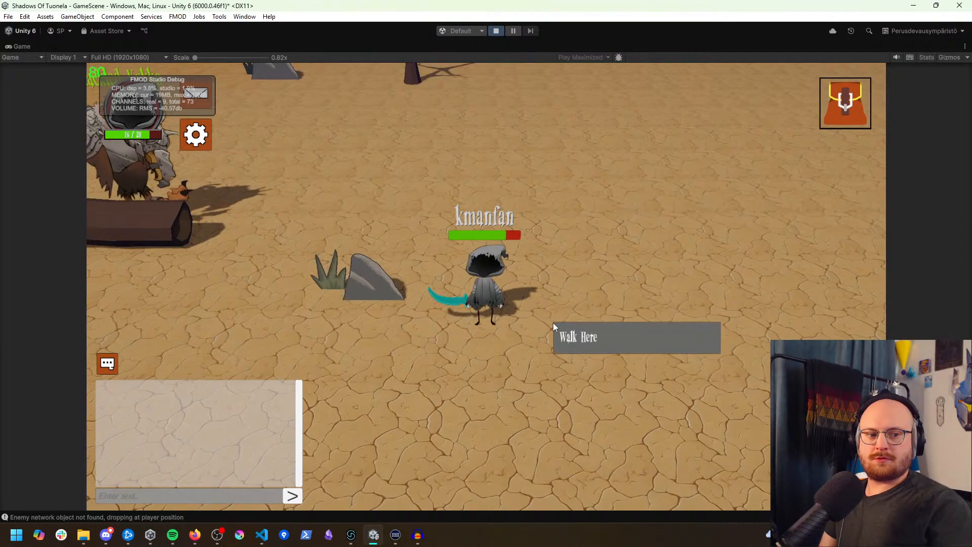
Step: Fight the Shackled Kokko standing by the small rock until it is defeated, and move the player off
{"action": "left_click", "coordinate": [450, 350]}
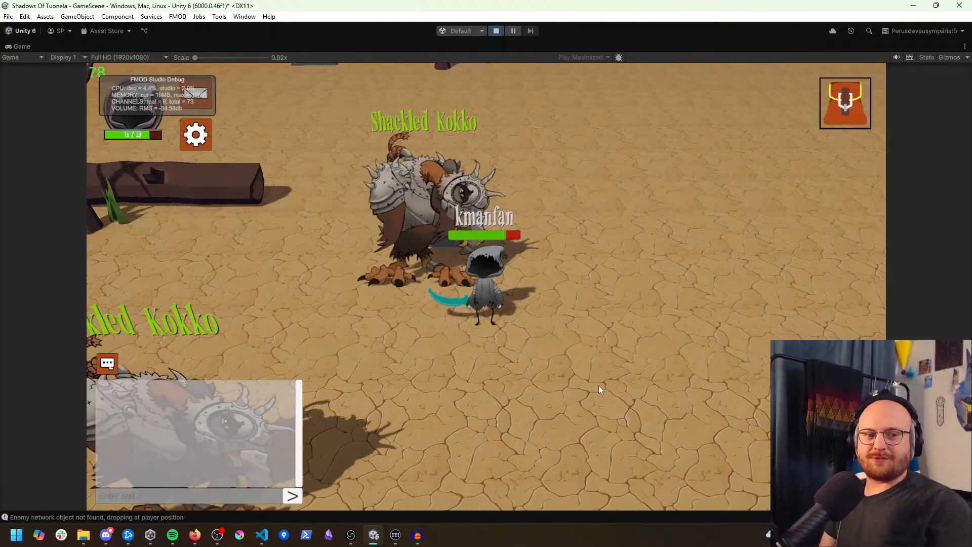
{"action": "left_click", "coordinate": [457, 314]}
{"action": "left_click", "coordinate": [411, 253]}
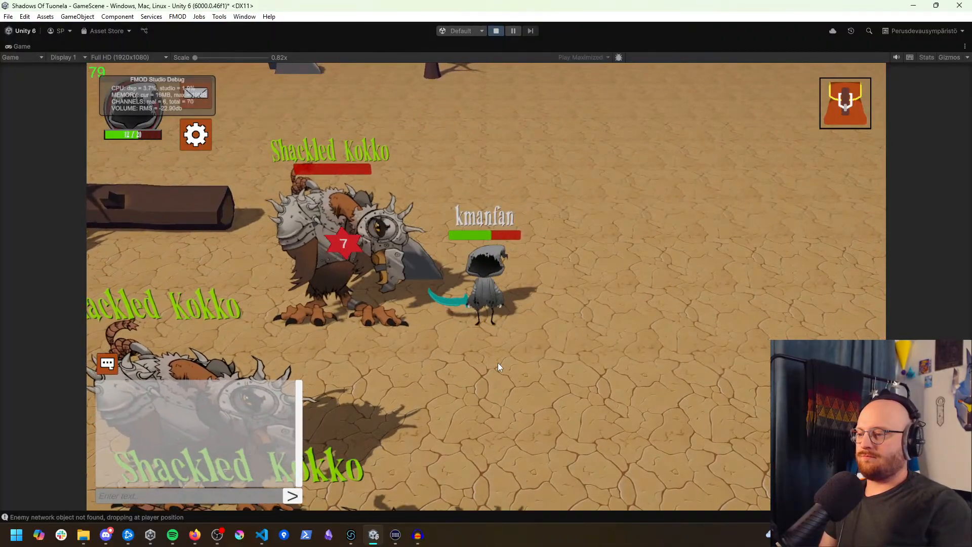
{"action": "left_click", "coordinate": [393, 345]}
{"action": "left_click", "coordinate": [425, 387]}
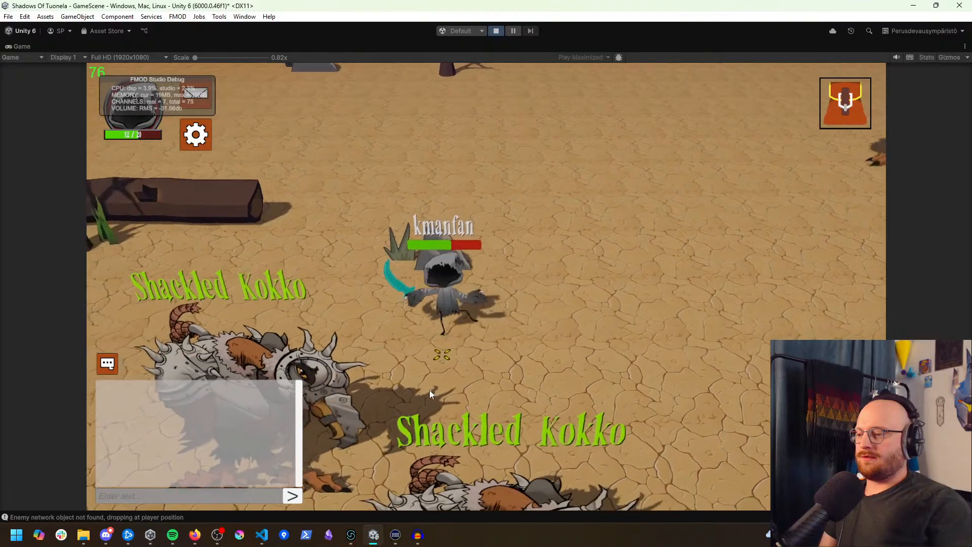
Step: Open the inventory, eat a cooked angler fish to heal the player, and close the inventory
{"action": "left_click", "coordinate": [847, 106]}
{"action": "left_click", "coordinate": [805, 306]}
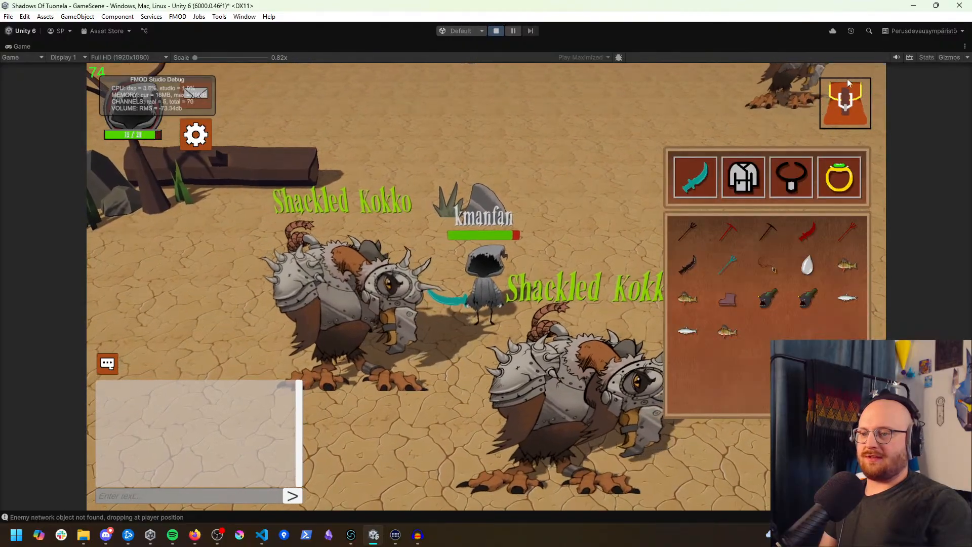
{"action": "left_click", "coordinate": [847, 99]}
Step: Attack the nearer of the two Shackled Kokkos until it is defeated, and step the player over to its spot
{"action": "left_click", "coordinate": [433, 447]}
{"action": "left_click", "coordinate": [383, 333]}
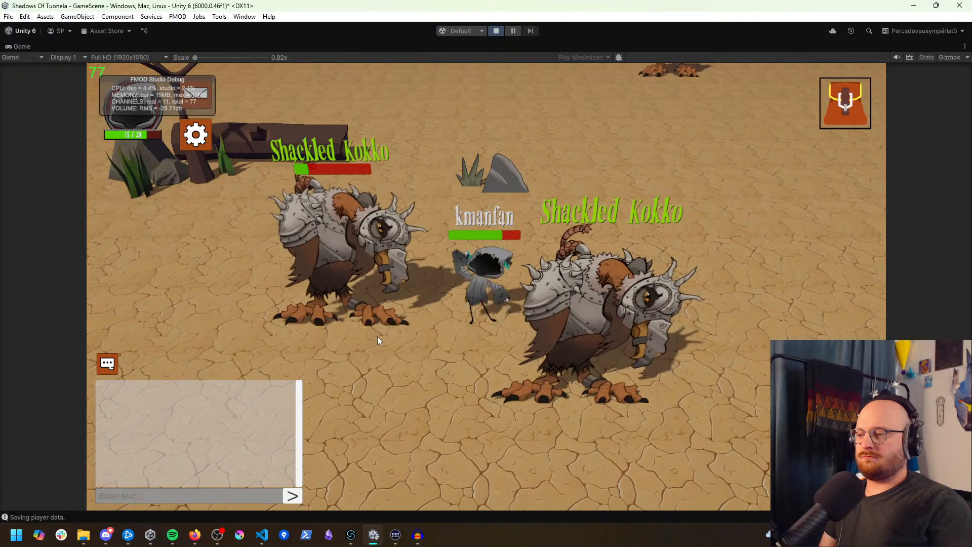
{"action": "left_click", "coordinate": [411, 342]}
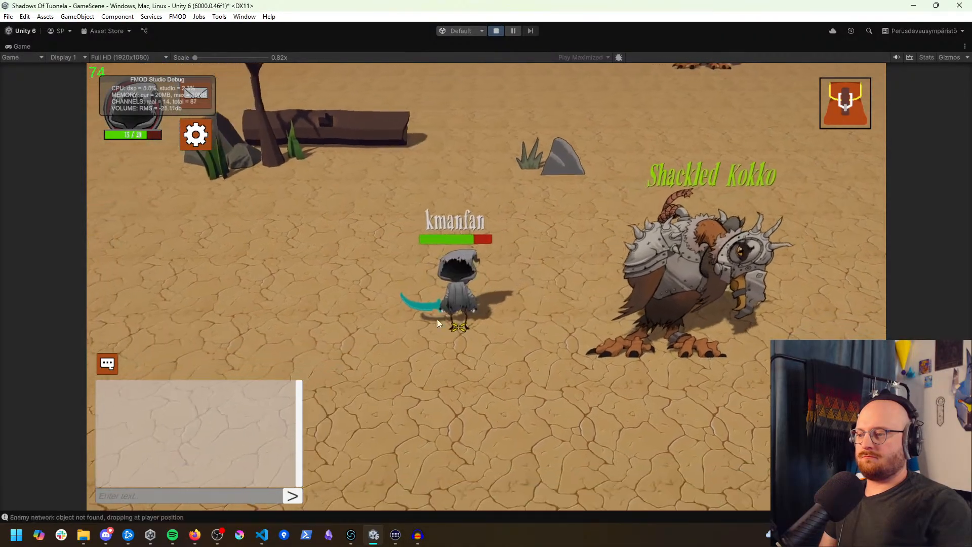
Step: Approach the remaining Shackled Kokko nearby, defeat it, and walk the player away
{"action": "left_click", "coordinate": [560, 354]}
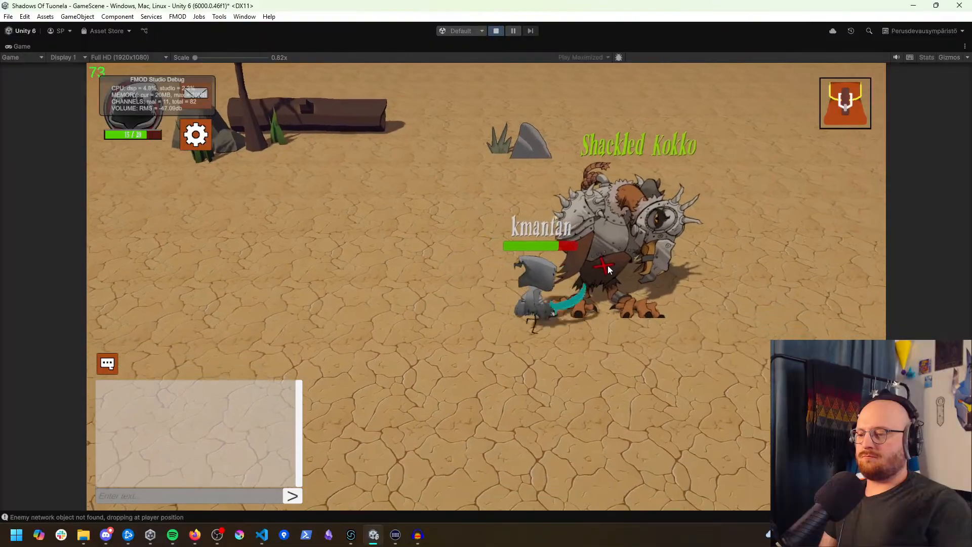
{"action": "left_click", "coordinate": [604, 268]}
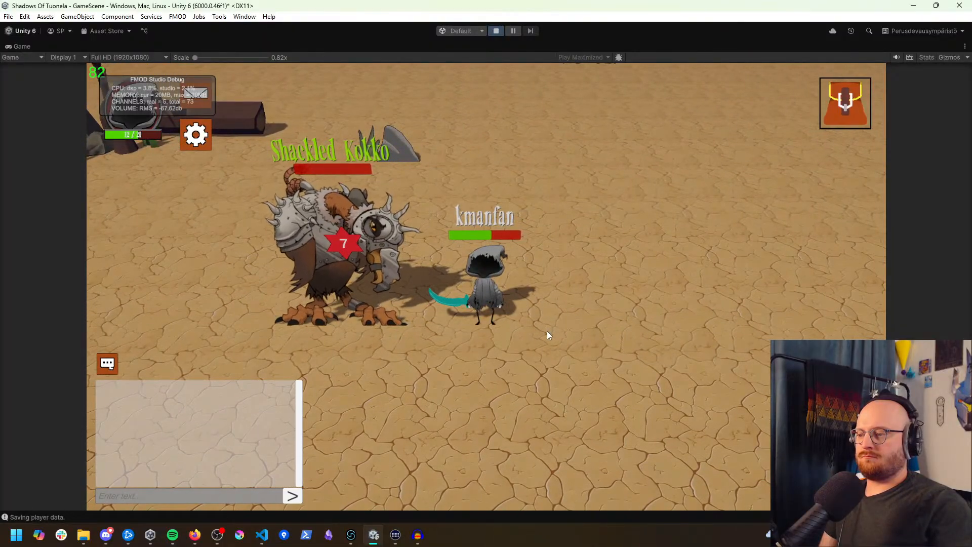
{"action": "left_click", "coordinate": [393, 354]}
{"action": "left_click", "coordinate": [476, 279]}
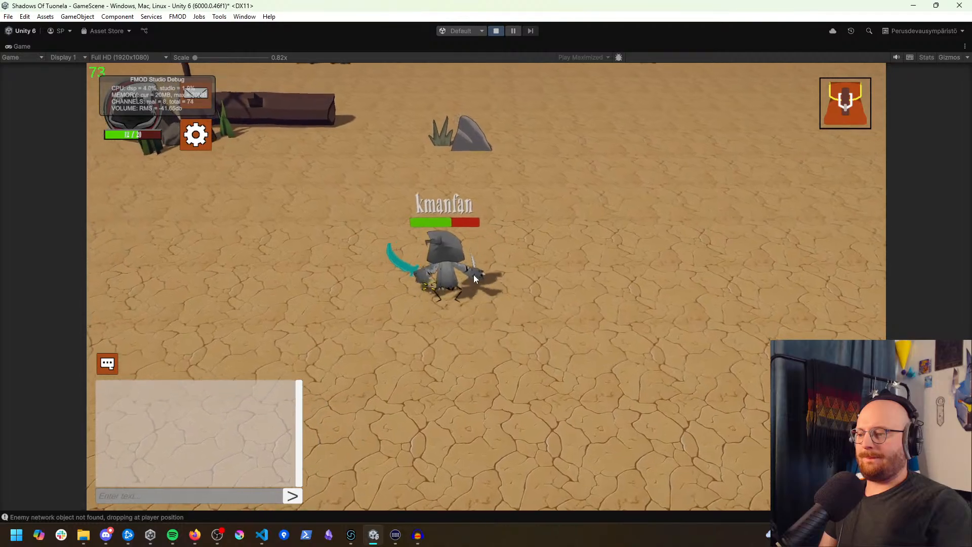
Step: Walk the player in short zigzags across the open cracked ground to another Shackled Kokko and defeat it
{"action": "left_click", "coordinate": [524, 311]}
{"action": "left_click", "coordinate": [603, 383]}
{"action": "left_click", "coordinate": [613, 368]}
{"action": "left_click", "coordinate": [577, 380]}
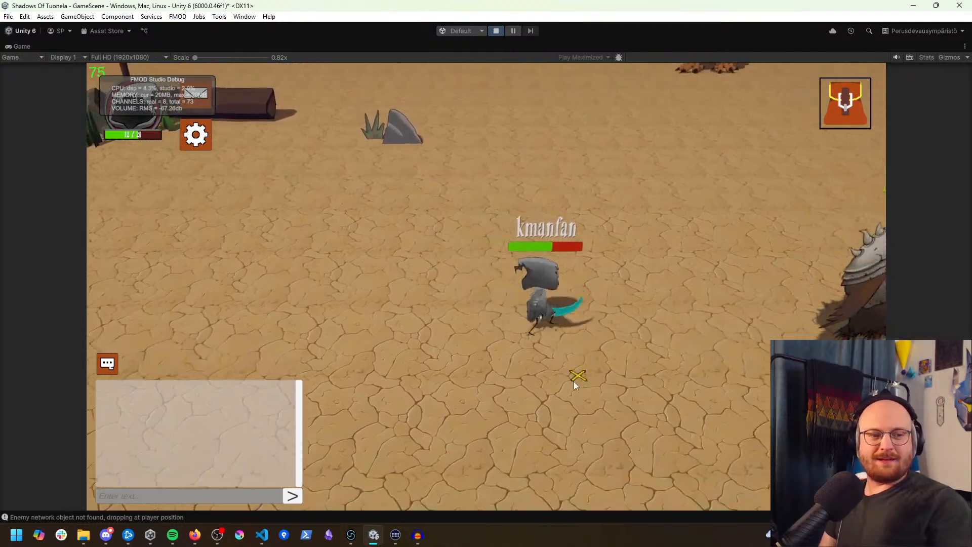
{"action": "left_click", "coordinate": [524, 377]}
{"action": "left_click", "coordinate": [557, 369]}
{"action": "left_click", "coordinate": [604, 322]}
{"action": "left_click", "coordinate": [610, 298]}
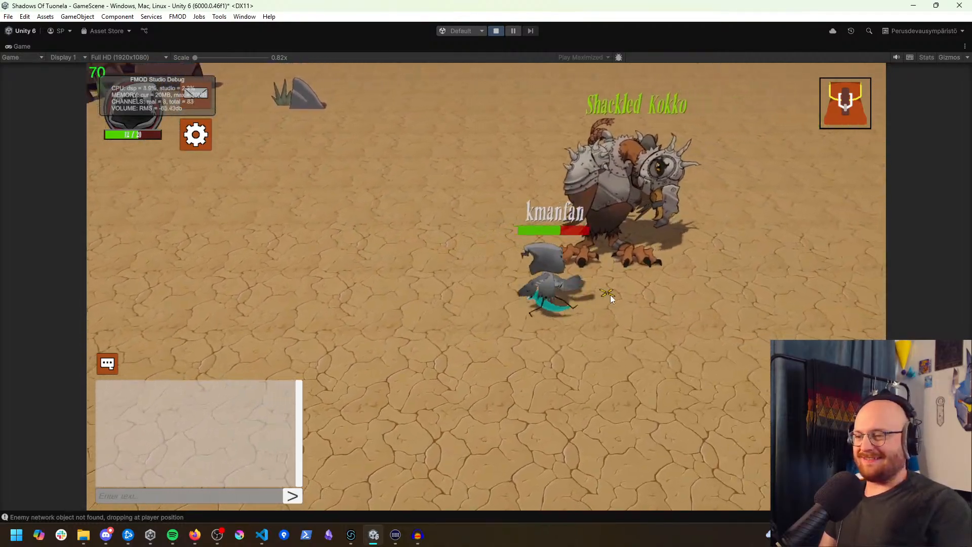
{"action": "left_click", "coordinate": [580, 234]}
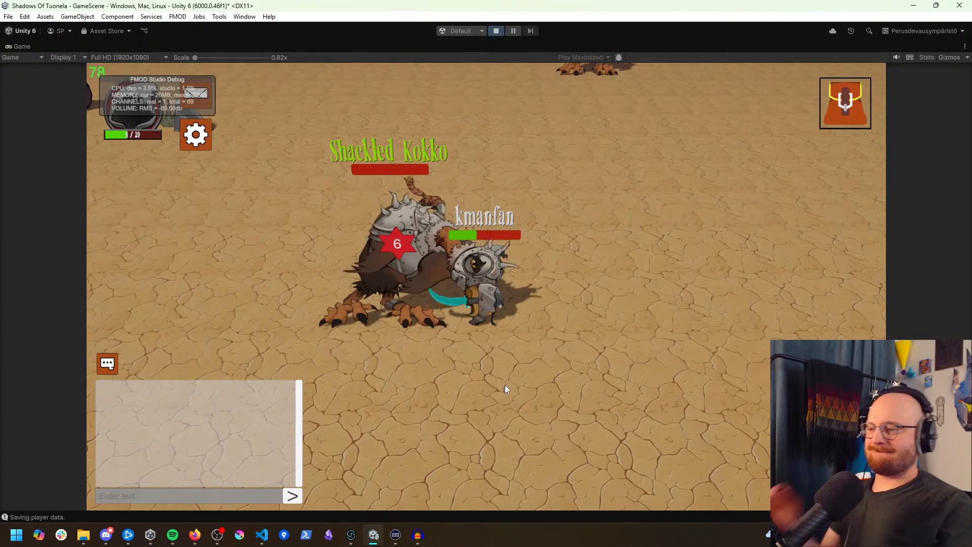
Step: Walk the player back across the open desert, past the rocks, to hear the footsteps
{"action": "left_click", "coordinate": [509, 180]}
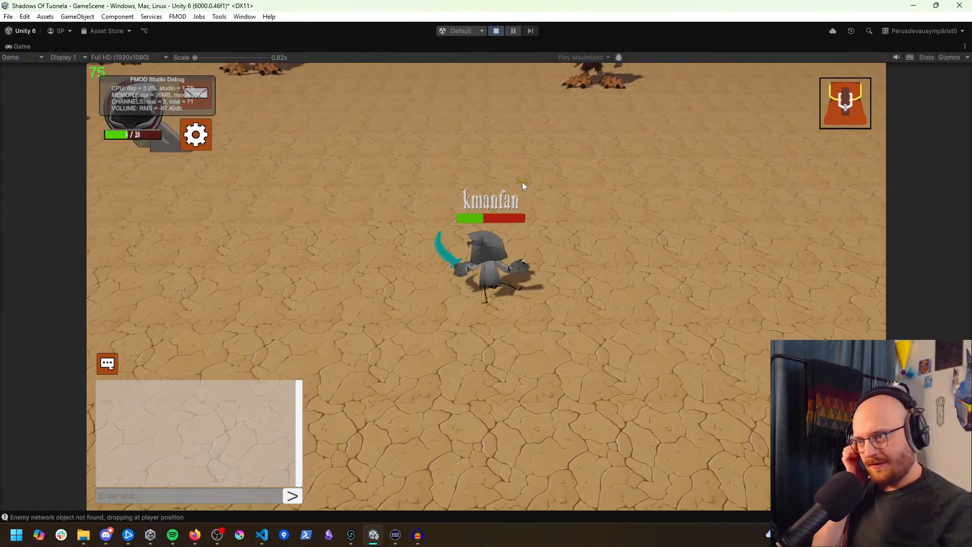
{"action": "left_click", "coordinate": [434, 181]}
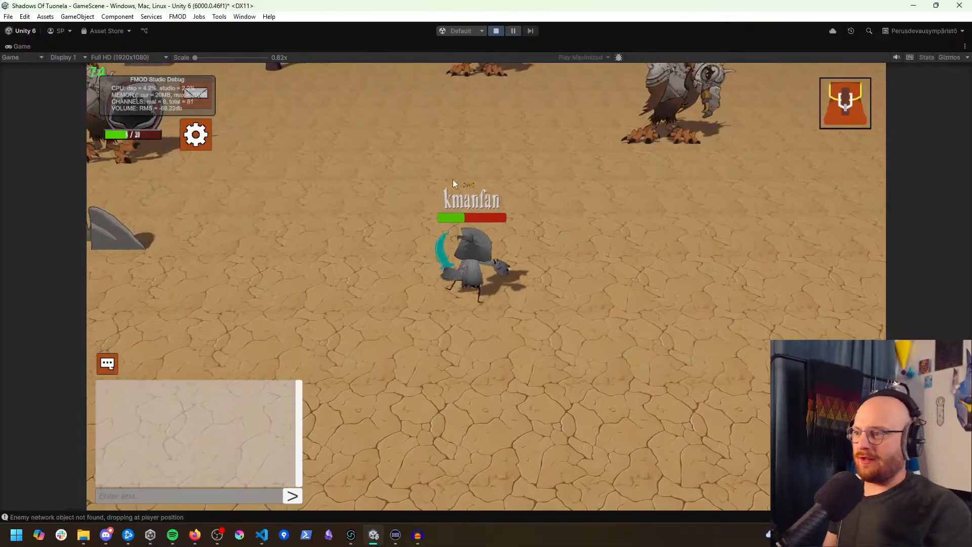
{"action": "left_click", "coordinate": [198, 303]}
{"action": "left_click", "coordinate": [229, 283]}
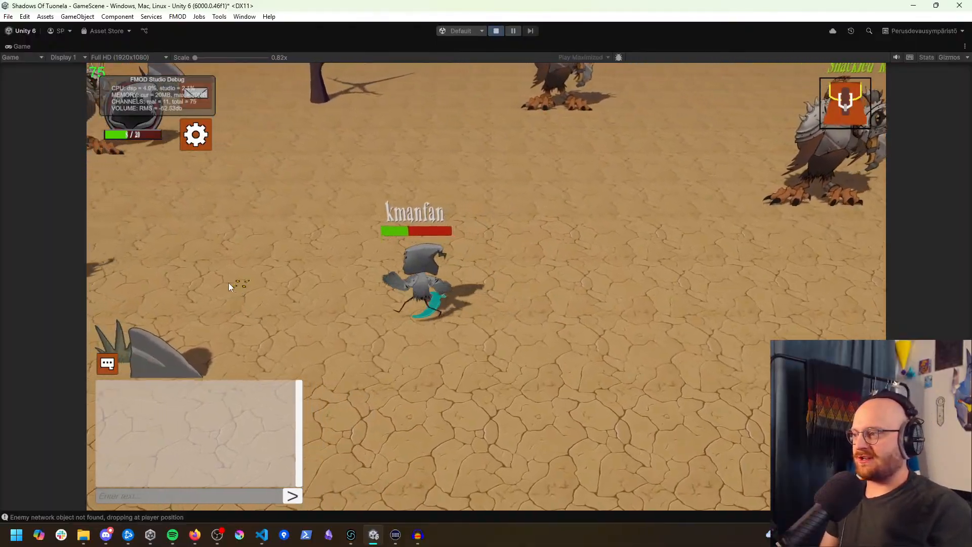
Step: Eat another cooked angler fish from the inventory while walking, and close the inventory
{"action": "left_click", "coordinate": [835, 107]}
{"action": "left_click", "coordinate": [346, 189]}
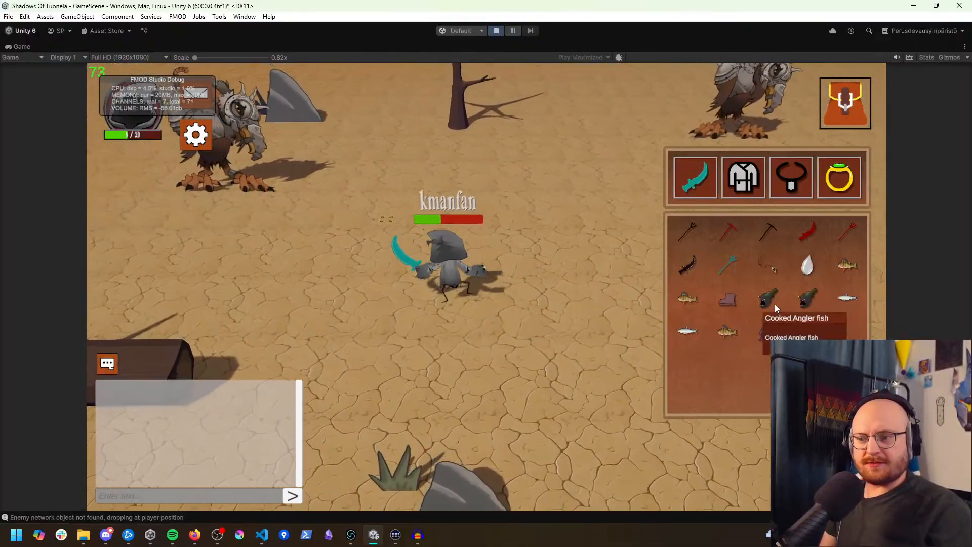
{"action": "left_click", "coordinate": [774, 304]}
{"action": "left_click", "coordinate": [838, 108]}
Step: Walk the player past the bare tree to the Shackled Kokko beside the rock at the sand's edge and defeat it
{"action": "left_click", "coordinate": [466, 219]}
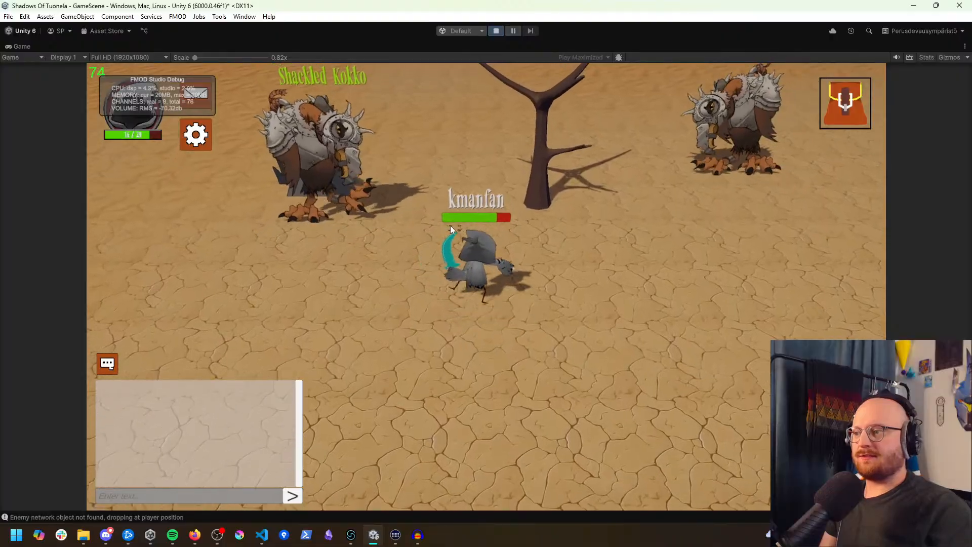
{"action": "left_click", "coordinate": [449, 227]}
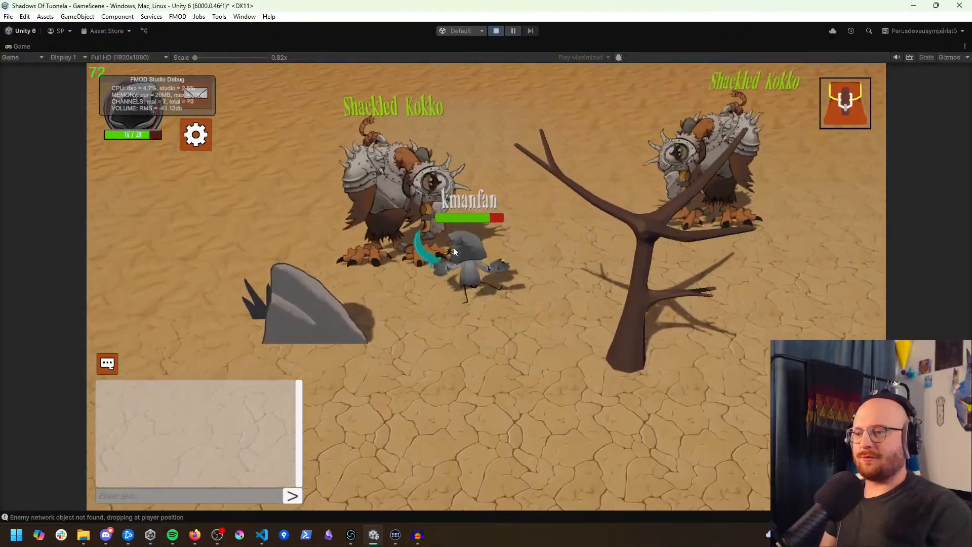
{"action": "left_click", "coordinate": [396, 241]}
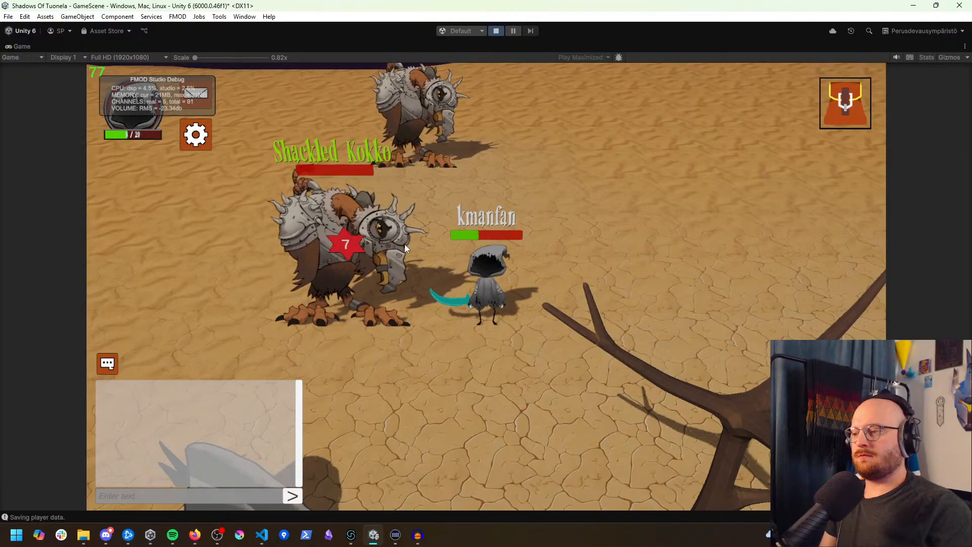
Step: Walk the player away from the defeated Shackled Kokko to the next one at the sand's edge
{"action": "left_click", "coordinate": [405, 348]}
{"action": "left_click", "coordinate": [527, 303]}
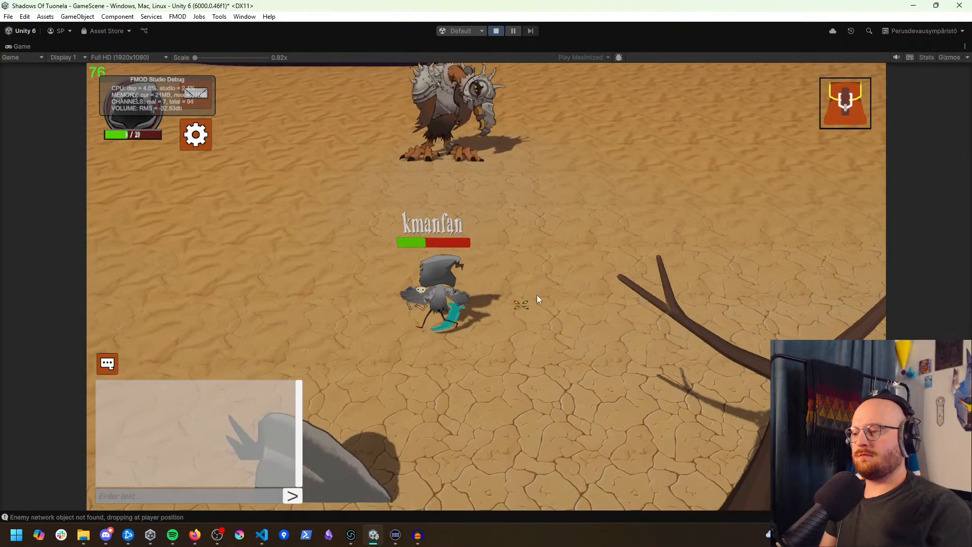
{"action": "left_click", "coordinate": [469, 222]}
Step: Eat two cooked fish from the inventory while fighting the Shackled Kokko, and close the inventory
{"action": "left_click", "coordinate": [840, 107]}
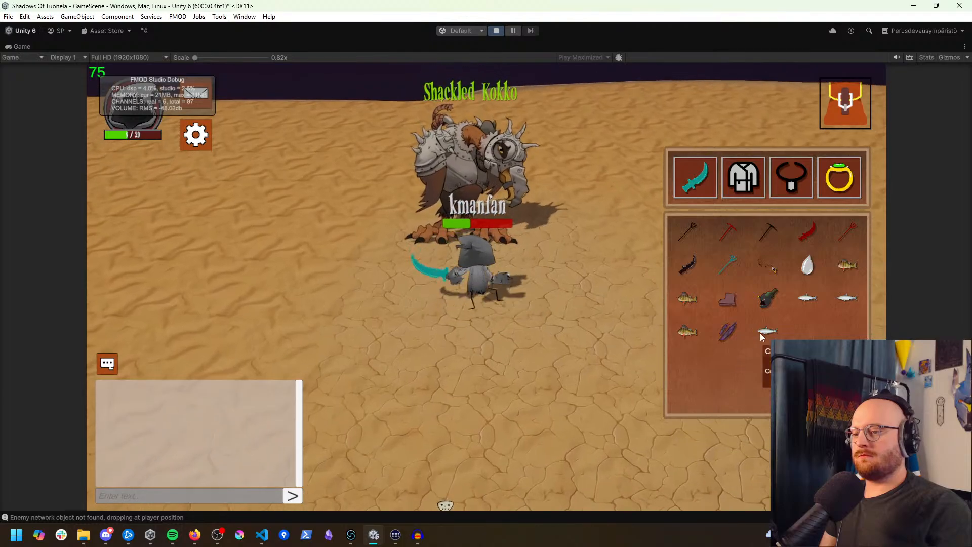
{"action": "left_click", "coordinate": [805, 300]}
{"action": "left_click", "coordinate": [798, 303]}
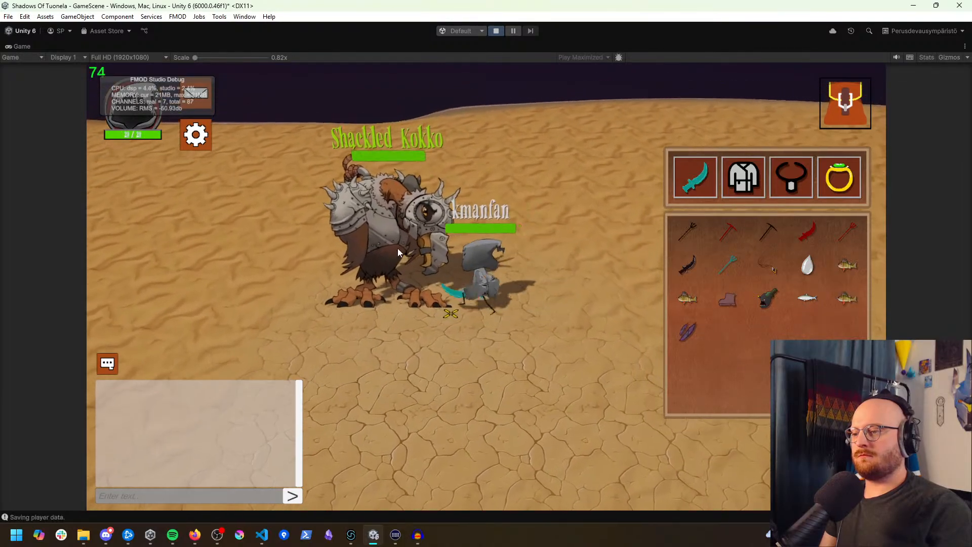
{"action": "left_click", "coordinate": [831, 120]}
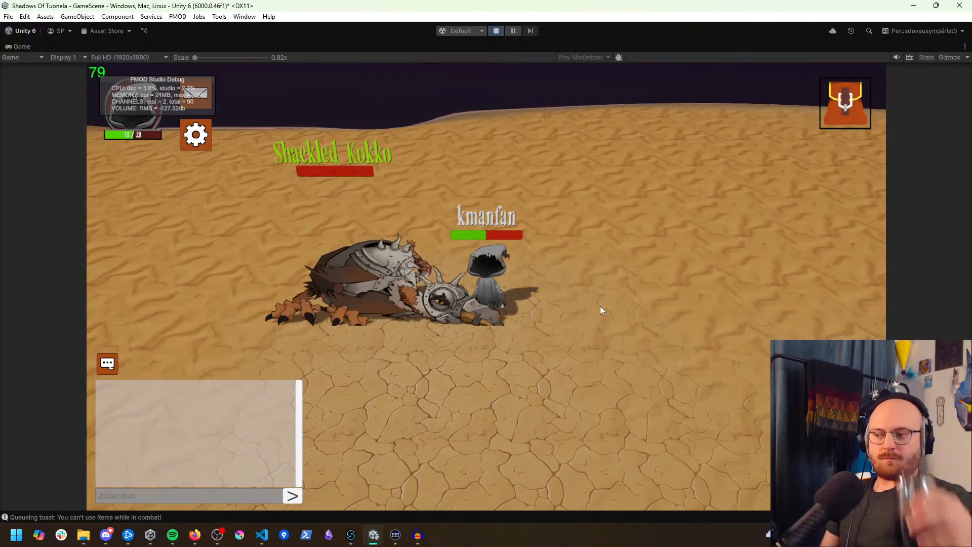
Step: Walk the player from the sand back onto the cracked ground, between the rock and the bare tree, listening to the footsteps
{"action": "left_click", "coordinate": [468, 428]}
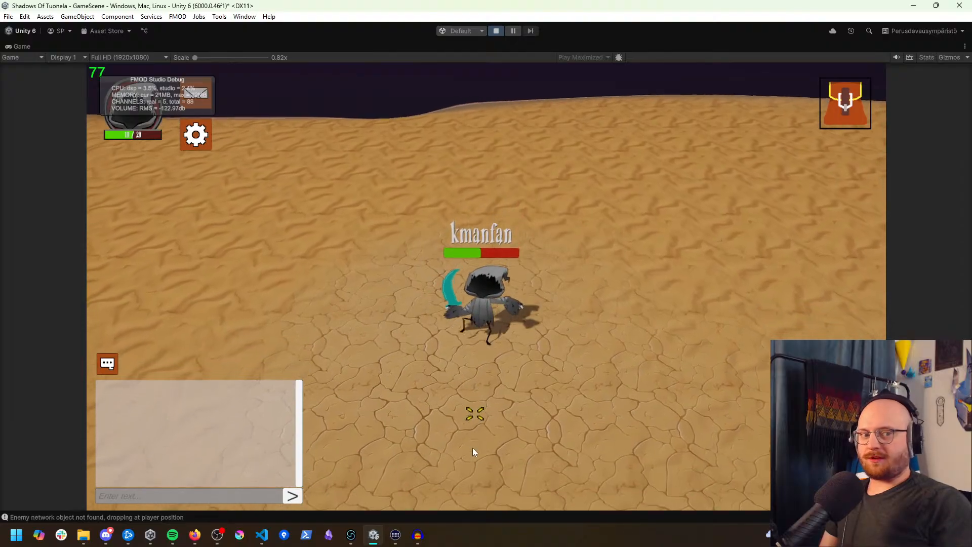
{"action": "left_click", "coordinate": [506, 452]}
{"action": "left_click", "coordinate": [483, 446]}
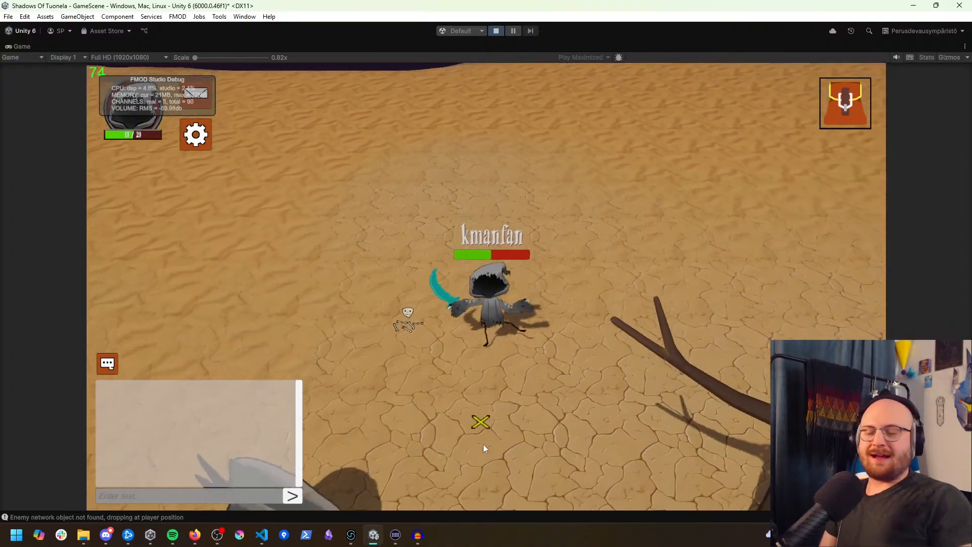
{"action": "left_click", "coordinate": [493, 486]}
{"action": "left_click", "coordinate": [493, 486]}
{"action": "left_click", "coordinate": [492, 486]}
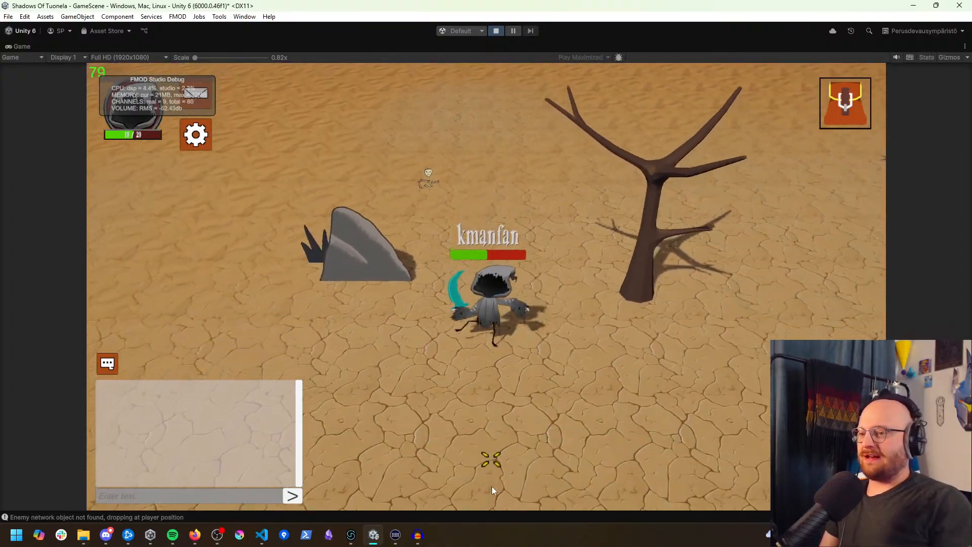
Step: Continue walking across the cracked desert past the fallen log and the small rock to hear more footsteps
{"action": "left_click", "coordinate": [511, 487]}
{"action": "left_click", "coordinate": [511, 487]}
{"action": "left_click", "coordinate": [553, 480]}
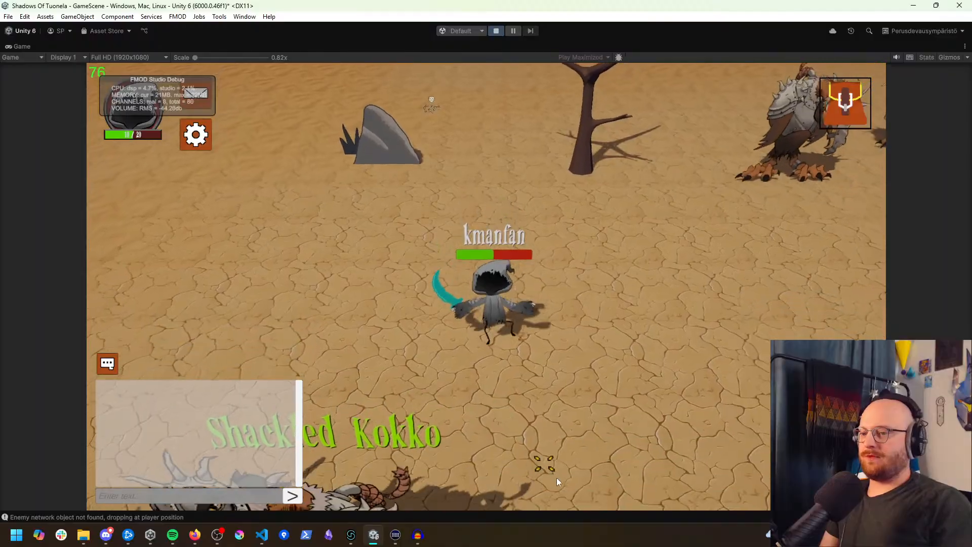
{"action": "left_click", "coordinate": [642, 473]}
{"action": "left_click", "coordinate": [563, 434]}
{"action": "left_click", "coordinate": [466, 451]}
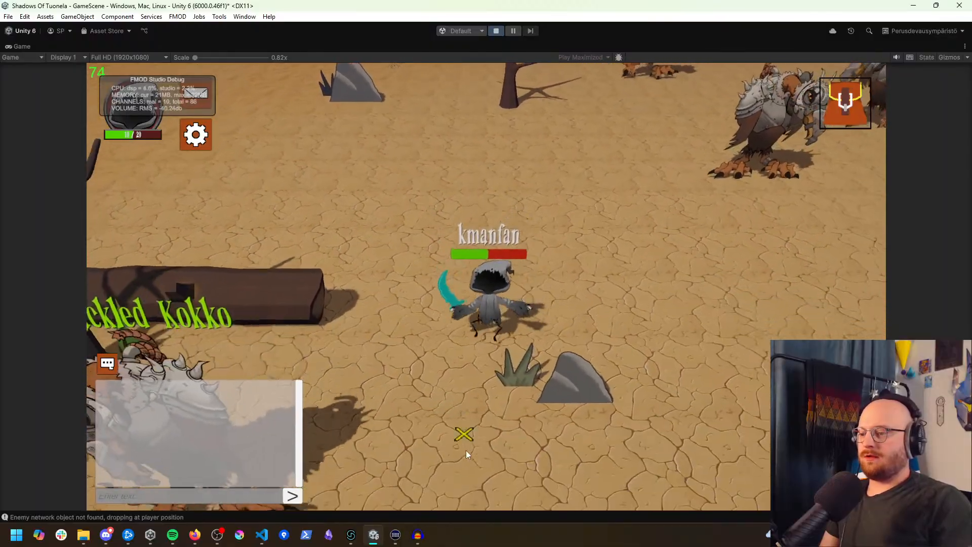
{"action": "left_click", "coordinate": [480, 466]}
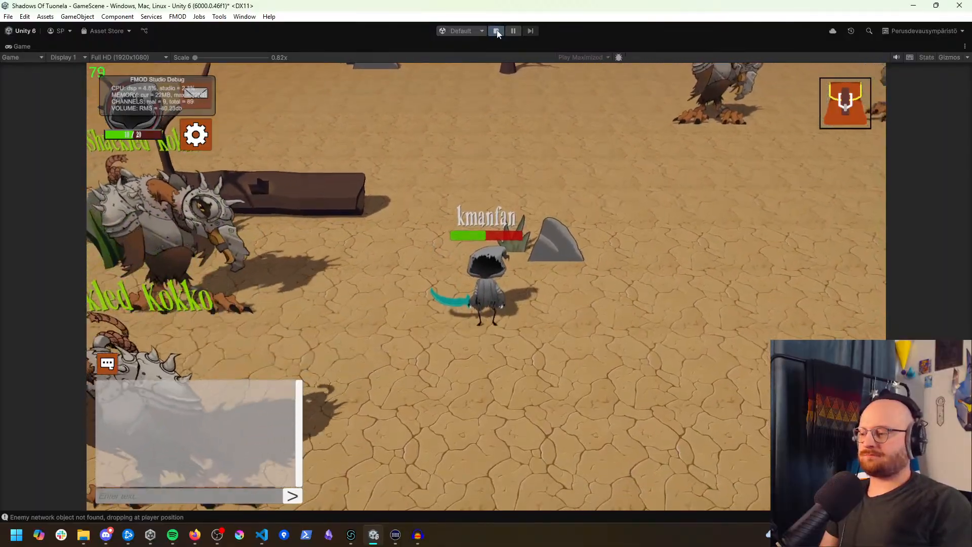
Step: Stop the playtest and discard the Cinemachine changes made to the follow camera in Play Mode
{"action": "left_click", "coordinate": [497, 32]}
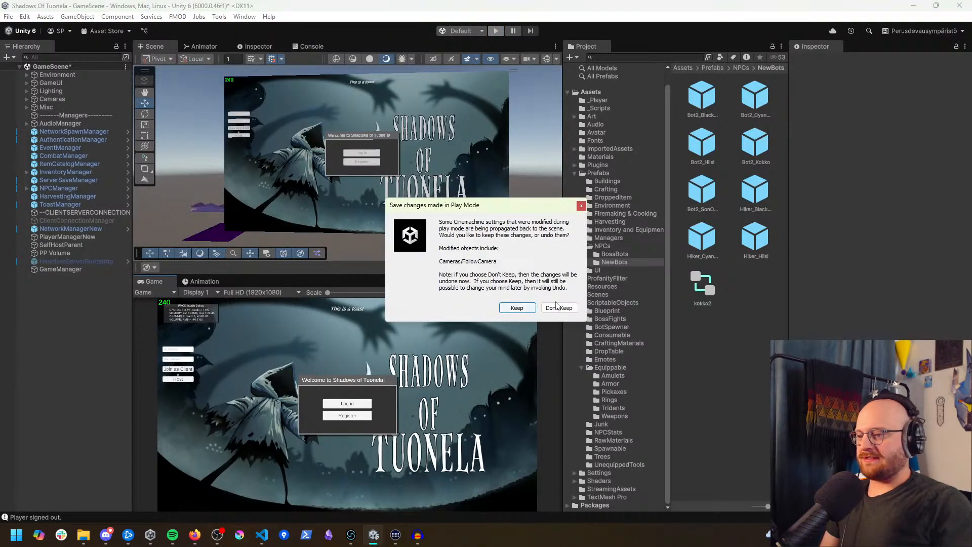
{"action": "left_click", "coordinate": [557, 307]}
Step: Switch to File Explorer and look over the sound files in the ZapSplat_sfx folder
{"action": "mouse_move", "coordinate": [193, 540]}
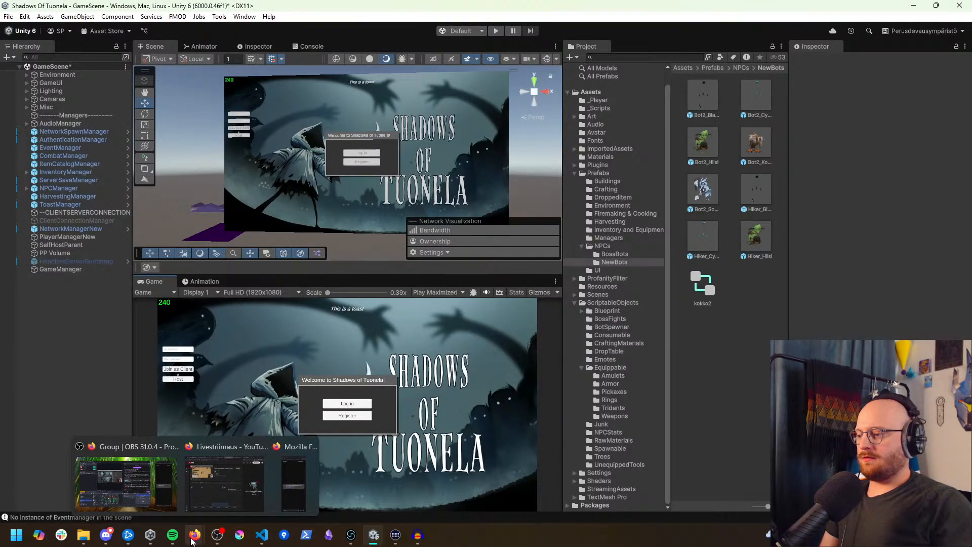
{"action": "left_click", "coordinate": [86, 539]}
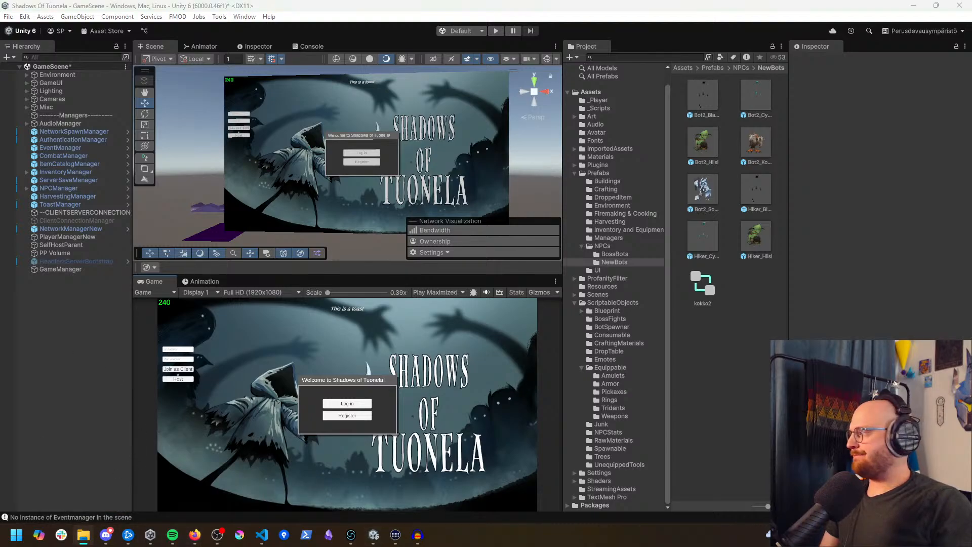
{"action": "left_click_drag", "start_coordinate": [0, 172], "coordinate": [681, 109]}
{"action": "scroll", "coordinate": [665, 314], "scroll_direction": "up", "scroll_amount": 1}
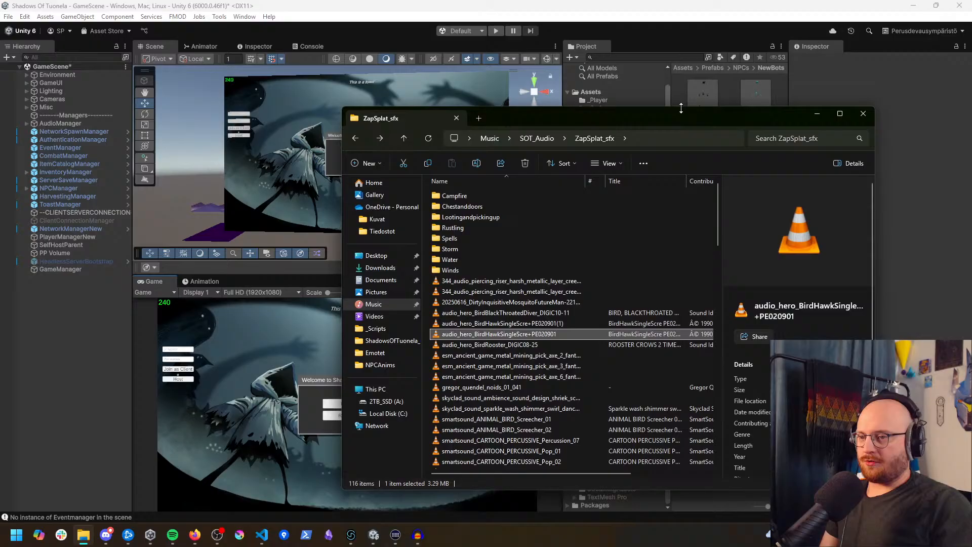
{"action": "left_click", "coordinate": [815, 116]}
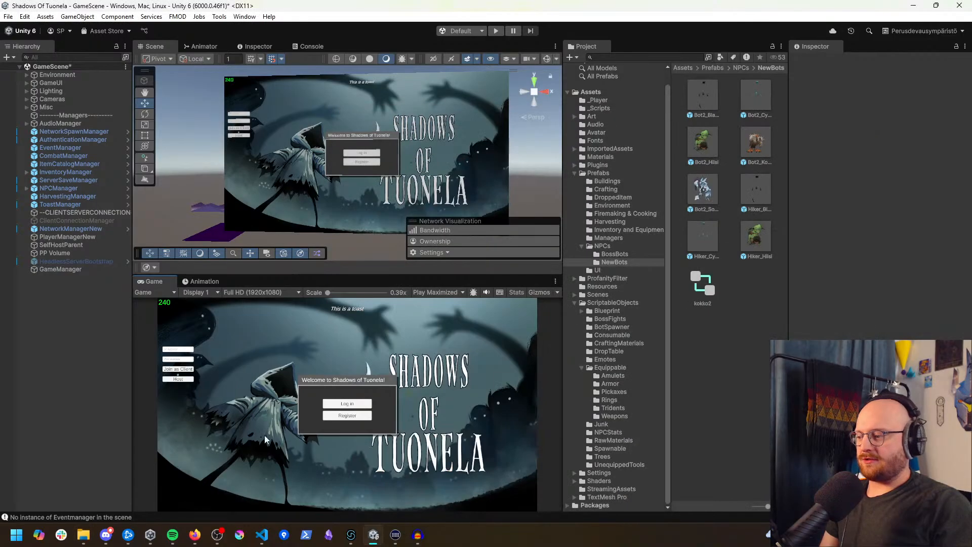
{"action": "left_click", "coordinate": [83, 538]}
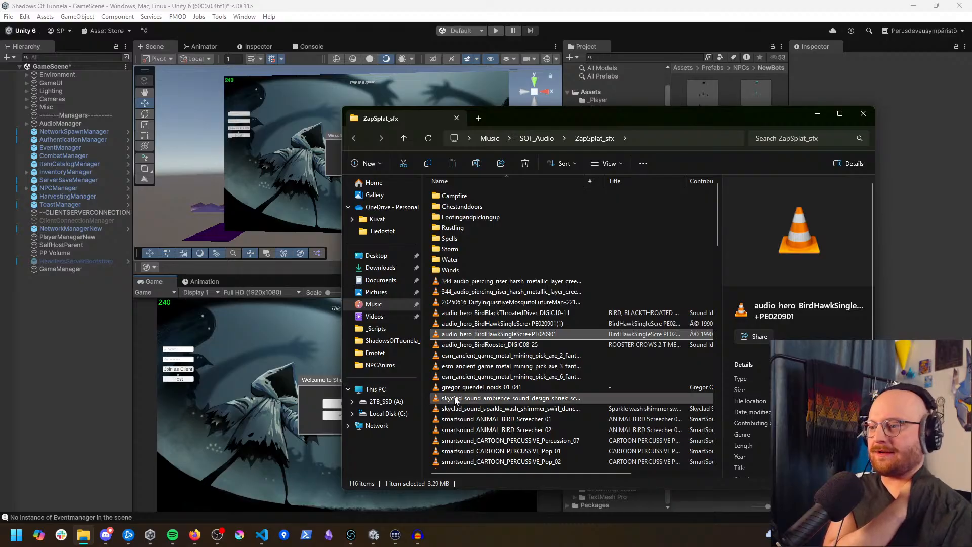
Step: Switch to the FMOD Studio Event Editor and inspect AskelKivi01.wav in the Stone folder of the Footsteps assets
{"action": "left_click", "coordinate": [354, 537]}
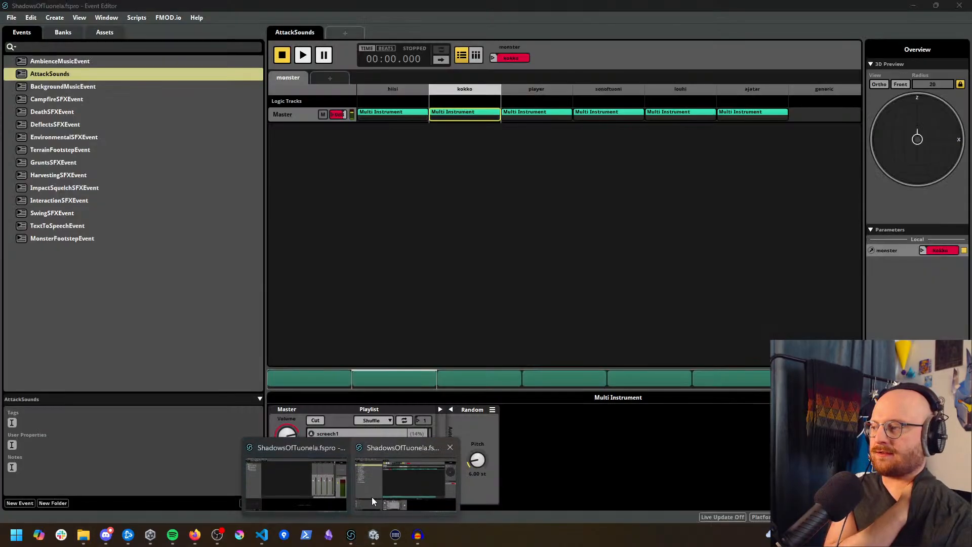
{"action": "left_click", "coordinate": [371, 496]}
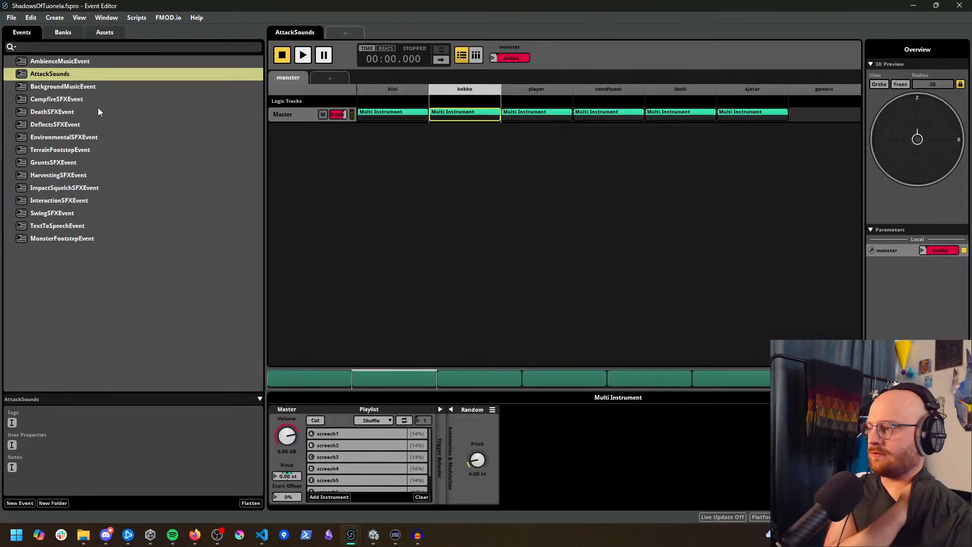
{"action": "left_click", "coordinate": [102, 34]}
{"action": "left_click", "coordinate": [7, 87]}
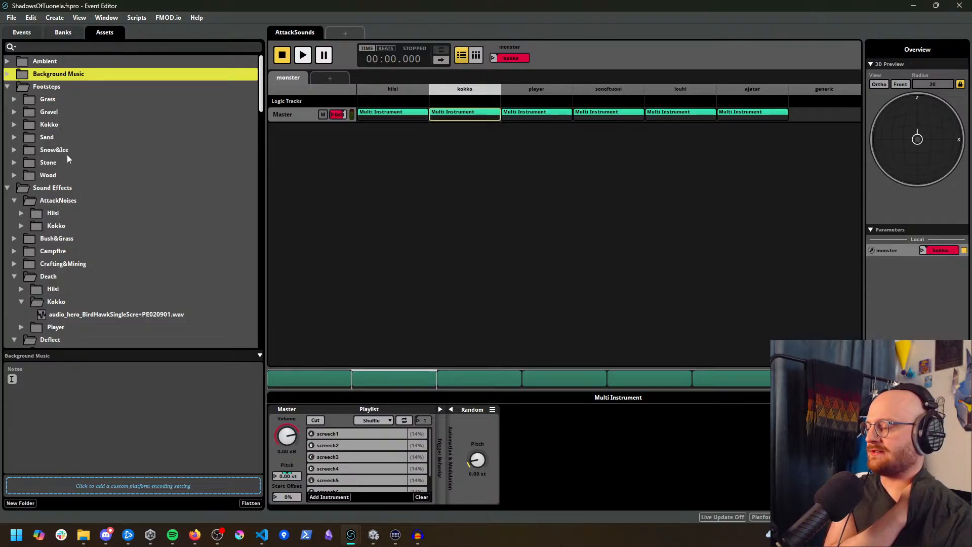
{"action": "left_click", "coordinate": [50, 163]}
{"action": "left_click", "coordinate": [13, 162]}
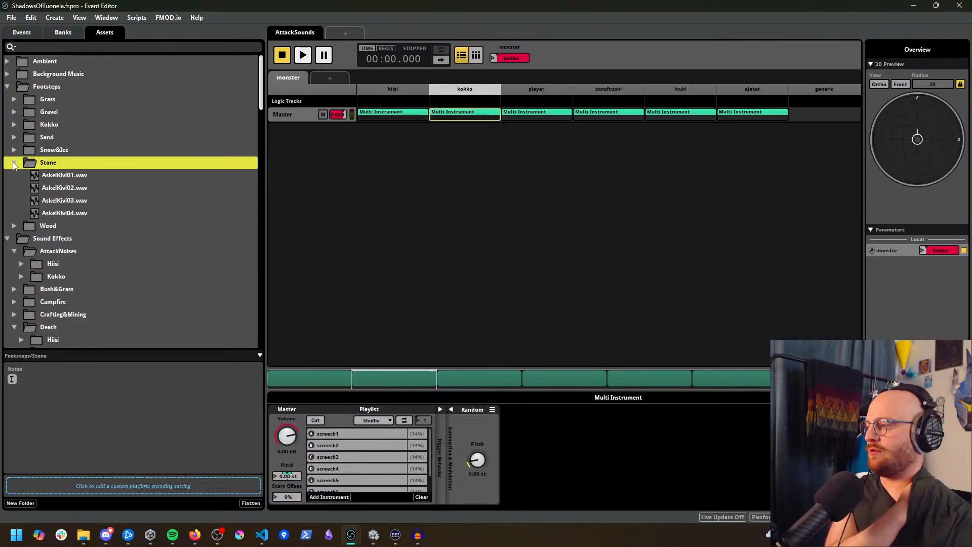
{"action": "left_click", "coordinate": [80, 176]}
{"action": "scroll", "coordinate": [172, 184], "scroll_direction": "down", "scroll_amount": 1}
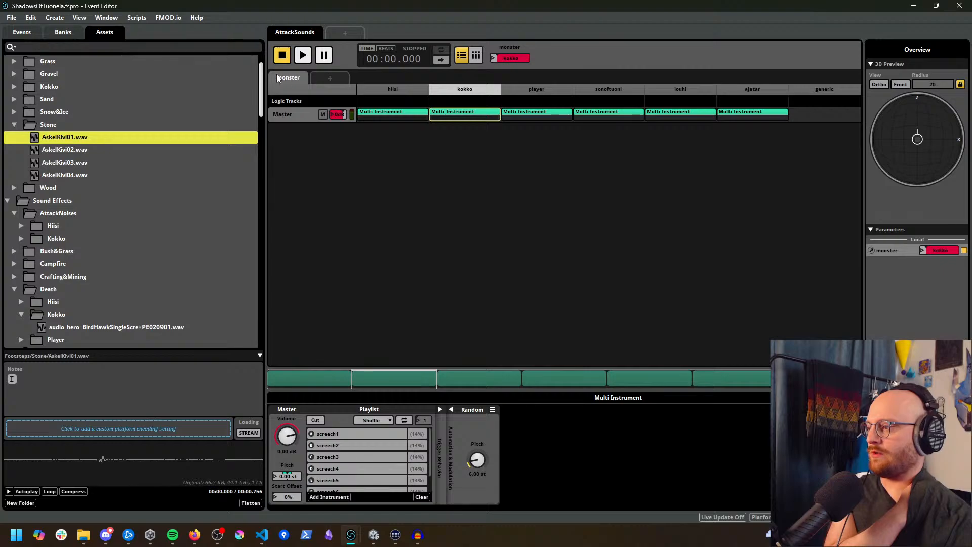
Step: Open TerrainFootstepEvent, set its terrain parameter to stone, and play the event to hear the footstep
{"action": "left_click", "coordinate": [22, 33]}
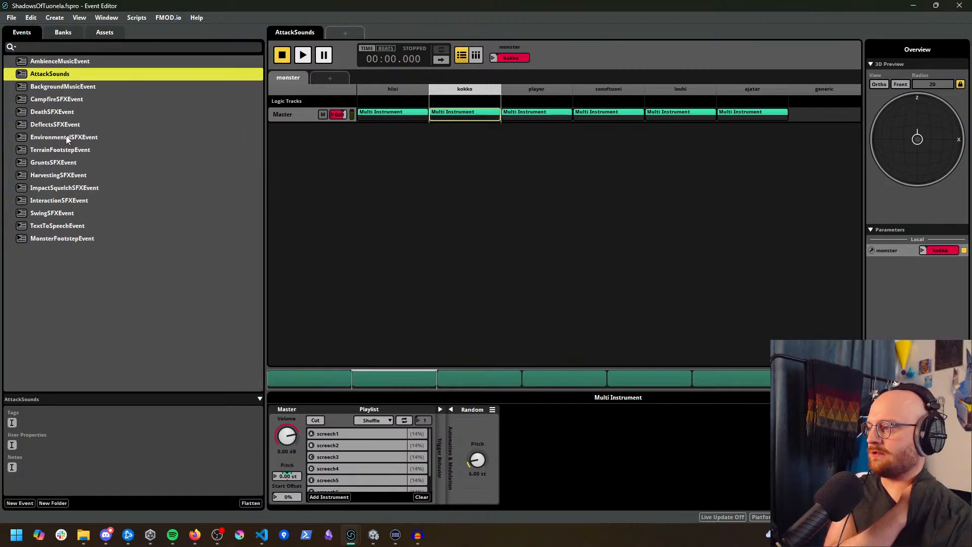
{"action": "left_click", "coordinate": [61, 149]}
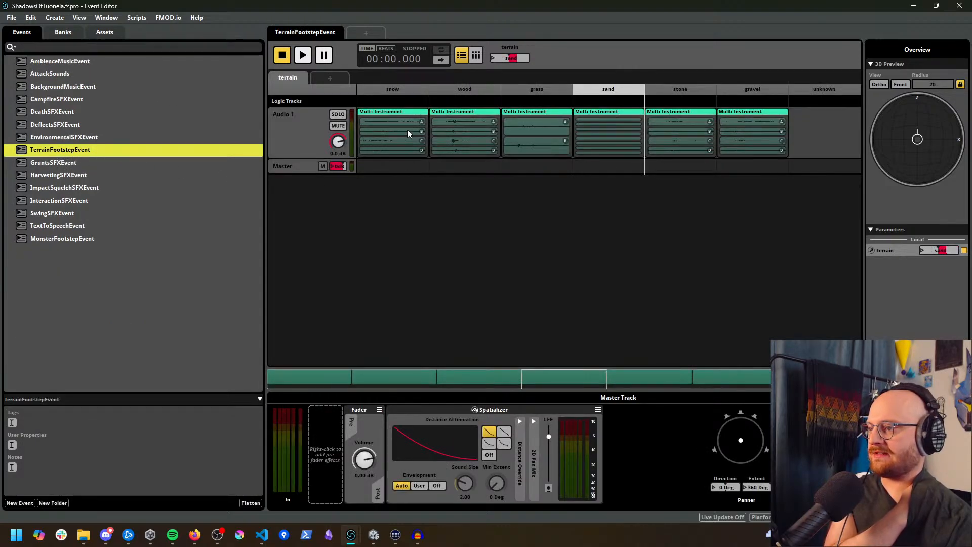
{"action": "left_click", "coordinate": [493, 58]}
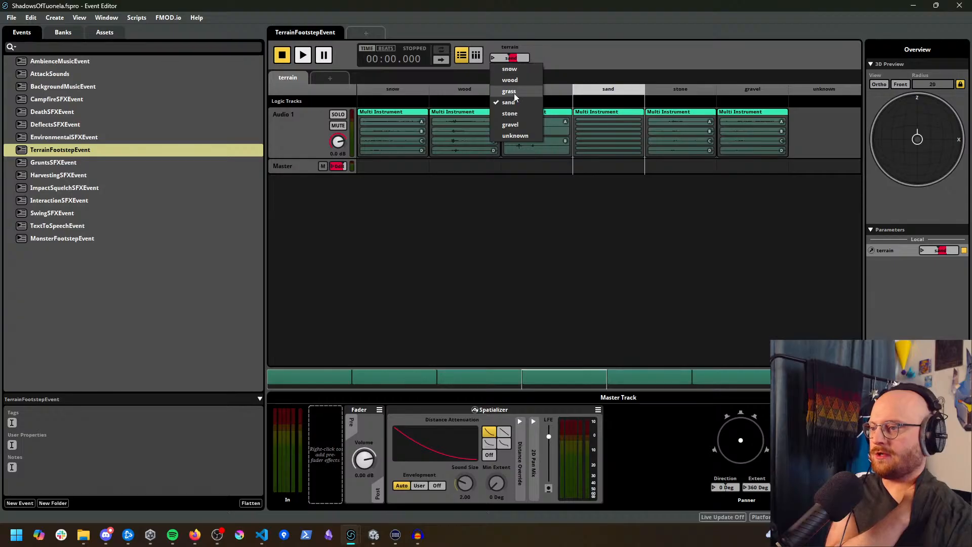
{"action": "left_click", "coordinate": [518, 113]}
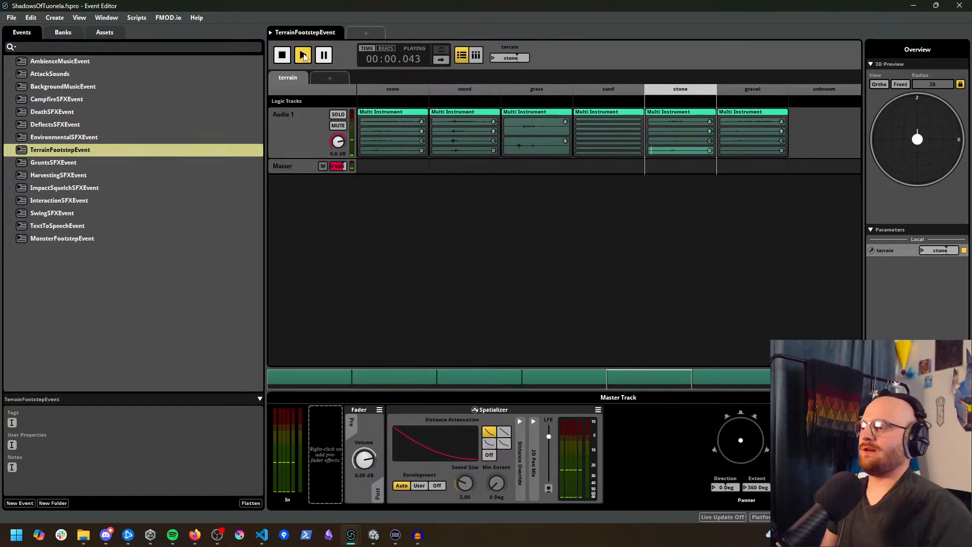
Step: Switch to Firefox, search ZapSplat for "footstep massive", and look through the results
{"action": "mouse_move", "coordinate": [194, 535]}
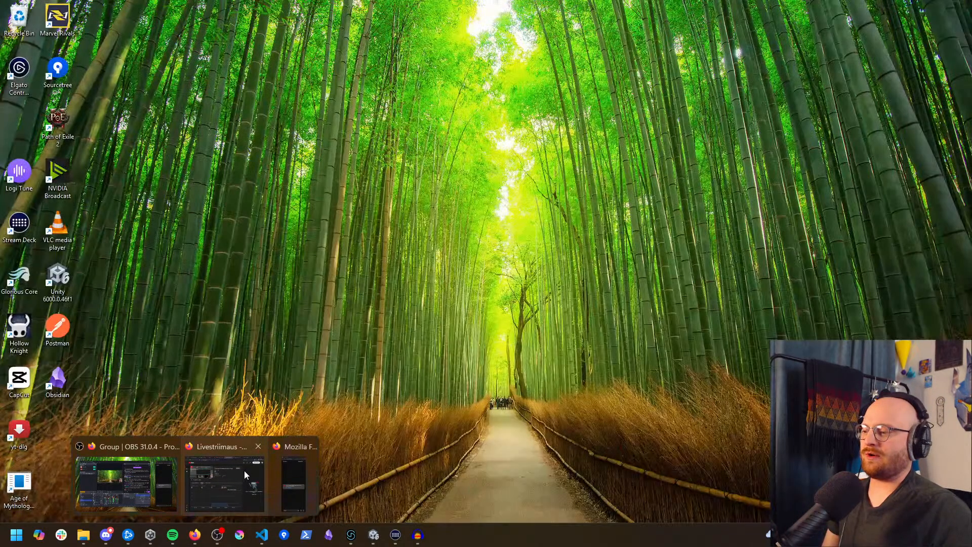
{"action": "left_click", "coordinate": [223, 481]}
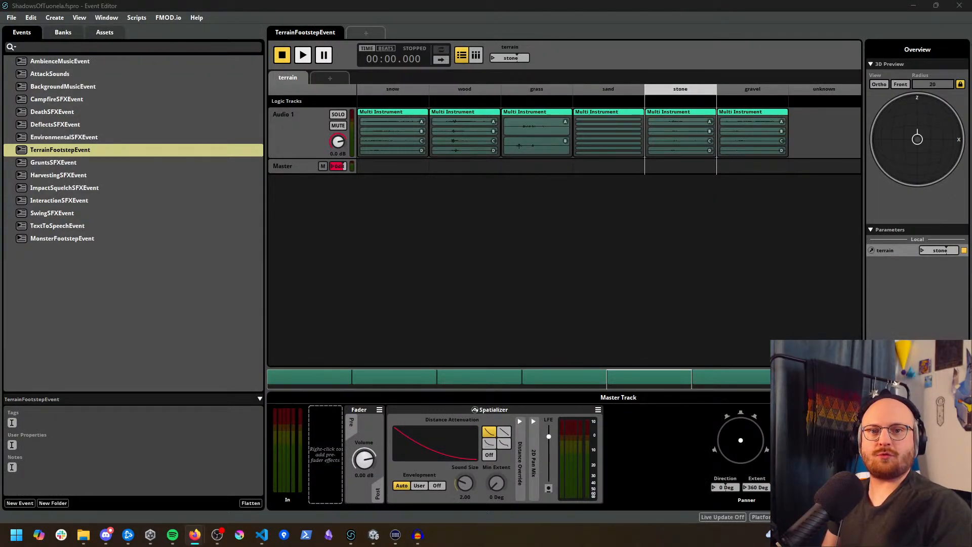
{"action": "left_click_drag", "start_coordinate": [971, 144], "coordinate": [746, 1]}
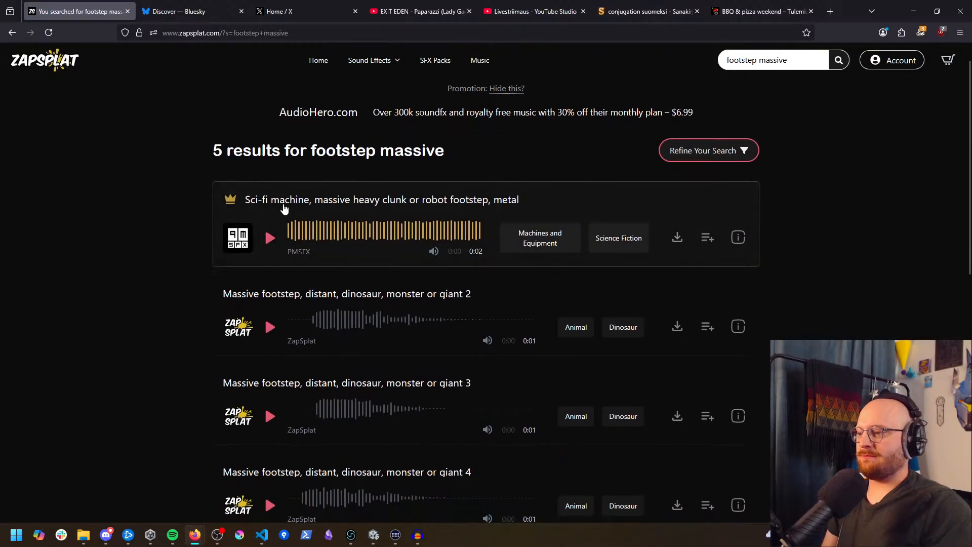
{"action": "scroll", "coordinate": [159, 250], "scroll_direction": "down", "scroll_amount": 2}
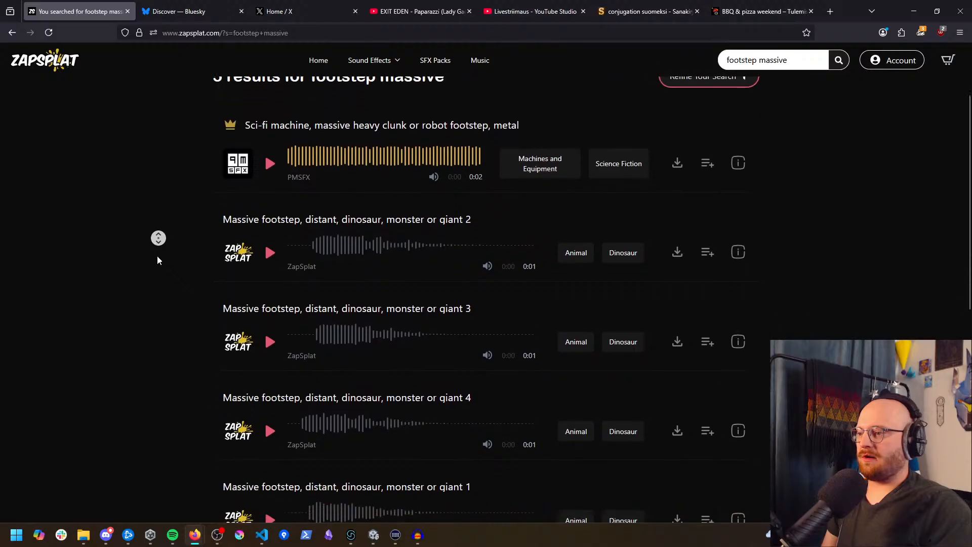
{"action": "scroll", "coordinate": [177, 231], "scroll_direction": "down", "scroll_amount": 1}
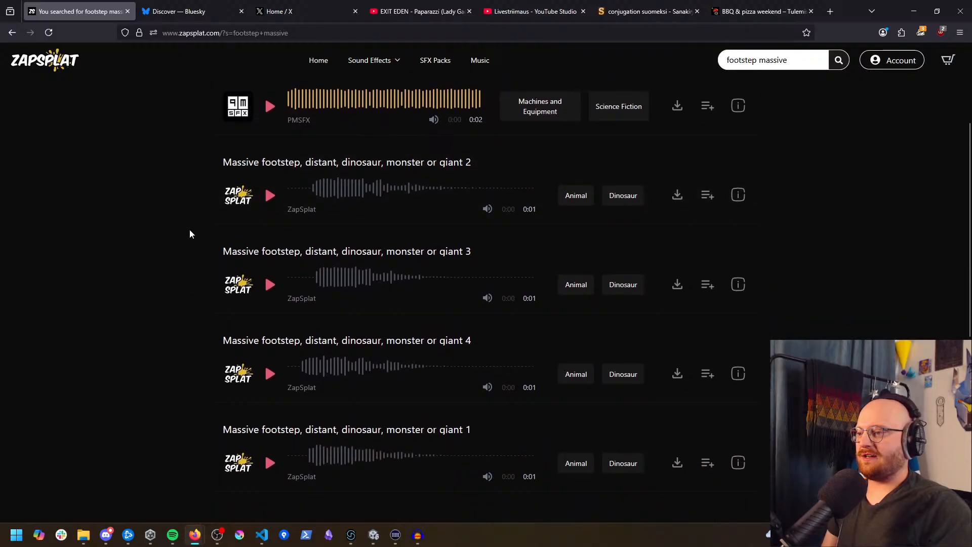
Step: Audition the massive dinosaur, monster or giant footstep sounds 2, 3, 4 and 1, replaying number 2 several times
{"action": "left_click", "coordinate": [270, 198]}
{"action": "left_click", "coordinate": [269, 198]}
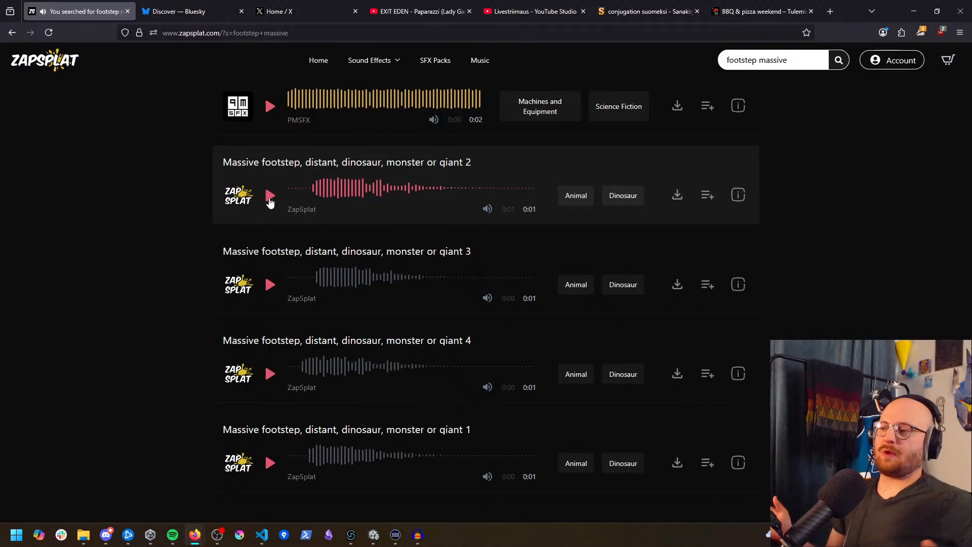
{"action": "left_click", "coordinate": [269, 199]}
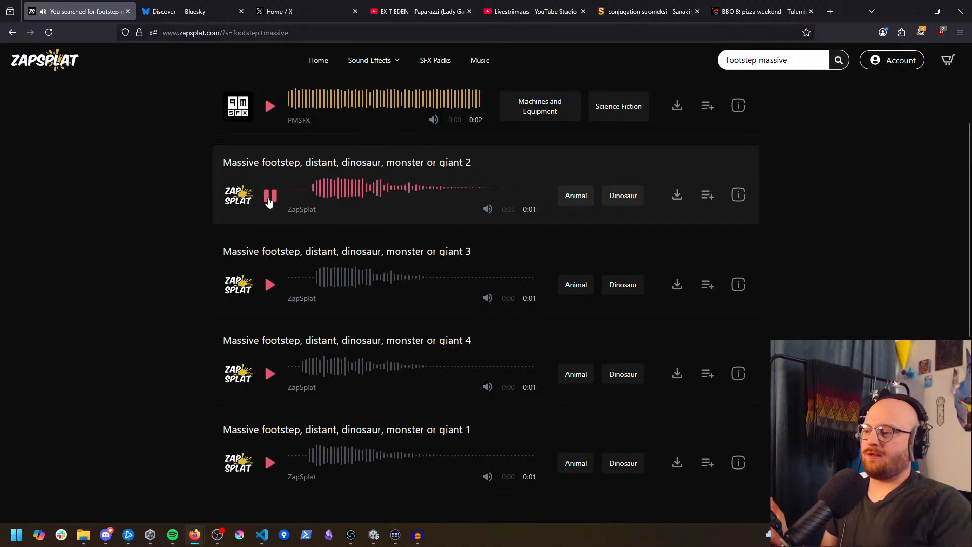
{"action": "left_click", "coordinate": [271, 201]}
{"action": "left_click", "coordinate": [271, 203]}
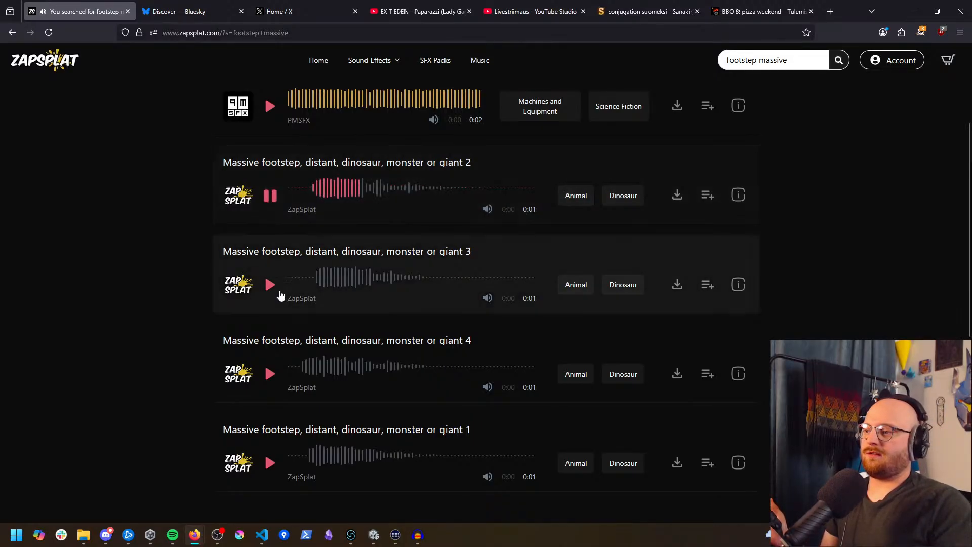
{"action": "left_click", "coordinate": [270, 286]}
{"action": "scroll", "coordinate": [266, 301], "scroll_direction": "down", "scroll_amount": 1}
{"action": "left_click", "coordinate": [268, 323]}
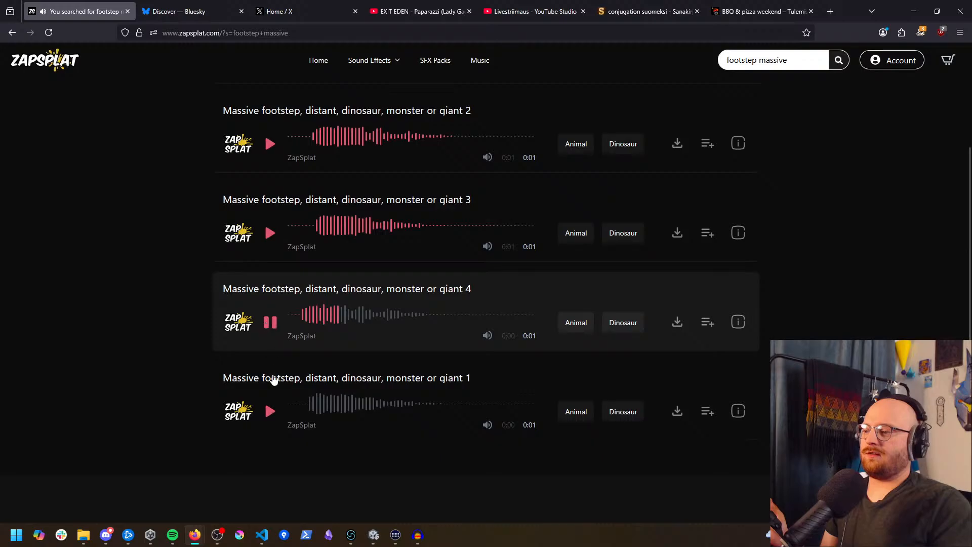
{"action": "left_click", "coordinate": [269, 413]}
{"action": "left_click", "coordinate": [270, 322]}
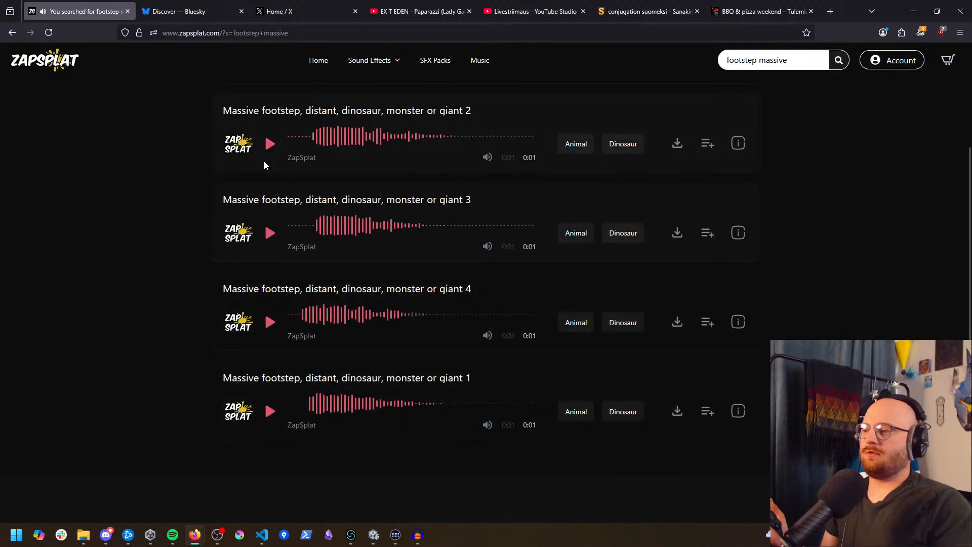
Step: Replay massive footstep 2, and download the massive dinosaur, monster or giant footsteps 2, 3, 4 and 1 as WAV files
{"action": "scroll", "coordinate": [248, 214], "scroll_direction": "up", "scroll_amount": 1}
{"action": "left_click", "coordinate": [269, 197]}
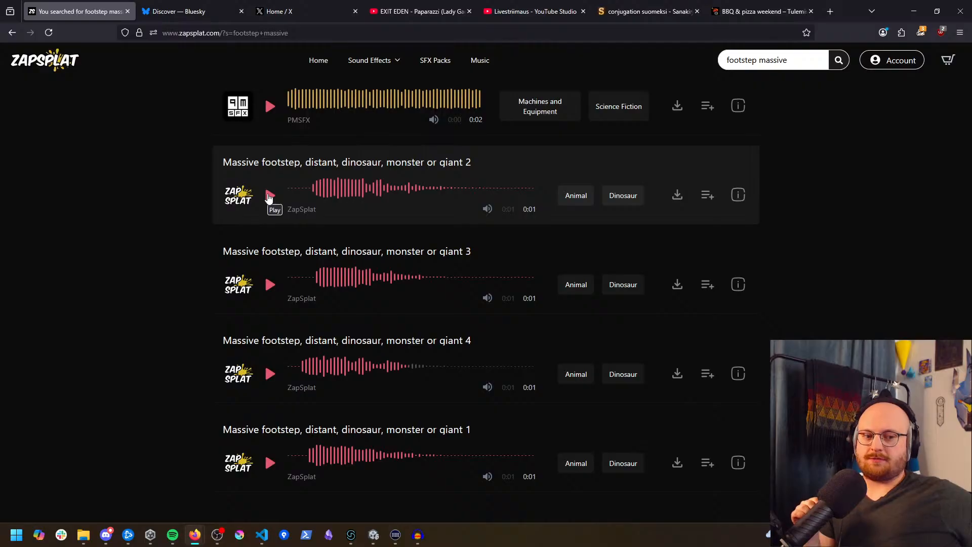
{"action": "scroll", "coordinate": [265, 225], "scroll_direction": "up", "scroll_amount": 2}
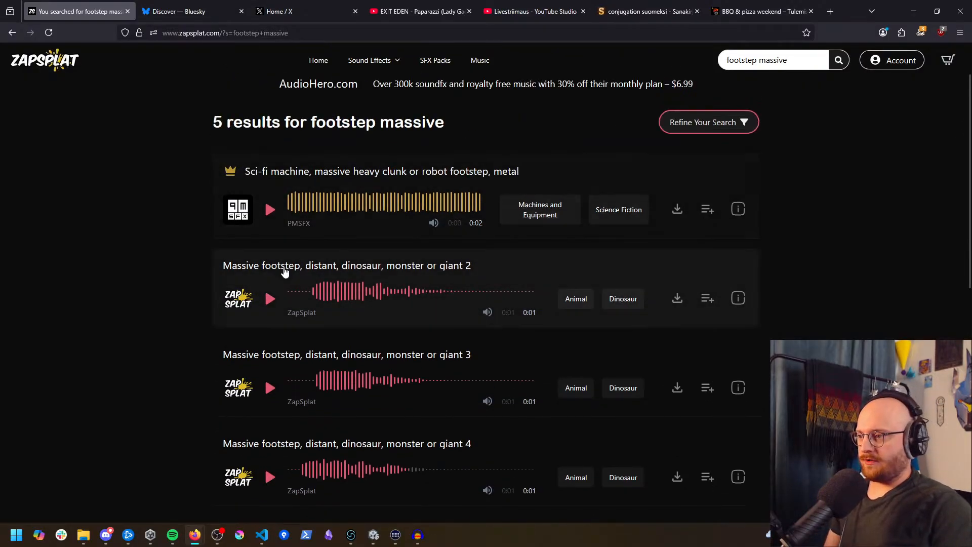
{"action": "scroll", "coordinate": [290, 273], "scroll_direction": "down", "scroll_amount": 2}
{"action": "mouse_move", "coordinate": [673, 204]}
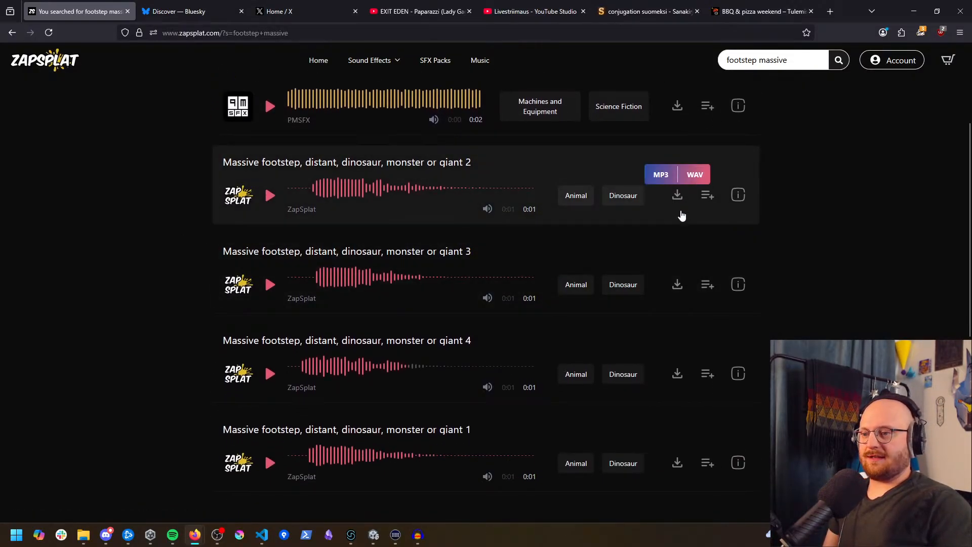
{"action": "scroll", "coordinate": [699, 324], "scroll_direction": "down", "scroll_amount": 1}
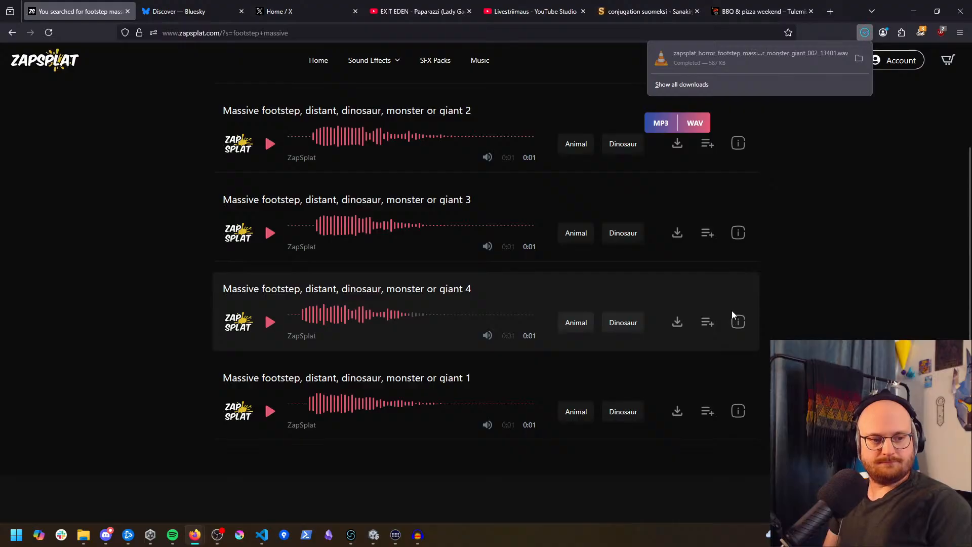
{"action": "mouse_move", "coordinate": [677, 223]}
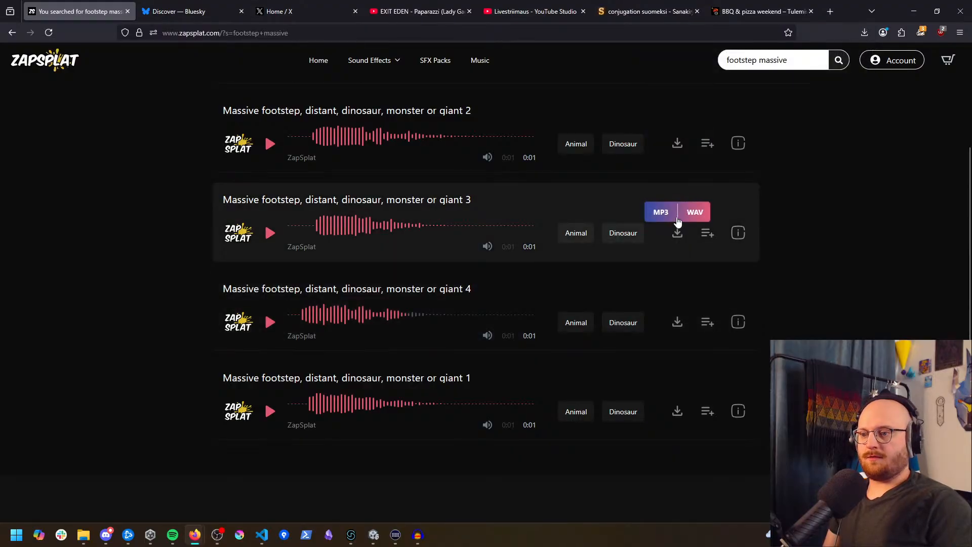
{"action": "scroll", "coordinate": [681, 314], "scroll_direction": "down", "scroll_amount": 1}
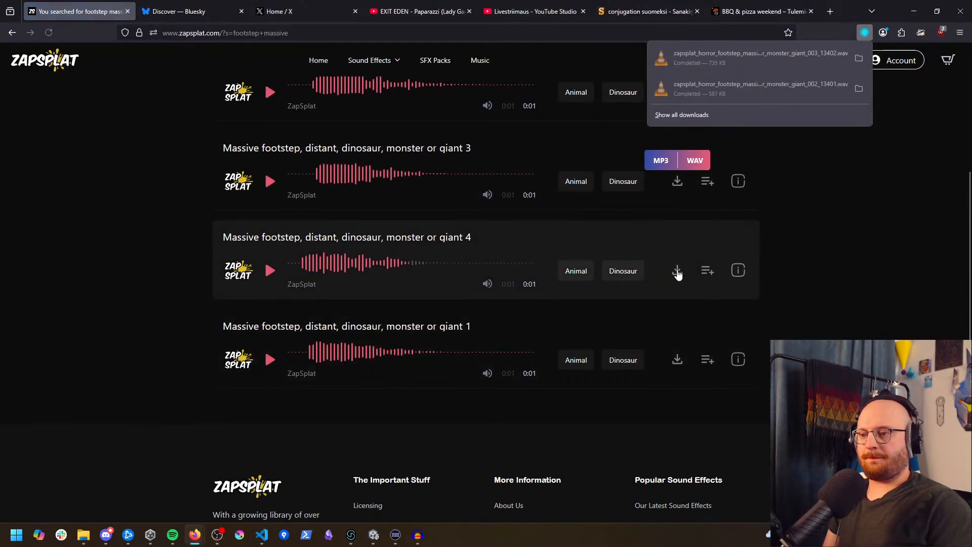
{"action": "mouse_move", "coordinate": [678, 269]}
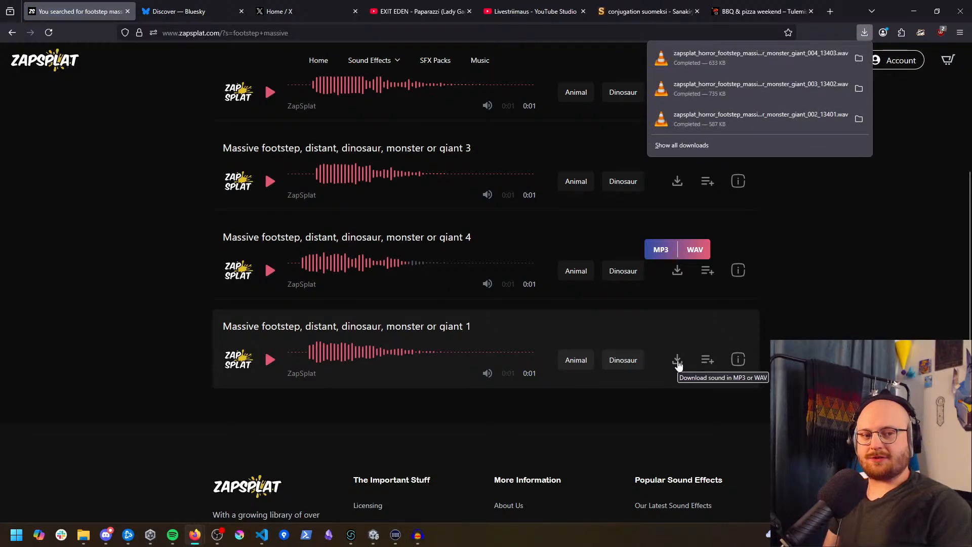
{"action": "mouse_move", "coordinate": [677, 363]}
{"action": "left_click", "coordinate": [695, 339]}
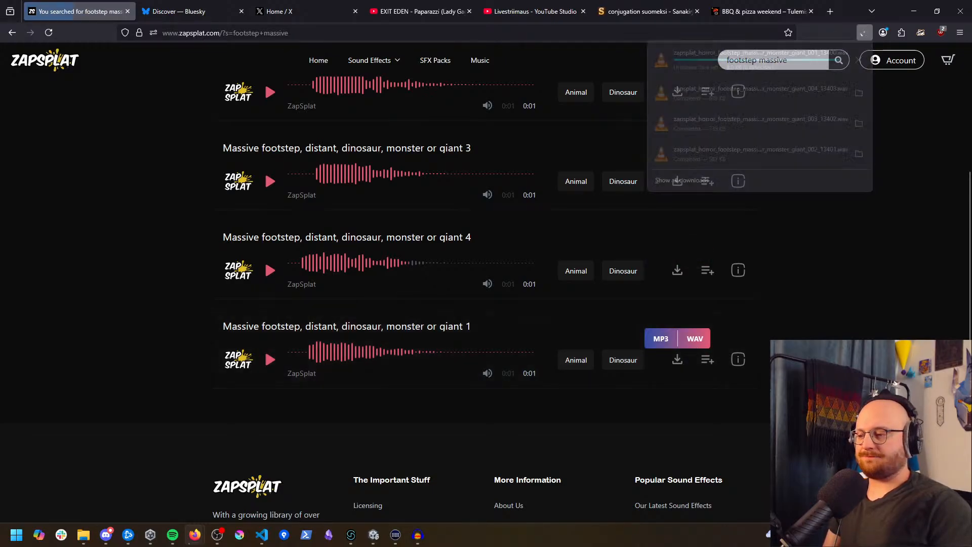
Step: Search ZapSplat for "feathers"
{"action": "scroll", "coordinate": [678, 354], "scroll_direction": "up", "scroll_amount": 5}
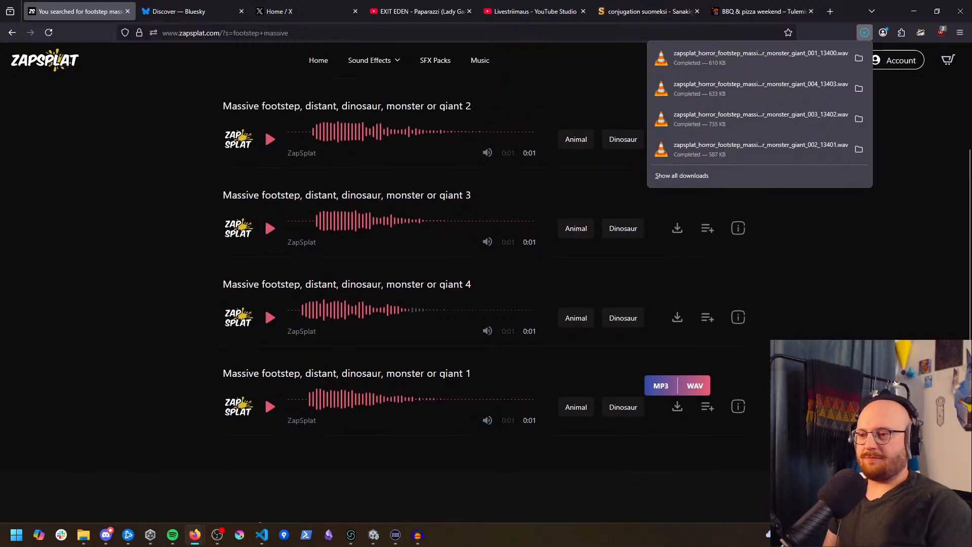
{"action": "left_click", "coordinate": [799, 64]}
{"action": "key", "text": "ctrl+a"}
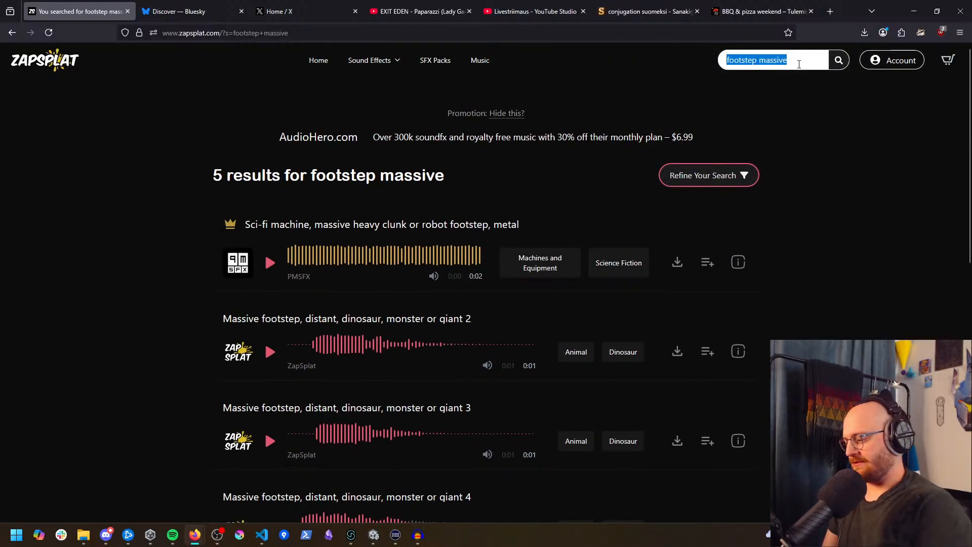
{"action": "type", "text": "feathers"}
{"action": "key", "text": "Return"}
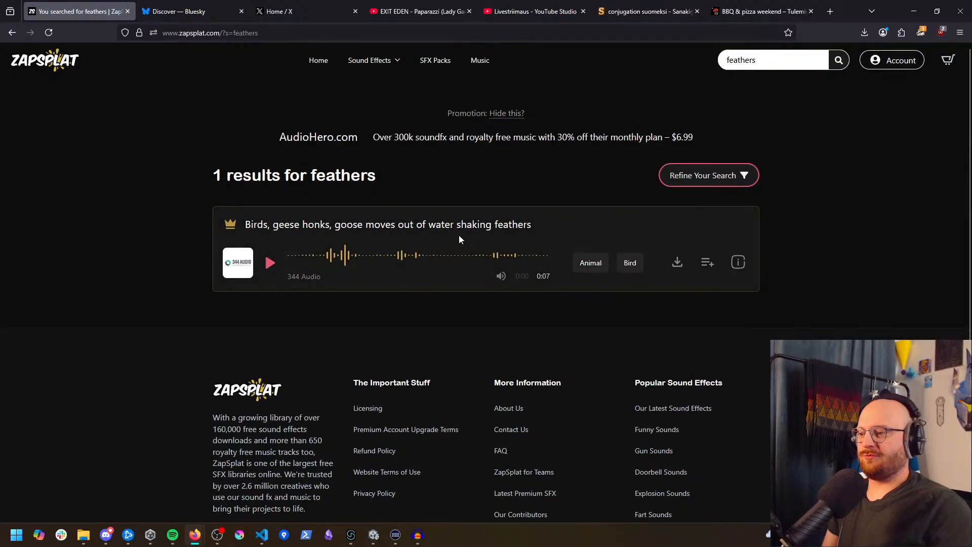
Step: Search ZapSplat for "feather" instead and look through the results
{"action": "double_click", "coordinate": [795, 66]}
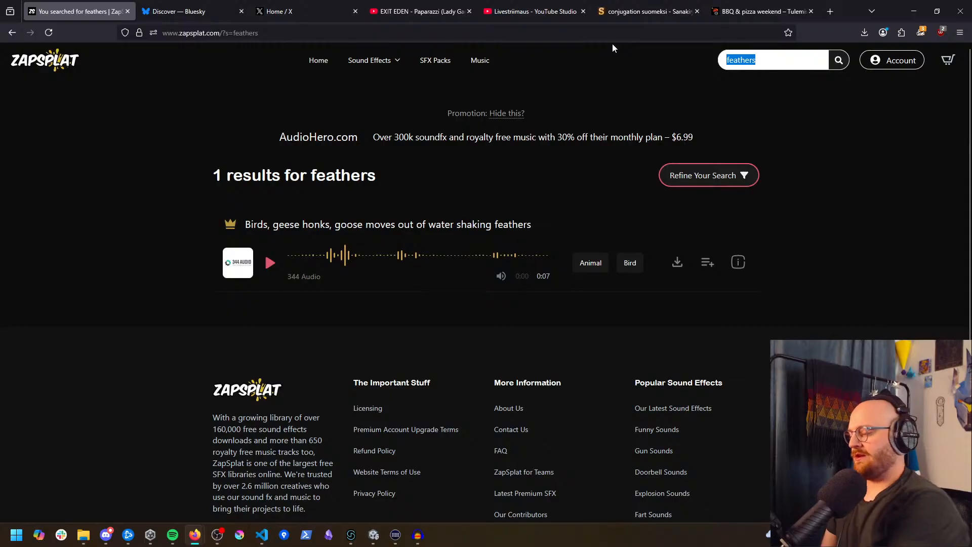
{"action": "type", "text": "feath"}
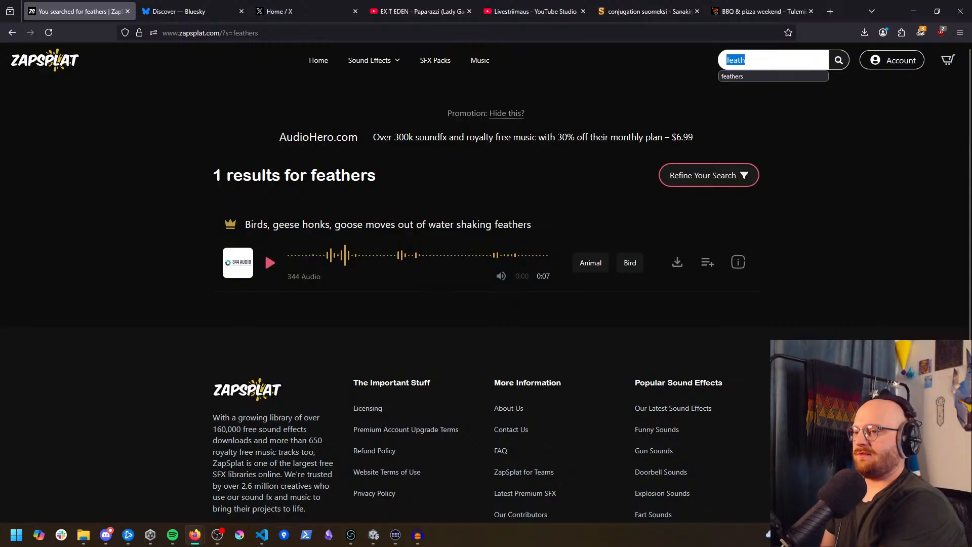
{"action": "type", "text": "feather"}
{"action": "key", "text": "Return"}
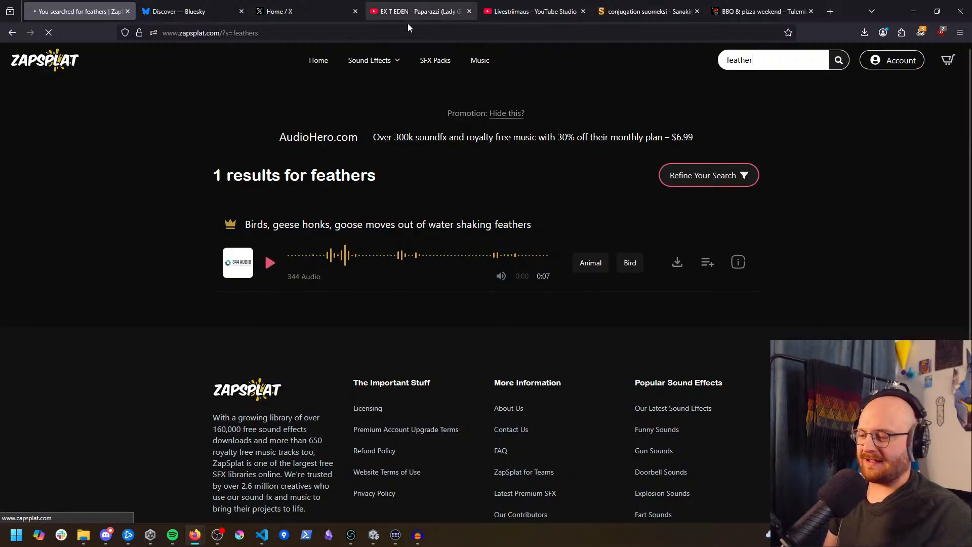
{"action": "scroll", "coordinate": [169, 288], "scroll_direction": "down", "scroll_amount": 3}
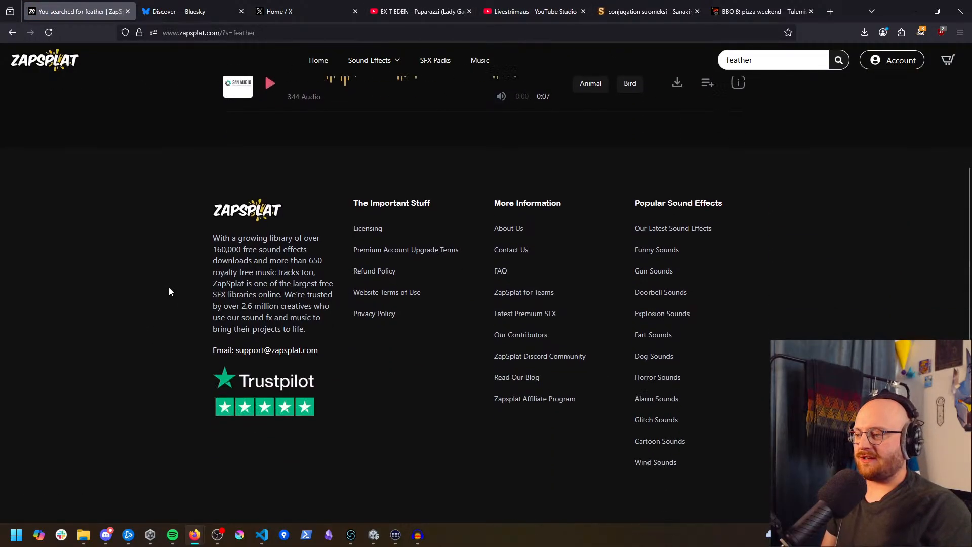
{"action": "scroll", "coordinate": [202, 490], "scroll_direction": "up", "scroll_amount": 3}
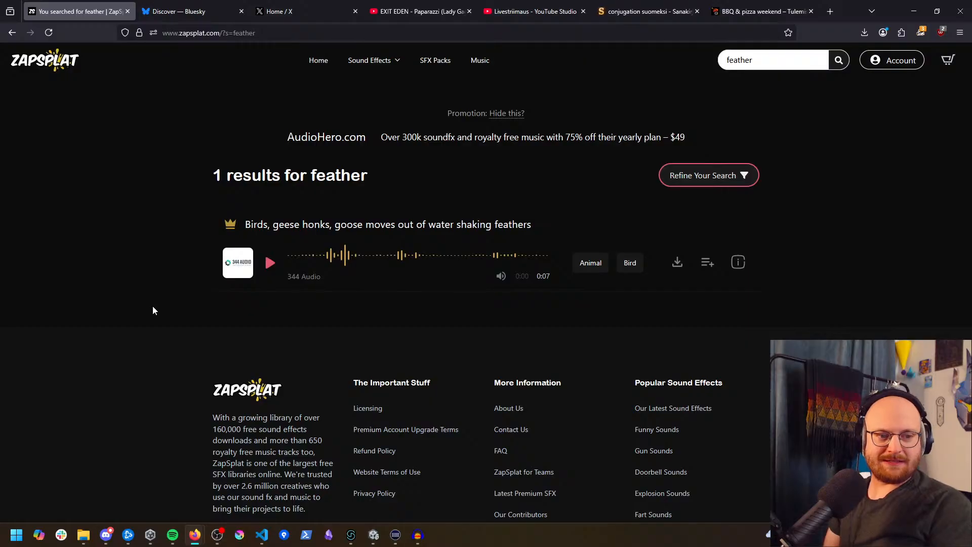
Step: Search ZapSplat for "pillow" and look at the first results
{"action": "left_click", "coordinate": [770, 60]}
{"action": "key", "text": "ctrl+a"}
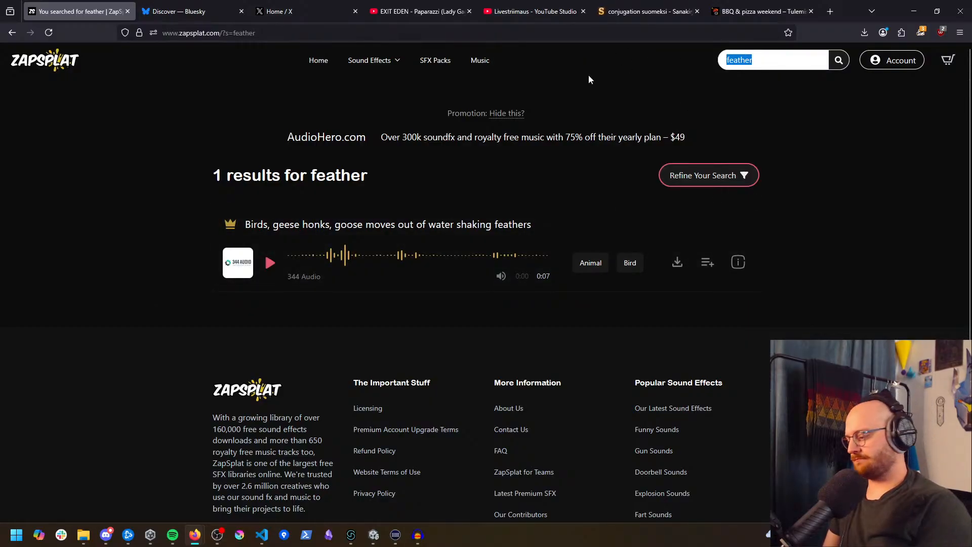
{"action": "type", "text": "pillow"}
{"action": "key", "text": "Return"}
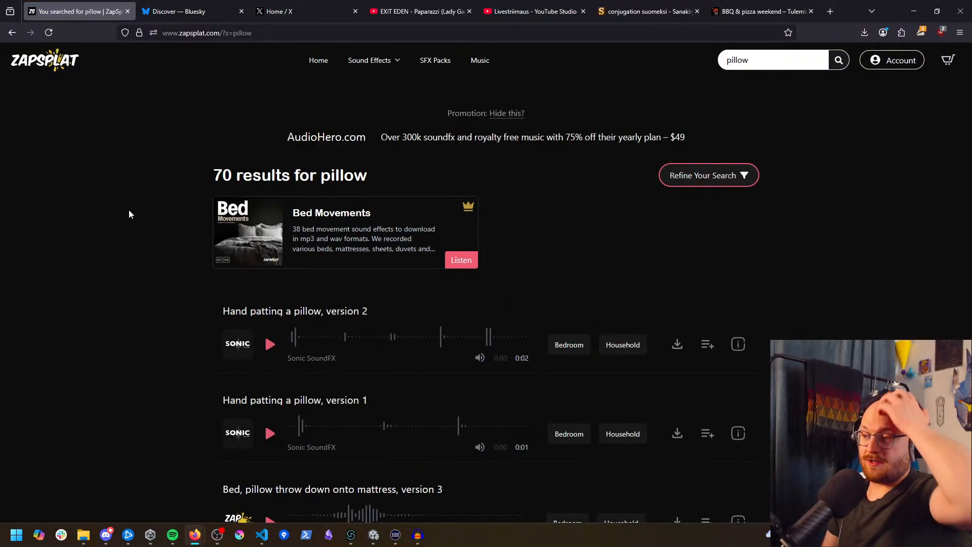
{"action": "scroll", "coordinate": [134, 240], "scroll_direction": "down", "scroll_amount": 2}
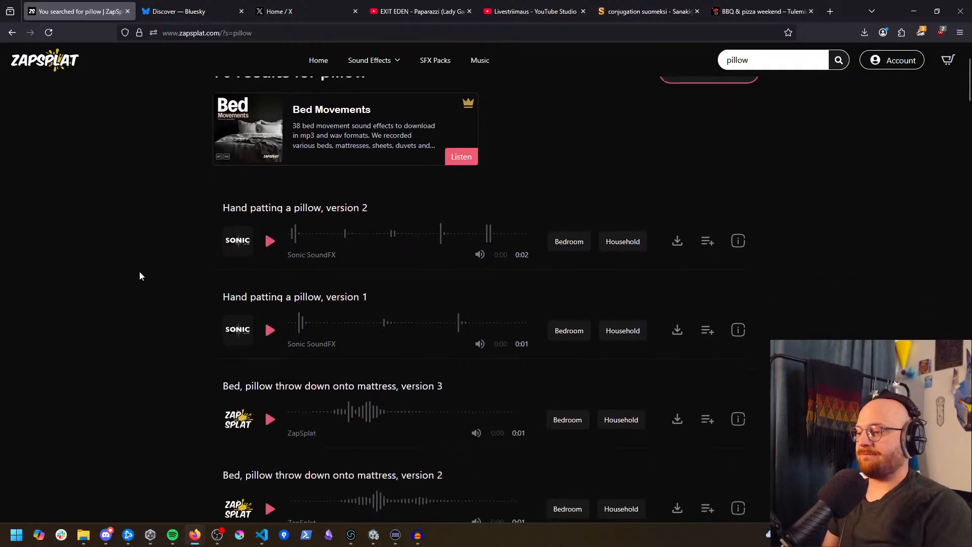
Step: Audition the hand patting a pillow sounds, versions 2 and 1, and play the pillow throw onto mattress version 3 twice
{"action": "left_click", "coordinate": [271, 242]}
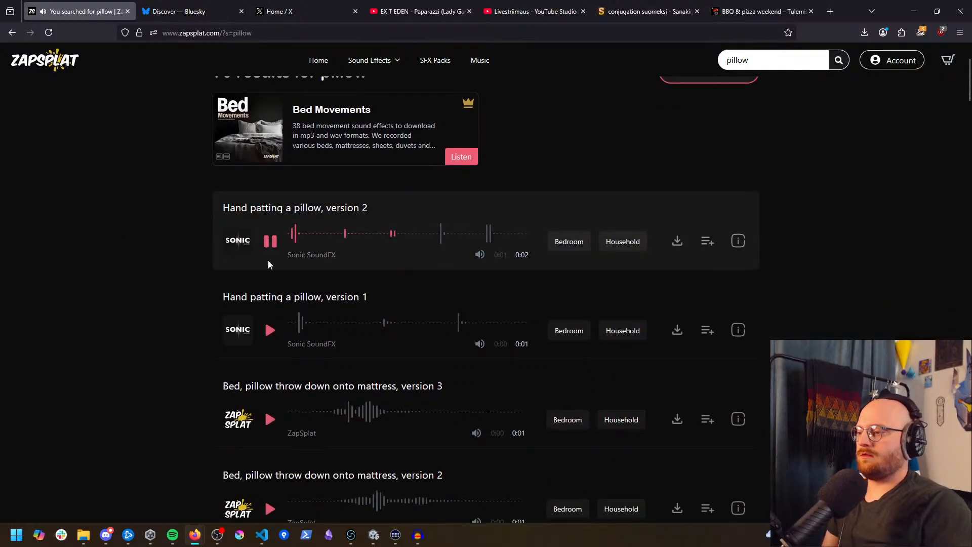
{"action": "scroll", "coordinate": [268, 264], "scroll_direction": "down", "scroll_amount": 2}
{"action": "left_click", "coordinate": [270, 227]}
{"action": "scroll", "coordinate": [269, 226], "scroll_direction": "down", "scroll_amount": 2}
{"action": "left_click", "coordinate": [269, 213]}
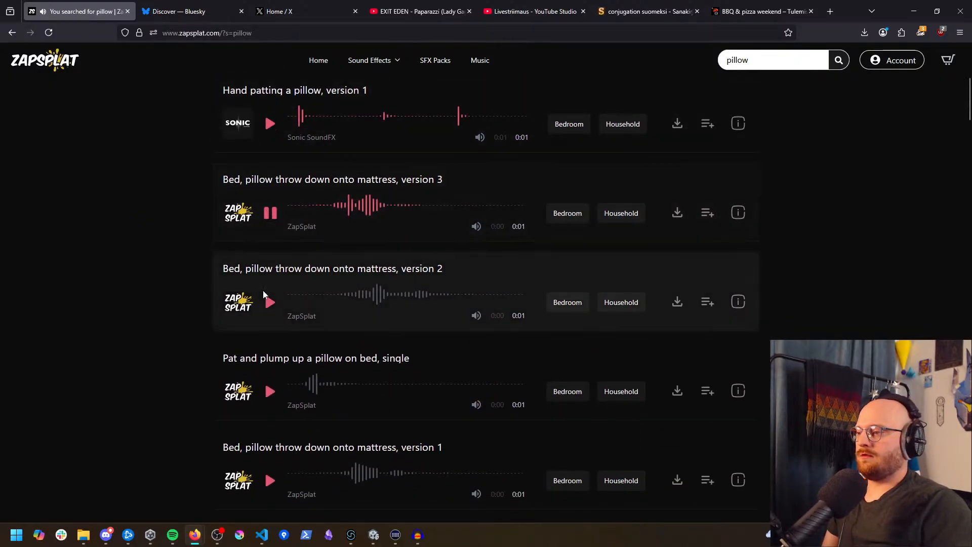
{"action": "left_click", "coordinate": [270, 213]}
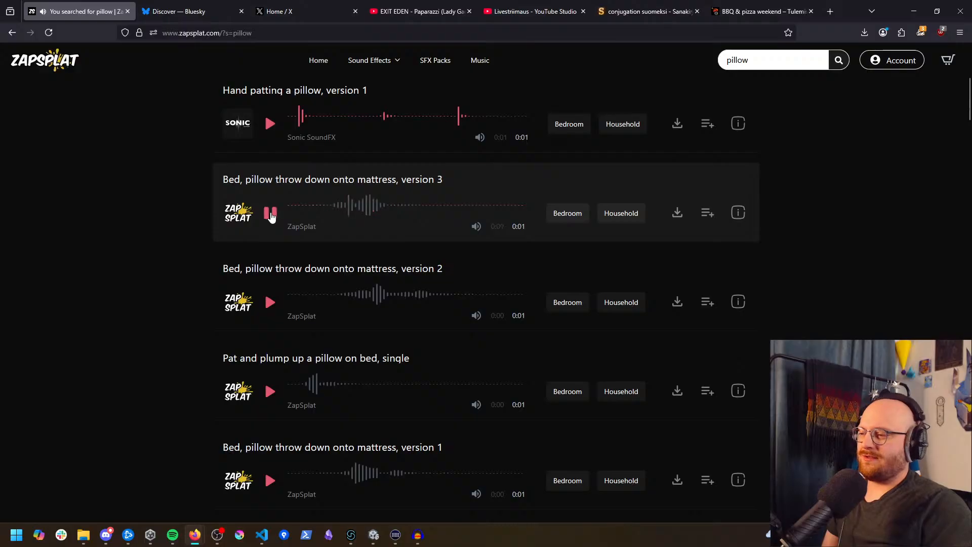
Step: Audition the single and multiple pat and plump sounds, pillow throw onto mattress version 1, and the hard pillow throw with a thud
{"action": "scroll", "coordinate": [190, 260], "scroll_direction": "down", "scroll_amount": 2}
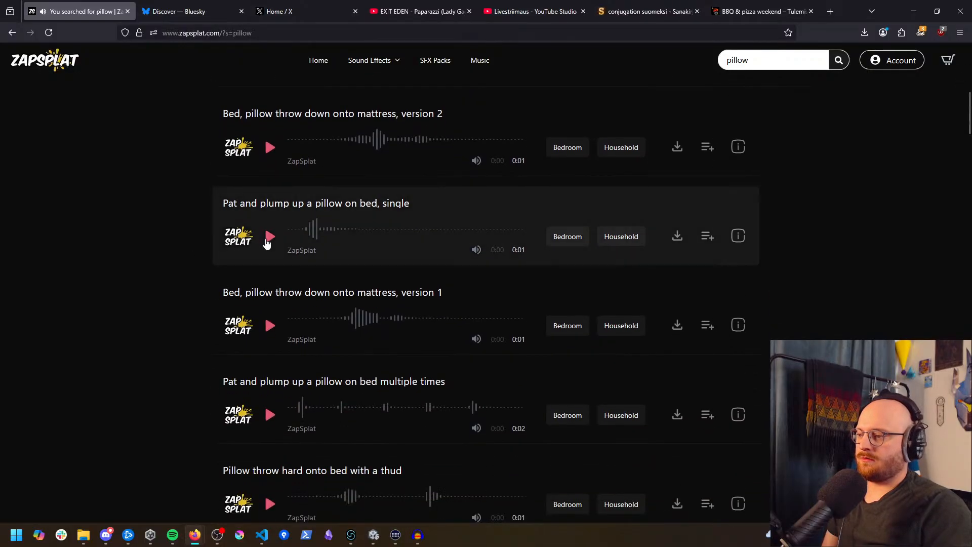
{"action": "left_click", "coordinate": [268, 238]}
{"action": "scroll", "coordinate": [263, 253], "scroll_direction": "down", "scroll_amount": 1}
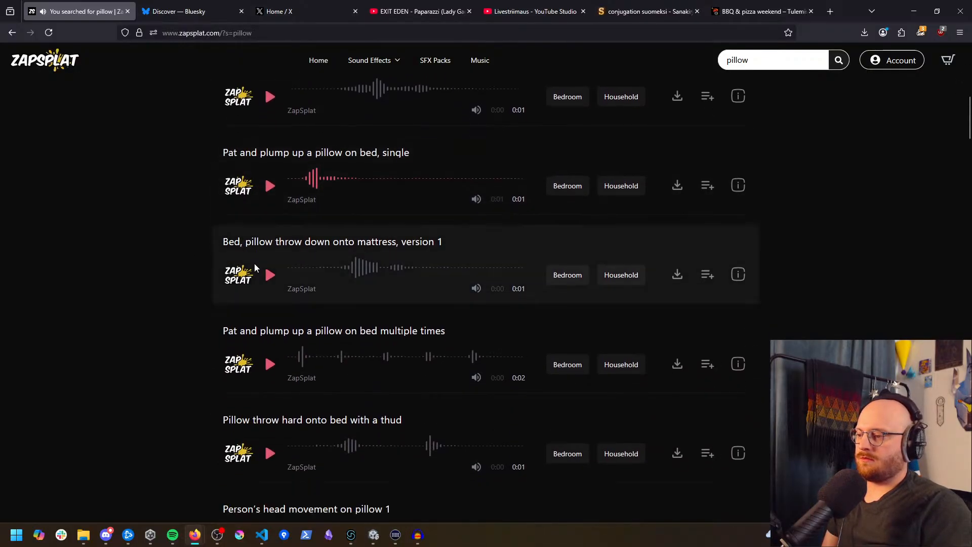
{"action": "left_click", "coordinate": [270, 274]}
{"action": "scroll", "coordinate": [270, 274], "scroll_direction": "down", "scroll_amount": 2}
{"action": "left_click", "coordinate": [271, 260]}
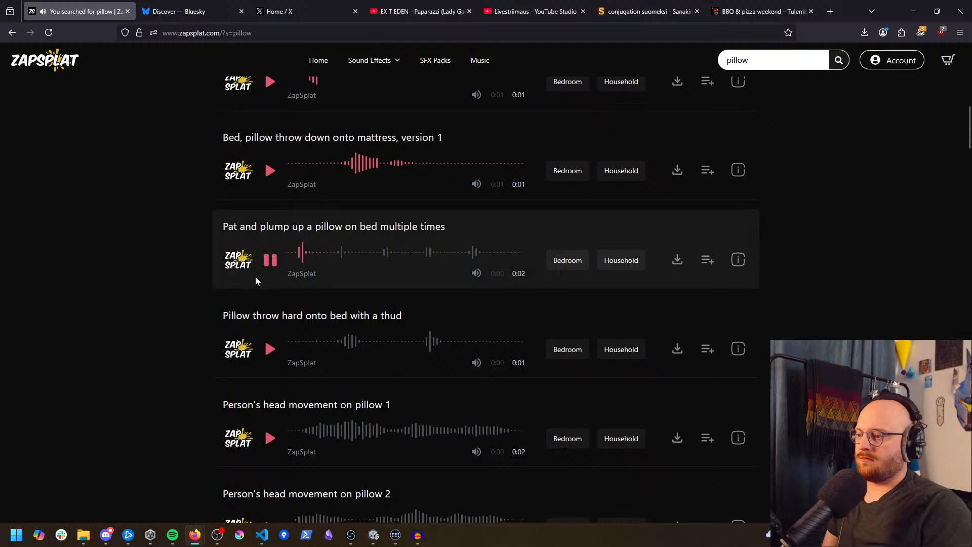
{"action": "scroll", "coordinate": [256, 278], "scroll_direction": "down", "scroll_amount": 1}
{"action": "left_click", "coordinate": [265, 297]}
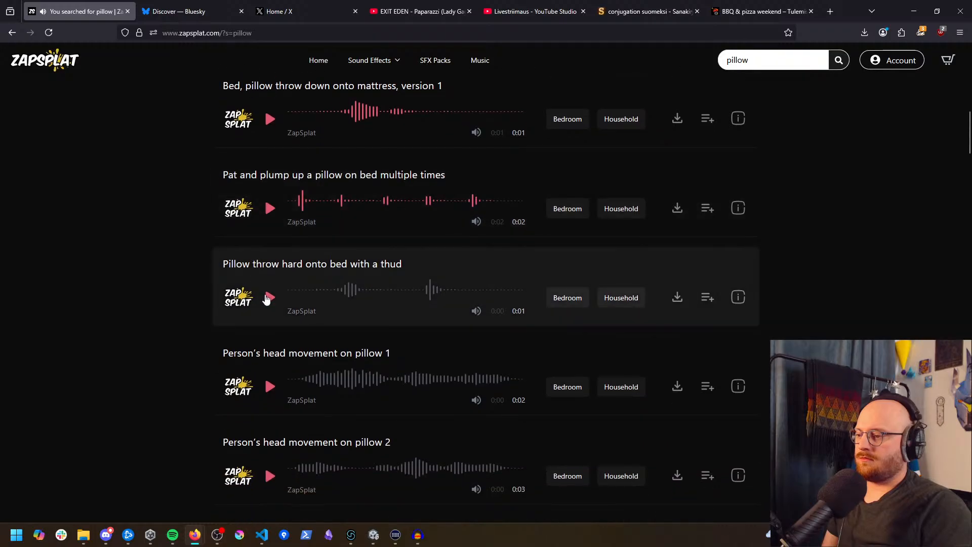
Step: Audition the person's head movement on pillow sounds 1, 2 and 3, replaying number 1
{"action": "scroll", "coordinate": [264, 293], "scroll_direction": "down", "scroll_amount": 3}
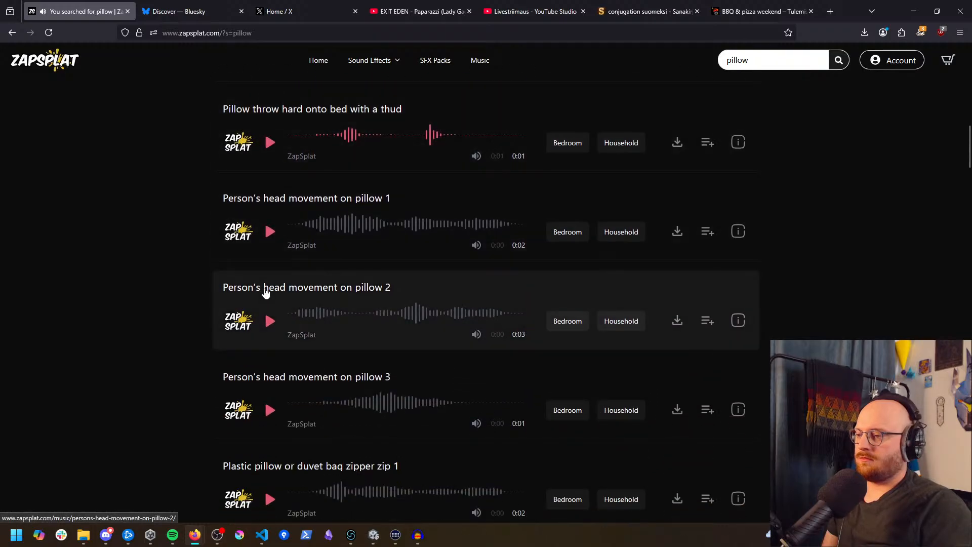
{"action": "left_click", "coordinate": [270, 232]}
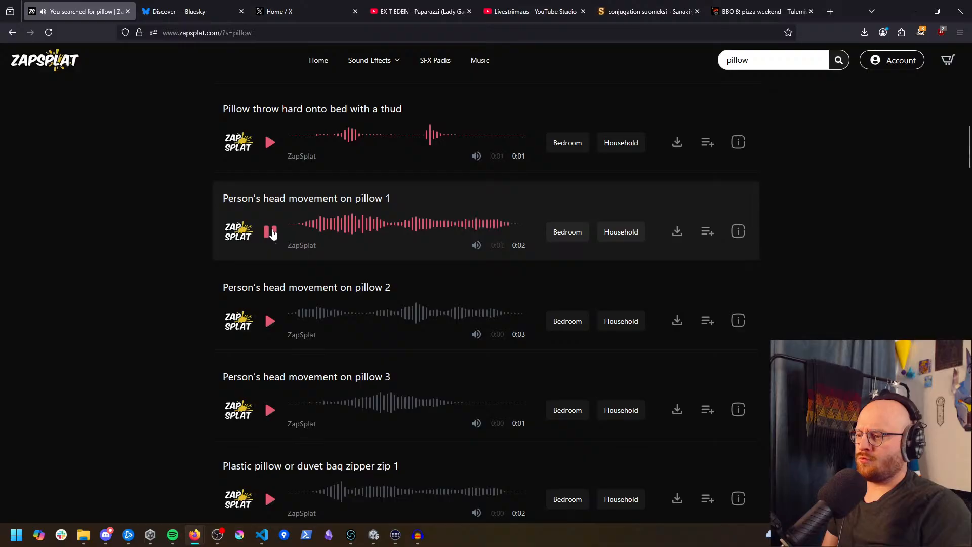
{"action": "left_click", "coordinate": [270, 232]}
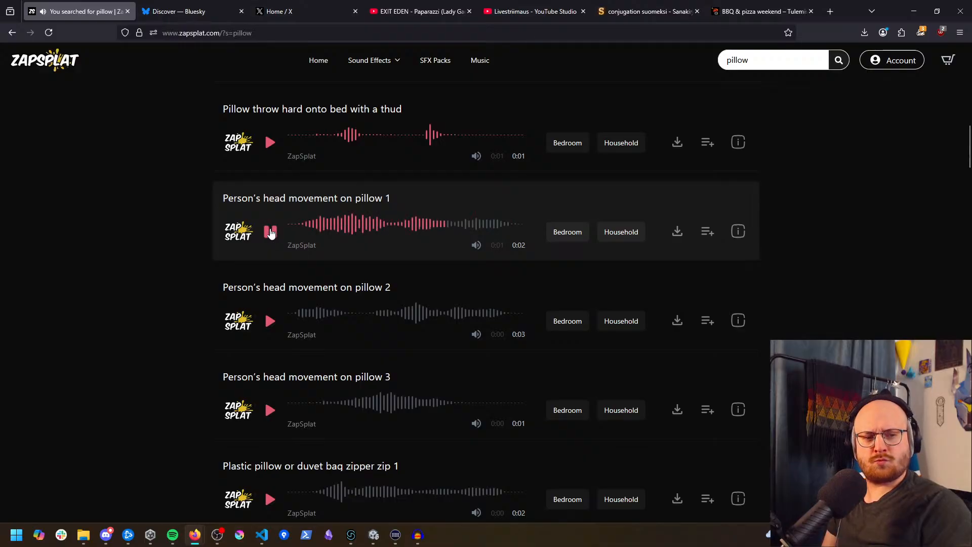
{"action": "scroll", "coordinate": [271, 238], "scroll_direction": "down", "scroll_amount": 1}
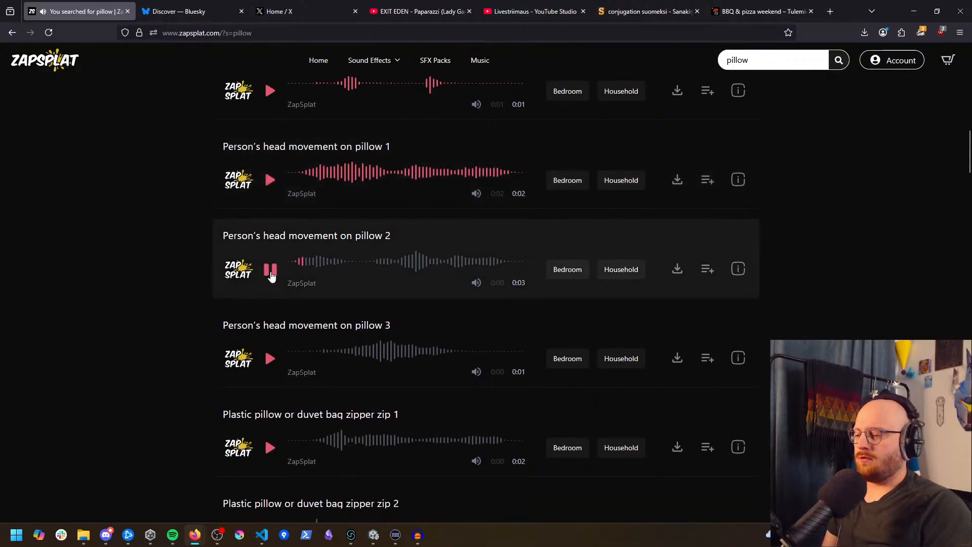
{"action": "scroll", "coordinate": [271, 273], "scroll_direction": "down", "scroll_amount": 2}
{"action": "left_click", "coordinate": [271, 258]}
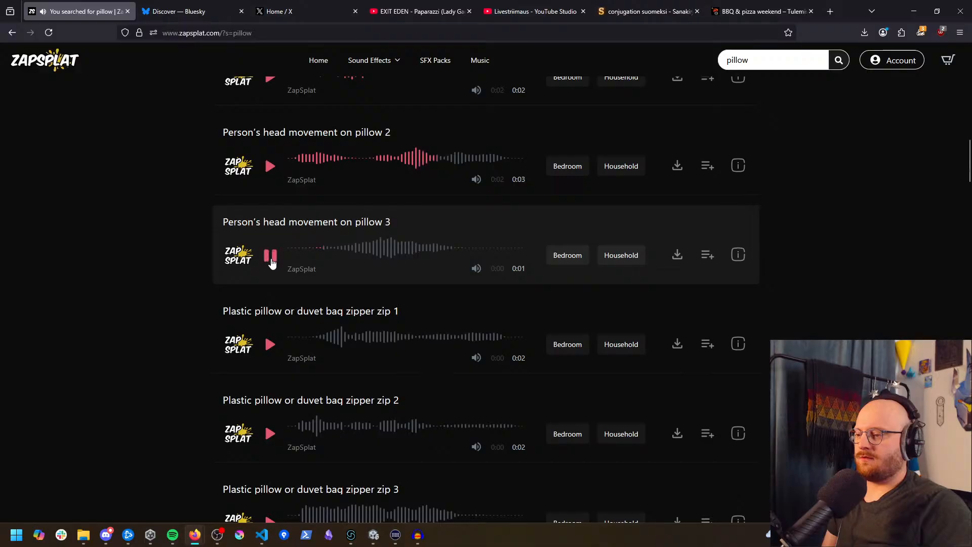
Step: Audition the plastic pillow or duvet bag zipper zip sounds 1 through 4
{"action": "scroll", "coordinate": [272, 264], "scroll_direction": "down", "scroll_amount": 1}
{"action": "scroll", "coordinate": [269, 296], "scroll_direction": "down", "scroll_amount": 2}
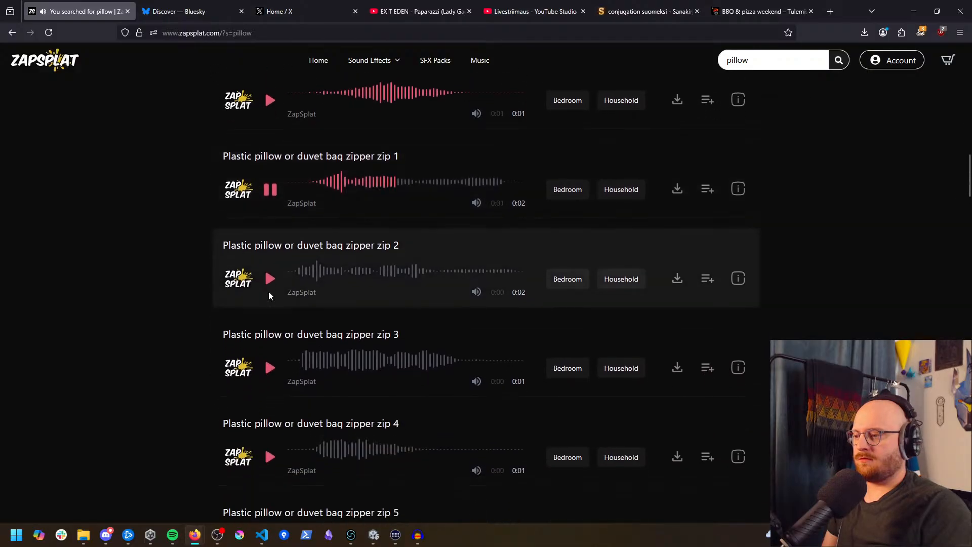
{"action": "left_click", "coordinate": [271, 284]}
{"action": "scroll", "coordinate": [270, 276], "scroll_direction": "down", "scroll_amount": 2}
{"action": "left_click", "coordinate": [271, 266]}
{"action": "scroll", "coordinate": [274, 268], "scroll_direction": "down", "scroll_amount": 2}
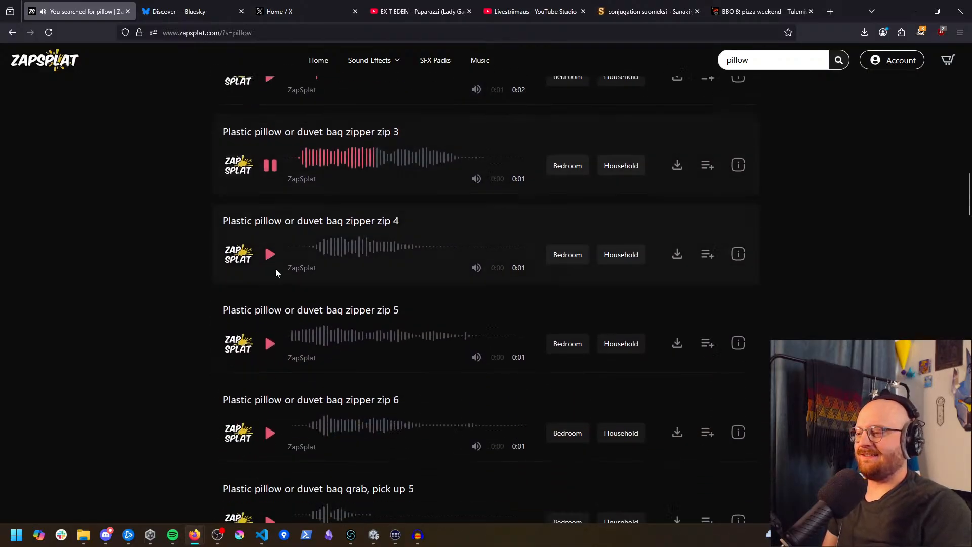
{"action": "left_click", "coordinate": [275, 252]}
Step: Audition the plastic pillow or duvet bag grab, pick up sounds 5, 6 and 7
{"action": "scroll", "coordinate": [275, 256], "scroll_direction": "down", "scroll_amount": 6}
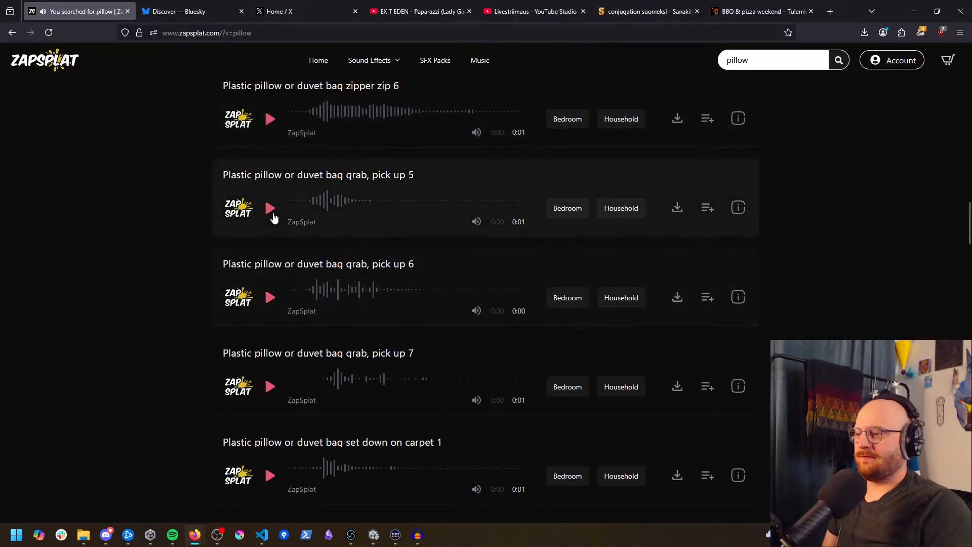
{"action": "left_click", "coordinate": [270, 209]}
{"action": "left_click", "coordinate": [271, 297]}
{"action": "scroll", "coordinate": [273, 294], "scroll_direction": "down", "scroll_amount": 2}
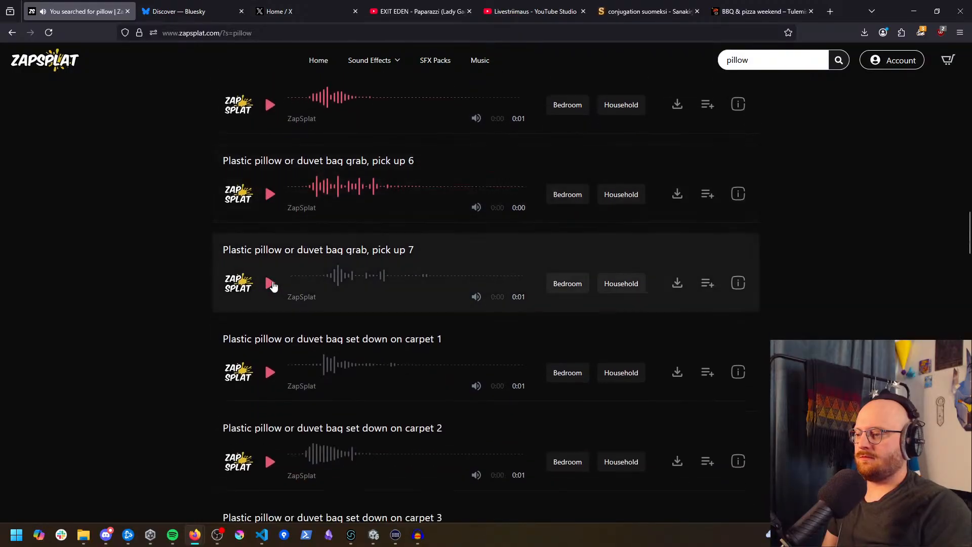
{"action": "left_click", "coordinate": [271, 285]}
Step: Audition the plastic pillow or duvet bag set down on carpet sounds 1 through 5
{"action": "scroll", "coordinate": [269, 287], "scroll_direction": "down", "scroll_amount": 2}
{"action": "left_click", "coordinate": [269, 285]}
{"action": "left_click", "coordinate": [269, 355]}
{"action": "scroll", "coordinate": [272, 352], "scroll_direction": "down", "scroll_amount": 4}
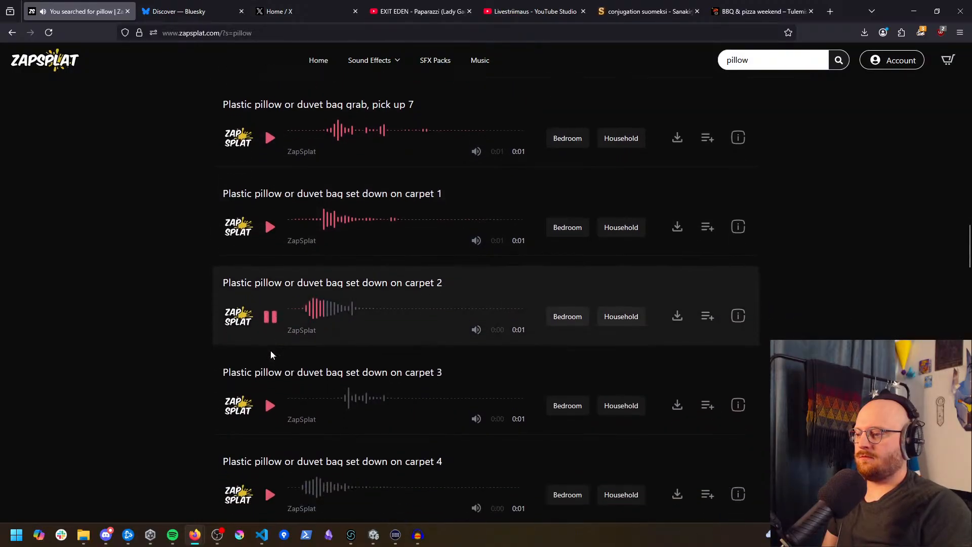
{"action": "left_click", "coordinate": [271, 241]}
{"action": "left_click", "coordinate": [271, 330]}
{"action": "scroll", "coordinate": [266, 349], "scroll_direction": "down", "scroll_amount": 1}
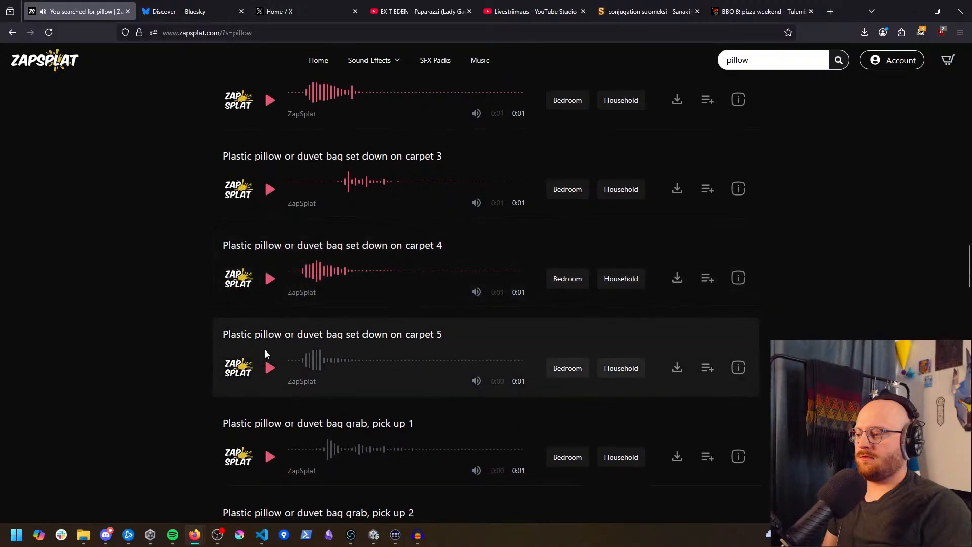
{"action": "left_click", "coordinate": [272, 366]}
Step: Audition the plastic bag grab, pick up 1 and bamboo pillow movements, shuffles 1, then return to the start of the results
{"action": "scroll", "coordinate": [275, 361], "scroll_direction": "down", "scroll_amount": 1}
{"action": "scroll", "coordinate": [275, 304], "scroll_direction": "down", "scroll_amount": 3}
{"action": "left_click", "coordinate": [270, 250]}
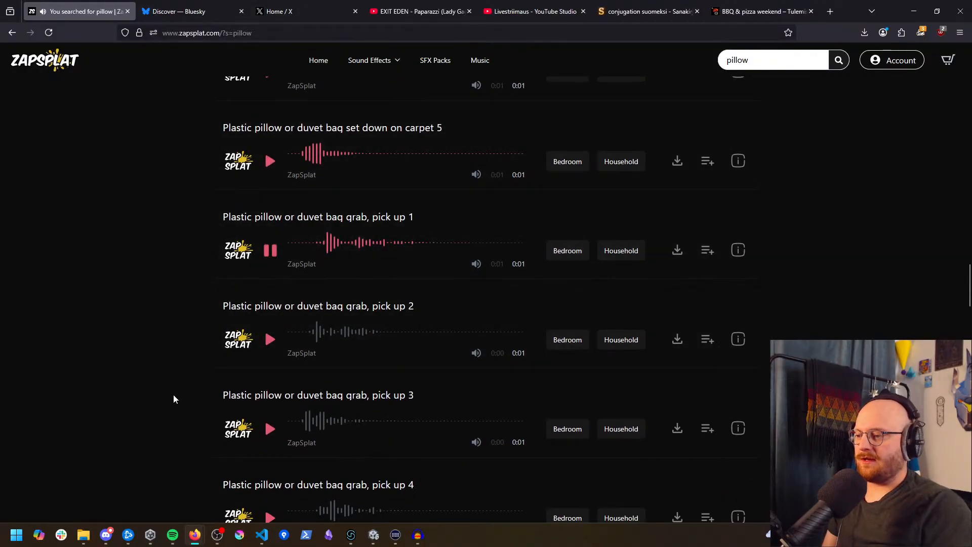
{"action": "scroll", "coordinate": [187, 445], "scroll_direction": "down", "scroll_amount": 6}
{"action": "left_click", "coordinate": [270, 278]}
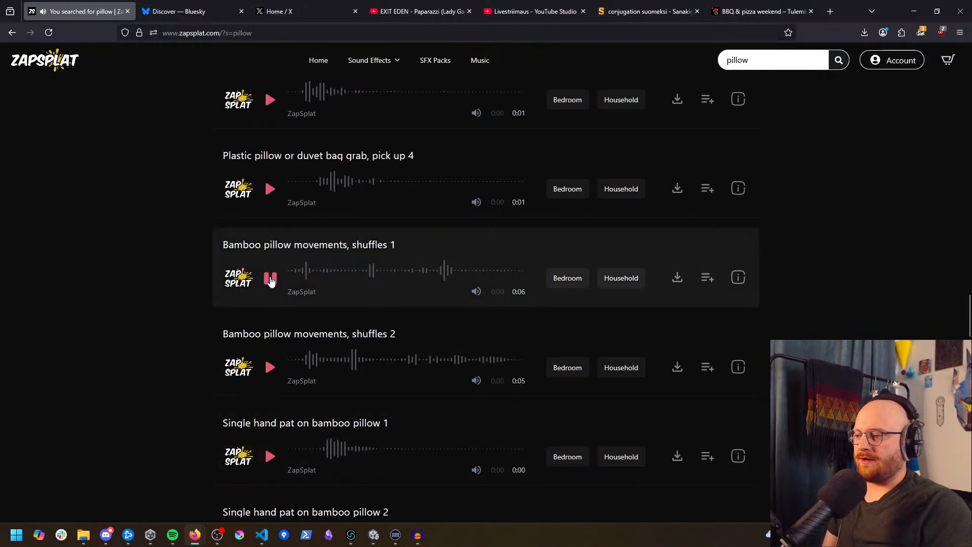
{"action": "middle_click", "coordinate": [175, 421]}
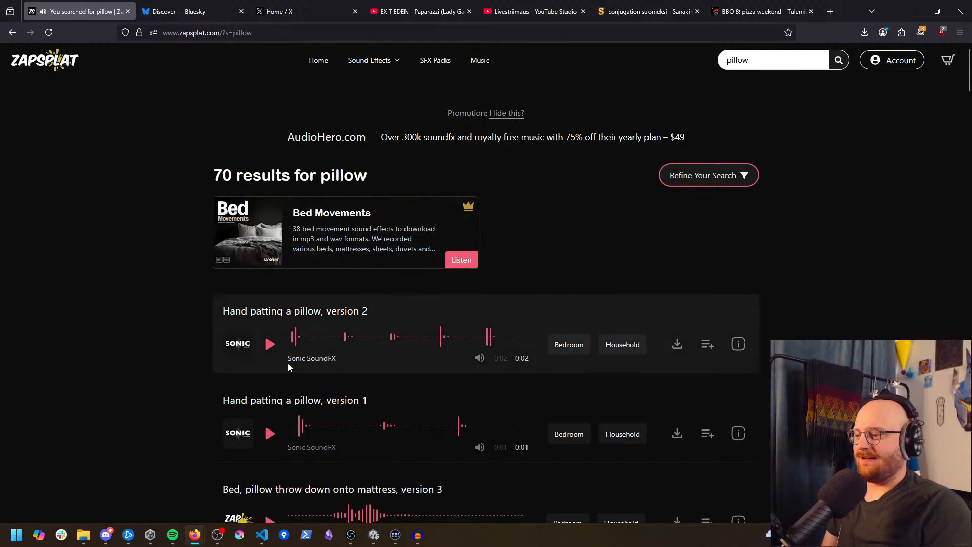
{"action": "mouse_move", "coordinate": [376, 538]}
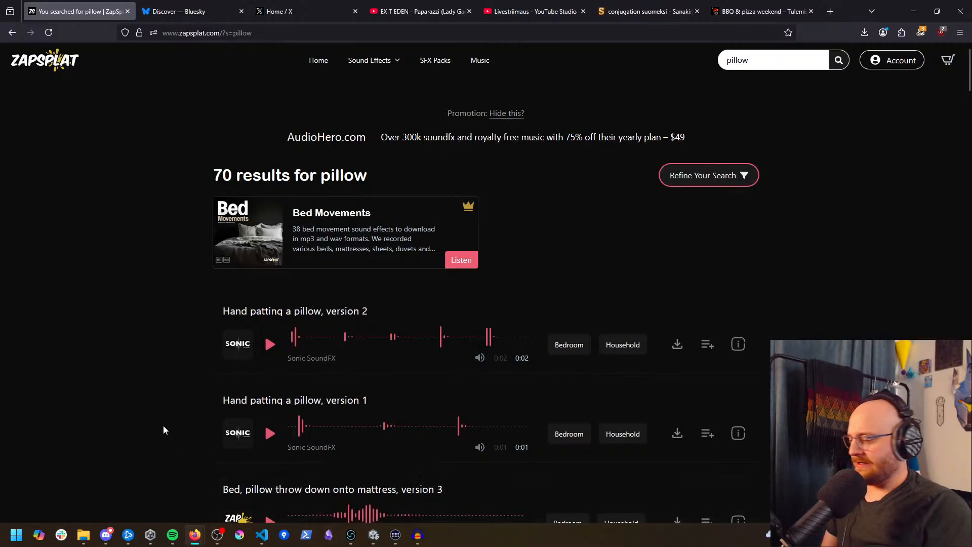
{"action": "scroll", "coordinate": [148, 409], "scroll_direction": "down", "scroll_amount": 2}
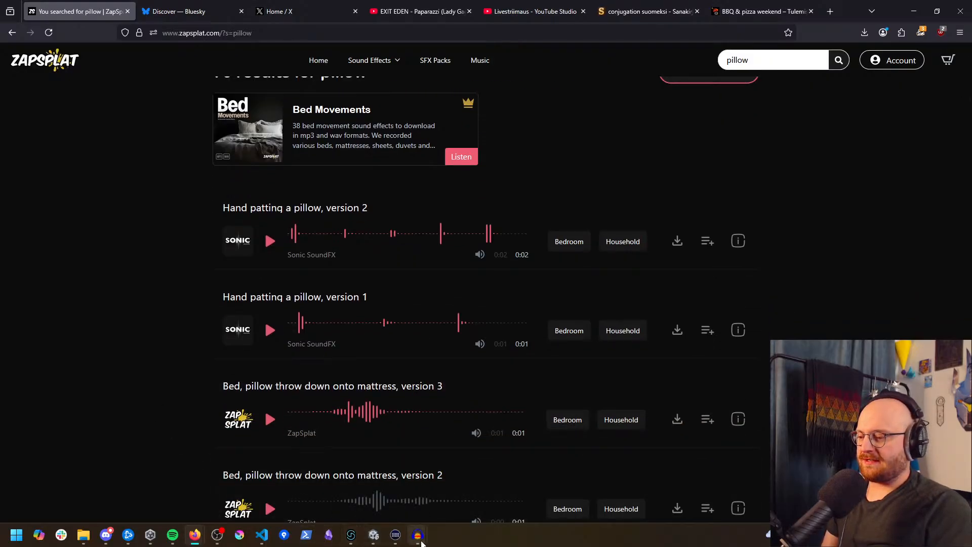
Step: Switch to the bird screecher project in Audacity and remove its track
{"action": "mouse_move", "coordinate": [417, 535]}
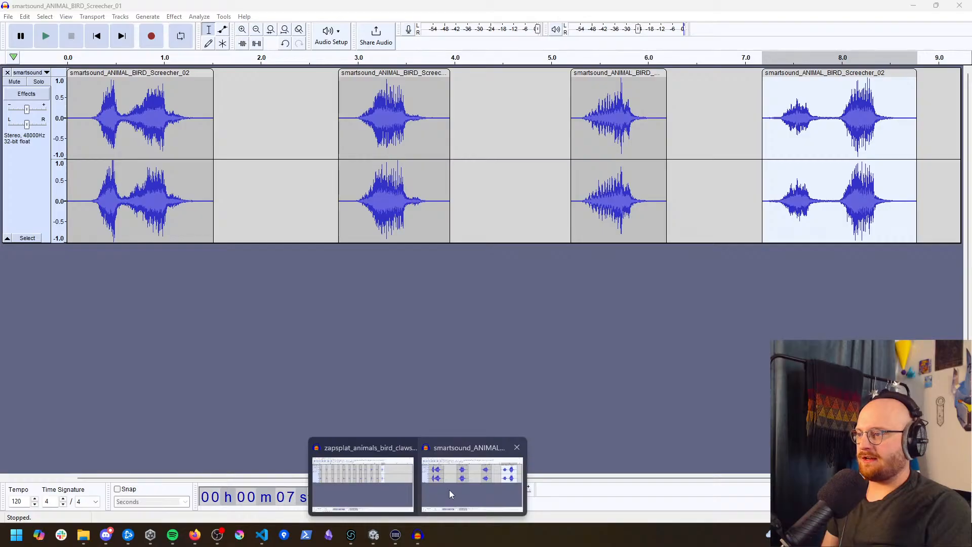
{"action": "left_click", "coordinate": [450, 491]}
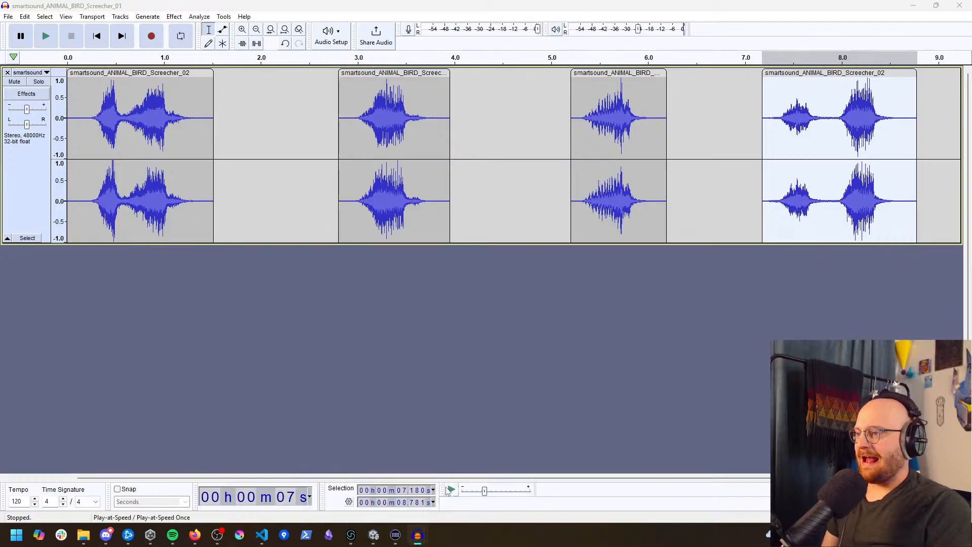
{"action": "left_click", "coordinate": [9, 71]}
Step: Switch to the bird claws footsteps on concrete project, play its last clip and clear the selection
{"action": "mouse_move", "coordinate": [415, 539]}
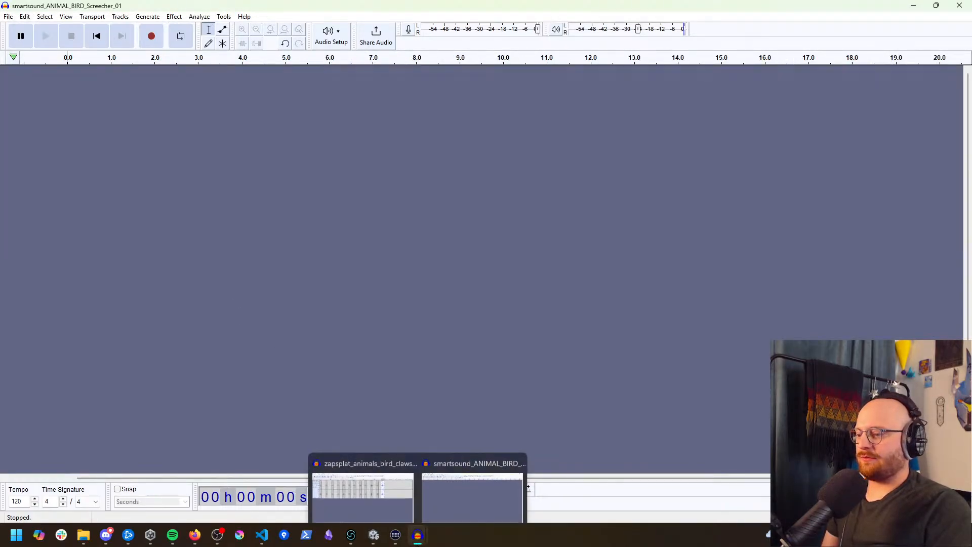
{"action": "left_click", "coordinate": [362, 489]}
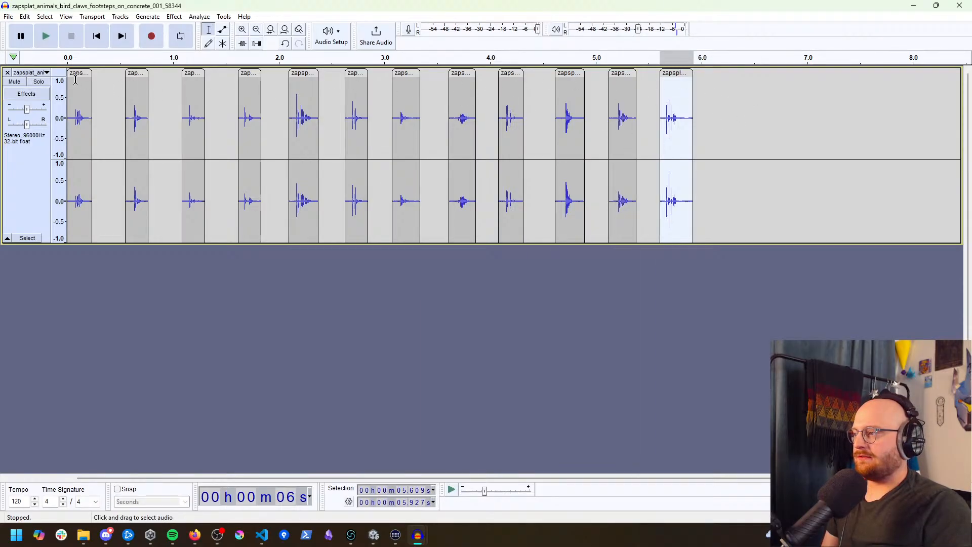
{"action": "left_click", "coordinate": [47, 37]}
{"action": "left_click", "coordinate": [47, 41]}
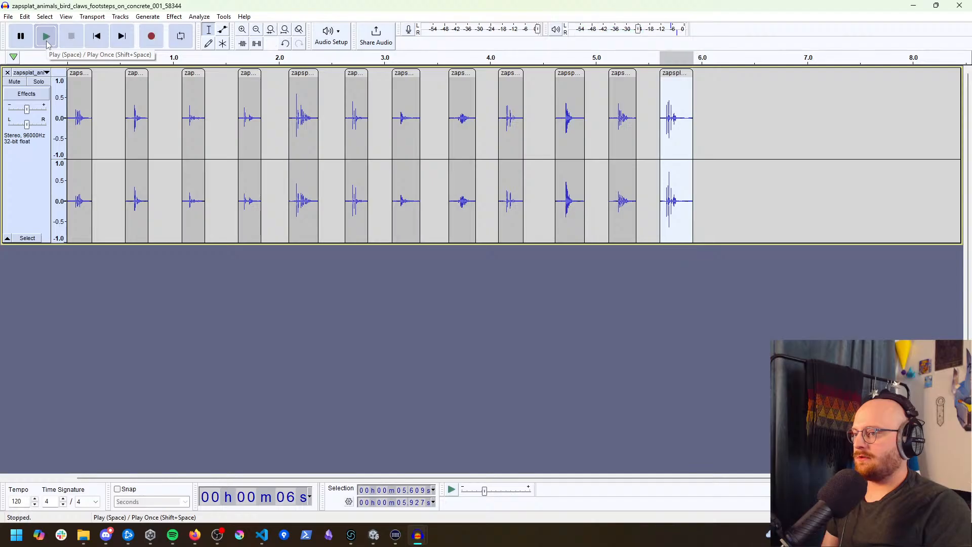
{"action": "left_click", "coordinate": [756, 118]}
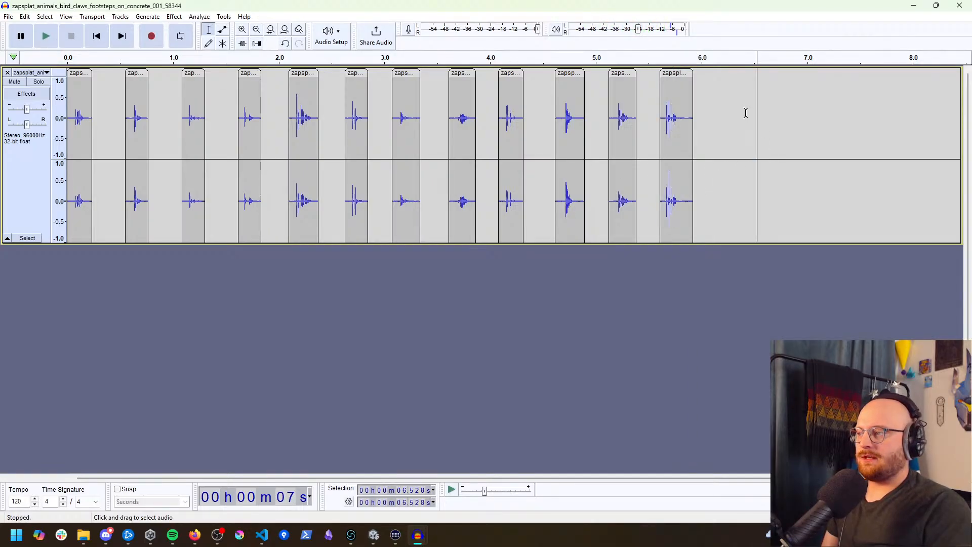
Step: Switch to File Explorer and move the four massive distant footstep WAV files from Downloads into the ZapSplat_sfx folder
{"action": "left_click", "coordinate": [83, 535]}
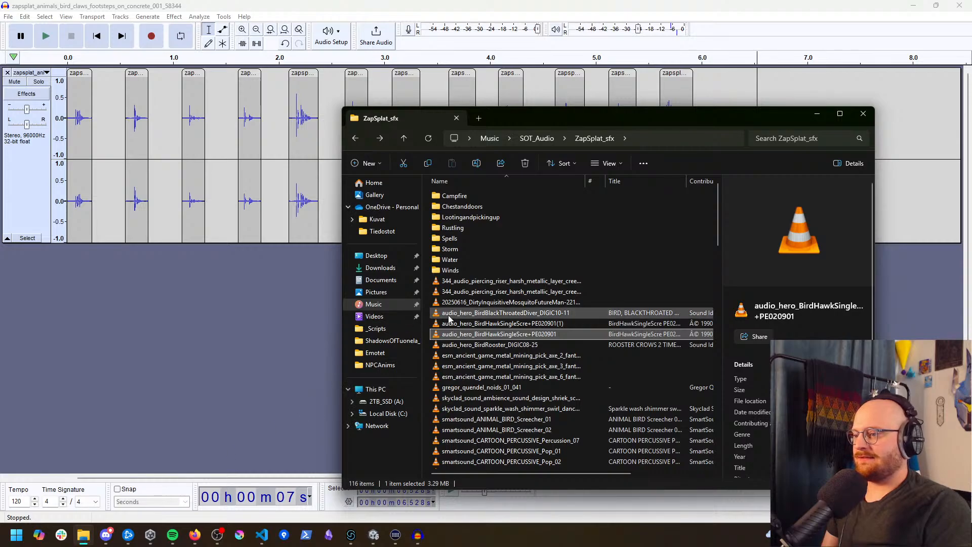
{"action": "left_click", "coordinate": [380, 267]}
{"action": "left_click", "coordinate": [483, 210]}
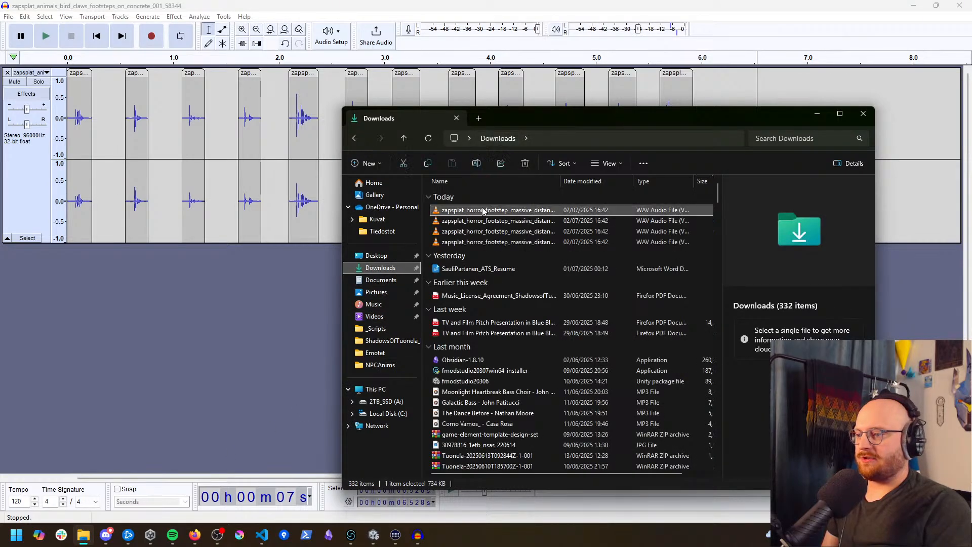
{"action": "left_click", "coordinate": [490, 244], "text": "shift"}
{"action": "key", "text": "ctrl+x"}
{"action": "key", "text": "alt+Left"}
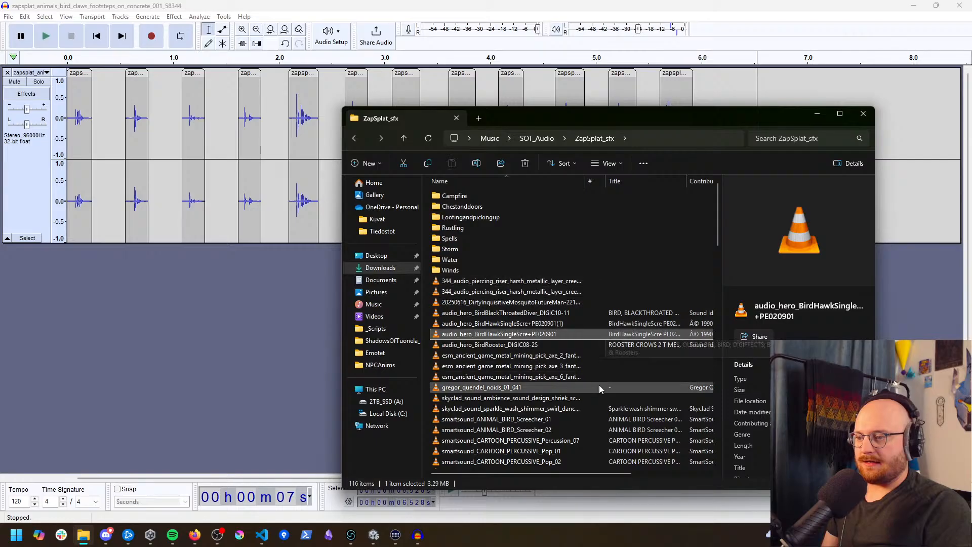
{"action": "key", "text": "ctrl+v"}
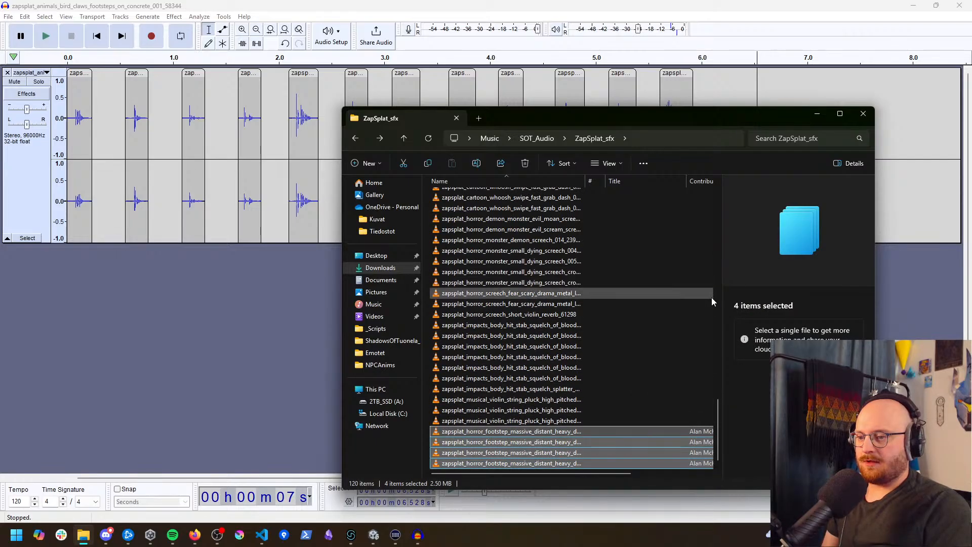
Step: Create a new folder named Footsteps inside ZapSplat_sfx
{"action": "right_click", "coordinate": [693, 308]}
{"action": "mouse_move", "coordinate": [719, 463]}
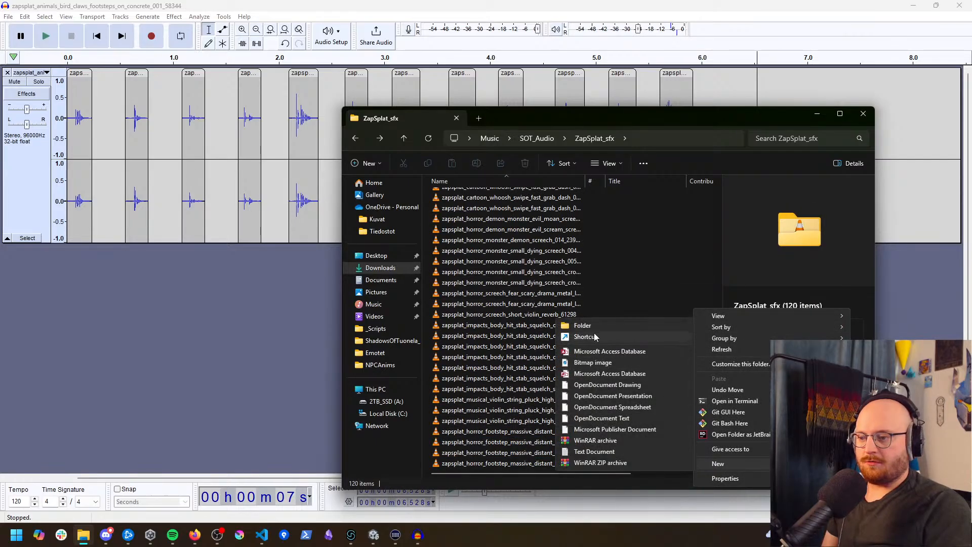
{"action": "left_click", "coordinate": [582, 325]}
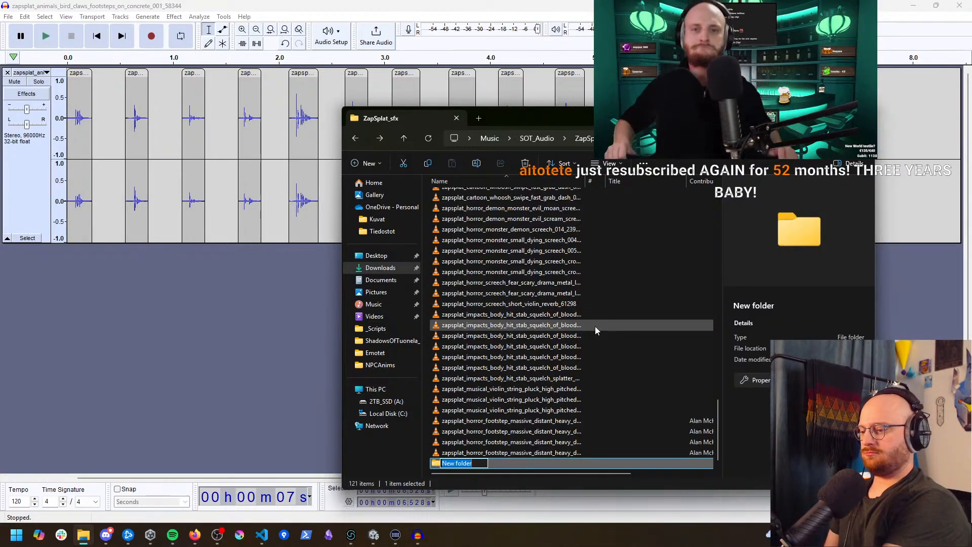
{"action": "type", "text": "M"}
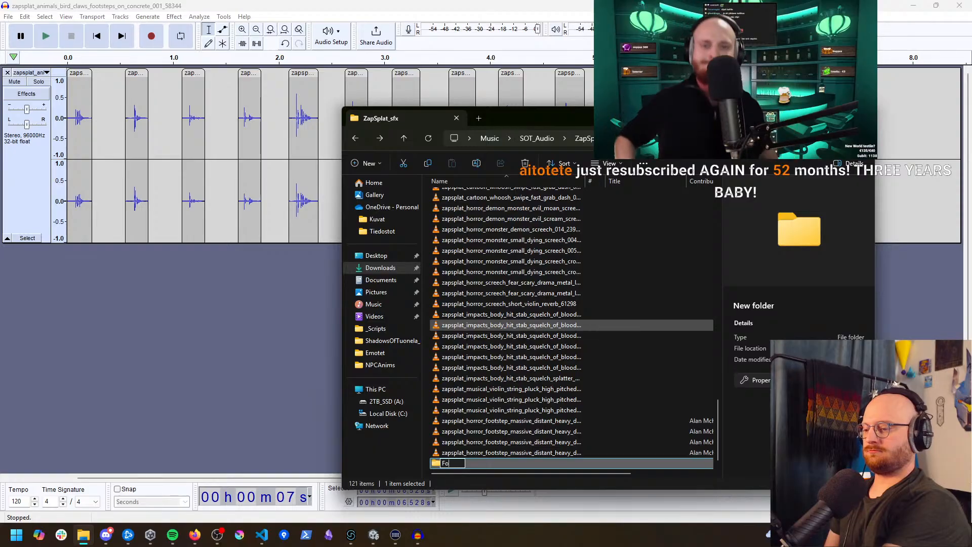
{"action": "type", "text": "ootsteps"}
{"action": "key", "text": "Return"}
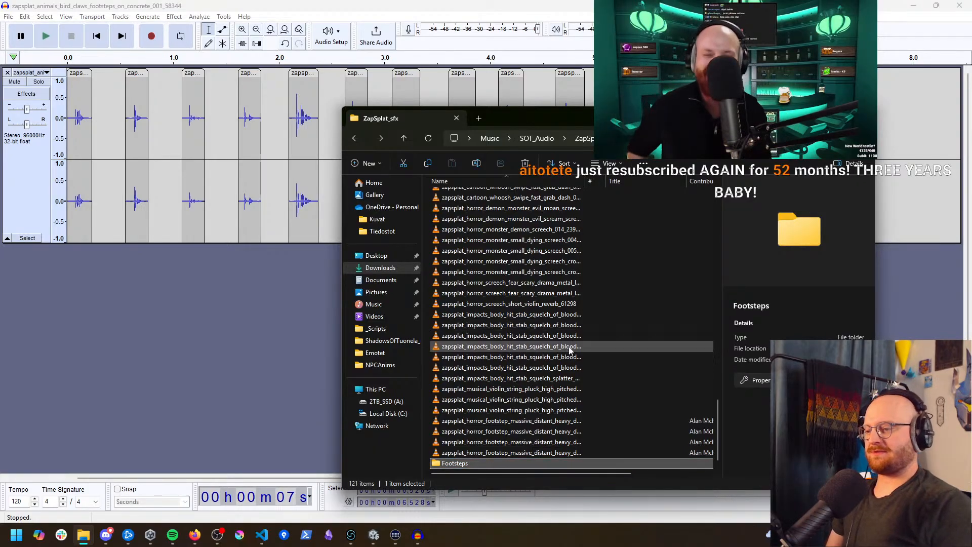
Step: Move the four massive distant footstep files into the Footsteps folder and open that folder
{"action": "key", "text": "Up"}
{"action": "key", "text": "Up"}
{"action": "key", "text": "Up"}
{"action": "key", "text": "Up"}
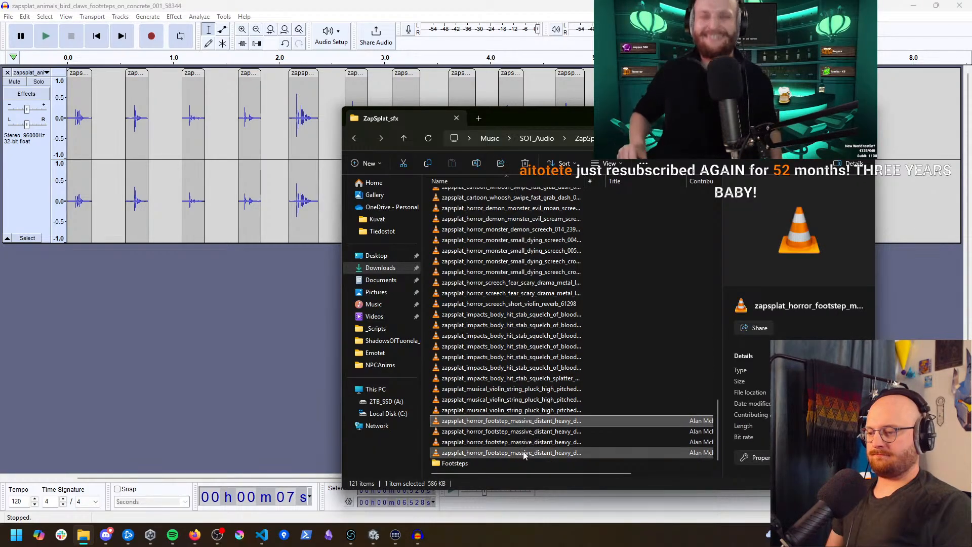
{"action": "left_click", "coordinate": [524, 453], "text": "shift"}
{"action": "left_click_drag", "start_coordinate": [524, 453], "coordinate": [460, 465]}
{"action": "double_click", "coordinate": [458, 463]}
{"action": "left_click", "coordinate": [470, 199]}
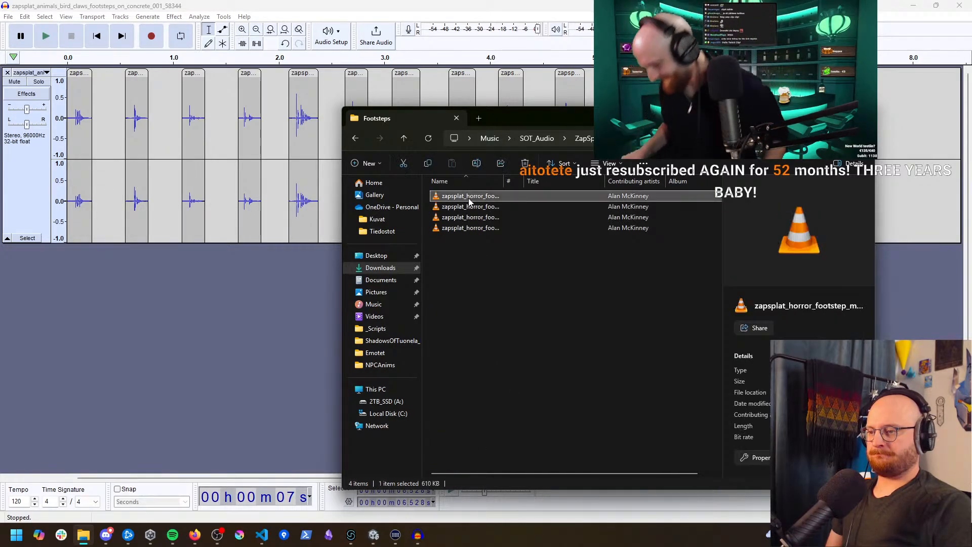
{"action": "left_click_drag", "start_coordinate": [569, 122], "coordinate": [637, 105]}
{"action": "left_click", "coordinate": [543, 259]}
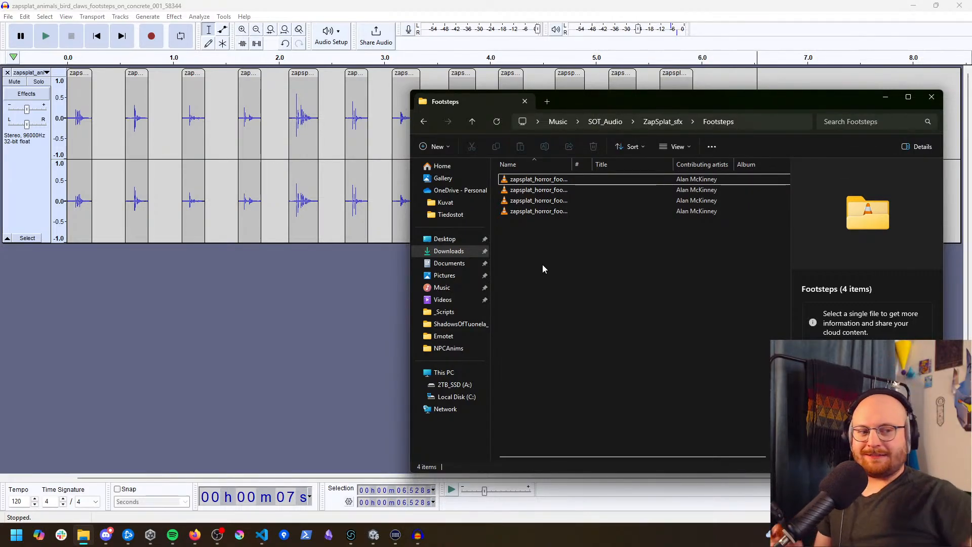
{"action": "left_click_drag", "start_coordinate": [574, 101], "coordinate": [559, 91]}
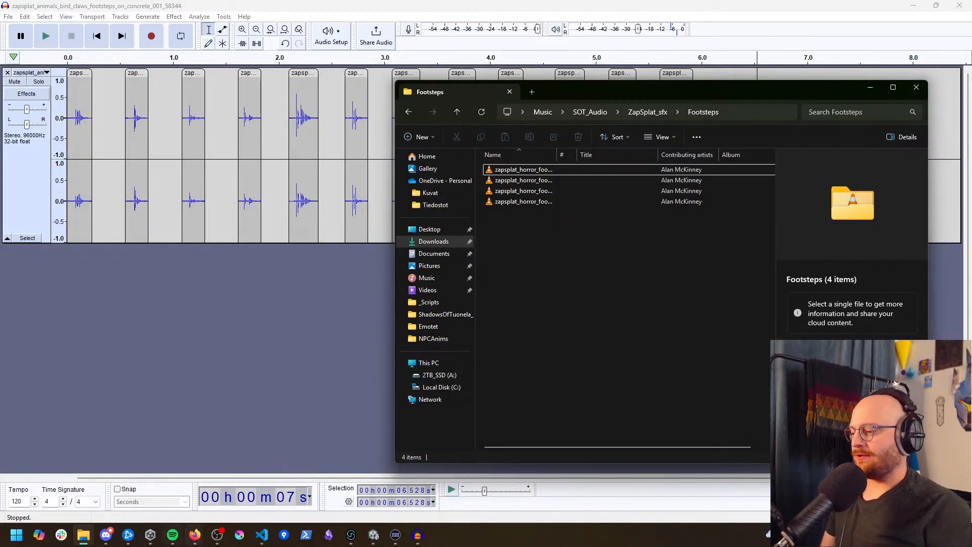
{"action": "mouse_move", "coordinate": [191, 536]}
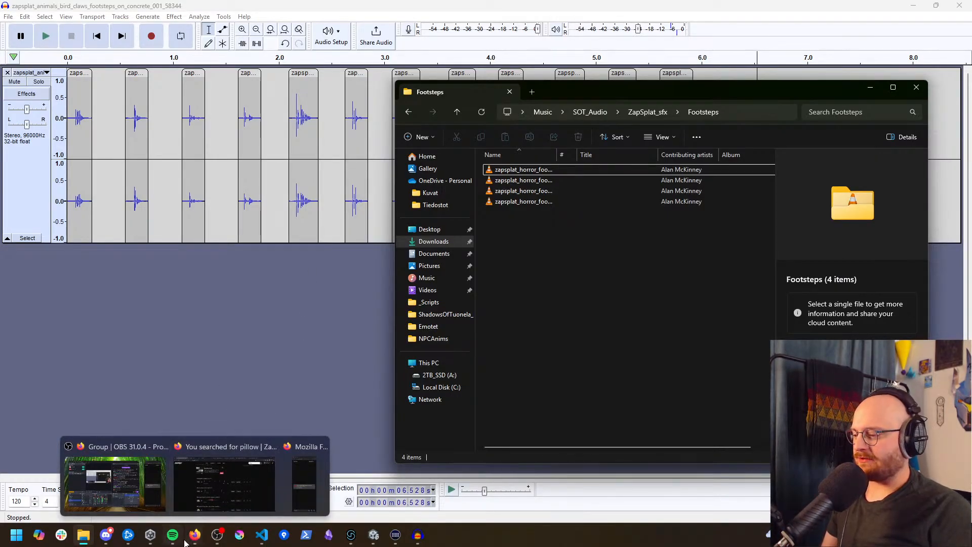
{"action": "left_click", "coordinate": [173, 538]}
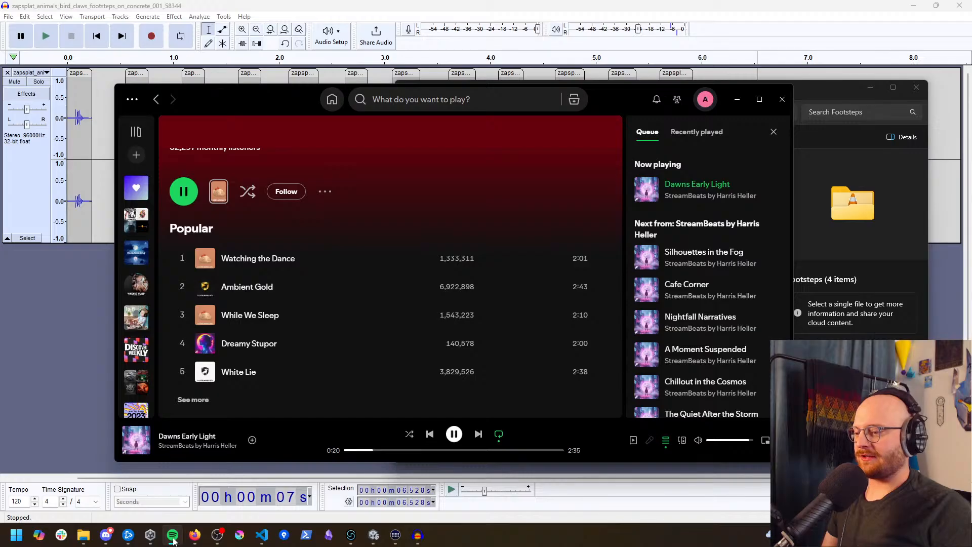
{"action": "left_click", "coordinate": [172, 536]}
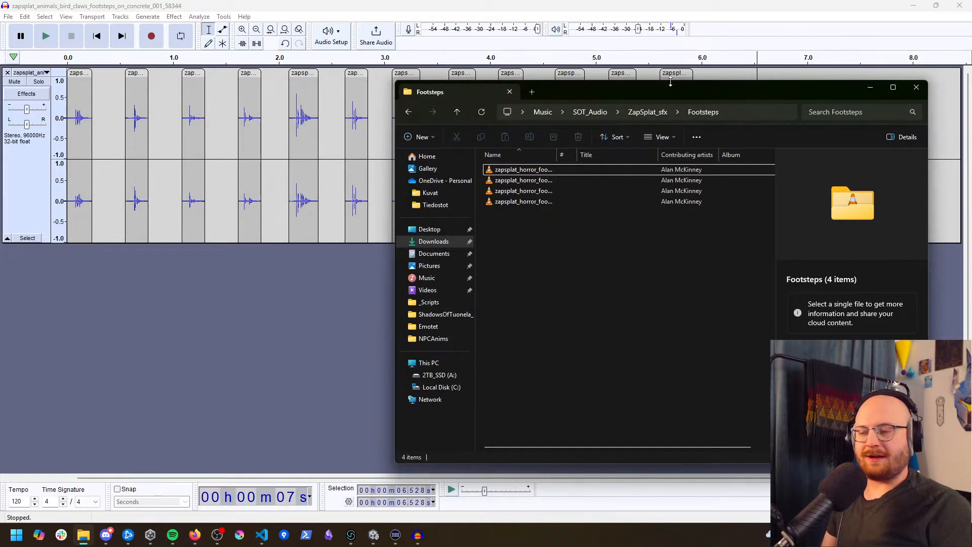
{"action": "left_click_drag", "start_coordinate": [661, 90], "coordinate": [648, 93]}
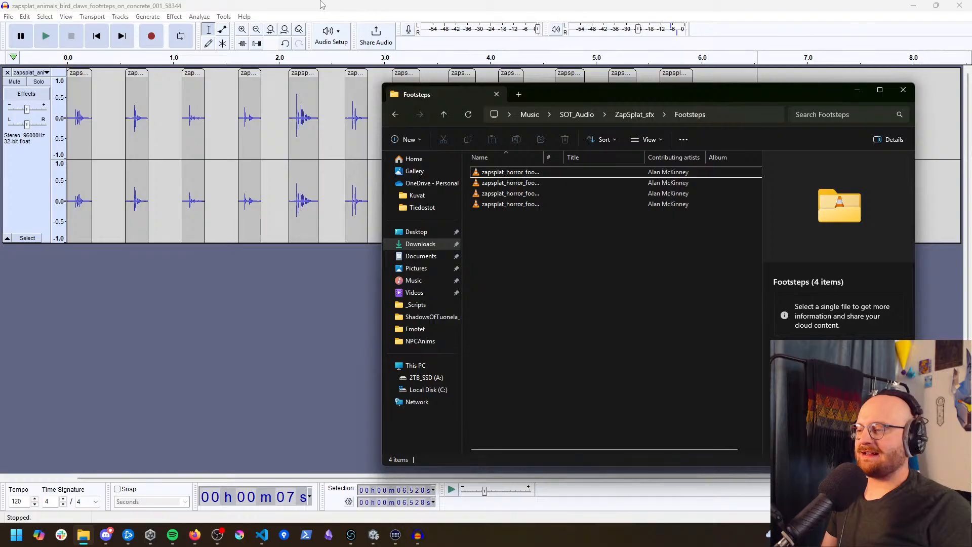
Step: Create a new empty project in Audacity and go back to the ZapSplat_sfx folder in File Explorer
{"action": "left_click", "coordinate": [321, 5]}
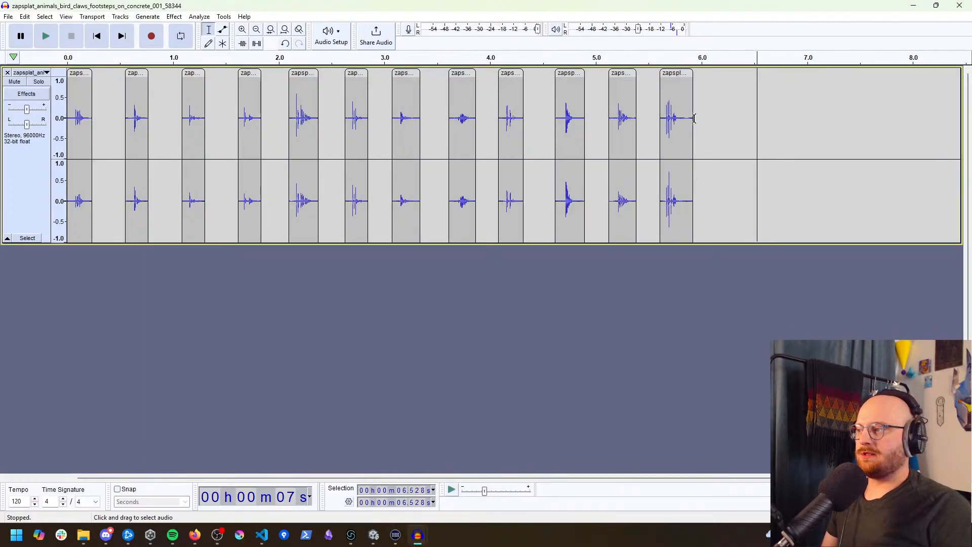
{"action": "left_click", "coordinate": [8, 17]}
{"action": "left_click", "coordinate": [19, 28]}
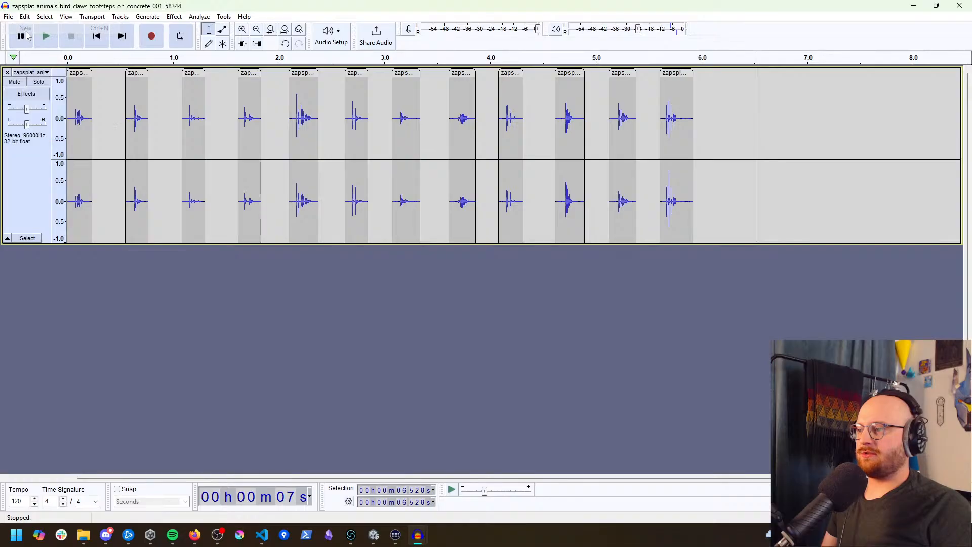
{"action": "left_click", "coordinate": [83, 535]}
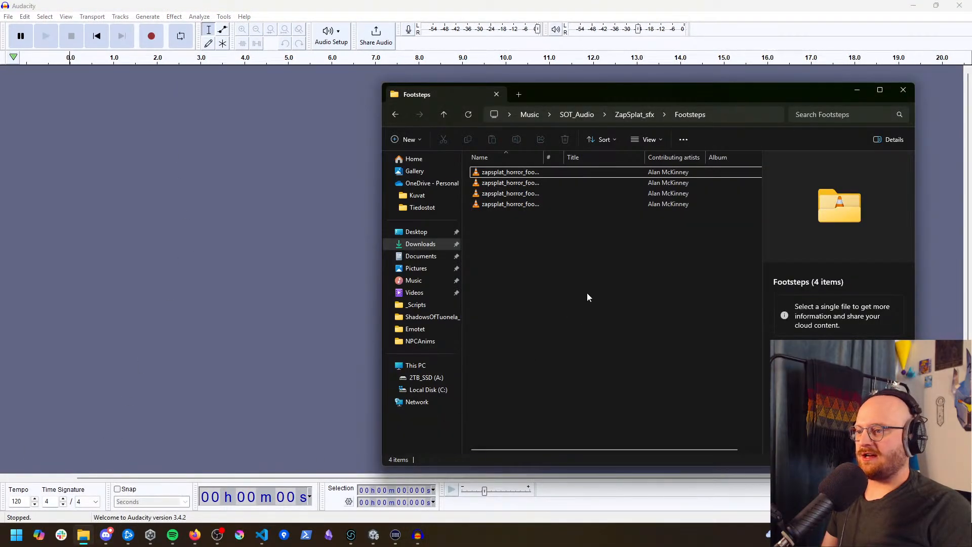
{"action": "key", "text": "alt+Left"}
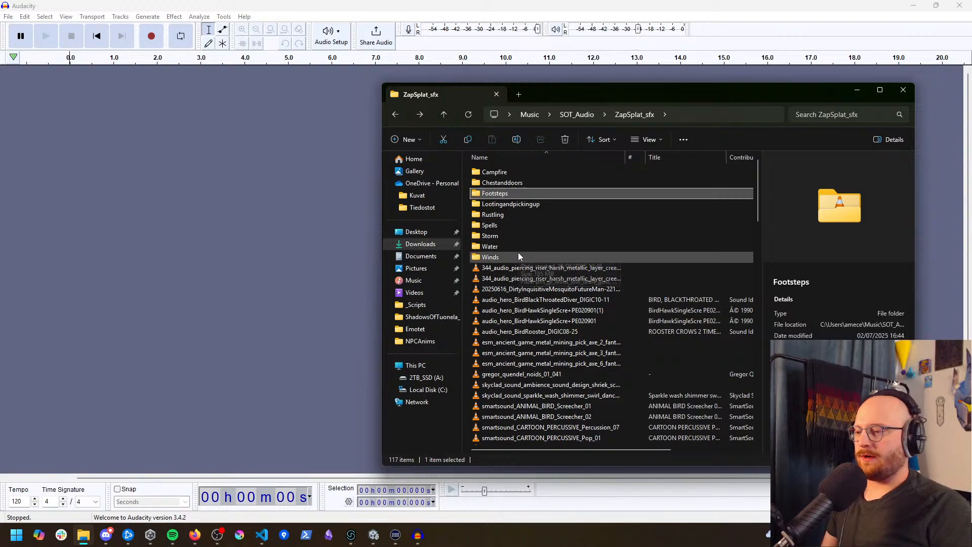
Step: Copy the first clip from the zapsplat_animals_bird_claws_footsteps_on_concrete_001_58344 project and paste it as selected audio only into the empty Audacity project
{"action": "scroll", "coordinate": [583, 400], "scroll_direction": "down", "scroll_amount": 20}
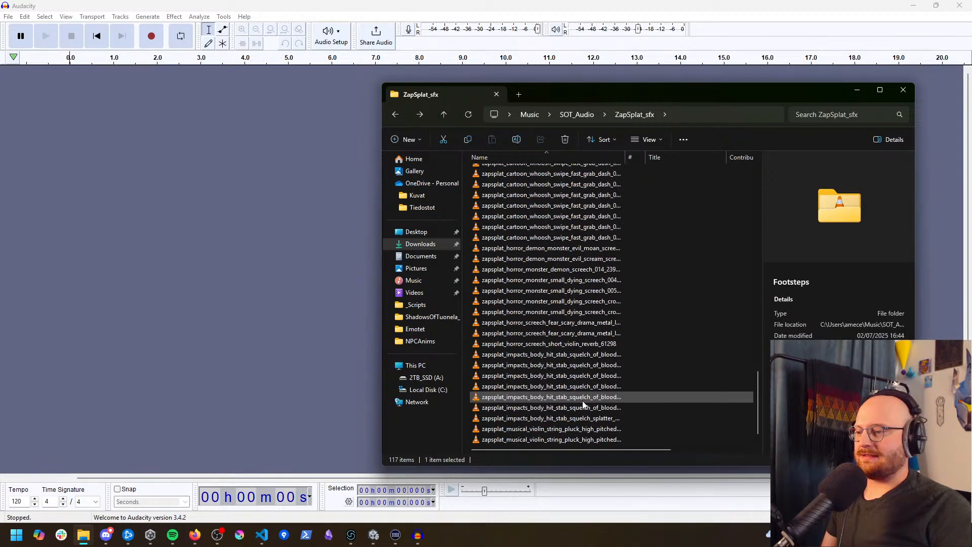
{"action": "scroll", "coordinate": [602, 415], "scroll_direction": "up", "scroll_amount": 20}
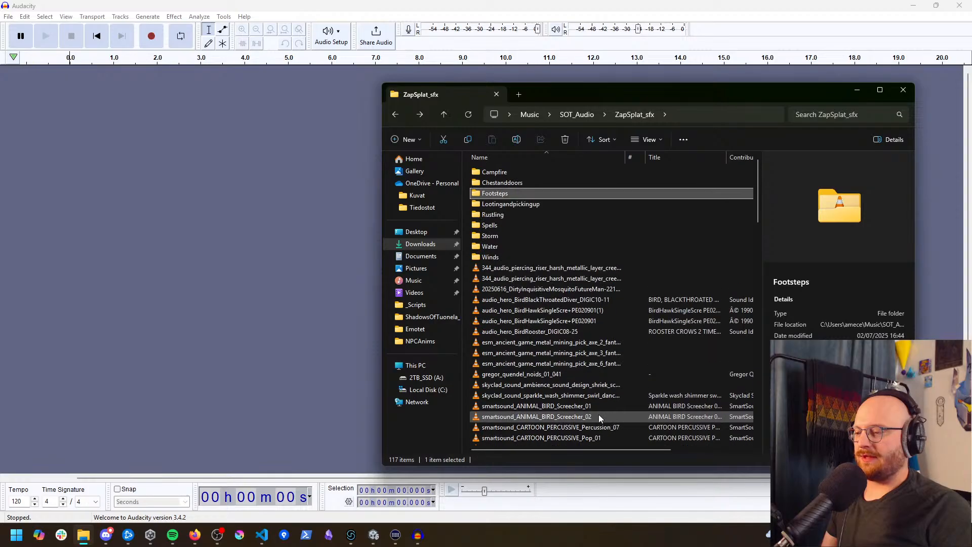
{"action": "mouse_move", "coordinate": [83, 538]}
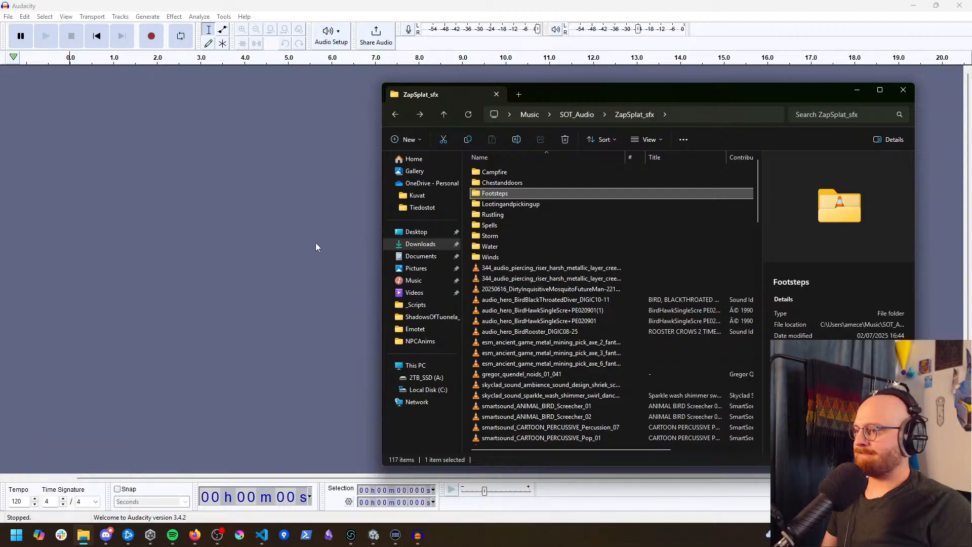
{"action": "mouse_move", "coordinate": [421, 536]}
{"action": "left_click", "coordinate": [307, 471]}
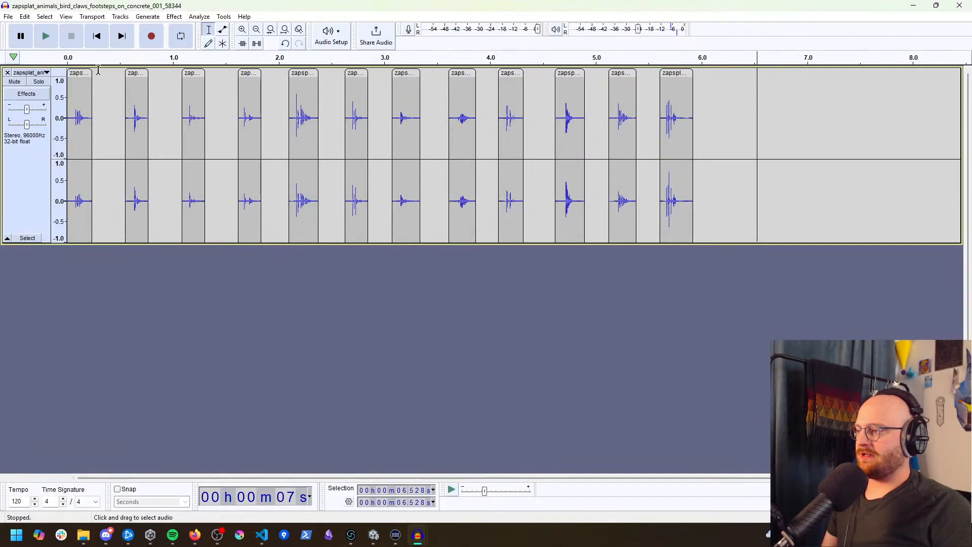
{"action": "left_click", "coordinate": [82, 73]}
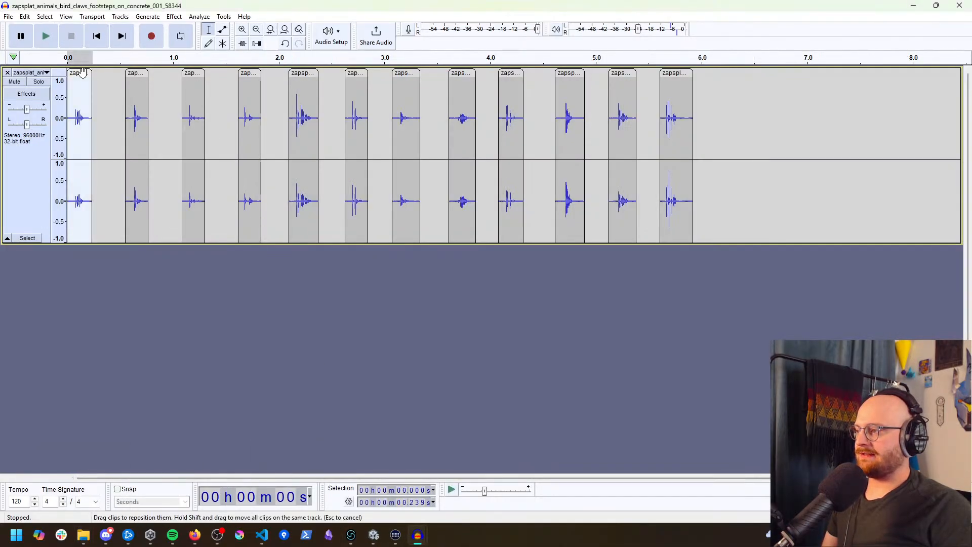
{"action": "left_click", "coordinate": [913, 6]}
{"action": "left_click", "coordinate": [214, 96]}
{"action": "key", "text": "ctrl+v"}
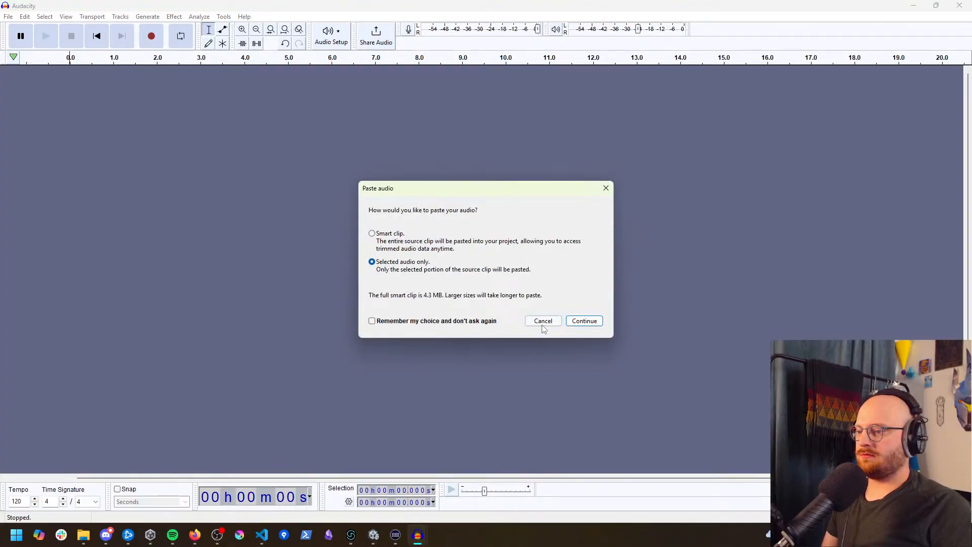
{"action": "left_click", "coordinate": [582, 321]}
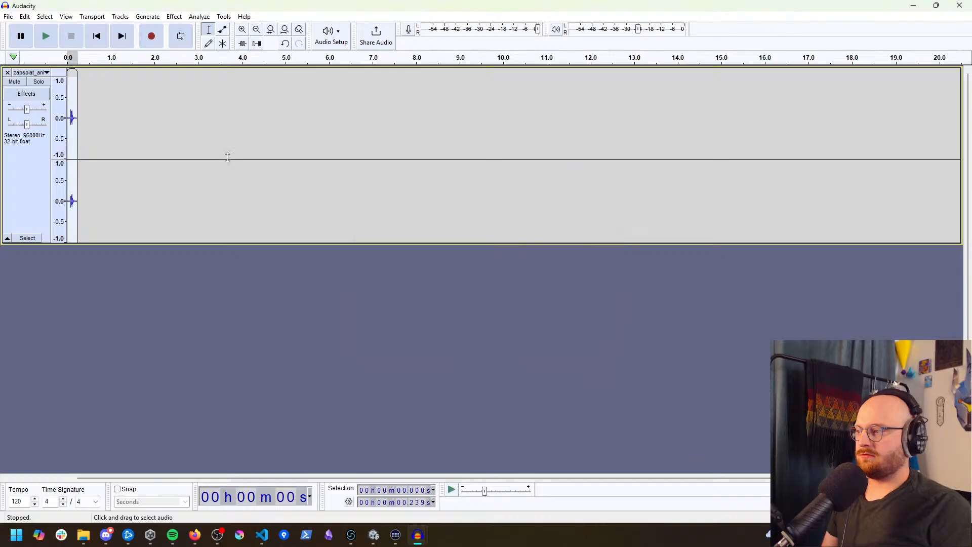
Step: Play back the pasted claw footstep clip several times, with its whole waveform enlarged in view
{"action": "left_click", "coordinate": [46, 36]}
{"action": "left_click", "coordinate": [46, 36]}
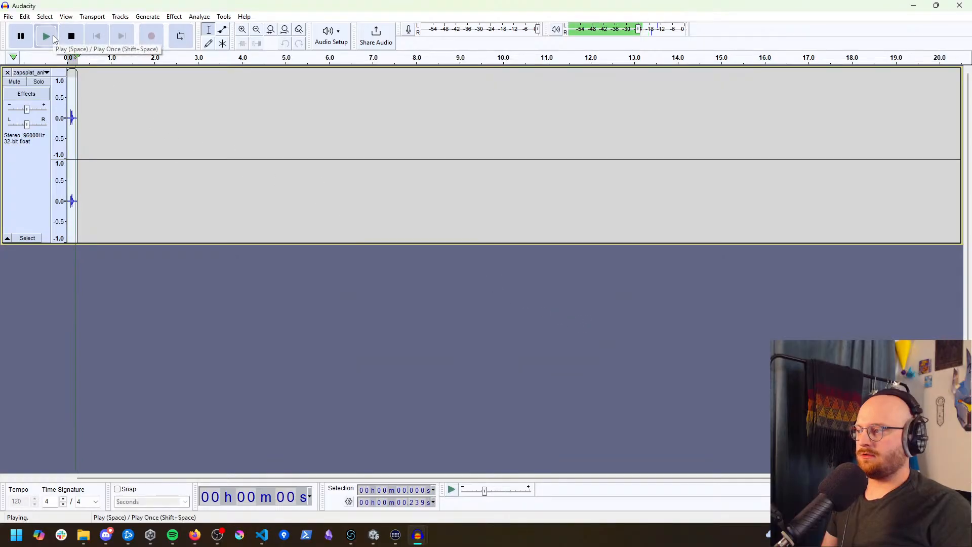
{"action": "left_click", "coordinate": [55, 39]}
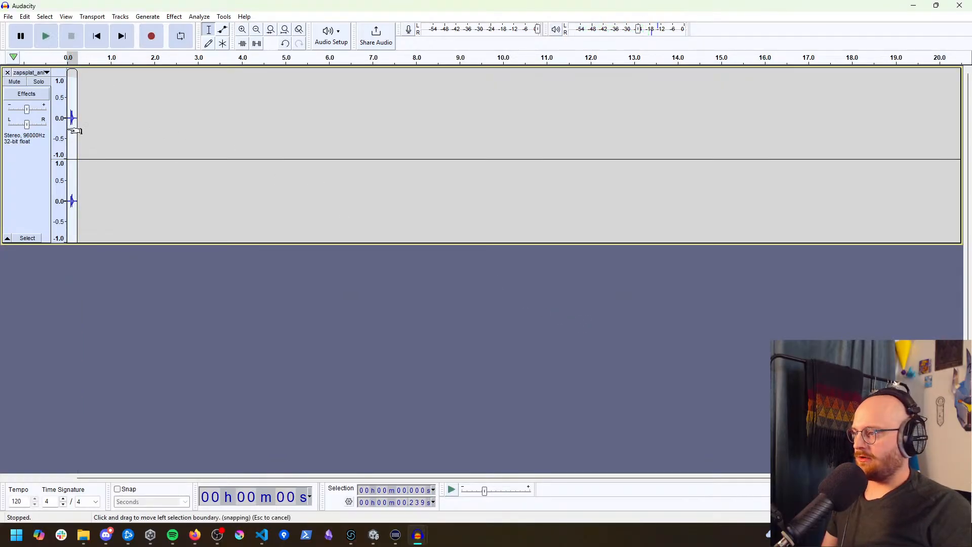
{"action": "scroll", "coordinate": [96, 126], "scroll_direction": "up", "scroll_amount": 5, "text": "ctrl"}
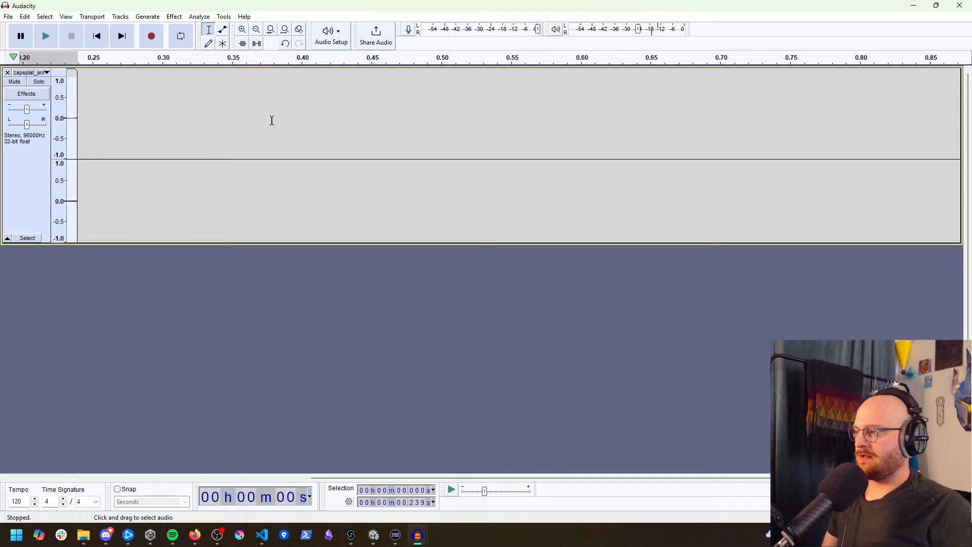
{"action": "left_click_drag", "start_coordinate": [128, 109], "coordinate": [66, 109]}
{"action": "left_click", "coordinate": [368, 169]}
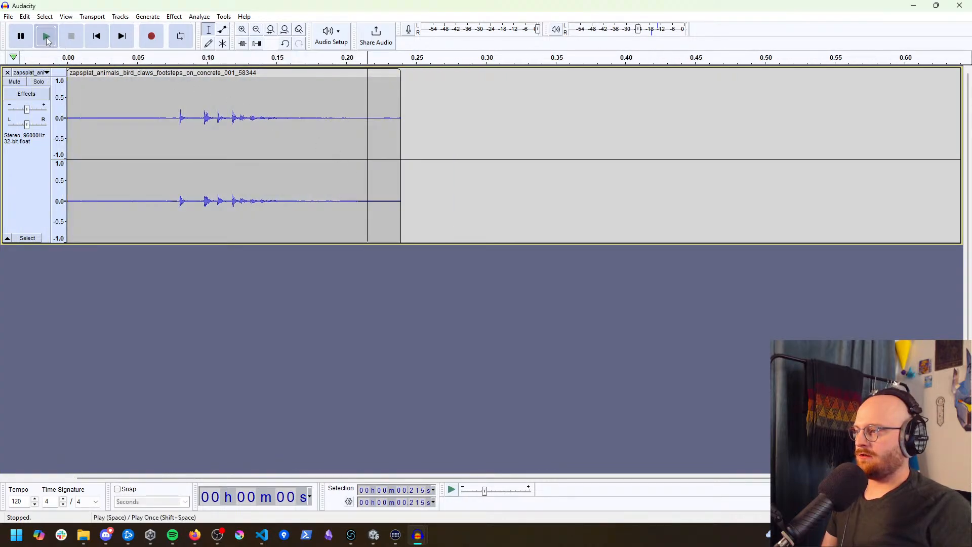
{"action": "left_click", "coordinate": [120, 103]}
{"action": "left_click", "coordinate": [44, 36]}
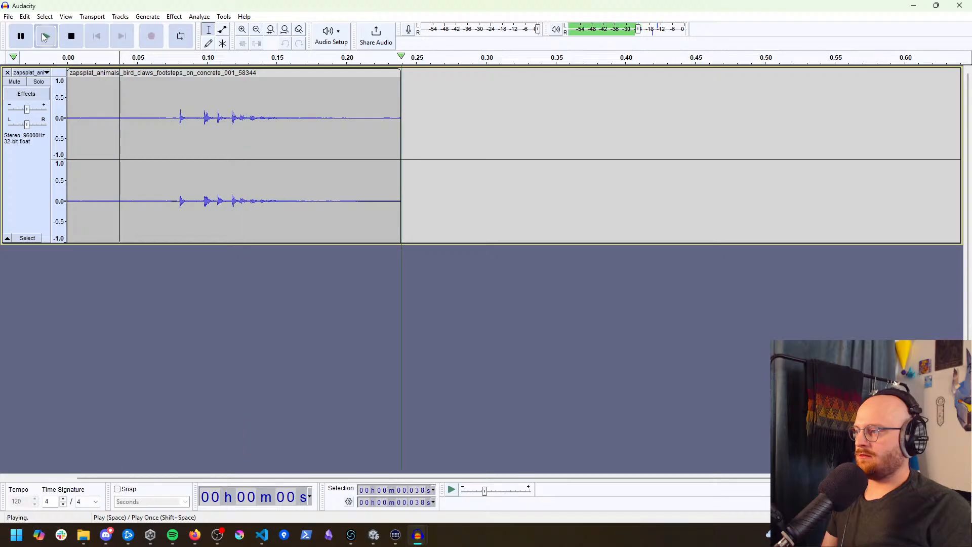
{"action": "left_click", "coordinate": [44, 36]}
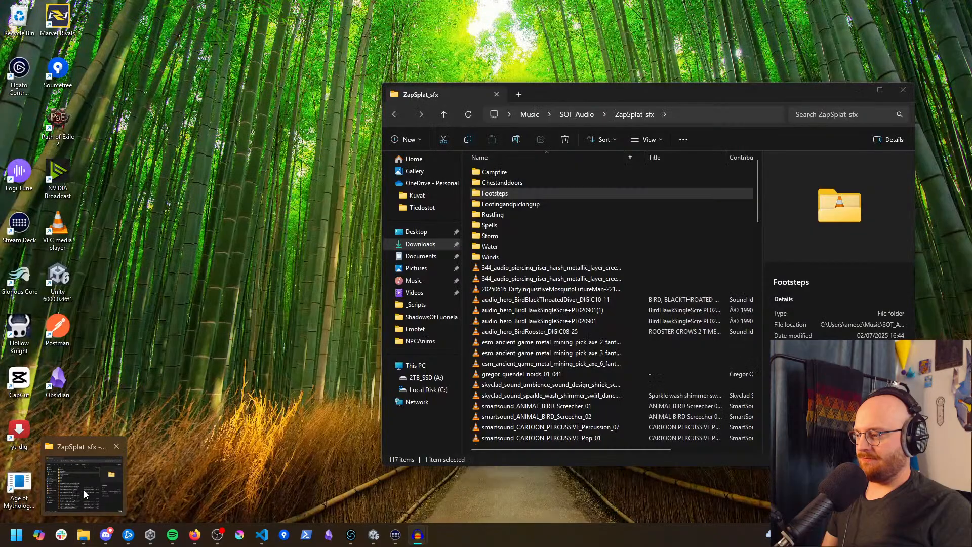
Step: Open the Footsteps folder in File Explorer and import the massive distant footstep file 001_13400 as a second track in the Audacity project
{"action": "left_click", "coordinate": [84, 490]}
{"action": "double_click", "coordinate": [494, 193]}
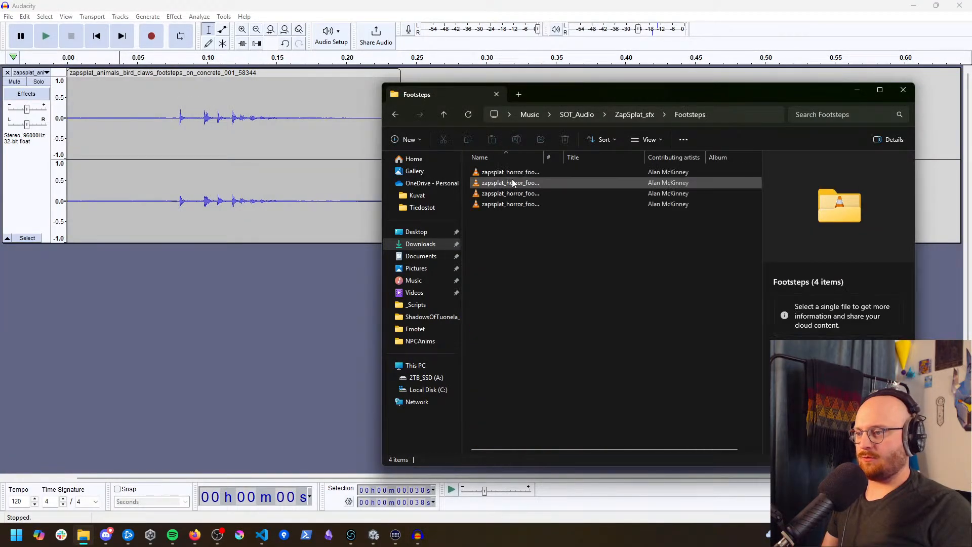
{"action": "left_click_drag", "start_coordinate": [504, 173], "coordinate": [133, 317]}
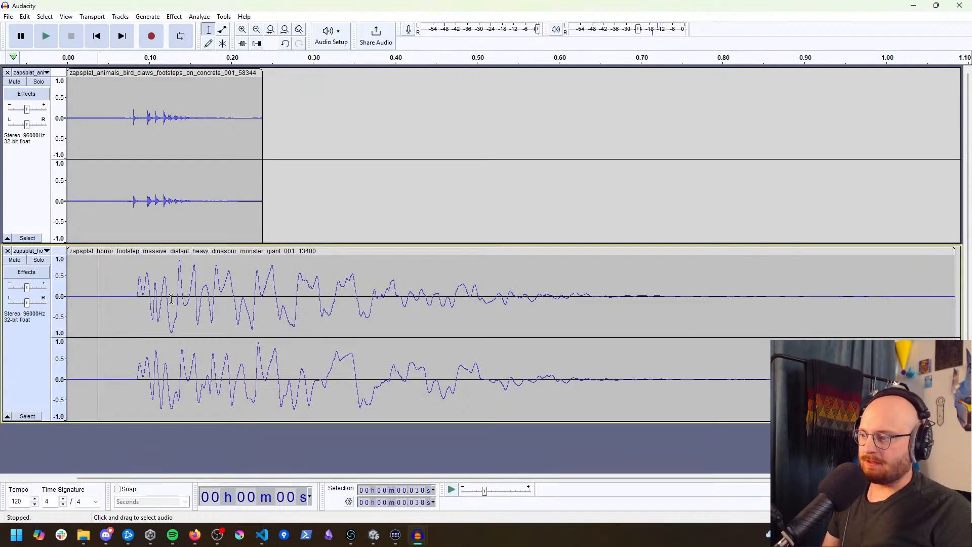
{"action": "scroll", "coordinate": [347, 352], "scroll_direction": "down", "scroll_amount": 3, "text": "ctrl"}
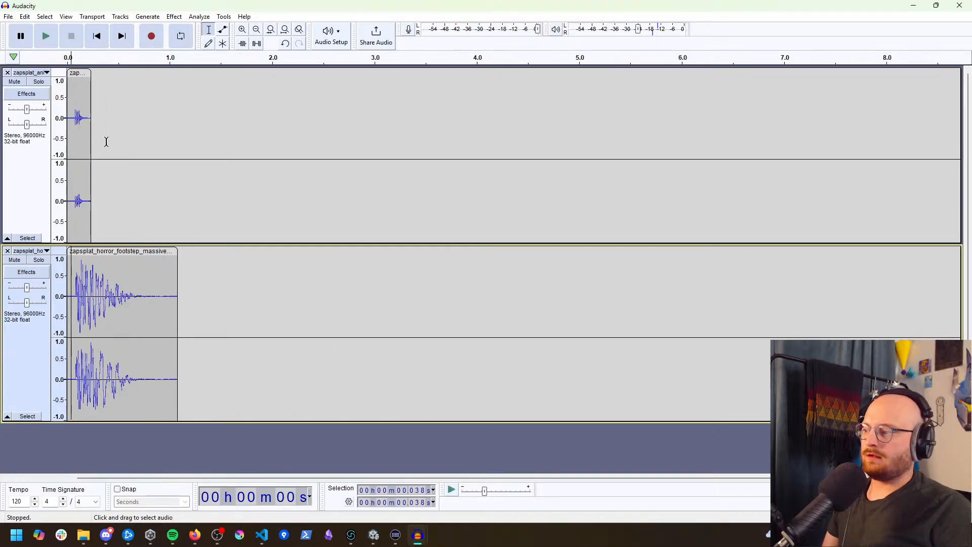
Step: Shift the claw clip to start at about 0.6 s and raise the playback level to 100% to hear both tracks together
{"action": "left_click_drag", "start_coordinate": [79, 85], "coordinate": [140, 91]}
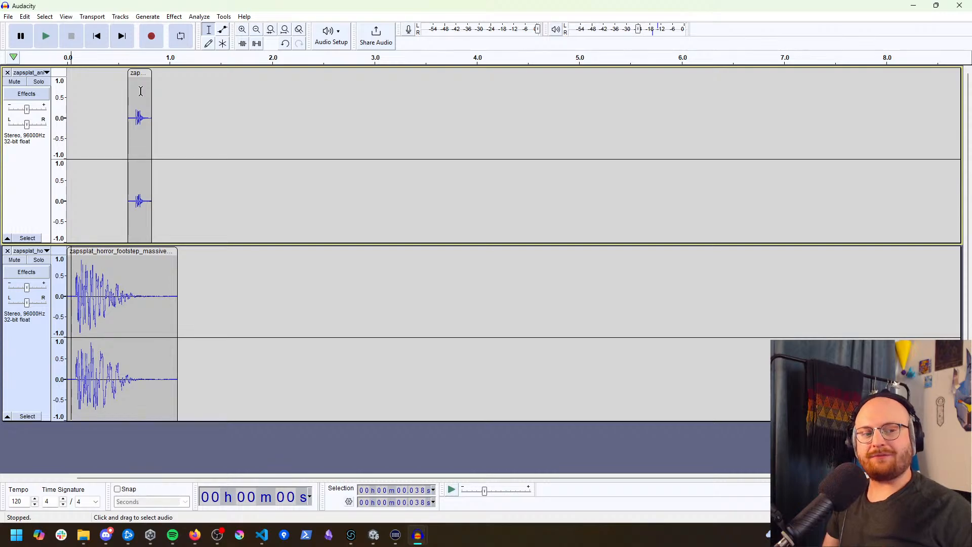
{"action": "left_click", "coordinate": [46, 37]}
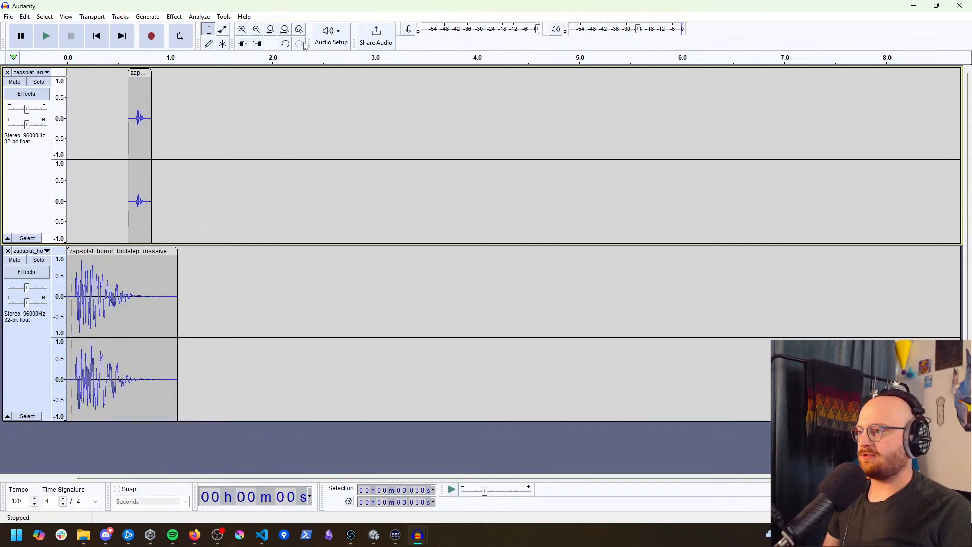
{"action": "left_click", "coordinate": [339, 36]}
{"action": "left_click", "coordinate": [346, 4]}
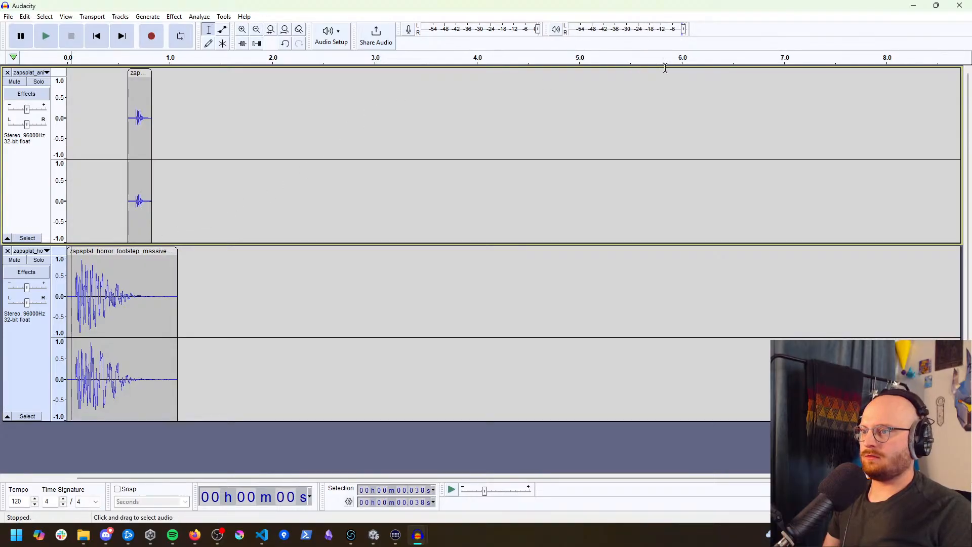
{"action": "mouse_move", "coordinate": [684, 30]}
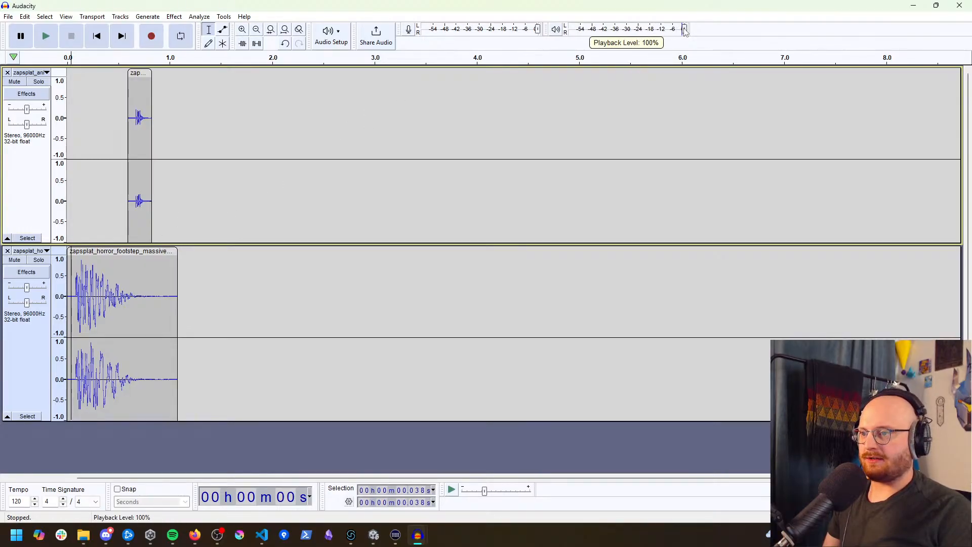
{"action": "left_click", "coordinate": [47, 37]}
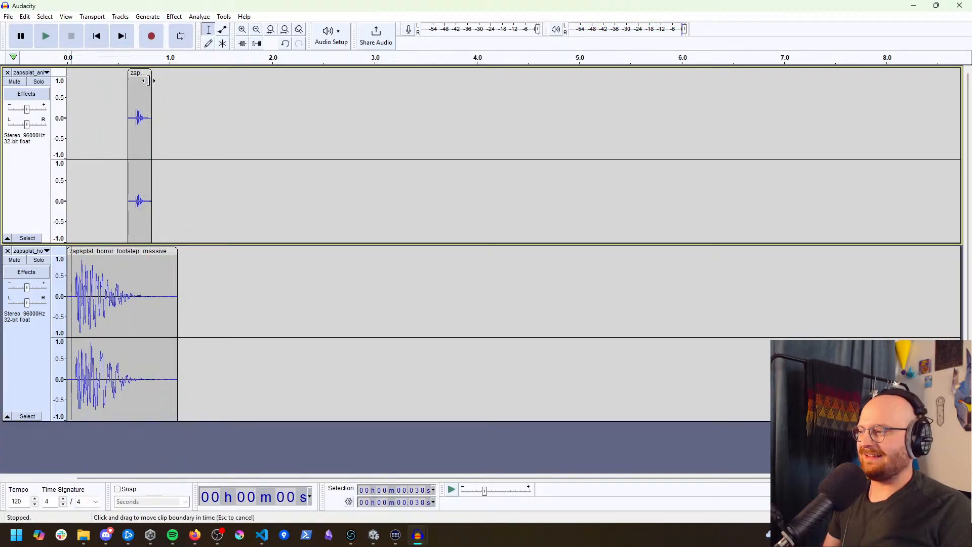
Step: Move the claw clip earlier to start at about 0.35 s and play both footstep tracks together
{"action": "left_click_drag", "start_coordinate": [139, 73], "coordinate": [116, 74]}
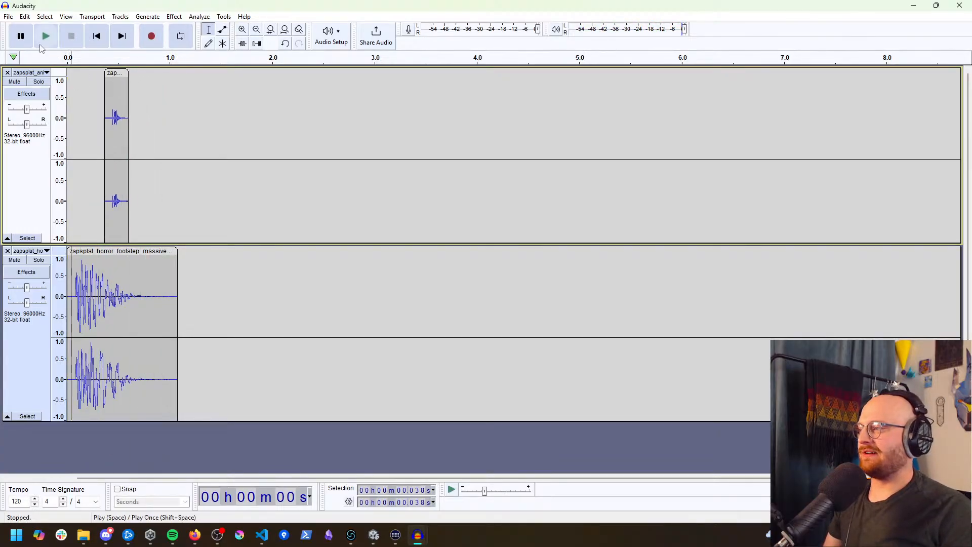
{"action": "left_click", "coordinate": [45, 38]}
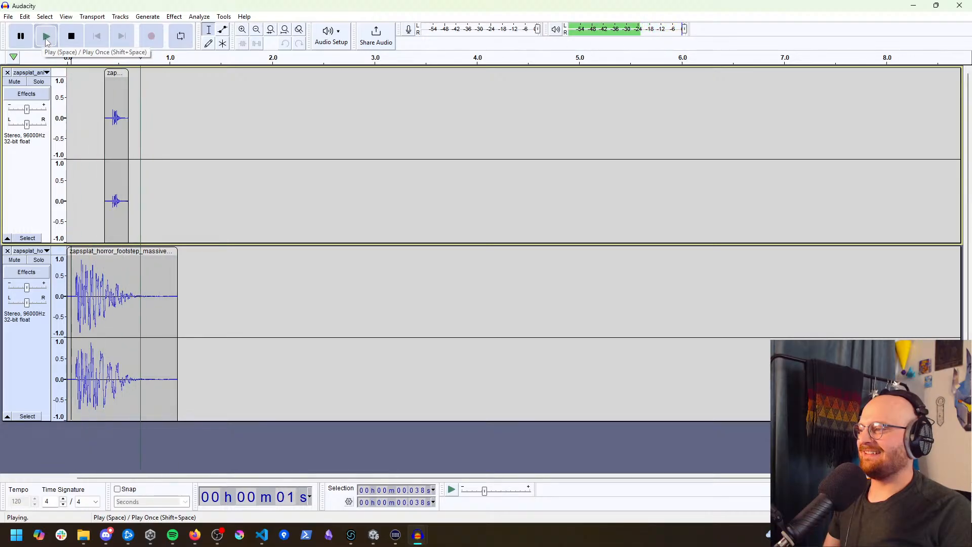
{"action": "left_click", "coordinate": [45, 38]}
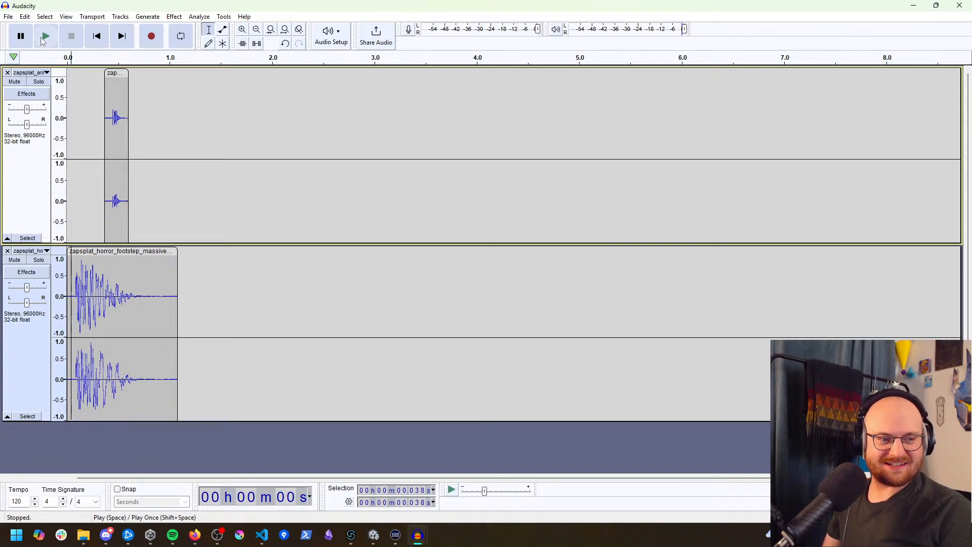
Step: Try the claw clip mostly before the timeline start and with its end at about 0.2 s, playing the layered footsteps each time
{"action": "left_click_drag", "start_coordinate": [116, 73], "coordinate": [65, 73]}
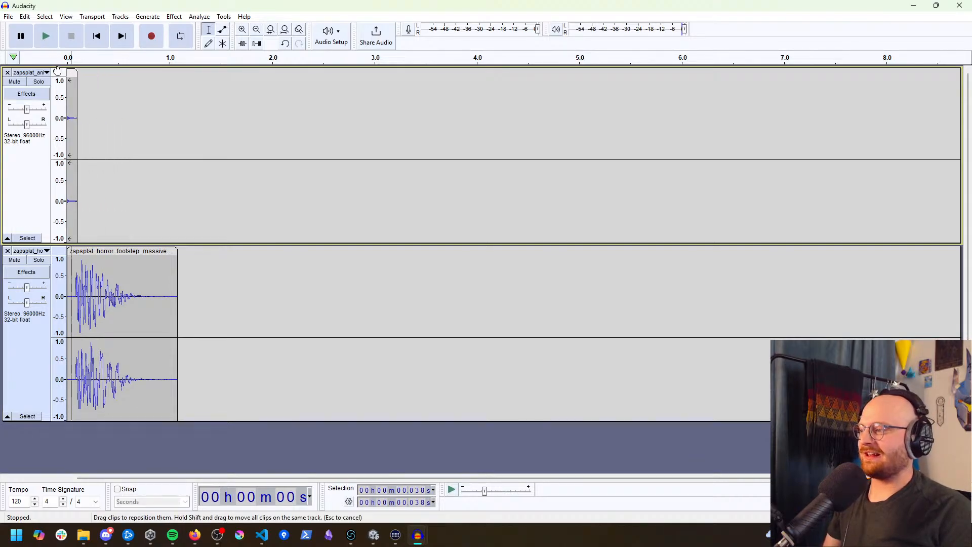
{"action": "left_click", "coordinate": [45, 37]}
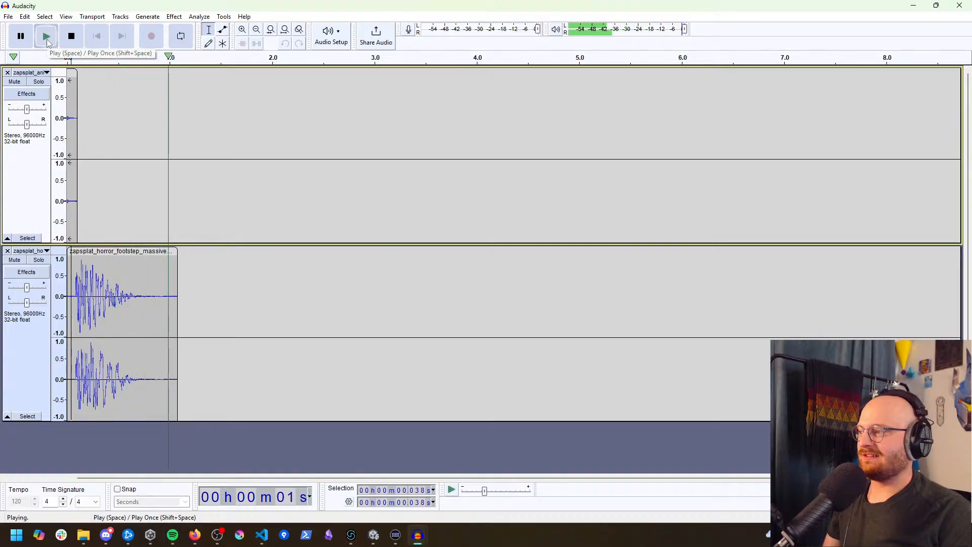
{"action": "left_click", "coordinate": [45, 37]}
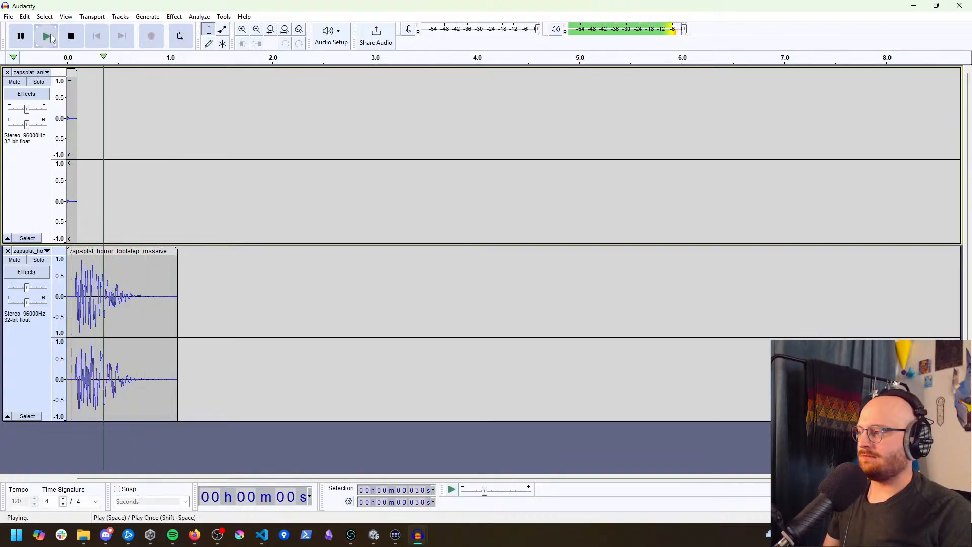
{"action": "left_click_drag", "start_coordinate": [69, 73], "coordinate": [80, 73]}
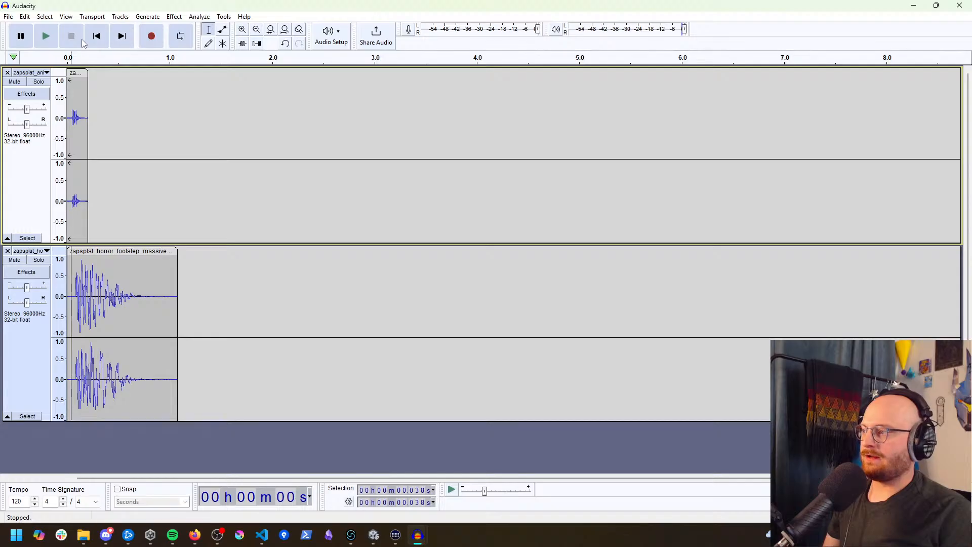
{"action": "left_click", "coordinate": [46, 36]}
Step: Switch to Spotify to pause the background music, and return to Audacity to play the layered footsteps
{"action": "left_click", "coordinate": [173, 535]}
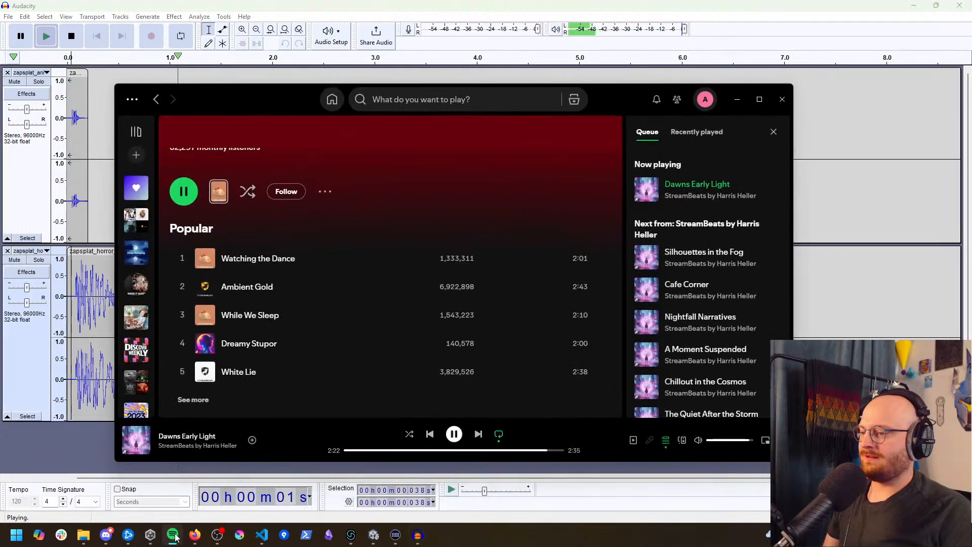
{"action": "key", "text": "space"}
{"action": "left_click", "coordinate": [261, 22]}
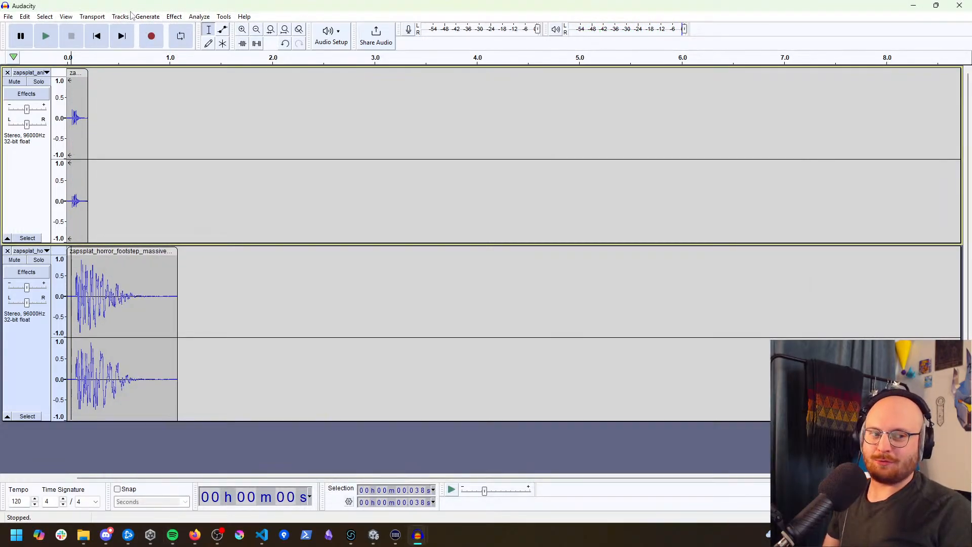
{"action": "left_click", "coordinate": [55, 36]}
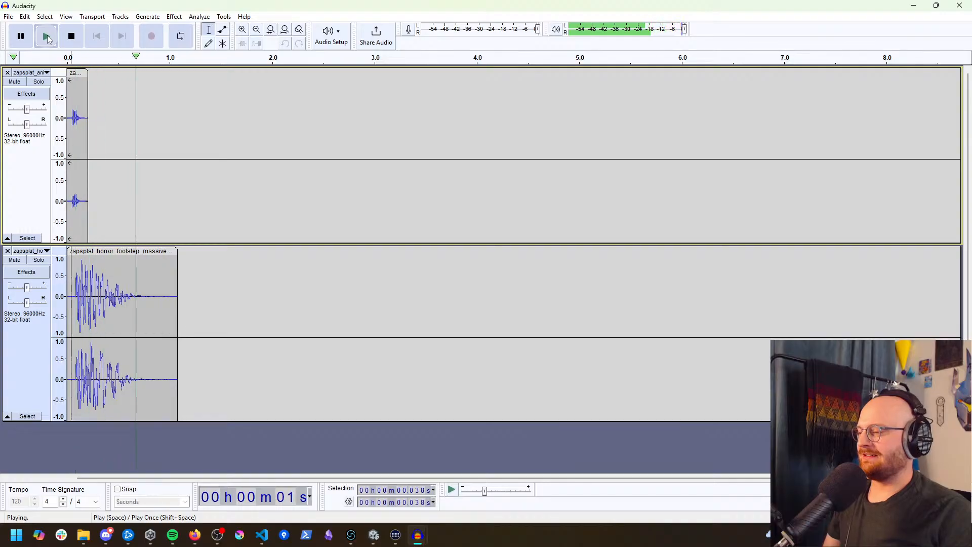
Step: Nudge the claw clip slightly earlier to end at about 0.17 s, play the layered footsteps and select the clip
{"action": "left_click_drag", "start_coordinate": [80, 72], "coordinate": [76, 72]}
{"action": "left_click", "coordinate": [45, 38]}
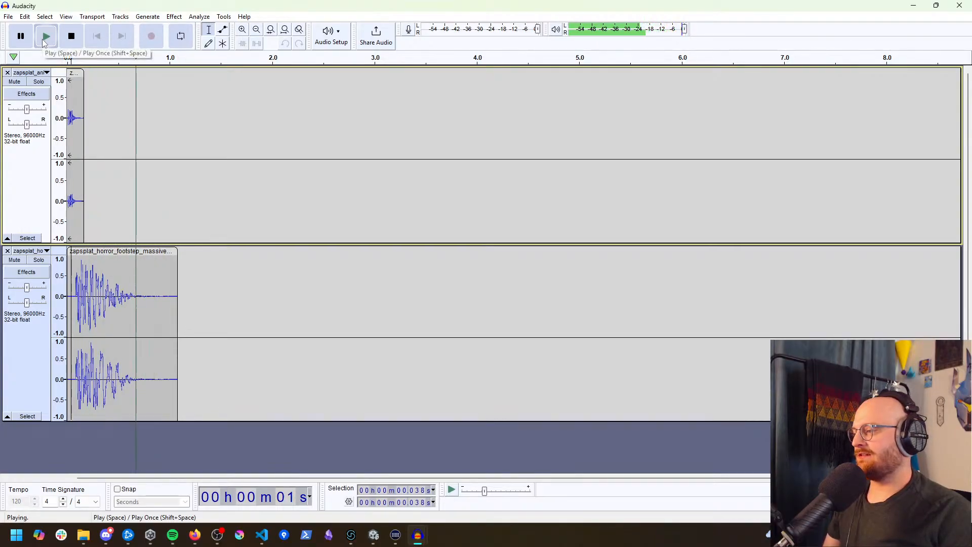
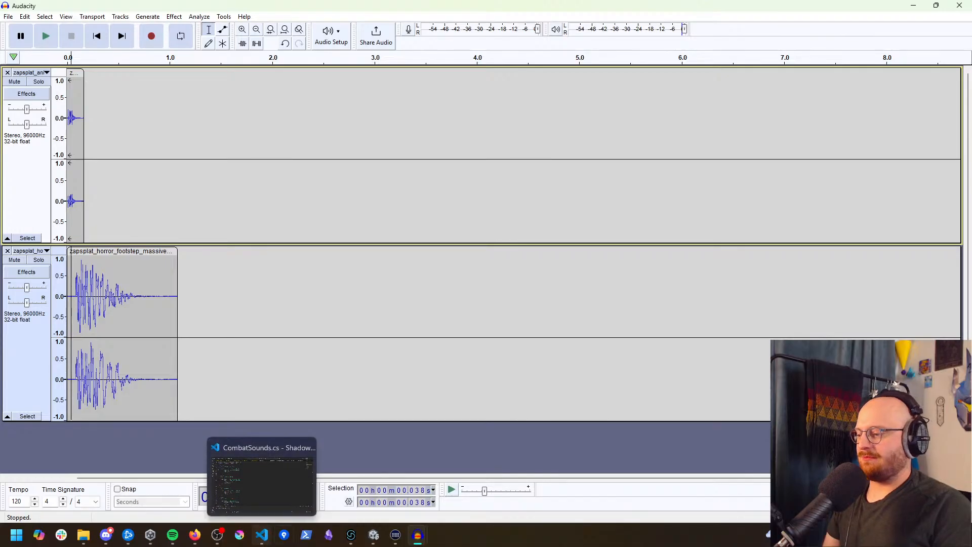
{"action": "mouse_move", "coordinate": [380, 543]}
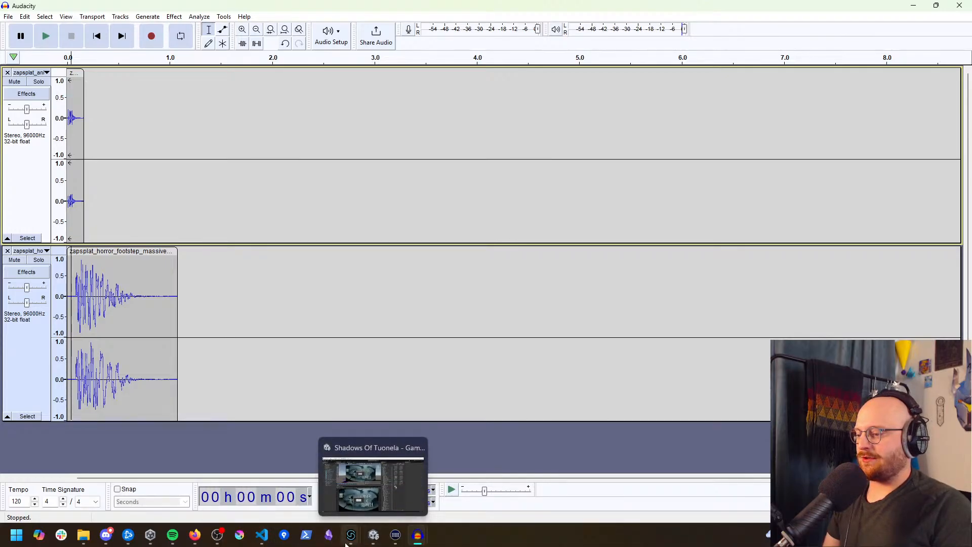
{"action": "right_click", "coordinate": [76, 75]}
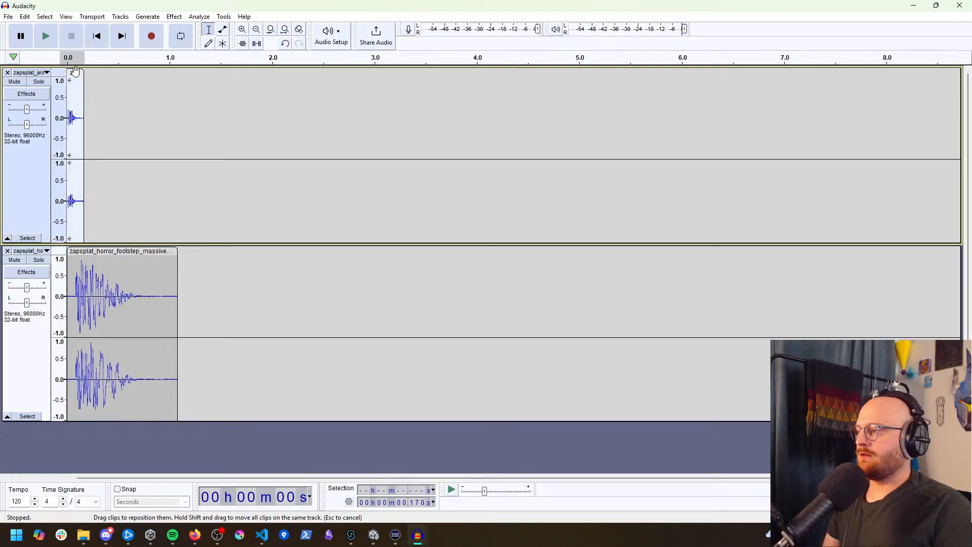
Step: Slow the claw clip with Change Tempo at a percent change of -20
{"action": "left_click", "coordinate": [117, 14]}
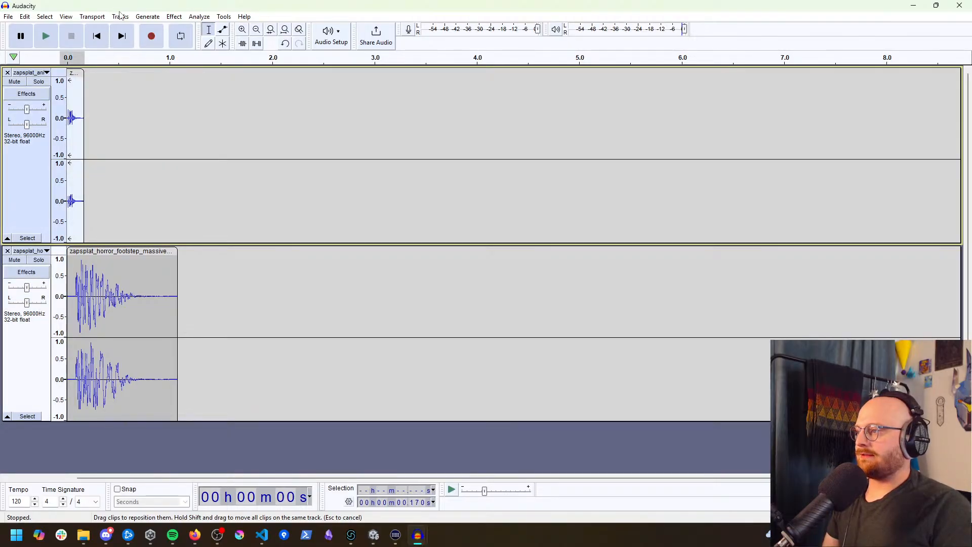
{"action": "left_click", "coordinate": [174, 16]}
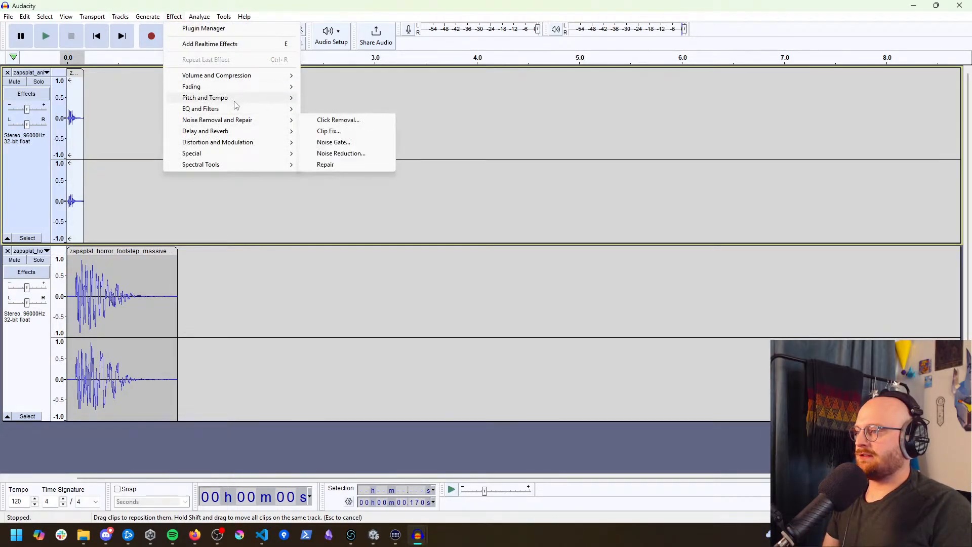
{"action": "mouse_move", "coordinate": [239, 100]}
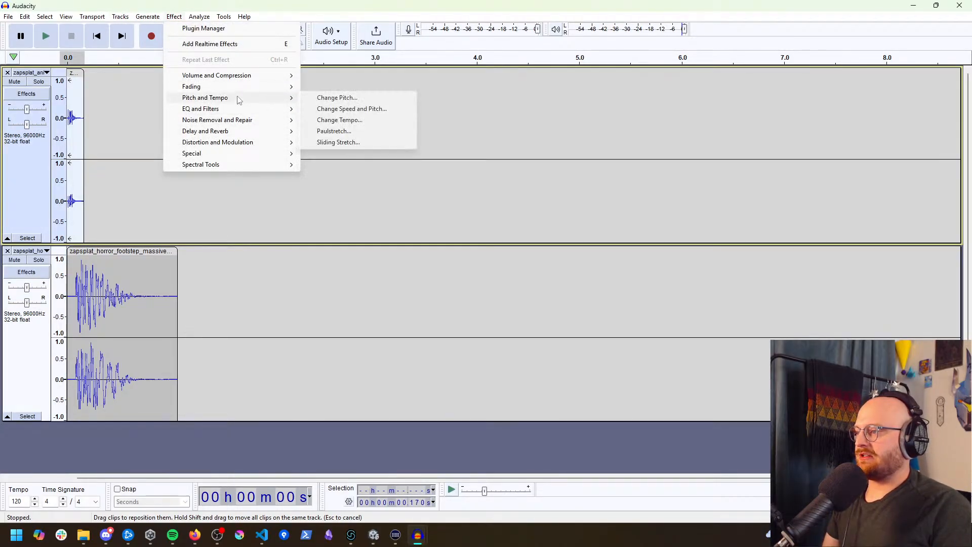
{"action": "left_click", "coordinate": [354, 122]}
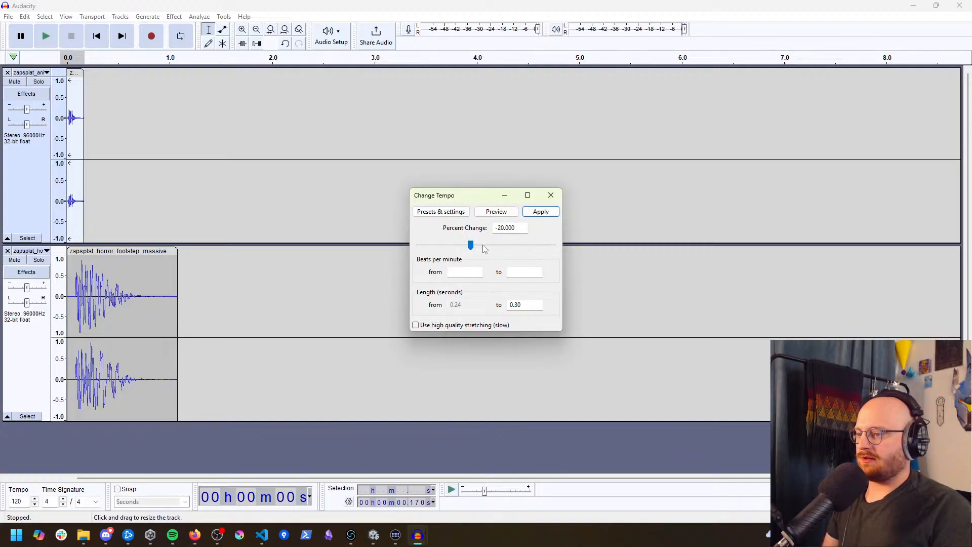
{"action": "left_click", "coordinate": [540, 212]}
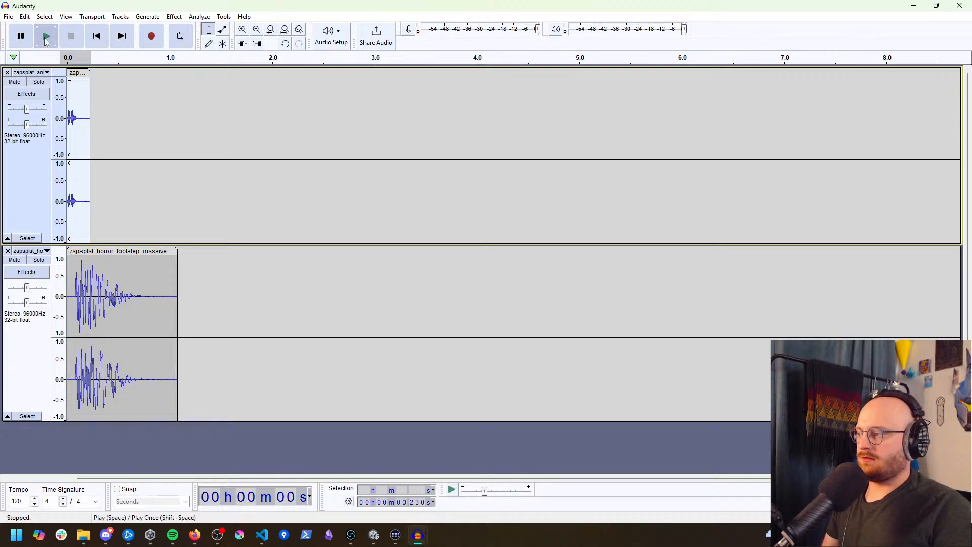
Step: Play the layered footsteps over the selected range, clear the selection and try playback again
{"action": "left_click", "coordinate": [46, 39]}
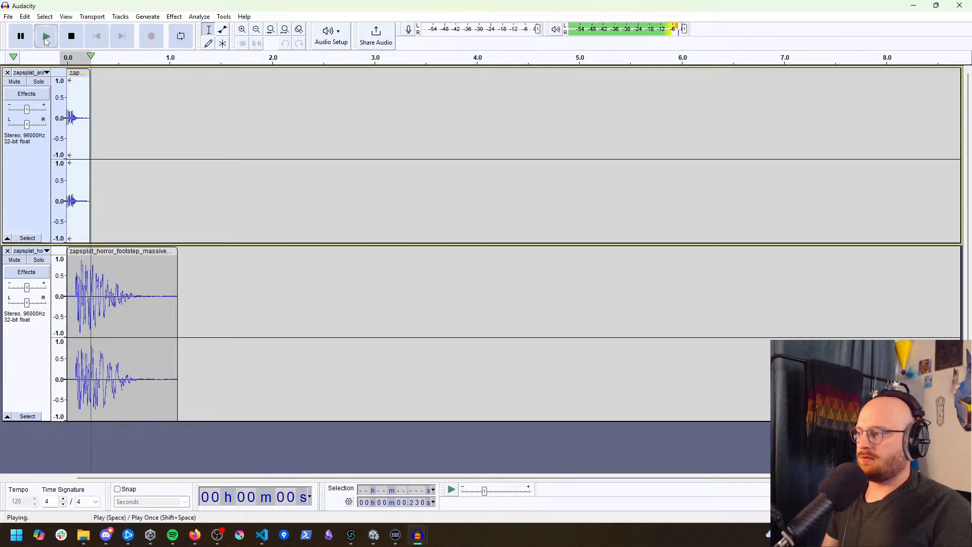
{"action": "left_click", "coordinate": [129, 119]}
{"action": "left_click_drag", "start_coordinate": [146, 104], "coordinate": [48, 94]}
{"action": "left_click", "coordinate": [190, 99]}
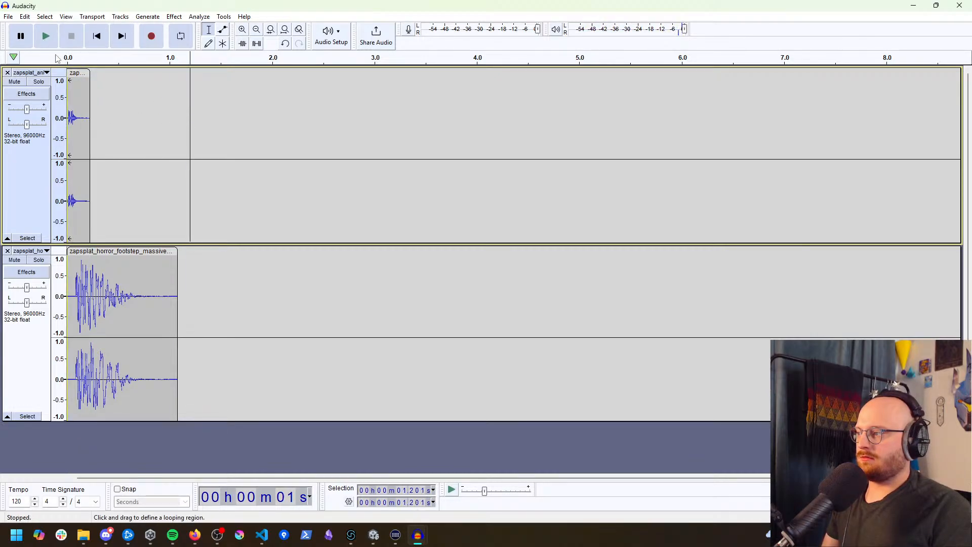
{"action": "left_click", "coordinate": [47, 38]}
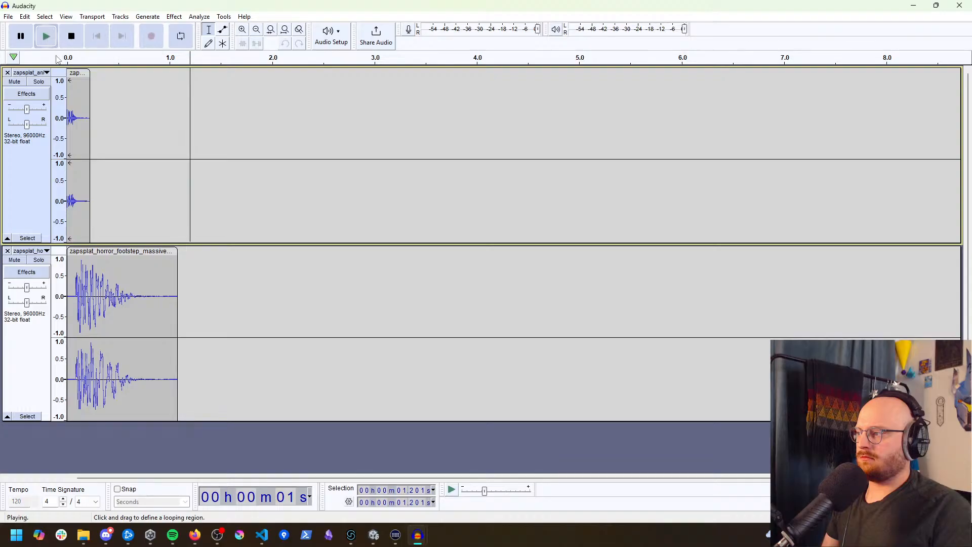
{"action": "left_click", "coordinate": [65, 57]}
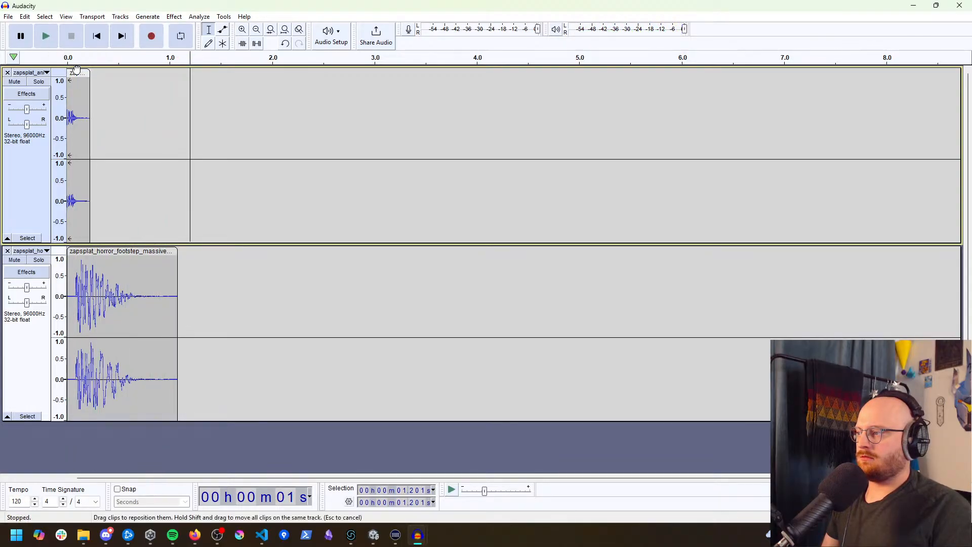
Step: Move the claw clip to start at about 0.54 s and play both footstep tracks from the beginning
{"action": "left_click_drag", "start_coordinate": [77, 72], "coordinate": [133, 74]}
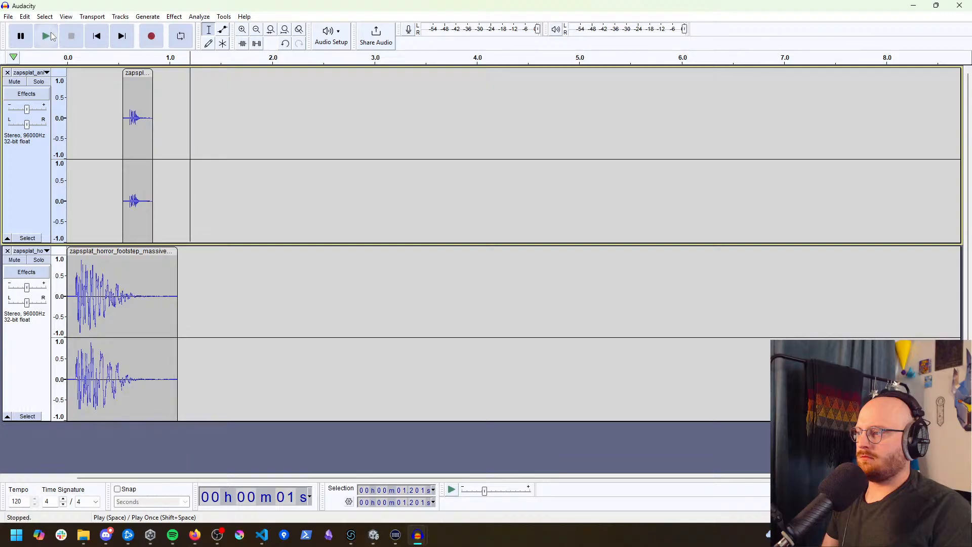
{"action": "left_click", "coordinate": [67, 74]}
{"action": "left_click", "coordinate": [47, 38]}
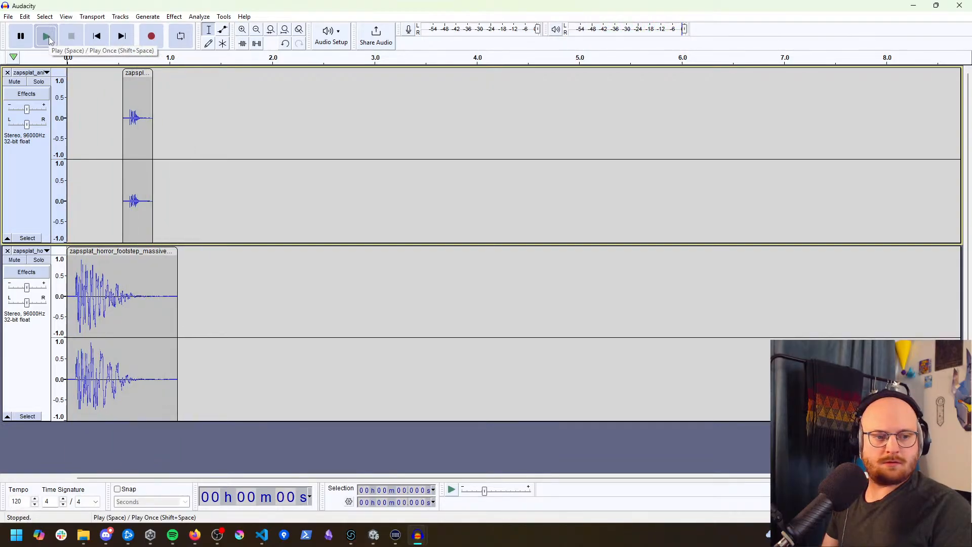
{"action": "left_click", "coordinate": [49, 40]}
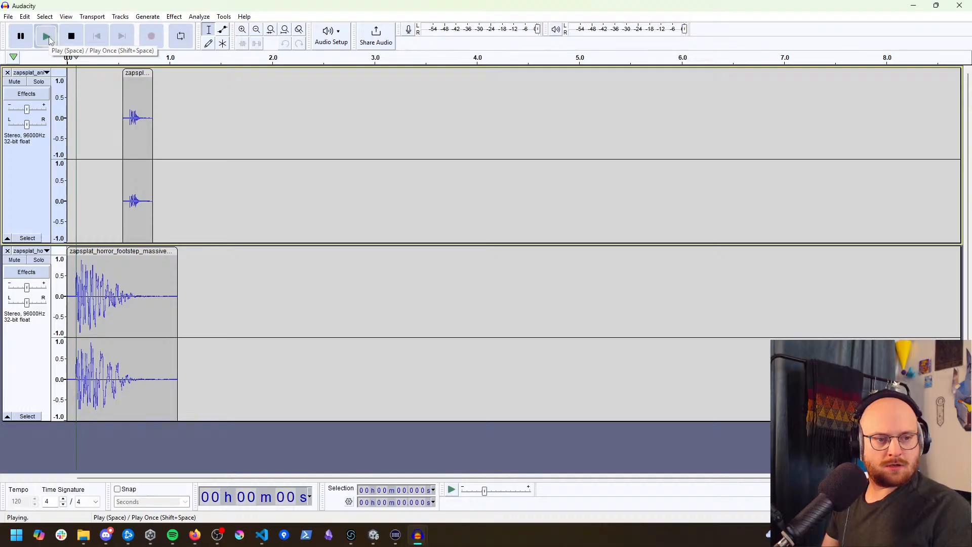
{"action": "left_click", "coordinate": [49, 40]}
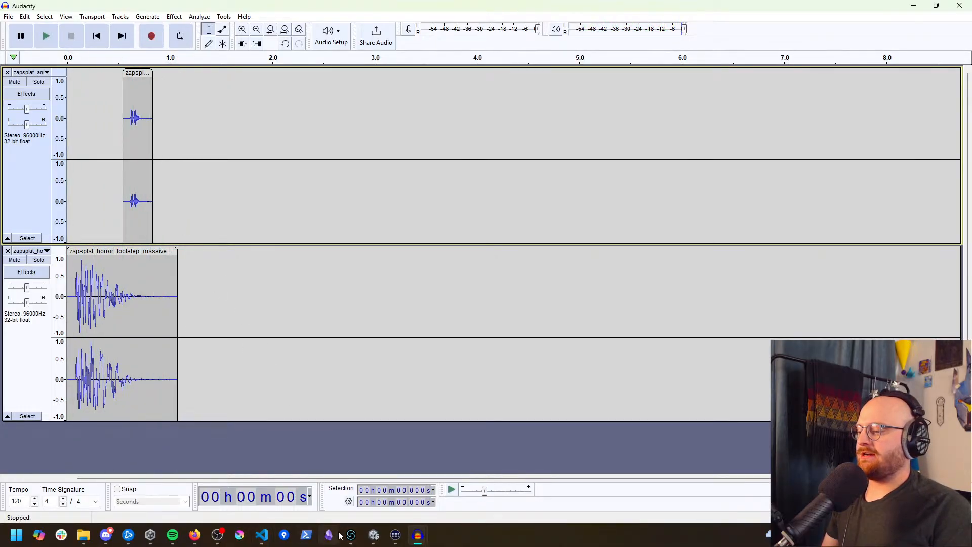
Step: Switch to the FMOD Studio event editor and open MonsterFootstepEvent
{"action": "mouse_move", "coordinate": [351, 541]}
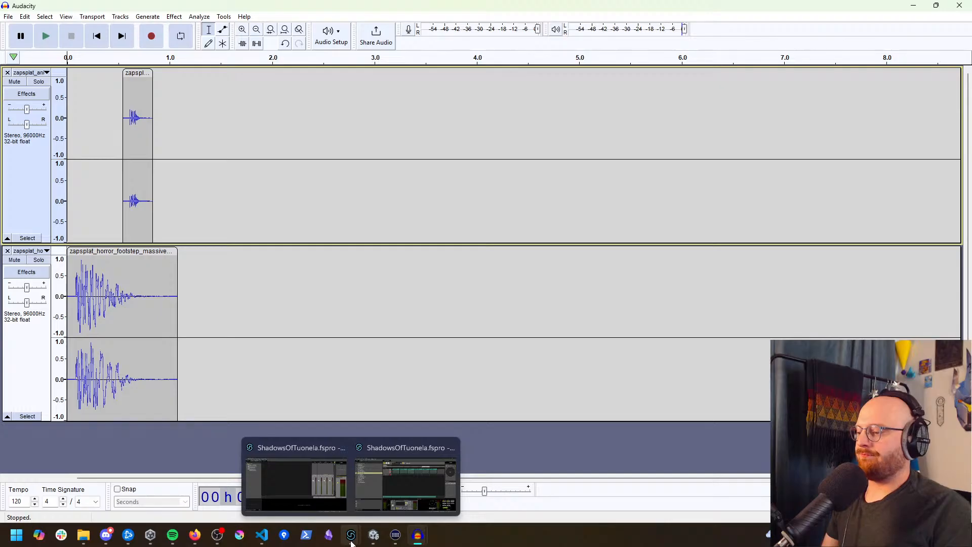
{"action": "left_click", "coordinate": [322, 487]}
{"action": "left_click", "coordinate": [396, 476]}
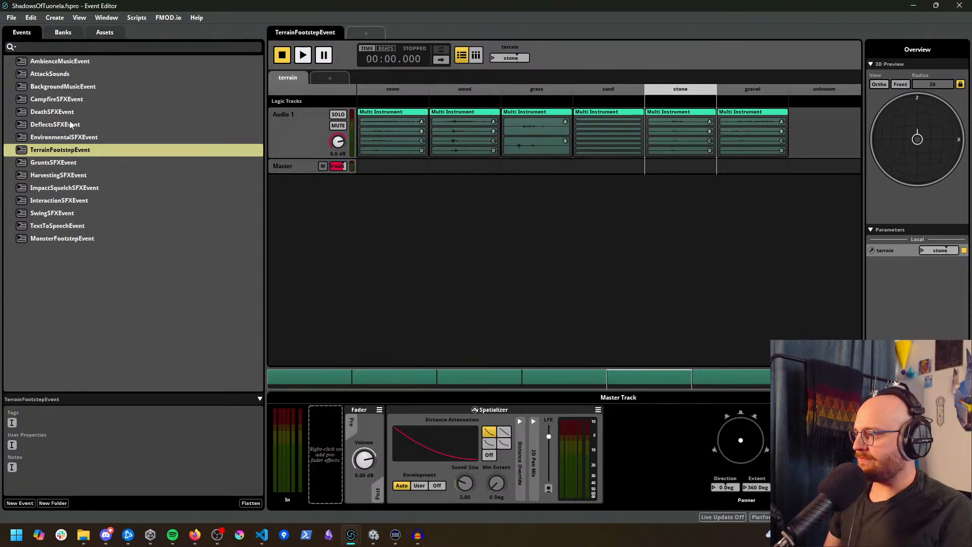
{"action": "left_click", "coordinate": [58, 201]}
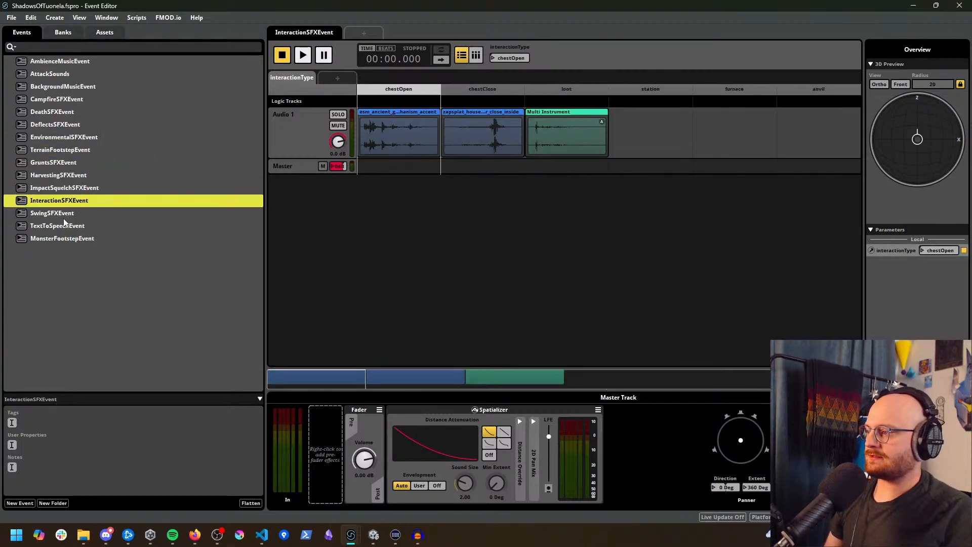
{"action": "left_click", "coordinate": [68, 239]}
Step: Remove all birdstep sounds from the playlist of the kokko multi instrument
{"action": "scroll", "coordinate": [358, 442], "scroll_direction": "down", "scroll_amount": 3}
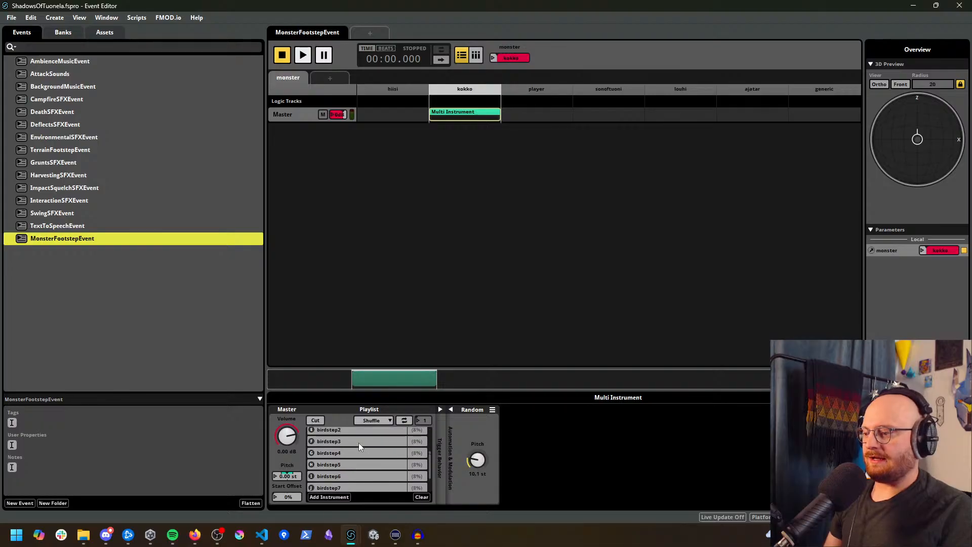
{"action": "scroll", "coordinate": [359, 442], "scroll_direction": "up", "scroll_amount": 3}
{"action": "left_click", "coordinate": [356, 431]}
{"action": "scroll", "coordinate": [362, 456], "scroll_direction": "down", "scroll_amount": 3}
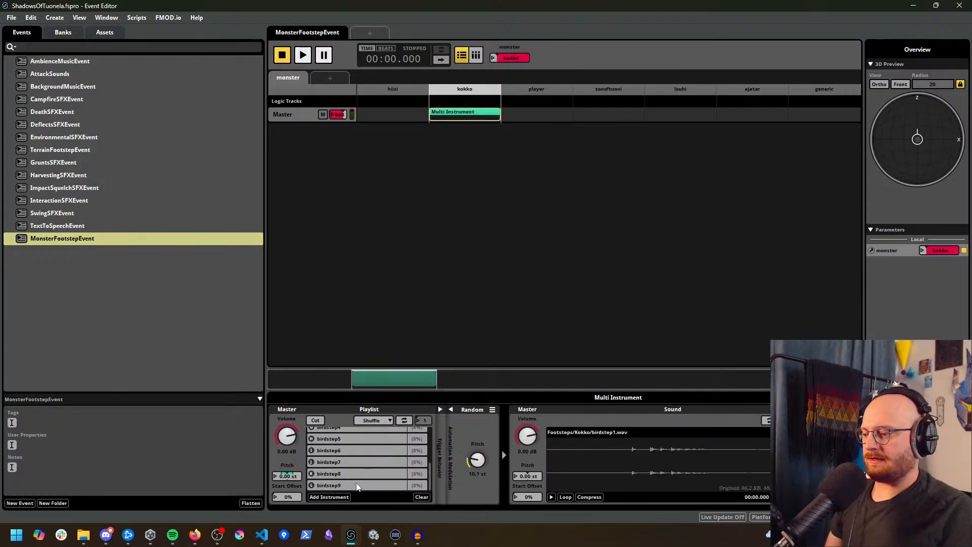
{"action": "left_click", "coordinate": [357, 484], "text": "shift"}
{"action": "key", "text": "Delete"}
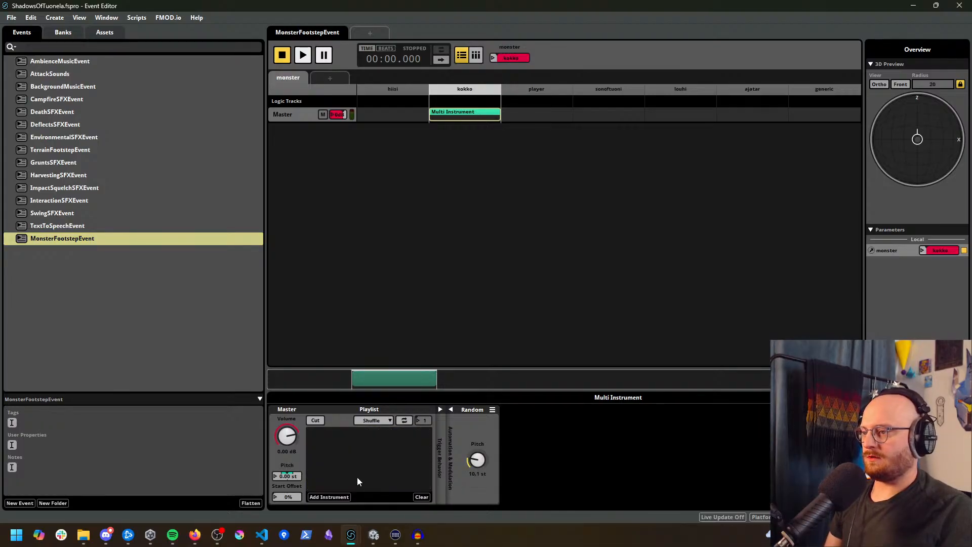
Step: Import the four ZapSplat horror footstep files from the Footsteps folder in File Explorer into FMOD's Footsteps/Kokko asset folder
{"action": "left_click", "coordinate": [114, 32]}
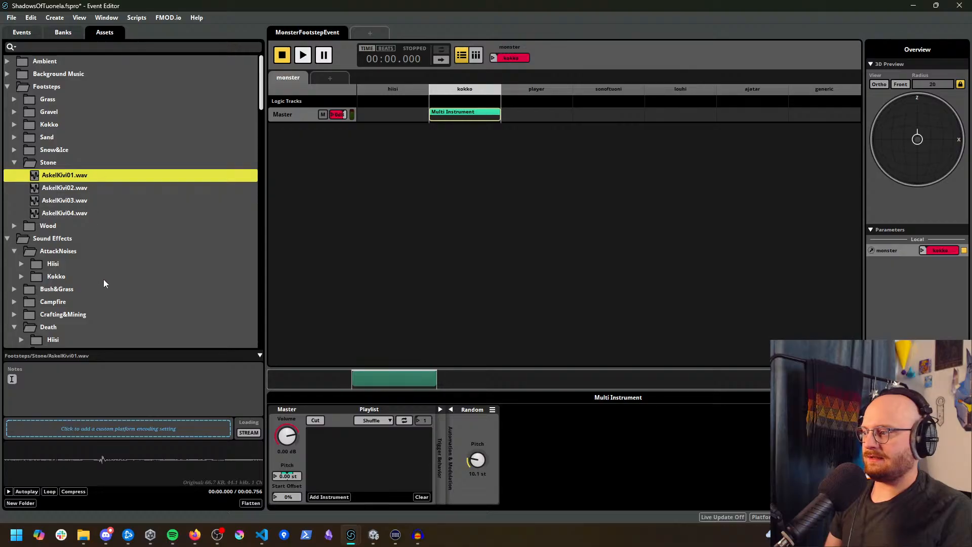
{"action": "scroll", "coordinate": [101, 287], "scroll_direction": "down", "scroll_amount": 4}
{"action": "left_click", "coordinate": [84, 537]}
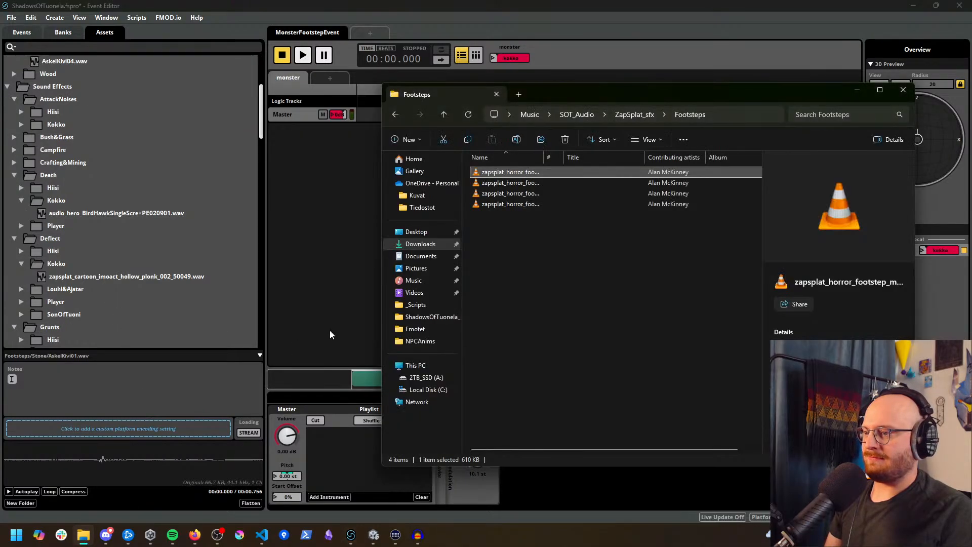
{"action": "left_click_drag", "start_coordinate": [524, 245], "coordinate": [496, 173]}
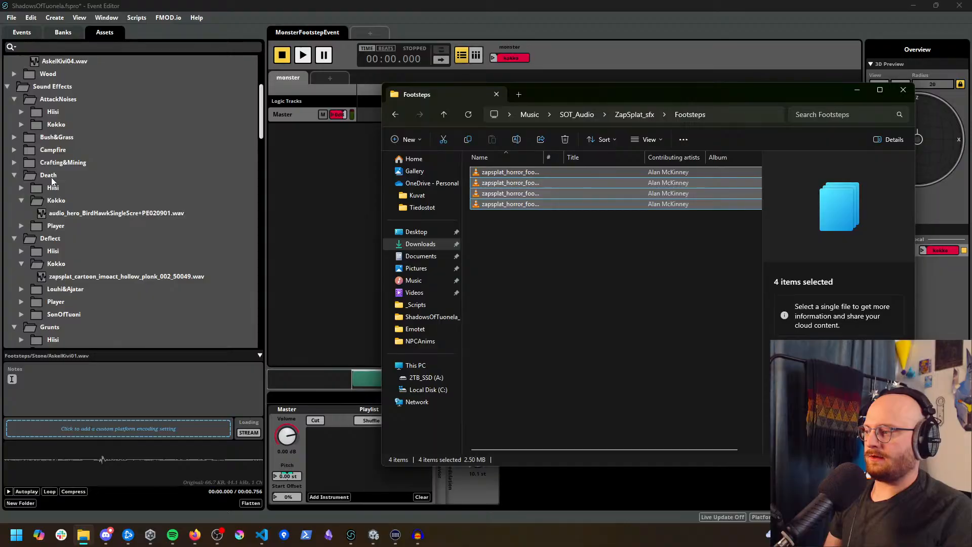
{"action": "left_click_drag", "start_coordinate": [501, 183], "coordinate": [522, 197]}
{"action": "scroll", "coordinate": [106, 242], "scroll_direction": "down", "scroll_amount": 3}
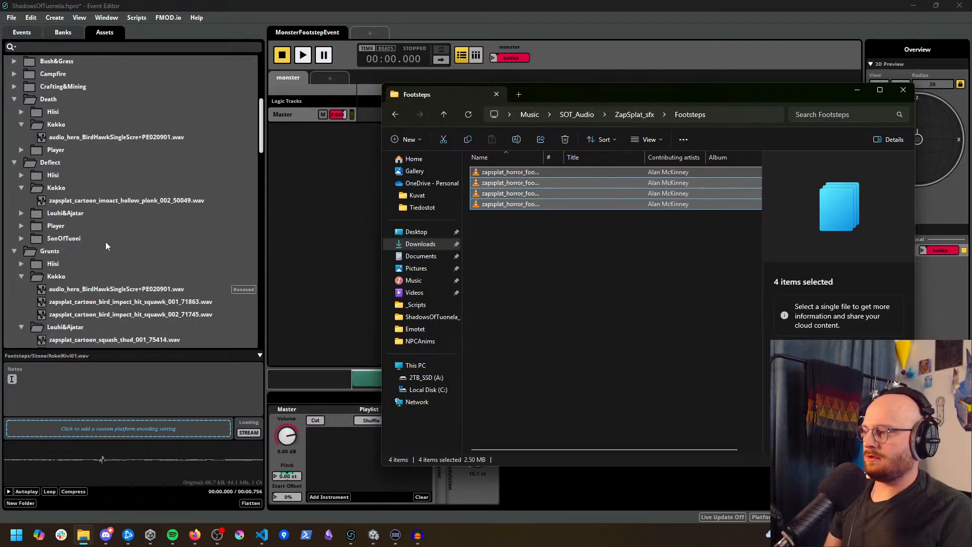
{"action": "scroll", "coordinate": [104, 242], "scroll_direction": "up", "scroll_amount": 7}
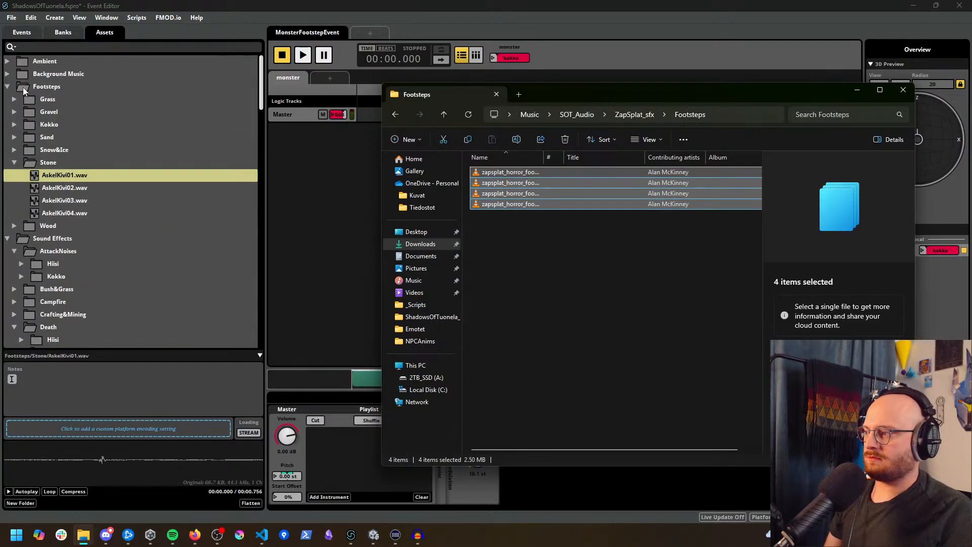
{"action": "left_click", "coordinate": [14, 125]}
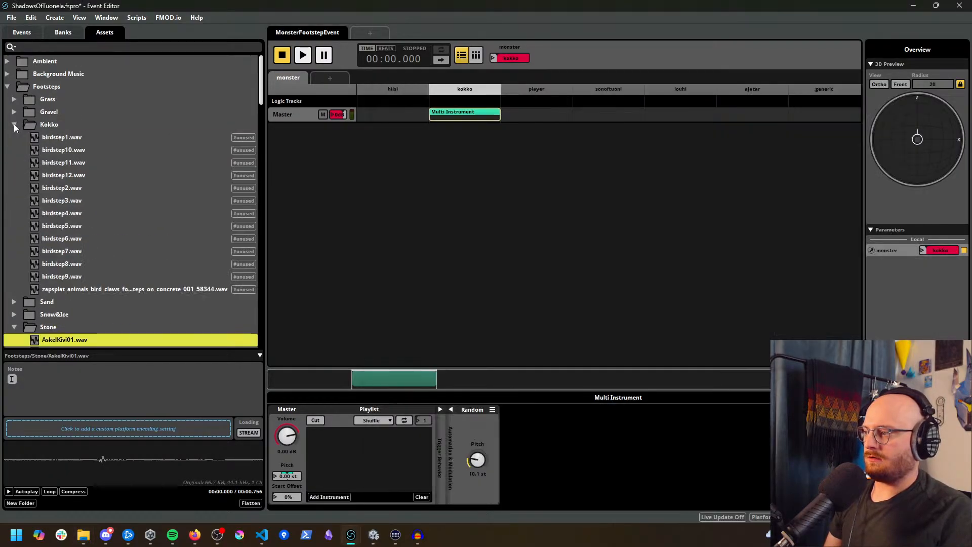
{"action": "left_click", "coordinate": [83, 539]}
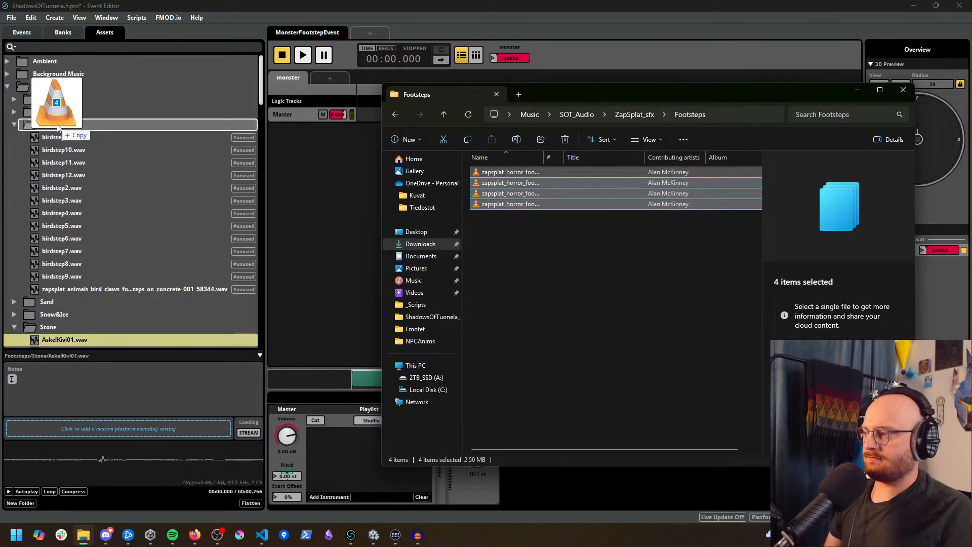
{"action": "left_click_drag", "start_coordinate": [57, 127], "coordinate": [61, 131]}
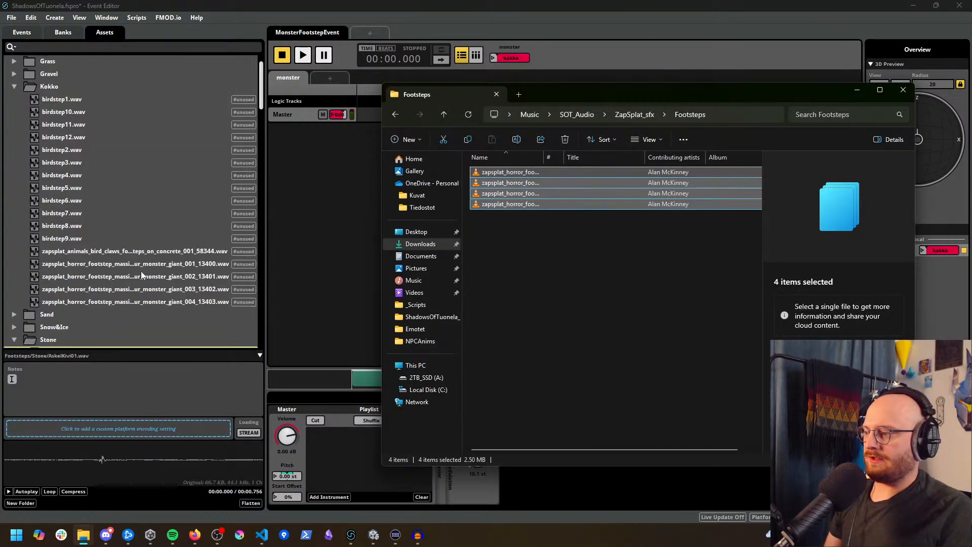
Step: Add the four massive monster footstep assets, 001 to 004, to the kokko multi instrument's playlist and play the event
{"action": "left_click", "coordinate": [108, 262]}
{"action": "left_click", "coordinate": [169, 302], "text": "shift"}
{"action": "left_click_drag", "start_coordinate": [168, 301], "coordinate": [357, 447]}
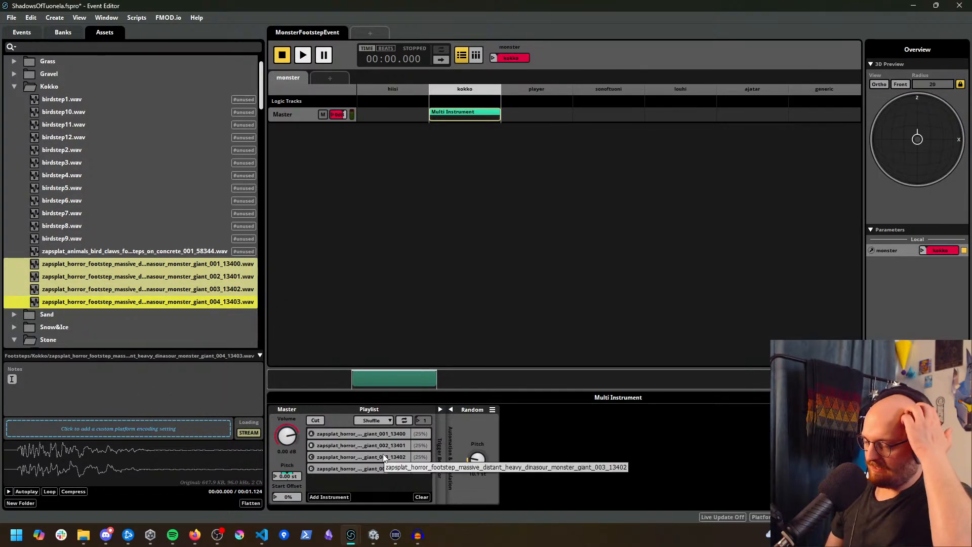
{"action": "left_click", "coordinate": [302, 55]}
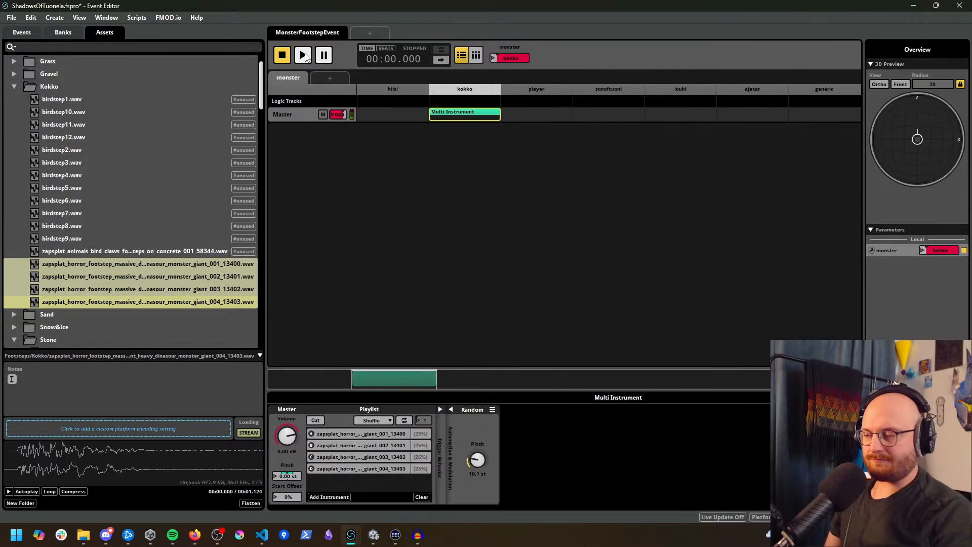
Step: Save the FMOD project with the new kokko footsteps and build its banks
{"action": "left_click", "coordinate": [11, 18]}
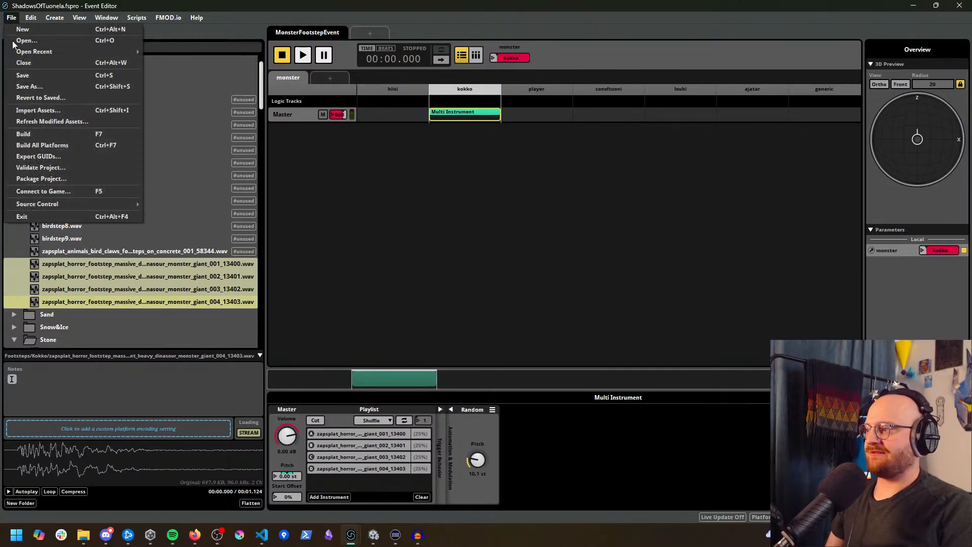
{"action": "left_click", "coordinate": [38, 135]}
{"action": "left_click", "coordinate": [565, 325]}
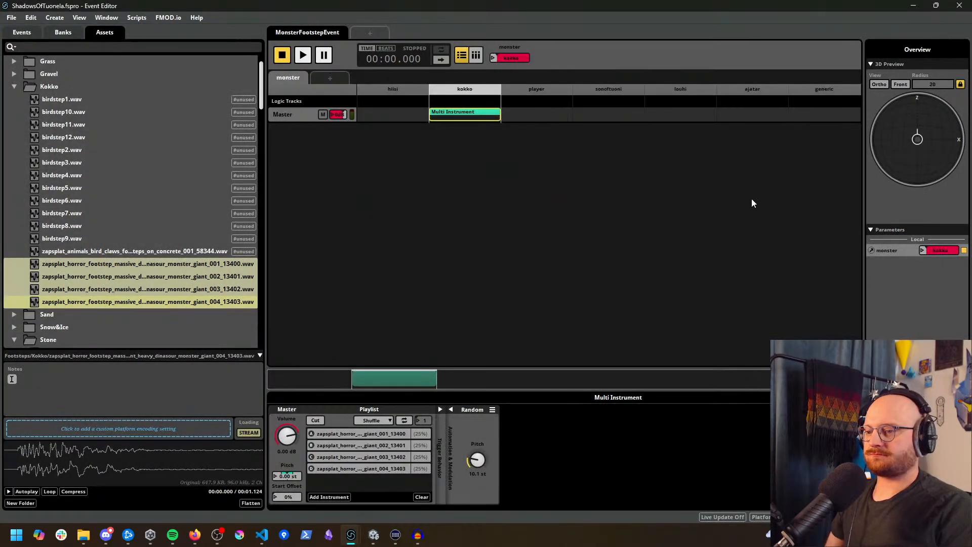
Step: Switch to Unity, dismiss the FMOD bank refresh status, run the game and log in with the prefilled account
{"action": "left_click", "coordinate": [375, 537]}
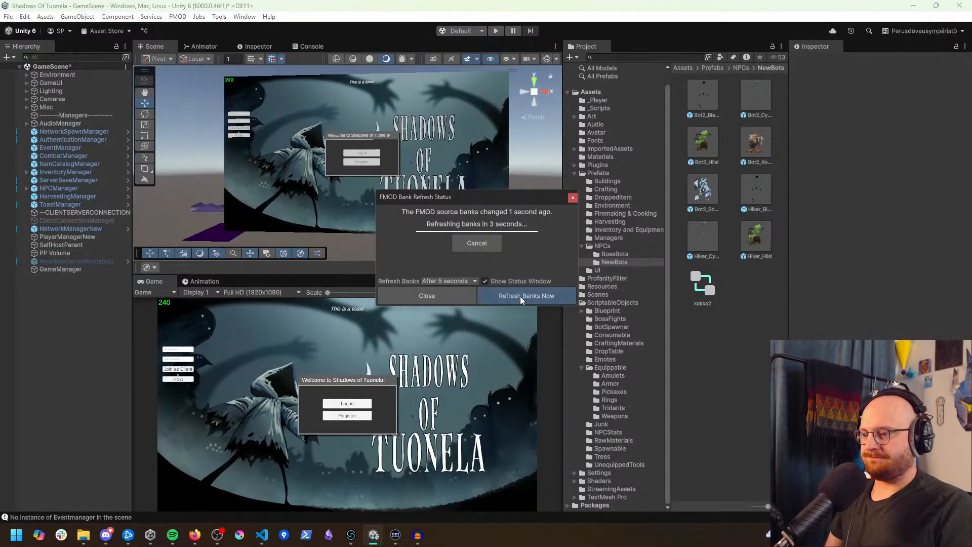
{"action": "left_click", "coordinate": [573, 197]}
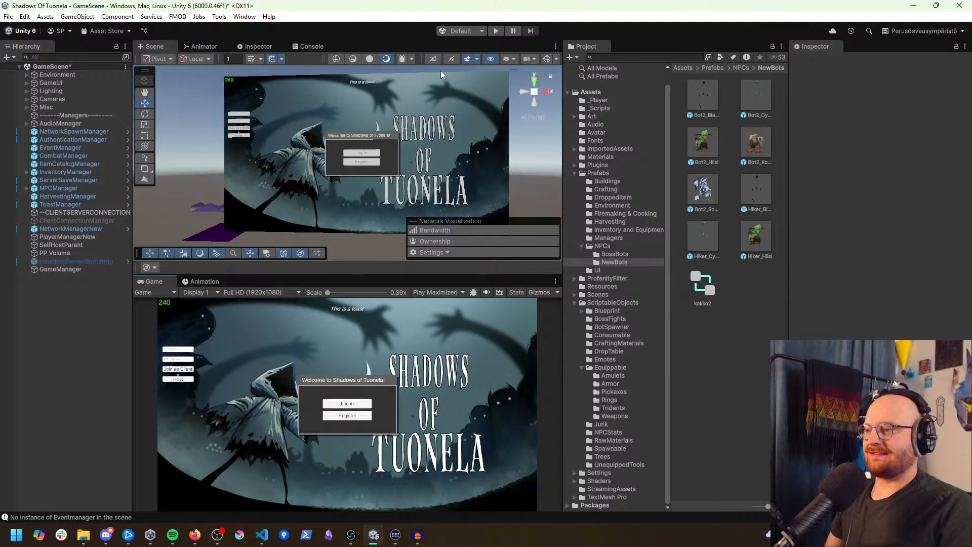
{"action": "left_click", "coordinate": [498, 30]}
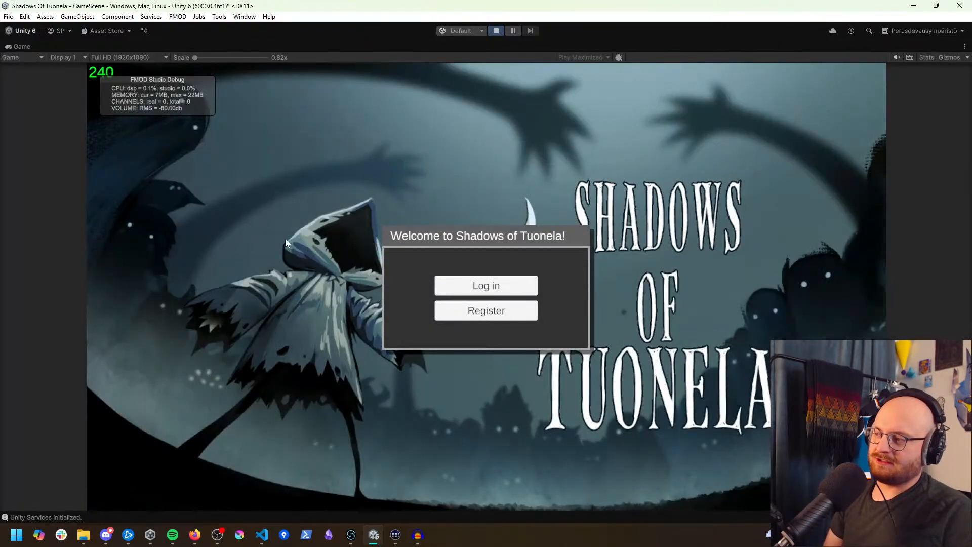
{"action": "left_click", "coordinate": [485, 284]}
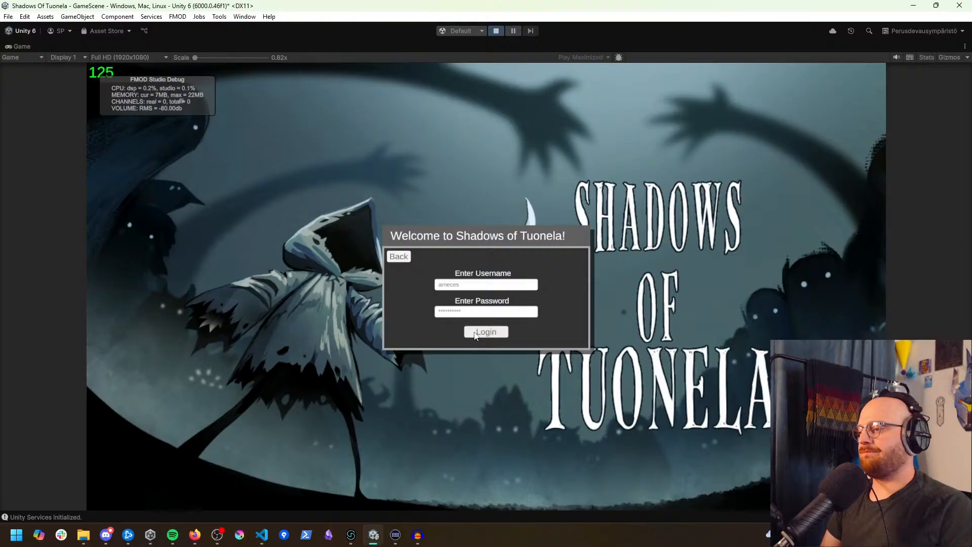
{"action": "left_click", "coordinate": [476, 333]}
Step: Raise the Sounds Volume to maximum in the running game's options and return to the game
{"action": "left_click", "coordinate": [130, 234]}
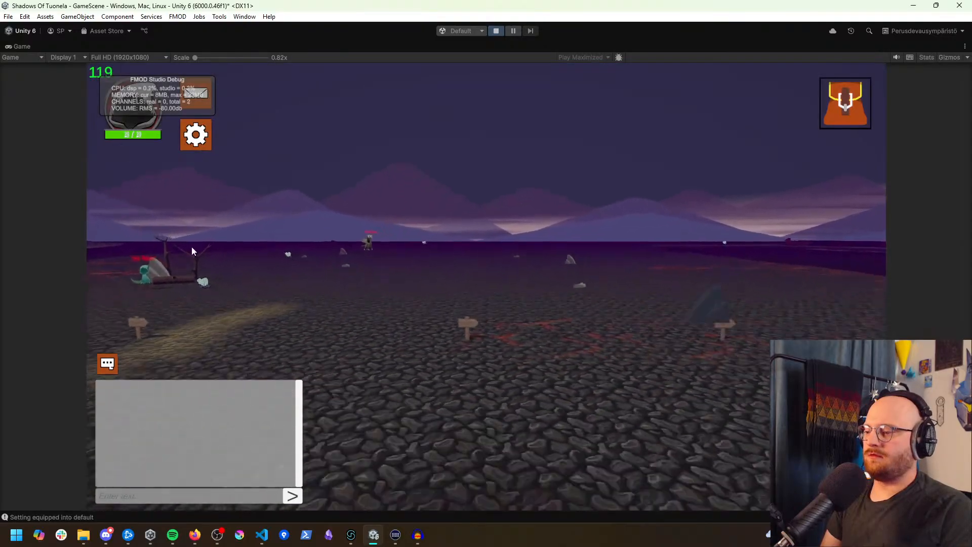
{"action": "key", "text": "Escape"}
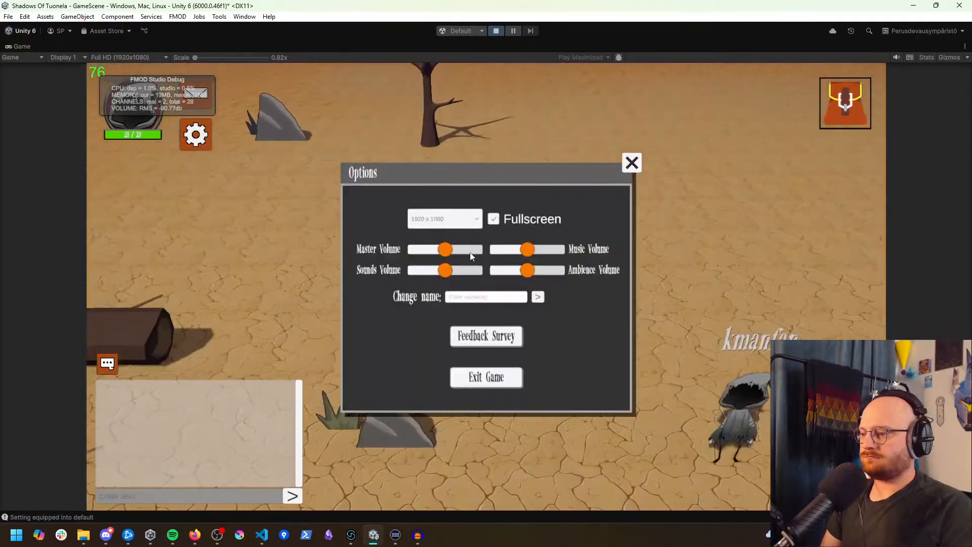
{"action": "left_click_drag", "start_coordinate": [445, 272], "coordinate": [611, 220]}
{"action": "key", "text": "Escape"}
Step: Walk the player character around the Shackled Kokkos at varying distances to listen to their new footsteps
{"action": "left_click", "coordinate": [518, 429]}
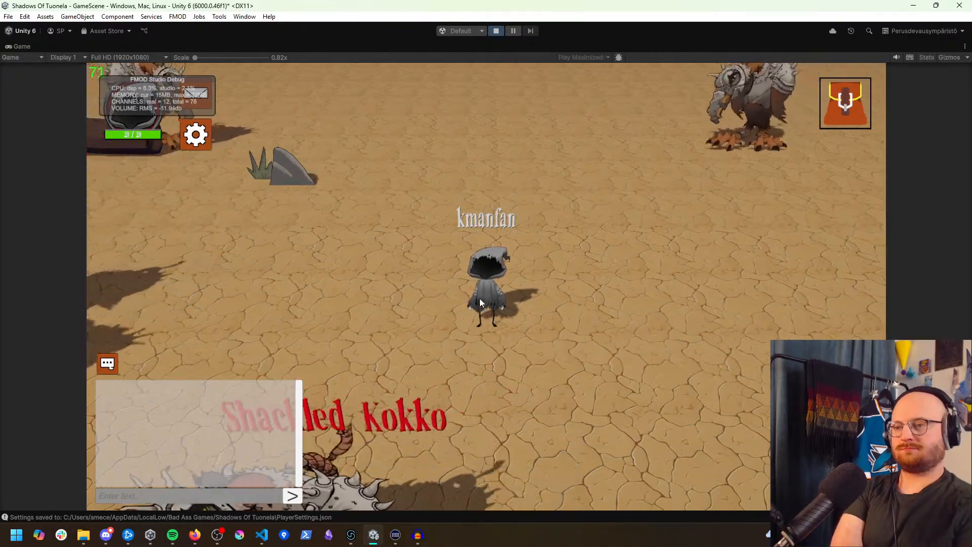
{"action": "left_click", "coordinate": [471, 246]}
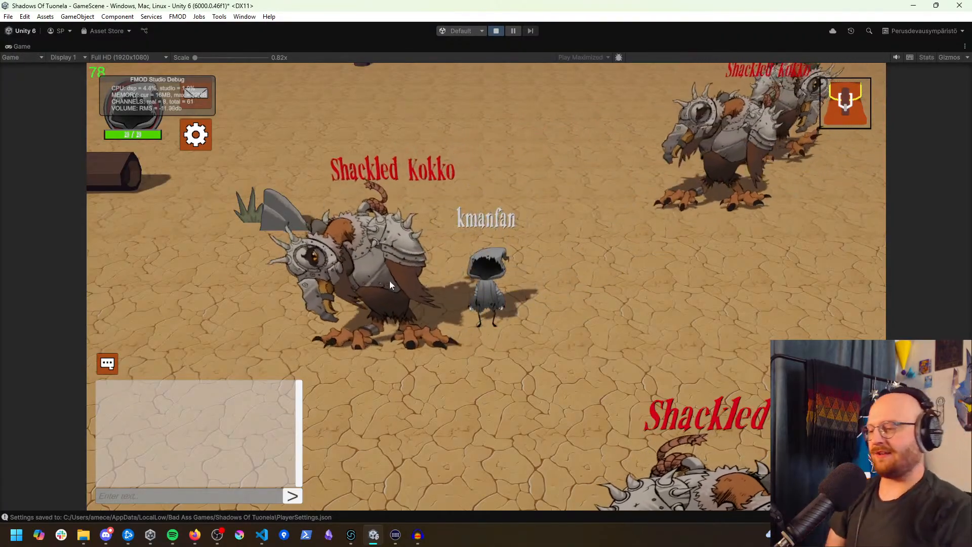
{"action": "left_click", "coordinate": [413, 429]}
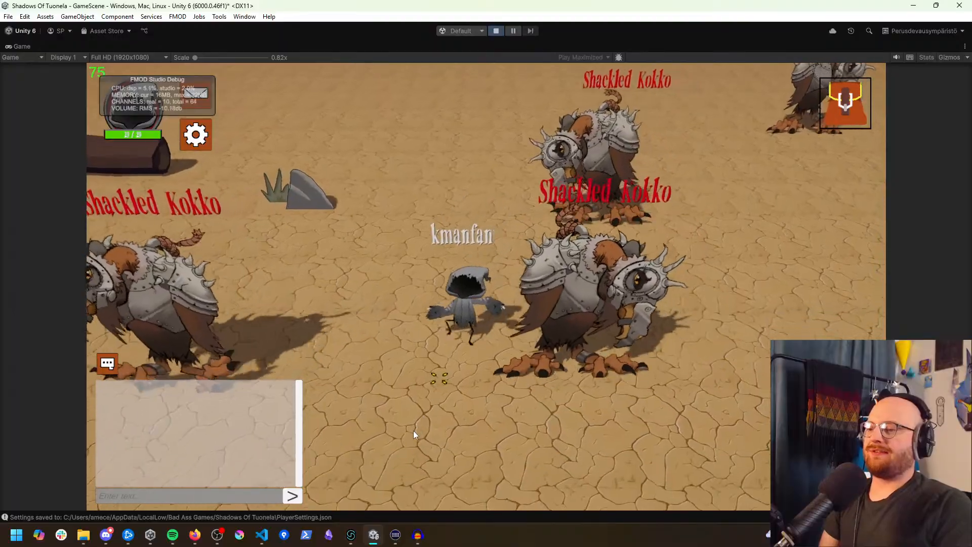
{"action": "left_click", "coordinate": [446, 429]}
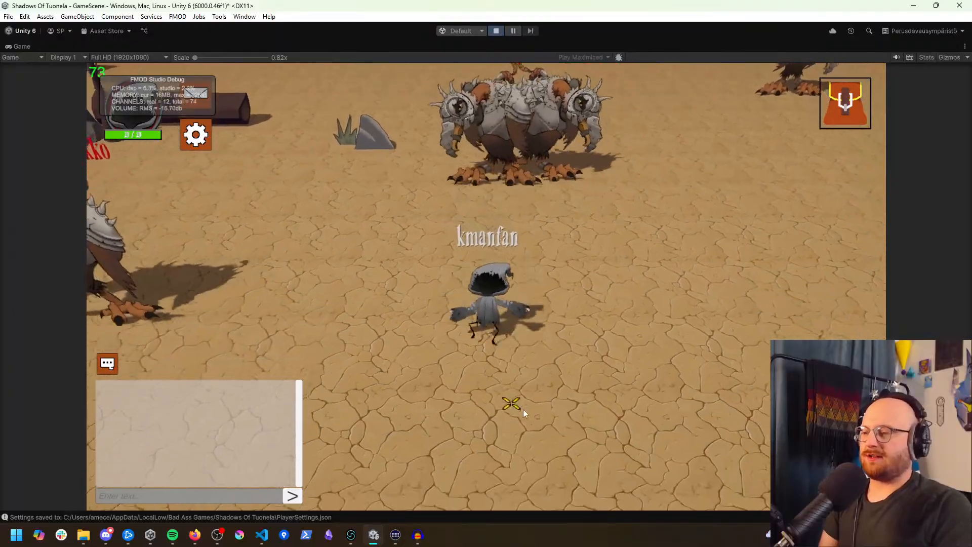
{"action": "left_click", "coordinate": [618, 256]}
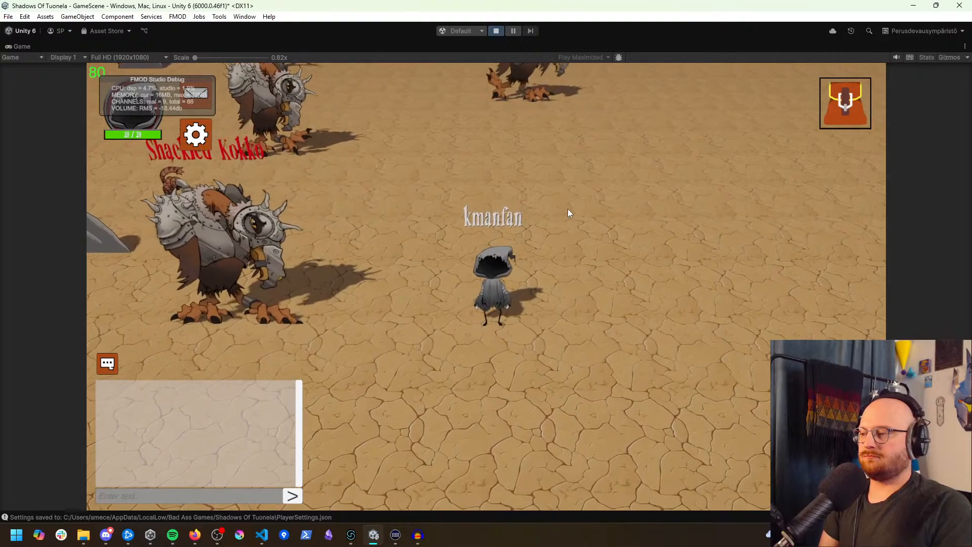
{"action": "left_click", "coordinate": [457, 405]}
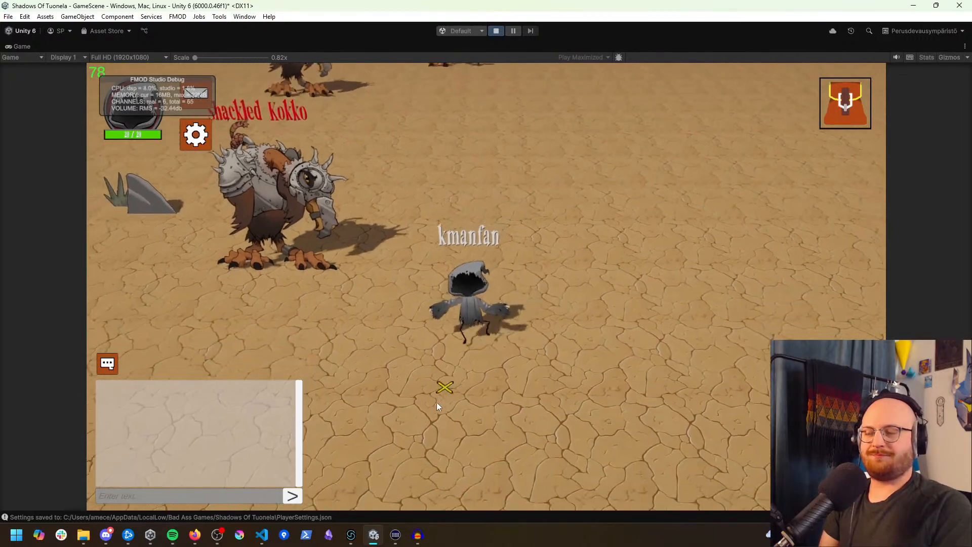
{"action": "left_click", "coordinate": [369, 370]}
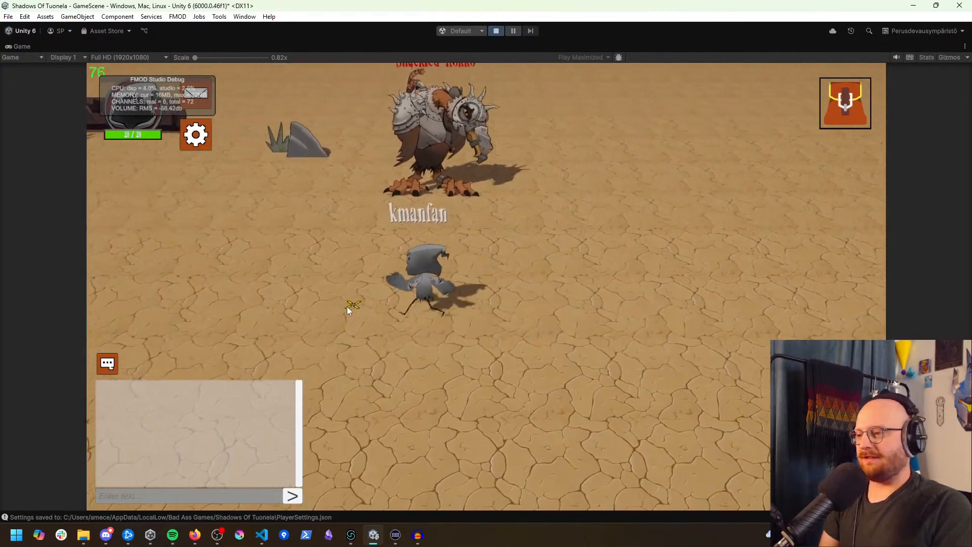
{"action": "left_click", "coordinate": [352, 234]}
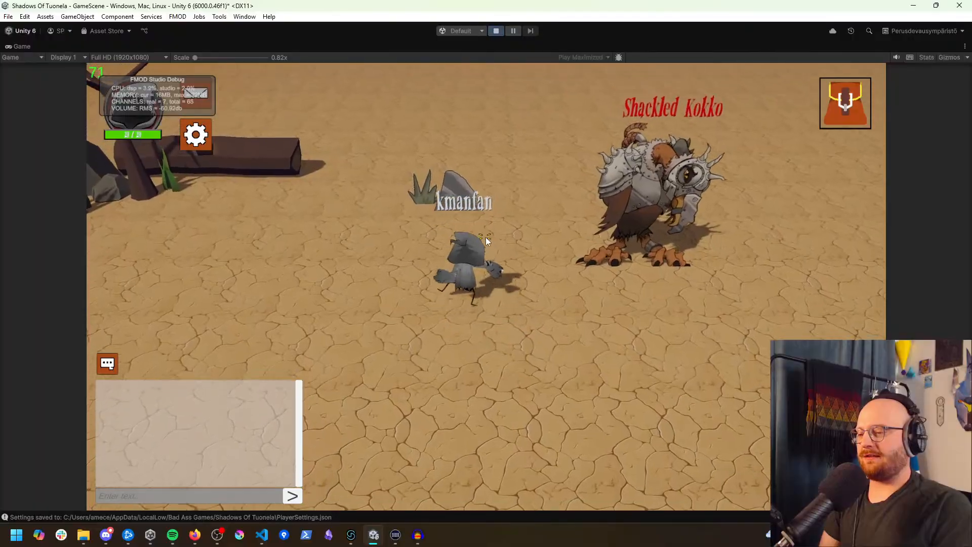
{"action": "left_click", "coordinate": [556, 357]}
{"action": "left_click", "coordinate": [515, 391]}
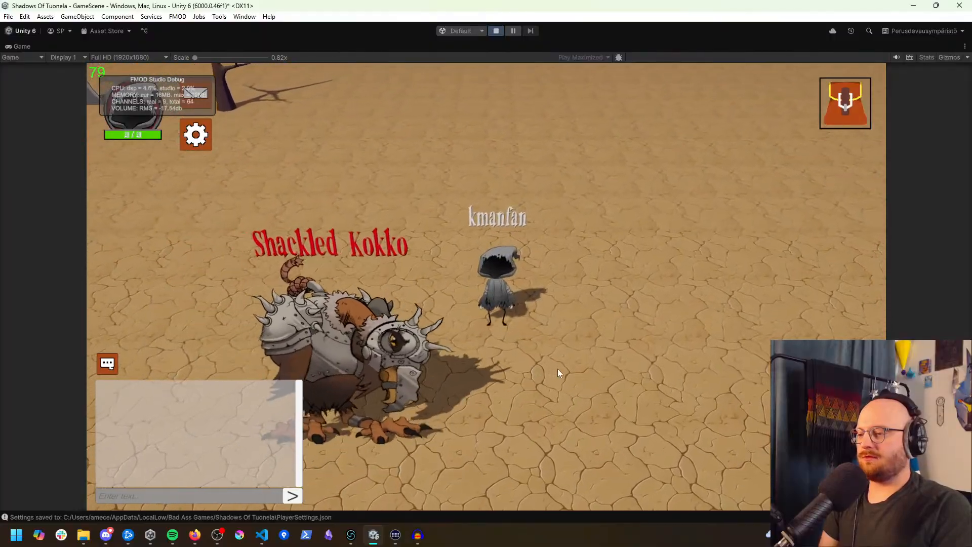
{"action": "left_click", "coordinate": [487, 449]}
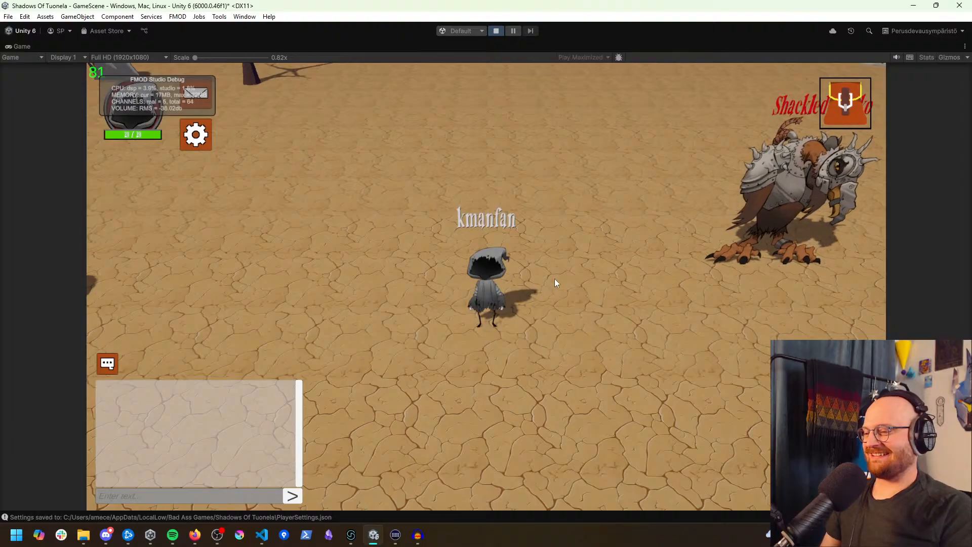
{"action": "left_click", "coordinate": [477, 413]}
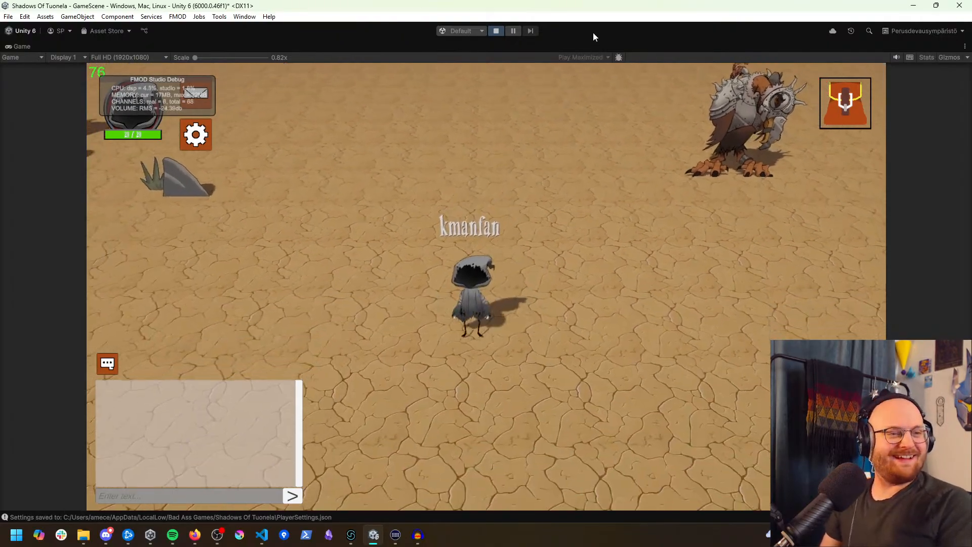
{"action": "left_click", "coordinate": [348, 266]}
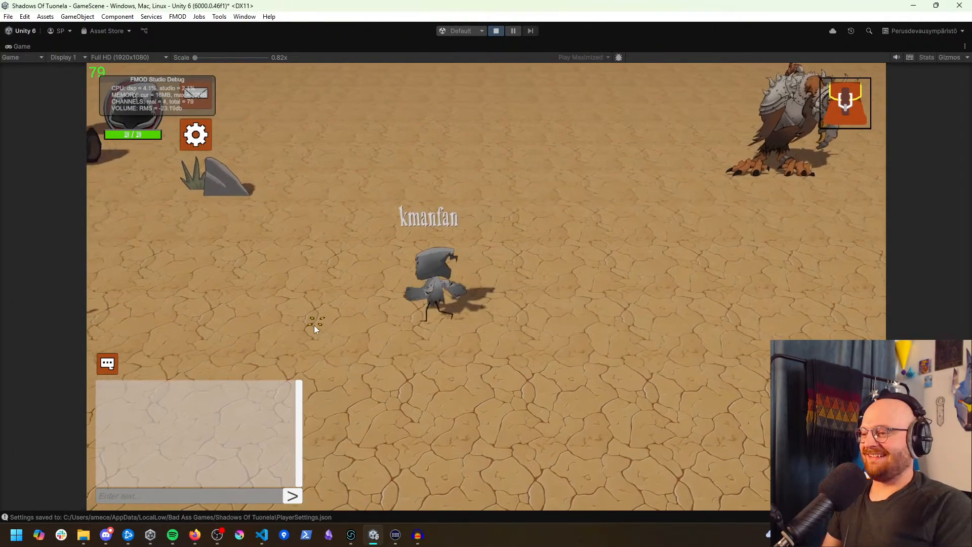
{"action": "left_click", "coordinate": [451, 411]}
{"action": "left_click", "coordinate": [460, 414]}
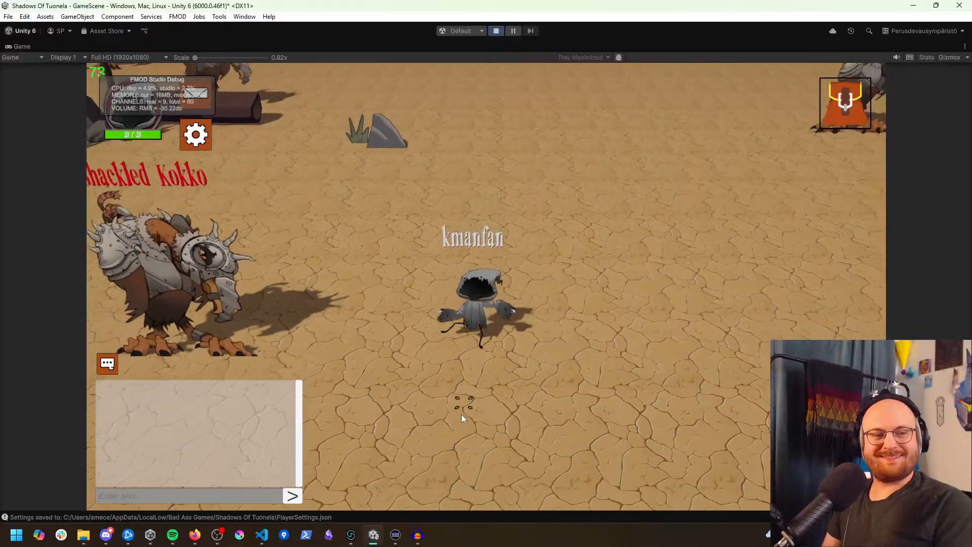
{"action": "left_click", "coordinate": [463, 412]}
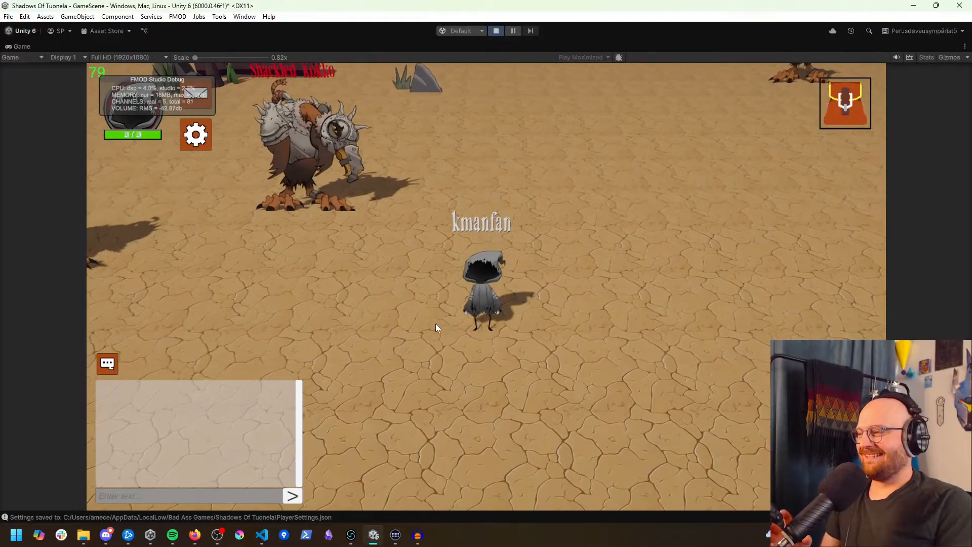
{"action": "left_click", "coordinate": [426, 270]}
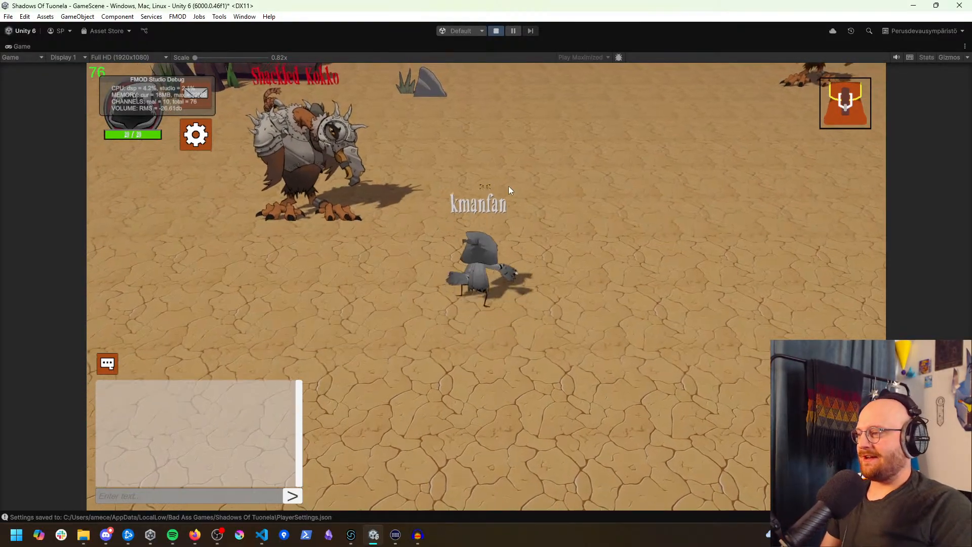
{"action": "left_click", "coordinate": [508, 186]}
{"action": "left_click", "coordinate": [462, 291]}
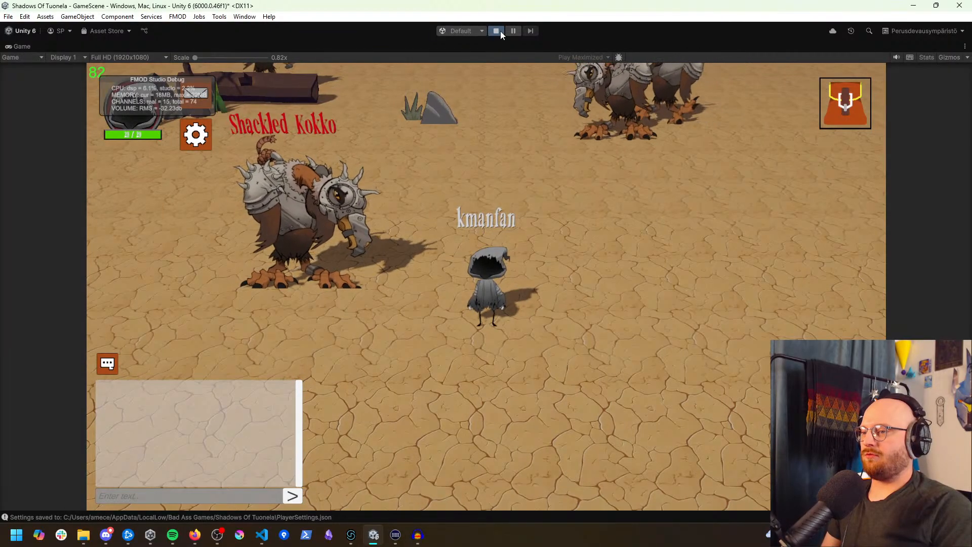
Step: Stop the game and discard the Cinemachine changes made to FollowCamera in play mode
{"action": "left_click", "coordinate": [500, 31]}
{"action": "mouse_move", "coordinate": [261, 543]}
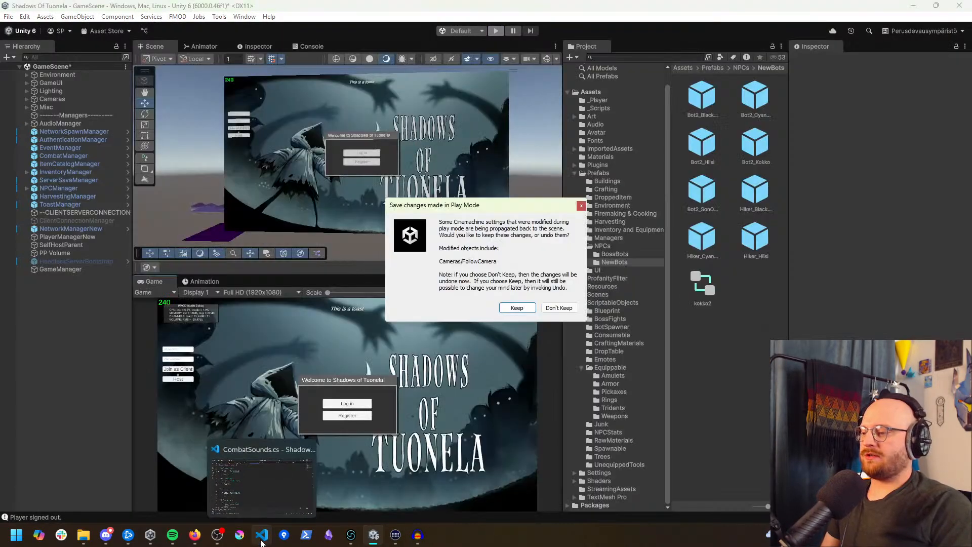
{"action": "left_click", "coordinate": [559, 308]}
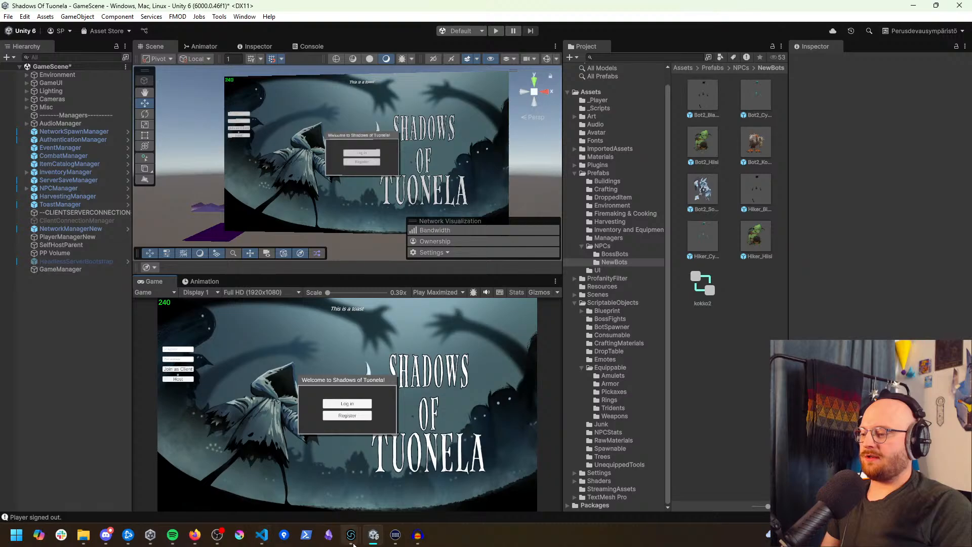
Step: Switch to the FMOD event editor, set the kokko multi instrument's volume to -5 dB and save the project
{"action": "mouse_move", "coordinate": [353, 543]}
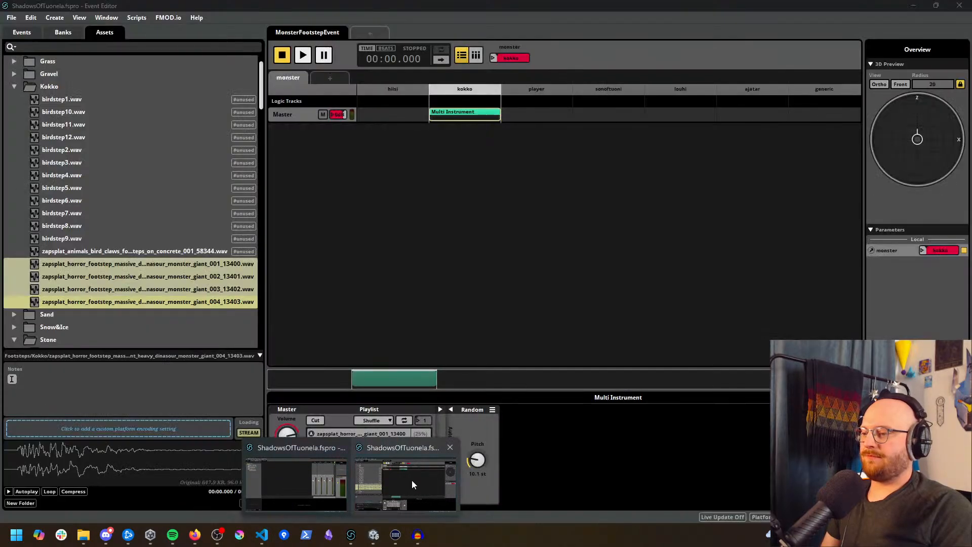
{"action": "left_click", "coordinate": [411, 480]}
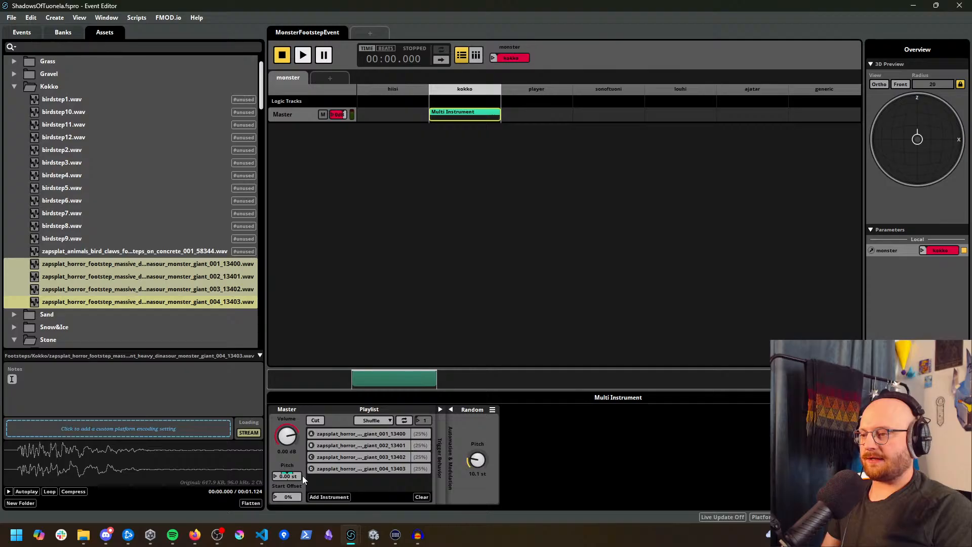
{"action": "right_click", "coordinate": [292, 462]}
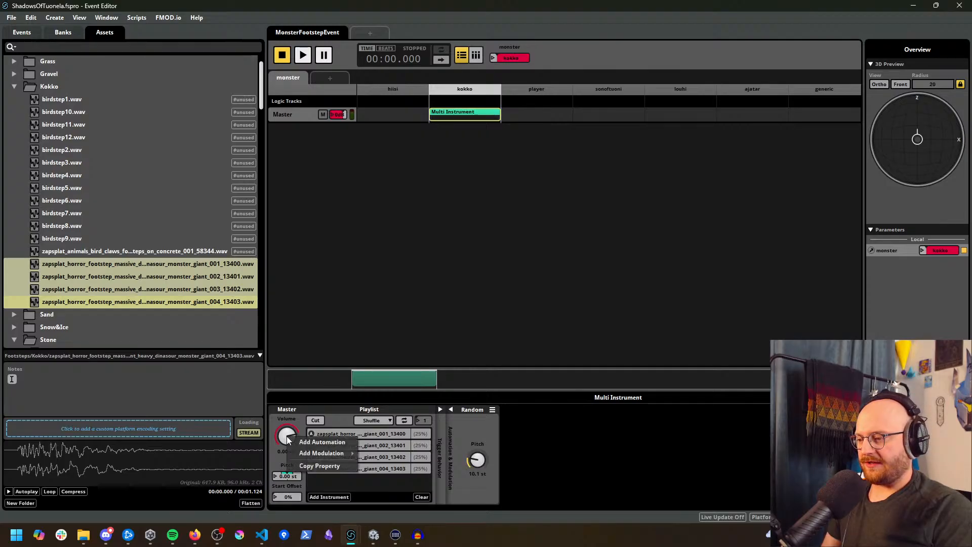
{"action": "mouse_move", "coordinate": [305, 455]}
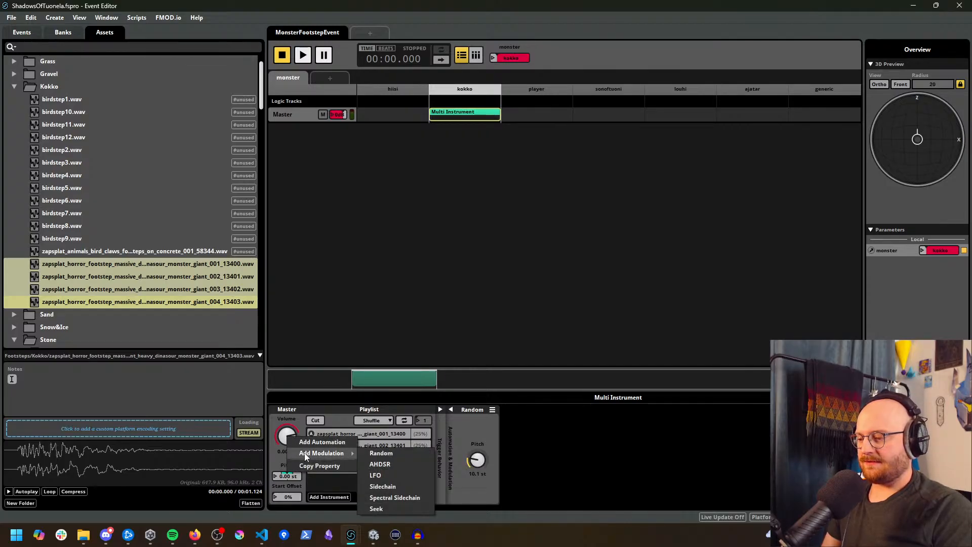
{"action": "left_click", "coordinate": [279, 460]}
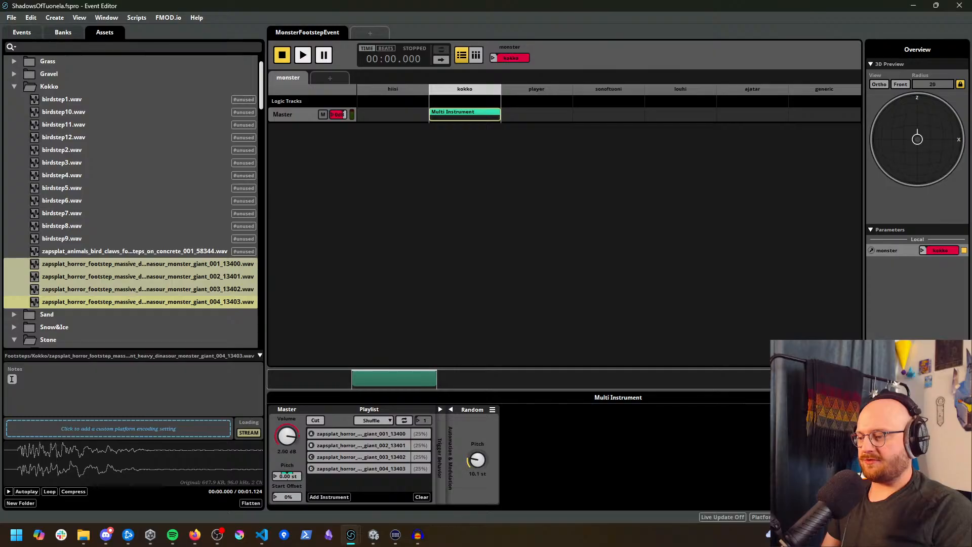
{"action": "left_click_drag", "start_coordinate": [287, 436], "coordinate": [286, 435]}
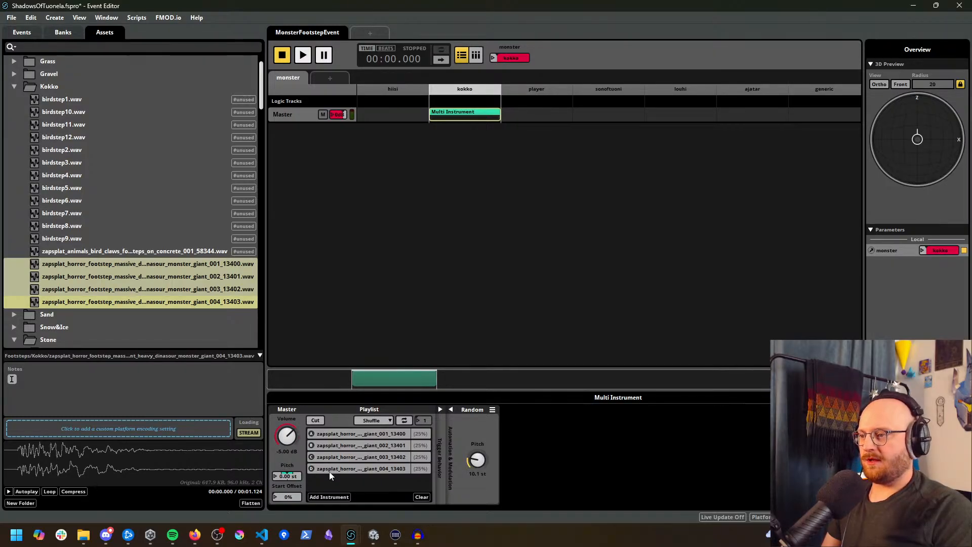
{"action": "key", "text": "ctrl+s"}
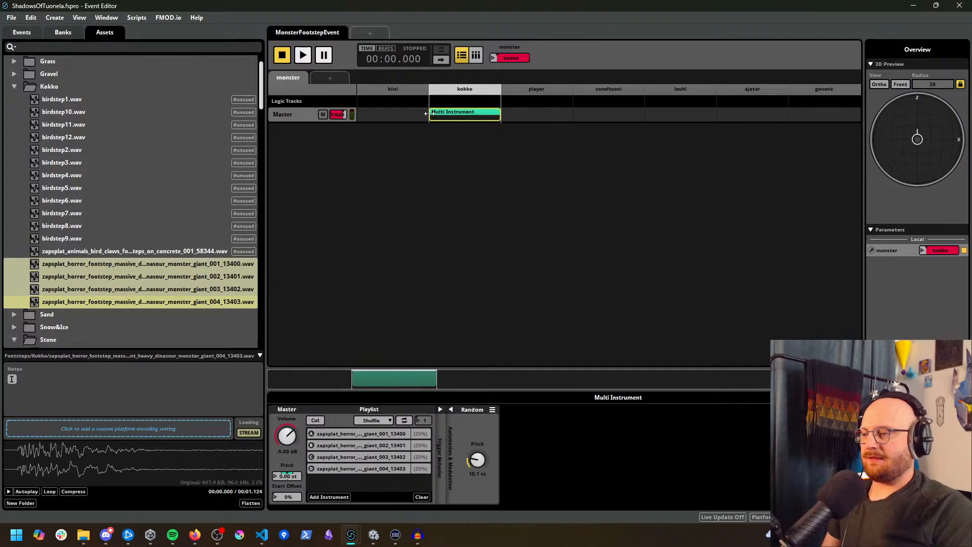
Step: Duplicate the kokko multi instrument into the sonoftuoni section and set the copy's volume to 0 dB
{"action": "left_click", "coordinate": [615, 96]}
{"action": "key", "text": "ctrl+v"}
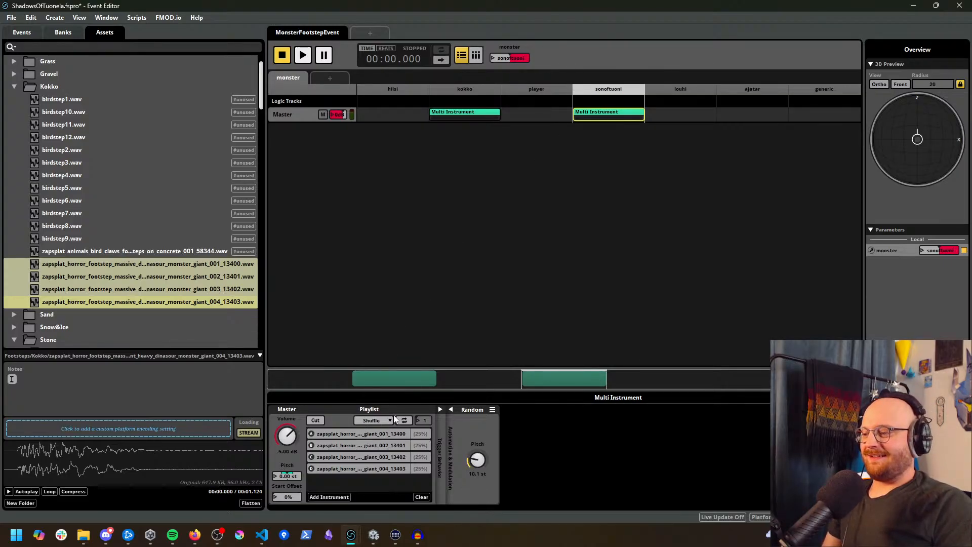
{"action": "left_click", "coordinate": [469, 117]}
{"action": "left_click", "coordinate": [597, 115]}
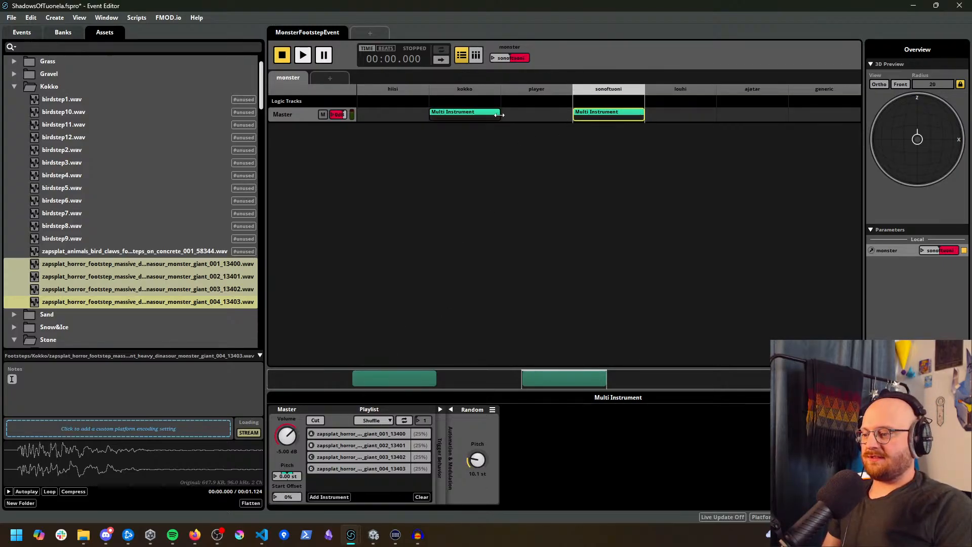
{"action": "left_click_drag", "start_coordinate": [286, 434], "coordinate": [287, 430]}
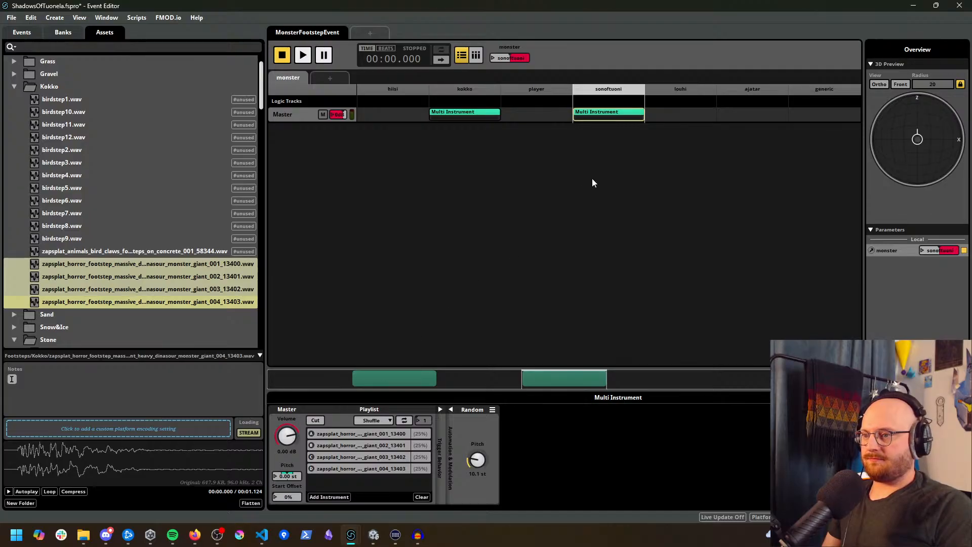
Step: Compare the settings of the kokko and sonoftuoni multi instruments and save the project
{"action": "left_click", "coordinate": [479, 116]}
{"action": "left_click", "coordinate": [614, 116]}
{"action": "left_click", "coordinate": [474, 120]}
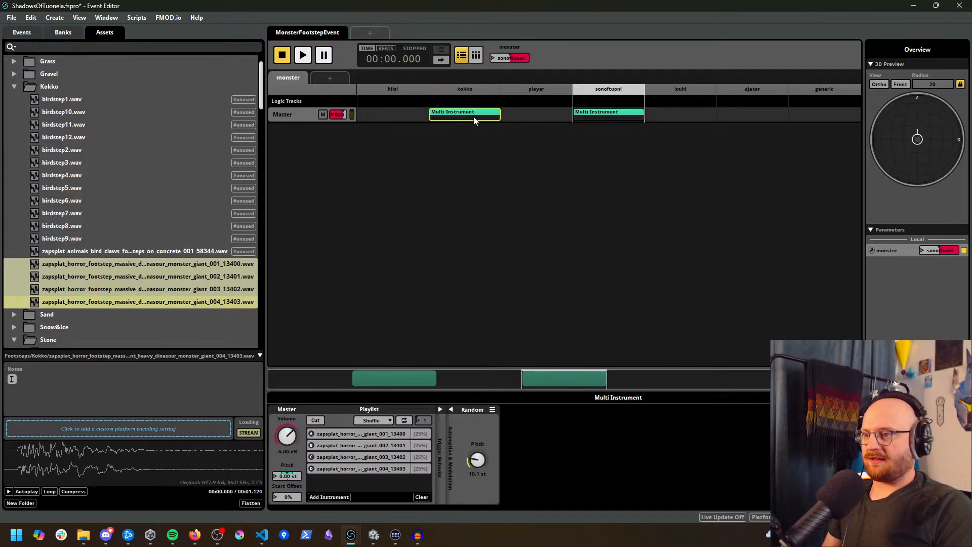
{"action": "left_click", "coordinate": [614, 119]}
{"action": "left_click", "coordinate": [464, 120]}
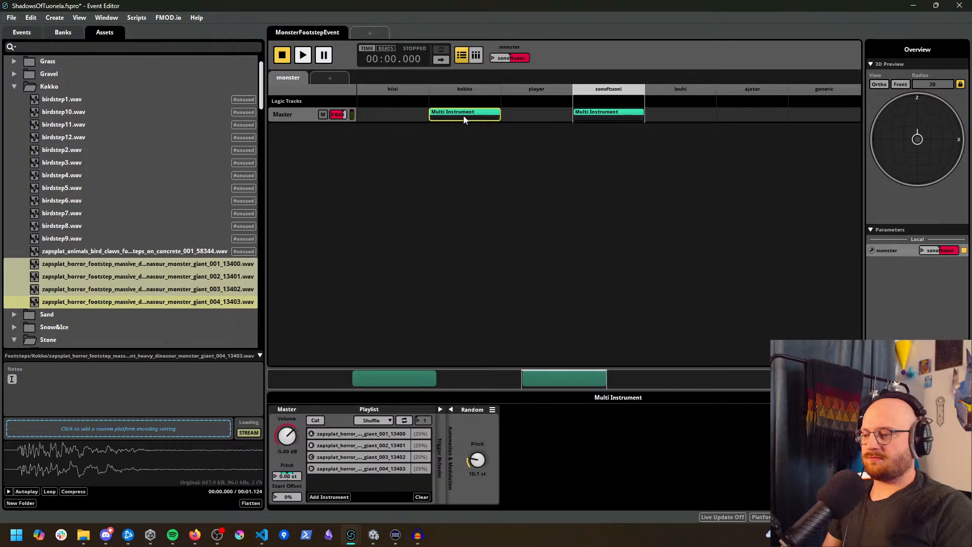
{"action": "left_click", "coordinate": [487, 173]}
{"action": "key", "text": "ctrl+s"}
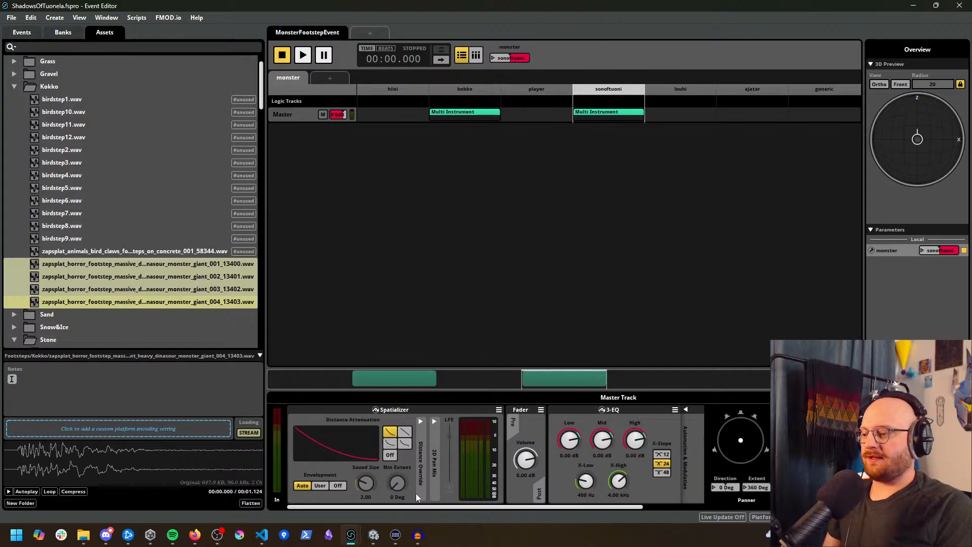
Step: Look through the project's audio assets beyond the Kokko footsteps, down to the Sound Effects folders
{"action": "scroll", "coordinate": [184, 308], "scroll_direction": "down", "scroll_amount": 5}
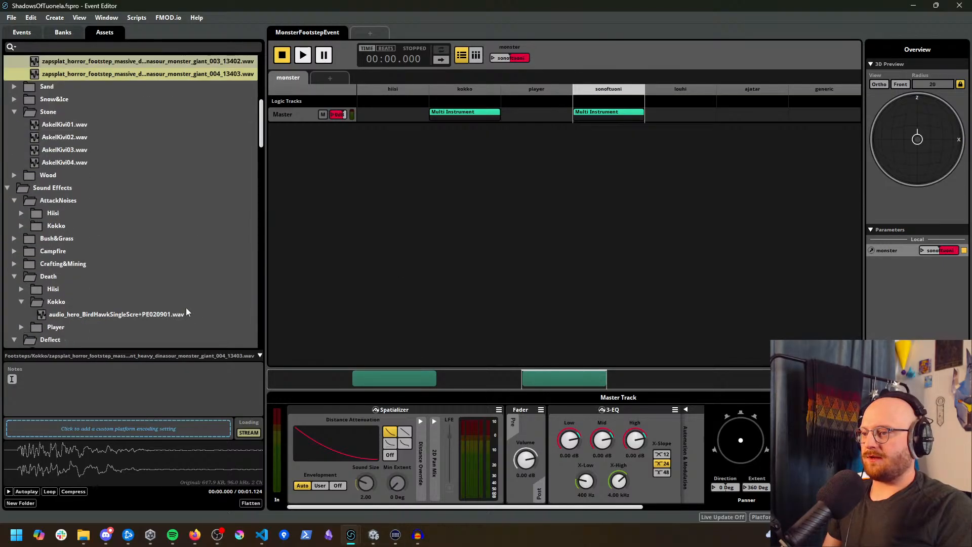
Step: Copy the sonoftuoni Multi Instrument on the Master track and paste it at the ajatar and louhi parameter values
{"action": "scroll", "coordinate": [187, 308], "scroll_direction": "up", "scroll_amount": 6}
{"action": "scroll", "coordinate": [196, 302], "scroll_direction": "down", "scroll_amount": 2}
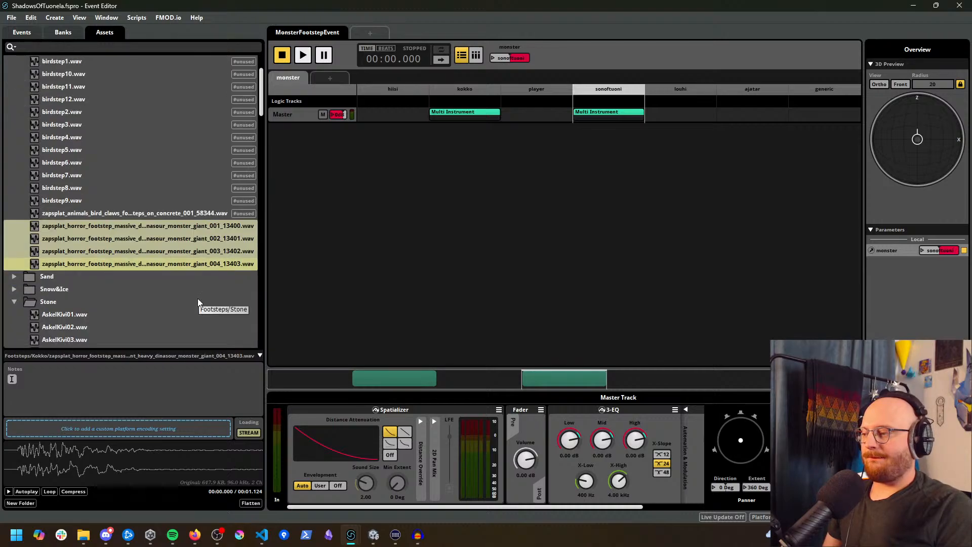
{"action": "scroll", "coordinate": [197, 302], "scroll_direction": "up", "scroll_amount": 2}
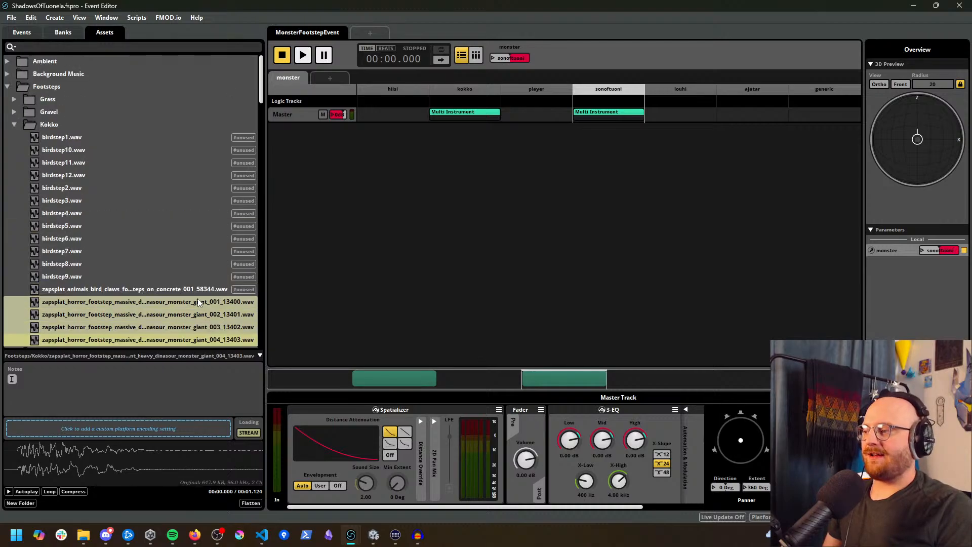
{"action": "left_click", "coordinate": [604, 115]}
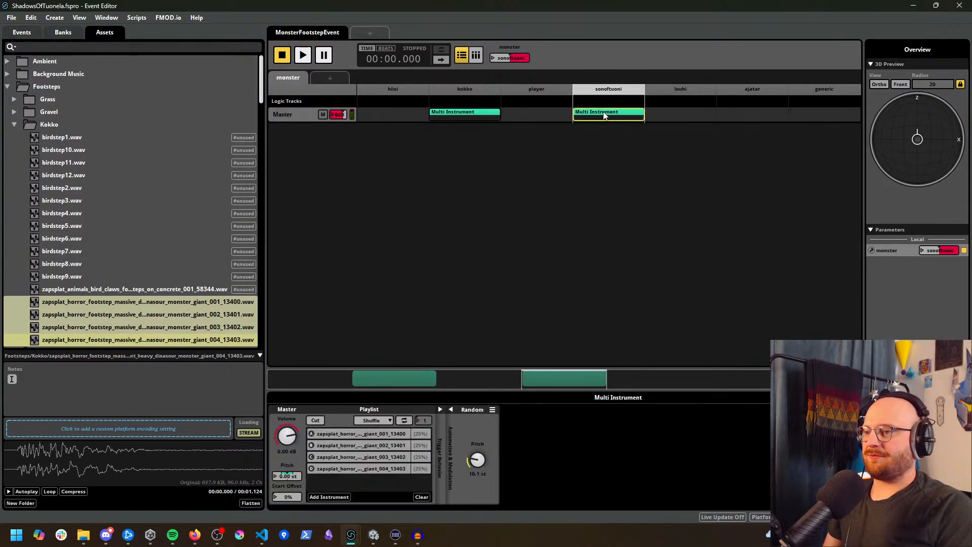
{"action": "left_click", "coordinate": [769, 108]}
{"action": "left_click", "coordinate": [757, 90]}
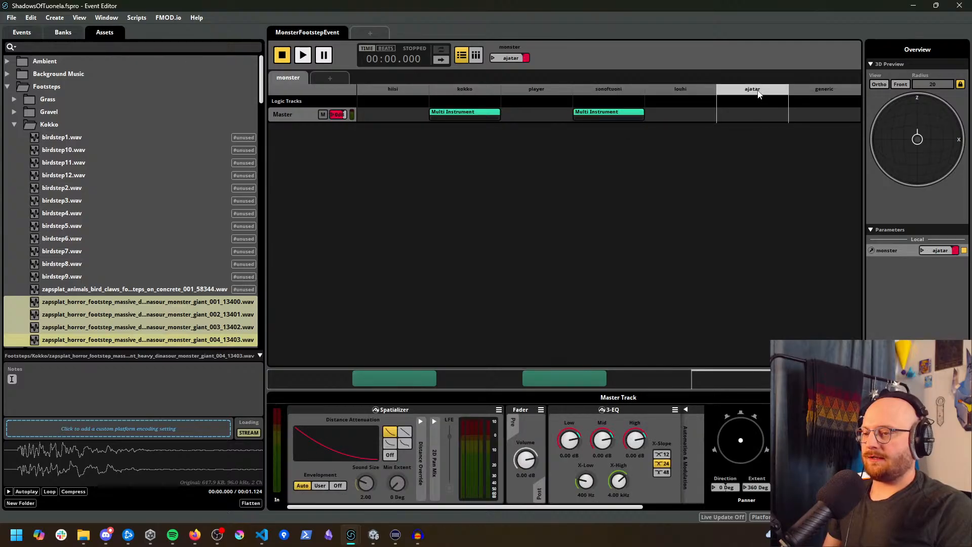
{"action": "key", "text": "ctrl+v"}
{"action": "left_click", "coordinate": [697, 96]}
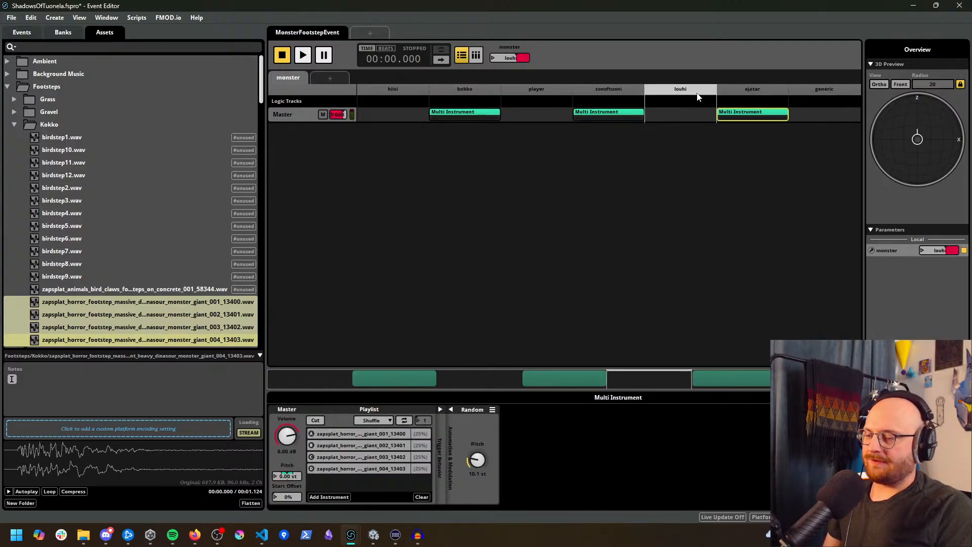
{"action": "key", "text": "ctrl+v"}
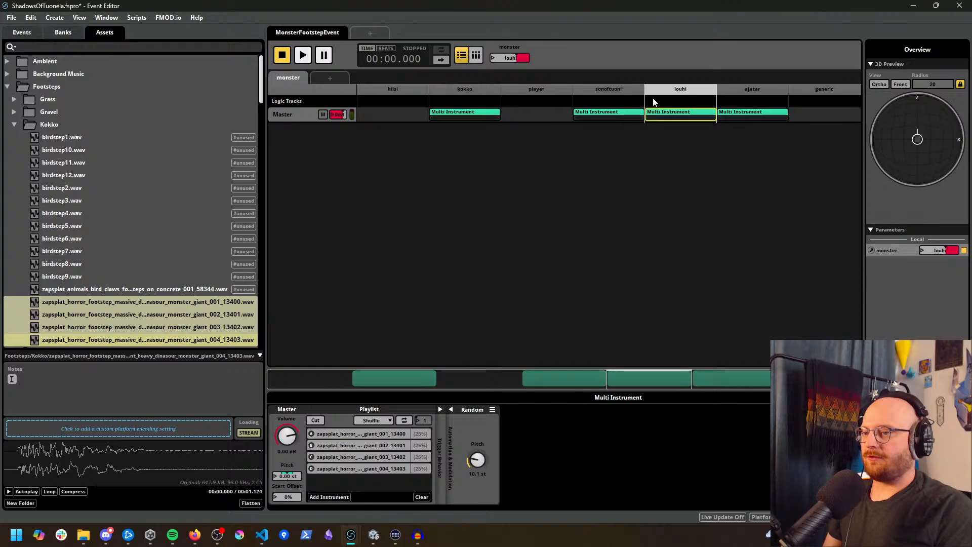
Step: Set the Multi Instrument volume to -6 dB for sonoftuoni and -4 dB for ajatar
{"action": "left_click", "coordinate": [462, 103]}
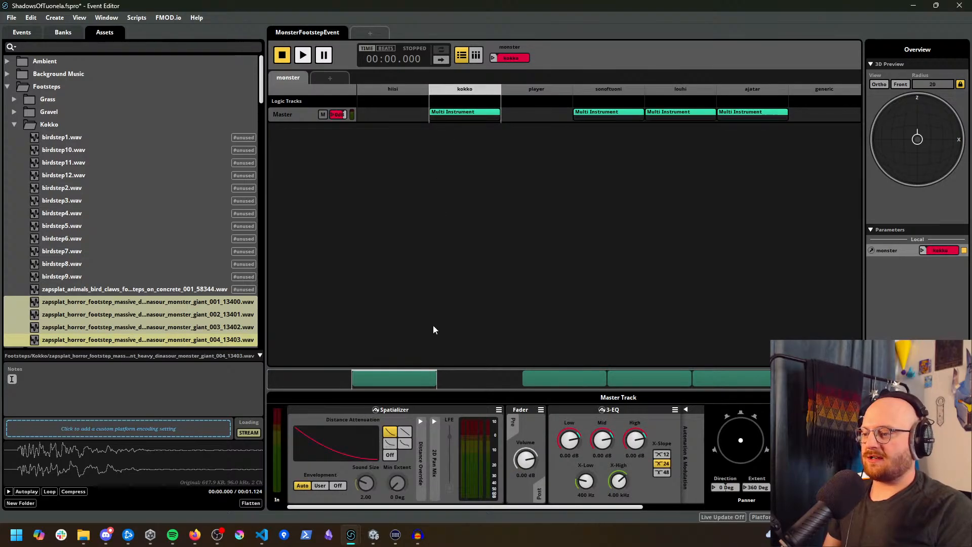
{"action": "left_click", "coordinate": [460, 116]}
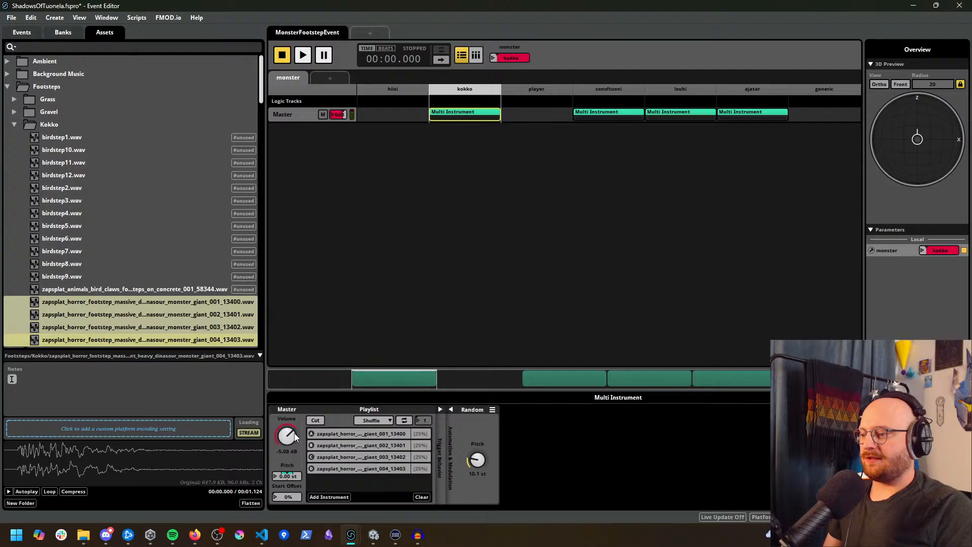
{"action": "left_click", "coordinate": [611, 115]}
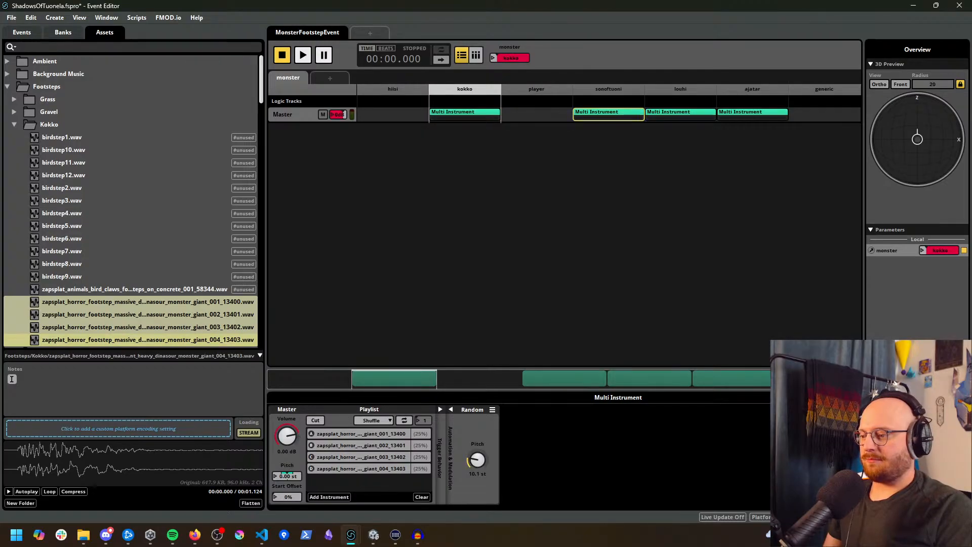
{"action": "left_click_drag", "start_coordinate": [287, 436], "coordinate": [287, 452]}
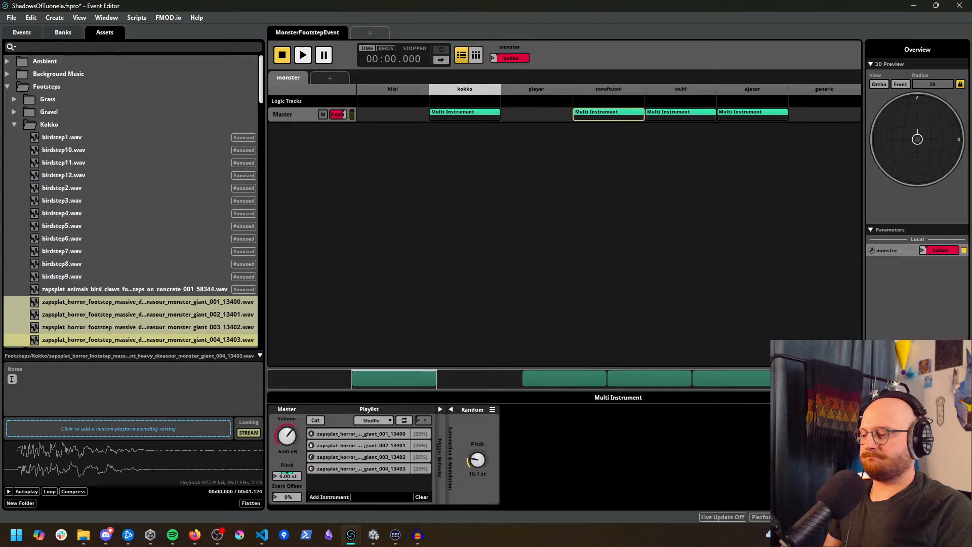
{"action": "left_click", "coordinate": [734, 114]}
{"action": "mouse_move", "coordinate": [287, 436]}
{"action": "left_mouse_down"}
{"action": "mouse_move", "coordinate": [287, 446]}
{"action": "mouse_move", "coordinate": [287, 434]}
{"action": "left_mouse_up"}
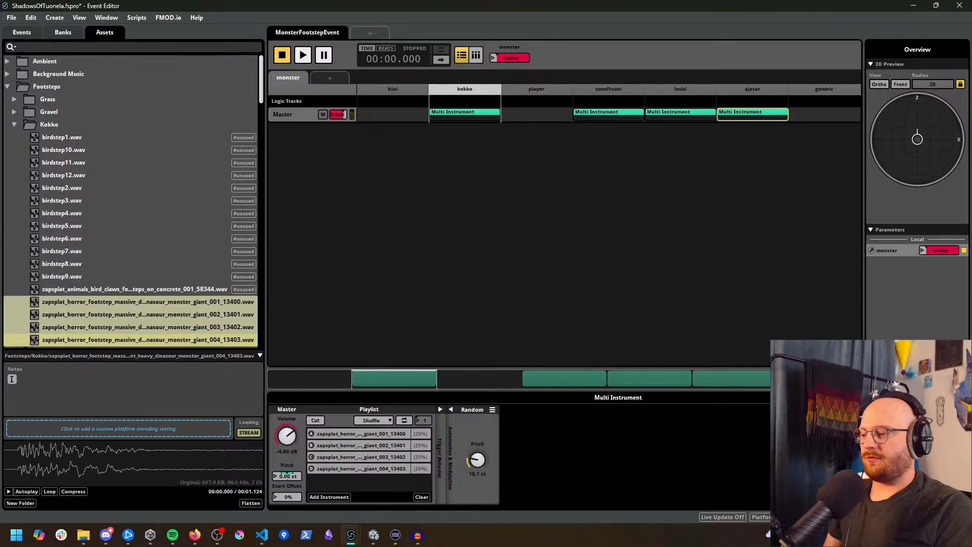
Step: Check the louhi Multi Instrument, return the monster parameter to kokko and save the project
{"action": "left_click", "coordinate": [674, 117]}
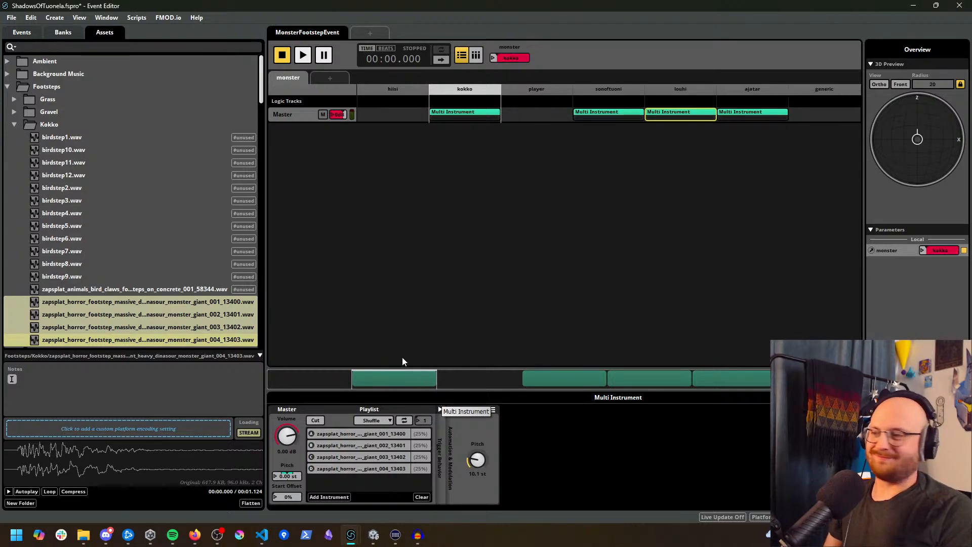
{"action": "left_click", "coordinate": [601, 113]}
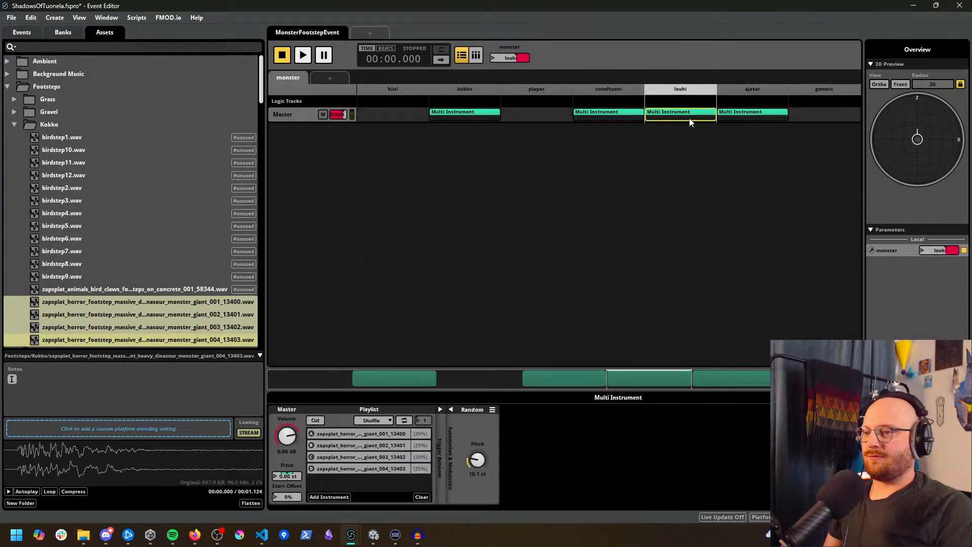
{"action": "left_click", "coordinate": [464, 122]}
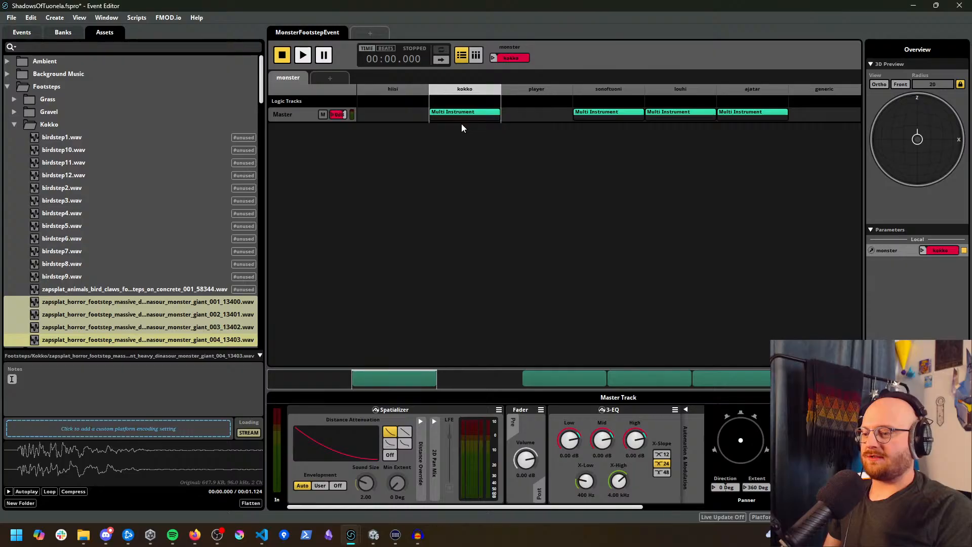
{"action": "key", "text": "ctrl+s"}
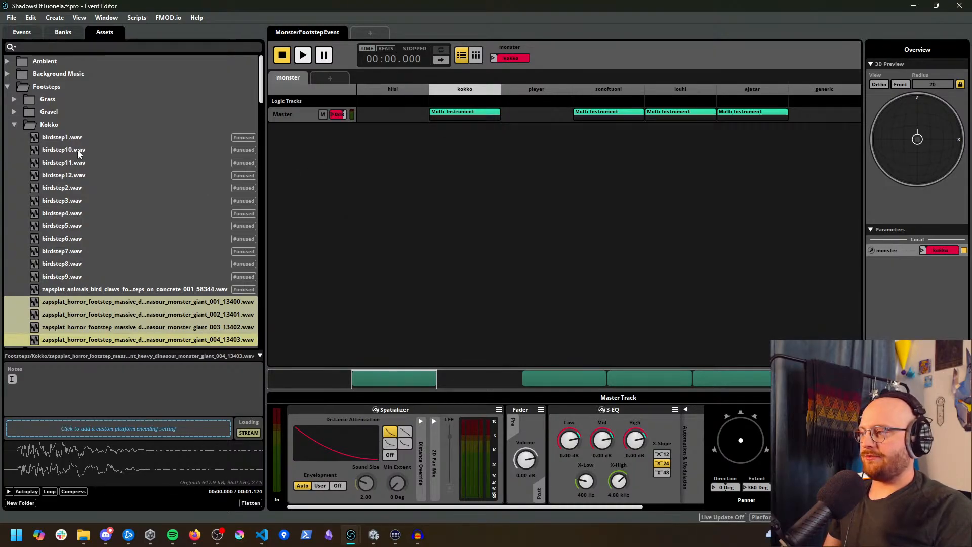
Step: Collapse the Kokko and Stone folders under Footsteps in the asset list
{"action": "left_click", "coordinate": [15, 125]}
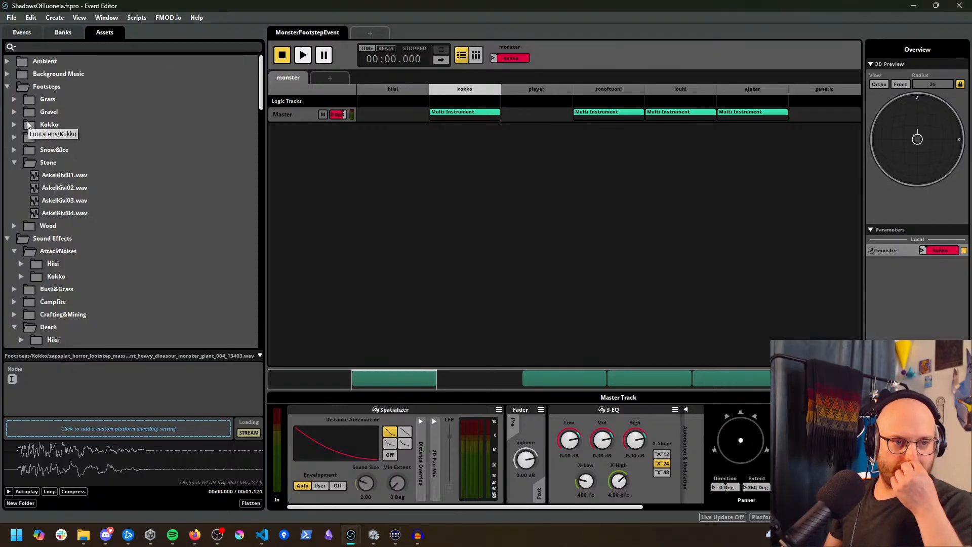
{"action": "left_click", "coordinate": [15, 163]}
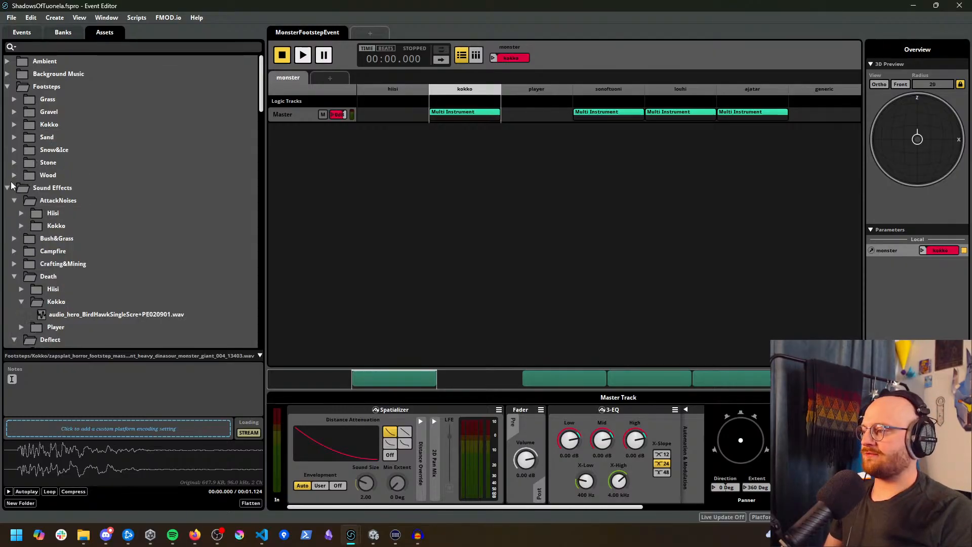
{"action": "left_click_drag", "start_coordinate": [261, 86], "coordinate": [256, 138]}
{"action": "scroll", "coordinate": [257, 138], "scroll_direction": "up", "scroll_amount": 6}
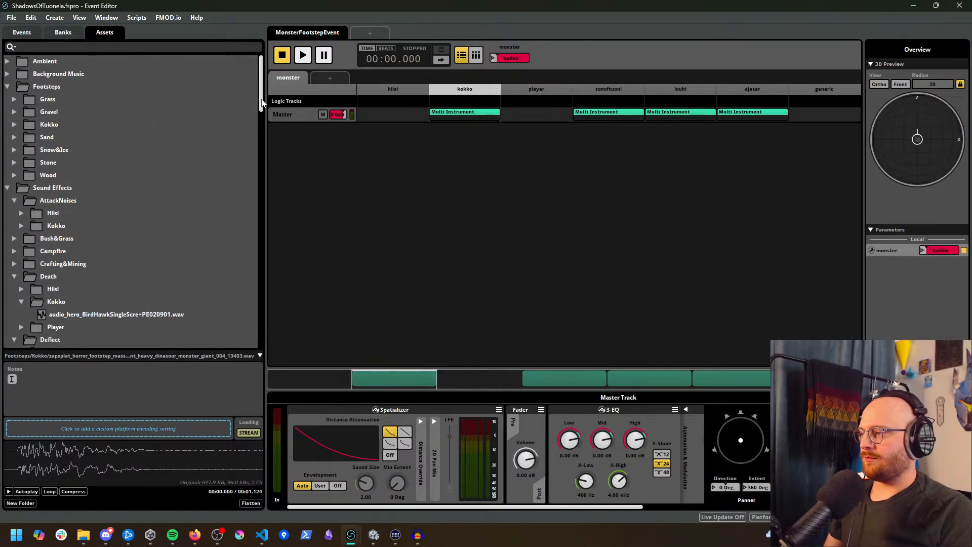
{"action": "mouse_move", "coordinate": [262, 105]}
{"action": "left_mouse_down"}
{"action": "mouse_move", "coordinate": [262, 117]}
{"action": "mouse_move", "coordinate": [263, 91]}
{"action": "left_mouse_up"}
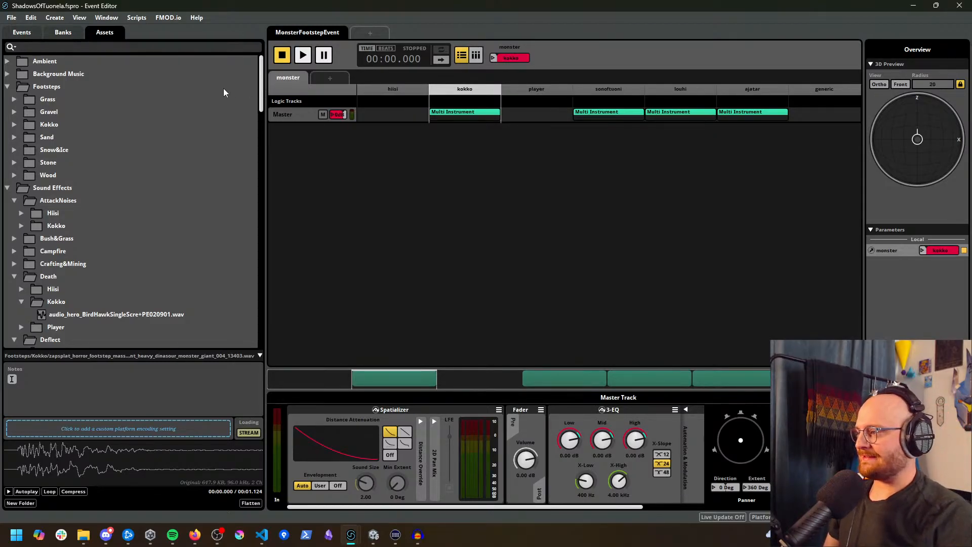
Step: Look through the horror screech files at the end of the asset list and audition zapsplat_horror_monster_small_dying_screech_004_72196.wav
{"action": "scroll", "coordinate": [141, 202], "scroll_direction": "down", "scroll_amount": 1}
{"action": "scroll", "coordinate": [139, 202], "scroll_direction": "down", "scroll_amount": 2}
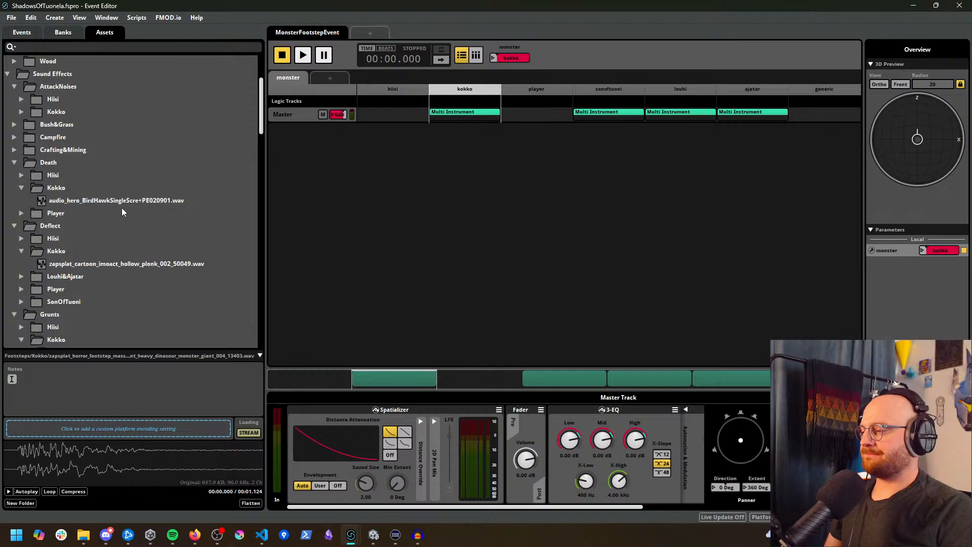
{"action": "left_click_drag", "start_coordinate": [262, 128], "coordinate": [259, 133]}
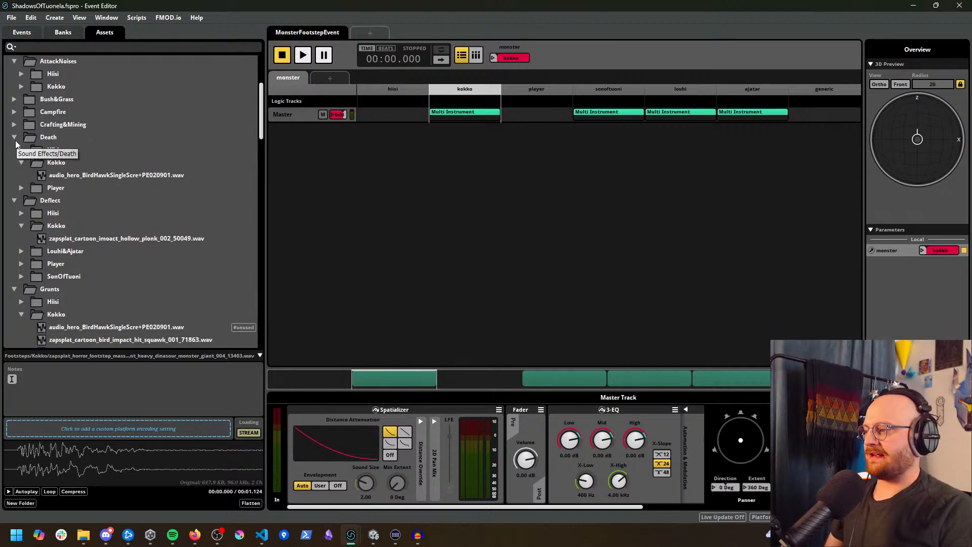
{"action": "left_click_drag", "start_coordinate": [263, 132], "coordinate": [259, 352]}
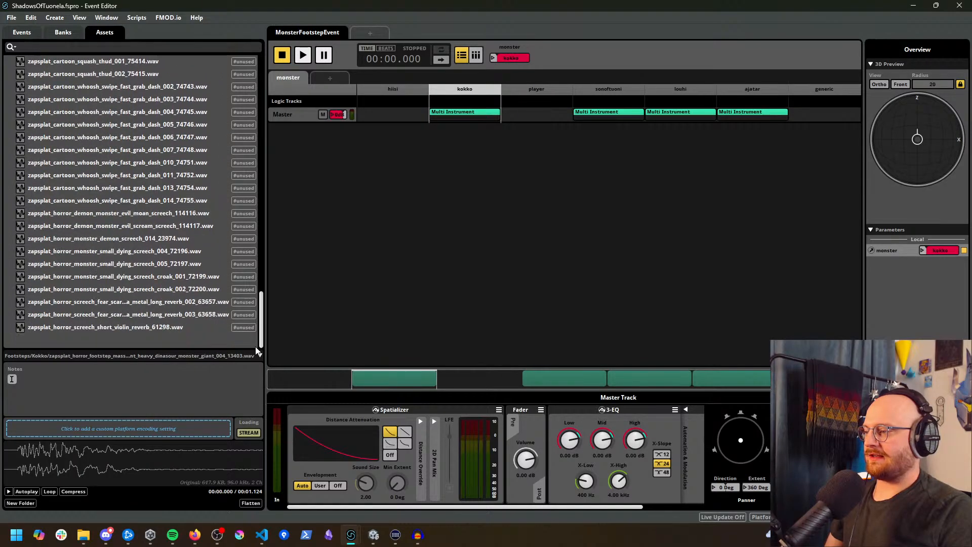
{"action": "left_click", "coordinate": [123, 331]}
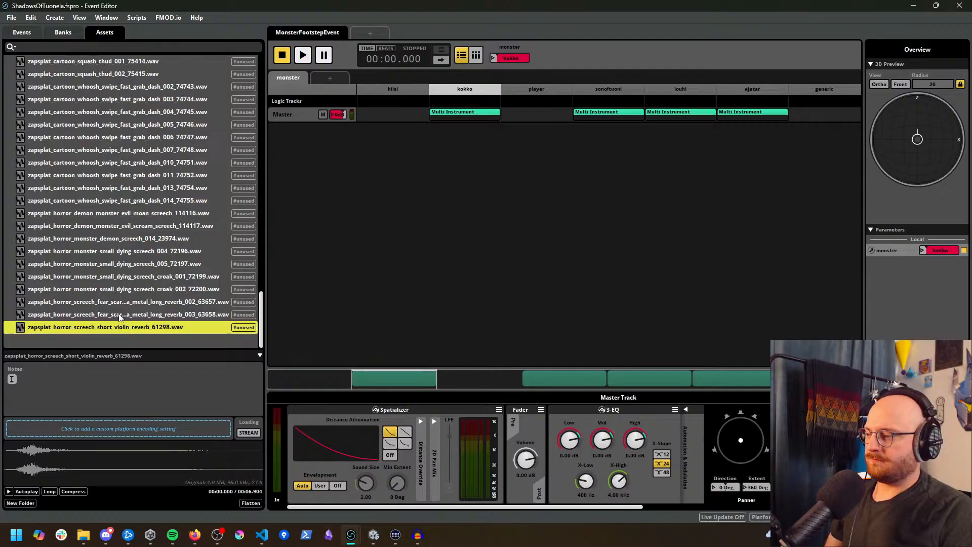
{"action": "left_click", "coordinate": [120, 316]}
{"action": "left_click", "coordinate": [123, 292]}
{"action": "scroll", "coordinate": [124, 294], "scroll_direction": "up", "scroll_amount": 1}
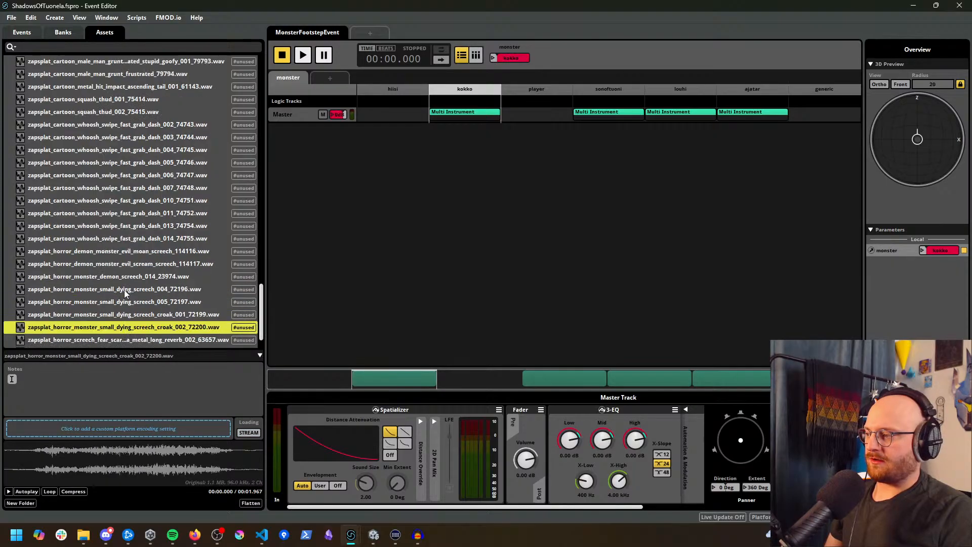
{"action": "left_click", "coordinate": [125, 294]}
{"action": "scroll", "coordinate": [125, 294], "scroll_direction": "down", "scroll_amount": 1}
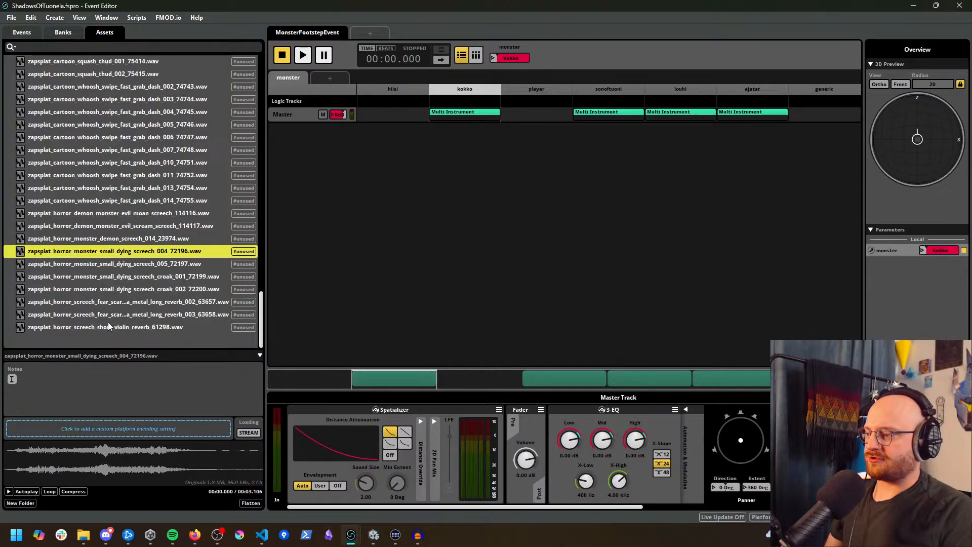
{"action": "left_click", "coordinate": [9, 492]}
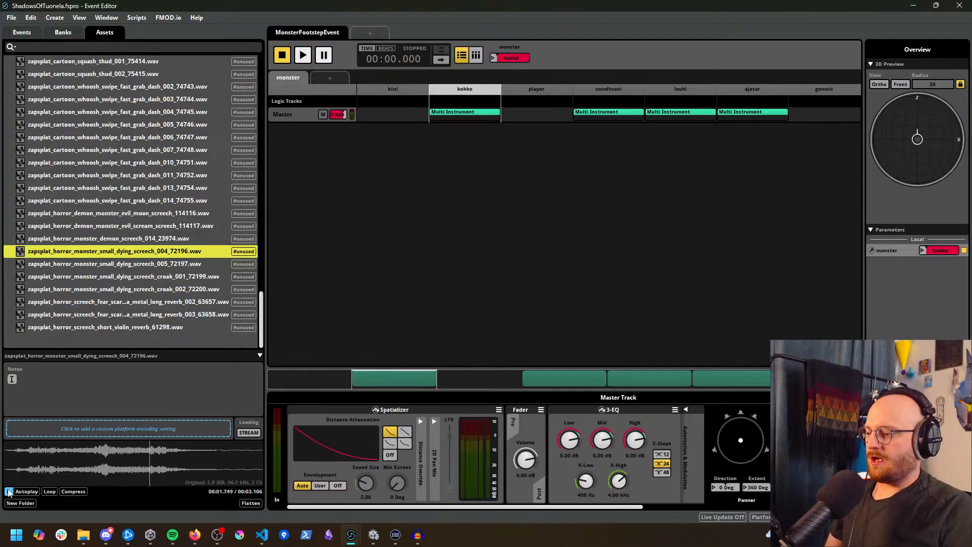
{"action": "left_click", "coordinate": [9, 491]}
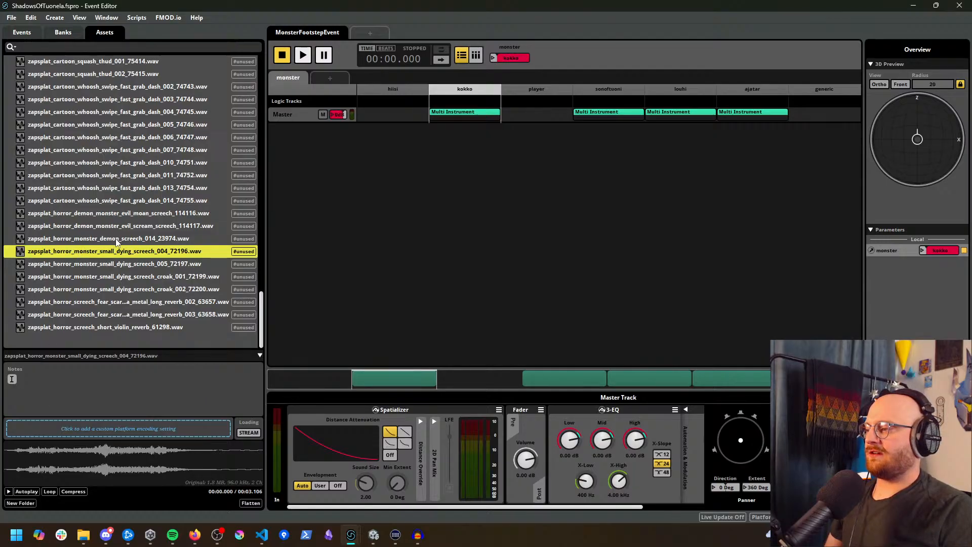
Step: Audition zapsplat_horror_monster_small_dying_screech_005_72197.wav
{"action": "left_click", "coordinate": [114, 267]}
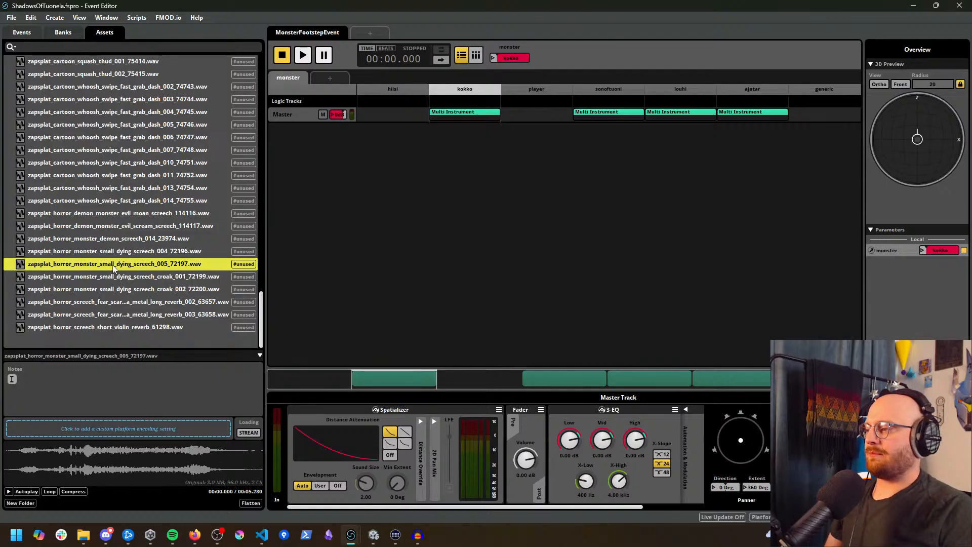
{"action": "left_click", "coordinate": [9, 491]}
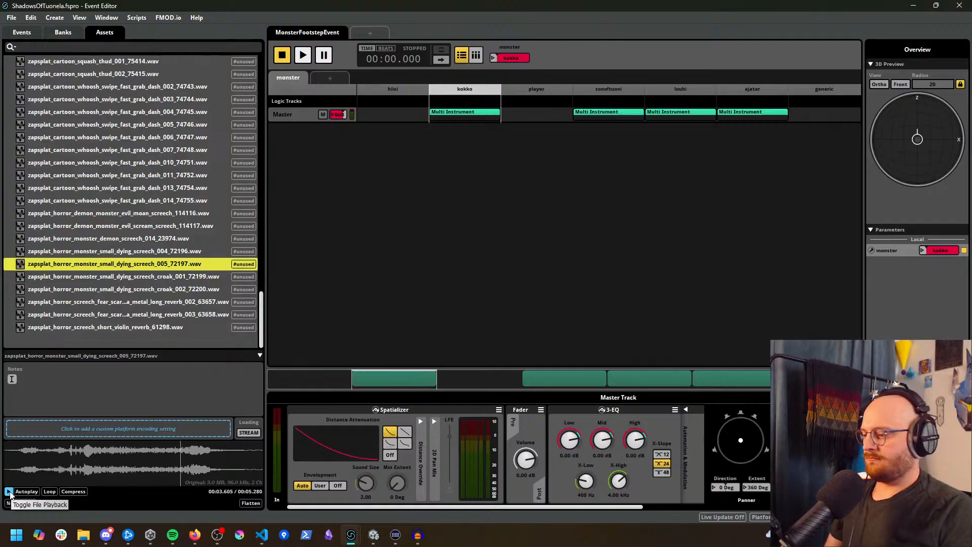
{"action": "left_click", "coordinate": [8, 491]}
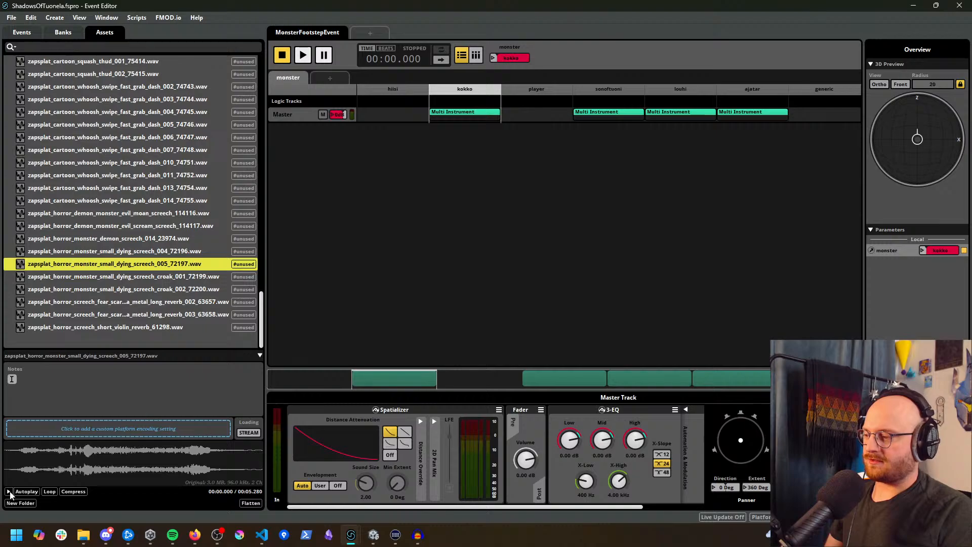
{"action": "left_click", "coordinate": [9, 491]}
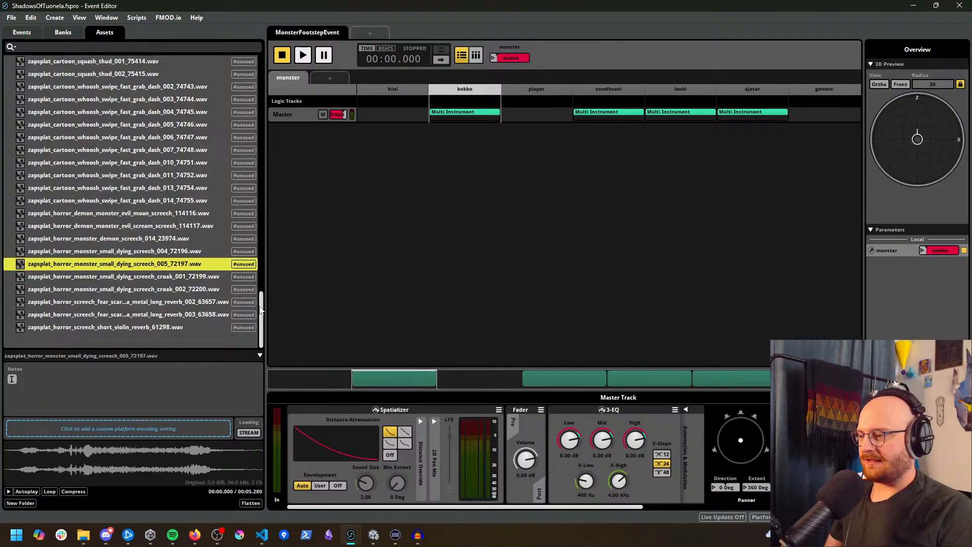
Step: Audition zapsplat_horror_monster_demon_screech_014_23974.wav and zapsplat_horror_demon_monster_evil_scream_screech_114117.wav
{"action": "left_click_drag", "start_coordinate": [260, 308], "coordinate": [261, 305]}
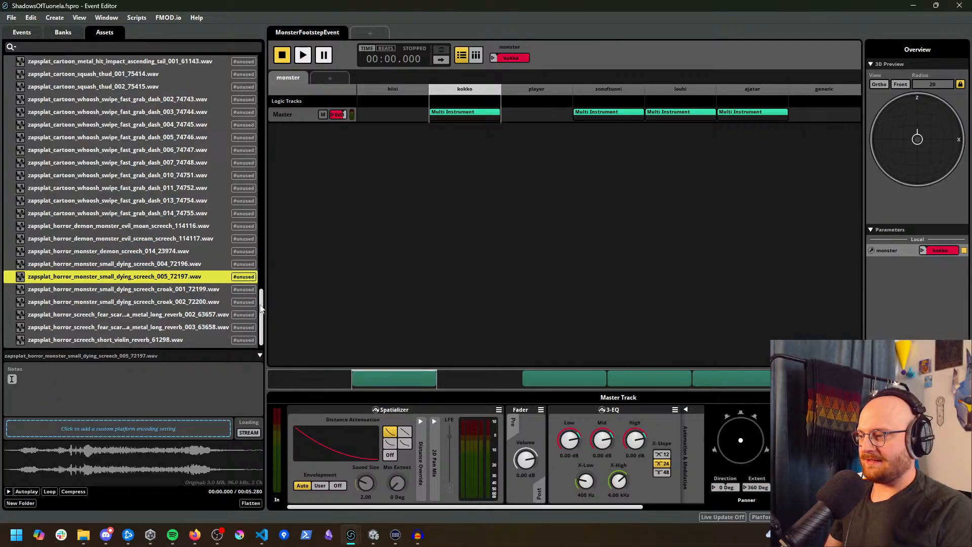
{"action": "left_click", "coordinate": [107, 252]}
{"action": "left_click", "coordinate": [9, 491]}
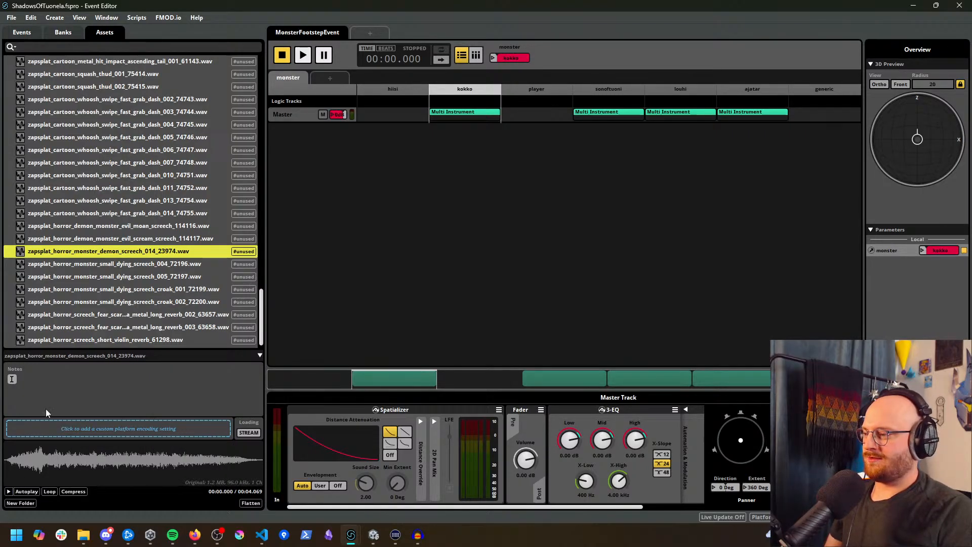
{"action": "left_click", "coordinate": [119, 239]}
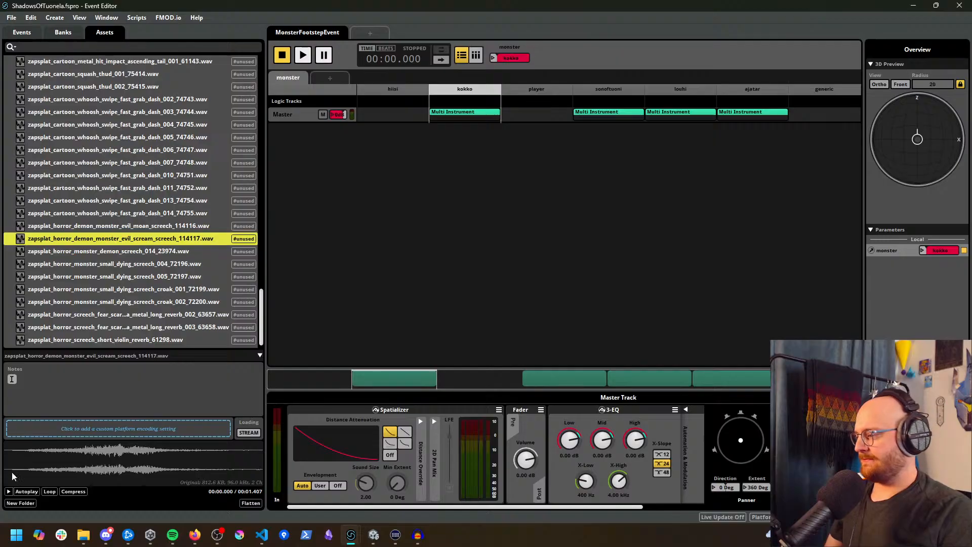
{"action": "left_click", "coordinate": [9, 491]}
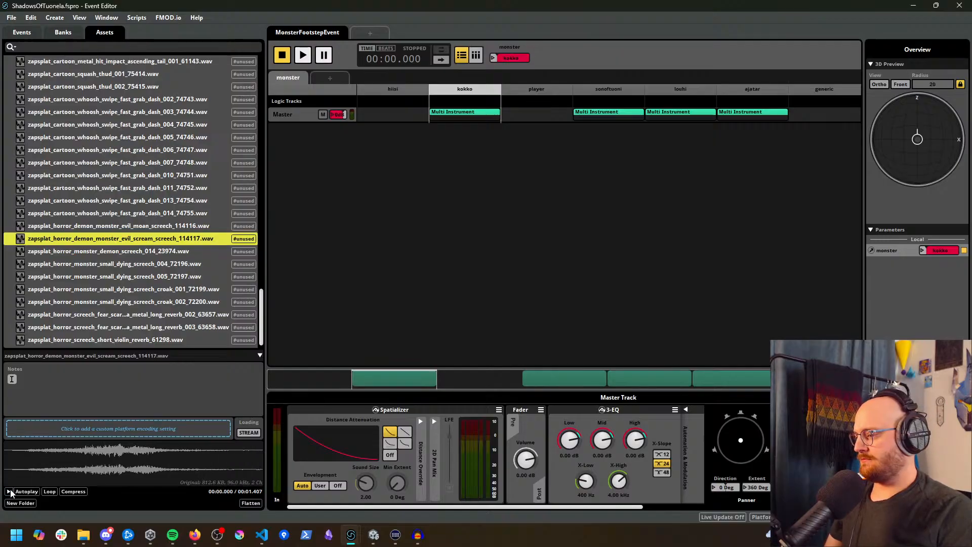
Step: Switch to the ZapSplat page in Firefox, search its library for skeleton, and audition the skull detach and bones crushing effect
{"action": "scroll", "coordinate": [96, 329], "scroll_direction": "up", "scroll_amount": 2}
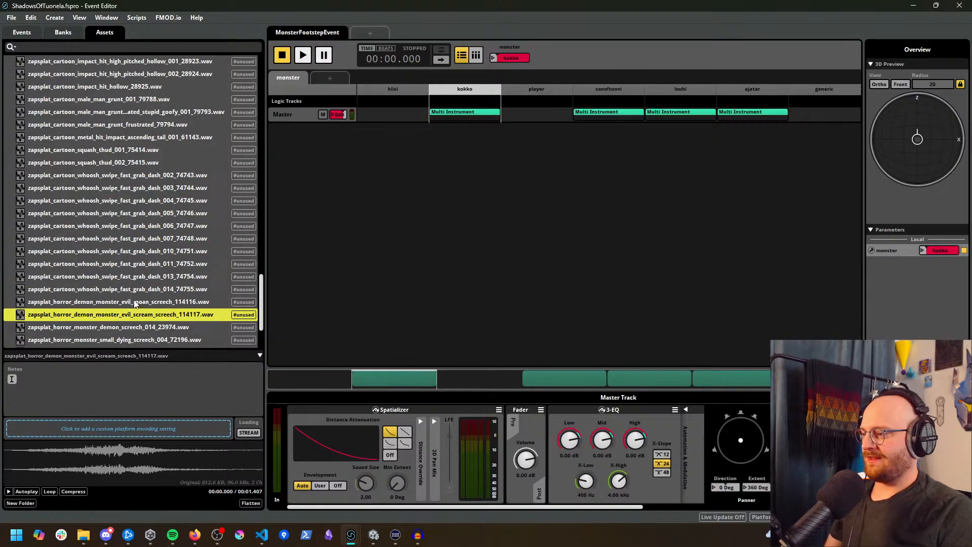
{"action": "scroll", "coordinate": [135, 303], "scroll_direction": "down", "scroll_amount": 2}
{"action": "mouse_move", "coordinate": [189, 544]}
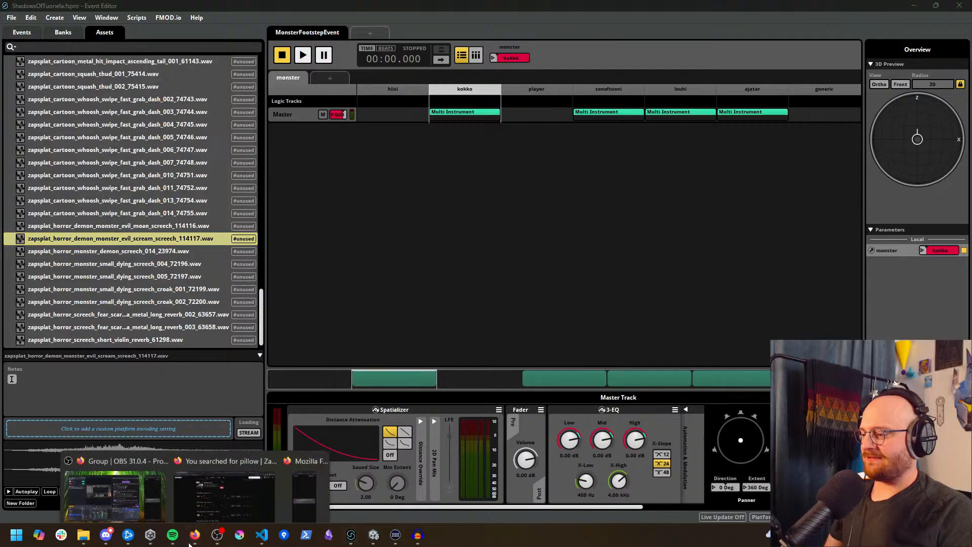
{"action": "left_click", "coordinate": [235, 482]}
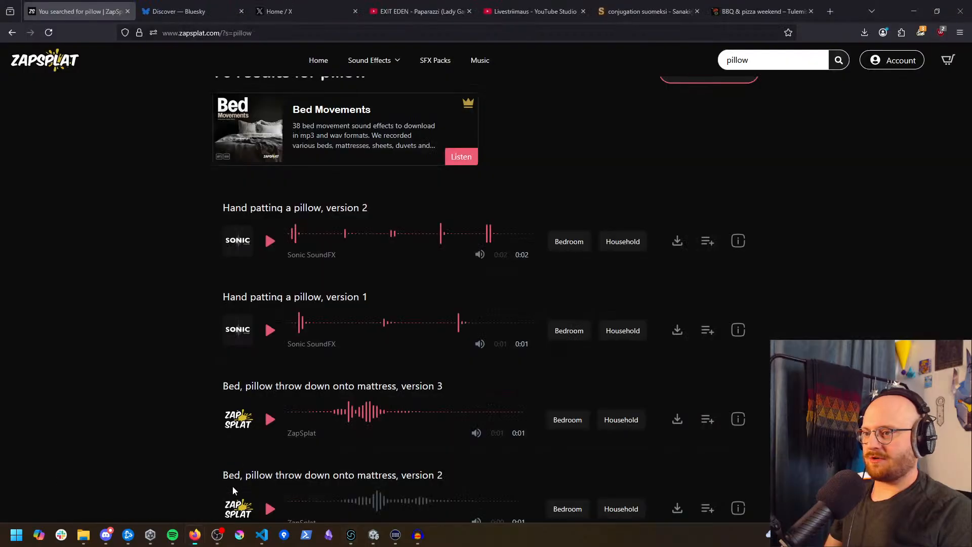
{"action": "double_click", "coordinate": [757, 61]}
{"action": "type", "text": "skeleton"}
{"action": "key", "text": "Return"}
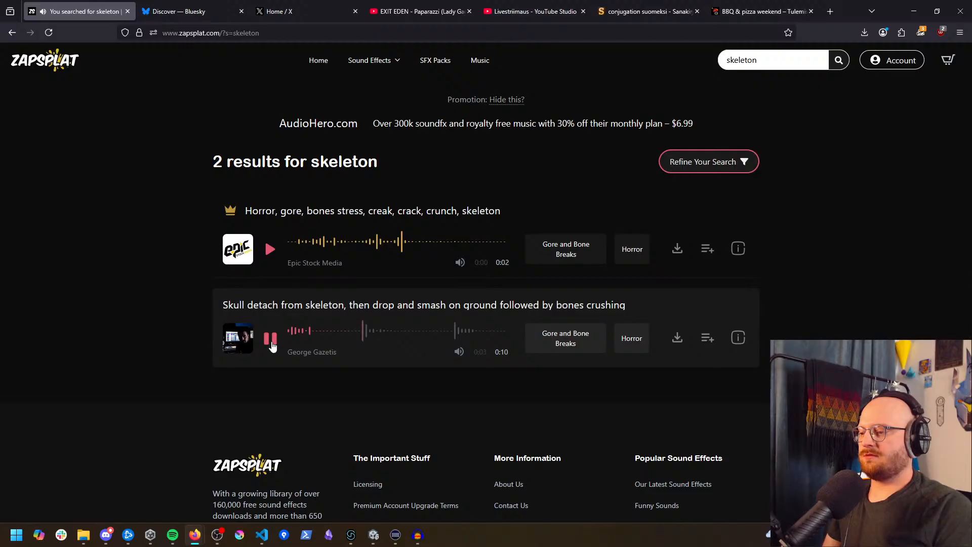
{"action": "scroll", "coordinate": [435, 377], "scroll_direction": "up", "scroll_amount": 1}
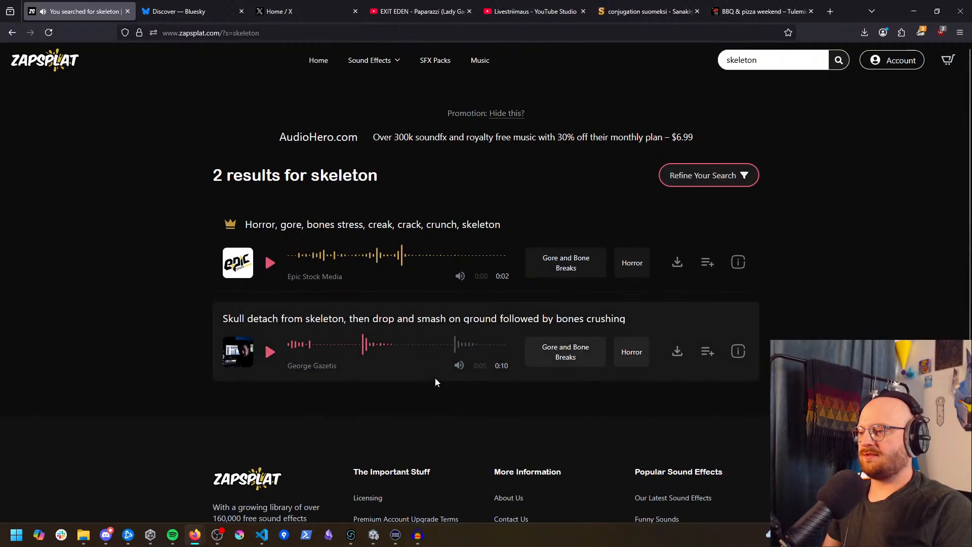
Step: Search the ZapSplat library for bones and look through the resulting sound effects
{"action": "double_click", "coordinate": [775, 59]}
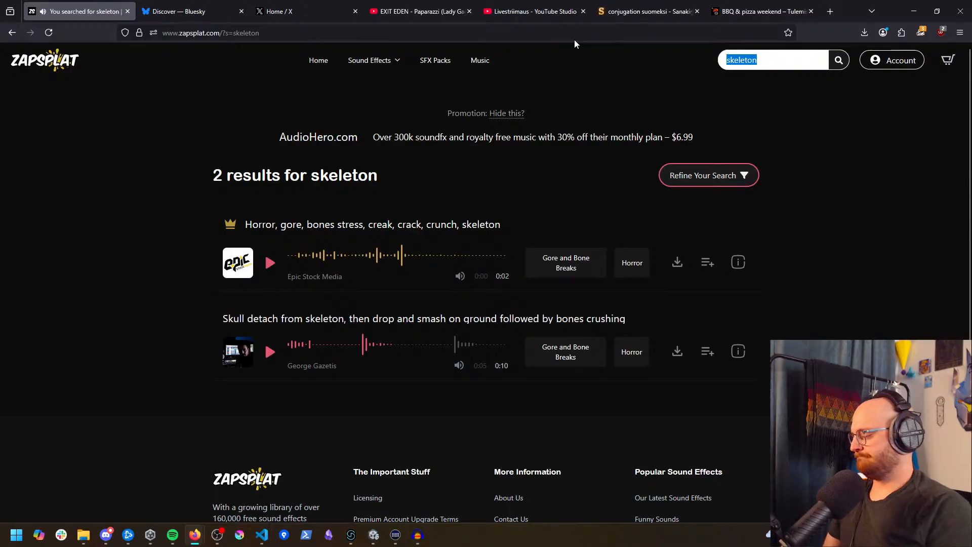
{"action": "type", "text": "bones"}
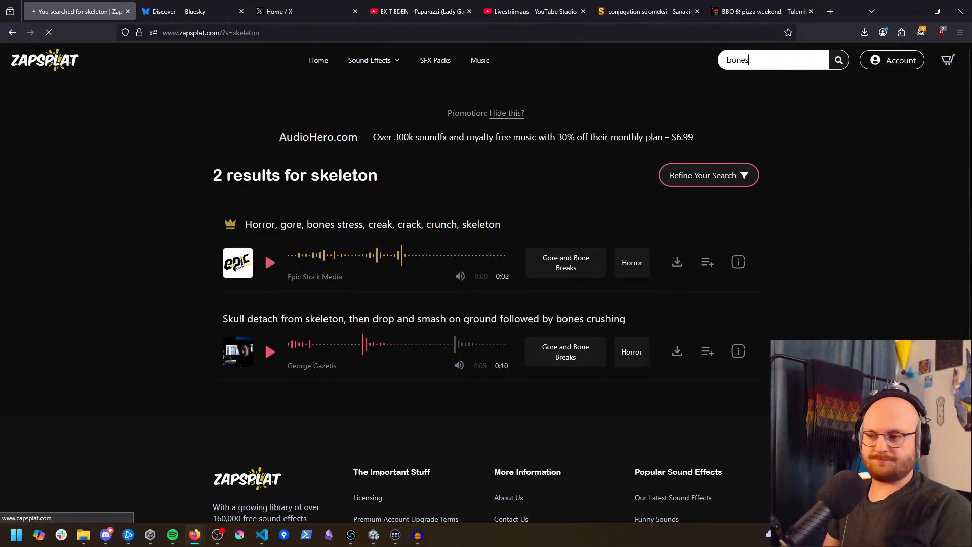
{"action": "key", "text": "Return"}
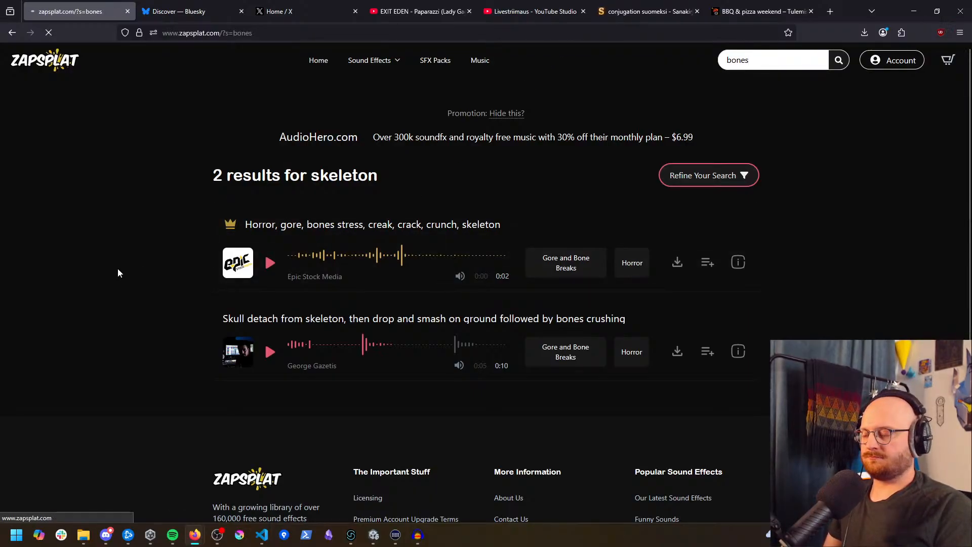
{"action": "scroll", "coordinate": [112, 273], "scroll_direction": "down", "scroll_amount": 1}
{"action": "middle_click", "coordinate": [149, 225]}
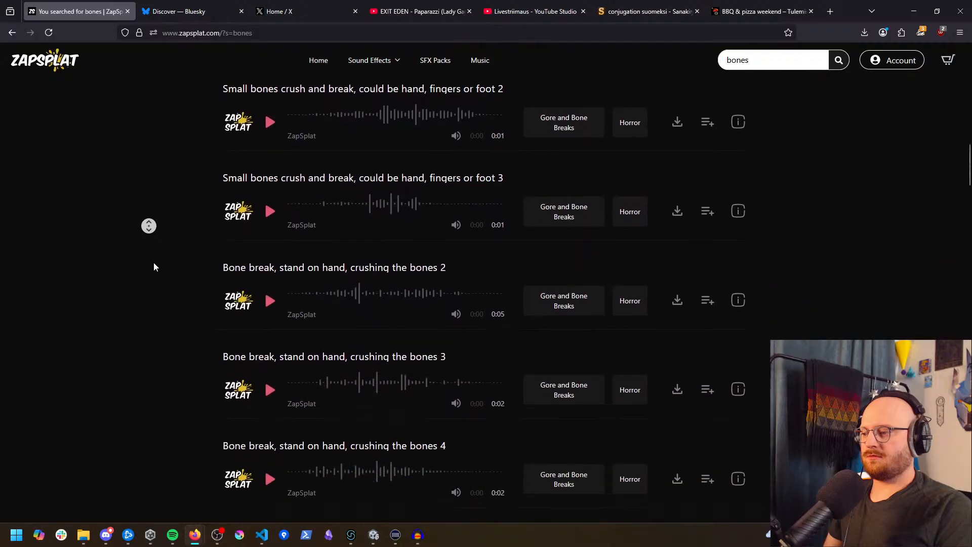
{"action": "middle_click", "coordinate": [164, 322]}
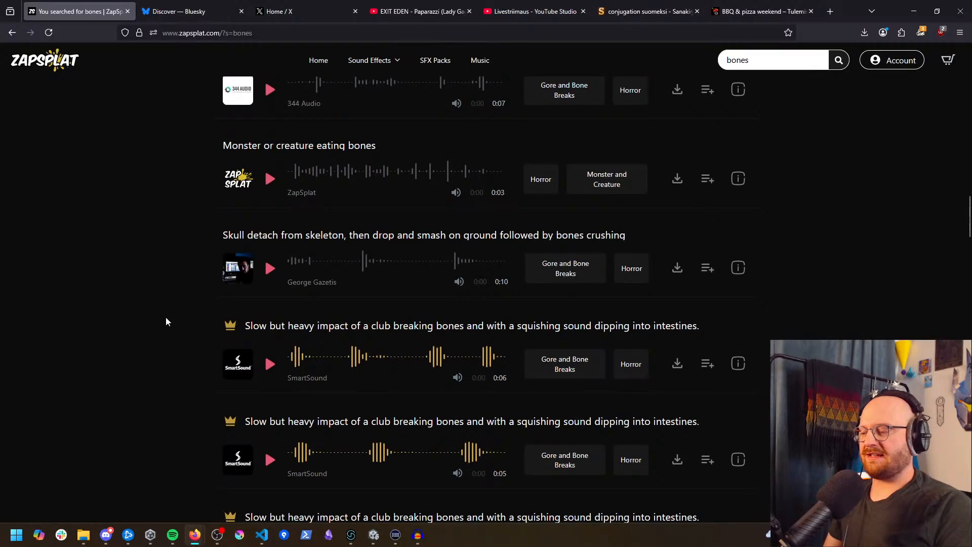
{"action": "scroll", "coordinate": [166, 322], "scroll_direction": "down", "scroll_amount": 5}
{"action": "middle_click", "coordinate": [154, 304]}
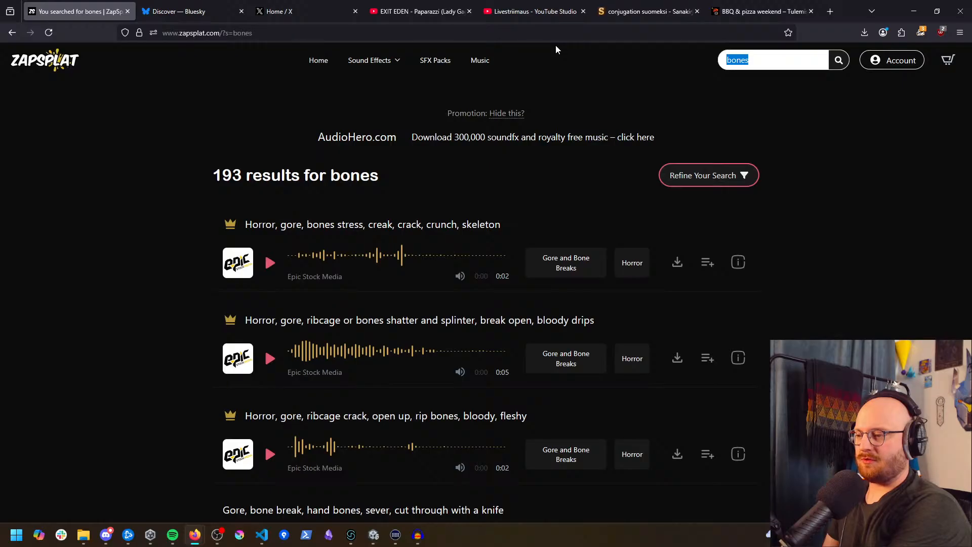
Step: Ask ChatGPT at chatgpt.com in a new tab for search words for sound effects selling a live and walking skeleton, and read its suggestions
{"action": "key", "text": "ctrl+t"}
{"action": "type", "text": "chatgpt.com"}
{"action": "key", "text": "Return"}
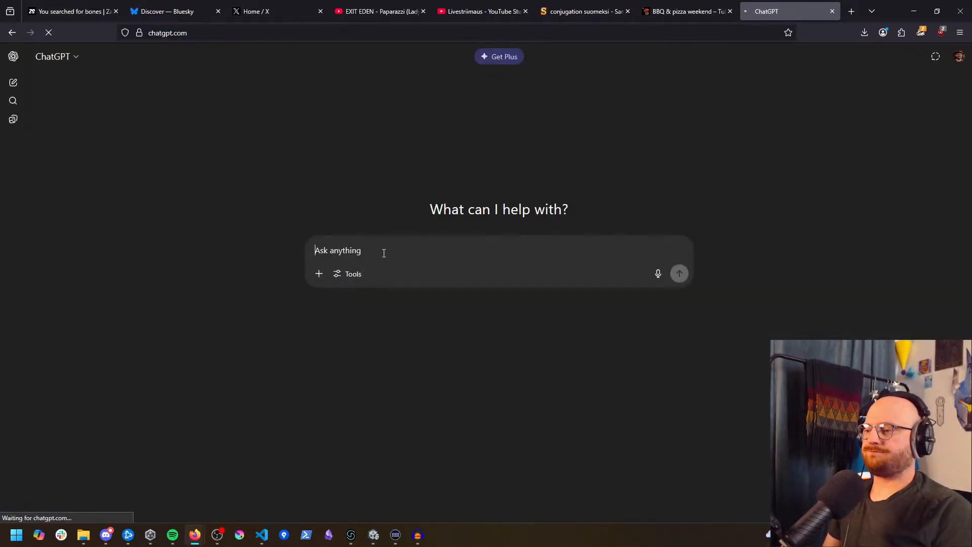
{"action": "type", "text": "Hey chatgpt! "}
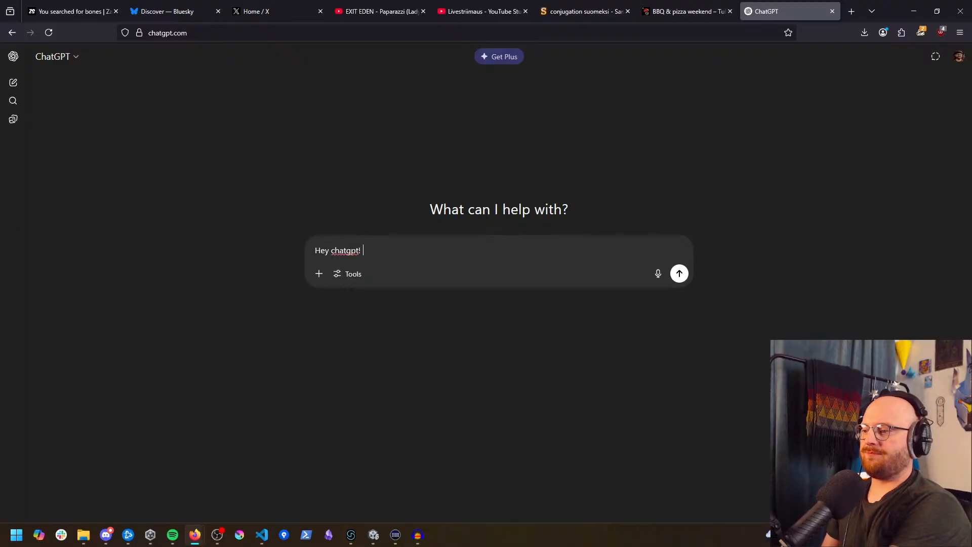
{"action": "type", "text": "Can you"}
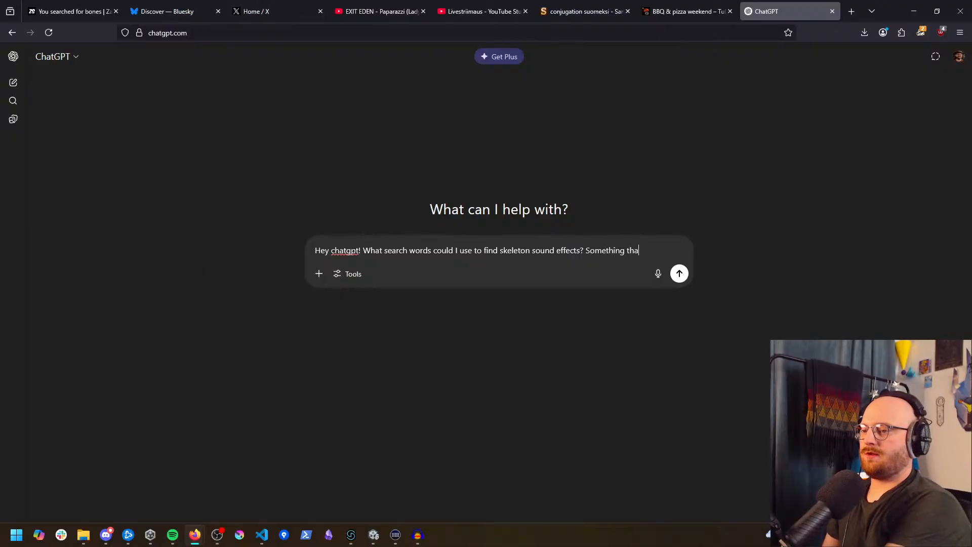
{"action": "type", "text": "the idea that we're dealing with a liv"}
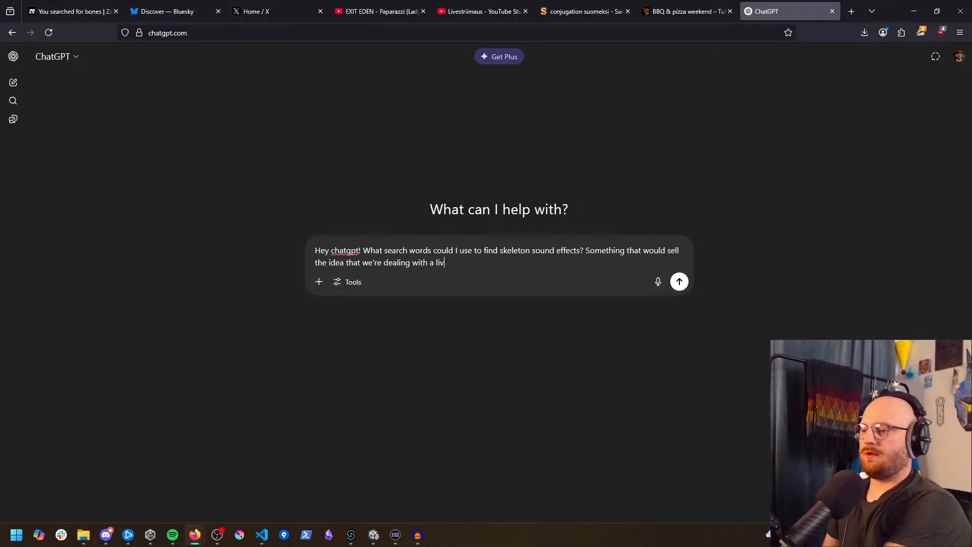
{"action": "type", "text": "ton"}
{"action": "key", "text": "Return"}
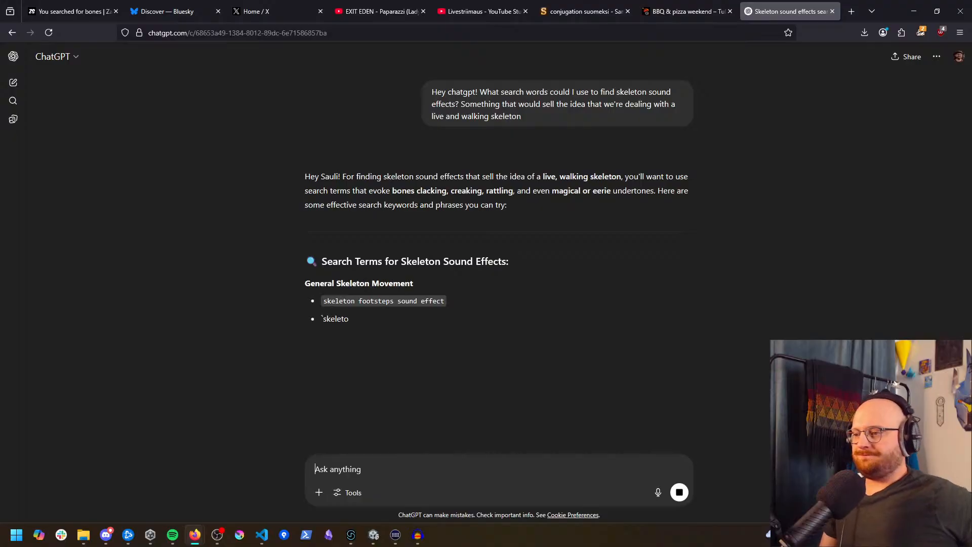
{"action": "middle_click", "coordinate": [250, 241]}
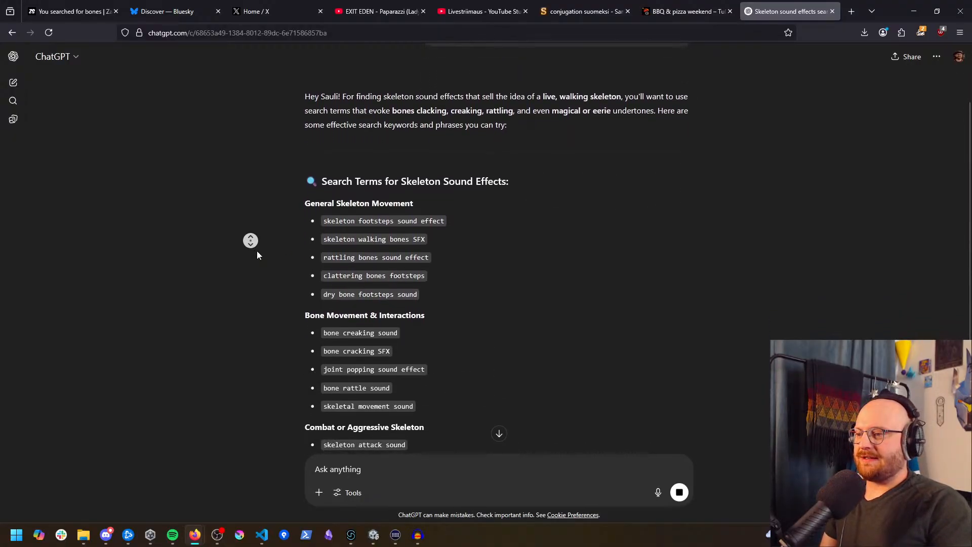
{"action": "middle_click", "coordinate": [256, 250]}
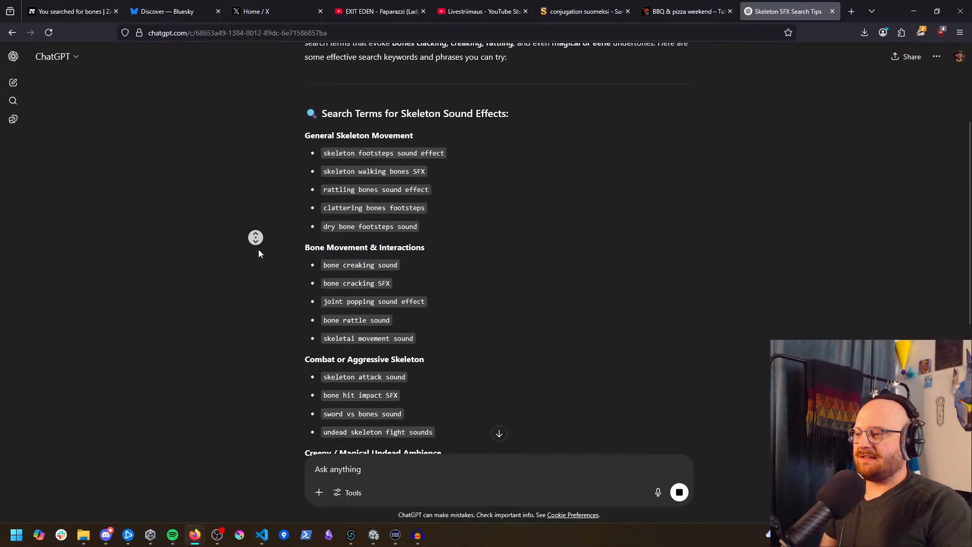
{"action": "middle_click", "coordinate": [257, 249]}
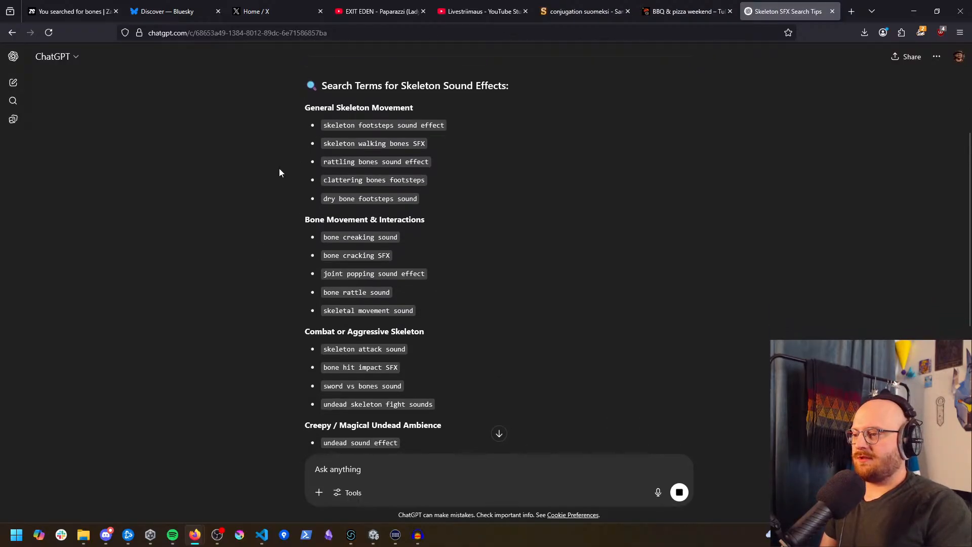
Step: Close the BBQ & pizza weekend page and search the ZapSplat library for rattling bones
{"action": "left_click", "coordinate": [686, 11]}
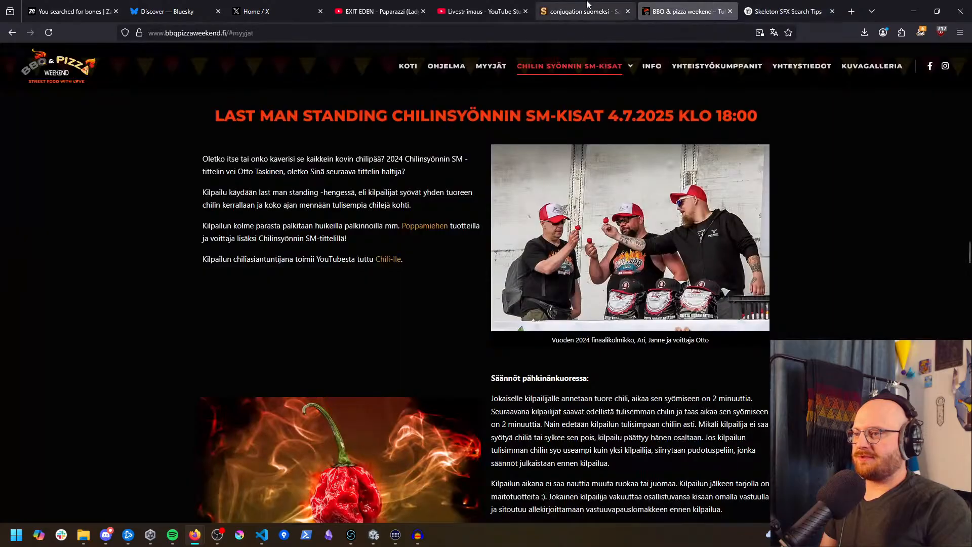
{"action": "key", "text": "ctrl+w"}
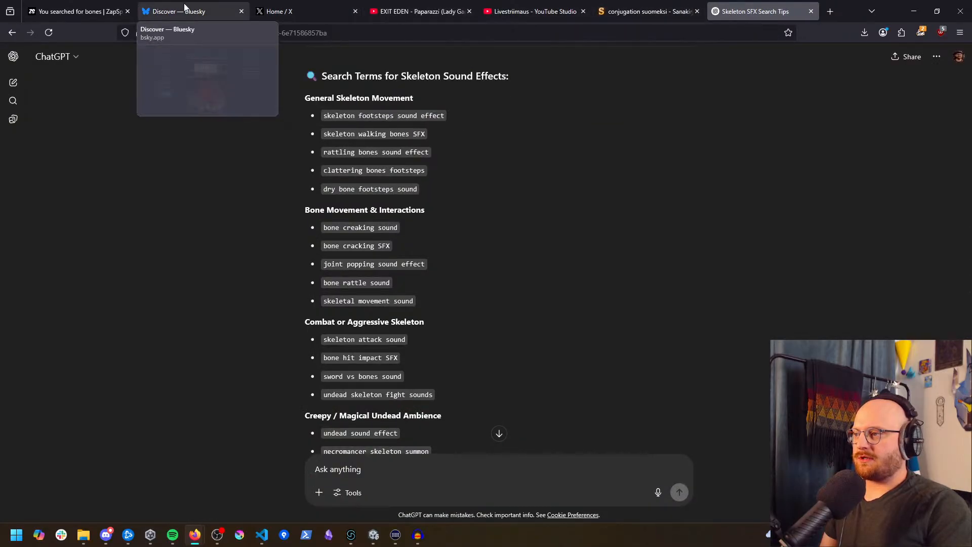
{"action": "left_click", "coordinate": [81, 11]}
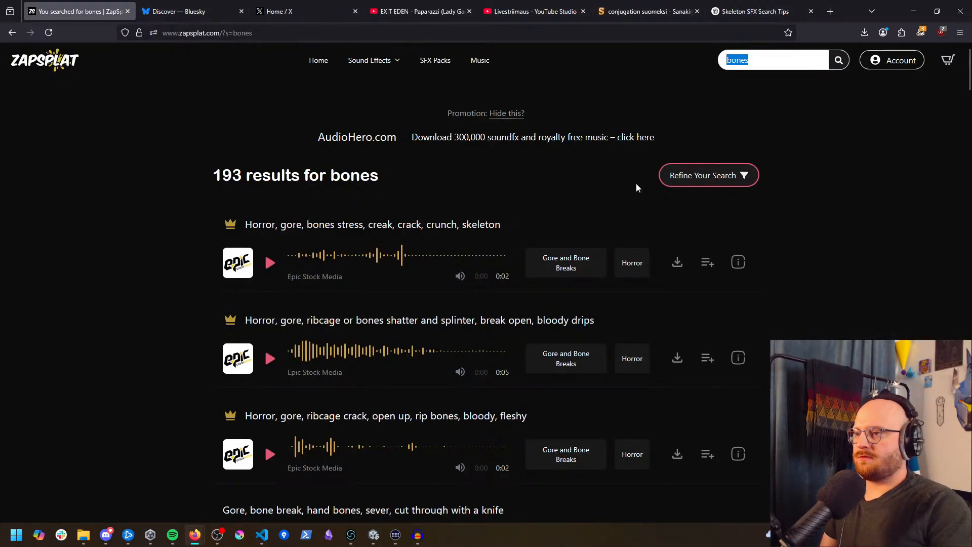
{"action": "left_click", "coordinate": [785, 61]}
{"action": "key", "text": "ctrl+a"}
{"action": "type", "text": "rat"}
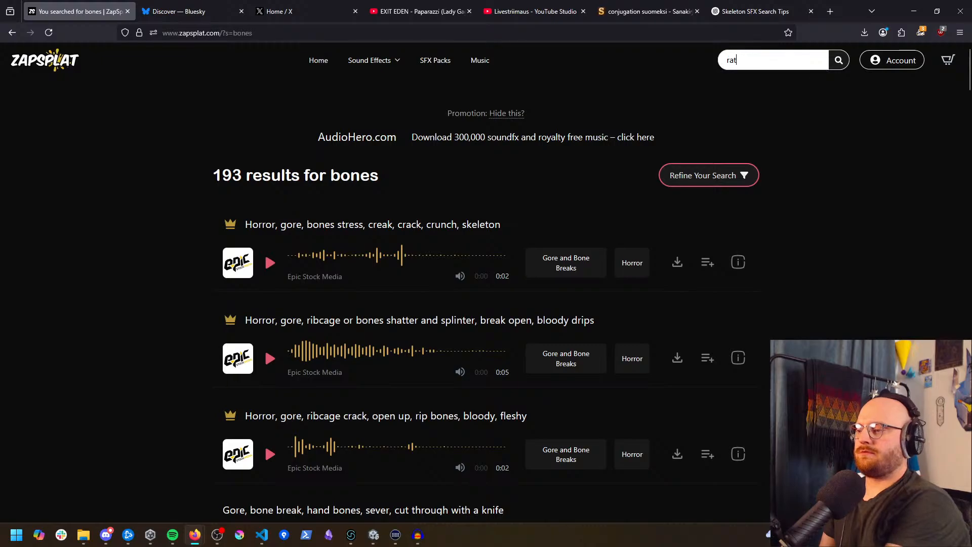
{"action": "type", "text": "tling bones"}
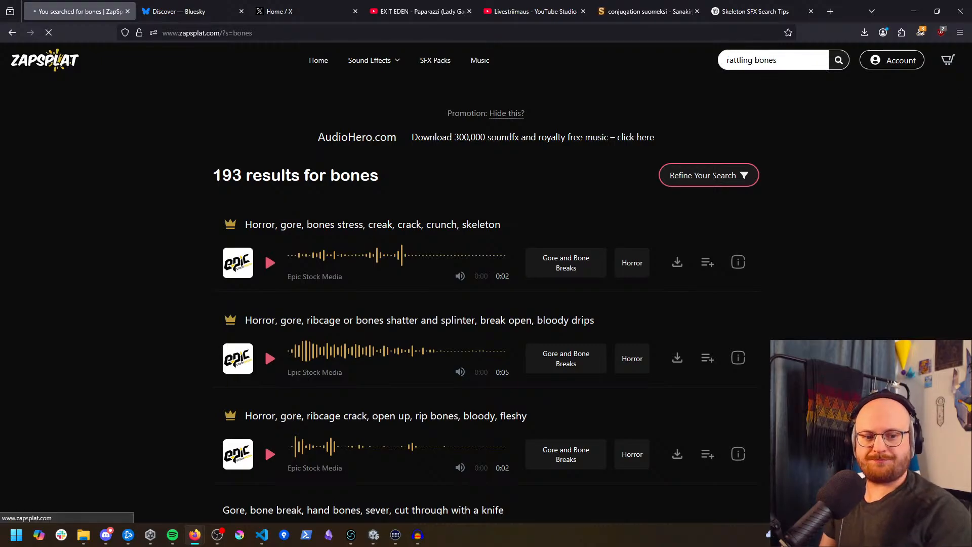
{"action": "key", "text": "Return"}
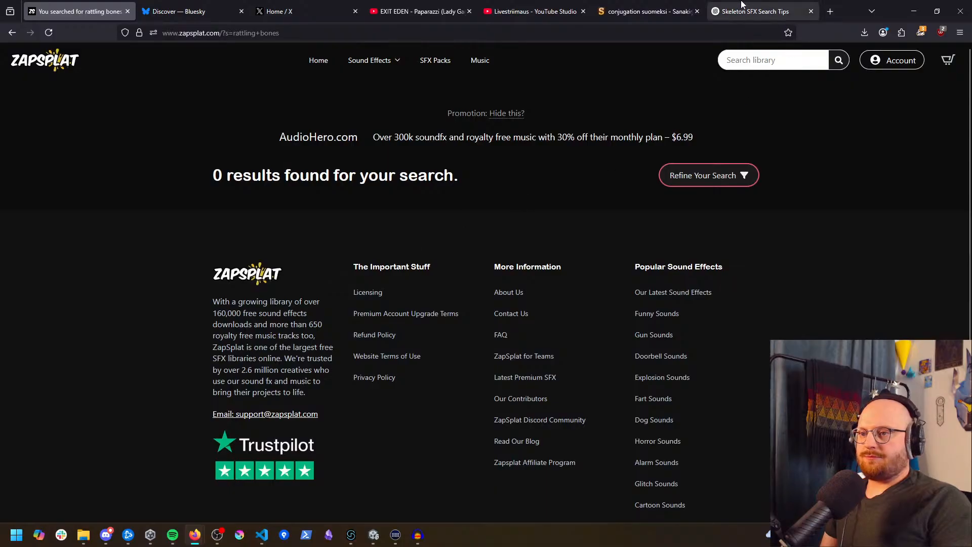
Step: Review more of ChatGPT's suggested skeleton search terms and search the ZapSplat library for joint
{"action": "left_click", "coordinate": [740, 5]}
{"action": "middle_click_drag", "start_coordinate": [233, 210], "coordinate": [240, 221]}
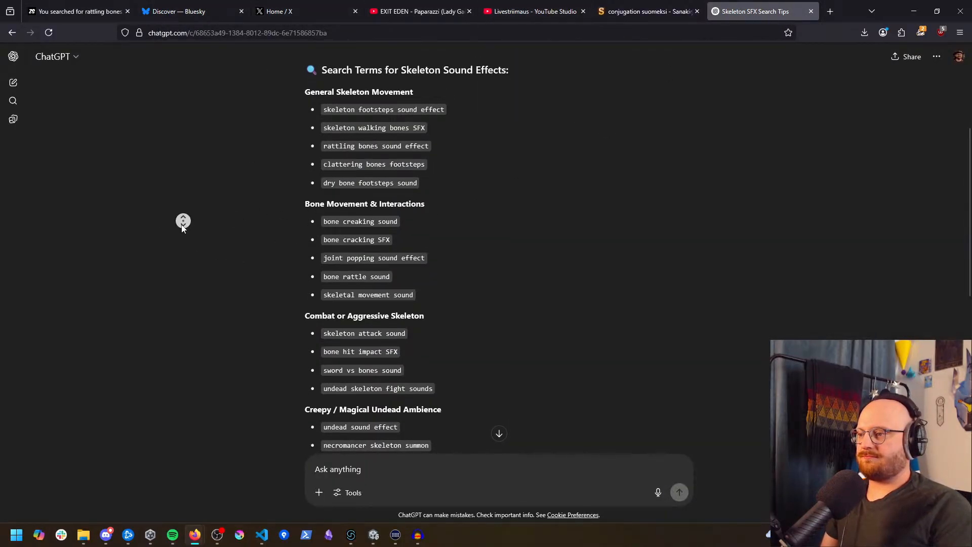
{"action": "mouse_move", "coordinate": [181, 225]}
{"action": "middle_mouse_down"}
{"action": "mouse_move", "coordinate": [172, 244]}
{"action": "mouse_move", "coordinate": [189, 226]}
{"action": "mouse_move", "coordinate": [188, 233]}
{"action": "middle_mouse_up"}
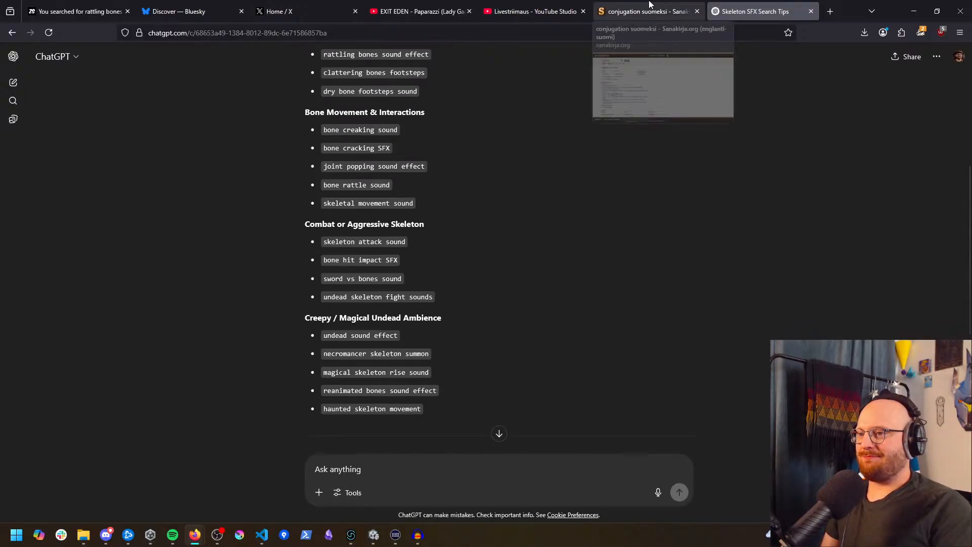
{"action": "left_click", "coordinate": [108, 6]}
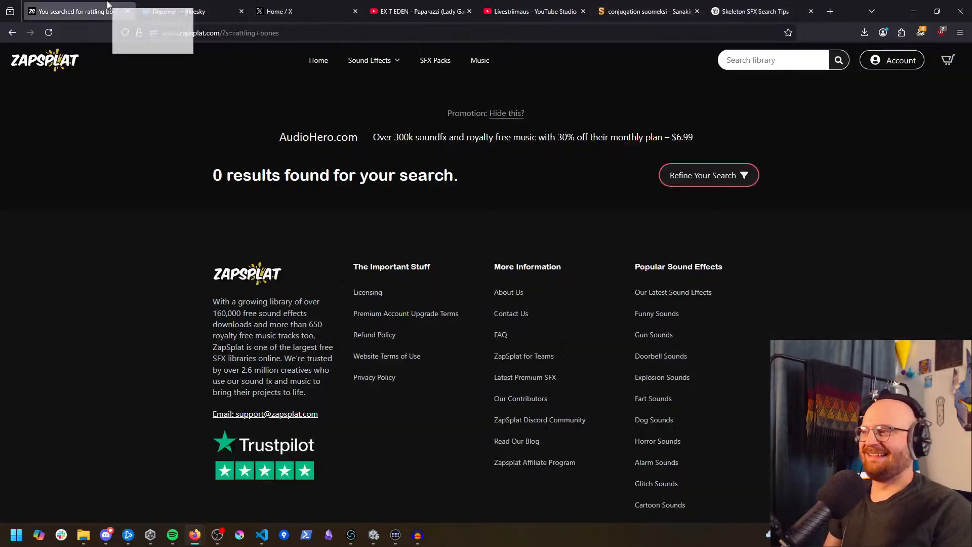
{"action": "left_click", "coordinate": [770, 60]}
{"action": "type", "text": "joint"}
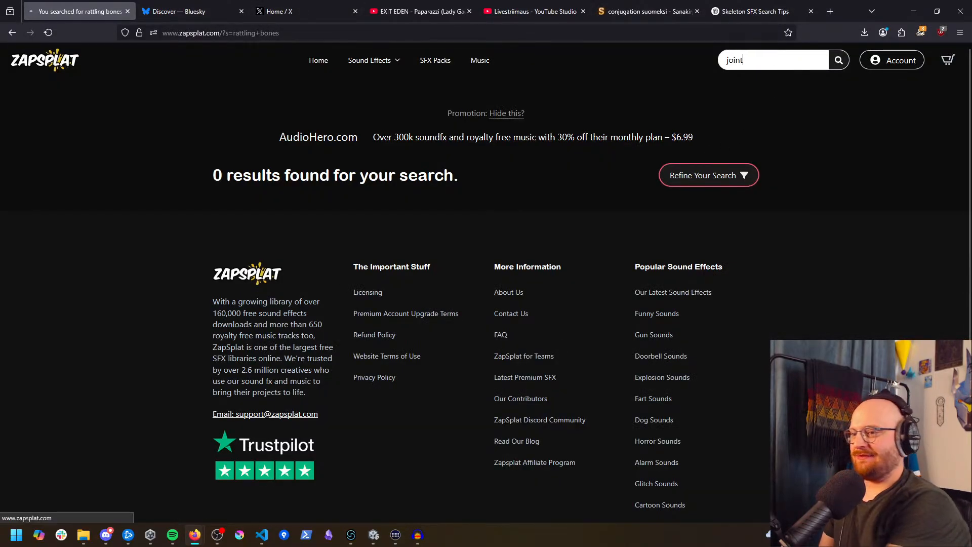
{"action": "key", "text": "Return"}
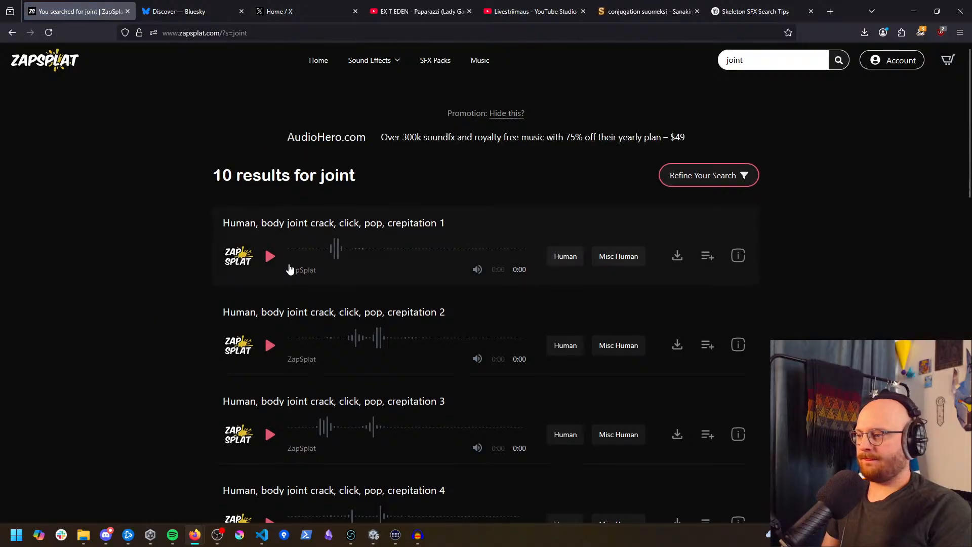
Step: Audition the "Human, body joint crack, click, pop, crepitation" effects 1 to 5
{"action": "left_click", "coordinate": [271, 258]}
{"action": "left_click", "coordinate": [270, 345]}
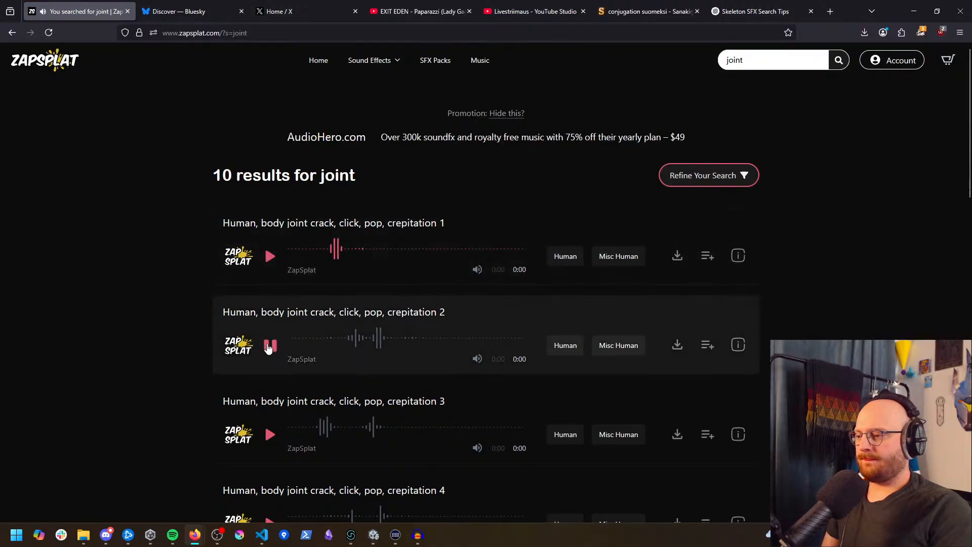
{"action": "scroll", "coordinate": [269, 330], "scroll_direction": "down", "scroll_amount": 3}
{"action": "left_click", "coordinate": [270, 280]}
{"action": "scroll", "coordinate": [272, 276], "scroll_direction": "down", "scroll_amount": 3}
{"action": "left_click", "coordinate": [271, 214]}
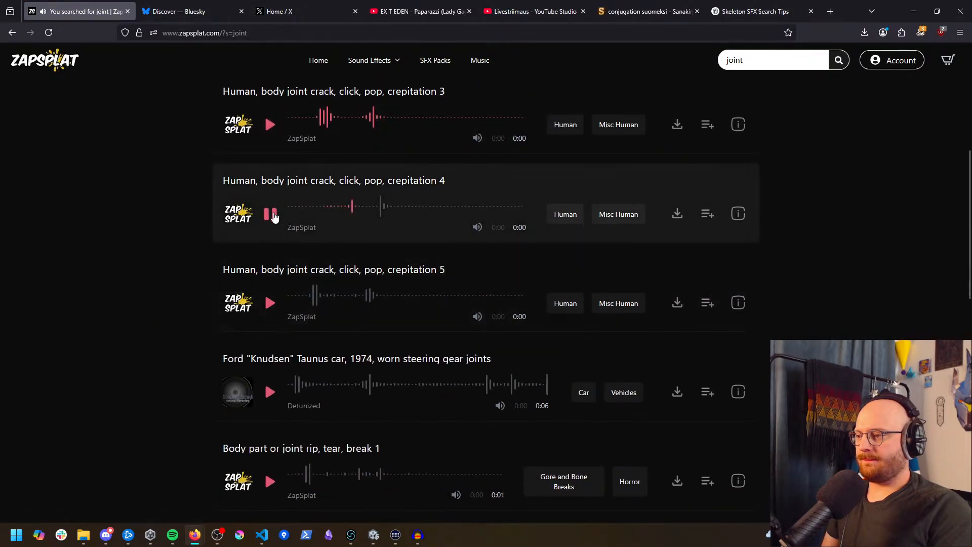
{"action": "left_click", "coordinate": [269, 304]}
Step: Audition the Ford "Knudsen" Taunus worn steering gear joints effect and "Body part or joint rip, tear, break" 1 to 3
{"action": "scroll", "coordinate": [269, 298], "scroll_direction": "down", "scroll_amount": 3}
{"action": "left_click", "coordinate": [273, 188]}
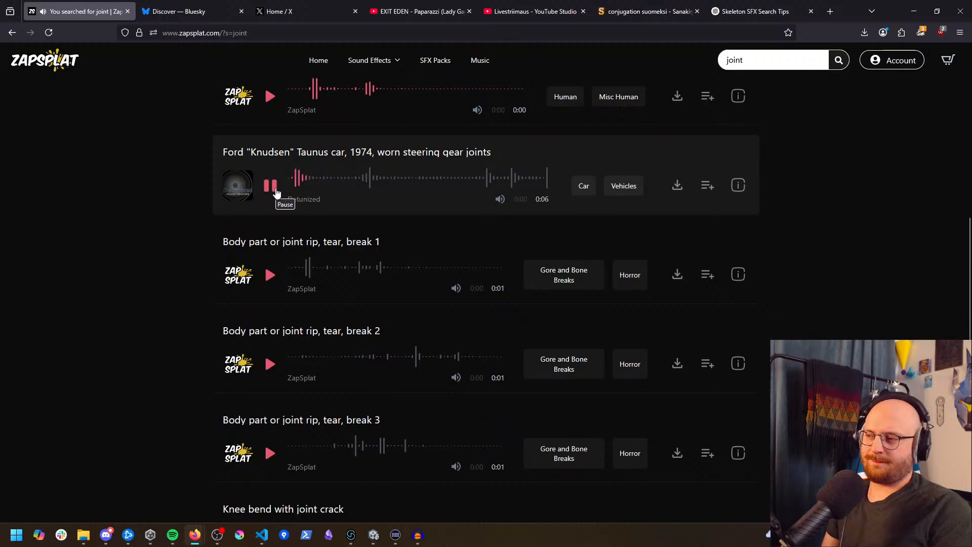
{"action": "left_click", "coordinate": [271, 275]}
{"action": "scroll", "coordinate": [261, 331], "scroll_direction": "down", "scroll_amount": 2}
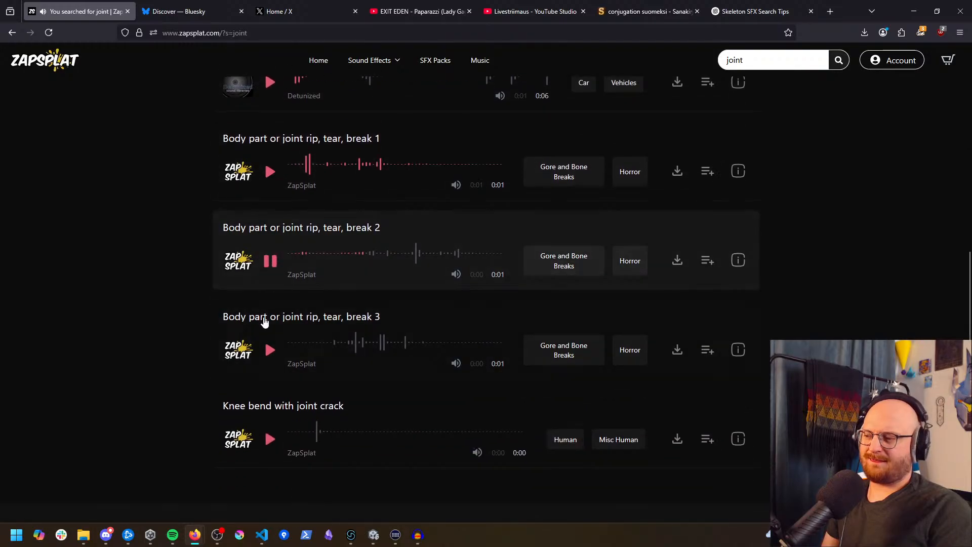
{"action": "scroll", "coordinate": [263, 321], "scroll_direction": "down", "scroll_amount": 1}
{"action": "left_click", "coordinate": [270, 299]}
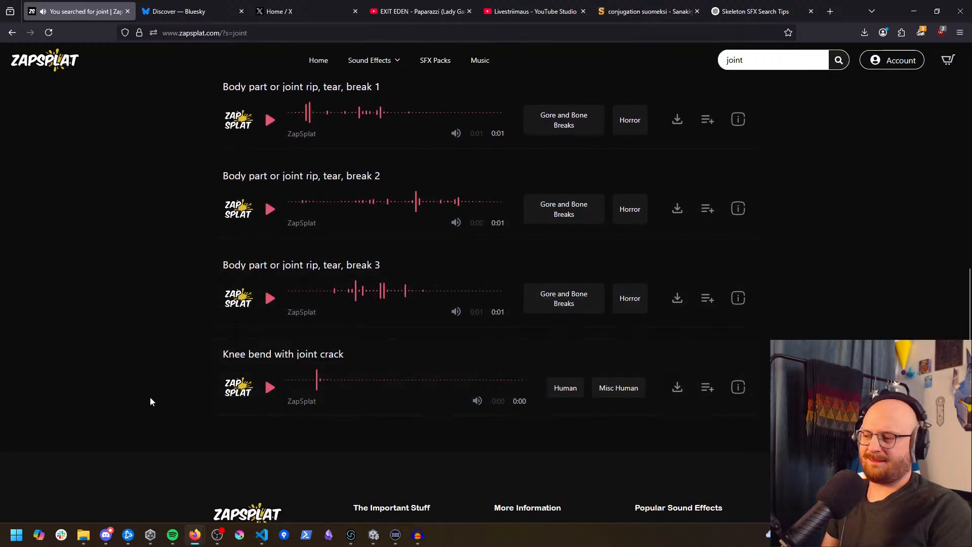
Step: Check ChatGPT's suggested skeleton search terms and search the ZapSplat library for bones
{"action": "scroll", "coordinate": [150, 397], "scroll_direction": "up", "scroll_amount": 10}
{"action": "left_click", "coordinate": [754, 12]}
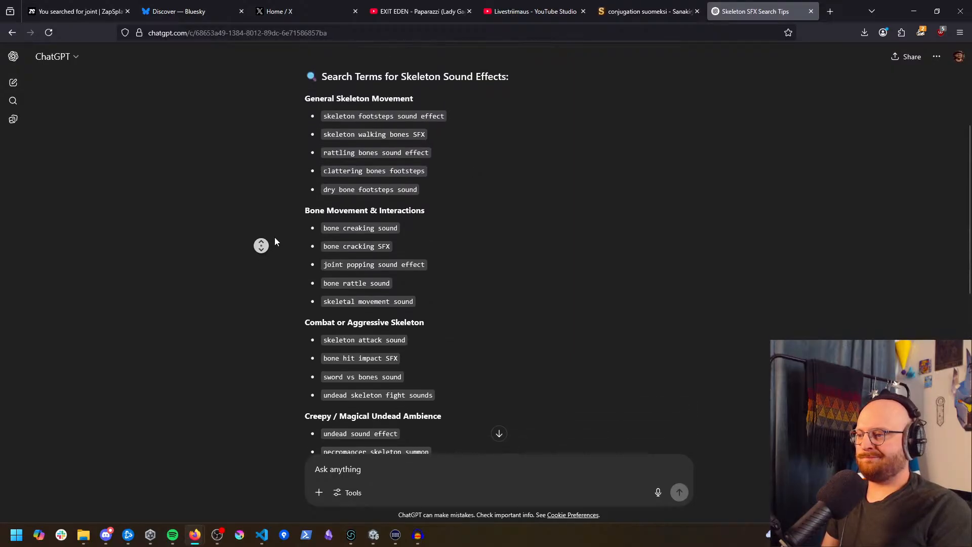
{"action": "left_click", "coordinate": [116, 7]}
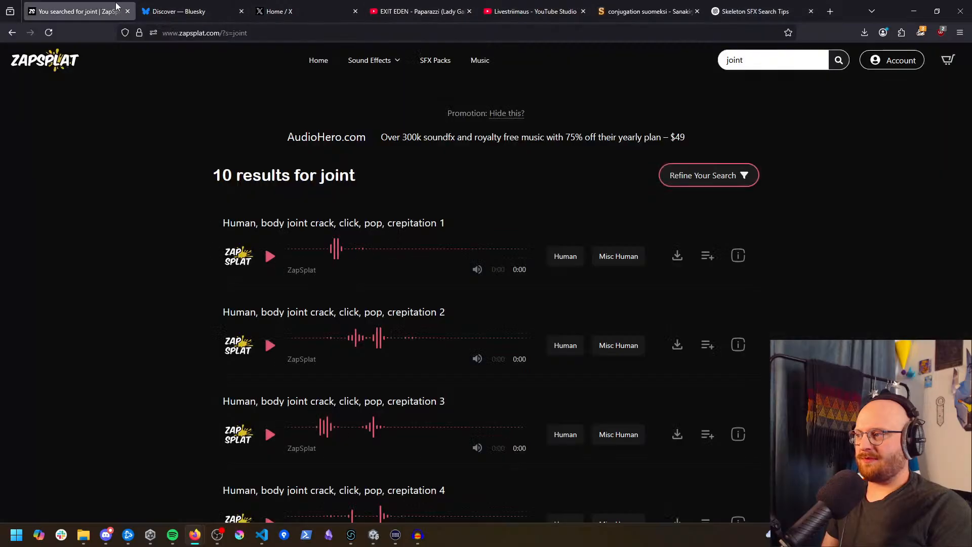
{"action": "double_click", "coordinate": [769, 64]}
{"action": "type", "text": "bones"}
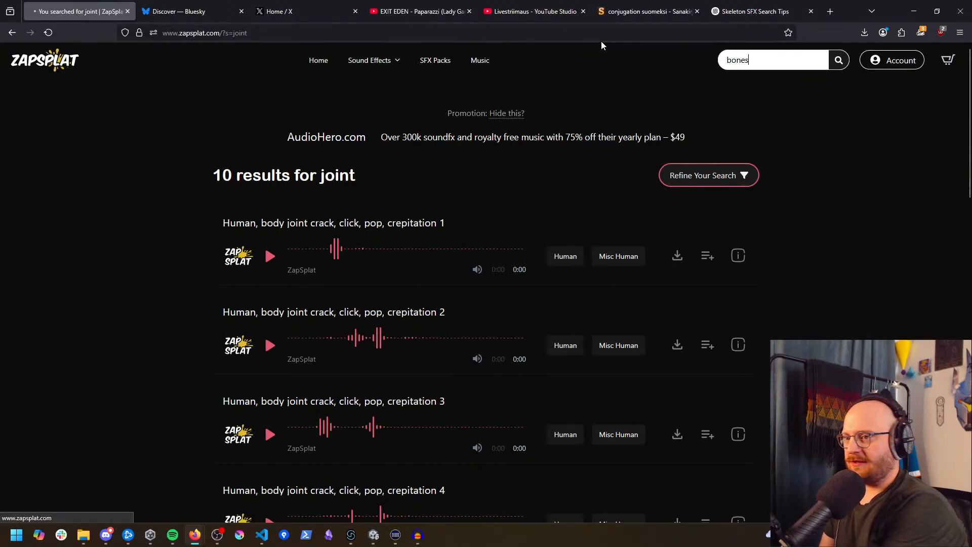
{"action": "key", "text": "Return"}
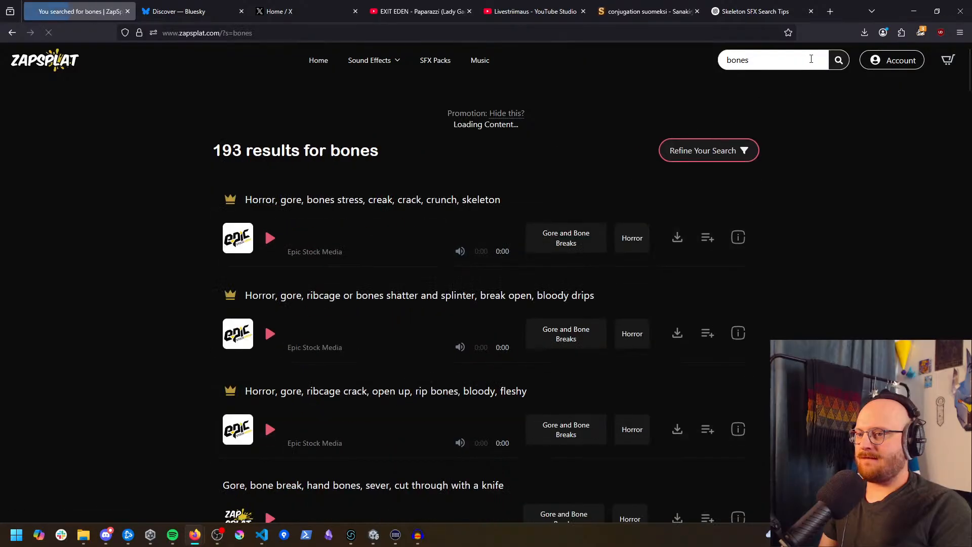
Step: Audition the bones stress and creak, ribcage shatter, ribcage crack and "Gore, bone break, hand bones, crunch, rip 2" effects
{"action": "left_click", "coordinate": [270, 261]}
{"action": "scroll", "coordinate": [265, 268], "scroll_direction": "down", "scroll_amount": 2}
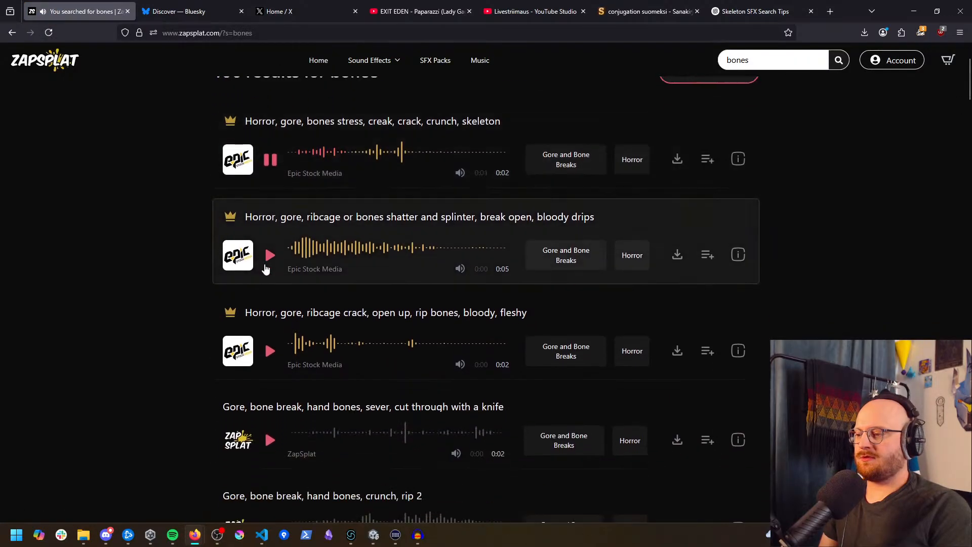
{"action": "left_click", "coordinate": [270, 253]}
{"action": "scroll", "coordinate": [261, 239], "scroll_direction": "down", "scroll_amount": 3}
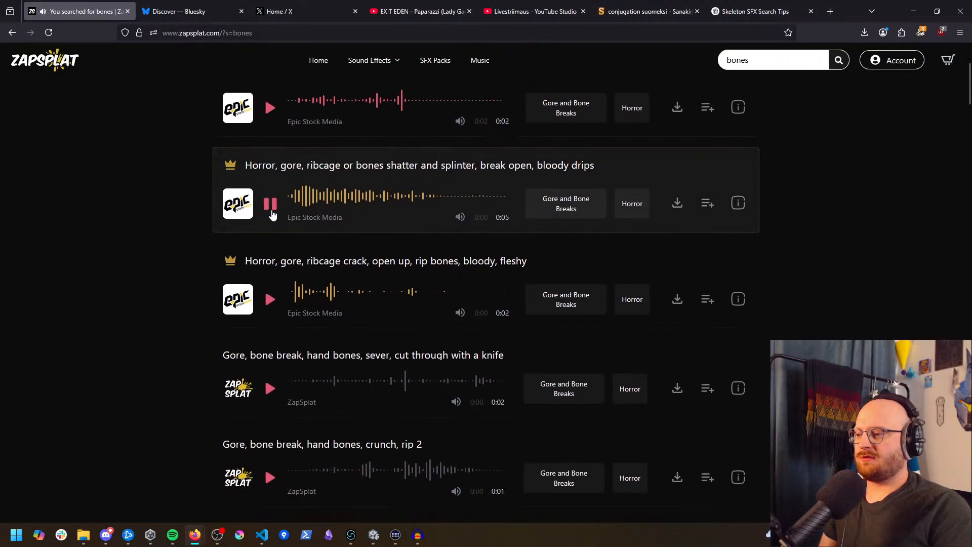
{"action": "left_click", "coordinate": [270, 196]}
{"action": "scroll", "coordinate": [260, 243], "scroll_direction": "down", "scroll_amount": 2}
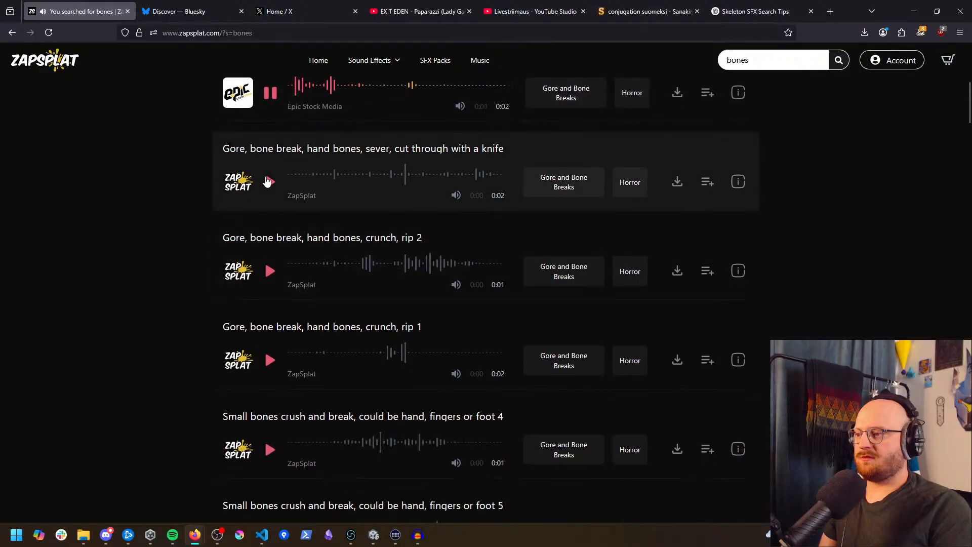
{"action": "left_click", "coordinate": [269, 271]}
{"action": "scroll", "coordinate": [268, 286], "scroll_direction": "down", "scroll_amount": 3}
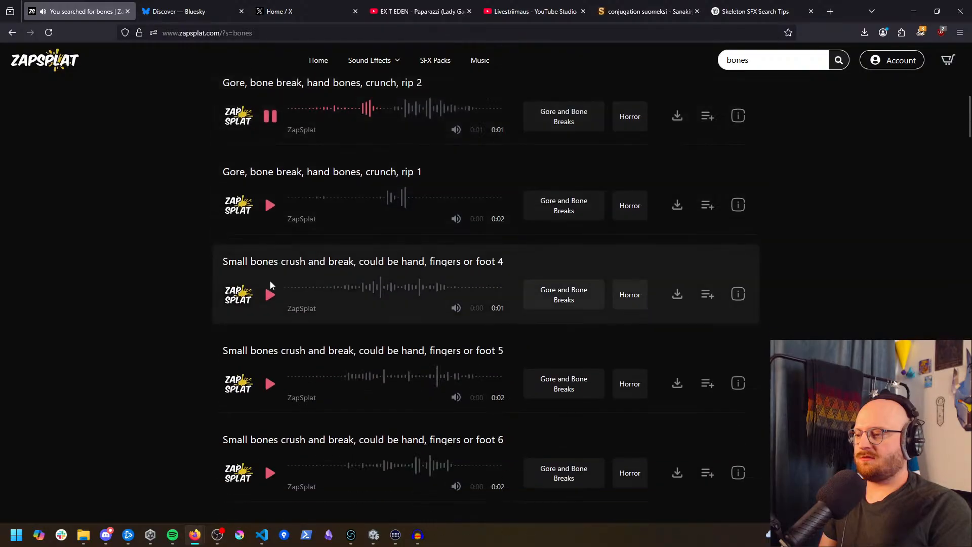
Step: Audition "Small bones crush and break" 4, "Bone break, stand on hand" 1, "Monster or creature eating bones" and the first heavy club impact effect
{"action": "left_click", "coordinate": [270, 292]}
{"action": "scroll", "coordinate": [267, 302], "scroll_direction": "down", "scroll_amount": 4}
{"action": "scroll", "coordinate": [262, 302], "scroll_direction": "down", "scroll_amount": 4}
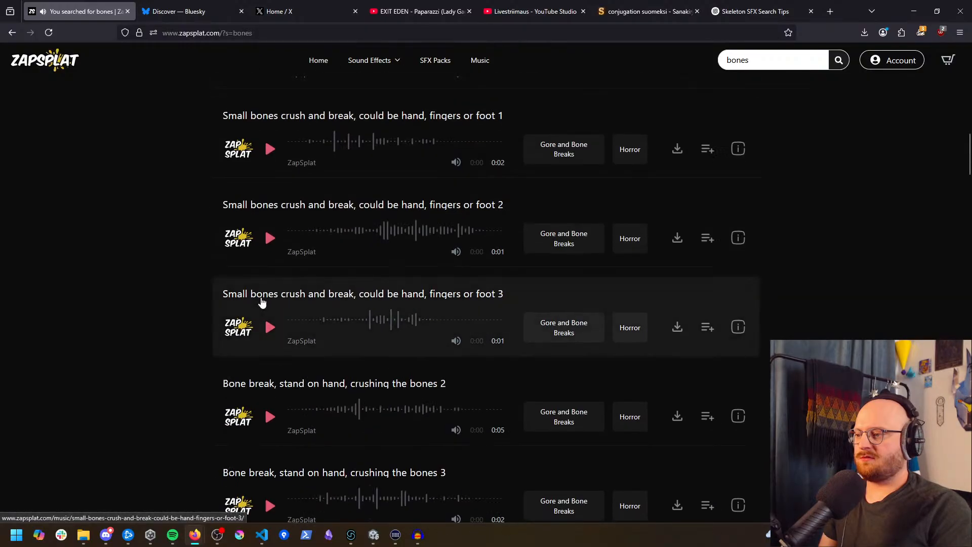
{"action": "scroll", "coordinate": [268, 329], "scroll_direction": "down", "scroll_amount": 6}
{"action": "left_click", "coordinate": [272, 375]}
{"action": "scroll", "coordinate": [279, 371], "scroll_direction": "down", "scroll_amount": 5}
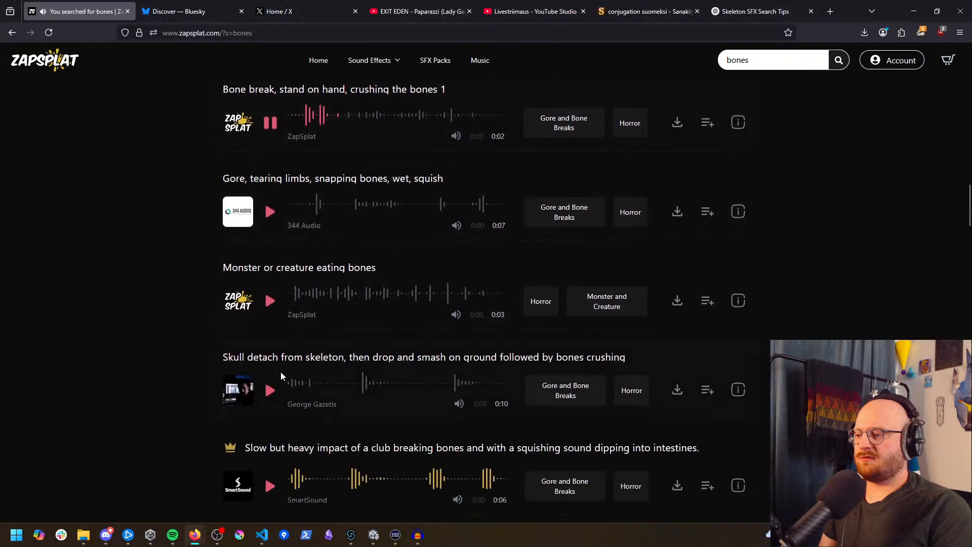
{"action": "left_click", "coordinate": [271, 304]}
{"action": "scroll", "coordinate": [271, 312], "scroll_direction": "down", "scroll_amount": 4}
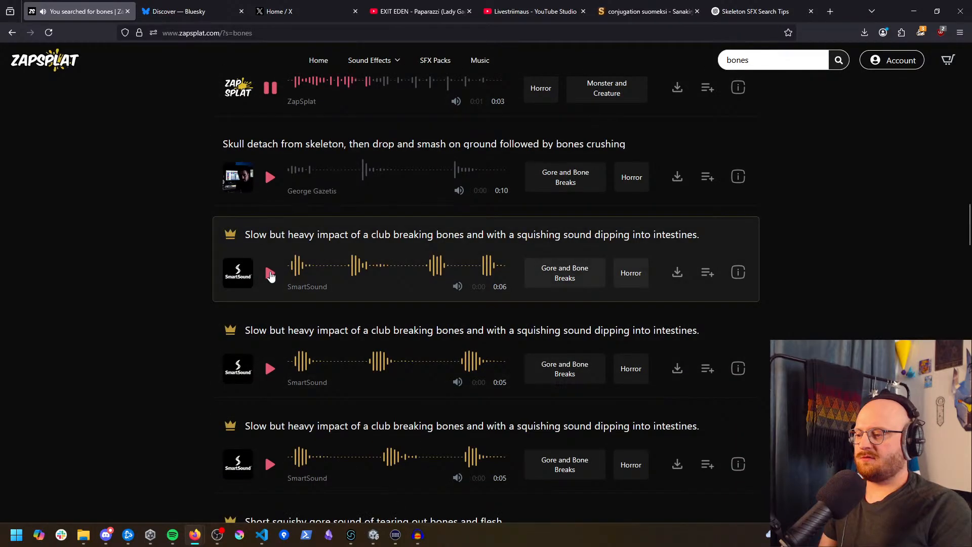
{"action": "scroll", "coordinate": [276, 324], "scroll_direction": "down", "scroll_amount": 8}
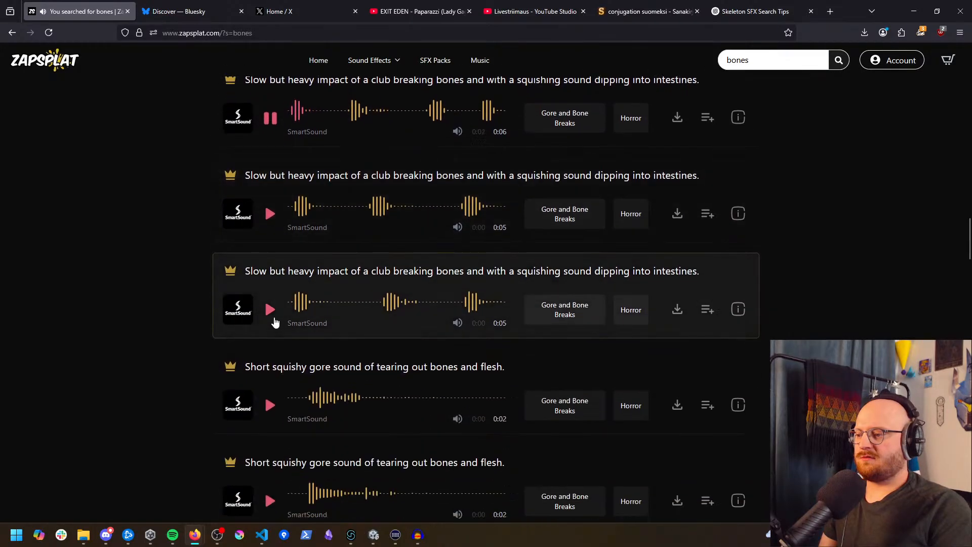
Step: Audition and replay both "Giant monster falling on ground with many bones" effects
{"action": "scroll", "coordinate": [275, 344], "scroll_direction": "down", "scroll_amount": 10}
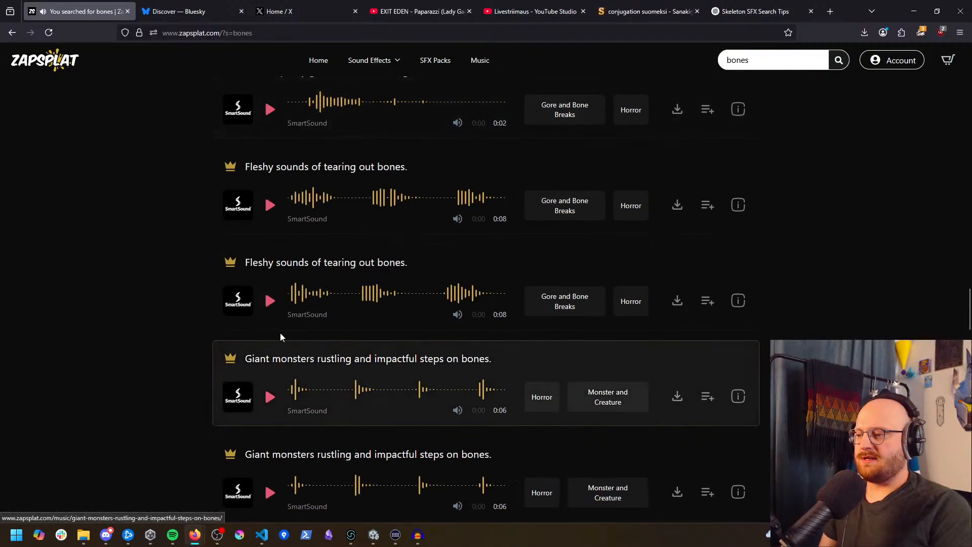
{"action": "left_click", "coordinate": [273, 303]}
{"action": "scroll", "coordinate": [276, 314], "scroll_direction": "down", "scroll_amount": 5}
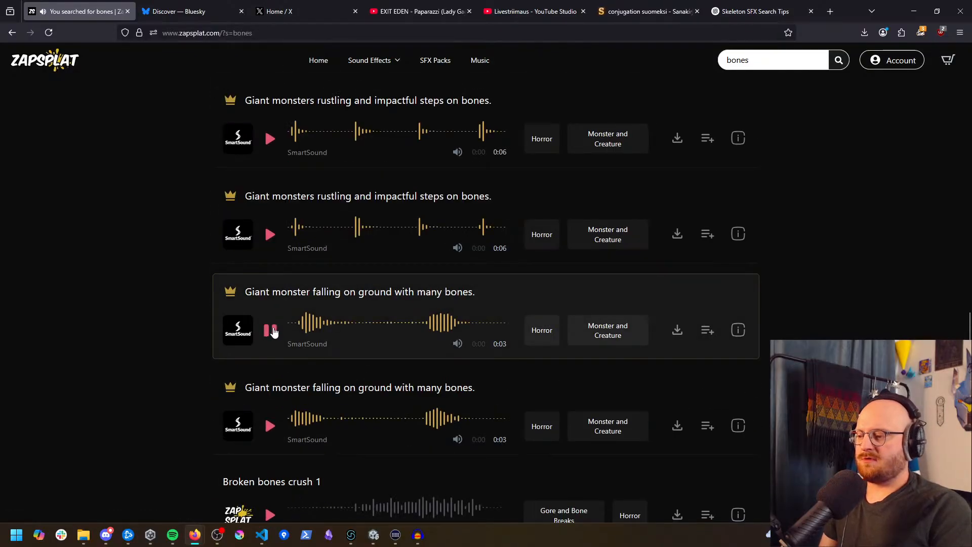
{"action": "scroll", "coordinate": [273, 332], "scroll_direction": "down", "scroll_amount": 5}
{"action": "left_click", "coordinate": [270, 168]}
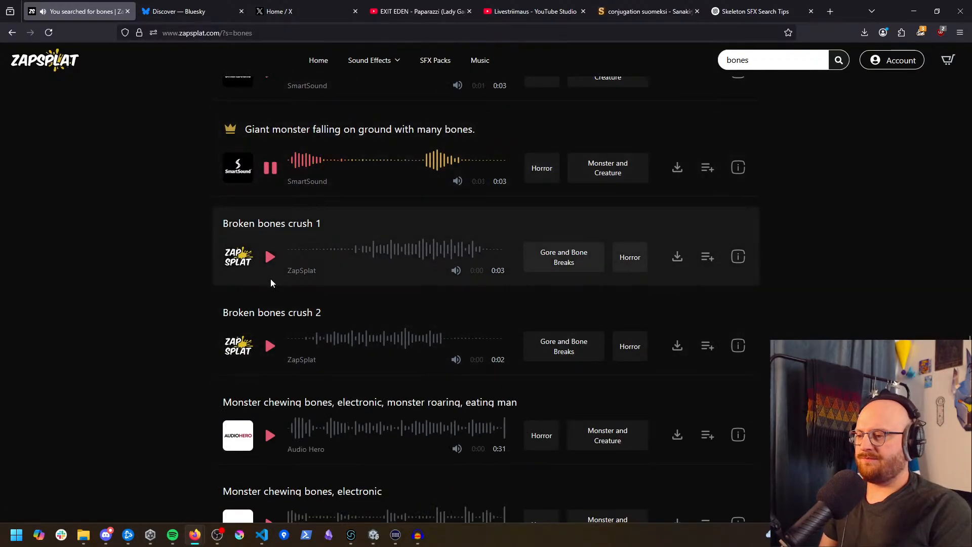
{"action": "scroll", "coordinate": [270, 283], "scroll_direction": "up", "scroll_amount": 1}
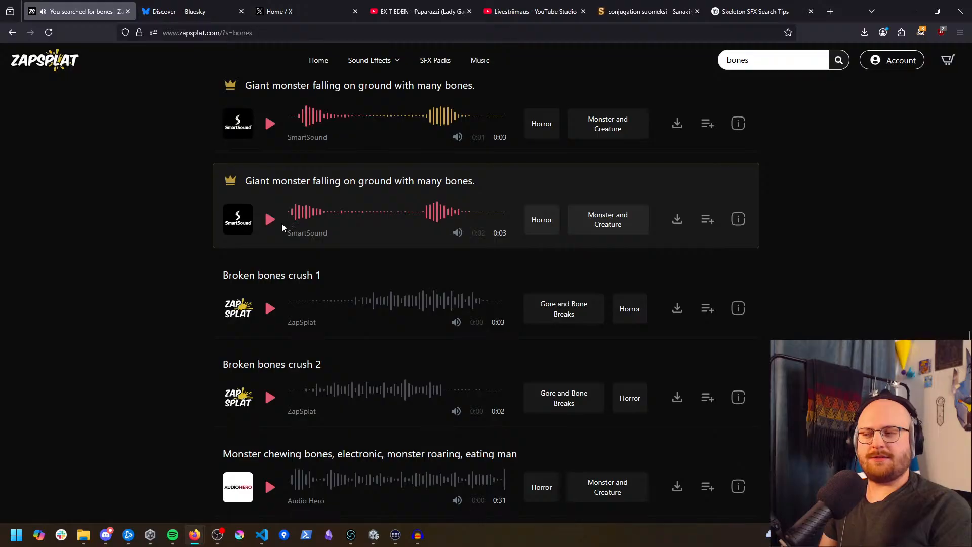
{"action": "scroll", "coordinate": [267, 222], "scroll_direction": "up", "scroll_amount": 1}
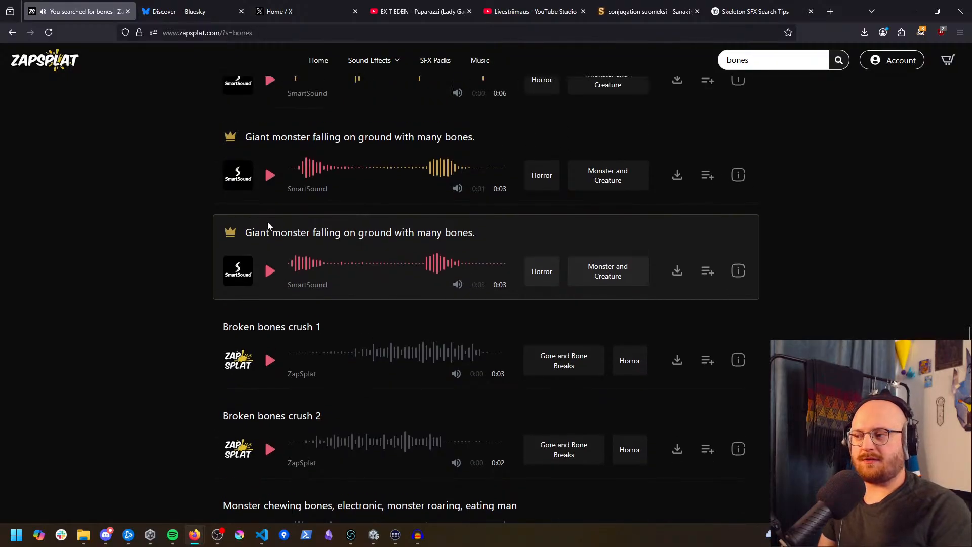
{"action": "scroll", "coordinate": [269, 225], "scroll_direction": "up", "scroll_amount": 1}
{"action": "scroll", "coordinate": [275, 257], "scroll_direction": "down", "scroll_amount": 1}
{"action": "scroll", "coordinate": [278, 266], "scroll_direction": "up", "scroll_amount": 1}
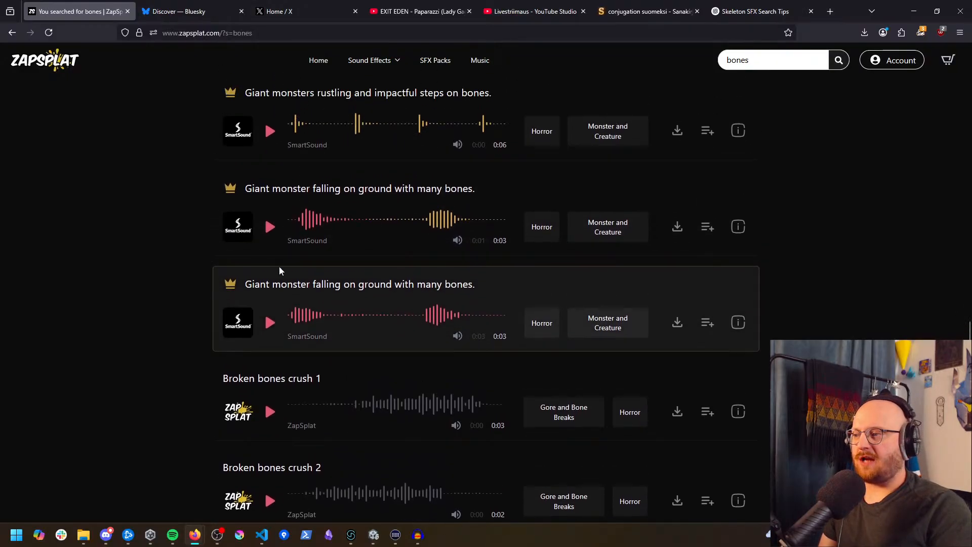
{"action": "left_click", "coordinate": [270, 228]}
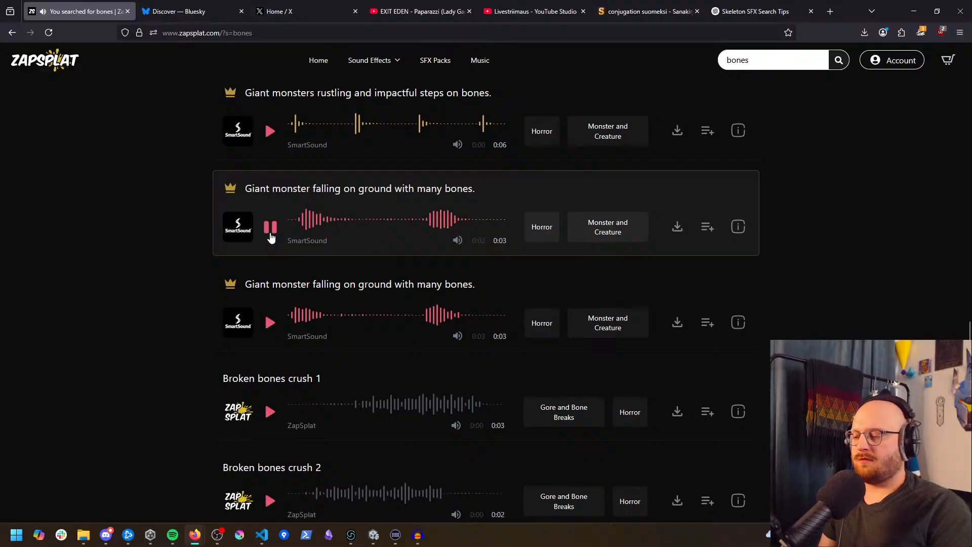
{"action": "left_click", "coordinate": [269, 326]}
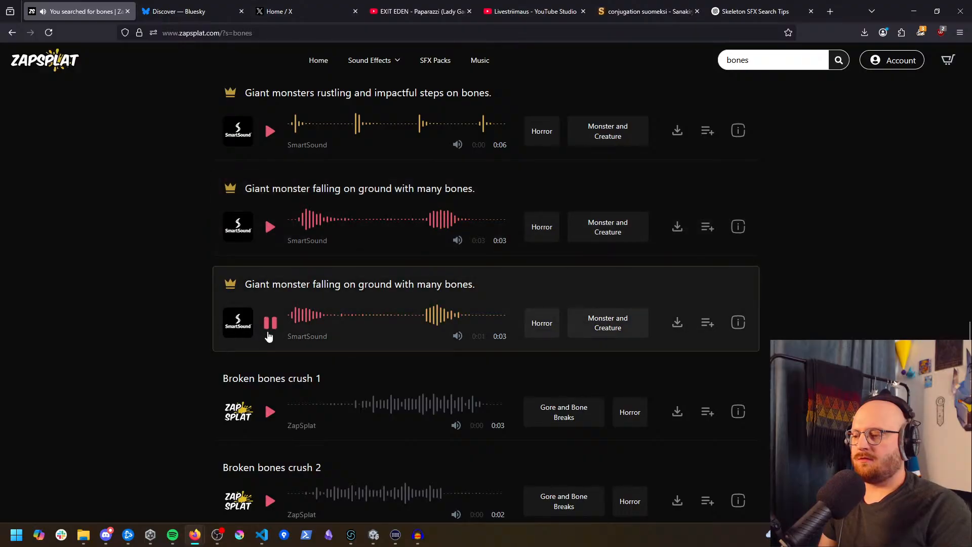
Step: Audition "Broken bones crush" 1 and 2 and the start of "Monster chewing bones, electronic, monster roaring, eating man"
{"action": "scroll", "coordinate": [268, 334], "scroll_direction": "down", "scroll_amount": 2}
{"action": "left_click", "coordinate": [269, 326]}
{"action": "scroll", "coordinate": [269, 326], "scroll_direction": "down", "scroll_amount": 1}
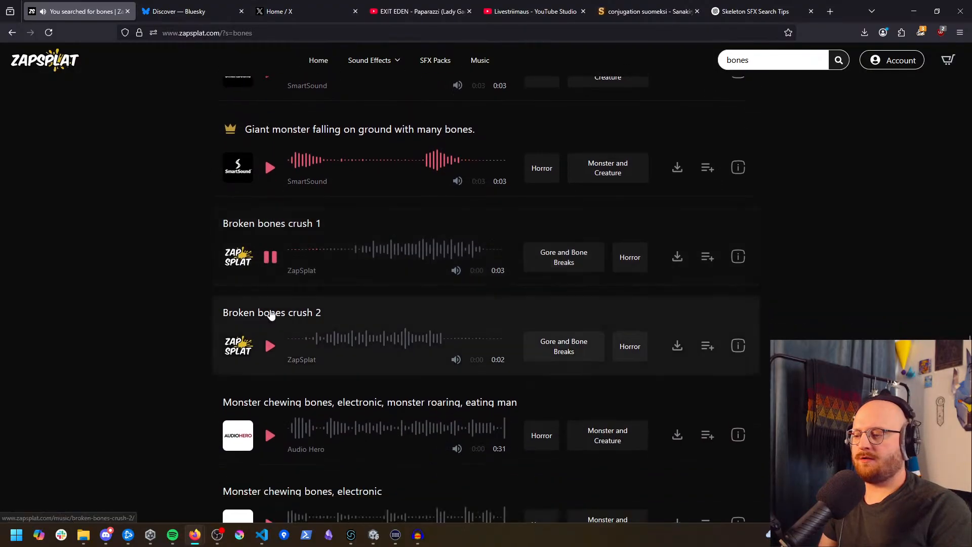
{"action": "scroll", "coordinate": [278, 294], "scroll_direction": "down", "scroll_amount": 2}
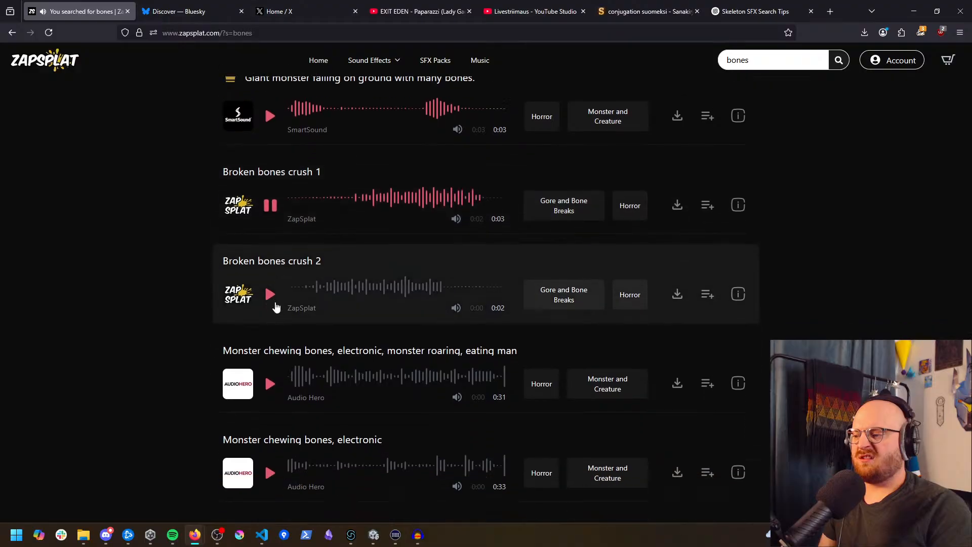
{"action": "left_click", "coordinate": [270, 286]}
{"action": "scroll", "coordinate": [272, 283], "scroll_direction": "down", "scroll_amount": 1}
{"action": "left_click", "coordinate": [272, 282]}
{"action": "scroll", "coordinate": [271, 282], "scroll_direction": "down", "scroll_amount": 2}
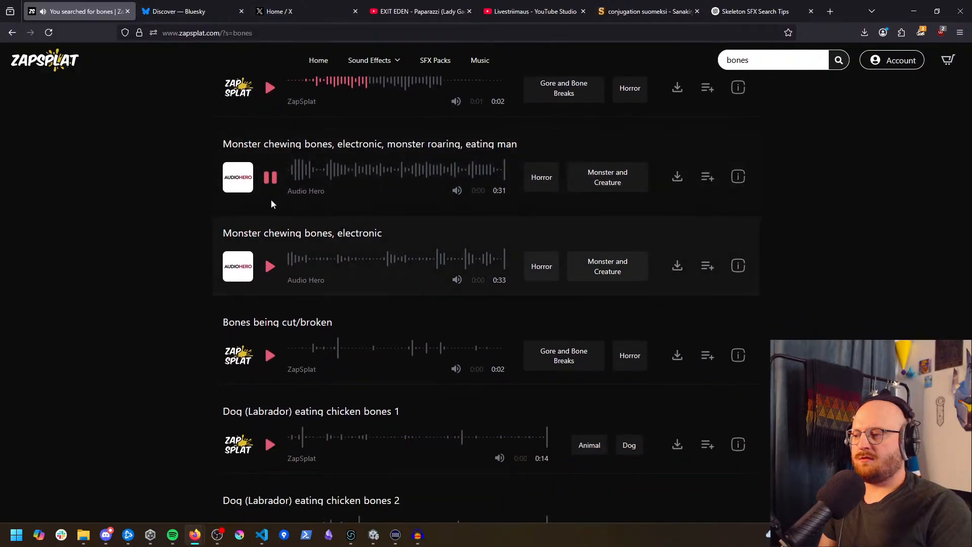
{"action": "left_click", "coordinate": [270, 177]}
Step: Audition the "Bones being cut/broken" and "Dog (Labrador) eating chicken bones 1" effects
{"action": "scroll", "coordinate": [274, 274], "scroll_direction": "down", "scroll_amount": 3}
{"action": "left_click", "coordinate": [275, 202]}
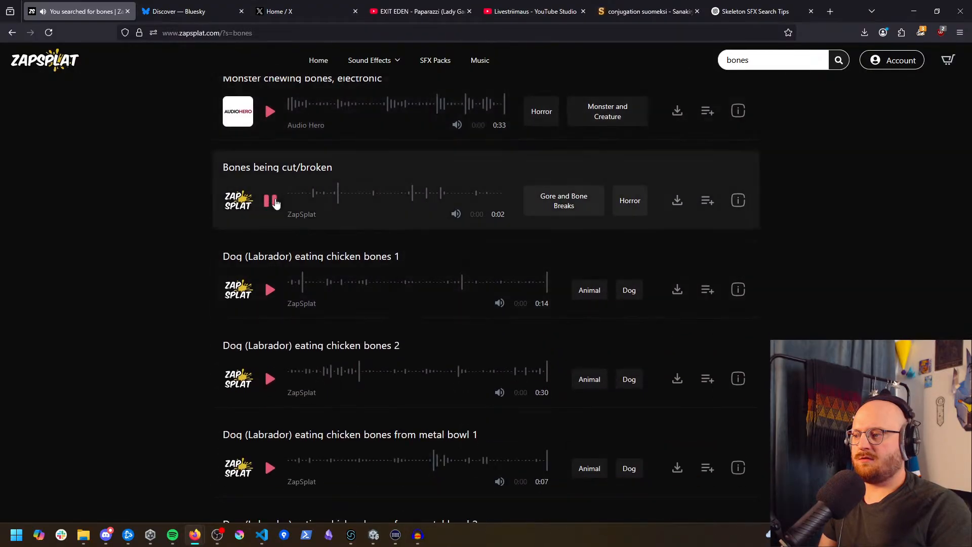
{"action": "left_click", "coordinate": [269, 291]}
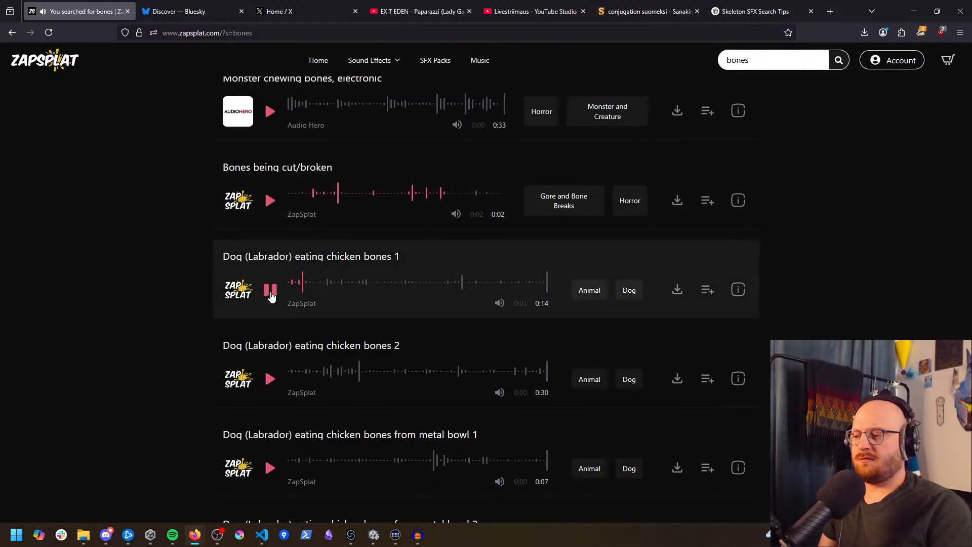
Step: Audition the bone tear, crunchy bone snap and "Bone rip and break" effects at the end of the first results page
{"action": "scroll", "coordinate": [271, 299], "scroll_direction": "down", "scroll_amount": 11}
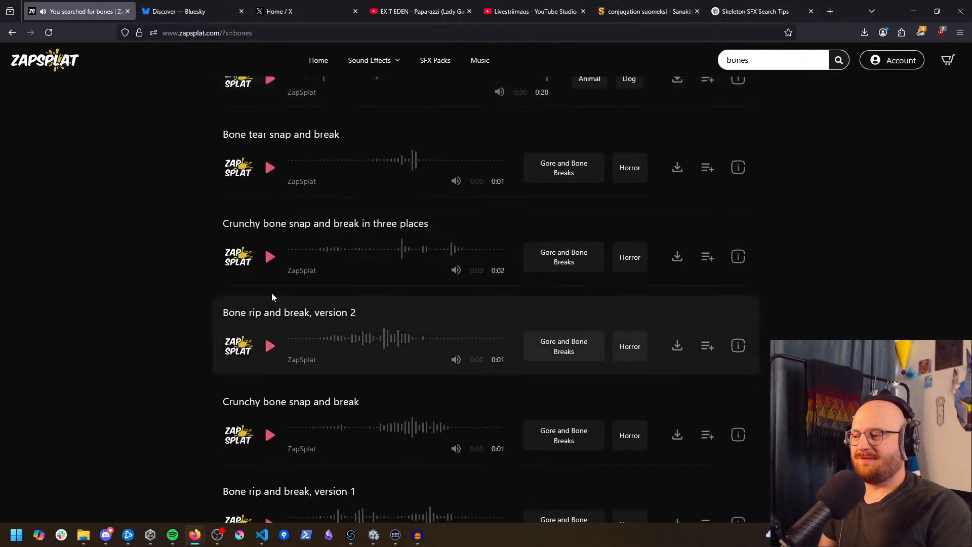
{"action": "left_click", "coordinate": [271, 257]}
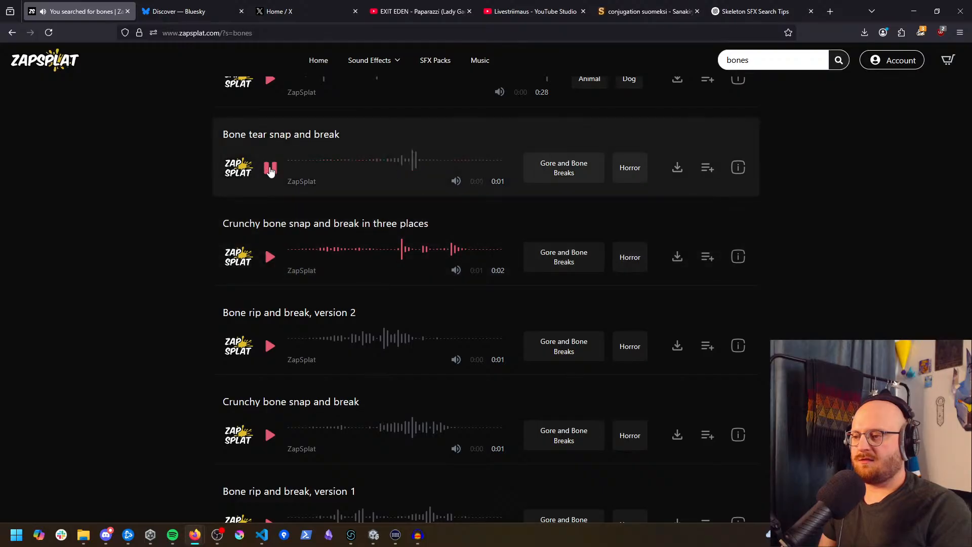
{"action": "scroll", "coordinate": [270, 171], "scroll_direction": "down", "scroll_amount": 2}
{"action": "left_click", "coordinate": [269, 244]}
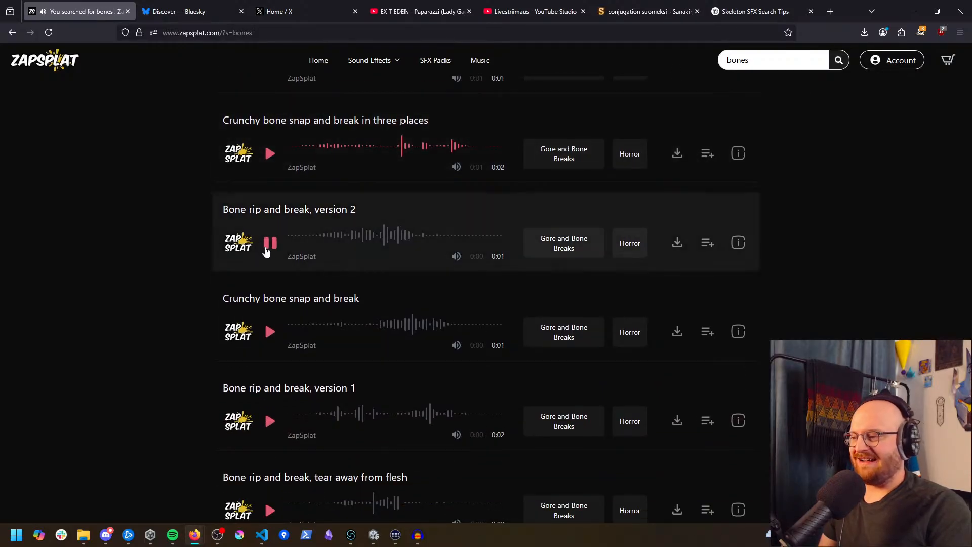
{"action": "left_click", "coordinate": [269, 333]}
{"action": "scroll", "coordinate": [267, 332], "scroll_direction": "down", "scroll_amount": 3}
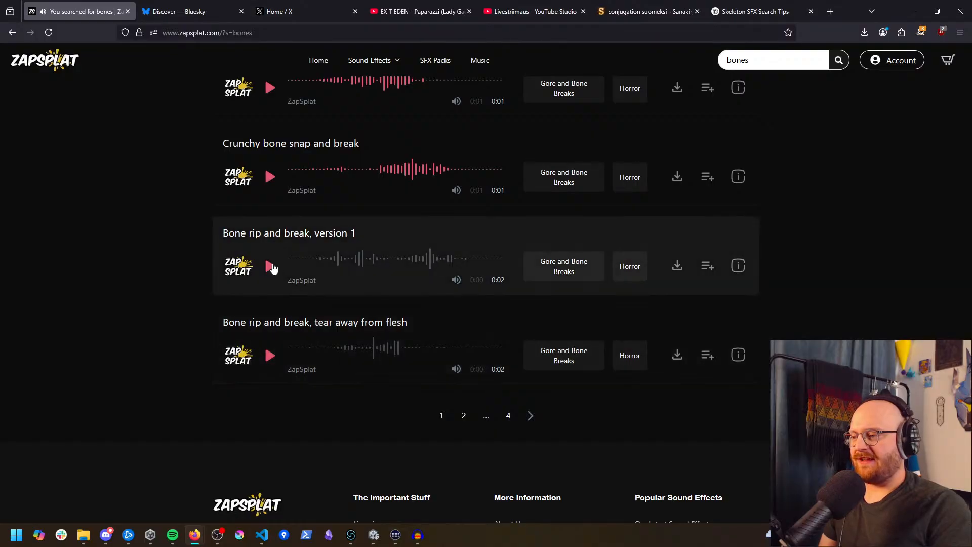
{"action": "left_click", "coordinate": [271, 267]}
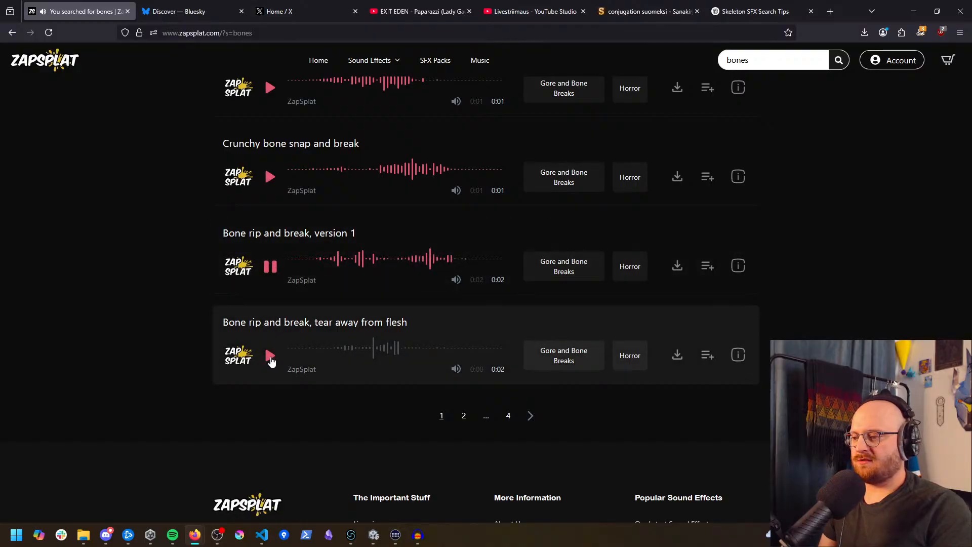
{"action": "left_click", "coordinate": [271, 357]}
Step: Go to page 2 of the bones results and open the "Bone break, medium short crunchy break" effect
{"action": "left_click", "coordinate": [462, 417]}
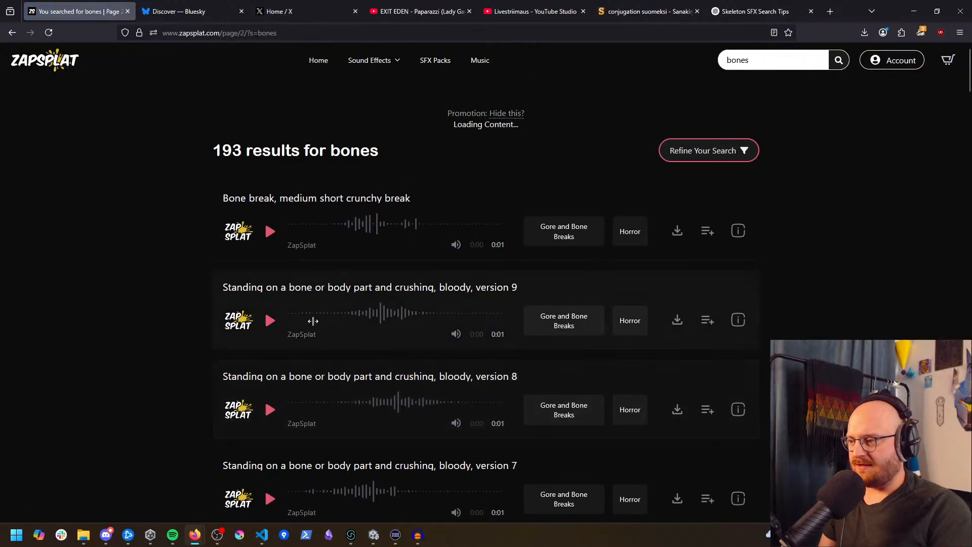
{"action": "left_click", "coordinate": [269, 257]}
{"action": "scroll", "coordinate": [238, 258], "scroll_direction": "down", "scroll_amount": 3}
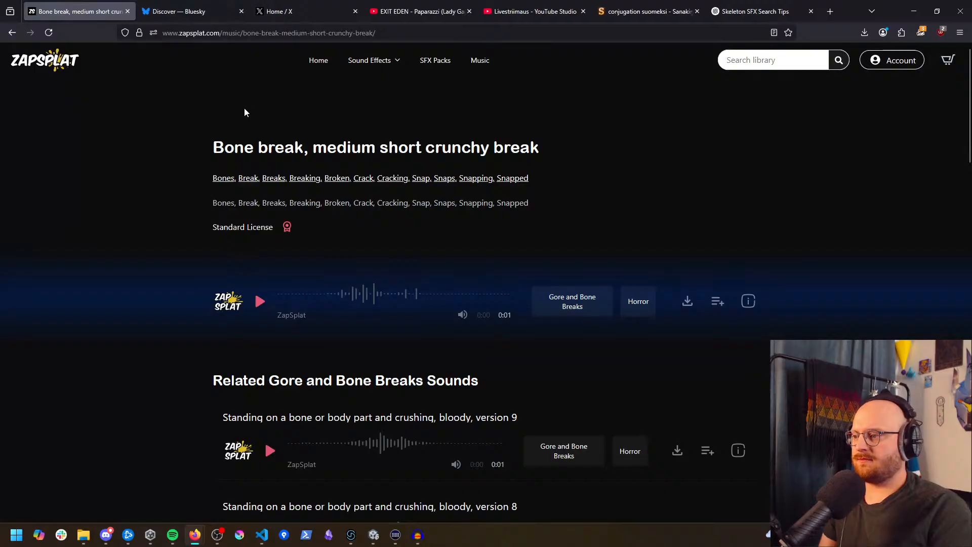
Step: Audition the related sounds "Standing on a bone or body part" version 8, "Bone rip and break, version 1" and "Crunchy bone snap and break in three places"
{"action": "scroll", "coordinate": [248, 305], "scroll_direction": "down", "scroll_amount": 4}
{"action": "scroll", "coordinate": [270, 298], "scroll_direction": "down", "scroll_amount": 1}
{"action": "left_click", "coordinate": [270, 291]}
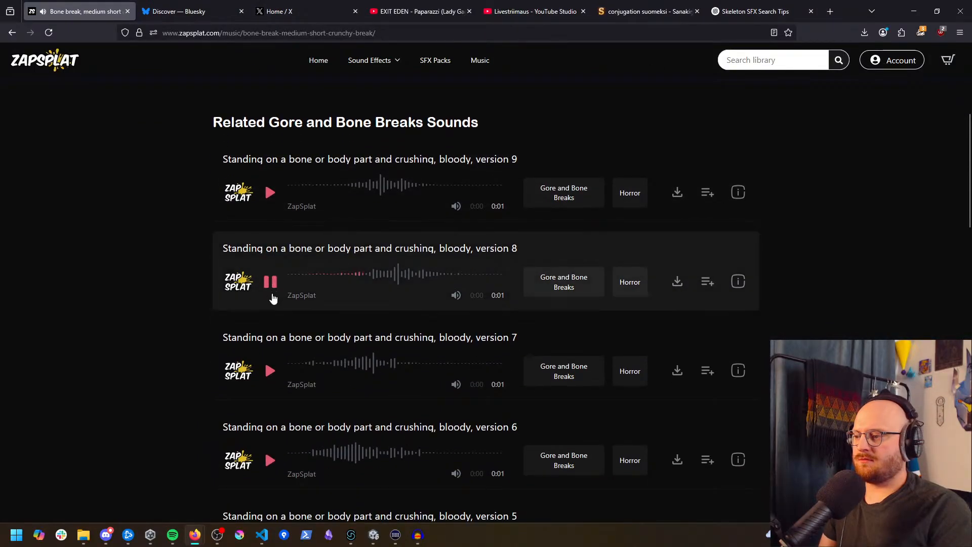
{"action": "scroll", "coordinate": [272, 295], "scroll_direction": "down", "scroll_amount": 3}
{"action": "scroll", "coordinate": [268, 311], "scroll_direction": "down", "scroll_amount": 5}
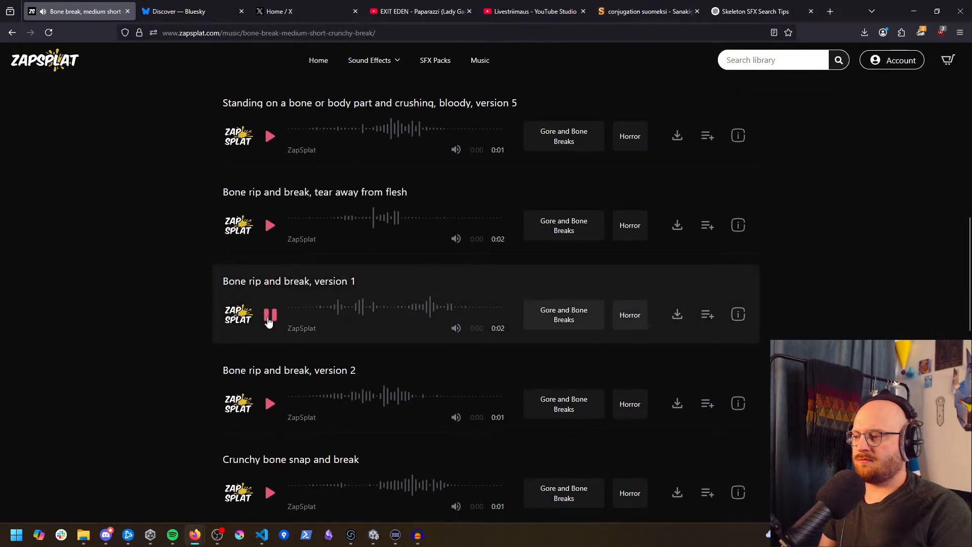
{"action": "scroll", "coordinate": [268, 322], "scroll_direction": "down", "scroll_amount": 5}
{"action": "left_click", "coordinate": [271, 325]}
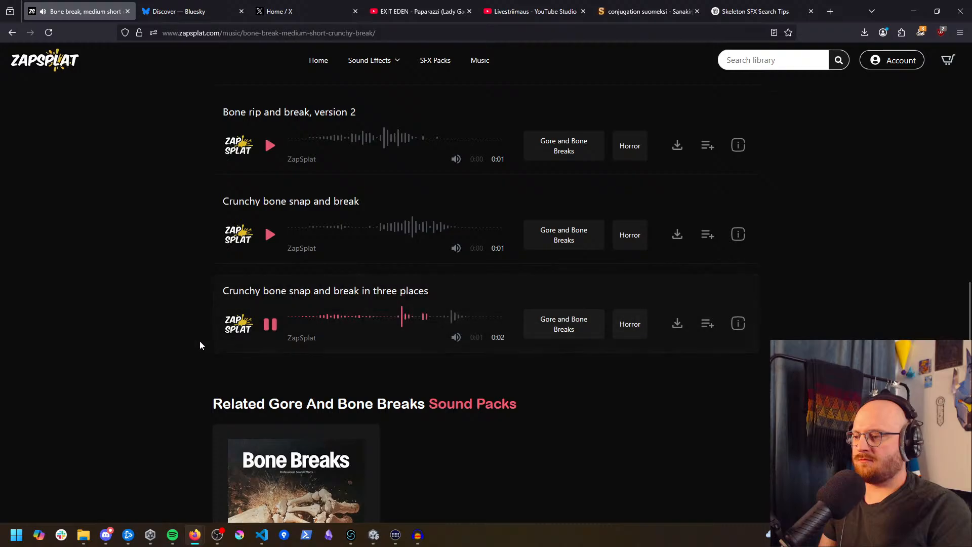
Step: Return to page 2 of the bones results and look through the listed effects to the end of the page
{"action": "middle_click_drag", "start_coordinate": [199, 342], "coordinate": [177, 100]}
{"action": "middle_click_drag", "start_coordinate": [189, 212], "coordinate": [246, 438]}
{"action": "scroll", "coordinate": [251, 384], "scroll_direction": "up", "scroll_amount": 7}
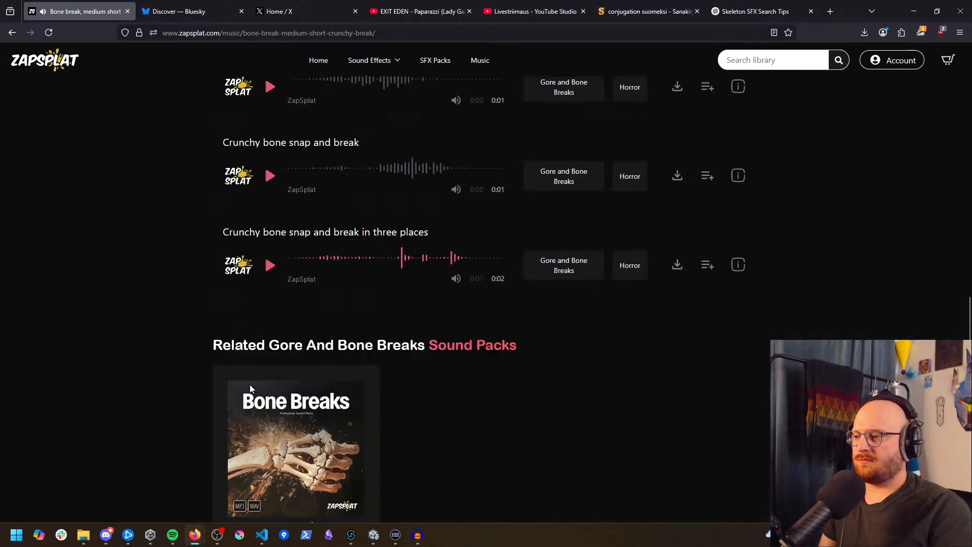
{"action": "key", "text": "alt+Left"}
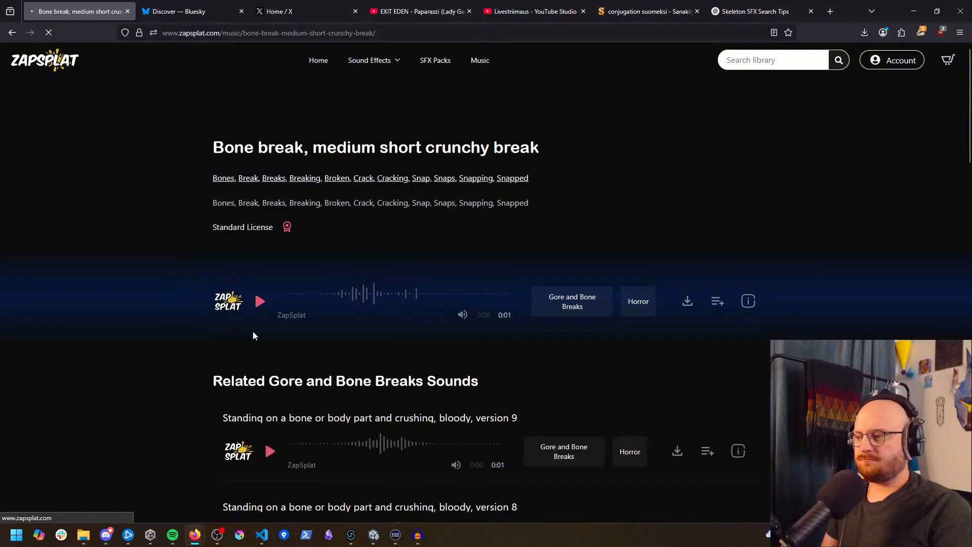
{"action": "scroll", "coordinate": [207, 329], "scroll_direction": "down", "scroll_amount": 15}
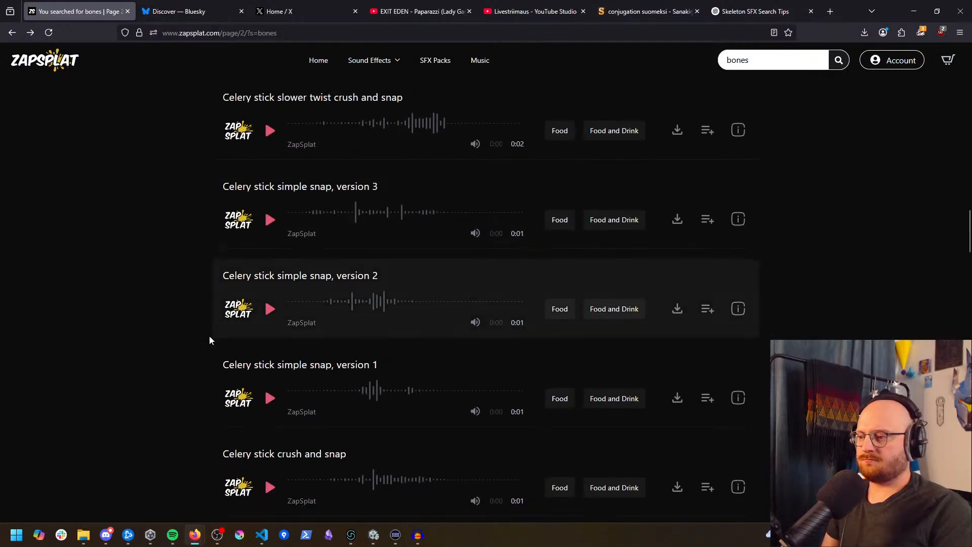
{"action": "scroll", "coordinate": [209, 340], "scroll_direction": "down", "scroll_amount": 15}
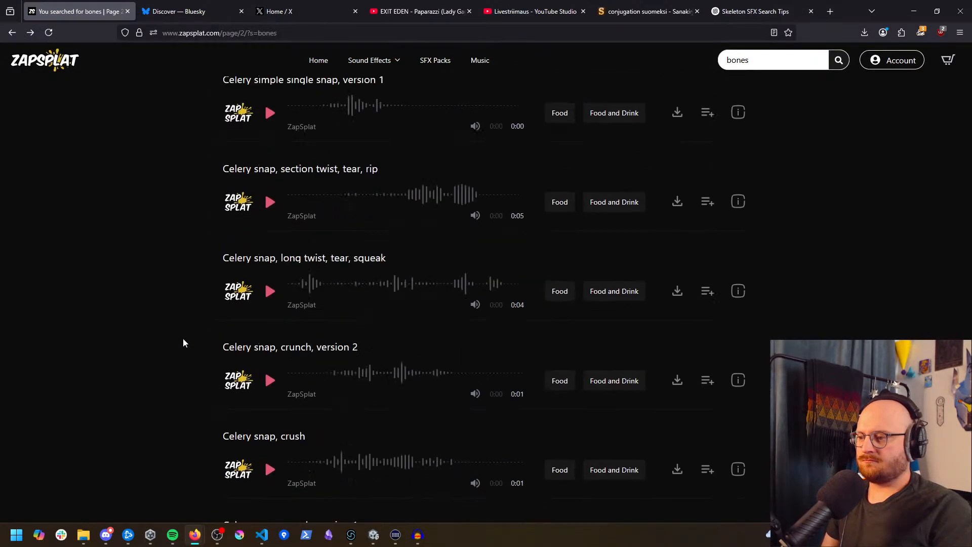
{"action": "scroll", "coordinate": [183, 338], "scroll_direction": "down", "scroll_amount": 8}
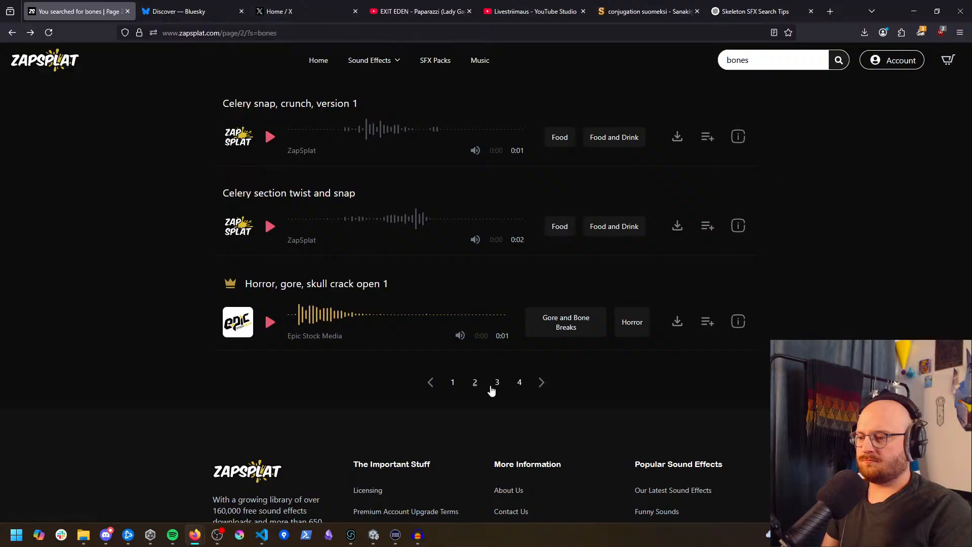
Step: Audition the "Big wet bloody and fleshy bone break, version 5" effect and sample the celery snap effects below it
{"action": "scroll", "coordinate": [120, 314], "scroll_direction": "up", "scroll_amount": 15}
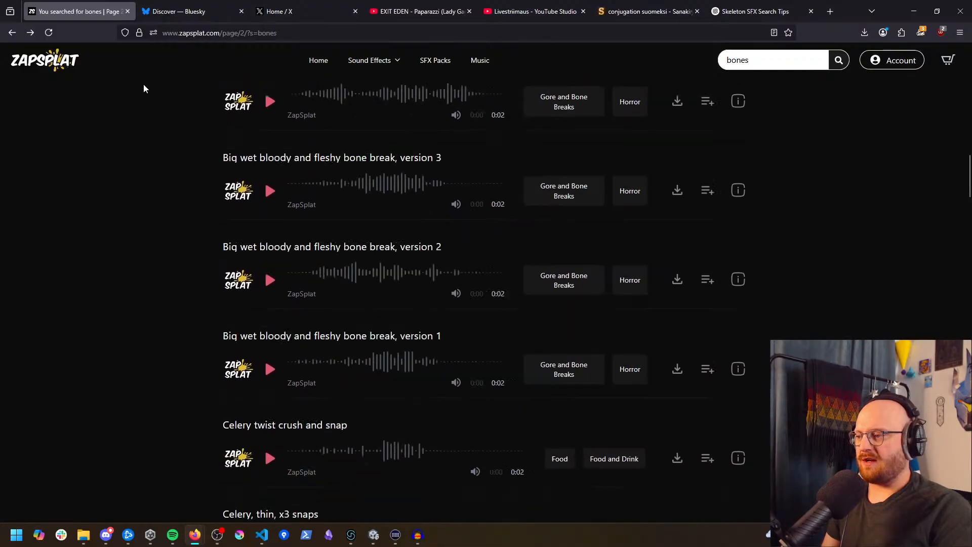
{"action": "scroll", "coordinate": [221, 281], "scroll_direction": "up", "scroll_amount": 5}
{"action": "left_click", "coordinate": [271, 312]}
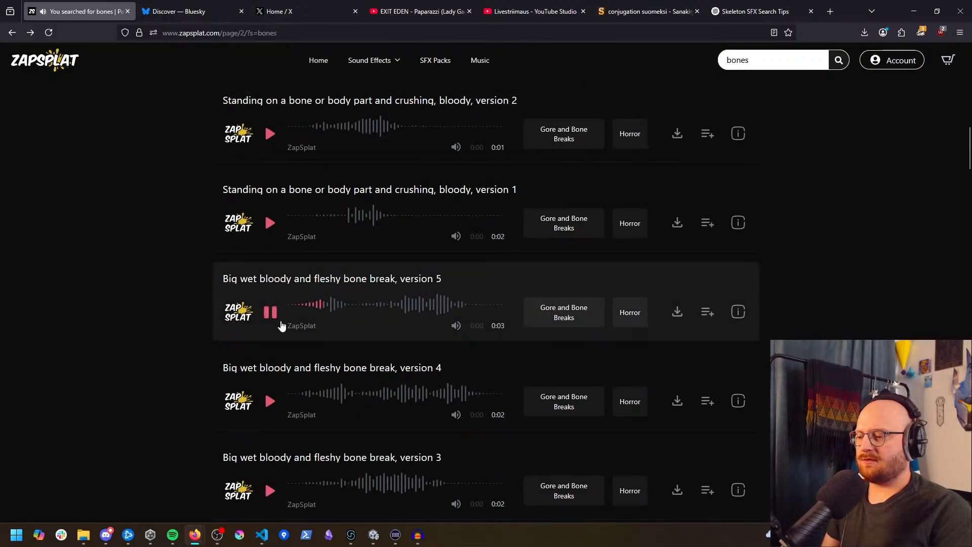
{"action": "scroll", "coordinate": [282, 323], "scroll_direction": "down", "scroll_amount": 4}
{"action": "scroll", "coordinate": [273, 373], "scroll_direction": "down", "scroll_amount": 7}
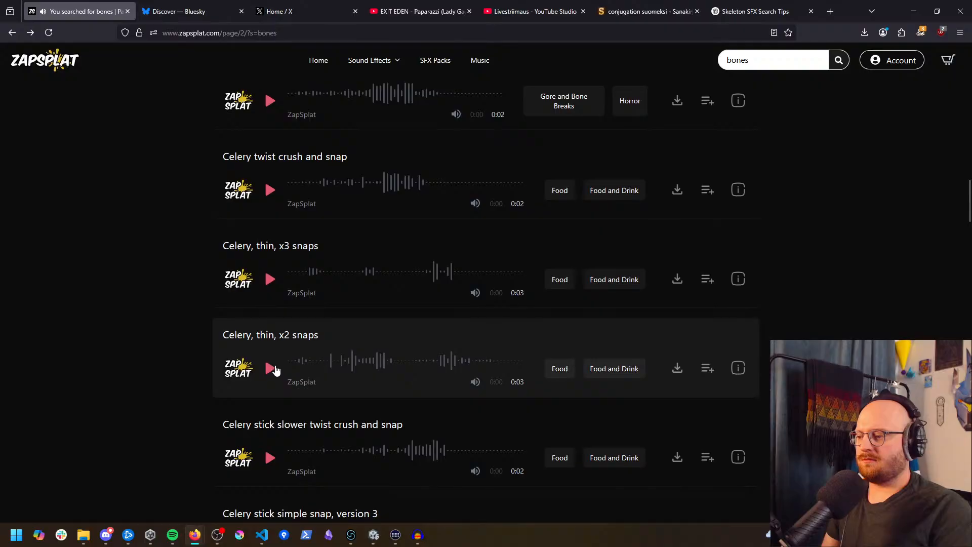
{"action": "scroll", "coordinate": [282, 360], "scroll_direction": "down", "scroll_amount": 5}
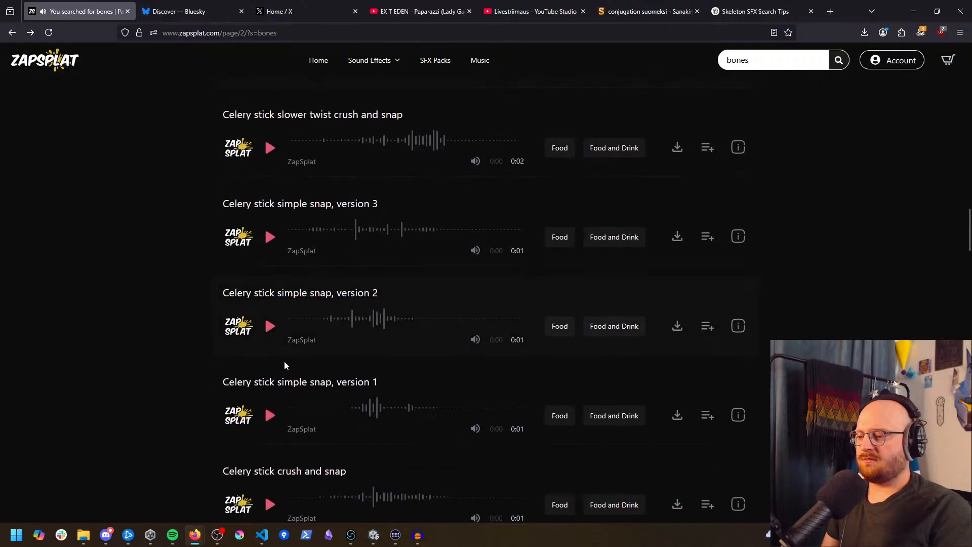
{"action": "scroll", "coordinate": [282, 344], "scroll_direction": "down", "scroll_amount": 10}
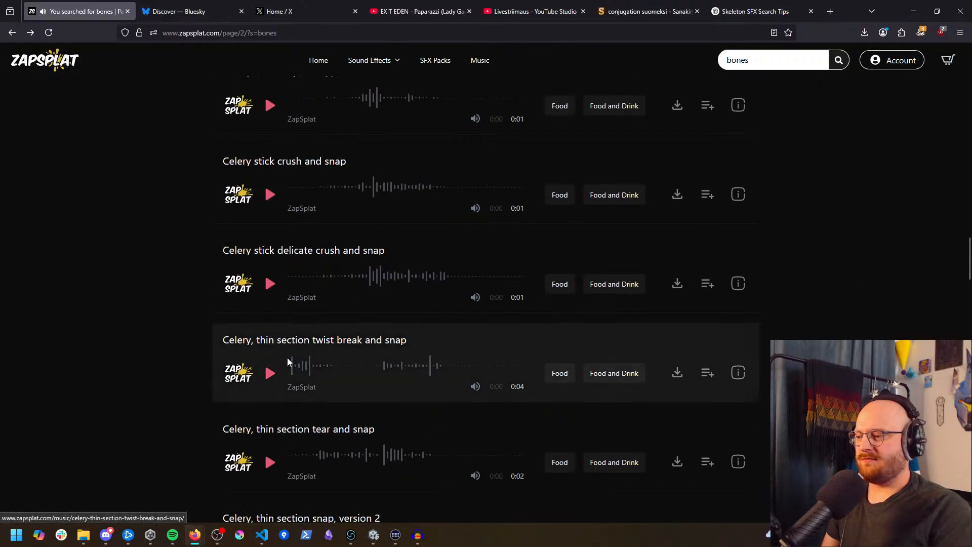
{"action": "left_click", "coordinate": [273, 351]}
{"action": "scroll", "coordinate": [278, 339], "scroll_direction": "down", "scroll_amount": 11}
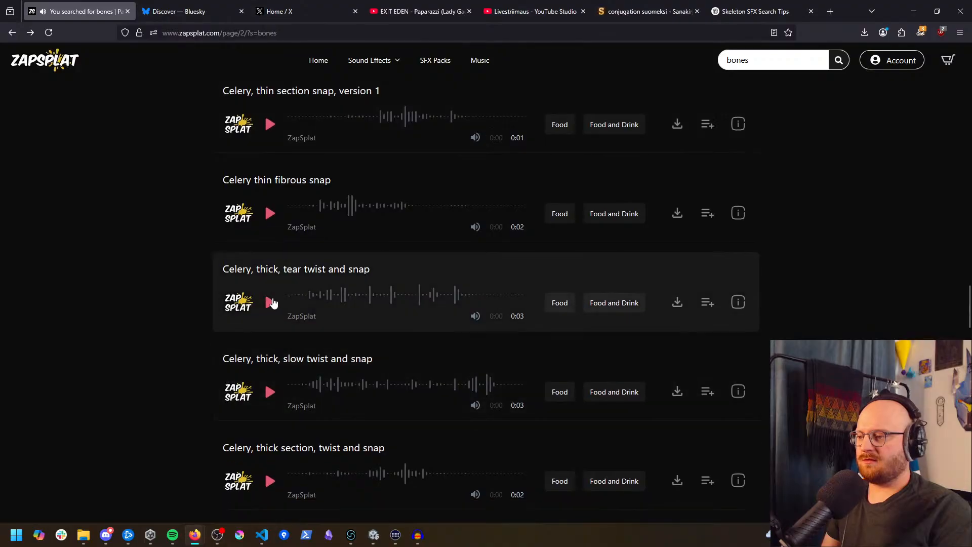
{"action": "scroll", "coordinate": [282, 326], "scroll_direction": "down", "scroll_amount": 10}
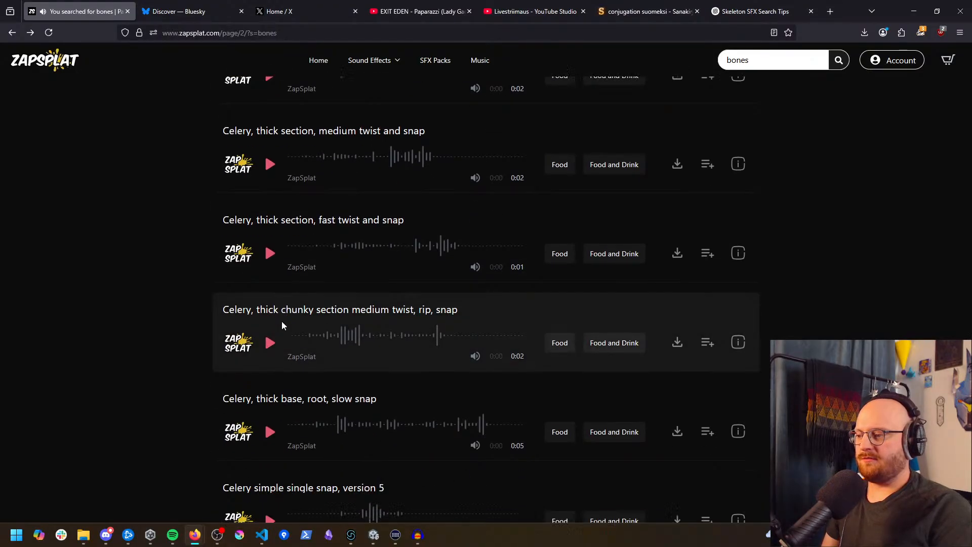
{"action": "scroll", "coordinate": [282, 339], "scroll_direction": "down", "scroll_amount": 15}
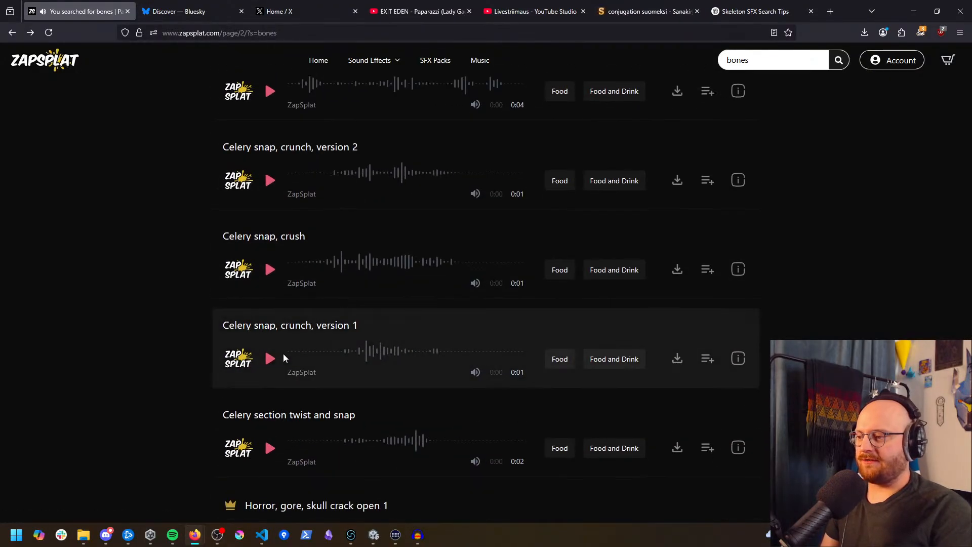
Step: Audition "Horror, gore, skull crack open 1" at the end of page 2 and download it as WAV
{"action": "left_click", "coordinate": [270, 270]}
{"action": "scroll", "coordinate": [282, 321], "scroll_direction": "down", "scroll_amount": 5}
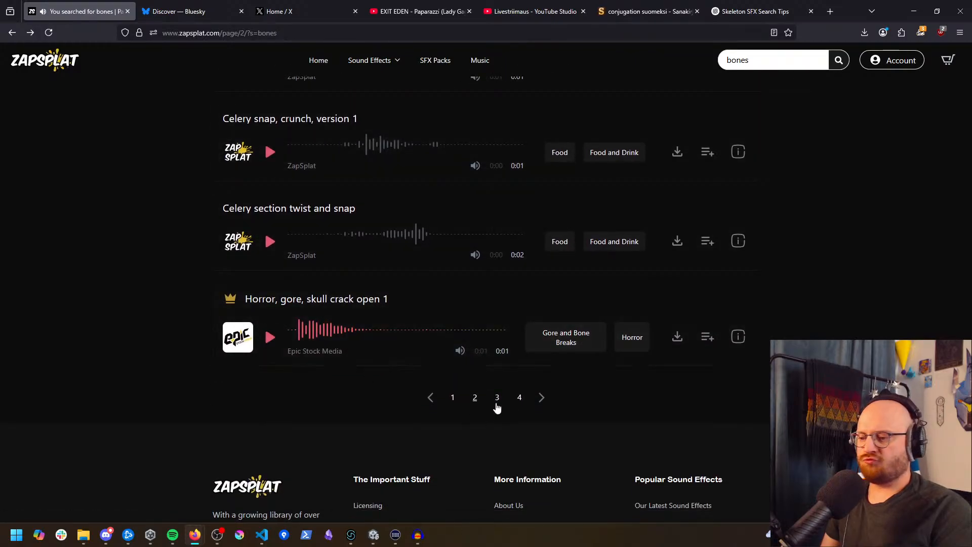
{"action": "left_click", "coordinate": [273, 341]}
{"action": "left_click", "coordinate": [277, 344]}
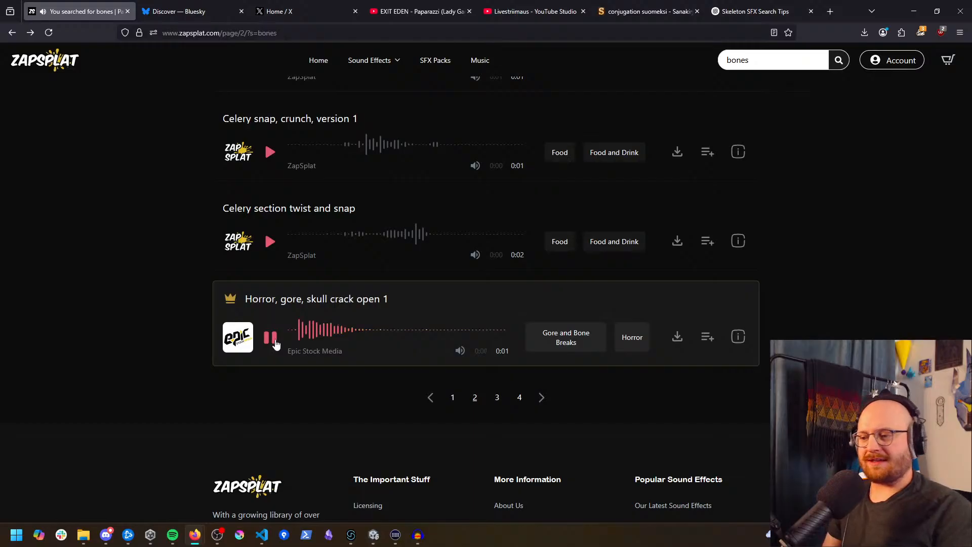
{"action": "mouse_move", "coordinate": [678, 342]}
{"action": "left_click", "coordinate": [694, 319]}
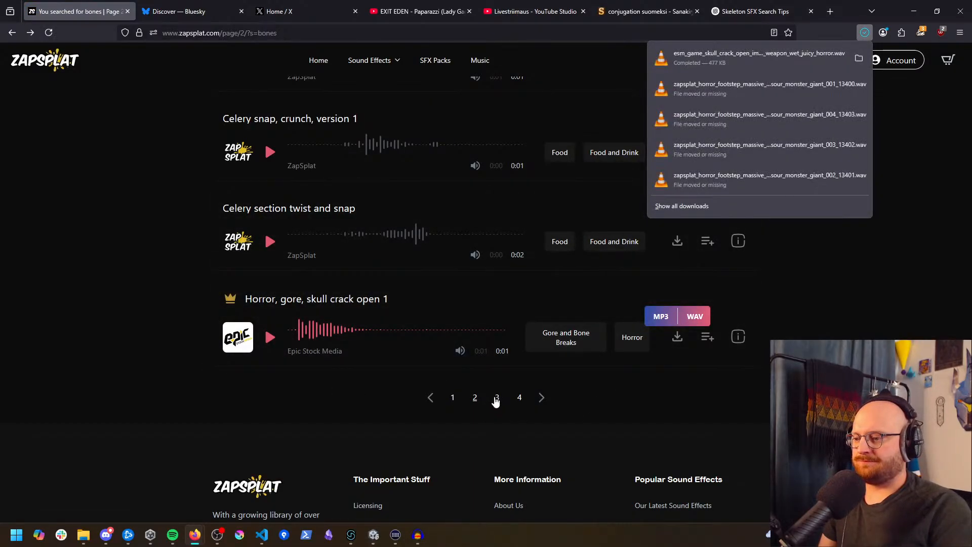
Step: Go to page 3 of the bones results and audition "skull crack open 2", the wet bloody bone snap and the short subtle fibrous rip
{"action": "left_click", "coordinate": [497, 398]}
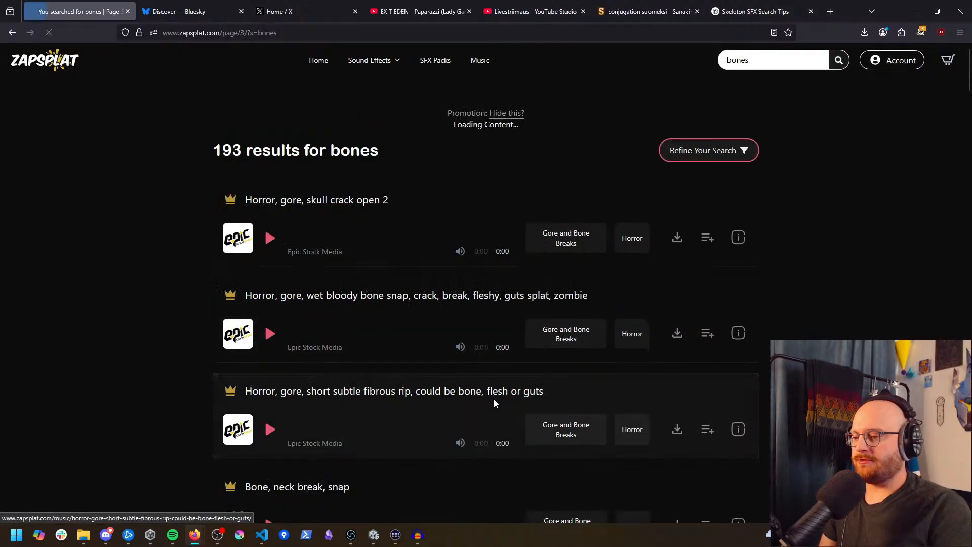
{"action": "left_click", "coordinate": [270, 239]}
{"action": "left_click", "coordinate": [271, 309]}
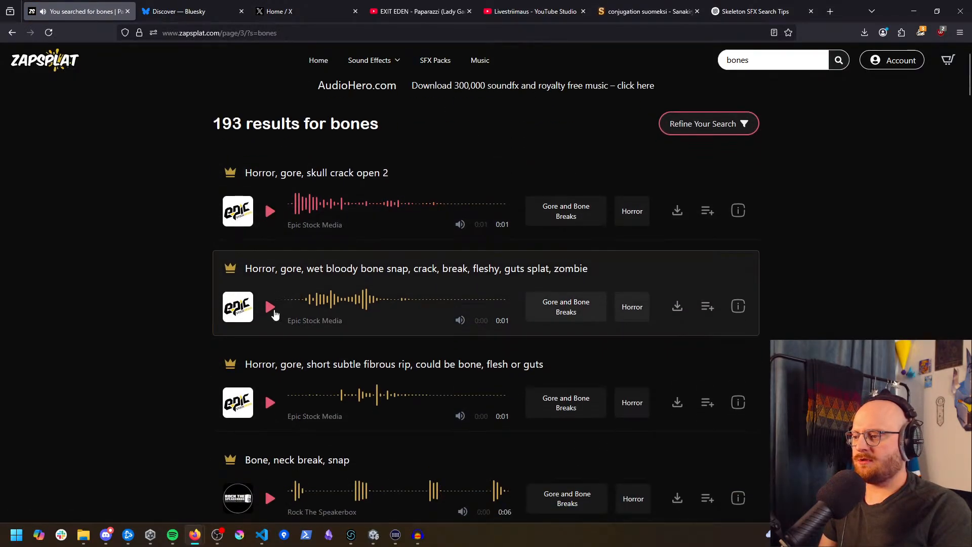
{"action": "scroll", "coordinate": [276, 312], "scroll_direction": "down", "scroll_amount": 2}
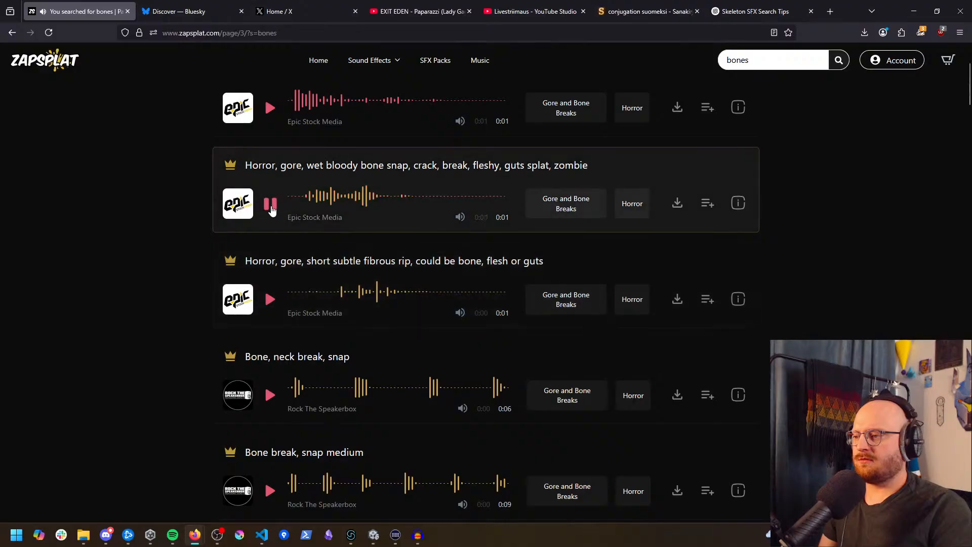
{"action": "middle_click", "coordinate": [156, 235]}
{"action": "scroll", "coordinate": [253, 250], "scroll_direction": "down", "scroll_amount": 1}
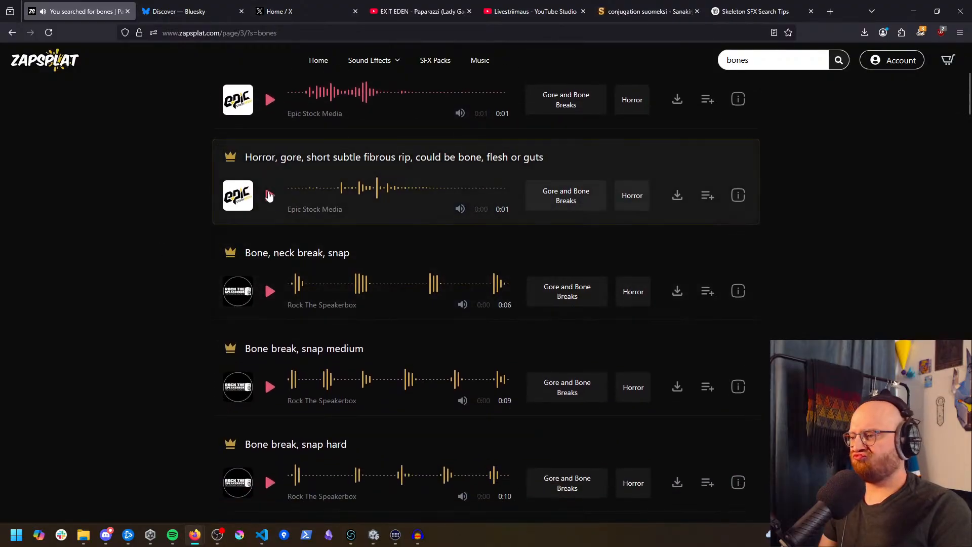
{"action": "left_click", "coordinate": [269, 196]}
Step: Audition the "Bone, neck break, snap" effect and download it as WAV
{"action": "scroll", "coordinate": [253, 260], "scroll_direction": "down", "scroll_amount": 1}
{"action": "left_click", "coordinate": [269, 248]}
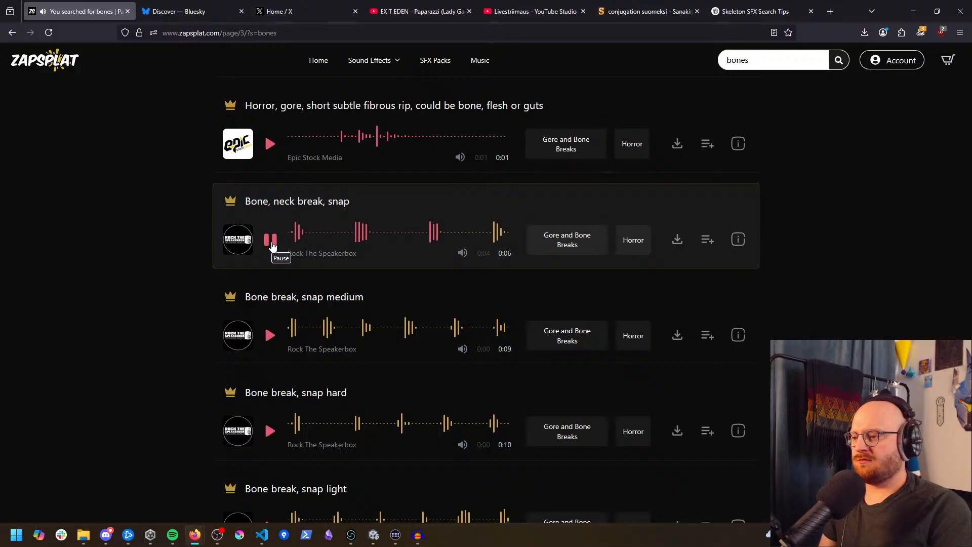
{"action": "left_click", "coordinate": [271, 241]}
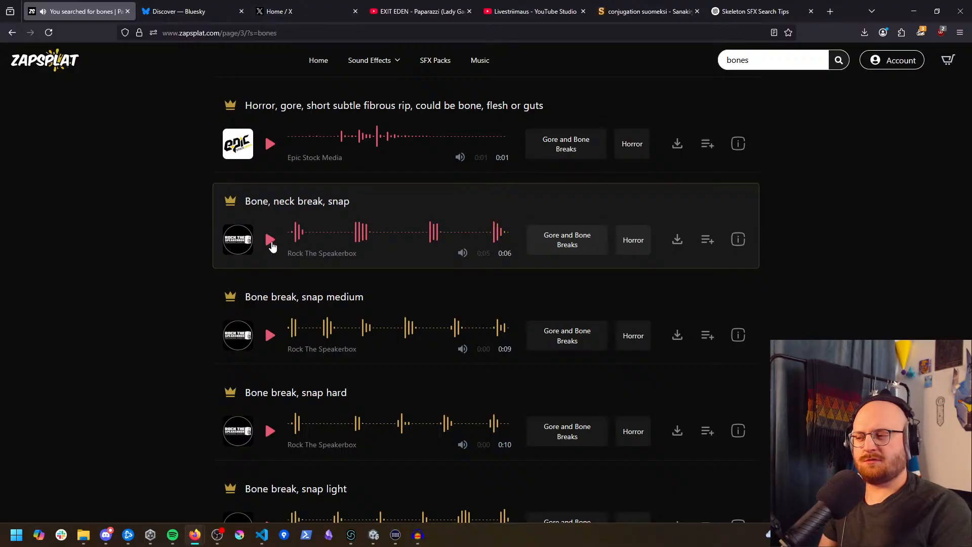
{"action": "left_click", "coordinate": [271, 242]}
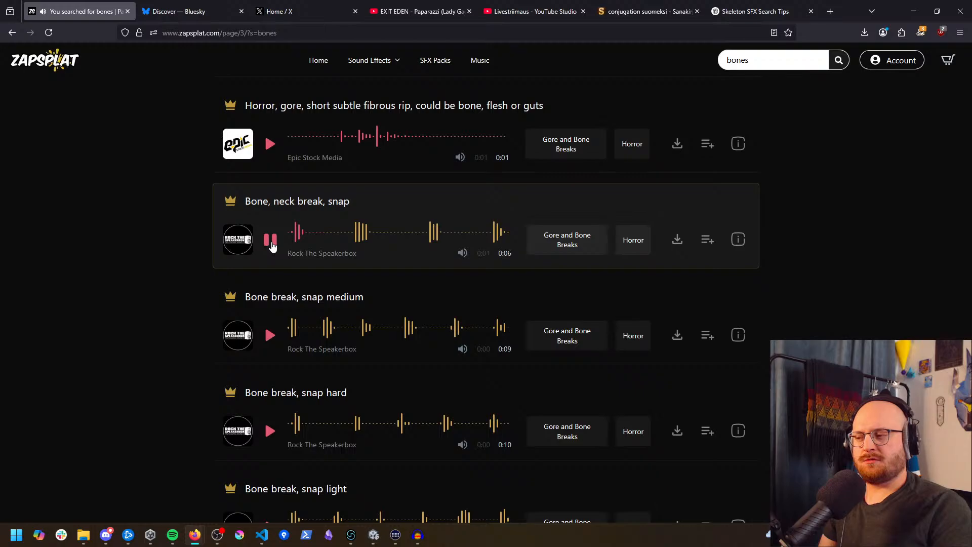
{"action": "left_click", "coordinate": [271, 243]}
{"action": "middle_click_drag", "start_coordinate": [145, 235], "coordinate": [145, 253]}
{"action": "left_click", "coordinate": [681, 233]}
{"action": "left_click", "coordinate": [689, 207]}
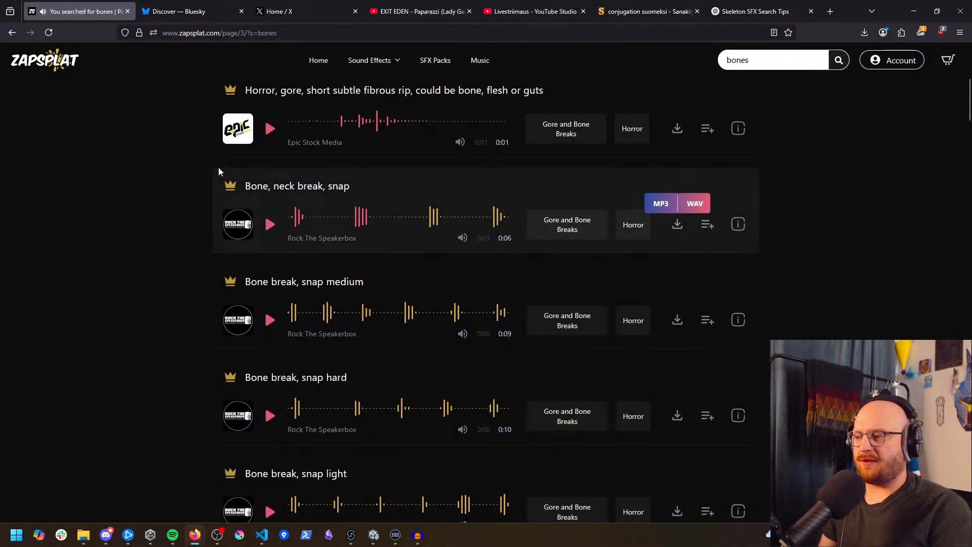
Step: Audition the "Bone break, snap hard" and "Bone break, snap light" effects
{"action": "middle_click_drag", "start_coordinate": [182, 255], "coordinate": [267, 271]}
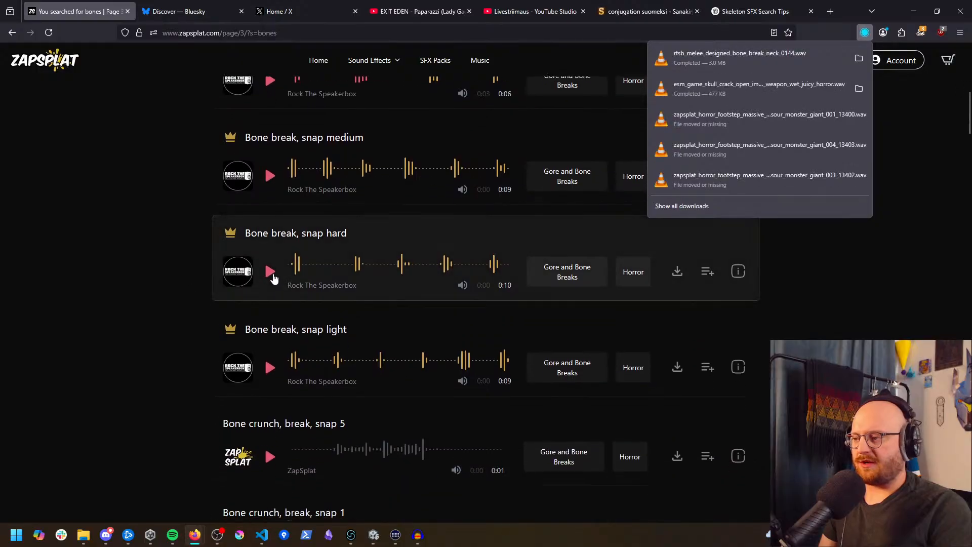
{"action": "left_click", "coordinate": [271, 272]}
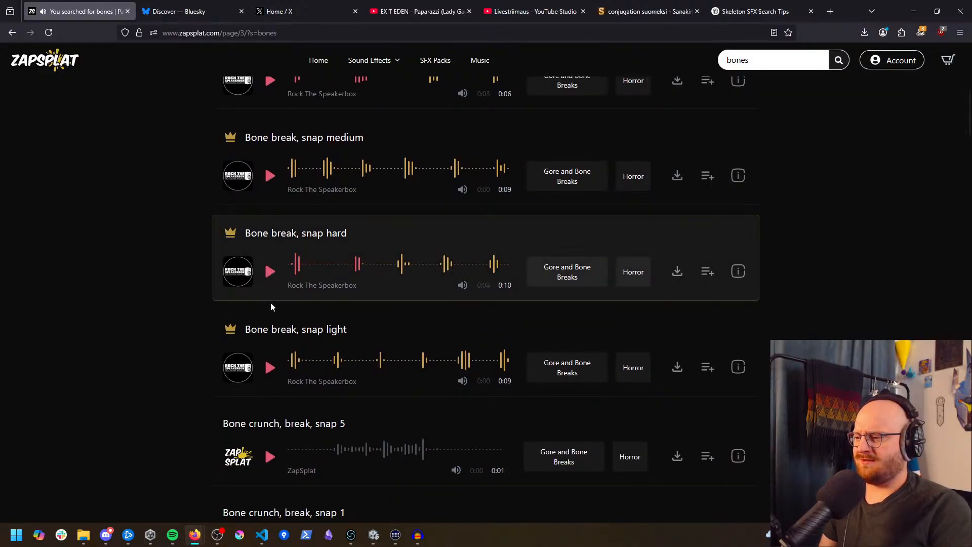
{"action": "scroll", "coordinate": [271, 304], "scroll_direction": "down", "scroll_amount": 3}
{"action": "left_click", "coordinate": [270, 161]}
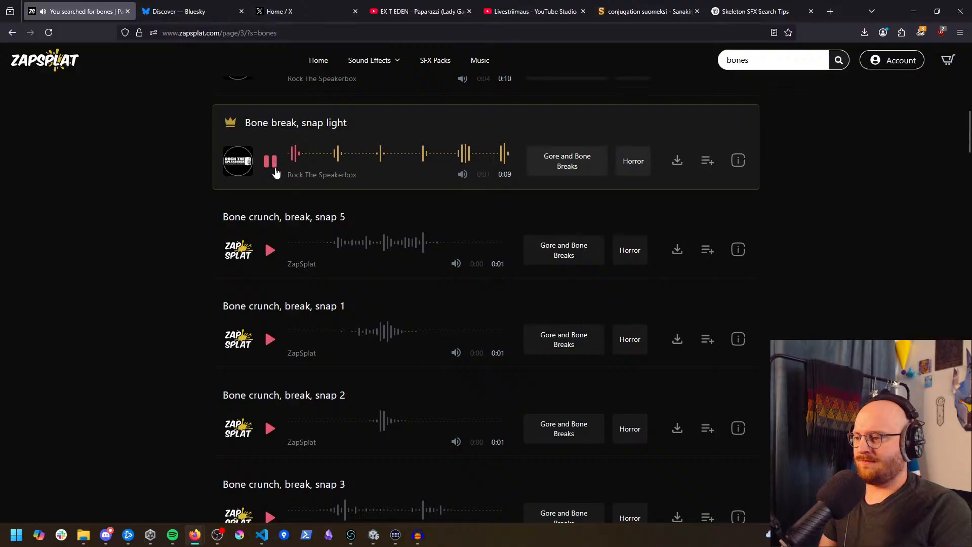
Step: Audition the "Bone crunch, break, snap" effects 5 and 3
{"action": "scroll", "coordinate": [218, 269], "scroll_direction": "down", "scroll_amount": 1}
{"action": "left_click", "coordinate": [270, 199]}
{"action": "scroll", "coordinate": [267, 270], "scroll_direction": "down", "scroll_amount": 1}
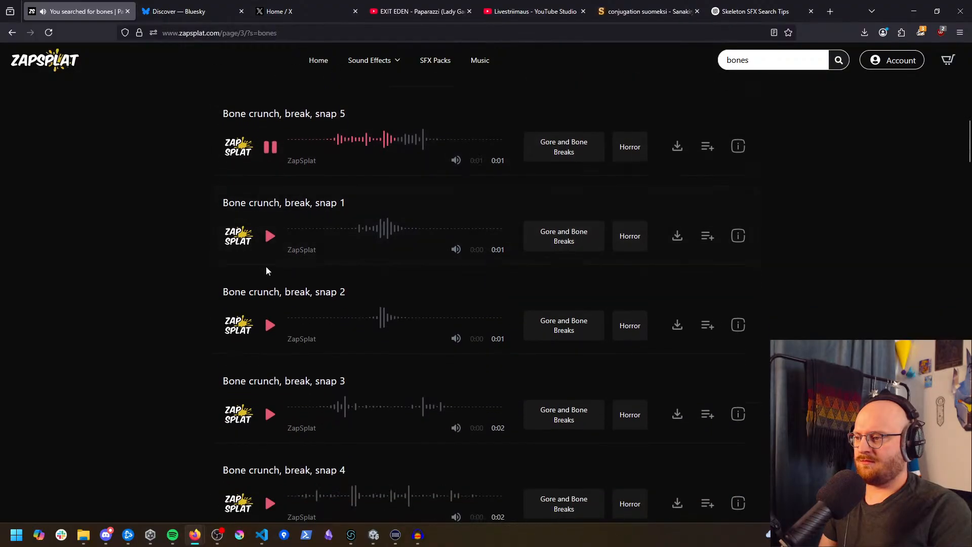
{"action": "scroll", "coordinate": [267, 269], "scroll_direction": "down", "scroll_amount": 3}
{"action": "left_click", "coordinate": [269, 260]}
{"action": "scroll", "coordinate": [270, 284], "scroll_direction": "down", "scroll_amount": 1}
{"action": "scroll", "coordinate": [269, 296], "scroll_direction": "down", "scroll_amount": 2}
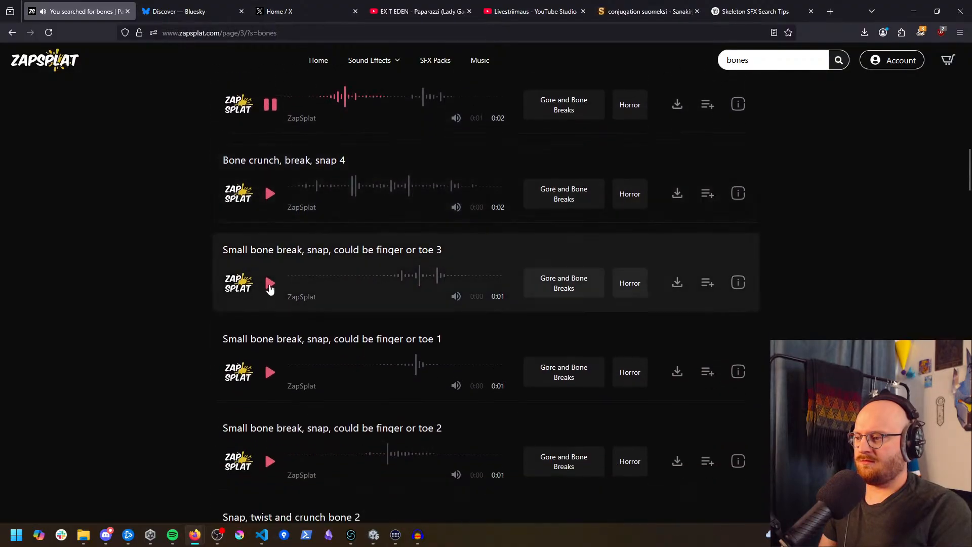
Step: Audition "Small bone break, snap" 3 and 2, "Snap, twist and crunch bone 3" and "Crushing, breaking a bone 2"
{"action": "left_click", "coordinate": [267, 284]}
{"action": "scroll", "coordinate": [264, 318], "scroll_direction": "down", "scroll_amount": 3}
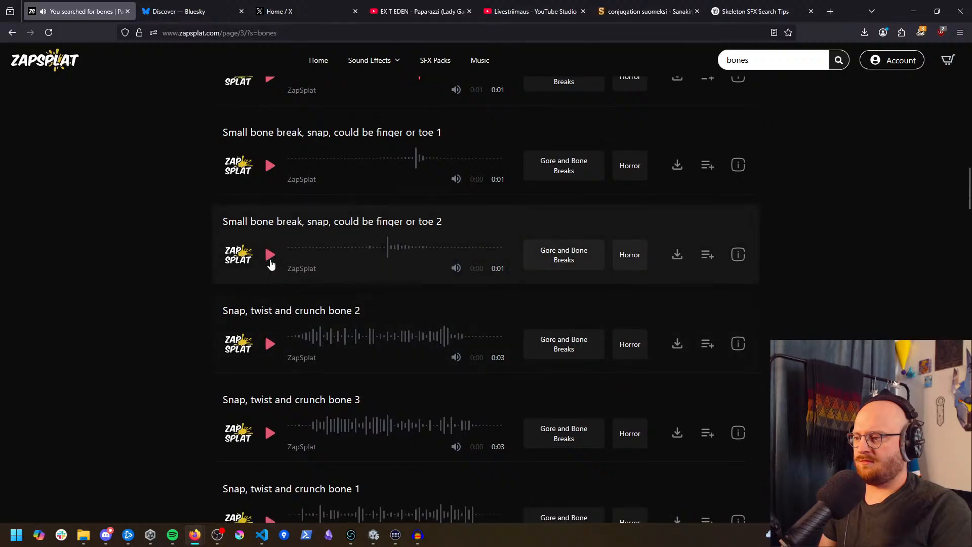
{"action": "left_click", "coordinate": [268, 260]}
{"action": "scroll", "coordinate": [267, 316], "scroll_direction": "down", "scroll_amount": 4}
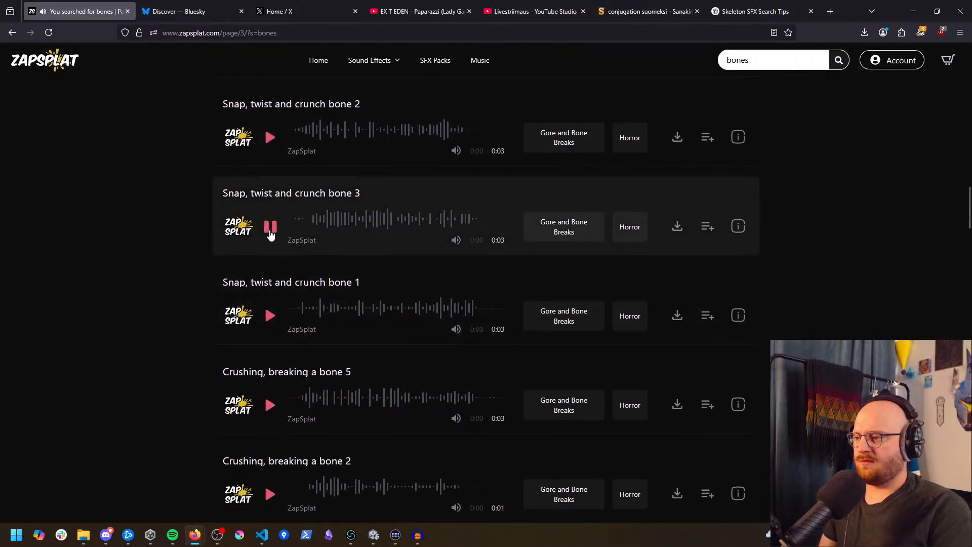
{"action": "scroll", "coordinate": [281, 276], "scroll_direction": "down", "scroll_amount": 4}
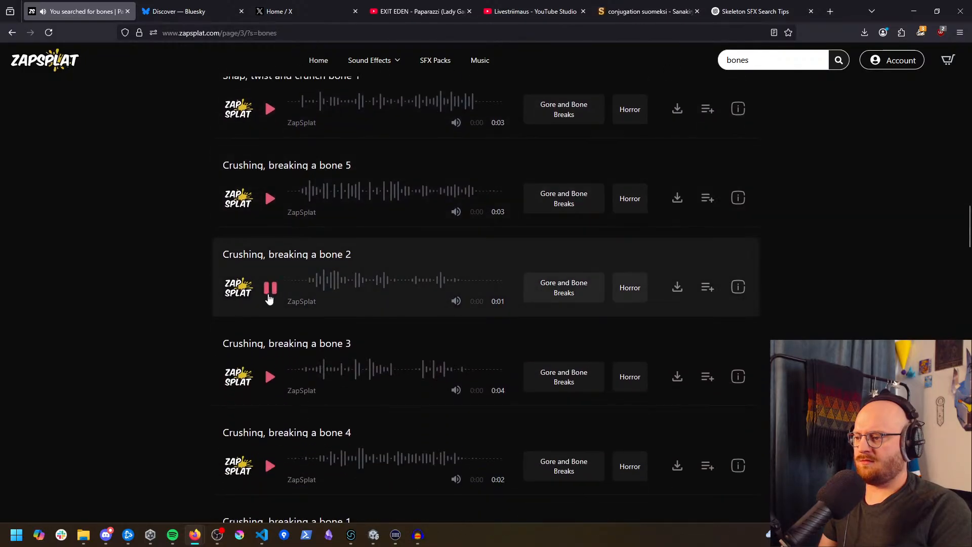
Step: Audition "Gore, small bone twist, snap, crack, crunch, break 4" and "Gore, crunch, bone break, snap"
{"action": "scroll", "coordinate": [269, 297], "scroll_direction": "down", "scroll_amount": 8}
{"action": "left_click", "coordinate": [269, 319]}
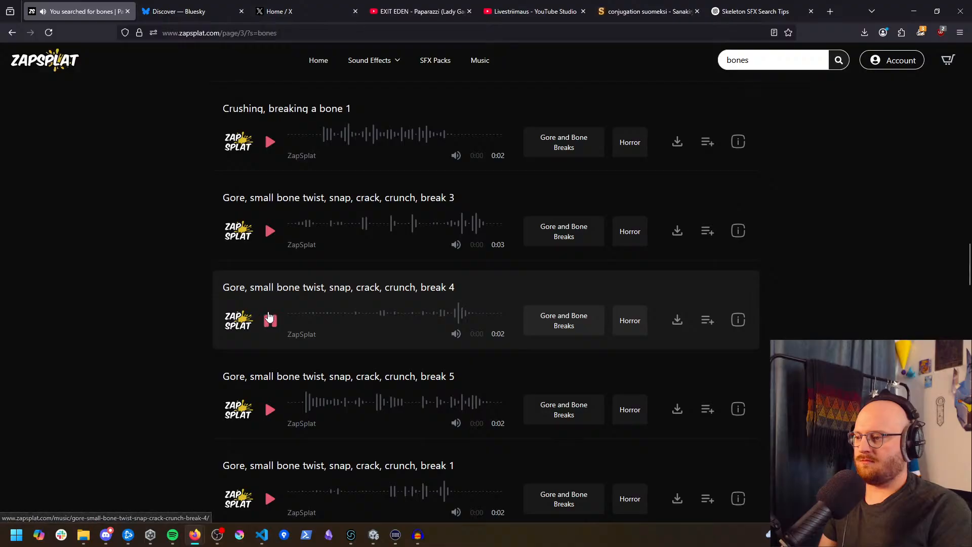
{"action": "scroll", "coordinate": [268, 318], "scroll_direction": "down", "scroll_amount": 5}
{"action": "scroll", "coordinate": [265, 327], "scroll_direction": "down", "scroll_amount": 2}
{"action": "left_click", "coordinate": [272, 324]}
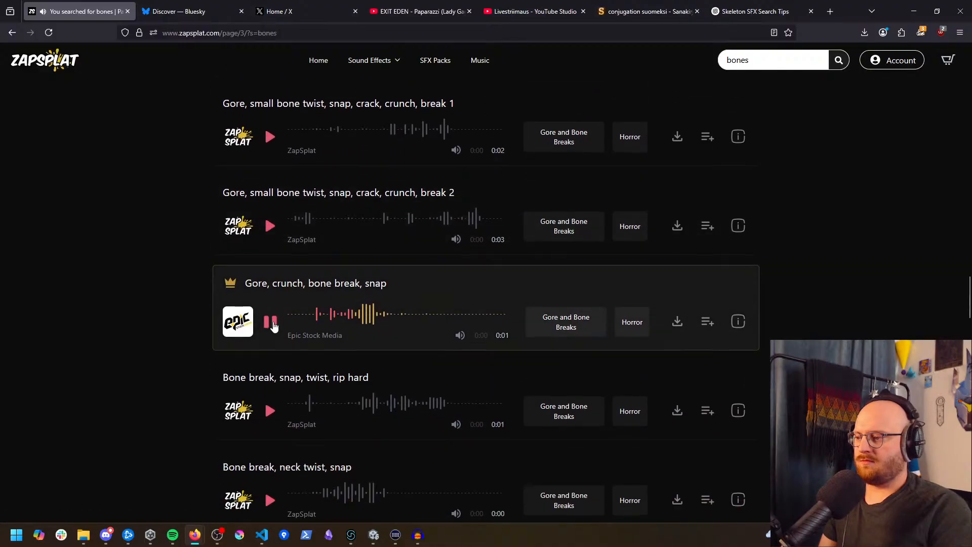
Step: Audition the "Bone break, snap, twist, rip hard" effect
{"action": "scroll", "coordinate": [273, 324], "scroll_direction": "down", "scroll_amount": 3}
{"action": "scroll", "coordinate": [270, 228], "scroll_direction": "down", "scroll_amount": 1}
{"action": "left_click", "coordinate": [269, 207]}
{"action": "scroll", "coordinate": [286, 274], "scroll_direction": "down", "scroll_amount": 2}
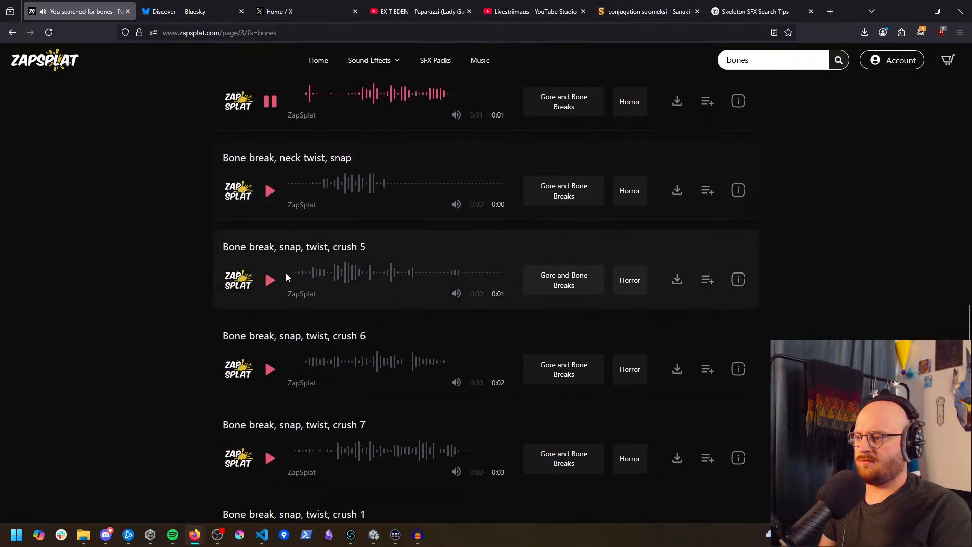
Step: Audition the "Bone break, snap, twist, crush" effects 5 and 4
{"action": "left_click", "coordinate": [269, 280]}
{"action": "scroll", "coordinate": [278, 299], "scroll_direction": "down", "scroll_amount": 13}
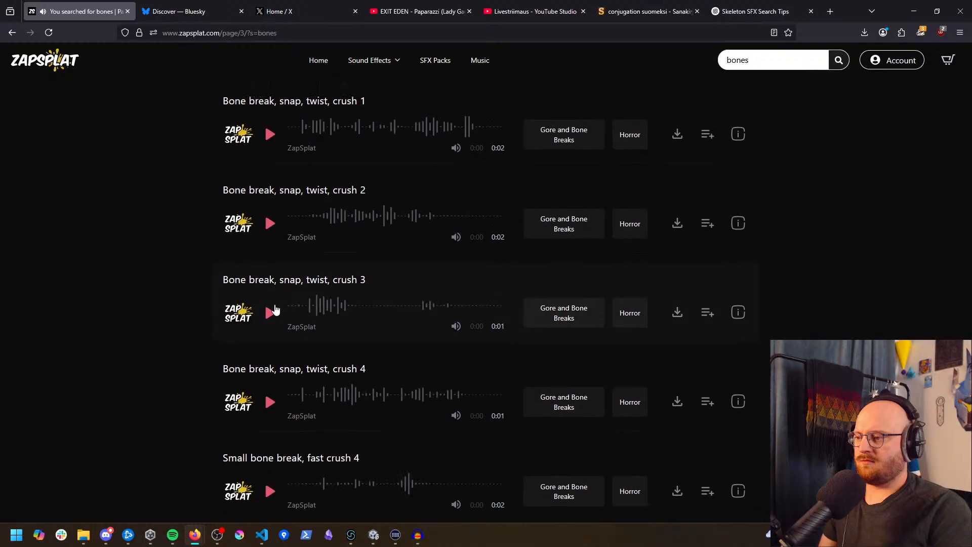
{"action": "left_click", "coordinate": [270, 145]}
{"action": "scroll", "coordinate": [303, 302], "scroll_direction": "down", "scroll_amount": 6}
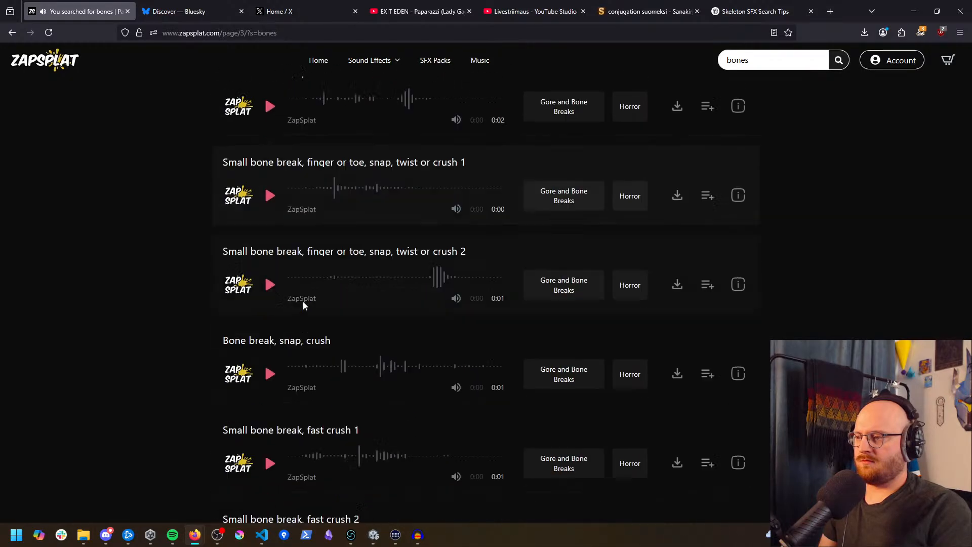
Step: Audition three of the PMSFX "Bone break, crunch, snap" effects at the end of results page 3
{"action": "scroll", "coordinate": [293, 319], "scroll_direction": "down", "scroll_amount": 6}
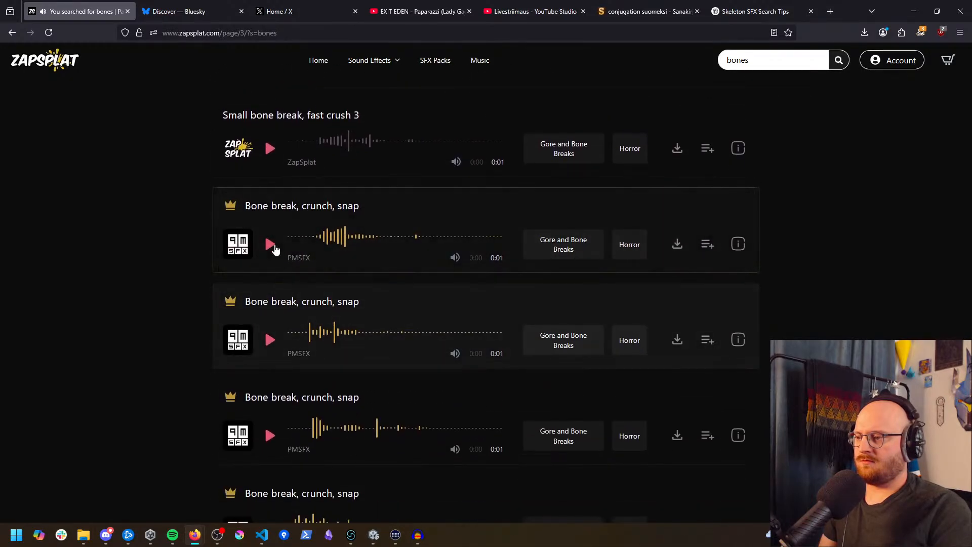
{"action": "left_click", "coordinate": [271, 243]}
{"action": "scroll", "coordinate": [277, 282], "scroll_direction": "down", "scroll_amount": 1}
{"action": "left_click", "coordinate": [276, 282]}
{"action": "scroll", "coordinate": [280, 273], "scroll_direction": "down", "scroll_amount": 5}
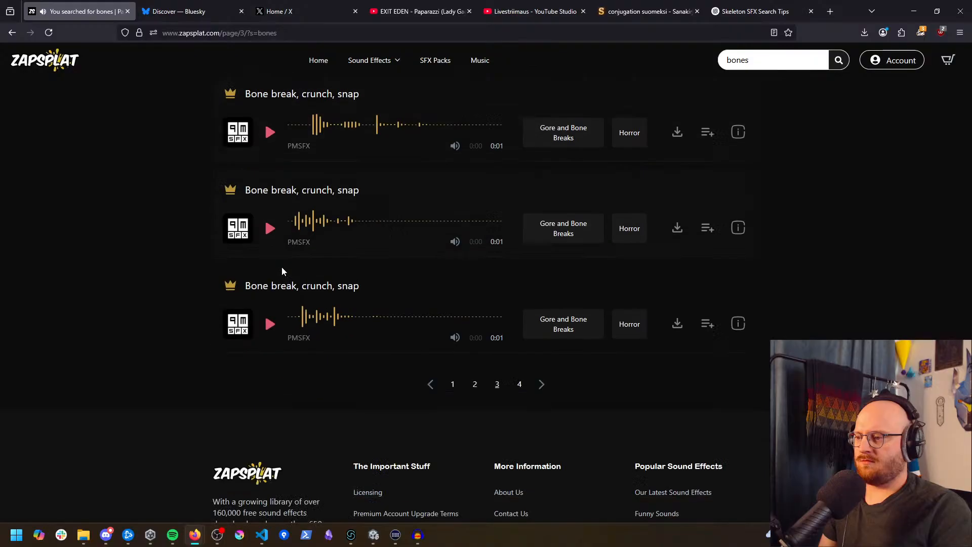
{"action": "left_click", "coordinate": [270, 317]}
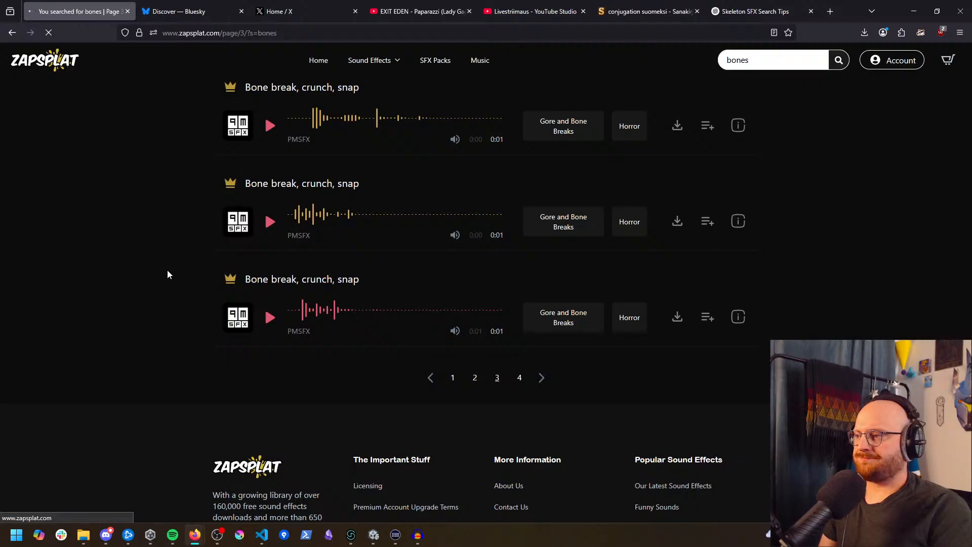
Step: Open results page 4 and audition its "Bone break, crunch, snap" effects
{"action": "left_click", "coordinate": [276, 277]}
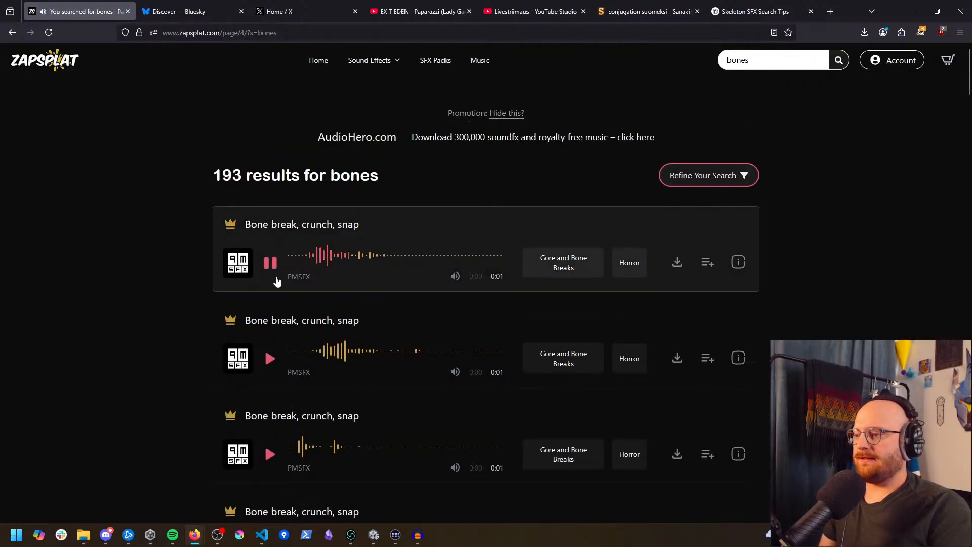
{"action": "scroll", "coordinate": [277, 279], "scroll_direction": "down", "scroll_amount": 3}
{"action": "left_click", "coordinate": [277, 306]}
{"action": "scroll", "coordinate": [278, 308], "scroll_direction": "down", "scroll_amount": 3}
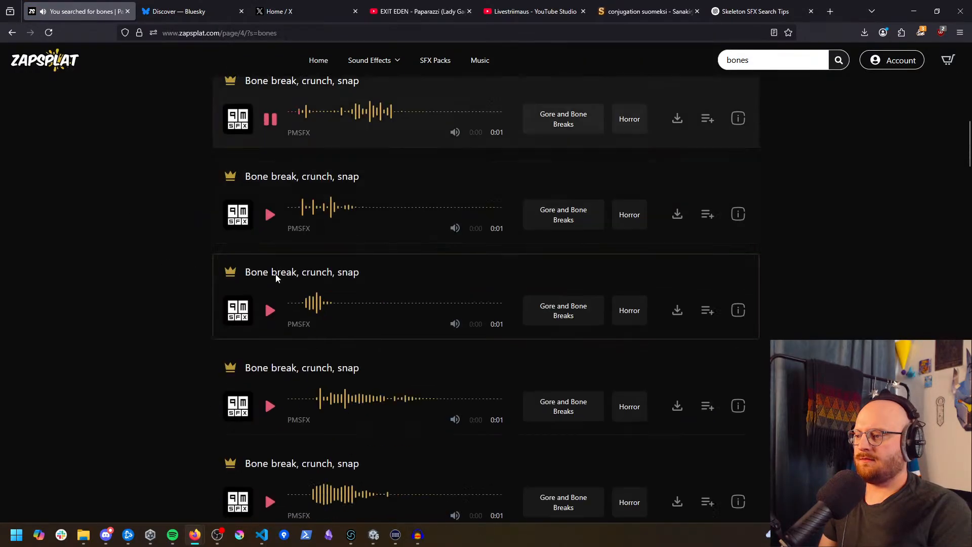
{"action": "scroll", "coordinate": [275, 304], "scroll_direction": "down", "scroll_amount": 2}
{"action": "scroll", "coordinate": [275, 318], "scroll_direction": "down", "scroll_amount": 5}
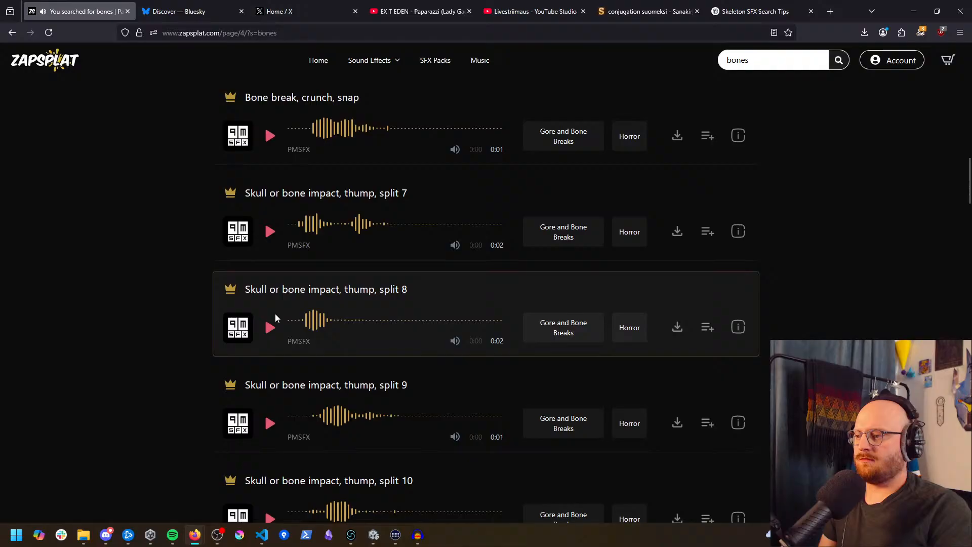
Step: Audition the "Skull or bone impact, thump, split" effects, including 7 and 10
{"action": "left_click", "coordinate": [271, 232]}
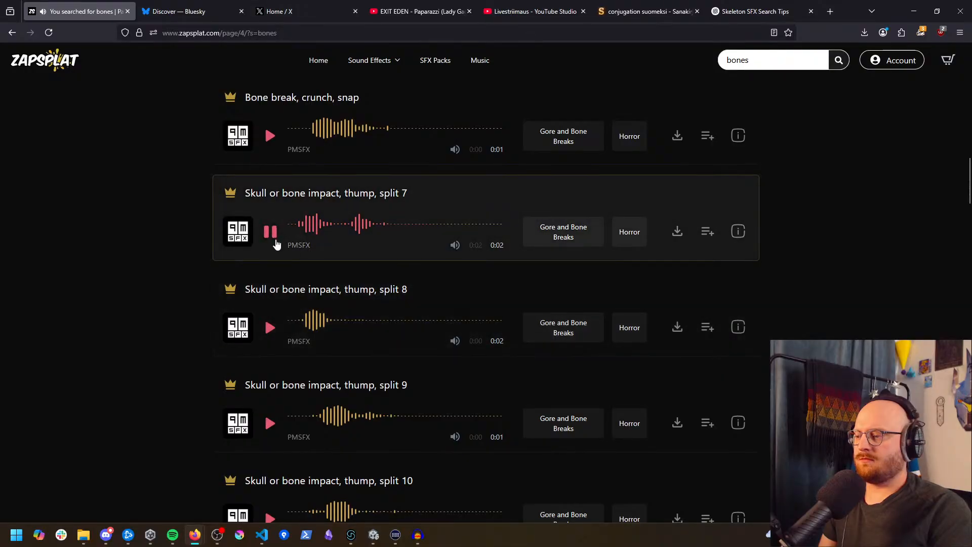
{"action": "scroll", "coordinate": [282, 267], "scroll_direction": "down", "scroll_amount": 5}
{"action": "scroll", "coordinate": [270, 272], "scroll_direction": "up", "scroll_amount": 6}
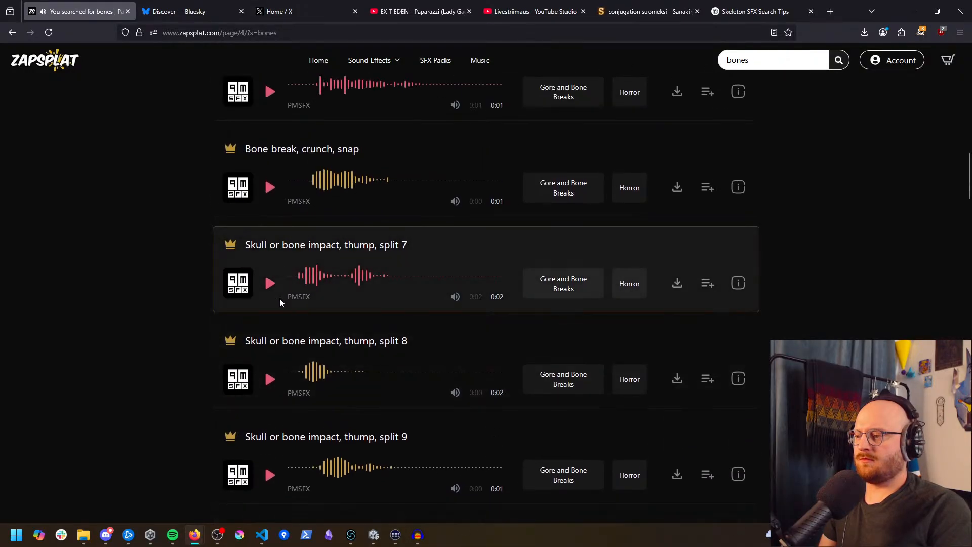
{"action": "left_click", "coordinate": [272, 284]}
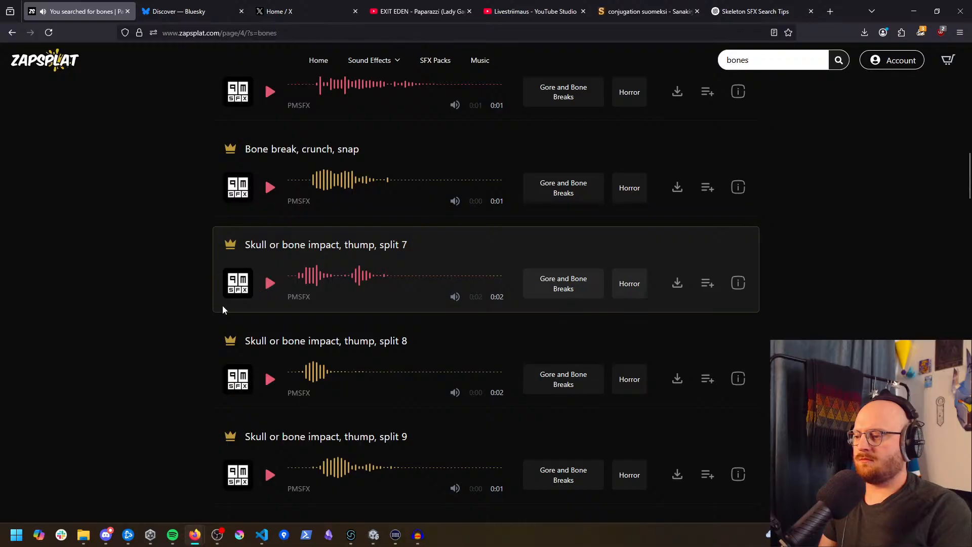
{"action": "scroll", "coordinate": [263, 297], "scroll_direction": "down", "scroll_amount": 6}
{"action": "left_click", "coordinate": [270, 261]}
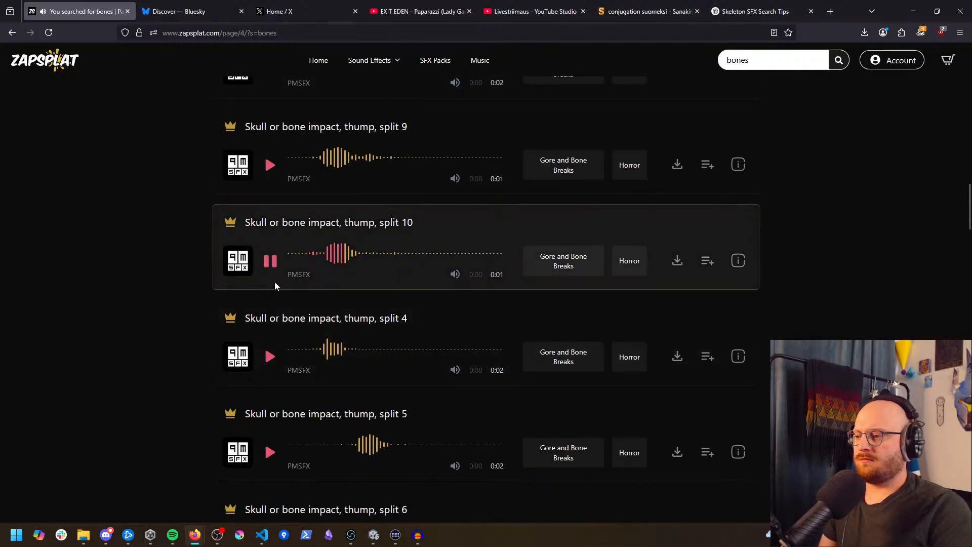
{"action": "scroll", "coordinate": [276, 292], "scroll_direction": "down", "scroll_amount": 6}
{"action": "left_click", "coordinate": [270, 334]}
Step: Audition the Horror effects "bone break, good for fingers", "bone break 2" and "body part tear, rip and dismember 1"
{"action": "scroll", "coordinate": [277, 338], "scroll_direction": "down", "scroll_amount": 7}
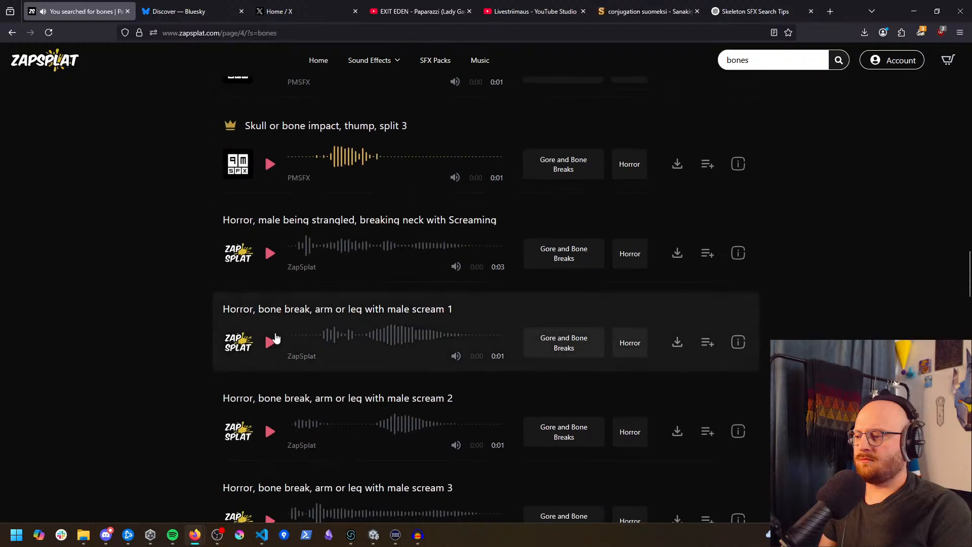
{"action": "scroll", "coordinate": [273, 344], "scroll_direction": "down", "scroll_amount": 5}
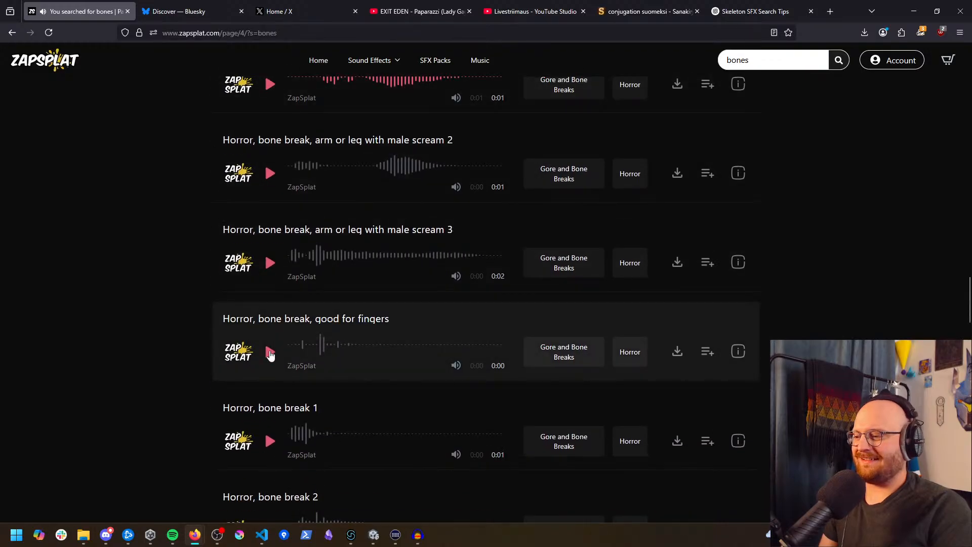
{"action": "left_click", "coordinate": [270, 353]}
{"action": "scroll", "coordinate": [269, 352], "scroll_direction": "down", "scroll_amount": 5}
{"action": "left_click", "coordinate": [269, 271]}
{"action": "scroll", "coordinate": [270, 274], "scroll_direction": "down", "scroll_amount": 2}
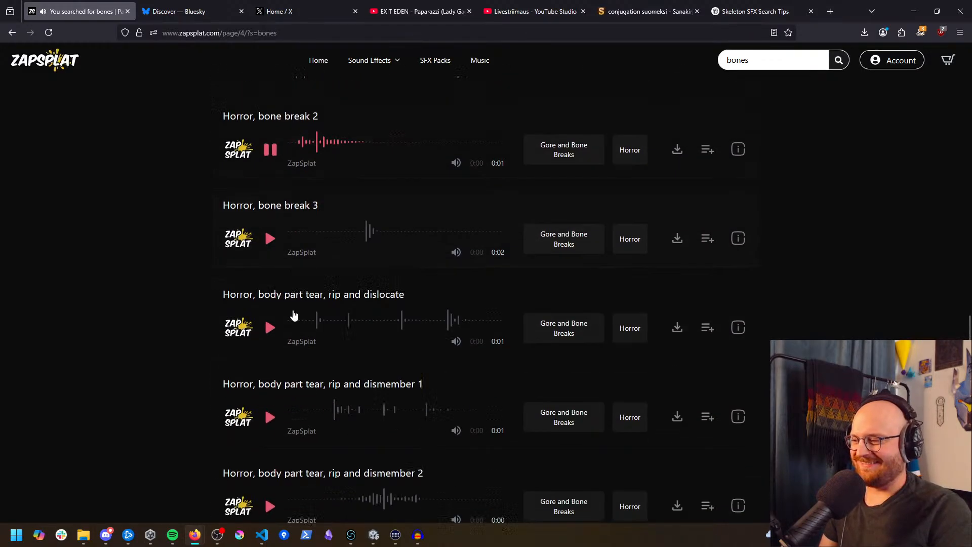
{"action": "scroll", "coordinate": [283, 303], "scroll_direction": "down", "scroll_amount": 3}
{"action": "left_click", "coordinate": [270, 281]}
Step: Skim the remaining bone effects on page 4, return to results page 1 and look through its listings
{"action": "scroll", "coordinate": [276, 297], "scroll_direction": "down", "scroll_amount": 6}
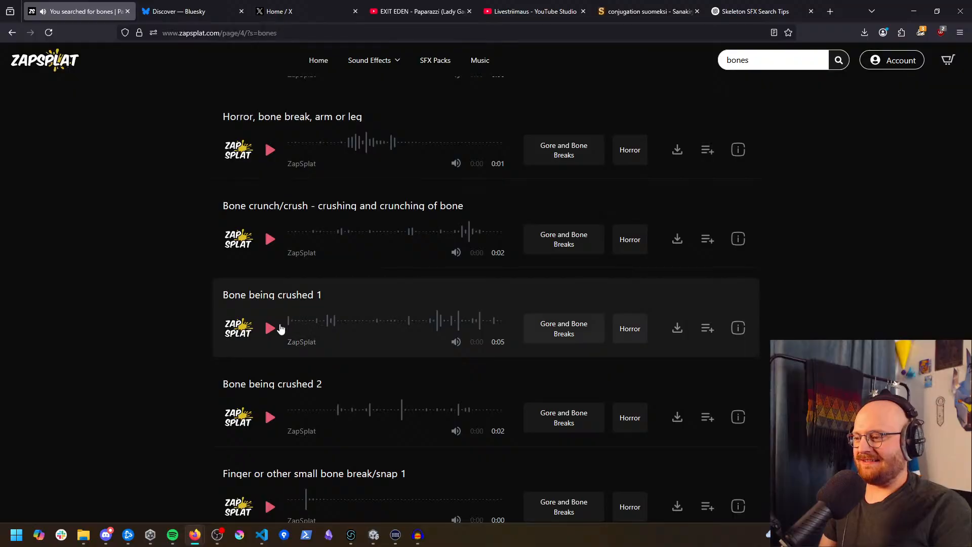
{"action": "scroll", "coordinate": [278, 331], "scroll_direction": "down", "scroll_amount": 2}
{"action": "scroll", "coordinate": [279, 330], "scroll_direction": "down", "scroll_amount": 4}
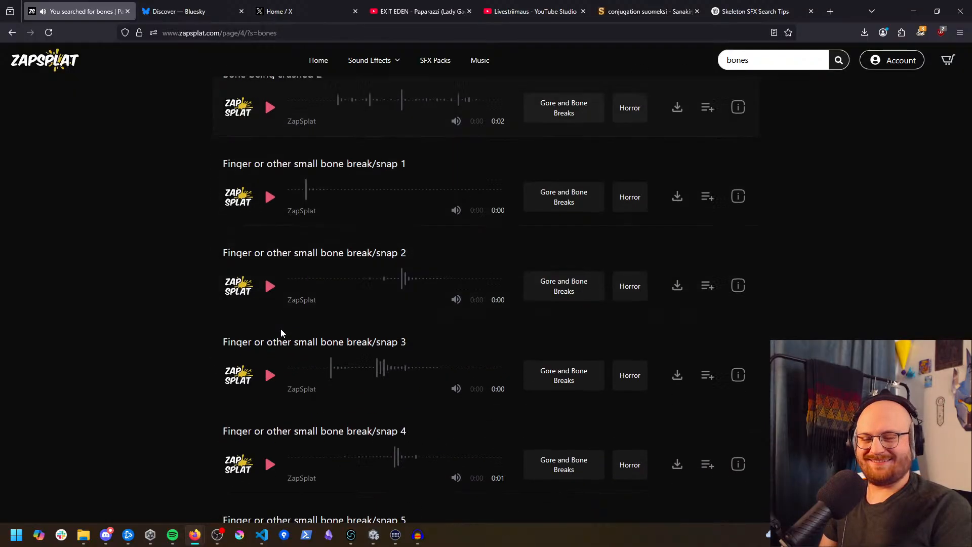
{"action": "scroll", "coordinate": [277, 331], "scroll_direction": "down", "scroll_amount": 10}
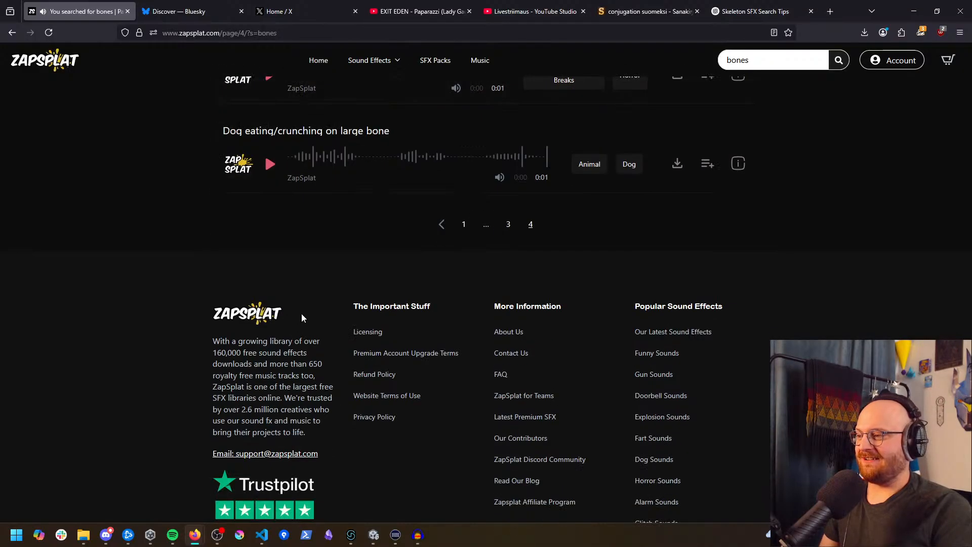
{"action": "left_click", "coordinate": [470, 228]}
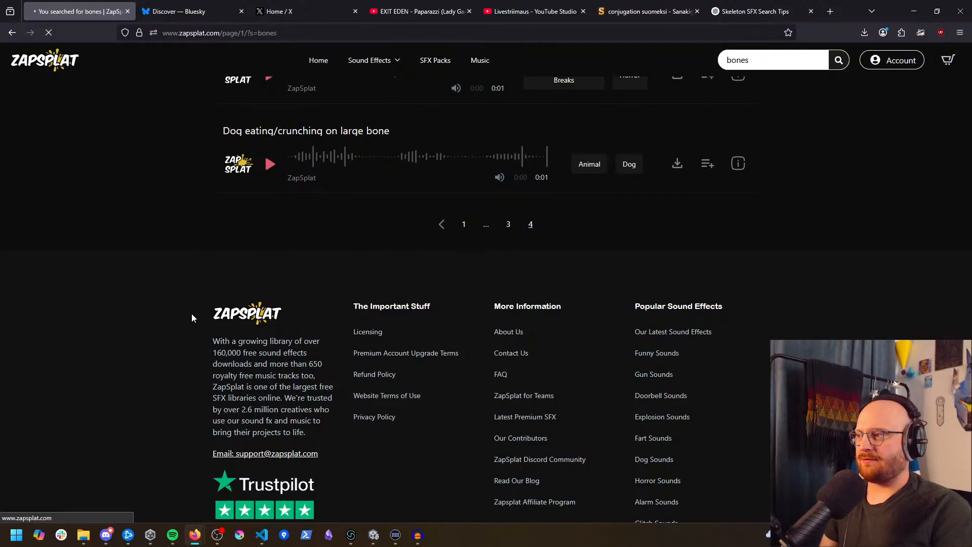
{"action": "scroll", "coordinate": [193, 314], "scroll_direction": "down", "scroll_amount": 5}
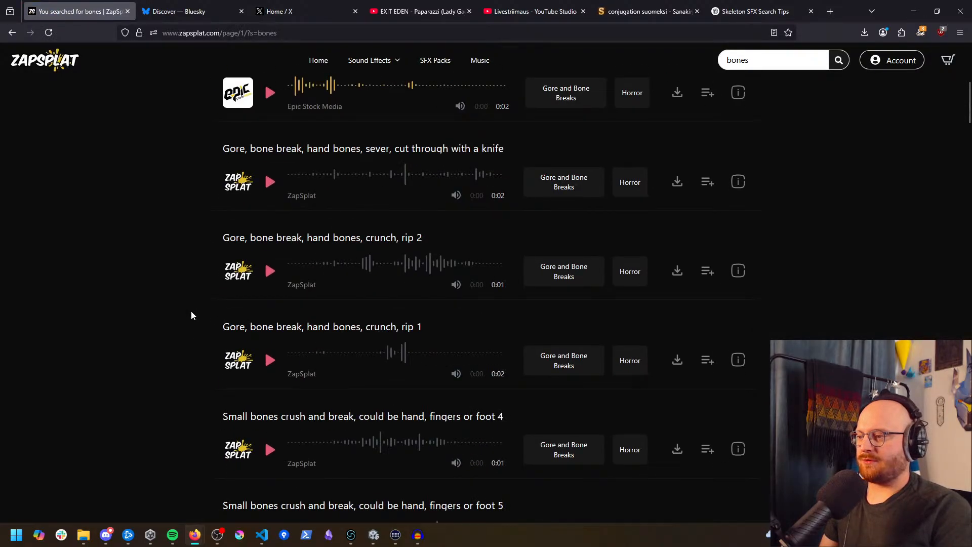
{"action": "scroll", "coordinate": [207, 305], "scroll_direction": "down", "scroll_amount": 5}
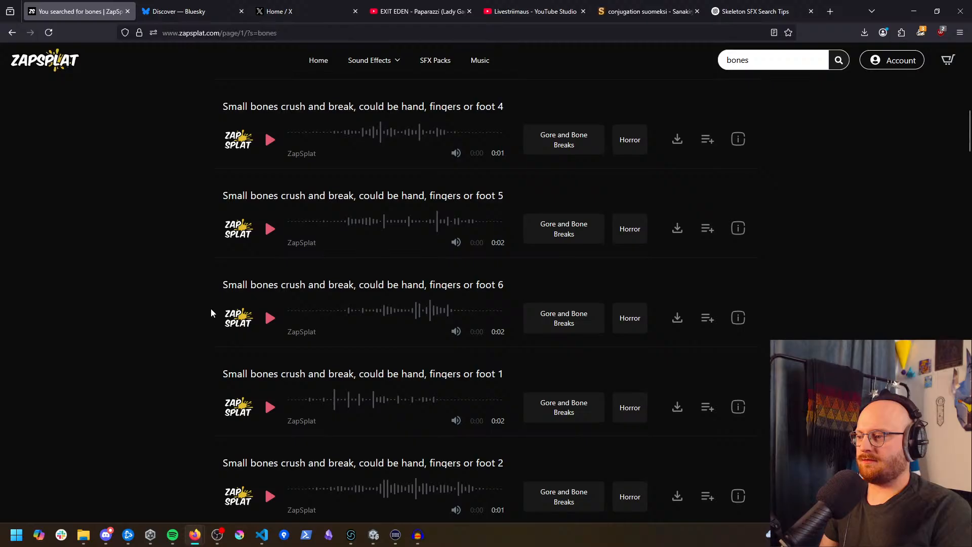
{"action": "scroll", "coordinate": [211, 311], "scroll_direction": "down", "scroll_amount": 6}
{"action": "scroll", "coordinate": [211, 315], "scroll_direction": "down", "scroll_amount": 5}
{"action": "scroll", "coordinate": [213, 318], "scroll_direction": "down", "scroll_amount": 5}
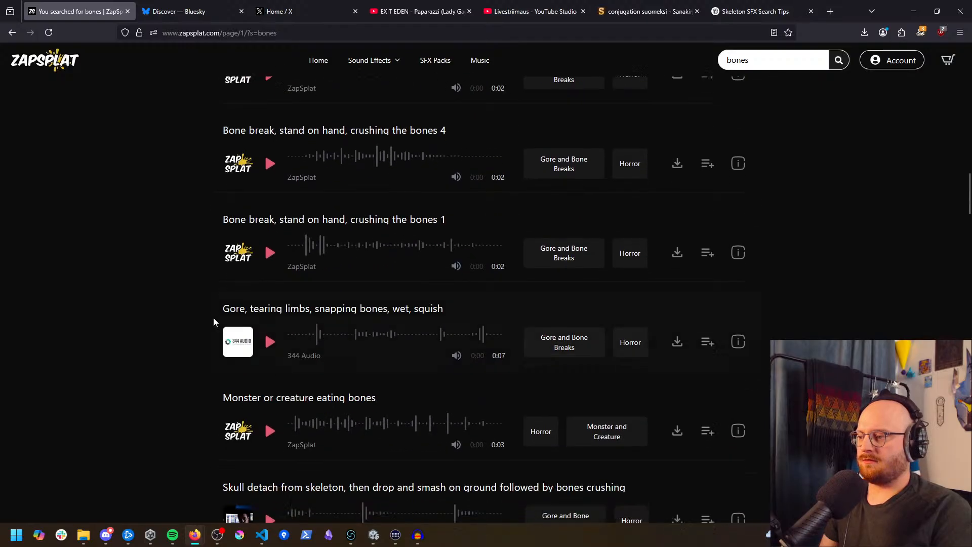
Step: Audition the SmartSound "Slow but heavy impact of a club breaking bones" variants and a "Short squishy gore sound of tearing out bones and flesh"
{"action": "left_click", "coordinate": [269, 326]}
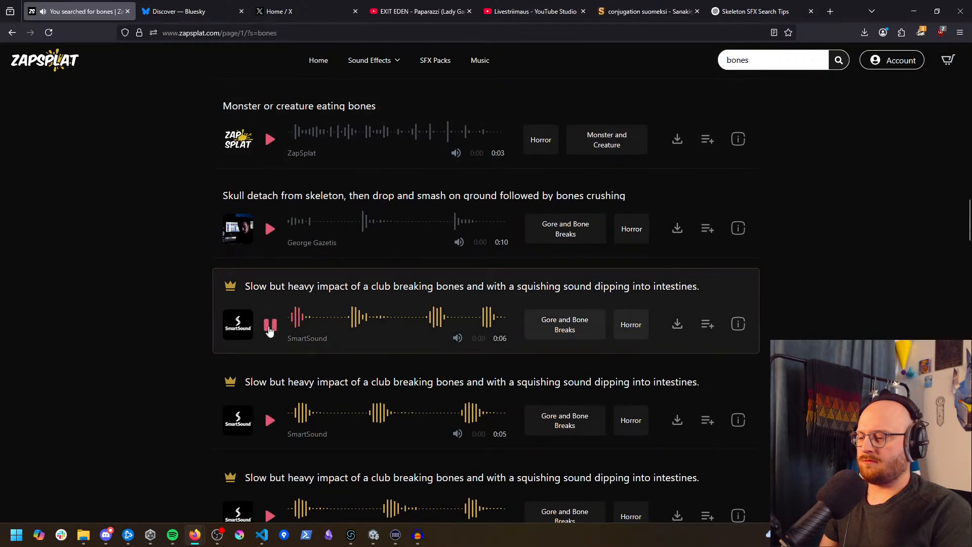
{"action": "scroll", "coordinate": [269, 326], "scroll_direction": "down", "scroll_amount": 3}
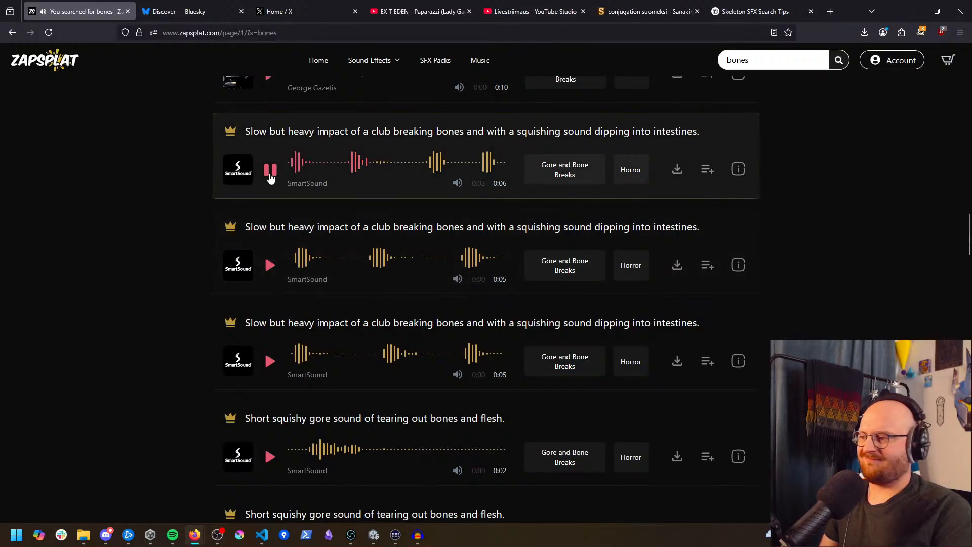
{"action": "scroll", "coordinate": [271, 176], "scroll_direction": "down", "scroll_amount": 1}
{"action": "left_click", "coordinate": [270, 215]}
{"action": "left_click", "coordinate": [272, 215]}
{"action": "scroll", "coordinate": [273, 213], "scroll_direction": "down", "scroll_amount": 2}
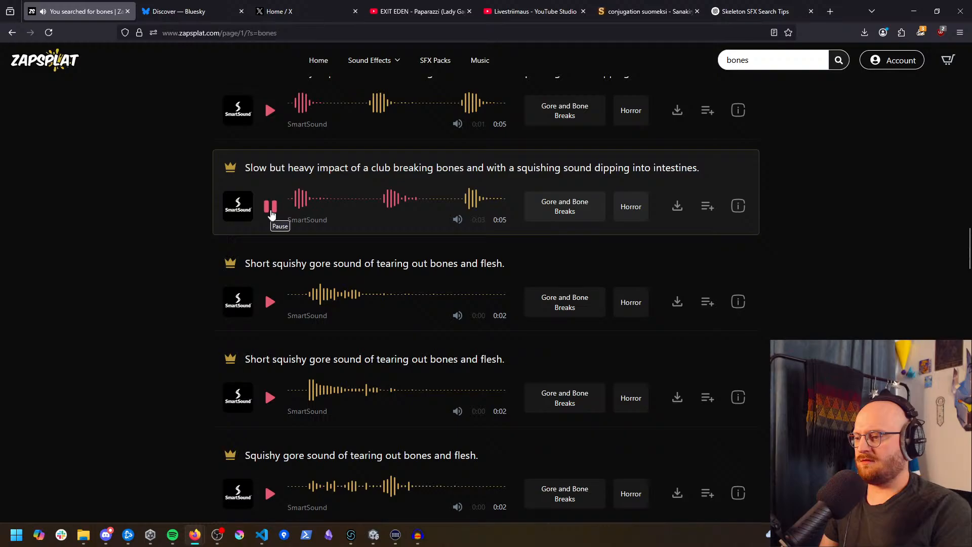
{"action": "scroll", "coordinate": [271, 214], "scroll_direction": "down", "scroll_amount": 1}
{"action": "left_click", "coordinate": [271, 249]}
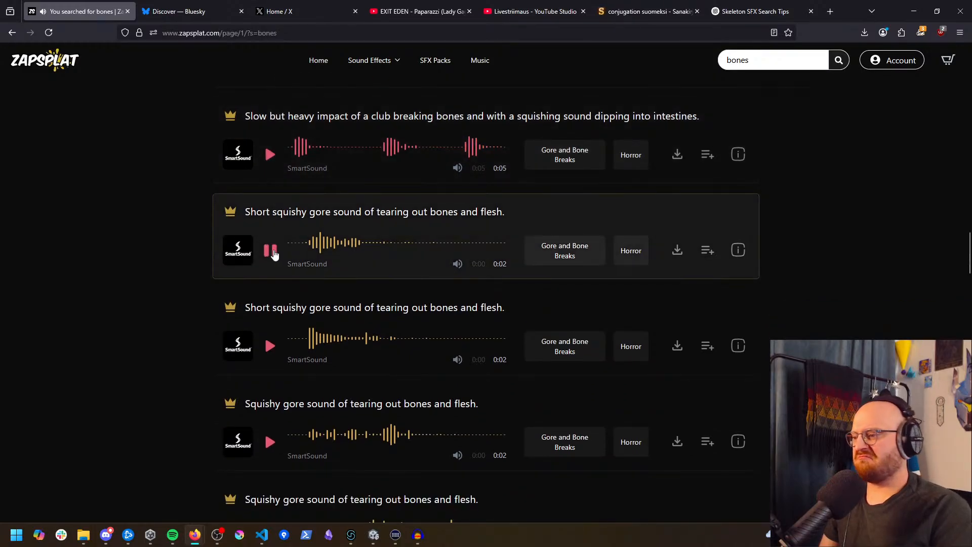
{"action": "left_click", "coordinate": [270, 159]}
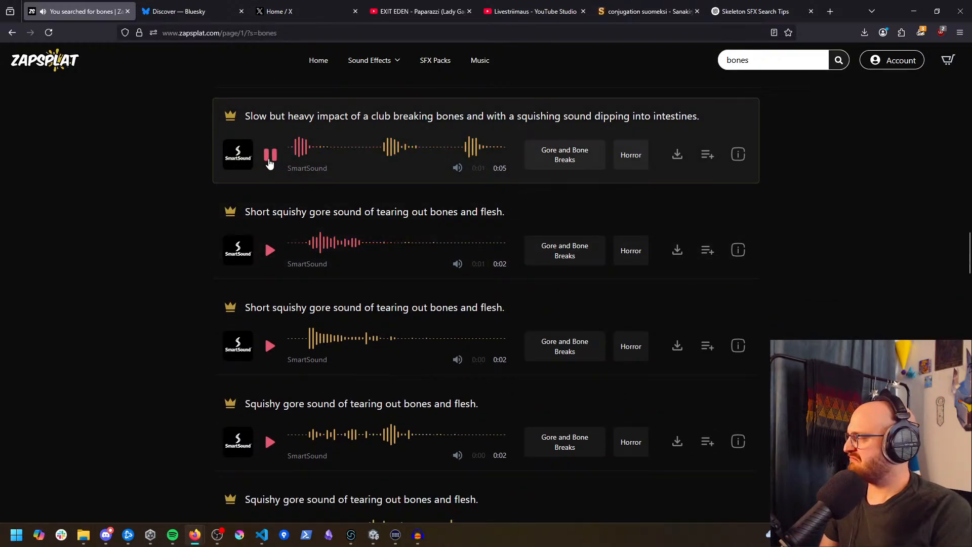
Step: Audition "Fleshy sounds of tearing out bones" and "Giant monster falling on ground with many bones"
{"action": "scroll", "coordinate": [268, 298], "scroll_direction": "down", "scroll_amount": 5}
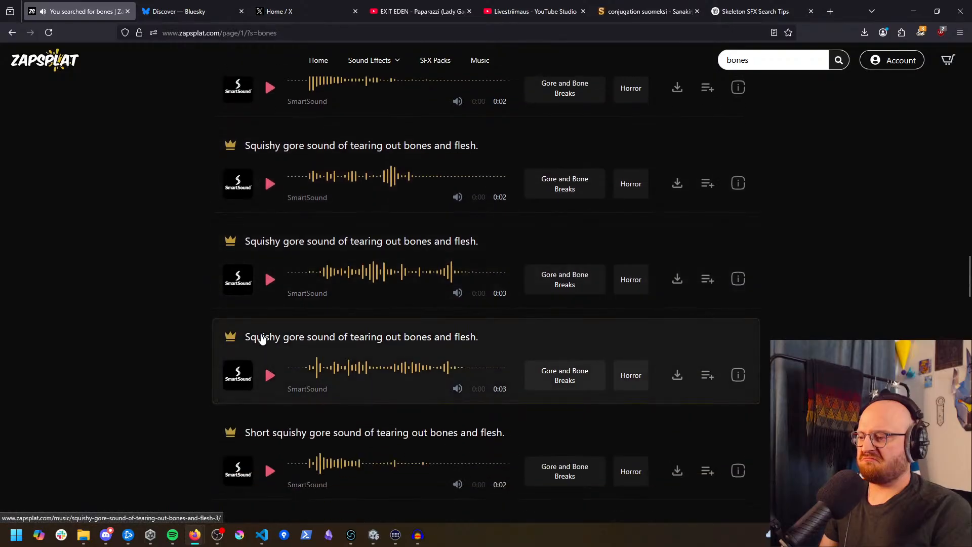
{"action": "scroll", "coordinate": [263, 336], "scroll_direction": "down", "scroll_amount": 6}
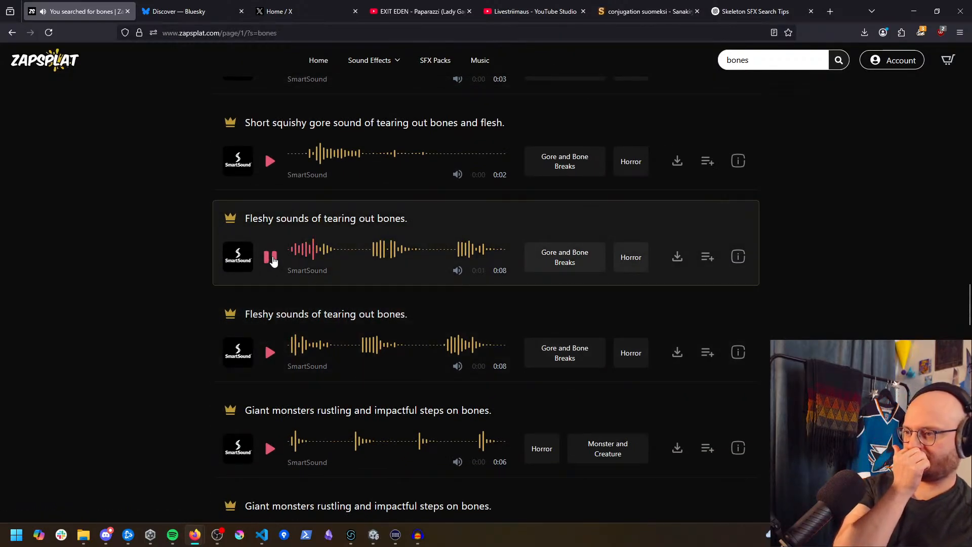
{"action": "scroll", "coordinate": [271, 260], "scroll_direction": "down", "scroll_amount": 6}
{"action": "left_click", "coordinate": [270, 331]}
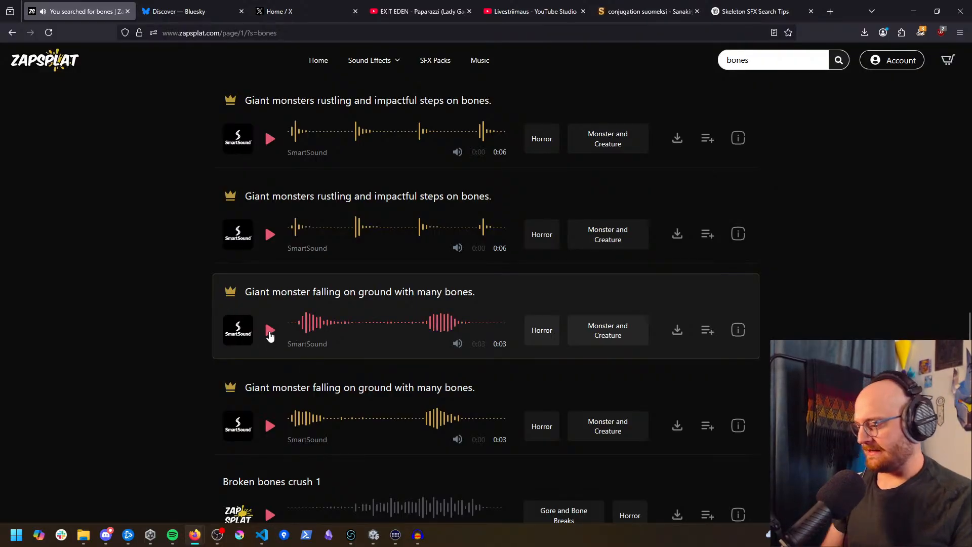
{"action": "left_click", "coordinate": [269, 332]}
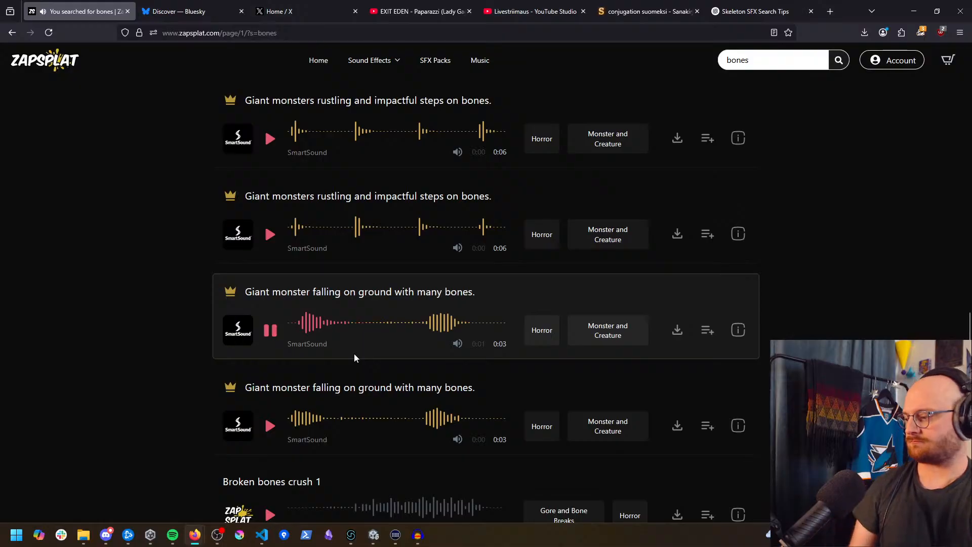
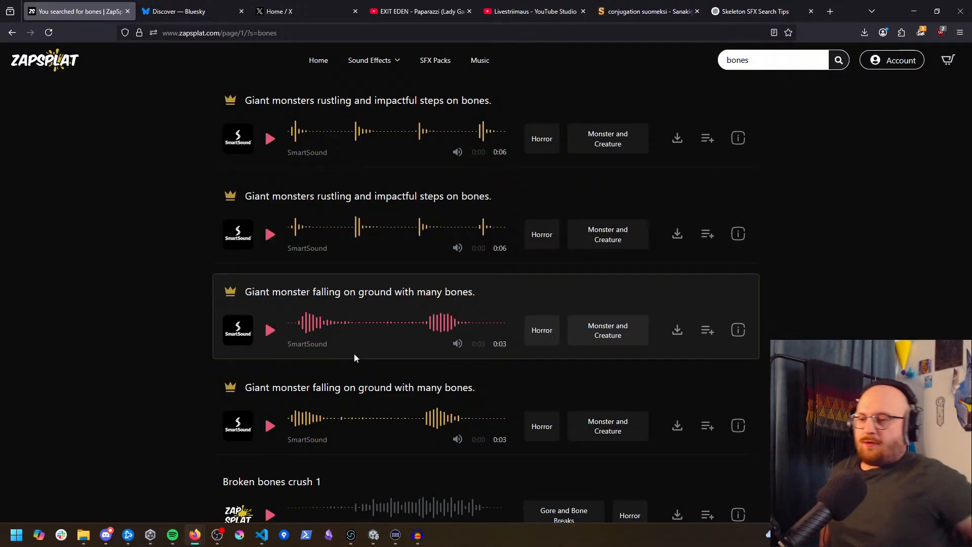
Step: Bring up the Footsteps folder in File Explorer, move its window aside, and return to the ZapSplat bone results in Firefox
{"action": "left_click", "coordinate": [84, 534]}
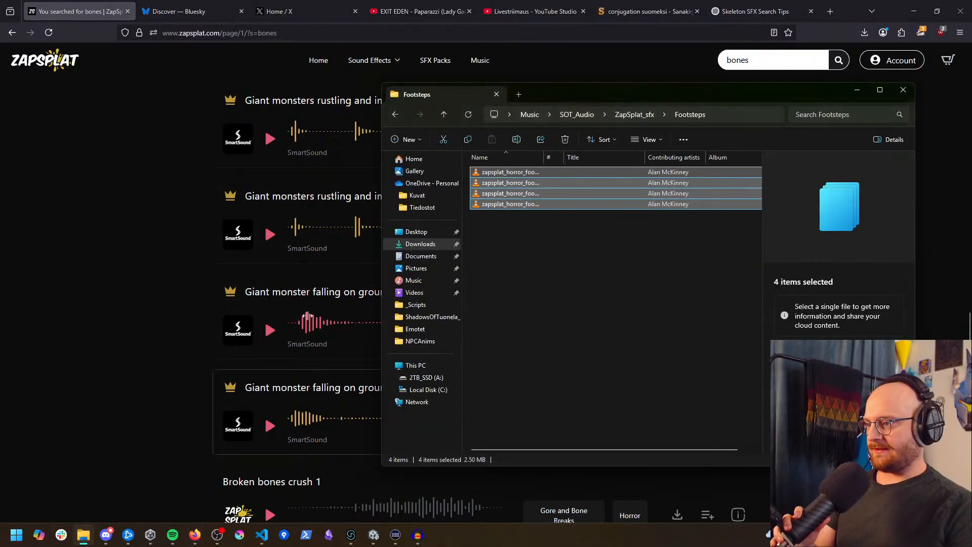
{"action": "left_click_drag", "start_coordinate": [588, 99], "coordinate": [0, 66]}
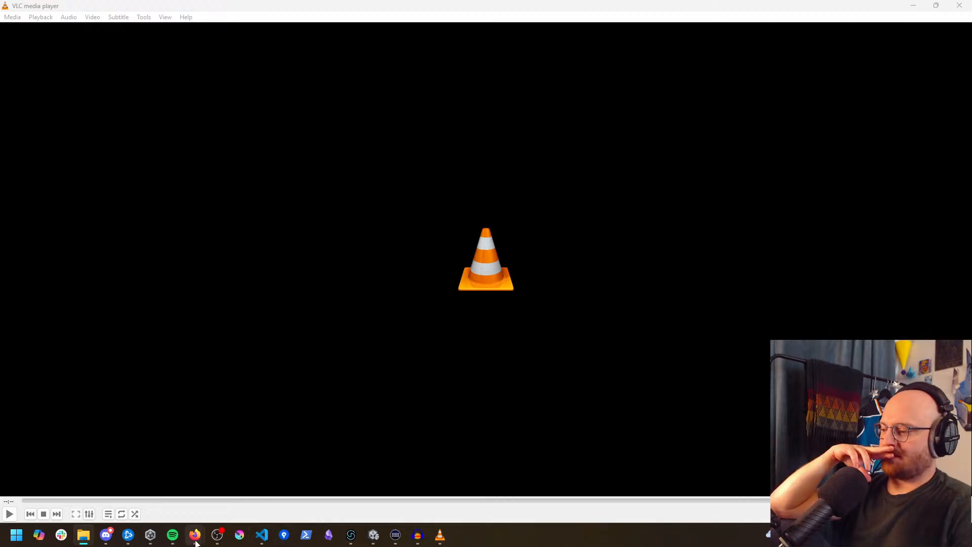
{"action": "mouse_move", "coordinate": [197, 539]}
{"action": "left_click", "coordinate": [212, 497]}
{"action": "scroll", "coordinate": [708, 385], "scroll_direction": "up", "scroll_amount": 4}
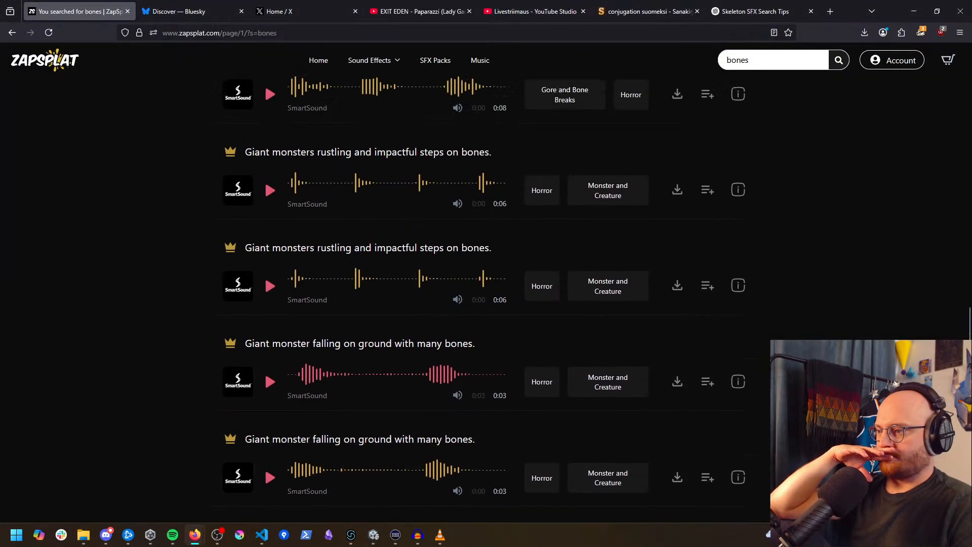
Step: Search ZapSplat for "skeleton" and audition the "Horror, gore, bones stress, creak, crack, crunch, skeleton" effect
{"action": "scroll", "coordinate": [644, 83], "scroll_direction": "up", "scroll_amount": 10}
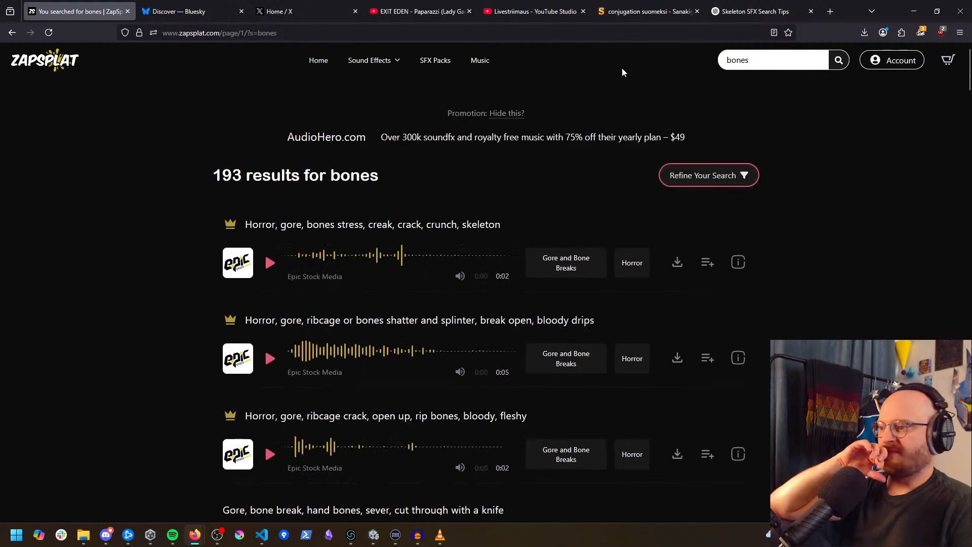
{"action": "middle_click", "coordinate": [826, 283]}
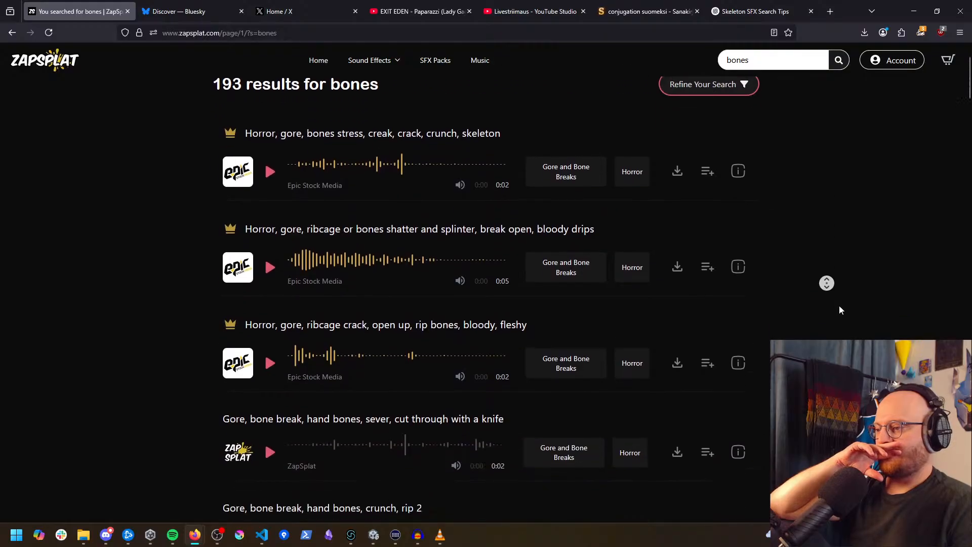
{"action": "middle_click", "coordinate": [840, 305]}
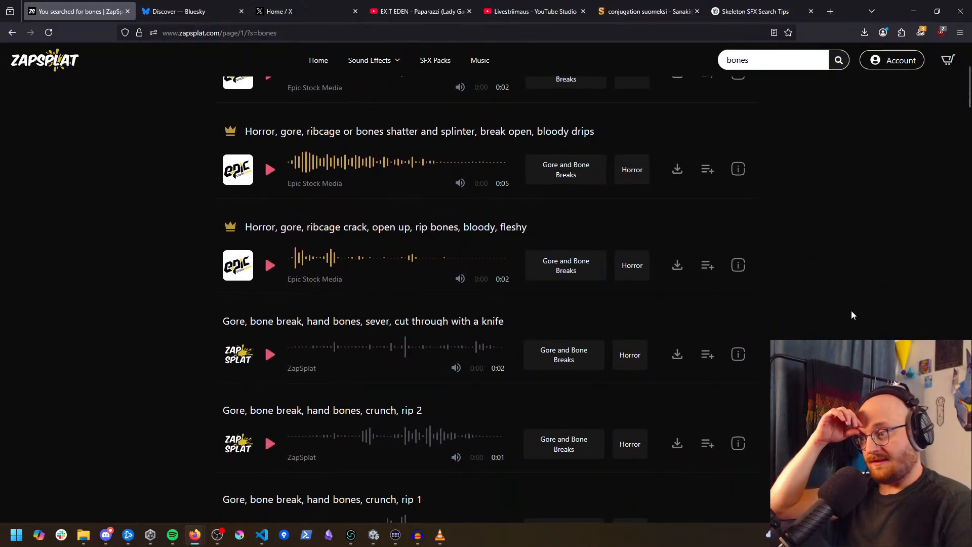
{"action": "double_click", "coordinate": [738, 59]}
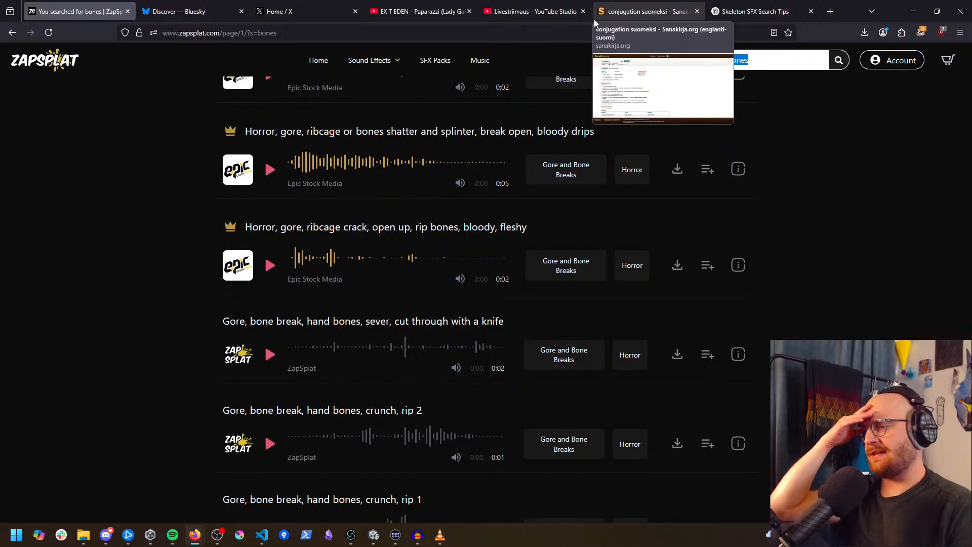
{"action": "left_click", "coordinate": [874, 232]}
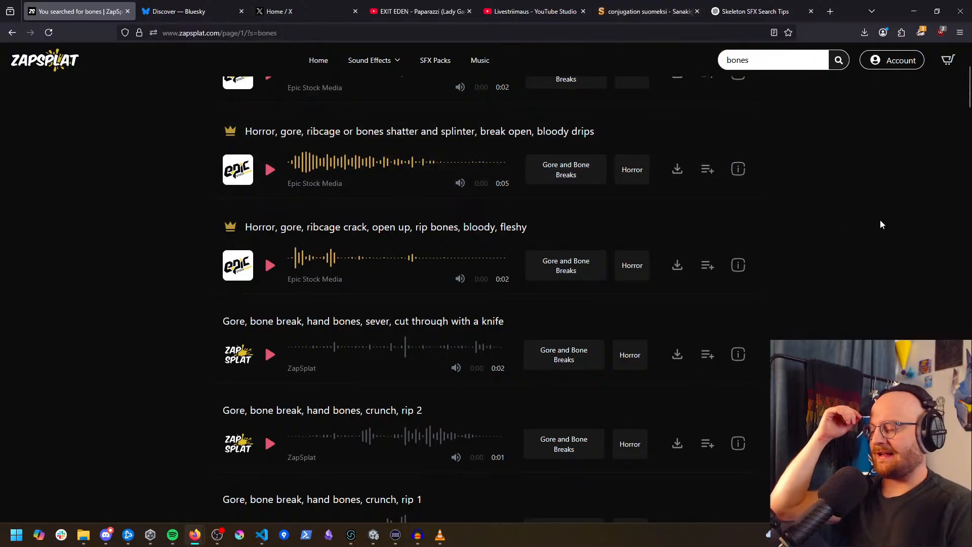
{"action": "scroll", "coordinate": [810, 177], "scroll_direction": "up", "scroll_amount": 4}
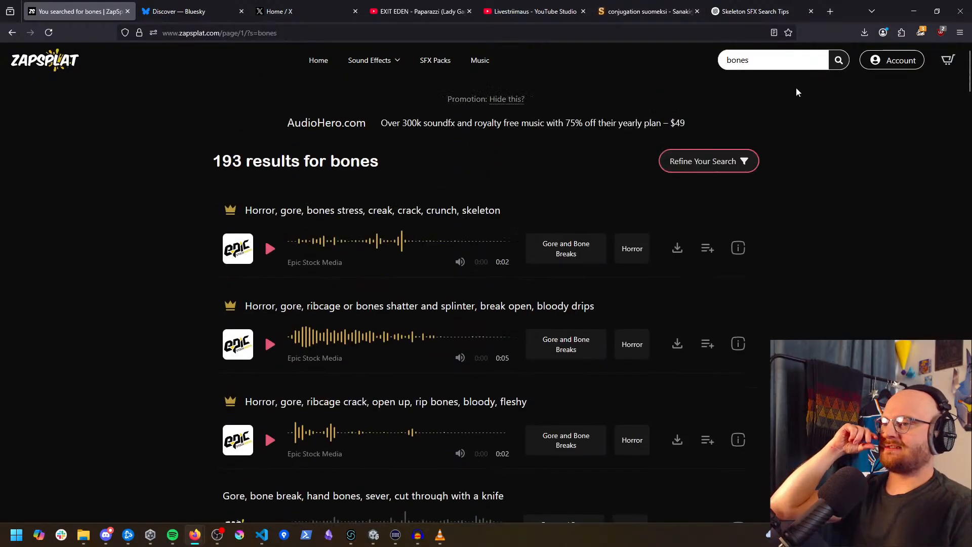
{"action": "double_click", "coordinate": [737, 60]}
{"action": "type", "text": "skeleton"}
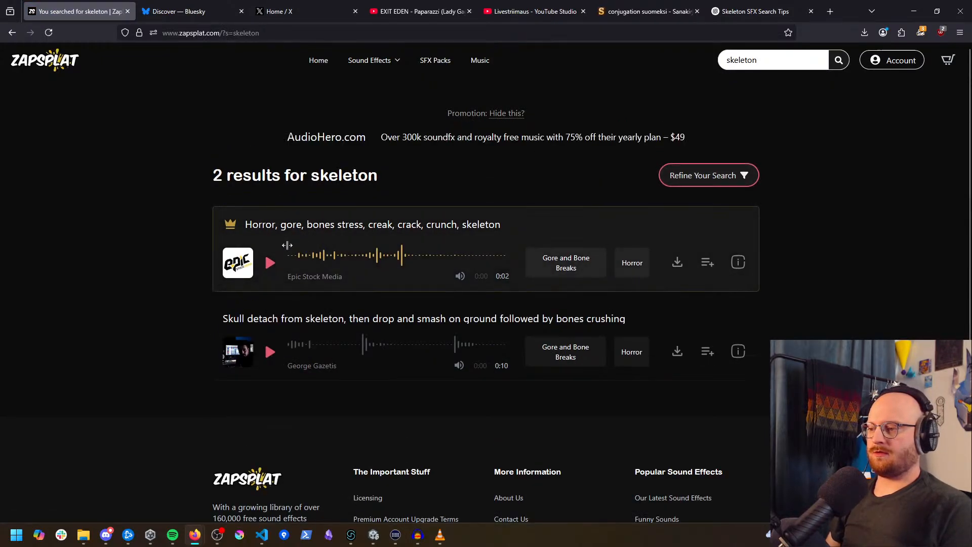
{"action": "left_click", "coordinate": [274, 270]}
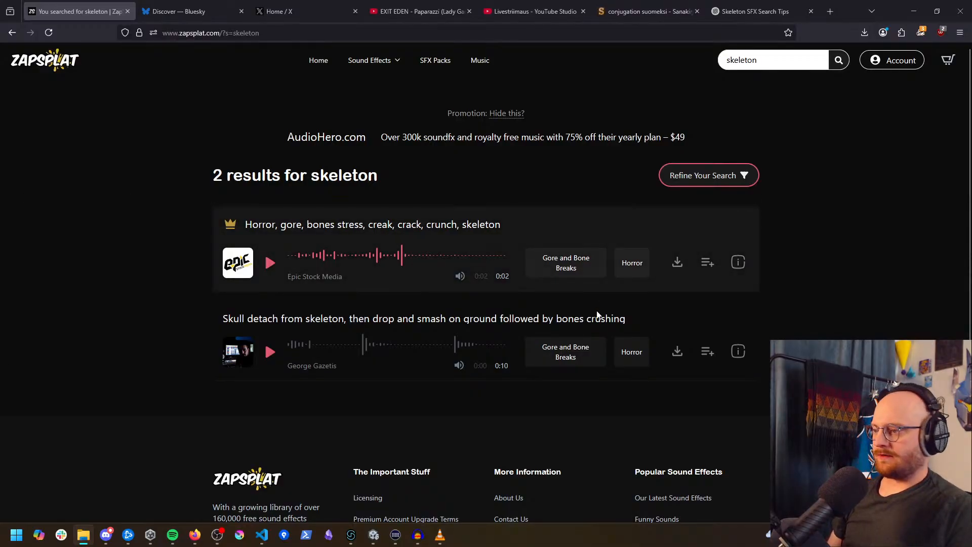
Step: Switch to the FMOD Event Editor, collapse the Footsteps asset folder and browse the Sound Effects assets as far as the Grunts folder
{"action": "left_click", "coordinate": [171, 538]}
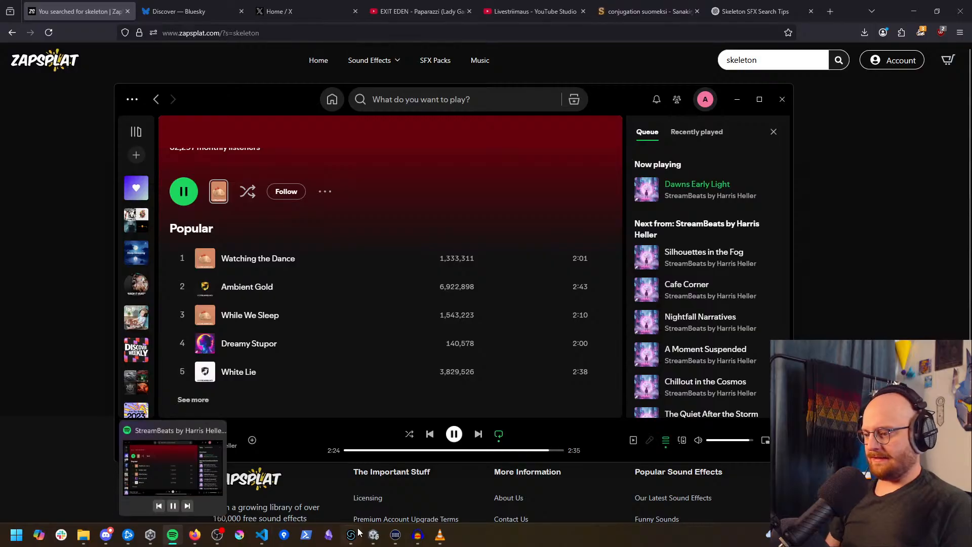
{"action": "mouse_move", "coordinate": [347, 542]}
{"action": "left_click", "coordinate": [380, 484]}
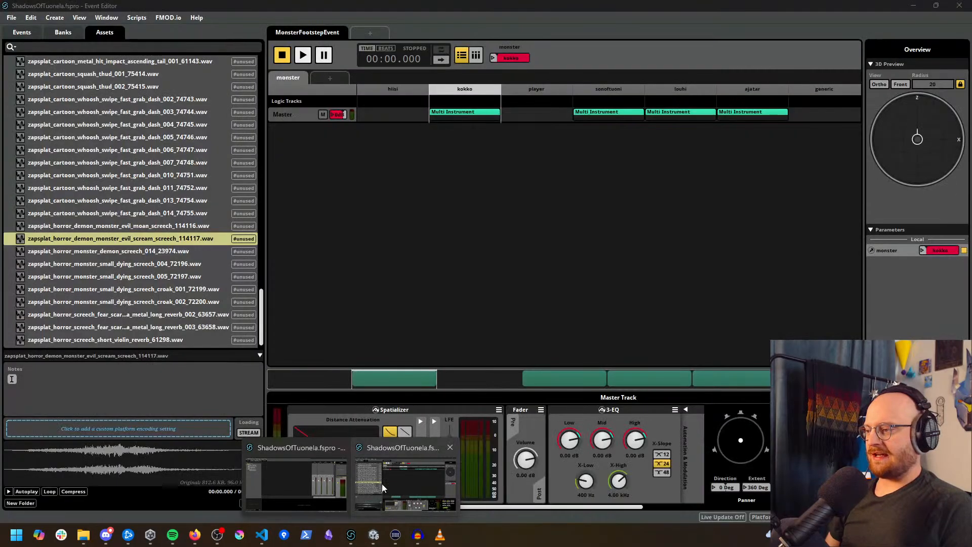
{"action": "scroll", "coordinate": [172, 276], "scroll_direction": "up", "scroll_amount": 20}
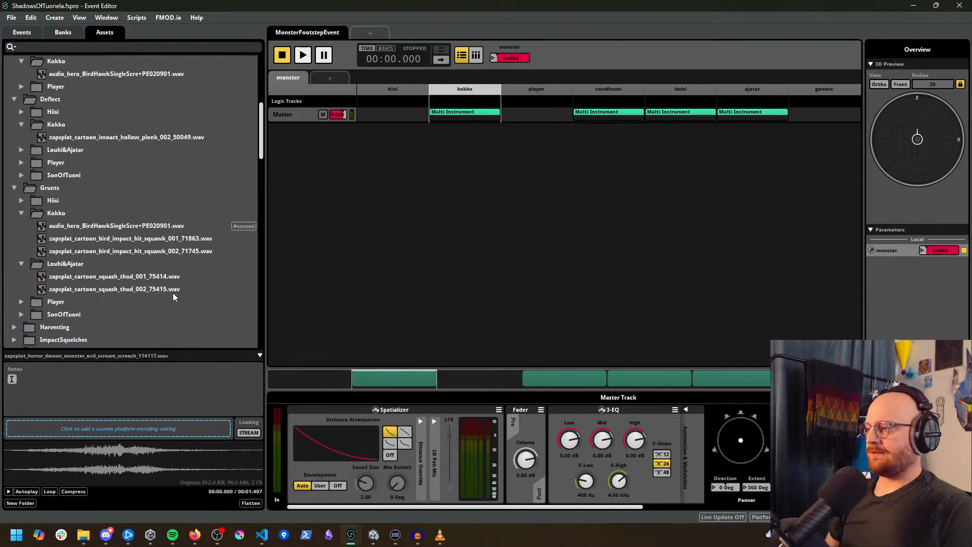
{"action": "left_click", "coordinate": [7, 86]}
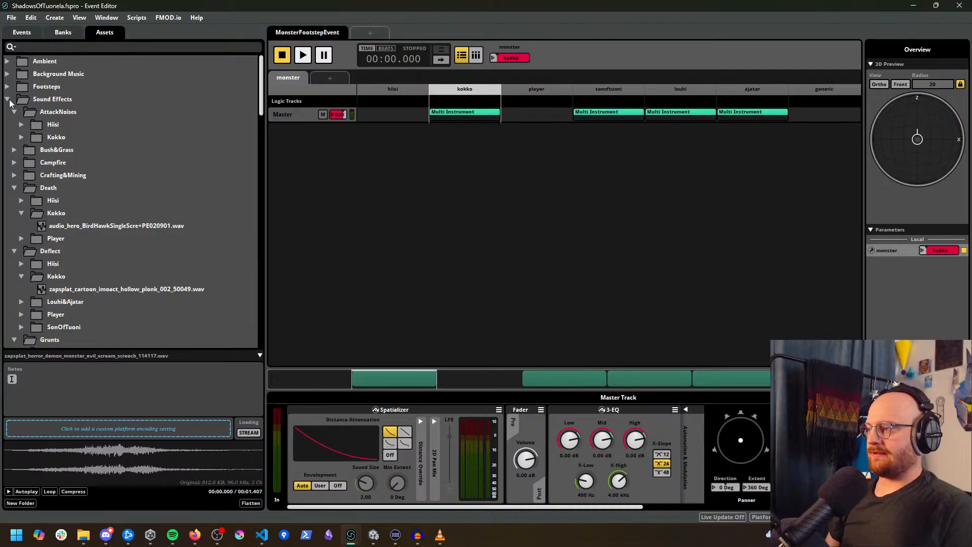
{"action": "left_click", "coordinate": [42, 100]}
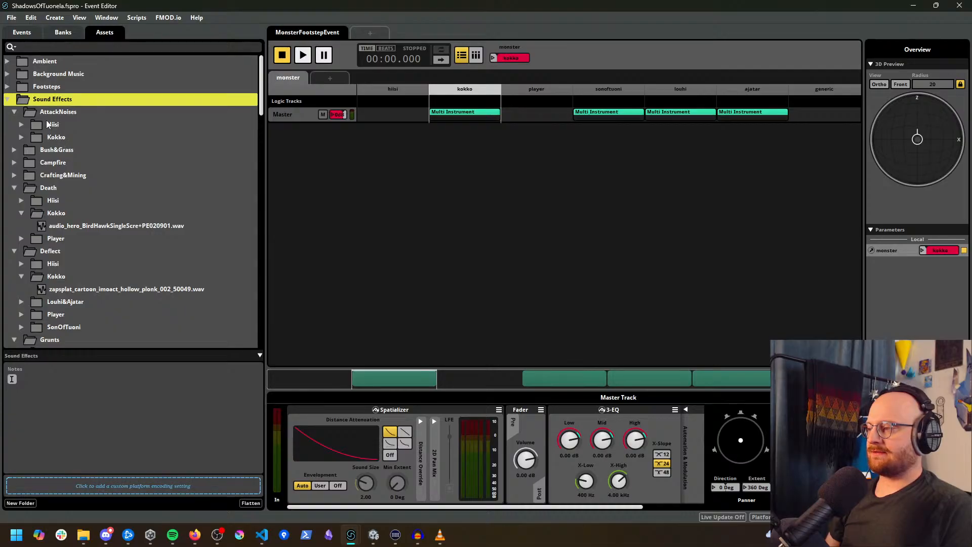
{"action": "scroll", "coordinate": [25, 124], "scroll_direction": "down", "scroll_amount": 1}
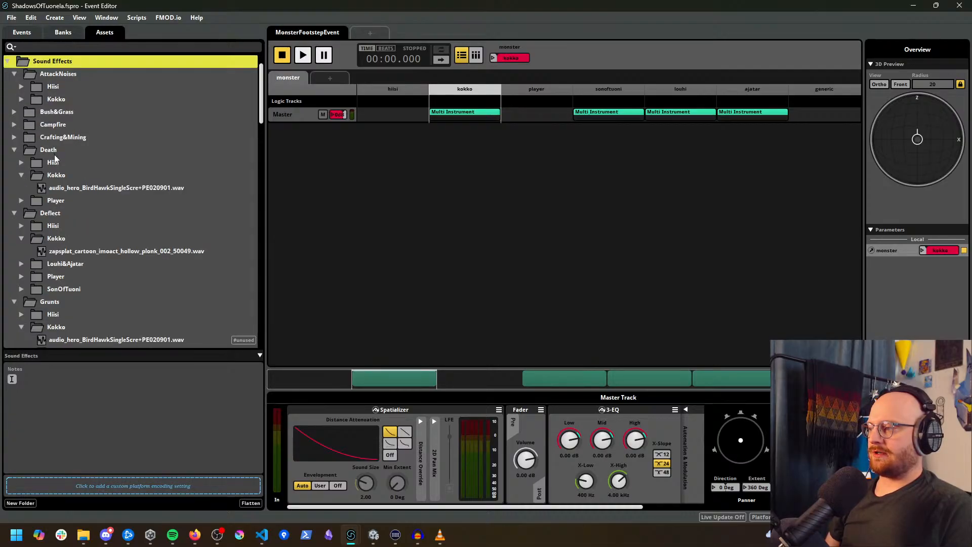
{"action": "scroll", "coordinate": [56, 157], "scroll_direction": "down", "scroll_amount": 2}
{"action": "scroll", "coordinate": [68, 177], "scroll_direction": "down", "scroll_amount": 1}
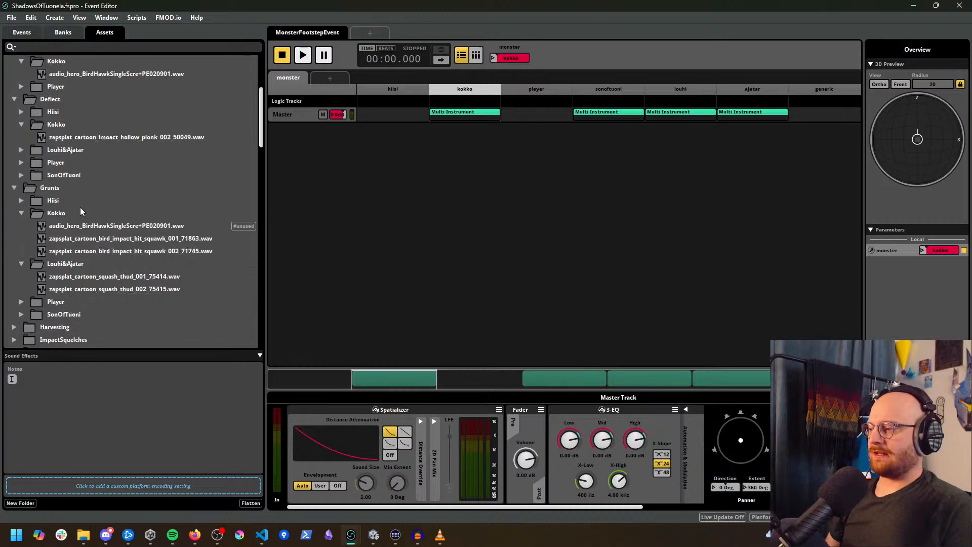
{"action": "scroll", "coordinate": [51, 191], "scroll_direction": "down", "scroll_amount": 1}
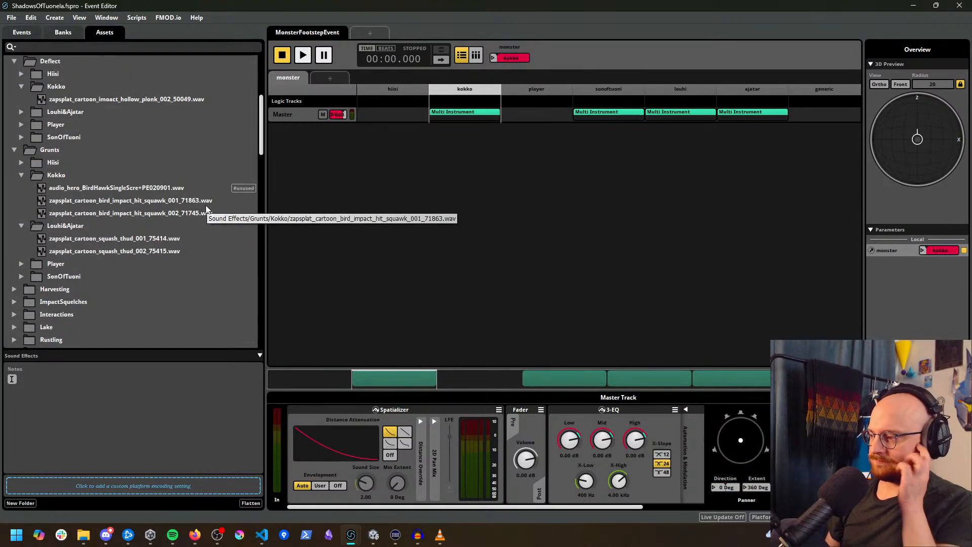
{"action": "left_click", "coordinate": [49, 150]}
{"action": "right_click", "coordinate": [49, 150]}
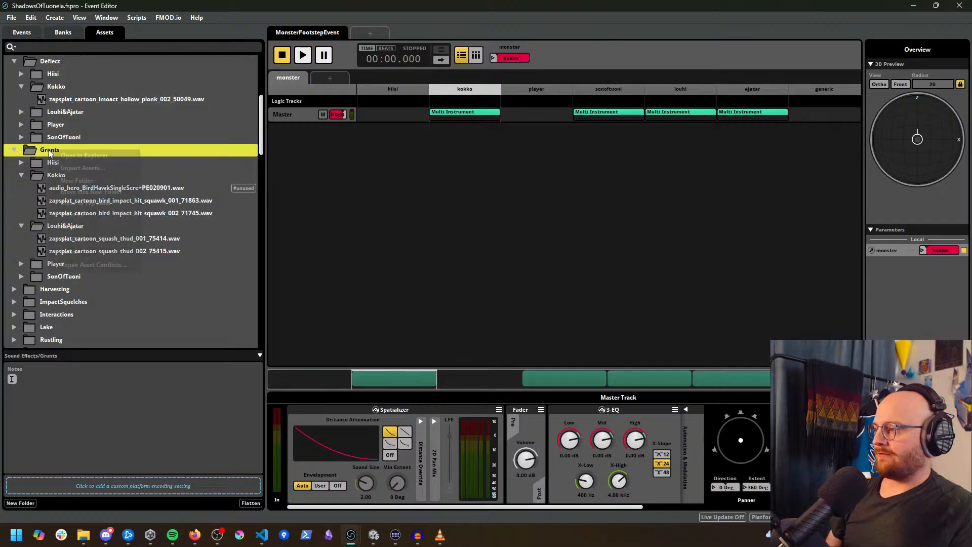
{"action": "left_click", "coordinate": [107, 181]}
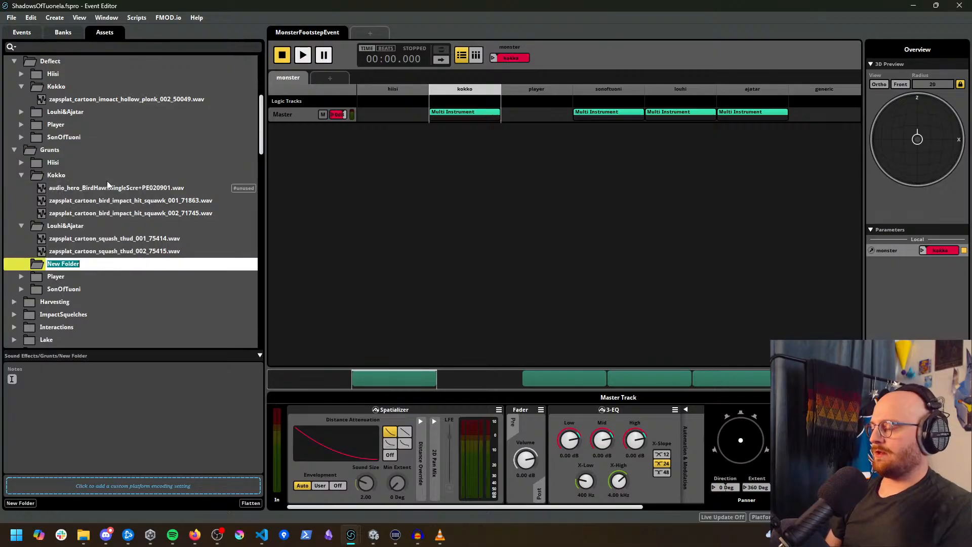
{"action": "type", "text": "SonOfTuoni"}
{"action": "key", "text": "Return"}
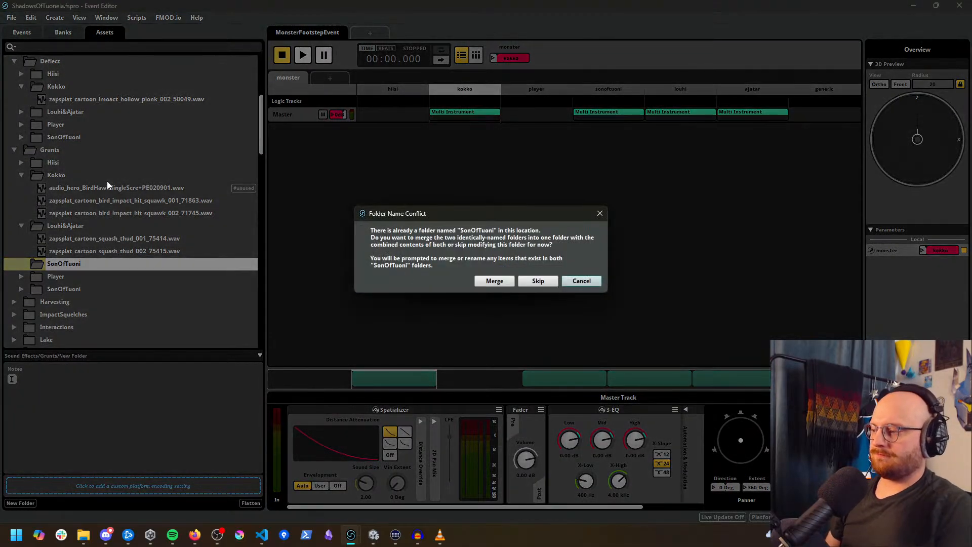
{"action": "left_click", "coordinate": [581, 281]}
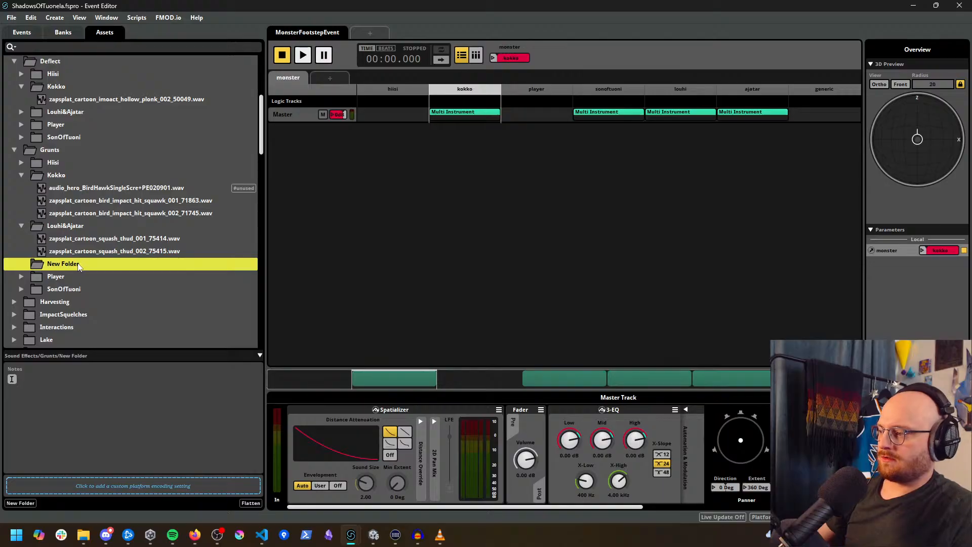
{"action": "key", "text": "Delete"}
{"action": "key", "text": "Return"}
Step: Expand the SonOfTuoni folder under Grunts and play zapsplat_cartoon_impact_thud_wobble_26699.wav
{"action": "left_click", "coordinate": [40, 279]}
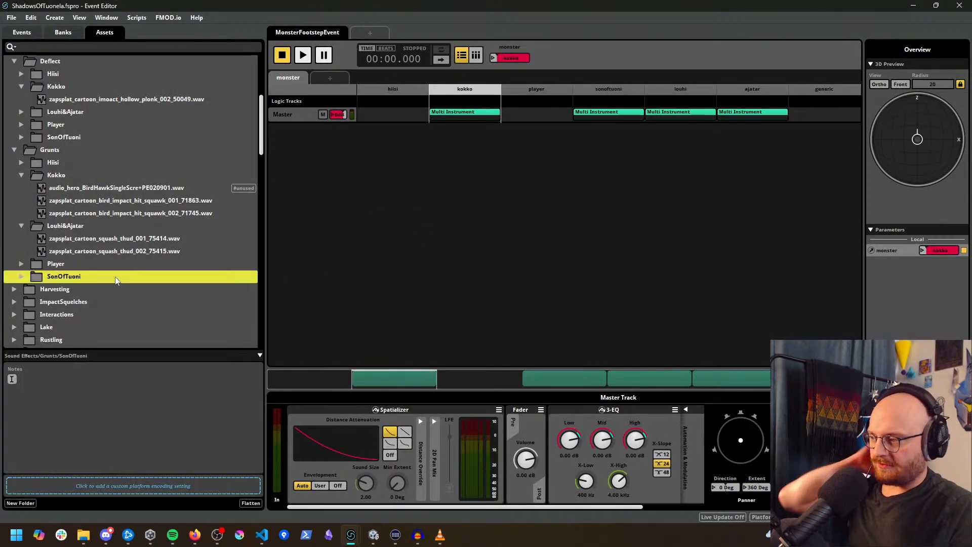
{"action": "left_click", "coordinate": [21, 277]}
{"action": "left_click", "coordinate": [60, 297]}
{"action": "left_click", "coordinate": [61, 290]}
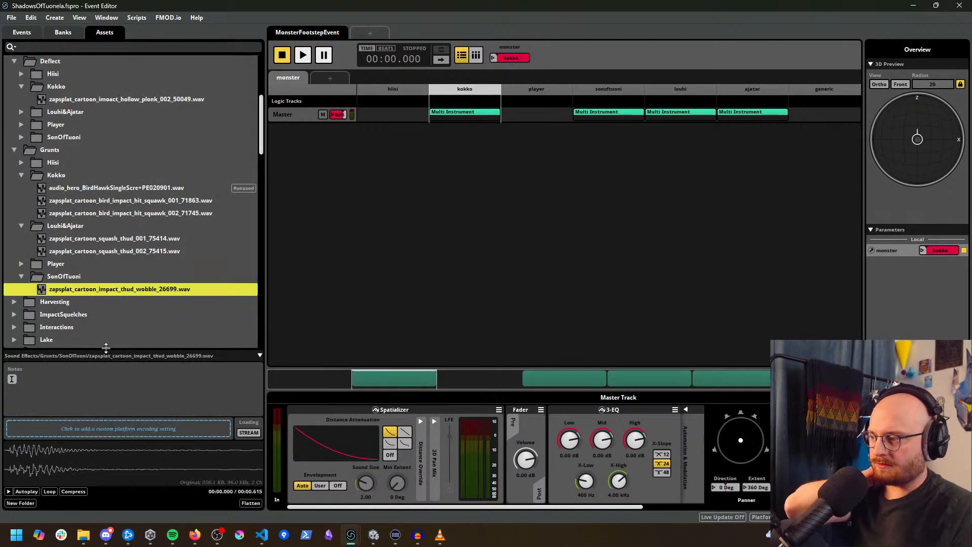
{"action": "left_click", "coordinate": [9, 492]}
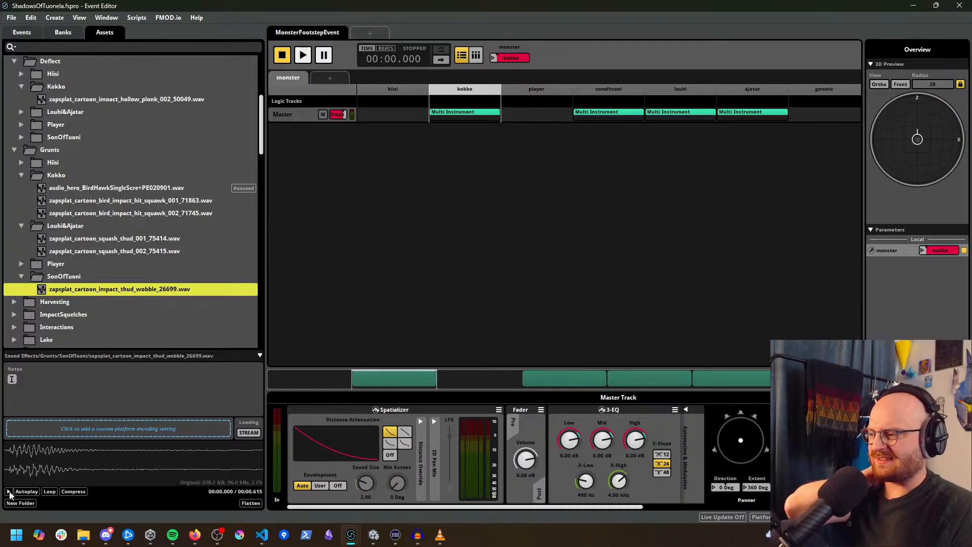
Step: Import the skull-crack sound and rtsb_melee_designed_bone_break_neck_0144.wav from File Explorer into the Grunts SonOfTuoni asset folder
{"action": "key", "text": "alt+Tab"}
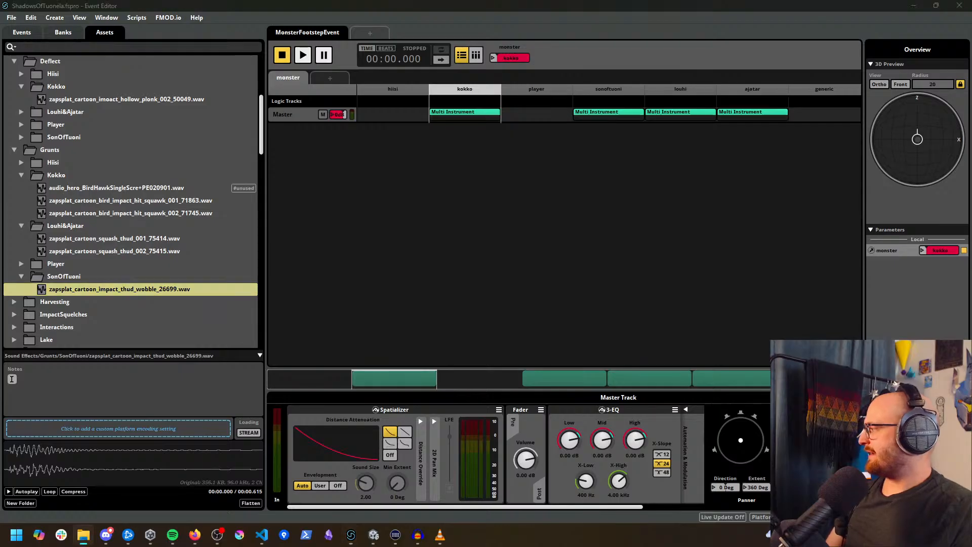
{"action": "left_click_drag", "start_coordinate": [1, 228], "coordinate": [83, 279]}
{"action": "left_click", "coordinate": [108, 302]}
Step: Audition the imported skull-crack and bone_break_neck_0144 sounds in the SonOfTuoni folder, replaying the skull crack for comparison
{"action": "left_click", "coordinate": [116, 292]}
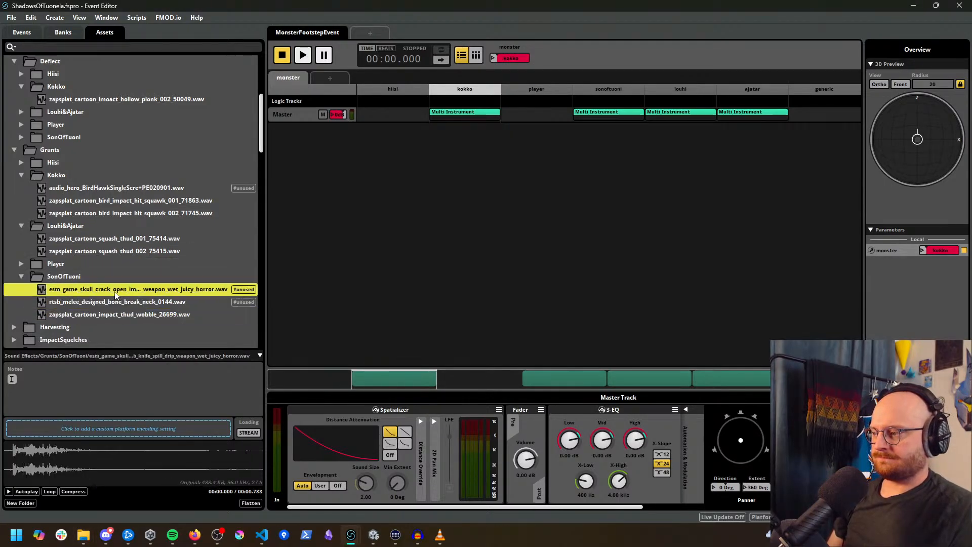
{"action": "left_click", "coordinate": [9, 492]}
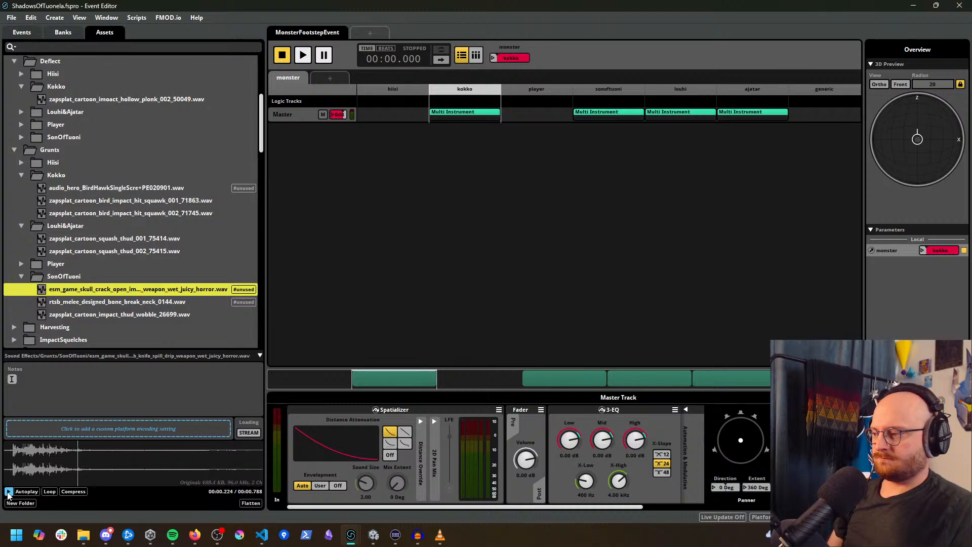
{"action": "key", "text": "Down"}
{"action": "left_click", "coordinate": [8, 492]}
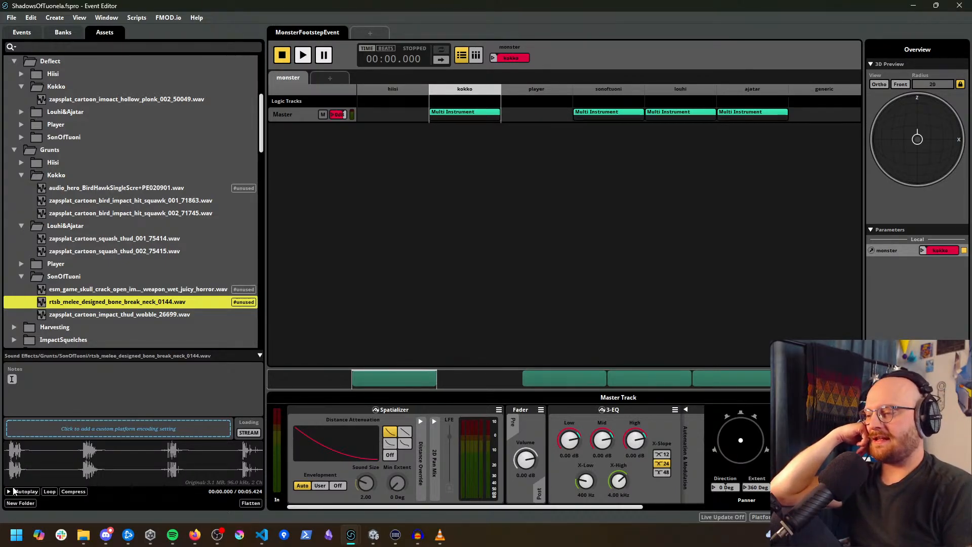
{"action": "left_click", "coordinate": [9, 492]}
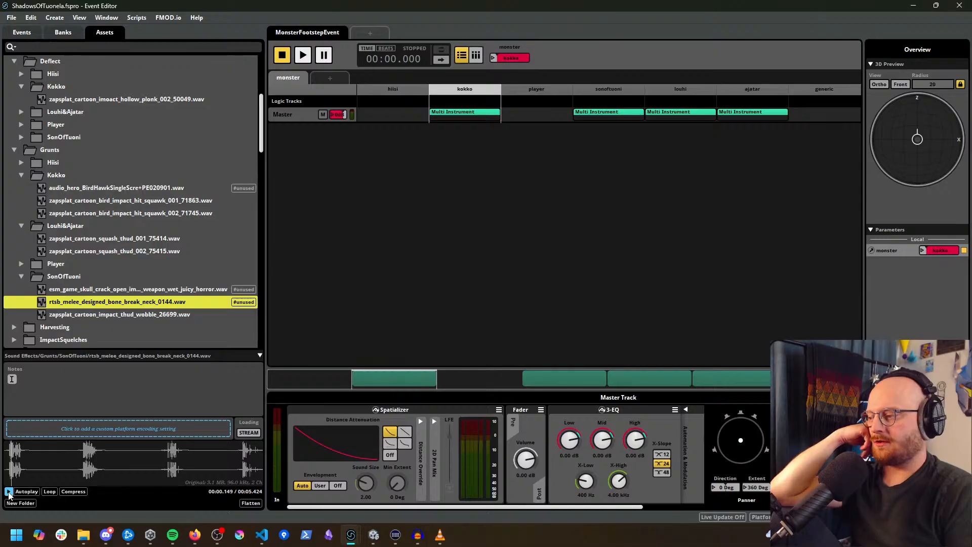
{"action": "left_click", "coordinate": [147, 292]}
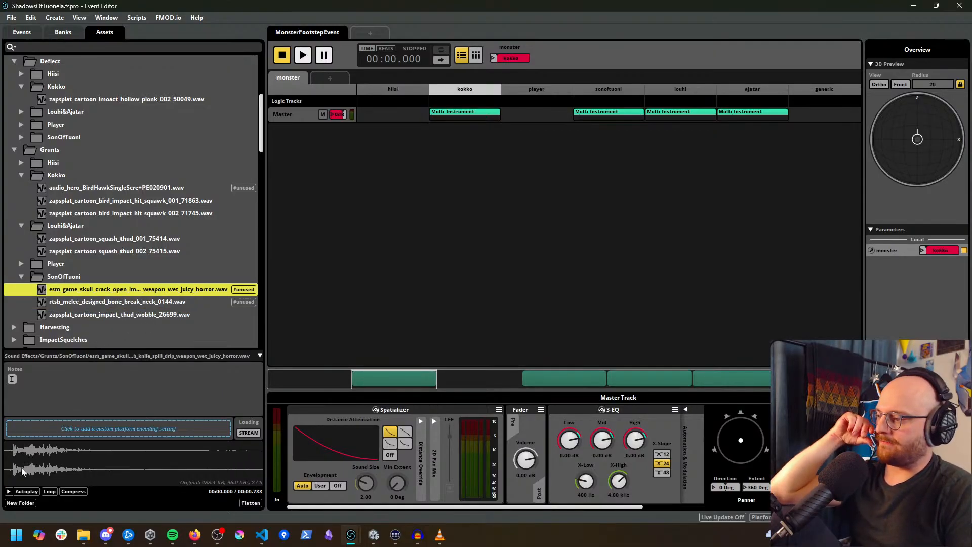
{"action": "left_click", "coordinate": [8, 492]}
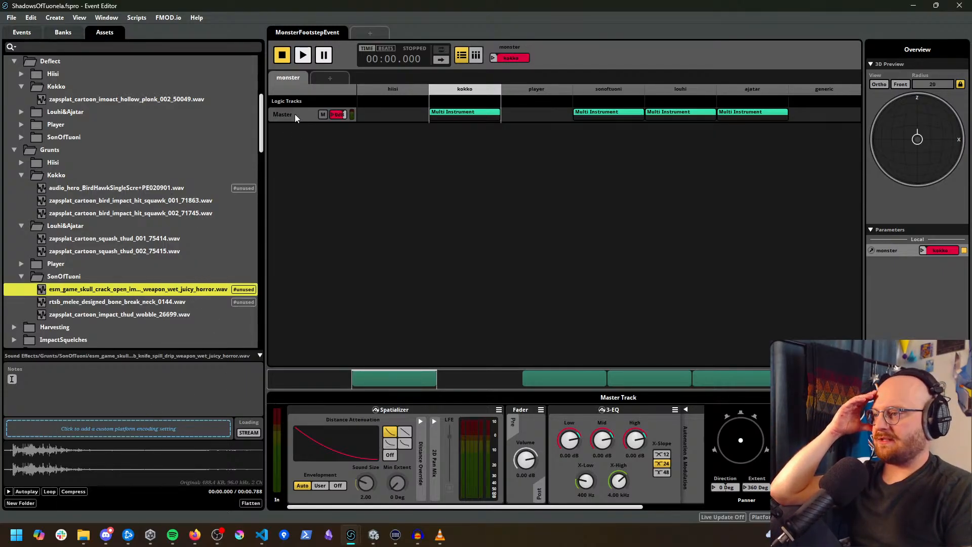
Step: Open GruntsSFXEvent and select the thud_wobble_26699 sound in the playlist of the sonoftuoni multi instrument
{"action": "left_click", "coordinate": [22, 34]}
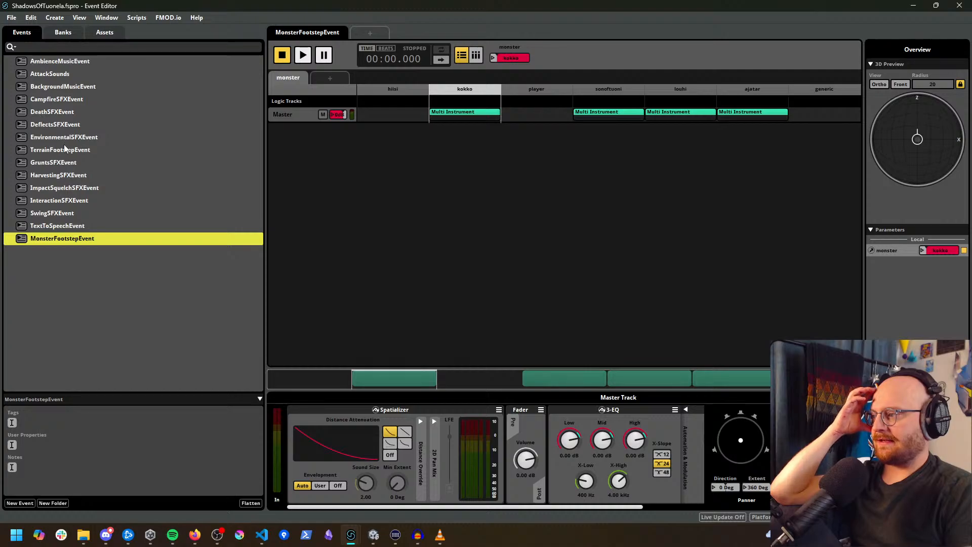
{"action": "left_click", "coordinate": [81, 189]}
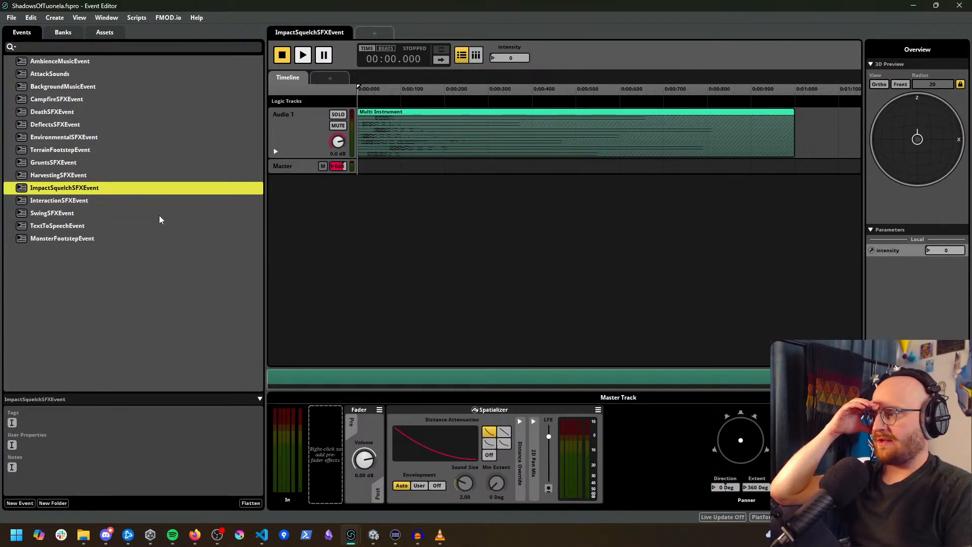
{"action": "left_click", "coordinate": [71, 163]}
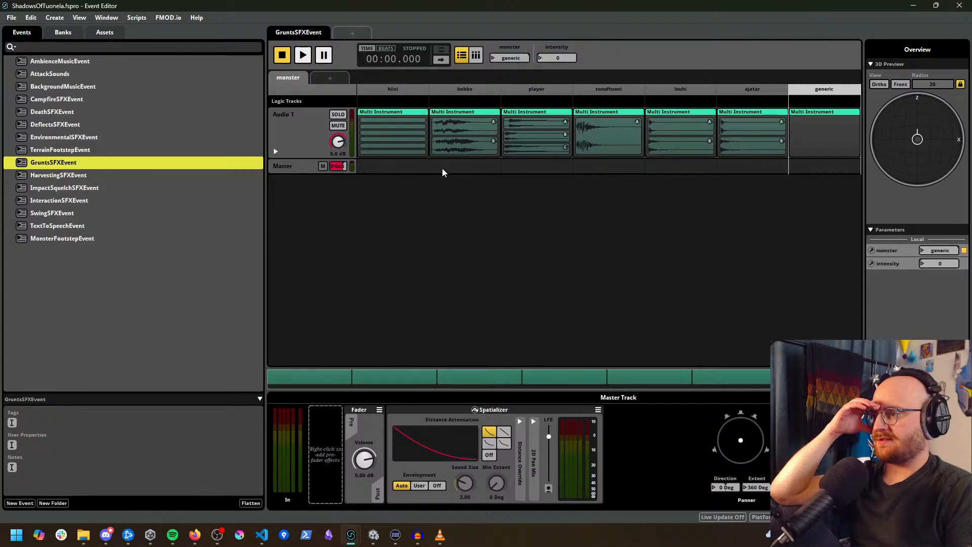
{"action": "left_click", "coordinate": [618, 143]}
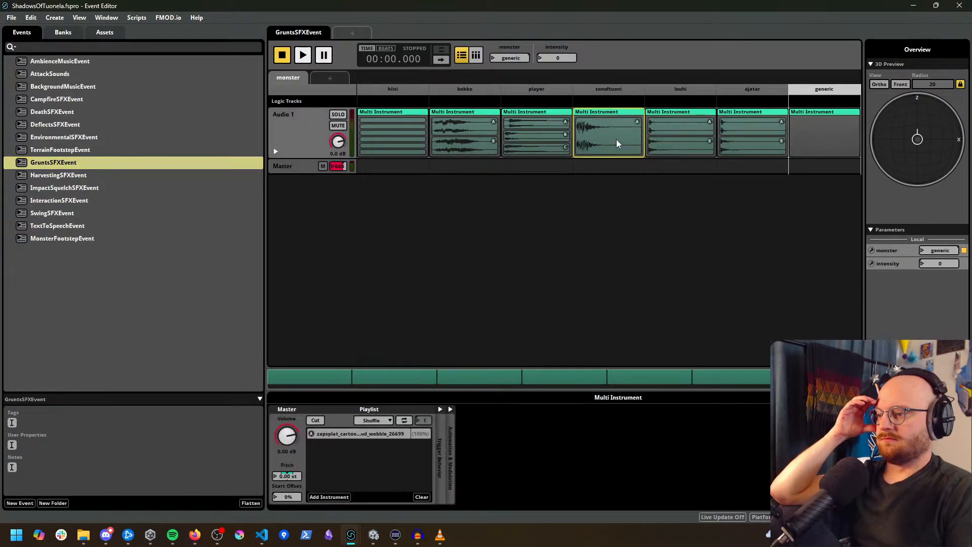
{"action": "left_click", "coordinate": [362, 437]}
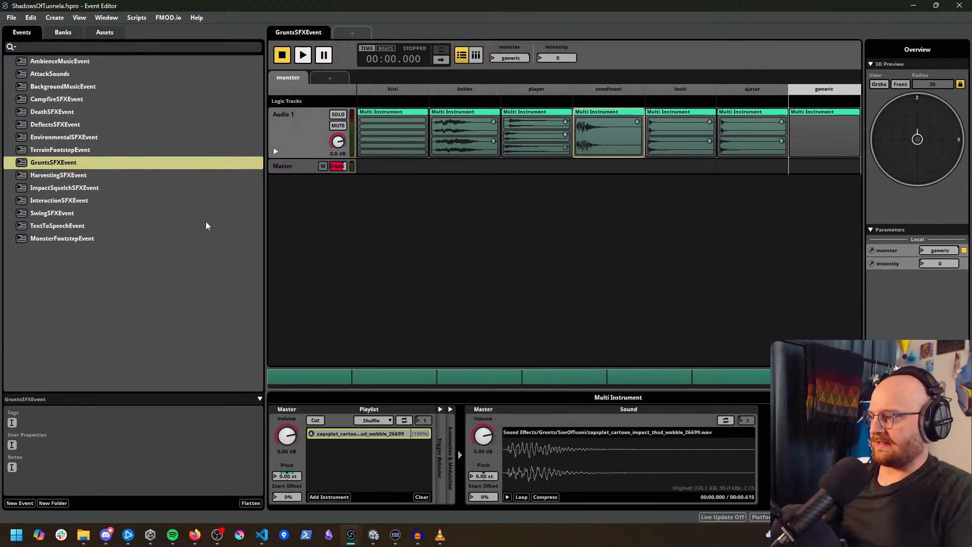
Step: Replace the thud_wobble_26699 sound in the sonoftuoni multi instrument with the skull-crack wav from the Grunts SonOfTuoni asset folder
{"action": "key", "text": "Delete"}
{"action": "left_click", "coordinate": [105, 33]}
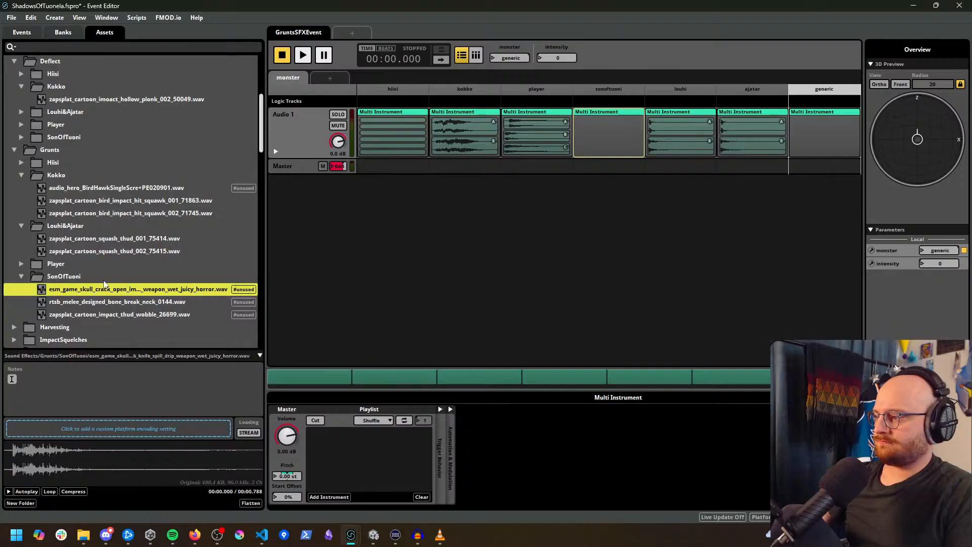
{"action": "left_click_drag", "start_coordinate": [107, 295], "coordinate": [602, 137]}
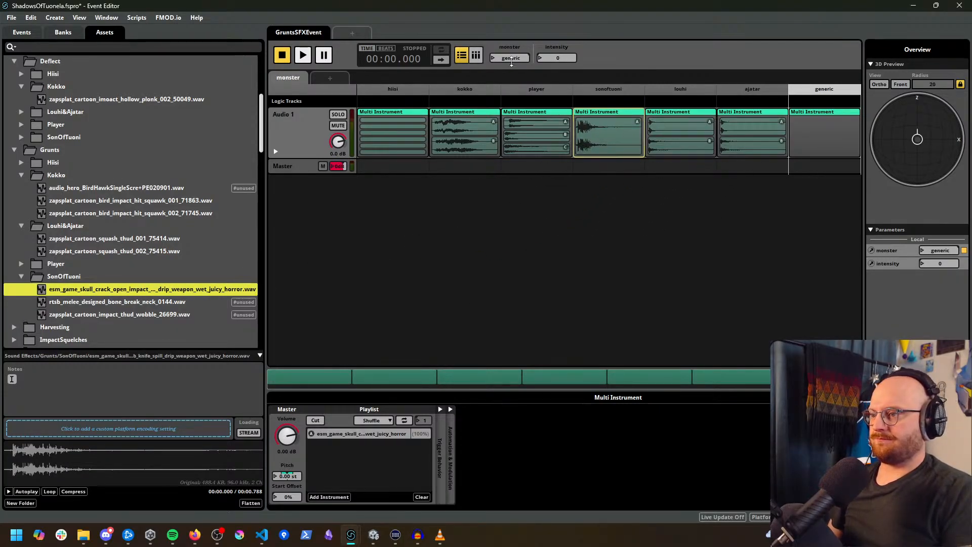
Step: Set the monster parameter to sonoftuoni and play GruntsSFXEvent to hear its grunt sound, stopping playback when finished
{"action": "left_click_drag", "start_coordinate": [510, 57], "coordinate": [509, 60]}
{"action": "left_click", "coordinate": [494, 58]}
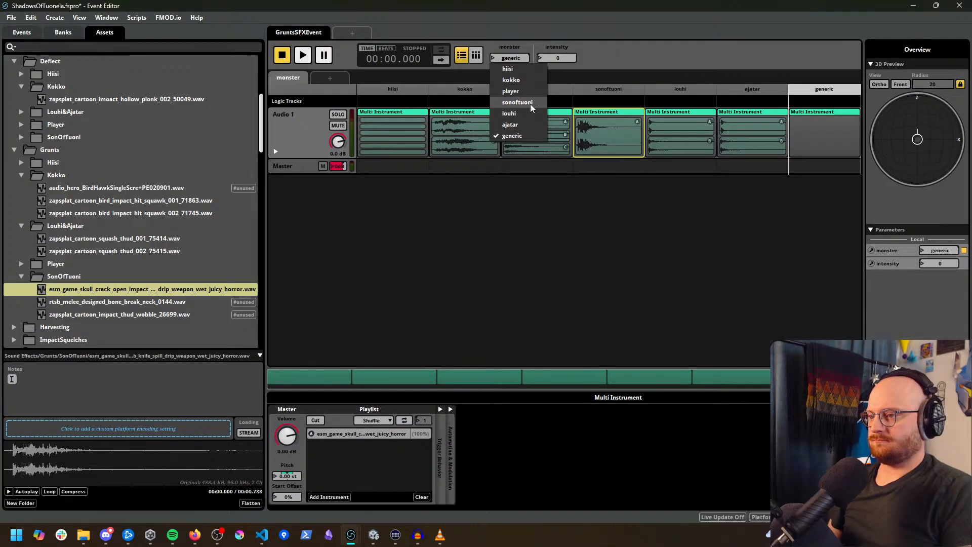
{"action": "left_click", "coordinate": [518, 102]}
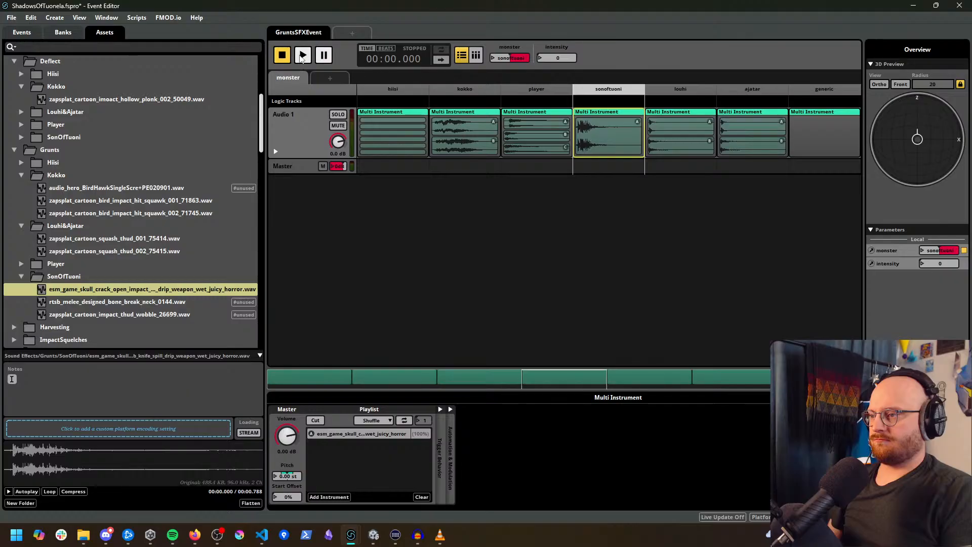
{"action": "left_click", "coordinate": [303, 55]}
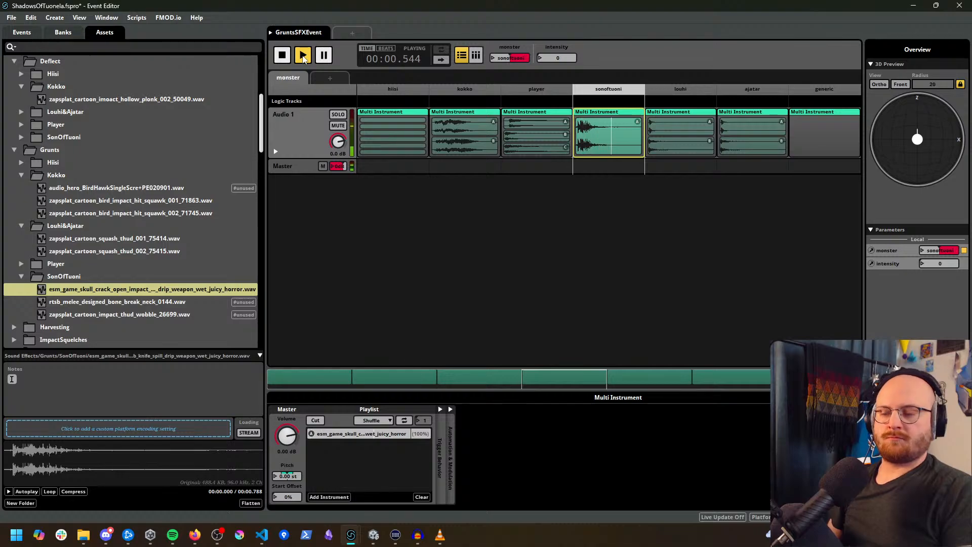
{"action": "key", "text": "space"}
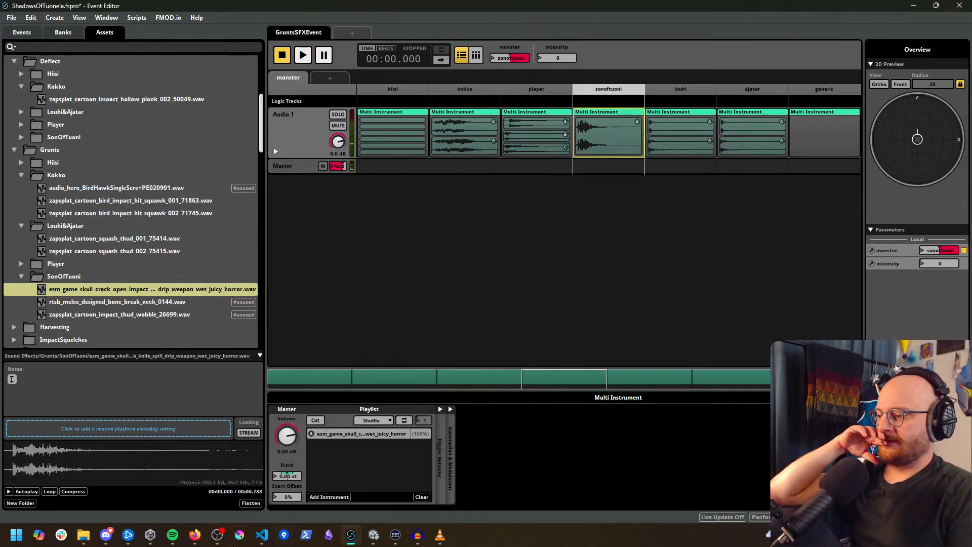
Step: Switch to Firefox and search Google for "ksylofoni" in a new tab
{"action": "mouse_move", "coordinate": [189, 539]}
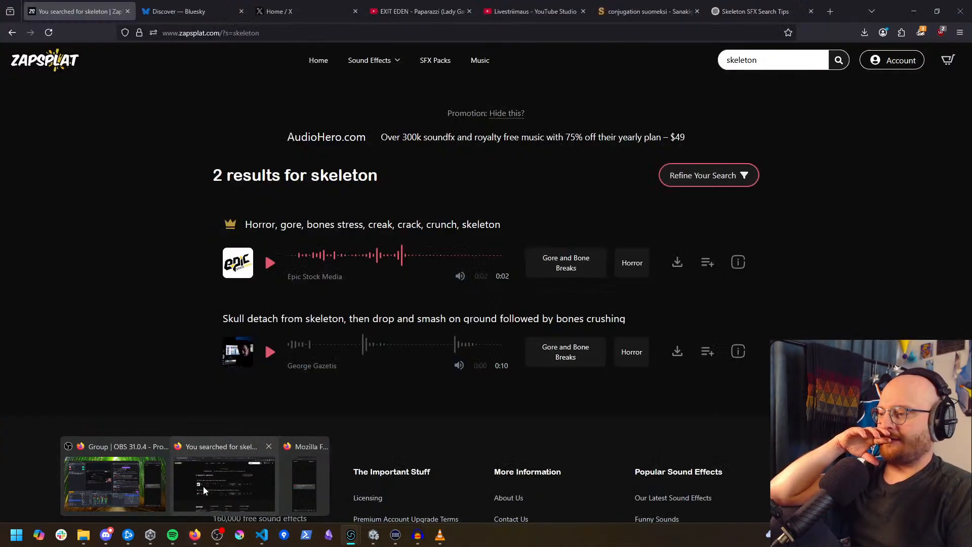
{"action": "left_click", "coordinate": [203, 486]}
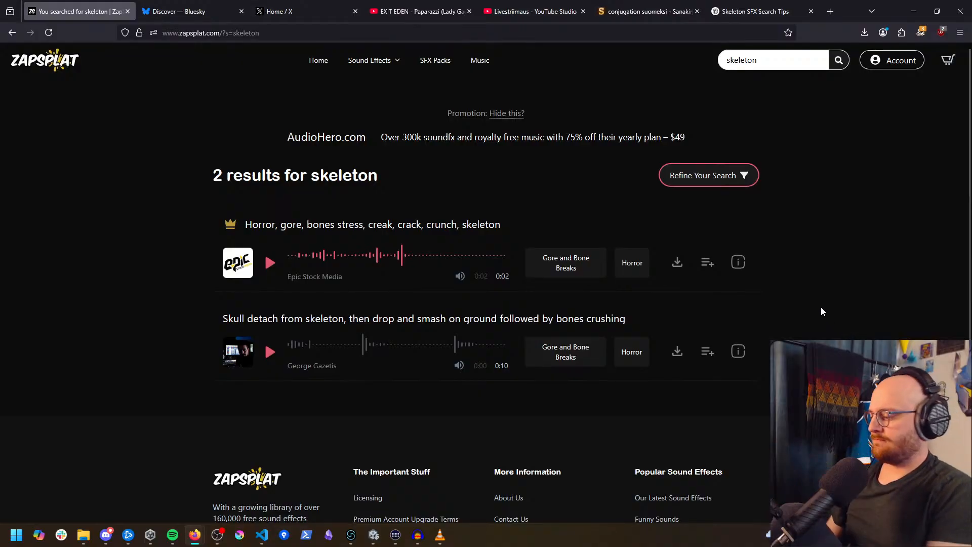
{"action": "key", "text": "ctrl+t"}
{"action": "type", "text": "ksylofo"}
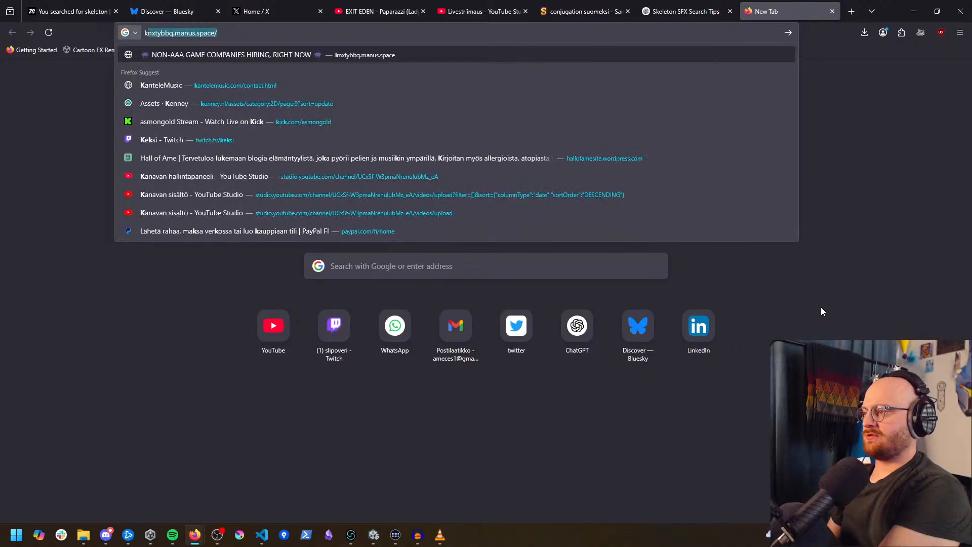
{"action": "type", "text": "ni"}
{"action": "key", "text": "Return"}
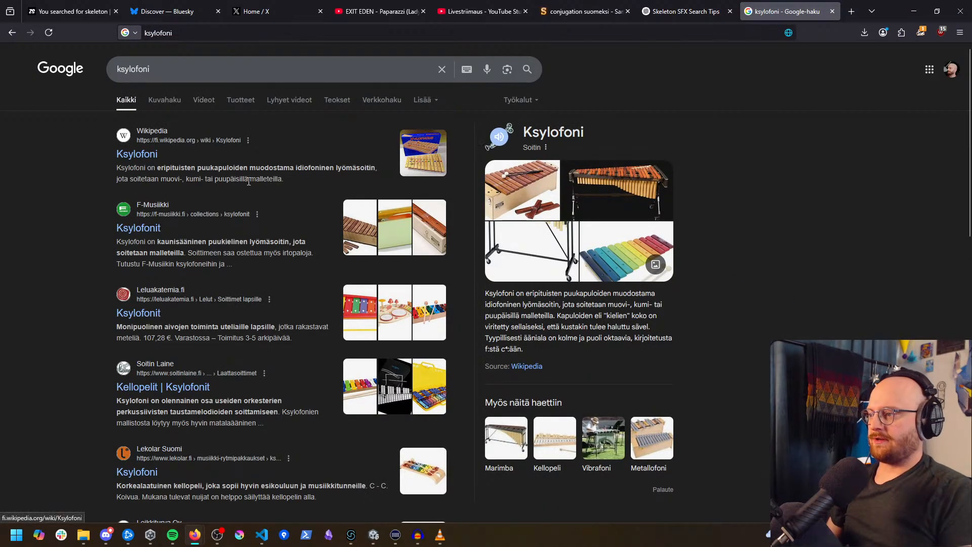
Step: Look up the English translation of "ksylofoni" on the open Sanakirja.org page
{"action": "left_click", "coordinate": [541, 9]}
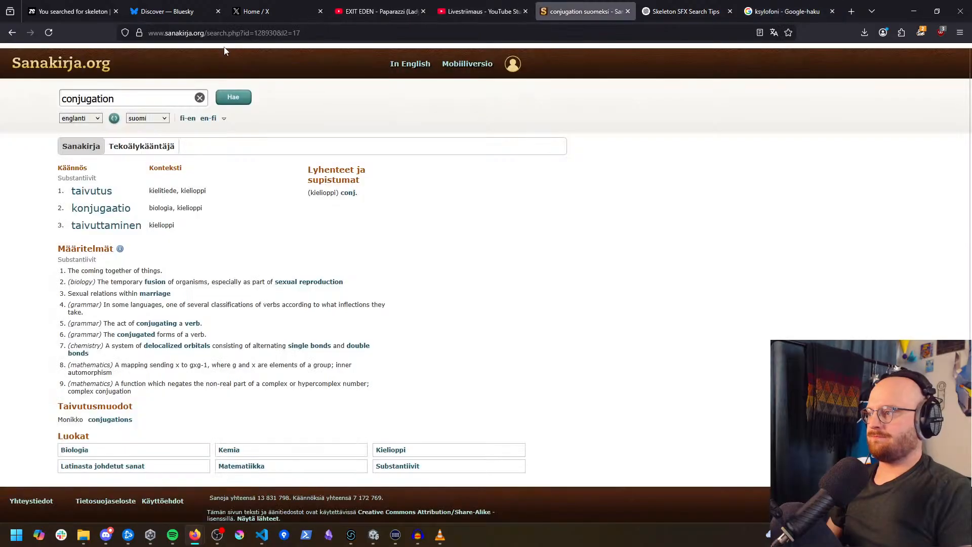
{"action": "double_click", "coordinate": [127, 98]}
{"action": "type", "text": "kyso"}
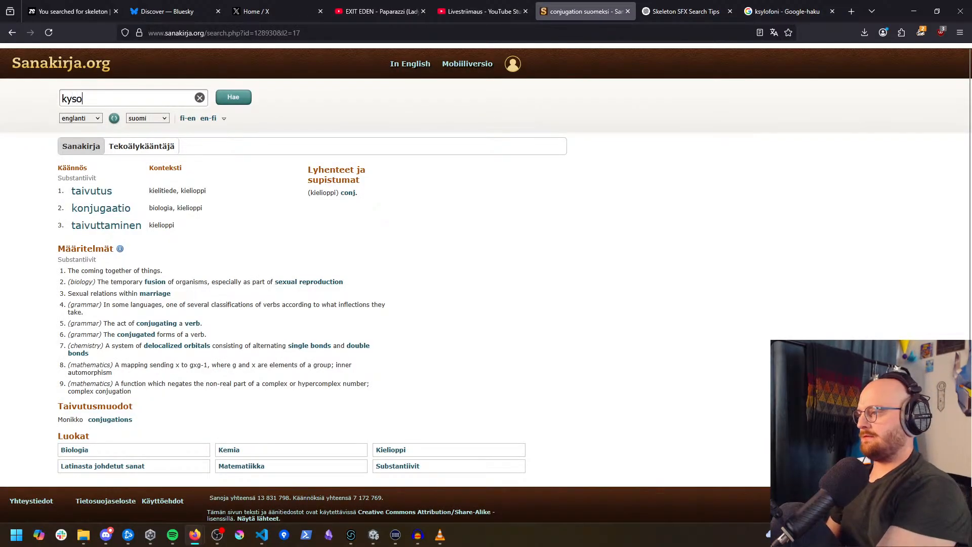
{"action": "type", "text": "foni"}
{"action": "key", "text": "Return"}
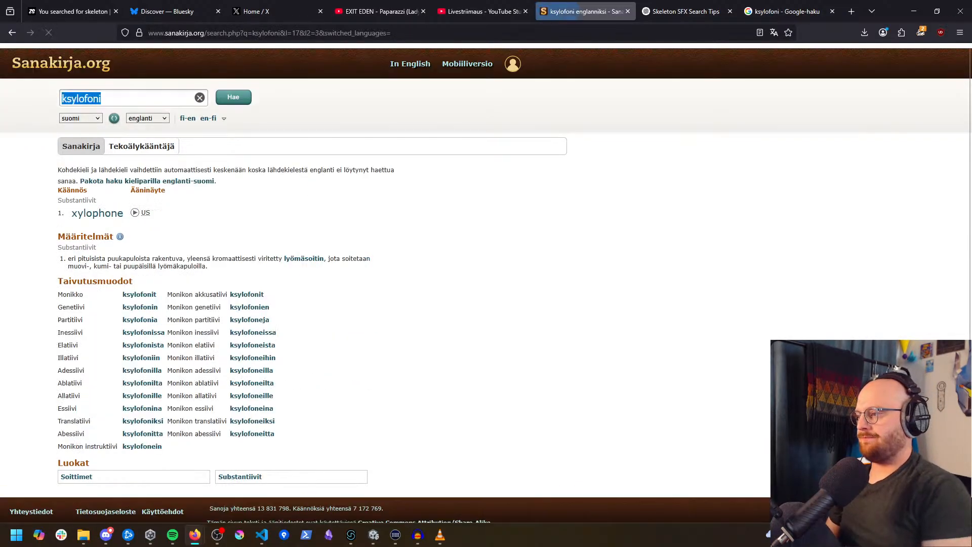
Step: Return to ZapSplat and search its sound library for "xylophone"
{"action": "left_click", "coordinate": [724, 5]}
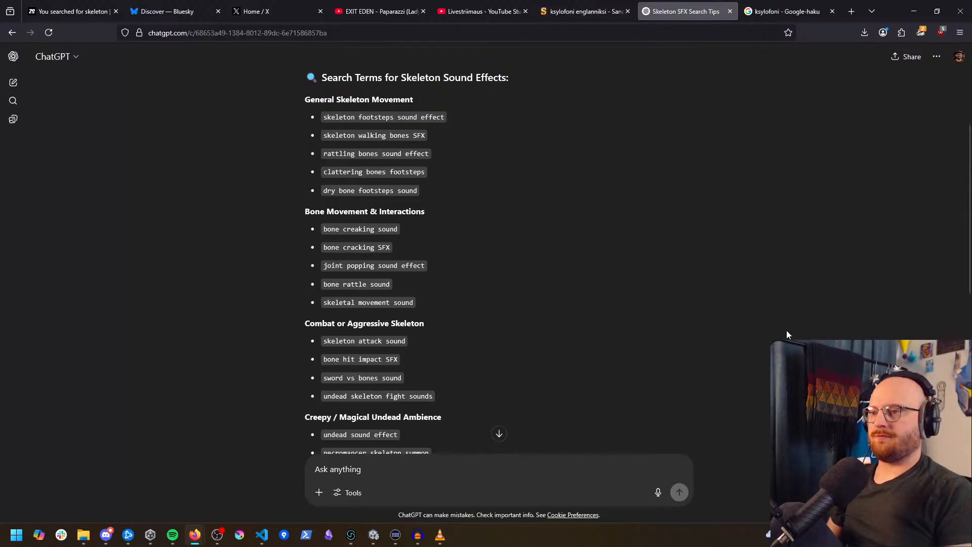
{"action": "left_click", "coordinate": [76, 11]}
{"action": "double_click", "coordinate": [740, 61]}
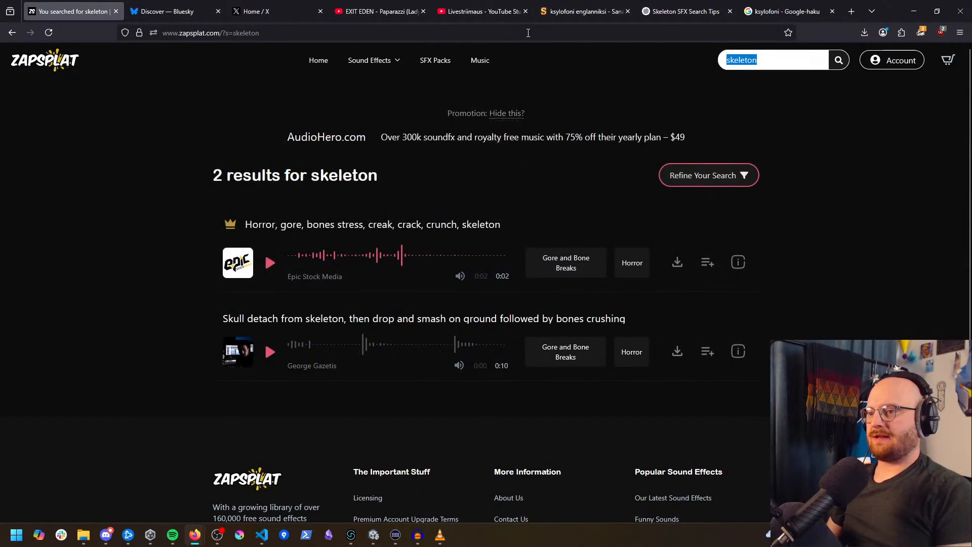
{"action": "type", "text": "xylophone"}
{"action": "key", "text": "Return"}
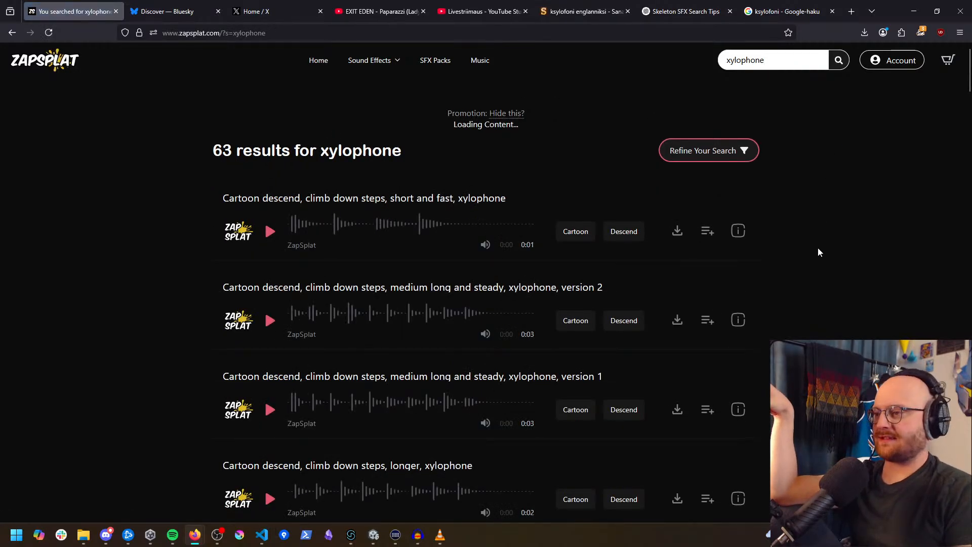
Step: Audition the short and fast xylophone descend and the medium long and steady version 2 in the results
{"action": "left_click", "coordinate": [271, 246]}
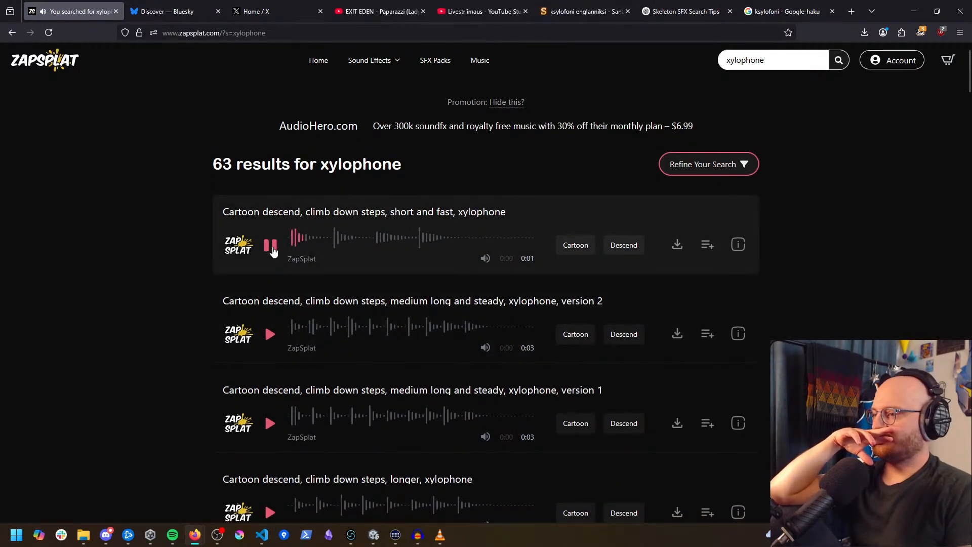
{"action": "left_click", "coordinate": [272, 337]}
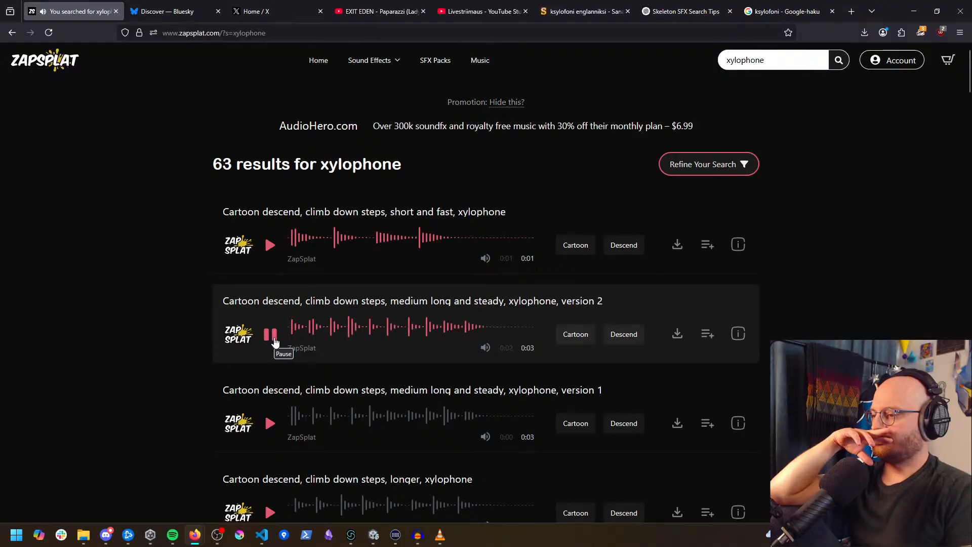
{"action": "scroll", "coordinate": [275, 342], "scroll_direction": "down", "scroll_amount": 2}
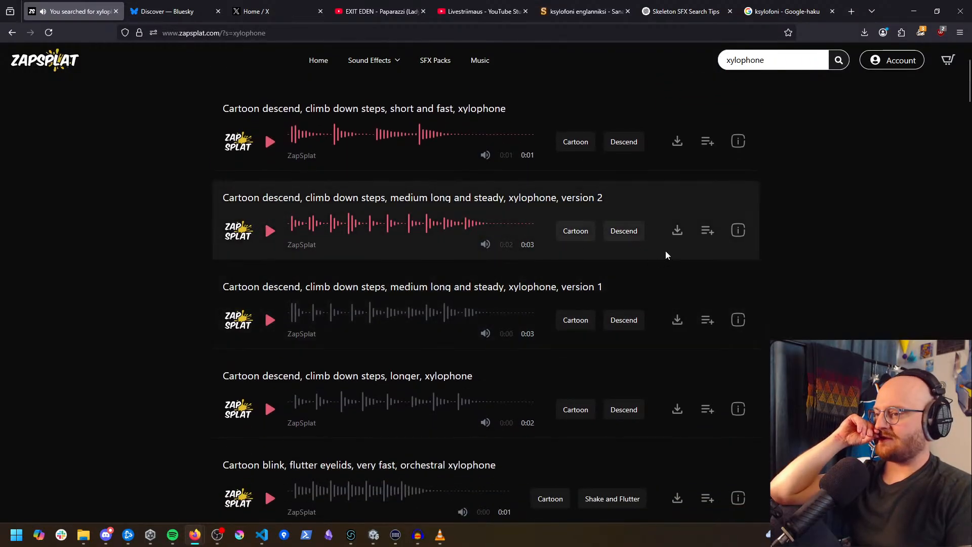
Step: Switch to Spotify to toggle music playback, and return to the ZapSplat results in Firefox
{"action": "left_click", "coordinate": [173, 540]}
{"action": "key", "text": "XF86AudioPlay"}
{"action": "left_click", "coordinate": [195, 535]}
Step: Audition the medium steady version 1, the longer xylophone descend and the very fast flutter eyelids orchestral xylophone sounds
{"action": "scroll", "coordinate": [129, 360], "scroll_direction": "down", "scroll_amount": 2}
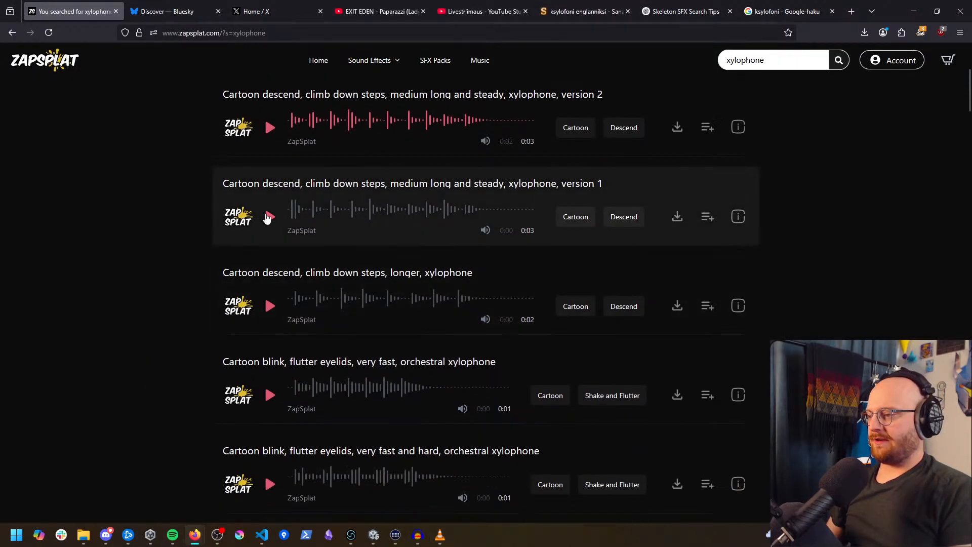
{"action": "left_click", "coordinate": [269, 217]}
{"action": "left_click", "coordinate": [270, 306]}
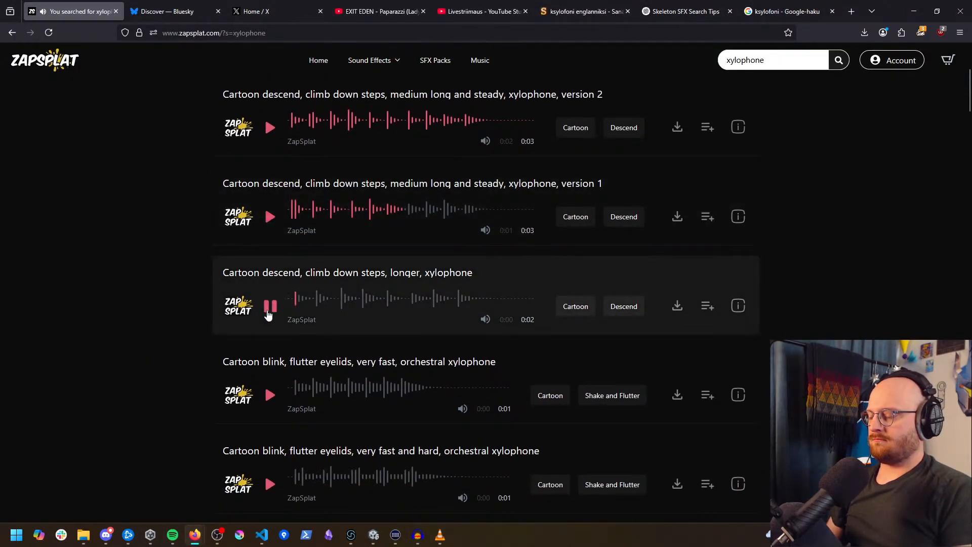
{"action": "scroll", "coordinate": [260, 364], "scroll_direction": "down", "scroll_amount": 2}
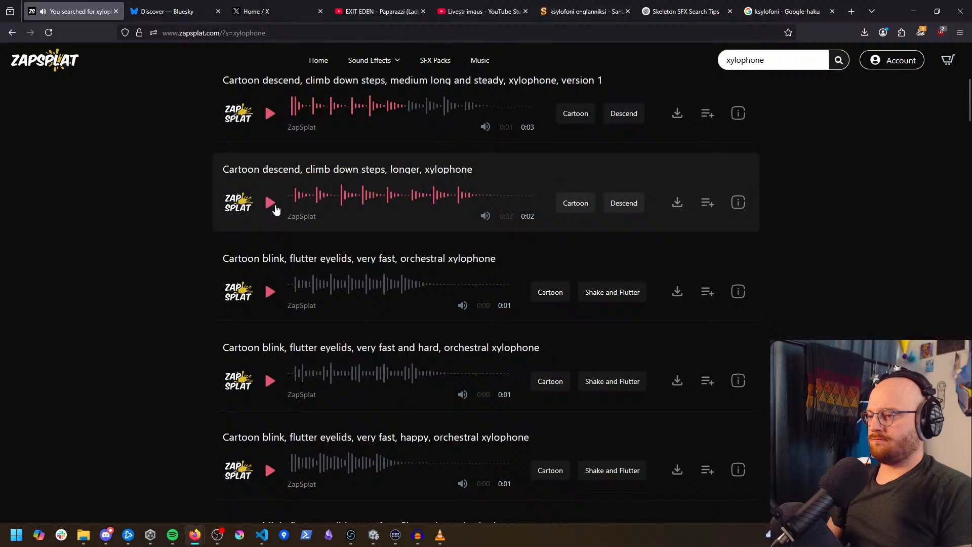
{"action": "scroll", "coordinate": [147, 354], "scroll_direction": "up", "scroll_amount": 2}
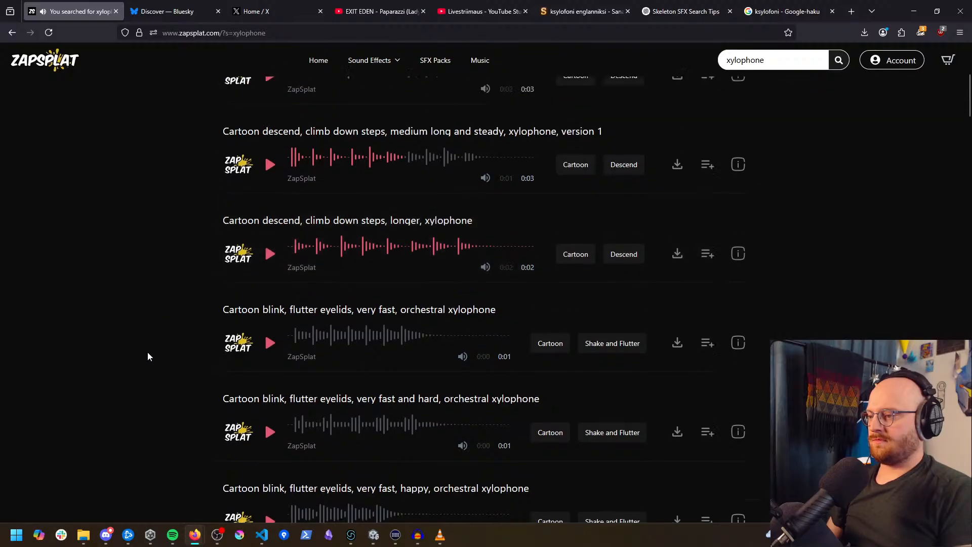
{"action": "left_click", "coordinate": [269, 397]}
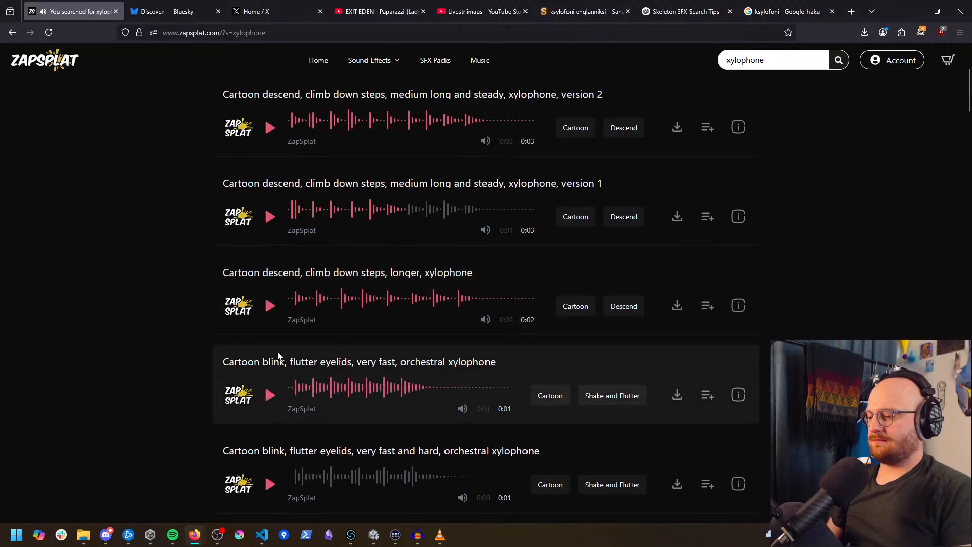
Step: Replay "Cartoon descend, climb down steps, longer, xylophone" and download it as a WAV file
{"action": "left_click", "coordinate": [266, 306]}
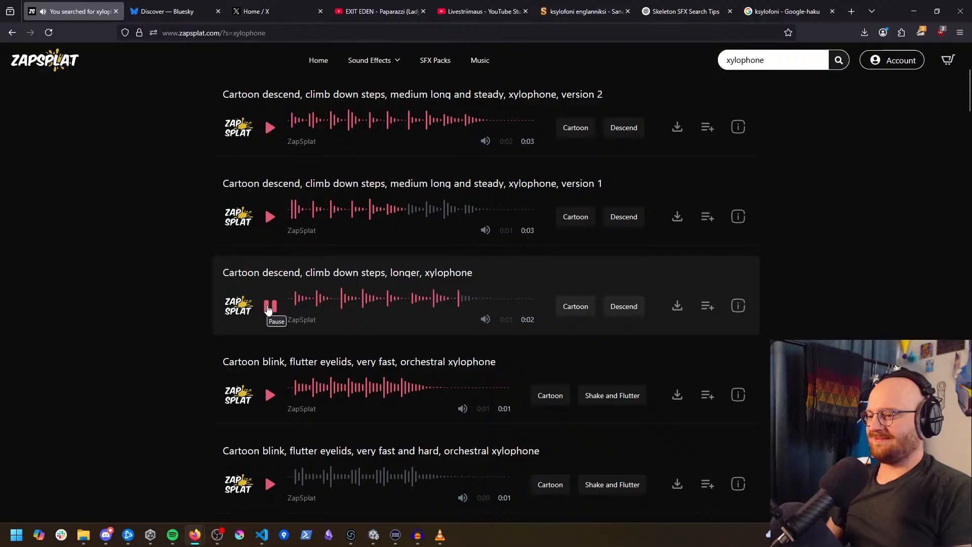
{"action": "left_click", "coordinate": [678, 309]}
{"action": "left_click", "coordinate": [695, 287]}
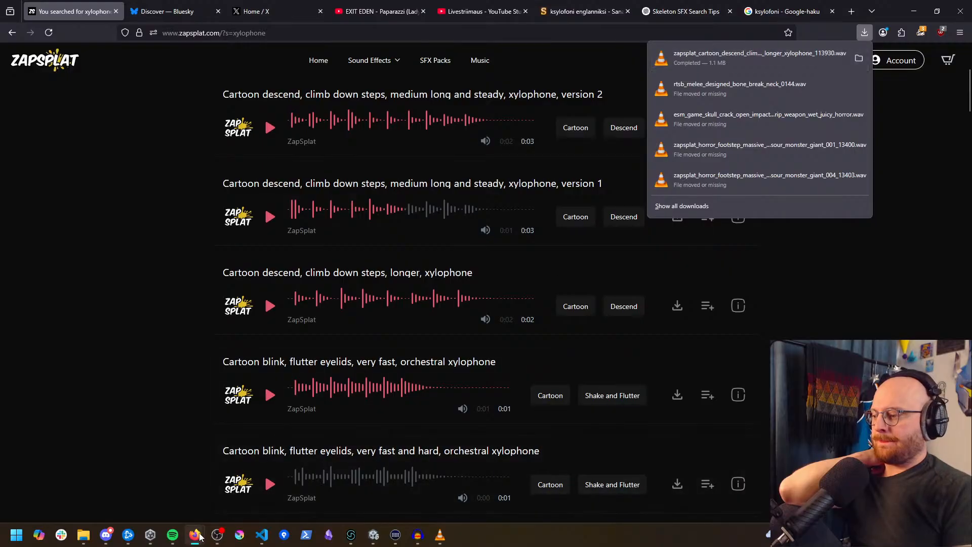
Step: Open the downloaded longer xylophone file in an empty Audacity window and play it with the play-at-speed rate slightly raised
{"action": "left_click", "coordinate": [417, 535]}
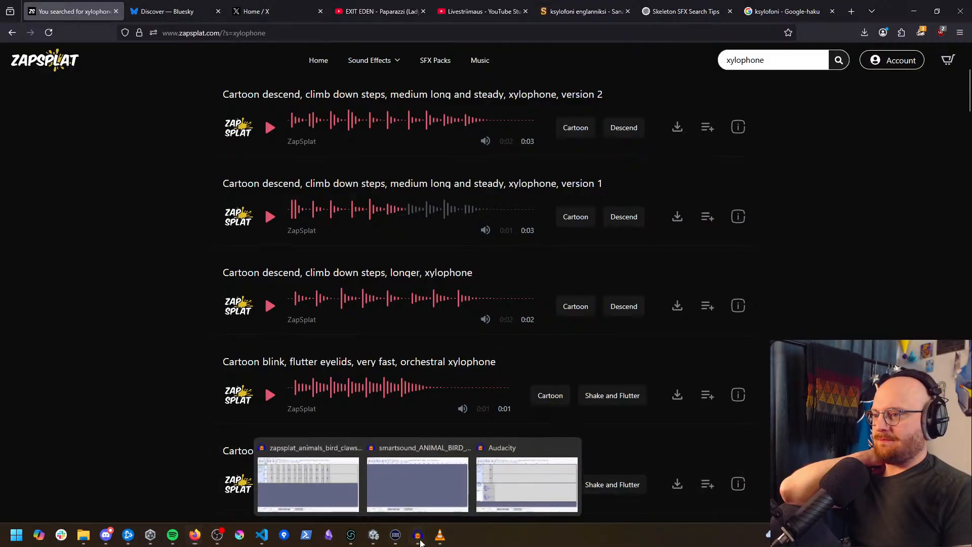
{"action": "left_click", "coordinate": [420, 486]}
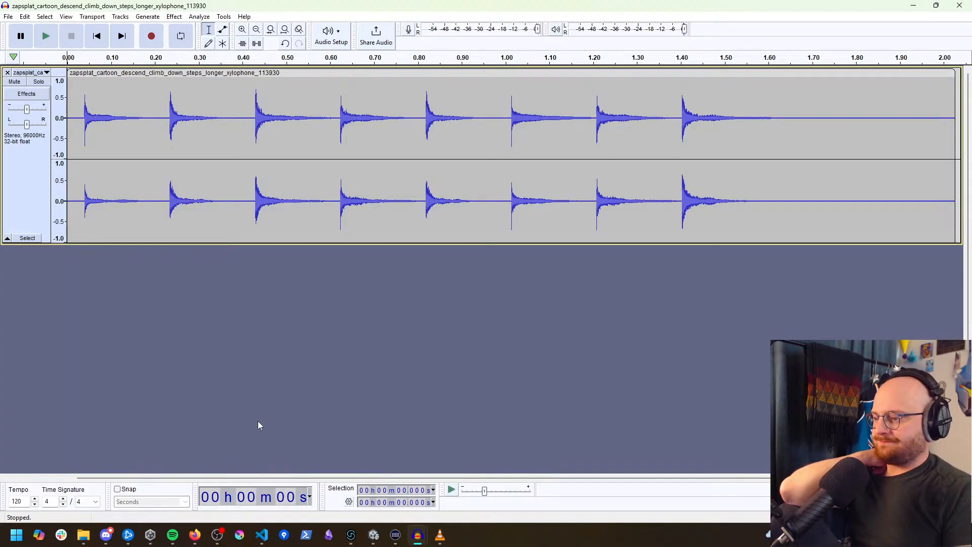
{"action": "left_click_drag", "start_coordinate": [484, 492], "coordinate": [490, 495]}
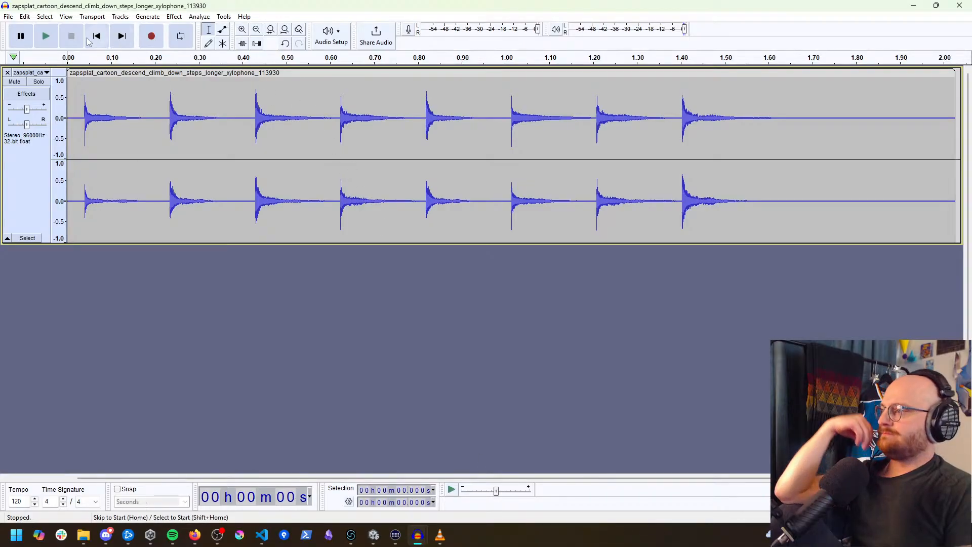
{"action": "left_click", "coordinate": [47, 38]}
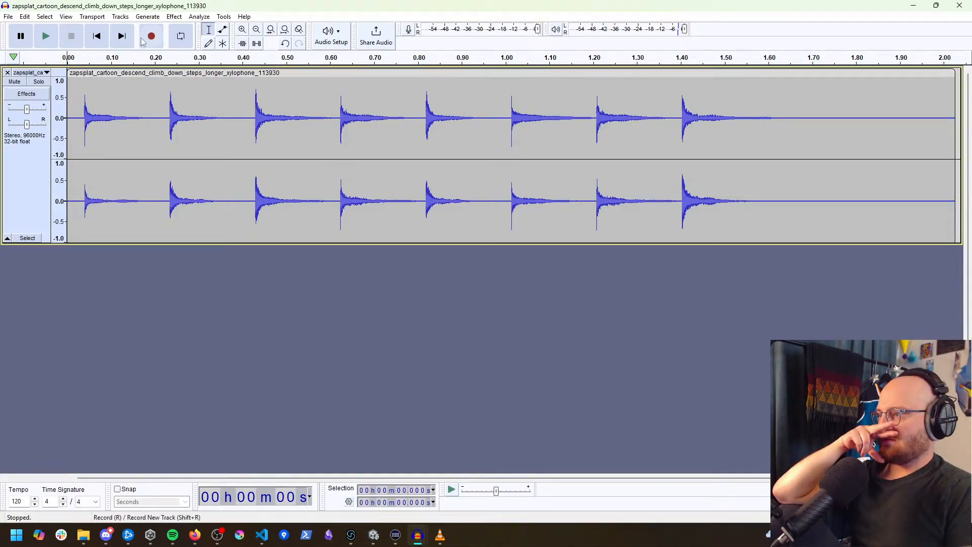
Step: Apply Change Tempo with a percent change of about 31 to the whole xylophone clip and play it back
{"action": "left_click", "coordinate": [167, 71]}
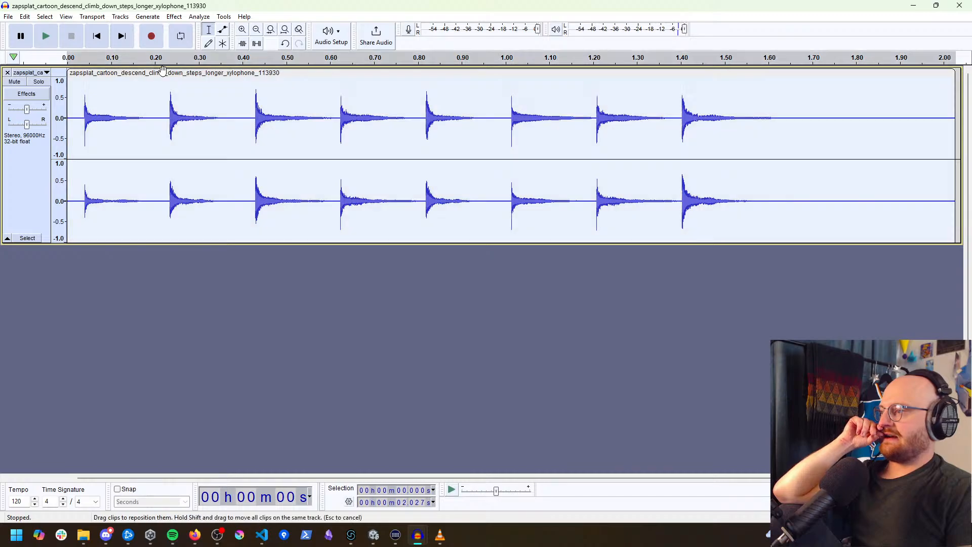
{"action": "right_click", "coordinate": [168, 68]}
{"action": "left_click", "coordinate": [174, 17]}
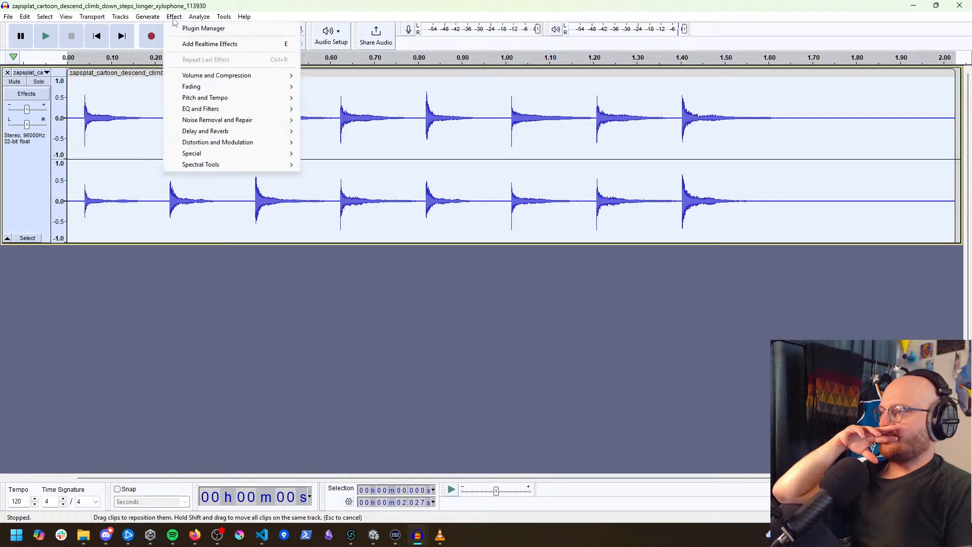
{"action": "mouse_move", "coordinate": [217, 102]}
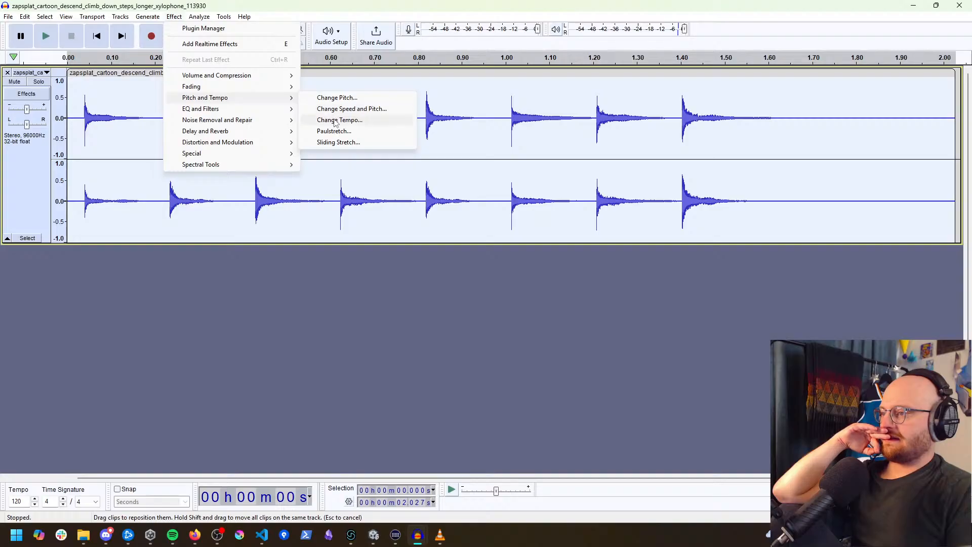
{"action": "left_click", "coordinate": [335, 120]}
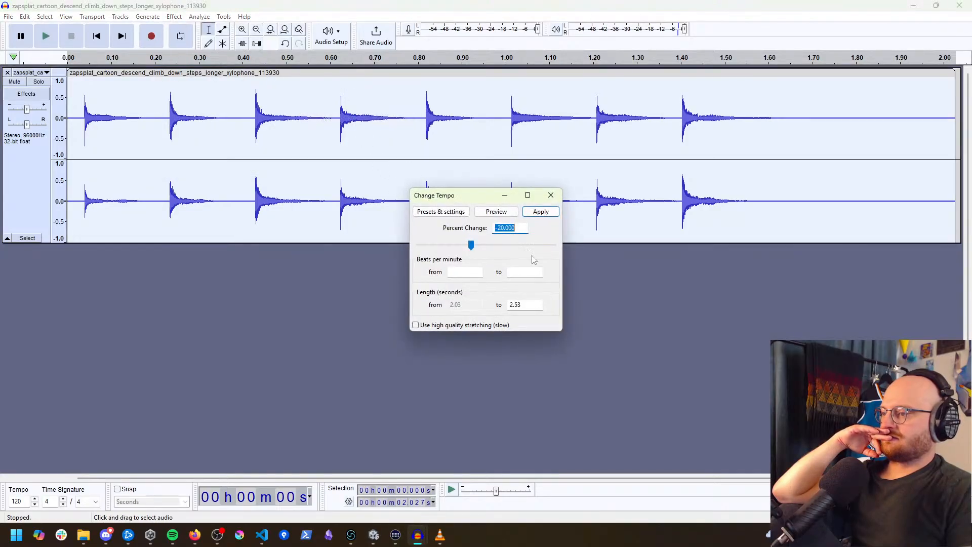
{"action": "left_click_drag", "start_coordinate": [474, 245], "coordinate": [495, 250]}
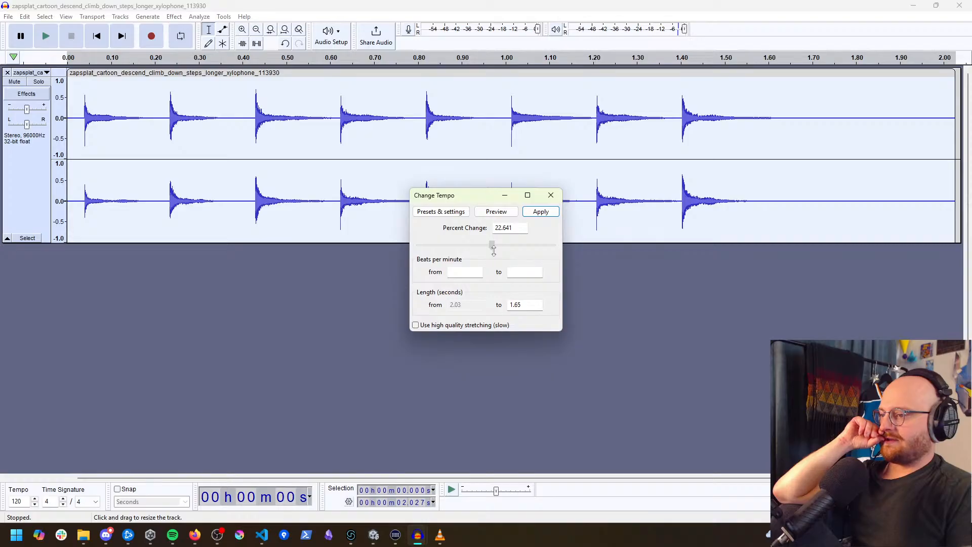
{"action": "left_click", "coordinate": [545, 215]}
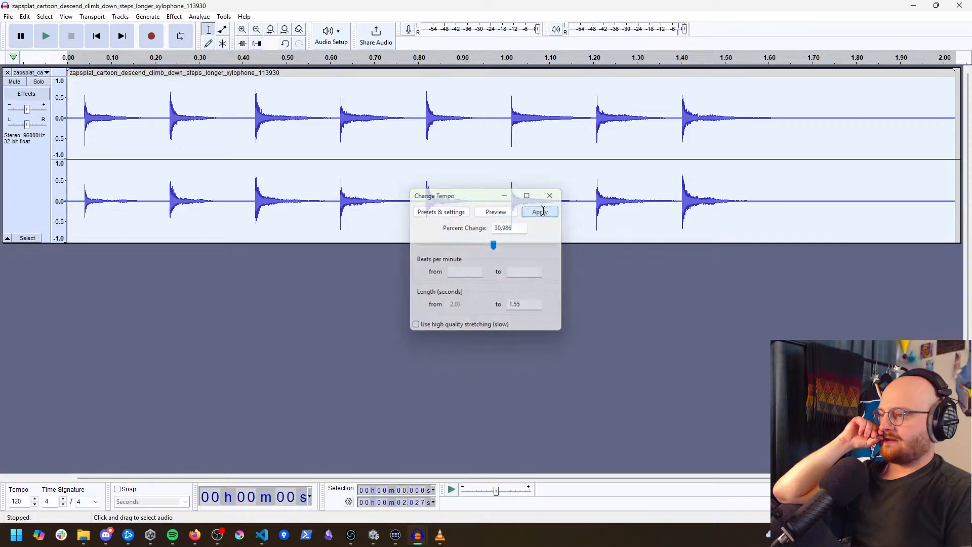
{"action": "left_click", "coordinate": [53, 40]}
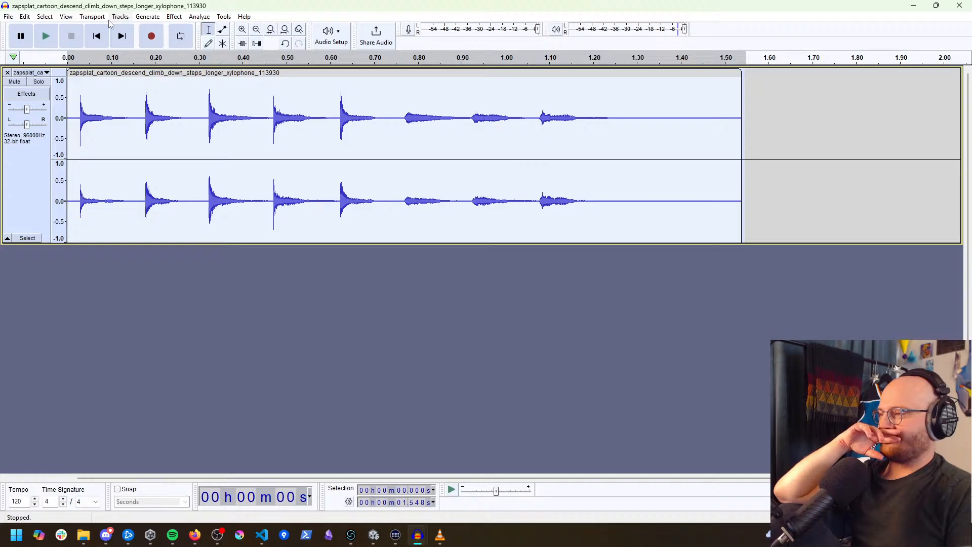
Step: Apply Change Tempo again to shorten the xylophone clip to about 1.04 seconds, and play the result
{"action": "left_click", "coordinate": [142, 17]}
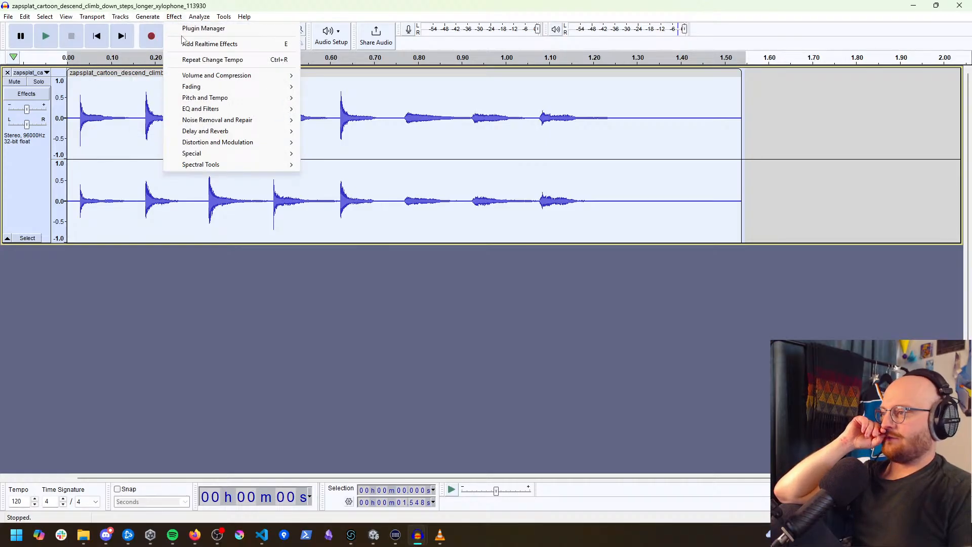
{"action": "mouse_move", "coordinate": [205, 97]}
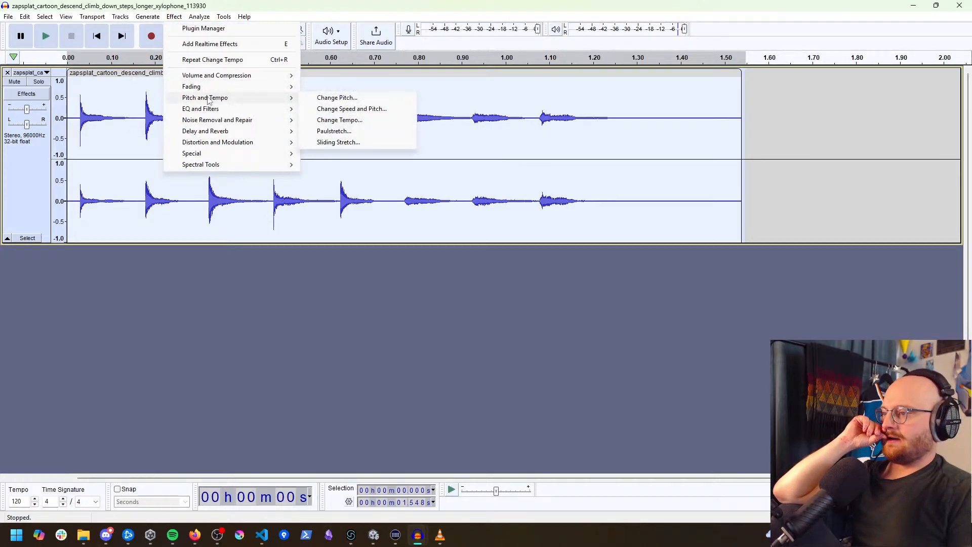
{"action": "left_click", "coordinate": [366, 120]}
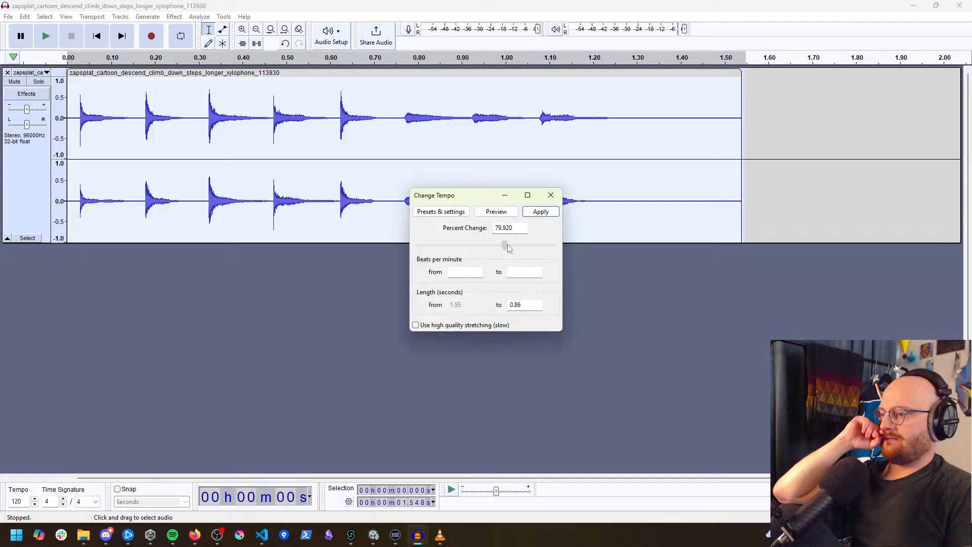
{"action": "left_click_drag", "start_coordinate": [507, 244], "coordinate": [502, 245]}
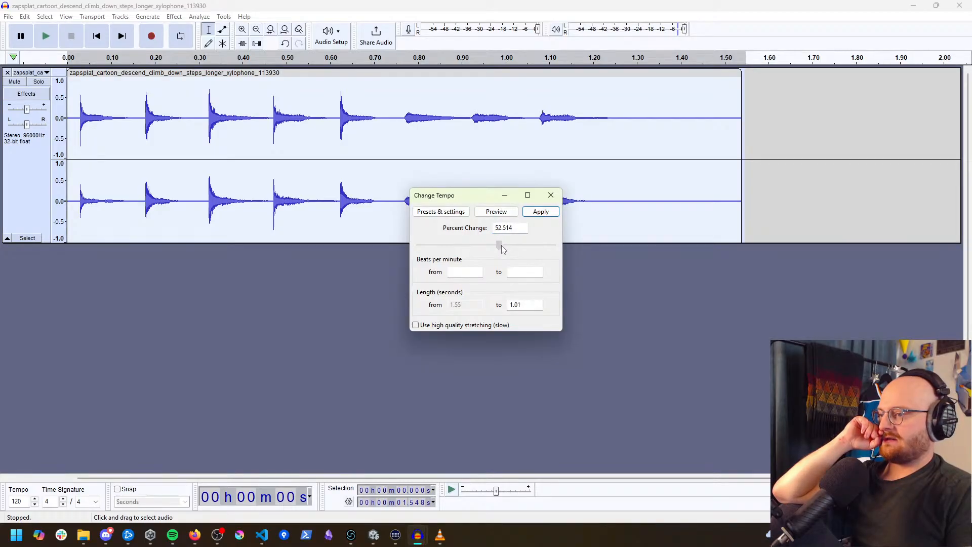
{"action": "left_click", "coordinate": [541, 212]}
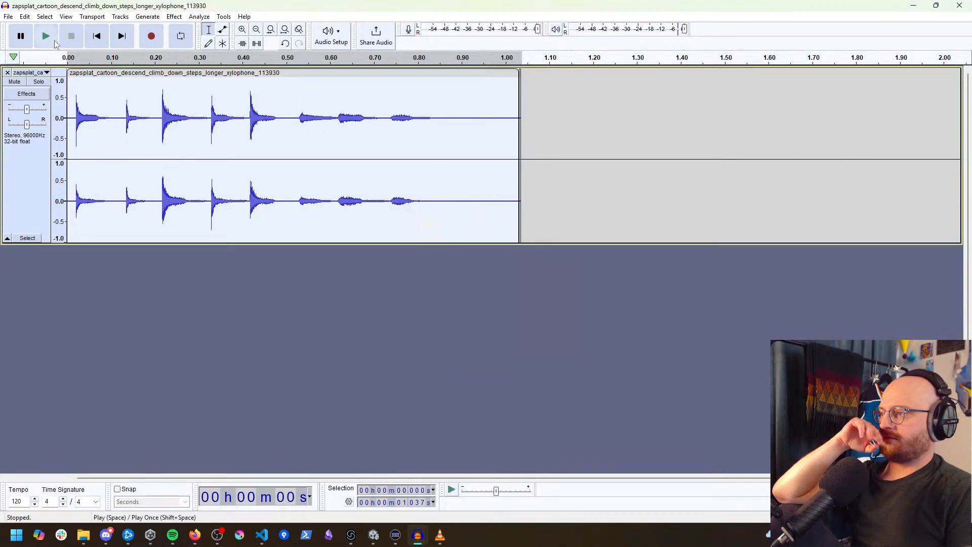
{"action": "left_click", "coordinate": [51, 39]}
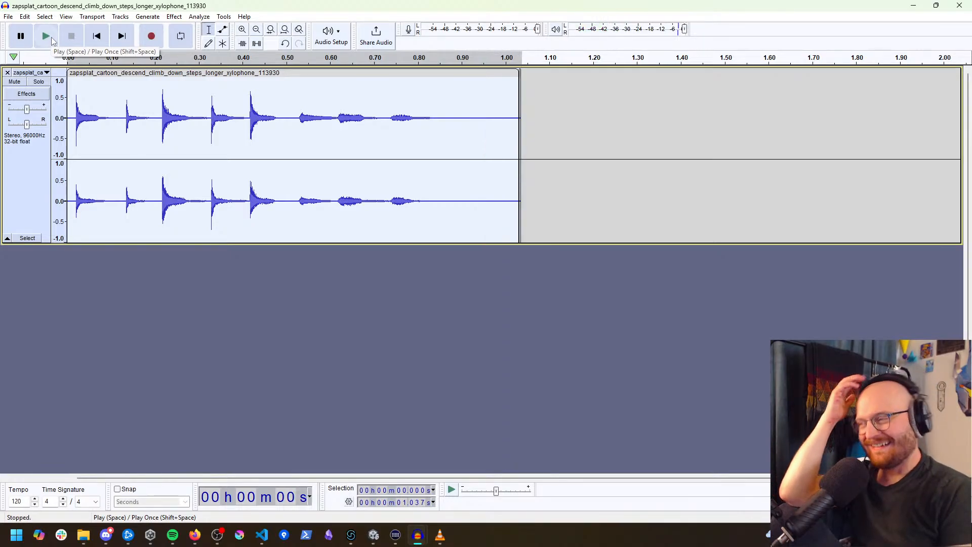
{"action": "left_click", "coordinate": [49, 39]}
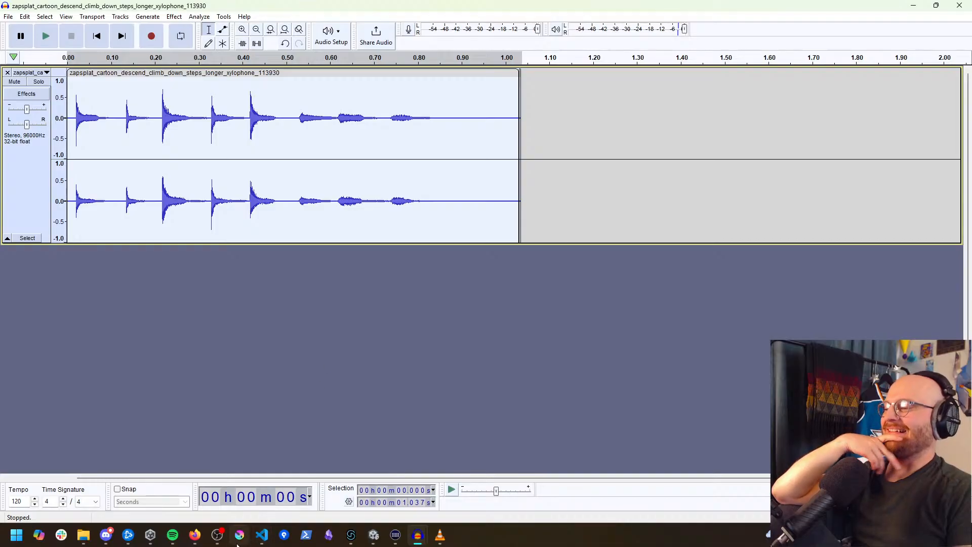
Step: Return to the ZapSplat results in Firefox, replay the longer descend, and audition the very fast, hard and happy flutter eyelids sounds
{"action": "mouse_move", "coordinate": [194, 535]}
{"action": "left_click", "coordinate": [243, 487]}
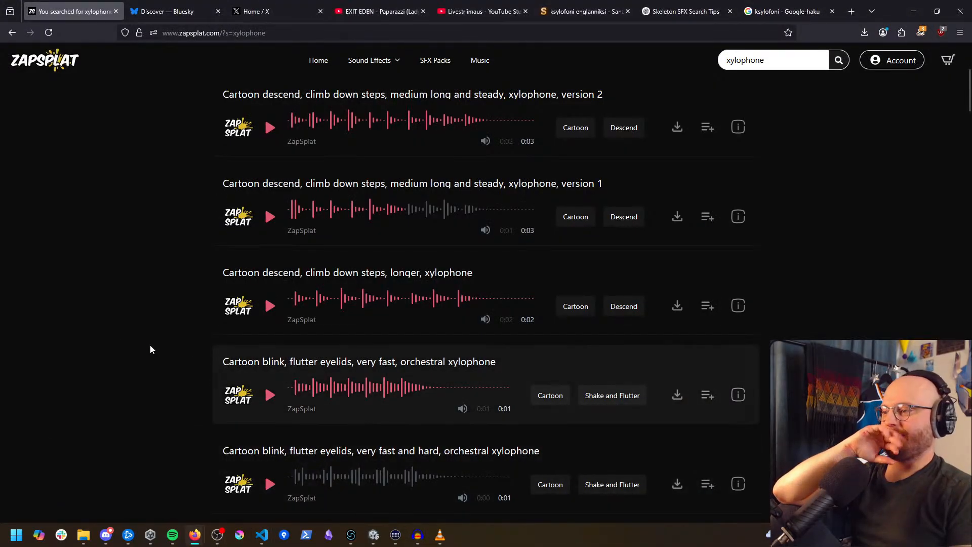
{"action": "scroll", "coordinate": [126, 357], "scroll_direction": "down", "scroll_amount": 2}
{"action": "left_click", "coordinate": [270, 246]}
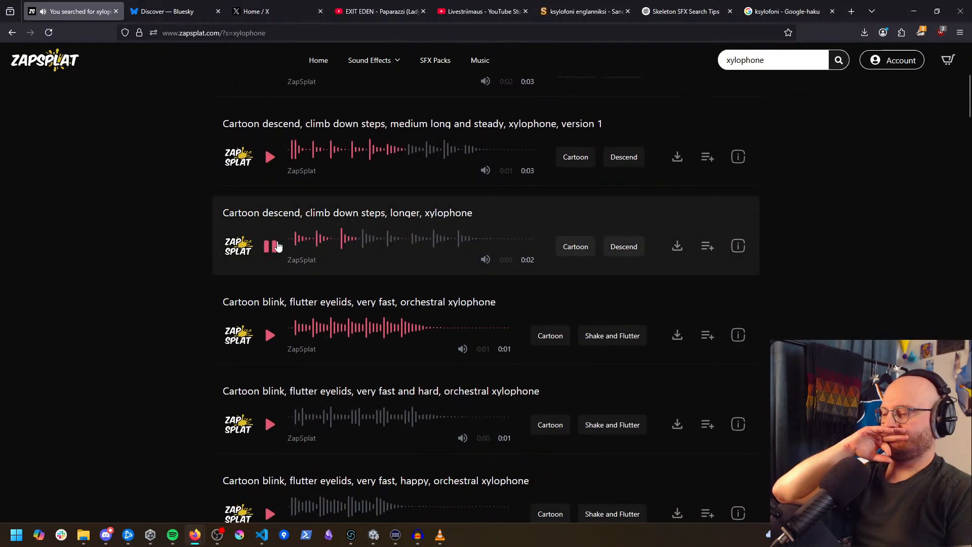
{"action": "scroll", "coordinate": [277, 246], "scroll_direction": "down", "scroll_amount": 3}
{"action": "left_click", "coordinate": [270, 180]}
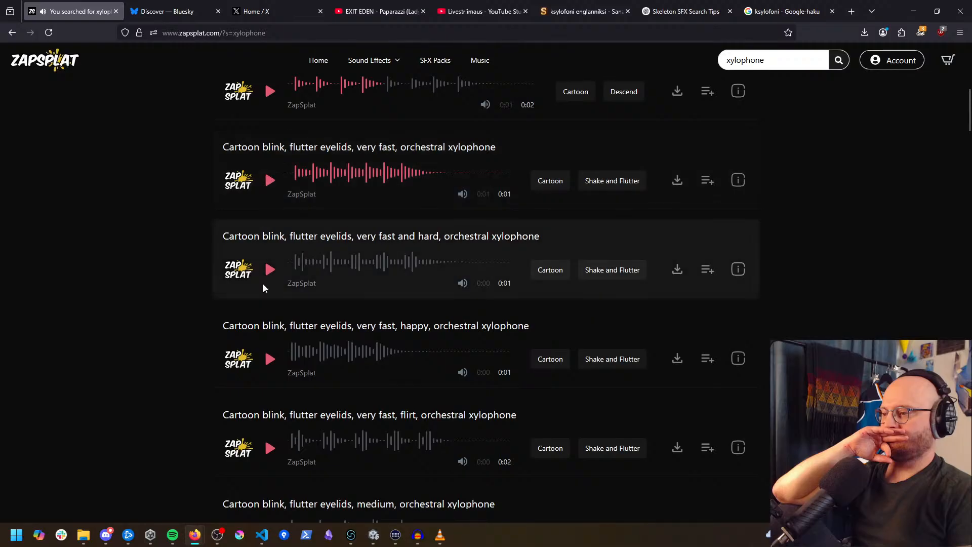
{"action": "left_click", "coordinate": [270, 270]}
{"action": "scroll", "coordinate": [266, 253], "scroll_direction": "down", "scroll_amount": 2}
{"action": "left_click", "coordinate": [270, 257]}
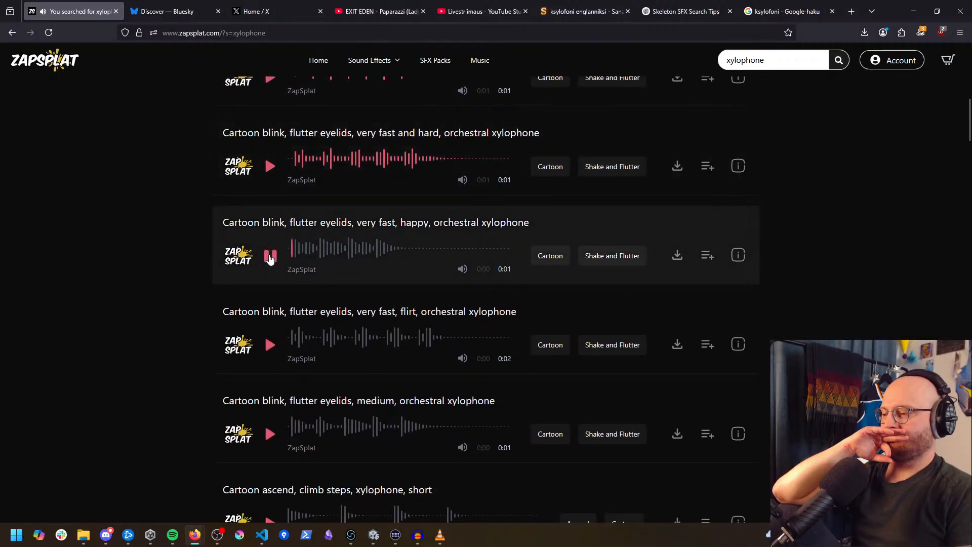
Step: Audition the very fast flirt and medium flutter eyelids sounds and "Cartoon ascend, climb steps, xylophone, short"
{"action": "scroll", "coordinate": [270, 258], "scroll_direction": "down", "scroll_amount": 2}
{"action": "left_click", "coordinate": [270, 238]}
{"action": "scroll", "coordinate": [273, 266], "scroll_direction": "down", "scroll_amount": 1}
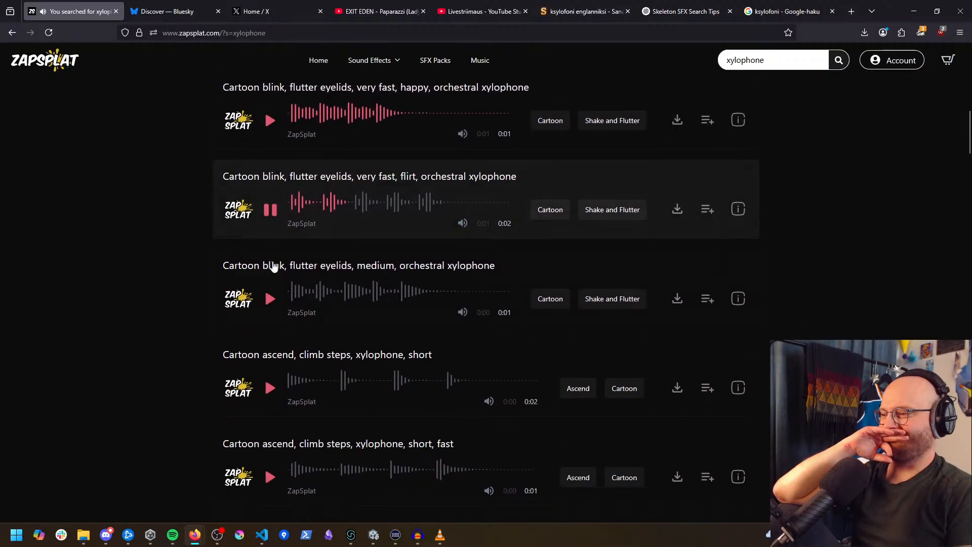
{"action": "left_click", "coordinate": [267, 278]}
{"action": "scroll", "coordinate": [265, 286], "scroll_direction": "down", "scroll_amount": 1}
{"action": "left_click", "coordinate": [267, 323]}
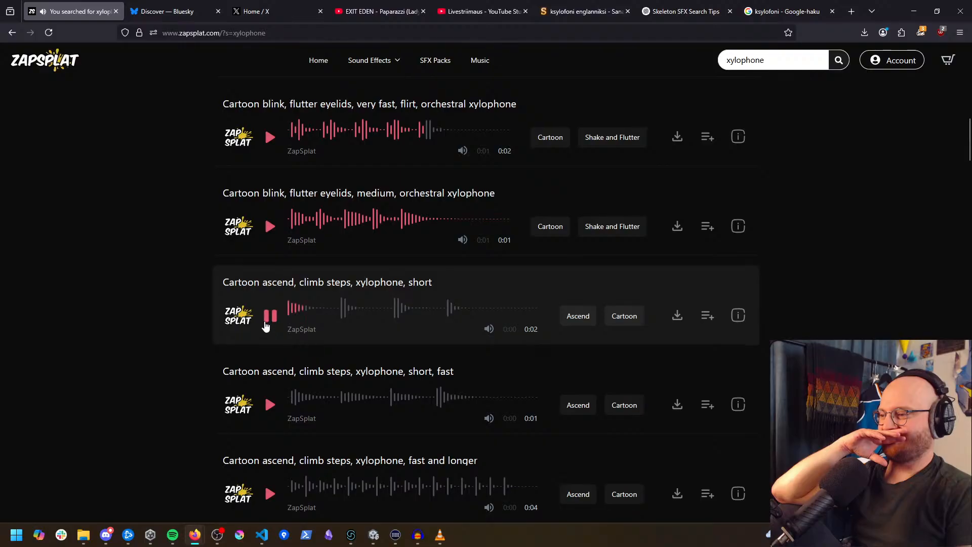
Step: Audition the short fast and the fast and longer climb-steps ascends, plus "Cartoon xylophone descend, stutter"
{"action": "scroll", "coordinate": [266, 320], "scroll_direction": "down", "scroll_amount": 2}
{"action": "left_click", "coordinate": [269, 304]}
{"action": "scroll", "coordinate": [273, 306], "scroll_direction": "down", "scroll_amount": 2}
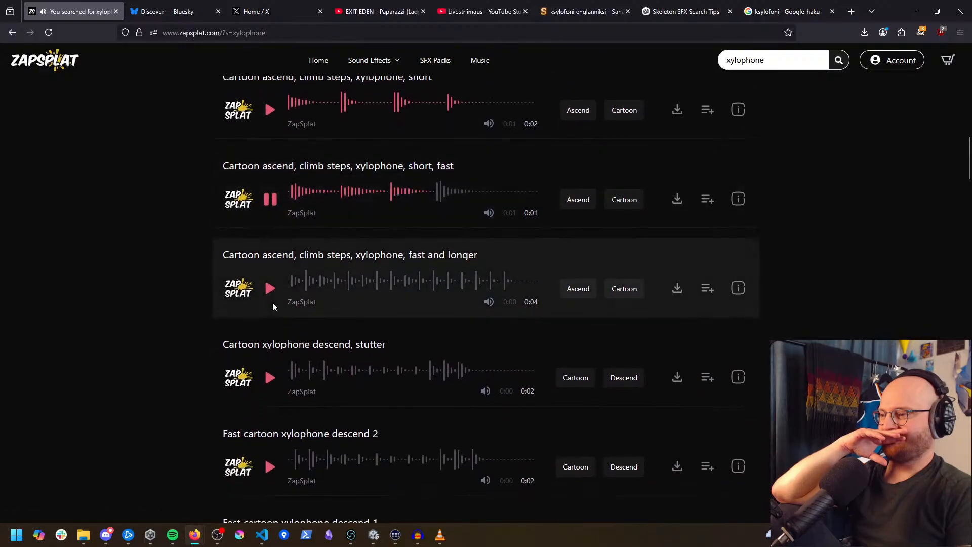
{"action": "left_click", "coordinate": [273, 292]}
{"action": "scroll", "coordinate": [279, 309], "scroll_direction": "down", "scroll_amount": 1}
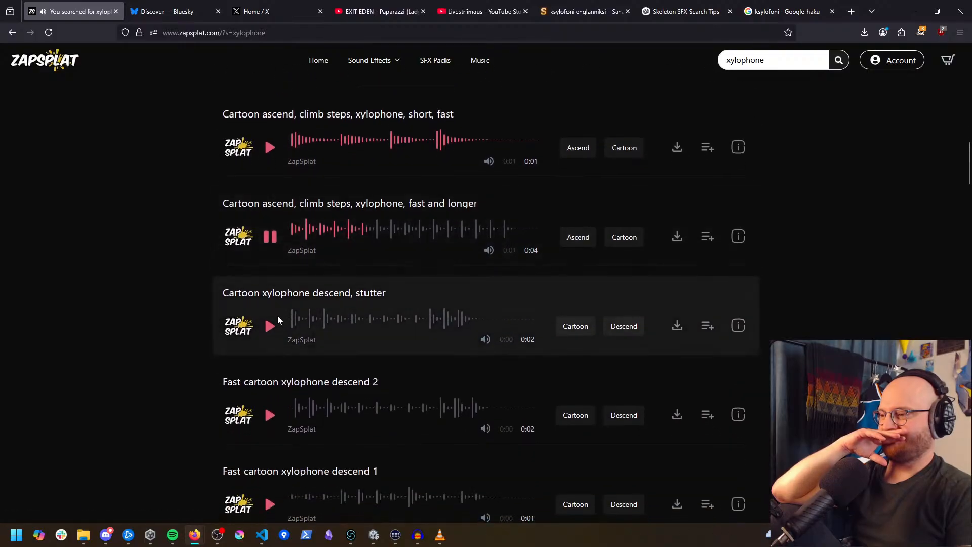
{"action": "left_click", "coordinate": [270, 325]}
{"action": "scroll", "coordinate": [273, 328], "scroll_direction": "down", "scroll_amount": 2}
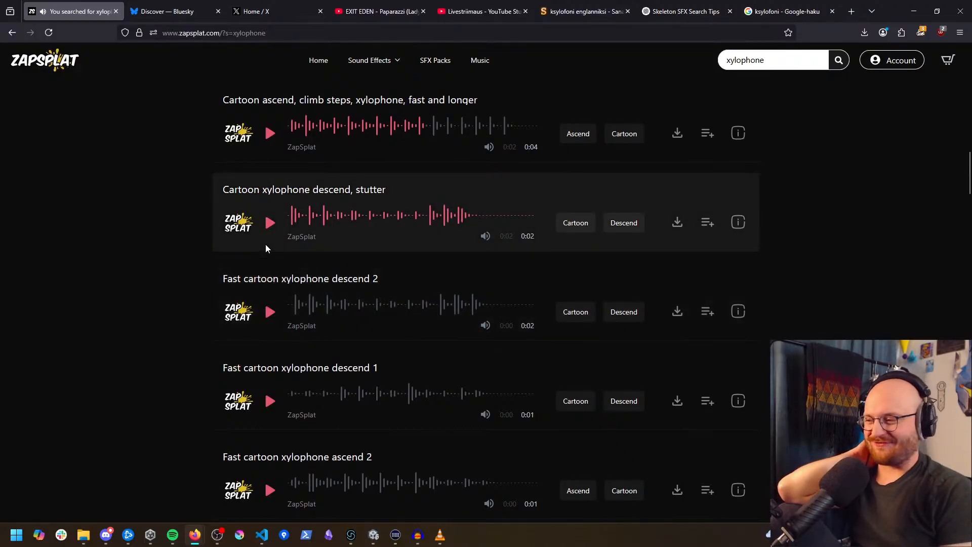
Step: Audition "Fast cartoon xylophone descend" 2 and 1 and "Fast cartoon xylophone ascend" 2 and 1
{"action": "left_click", "coordinate": [272, 317]}
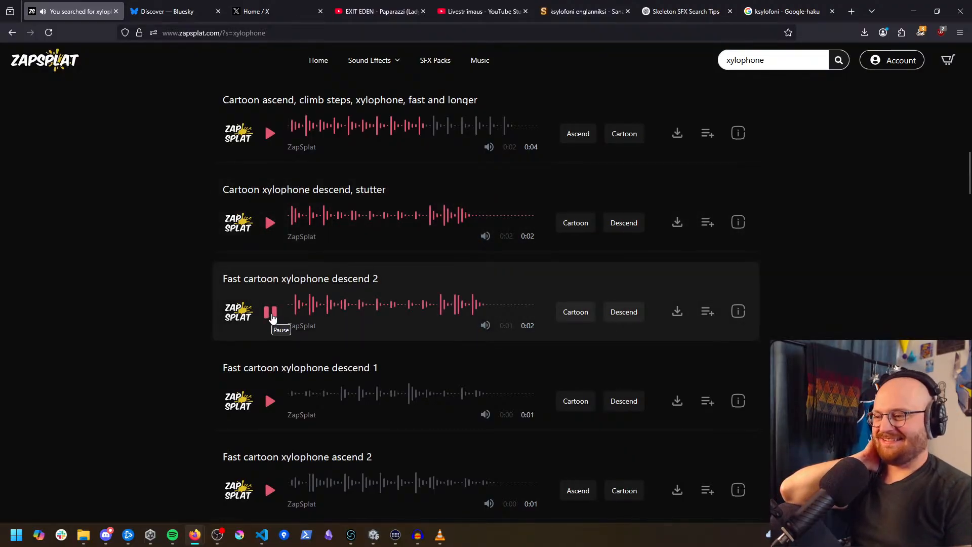
{"action": "left_click", "coordinate": [271, 402]}
{"action": "scroll", "coordinate": [272, 403], "scroll_direction": "down", "scroll_amount": 3}
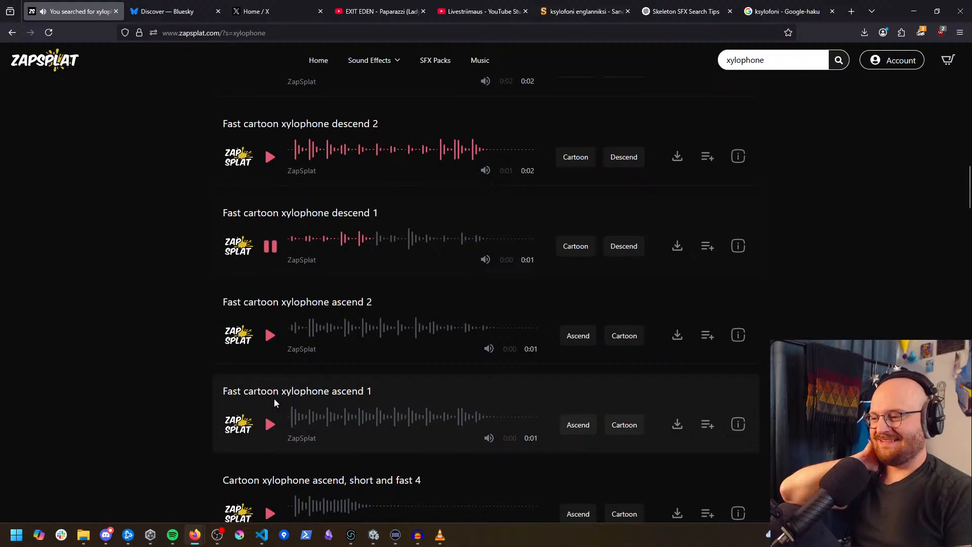
{"action": "left_click", "coordinate": [272, 339]}
{"action": "left_click", "coordinate": [269, 424]}
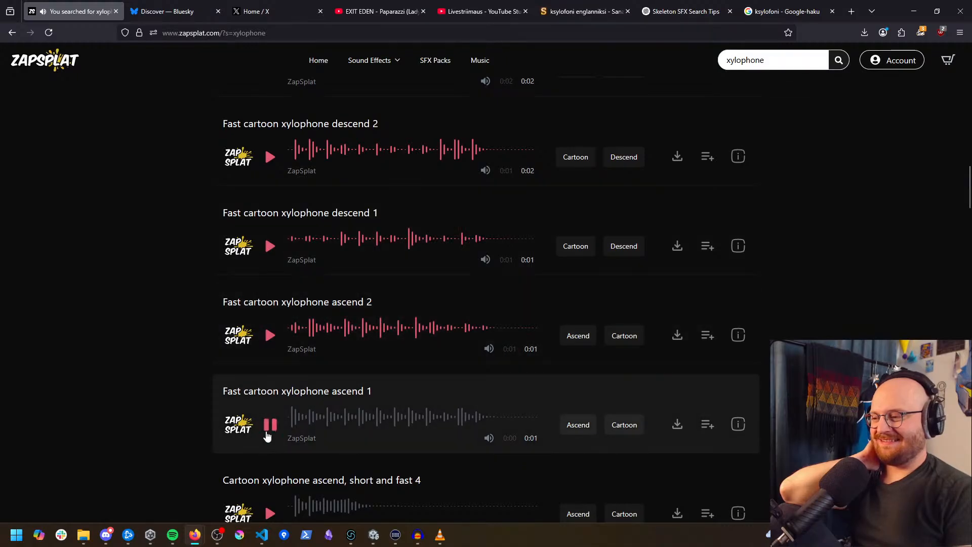
Step: Audition "Cartoon xylophone ascend, short and fast" versions 4, 2 and 3
{"action": "scroll", "coordinate": [274, 405], "scroll_direction": "down", "scroll_amount": 4}
{"action": "left_click", "coordinate": [270, 307]}
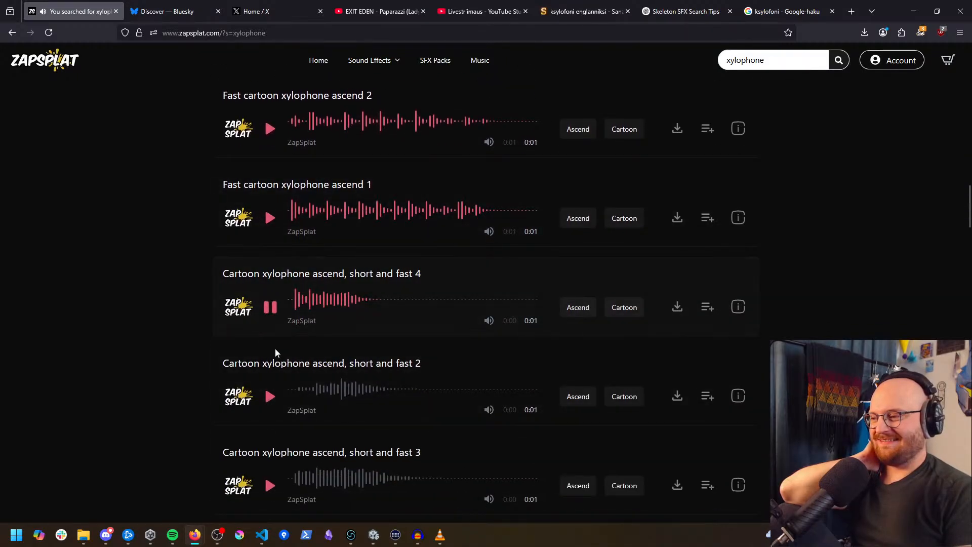
{"action": "left_click", "coordinate": [270, 397]}
{"action": "scroll", "coordinate": [269, 399], "scroll_direction": "down", "scroll_amount": 2}
{"action": "left_click", "coordinate": [270, 387]}
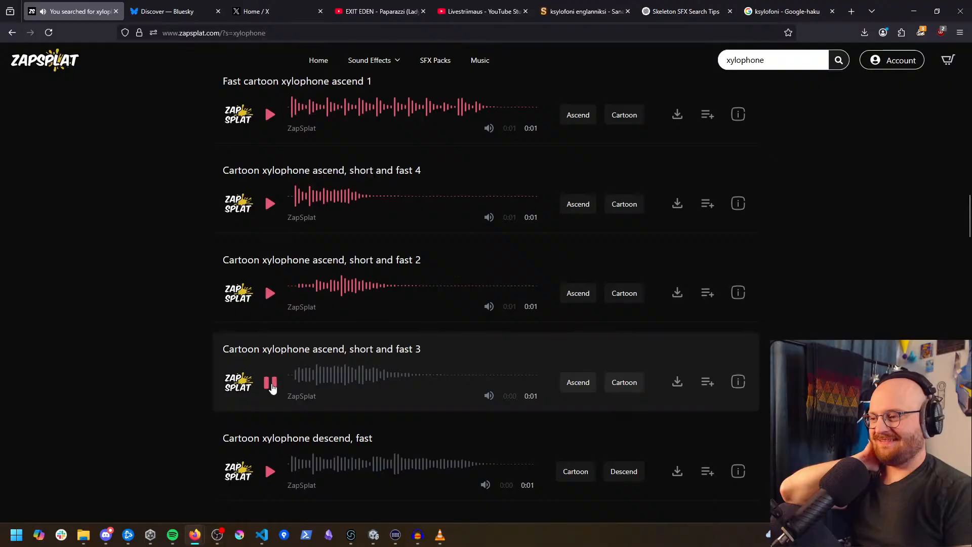
Step: Audition "Cartoon xylophone descend, fast", its longer version, and "Cartoon xylophone flutter"
{"action": "scroll", "coordinate": [271, 390], "scroll_direction": "down", "scroll_amount": 2}
{"action": "left_click", "coordinate": [270, 372]}
{"action": "scroll", "coordinate": [272, 378], "scroll_direction": "down", "scroll_amount": 2}
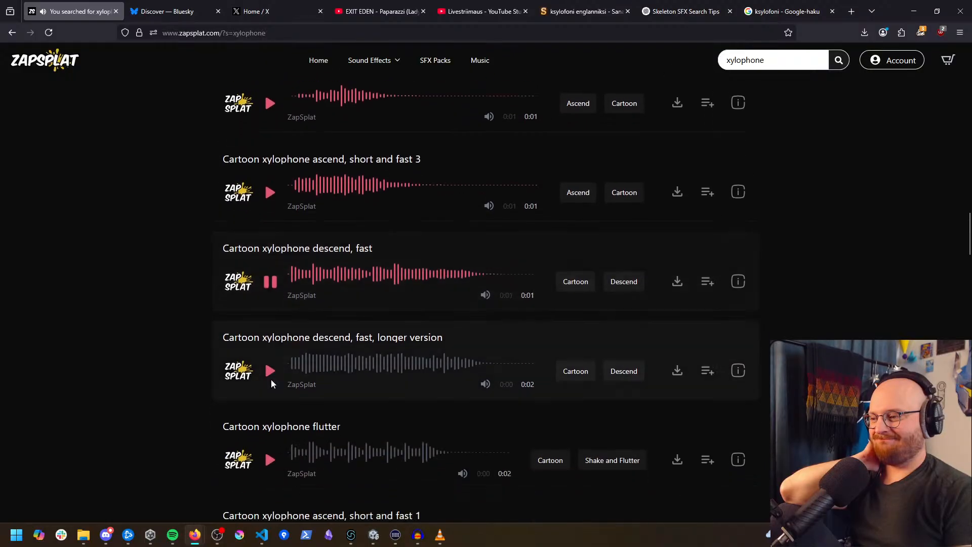
{"action": "left_click", "coordinate": [270, 367]}
{"action": "scroll", "coordinate": [268, 361], "scroll_direction": "down", "scroll_amount": 2}
{"action": "left_click", "coordinate": [270, 344]}
{"action": "scroll", "coordinate": [272, 354], "scroll_direction": "down", "scroll_amount": 2}
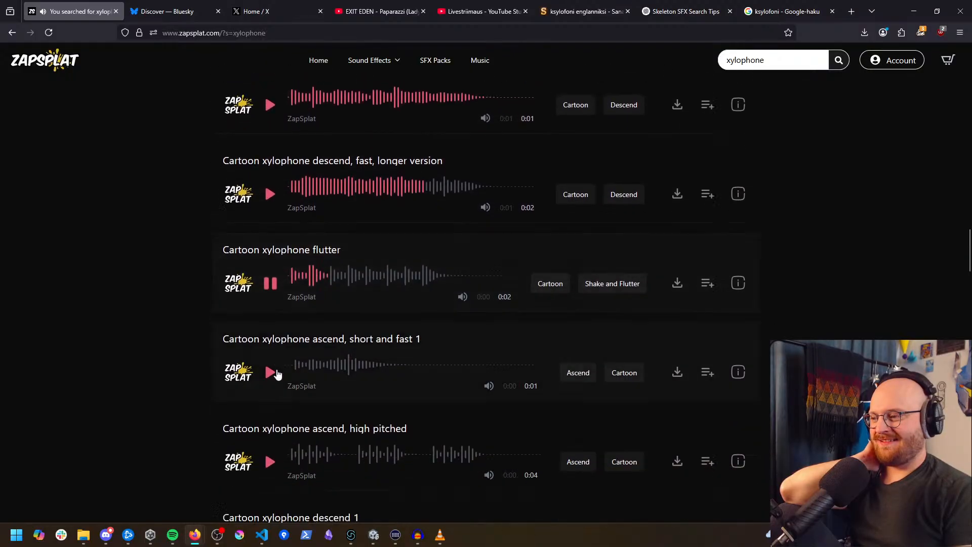
Step: Audition the short and fast 1 and high pitched xylophone ascends, plus "Cartoon xylophone descend" 1 and 2
{"action": "left_click", "coordinate": [272, 327]}
{"action": "scroll", "coordinate": [275, 347], "scroll_direction": "down", "scroll_amount": 1}
{"action": "left_click", "coordinate": [270, 363]}
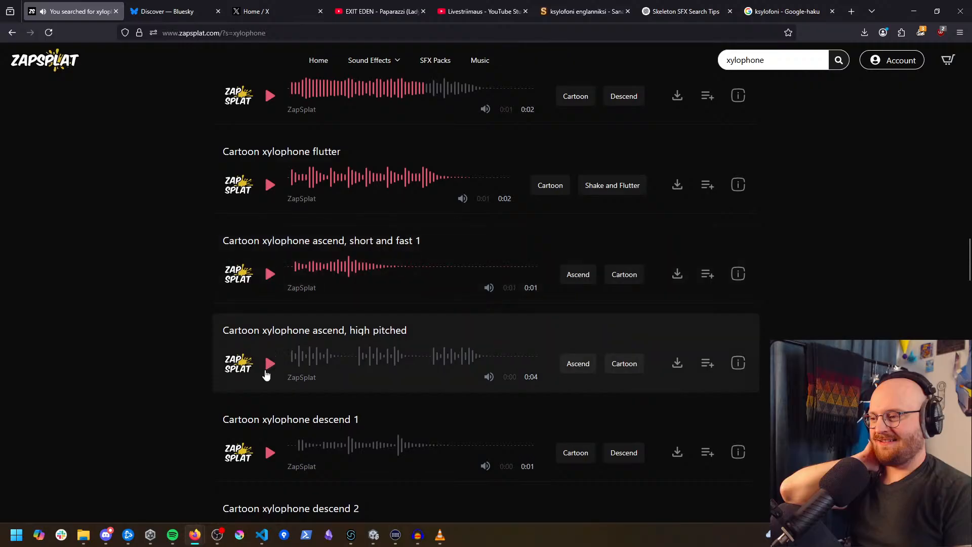
{"action": "scroll", "coordinate": [268, 372], "scroll_direction": "down", "scroll_amount": 3}
{"action": "left_click", "coordinate": [270, 298]}
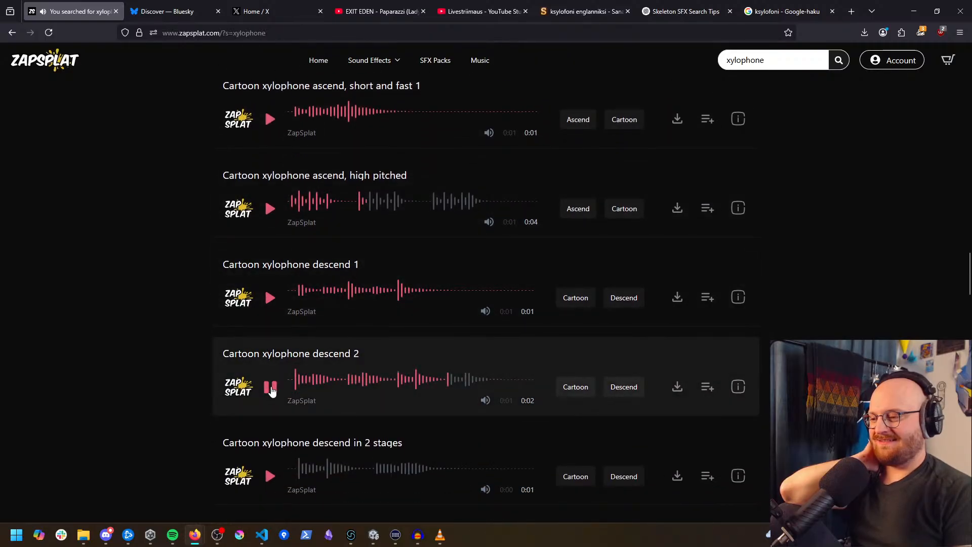
Step: Replay "Cartoon xylophone descend 1" and download it
{"action": "left_click", "coordinate": [270, 298]}
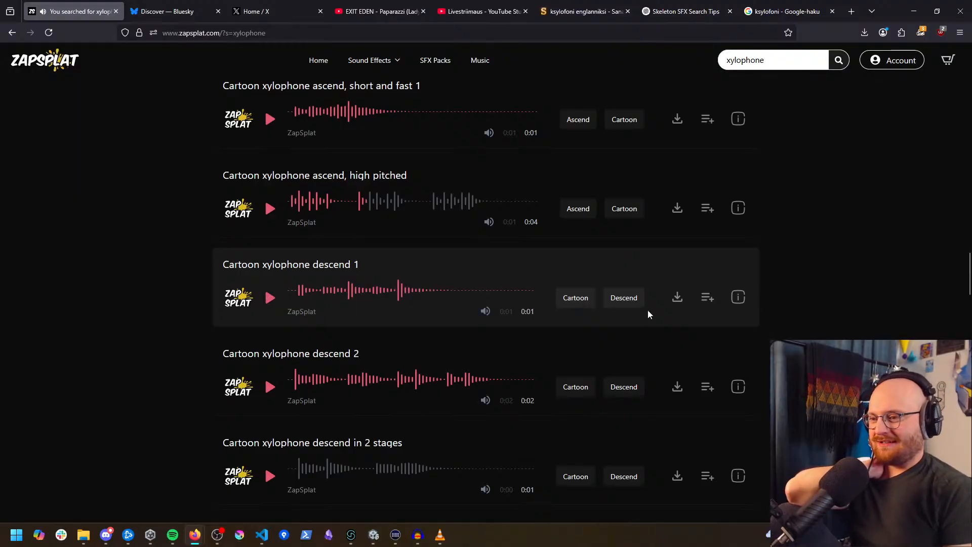
{"action": "left_click", "coordinate": [678, 304]}
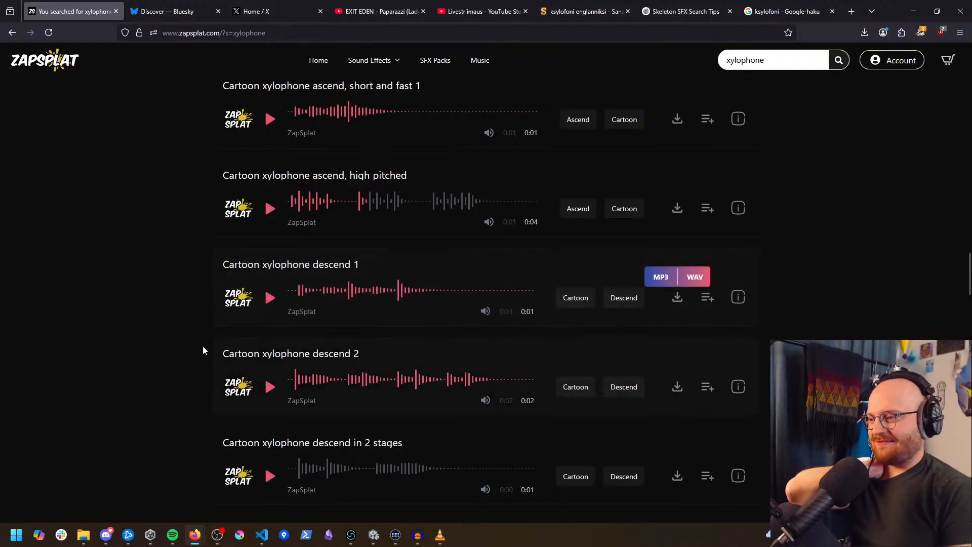
{"action": "scroll", "coordinate": [195, 369], "scroll_direction": "down", "scroll_amount": 1}
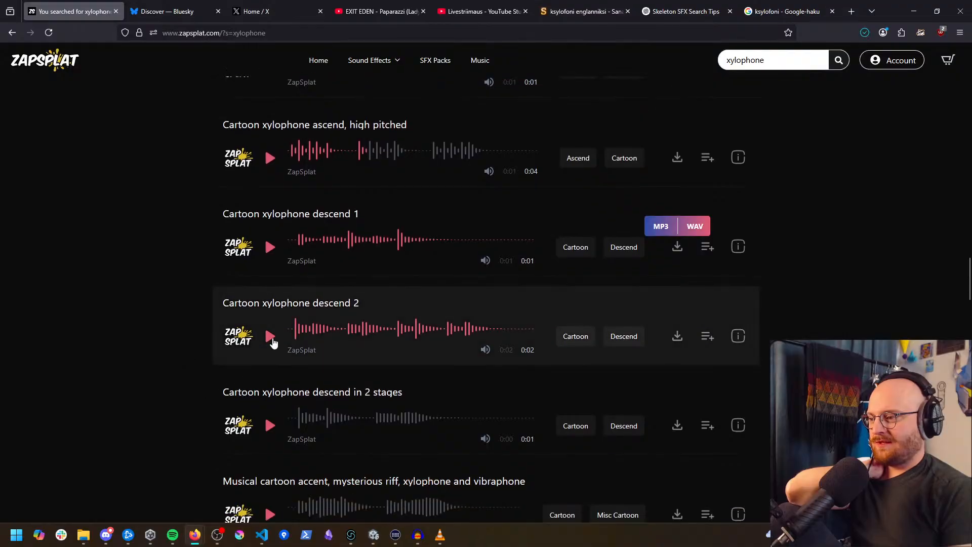
Step: Audition "Cartoon xylophone descend 2" and "Cartoon xylophone descend in 2 stages", and download the 2 stages clip as WAV
{"action": "left_click", "coordinate": [270, 336]}
{"action": "scroll", "coordinate": [180, 353], "scroll_direction": "down", "scroll_amount": 3}
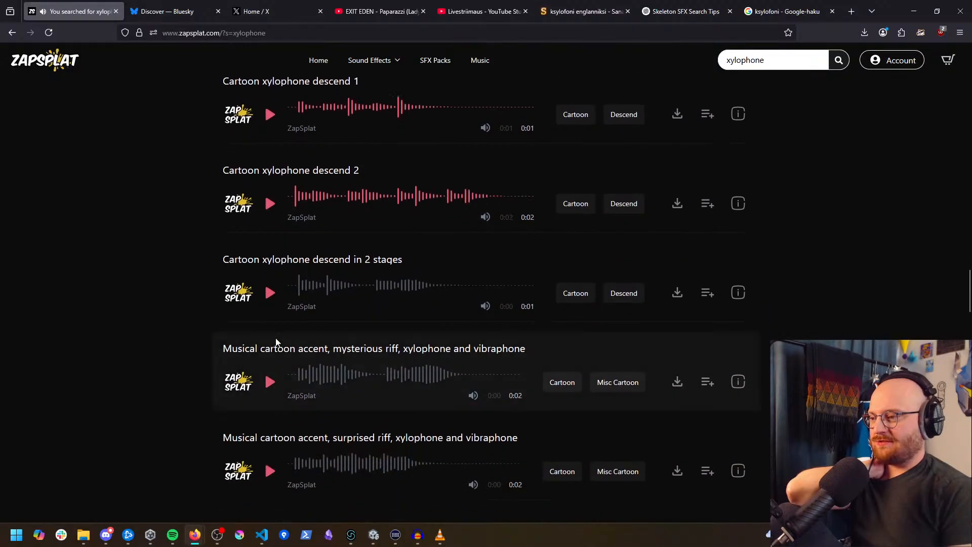
{"action": "left_click", "coordinate": [272, 294]}
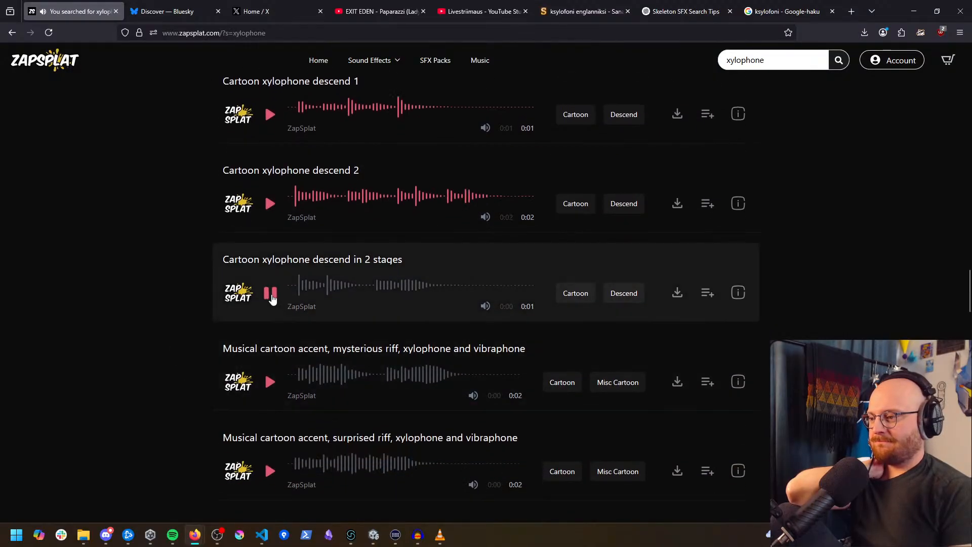
{"action": "left_click", "coordinate": [677, 302]}
{"action": "left_click", "coordinate": [695, 272]}
Step: Audition the mysterious riff and surprised riff "Musical cartoon accent" clips for xylophone and vibraphone
{"action": "scroll", "coordinate": [162, 369], "scroll_direction": "down", "scroll_amount": 1}
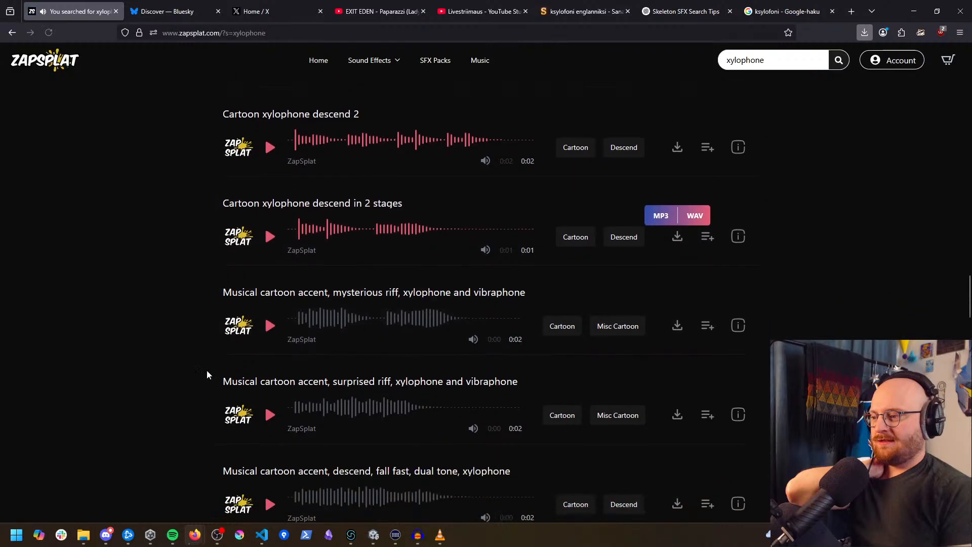
{"action": "left_click", "coordinate": [271, 325]}
{"action": "left_click", "coordinate": [270, 415]}
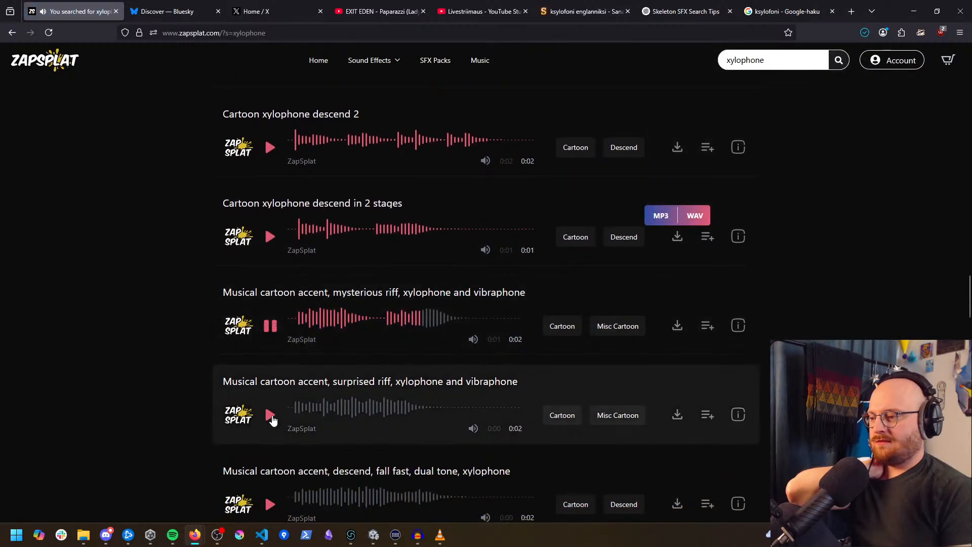
Step: Audition the toy xylophone keyboard sounds drop 2, drop 3, chime 11 and glissando 2
{"action": "scroll", "coordinate": [254, 421], "scroll_direction": "down", "scroll_amount": 8}
{"action": "scroll", "coordinate": [227, 437], "scroll_direction": "down", "scroll_amount": 2}
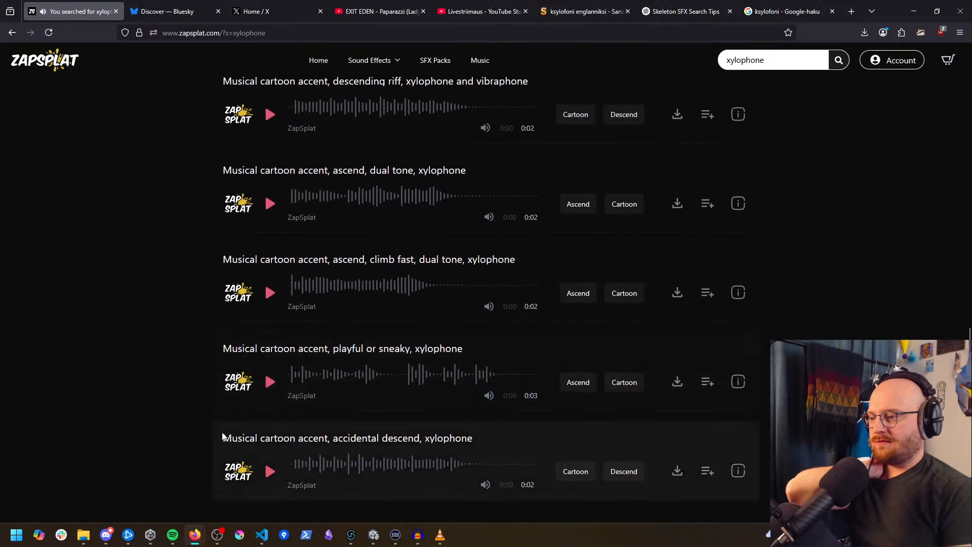
{"action": "middle_click", "coordinate": [165, 412]}
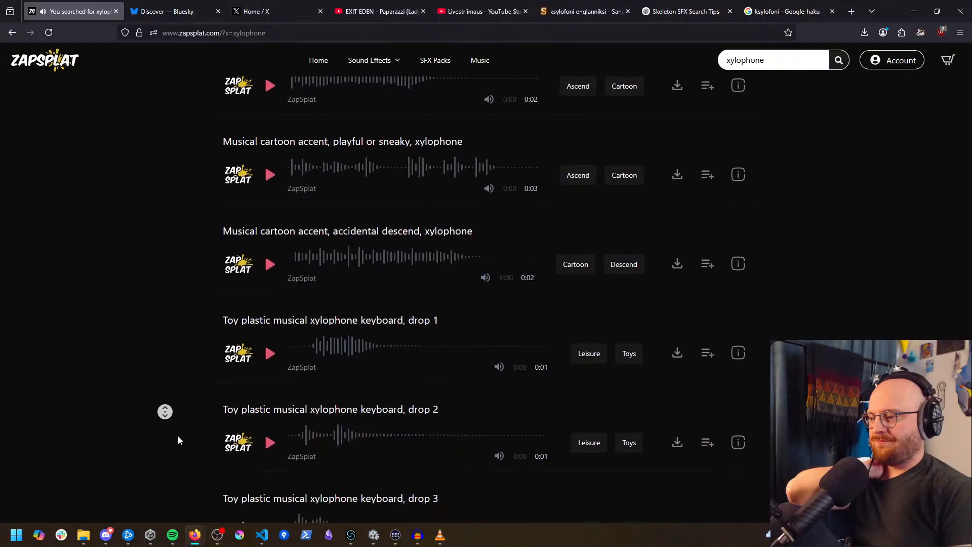
{"action": "middle_click", "coordinate": [203, 422]}
{"action": "left_click", "coordinate": [271, 228]}
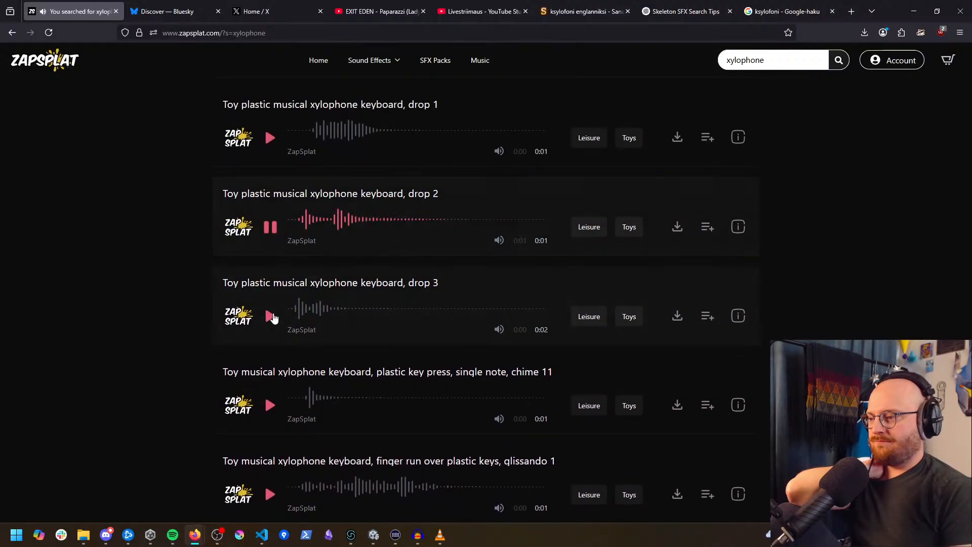
{"action": "left_click", "coordinate": [270, 316]}
{"action": "left_click", "coordinate": [267, 408]}
{"action": "scroll", "coordinate": [248, 417], "scroll_direction": "down", "scroll_amount": 5}
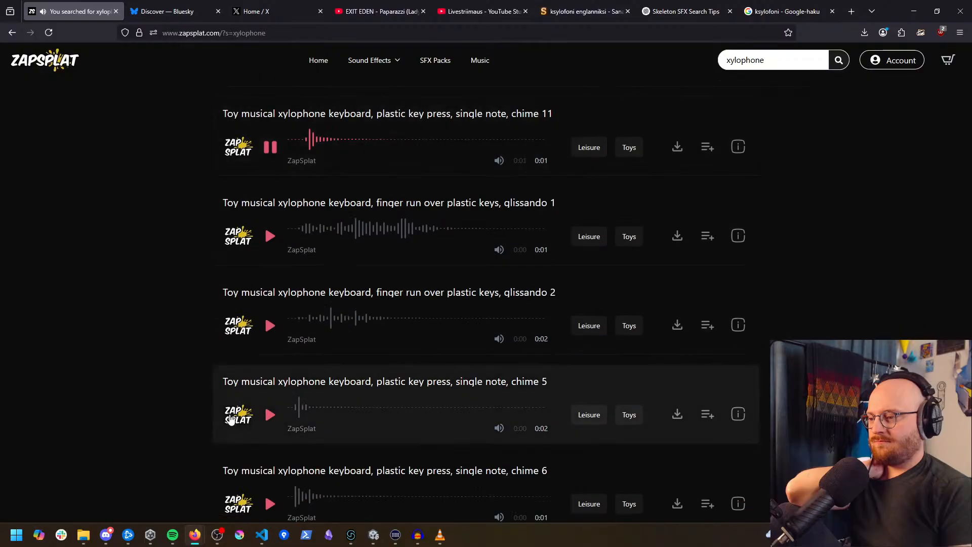
{"action": "left_click", "coordinate": [270, 325]}
Step: Replay "Cartoon descend, climb down steps, short and fast, xylophone" and download it as WAV
{"action": "middle_click", "coordinate": [185, 441]}
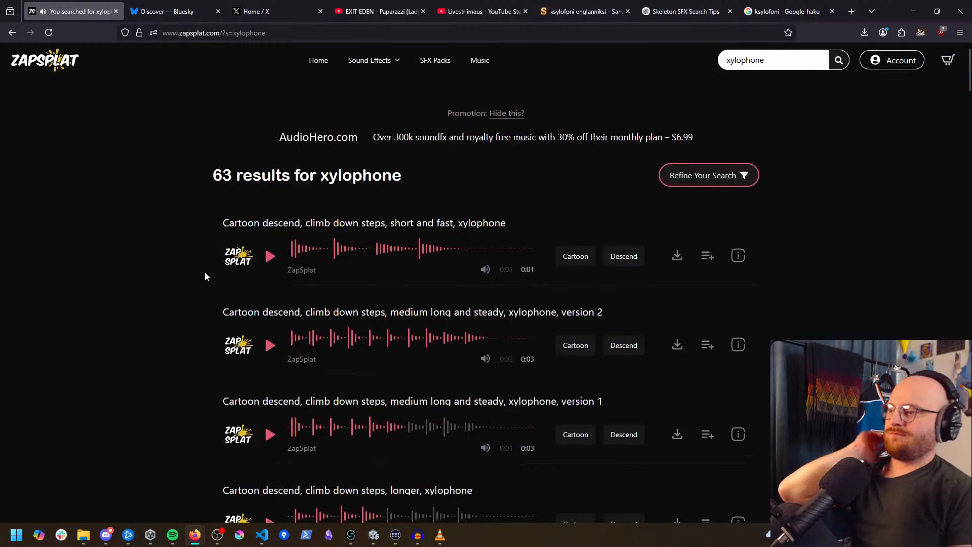
{"action": "left_click", "coordinate": [269, 255]}
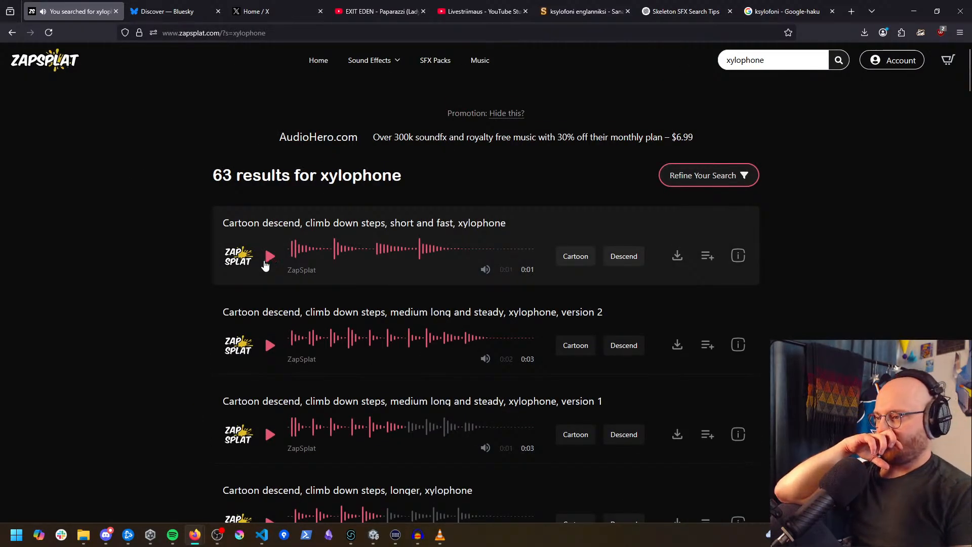
{"action": "left_click", "coordinate": [264, 263]}
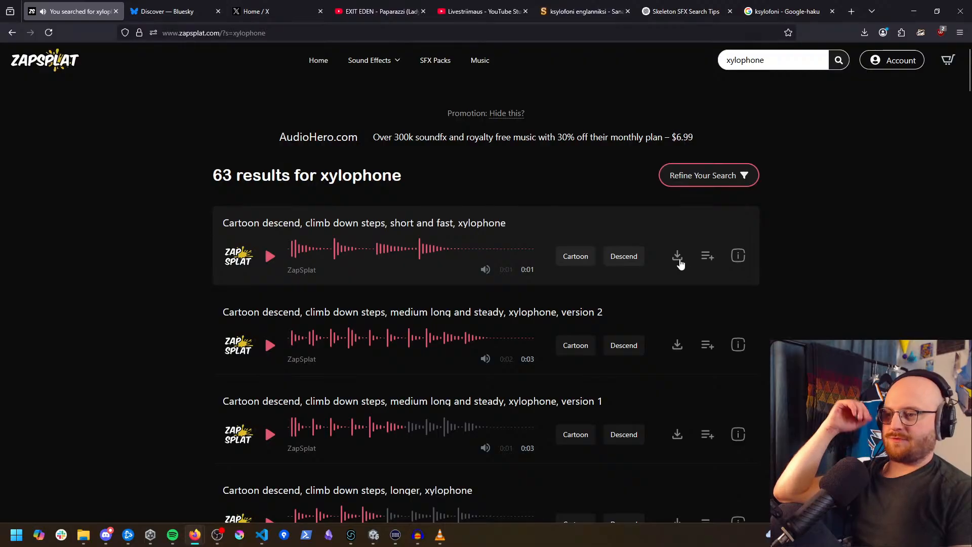
{"action": "mouse_move", "coordinate": [678, 259]}
{"action": "left_click", "coordinate": [693, 236]}
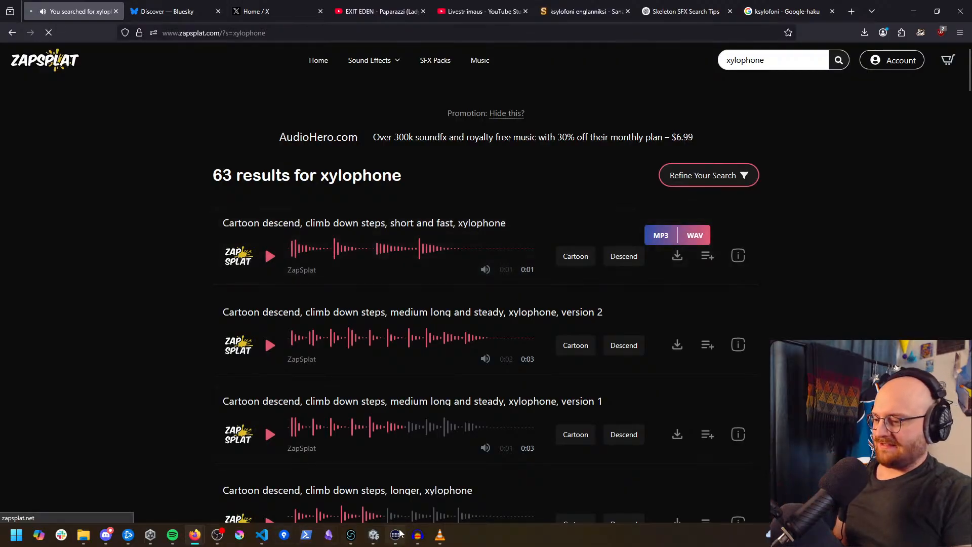
Step: In the FMOD event editor, create a SonOfTuoni folder under the Death assets and import the three downloaded xylophone descend clips into it
{"action": "left_click", "coordinate": [85, 536]}
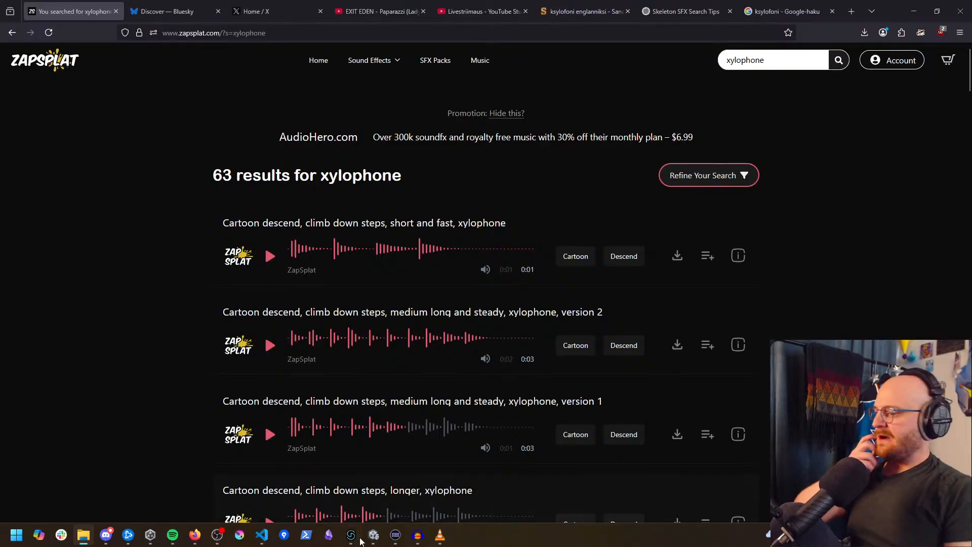
{"action": "mouse_move", "coordinate": [351, 540]}
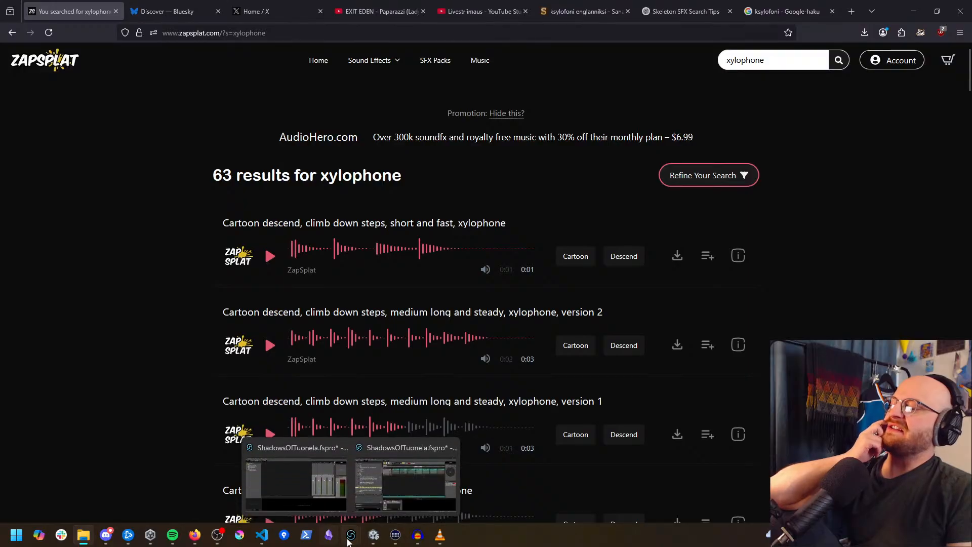
{"action": "left_click", "coordinate": [400, 484]}
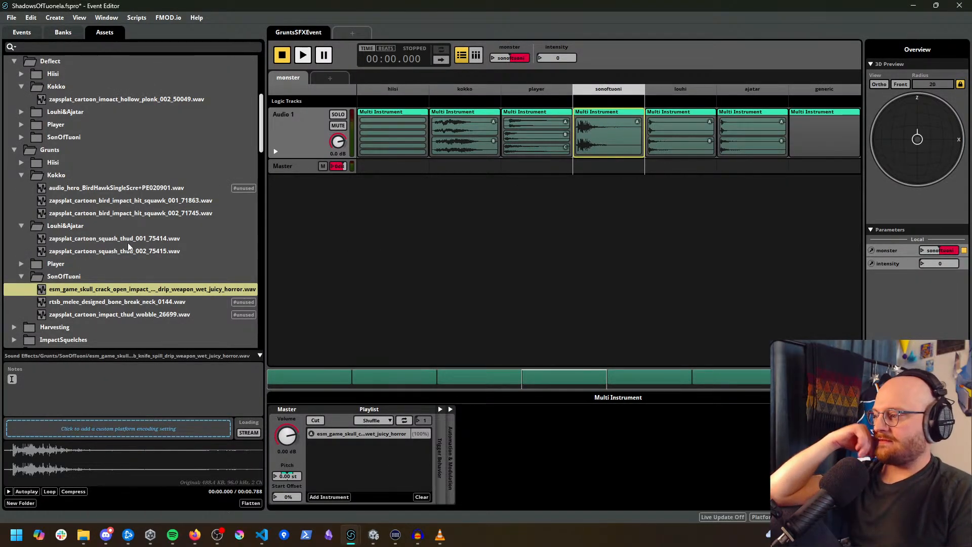
{"action": "scroll", "coordinate": [70, 263], "scroll_direction": "down", "scroll_amount": 3}
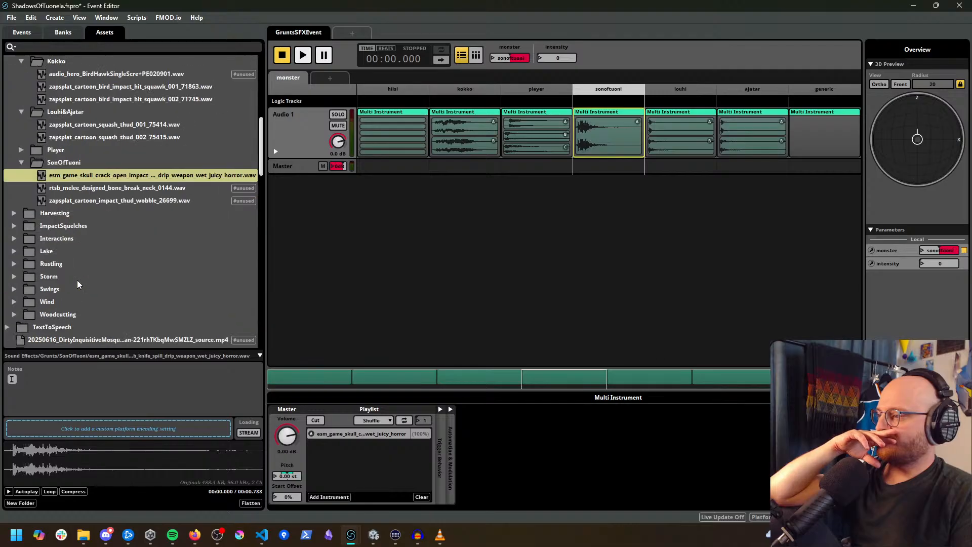
{"action": "scroll", "coordinate": [81, 253], "scroll_direction": "up", "scroll_amount": 7}
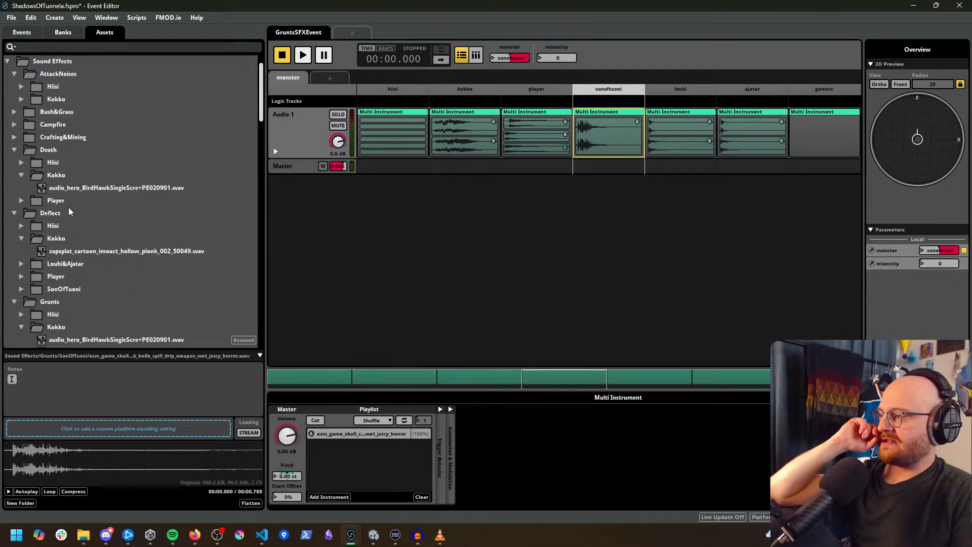
{"action": "left_click", "coordinate": [57, 150]}
{"action": "right_click", "coordinate": [55, 149]}
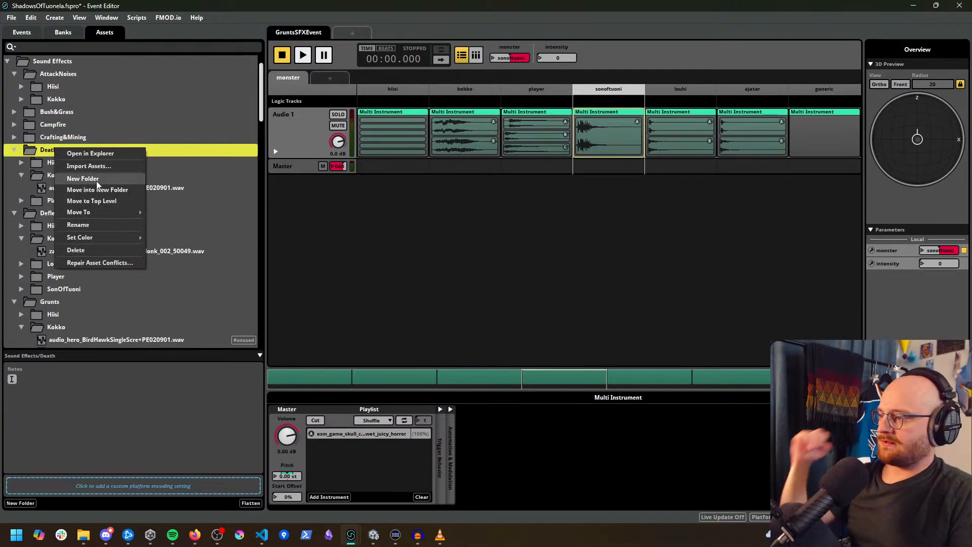
{"action": "left_click", "coordinate": [82, 179]}
{"action": "type", "text": "SonOfTuoni"}
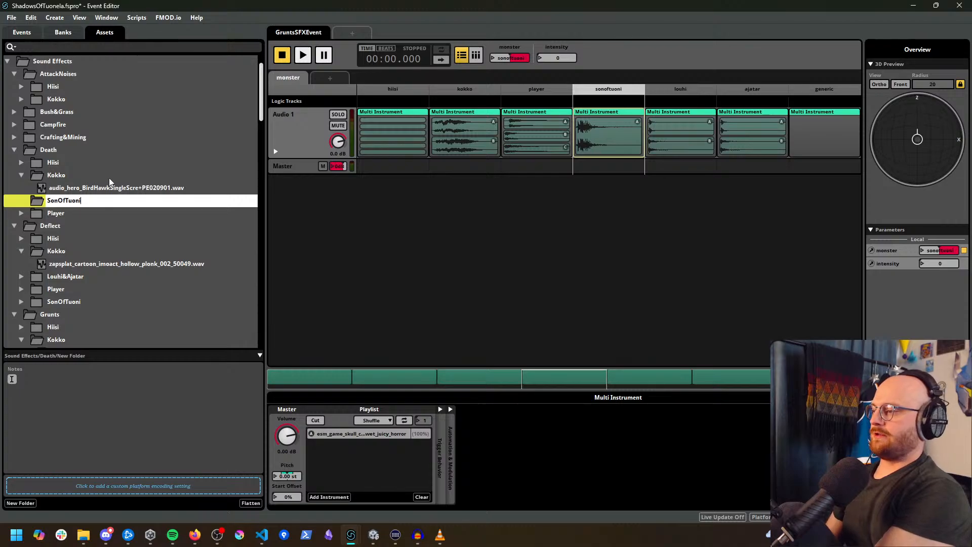
{"action": "key", "text": "Return"}
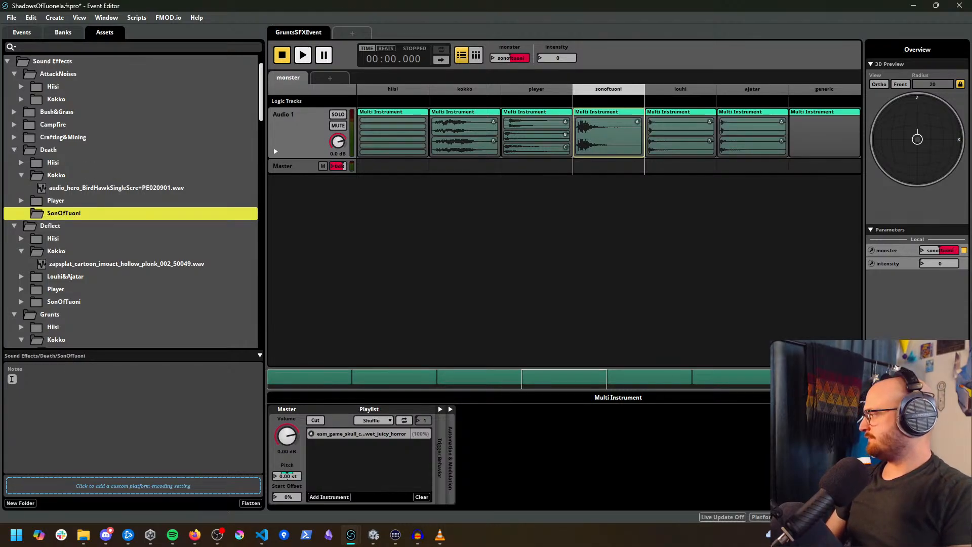
{"action": "left_click_drag", "start_coordinate": [0, 213], "coordinate": [73, 225]}
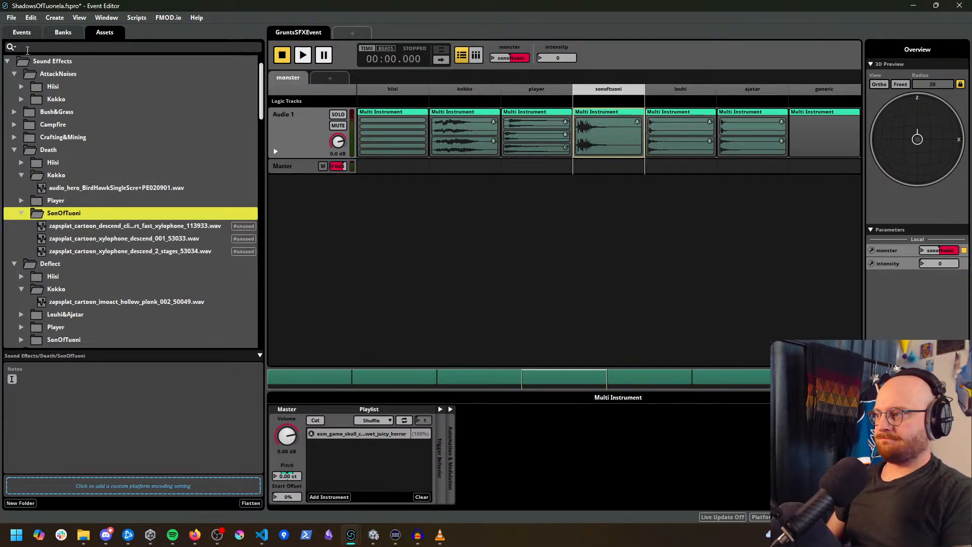
Step: Add the three Death/SonOfTuoni xylophone clips to the sonoftuoni multi instrument in DeathSFXEvent
{"action": "left_click", "coordinate": [23, 33]}
{"action": "left_click", "coordinate": [67, 114]}
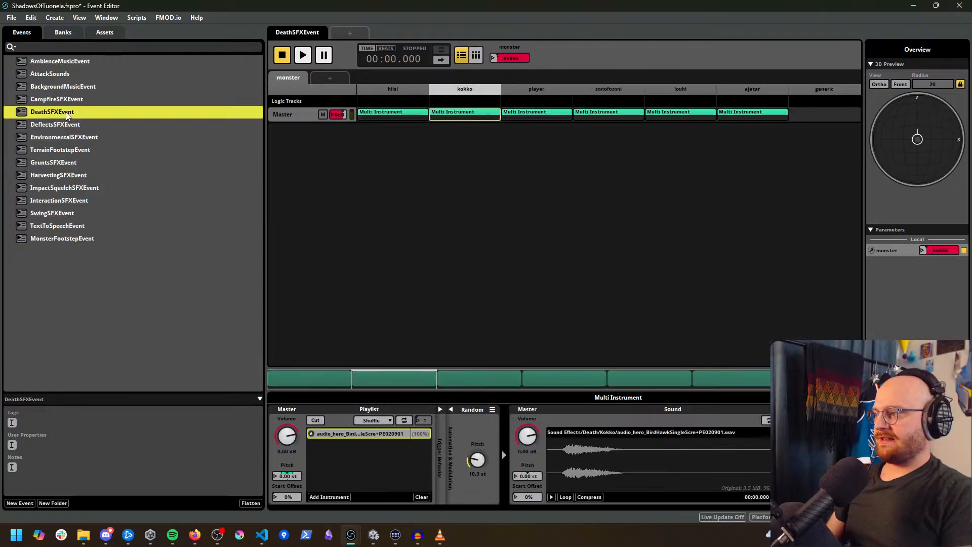
{"action": "left_click", "coordinate": [105, 32]}
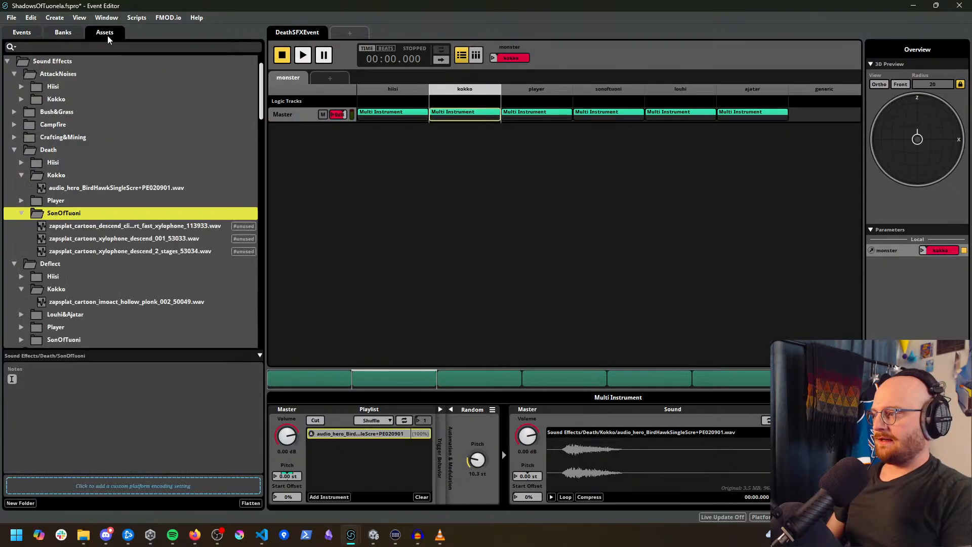
{"action": "left_click", "coordinate": [85, 226]}
{"action": "left_click", "coordinate": [111, 251], "text": "shift"}
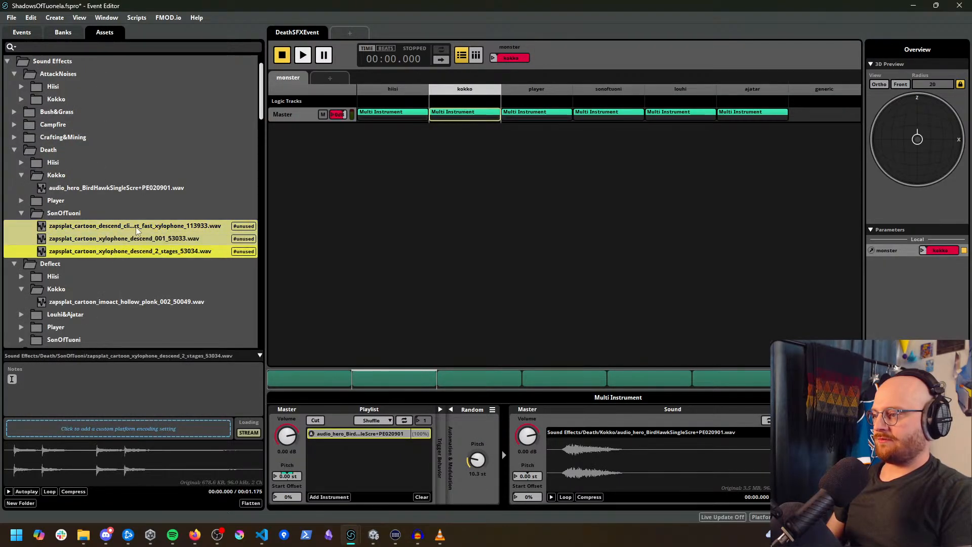
{"action": "left_click_drag", "start_coordinate": [137, 229], "coordinate": [620, 119]}
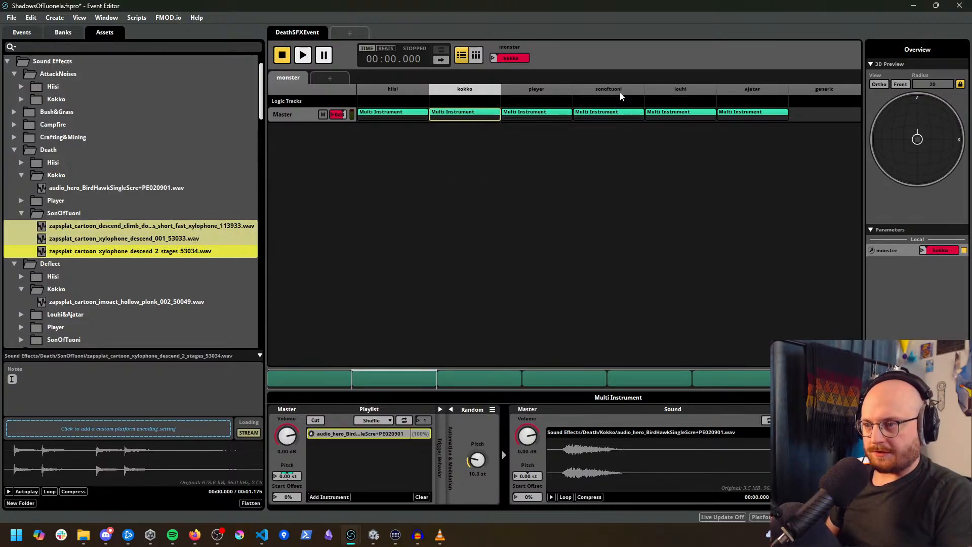
Step: Audition DeathSFXEvent several times with monster set to sonoftuoni, and save the project
{"action": "left_click", "coordinate": [620, 91]}
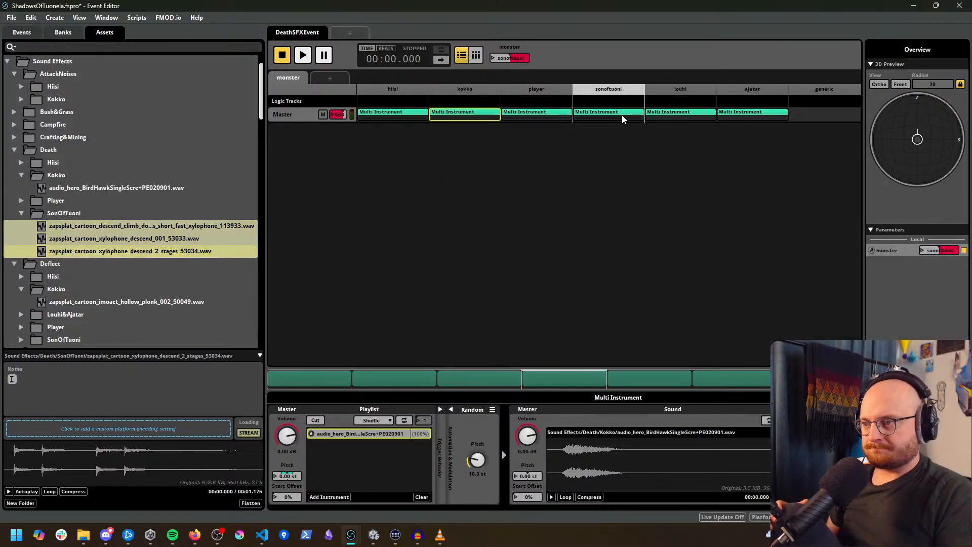
{"action": "left_click", "coordinate": [623, 114]}
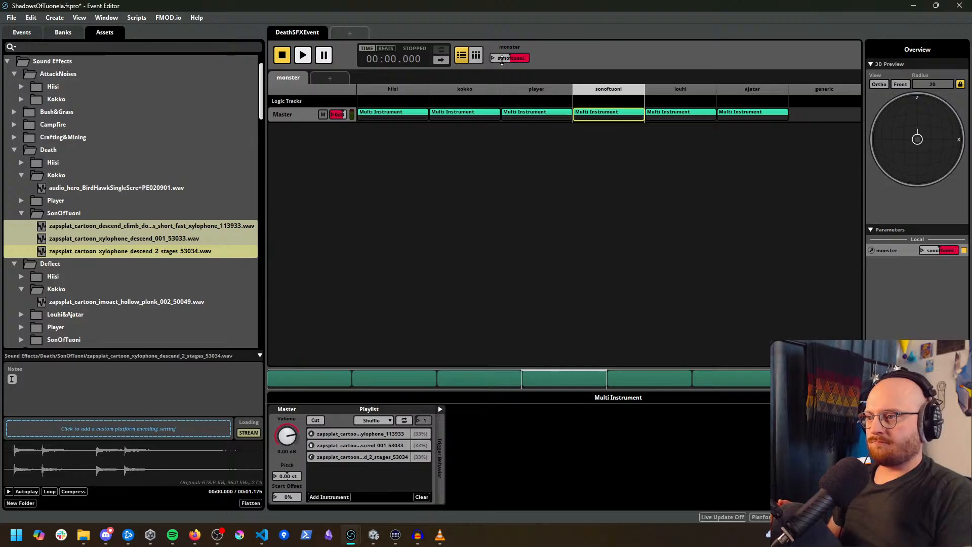
{"action": "left_click", "coordinate": [303, 56]}
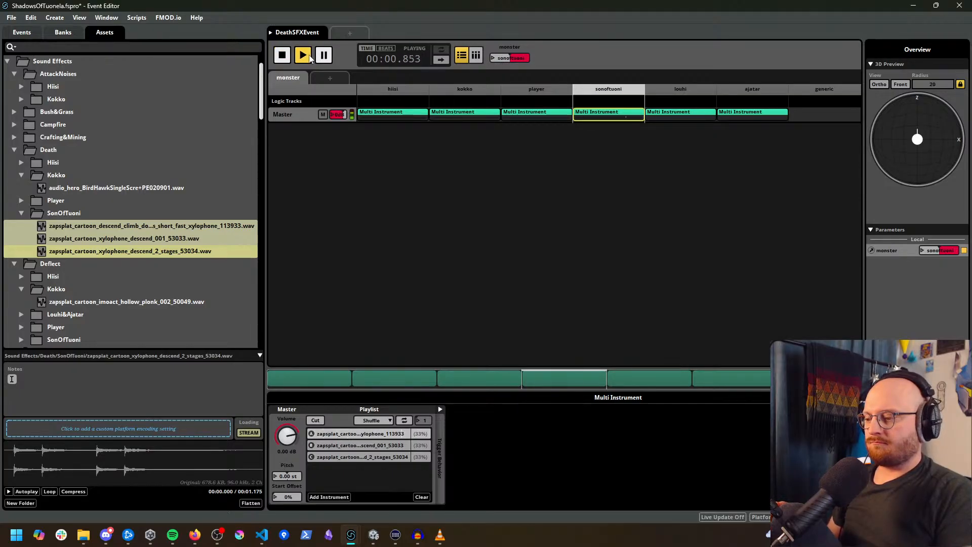
{"action": "left_click", "coordinate": [303, 56]}
{"action": "left_click", "coordinate": [303, 56]}
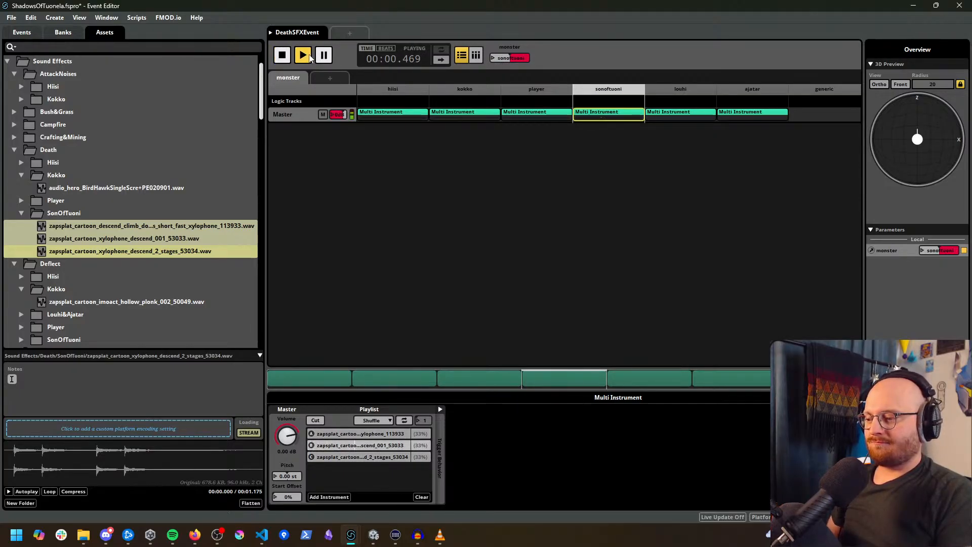
{"action": "left_click", "coordinate": [303, 55]}
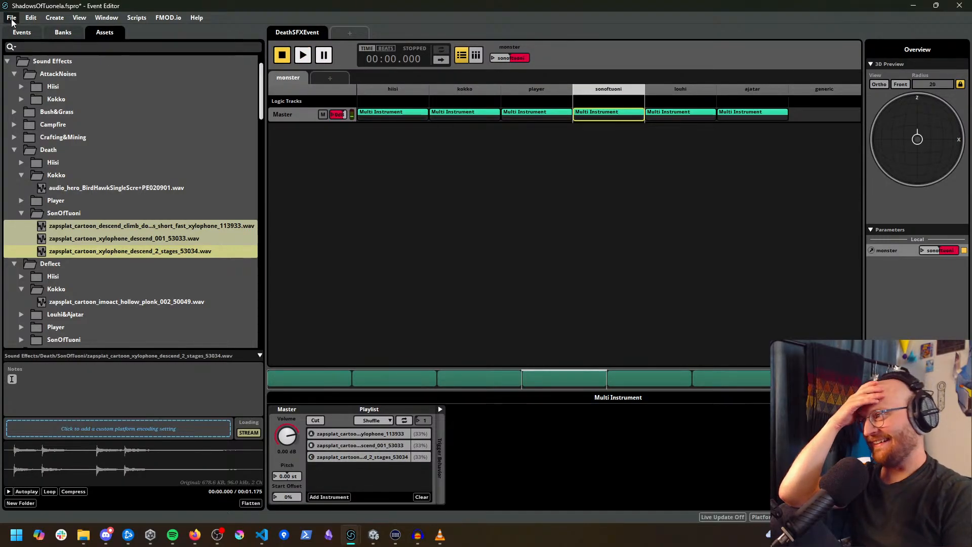
{"action": "left_click", "coordinate": [11, 17]}
{"action": "left_click", "coordinate": [22, 76]}
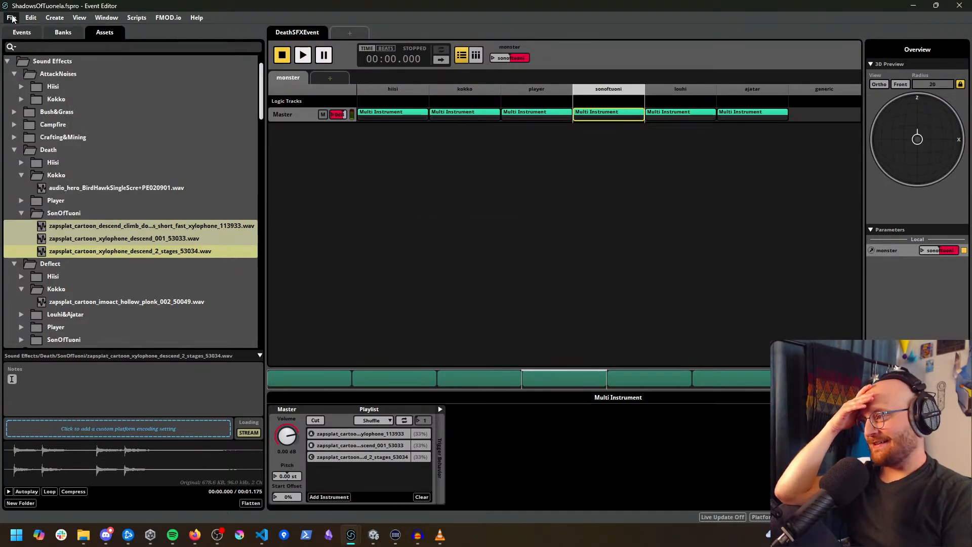
Step: Open DeflectsSFXEvent, set its monster parameter to sonoftuoni, and audition the deflect sound
{"action": "scroll", "coordinate": [30, 91], "scroll_direction": "up", "scroll_amount": 2}
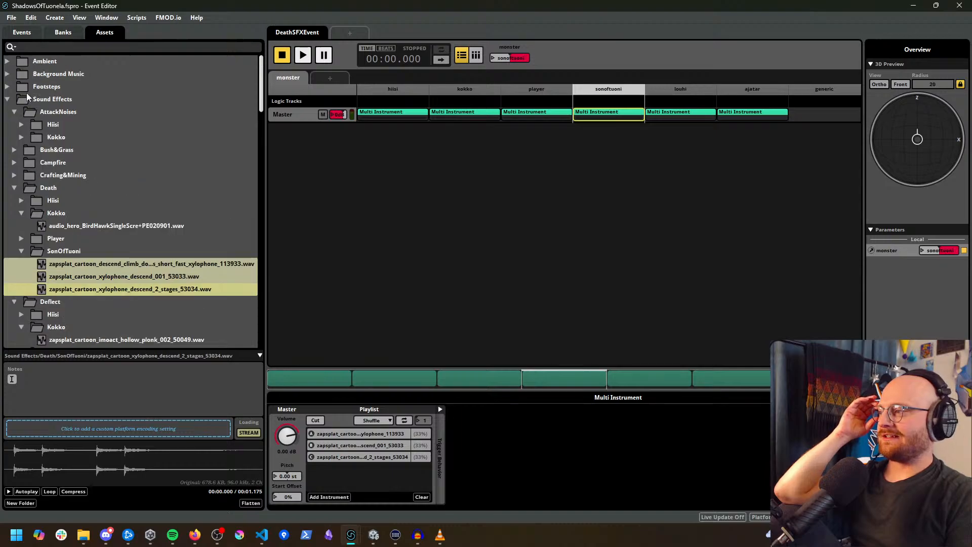
{"action": "left_click", "coordinate": [20, 34]}
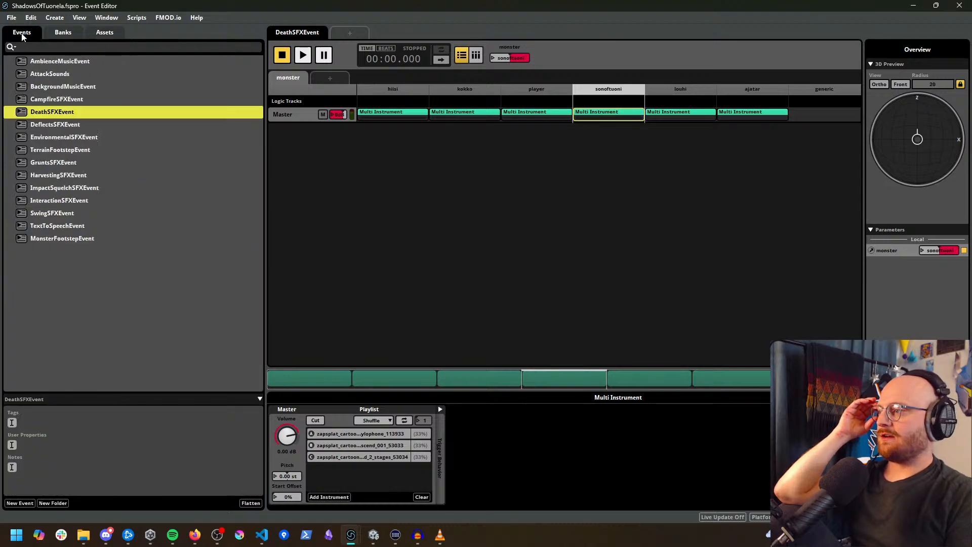
{"action": "left_click", "coordinate": [77, 125]}
{"action": "left_click", "coordinate": [609, 132]}
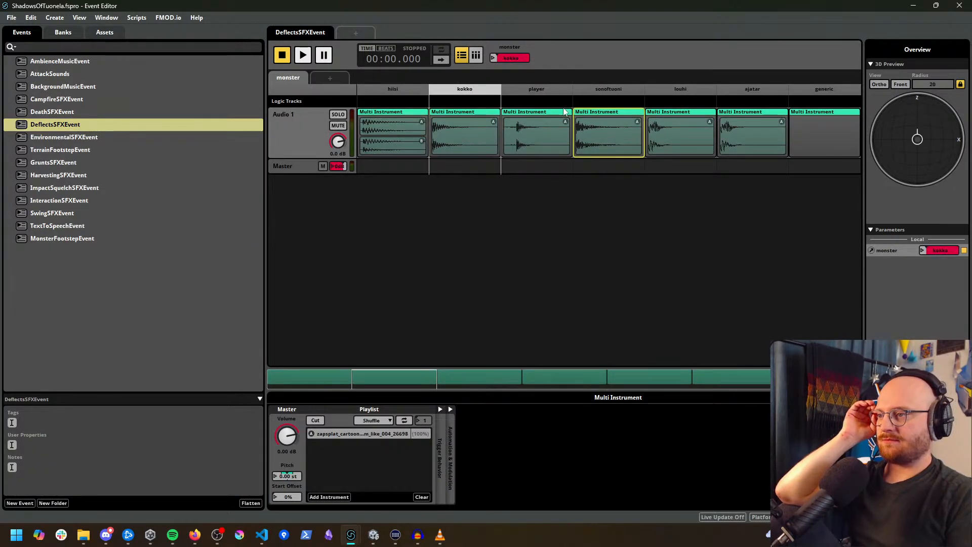
{"action": "left_click", "coordinate": [492, 58]}
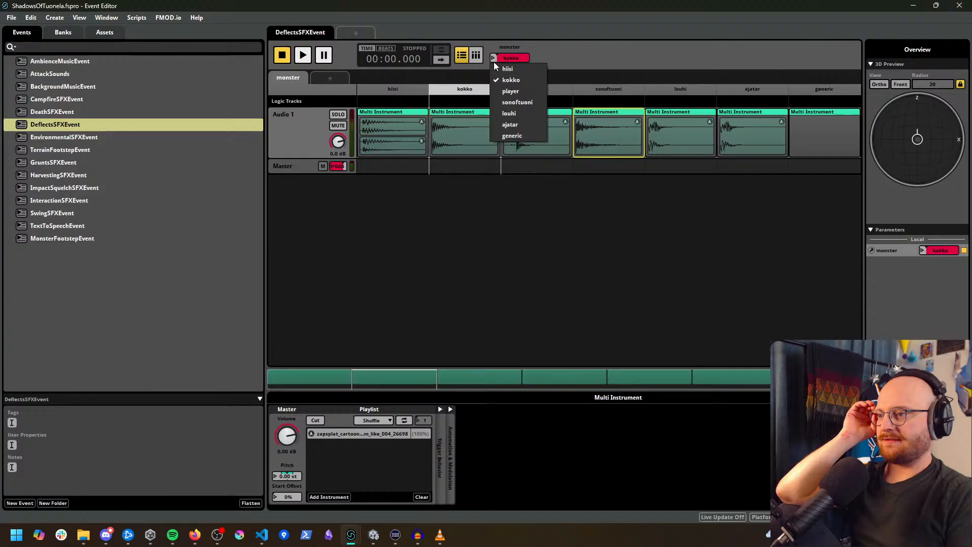
{"action": "left_click", "coordinate": [516, 101]}
{"action": "left_click", "coordinate": [302, 55]}
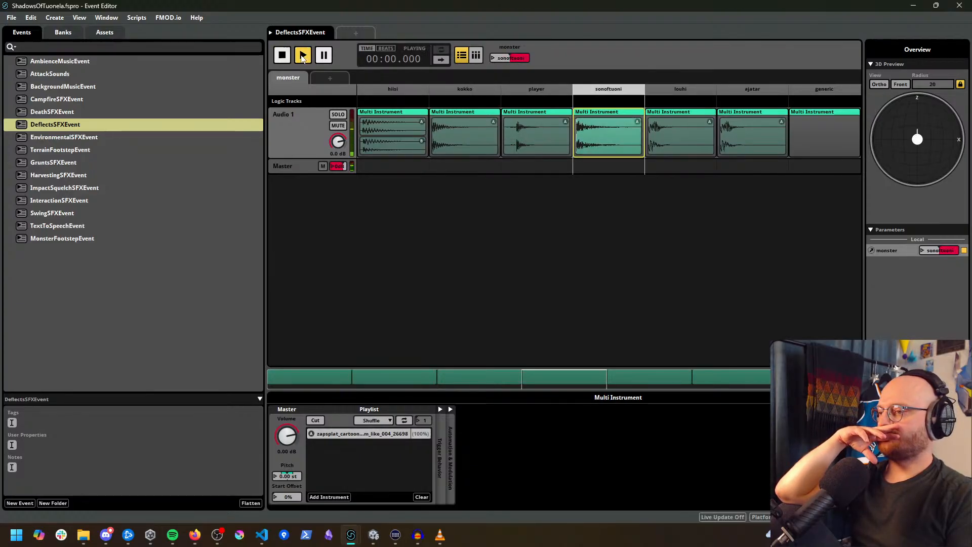
{"action": "left_click", "coordinate": [282, 57]}
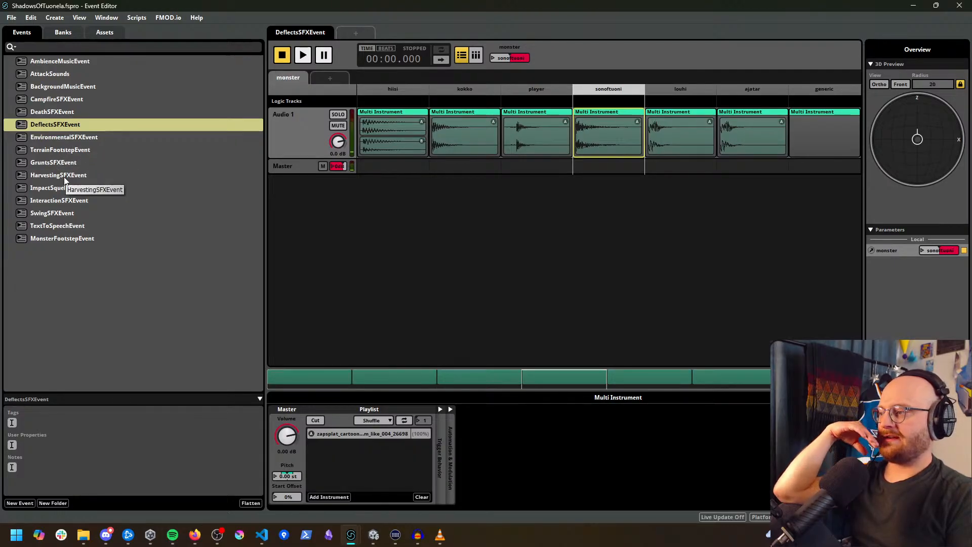
Step: Open GruntsSFXEvent and audition the grunt sound with monster set to sonoftuoni
{"action": "left_click", "coordinate": [61, 164]}
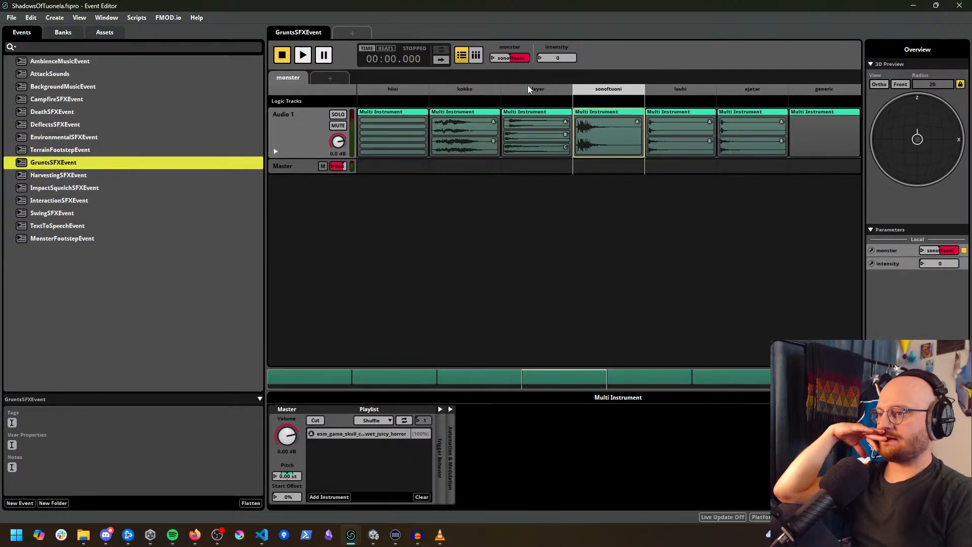
{"action": "left_click", "coordinate": [303, 55]}
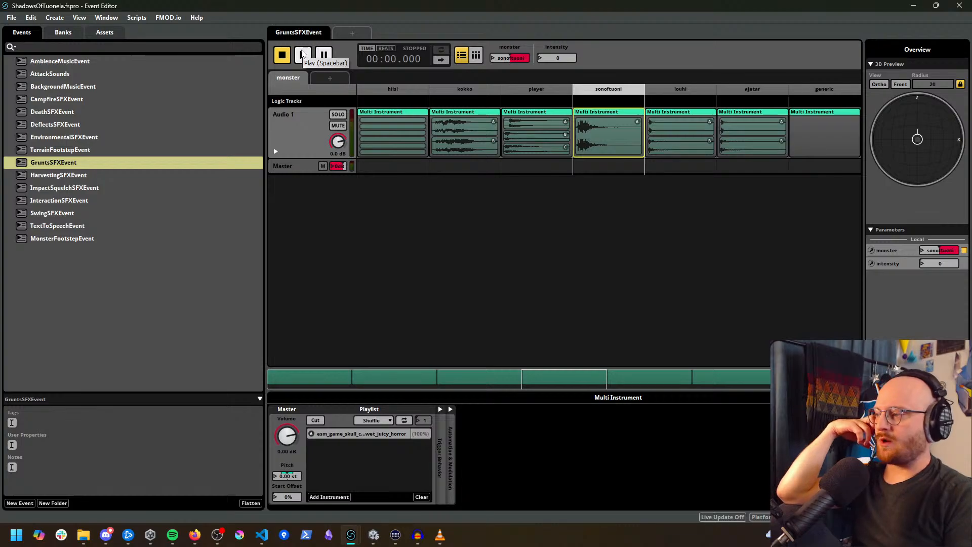
{"action": "left_click", "coordinate": [303, 55]}
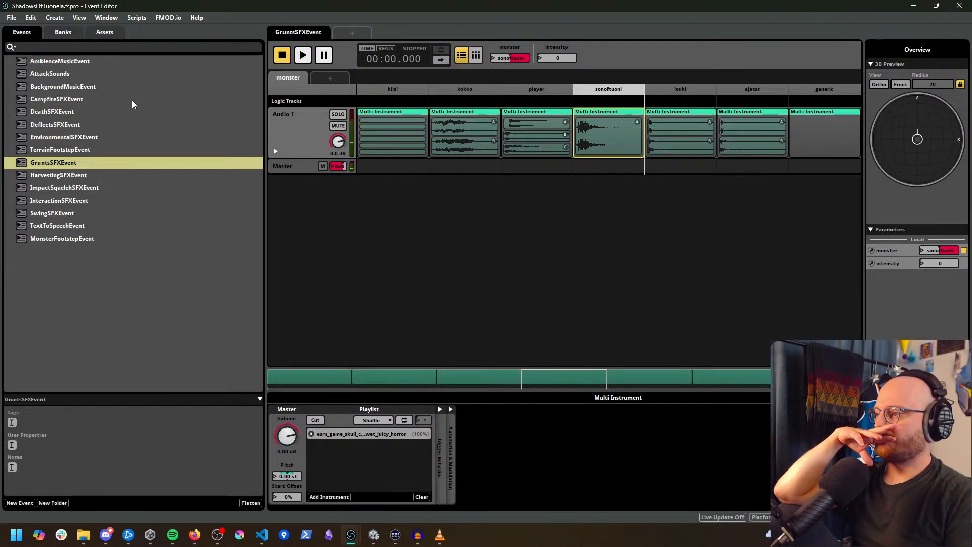
Step: Open the AttackSounds event, set monster to sonoftuoni, and select the sonoftuoni multi instrument
{"action": "left_click", "coordinate": [64, 74]}
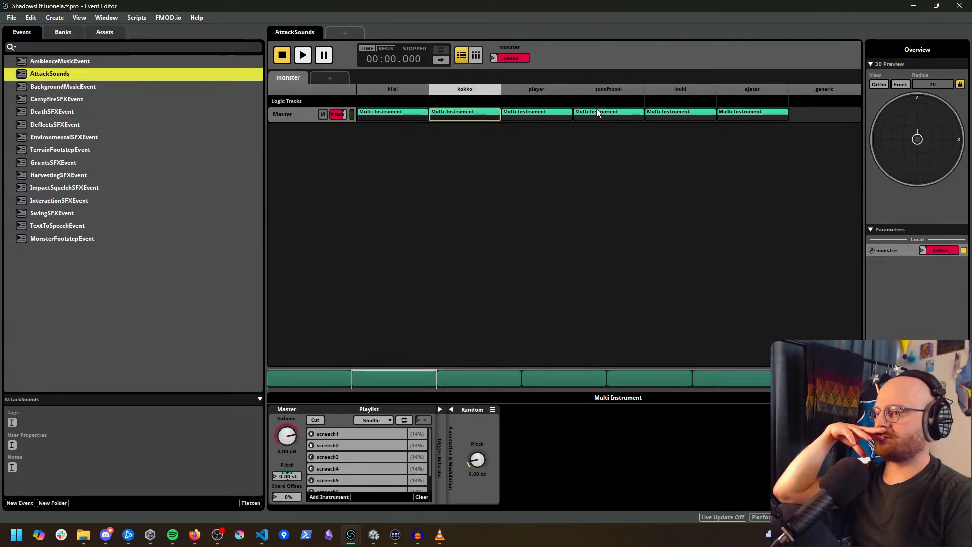
{"action": "left_click", "coordinate": [494, 58]}
{"action": "left_click", "coordinate": [522, 102]}
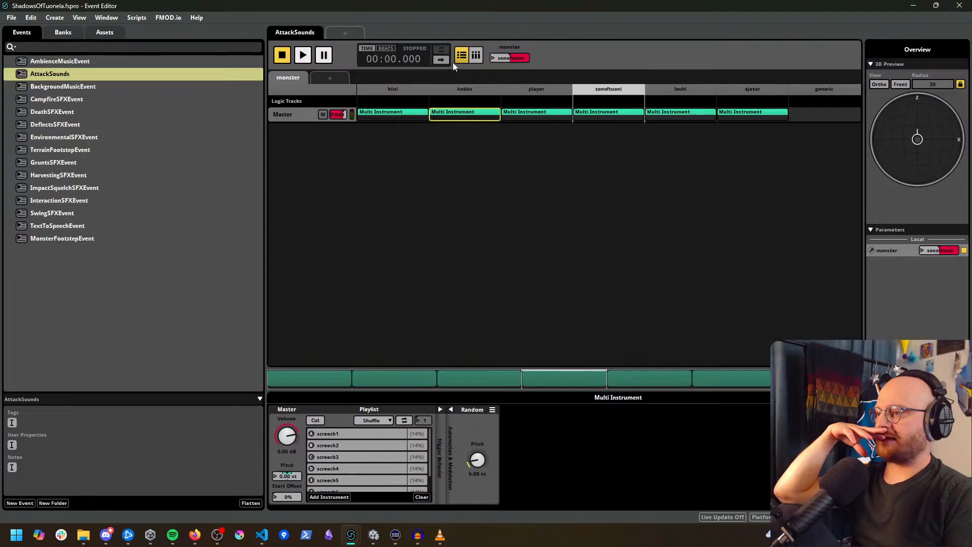
{"action": "left_click", "coordinate": [617, 118]}
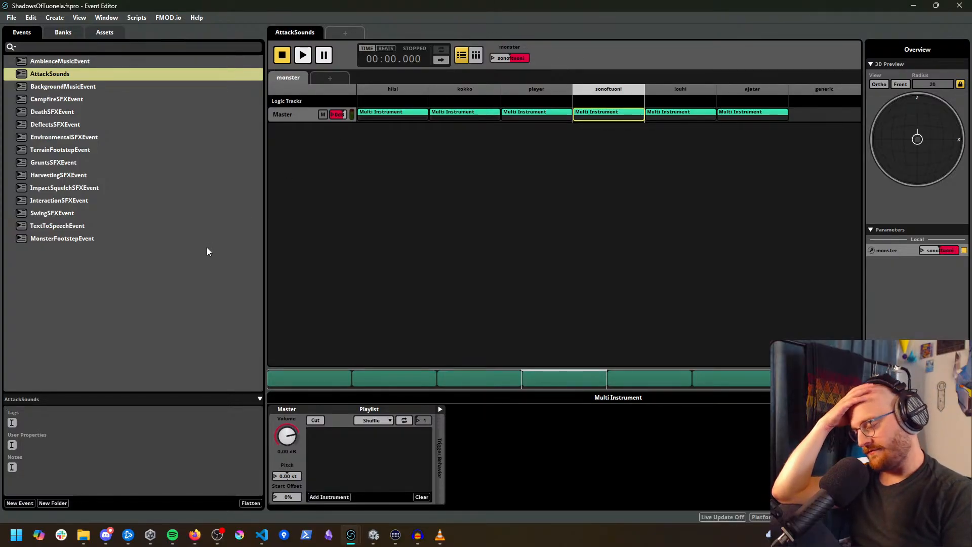
Step: Switch to ZapSplat in Firefox and search the sound library for "giant grunt"
{"action": "mouse_move", "coordinate": [194, 543]}
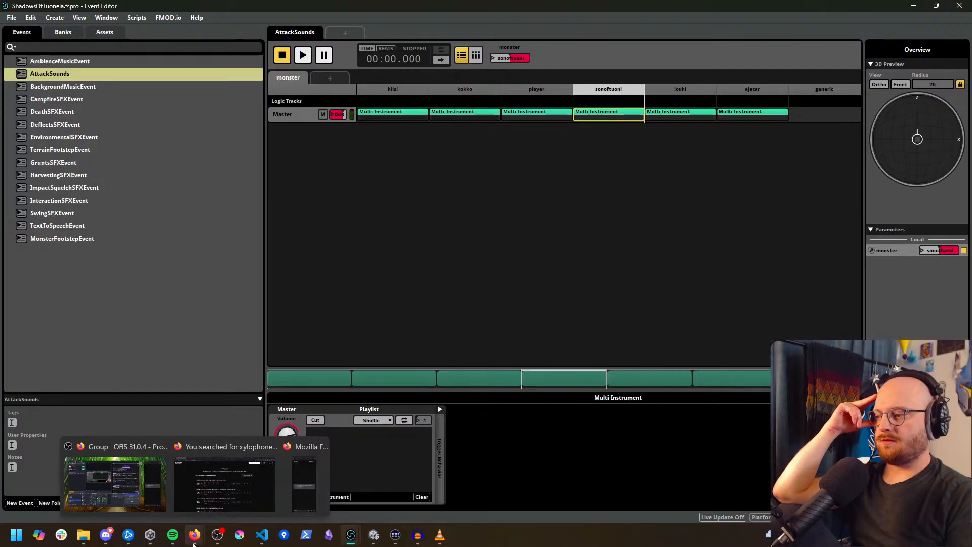
{"action": "left_click", "coordinate": [200, 506]}
{"action": "left_click_drag", "start_coordinate": [784, 62], "coordinate": [561, 42]}
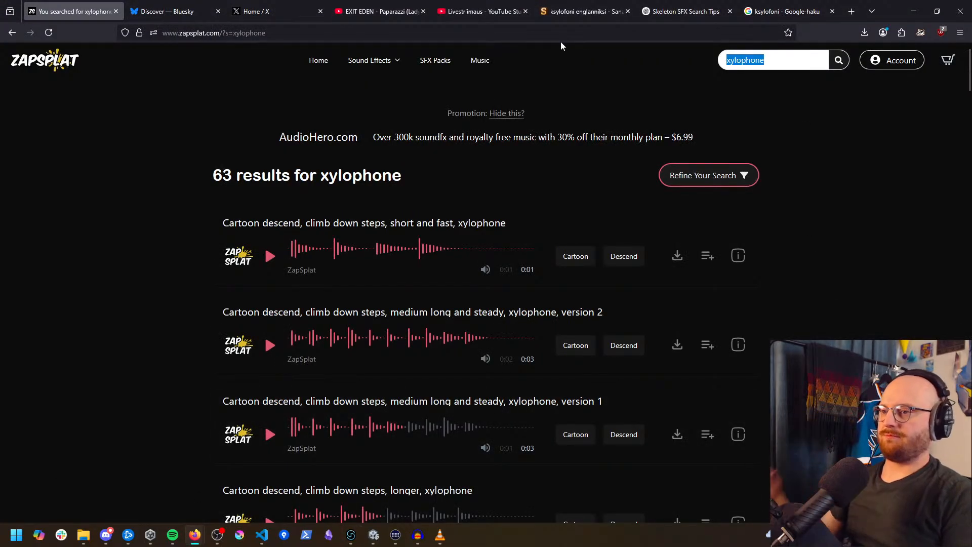
{"action": "type", "text": "giant grunt"}
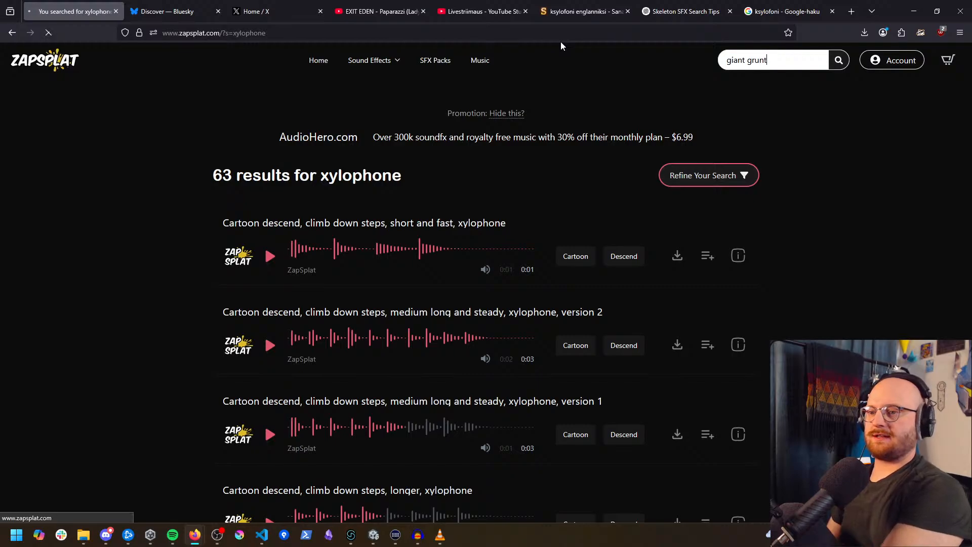
{"action": "key", "text": "Return"}
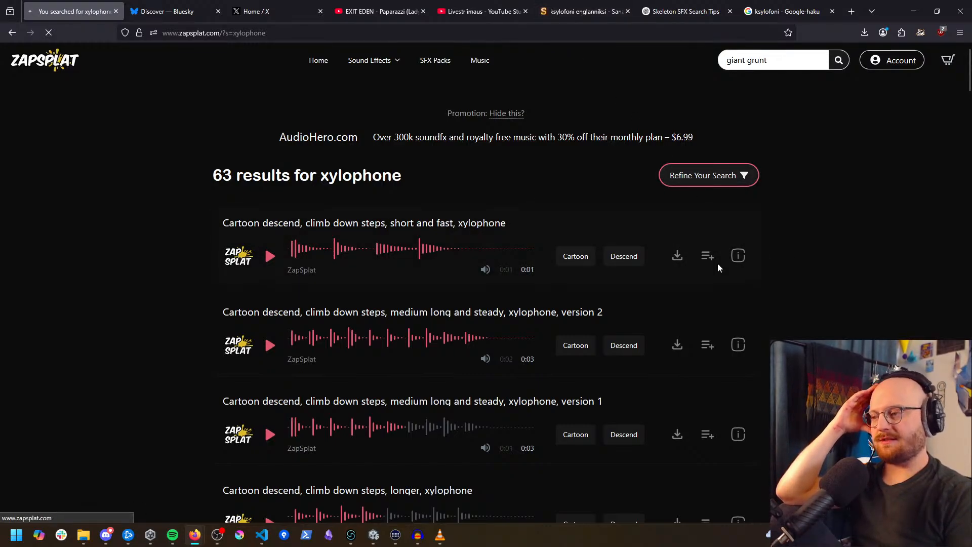
Step: Preview the "Male giant grunt as if struggling to lift or push something heavy" clips 1 to 4
{"action": "left_click", "coordinate": [271, 257]}
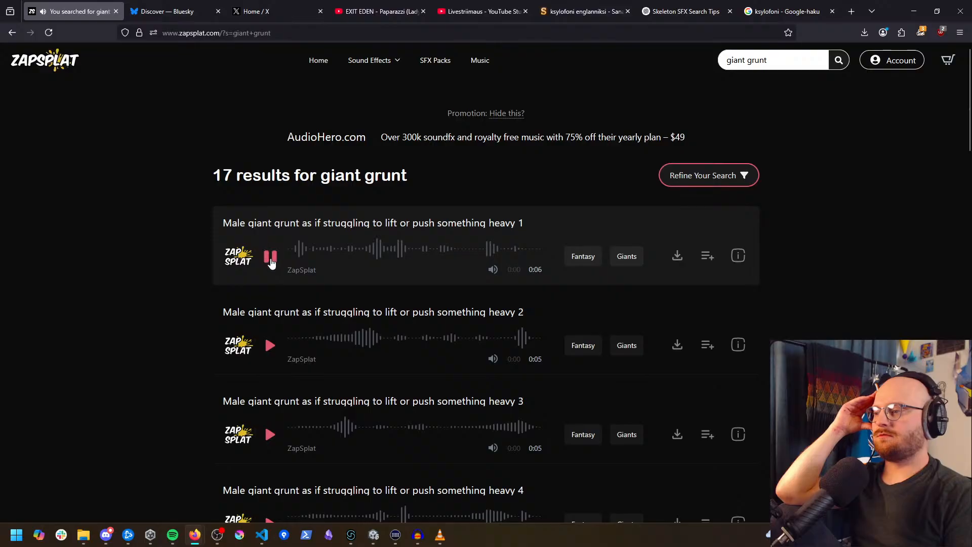
{"action": "left_click", "coordinate": [270, 345]}
{"action": "scroll", "coordinate": [272, 329], "scroll_direction": "down", "scroll_amount": 3}
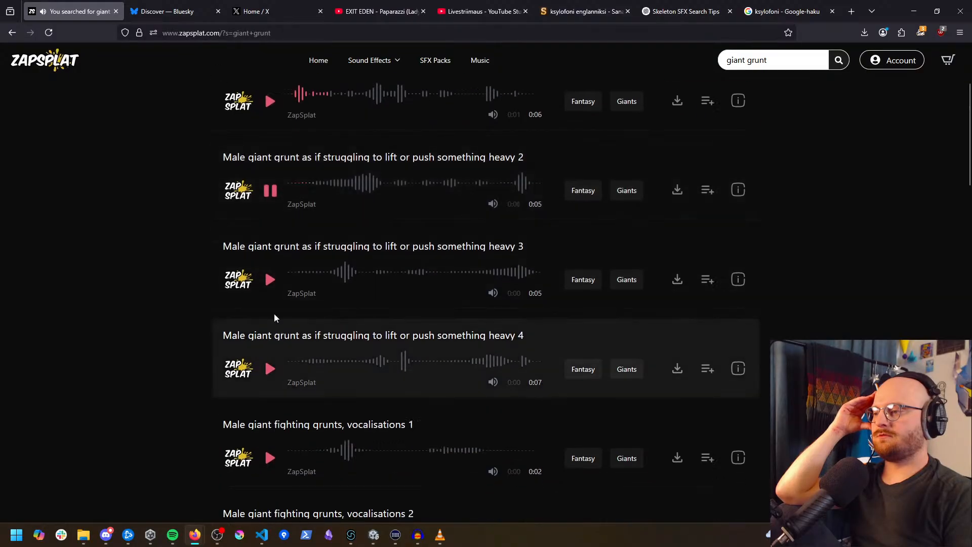
{"action": "left_click", "coordinate": [265, 279]}
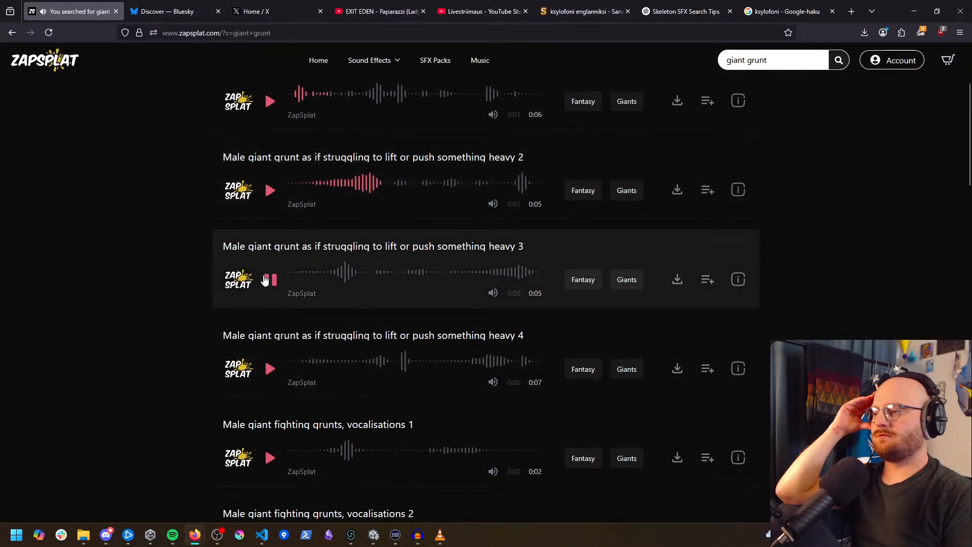
{"action": "left_click", "coordinate": [273, 283]}
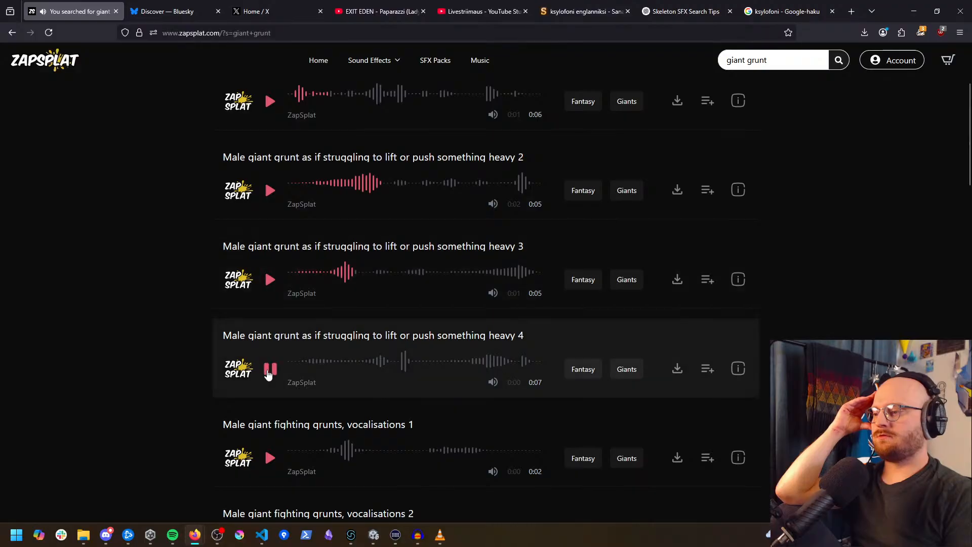
Step: Preview the "Male giant fighting grunts, vocalisations" clips 1 to 4
{"action": "scroll", "coordinate": [268, 373], "scroll_direction": "down", "scroll_amount": 4}
{"action": "left_click", "coordinate": [269, 254]}
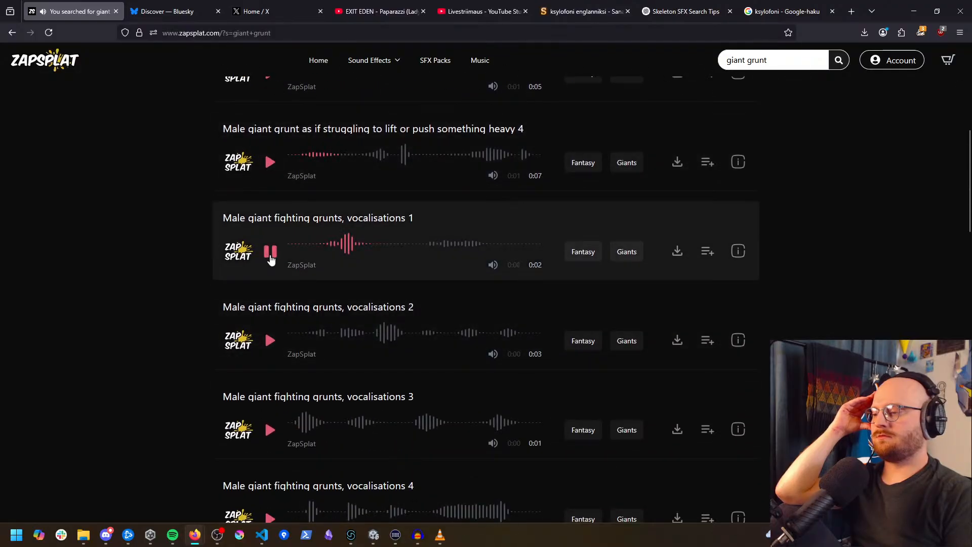
{"action": "scroll", "coordinate": [254, 317], "scroll_direction": "down", "scroll_amount": 1}
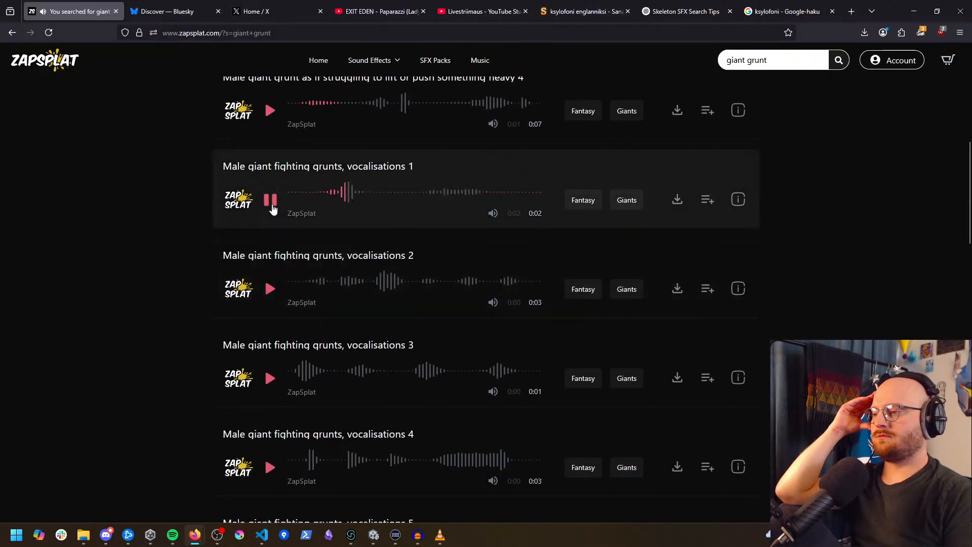
{"action": "scroll", "coordinate": [267, 267], "scroll_direction": "down", "scroll_amount": 1}
{"action": "left_click", "coordinate": [269, 238]}
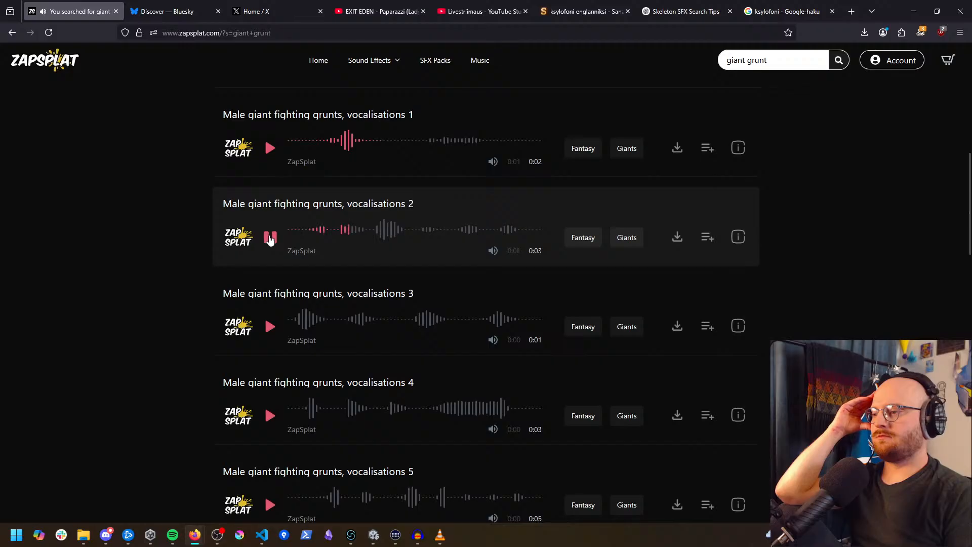
{"action": "scroll", "coordinate": [270, 243], "scroll_direction": "down", "scroll_amount": 3}
{"action": "left_click", "coordinate": [272, 174]}
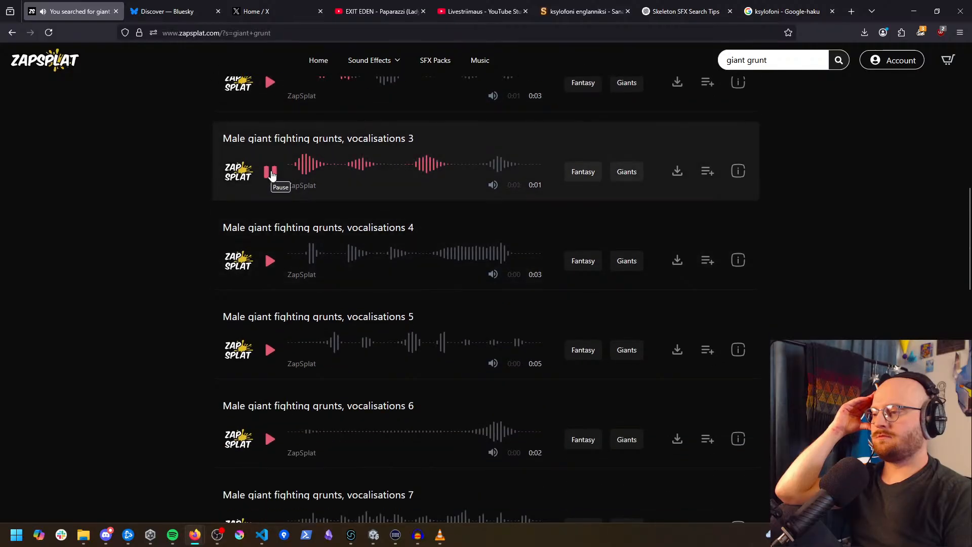
{"action": "left_click", "coordinate": [269, 261]}
Step: Preview the "Male giant fighting grunts, vocalisations" clips 6, 7 and 8
{"action": "scroll", "coordinate": [271, 272], "scroll_direction": "down", "scroll_amount": 2}
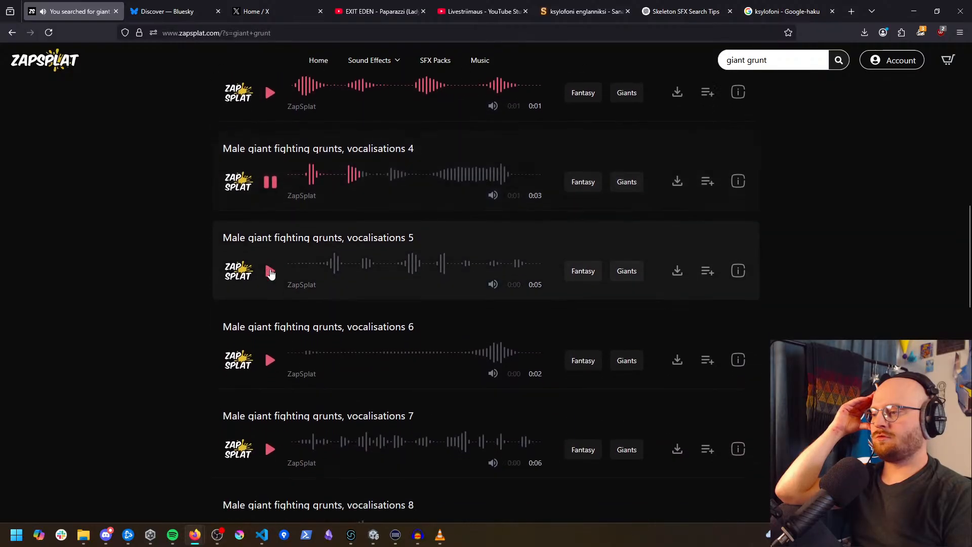
{"action": "scroll", "coordinate": [268, 248], "scroll_direction": "down", "scroll_amount": 1}
{"action": "left_click", "coordinate": [271, 285]}
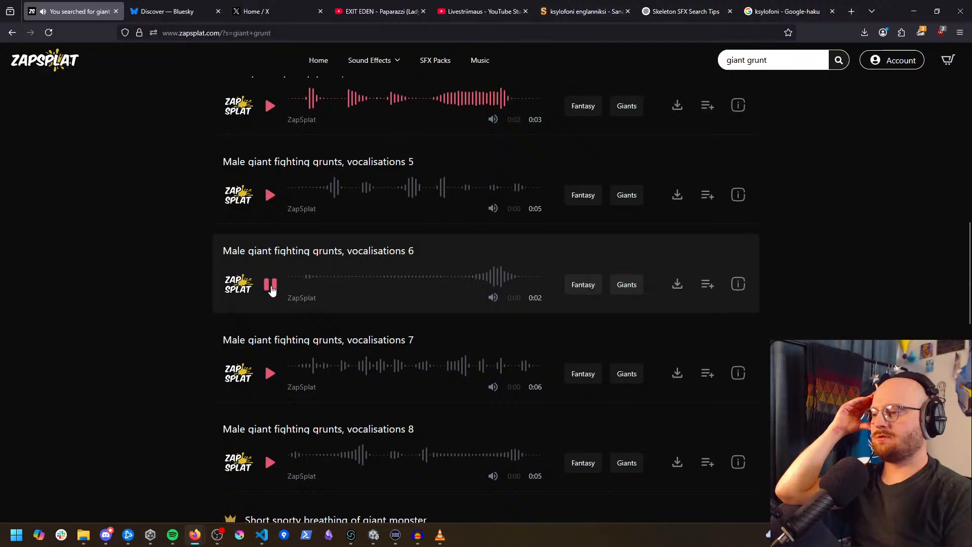
{"action": "scroll", "coordinate": [277, 315], "scroll_direction": "down", "scroll_amount": 2}
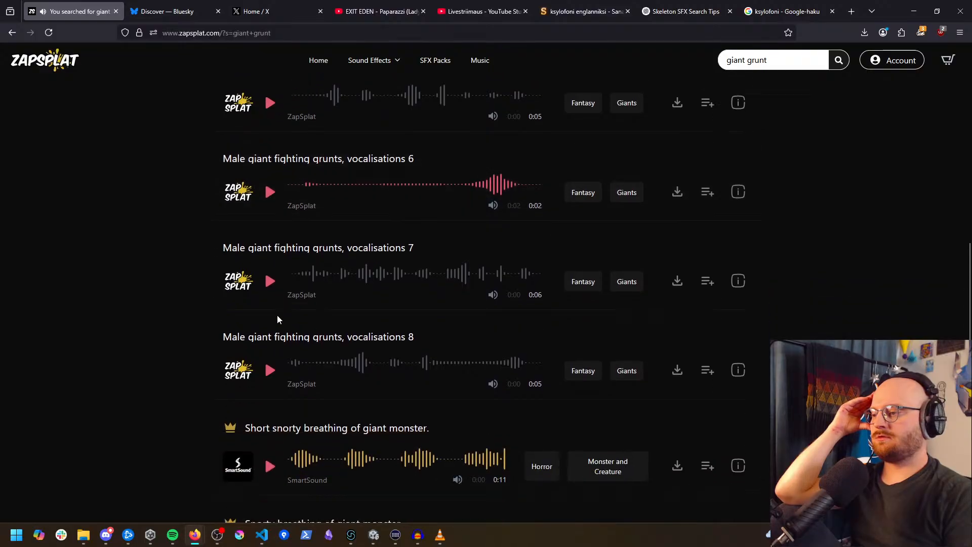
{"action": "left_click", "coordinate": [269, 275]}
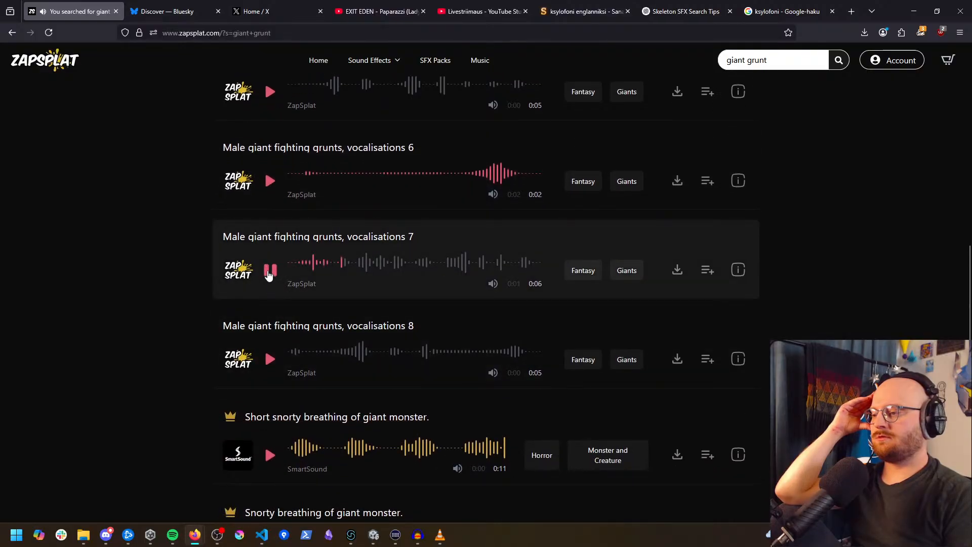
{"action": "left_click", "coordinate": [270, 360]}
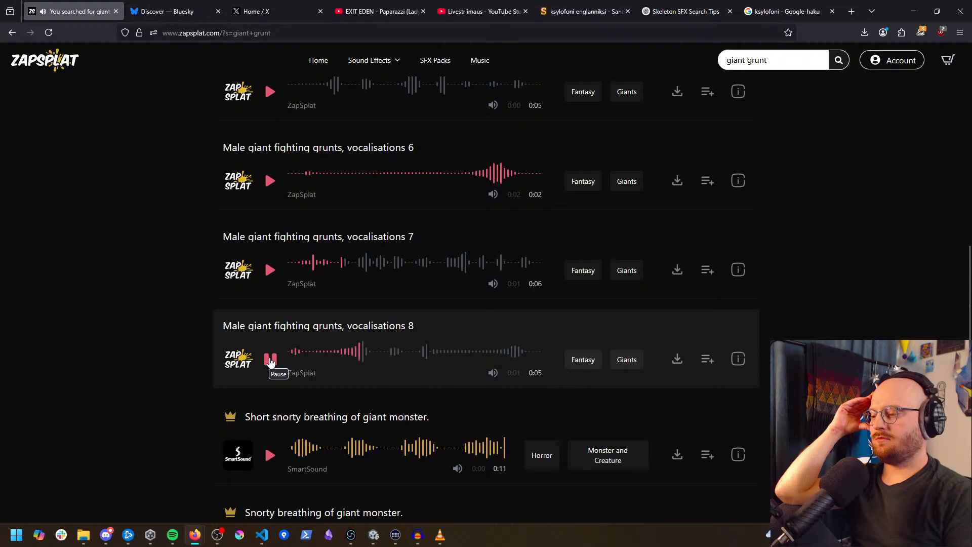
{"action": "left_click", "coordinate": [270, 359]}
Step: Preview the "Short snorty breathing of giant monster" clip and download it as WAV
{"action": "scroll", "coordinate": [271, 355], "scroll_direction": "down", "scroll_amount": 3}
{"action": "scroll", "coordinate": [276, 324], "scroll_direction": "down", "scroll_amount": 1}
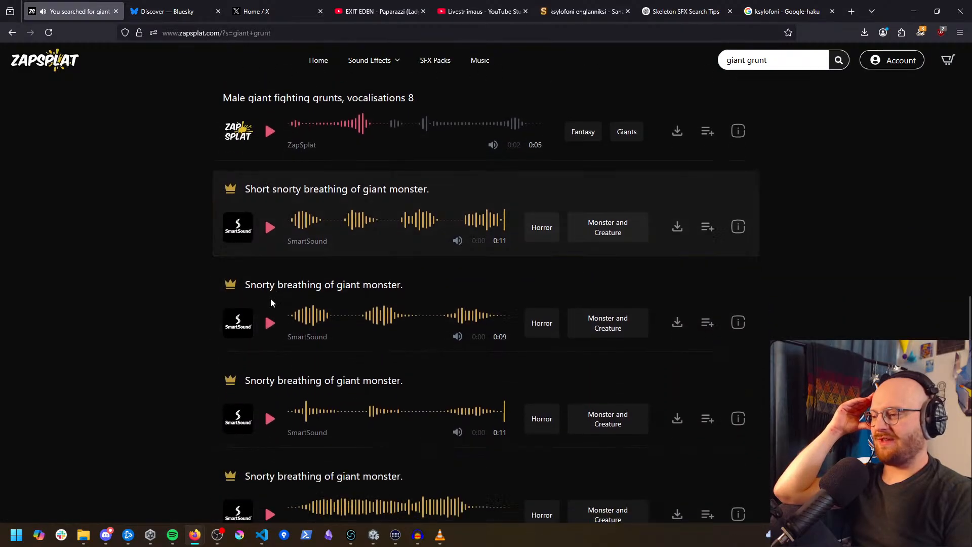
{"action": "scroll", "coordinate": [271, 303], "scroll_direction": "down", "scroll_amount": 1}
{"action": "left_click", "coordinate": [272, 197]}
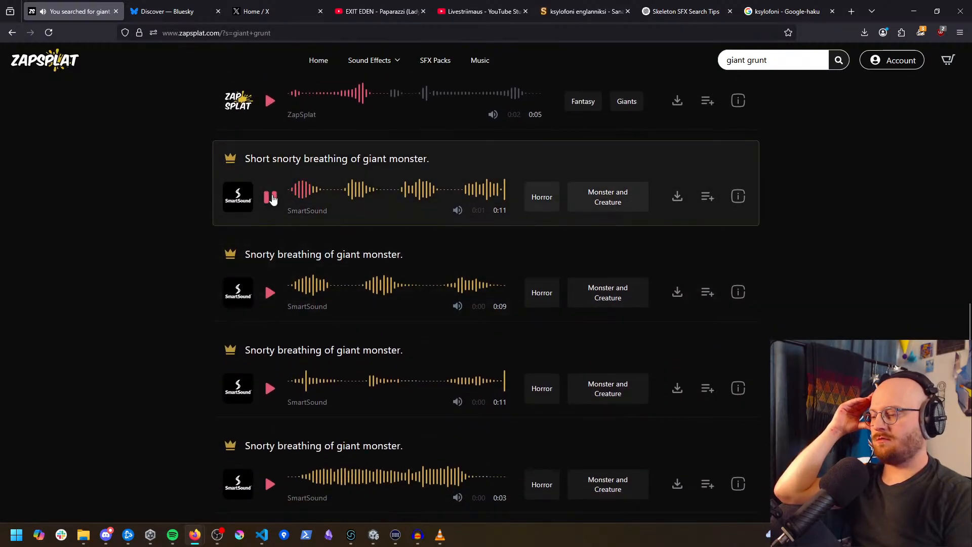
{"action": "left_click", "coordinate": [271, 198]}
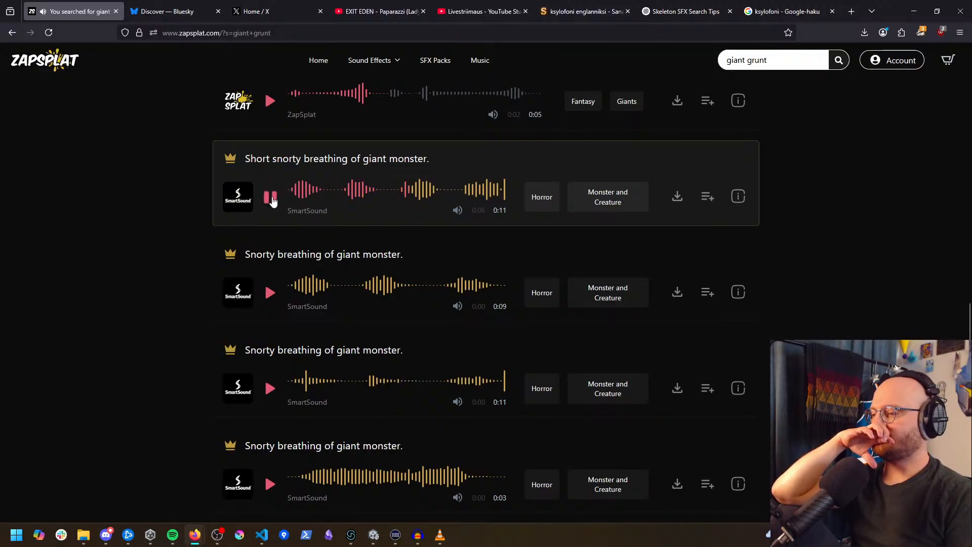
{"action": "left_click", "coordinate": [271, 197]}
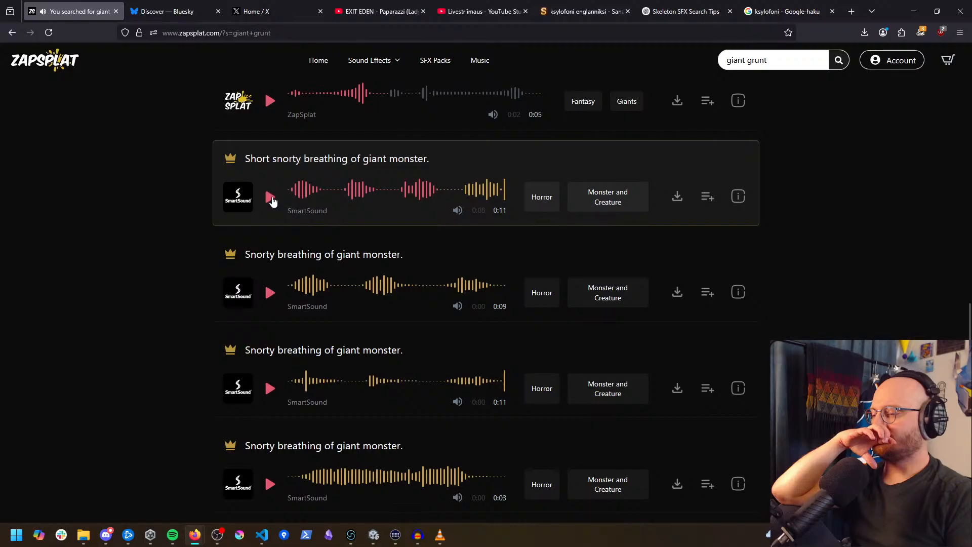
{"action": "scroll", "coordinate": [276, 261], "scroll_direction": "down", "scroll_amount": 1}
{"action": "scroll", "coordinate": [282, 253], "scroll_direction": "up", "scroll_amount": 1}
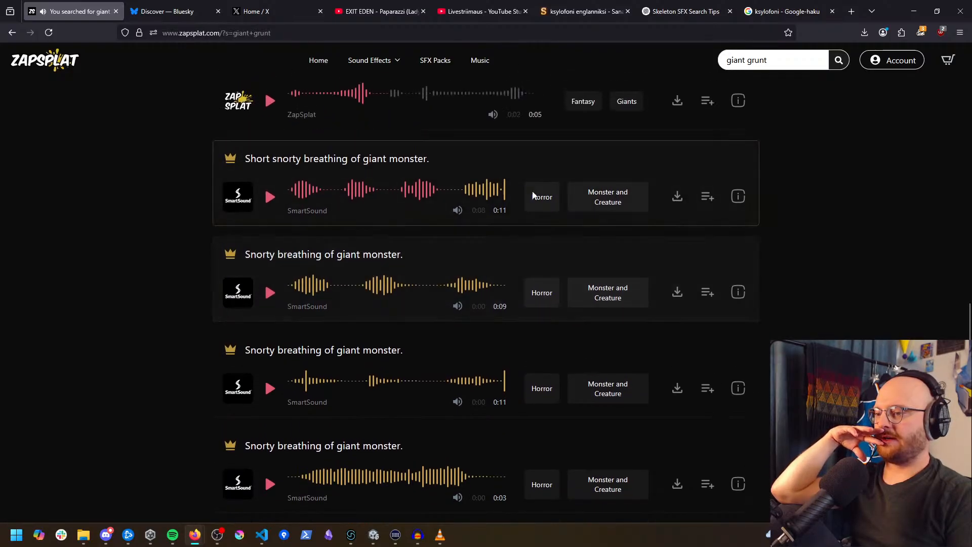
{"action": "left_click", "coordinate": [678, 197]}
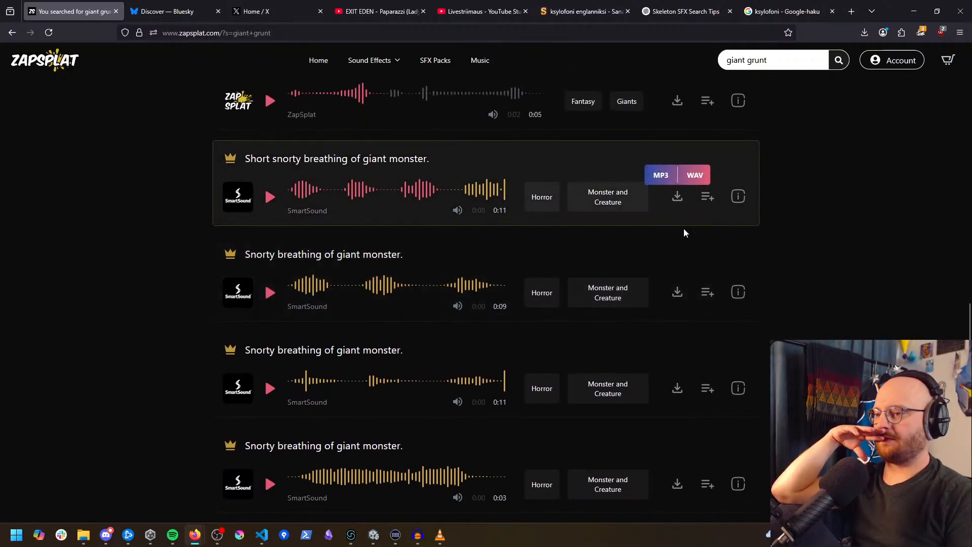
{"action": "left_click", "coordinate": [690, 176]}
Step: Preview the four "Snorty breathing of giant monster" clips
{"action": "left_click", "coordinate": [271, 296]}
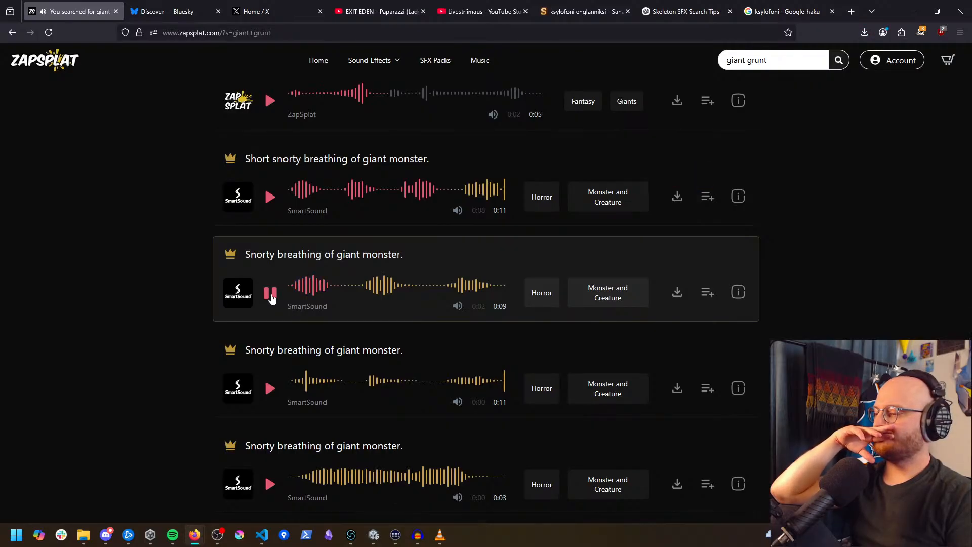
{"action": "left_click", "coordinate": [270, 388]}
{"action": "scroll", "coordinate": [195, 341], "scroll_direction": "down", "scroll_amount": 4}
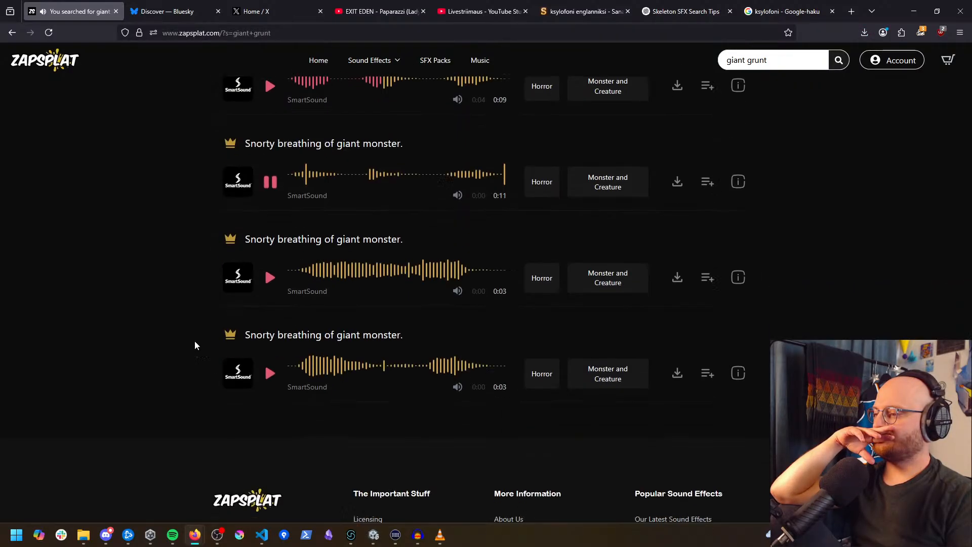
{"action": "left_click", "coordinate": [272, 184]}
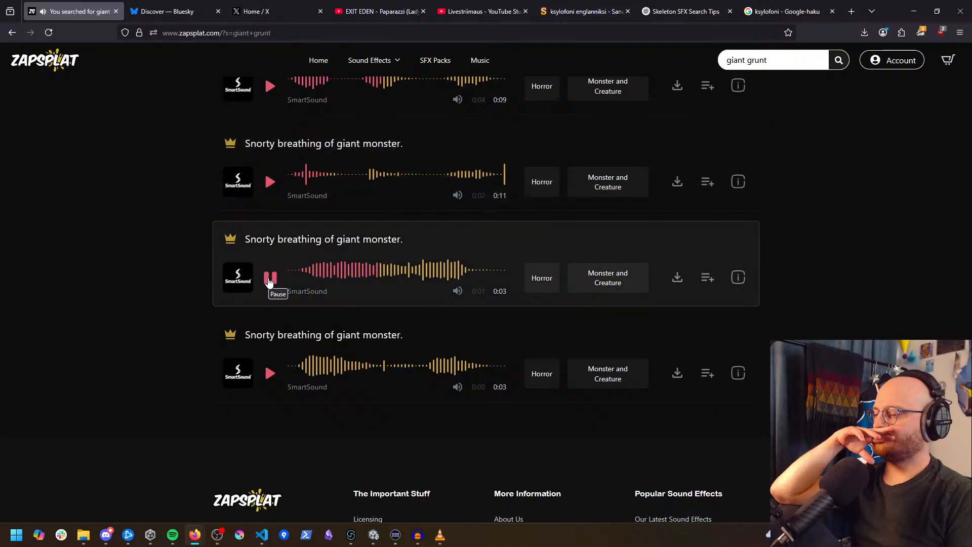
{"action": "left_click", "coordinate": [271, 378]}
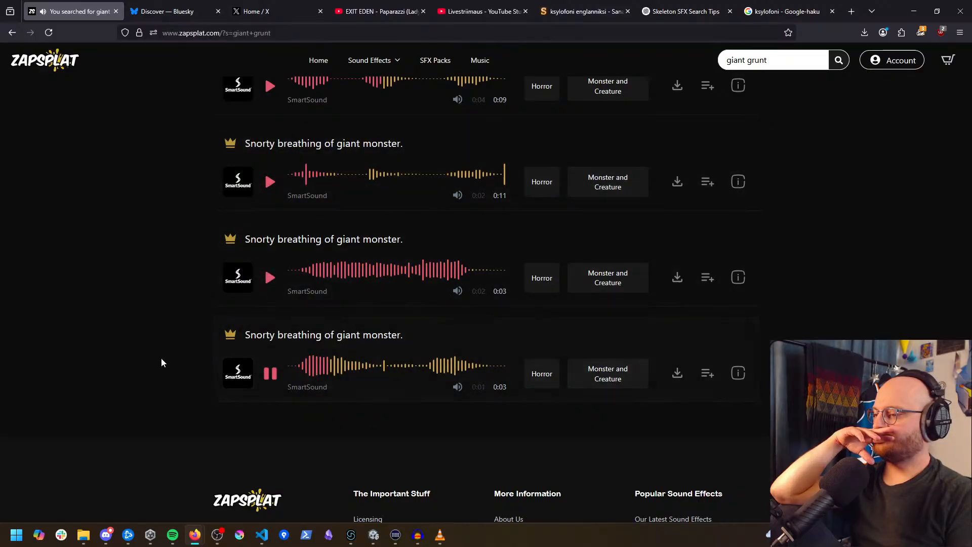
Step: Broaden the sound library search to "giant"
{"action": "middle_click_drag", "start_coordinate": [160, 356], "coordinate": [186, 147]}
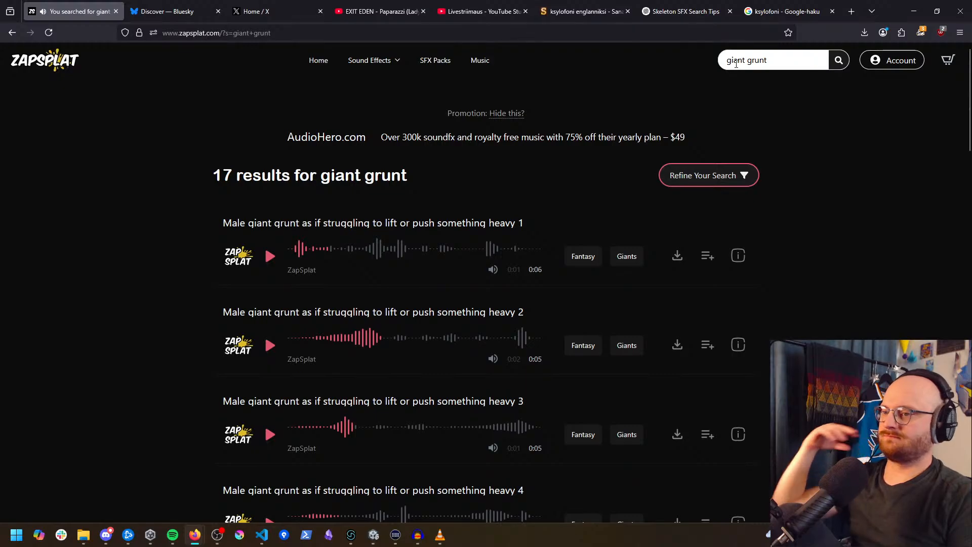
{"action": "double_click", "coordinate": [757, 59]}
{"action": "key", "text": "BackSpace"}
{"action": "key", "text": "BackSpace"}
{"action": "key", "text": "Return"}
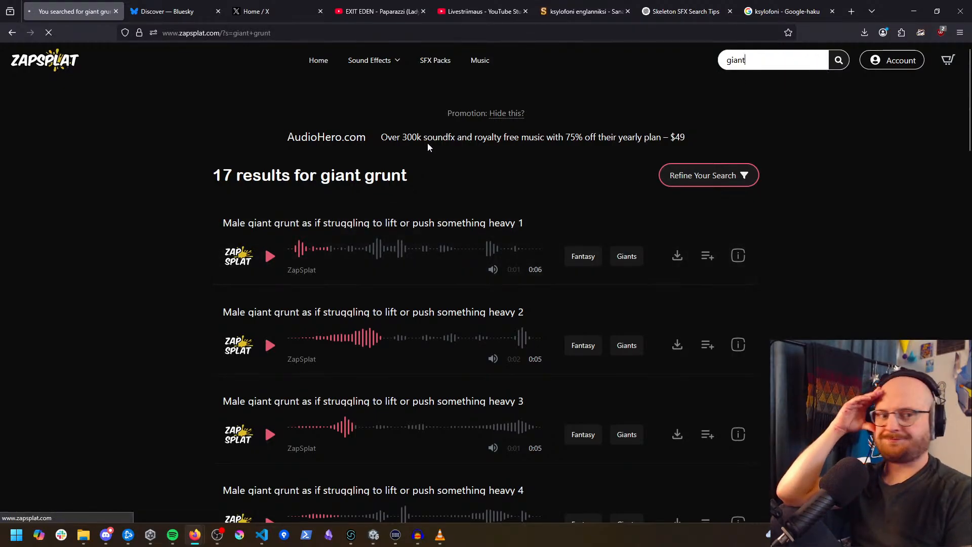
Step: Preview the "Male giant gag" clips 2, 3 and 1
{"action": "mouse_move", "coordinate": [140, 251]}
{"action": "middle_mouse_down"}
{"action": "mouse_move", "coordinate": [148, 278]}
{"action": "mouse_move", "coordinate": [241, 310]}
{"action": "mouse_move", "coordinate": [285, 182]}
{"action": "middle_mouse_up"}
{"action": "left_click", "coordinate": [269, 169]}
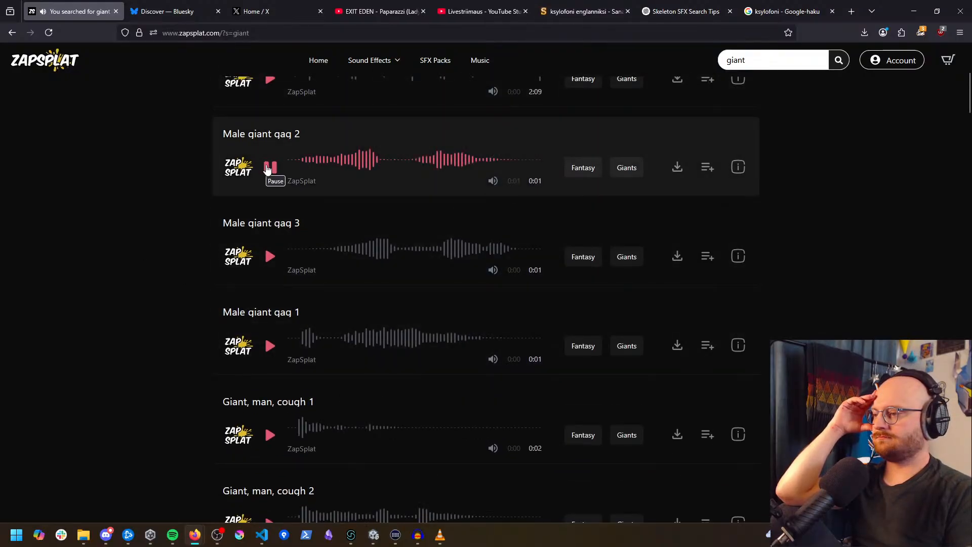
{"action": "left_click", "coordinate": [268, 167]}
{"action": "scroll", "coordinate": [260, 218], "scroll_direction": "down", "scroll_amount": 1}
{"action": "left_click", "coordinate": [269, 219]}
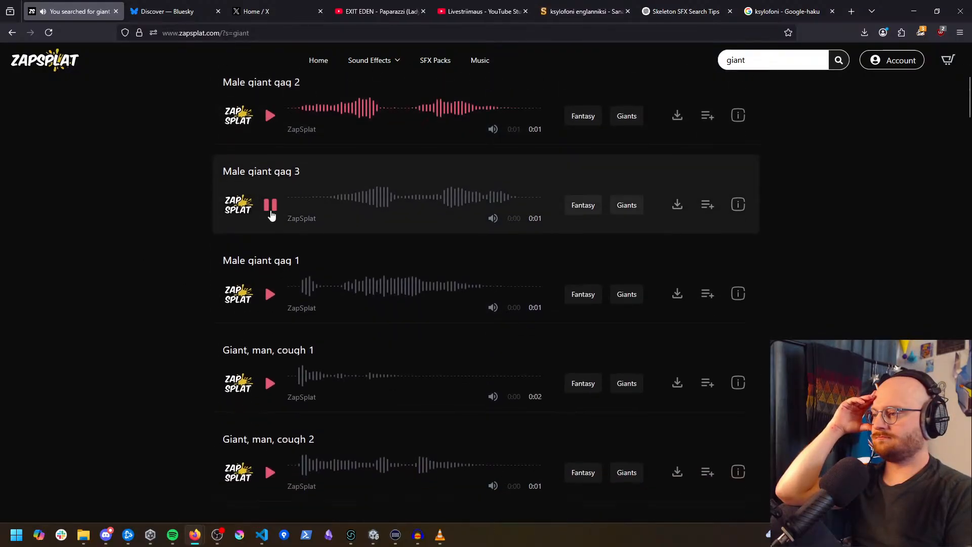
{"action": "scroll", "coordinate": [273, 218], "scroll_direction": "down", "scroll_amount": 2}
{"action": "left_click", "coordinate": [270, 242]}
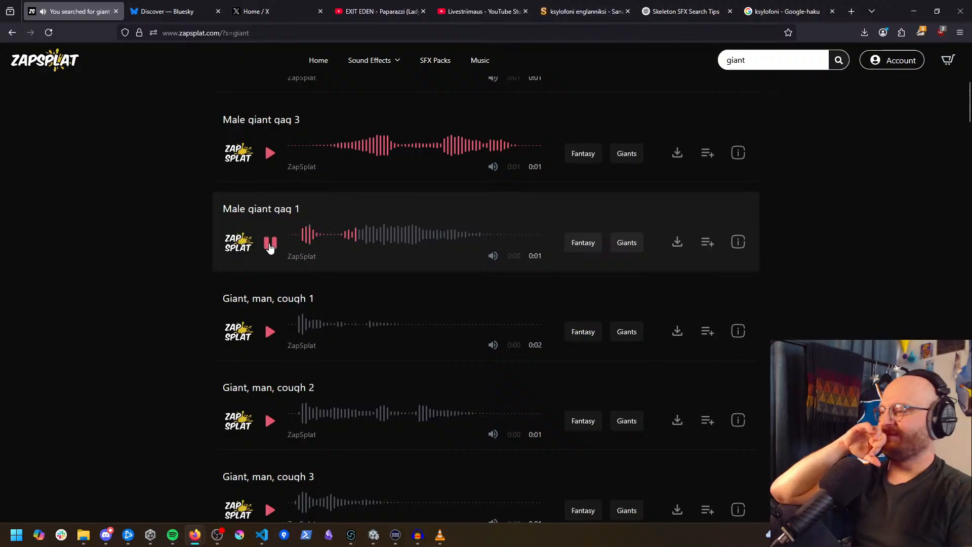
Step: Preview the "Giant, man, cough" clips 1 to 3
{"action": "scroll", "coordinate": [267, 263], "scroll_direction": "down", "scroll_amount": 1}
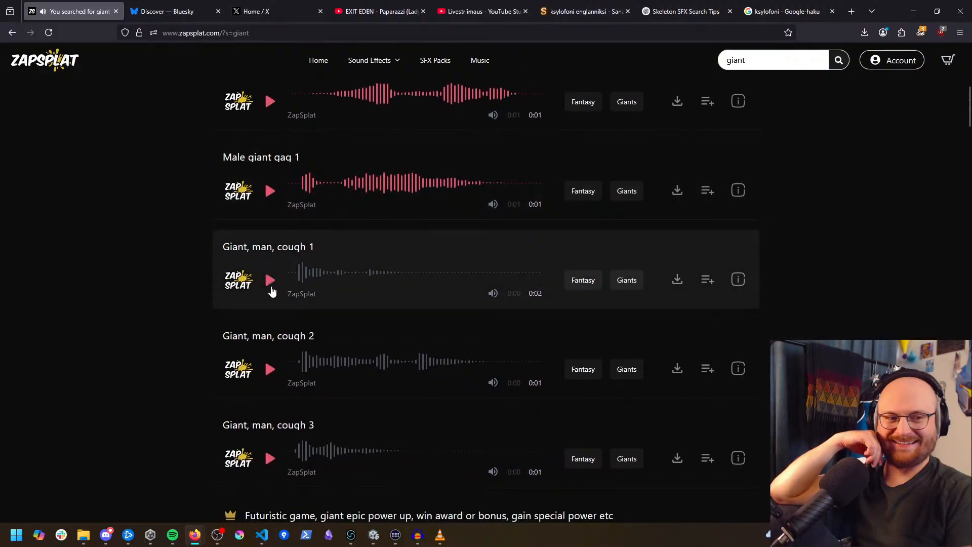
{"action": "left_click", "coordinate": [272, 288]}
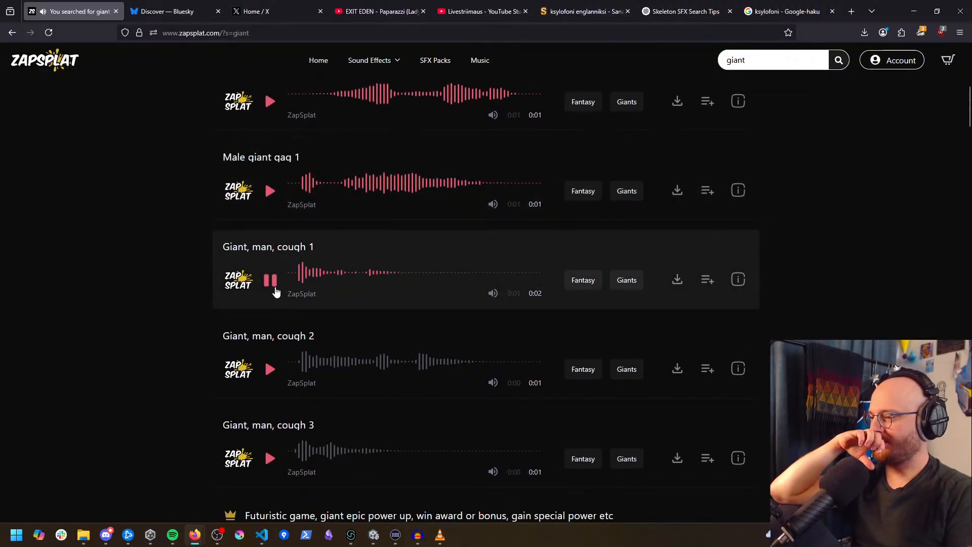
{"action": "left_click", "coordinate": [271, 285]}
{"action": "scroll", "coordinate": [269, 286], "scroll_direction": "down", "scroll_amount": 2}
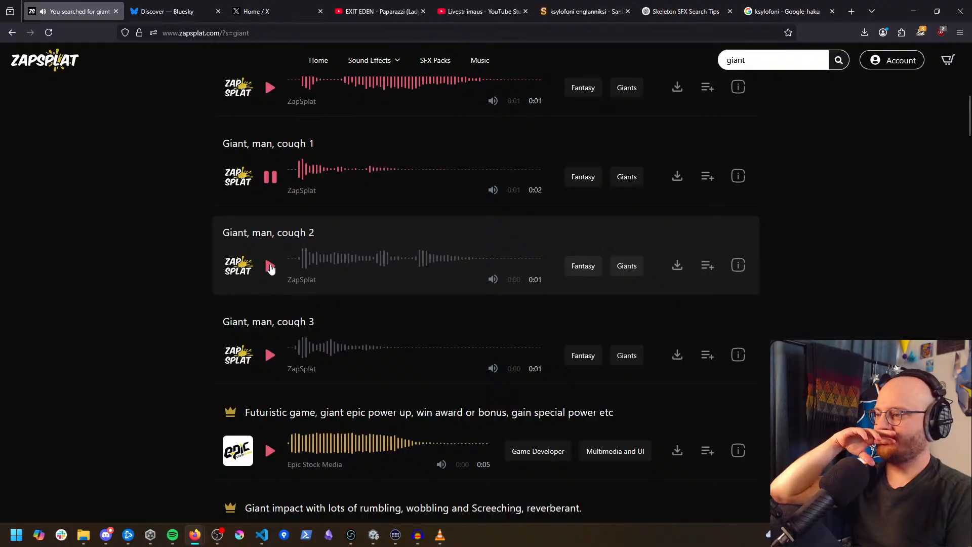
{"action": "left_click", "coordinate": [270, 267]}
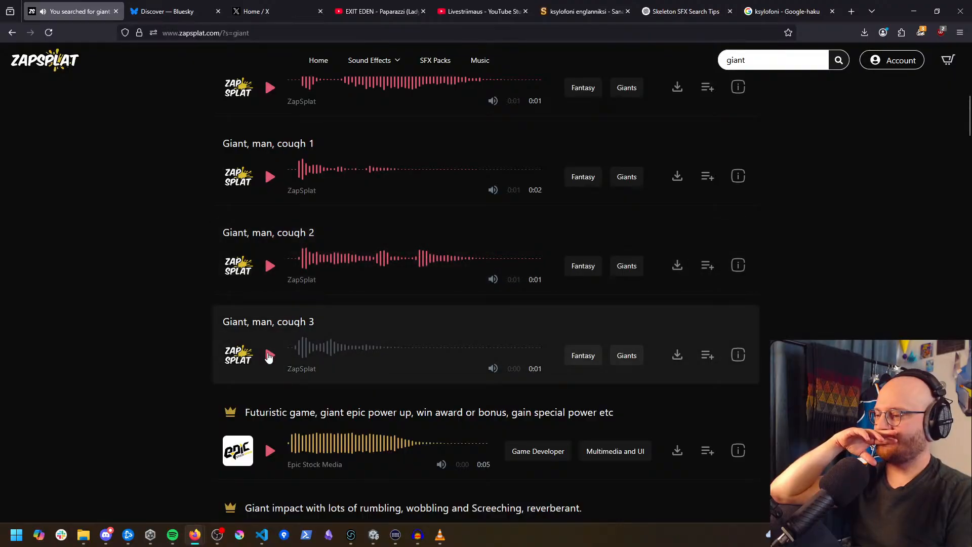
{"action": "scroll", "coordinate": [268, 356], "scroll_direction": "down", "scroll_amount": 3}
{"action": "left_click", "coordinate": [270, 298]}
Step: Preview the first "Giant monsters rustling and impactful steps on bones" clip and download it as WAV
{"action": "scroll", "coordinate": [270, 302], "scroll_direction": "down", "scroll_amount": 2}
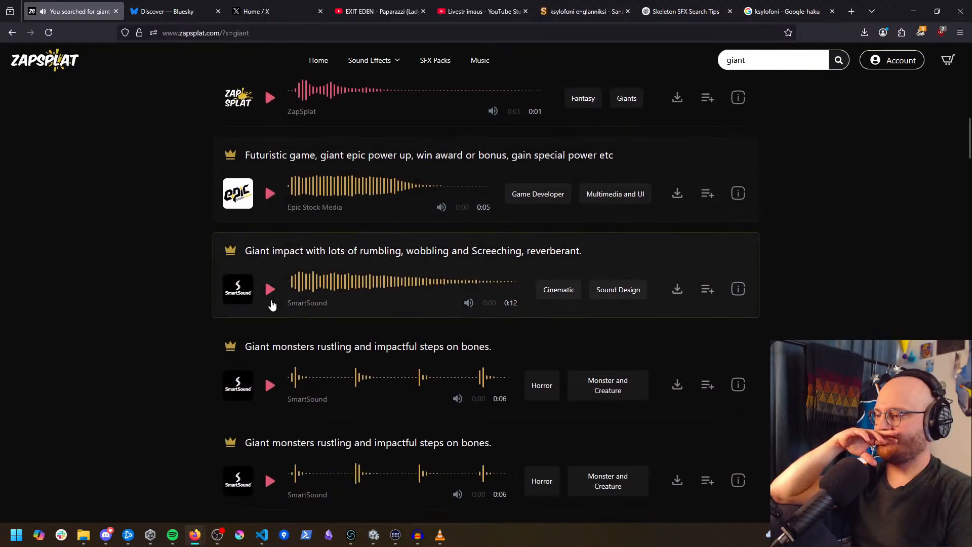
{"action": "left_click", "coordinate": [271, 288]}
{"action": "scroll", "coordinate": [274, 295], "scroll_direction": "down", "scroll_amount": 2}
{"action": "left_click", "coordinate": [271, 293]}
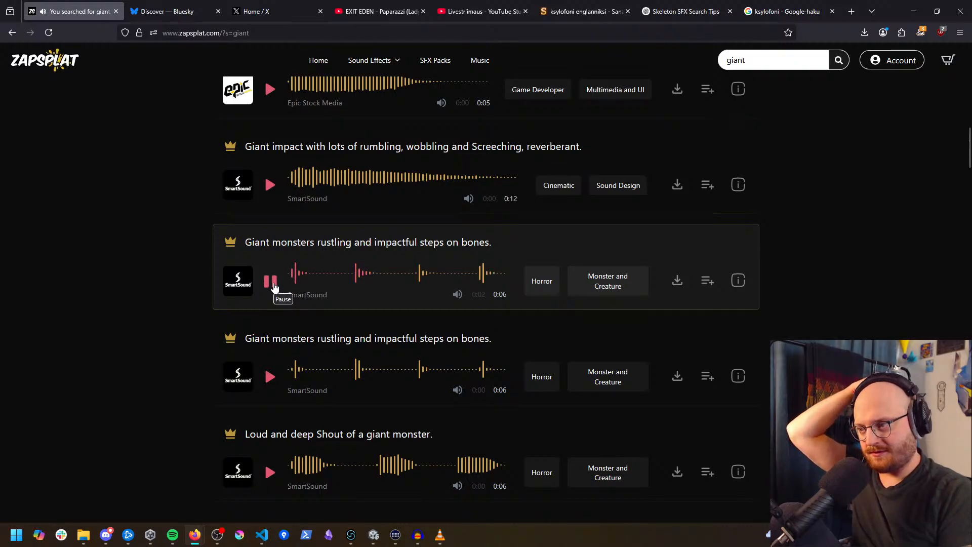
{"action": "left_click", "coordinate": [678, 281]}
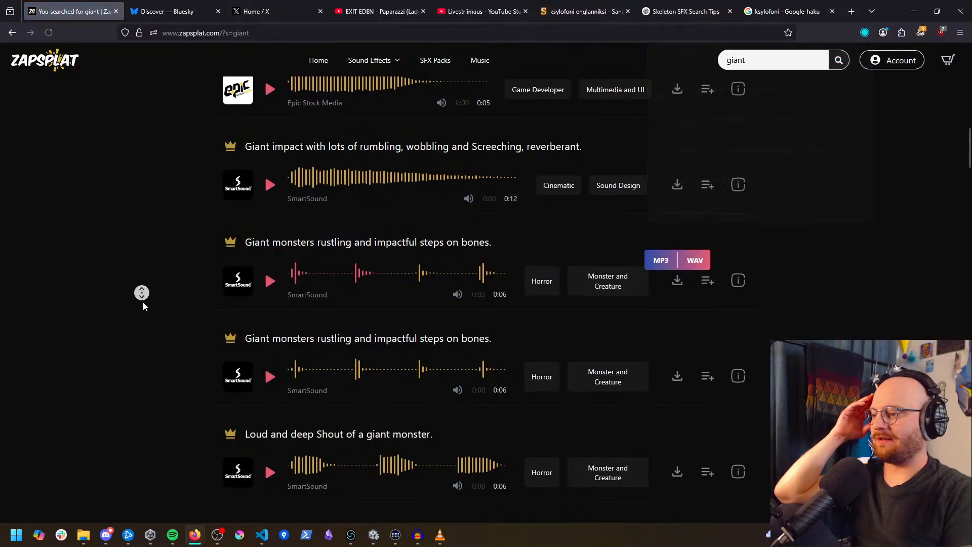
Step: Download the second "Giant monsters rustling and impactful steps on bones" clip as WAV
{"action": "scroll", "coordinate": [142, 302], "scroll_direction": "down", "scroll_amount": 2}
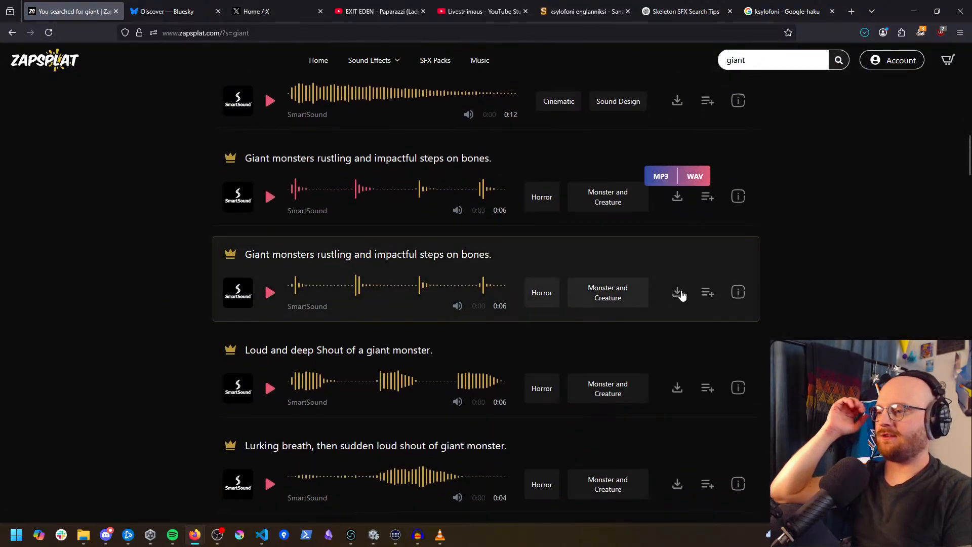
{"action": "left_click", "coordinate": [681, 295]}
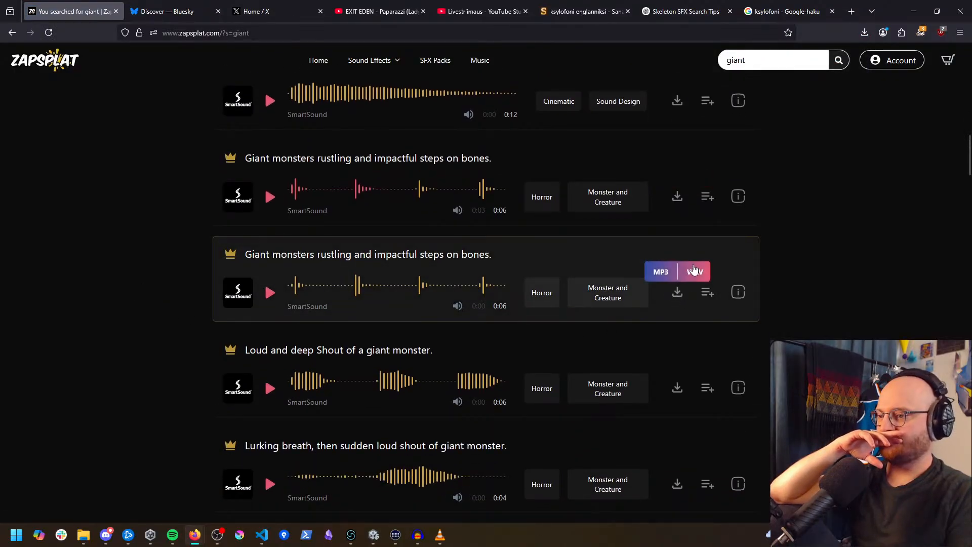
{"action": "left_click", "coordinate": [694, 271]}
Step: Preview the "Loud and deep Shout of a giant monster" clip and download it as WAV
{"action": "middle_click", "coordinate": [125, 289]}
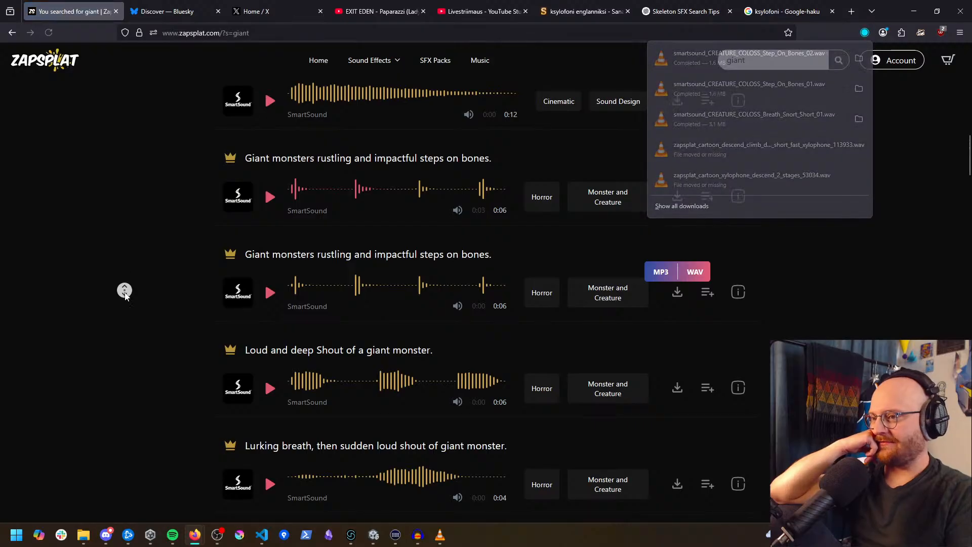
{"action": "left_click", "coordinate": [270, 267]}
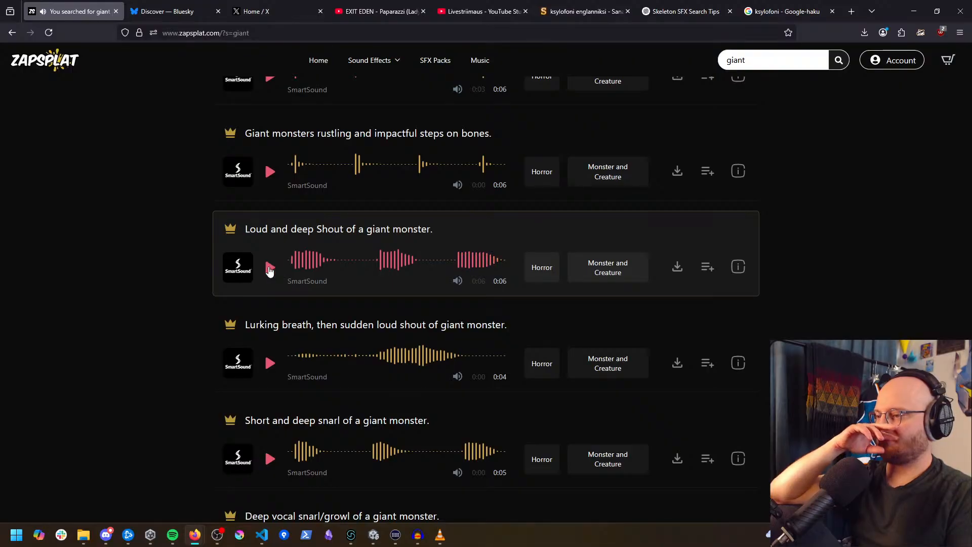
{"action": "left_click", "coordinate": [678, 268]}
{"action": "left_click", "coordinate": [694, 246]}
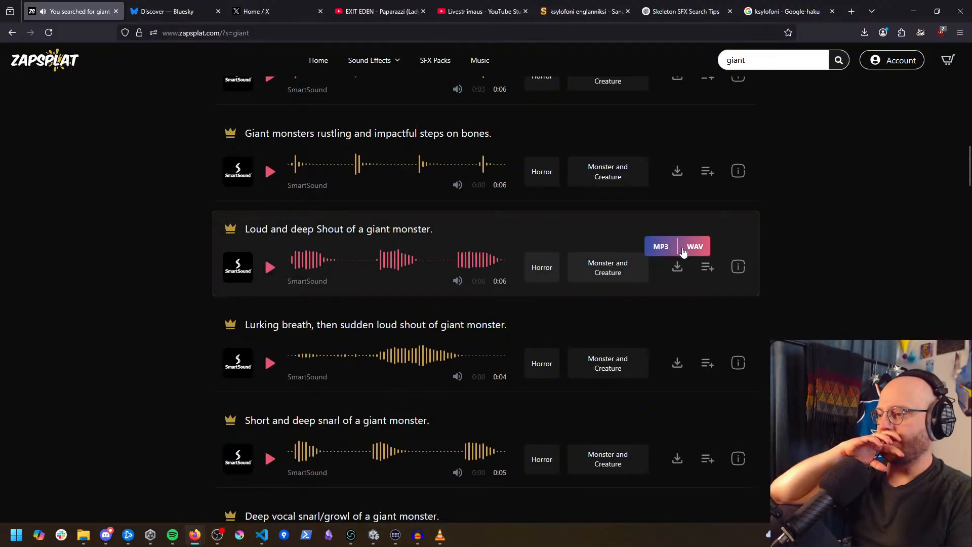
Step: Preview the giant monster's lurking breath and shout, short deep snarl, deep vocal snarl/growl and first short deep snorting clips
{"action": "scroll", "coordinate": [162, 340], "scroll_direction": "down", "scroll_amount": 2}
{"action": "left_click", "coordinate": [268, 273]}
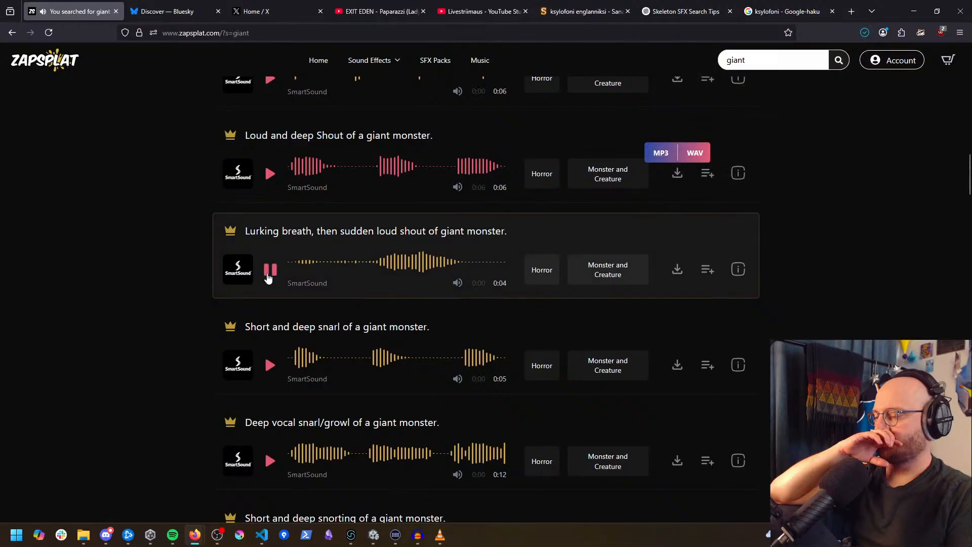
{"action": "left_click", "coordinate": [269, 275]}
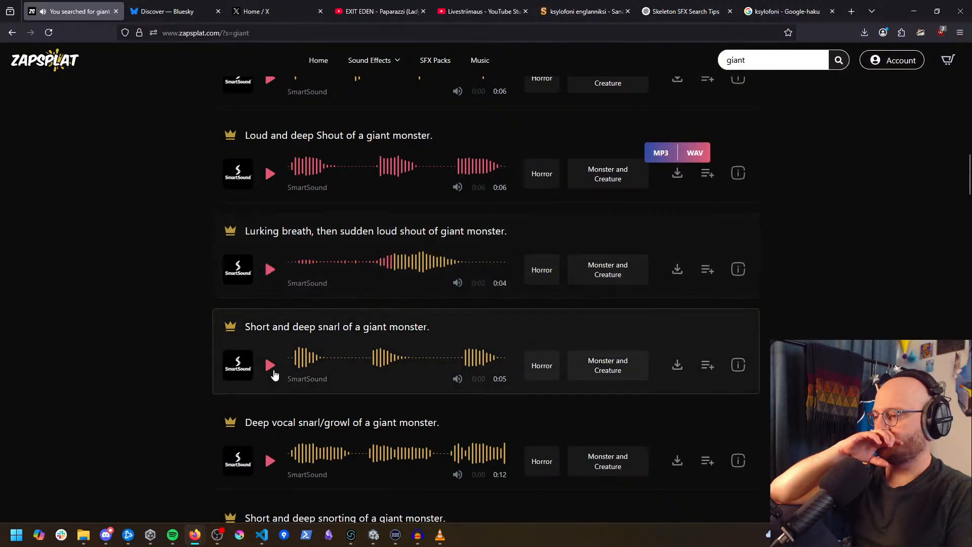
{"action": "left_click", "coordinate": [270, 366]}
{"action": "left_click", "coordinate": [272, 368]}
{"action": "scroll", "coordinate": [272, 371], "scroll_direction": "down", "scroll_amount": 4}
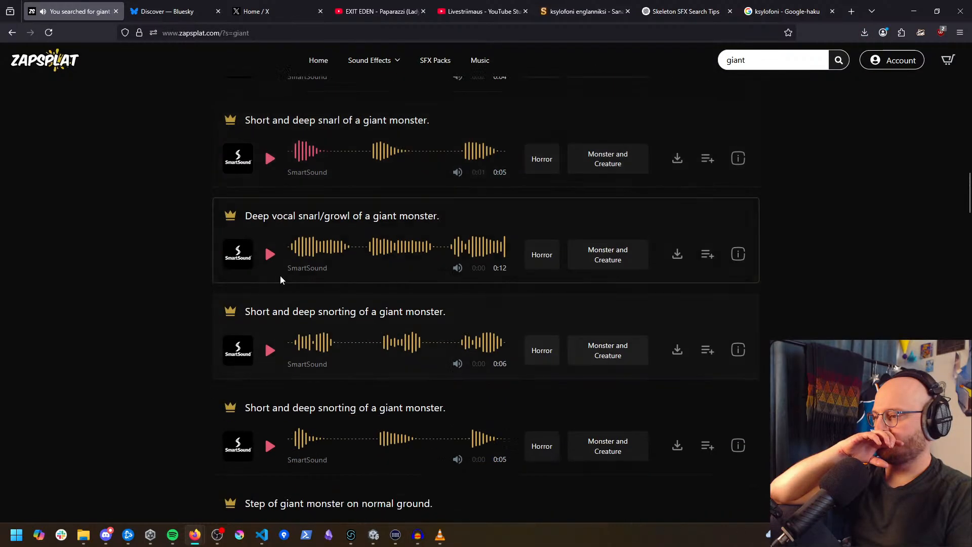
{"action": "left_click", "coordinate": [279, 258]}
{"action": "left_click", "coordinate": [270, 350]}
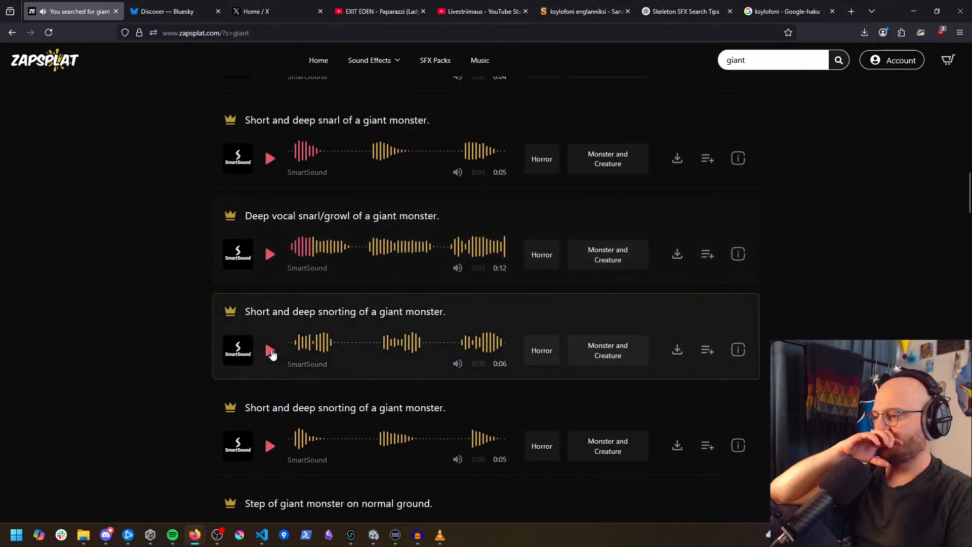
Step: Preview the "Step of giant monster on normal ground" clip and download it as WAV
{"action": "scroll", "coordinate": [269, 355], "scroll_direction": "down", "scroll_amount": 4}
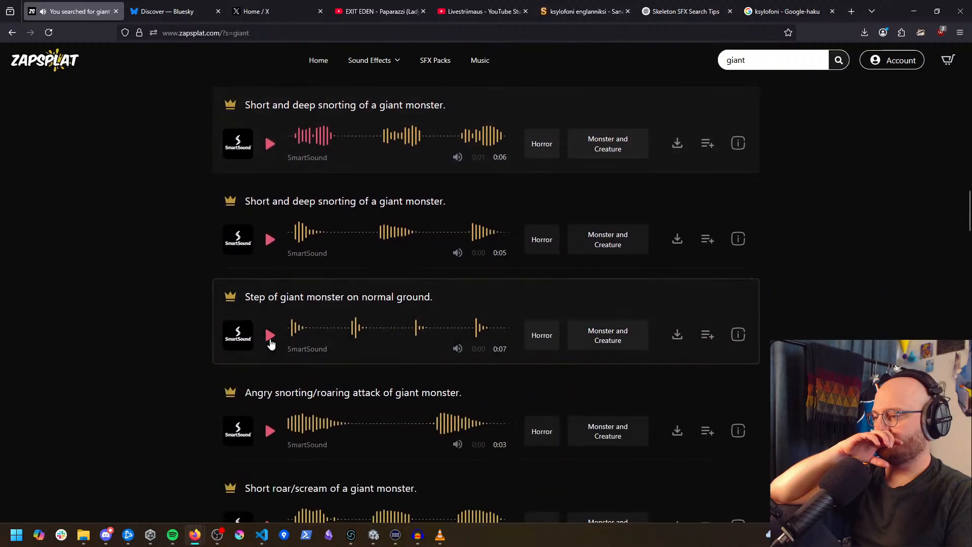
{"action": "left_click", "coordinate": [271, 337]}
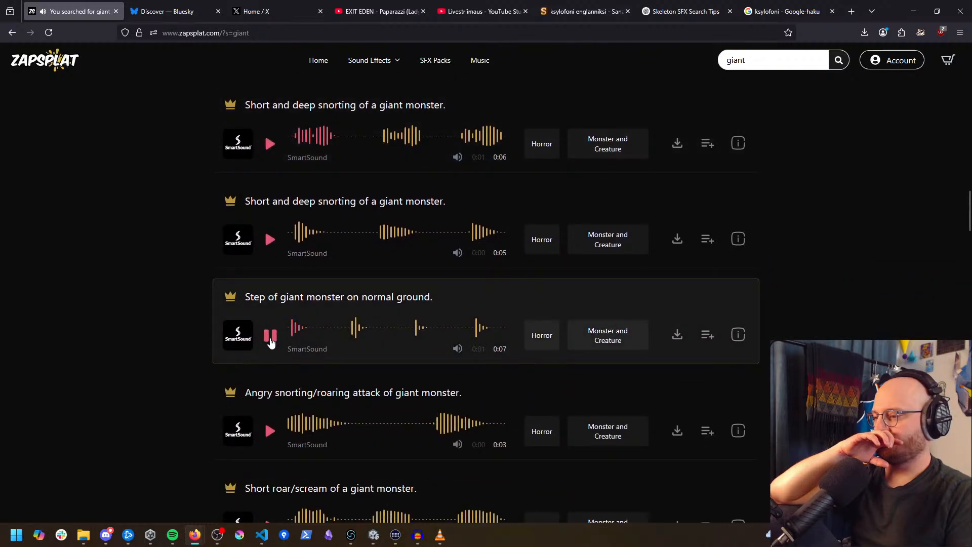
{"action": "scroll", "coordinate": [271, 342], "scroll_direction": "down", "scroll_amount": 2}
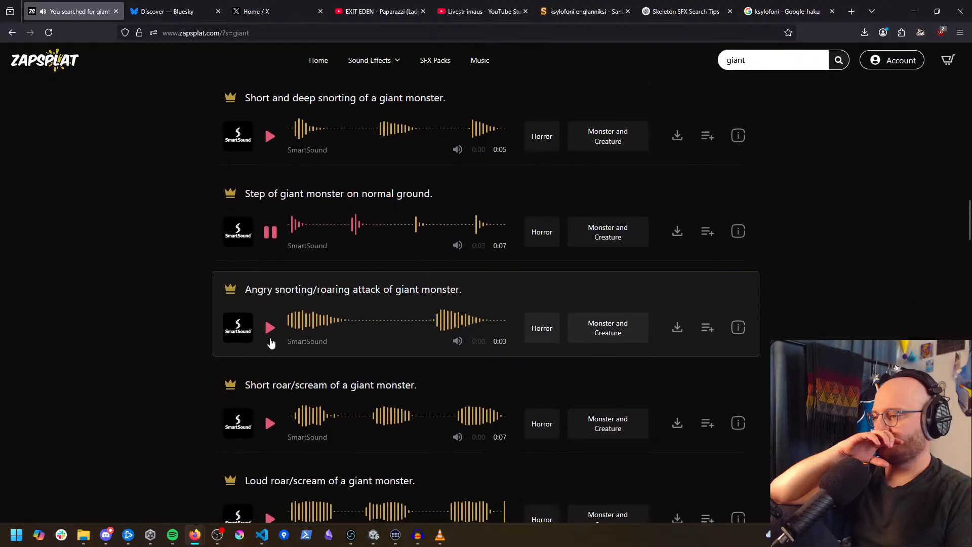
{"action": "left_click", "coordinate": [272, 234]}
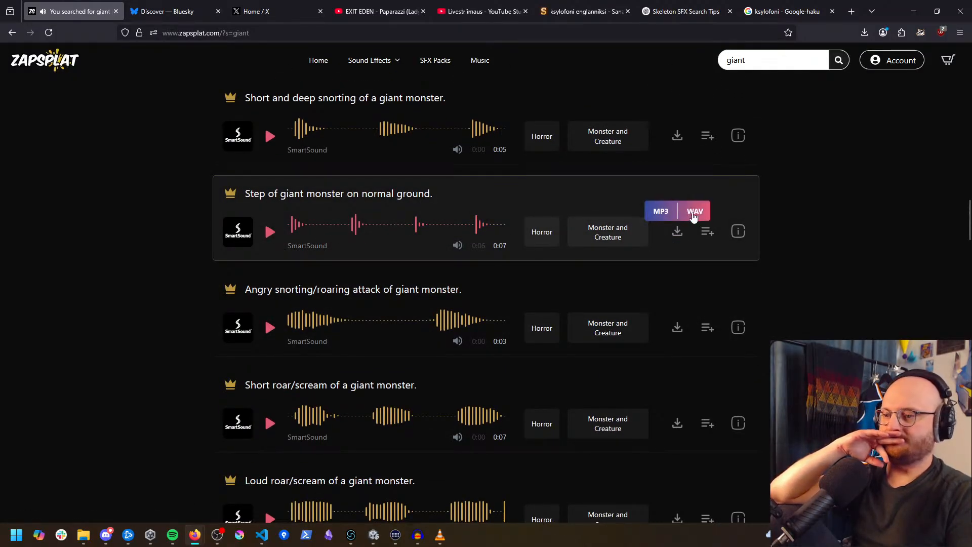
{"action": "left_click", "coordinate": [668, 218]}
Step: Preview the "Angry snorting/roaring attack of giant monster" clip
{"action": "scroll", "coordinate": [218, 261], "scroll_direction": "down", "scroll_amount": 3}
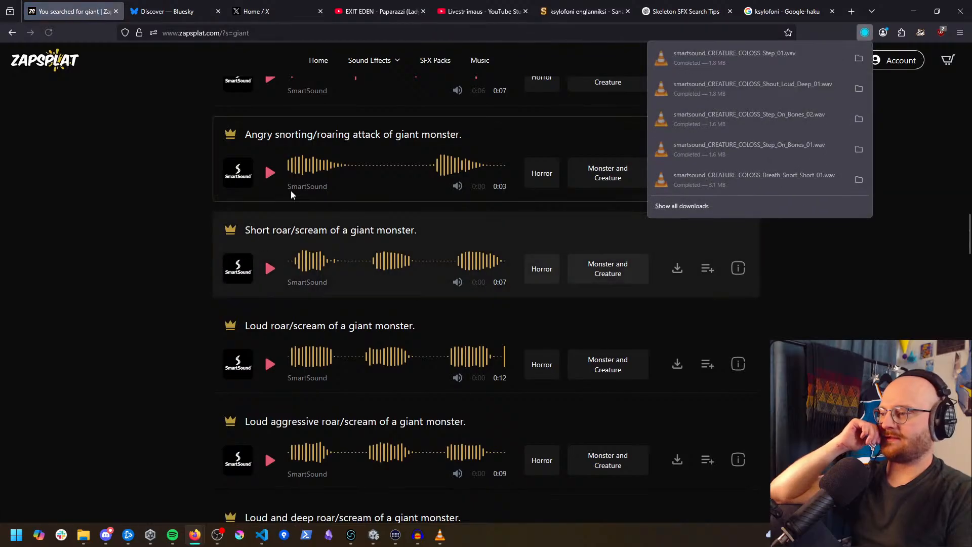
{"action": "left_click", "coordinate": [270, 173]}
{"action": "scroll", "coordinate": [240, 245], "scroll_direction": "down", "scroll_amount": 1}
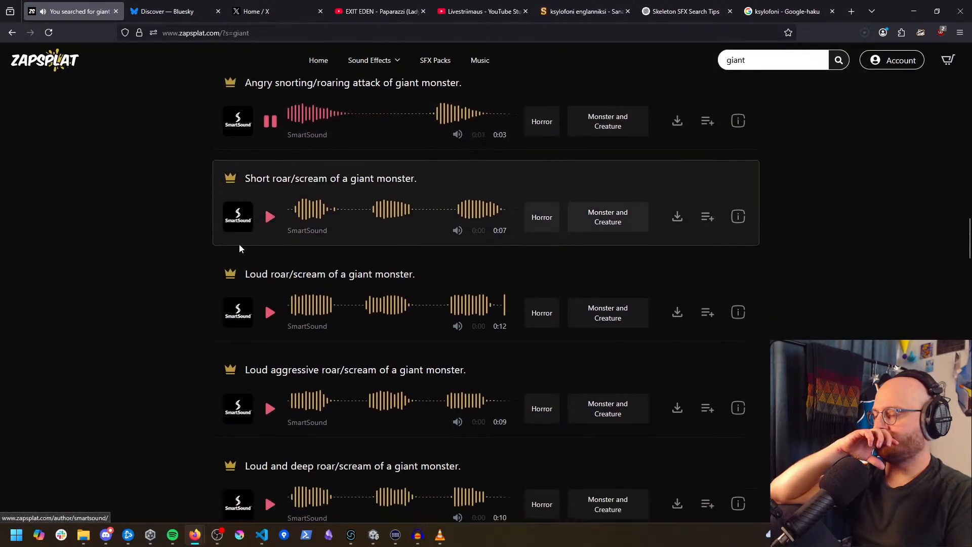
Step: Preview the "Short roar/scream of a giant monster" clip and download it
{"action": "scroll", "coordinate": [240, 244], "scroll_direction": "up", "scroll_amount": 1}
{"action": "left_click", "coordinate": [270, 269]}
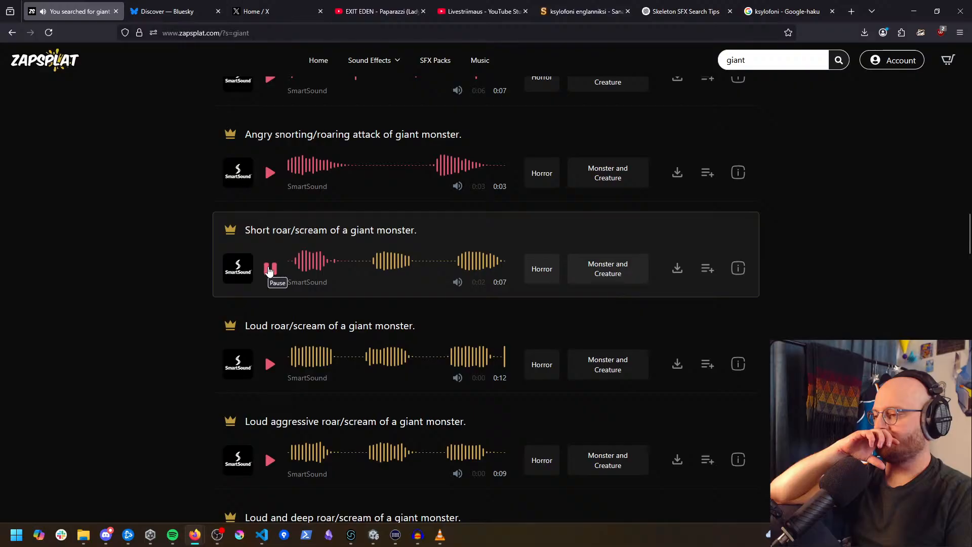
{"action": "scroll", "coordinate": [183, 260], "scroll_direction": "down", "scroll_amount": 1}
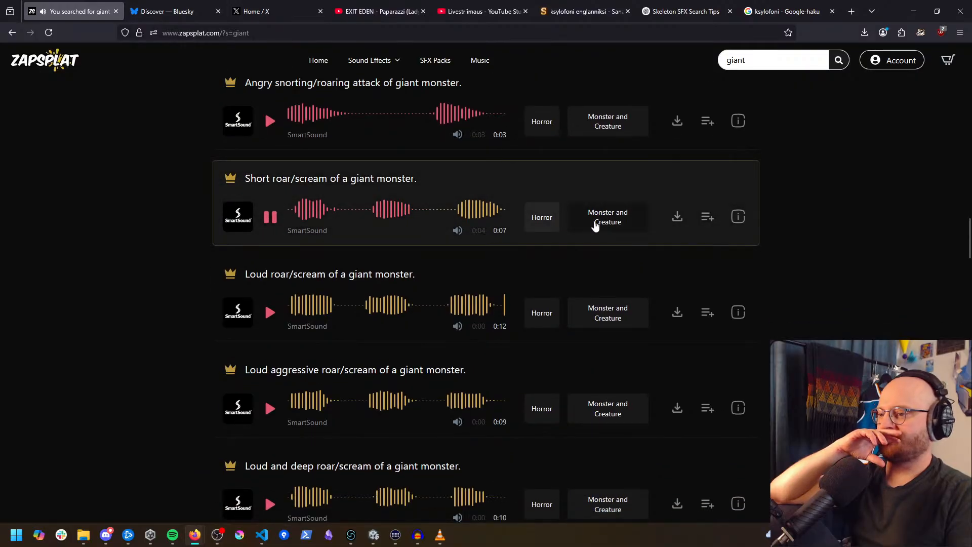
{"action": "left_click", "coordinate": [677, 216]}
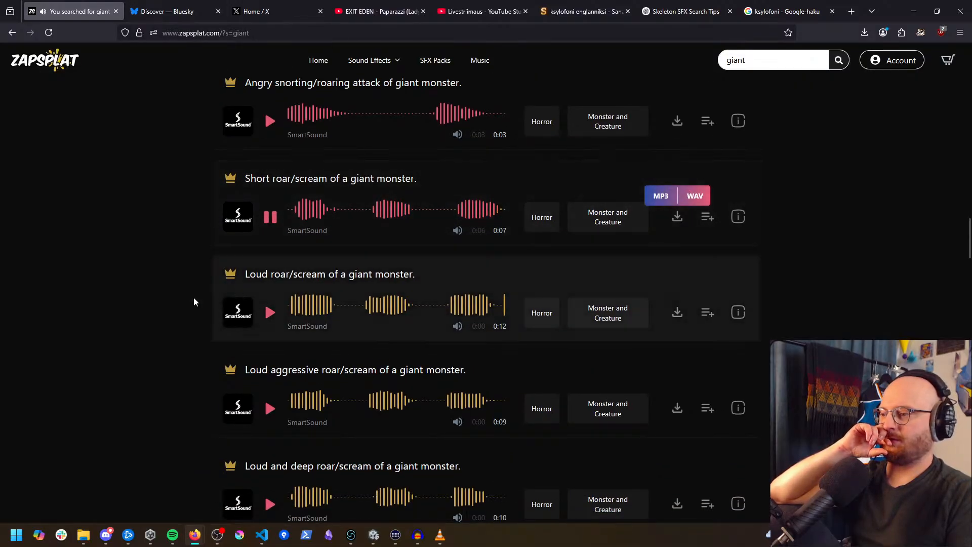
Step: Preview the giant monster's loud roar/scream, loud and deep roar/scream and angry shout/scream clips
{"action": "scroll", "coordinate": [193, 300], "scroll_direction": "down", "scroll_amount": 1}
{"action": "left_click", "coordinate": [269, 261]}
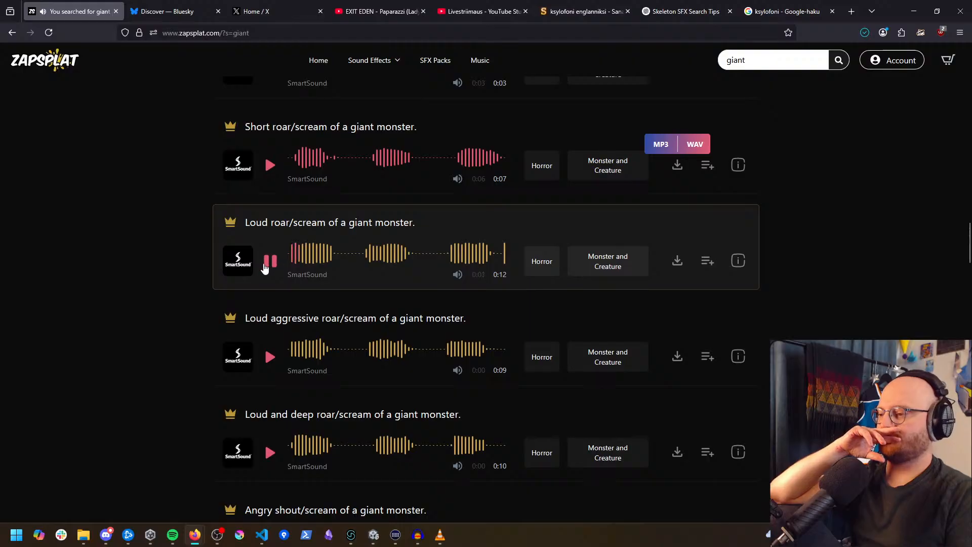
{"action": "left_click", "coordinate": [265, 267]}
{"action": "scroll", "coordinate": [265, 265], "scroll_direction": "down", "scroll_amount": 4}
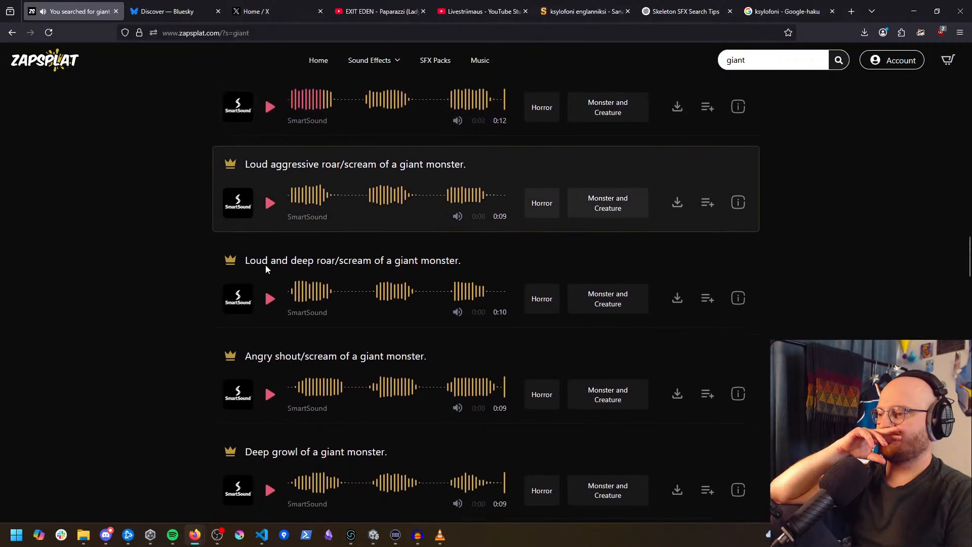
{"action": "left_click", "coordinate": [273, 256]}
{"action": "scroll", "coordinate": [272, 256], "scroll_direction": "down", "scroll_amount": 2}
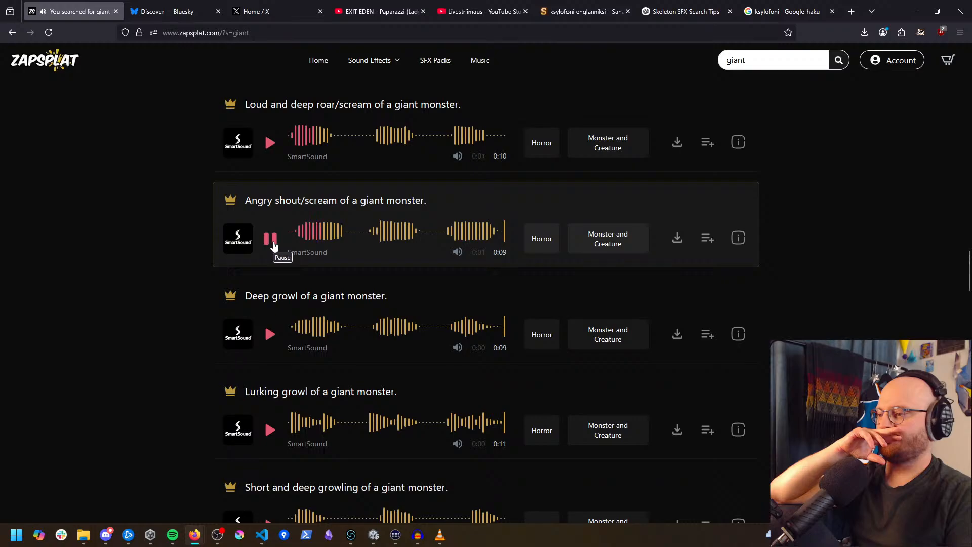
{"action": "left_click", "coordinate": [273, 246]}
Step: Preview the giant monster's deep growl, lurking growl, short and deep growling, and fast tail or wing swing clips
{"action": "scroll", "coordinate": [273, 254], "scroll_direction": "down", "scroll_amount": 2}
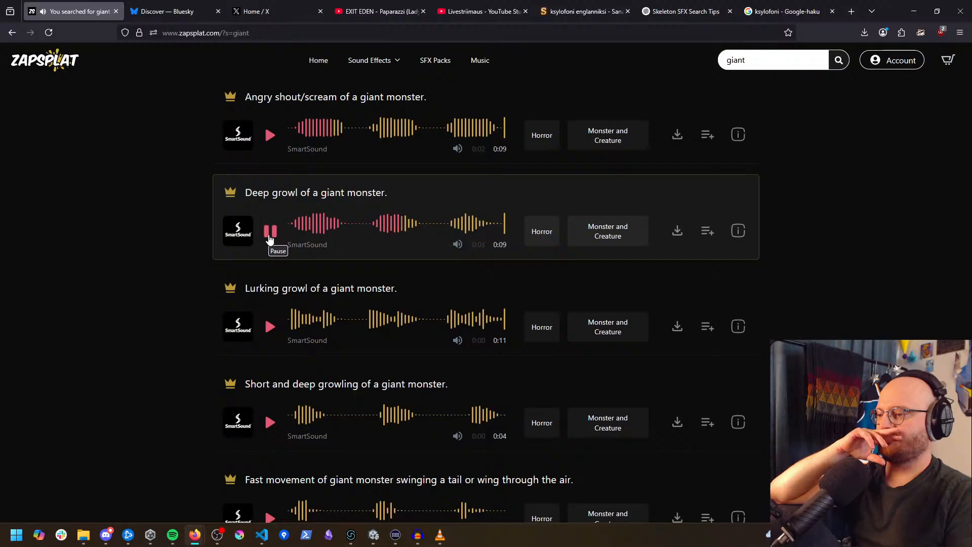
{"action": "scroll", "coordinate": [269, 256], "scroll_direction": "down", "scroll_amount": 1}
{"action": "left_click", "coordinate": [267, 276]}
{"action": "scroll", "coordinate": [266, 275], "scroll_direction": "down", "scroll_amount": 2}
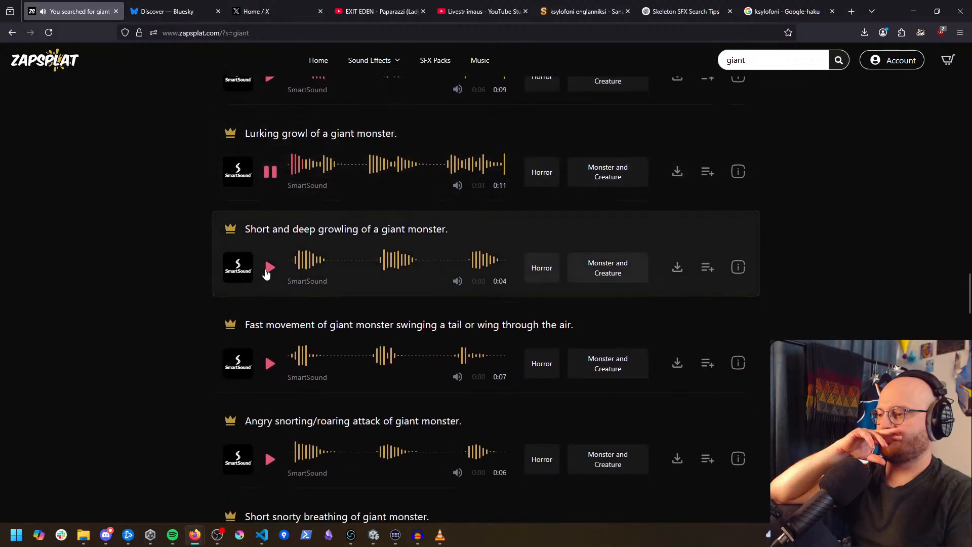
{"action": "left_click", "coordinate": [269, 269]}
{"action": "scroll", "coordinate": [268, 284], "scroll_direction": "down", "scroll_amount": 1}
{"action": "left_click", "coordinate": [270, 313]}
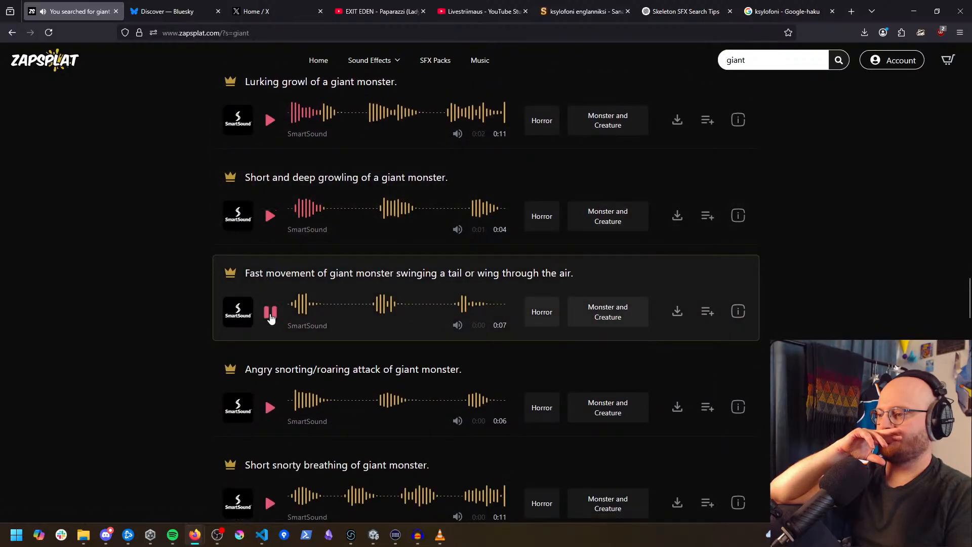
Step: Audition the angry snorting/roaring attack, short snorty breathing and groaning giant monster sounds
{"action": "scroll", "coordinate": [271, 316], "scroll_direction": "down", "scroll_amount": 2}
{"action": "left_click", "coordinate": [270, 305]}
{"action": "scroll", "coordinate": [270, 303], "scroll_direction": "down", "scroll_amount": 1}
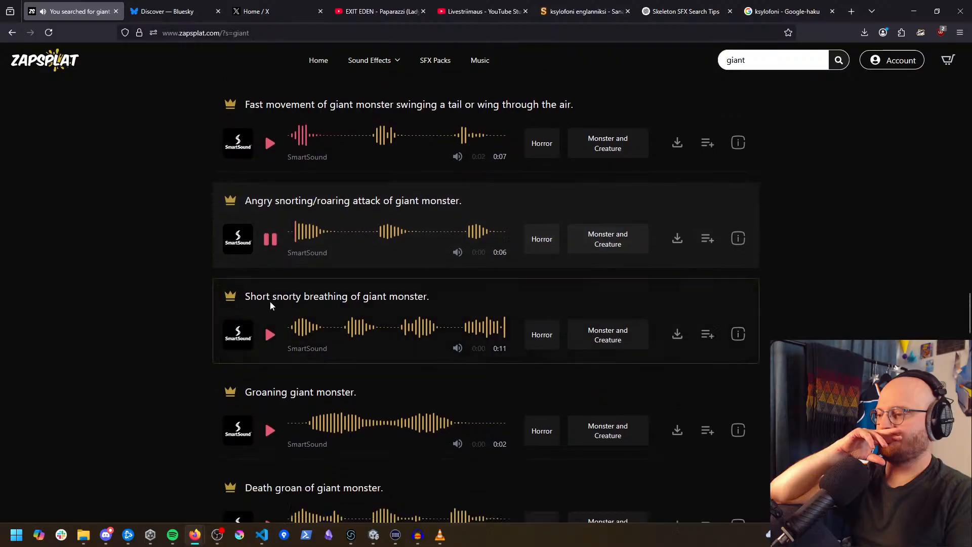
{"action": "left_click", "coordinate": [270, 349]}
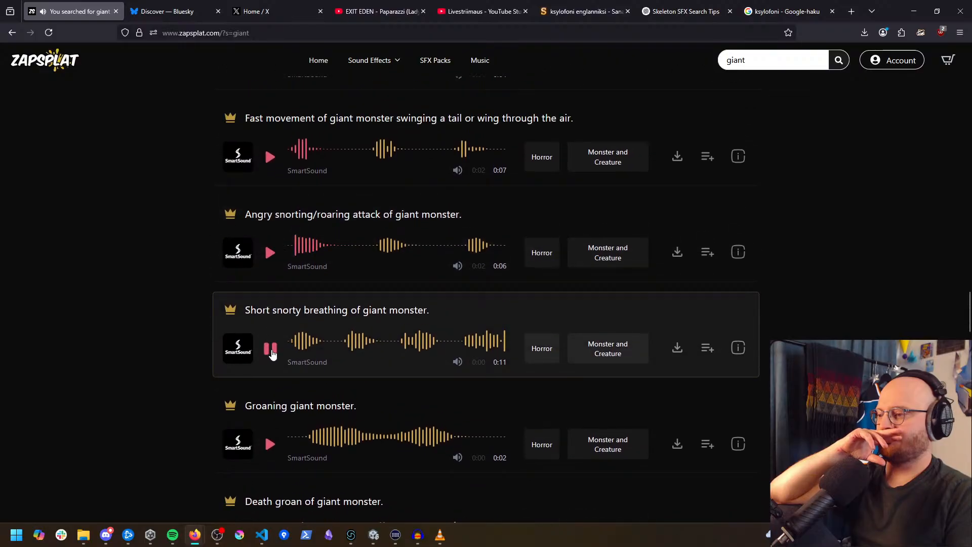
{"action": "scroll", "coordinate": [271, 348], "scroll_direction": "down", "scroll_amount": 3}
{"action": "left_click", "coordinate": [270, 288]}
{"action": "scroll", "coordinate": [273, 289], "scroll_direction": "down", "scroll_amount": 2}
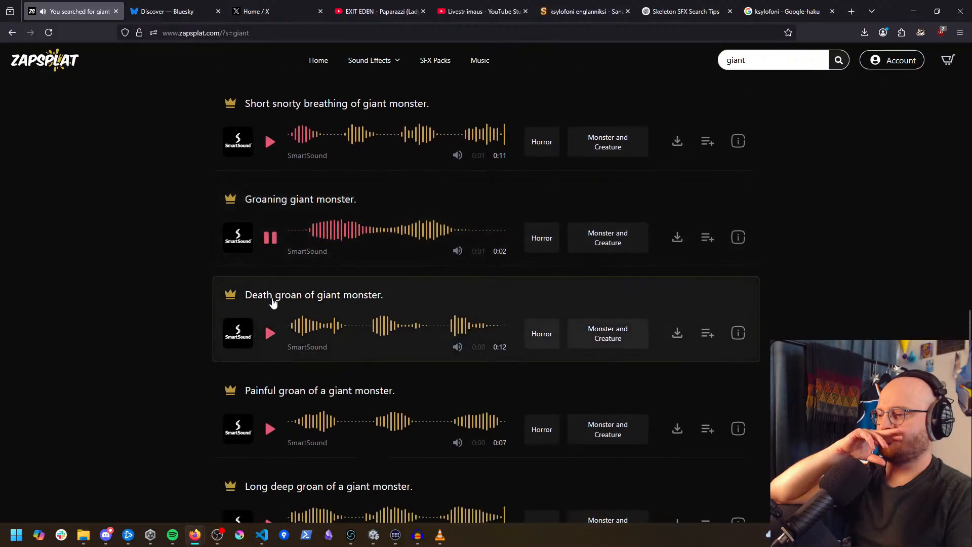
Step: Audition the death groan and "Painful groan of a giant monster.", and download the painful groan as WAV
{"action": "scroll", "coordinate": [274, 286], "scroll_direction": "down", "scroll_amount": 2}
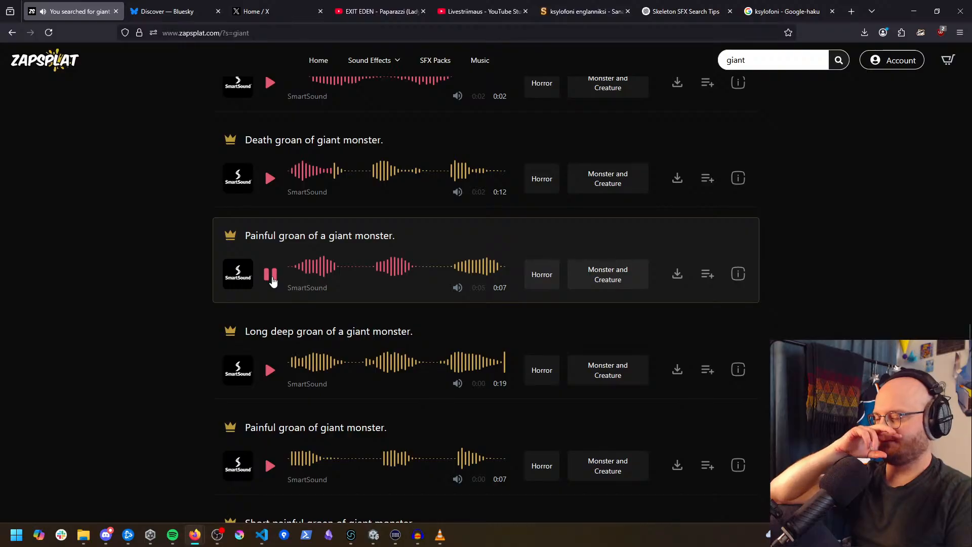
{"action": "scroll", "coordinate": [272, 279], "scroll_direction": "down", "scroll_amount": 1}
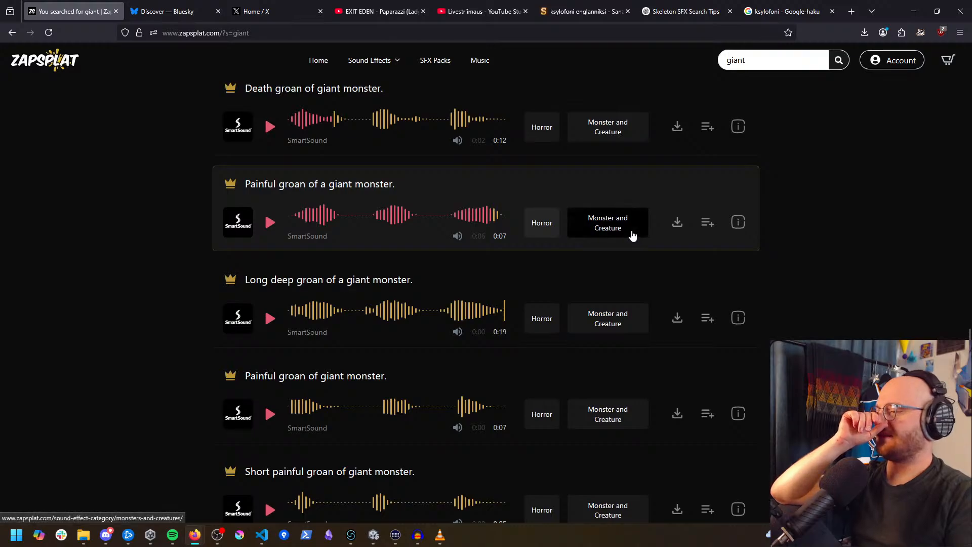
{"action": "left_click", "coordinate": [677, 221]}
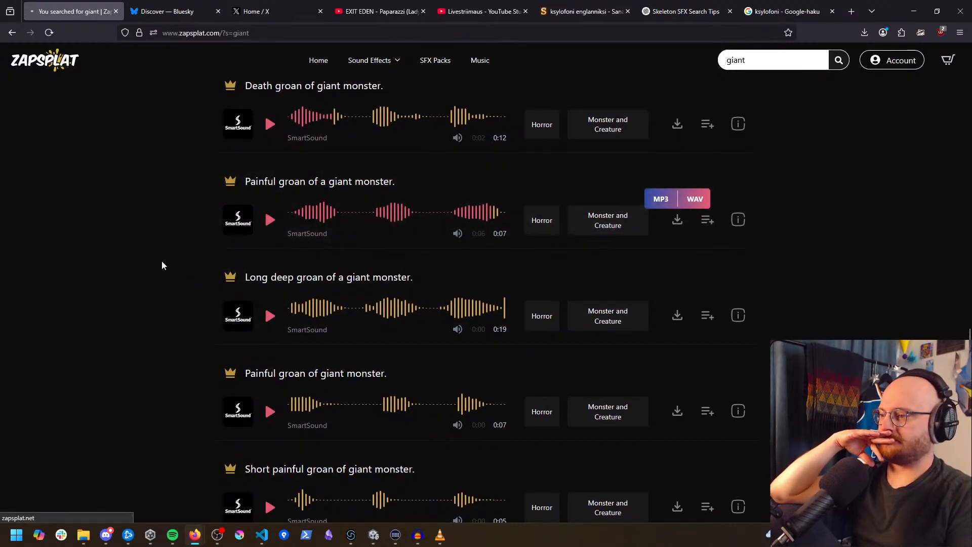
Step: Audition the following two painful groan sounds and download "Short painful groan of giant monster." as WAV
{"action": "scroll", "coordinate": [167, 279], "scroll_direction": "down", "scroll_amount": 2}
{"action": "left_click", "coordinate": [270, 296]}
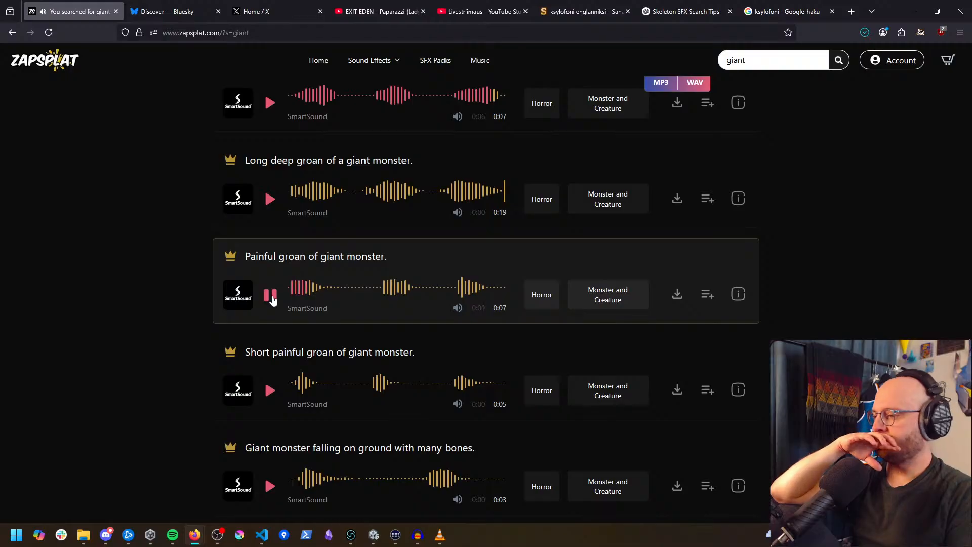
{"action": "scroll", "coordinate": [272, 299], "scroll_direction": "down", "scroll_amount": 3}
{"action": "left_click", "coordinate": [273, 236]}
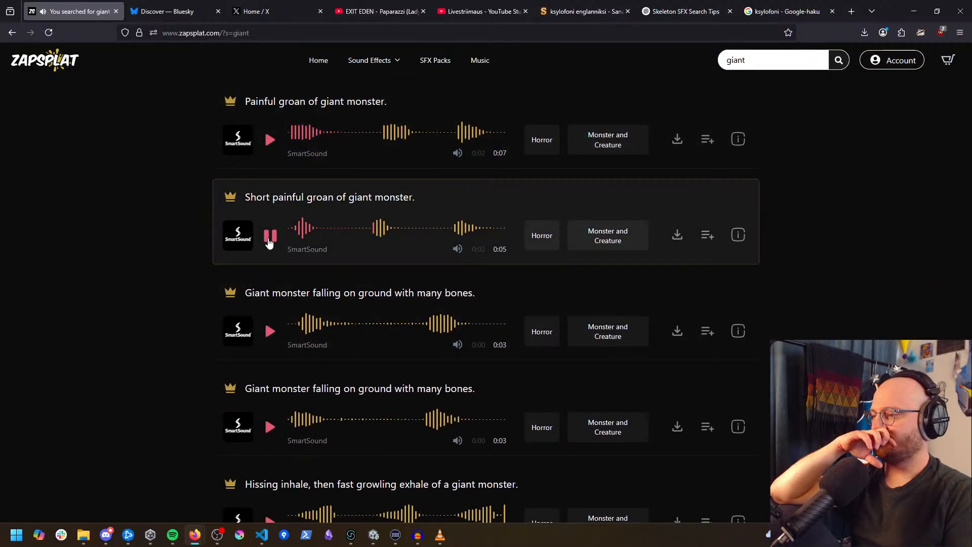
{"action": "left_click", "coordinate": [678, 235]}
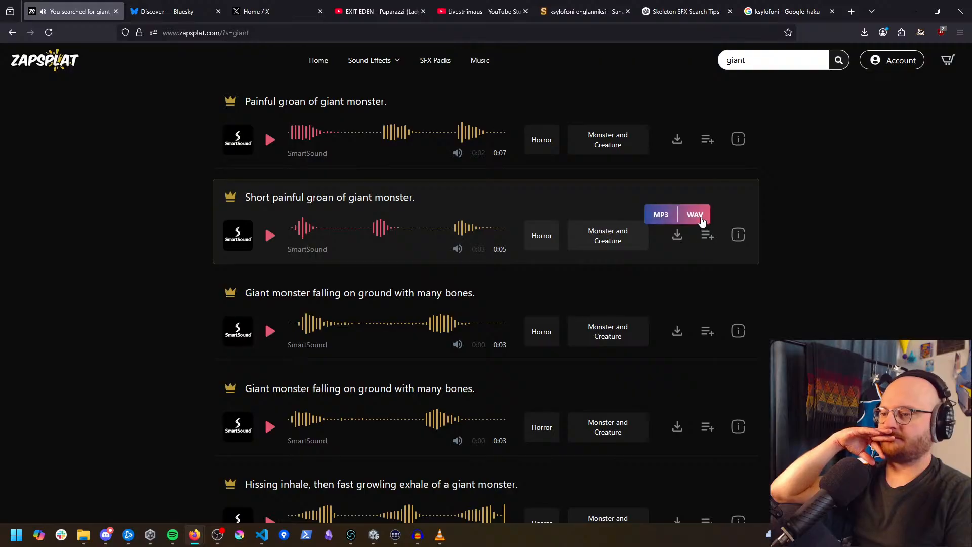
{"action": "left_click", "coordinate": [698, 217]}
Step: Audition both "Giant monster falling on ground with many bones." sounds and download each as WAV
{"action": "left_click", "coordinate": [271, 331]}
{"action": "scroll", "coordinate": [273, 304], "scroll_direction": "down", "scroll_amount": 2}
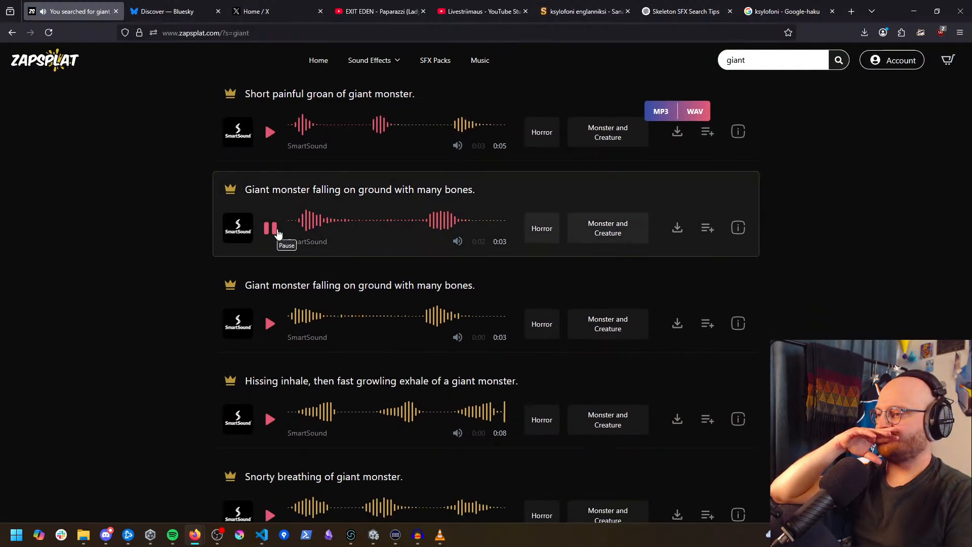
{"action": "left_click", "coordinate": [678, 230]}
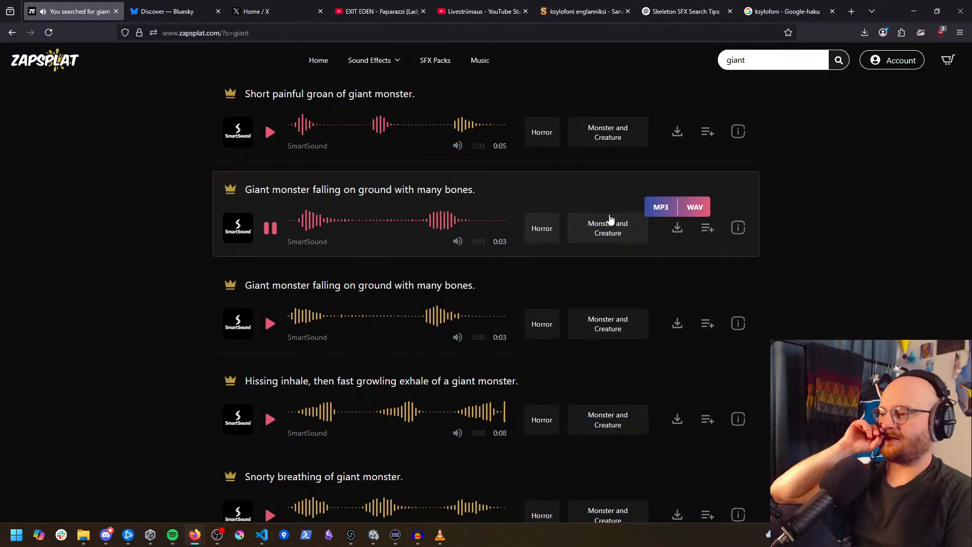
{"action": "scroll", "coordinate": [127, 304], "scroll_direction": "down", "scroll_amount": 2}
{"action": "left_click", "coordinate": [278, 243]}
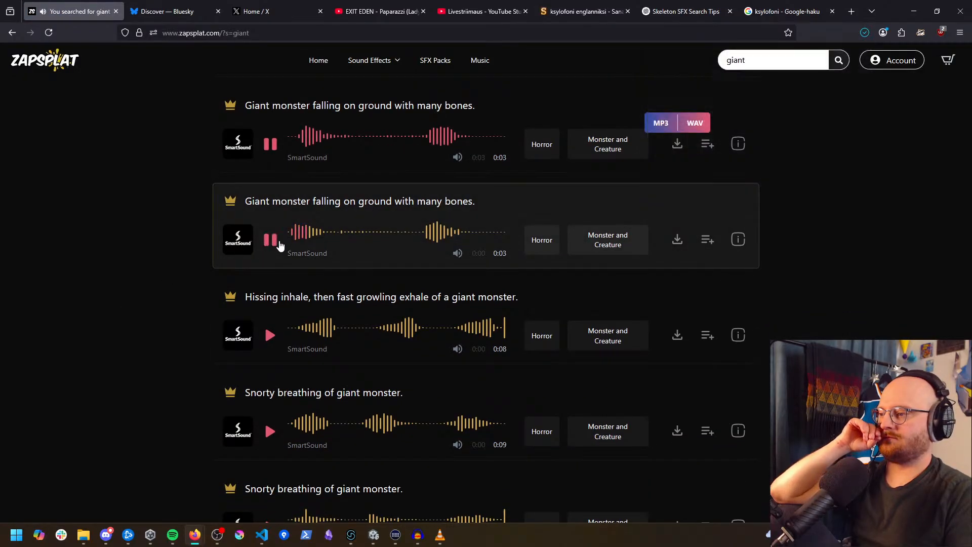
{"action": "left_click", "coordinate": [680, 242]}
{"action": "left_click", "coordinate": [694, 219]}
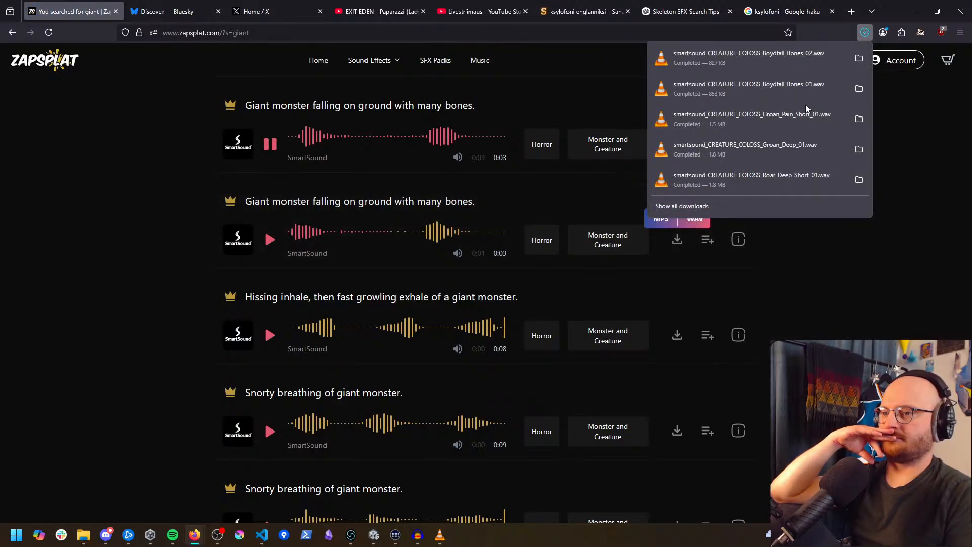
Step: Audition the 11-second snorty breathing and the first "Giant monster falling on ground." sound, and download the falling sound as WAV
{"action": "middle_click", "coordinate": [144, 270]}
{"action": "middle_click_drag", "start_coordinate": [145, 287], "coordinate": [156, 326]}
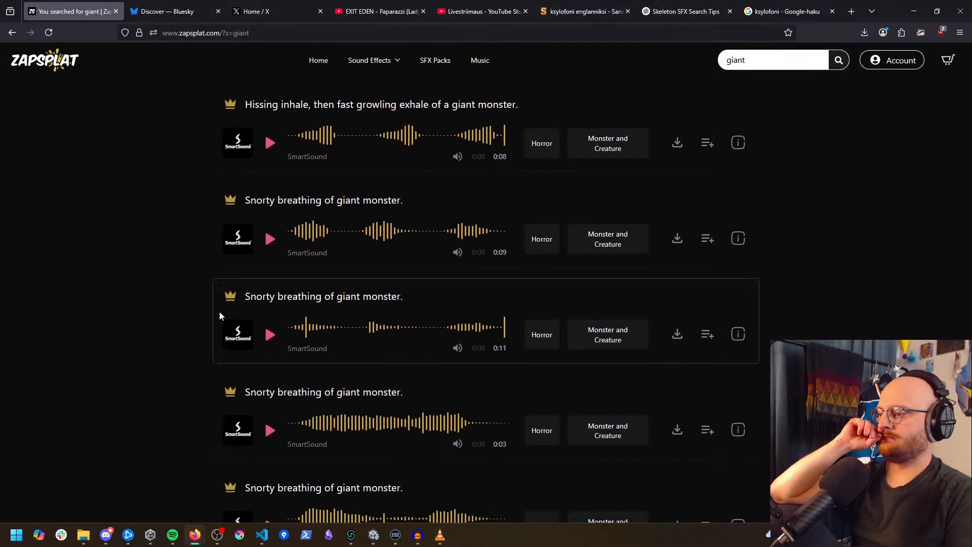
{"action": "scroll", "coordinate": [271, 344], "scroll_direction": "down", "scroll_amount": 2}
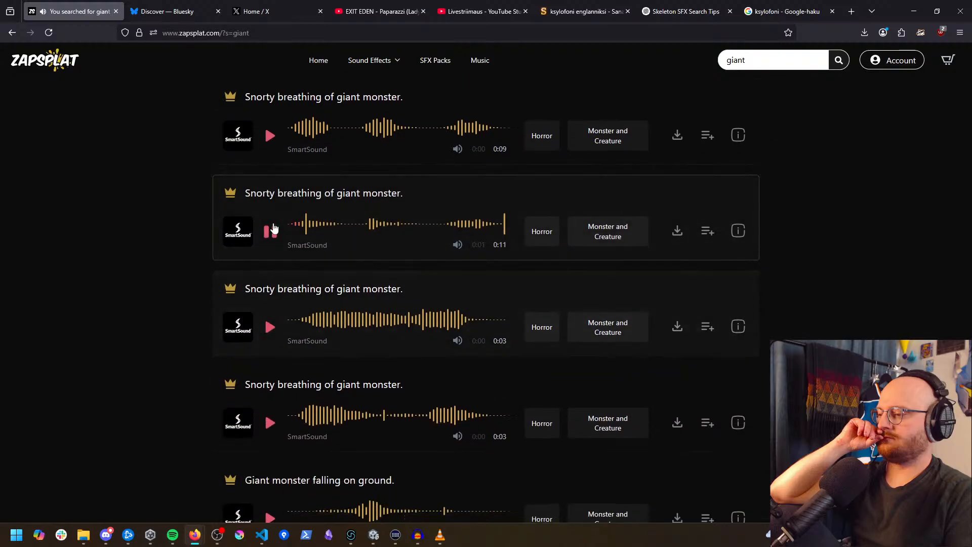
{"action": "left_click", "coordinate": [273, 231]}
{"action": "scroll", "coordinate": [257, 248], "scroll_direction": "down", "scroll_amount": 3}
{"action": "left_click", "coordinate": [271, 364]}
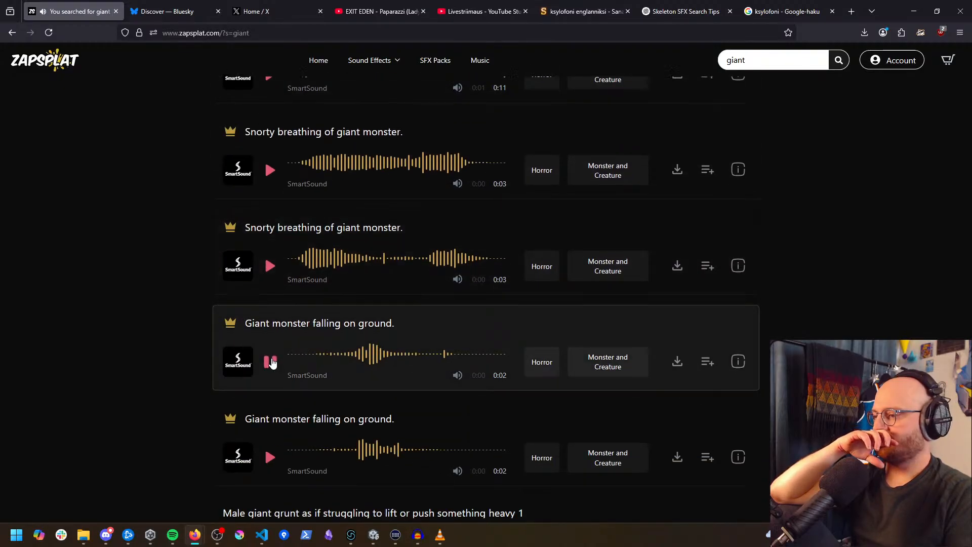
{"action": "scroll", "coordinate": [273, 365], "scroll_direction": "down", "scroll_amount": 2}
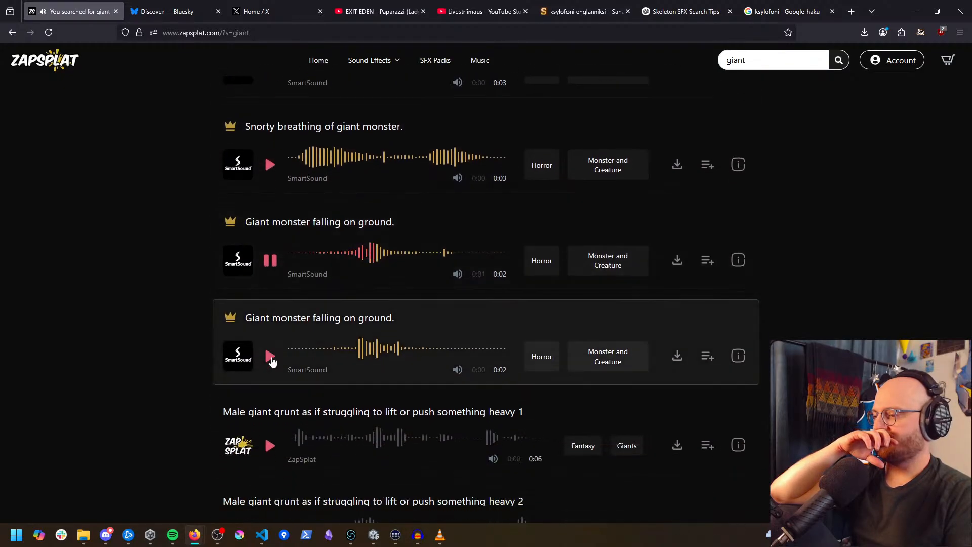
{"action": "left_click", "coordinate": [687, 267]}
{"action": "left_click", "coordinate": [693, 242]}
Step: Audition the second "Giant monster falling on ground." sound and look over the remaining results on the page
{"action": "scroll", "coordinate": [250, 281], "scroll_direction": "down", "scroll_amount": 2}
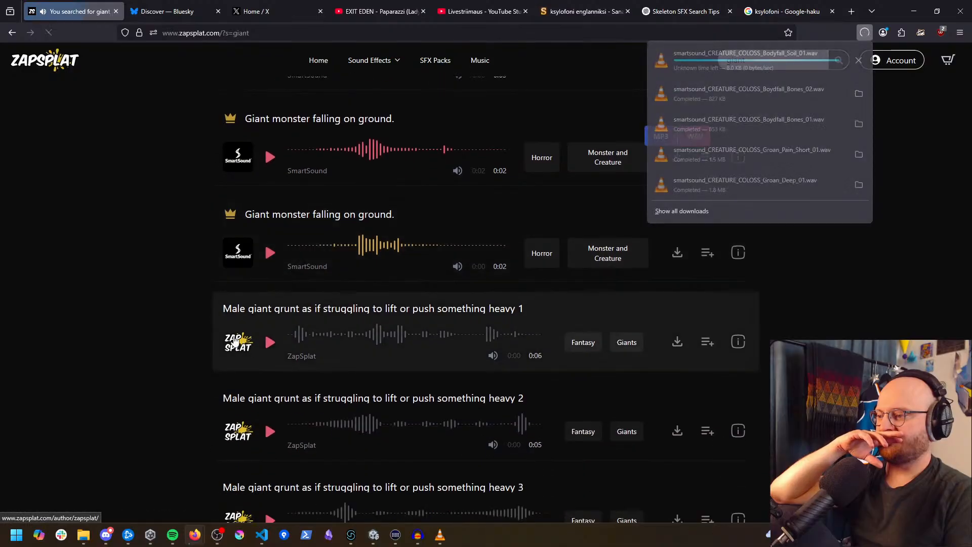
{"action": "left_click", "coordinate": [270, 253]}
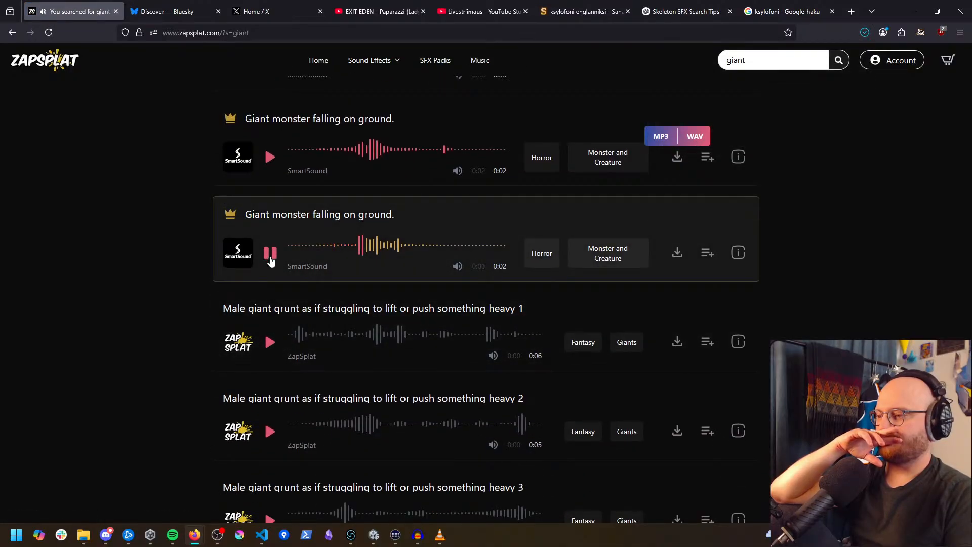
{"action": "scroll", "coordinate": [270, 260], "scroll_direction": "down", "scroll_amount": 3}
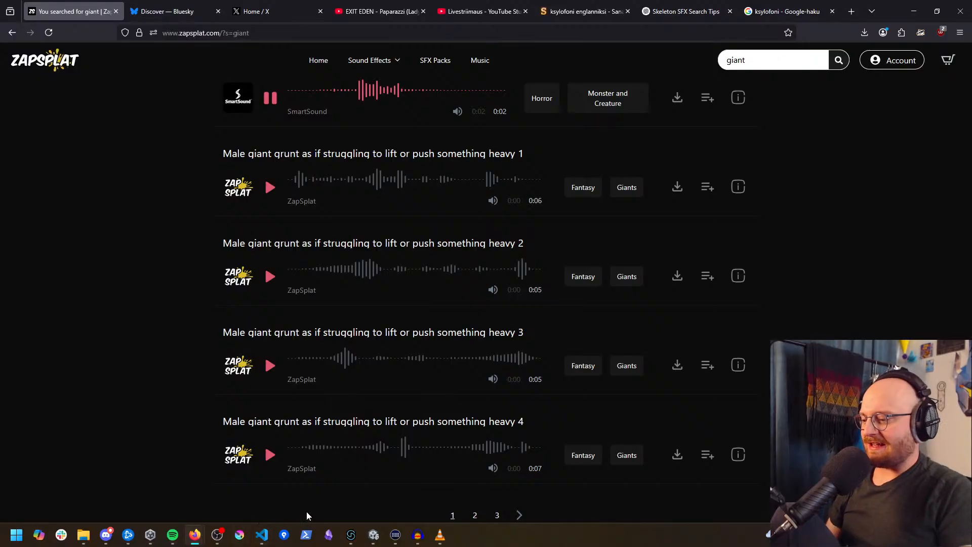
{"action": "left_click", "coordinate": [173, 536]}
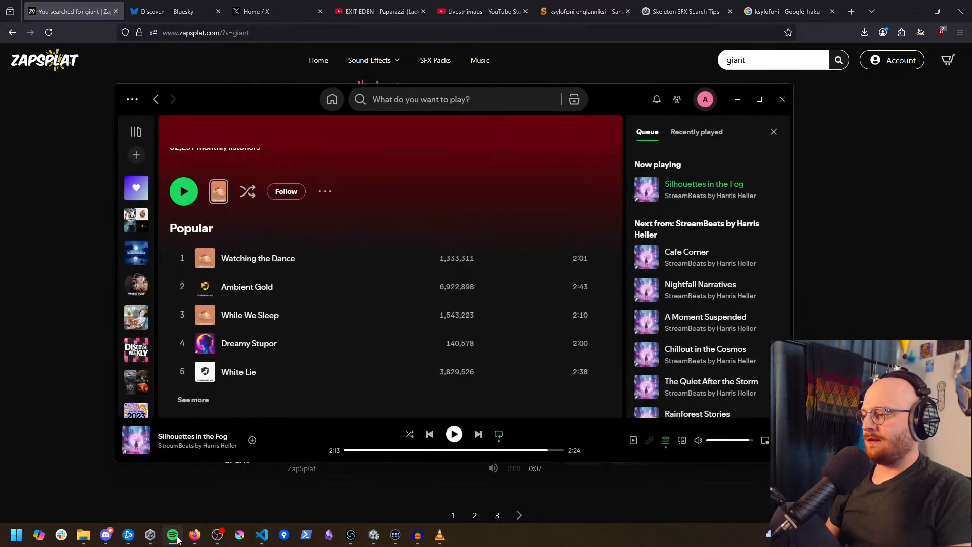
{"action": "left_click", "coordinate": [176, 539]}
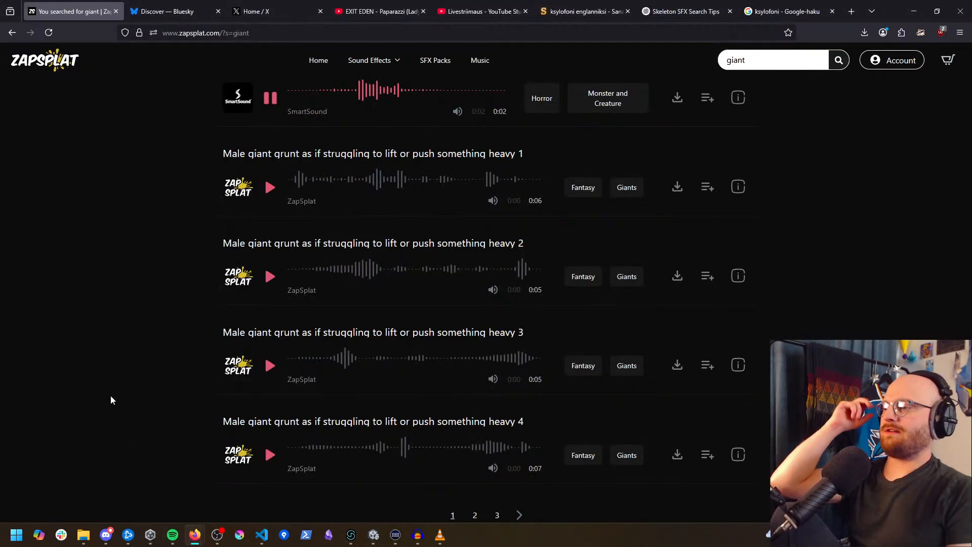
{"action": "scroll", "coordinate": [150, 454], "scroll_direction": "down", "scroll_amount": 1}
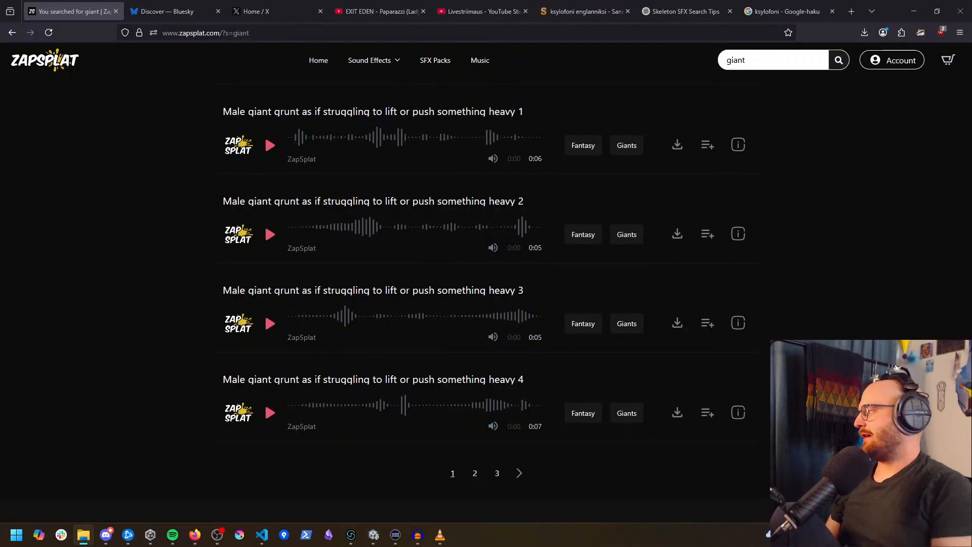
Step: Switch to the FMOD Studio Event Editor window of the ShadowsOfTuonela project
{"action": "mouse_move", "coordinate": [439, 541]}
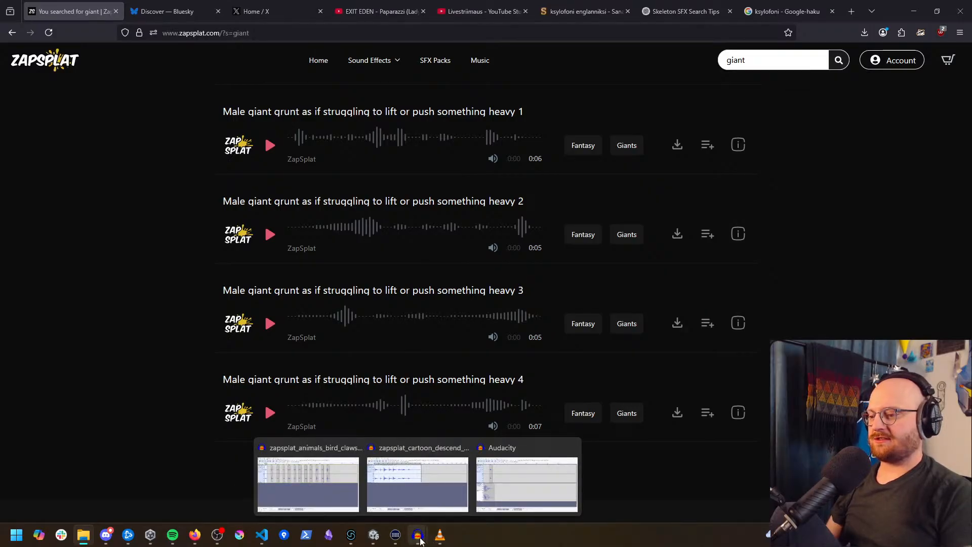
{"action": "mouse_move", "coordinate": [375, 542]}
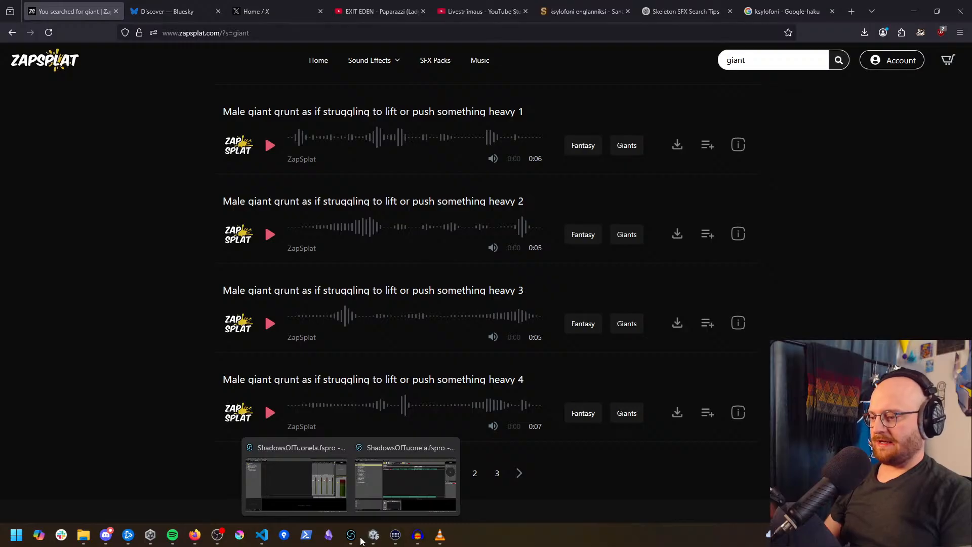
{"action": "left_click", "coordinate": [405, 483]}
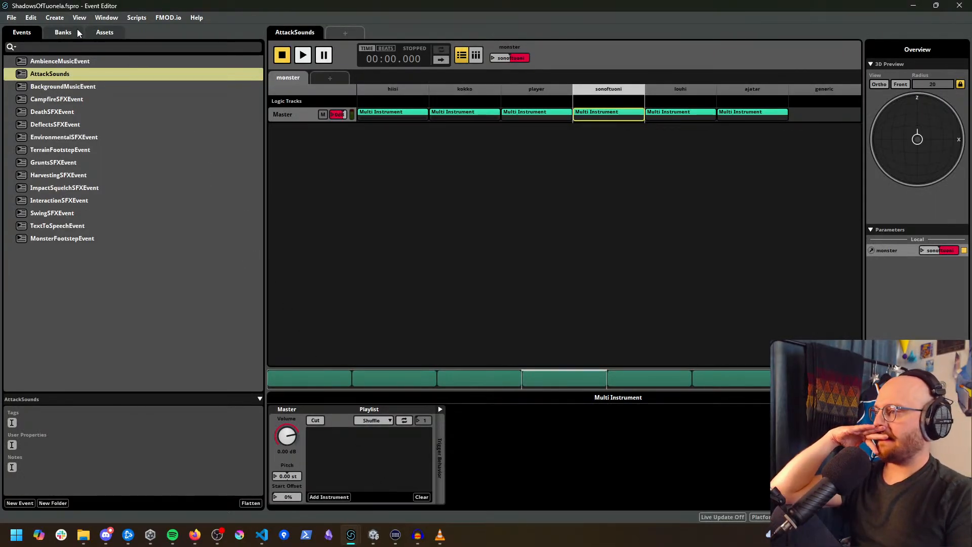
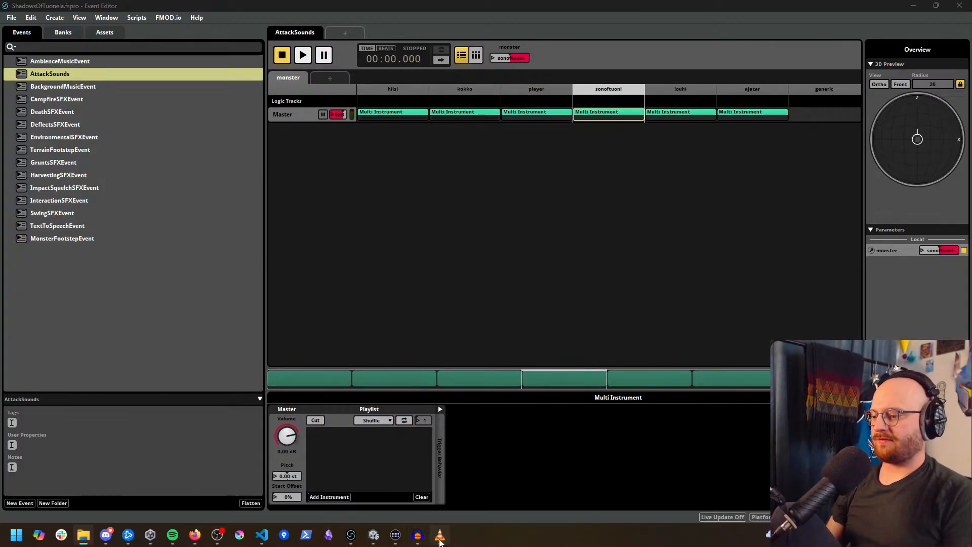
Step: Switch to the Audacity xylophone project and replace its track with the file smartsound_CREATURE_COLOSS_Step_On_Bones_01
{"action": "mouse_move", "coordinate": [418, 534]}
{"action": "left_click", "coordinate": [460, 502]}
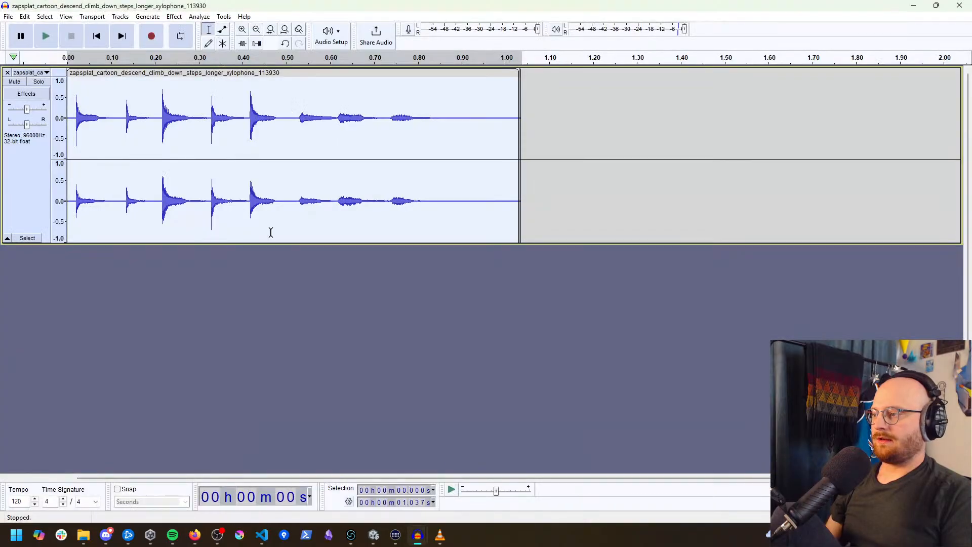
{"action": "left_click", "coordinate": [7, 73]}
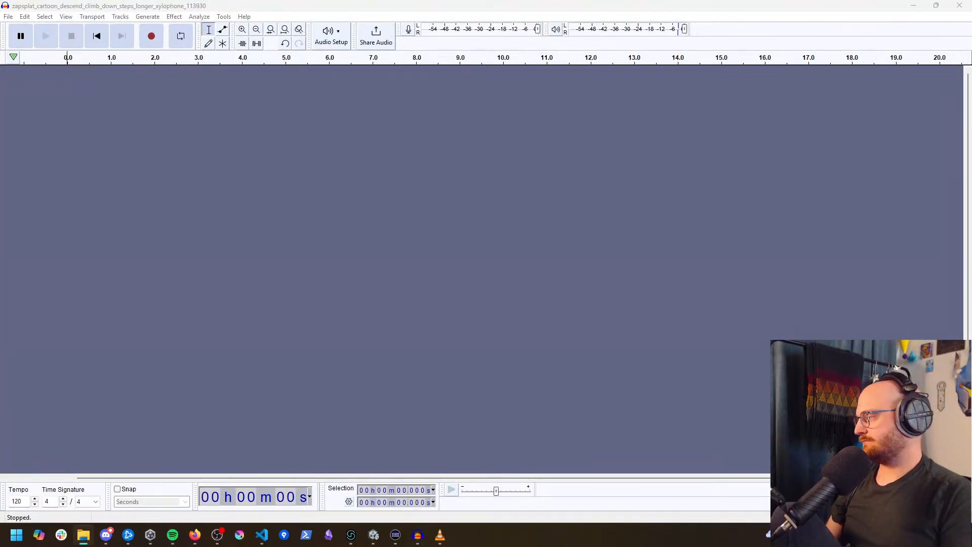
{"action": "left_click_drag", "start_coordinate": [256, 221], "coordinate": [341, 204]}
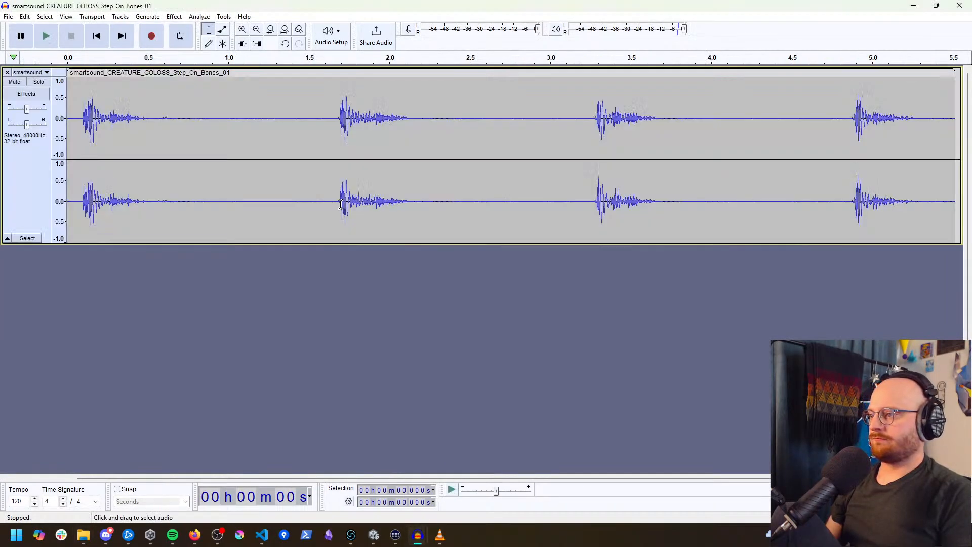
Step: Split the clip at about 0.68, 1.5, 2.29, 3.08, 3.91 and 4.72 seconds to separate the four step sounds from the silences
{"action": "left_click", "coordinate": [176, 103]}
{"action": "key", "text": "ctrl+i"}
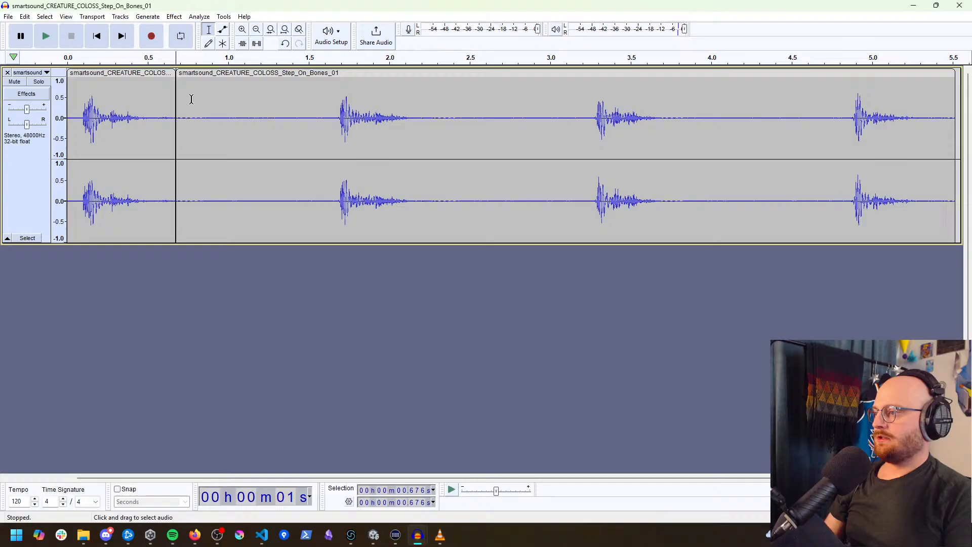
{"action": "left_click", "coordinate": [309, 96]}
{"action": "key", "text": "ctrl+i"}
{"action": "left_click", "coordinate": [436, 104]}
{"action": "key", "text": "ctrl+i"}
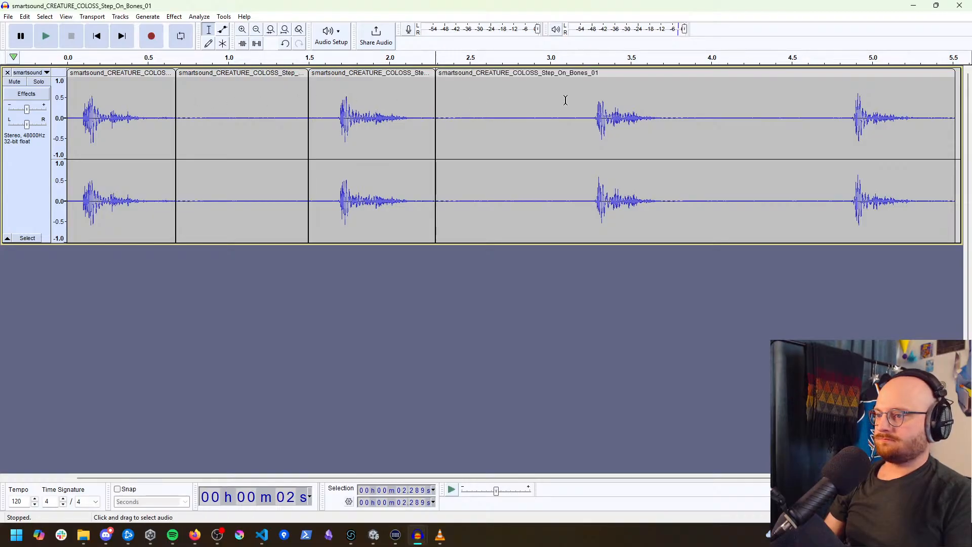
{"action": "left_click", "coordinate": [564, 102]}
{"action": "key", "text": "ctrl+i"}
{"action": "left_click", "coordinate": [695, 101]}
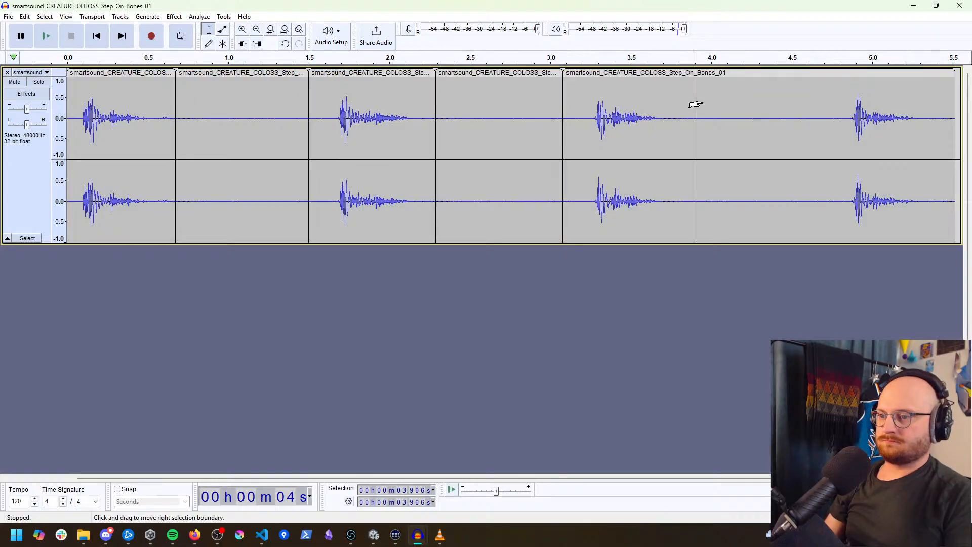
{"action": "key", "text": "ctrl+i"}
{"action": "left_click", "coordinate": [827, 101]}
{"action": "key", "text": "ctrl+i"}
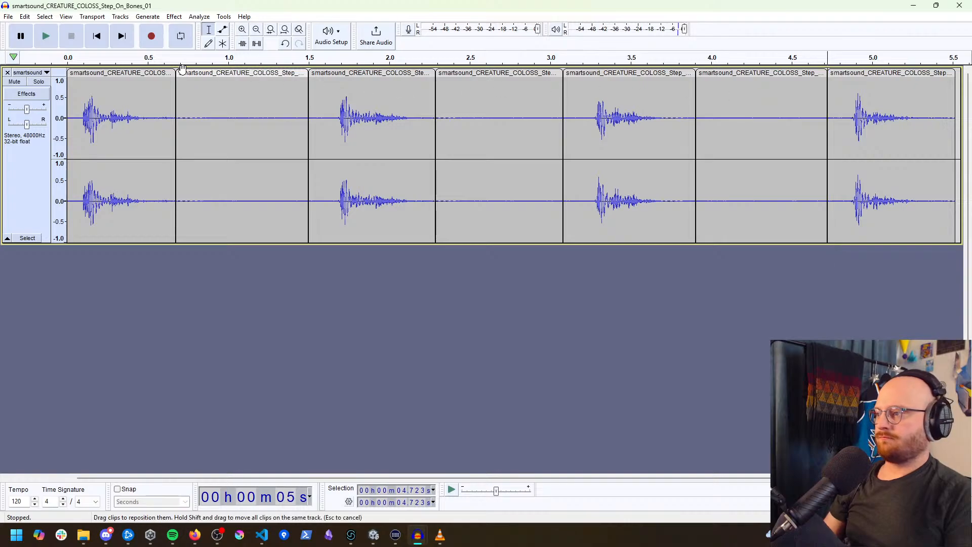
Step: Delete the three silent clips between the four bone step sounds
{"action": "left_click", "coordinate": [222, 74]}
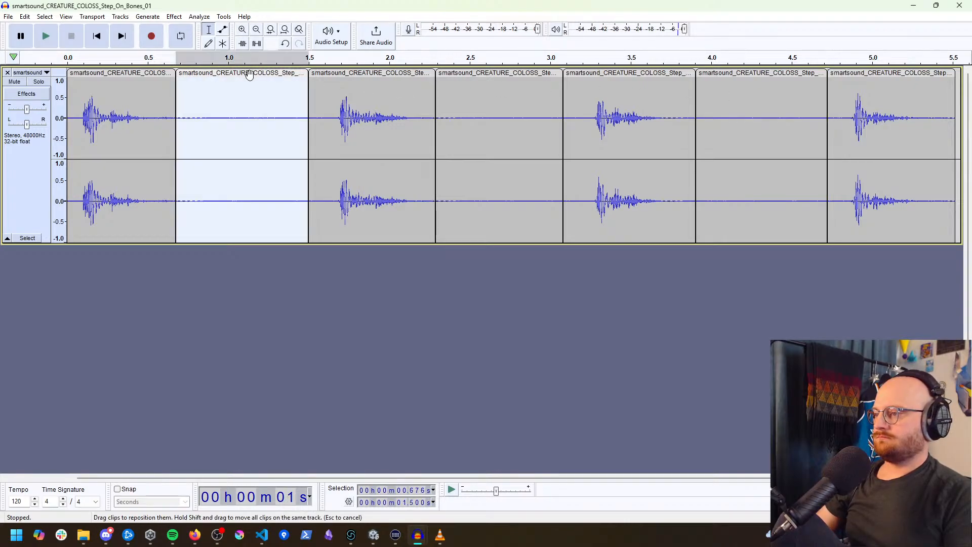
{"action": "key", "text": "Delete"}
{"action": "left_click", "coordinate": [499, 74]}
{"action": "key", "text": "Delete"}
{"action": "left_click", "coordinate": [756, 71]}
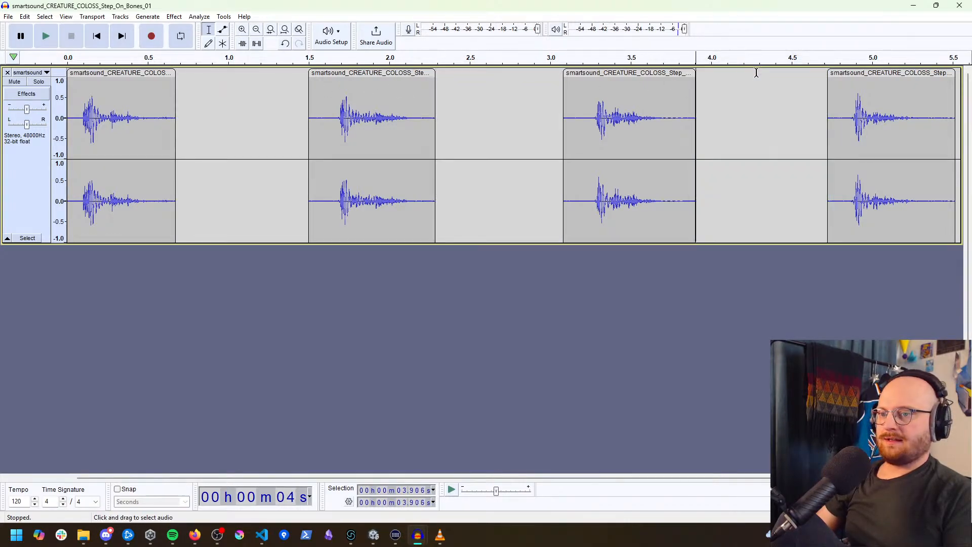
{"action": "key", "text": "Delete"}
Step: Start exporting the first bone step clip as the current selection and browse to the project's Assets > Footsteps folder
{"action": "left_click", "coordinate": [97, 70]}
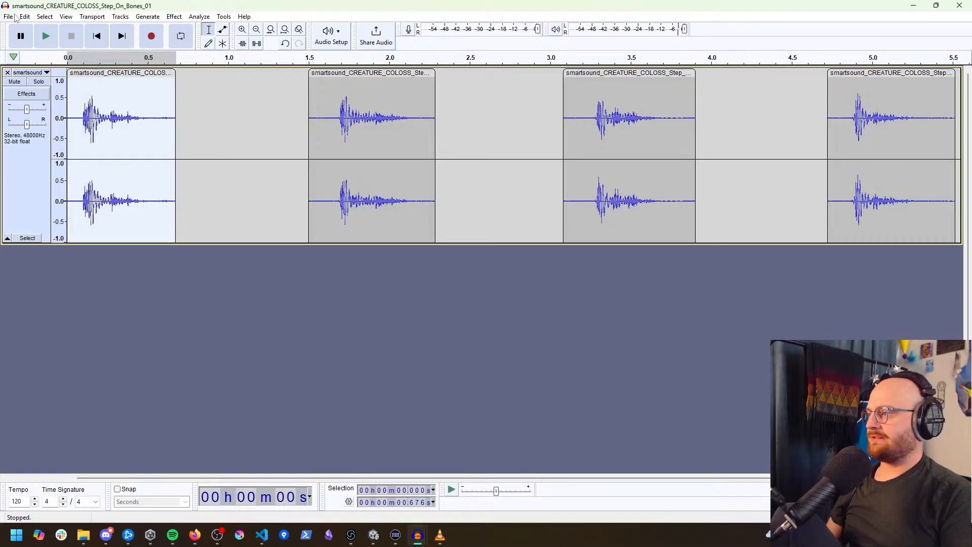
{"action": "right_click", "coordinate": [108, 71]}
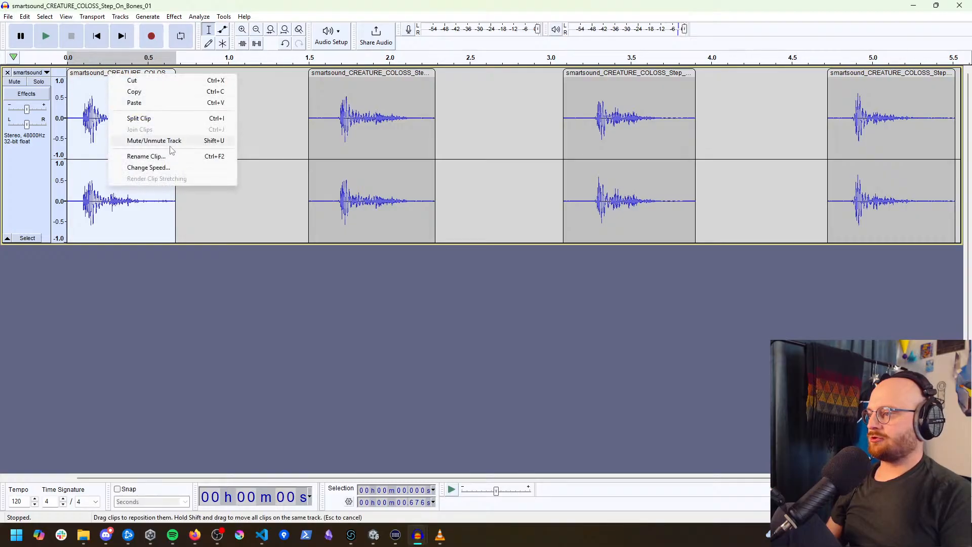
{"action": "left_click", "coordinate": [8, 19]}
{"action": "left_click", "coordinate": [8, 17]}
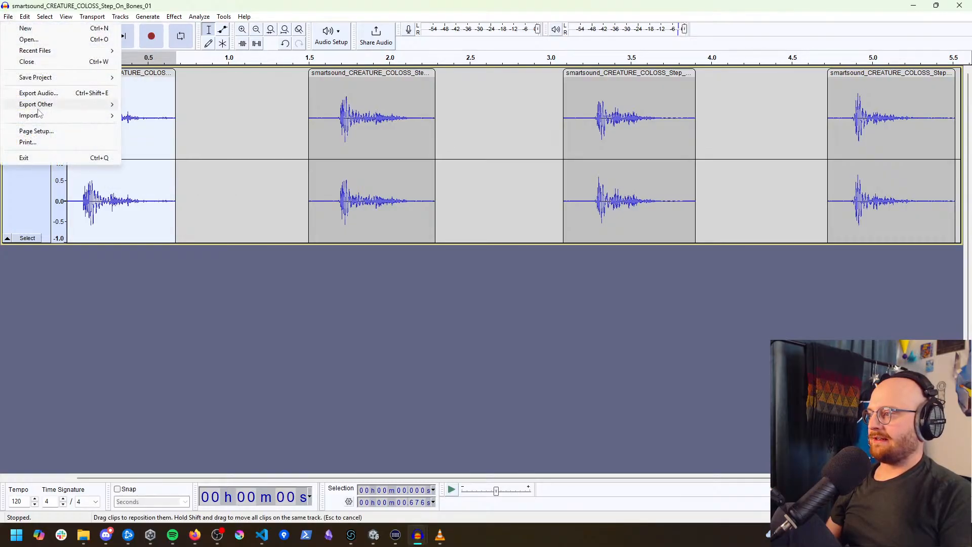
{"action": "left_click", "coordinate": [38, 93]}
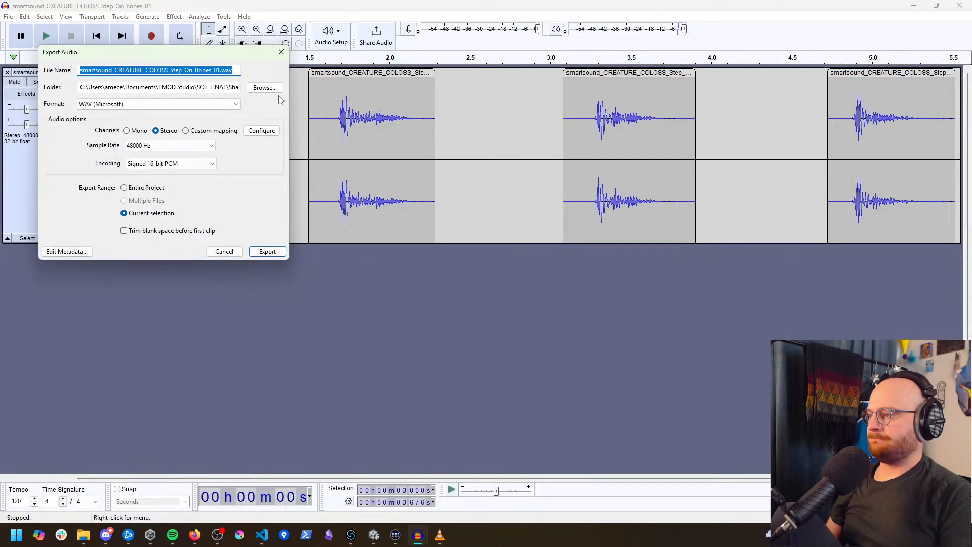
{"action": "left_click", "coordinate": [265, 87]}
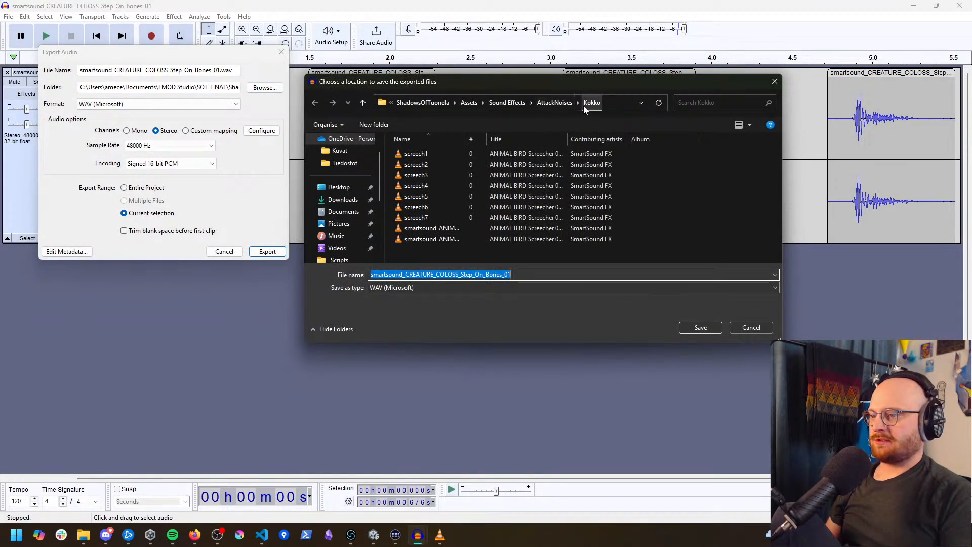
{"action": "left_click", "coordinate": [519, 104]}
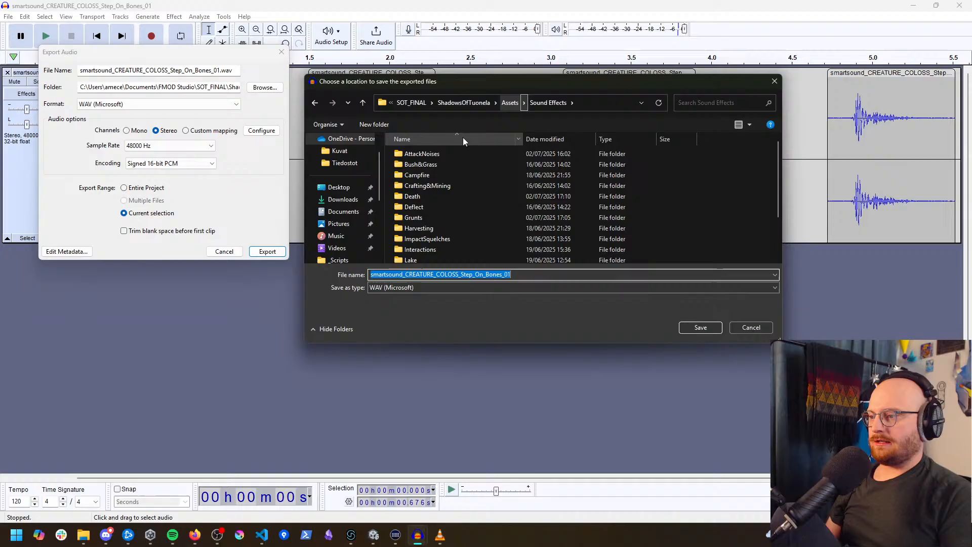
{"action": "left_click", "coordinate": [436, 186]}
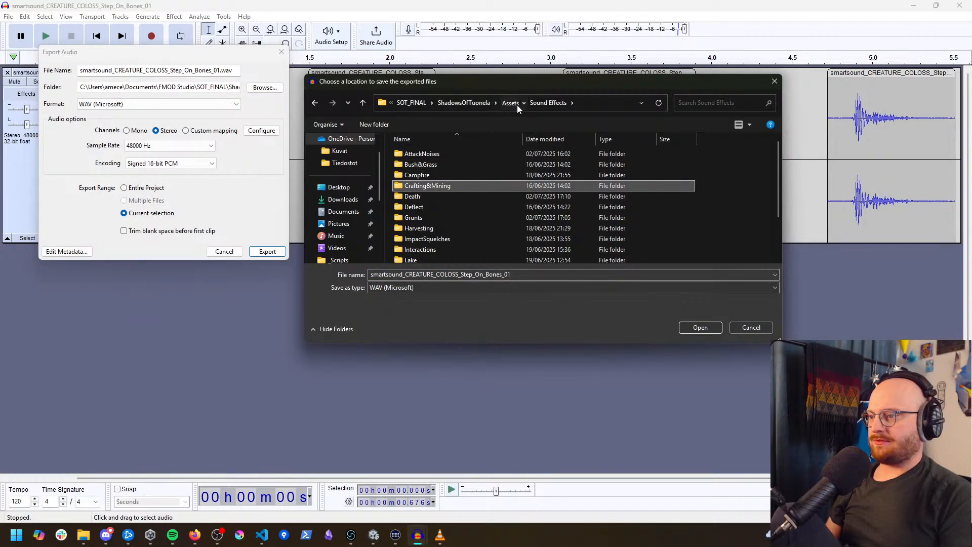
{"action": "left_click", "coordinate": [510, 102]}
{"action": "double_click", "coordinate": [438, 176]}
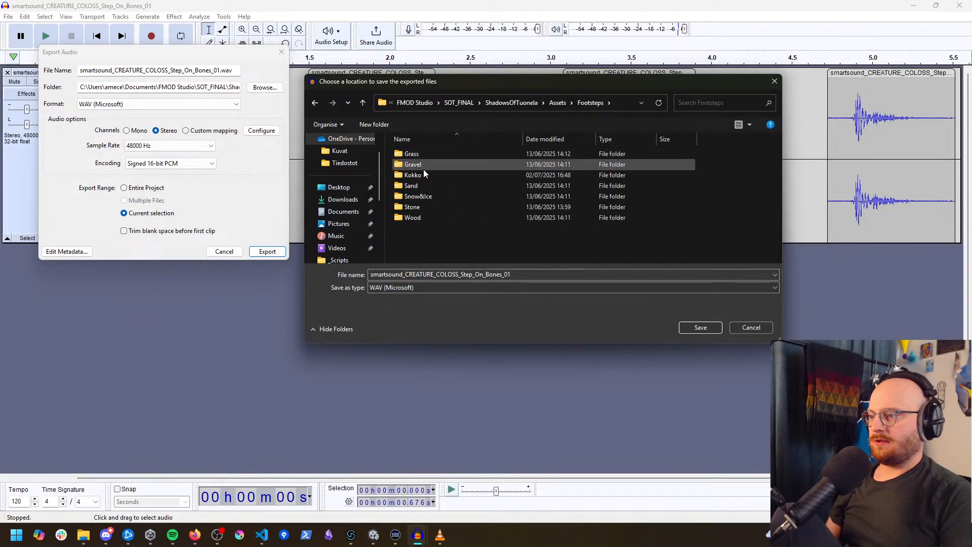
Step: Create a folder named SonOfTuoni inside Footsteps and open it as the export location
{"action": "right_click", "coordinate": [413, 233]}
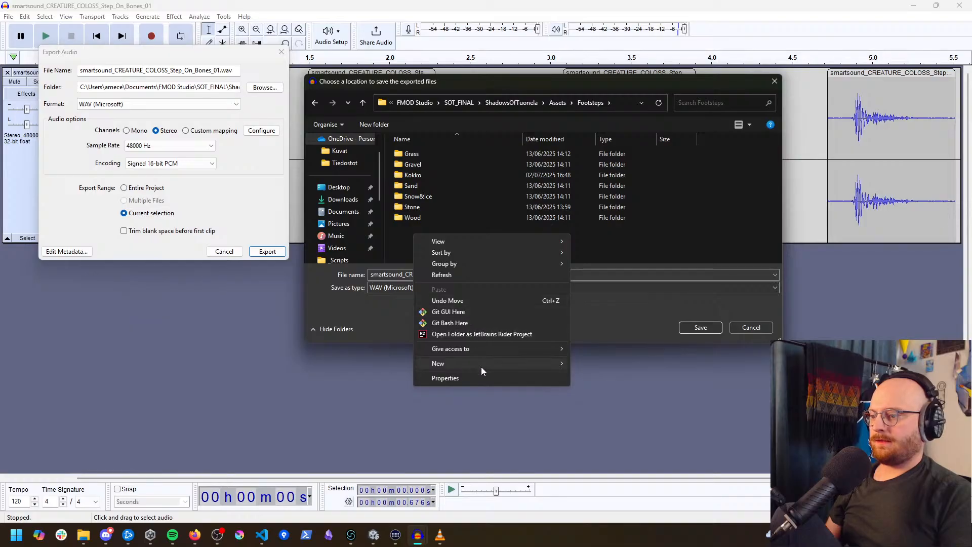
{"action": "mouse_move", "coordinate": [481, 367]}
{"action": "left_click", "coordinate": [603, 362]}
{"action": "type", "text": "SonOfTuoni"}
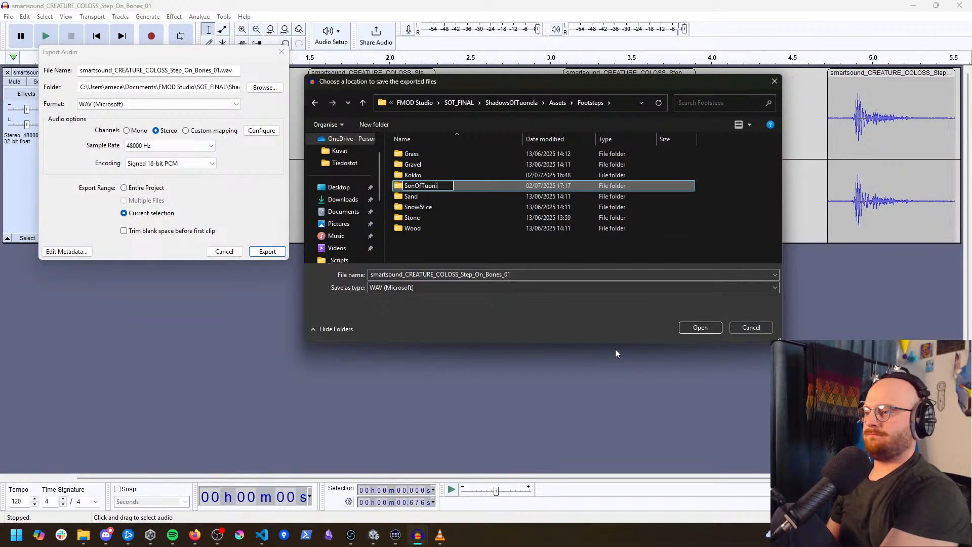
{"action": "key", "text": "Return"}
{"action": "key", "text": "Return"}
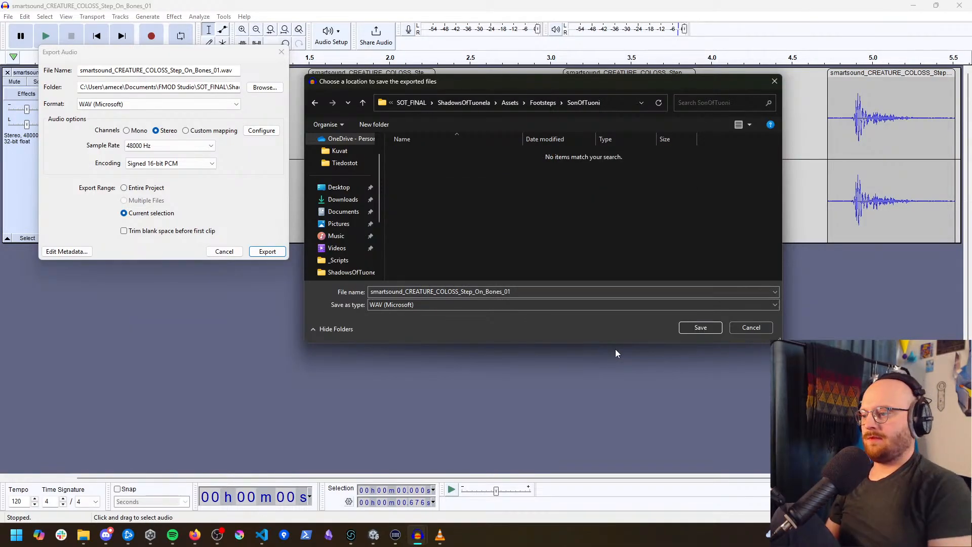
Step: Name the file sonoftuonistep1 and export the first bone step clip as WAV (Microsoft)
{"action": "double_click", "coordinate": [527, 292]}
{"action": "type", "text": "son"}
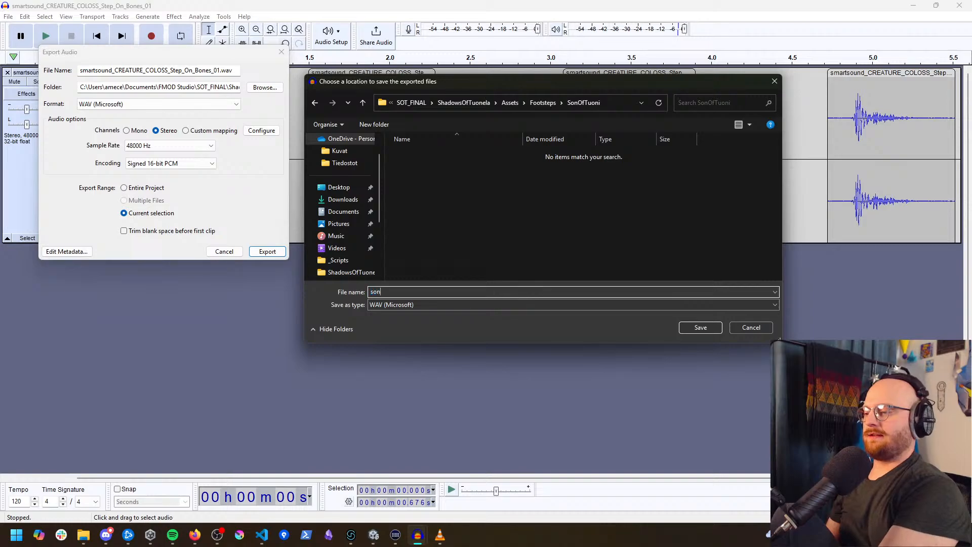
{"action": "type", "text": "oftuonistep1"}
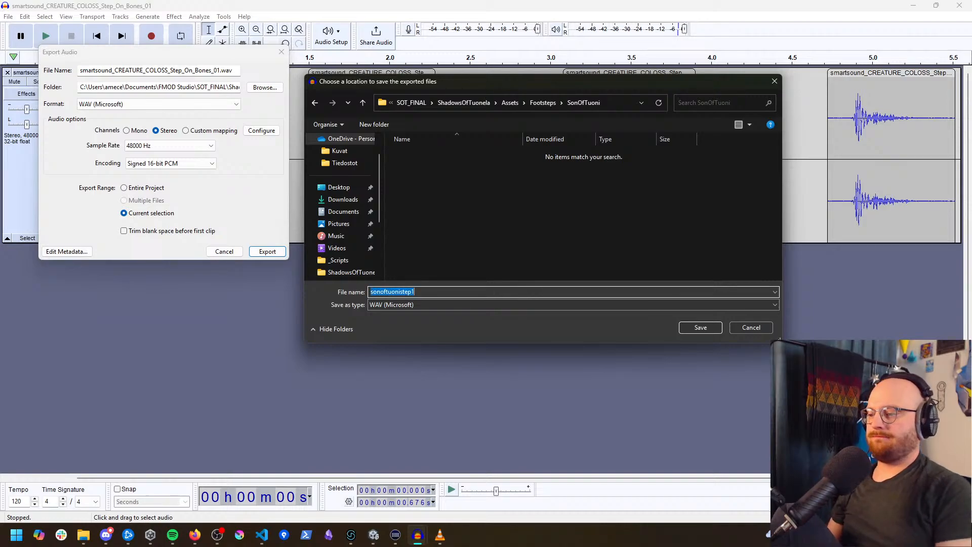
{"action": "left_click", "coordinate": [701, 328]}
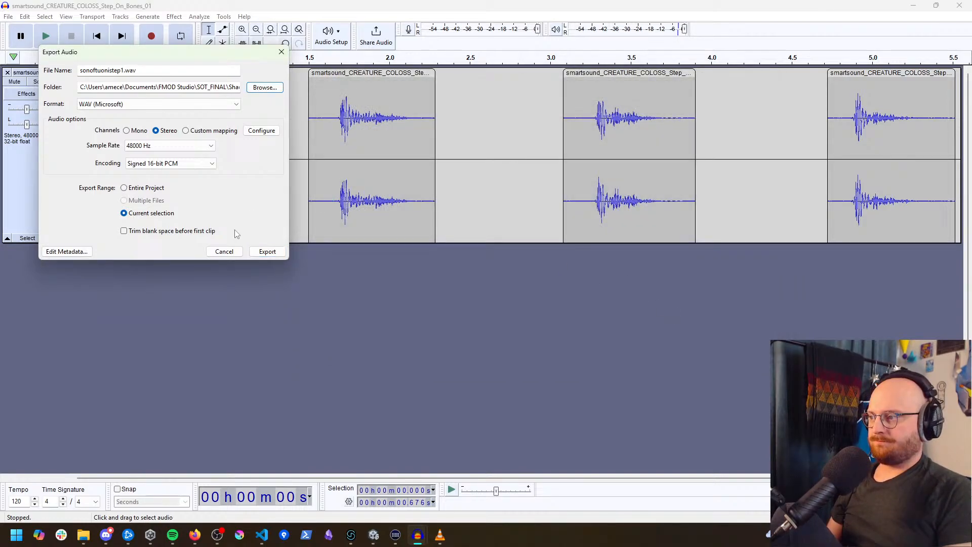
{"action": "left_click", "coordinate": [261, 251]}
Step: Export the second bone step clip to the same folder under a sonoftuonistep file name
{"action": "left_click", "coordinate": [353, 72]}
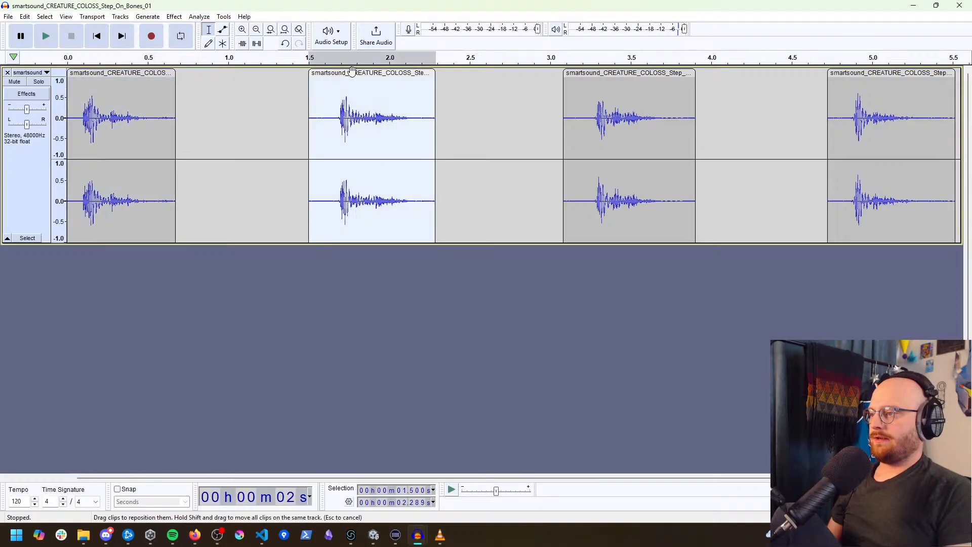
{"action": "left_click", "coordinate": [8, 19]}
{"action": "left_click", "coordinate": [39, 93]}
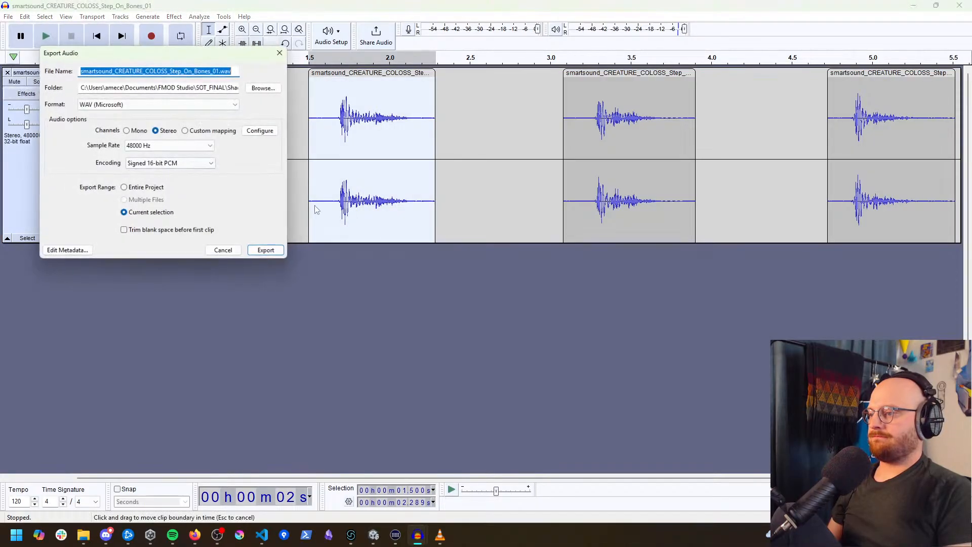
{"action": "type", "text": "sonoftuonistep1"}
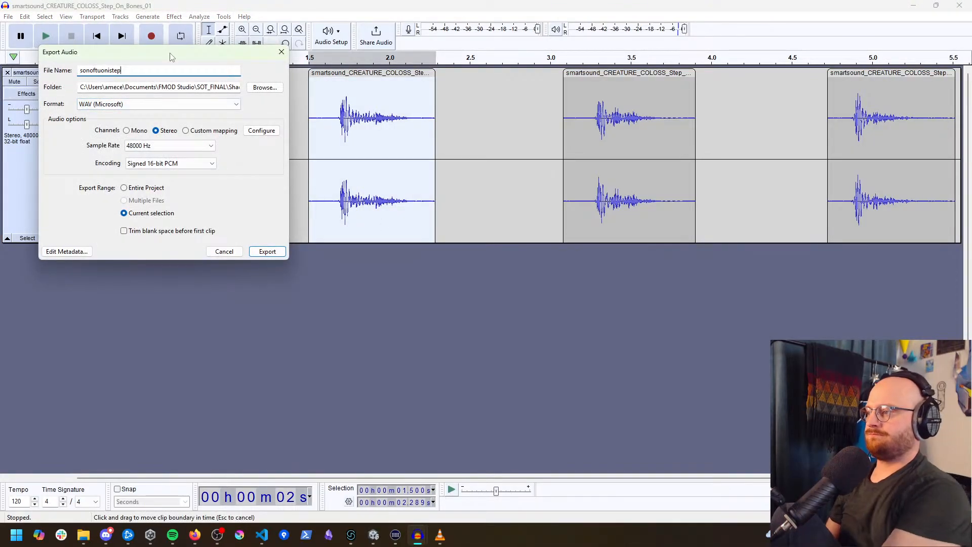
{"action": "key", "text": "Return"}
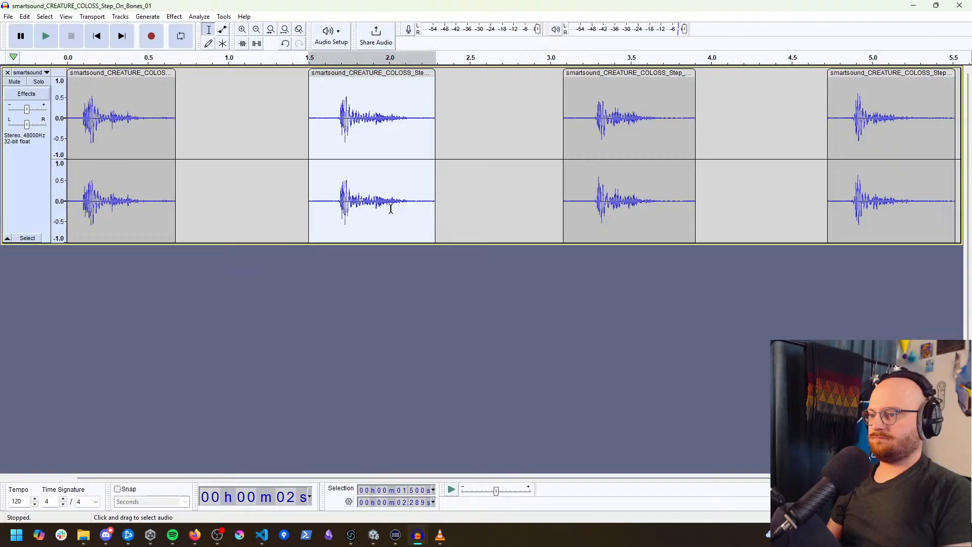
Step: Export the third bone step clip to the same folder as sonoftuonistep3
{"action": "left_click", "coordinate": [623, 77]}
{"action": "left_click", "coordinate": [8, 17]}
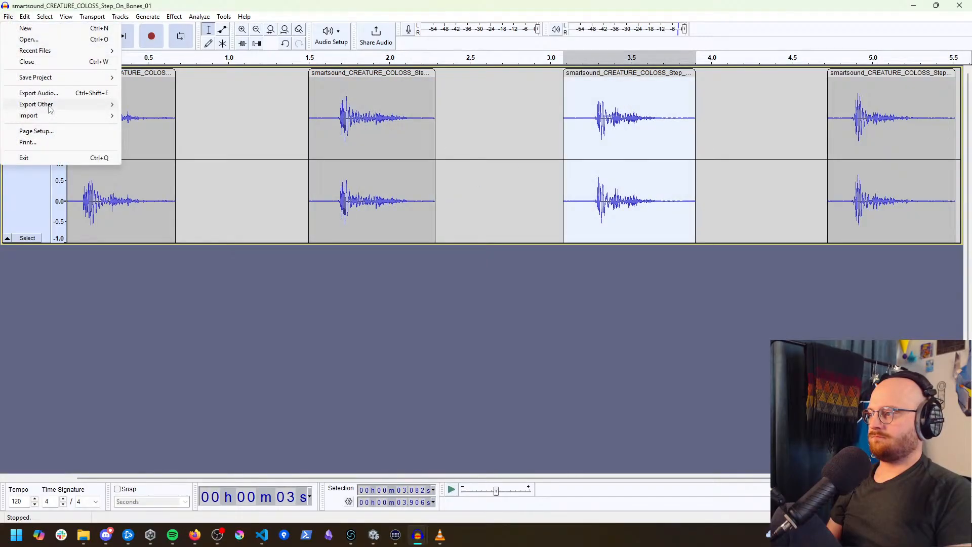
{"action": "left_click", "coordinate": [39, 93]}
{"action": "type", "text": "sonoftuonistep3"}
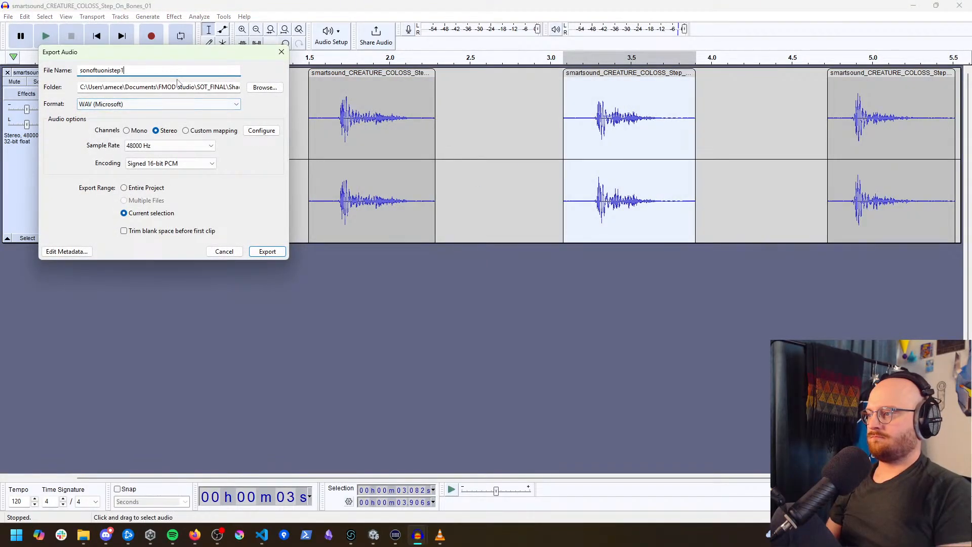
{"action": "key", "text": "Return"}
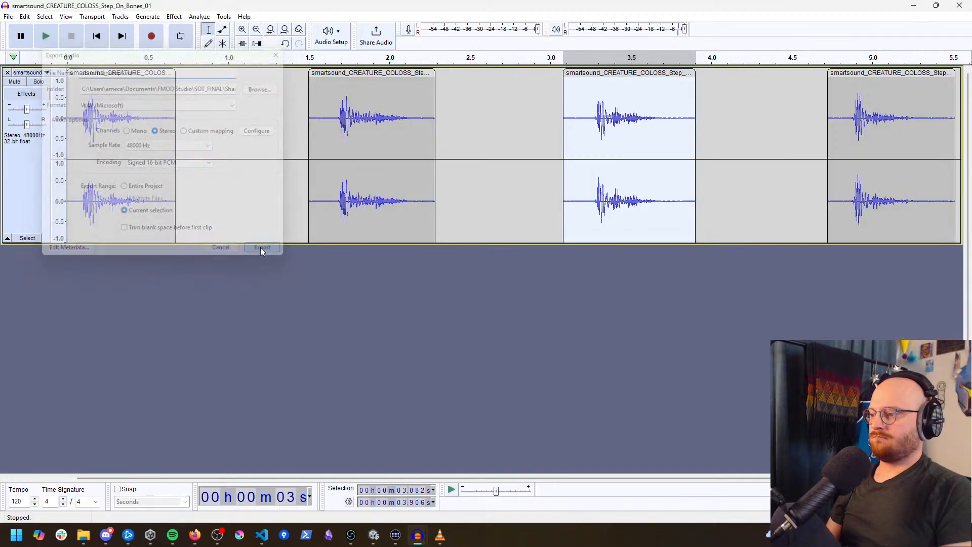
Step: Export the fourth bone step clip to the same folder as sonoftuonistep4
{"action": "left_click", "coordinate": [863, 76]}
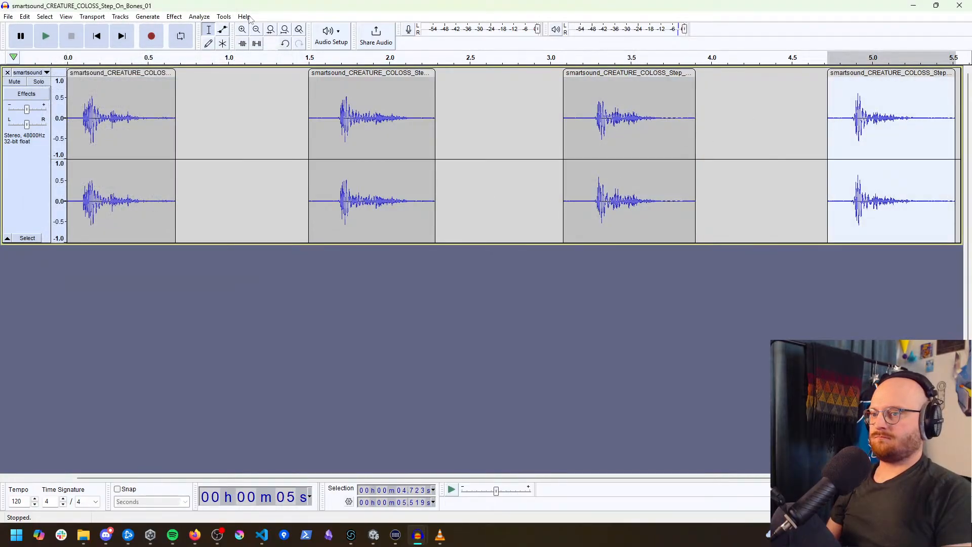
{"action": "left_click", "coordinate": [9, 16]}
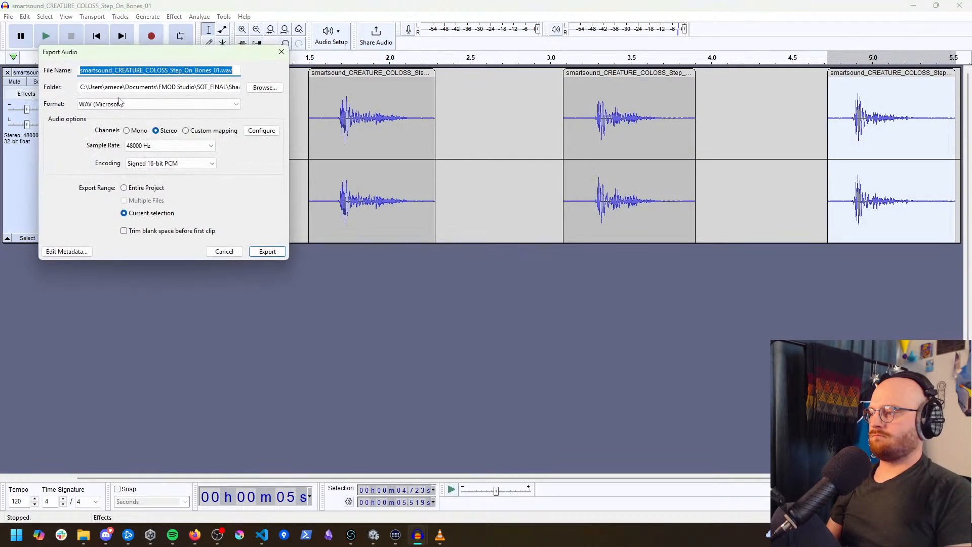
{"action": "type", "text": "sonoftuonistep4"}
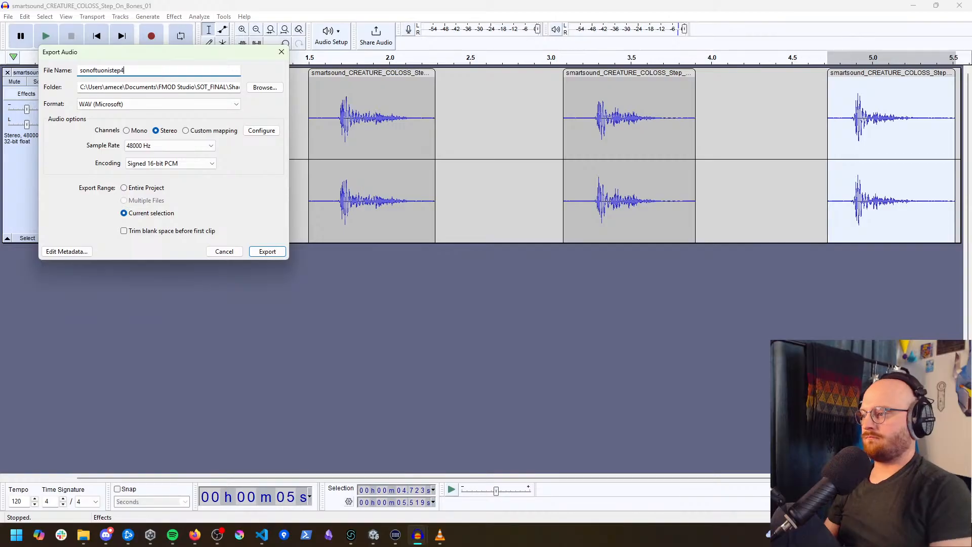
{"action": "left_click", "coordinate": [272, 253]}
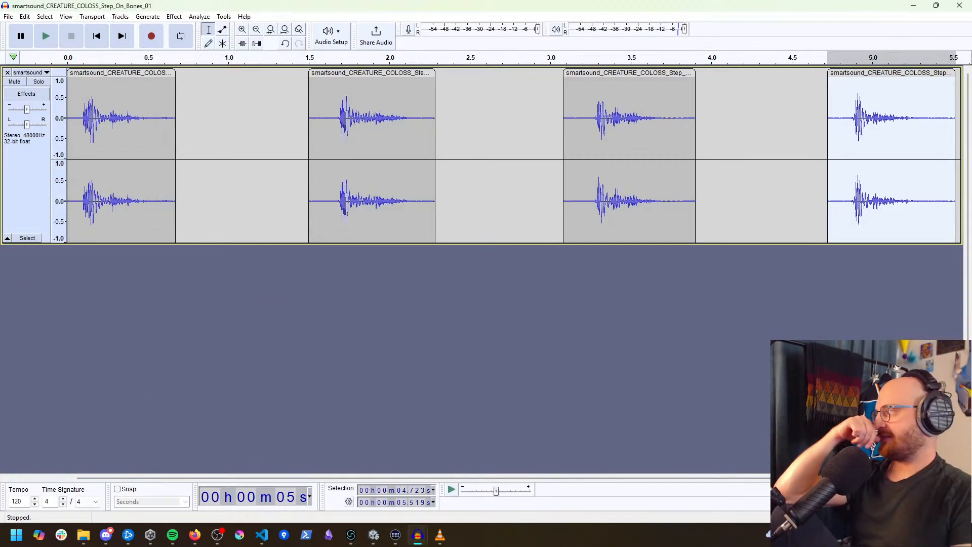
Step: Switch to VLC media player to listen to CREATURE COLOSS Step On Bones 02, and return to Audacity
{"action": "key", "text": "alt+Tab"}
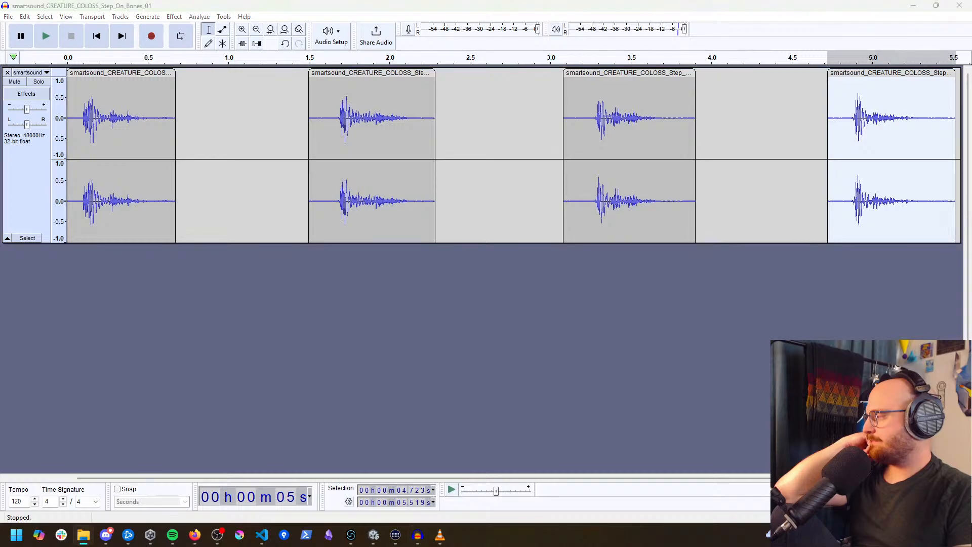
{"action": "left_click", "coordinate": [440, 535]}
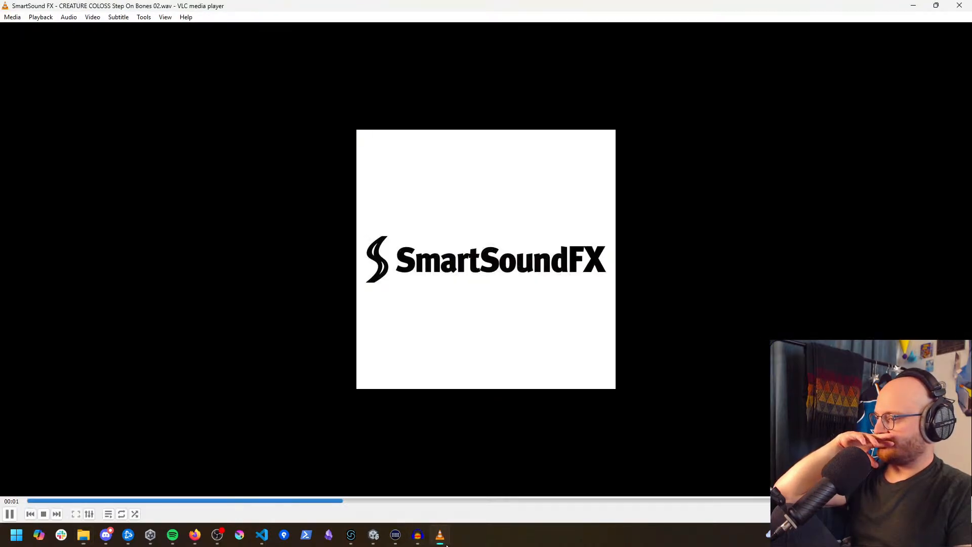
{"action": "left_click", "coordinate": [446, 545]}
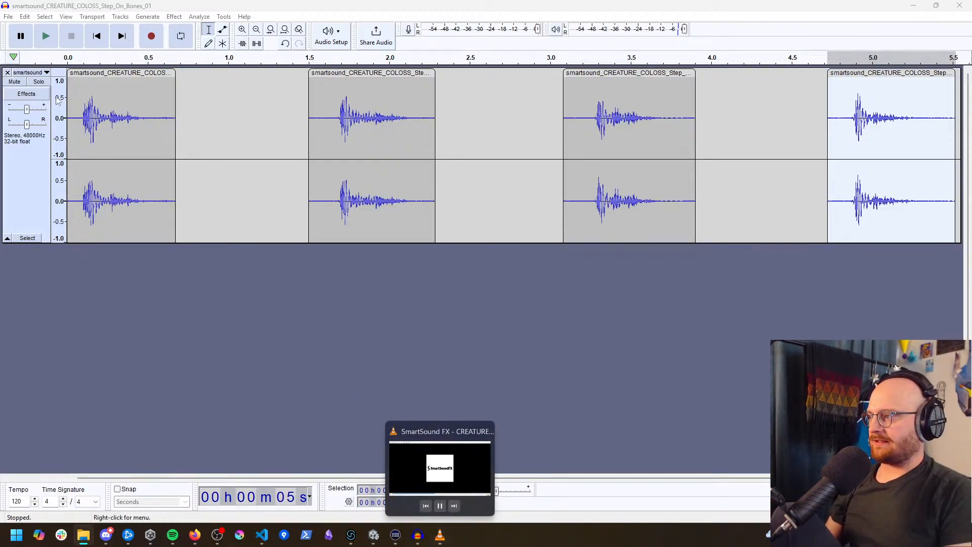
Step: Remove the bone step track and import the file smartsound_CREATURE_COLOSS_Step_01 in its place
{"action": "left_click", "coordinate": [7, 73]}
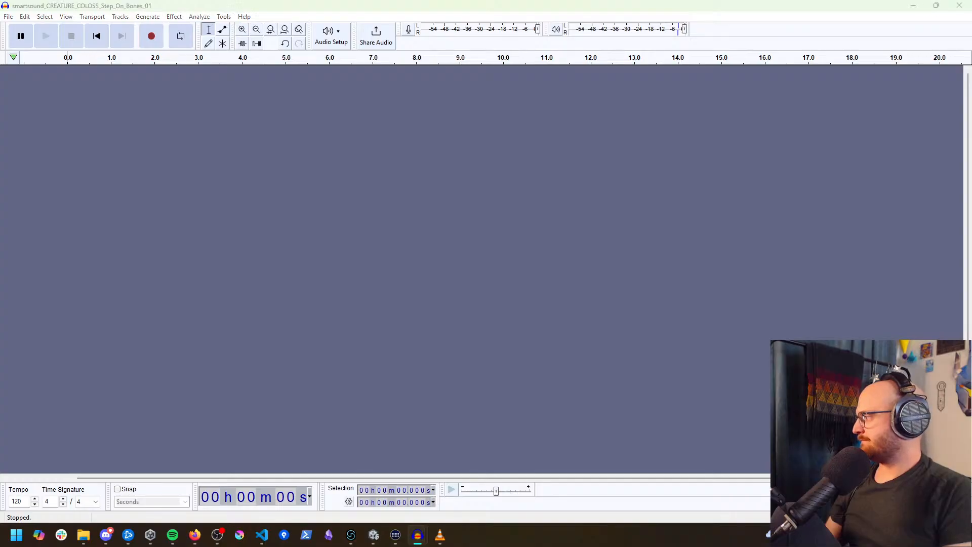
{"action": "left_click_drag", "start_coordinate": [344, 154], "coordinate": [345, 154]}
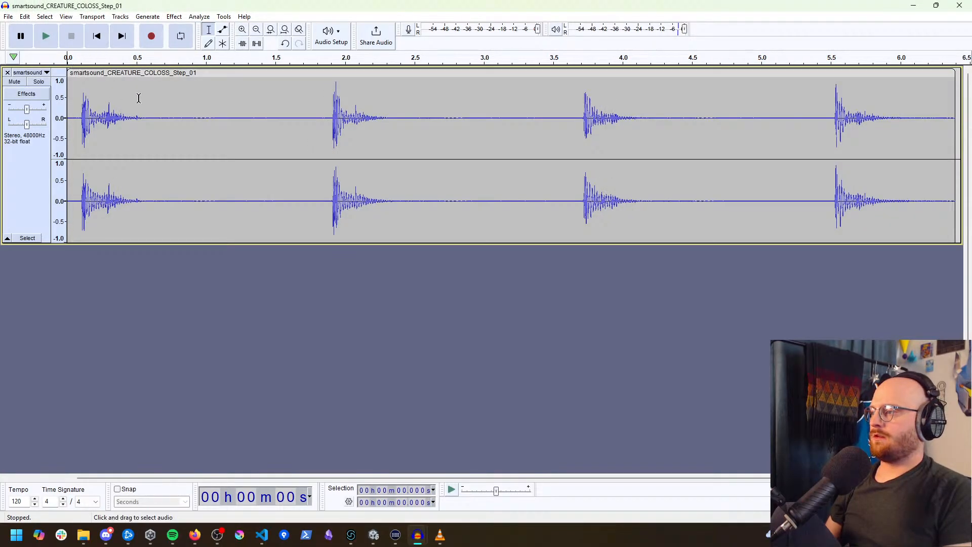
Step: Split the footstep track at about 0.85 s and 1.65 s to isolate the silence between the first two steps
{"action": "left_click", "coordinate": [161, 117]}
{"action": "left_click", "coordinate": [185, 117]}
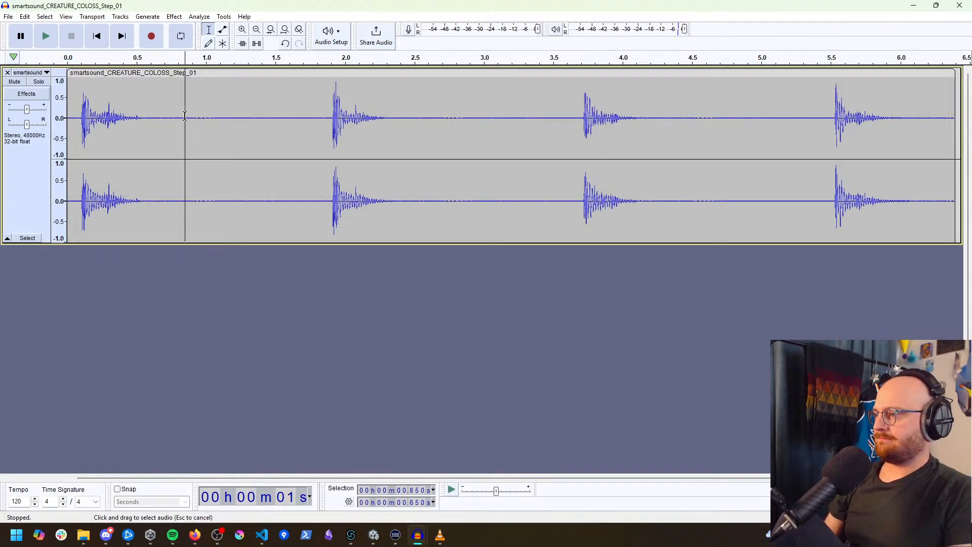
{"action": "left_click", "coordinate": [175, 117]}
{"action": "left_click", "coordinate": [184, 117]}
{"action": "key", "text": "ctrl+i"}
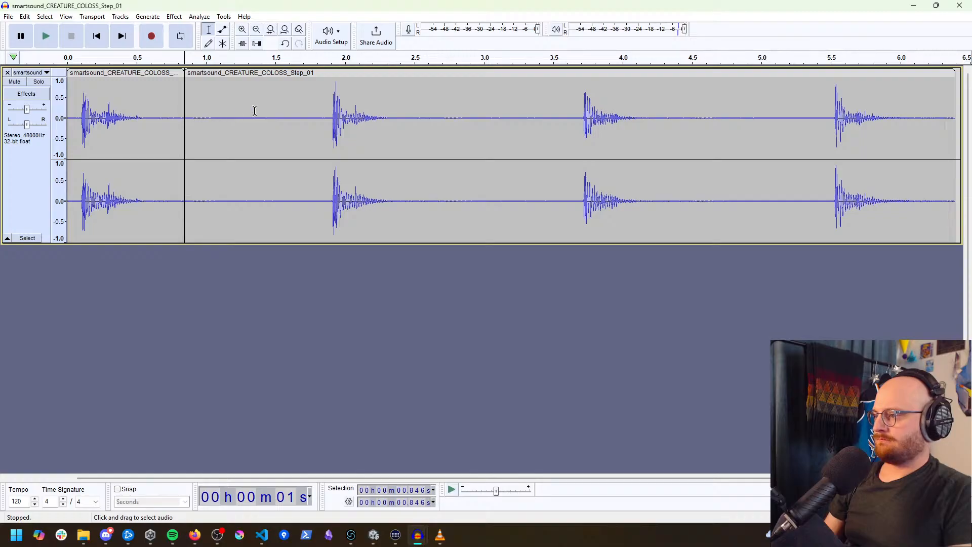
{"action": "left_click", "coordinate": [296, 115]}
{"action": "key", "text": "ctrl+i"}
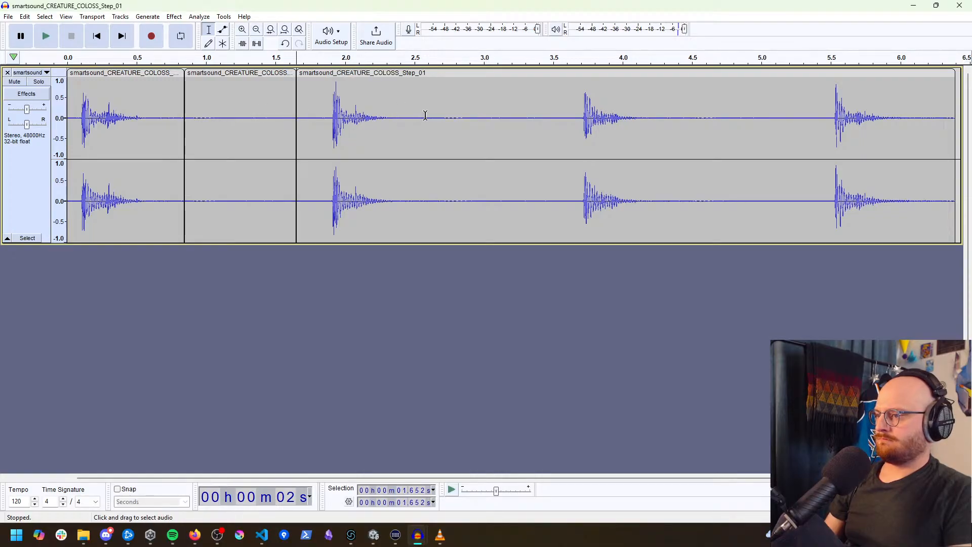
Step: Split the track at about 2.74, 3.45, 4.51 and 5.29 s to isolate the two remaining silent gaps
{"action": "left_click", "coordinate": [447, 116]}
{"action": "key", "text": "ctrl+i"}
{"action": "left_click", "coordinate": [546, 117]}
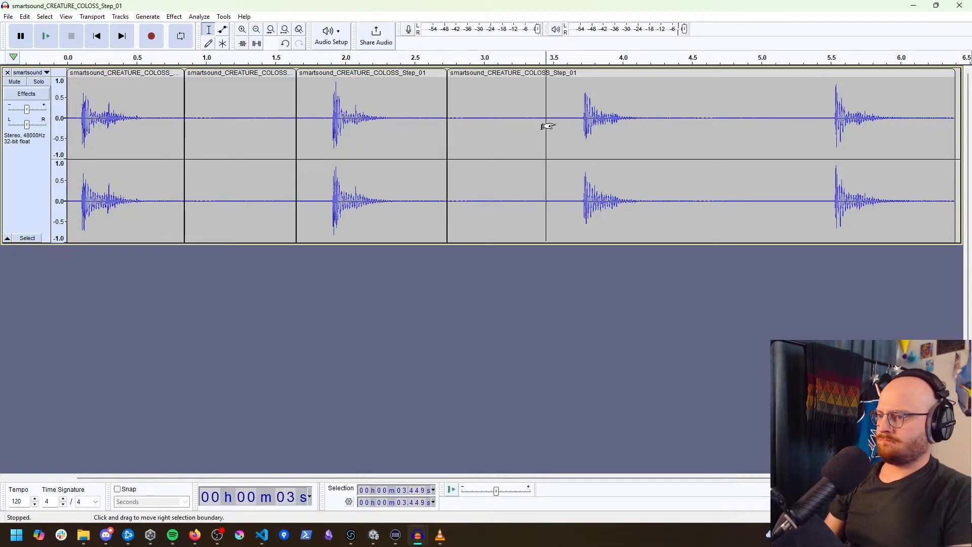
{"action": "key", "text": "ctrl+i"}
{"action": "left_click", "coordinate": [693, 115]}
{"action": "key", "text": "ctrl+i"}
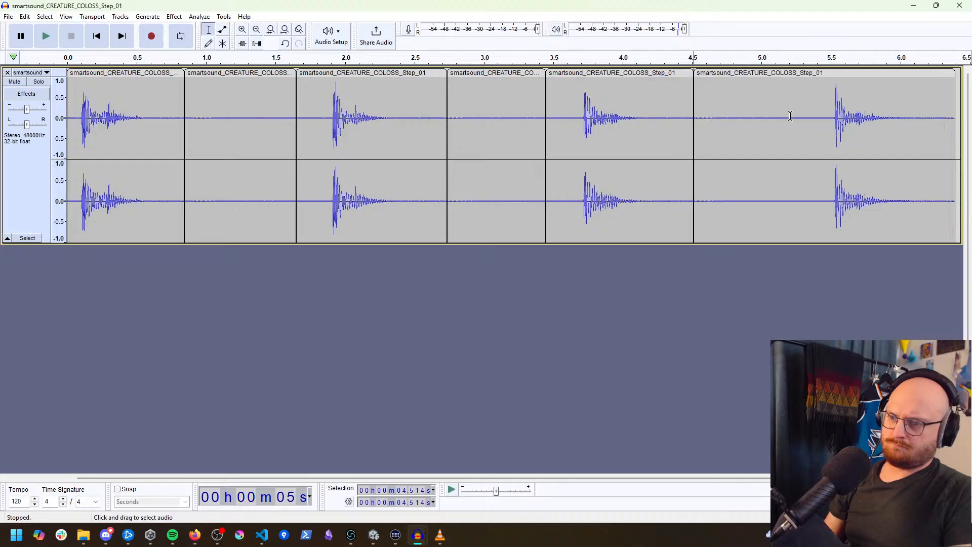
{"action": "key", "text": "ctrl+i"}
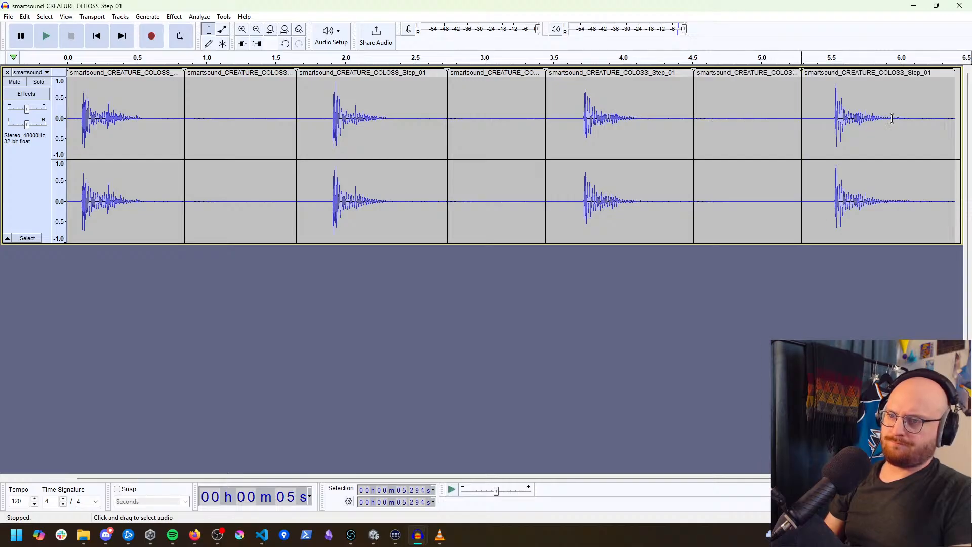
Step: Delete the three silent clips between the footsteps, leaving gaps so the four steps keep their positions
{"action": "left_click", "coordinate": [239, 76]}
{"action": "key", "text": "Delete"}
{"action": "left_click", "coordinate": [471, 72]}
{"action": "key", "text": "Delete"}
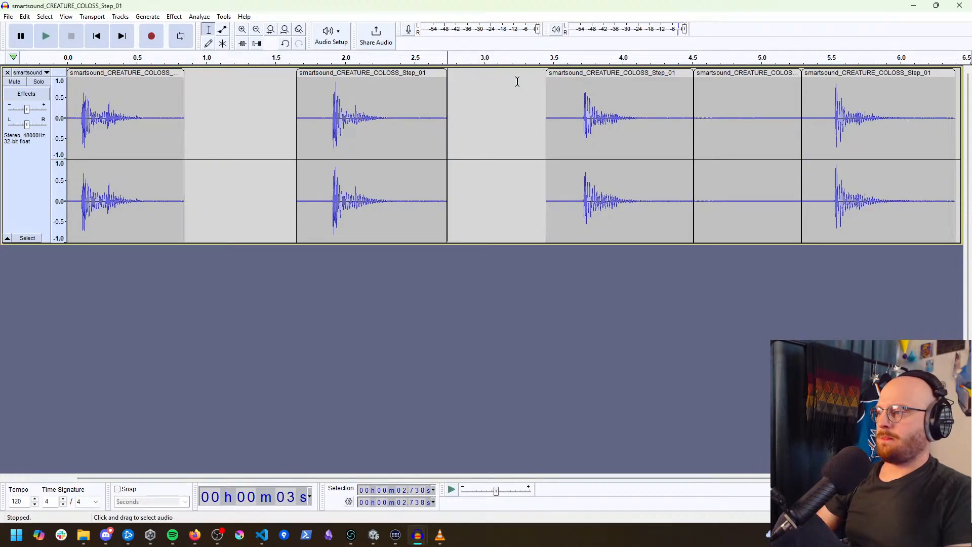
{"action": "left_click", "coordinate": [714, 74]}
{"action": "key", "text": "Delete"}
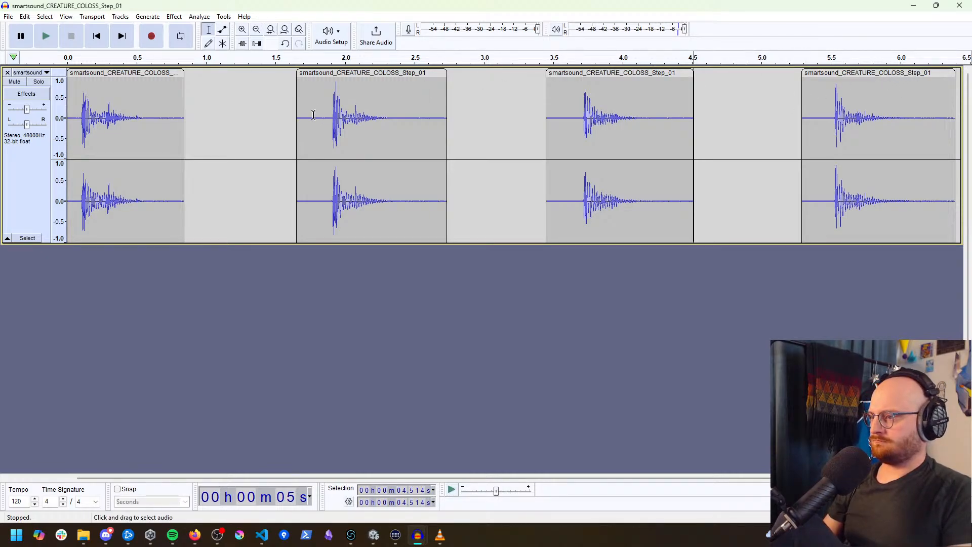
Step: Remove the leading silence from the second, third and fourth footstep clips so they start at about 1.78, 3.61 and 5.42 s
{"action": "left_click_drag", "start_coordinate": [297, 117], "coordinate": [314, 81]}
{"action": "left_click", "coordinate": [570, 82]}
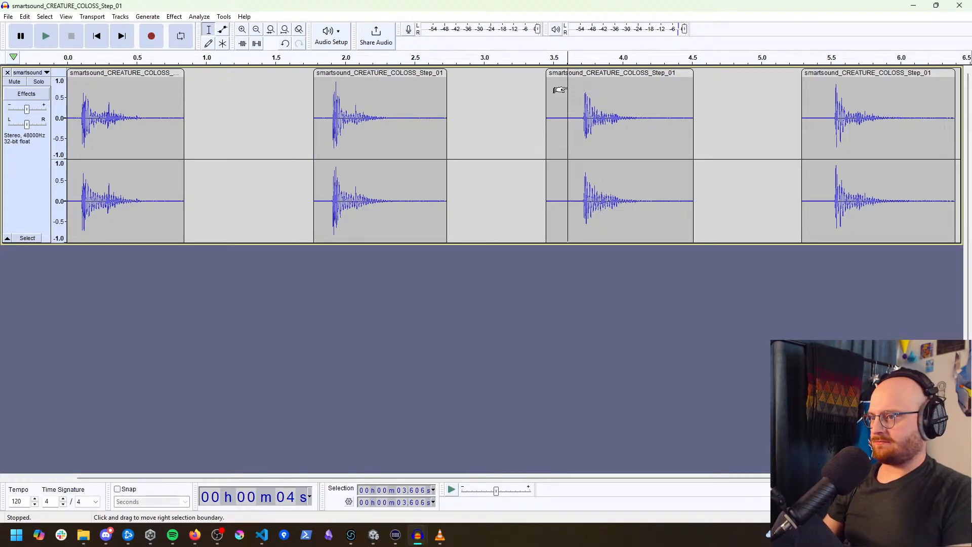
{"action": "left_click_drag", "start_coordinate": [548, 89], "coordinate": [568, 90]}
{"action": "left_click", "coordinate": [824, 81]}
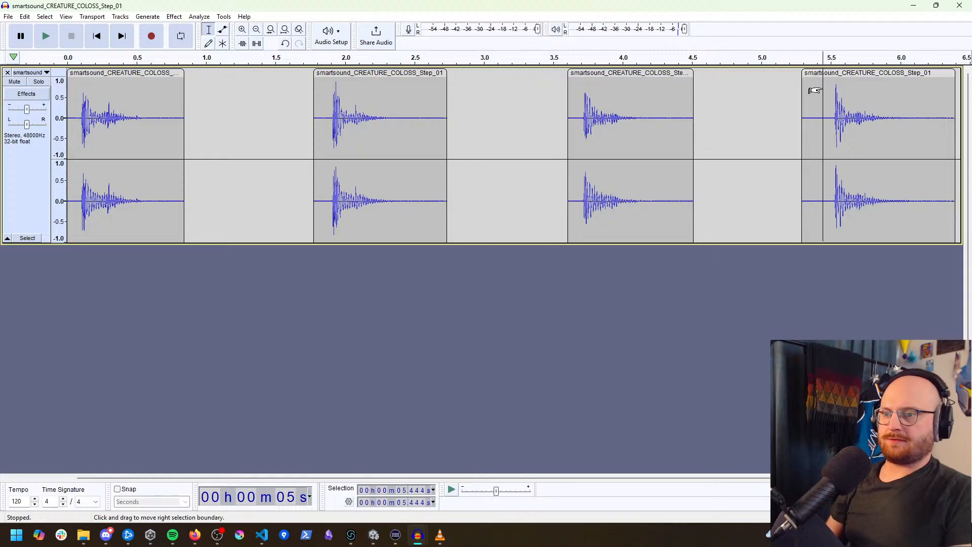
{"action": "left_click_drag", "start_coordinate": [803, 87], "coordinate": [820, 87]}
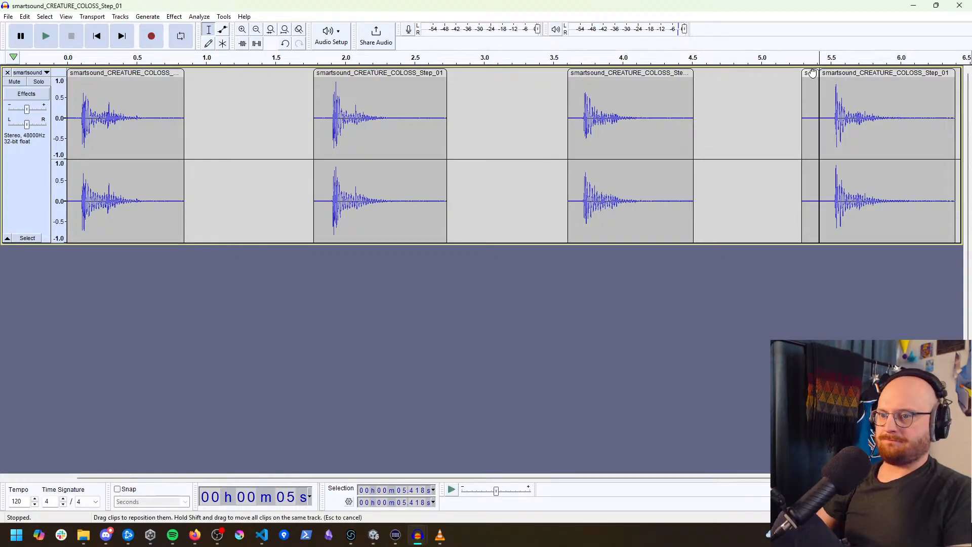
Step: Start exporting the first footstep clip and create a destination folder named Ajatar inside the Footsteps folder
{"action": "left_click", "coordinate": [124, 73]}
{"action": "left_click", "coordinate": [8, 16]}
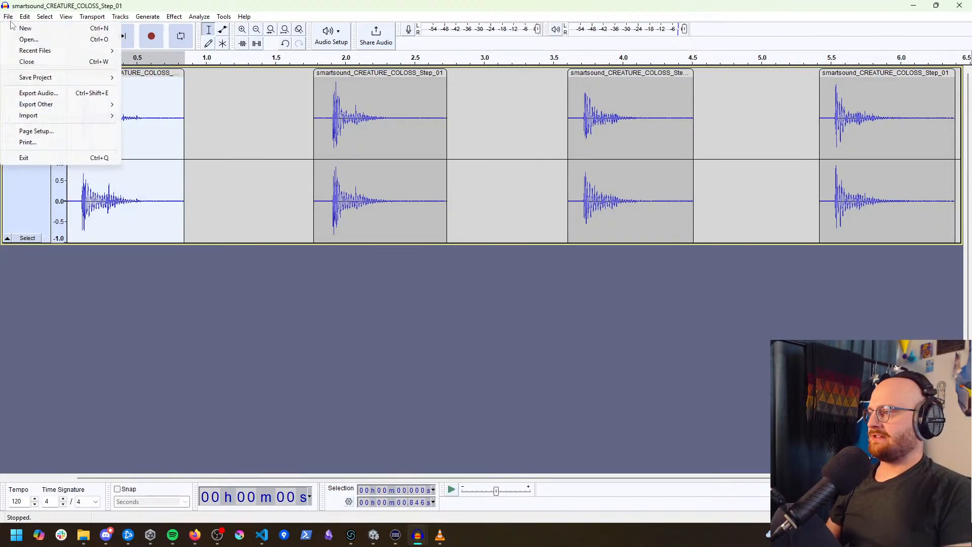
{"action": "left_click", "coordinate": [39, 93]}
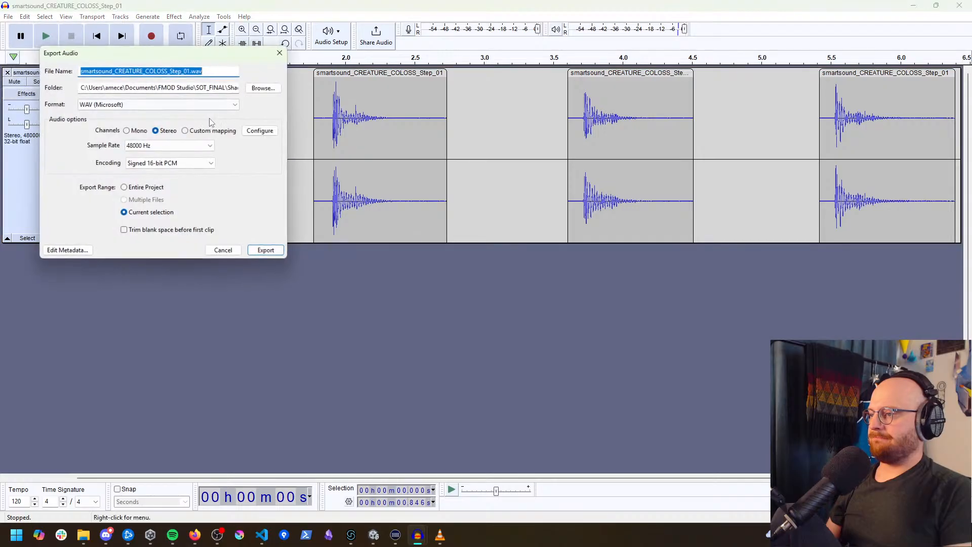
{"action": "left_click", "coordinate": [265, 88]}
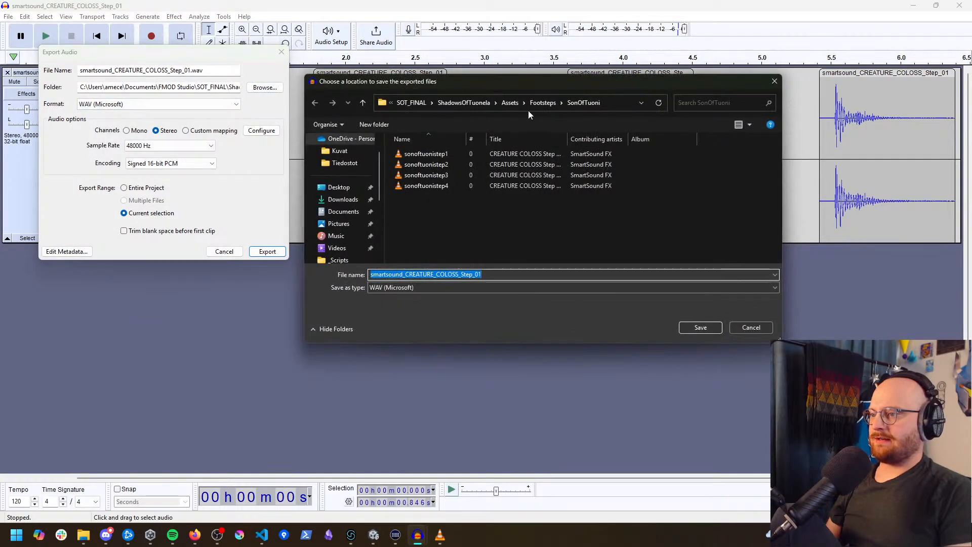
{"action": "left_click", "coordinate": [551, 104]}
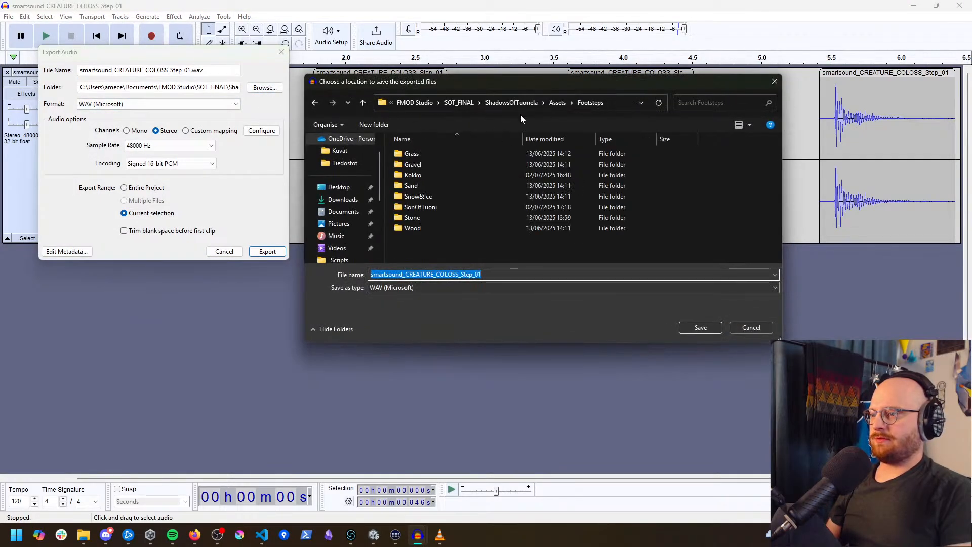
{"action": "right_click", "coordinate": [414, 247]}
{"action": "mouse_move", "coordinate": [531, 387]}
{"action": "left_click", "coordinate": [606, 392]}
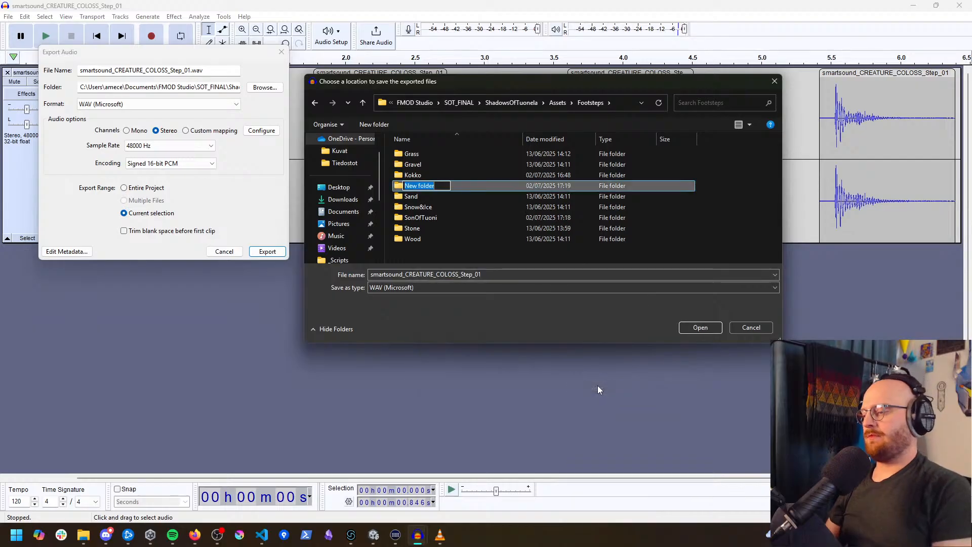
{"action": "type", "text": "Ajatar"}
{"action": "key", "text": "Return"}
{"action": "key", "text": "Return"}
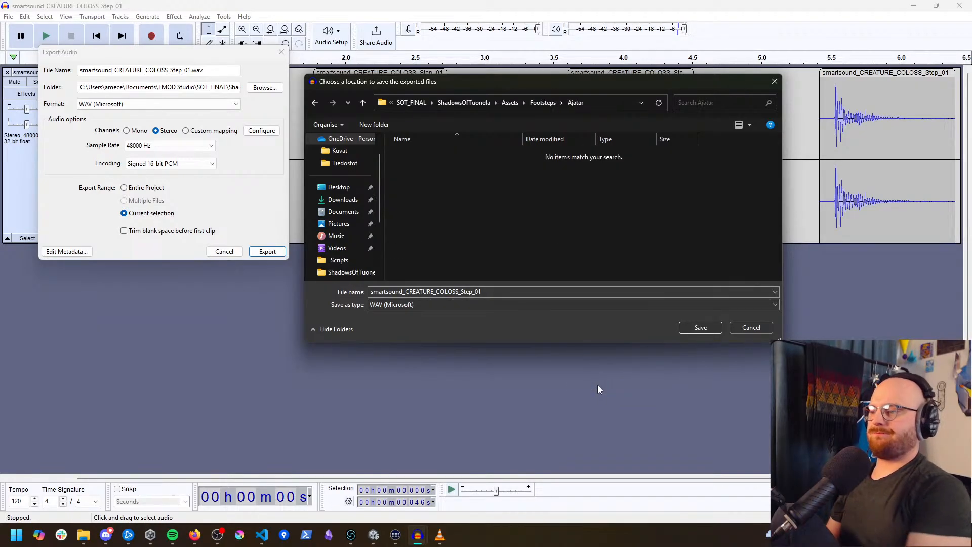
Step: Name the file ajatarstep1 and export the first footstep clip as WAV into the Ajatar folder
{"action": "double_click", "coordinate": [511, 291]}
{"action": "type", "text": "a"}
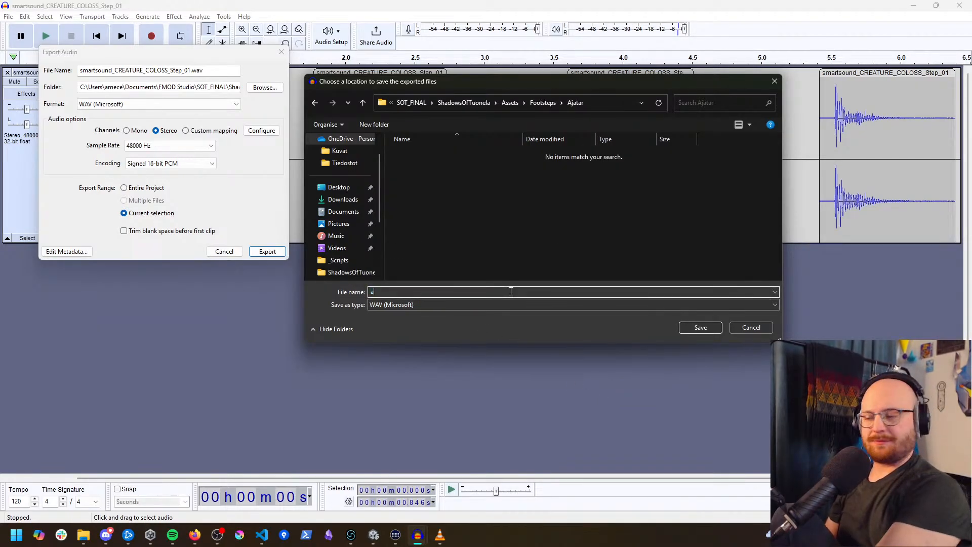
{"action": "type", "text": "jatarstep1"}
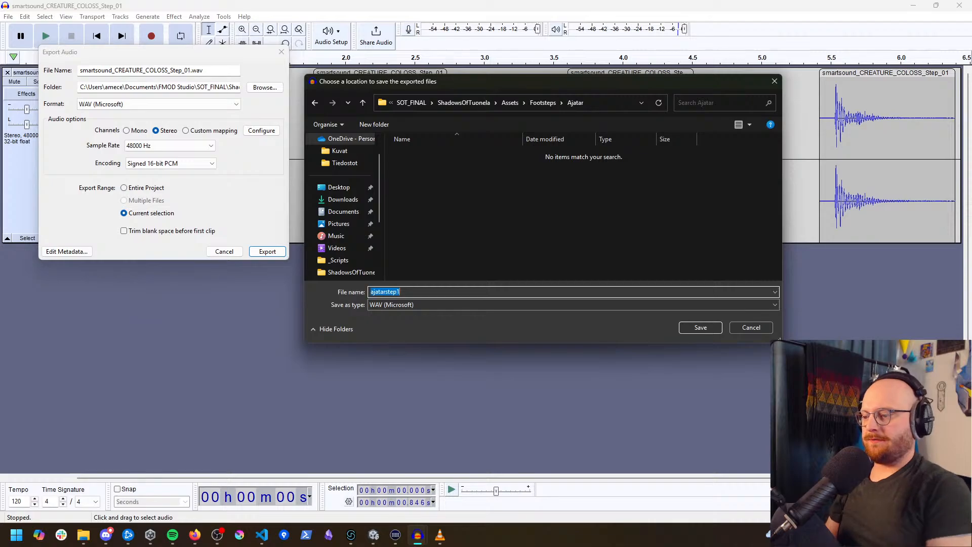
{"action": "left_click", "coordinate": [700, 327]}
{"action": "left_click", "coordinate": [268, 253]}
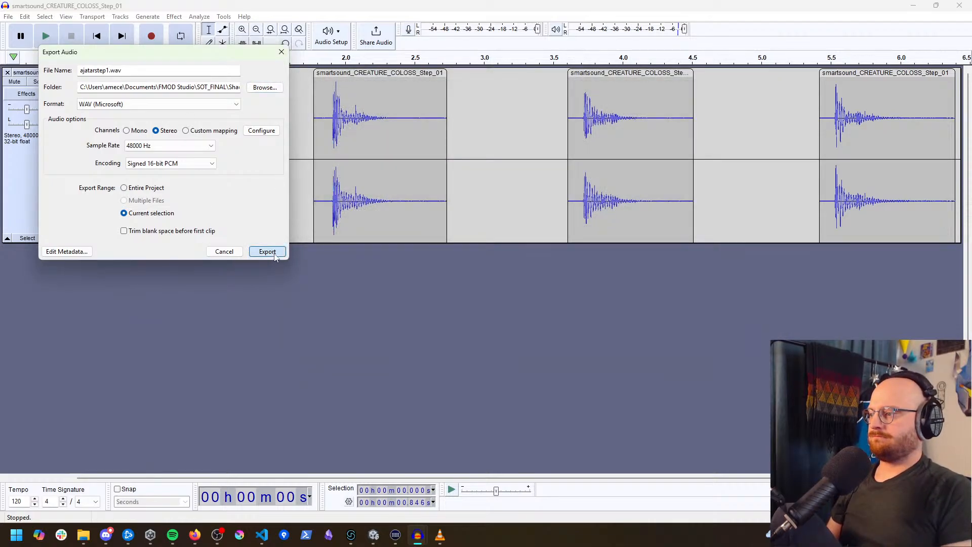
Step: Export the second footstep clip to the Ajatar folder under the ajatarstep name, ending in the clip's number
{"action": "left_click", "coordinate": [385, 73]}
{"action": "left_click", "coordinate": [9, 17]}
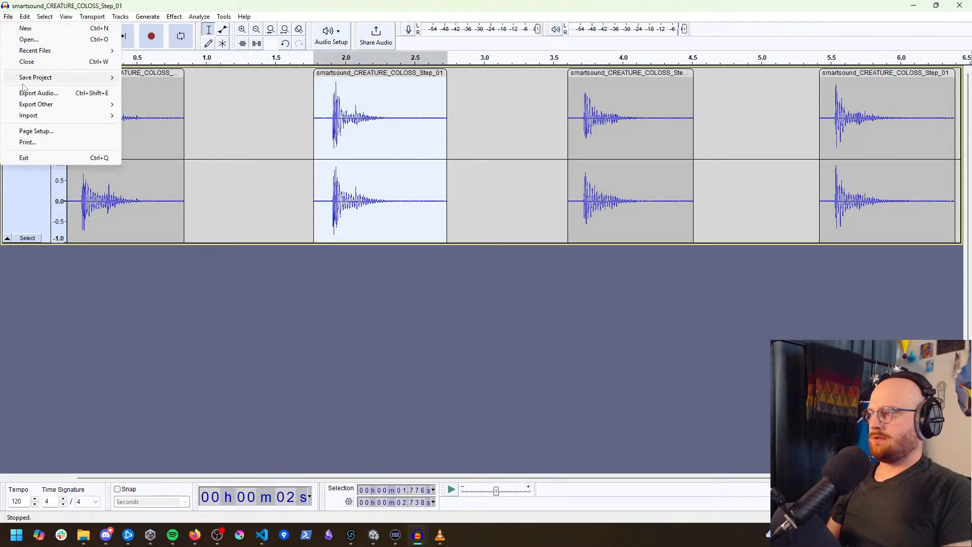
{"action": "left_click", "coordinate": [30, 91]}
{"action": "type", "text": "ajatarstep1"}
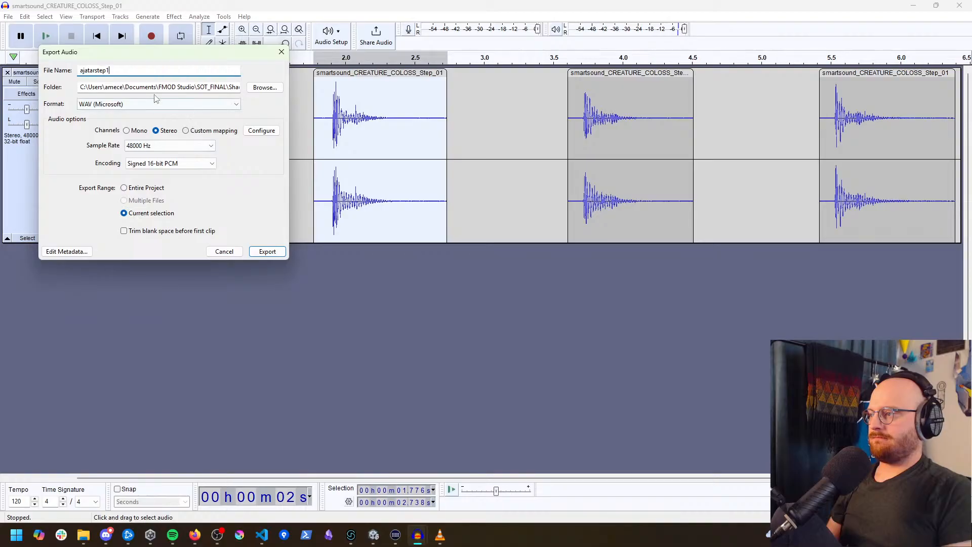
{"action": "left_click_drag", "start_coordinate": [107, 71], "coordinate": [121, 70]}
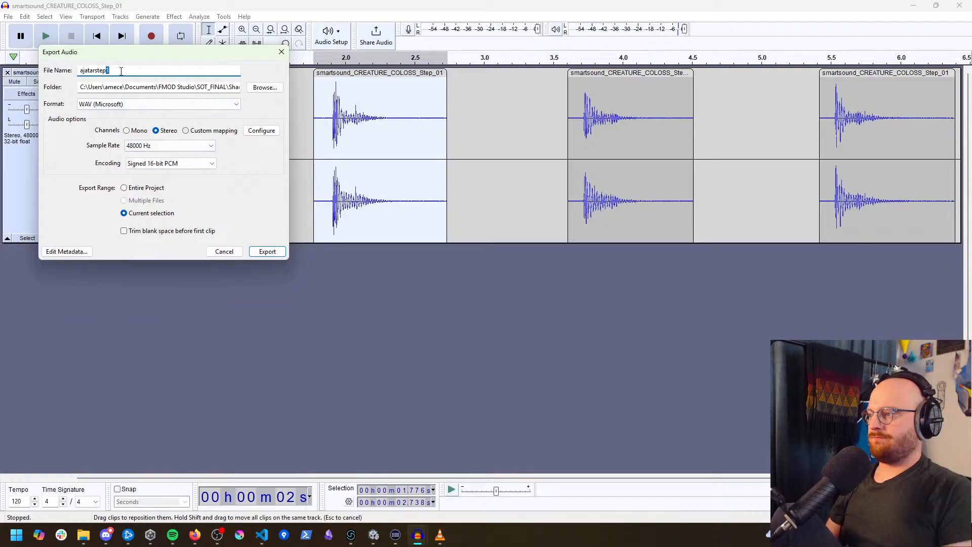
{"action": "left_click", "coordinate": [264, 251]}
Step: Export the third footstep clip to the Ajatar folder under the ajatarstep name, ending in the clip's number
{"action": "left_click", "coordinate": [642, 72]}
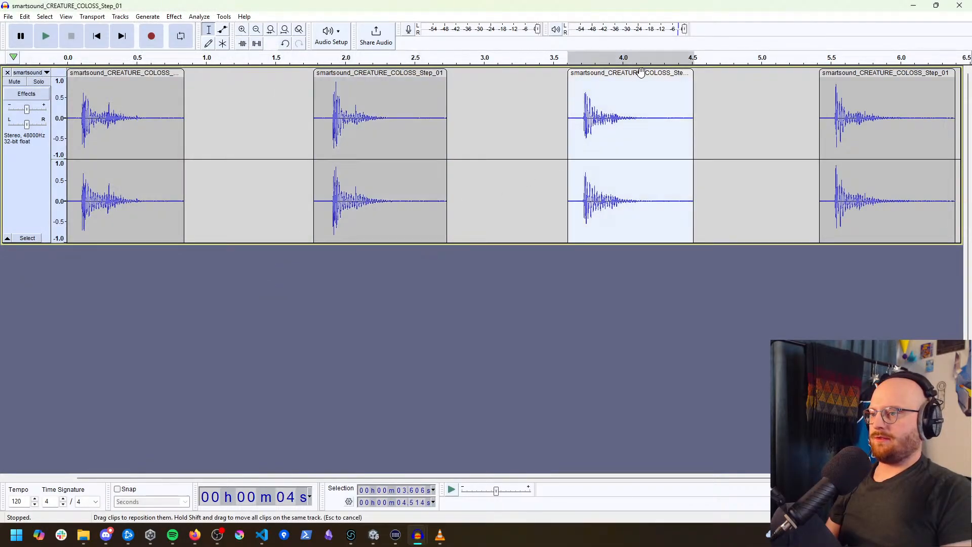
{"action": "left_click", "coordinate": [8, 16]}
{"action": "left_click", "coordinate": [50, 96]}
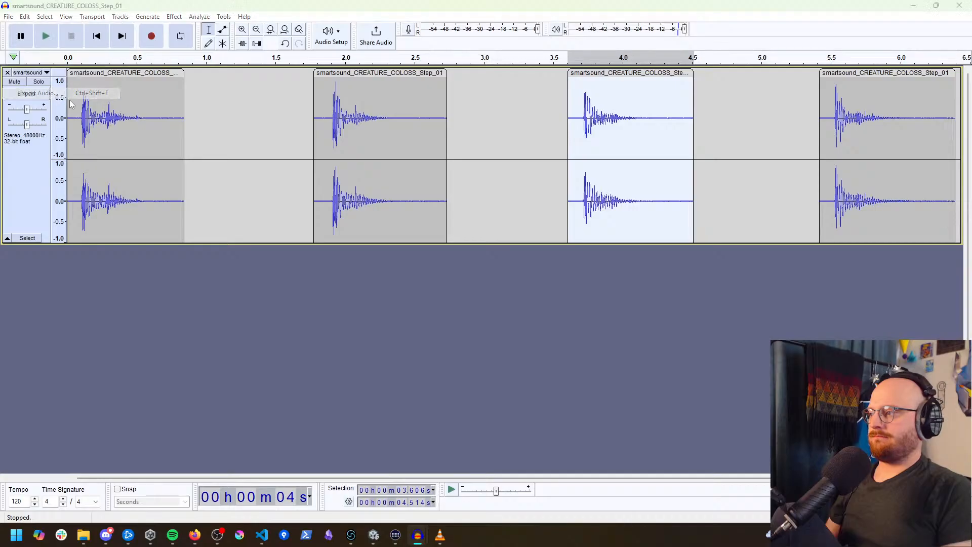
{"action": "type", "text": "ajatarstep1"}
{"action": "left_click_drag", "start_coordinate": [106, 70], "coordinate": [131, 70]}
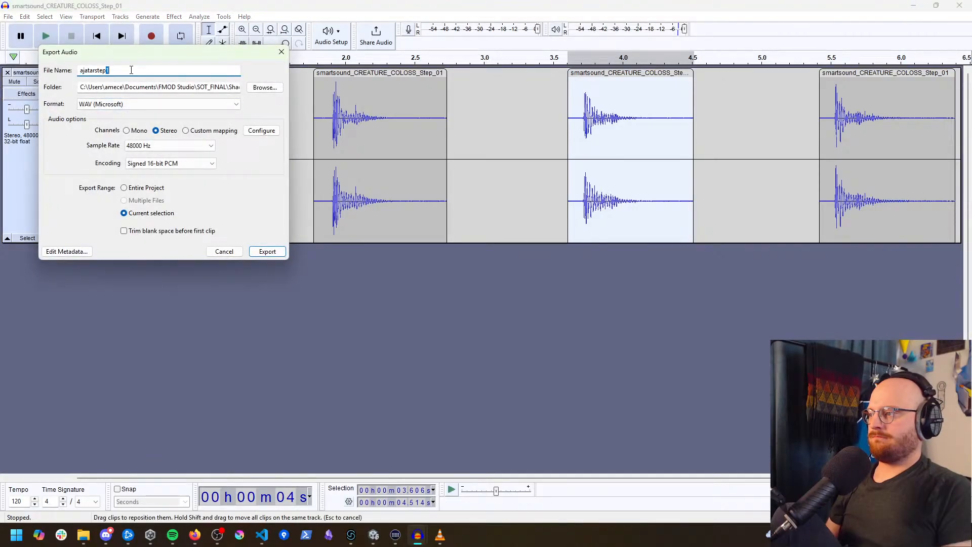
{"action": "left_click", "coordinate": [264, 252]}
Step: Export the fourth footstep clip to the Ajatar folder as ajatarstep4
{"action": "left_click", "coordinate": [883, 73]}
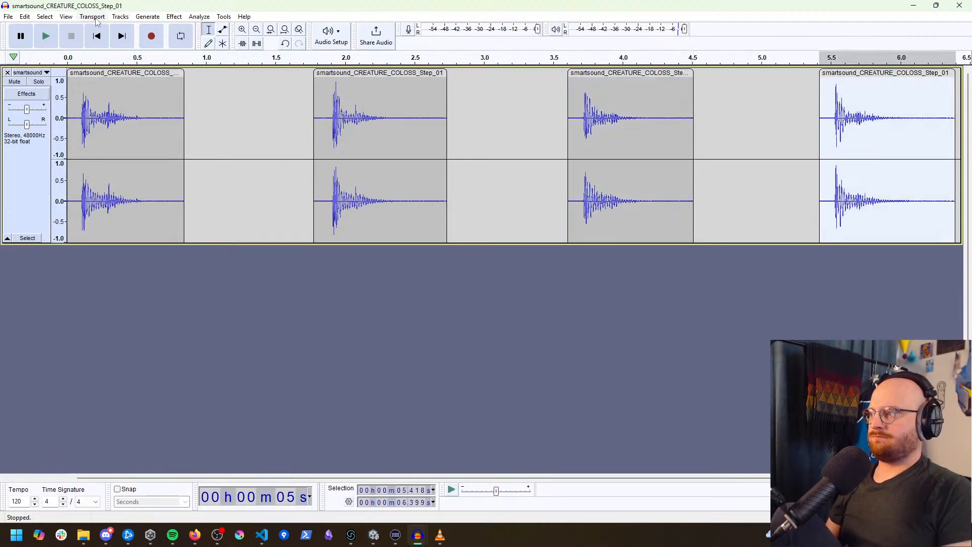
{"action": "left_click", "coordinate": [8, 16]}
{"action": "left_click", "coordinate": [50, 93]}
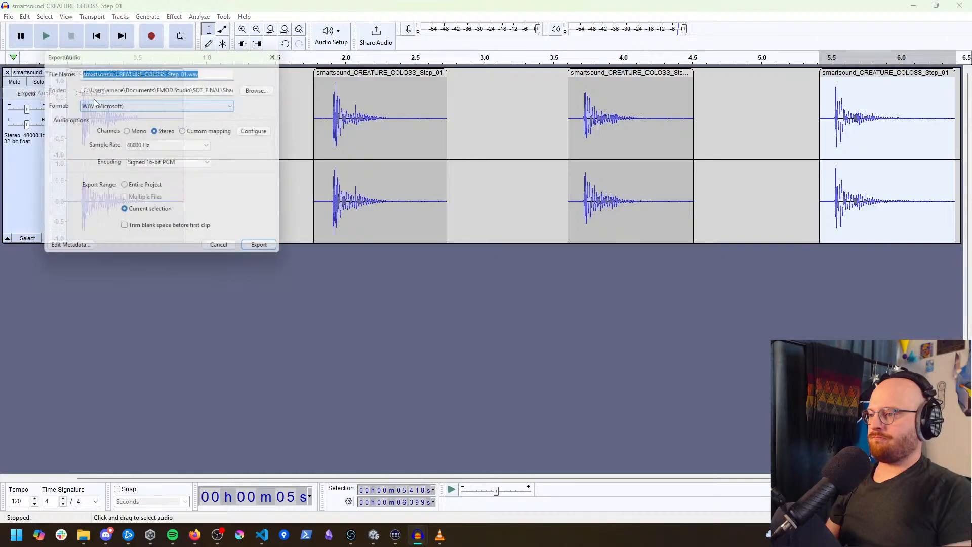
{"action": "type", "text": "ajatarstep1"}
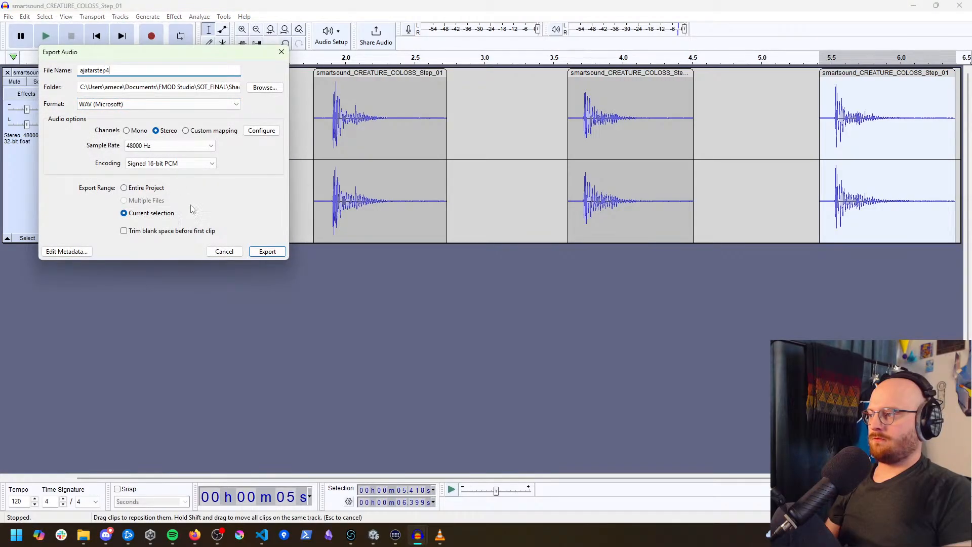
{"action": "left_click", "coordinate": [266, 251]}
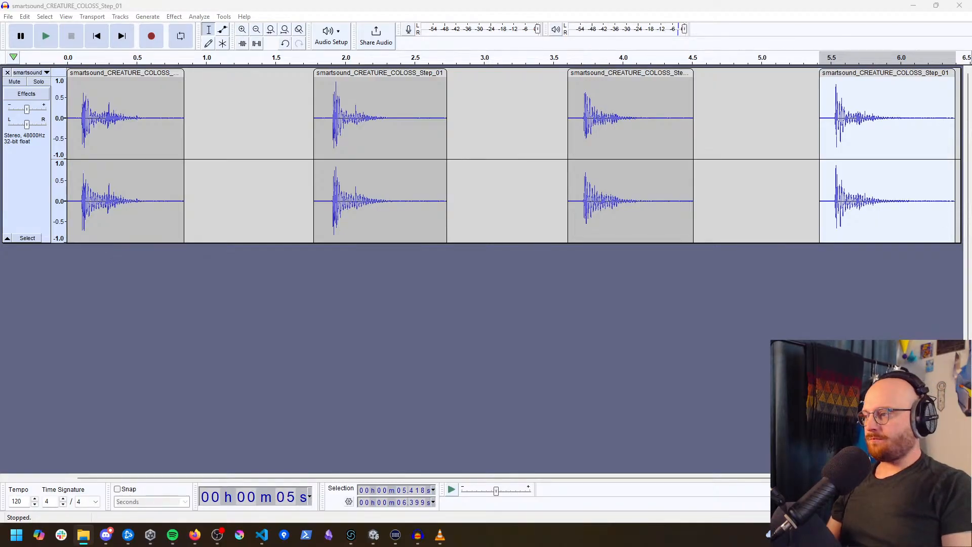
Step: Replace the footstep track with the file smartsound_CREATURE_COLOSS_Boydfall_Bones_01 and play it from near the start
{"action": "left_click", "coordinate": [7, 73]}
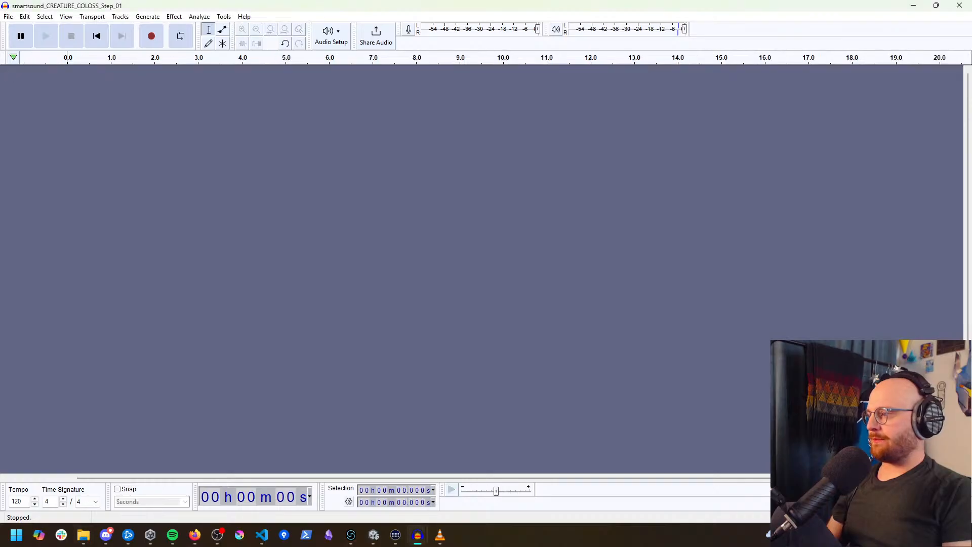
{"action": "left_click_drag", "start_coordinate": [0, 151], "coordinate": [267, 158]}
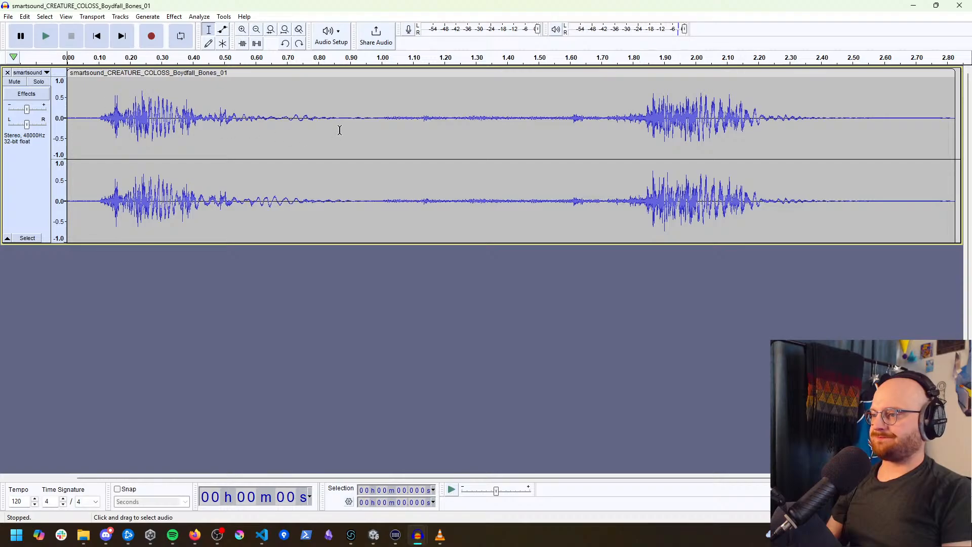
{"action": "left_click", "coordinate": [88, 92]}
{"action": "key", "text": "space"}
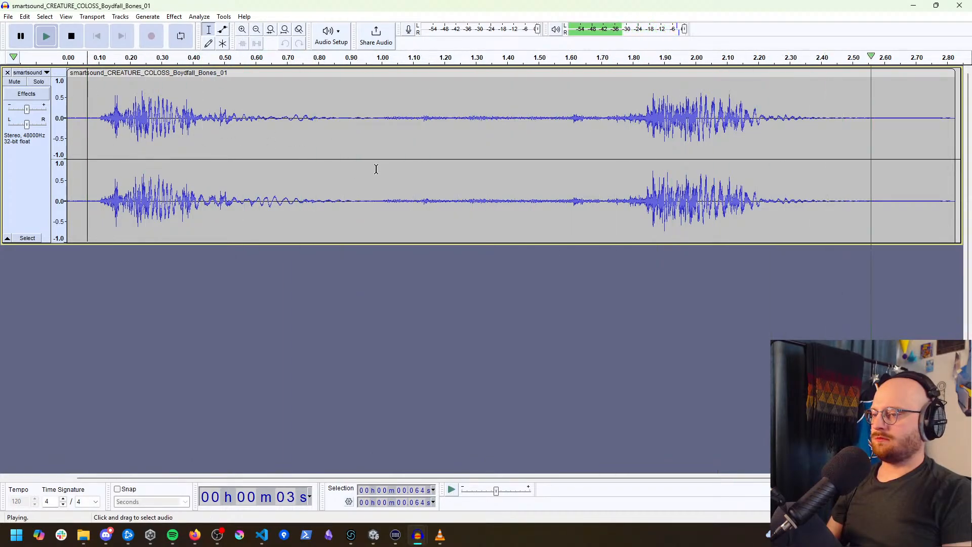
{"action": "key", "text": "space"}
{"action": "key", "text": "space"}
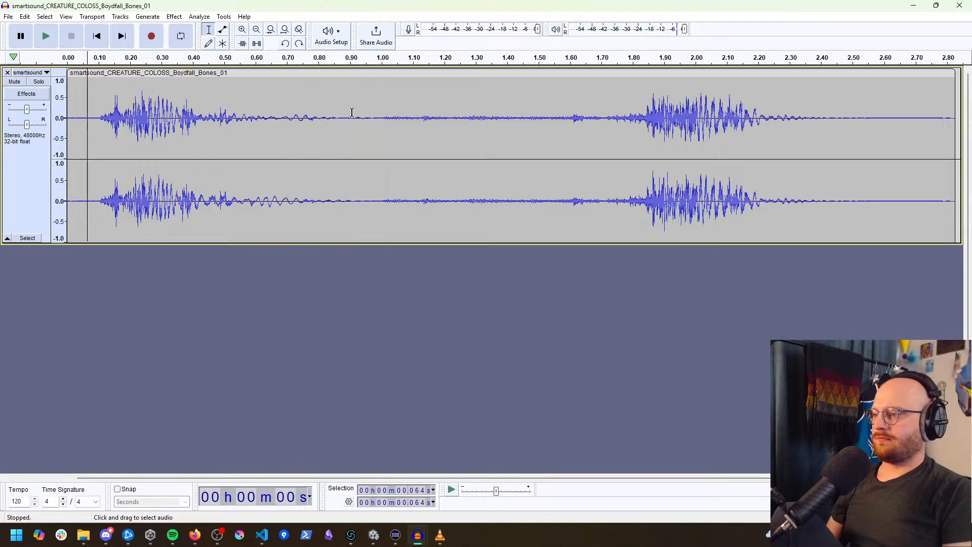
Step: Split the bodyfall clip at about 0.86 s and delete everything after the first sound
{"action": "left_click", "coordinate": [337, 116]}
{"action": "key", "text": "ctrl+i"}
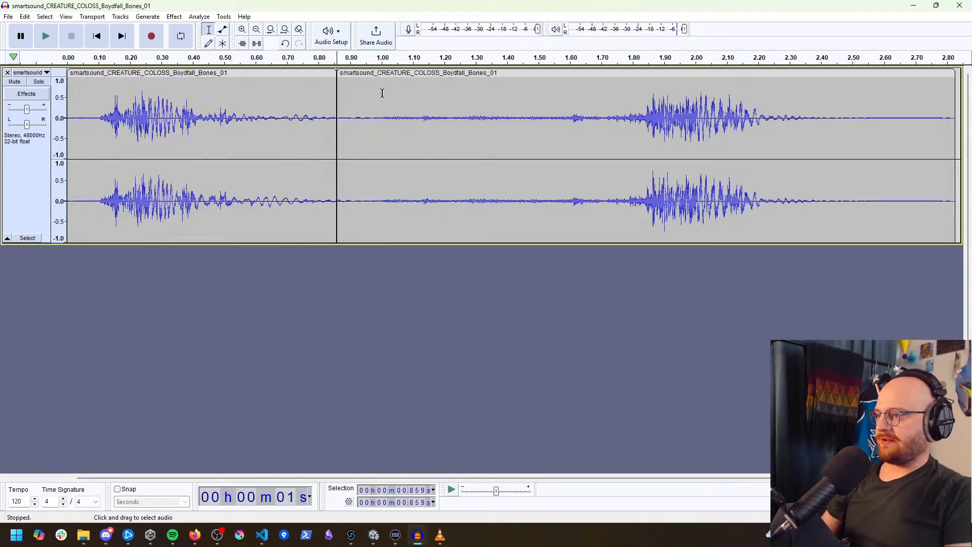
{"action": "left_click", "coordinate": [400, 74]}
{"action": "key", "text": "Delete"}
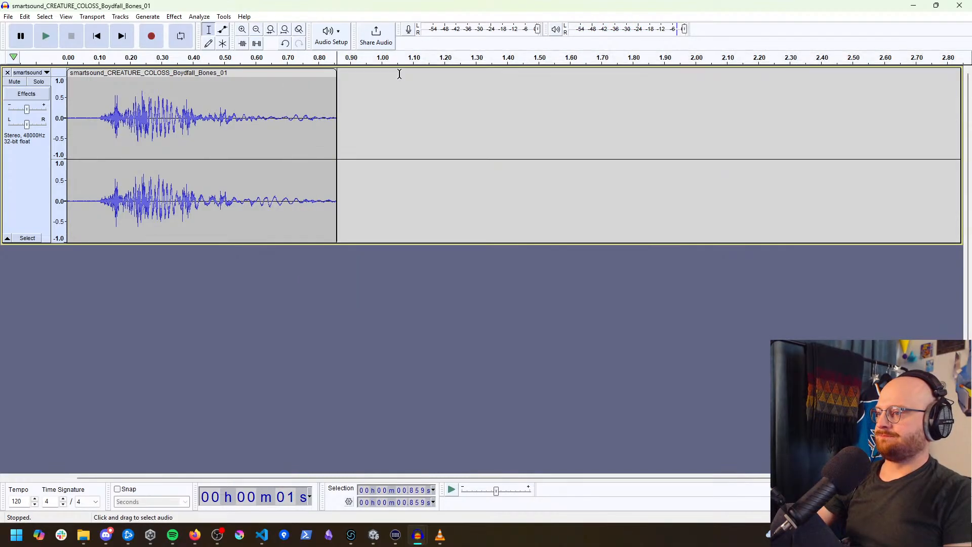
Step: Start an audio export and choose the ShadowsOfTuonela project's Assets > Sound Effects folder as the save location
{"action": "left_click", "coordinate": [8, 17]}
{"action": "left_click", "coordinate": [39, 93]}
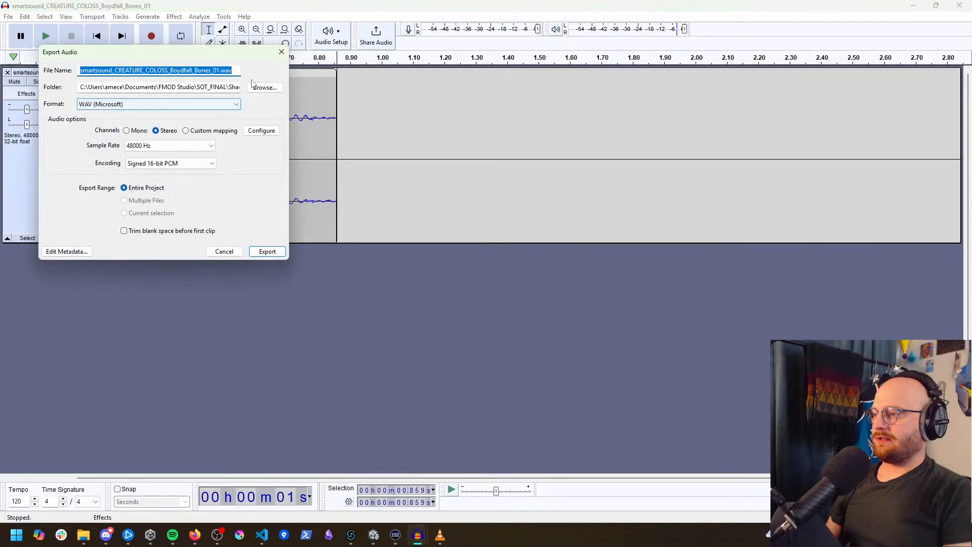
{"action": "left_click", "coordinate": [263, 88]}
{"action": "left_click", "coordinate": [543, 103]}
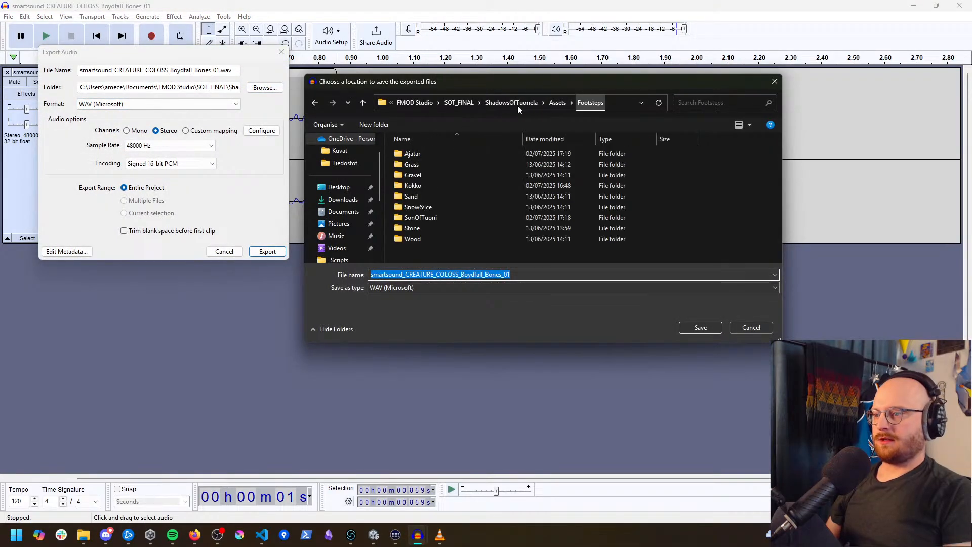
{"action": "left_click", "coordinate": [558, 103]}
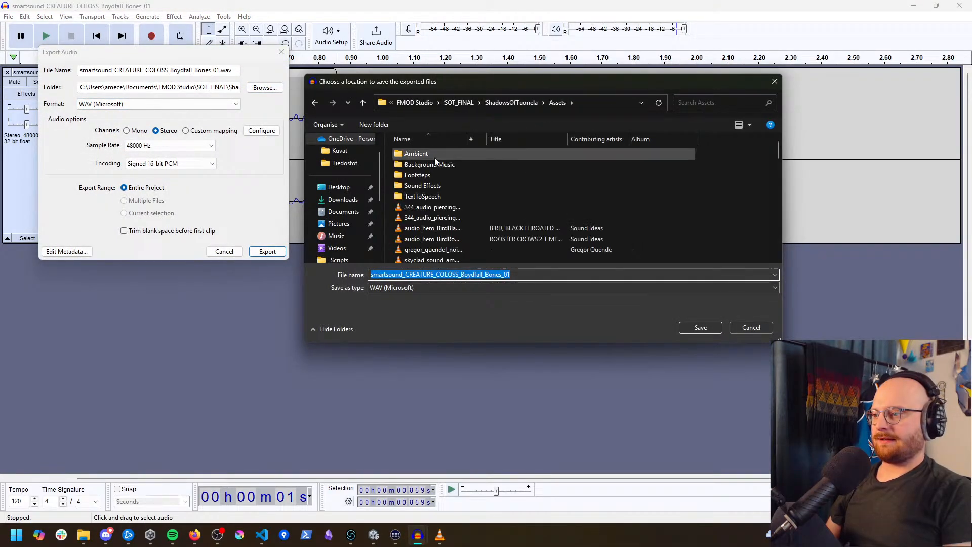
{"action": "double_click", "coordinate": [434, 186]}
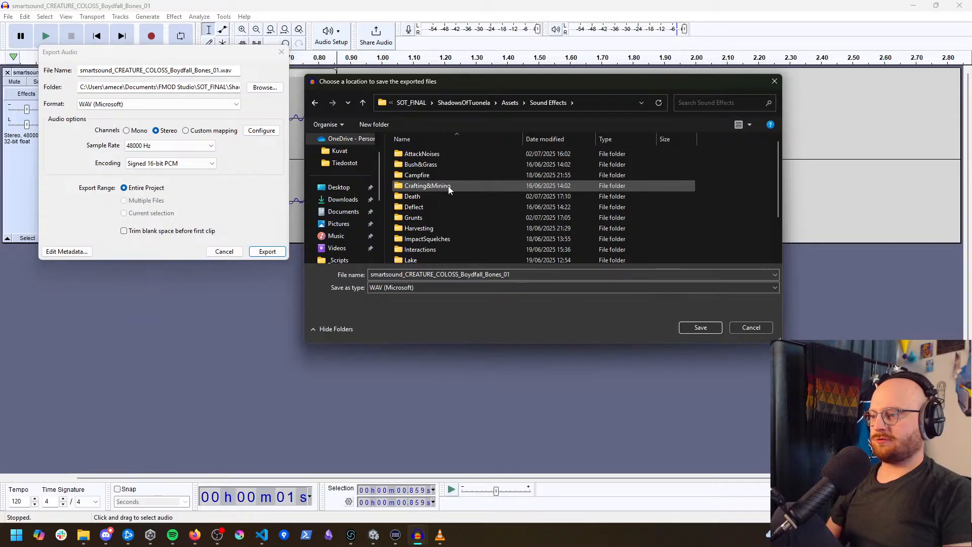
{"action": "double_click", "coordinate": [454, 196]}
{"action": "double_click", "coordinate": [426, 186]}
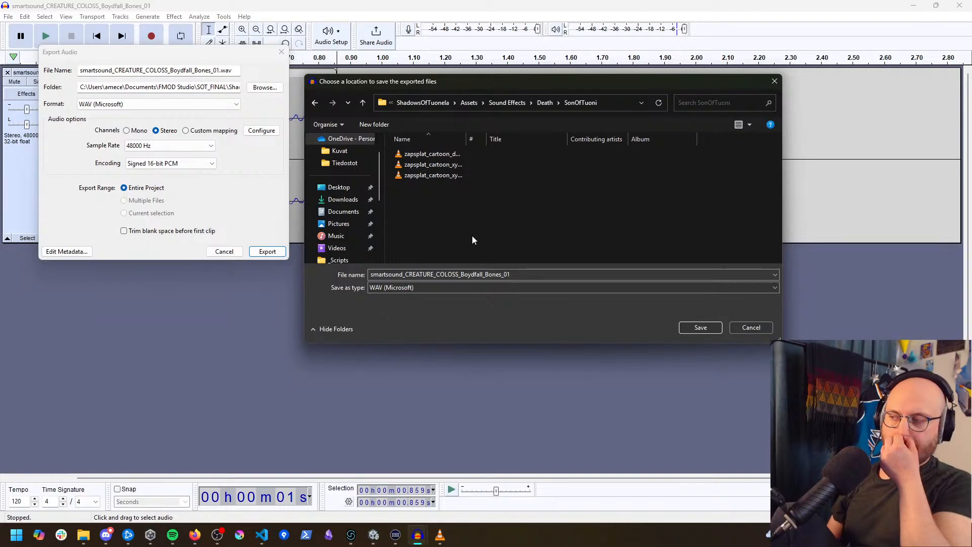
{"action": "left_click", "coordinate": [545, 102]}
{"action": "left_click", "coordinate": [542, 102]}
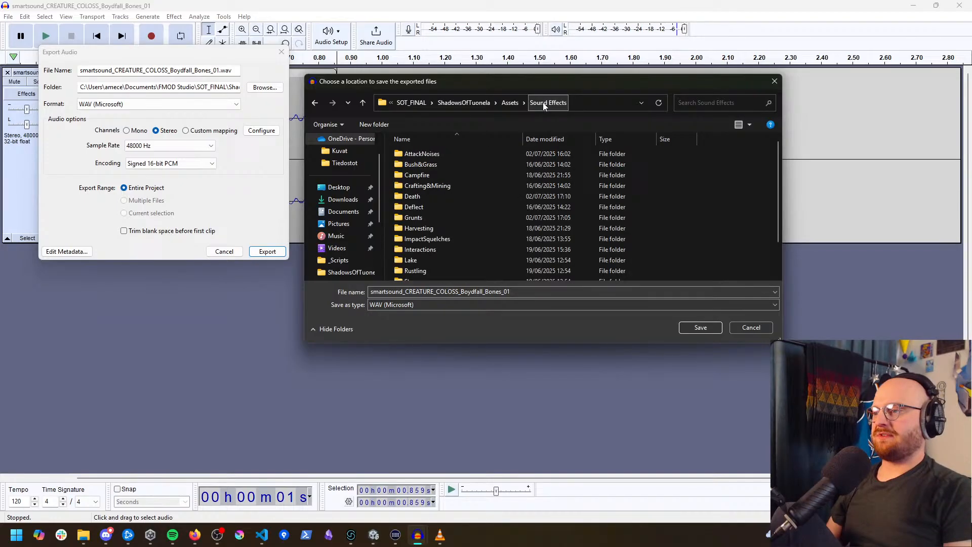
Step: Create a folder named SonOfTuoni inside the AttackNoises folder
{"action": "double_click", "coordinate": [436, 153]}
{"action": "right_click", "coordinate": [425, 181]}
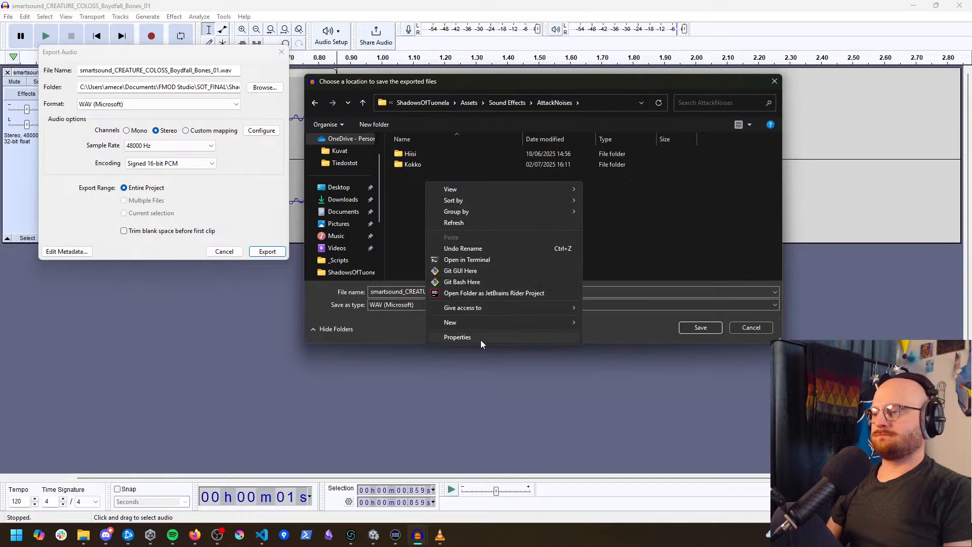
{"action": "mouse_move", "coordinate": [494, 323]}
{"action": "left_click", "coordinate": [619, 324]}
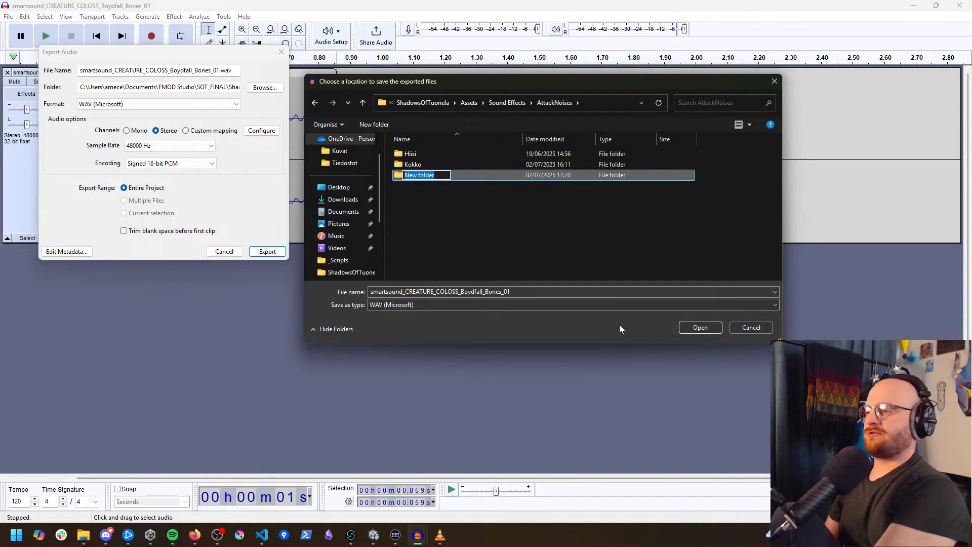
{"action": "type", "text": "SonOfTuoni"}
{"action": "key", "text": "Return"}
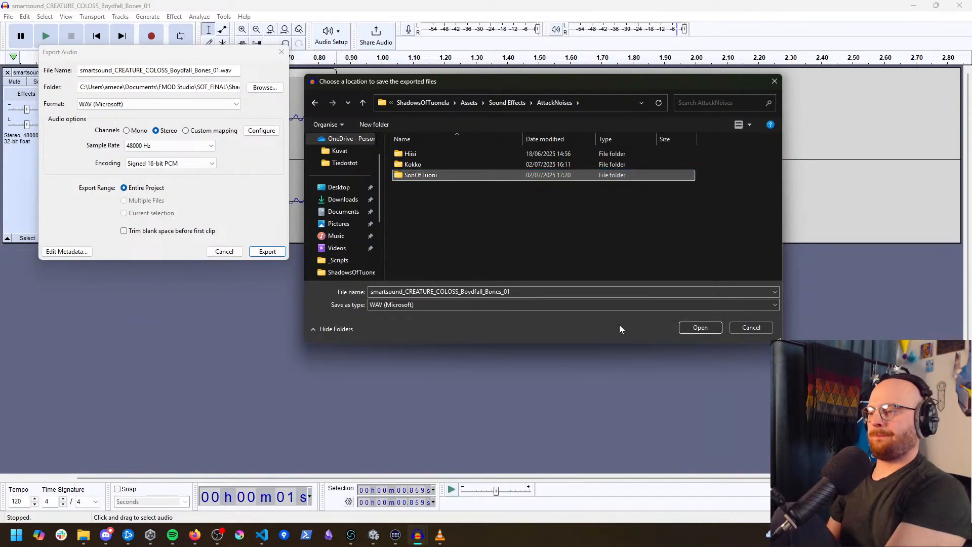
Step: Export the trimmed bodyfall clip to the new SonOfTuoni folder as sonoftuoni_attack1 in WAV format
{"action": "key", "text": "Return"}
{"action": "double_click", "coordinate": [549, 292]}
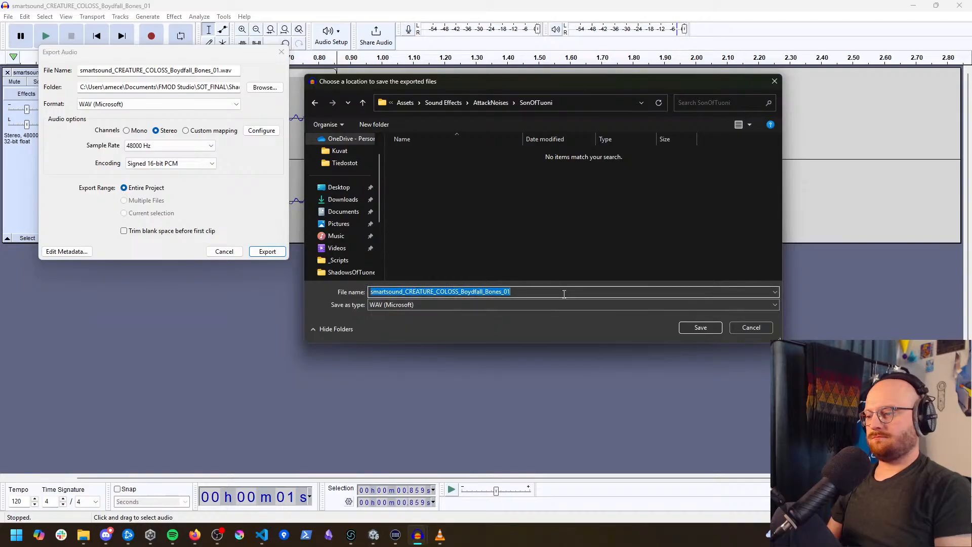
{"action": "type", "text": "sonoftuoni_attack1"}
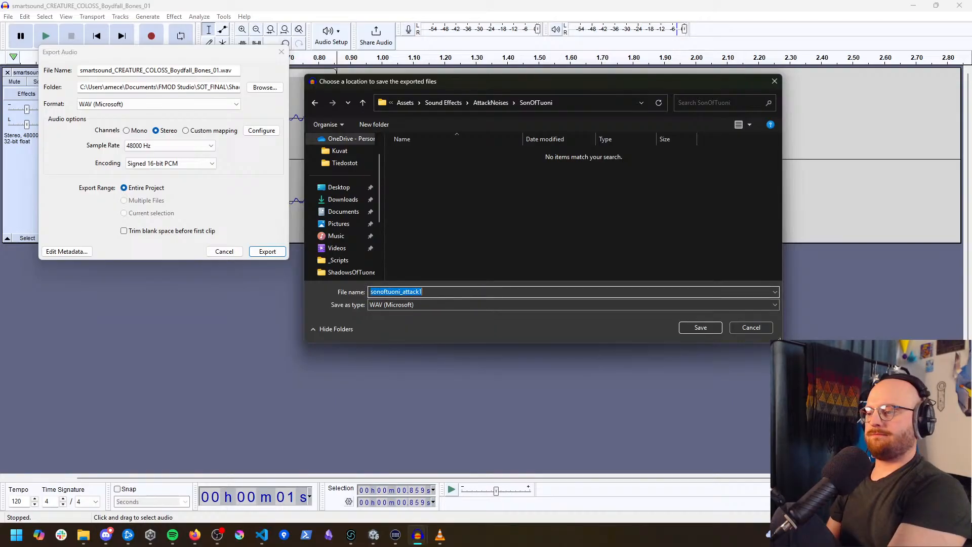
{"action": "key", "text": "Return"}
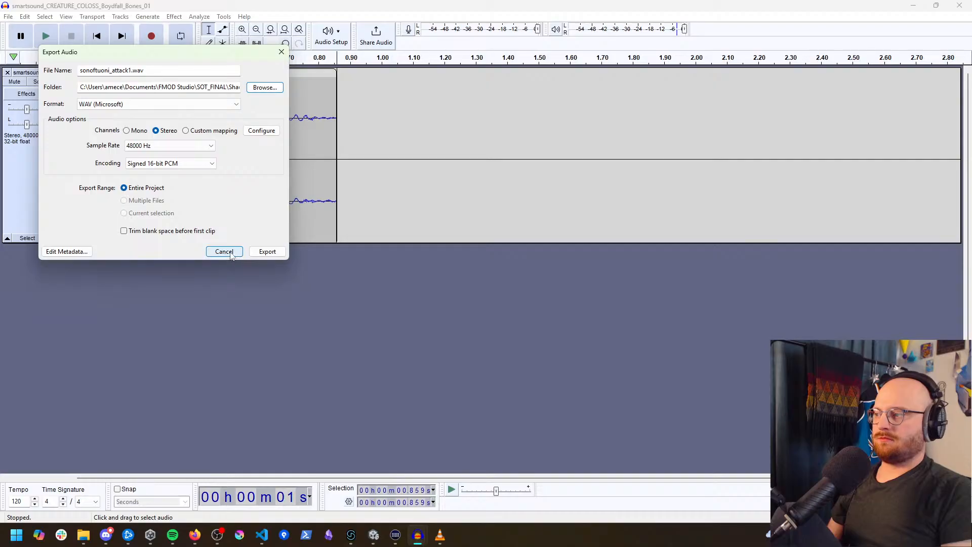
{"action": "left_click", "coordinate": [267, 251]}
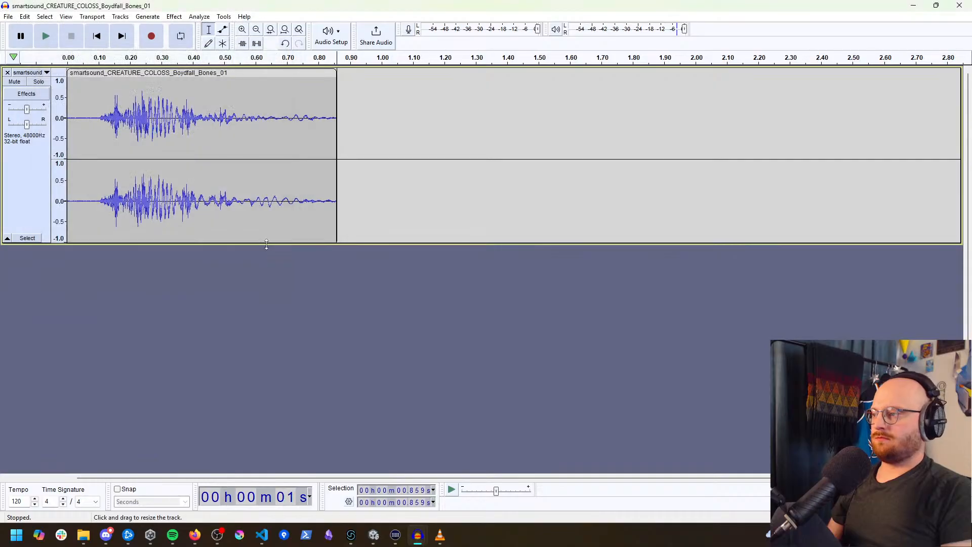
Step: Delete the exported clip and import the file smartsound_CREATURE_COLOSS_Boydfall_Bones_02
{"action": "left_click", "coordinate": [189, 75]}
{"action": "key", "text": "Delete"}
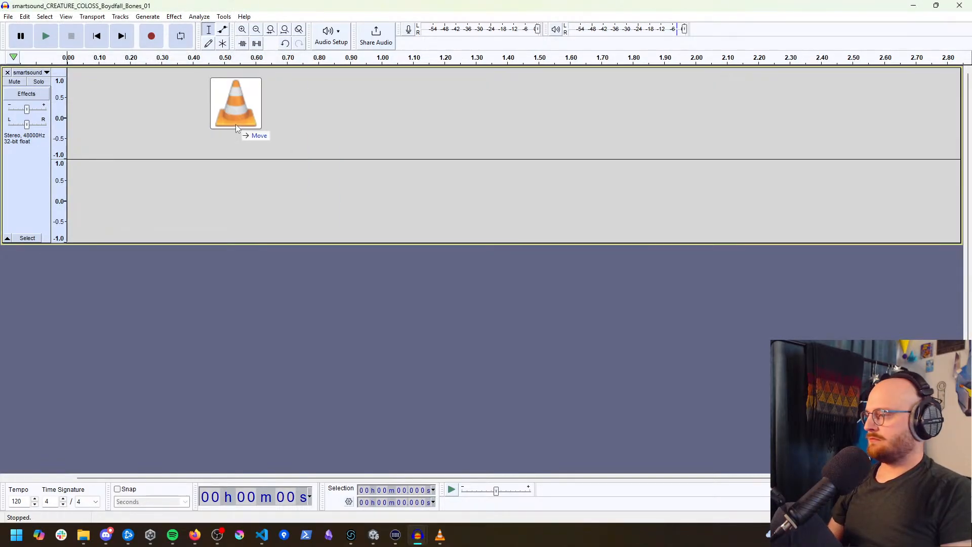
{"action": "left_click_drag", "start_coordinate": [235, 124], "coordinate": [230, 123]}
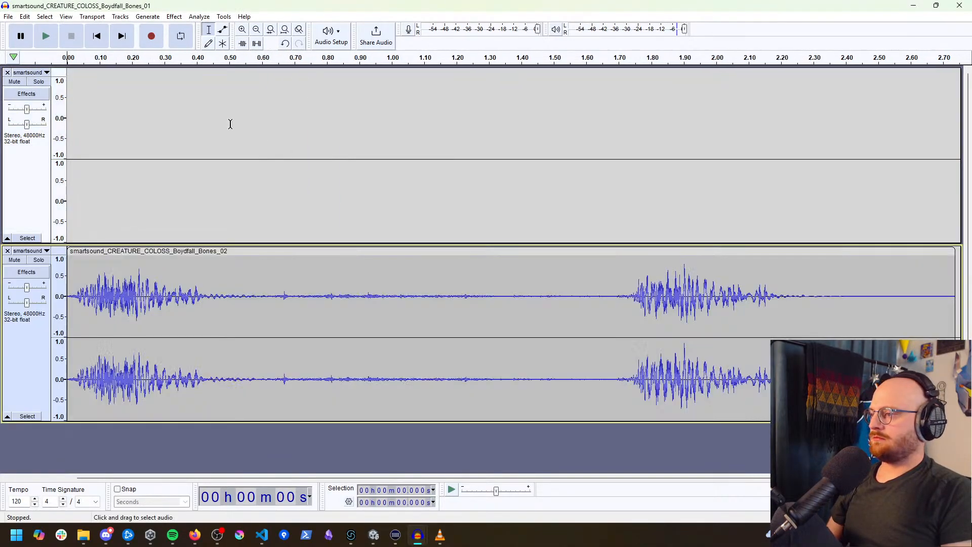
Step: Split the Bones_02 clip at about 0.78 s, delete the part after it and remove the empty track
{"action": "left_click", "coordinate": [415, 293]}
{"action": "left_click", "coordinate": [354, 292]}
{"action": "left_click", "coordinate": [319, 291]}
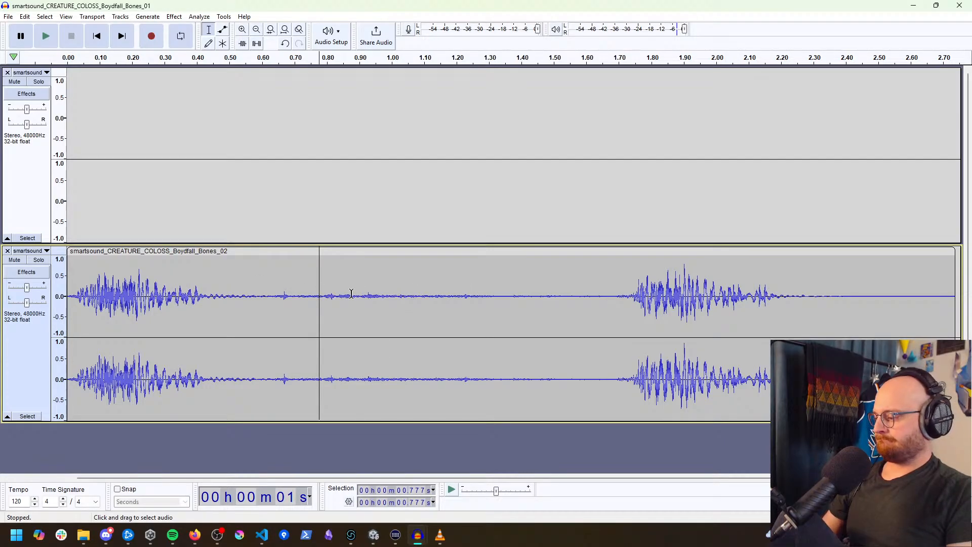
{"action": "key", "text": "ctrl+i"}
{"action": "left_click", "coordinate": [419, 253]}
{"action": "key", "text": "Delete"}
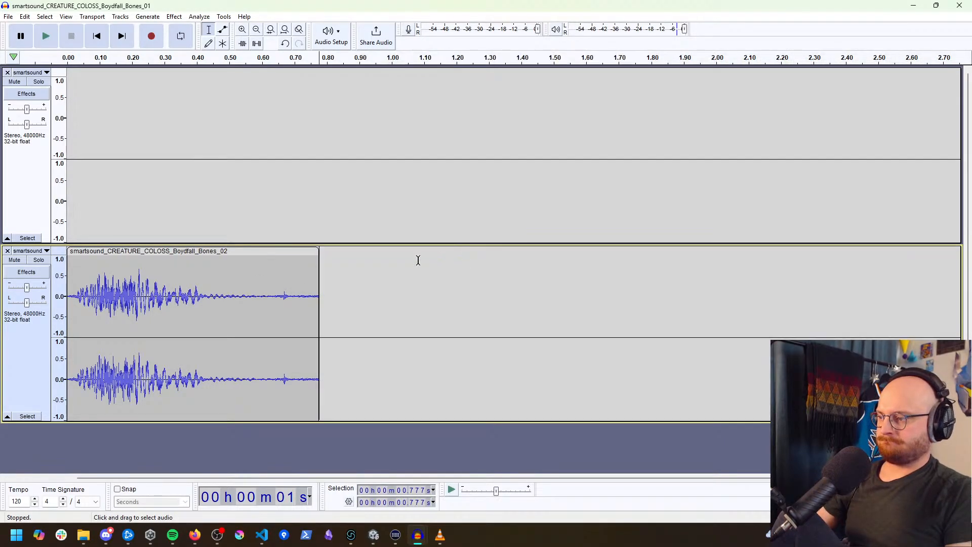
{"action": "left_click", "coordinate": [8, 73]}
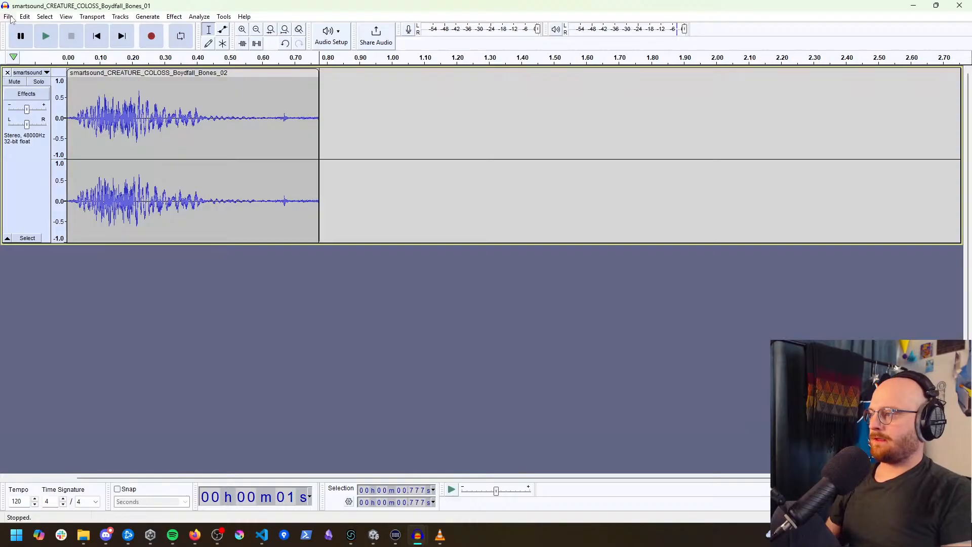
Step: Export the trimmed Bones_02 clip to the AttackNoises SonOfTuoni folder as sonoftuoni_attack2
{"action": "left_click", "coordinate": [8, 16]}
{"action": "left_click", "coordinate": [48, 93]}
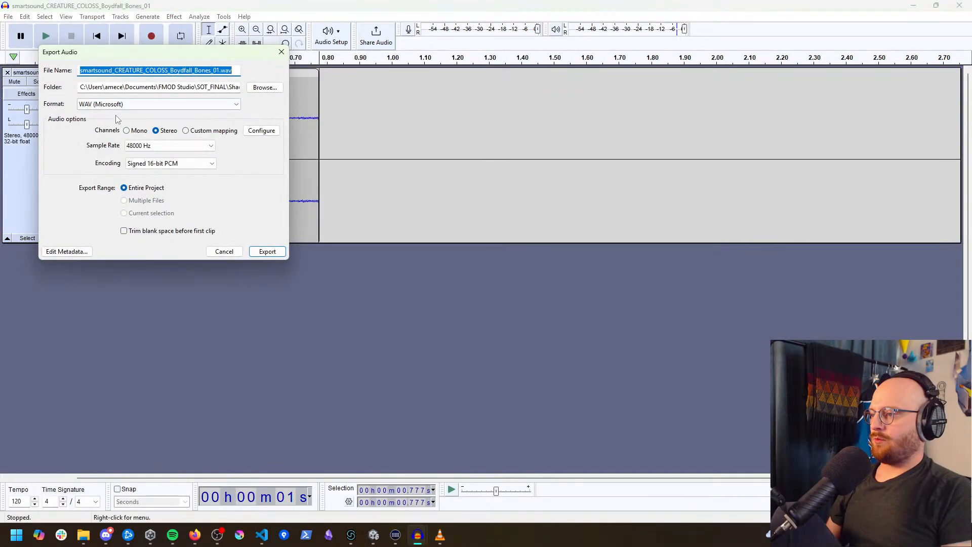
{"action": "type", "text": "sonoftuoni_attack1"}
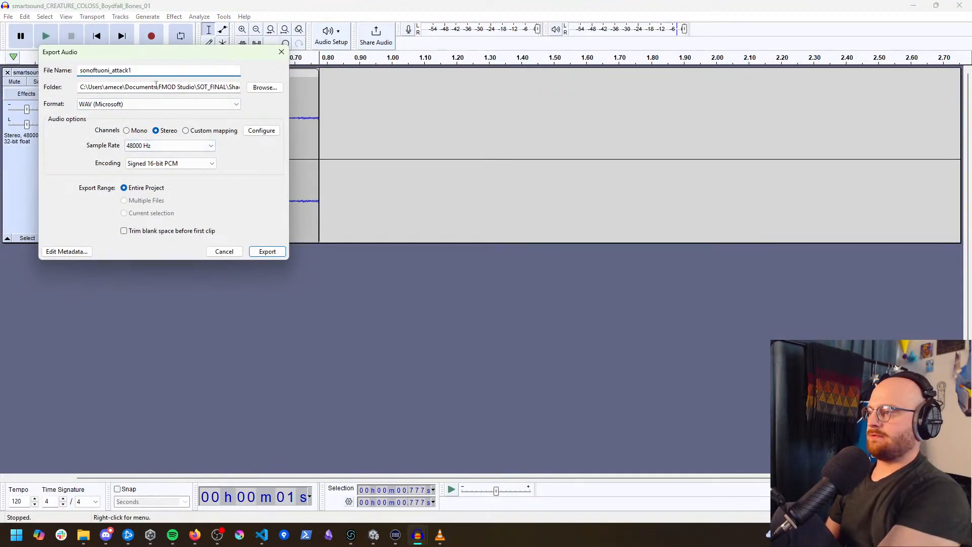
{"action": "key", "text": "BackSpace"}
{"action": "type", "text": "2"}
{"action": "left_click", "coordinate": [263, 252]}
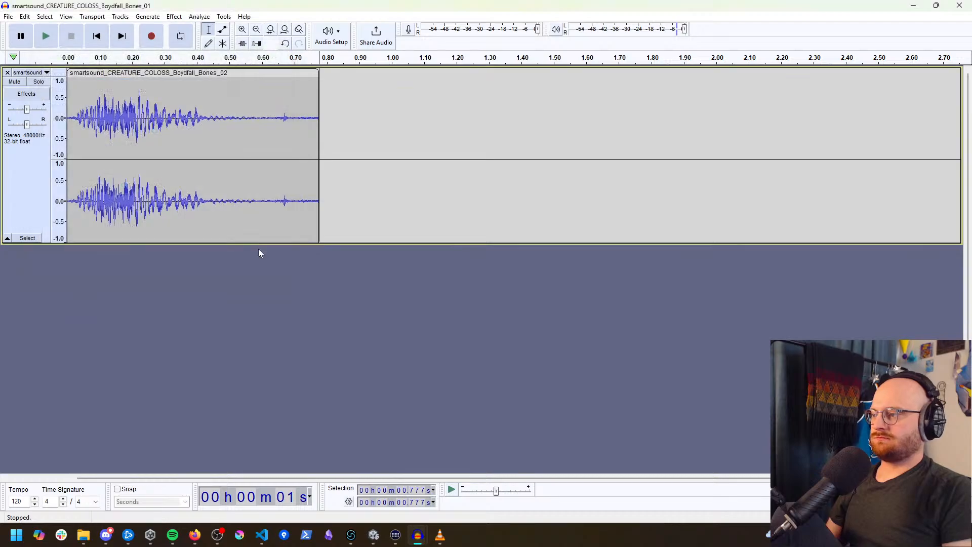
Step: Switch to the FMOD Studio event editor and expand the SonOfTuoni asset folder under AttackNoises
{"action": "left_click", "coordinate": [351, 535]}
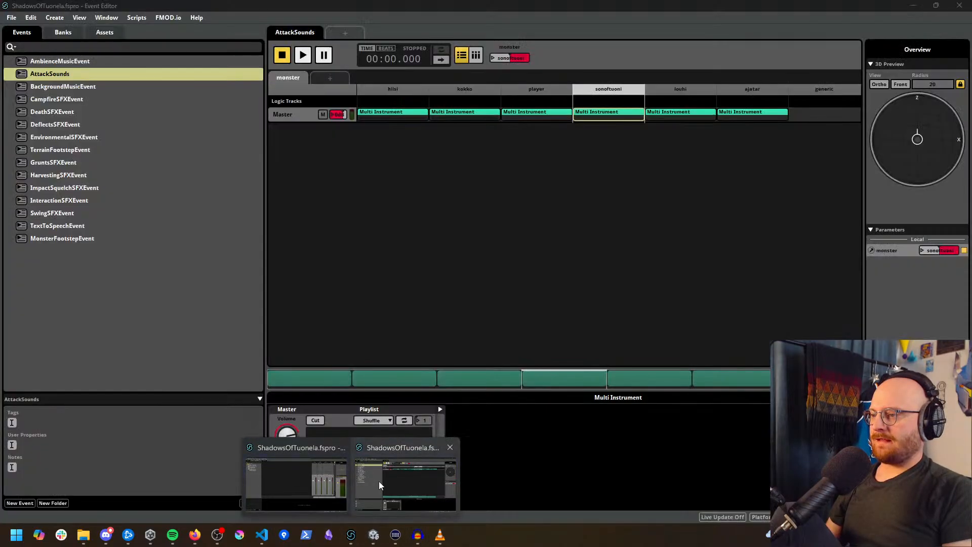
{"action": "left_click", "coordinate": [381, 481]}
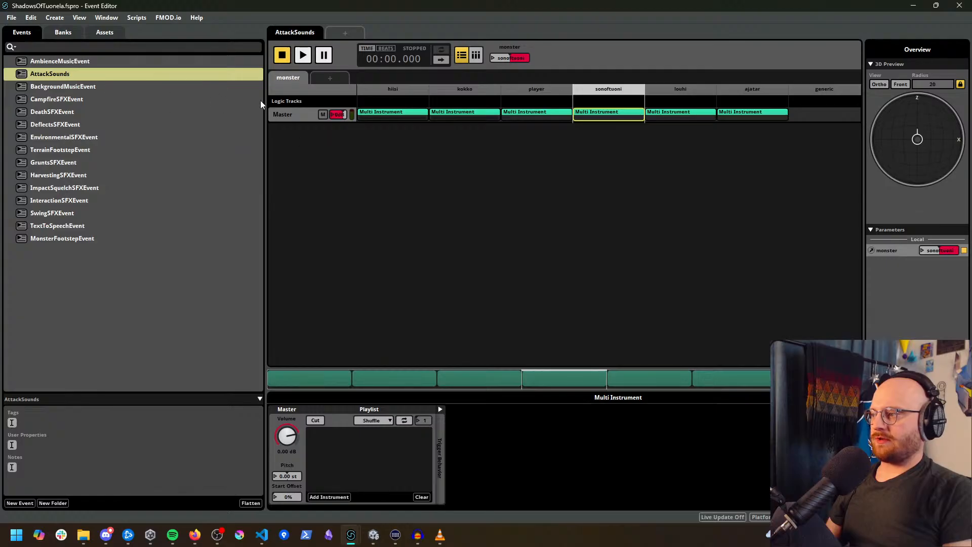
{"action": "left_click", "coordinate": [411, 175]}
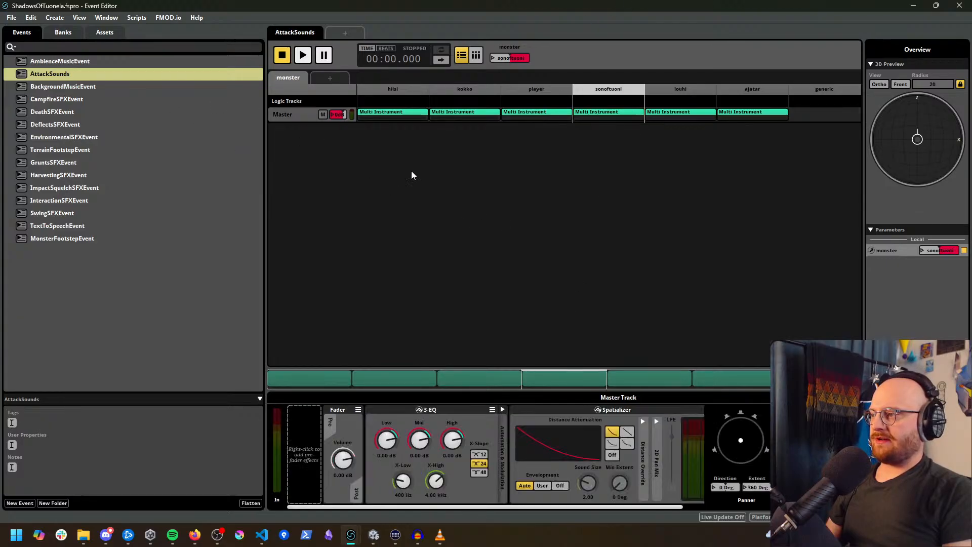
{"action": "left_click", "coordinate": [104, 33]}
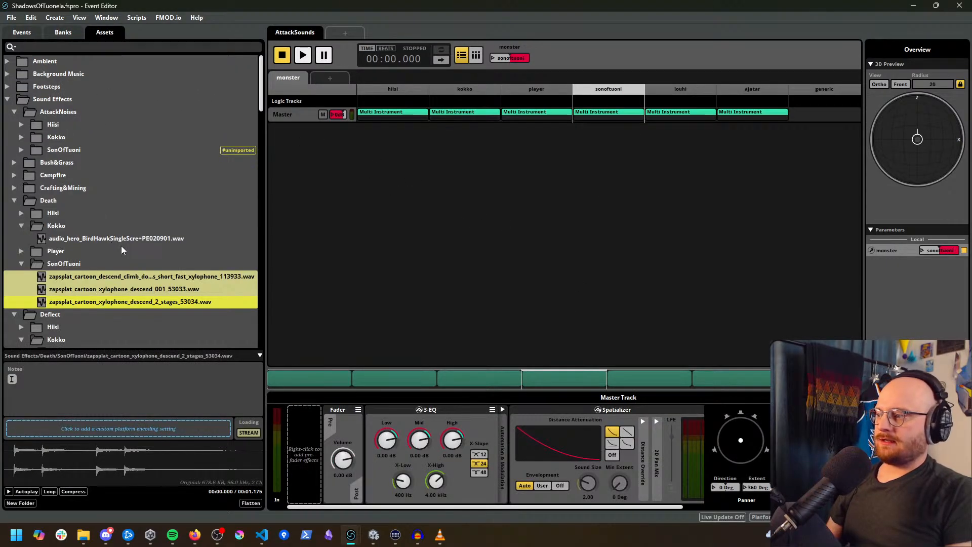
{"action": "left_click", "coordinate": [22, 150]}
{"action": "left_click", "coordinate": [82, 163]}
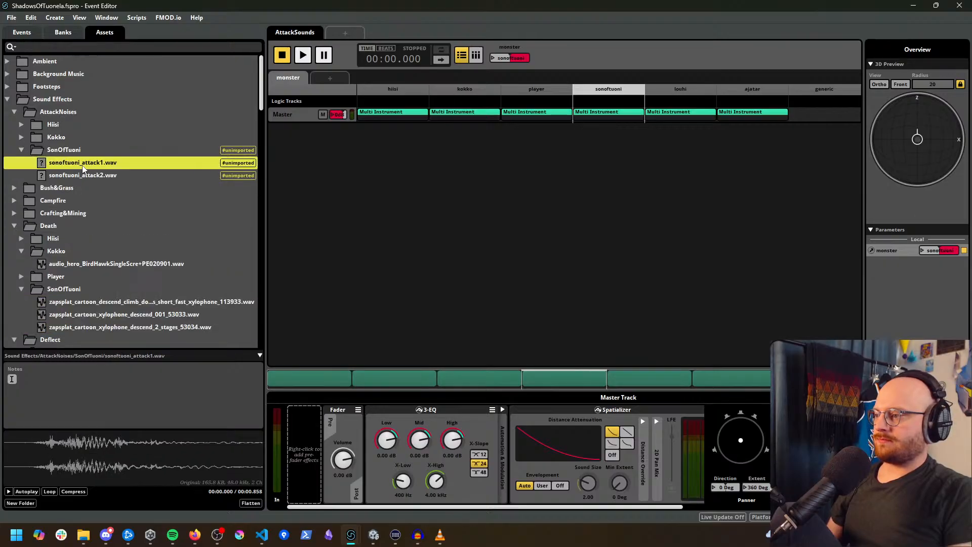
Step: Try to repair asset conflicts for the AttackNoises SonOfTuoni folder
{"action": "right_click", "coordinate": [92, 151]}
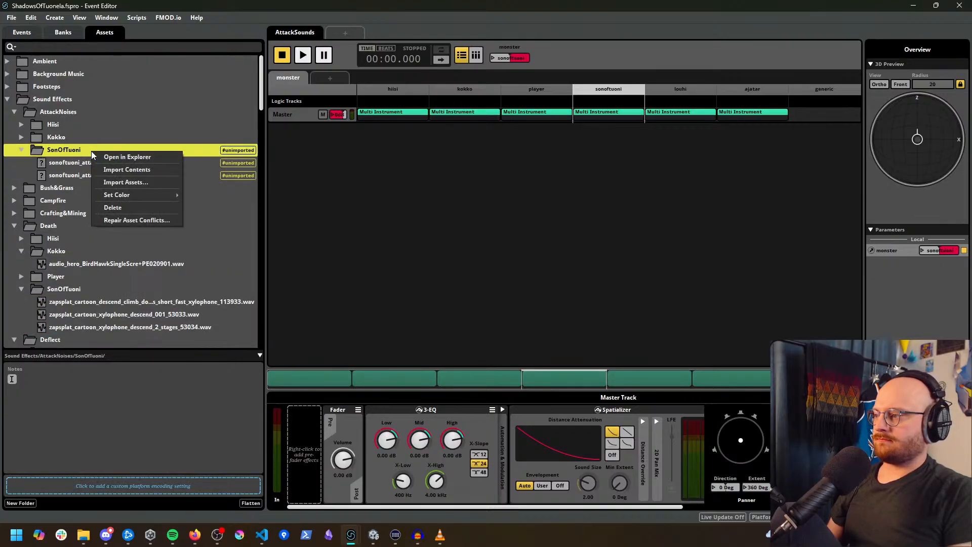
{"action": "left_click", "coordinate": [126, 220]}
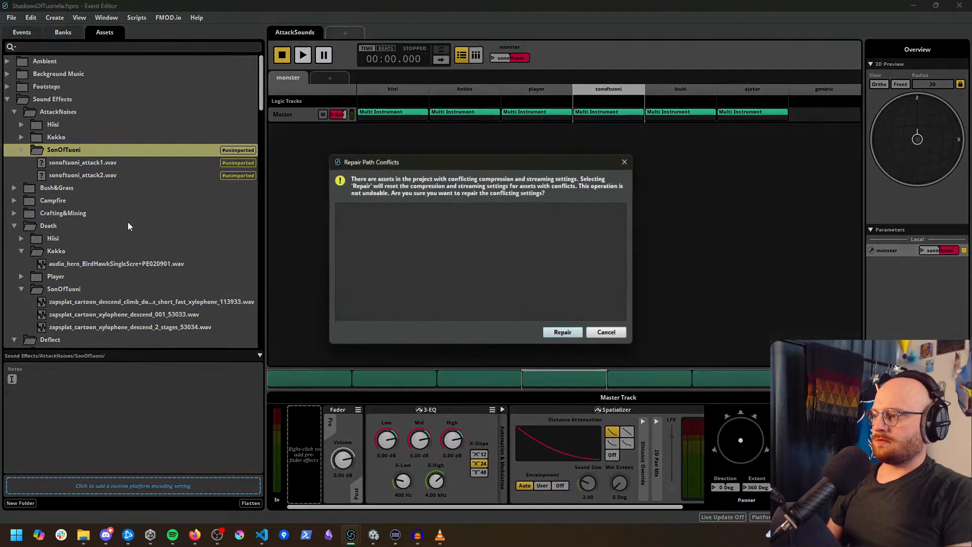
{"action": "left_click", "coordinate": [561, 332]}
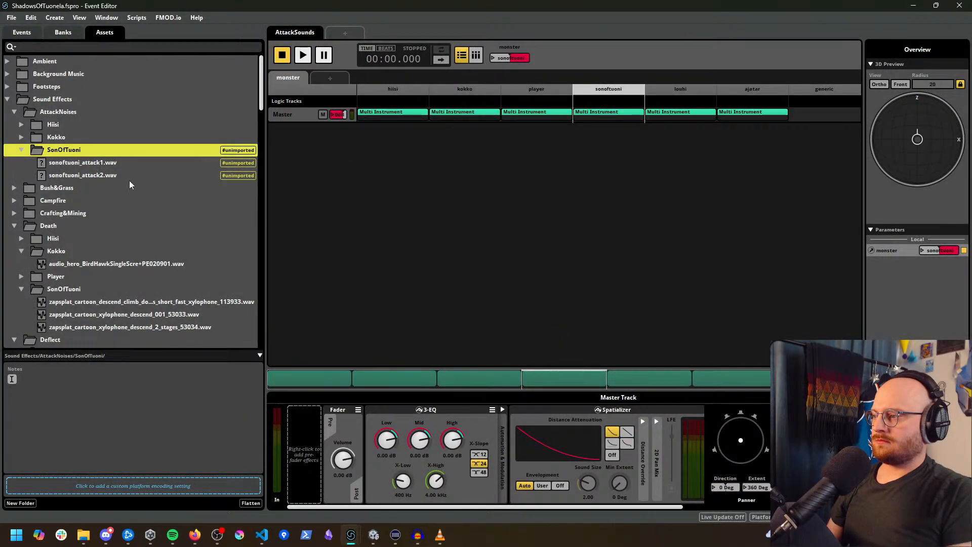
Step: Add sonoftuoni_attack1.wav and sonoftuoni_attack2.wav to the sonoftuoni multi instrument of the AttackSounds event
{"action": "left_click", "coordinate": [83, 162]}
{"action": "left_click", "coordinate": [101, 176], "text": "shift"}
{"action": "left_click_drag", "start_coordinate": [104, 163], "coordinate": [612, 115]}
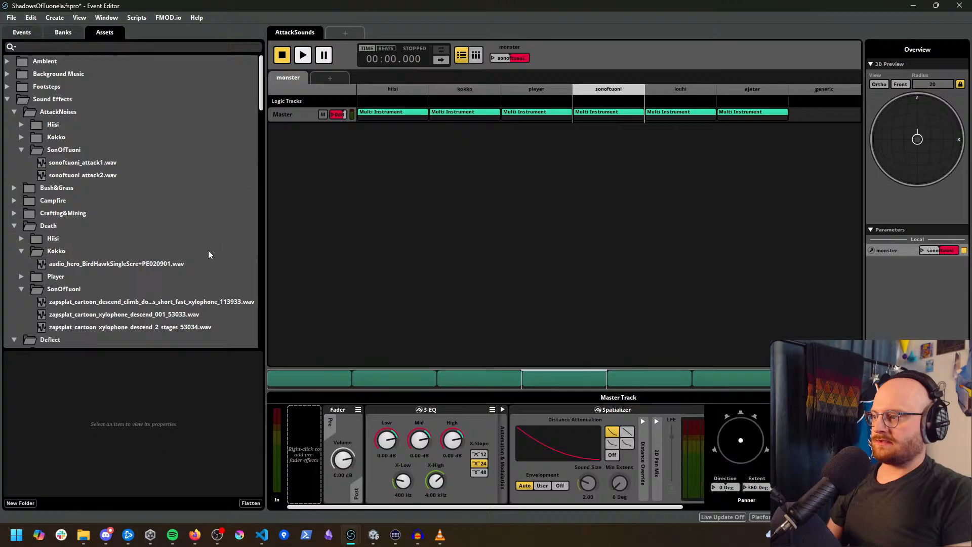
{"action": "scroll", "coordinate": [204, 257], "scroll_direction": "down", "scroll_amount": 10}
{"action": "scroll", "coordinate": [195, 264], "scroll_direction": "up", "scroll_amount": 10}
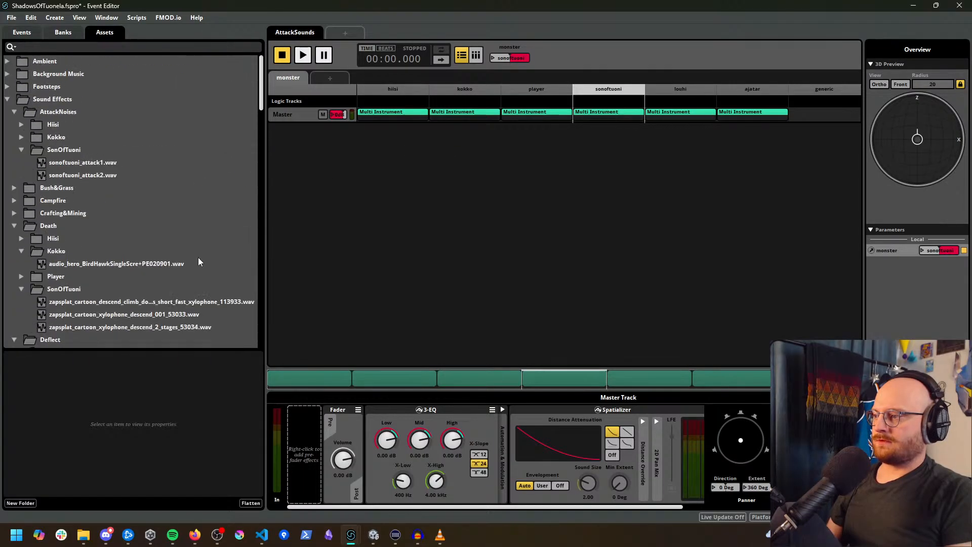
{"action": "scroll", "coordinate": [200, 263], "scroll_direction": "down", "scroll_amount": 15}
{"action": "scroll", "coordinate": [206, 300], "scroll_direction": "up", "scroll_amount": 8}
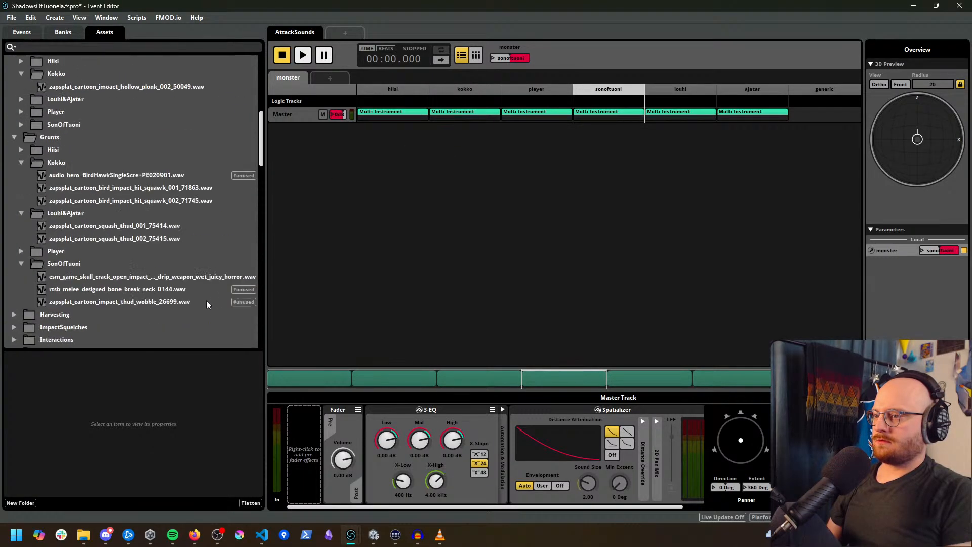
{"action": "scroll", "coordinate": [206, 299], "scroll_direction": "up", "scroll_amount": 7}
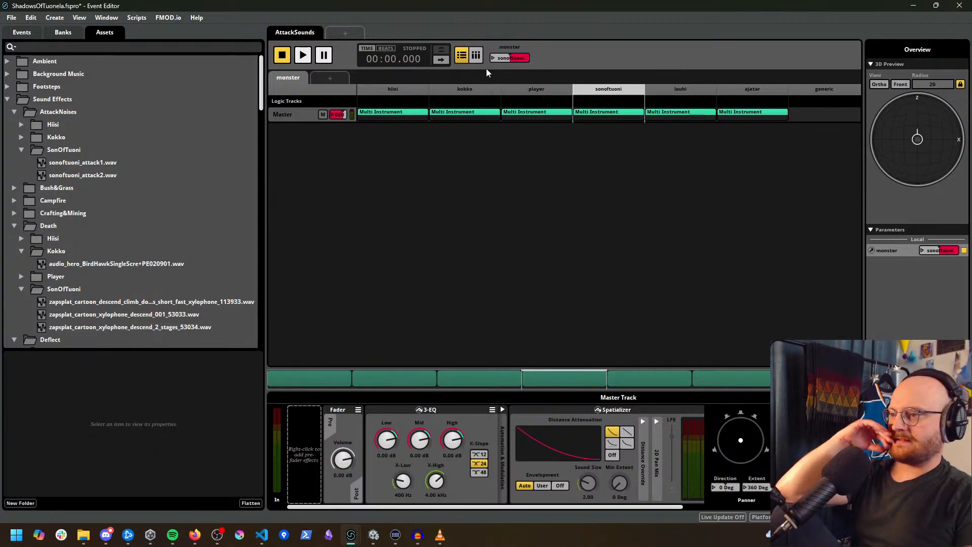
Step: Play the AttackSounds event several times to audition the new sonoftuoni attack sounds
{"action": "left_click", "coordinate": [303, 57]}
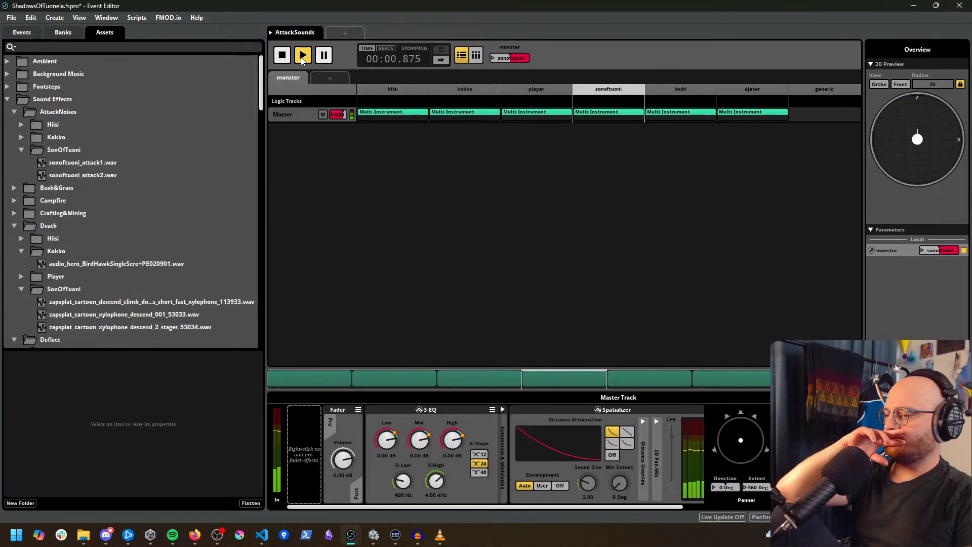
{"action": "left_click", "coordinate": [302, 58]}
{"action": "left_click", "coordinate": [302, 57]}
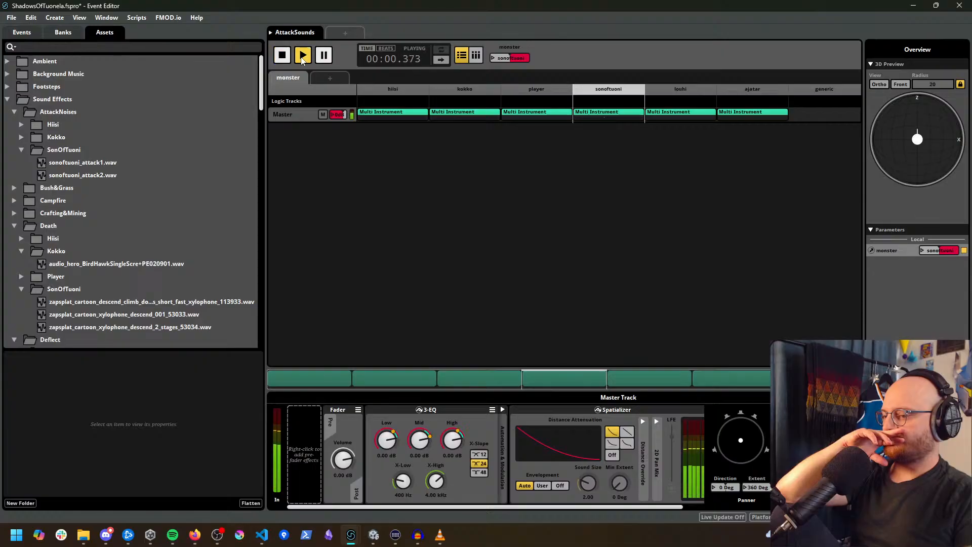
{"action": "left_click", "coordinate": [302, 57]}
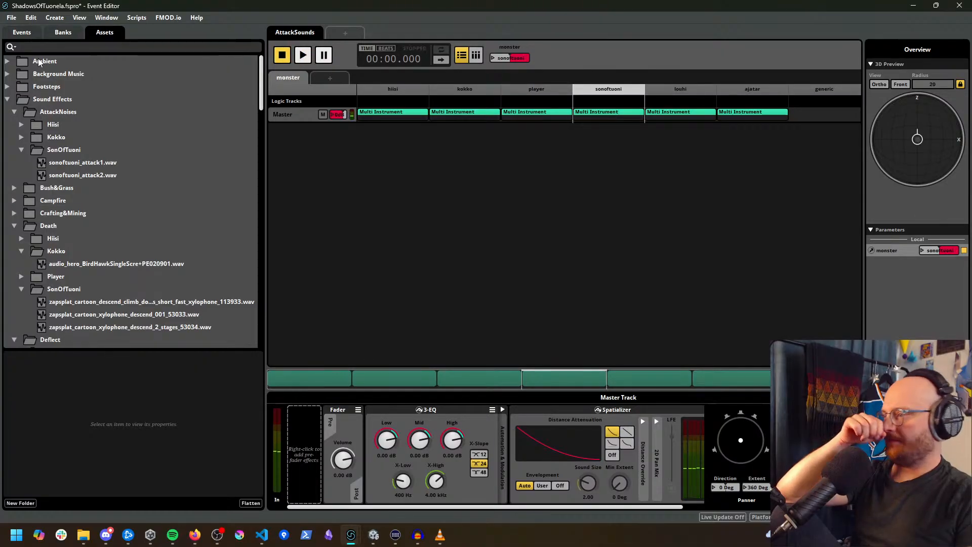
Step: Open DeathSFXEvent and audition its sonoftuoni death sounds several times
{"action": "left_click", "coordinate": [22, 33]}
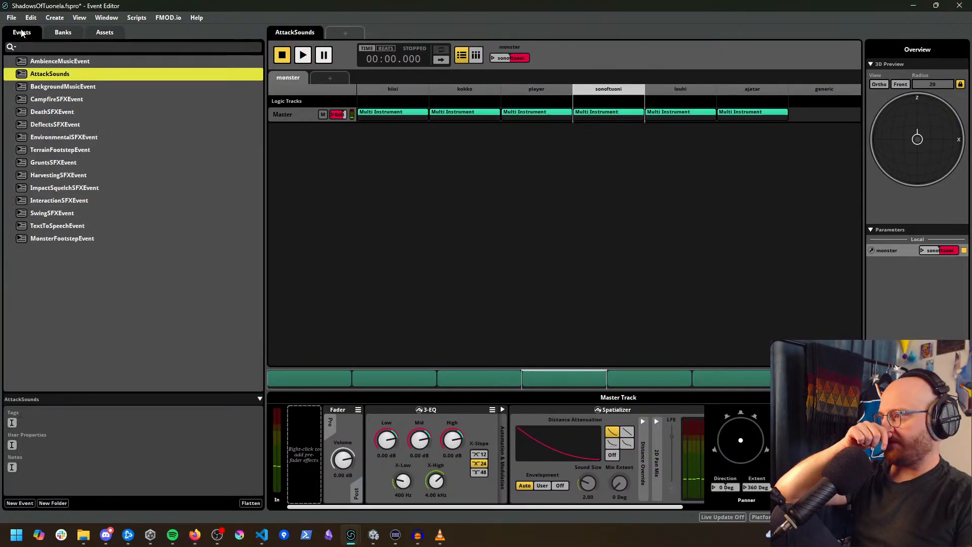
{"action": "left_click", "coordinate": [69, 111]}
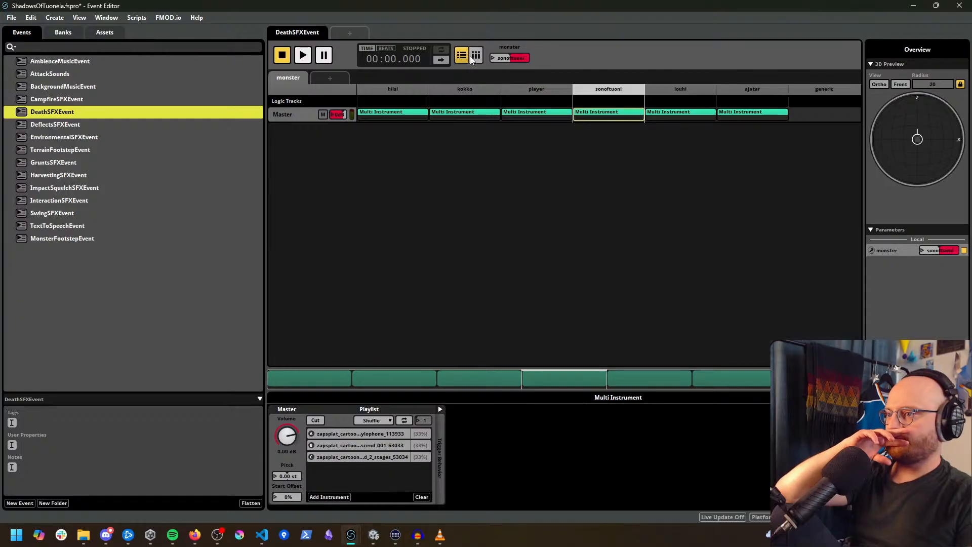
{"action": "left_click", "coordinate": [303, 55]}
{"action": "left_click", "coordinate": [303, 56]}
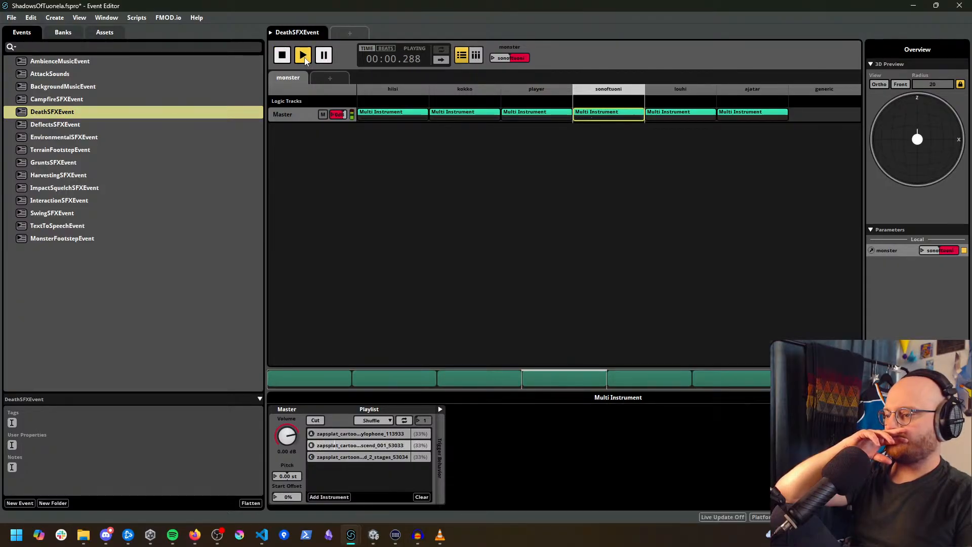
{"action": "left_click", "coordinate": [303, 56]}
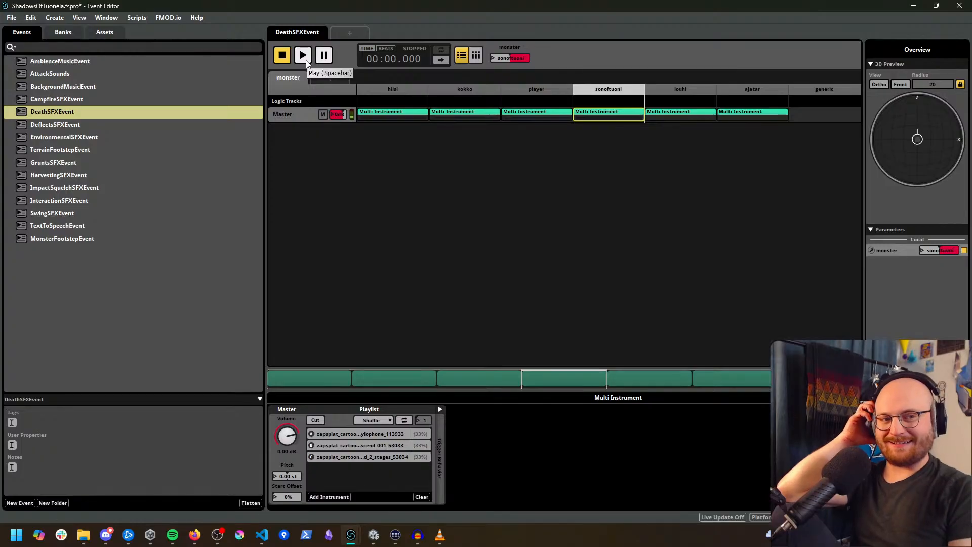
{"action": "left_click", "coordinate": [306, 61]}
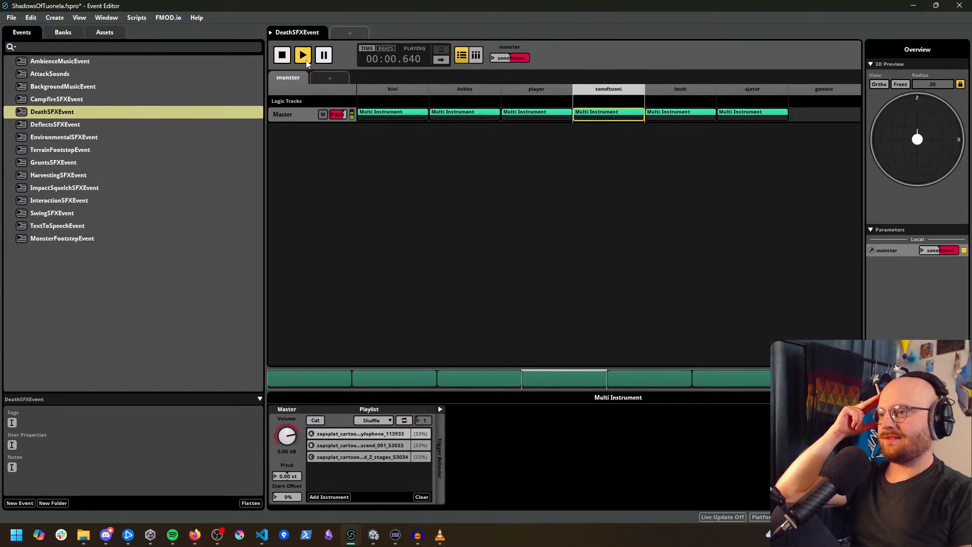
{"action": "left_click", "coordinate": [303, 56]}
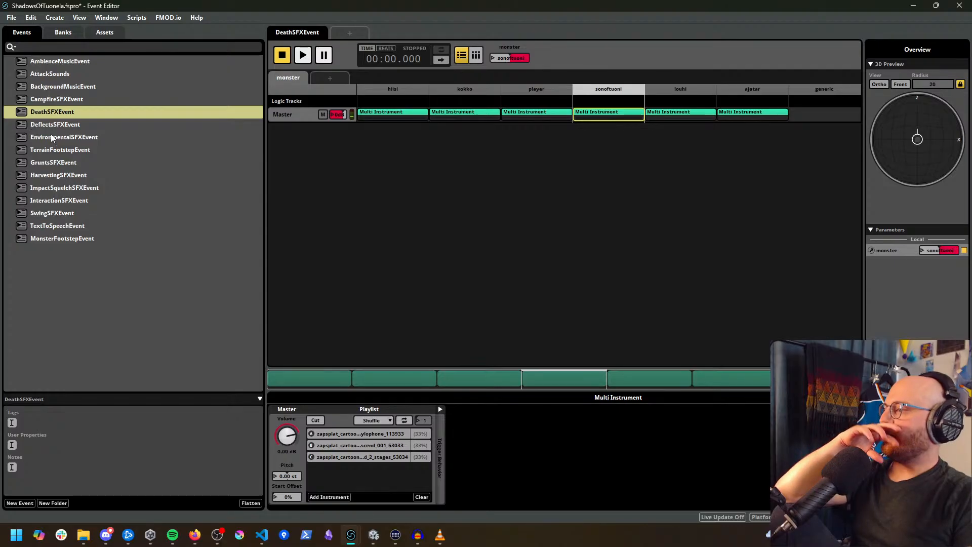
Step: Open MonsterFootstepEvent, select the sonoftuoni multi instrument, set the monster parameter to sonoftuoni and play its footsteps
{"action": "left_click", "coordinate": [62, 124]}
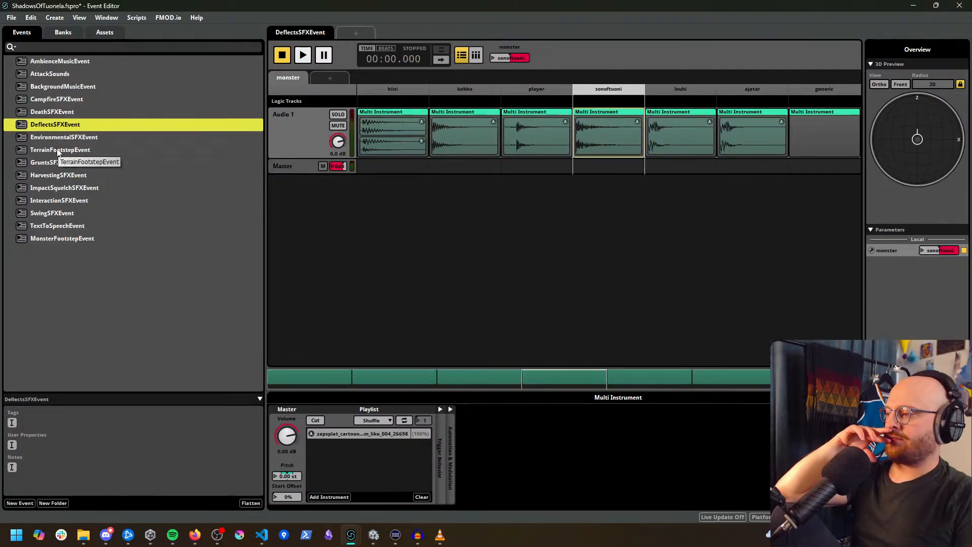
{"action": "left_click", "coordinate": [70, 241]}
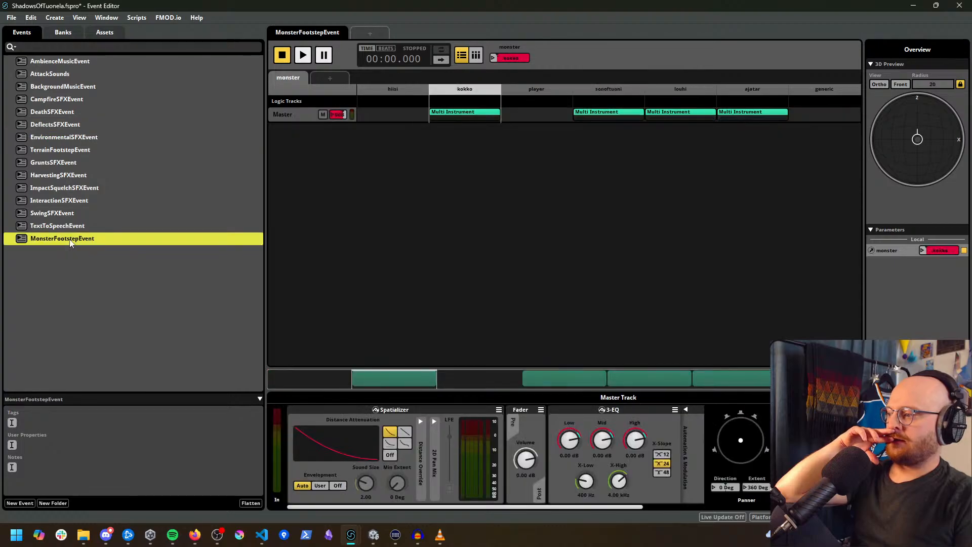
{"action": "left_click", "coordinate": [608, 114]}
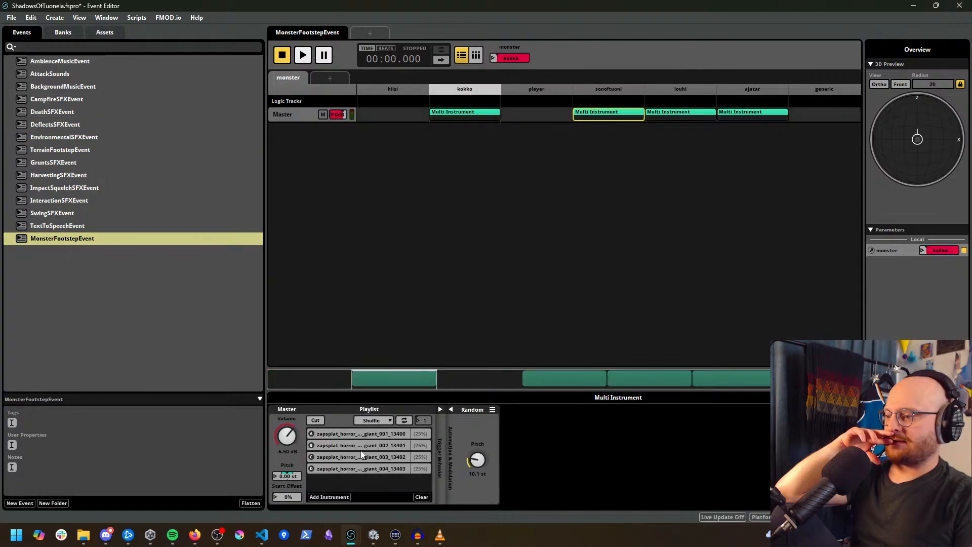
{"action": "left_click", "coordinate": [307, 57]}
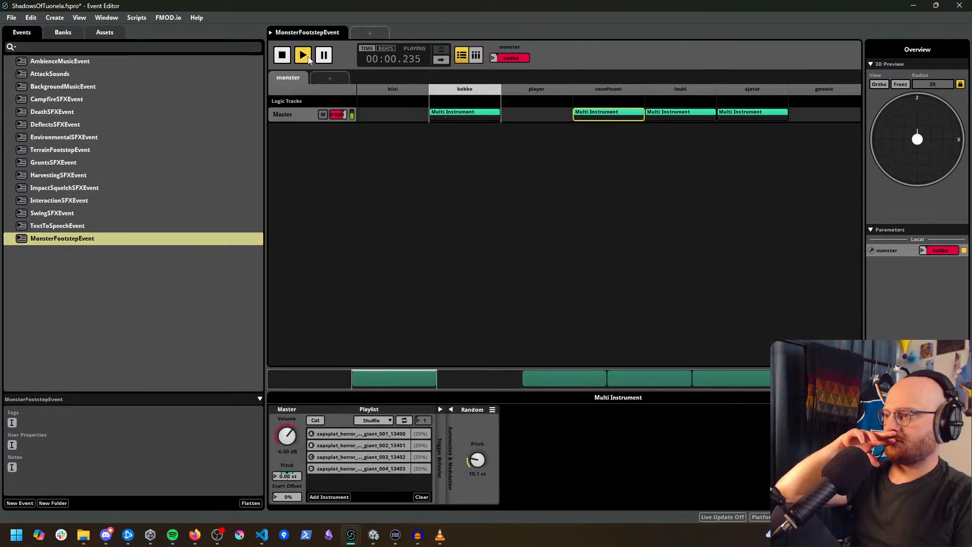
{"action": "left_click", "coordinate": [496, 58]}
{"action": "left_click", "coordinate": [517, 102]}
{"action": "key", "text": "space"}
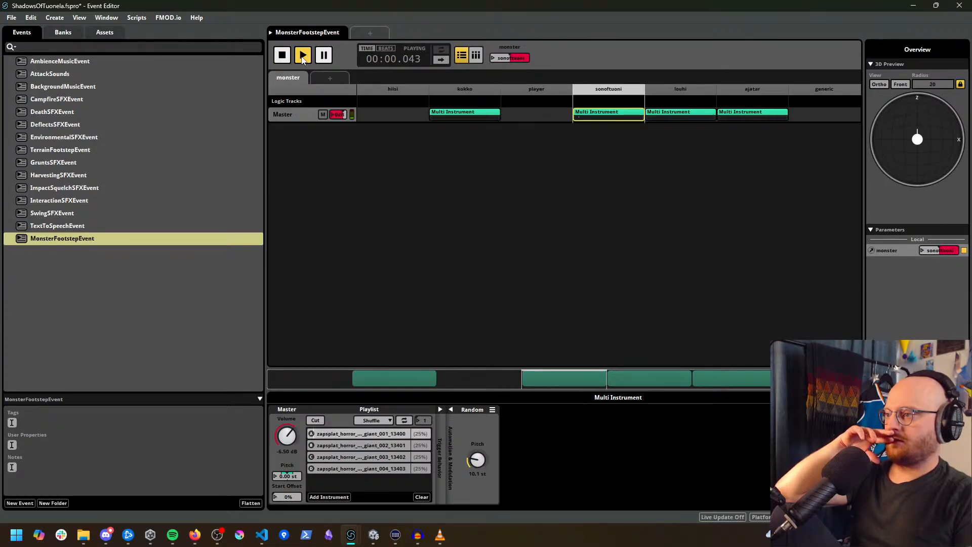
Step: Replace the four giant footstep sounds in the sonoftuoni multi instrument with sonoftuonistep1.wav to sonoftuonistep4.wav from the Footsteps SonOfTuoni folder
{"action": "left_click", "coordinate": [370, 468]}
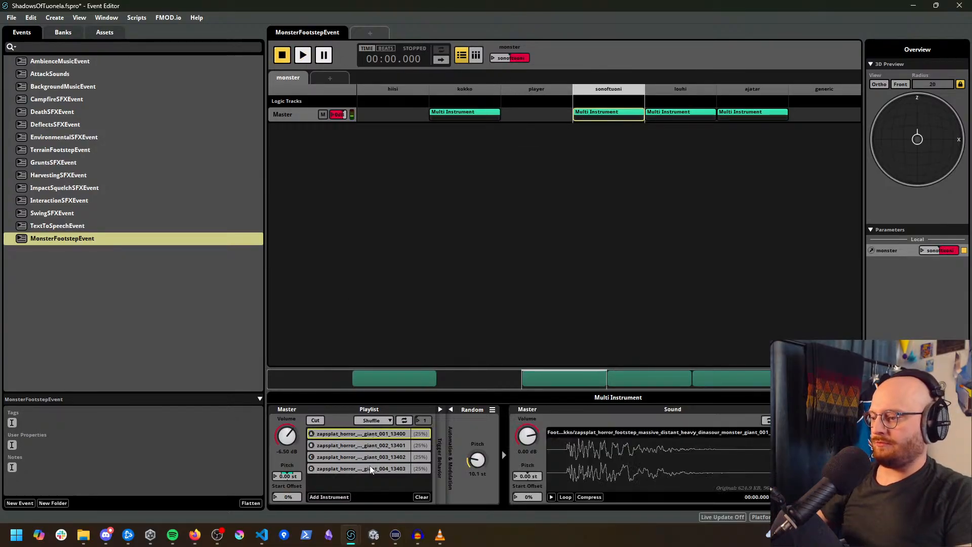
{"action": "left_click", "coordinate": [105, 32]}
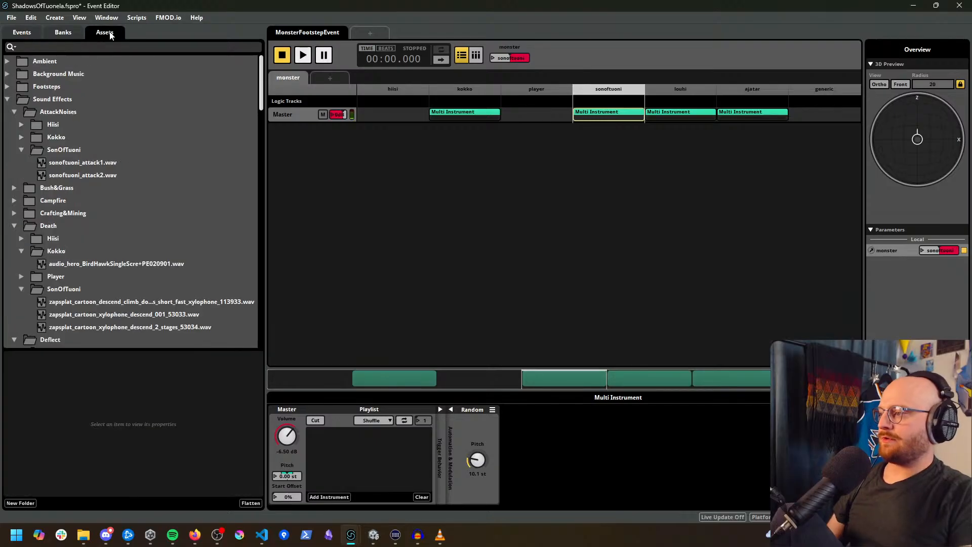
{"action": "left_click", "coordinate": [14, 112]}
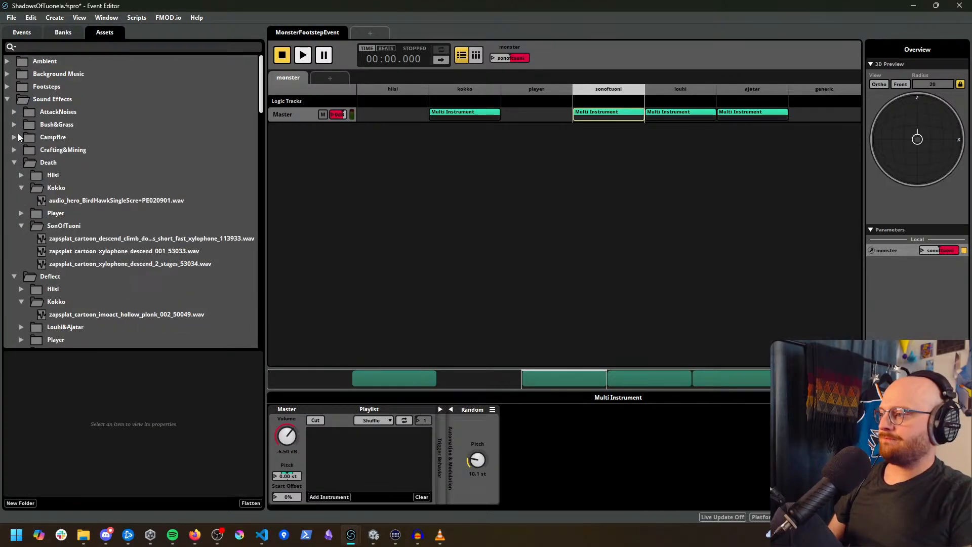
{"action": "left_click", "coordinate": [15, 162]}
{"action": "left_click", "coordinate": [8, 87]}
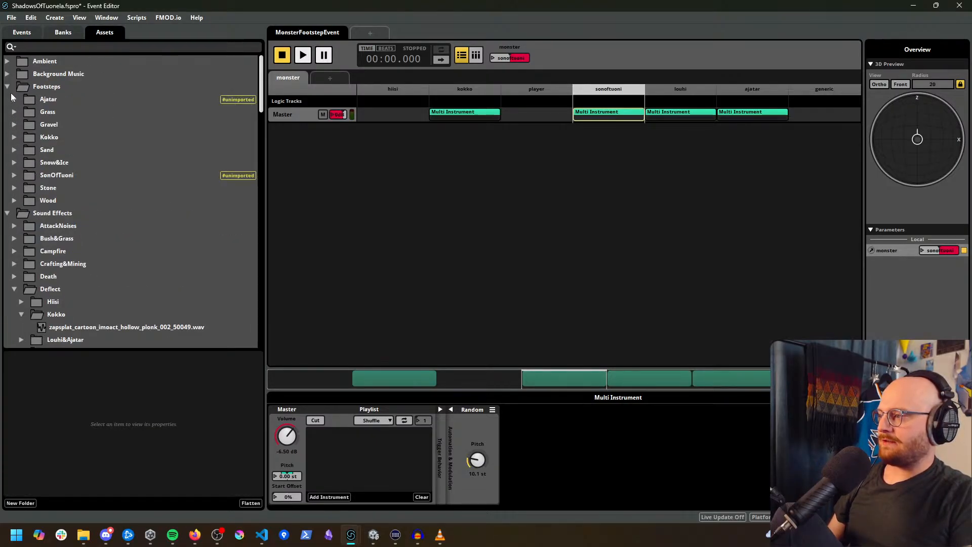
{"action": "left_click", "coordinate": [14, 175]}
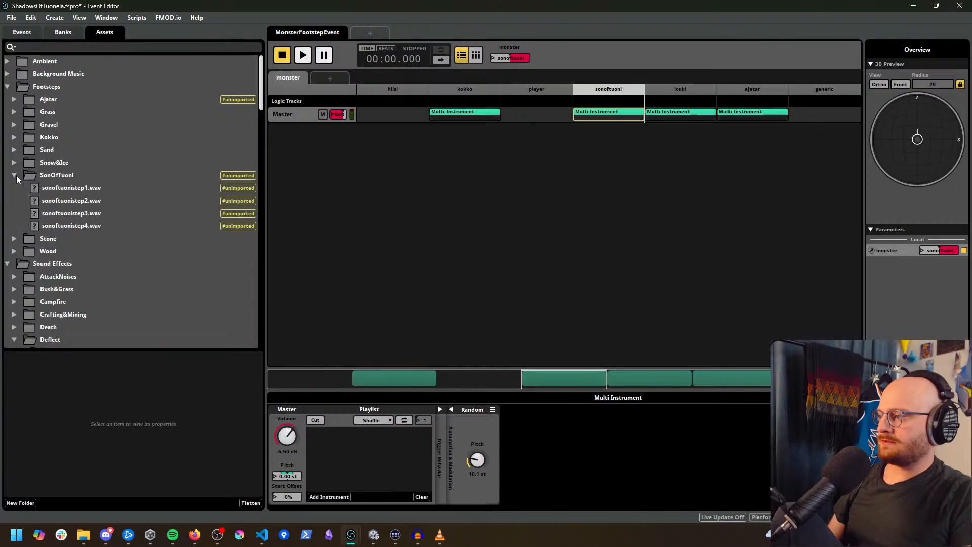
{"action": "left_click", "coordinate": [67, 188]}
{"action": "left_click", "coordinate": [80, 226], "text": "shift"}
{"action": "left_click_drag", "start_coordinate": [77, 189], "coordinate": [394, 453]}
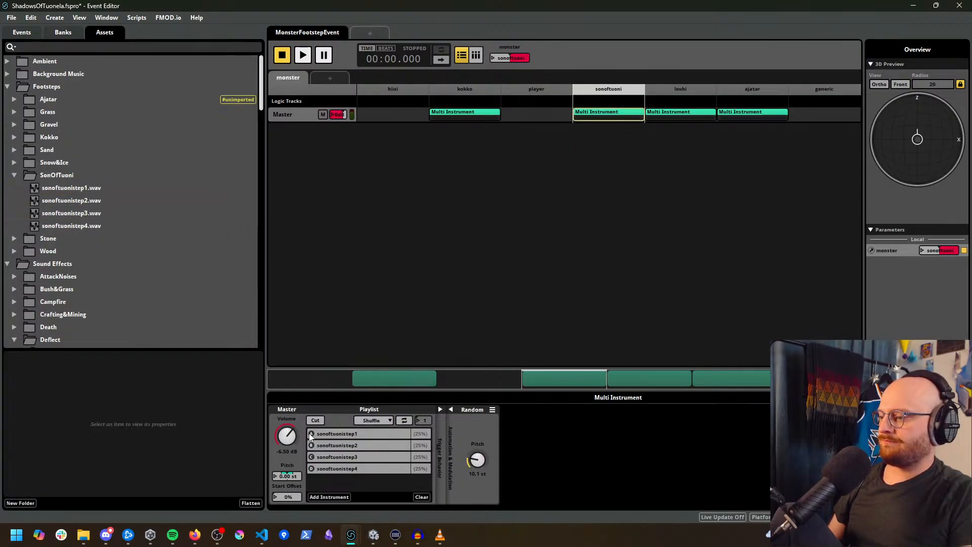
Step: Audition the new sonoftuoni footsteps in quick succession and set the multi instrument's volume to -5.00 dB
{"action": "left_click", "coordinate": [303, 56]}
{"action": "left_click", "coordinate": [304, 56]}
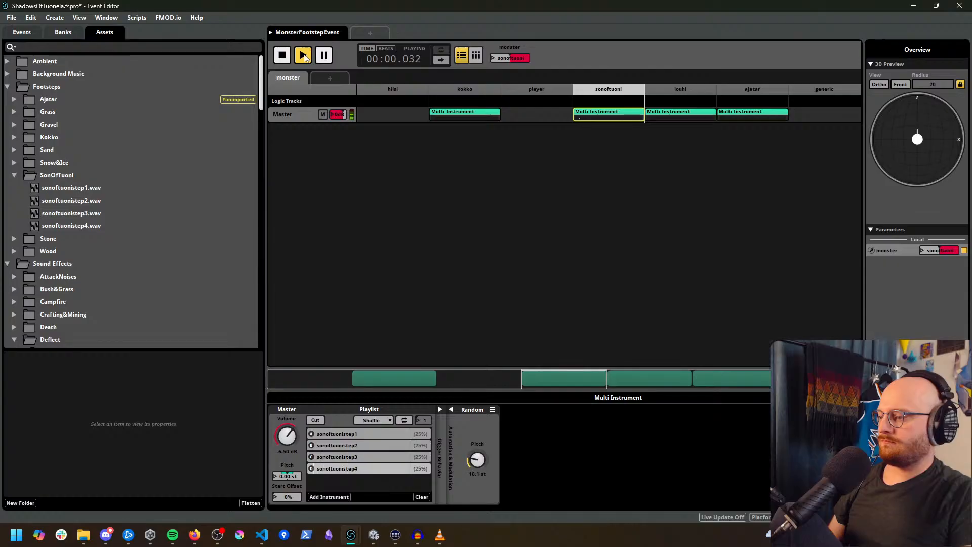
{"action": "left_click", "coordinate": [303, 56]}
{"action": "left_click", "coordinate": [303, 56]}
{"action": "left_click", "coordinate": [303, 56]}
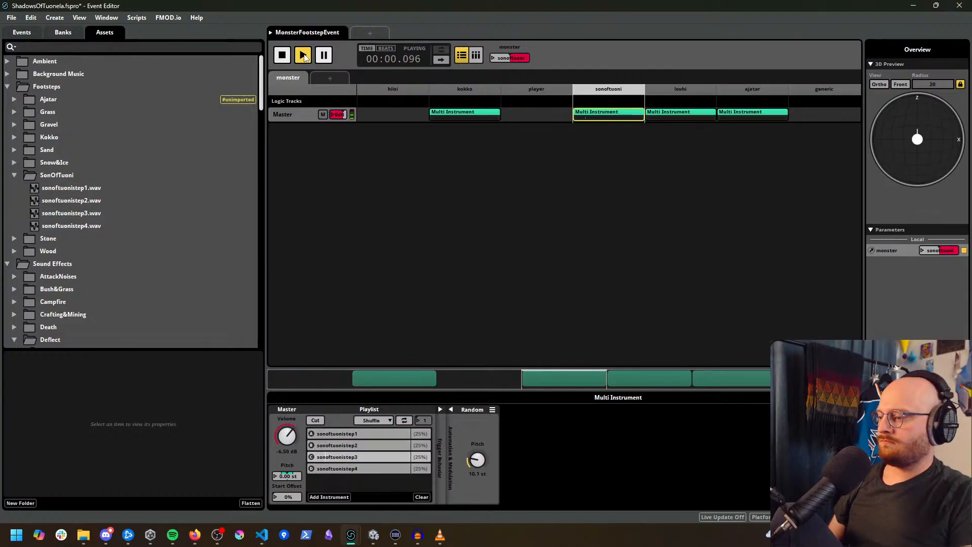
{"action": "left_click", "coordinate": [303, 56]}
{"action": "left_click", "coordinate": [303, 55]}
{"action": "left_click", "coordinate": [303, 55]}
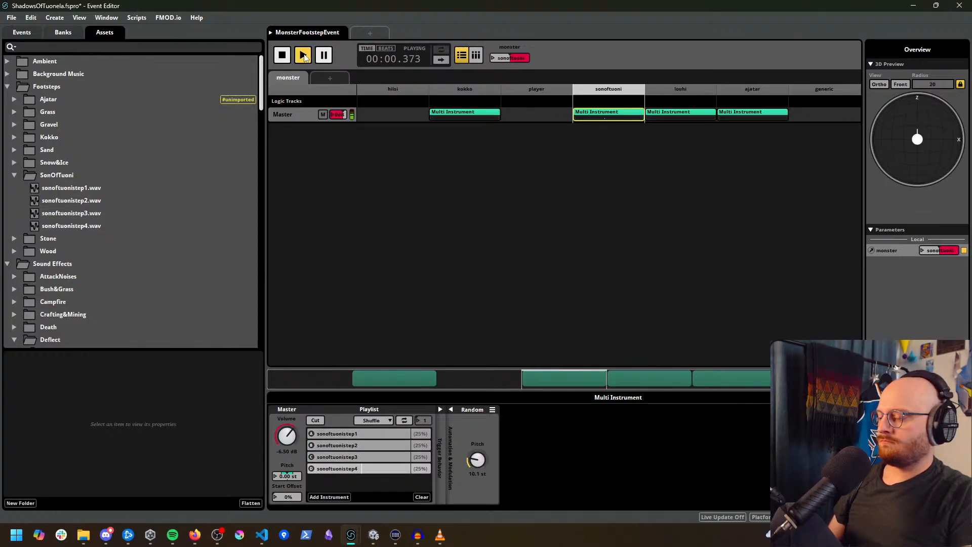
{"action": "left_click", "coordinate": [303, 55]}
{"action": "left_click", "coordinate": [303, 56]}
{"action": "left_click", "coordinate": [303, 56]}
{"action": "left_click", "coordinate": [303, 55]}
{"action": "left_click", "coordinate": [304, 57]}
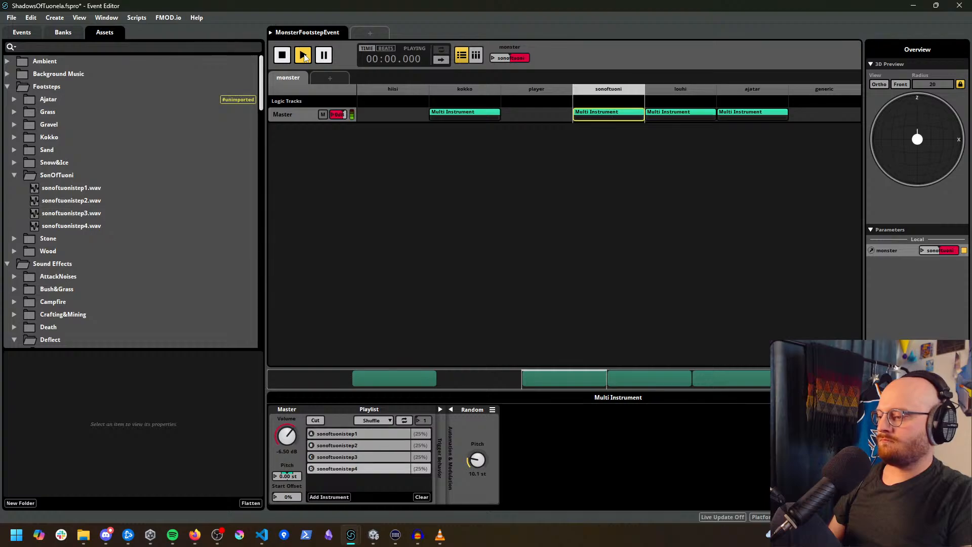
{"action": "left_click", "coordinate": [304, 56]}
{"action": "left_click", "coordinate": [304, 57]}
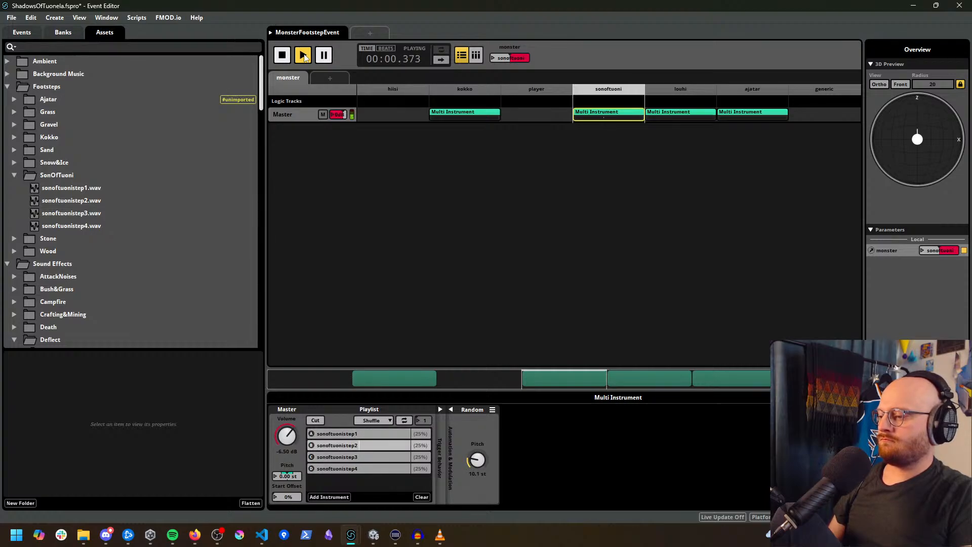
{"action": "left_click", "coordinate": [304, 56]}
{"action": "left_click", "coordinate": [303, 56]}
{"action": "left_click", "coordinate": [304, 56]}
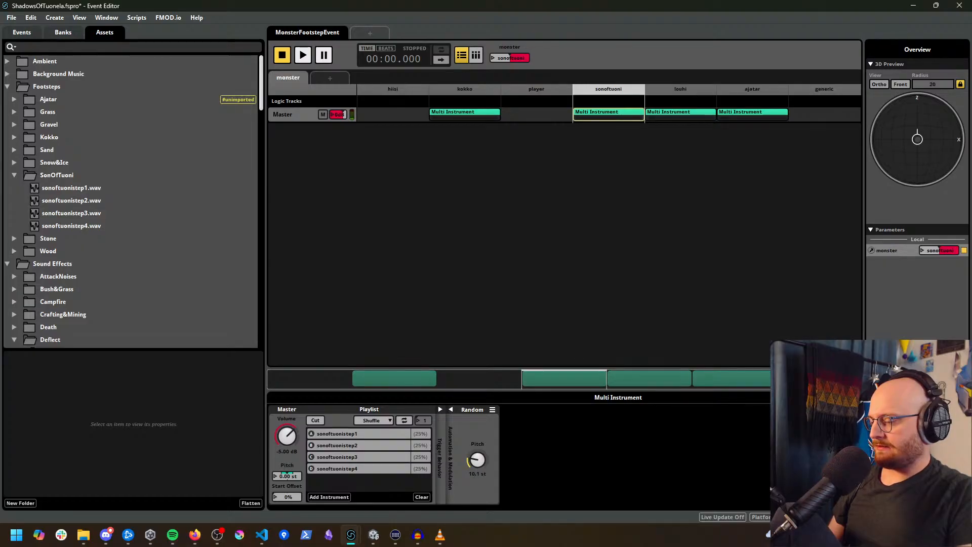
Step: Play the sonoftuoni footsteps repeatedly to check them at the adjusted volume
{"action": "left_click", "coordinate": [302, 56]}
{"action": "left_click", "coordinate": [303, 56]}
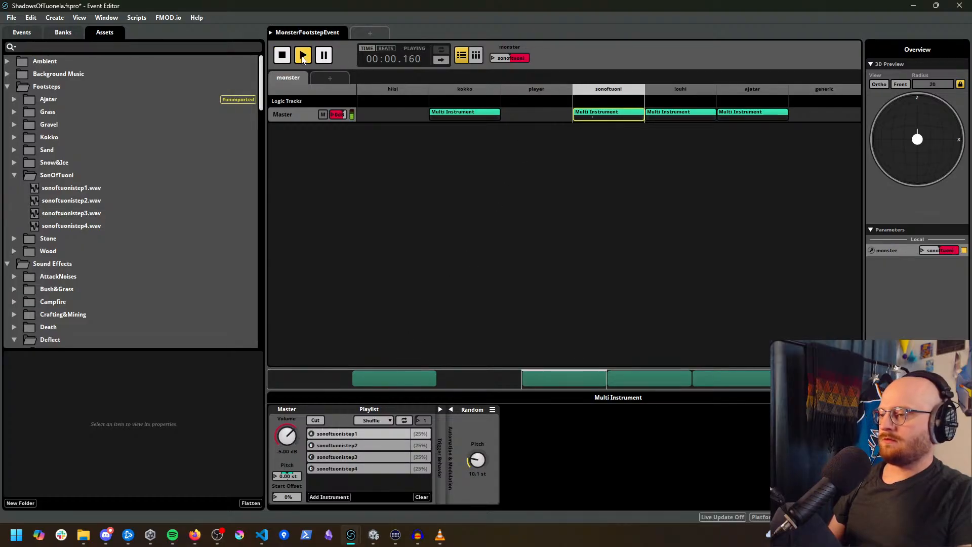
{"action": "left_click", "coordinate": [303, 56]}
{"action": "left_click", "coordinate": [302, 57]}
{"action": "left_click", "coordinate": [303, 56]}
{"action": "left_click", "coordinate": [303, 56]}
{"action": "left_click", "coordinate": [303, 56]}
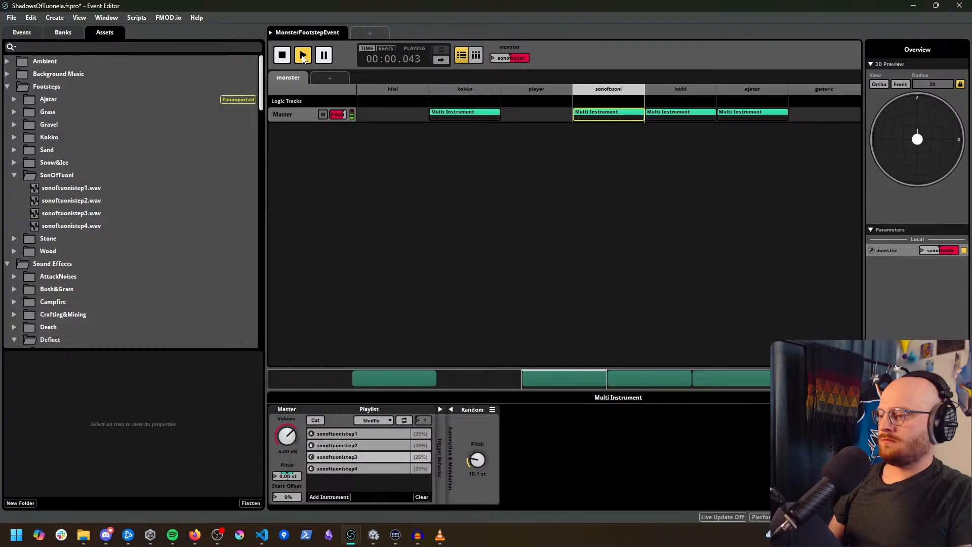
{"action": "left_click", "coordinate": [302, 56]}
Step: Save the ShadowsOfTuonela project and build its banks
{"action": "key", "text": "ctrl+s"}
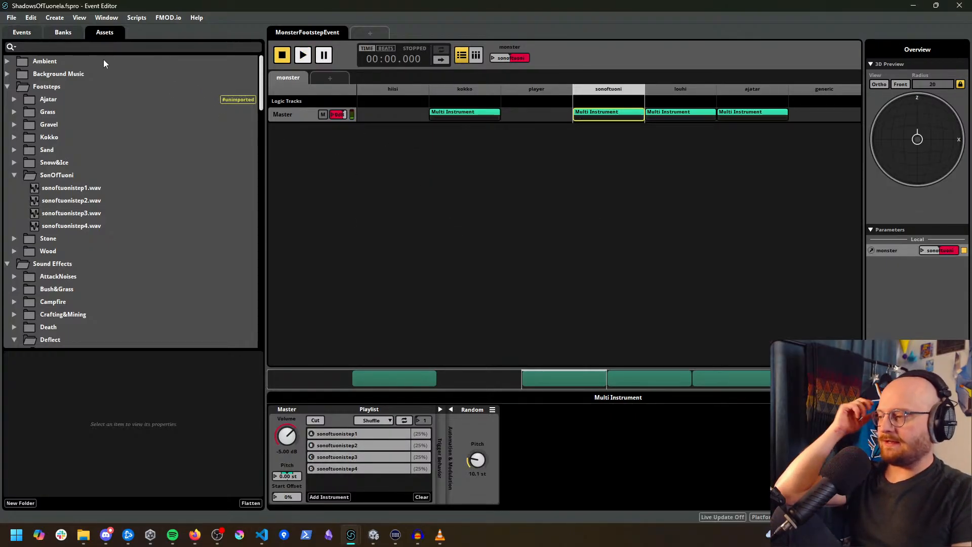
{"action": "left_click", "coordinate": [13, 175]}
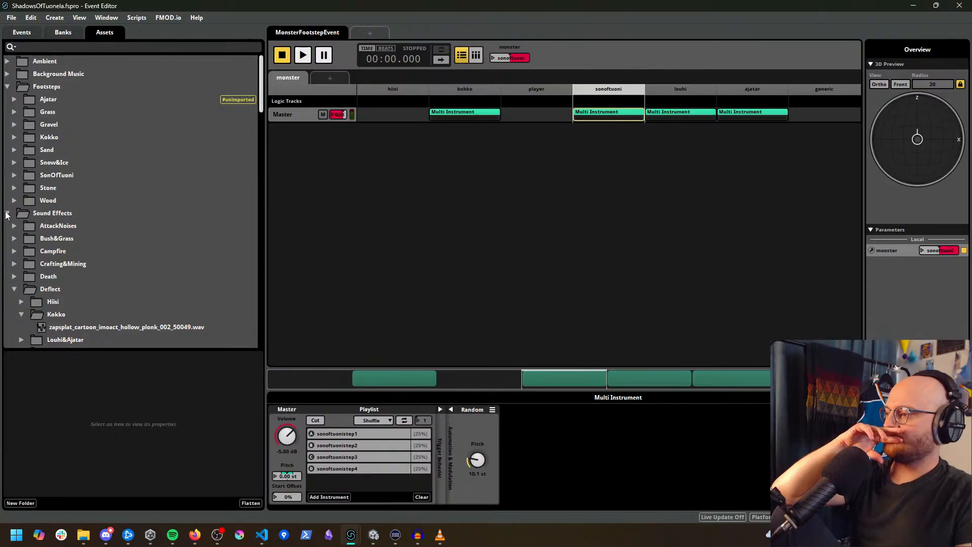
{"action": "left_click", "coordinate": [22, 32]}
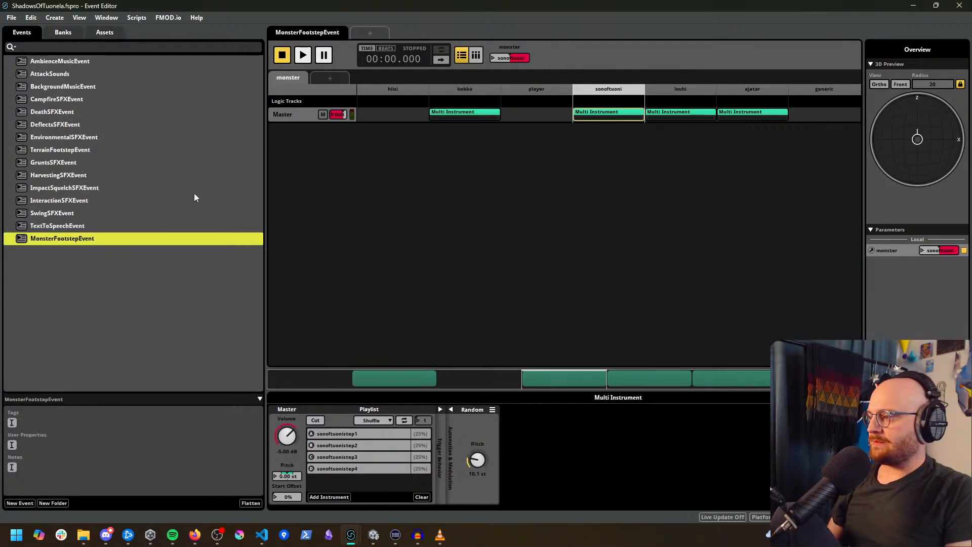
{"action": "left_click", "coordinate": [11, 18]}
{"action": "left_click", "coordinate": [31, 75]}
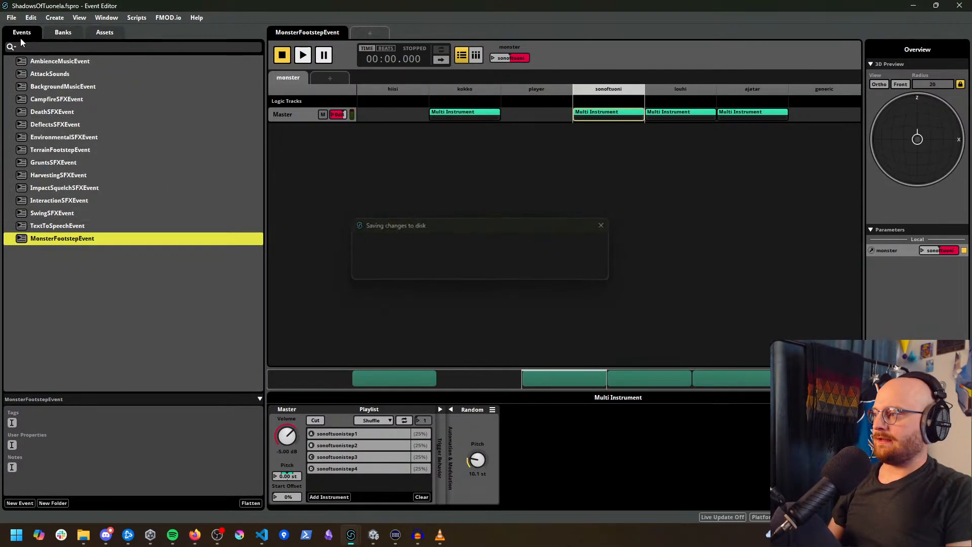
{"action": "left_click", "coordinate": [11, 18]}
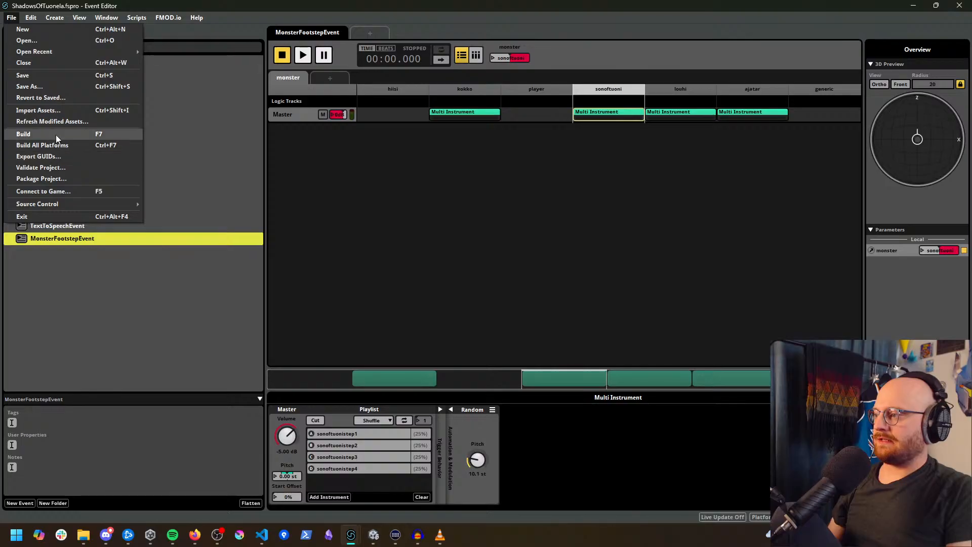
{"action": "left_click", "coordinate": [56, 135]}
{"action": "left_click", "coordinate": [561, 325]}
Step: Switch to the Unity editor and refresh the FMOD banks immediately
{"action": "left_click", "coordinate": [373, 535]}
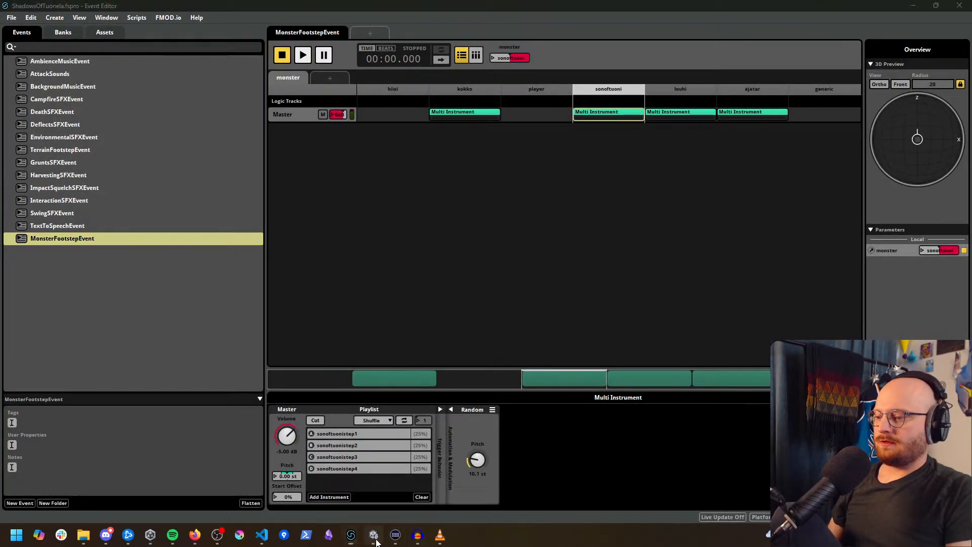
{"action": "left_click", "coordinate": [526, 296]}
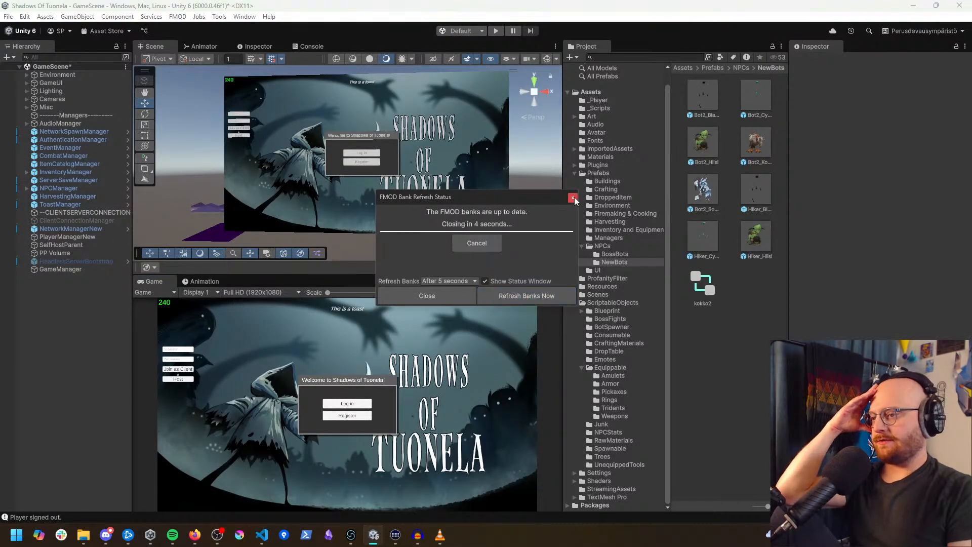
Step: Close the FMOD bank refresh status, open the Bot2_SonOfTuoni prefab and show the animation keyframes of its sonOfTuoni child
{"action": "left_click", "coordinate": [573, 197]}
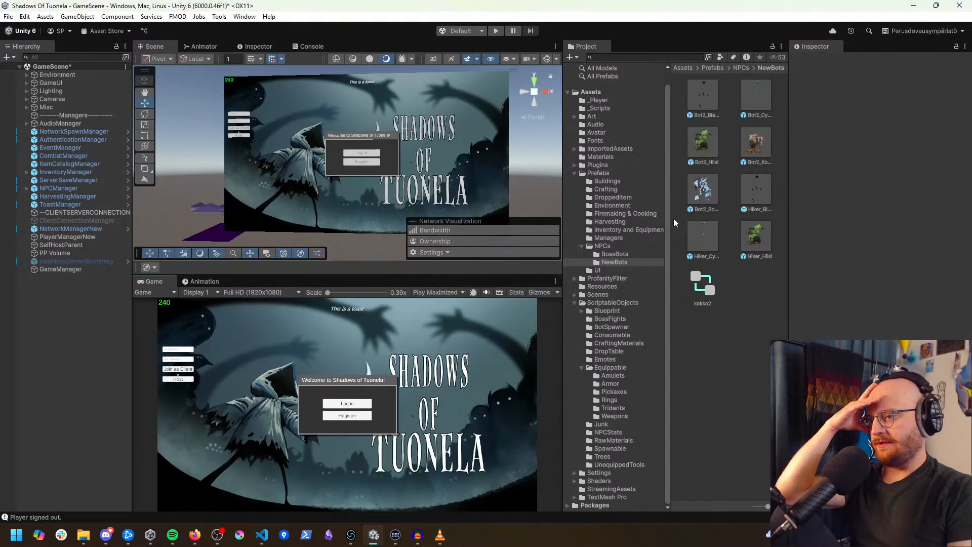
{"action": "double_click", "coordinate": [702, 197]}
{"action": "middle_click_drag", "start_coordinate": [336, 107], "coordinate": [406, 163]}
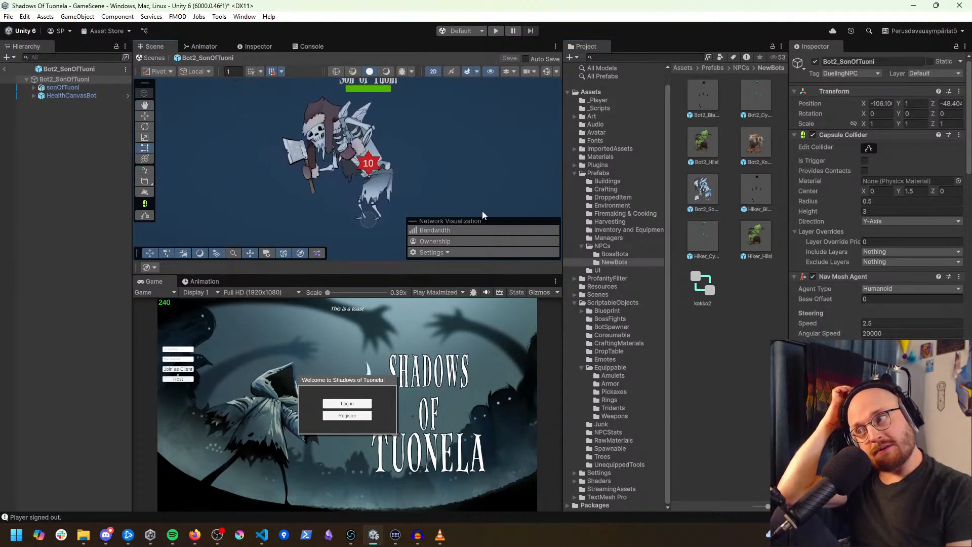
{"action": "left_click", "coordinate": [199, 282]}
{"action": "left_click", "coordinate": [56, 87]}
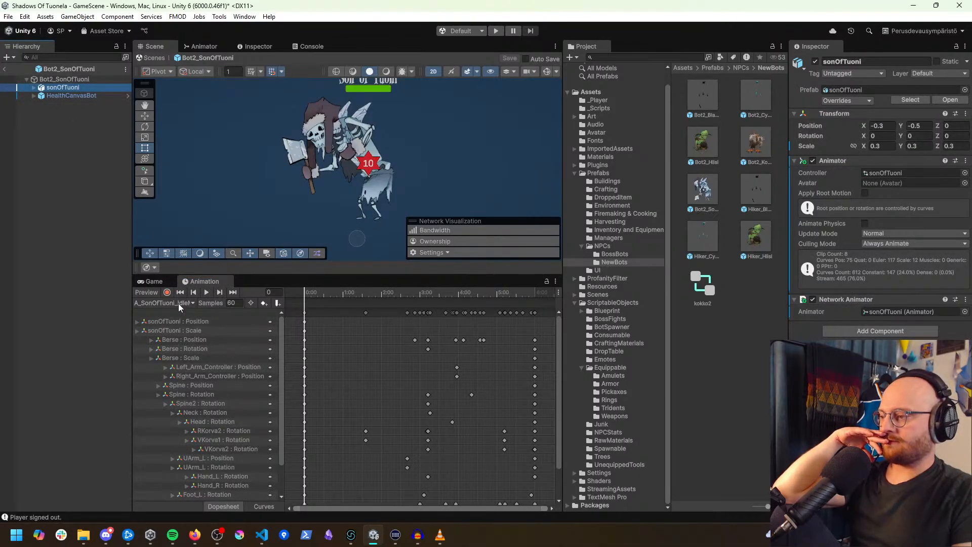
Step: Load the A_SonOfTuoni_AttackMirrored_1 clip for editing and frame its keyframes
{"action": "left_click", "coordinate": [179, 303]}
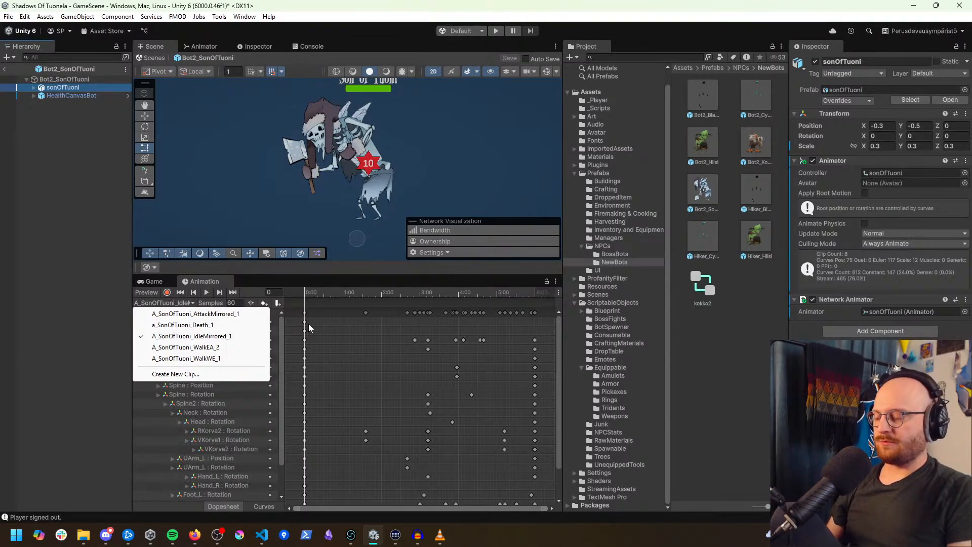
{"action": "left_click", "coordinate": [226, 314]}
{"action": "left_click_drag", "start_coordinate": [296, 295], "coordinate": [283, 322]}
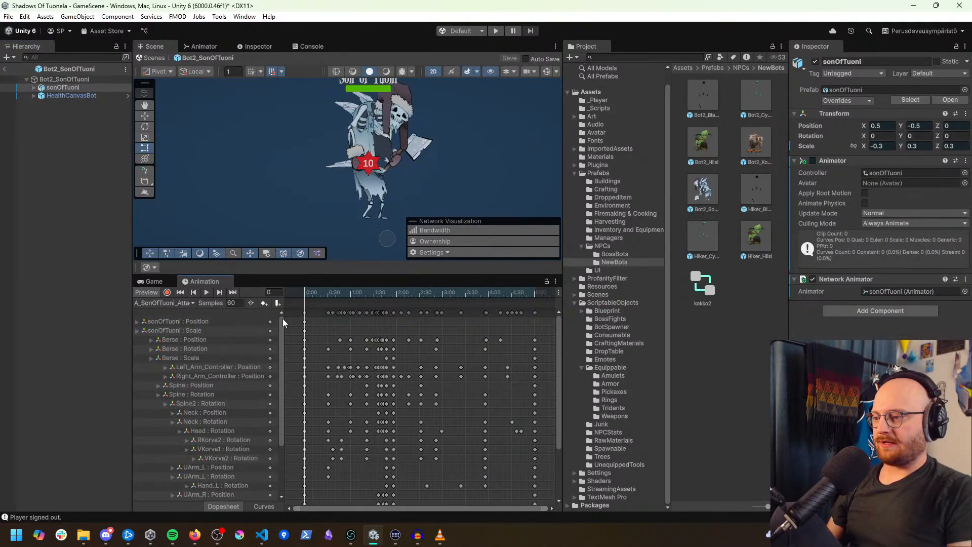
{"action": "scroll", "coordinate": [386, 354], "scroll_direction": "up", "scroll_amount": 1}
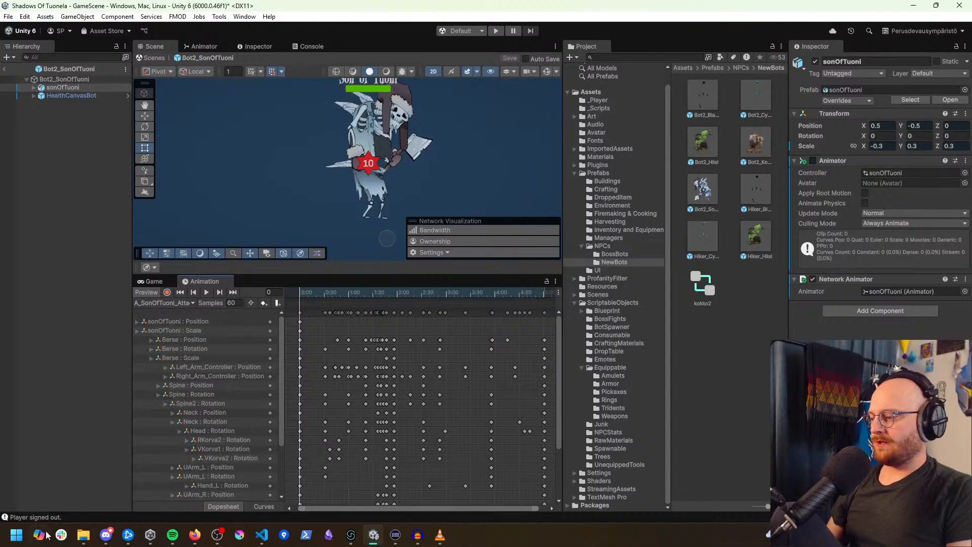
Step: Open Paint to view the animator_timings reference image, move it out of the way and return to Unity
{"action": "left_click", "coordinate": [13, 537]}
{"action": "type", "text": "paint"}
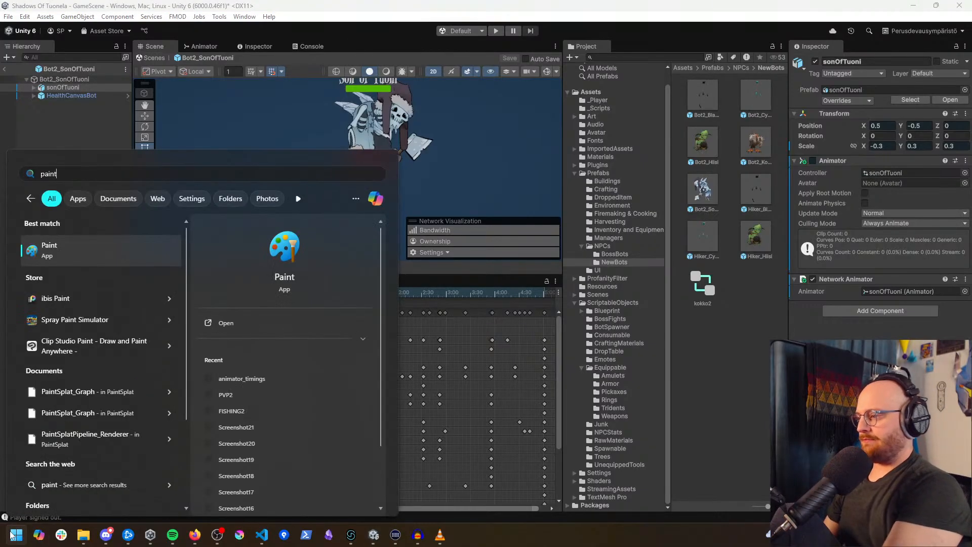
{"action": "key", "text": "Return"}
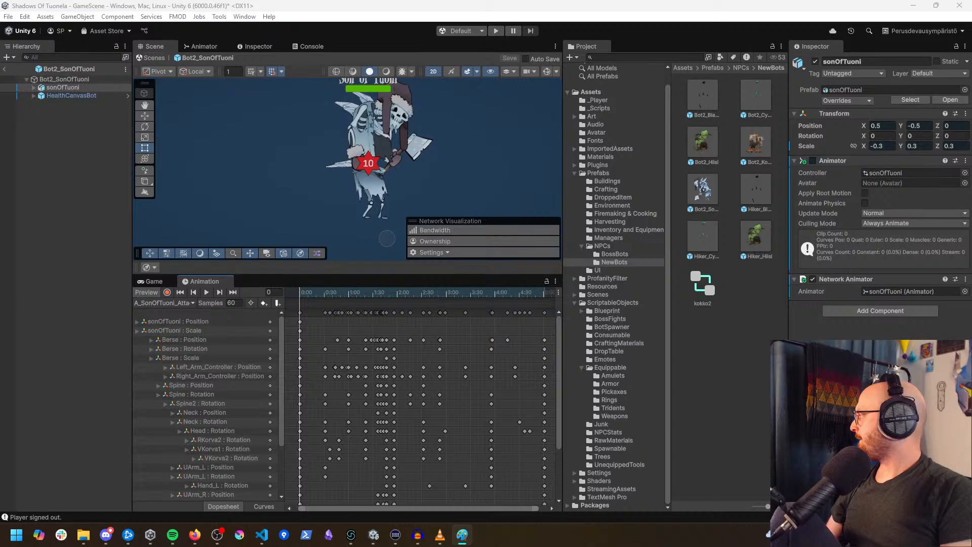
{"action": "left_click_drag", "start_coordinate": [0, 161], "coordinate": [414, 0]}
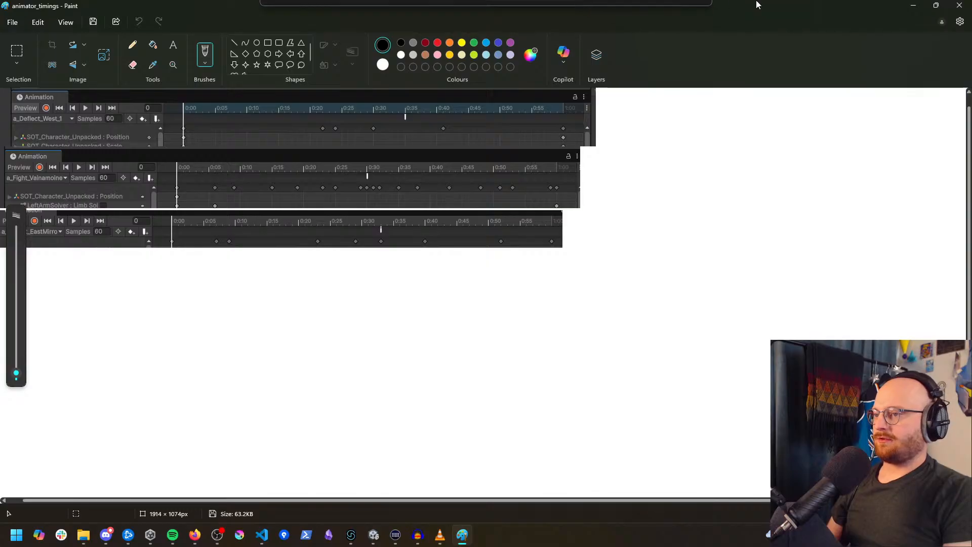
{"action": "mouse_move", "coordinate": [758, 5]}
{"action": "left_mouse_down"}
{"action": "mouse_move", "coordinate": [508, 117]}
{"action": "mouse_move", "coordinate": [0, 101]}
{"action": "left_mouse_up"}
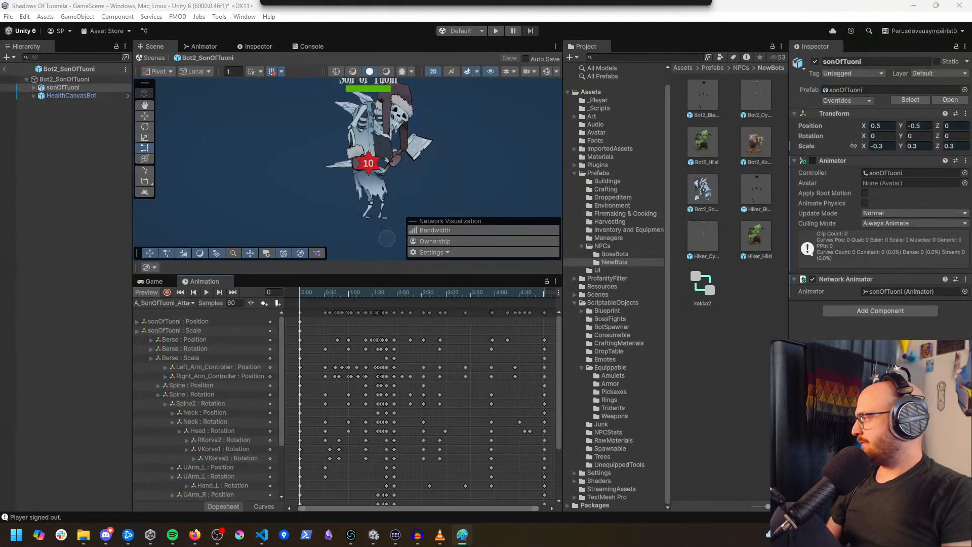
{"action": "left_click", "coordinate": [610, 2]}
Step: Scrub the start of the attack and move the keyframes at frame 32 onto the clip's first frame
{"action": "left_click_drag", "start_coordinate": [309, 297], "coordinate": [333, 314]}
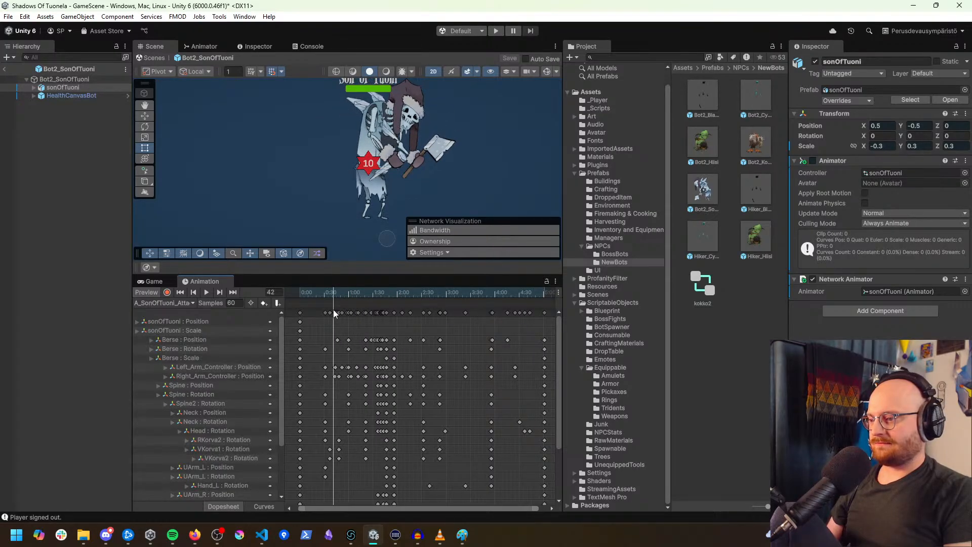
{"action": "left_click_drag", "start_coordinate": [334, 314], "coordinate": [327, 345]}
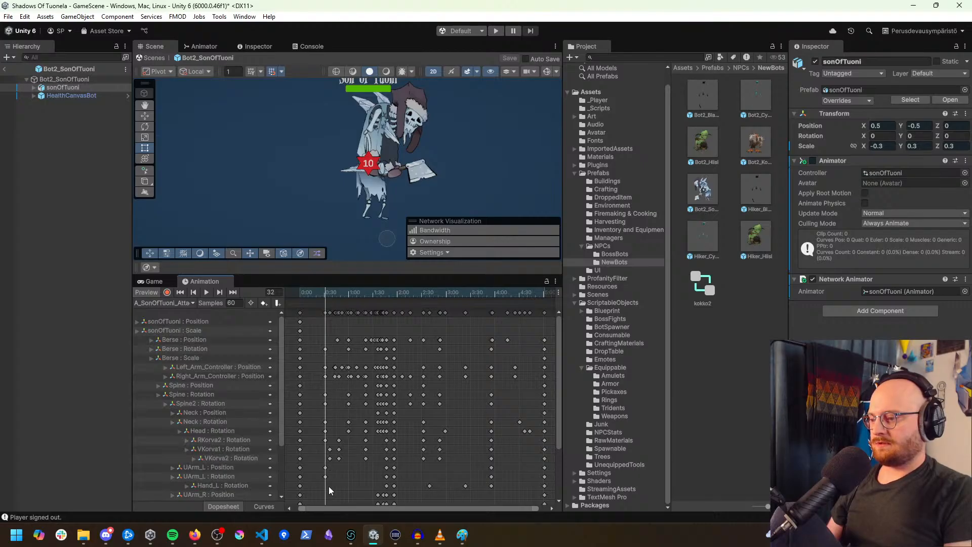
{"action": "left_click_drag", "start_coordinate": [328, 488], "coordinate": [300, 357]}
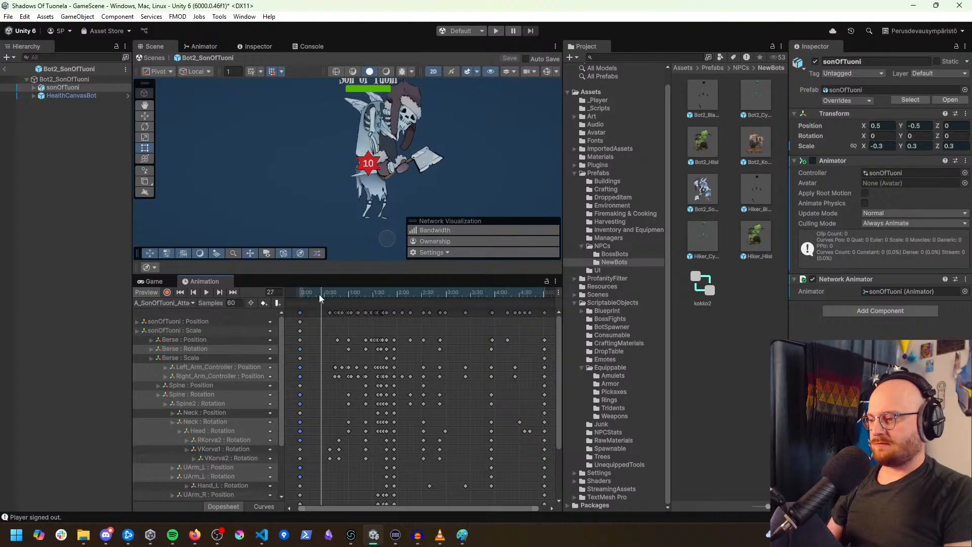
Step: Select the attack swing keyframes from about 0:36 to 2:15, shift them earlier and compress them to end at about 1:00
{"action": "mouse_move", "coordinate": [307, 306]}
{"action": "left_mouse_down"}
{"action": "mouse_move", "coordinate": [353, 310]}
{"action": "mouse_move", "coordinate": [321, 313]}
{"action": "left_mouse_up"}
{"action": "left_click", "coordinate": [324, 490]}
{"action": "left_click_drag", "start_coordinate": [317, 498], "coordinate": [322, 345]}
{"action": "left_click_drag", "start_coordinate": [321, 306], "coordinate": [547, 524]}
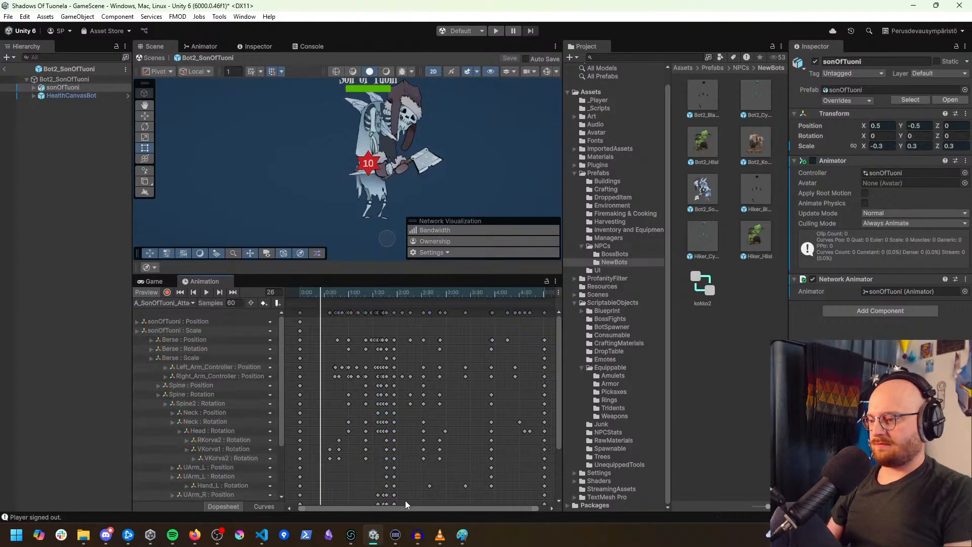
{"action": "left_click_drag", "start_coordinate": [412, 504], "coordinate": [318, 267]}
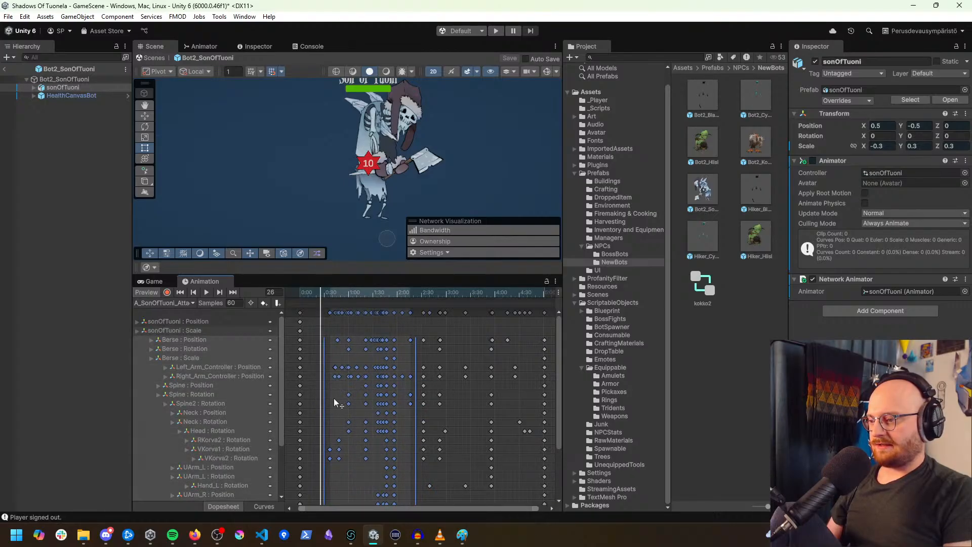
{"action": "left_click_drag", "start_coordinate": [334, 402], "coordinate": [324, 403]}
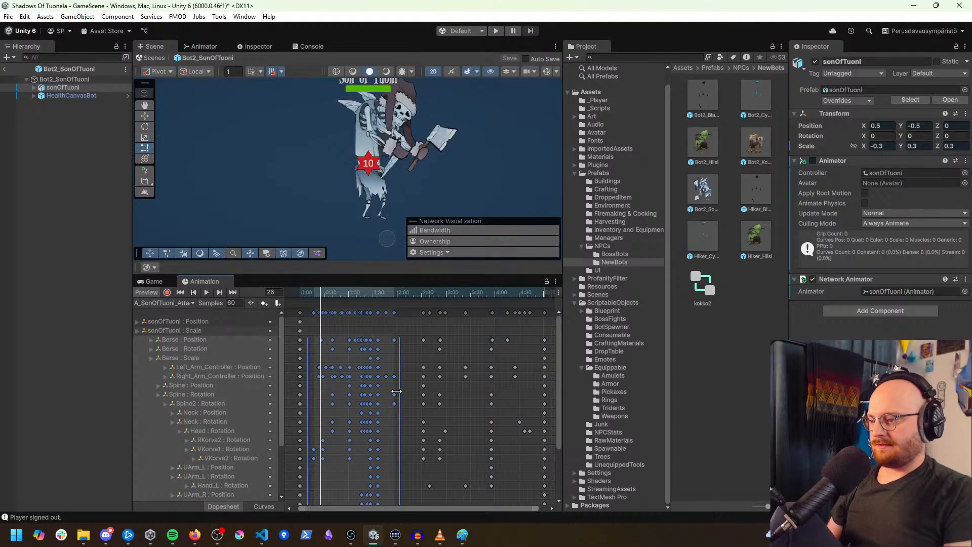
{"action": "left_click_drag", "start_coordinate": [396, 391], "coordinate": [380, 390]}
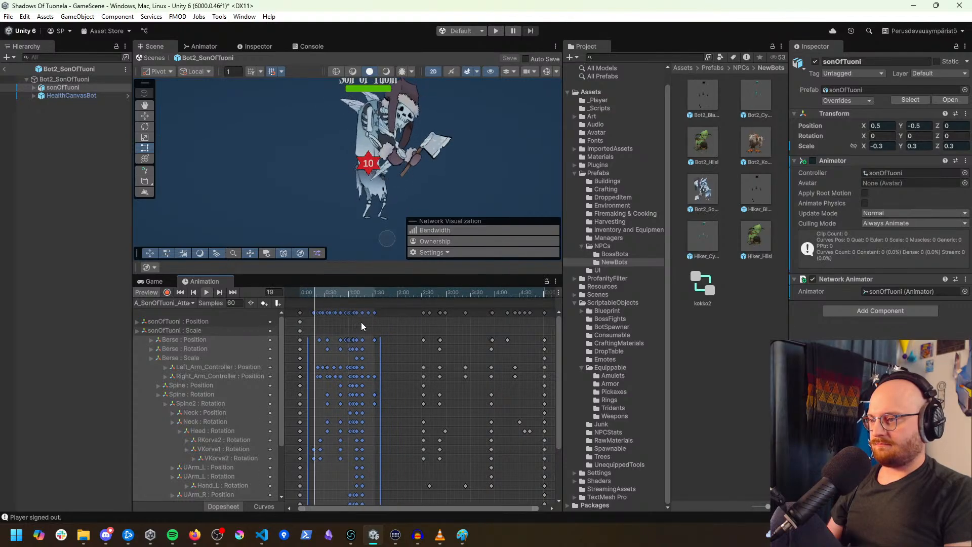
{"action": "left_click_drag", "start_coordinate": [368, 293], "coordinate": [333, 302]}
{"action": "left_click_drag", "start_coordinate": [379, 367], "coordinate": [358, 366]}
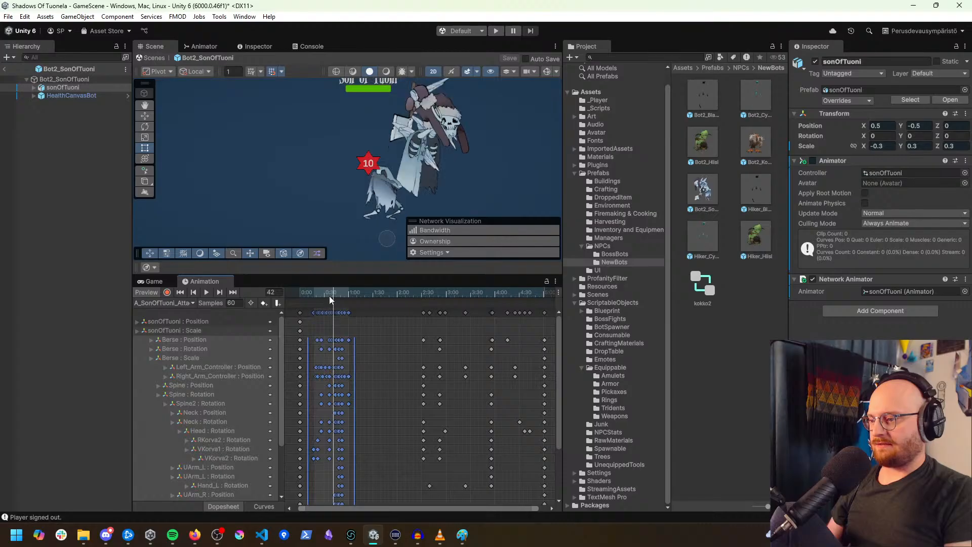
Step: Check the swing against the timeline and shift its keyframes about 5 frames earlier, ending at about 0:48
{"action": "left_click_drag", "start_coordinate": [329, 296], "coordinate": [337, 335]}
{"action": "left_click_drag", "start_coordinate": [317, 388], "coordinate": [316, 358]}
{"action": "left_click_drag", "start_coordinate": [321, 298], "coordinate": [322, 317]}
{"action": "scroll", "coordinate": [339, 350], "scroll_direction": "up", "scroll_amount": 3}
{"action": "scroll", "coordinate": [346, 341], "scroll_direction": "up", "scroll_amount": 5}
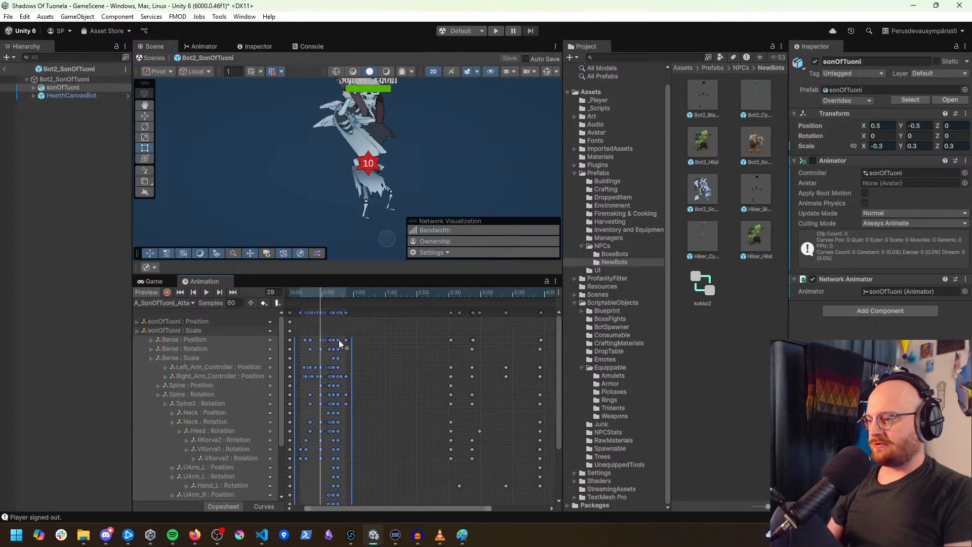
{"action": "left_click_drag", "start_coordinate": [360, 509], "coordinate": [343, 508]}
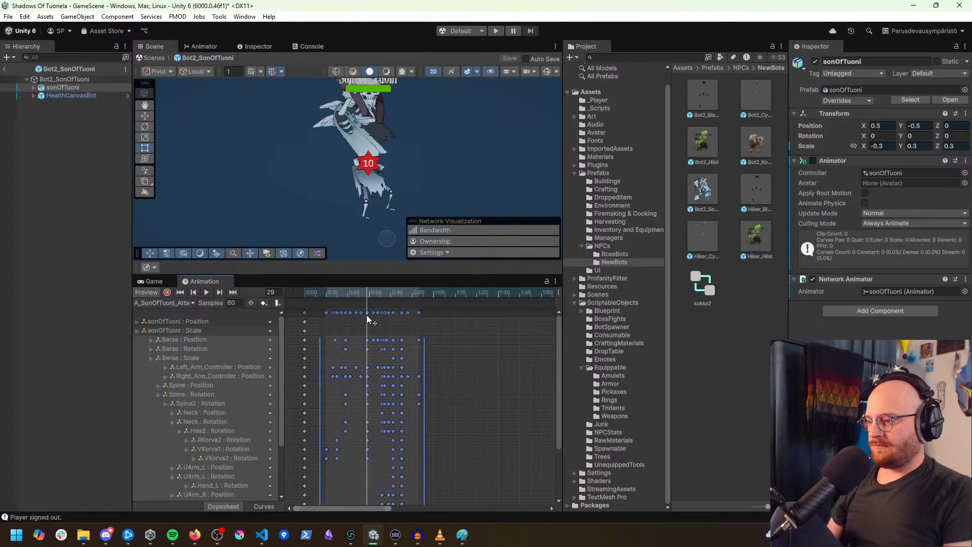
{"action": "left_click_drag", "start_coordinate": [361, 291], "coordinate": [338, 295]}
{"action": "left_click_drag", "start_coordinate": [355, 358], "coordinate": [347, 359]}
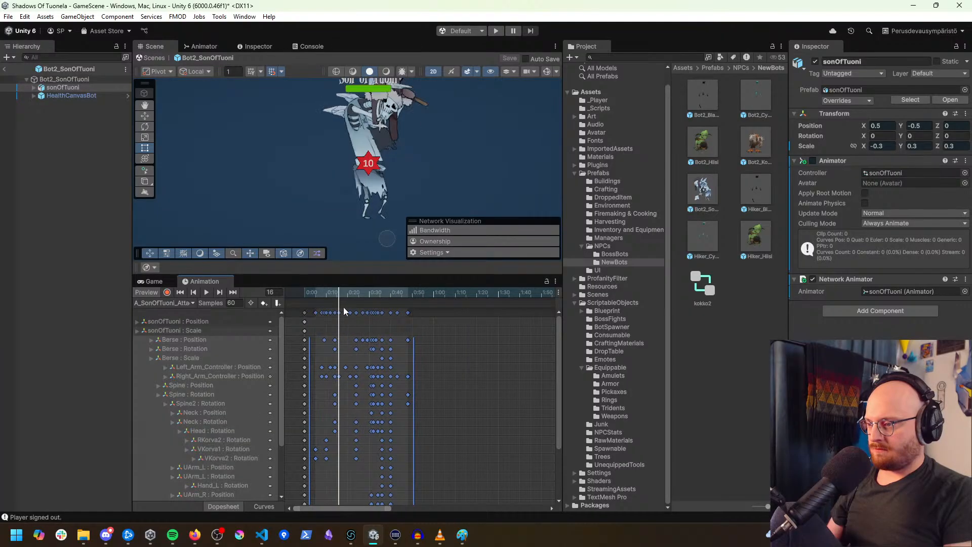
Step: Play the attack animation from its first frame and scrub through the shortened swing
{"action": "left_click_drag", "start_coordinate": [340, 294], "coordinate": [304, 293]}
{"action": "key", "text": "space"}
{"action": "key", "text": "space"}
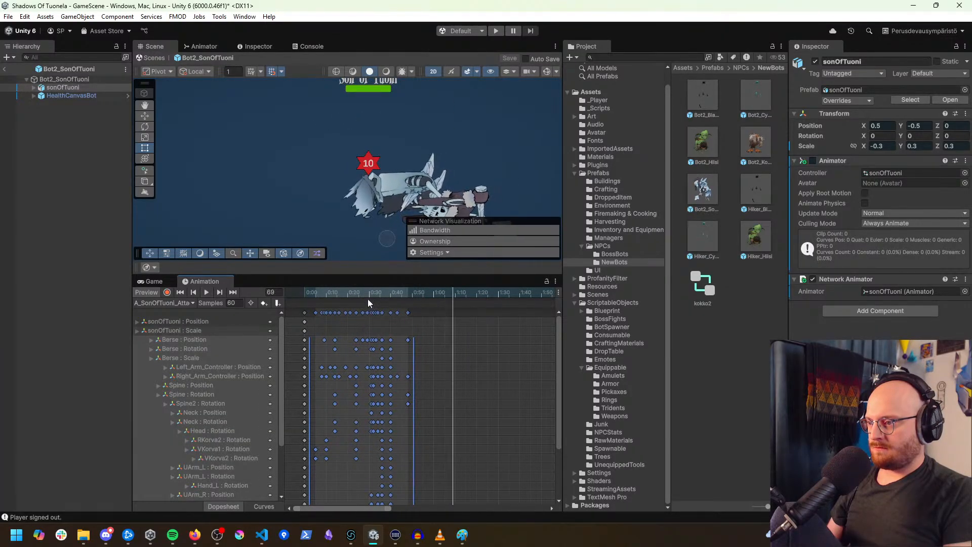
{"action": "left_click_drag", "start_coordinate": [363, 299], "coordinate": [468, 366]}
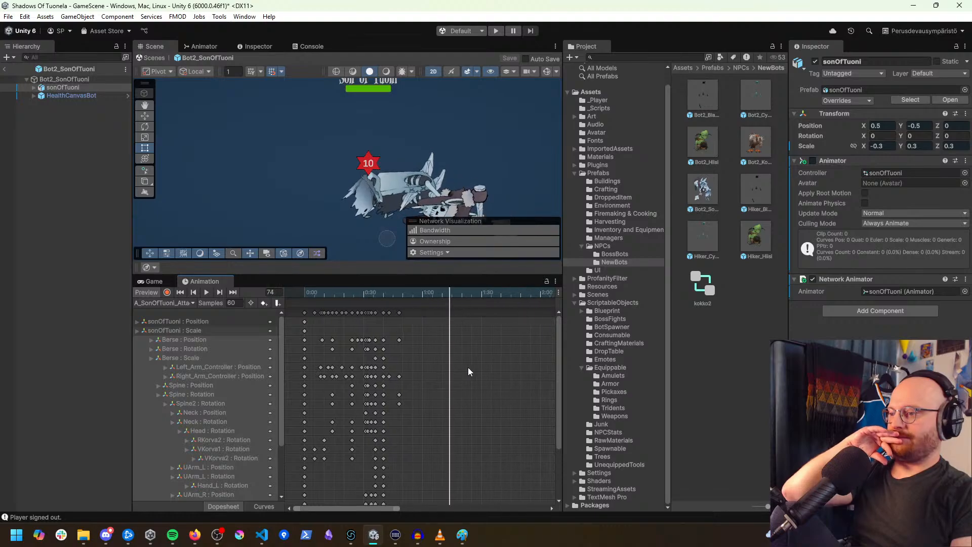
Step: Select the remaining keyframes from about 2:30 to 5:00, move them close behind the swing and compress their span
{"action": "scroll", "coordinate": [464, 379], "scroll_direction": "down", "scroll_amount": 3}
{"action": "scroll", "coordinate": [461, 375], "scroll_direction": "down", "scroll_amount": 5}
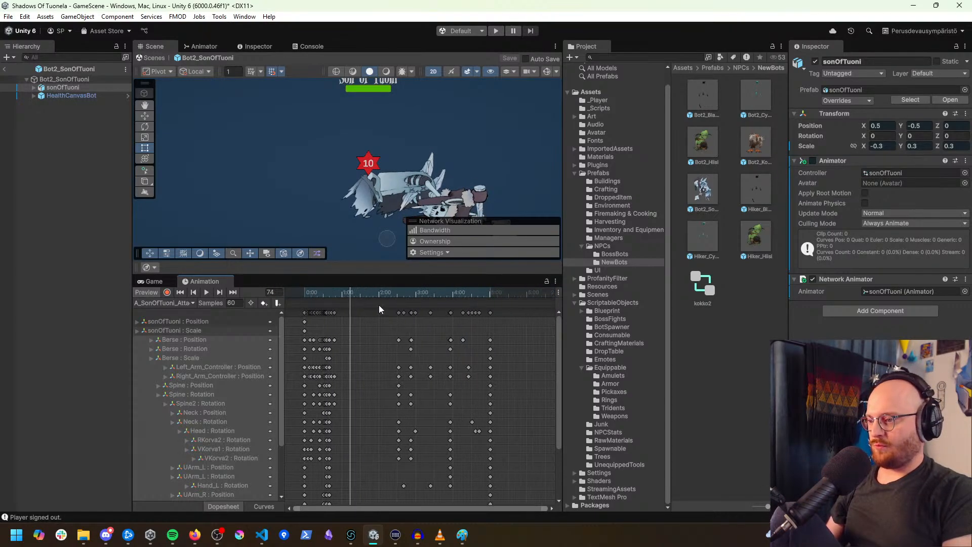
{"action": "left_click_drag", "start_coordinate": [384, 306], "coordinate": [515, 497]}
{"action": "left_click_drag", "start_coordinate": [468, 372], "coordinate": [411, 374]}
{"action": "scroll", "coordinate": [355, 382], "scroll_direction": "up", "scroll_amount": 4}
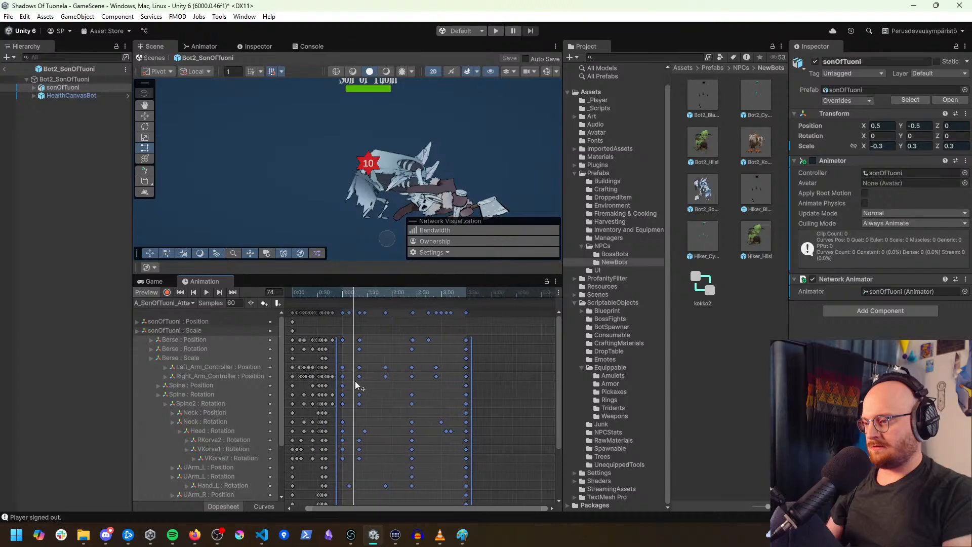
{"action": "left_click_drag", "start_coordinate": [502, 372], "coordinate": [379, 380]}
Step: Preview the attack, compress the recovery keyframes to span 0:52 to 1:00, and play the clip again
{"action": "left_click_drag", "start_coordinate": [346, 297], "coordinate": [291, 296]}
{"action": "key", "text": "space"}
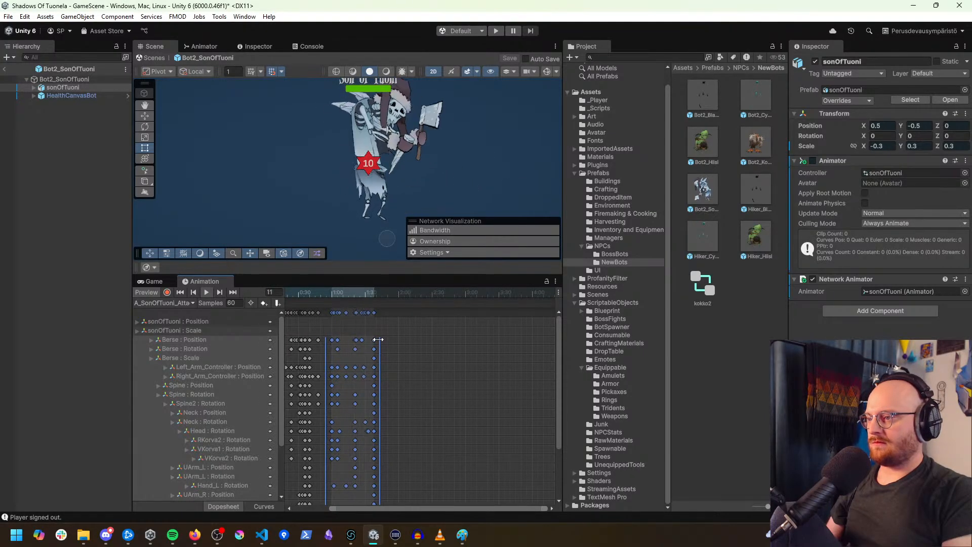
{"action": "middle_click_drag", "start_coordinate": [411, 323], "coordinate": [447, 323]}
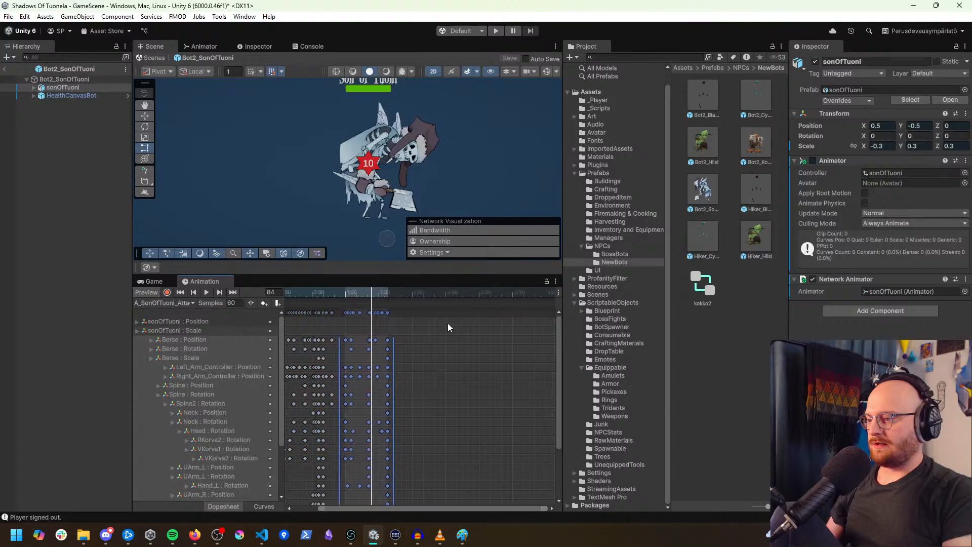
{"action": "left_click_drag", "start_coordinate": [406, 363], "coordinate": [378, 370]}
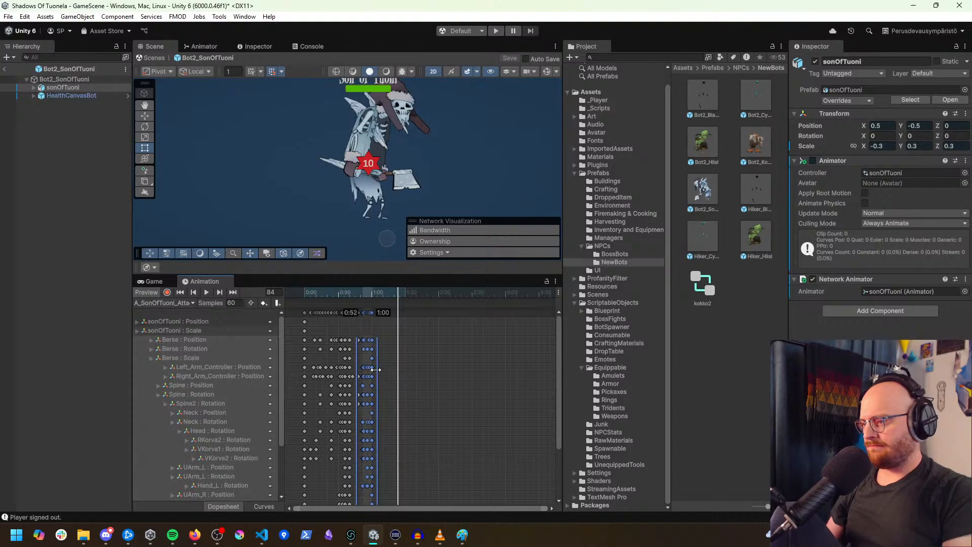
{"action": "left_click", "coordinate": [368, 296]}
{"action": "key", "text": "space"}
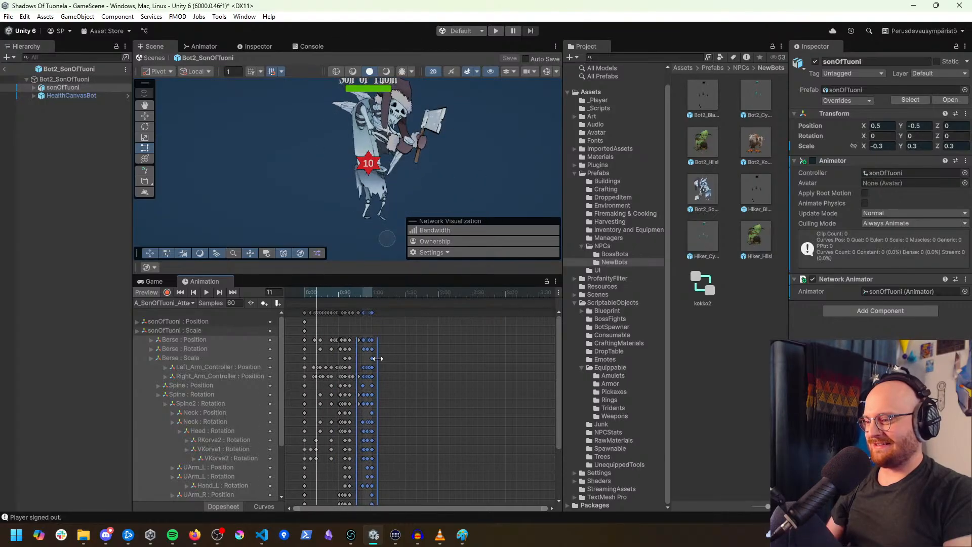
Step: Stretch the recovery keyframes in stages while previewing the clip, until they end at about 1:20
{"action": "left_click_drag", "start_coordinate": [378, 359], "coordinate": [388, 364]}
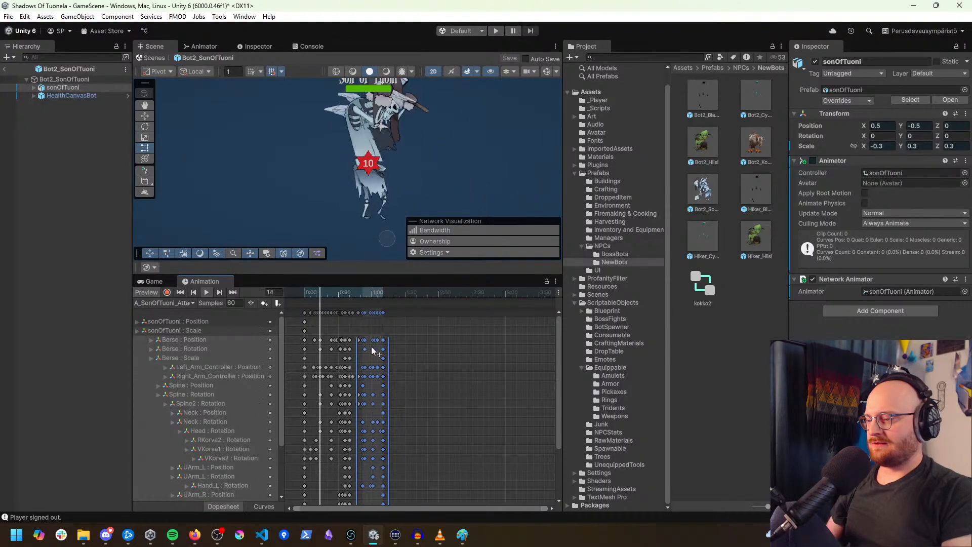
{"action": "left_click_drag", "start_coordinate": [299, 301], "coordinate": [387, 326]}
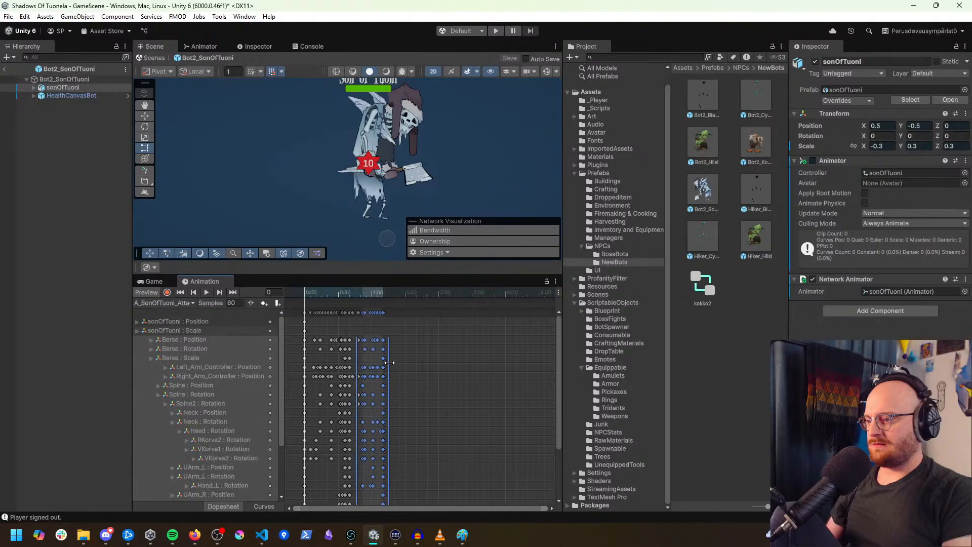
{"action": "left_click_drag", "start_coordinate": [389, 363], "coordinate": [399, 365]}
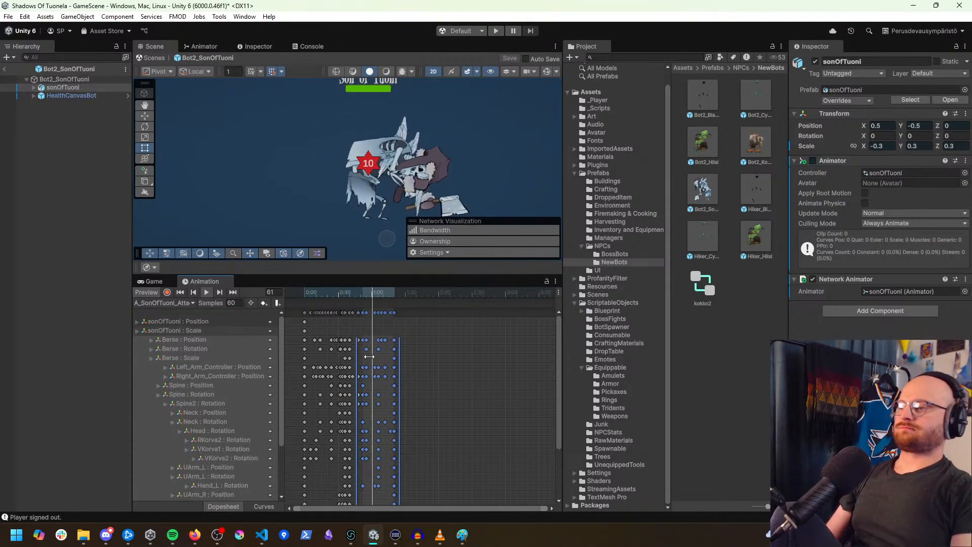
Step: Scrub the retimed attack clip closely to examine the axe impact at frame 36
{"action": "left_click_drag", "start_coordinate": [367, 292], "coordinate": [326, 309]}
{"action": "scroll", "coordinate": [357, 351], "scroll_direction": "up", "scroll_amount": 2}
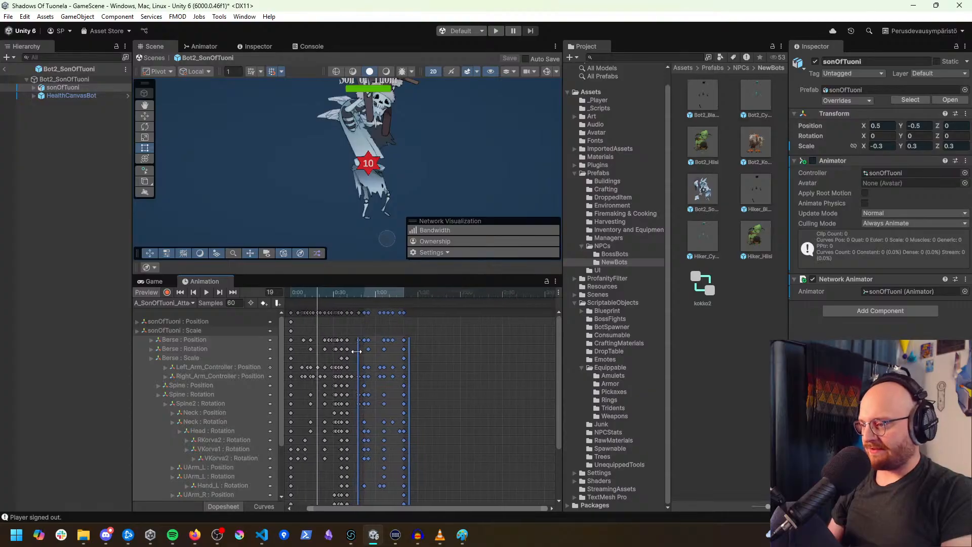
{"action": "scroll", "coordinate": [357, 351], "scroll_direction": "up", "scroll_amount": 1}
{"action": "left_click_drag", "start_coordinate": [351, 508], "coordinate": [330, 508]}
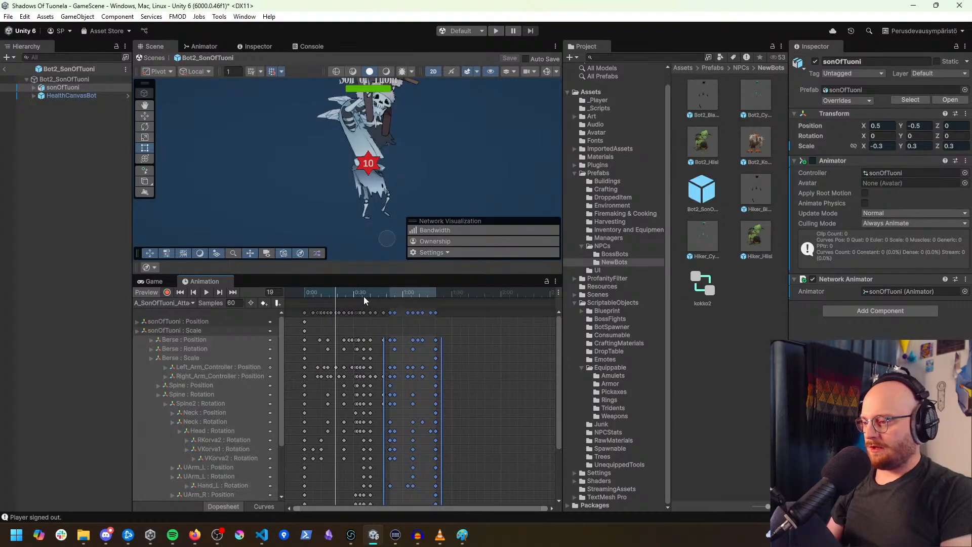
{"action": "mouse_move", "coordinate": [363, 296]}
{"action": "left_mouse_down"}
{"action": "mouse_move", "coordinate": [286, 282]}
{"action": "mouse_move", "coordinate": [363, 293]}
{"action": "left_mouse_up"}
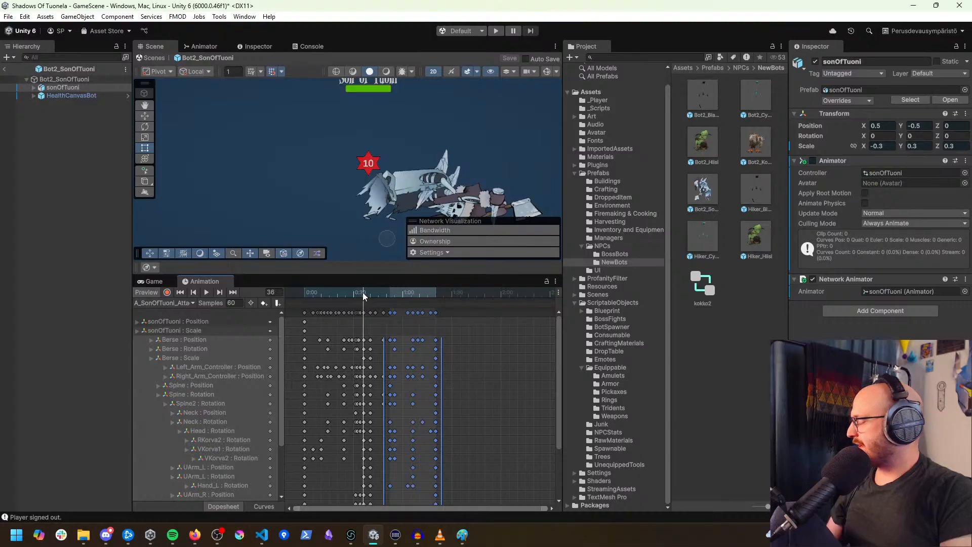
Step: Compress the attack clip's windup and swing keyframes after the first frame so they end at about 0:39, and check the impact at frame 30
{"action": "left_click_drag", "start_coordinate": [364, 296], "coordinate": [349, 297]}
{"action": "scroll", "coordinate": [378, 335], "scroll_direction": "up", "scroll_amount": 5}
{"action": "scroll", "coordinate": [352, 365], "scroll_direction": "down", "scroll_amount": 1}
{"action": "middle_click_drag", "start_coordinate": [352, 375], "coordinate": [476, 382]}
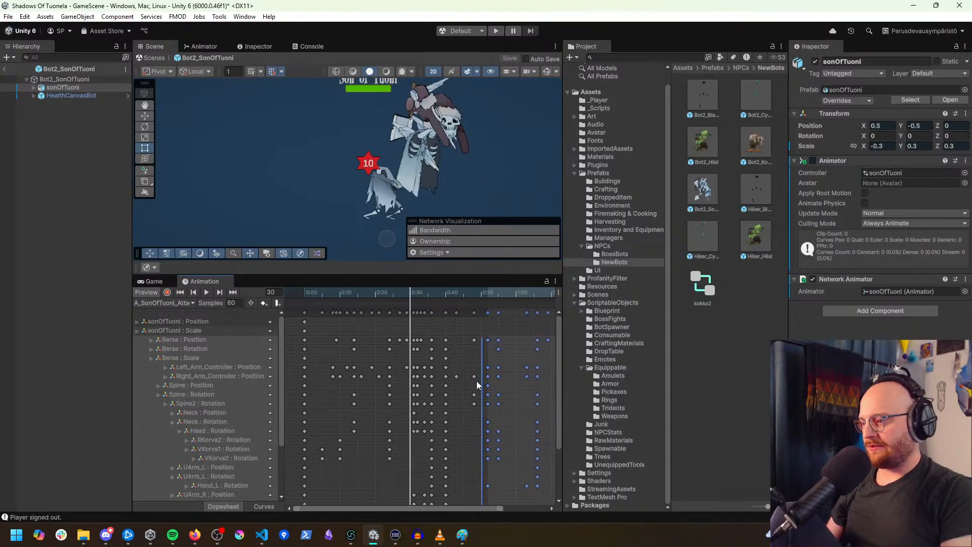
{"action": "left_click", "coordinate": [464, 313]}
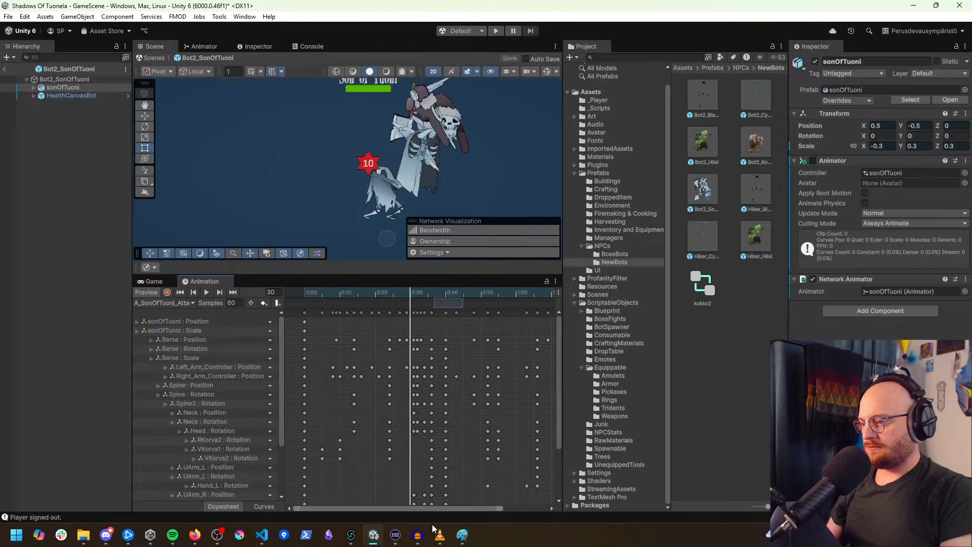
{"action": "left_click_drag", "start_coordinate": [336, 495], "coordinate": [458, 308]}
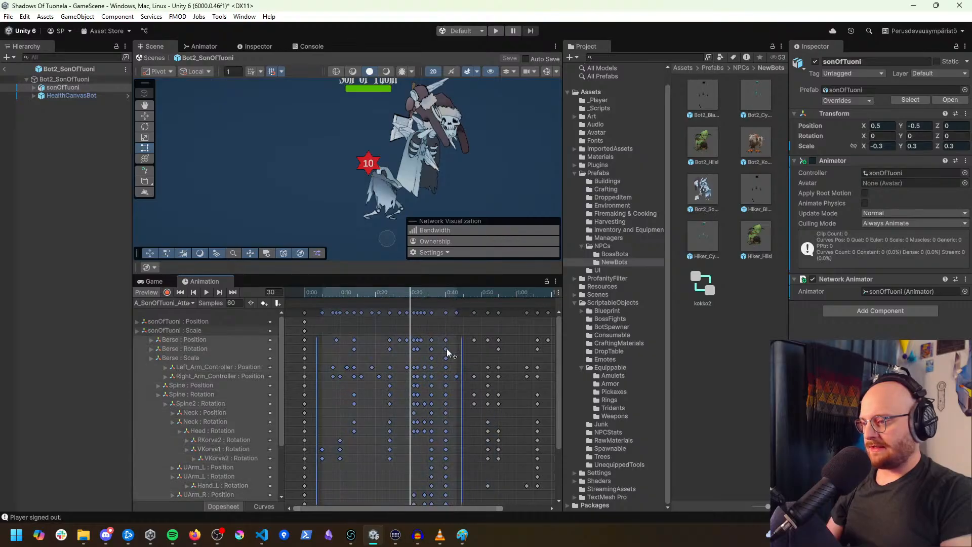
{"action": "left_click_drag", "start_coordinate": [458, 392], "coordinate": [445, 393]}
{"action": "left_click_drag", "start_coordinate": [349, 290], "coordinate": [409, 299]}
{"action": "key", "text": "space"}
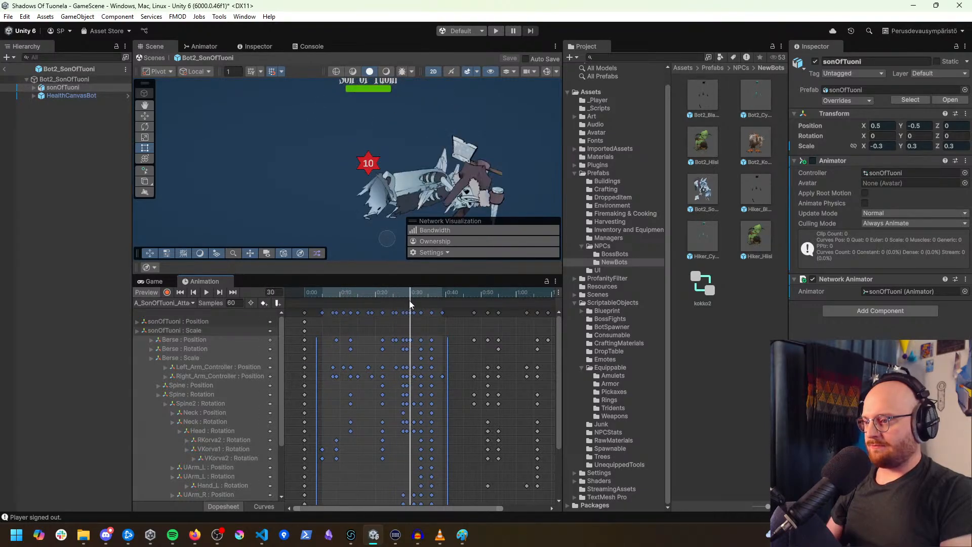
Step: Add an animation event at frame 30 of the attack clip and select it to show its function setting
{"action": "left_click", "coordinate": [370, 308]}
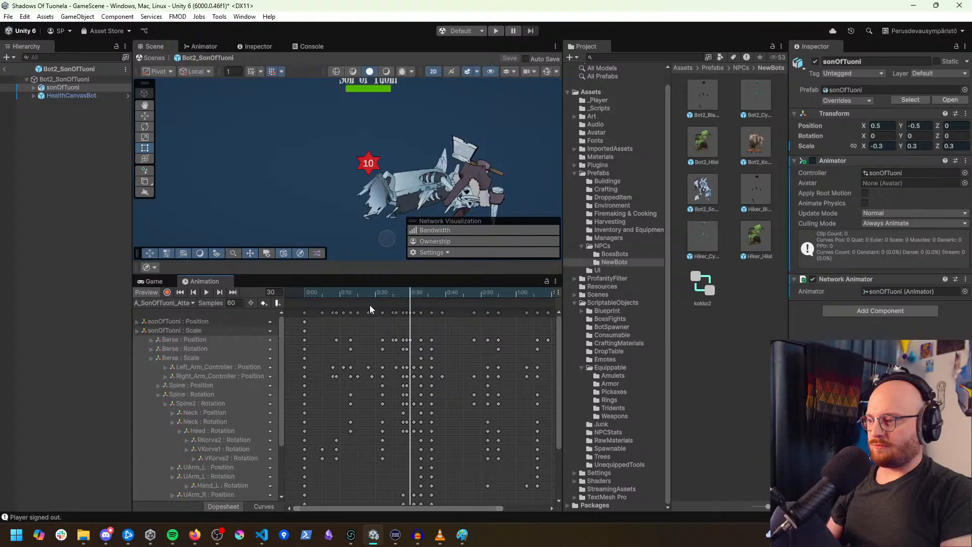
{"action": "left_click", "coordinate": [278, 302]}
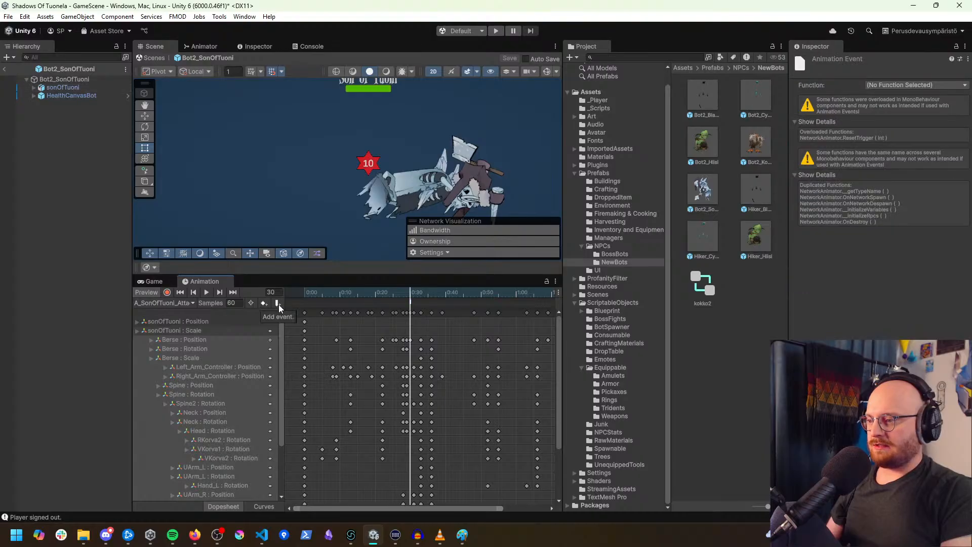
{"action": "left_click", "coordinate": [411, 302]}
{"action": "left_click", "coordinate": [411, 302]}
{"action": "left_click", "coordinate": [412, 303]}
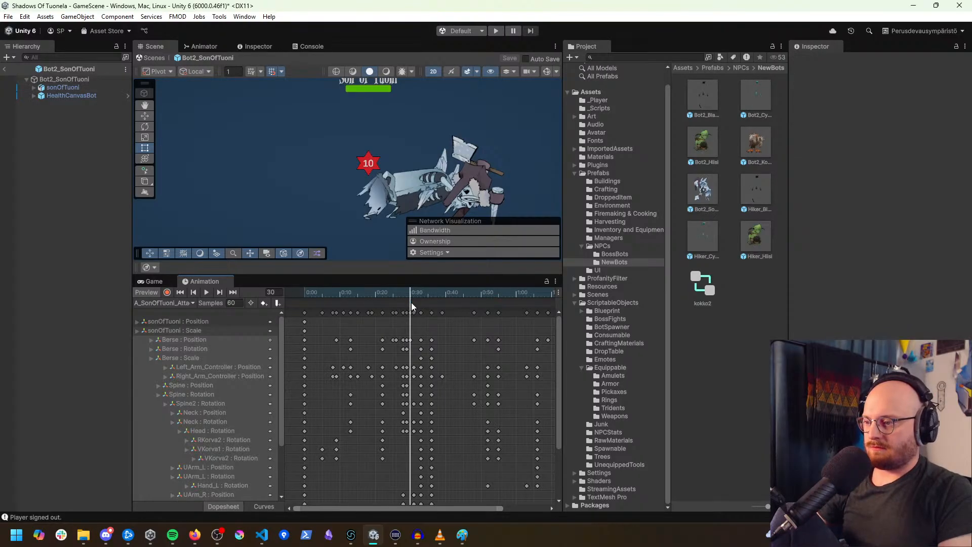
{"action": "left_click", "coordinate": [411, 302]}
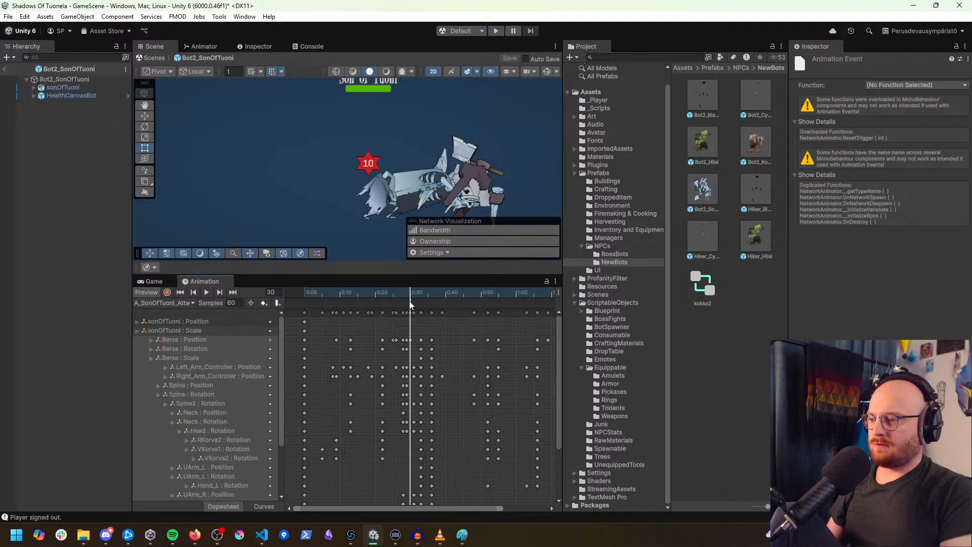
Step: Add the Footstep and CombatSounds scripts to the sonOfTuoni object and set Footstep's monster type to Sonoftuoni
{"action": "left_click", "coordinate": [60, 86]}
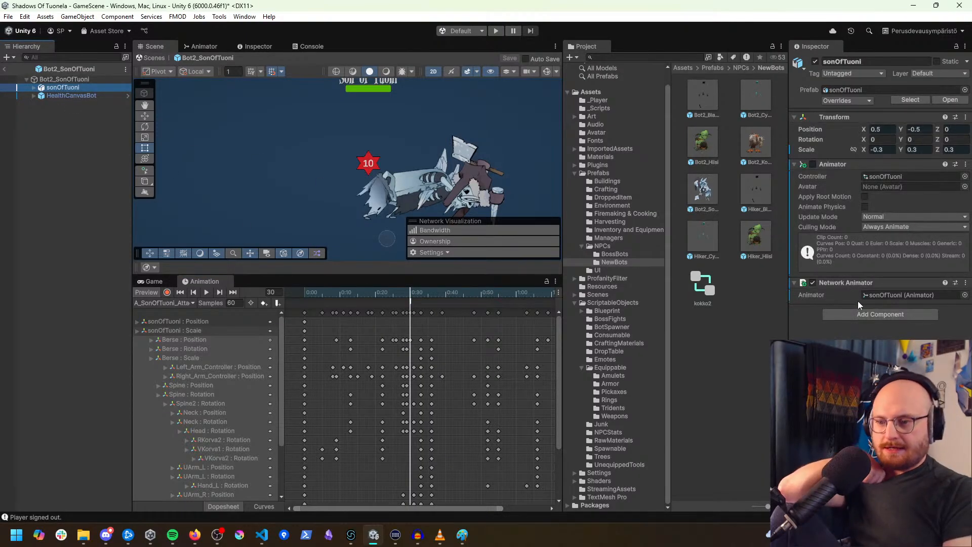
{"action": "left_click", "coordinate": [883, 314]}
{"action": "key", "text": "Return"}
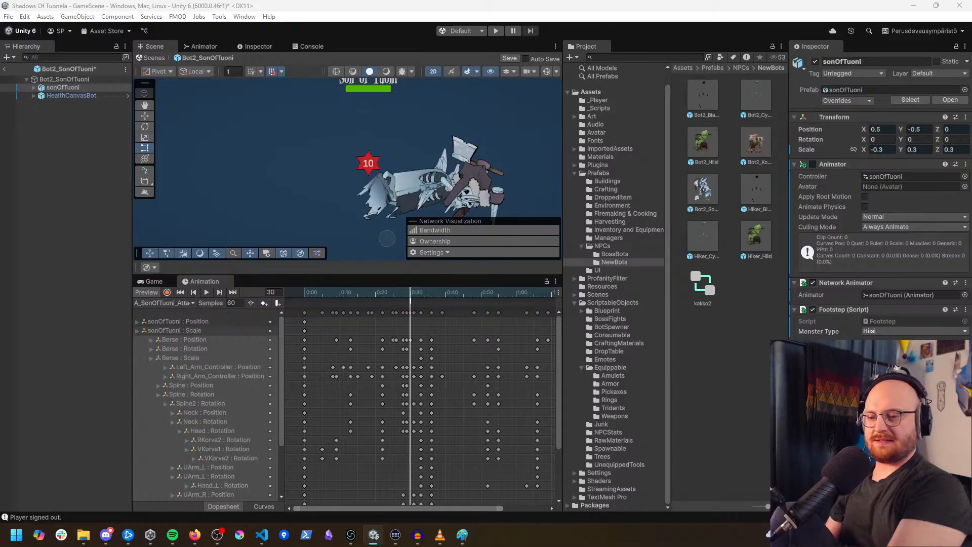
{"action": "left_click", "coordinate": [914, 331]}
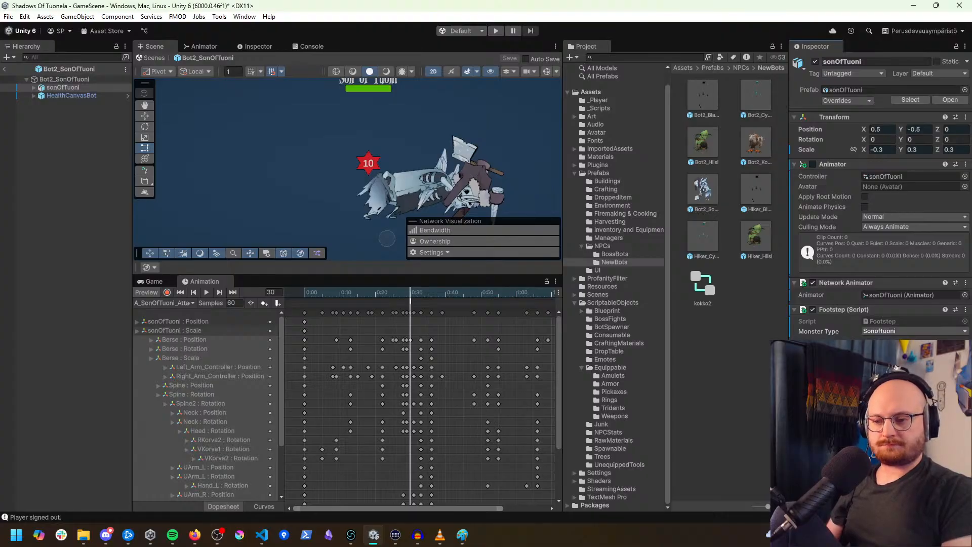
Step: Assign the CombatSounds method PlayAttackSound to the event at frame 30, and scrub back through the attack
{"action": "left_click", "coordinate": [410, 303]}
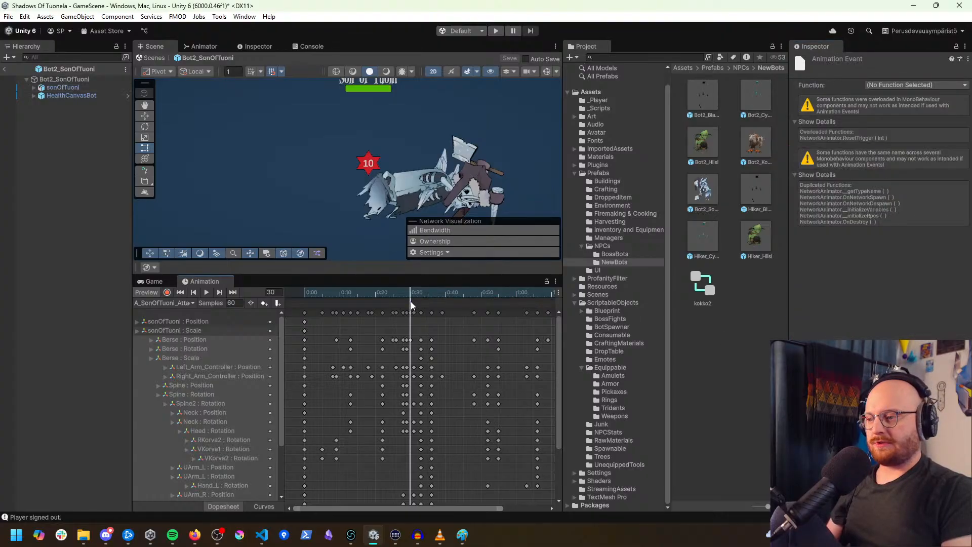
{"action": "left_click", "coordinate": [924, 86]}
{"action": "mouse_move", "coordinate": [823, 123]}
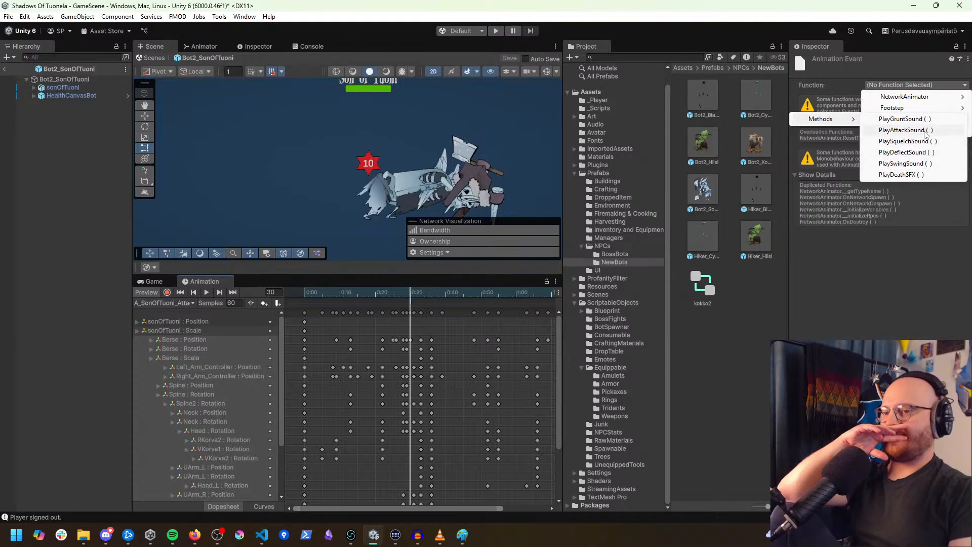
{"action": "left_click", "coordinate": [906, 130]}
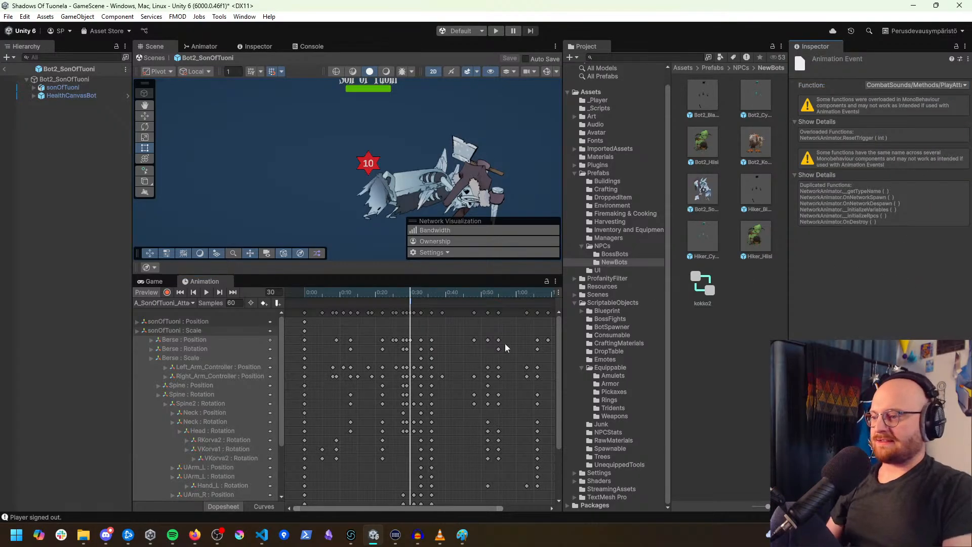
{"action": "left_click_drag", "start_coordinate": [412, 293], "coordinate": [285, 300]}
Step: In the A_SonOfTuoni_WalkEA_2 clip, add an event at frame 28 that calls Footstep's PlayMonsterFootstepSound method
{"action": "left_click", "coordinate": [180, 303]}
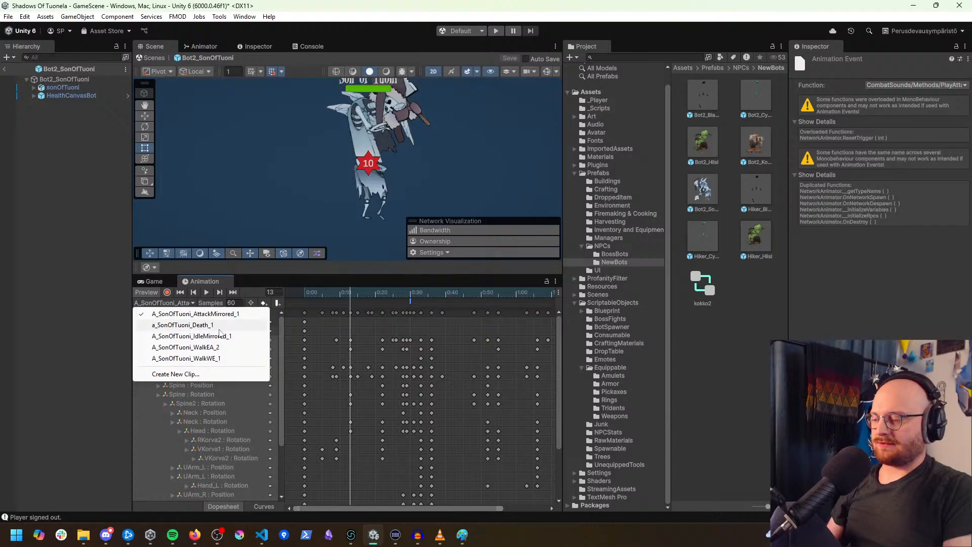
{"action": "left_click", "coordinate": [241, 350]}
{"action": "left_click_drag", "start_coordinate": [341, 293], "coordinate": [371, 297]}
{"action": "mouse_move", "coordinate": [375, 297]}
{"action": "left_mouse_down"}
{"action": "mouse_move", "coordinate": [384, 298]}
{"action": "mouse_move", "coordinate": [361, 296]}
{"action": "mouse_move", "coordinate": [372, 297]}
{"action": "left_mouse_up"}
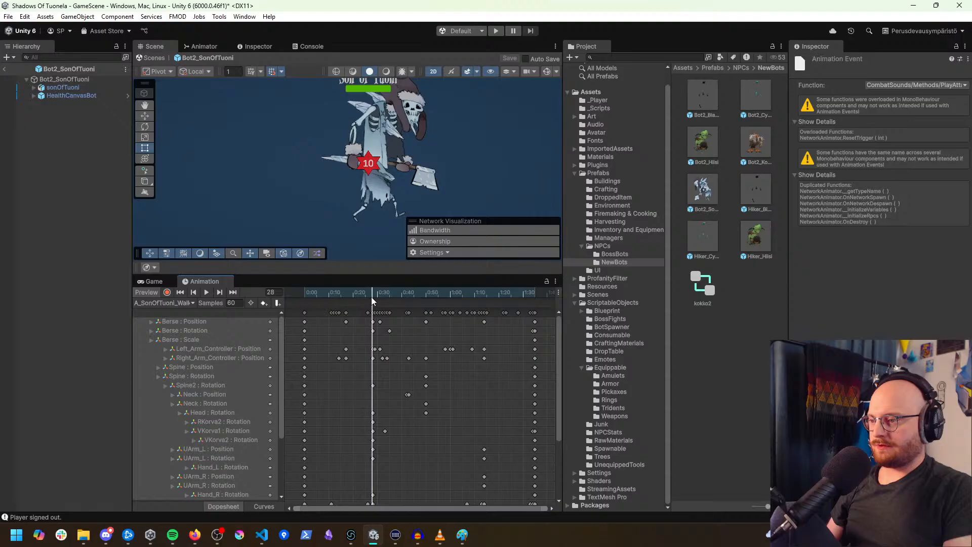
{"action": "left_click", "coordinate": [278, 303]}
{"action": "left_click", "coordinate": [901, 85]}
{"action": "mouse_move", "coordinate": [921, 110]}
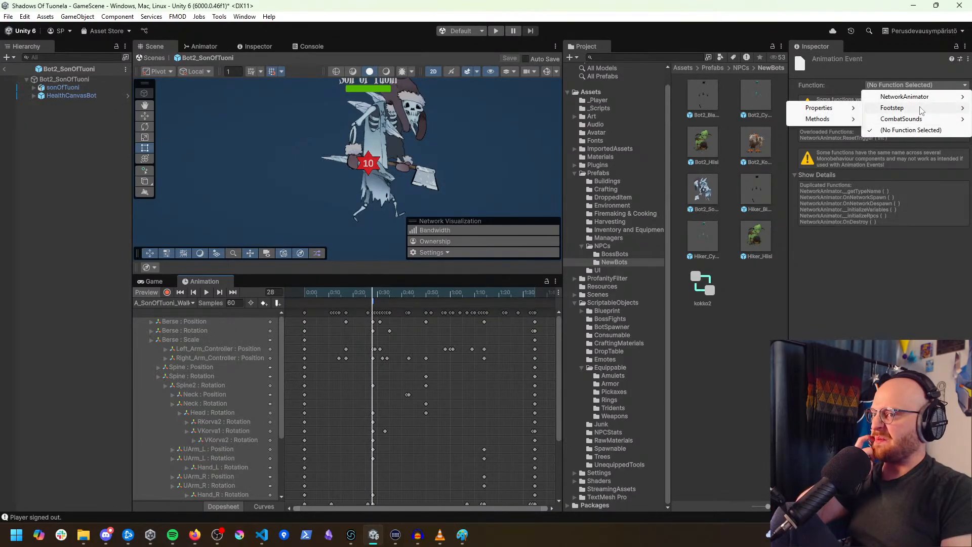
{"action": "mouse_move", "coordinate": [830, 119]}
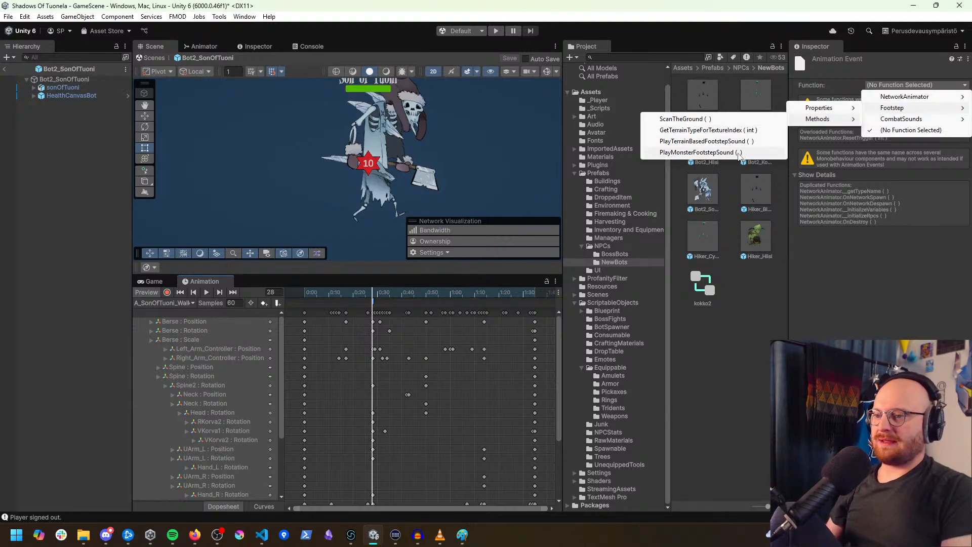
{"action": "left_click", "coordinate": [719, 153]}
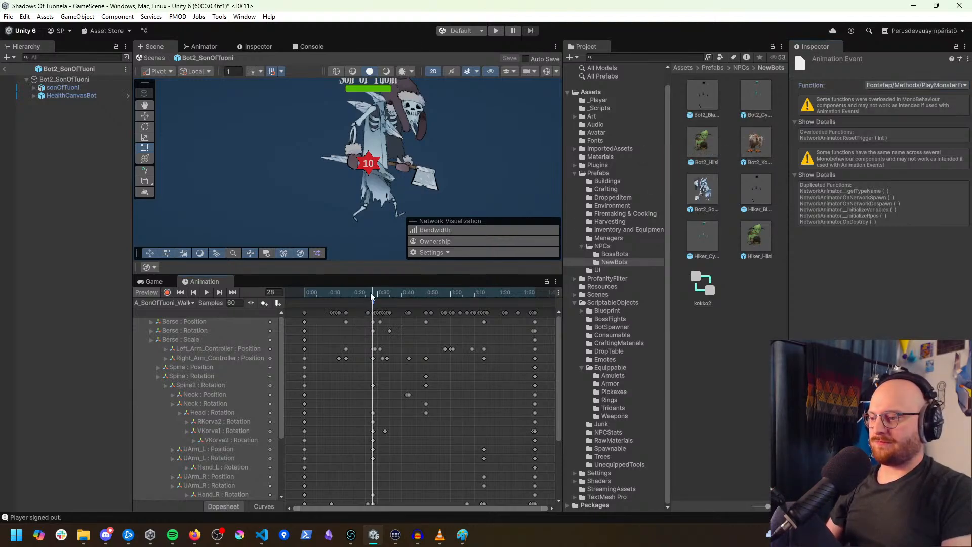
Step: Paste a copy of the footstep event at the second foot contact, about 1:16, and scrub through the walk
{"action": "mouse_move", "coordinate": [375, 290]}
{"action": "left_mouse_down"}
{"action": "mouse_move", "coordinate": [511, 306]}
{"action": "mouse_move", "coordinate": [490, 309]}
{"action": "mouse_move", "coordinate": [499, 311]}
{"action": "mouse_move", "coordinate": [515, 293]}
{"action": "mouse_move", "coordinate": [290, 290]}
{"action": "mouse_move", "coordinate": [505, 312]}
{"action": "mouse_move", "coordinate": [454, 309]}
{"action": "mouse_move", "coordinate": [498, 315]}
{"action": "mouse_move", "coordinate": [472, 311]}
{"action": "mouse_move", "coordinate": [496, 315]}
{"action": "mouse_move", "coordinate": [490, 300]}
{"action": "left_mouse_up"}
{"action": "key", "text": "ctrl+v"}
{"action": "left_click_drag", "start_coordinate": [416, 293], "coordinate": [435, 310]}
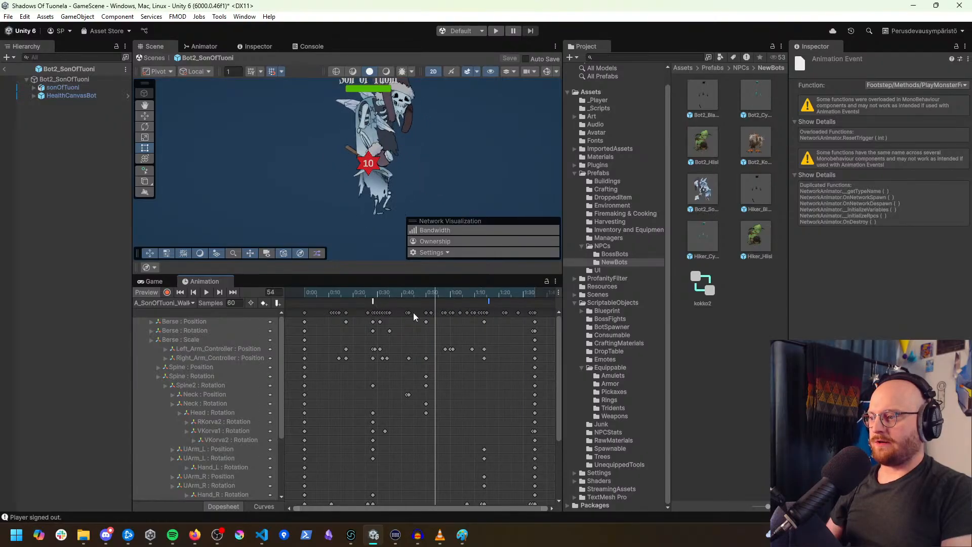
Step: In the A_SonOfTuoni_WalkWE_1 clip, paste the footstep event at the two foot contacts, about 0:30 and 1:08
{"action": "left_click", "coordinate": [181, 304]}
{"action": "left_click", "coordinate": [186, 358]}
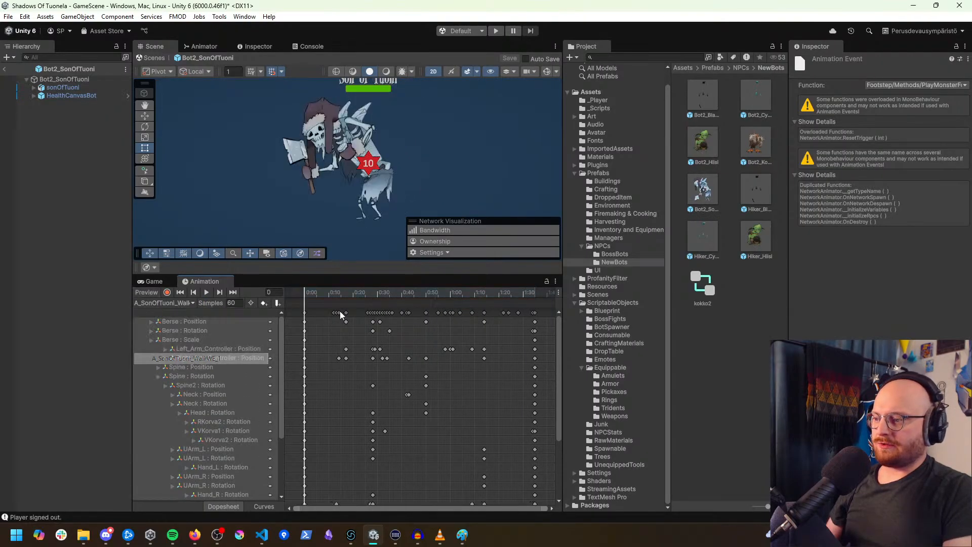
{"action": "left_click_drag", "start_coordinate": [318, 297], "coordinate": [380, 299]}
{"action": "key", "text": "ctrl+v"}
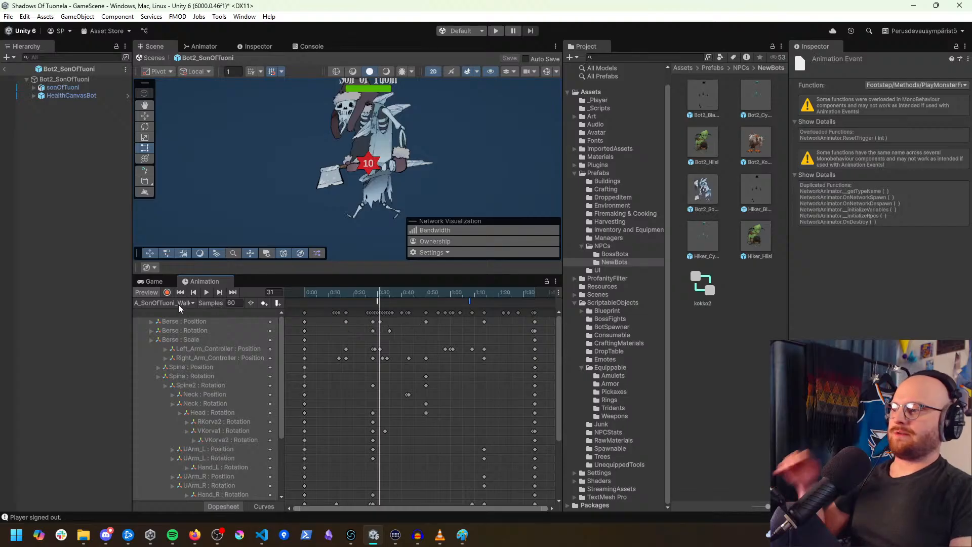
Step: Copy all keyframes of the A_SonOfTuoni_IdleMirrored_1 clip and start creating a new animation clip
{"action": "left_click", "coordinate": [175, 303]}
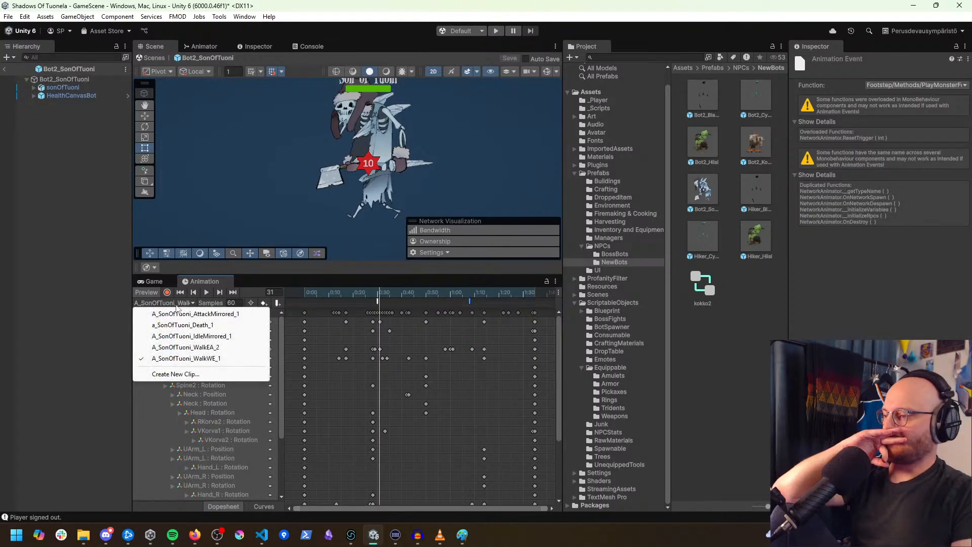
{"action": "left_click", "coordinate": [245, 337]}
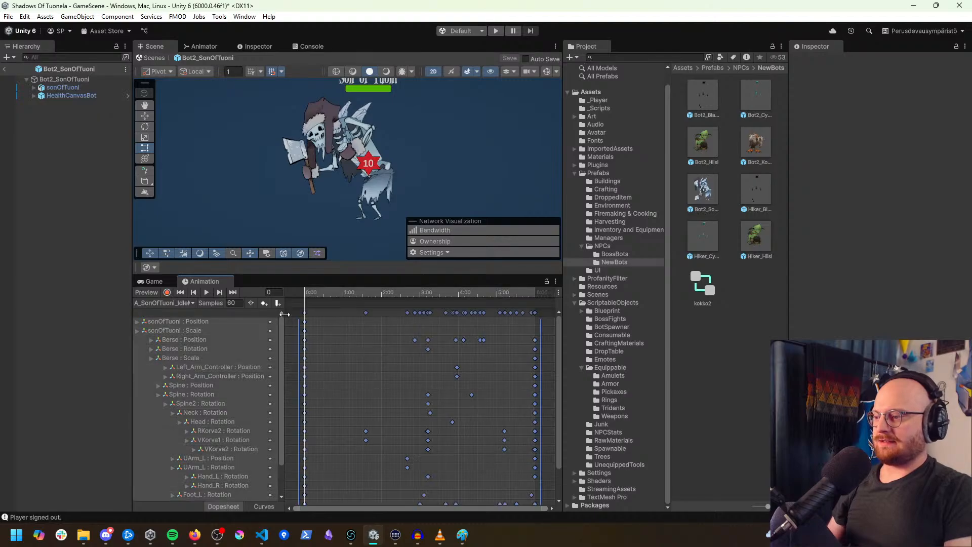
{"action": "left_click", "coordinate": [174, 304]}
{"action": "left_click", "coordinate": [184, 375]}
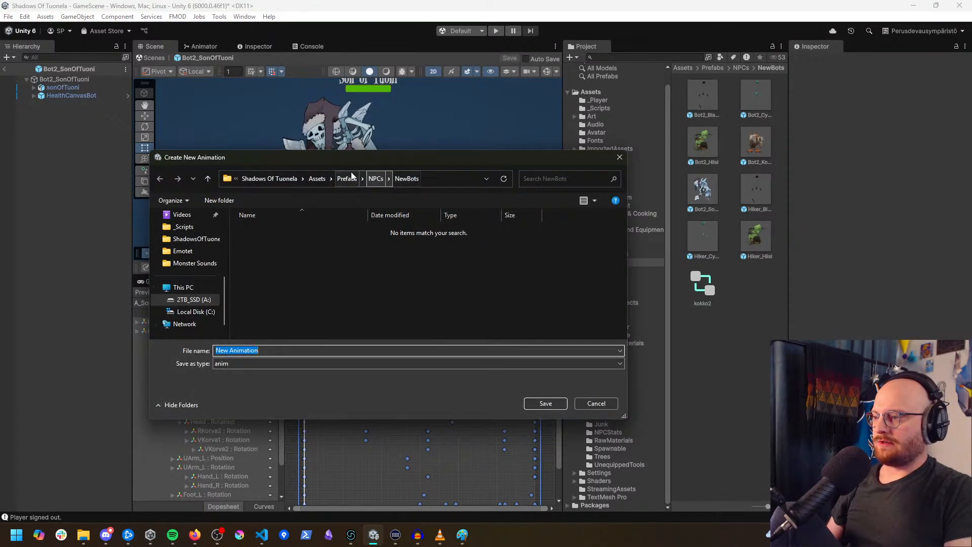
Step: Save the new clip as a_SonOfTuoni_Deflect_1 in the Assets/Art/Animations/NPCAnimations/NPCAnims folder
{"action": "left_click", "coordinate": [309, 180]}
{"action": "double_click", "coordinate": [259, 250]}
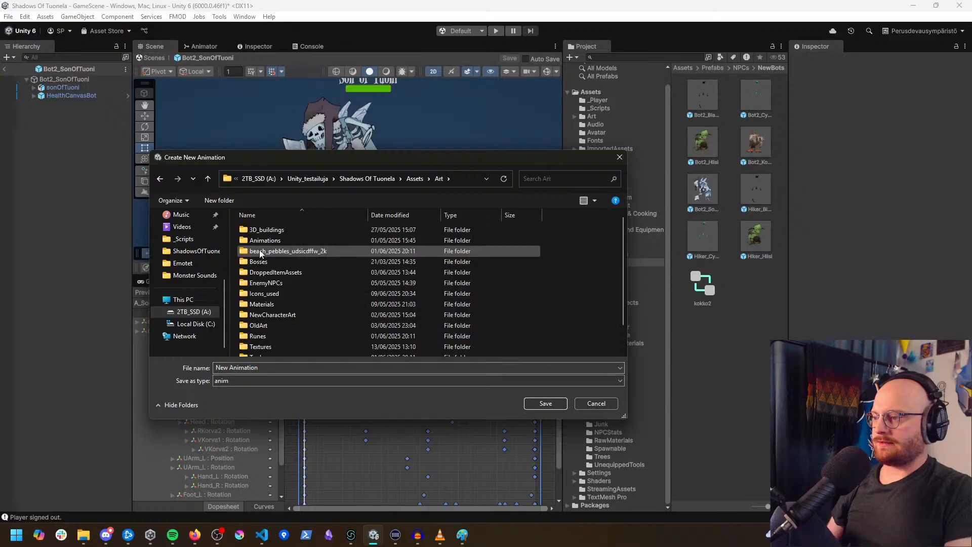
{"action": "left_click", "coordinate": [269, 242]}
{"action": "double_click", "coordinate": [269, 243]}
{"action": "double_click", "coordinate": [273, 242]}
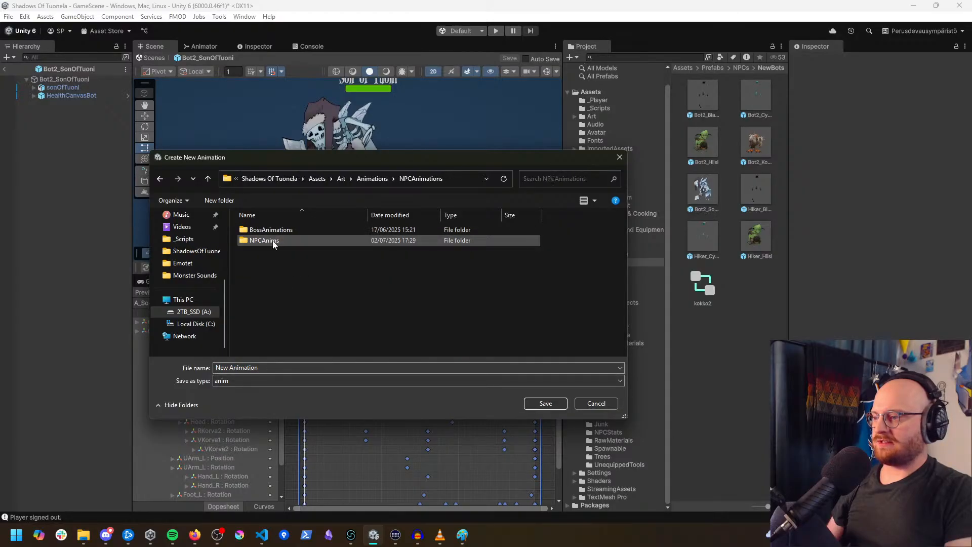
{"action": "double_click", "coordinate": [273, 241]}
{"action": "left_click", "coordinate": [273, 367]}
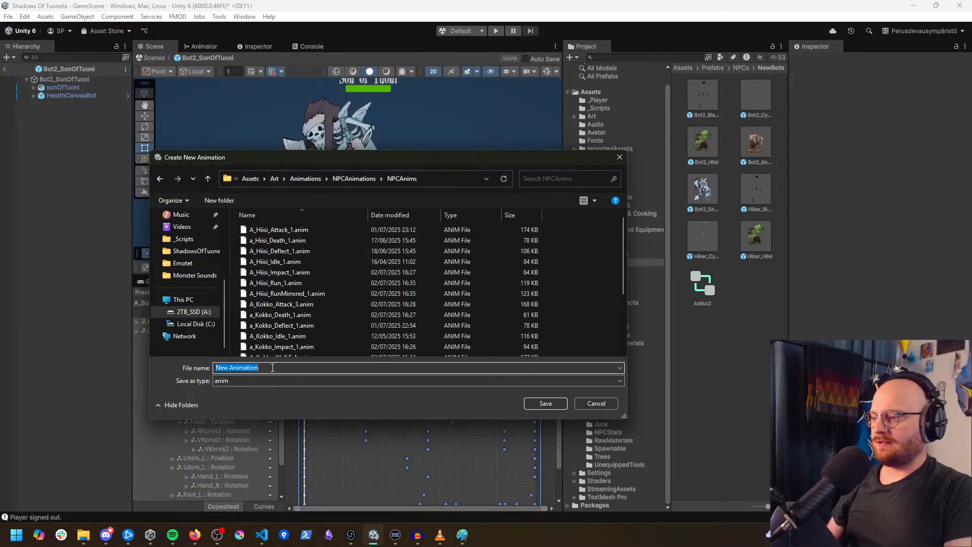
{"action": "type", "text": "a_SonO"}
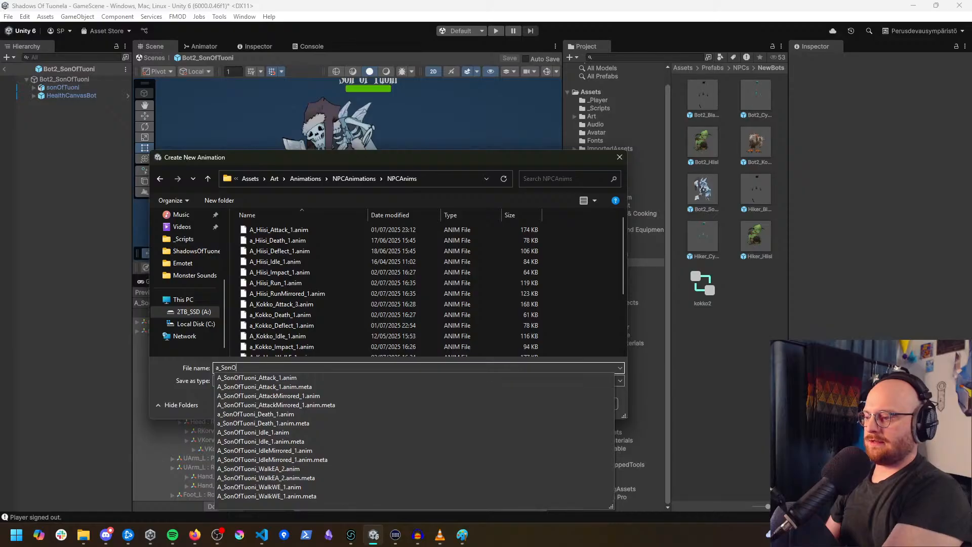
{"action": "type", "text": "fTuoni_Deflect_1"}
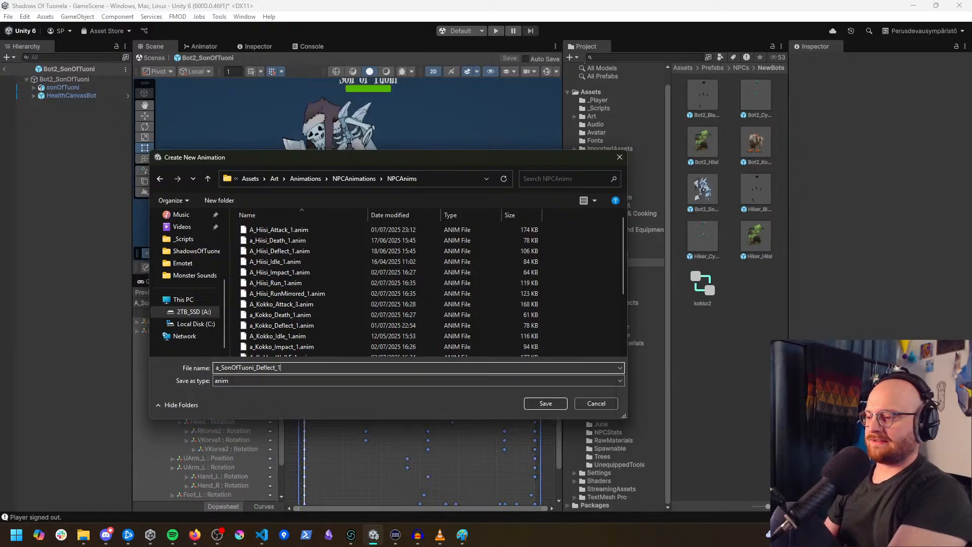
{"action": "key", "text": "Return"}
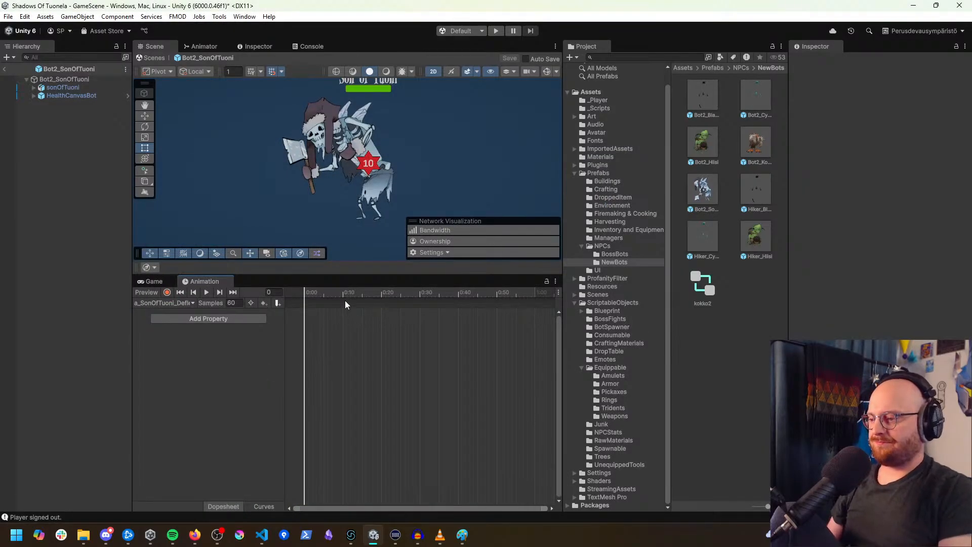
Step: Paste the copied idle keyframes into the a_SonOfTuoni_Deflect_1 clip and scrub through them
{"action": "key", "text": "ctrl+v"}
{"action": "left_click_drag", "start_coordinate": [322, 294], "coordinate": [399, 344]}
{"action": "scroll", "coordinate": [361, 367], "scroll_direction": "down", "scroll_amount": 7}
{"action": "left_click", "coordinate": [318, 290]}
{"action": "scroll", "coordinate": [395, 363], "scroll_direction": "down", "scroll_amount": 6}
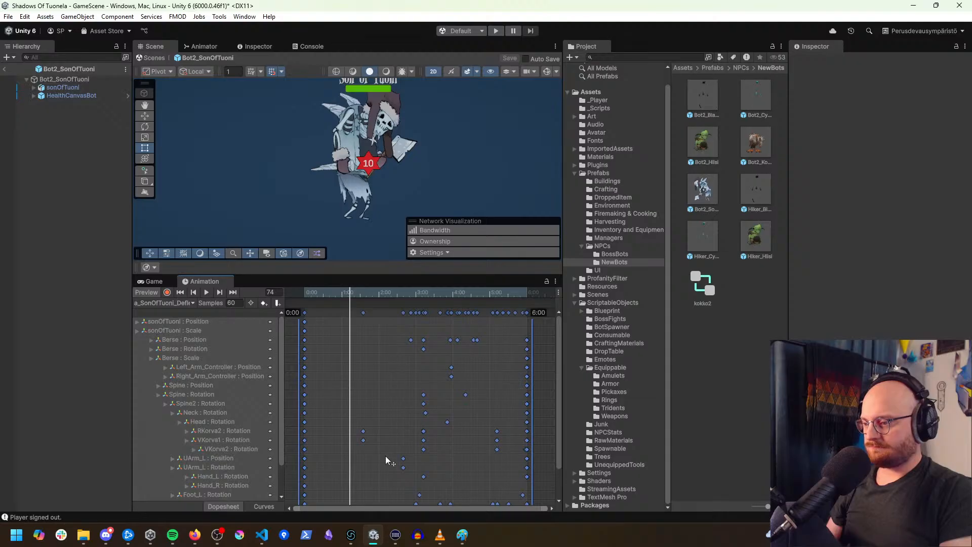
Step: Compress all keyframes of the a_SonOfTuoni_Deflect_1 clip to a length of about 2 seconds and preview the playback
{"action": "left_click_drag", "start_coordinate": [533, 395], "coordinate": [383, 395]}
{"action": "left_click_drag", "start_coordinate": [342, 311], "coordinate": [274, 296]}
{"action": "key", "text": "space"}
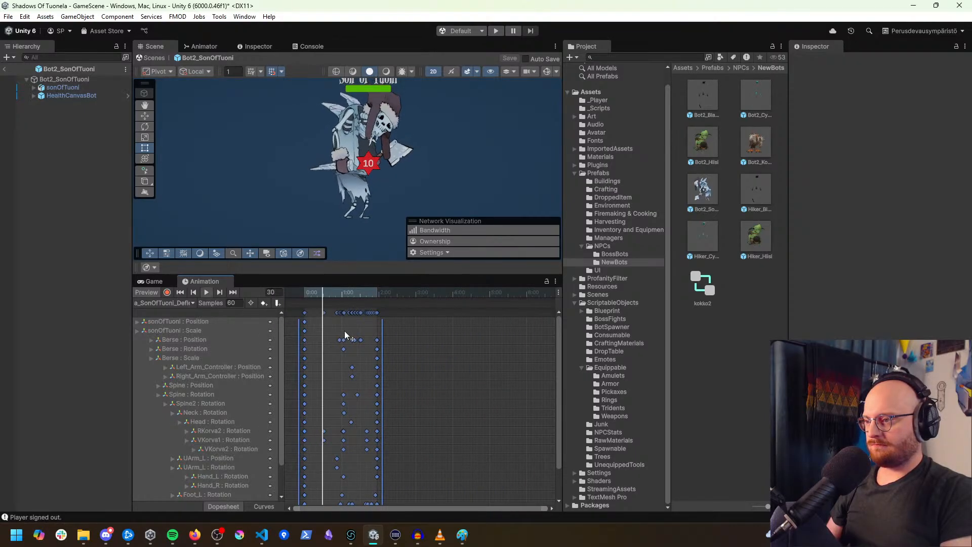
{"action": "key", "text": "space"}
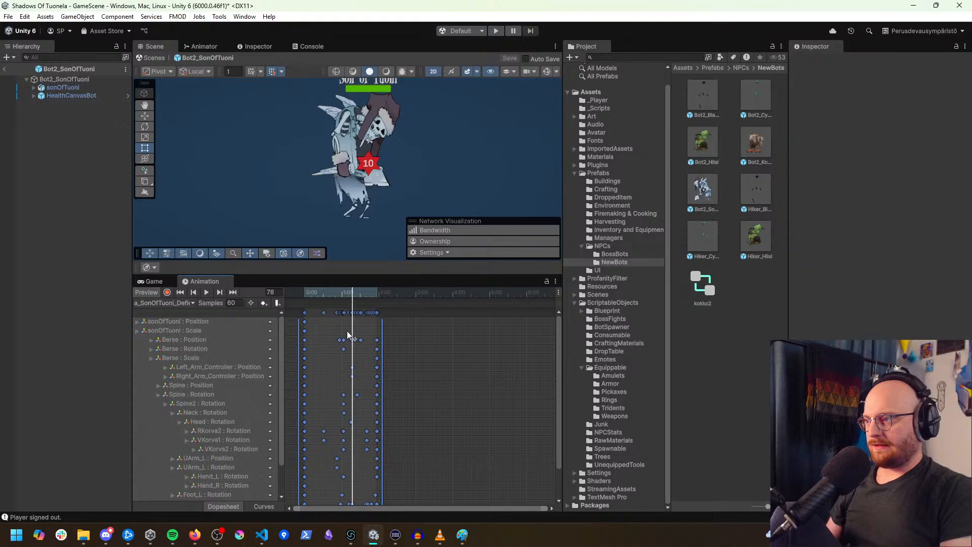
Step: Set the tool handle position to Center and place the animation playhead at frame 30
{"action": "key", "text": "z"}
{"action": "key", "text": "z"}
{"action": "key", "text": "z"}
{"action": "scroll", "coordinate": [349, 360], "scroll_direction": "up", "scroll_amount": 3}
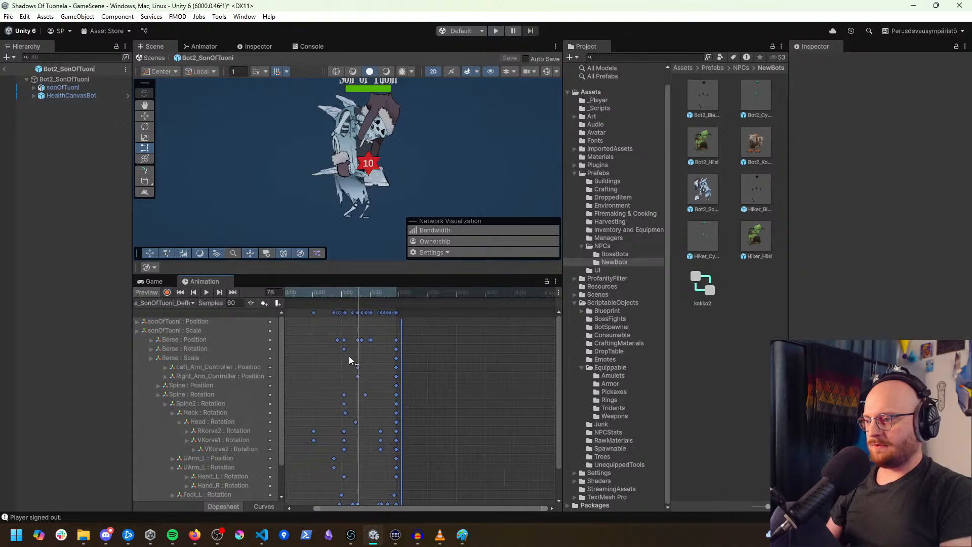
{"action": "scroll", "coordinate": [348, 357], "scroll_direction": "up", "scroll_amount": 4}
{"action": "middle_click_drag", "start_coordinate": [336, 354], "coordinate": [542, 360]}
{"action": "left_click_drag", "start_coordinate": [358, 294], "coordinate": [347, 312]}
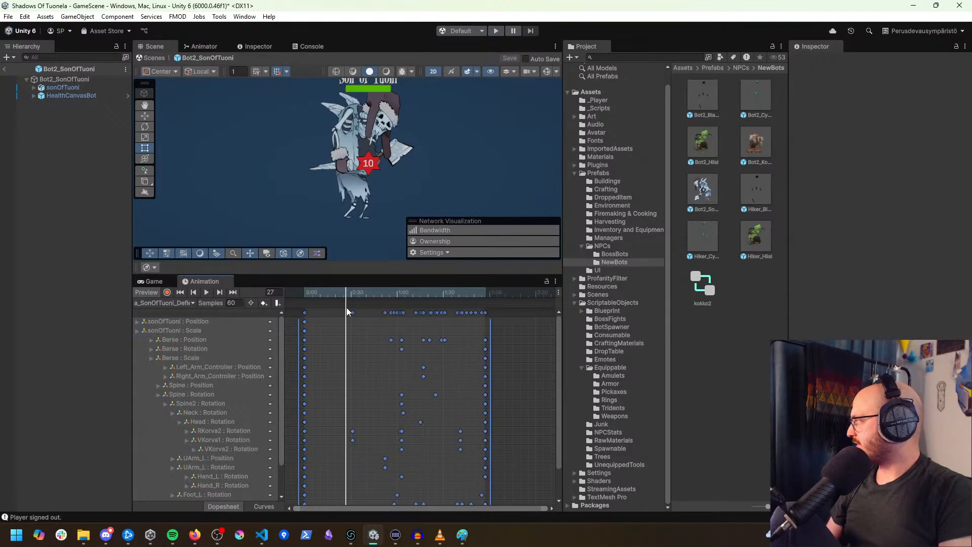
{"action": "mouse_move", "coordinate": [347, 311]}
{"action": "left_mouse_down"}
{"action": "mouse_move", "coordinate": [332, 309]}
{"action": "mouse_move", "coordinate": [351, 319]}
{"action": "left_mouse_up"}
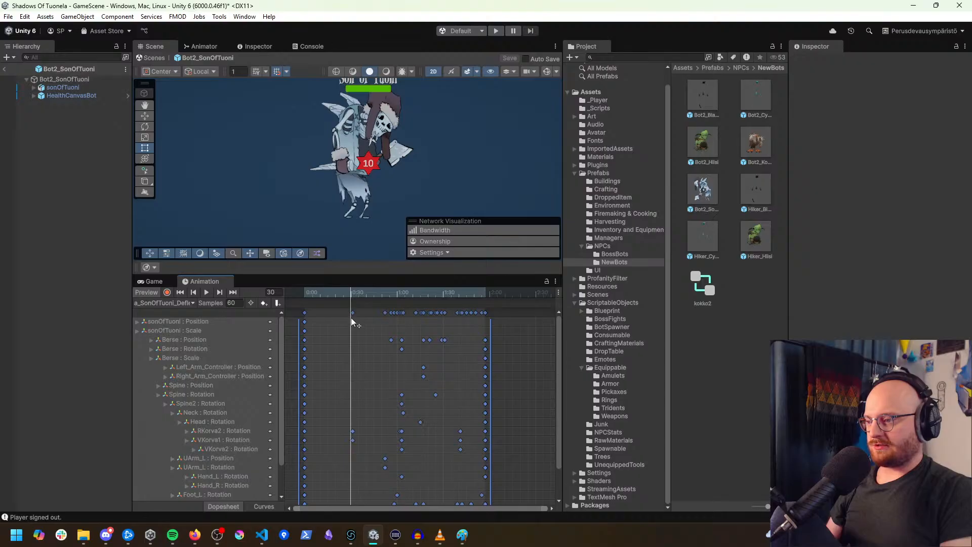
Step: Show the scene gizmos and expand sonOfTuoni in the hierarchy down to the child objects of its nested rig
{"action": "left_click", "coordinate": [549, 72]}
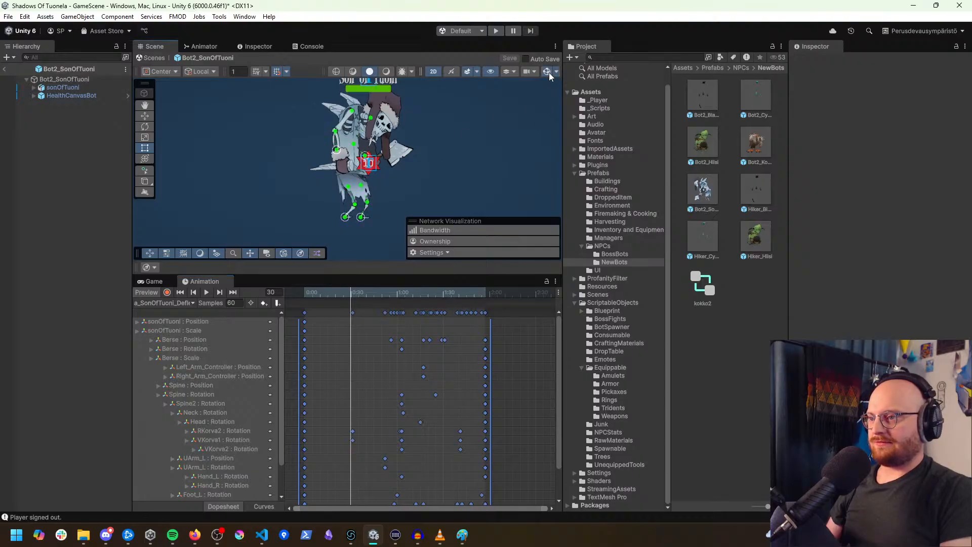
{"action": "scroll", "coordinate": [406, 164], "scroll_direction": "up", "scroll_amount": 4}
{"action": "middle_click_drag", "start_coordinate": [380, 172], "coordinate": [393, 182]}
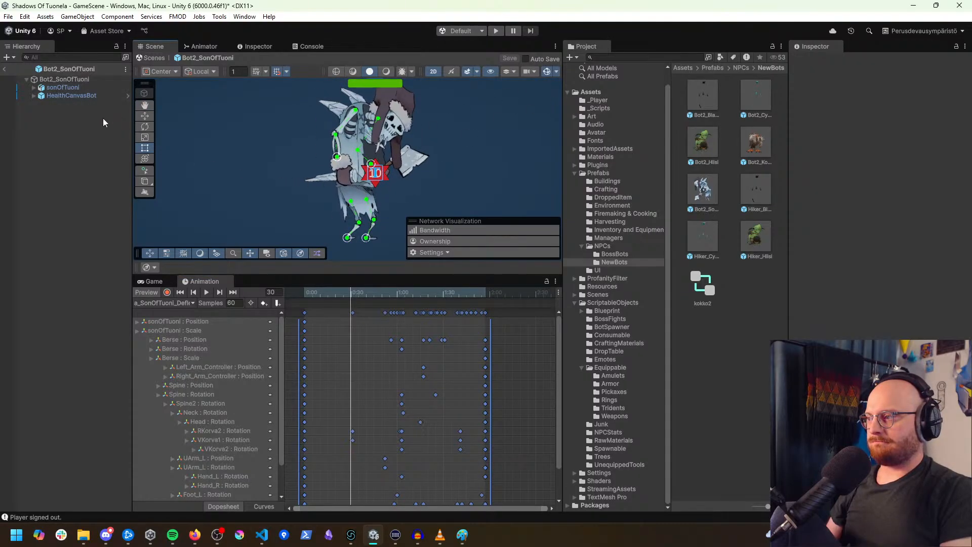
{"action": "left_click", "coordinate": [61, 88]}
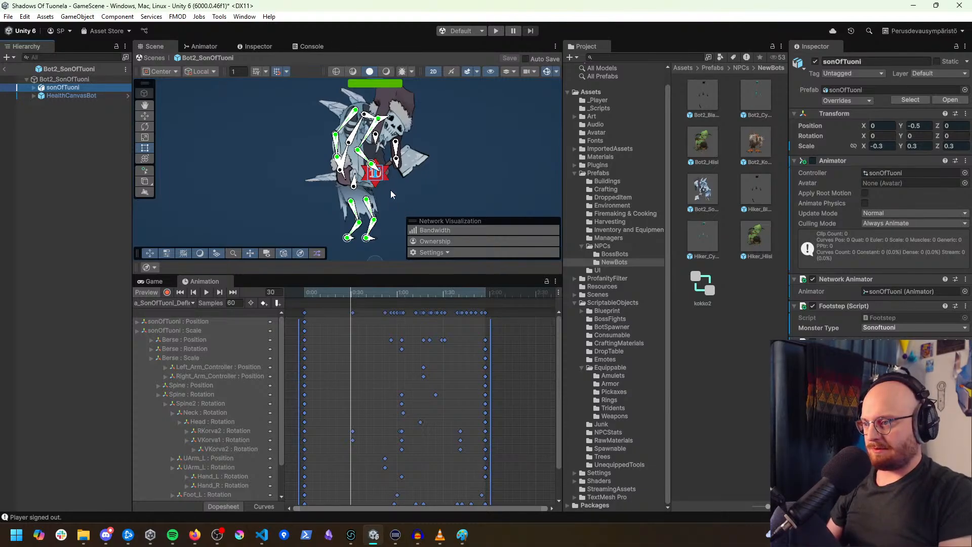
{"action": "left_click", "coordinate": [33, 87]}
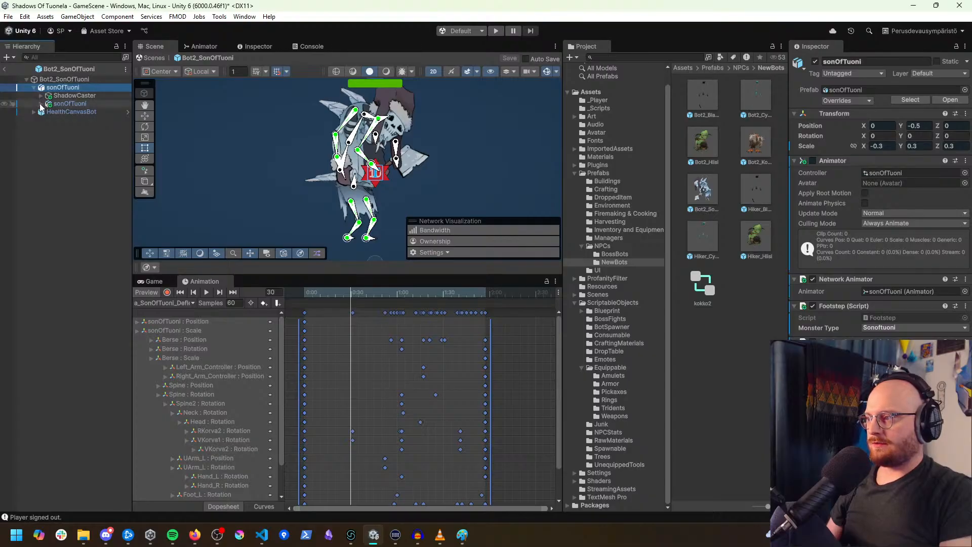
{"action": "left_click", "coordinate": [40, 104]}
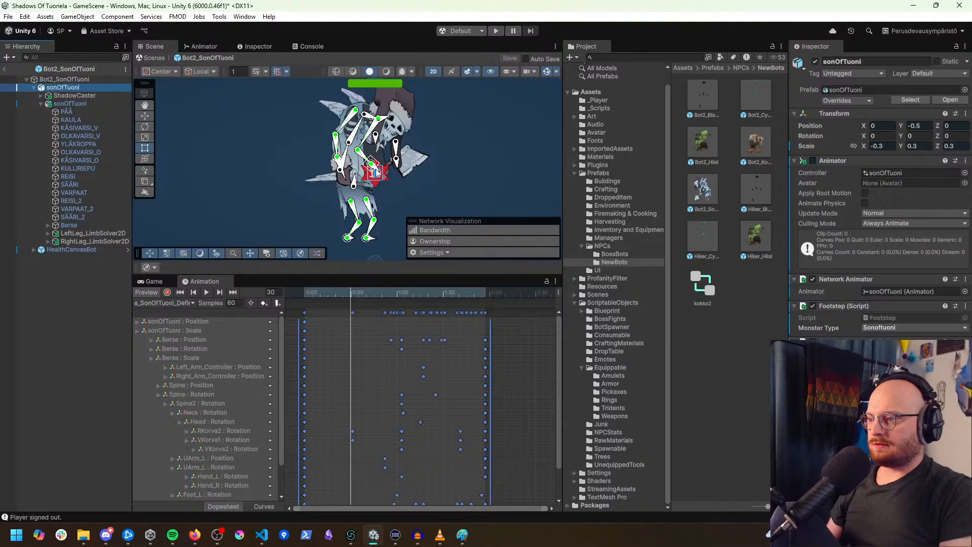
Step: Try moving the axe hand's bone, undo it, and select Right_Arm_Controller under Right_Arm_LimbSolver2D
{"action": "left_click_drag", "start_coordinate": [377, 172], "coordinate": [433, 195]}
{"action": "key", "text": "ctrl+z"}
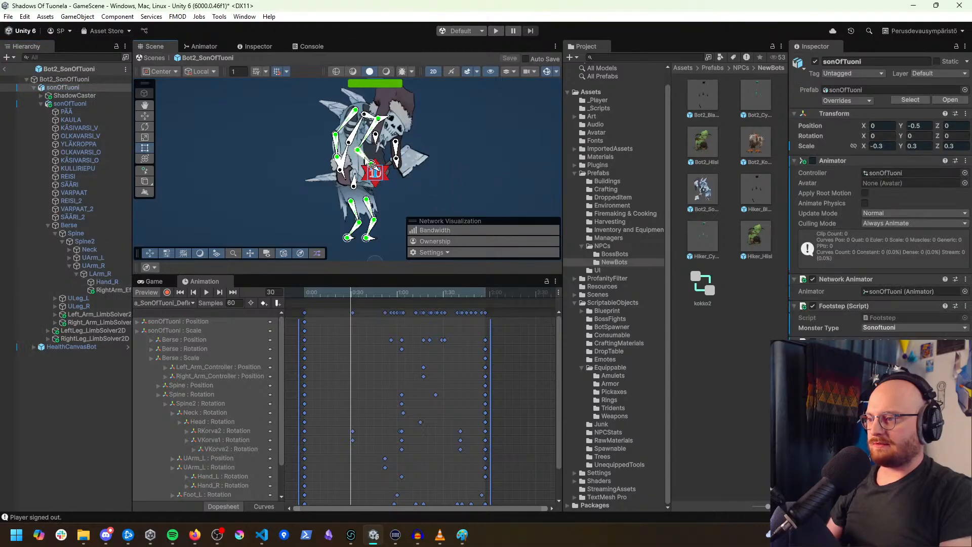
{"action": "left_click", "coordinate": [372, 163]}
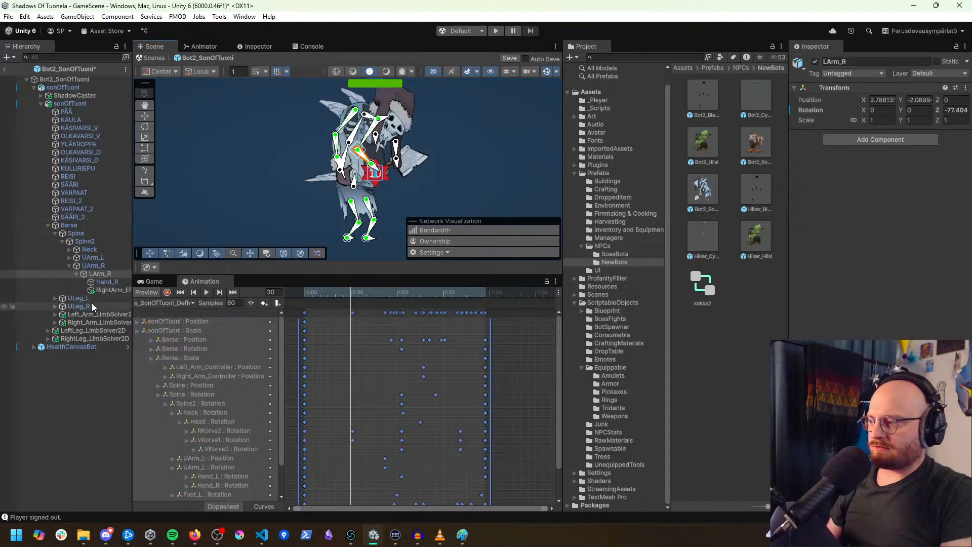
{"action": "left_click", "coordinate": [106, 315]}
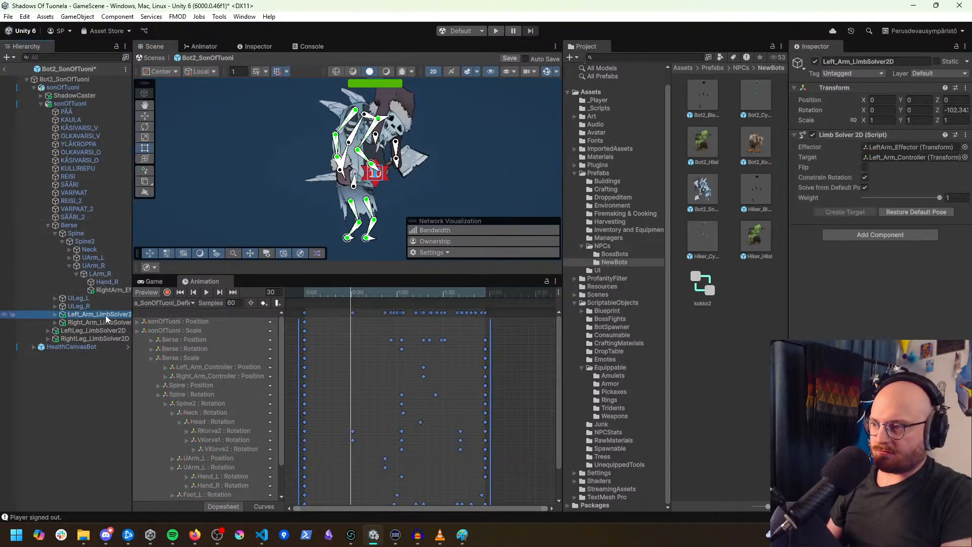
{"action": "left_click", "coordinate": [102, 324]}
{"action": "left_click", "coordinate": [55, 322]}
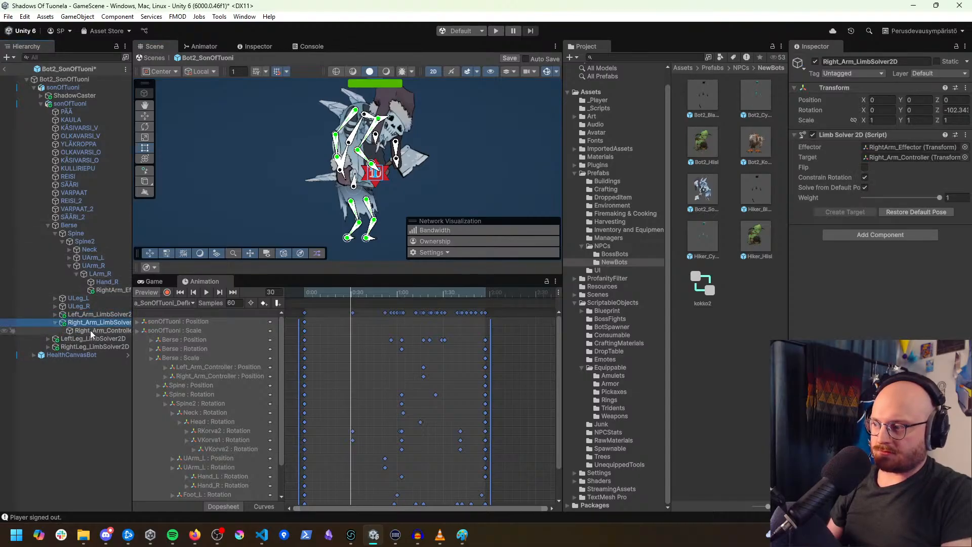
{"action": "left_click", "coordinate": [90, 330]}
Step: Examine the arm bones and hand joints of SonOfTuoni up close to find the controller handle
{"action": "scroll", "coordinate": [375, 206], "scroll_direction": "down", "scroll_amount": 3}
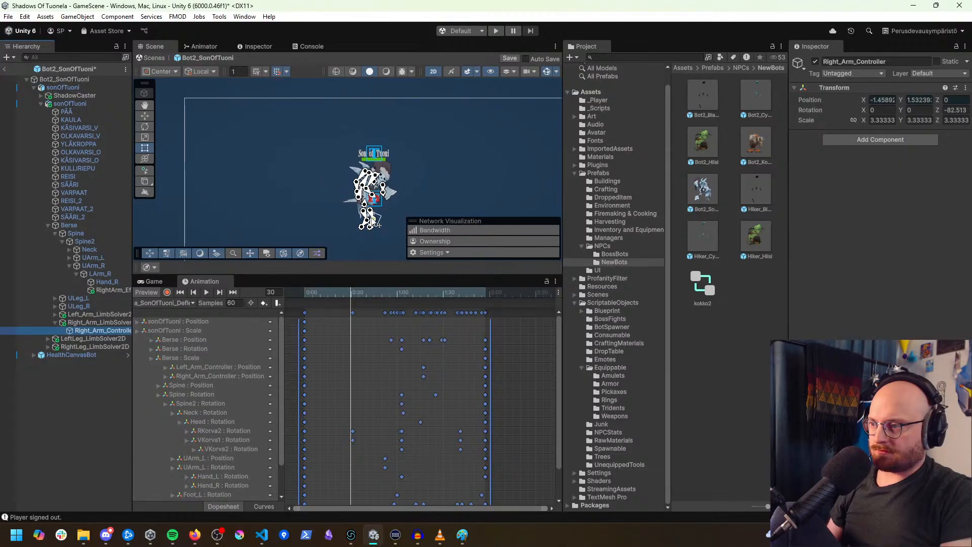
{"action": "scroll", "coordinate": [390, 197], "scroll_direction": "up", "scroll_amount": 5}
{"action": "scroll", "coordinate": [409, 180], "scroll_direction": "down", "scroll_amount": 3}
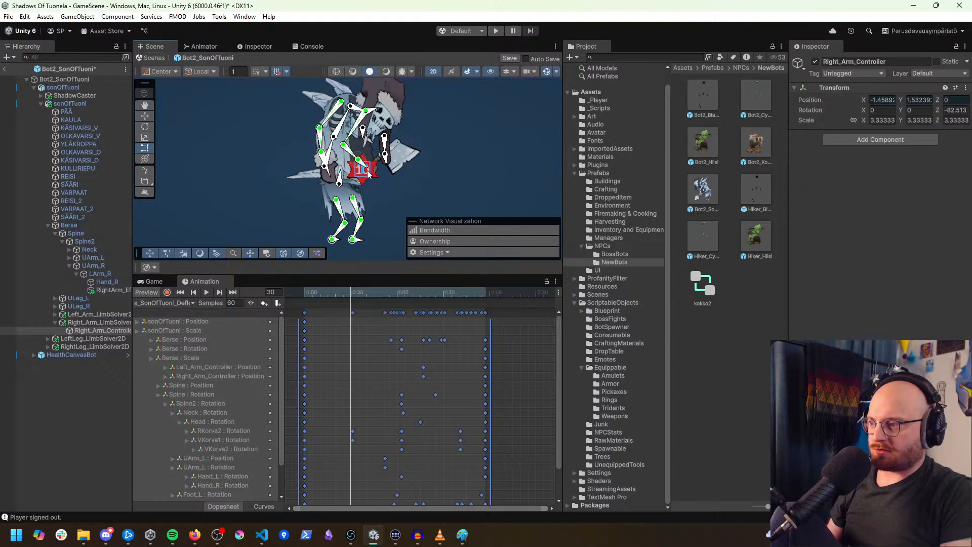
{"action": "scroll", "coordinate": [373, 190], "scroll_direction": "up", "scroll_amount": 2}
{"action": "scroll", "coordinate": [370, 195], "scroll_direction": "up", "scroll_amount": 2}
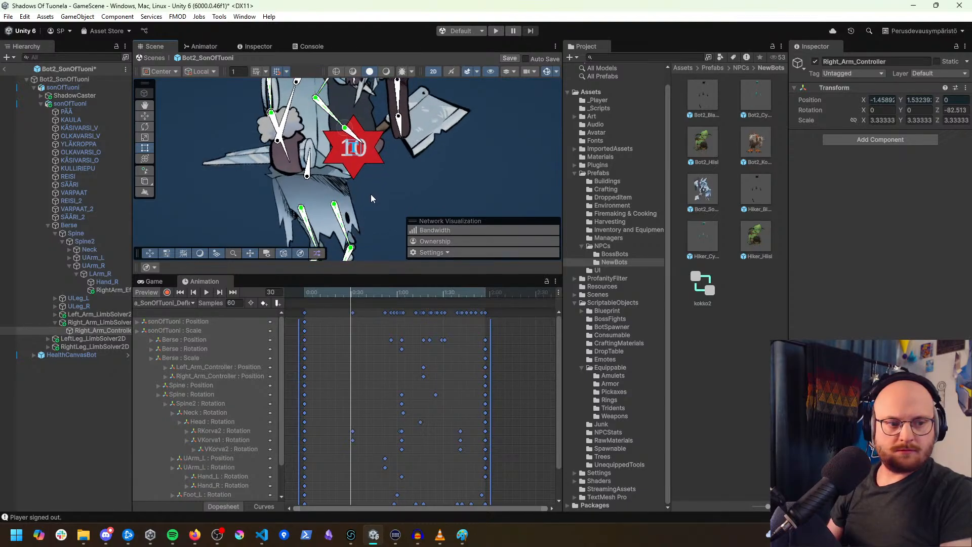
{"action": "scroll", "coordinate": [362, 195], "scroll_direction": "up", "scroll_amount": 4}
{"action": "middle_click_drag", "start_coordinate": [352, 179], "coordinate": [336, 258]}
{"action": "scroll", "coordinate": [348, 236], "scroll_direction": "down", "scroll_amount": 1}
{"action": "scroll", "coordinate": [347, 235], "scroll_direction": "down", "scroll_amount": 6}
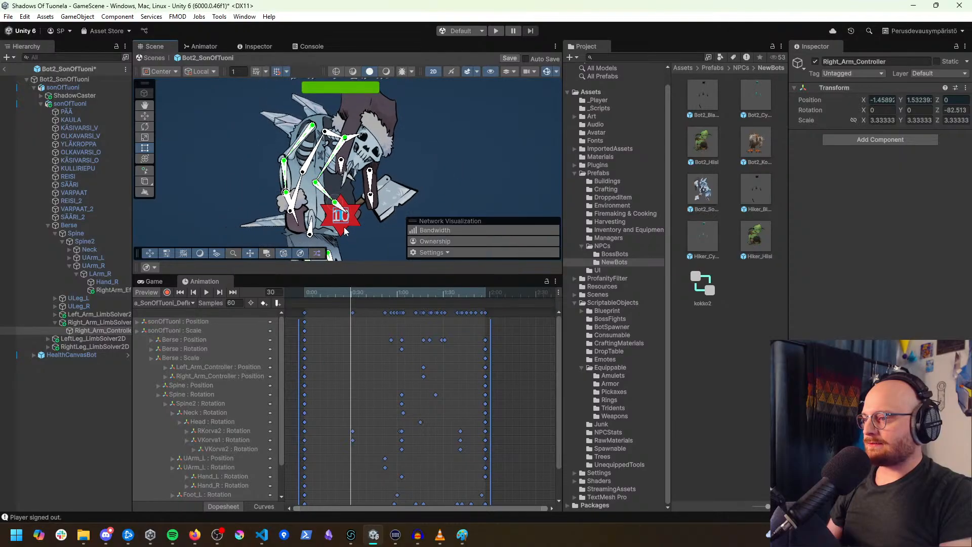
{"action": "scroll", "coordinate": [336, 181], "scroll_direction": "up", "scroll_amount": 2}
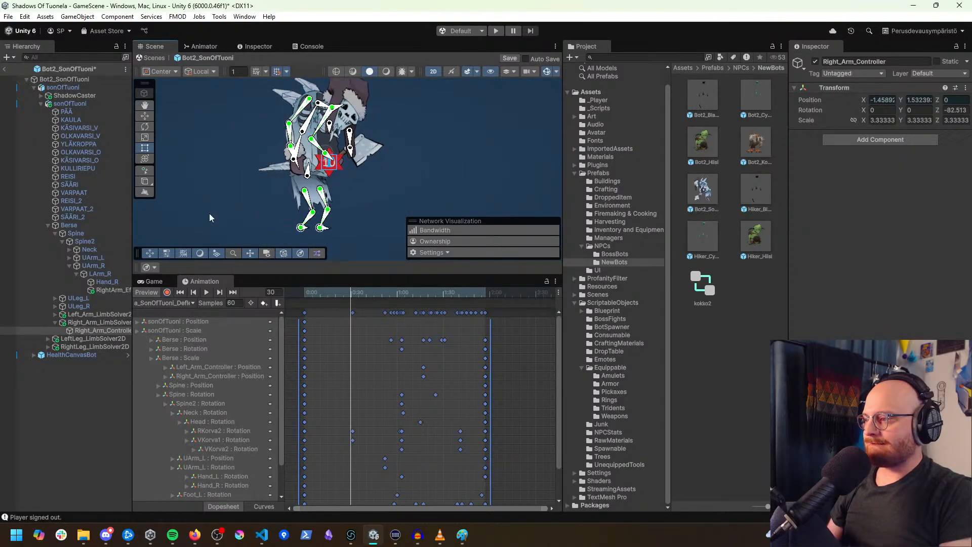
Step: Select Left_Arm_Controller, try reaching the axe arm forward at frame 30 without recording, and return to frame 0
{"action": "left_click", "coordinate": [56, 314]}
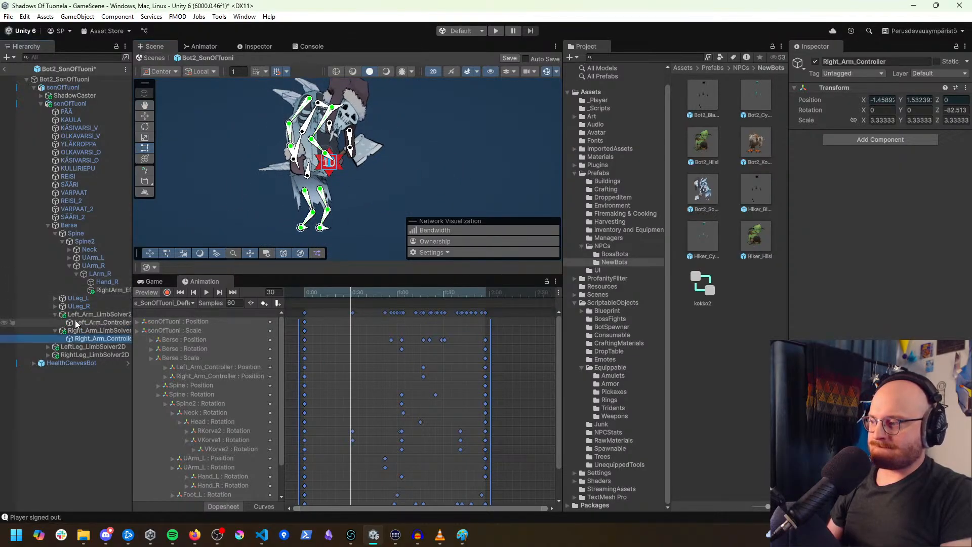
{"action": "left_click", "coordinate": [101, 323]}
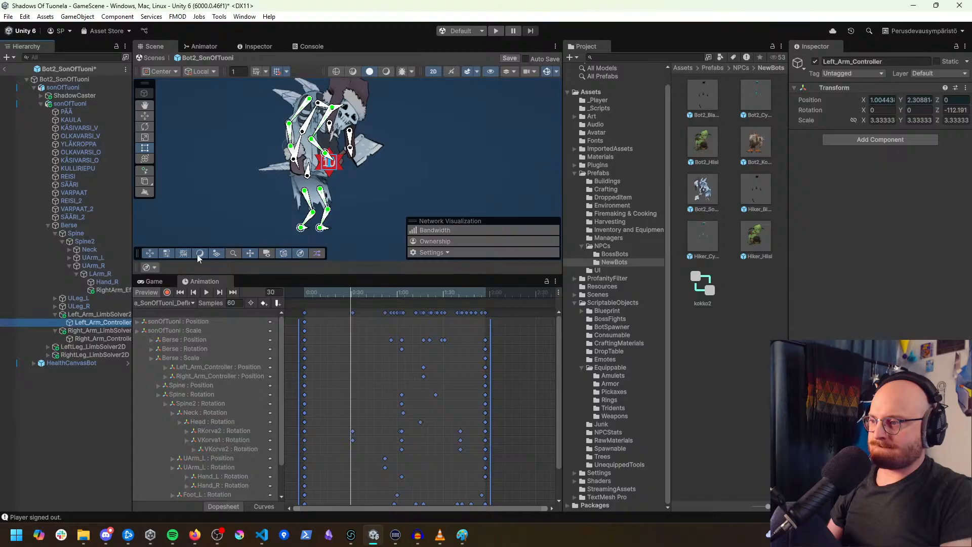
{"action": "left_click_drag", "start_coordinate": [327, 155], "coordinate": [366, 150]}
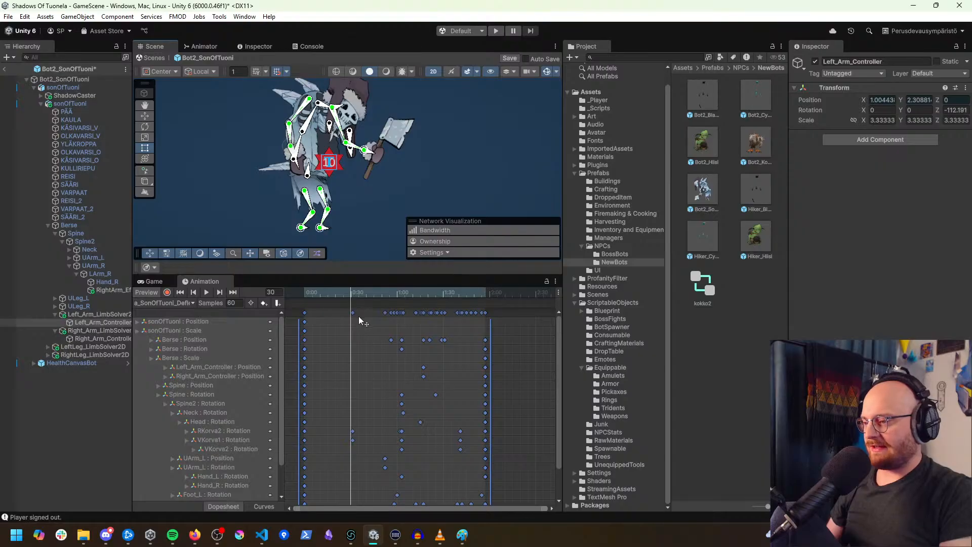
{"action": "left_click_drag", "start_coordinate": [354, 293], "coordinate": [276, 304]}
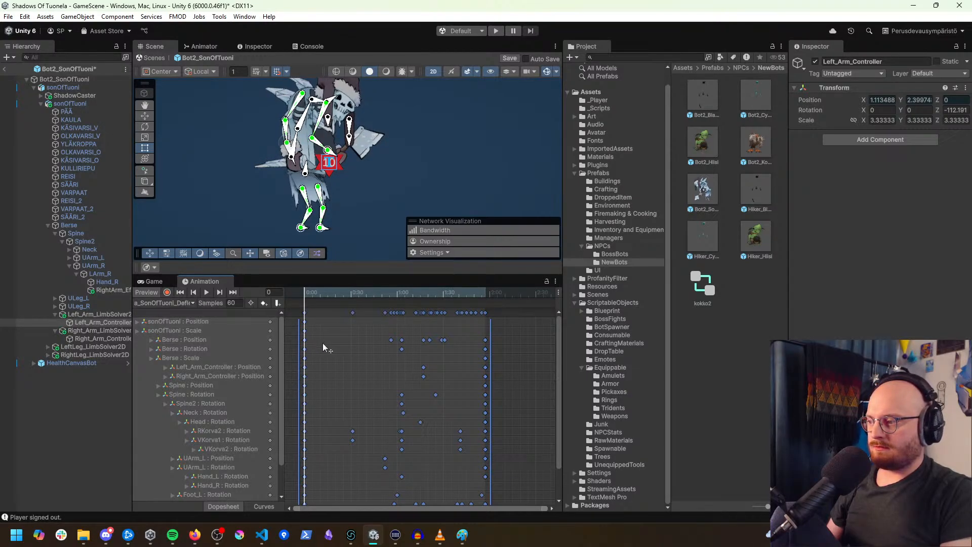
Step: Enable keyframe recording and nudge the axe hand at frame 31 to key the Right_Arm_Controller position
{"action": "left_click", "coordinate": [170, 293]}
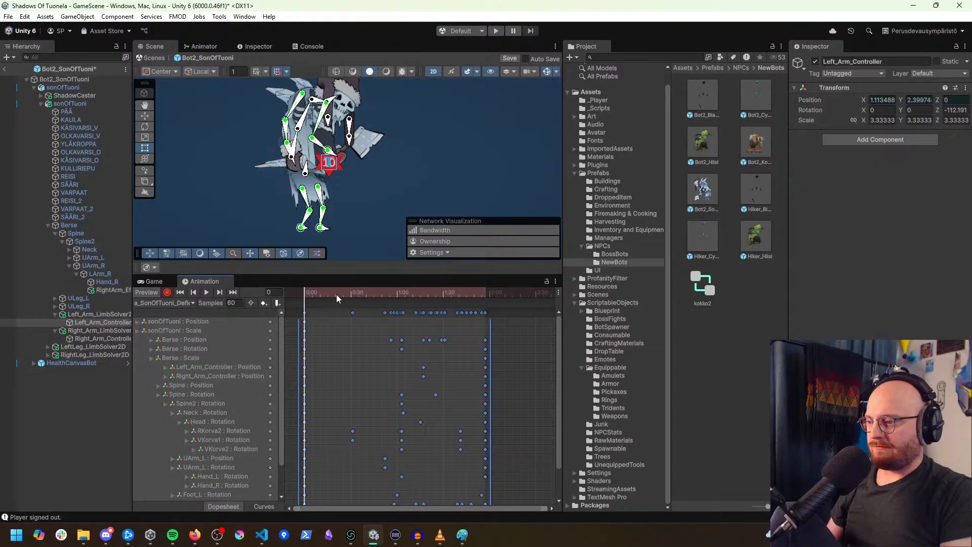
{"action": "left_click_drag", "start_coordinate": [312, 296], "coordinate": [352, 307]}
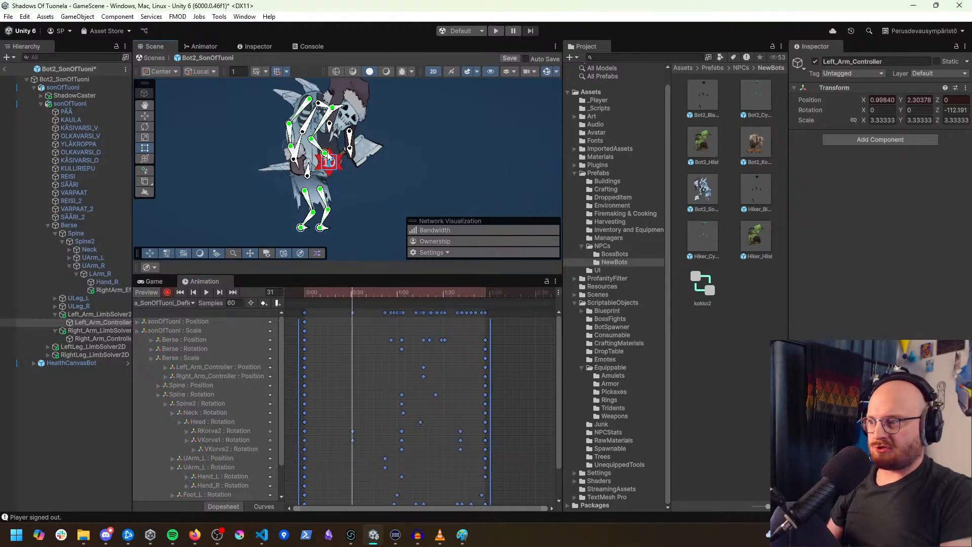
{"action": "left_click_drag", "start_coordinate": [327, 153], "coordinate": [328, 153]}
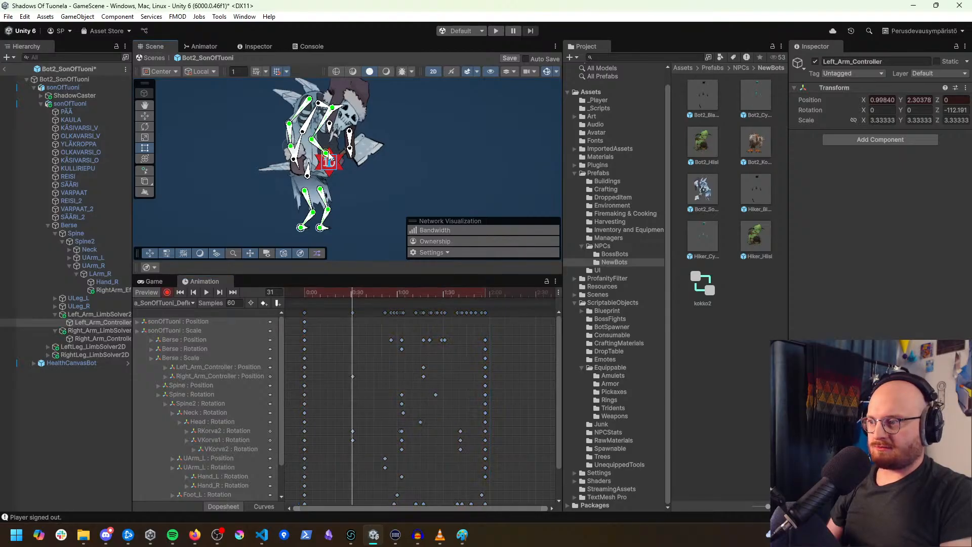
Step: Key the axe arm's lowered pose at frame 26 by slightly adjusting the hand
{"action": "left_click", "coordinate": [361, 293]}
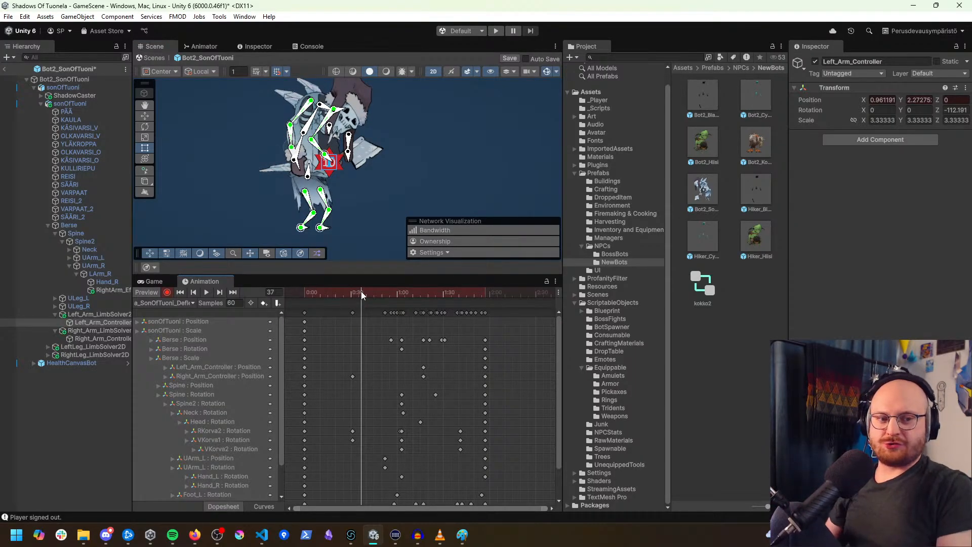
{"action": "left_click_drag", "start_coordinate": [367, 293], "coordinate": [345, 296]}
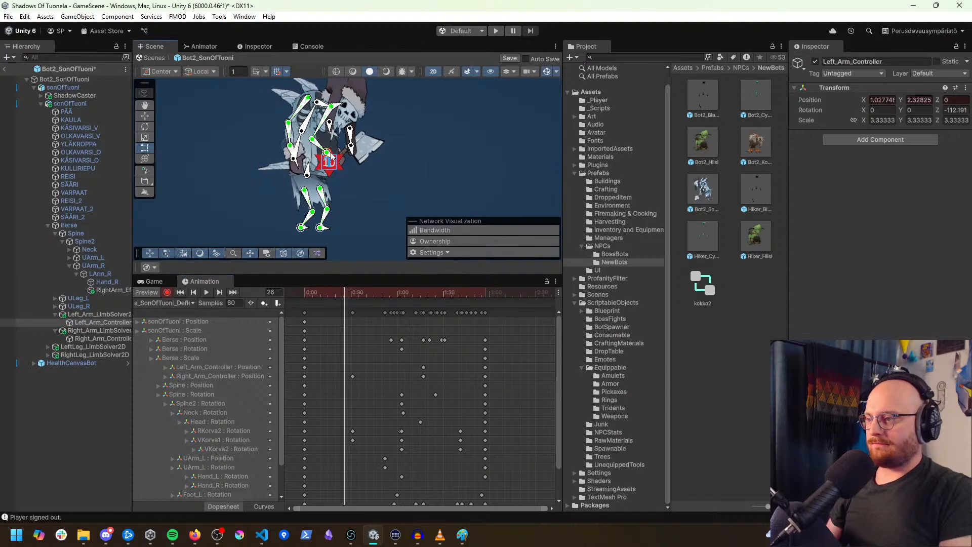
{"action": "left_click_drag", "start_coordinate": [330, 153], "coordinate": [330, 150]}
Step: At frame 31, move the axe hand forward so the axe is held out in front of the body
{"action": "left_click_drag", "start_coordinate": [344, 292], "coordinate": [353, 314]}
{"action": "left_click", "coordinate": [353, 314]}
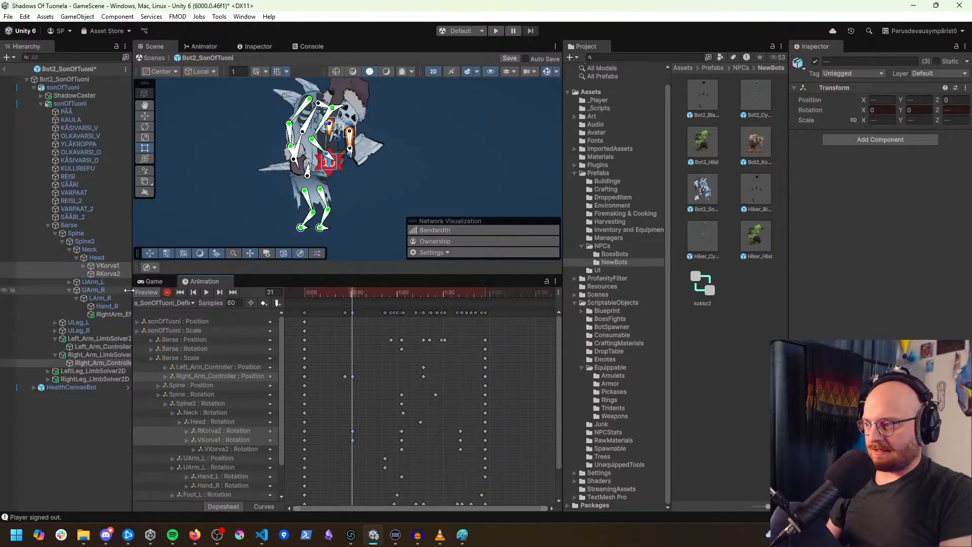
{"action": "left_click", "coordinate": [116, 347]}
{"action": "left_click_drag", "start_coordinate": [327, 154], "coordinate": [362, 158]}
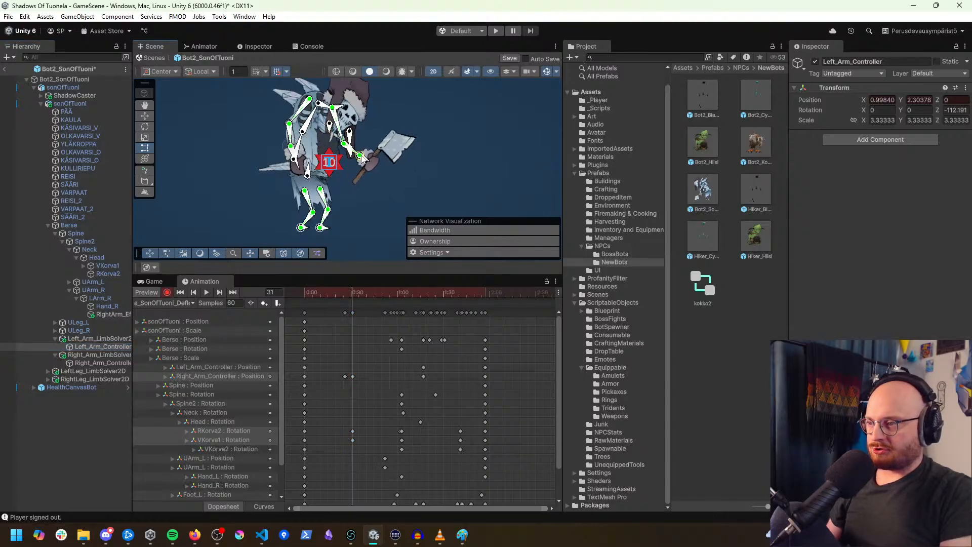
Step: Duplicate the keyframes at frame 31 to about frame 44 to hold the deflect pose
{"action": "left_click", "coordinate": [353, 313]}
{"action": "left_click", "coordinate": [366, 296]}
{"action": "left_click_drag", "start_coordinate": [367, 297], "coordinate": [372, 296]}
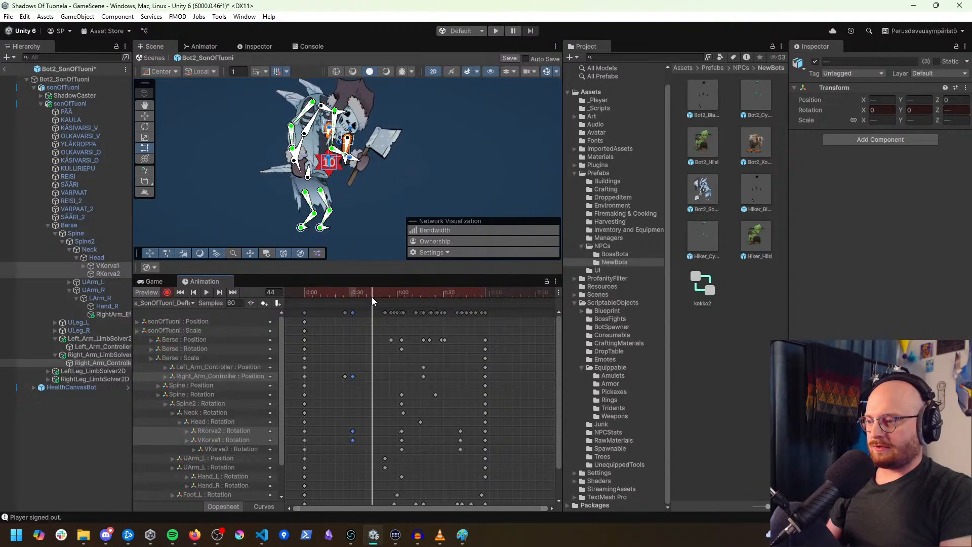
{"action": "key", "text": "ctrl+v"}
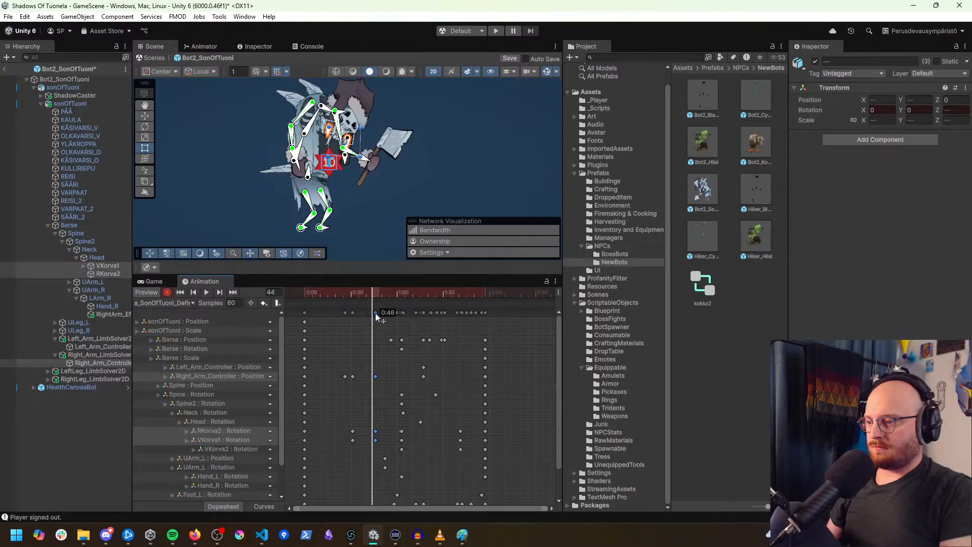
Step: Move the lowered-arm Right_Arm_Controller keyframe earlier, to about frame 22, and scrub the held pose to frame 35
{"action": "mouse_move", "coordinate": [373, 293]}
{"action": "left_mouse_down"}
{"action": "mouse_move", "coordinate": [310, 293]}
{"action": "mouse_move", "coordinate": [387, 297]}
{"action": "mouse_move", "coordinate": [384, 305]}
{"action": "mouse_move", "coordinate": [313, 303]}
{"action": "mouse_move", "coordinate": [353, 311]}
{"action": "mouse_move", "coordinate": [332, 310]}
{"action": "mouse_move", "coordinate": [340, 314]}
{"action": "mouse_move", "coordinate": [318, 293]}
{"action": "mouse_move", "coordinate": [421, 304]}
{"action": "mouse_move", "coordinate": [311, 306]}
{"action": "mouse_move", "coordinate": [367, 305]}
{"action": "left_mouse_up"}
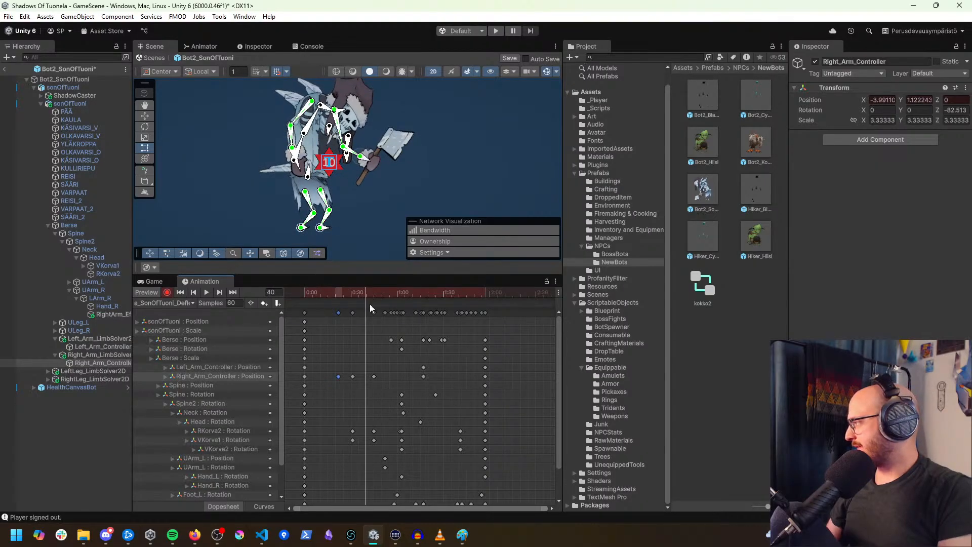
{"action": "scroll", "coordinate": [373, 323], "scroll_direction": "up", "scroll_amount": 3}
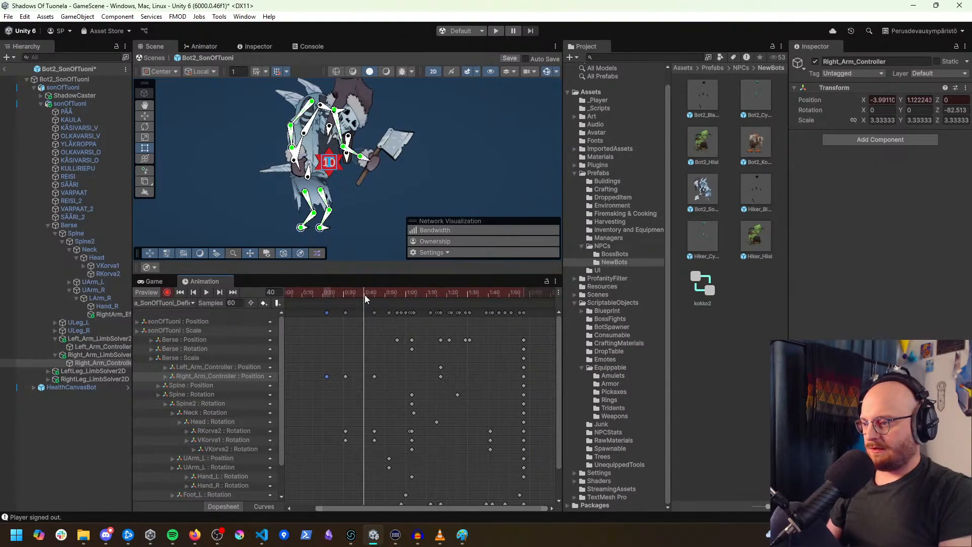
{"action": "left_click_drag", "start_coordinate": [365, 294], "coordinate": [342, 294]}
{"action": "scroll", "coordinate": [357, 317], "scroll_direction": "up", "scroll_amount": 2}
{"action": "scroll", "coordinate": [369, 320], "scroll_direction": "up", "scroll_amount": 2}
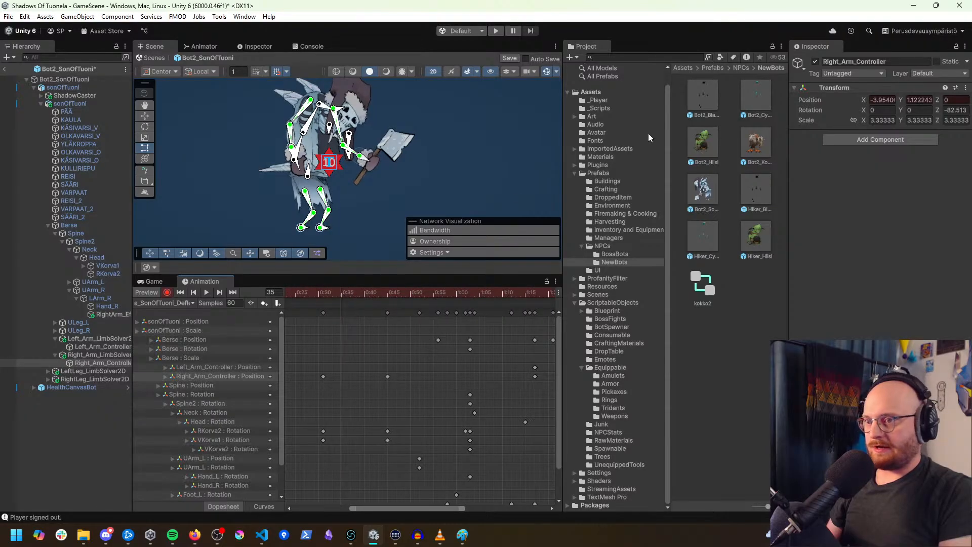
Step: Add an animation event at frame 35 of the deflect clip that calls PlayDeflectSound, and play the clip back
{"action": "left_click", "coordinate": [278, 302]}
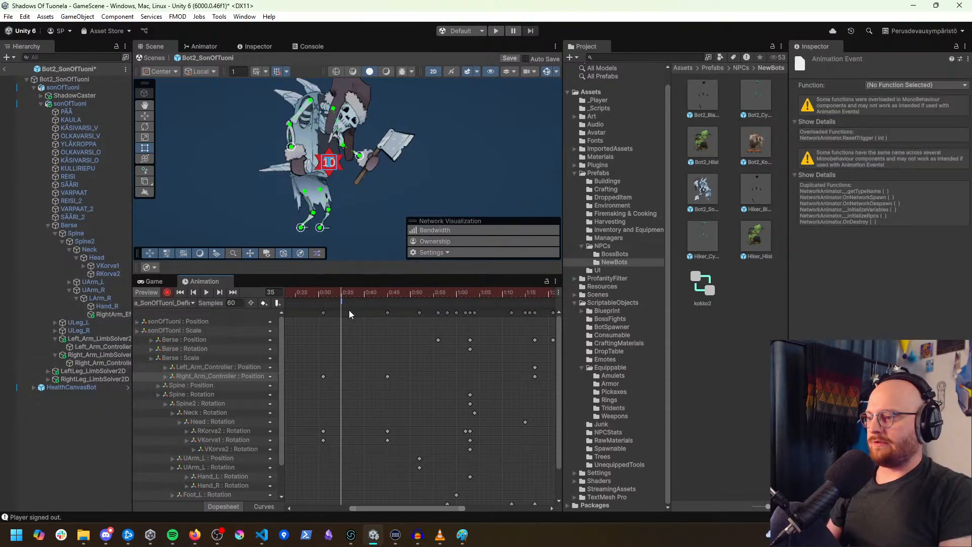
{"action": "left_click", "coordinate": [884, 88]}
{"action": "mouse_move", "coordinate": [850, 120]}
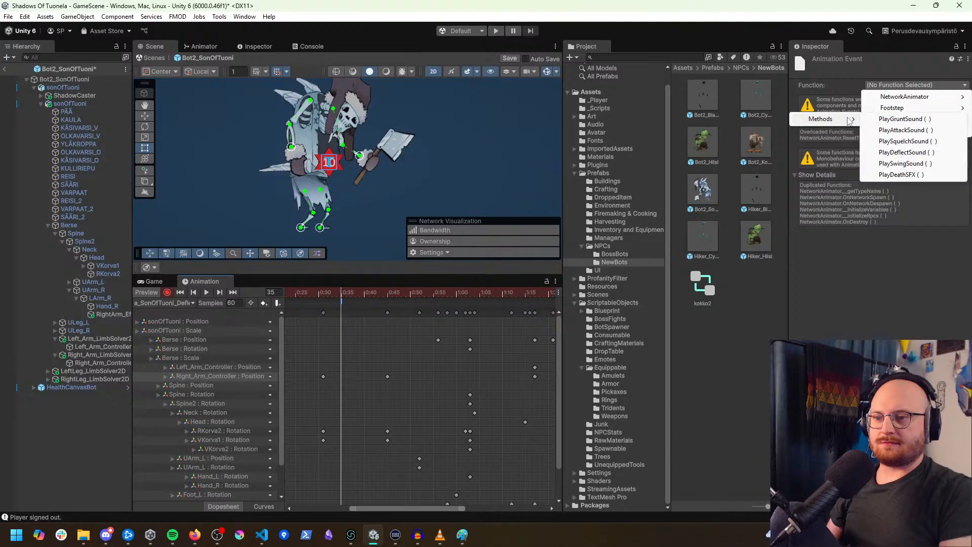
{"action": "left_click", "coordinate": [906, 152]}
{"action": "left_click_drag", "start_coordinate": [337, 292], "coordinate": [278, 318]}
{"action": "middle_click_drag", "start_coordinate": [364, 332], "coordinate": [470, 336]}
{"action": "left_click_drag", "start_coordinate": [340, 292], "coordinate": [256, 318]}
{"action": "key", "text": "space"}
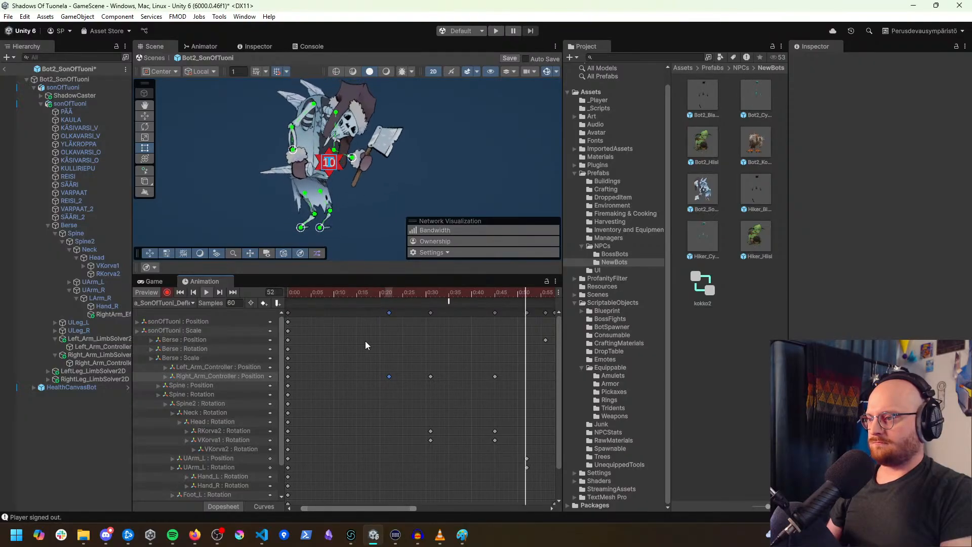
Step: Compress the keyframes after the held deflect pose and shift them slightly earlier so the clip ends at about frame 90
{"action": "scroll", "coordinate": [430, 374], "scroll_direction": "down", "scroll_amount": 3}
{"action": "scroll", "coordinate": [433, 377], "scroll_direction": "down", "scroll_amount": 2}
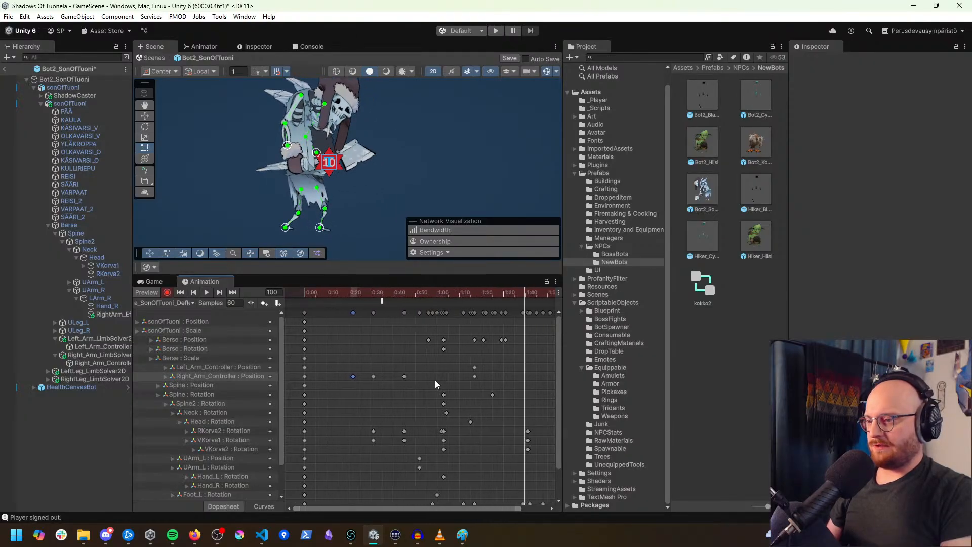
{"action": "left_click_drag", "start_coordinate": [399, 287], "coordinate": [567, 499]}
{"action": "scroll", "coordinate": [452, 400], "scroll_direction": "down", "scroll_amount": 2}
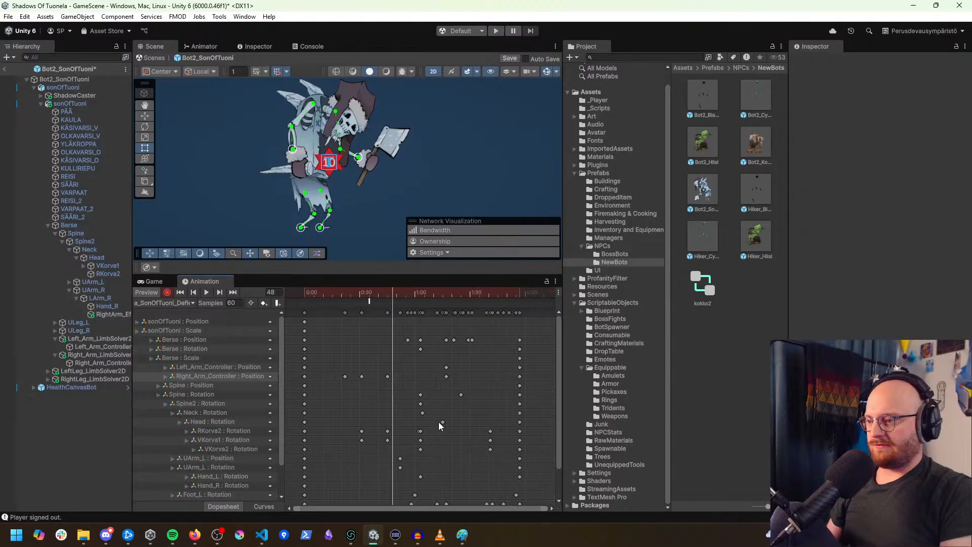
{"action": "left_click_drag", "start_coordinate": [545, 337], "coordinate": [399, 517]}
{"action": "left_click_drag", "start_coordinate": [523, 414], "coordinate": [479, 413]}
{"action": "left_click_drag", "start_coordinate": [393, 294], "coordinate": [410, 361]}
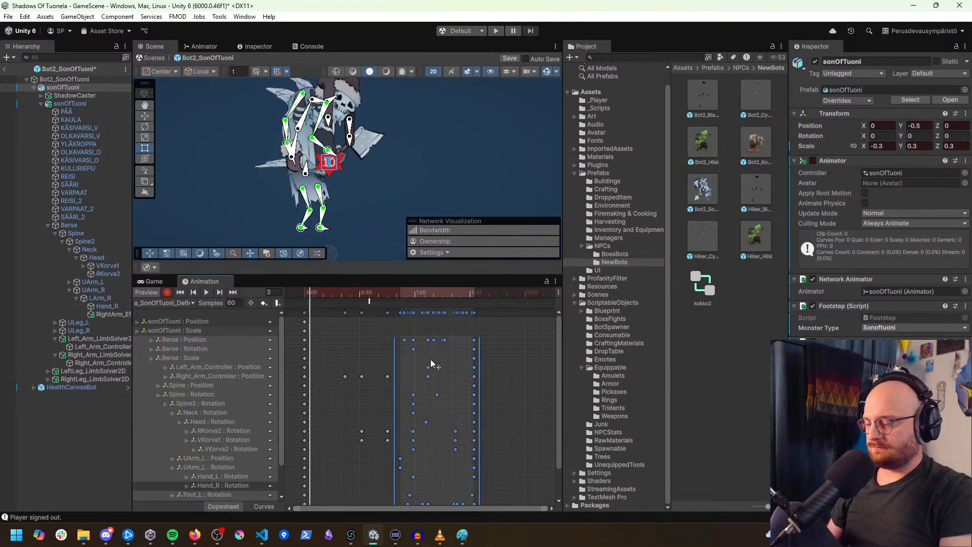
{"action": "left_click_drag", "start_coordinate": [418, 375], "coordinate": [414, 375]}
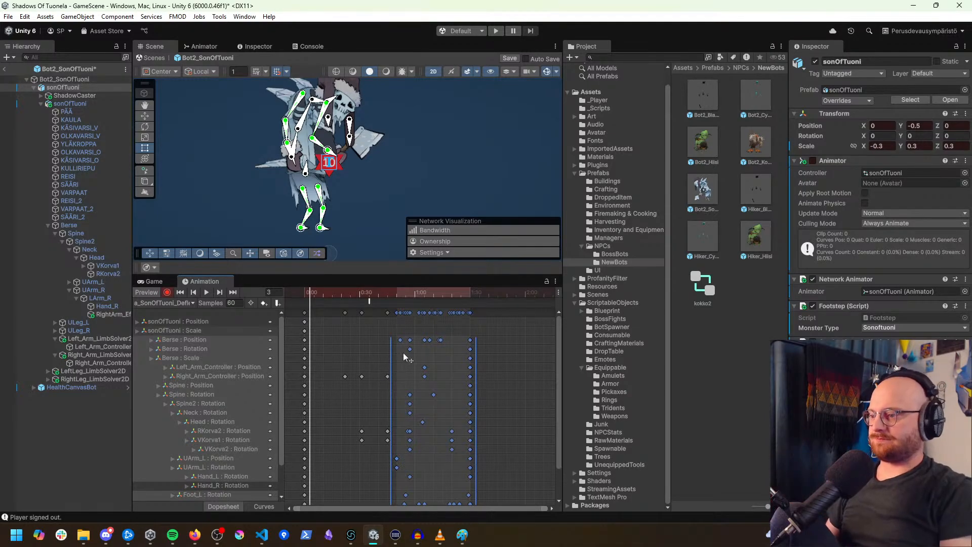
Step: At frame 31, move the free hand forward across the body toward the axe
{"action": "mouse_move", "coordinate": [348, 297]}
{"action": "left_mouse_down"}
{"action": "mouse_move", "coordinate": [290, 290]}
{"action": "mouse_move", "coordinate": [361, 299]}
{"action": "left_mouse_up"}
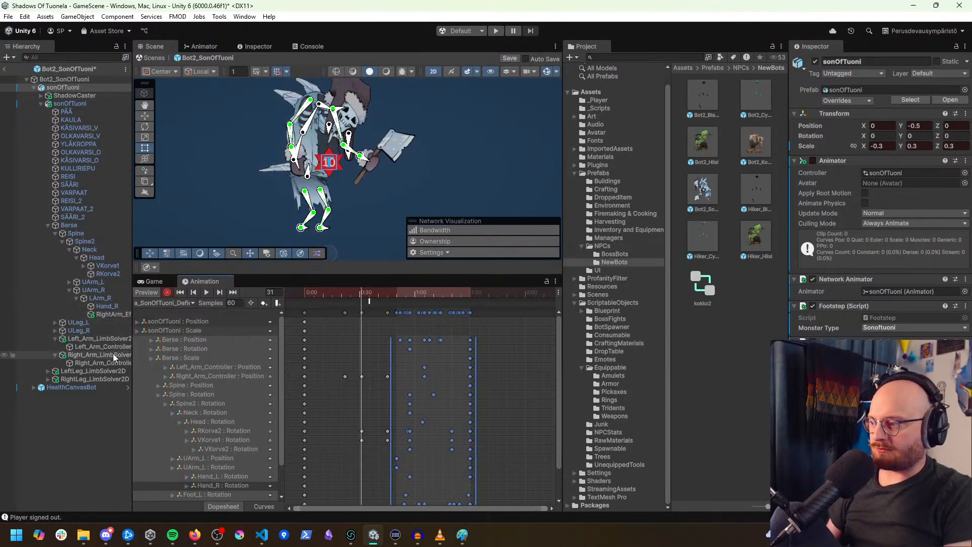
{"action": "left_click", "coordinate": [104, 362]}
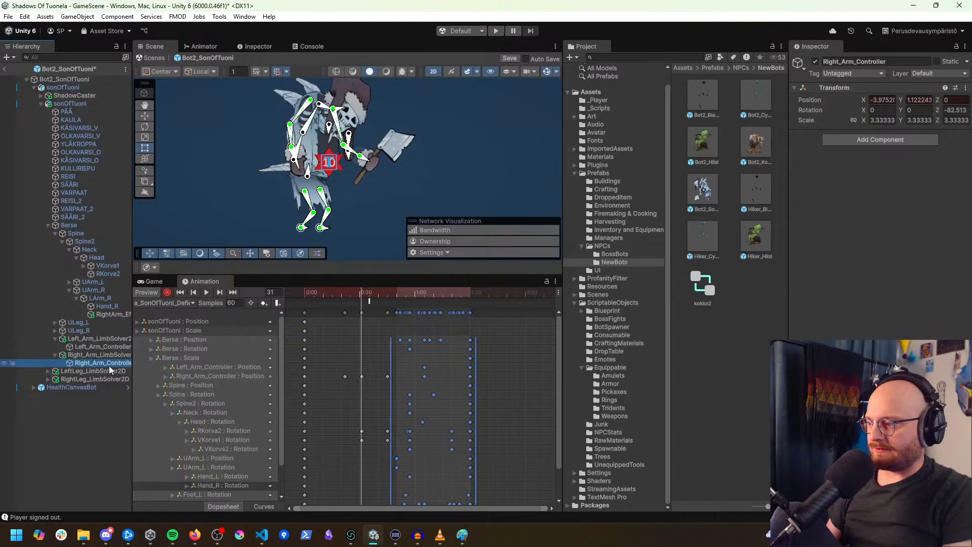
{"action": "scroll", "coordinate": [282, 194], "scroll_direction": "up", "scroll_amount": 3}
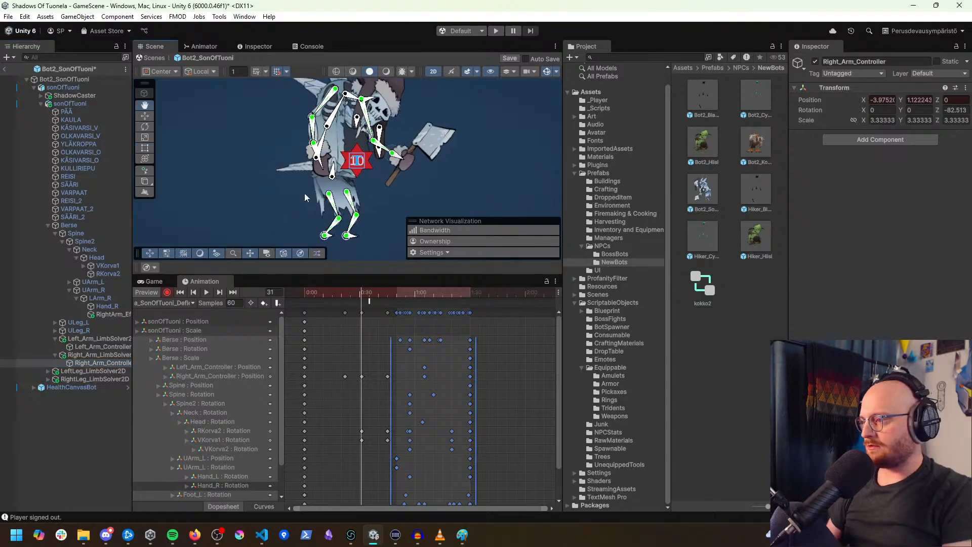
{"action": "left_click_drag", "start_coordinate": [311, 147], "coordinate": [436, 177]}
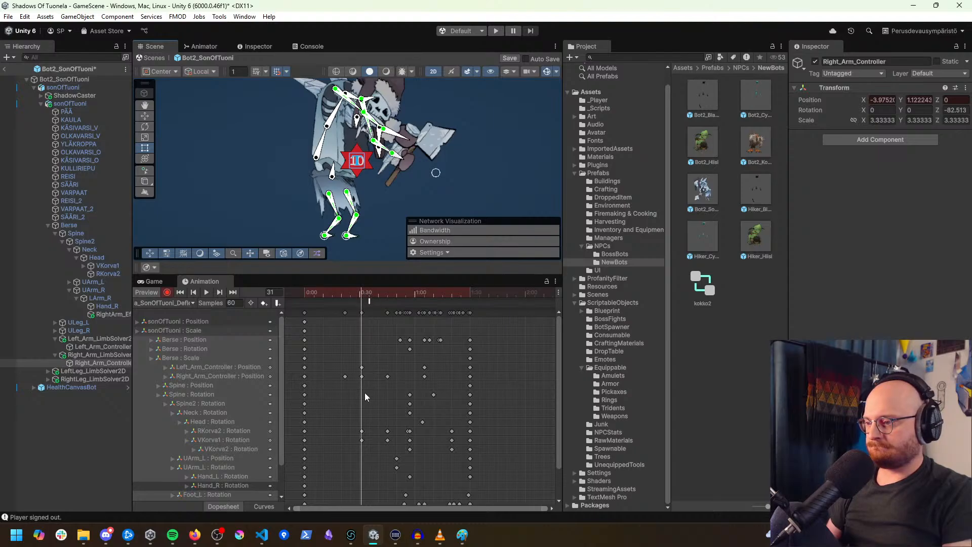
Step: Copy the keyframes at frame 31 onto those at about frame 45 to hold the two-armed deflect pose, and play the clip
{"action": "left_click", "coordinate": [362, 311]}
{"action": "left_click_drag", "start_coordinate": [360, 292], "coordinate": [247, 299]}
{"action": "key", "text": "ctrl+v"}
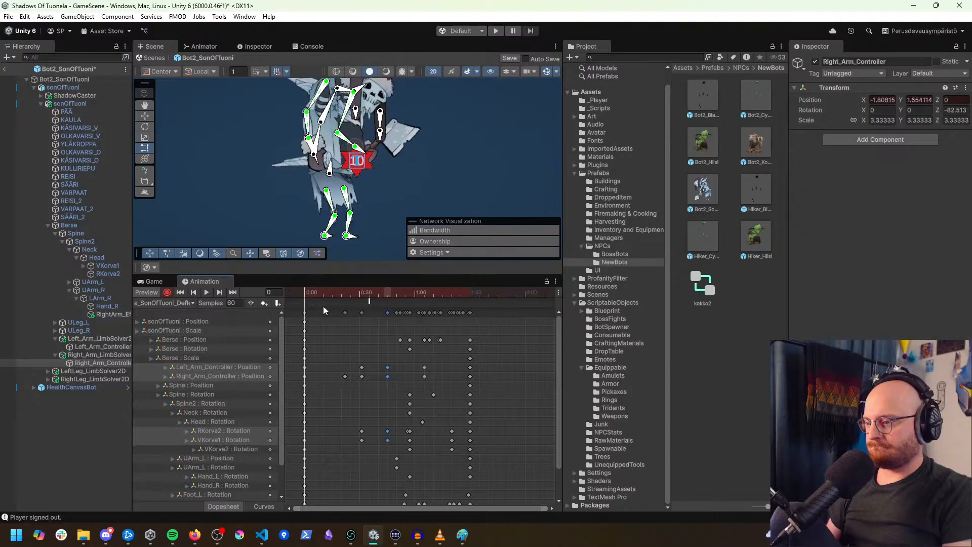
{"action": "key", "text": "space"}
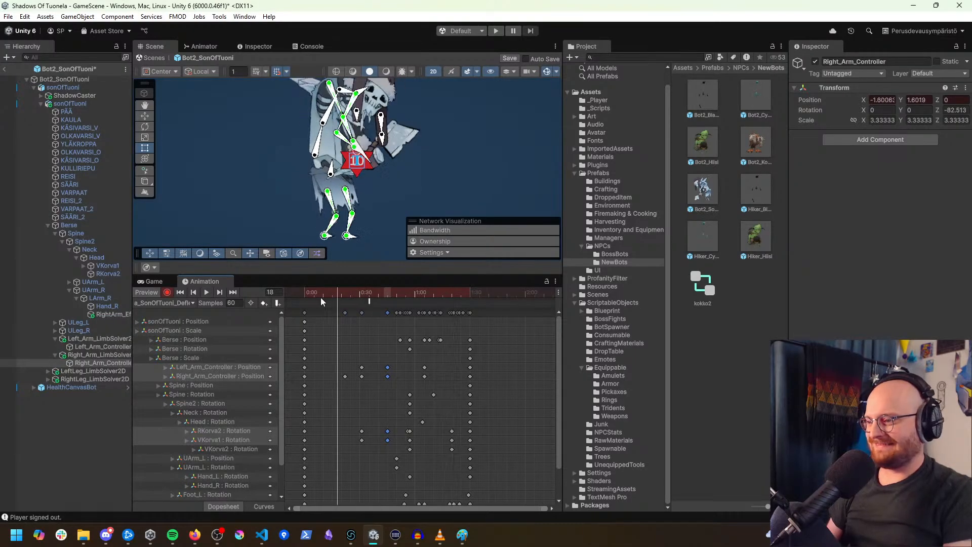
Step: At frame 22, key the free hand back beside the body, and play and scrub the deflect clip to check the motion
{"action": "mouse_move", "coordinate": [354, 299]}
{"action": "left_mouse_down"}
{"action": "mouse_move", "coordinate": [305, 303]}
{"action": "mouse_move", "coordinate": [345, 304]}
{"action": "left_mouse_up"}
{"action": "left_click", "coordinate": [345, 316]}
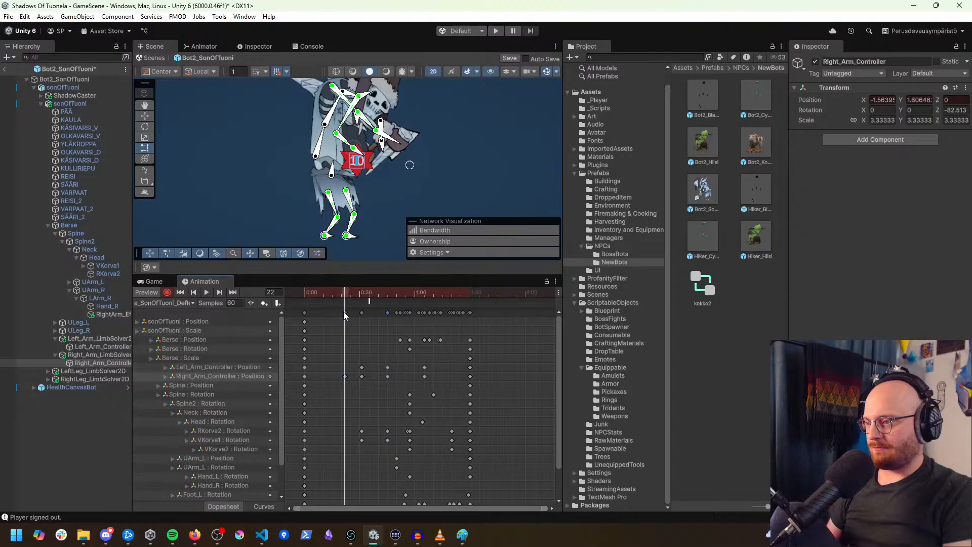
{"action": "left_click_drag", "start_coordinate": [410, 168], "coordinate": [306, 143]}
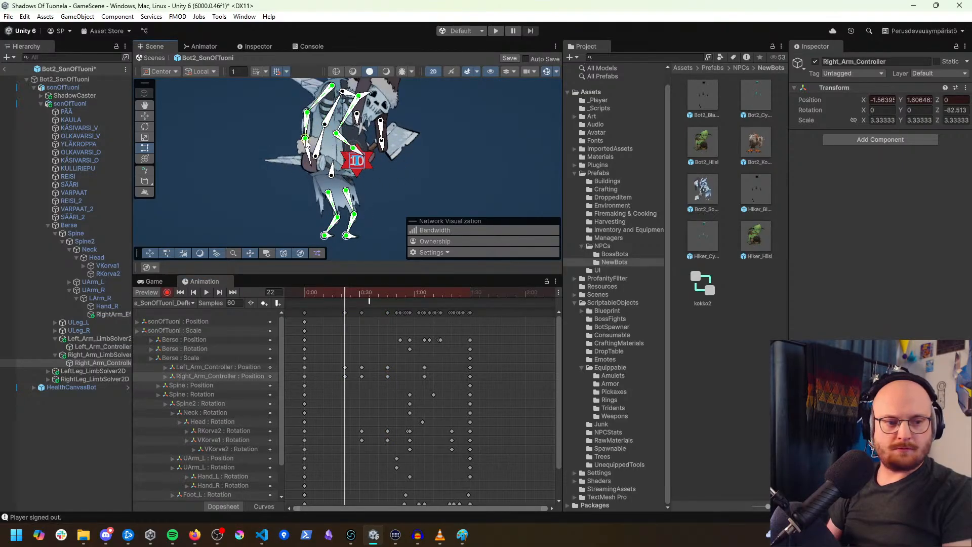
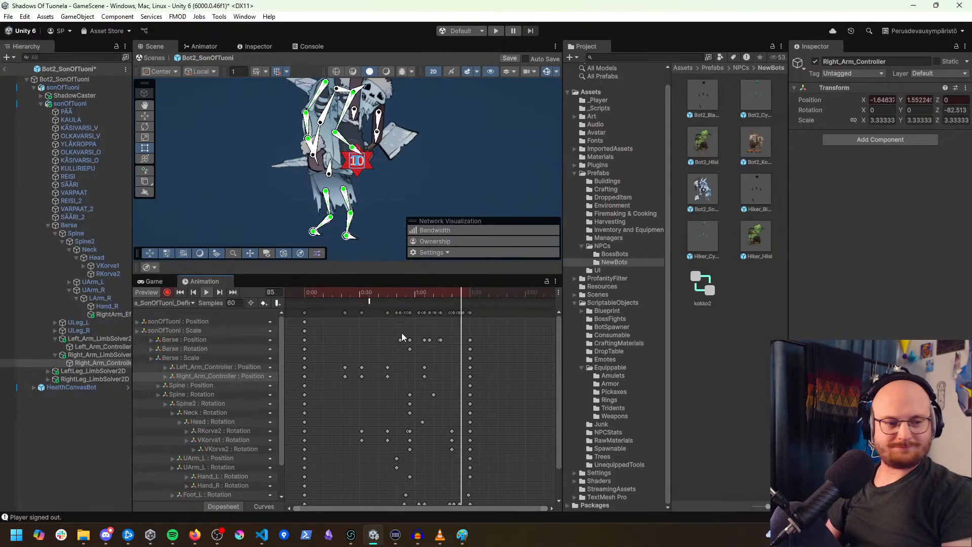
{"action": "key", "text": "space"}
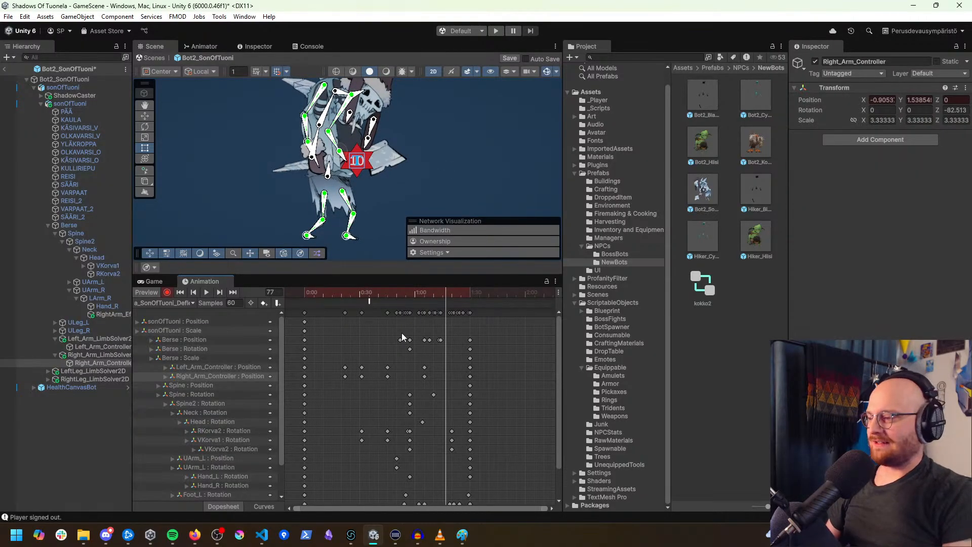
{"action": "left_click_drag", "start_coordinate": [395, 292], "coordinate": [362, 305]}
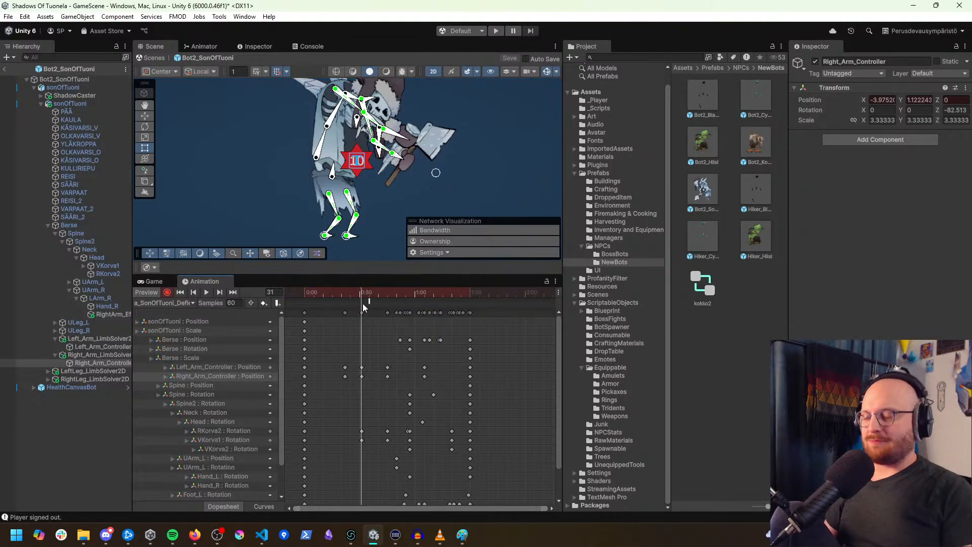
{"action": "left_click_drag", "start_coordinate": [363, 295], "coordinate": [305, 332]}
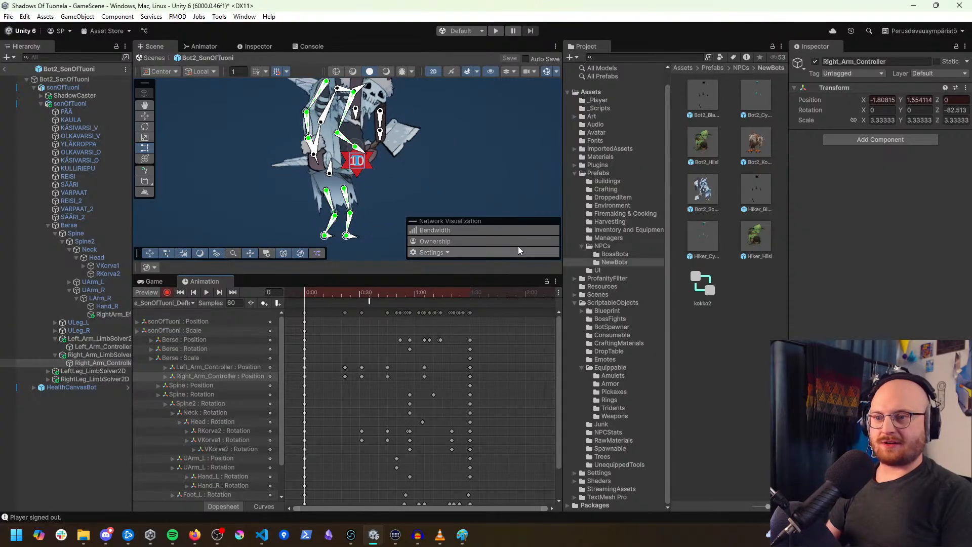
Step: Copy all keyframes of the deflect clip into a new animation clip saved as a_SonOfTuoni_Impact_1
{"action": "key", "text": "ctrl+a"}
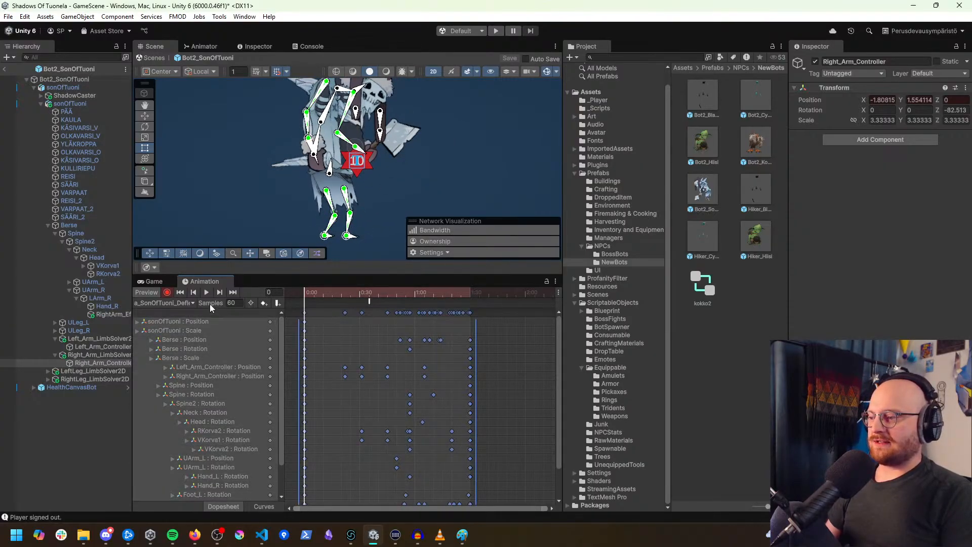
{"action": "left_click", "coordinate": [183, 303]}
{"action": "left_click", "coordinate": [169, 292]}
{"action": "left_click", "coordinate": [174, 304]}
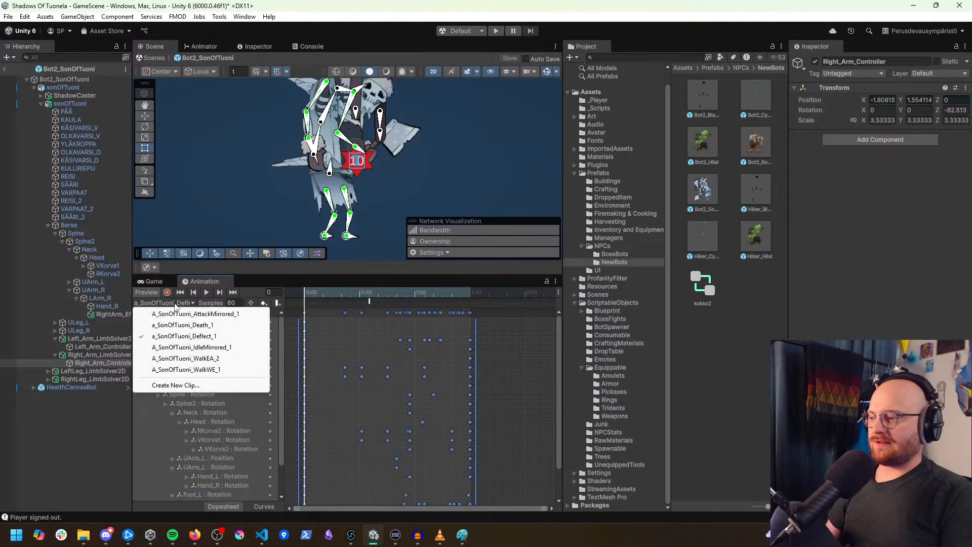
{"action": "left_click", "coordinate": [210, 385]}
{"action": "type", "text": "a"}
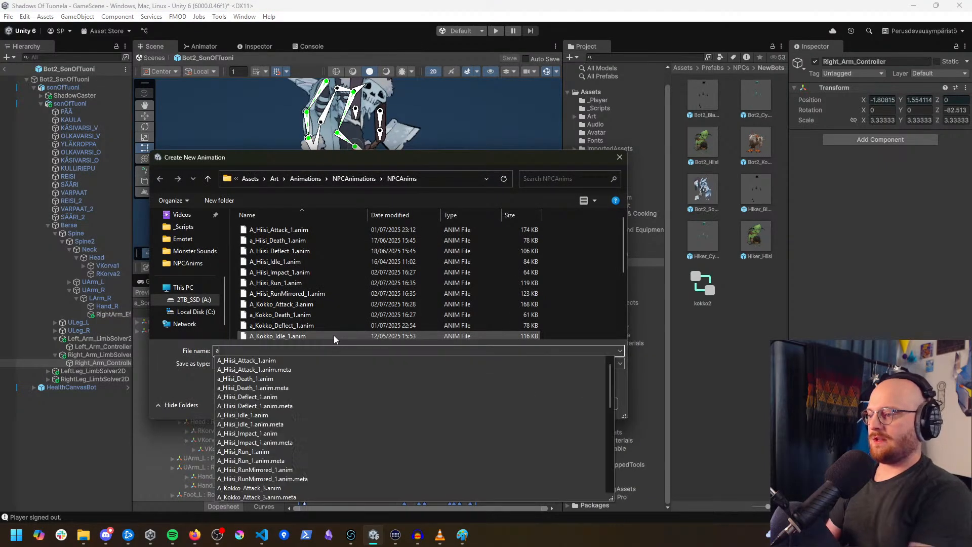
{"action": "type", "text": "_SonOfT"}
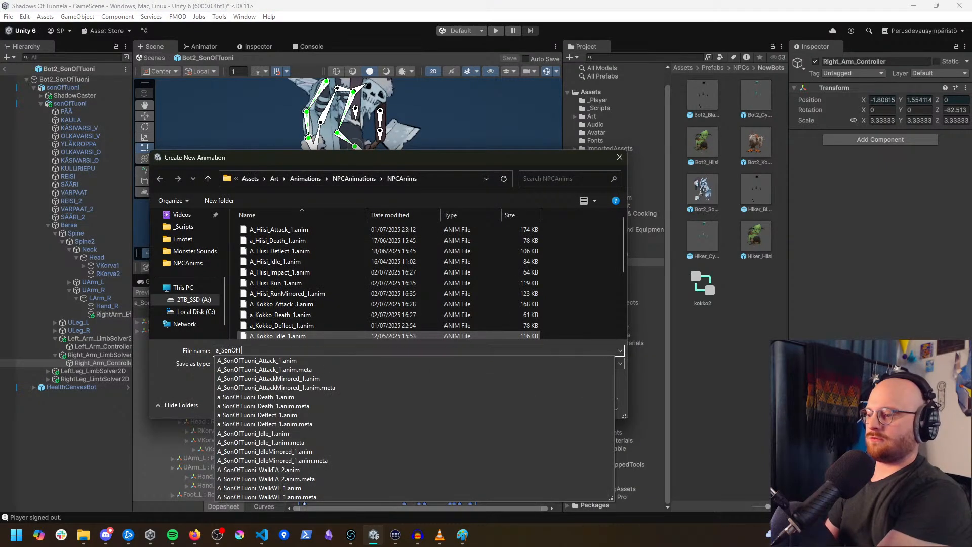
{"action": "type", "text": "uoni_Impact_"}
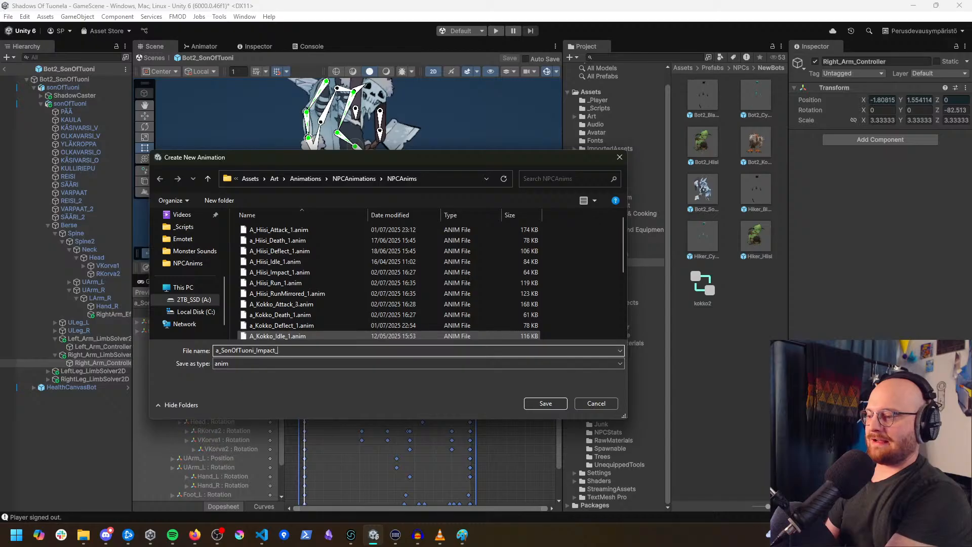
{"action": "type", "text": "1"}
{"action": "key", "text": "Return"}
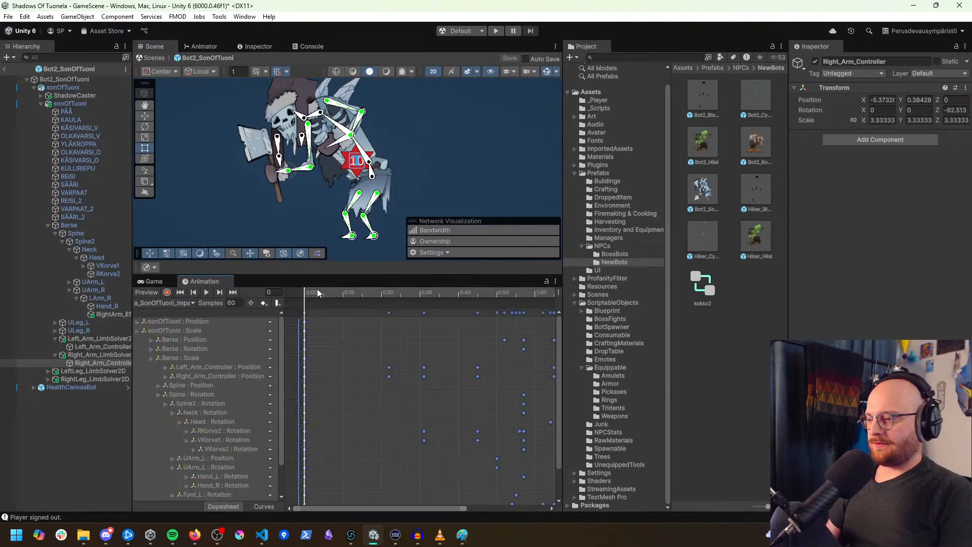
Step: With keyframe recording enabled, move the free hand back beside the body at frame 31 of the impact clip
{"action": "left_click_drag", "start_coordinate": [296, 293], "coordinate": [402, 304]}
{"action": "scroll", "coordinate": [406, 348], "scroll_direction": "down", "scroll_amount": 3}
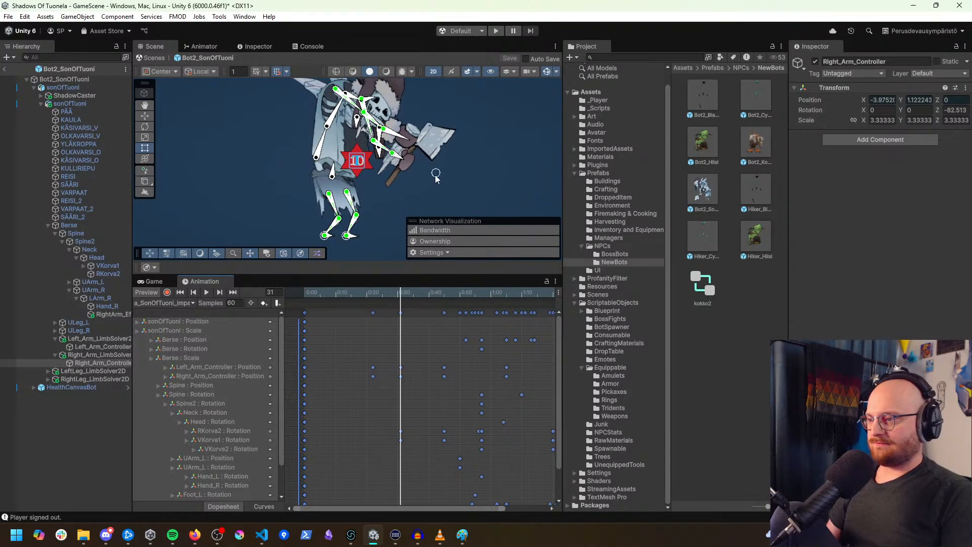
{"action": "left_click_drag", "start_coordinate": [435, 174], "coordinate": [309, 149]}
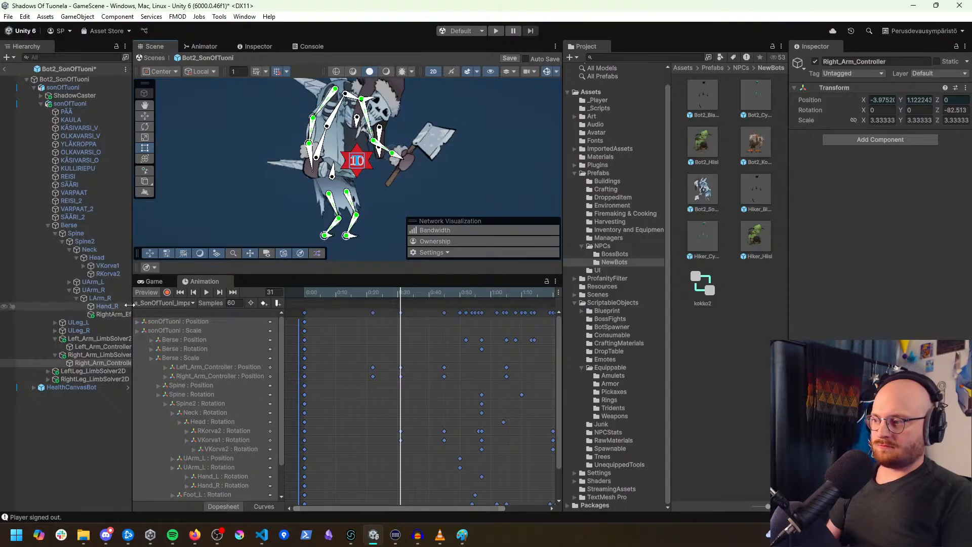
{"action": "left_click", "coordinate": [167, 293]}
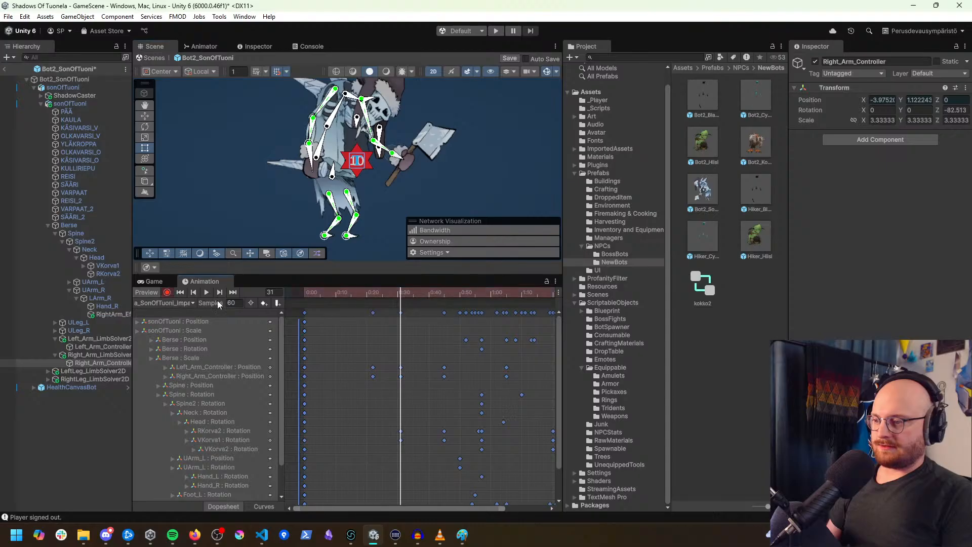
{"action": "left_click_drag", "start_coordinate": [369, 294], "coordinate": [401, 305]}
{"action": "left_click_drag", "start_coordinate": [383, 128], "coordinate": [316, 148]}
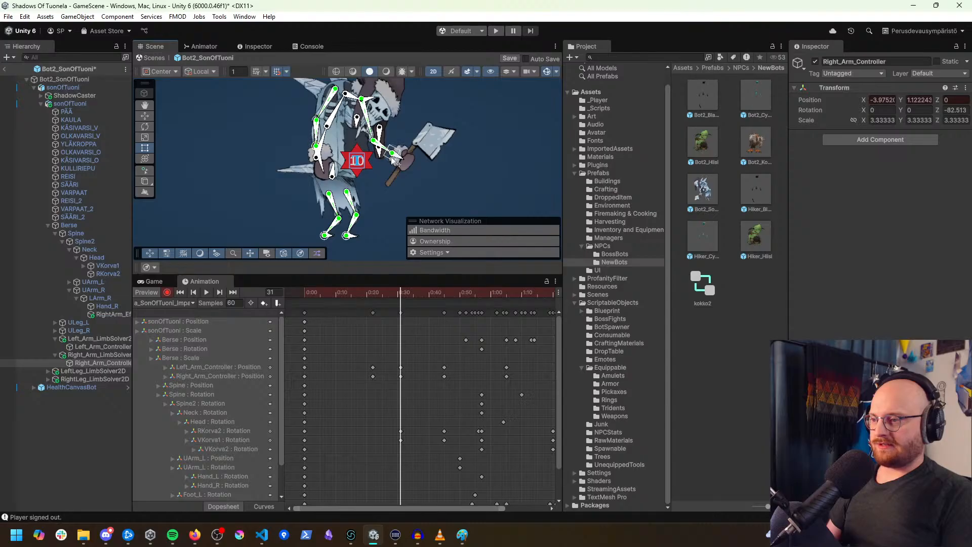
Step: Pull Left_Arm_Controller in toward the body at frame 31 so the axe is lowered, and play the impact clip
{"action": "left_click", "coordinate": [102, 347]}
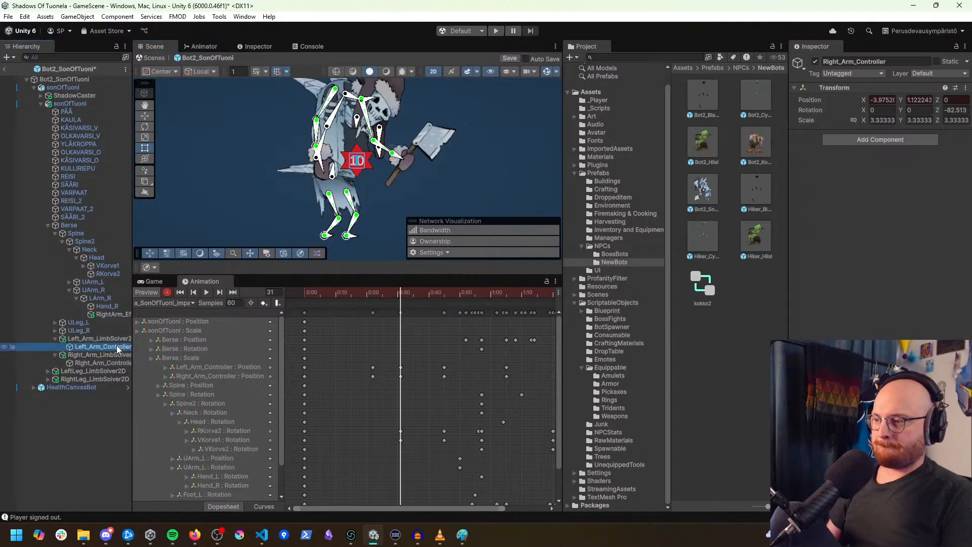
{"action": "left_click_drag", "start_coordinate": [394, 156], "coordinate": [361, 166]}
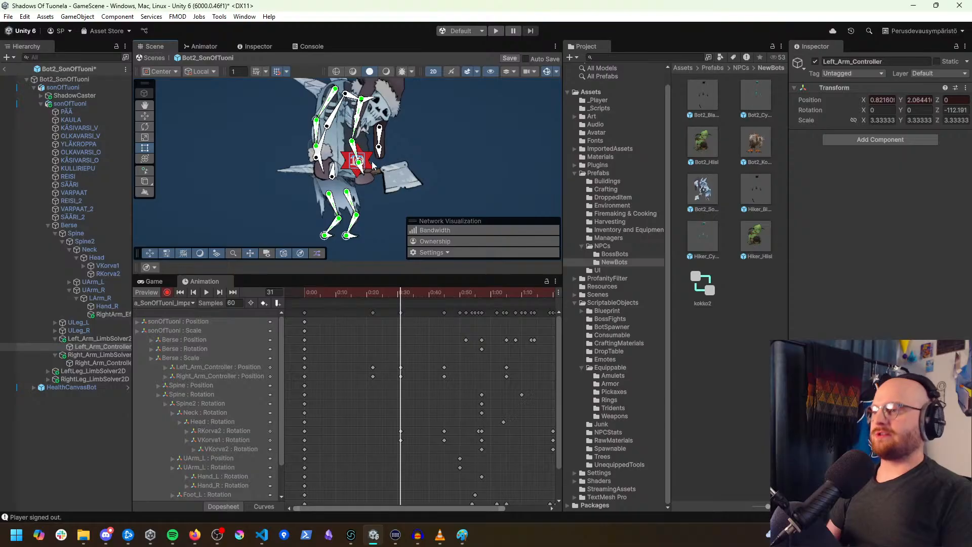
{"action": "middle_click_drag", "start_coordinate": [419, 178], "coordinate": [397, 185]}
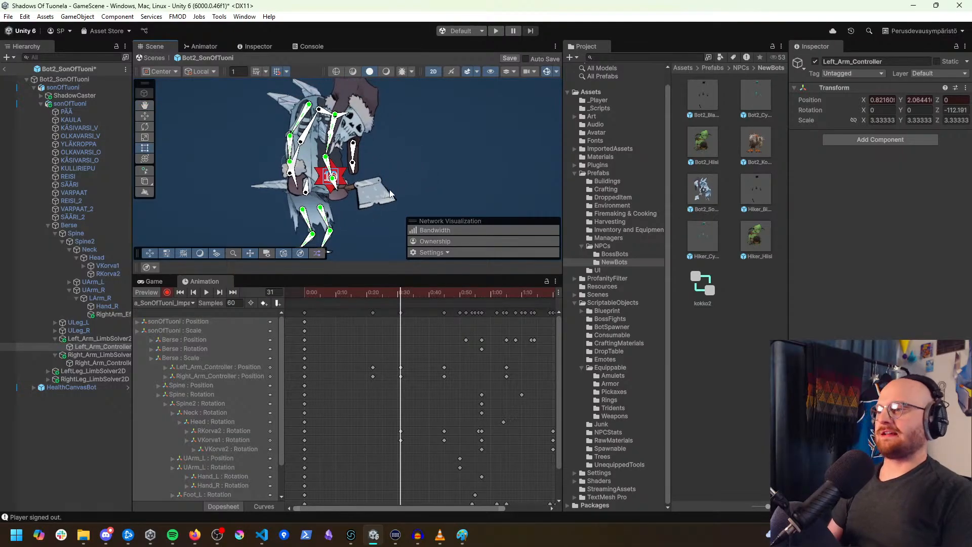
{"action": "left_click_drag", "start_coordinate": [405, 294], "coordinate": [304, 298]}
{"action": "key", "text": "space"}
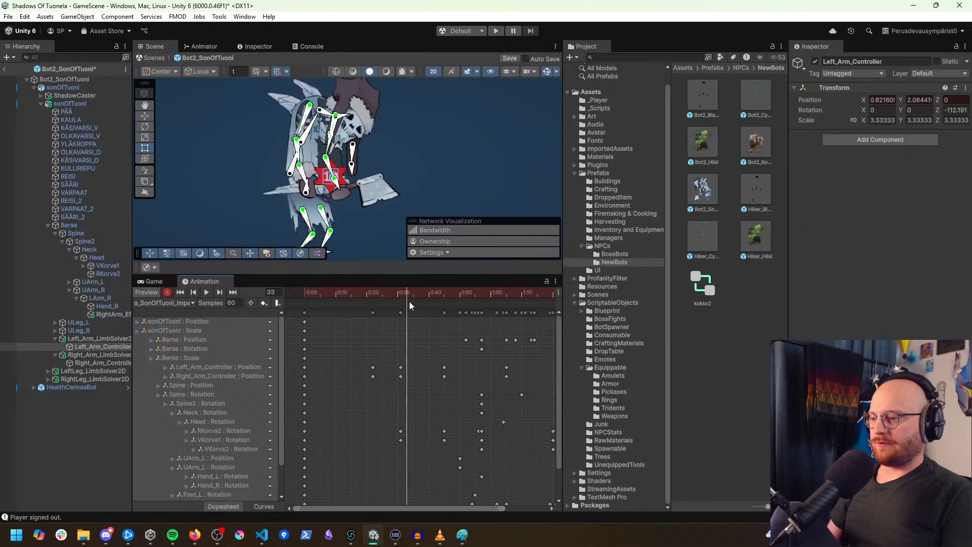
Step: Copy the impact pose keyframes from frame 31 onto frame 45 and play the clip back
{"action": "left_click_drag", "start_coordinate": [439, 298], "coordinate": [443, 304]}
{"action": "left_click", "coordinate": [400, 312]}
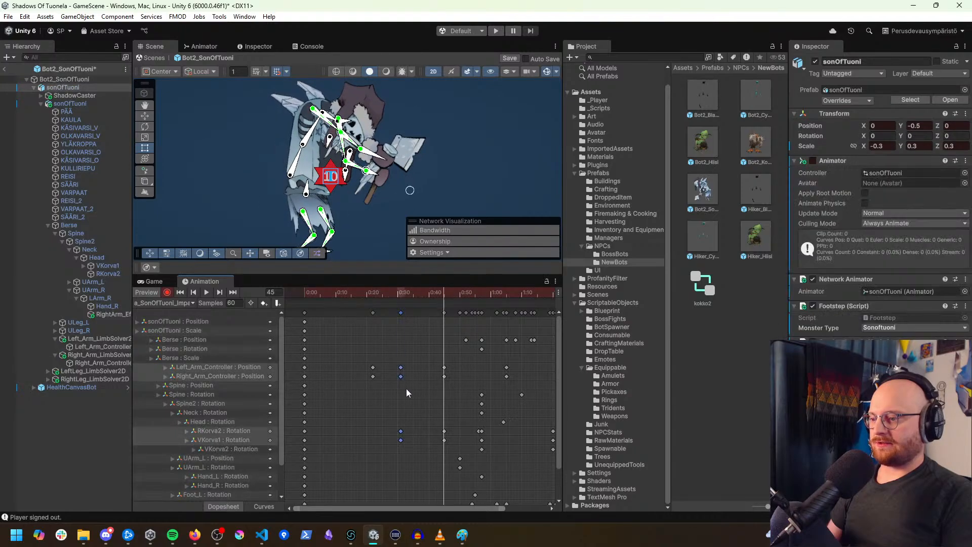
{"action": "key", "text": "ctrl+v"}
{"action": "key", "text": "space"}
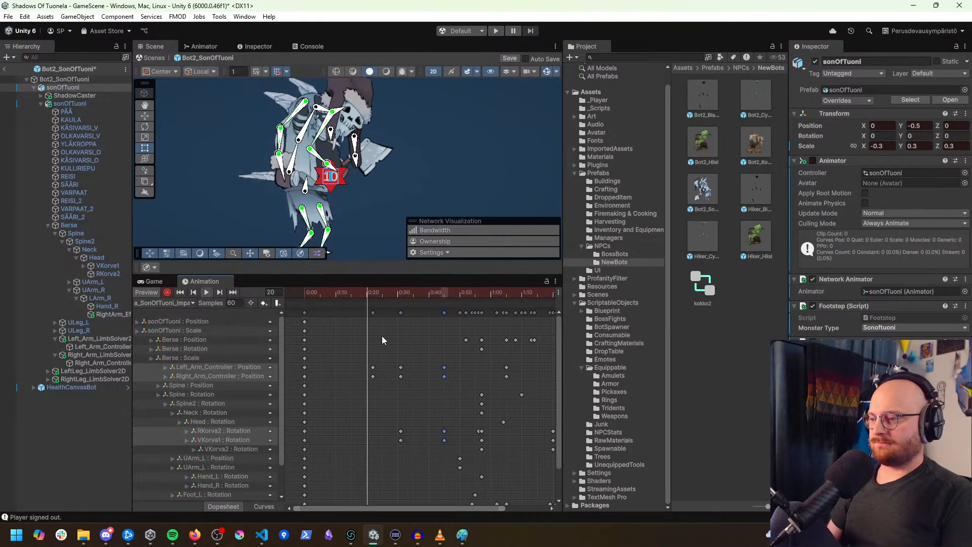
Step: Try to tilt the head bone upward at frame 31 of the impact clip
{"action": "left_click", "coordinate": [396, 303]}
{"action": "left_click_drag", "start_coordinate": [396, 306], "coordinate": [401, 307]}
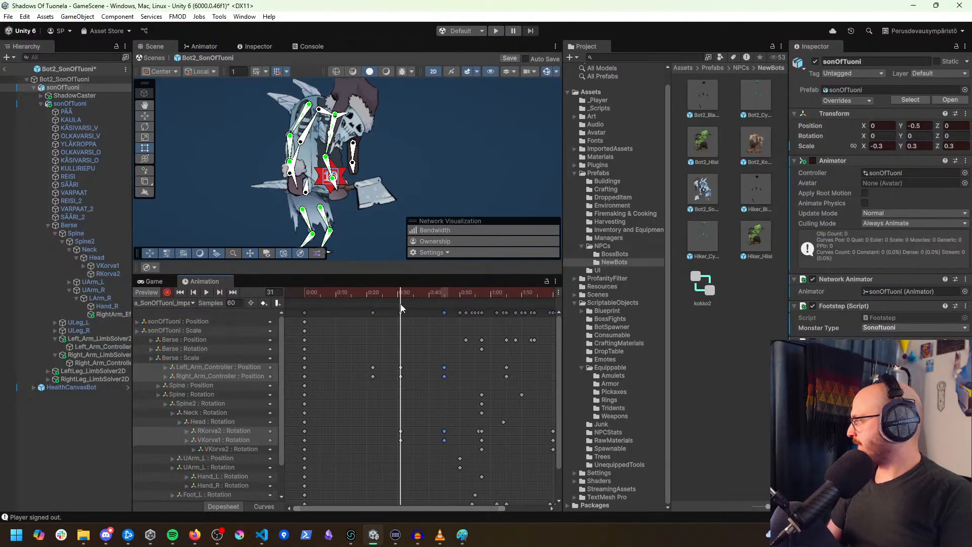
{"action": "mouse_move", "coordinate": [401, 308]}
{"action": "left_mouse_down"}
{"action": "mouse_move", "coordinate": [387, 311]}
{"action": "mouse_move", "coordinate": [399, 310]}
{"action": "left_mouse_up"}
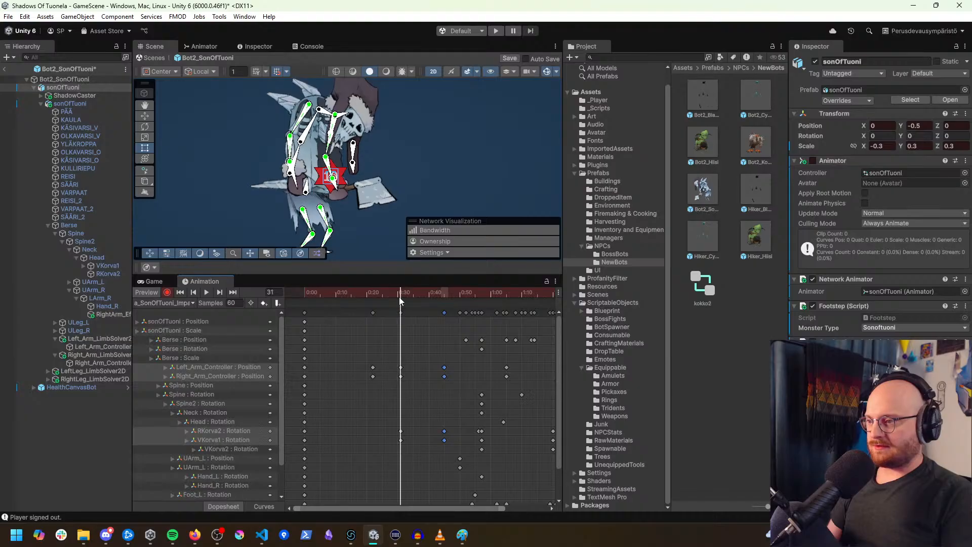
{"action": "left_click", "coordinate": [350, 121]}
{"action": "left_click_drag", "start_coordinate": [351, 121], "coordinate": [353, 92]}
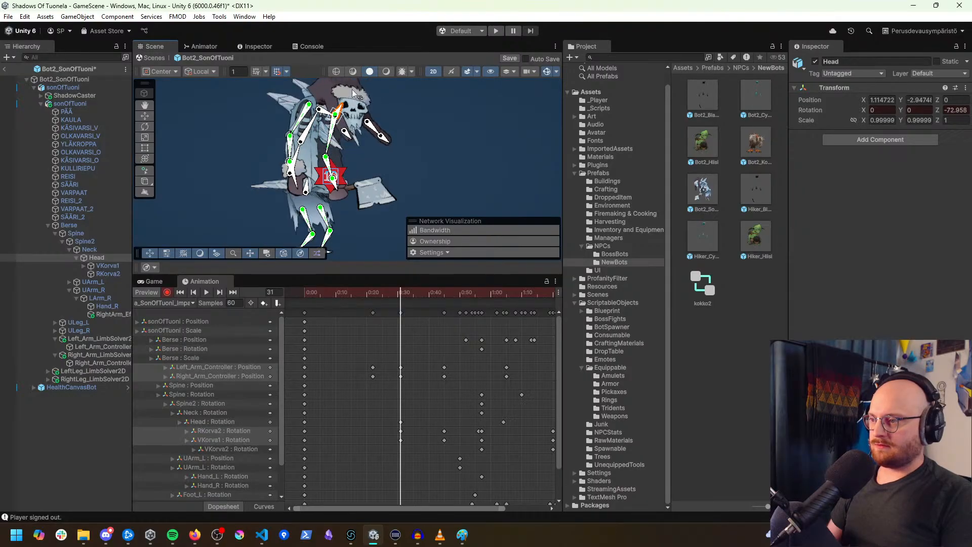
Step: Record a head rotation key of about -36.75 degrees at frame 22 of the impact clip
{"action": "left_click_drag", "start_coordinate": [406, 302], "coordinate": [373, 316]}
{"action": "left_click", "coordinate": [444, 313]}
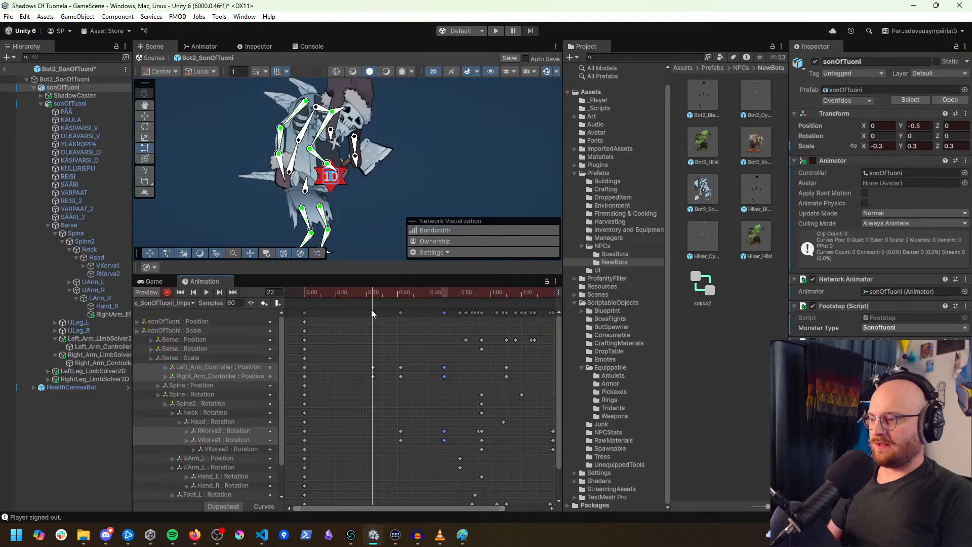
{"action": "left_click", "coordinate": [348, 118]}
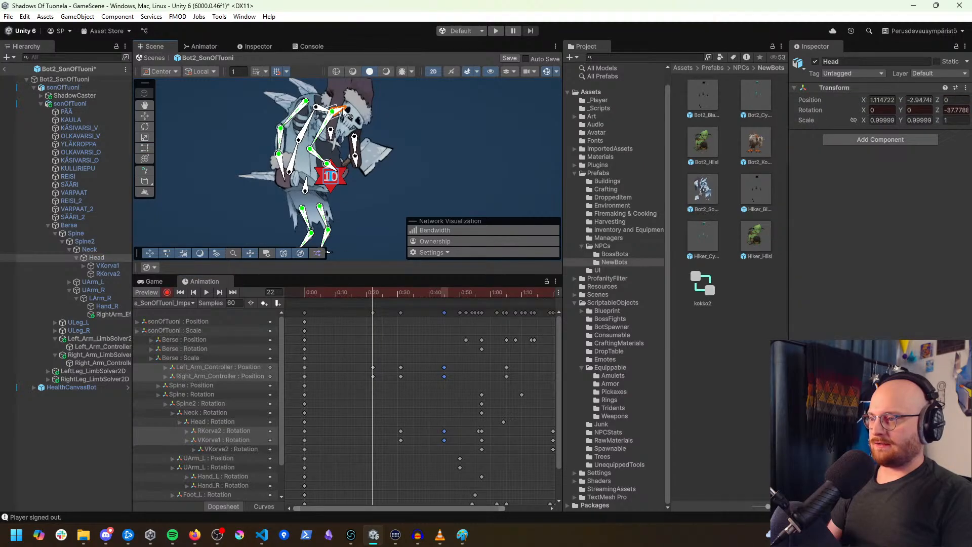
{"action": "left_click_drag", "start_coordinate": [349, 116], "coordinate": [351, 117]}
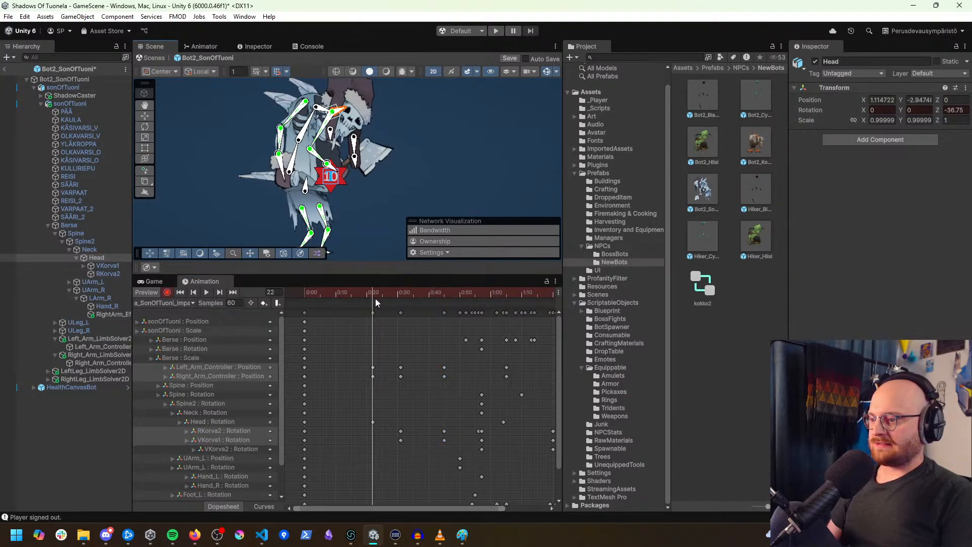
Step: Tilt the head up to about -67 degrees at frame 30 and copy that head key to frame 32
{"action": "left_click_drag", "start_coordinate": [364, 300], "coordinate": [398, 307]}
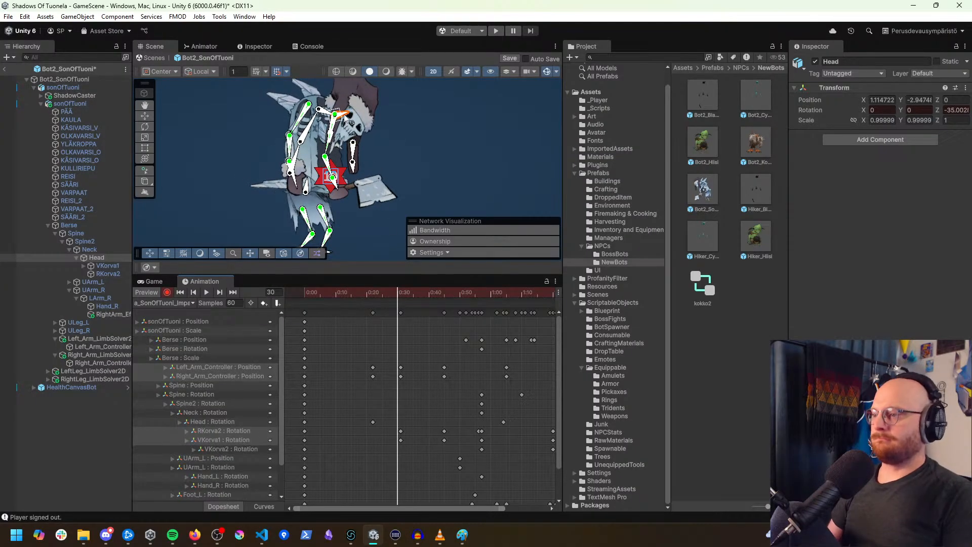
{"action": "left_click_drag", "start_coordinate": [351, 121], "coordinate": [350, 115]}
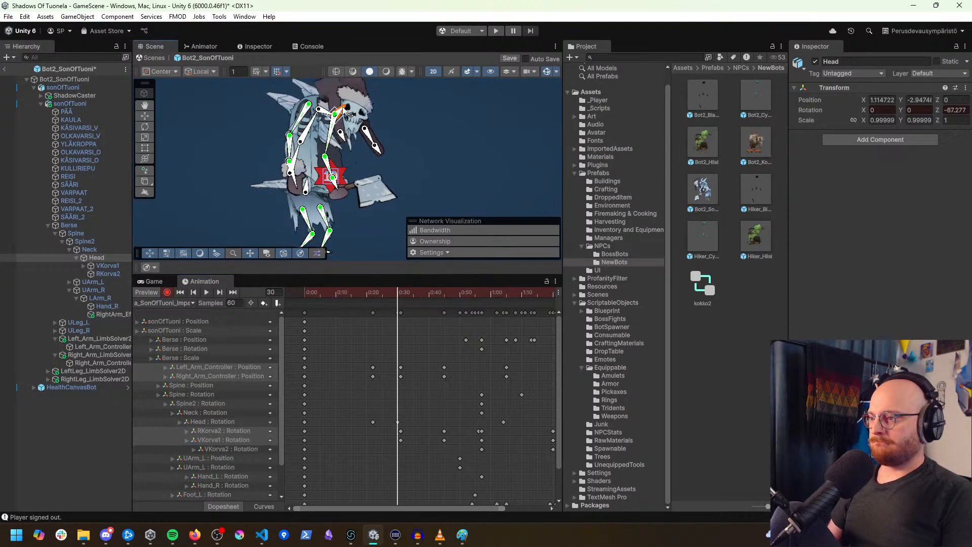
{"action": "left_click", "coordinate": [400, 313]}
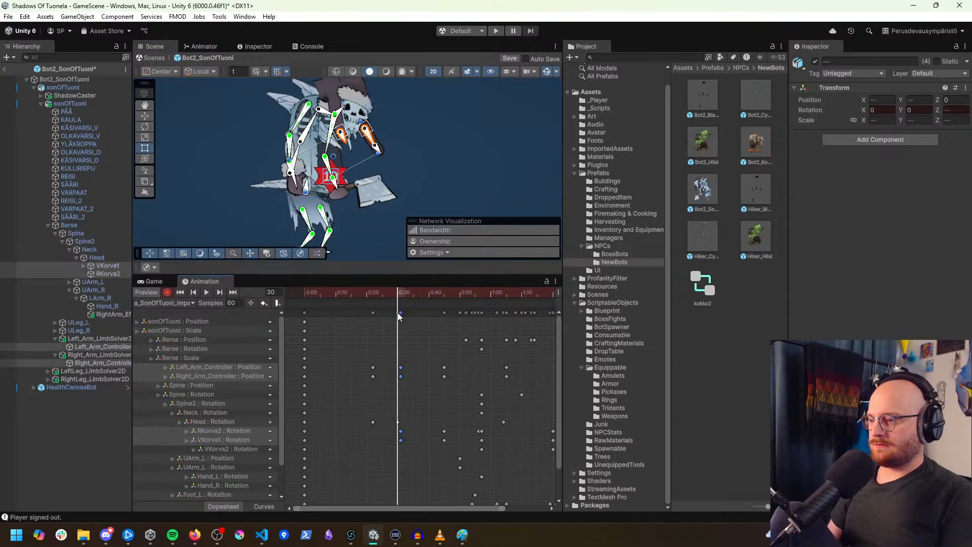
{"action": "left_click", "coordinate": [399, 317]}
Step: Rotate the head back down at frame 35 and play the impact clip from the start
{"action": "left_click_drag", "start_coordinate": [399, 296], "coordinate": [412, 297]}
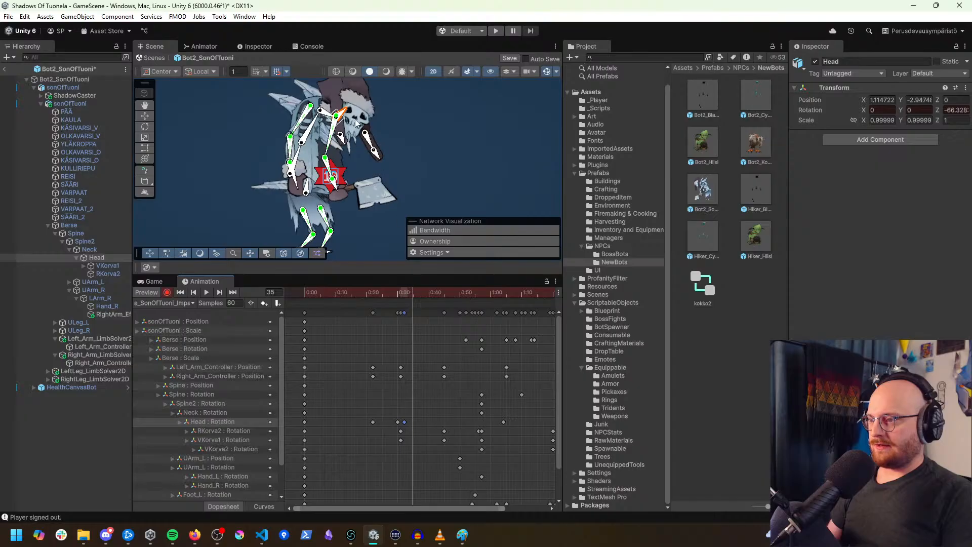
{"action": "left_click_drag", "start_coordinate": [352, 120], "coordinate": [346, 112]}
{"action": "left_click_drag", "start_coordinate": [416, 293], "coordinate": [237, 292]}
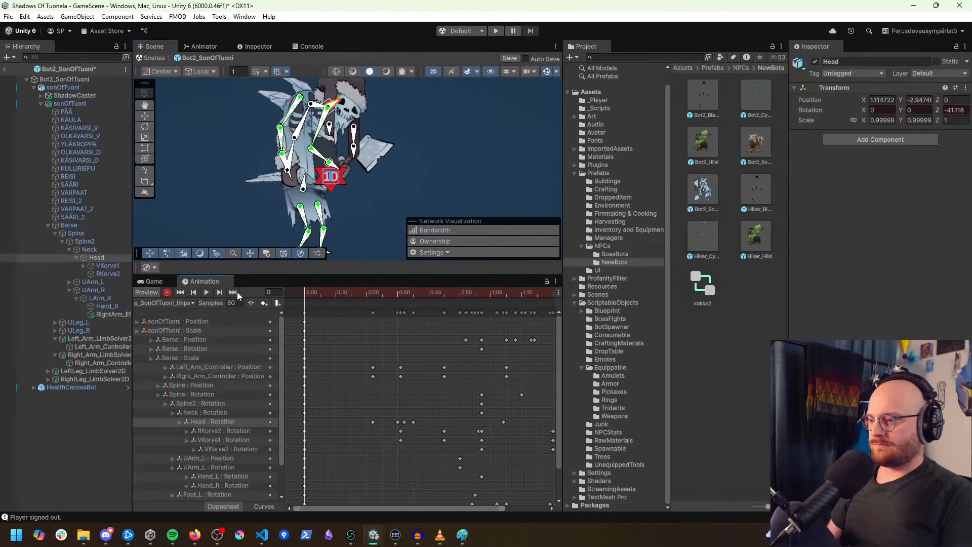
{"action": "key", "text": "space"}
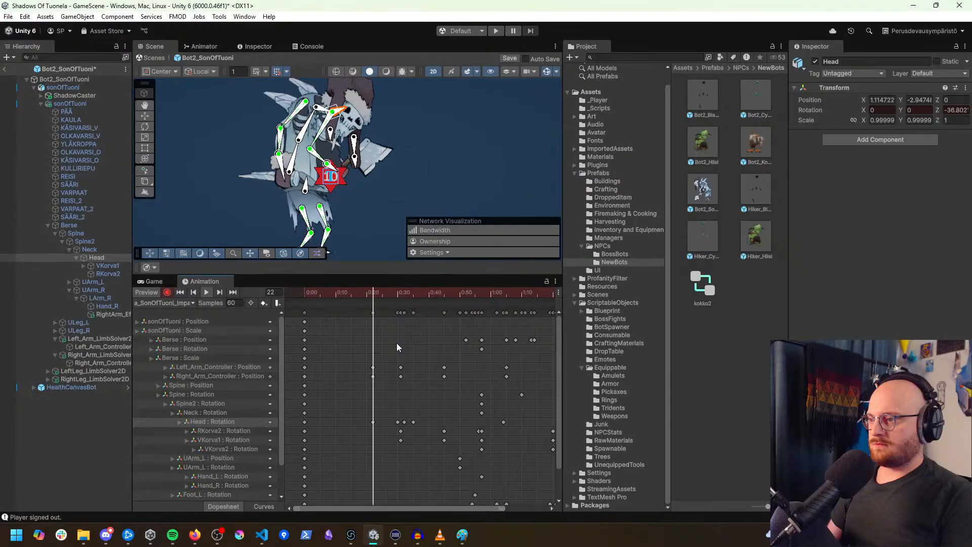
Step: Try tilting the head further up at frames 31 and 32, and replay the impact clip from the start
{"action": "left_click_drag", "start_coordinate": [345, 292], "coordinate": [415, 299]}
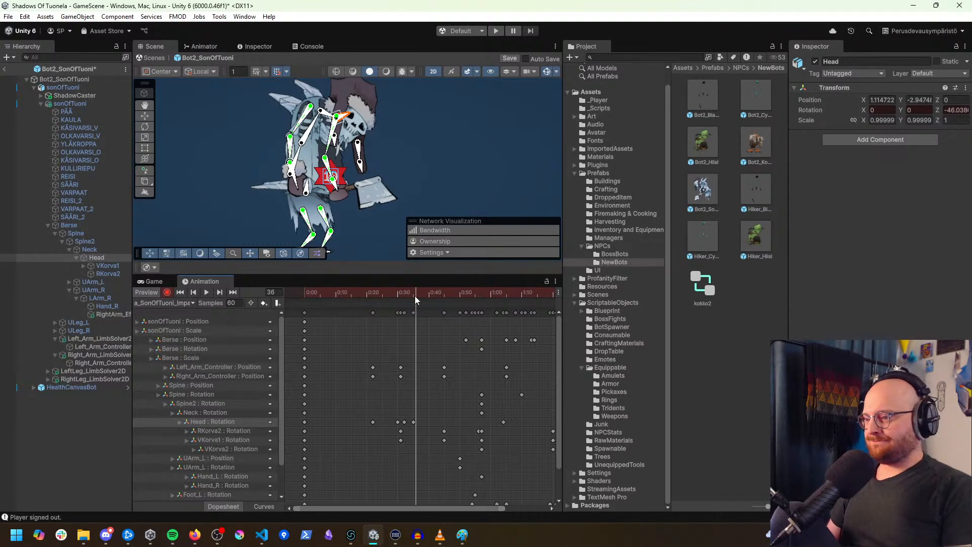
{"action": "left_click_drag", "start_coordinate": [414, 296], "coordinate": [400, 346]}
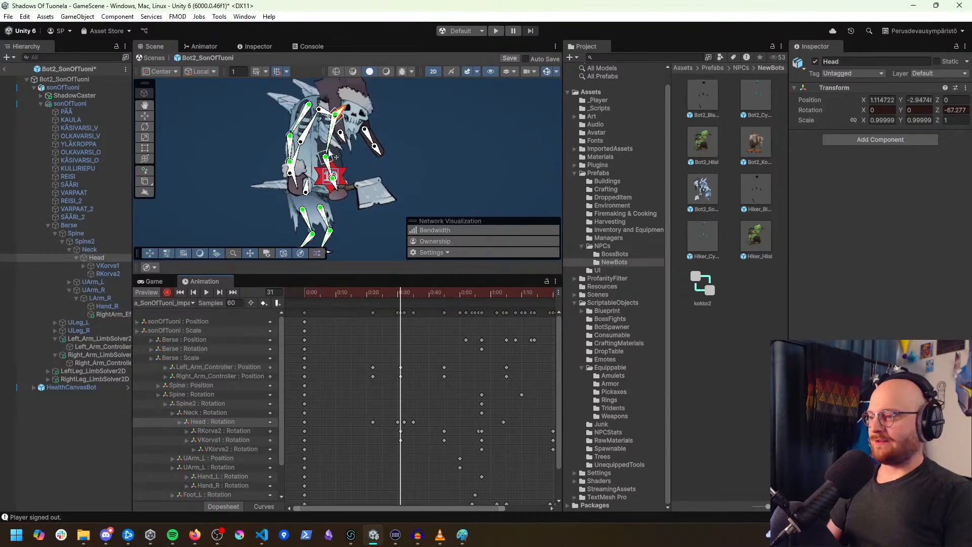
{"action": "left_click_drag", "start_coordinate": [349, 116], "coordinate": [367, 167]}
{"action": "left_click", "coordinate": [404, 296]}
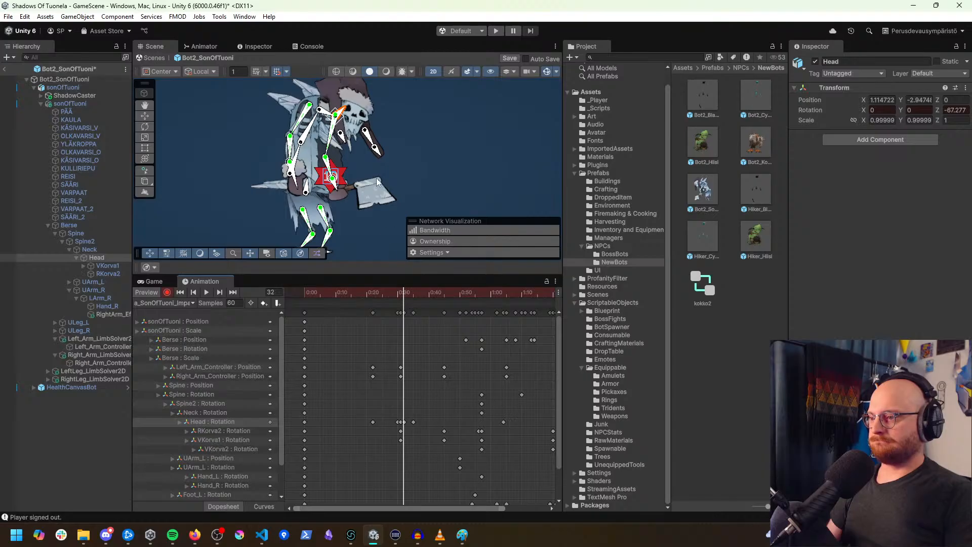
{"action": "left_click_drag", "start_coordinate": [351, 117], "coordinate": [337, 106]}
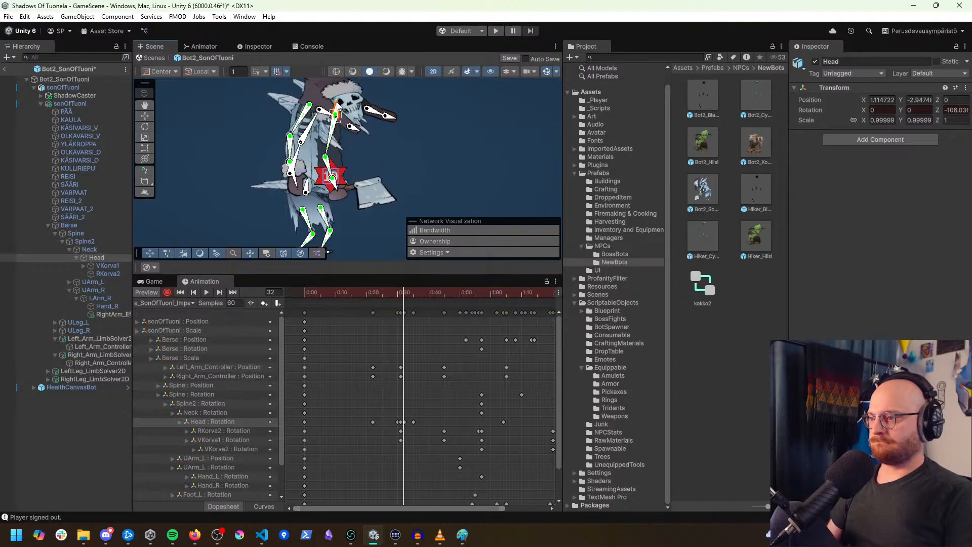
{"action": "key", "text": "space"}
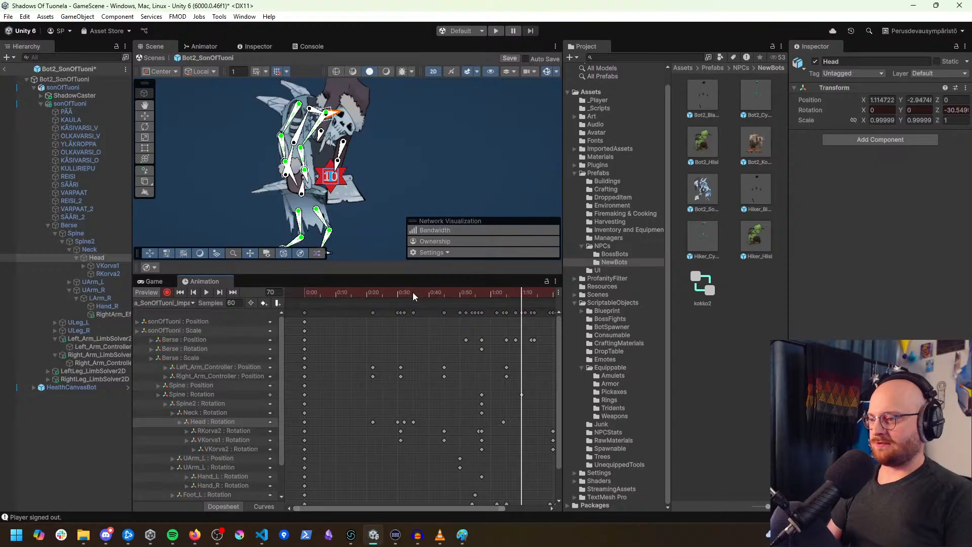
{"action": "left_click_drag", "start_coordinate": [389, 293], "coordinate": [258, 311]}
{"action": "key", "text": "space"}
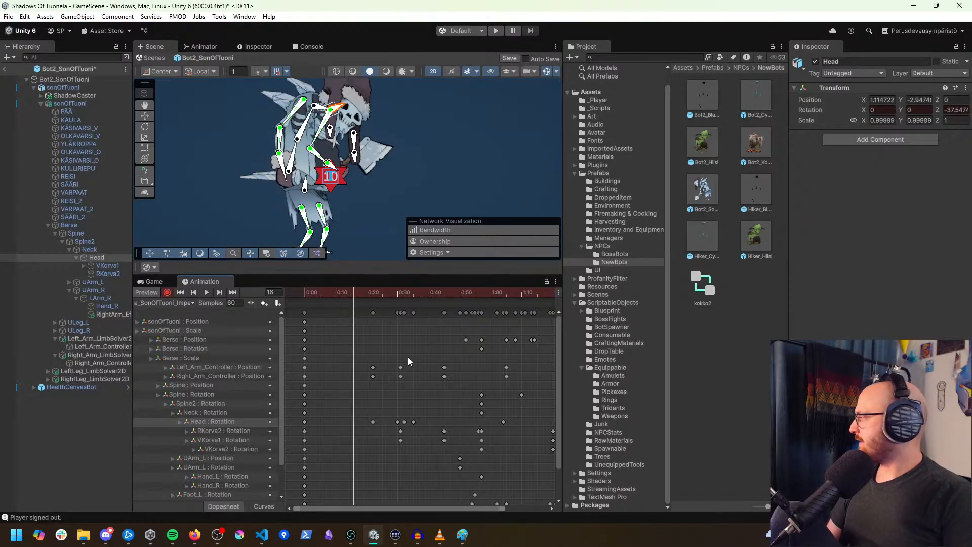
Step: Add an animation event calling PlayGruntSound at frame 33 of the impact clip and save the prefab
{"action": "left_click_drag", "start_coordinate": [325, 305], "coordinate": [404, 305]}
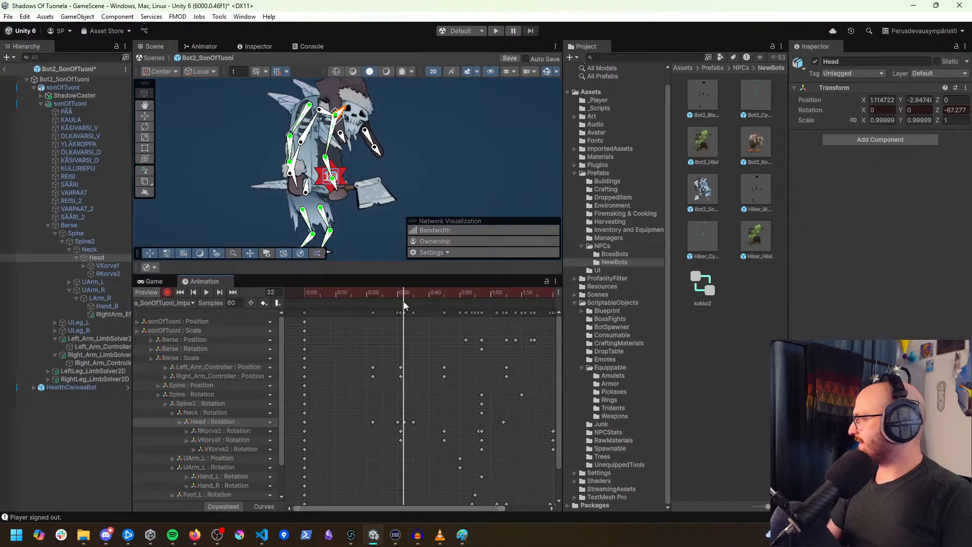
{"action": "mouse_move", "coordinate": [405, 306]}
{"action": "left_mouse_down"}
{"action": "mouse_move", "coordinate": [423, 306]}
{"action": "mouse_move", "coordinate": [408, 305]}
{"action": "left_mouse_up"}
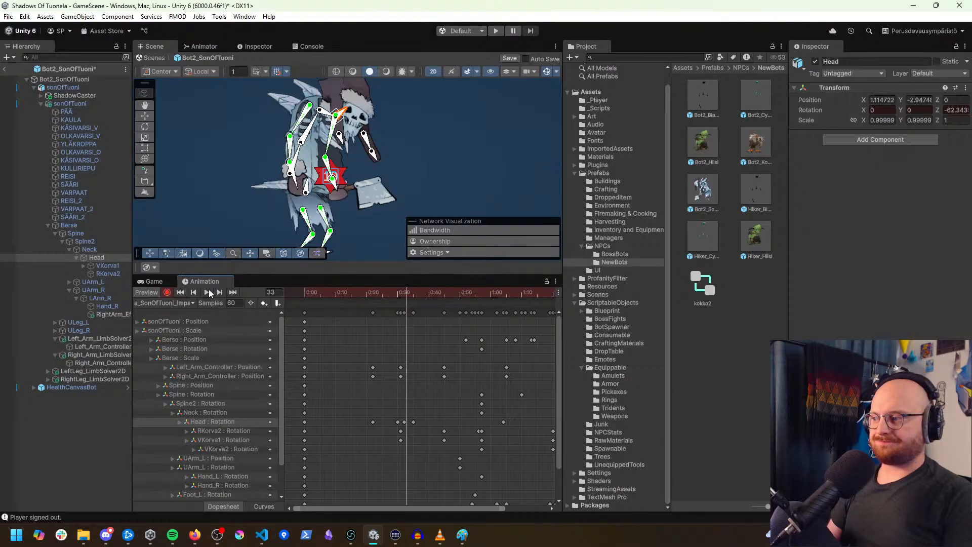
{"action": "left_click", "coordinate": [277, 304]}
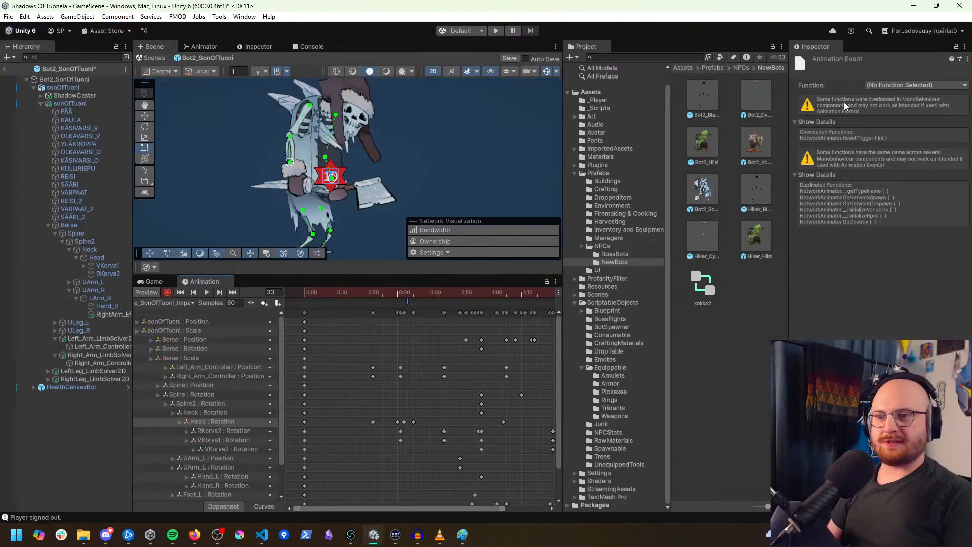
{"action": "left_click", "coordinate": [900, 85]}
{"action": "mouse_move", "coordinate": [845, 122]}
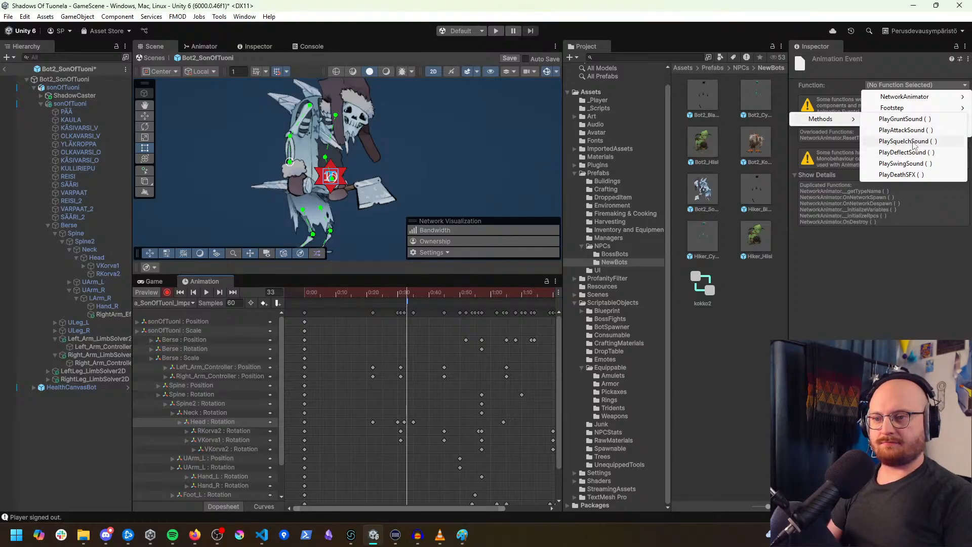
{"action": "left_click", "coordinate": [911, 120]}
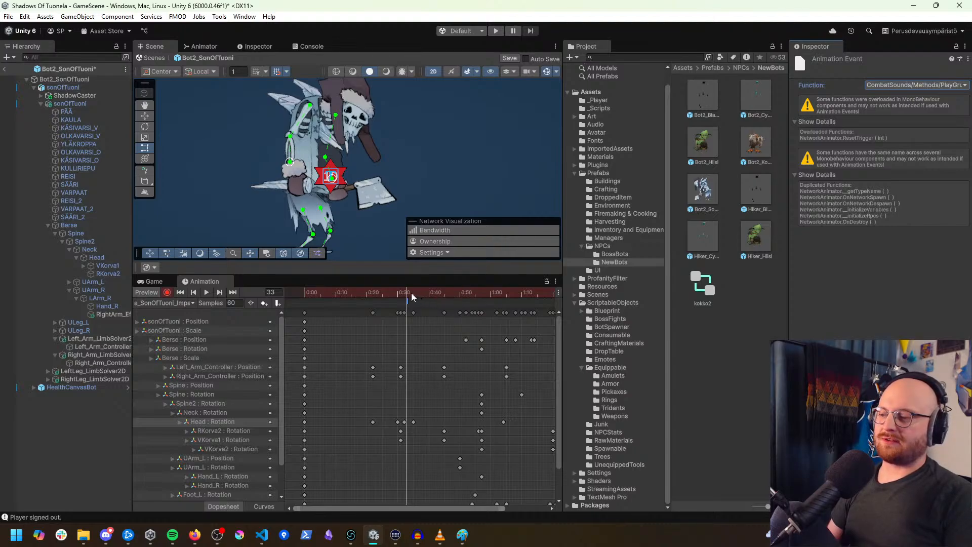
{"action": "left_click_drag", "start_coordinate": [409, 299], "coordinate": [378, 324]}
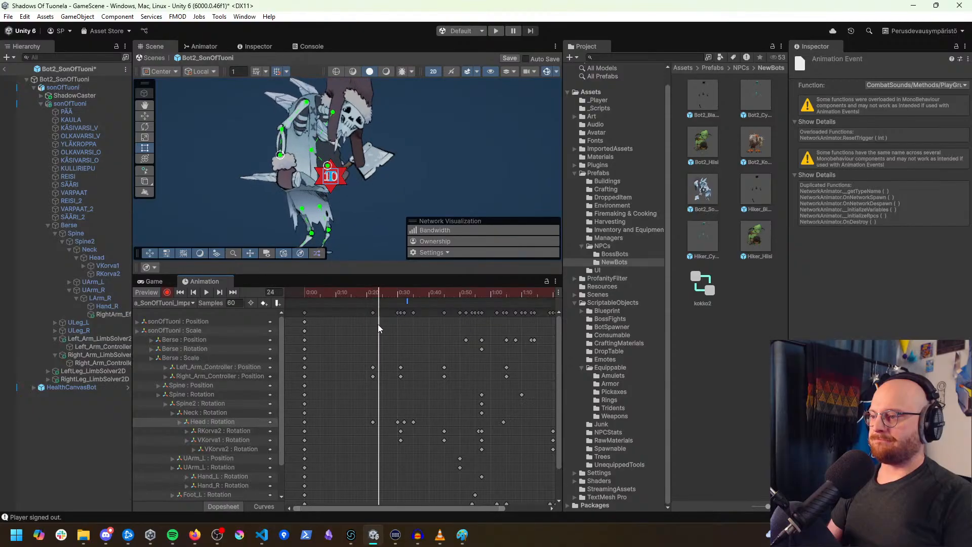
{"action": "key", "text": "ctrl+s"}
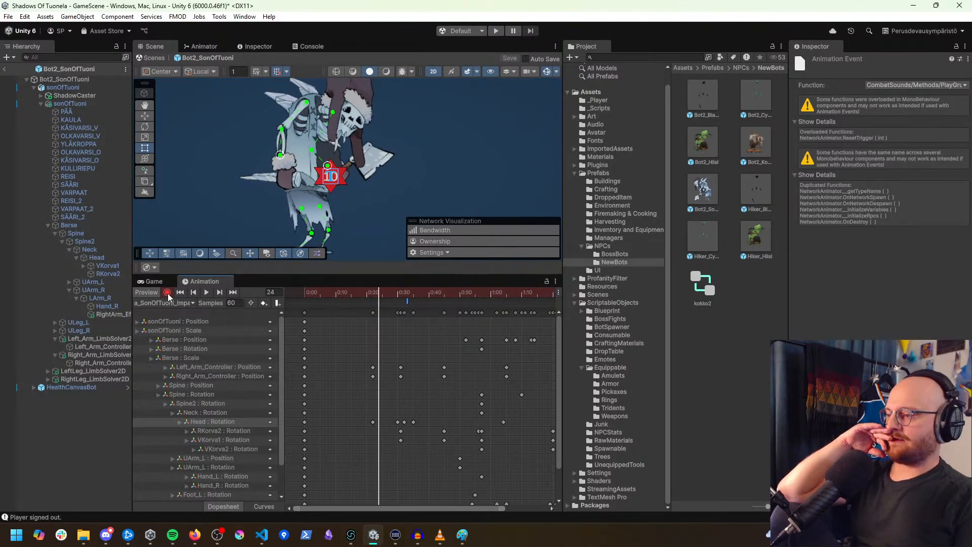
Step: Open the a_SonOfTuoni_Death_1 clip and add an animation event calling the CombatSounds method PlayDeathSFX at frame 30
{"action": "left_click", "coordinate": [164, 302]}
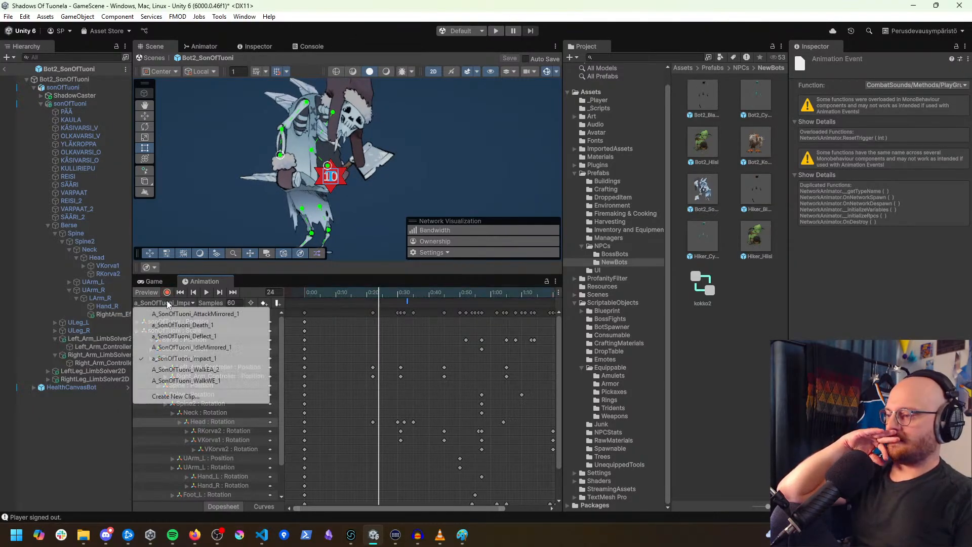
{"action": "left_click", "coordinate": [223, 325]}
{"action": "left_click_drag", "start_coordinate": [306, 293], "coordinate": [373, 300]}
{"action": "left_click_drag", "start_coordinate": [342, 302], "coordinate": [362, 303]}
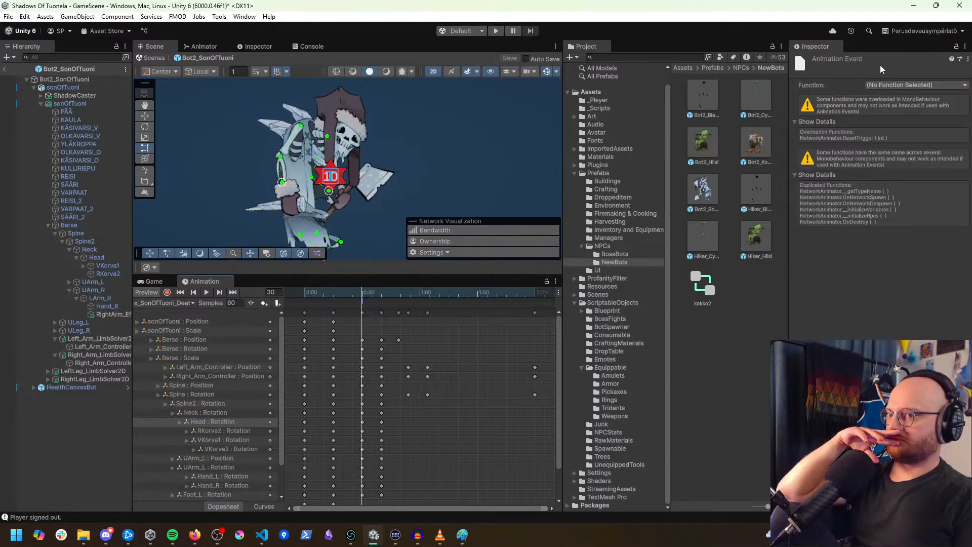
{"action": "left_click", "coordinate": [905, 85]}
{"action": "mouse_move", "coordinate": [851, 122]}
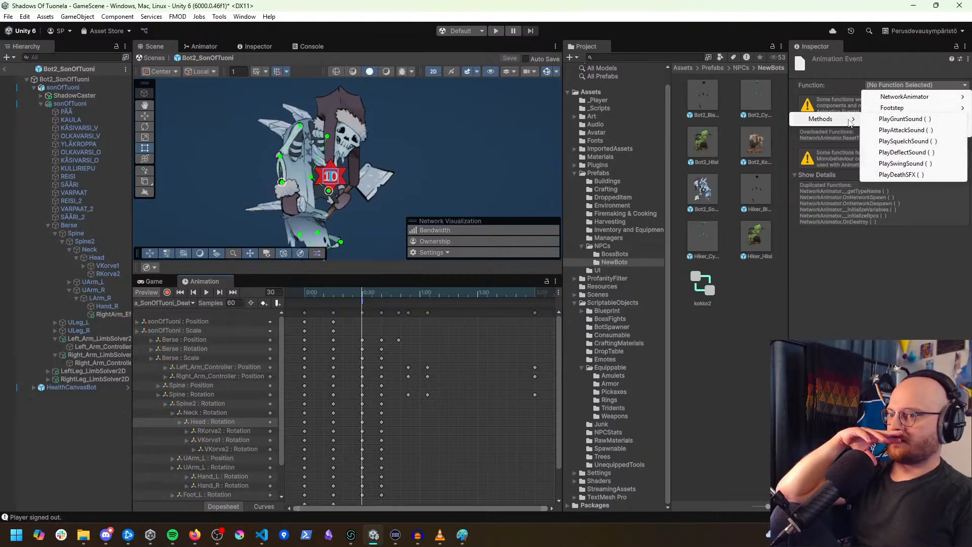
{"action": "left_click", "coordinate": [901, 175]}
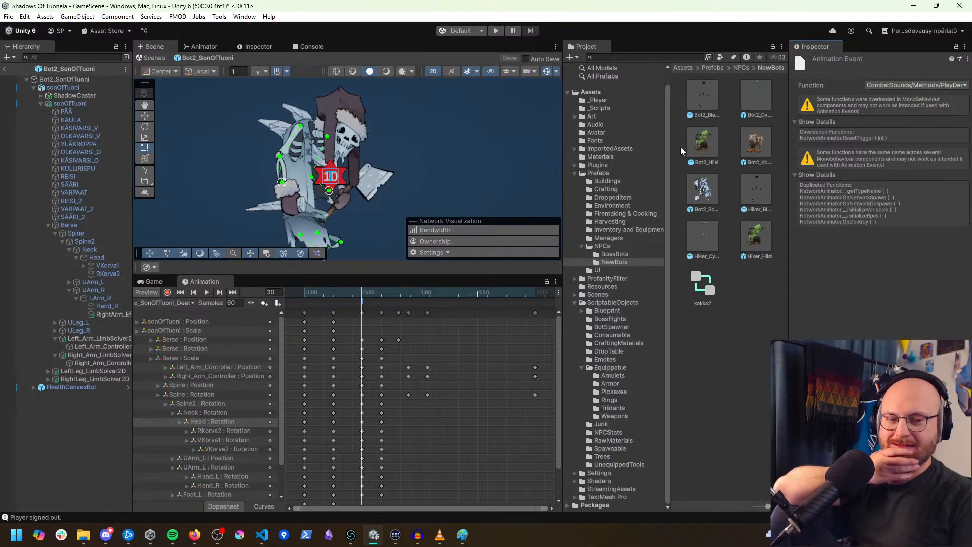
Step: Try rotating sonOfTuoni's neck bone so the head lifts at frame 30 of the death clip
{"action": "middle_click_drag", "start_coordinate": [298, 170], "coordinate": [308, 173]}
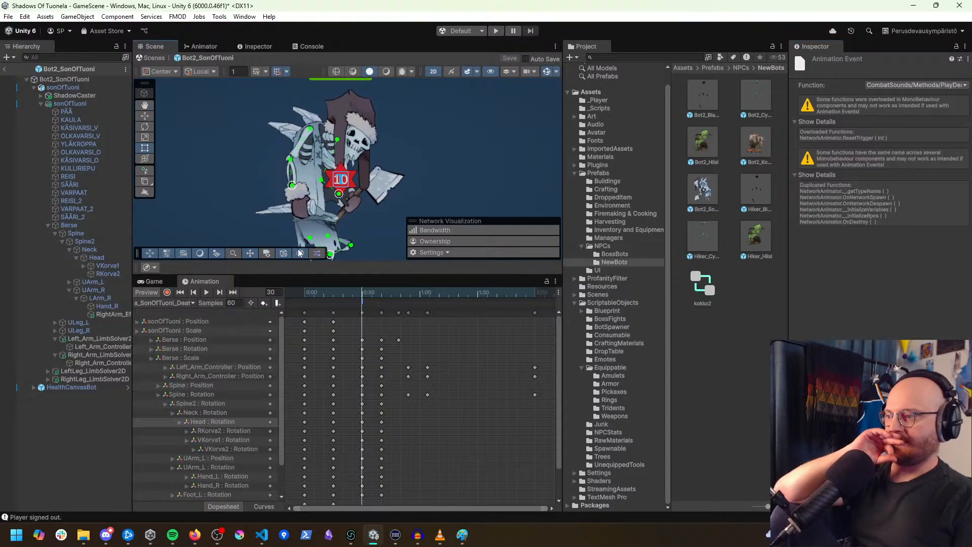
{"action": "left_click", "coordinate": [71, 105]}
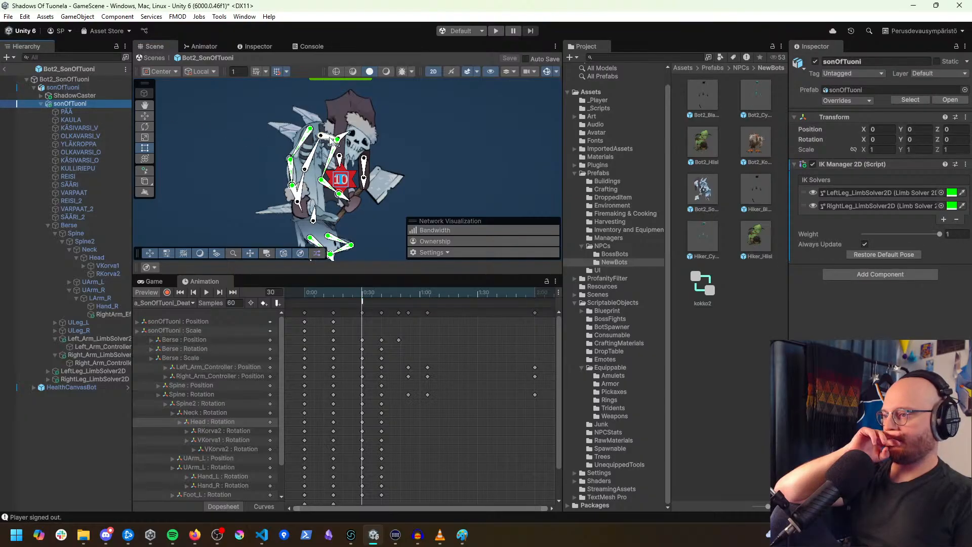
{"action": "left_click_drag", "start_coordinate": [332, 138], "coordinate": [329, 122]}
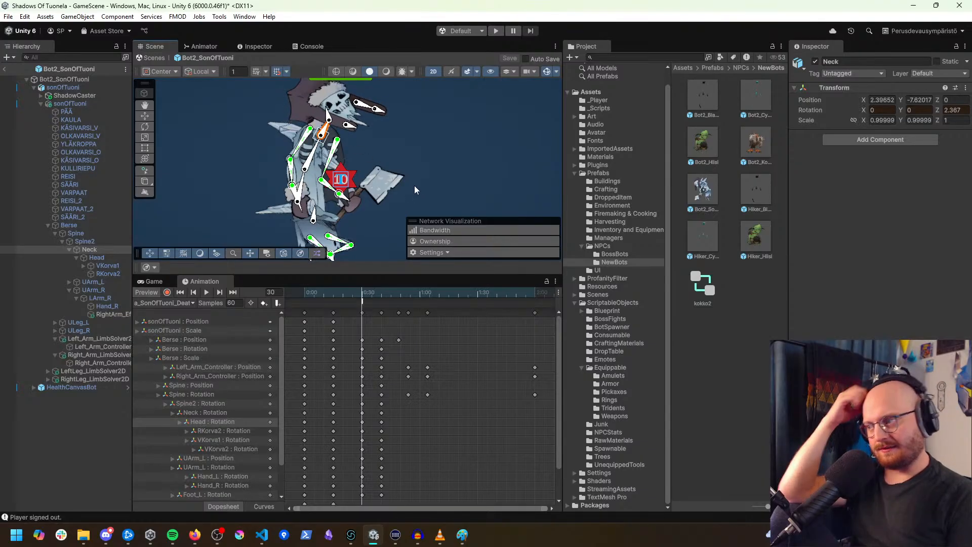
{"action": "left_click", "coordinate": [409, 182]}
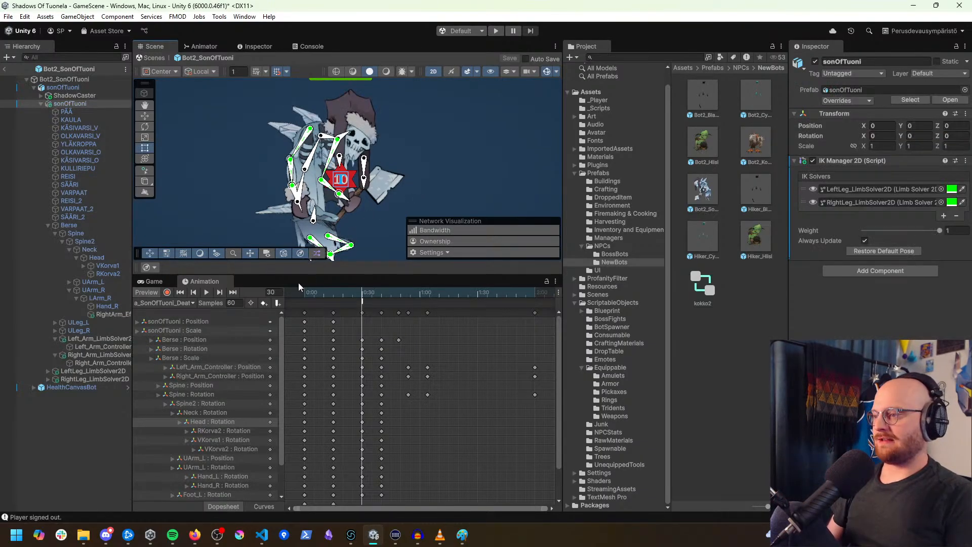
Step: Open the a_SonOfTuoni_Impact_1 clip, go to frame 30 and turn on keyframe recording
{"action": "left_click", "coordinate": [183, 303]}
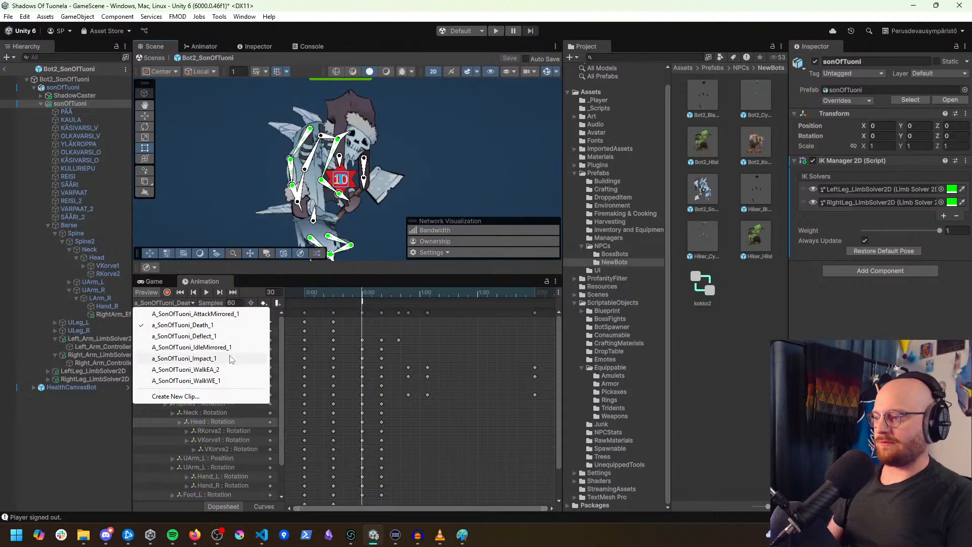
{"action": "left_click", "coordinate": [227, 359]}
{"action": "left_click_drag", "start_coordinate": [306, 295], "coordinate": [378, 300]}
{"action": "scroll", "coordinate": [385, 325], "scroll_direction": "up", "scroll_amount": 3}
{"action": "left_click", "coordinate": [381, 296]}
{"action": "left_click", "coordinate": [167, 292]}
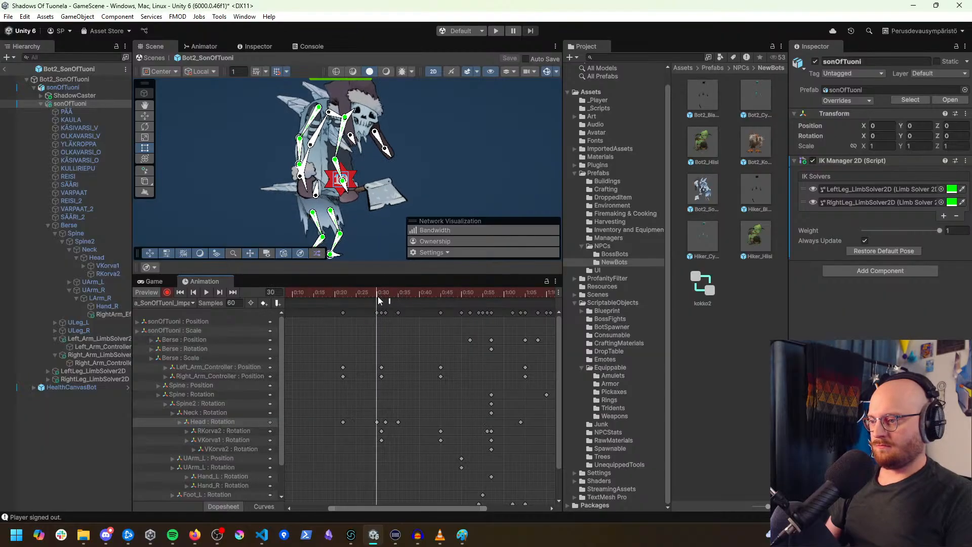
Step: Try rotating the Neck bone freehand at frame 30 of the impact clip and undo the attempts
{"action": "mouse_move", "coordinate": [339, 119]}
{"action": "left_mouse_down"}
{"action": "mouse_move", "coordinate": [353, 127]}
{"action": "mouse_move", "coordinate": [338, 112]}
{"action": "left_mouse_up"}
{"action": "key", "text": "ctrl+z"}
{"action": "key", "text": "ctrl+z"}
{"action": "left_click", "coordinate": [337, 116]}
{"action": "key", "text": "ctrl+z"}
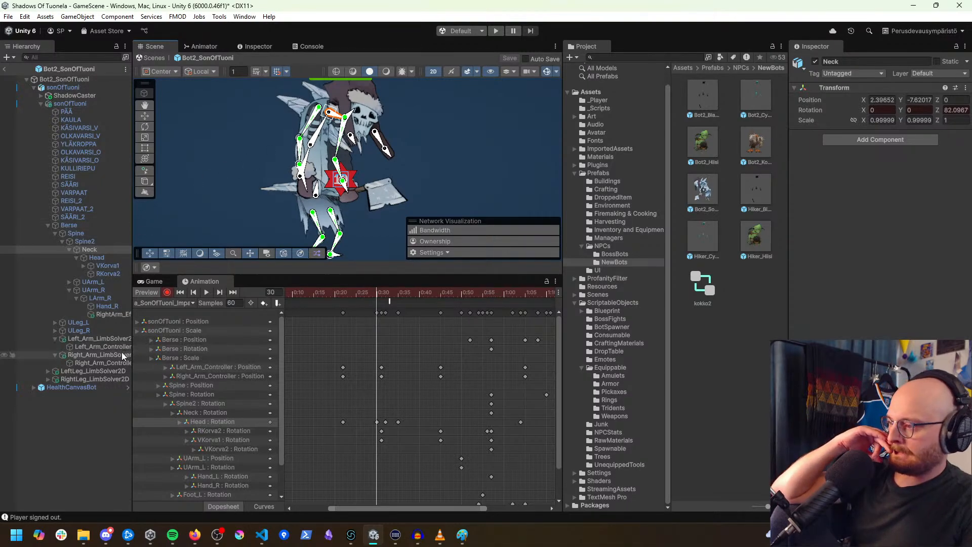
{"action": "left_click", "coordinate": [324, 132]}
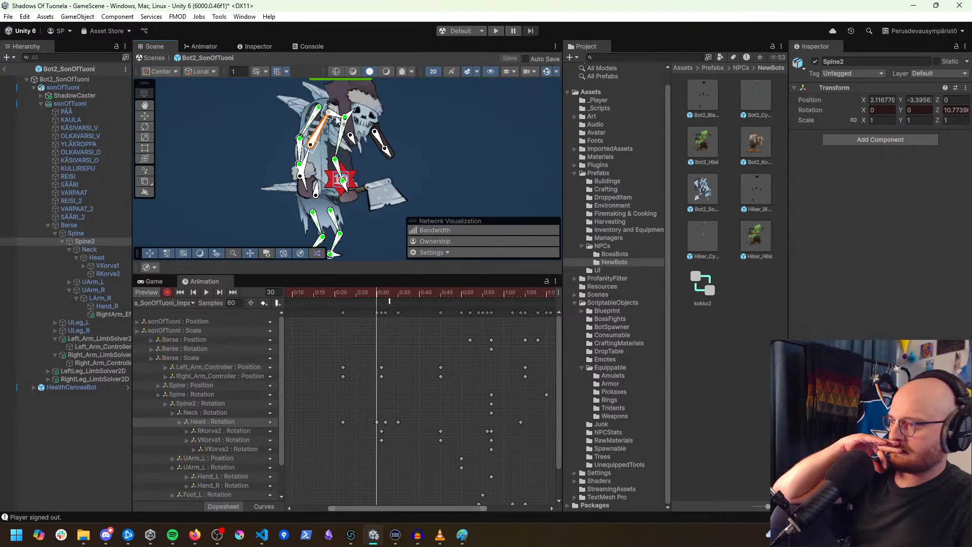
{"action": "left_click_drag", "start_coordinate": [345, 117], "coordinate": [322, 113]}
{"action": "key", "text": "ctrl+z"}
{"action": "key", "text": "ctrl+z"}
{"action": "key", "text": "ctrl+z"}
Step: Set the Neck bone's Z rotation to 12.92 at frame 30 of the impact clip
{"action": "left_click", "coordinate": [336, 114]}
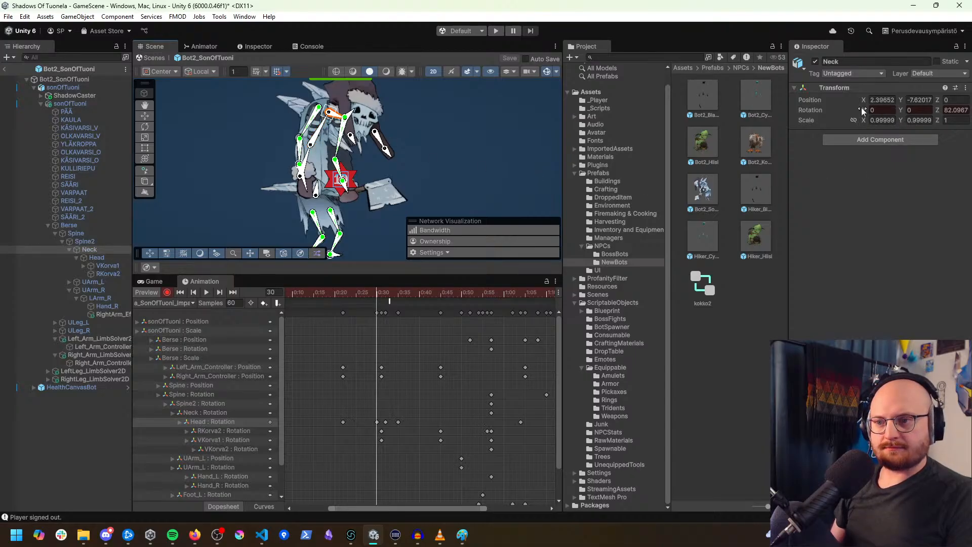
{"action": "type", "text": "0"}
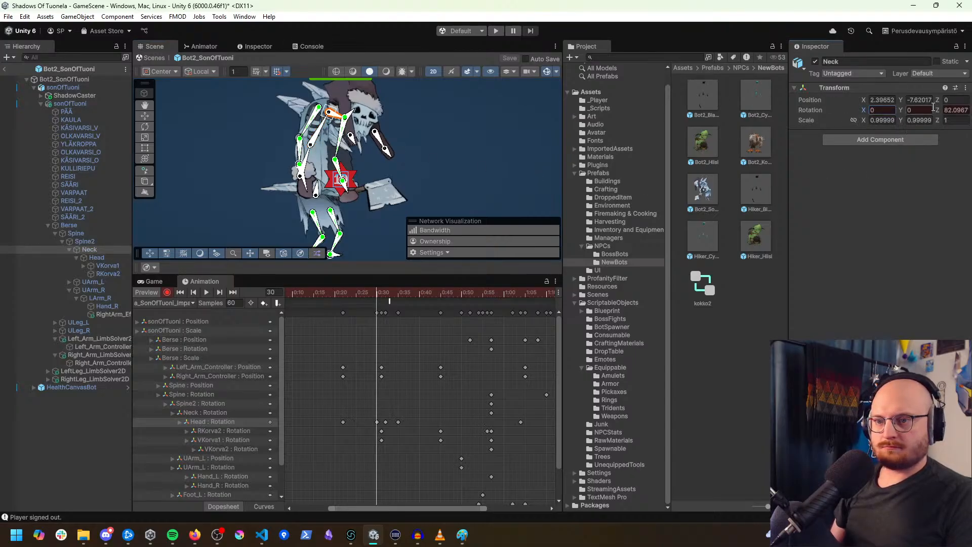
{"action": "left_click_drag", "start_coordinate": [936, 109], "coordinate": [754, 418]}
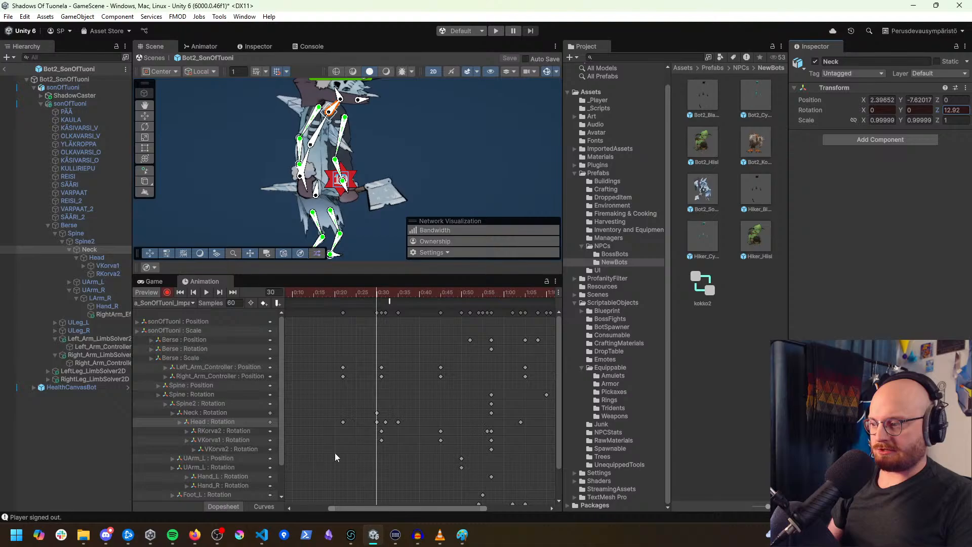
Step: Copy the Neck rotation keyframe from frame 30 to frames 32 and 35
{"action": "scroll", "coordinate": [250, 462], "scroll_direction": "down", "scroll_amount": 3}
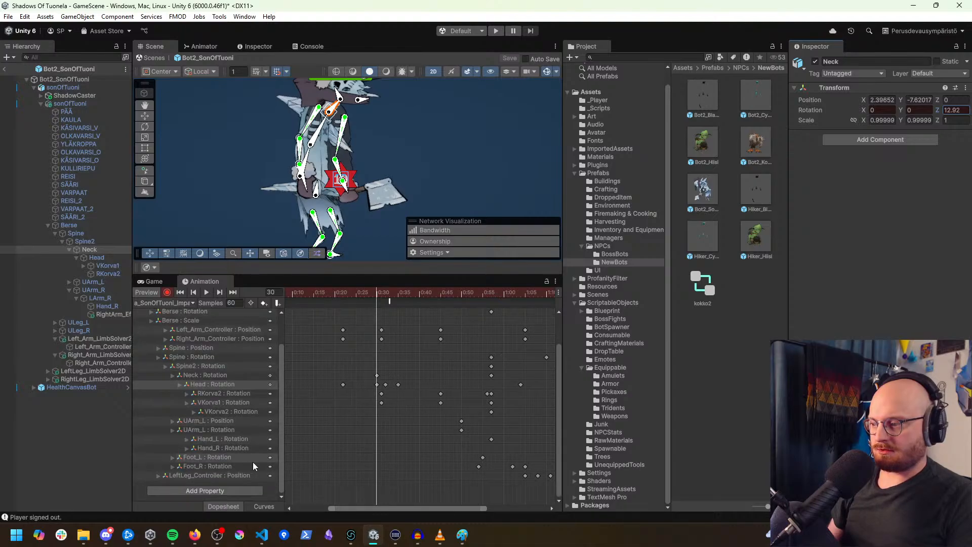
{"action": "left_click", "coordinate": [377, 375]}
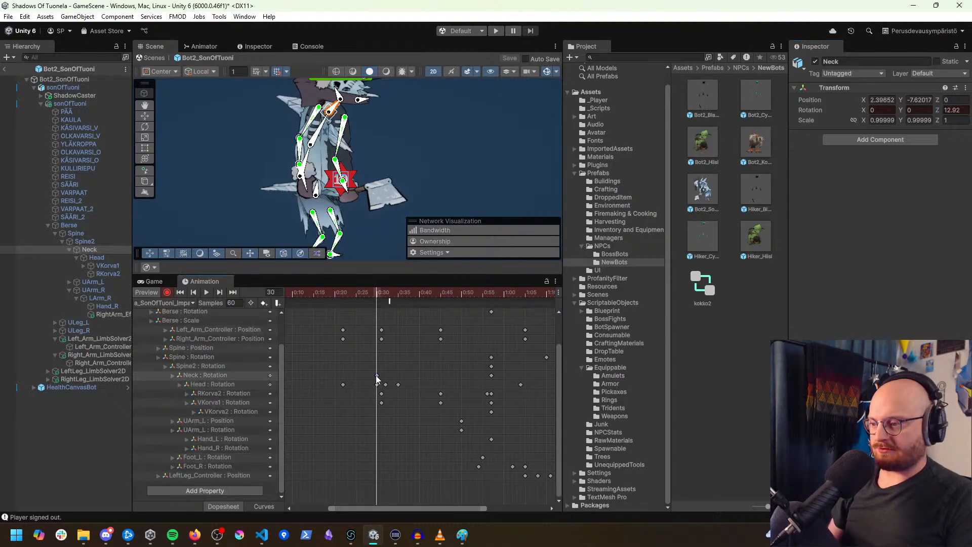
{"action": "left_click", "coordinate": [386, 296]}
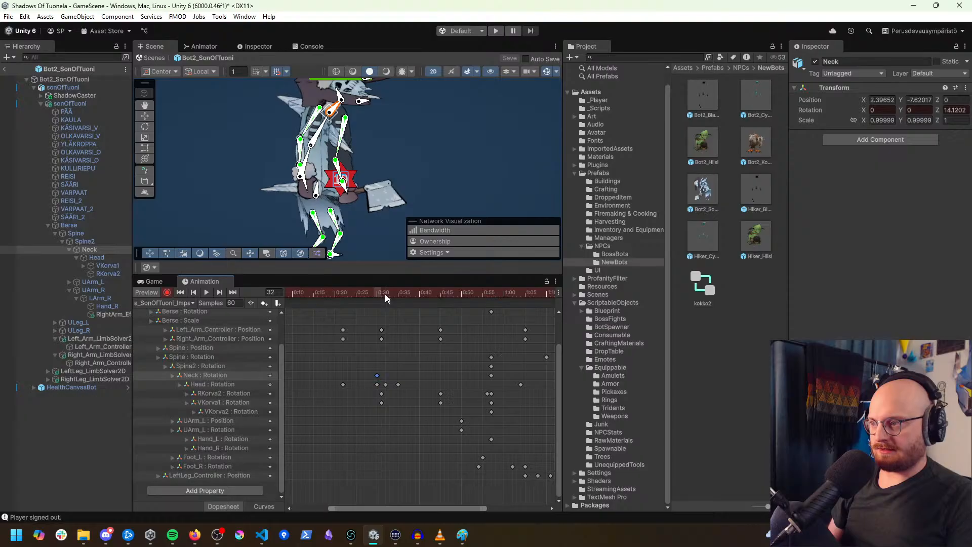
{"action": "key", "text": "ctrl+v"}
{"action": "left_click", "coordinate": [399, 297]}
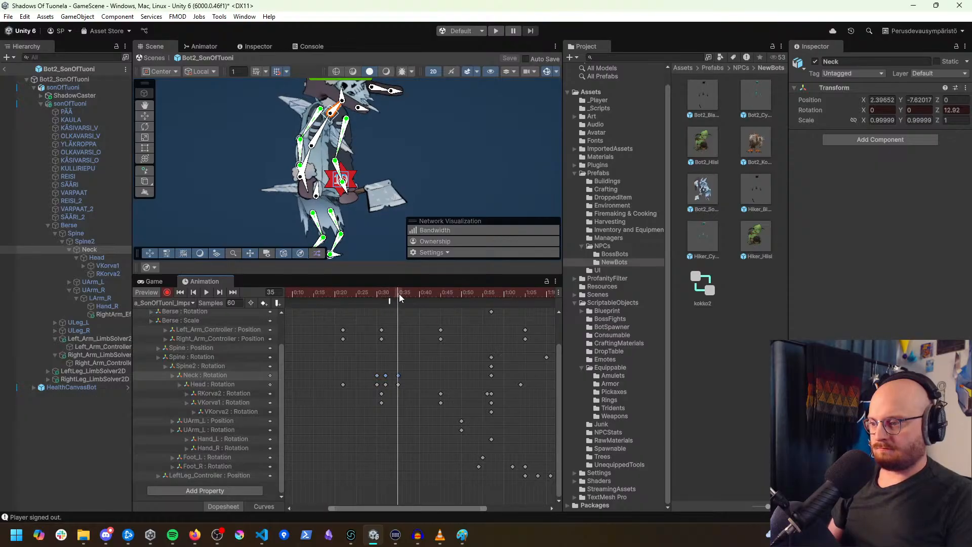
Step: Play back and scrub through the impact clip to examine the new neck recoil
{"action": "key", "text": "space"}
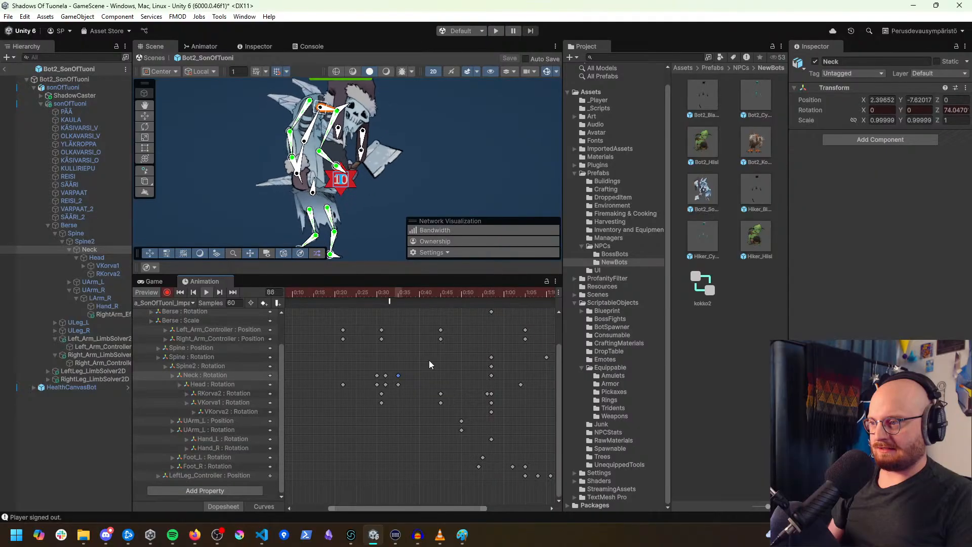
{"action": "key", "text": "space"}
{"action": "left_click_drag", "start_coordinate": [436, 294], "coordinate": [404, 314]}
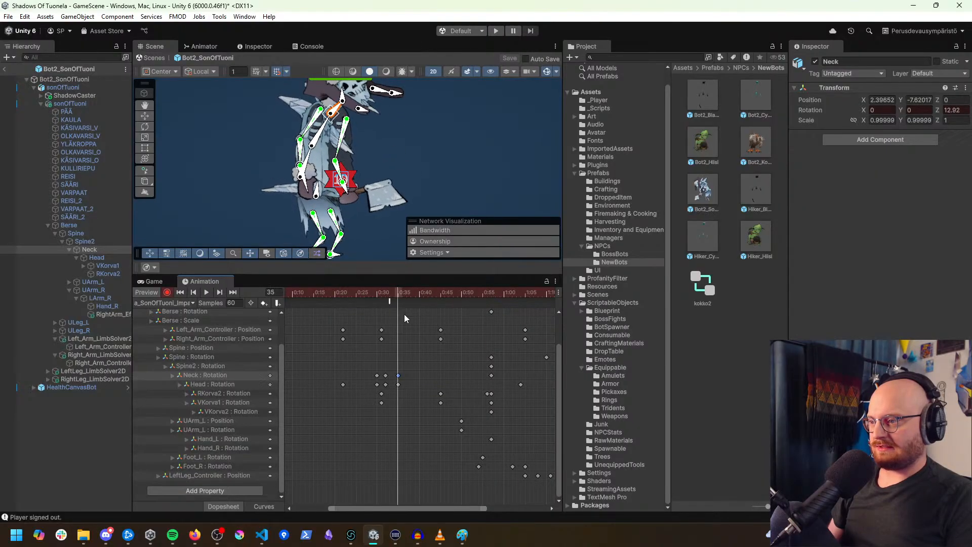
{"action": "key", "text": "space"}
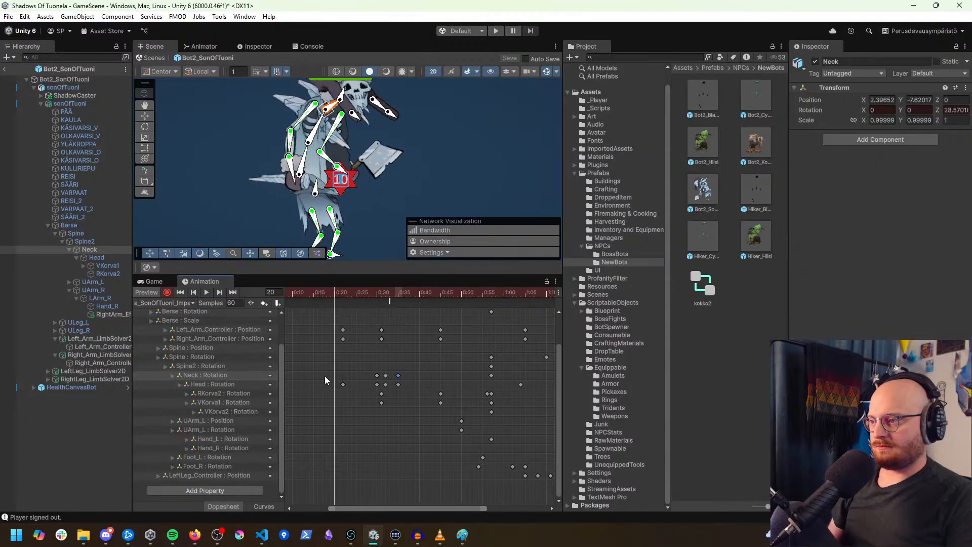
{"action": "key", "text": "space"}
Step: Select the keyframes at frame 0 of the impact clip and scrub the pose up to frame 50
{"action": "scroll", "coordinate": [324, 382], "scroll_direction": "down", "scroll_amount": 1}
{"action": "middle_click_drag", "start_coordinate": [324, 382], "coordinate": [414, 384]}
{"action": "scroll", "coordinate": [414, 384], "scroll_direction": "down", "scroll_amount": 1}
{"action": "left_click", "coordinate": [320, 311]}
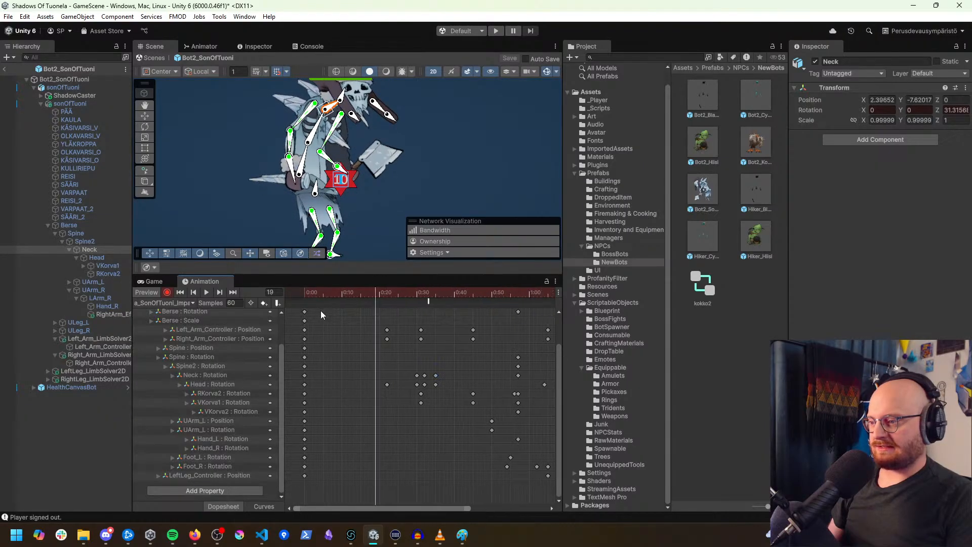
{"action": "left_click_drag", "start_coordinate": [321, 310], "coordinate": [297, 480]}
{"action": "middle_click_drag", "start_coordinate": [461, 427], "coordinate": [452, 426]}
{"action": "left_click_drag", "start_coordinate": [325, 294], "coordinate": [482, 315]}
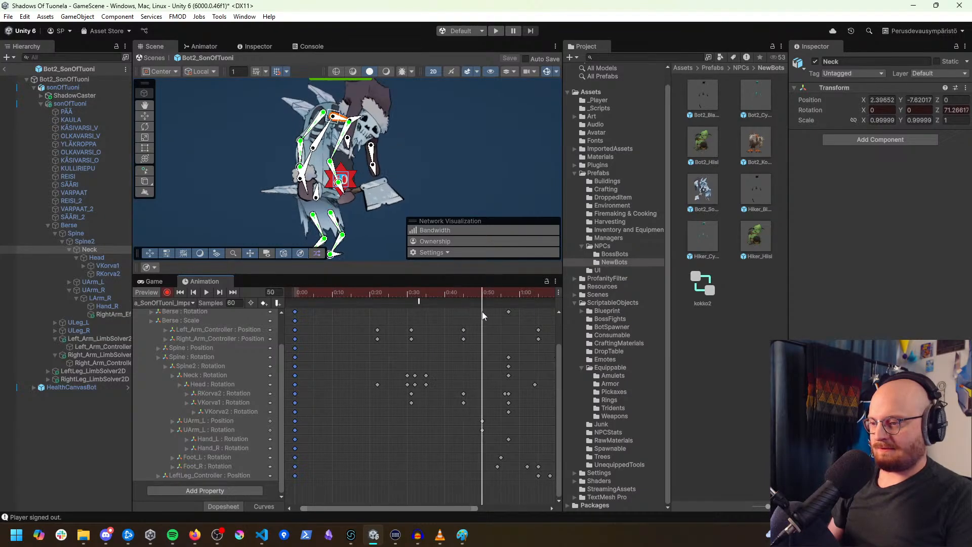
{"action": "middle_click_drag", "start_coordinate": [482, 312], "coordinate": [431, 326]}
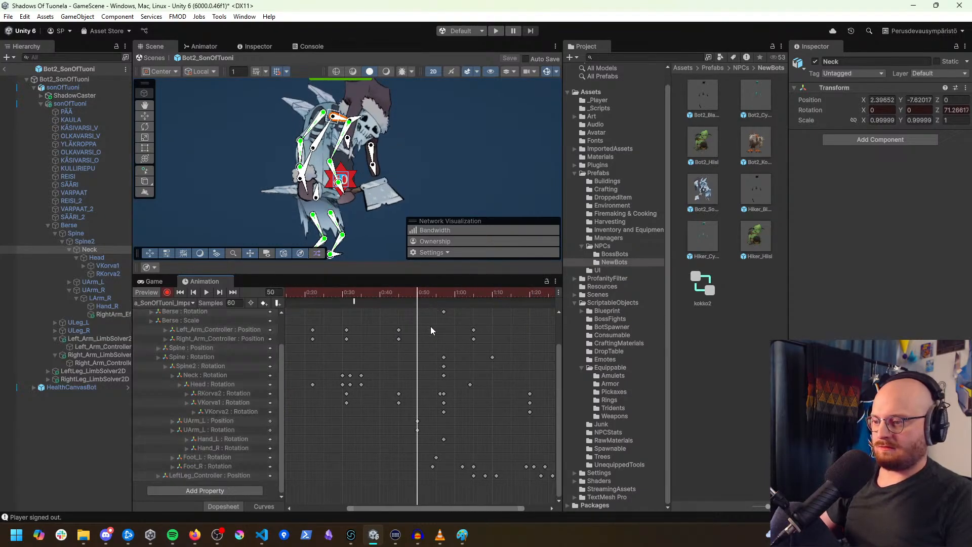
Step: Try shortening the impact clip by deleting the keyframes after frame 50 and pasting the frame 0 pose at frame 60
{"action": "left_click_drag", "start_coordinate": [429, 317], "coordinate": [609, 533]}
{"action": "scroll", "coordinate": [467, 425], "scroll_direction": "down", "scroll_amount": 10}
{"action": "left_click", "coordinate": [540, 486]}
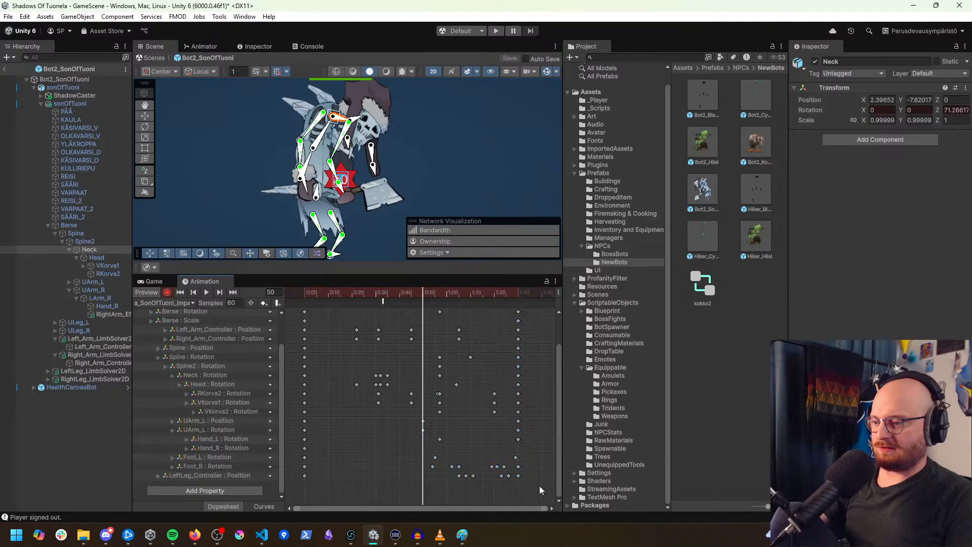
{"action": "left_click_drag", "start_coordinate": [541, 496], "coordinate": [232, 329]}
{"action": "key", "text": "Delete"}
{"action": "key", "text": "ctrl+v"}
{"action": "left_click_drag", "start_coordinate": [331, 492], "coordinate": [291, 310]}
{"action": "left_click_drag", "start_coordinate": [361, 298], "coordinate": [193, 305]}
{"action": "key", "text": "ctrl+v"}
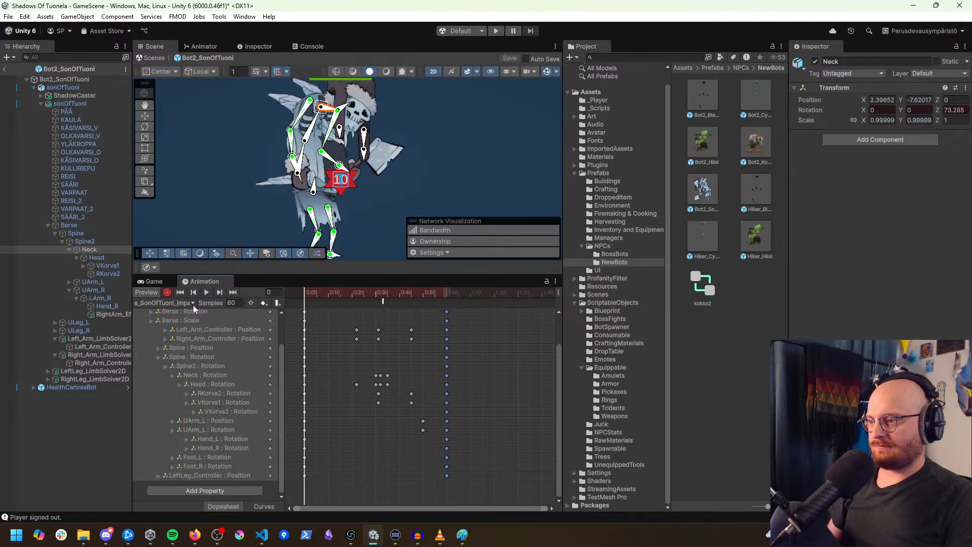
Step: Replay the shortened impact clip, undo the shortening and play the clip again
{"action": "key", "text": "space"}
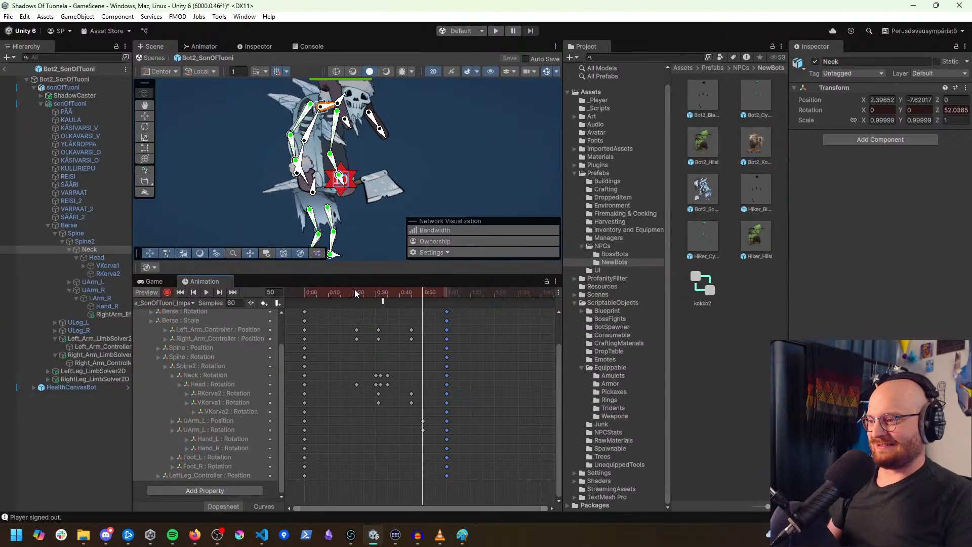
{"action": "left_click_drag", "start_coordinate": [423, 293], "coordinate": [406, 392]}
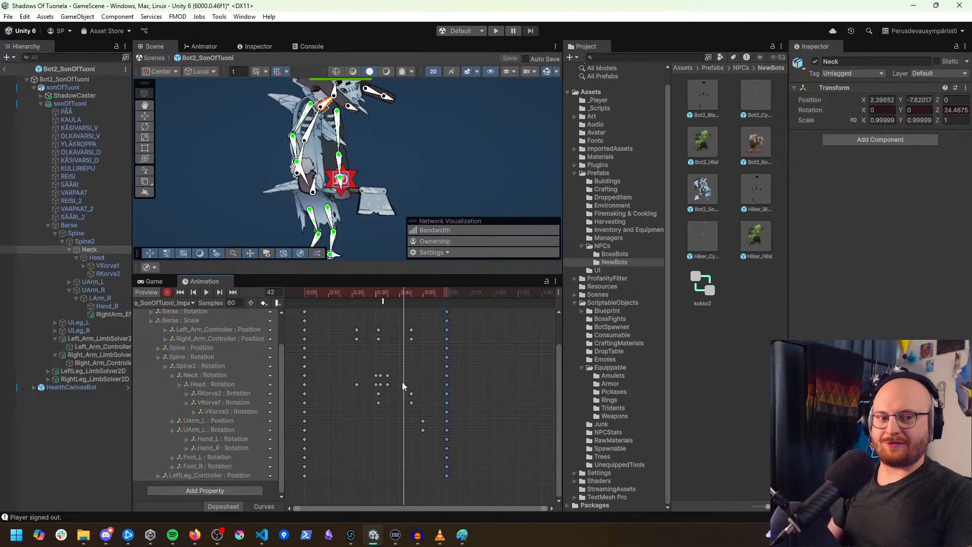
{"action": "key", "text": "ctrl+v"}
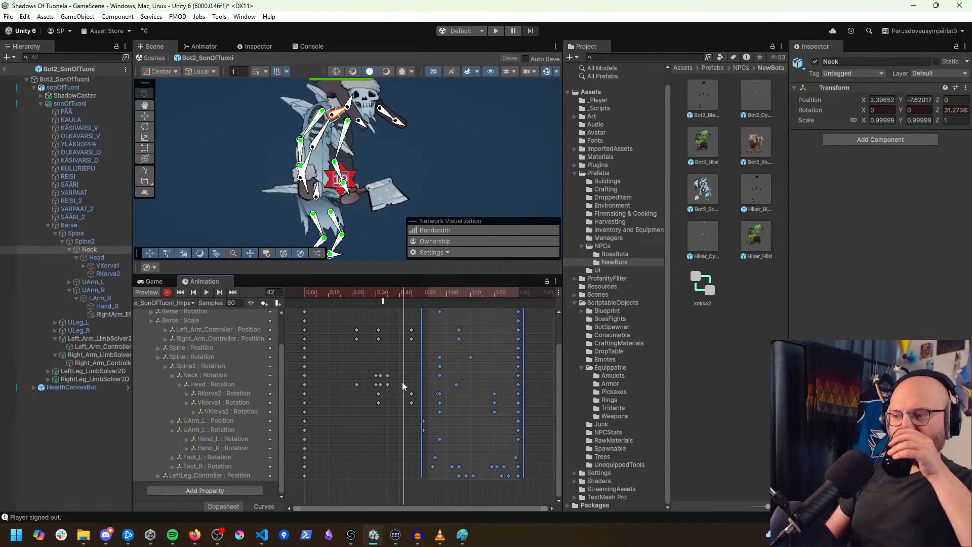
{"action": "key", "text": "space"}
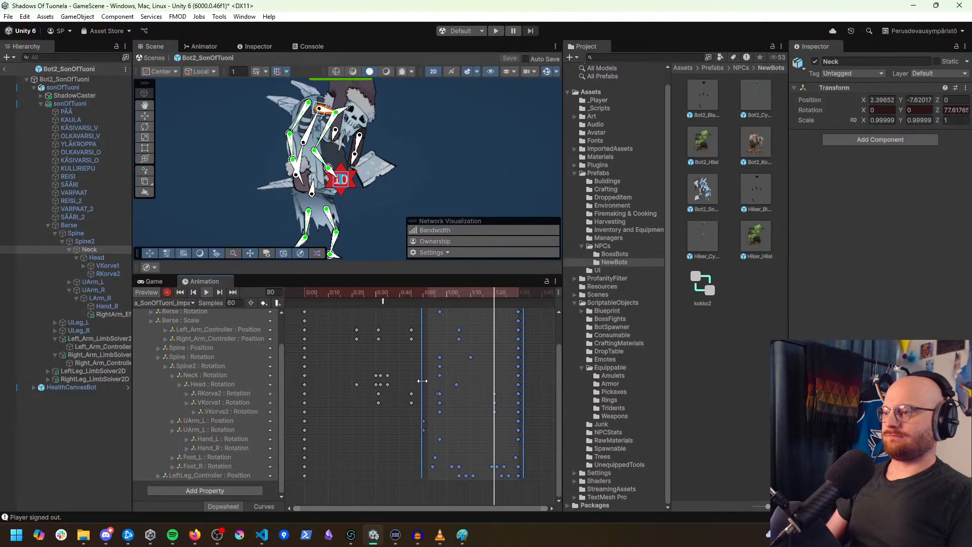
{"action": "left_click", "coordinate": [385, 291]}
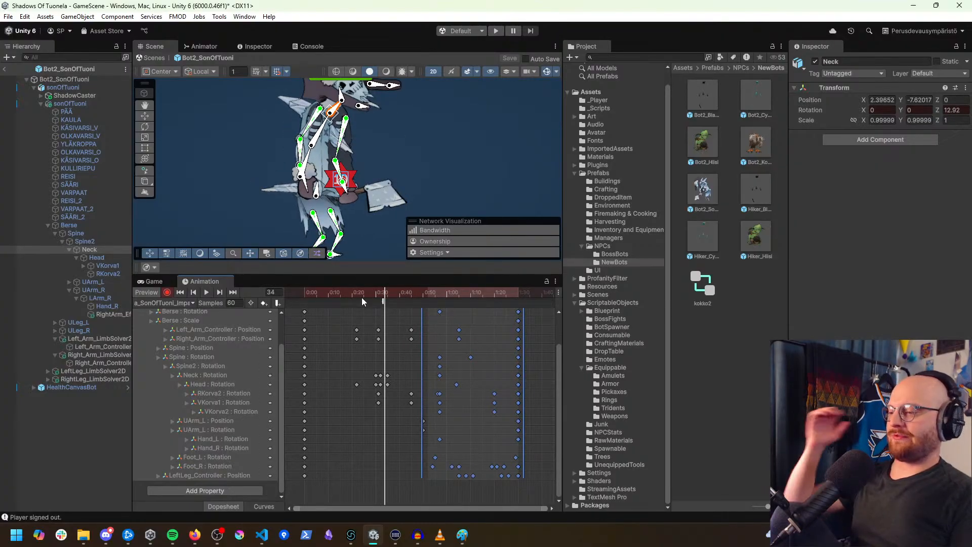
Step: Scrub through SonOfTuoni's mirrored attack, death and deflect clips for comparison, and return to the impact clip
{"action": "left_click", "coordinate": [165, 303]}
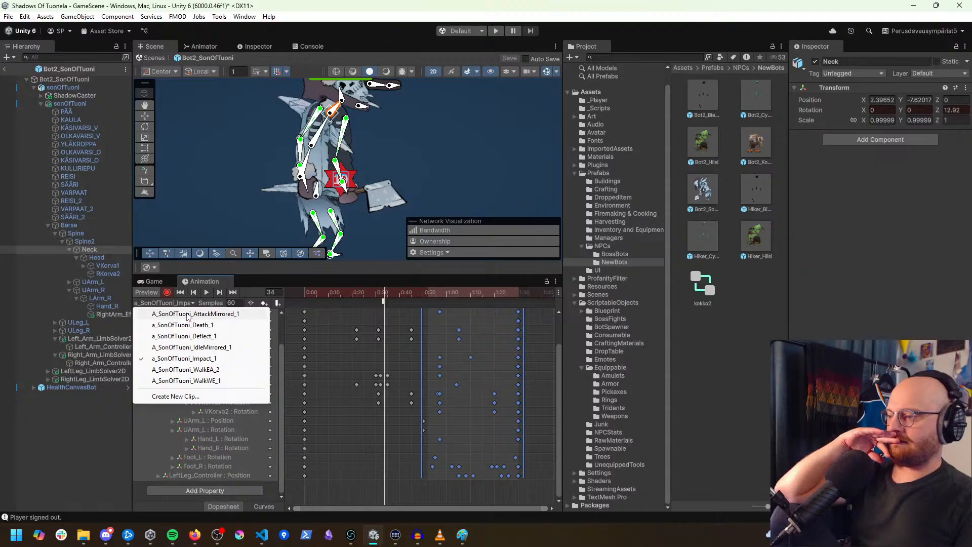
{"action": "left_click", "coordinate": [187, 314]}
{"action": "left_click_drag", "start_coordinate": [311, 292], "coordinate": [265, 309]}
{"action": "left_click", "coordinate": [169, 303]}
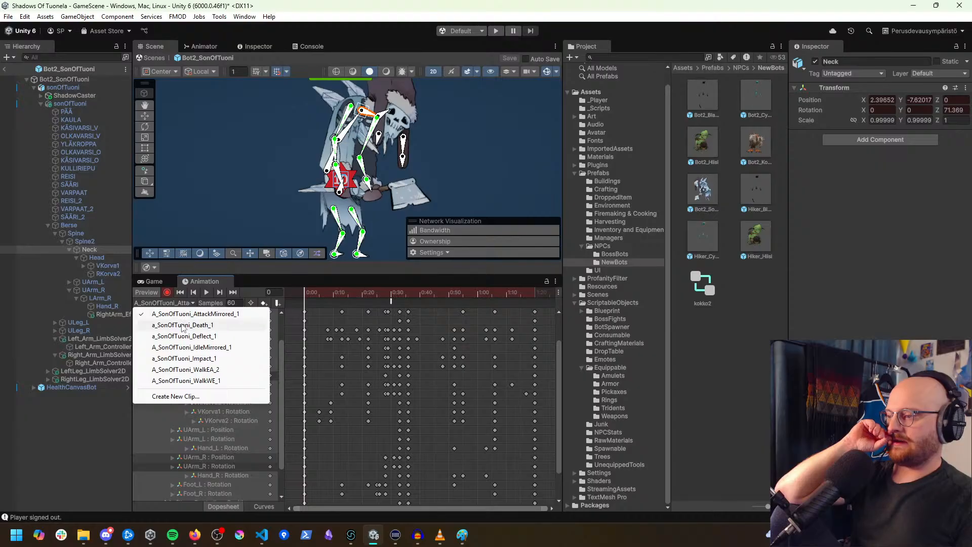
{"action": "left_click", "coordinate": [183, 325]}
{"action": "left_click", "coordinate": [172, 302]}
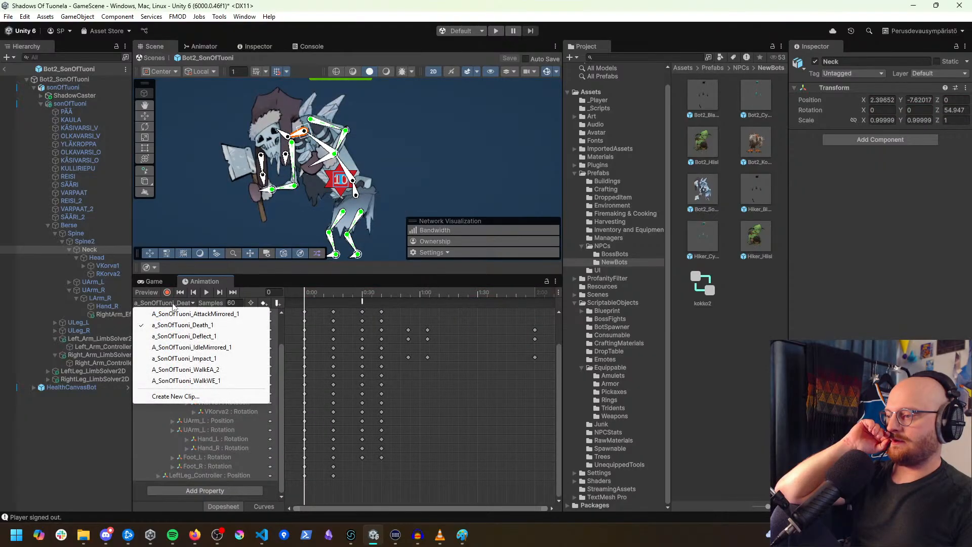
{"action": "left_click", "coordinate": [202, 336]}
{"action": "left_click_drag", "start_coordinate": [324, 293], "coordinate": [459, 320]}
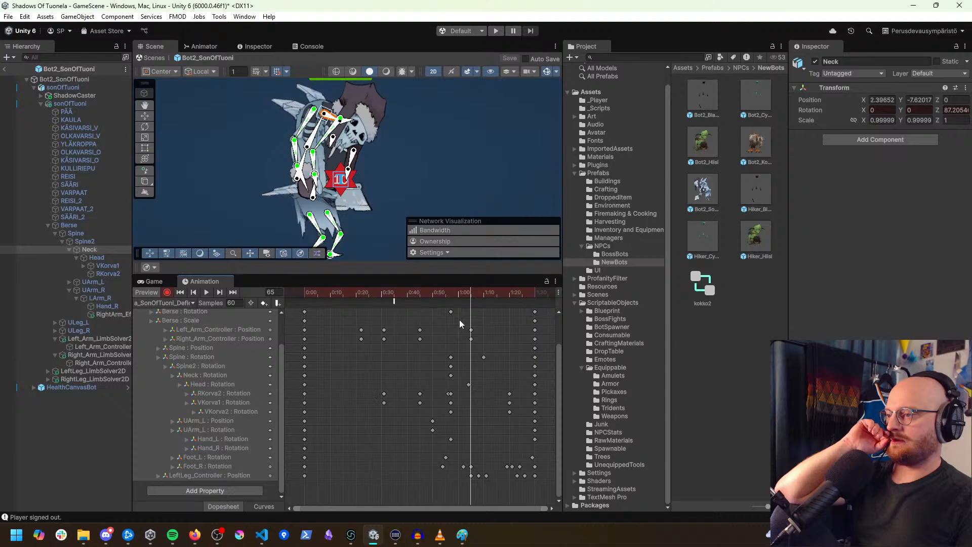
{"action": "left_click", "coordinate": [164, 302]}
{"action": "left_click", "coordinate": [203, 347]}
{"action": "left_click_drag", "start_coordinate": [365, 300], "coordinate": [490, 303]}
{"action": "left_click", "coordinate": [351, 380]}
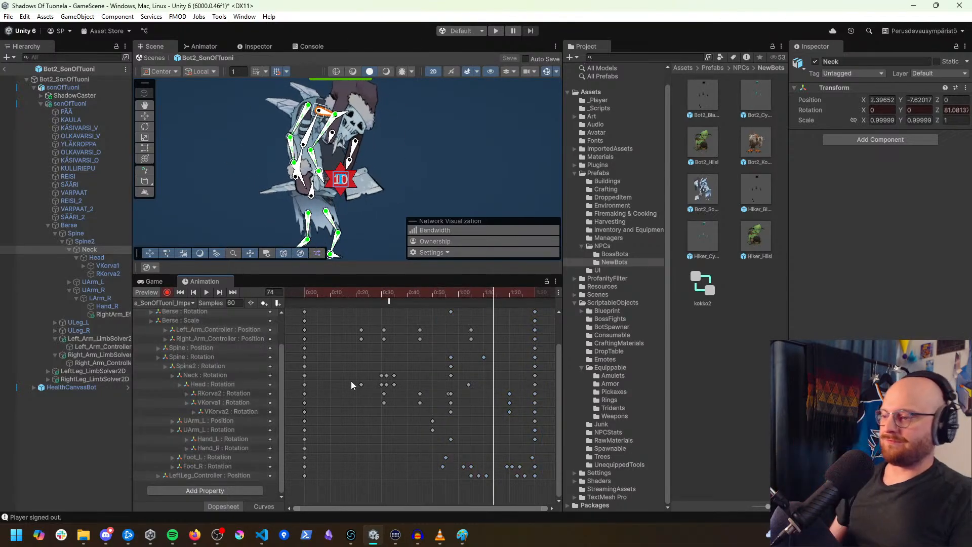
Step: Open the parent sonOfTuoni object's animator graph and move the Deflect and Impact states clear of Any State, with Deflect above Impact
{"action": "left_click", "coordinate": [229, 48]}
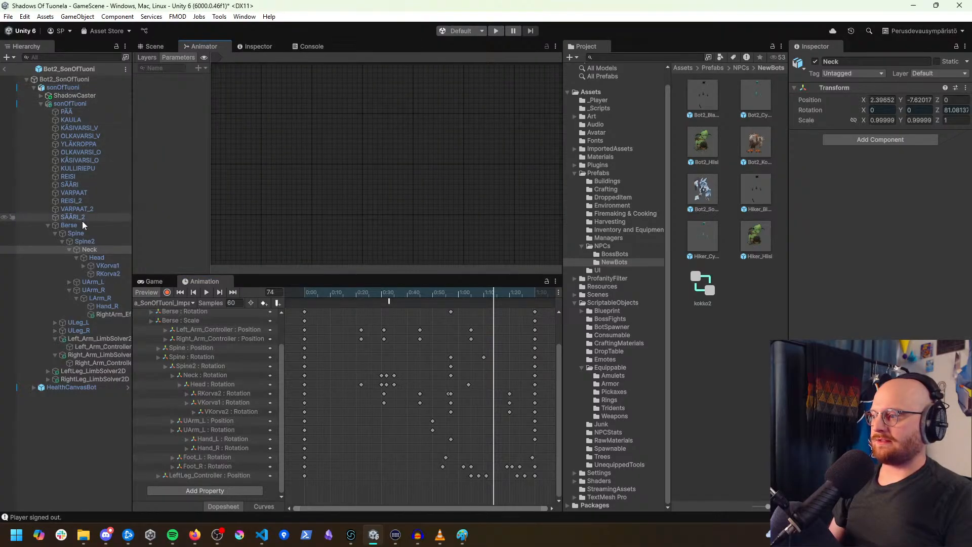
{"action": "left_click", "coordinate": [71, 104]}
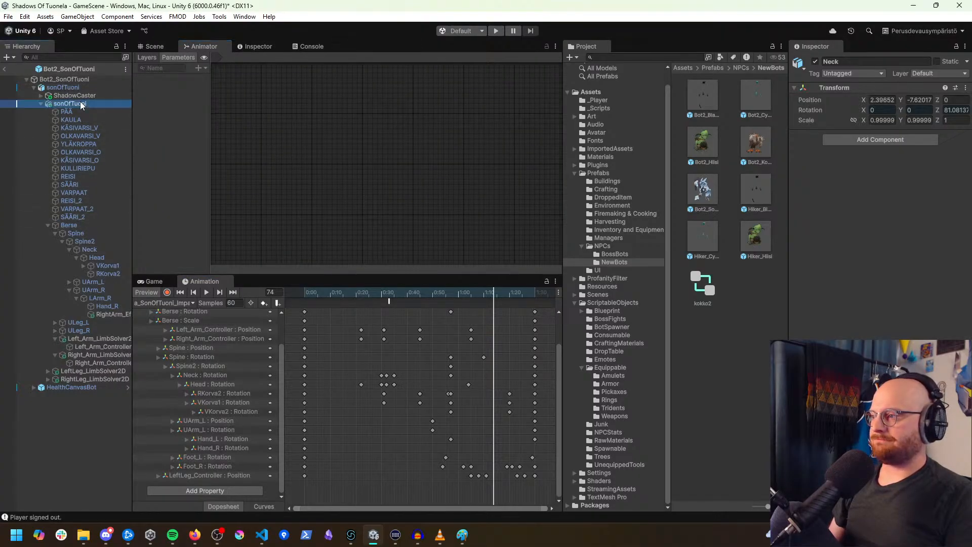
{"action": "left_click", "coordinate": [59, 87]}
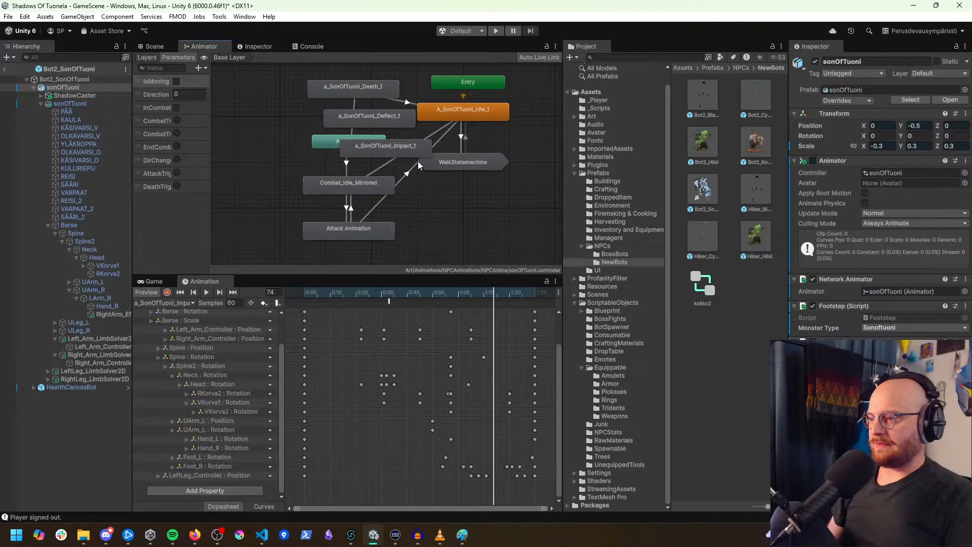
{"action": "left_click_drag", "start_coordinate": [412, 137], "coordinate": [272, 151]}
{"action": "middle_click_drag", "start_coordinate": [333, 168], "coordinate": [360, 163]}
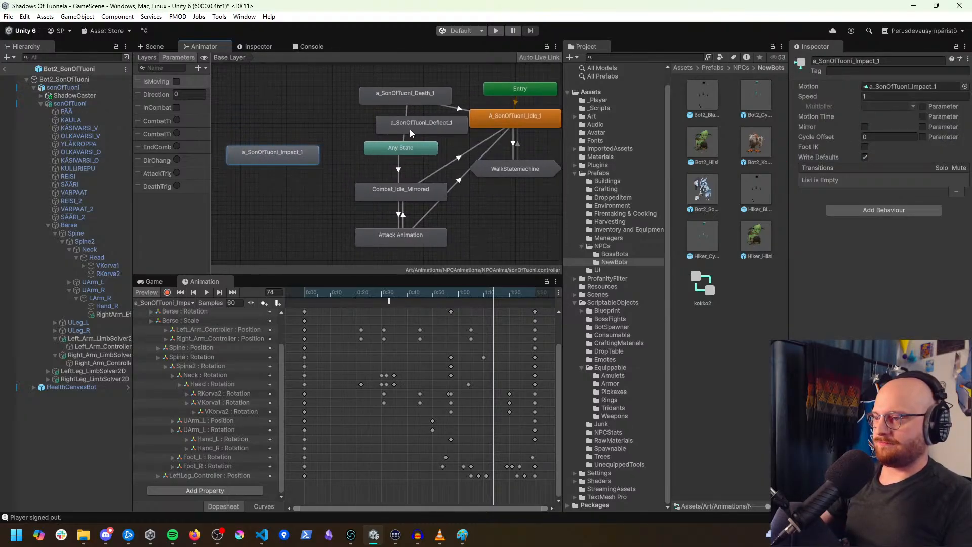
{"action": "left_click_drag", "start_coordinate": [409, 128], "coordinate": [278, 122]}
{"action": "left_click_drag", "start_coordinate": [278, 158], "coordinate": [278, 177]}
{"action": "left_click_drag", "start_coordinate": [304, 115], "coordinate": [287, 138]}
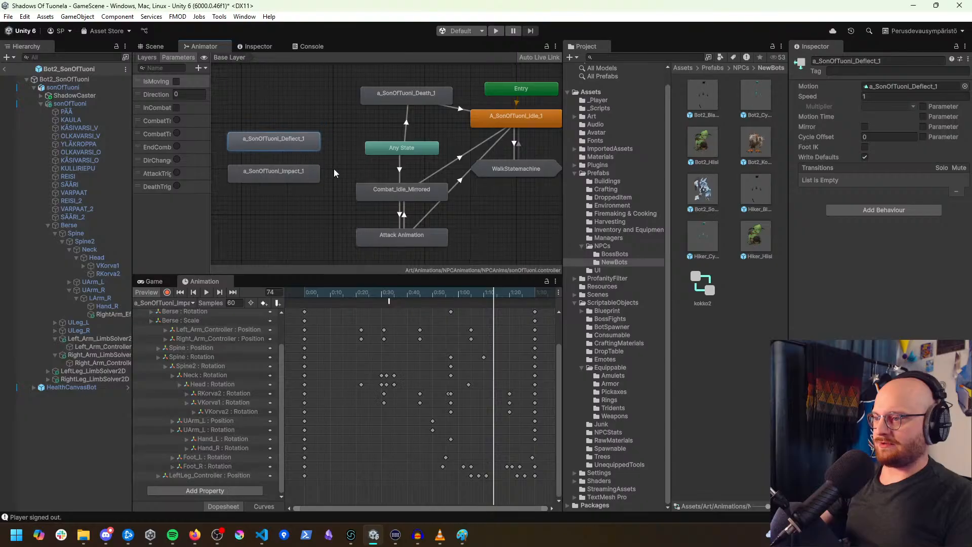
{"action": "middle_click_drag", "start_coordinate": [352, 160], "coordinate": [364, 189]}
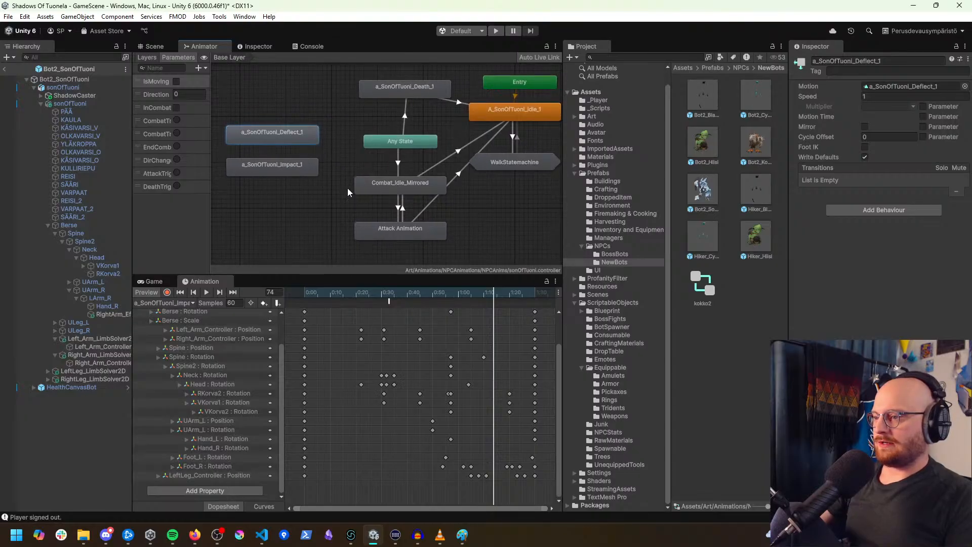
Step: Make transitions from the Combat_Idle_Mirrored state to the Deflect state and to the Impact state
{"action": "left_click", "coordinate": [373, 187]}
{"action": "right_click", "coordinate": [373, 187]}
{"action": "left_click", "coordinate": [397, 193]}
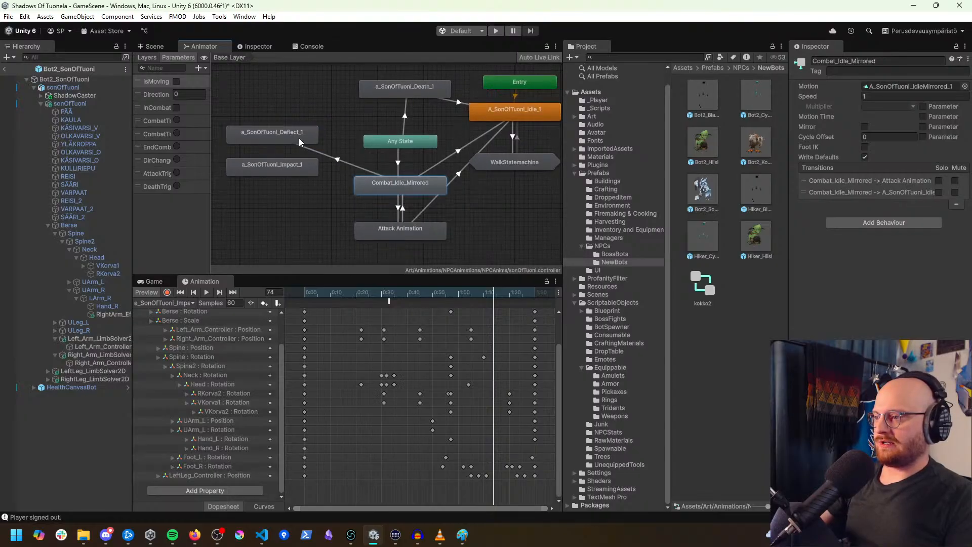
{"action": "left_click", "coordinate": [299, 142]}
{"action": "right_click", "coordinate": [383, 187]}
{"action": "left_click", "coordinate": [400, 194]}
{"action": "left_click", "coordinate": [290, 173]}
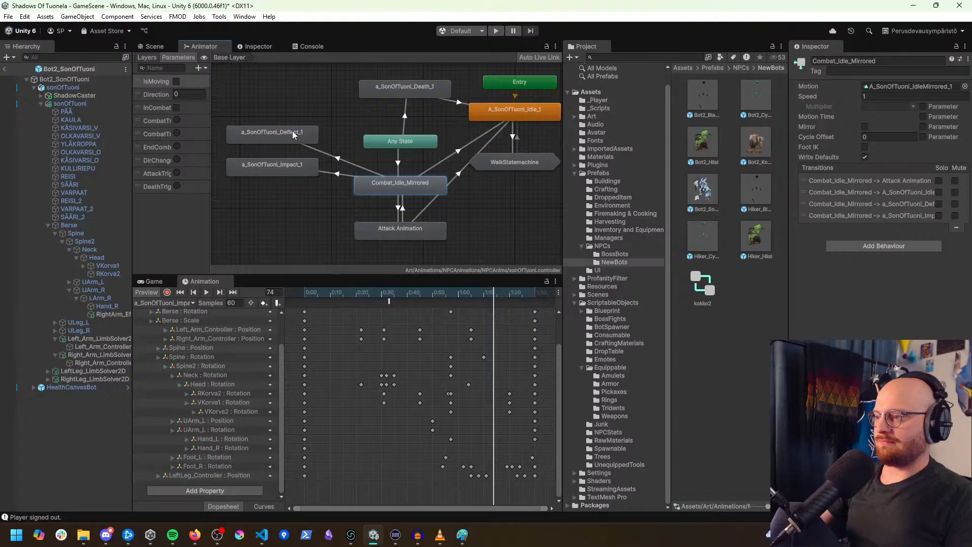
Step: Make return transitions from the Deflect and Impact states to Combat_Idle_Mirrored
{"action": "right_click", "coordinate": [292, 131]}
{"action": "left_click", "coordinate": [314, 135]}
{"action": "left_click", "coordinate": [378, 180]}
{"action": "right_click", "coordinate": [290, 170]}
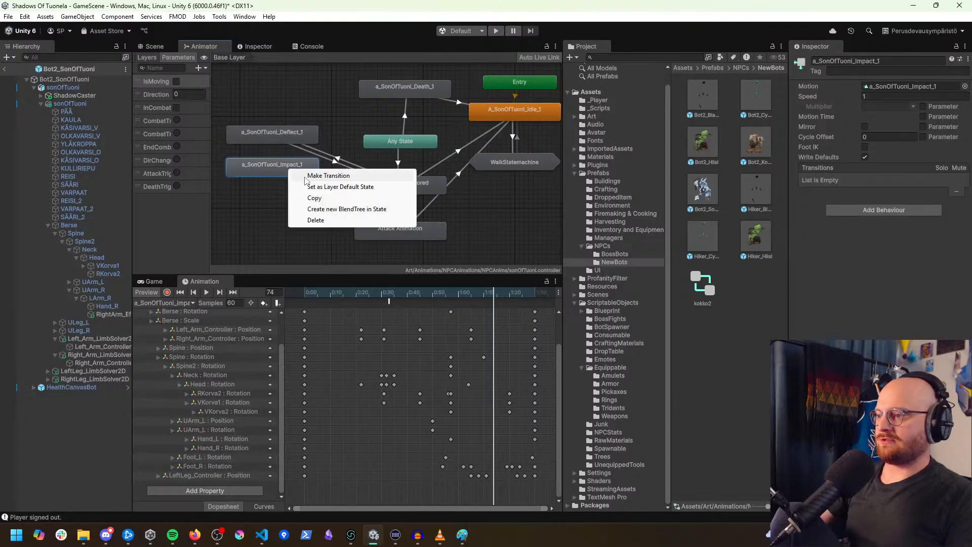
{"action": "left_click", "coordinate": [306, 176]}
{"action": "left_click", "coordinate": [376, 185]}
Step: Make transitions from the Deflect and Impact states to the default state A_SonOfTuoni_Idle_1
{"action": "left_click", "coordinate": [300, 141]}
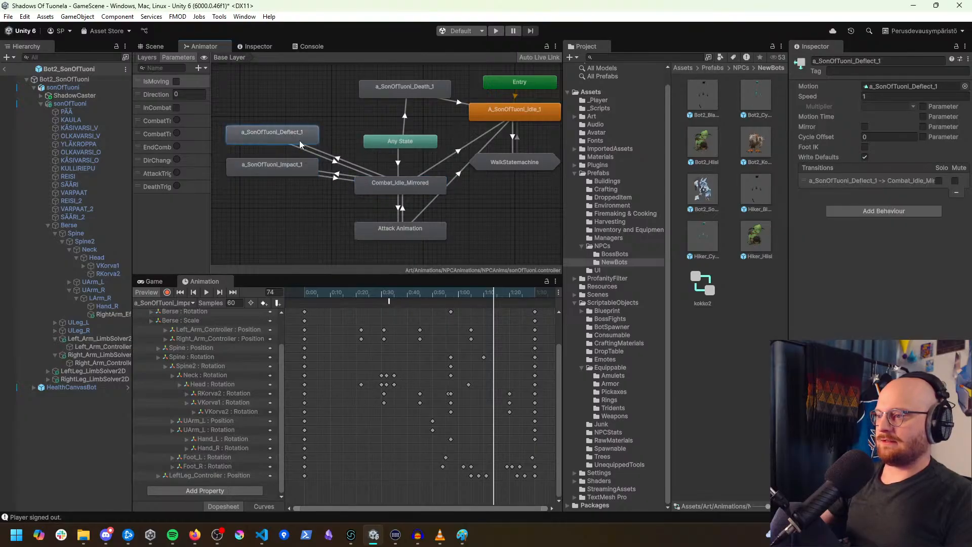
{"action": "right_click", "coordinate": [300, 143]}
{"action": "left_click", "coordinate": [319, 148]}
{"action": "left_click", "coordinate": [508, 112]}
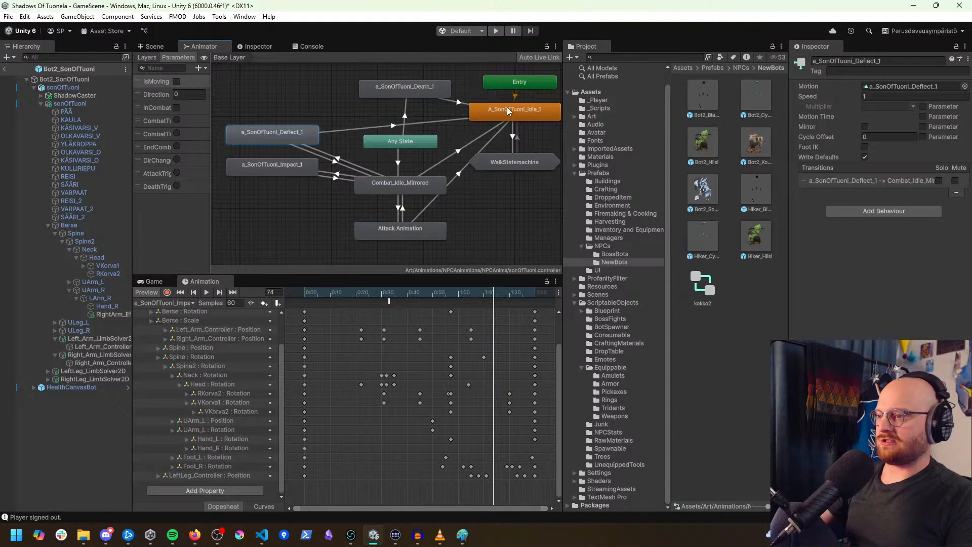
{"action": "left_click", "coordinate": [283, 165]}
{"action": "right_click", "coordinate": [314, 169]}
{"action": "left_click", "coordinate": [330, 174]}
{"action": "left_click", "coordinate": [509, 112]}
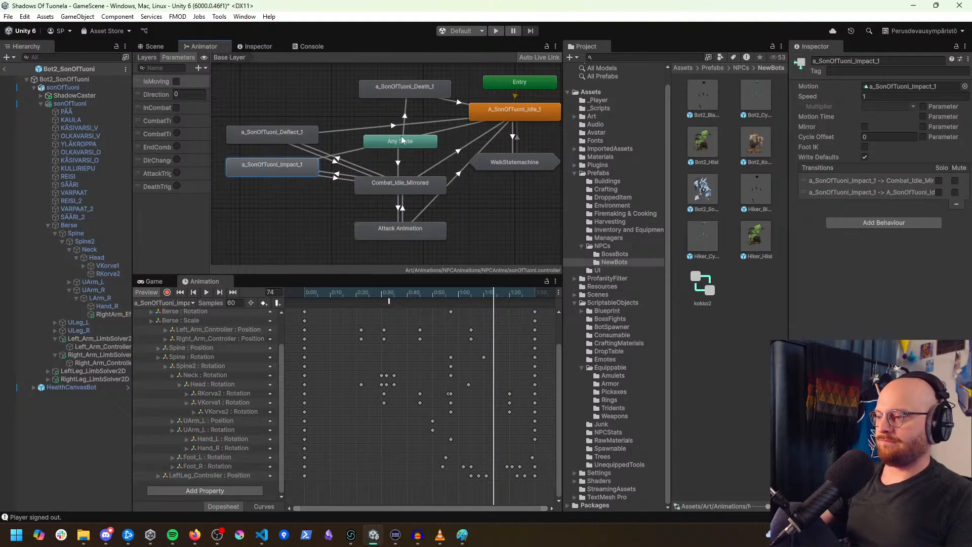
Step: Add a trigger parameter named DeflectTrigger to the sonOfTuoni animator controller
{"action": "left_click", "coordinate": [324, 152]}
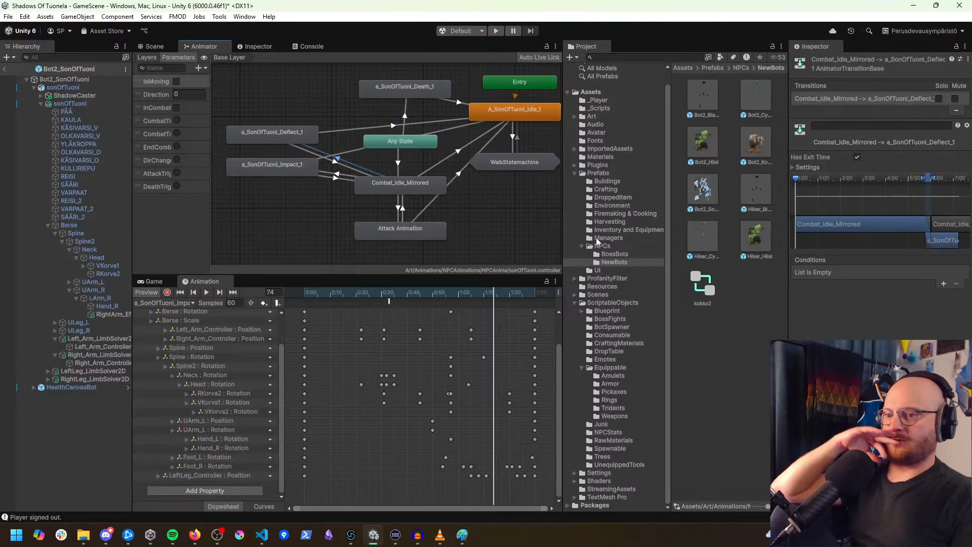
{"action": "left_click", "coordinate": [199, 68]}
{"action": "left_click", "coordinate": [229, 114]}
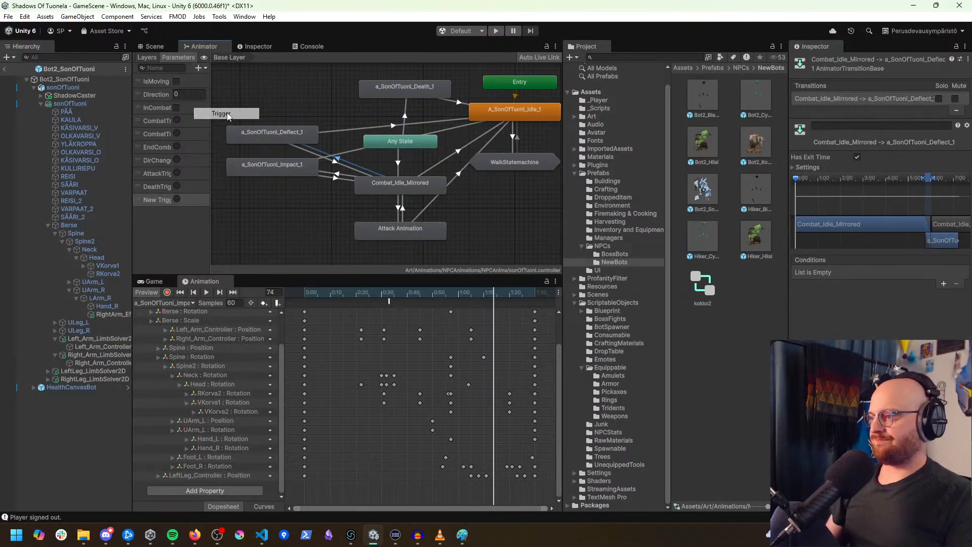
{"action": "type", "text": "DeflectTrigger"}
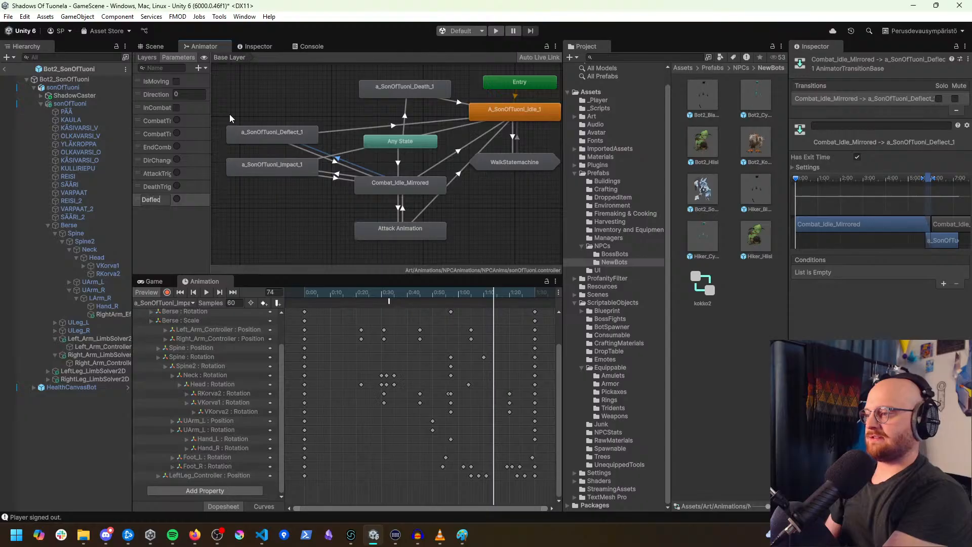
{"action": "key", "text": "Return"}
Step: Add a second trigger parameter named ImpactTrigger to the animator controller
{"action": "left_click", "coordinate": [199, 68]}
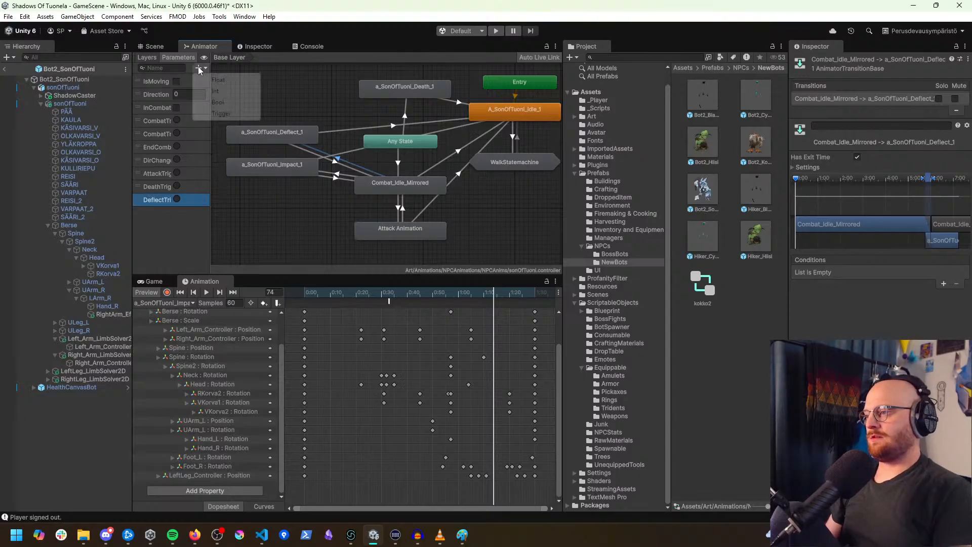
{"action": "left_click", "coordinate": [230, 113]}
{"action": "type", "text": "ImpactTrigger"}
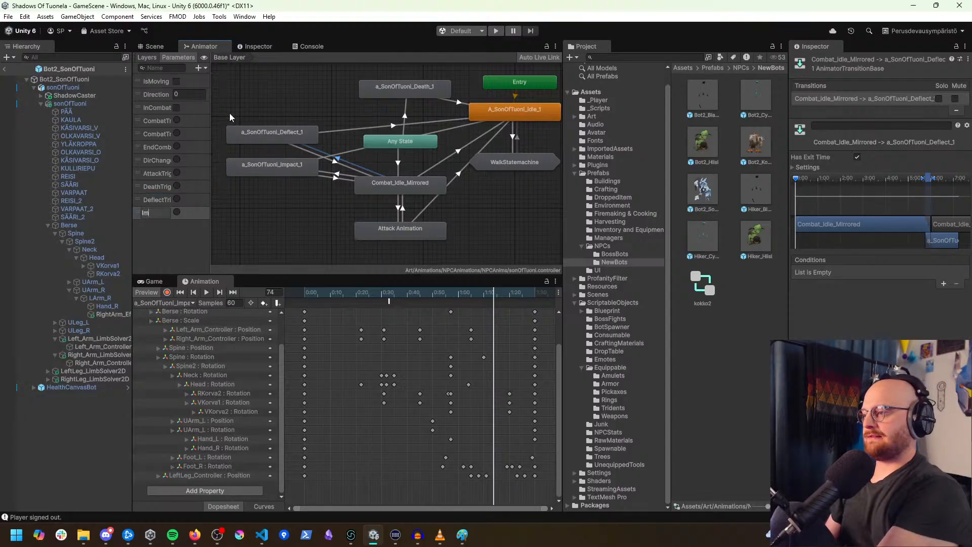
{"action": "key", "text": "Return"}
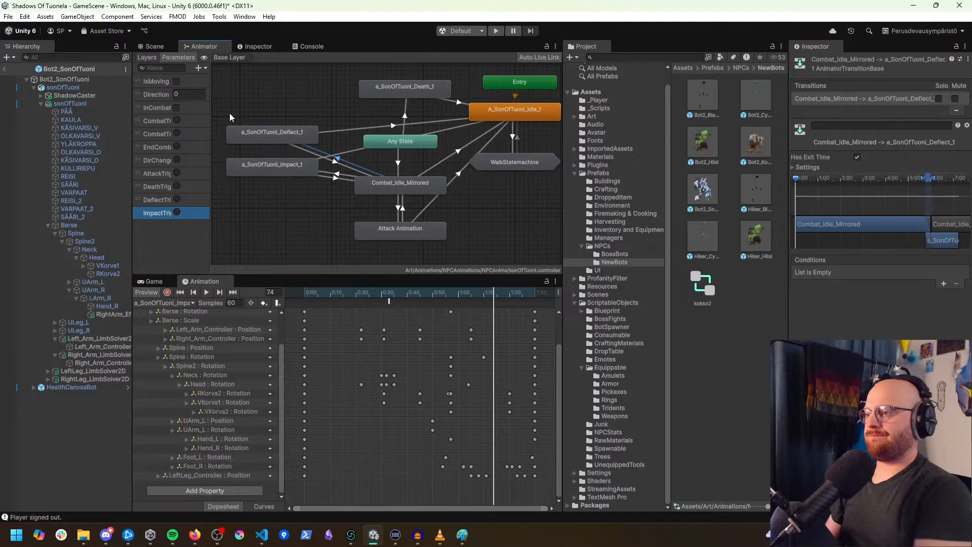
Step: Add an ImpactTrigger condition to the transition from Combat_Idle_Mirrored to a_SonOfTuoni_Impact_1
{"action": "left_click", "coordinate": [344, 176]}
{"action": "left_click", "coordinate": [942, 284]}
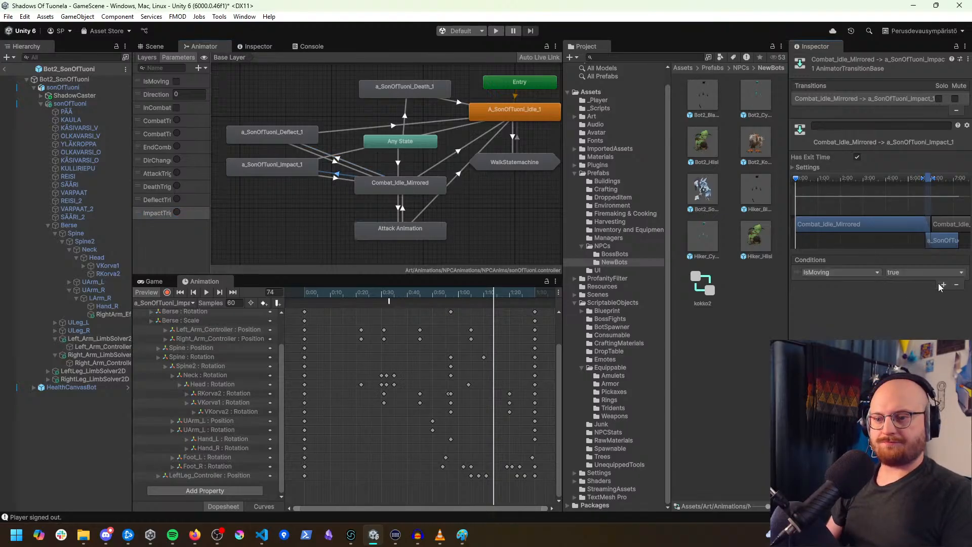
{"action": "left_click", "coordinate": [863, 273]}
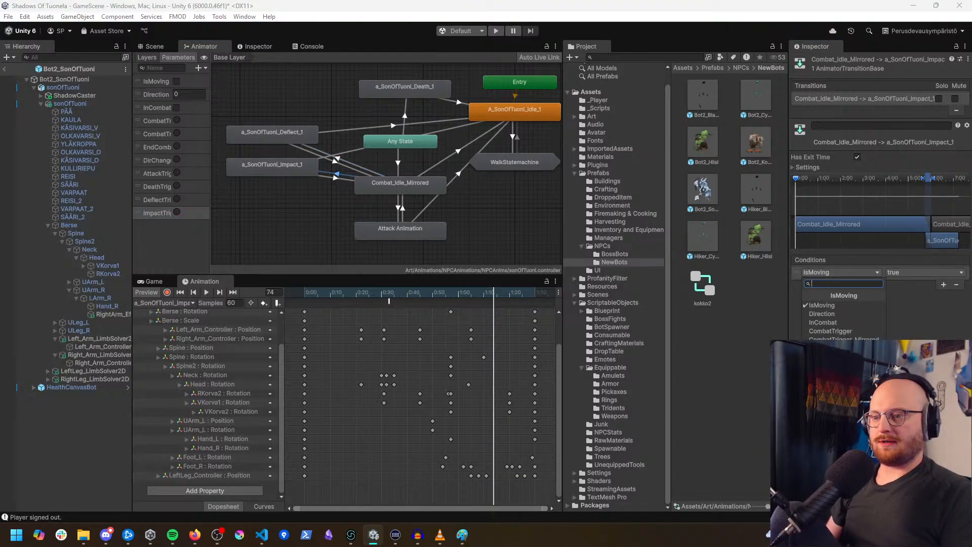
{"action": "left_click", "coordinate": [829, 392]}
Step: Add a DeflectTrigger condition to the transition from Combat_Idle_Mirrored to a_SonOfTuoni_Deflect_1
{"action": "left_click", "coordinate": [345, 162]}
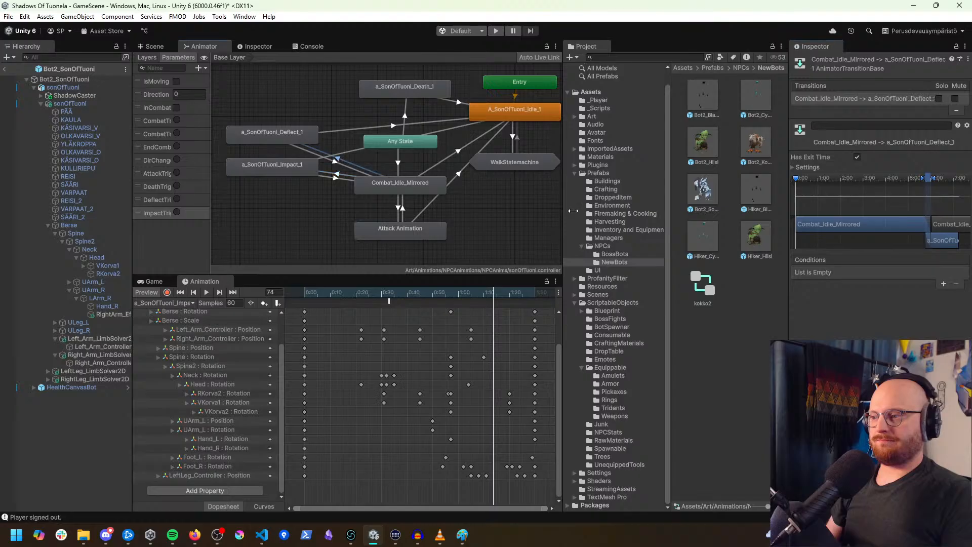
{"action": "left_click", "coordinate": [943, 284]}
{"action": "left_click", "coordinate": [856, 273]}
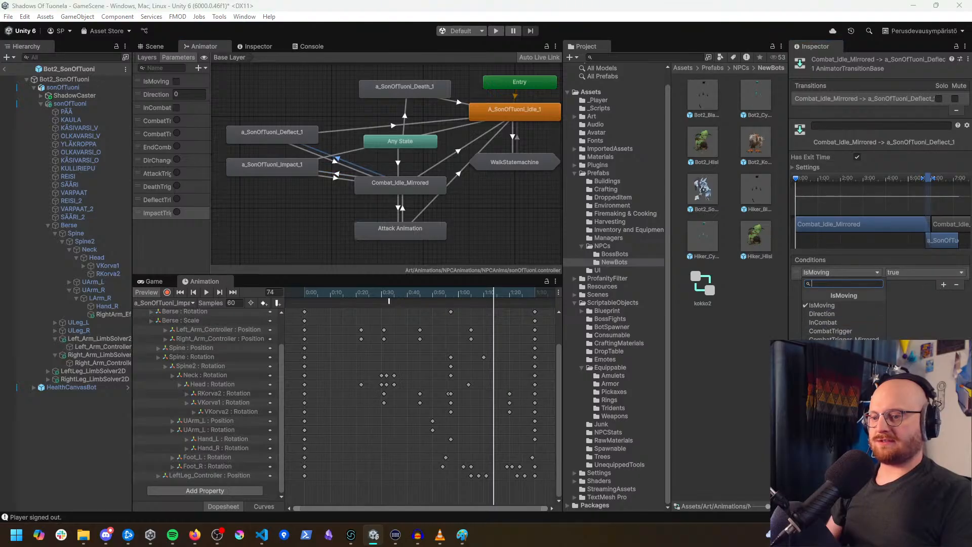
{"action": "left_click", "coordinate": [828, 382]}
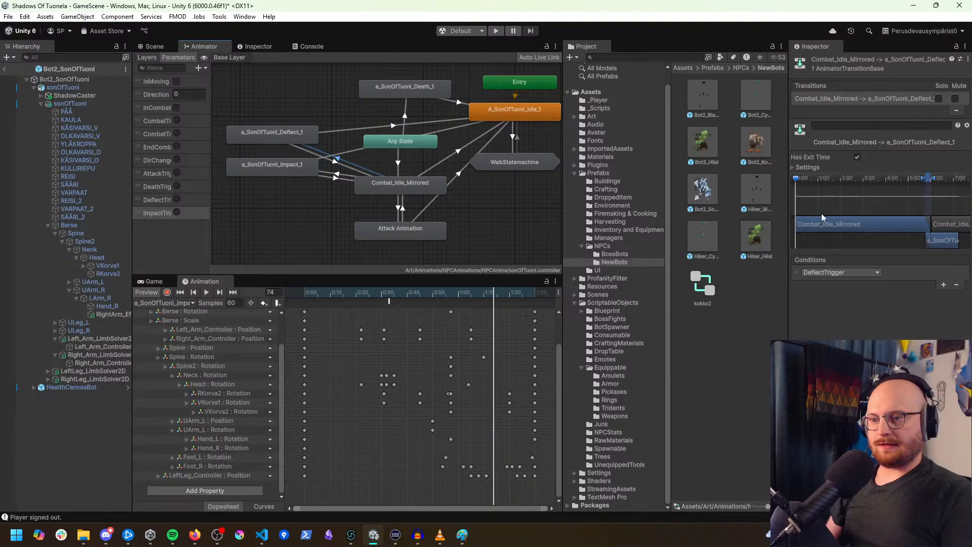
Step: Disable Has Exit Time on the Combat_Idle_Mirrored to Deflect transition and set its transition duration to 0.1
{"action": "left_click", "coordinate": [806, 167]}
{"action": "left_click", "coordinate": [858, 157]}
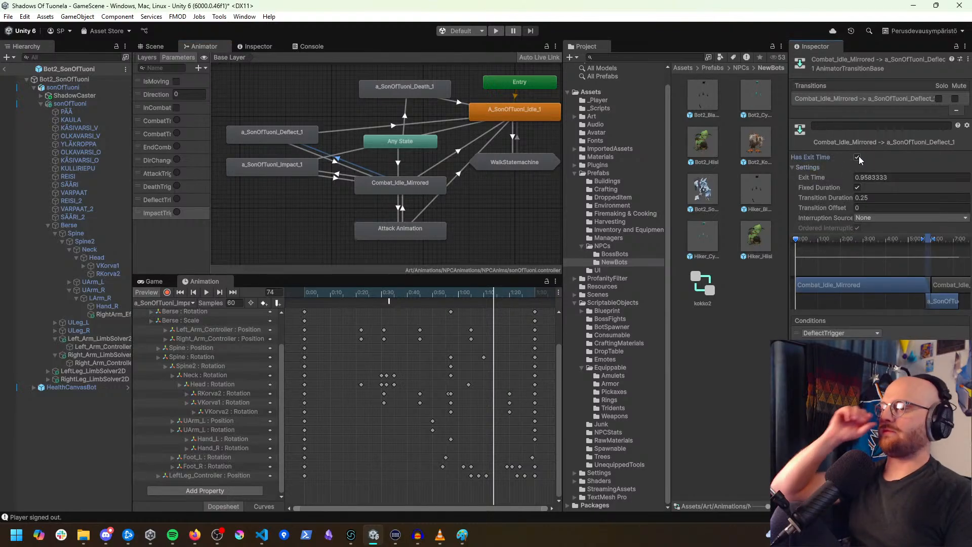
{"action": "left_click", "coordinate": [875, 197]}
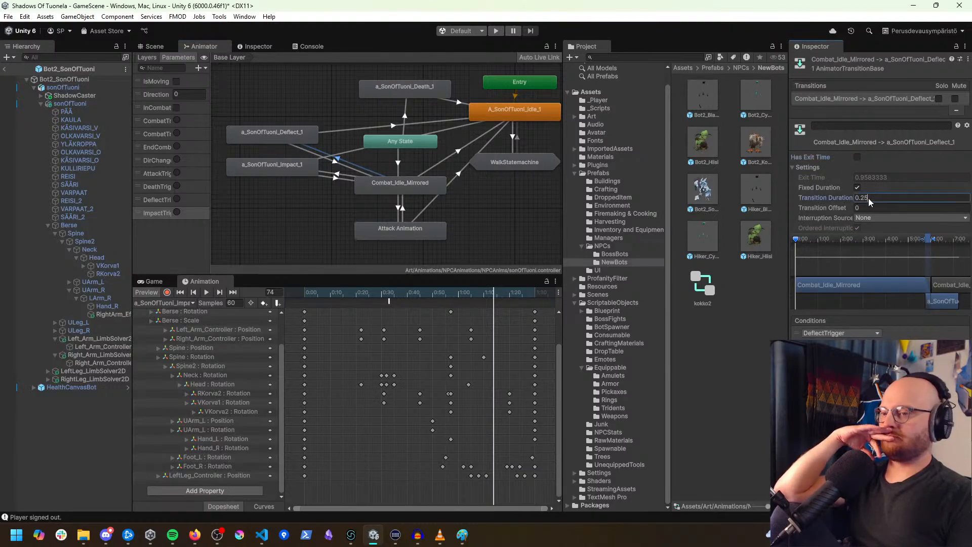
{"action": "type", "text": "0.1"}
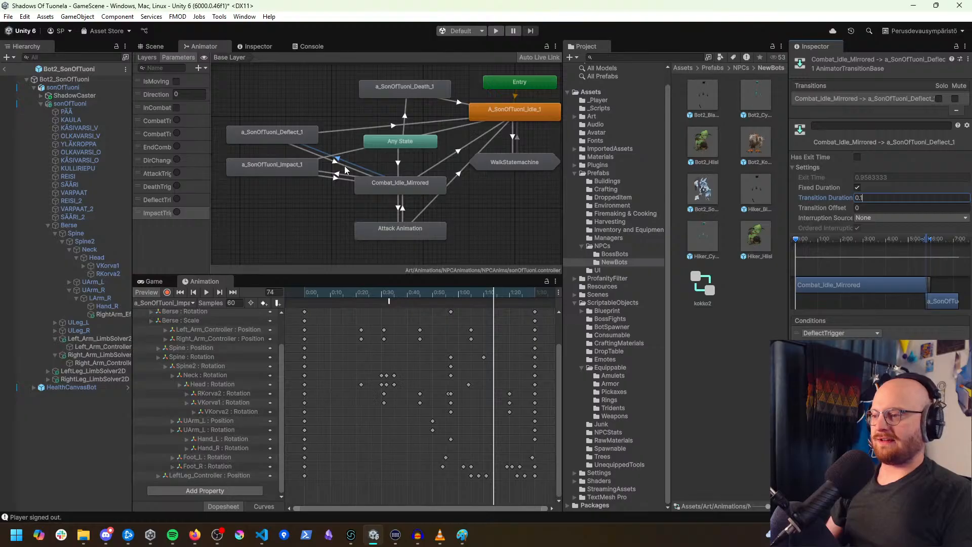
Step: Disable Has Exit Time on the Combat_Idle_Mirrored to a_SonOfTuoni_Impact_1 transition and set its transition duration to 0.1
{"action": "left_click", "coordinate": [344, 176]}
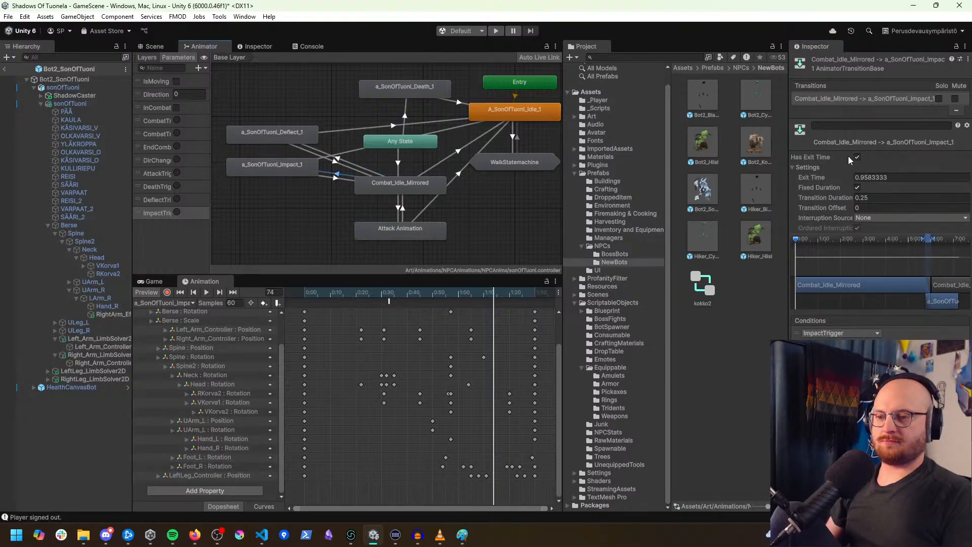
{"action": "left_click", "coordinate": [857, 158]}
{"action": "left_click", "coordinate": [868, 198]}
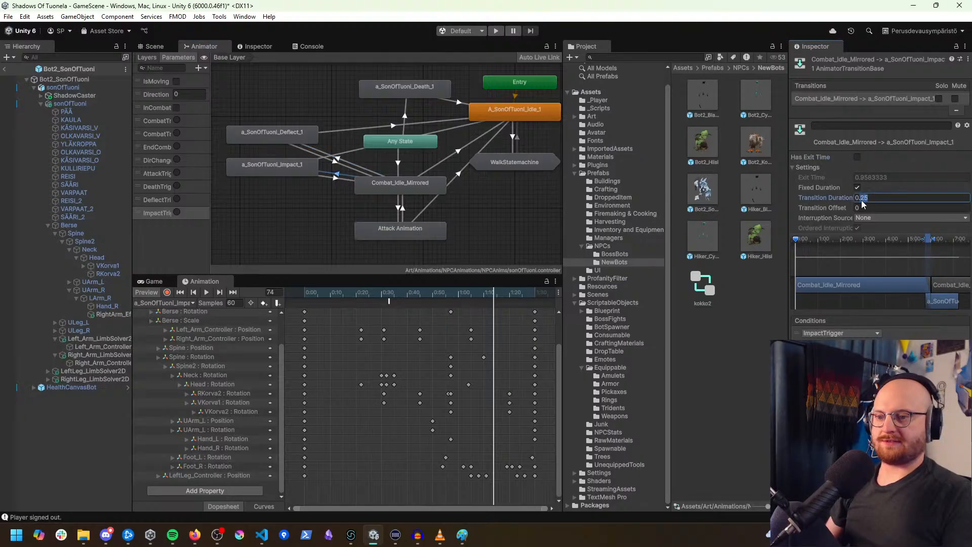
{"action": "type", "text": "0.1"}
{"action": "key", "text": "Return"}
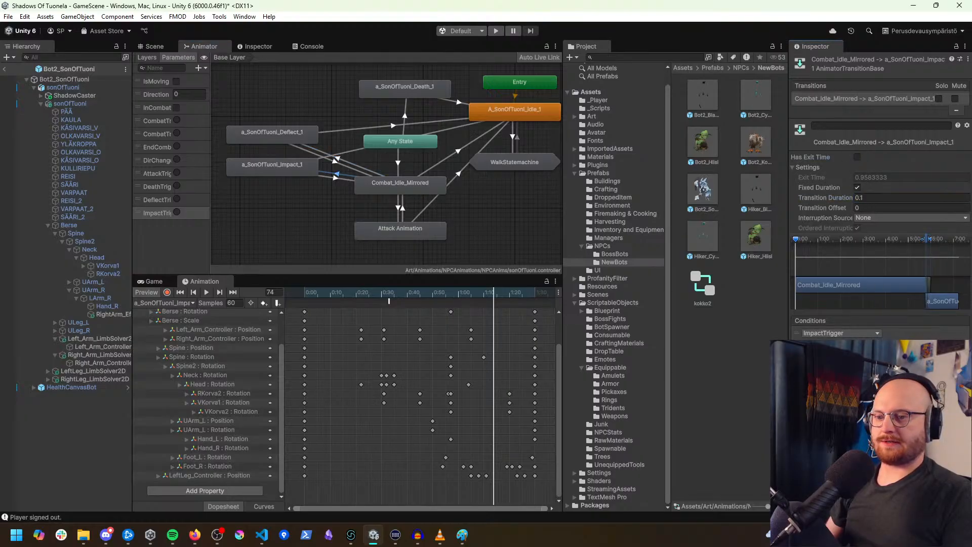
{"action": "left_click", "coordinate": [334, 181]}
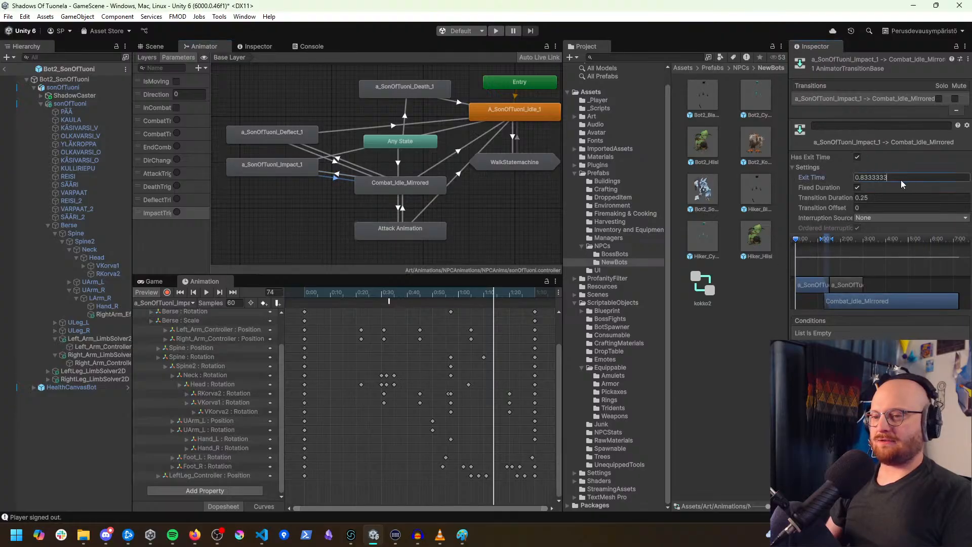
{"action": "left_click_drag", "start_coordinate": [905, 178], "coordinate": [864, 190]}
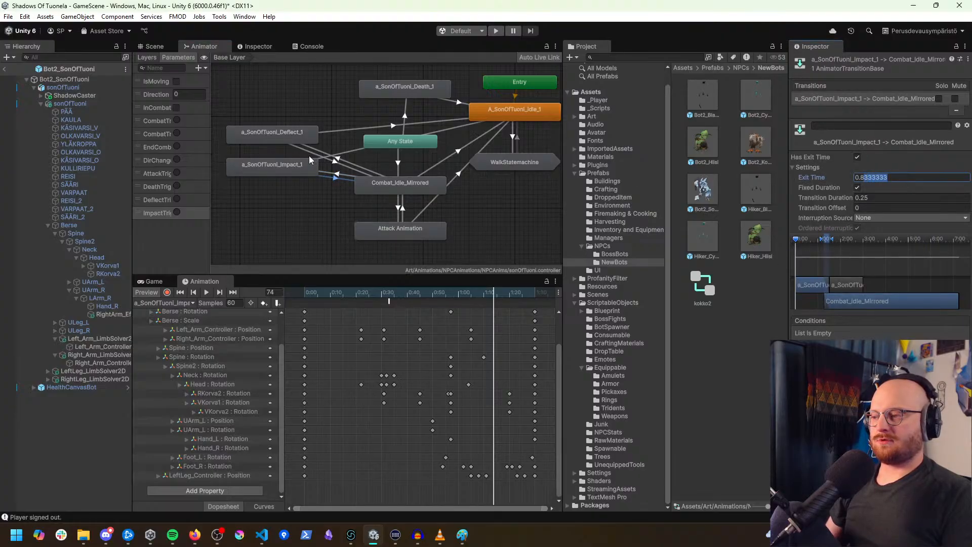
{"action": "left_click", "coordinate": [294, 170]}
{"action": "left_click", "coordinate": [180, 304]}
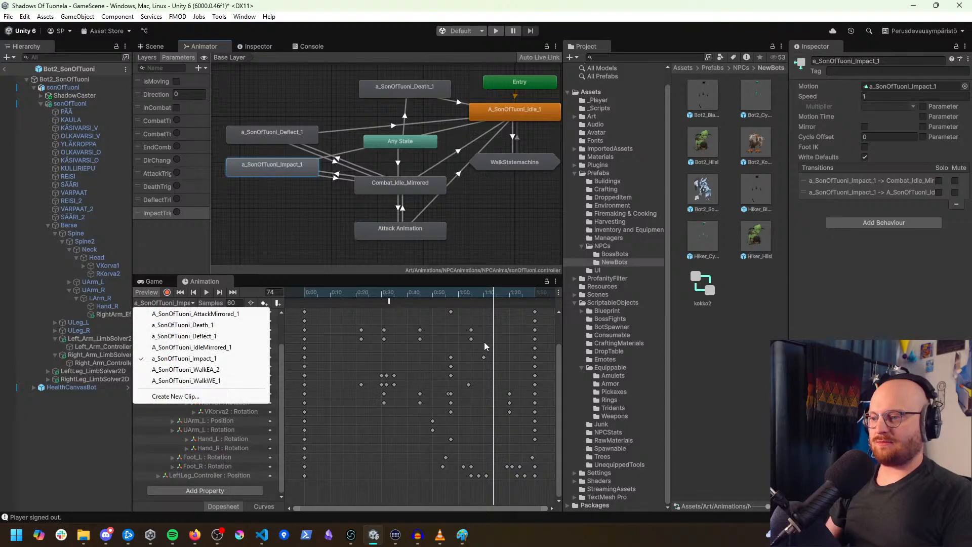
{"action": "left_click_drag", "start_coordinate": [502, 294], "coordinate": [482, 293]}
Step: Open the a_SonOfTuoni_Deflect_1 clip and compress all keyframes after about 0:40 so the clip ends at about 1:00
{"action": "left_click", "coordinate": [174, 304]}
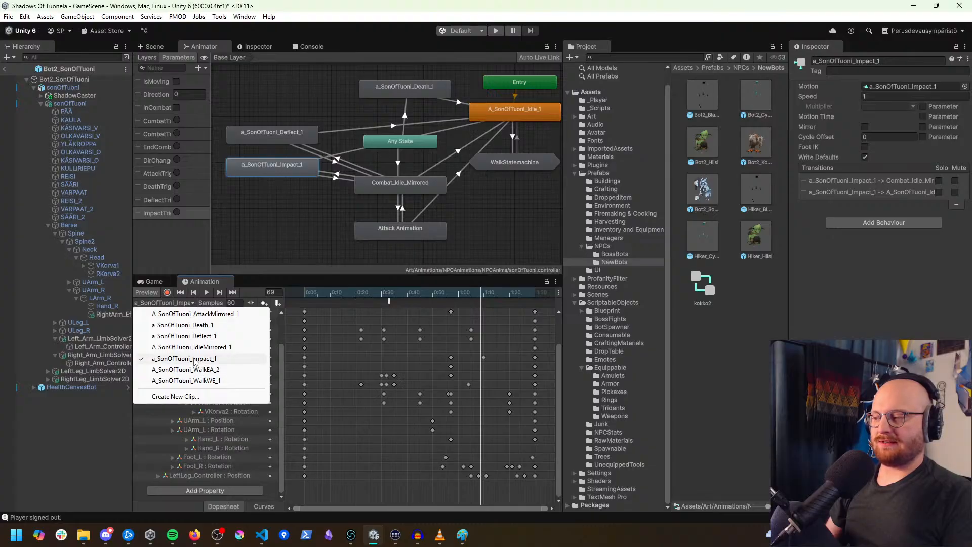
{"action": "left_click", "coordinate": [211, 336]}
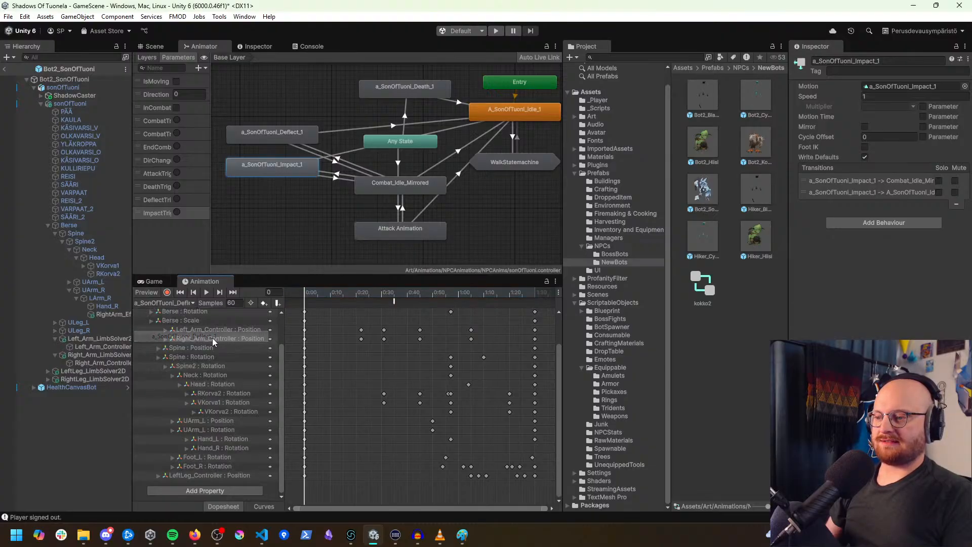
{"action": "scroll", "coordinate": [345, 373], "scroll_direction": "down", "scroll_amount": 1}
{"action": "left_click_drag", "start_coordinate": [437, 297], "coordinate": [296, 310]}
{"action": "left_click_drag", "start_coordinate": [525, 487], "coordinate": [397, 306]}
{"action": "left_click_drag", "start_coordinate": [515, 371], "coordinate": [443, 373]}
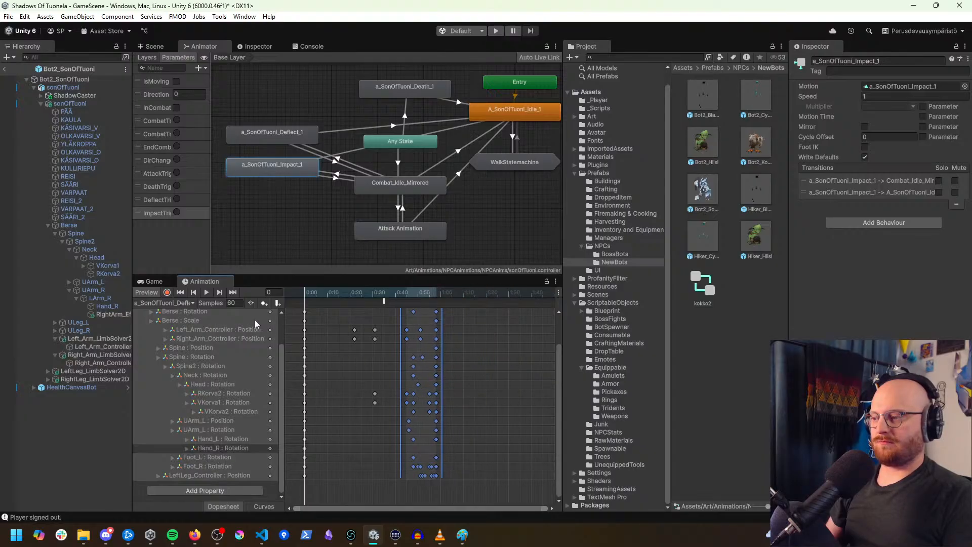
Step: Open the a_SonOfTuoni_Impact_1 clip and compress all keyframes after about 0:40 so the clip ends just before 1:00
{"action": "left_click", "coordinate": [172, 304]}
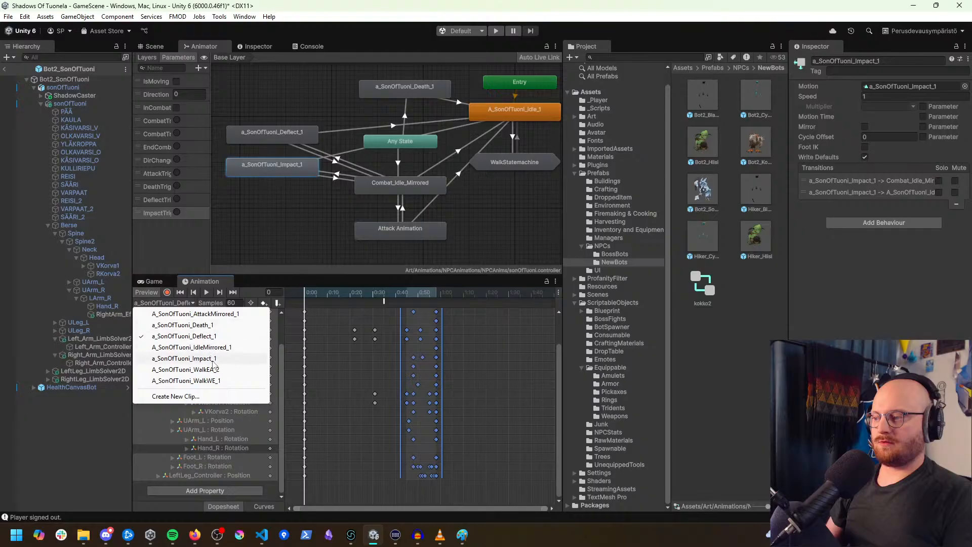
{"action": "left_click", "coordinate": [213, 360]}
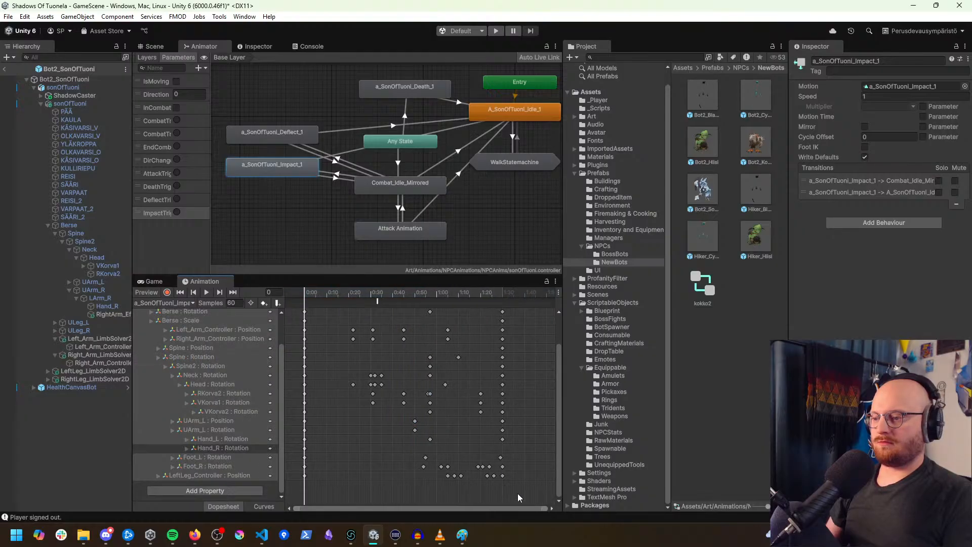
{"action": "left_click_drag", "start_coordinate": [517, 493], "coordinate": [391, 308]}
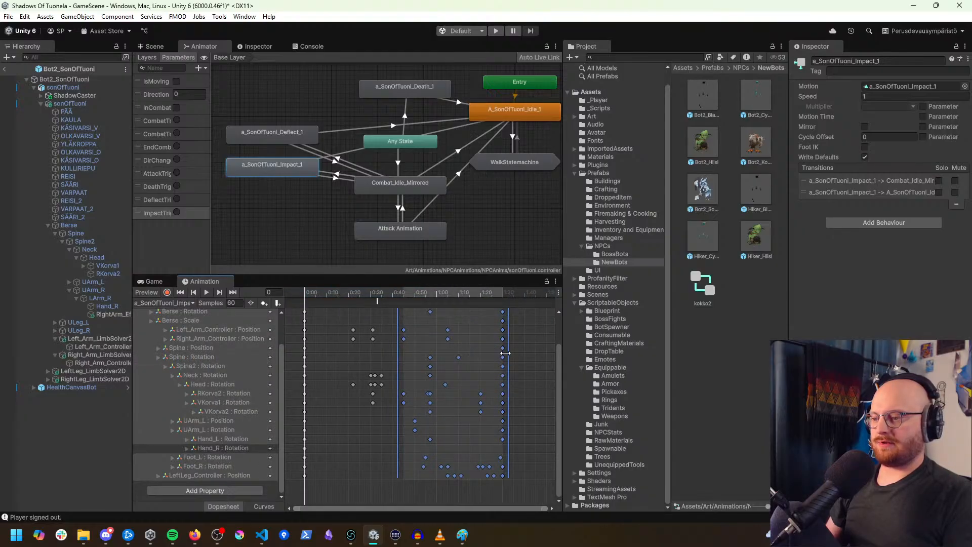
{"action": "left_click_drag", "start_coordinate": [505, 353], "coordinate": [432, 349]}
{"action": "left_click", "coordinate": [485, 372]}
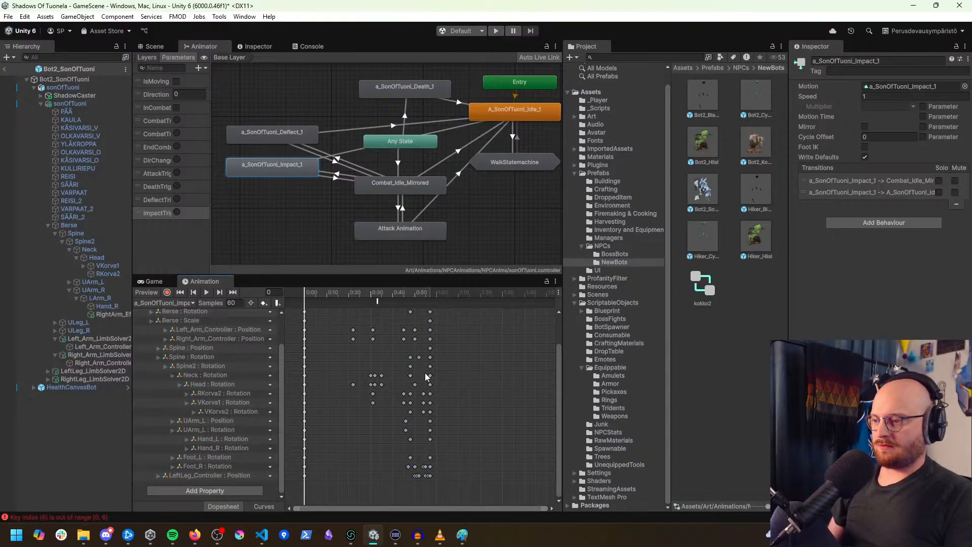
{"action": "middle_click_drag", "start_coordinate": [489, 407], "coordinate": [377, 349]}
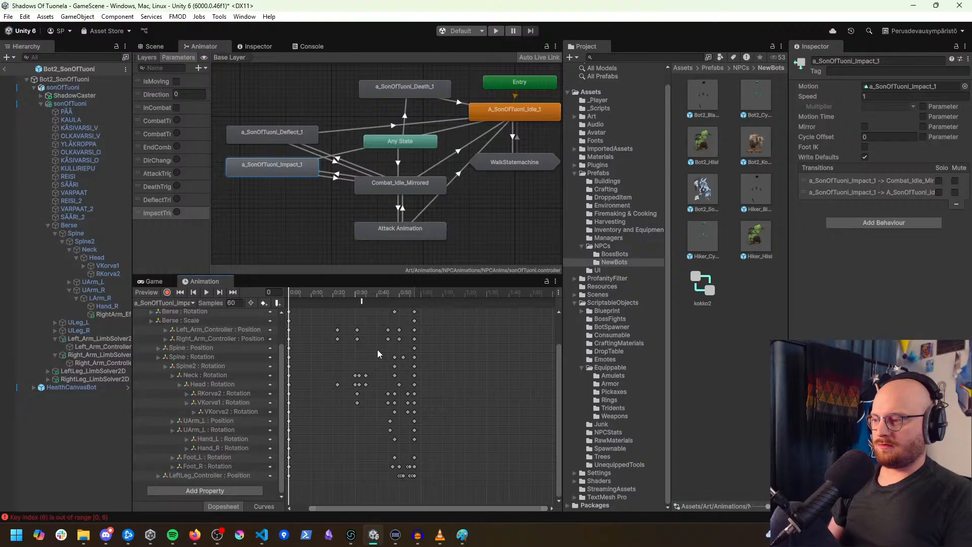
Step: Open the A_SonOfTuoni_AttackMirrored_1 clip and compress all keyframes after about 0:50 so the clip ends at about 1:05
{"action": "left_click", "coordinate": [177, 305]}
{"action": "left_click", "coordinate": [202, 313]}
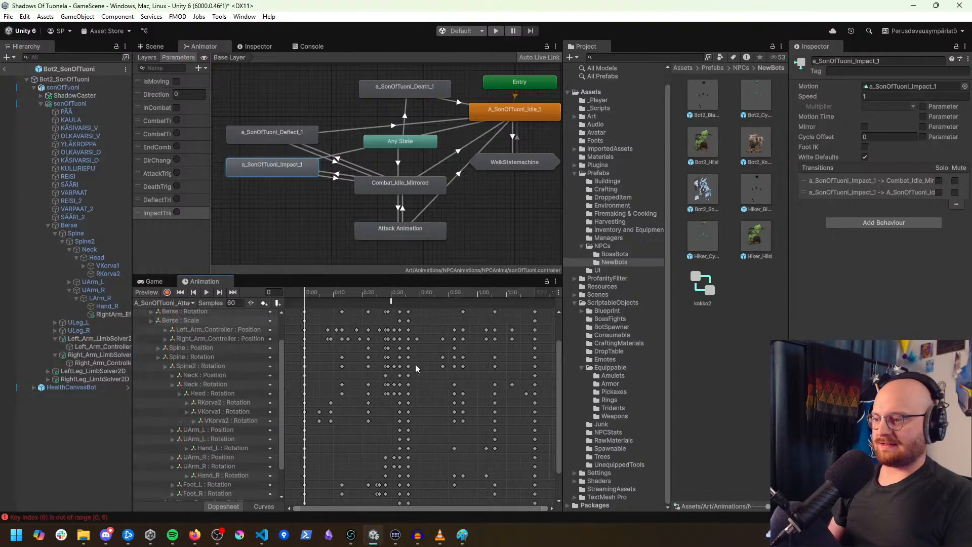
{"action": "scroll", "coordinate": [430, 387], "scroll_direction": "down", "scroll_amount": 2}
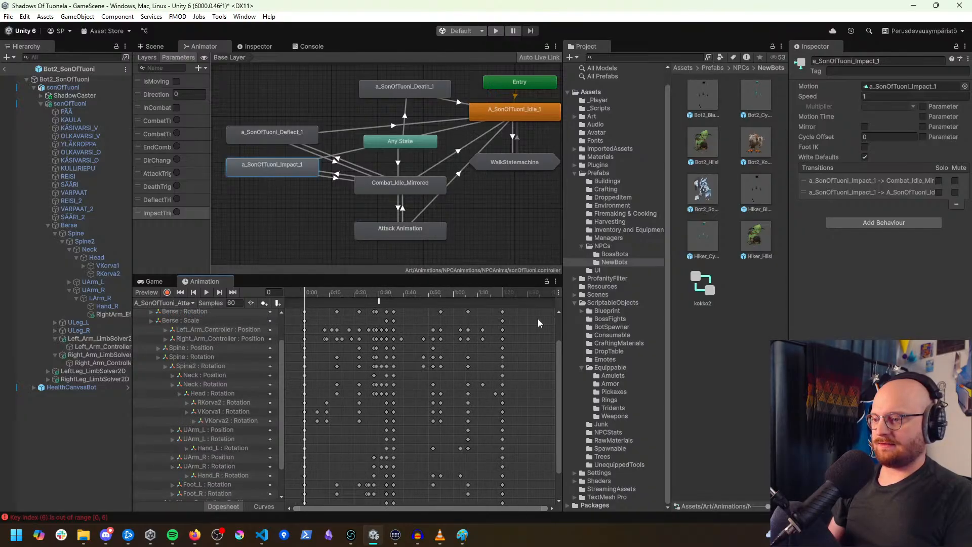
{"action": "left_click_drag", "start_coordinate": [511, 505], "coordinate": [415, 290]}
{"action": "left_click_drag", "start_coordinate": [507, 370], "coordinate": [452, 368]}
{"action": "left_click", "coordinate": [495, 381]}
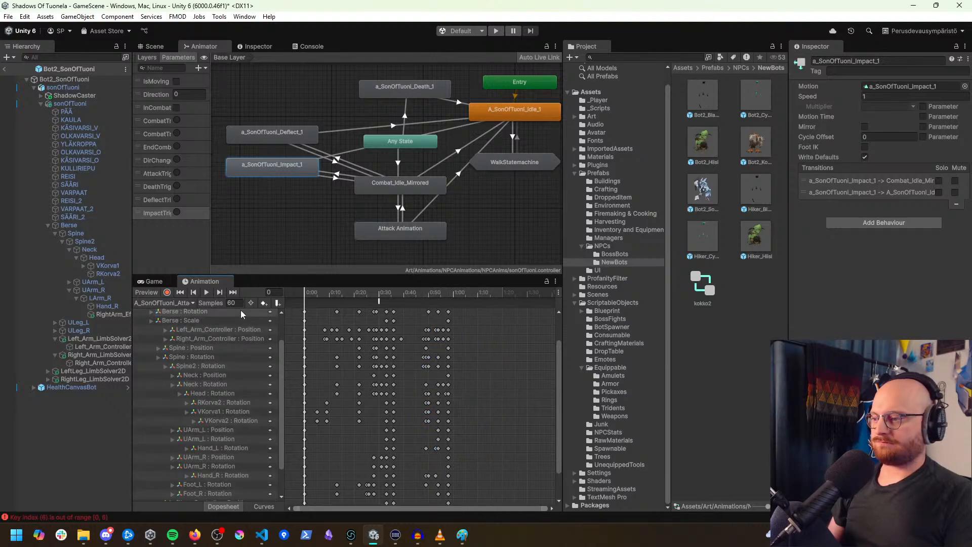
Step: Set the a_SonOfTuoni_Deflect_1 to Combat_Idle_Mirrored transition's exit time to 0.9 and its transition duration to 0.1
{"action": "left_click", "coordinate": [287, 139]}
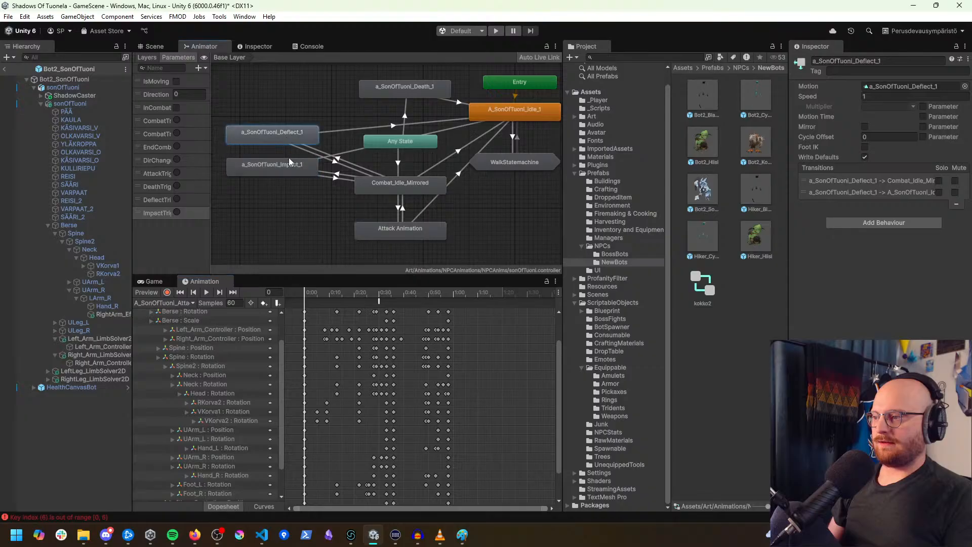
{"action": "left_click", "coordinate": [332, 159]}
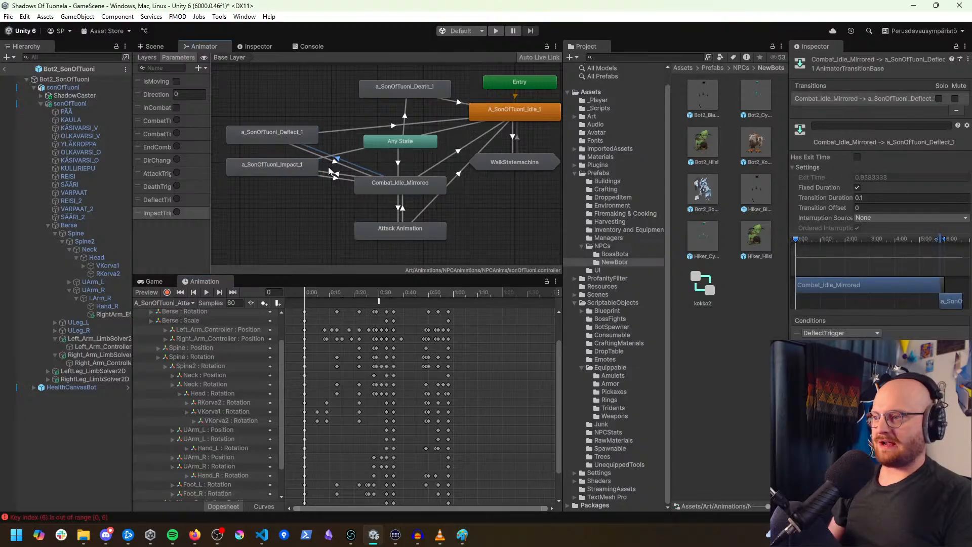
{"action": "left_click", "coordinate": [335, 166]}
{"action": "left_click", "coordinate": [898, 178]}
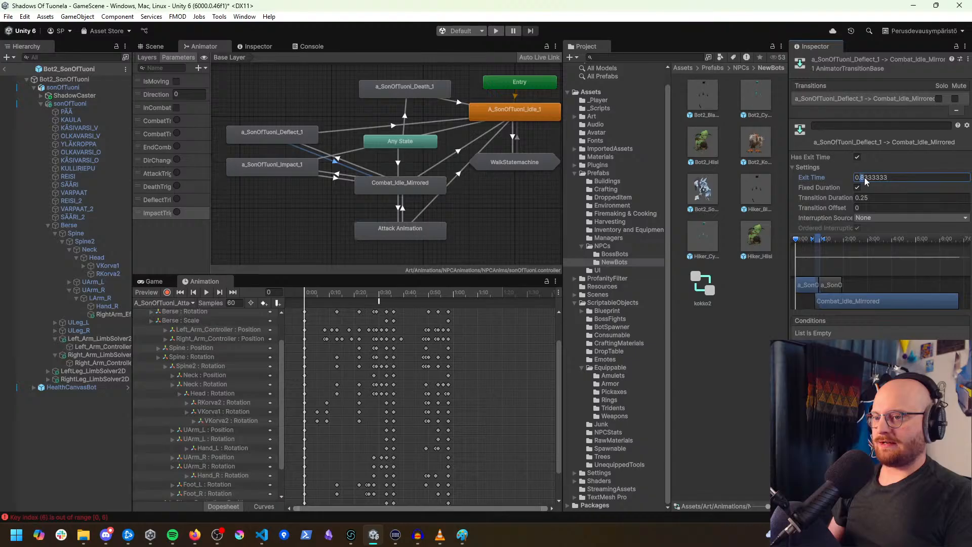
{"action": "type", "text": "0.9"}
{"action": "left_click", "coordinate": [863, 199]}
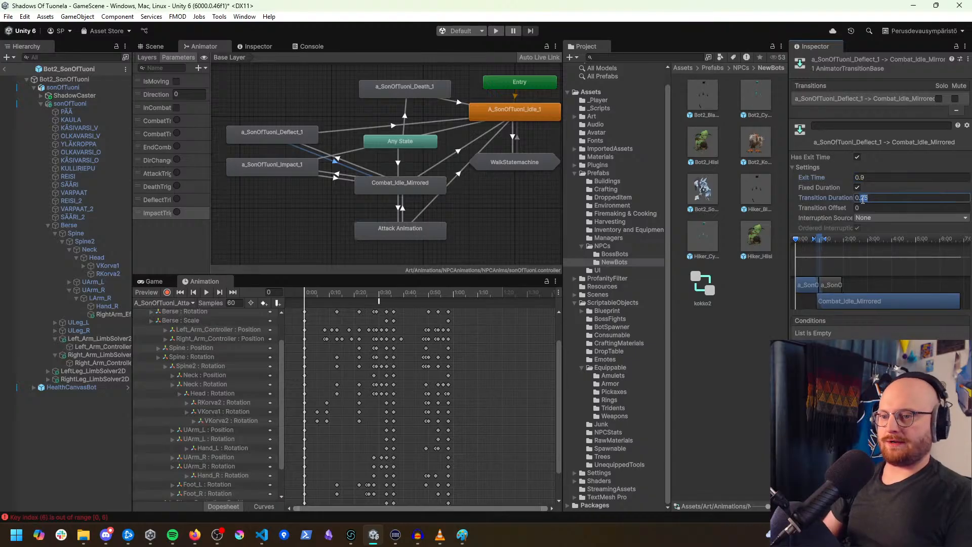
{"action": "type", "text": "0.1"}
Step: Set the a_SonOfTuoni_Impact_1 to Combat_Idle_Mirrored transition's exit time to 0.9 and its transition duration to 0.1
{"action": "left_click", "coordinate": [338, 180]}
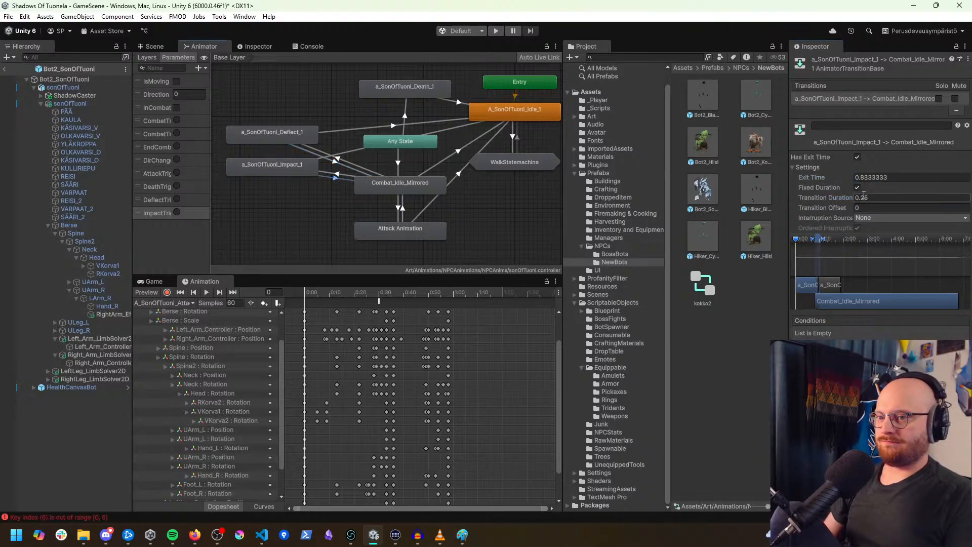
{"action": "double_click", "coordinate": [863, 178]}
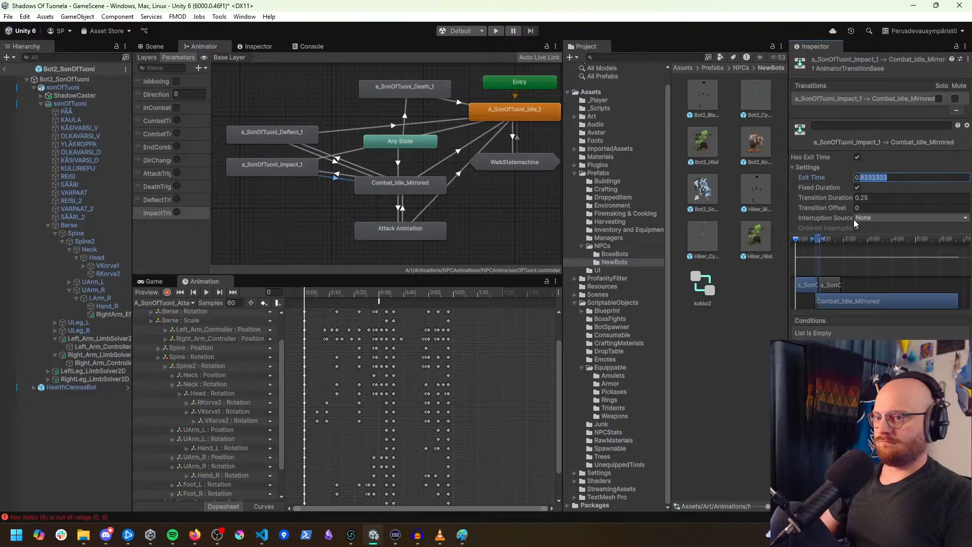
{"action": "type", "text": "9"}
{"action": "left_click", "coordinate": [862, 199]}
{"action": "type", "text": "0.1"}
{"action": "key", "text": "Return"}
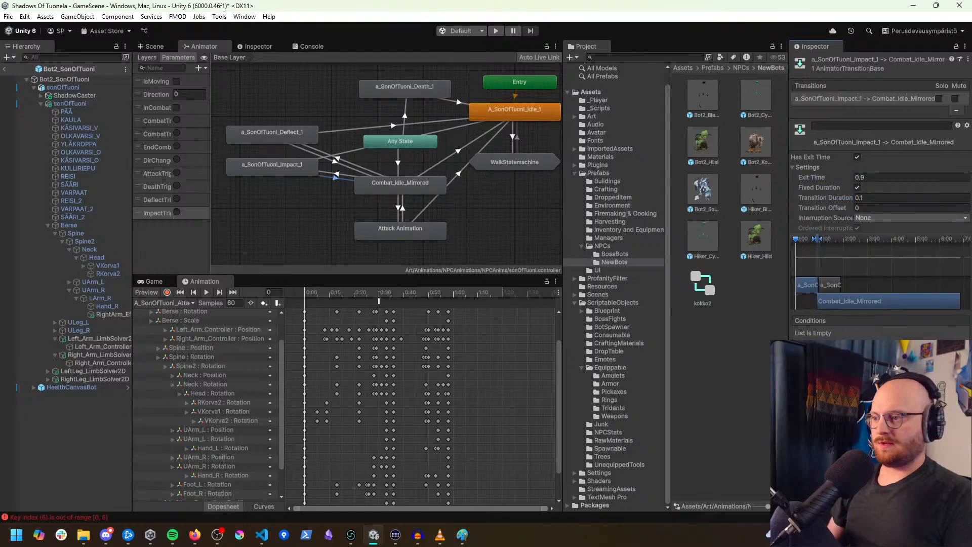
Step: Give the transitions from a_SonOfTuoni_Deflect_1 and a_SonOfTuoni_Impact_1 to A_SonOfTuoni_Idle_1 the condition InCombat false, as on the Combat_Idle_Mirrored one
{"action": "left_click", "coordinate": [352, 128]}
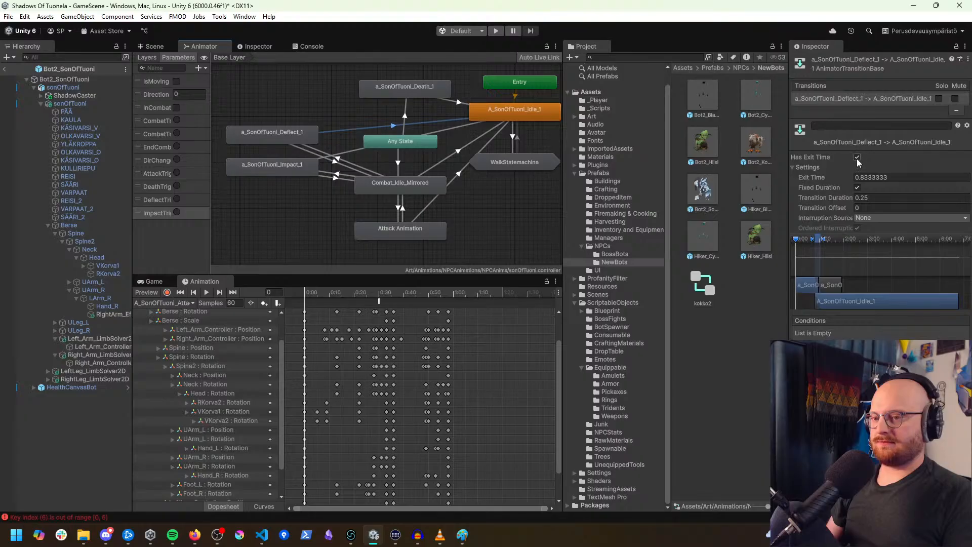
{"action": "middle_click_drag", "start_coordinate": [495, 232], "coordinate": [468, 223]}
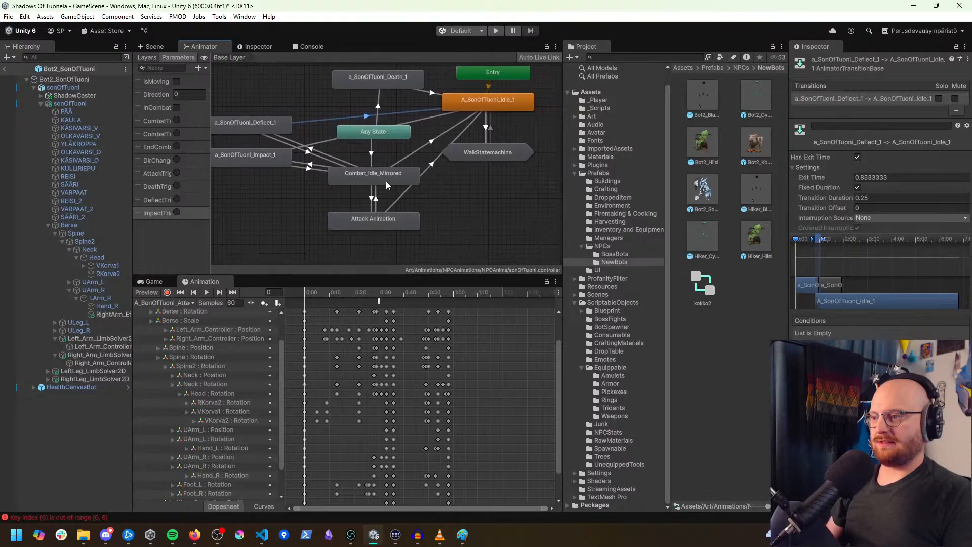
{"action": "left_click", "coordinate": [385, 178]}
{"action": "left_click", "coordinate": [399, 160]}
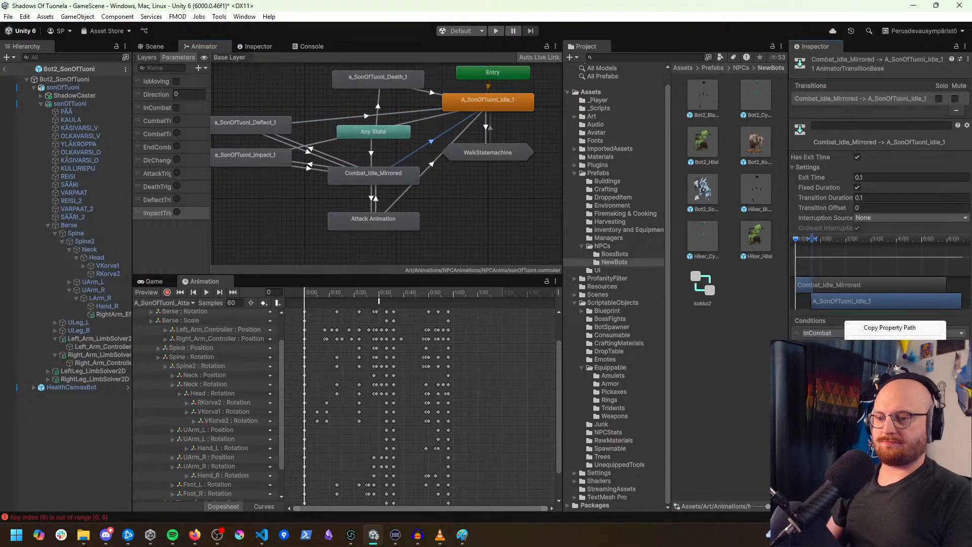
{"action": "left_click", "coordinate": [318, 120]}
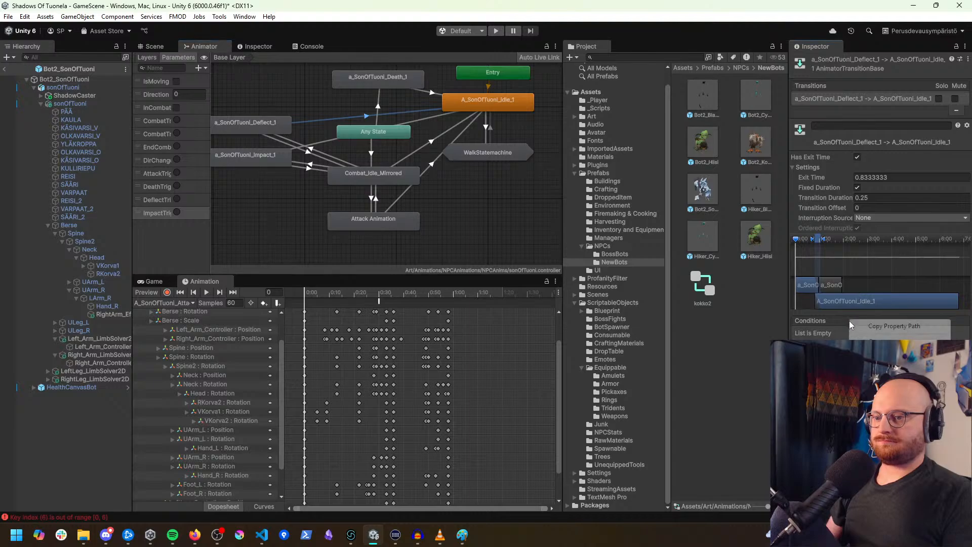
{"action": "left_click", "coordinate": [317, 172]}
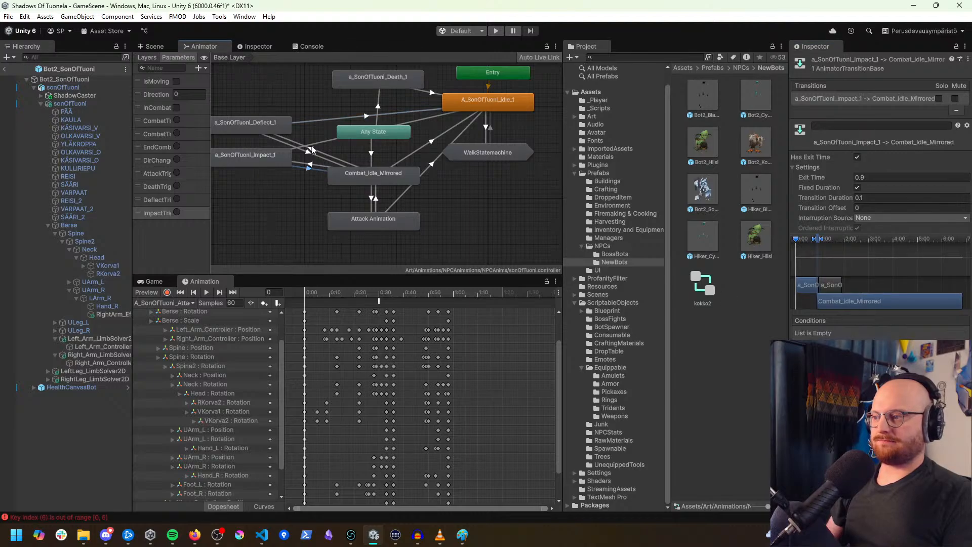
{"action": "left_click", "coordinate": [329, 140]}
{"action": "right_click", "coordinate": [831, 320]}
{"action": "left_click", "coordinate": [856, 354]}
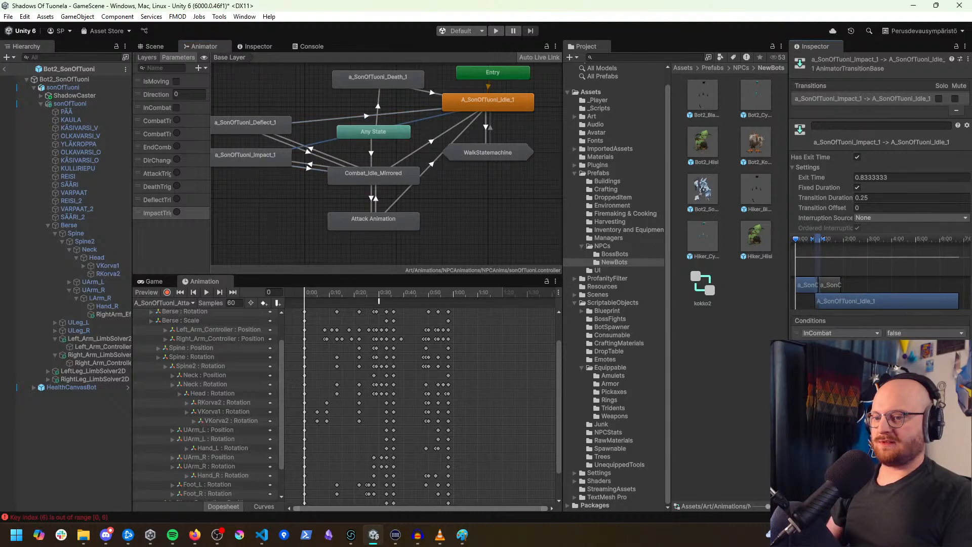
Step: Set the exit time of the a_SonOfTuoni_Deflect_1 to A_SonOfTuoni_Idle_1 transition to 0.1, matching the Attack Animation transition
{"action": "left_click_drag", "start_coordinate": [901, 178], "coordinate": [860, 187]}
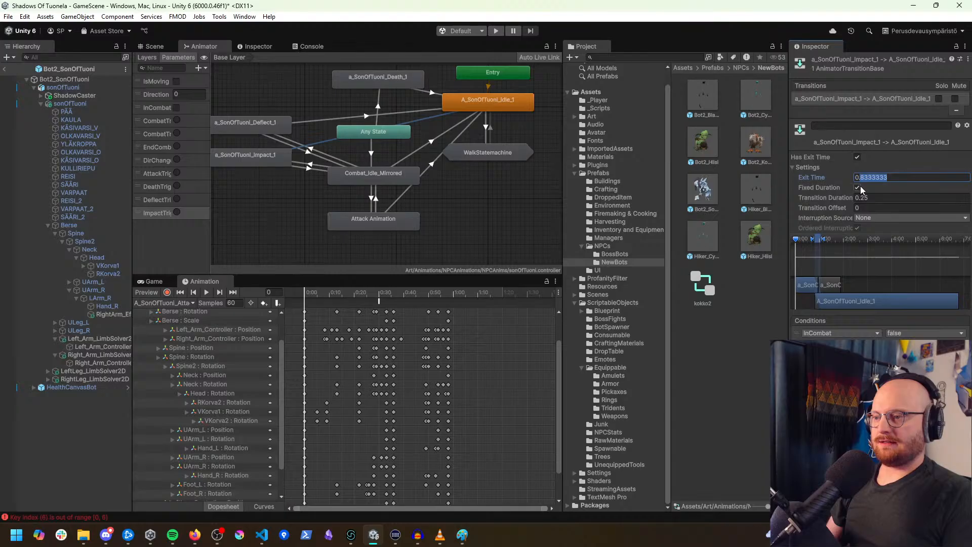
{"action": "left_click", "coordinate": [425, 174]}
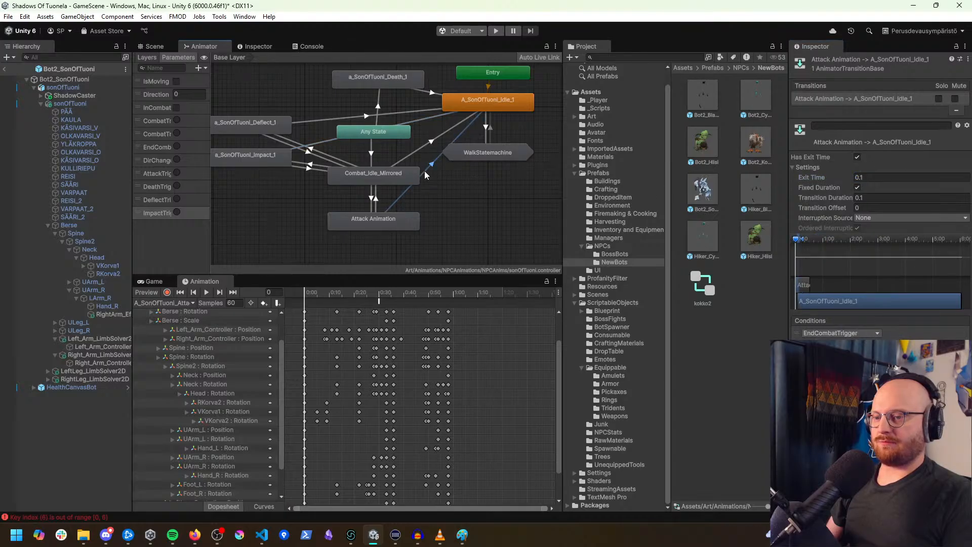
{"action": "left_click", "coordinate": [309, 121]}
{"action": "left_click_drag", "start_coordinate": [902, 178], "coordinate": [859, 186]}
{"action": "type", "text": "1"}
{"action": "left_click", "coordinate": [871, 201]}
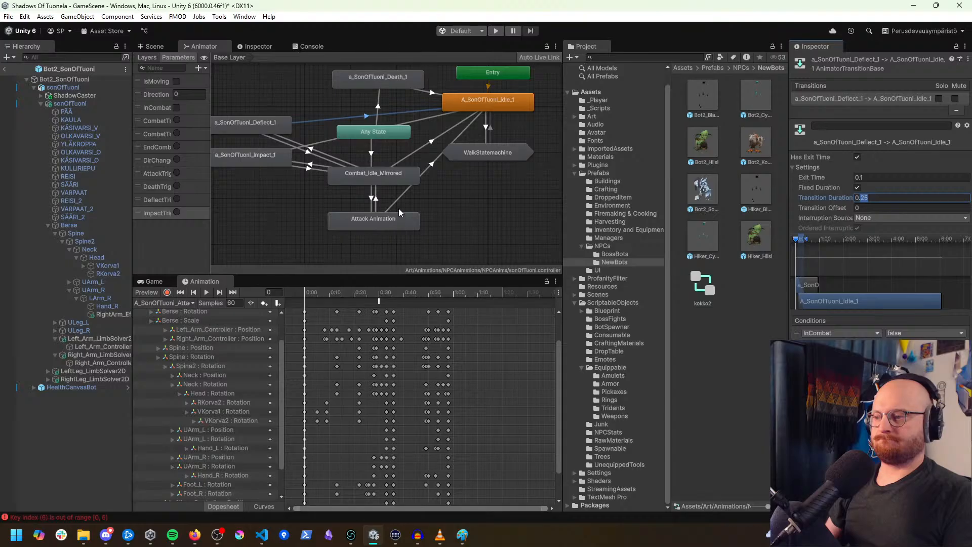
Step: Set the a_SonOfTuoni_Impact_1 to A_SonOfTuoni_Idle_1 transition's exit time to 0.1 and its transition duration to 0.2
{"action": "left_click", "coordinate": [316, 146]}
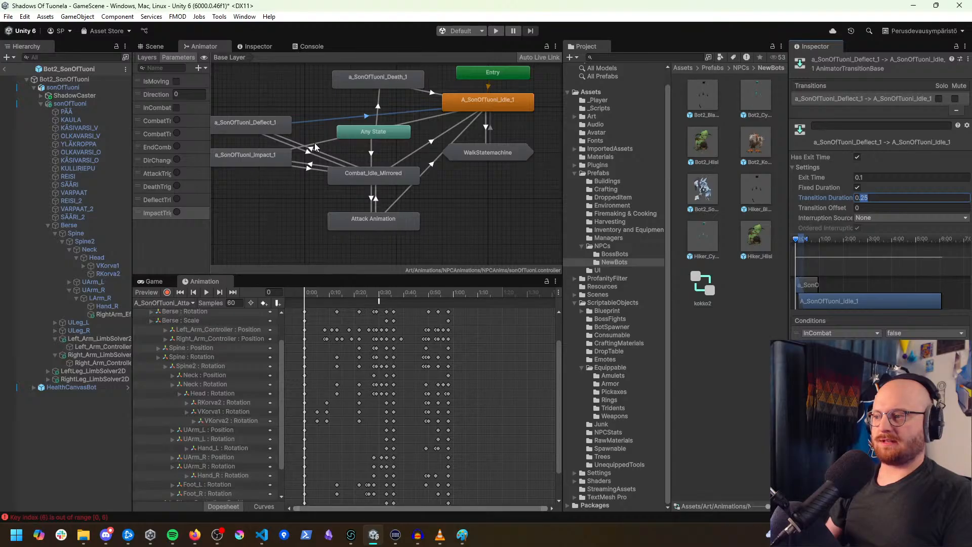
{"action": "left_click", "coordinate": [871, 177]}
{"action": "type", "text": "0.1"}
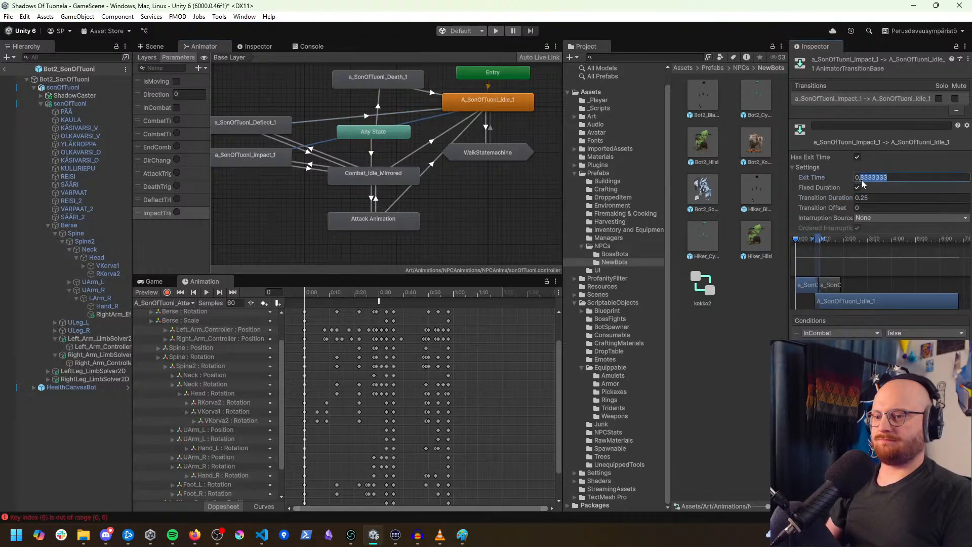
{"action": "left_click", "coordinate": [874, 200]}
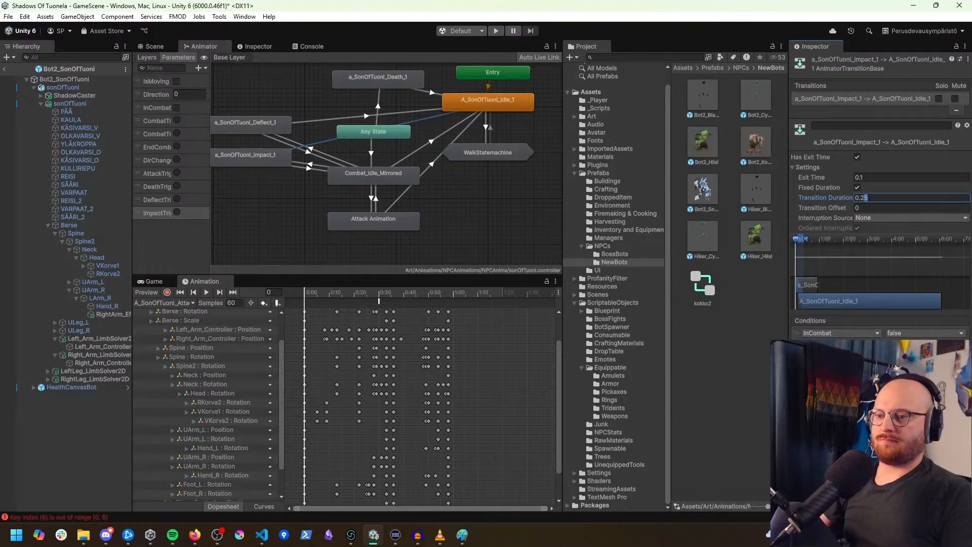
{"action": "key", "text": "BackSpace"}
{"action": "key", "text": "Return"}
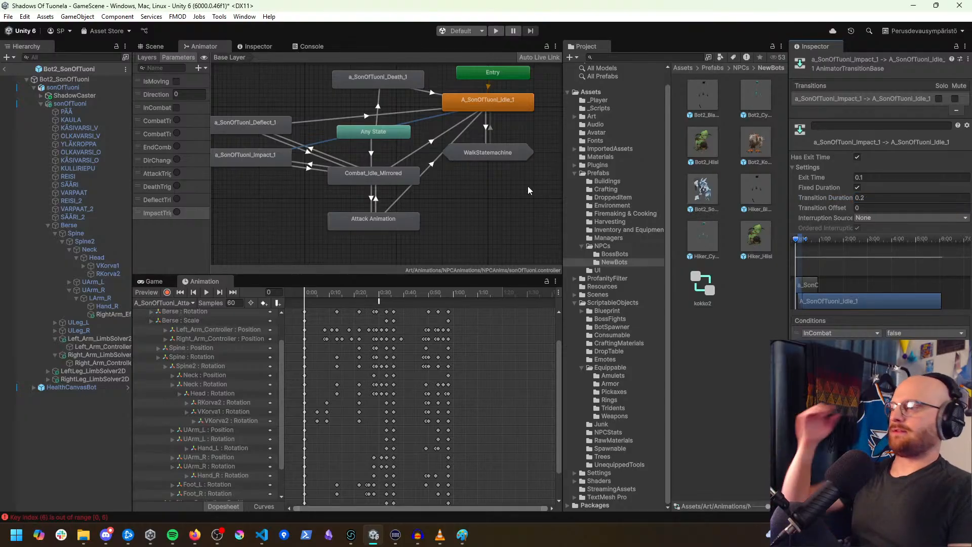
Step: Check the Any State to a_SonOfTuoni_Death_1 transition, the a_SonOfTuoni_Impact_1 state and the components on the prefab's sonOfTuoni objects
{"action": "middle_click_drag", "start_coordinate": [331, 132], "coordinate": [374, 174]}
{"action": "left_click", "coordinate": [423, 143]}
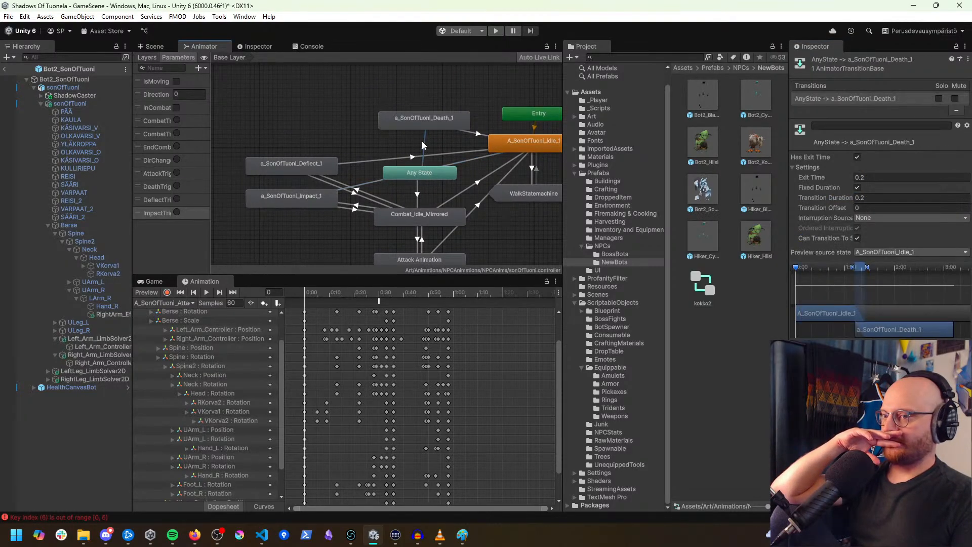
{"action": "left_click", "coordinate": [301, 194]}
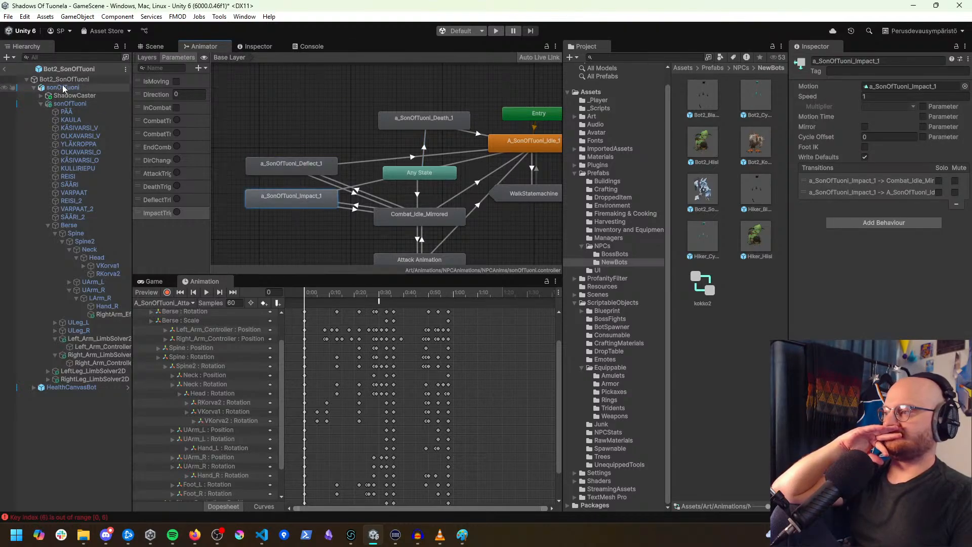
{"action": "left_click", "coordinate": [70, 104]}
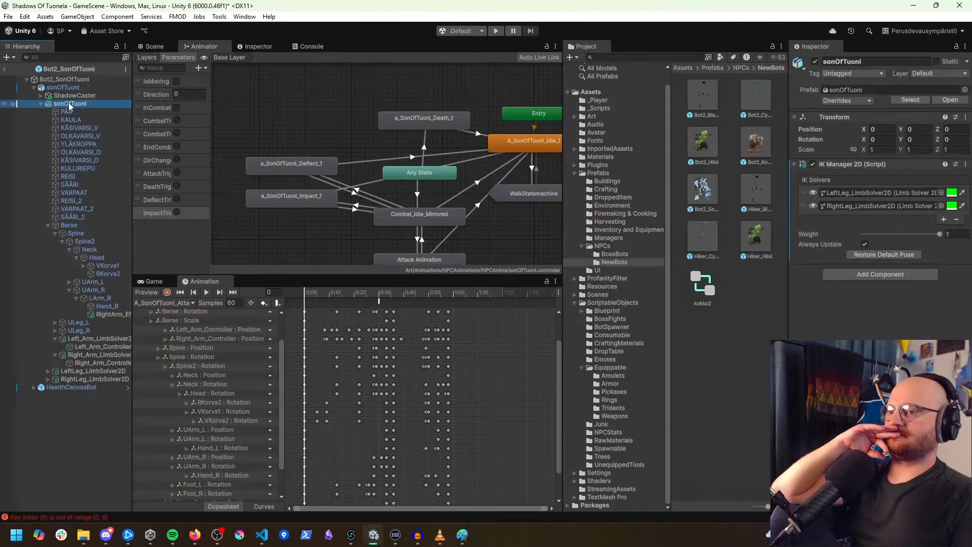
{"action": "left_click", "coordinate": [66, 88]}
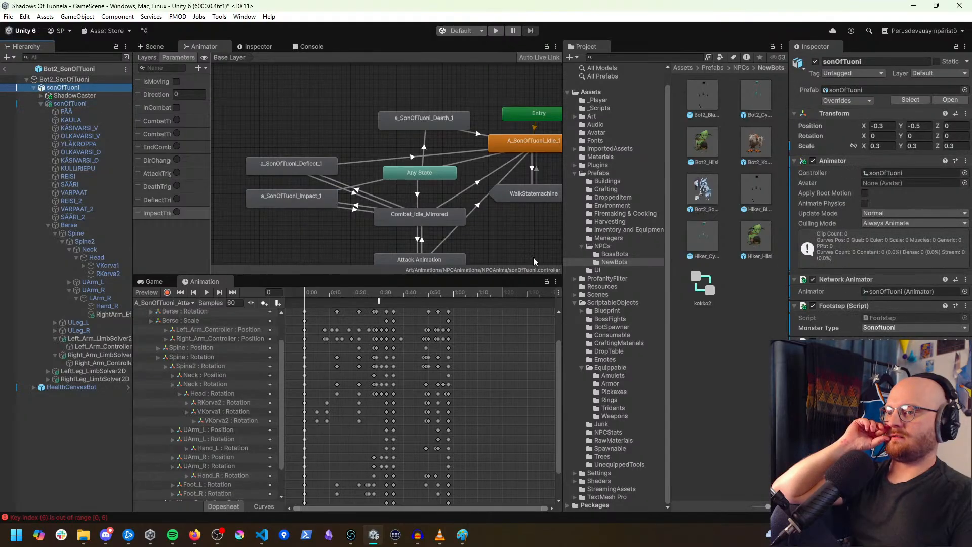
{"action": "left_click", "coordinate": [873, 425]}
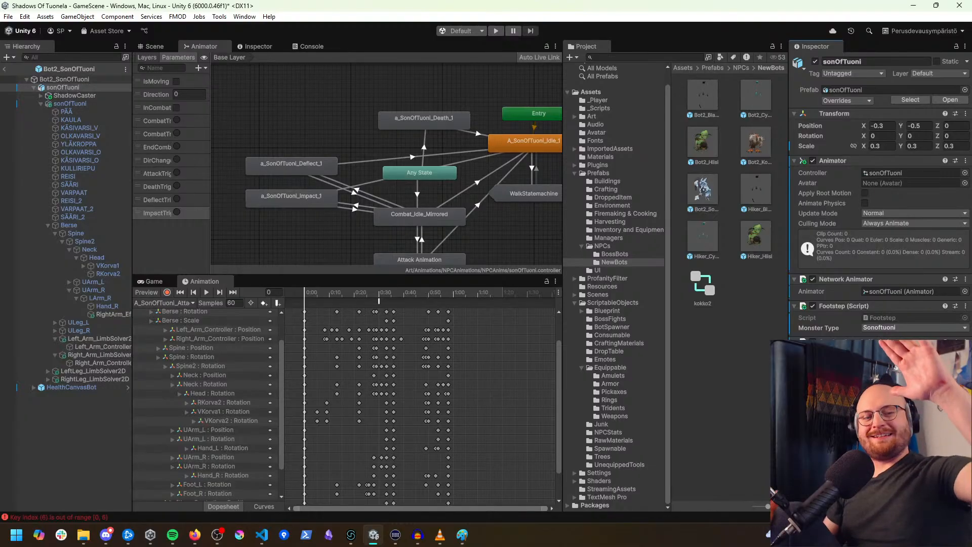
{"action": "key", "text": "alt+Tab"}
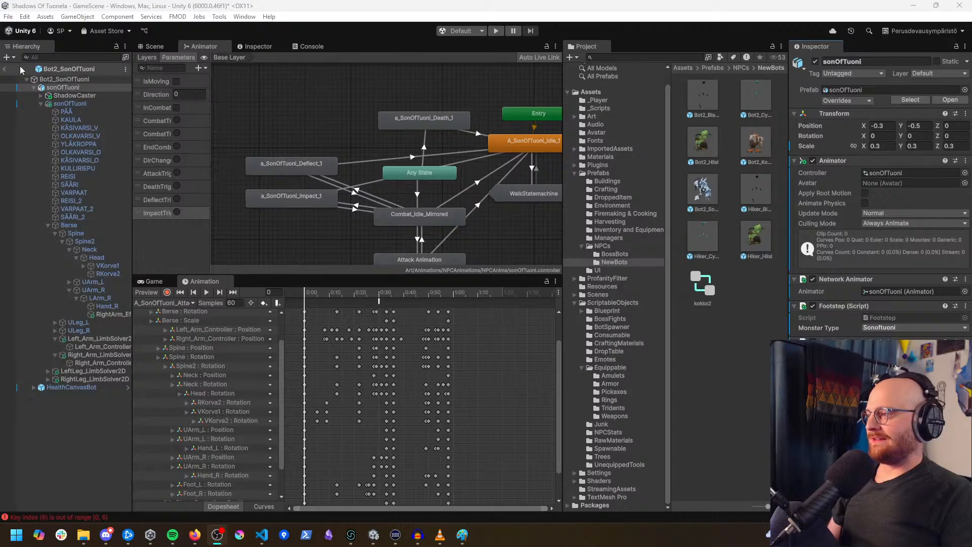
{"action": "key", "text": "alt+Tab"}
Step: Leave the Bot2_SonOfTuoni prefab for GameScene and show its scene and game views
{"action": "left_click", "coordinate": [4, 70]}
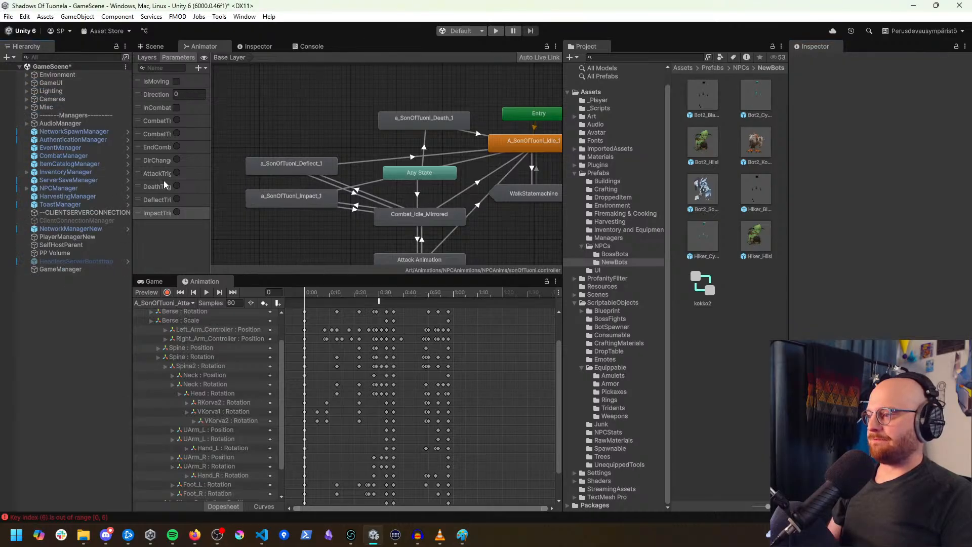
{"action": "left_click", "coordinate": [154, 46]}
{"action": "left_click", "coordinate": [154, 281]}
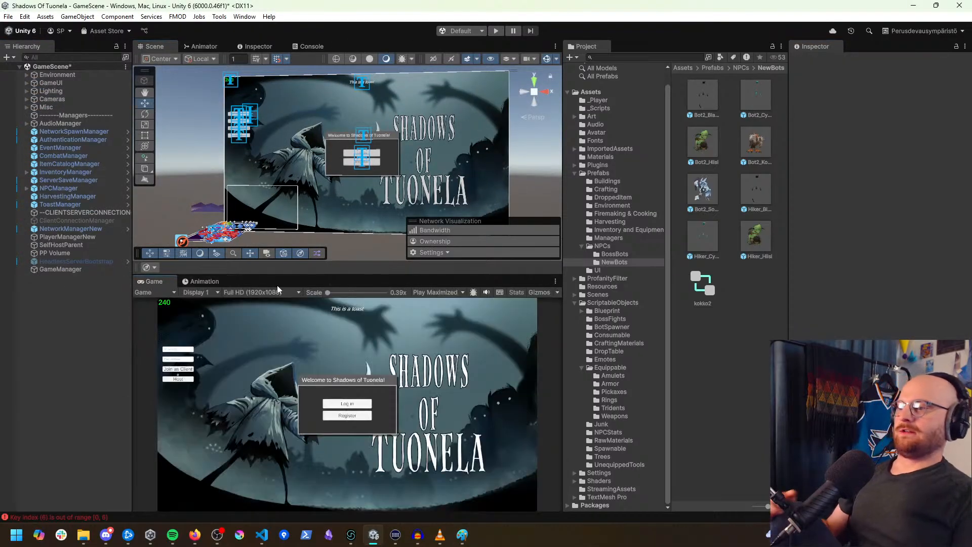
Step: Review the Network Manager and Unity Transport settings of NetworkManagerNew
{"action": "left_click", "coordinate": [65, 229]}
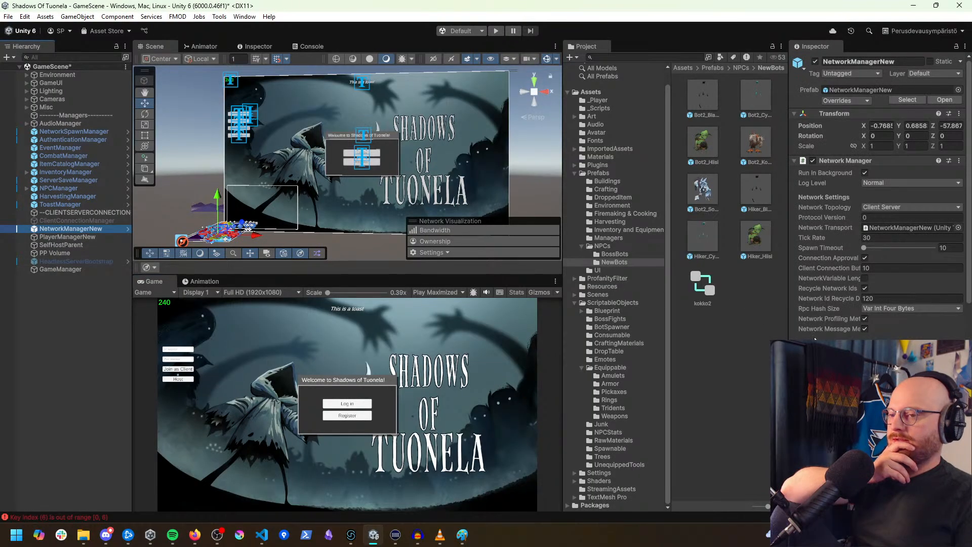
{"action": "scroll", "coordinate": [881, 228], "scroll_direction": "down", "scroll_amount": 10}
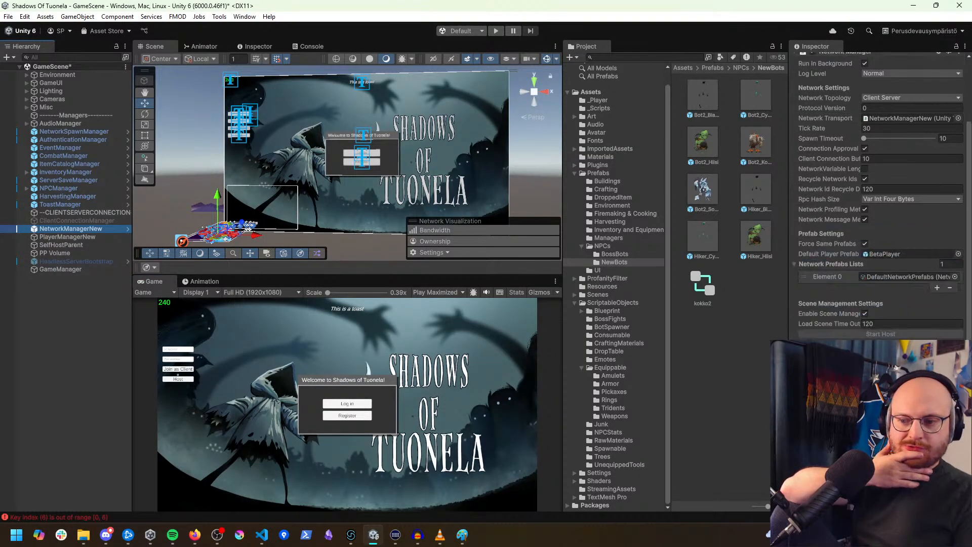
{"action": "scroll", "coordinate": [881, 228], "scroll_direction": "down", "scroll_amount": 3}
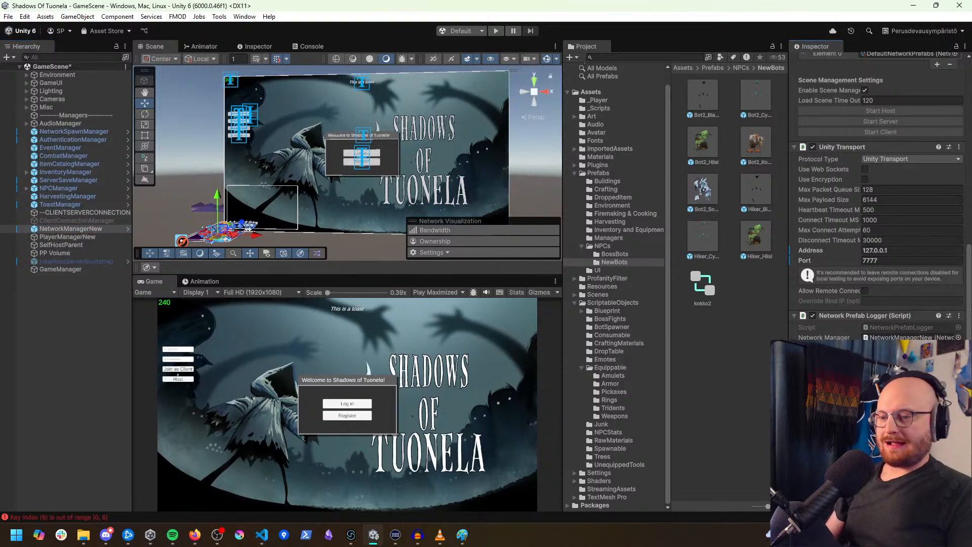
Step: Set the game view's play mode behaviour to Play Focused and start running GameScene
{"action": "left_click", "coordinate": [425, 295]}
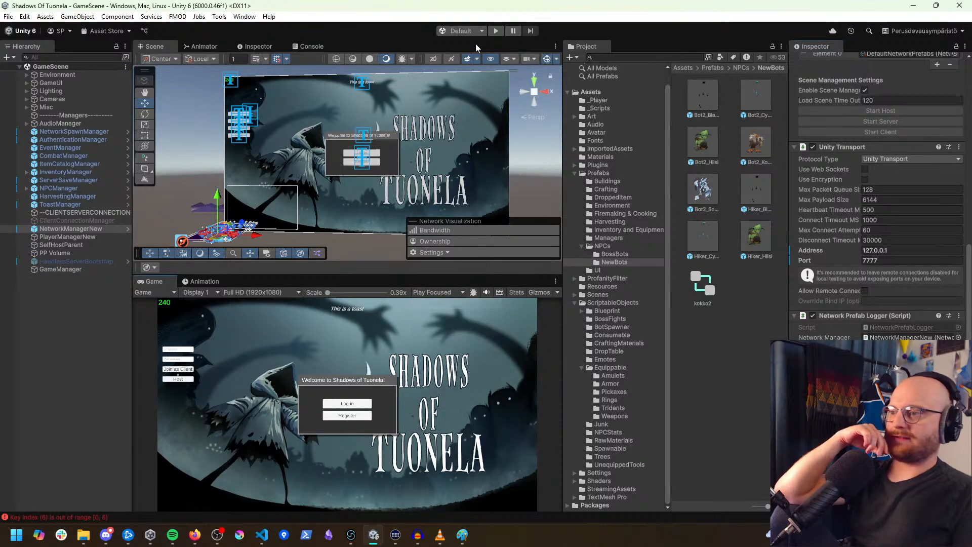
{"action": "left_click", "coordinate": [497, 31]}
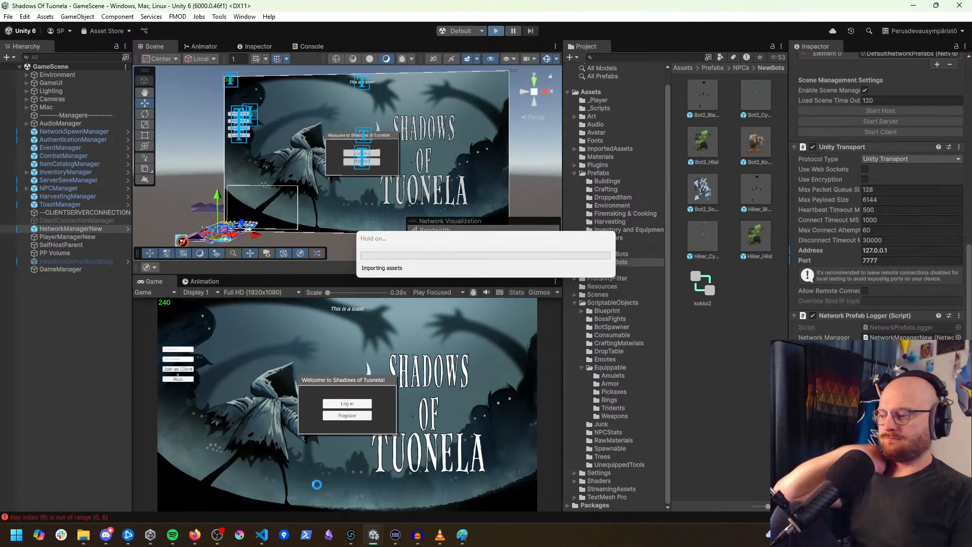
{"action": "mouse_move", "coordinate": [437, 543]}
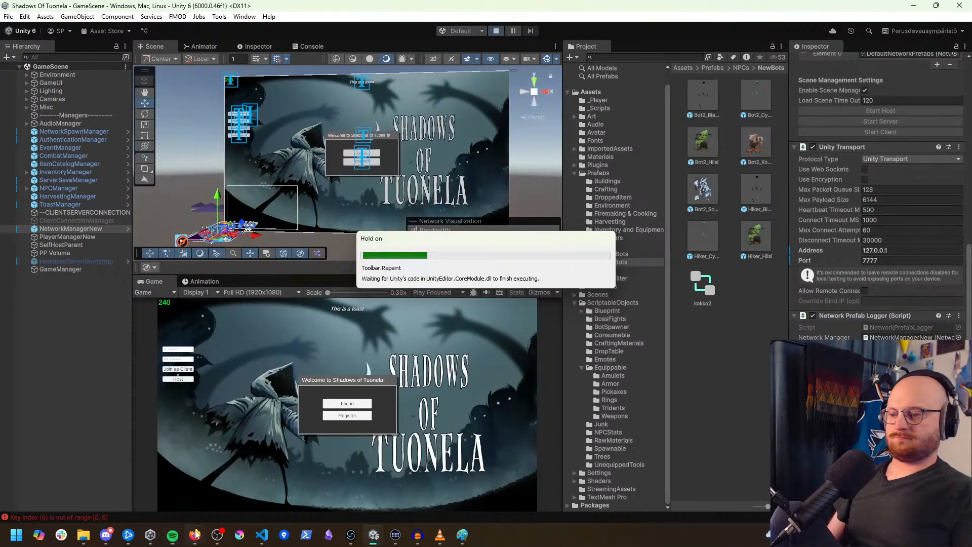
{"action": "mouse_move", "coordinate": [241, 514]}
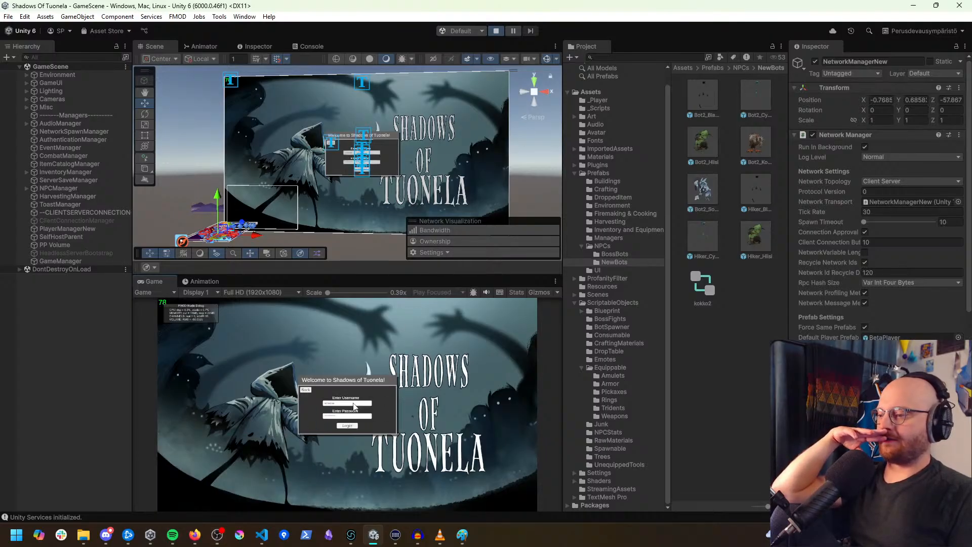
Step: Log in to the running game and start it as host
{"action": "left_click", "coordinate": [354, 426]}
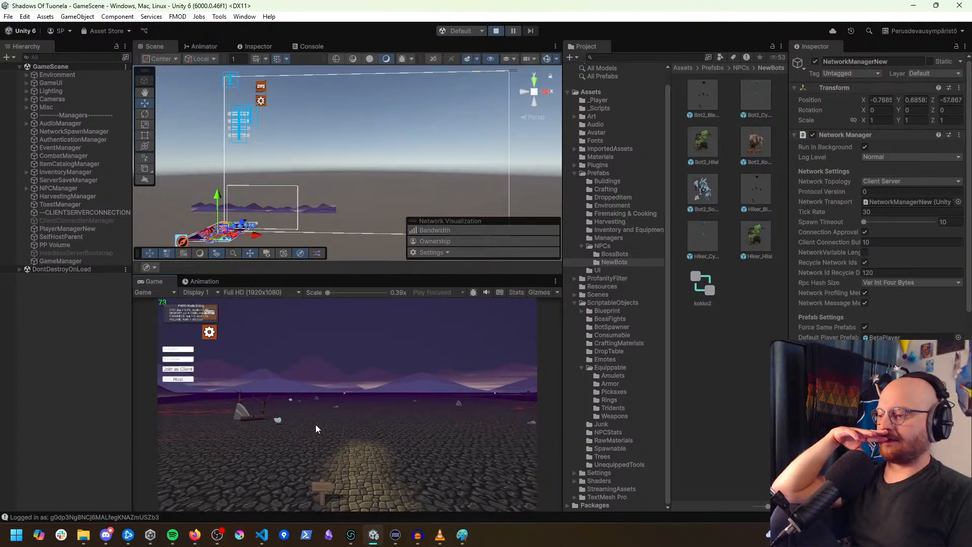
{"action": "left_click", "coordinate": [185, 379]}
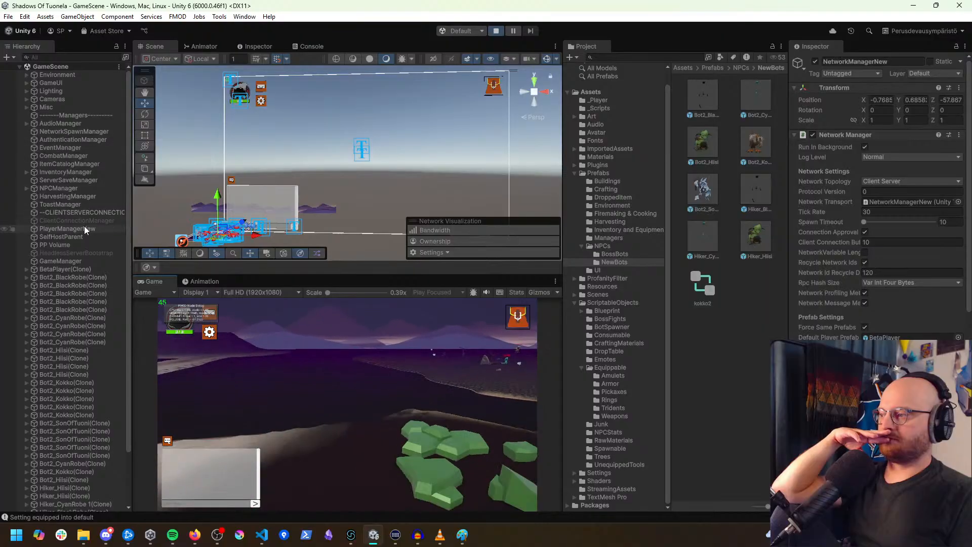
Step: Spawn batches of test items, including 10 equippables and 10 food, from the Bank State component of BetaPlayer(Clone)
{"action": "left_click", "coordinate": [69, 269]}
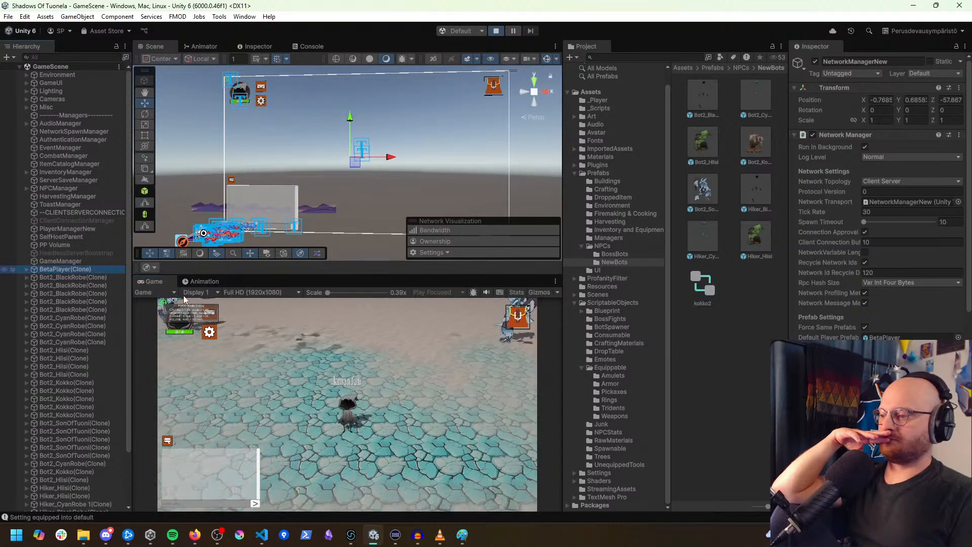
{"action": "scroll", "coordinate": [879, 202], "scroll_direction": "down", "scroll_amount": 5}
{"action": "scroll", "coordinate": [878, 203], "scroll_direction": "down", "scroll_amount": 5}
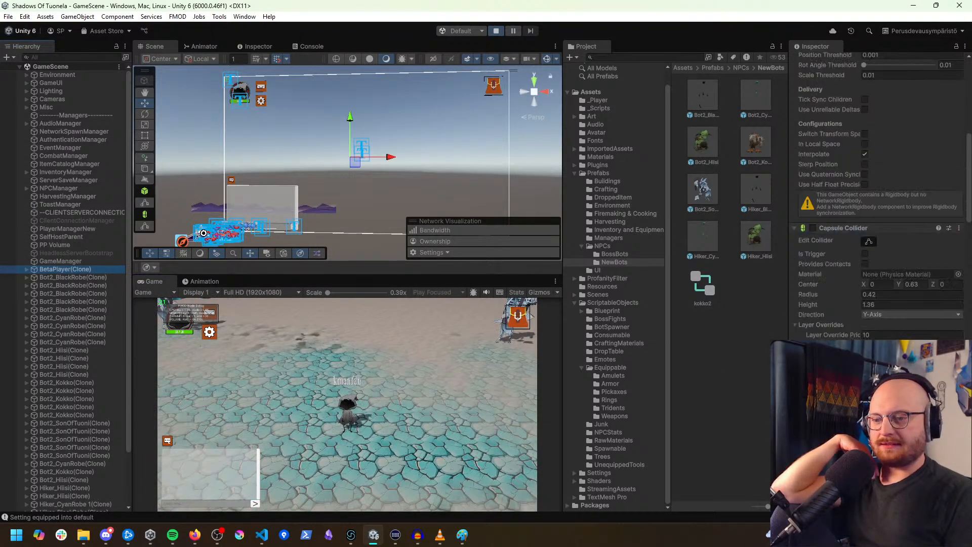
{"action": "right_click", "coordinate": [891, 315]}
{"action": "left_click", "coordinate": [905, 311]}
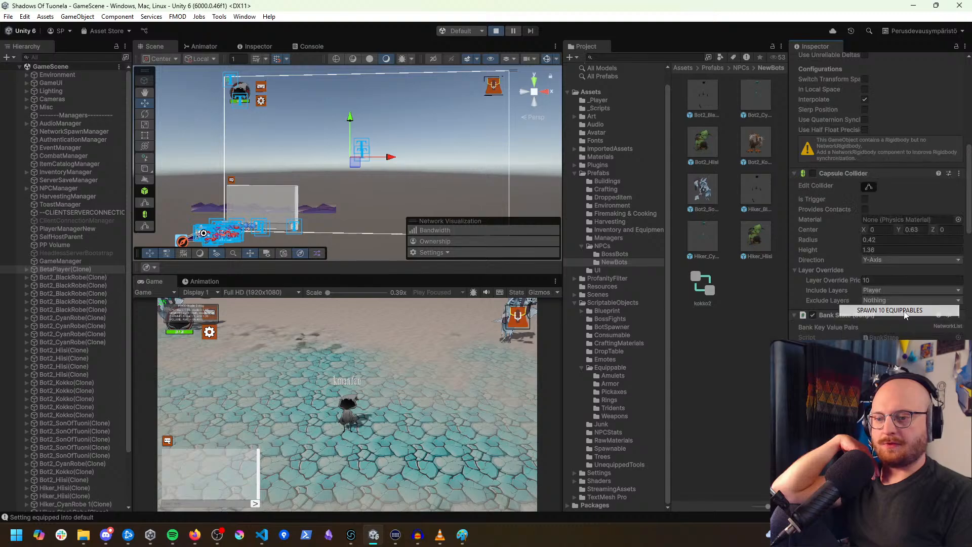
{"action": "right_click", "coordinate": [891, 315]}
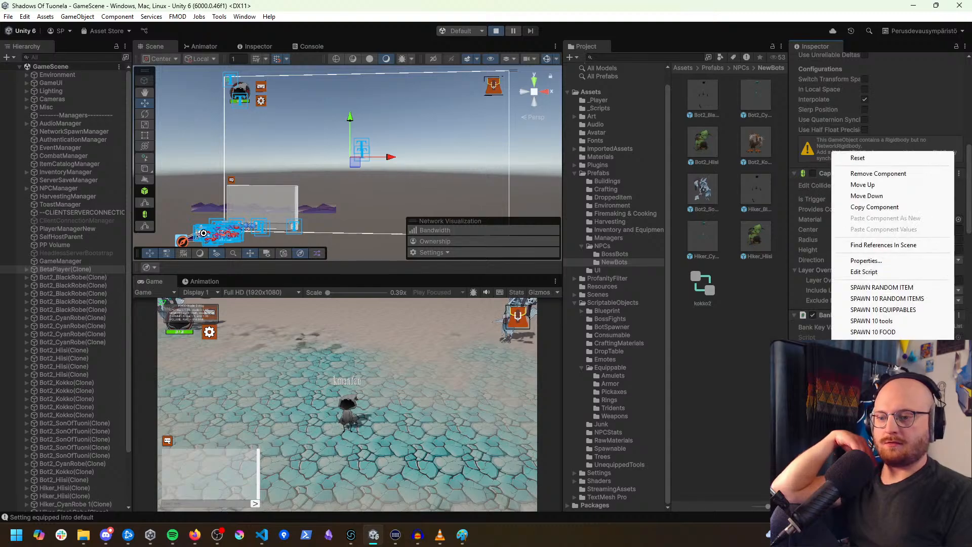
{"action": "left_click", "coordinate": [885, 333]}
{"action": "right_click", "coordinate": [899, 317]}
{"action": "left_click", "coordinate": [905, 299]}
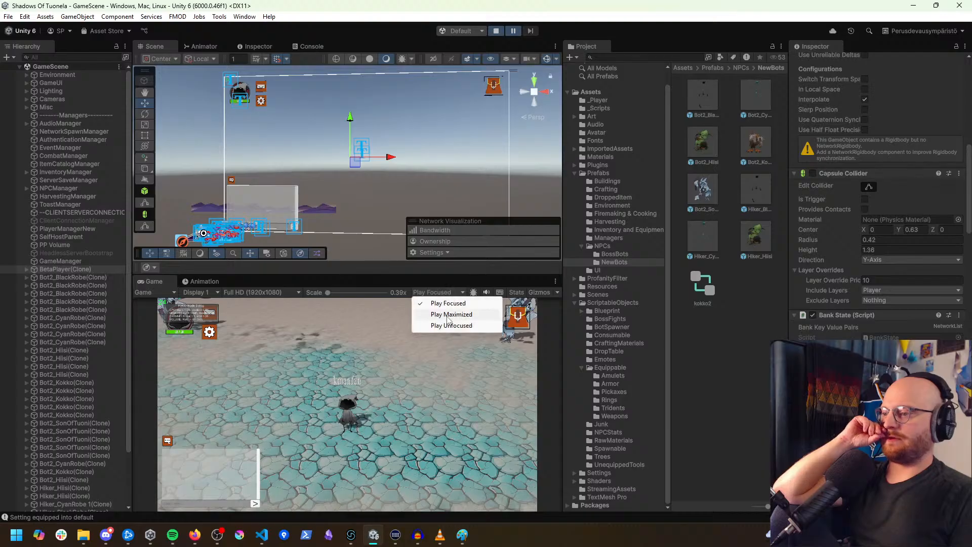
Step: Switch the game view to Play Maximized and equip the red robe, cyan sword and gold ring from the inventory
{"action": "left_click", "coordinate": [449, 317]}
{"action": "left_click", "coordinate": [840, 110]}
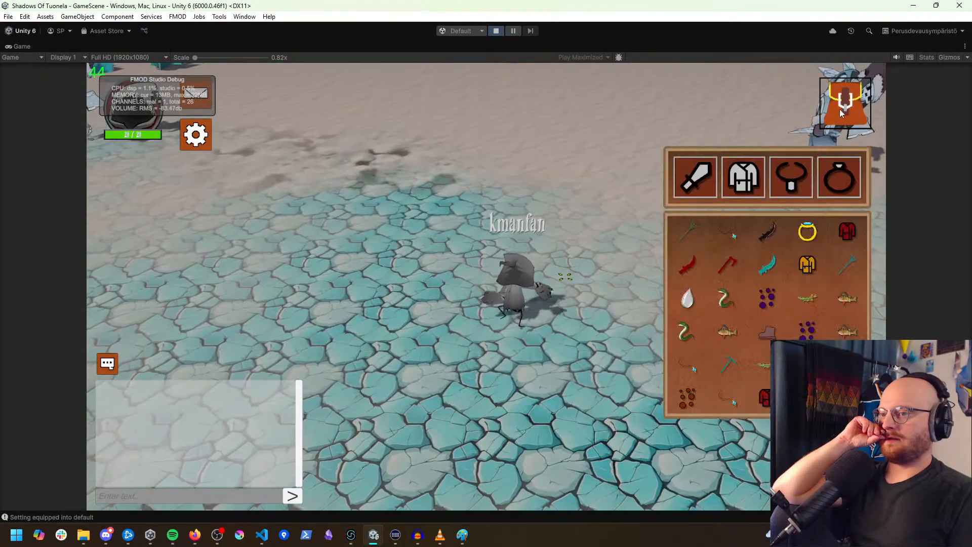
{"action": "left_click", "coordinate": [766, 407]}
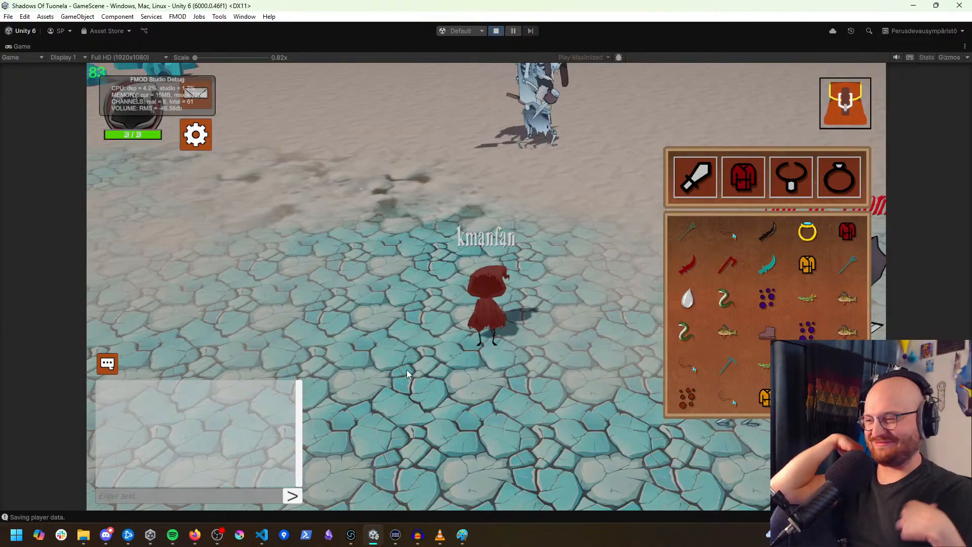
{"action": "left_click", "coordinate": [765, 273]}
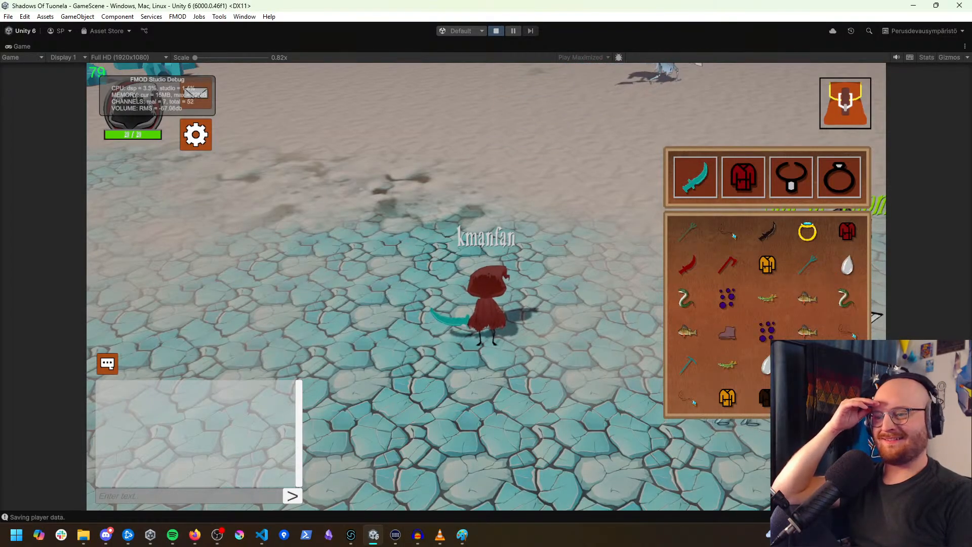
{"action": "left_click", "coordinate": [809, 235]}
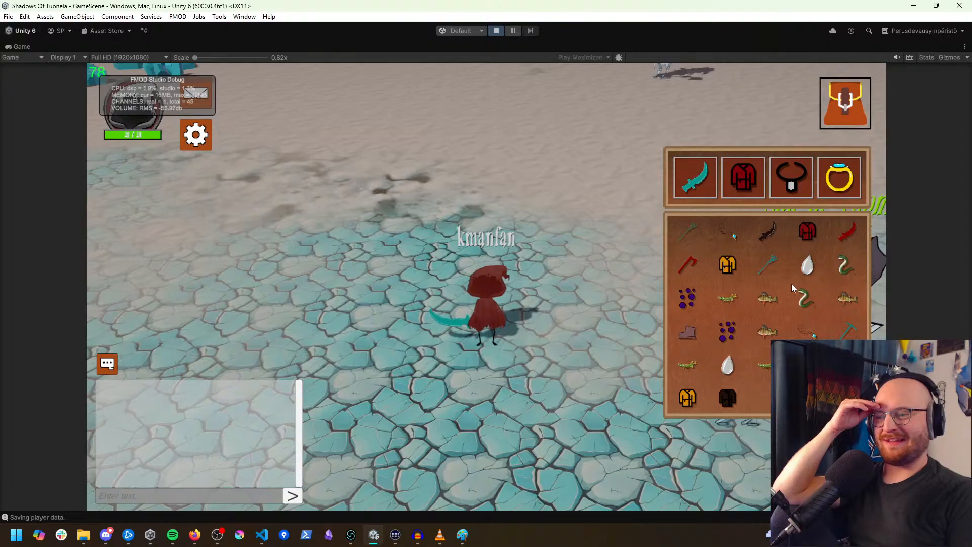
{"action": "left_click", "coordinate": [852, 107]}
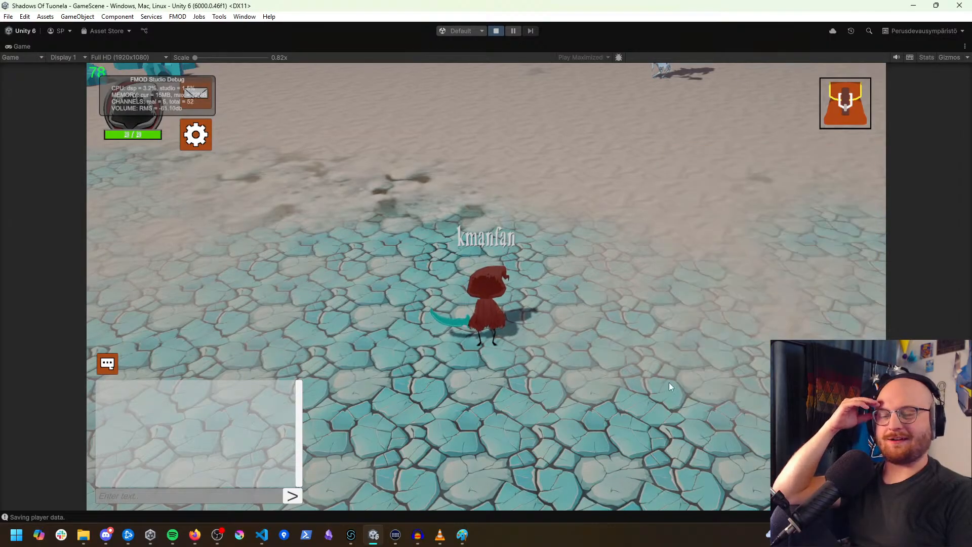
Step: Walk the player character up to a Son of Tuoni bot and fight it to test the combat animations
{"action": "left_click", "coordinate": [663, 406]}
{"action": "left_click", "coordinate": [675, 437]}
{"action": "left_click", "coordinate": [705, 441]}
{"action": "left_click", "coordinate": [723, 436]}
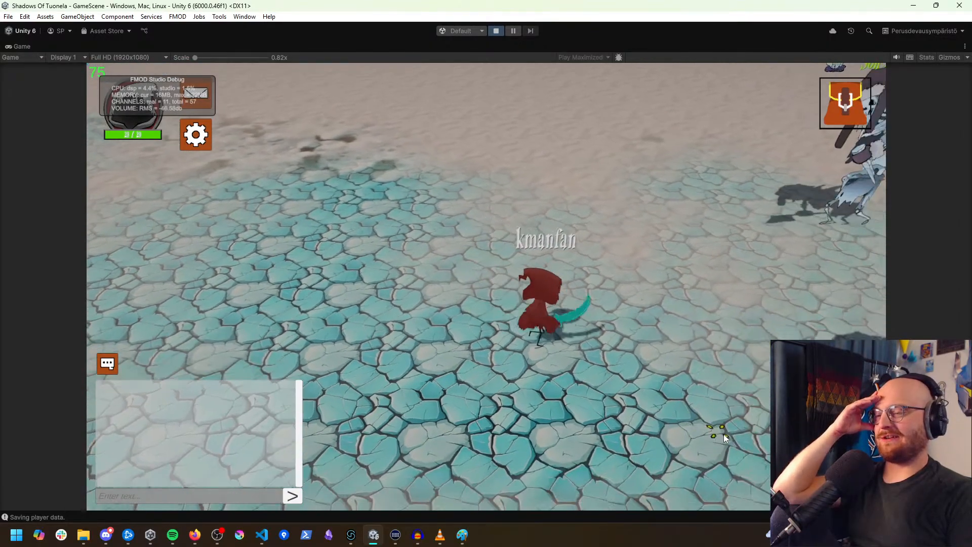
{"action": "left_click", "coordinate": [453, 375]}
{"action": "left_click", "coordinate": [418, 375]}
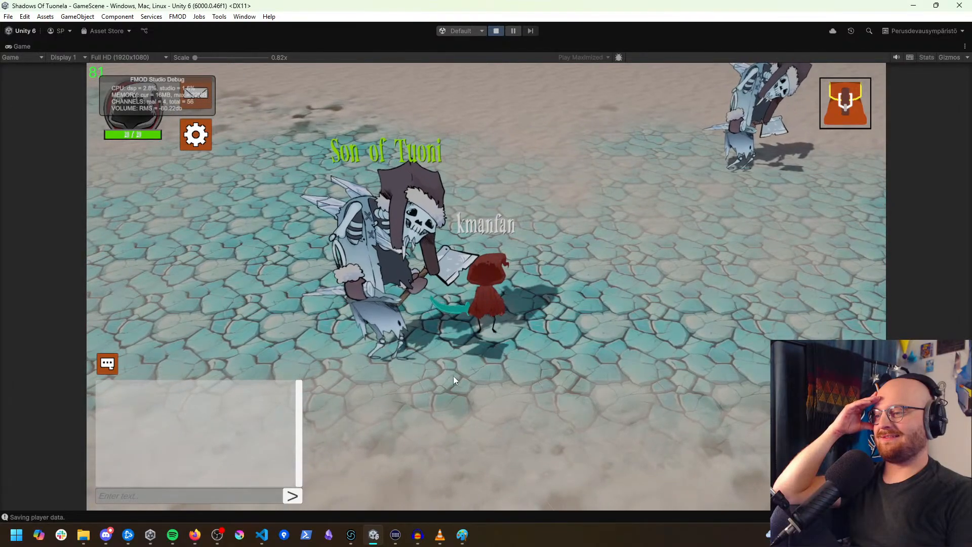
{"action": "left_click", "coordinate": [400, 323]}
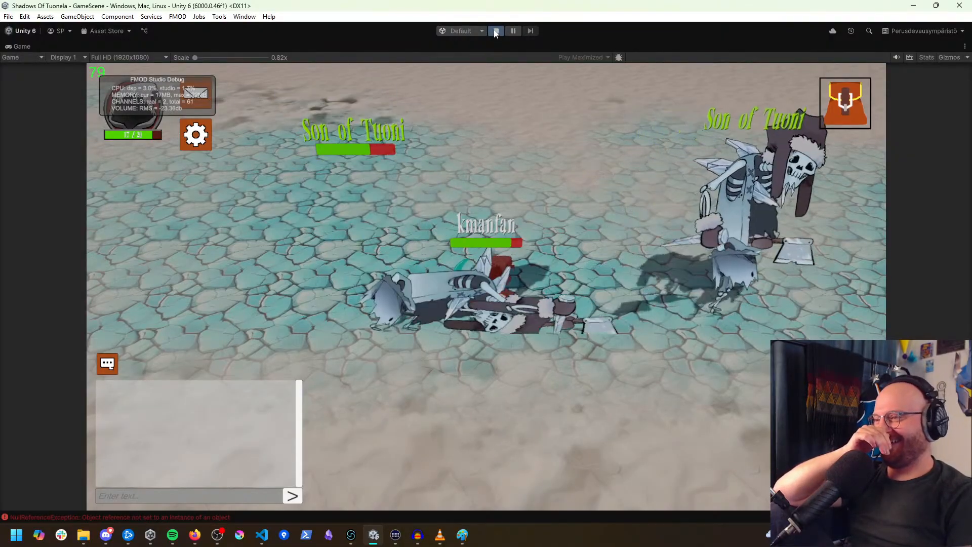
Step: Return to the full editor layout and check the Bot2_SonOfTuoni(Clone) objects one by one against the animator graph
{"action": "left_click", "coordinate": [512, 31]}
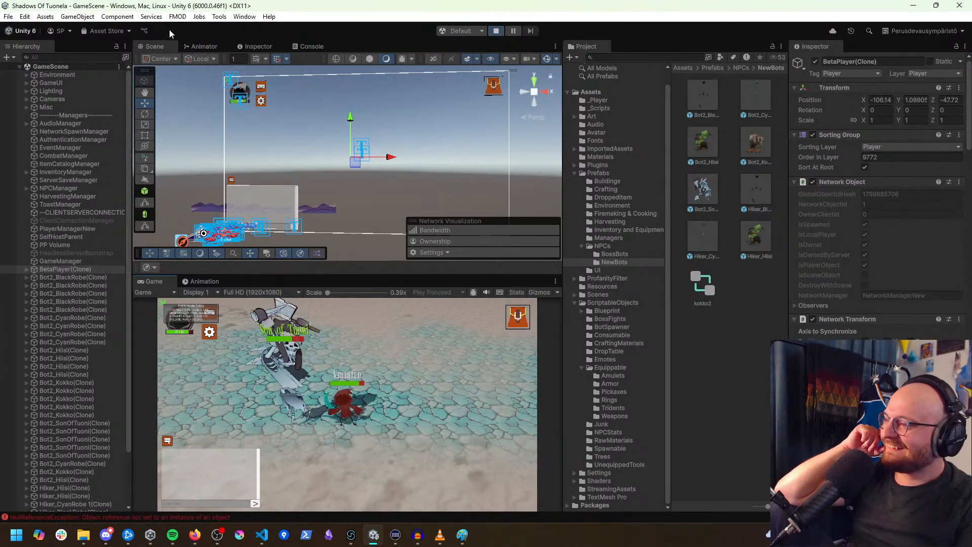
{"action": "left_click", "coordinate": [203, 46]}
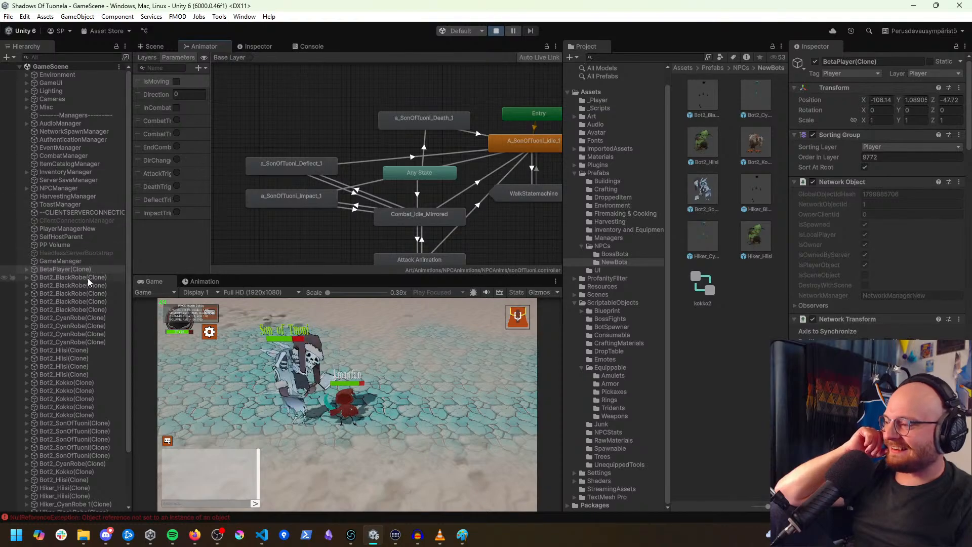
{"action": "scroll", "coordinate": [86, 297], "scroll_direction": "down", "scroll_amount": 3}
{"action": "left_click", "coordinate": [88, 362]}
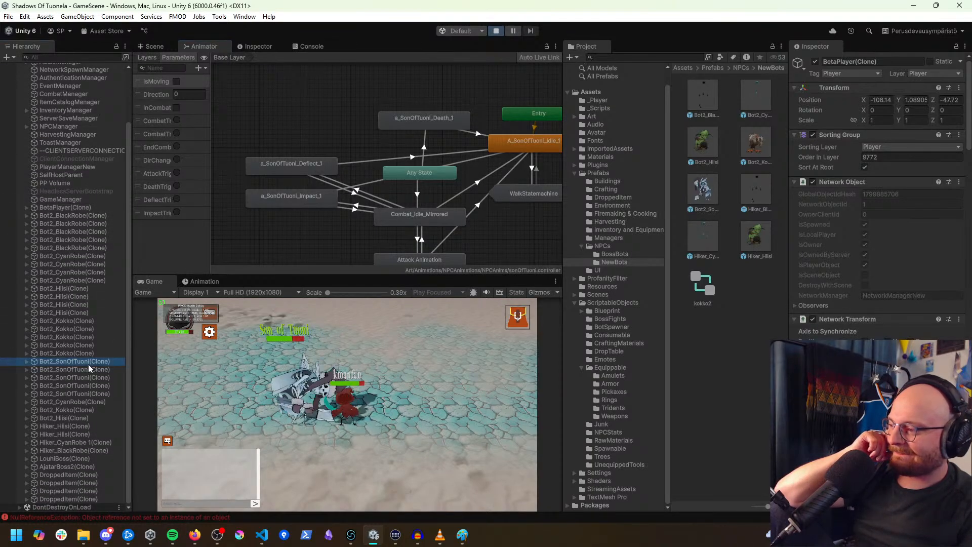
{"action": "left_click", "coordinate": [87, 370]}
{"action": "left_click", "coordinate": [86, 378]}
{"action": "left_click", "coordinate": [84, 386]}
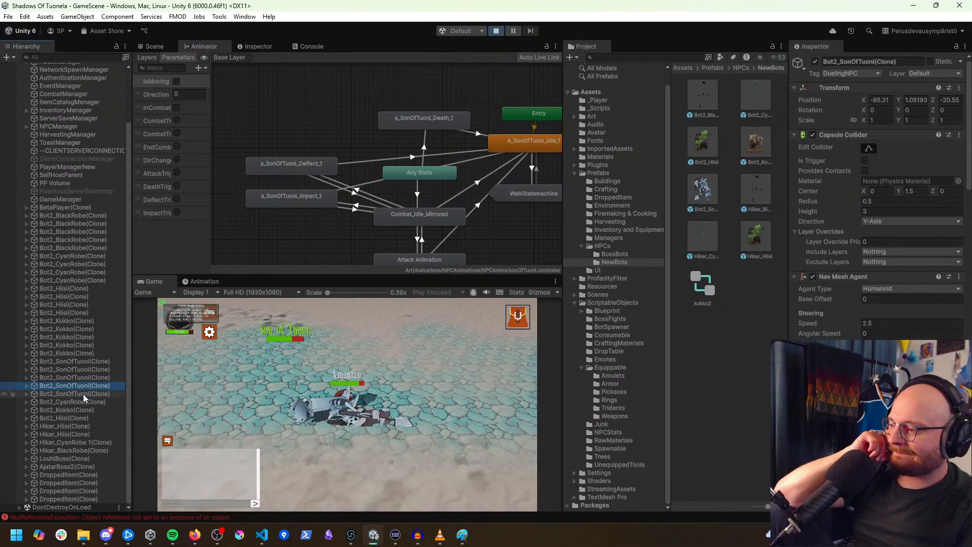
{"action": "left_click", "coordinate": [83, 394]}
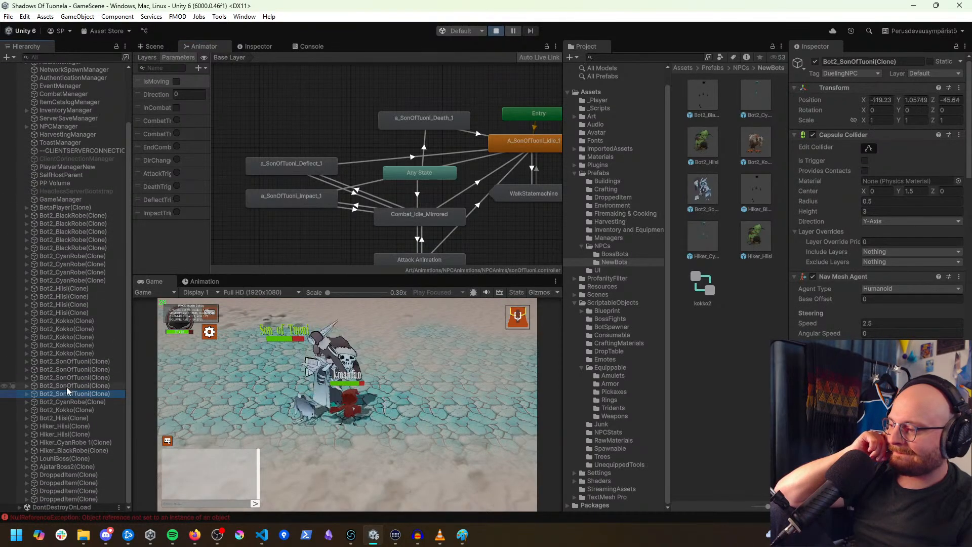
{"action": "left_click", "coordinate": [150, 46]}
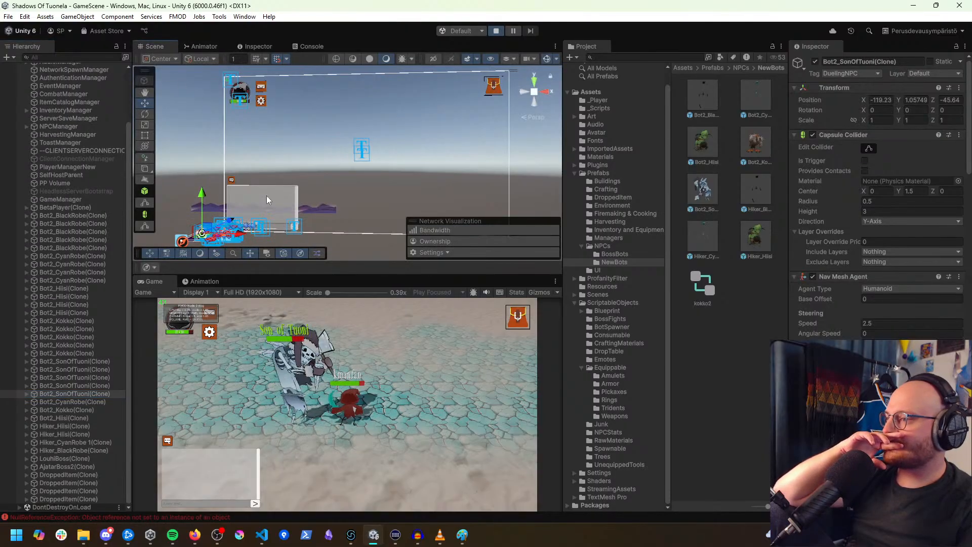
Step: Find the fighting bot in the scene, hide the gizmos and select the inner sonOfTuoni object of that bot
{"action": "double_click", "coordinate": [83, 360]}
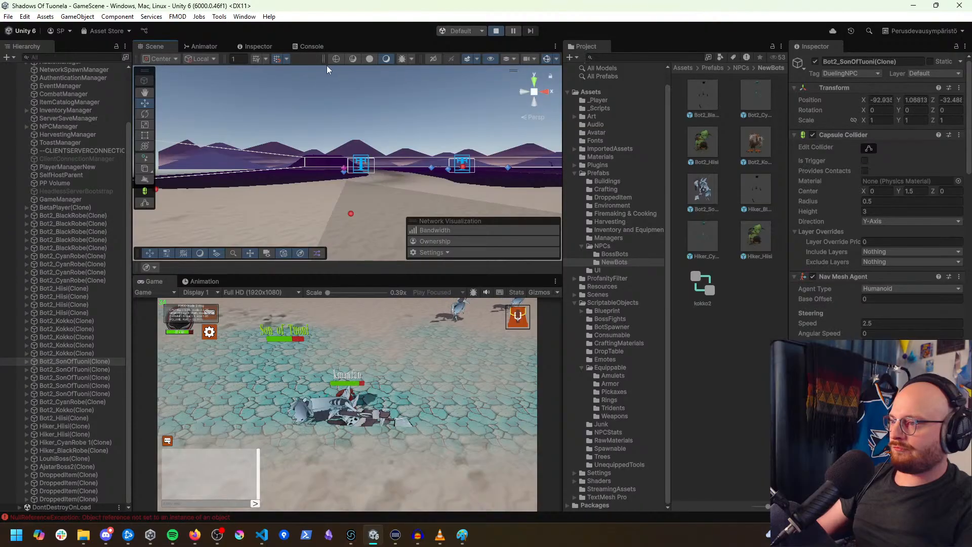
{"action": "right_click_drag", "start_coordinate": [428, 120], "coordinate": [355, 190]}
{"action": "key", "text": "w"}
{"action": "key", "text": "s"}
{"action": "left_click", "coordinate": [366, 197]}
{"action": "left_click", "coordinate": [366, 197]}
{"action": "key", "text": "w"}
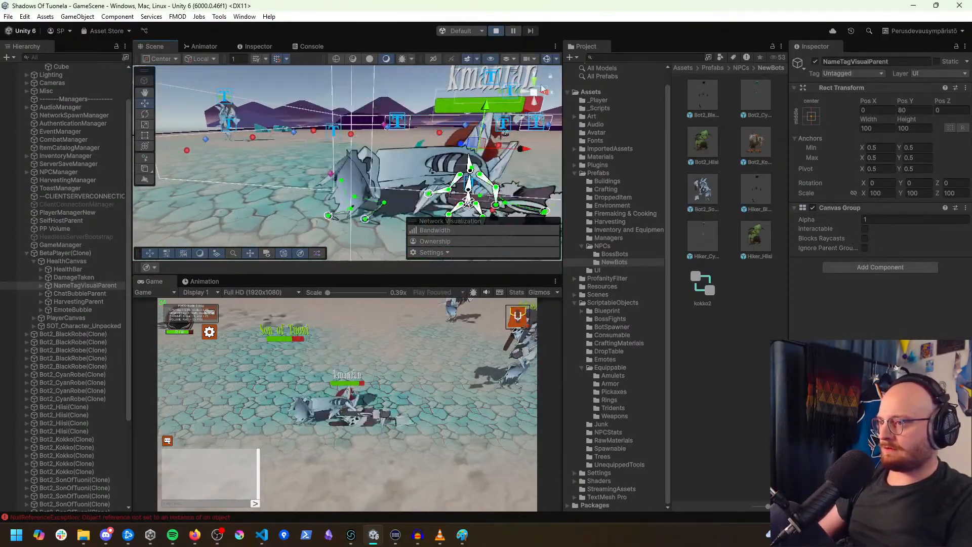
{"action": "left_click", "coordinate": [546, 59]}
{"action": "left_click", "coordinate": [349, 172]}
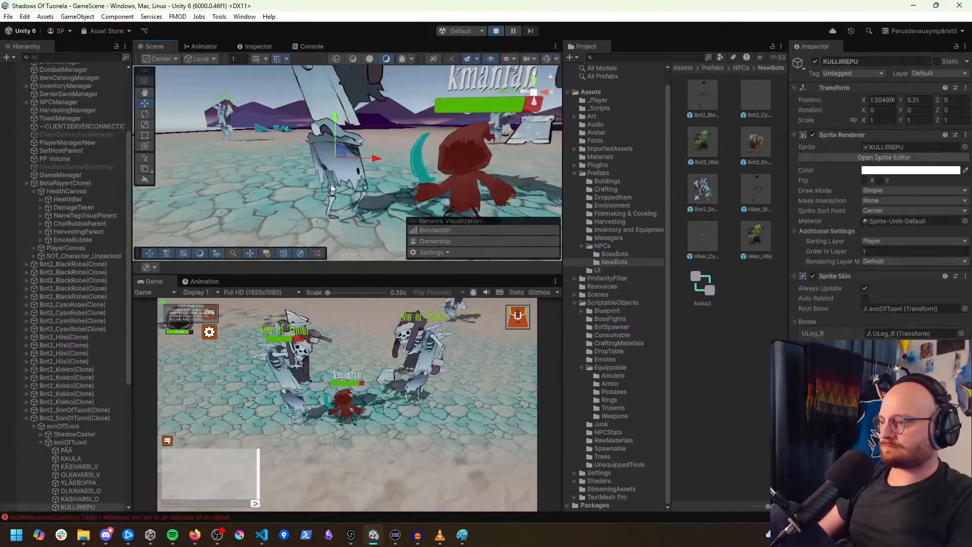
{"action": "scroll", "coordinate": [87, 333], "scroll_direction": "down", "scroll_amount": 5}
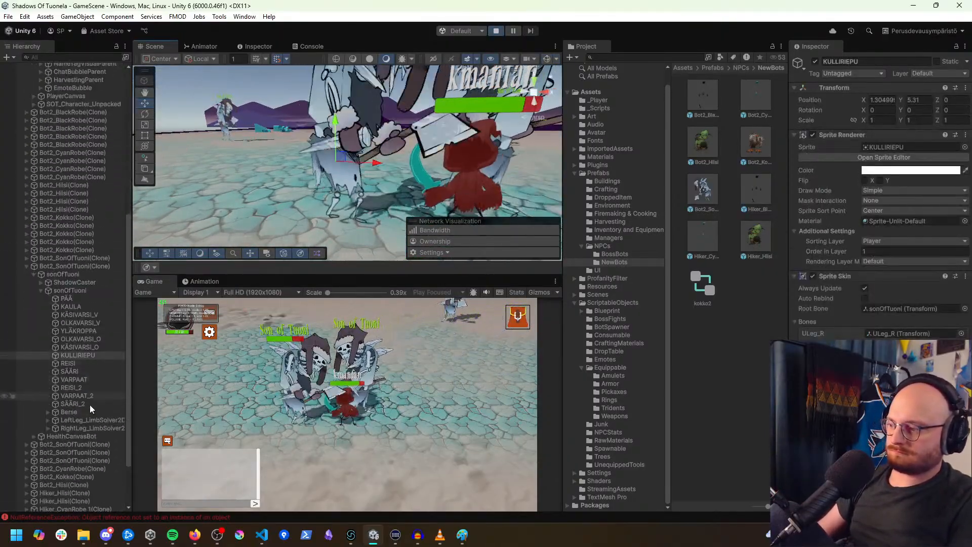
{"action": "left_click", "coordinate": [70, 290]}
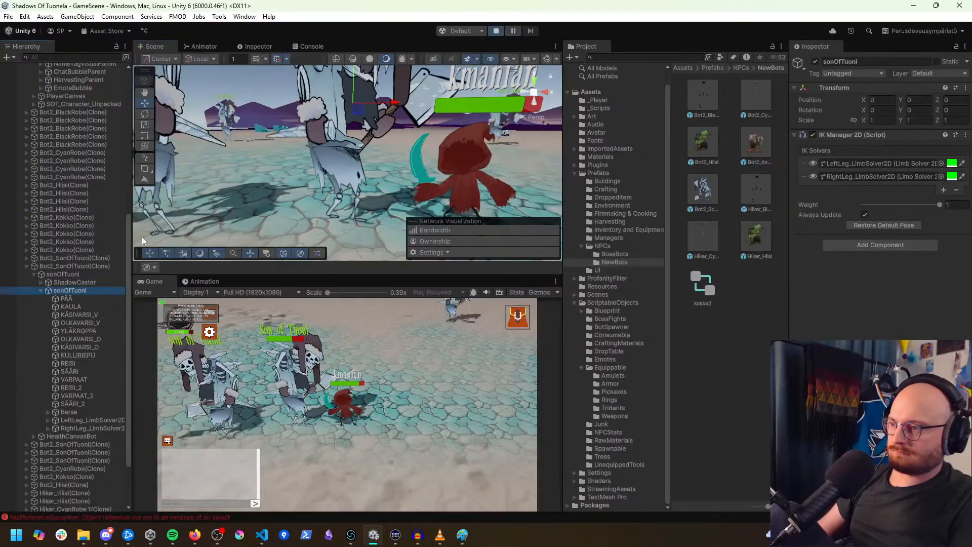
Step: Examine the live animator states and parameters of the fighting bot's parent sonOfTuoni object
{"action": "left_click", "coordinate": [209, 45]}
{"action": "scroll", "coordinate": [379, 210], "scroll_direction": "down", "scroll_amount": 5}
{"action": "middle_click_drag", "start_coordinate": [451, 232], "coordinate": [425, 201]}
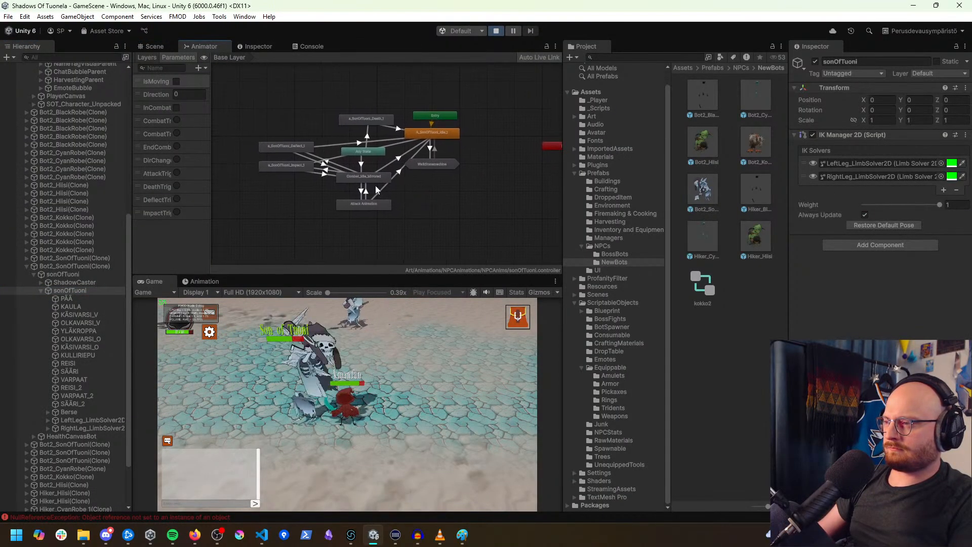
{"action": "left_click", "coordinate": [66, 274]}
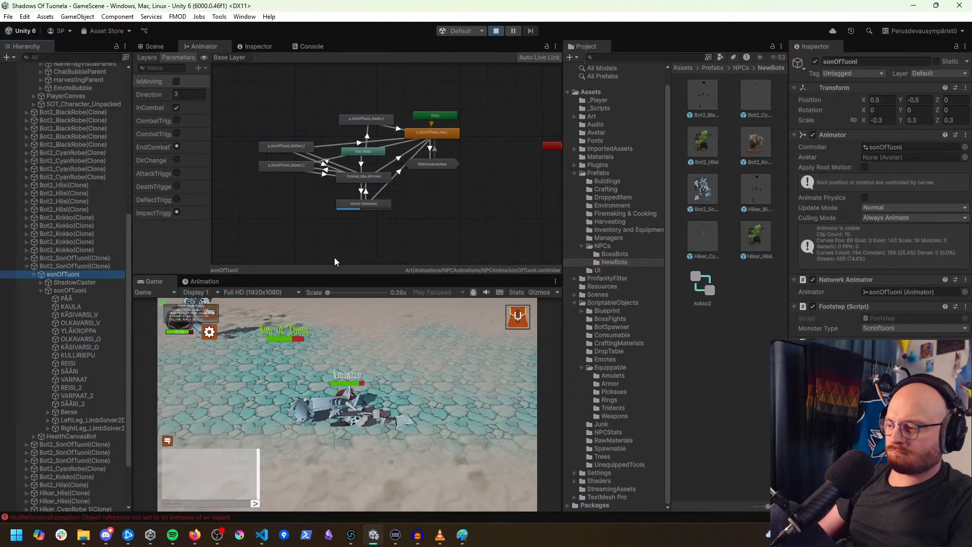
Step: Show the stack trace of the NullReferenceException in the console, and stop the game without keeping the Cinemachine changes
{"action": "left_click", "coordinate": [311, 46]}
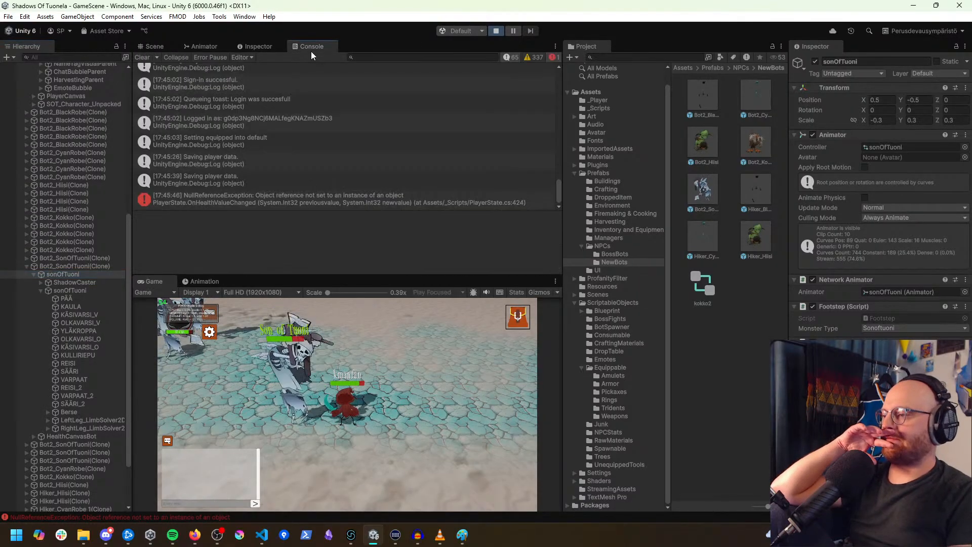
{"action": "left_click", "coordinate": [282, 194]}
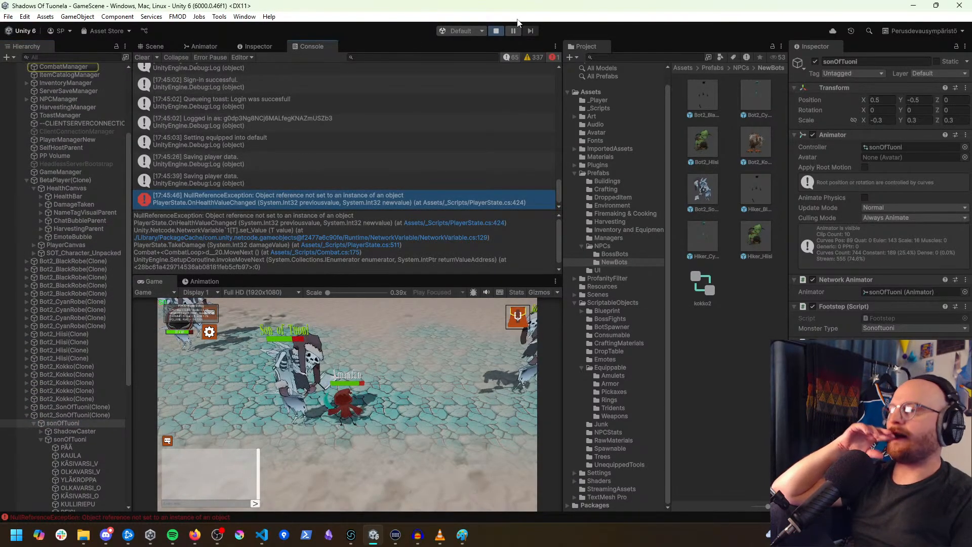
{"action": "left_click", "coordinate": [496, 31]}
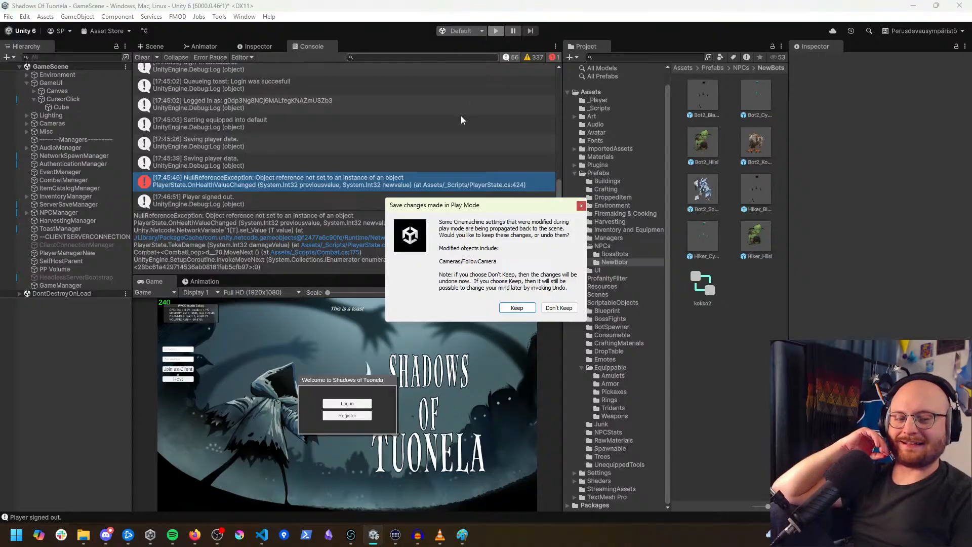
{"action": "left_click", "coordinate": [568, 308]}
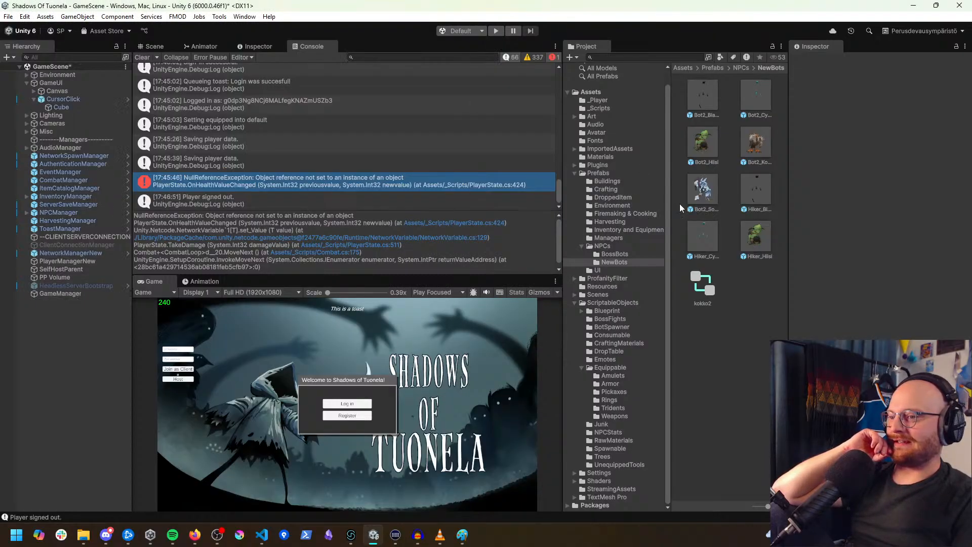
Step: Open the Bot2_SonOfTuoni prefab and review the component references of its Player State script
{"action": "double_click", "coordinate": [716, 195]}
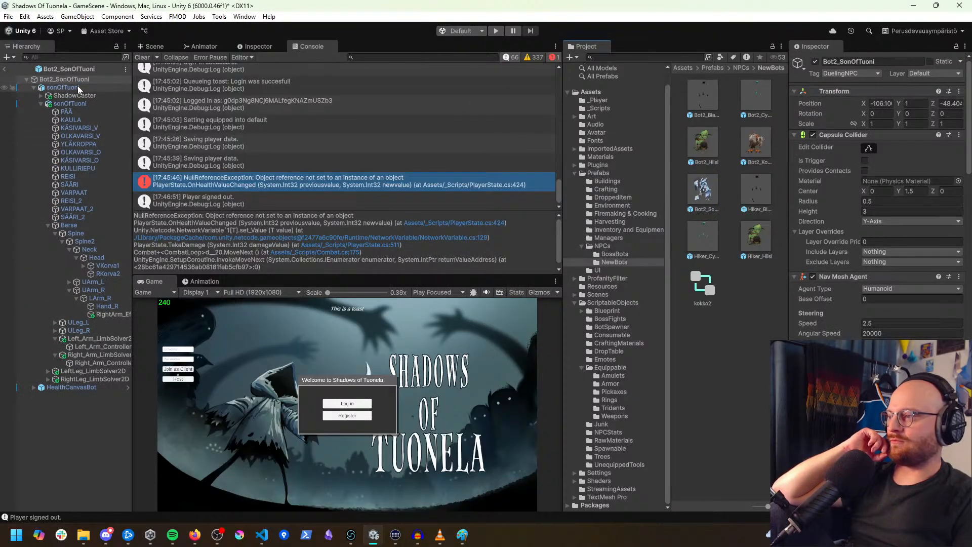
{"action": "scroll", "coordinate": [878, 203], "scroll_direction": "down", "scroll_amount": 10}
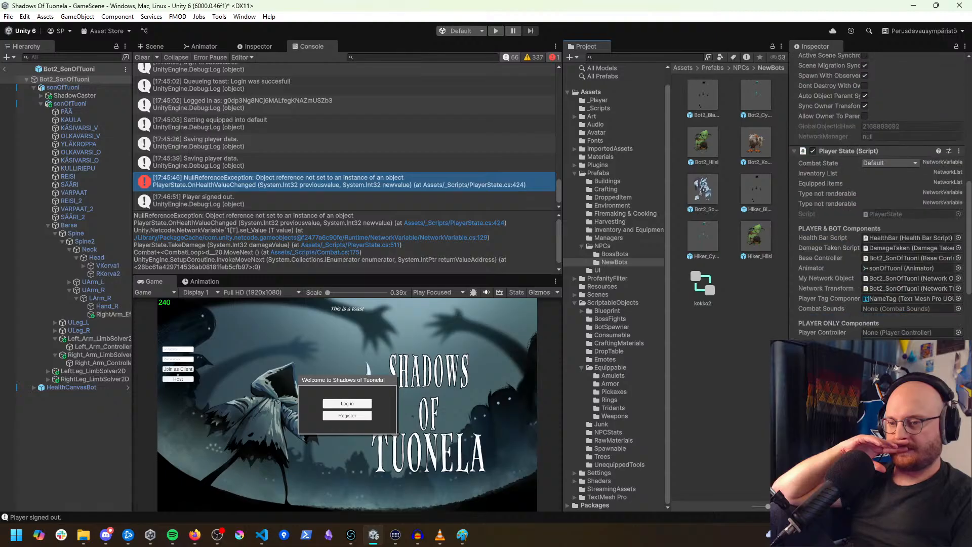
{"action": "scroll", "coordinate": [904, 329], "scroll_direction": "down", "scroll_amount": 6}
{"action": "scroll", "coordinate": [905, 329], "scroll_direction": "up", "scroll_amount": 7}
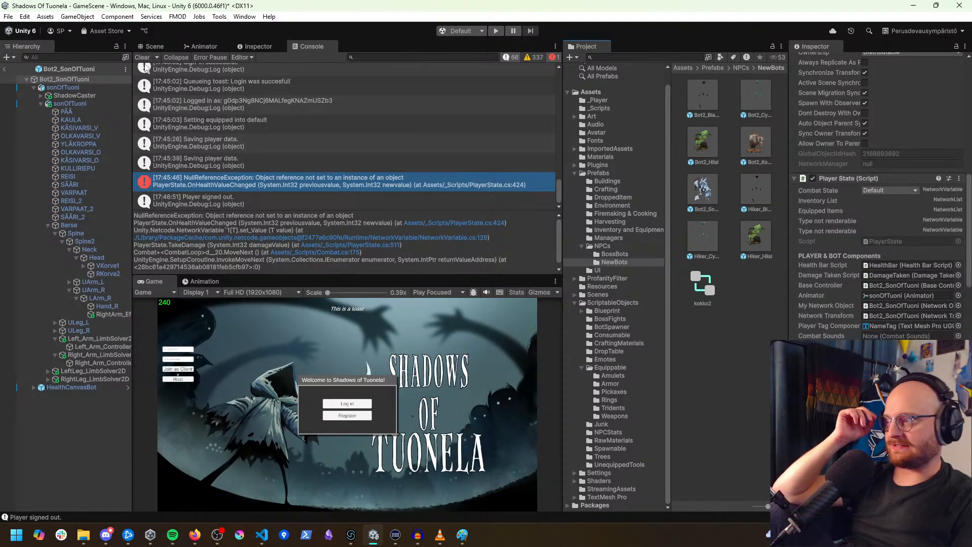
Step: Assign sonOfTuoni as the Combat Sounds reference of the prefab's Player State script, and clear the console
{"action": "left_click", "coordinate": [901, 351]}
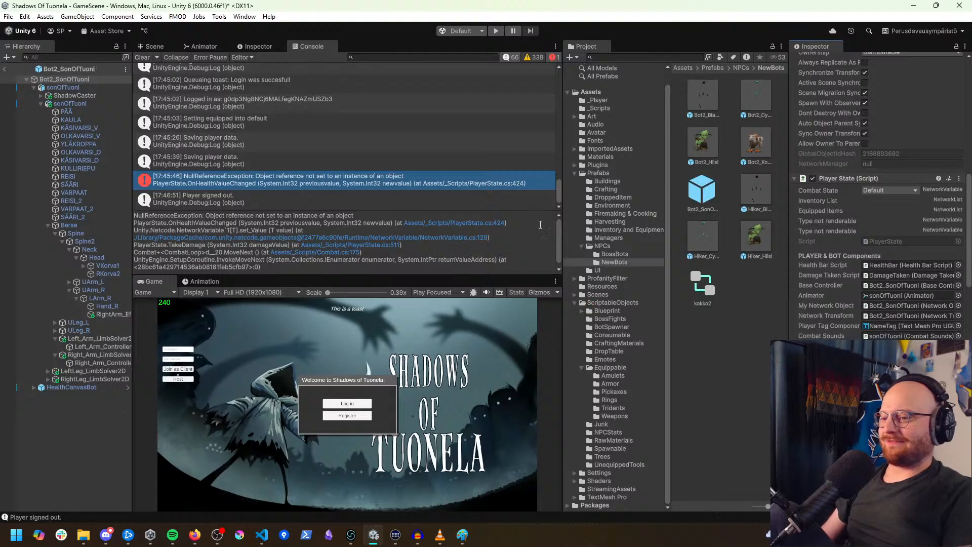
{"action": "left_click", "coordinate": [143, 58]}
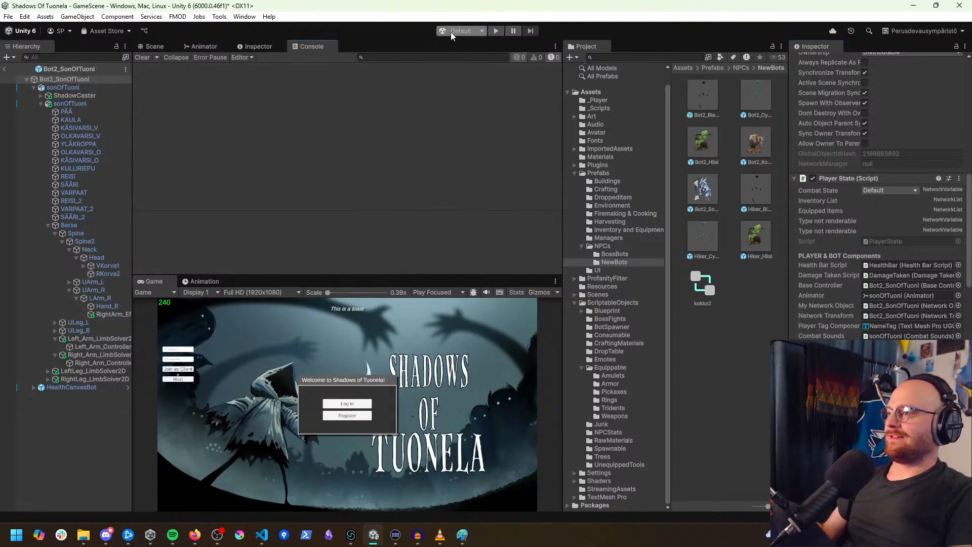
Step: Start the game, exiting prefab mode, log in and host a session
{"action": "left_click", "coordinate": [496, 32]}
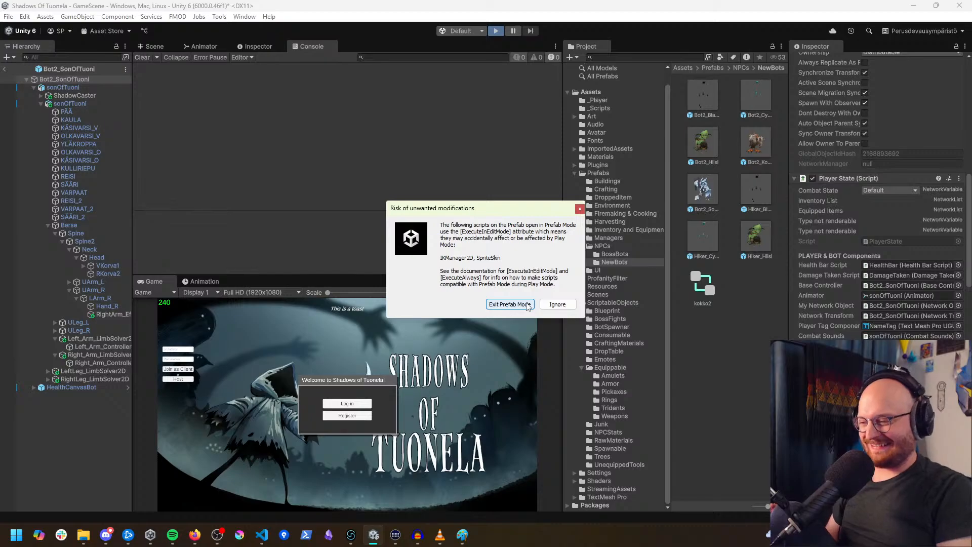
{"action": "left_click", "coordinate": [509, 304]}
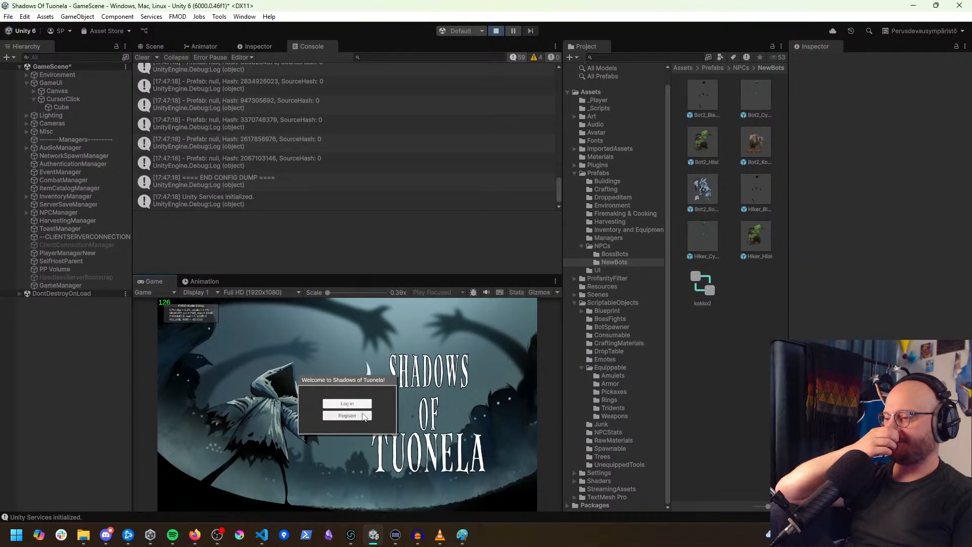
{"action": "left_click", "coordinate": [350, 427]}
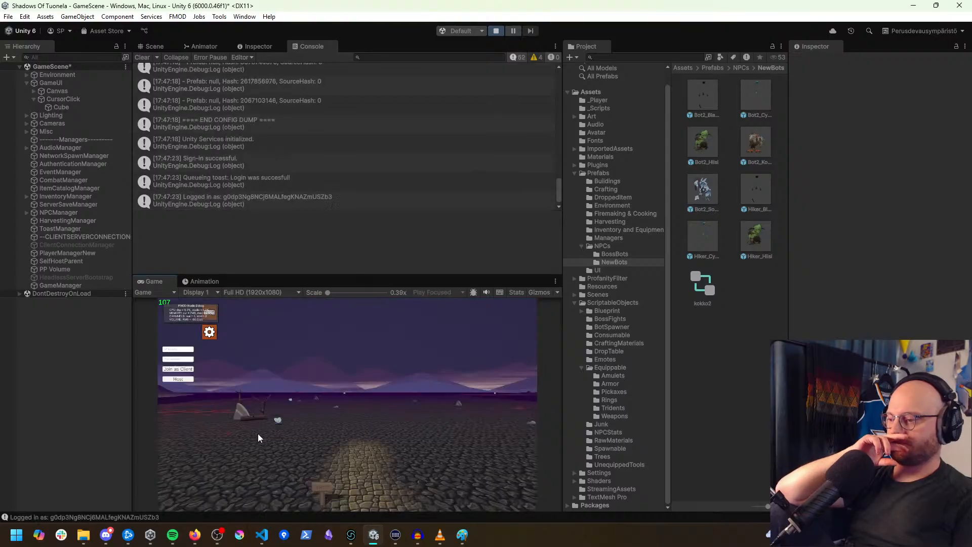
{"action": "left_click", "coordinate": [178, 379]}
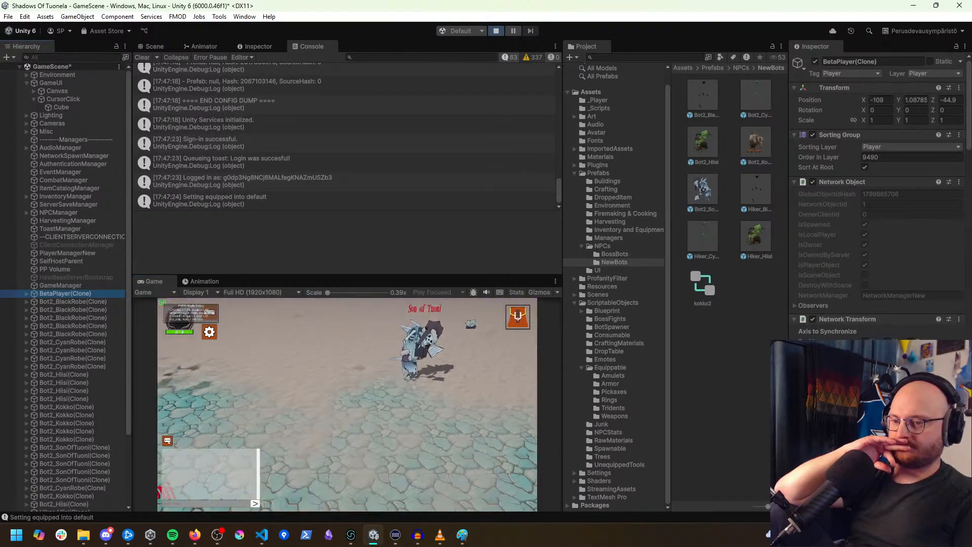
Step: Spawn 10 equippables twice and 10 food for the BetaPlayer(Clone) object through its script's context commands
{"action": "scroll", "coordinate": [851, 380], "scroll_direction": "down", "scroll_amount": 5}
{"action": "right_click", "coordinate": [841, 380]}
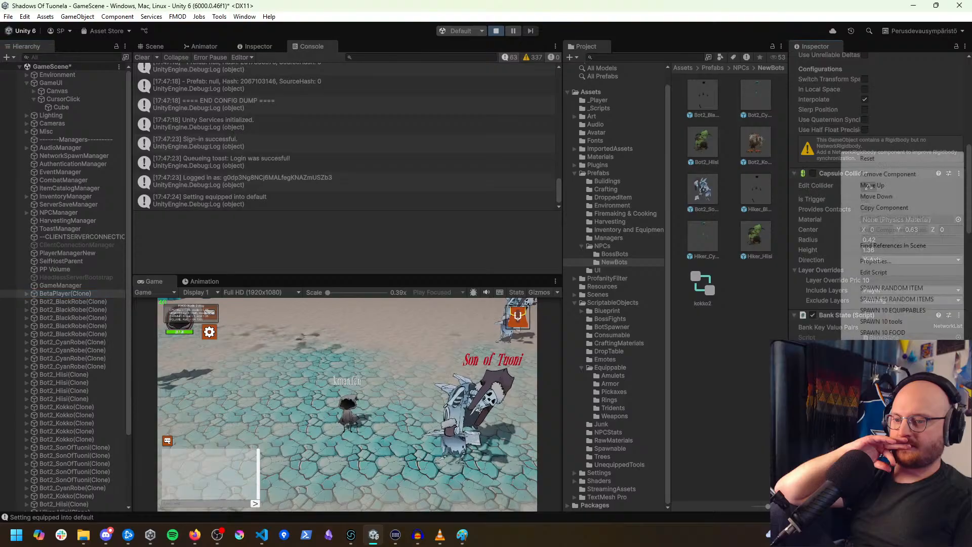
{"action": "left_click", "coordinate": [892, 312]}
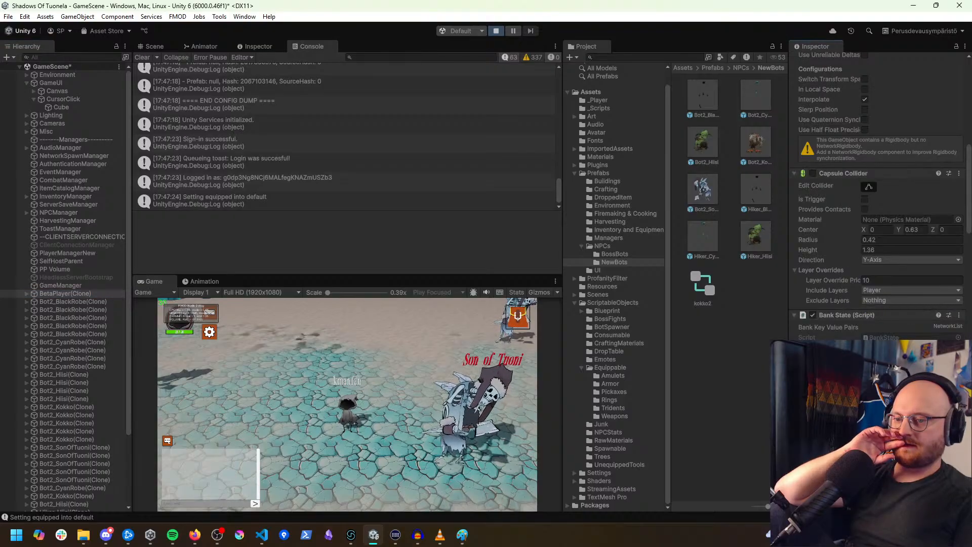
{"action": "right_click", "coordinate": [838, 365]}
{"action": "left_click", "coordinate": [886, 309]}
{"action": "right_click", "coordinate": [836, 338]}
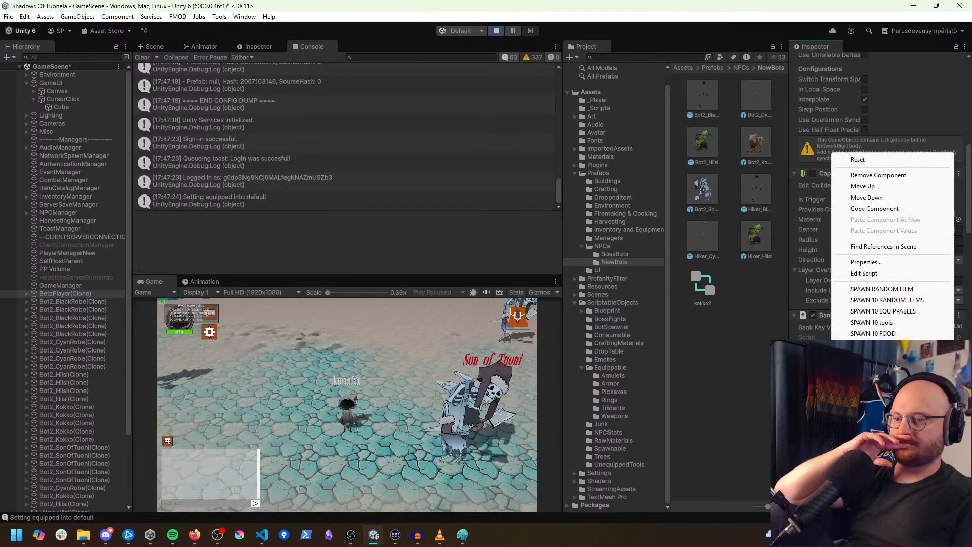
{"action": "left_click", "coordinate": [889, 334]}
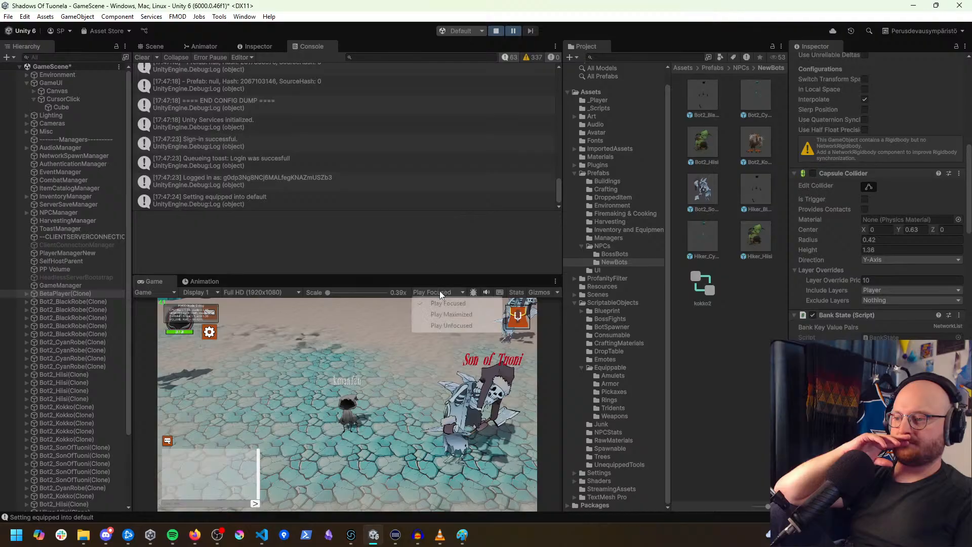
Step: Switch the game to maximized play and equip the red axe, a cyan robe, the yellow ring and the green-gem amulet
{"action": "left_click", "coordinate": [508, 32]}
{"action": "left_click", "coordinate": [495, 395]}
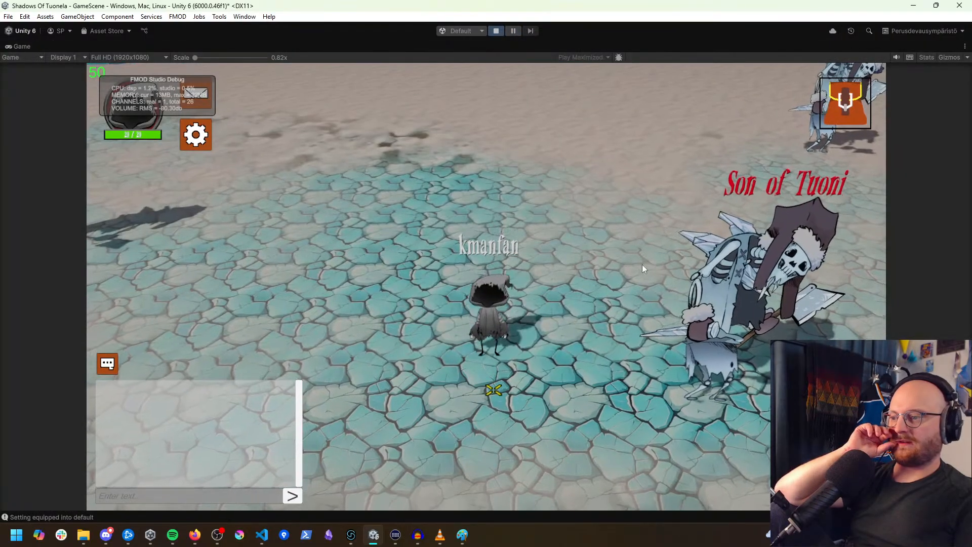
{"action": "left_click", "coordinate": [842, 102]}
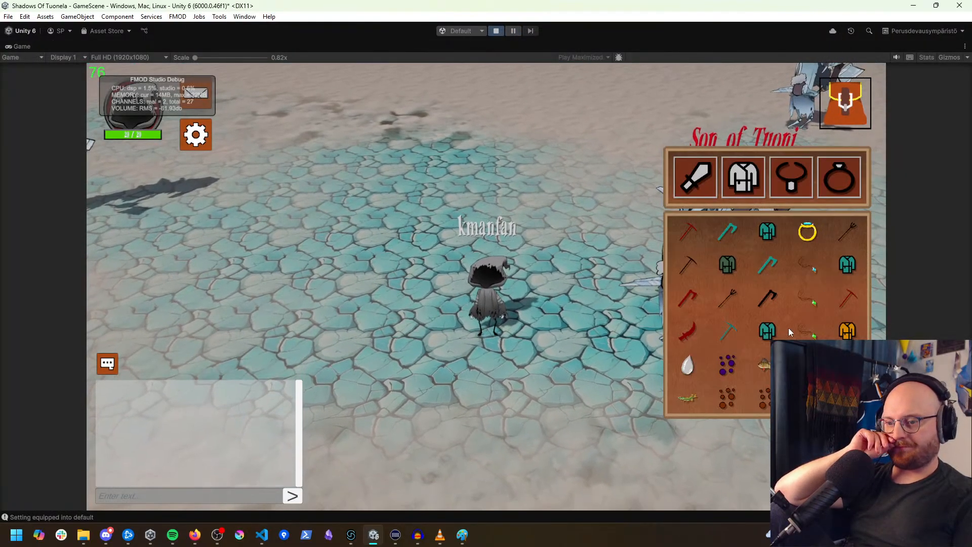
{"action": "left_click", "coordinate": [690, 299]}
{"action": "left_click", "coordinate": [727, 332]}
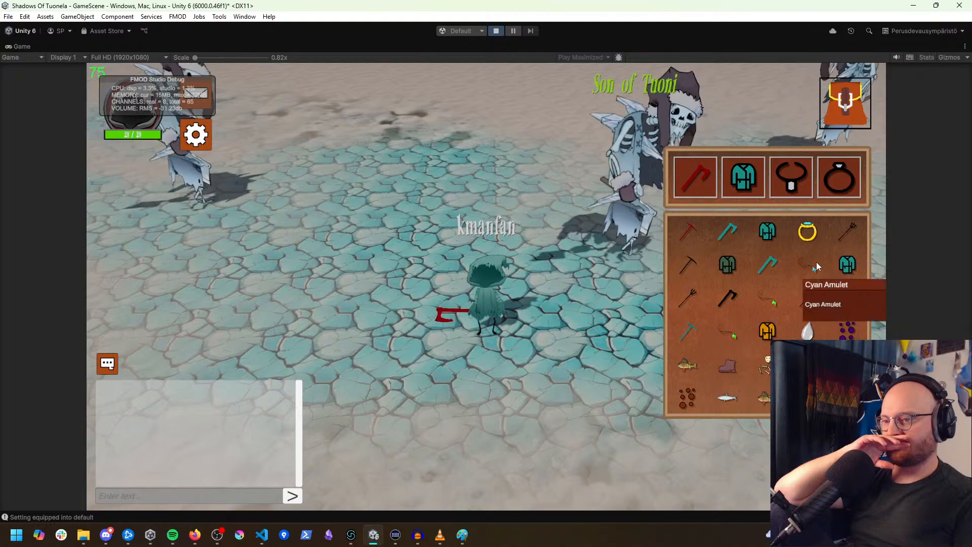
{"action": "left_click", "coordinate": [808, 233]}
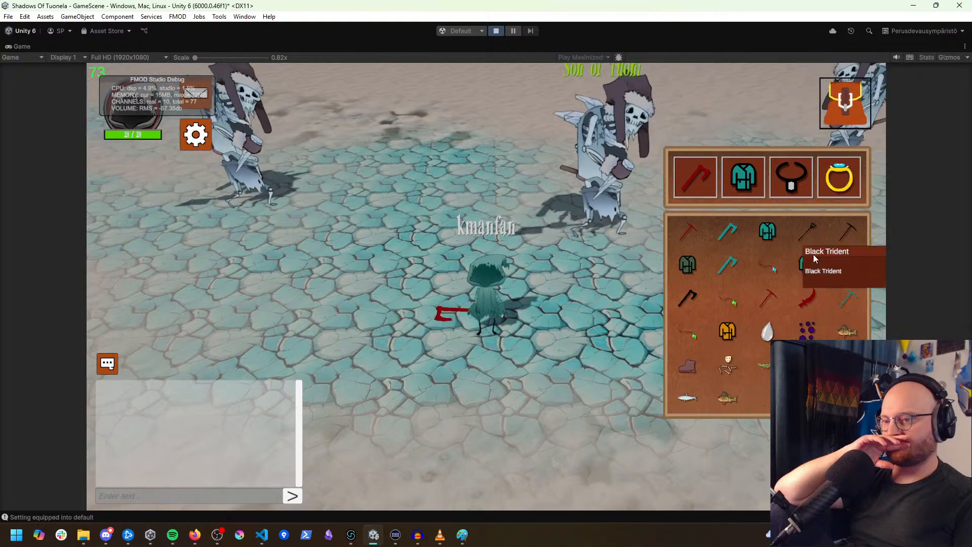
{"action": "left_click", "coordinate": [727, 299]}
{"action": "left_click", "coordinate": [837, 111]}
Step: Walk the player across the sand and fight a Son of Tuoni bot with the red axe
{"action": "left_click", "coordinate": [619, 362]}
{"action": "left_click", "coordinate": [613, 370]}
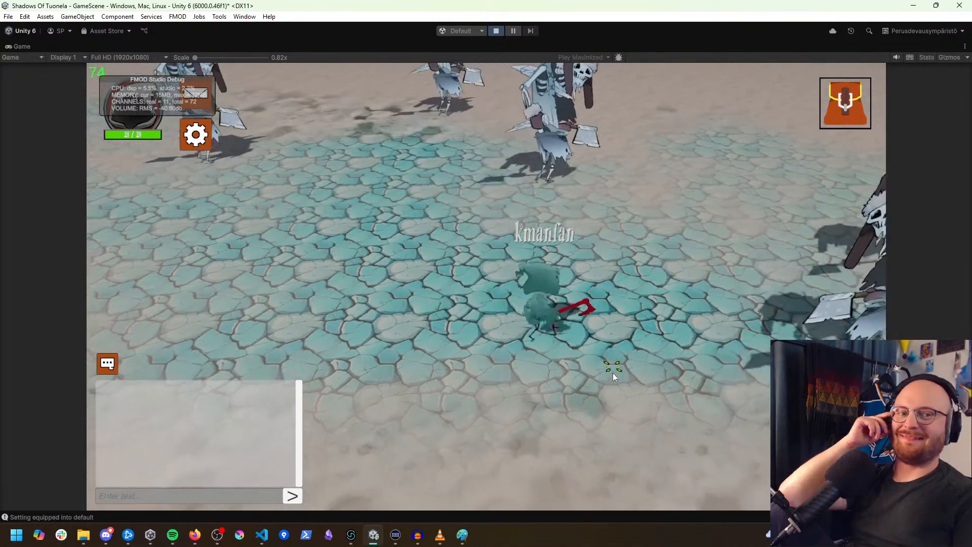
{"action": "left_click", "coordinate": [554, 388]}
{"action": "left_click", "coordinate": [545, 382]}
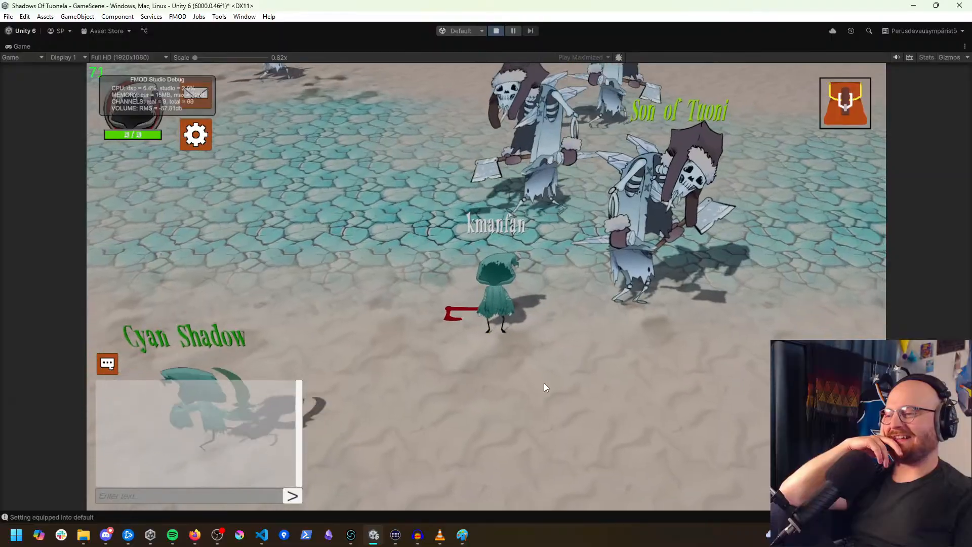
{"action": "left_click", "coordinate": [437, 377]}
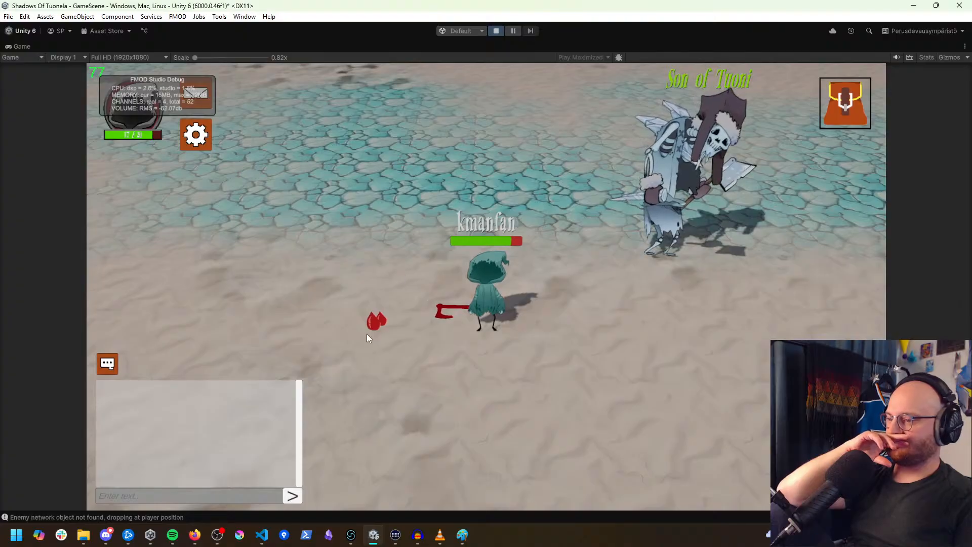
Step: Pick up the red drop, fight the nearby Son of Tuoni and collect the purple item it drops
{"action": "left_click", "coordinate": [376, 321]}
{"action": "left_click", "coordinate": [584, 282]}
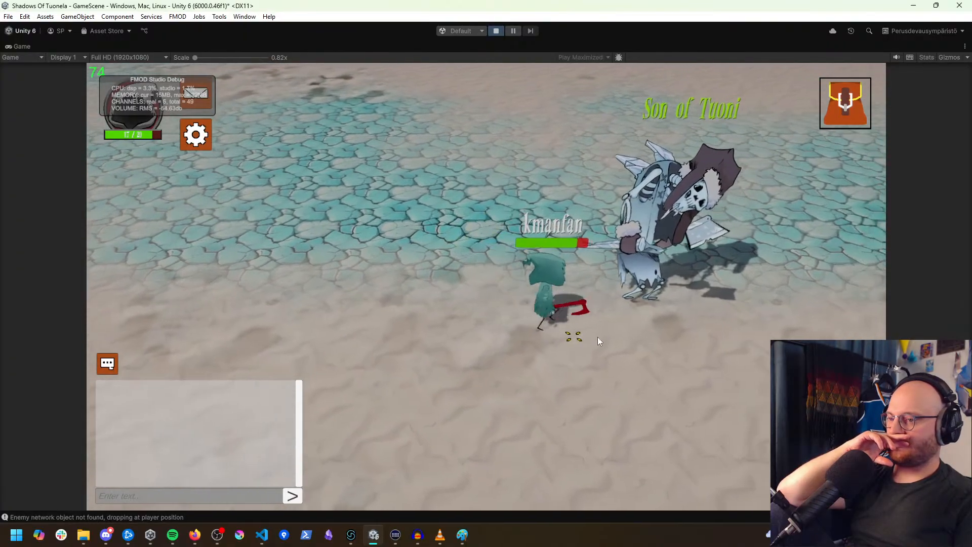
{"action": "left_click", "coordinate": [582, 272]}
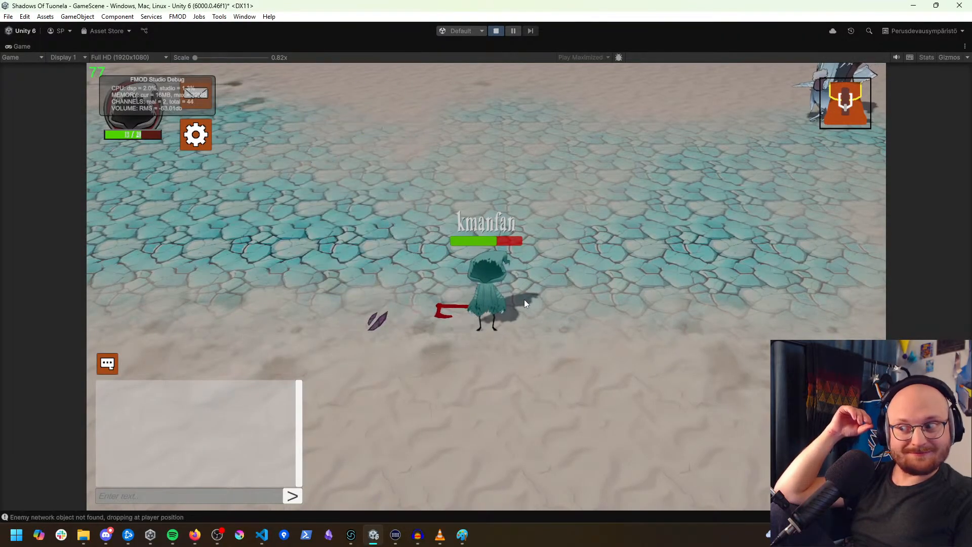
{"action": "left_click", "coordinate": [384, 315]}
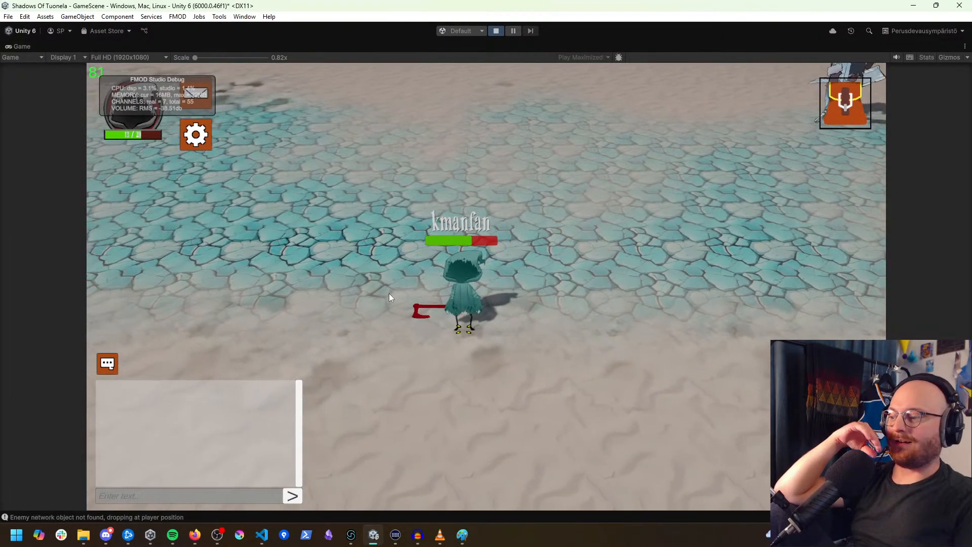
Step: Move onto the cyan stones, fight another Son of Tuoni bot and collect its drop
{"action": "left_click", "coordinate": [300, 292]}
{"action": "left_click", "coordinate": [286, 299]}
{"action": "left_click", "coordinate": [503, 233]}
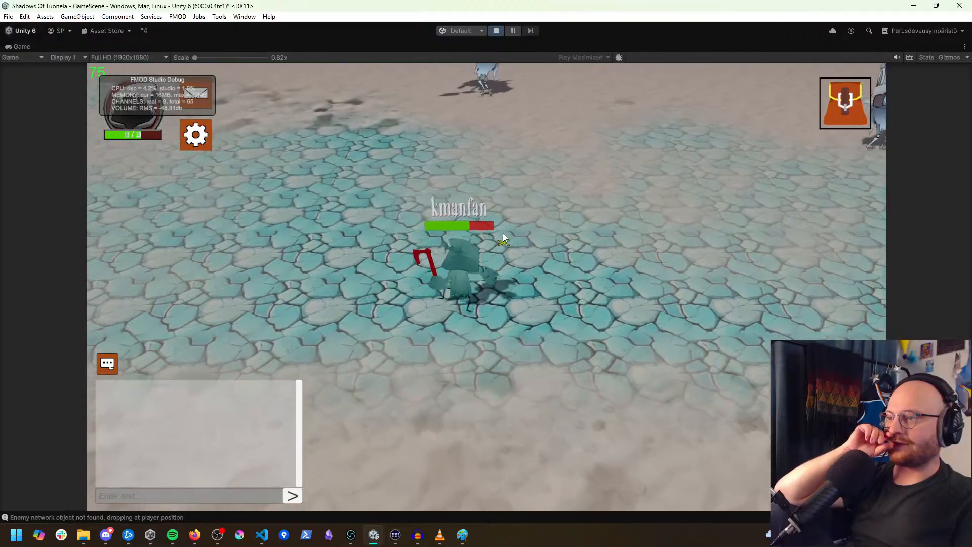
{"action": "left_click", "coordinate": [468, 226]}
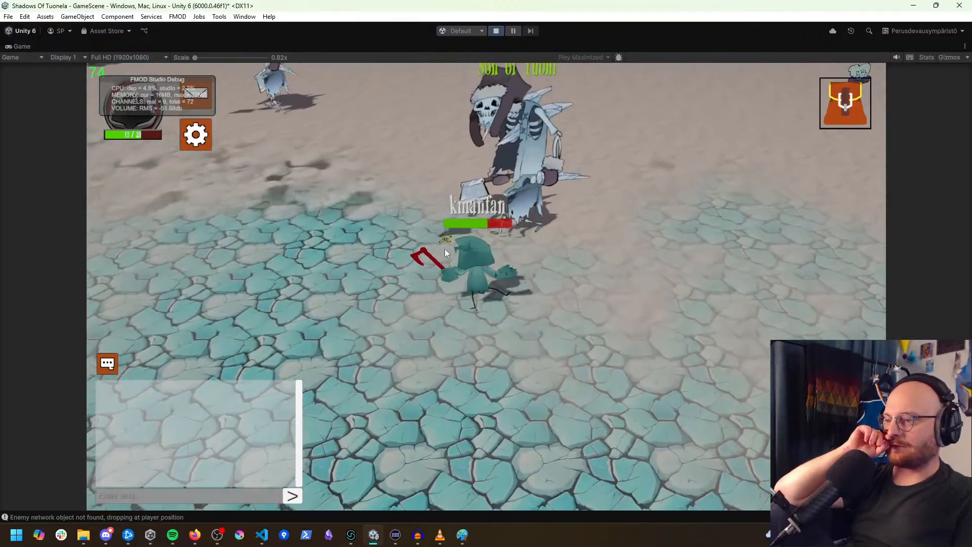
{"action": "left_click", "coordinate": [508, 339]}
{"action": "left_click", "coordinate": [545, 269]}
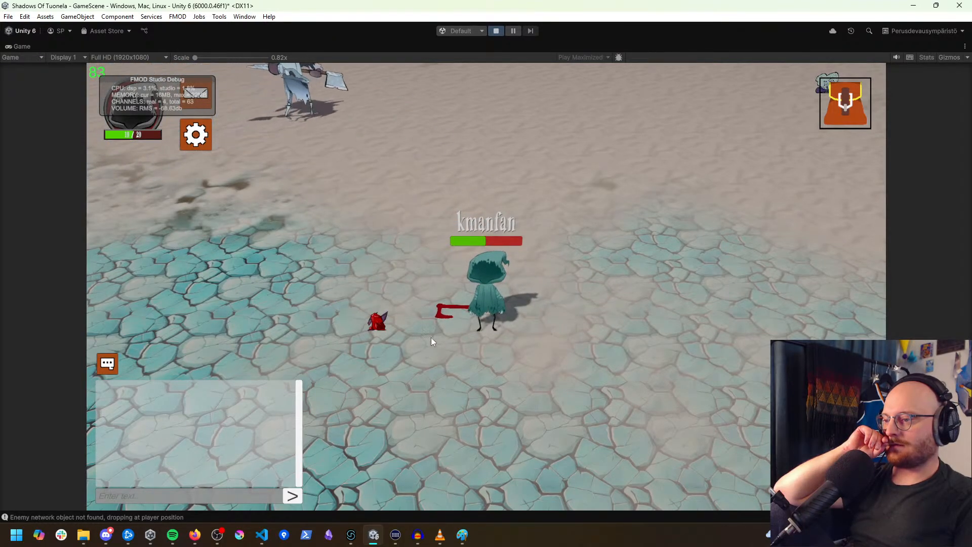
{"action": "left_click", "coordinate": [400, 320]}
Step: Open the player's inventory and return the game view to focused play
{"action": "left_click", "coordinate": [842, 103]}
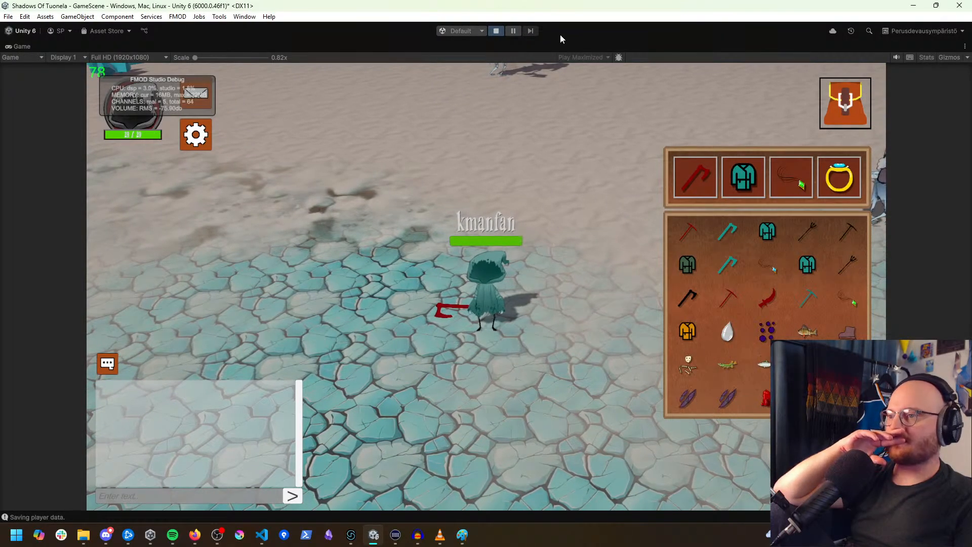
{"action": "left_click", "coordinate": [513, 31]}
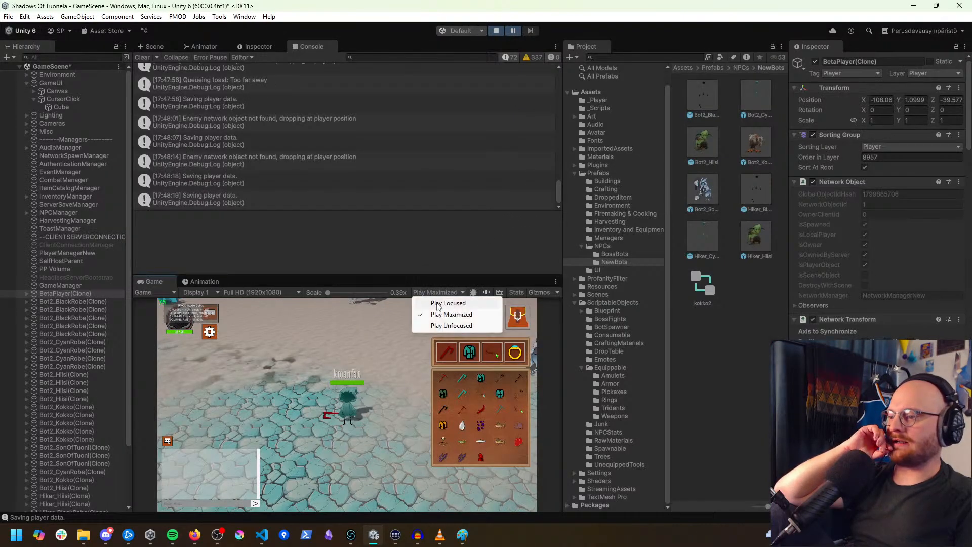
Step: Unequip the red axe, put on the yellow robe and fight a Son of Tuoni bot unarmed
{"action": "left_click", "coordinate": [388, 399]}
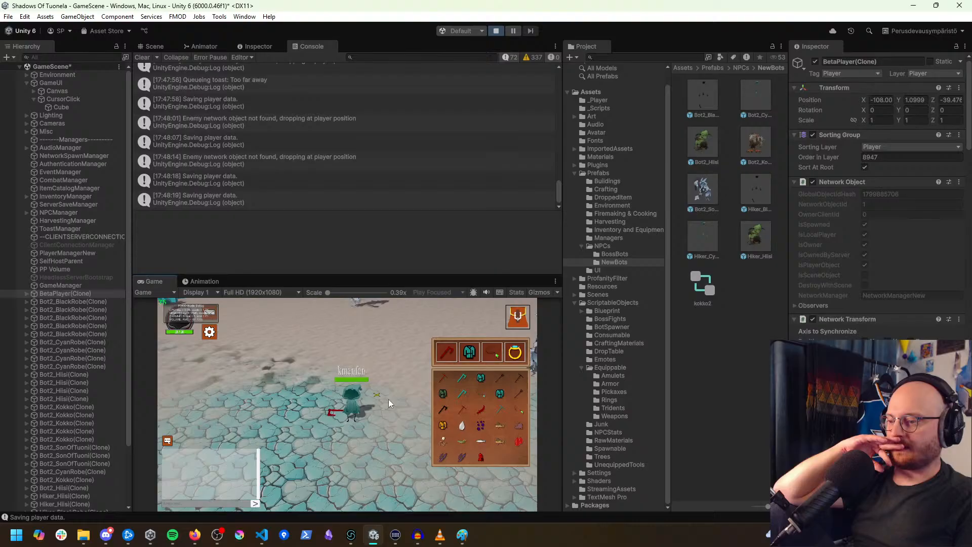
{"action": "left_click", "coordinate": [447, 353]}
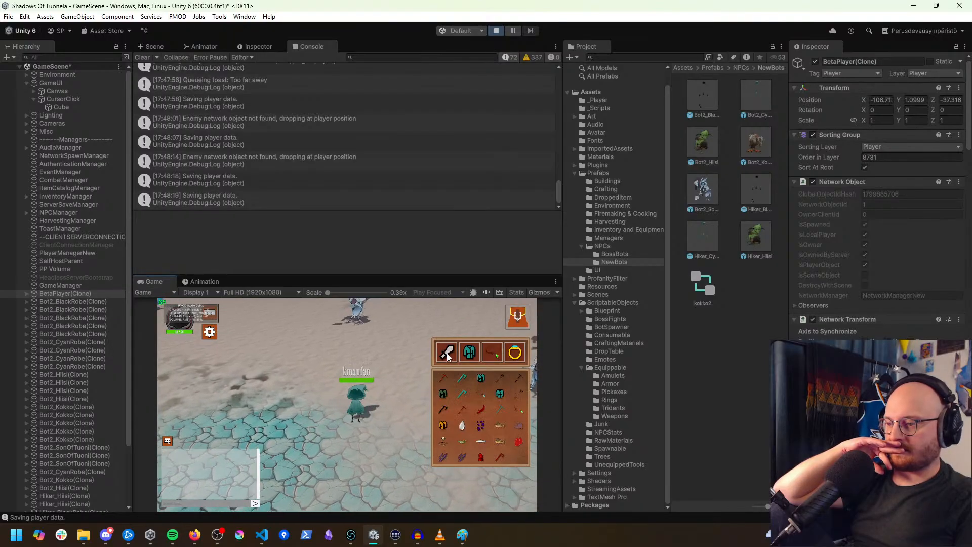
{"action": "left_click", "coordinate": [442, 425]}
{"action": "left_click", "coordinate": [323, 416]}
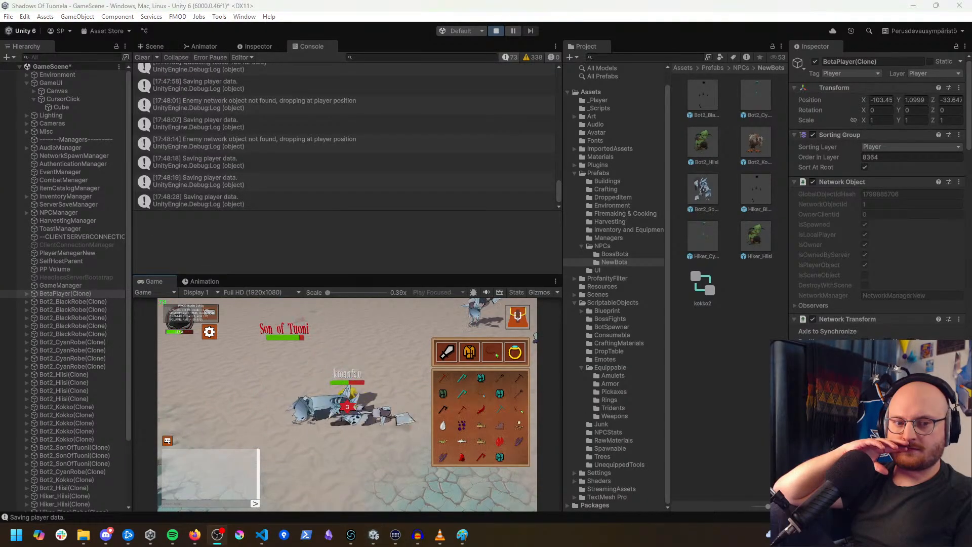
{"action": "scroll", "coordinate": [82, 431], "scroll_direction": "down", "scroll_amount": 3}
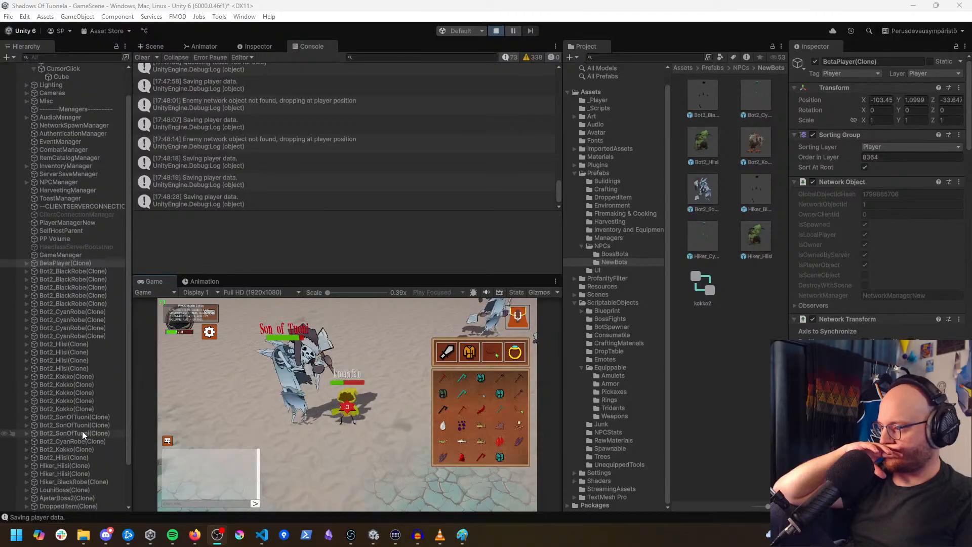
Step: Check the volume settings in the game's options window
{"action": "left_click", "coordinate": [208, 333]}
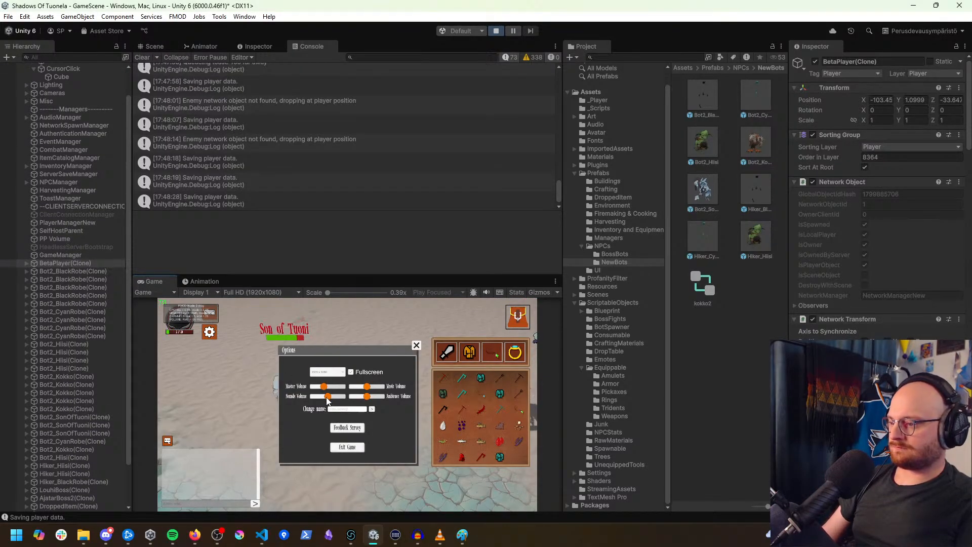
{"action": "left_click", "coordinate": [416, 345]}
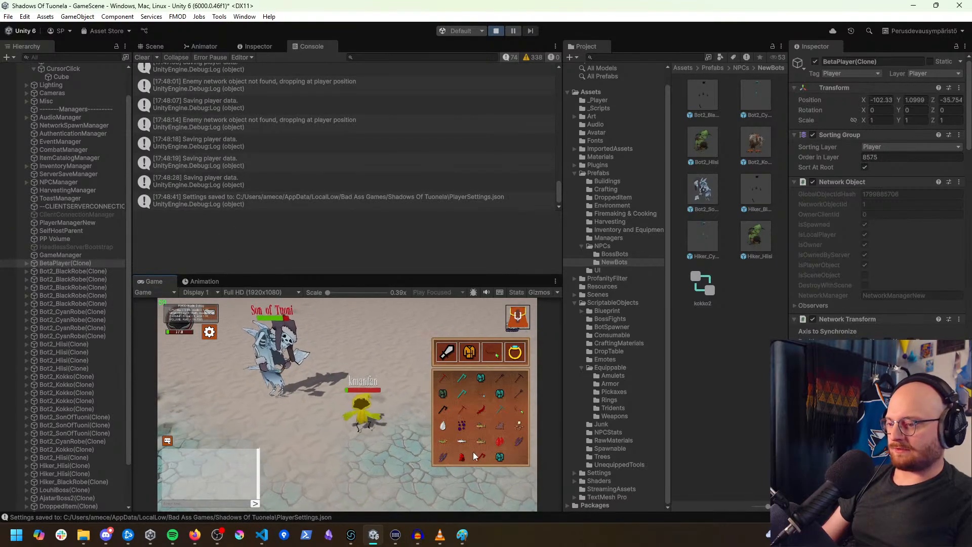
Step: Restore the player's health with food from the inventory and attack the Son of Tuoni again
{"action": "left_click", "coordinate": [462, 425]}
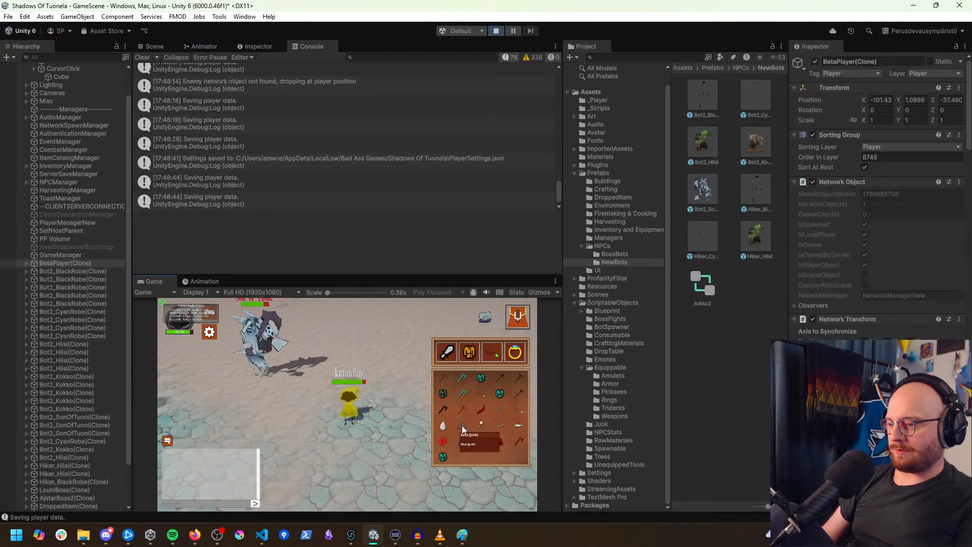
{"action": "left_click", "coordinate": [260, 422]}
{"action": "left_click", "coordinate": [308, 402]}
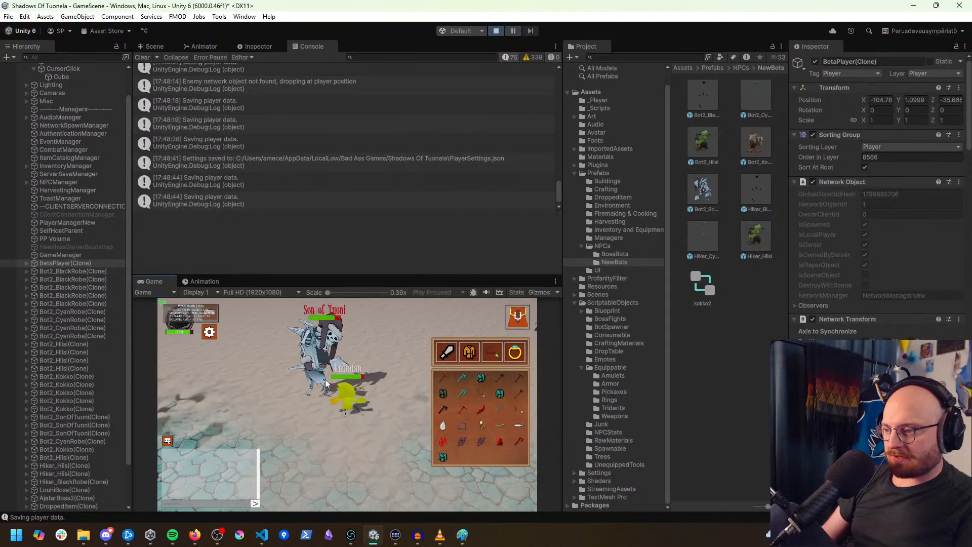
Step: Find the fighting Son of Tuoni bot in the scene and show the live animator graph of its parent sonOfTuoni object
{"action": "left_click", "coordinate": [152, 46]}
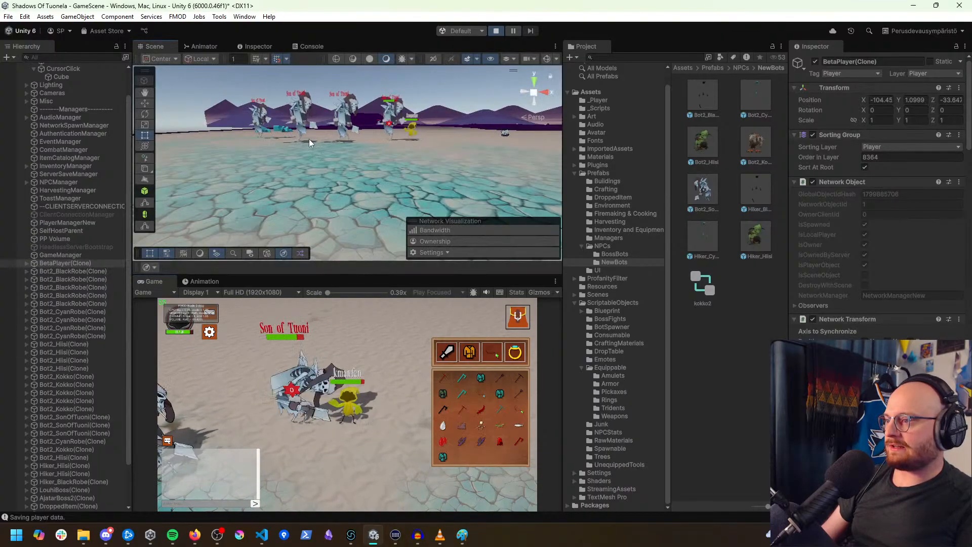
{"action": "right_click_drag", "start_coordinate": [381, 173], "coordinate": [378, 177]}
{"action": "key", "text": "w"}
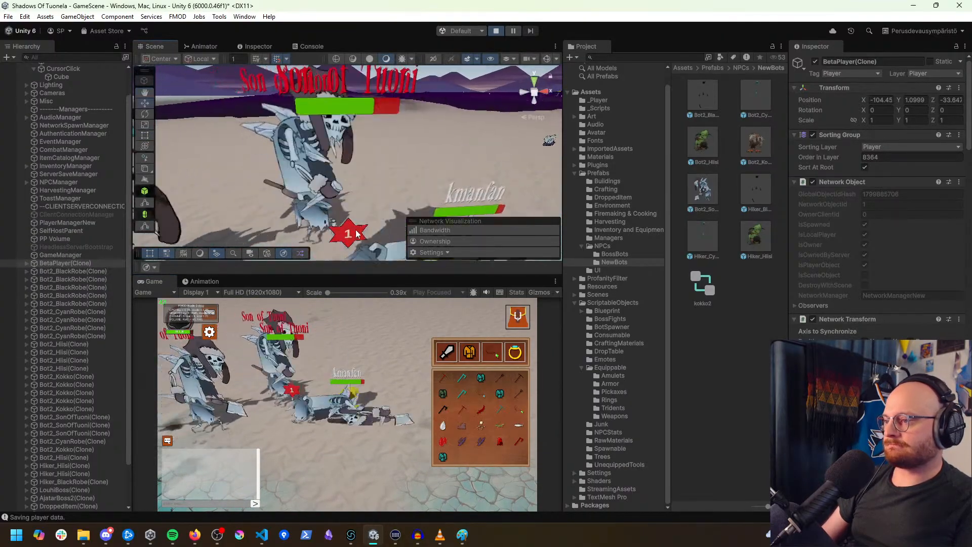
{"action": "left_click", "coordinate": [360, 240]}
{"action": "left_click", "coordinate": [208, 47]}
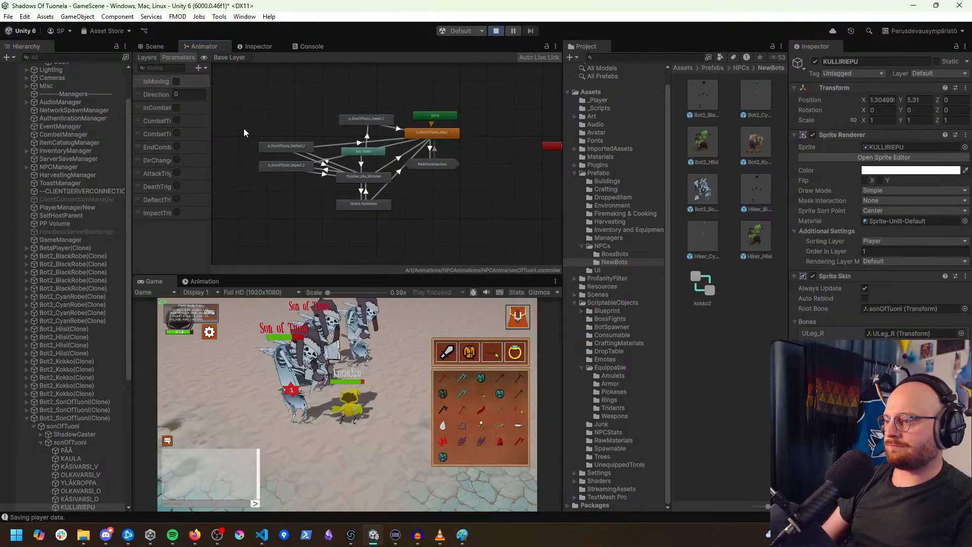
{"action": "scroll", "coordinate": [96, 339], "scroll_direction": "down", "scroll_amount": 3}
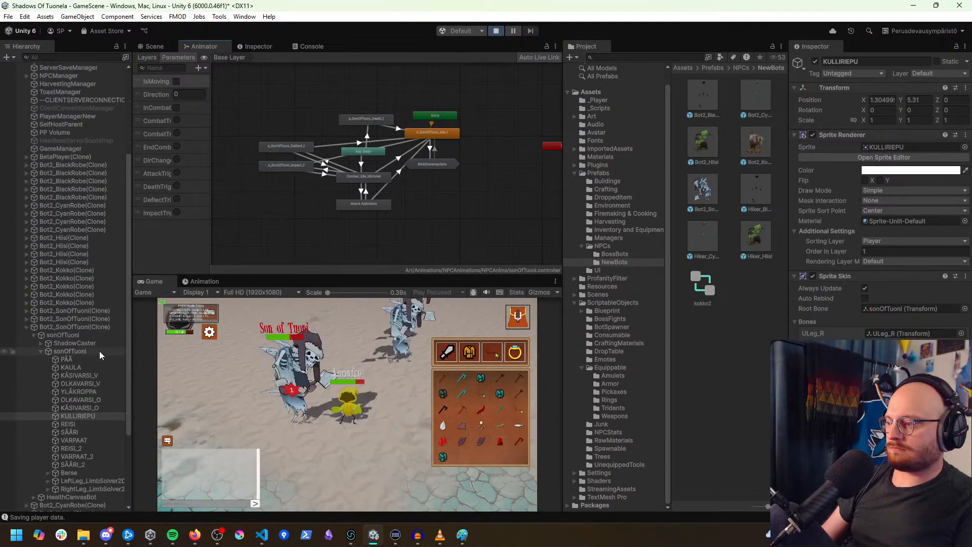
{"action": "left_click", "coordinate": [66, 335]}
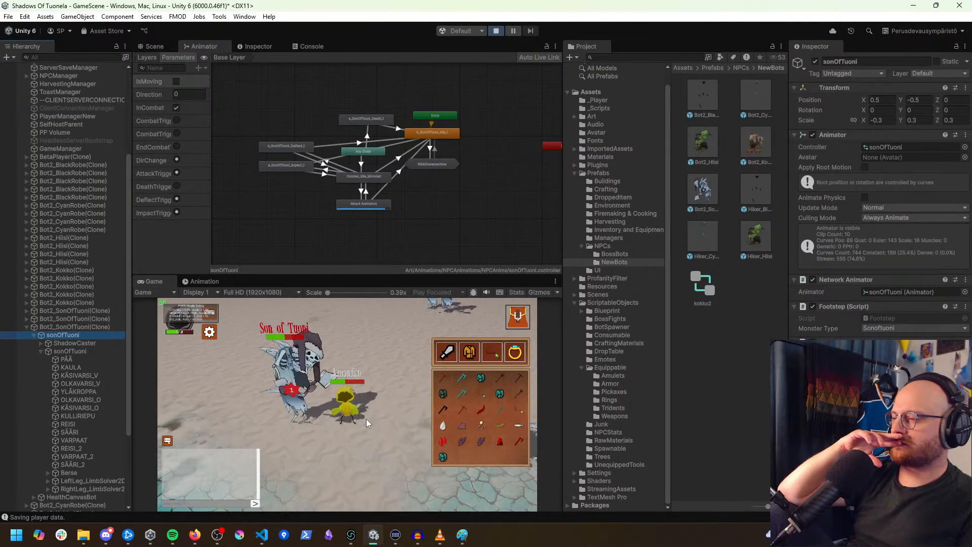
Step: Re-engage the Son of Tuoni and inspect the animator transitions linking Any State, Combat_Idle_Mirrored and Attack Animation
{"action": "left_click", "coordinate": [376, 450]}
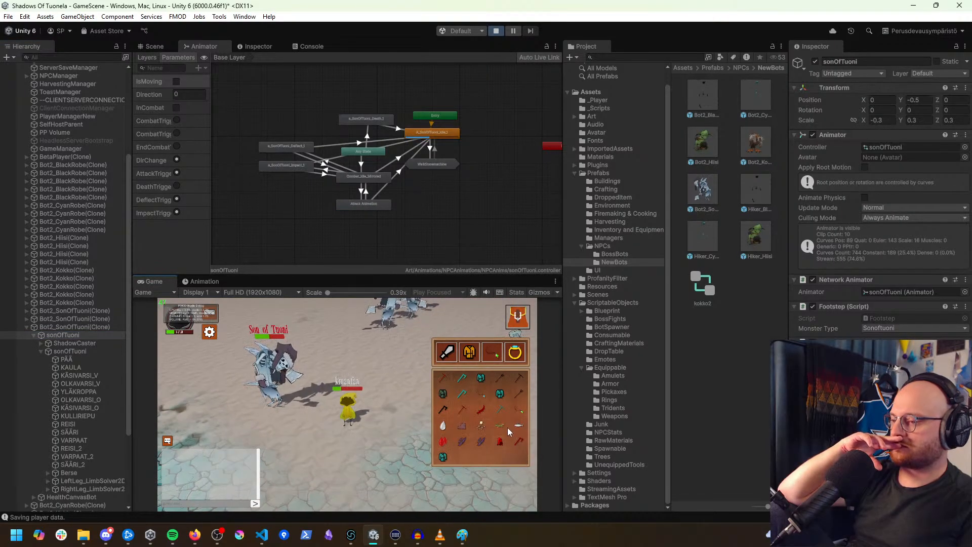
{"action": "left_click", "coordinate": [295, 396]}
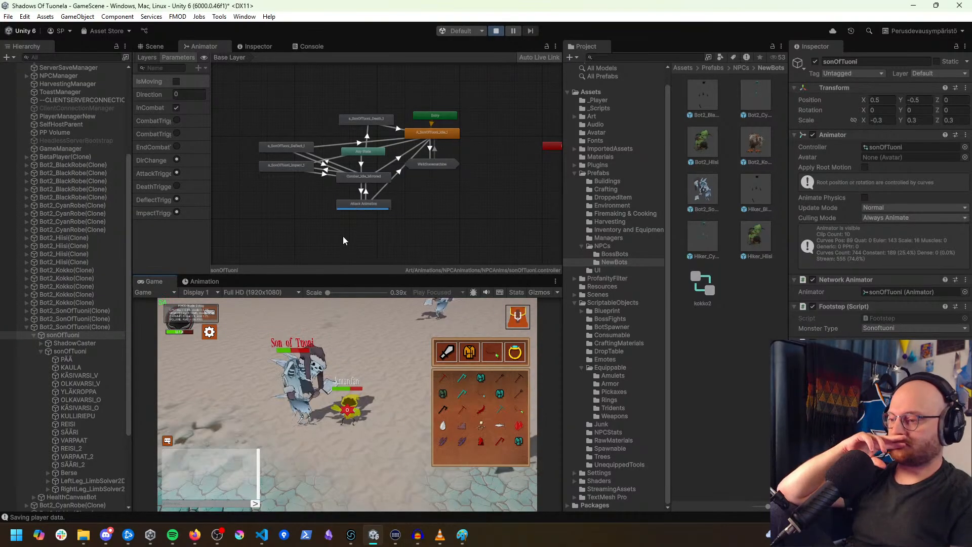
{"action": "left_click", "coordinate": [366, 194]}
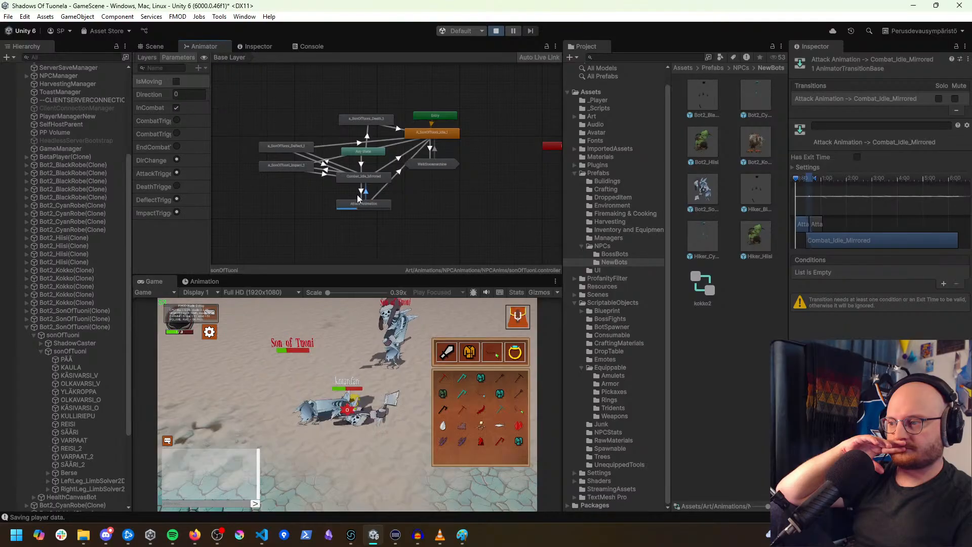
{"action": "left_click", "coordinate": [360, 193]}
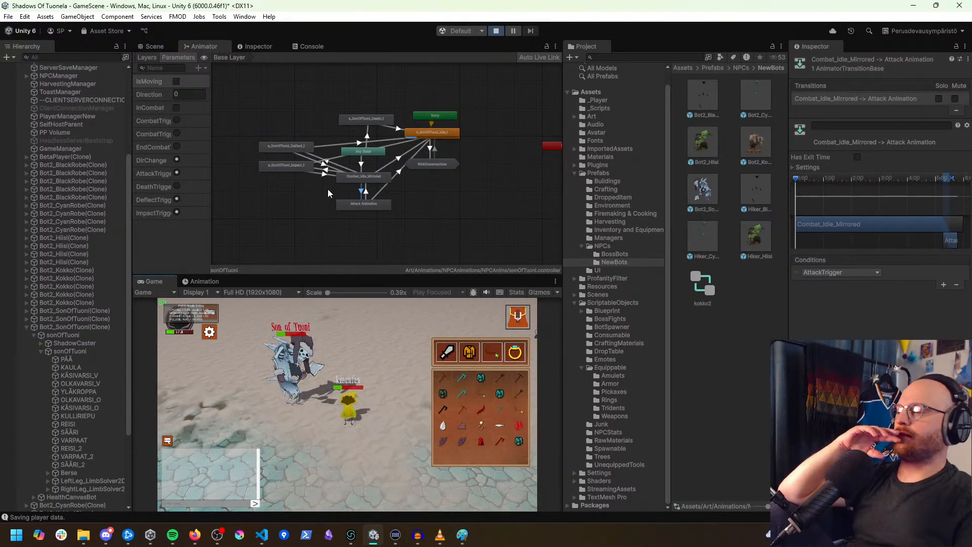
{"action": "scroll", "coordinate": [335, 192], "scroll_direction": "up", "scroll_amount": 5}
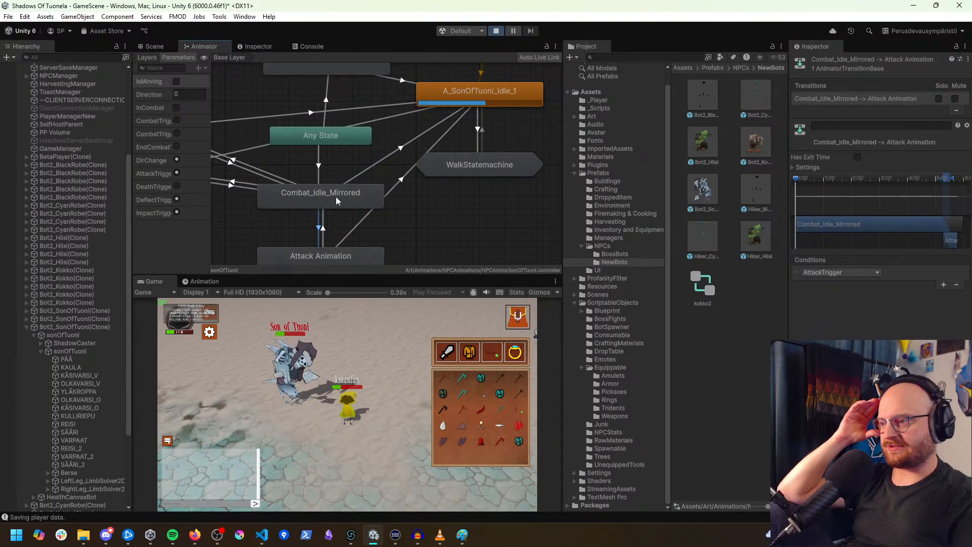
{"action": "left_click", "coordinate": [337, 199]}
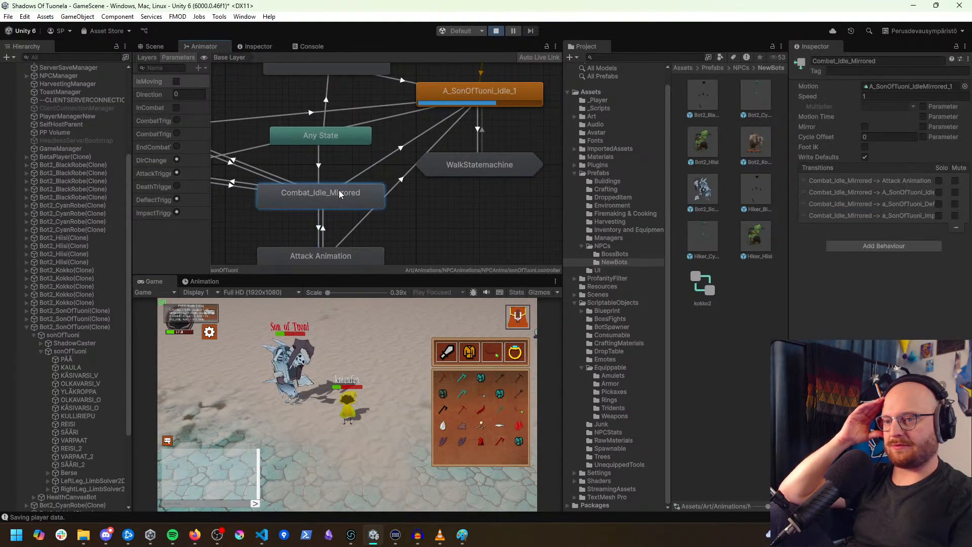
{"action": "left_click", "coordinate": [318, 165]}
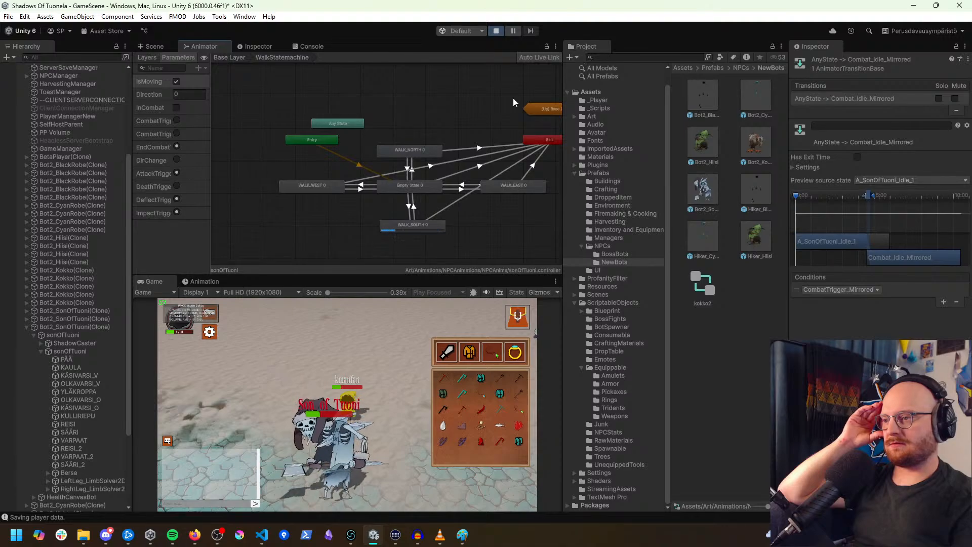
Step: Set the speed of the Attack Animation state in the Base Layer to 1
{"action": "left_click", "coordinate": [241, 57]}
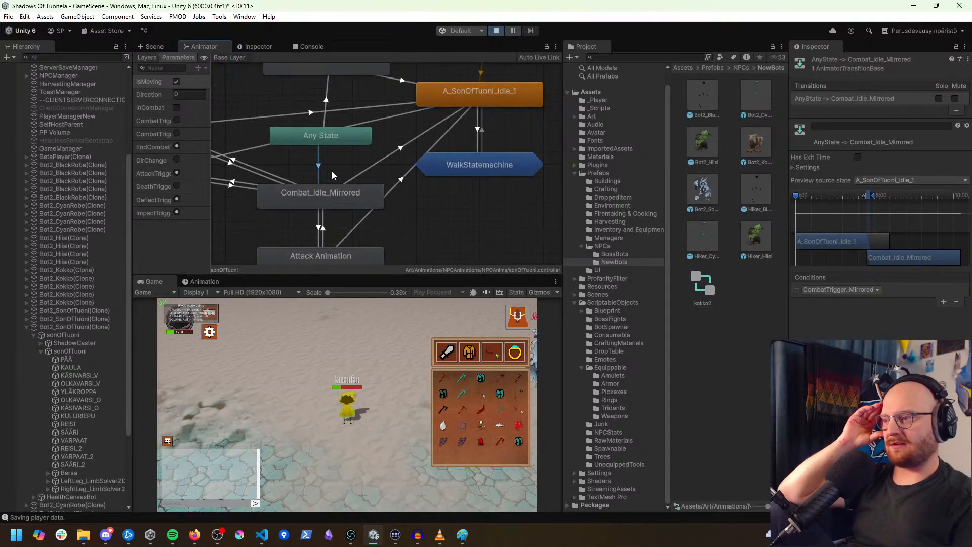
{"action": "left_click", "coordinate": [363, 178]}
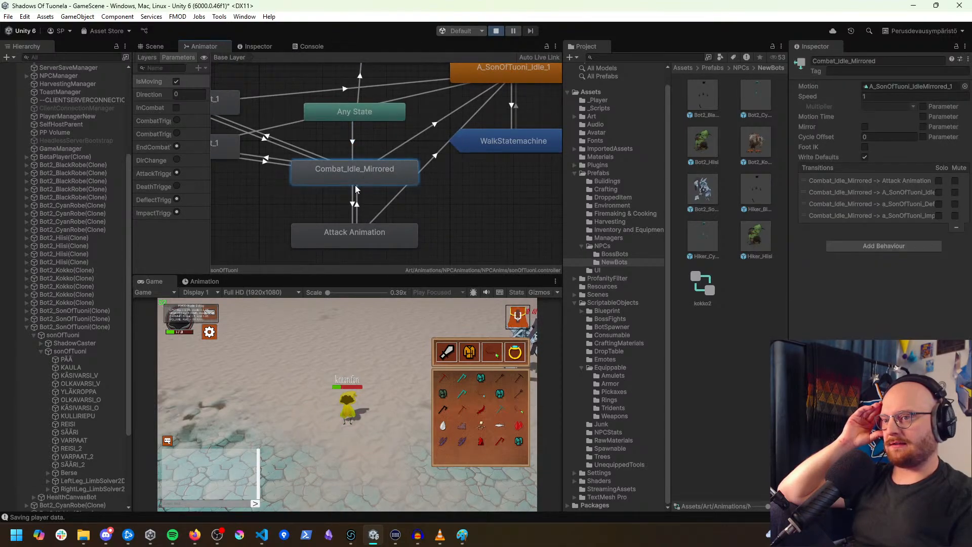
{"action": "left_click", "coordinate": [375, 236]}
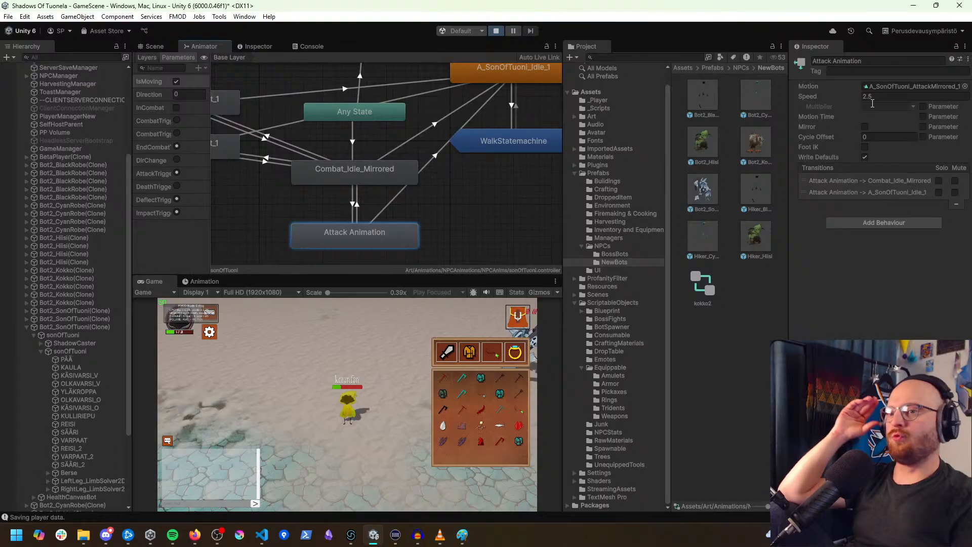
{"action": "type", "text": "1"}
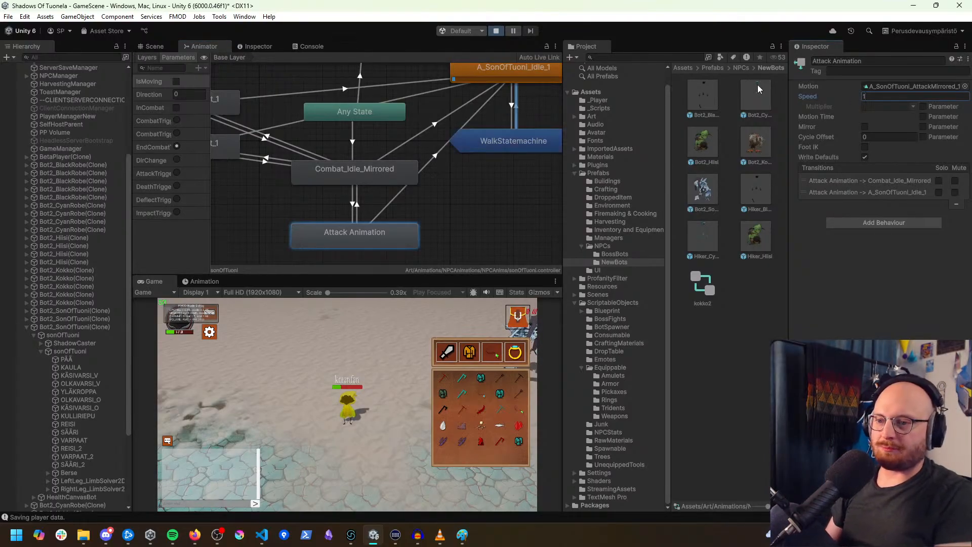
Step: Walk the player onto the turquoise paving, restore health with food and fight a Son of Tuoni to test the attack animation
{"action": "left_click", "coordinate": [318, 450]}
{"action": "left_click", "coordinate": [314, 484]}
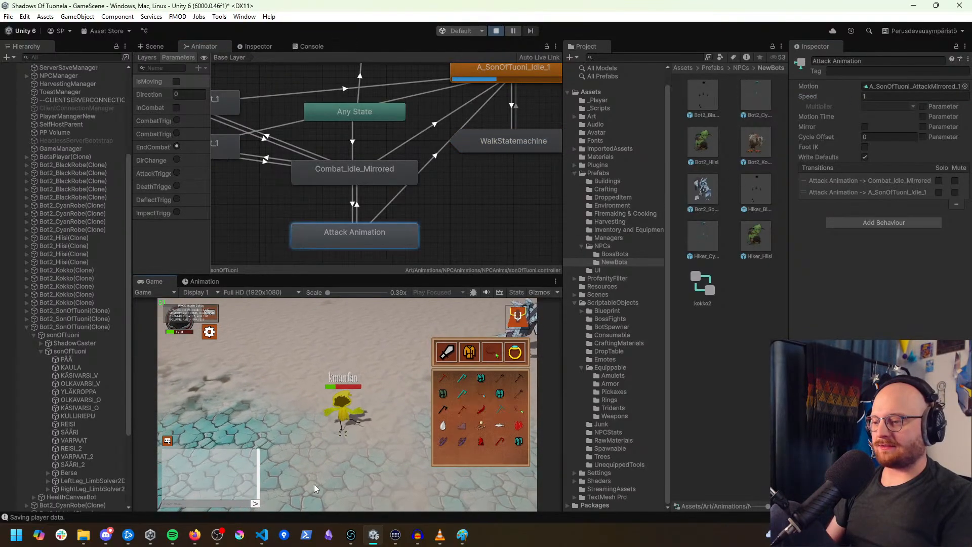
{"action": "left_click", "coordinate": [313, 481]}
{"action": "left_click", "coordinate": [320, 476]}
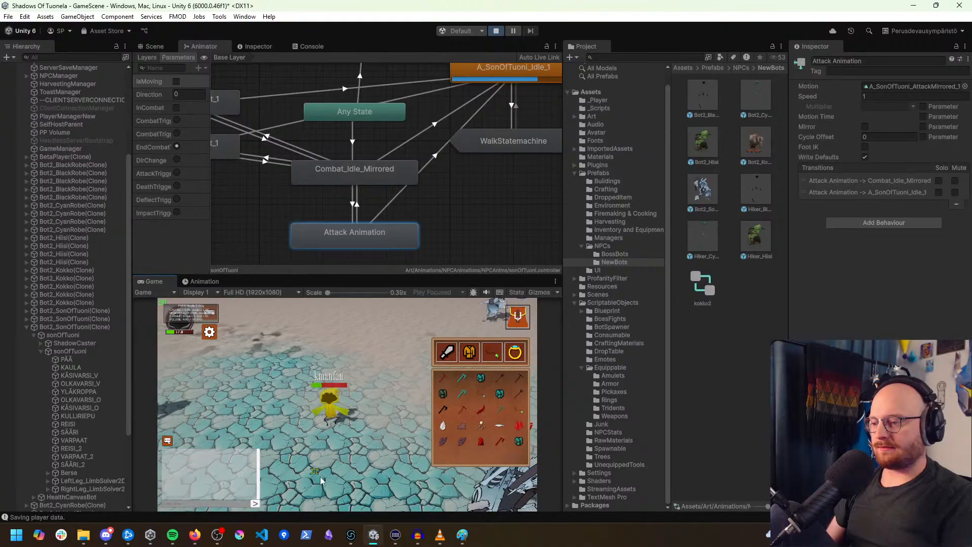
{"action": "left_click", "coordinate": [347, 476]}
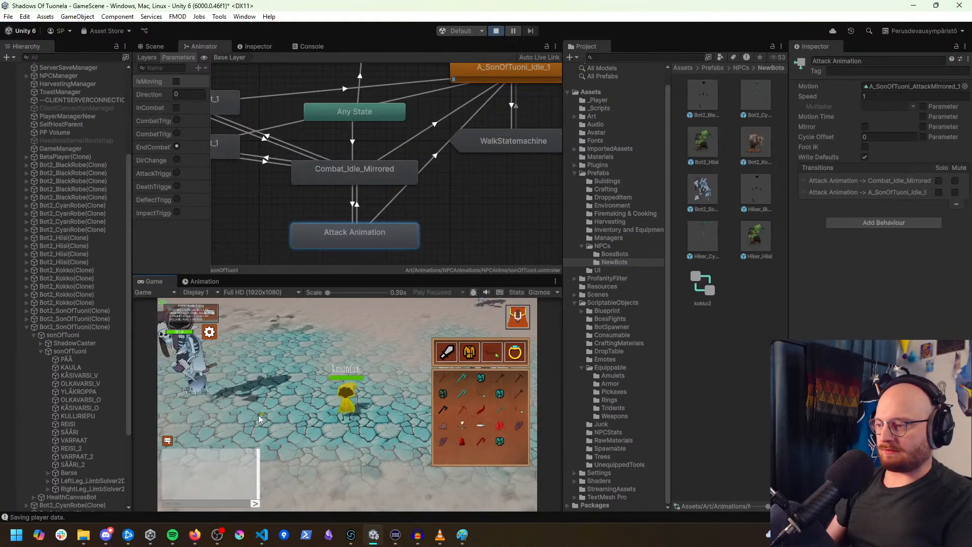
{"action": "left_click", "coordinate": [353, 432]}
{"action": "left_click", "coordinate": [355, 389]}
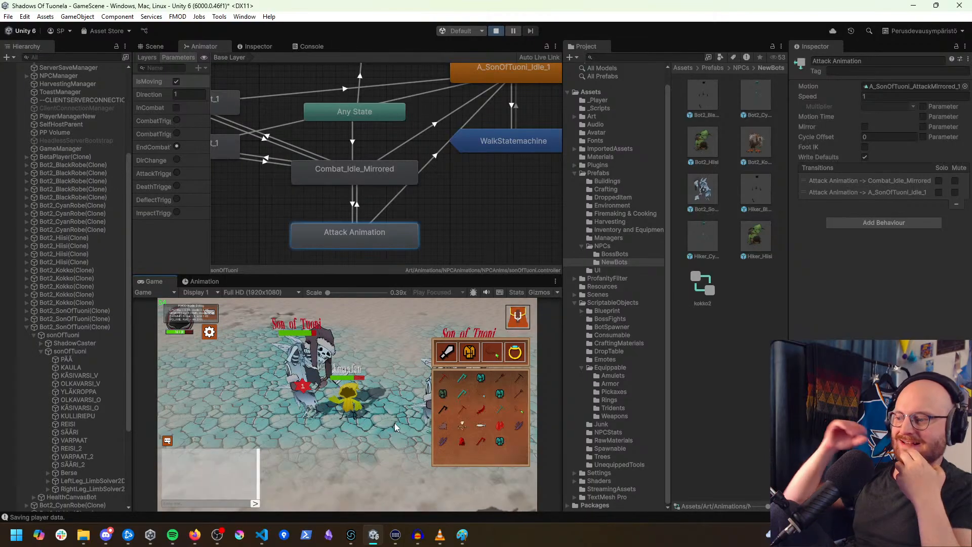
Step: Examine the settings of both transitions between Combat_Idle_Mirrored and Attack Animation, with the transition settings expanded
{"action": "left_click", "coordinate": [350, 196]}
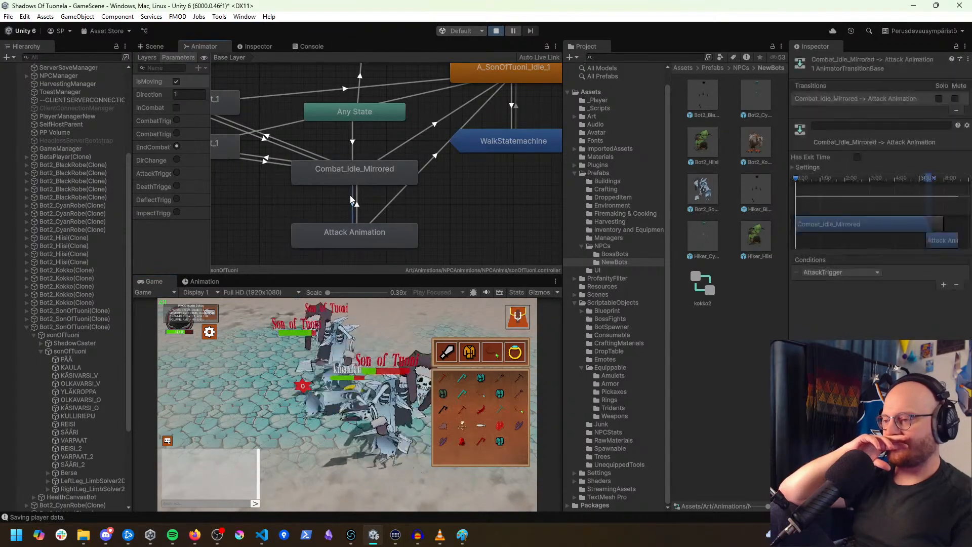
{"action": "left_click", "coordinate": [356, 171]}
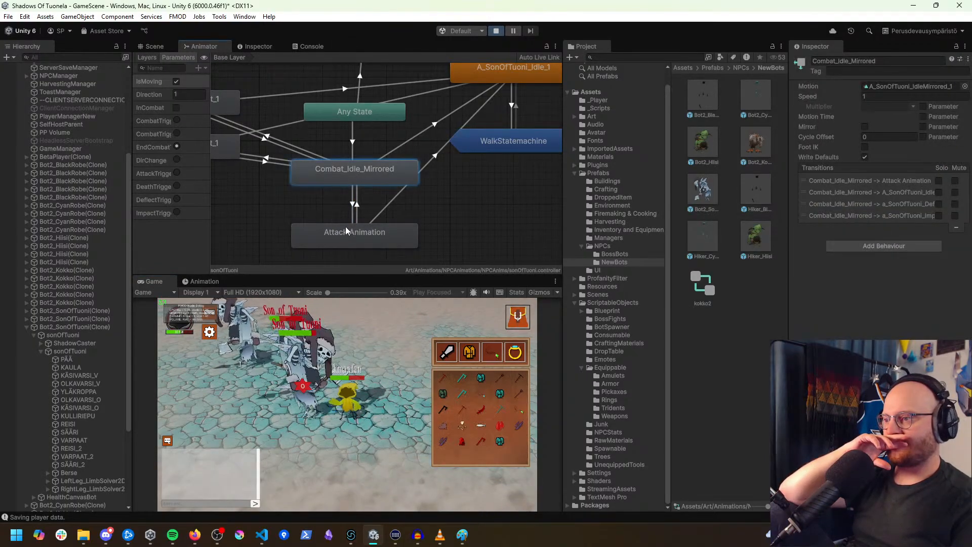
{"action": "left_click", "coordinate": [352, 215]}
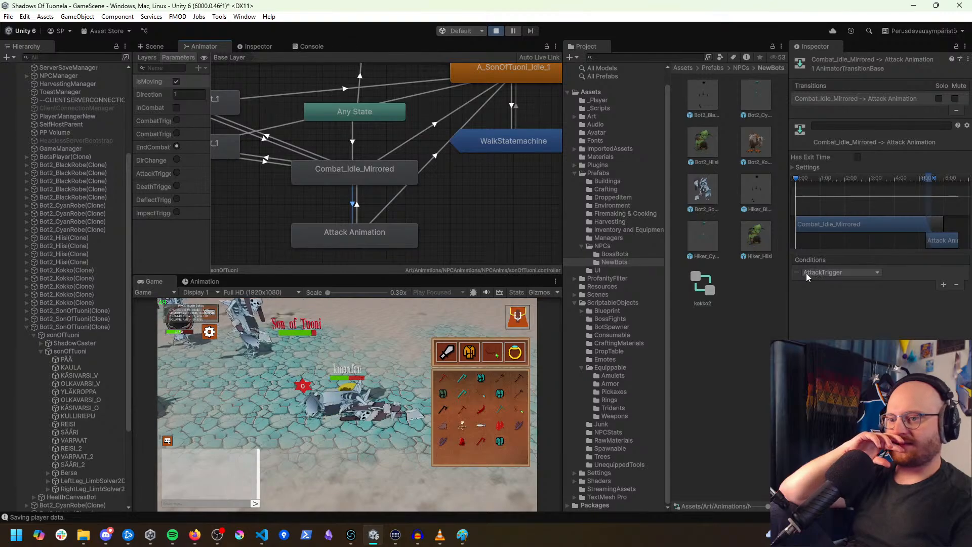
{"action": "left_click", "coordinate": [793, 167]}
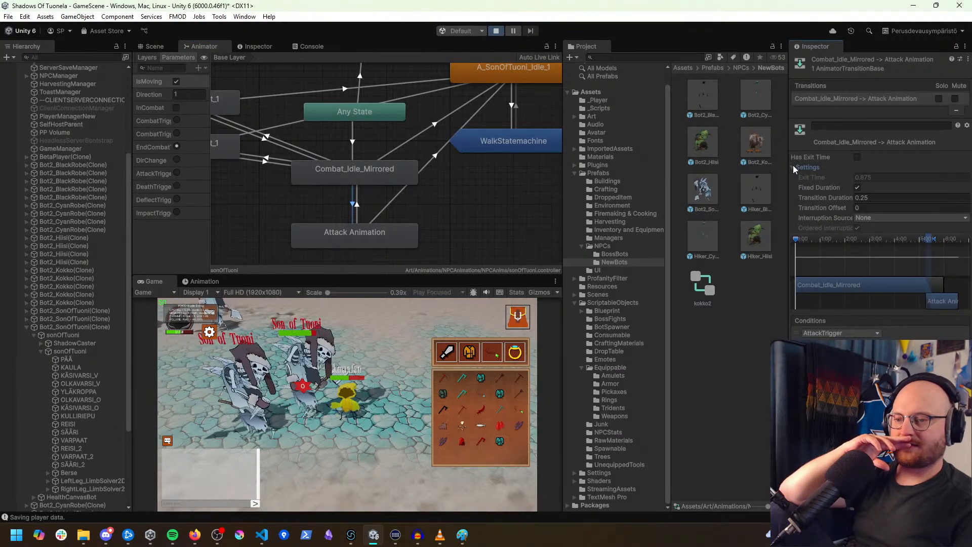
{"action": "left_click", "coordinate": [357, 205]}
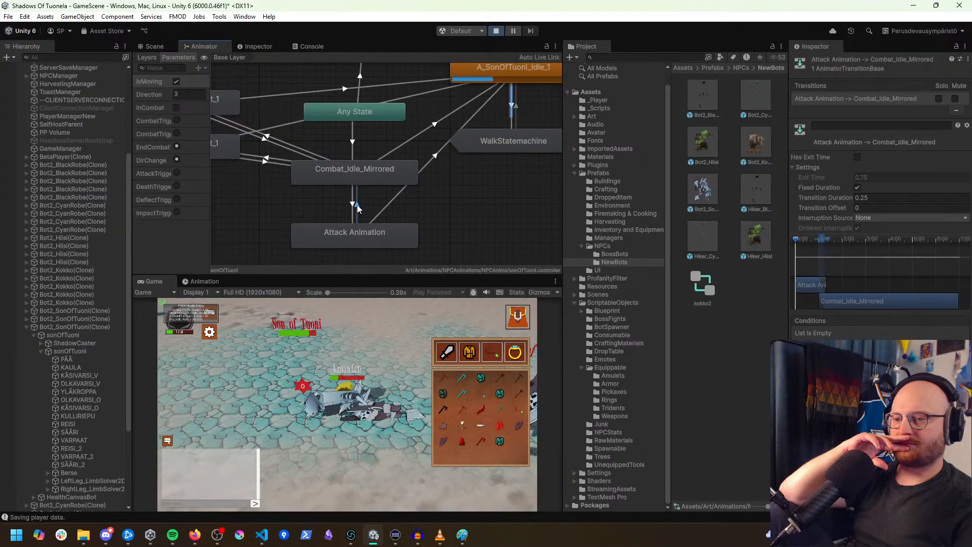
Step: Break off from the Son of Tuoni, eat food from the inventory and move the player back toward the bot
{"action": "left_click", "coordinate": [391, 475]}
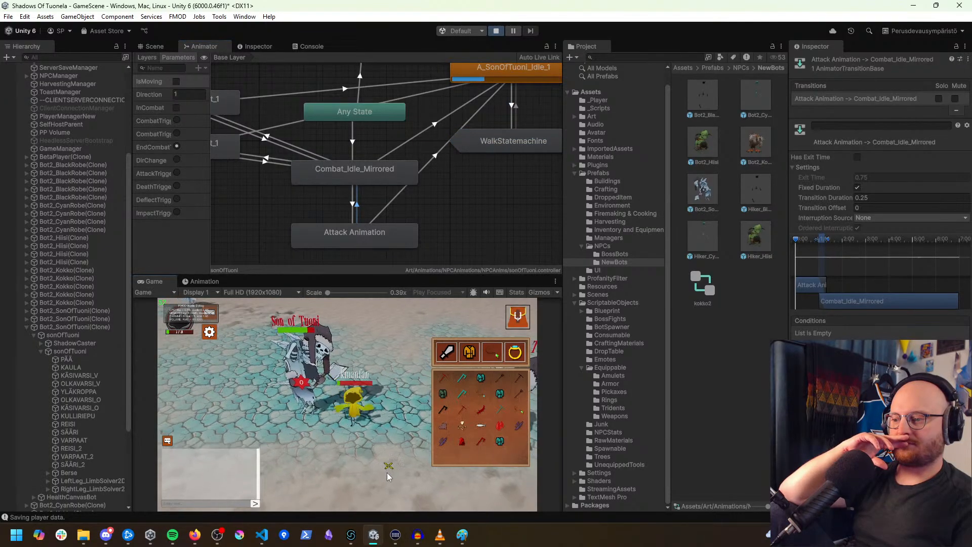
{"action": "left_click", "coordinate": [482, 427]}
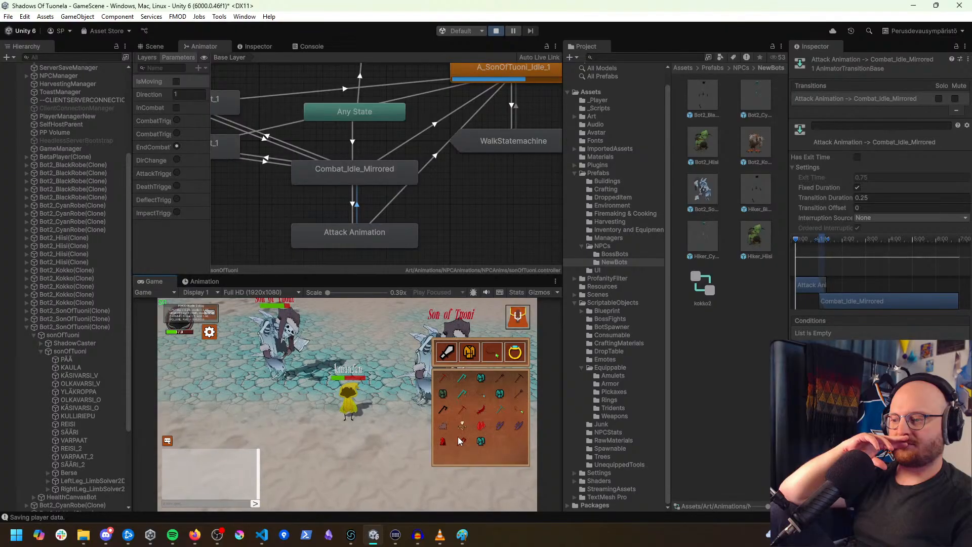
{"action": "left_click", "coordinate": [284, 408]}
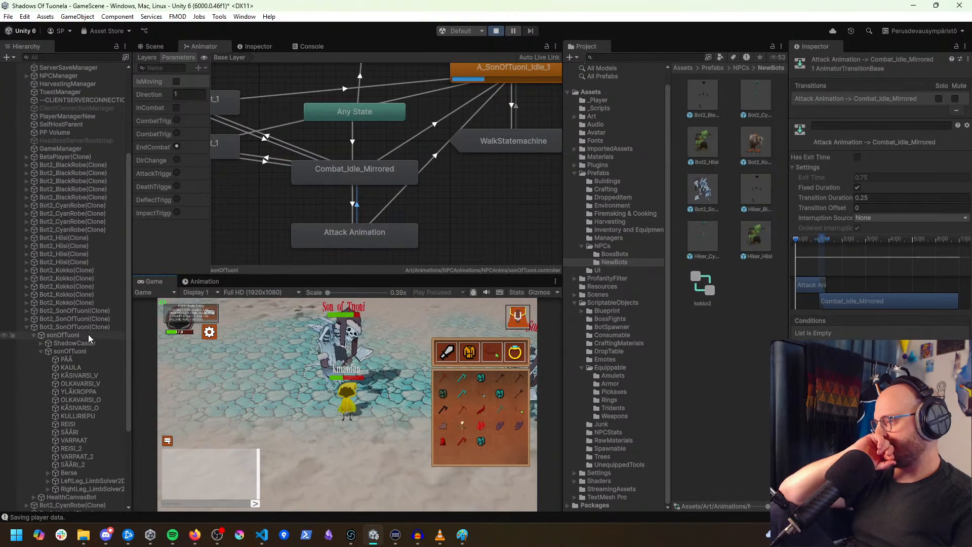
Step: Add food to the inventory with the Player State script's context command on BetaPlayer(Clone) and eat some to restore health
{"action": "left_click", "coordinate": [70, 157]}
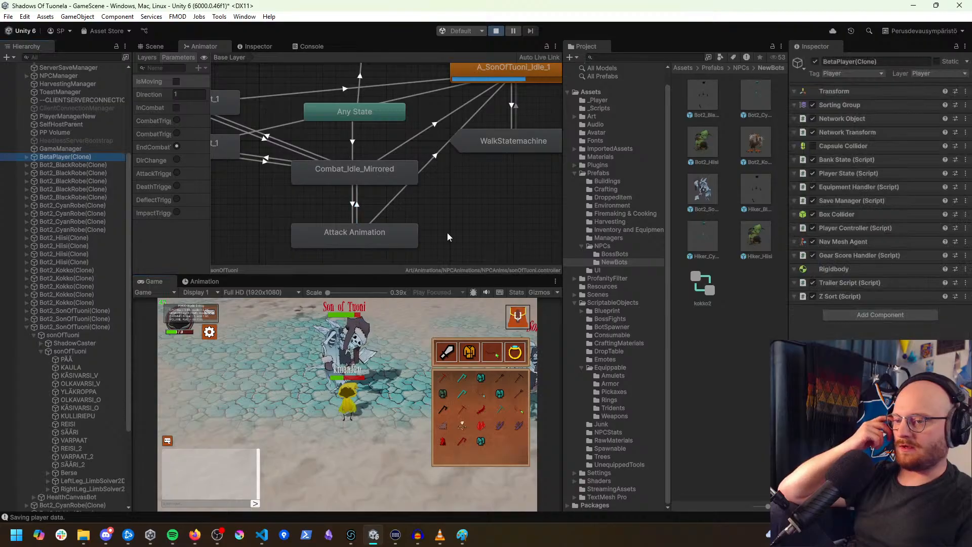
{"action": "scroll", "coordinate": [879, 202], "scroll_direction": "down", "scroll_amount": 3}
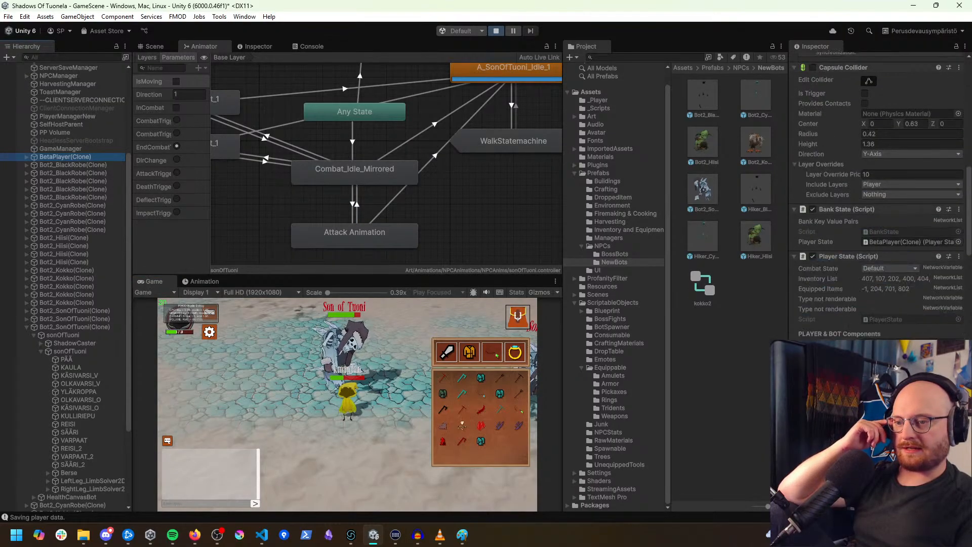
{"action": "right_click", "coordinate": [838, 259]}
{"action": "left_click", "coordinate": [878, 440]}
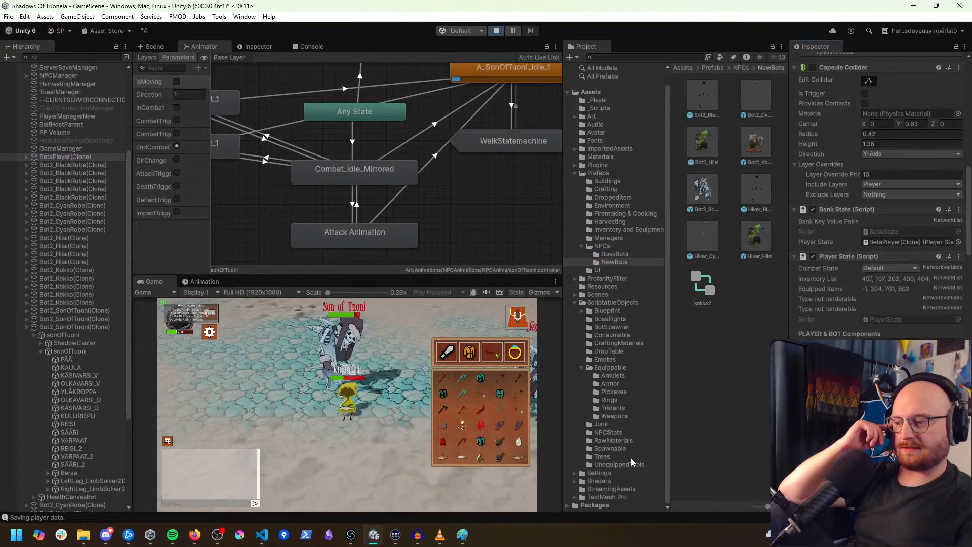
{"action": "left_click", "coordinate": [502, 446]}
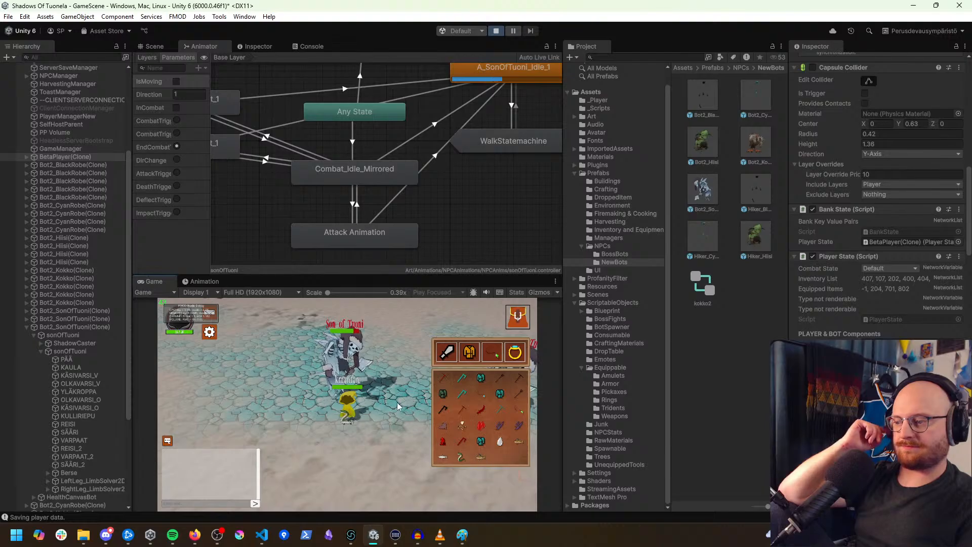
Step: Set the transition duration of the Combat_Idle_Mirrored -> Attack Animation transition to 0.1
{"action": "left_click", "coordinate": [352, 185]}
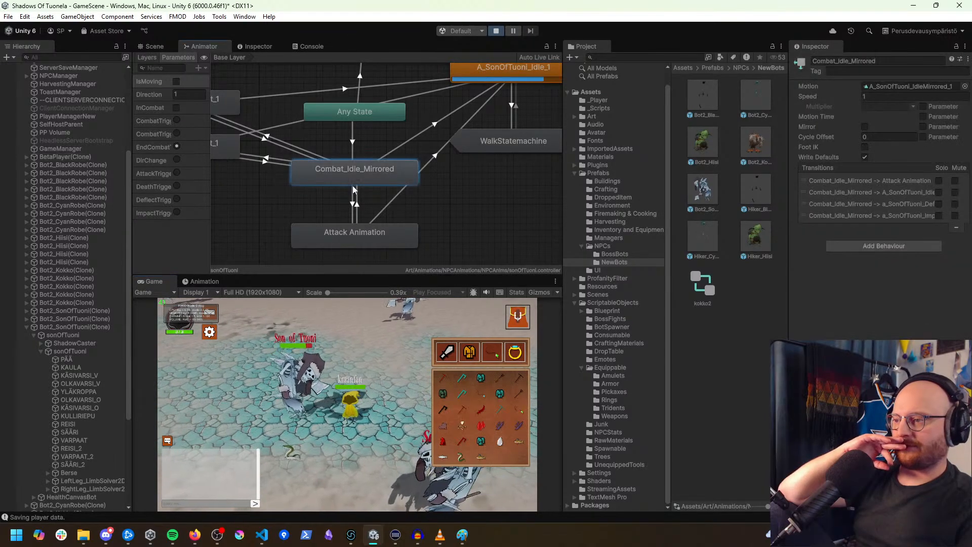
{"action": "left_click", "coordinate": [351, 217]}
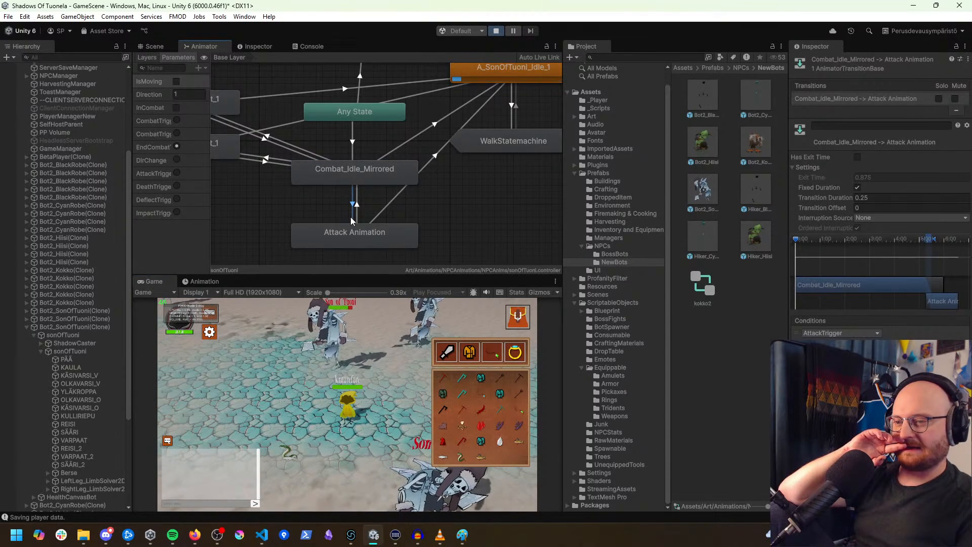
{"action": "left_click", "coordinate": [863, 197]}
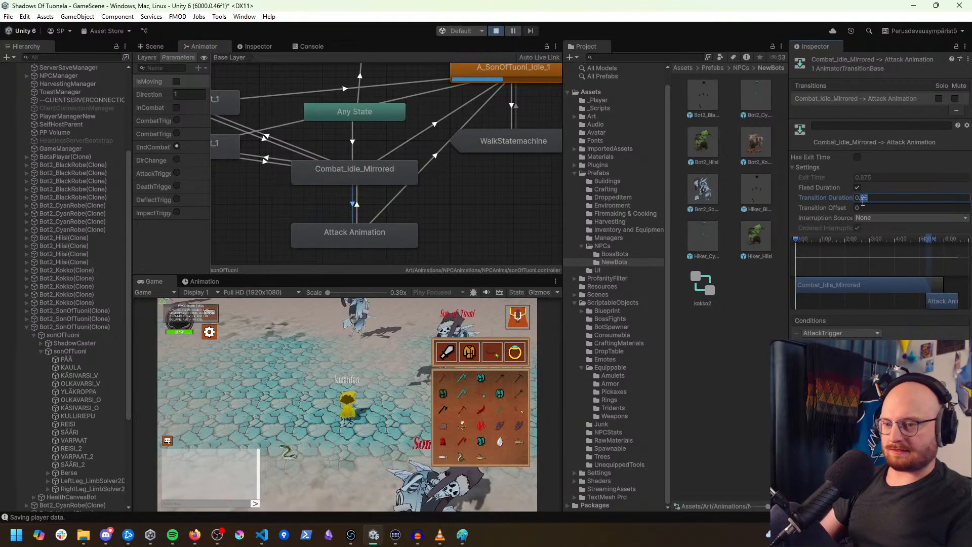
{"action": "type", "text": "0.1"}
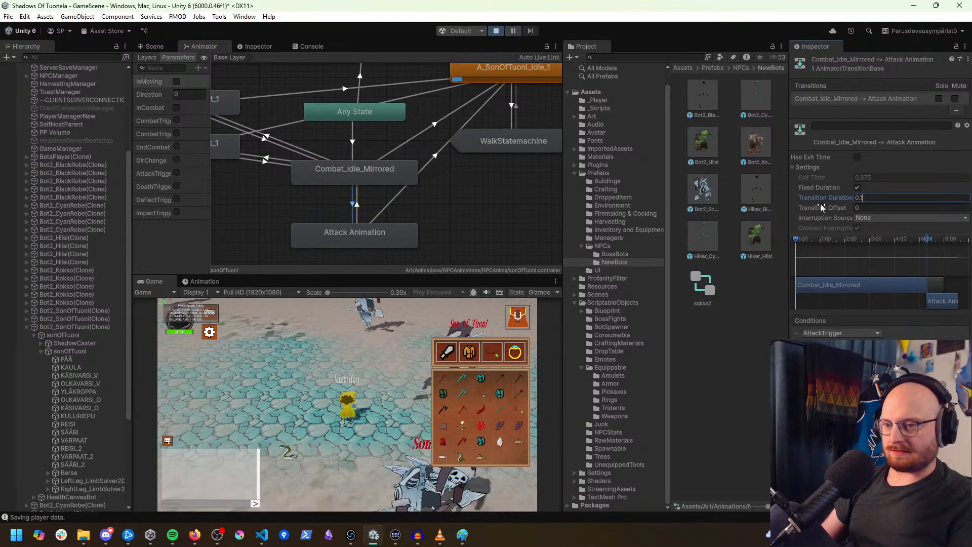
Step: Enable Has Exit Time on the Attack Animation -> Combat_Idle_Mirrored transition, with exit time 0.9 and transition duration 0.1
{"action": "left_click", "coordinate": [357, 216]}
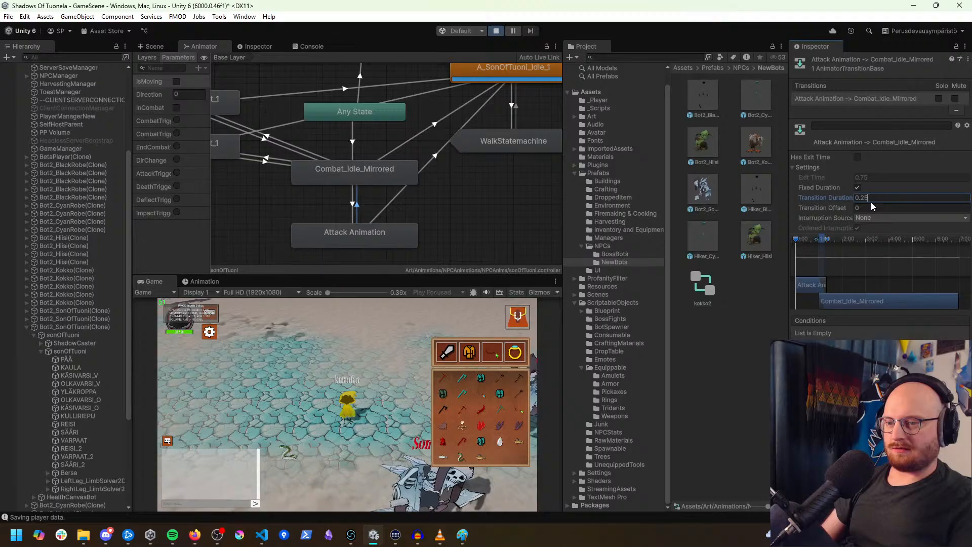
{"action": "left_click", "coordinate": [856, 157]}
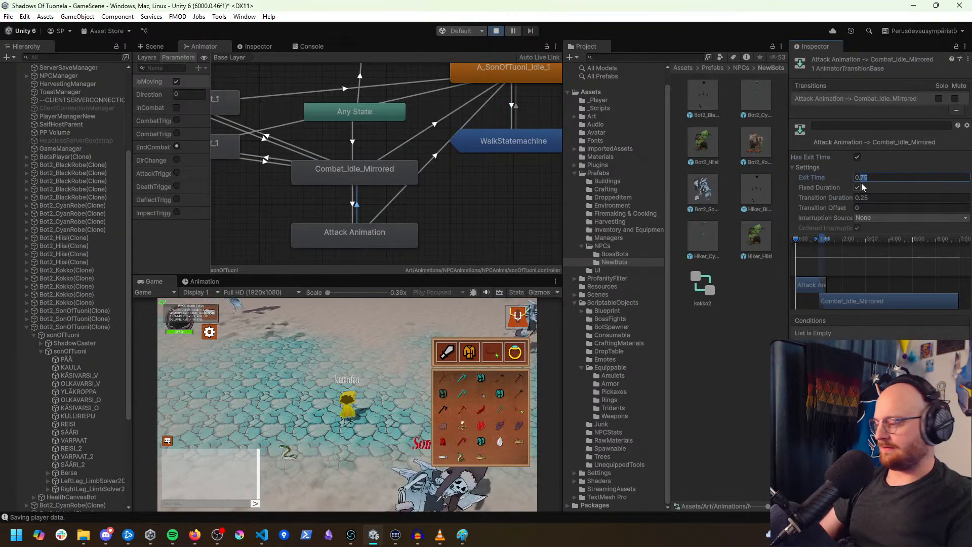
{"action": "type", "text": "9"}
{"action": "double_click", "coordinate": [863, 199]}
{"action": "type", "text": "1"}
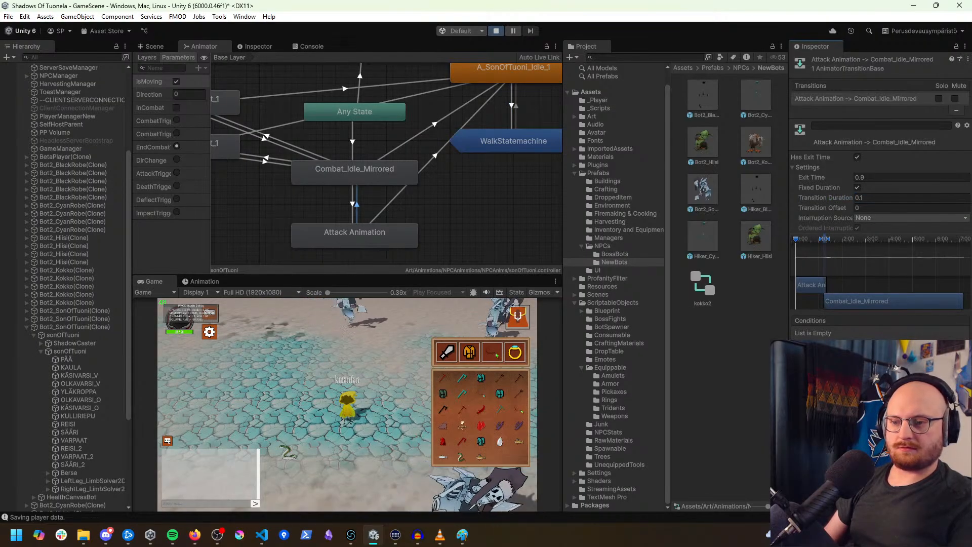
{"action": "key", "text": "ctrl+s"}
Step: Fight a Son of Tuoni to test the retuned attack transitions, breaking off once to eat food before re-engaging
{"action": "left_click", "coordinate": [375, 469]}
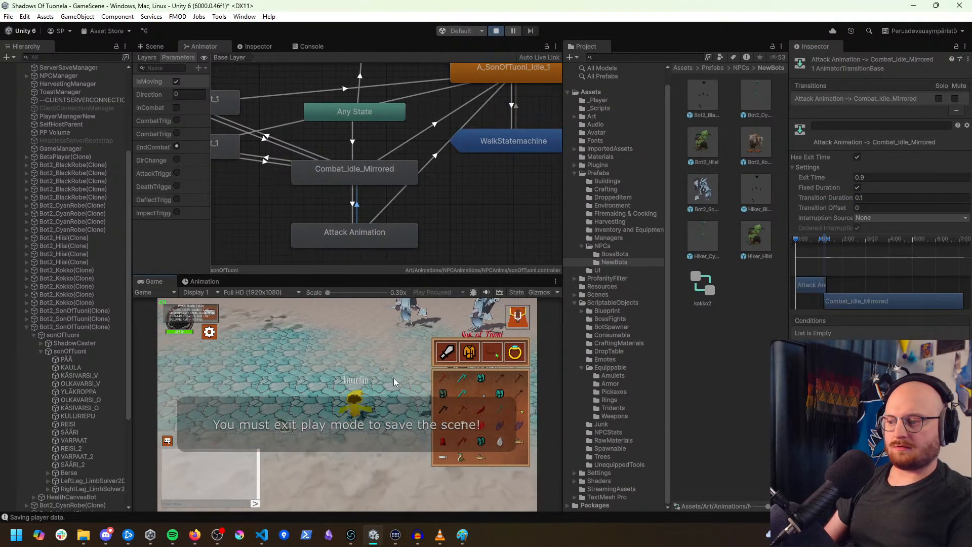
{"action": "key", "text": "i"}
{"action": "left_click", "coordinate": [404, 362]}
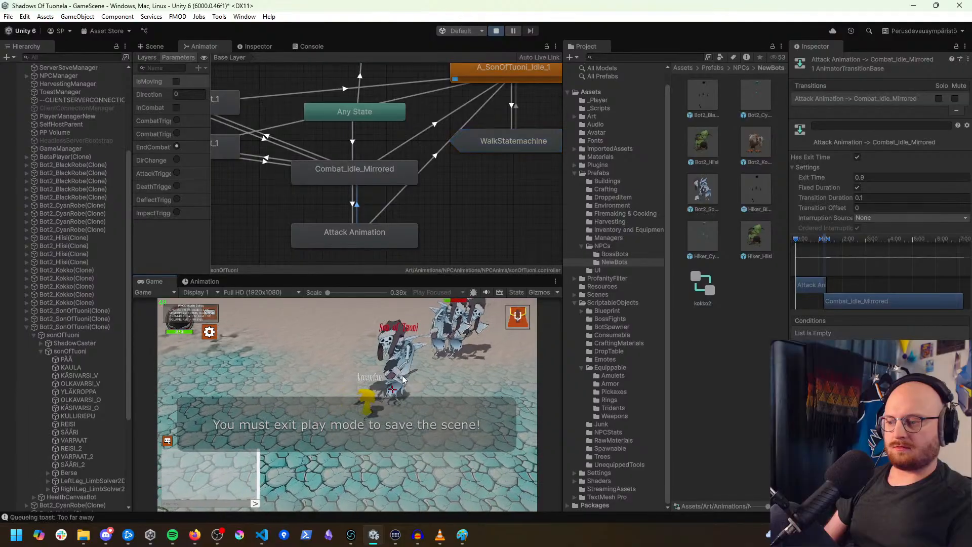
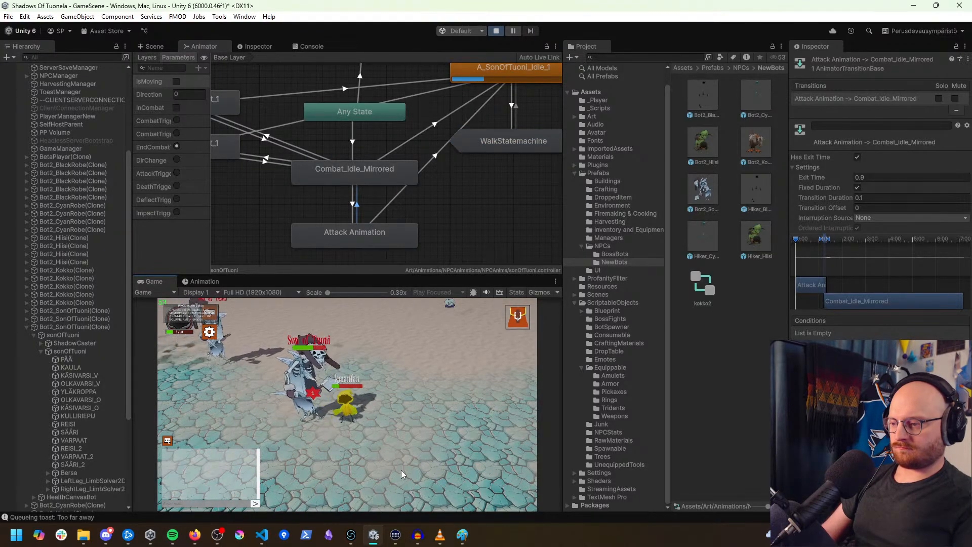
{"action": "left_click", "coordinate": [367, 470]}
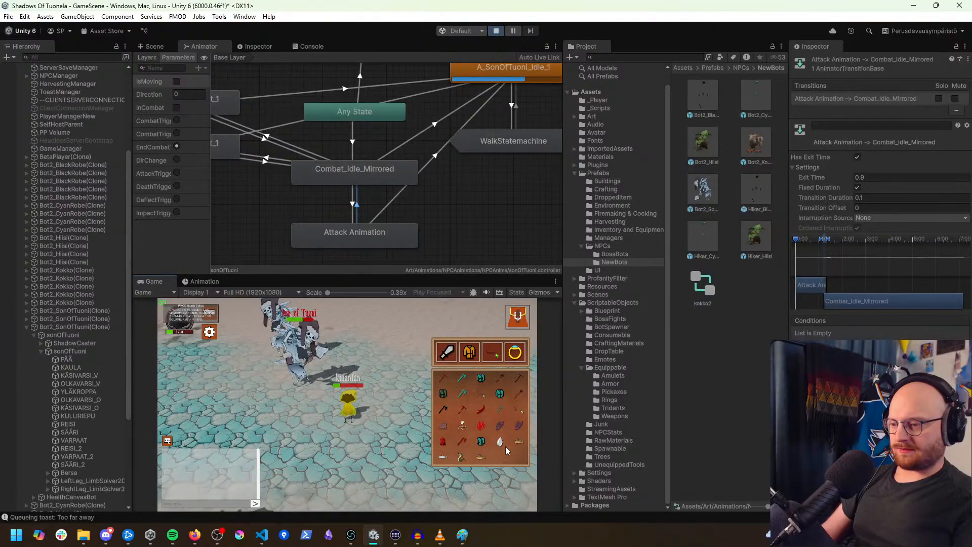
{"action": "key", "text": "a"}
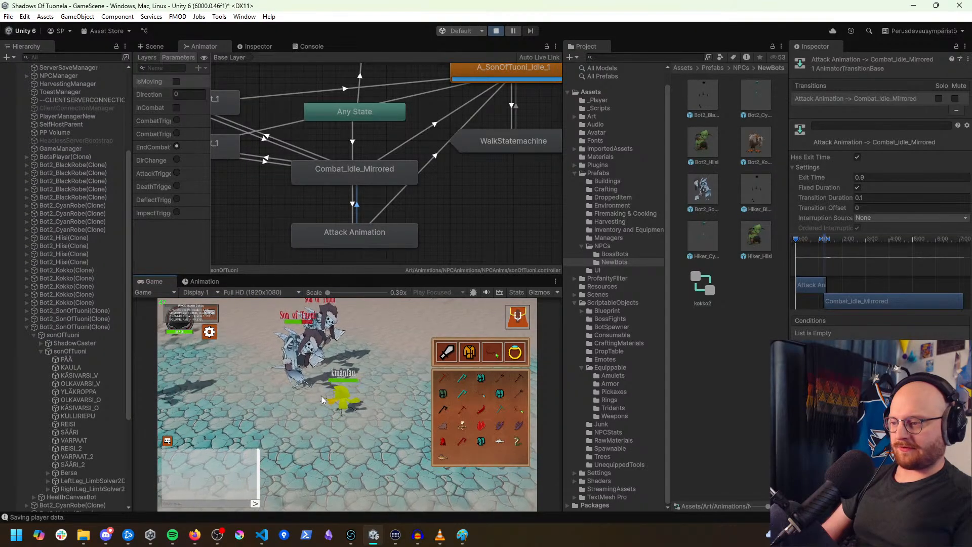
{"action": "left_click", "coordinate": [320, 428]}
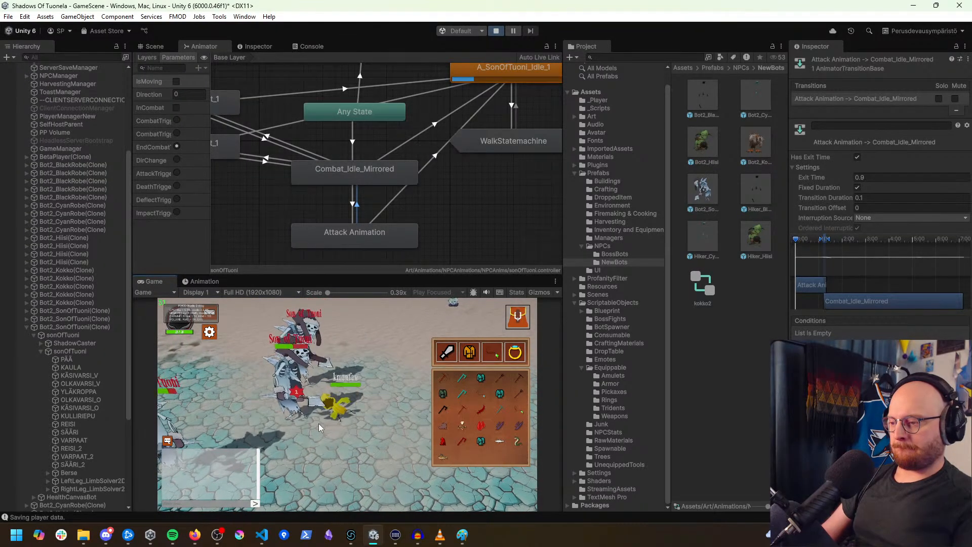
Step: Retreat from the Son of Tuoni and eat food from the inventory to restore the player's health
{"action": "left_click", "coordinate": [517, 318]}
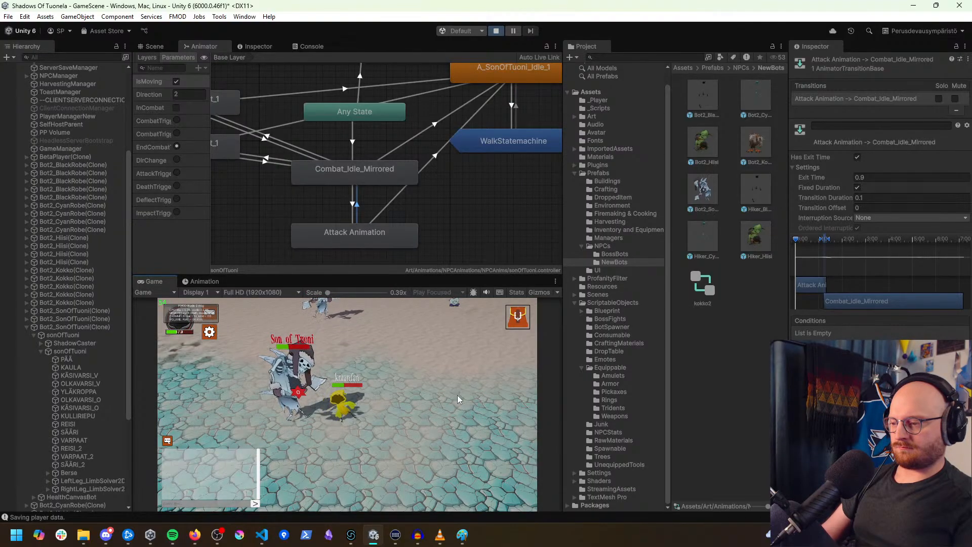
{"action": "left_click", "coordinate": [354, 456]}
{"action": "left_click", "coordinate": [517, 318]}
{"action": "left_click", "coordinate": [501, 441]}
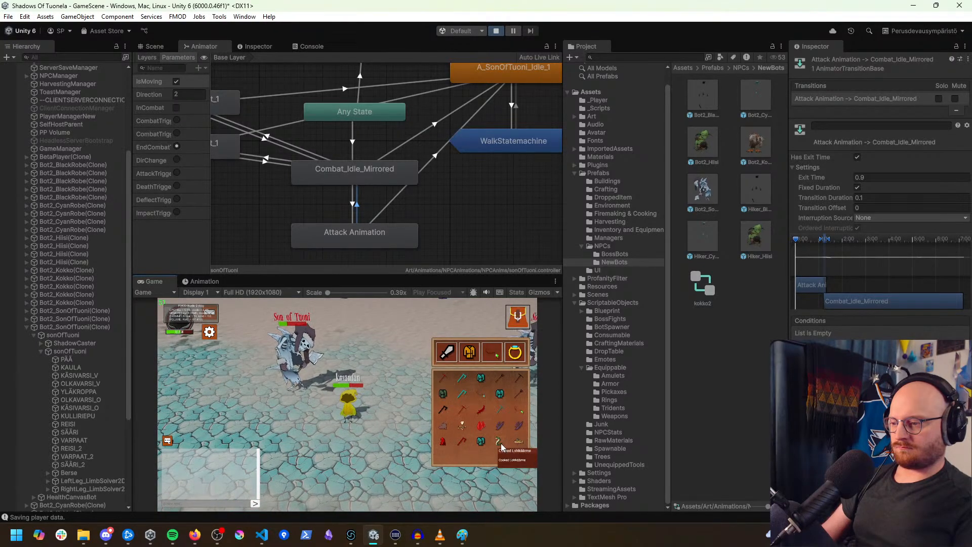
Step: Equip the red blade from the inventory and attack the Son of Tuoni with it
{"action": "left_click", "coordinate": [481, 412]}
{"action": "left_click", "coordinate": [319, 400]}
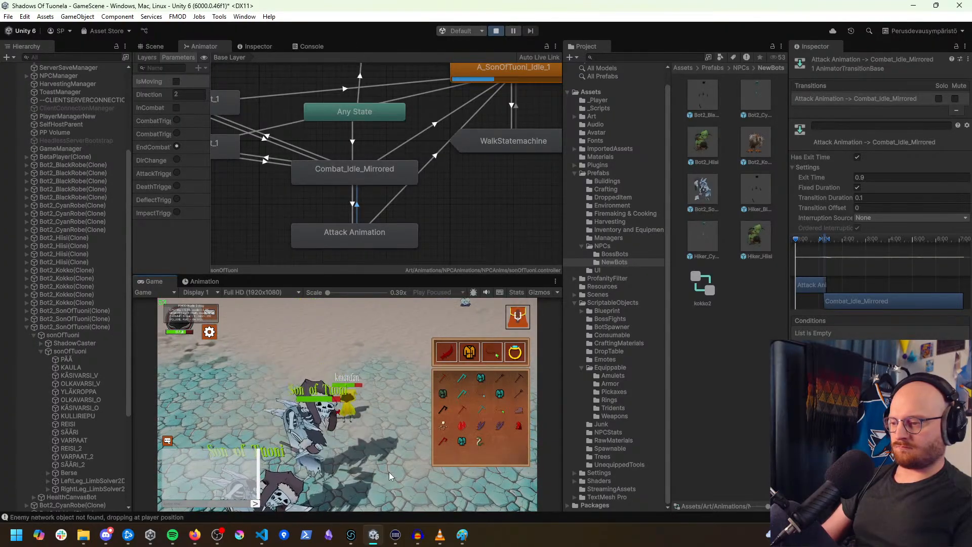
{"action": "left_click", "coordinate": [332, 435]}
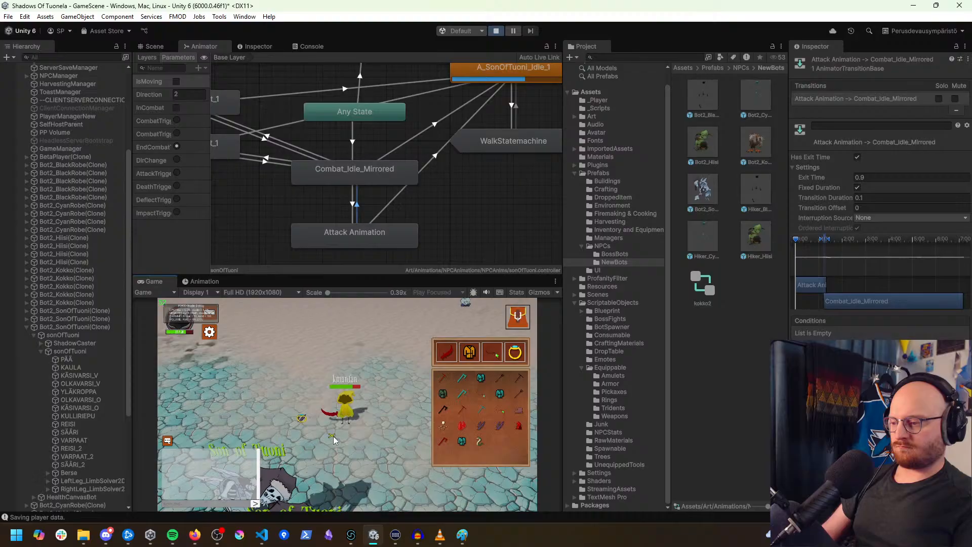
Step: Pause the game, set the Game view to Play Maximized and resume play
{"action": "left_click", "coordinate": [512, 31]}
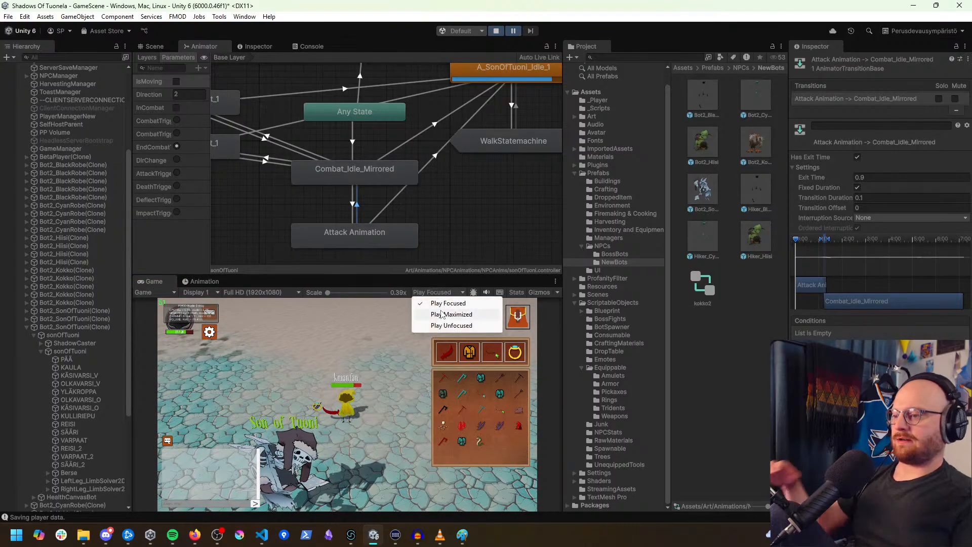
{"action": "left_click", "coordinate": [441, 314]}
{"action": "left_click", "coordinate": [511, 32]}
Step: Fight two Sons of Tuoni with the red blade to watch their combat animations, picking up the dropped snake between fights
{"action": "left_click", "coordinate": [515, 394]}
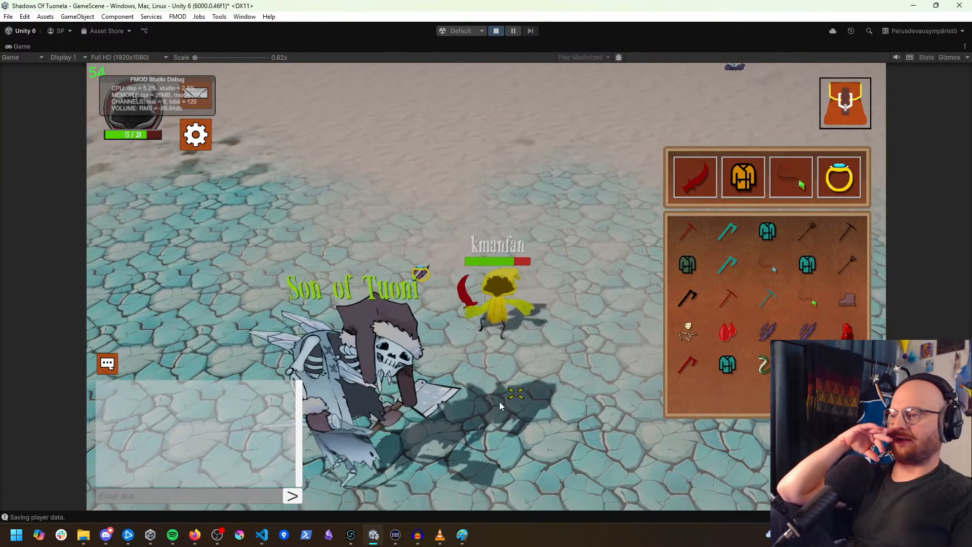
{"action": "left_click", "coordinate": [240, 284]}
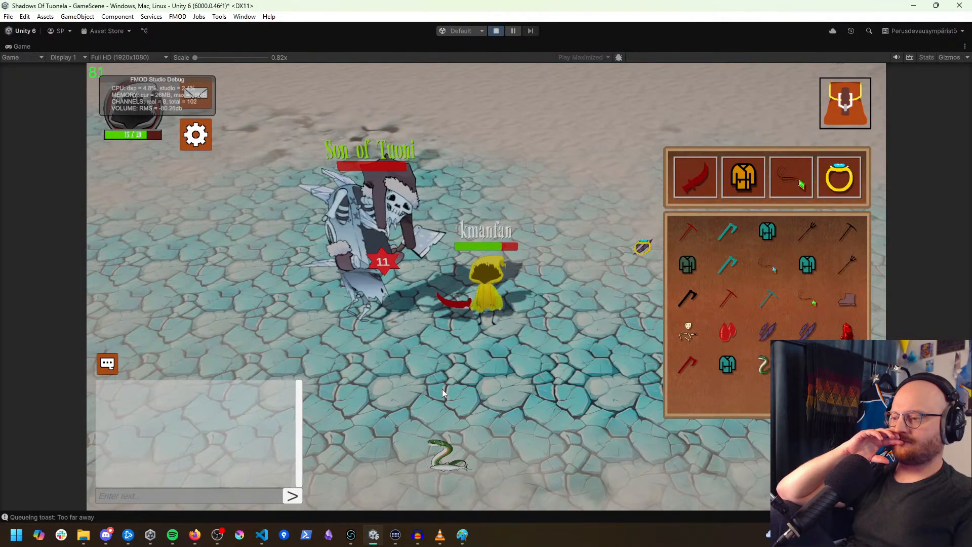
{"action": "left_click", "coordinate": [460, 407]}
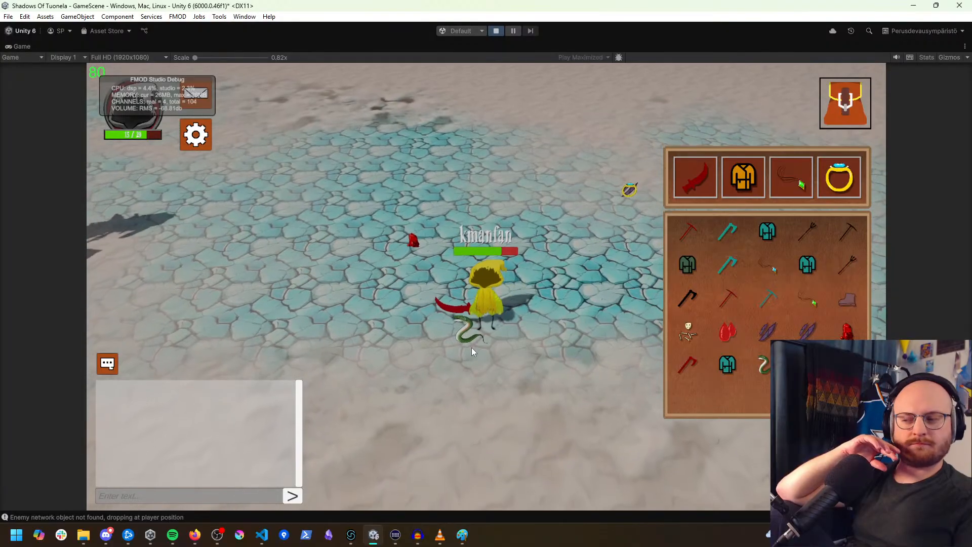
{"action": "left_click", "coordinate": [428, 317]}
{"action": "left_click", "coordinate": [372, 247]}
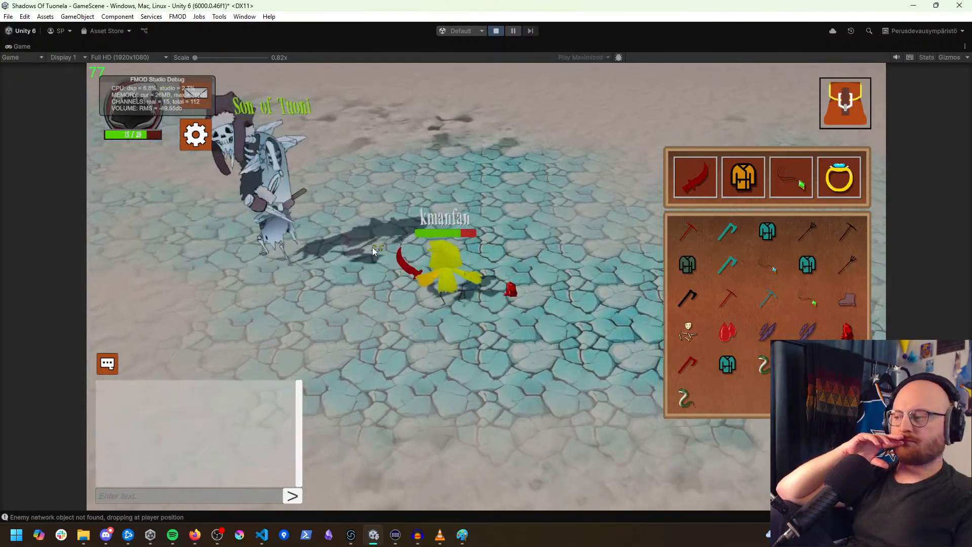
{"action": "left_click", "coordinate": [449, 260]}
{"action": "left_click", "coordinate": [531, 276]}
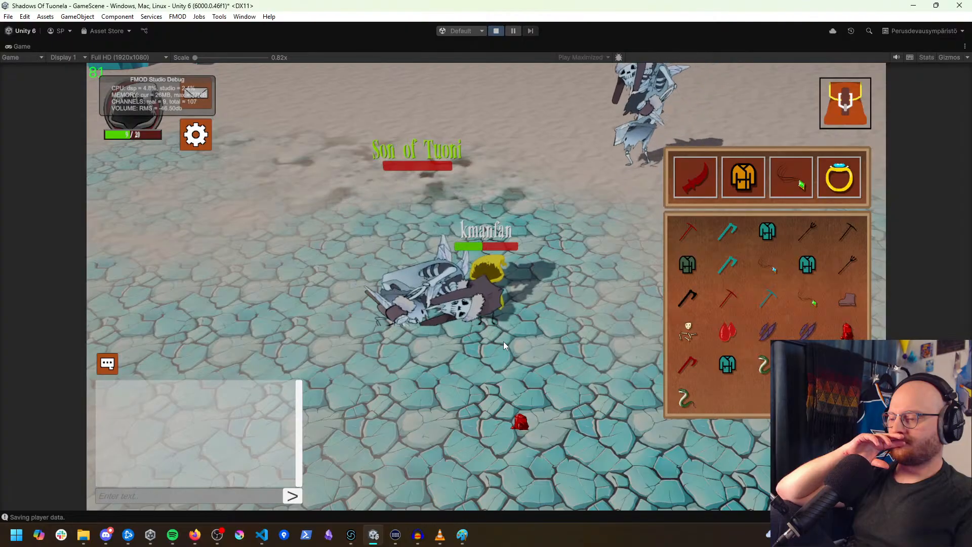
Step: Pick up the loot where the bot fell, then walk onto the sand and fight another Son of Tuoni
{"action": "left_click", "coordinate": [431, 315]}
{"action": "left_click", "coordinate": [429, 317]}
{"action": "left_click", "coordinate": [425, 337]}
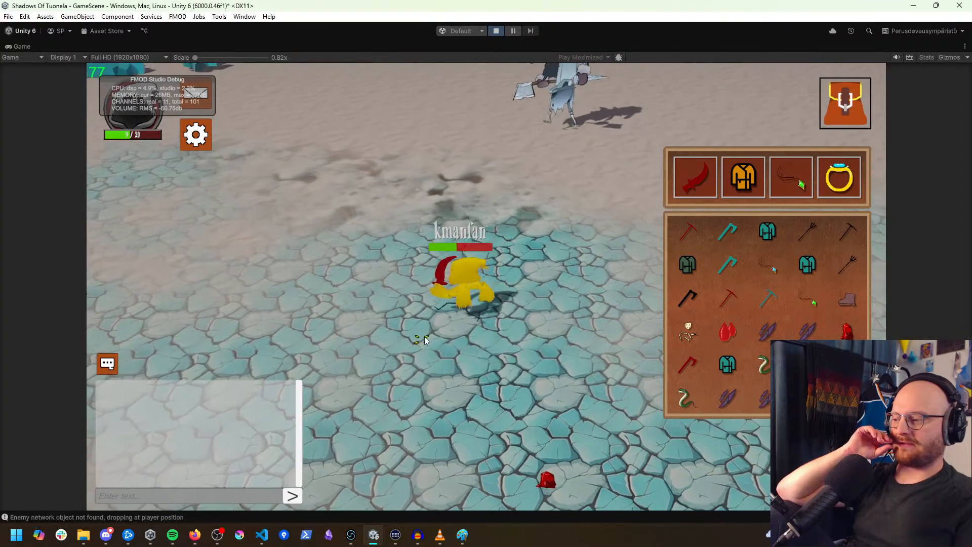
{"action": "left_click", "coordinate": [557, 222]}
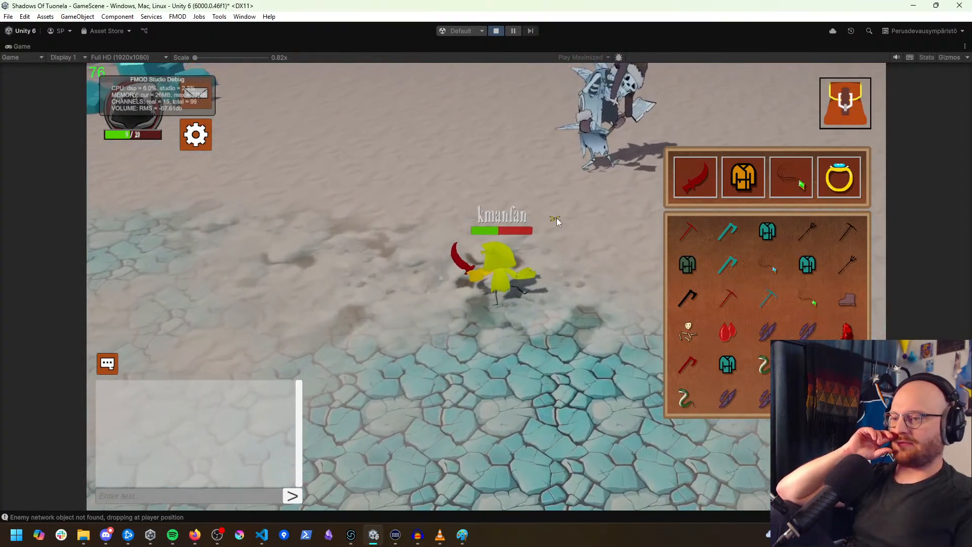
{"action": "left_click", "coordinate": [540, 218]}
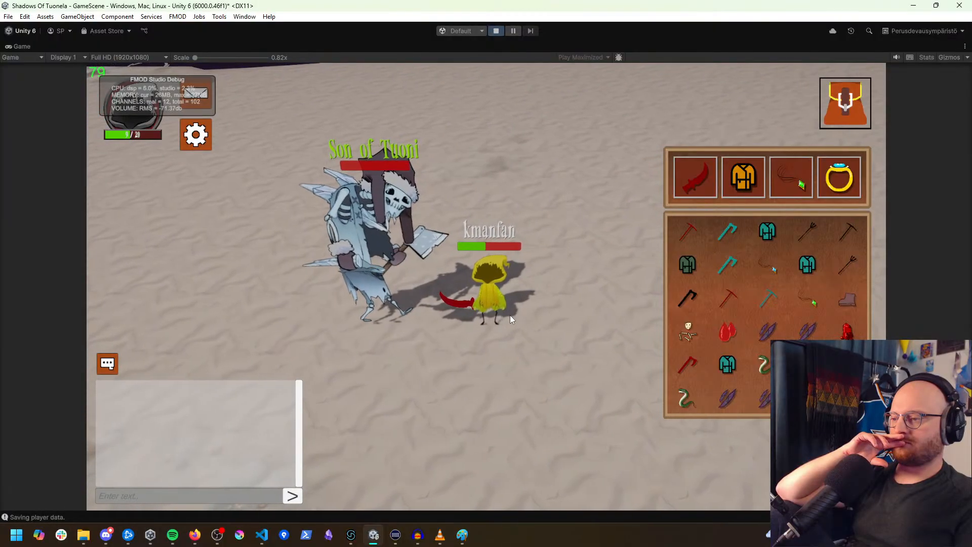
Step: Walk the player back to the turquoise paving and eat a snake from the inventory to restore health
{"action": "left_click", "coordinate": [446, 402]}
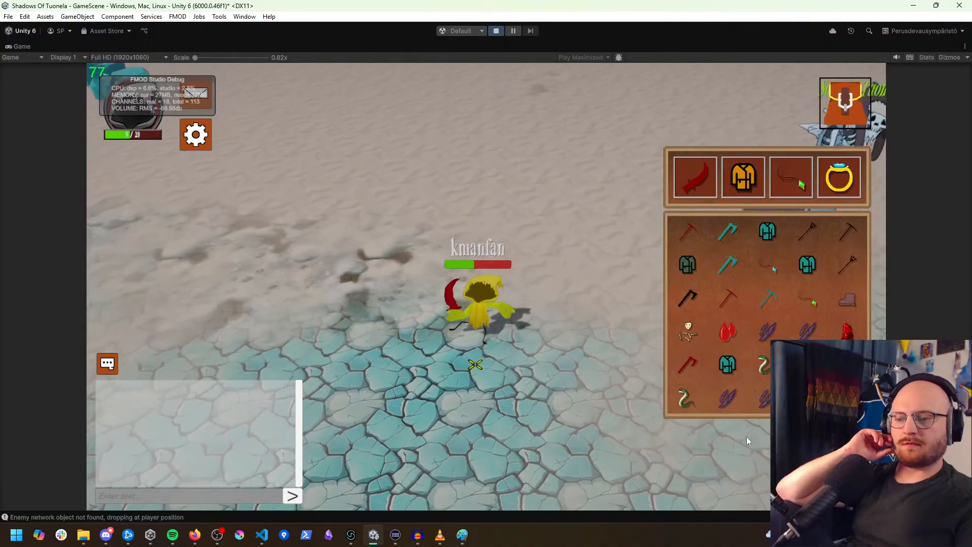
{"action": "left_click", "coordinate": [687, 400]}
{"action": "left_click", "coordinate": [418, 346]}
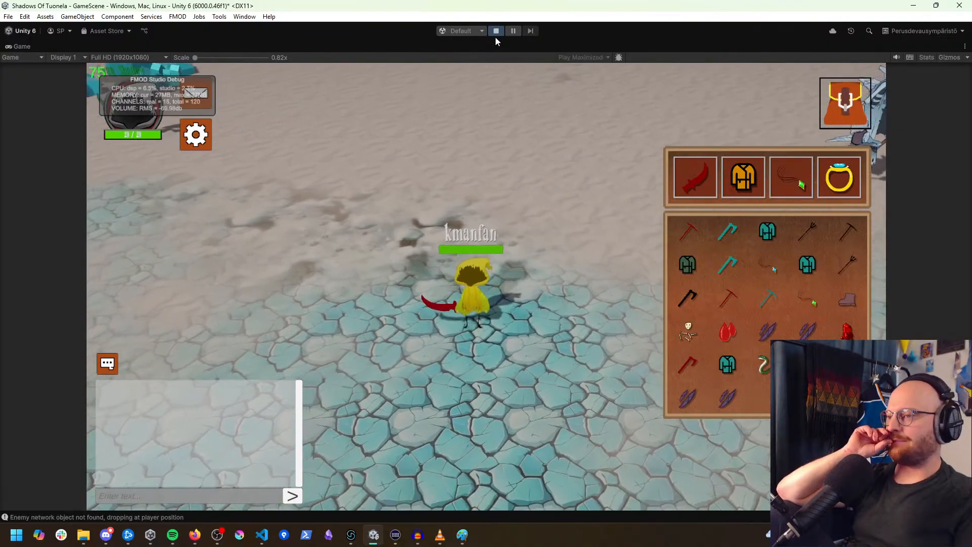
Step: Pause the game in the Play Focused view and inspect the a_SonOfTuoni_Death_1 state and its transition from Any State
{"action": "left_click", "coordinate": [513, 31]}
{"action": "left_click", "coordinate": [443, 294]}
{"action": "left_click", "coordinate": [447, 303]}
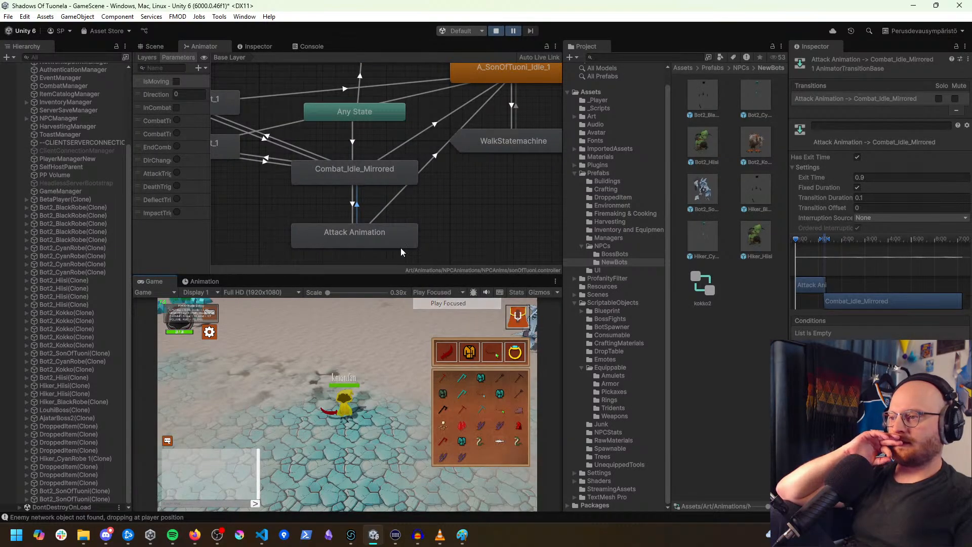
{"action": "middle_click_drag", "start_coordinate": [427, 192], "coordinate": [472, 280]}
{"action": "left_click", "coordinate": [411, 136]}
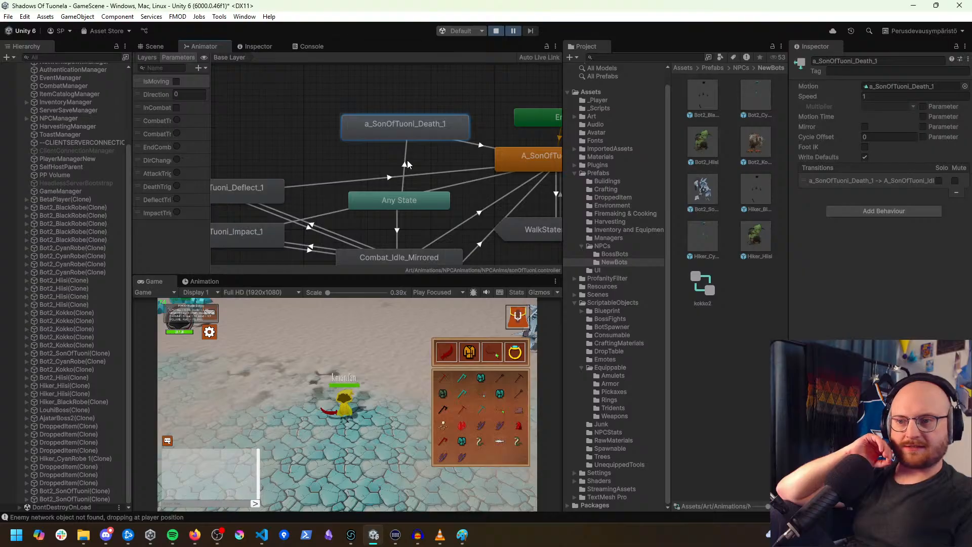
{"action": "left_click", "coordinate": [408, 160]}
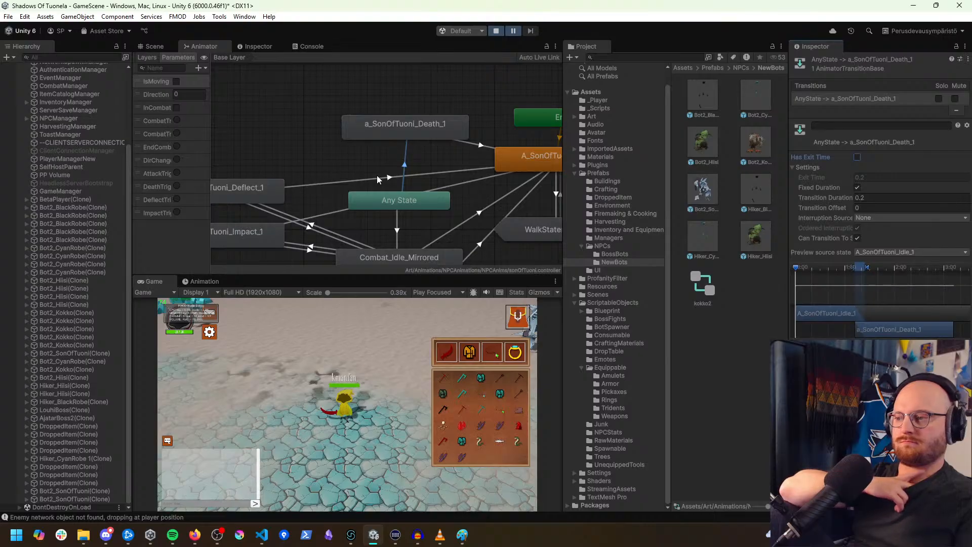
Step: Resume the game in the Play Maximized view and send the player across the sand to another Son of Tuoni
{"action": "left_click", "coordinate": [512, 31]}
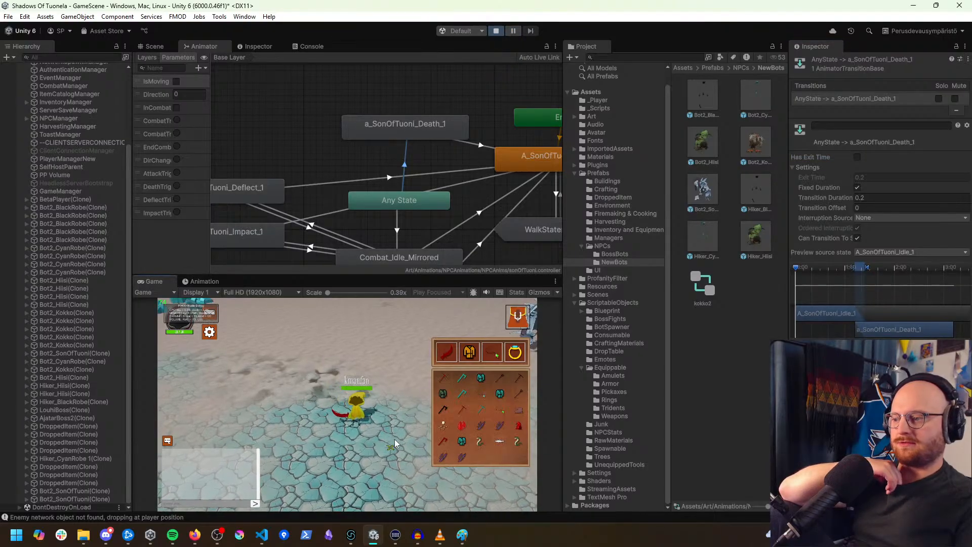
{"action": "left_click", "coordinate": [510, 33]}
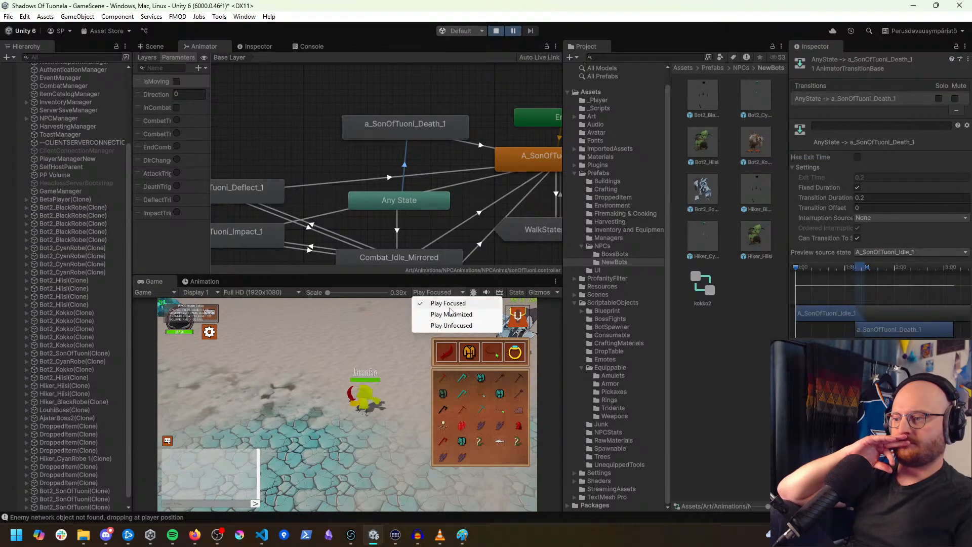
{"action": "left_click", "coordinate": [513, 31]}
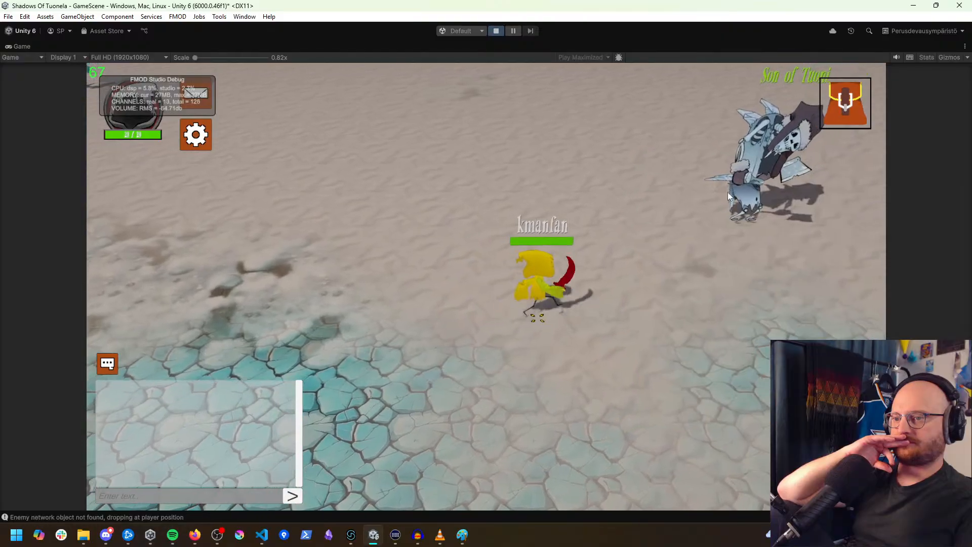
{"action": "left_click", "coordinate": [684, 257]}
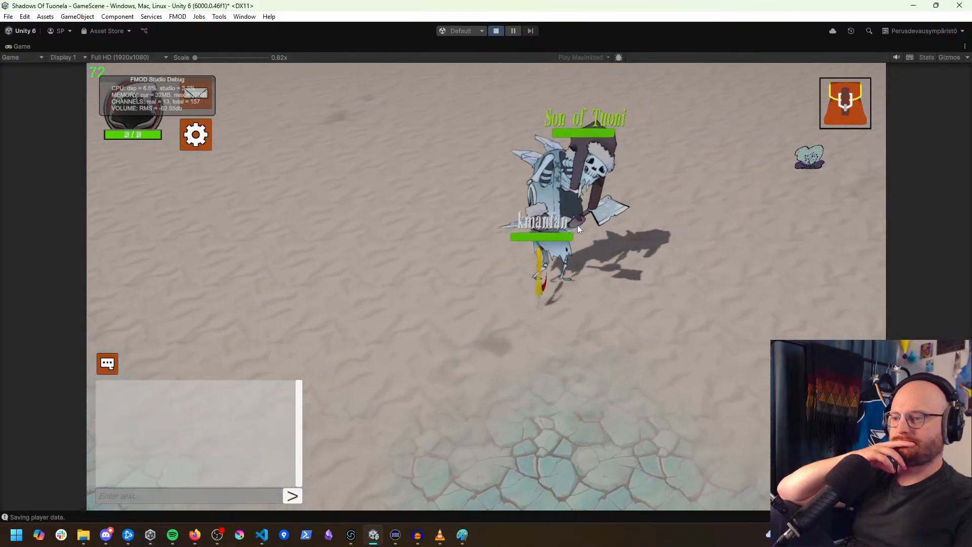
Step: Finish the fight with the Son of Tuoni on the sand and walk the player across to the turquoise paving
{"action": "left_click", "coordinate": [567, 325]}
{"action": "left_click", "coordinate": [382, 401]}
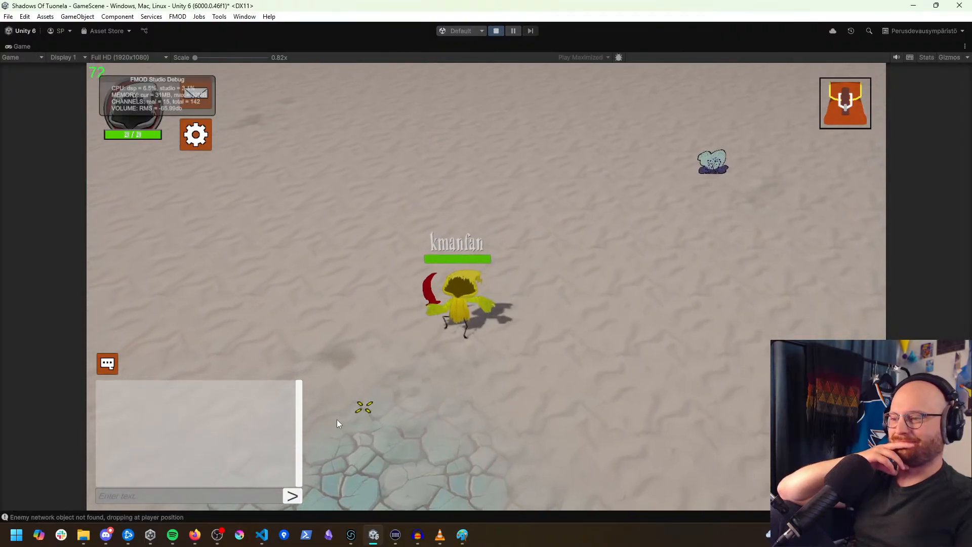
{"action": "left_click", "coordinate": [295, 259]}
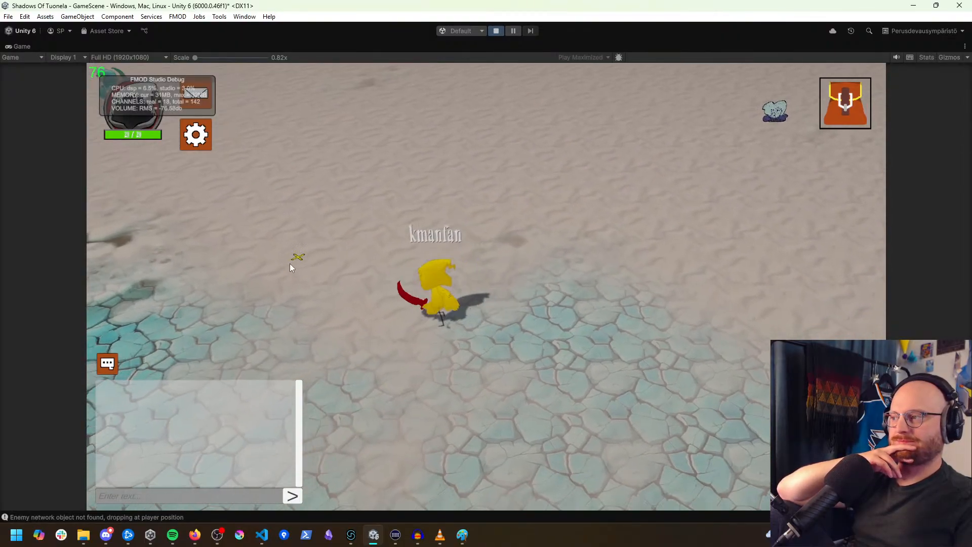
{"action": "left_click", "coordinate": [328, 327]}
{"action": "left_click", "coordinate": [345, 381]}
{"action": "left_click", "coordinate": [497, 439]}
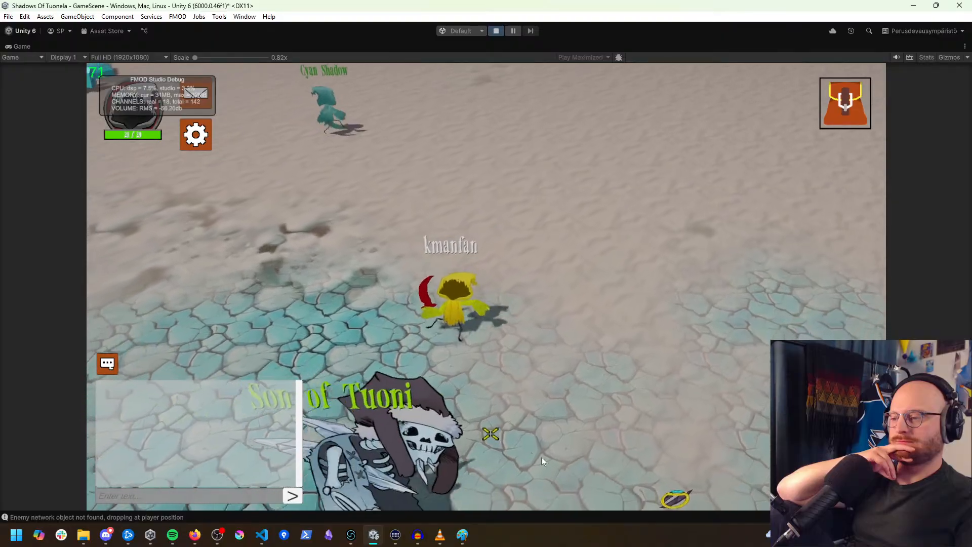
Step: Move the player over the turquoise paving and fight the Son of Tuoni there until it dies
{"action": "left_click", "coordinate": [590, 463]}
{"action": "left_click", "coordinate": [621, 474]}
{"action": "left_click", "coordinate": [636, 463]}
{"action": "left_click", "coordinate": [572, 381]}
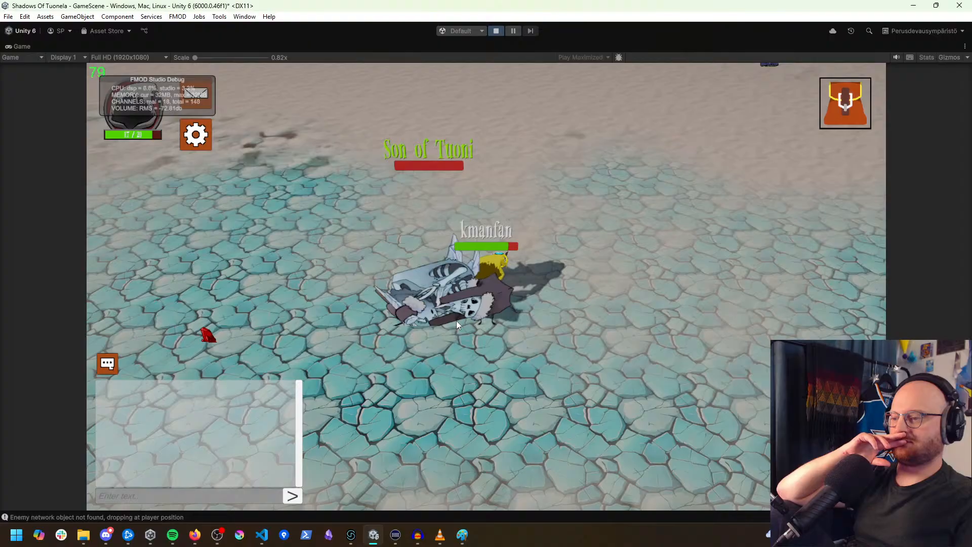
Step: Send the player from the fallen bot onto the sand and fight another Son of Tuoni
{"action": "left_click", "coordinate": [441, 322]}
{"action": "mouse_move", "coordinate": [375, 303]}
{"action": "left_mouse_down"}
{"action": "mouse_move", "coordinate": [422, 217]}
{"action": "mouse_move", "coordinate": [449, 194]}
{"action": "mouse_move", "coordinate": [430, 188]}
{"action": "mouse_move", "coordinate": [476, 223]}
{"action": "mouse_move", "coordinate": [424, 251]}
{"action": "left_mouse_up"}
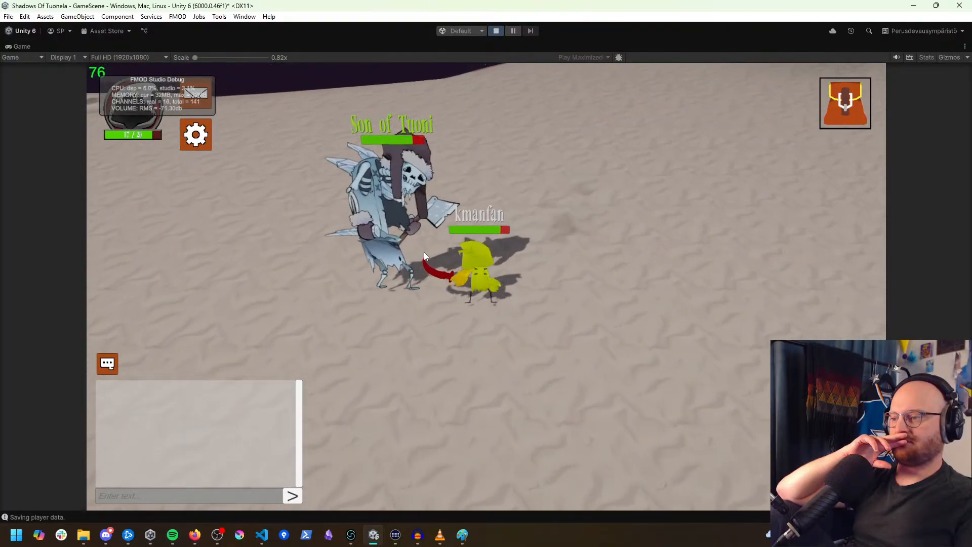
{"action": "left_click", "coordinate": [413, 353]}
{"action": "left_click", "coordinate": [459, 433]}
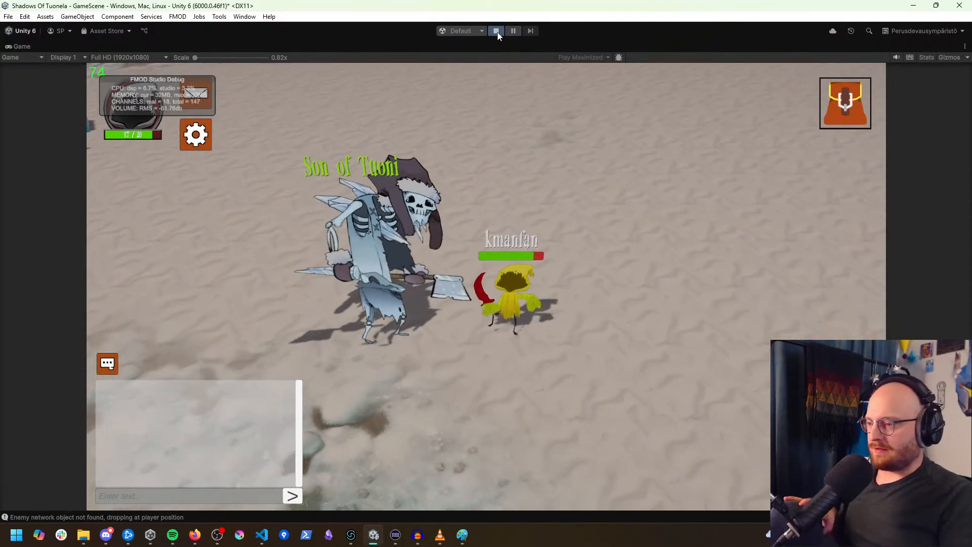
Step: Stop the running game and discard the Cinemachine camera changes made in Play Mode
{"action": "left_click", "coordinate": [496, 31]}
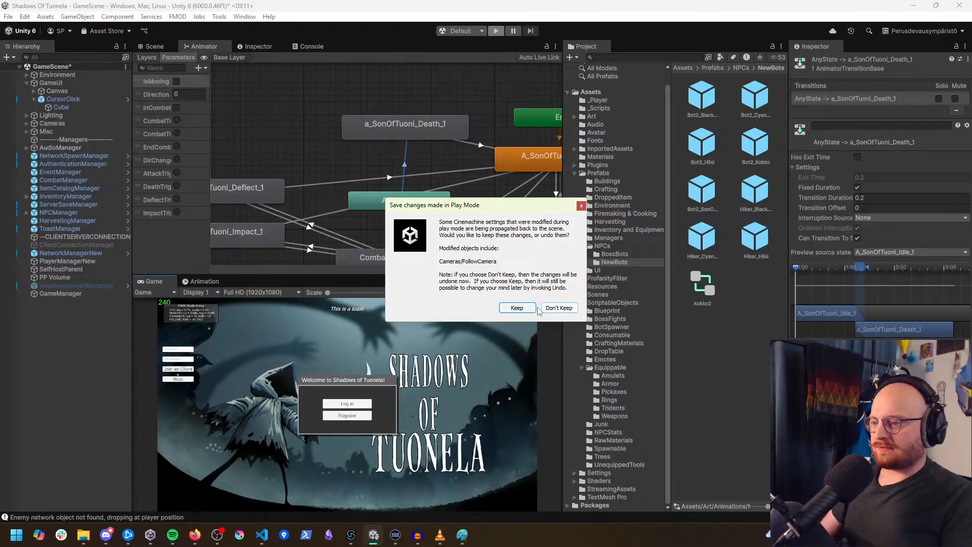
{"action": "left_click", "coordinate": [559, 308]}
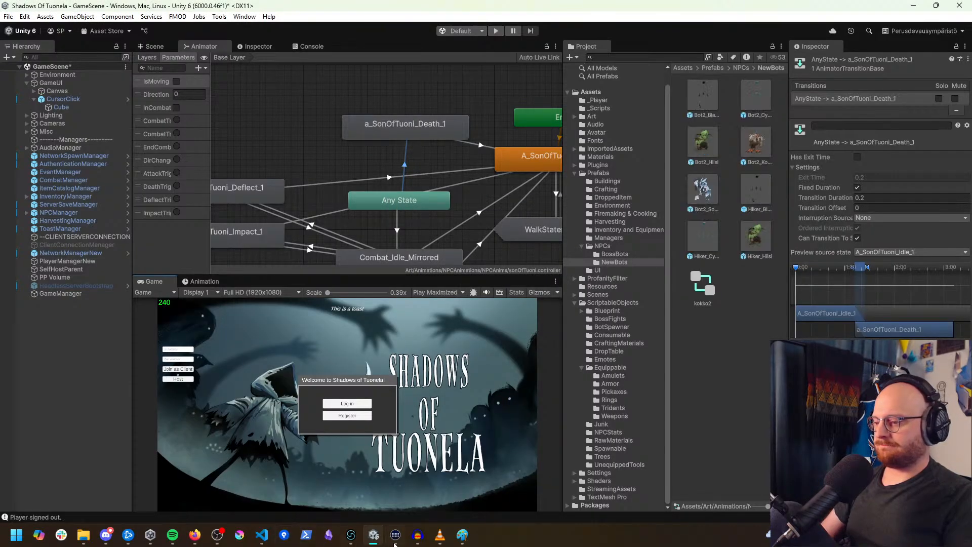
{"action": "left_click", "coordinate": [173, 536]}
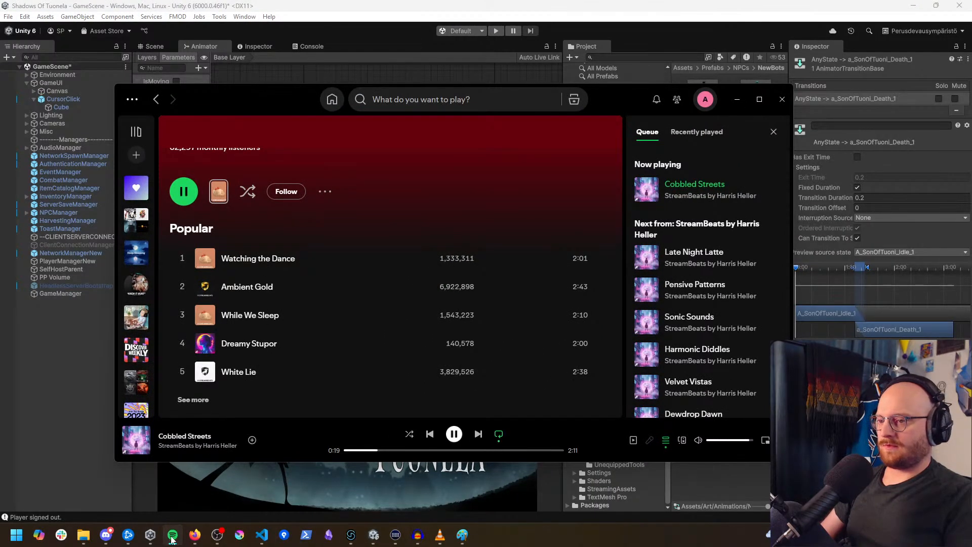
{"action": "left_click", "coordinate": [173, 536]}
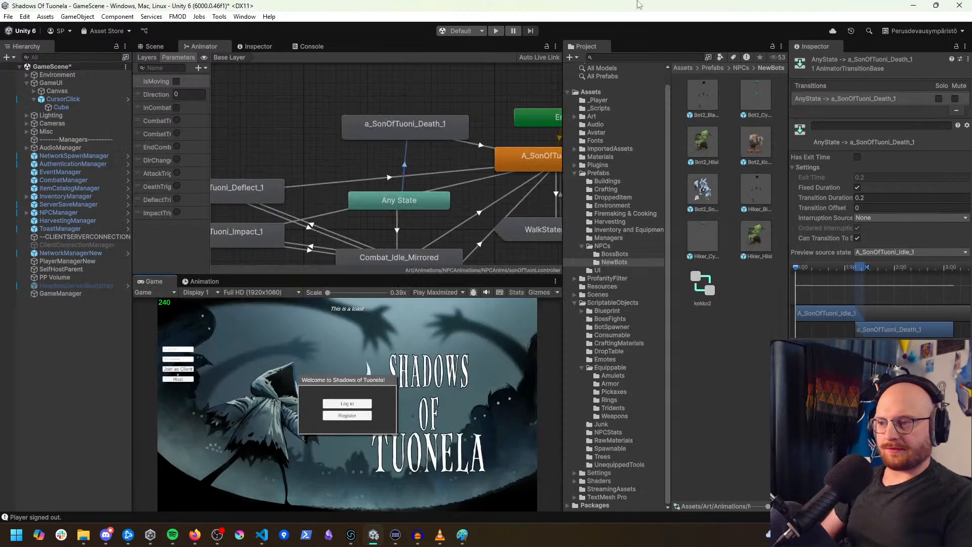
Step: Open the Bot2_SonOfTuoni prefab for editing and show the whole bot in the Scene view
{"action": "double_click", "coordinate": [702, 190]}
{"action": "scroll", "coordinate": [494, 204], "scroll_direction": "down", "scroll_amount": 3}
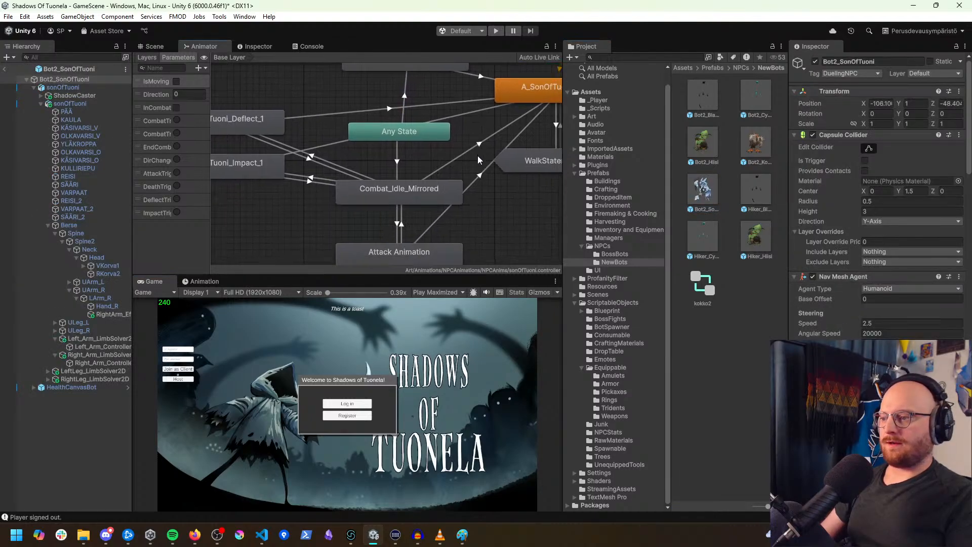
{"action": "double_click", "coordinate": [703, 192]}
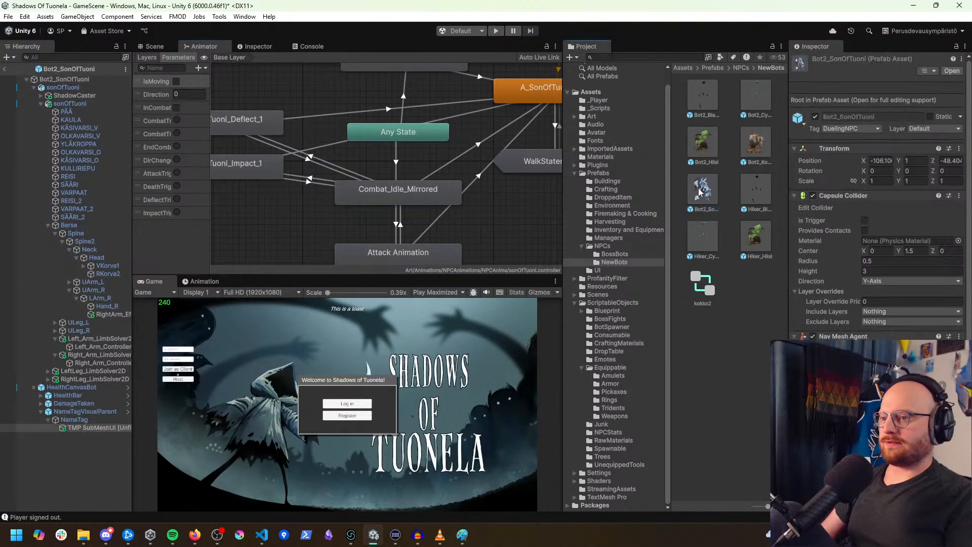
{"action": "left_click", "coordinate": [162, 47]}
{"action": "scroll", "coordinate": [266, 148], "scroll_direction": "down", "scroll_amount": 3}
{"action": "middle_click_drag", "start_coordinate": [266, 148], "coordinate": [303, 135]}
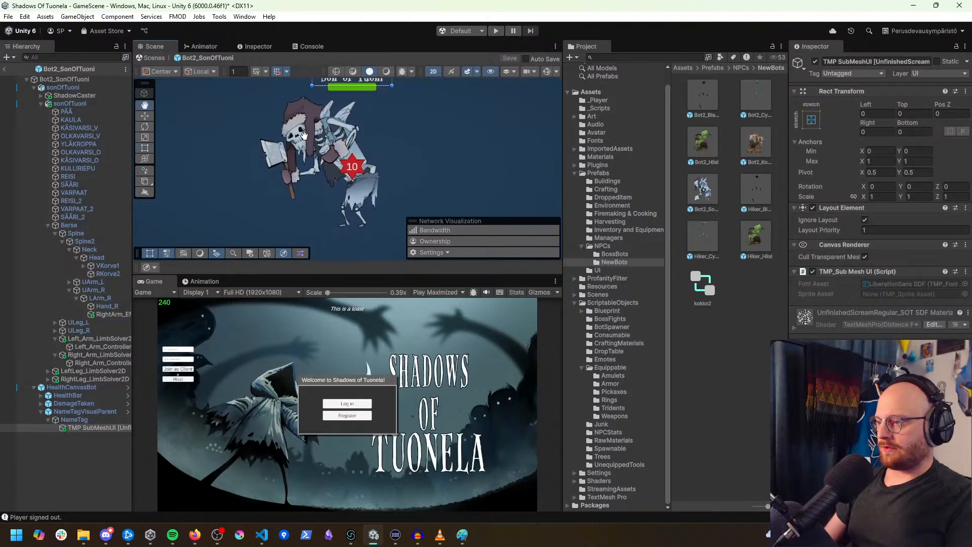
Step: Show the animation clips of the sonOfTuoni object and play its A_SonOfTuoni_IdleMirrored_1 clip
{"action": "left_click", "coordinate": [210, 280]}
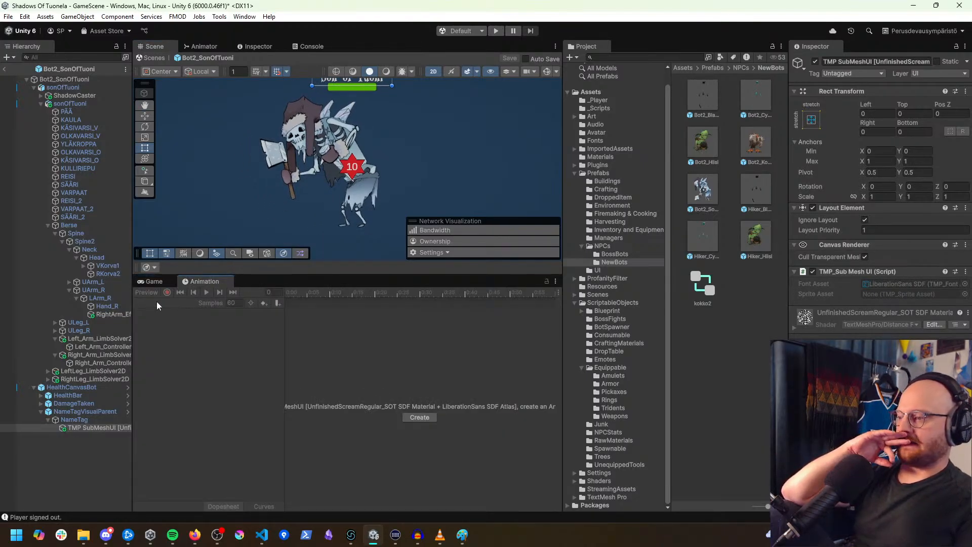
{"action": "left_click", "coordinate": [76, 103]}
{"action": "left_click", "coordinate": [75, 87]}
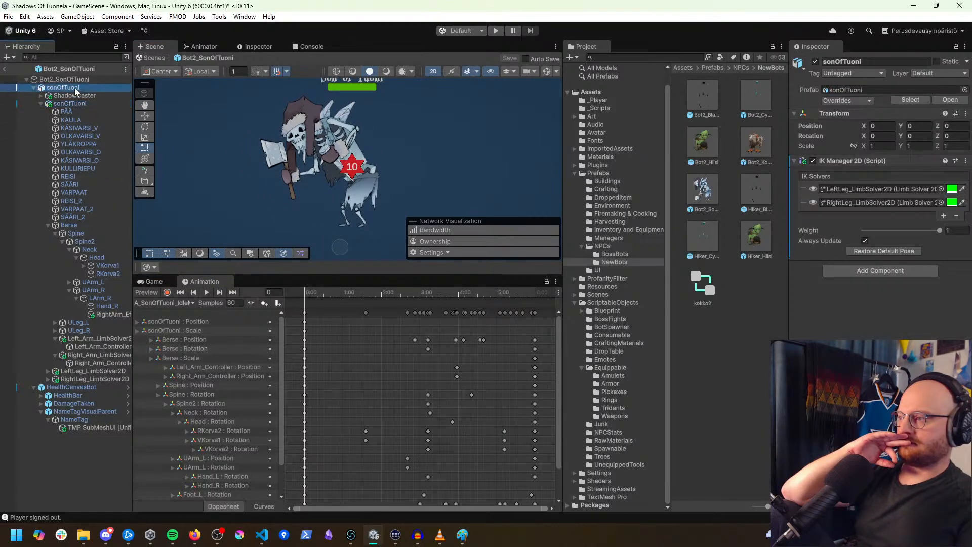
{"action": "left_click", "coordinate": [181, 305]}
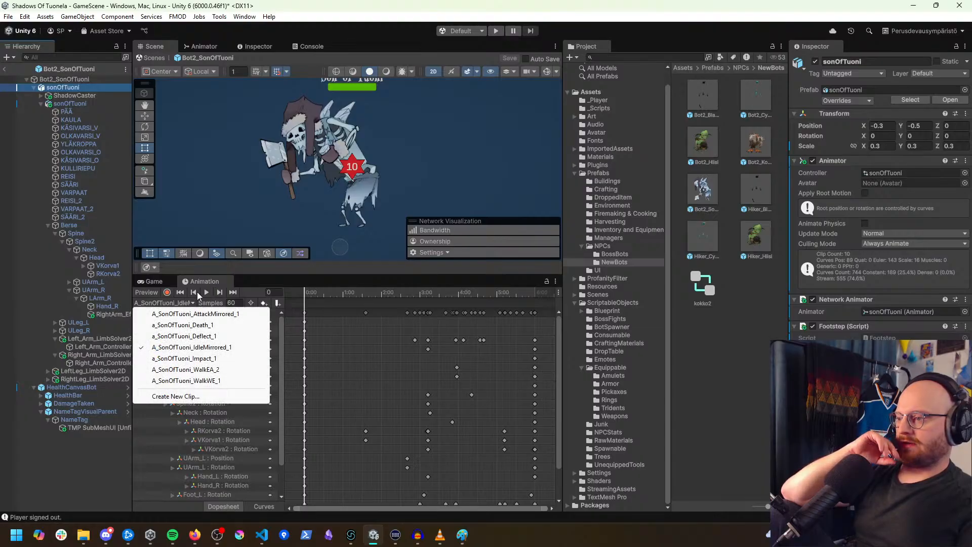
{"action": "left_click", "coordinate": [206, 292]}
{"action": "left_click", "coordinate": [205, 293]}
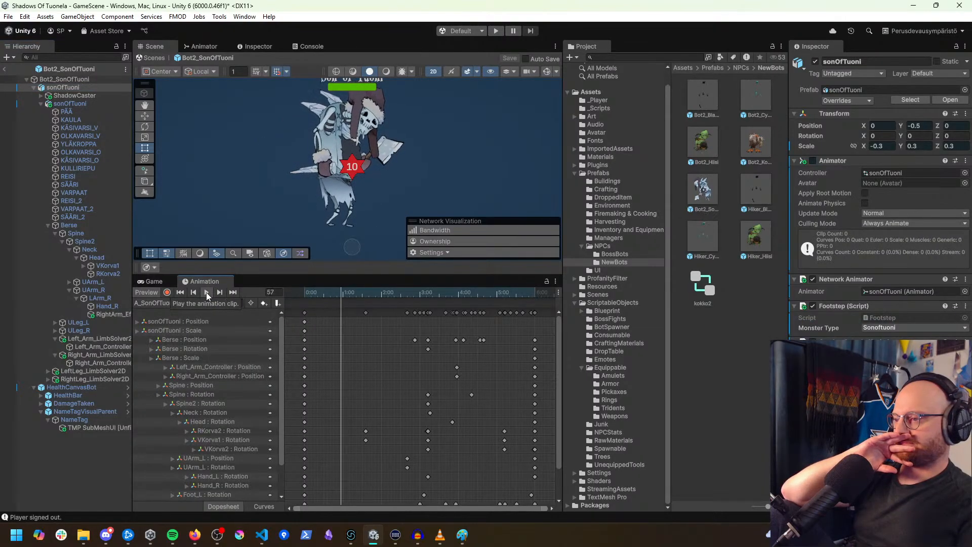
{"action": "middle_click_drag", "start_coordinate": [324, 167], "coordinate": [342, 175]}
Step: Play the a_SonOfTuoni_Impact_1 clip and replay A_SonOfTuoni_IdleMirrored_1 to compare the bot's position
{"action": "left_click", "coordinate": [177, 302]}
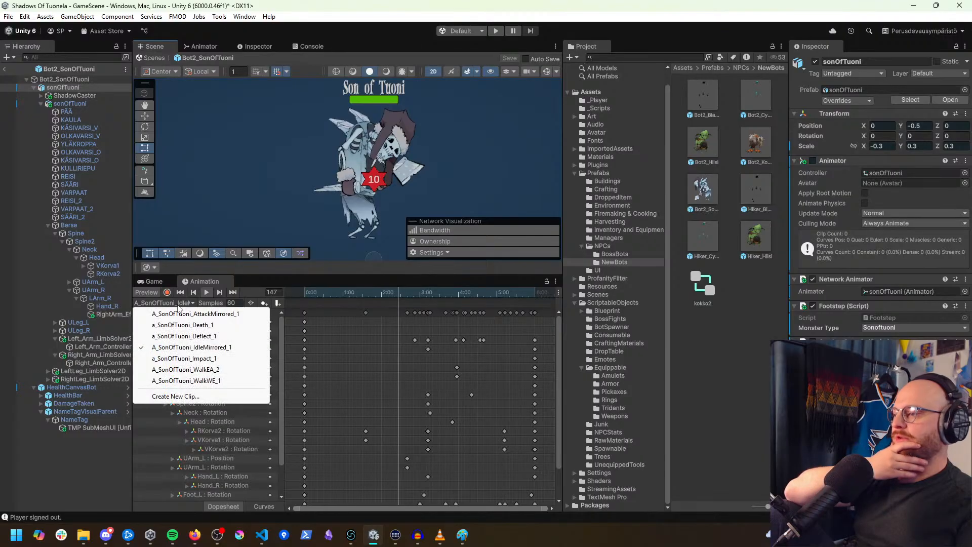
{"action": "left_click", "coordinate": [209, 359]}
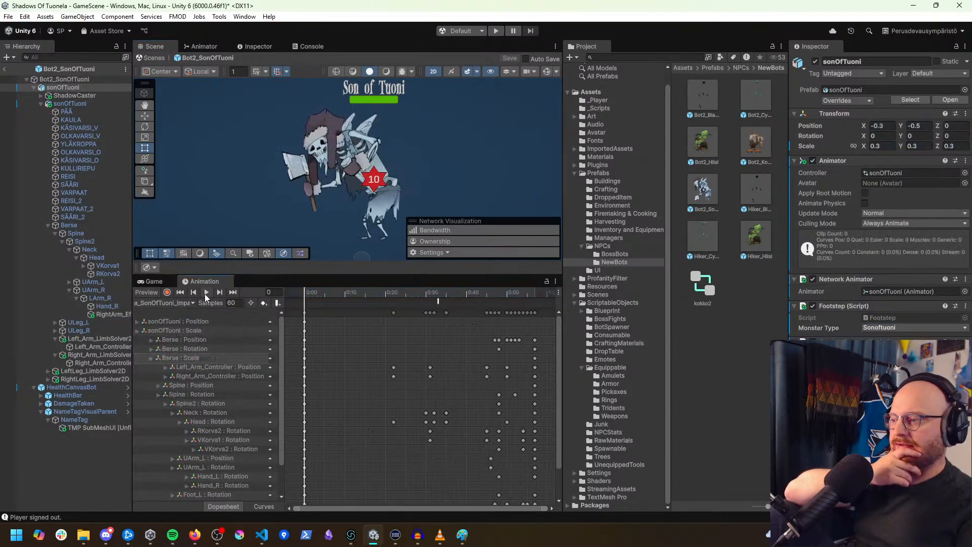
{"action": "left_click", "coordinate": [207, 293]}
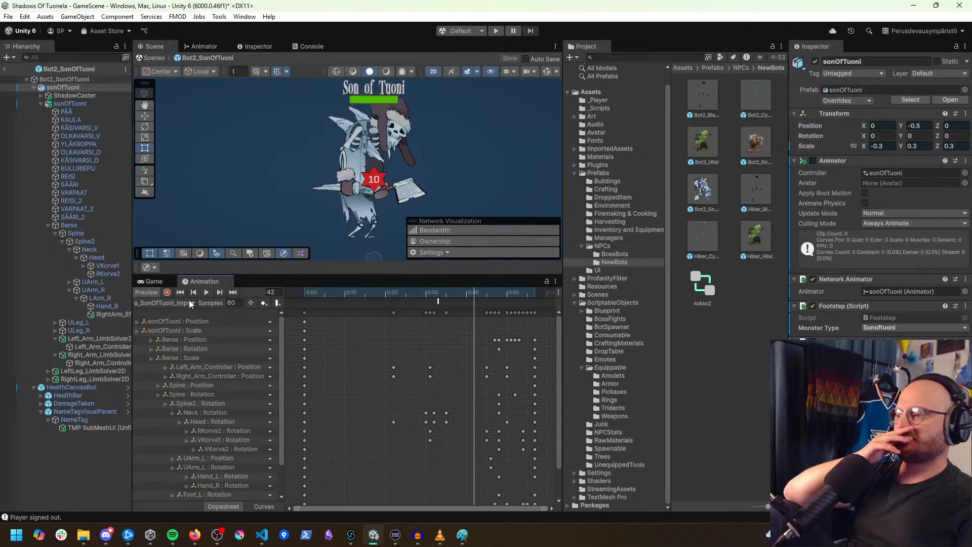
{"action": "left_click", "coordinate": [189, 303]}
{"action": "left_click", "coordinate": [203, 347]}
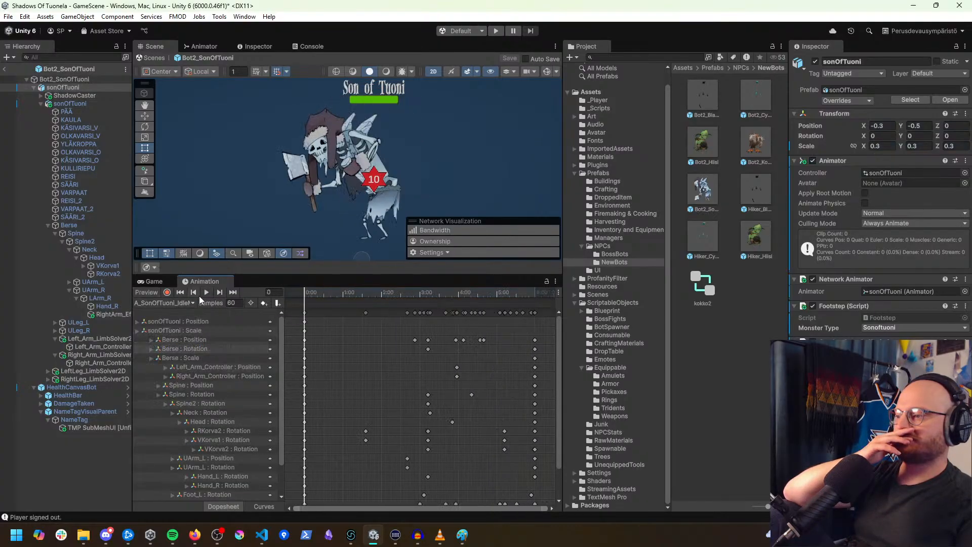
{"action": "left_click", "coordinate": [206, 292]}
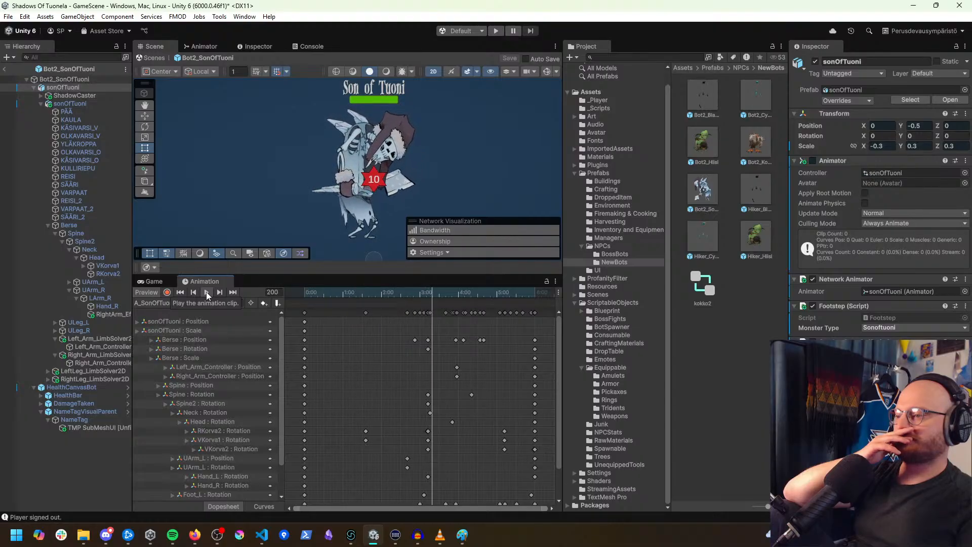
{"action": "left_click", "coordinate": [206, 292]}
Step: Play and scrub the A_SonOfTuoni_AttackMirrored_1 clip to check the bot's position against the idle clip
{"action": "left_click", "coordinate": [170, 303]}
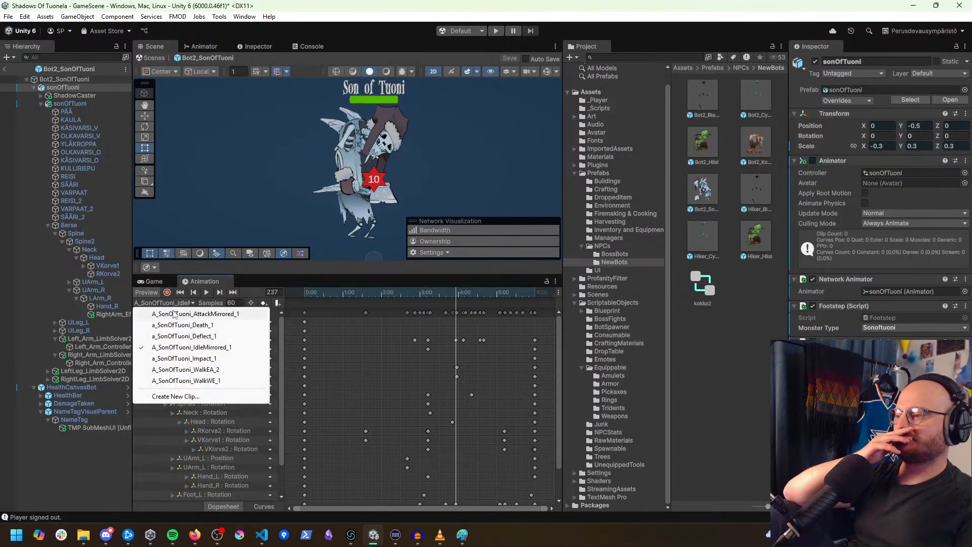
{"action": "left_click", "coordinate": [177, 314]}
{"action": "left_click", "coordinate": [207, 292]}
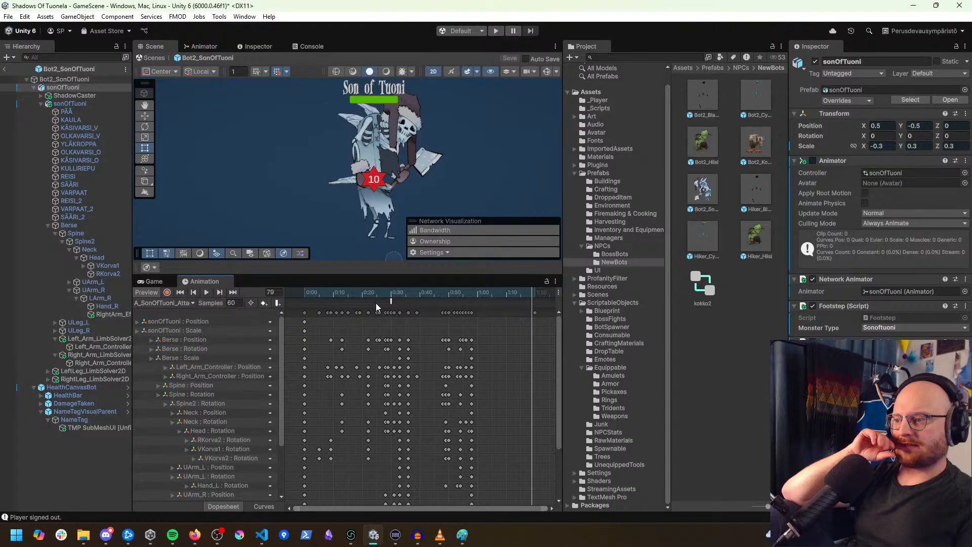
{"action": "left_click_drag", "start_coordinate": [375, 294], "coordinate": [277, 293]}
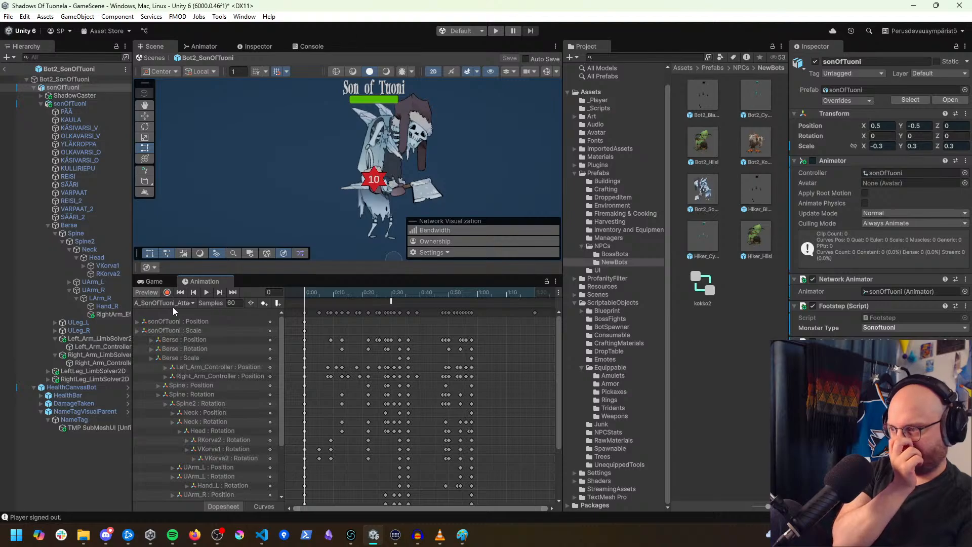
{"action": "left_click", "coordinate": [208, 294]}
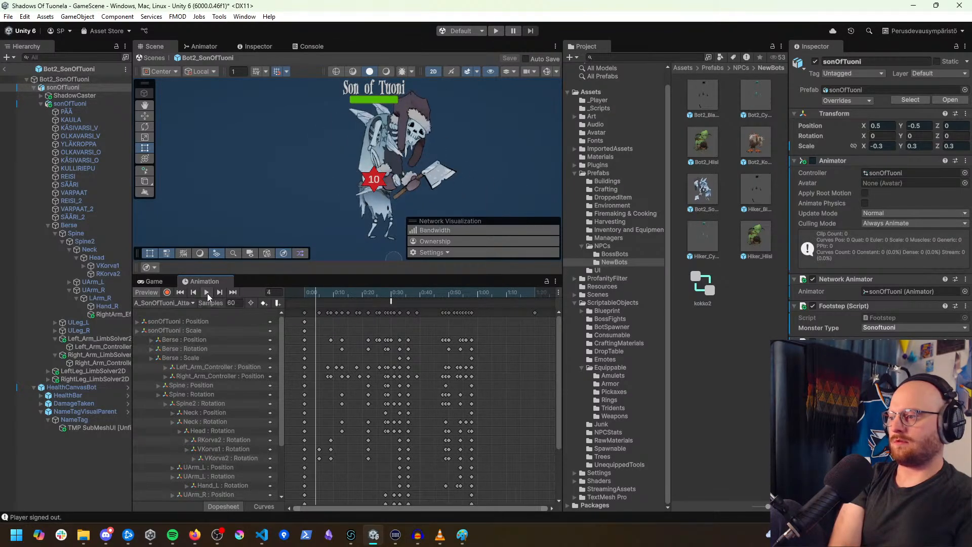
Step: Play the a_SonOfTuoni_Deflect_1 clip and scrub it back to frame 0 to check the bot's position
{"action": "left_click", "coordinate": [192, 303]}
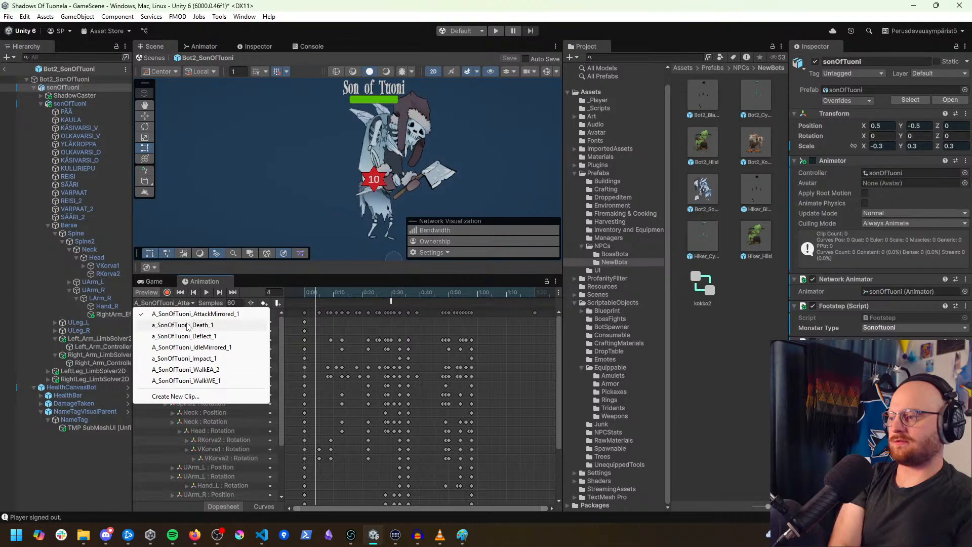
{"action": "left_click", "coordinate": [191, 337]}
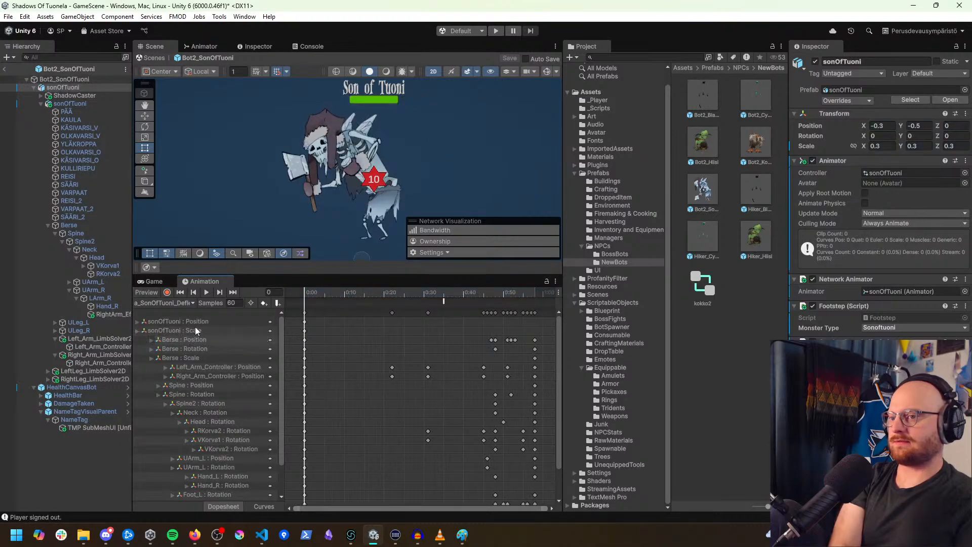
{"action": "left_click", "coordinate": [206, 292]}
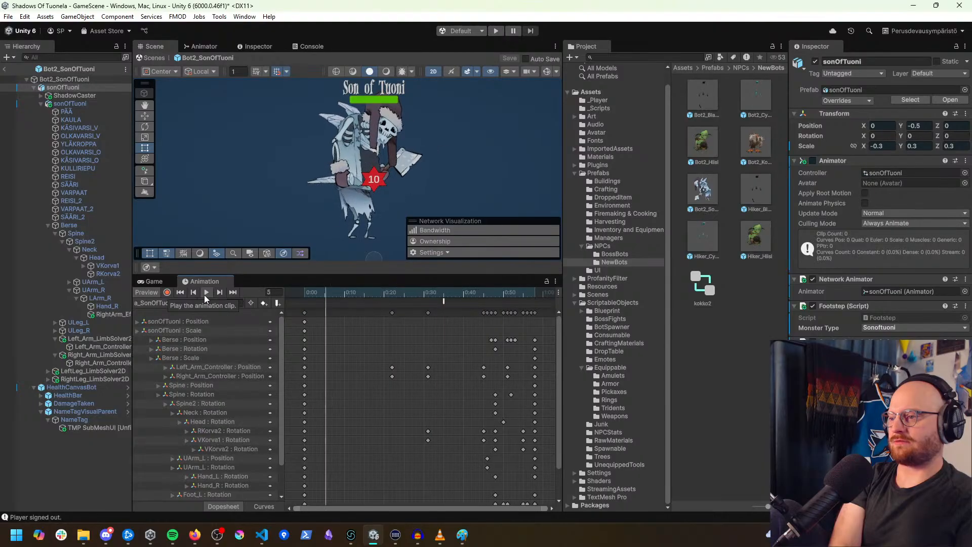
{"action": "left_click_drag", "start_coordinate": [392, 293], "coordinate": [283, 299]}
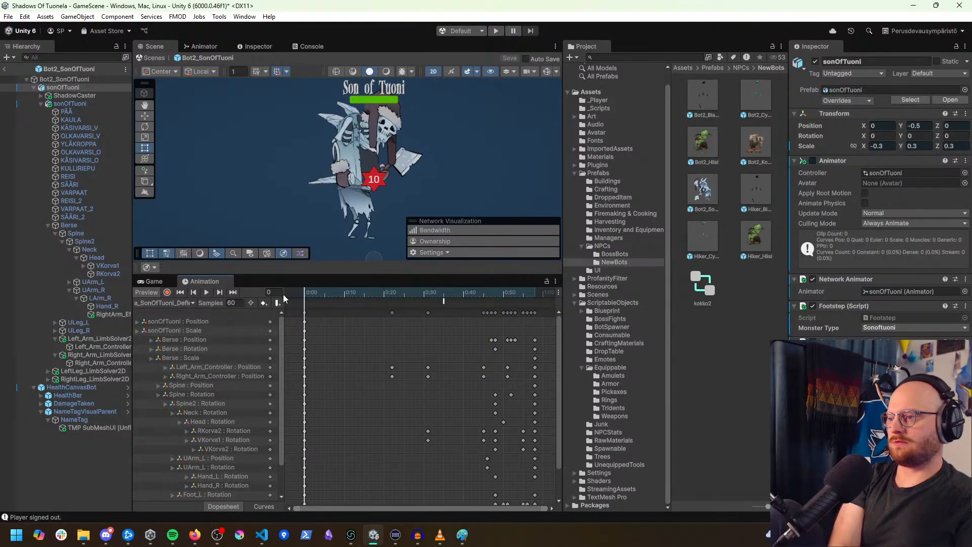
Step: Record an X position of 0 for sonOfTuoni at frame 0 of the A_SonOfTuoni_AttackMirrored_1 clip
{"action": "left_click", "coordinate": [165, 303]}
{"action": "left_click", "coordinate": [193, 313]}
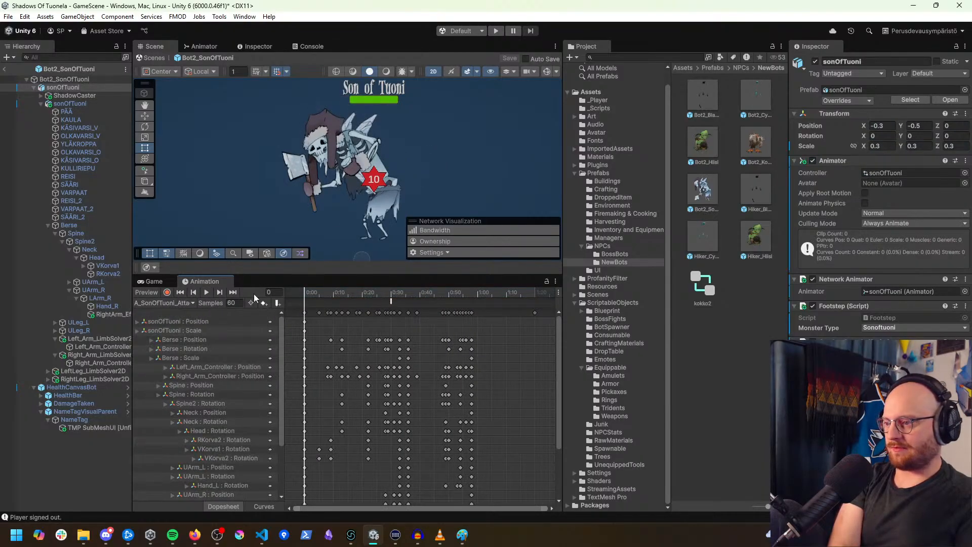
{"action": "left_click", "coordinate": [167, 292]}
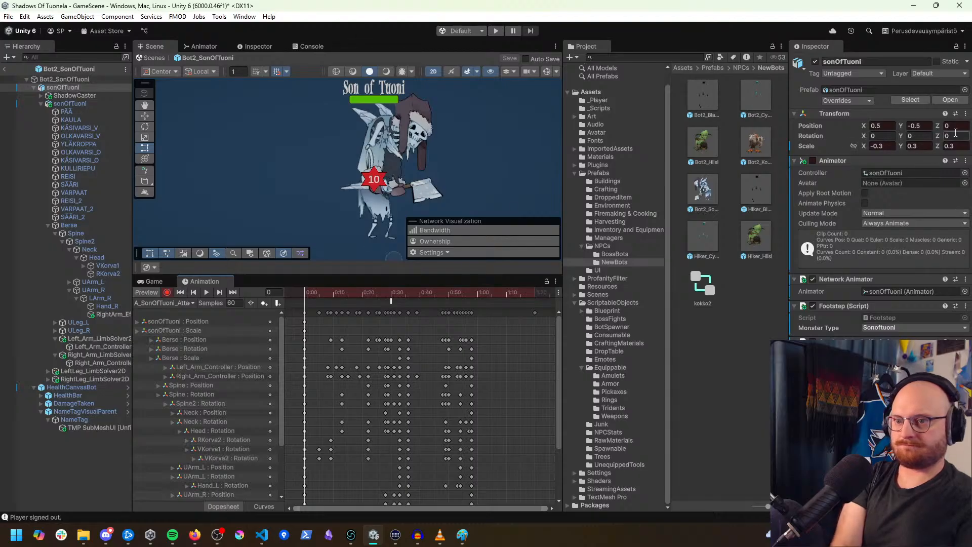
{"action": "left_click", "coordinate": [848, 126]}
{"action": "type", "text": "0"}
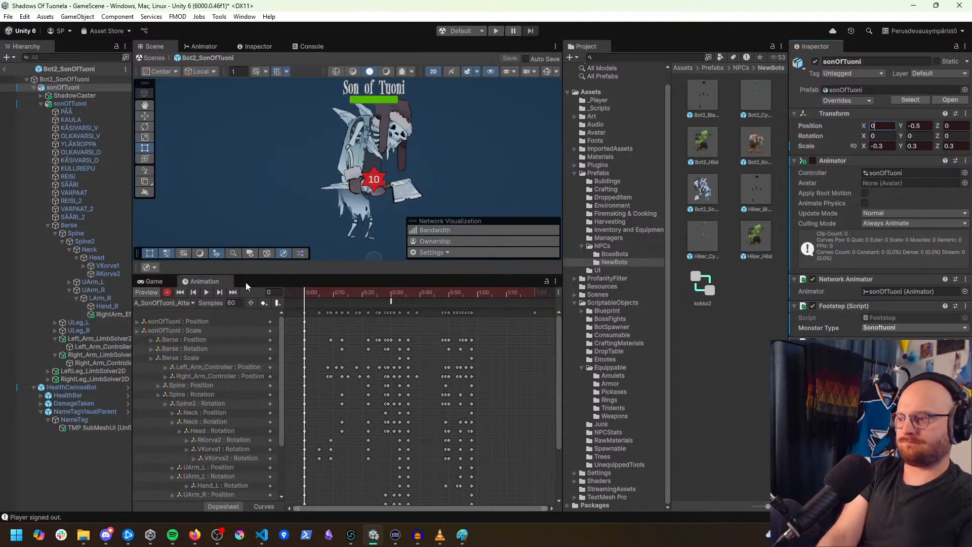
{"action": "left_click_drag", "start_coordinate": [326, 294], "coordinate": [284, 306]}
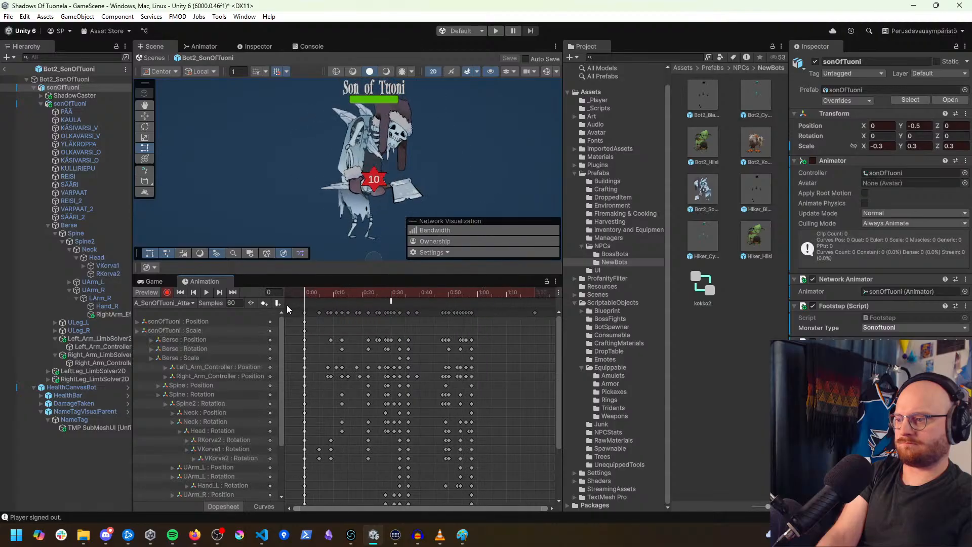
Step: Check the bot's starting position in the a_SonOfTuoni_Death_1 and a_SonOfTuoni_Deflect_1 clips
{"action": "left_click", "coordinate": [163, 303]}
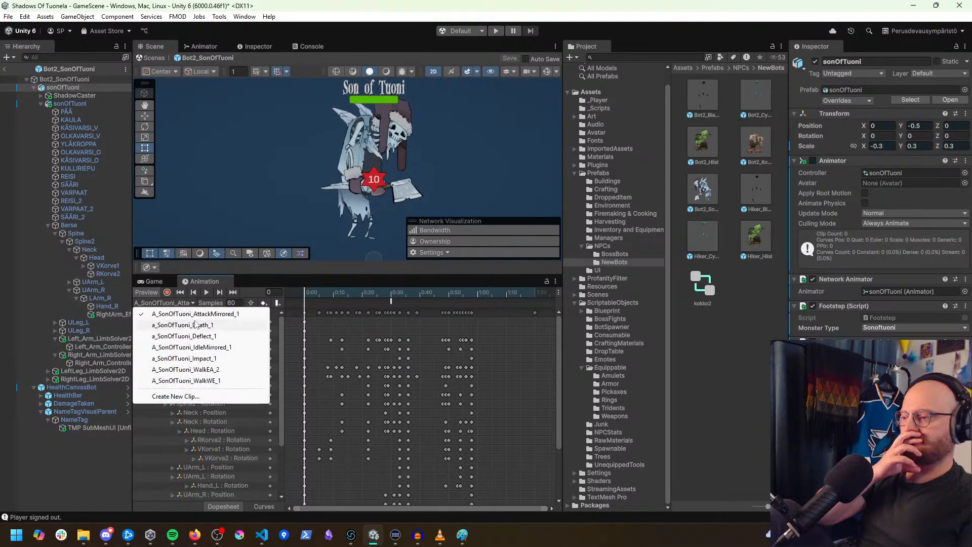
{"action": "left_click", "coordinate": [197, 325]}
{"action": "mouse_move", "coordinate": [303, 304]}
{"action": "left_mouse_down"}
{"action": "mouse_move", "coordinate": [441, 304]}
{"action": "mouse_move", "coordinate": [290, 302]}
{"action": "mouse_move", "coordinate": [471, 304]}
{"action": "mouse_move", "coordinate": [305, 303]}
{"action": "left_mouse_up"}
{"action": "left_click", "coordinate": [167, 302]}
{"action": "left_click", "coordinate": [185, 337]}
Step: Compare the bot's starting position in the A_SonOfTuoni_IdleMirrored_1 and a_SonOfTuoni_Impact_1 clips
{"action": "left_click", "coordinate": [182, 303]}
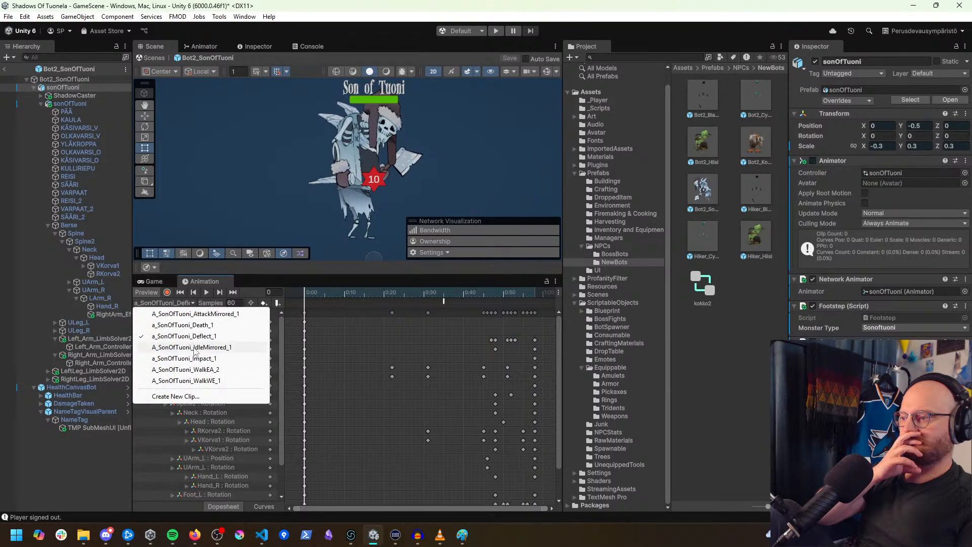
{"action": "left_click", "coordinate": [203, 347]}
{"action": "left_click_drag", "start_coordinate": [305, 295], "coordinate": [280, 308]}
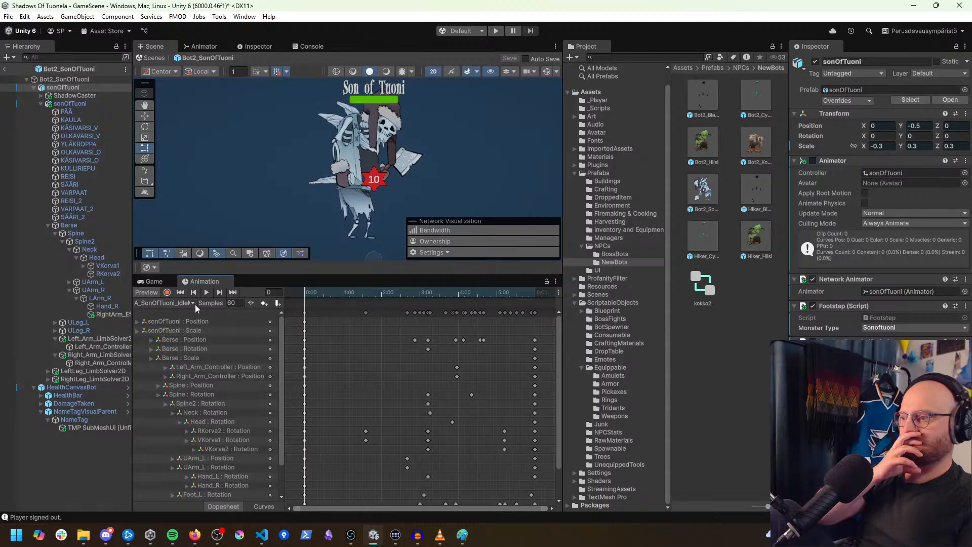
{"action": "left_click", "coordinate": [194, 304]}
{"action": "left_click", "coordinate": [193, 360]}
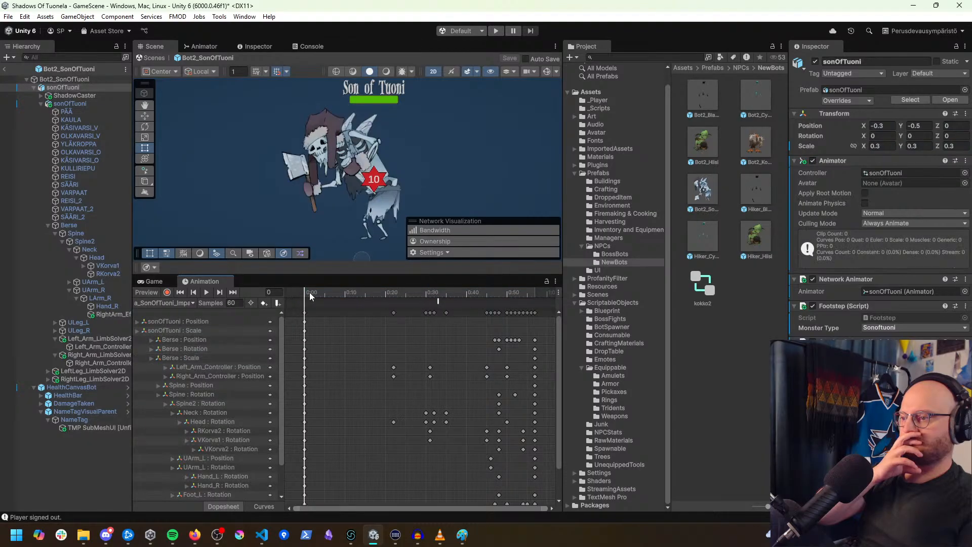
{"action": "left_click_drag", "start_coordinate": [310, 296], "coordinate": [248, 303]}
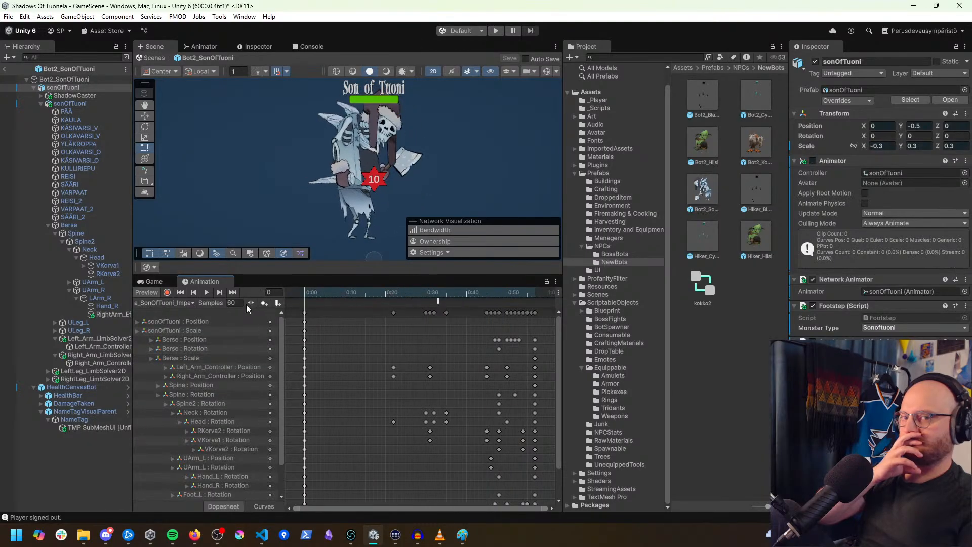
Step: Record an X position of -0.5 for sonOfTuoni at frame 0 of the A_SonOfTuoni_WalkEA_2 clip
{"action": "left_click", "coordinate": [192, 302]}
{"action": "left_click", "coordinate": [205, 368]}
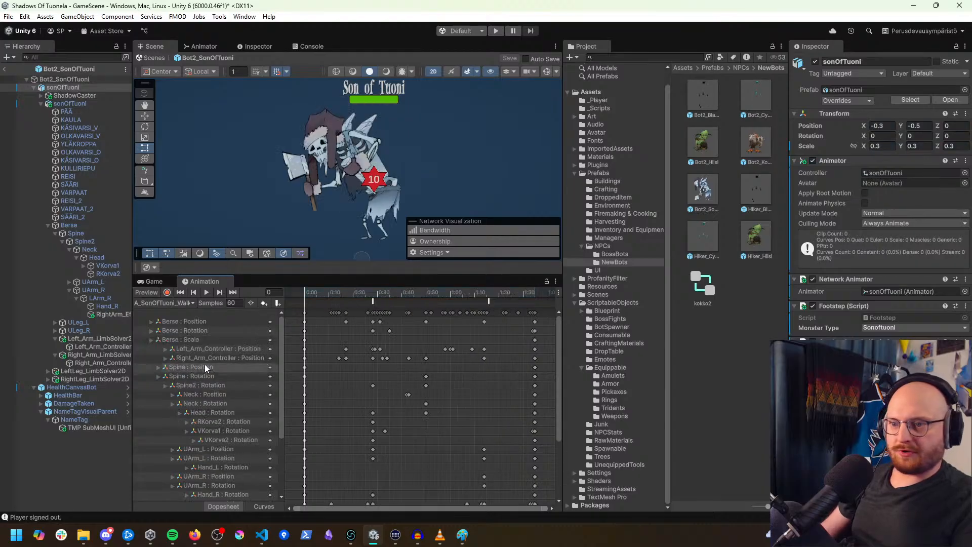
{"action": "left_click_drag", "start_coordinate": [306, 296], "coordinate": [258, 307]}
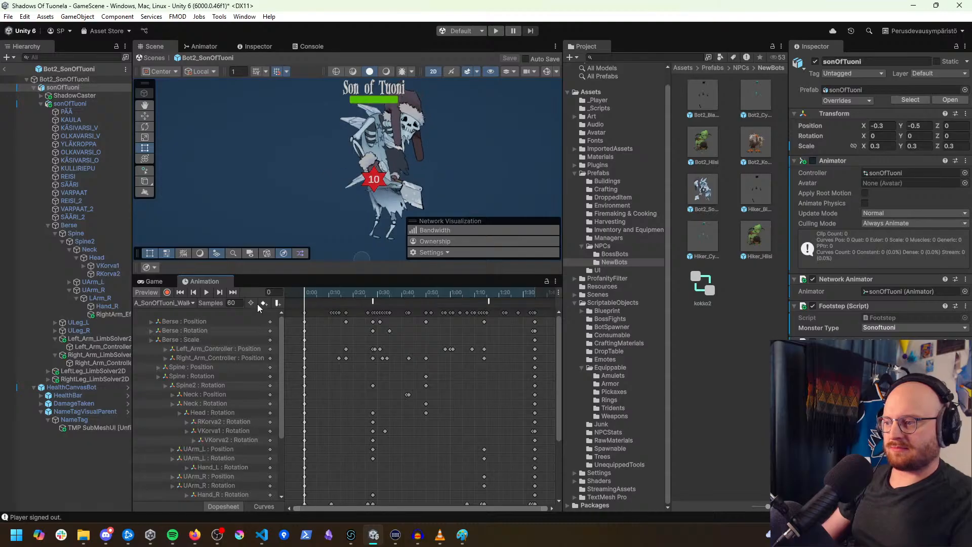
{"action": "left_click", "coordinate": [166, 292]}
{"action": "left_click", "coordinate": [879, 126]}
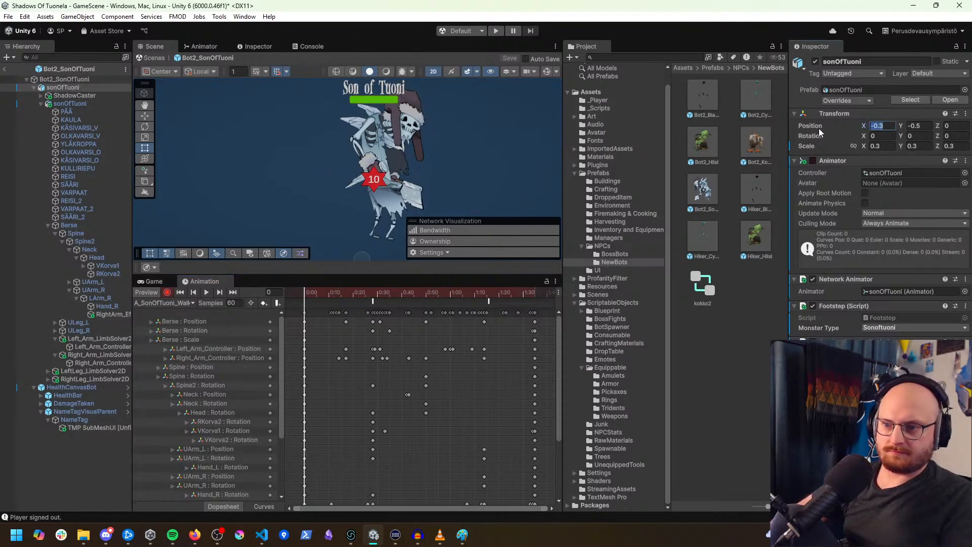
{"action": "type", "text": "0"}
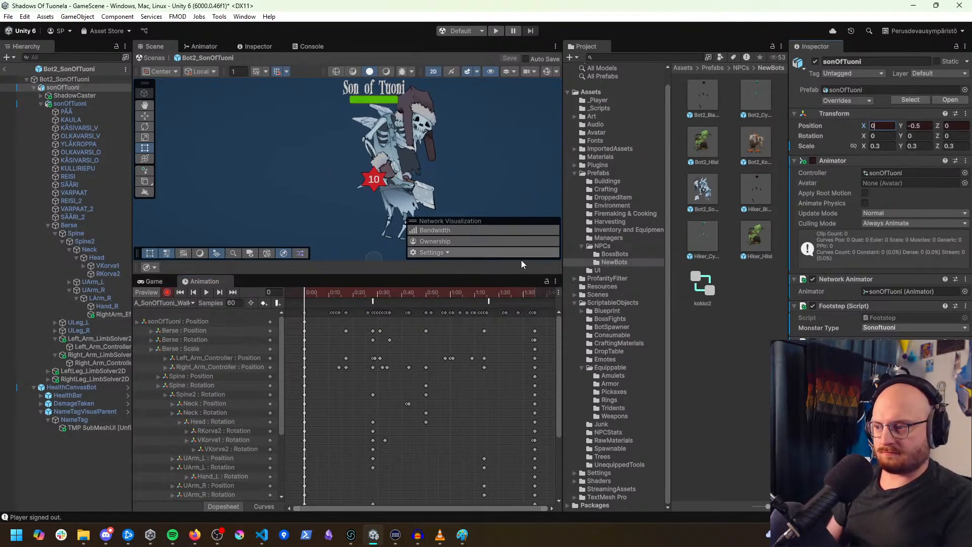
{"action": "key", "text": "ctrl+z"}
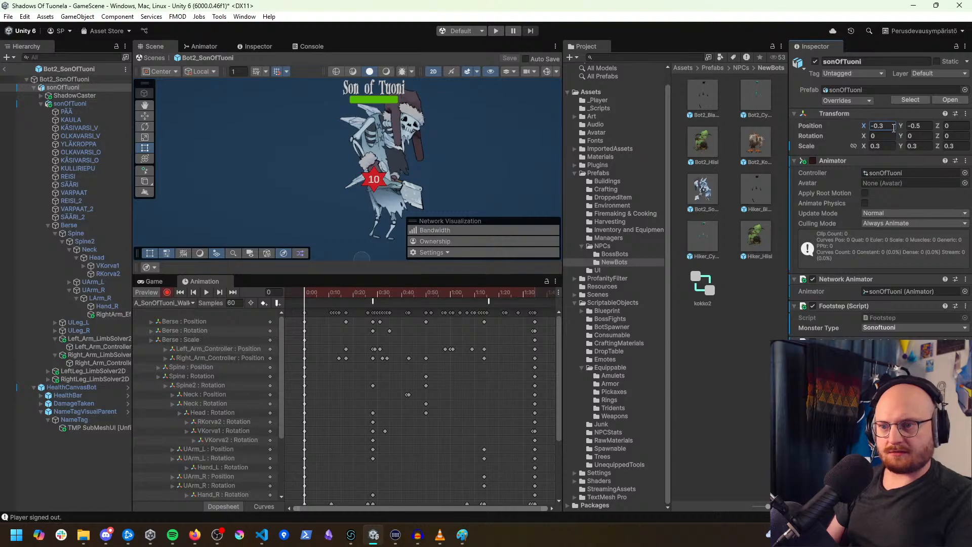
{"action": "type", "text": "-0.5"}
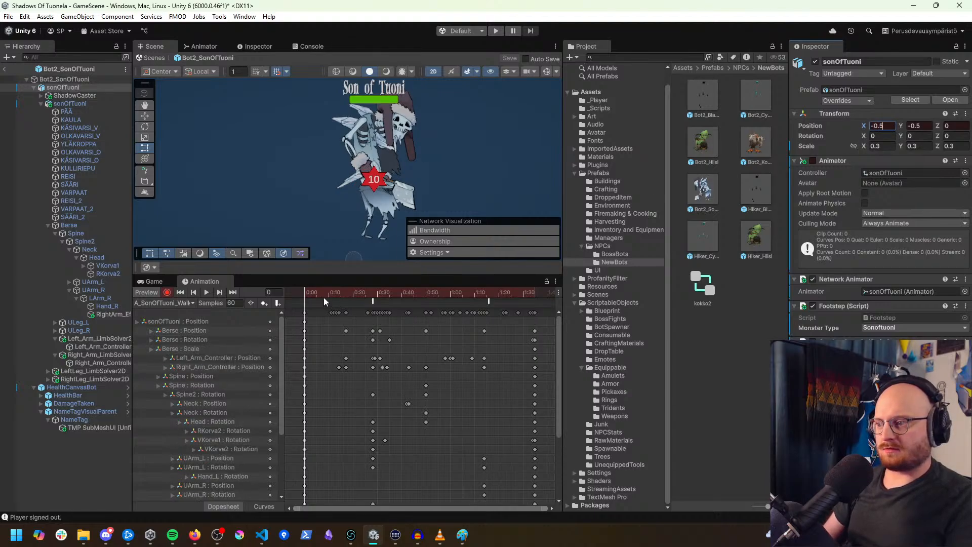
{"action": "left_click_drag", "start_coordinate": [325, 302], "coordinate": [255, 313]}
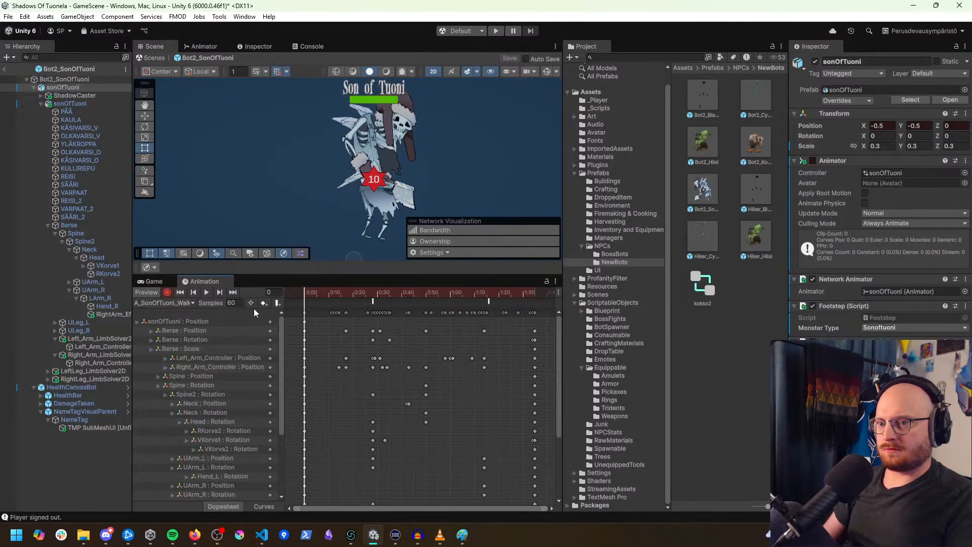
Step: Scrub the A_SonOfTuoni_WalkWE_1 clip and play A_SonOfTuoni_IdleMirrored_1 to compare the bot's position
{"action": "left_click", "coordinate": [163, 302]}
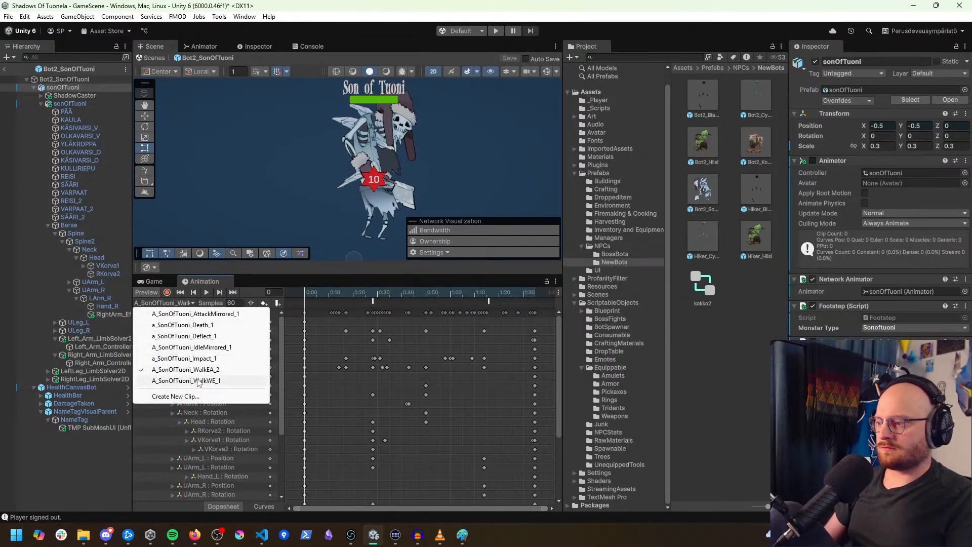
{"action": "left_click", "coordinate": [192, 381]}
{"action": "left_click_drag", "start_coordinate": [324, 301], "coordinate": [305, 293]}
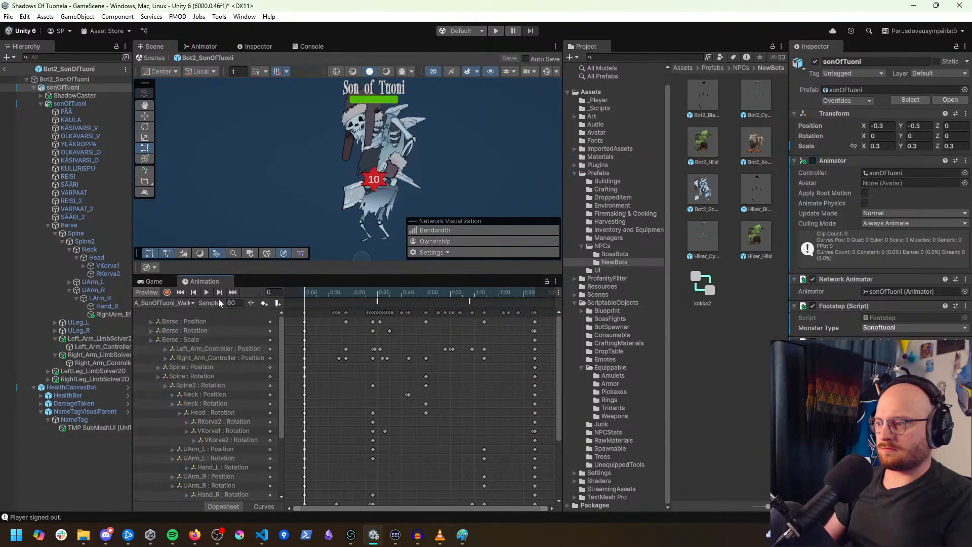
{"action": "left_click", "coordinate": [184, 303]}
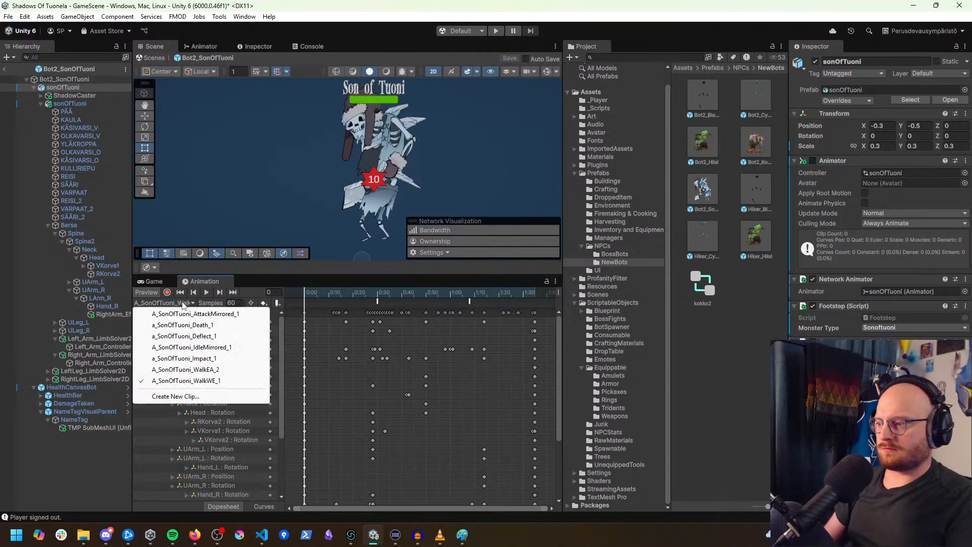
{"action": "left_click", "coordinate": [220, 347]}
{"action": "left_click", "coordinate": [206, 293]}
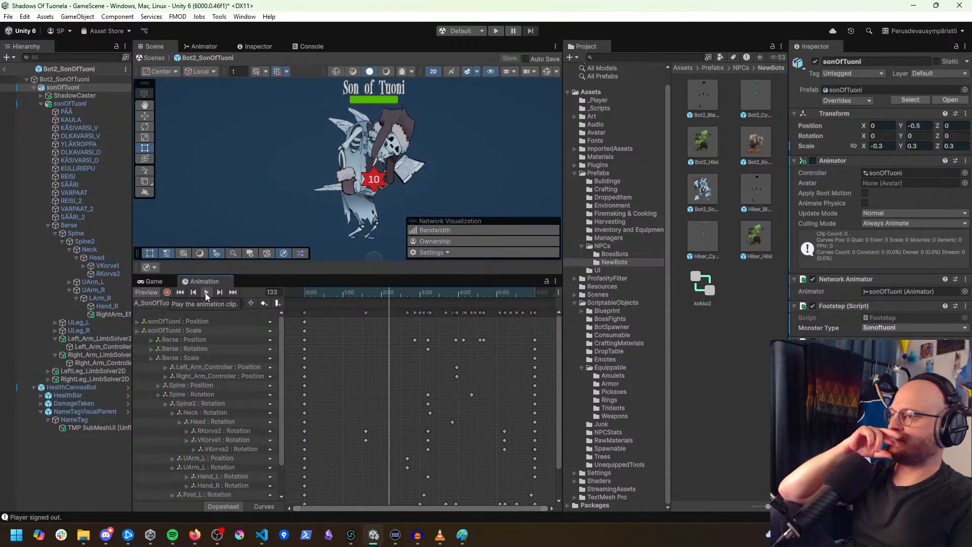
{"action": "left_click", "coordinate": [205, 292]}
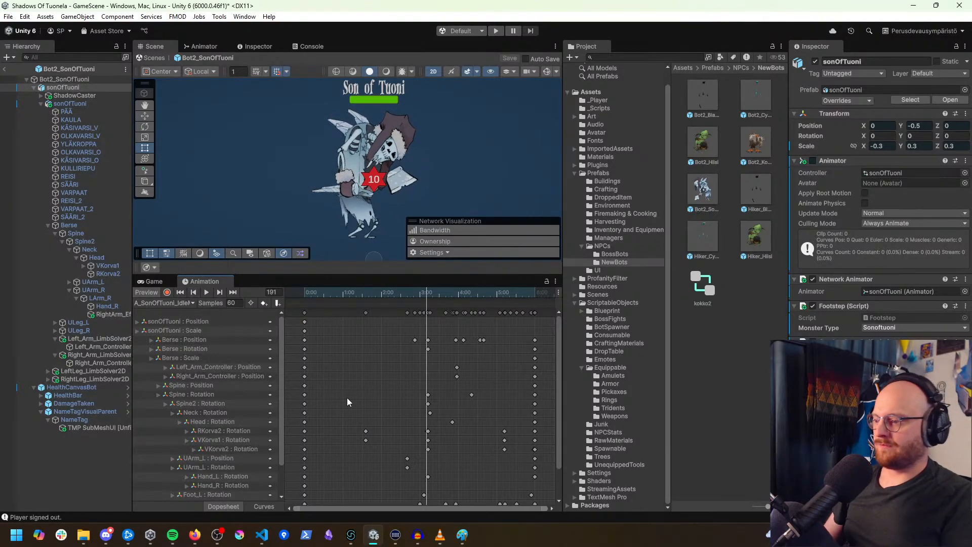
Step: Switch to Visual Studio Code and stage all changes of the project in source control
{"action": "left_click", "coordinate": [262, 534]}
{"action": "left_click", "coordinate": [15, 80]}
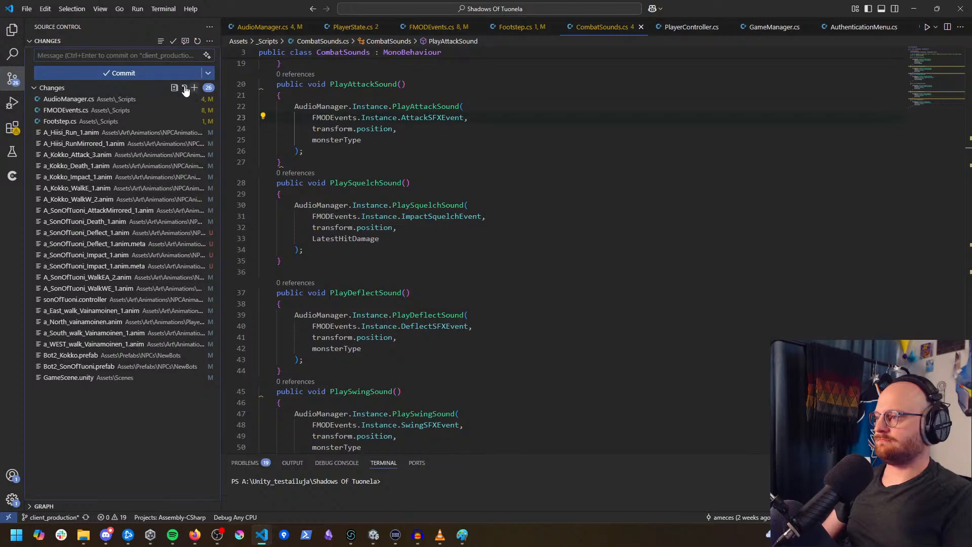
{"action": "left_click", "coordinate": [194, 88]}
Step: Write a commit message about new impact and deflect animations and sounds for son of tuoni and kokko, and the footstep event renamed to terrainfootstepevent
{"action": "left_click", "coordinate": [108, 54]}
{"action": "type", "text": "added new "}
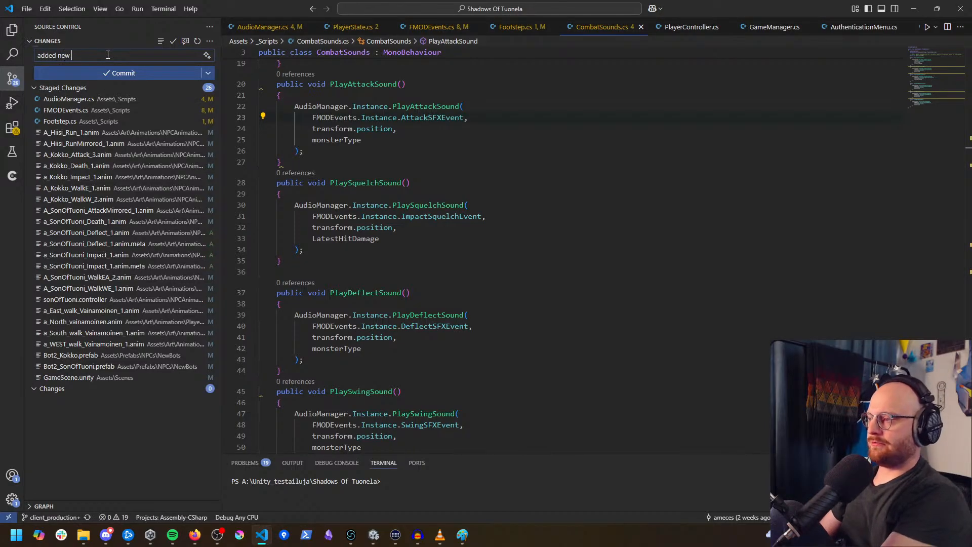
{"action": "type", "text": "im"}
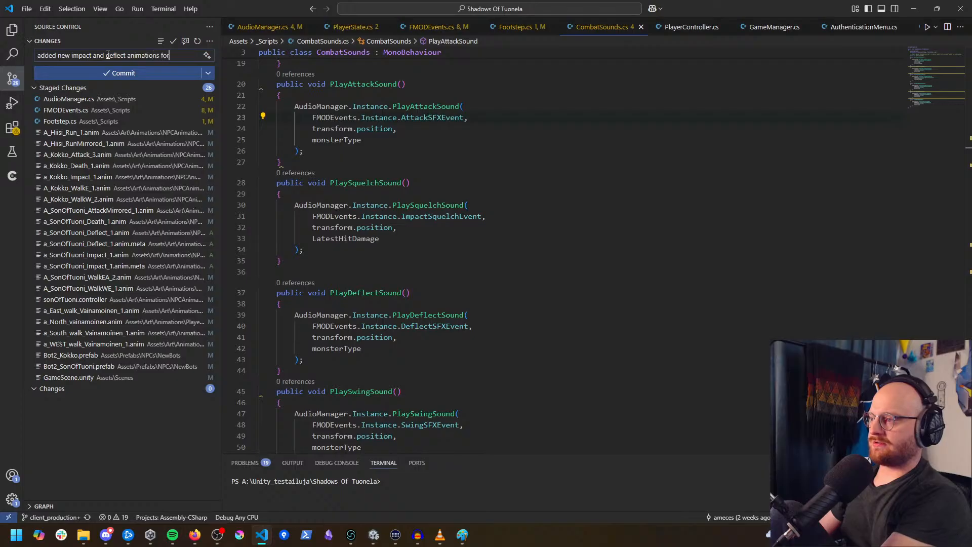
{"action": "type", "text": "f tuoni and kokko. Added new sounds for them."}
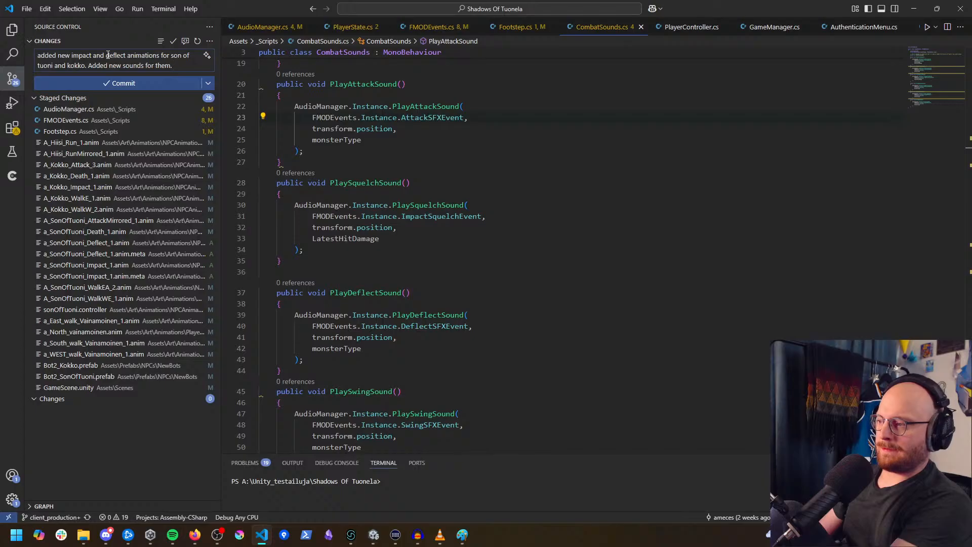
{"action": "type", "text": "Changed the footstep event to be called"}
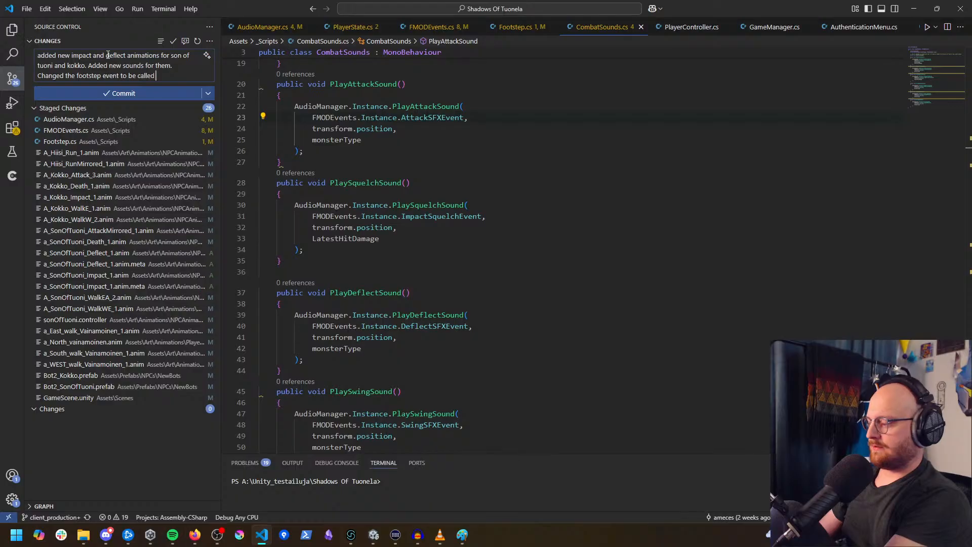
{"action": "type", "text": "ep"}
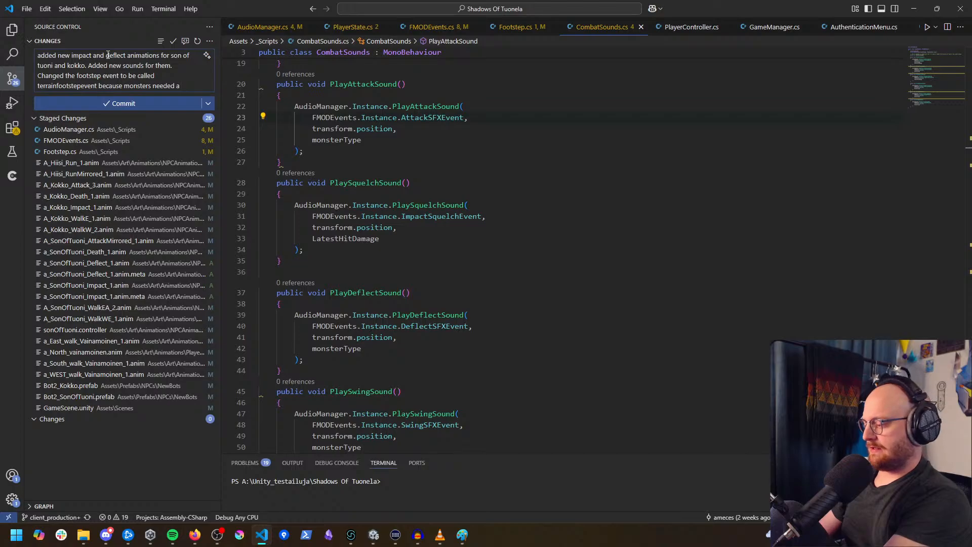
{"action": "type", "text": " new"}
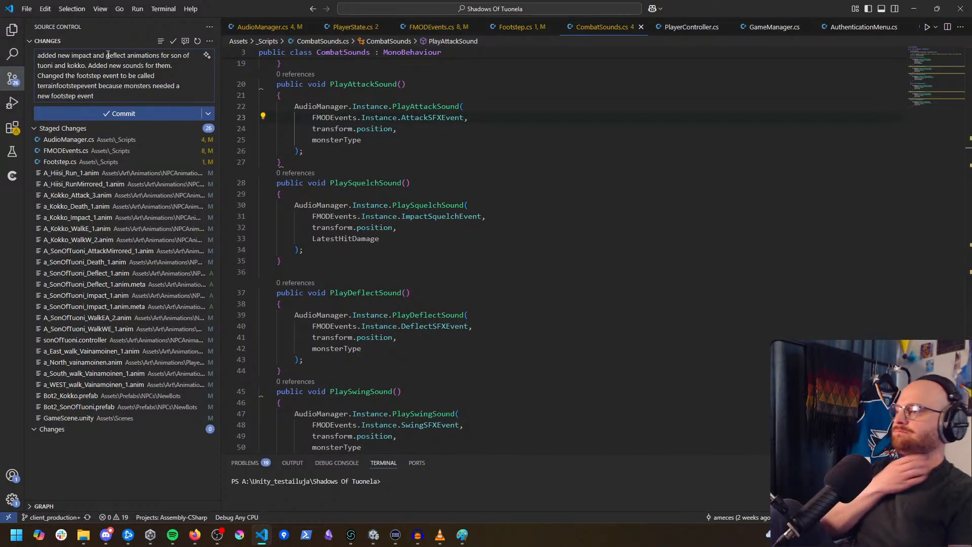
Step: Commit the staged changes to the client_production branch and sync them, closing the source control view
{"action": "left_click", "coordinate": [129, 113]}
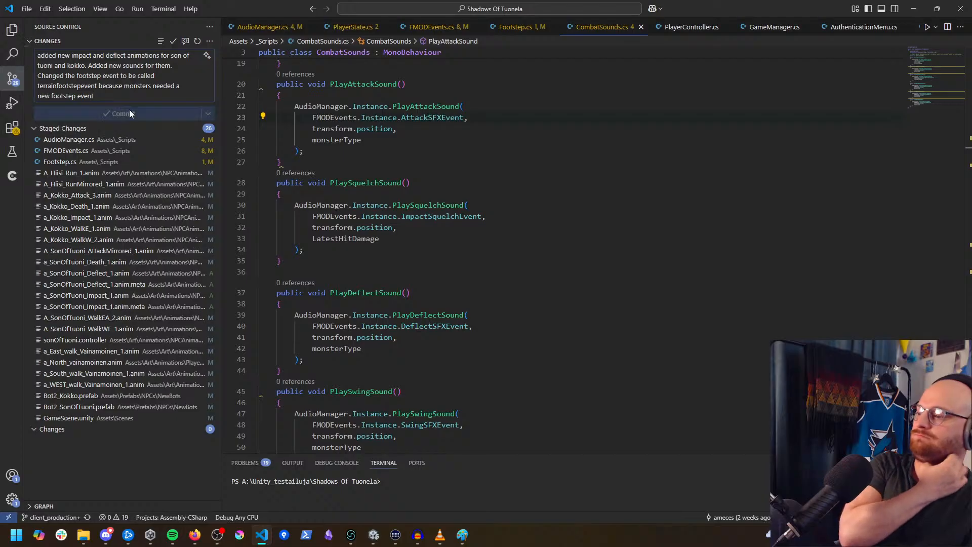
{"action": "left_click", "coordinate": [165, 74]}
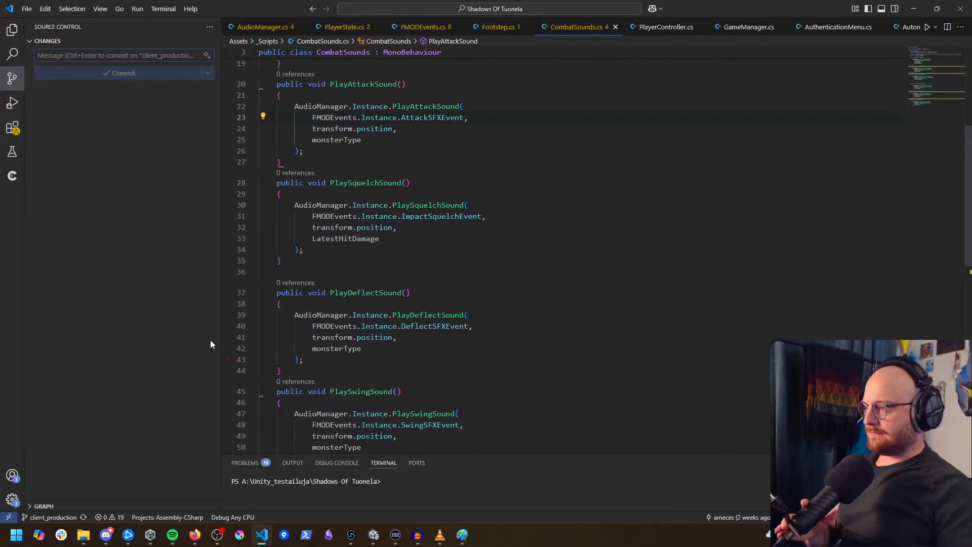
{"action": "left_click", "coordinate": [12, 78]}
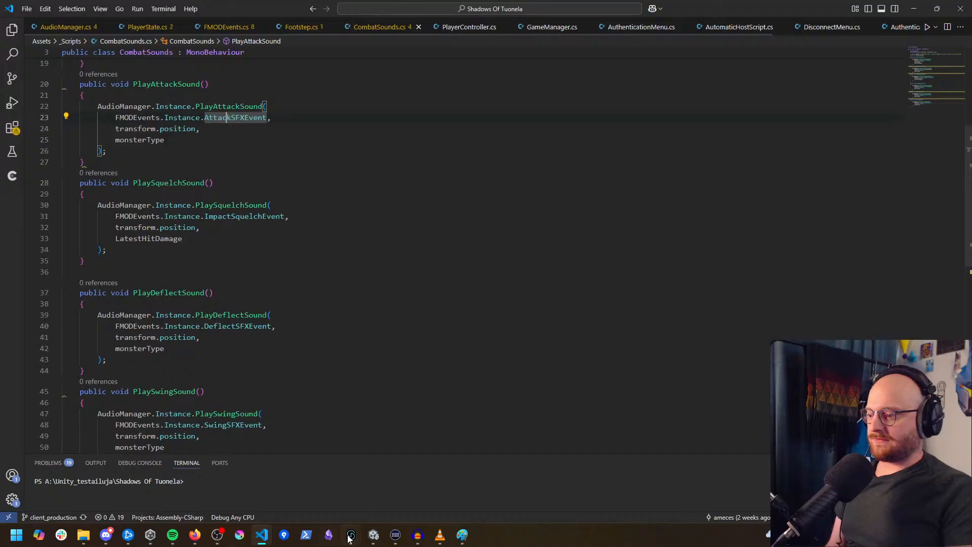
Step: Switch to Unity, open the AjatarBoss2 prefab from the BossBots folder and select its Ajatar2 object
{"action": "left_click", "coordinate": [375, 537]}
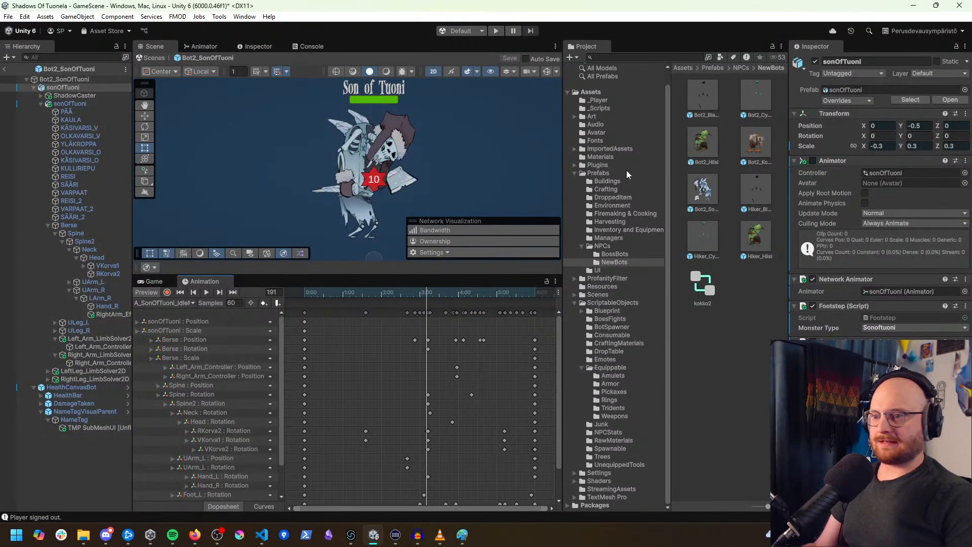
{"action": "left_click", "coordinate": [624, 255]}
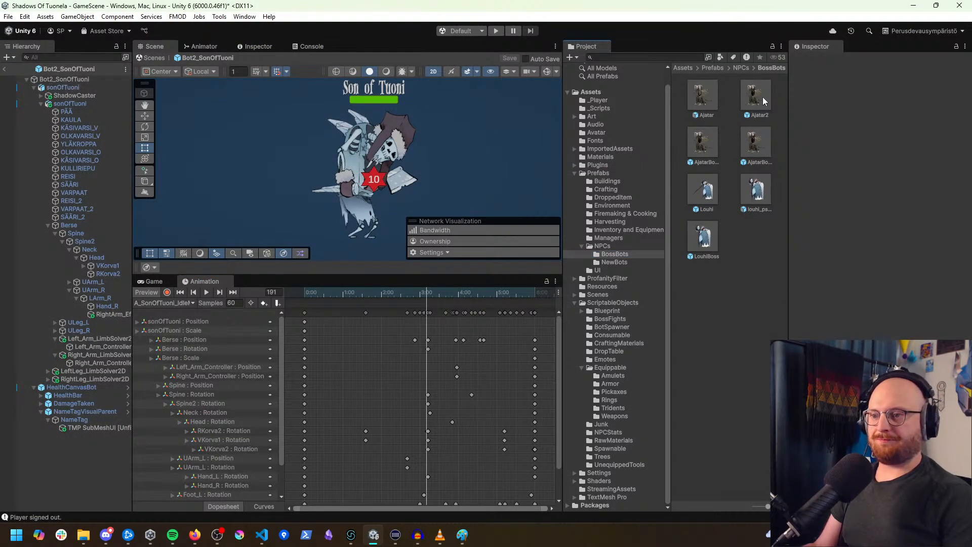
{"action": "double_click", "coordinate": [765, 149]}
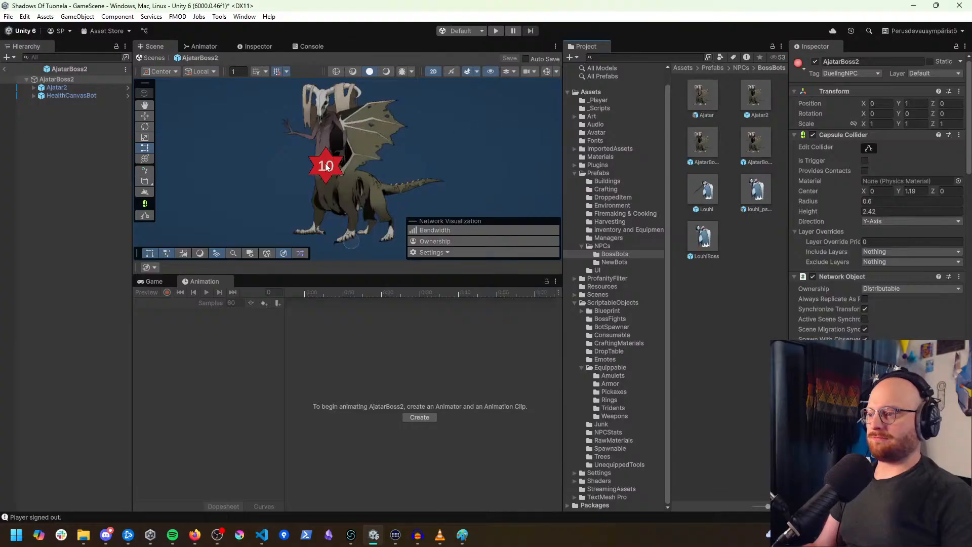
{"action": "left_click", "coordinate": [57, 88]}
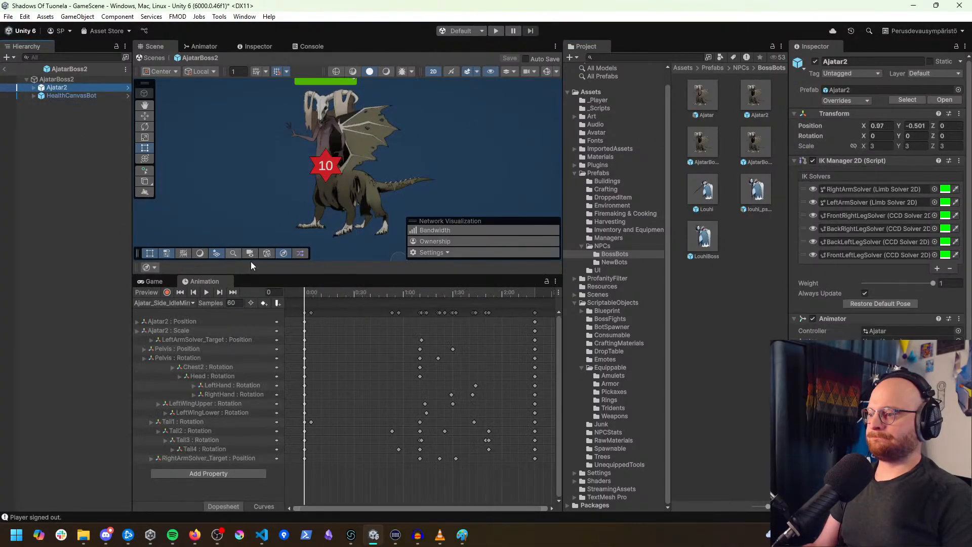
Step: Go through the Ajatar2 object's components down to its Animator and save the AjatarBoss2 prefab
{"action": "left_click", "coordinate": [172, 303]}
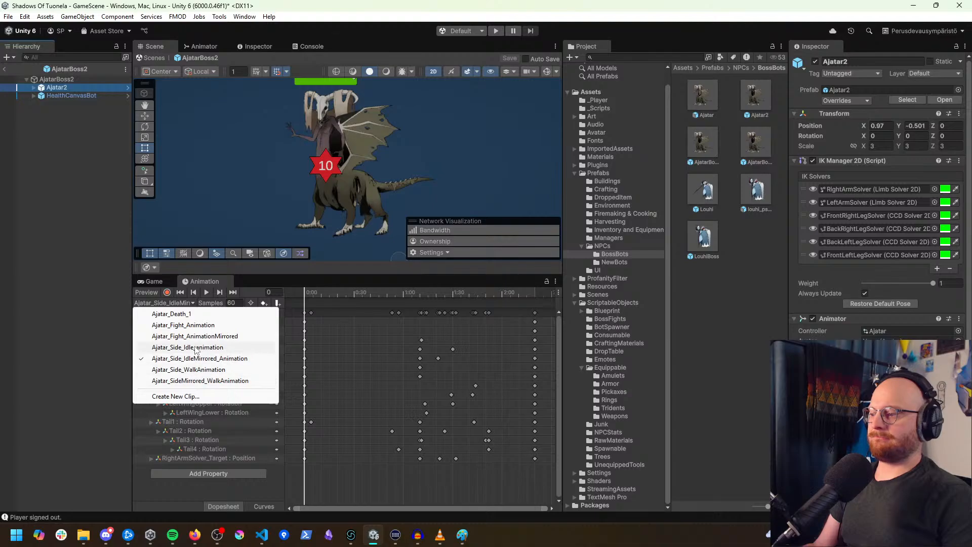
{"action": "left_click", "coordinate": [56, 88]}
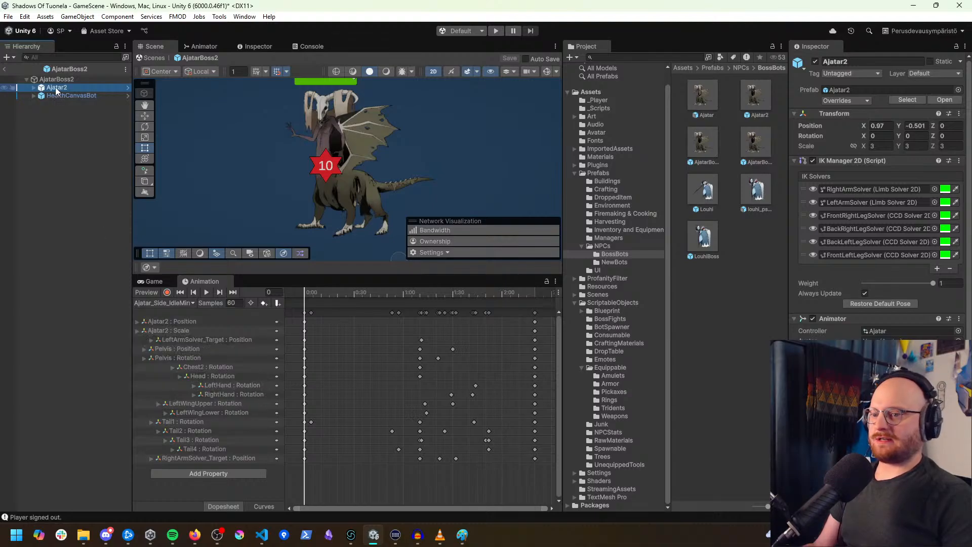
{"action": "key", "text": "Escape"}
{"action": "scroll", "coordinate": [880, 212], "scroll_direction": "down", "scroll_amount": 1}
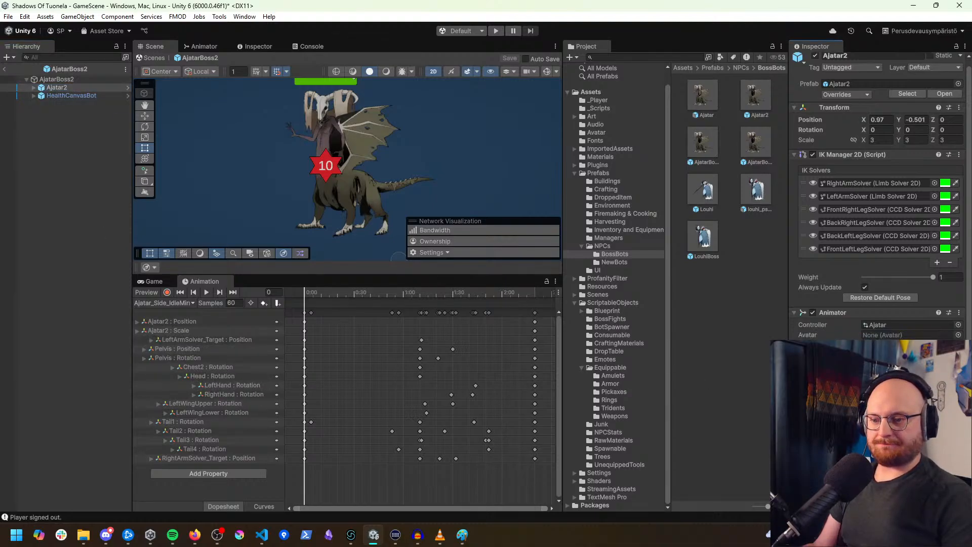
{"action": "scroll", "coordinate": [880, 202], "scroll_direction": "down", "scroll_amount": 2}
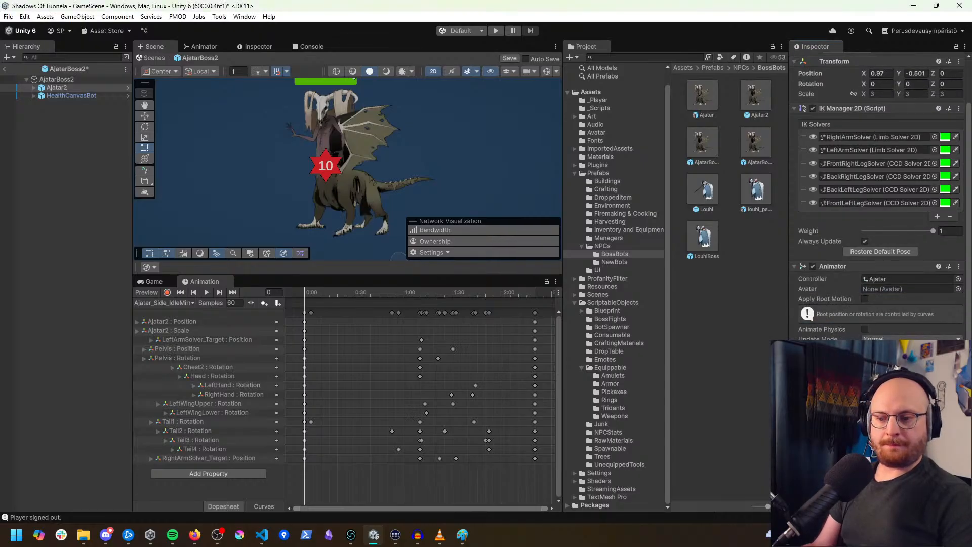
{"action": "scroll", "coordinate": [880, 197], "scroll_direction": "down", "scroll_amount": 2}
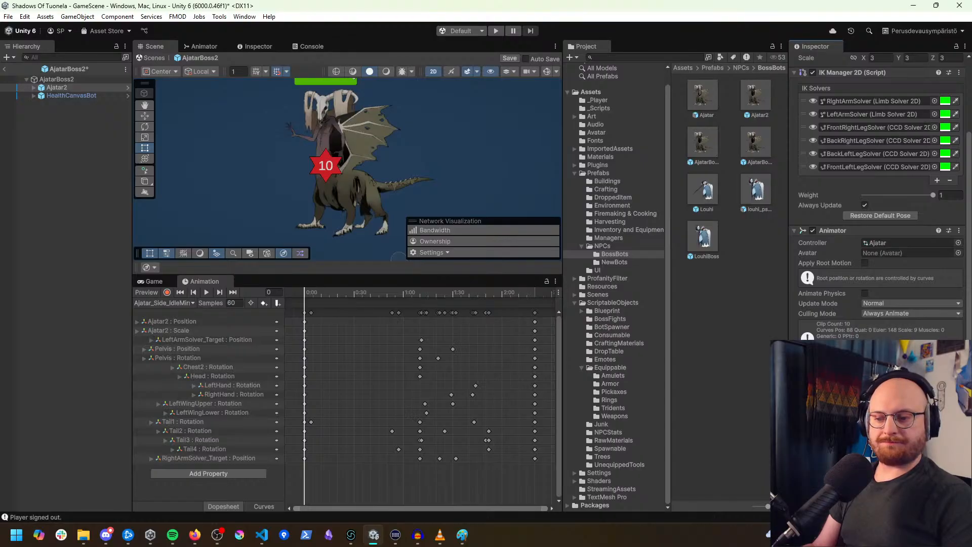
{"action": "key", "text": "ctrl+s"}
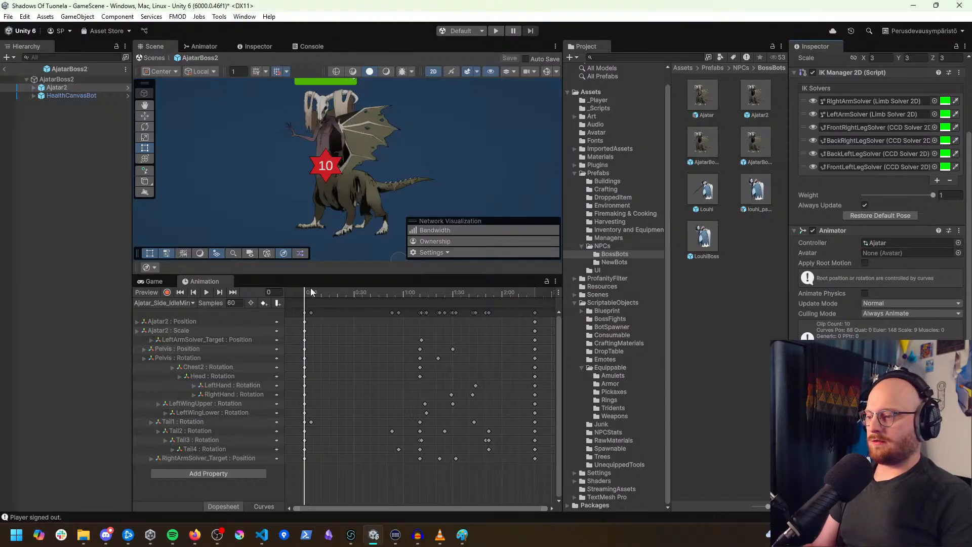
Step: Add an animation event at frame 30 of the Ajatar_Death_1 clip and assign the CombatSounds method beginning with PlayDe
{"action": "left_click", "coordinate": [167, 303]}
{"action": "left_click", "coordinate": [173, 313]}
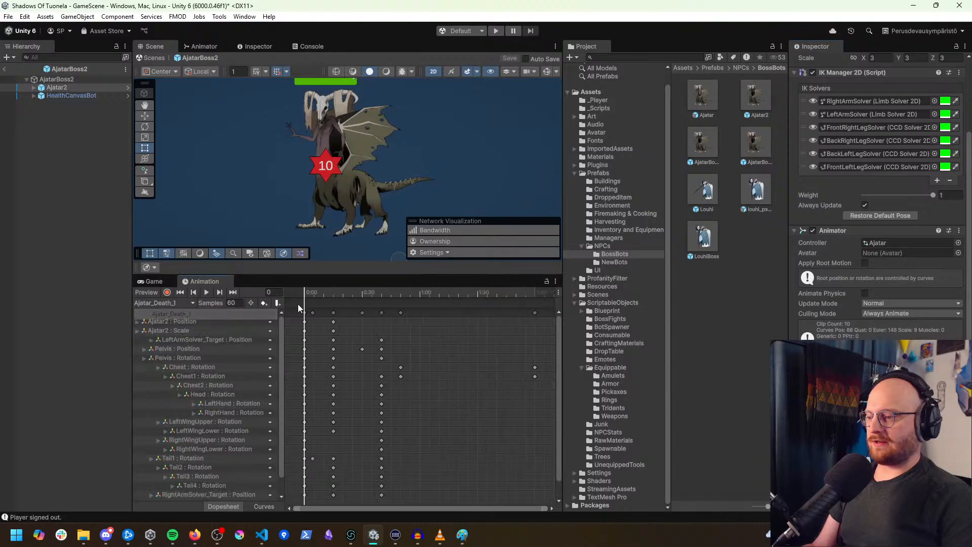
{"action": "left_click_drag", "start_coordinate": [308, 294], "coordinate": [363, 302]}
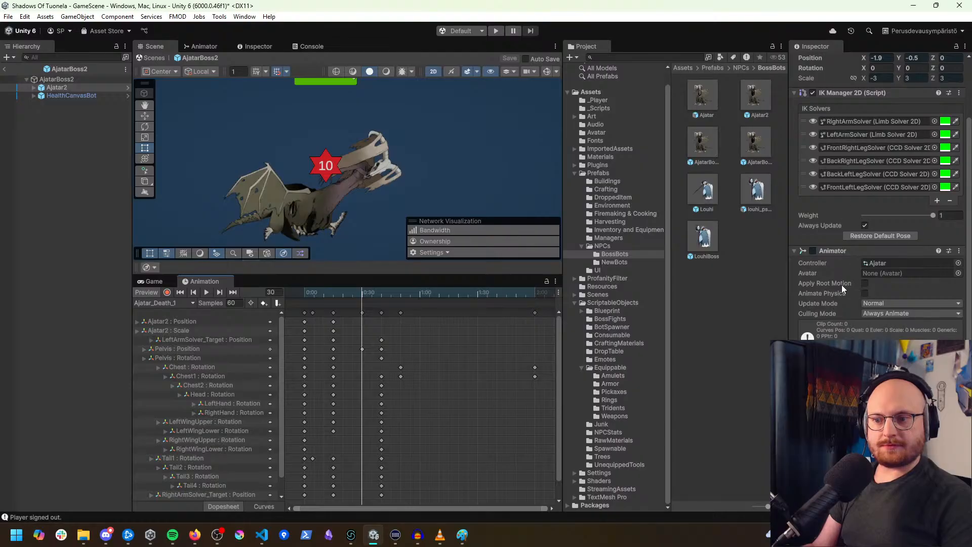
{"action": "left_click", "coordinate": [278, 304]}
{"action": "left_click", "coordinate": [901, 83]}
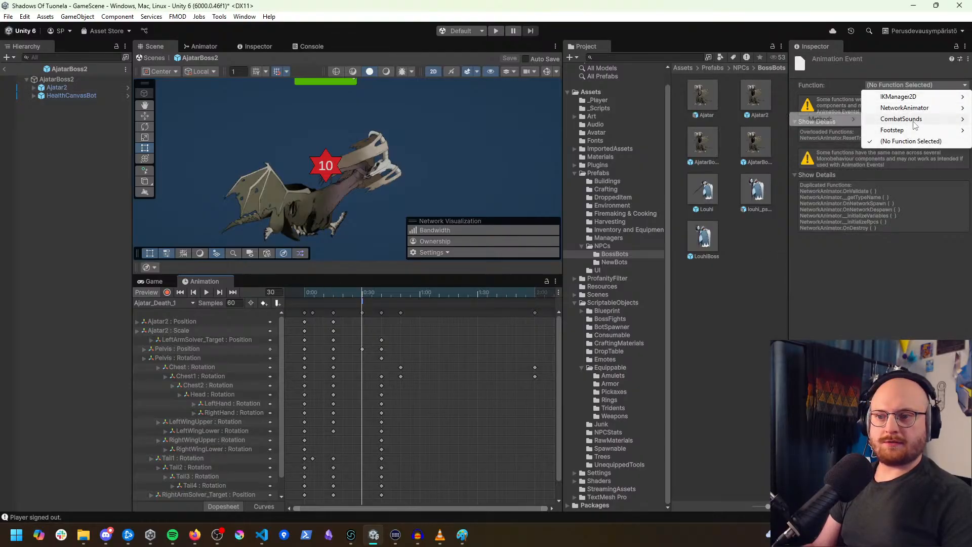
{"action": "mouse_move", "coordinate": [861, 124]}
{"action": "left_click", "coordinate": [902, 174]}
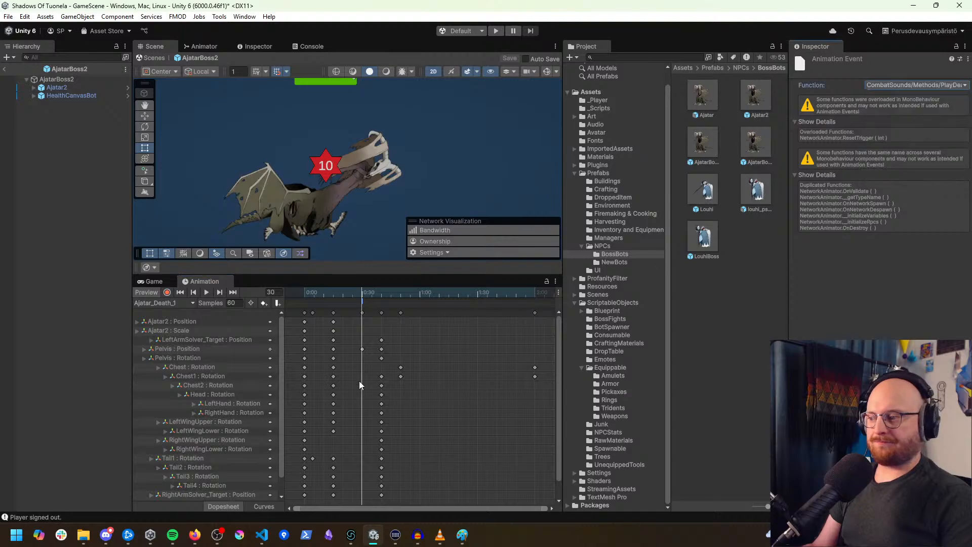
Step: Add an animation event at frame 22 of the Ajatar_Side_WalkAnimation clip that calls the Footstep component's monster footstep method
{"action": "left_click", "coordinate": [176, 304]}
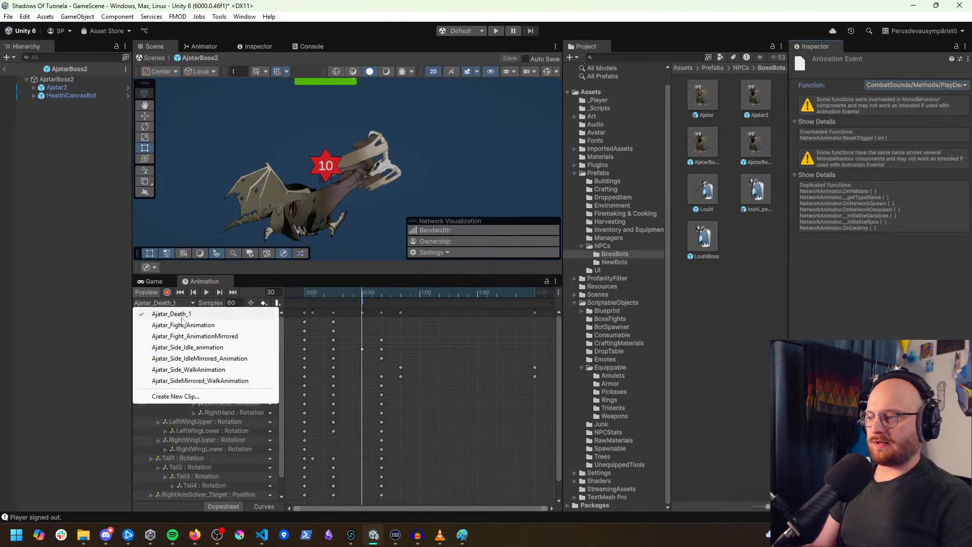
{"action": "left_click", "coordinate": [213, 370]}
{"action": "left_click_drag", "start_coordinate": [308, 294], "coordinate": [361, 359]}
{"action": "scroll", "coordinate": [359, 366], "scroll_direction": "up", "scroll_amount": 4}
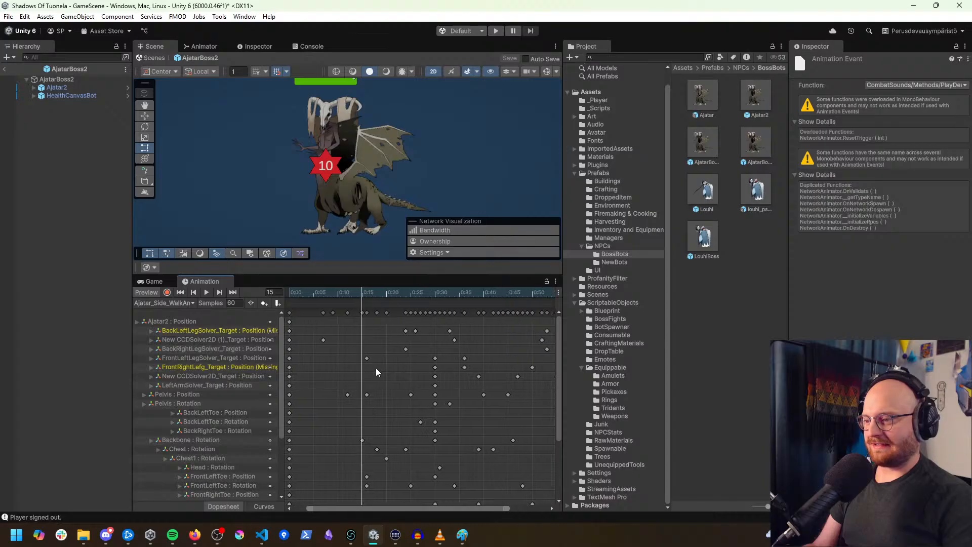
{"action": "scroll", "coordinate": [389, 358], "scroll_direction": "up", "scroll_amount": 1}
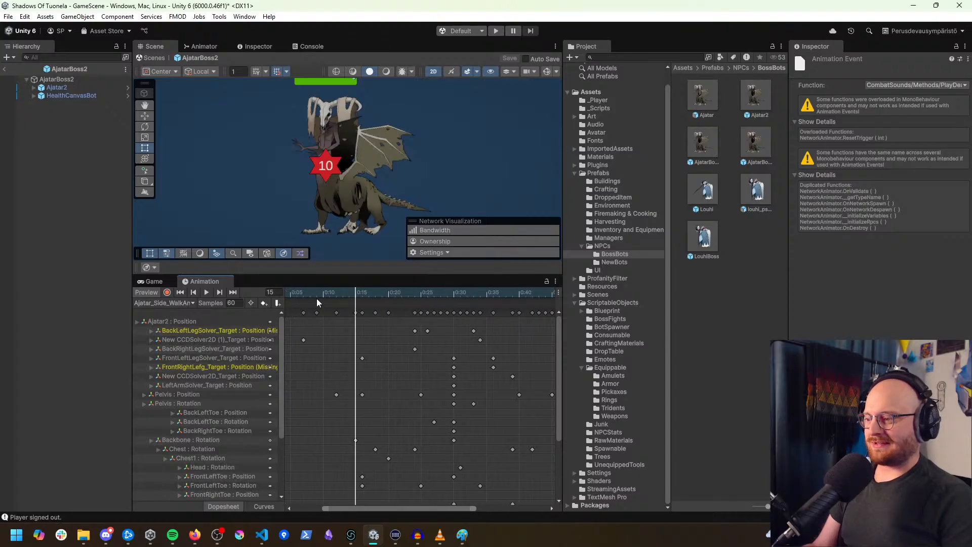
{"action": "left_click_drag", "start_coordinate": [369, 290], "coordinate": [320, 295]}
{"action": "left_click_drag", "start_coordinate": [381, 301], "coordinate": [403, 306]}
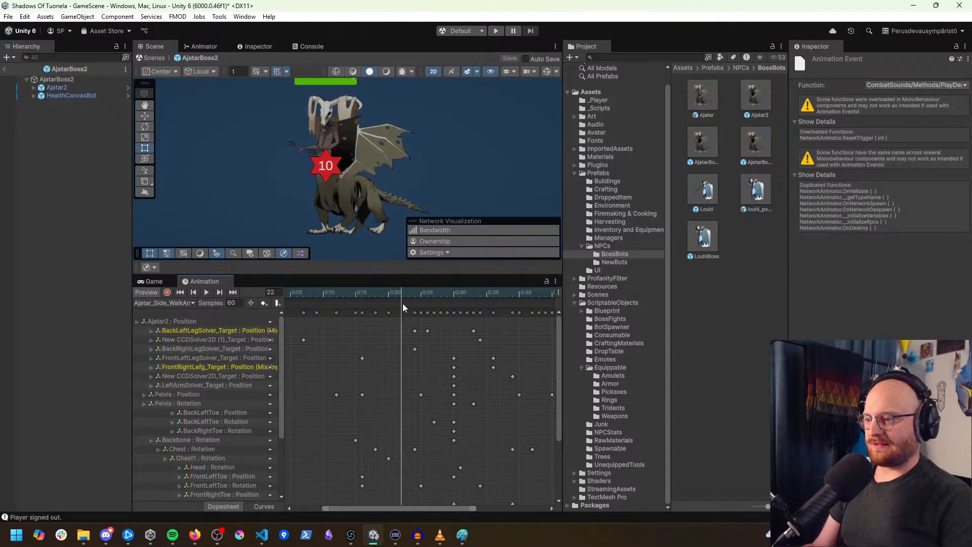
{"action": "left_click", "coordinate": [278, 304]}
{"action": "left_click", "coordinate": [920, 85]}
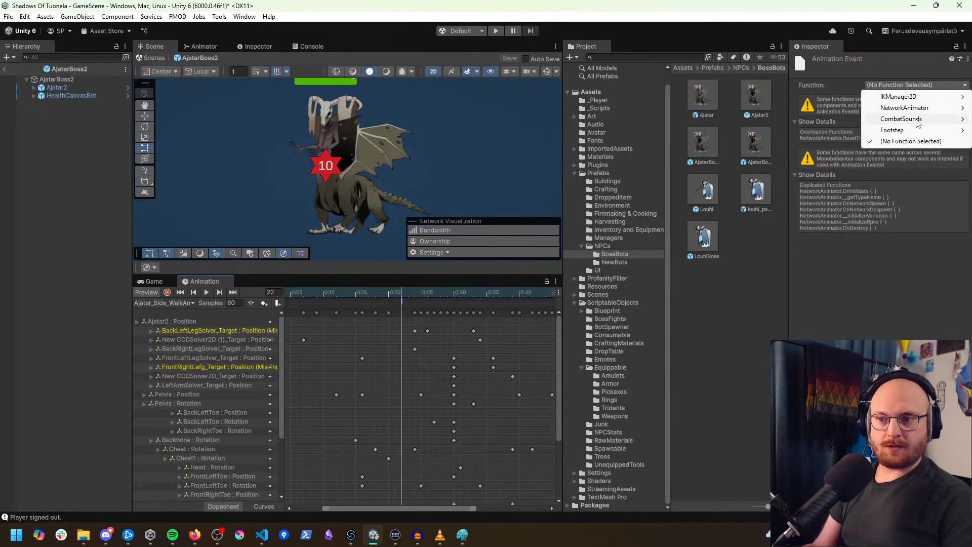
{"action": "mouse_move", "coordinate": [907, 130]}
{"action": "mouse_move", "coordinate": [840, 143]}
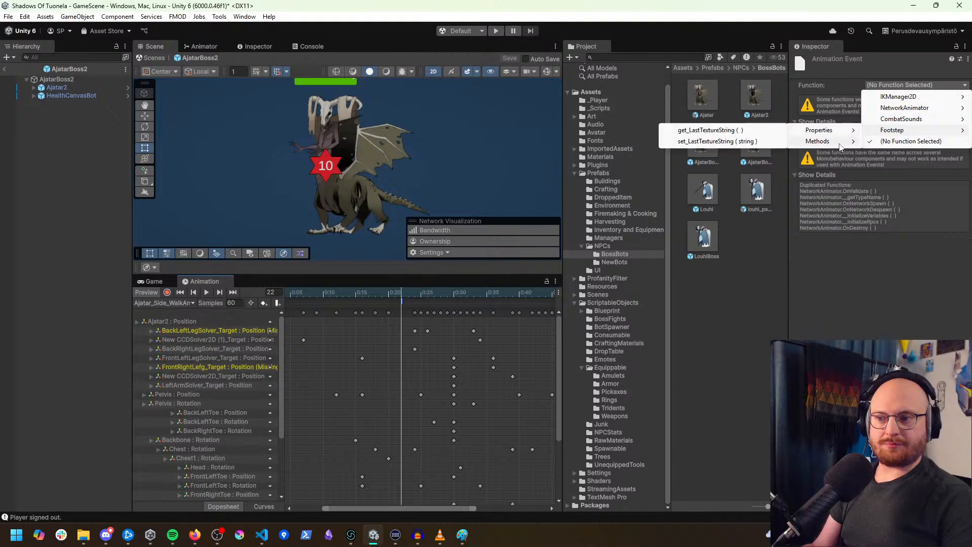
{"action": "left_click", "coordinate": [721, 173]}
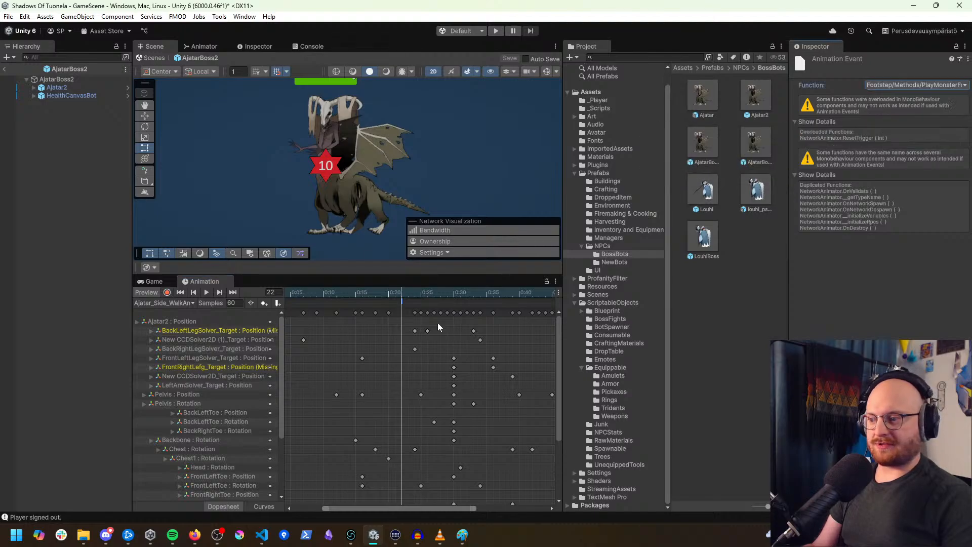
Step: Paste copies of the footstep event at frames 30 and 51 and about frame 56 of the walk clip, and select all four events
{"action": "left_click", "coordinate": [408, 292]}
{"action": "left_click_drag", "start_coordinate": [408, 293], "coordinate": [456, 302]}
{"action": "key", "text": "ctrl+v"}
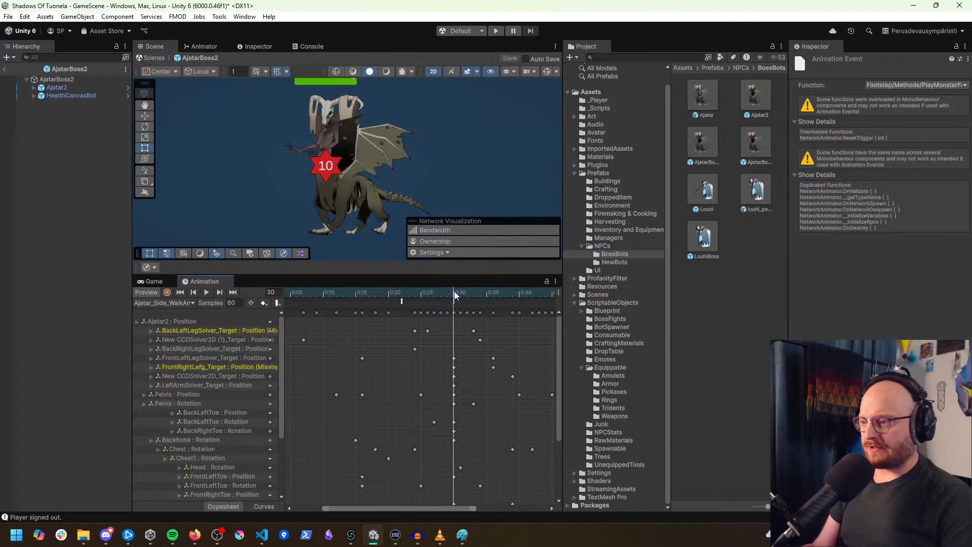
{"action": "left_click_drag", "start_coordinate": [463, 296], "coordinate": [549, 311]}
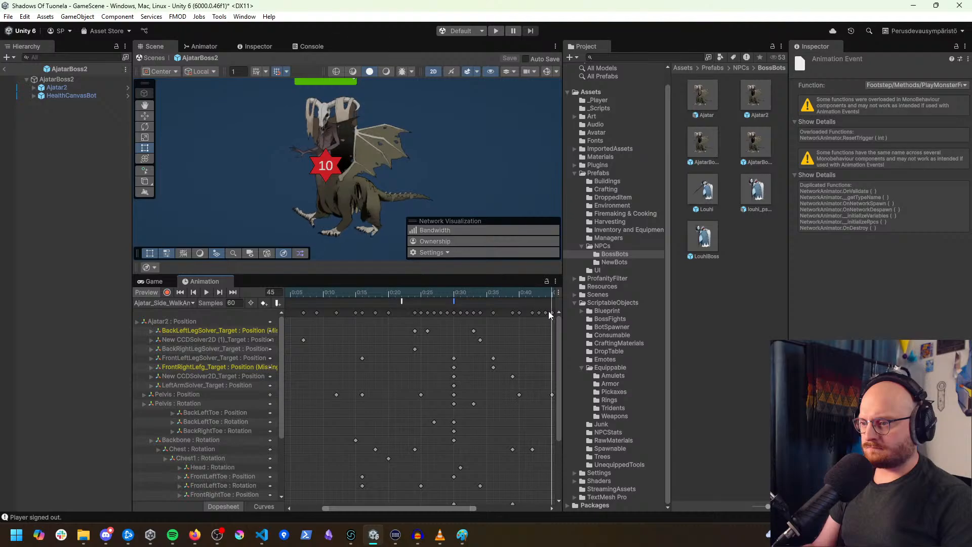
{"action": "scroll", "coordinate": [511, 335], "scroll_direction": "down", "scroll_amount": 5}
{"action": "scroll", "coordinate": [493, 338], "scroll_direction": "down", "scroll_amount": 1}
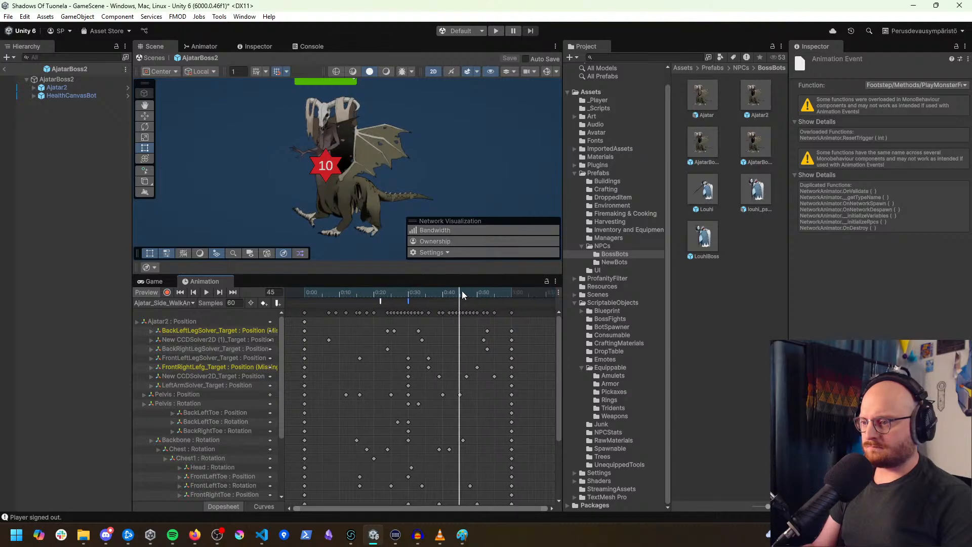
{"action": "left_click_drag", "start_coordinate": [462, 291], "coordinate": [482, 303]}
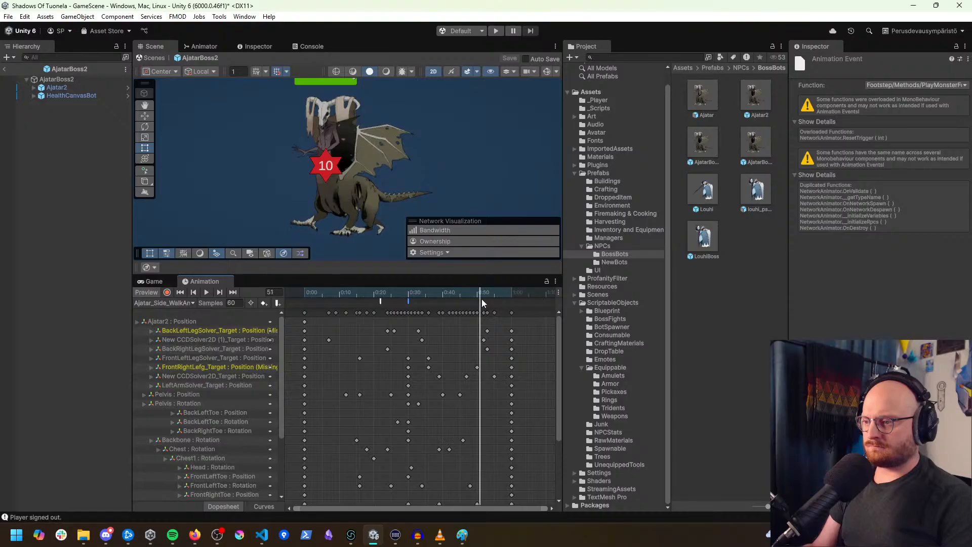
{"action": "key", "text": "ctrl+v"}
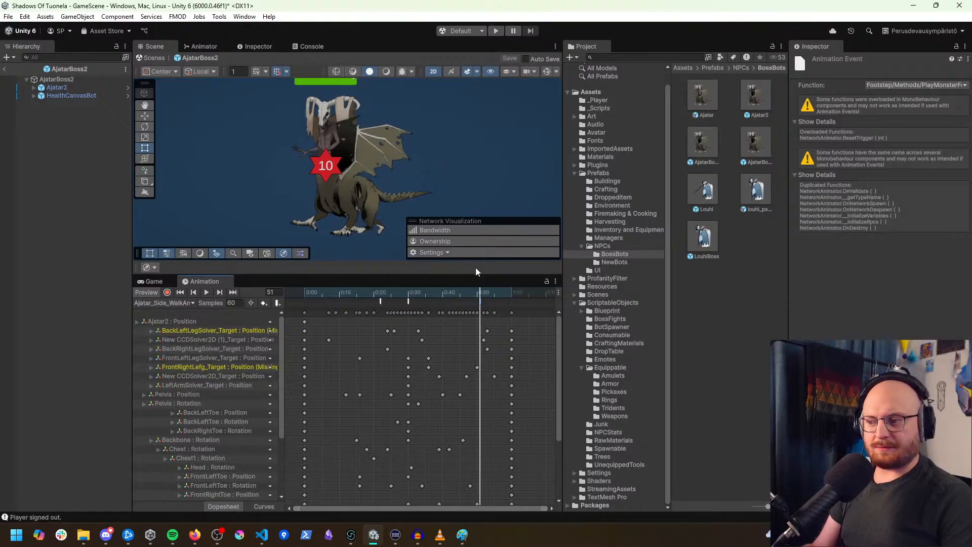
{"action": "left_click_drag", "start_coordinate": [487, 295], "coordinate": [274, 301]}
{"action": "left_click_drag", "start_coordinate": [413, 294], "coordinate": [304, 301]}
Step: Paste the four footstep events into the Ajatar_SideMirrored_WalkAnimation clip, starting at about frame 20, and return to frame 0
{"action": "left_click", "coordinate": [192, 303]}
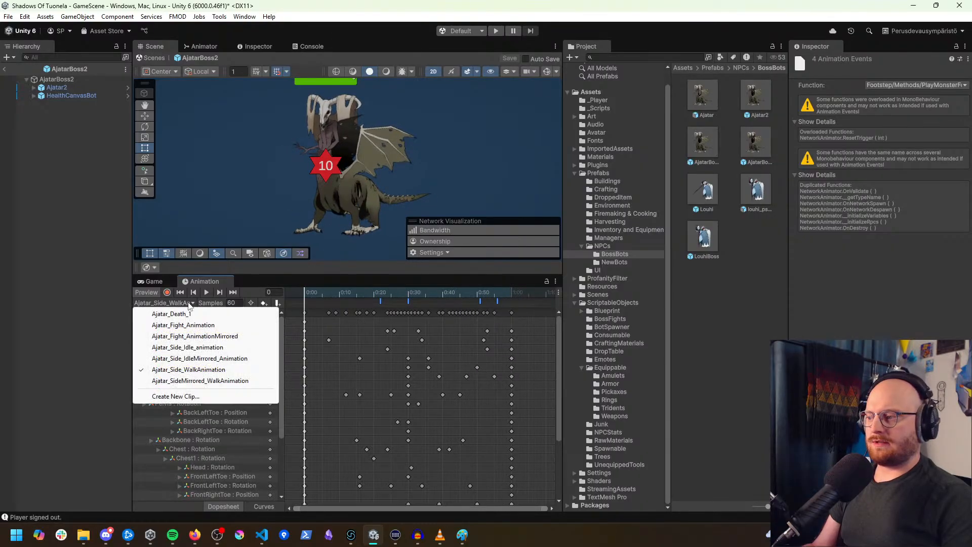
{"action": "left_click", "coordinate": [217, 383]}
{"action": "left_click_drag", "start_coordinate": [290, 295], "coordinate": [361, 309]}
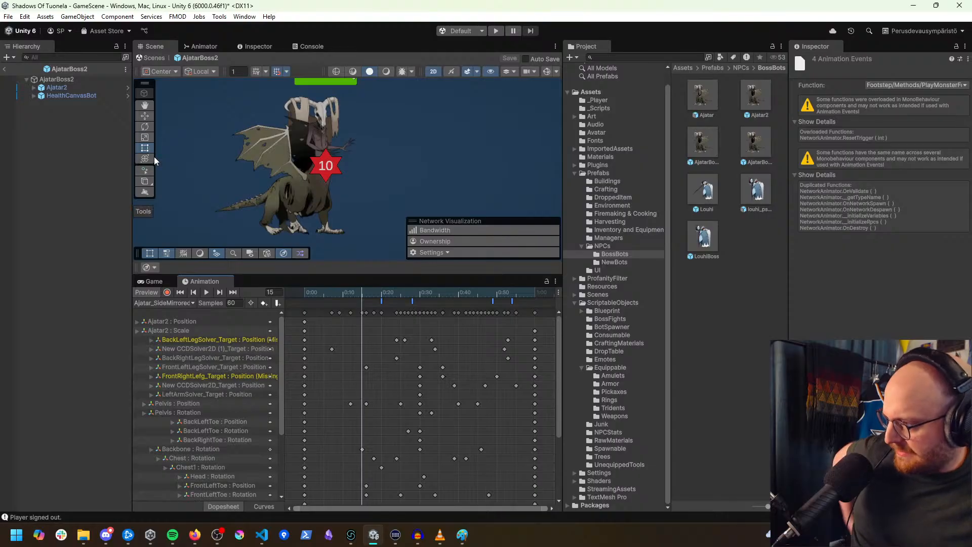
{"action": "left_click_drag", "start_coordinate": [364, 290], "coordinate": [281, 312]}
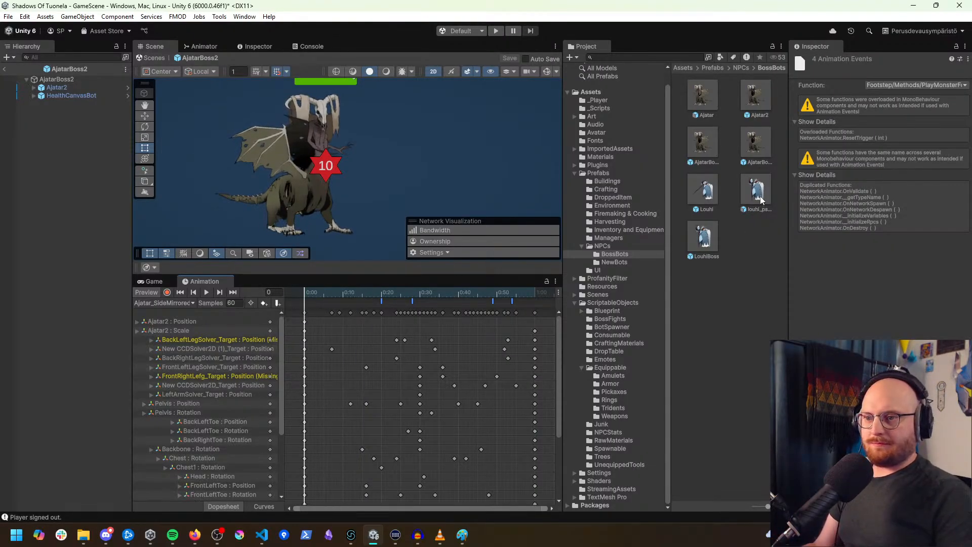
Step: Start recording on the mirrored walk clip, expand the Ajatar2 object's children and go to frame 13
{"action": "left_click", "coordinate": [167, 292]}
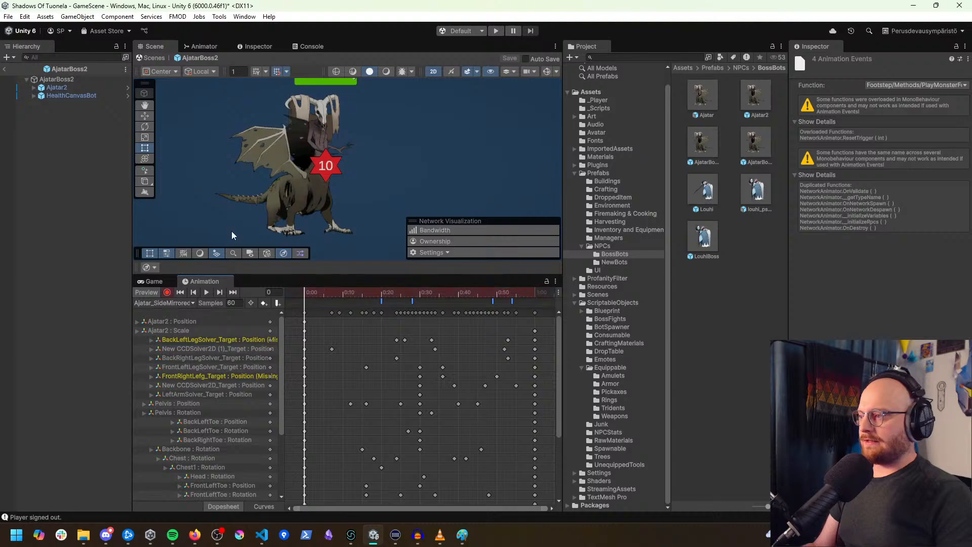
{"action": "left_click", "coordinate": [51, 88]}
{"action": "left_click", "coordinate": [33, 88]}
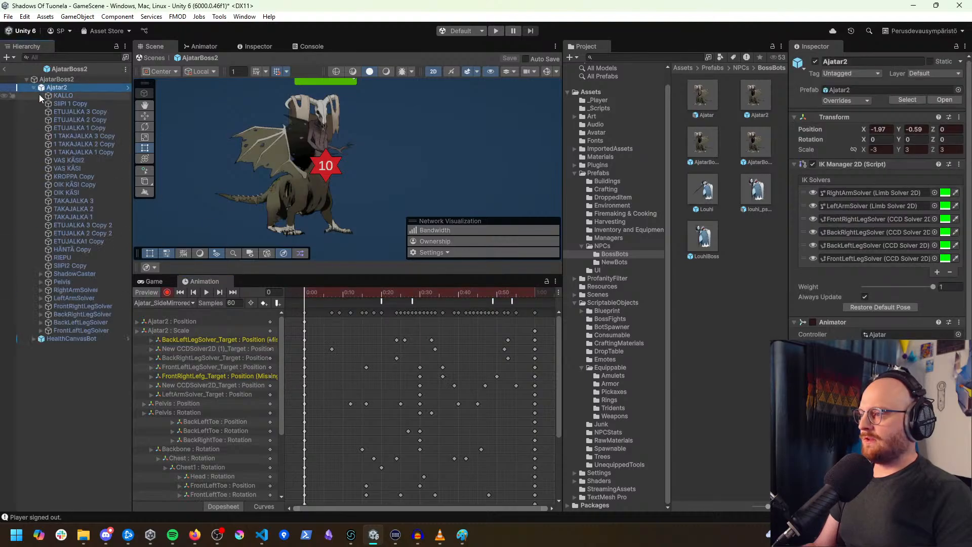
{"action": "middle_click_drag", "start_coordinate": [324, 250], "coordinate": [351, 245]}
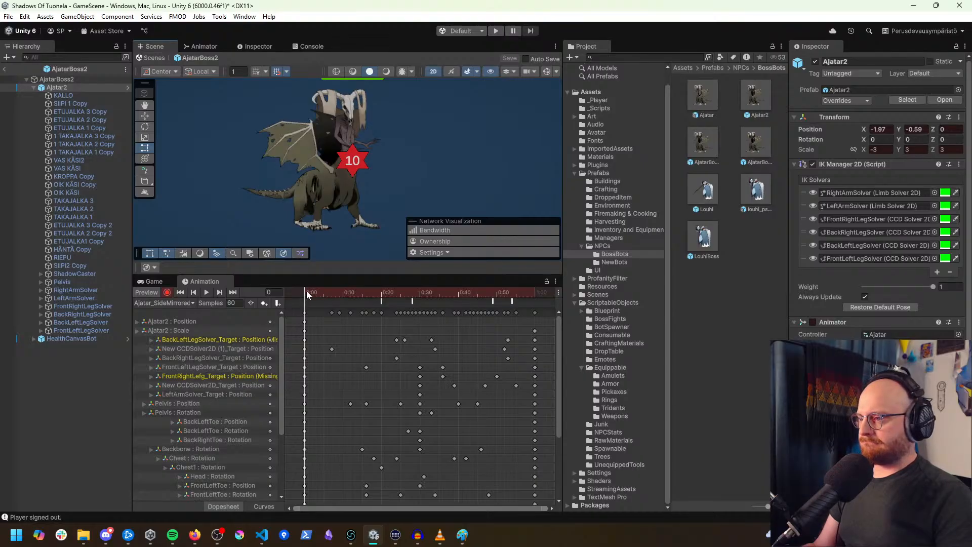
{"action": "left_click_drag", "start_coordinate": [307, 293], "coordinate": [355, 294]}
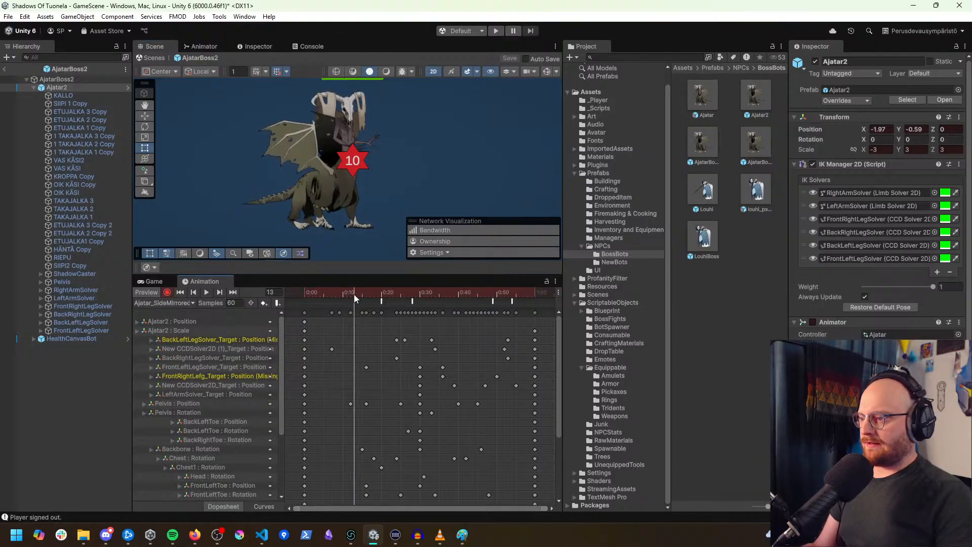
Step: Examine which leg parts the TAKAJALKA 1, TAKAJALKA 2 and TAKAJALKA 3 sprites cover at frame 13
{"action": "left_click", "coordinate": [80, 217]}
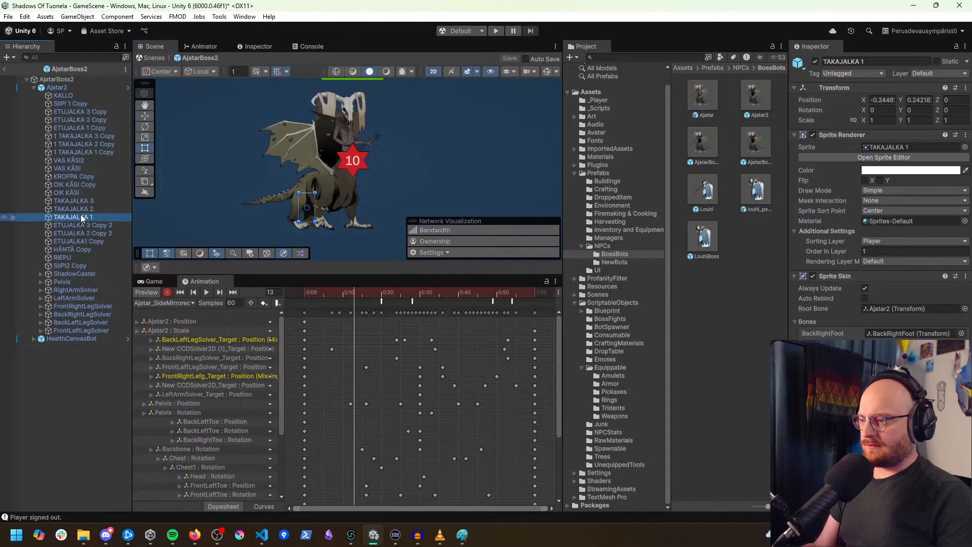
{"action": "left_click", "coordinate": [80, 225]}
{"action": "left_click", "coordinate": [78, 217]}
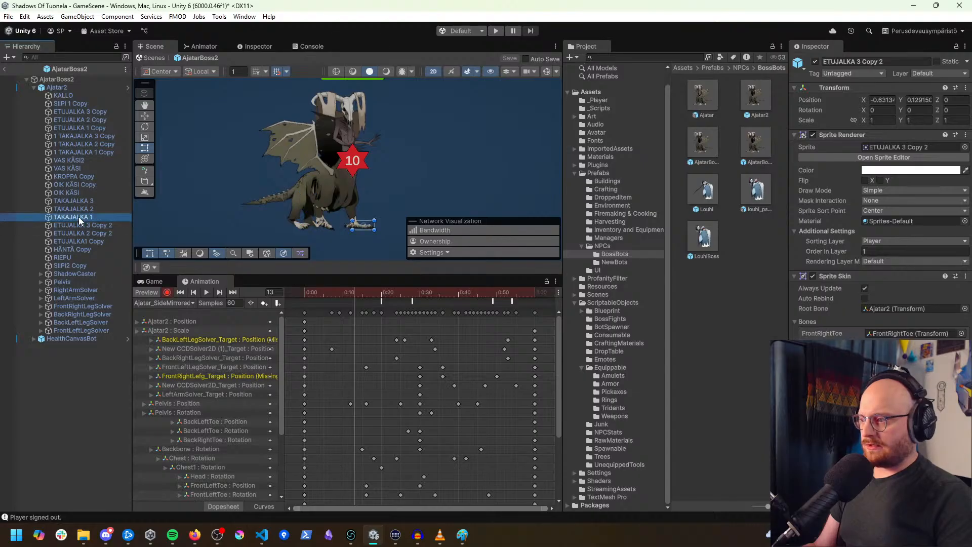
{"action": "left_click", "coordinate": [81, 201]}
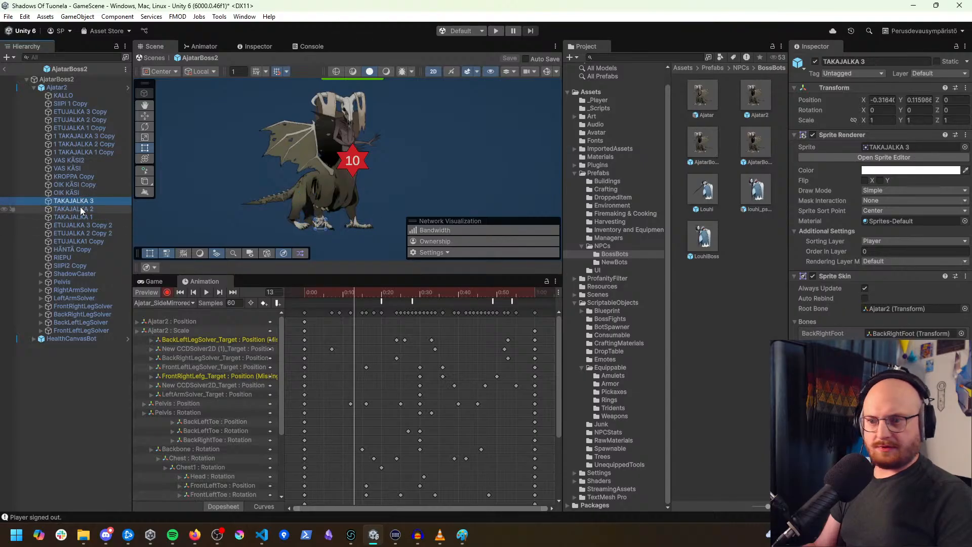
{"action": "left_click", "coordinate": [81, 210]}
{"action": "left_click", "coordinate": [81, 216]}
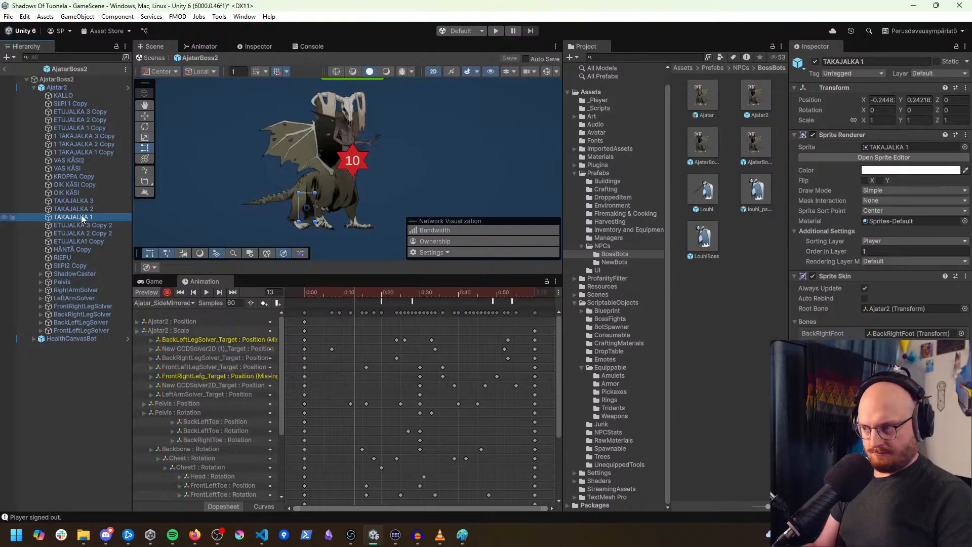
{"action": "left_click", "coordinate": [86, 209]}
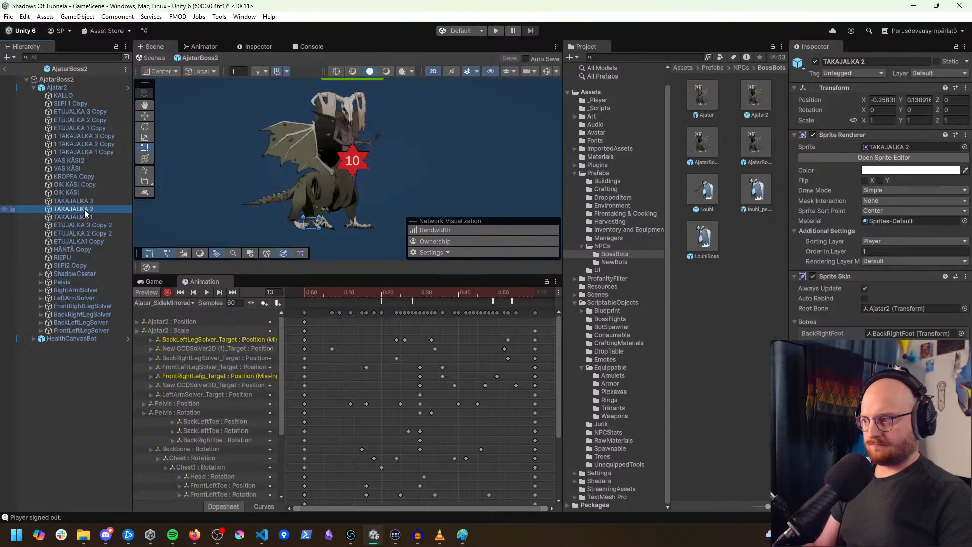
Step: Examine the front-leg Copy 2, tail, body and arm sprites to identify which parts of the boss they cover
{"action": "scroll", "coordinate": [309, 228], "scroll_direction": "up", "scroll_amount": 5}
{"action": "middle_click_drag", "start_coordinate": [345, 215], "coordinate": [345, 207]}
{"action": "left_click", "coordinate": [93, 226]}
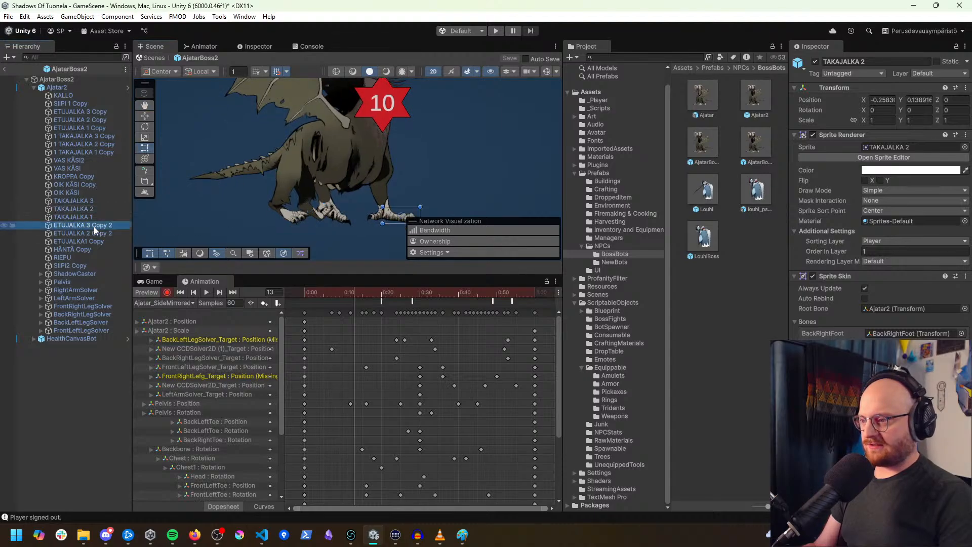
{"action": "left_click", "coordinate": [96, 236]}
{"action": "left_click", "coordinate": [95, 241]}
{"action": "left_click", "coordinate": [96, 249]}
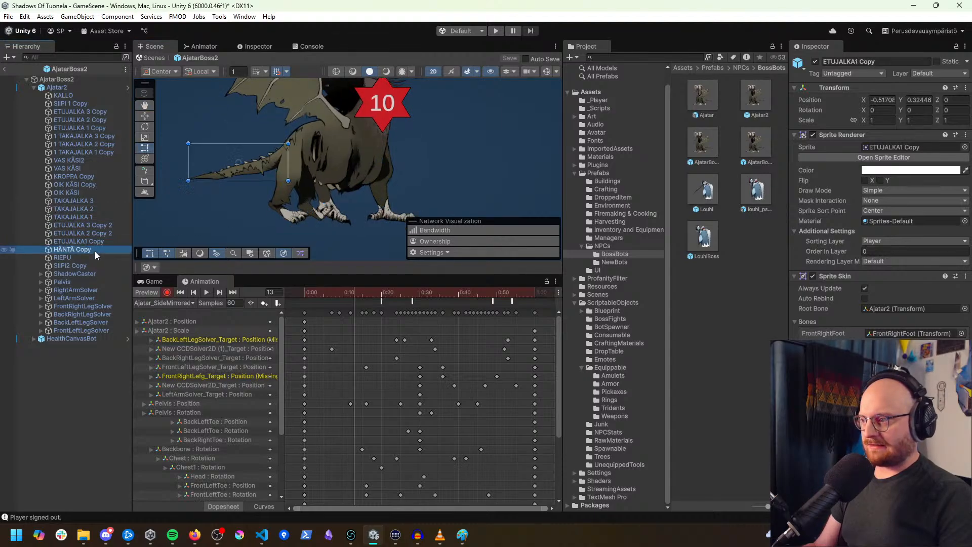
{"action": "left_click", "coordinate": [96, 233]}
{"action": "left_click", "coordinate": [90, 192]}
{"action": "left_click", "coordinate": [89, 185]}
{"action": "left_click", "coordinate": [89, 177]}
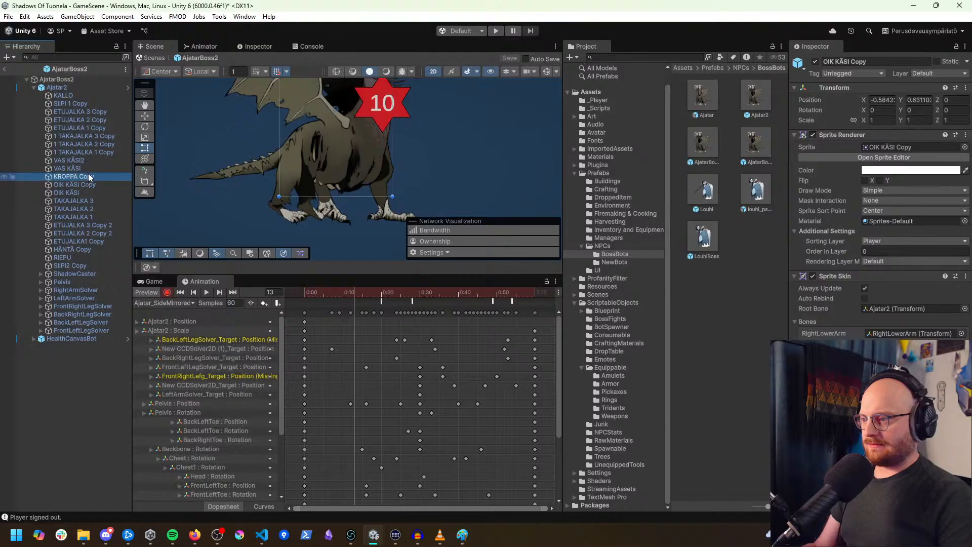
{"action": "left_click", "coordinate": [89, 161]}
{"action": "left_click", "coordinate": [87, 168]}
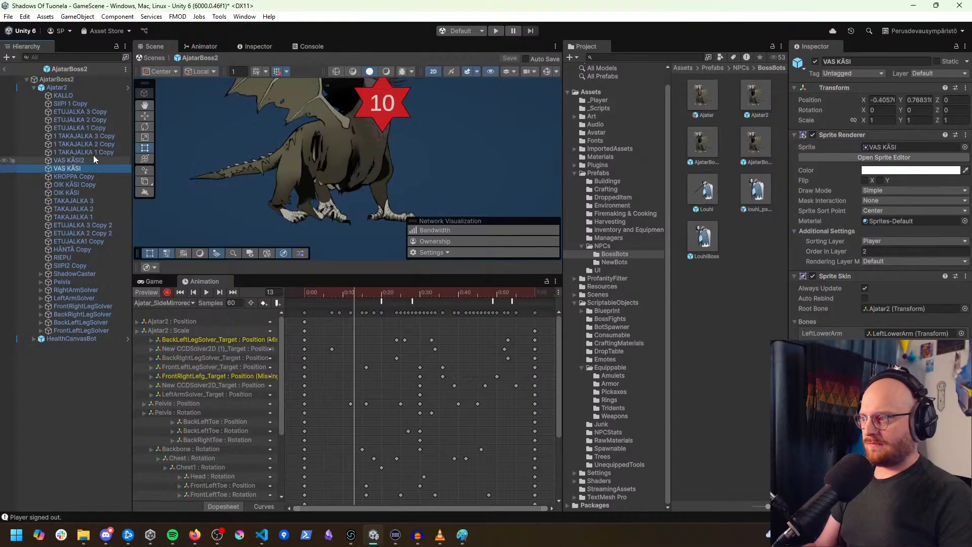
Step: Examine the 1 TAKAJALKA Copy and ETUJALKA Copy sprites to identify the near-side back and front leg parts
{"action": "left_click", "coordinate": [96, 135]}
{"action": "left_click", "coordinate": [94, 144]}
{"action": "left_click", "coordinate": [92, 152]}
{"action": "left_click", "coordinate": [92, 130]}
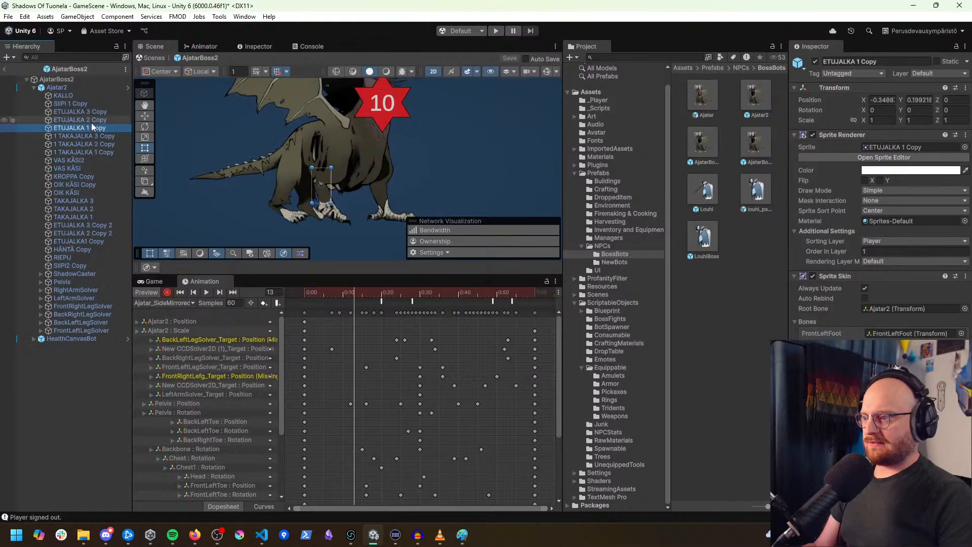
{"action": "left_click", "coordinate": [91, 122]}
{"action": "left_click", "coordinate": [91, 113]}
{"action": "left_click", "coordinate": [87, 121]}
{"action": "left_click", "coordinate": [84, 131]}
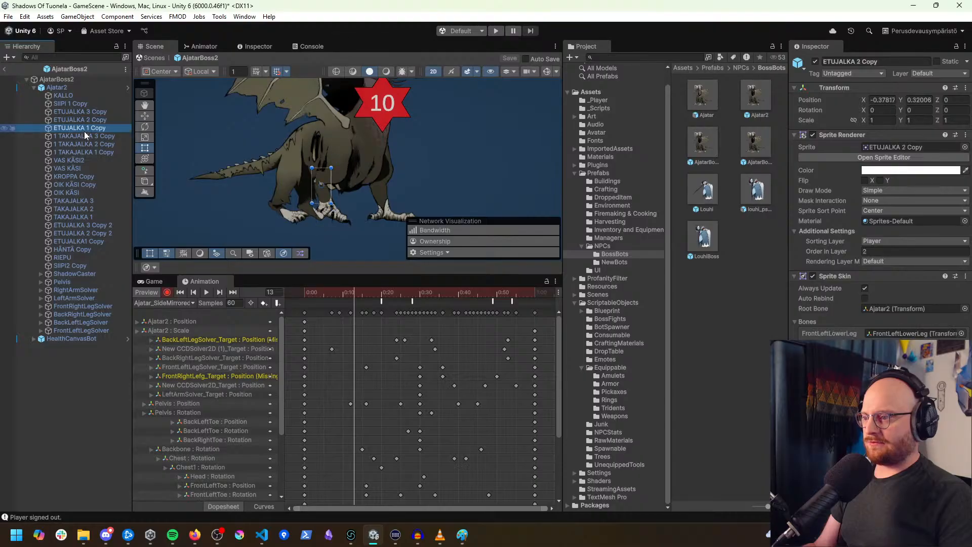
{"action": "left_click", "coordinate": [86, 124]}
Step: Key the ETUJALKA 3 Copy sprite's Order in Layer as 2 and move that keyframe from frame 13 to frame 0
{"action": "left_click", "coordinate": [89, 114]}
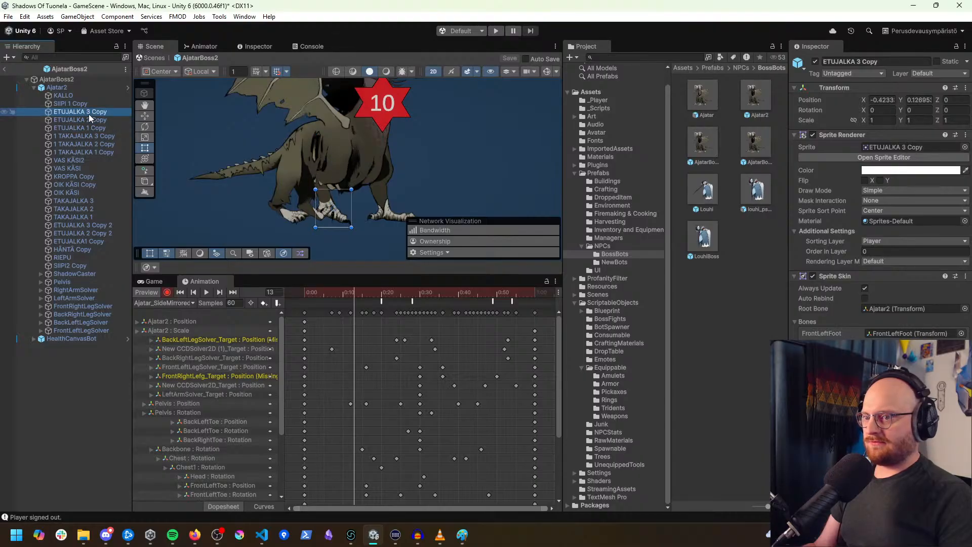
{"action": "left_click", "coordinate": [864, 251]}
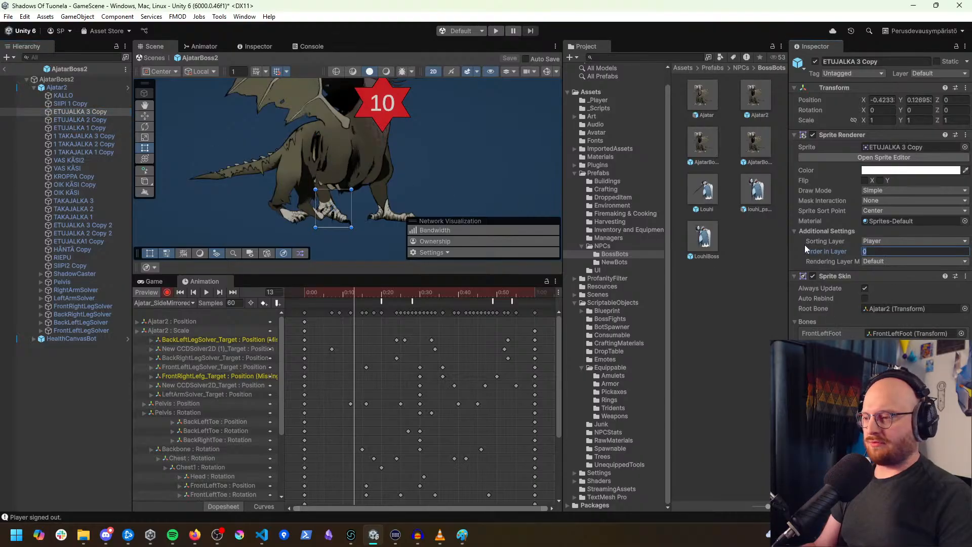
{"action": "type", "text": "2"}
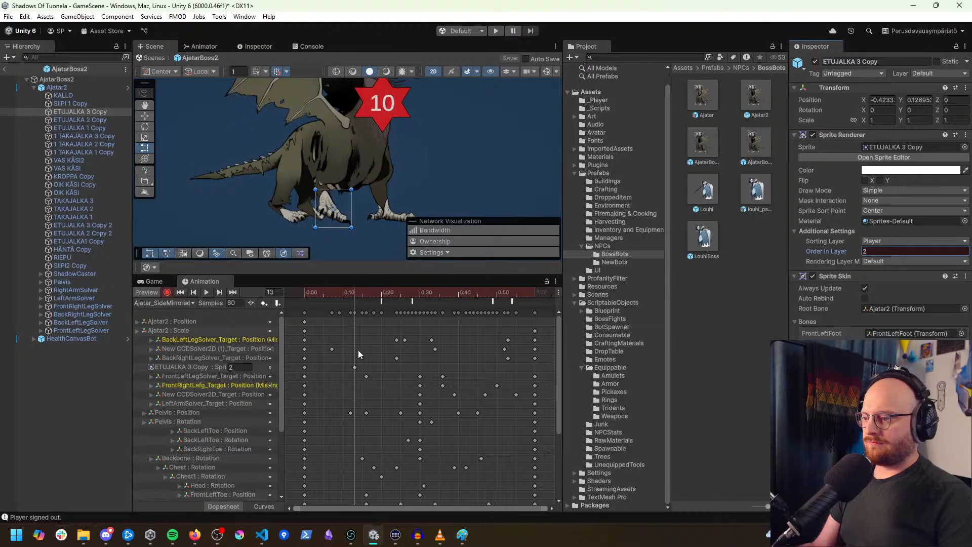
{"action": "left_click_drag", "start_coordinate": [354, 369], "coordinate": [305, 368]}
{"action": "left_click_drag", "start_coordinate": [324, 292], "coordinate": [302, 294]}
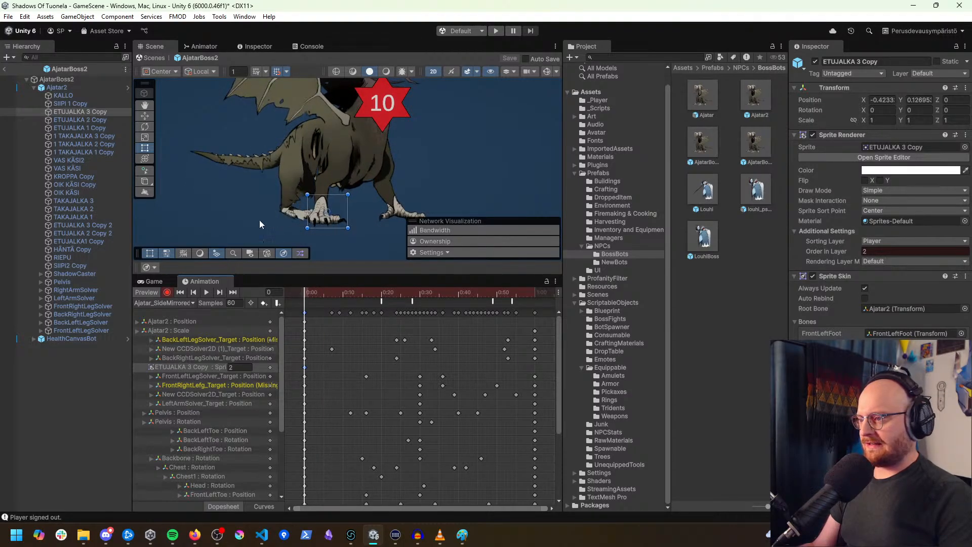
Step: Set the Order in Layer of the 1 TAKAJALKA 1 Copy sprite to 1 at frame 0
{"action": "left_click", "coordinate": [92, 138]}
{"action": "left_click", "coordinate": [95, 145]}
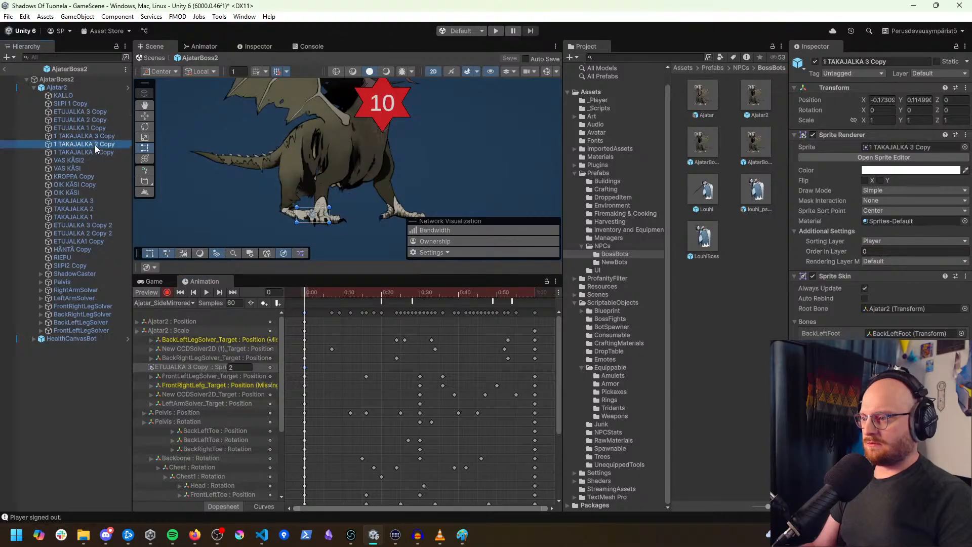
{"action": "left_click", "coordinate": [92, 153]}
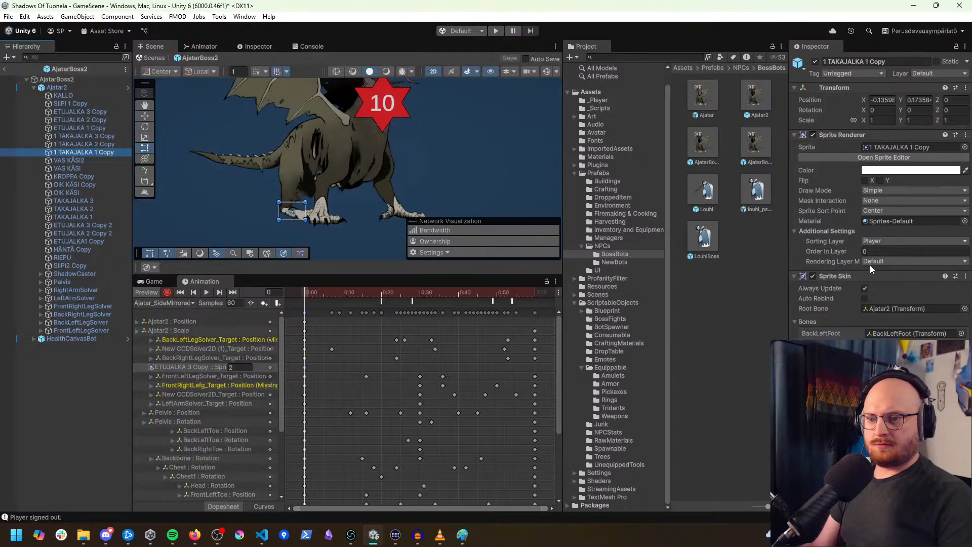
{"action": "left_click", "coordinate": [868, 251]}
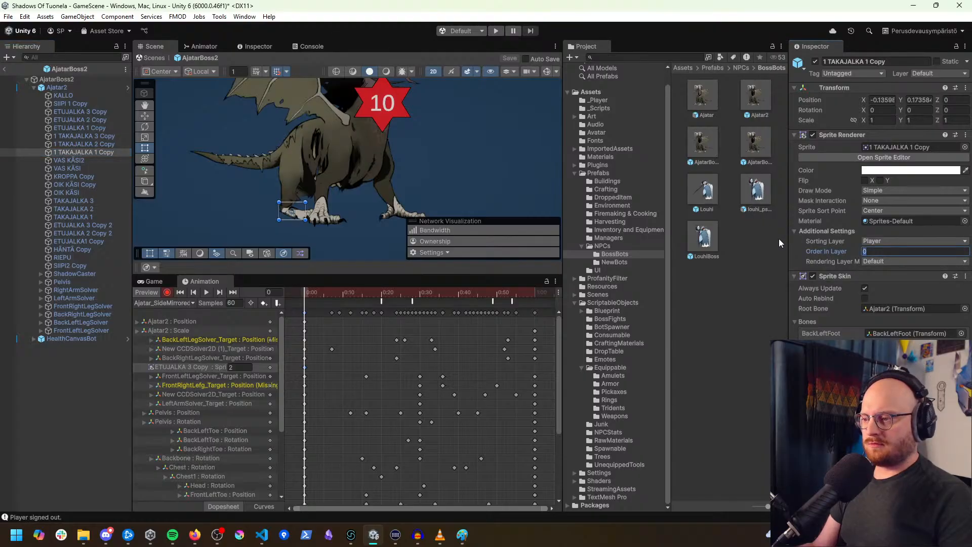
{"action": "type", "text": "1"}
Step: Try Order in Layer 1 on the 1 TAKAJALKA 3 Copy sprite at frame 0 and put its key back to 0
{"action": "left_click", "coordinate": [100, 142]}
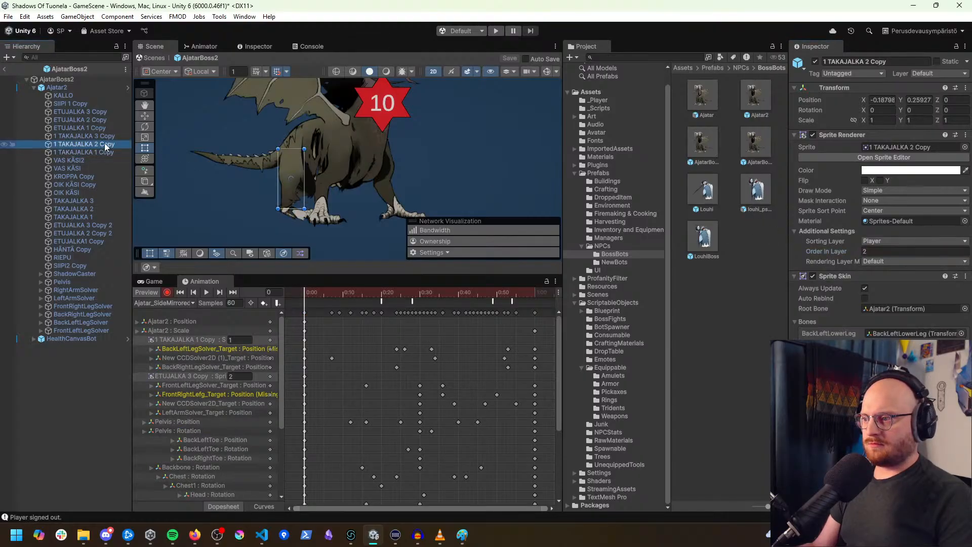
{"action": "left_click", "coordinate": [93, 137]}
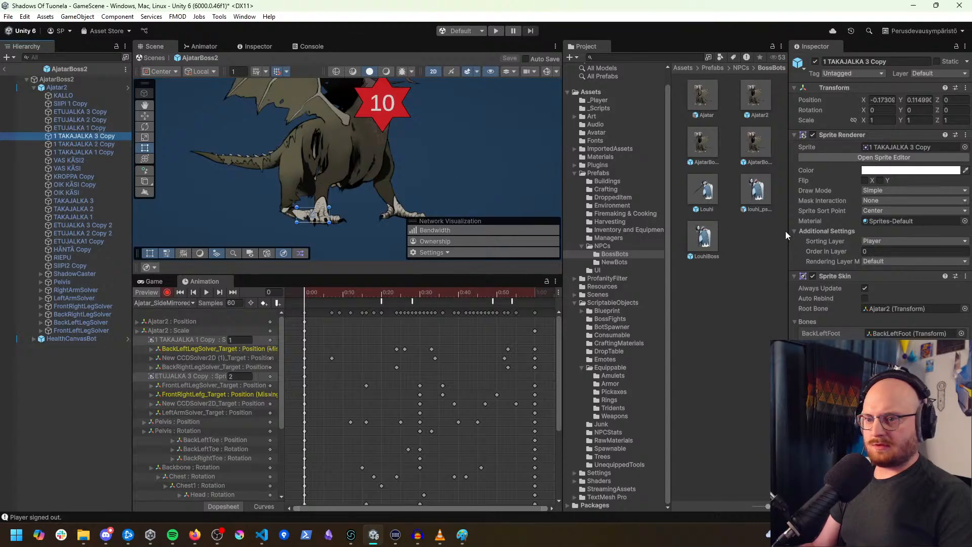
{"action": "left_click", "coordinate": [882, 252]}
{"action": "type", "text": "1"}
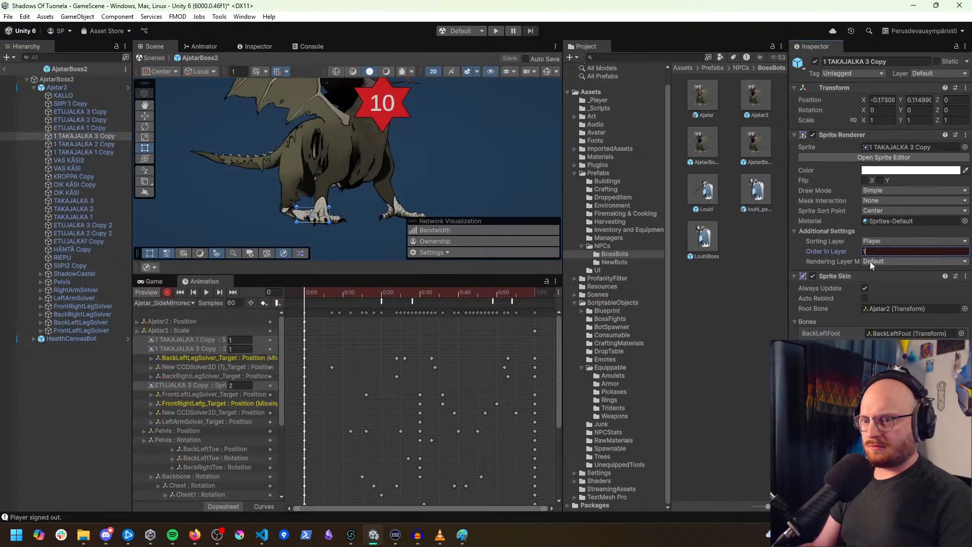
Step: Set the 1 TAKAJALKA 1 Copy sprite's Order in Layer to 2 at frame 0 after trying 3, and preview the walk
{"action": "left_click", "coordinate": [95, 143]}
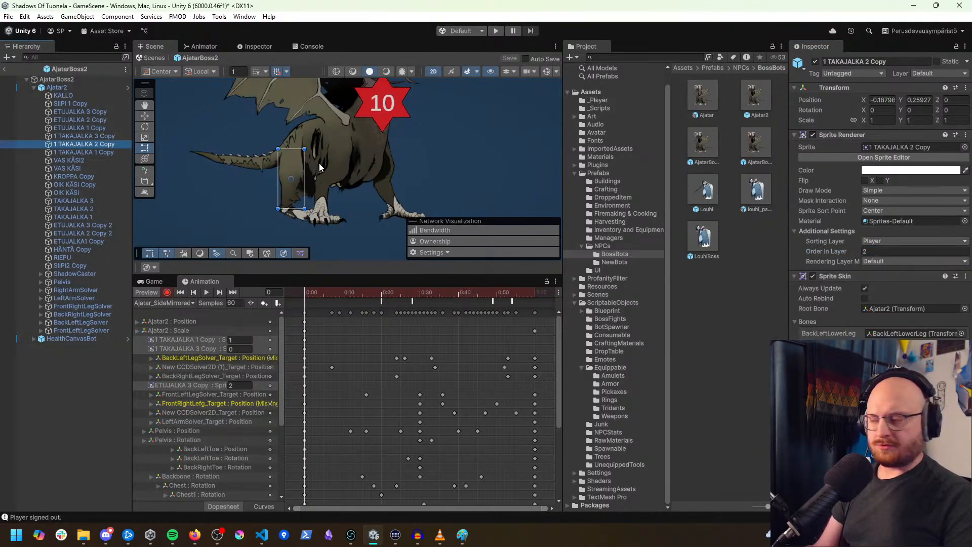
{"action": "left_click", "coordinate": [105, 151]}
{"action": "left_click", "coordinate": [883, 250]}
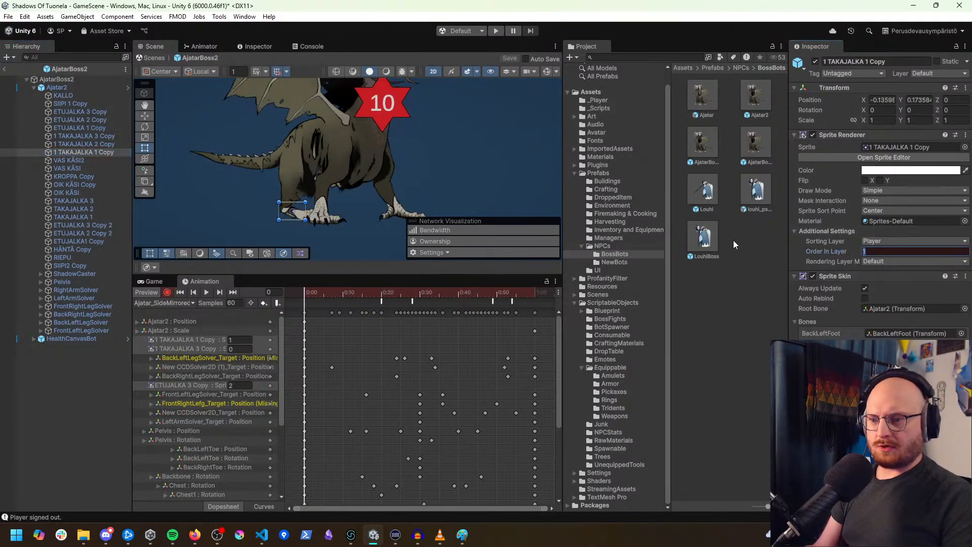
{"action": "type", "text": "2"}
{"action": "type", "text": "3"}
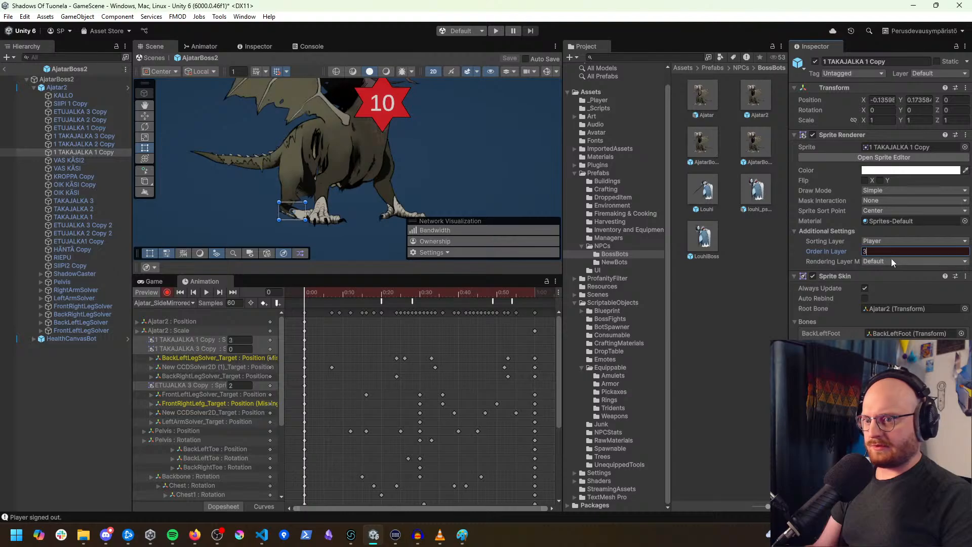
{"action": "key", "text": "Return"}
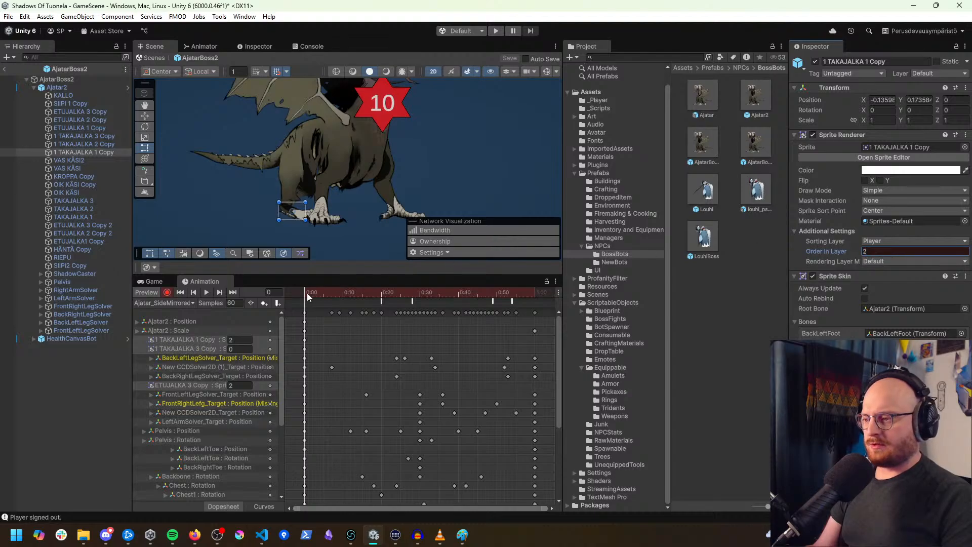
{"action": "mouse_move", "coordinate": [307, 293]}
{"action": "left_mouse_down"}
{"action": "mouse_move", "coordinate": [505, 296]}
{"action": "mouse_move", "coordinate": [279, 291]}
{"action": "mouse_move", "coordinate": [375, 293]}
{"action": "mouse_move", "coordinate": [297, 290]}
{"action": "left_mouse_up"}
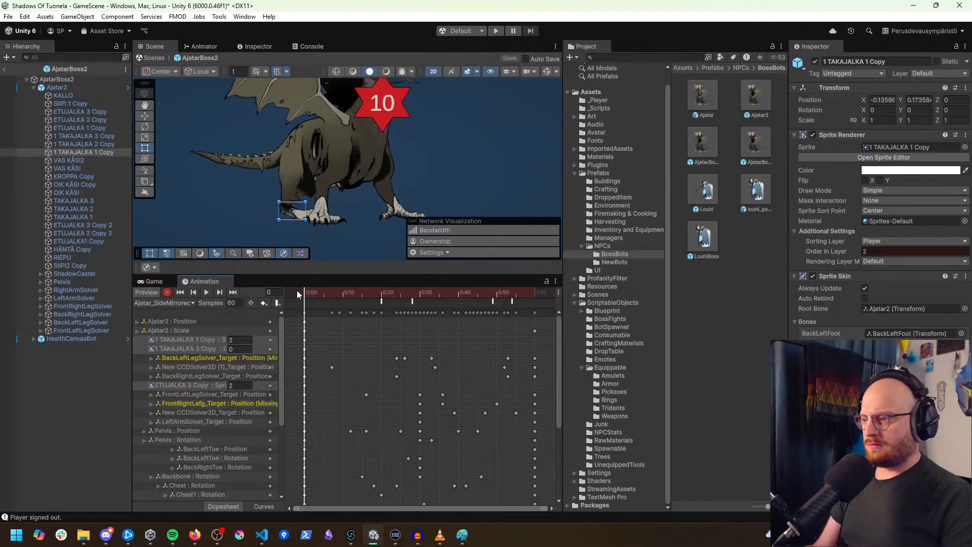
Step: Set the Order in Layer at frame 0 to 3 for 1 TAKAJALKA 2 Copy and to 2 for ETUJALKA 1 Copy
{"action": "left_click", "coordinate": [93, 145]}
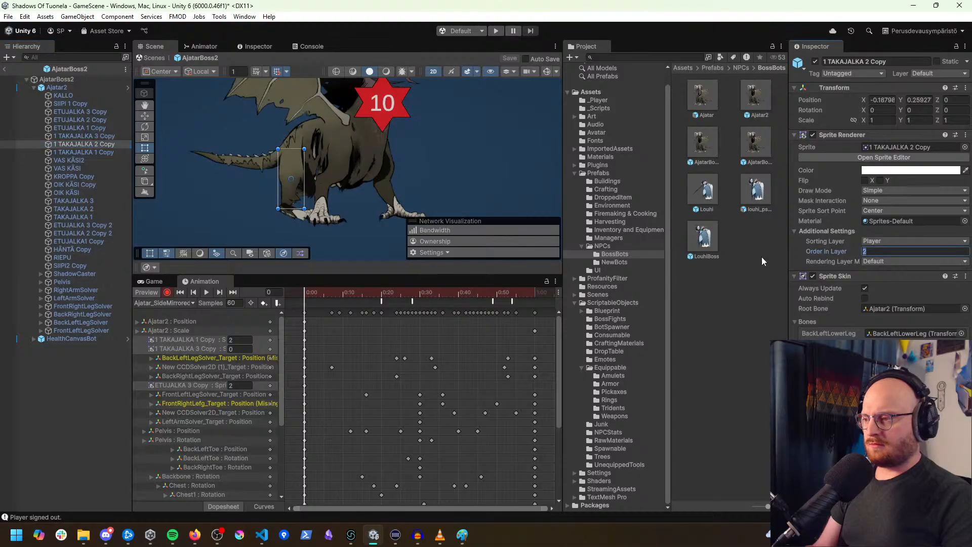
{"action": "type", "text": "3"}
{"action": "left_click_drag", "start_coordinate": [311, 294], "coordinate": [286, 287]}
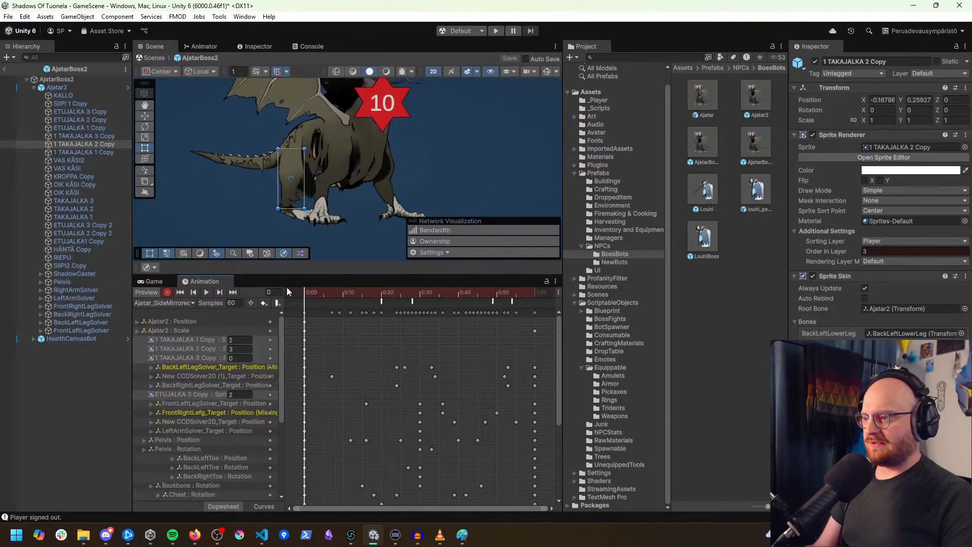
{"action": "left_click", "coordinate": [82, 130]}
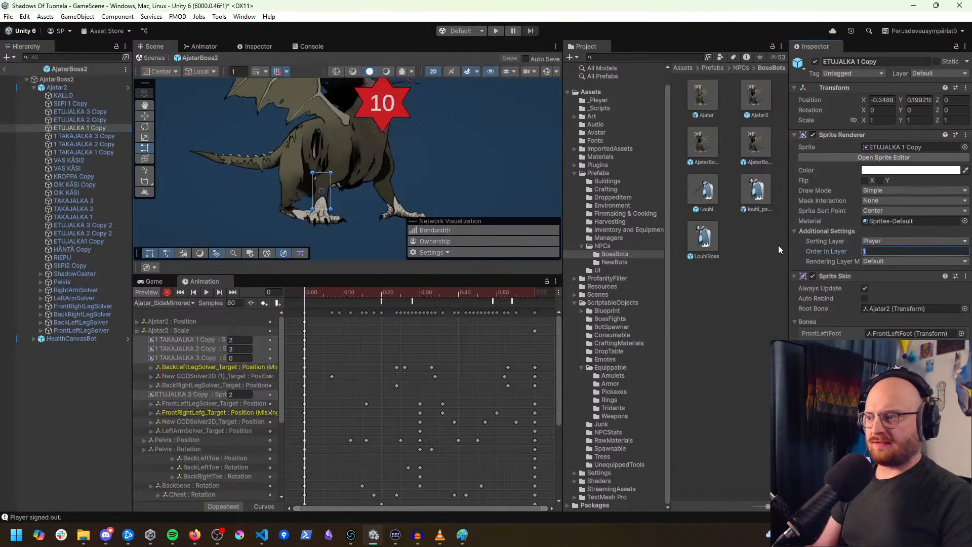
{"action": "type", "text": "2"}
Step: Key the 1 TAKAJALKA 3 Copy sprite's Order in Layer as 2 at frame 42 and return to frame 0
{"action": "left_click_drag", "start_coordinate": [308, 292], "coordinate": [466, 306]}
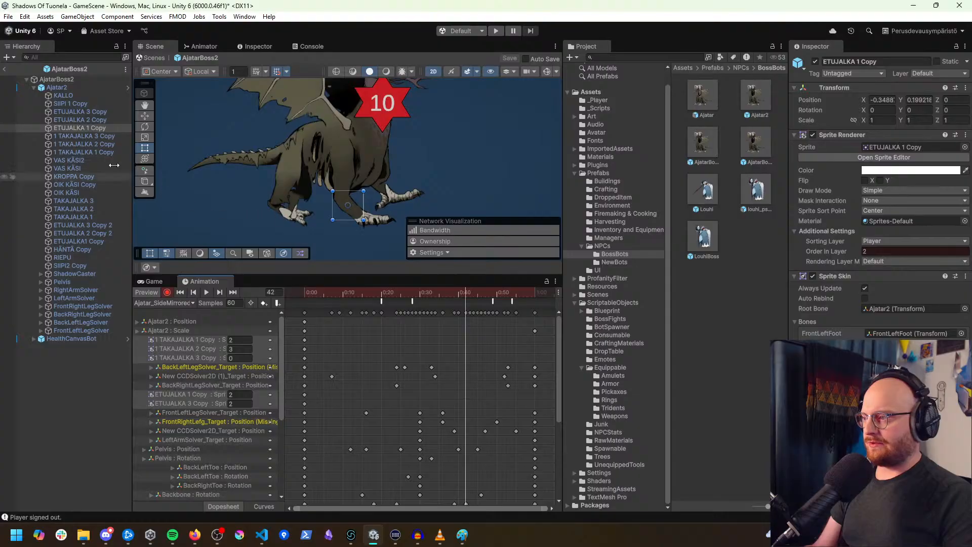
{"action": "left_click", "coordinate": [80, 136]}
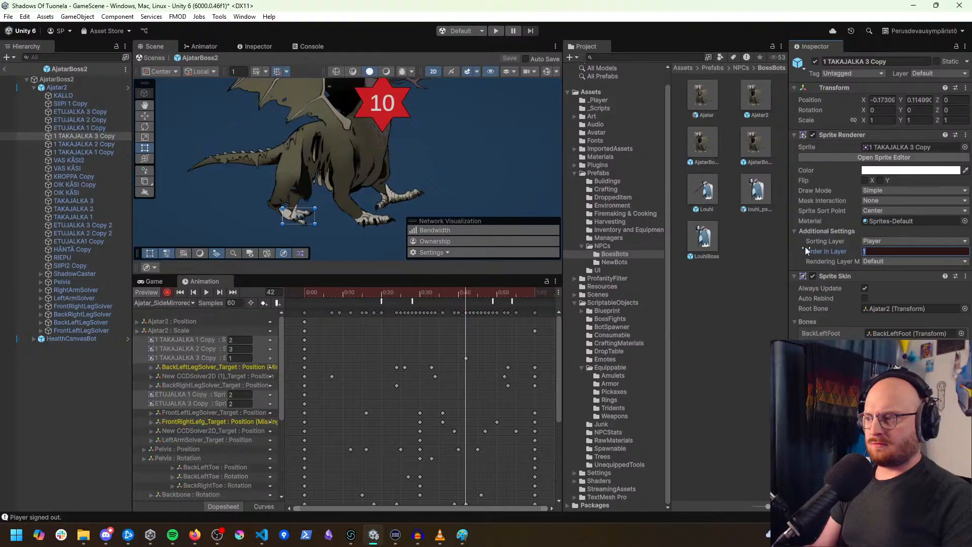
{"action": "type", "text": "2"}
{"action": "left_click_drag", "start_coordinate": [469, 293], "coordinate": [277, 295]}
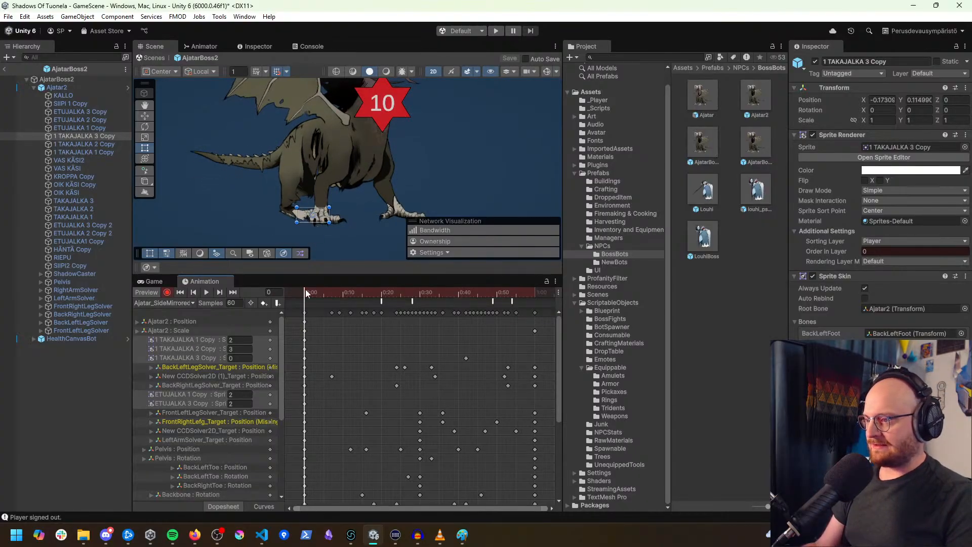
Step: Go through the near-side leg sprites and set the ETUJALKA 3 Copy sprite's Order in Layer to 3 at frame 0
{"action": "left_click", "coordinate": [78, 151]}
{"action": "left_click", "coordinate": [81, 146]}
{"action": "left_click", "coordinate": [86, 140]}
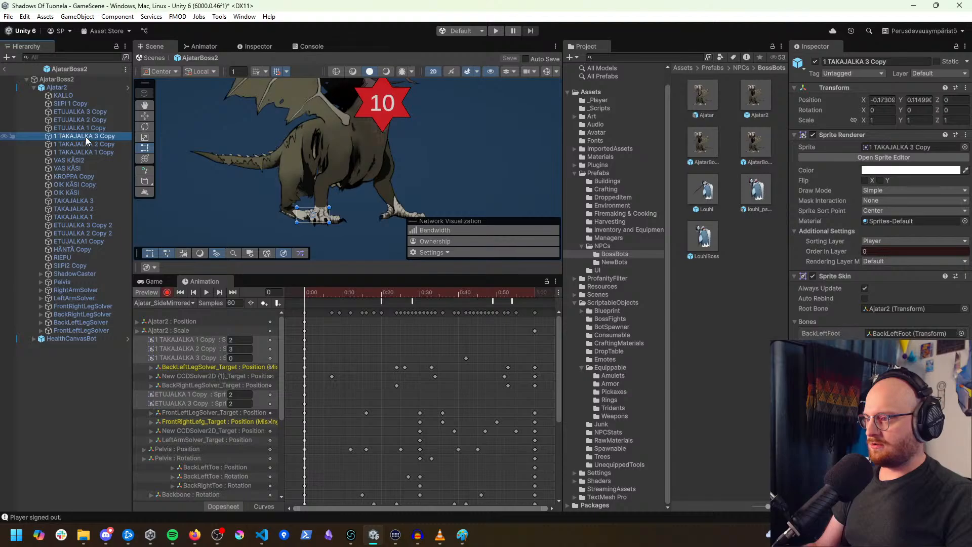
{"action": "left_click", "coordinate": [87, 129]}
{"action": "left_click", "coordinate": [87, 120]}
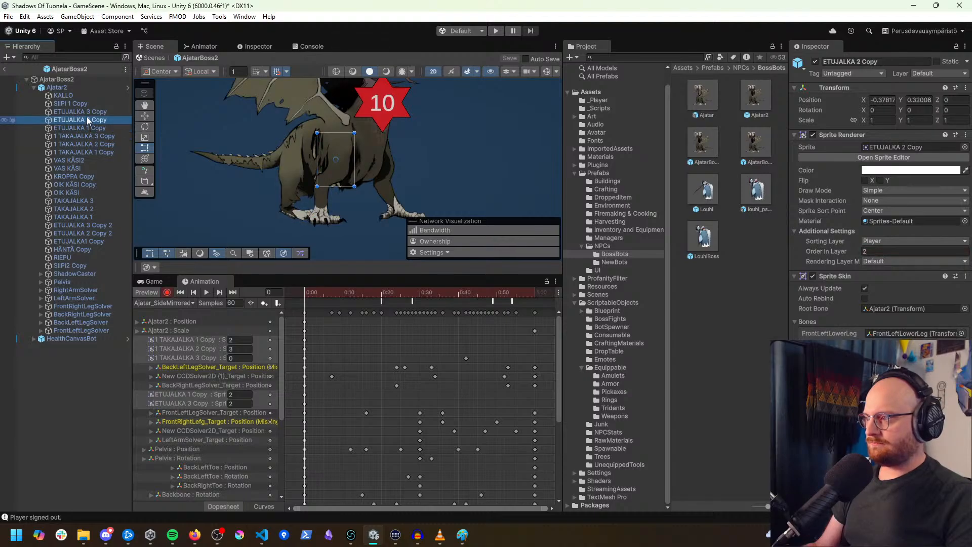
{"action": "left_click", "coordinate": [86, 112]}
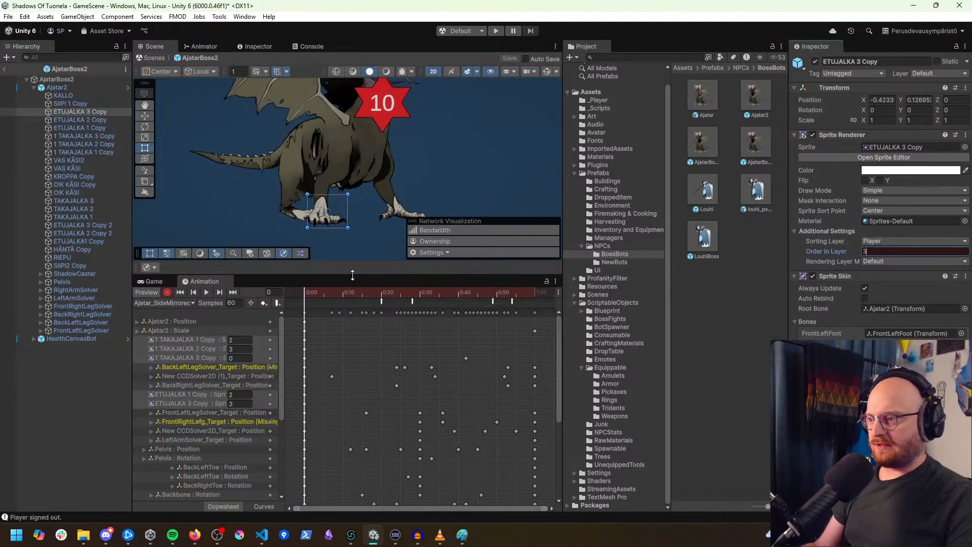
Step: Preview the mirrored walk, open the Ajatar_Side_WalkAnimation clip and move its playhead to frame 10
{"action": "left_click_drag", "start_coordinate": [311, 294], "coordinate": [260, 302]}
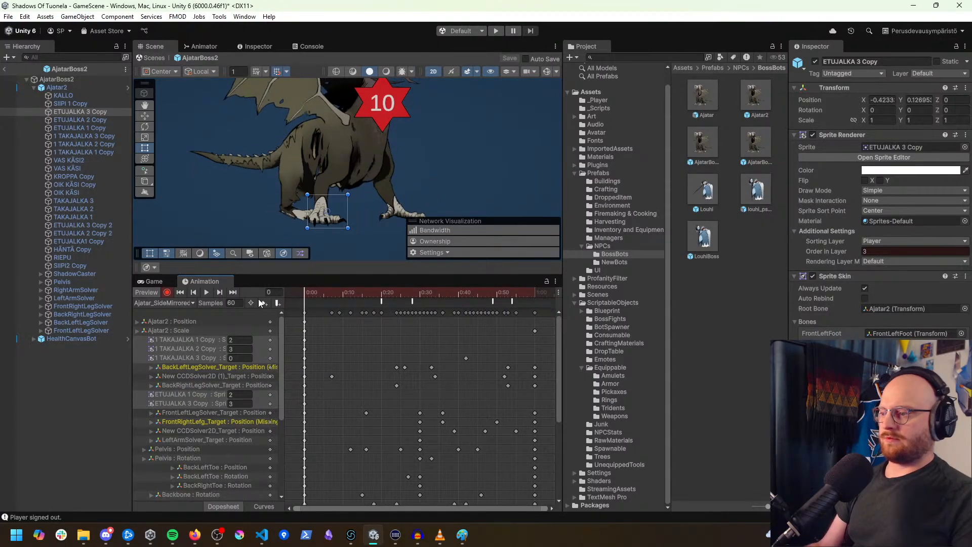
{"action": "left_click", "coordinate": [177, 304]}
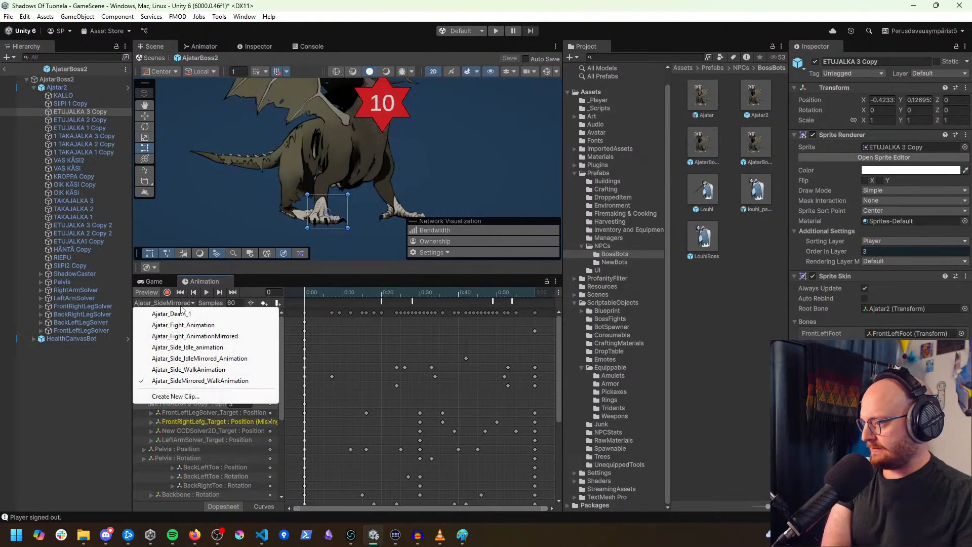
{"action": "left_click", "coordinate": [196, 370]}
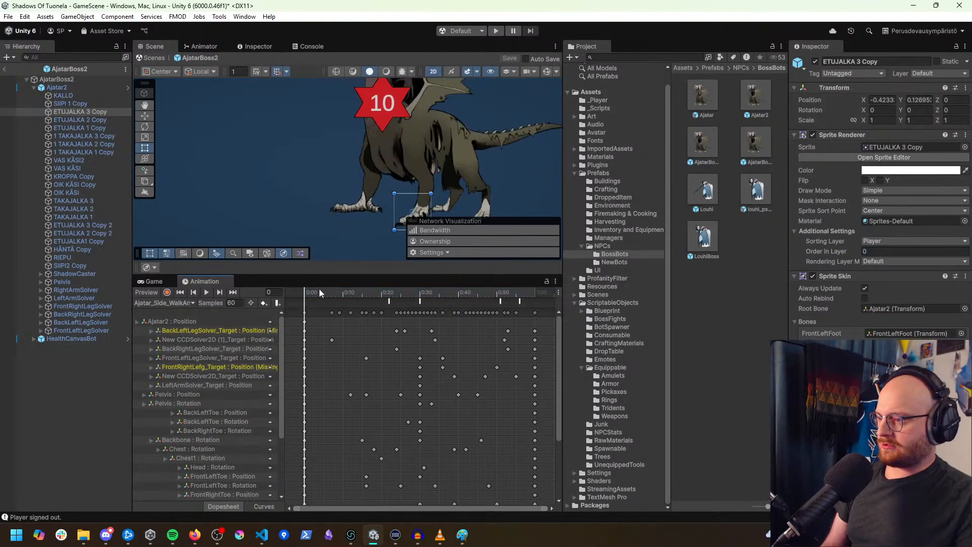
{"action": "middle_click_drag", "start_coordinate": [364, 178], "coordinate": [304, 172]}
{"action": "left_click_drag", "start_coordinate": [307, 294], "coordinate": [343, 306]}
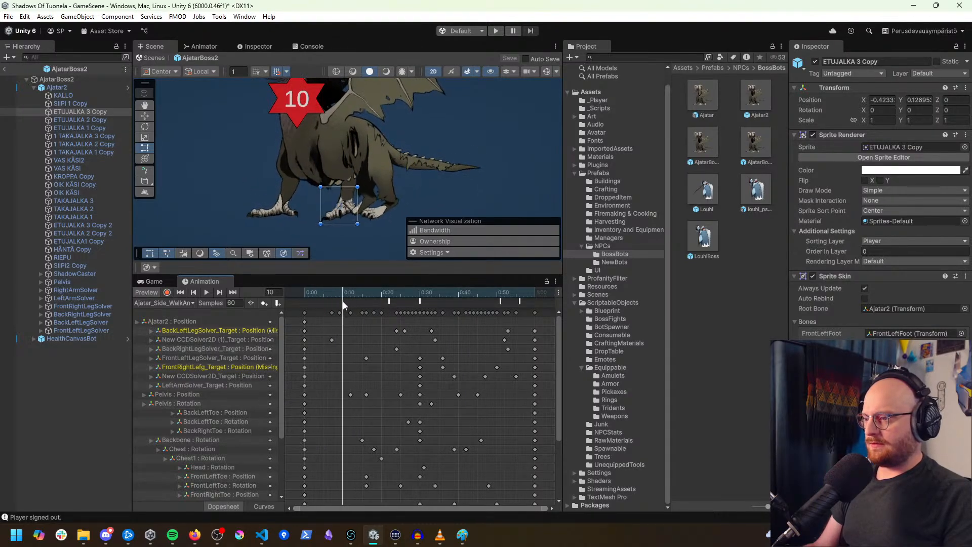
Step: Review the near-side leg sprites' layer orders and set 1 TAKAJALKA 1 Copy's Order in Layer to 3
{"action": "left_click", "coordinate": [92, 126]}
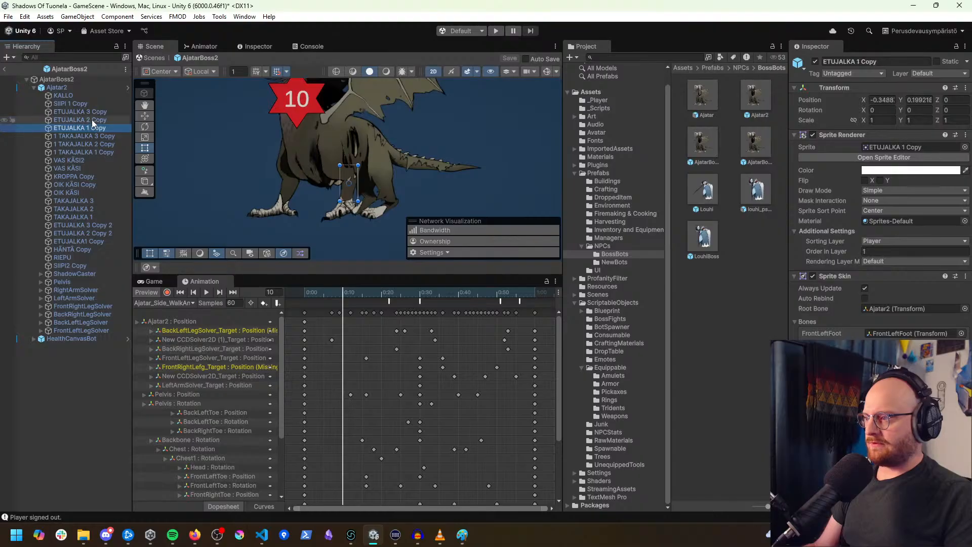
{"action": "left_click", "coordinate": [92, 120]}
{"action": "left_click", "coordinate": [92, 113]}
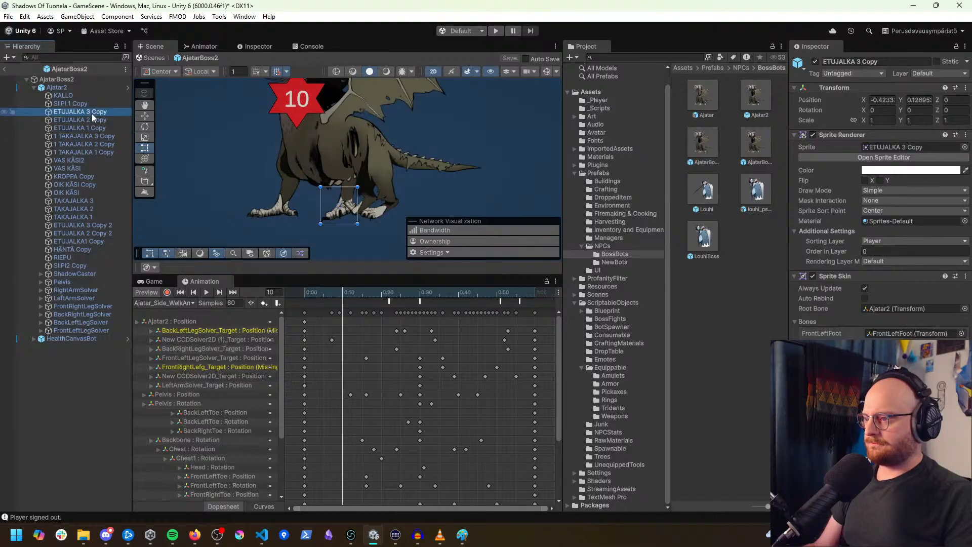
{"action": "left_click", "coordinate": [84, 152]}
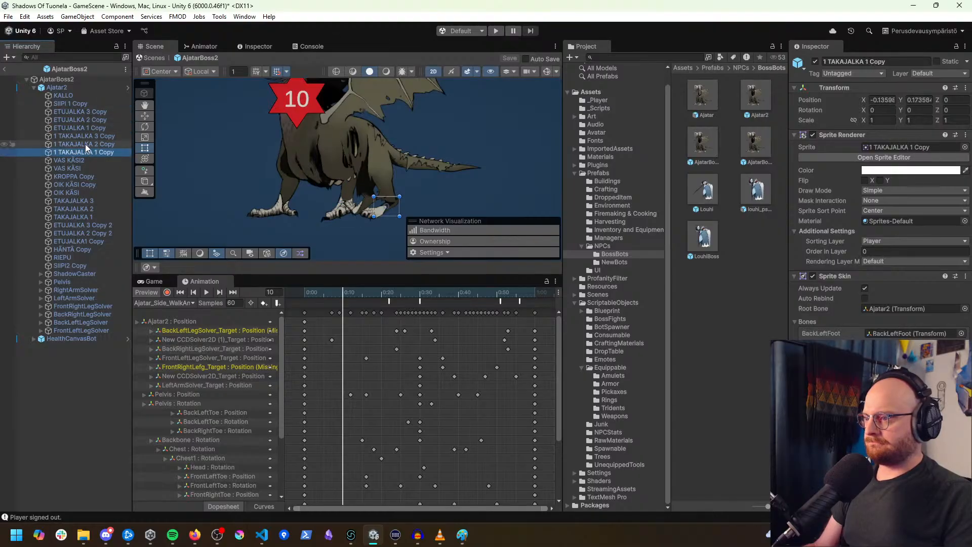
{"action": "left_click", "coordinate": [890, 251]}
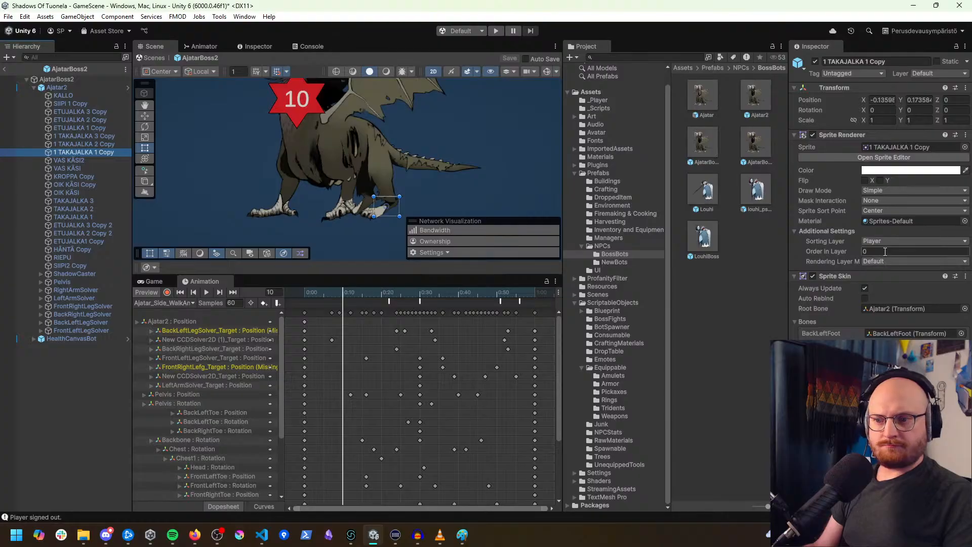
{"action": "left_click", "coordinate": [92, 145]}
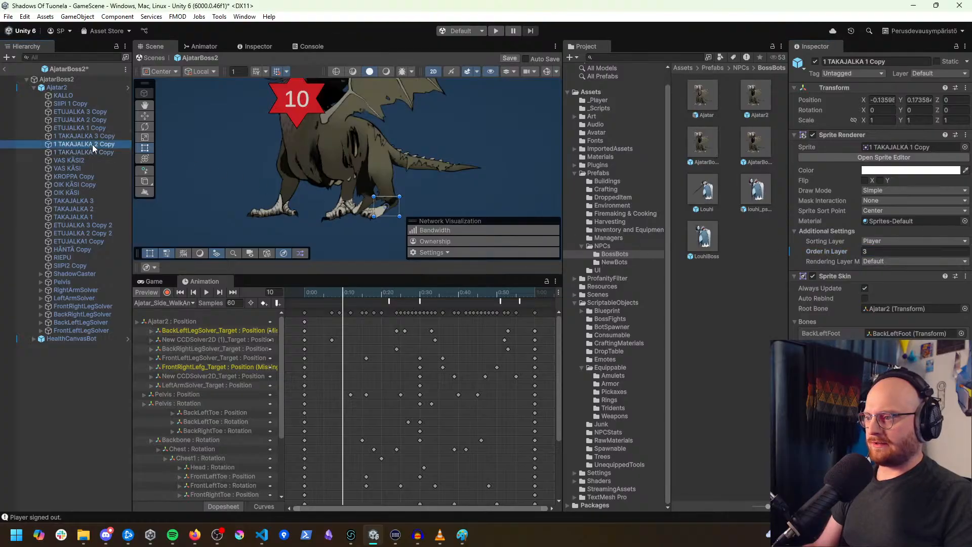
{"action": "type", "text": "3"}
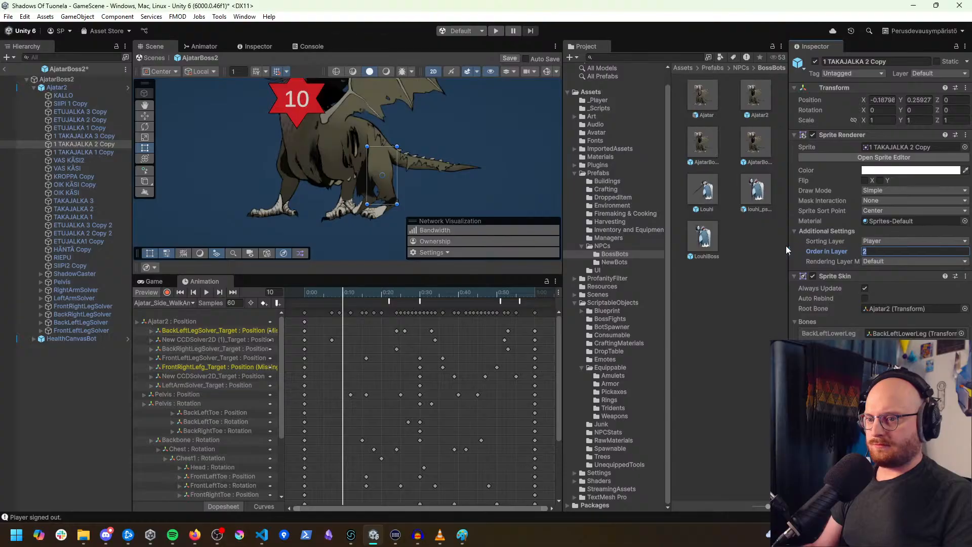
{"action": "left_click", "coordinate": [84, 136]}
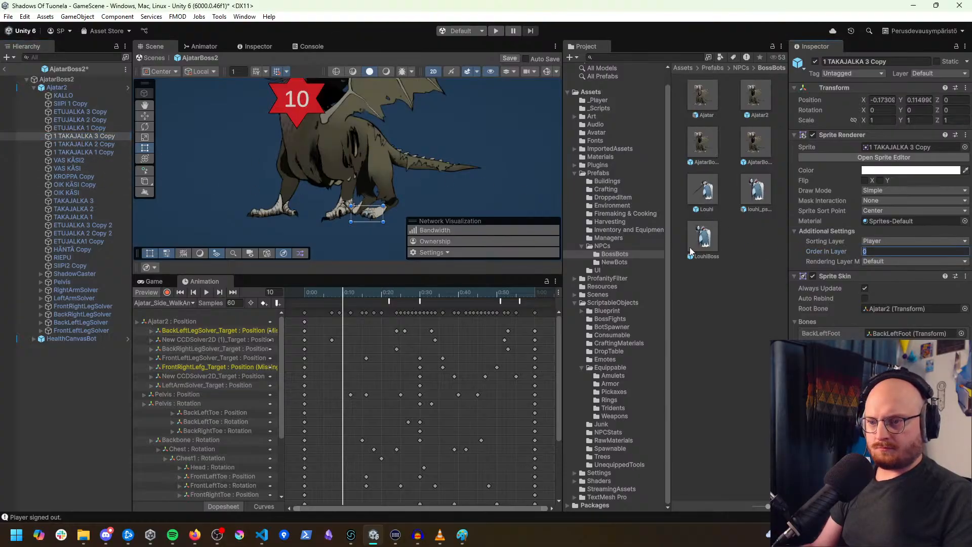
Step: Set the ETUJALKA 3 Copy sprite's Order in Layer to 4 and compare it with the other front leg sprites
{"action": "left_click_drag", "start_coordinate": [363, 291], "coordinate": [328, 295]}
{"action": "left_click", "coordinate": [80, 127]}
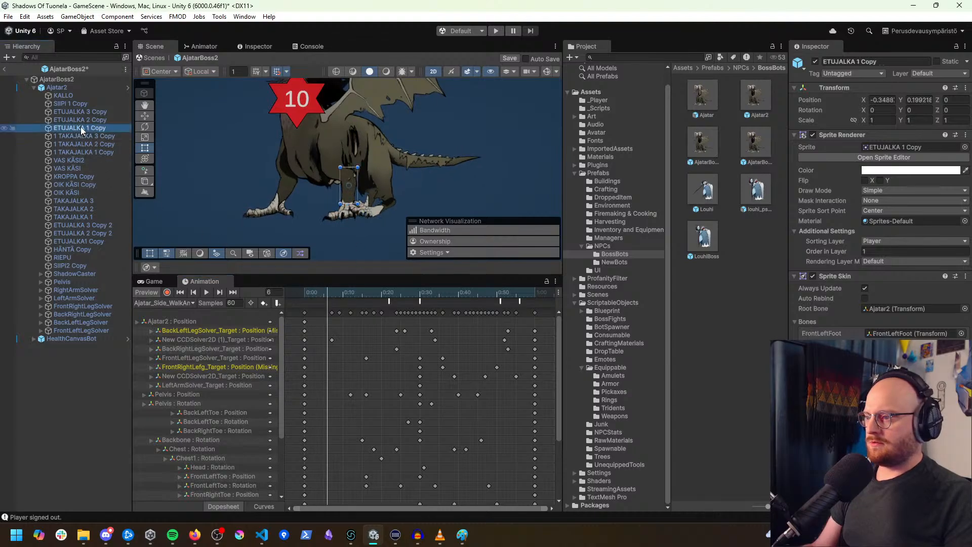
{"action": "left_click", "coordinate": [83, 120]}
{"action": "left_click", "coordinate": [84, 113]}
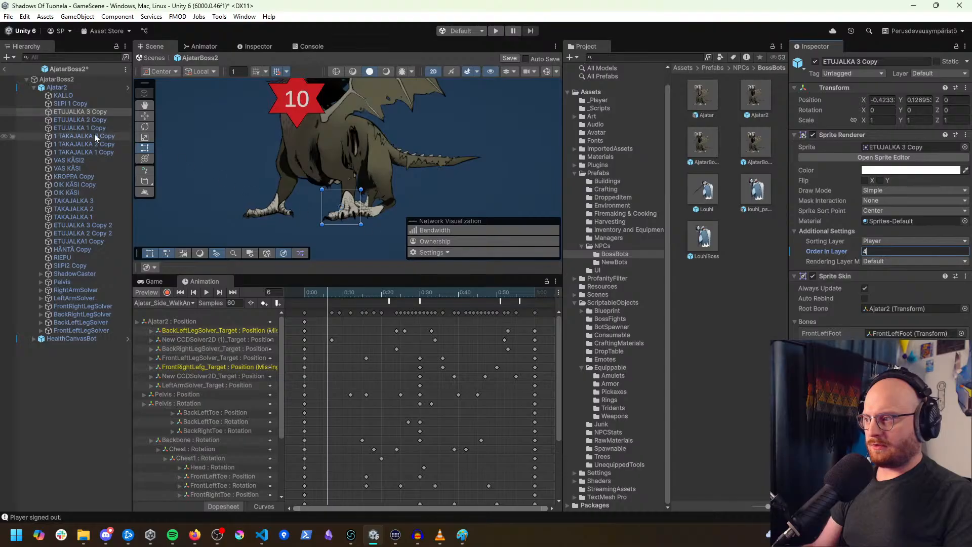
{"action": "left_click", "coordinate": [80, 120]}
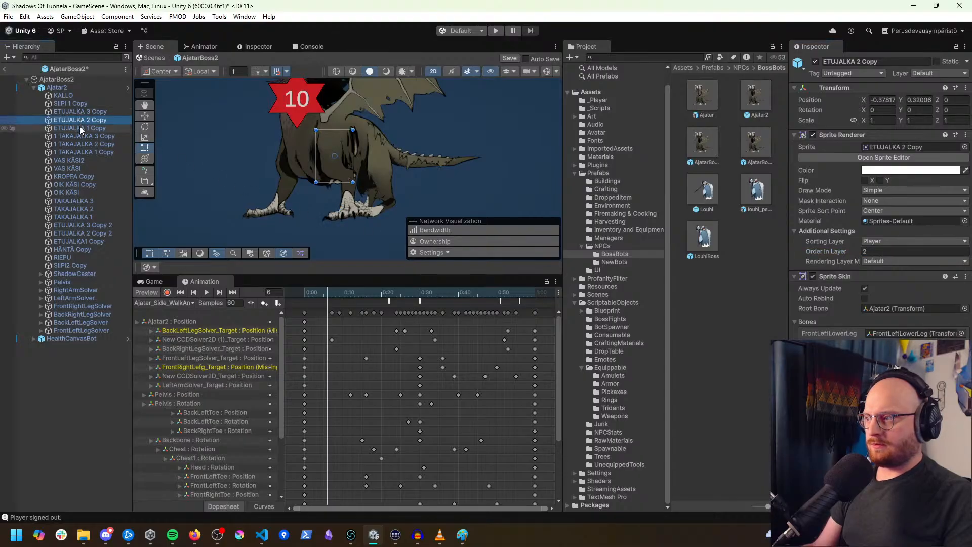
{"action": "left_click", "coordinate": [80, 127]}
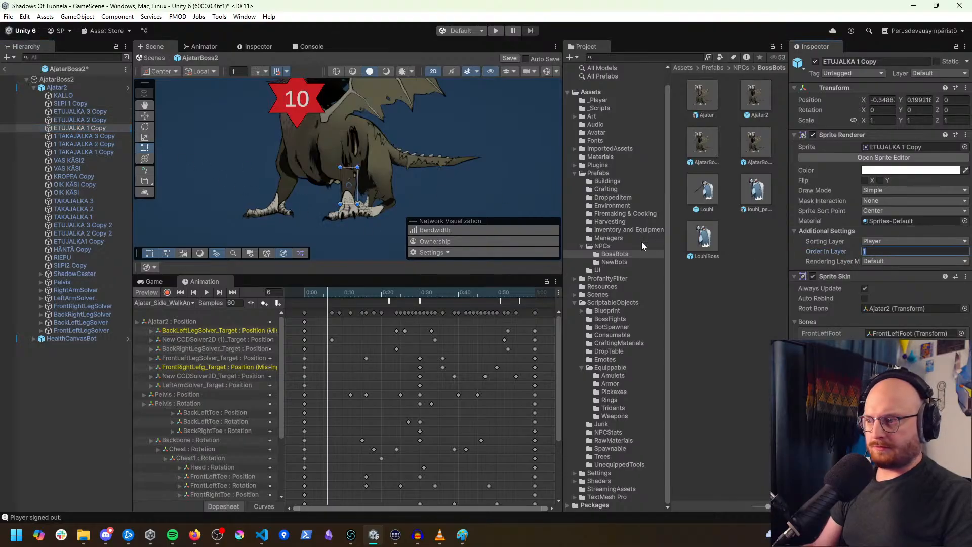
{"action": "left_click", "coordinate": [92, 120]}
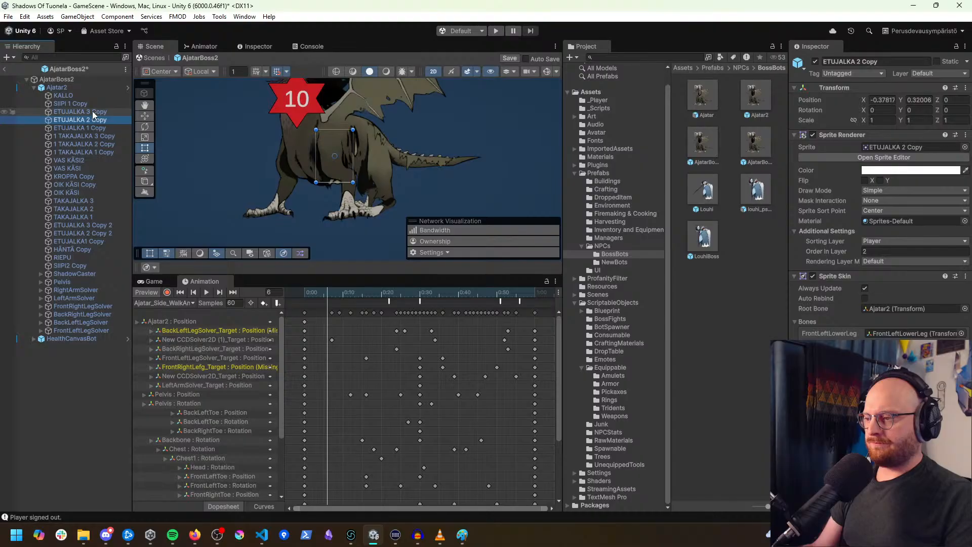
{"action": "left_click", "coordinate": [100, 111]}
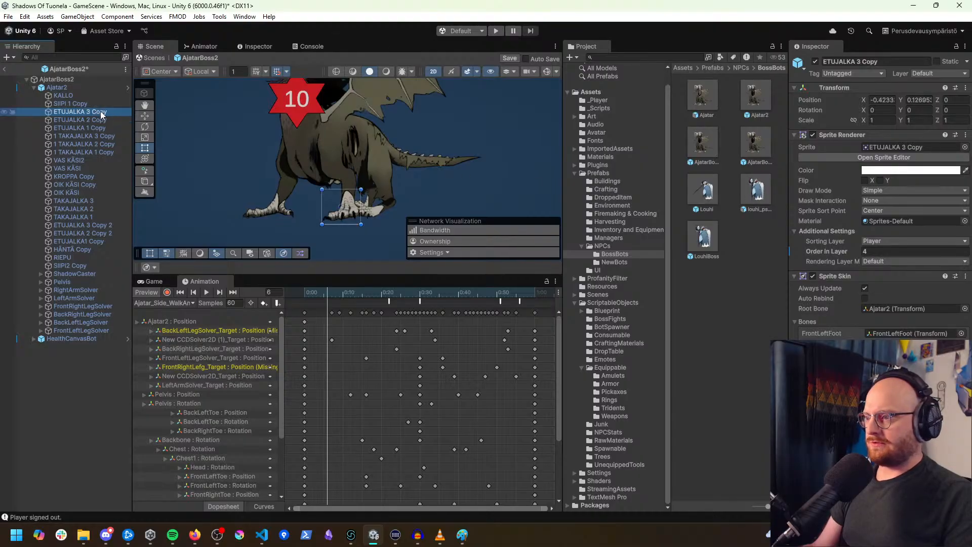
Step: Preview the Ajatar_Side_WalkAnimation clip with the whole boss in view and save the prefab
{"action": "left_click_drag", "start_coordinate": [327, 292], "coordinate": [365, 295]}
{"action": "scroll", "coordinate": [332, 167], "scroll_direction": "down", "scroll_amount": 3}
{"action": "middle_click_drag", "start_coordinate": [333, 166], "coordinate": [335, 200]}
{"action": "scroll", "coordinate": [335, 228], "scroll_direction": "down", "scroll_amount": 2}
{"action": "left_click_drag", "start_coordinate": [339, 296], "coordinate": [295, 306]}
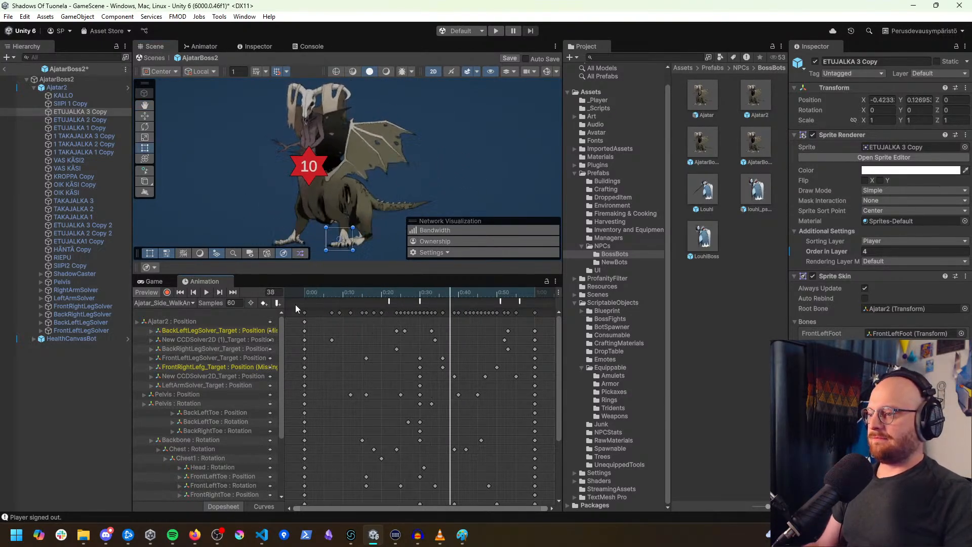
{"action": "left_click", "coordinate": [180, 303]}
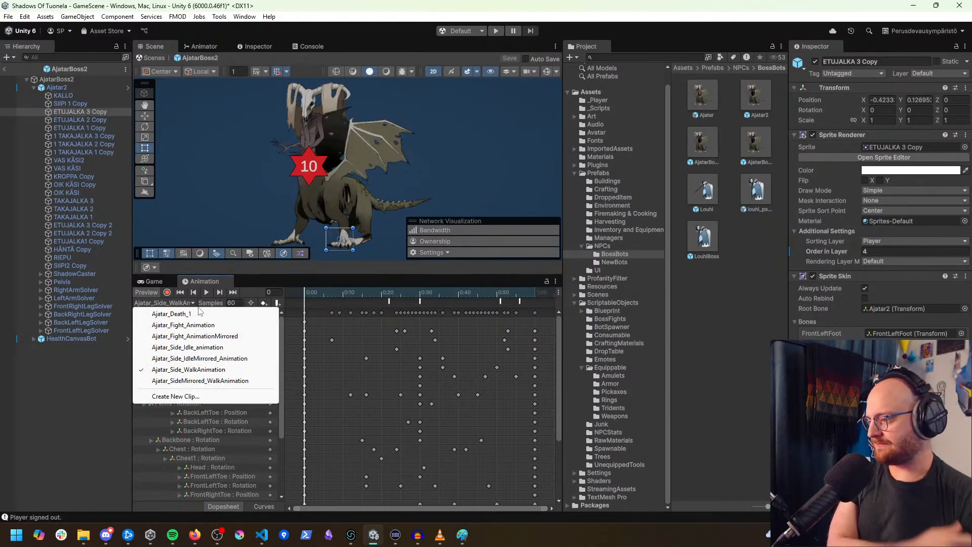
{"action": "left_click", "coordinate": [323, 289]}
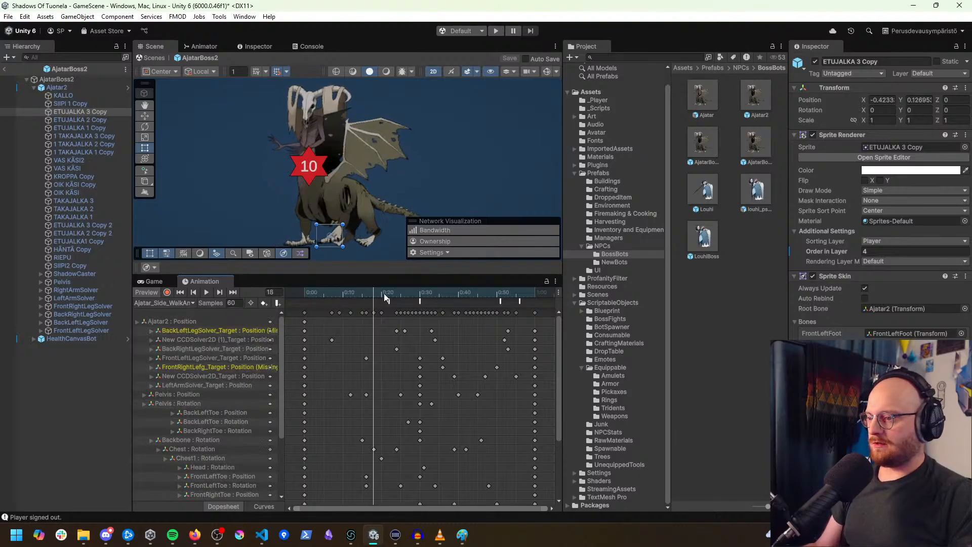
Step: Open the Ajatar_Fight_AnimationMirrored clip and preview it up to frame 56
{"action": "left_click", "coordinate": [176, 303]}
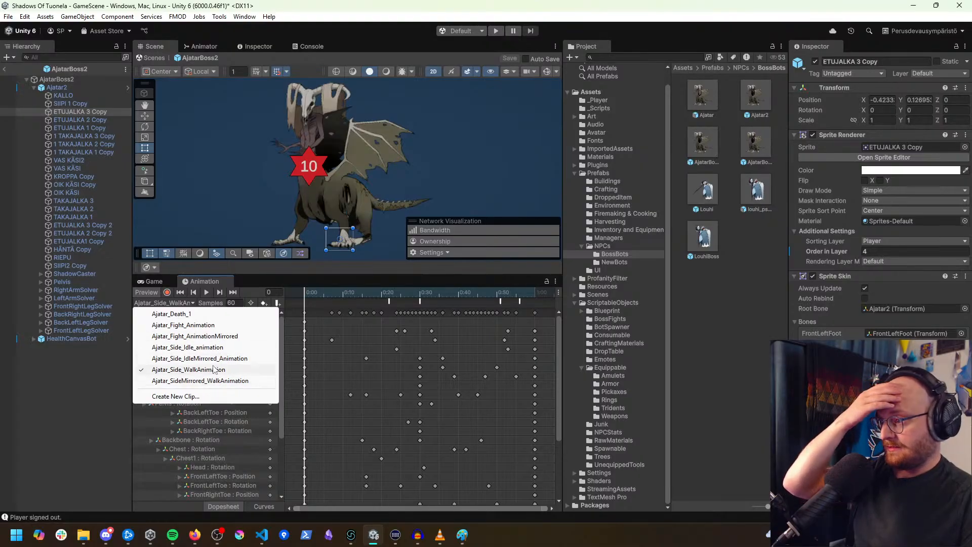
{"action": "left_click", "coordinate": [194, 326]}
{"action": "left_click_drag", "start_coordinate": [291, 290], "coordinate": [412, 340]}
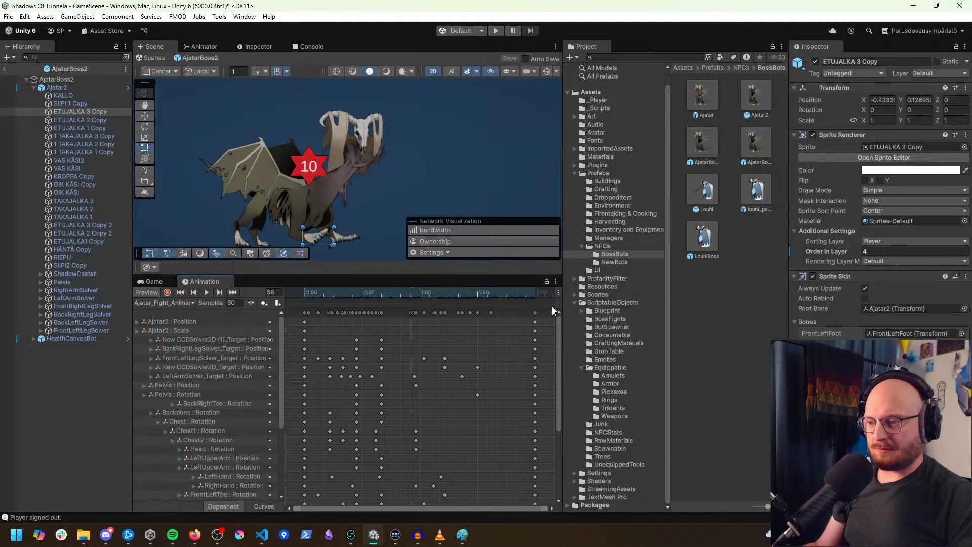
Step: Try compressing the fight clip's final block of keys to end at 1:00, with its start pulled slightly earlier
{"action": "left_click_drag", "start_coordinate": [410, 501], "coordinate": [544, 323]}
{"action": "left_click_drag", "start_coordinate": [541, 375], "coordinate": [426, 369]}
{"action": "key", "text": "space"}
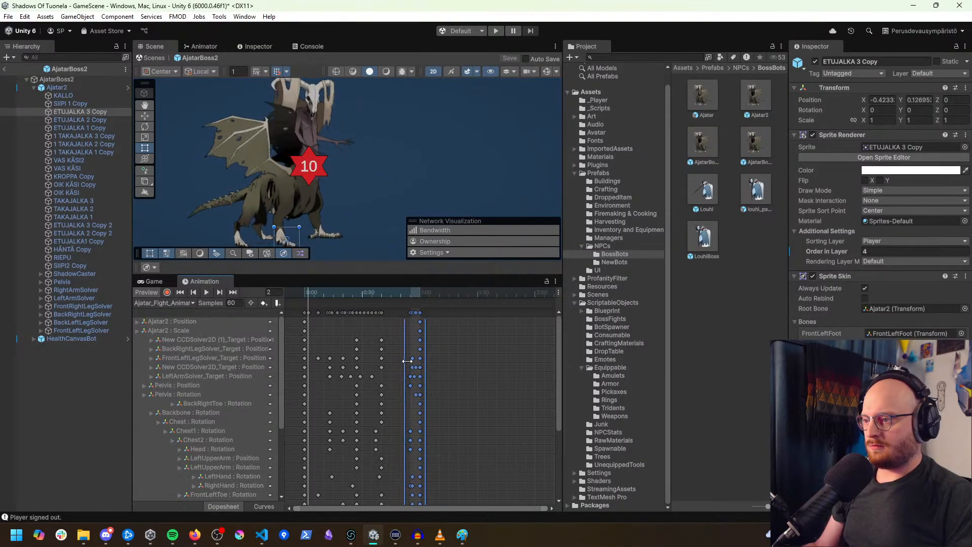
{"action": "left_click_drag", "start_coordinate": [404, 359], "coordinate": [389, 359]}
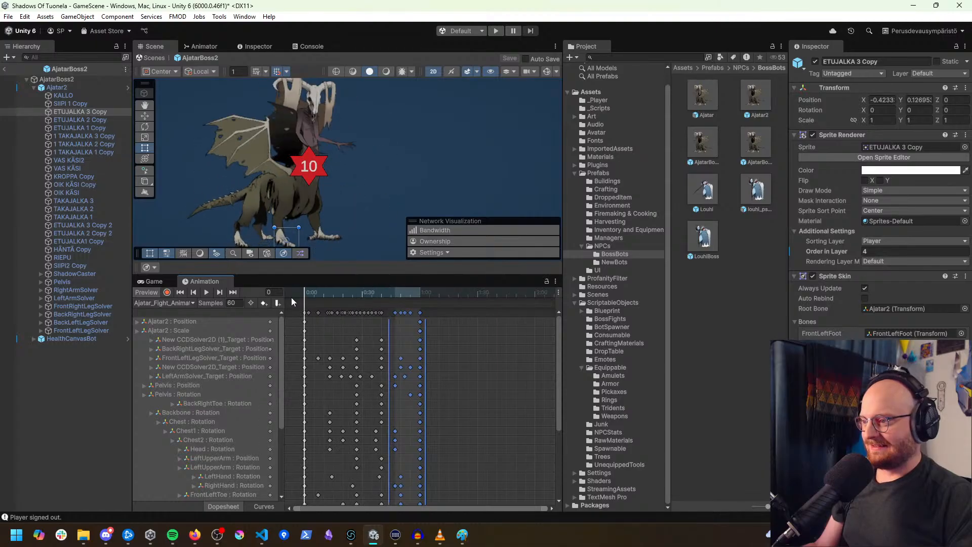
Step: Preview the compressed part of the fight clip and undo both key scalings
{"action": "left_click_drag", "start_coordinate": [364, 310], "coordinate": [399, 318]}
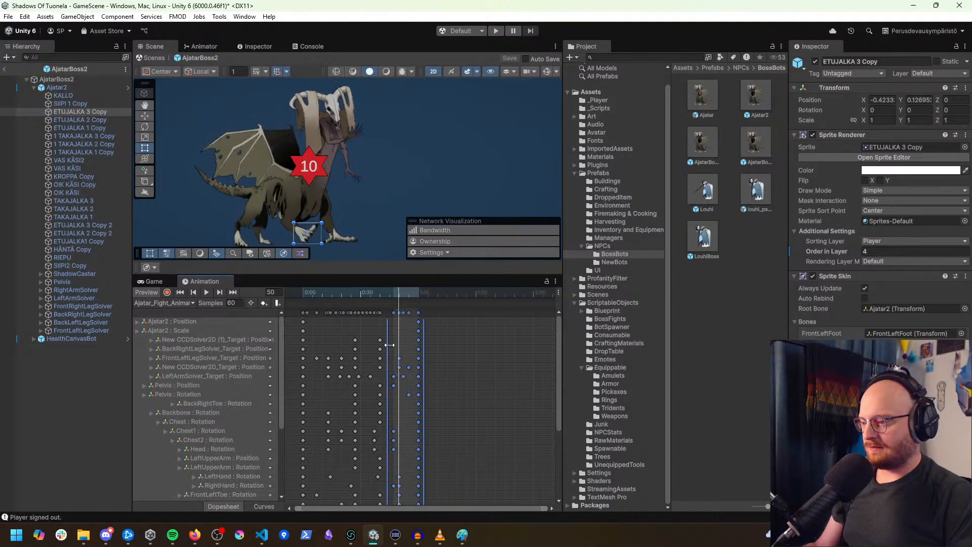
{"action": "mouse_move", "coordinate": [395, 293]}
{"action": "left_mouse_down"}
{"action": "mouse_move", "coordinate": [373, 291]}
{"action": "mouse_move", "coordinate": [387, 293]}
{"action": "left_mouse_up"}
{"action": "left_click_drag", "start_coordinate": [397, 299], "coordinate": [403, 301]}
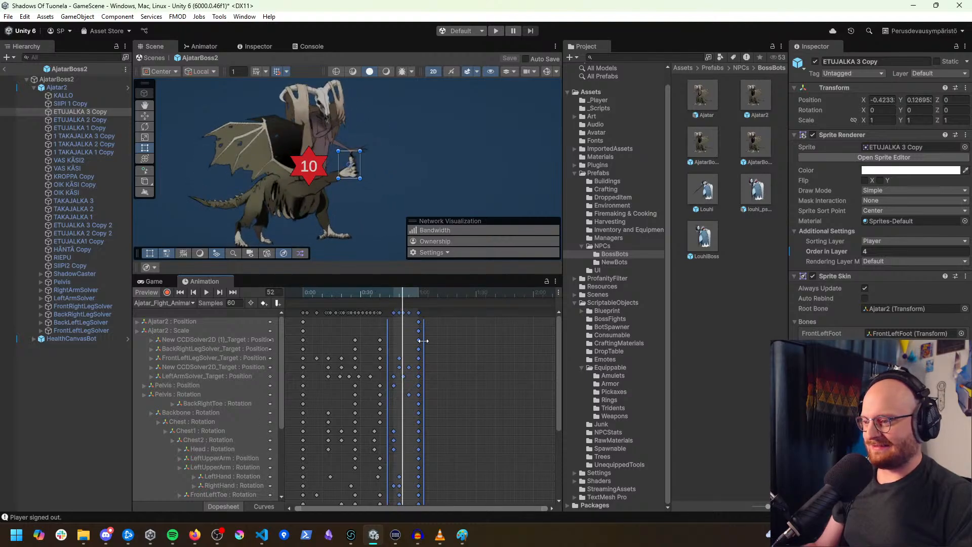
{"action": "key", "text": "ctrl+z"}
{"action": "key", "text": "ctrl+z"}
Step: Shift the fight clip's final block of keys earlier to about frame 45 and compress it to end at 1:00
{"action": "left_click_drag", "start_coordinate": [408, 291], "coordinate": [500, 327]}
{"action": "left_click_drag", "start_coordinate": [425, 338], "coordinate": [408, 338]}
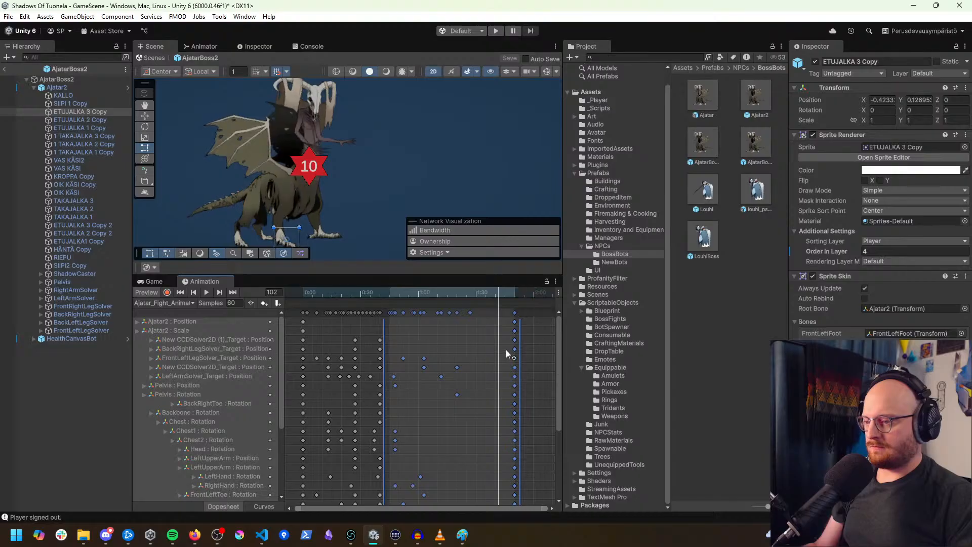
{"action": "left_click_drag", "start_coordinate": [506, 351], "coordinate": [425, 345]}
{"action": "left_click", "coordinate": [378, 292]}
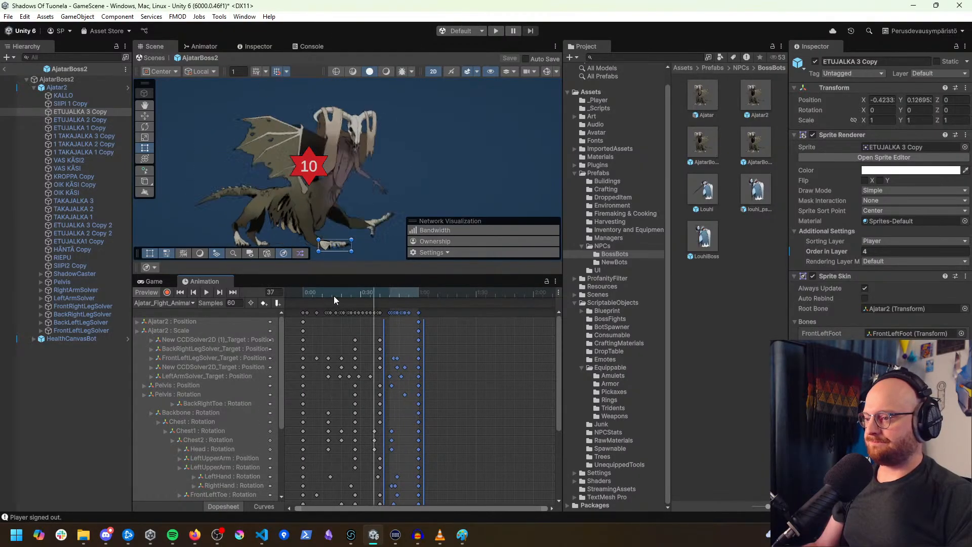
Step: Add an animation event at frame 30 of the mirrored fight clip that calls CombatSounds' PlaySquelchSound
{"action": "left_click_drag", "start_coordinate": [311, 289], "coordinate": [360, 299]}
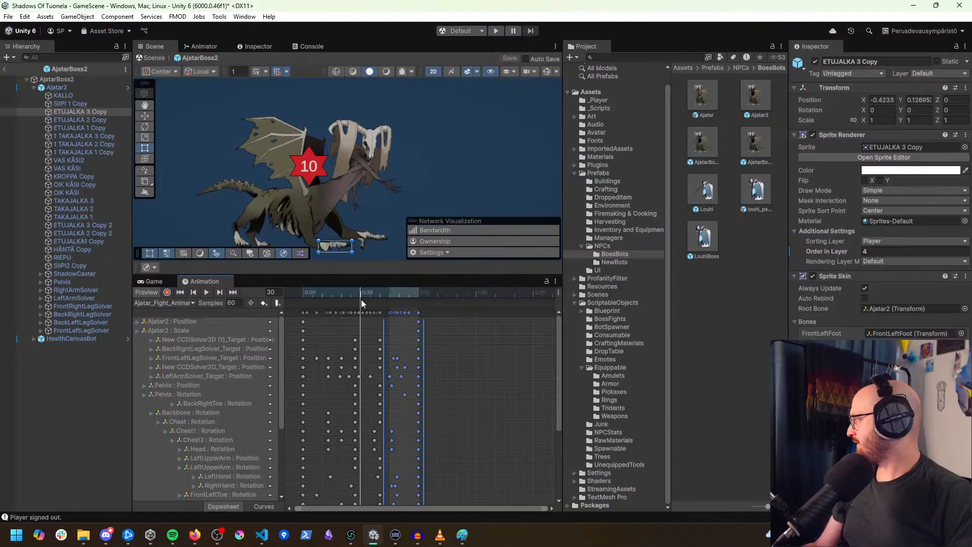
{"action": "mouse_move", "coordinate": [361, 300]}
{"action": "left_mouse_down"}
{"action": "mouse_move", "coordinate": [369, 301]}
{"action": "mouse_move", "coordinate": [359, 300]}
{"action": "left_mouse_up"}
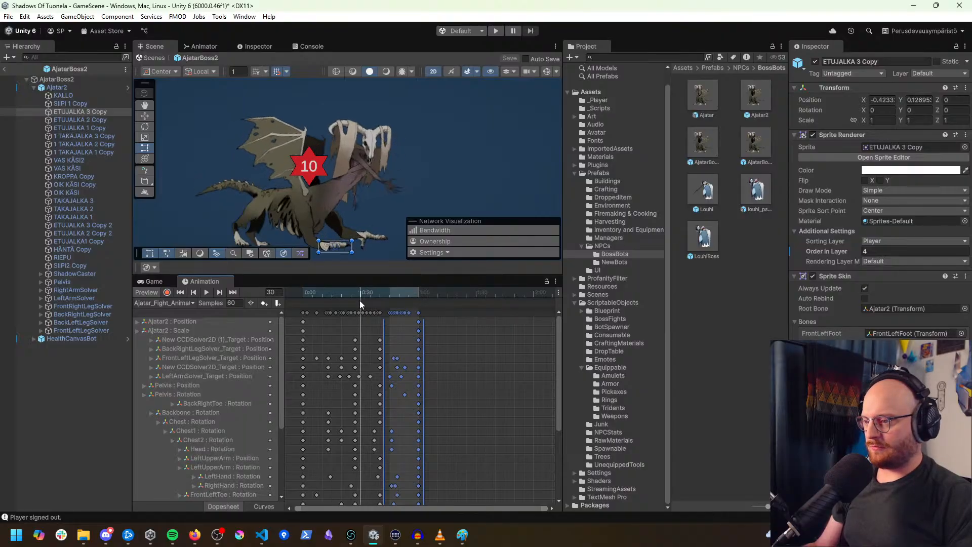
{"action": "left_click", "coordinate": [277, 304]}
{"action": "left_click", "coordinate": [920, 85]}
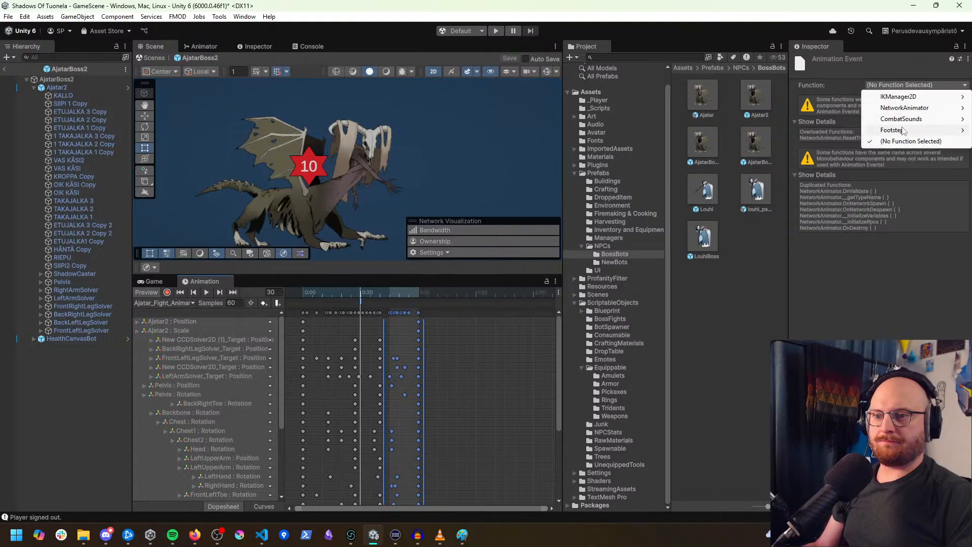
{"action": "mouse_move", "coordinate": [839, 121]}
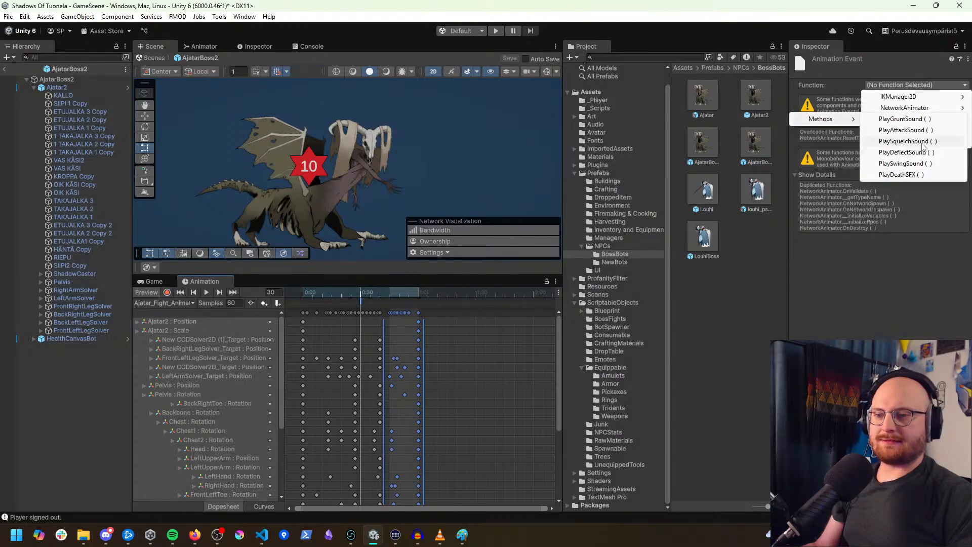
{"action": "left_click", "coordinate": [906, 142]}
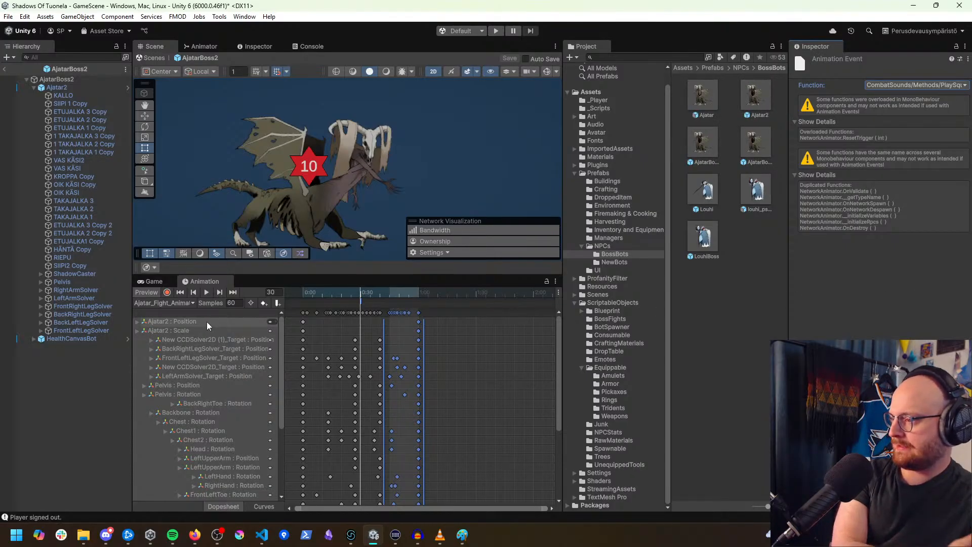
Step: Compare the opening poses of Ajatar_Fight_AnimationMirrored and Ajatar_Fight_Animation
{"action": "left_click", "coordinate": [367, 330]}
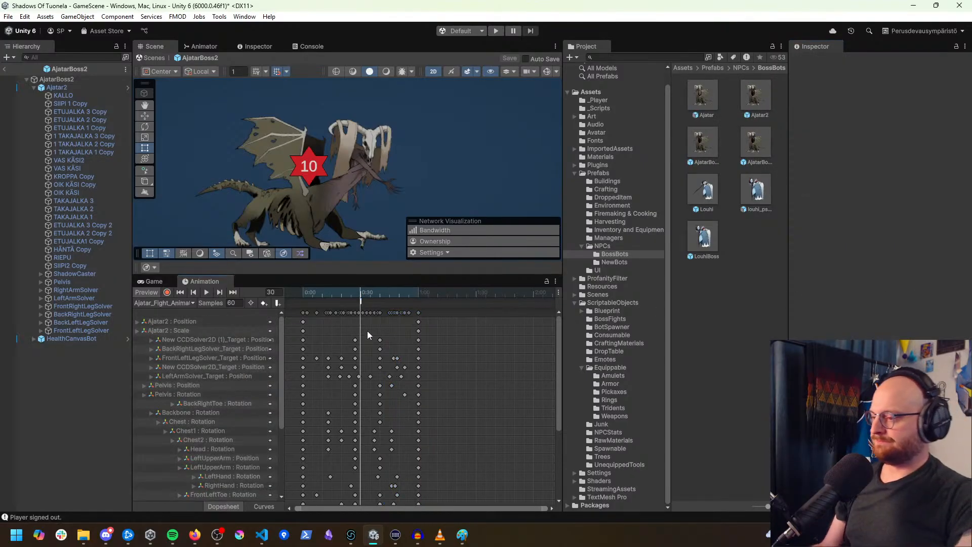
{"action": "mouse_move", "coordinate": [306, 293]}
{"action": "left_mouse_down"}
{"action": "mouse_move", "coordinate": [289, 292]}
{"action": "mouse_move", "coordinate": [308, 298]}
{"action": "left_mouse_up"}
{"action": "left_click", "coordinate": [181, 303]}
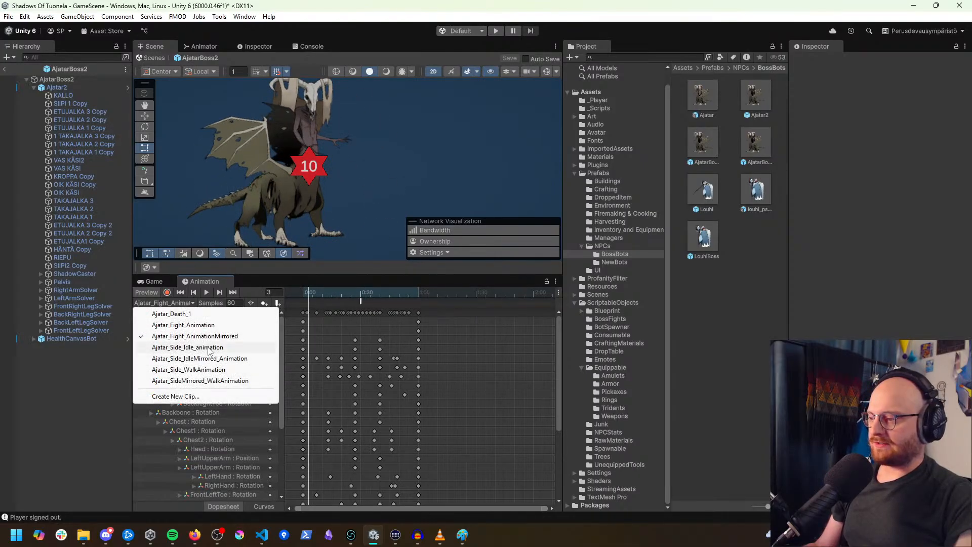
{"action": "left_click", "coordinate": [211, 325]}
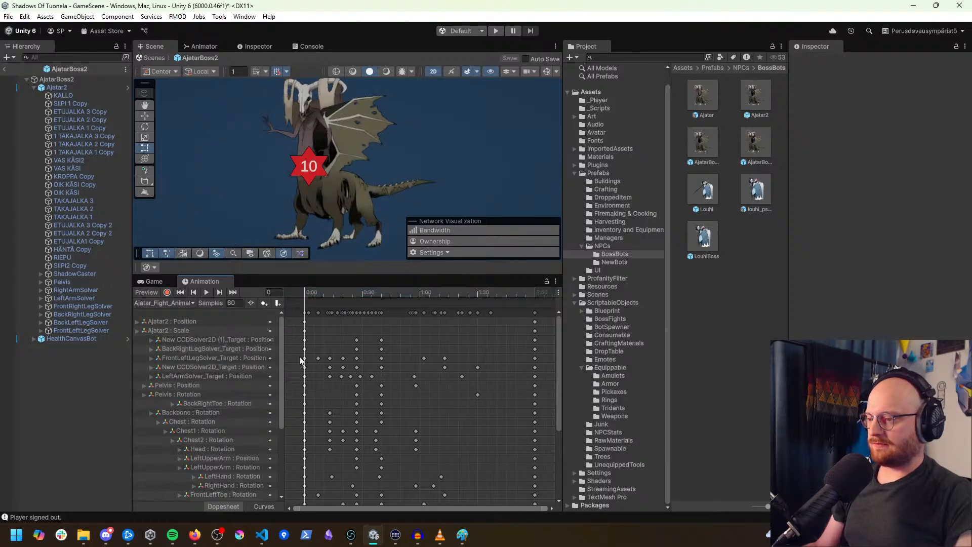
{"action": "mouse_move", "coordinate": [308, 294]}
{"action": "left_mouse_down"}
{"action": "mouse_move", "coordinate": [347, 291]}
{"action": "mouse_move", "coordinate": [302, 295]}
{"action": "left_mouse_up"}
Step: Replace all keys in Ajatar_Fight_Animation with a copy of the keys from Ajatar_Fight_AnimationMirrored, starting at frame 0
{"action": "left_click", "coordinate": [182, 303]}
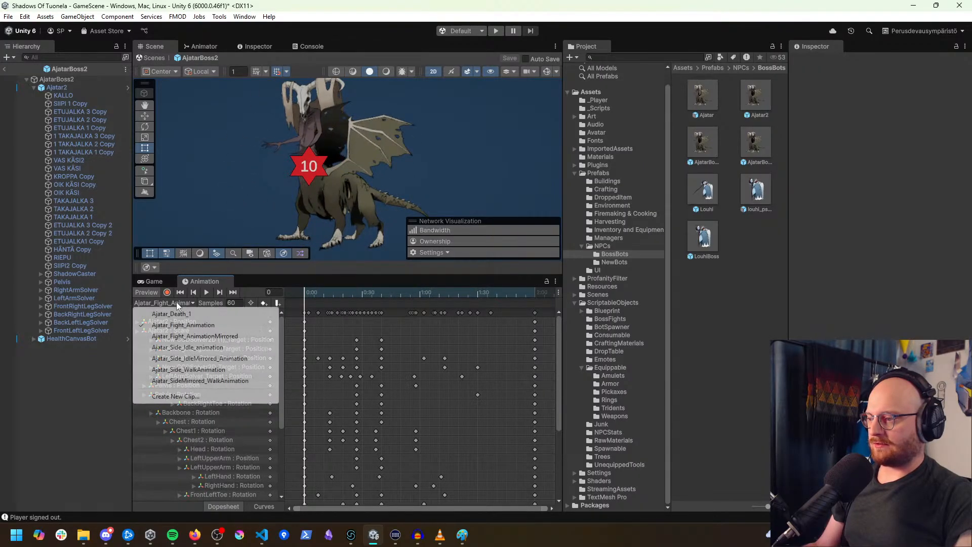
{"action": "left_click", "coordinate": [198, 336]}
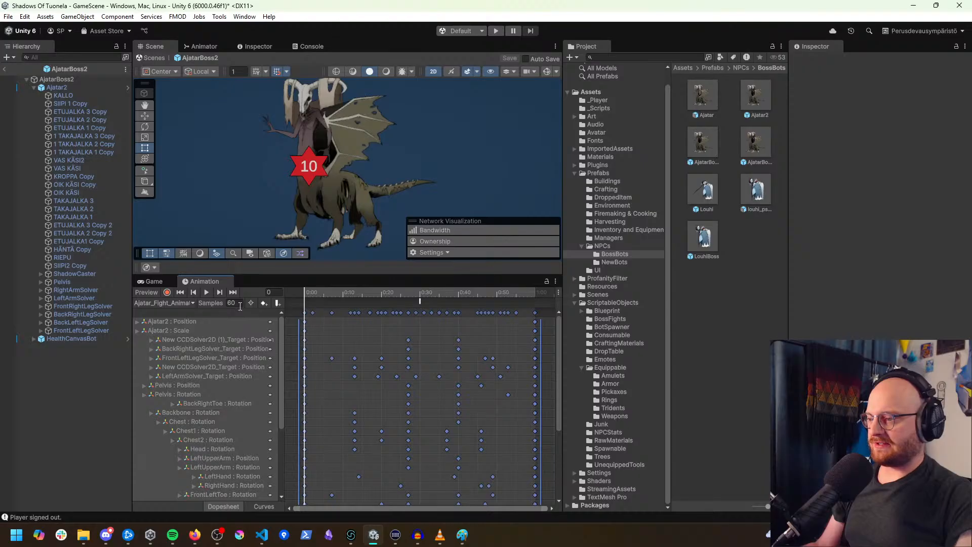
{"action": "left_click", "coordinate": [174, 304]}
{"action": "left_click", "coordinate": [220, 327]}
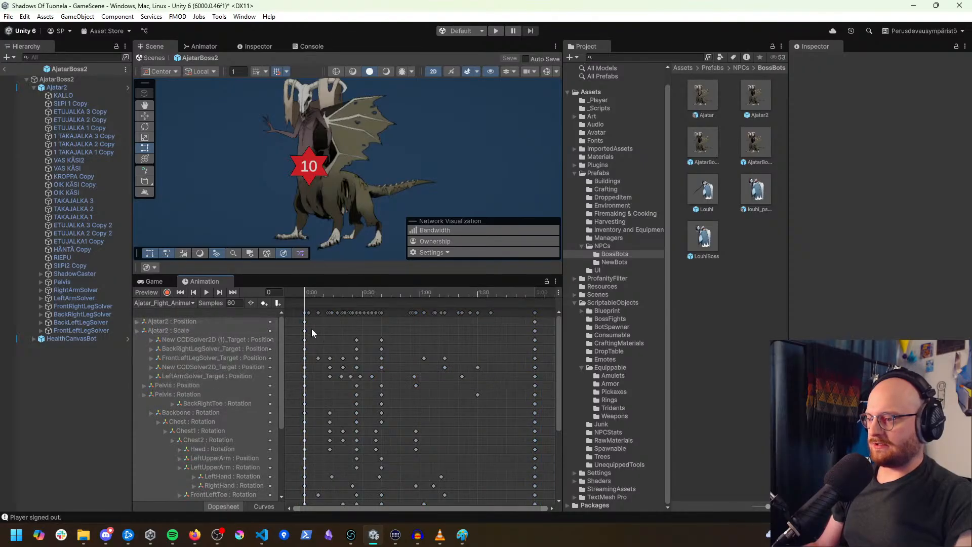
{"action": "mouse_move", "coordinate": [309, 295]}
{"action": "left_mouse_down"}
{"action": "mouse_move", "coordinate": [260, 298]}
{"action": "mouse_move", "coordinate": [304, 294]}
{"action": "left_mouse_up"}
{"action": "key", "text": "ctrl+a"}
{"action": "key", "text": "ctrl+v"}
{"action": "key", "text": "ctrl+z"}
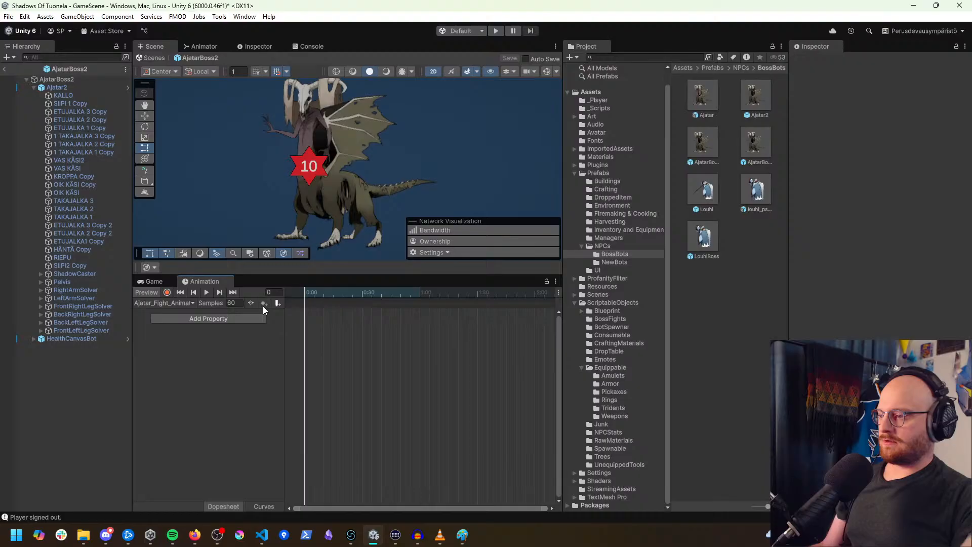
{"action": "key", "text": "ctrl+v"}
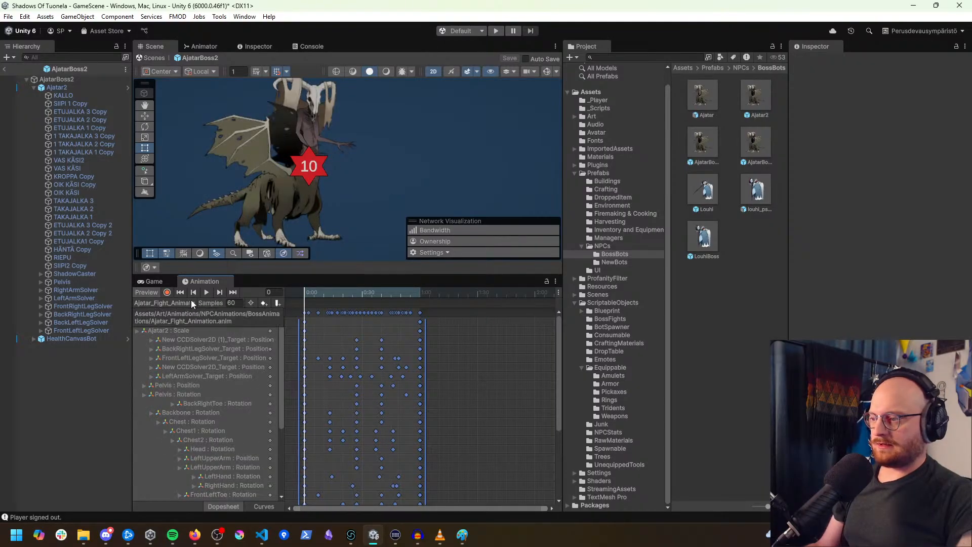
Step: Start keyframe recording on the fight clip and set Ajatar2's X scale to 3 at frame 0
{"action": "left_click", "coordinate": [167, 292]}
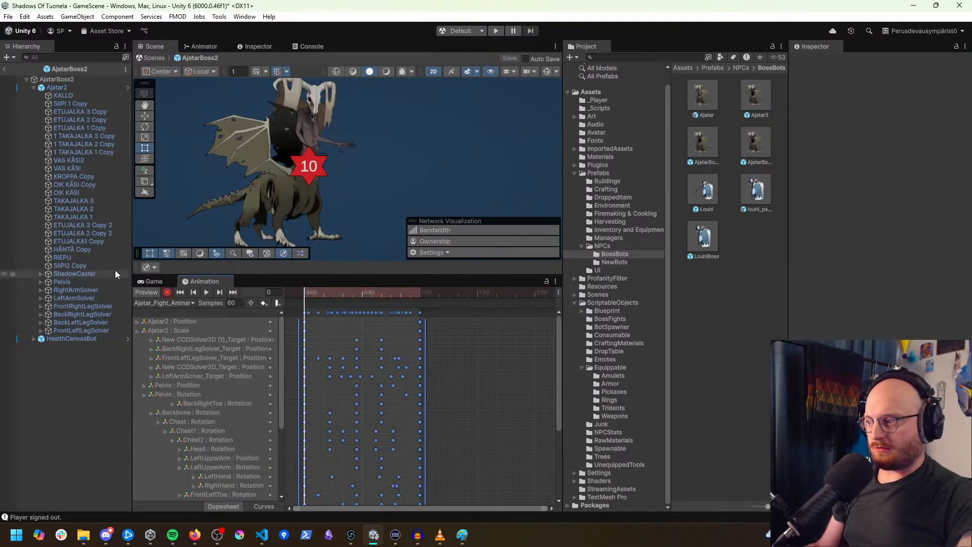
{"action": "left_click", "coordinate": [62, 87]}
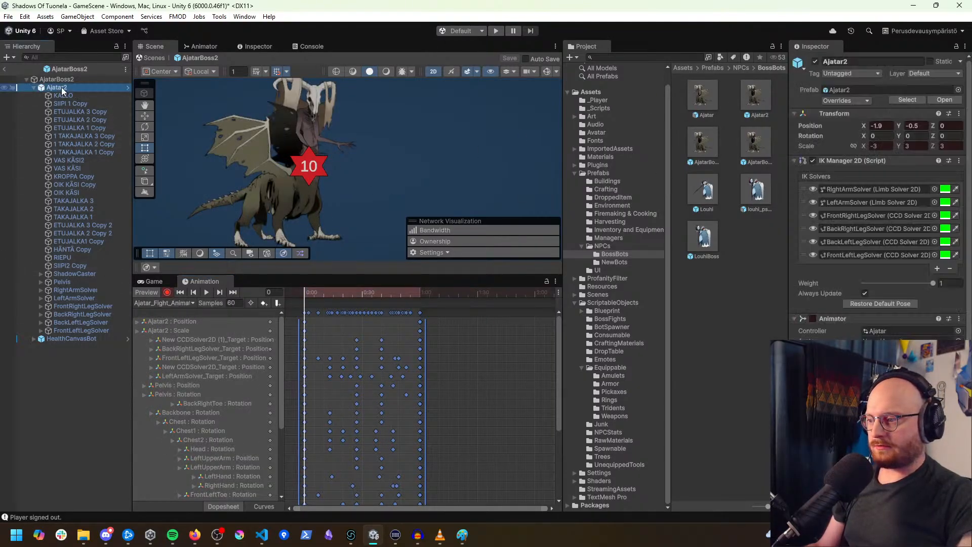
{"action": "left_click", "coordinate": [881, 146]}
{"action": "type", "text": "3"}
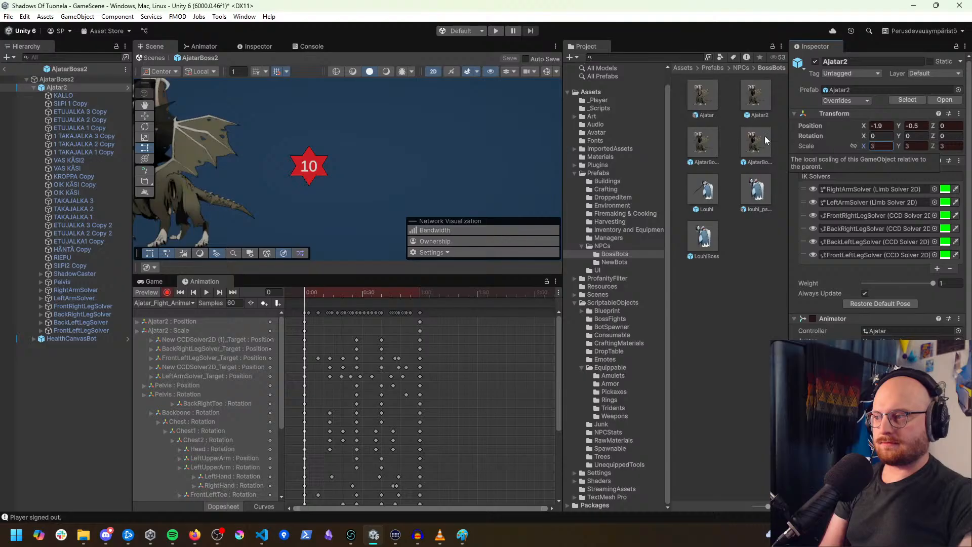
Step: Set Ajatar2's X position to 0.88 at frame 0 of the fight clip
{"action": "left_click", "coordinate": [172, 303]}
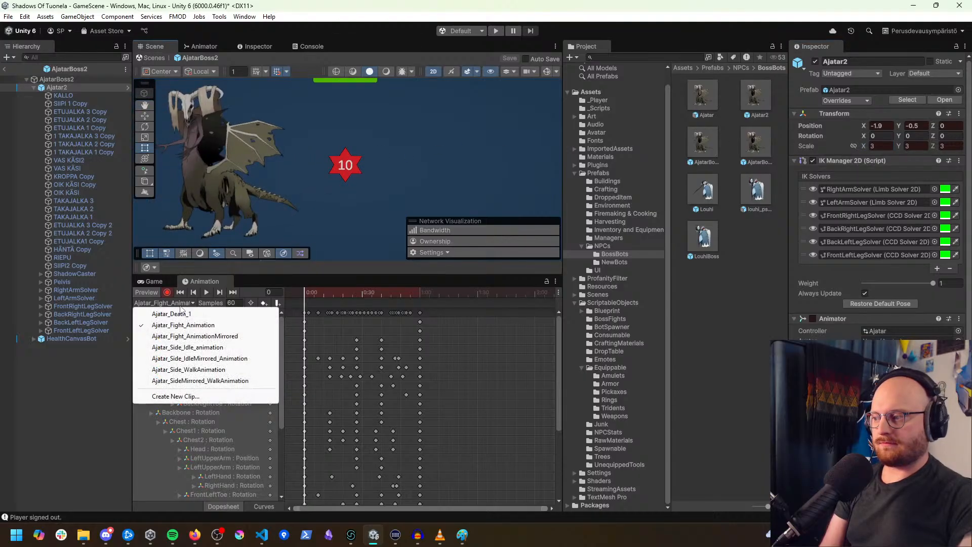
{"action": "left_click", "coordinate": [699, 2]}
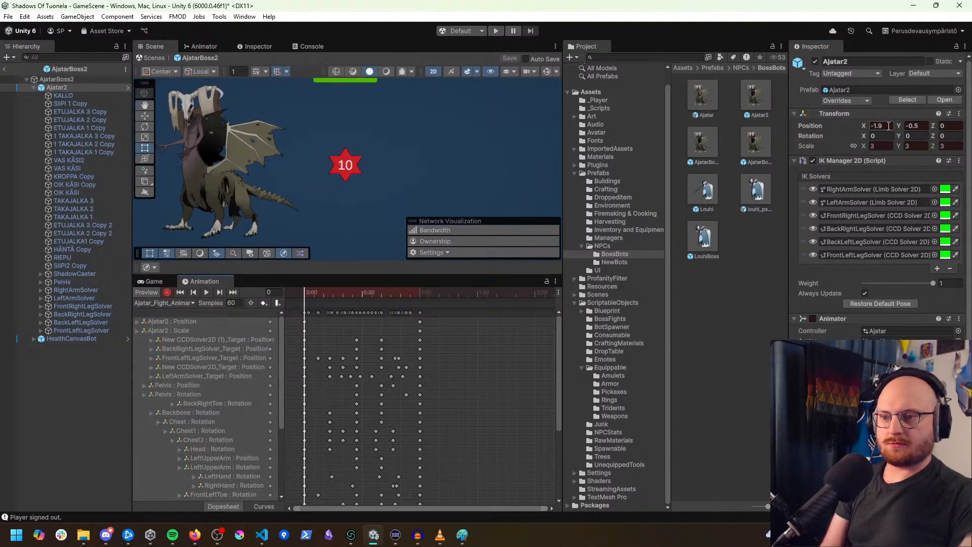
{"action": "left_click", "coordinate": [888, 126]}
{"action": "type", "text": "00"}
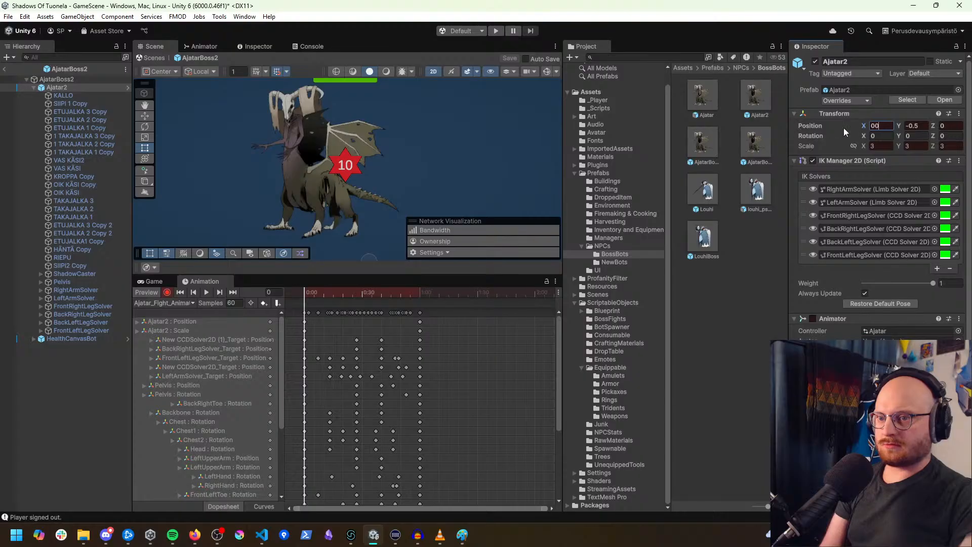
{"action": "left_click_drag", "start_coordinate": [864, 125], "coordinate": [890, 127]}
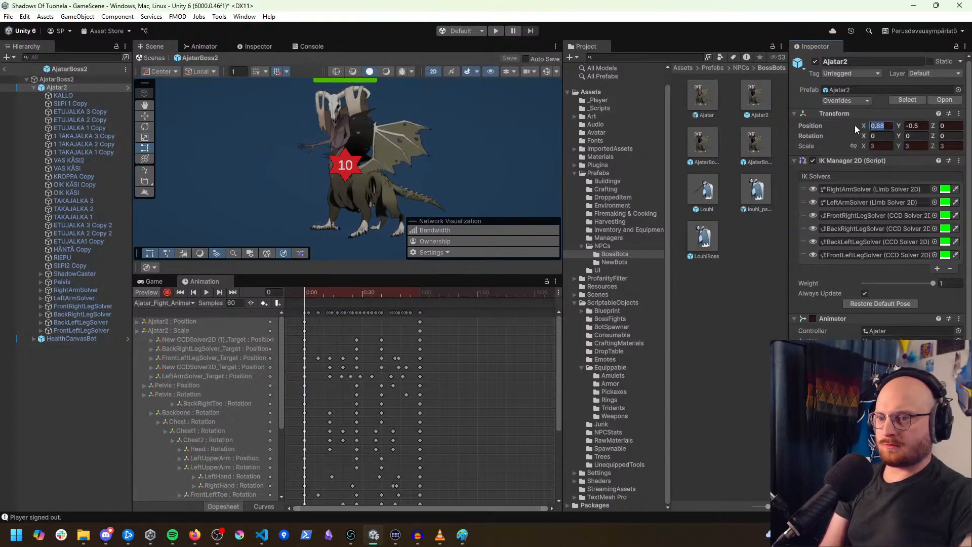
Step: Set Ajatar2's X scale to 3 at frame 60, the end of the fight clip
{"action": "left_click", "coordinate": [335, 292]}
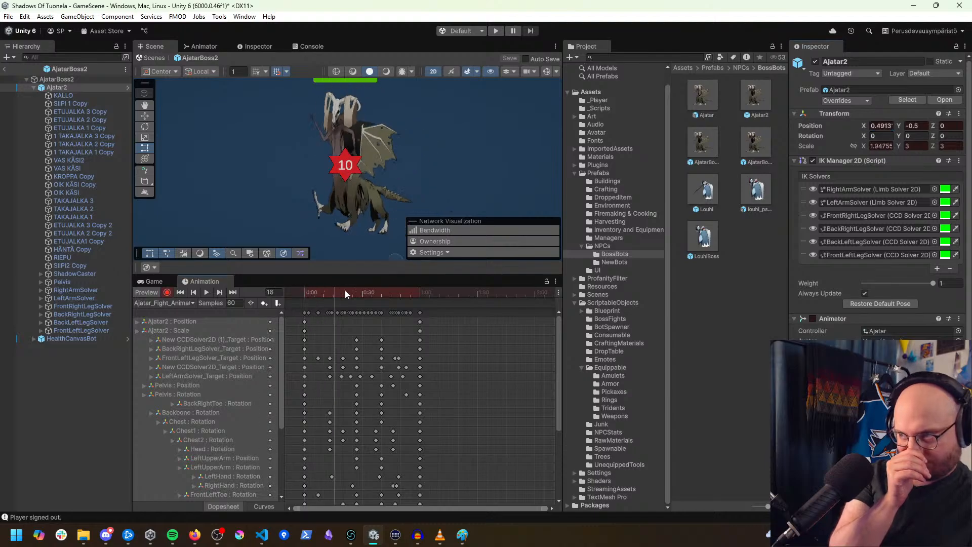
{"action": "left_click_drag", "start_coordinate": [345, 292], "coordinate": [419, 294]}
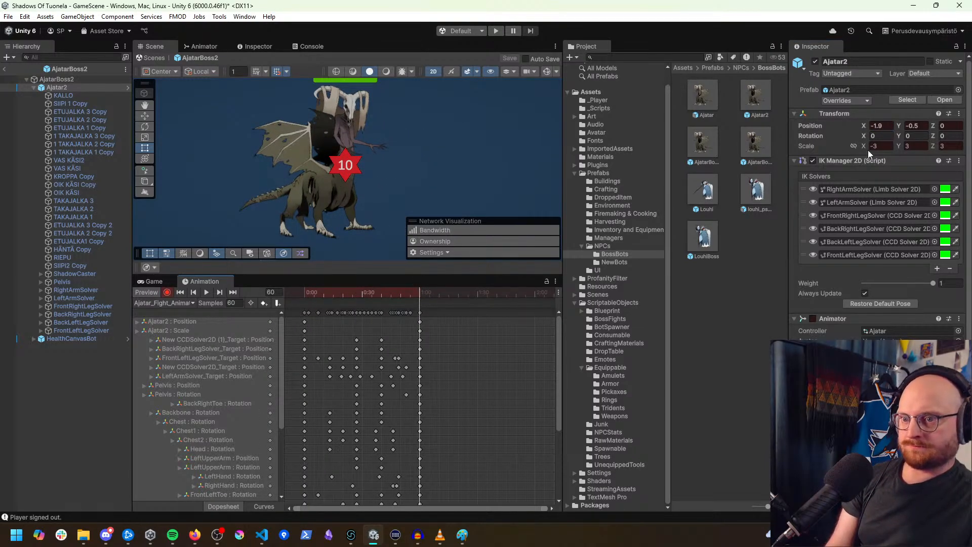
{"action": "type", "text": "3"}
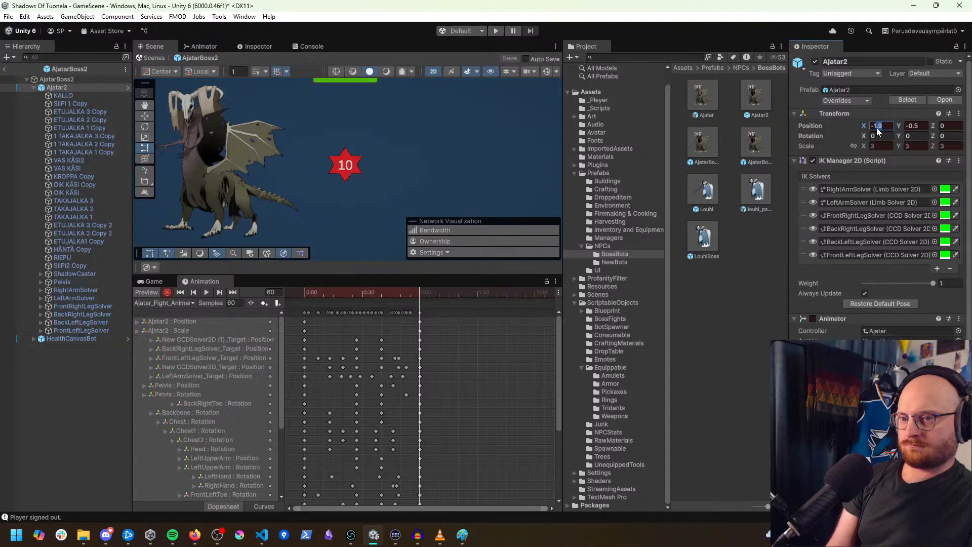
Step: Set Ajatar2's X position to 1 at frame 60 of the fight animation and play the clip back
{"action": "type", "text": "-1"}
{"action": "double_click", "coordinate": [882, 128]}
{"action": "type", "text": "1"}
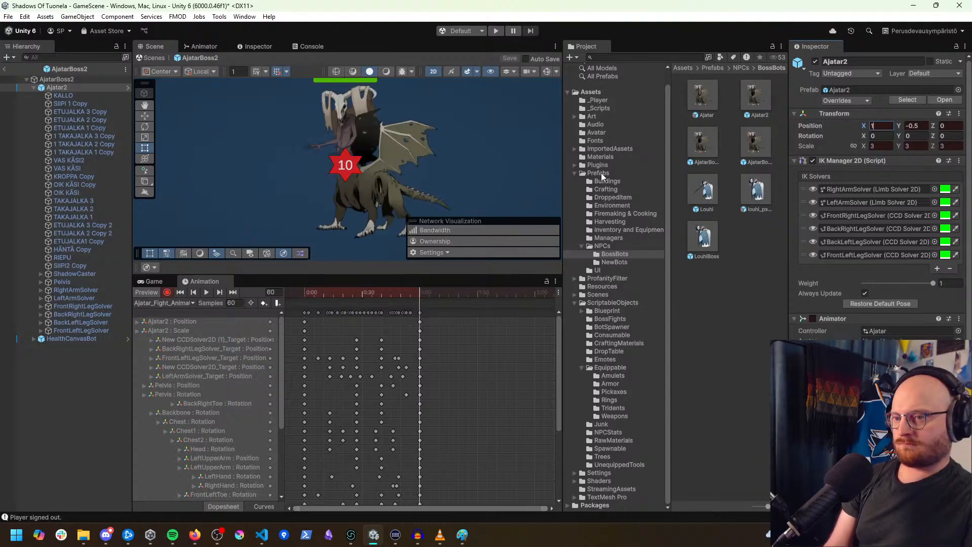
{"action": "left_click_drag", "start_coordinate": [334, 292], "coordinate": [259, 304]}
{"action": "left_click", "coordinate": [176, 303]}
{"action": "left_click_drag", "start_coordinate": [346, 293], "coordinate": [253, 300]}
{"action": "left_click", "coordinate": [206, 293]}
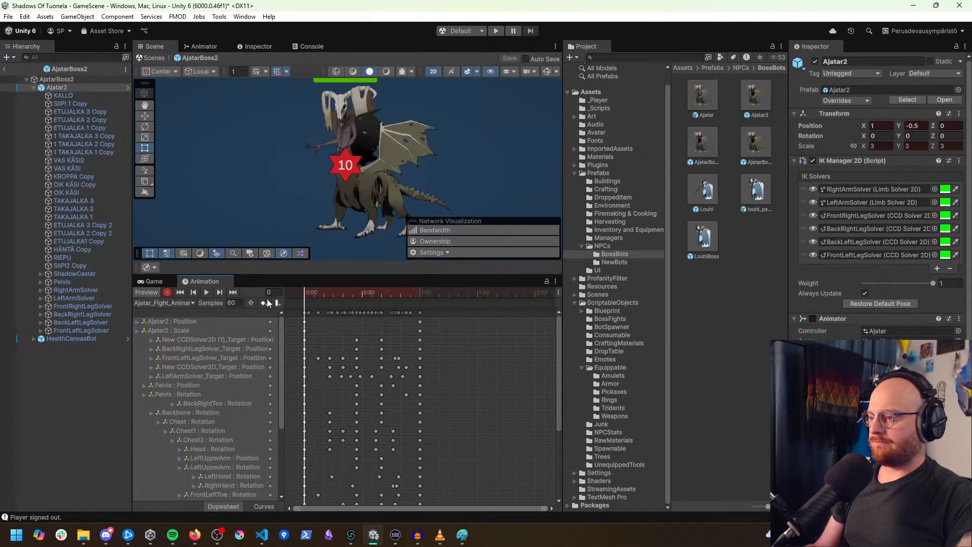
Step: Add an animation event at frame 30 that calls the CombatSounds PlaySquelchSound method
{"action": "left_click", "coordinate": [366, 293]}
{"action": "left_click_drag", "start_coordinate": [367, 294], "coordinate": [363, 296]}
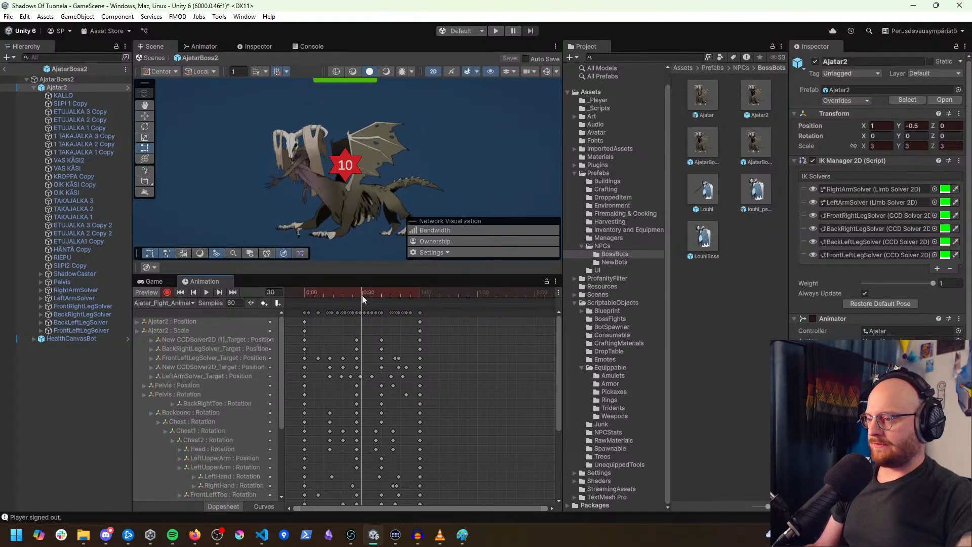
{"action": "left_click", "coordinate": [277, 303]}
{"action": "left_click", "coordinate": [927, 85]}
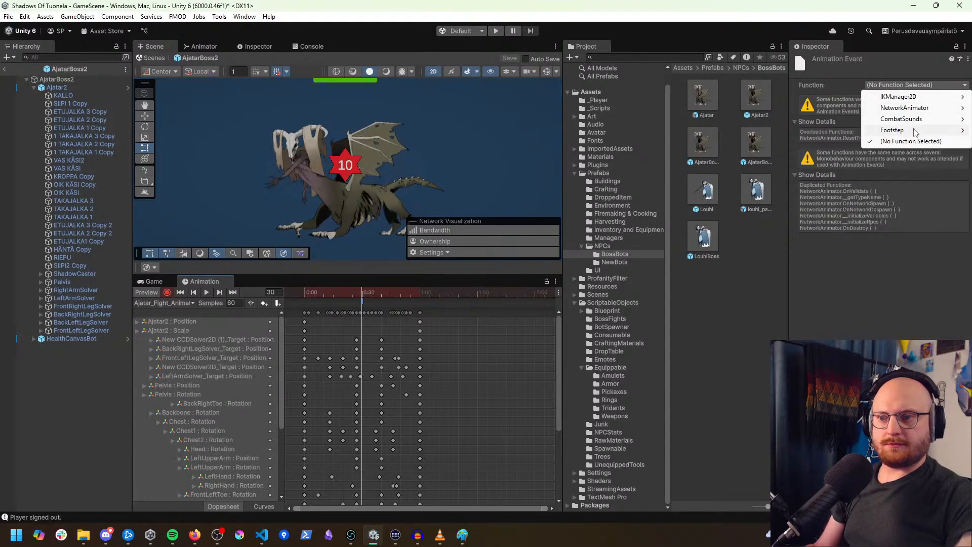
{"action": "mouse_move", "coordinate": [911, 130]}
{"action": "mouse_move", "coordinate": [830, 118]}
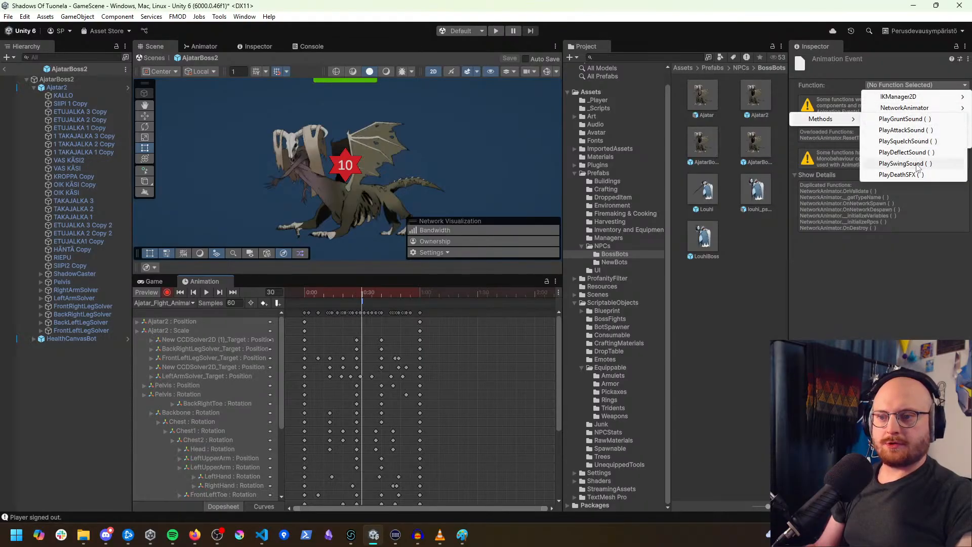
{"action": "left_click", "coordinate": [922, 142]}
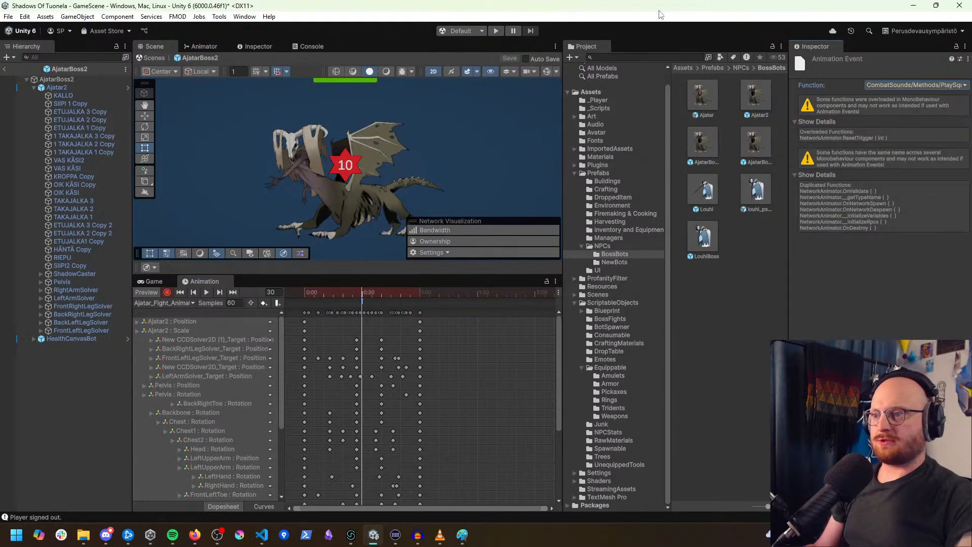
Step: Open the Ajatar_Fight_AnimationMirrored clip and play it back to check the boss's movement
{"action": "left_click", "coordinate": [193, 303]}
{"action": "left_click", "coordinate": [187, 338]}
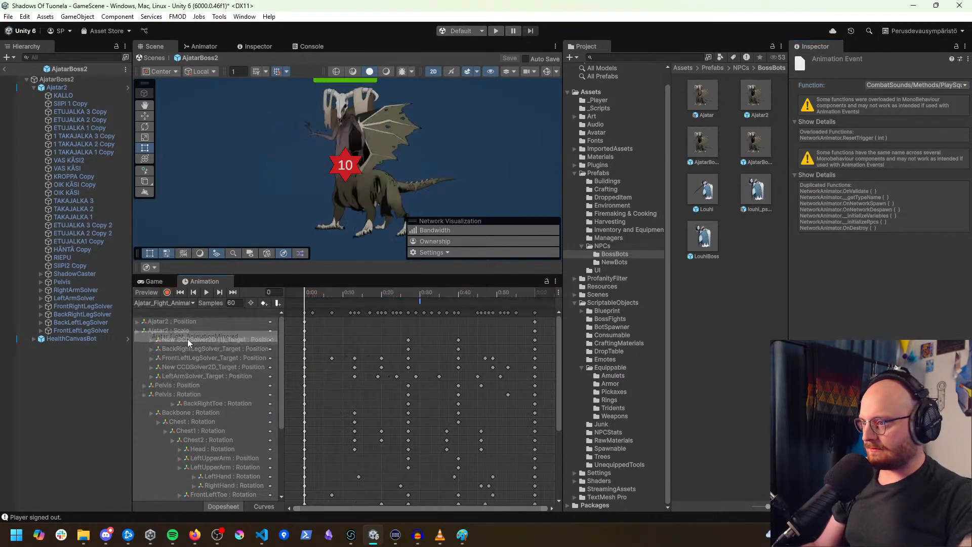
{"action": "left_click", "coordinate": [206, 293]}
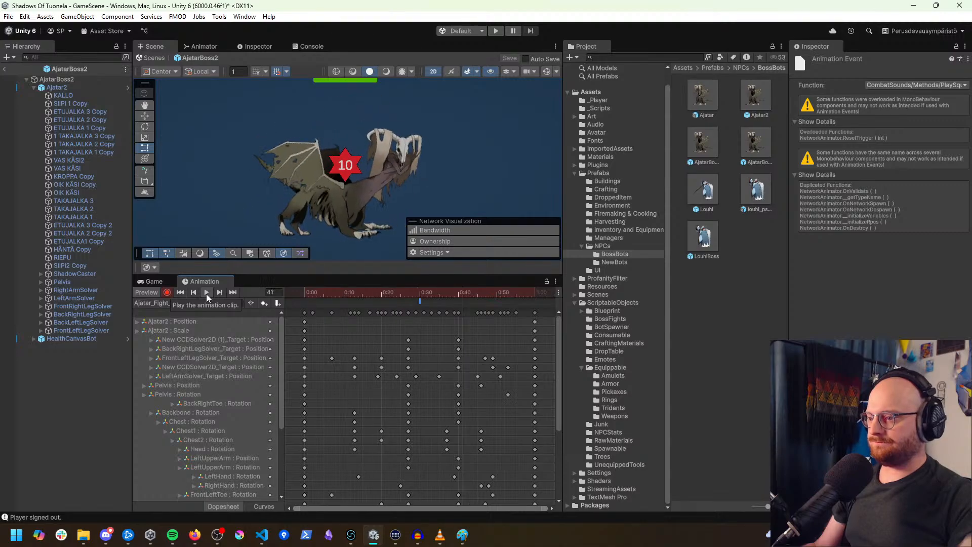
{"action": "left_click", "coordinate": [206, 293]}
{"action": "left_click_drag", "start_coordinate": [360, 292], "coordinate": [284, 289]}
{"action": "left_click", "coordinate": [208, 294]}
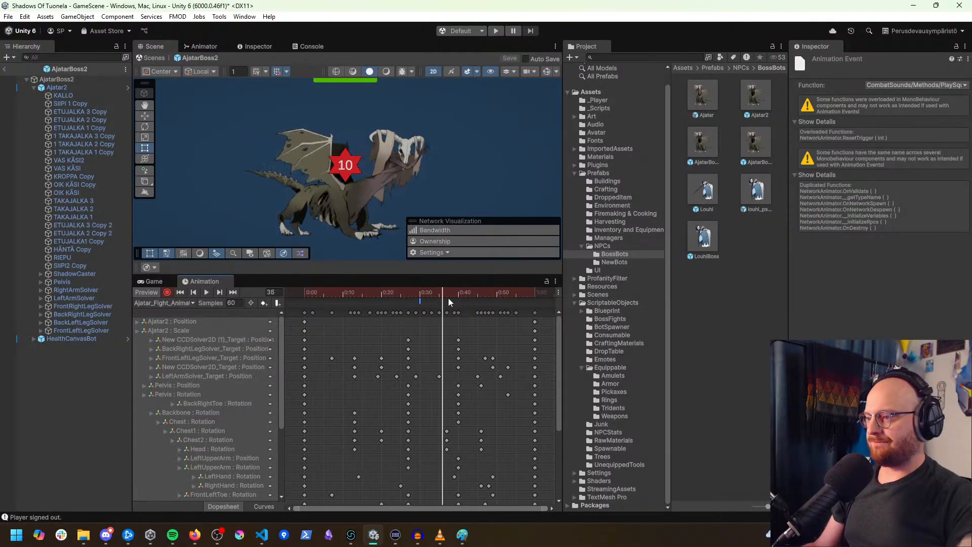
{"action": "left_click_drag", "start_coordinate": [414, 303], "coordinate": [300, 304]}
Step: Create a new animation clip named Ajatar_Side_Deflect_1 in Assets/Art/Animations/NPCAnimations/BossAnimations
{"action": "left_click", "coordinate": [181, 303]}
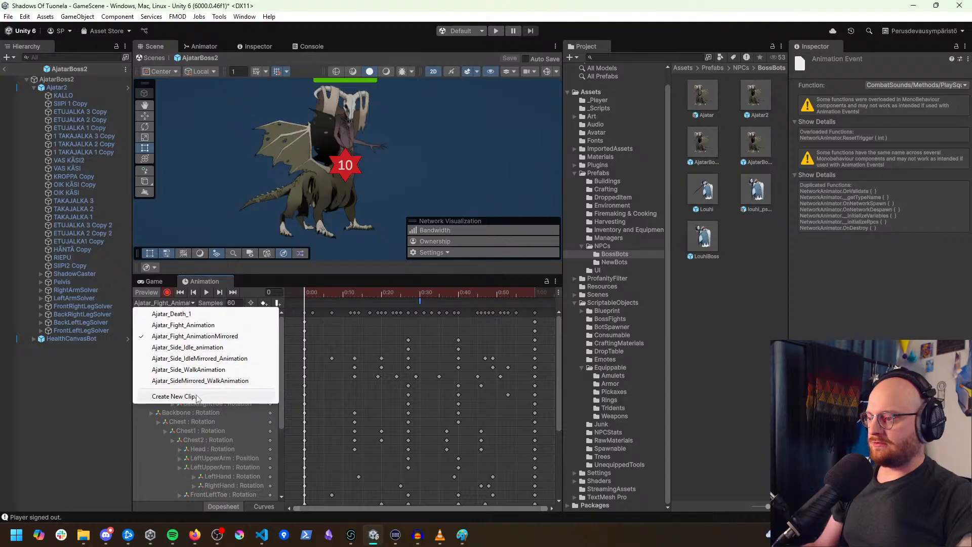
{"action": "left_click", "coordinate": [176, 395]}
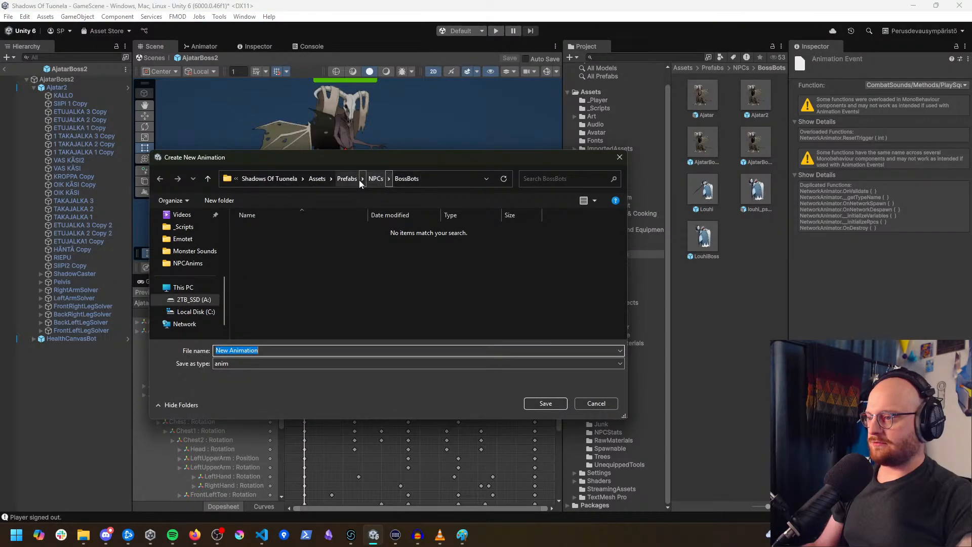
{"action": "left_click", "coordinate": [315, 180]}
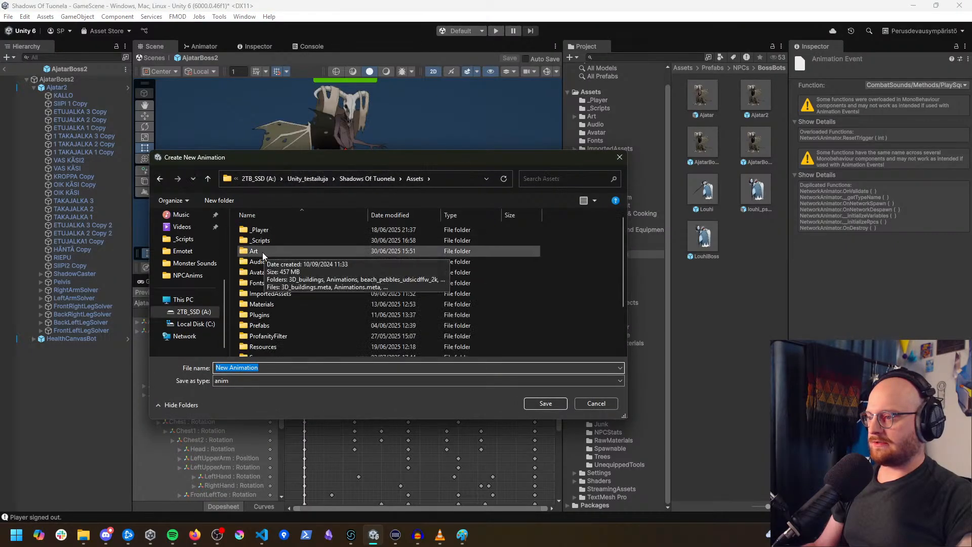
{"action": "double_click", "coordinate": [263, 252]}
{"action": "double_click", "coordinate": [276, 241]}
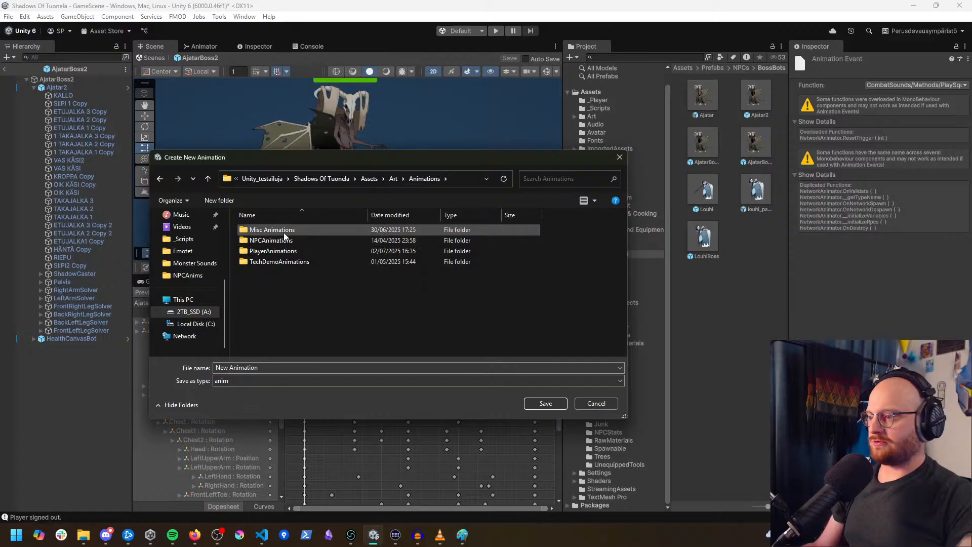
{"action": "double_click", "coordinate": [283, 241]}
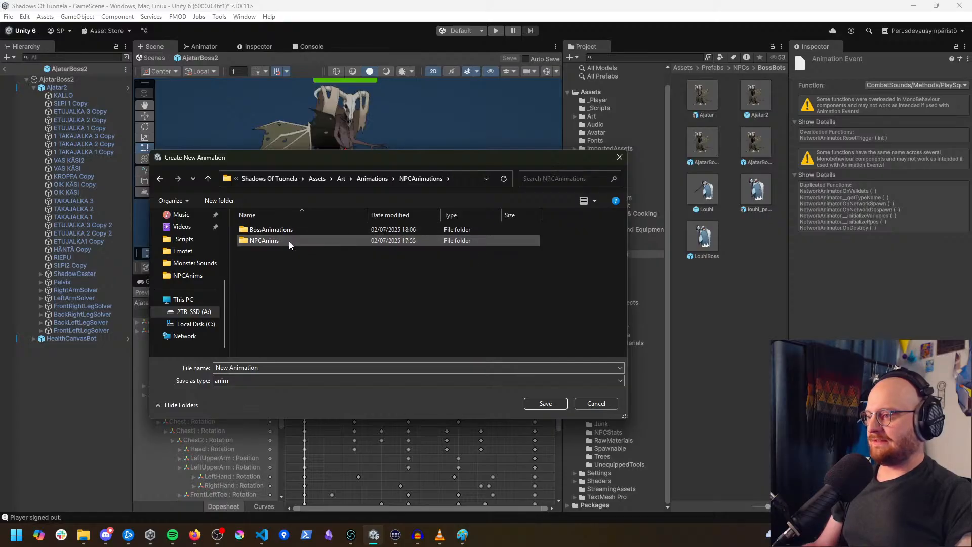
{"action": "double_click", "coordinate": [281, 231]}
{"action": "left_click", "coordinate": [286, 367]}
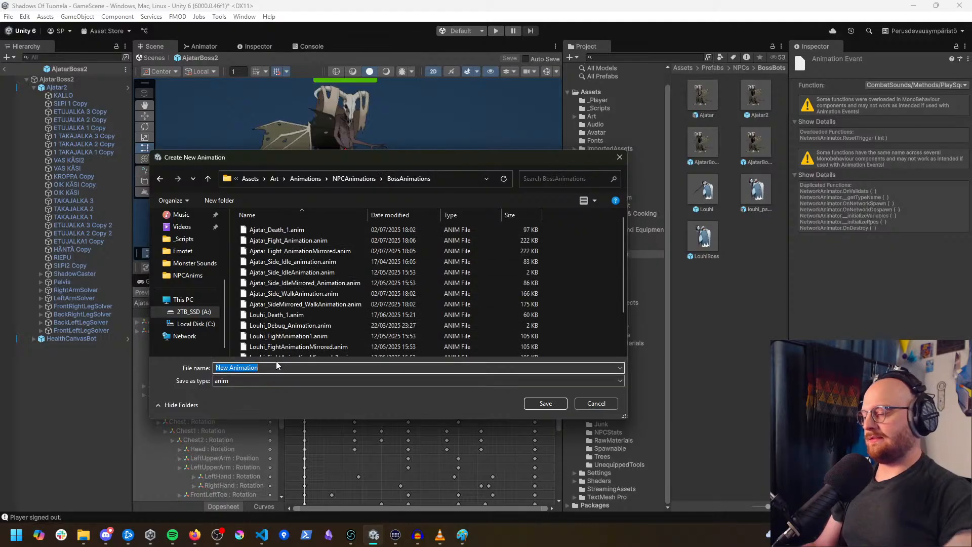
{"action": "type", "text": "Ajatar_"}
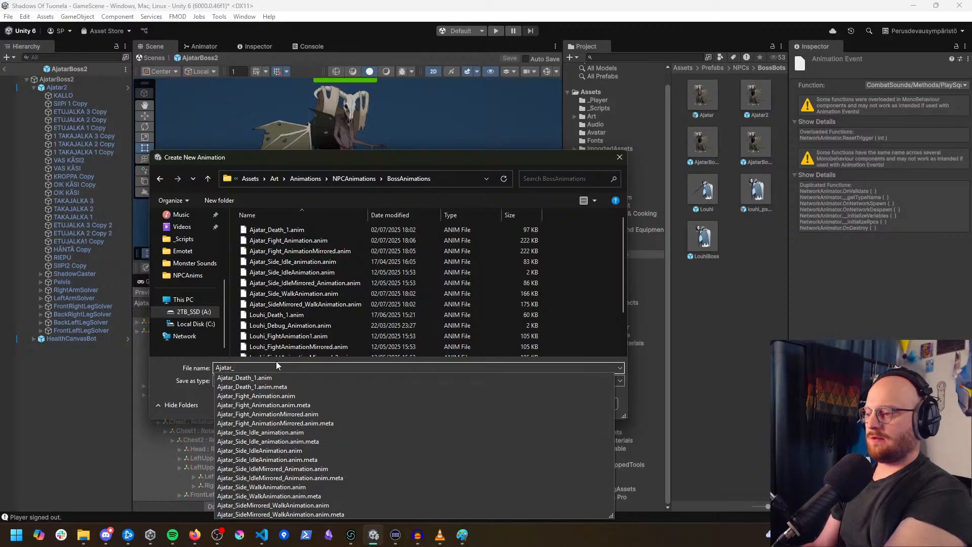
{"action": "type", "text": "Side_Deflect_1"}
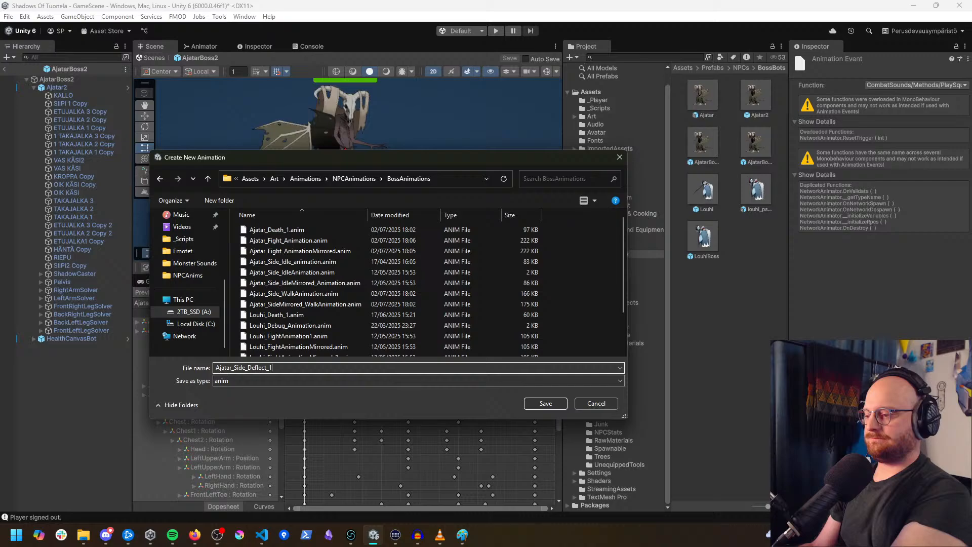
{"action": "key", "text": "Return"}
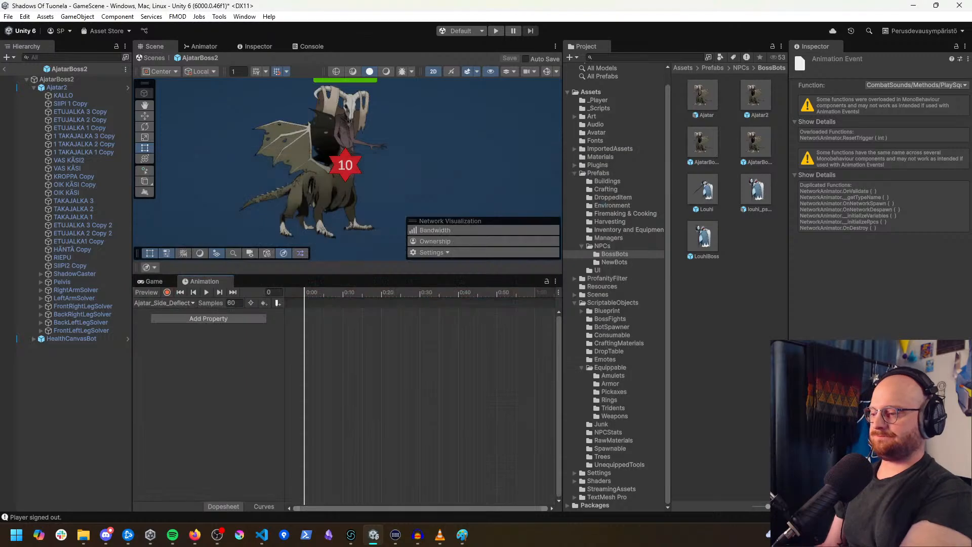
Step: Copy all keyframes from the Ajatar_Side_Idle_animation clip into Ajatar_Side_Deflect_1
{"action": "left_click", "coordinate": [188, 304]}
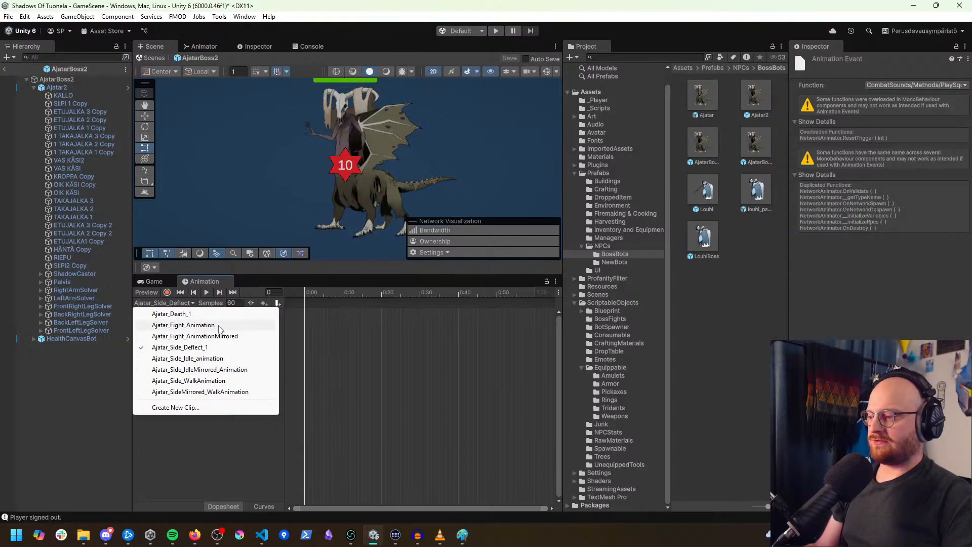
{"action": "left_click", "coordinate": [210, 358]}
{"action": "left_click", "coordinate": [180, 303]}
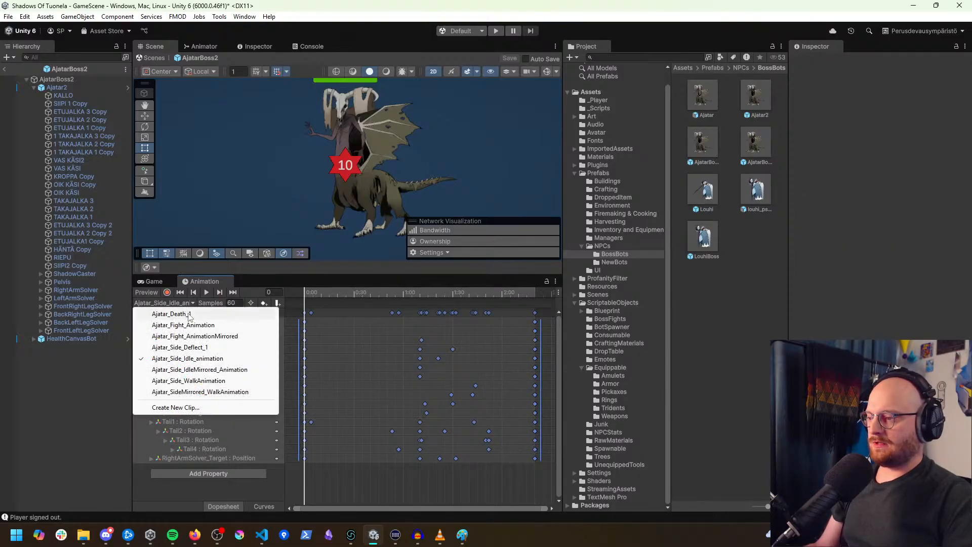
{"action": "left_click", "coordinate": [193, 348]}
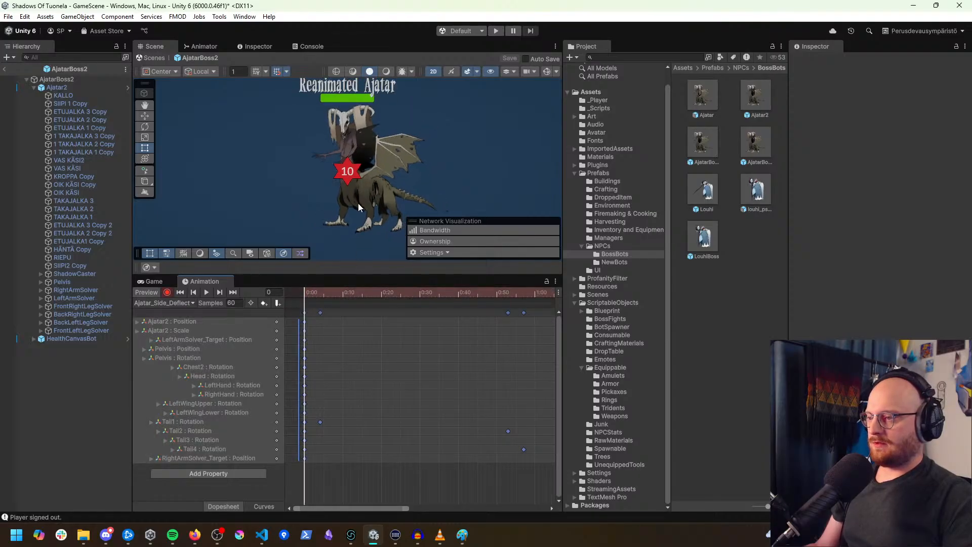
{"action": "mouse_move", "coordinate": [304, 293]}
{"action": "left_mouse_down"}
{"action": "mouse_move", "coordinate": [450, 297]}
{"action": "mouse_move", "coordinate": [305, 294]}
{"action": "left_mouse_up"}
Step: Compress all the pasted keyframes so the deflect clip ends at 1:00, and preview the motion
{"action": "scroll", "coordinate": [425, 360], "scroll_direction": "down", "scroll_amount": 5}
{"action": "scroll", "coordinate": [431, 372], "scroll_direction": "down", "scroll_amount": 2}
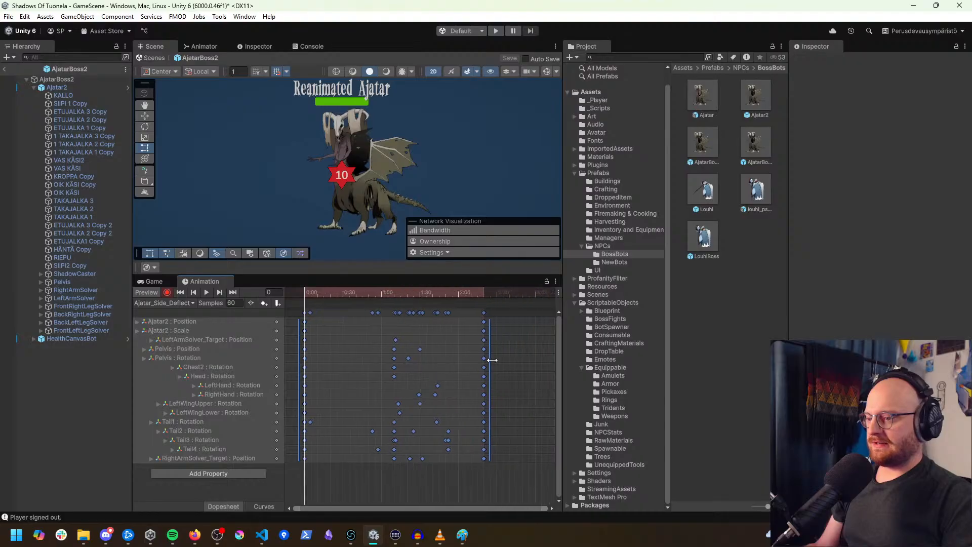
{"action": "left_click_drag", "start_coordinate": [490, 360], "coordinate": [388, 352]}
{"action": "key", "text": "space"}
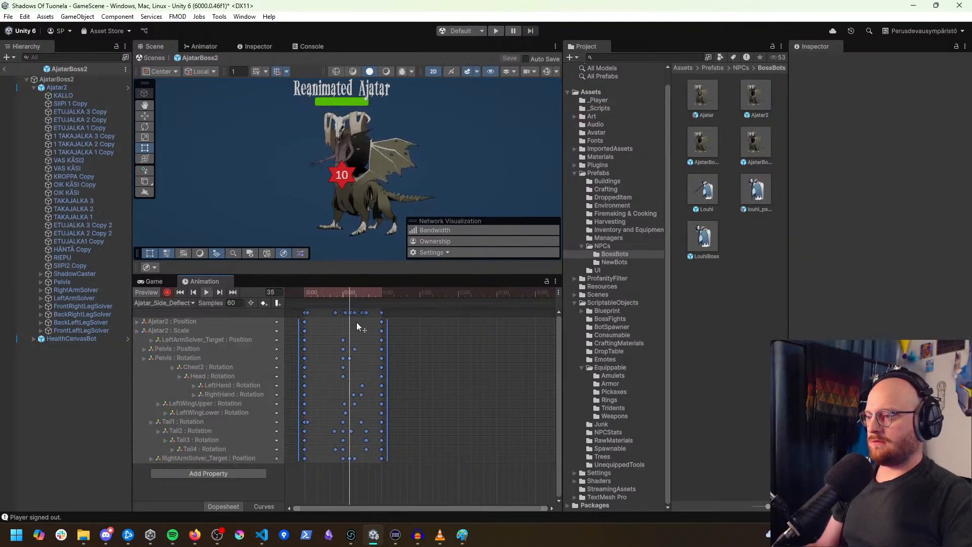
{"action": "key", "text": "space"}
{"action": "left_click", "coordinate": [349, 293]}
Step: Shift the group of mid-clip keyframes seven frames earlier so the main pose at frame 30 falls on frame 23
{"action": "scroll", "coordinate": [347, 329], "scroll_direction": "up", "scroll_amount": 5}
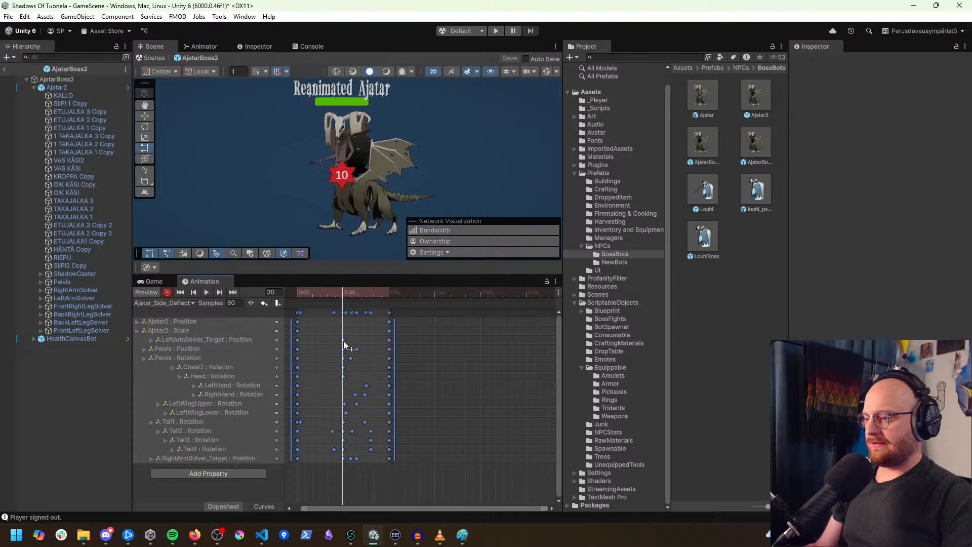
{"action": "scroll", "coordinate": [346, 330], "scroll_direction": "up", "scroll_amount": 4}
{"action": "middle_click_drag", "start_coordinate": [348, 332], "coordinate": [443, 331]}
{"action": "mouse_move", "coordinate": [447, 293]}
{"action": "left_mouse_down"}
{"action": "mouse_move", "coordinate": [386, 294]}
{"action": "mouse_move", "coordinate": [437, 293]}
{"action": "mouse_move", "coordinate": [443, 302]}
{"action": "left_mouse_up"}
{"action": "left_click_drag", "start_coordinate": [451, 479], "coordinate": [434, 296]}
{"action": "left_click", "coordinate": [390, 308]}
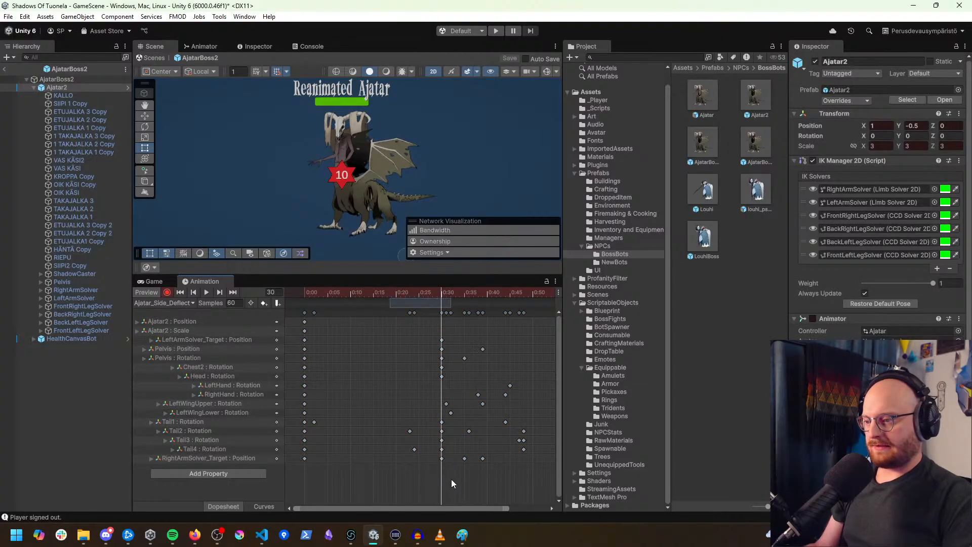
{"action": "left_click_drag", "start_coordinate": [451, 479], "coordinate": [395, 343]}
{"action": "left_click", "coordinate": [439, 334]}
{"action": "left_click_drag", "start_coordinate": [397, 293], "coordinate": [419, 314]}
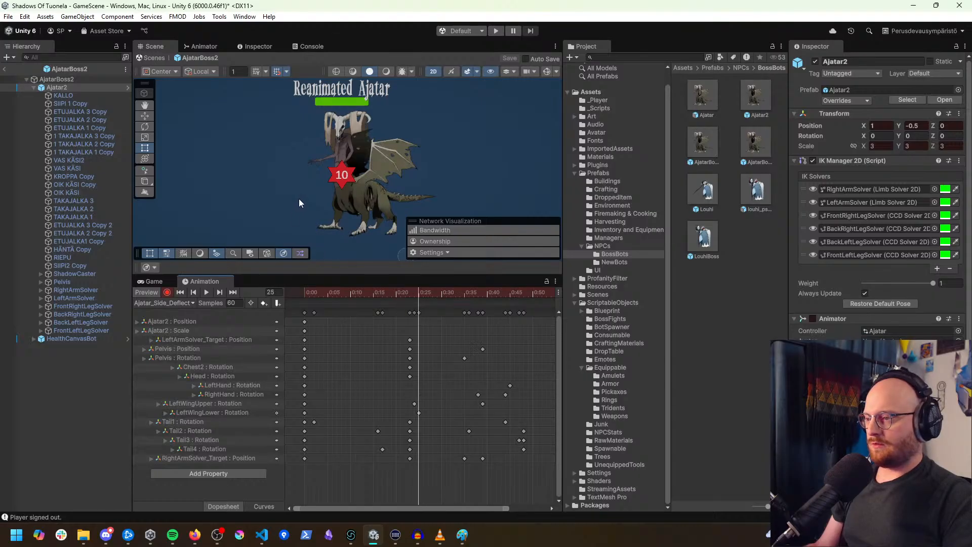
Step: Show the rig's bone gizmos, select the Head bone and set its Z rotation to 32.94 at frame 23
{"action": "scroll", "coordinate": [295, 198], "scroll_direction": "down", "scroll_amount": 1}
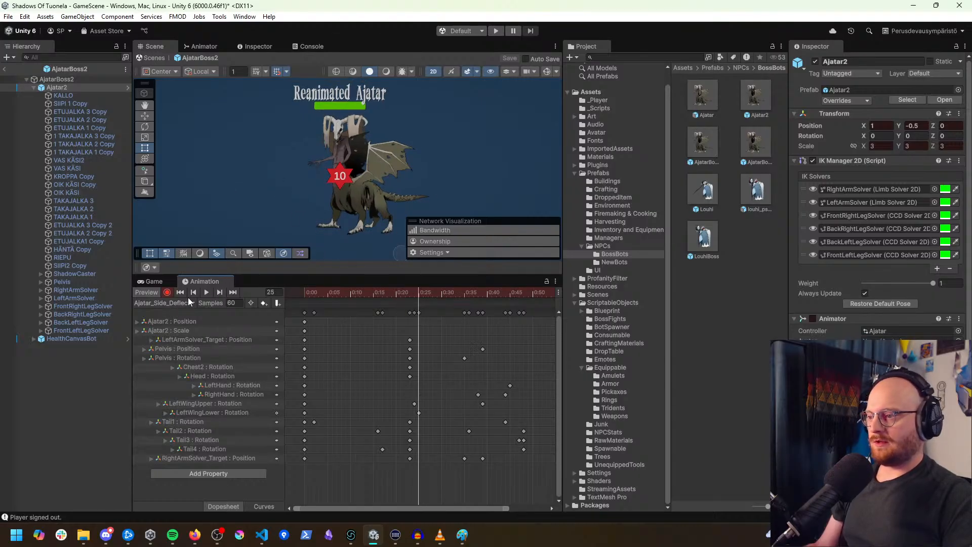
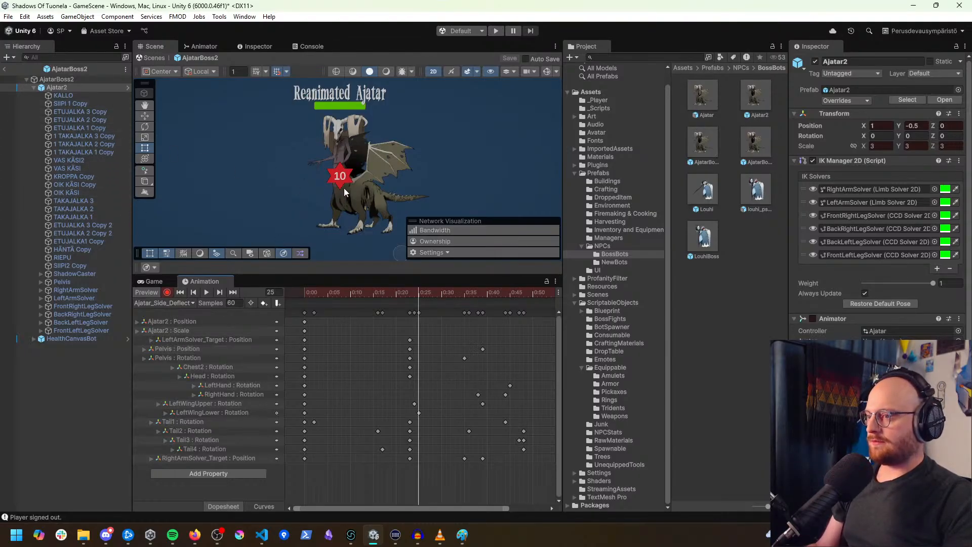
{"action": "left_click", "coordinate": [547, 71]}
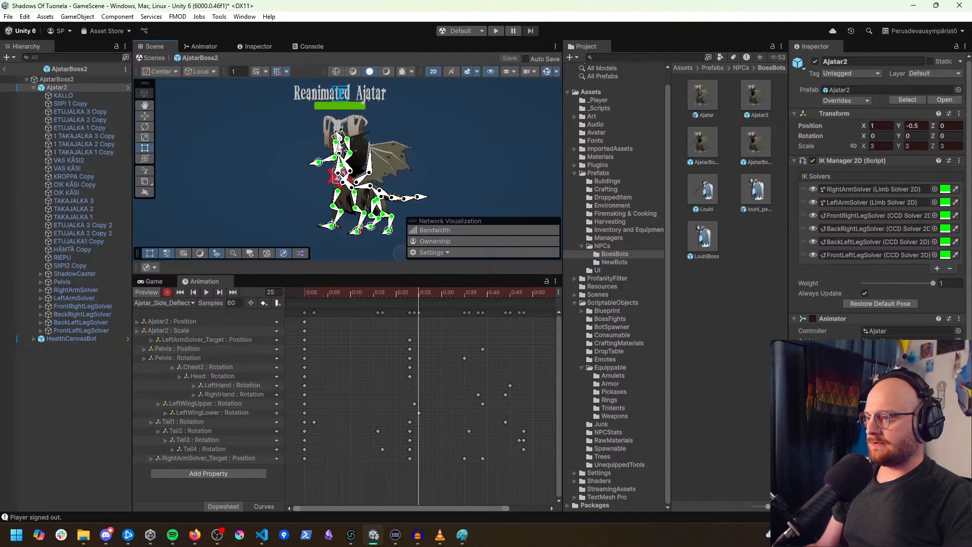
{"action": "scroll", "coordinate": [346, 151], "scroll_direction": "up", "scroll_amount": 5}
{"action": "middle_click_drag", "start_coordinate": [347, 151], "coordinate": [381, 186]}
{"action": "scroll", "coordinate": [336, 195], "scroll_direction": "up", "scroll_amount": 3}
{"action": "mouse_move", "coordinate": [420, 294]}
{"action": "left_mouse_down"}
{"action": "mouse_move", "coordinate": [404, 293]}
{"action": "mouse_move", "coordinate": [420, 302]}
{"action": "mouse_move", "coordinate": [411, 305]}
{"action": "left_mouse_up"}
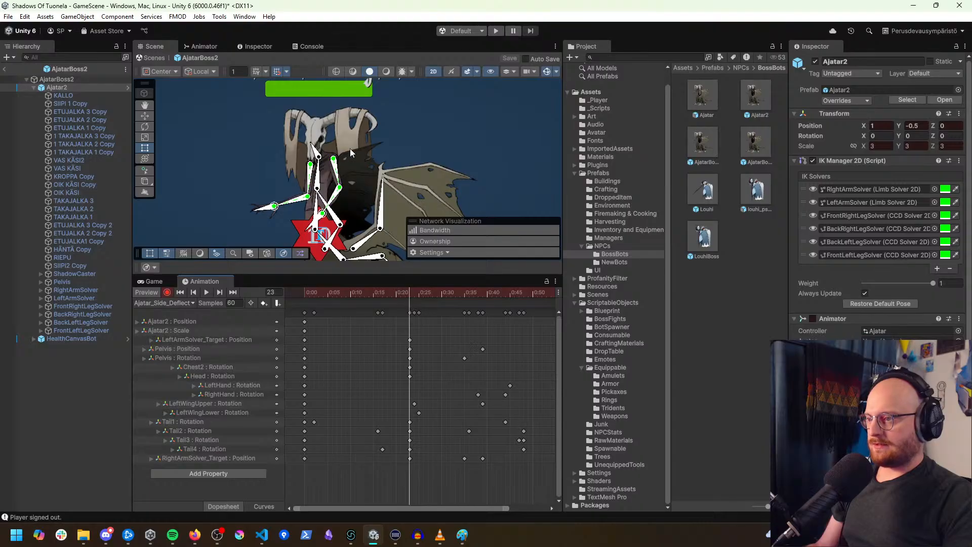
{"action": "left_click", "coordinate": [315, 150]}
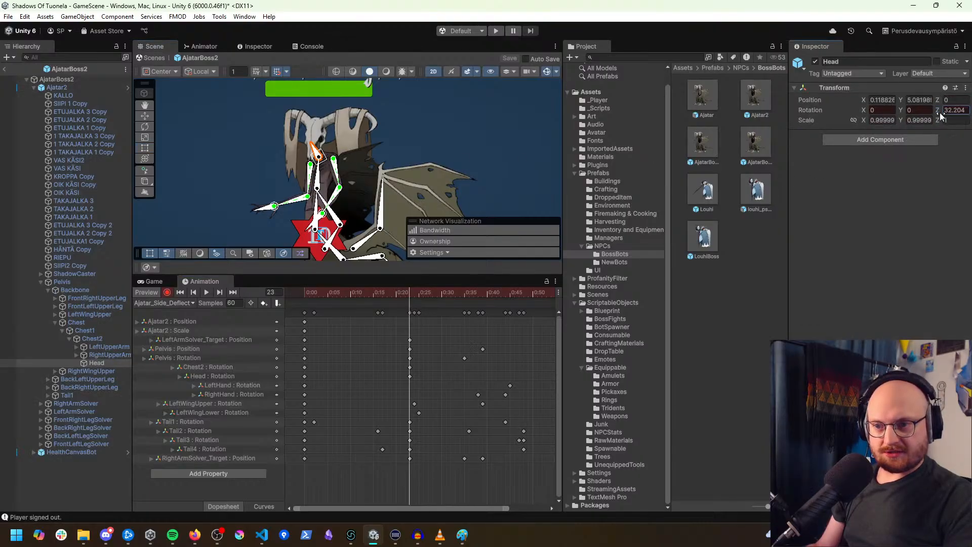
{"action": "left_click_drag", "start_coordinate": [943, 113], "coordinate": [953, 114]}
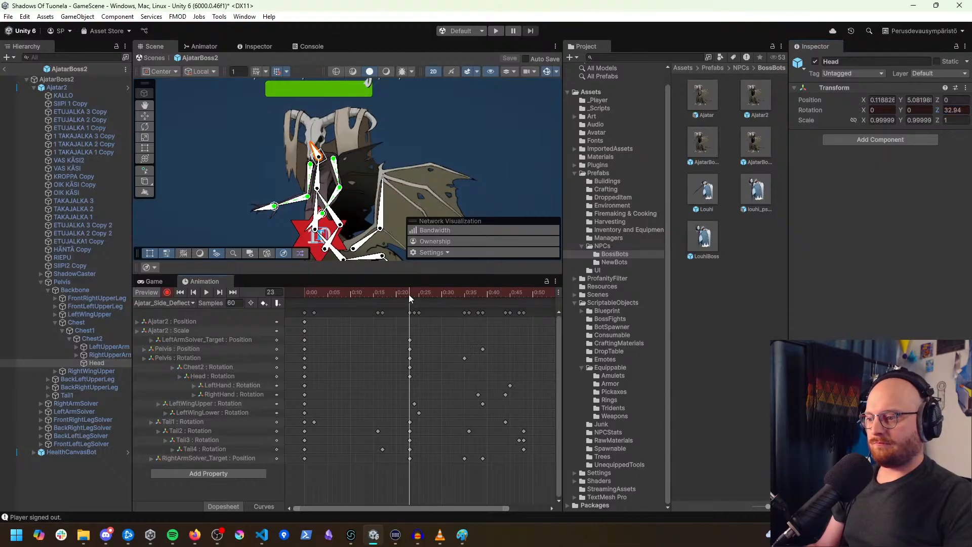
Step: Tilt the Head bone back to a Z rotation of about 59.7 at frame 30 and return to frame 23
{"action": "left_click_drag", "start_coordinate": [409, 299], "coordinate": [442, 302]}
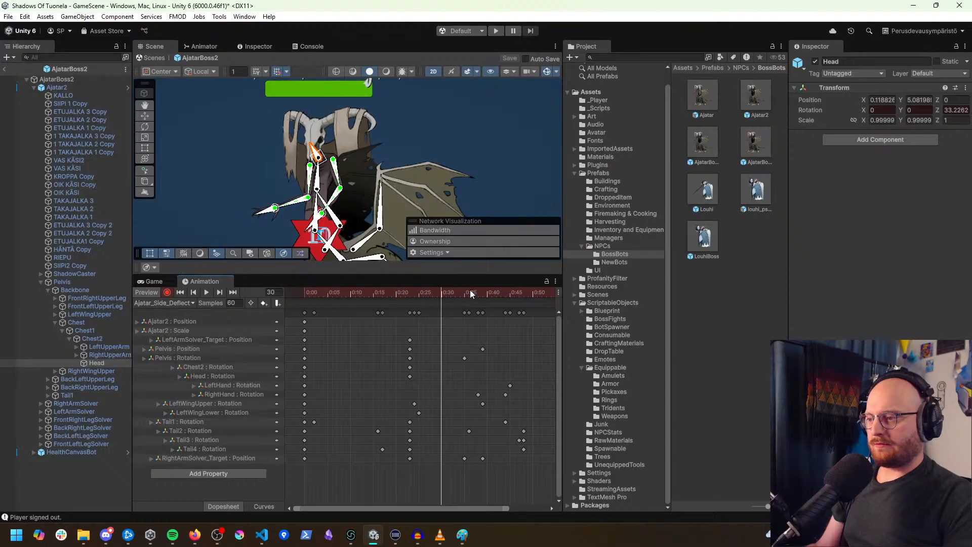
{"action": "mouse_move", "coordinate": [317, 153]}
{"action": "left_mouse_down"}
{"action": "mouse_move", "coordinate": [326, 150]}
{"action": "mouse_move", "coordinate": [312, 156]}
{"action": "left_mouse_up"}
{"action": "middle_click_drag", "start_coordinate": [284, 222], "coordinate": [284, 198]}
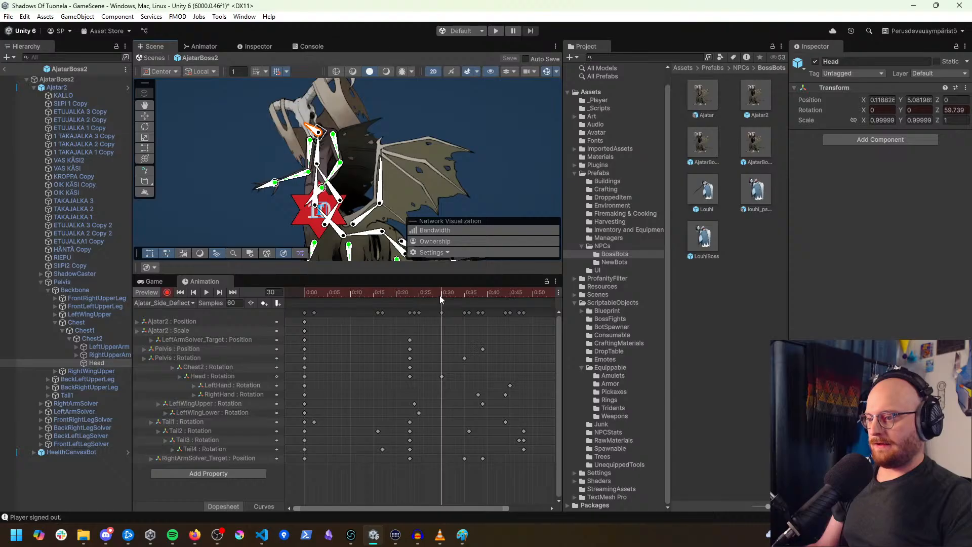
{"action": "left_click_drag", "start_coordinate": [442, 298], "coordinate": [409, 298]}
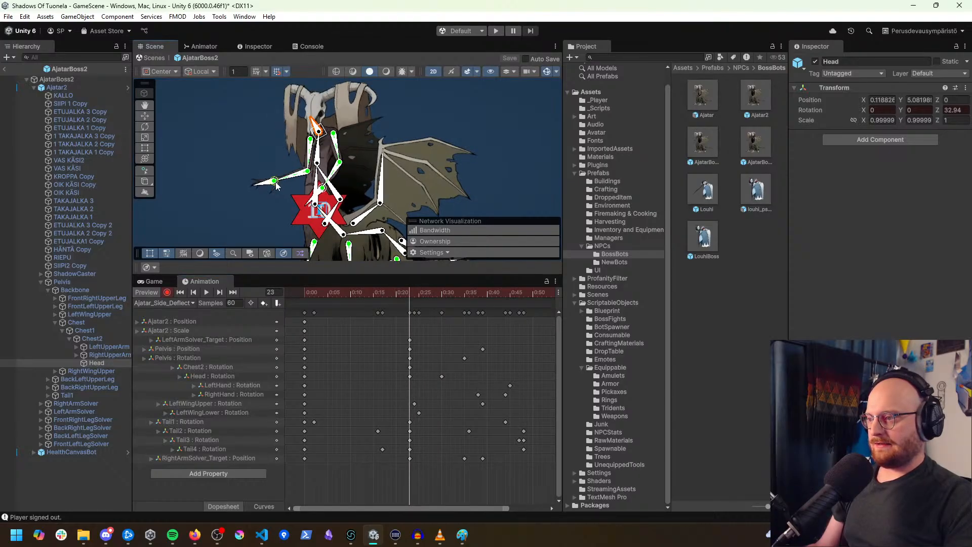
Step: At frame 30, raise the extended arm's IK target and bring the other arm's target up beside it
{"action": "left_click_drag", "start_coordinate": [275, 182], "coordinate": [275, 183]}
{"action": "left_click_drag", "start_coordinate": [411, 291], "coordinate": [442, 292]}
{"action": "left_click_drag", "start_coordinate": [277, 184], "coordinate": [288, 160]}
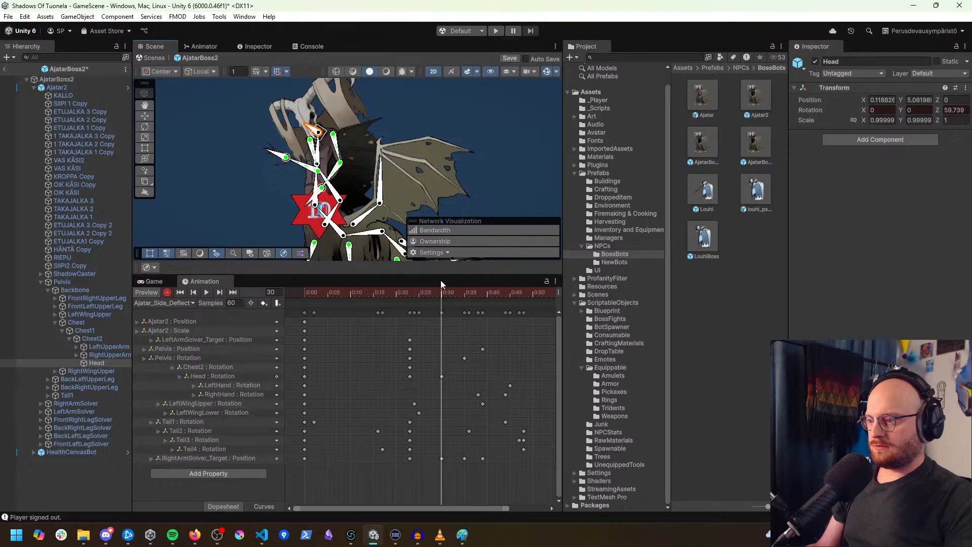
{"action": "left_click_drag", "start_coordinate": [440, 291], "coordinate": [411, 291]}
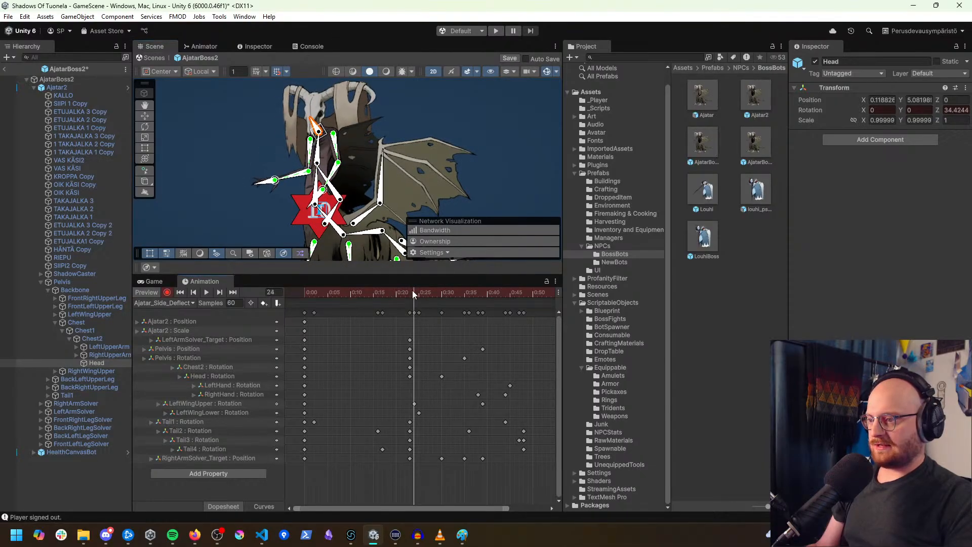
{"action": "left_click_drag", "start_coordinate": [412, 290], "coordinate": [441, 291]}
{"action": "left_click_drag", "start_coordinate": [326, 192], "coordinate": [297, 170]}
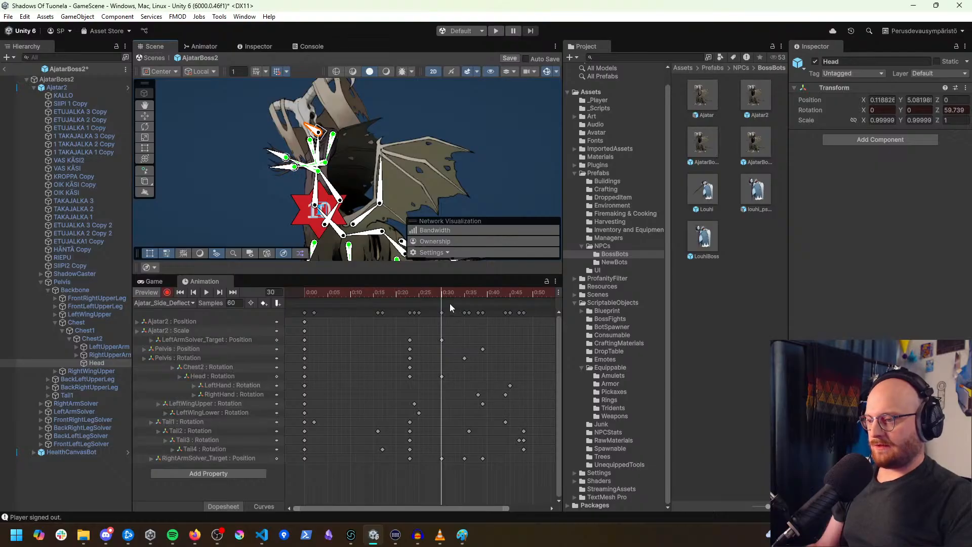
Step: Shift the group of keyframes between frames 35 and 48 four frames later
{"action": "left_click_drag", "start_coordinate": [439, 424], "coordinate": [429, 299]}
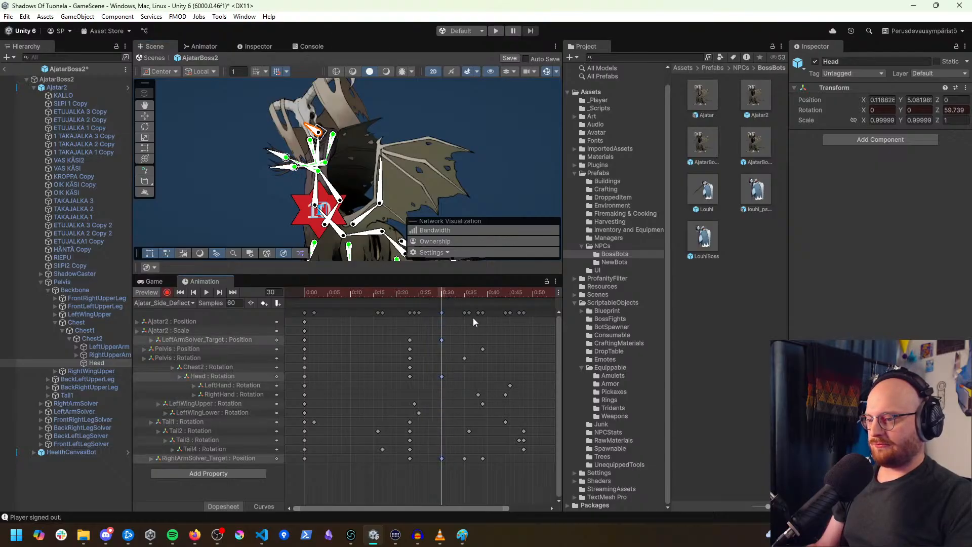
{"action": "left_click_drag", "start_coordinate": [540, 478], "coordinate": [462, 300]}
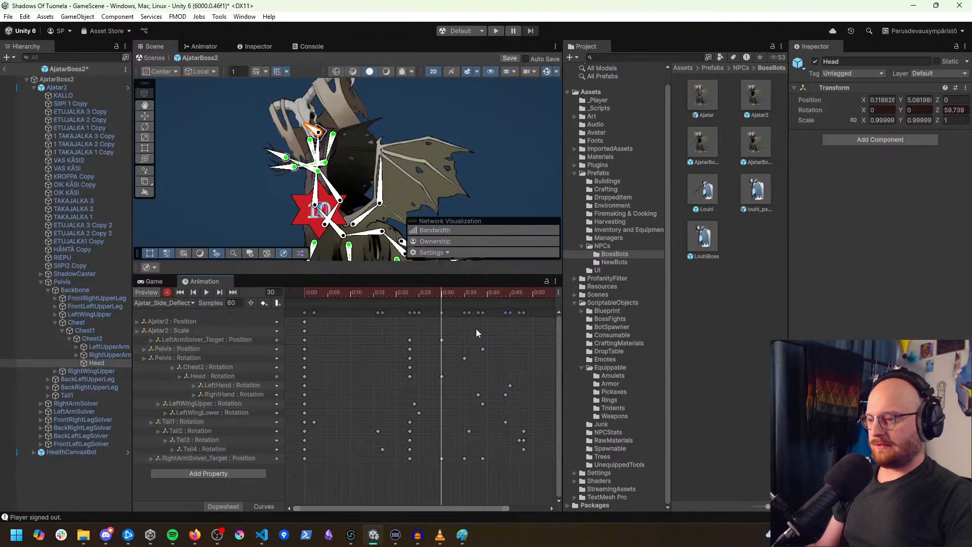
{"action": "left_click_drag", "start_coordinate": [473, 433], "coordinate": [527, 339]}
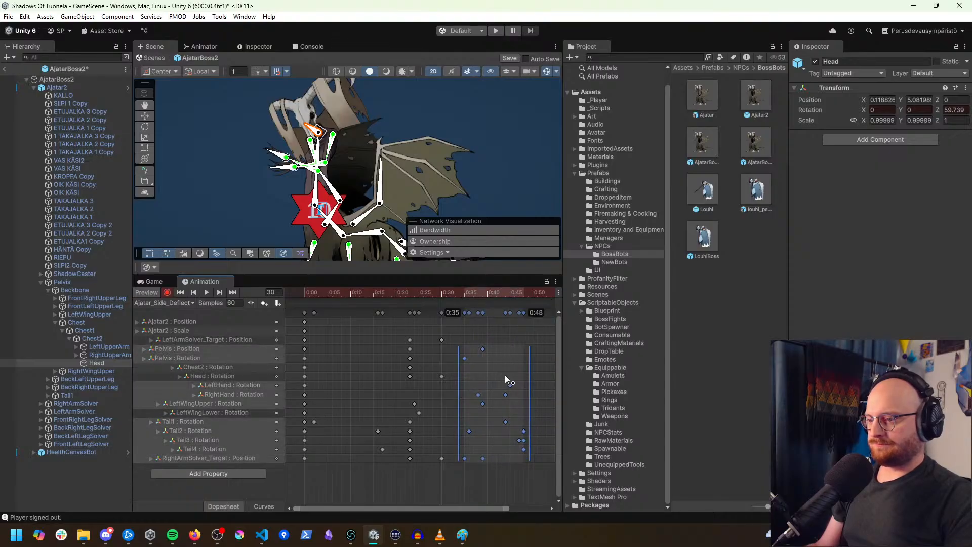
{"action": "left_click_drag", "start_coordinate": [506, 375], "coordinate": [518, 375]}
Step: Copy the arm target and head keyframes at frame 30 to frame 36 to hold the pose
{"action": "left_click", "coordinate": [451, 328]}
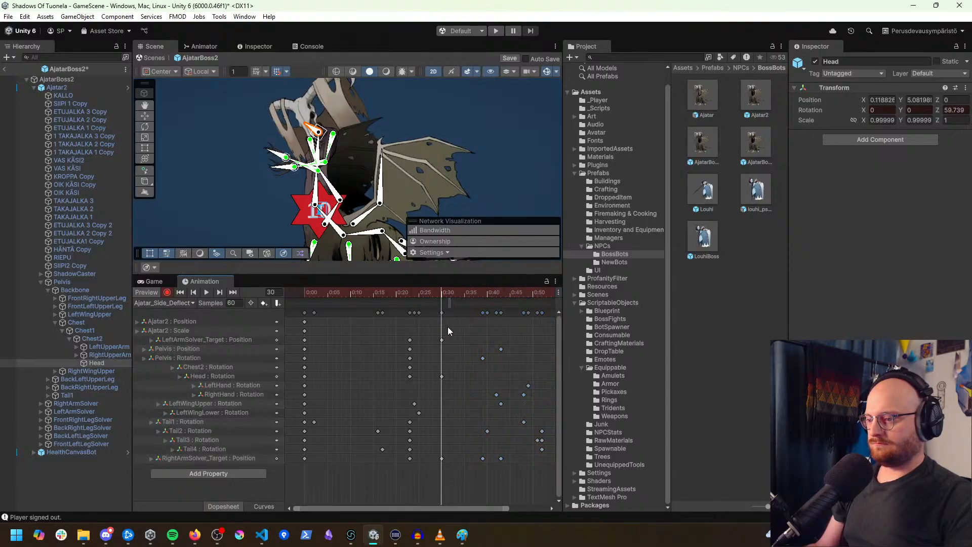
{"action": "left_click_drag", "start_coordinate": [461, 490], "coordinate": [469, 296]}
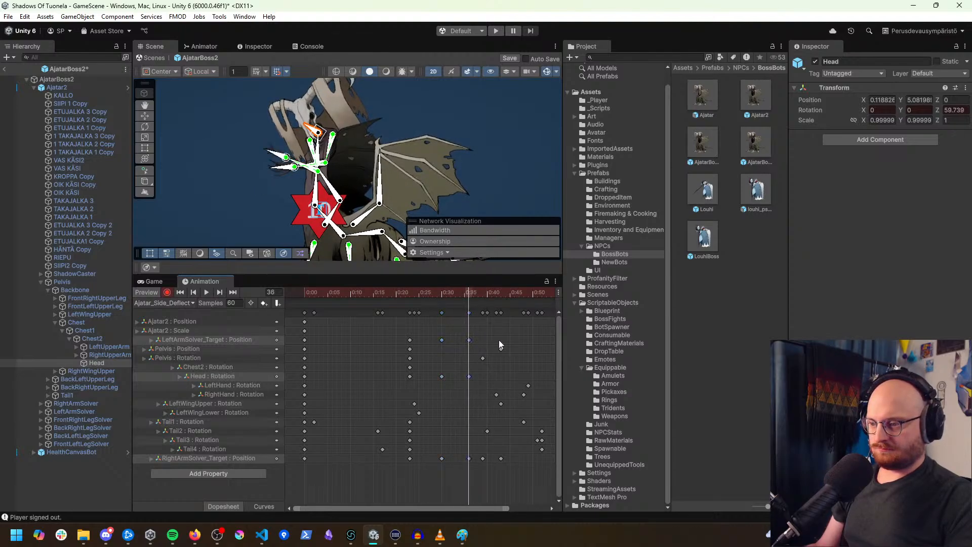
{"action": "key", "text": "ctrl+v"}
Step: Compress the keyframes after frame 36 toward the clip's end at 1:00, so that they start at frame 47
{"action": "scroll", "coordinate": [516, 385], "scroll_direction": "down", "scroll_amount": 1}
{"action": "scroll", "coordinate": [517, 387], "scroll_direction": "down", "scroll_amount": 1}
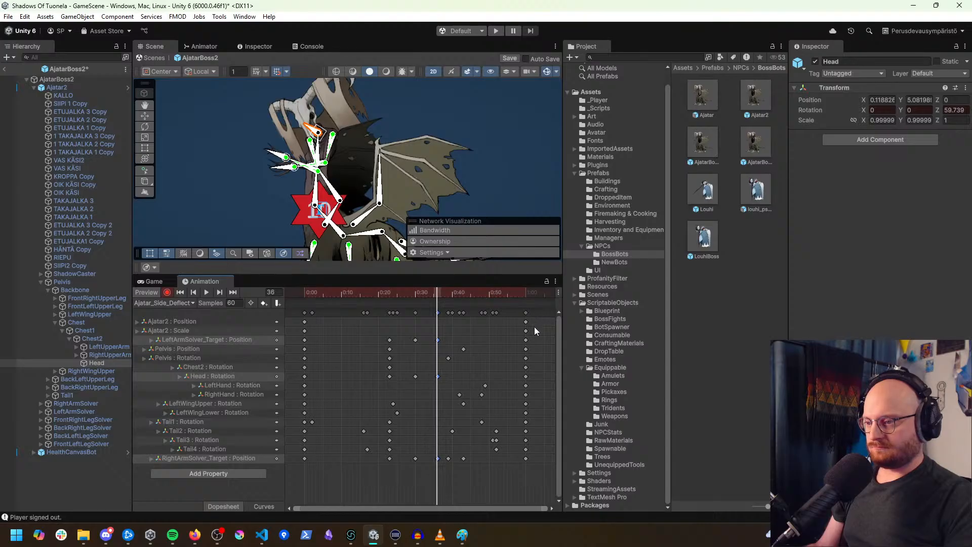
{"action": "left_click_drag", "start_coordinate": [433, 294], "coordinate": [439, 316]}
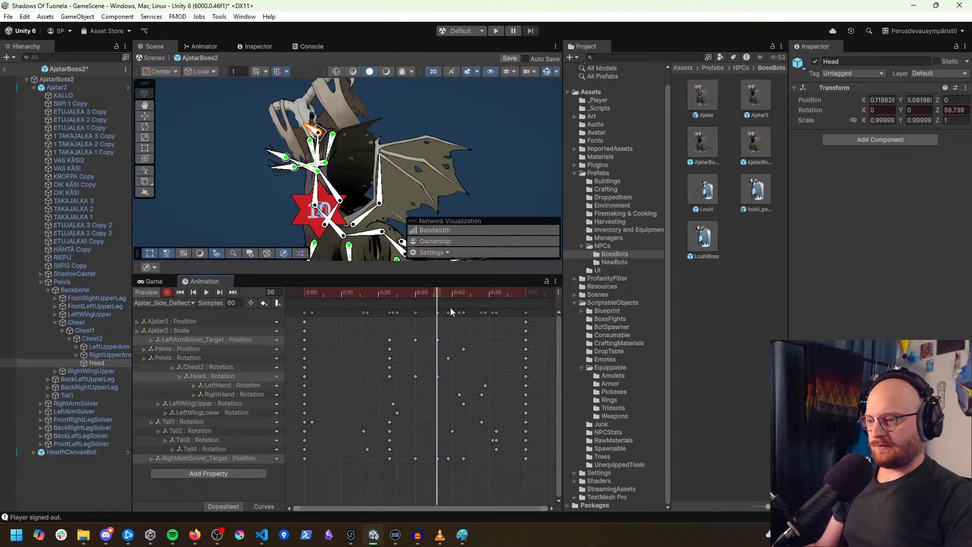
{"action": "left_click_drag", "start_coordinate": [444, 475], "coordinate": [539, 308]}
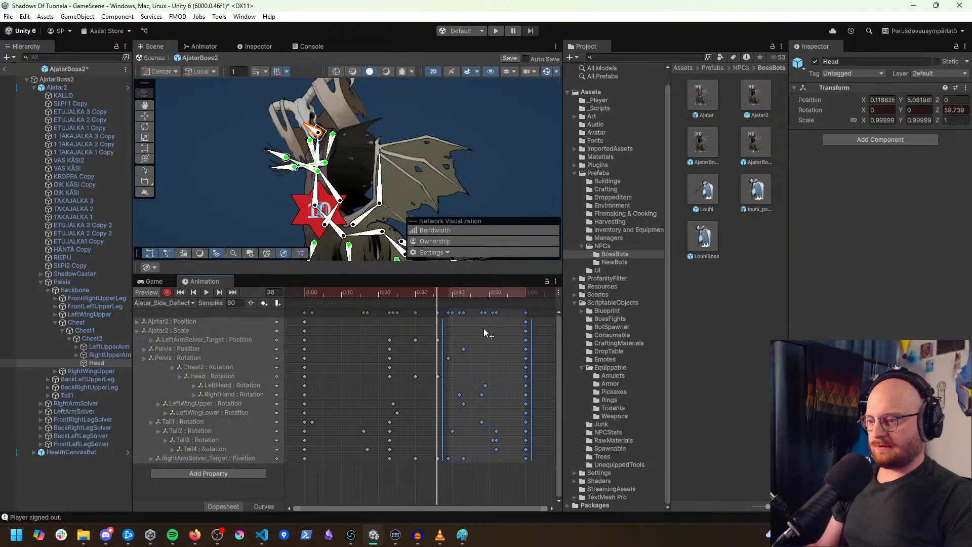
{"action": "left_click_drag", "start_coordinate": [445, 359], "coordinate": [474, 359]}
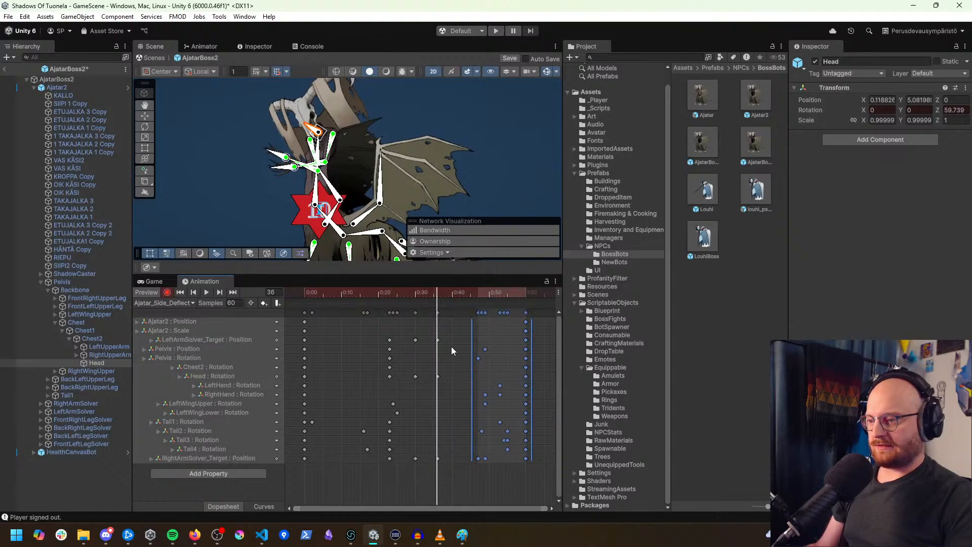
Step: Move the held-pose keyframes from frame 36 to frame 40 and play the clip to preview the timing
{"action": "left_click_drag", "start_coordinate": [448, 308], "coordinate": [435, 462]}
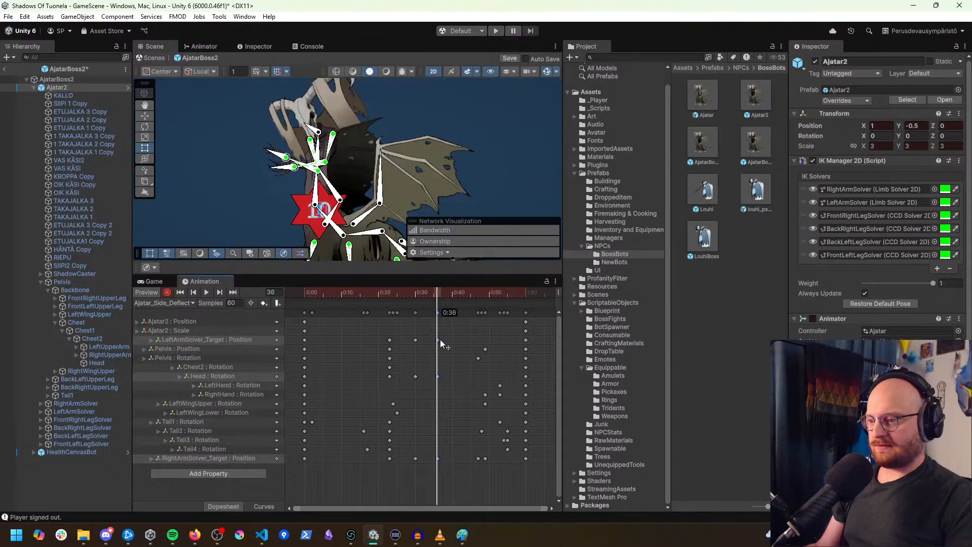
{"action": "left_click_drag", "start_coordinate": [439, 339], "coordinate": [453, 341]}
{"action": "key", "text": "shift+comma"}
{"action": "key", "text": "space"}
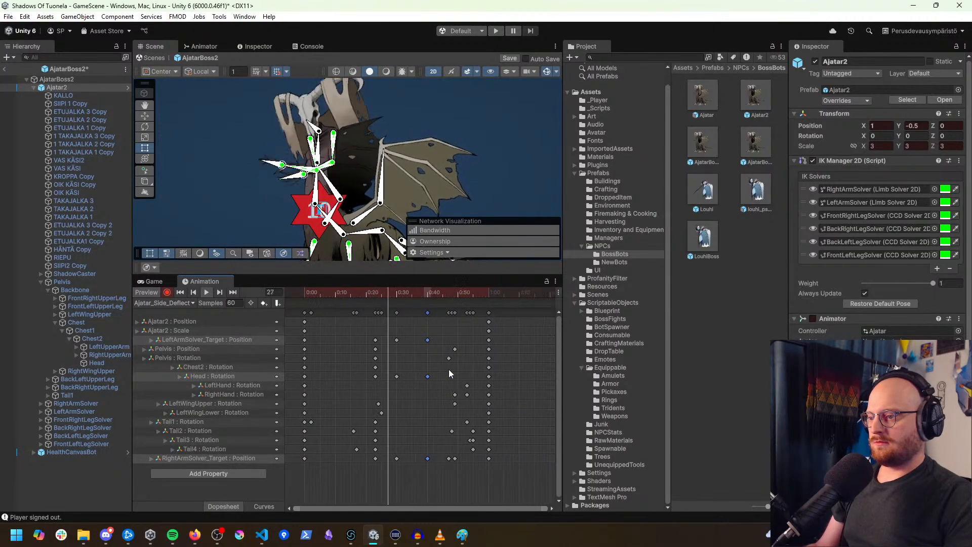
{"action": "scroll", "coordinate": [449, 369], "scroll_direction": "down", "scroll_amount": 2}
{"action": "scroll", "coordinate": [453, 369], "scroll_direction": "down", "scroll_amount": 5}
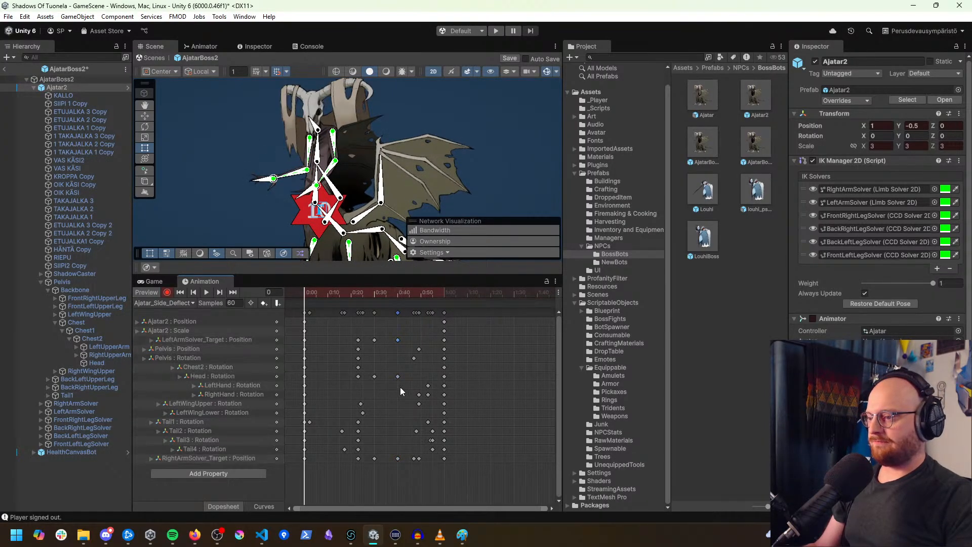
Step: Copy all keyframes of the deflect clip into a new clip named Ajatar_Side_DeflectMirrored_1 in the BossAnimations folder
{"action": "key", "text": "ctrl+a"}
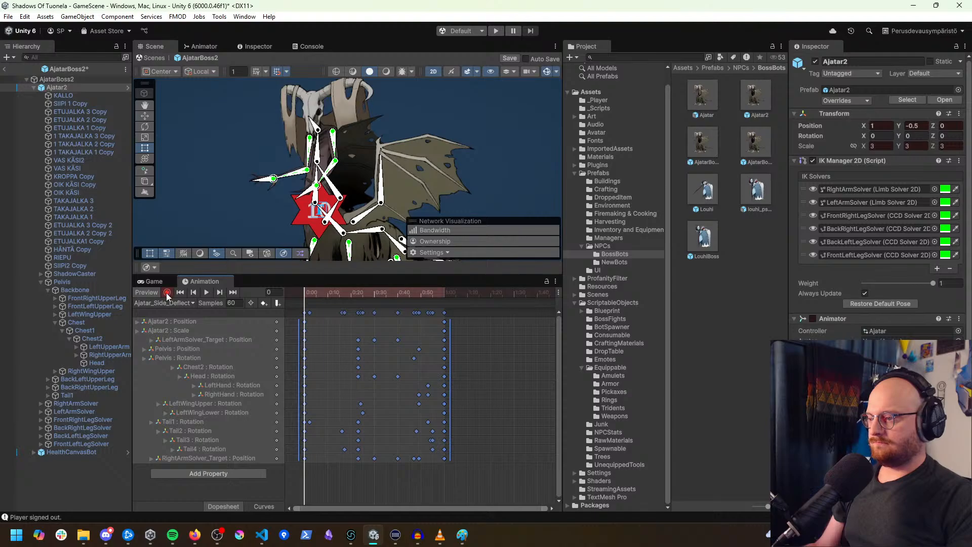
{"action": "left_click", "coordinate": [186, 303]}
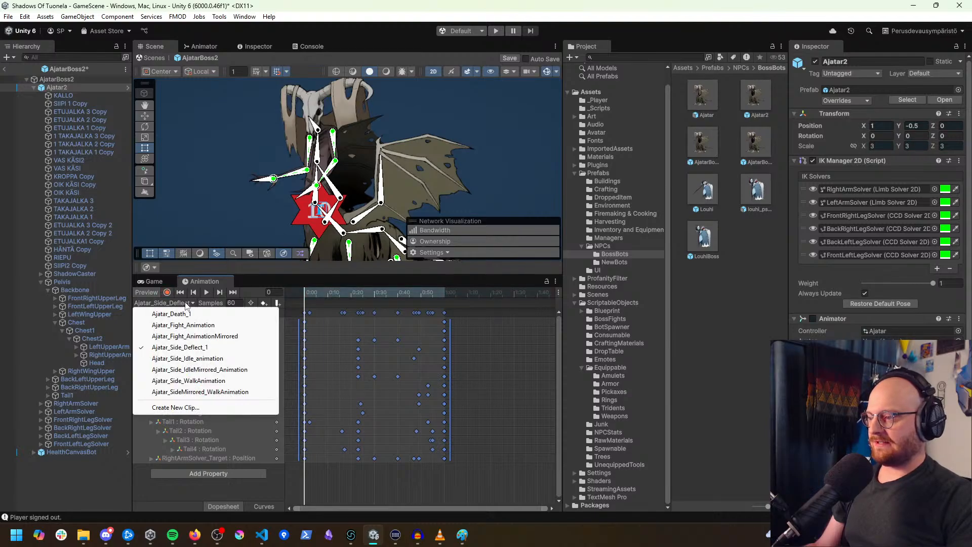
{"action": "left_click", "coordinate": [208, 408]}
{"action": "type", "text": "Aja"}
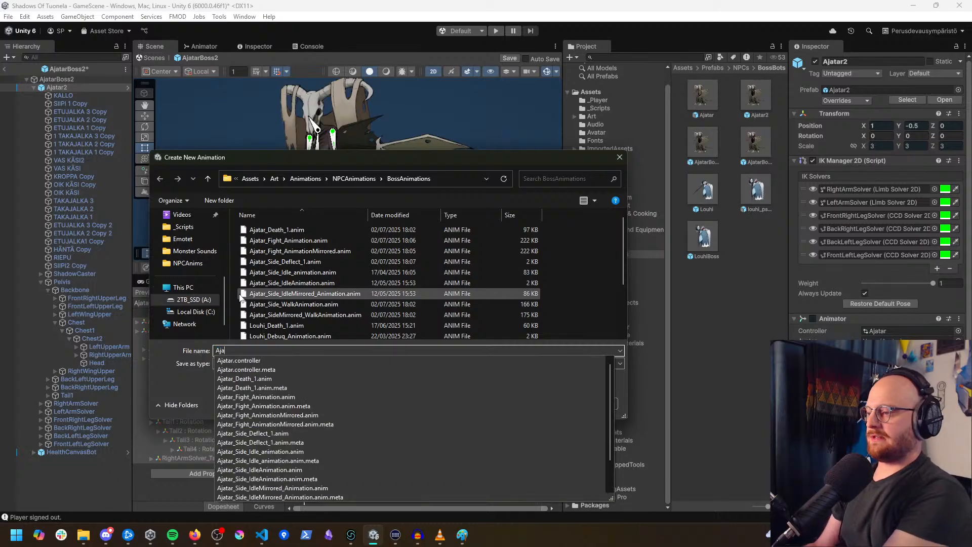
{"action": "type", "text": "tar_Side_D"}
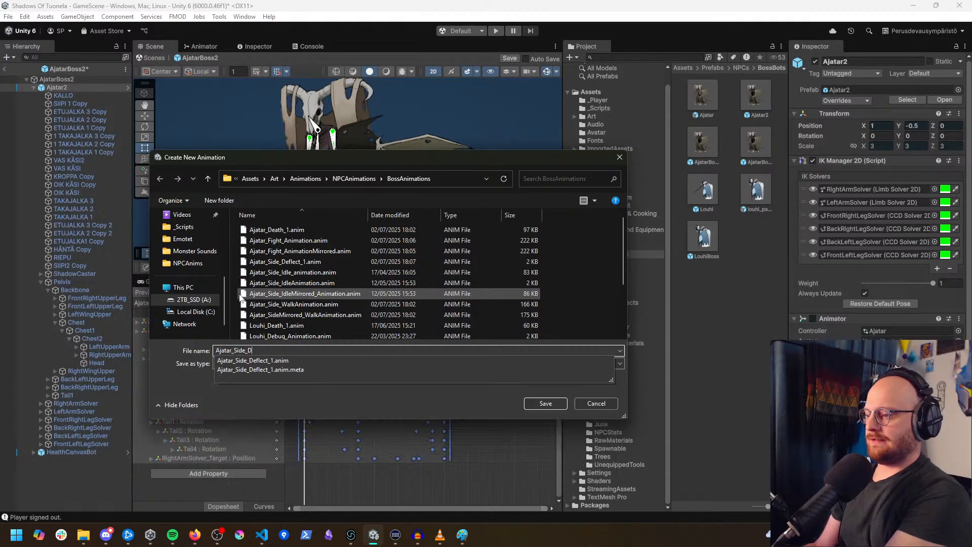
{"action": "type", "text": "eflectMirrorer_"}
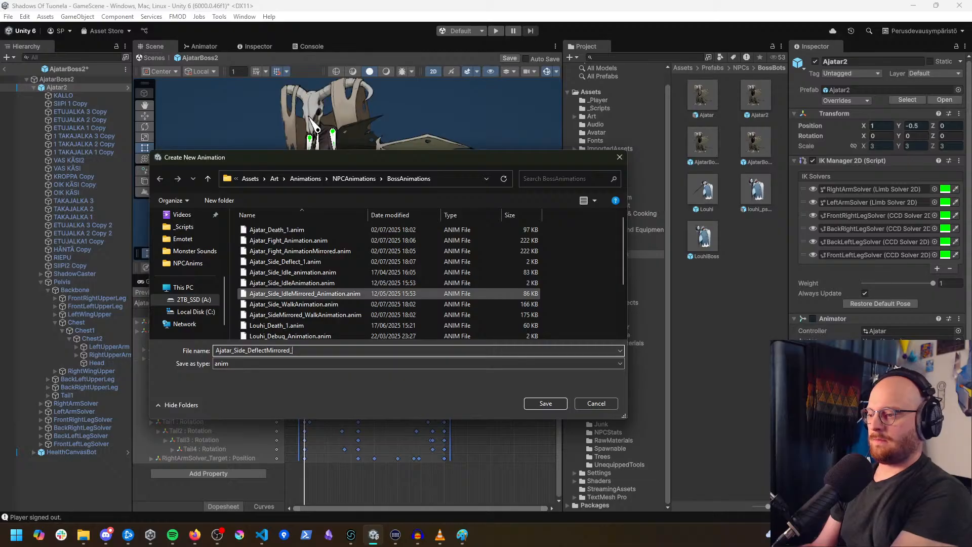
{"action": "key", "text": "Return"}
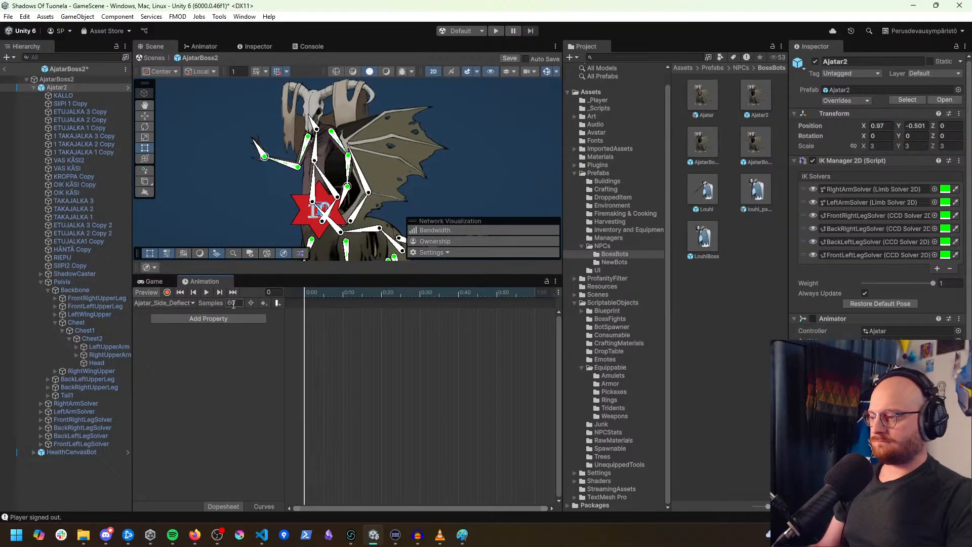
{"action": "key", "text": "ctrl+v"}
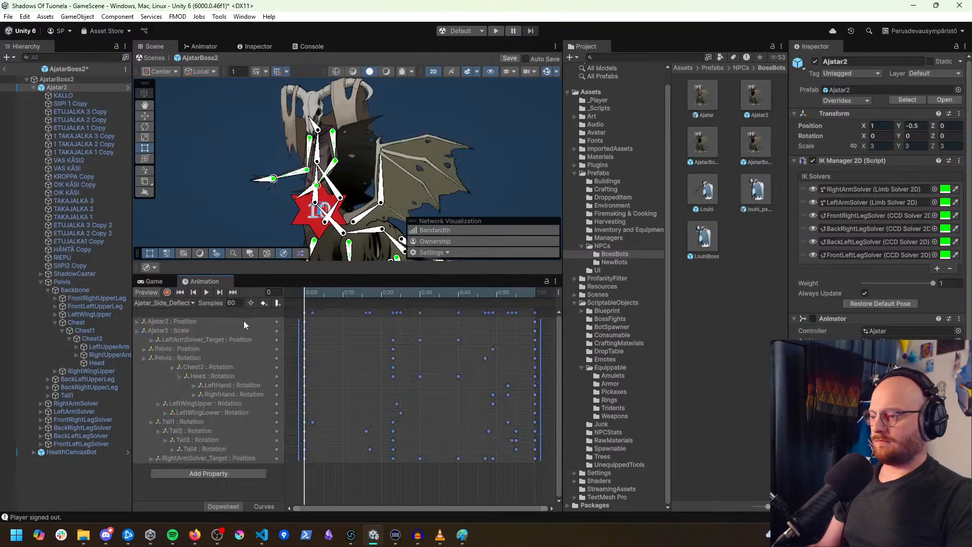
Step: Turn on keyframe recording and set Ajatar2's X scale to -3 and X position to -1 at frame 0
{"action": "left_click", "coordinate": [167, 293]}
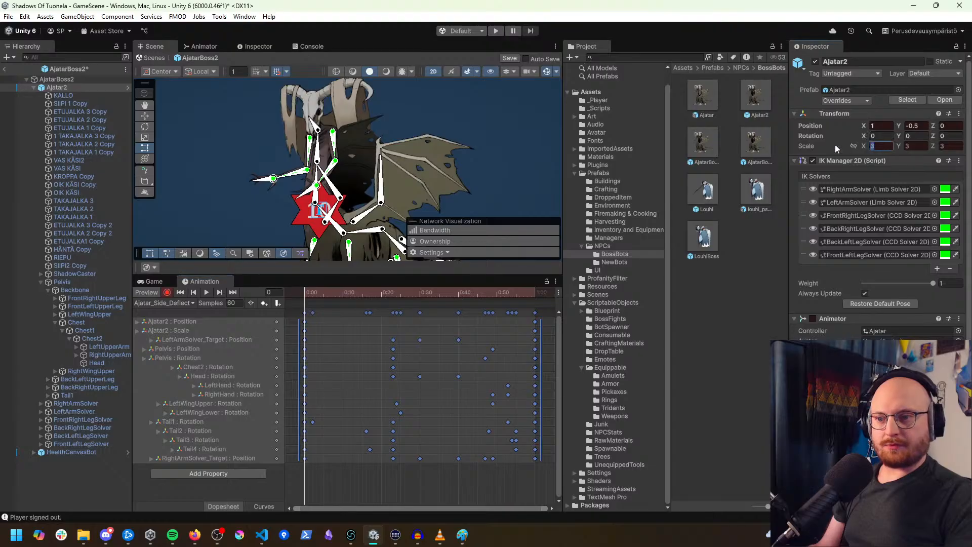
{"action": "type", "text": "-3"}
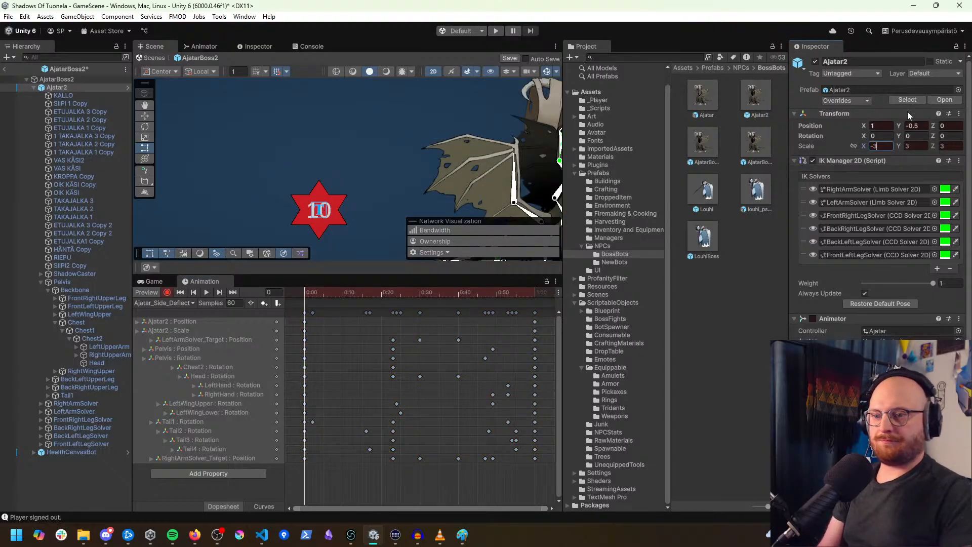
{"action": "left_click", "coordinate": [882, 126]}
{"action": "type", "text": "-1"}
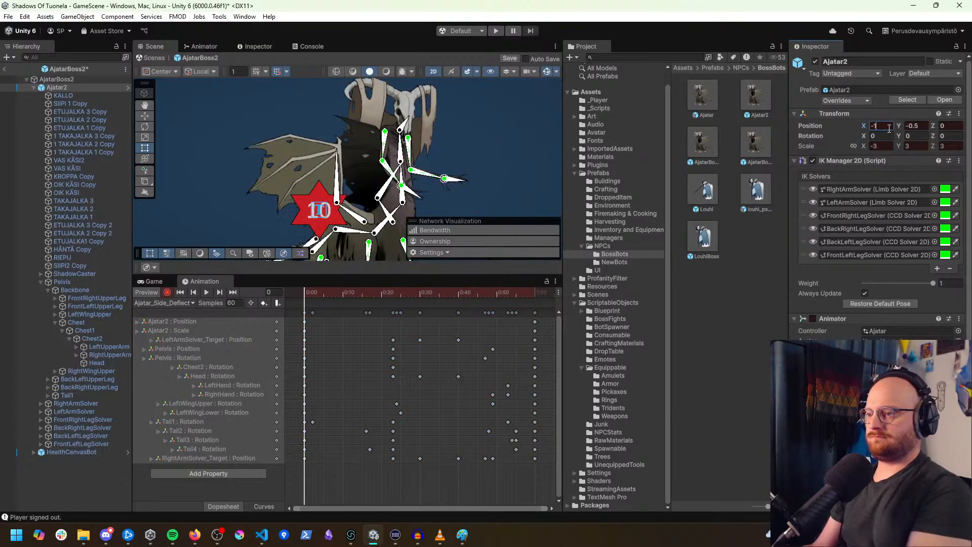
Step: Set Ajatar2's X scale to -3 and X position to -1 at frame 60, and return to frame 0
{"action": "left_click_drag", "start_coordinate": [326, 297], "coordinate": [535, 303]}
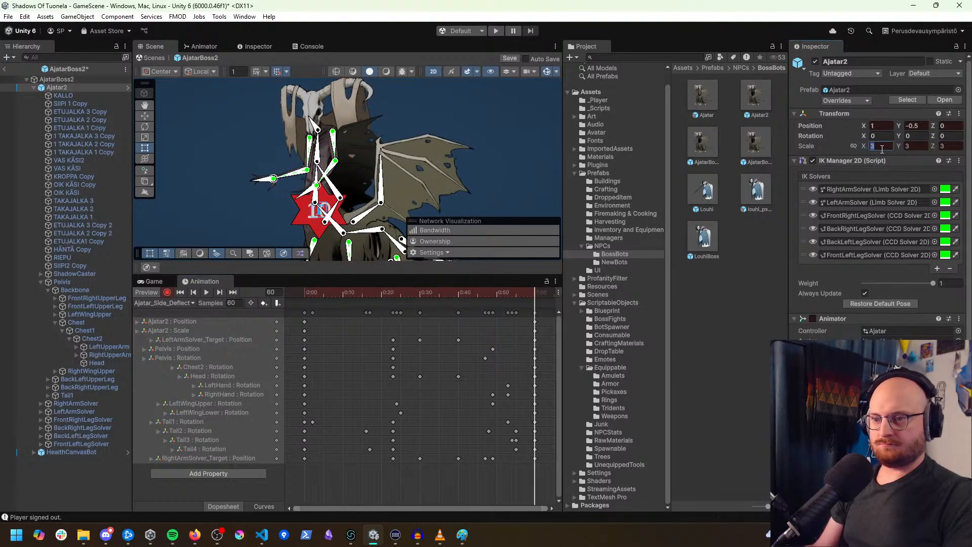
{"action": "type", "text": "-3"}
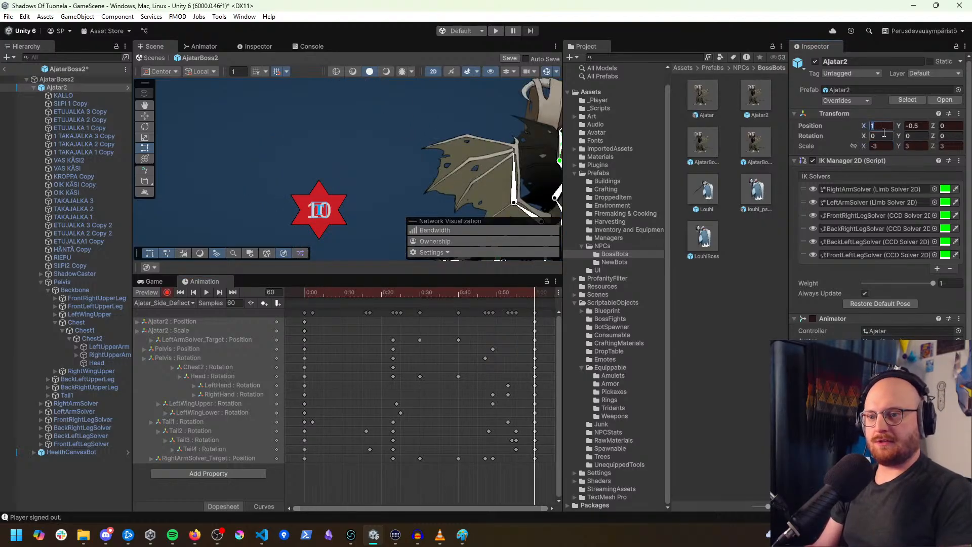
{"action": "type", "text": "-1"}
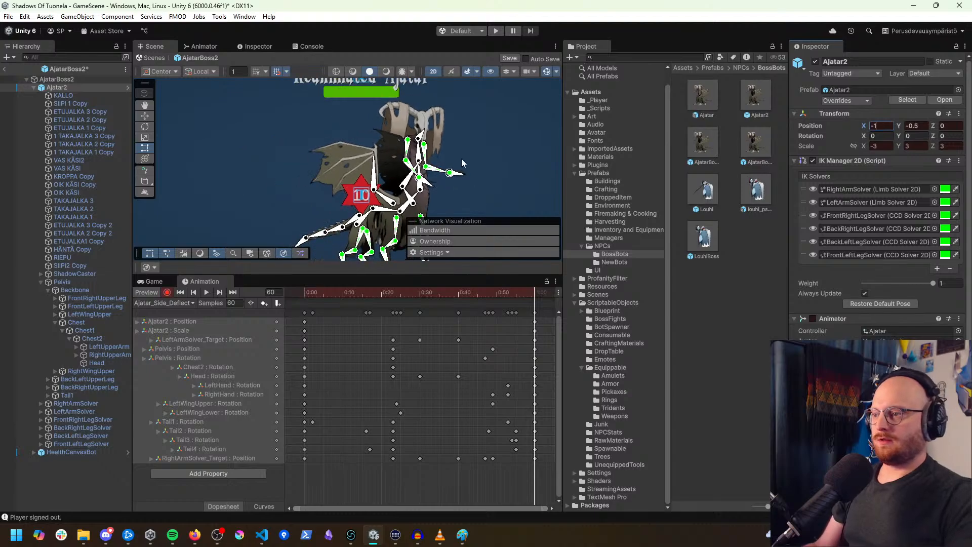
{"action": "scroll", "coordinate": [461, 159], "scroll_direction": "down", "scroll_amount": 6}
{"action": "middle_click_drag", "start_coordinate": [483, 156], "coordinate": [454, 155]}
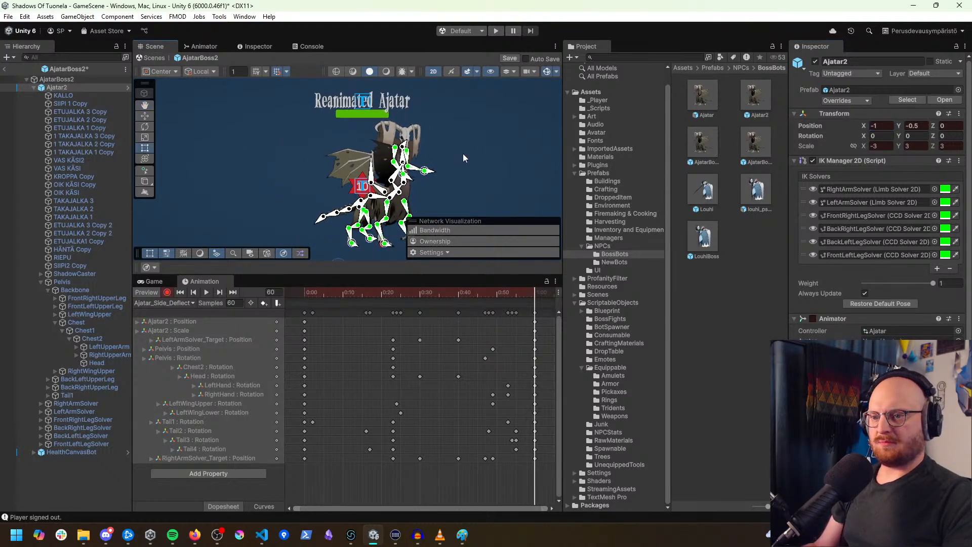
{"action": "left_click_drag", "start_coordinate": [307, 295], "coordinate": [208, 306]}
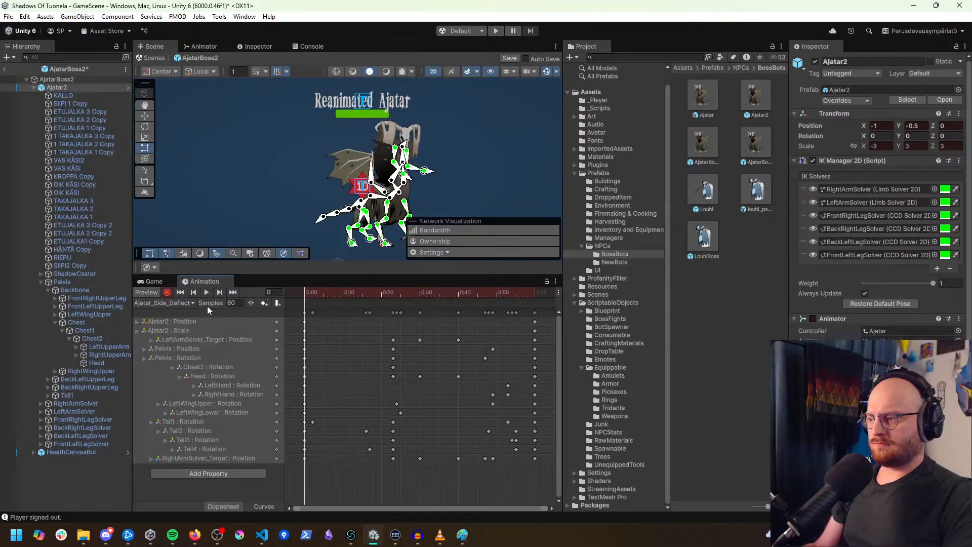
Step: Play the Ajatar_SideMirrored_WalkAnimation clip, and play Ajatar_Side_DeflectMirrored_1 to compare the mirrored motion
{"action": "left_click", "coordinate": [181, 303]}
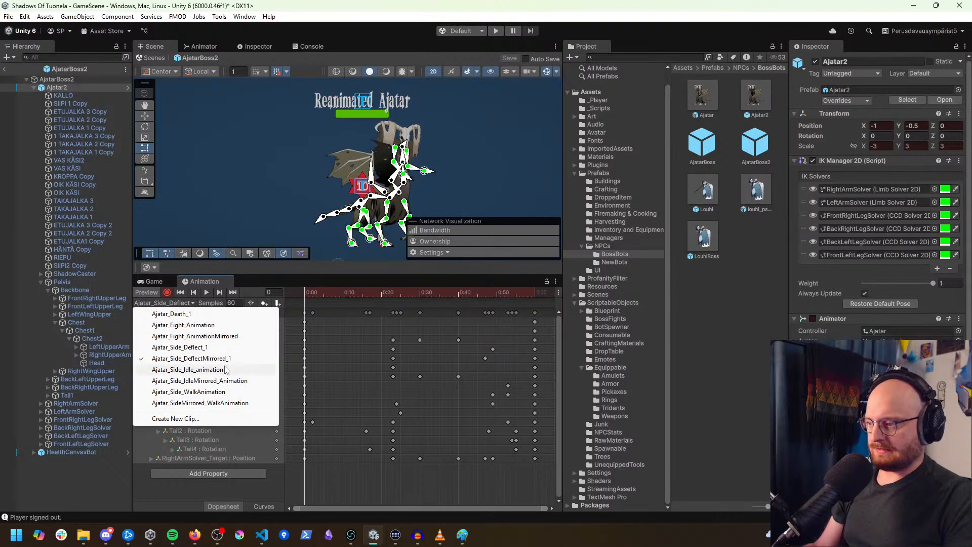
{"action": "left_click", "coordinate": [211, 404]}
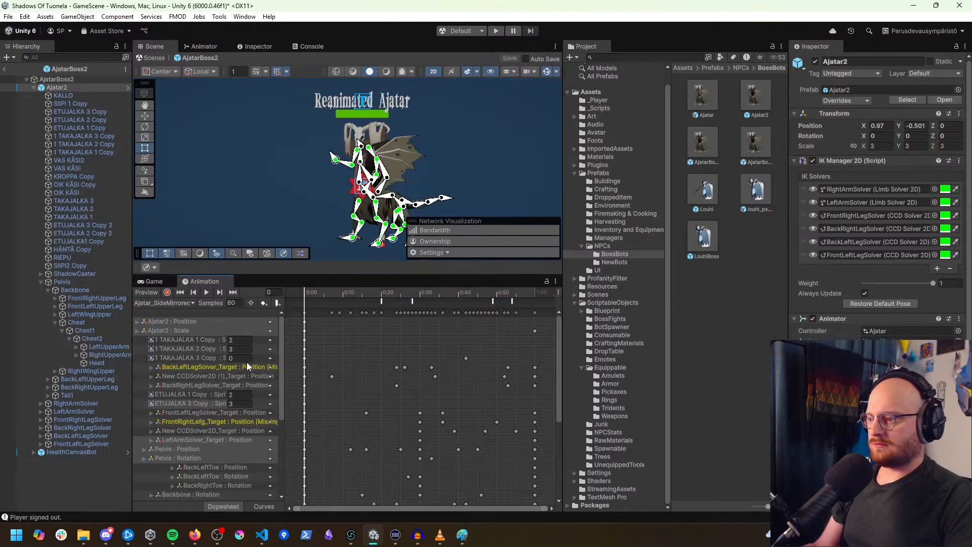
{"action": "left_click", "coordinate": [206, 292]}
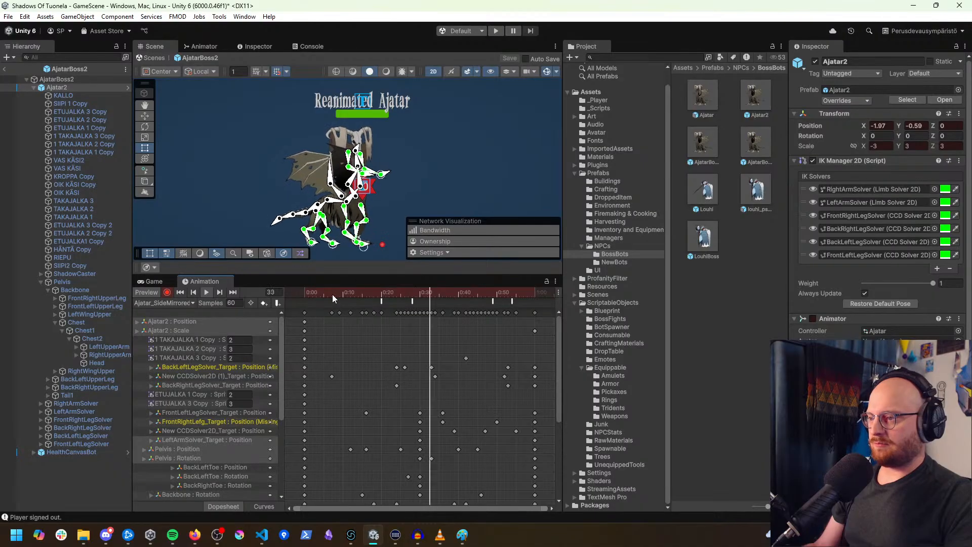
{"action": "left_click", "coordinate": [182, 303]}
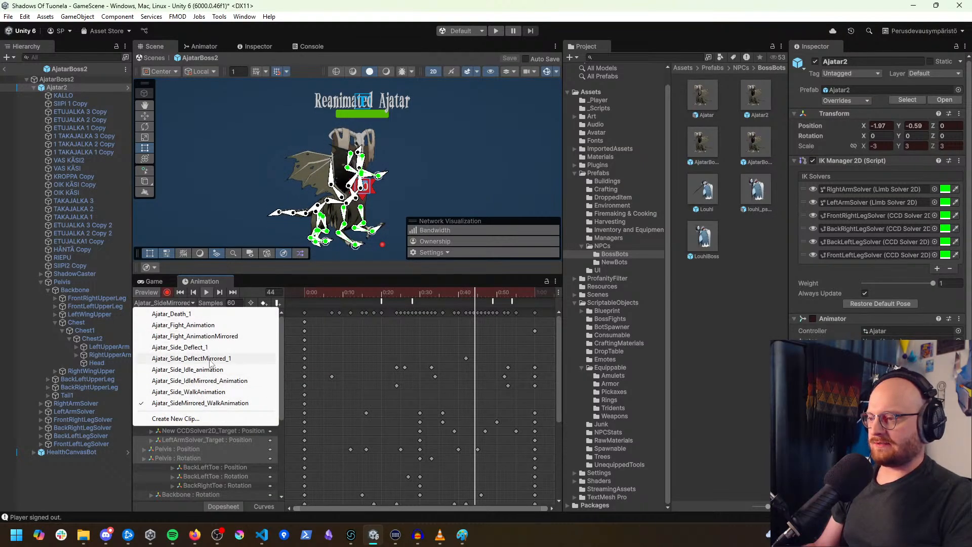
{"action": "left_click", "coordinate": [210, 359]}
{"action": "left_click", "coordinate": [208, 292]}
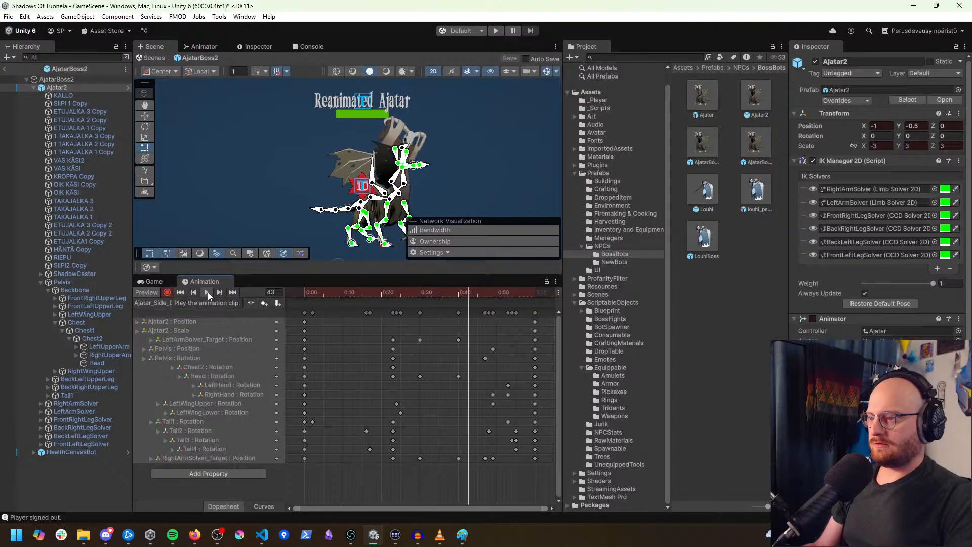
Step: Set Ajatar2's X position to -2 at frames 0 and 60 of the mirrored deflect clip, and play it back
{"action": "left_click", "coordinate": [178, 303]}
{"action": "left_click_drag", "start_coordinate": [361, 294], "coordinate": [283, 295]}
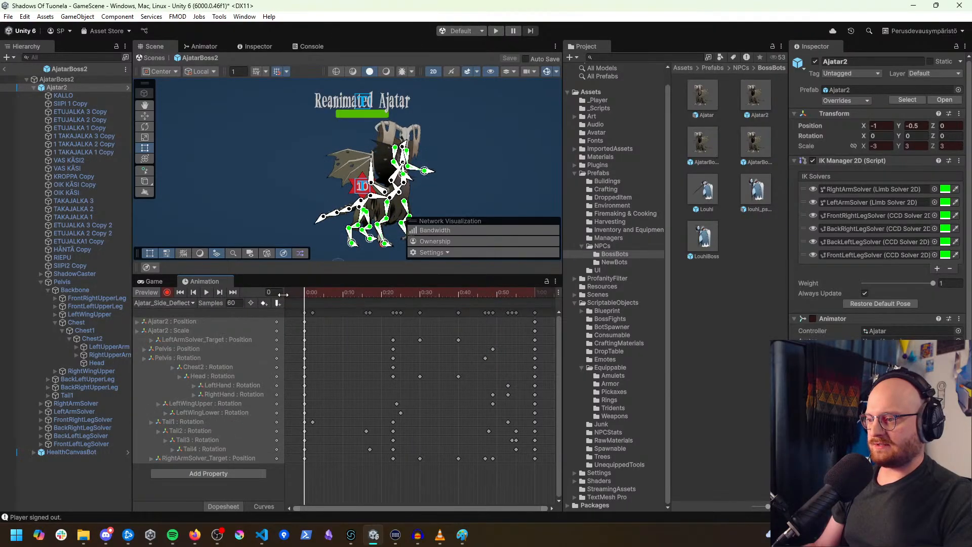
{"action": "left_click_drag", "start_coordinate": [863, 128], "coordinate": [859, 129]}
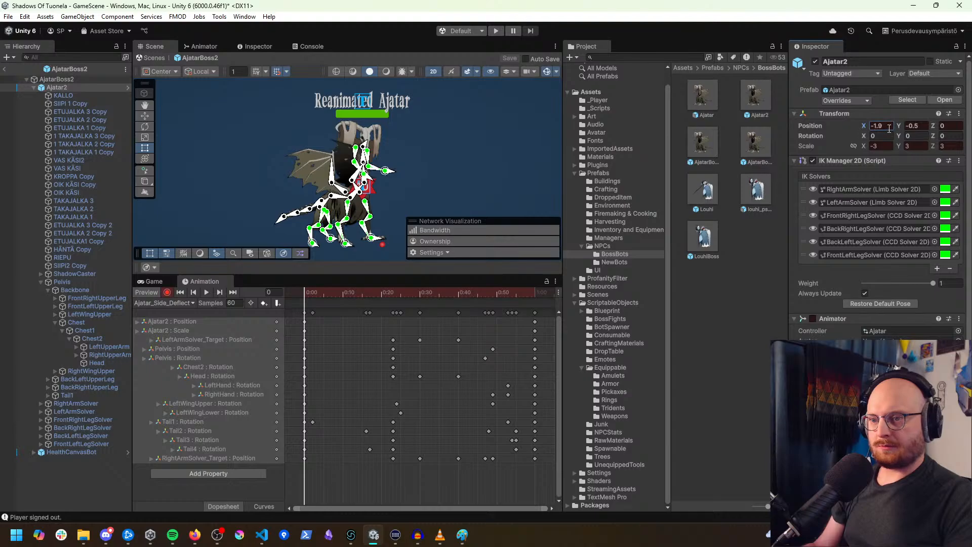
{"action": "type", "text": "-2"}
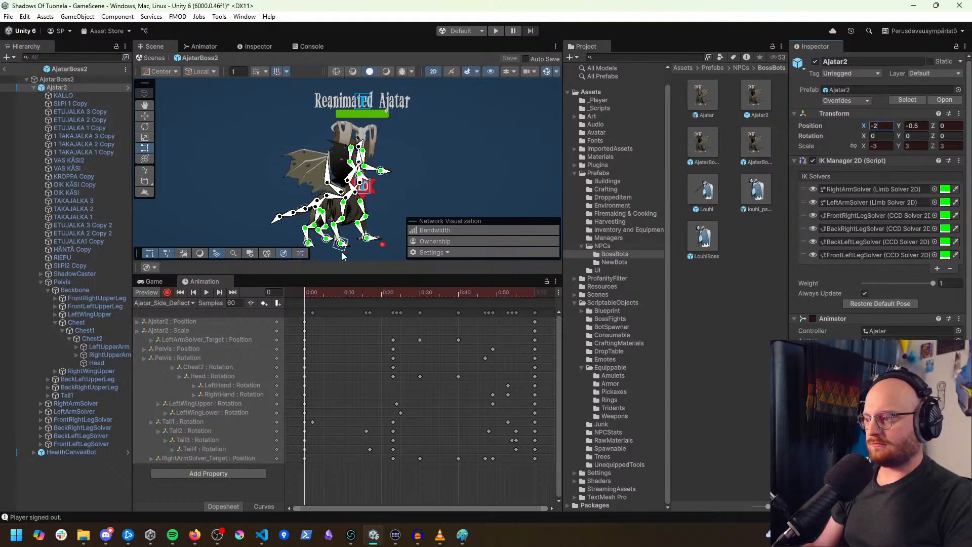
{"action": "left_click_drag", "start_coordinate": [325, 294], "coordinate": [534, 302]}
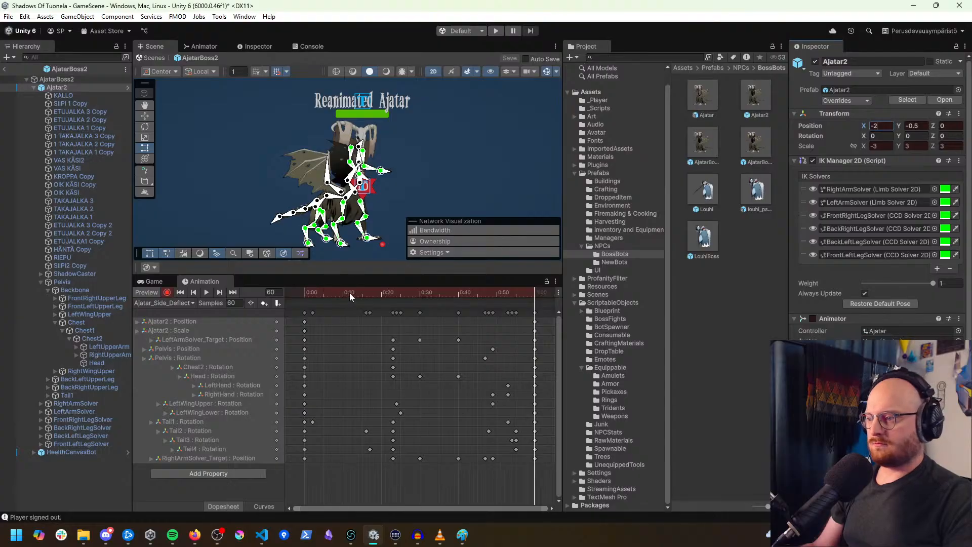
{"action": "left_click_drag", "start_coordinate": [349, 292], "coordinate": [305, 310]}
{"action": "left_click", "coordinate": [206, 292]}
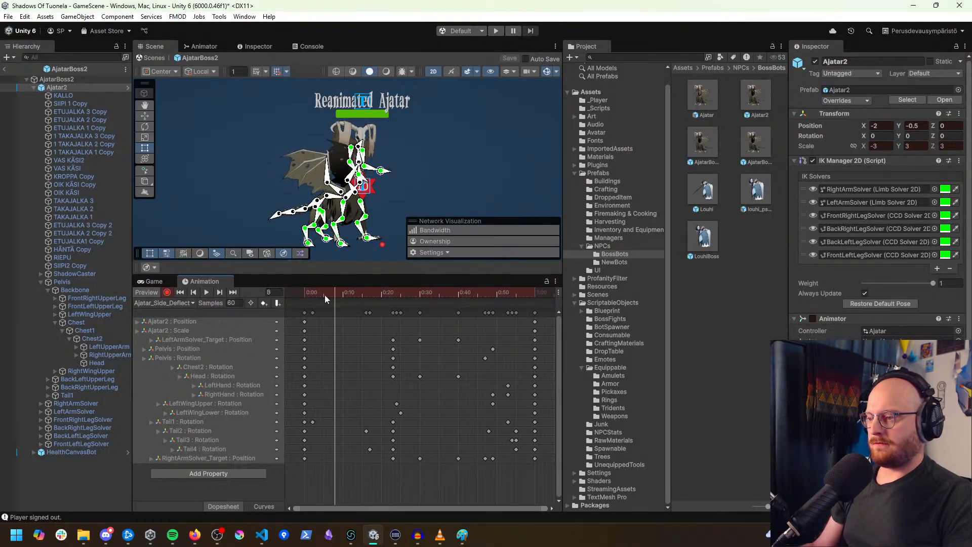
{"action": "left_click", "coordinate": [306, 293]}
Step: Add an animation event at frame 35 of Ajatar_Side_Deflect_1 that calls the CombatSounds method PlayDeflectSound
{"action": "left_click", "coordinate": [174, 303]}
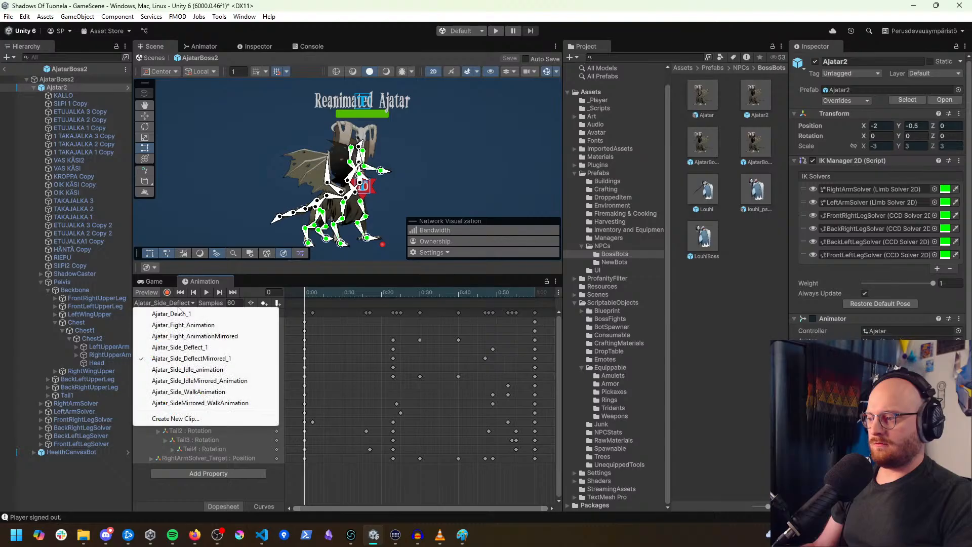
{"action": "left_click", "coordinate": [198, 349]}
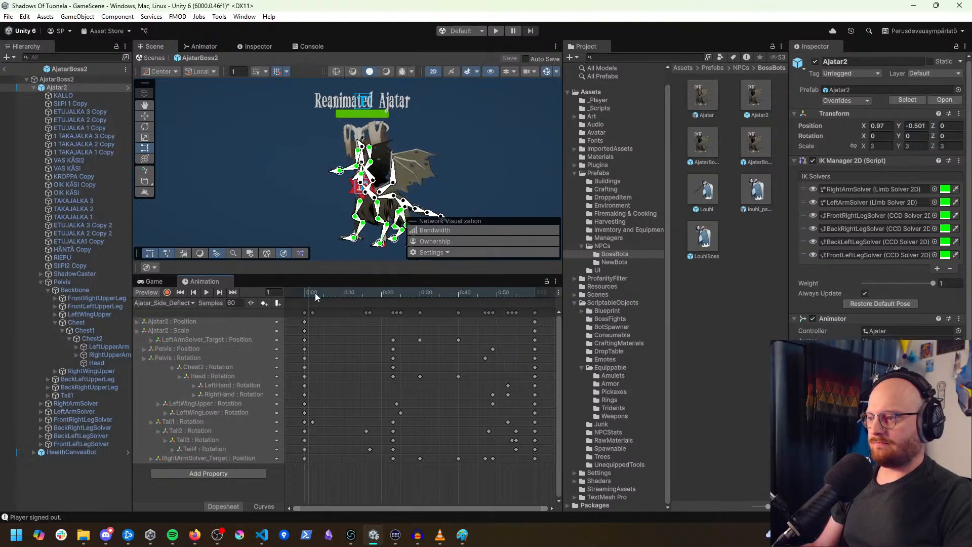
{"action": "left_click_drag", "start_coordinate": [286, 302], "coordinate": [316, 310]}
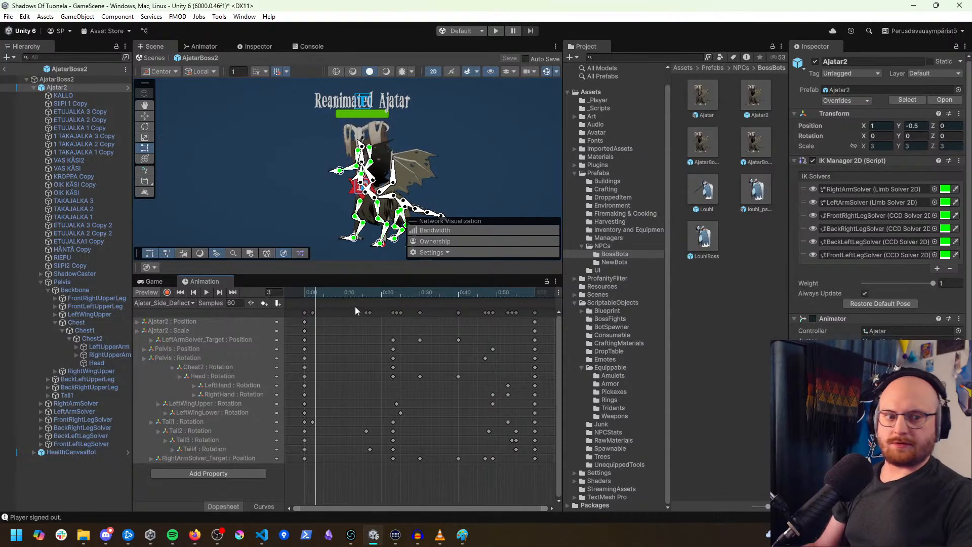
{"action": "left_click", "coordinate": [419, 290]}
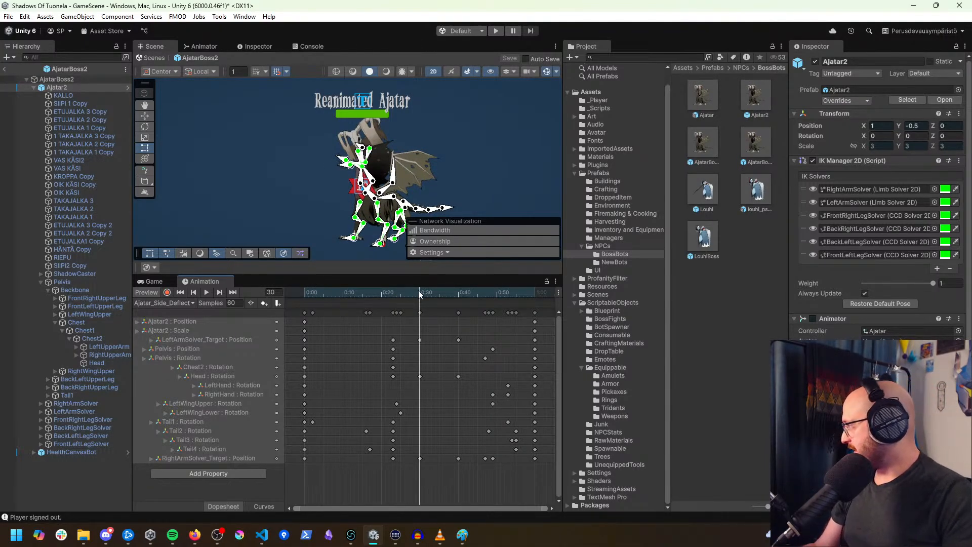
{"action": "left_click", "coordinate": [439, 293]}
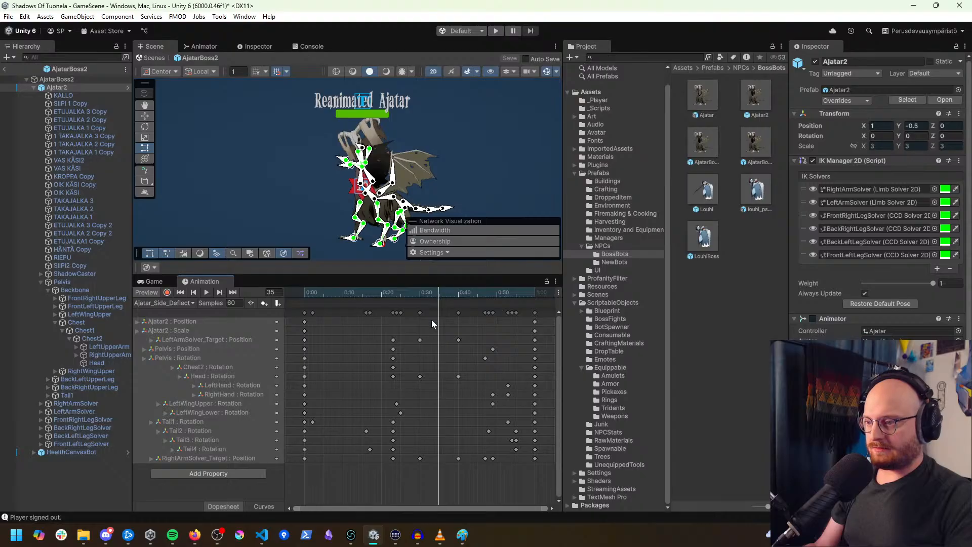
{"action": "scroll", "coordinate": [440, 316], "scroll_direction": "up", "scroll_amount": 2}
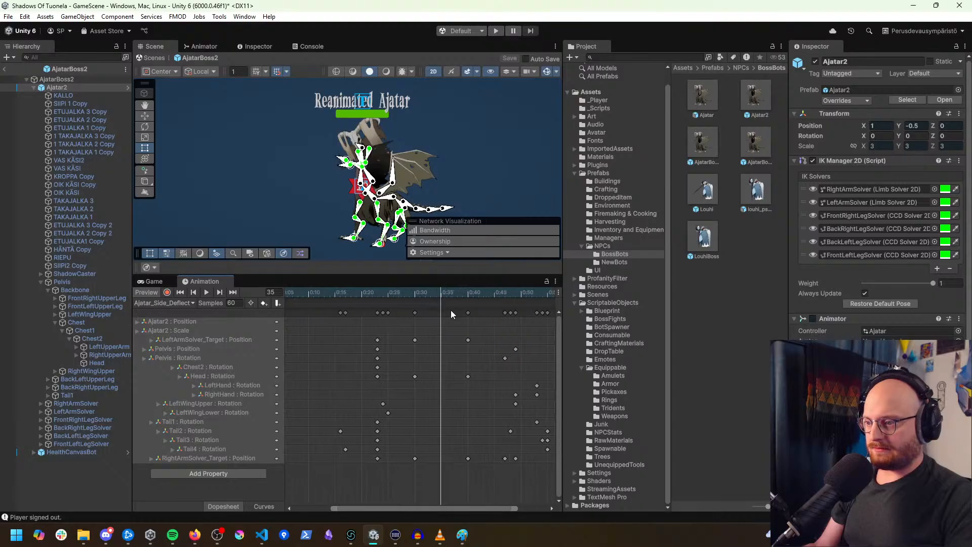
{"action": "left_click", "coordinate": [278, 303]}
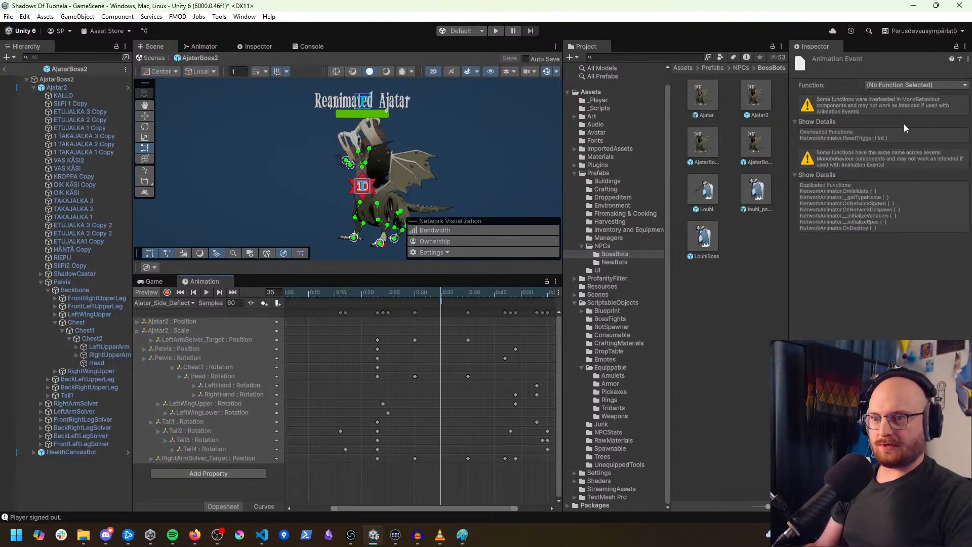
{"action": "left_click", "coordinate": [917, 85]}
{"action": "mouse_move", "coordinate": [894, 121]}
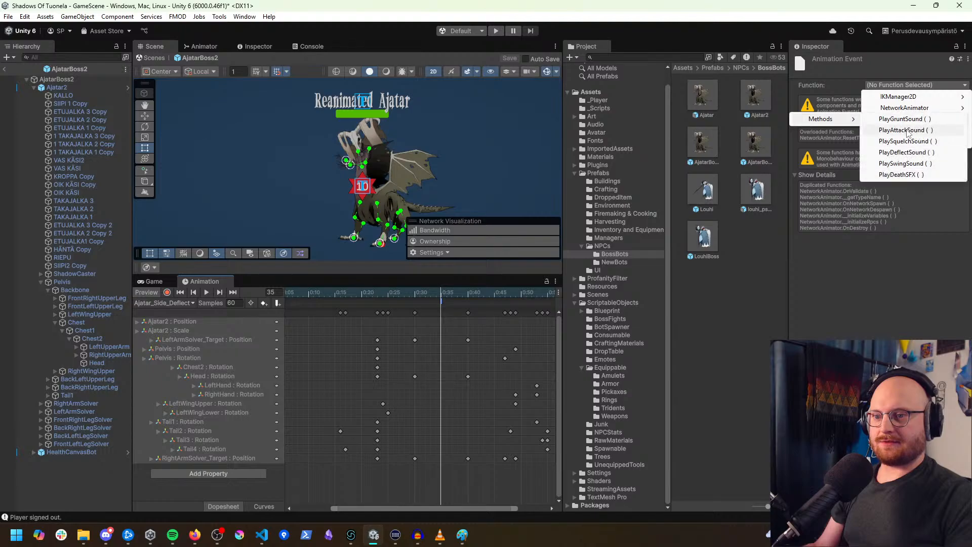
{"action": "left_click", "coordinate": [907, 152]}
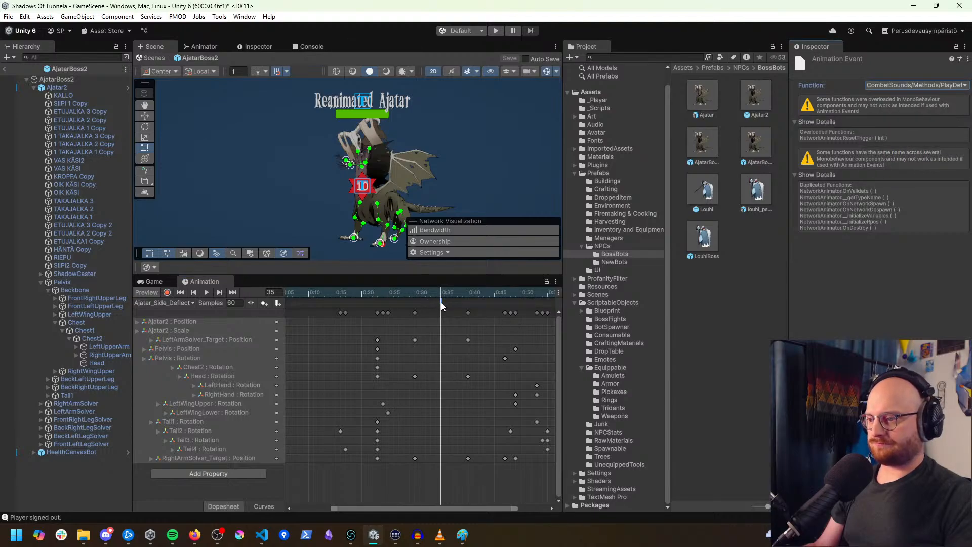
Step: Put the same PlayDeflectSound event at frame 35 of the Ajatar_Side_DeflectMirrored_1 clip
{"action": "left_click", "coordinate": [188, 303]}
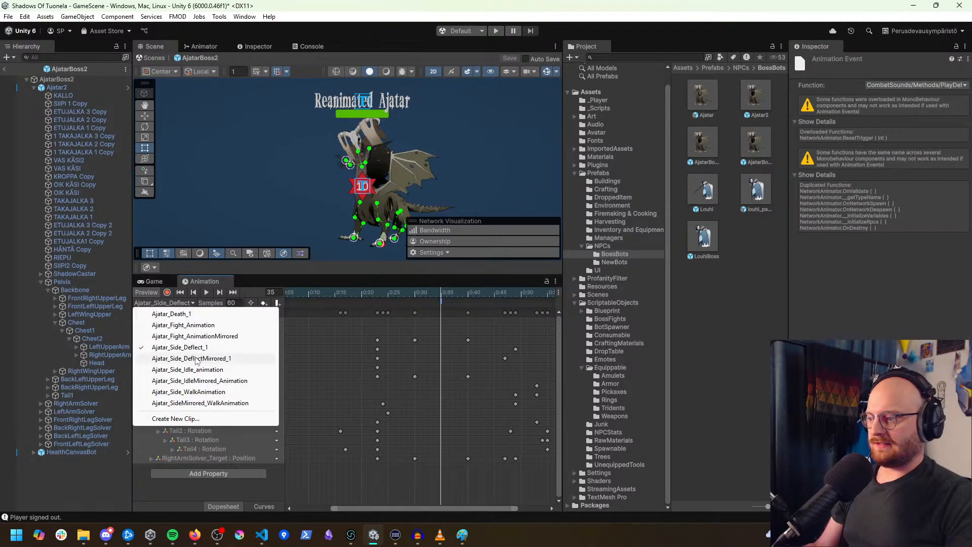
{"action": "left_click", "coordinate": [243, 359]}
{"action": "left_click_drag", "start_coordinate": [450, 297], "coordinate": [441, 300]}
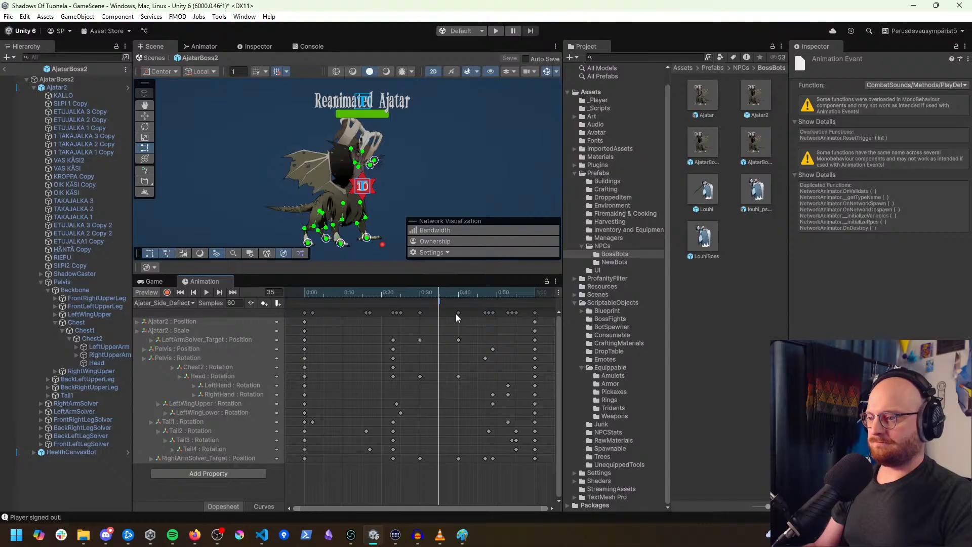
Step: Copy all keyframes of the mirrored deflect clip into a new clip named Ajatar_Side_ImpactMirrored_1 in the BossAnimations folder
{"action": "left_click", "coordinate": [393, 341]}
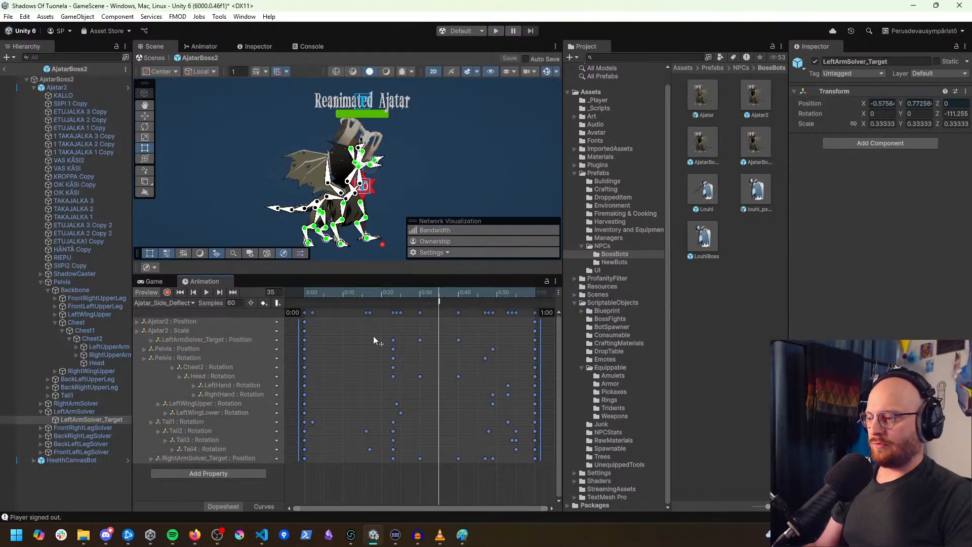
{"action": "left_click", "coordinate": [181, 303]}
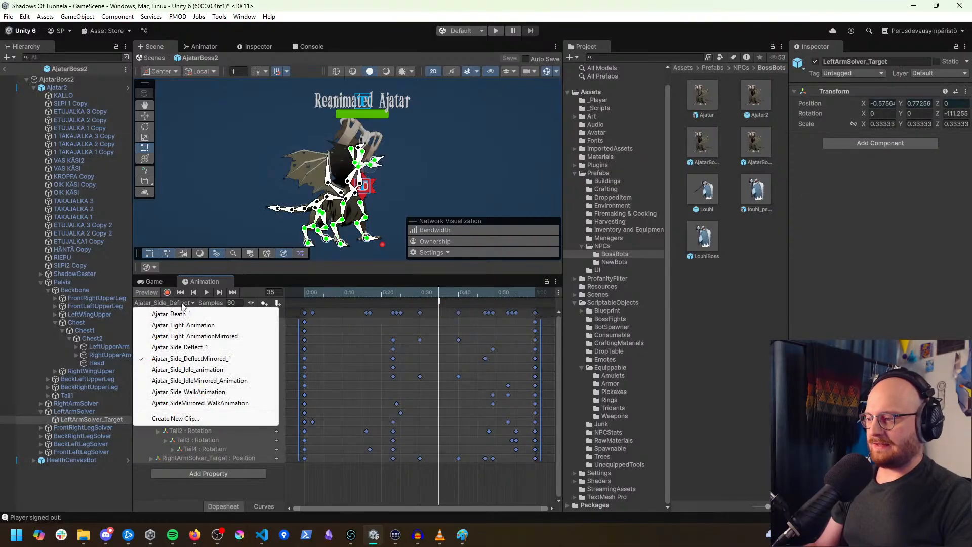
{"action": "left_click", "coordinate": [206, 418]}
{"action": "type", "text": "Aj"}
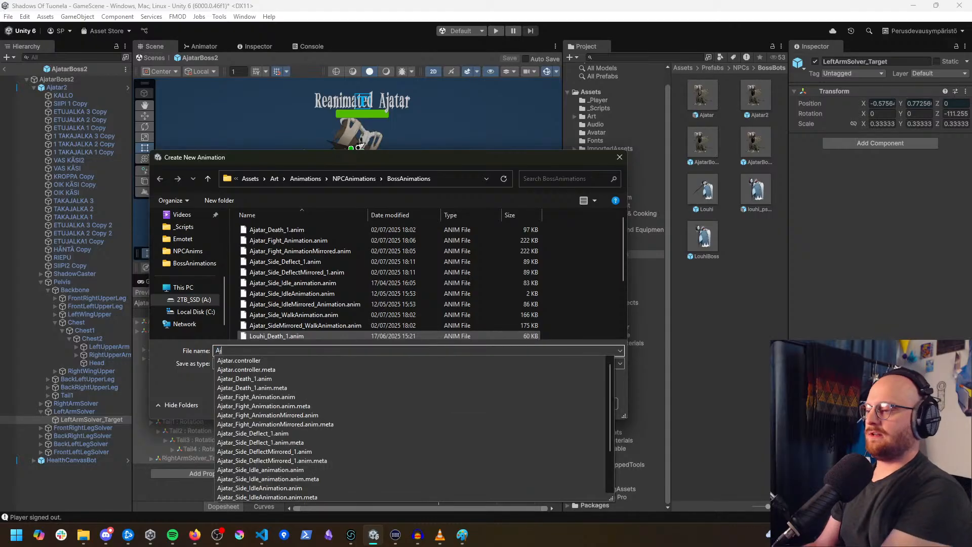
{"action": "type", "text": "atar_Side_Impact"}
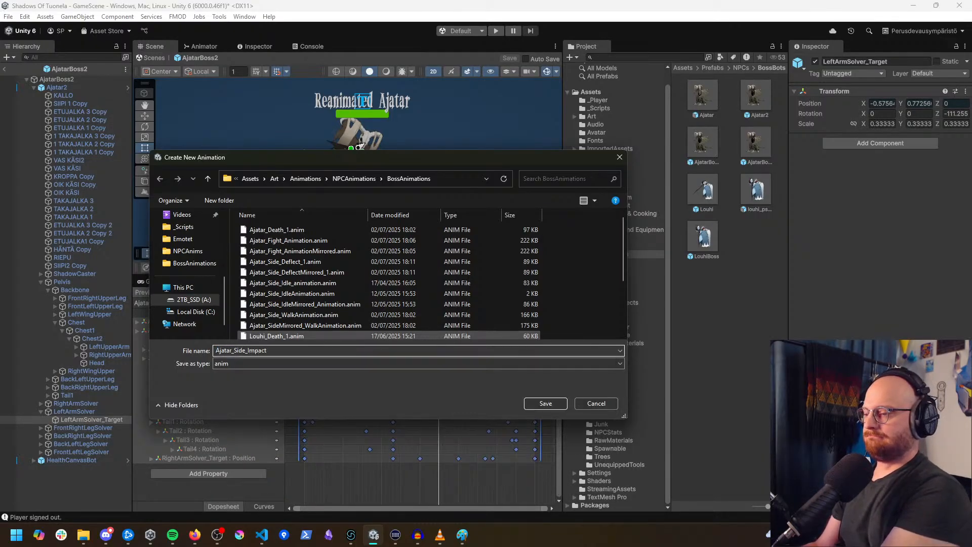
{"action": "left_click_drag", "start_coordinate": [384, 155], "coordinate": [582, 87]}
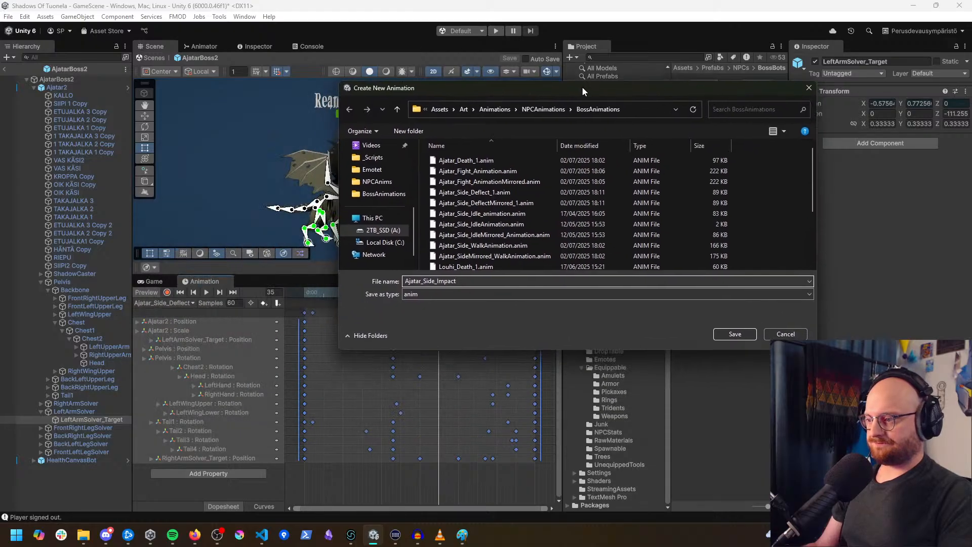
{"action": "type", "text": "t"}
{"action": "type", "text": "Mi"}
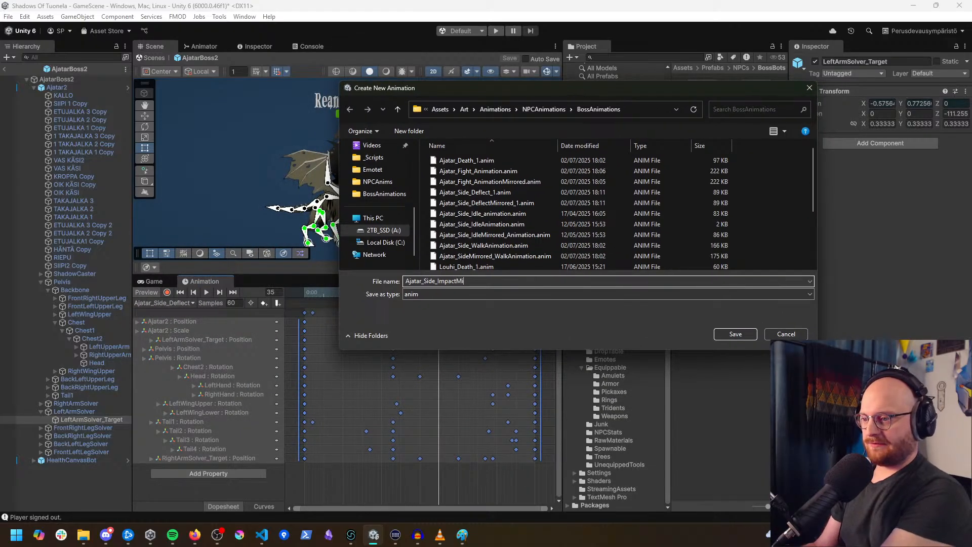
{"action": "type", "text": "rrored_1"}
{"action": "key", "text": "Return"}
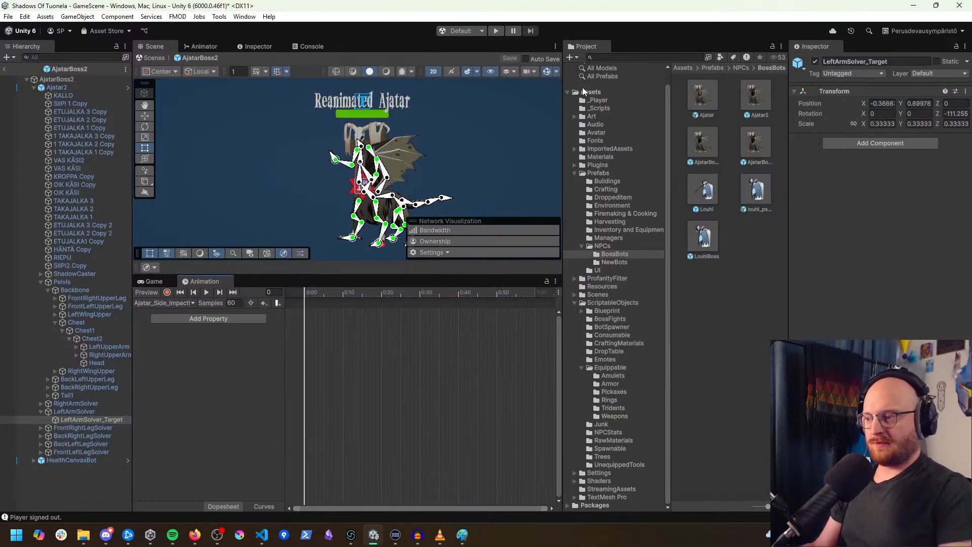
{"action": "key", "text": "ctrl+v"}
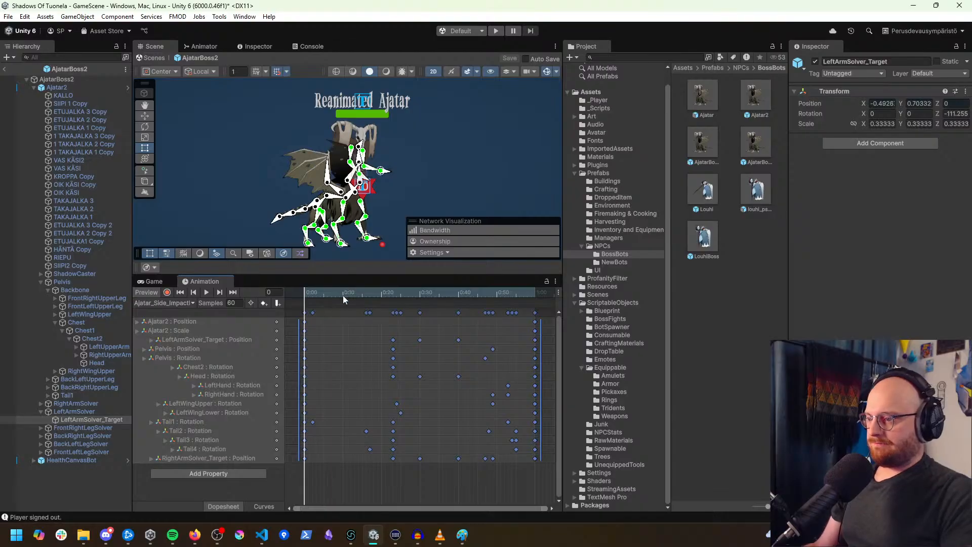
Step: Record an impact pose at frame 30: tilt the head back to about 3.7° Z, rotate Chest2 to -5.51° and raise both arms
{"action": "left_click_drag", "start_coordinate": [308, 294], "coordinate": [389, 291]}
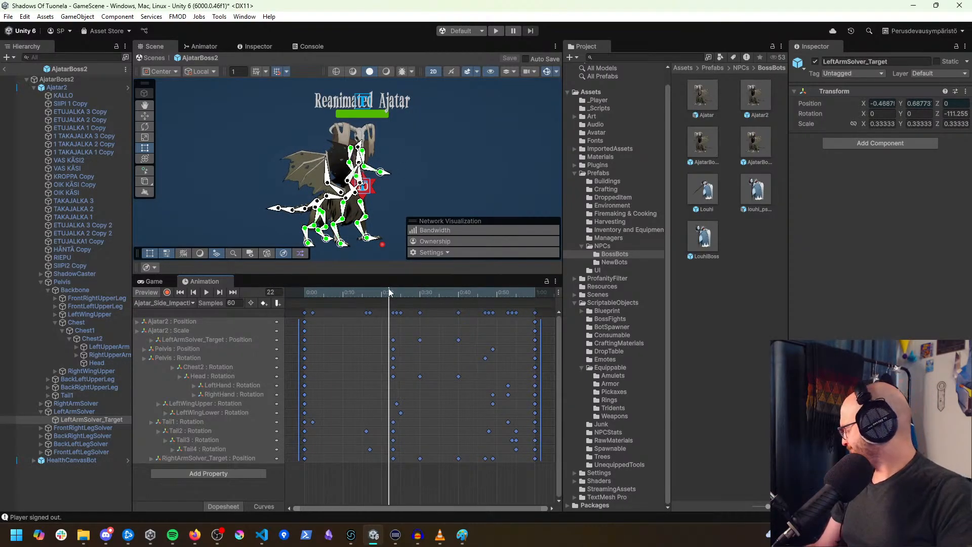
{"action": "left_click_drag", "start_coordinate": [389, 292], "coordinate": [420, 307]}
{"action": "left_click", "coordinate": [167, 292]}
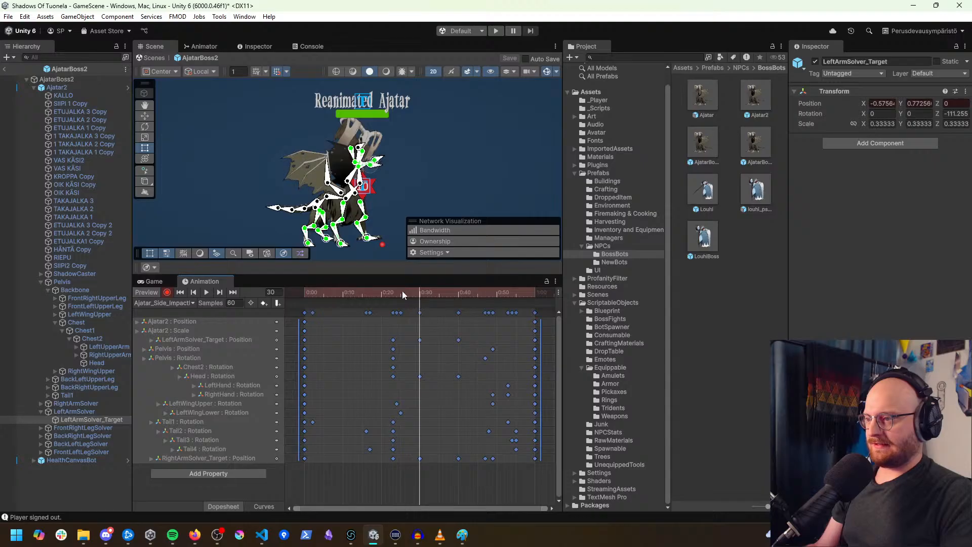
{"action": "scroll", "coordinate": [380, 179], "scroll_direction": "up", "scroll_amount": 3}
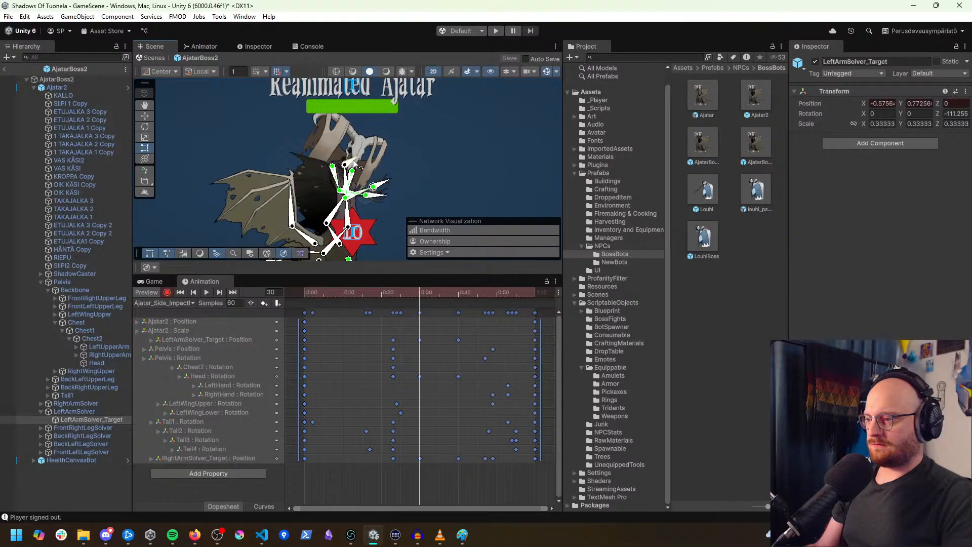
{"action": "left_click_drag", "start_coordinate": [354, 162], "coordinate": [345, 151]}
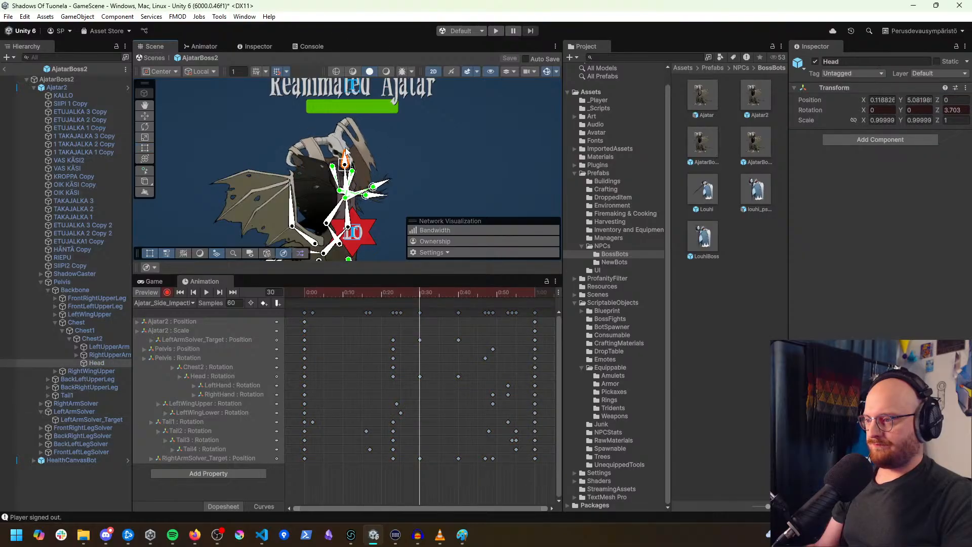
{"action": "left_click_drag", "start_coordinate": [353, 184], "coordinate": [346, 178]}
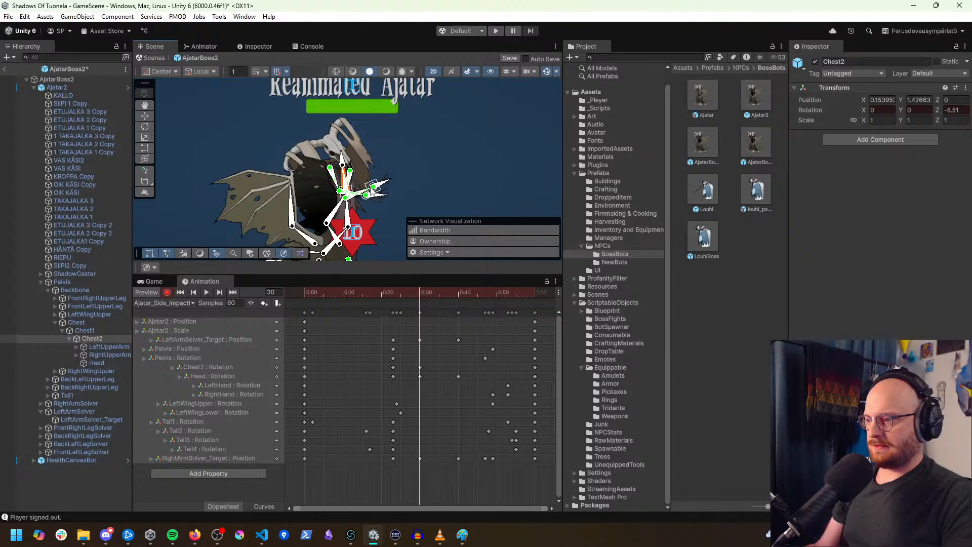
{"action": "mouse_move", "coordinate": [372, 189]}
{"action": "left_mouse_down"}
{"action": "mouse_move", "coordinate": [357, 157]}
{"action": "mouse_move", "coordinate": [368, 123]}
{"action": "mouse_move", "coordinate": [354, 118]}
{"action": "left_mouse_up"}
{"action": "left_click_drag", "start_coordinate": [366, 195], "coordinate": [280, 123]}
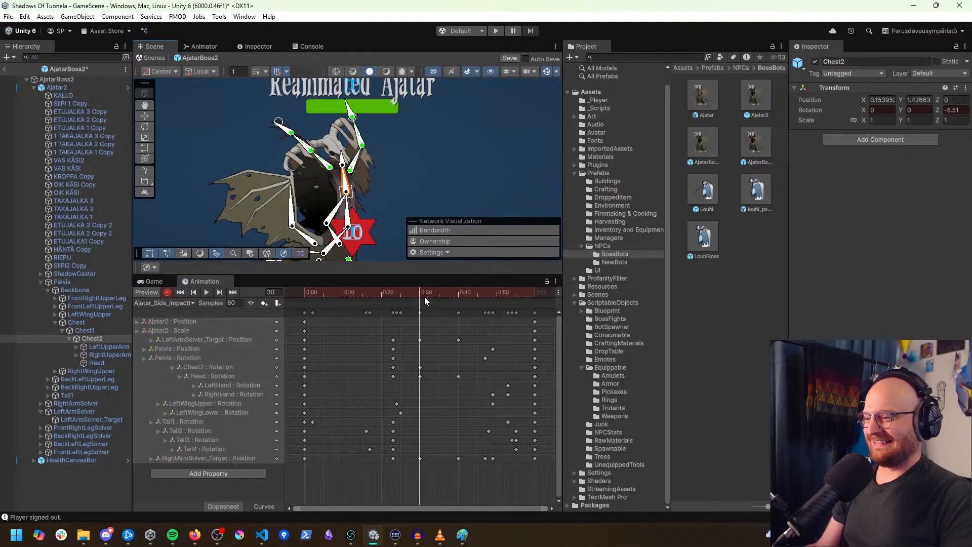
Step: Copy the frame 30 impact pose keyframes to frame 40 and play the clip from the start
{"action": "left_click_drag", "start_coordinate": [436, 480], "coordinate": [457, 302]}
{"action": "key", "text": "ctrl+v"}
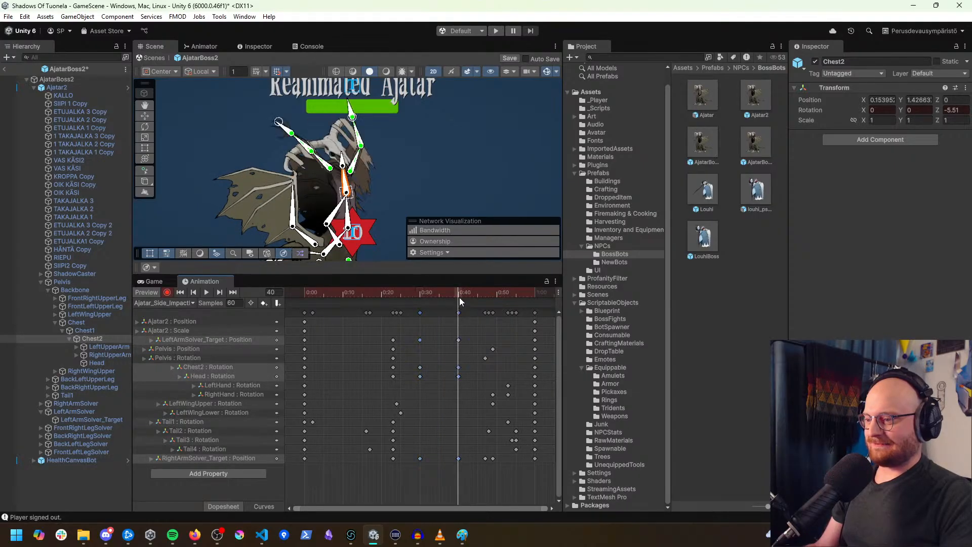
{"action": "left_click", "coordinate": [181, 292]}
{"action": "key", "text": "space"}
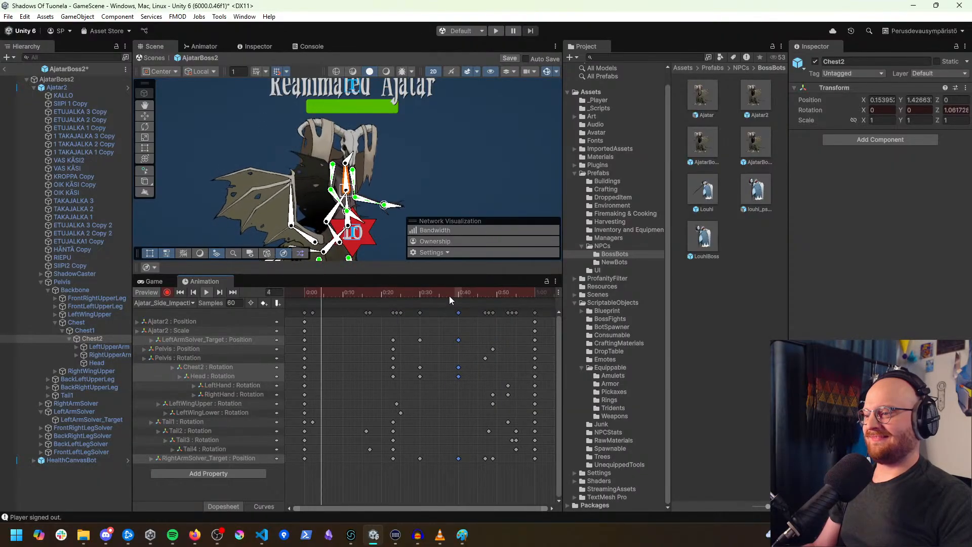
Step: Copy all keyframes of the mirrored impact clip and create a new clip named Ajatar_Side_Impact_1 in the BossAnimations folder
{"action": "scroll", "coordinate": [439, 361], "scroll_direction": "down", "scroll_amount": 7}
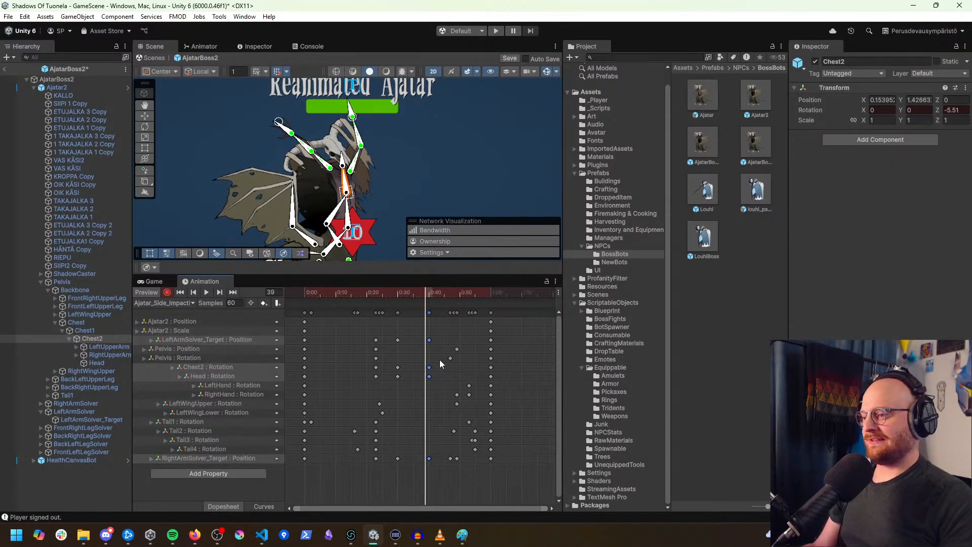
{"action": "left_click", "coordinate": [519, 367]}
{"action": "key", "text": "ctrl+a"}
{"action": "left_click", "coordinate": [179, 303]}
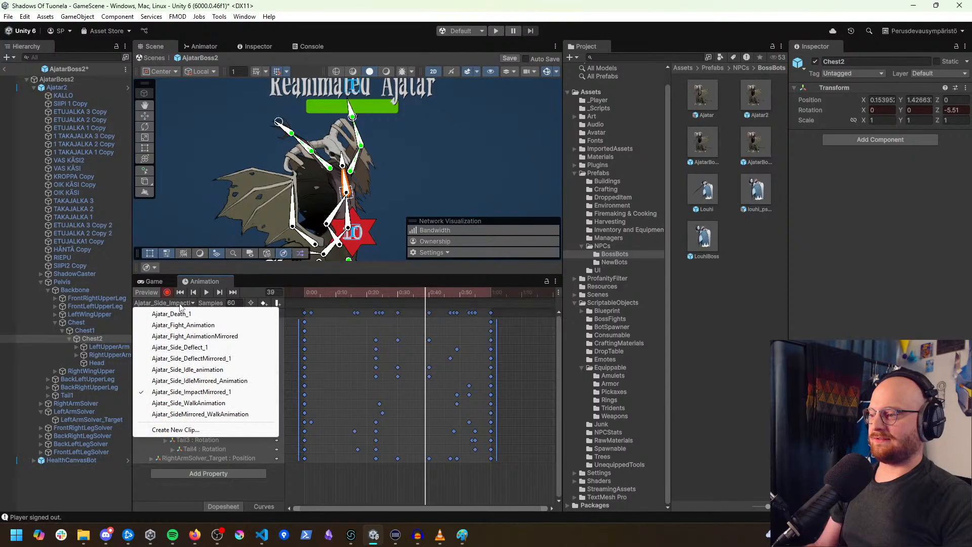
{"action": "left_click", "coordinate": [206, 434]}
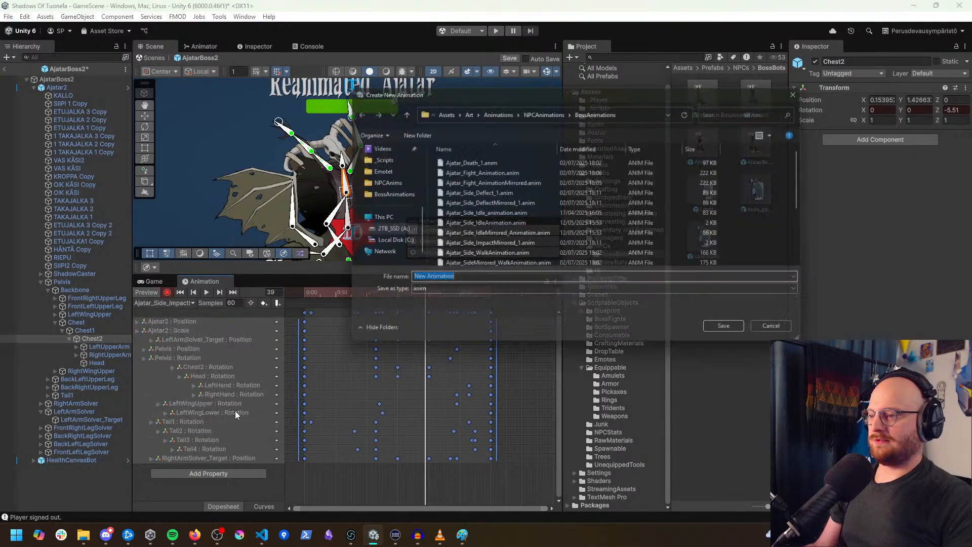
{"action": "type", "text": "Ajatar_Side_"}
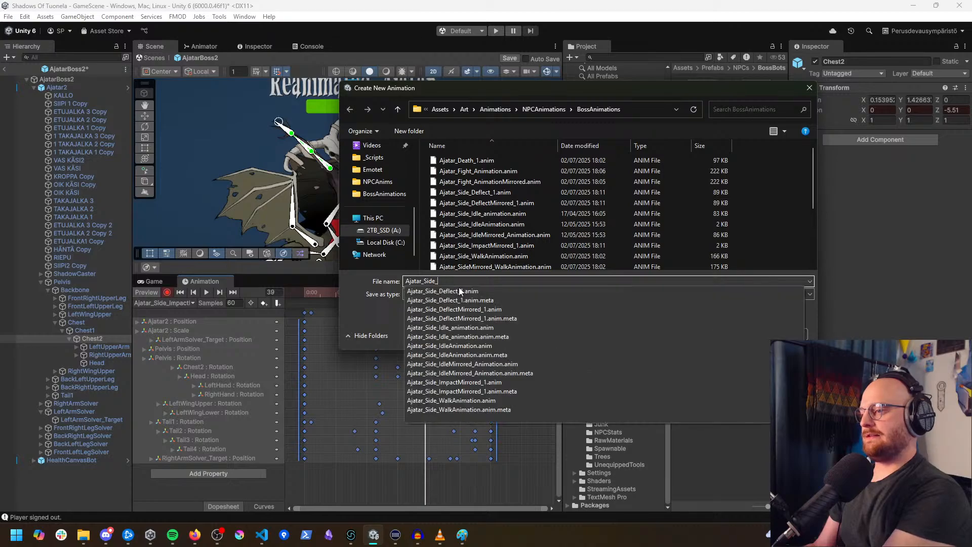
{"action": "type", "text": "Impact"}
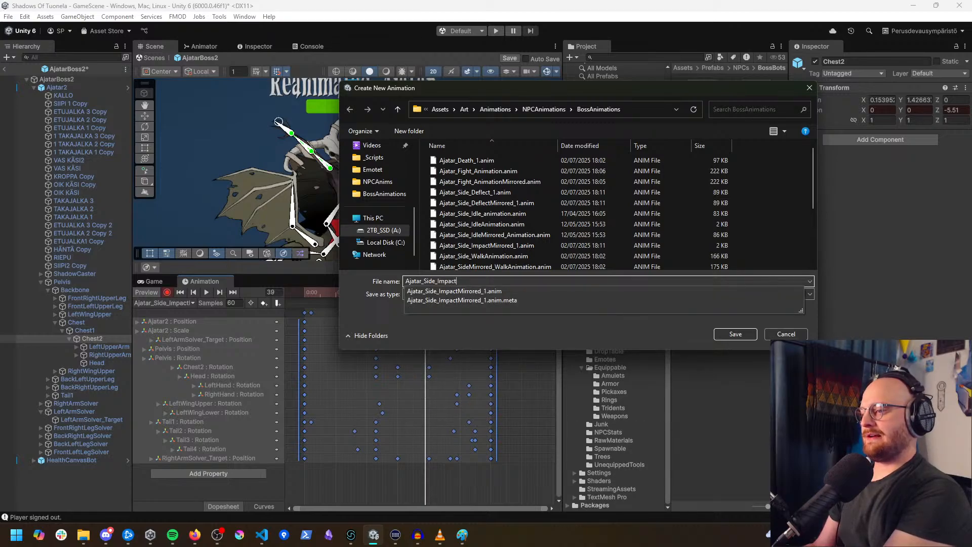
{"action": "type", "text": "_1"}
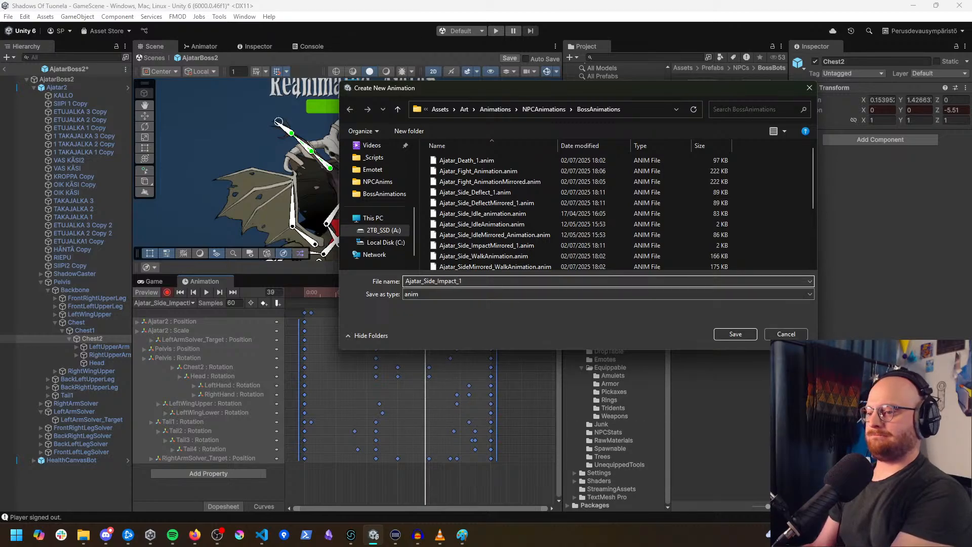
{"action": "key", "text": "Return"}
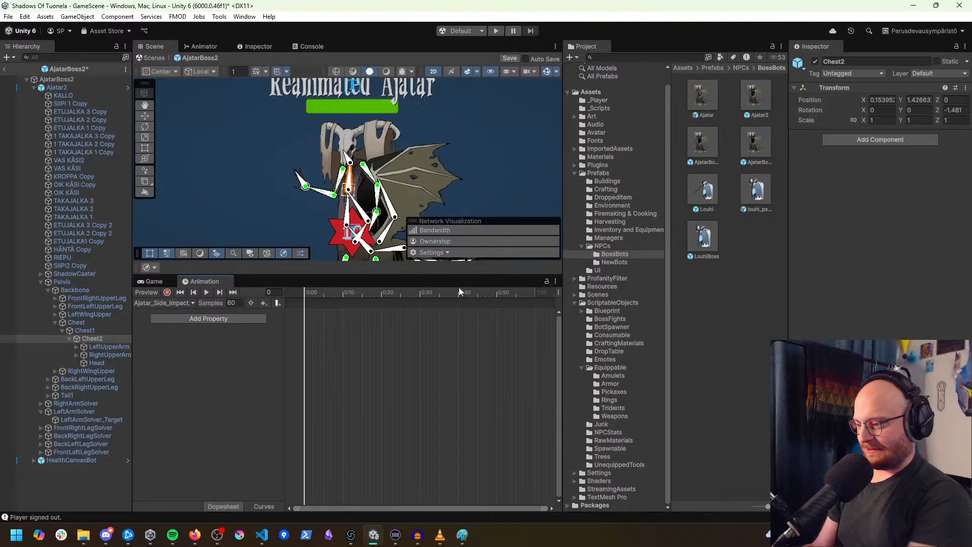
Step: Switch to Firefox, search Google for valkeakoski in a new tab and look through the results
{"action": "mouse_move", "coordinate": [196, 537]}
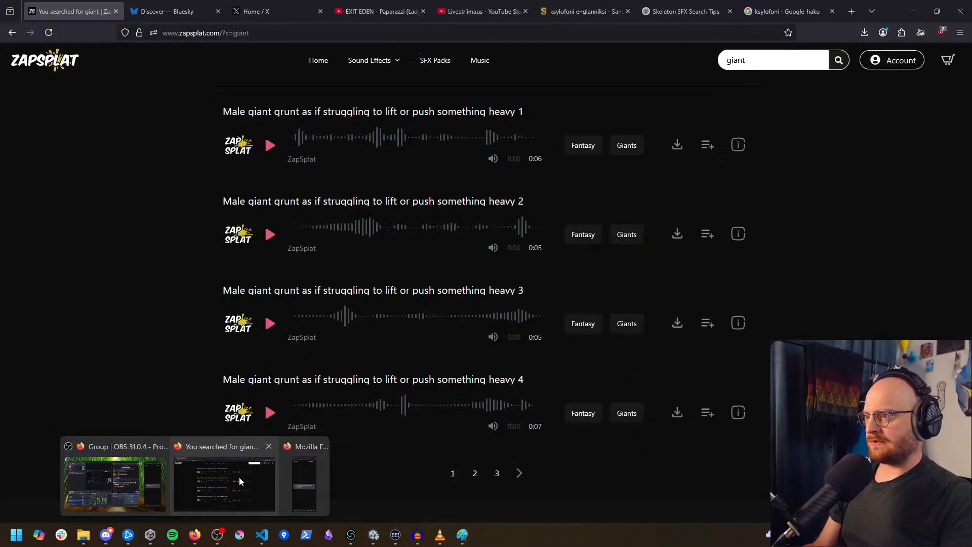
{"action": "left_click", "coordinate": [238, 477]}
{"action": "key", "text": "ctrl+t"}
{"action": "type", "text": "valkeakoski"}
{"action": "key", "text": "Return"}
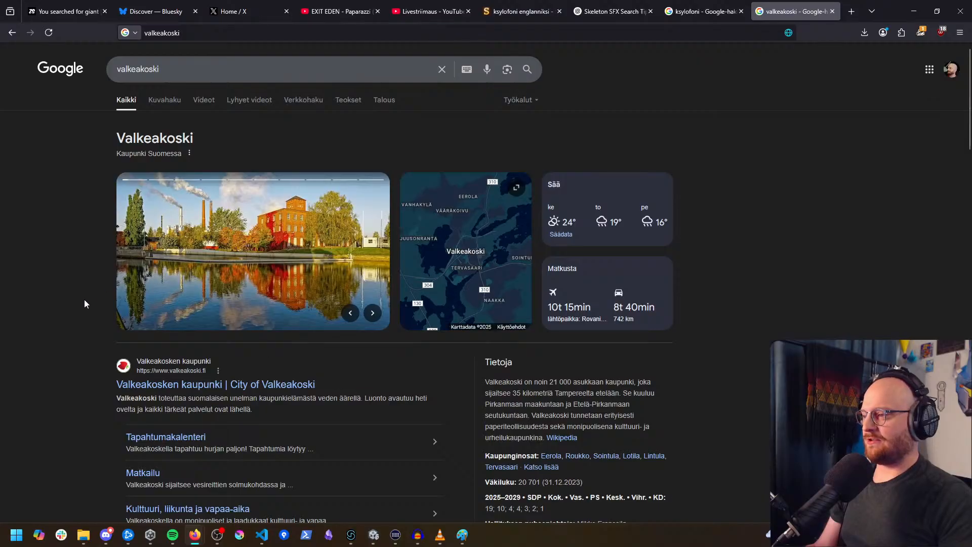
{"action": "scroll", "coordinate": [85, 304], "scroll_direction": "down", "scroll_amount": 2}
{"action": "scroll", "coordinate": [85, 364], "scroll_direction": "up", "scroll_amount": 1}
{"action": "scroll", "coordinate": [98, 382], "scroll_direction": "up", "scroll_amount": 1}
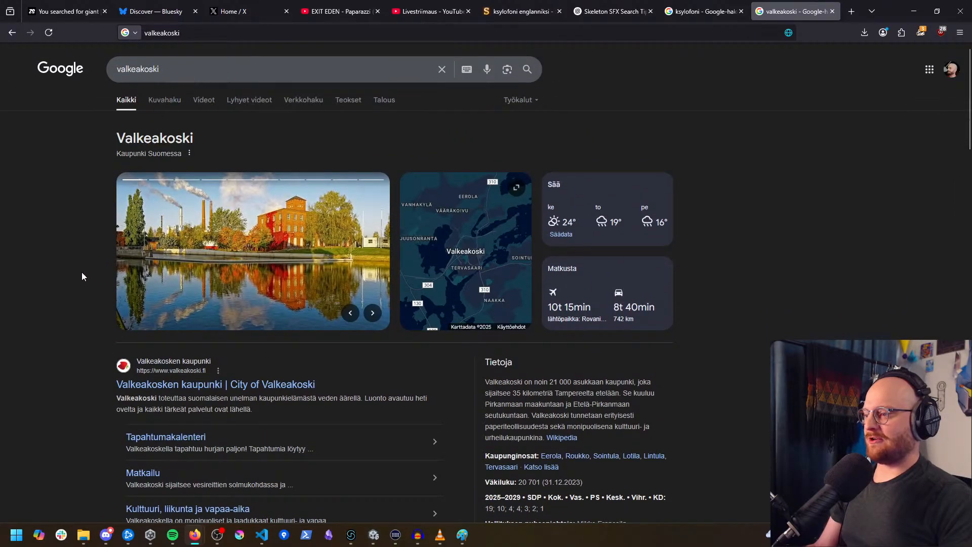
{"action": "scroll", "coordinate": [83, 304], "scroll_direction": "down", "scroll_amount": 4}
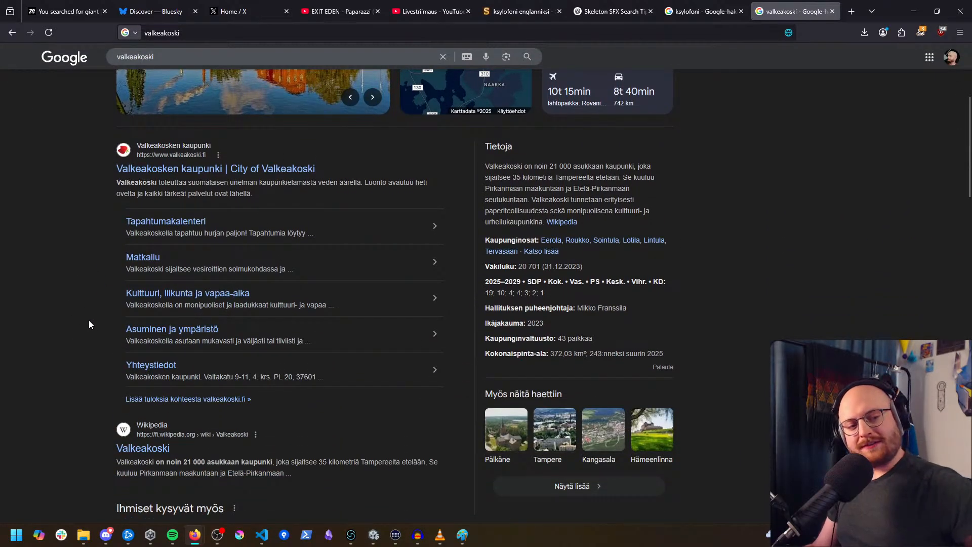
{"action": "scroll", "coordinate": [270, 108], "scroll_direction": "up", "scroll_amount": 5}
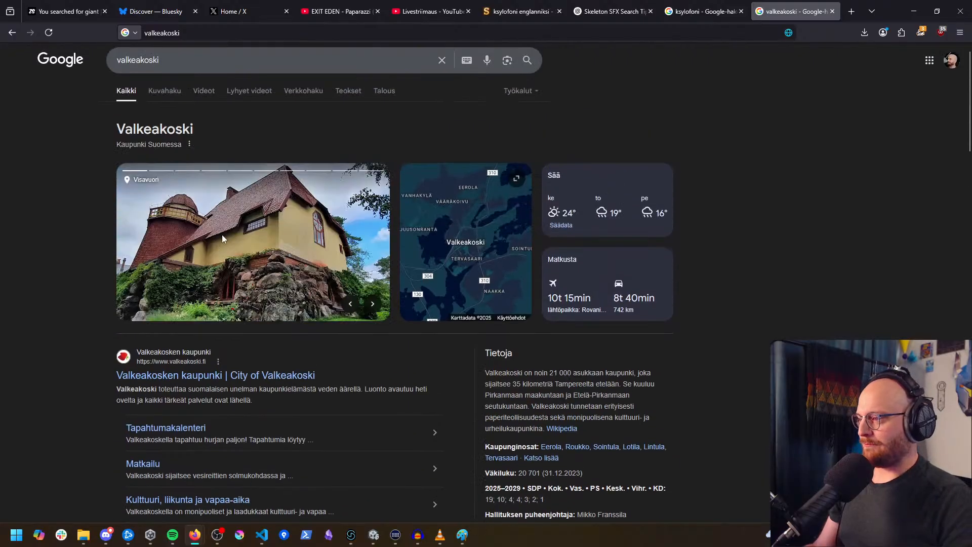
{"action": "scroll", "coordinate": [117, 248], "scroll_direction": "down", "scroll_amount": 3}
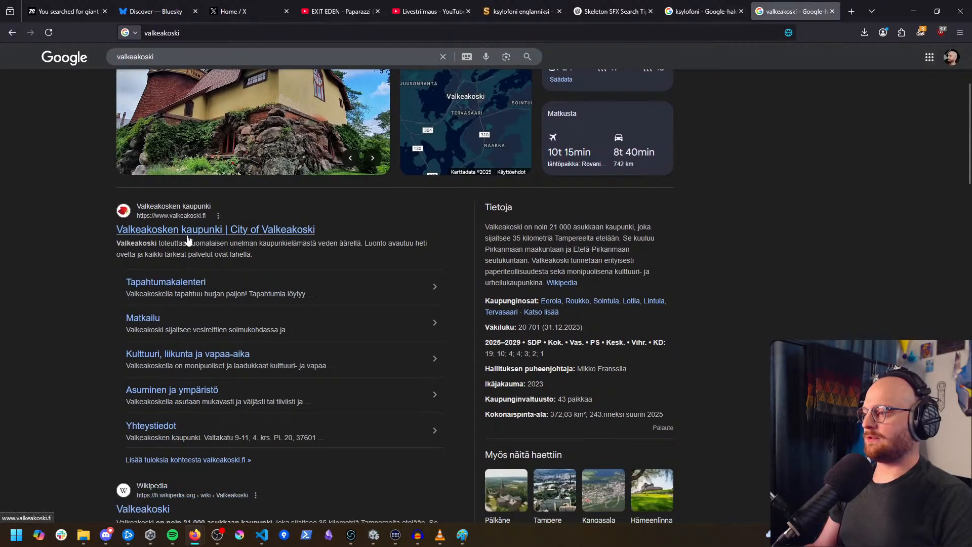
{"action": "scroll", "coordinate": [187, 243], "scroll_direction": "down", "scroll_amount": 4}
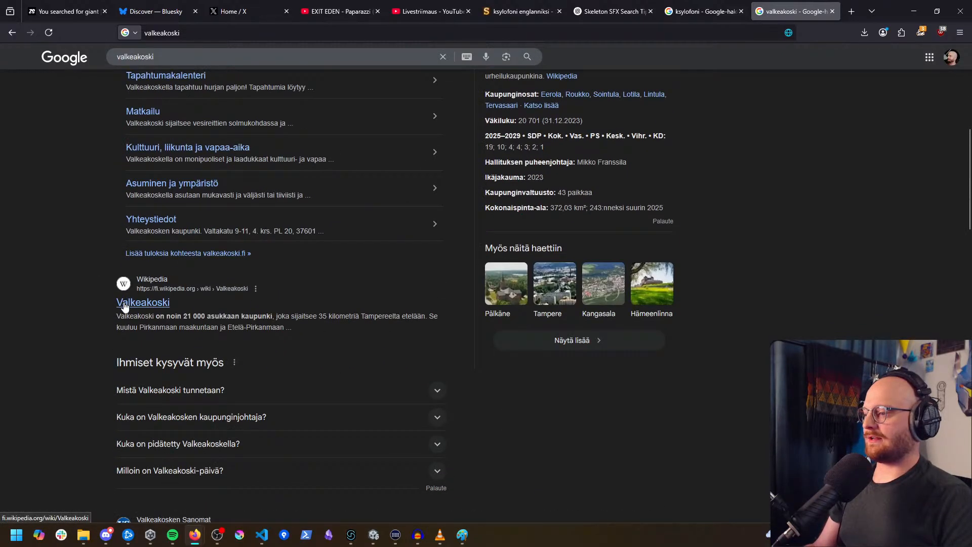
{"action": "middle_click_drag", "start_coordinate": [115, 310], "coordinate": [125, 330]}
{"action": "left_click_drag", "start_coordinate": [277, 294], "coordinate": [428, 294]}
{"action": "left_click", "coordinate": [429, 328]}
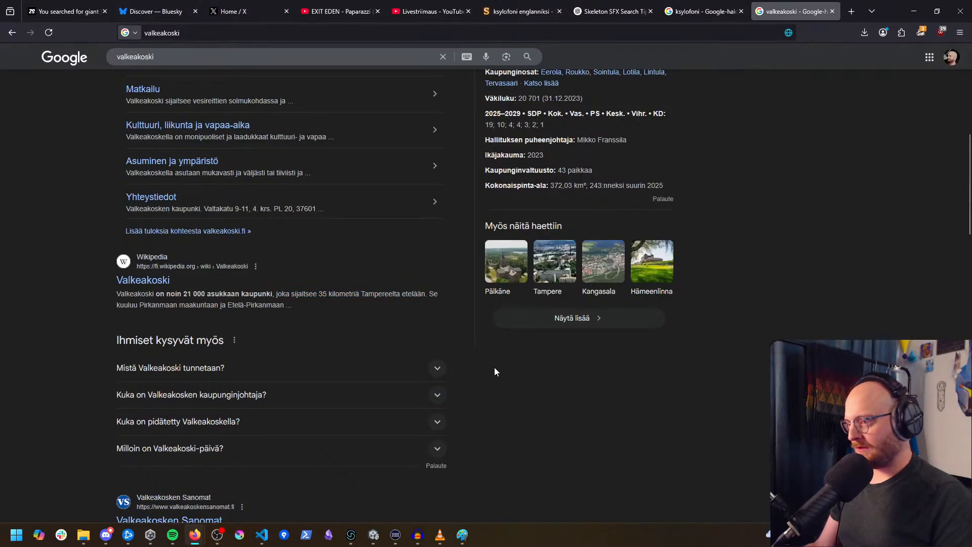
{"action": "scroll", "coordinate": [499, 400], "scroll_direction": "down", "scroll_amount": 5}
{"action": "scroll", "coordinate": [504, 433], "scroll_direction": "up", "scroll_amount": 12}
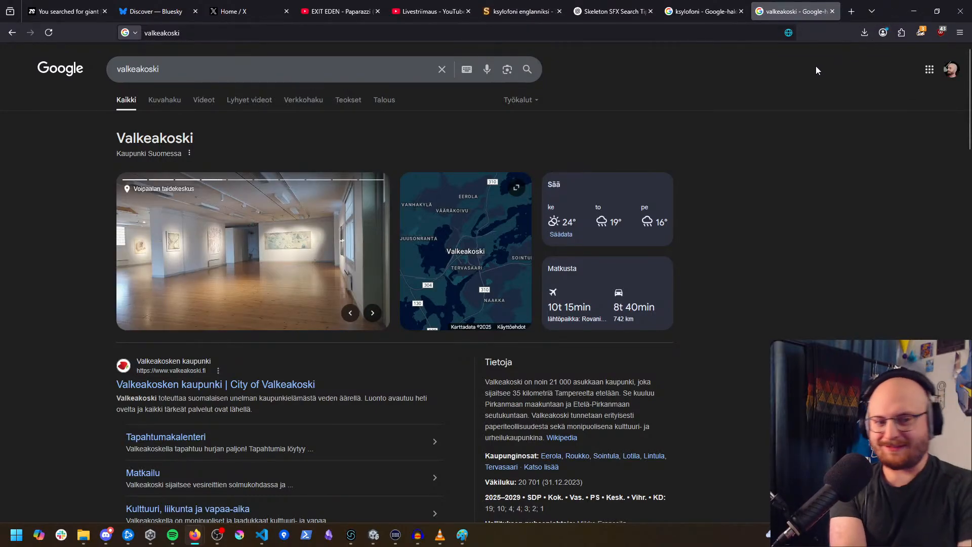
{"action": "left_click", "coordinate": [914, 11]}
Step: Back in Unity, paste the copied keyframes into the Ajatar_Side_Impact_1 clip at frame 0
{"action": "middle_click_drag", "start_coordinate": [373, 218], "coordinate": [350, 179]}
{"action": "left_click", "coordinate": [309, 293]}
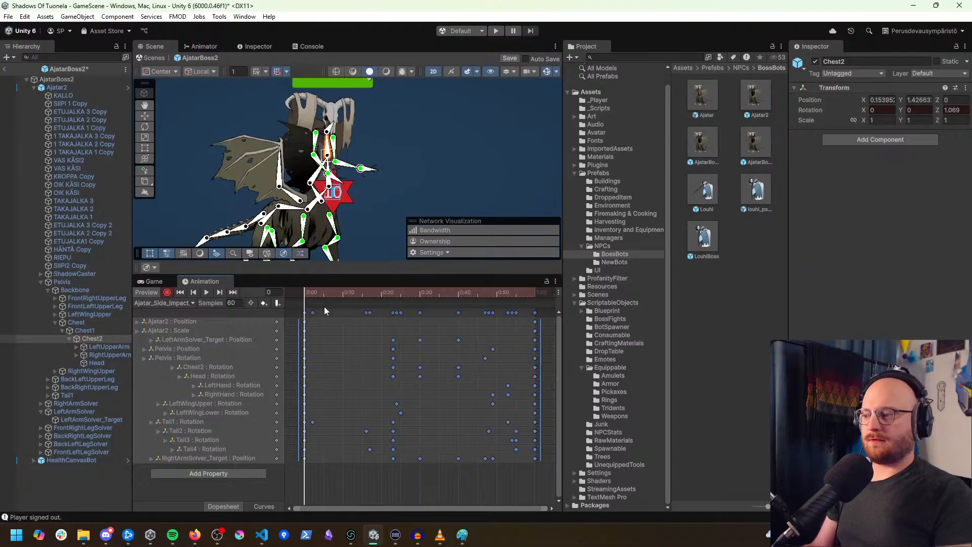
{"action": "left_click", "coordinate": [186, 304]}
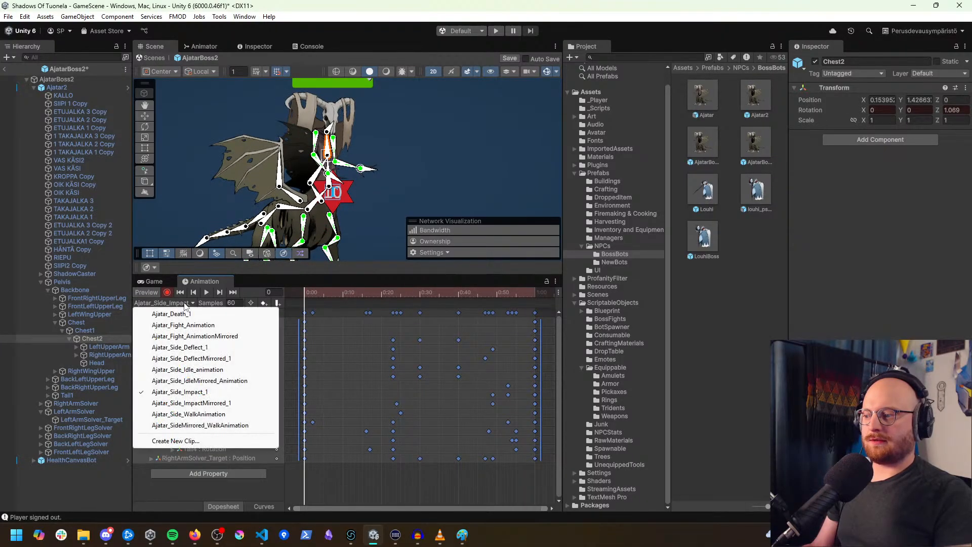
{"action": "left_click", "coordinate": [607, 5]}
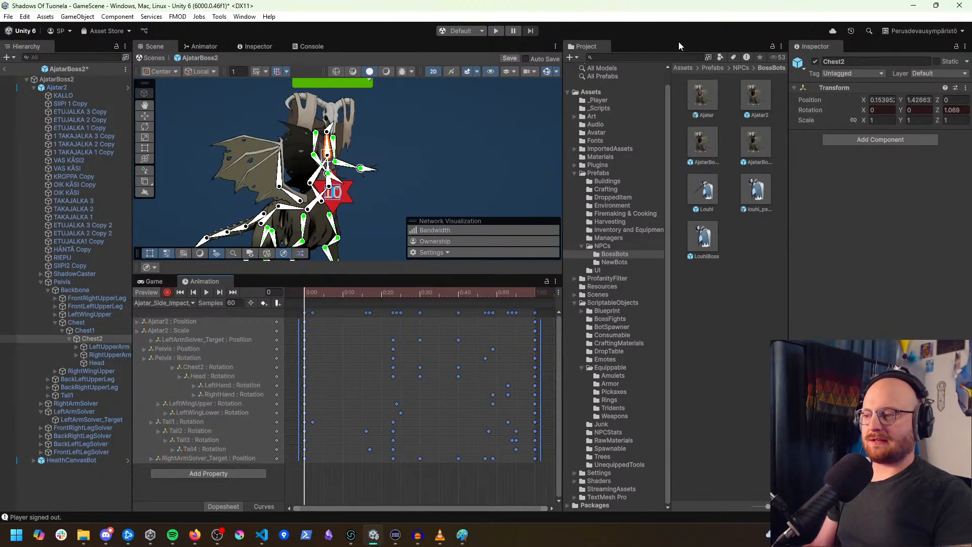
{"action": "left_click", "coordinate": [891, 123]}
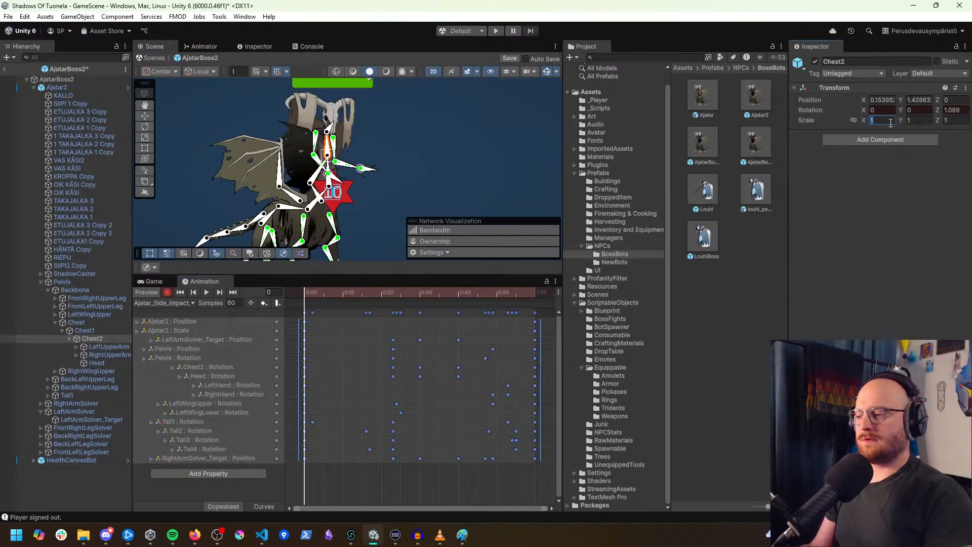
{"action": "left_click", "coordinate": [263, 302]}
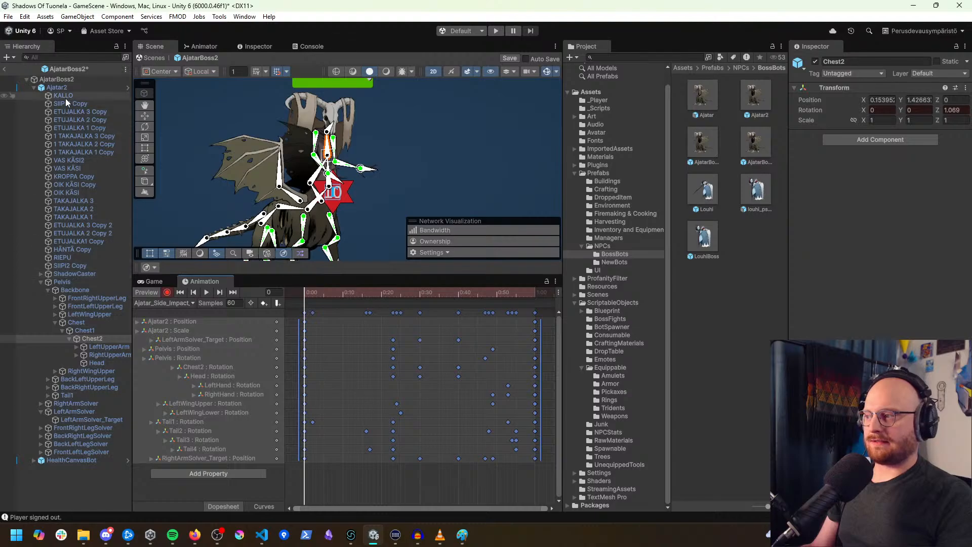
Step: Unmirror the new impact clip by setting Ajatar2's X scale to 3 and X position to 1 at frames 0 and 60
{"action": "left_click", "coordinate": [57, 87]}
{"action": "left_click", "coordinate": [883, 146]}
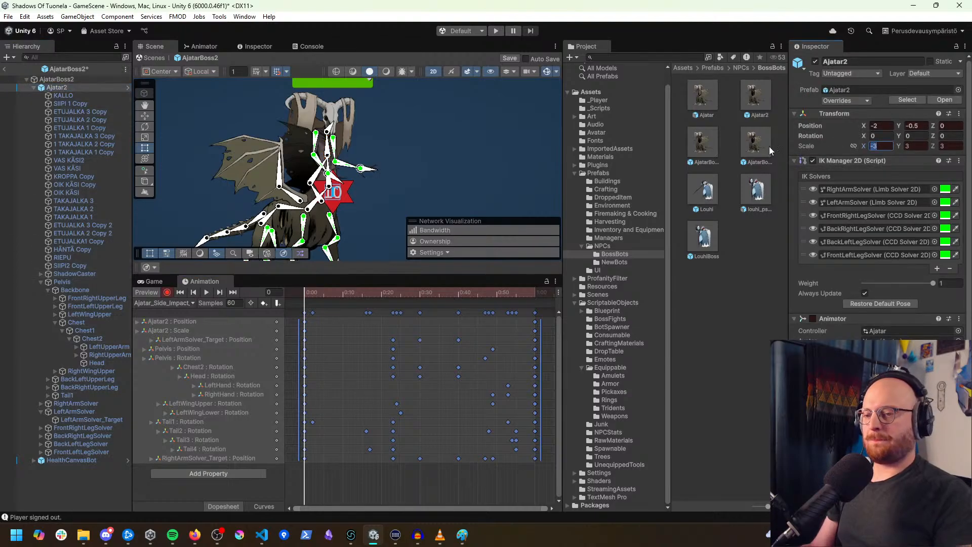
{"action": "type", "text": "3"}
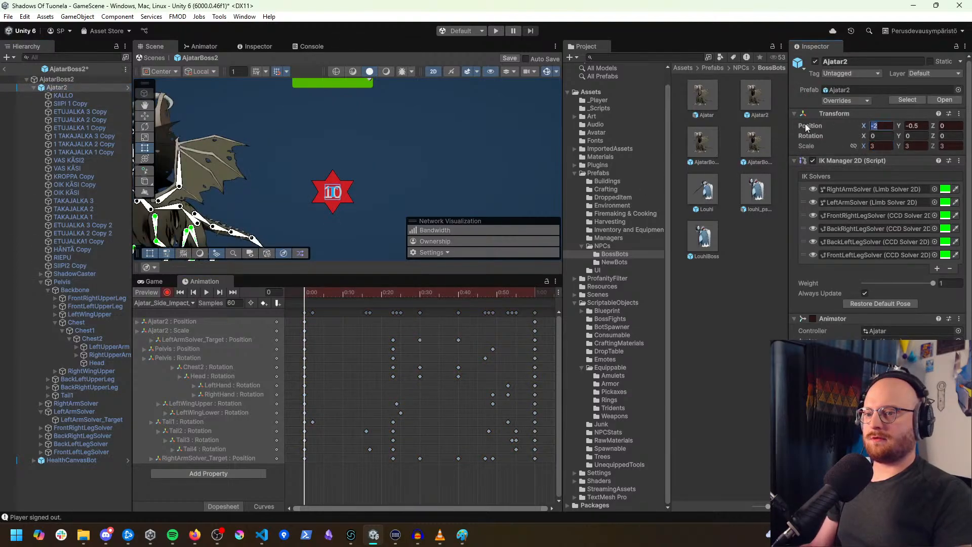
{"action": "type", "text": "1"}
{"action": "left_click_drag", "start_coordinate": [314, 294], "coordinate": [535, 295]}
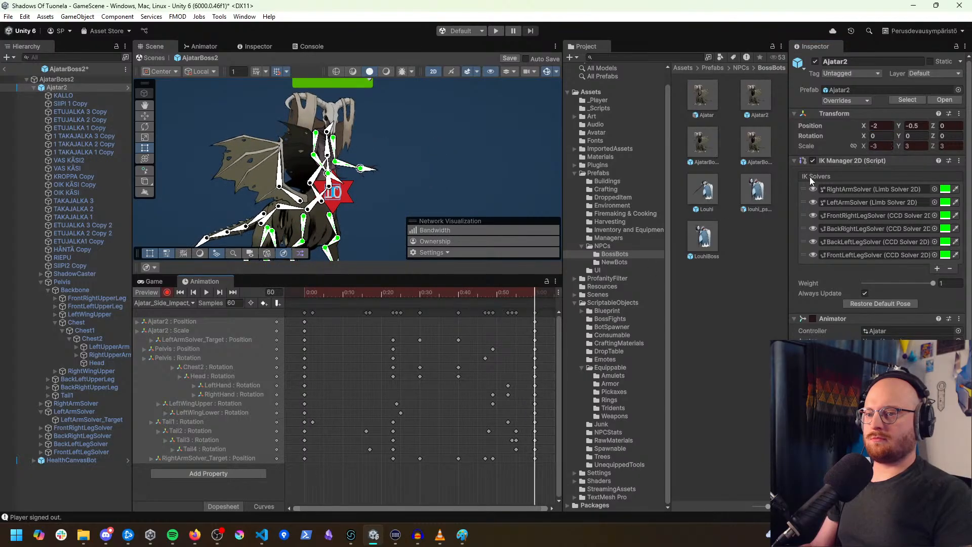
{"action": "left_click_drag", "start_coordinate": [882, 145], "coordinate": [825, 126]}
{"action": "type", "text": "31"}
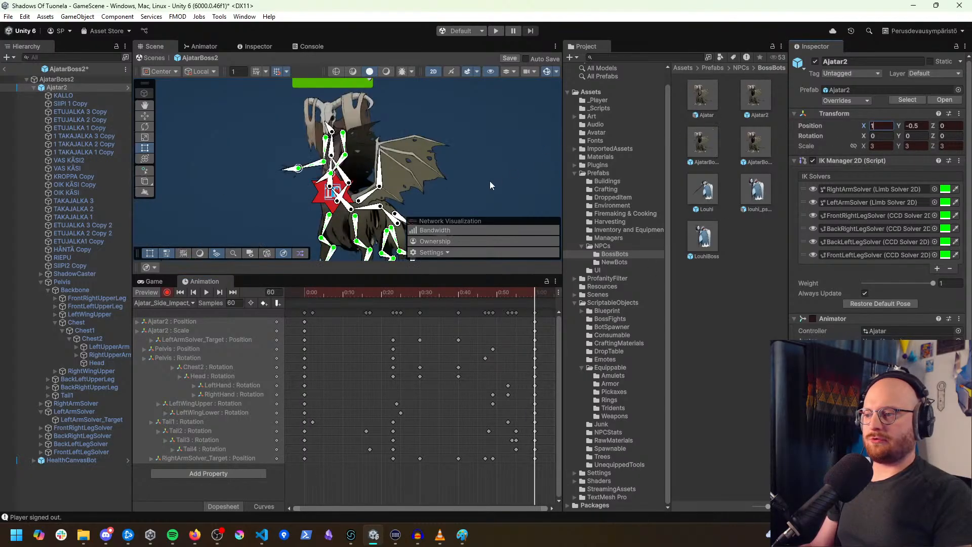
Step: Play the unmirrored impact clip from its first frame and save the prefab
{"action": "left_click", "coordinate": [181, 292]}
{"action": "left_click", "coordinate": [207, 293]}
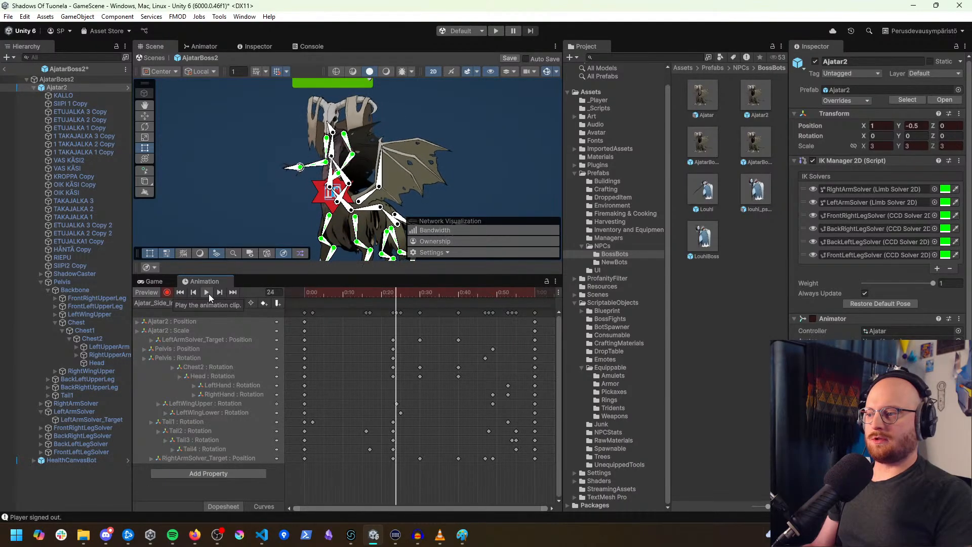
{"action": "left_click", "coordinate": [208, 293]}
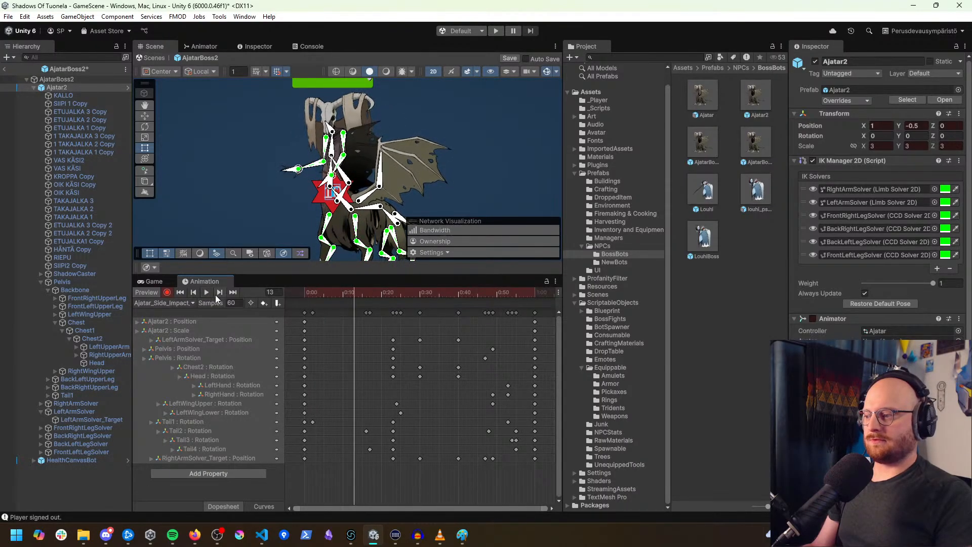
{"action": "left_click", "coordinate": [181, 294]}
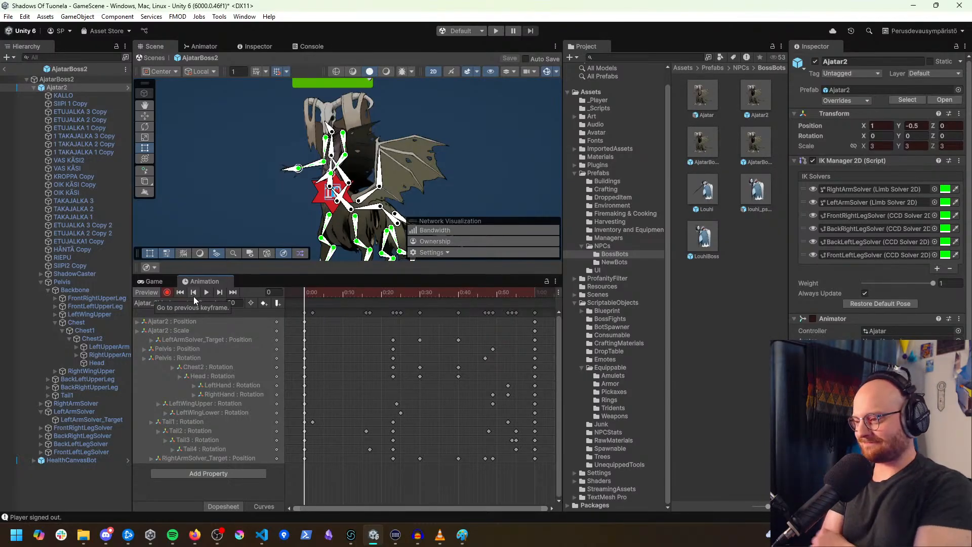
Step: Add an animation event at frame 35 of the Ajatar_Side_Impact_1 clip and browse the CombatSounds methods for its function
{"action": "left_click_drag", "start_coordinate": [298, 302], "coordinate": [440, 318]}
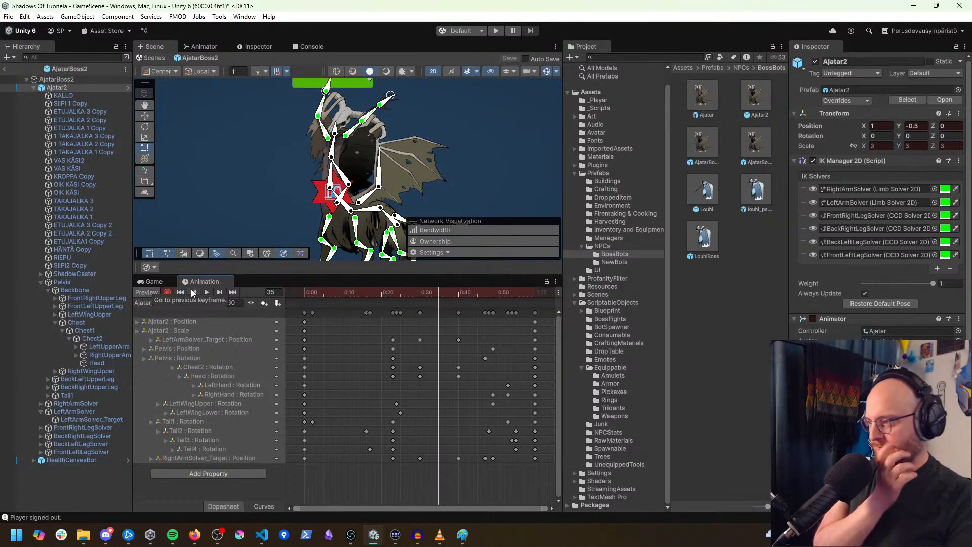
{"action": "left_click", "coordinate": [188, 303]}
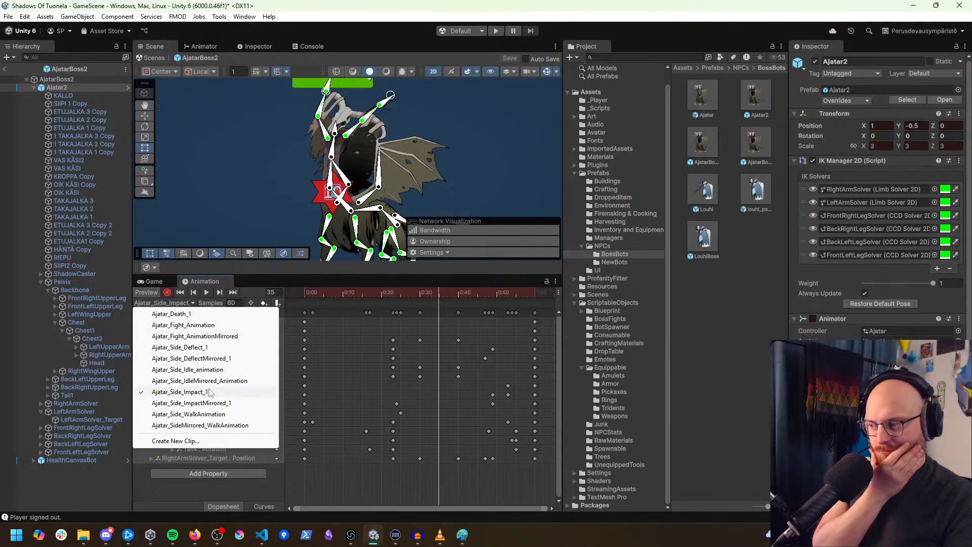
{"action": "left_click", "coordinate": [277, 304]}
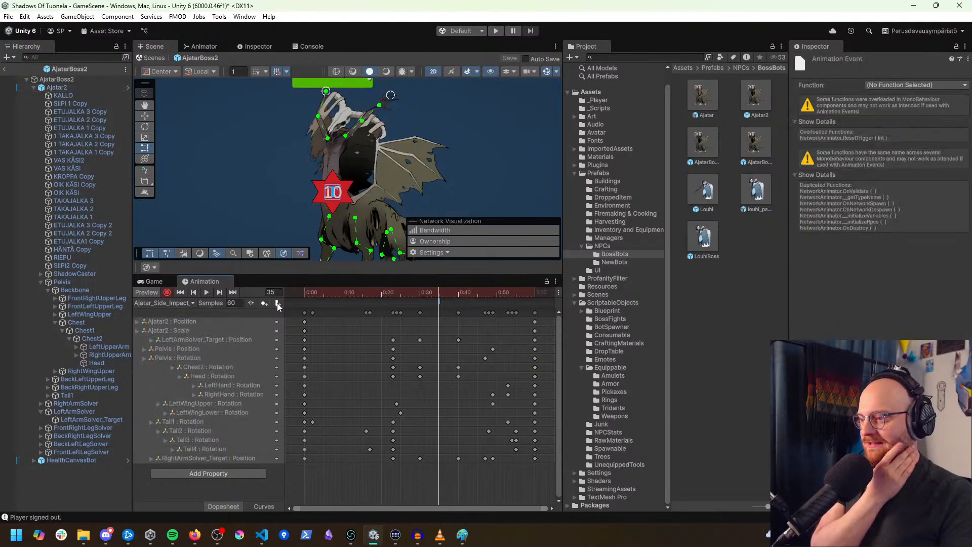
{"action": "left_click", "coordinate": [888, 85]}
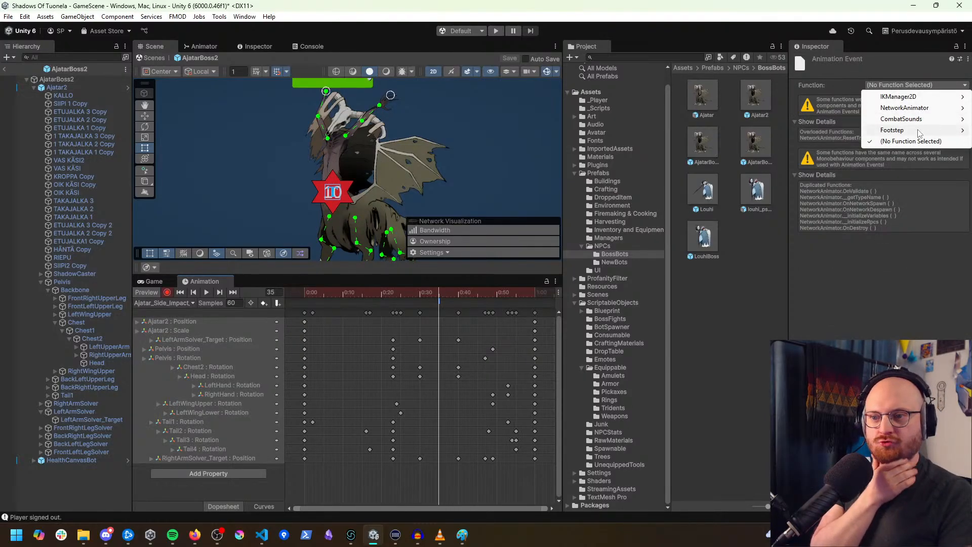
{"action": "mouse_move", "coordinate": [921, 124]}
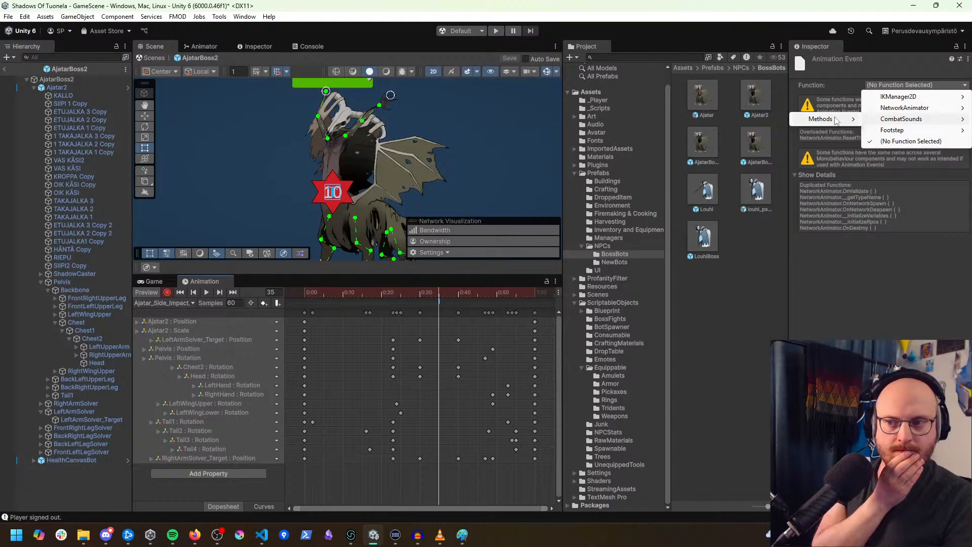
{"action": "mouse_move", "coordinate": [823, 119]}
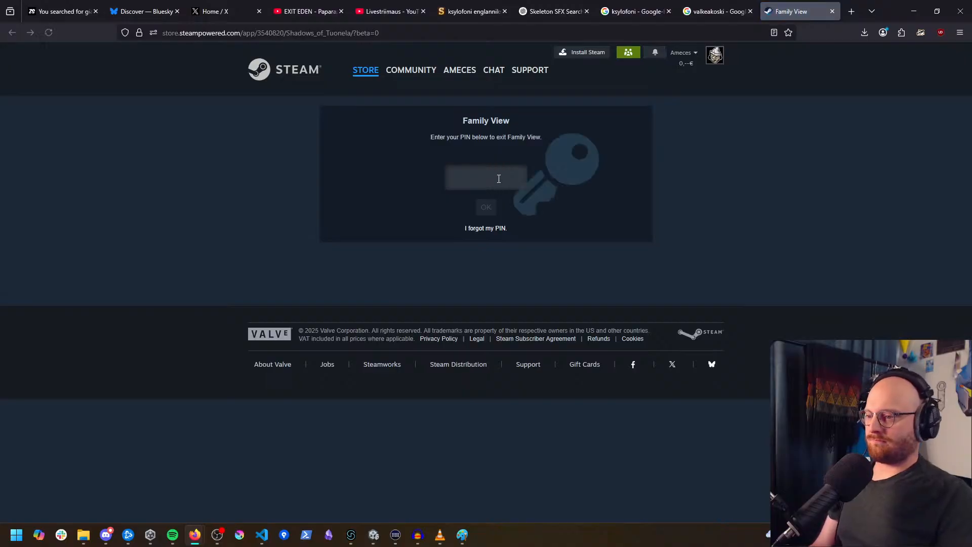
Step: Enter the Steam Family View PIN and look over the Shadows of Tuonela store page's media and description
{"action": "type", "text": "••"}
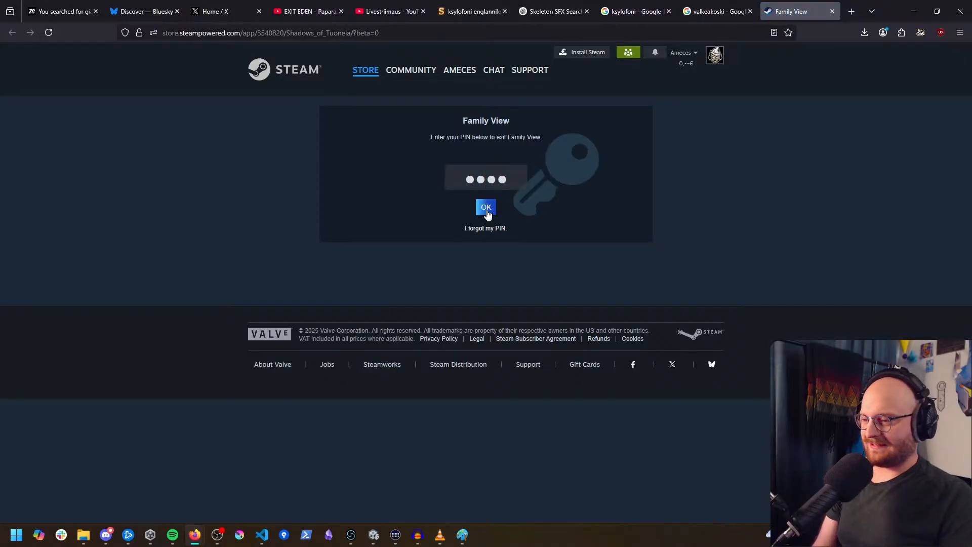
{"action": "left_click", "coordinate": [484, 210]}
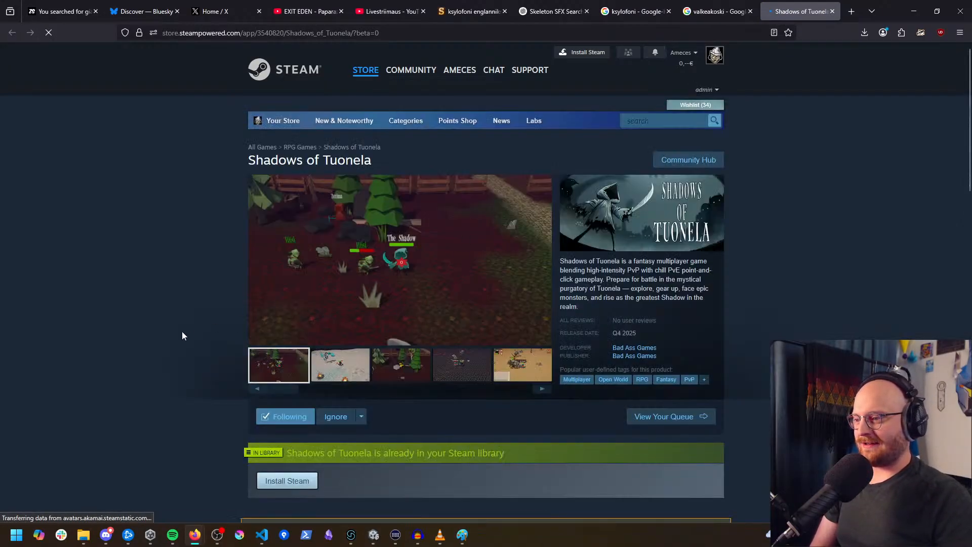
{"action": "middle_click", "coordinate": [182, 333]}
{"action": "middle_click_drag", "start_coordinate": [185, 353], "coordinate": [190, 353]}
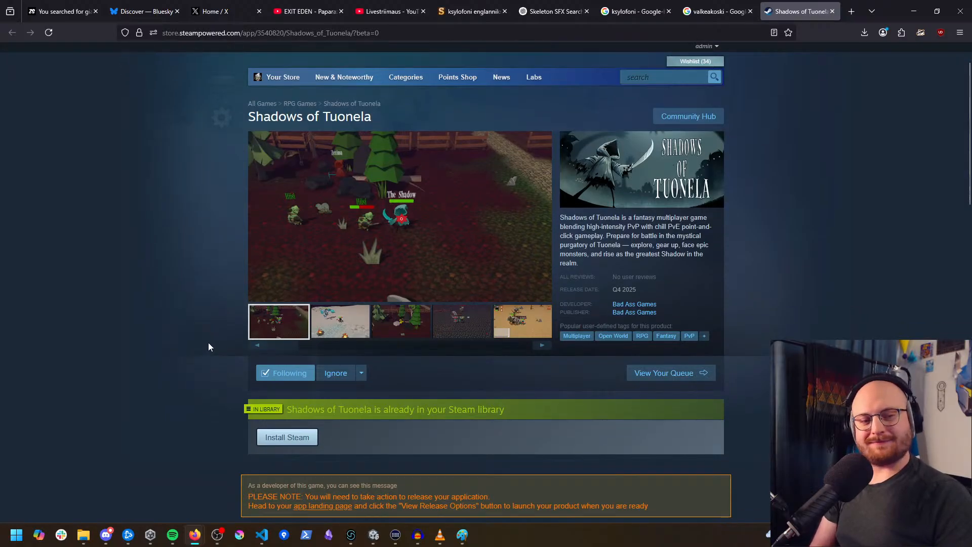
{"action": "middle_click", "coordinate": [208, 342]}
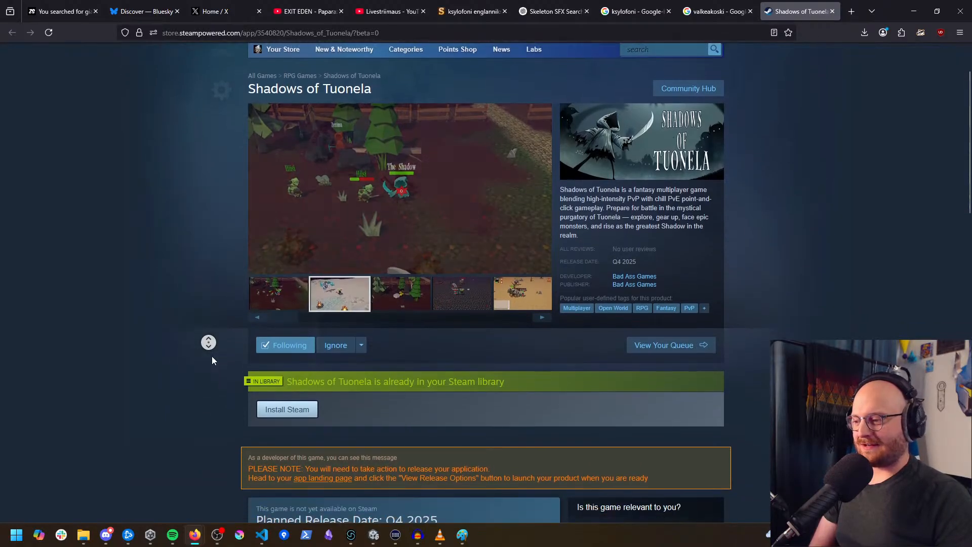
{"action": "middle_click", "coordinate": [214, 317]}
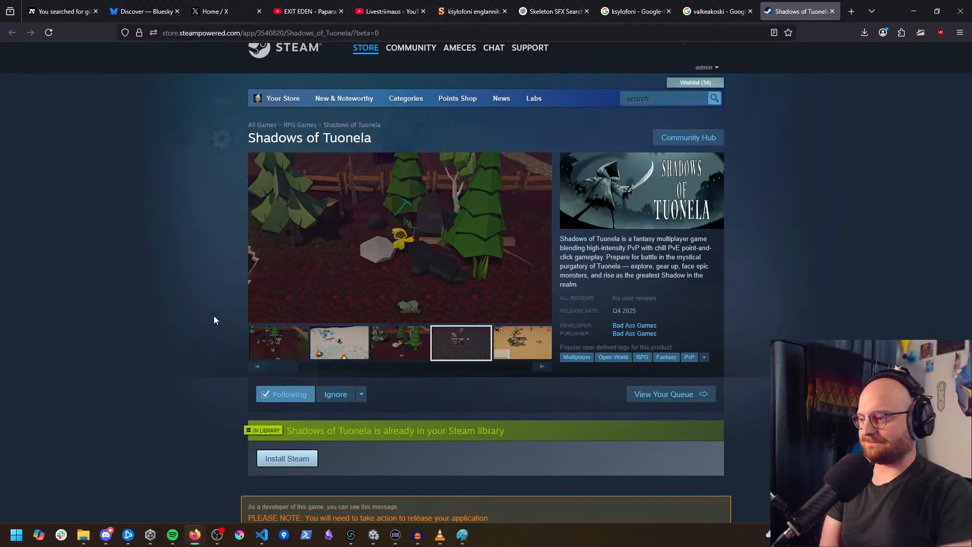
{"action": "left_click", "coordinate": [333, 353]}
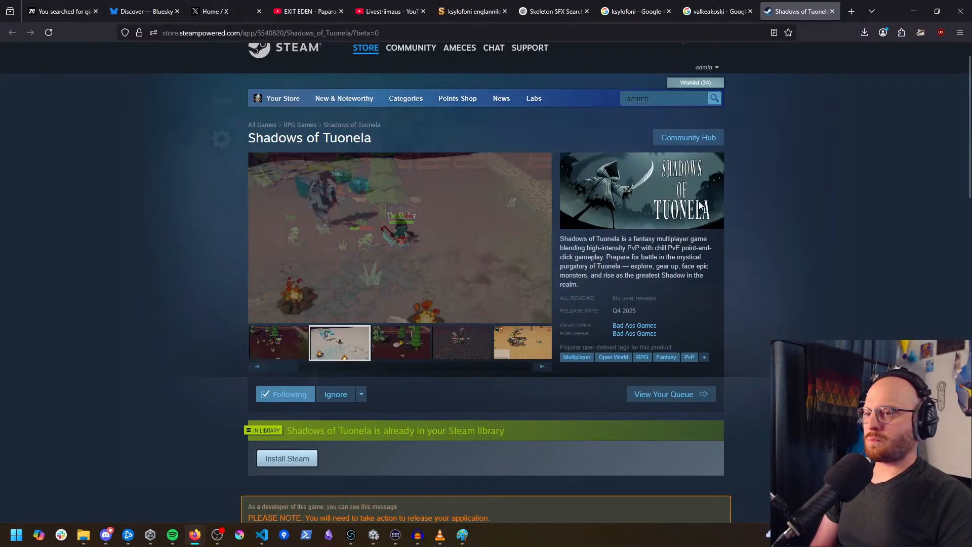
{"action": "middle_click", "coordinate": [820, 240]}
{"action": "middle_click", "coordinate": [818, 222]}
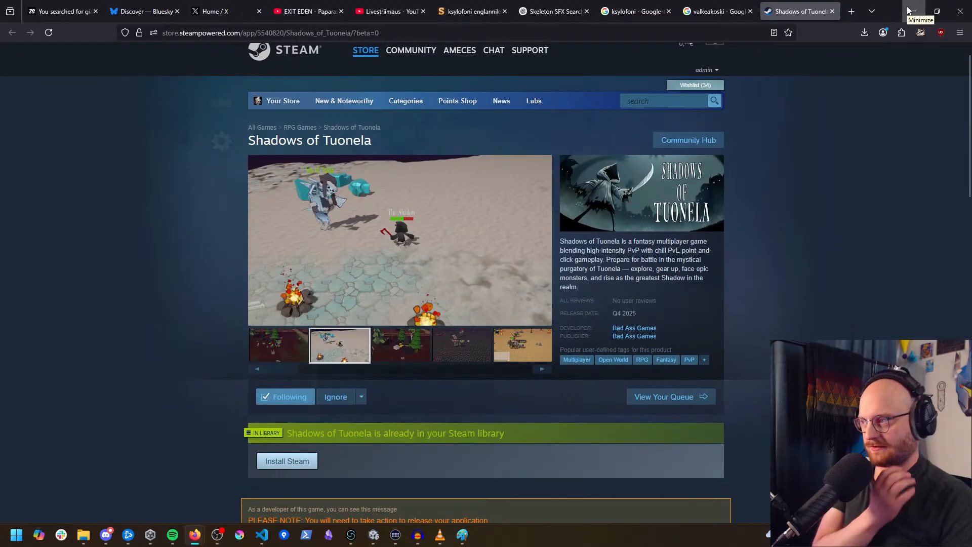
{"action": "left_click", "coordinate": [913, 11]}
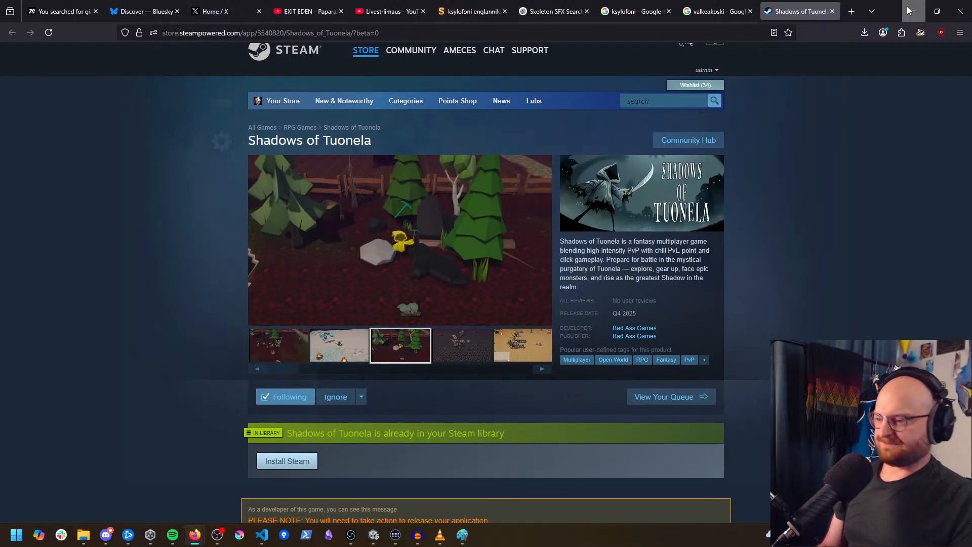
Step: Back in Unity, go to frame 30 of the Ajatar_Side_Impact_1 clip and select Ajatar2 to show its bones
{"action": "mouse_move", "coordinate": [433, 297]}
{"action": "left_mouse_down"}
{"action": "mouse_move", "coordinate": [320, 296]}
{"action": "mouse_move", "coordinate": [466, 298]}
{"action": "mouse_move", "coordinate": [353, 303]}
{"action": "mouse_move", "coordinate": [437, 302]}
{"action": "left_mouse_up"}
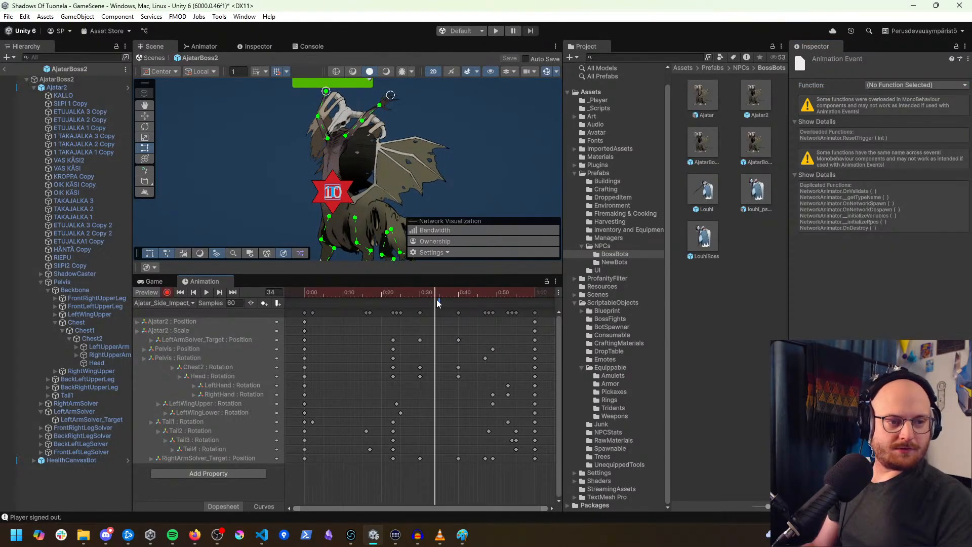
{"action": "left_click_drag", "start_coordinate": [439, 303], "coordinate": [419, 310]}
{"action": "scroll", "coordinate": [346, 226], "scroll_direction": "down", "scroll_amount": 3}
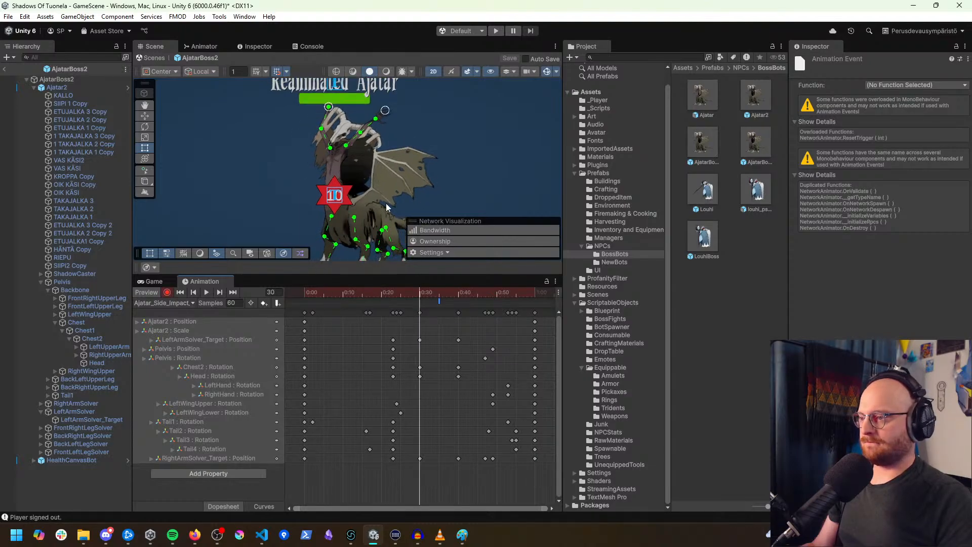
{"action": "middle_click_drag", "start_coordinate": [407, 185], "coordinate": [386, 159]}
{"action": "scroll", "coordinate": [442, 145], "scroll_direction": "down", "scroll_amount": 2}
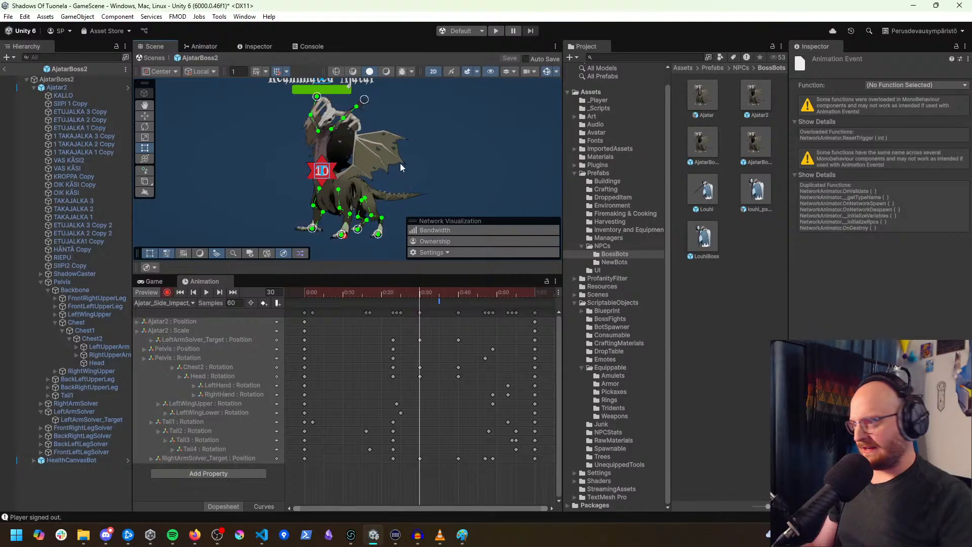
{"action": "scroll", "coordinate": [399, 160], "scroll_direction": "down", "scroll_amount": 1}
{"action": "mouse_move", "coordinate": [400, 161]}
{"action": "middle_mouse_down"}
{"action": "mouse_move", "coordinate": [406, 192]}
{"action": "mouse_move", "coordinate": [390, 160]}
{"action": "middle_mouse_up"}
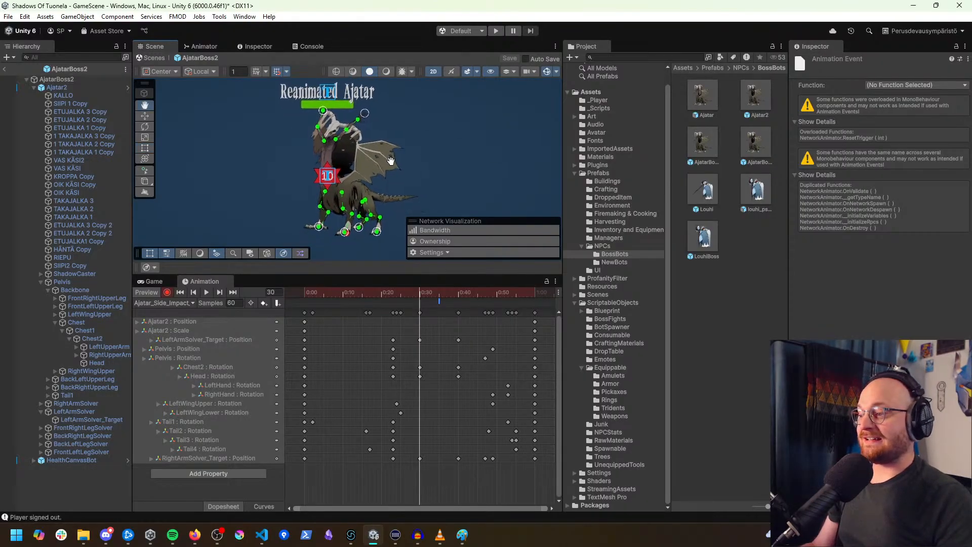
{"action": "scroll", "coordinate": [321, 205], "scroll_direction": "up", "scroll_amount": 1}
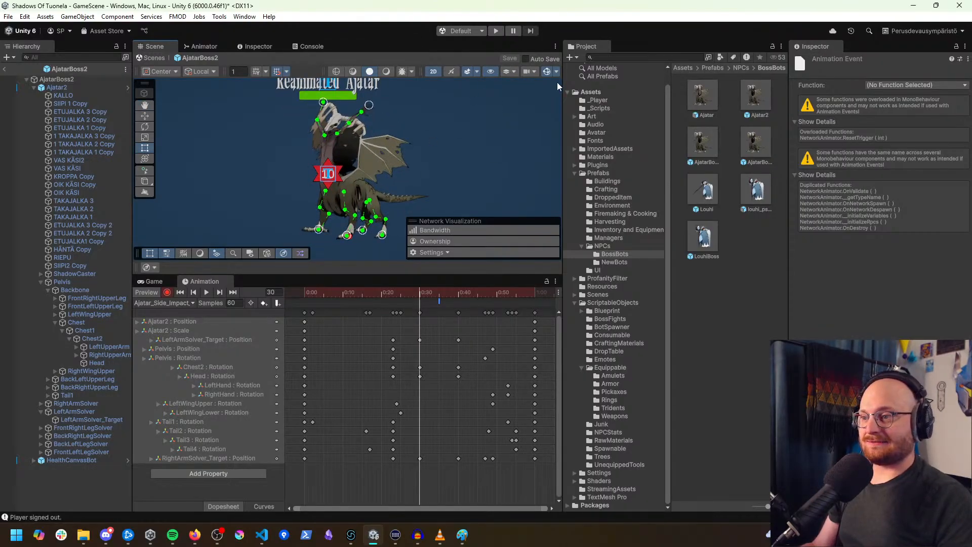
{"action": "left_click", "coordinate": [65, 87]}
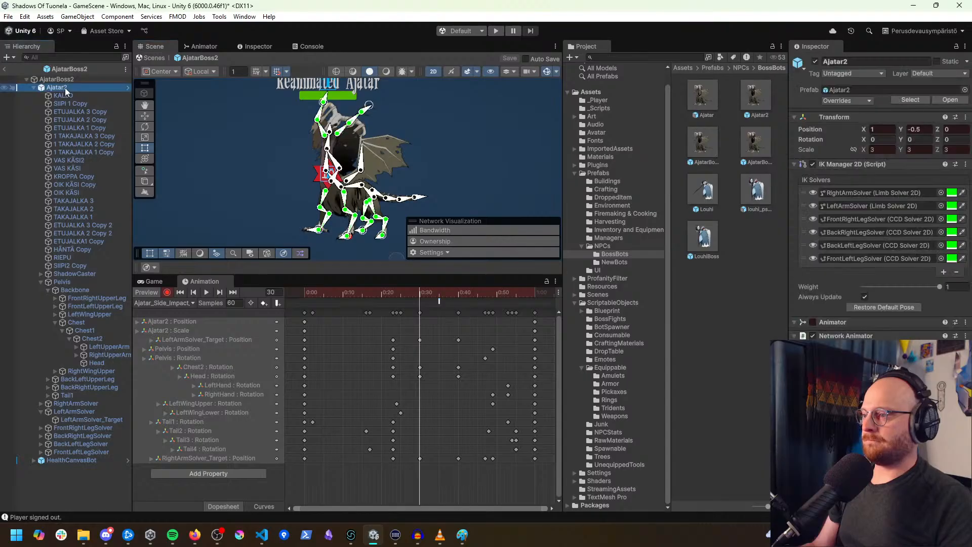
{"action": "scroll", "coordinate": [330, 211], "scroll_direction": "down", "scroll_amount": 1}
{"action": "scroll", "coordinate": [330, 211], "scroll_direction": "up", "scroll_amount": 1}
{"action": "middle_click_drag", "start_coordinate": [329, 211], "coordinate": [330, 197]}
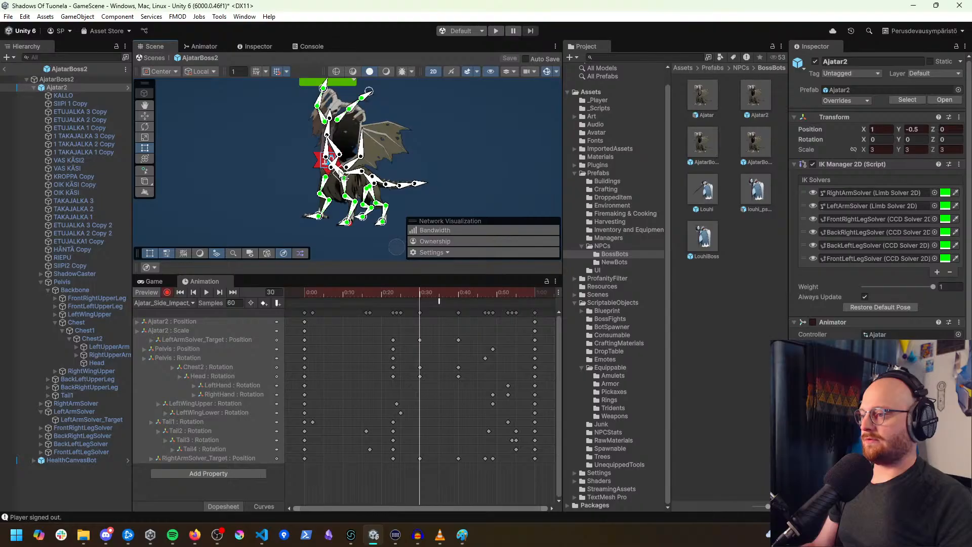
Step: Try rotating the Chest bone to -66.54 on Z at frame 30 and undo it
{"action": "left_click_drag", "start_coordinate": [337, 169], "coordinate": [338, 170]}
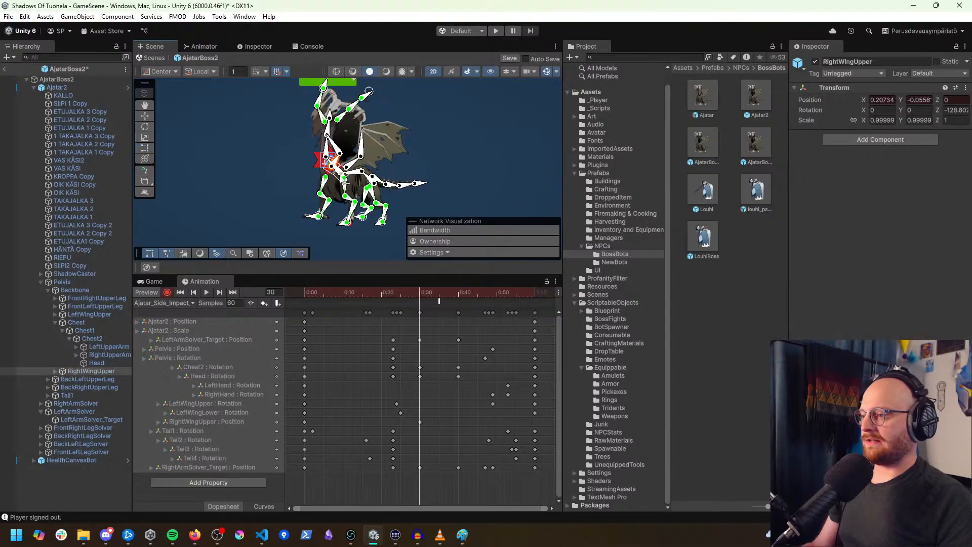
{"action": "key", "text": "ctrl+z"}
{"action": "left_click", "coordinate": [337, 169]}
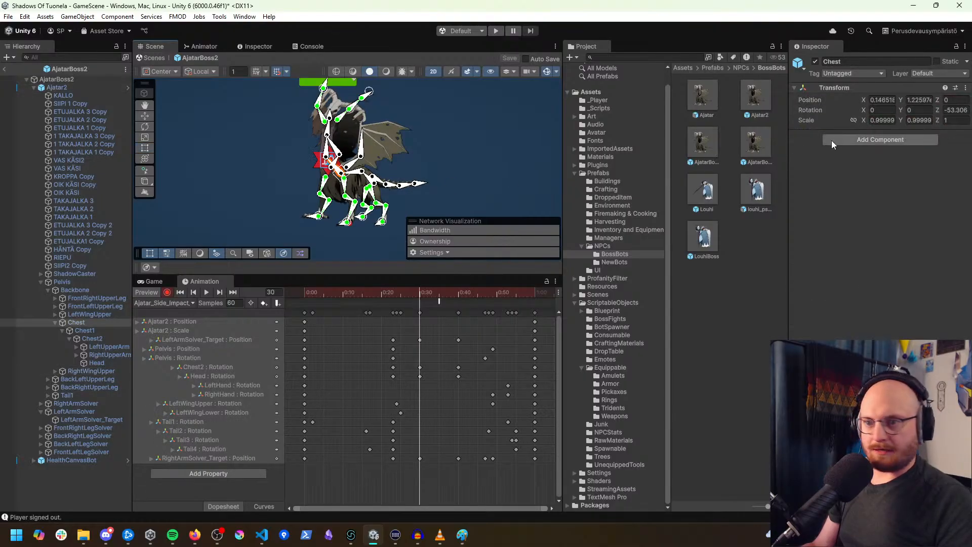
{"action": "left_click_drag", "start_coordinate": [939, 109], "coordinate": [718, 112]}
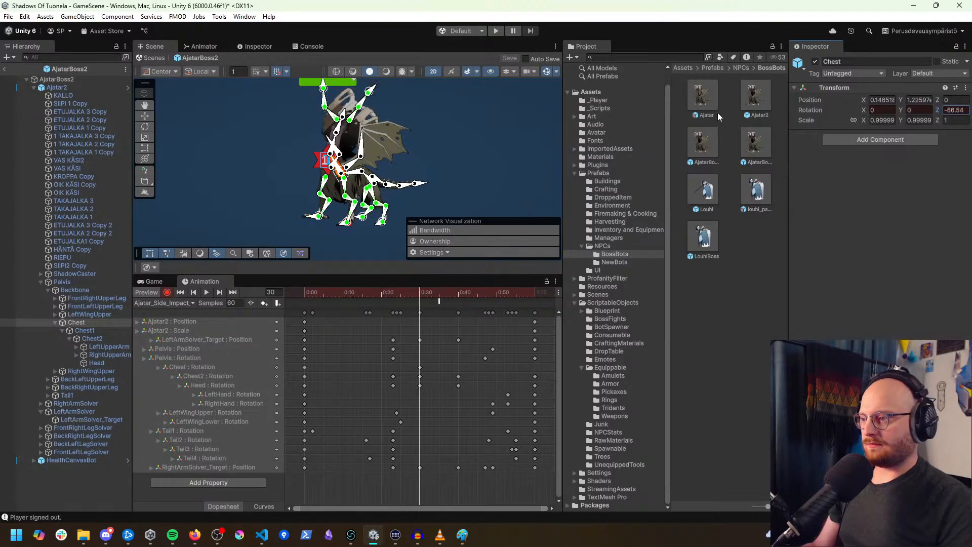
{"action": "key", "text": "ctrl+z"}
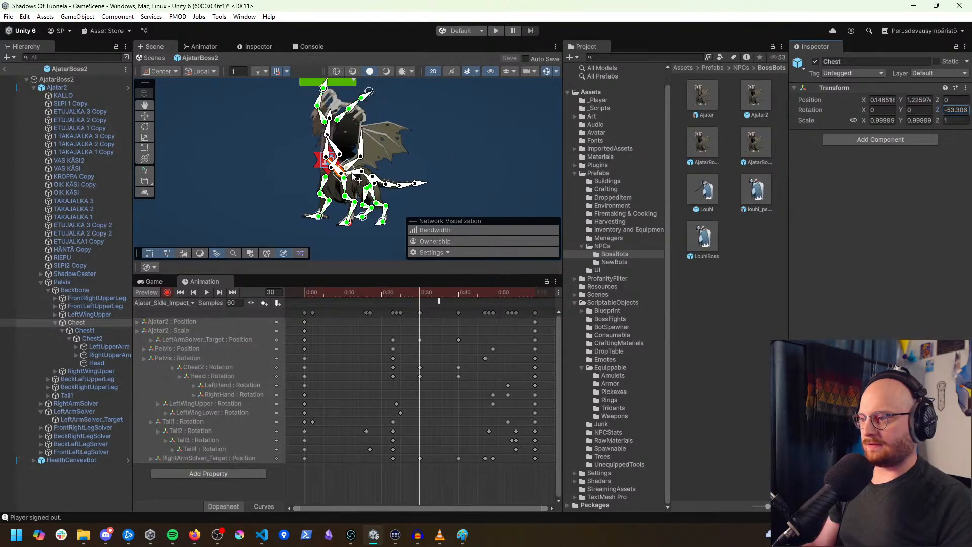
Step: Select the Backbone bone and set its Z rotation to 20.8 at frame 30
{"action": "left_click", "coordinate": [354, 175]}
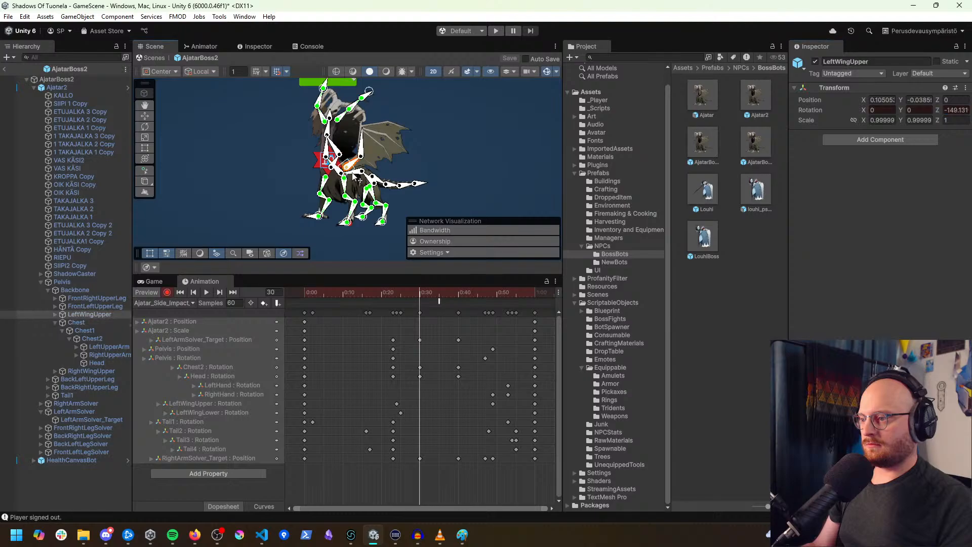
{"action": "left_click", "coordinate": [363, 181]}
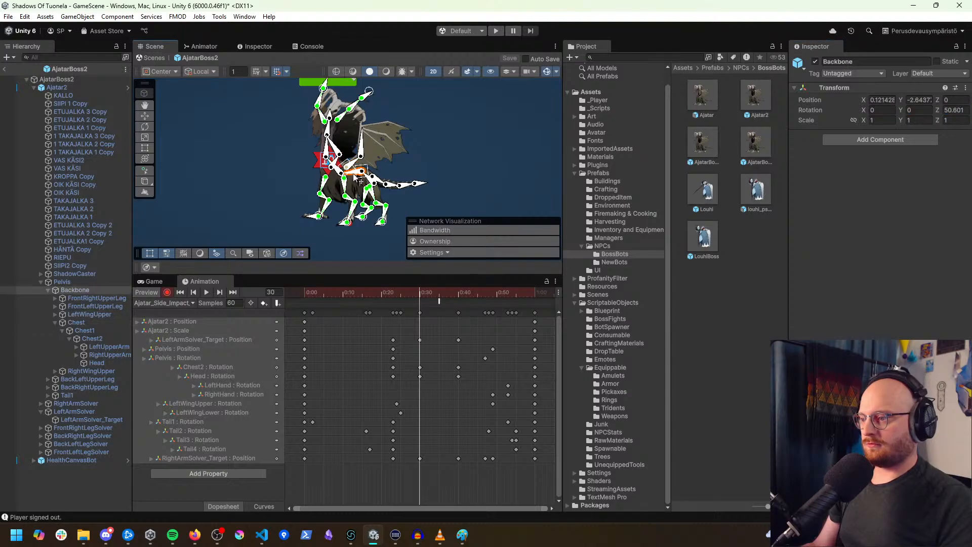
{"action": "left_click", "coordinate": [357, 177]}
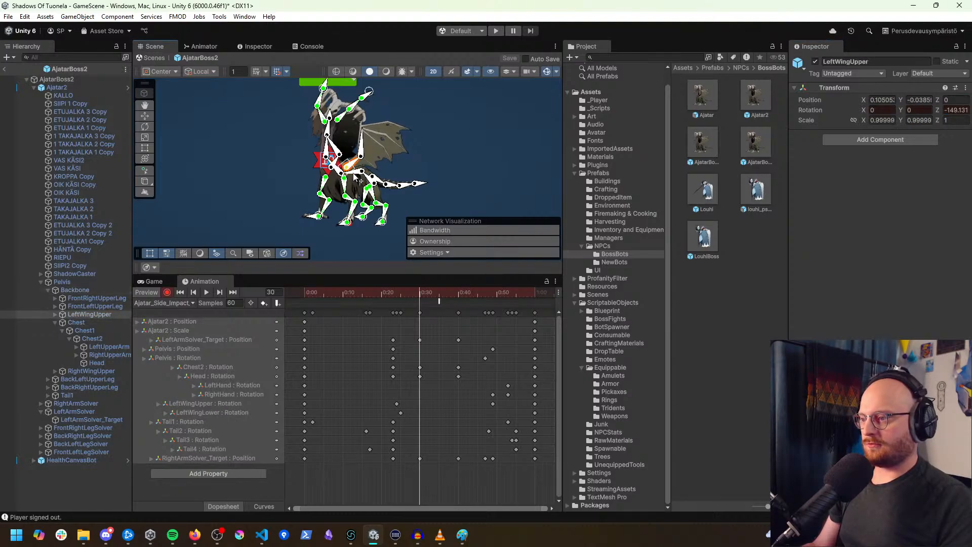
{"action": "left_click_drag", "start_coordinate": [361, 180], "coordinate": [577, 67]}
{"action": "key", "text": "ctrl+z"}
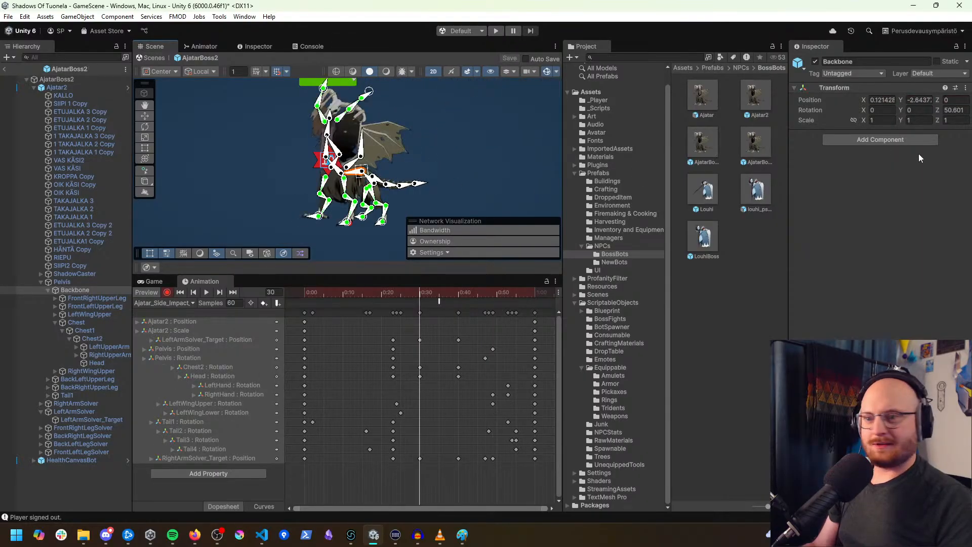
{"action": "left_click_drag", "start_coordinate": [940, 113], "coordinate": [873, 131]}
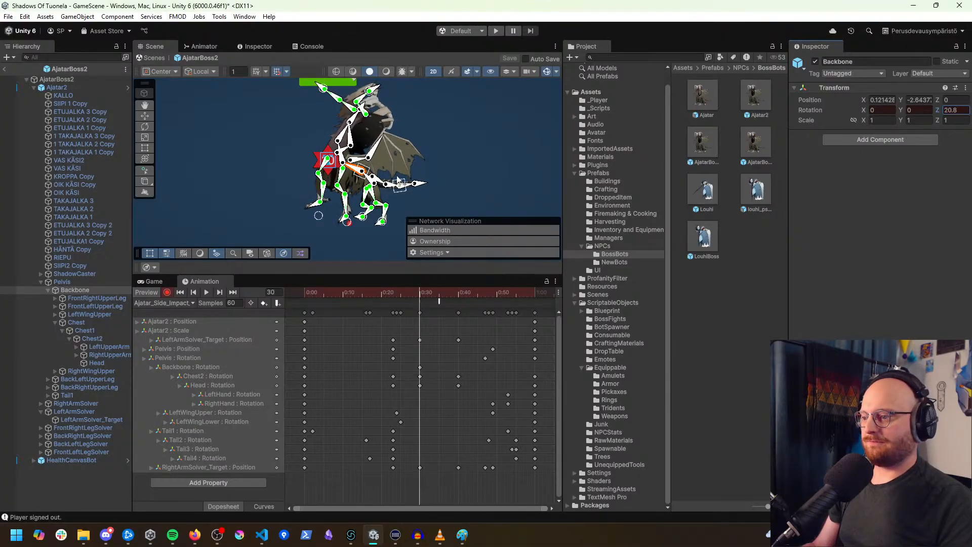
Step: Reposition the boss's arm targets at frame 30 so both arms are raised, reaching up and back over the body
{"action": "scroll", "coordinate": [399, 181], "scroll_direction": "down", "scroll_amount": 2}
{"action": "mouse_move", "coordinate": [418, 292]}
{"action": "left_mouse_down"}
{"action": "mouse_move", "coordinate": [395, 294]}
{"action": "mouse_move", "coordinate": [540, 304]}
{"action": "mouse_move", "coordinate": [349, 296]}
{"action": "mouse_move", "coordinate": [420, 296]}
{"action": "left_mouse_up"}
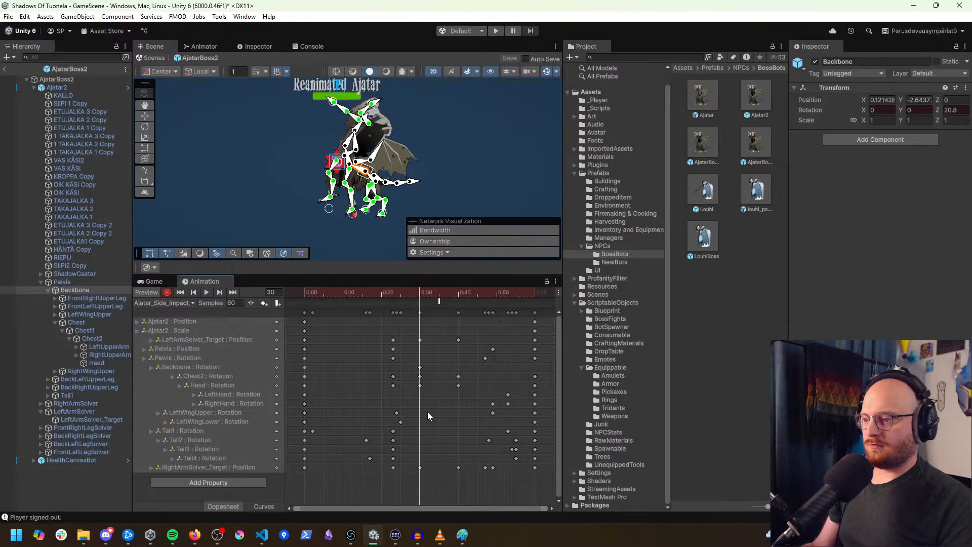
{"action": "middle_click_drag", "start_coordinate": [422, 139], "coordinate": [416, 177]}
{"action": "scroll", "coordinate": [417, 177], "scroll_direction": "up", "scroll_amount": 1}
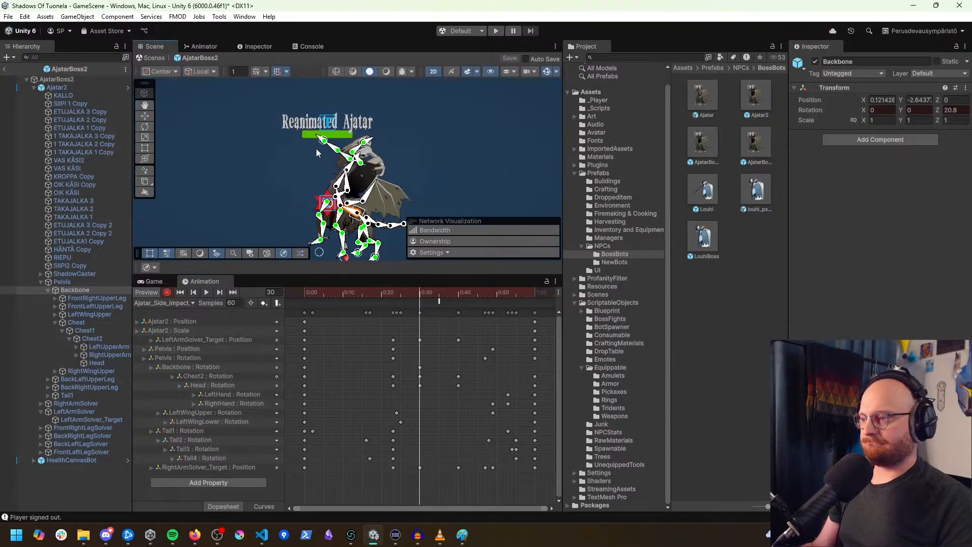
{"action": "left_click_drag", "start_coordinate": [325, 140], "coordinate": [398, 149]}
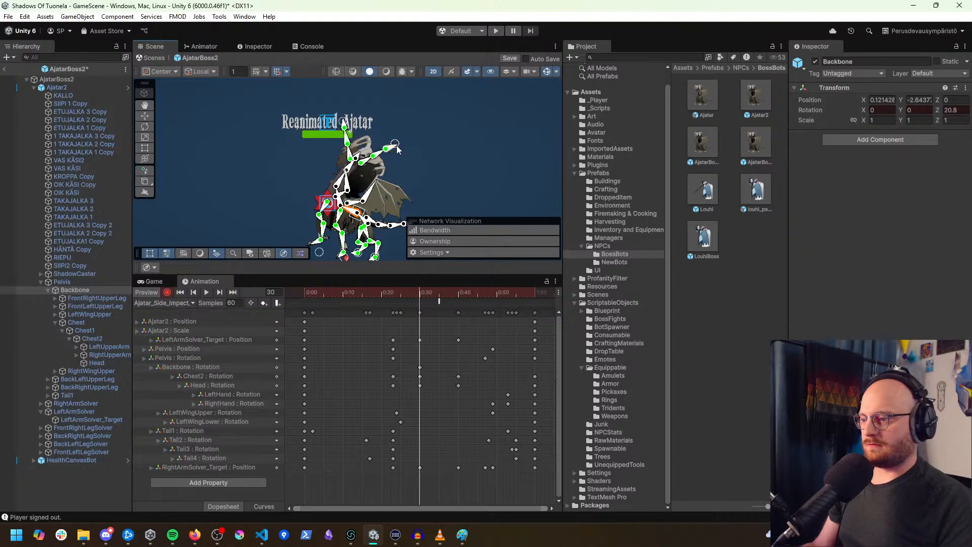
Step: Copy all the frame 30 keyframes and paste them at frame 40
{"action": "left_click_drag", "start_coordinate": [430, 490], "coordinate": [413, 298]}
{"action": "left_click_drag", "start_coordinate": [420, 293], "coordinate": [458, 297]}
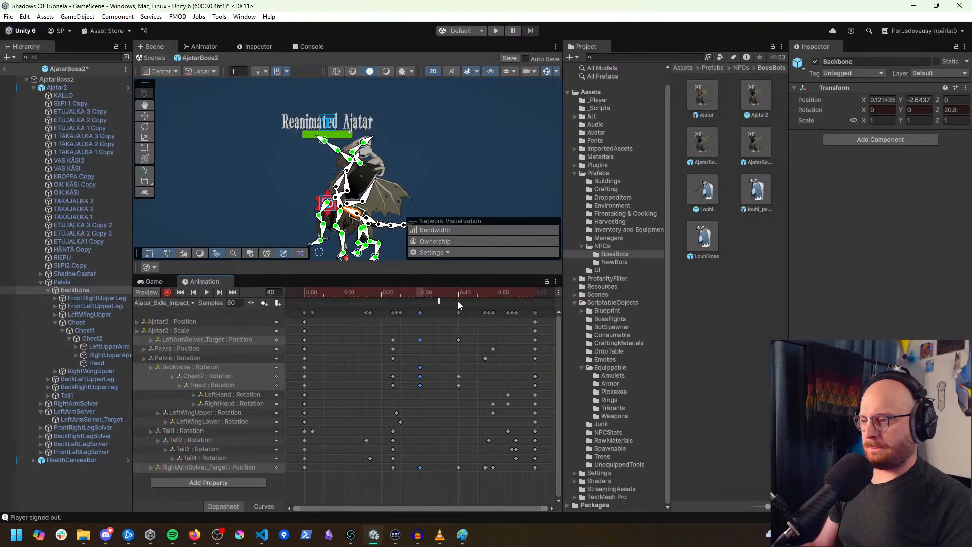
{"action": "key", "text": "ctrl+v"}
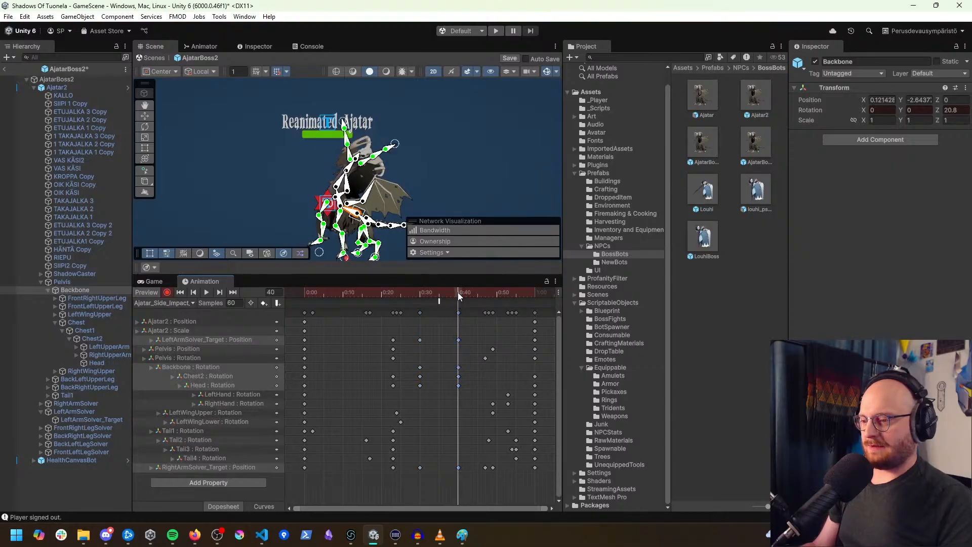
Step: Try moving the Backbone bone at frame 47 and undo the move
{"action": "left_click_drag", "start_coordinate": [458, 293], "coordinate": [484, 298]}
{"action": "scroll", "coordinate": [399, 209], "scroll_direction": "down", "scroll_amount": 1}
{"action": "middle_click_drag", "start_coordinate": [398, 175], "coordinate": [390, 143]}
{"action": "left_click_drag", "start_coordinate": [352, 188], "coordinate": [351, 190]}
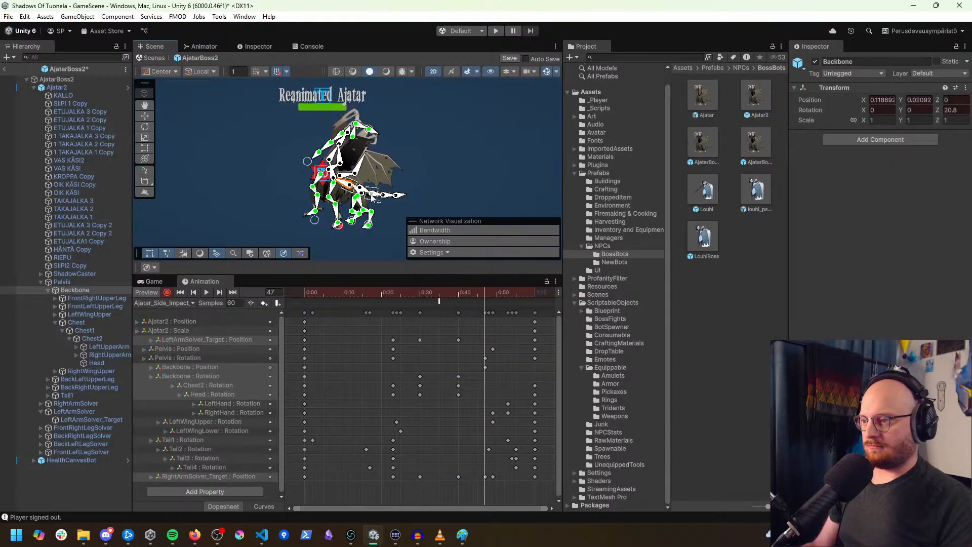
{"action": "key", "text": "ctrl+z"}
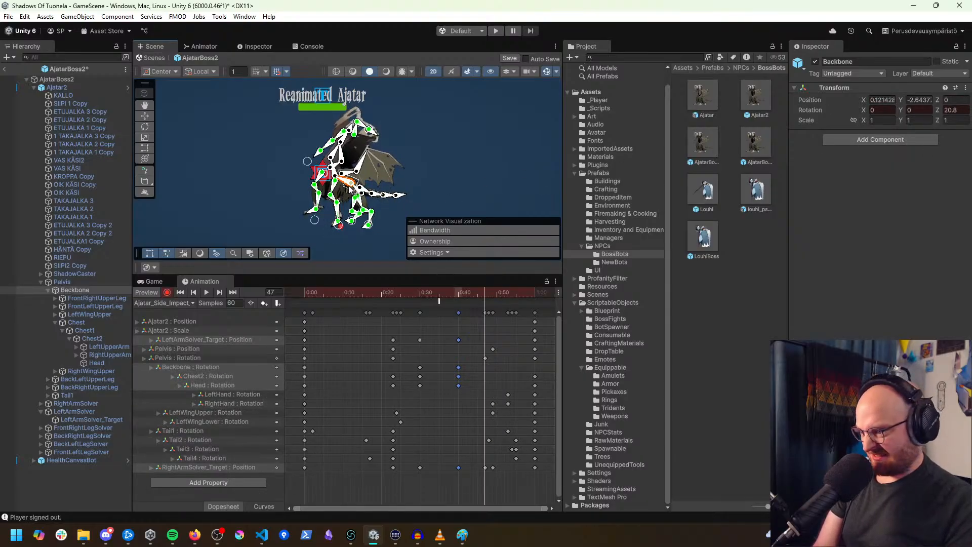
Step: Try several Z rotations on the Backbone bone at frame 47, ending with 60, and undo them
{"action": "left_click", "coordinate": [955, 110]}
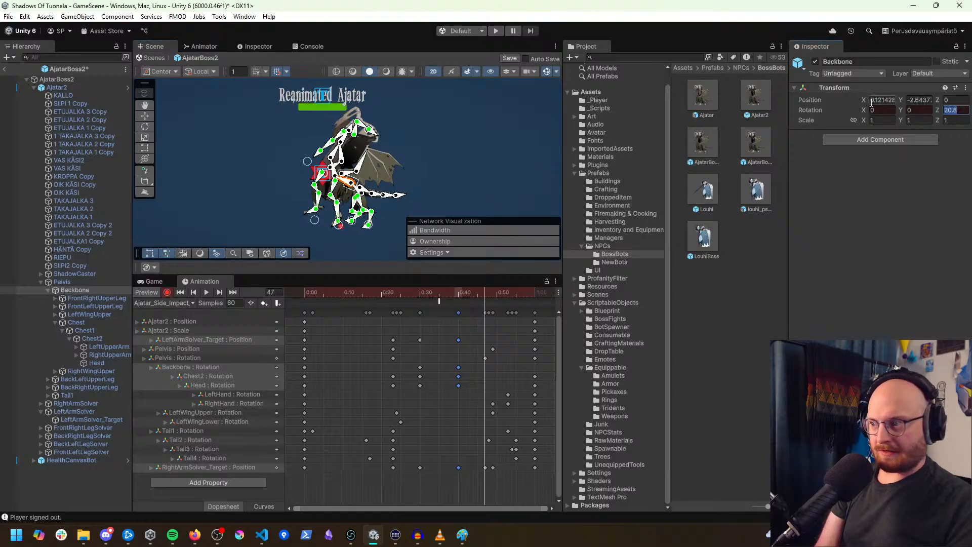
{"action": "type", "text": "0"}
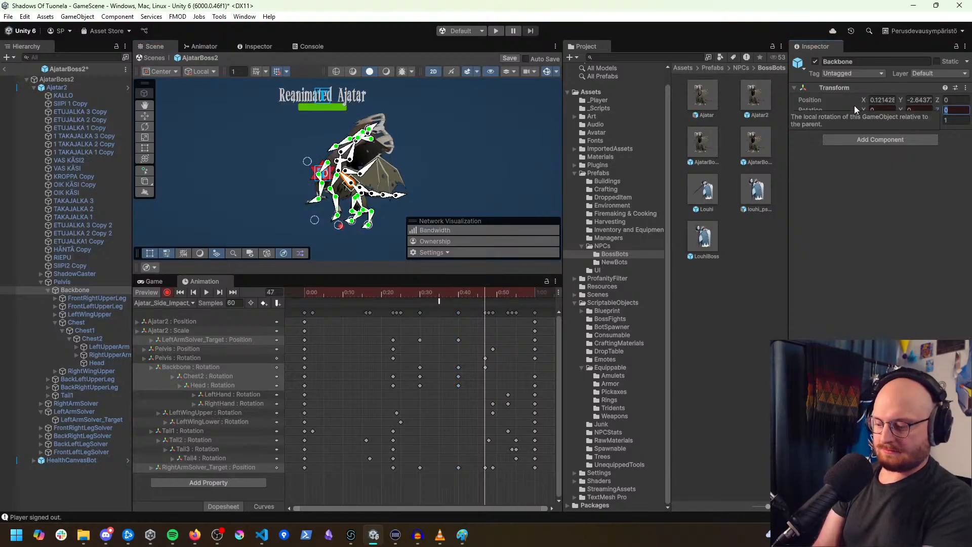
{"action": "type", "text": "-20"}
{"action": "key", "text": "BackSpace"}
{"action": "key", "text": "BackSpace"}
{"action": "key", "text": "BackSpace"}
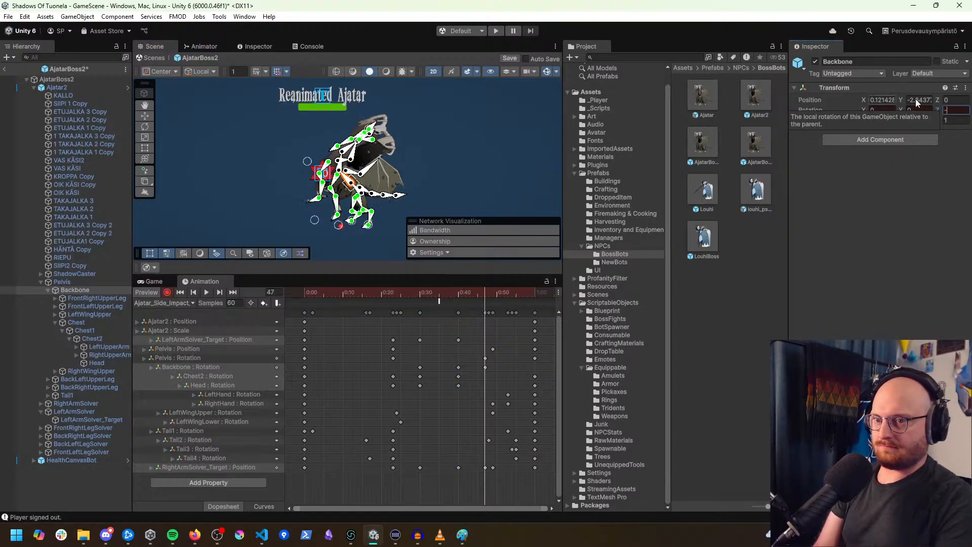
{"action": "type", "text": "-8.5"}
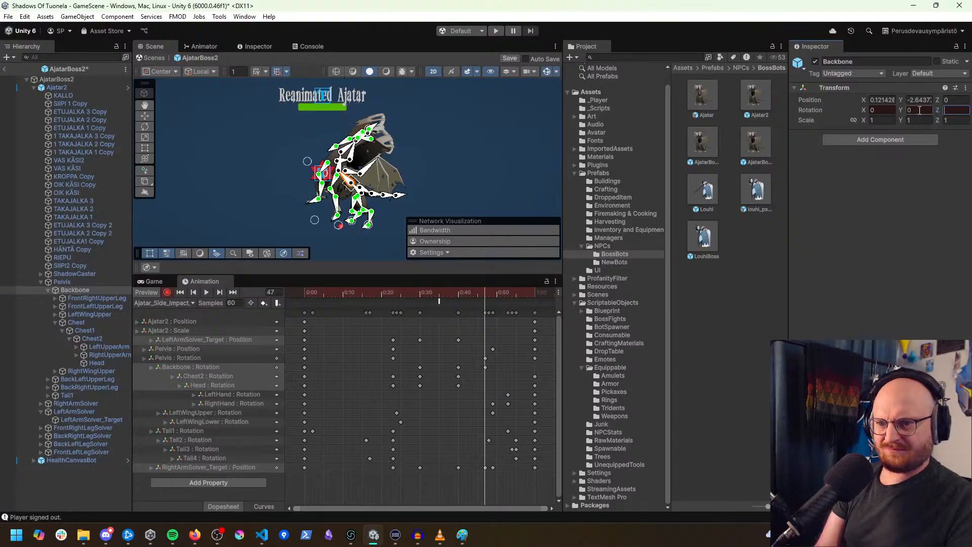
{"action": "left_click_drag", "start_coordinate": [937, 110], "coordinate": [106, 139]}
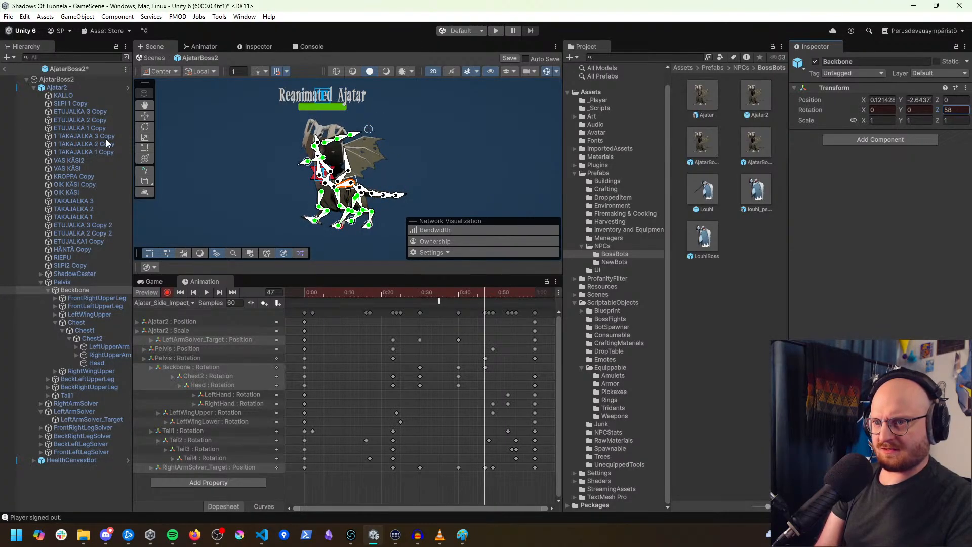
{"action": "type", "text": "60"}
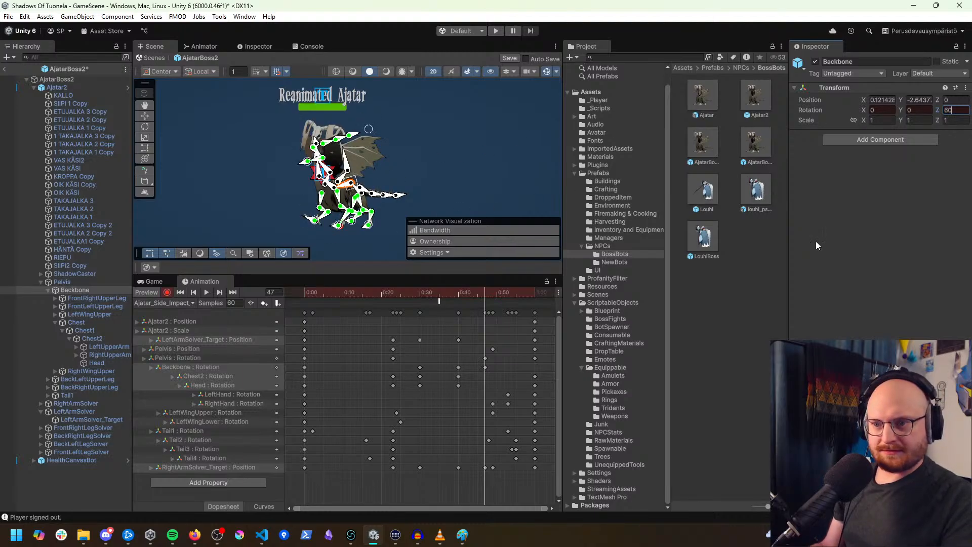
{"action": "key", "text": "ctrl+z"}
{"action": "key", "text": "ctrl+z"}
{"action": "key", "text": "ctrl+z"}
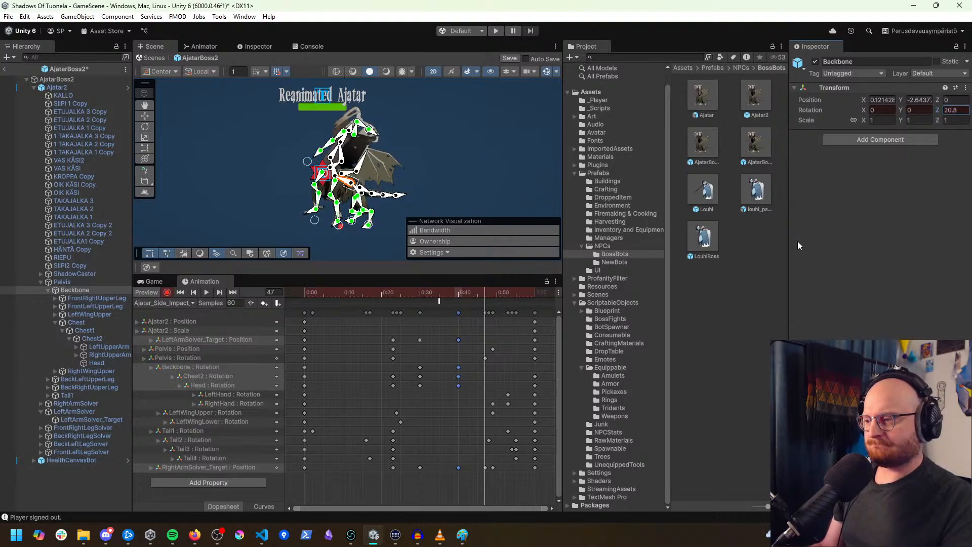
Step: Undo the earlier Backbone rotation keyframes at frames 30 and 40
{"action": "key", "text": "ctrl+z"}
{"action": "key", "text": "ctrl+z"}
{"action": "key", "text": "ctrl+z"}
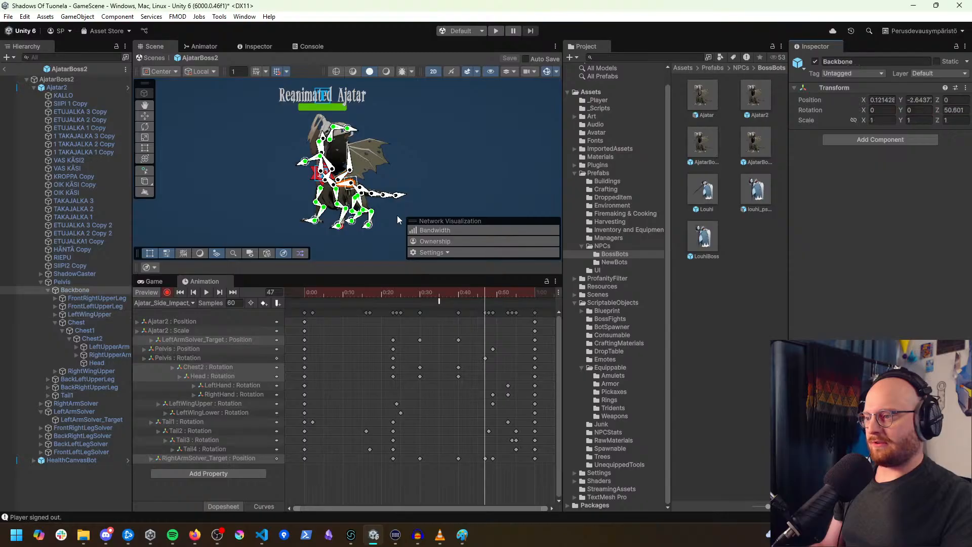
Step: Select the Backbone bone and key its Z rotation at 50.6 at frame 30
{"action": "left_click", "coordinate": [349, 188]}
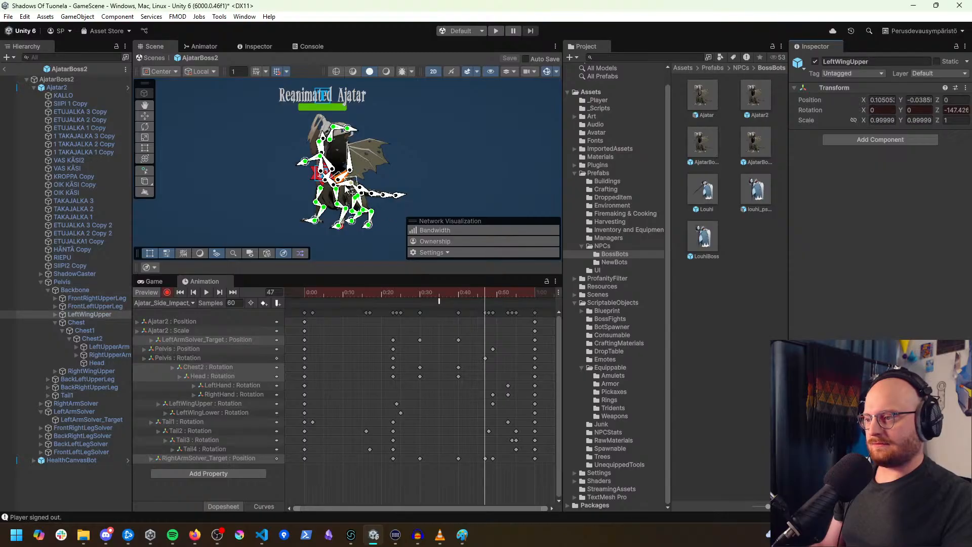
{"action": "left_click", "coordinate": [352, 193]}
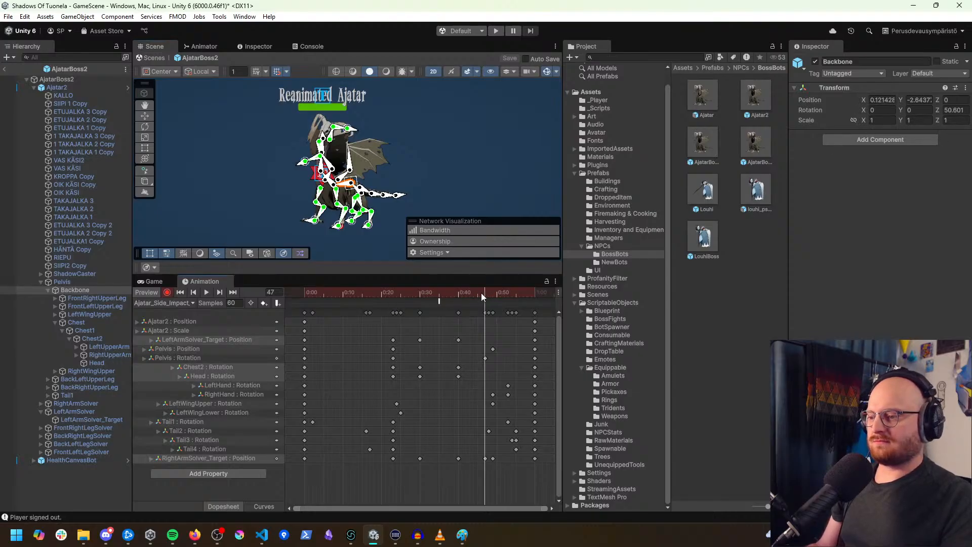
{"action": "left_click_drag", "start_coordinate": [481, 293], "coordinate": [381, 299]}
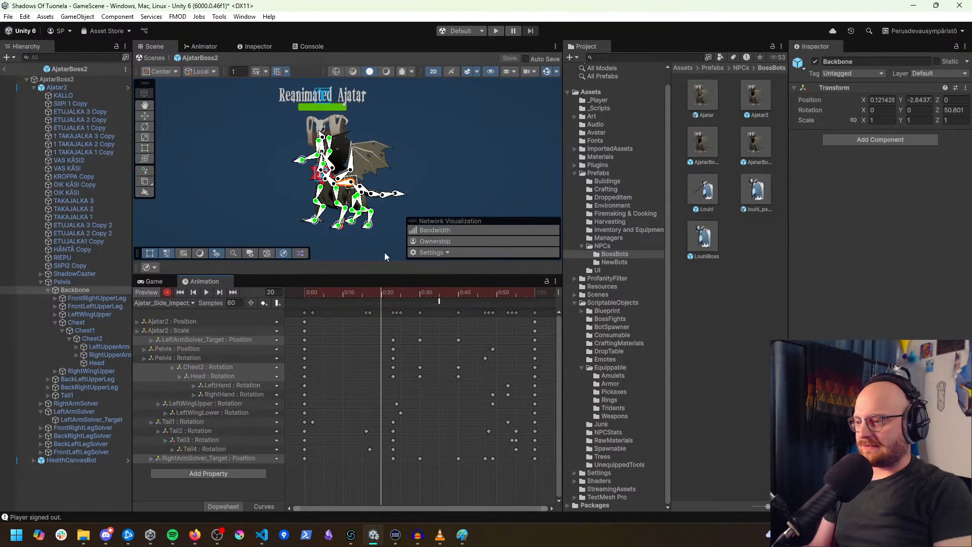
{"action": "left_click_drag", "start_coordinate": [375, 290], "coordinate": [420, 315]}
{"action": "left_click", "coordinate": [420, 313]}
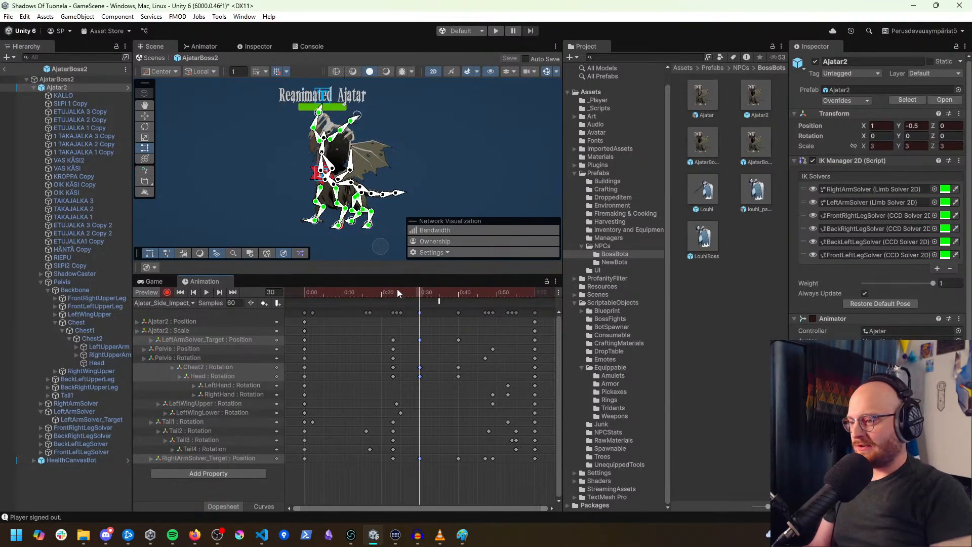
{"action": "mouse_move", "coordinate": [428, 311]}
{"action": "left_mouse_down"}
{"action": "mouse_move", "coordinate": [417, 310]}
{"action": "mouse_move", "coordinate": [426, 308]}
{"action": "left_mouse_up"}
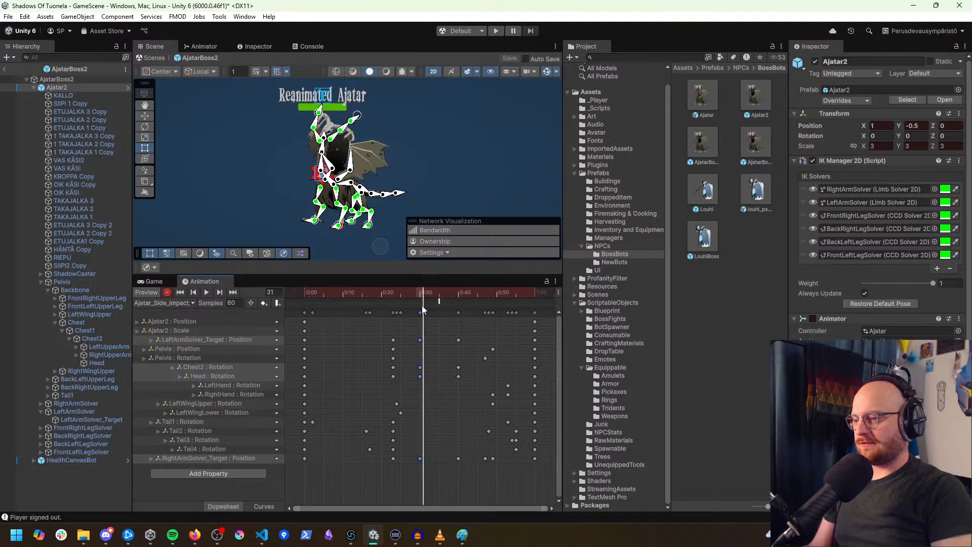
{"action": "key", "text": "comma"}
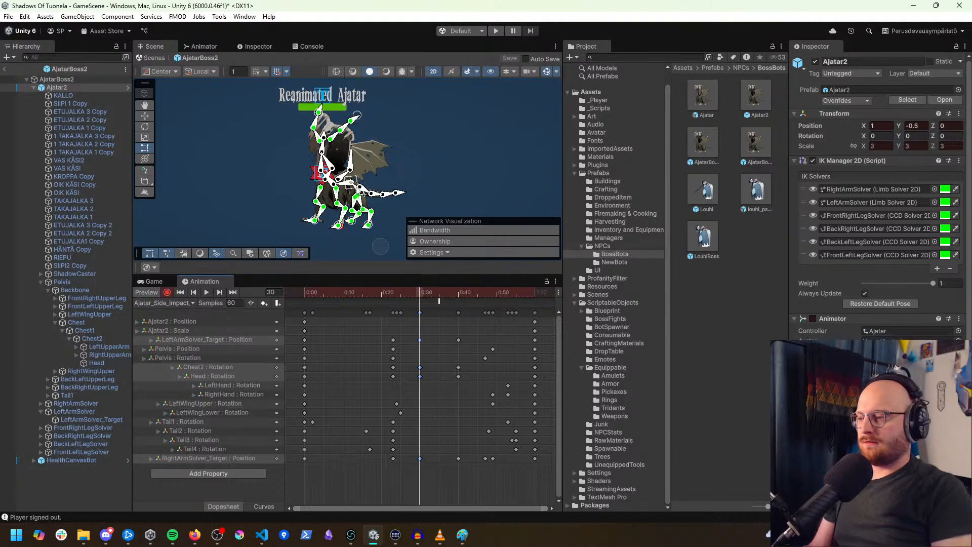
{"action": "left_click", "coordinate": [353, 191]}
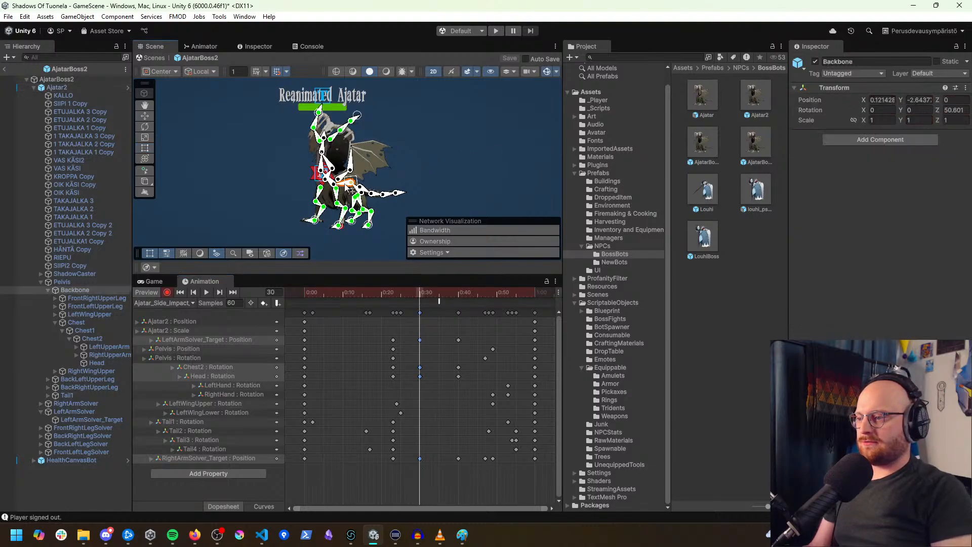
{"action": "left_click", "coordinate": [957, 110]}
{"action": "left_click", "coordinate": [966, 110]}
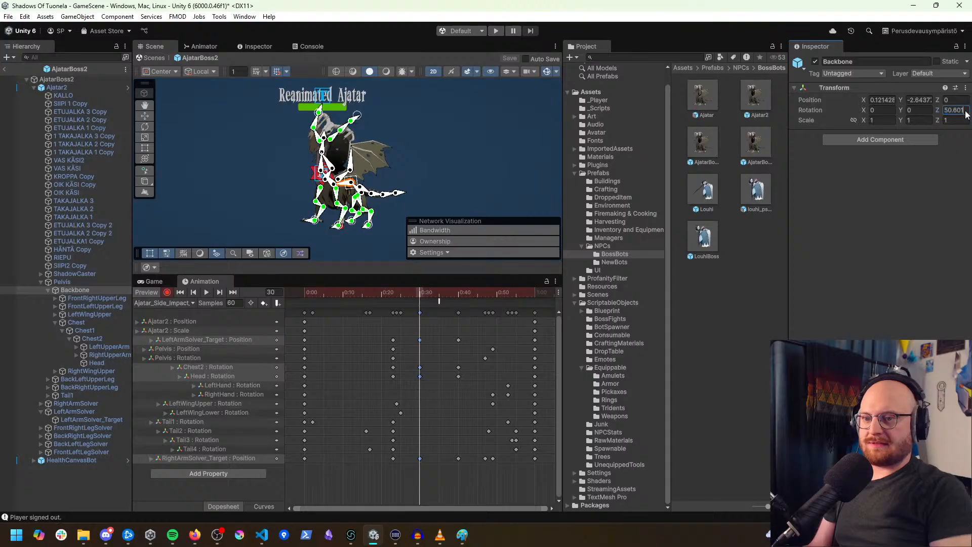
{"action": "key", "text": "BackSpace"}
{"action": "key", "text": "BackSpace"}
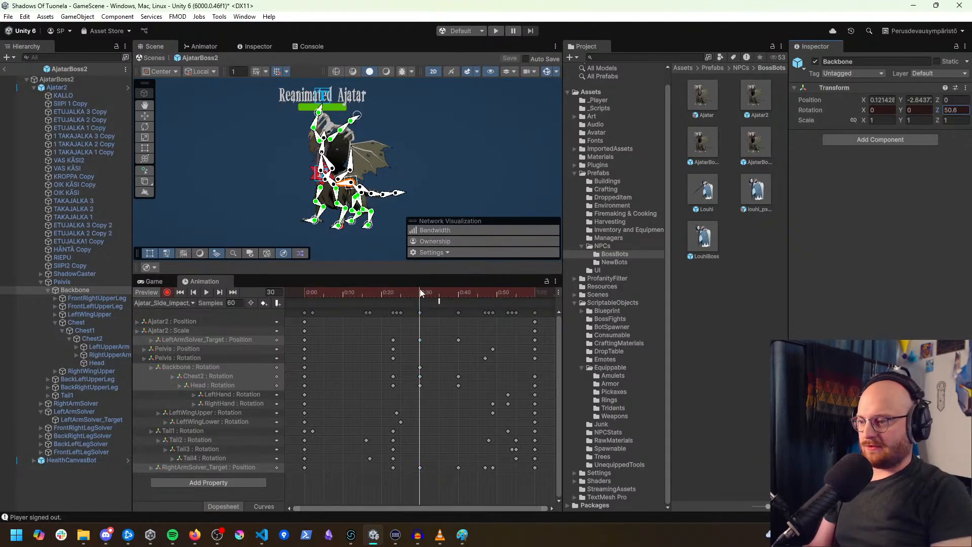
Step: Copy the frame 30 keyframes, including the Backbone rotation, and paste them at frame 47
{"action": "left_click_drag", "start_coordinate": [429, 480], "coordinate": [459, 306]}
{"action": "key", "text": "ctrl+c"}
{"action": "key", "text": "ctrl+v"}
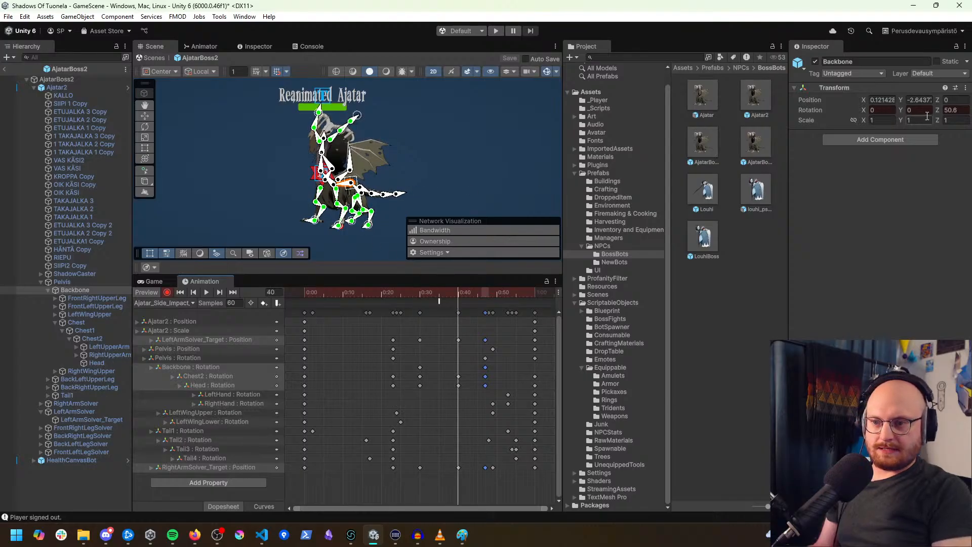
Step: At frame 40, set the Backbone's Z rotation to 12.91 and reposition the arm targets so one arm points up and the other reaches backward
{"action": "left_click_drag", "start_coordinate": [937, 110], "coordinate": [948, 114]}
{"action": "type", "text": "13"}
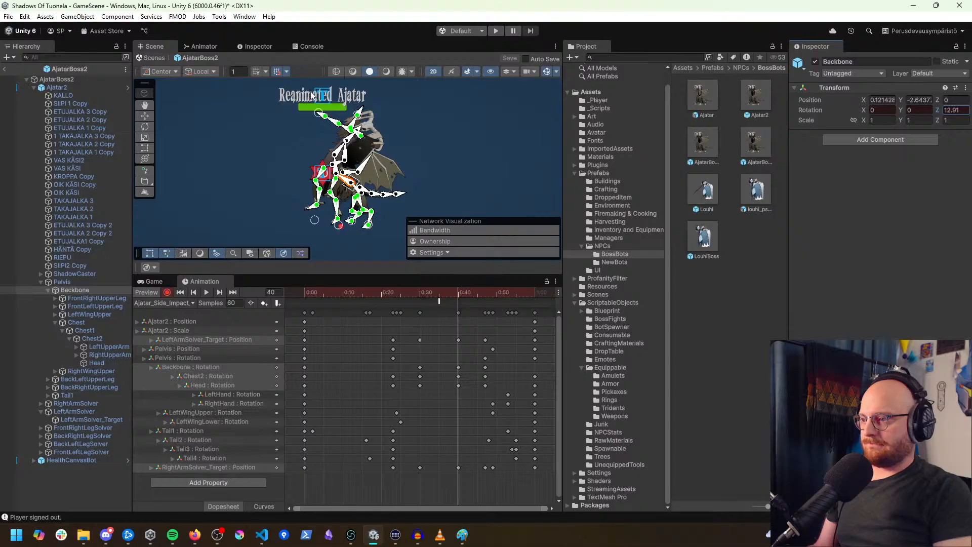
{"action": "scroll", "coordinate": [409, 119], "scroll_direction": "up", "scroll_amount": 4}
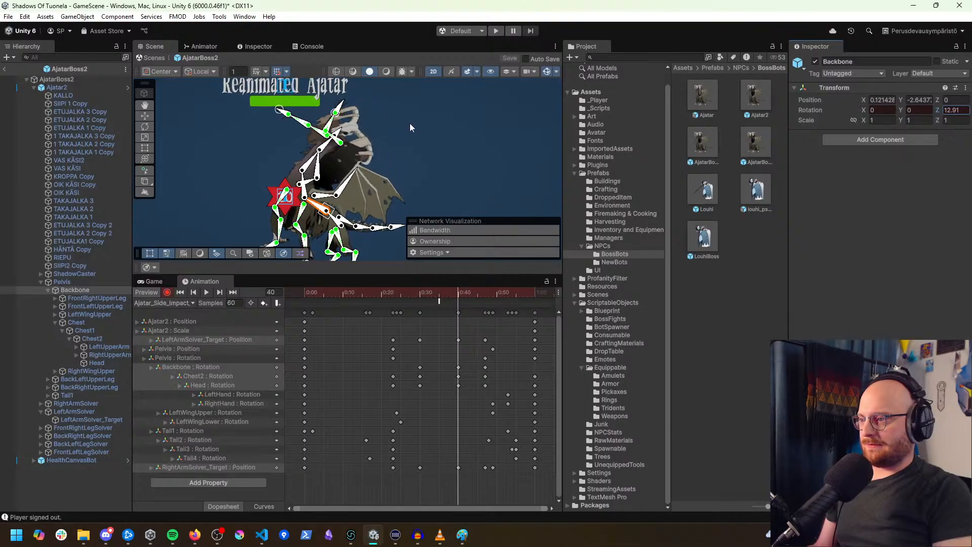
{"action": "left_click_drag", "start_coordinate": [286, 112], "coordinate": [319, 76]}
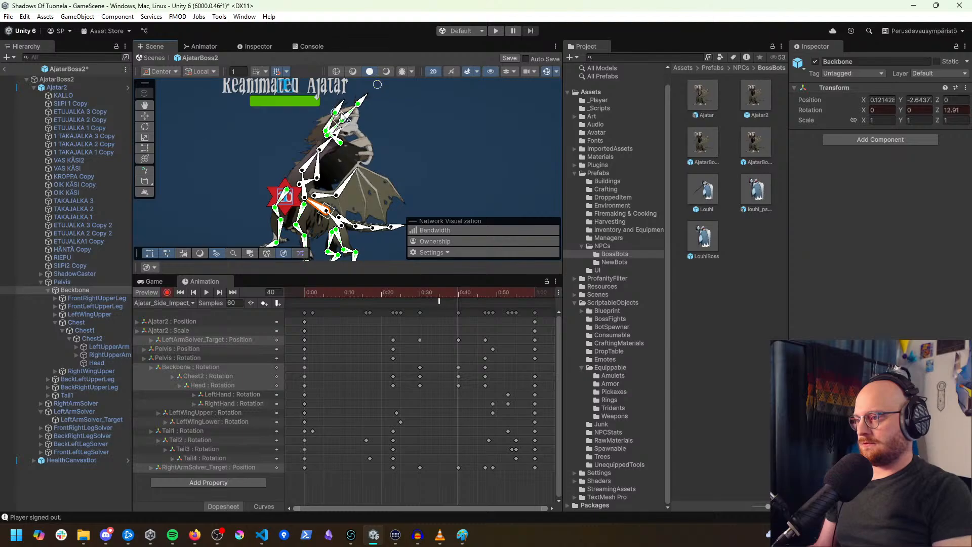
{"action": "left_click_drag", "start_coordinate": [312, 90], "coordinate": [433, 110]}
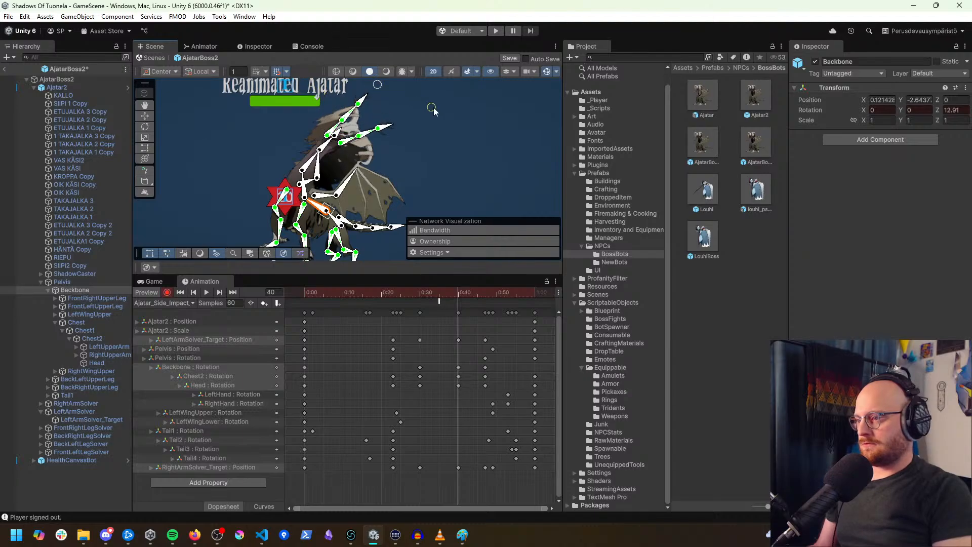
{"action": "left_click_drag", "start_coordinate": [376, 89], "coordinate": [306, 81]}
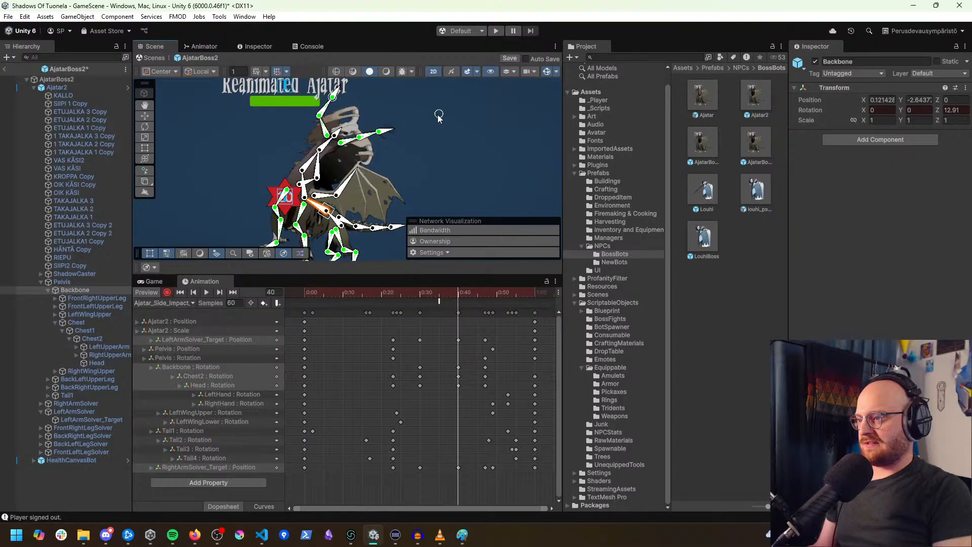
{"action": "left_click_drag", "start_coordinate": [372, 141], "coordinate": [385, 132]}
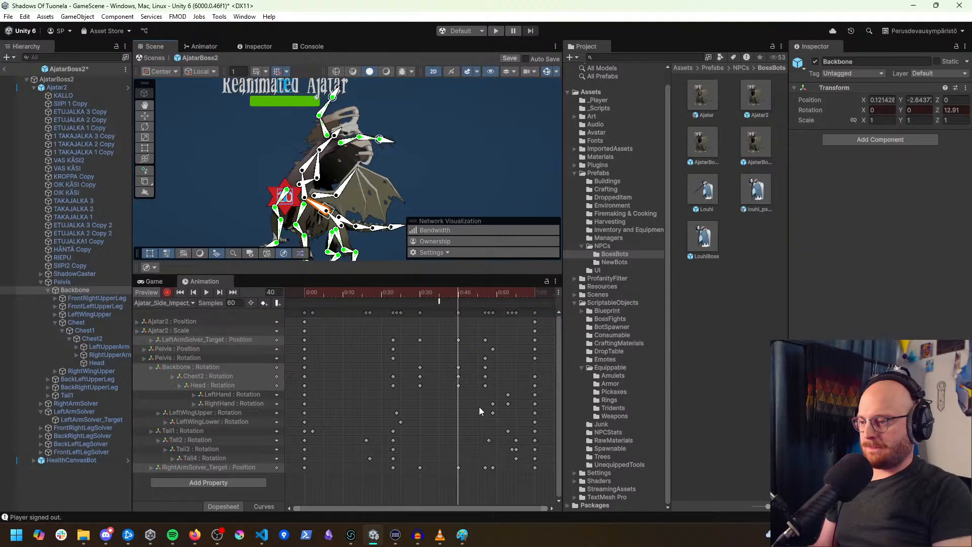
Step: Copy the frame 40 pose keyframes and paste them over those at frame 30
{"action": "left_click_drag", "start_coordinate": [458, 425], "coordinate": [314, 317]}
{"action": "key", "text": "ctrl+v"}
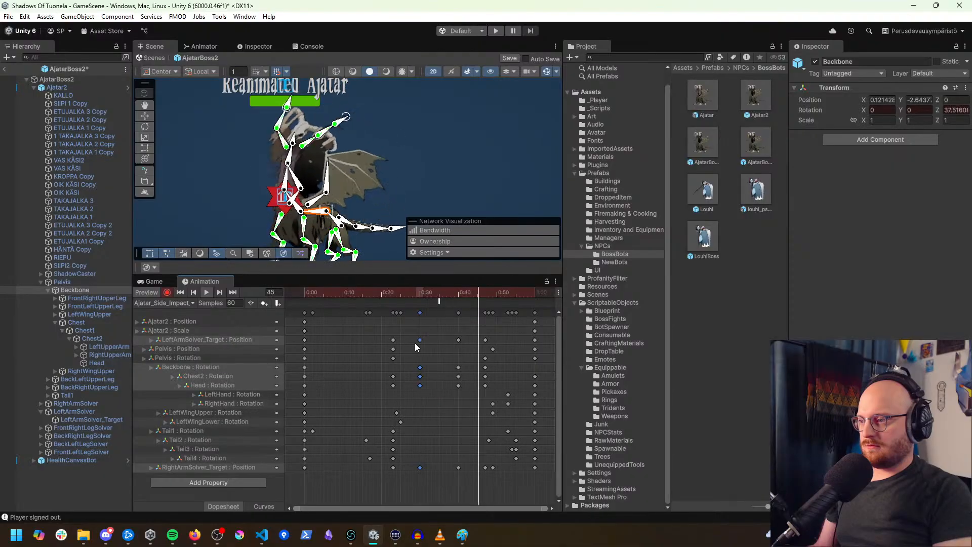
Step: Set the Backbone bone's Z rotation to 50 at frame 23
{"action": "left_click_drag", "start_coordinate": [427, 298], "coordinate": [402, 317]}
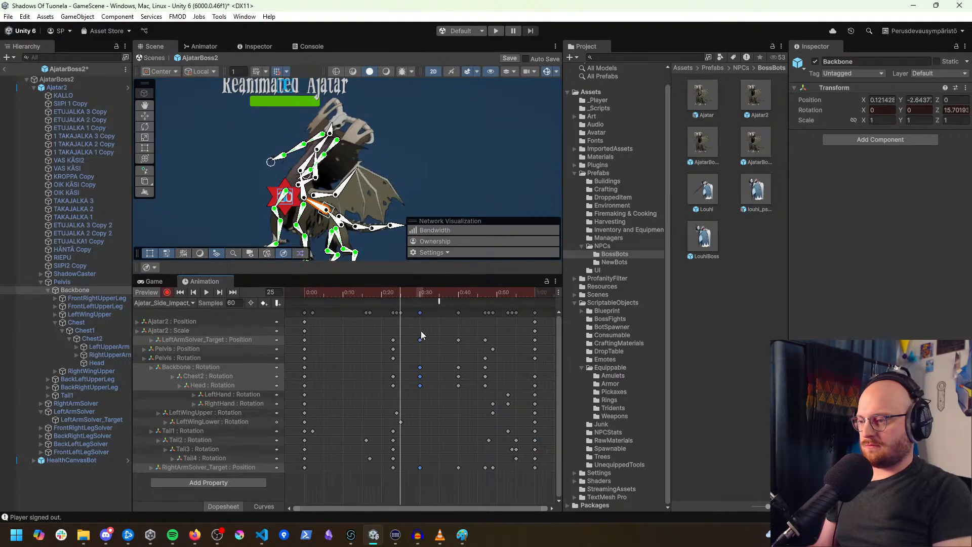
{"action": "left_click", "coordinate": [401, 313]}
{"action": "left_click", "coordinate": [393, 295]}
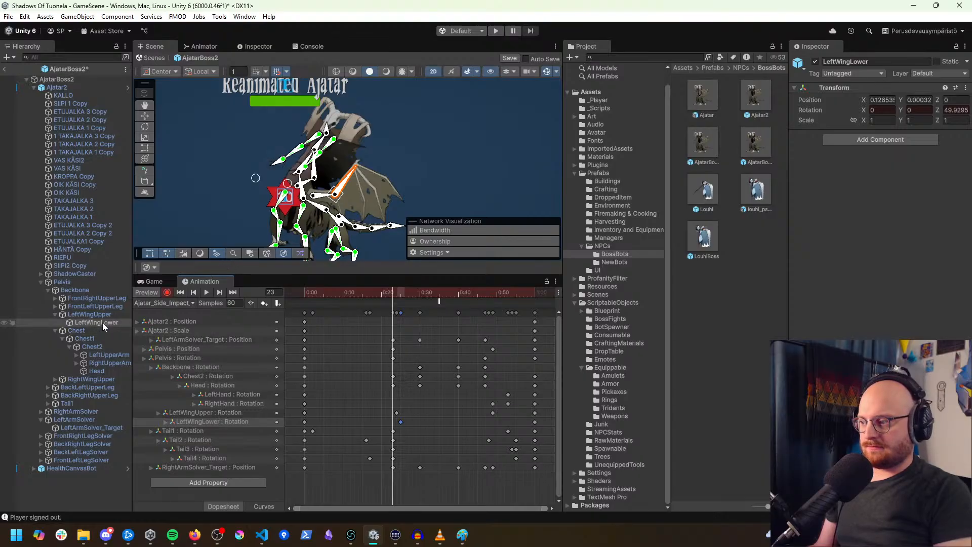
{"action": "left_click", "coordinate": [319, 212]}
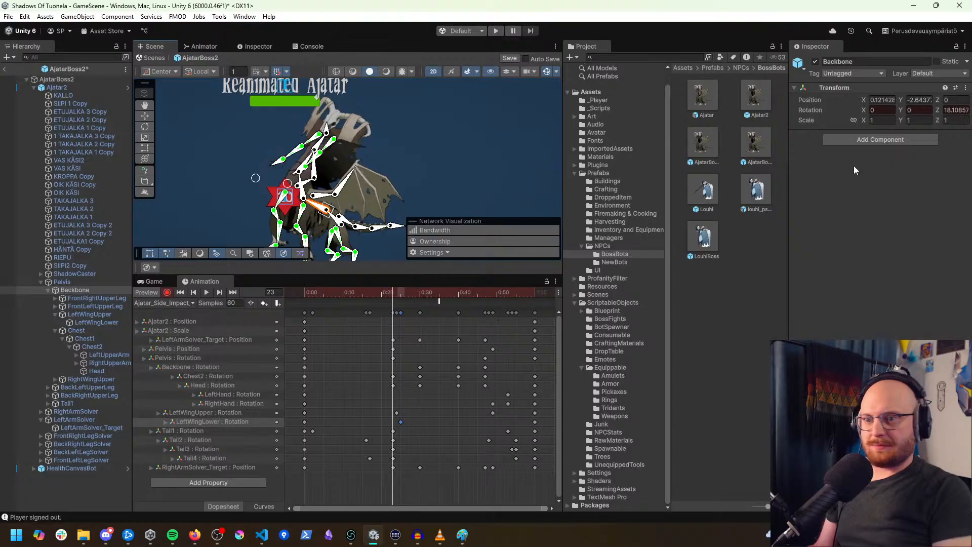
{"action": "left_click", "coordinate": [954, 110]}
{"action": "type", "text": "50"}
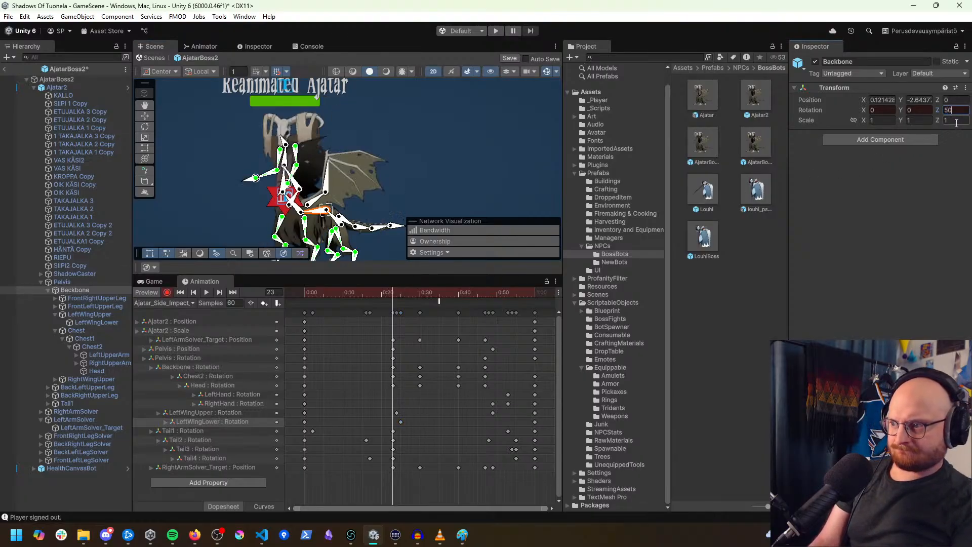
Step: Play the side impact clip from the start and examine the motion up to about frame 39
{"action": "scroll", "coordinate": [410, 216], "scroll_direction": "down", "scroll_amount": 3}
{"action": "middle_click_drag", "start_coordinate": [408, 172], "coordinate": [421, 127]}
{"action": "left_click_drag", "start_coordinate": [380, 292], "coordinate": [241, 284]}
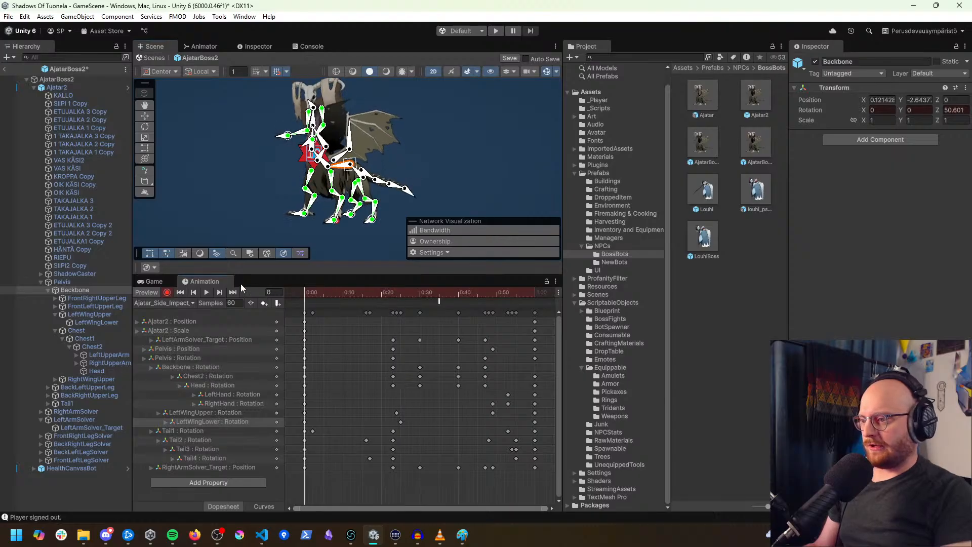
{"action": "key", "text": "space"}
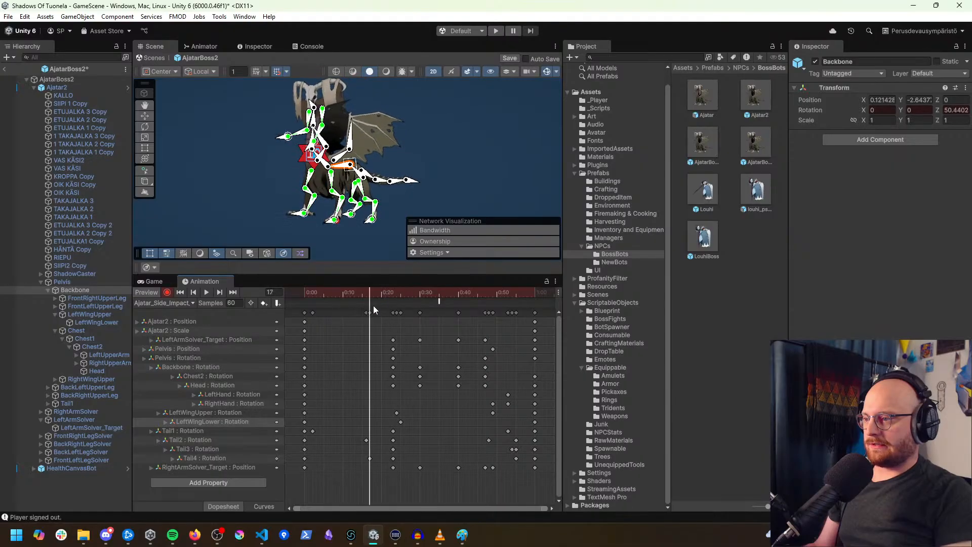
{"action": "left_click_drag", "start_coordinate": [434, 310], "coordinate": [455, 308]}
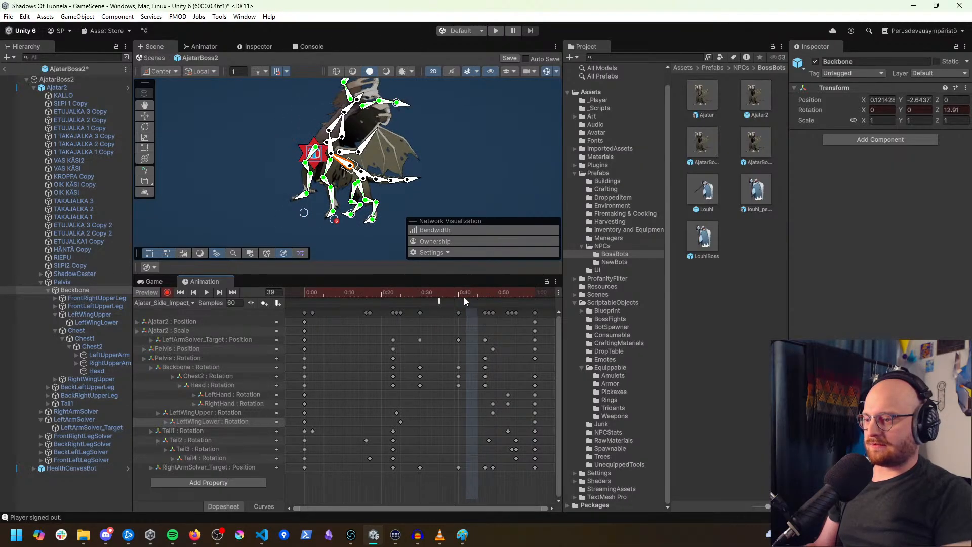
Step: Compress the side impact keyframes from frame 40 onward into frames 50 to 60, and play the clip
{"action": "left_click", "coordinate": [450, 307]}
{"action": "left_click_drag", "start_coordinate": [544, 493], "coordinate": [430, 307]}
{"action": "scroll", "coordinate": [501, 382], "scroll_direction": "down", "scroll_amount": 10}
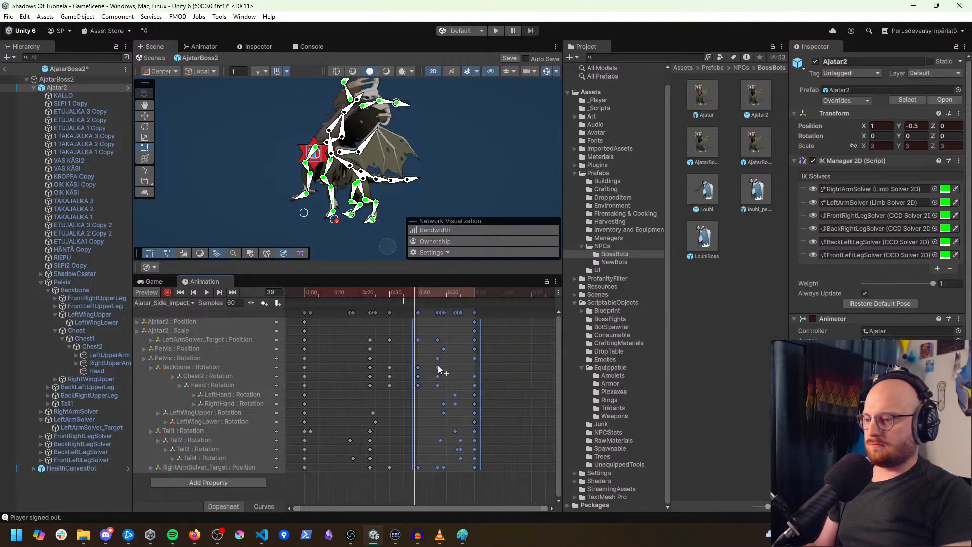
{"action": "left_click_drag", "start_coordinate": [429, 366], "coordinate": [480, 363]}
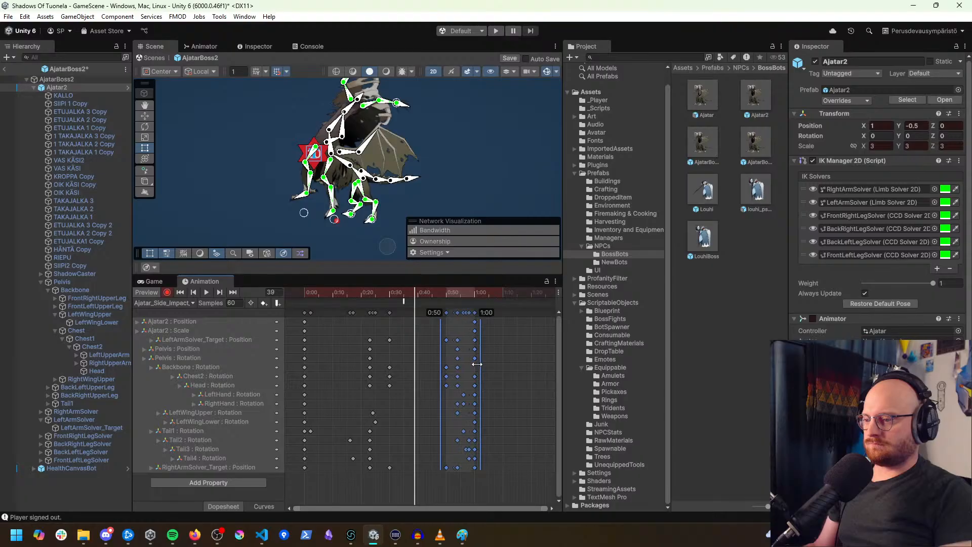
{"action": "key", "text": "space"}
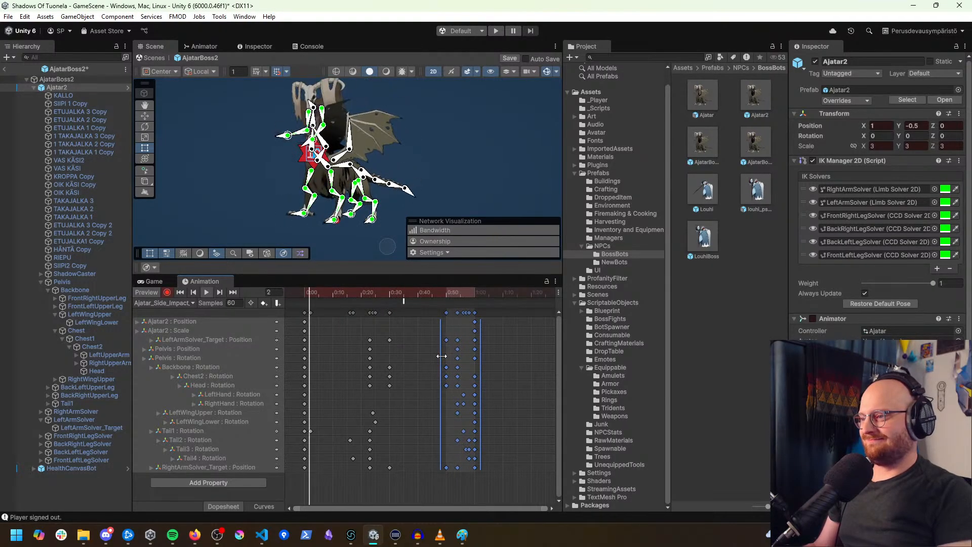
Step: At frame 30, move the raised arm's target forward and down, and lower the backward-reaching arm's target
{"action": "left_click", "coordinate": [387, 299]}
{"action": "scroll", "coordinate": [375, 193], "scroll_direction": "down", "scroll_amount": 6}
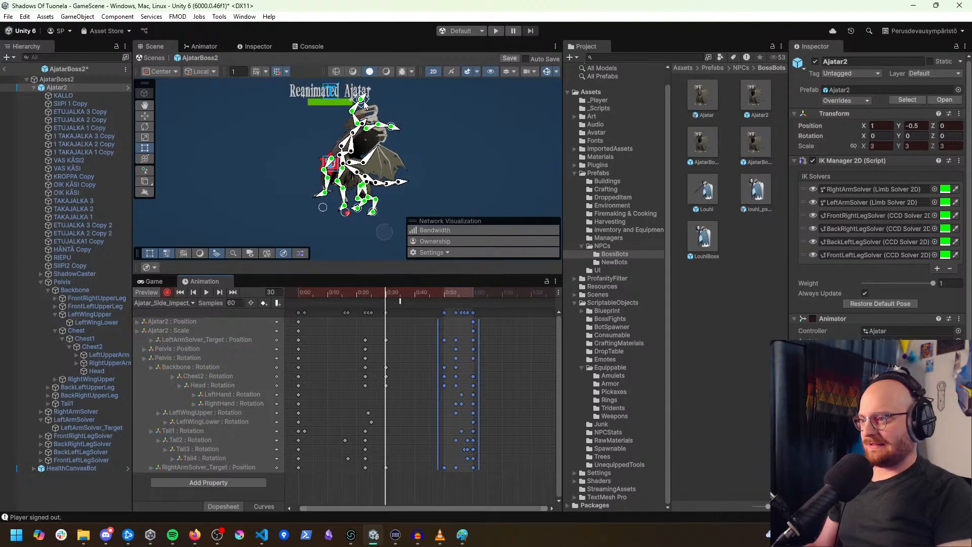
{"action": "left_click_drag", "start_coordinate": [360, 100], "coordinate": [334, 116]}
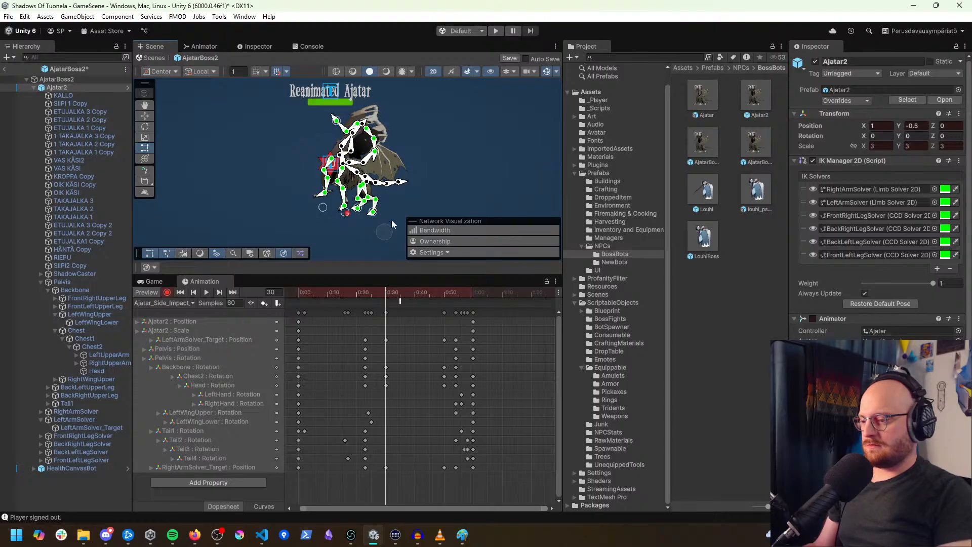
Step: Copy the frame 30 pose keyframes, paste them over those at frame 50, and play the clip
{"action": "left_click_drag", "start_coordinate": [405, 483], "coordinate": [383, 333]}
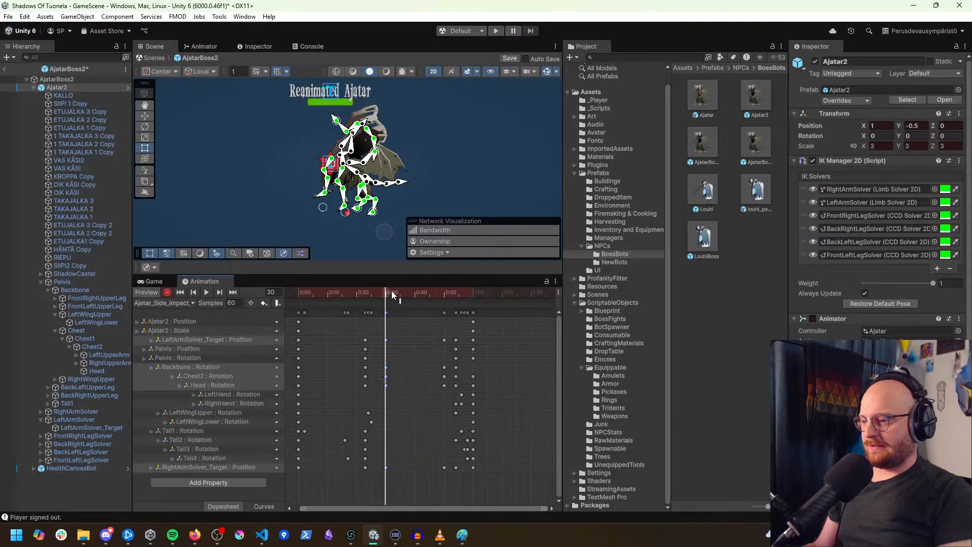
{"action": "left_click_drag", "start_coordinate": [393, 295], "coordinate": [444, 310]}
{"action": "key", "text": "ctrl+c"}
{"action": "key", "text": "ctrl+v"}
{"action": "key", "text": "space"}
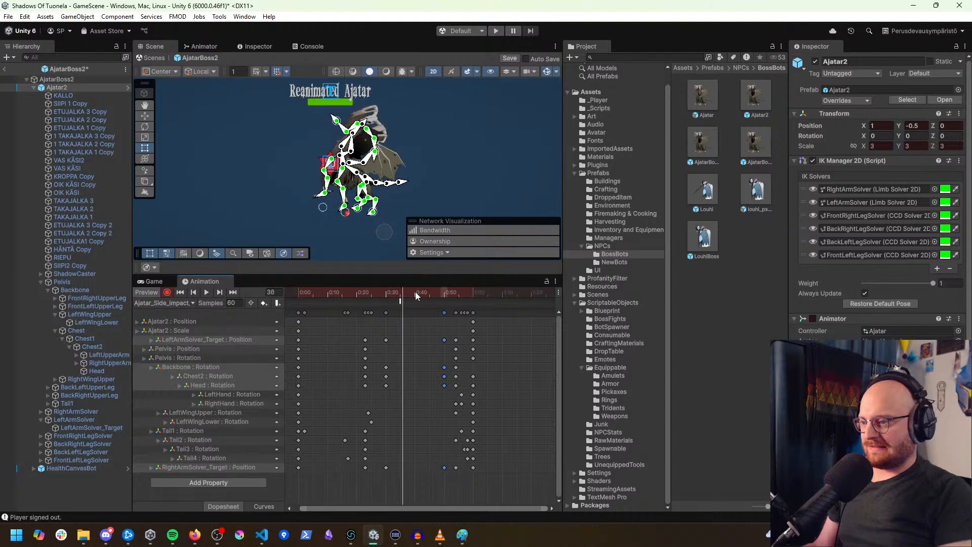
Step: Try to delete the keyframes from frame 54 onward in the side impact clip
{"action": "left_click_drag", "start_coordinate": [416, 293], "coordinate": [457, 315]}
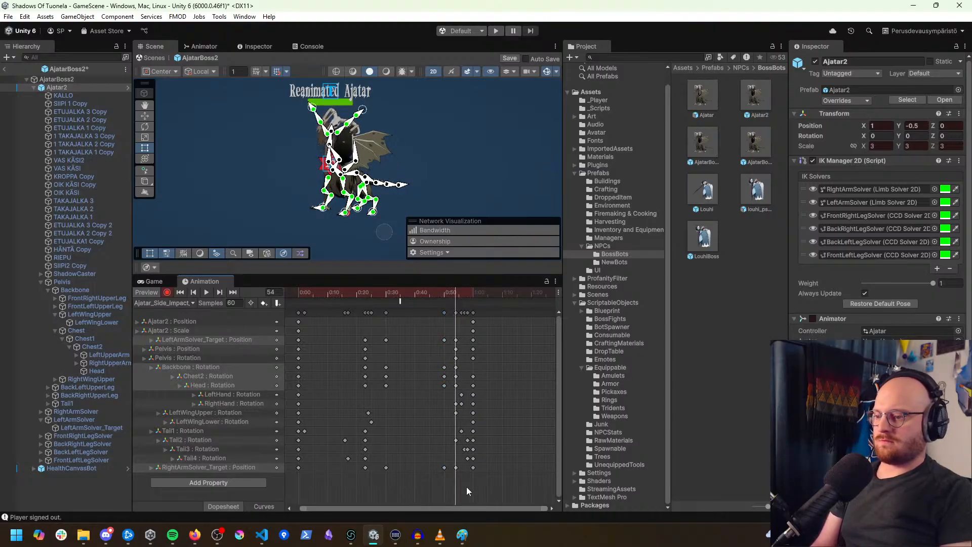
{"action": "left_click_drag", "start_coordinate": [467, 484], "coordinate": [456, 354]}
{"action": "key", "text": "Delete"}
{"action": "left_click_drag", "start_coordinate": [454, 314], "coordinate": [425, 303]}
{"action": "key", "text": "ctrl+z"}
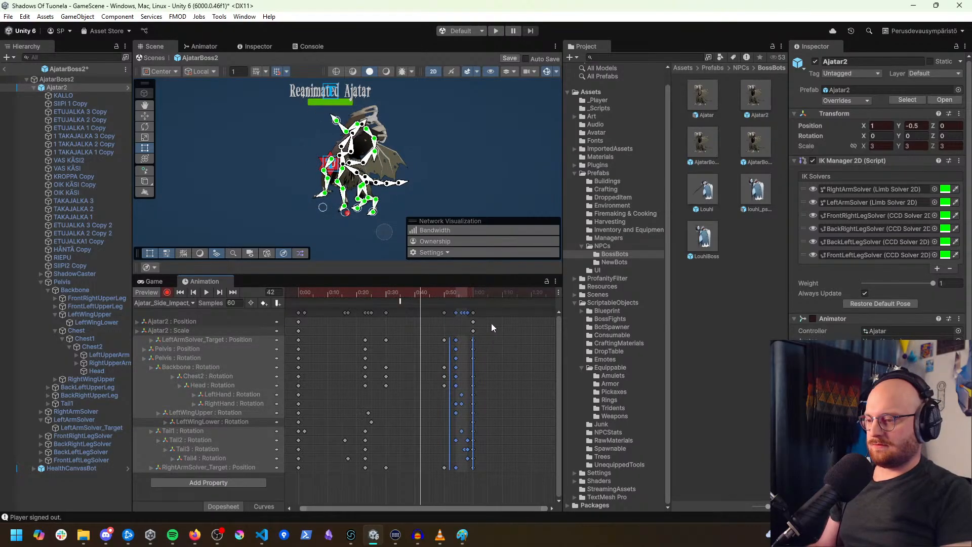
Step: At frame 54, lower the target of the boss's raised front arm
{"action": "mouse_move", "coordinate": [442, 293]}
{"action": "left_mouse_down"}
{"action": "mouse_move", "coordinate": [360, 284]}
{"action": "mouse_move", "coordinate": [456, 299]}
{"action": "left_mouse_up"}
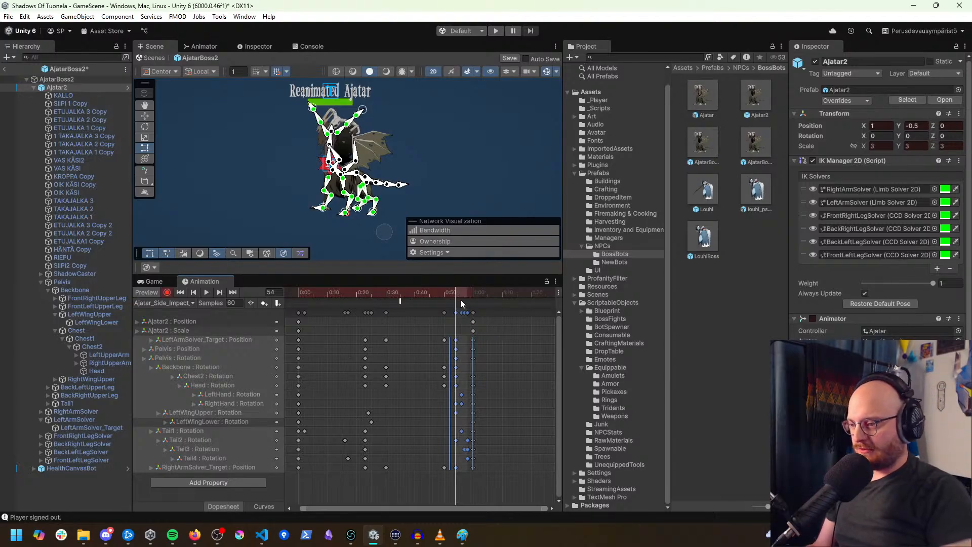
{"action": "mouse_move", "coordinate": [461, 299]}
{"action": "left_mouse_down"}
{"action": "mouse_move", "coordinate": [351, 302]}
{"action": "mouse_move", "coordinate": [453, 298]}
{"action": "mouse_move", "coordinate": [460, 311]}
{"action": "mouse_move", "coordinate": [418, 311]}
{"action": "mouse_move", "coordinate": [491, 314]}
{"action": "mouse_move", "coordinate": [456, 317]}
{"action": "left_mouse_up"}
{"action": "scroll", "coordinate": [454, 300], "scroll_direction": "up", "scroll_amount": 5}
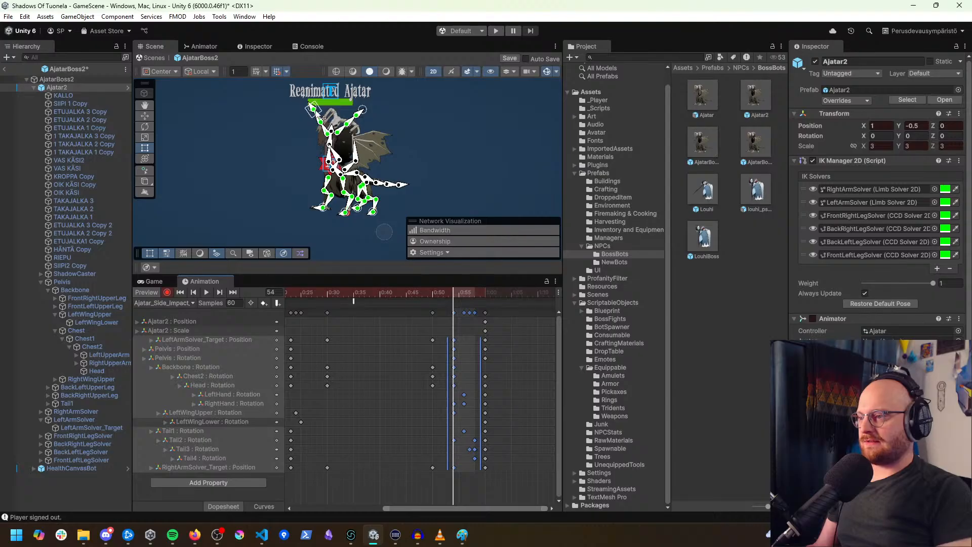
{"action": "left_click_drag", "start_coordinate": [312, 111], "coordinate": [307, 176]}
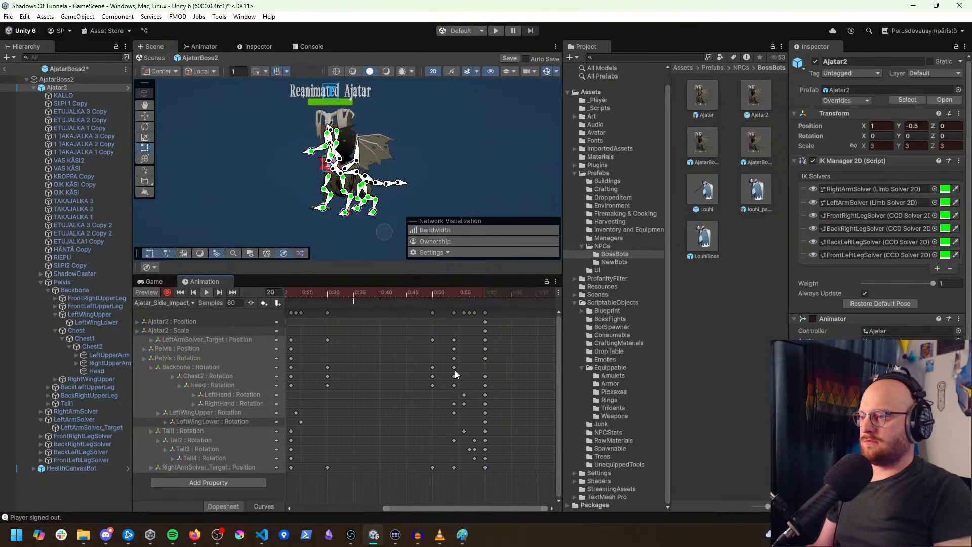
Step: Select all keyframes in the side impact clip and save the prefab
{"action": "scroll", "coordinate": [439, 369], "scroll_direction": "down", "scroll_amount": 1}
{"action": "middle_click_drag", "start_coordinate": [419, 364], "coordinate": [502, 375]}
{"action": "scroll", "coordinate": [485, 378], "scroll_direction": "down", "scroll_amount": 1}
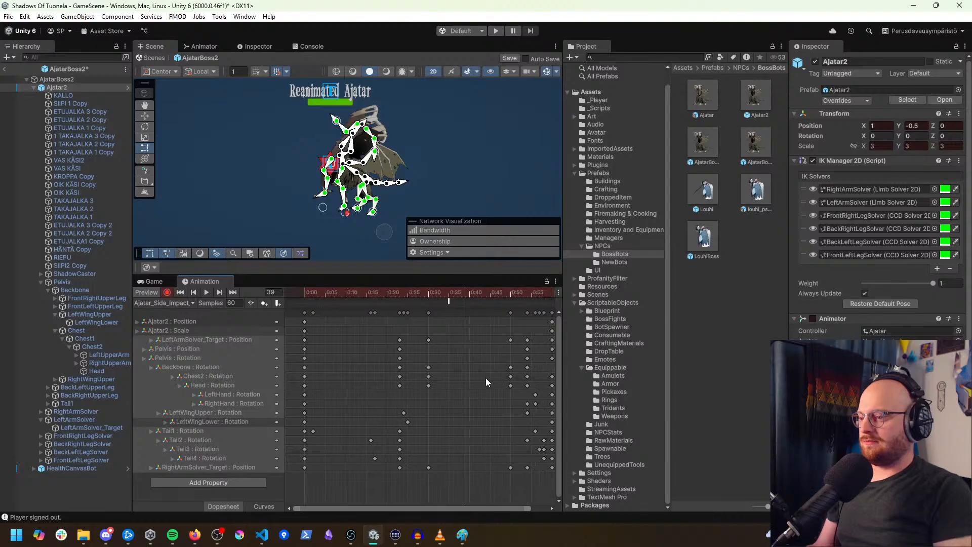
{"action": "scroll", "coordinate": [485, 378], "scroll_direction": "down", "scroll_amount": 1}
{"action": "left_click", "coordinate": [482, 367]}
{"action": "key", "text": "ctrl+a"}
{"action": "key", "text": "ctrl+s"}
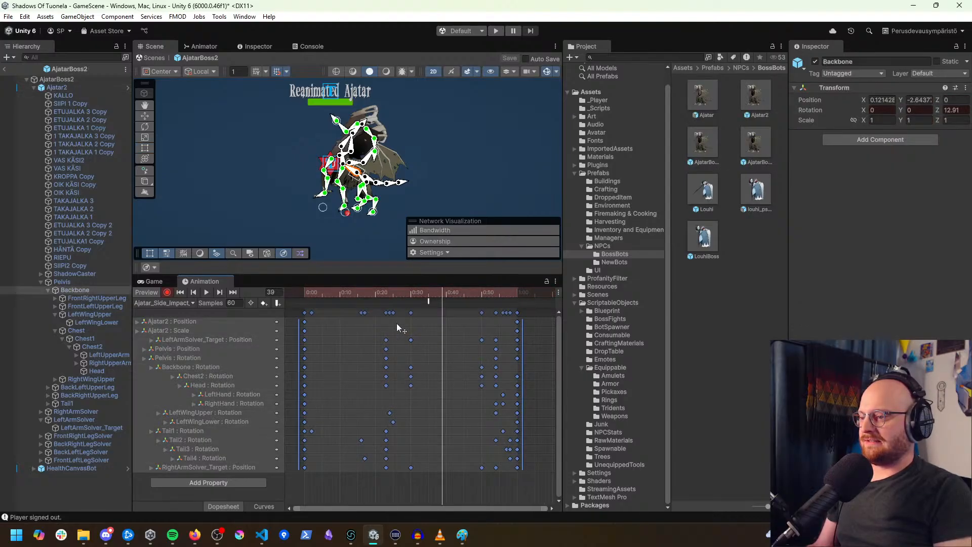
{"action": "left_click", "coordinate": [167, 302]}
{"action": "left_click", "coordinate": [213, 402]}
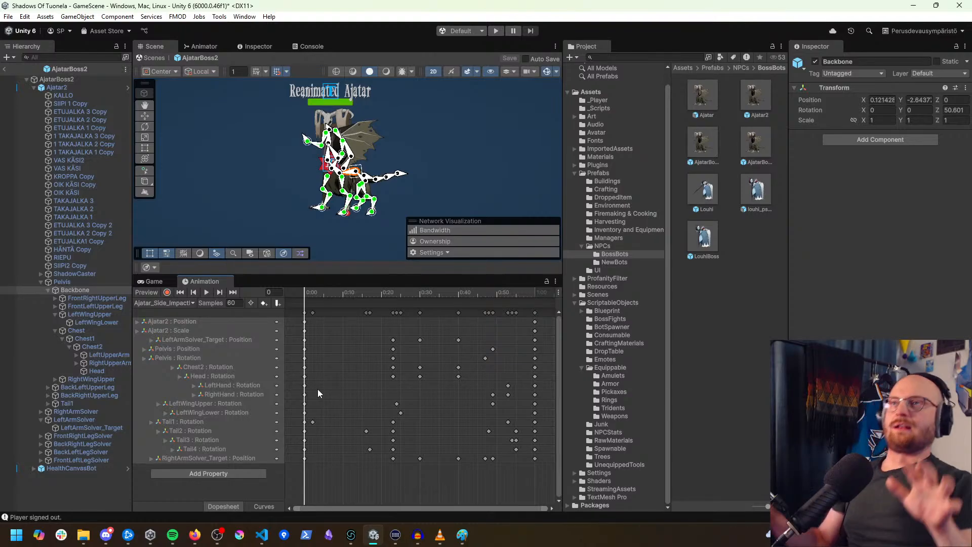
{"action": "left_click", "coordinate": [165, 303]}
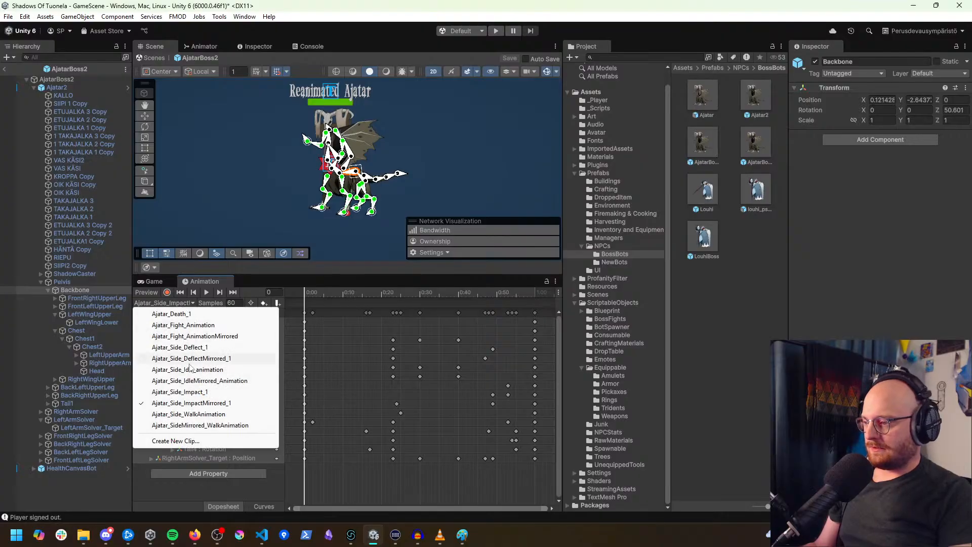
{"action": "left_click", "coordinate": [180, 392]}
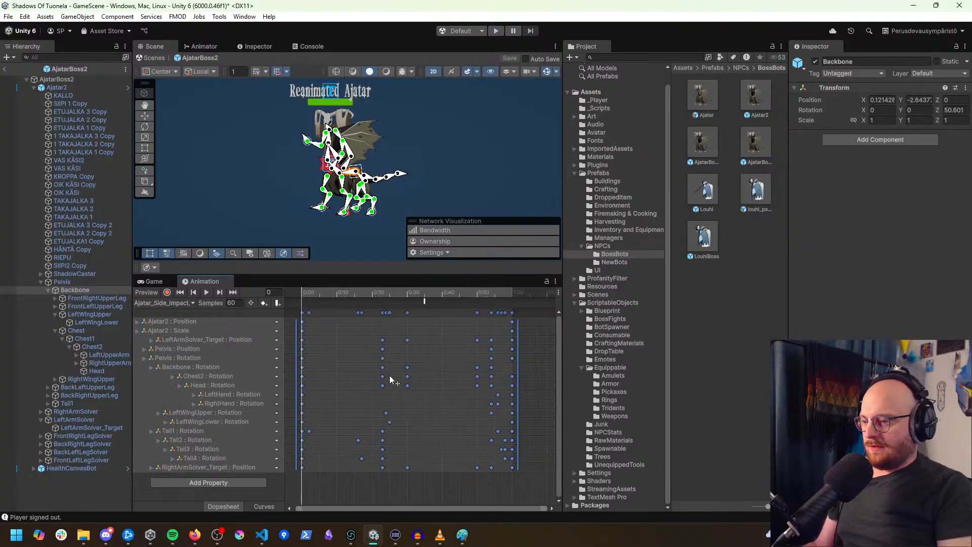
Step: Set the Pelvis bone's Y position to 0.5 at frame 30 of the Ajatar_Side_Impact_1 clip
{"action": "left_click_drag", "start_coordinate": [364, 293], "coordinate": [408, 330]}
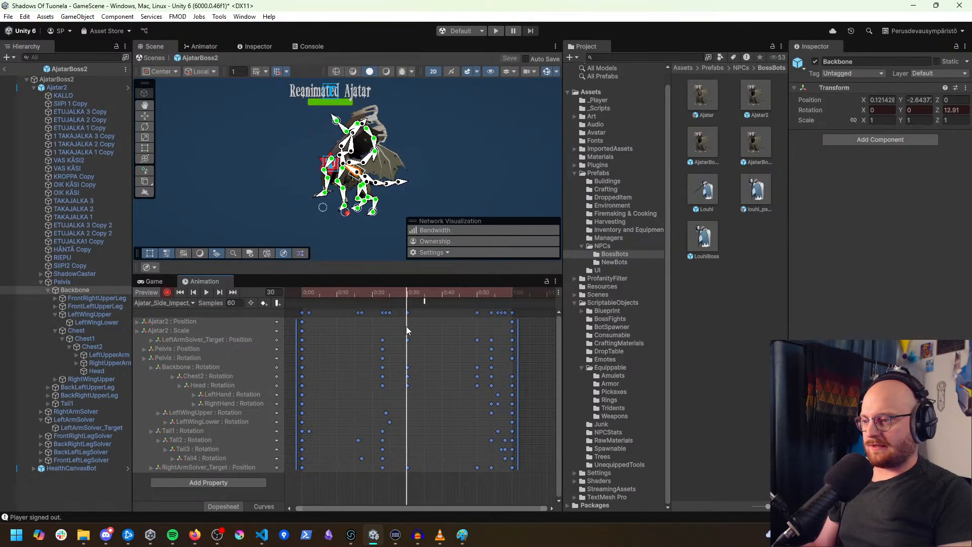
{"action": "scroll", "coordinate": [370, 207], "scroll_direction": "up", "scroll_amount": 3}
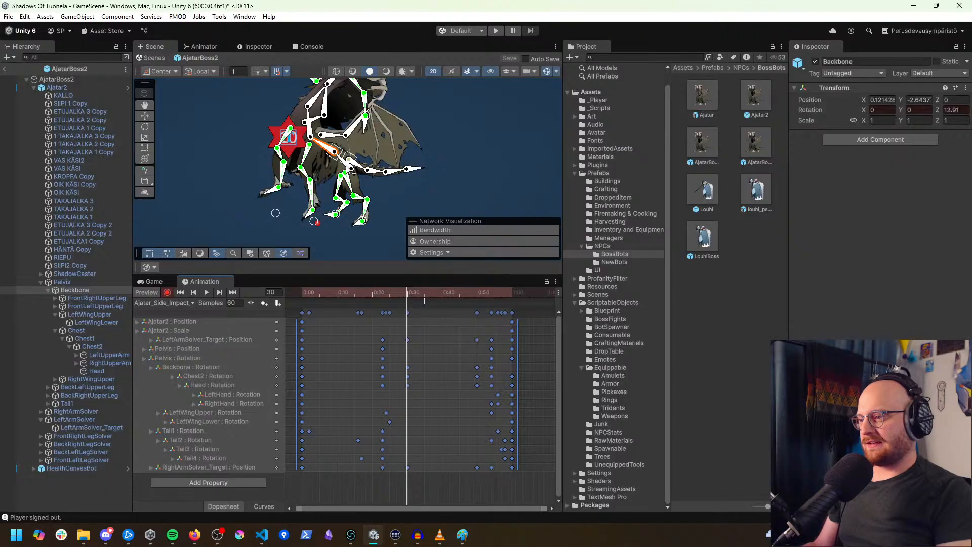
{"action": "left_click", "coordinate": [354, 174]}
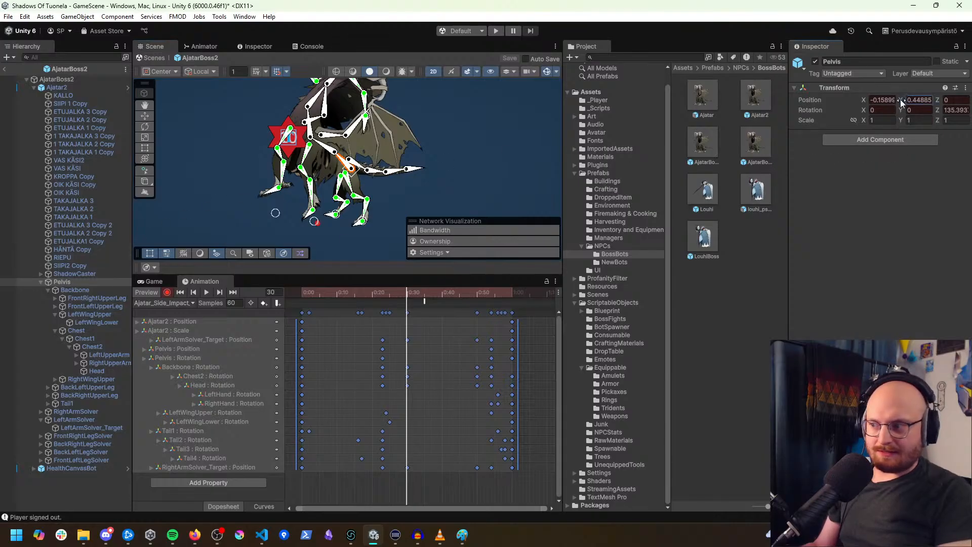
{"action": "left_click_drag", "start_coordinate": [902, 99], "coordinate": [908, 100]}
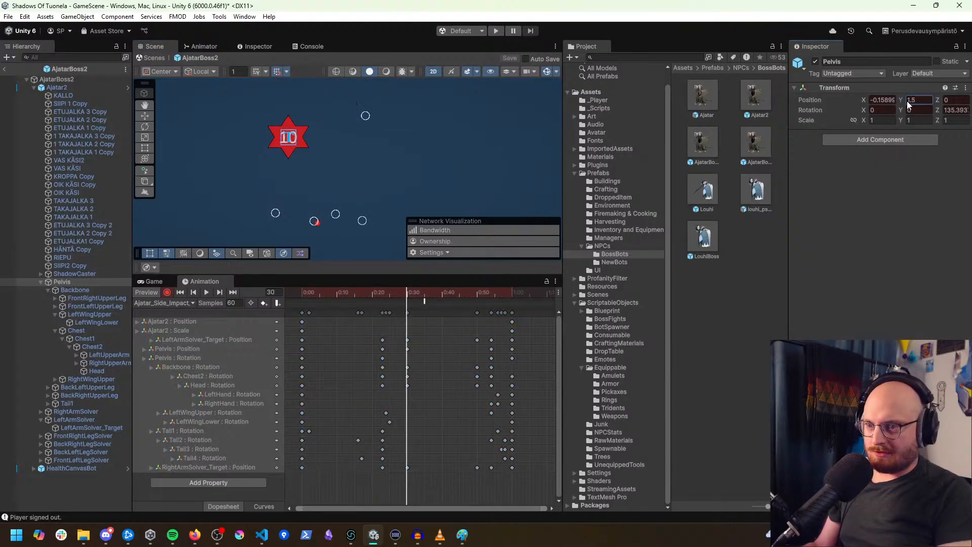
{"action": "key", "text": "ctrl+z"}
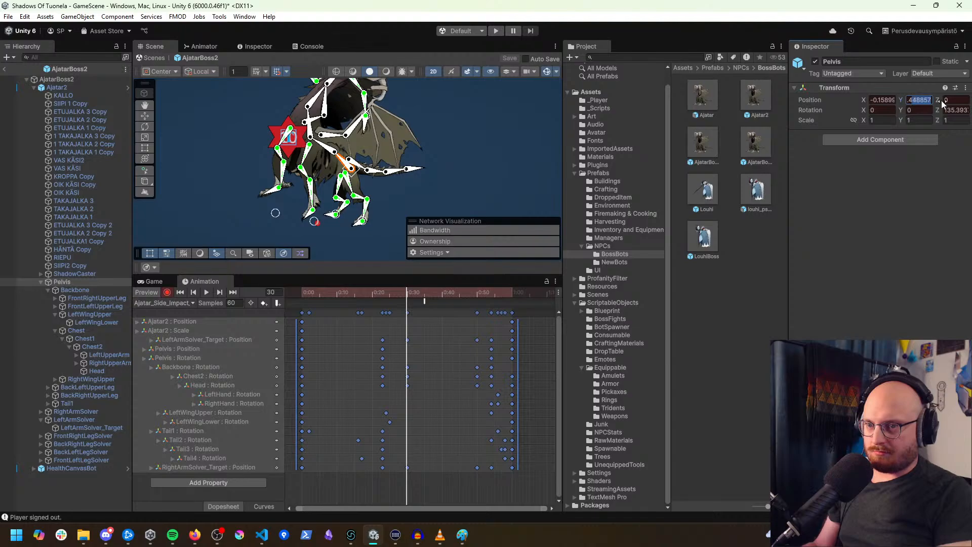
{"action": "type", "text": "0.4"}
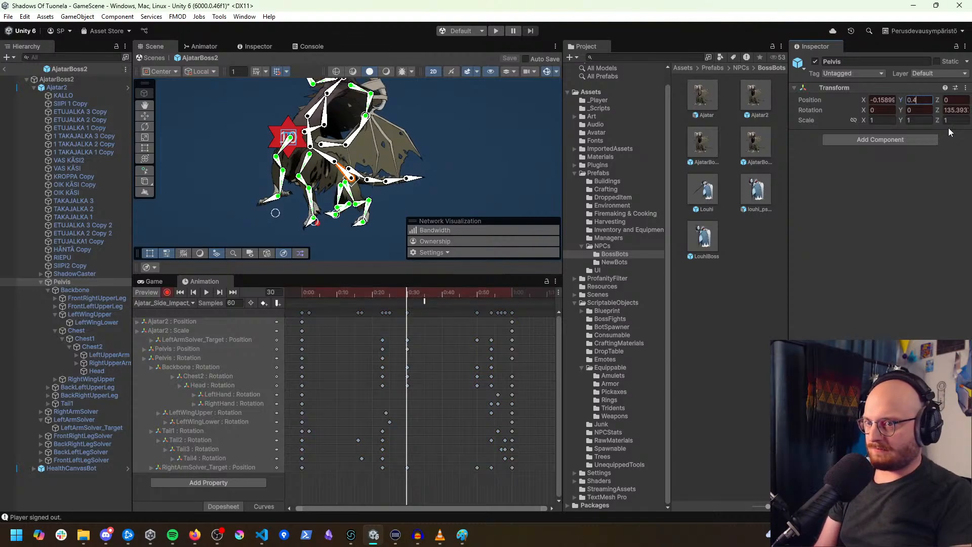
{"action": "key", "text": "BackSpace"}
{"action": "type", "text": "5"}
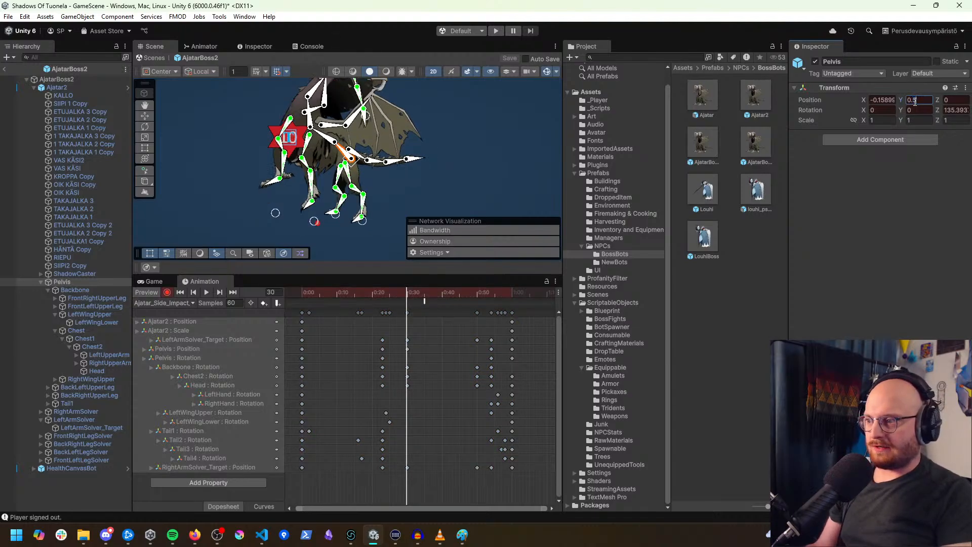
Step: Copy the frame 30 keyframes, including the Pelvis position, paste them at frame 50, and play the clip
{"action": "scroll", "coordinate": [372, 328], "scroll_direction": "down", "scroll_amount": 1}
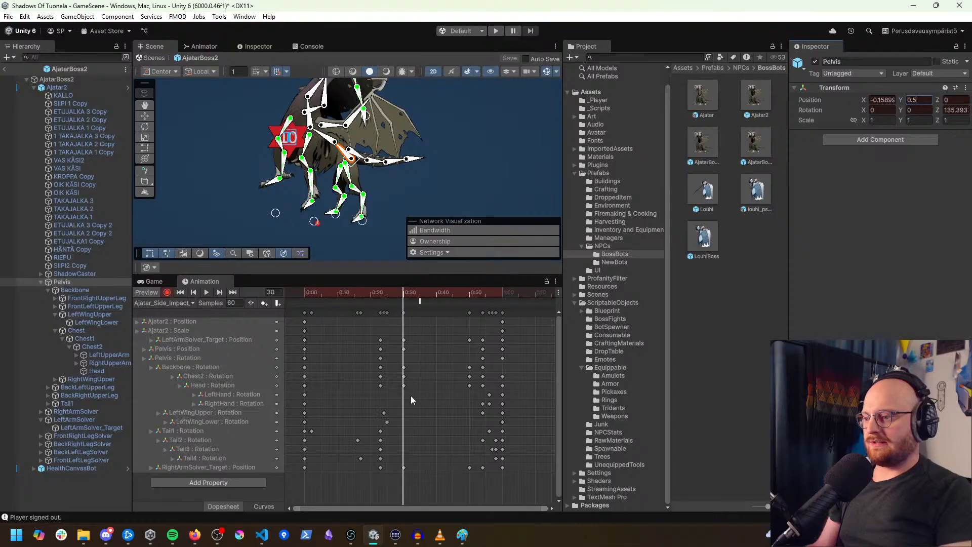
{"action": "scroll", "coordinate": [411, 398], "scroll_direction": "down", "scroll_amount": 1}
{"action": "left_click", "coordinate": [408, 472]}
{"action": "left_click", "coordinate": [391, 312]}
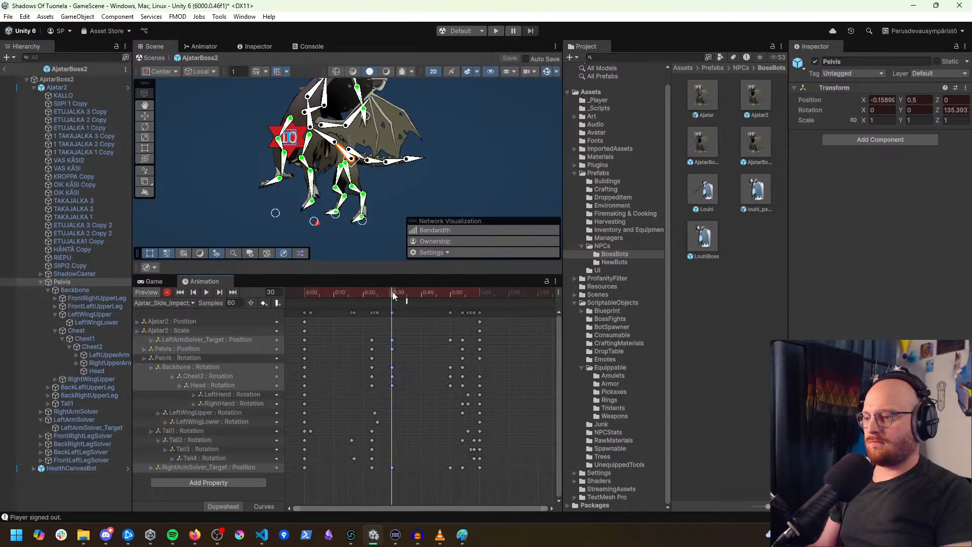
{"action": "left_click_drag", "start_coordinate": [393, 292], "coordinate": [253, 300]}
{"action": "key", "text": "ctrl+v"}
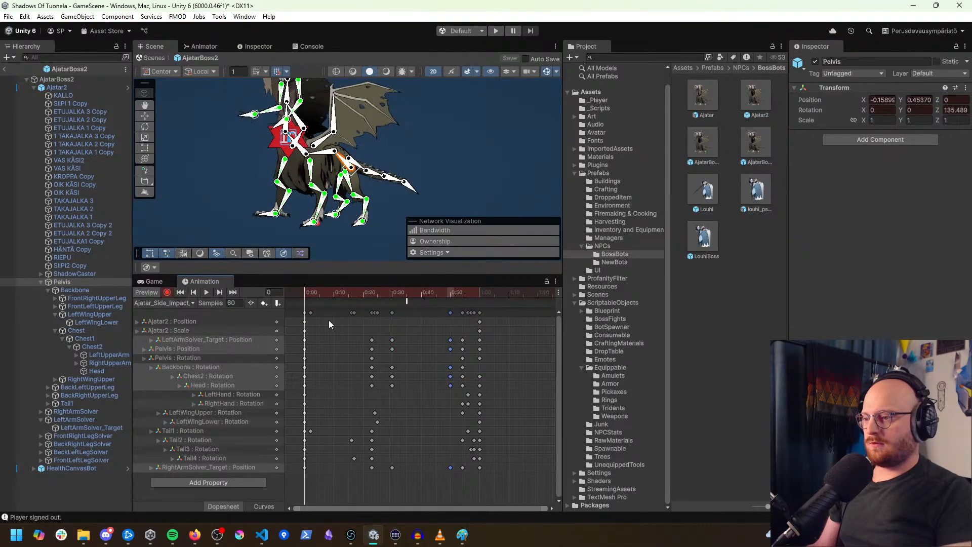
{"action": "key", "text": "space"}
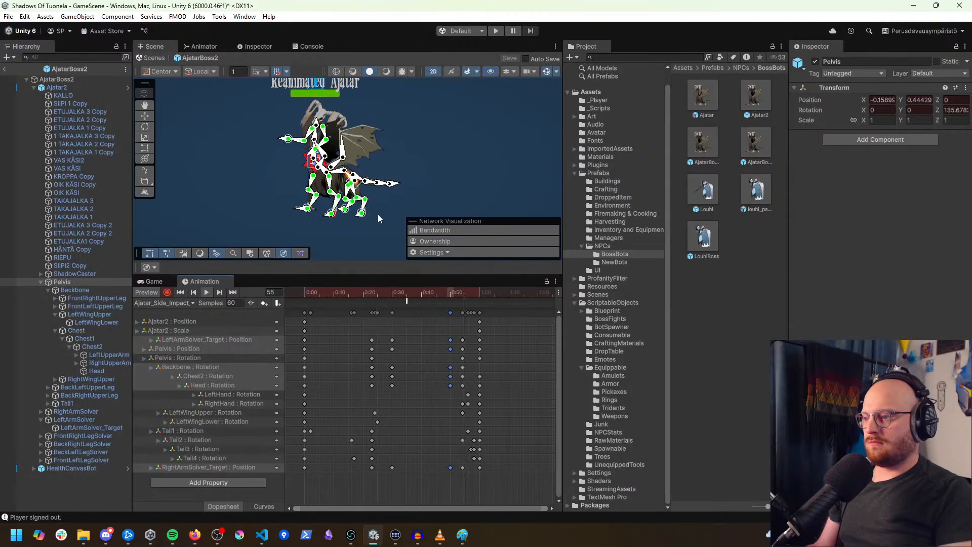
Step: Copy the Pelvis Y position of about 0.4537 from frame 0 to frame 23, and play the clip
{"action": "left_click_drag", "start_coordinate": [324, 299], "coordinate": [270, 306]}
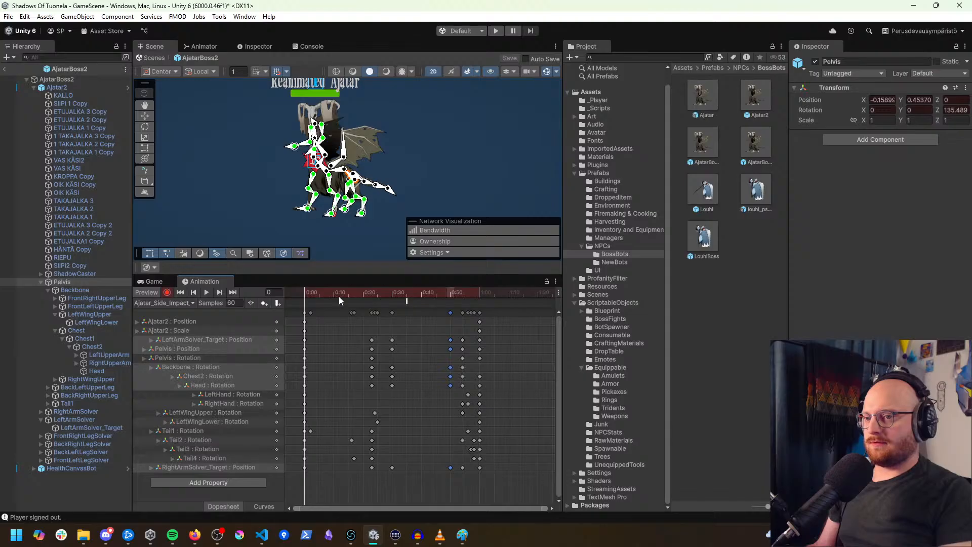
{"action": "left_click", "coordinate": [922, 99]}
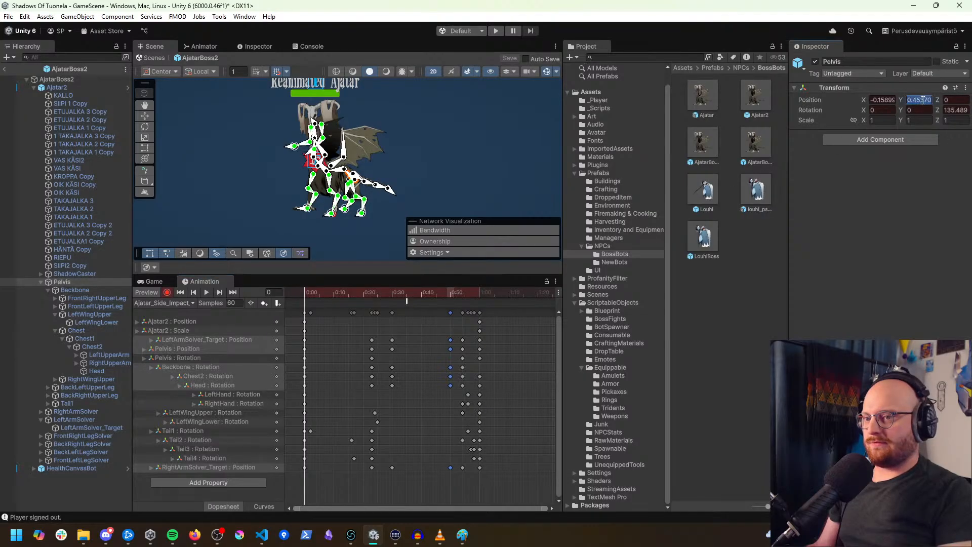
{"action": "left_click_drag", "start_coordinate": [319, 298], "coordinate": [373, 298]}
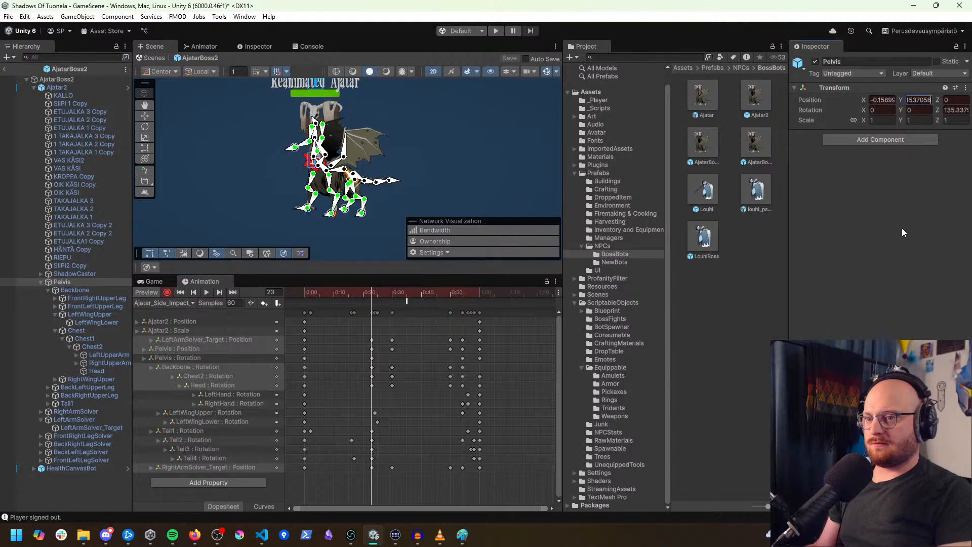
{"action": "key", "text": "space"}
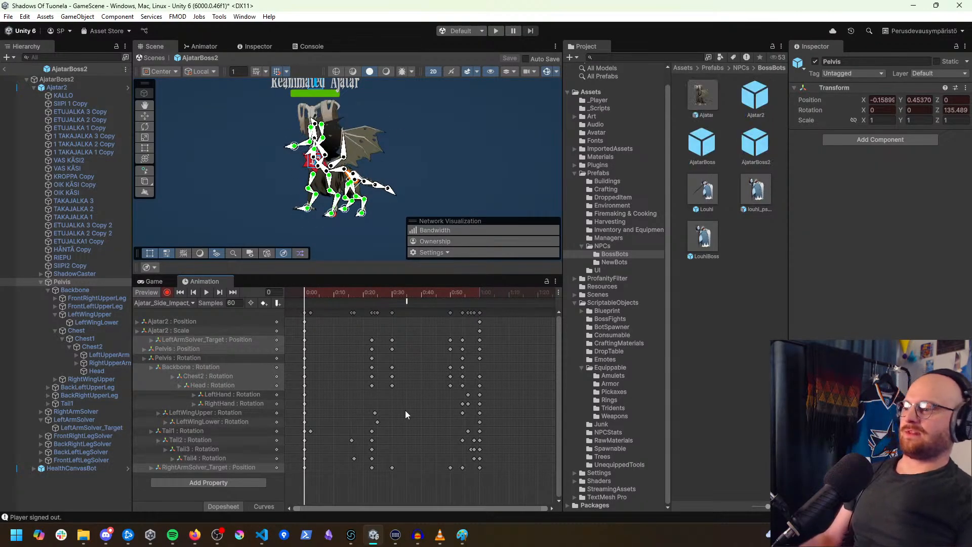
Step: Open the Ajatar_Side_ImpactMirrored_1 clip and select all of its keyframes
{"action": "left_click", "coordinate": [175, 303]}
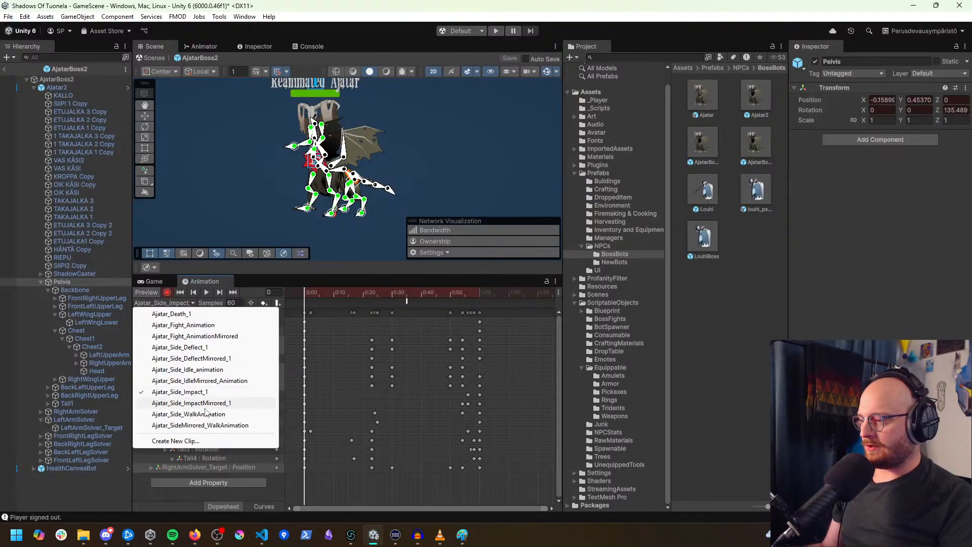
{"action": "left_click", "coordinate": [191, 403]}
{"action": "key", "text": "ctrl+a"}
{"action": "key", "text": "Delete"}
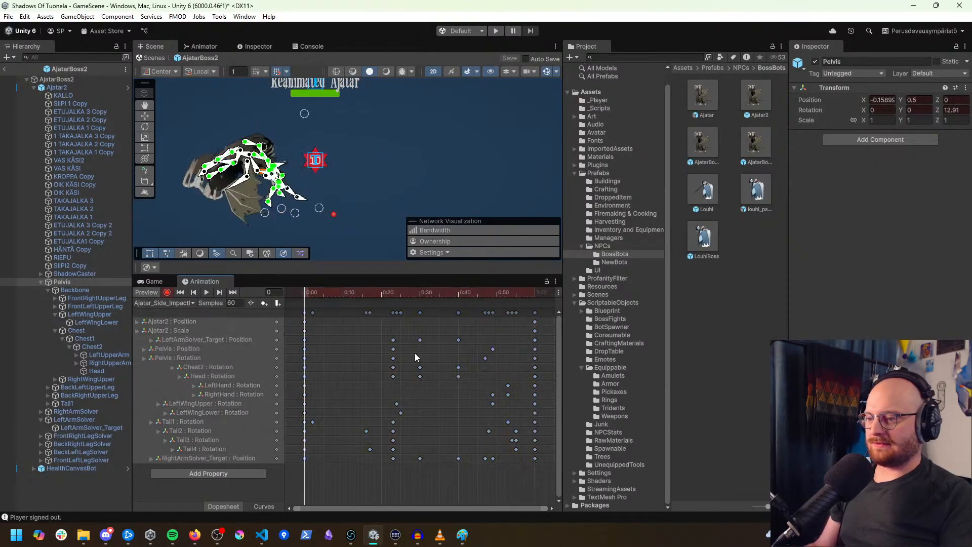
{"action": "left_click_drag", "start_coordinate": [313, 293], "coordinate": [287, 342]}
{"action": "key", "text": "ctrl+a"}
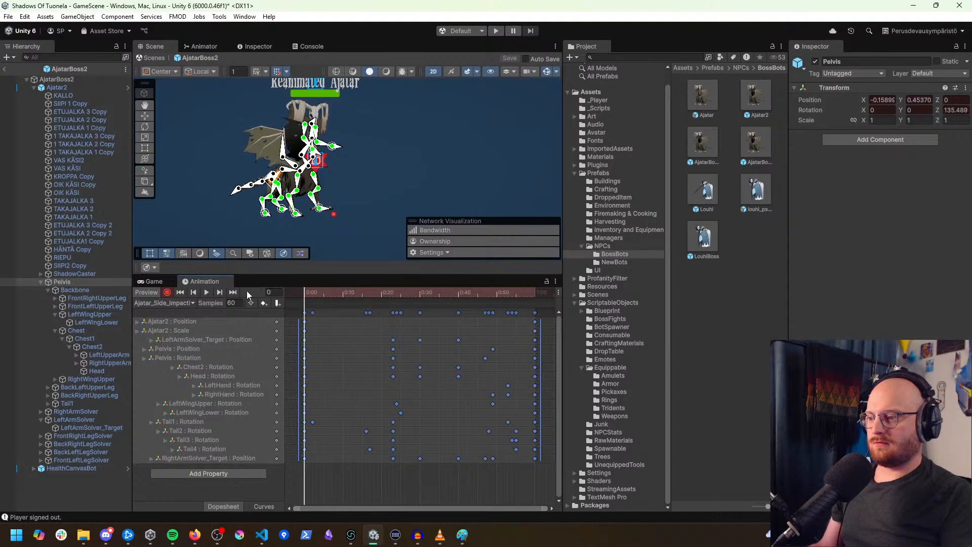
{"action": "left_click_drag", "start_coordinate": [248, 290], "coordinate": [264, 339]}
Step: Add an animation event at frame 35 of the mirrored side impact clip that calls CombatSounds' PlayGruntSound method
{"action": "left_click_drag", "start_coordinate": [439, 293], "coordinate": [439, 293]}
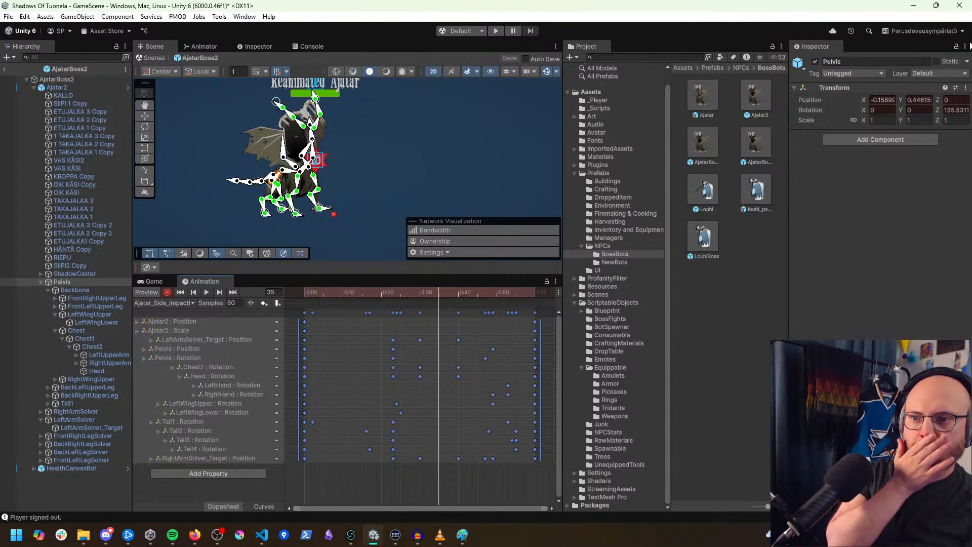
{"action": "left_click", "coordinate": [965, 47]}
{"action": "left_click", "coordinate": [830, 283]}
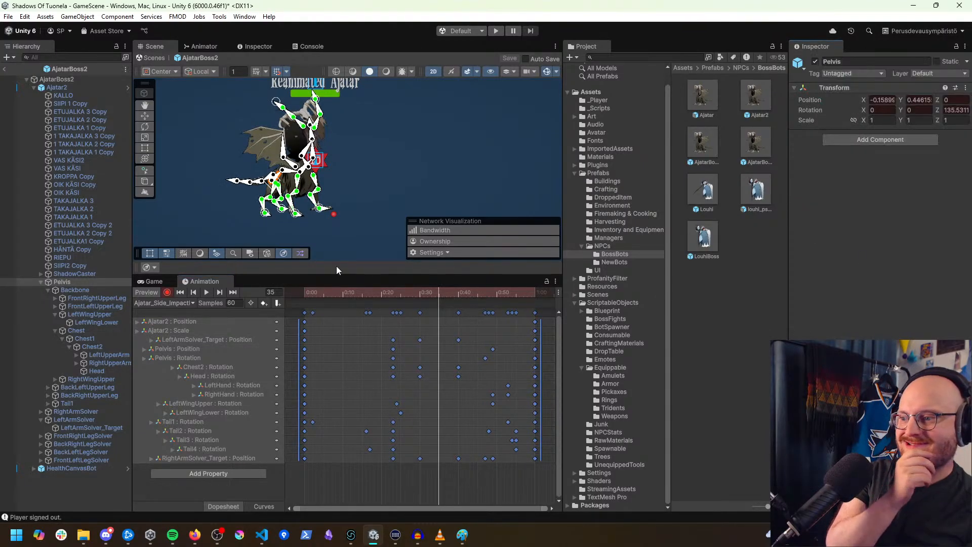
{"action": "left_click", "coordinate": [278, 304]}
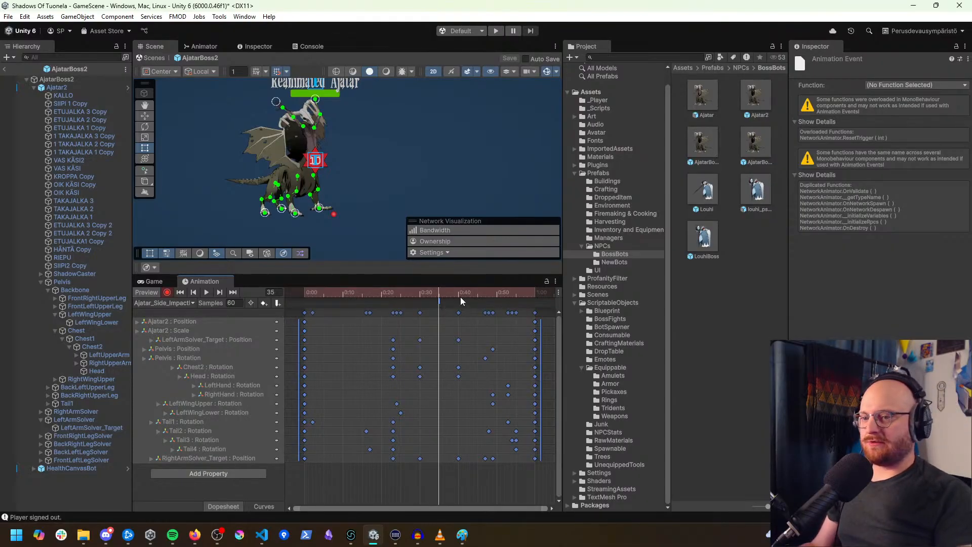
{"action": "left_click", "coordinate": [918, 81]}
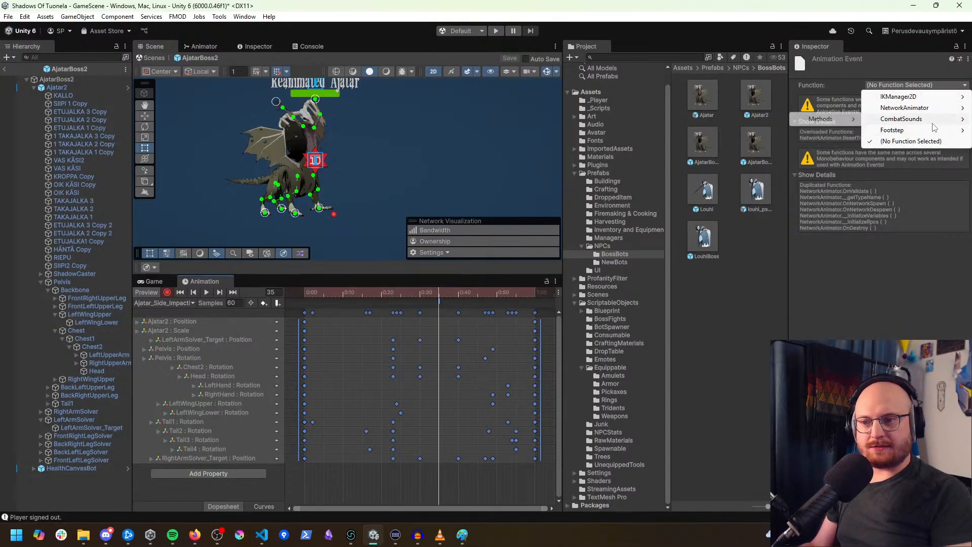
{"action": "mouse_move", "coordinate": [901, 118]}
{"action": "mouse_move", "coordinate": [827, 125]}
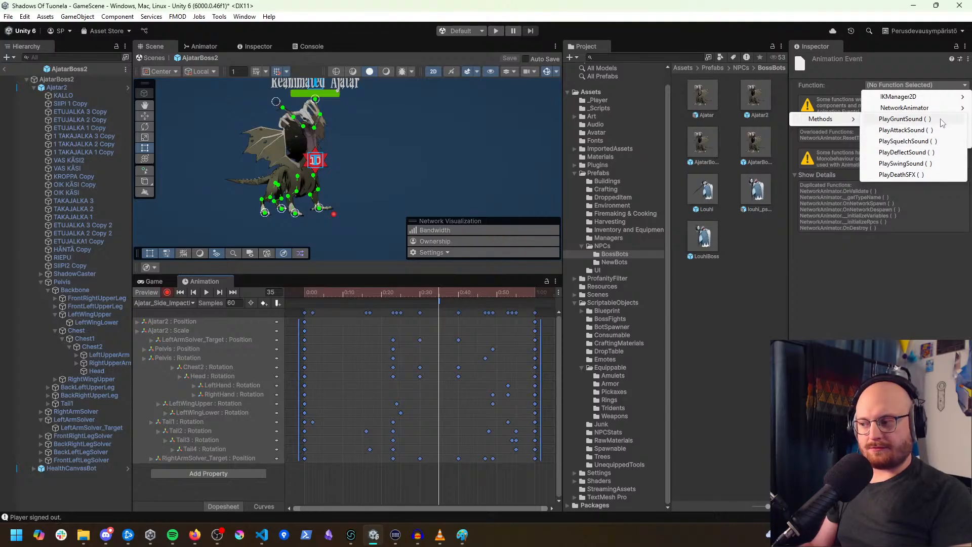
{"action": "left_click", "coordinate": [906, 119]}
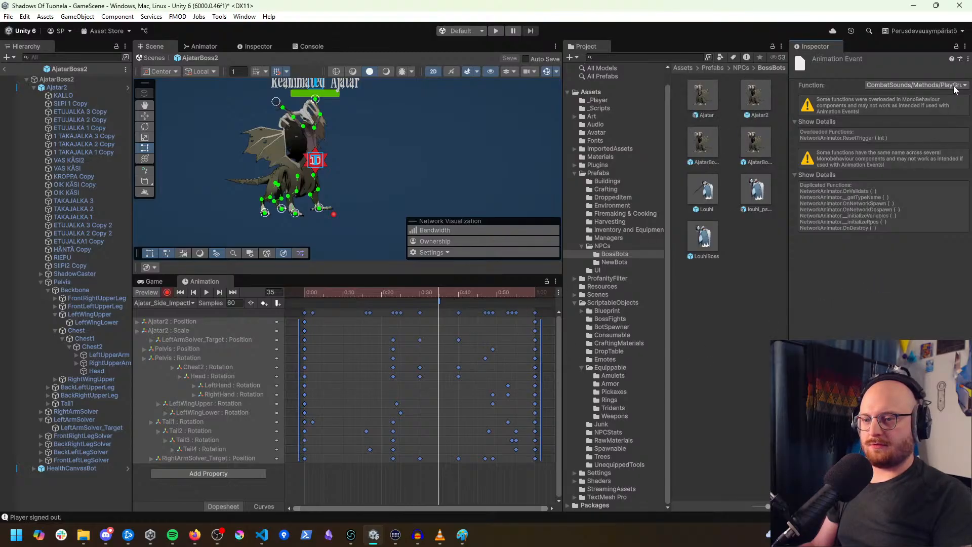
Step: Assign CombatSounds' PlayGruntSound method to the frame 35 animation event in the Ajatar_Side_Impact_1 clip
{"action": "left_click", "coordinate": [163, 302]}
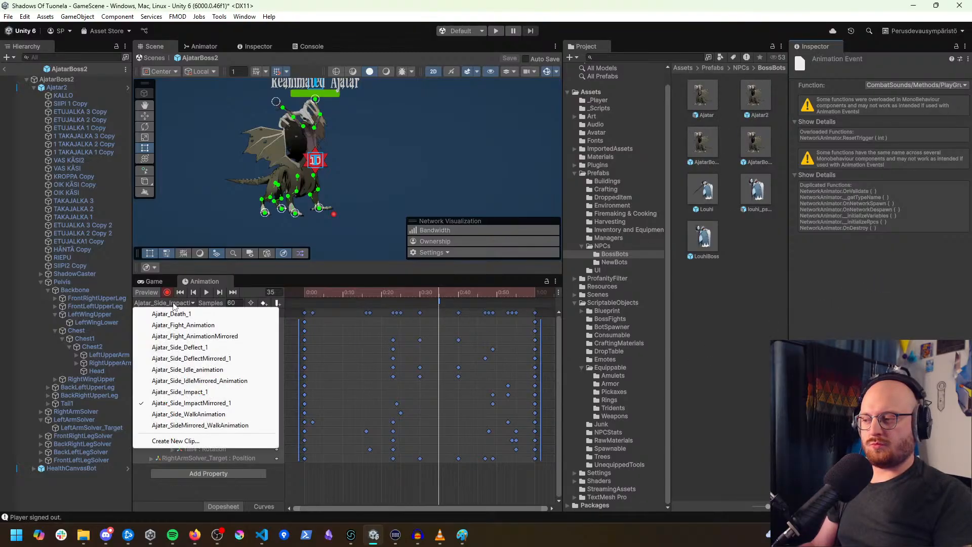
{"action": "left_click", "coordinate": [233, 402]}
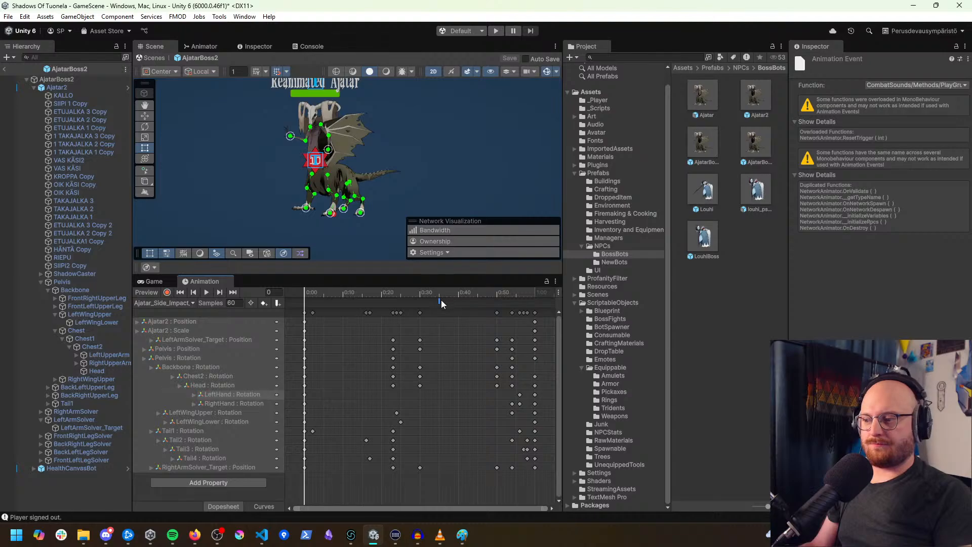
{"action": "left_click", "coordinate": [899, 85]}
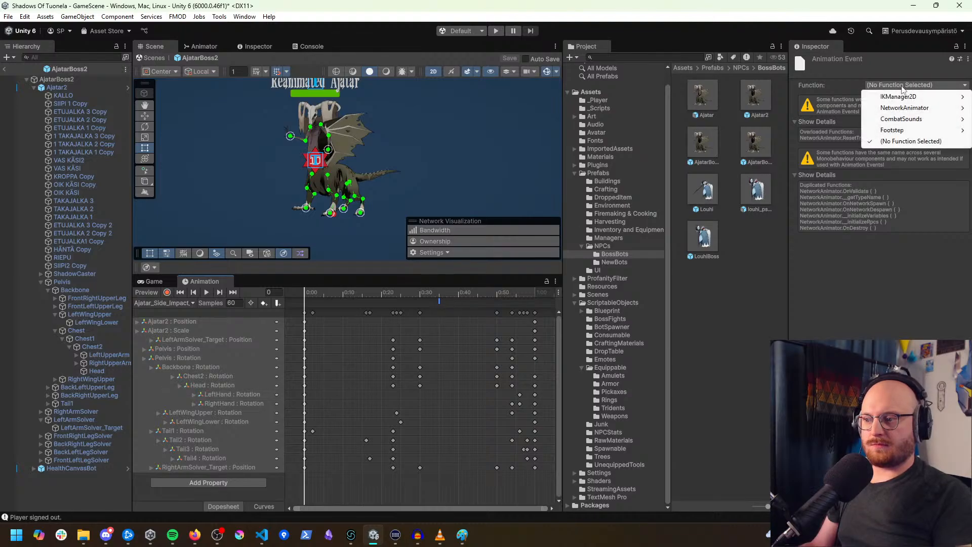
{"action": "mouse_move", "coordinate": [930, 121]}
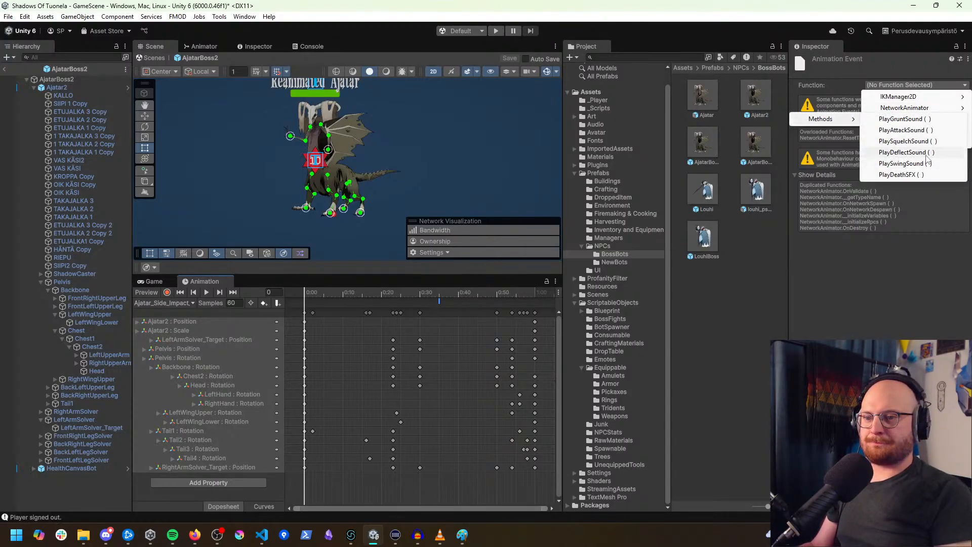
{"action": "left_click", "coordinate": [912, 119]}
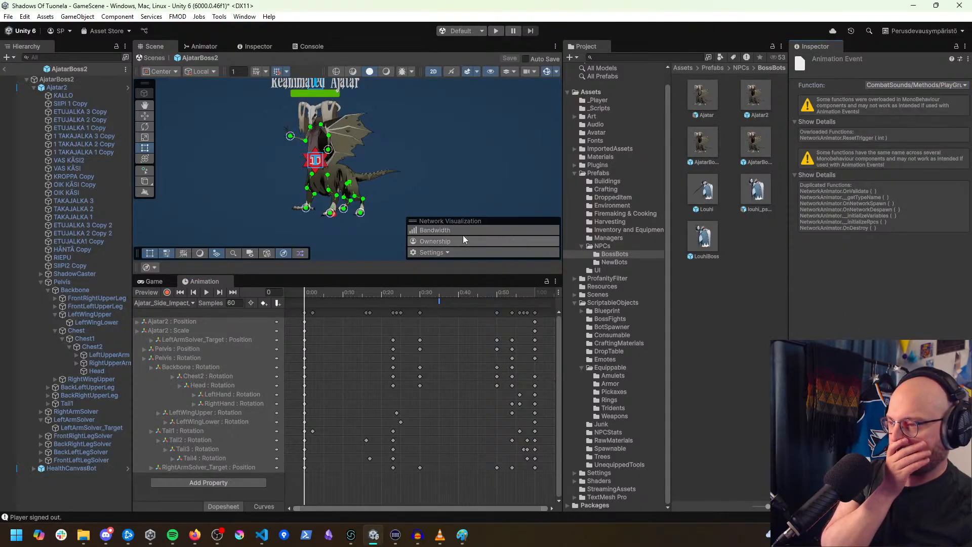
{"action": "scroll", "coordinate": [354, 174], "scroll_direction": "up", "scroll_amount": 1}
{"action": "middle_click_drag", "start_coordinate": [353, 172], "coordinate": [368, 197]}
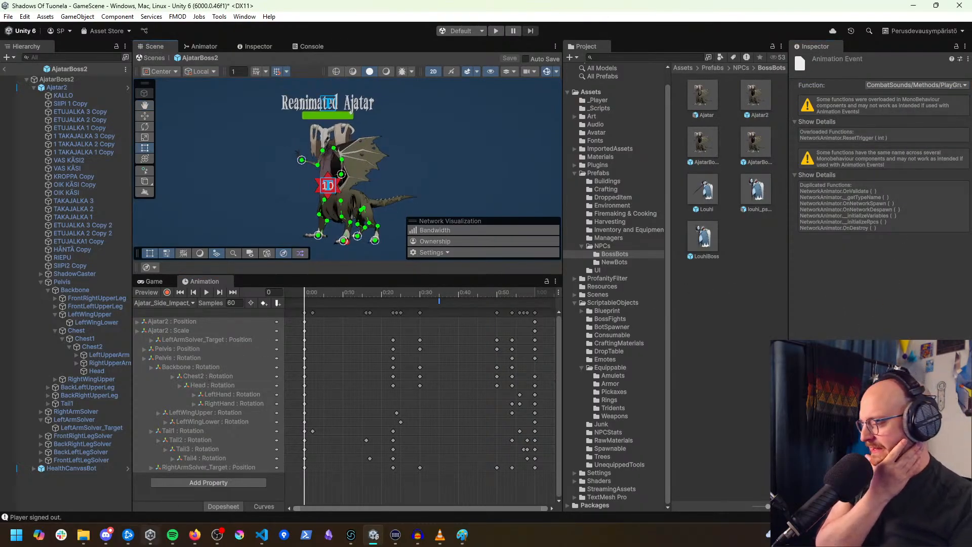
{"action": "left_click", "coordinate": [108, 535]}
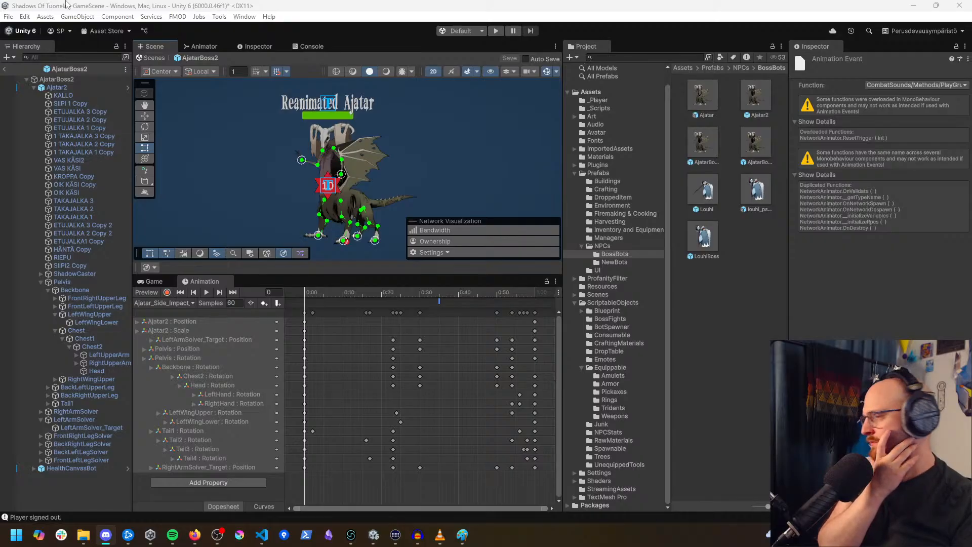
{"action": "left_click", "coordinate": [437, 4]}
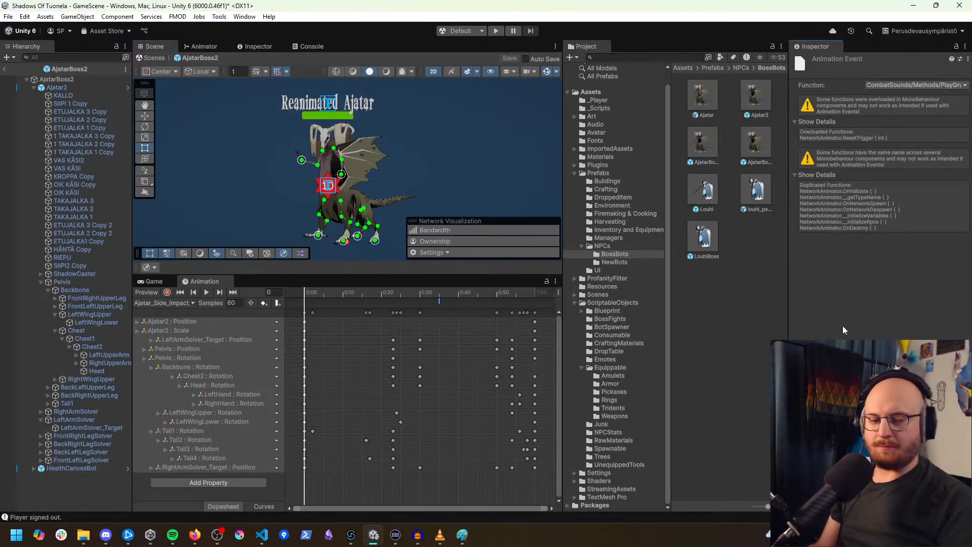
{"action": "scroll", "coordinate": [345, 204], "scroll_direction": "down", "scroll_amount": 1}
{"action": "middle_click_drag", "start_coordinate": [345, 203], "coordinate": [363, 191]}
{"action": "scroll", "coordinate": [347, 176], "scroll_direction": "up", "scroll_amount": 2}
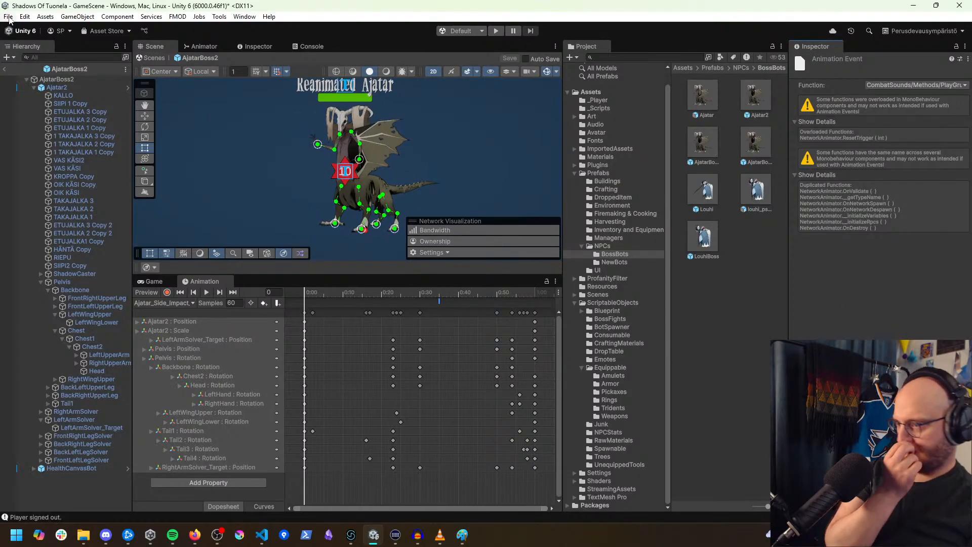
Step: Review the events and keyframes of the Ajatar fight, side deflect, side impact and death clips
{"action": "left_click", "coordinate": [176, 304]}
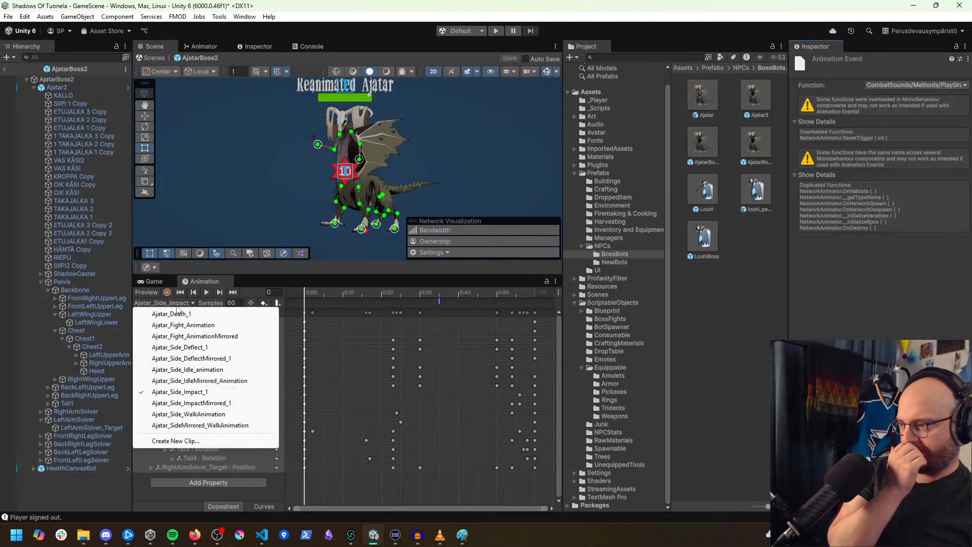
{"action": "left_click", "coordinate": [189, 327]}
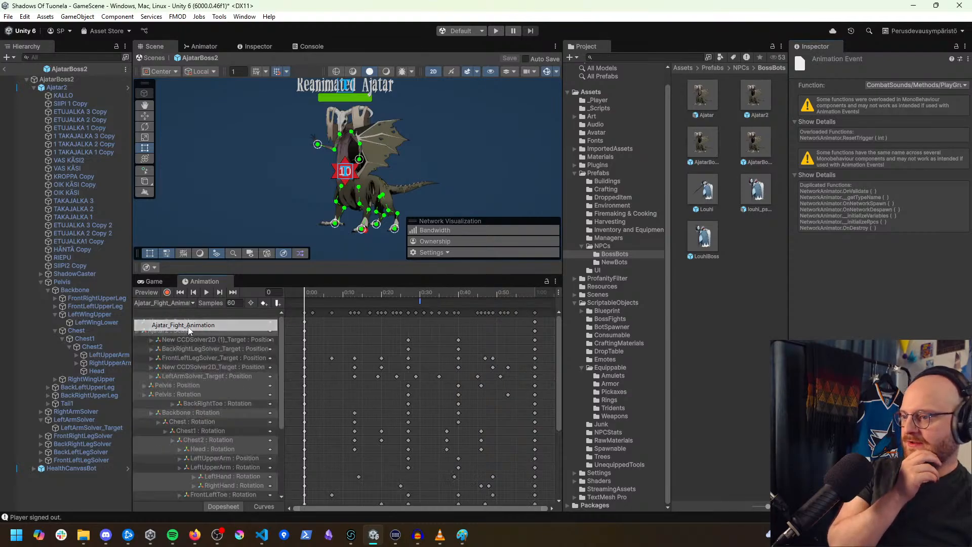
{"action": "left_click", "coordinate": [184, 303]}
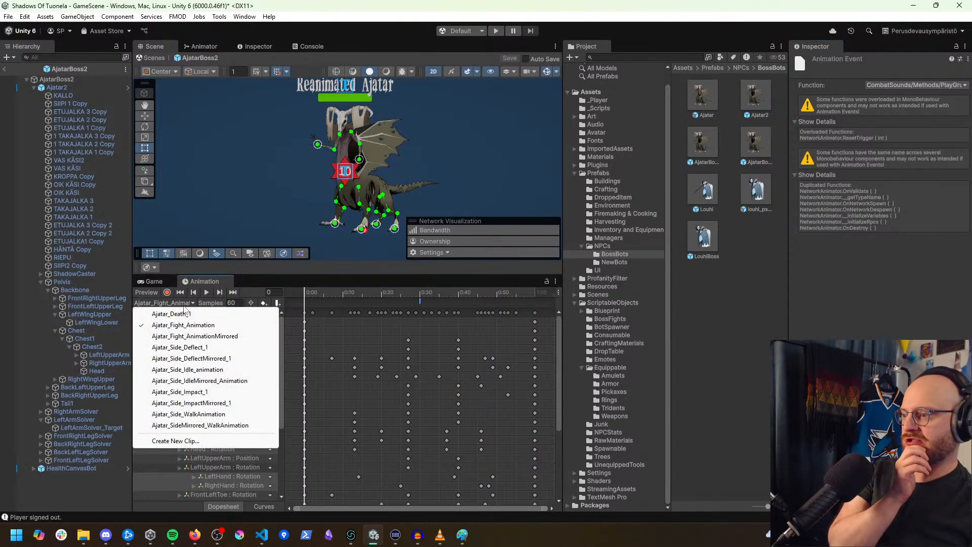
{"action": "left_click", "coordinate": [194, 348]}
{"action": "left_click", "coordinate": [177, 303]}
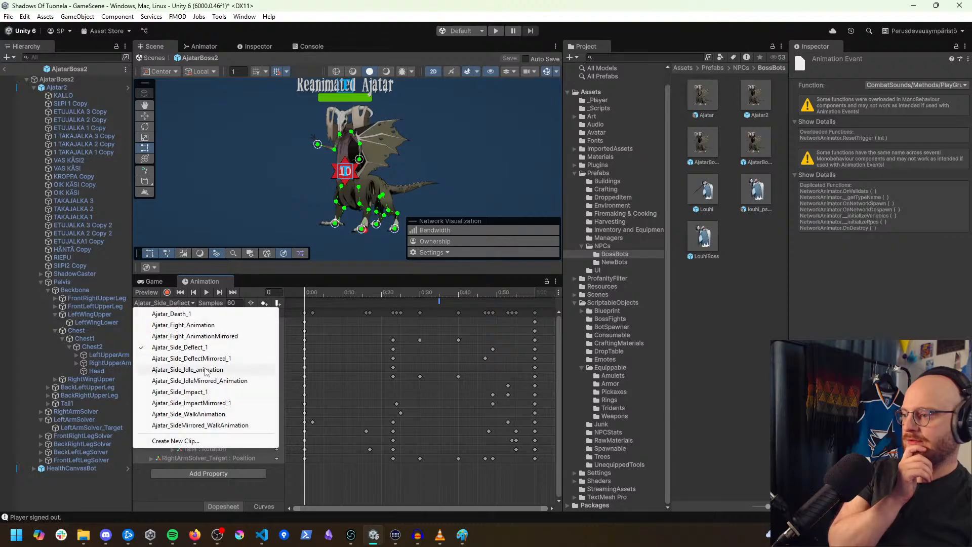
{"action": "left_click", "coordinate": [205, 393]}
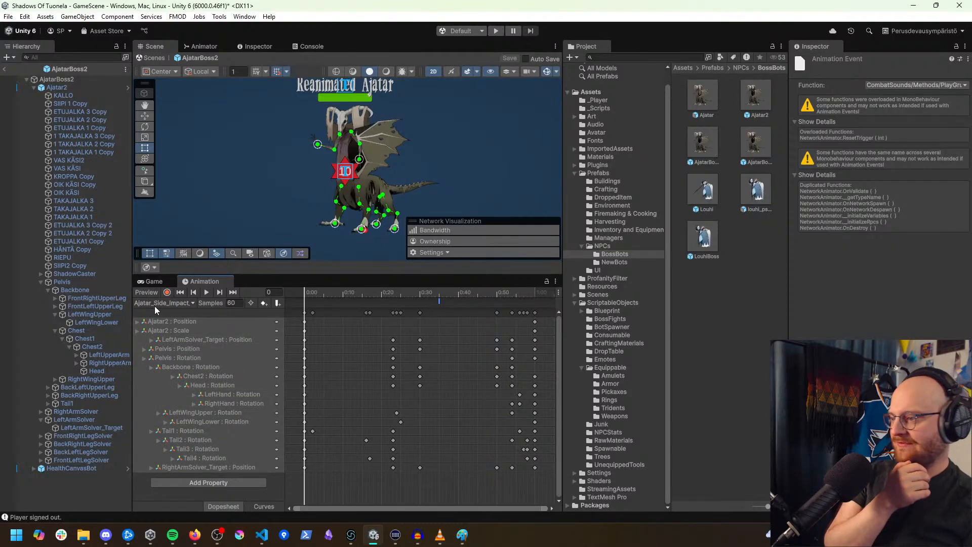
{"action": "left_click", "coordinate": [157, 302]}
{"action": "left_click", "coordinate": [178, 315]}
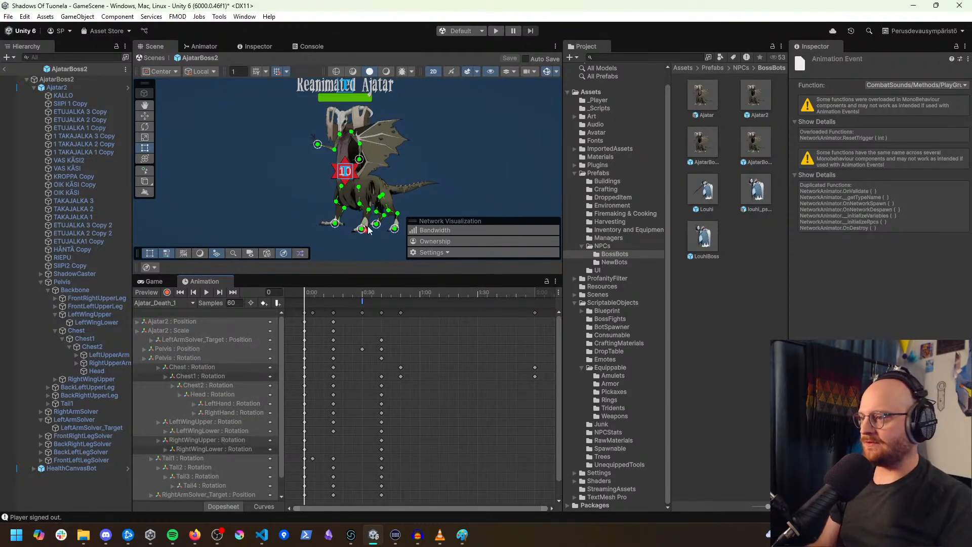
Step: Open the Ajatar2 animator graph and move the Attack Animation and Attack Animation Mirrored states farther below their combat idle states
{"action": "left_click", "coordinate": [210, 47]}
{"action": "scroll", "coordinate": [348, 199], "scroll_direction": "up", "scroll_amount": 2}
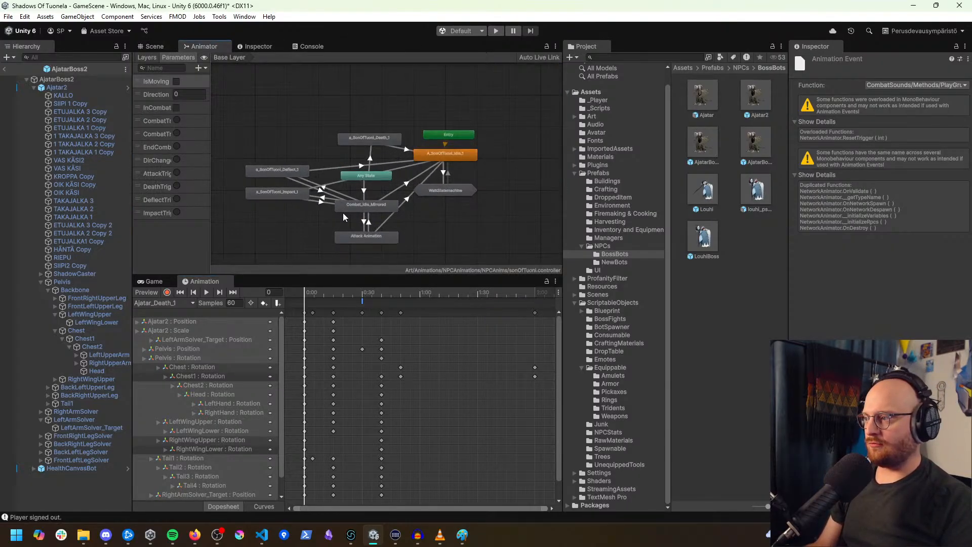
{"action": "left_click", "coordinate": [81, 87]}
{"action": "scroll", "coordinate": [304, 188], "scroll_direction": "up", "scroll_amount": 4}
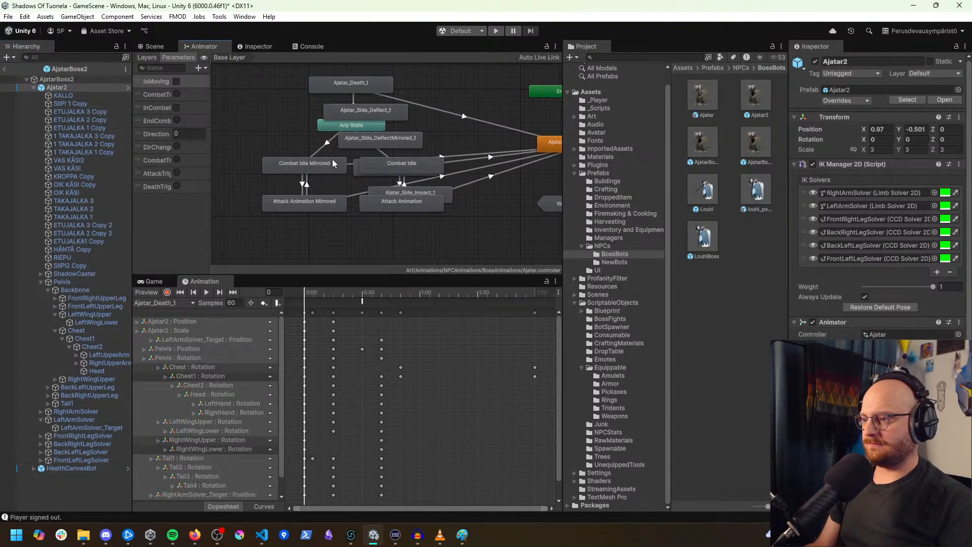
{"action": "middle_click_drag", "start_coordinate": [404, 212], "coordinate": [397, 196]}
{"action": "left_click_drag", "start_coordinate": [397, 195], "coordinate": [390, 217]}
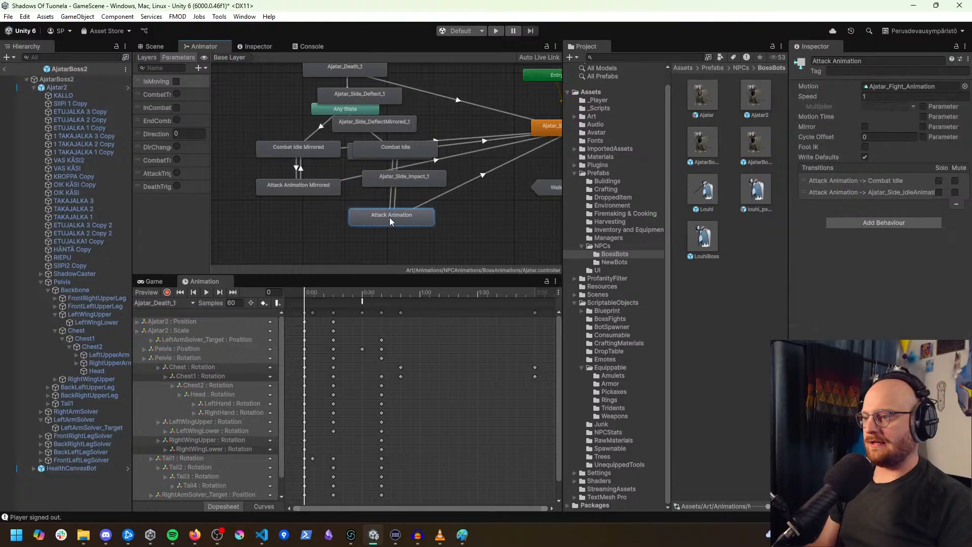
{"action": "left_click_drag", "start_coordinate": [324, 187], "coordinate": [312, 218]}
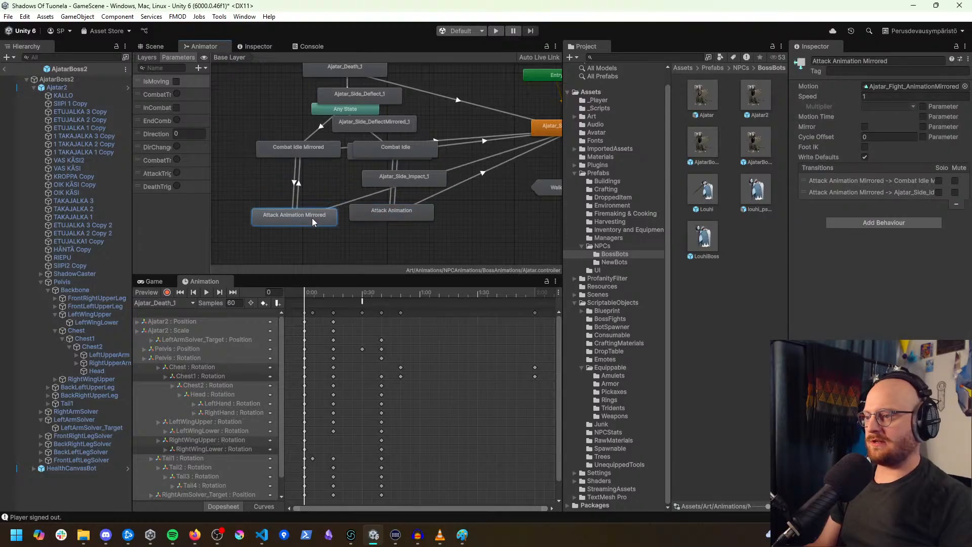
{"action": "left_click_drag", "start_coordinate": [388, 210], "coordinate": [391, 218]}
Step: Place the Ajatar side deflect and impact states beside Attack Animation, and their mirrored versions on the outer side of the mirrored combat states
{"action": "left_click_drag", "start_coordinate": [415, 182], "coordinate": [532, 237]}
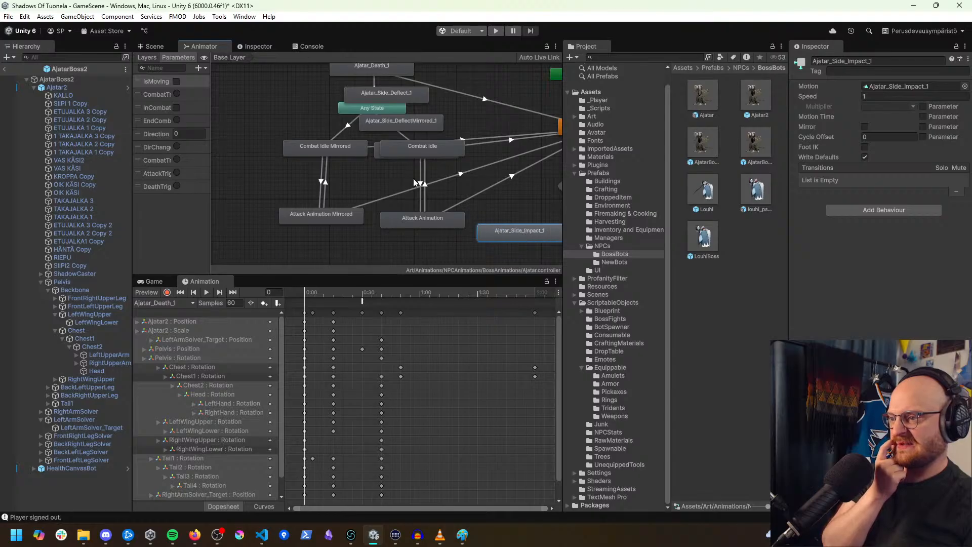
{"action": "left_click_drag", "start_coordinate": [428, 146], "coordinate": [283, 195]}
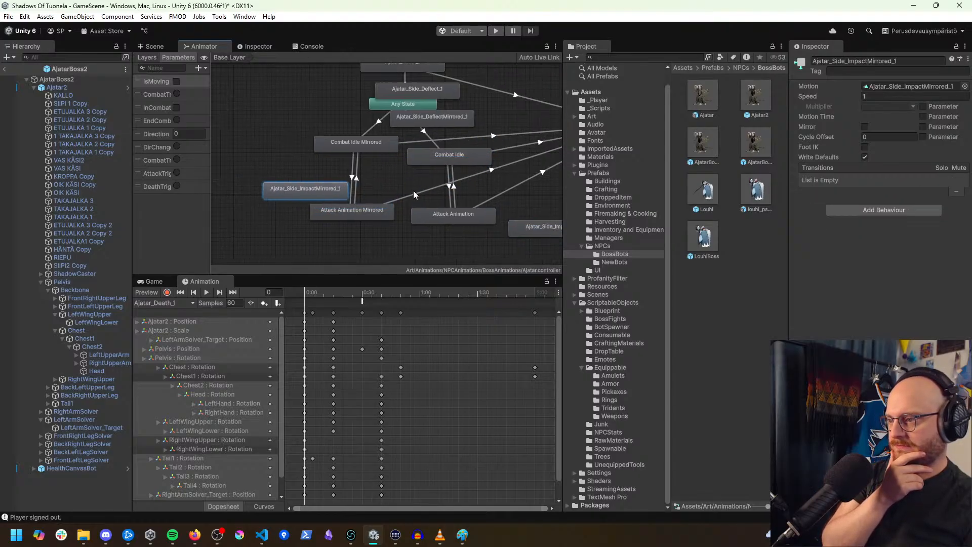
{"action": "left_click_drag", "start_coordinate": [421, 117], "coordinate": [231, 138]}
{"action": "left_click_drag", "start_coordinate": [411, 94], "coordinate": [449, 207]}
{"action": "scroll", "coordinate": [394, 186], "scroll_direction": "down", "scroll_amount": 2}
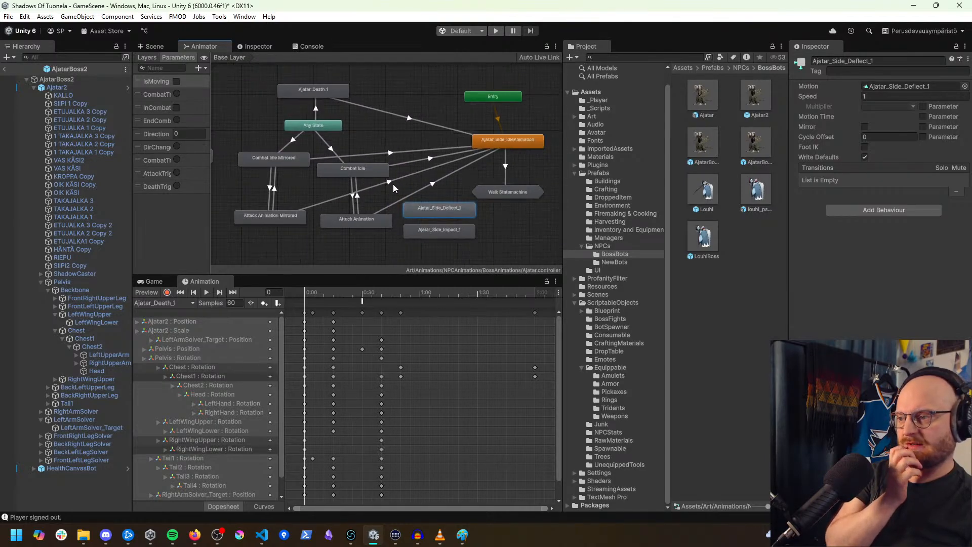
Step: Line up Combat Idle with Combat Idle Mirrored, and Attack Animation with Attack Animation Mirrored, in level rows
{"action": "middle_click_drag", "start_coordinate": [331, 179], "coordinate": [388, 140]}
{"action": "mouse_move", "coordinate": [309, 120]}
{"action": "left_mouse_down"}
{"action": "mouse_move", "coordinate": [324, 161]}
{"action": "mouse_move", "coordinate": [313, 136]}
{"action": "left_mouse_up"}
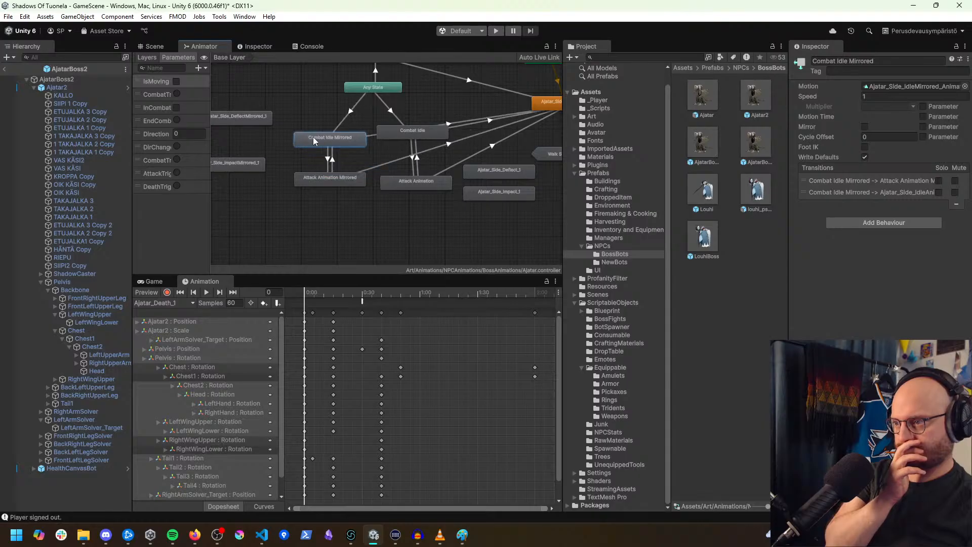
{"action": "left_click", "coordinate": [405, 135]}
{"action": "left_click_drag", "start_coordinate": [414, 136], "coordinate": [414, 143]}
{"action": "left_click_drag", "start_coordinate": [417, 181], "coordinate": [418, 187]}
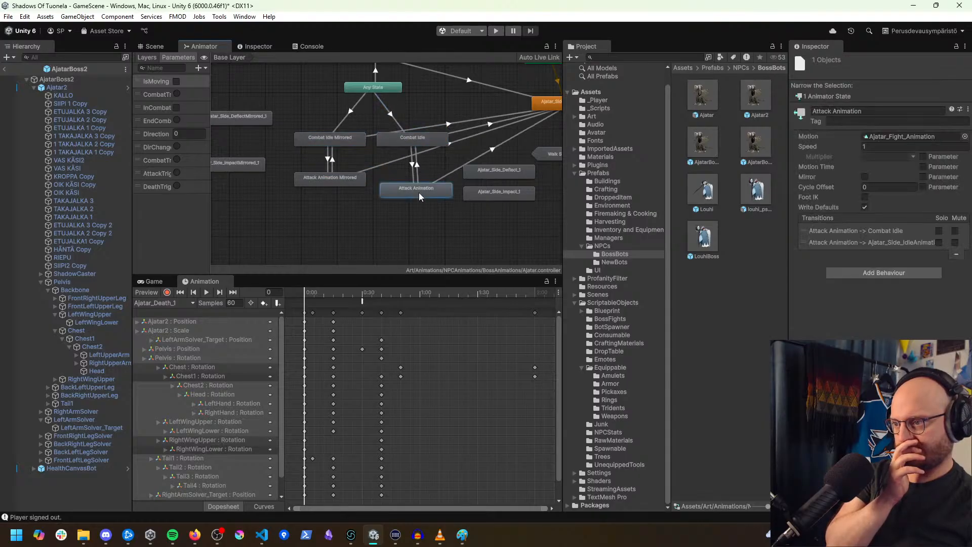
{"action": "left_click_drag", "start_coordinate": [348, 178], "coordinate": [347, 189]}
{"action": "left_click", "coordinate": [348, 233]}
Step: Add a trigger parameter named ImpactTrigger to the Ajatar animator controller
{"action": "middle_click_drag", "start_coordinate": [258, 165], "coordinate": [339, 181]}
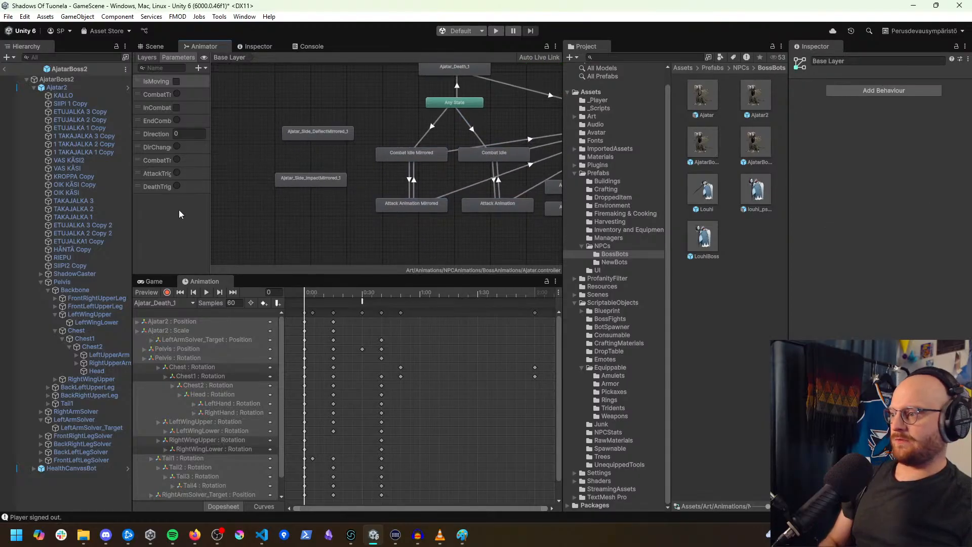
{"action": "left_click", "coordinate": [201, 68]}
{"action": "left_click", "coordinate": [221, 112]}
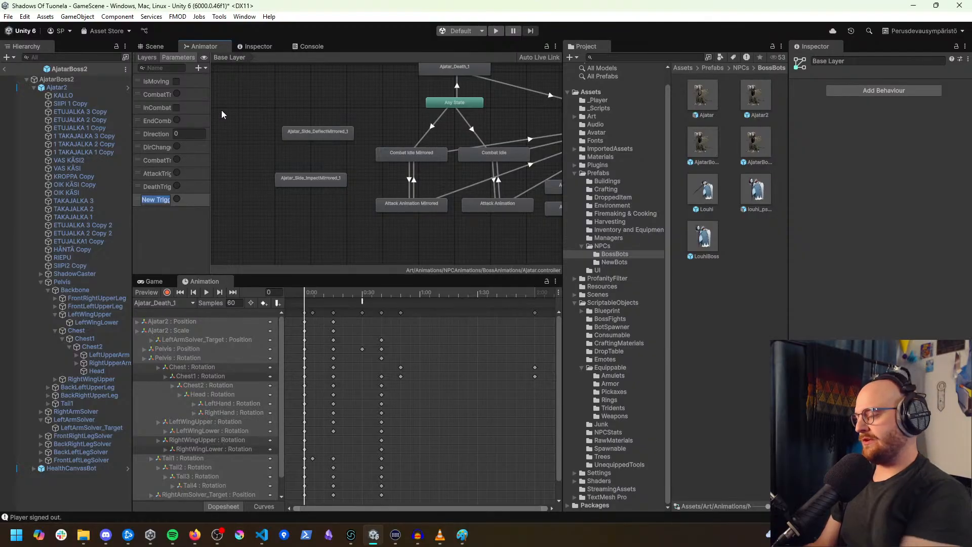
{"action": "type", "text": "ImpactT"}
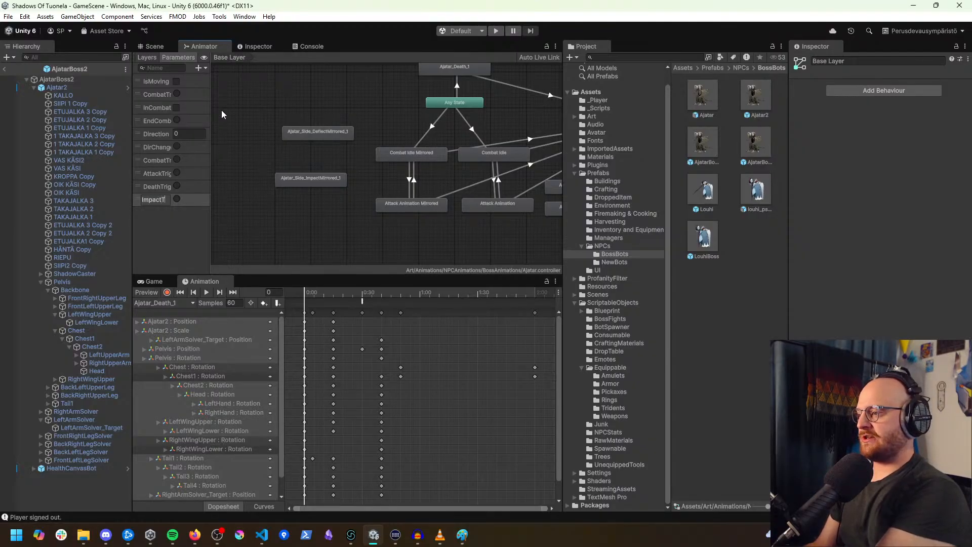
{"action": "type", "text": "rigger"}
{"action": "key", "text": "Return"}
Step: Add a second trigger parameter named DeflectTrigger to the animator controller
{"action": "left_click", "coordinate": [199, 68]}
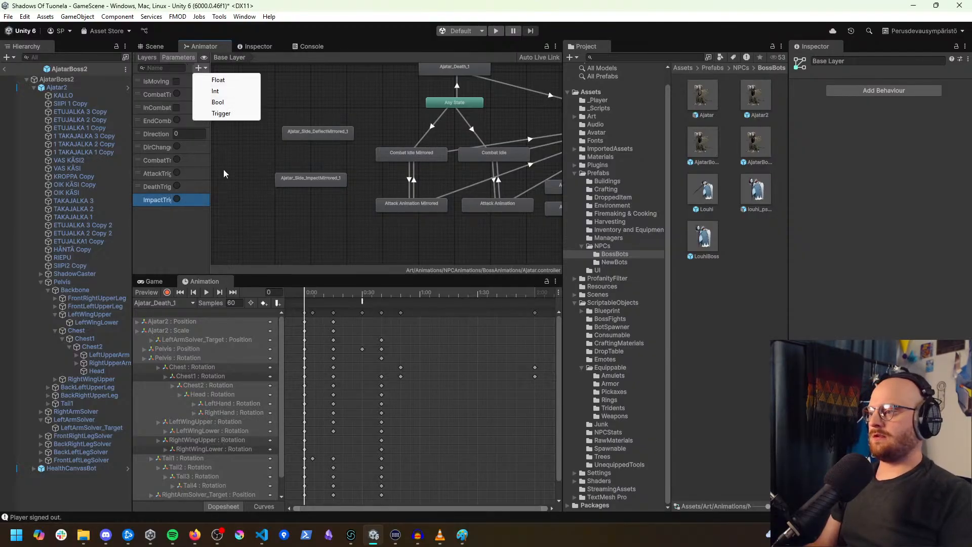
{"action": "left_click", "coordinate": [220, 113]}
{"action": "type", "text": "Deflec"}
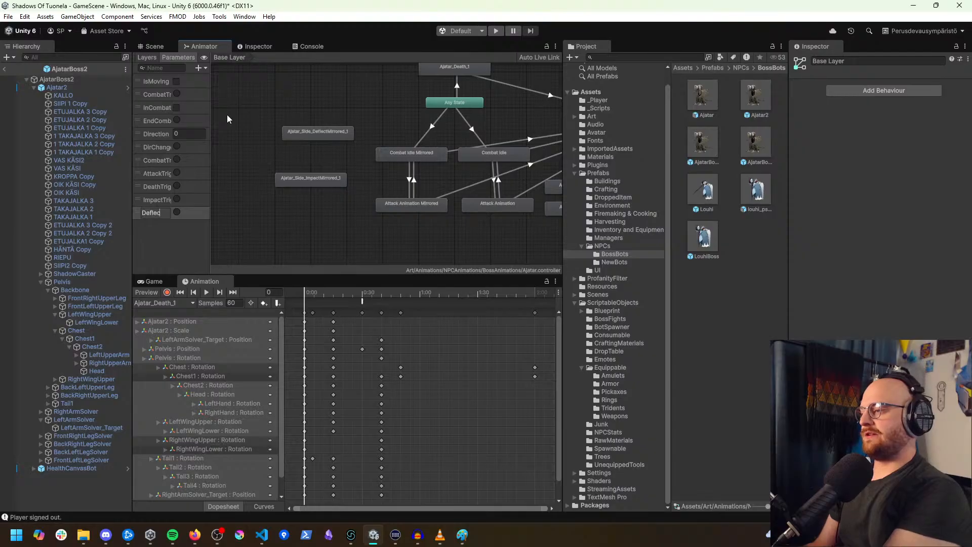
{"action": "type", "text": "tTrigger"}
{"action": "key", "text": "Return"}
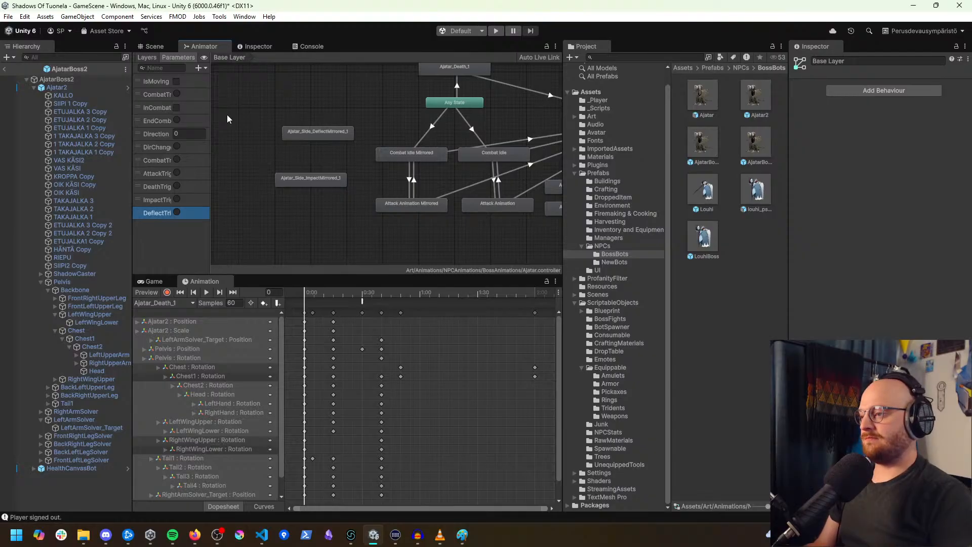
Step: Make transitions from Combat Idle Mirrored to Ajatar_Side_DeflectMirrored_1 and to Ajatar_Side_ImpactMirrored_1
{"action": "right_click", "coordinate": [400, 154]}
{"action": "left_click", "coordinate": [416, 162]}
{"action": "left_click", "coordinate": [339, 133]}
{"action": "right_click", "coordinate": [384, 153]}
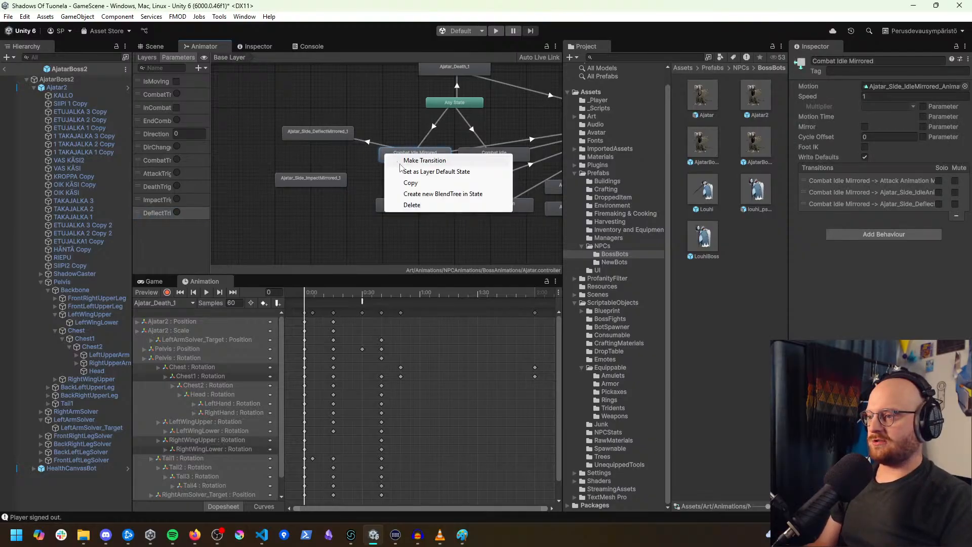
{"action": "left_click", "coordinate": [405, 161]}
{"action": "left_click", "coordinate": [330, 185]}
{"action": "right_click", "coordinate": [402, 155]}
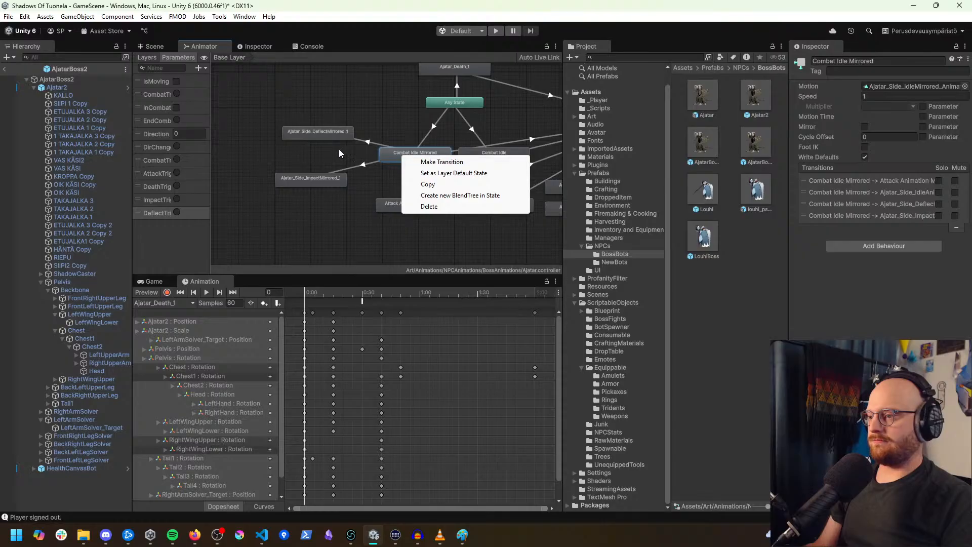
Step: Make return transitions from the mirrored side deflect and mirrored side impact states to Combat Idle Mirrored
{"action": "right_click", "coordinate": [332, 131]}
{"action": "left_click", "coordinate": [355, 138]}
{"action": "left_click", "coordinate": [391, 154]}
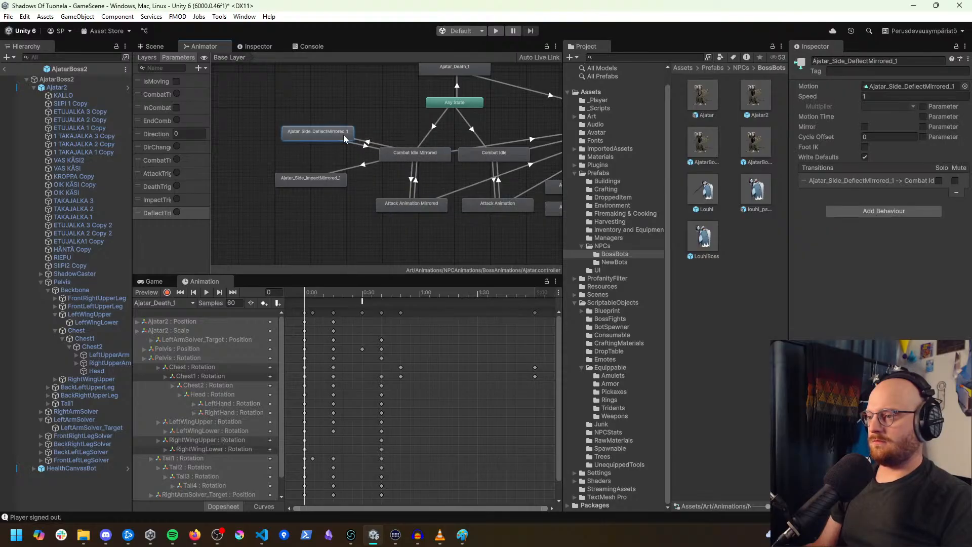
{"action": "left_click", "coordinate": [318, 178]}
{"action": "right_click", "coordinate": [318, 178]}
{"action": "left_click", "coordinate": [349, 187]}
{"action": "left_click", "coordinate": [406, 159]}
Step: Connect Combat Idle and Ajatar_Side_Deflect_1 with transitions in both directions
{"action": "middle_click_drag", "start_coordinate": [455, 182], "coordinate": [353, 163]}
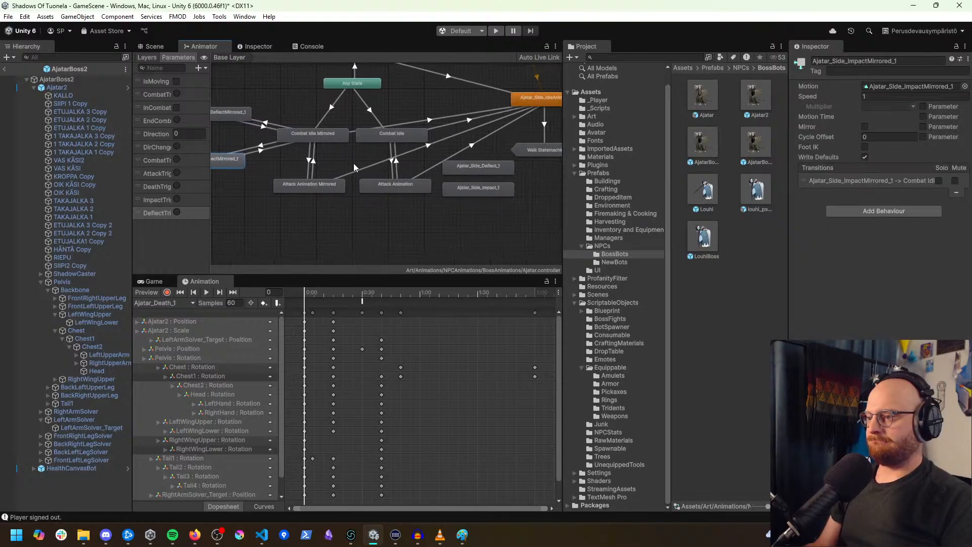
{"action": "left_click", "coordinate": [385, 137]}
{"action": "right_click", "coordinate": [385, 137]}
{"action": "left_click", "coordinate": [404, 144]}
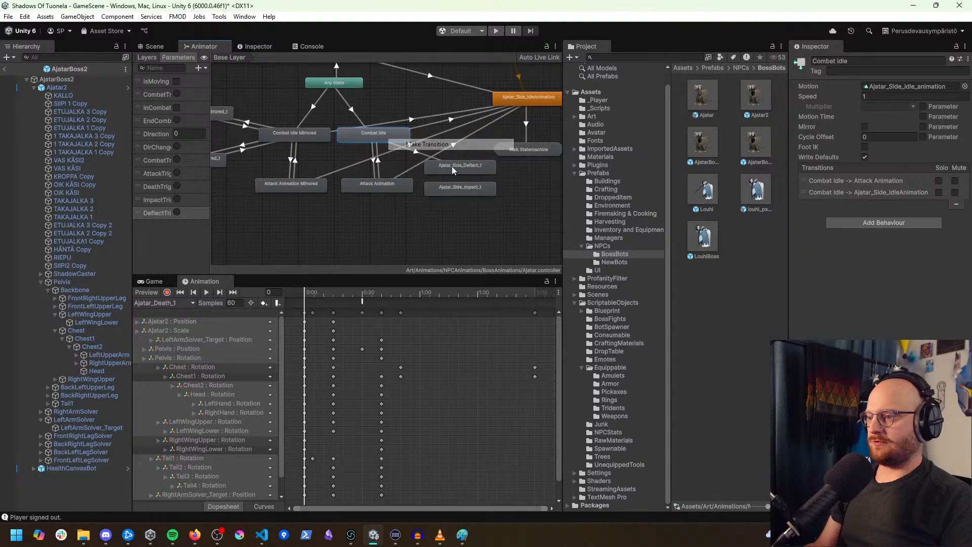
{"action": "left_click", "coordinate": [451, 166]}
{"action": "left_click", "coordinate": [453, 172]}
{"action": "right_click", "coordinate": [454, 171]}
{"action": "left_click", "coordinate": [471, 177]}
{"action": "left_click", "coordinate": [400, 139]}
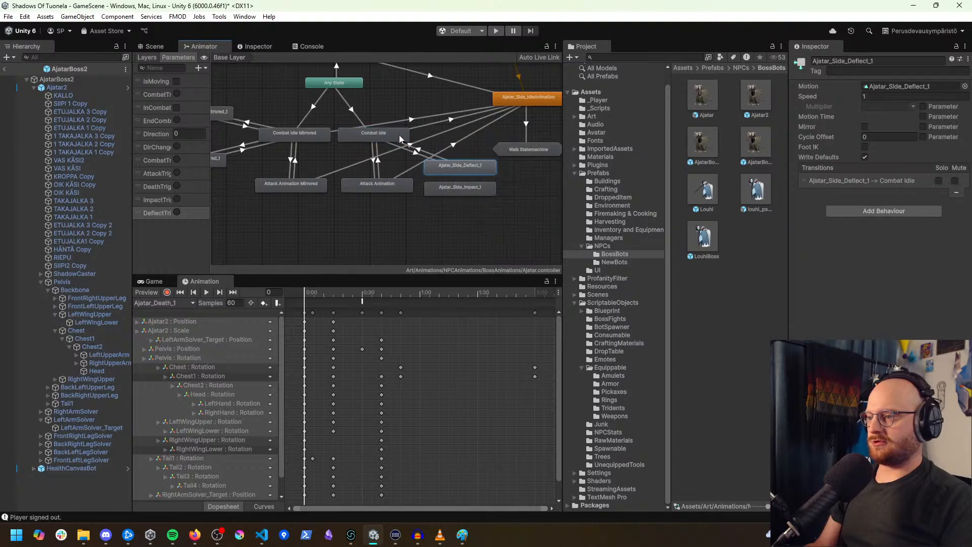
Step: Connect Combat Idle and Ajatar_Side_Impact_1 with transitions in both directions, and spread the deflect and impact states farther from Attack Animation
{"action": "left_click", "coordinate": [387, 134]}
{"action": "right_click", "coordinate": [388, 135]}
{"action": "left_click", "coordinate": [405, 143]}
{"action": "left_click", "coordinate": [443, 190]}
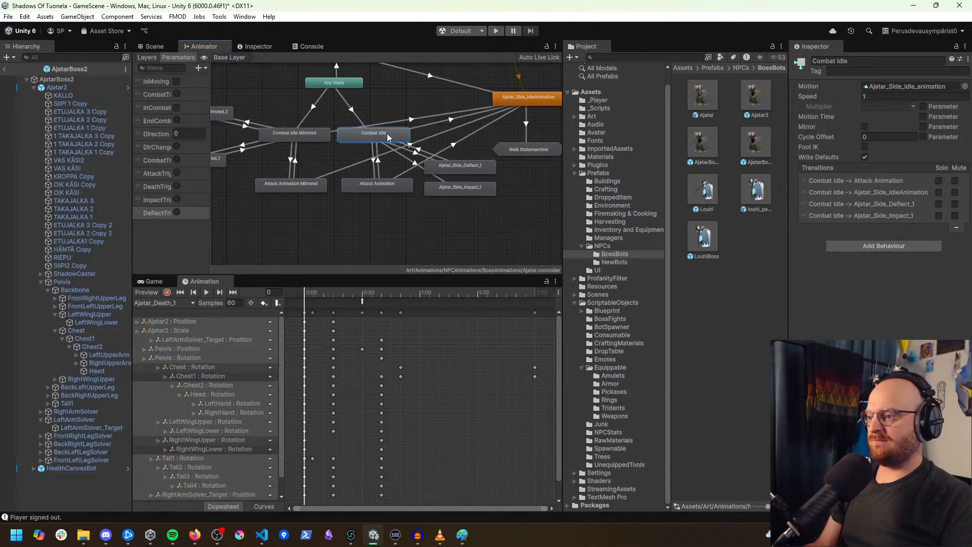
{"action": "left_click", "coordinate": [441, 191]}
{"action": "right_click", "coordinate": [440, 192]}
{"action": "left_click", "coordinate": [455, 198]}
{"action": "left_click", "coordinate": [397, 139]}
{"action": "left_click_drag", "start_coordinate": [449, 169], "coordinate": [491, 223]}
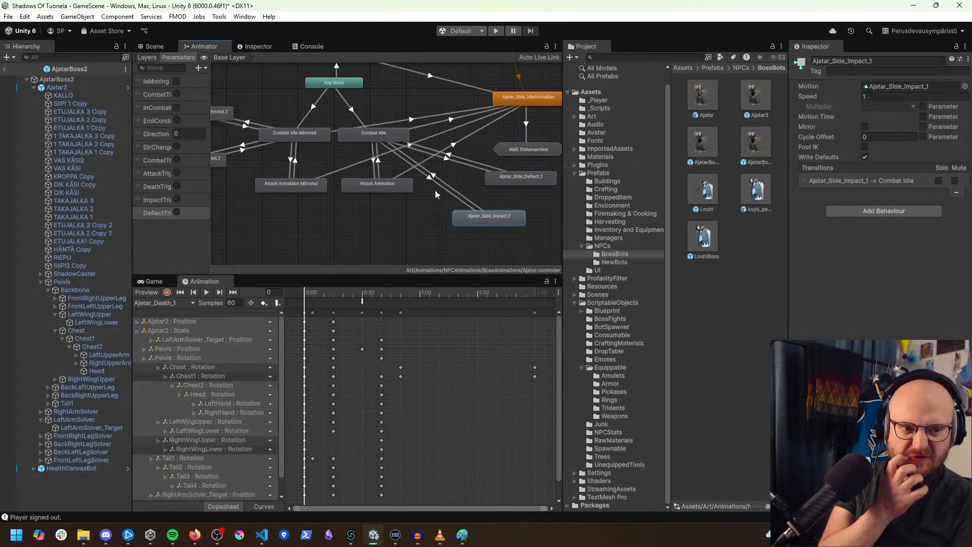
Step: Make transitions from the mirrored side deflect and mirrored side impact states to the default Ajatar side idle animation state
{"action": "mouse_move", "coordinate": [404, 204]}
{"action": "middle_mouse_down"}
{"action": "mouse_move", "coordinate": [473, 247]}
{"action": "mouse_move", "coordinate": [415, 232]}
{"action": "mouse_move", "coordinate": [438, 239]}
{"action": "mouse_move", "coordinate": [415, 231]}
{"action": "mouse_move", "coordinate": [388, 203]}
{"action": "middle_mouse_up"}
{"action": "scroll", "coordinate": [393, 220], "scroll_direction": "down", "scroll_amount": 3}
{"action": "right_click", "coordinate": [264, 138]}
{"action": "left_click", "coordinate": [284, 141]}
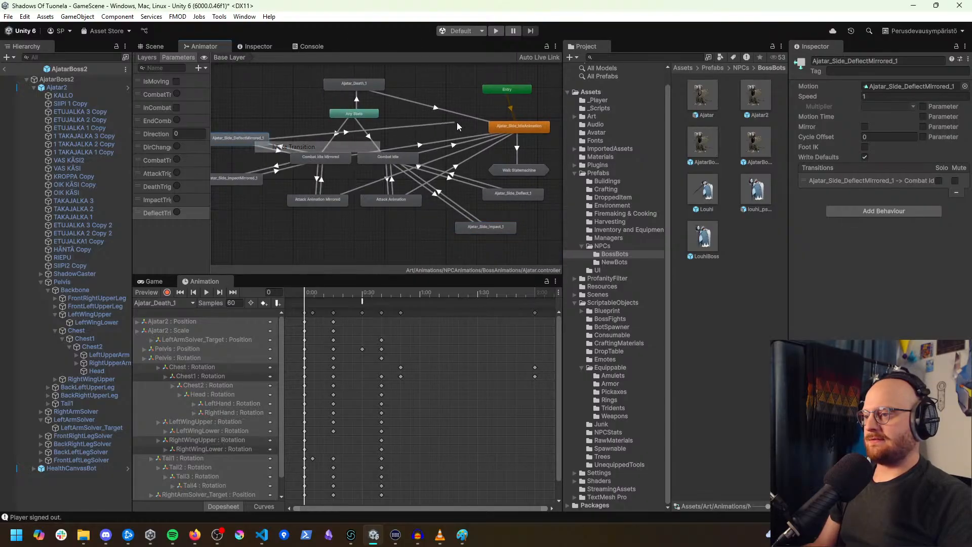
{"action": "left_click", "coordinate": [512, 127]}
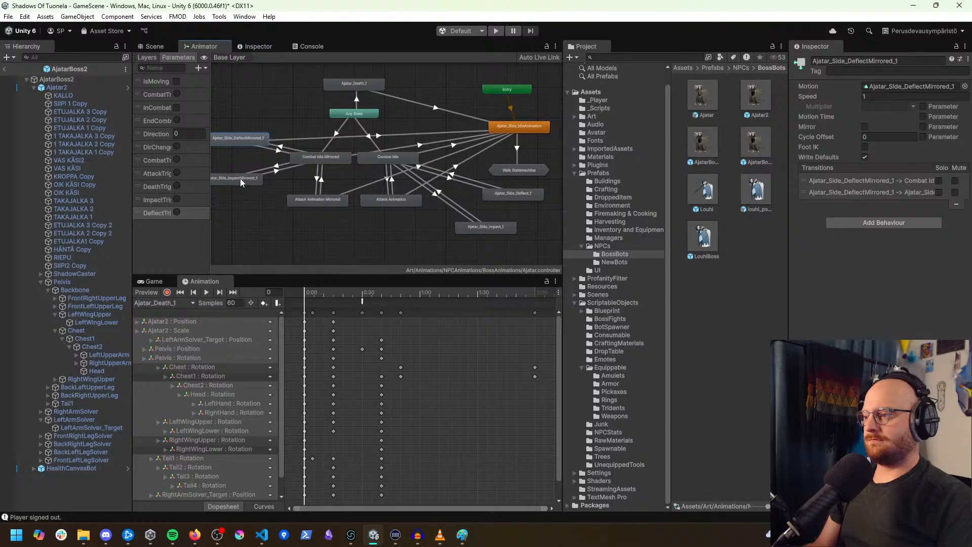
{"action": "right_click", "coordinate": [240, 178]}
{"action": "left_click", "coordinate": [273, 187]}
{"action": "left_click", "coordinate": [515, 126]}
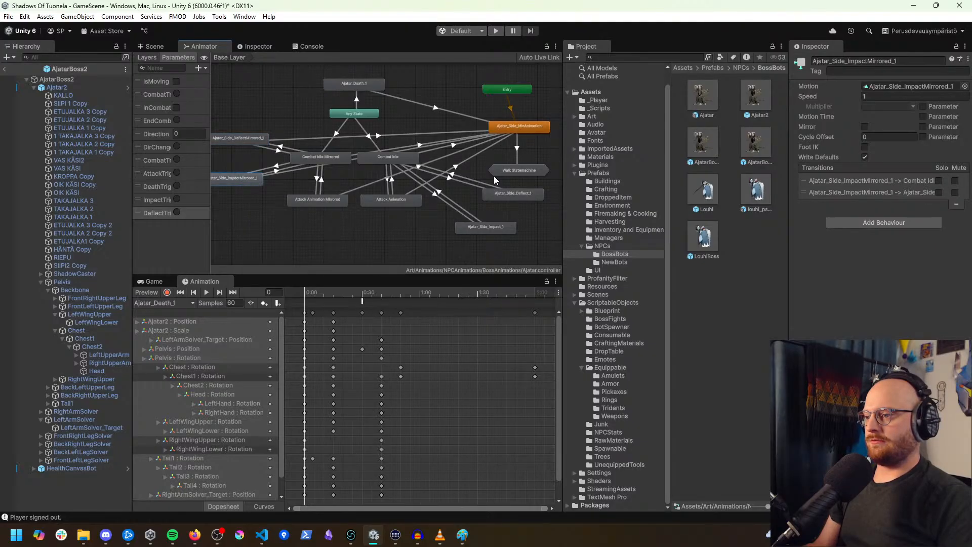
Step: Make transitions from Ajatar_Side_Impact_1 and Ajatar_Side_Deflect_1 to the default side idle state, moving the deflect state just above the impact state
{"action": "right_click", "coordinate": [485, 228]}
{"action": "left_click", "coordinate": [512, 233]}
{"action": "left_click", "coordinate": [525, 127]}
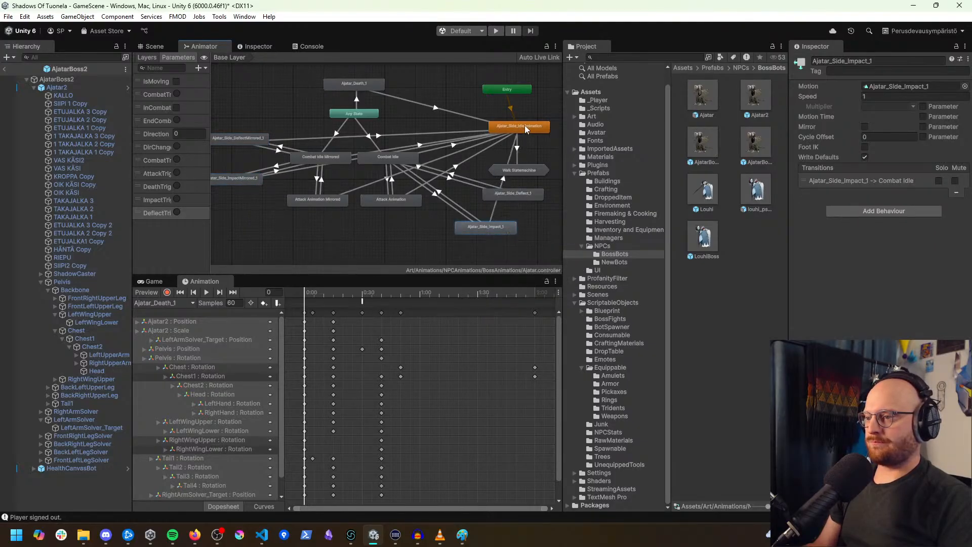
{"action": "left_click_drag", "start_coordinate": [511, 193], "coordinate": [497, 201]}
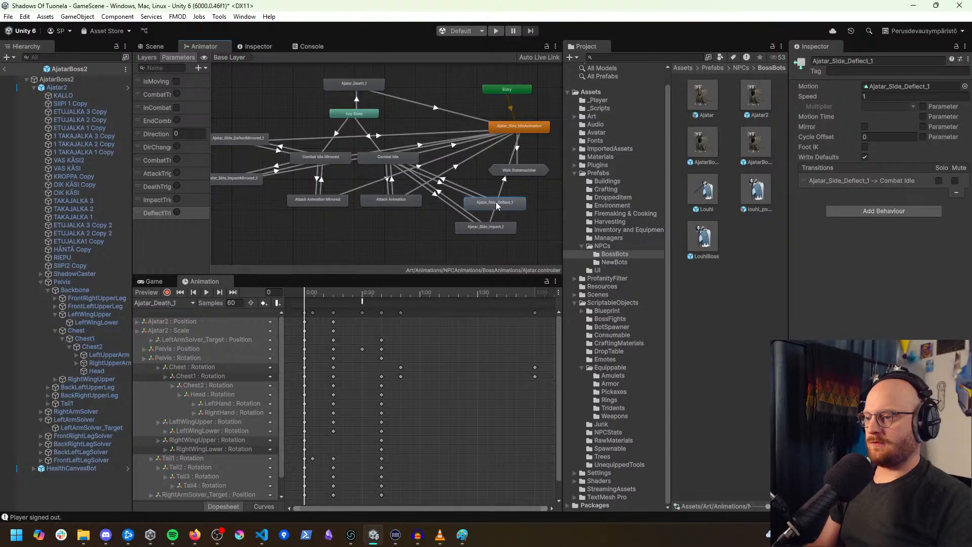
{"action": "right_click", "coordinate": [501, 202]}
{"action": "left_click", "coordinate": [529, 208]}
{"action": "left_click", "coordinate": [518, 128]}
Step: Add a condition to the transition from Combat Idle Mirrored to Ajatar_Side_DeflectMirrored_1 and open its parameter choice
{"action": "scroll", "coordinate": [375, 179], "scroll_direction": "up", "scroll_amount": 5}
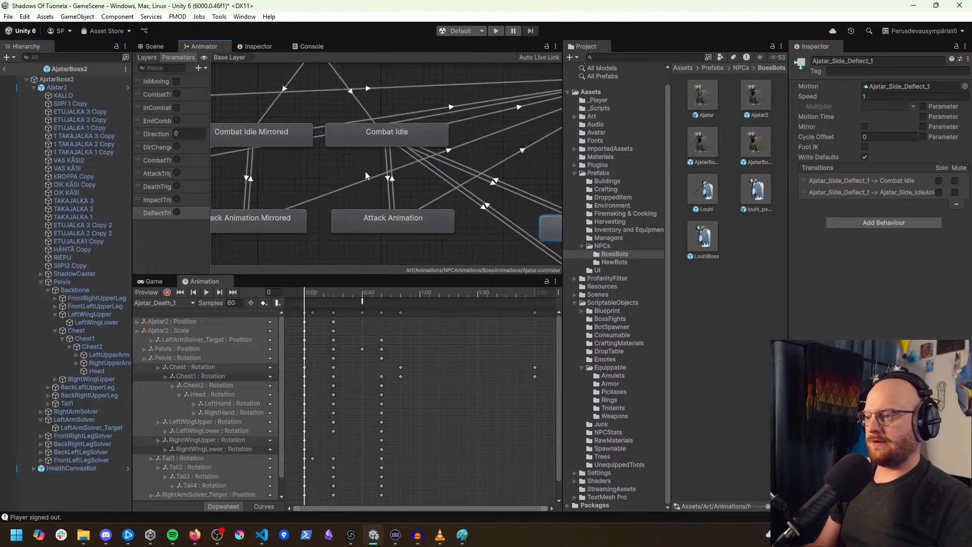
{"action": "middle_click_drag", "start_coordinate": [378, 170], "coordinate": [470, 205]}
{"action": "scroll", "coordinate": [419, 181], "scroll_direction": "down", "scroll_amount": 1}
{"action": "middle_click_drag", "start_coordinate": [323, 189], "coordinate": [347, 176]}
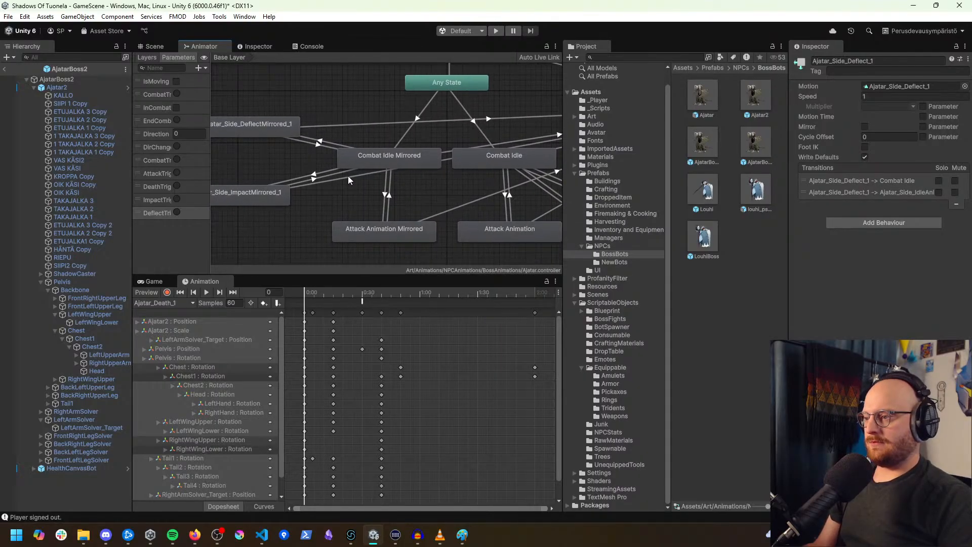
{"action": "left_click", "coordinate": [328, 144]}
{"action": "left_click", "coordinate": [944, 345]}
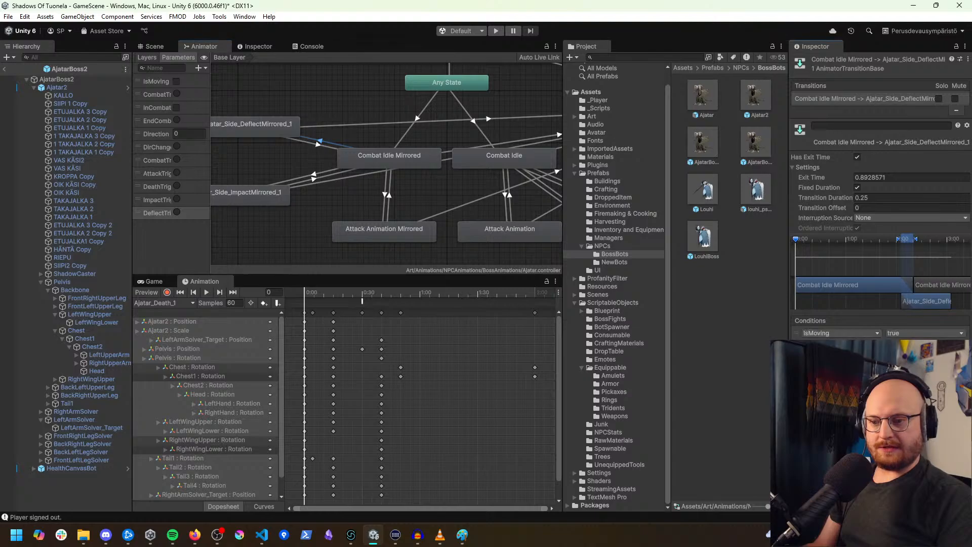
{"action": "left_click", "coordinate": [852, 334]}
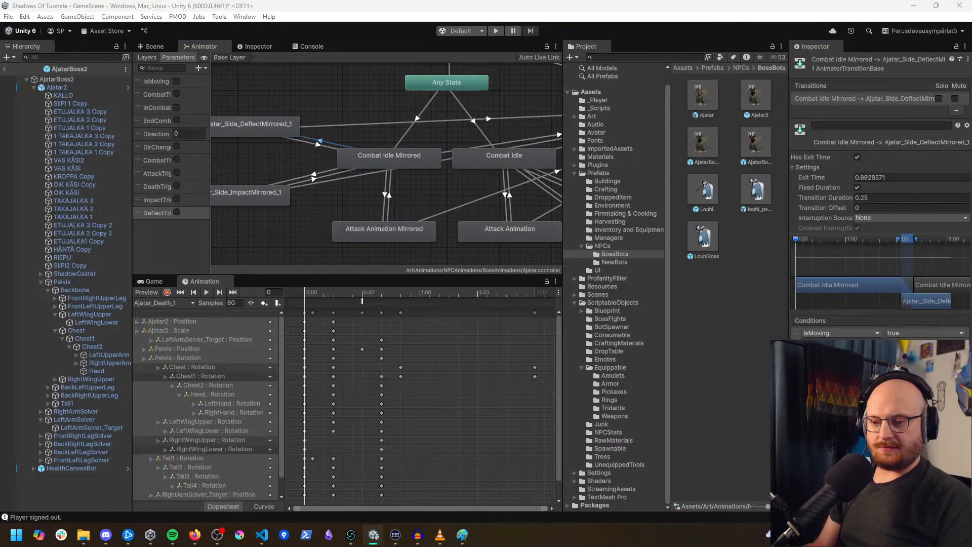
Step: Add an ImpactTrigger condition to the transition from Combat Idle Mirrored to Ajatar_Side_ImpactMirrored_1
{"action": "middle_click_drag", "start_coordinate": [338, 199], "coordinate": [359, 190]}
{"action": "left_click", "coordinate": [340, 167]}
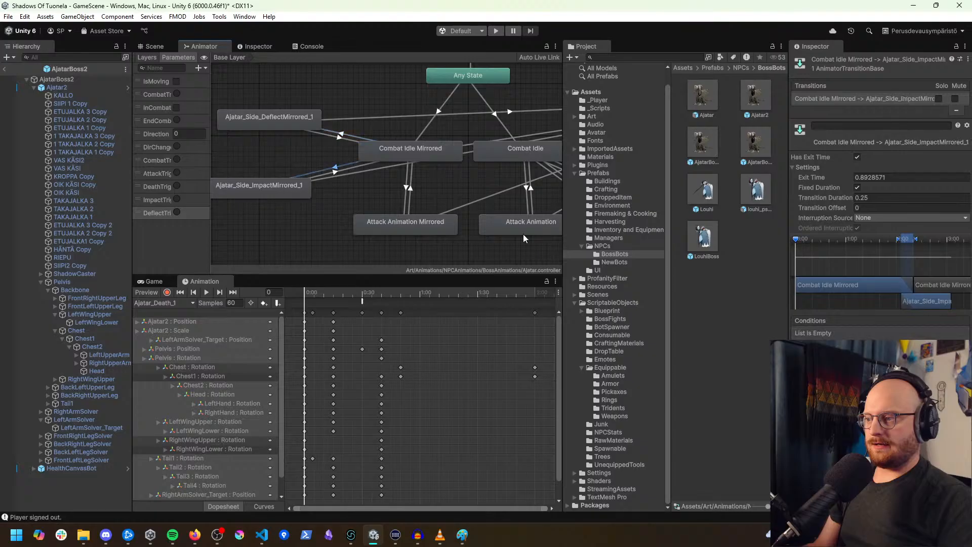
{"action": "left_click", "coordinate": [944, 345]}
{"action": "left_click", "coordinate": [845, 333]}
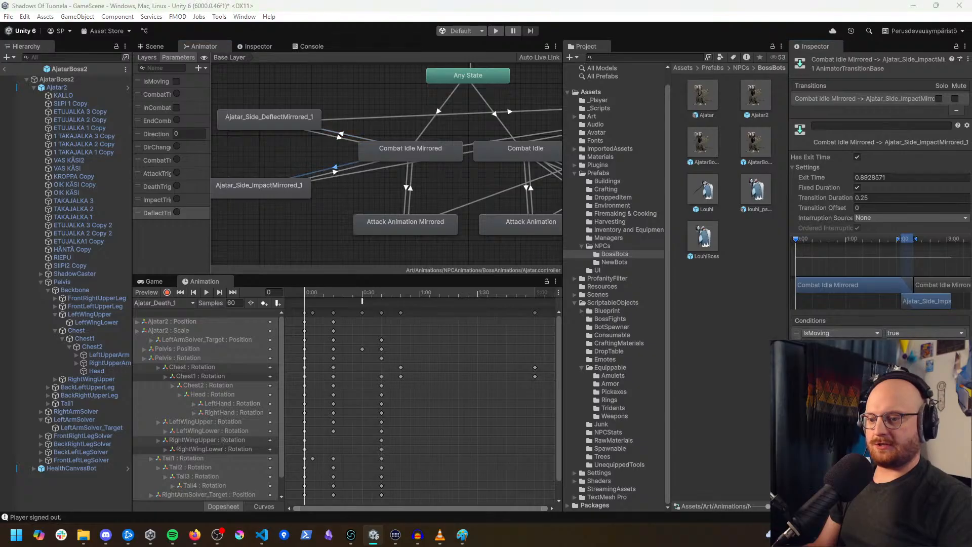
{"action": "left_click", "coordinate": [841, 443]}
Step: Add a condition to the transition from Combat Idle to Ajatar_Side_Impact_1 and open its parameter choice
{"action": "middle_click_drag", "start_coordinate": [478, 192], "coordinate": [323, 176]}
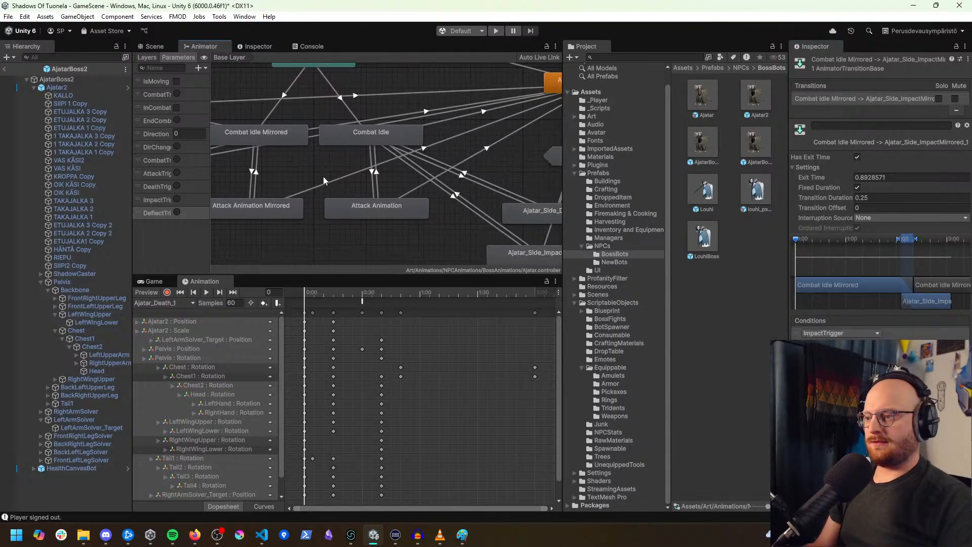
{"action": "left_click", "coordinate": [475, 215]}
{"action": "middle_click_drag", "start_coordinate": [475, 214], "coordinate": [434, 202]}
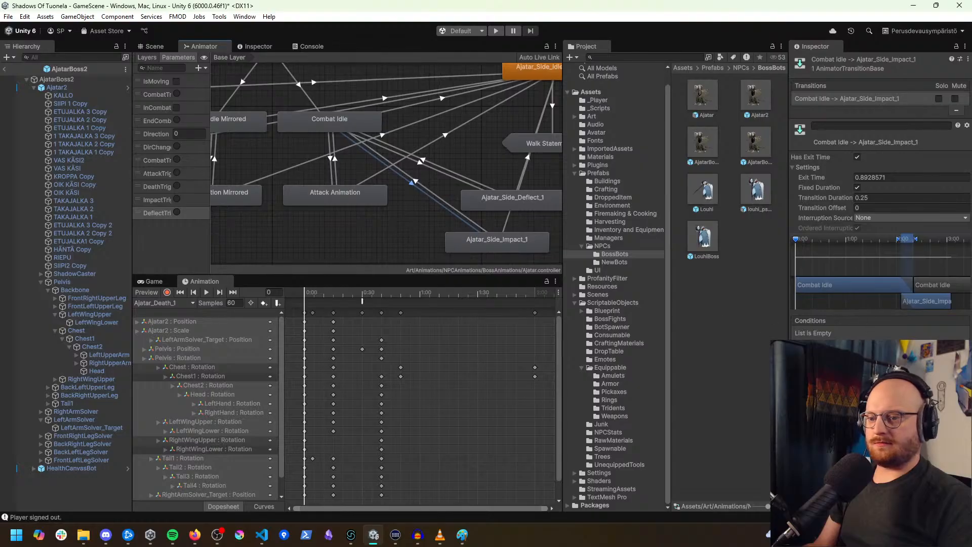
{"action": "left_click", "coordinate": [944, 345]}
{"action": "left_click", "coordinate": [843, 333]}
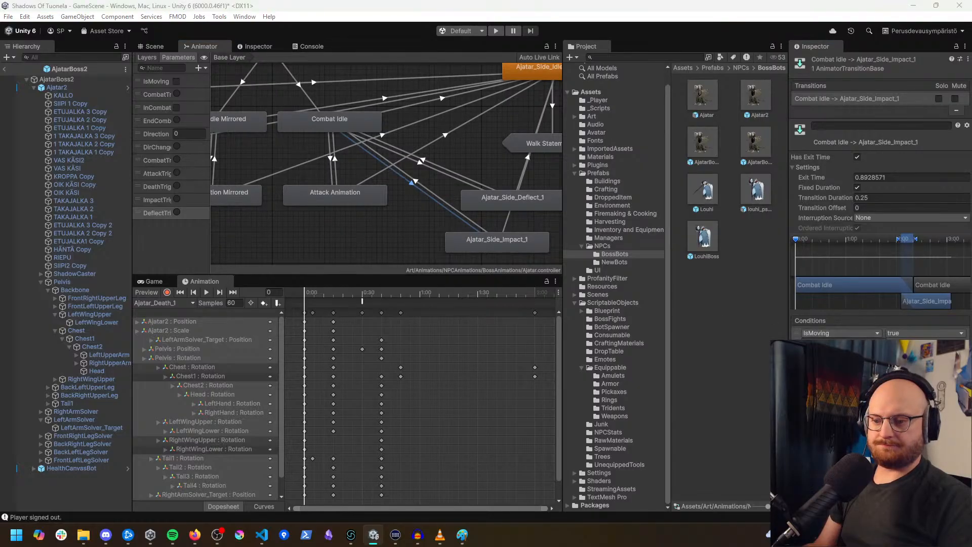
Step: Add a DeflectTrigger condition to the transition from Combat Idle to Ajatar_Side_Deflect_1
{"action": "left_click", "coordinate": [468, 186]}
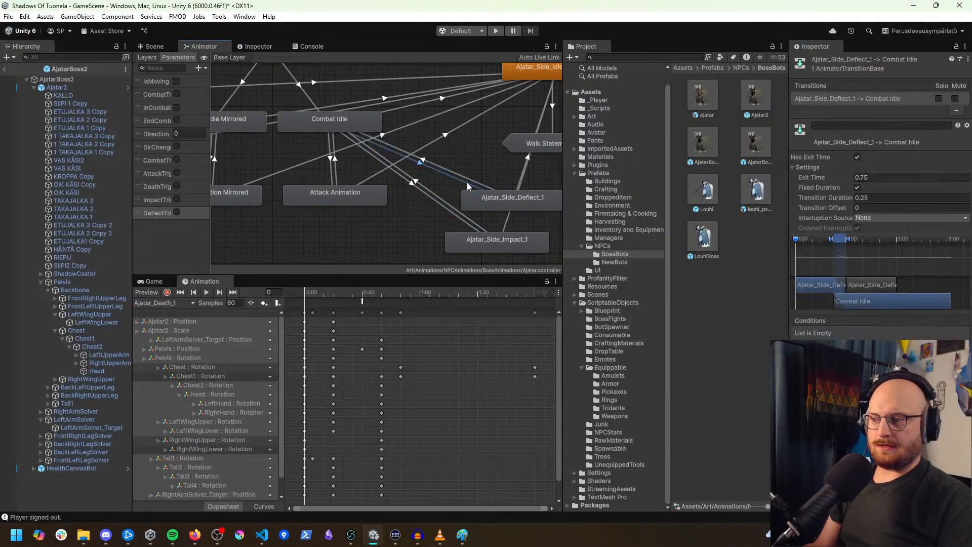
{"action": "left_click", "coordinate": [468, 186]}
{"action": "left_click", "coordinate": [944, 345]}
{"action": "left_click", "coordinate": [838, 333]}
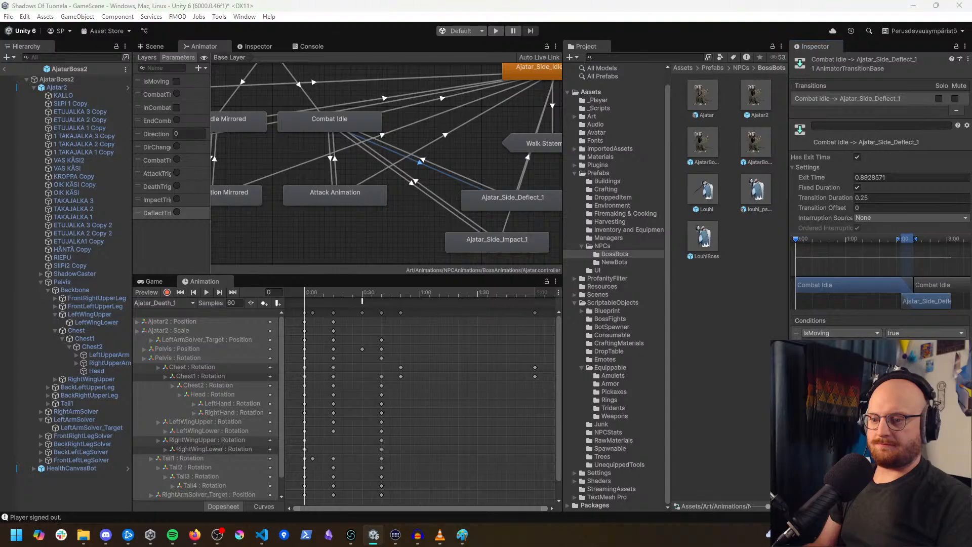
{"action": "left_click", "coordinate": [831, 453]}
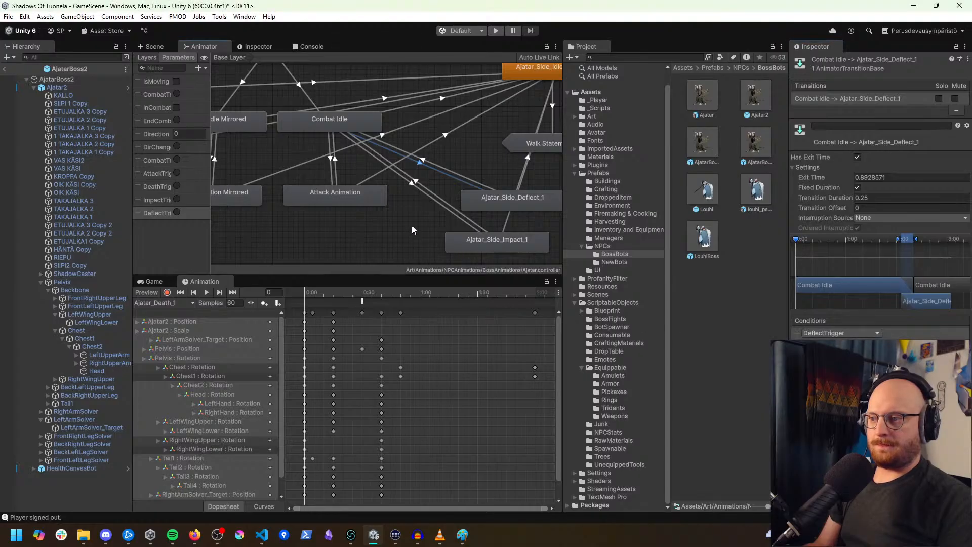
Step: Set the transition duration from Combat Idle Mirrored to Attack Animation Mirrored to 0.1
{"action": "middle_click_drag", "start_coordinate": [412, 226], "coordinate": [494, 226]}
{"action": "left_click", "coordinate": [298, 198]}
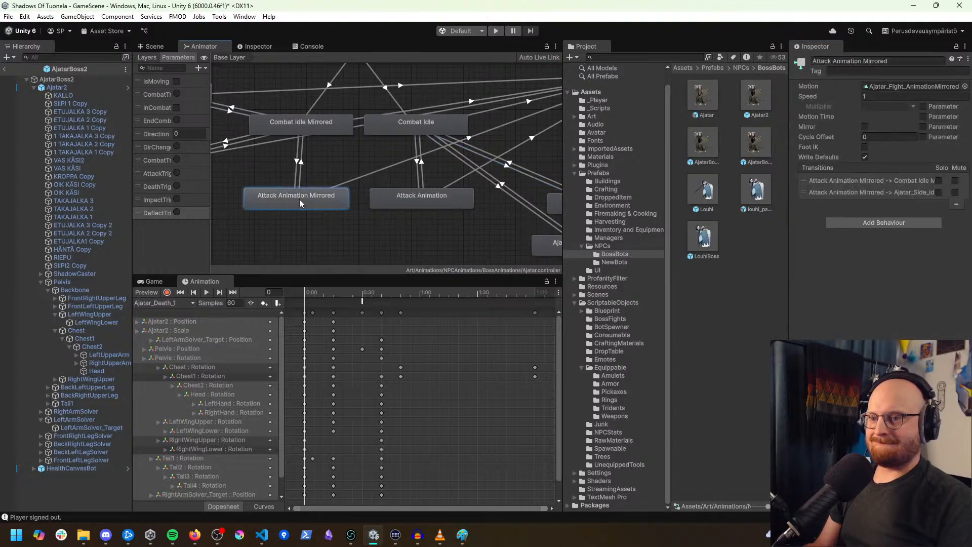
{"action": "left_click", "coordinate": [294, 163]}
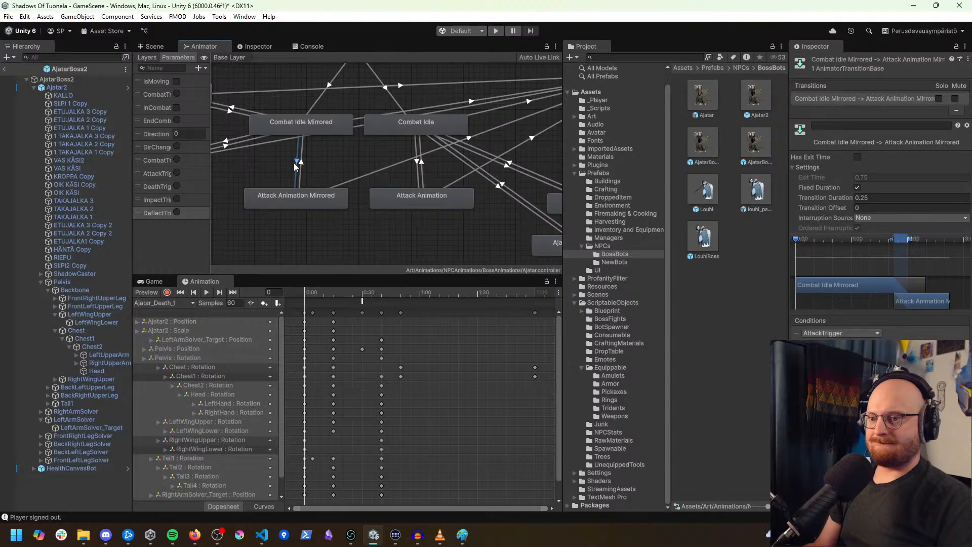
{"action": "left_click", "coordinate": [862, 198]}
{"action": "type", "text": "0.1"}
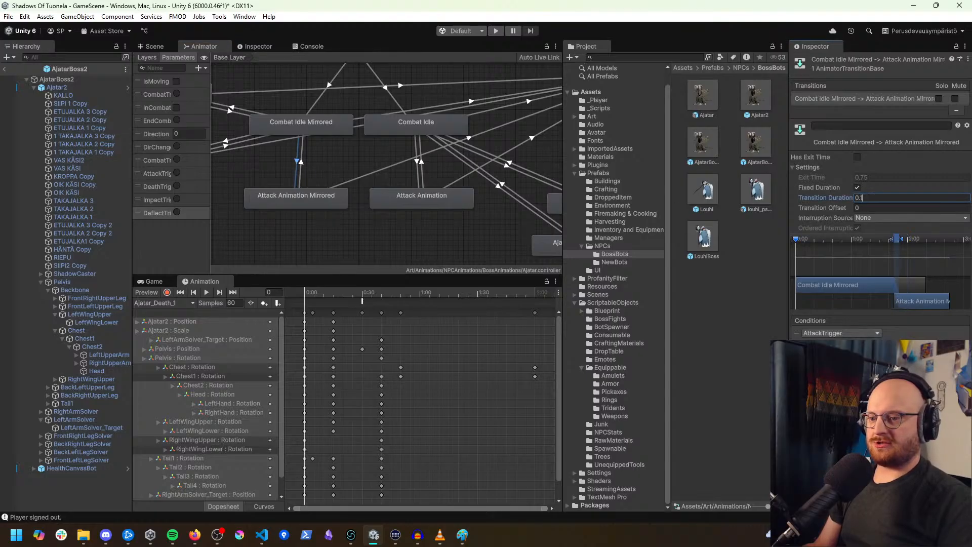
{"action": "key", "text": "Return"}
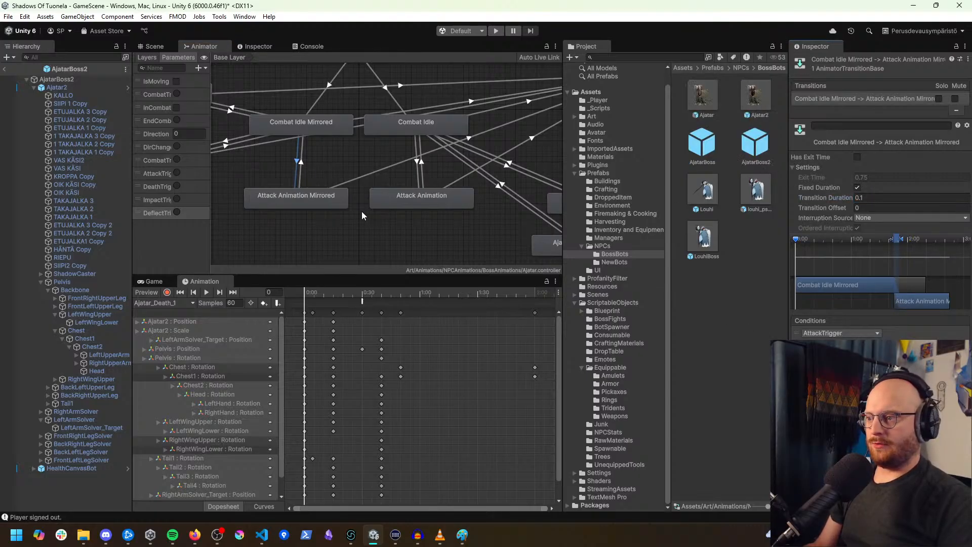
Step: Set the transition from Attack Animation Mirrored to Combat Idle Mirrored to exit time 0.9 and transition duration 0.1
{"action": "left_click", "coordinate": [301, 173]}
{"action": "left_click", "coordinate": [861, 177]}
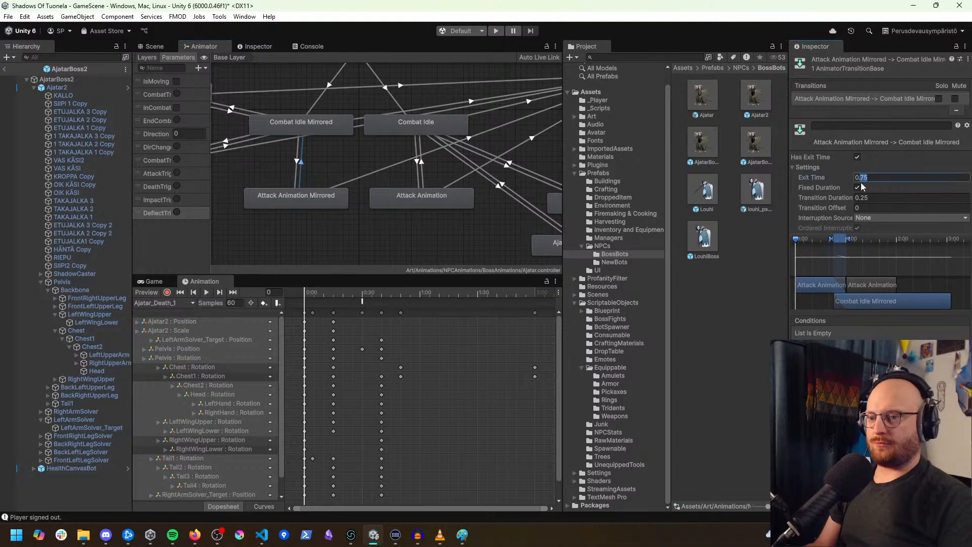
{"action": "type", "text": "0.9"}
{"action": "left_click", "coordinate": [866, 198]}
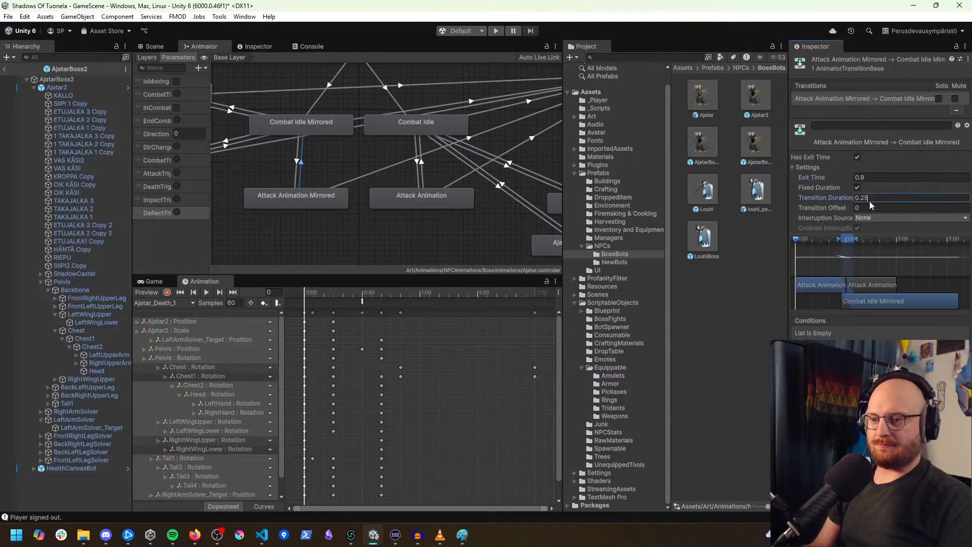
{"action": "type", "text": "0.1"}
{"action": "key", "text": "Return"}
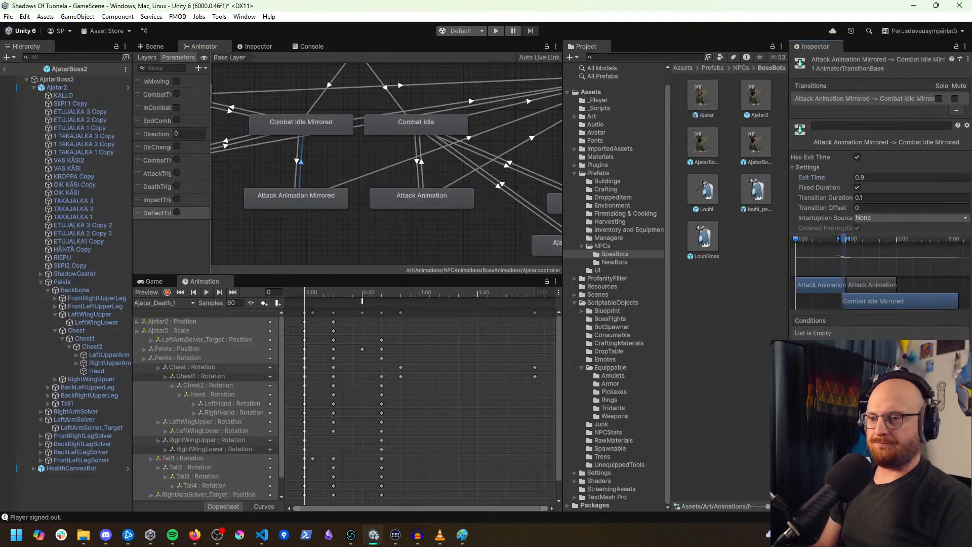
Step: Set the transition duration from Combat Idle to Attack Animation to 0.1
{"action": "left_click", "coordinate": [418, 175]}
{"action": "left_click", "coordinate": [863, 199]}
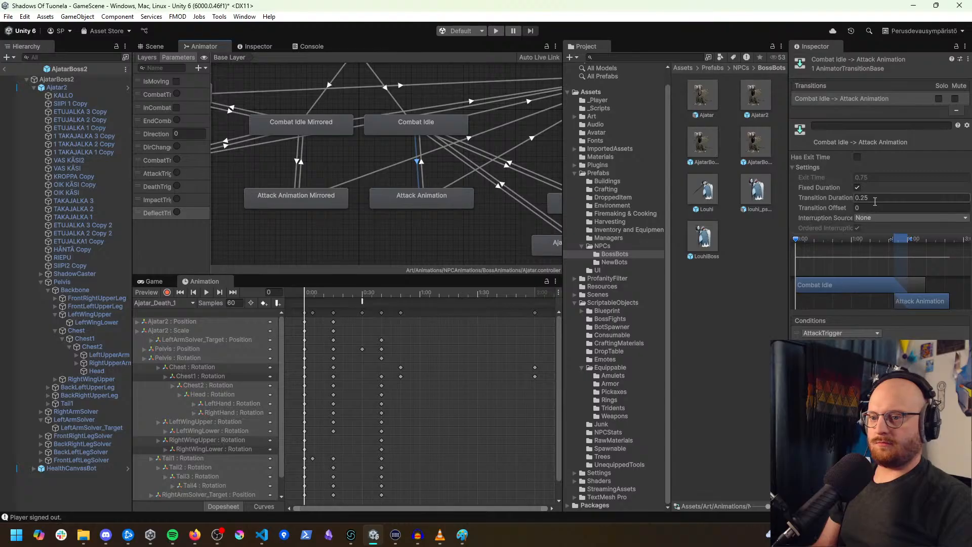
{"action": "type", "text": "0.1"}
Step: Set the transition from Attack Animation to Combat Idle to exit time 0.9 and transition duration 0.1
{"action": "left_click", "coordinate": [424, 178]}
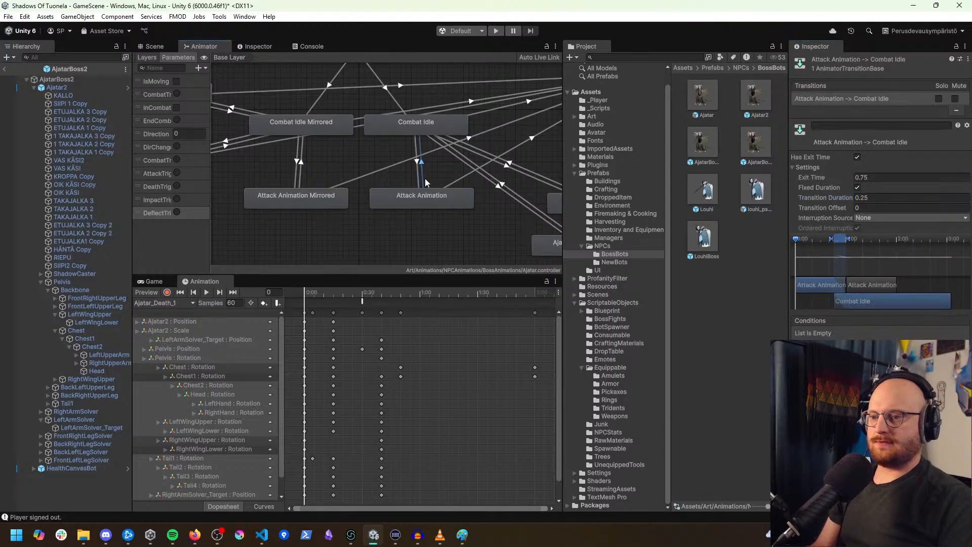
{"action": "left_click", "coordinate": [861, 178]}
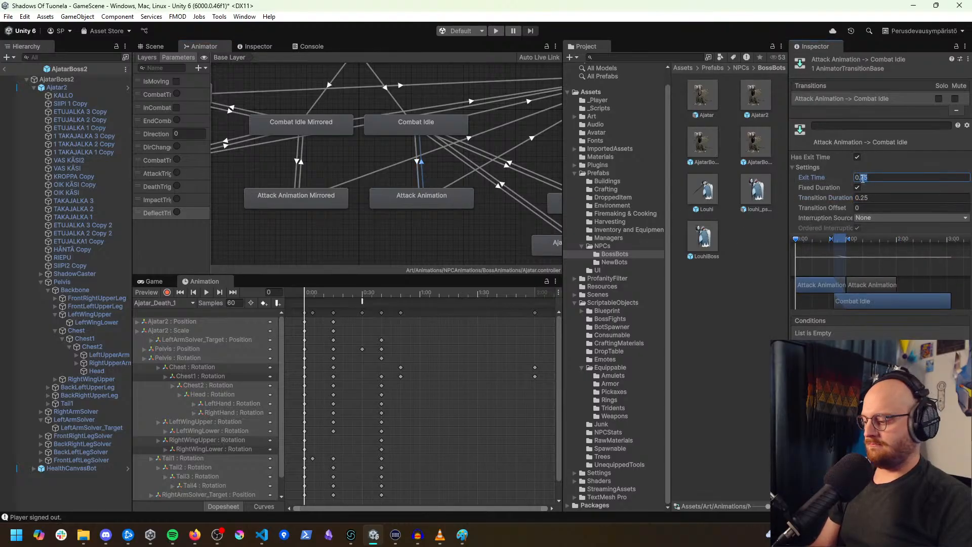
{"action": "type", "text": "0.9"}
{"action": "left_click", "coordinate": [863, 198]}
{"action": "type", "text": "0.1"}
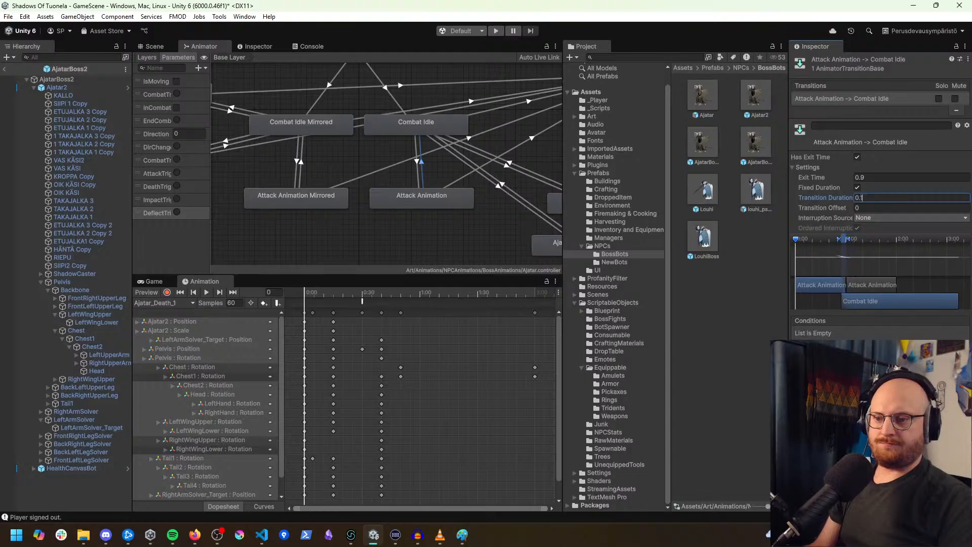
{"action": "key", "text": "Return"}
Step: Disable exit time on the transition from Combat Idle Mirrored to Ajatar_Side_DeflectMirrored_1 and set its duration to 0.1
{"action": "middle_click_drag", "start_coordinate": [416, 235], "coordinate": [466, 262]}
{"action": "mouse_move", "coordinate": [388, 213]}
{"action": "middle_mouse_down"}
{"action": "mouse_move", "coordinate": [423, 233]}
{"action": "mouse_move", "coordinate": [463, 230]}
{"action": "middle_mouse_up"}
{"action": "left_click", "coordinate": [372, 152]}
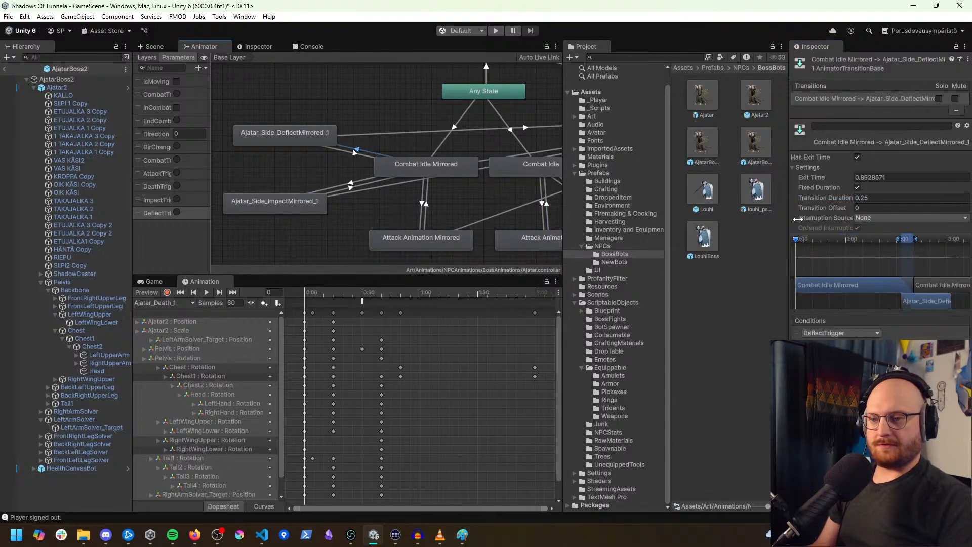
{"action": "left_click", "coordinate": [857, 157]}
{"action": "left_click", "coordinate": [885, 198]}
{"action": "type", "text": "0.1"}
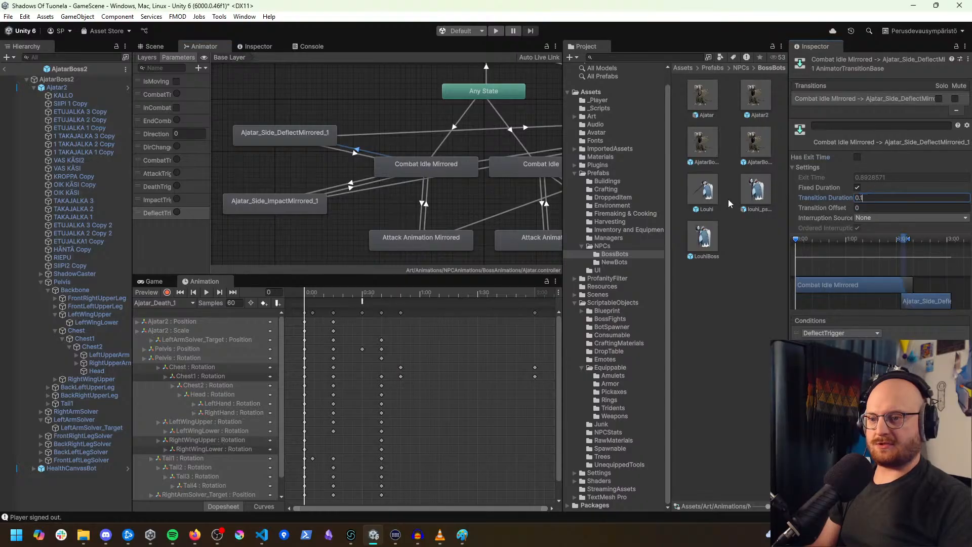
Step: Set the transition from Ajatar_Side_DeflectMirrored_1 to Combat Idle Mirrored to exit time 0.9 and transition duration 0.1
{"action": "left_click", "coordinate": [354, 152]}
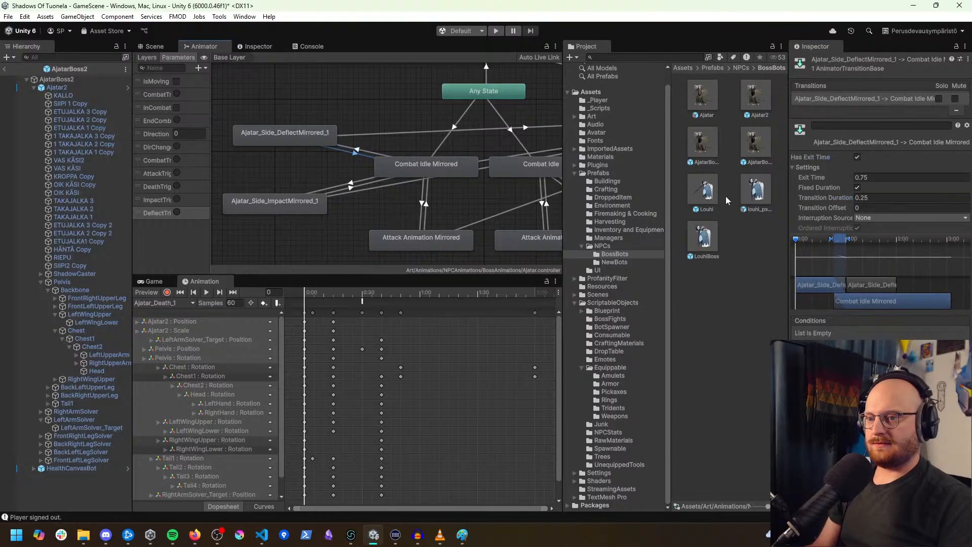
{"action": "left_click", "coordinate": [878, 178]}
{"action": "type", "text": "0.9"}
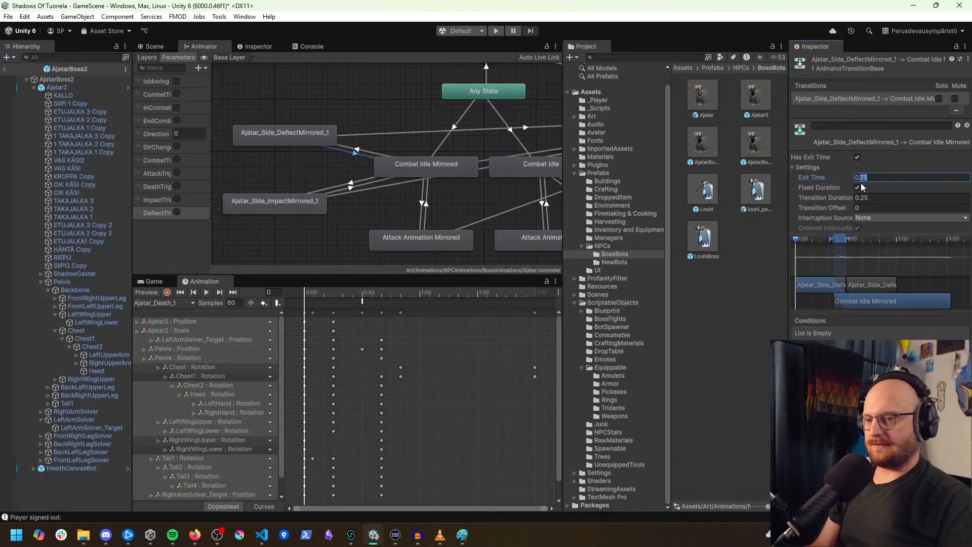
{"action": "left_click", "coordinate": [875, 197]}
{"action": "type", "text": "0.1"}
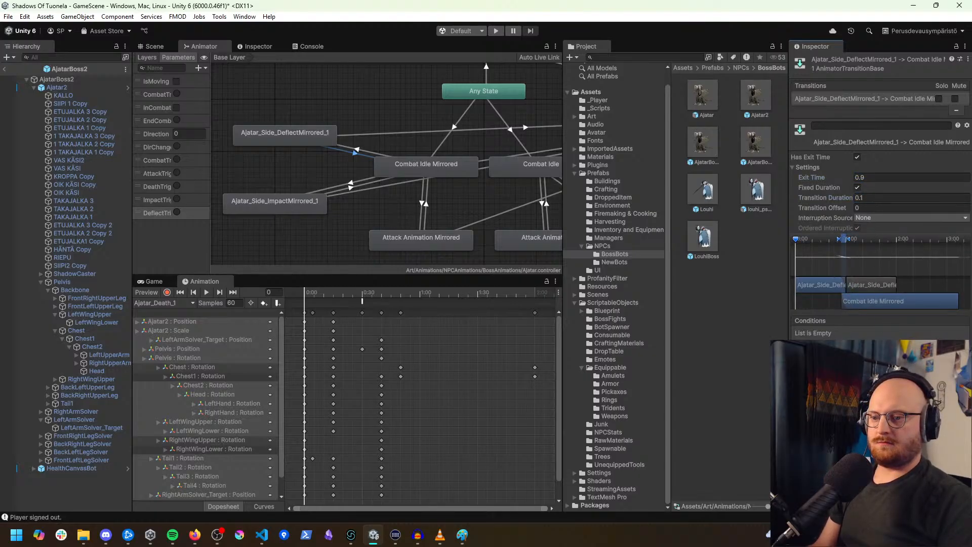
{"action": "key", "text": "Return"}
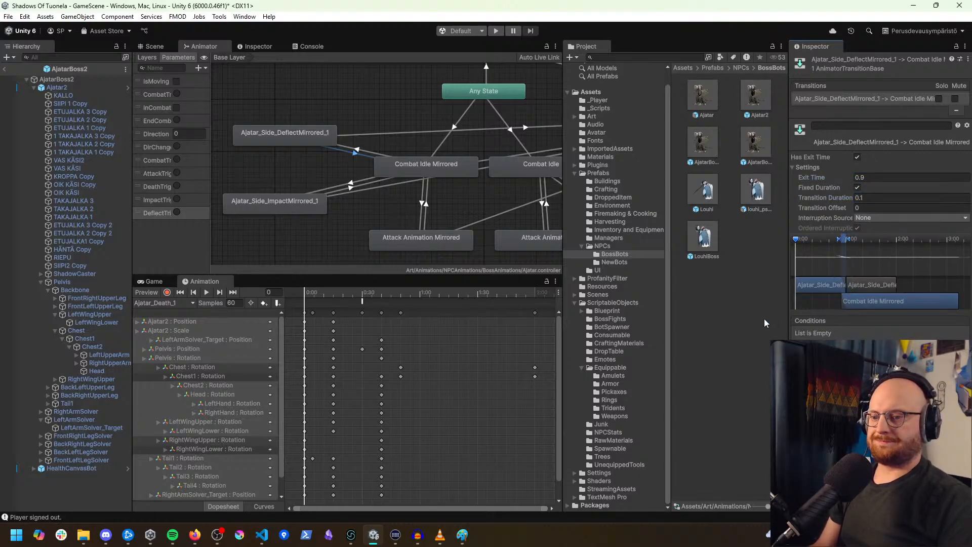
Step: Disable exit time on the transition from Combat Idle Mirrored to Ajatar_Side_ImpactMirrored_1 and set its duration to 0.1
{"action": "left_click", "coordinate": [359, 183]}
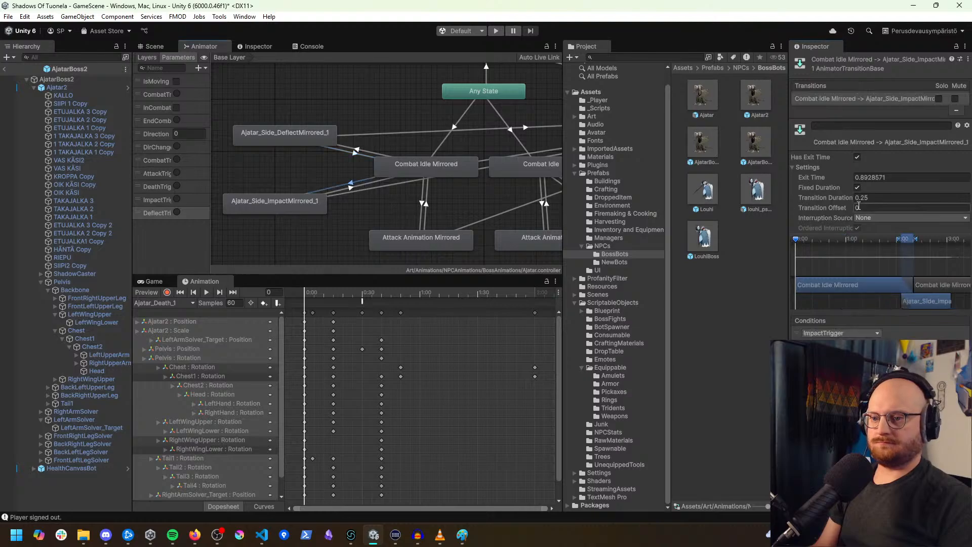
{"action": "left_click", "coordinate": [857, 158]}
{"action": "left_click", "coordinate": [875, 197]}
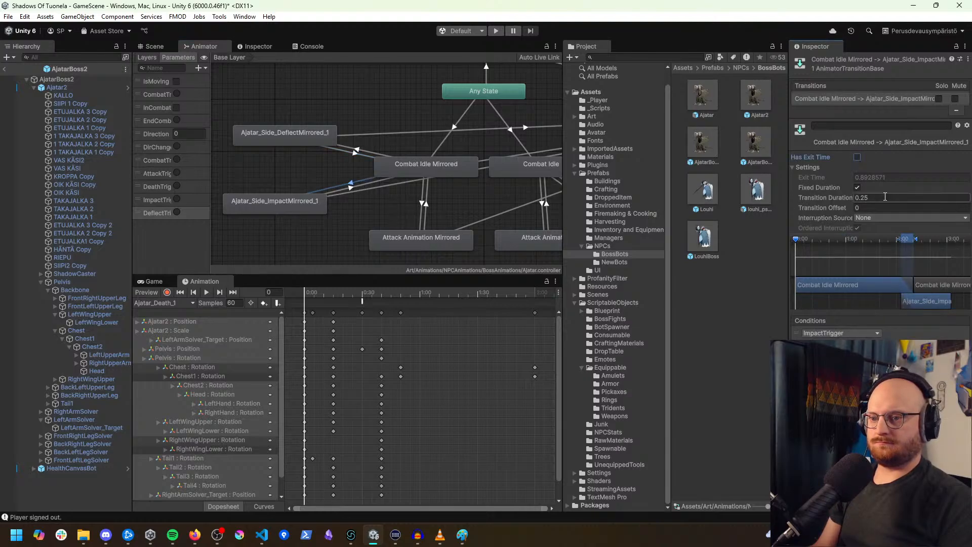
{"action": "type", "text": "0.1"}
Step: Set the transition from Ajatar_Side_ImpactMirrored_1 to Combat Idle Mirrored to exit time 0.9 and transition duration 0.1
{"action": "left_click", "coordinate": [351, 186]}
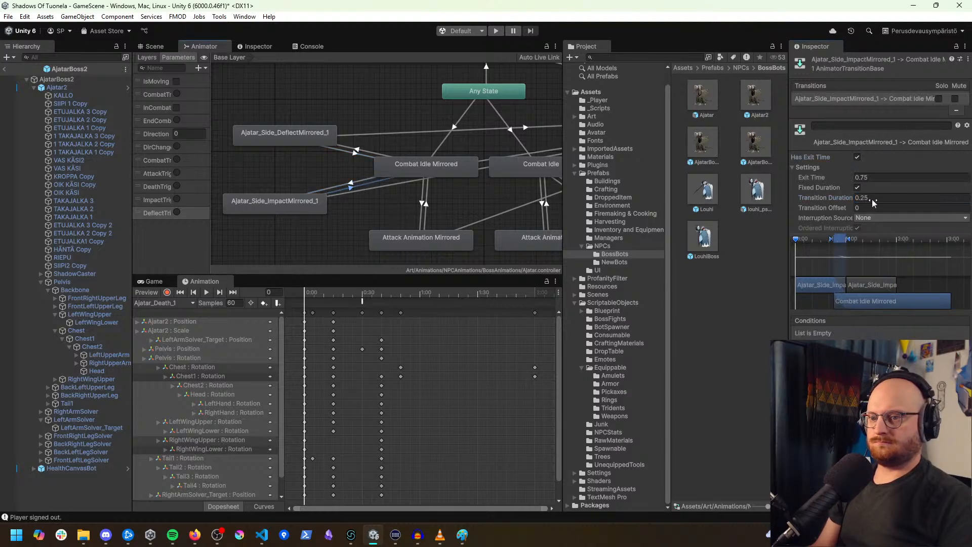
{"action": "left_click", "coordinate": [859, 178]}
{"action": "type", "text": "0.9"}
{"action": "key", "text": "Tab"}
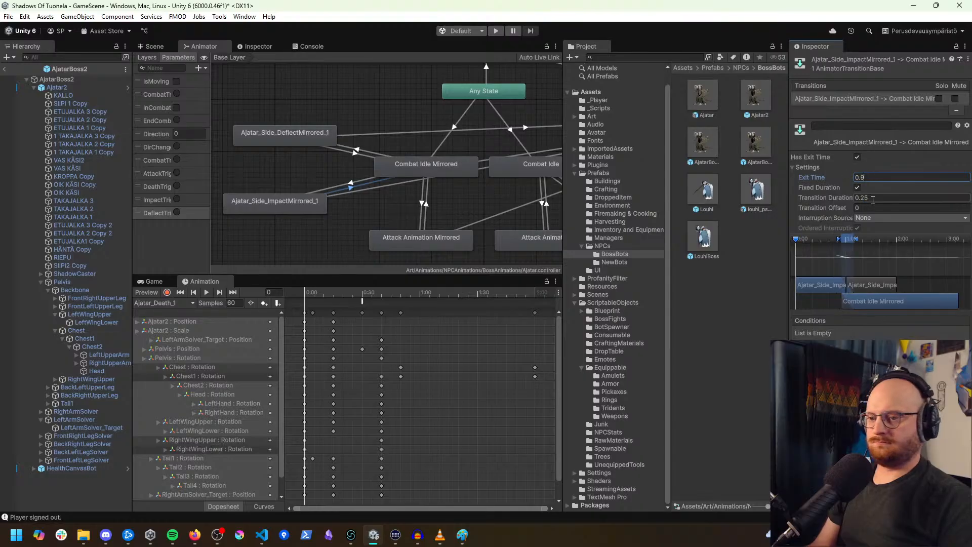
{"action": "type", "text": "0.1"}
{"action": "key", "text": "Return"}
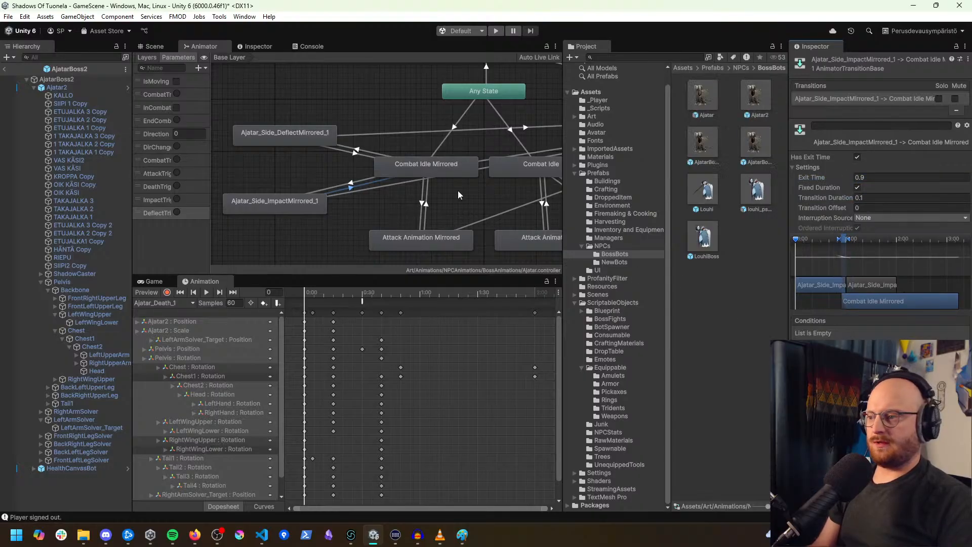
Step: Disable exit time on the transition from Combat Idle to Ajatar_Side_Deflect_1 and set its duration to 0.1
{"action": "middle_click_drag", "start_coordinate": [457, 191], "coordinate": [342, 182]}
{"action": "middle_click_drag", "start_coordinate": [539, 194], "coordinate": [434, 169]}
{"action": "left_click", "coordinate": [438, 169]}
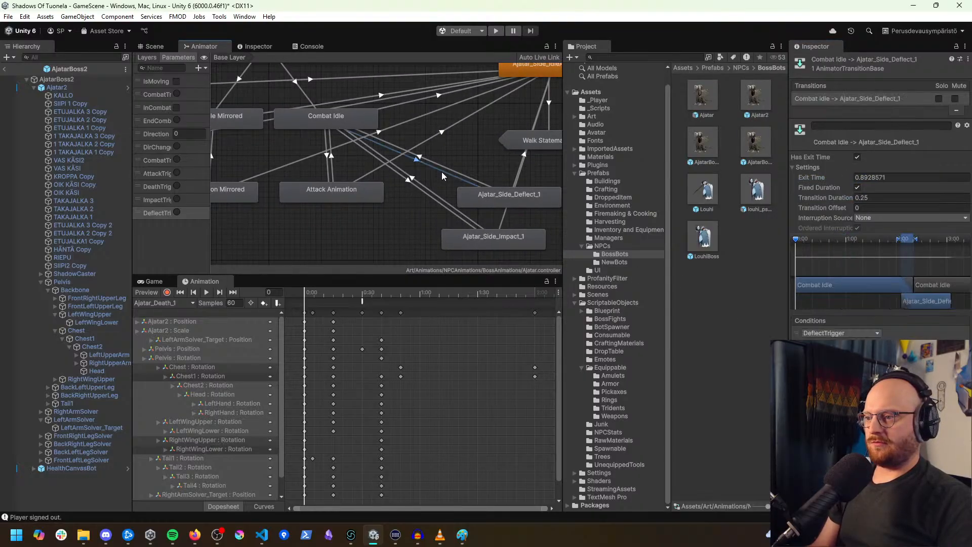
{"action": "left_click", "coordinate": [858, 158]}
{"action": "left_click", "coordinate": [870, 197]}
{"action": "type", "text": "0.1"}
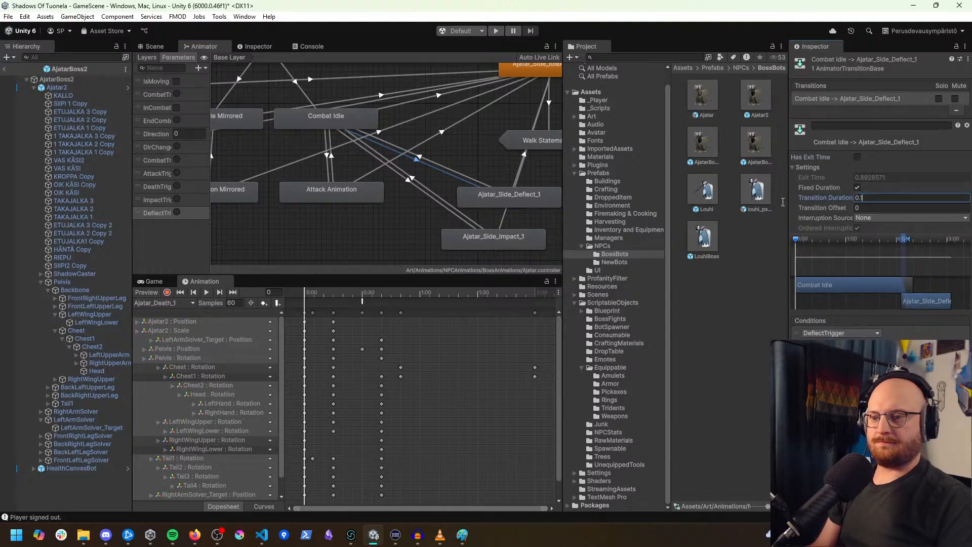
Step: Set the transition from Ajatar_Side_Deflect_1 to Combat Idle to exit time 0.9 and transition duration 0.1
{"action": "left_click", "coordinate": [453, 171]}
{"action": "double_click", "coordinate": [861, 178]}
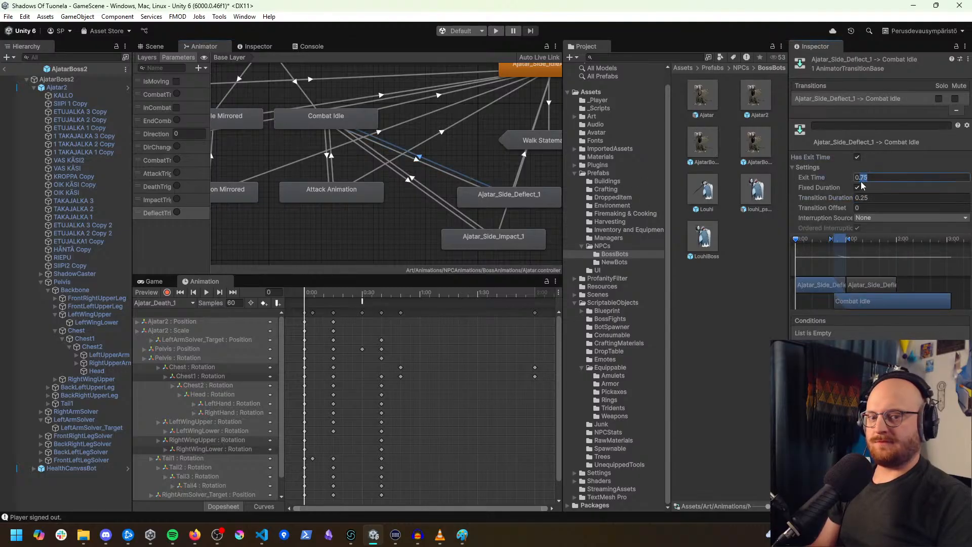
{"action": "type", "text": "9"}
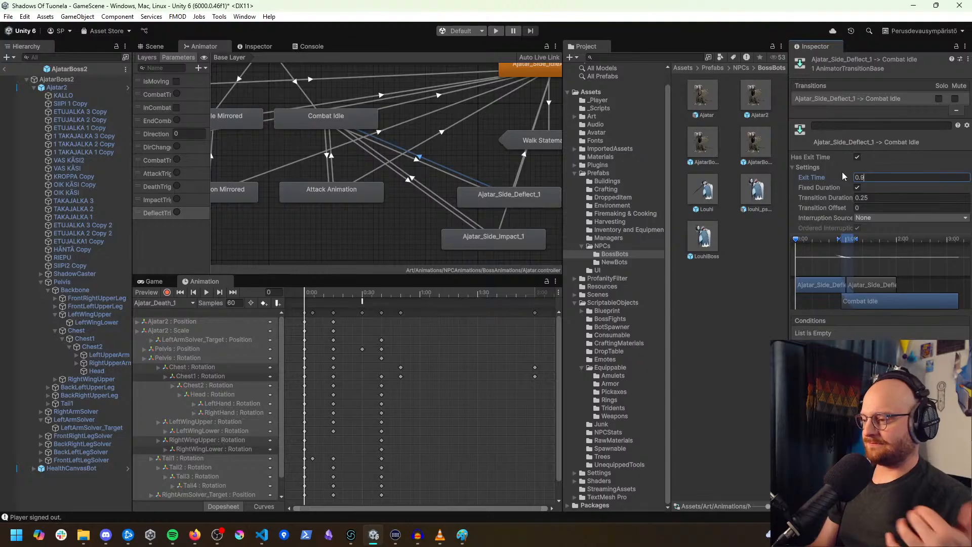
{"action": "scroll", "coordinate": [474, 202], "scroll_direction": "down", "scroll_amount": 5}
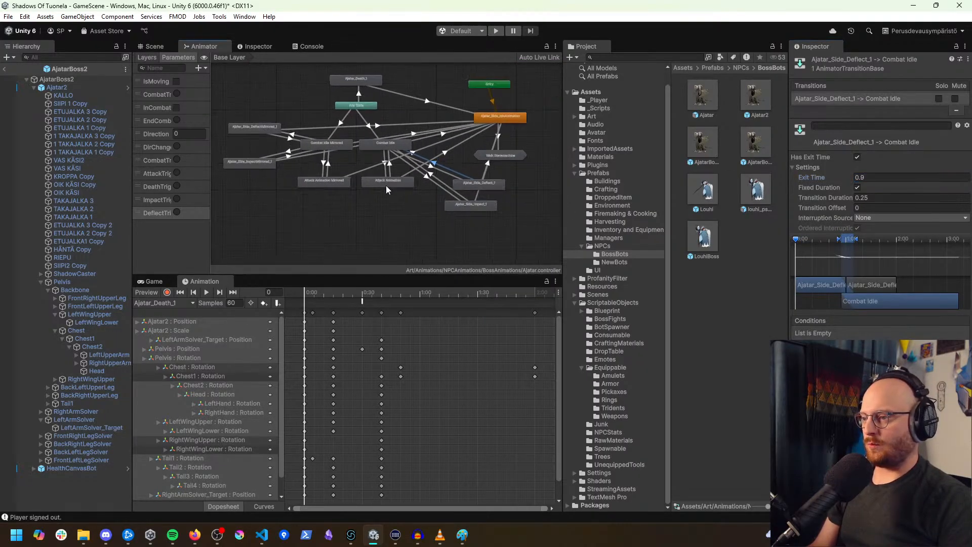
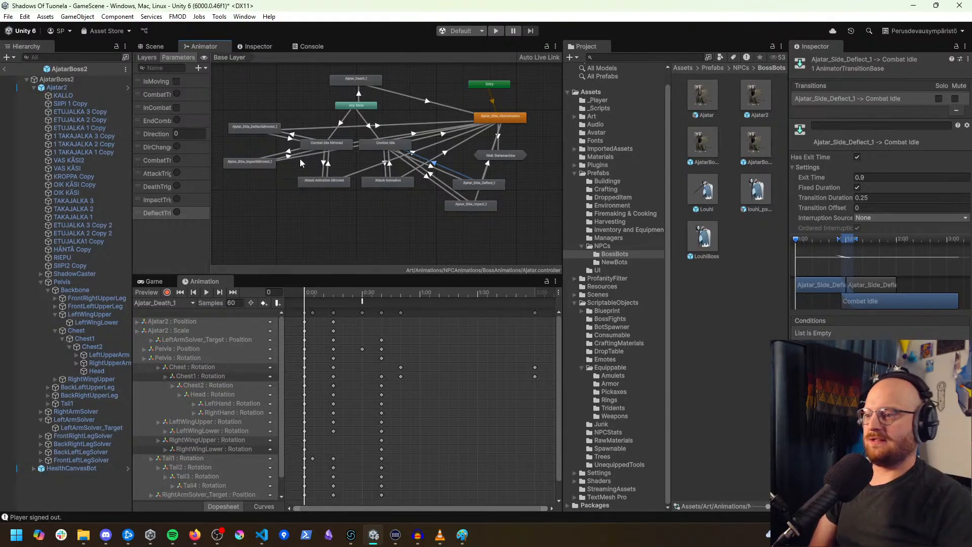
{"action": "scroll", "coordinate": [484, 168], "scroll_direction": "up", "scroll_amount": 2}
{"action": "scroll", "coordinate": [442, 146], "scroll_direction": "up", "scroll_amount": 2}
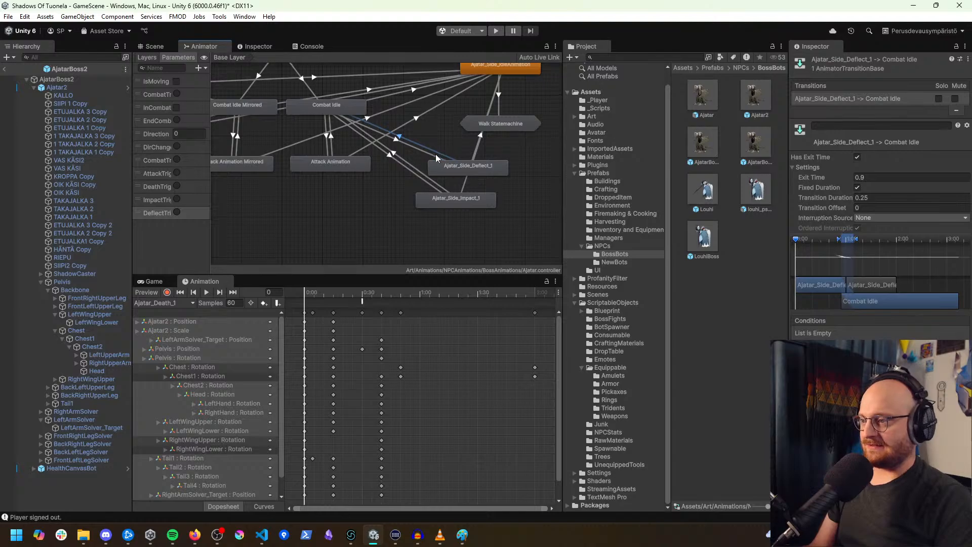
{"action": "middle_click_drag", "start_coordinate": [436, 154], "coordinate": [449, 170]}
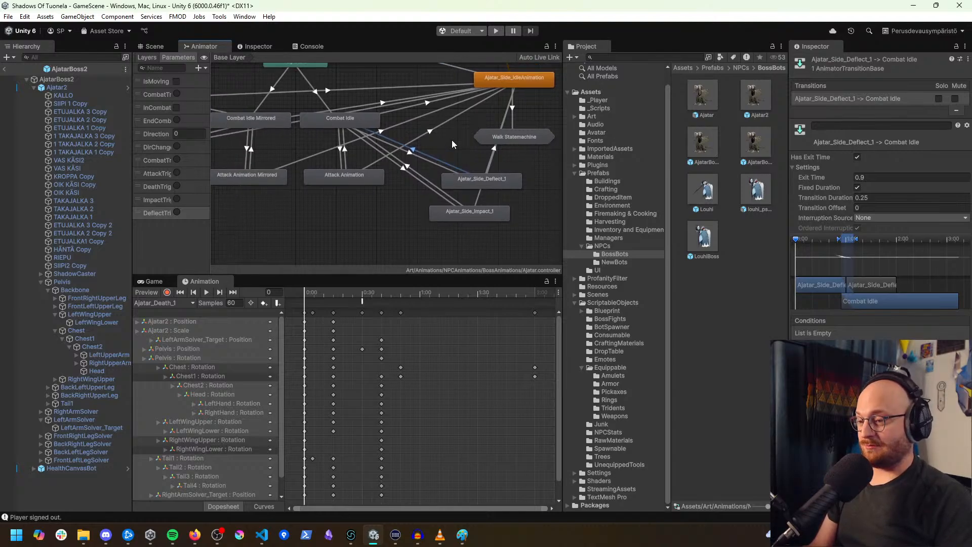
{"action": "middle_click_drag", "start_coordinate": [431, 207], "coordinate": [433, 211]}
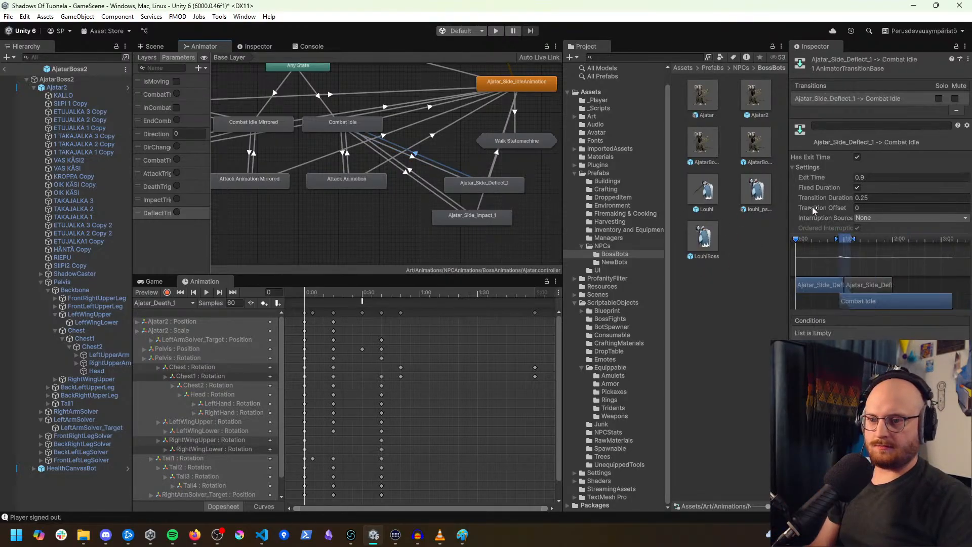
{"action": "left_click", "coordinate": [860, 198]}
{"action": "type", "text": "0.1"}
{"action": "key", "text": "Return"}
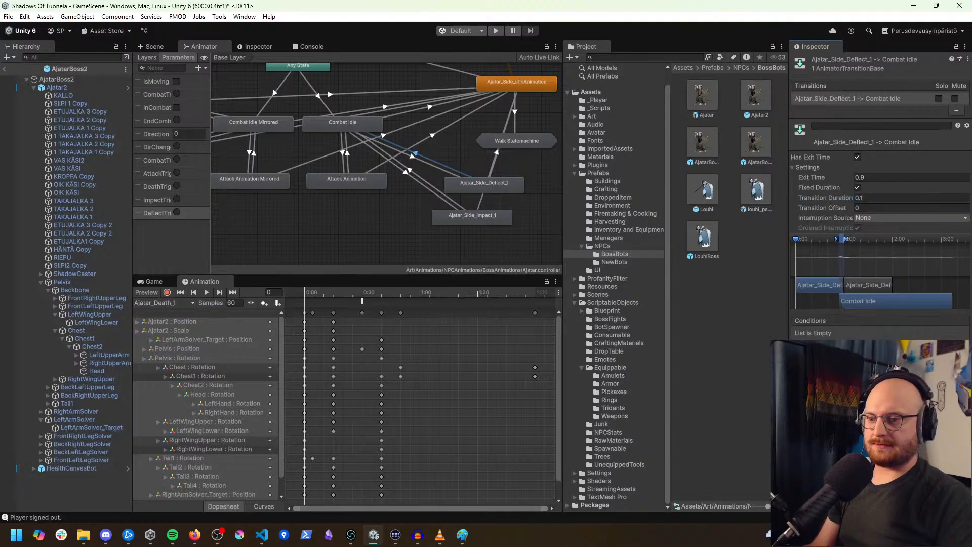
Step: Disable exit time on the transition from Combat Idle to Ajatar_Side_Impact_1 and set its duration to 0.1
{"action": "left_click", "coordinate": [426, 188]}
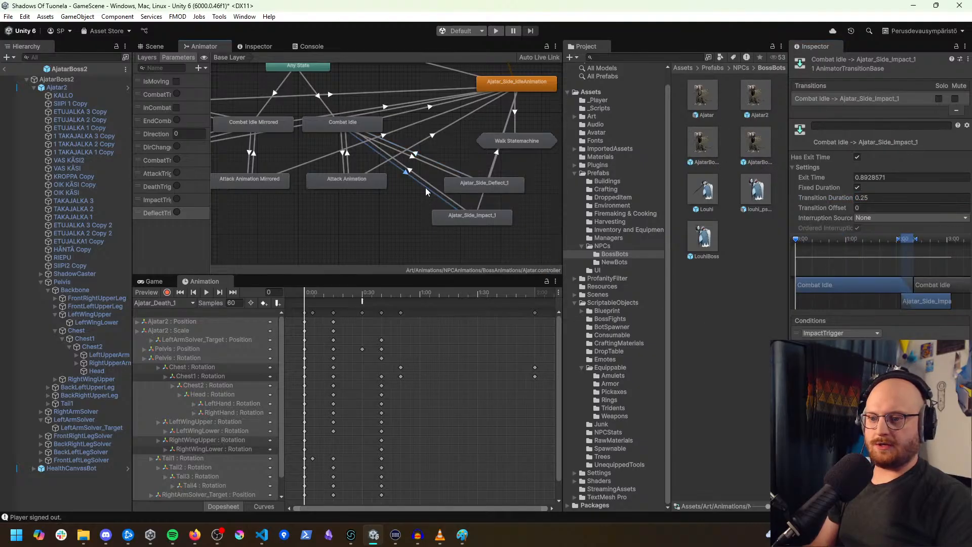
{"action": "left_click", "coordinate": [857, 157]}
{"action": "left_click", "coordinate": [869, 199]}
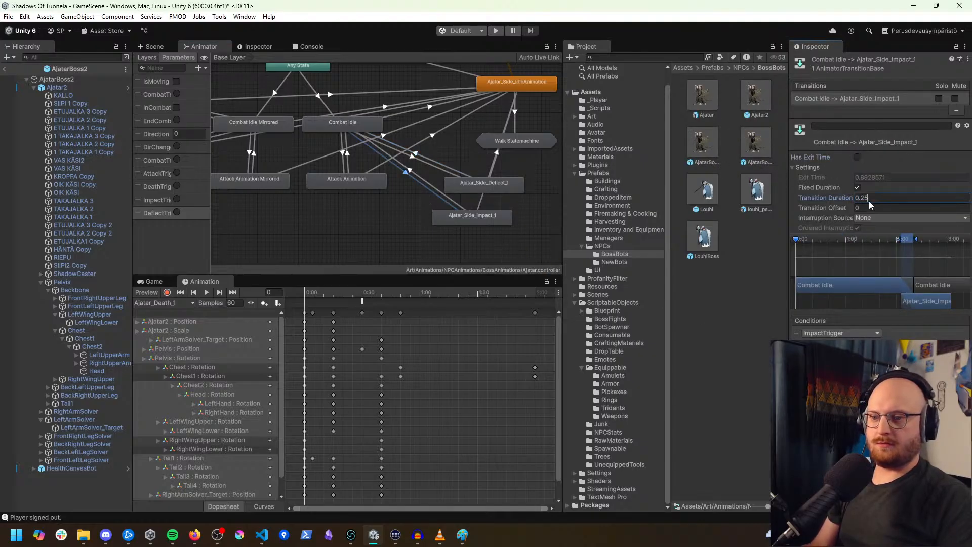
{"action": "key", "text": "BackSpace"}
{"action": "key", "text": "BackSpace"}
{"action": "type", "text": "1"}
{"action": "key", "text": "Return"}
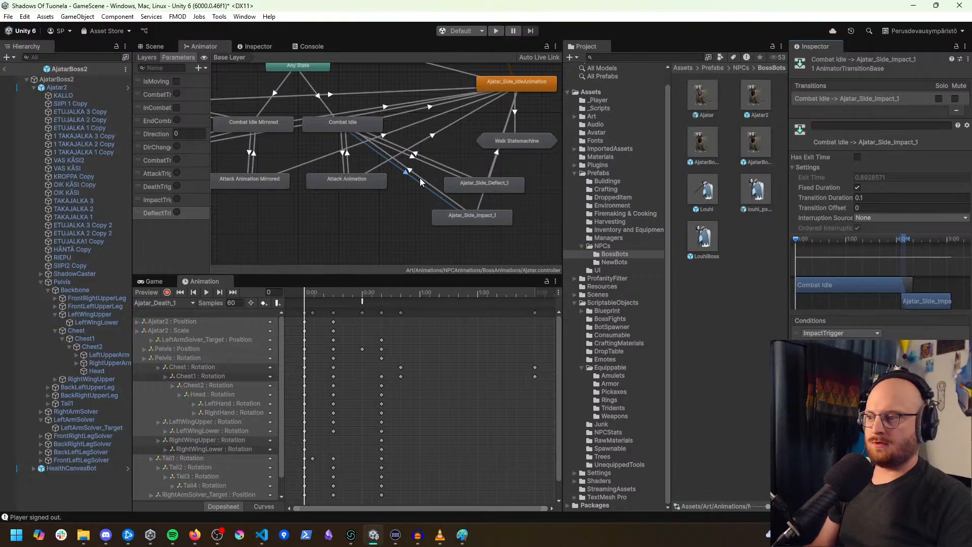
Step: Set the transition from Ajatar_Side_Impact_1 to Combat Idle to exit time 0.9 and duration 0.1, and save the project
{"action": "left_click", "coordinate": [420, 177]}
{"action": "left_click", "coordinate": [861, 179]}
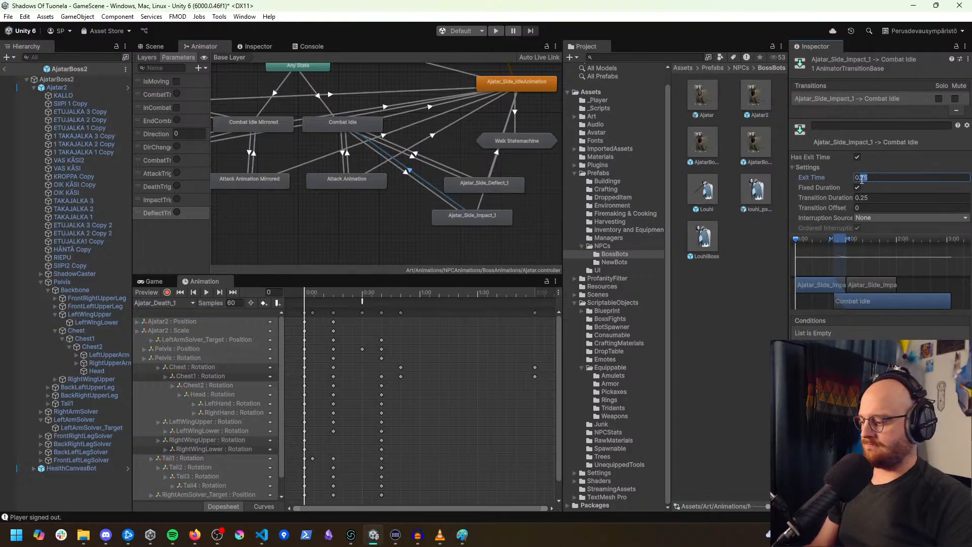
{"action": "type", "text": "9"}
{"action": "left_click_drag", "start_coordinate": [876, 197], "coordinate": [862, 199]}
{"action": "type", "text": "1"}
{"action": "key", "text": "Return"}
{"action": "key", "text": "ctrl+s"}
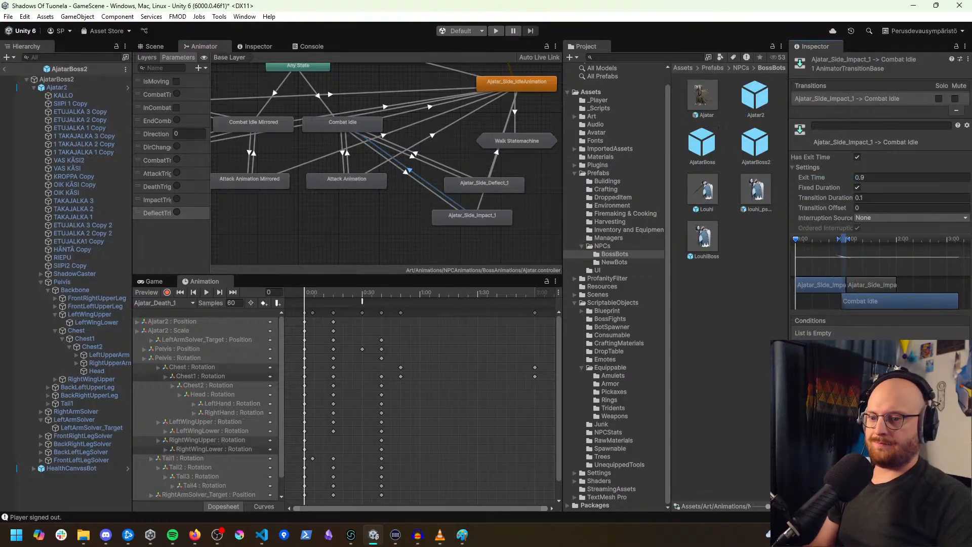
Step: Set the transition from Ajatar_Side_DeflectMirrored_1 to Ajatar_Side_IdleAnimation to exit time 0.2 and transition duration 0.2
{"action": "middle_click_drag", "start_coordinate": [460, 184], "coordinate": [506, 210]}
{"action": "left_click", "coordinate": [425, 130]}
{"action": "left_click", "coordinate": [856, 178]}
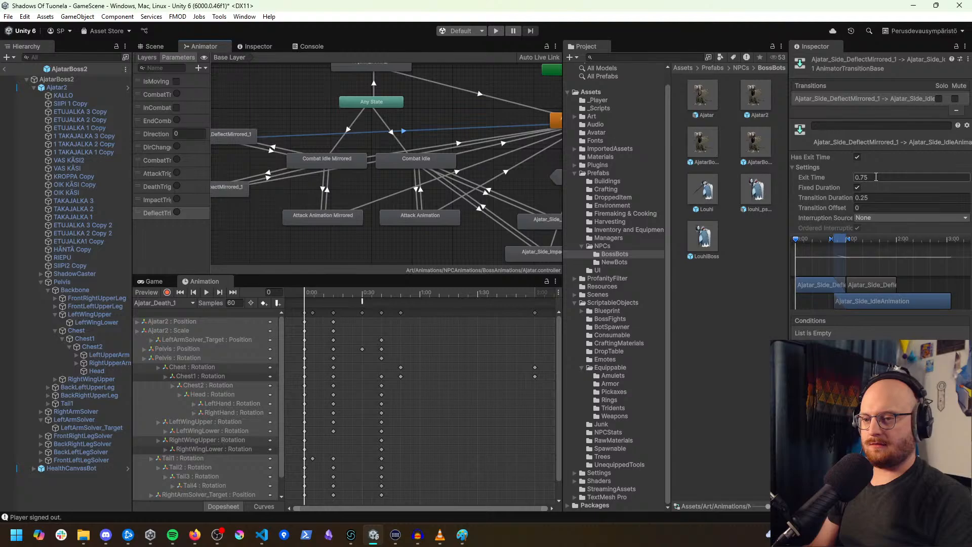
{"action": "left_click", "coordinate": [865, 177]}
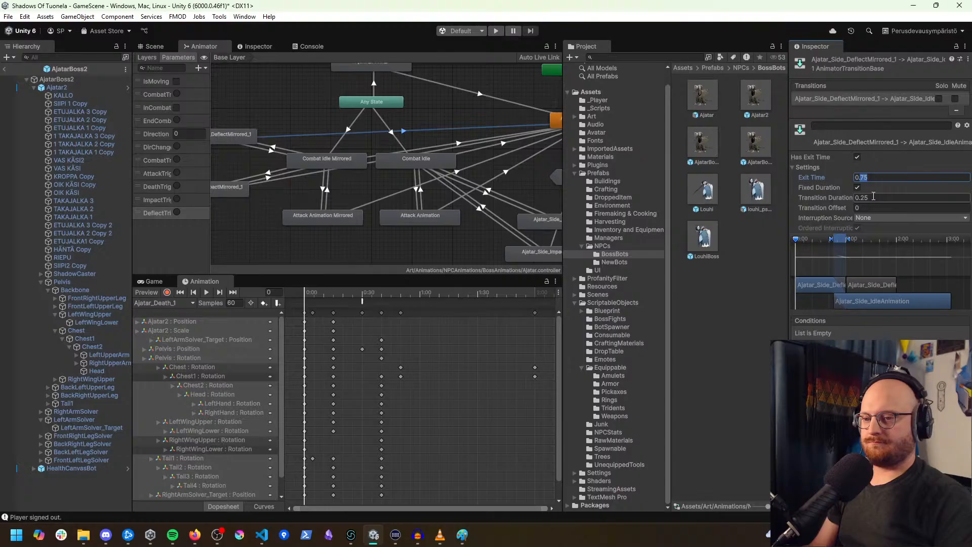
{"action": "type", "text": "2"}
{"action": "left_click", "coordinate": [874, 198]}
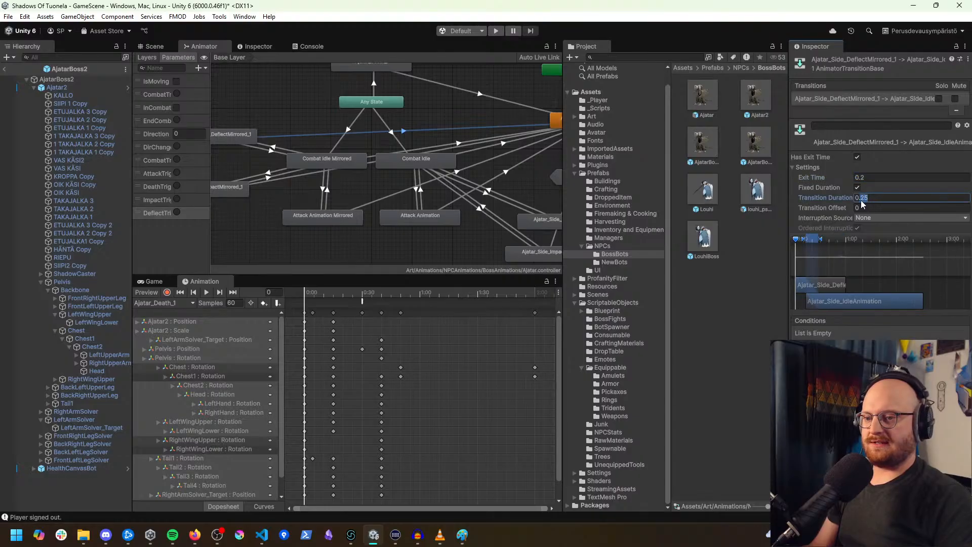
{"action": "type", "text": "0.2"}
{"action": "key", "text": "Return"}
Step: Set the transition from Ajatar_Side_ImpactMirrored_1 to Ajatar_Side_IdleAnimation to exit time 0.2 and transition duration 0.2
{"action": "middle_click_drag", "start_coordinate": [376, 153], "coordinate": [384, 139]}
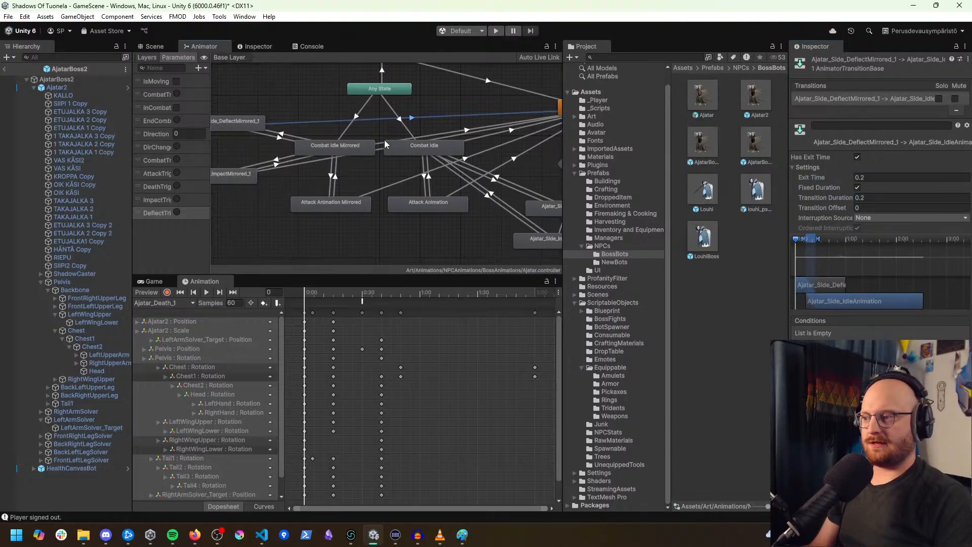
{"action": "left_click", "coordinate": [306, 164]}
{"action": "left_click", "coordinate": [881, 178]}
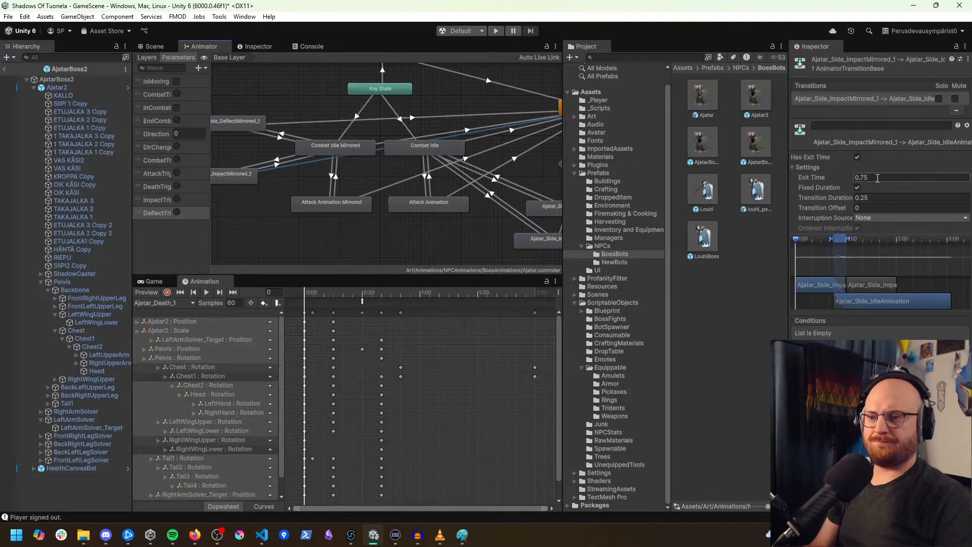
{"action": "type", "text": "0.2"}
{"action": "left_click", "coordinate": [879, 197]}
{"action": "type", "text": "0.2"}
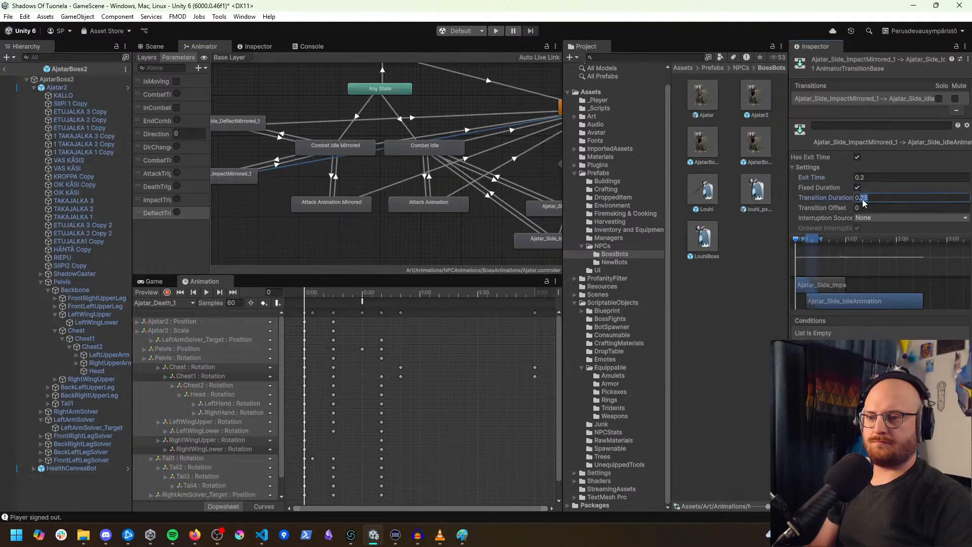
{"action": "key", "text": "Return"}
Step: Set the transition from Ajatar_Side_Deflect_1 to Ajatar_Side_IdleAnimation to exit time 0.2 and transition duration 0.2
{"action": "middle_click_drag", "start_coordinate": [452, 247], "coordinate": [337, 245]}
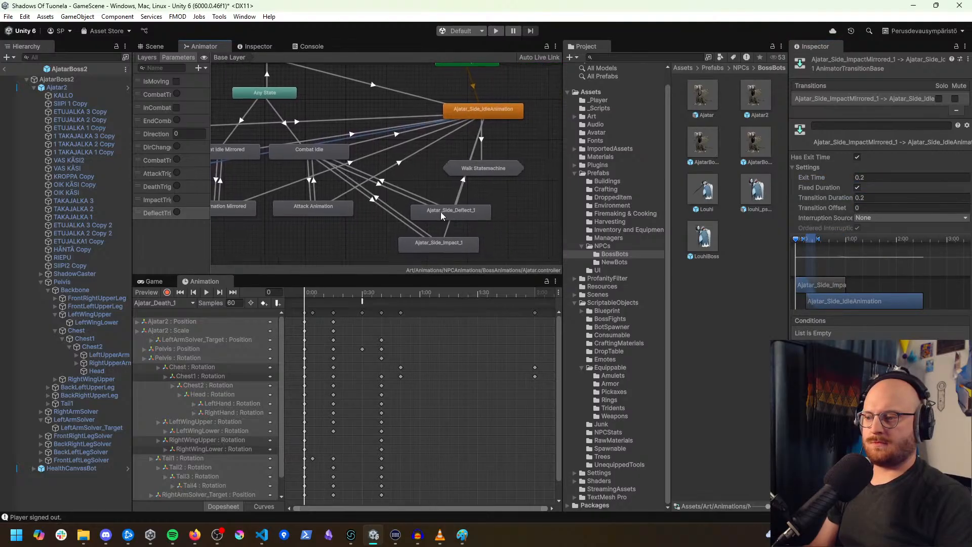
{"action": "middle_click_drag", "start_coordinate": [433, 178], "coordinate": [429, 149]}
{"action": "scroll", "coordinate": [456, 160], "scroll_direction": "up", "scroll_amount": 1}
{"action": "left_click_drag", "start_coordinate": [465, 189], "coordinate": [475, 193]}
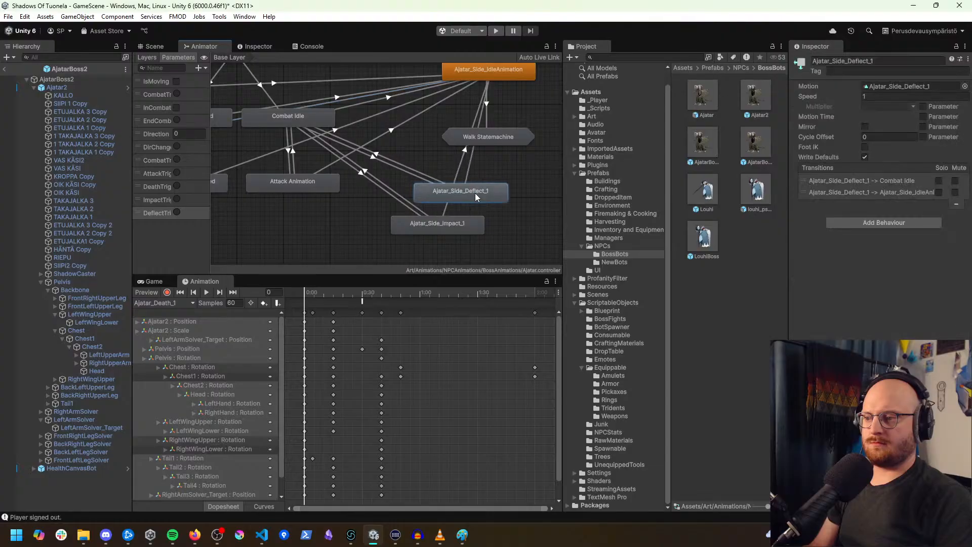
{"action": "left_click", "coordinate": [481, 175]}
{"action": "left_click", "coordinate": [863, 178]}
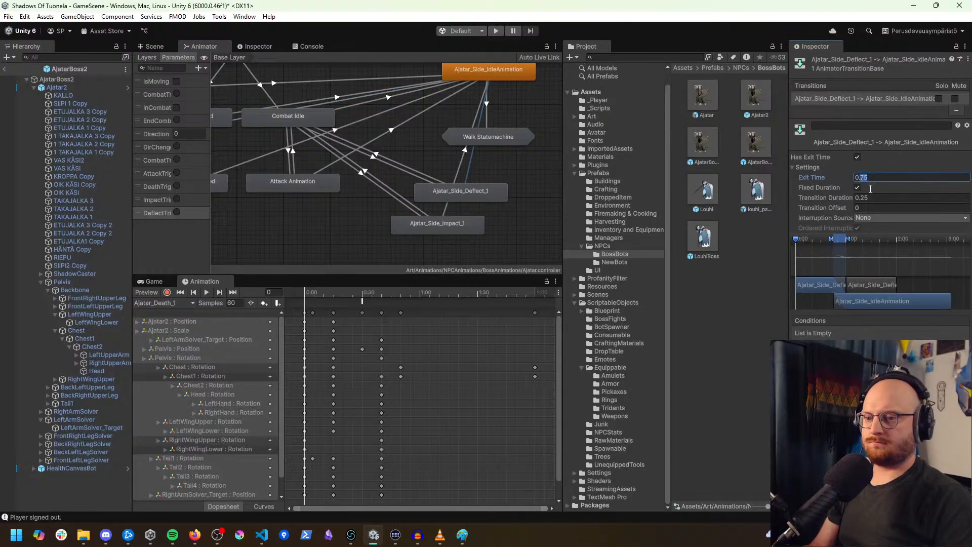
{"action": "type", "text": "0.2"}
{"action": "left_click", "coordinate": [863, 198]}
{"action": "type", "text": "0.2"}
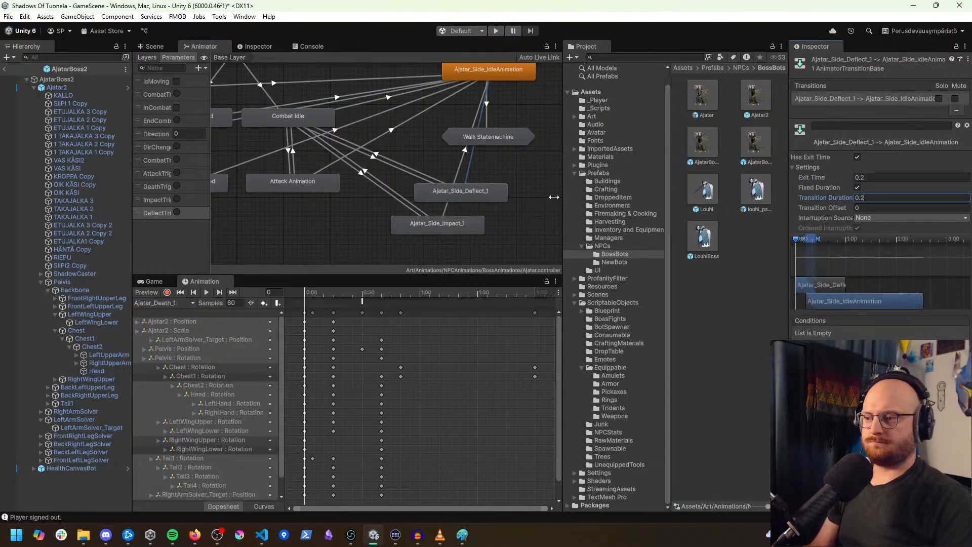
Step: Set the transition from Ajatar_Side_Impact_1 to Ajatar_Side_IdleAnimation to exit time 0.2 and transition duration 0.2
{"action": "left_click", "coordinate": [444, 210]}
{"action": "left_click", "coordinate": [862, 179]}
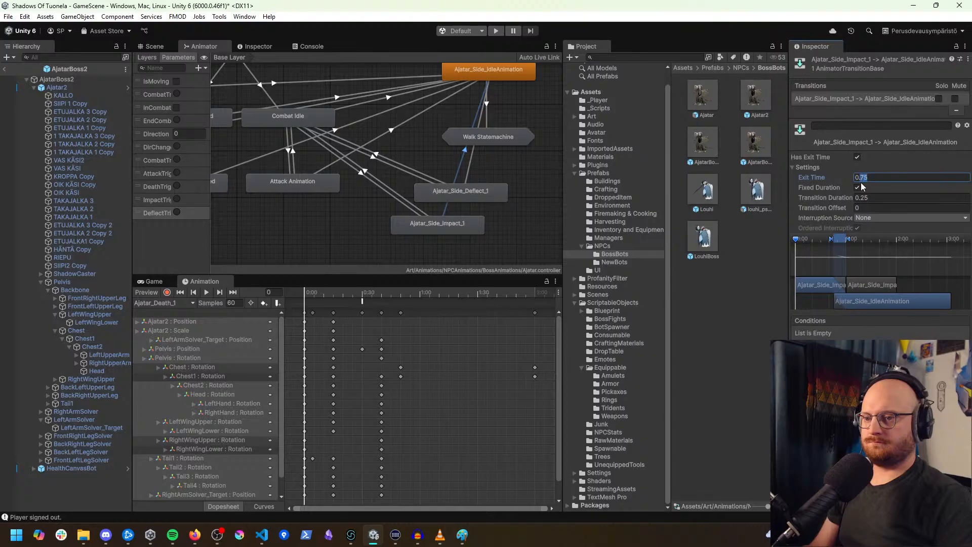
{"action": "type", "text": "0.2"}
{"action": "left_click", "coordinate": [862, 198]}
{"action": "type", "text": "0.2"}
{"action": "key", "text": "Return"}
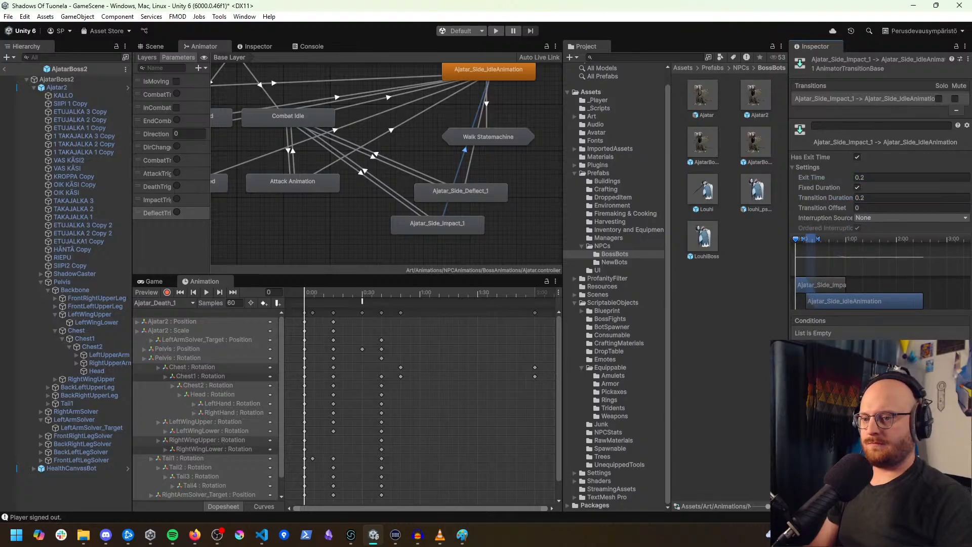
Step: Set the exit time of the transition from Attack Animation to Ajatar_Side_IdleAnimation to 0.2
{"action": "scroll", "coordinate": [535, 202], "scroll_direction": "up", "scroll_amount": 2}
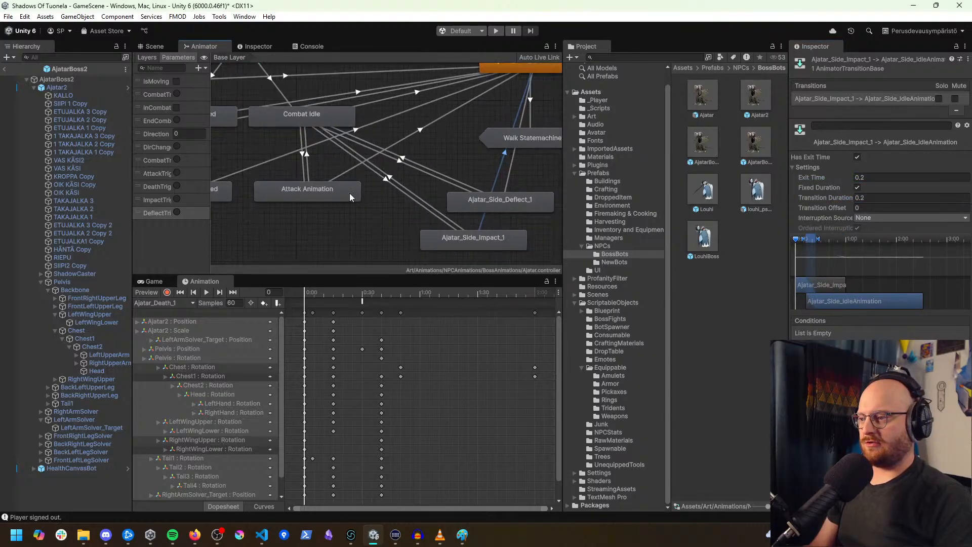
{"action": "left_click", "coordinate": [337, 174]}
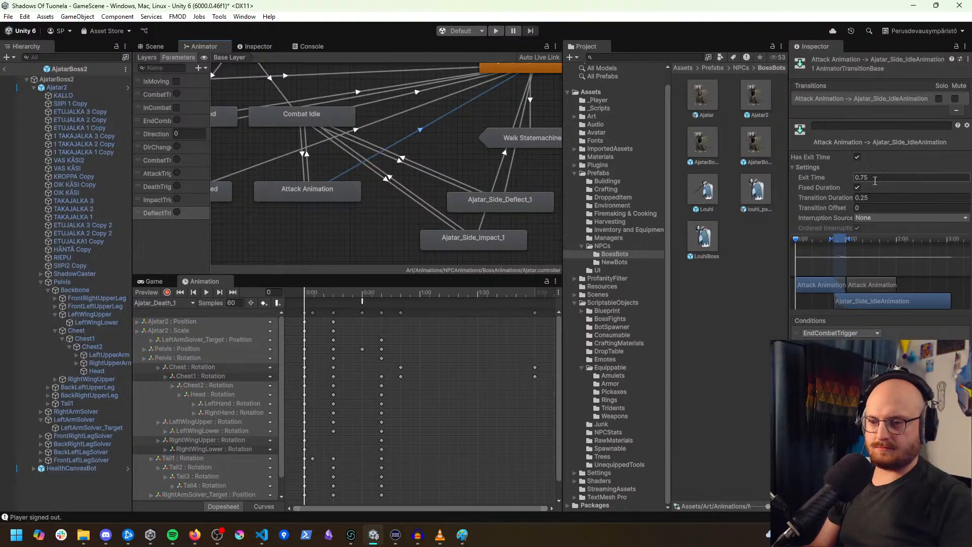
{"action": "right_click", "coordinate": [877, 334]}
{"action": "left_click", "coordinate": [867, 319]}
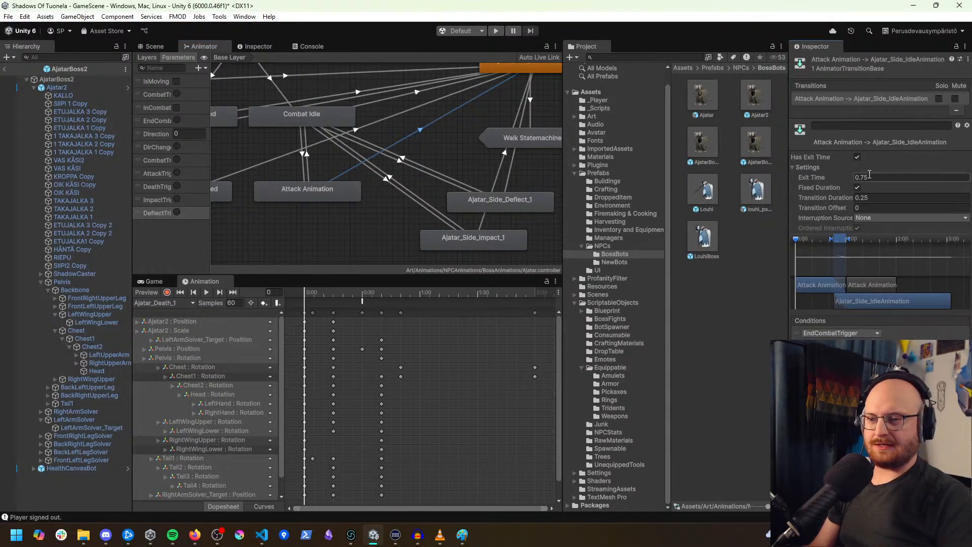
{"action": "scroll", "coordinate": [414, 205], "scroll_direction": "down", "scroll_amount": 5}
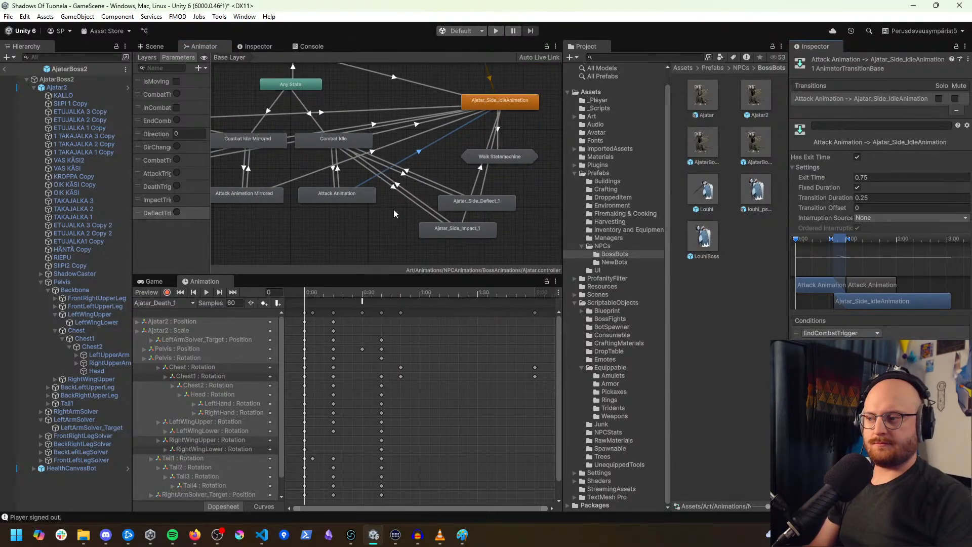
{"action": "middle_click_drag", "start_coordinate": [377, 197], "coordinate": [377, 204]}
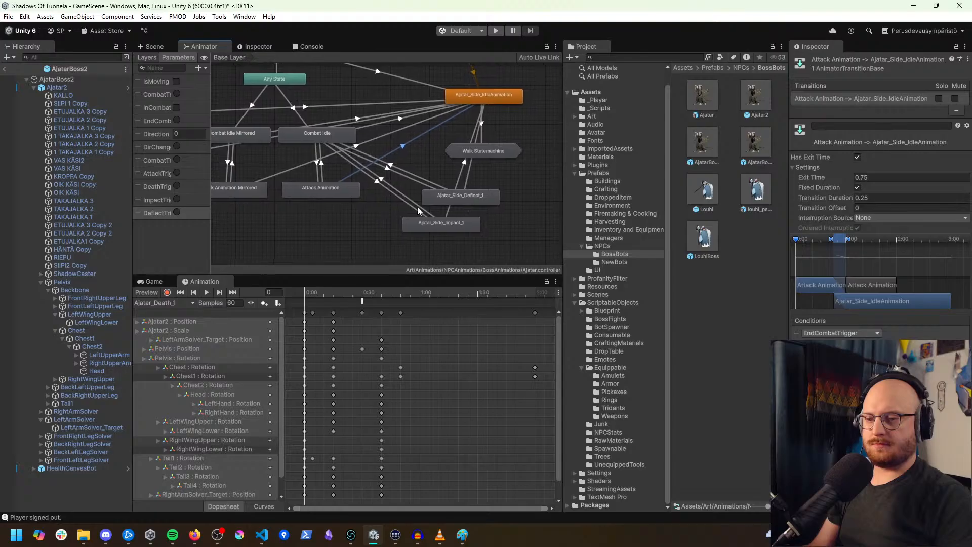
{"action": "left_click", "coordinate": [876, 178]}
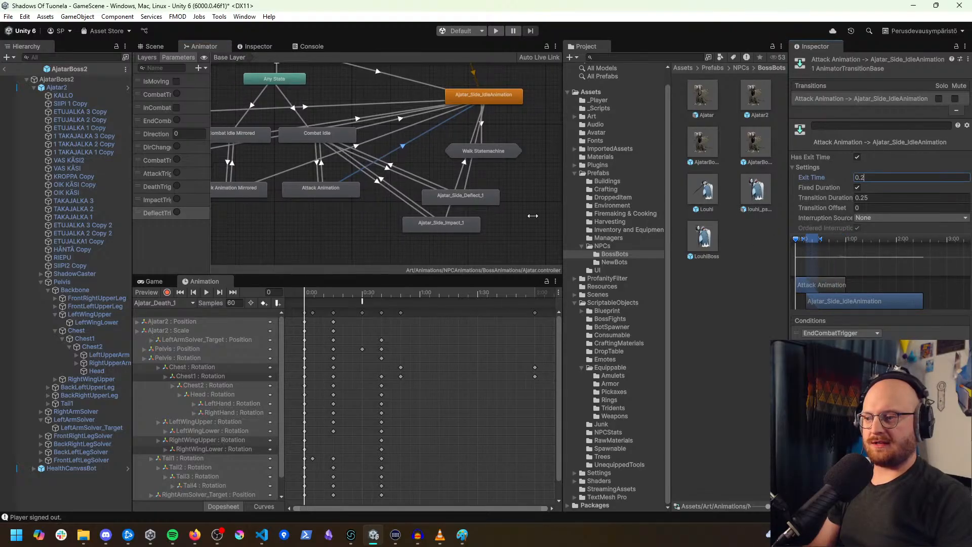
Step: Set exit time and duration to 0.2 from Attack Animation Mirrored to Ajatar_Side_IdleAnimation, and edit the duration of the Attack Animation transition to it
{"action": "left_click", "coordinate": [277, 175]}
{"action": "left_click", "coordinate": [876, 177]}
{"action": "type", "text": "0.2"}
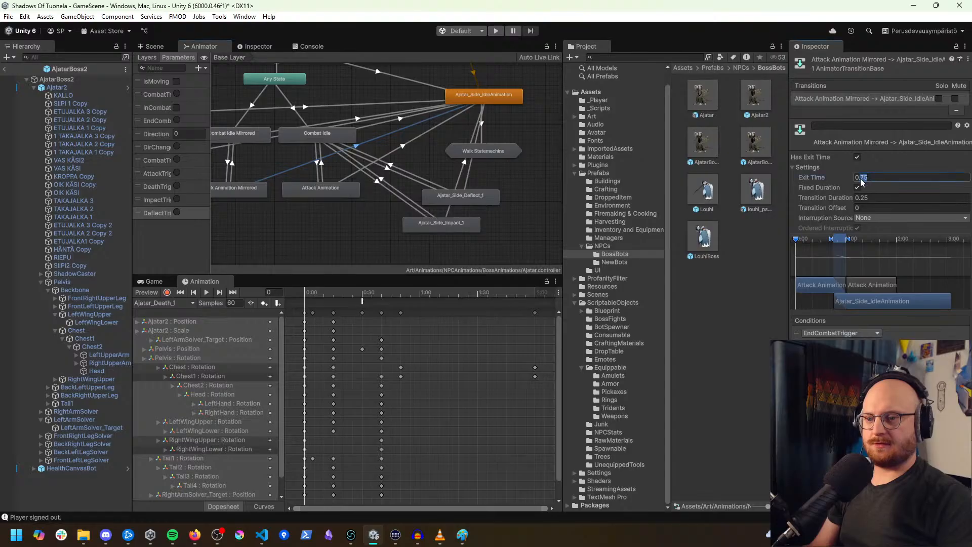
{"action": "left_click", "coordinate": [864, 198]}
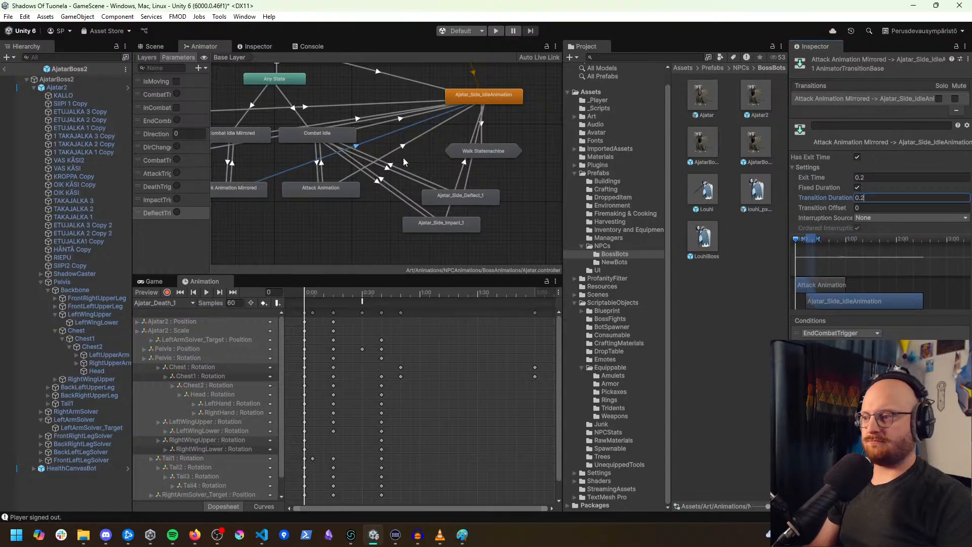
{"action": "left_click", "coordinate": [342, 183]}
{"action": "key", "text": "BackSpace"}
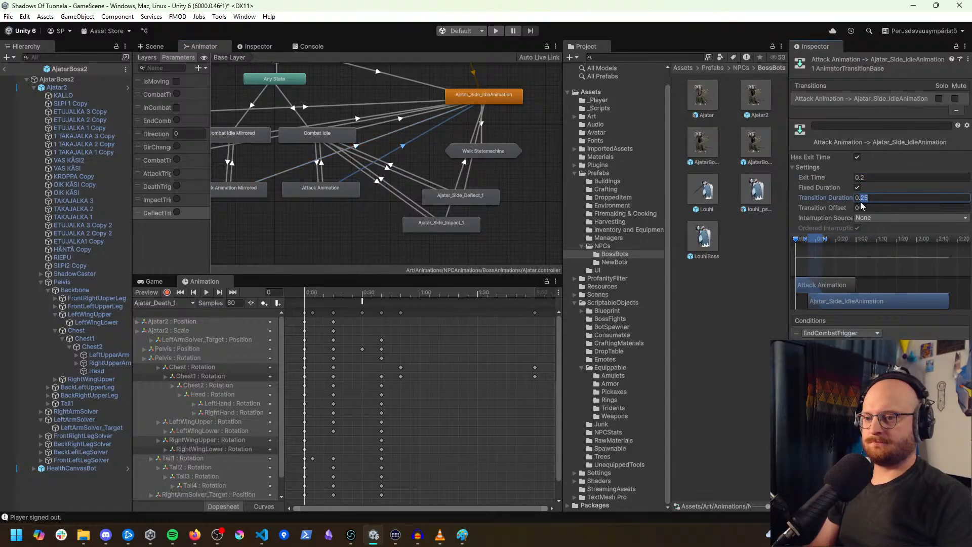
Step: Add the EndCombatTrigger condition to the transitions from Ajatar_Side_Impact_1 and Ajatar_Side_Deflect_1 to Ajatar_Side_IdleAnimation
{"action": "left_click", "coordinate": [463, 176]}
{"action": "right_click", "coordinate": [839, 321]}
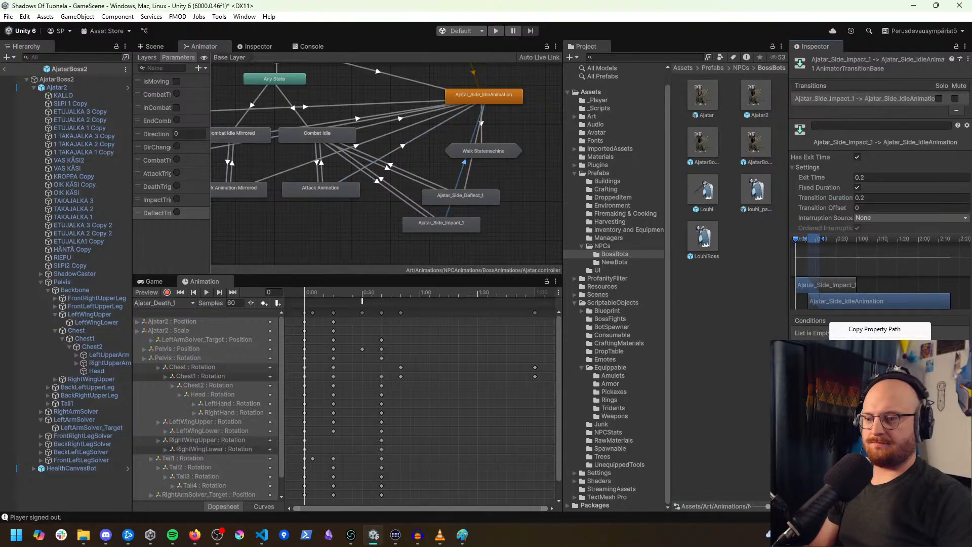
{"action": "left_click", "coordinate": [853, 355]}
{"action": "left_click", "coordinate": [471, 181]}
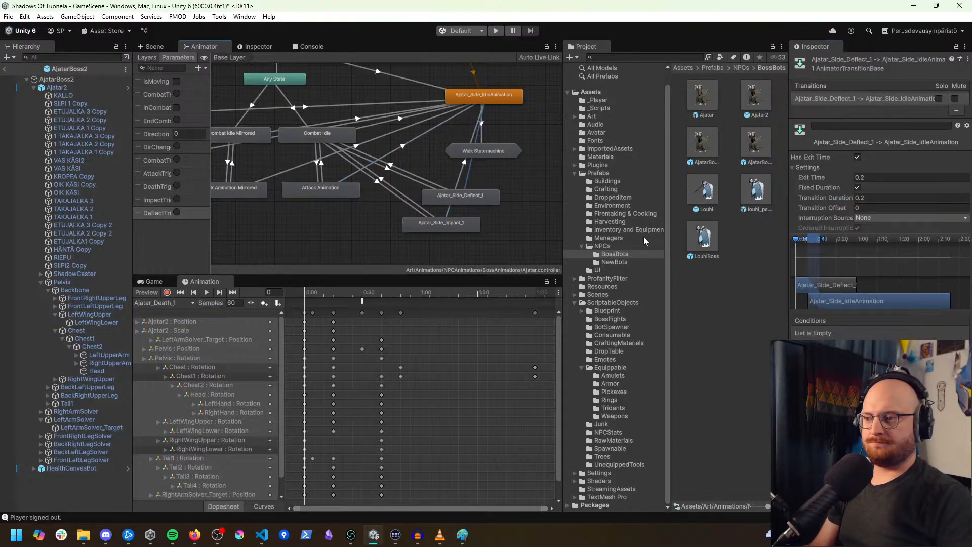
{"action": "right_click", "coordinate": [835, 323]}
{"action": "left_click", "coordinate": [853, 355]}
Step: Add the EndCombatTrigger condition to the transitions from Ajatar_Side_DeflectMirrored_1 and Ajatar_Side_ImpactMirrored_1 to Ajatar_Side_IdleAnimation
{"action": "middle_click_drag", "start_coordinate": [312, 200], "coordinate": [451, 227]}
{"action": "left_click", "coordinate": [357, 138]}
{"action": "right_click", "coordinate": [861, 330]}
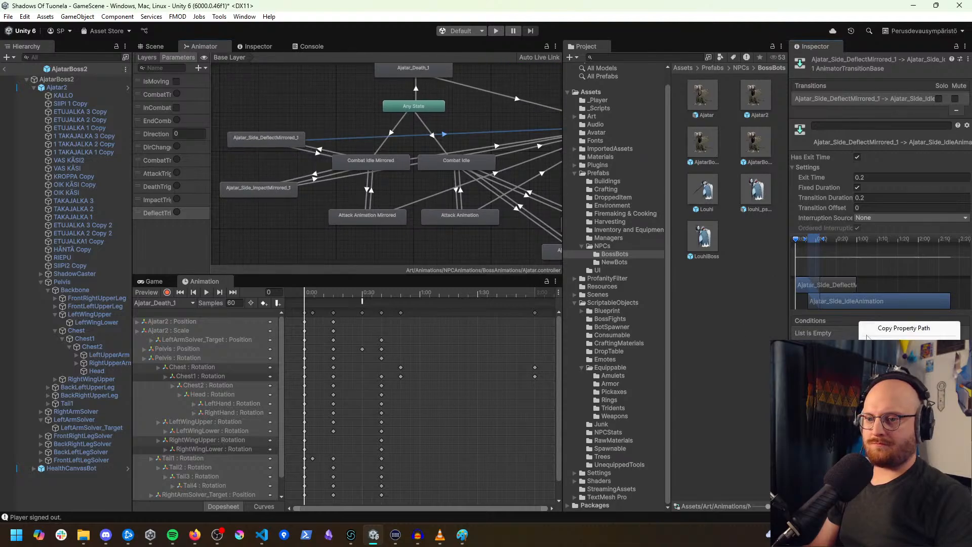
{"action": "key", "text": "Escape"}
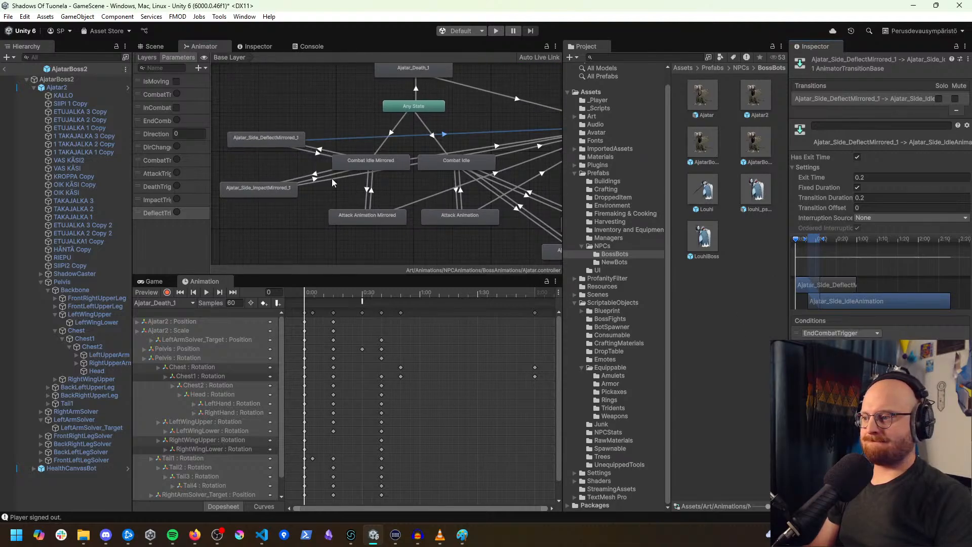
{"action": "left_click", "coordinate": [328, 180]}
{"action": "right_click", "coordinate": [876, 328]}
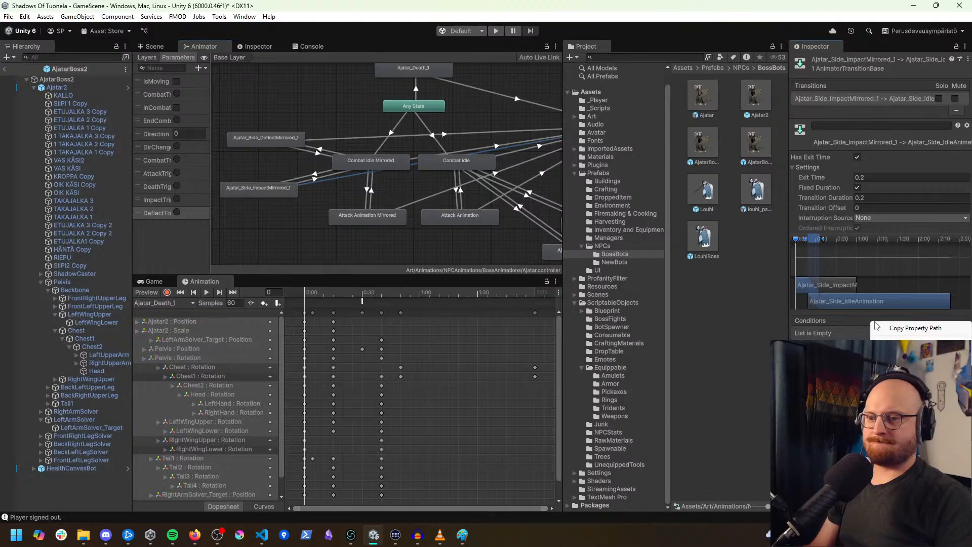
{"action": "left_click", "coordinate": [898, 355]}
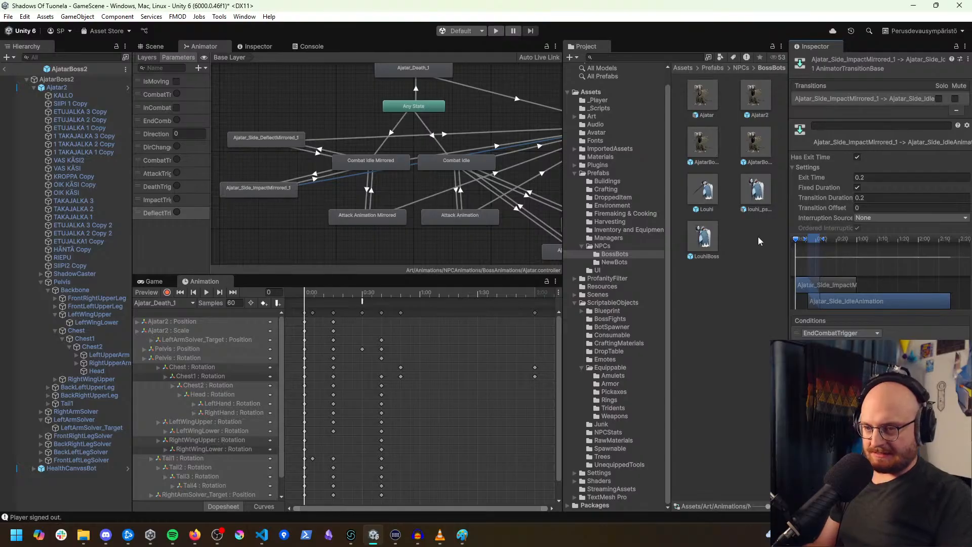
Step: Check the Ajatar2 object's Animator component and leave the AjatarBoss2 prefab to return to GameScene
{"action": "left_click", "coordinate": [57, 87]}
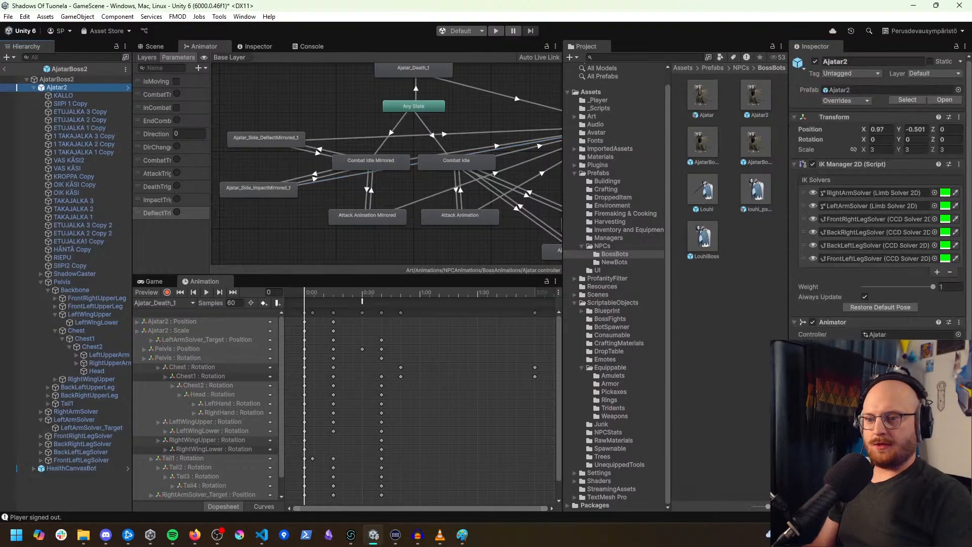
{"action": "scroll", "coordinate": [881, 197], "scroll_direction": "down", "scroll_amount": 3}
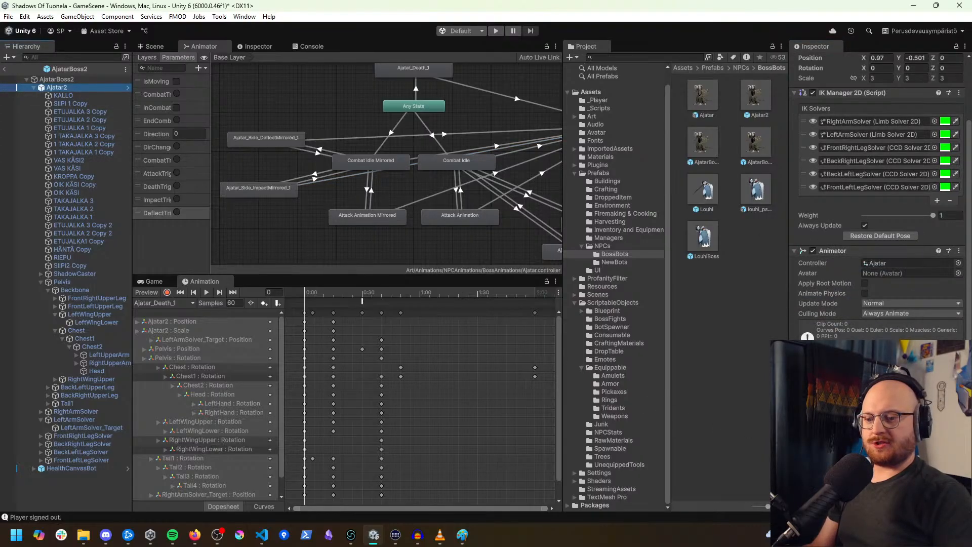
{"action": "left_click", "coordinate": [5, 69]}
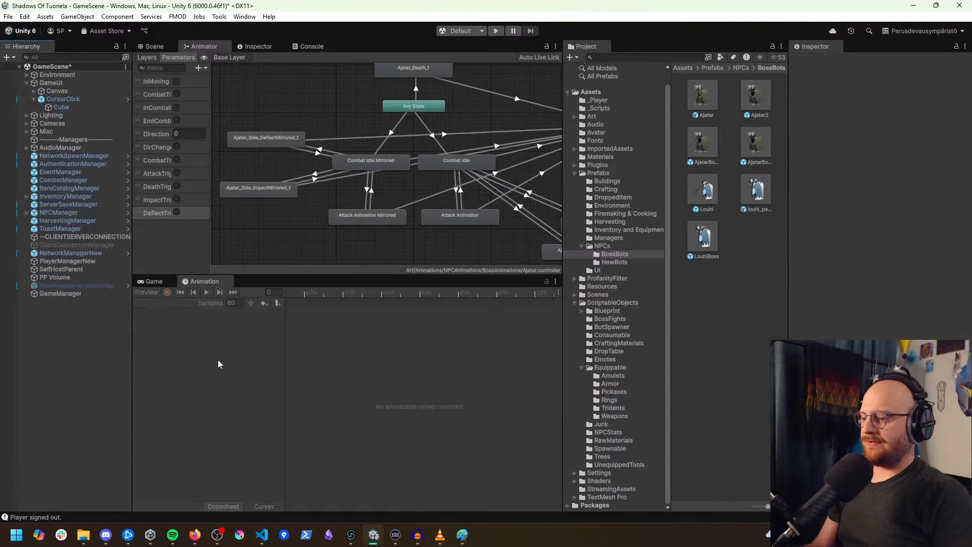
Step: Switch to FMOD Studio, examine the Ajatar footstep assets and return to the event list
{"action": "mouse_move", "coordinate": [353, 540]}
{"action": "left_click", "coordinate": [412, 484]}
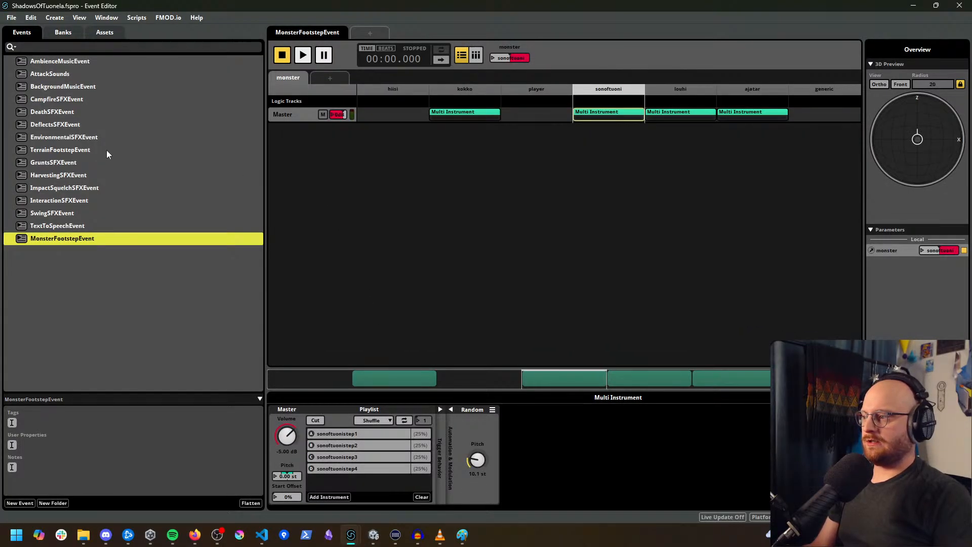
{"action": "left_click", "coordinate": [63, 32]}
{"action": "left_click", "coordinate": [104, 32]}
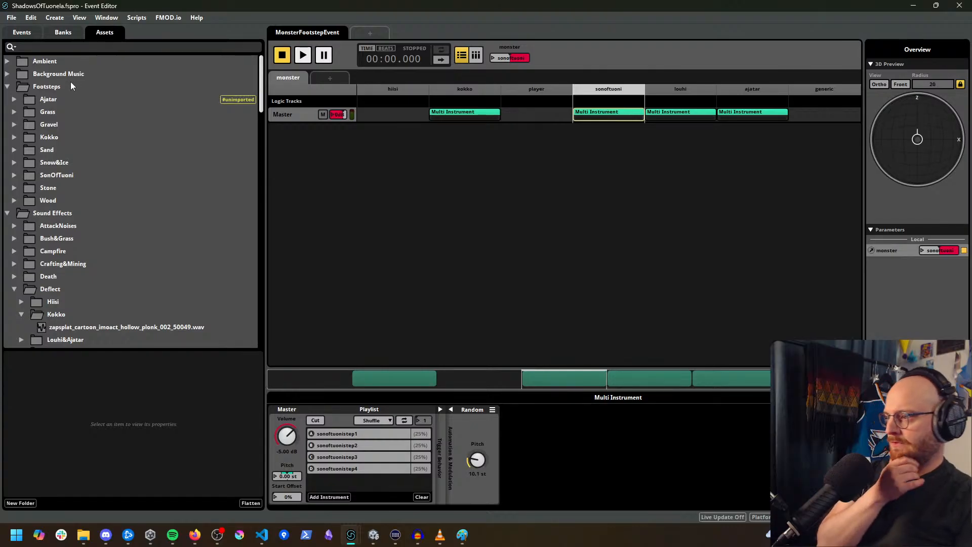
{"action": "left_click", "coordinate": [12, 99]}
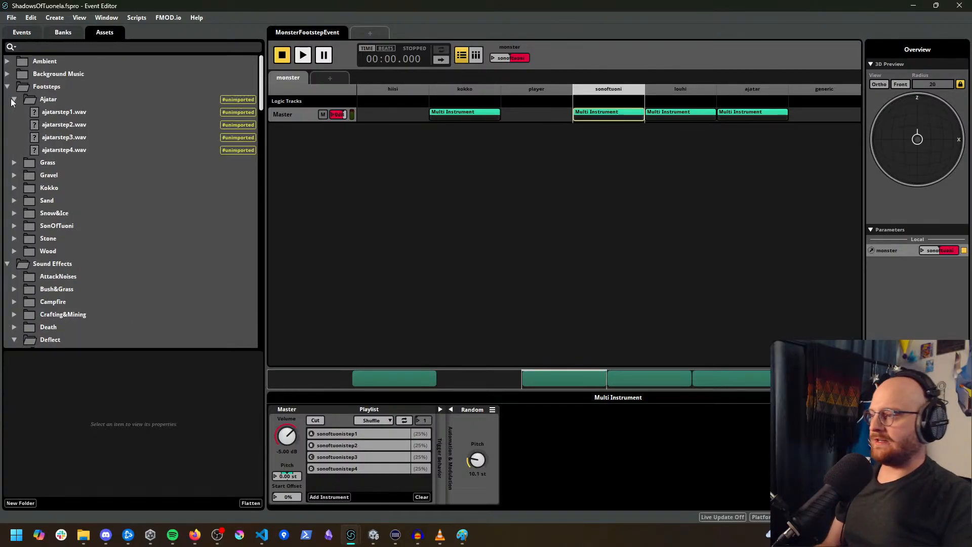
{"action": "left_click", "coordinate": [13, 100]}
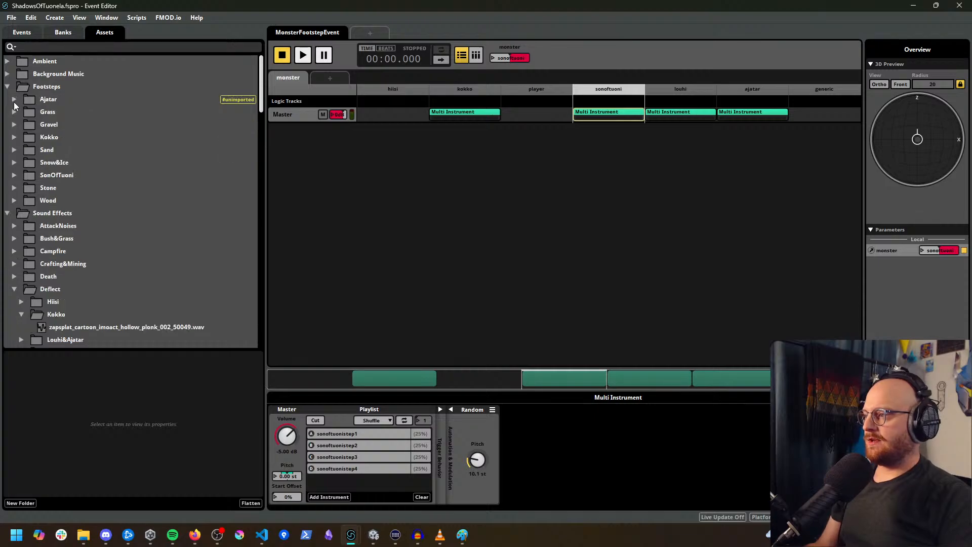
{"action": "left_click", "coordinate": [32, 33]}
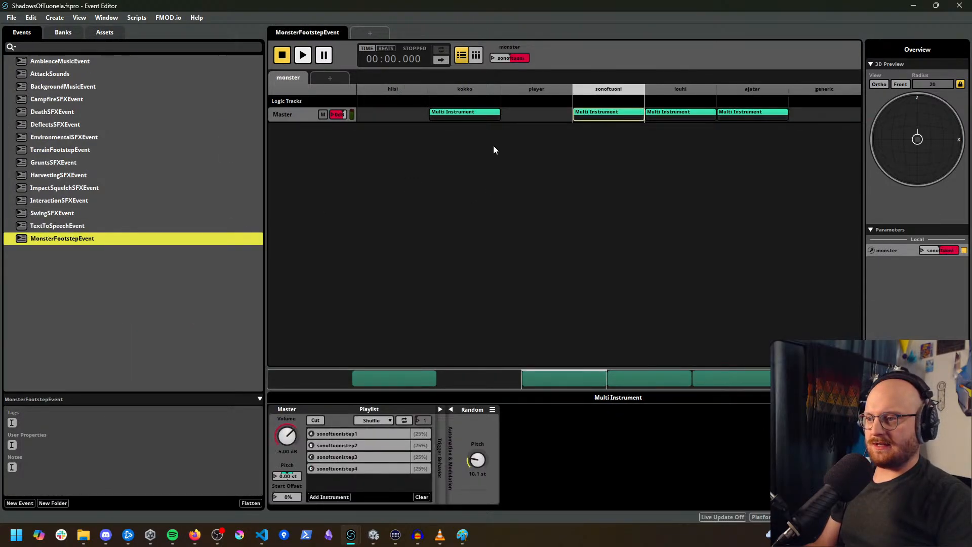
Step: Set MonsterFootstepEvent's monster parameter to ajatar and play the event repeatedly to audition the Ajatar footstep sounds
{"action": "left_click", "coordinate": [741, 114]}
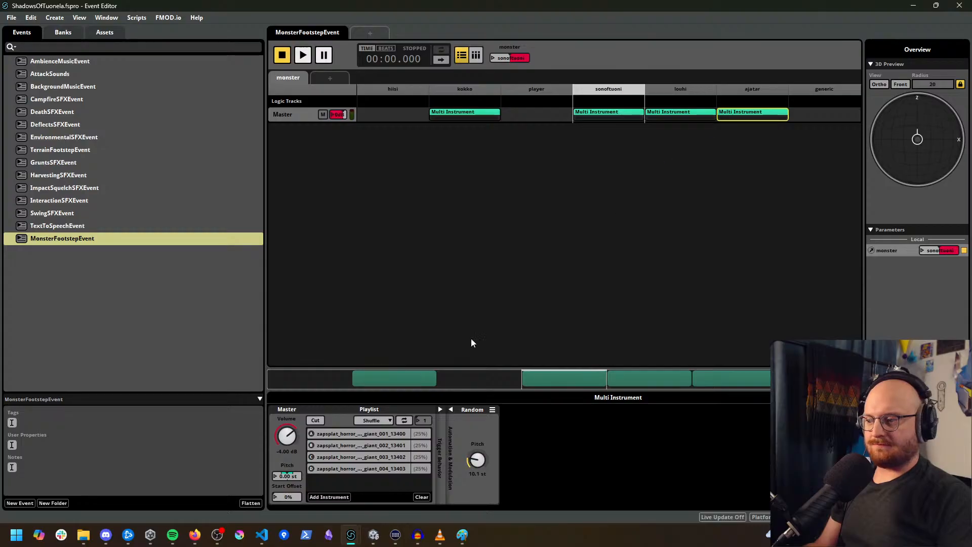
{"action": "left_click", "coordinate": [493, 58]}
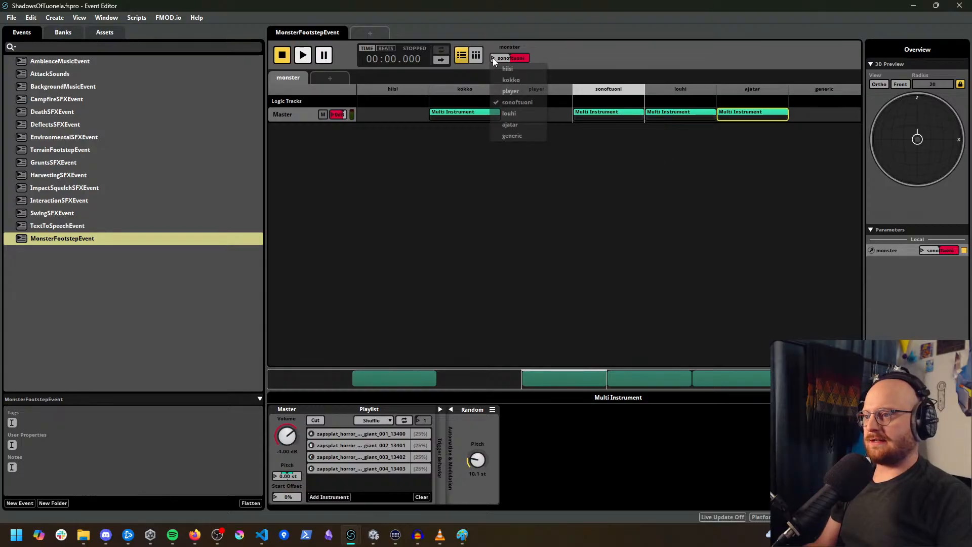
{"action": "left_click", "coordinate": [510, 125]}
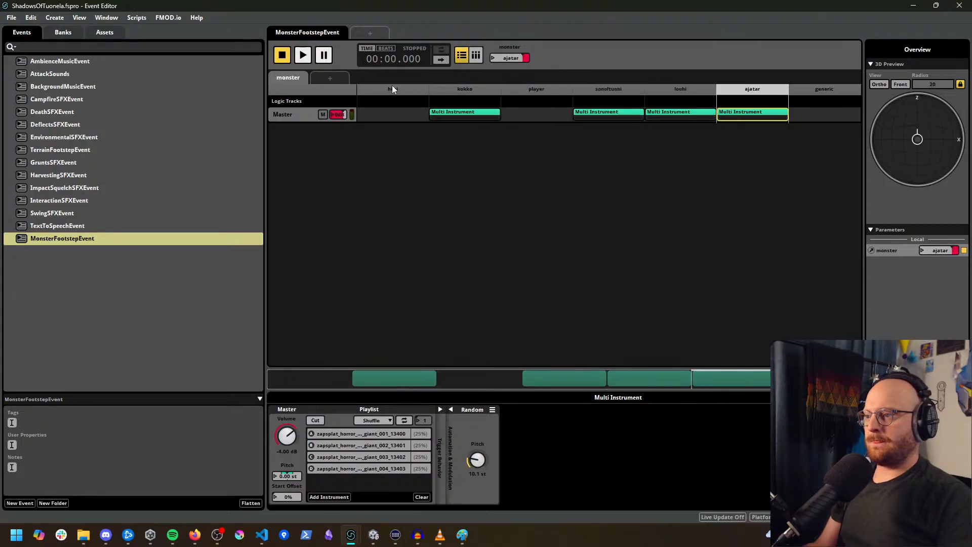
{"action": "left_click", "coordinate": [303, 56]}
{"action": "left_click", "coordinate": [304, 54]}
{"action": "left_click", "coordinate": [304, 55]}
{"action": "left_click", "coordinate": [304, 55]}
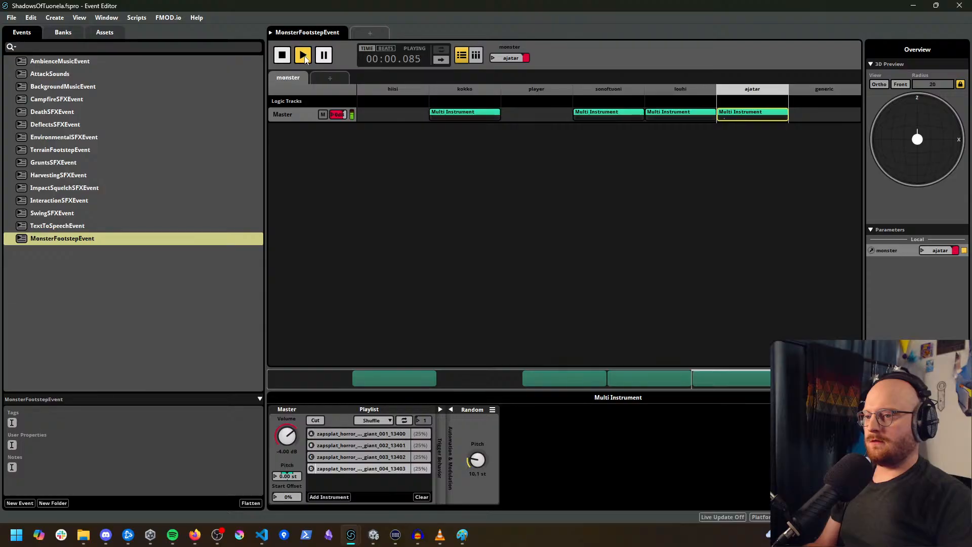
{"action": "left_click", "coordinate": [305, 58]}
{"action": "left_click", "coordinate": [305, 59]}
{"action": "left_click", "coordinate": [305, 58]}
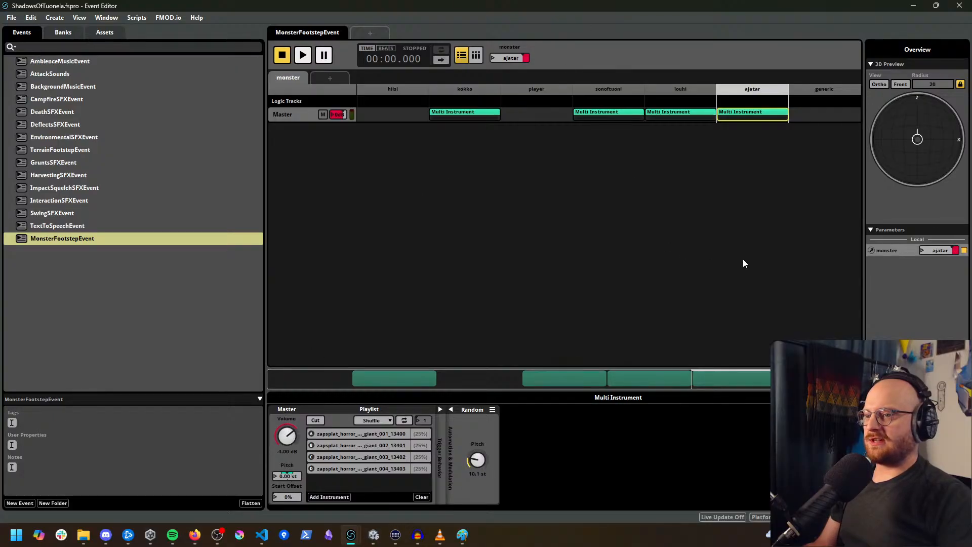
Step: Open GruntsSFXEvent, select its ajatar multi instrument and set the monster parameter to ajatar
{"action": "left_click", "coordinate": [63, 33]}
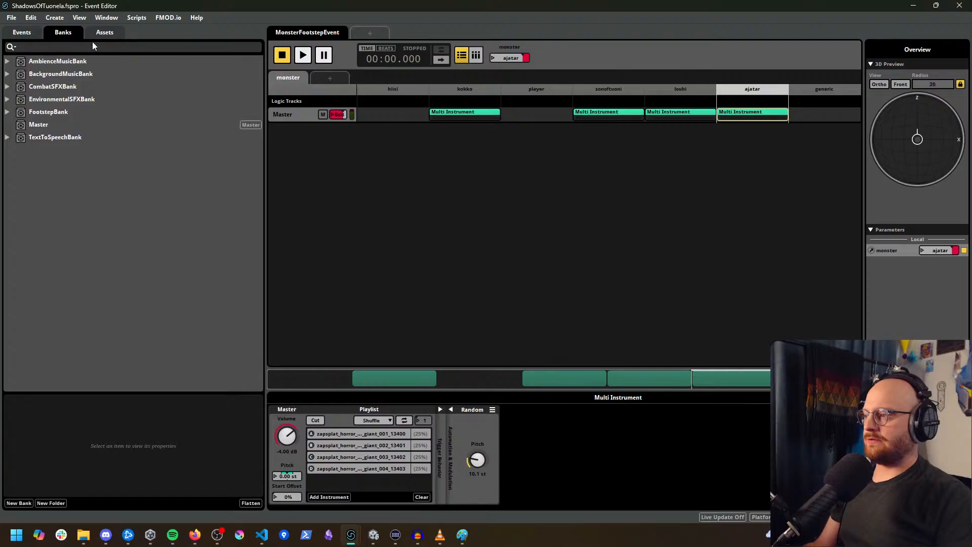
{"action": "left_click", "coordinate": [21, 32]}
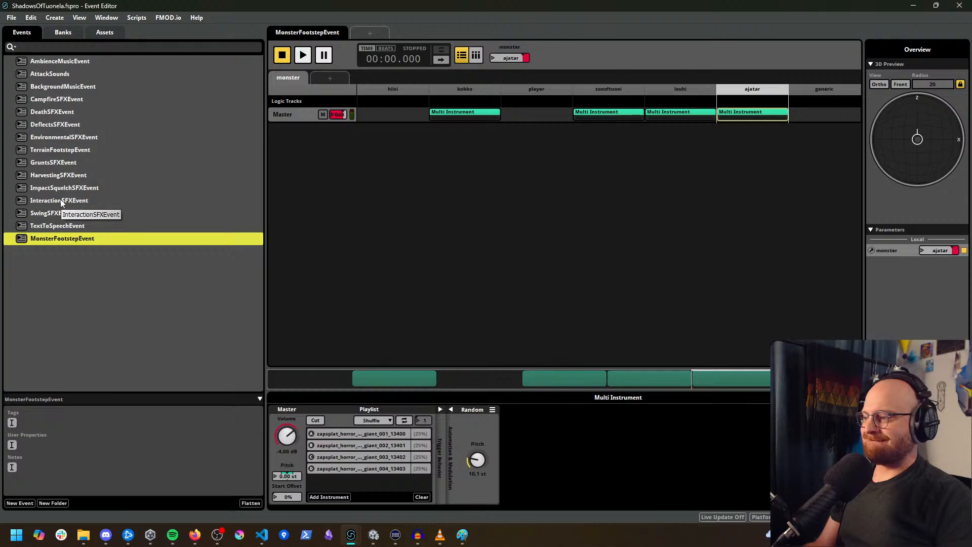
{"action": "left_click", "coordinate": [53, 161]}
{"action": "left_click", "coordinate": [756, 152]}
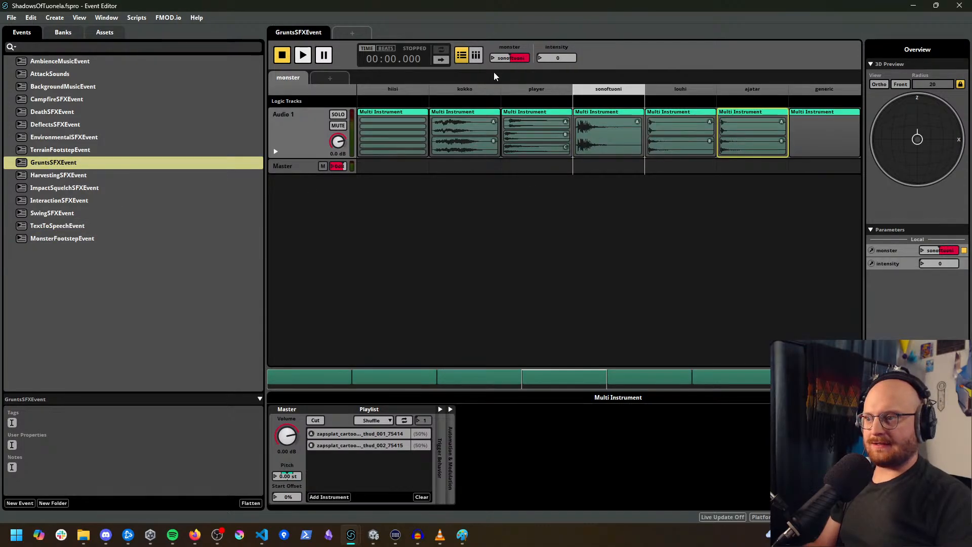
{"action": "left_click", "coordinate": [494, 57]}
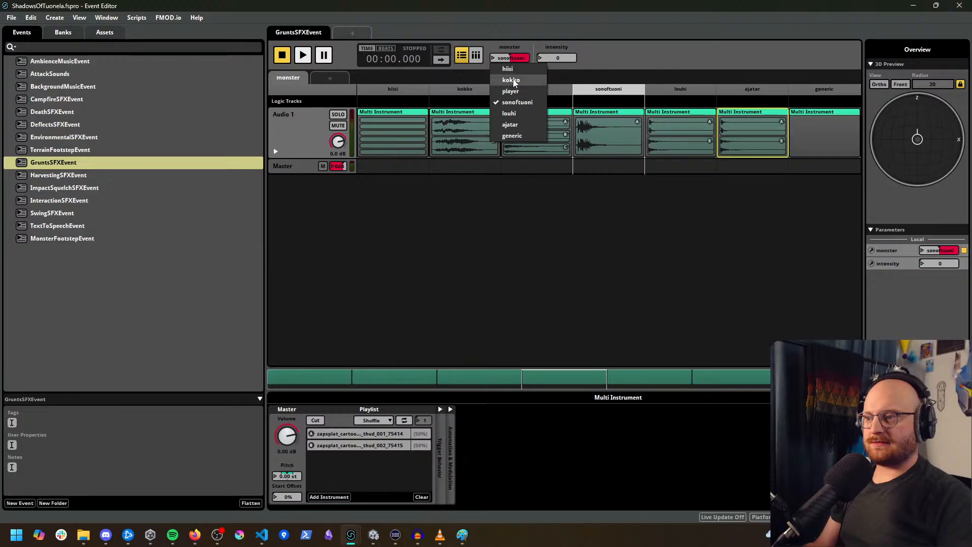
{"action": "left_click", "coordinate": [514, 126]}
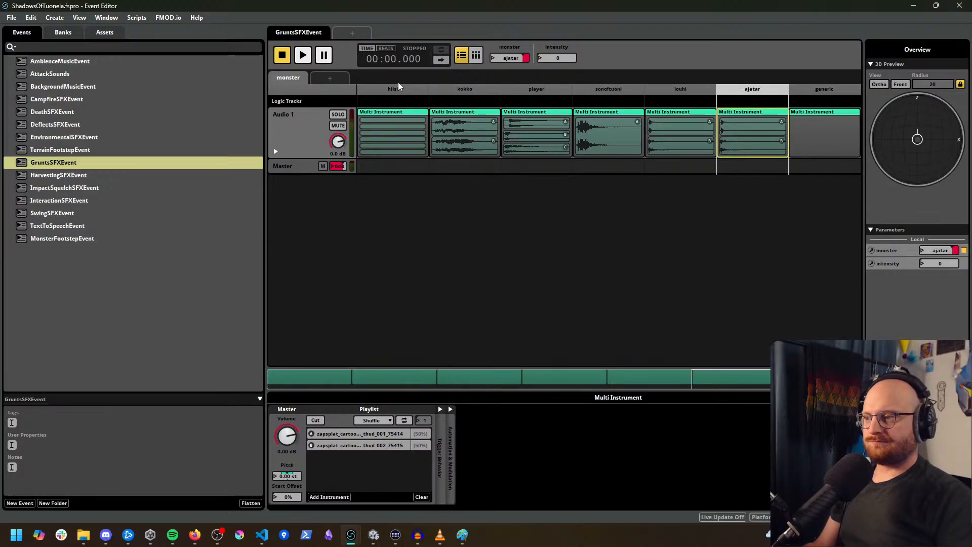
Step: Play GruntsSFXEvent repeatedly to audition the Ajatar grunt sounds
{"action": "left_click", "coordinate": [303, 55]}
{"action": "left_click", "coordinate": [303, 56]}
{"action": "left_click", "coordinate": [304, 57]}
{"action": "left_click", "coordinate": [304, 57]}
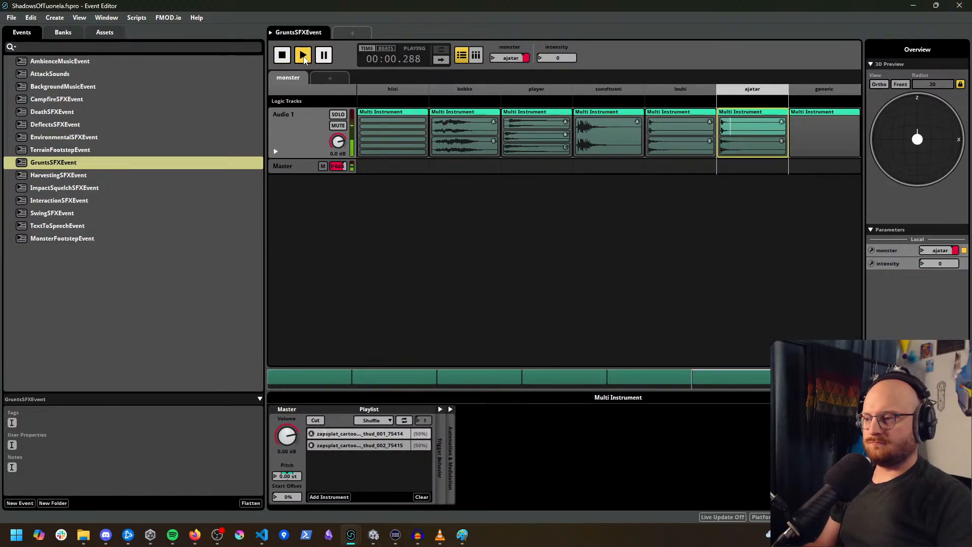
{"action": "left_click", "coordinate": [304, 55]}
{"action": "left_click", "coordinate": [303, 55]}
{"action": "left_click", "coordinate": [304, 56]}
{"action": "left_click", "coordinate": [303, 55]}
{"action": "left_click", "coordinate": [304, 56]}
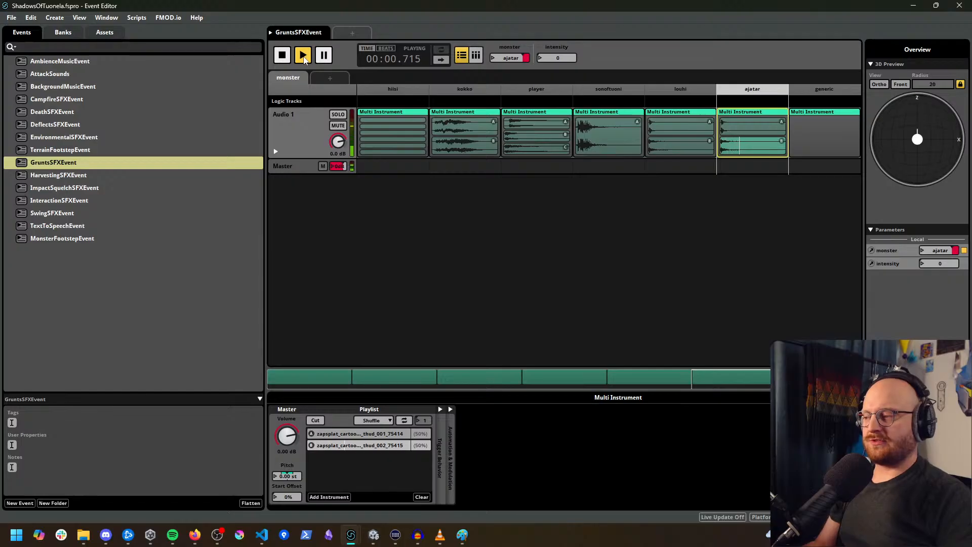
{"action": "left_click", "coordinate": [303, 56]}
{"action": "left_click", "coordinate": [303, 56]}
{"action": "left_click", "coordinate": [303, 55]}
{"action": "left_click", "coordinate": [303, 56]}
{"action": "left_click", "coordinate": [303, 55]}
{"action": "left_click", "coordinate": [303, 56]}
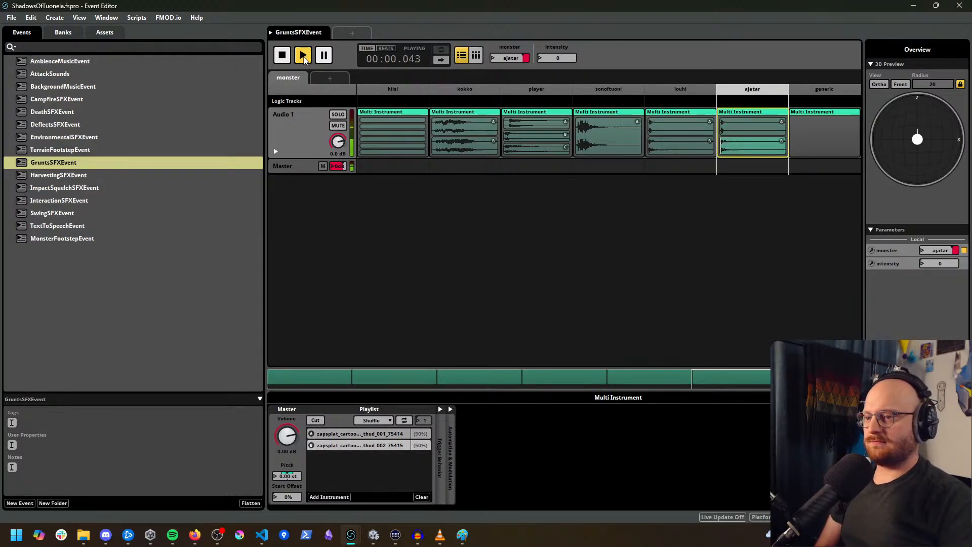
Step: Play GruntsSFXEvent several times with the monster parameter on ajatar to audition its shuffled thud sounds
{"action": "left_click", "coordinate": [304, 59]}
{"action": "left_click", "coordinate": [304, 59]}
{"action": "left_click", "coordinate": [304, 59]}
{"action": "left_click", "coordinate": [304, 59]}
{"action": "left_click", "coordinate": [304, 59]}
{"action": "left_click", "coordinate": [303, 59]}
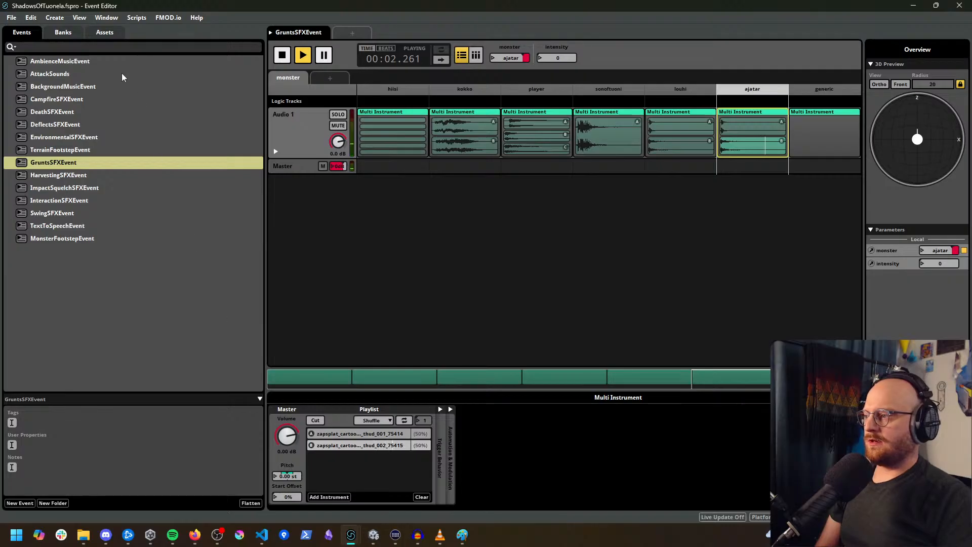
Step: Open DeathSFXEvent, select its ajatar multi instrument, and show the project's audio assets
{"action": "left_click", "coordinate": [57, 114]}
{"action": "left_click", "coordinate": [756, 116]}
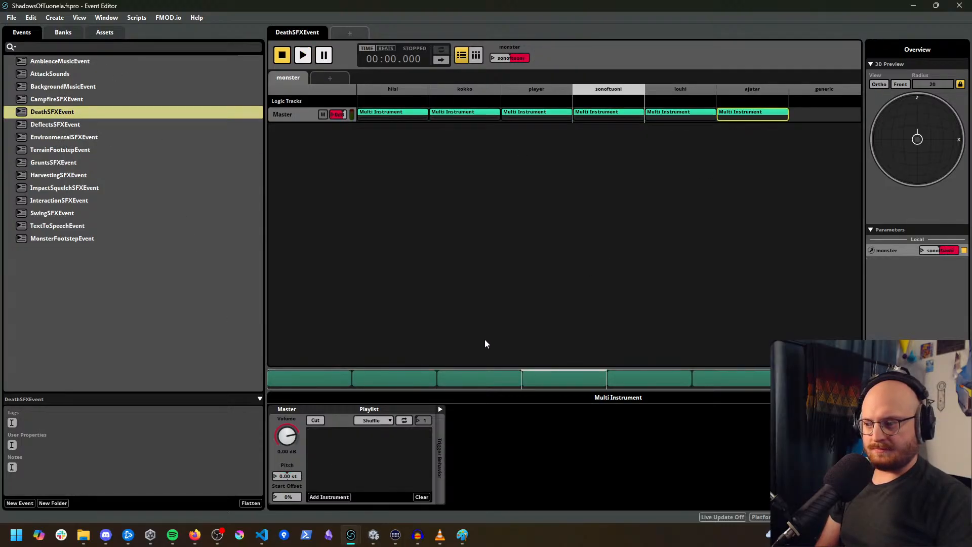
{"action": "left_click", "coordinate": [105, 31]}
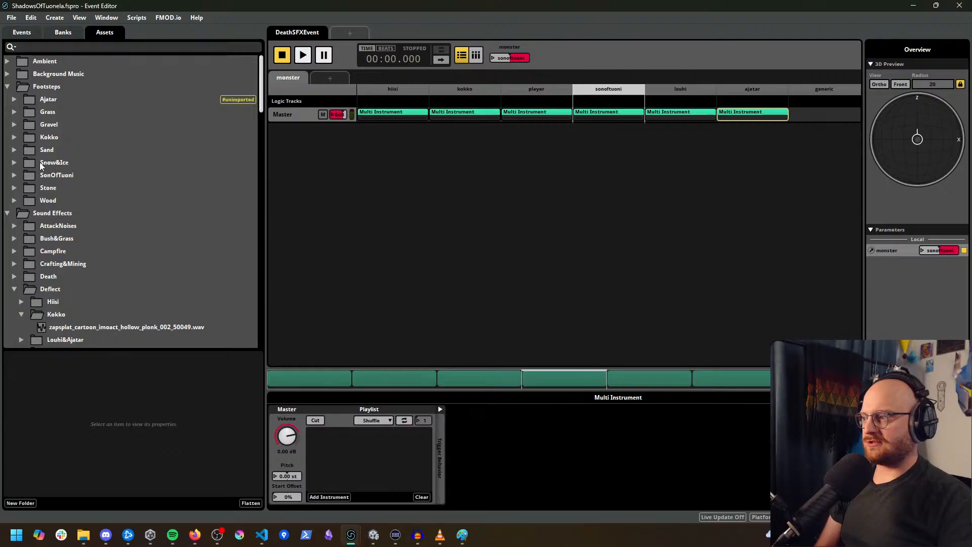
Step: Collapse the Deflect and Grunts folders under Sound Effects, including the Kokko subfolder inside Grunts
{"action": "scroll", "coordinate": [85, 171], "scroll_direction": "down", "scroll_amount": 3}
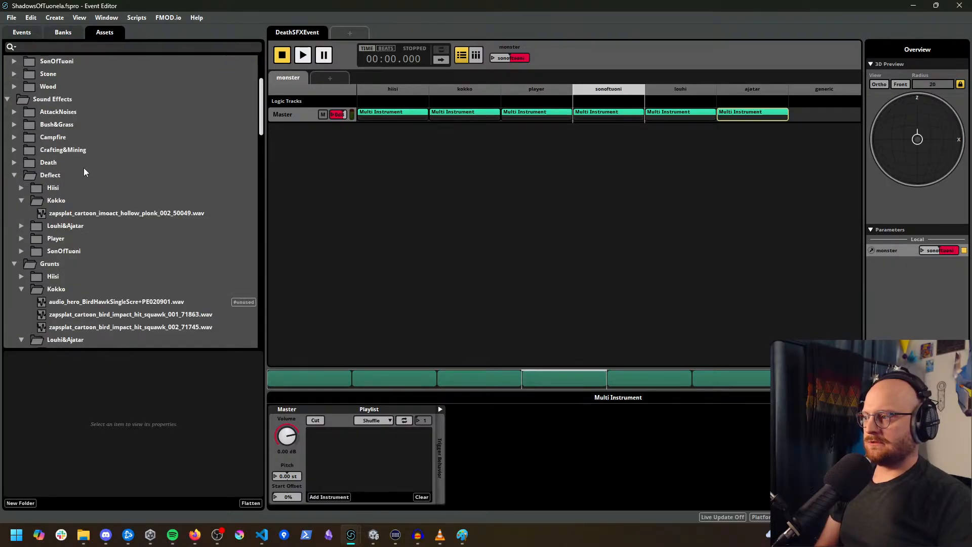
{"action": "left_click", "coordinate": [14, 175]}
{"action": "left_click", "coordinate": [15, 187]}
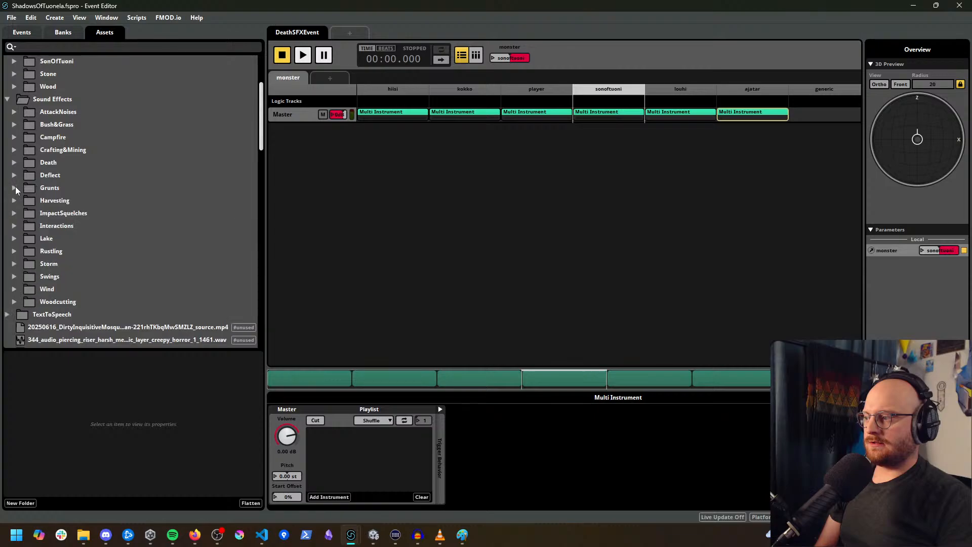
{"action": "left_click", "coordinate": [15, 188]}
{"action": "scroll", "coordinate": [83, 232], "scroll_direction": "down", "scroll_amount": 1}
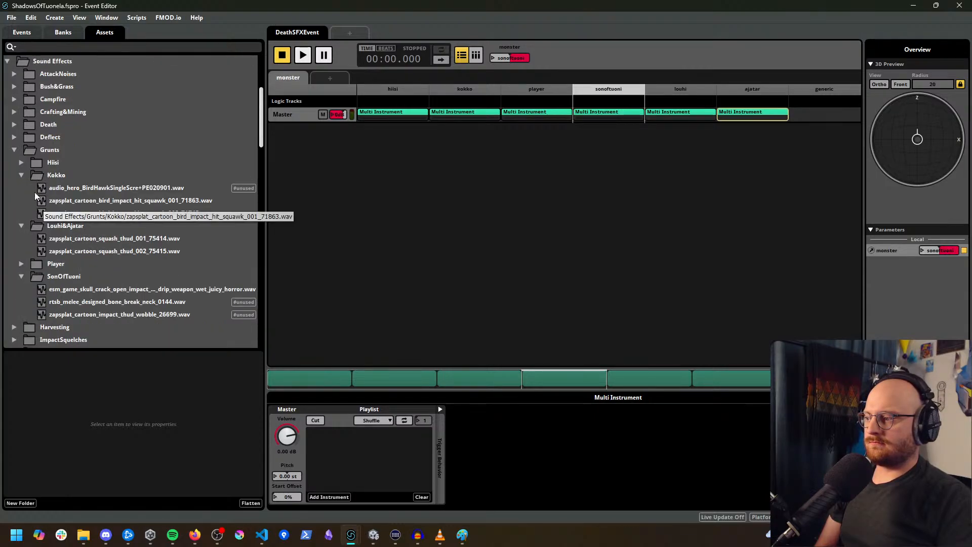
{"action": "left_click", "coordinate": [22, 175]}
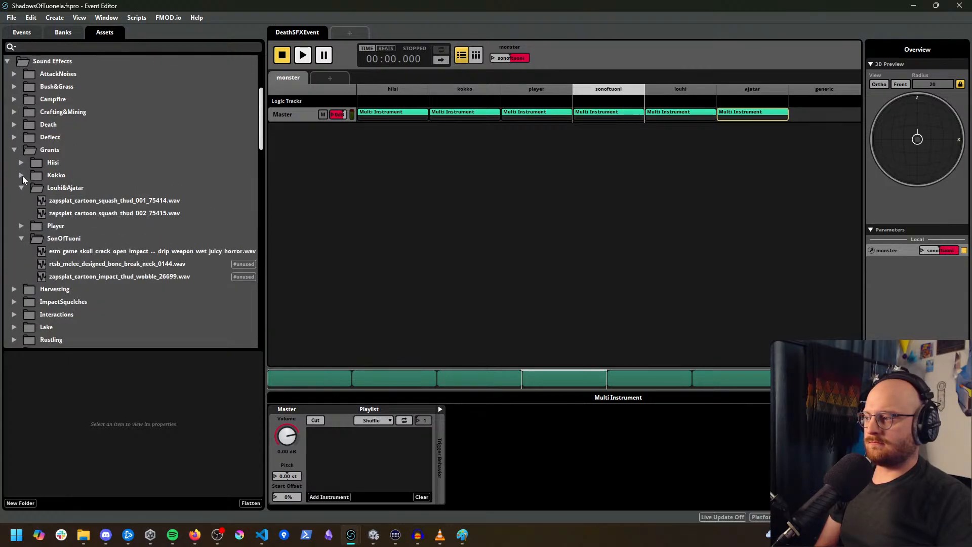
{"action": "left_click", "coordinate": [14, 150]}
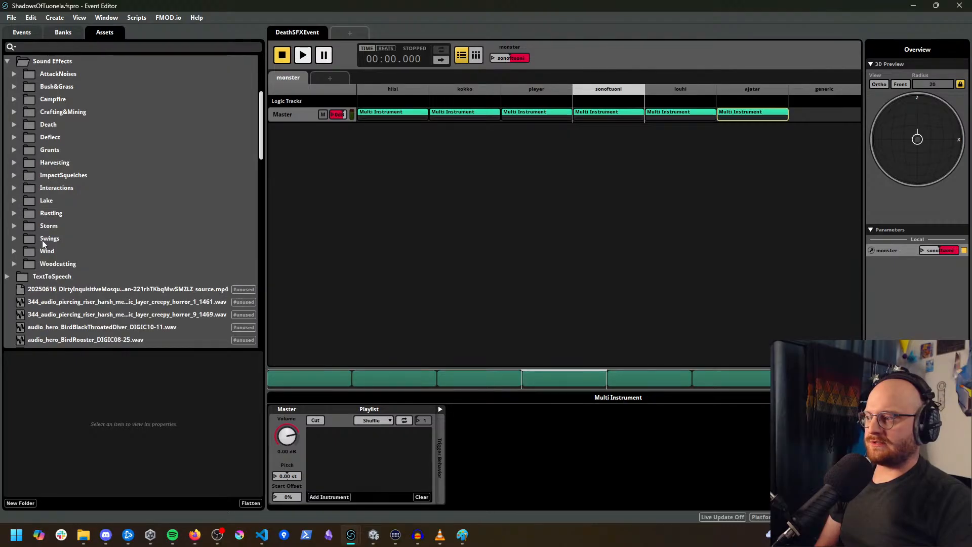
{"action": "scroll", "coordinate": [44, 239], "scroll_direction": "up", "scroll_amount": 1}
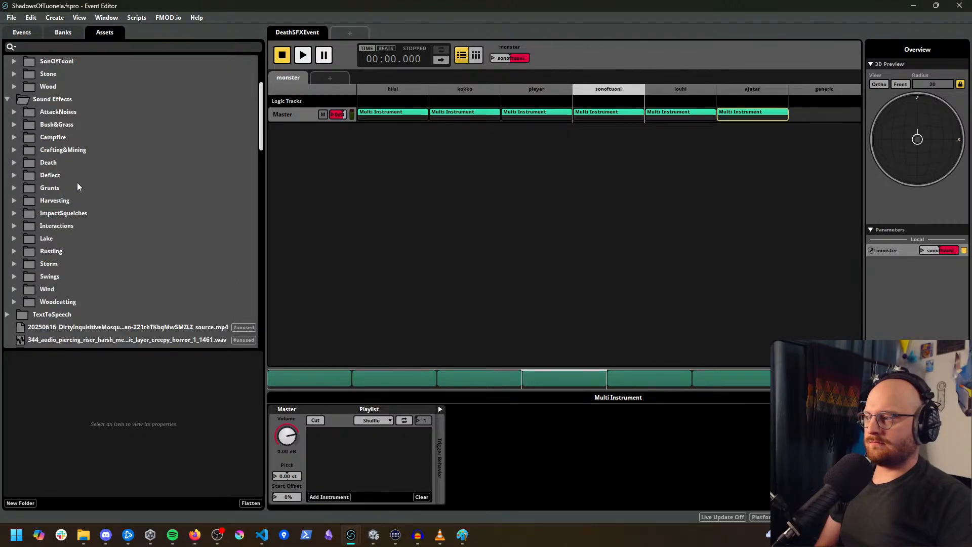
Step: In the Sound Effects/Death folder, collapse the Kokko and SonOfTuoni subfolders and create a new subfolder named Ajatar
{"action": "double_click", "coordinate": [45, 163]}
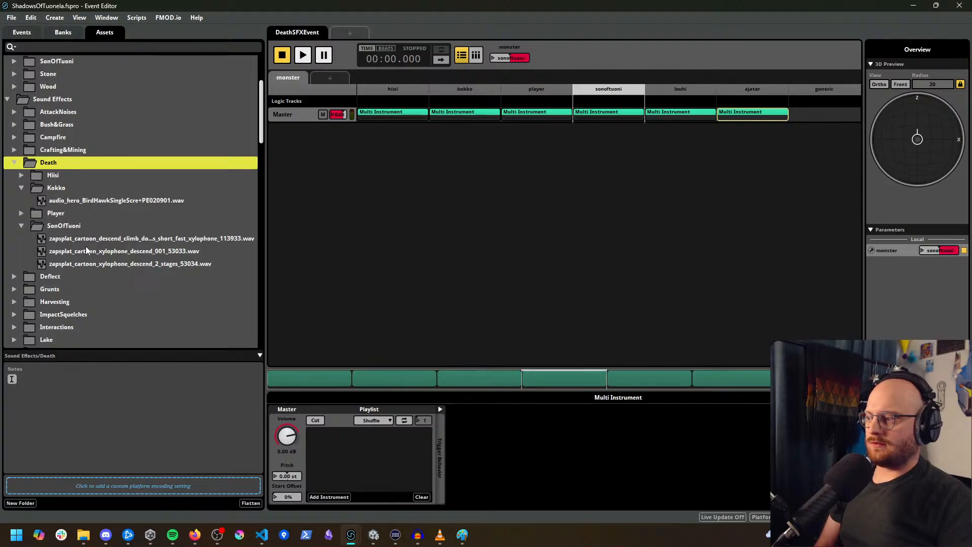
{"action": "scroll", "coordinate": [87, 247], "scroll_direction": "down", "scroll_amount": 1}
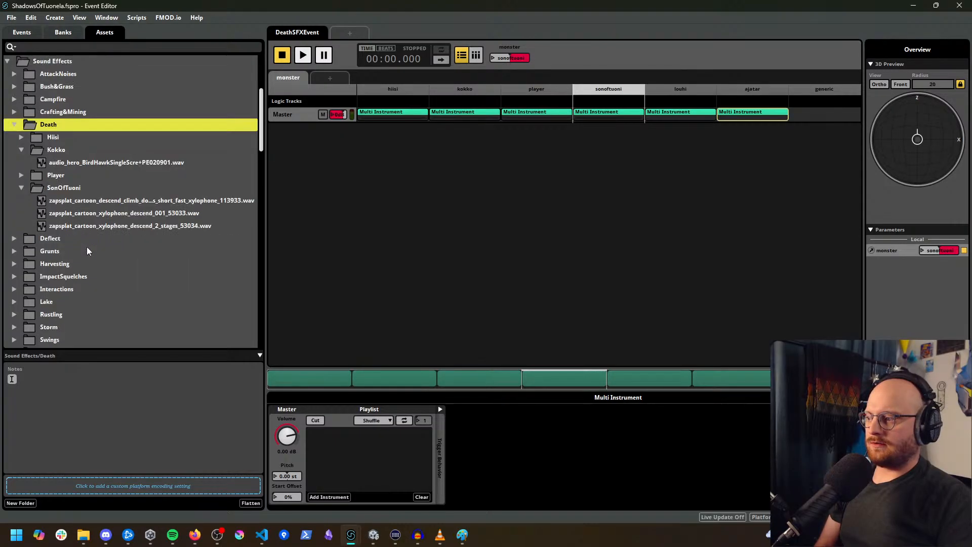
{"action": "left_click", "coordinate": [21, 188]}
{"action": "left_click", "coordinate": [21, 151]}
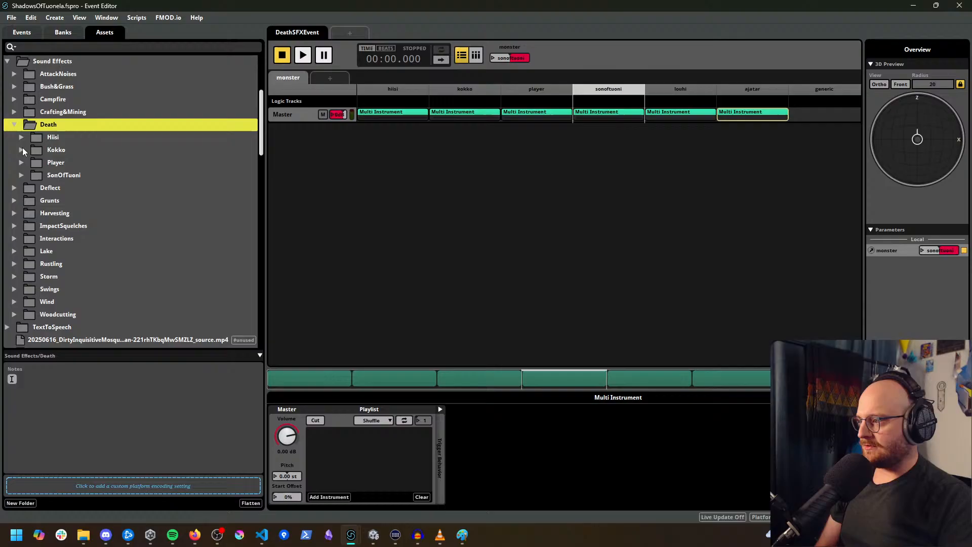
{"action": "right_click", "coordinate": [48, 125]}
{"action": "left_click", "coordinate": [73, 150]}
{"action": "type", "text": "Ajatar"}
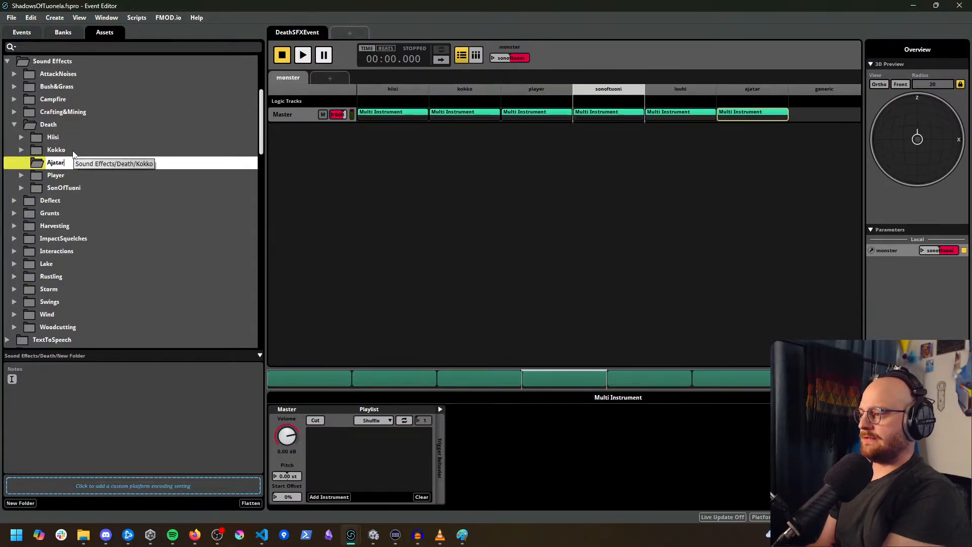
{"action": "key", "text": "Return"}
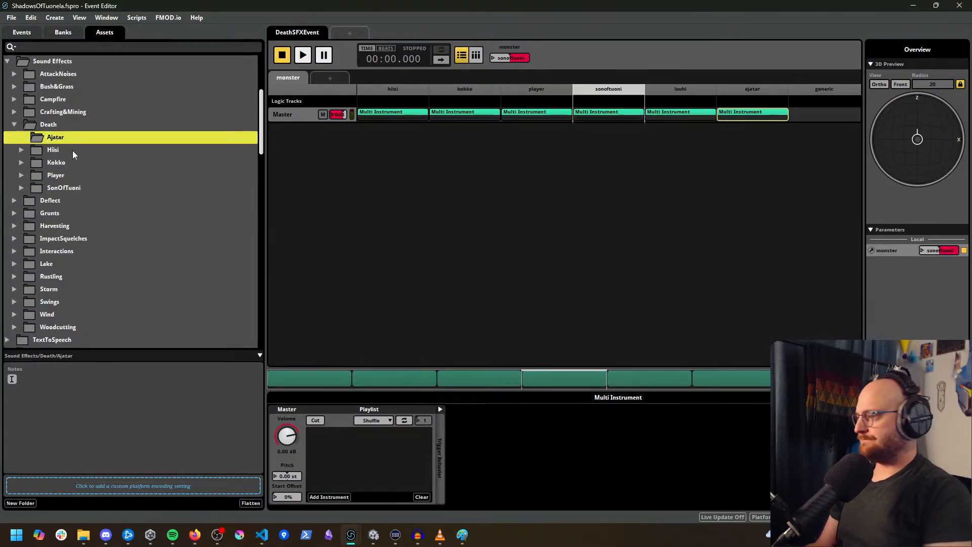
Step: Switch to VLC media player and audition the SmartSound FX files CREATURE COLOSS Groan Deep 01.wav and CREATURE COLOSS Roar Deep Short 01.wav
{"action": "left_click", "coordinate": [84, 537]}
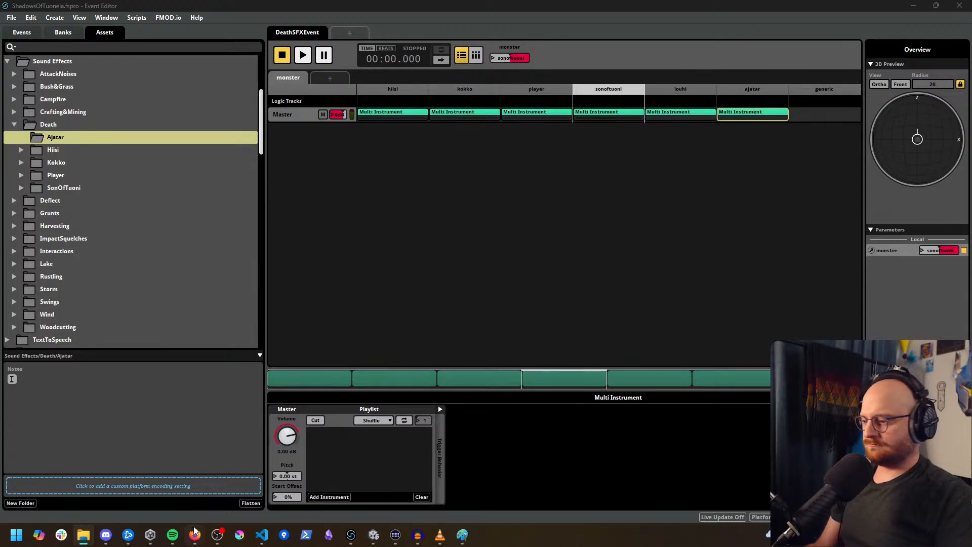
{"action": "left_click", "coordinate": [172, 537]}
{"action": "left_click", "coordinate": [173, 537]}
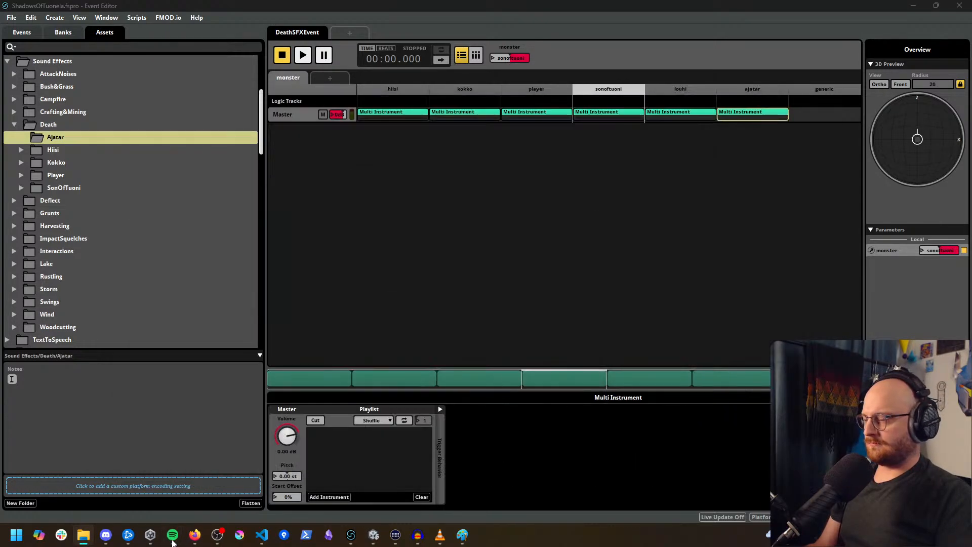
{"action": "left_click", "coordinate": [439, 539]}
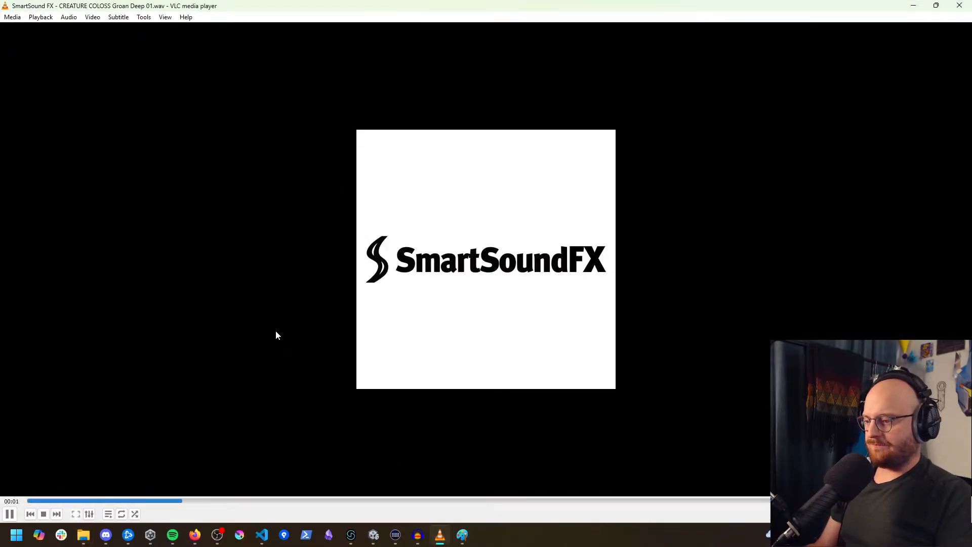
{"action": "key", "text": "space"}
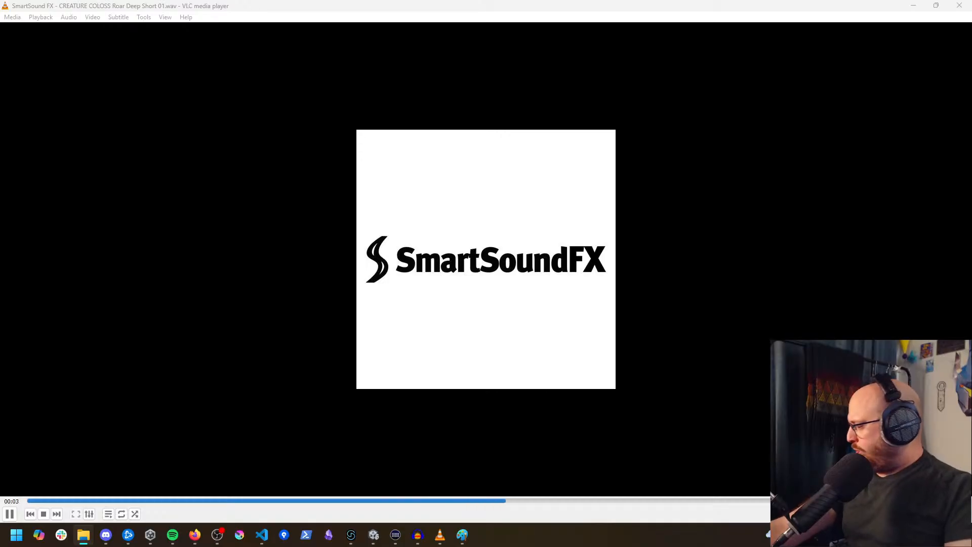
{"action": "left_click", "coordinate": [317, 242]}
{"action": "key", "text": "space"}
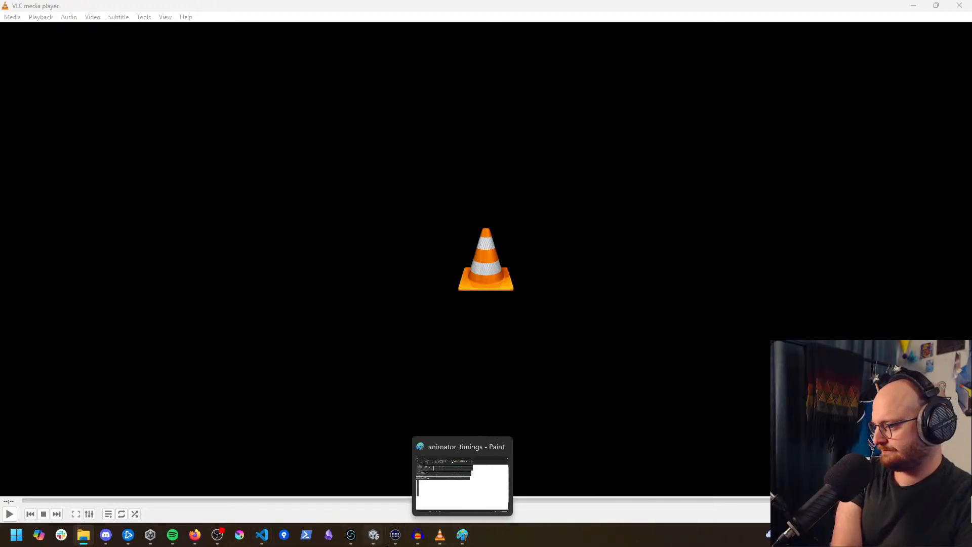
Step: Switch back to the FMOD Event Editor and preview the unused small_dying_screech files 004 and 005 and the screech_croak files 001 and 002
{"action": "mouse_move", "coordinate": [356, 541]}
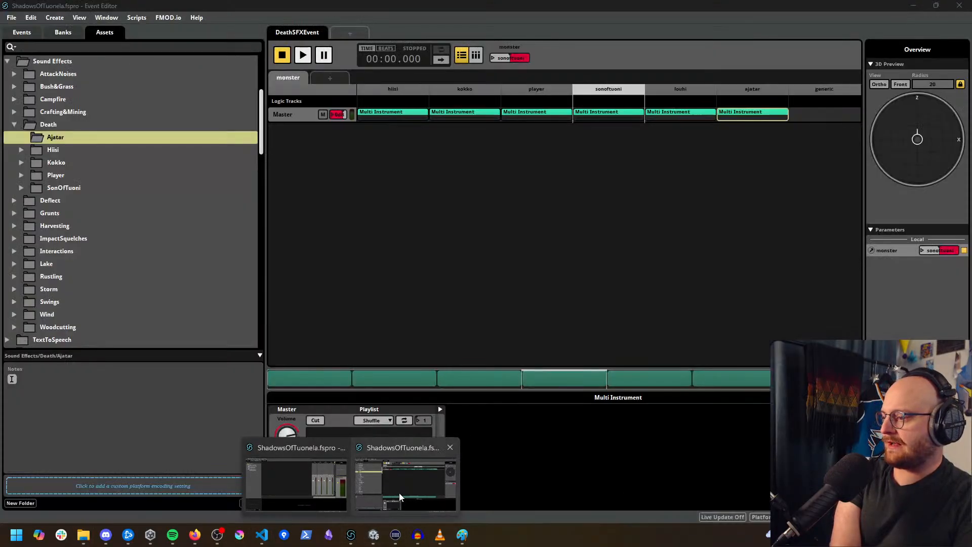
{"action": "left_click", "coordinate": [400, 490]}
{"action": "scroll", "coordinate": [169, 294], "scroll_direction": "down", "scroll_amount": 15}
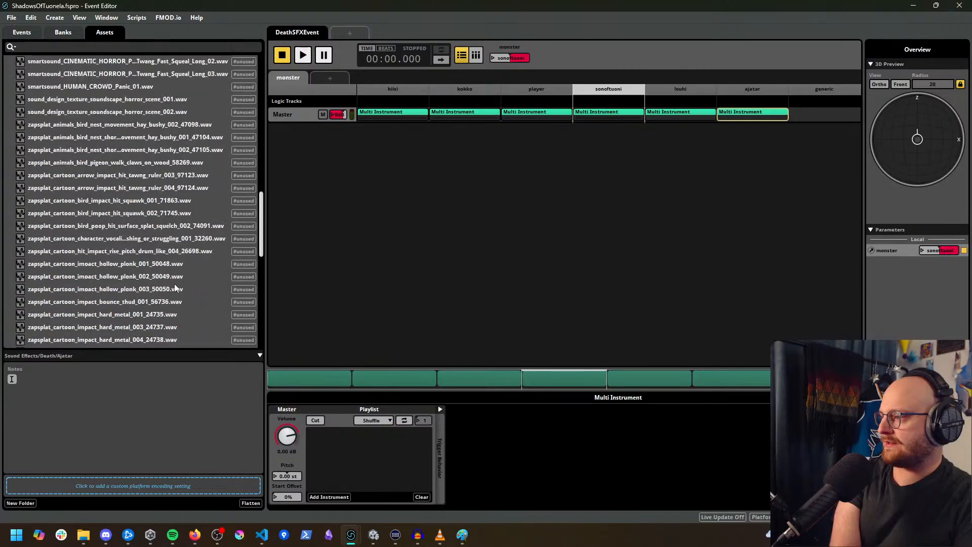
{"action": "scroll", "coordinate": [162, 293], "scroll_direction": "down", "scroll_amount": 3}
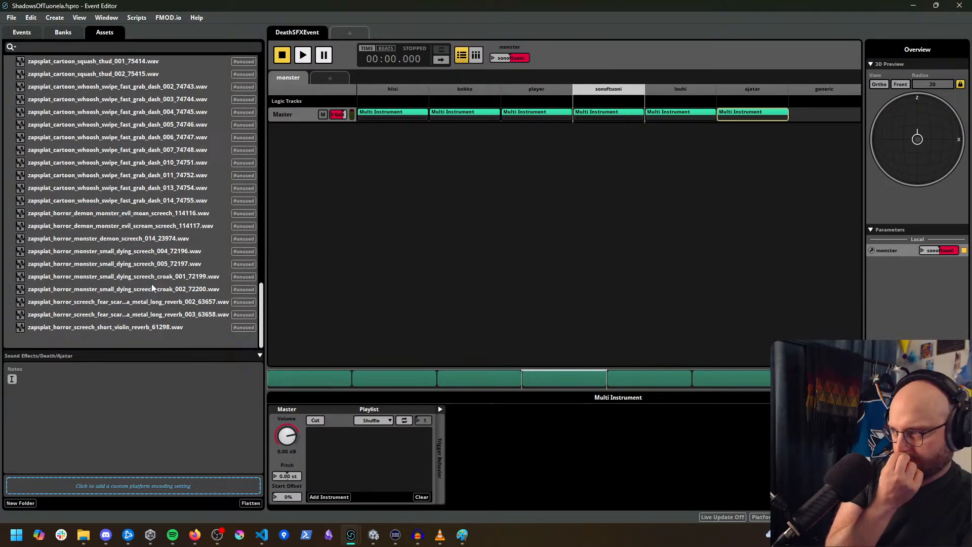
{"action": "left_click", "coordinate": [143, 252]}
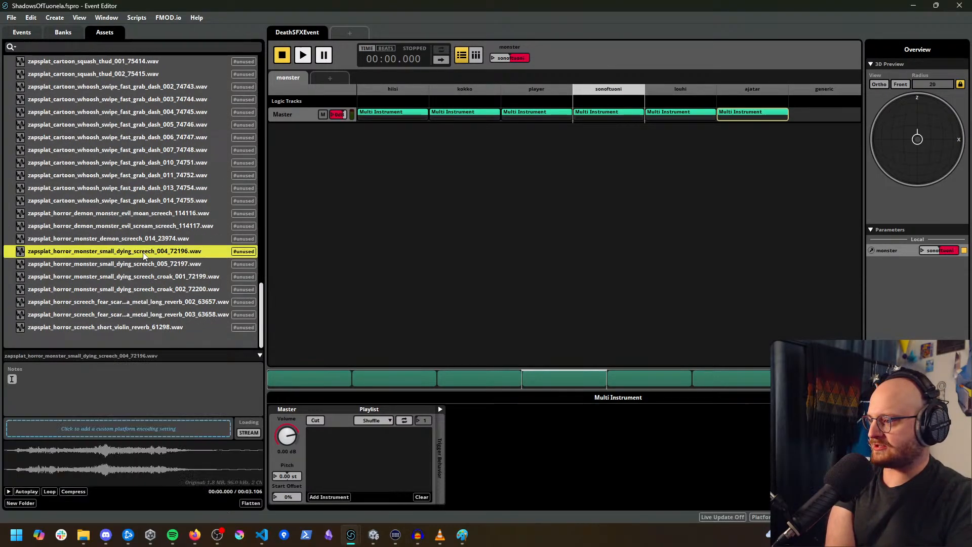
{"action": "left_click", "coordinate": [9, 492]}
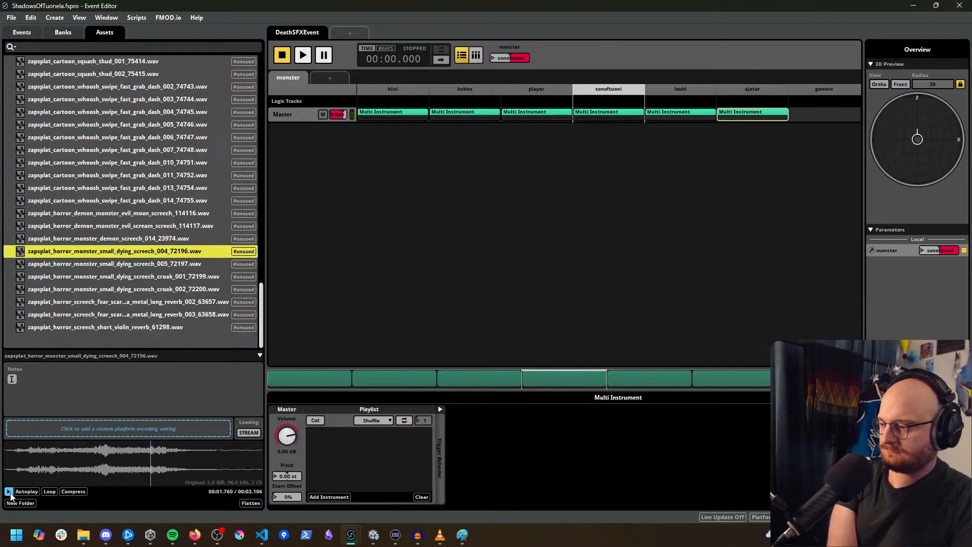
{"action": "left_click", "coordinate": [129, 264]}
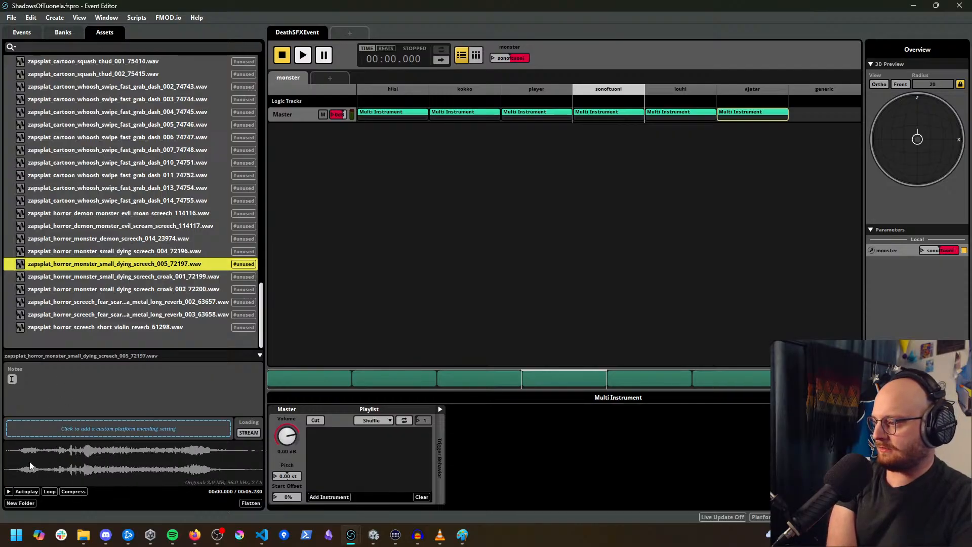
{"action": "left_click", "coordinate": [8, 491]}
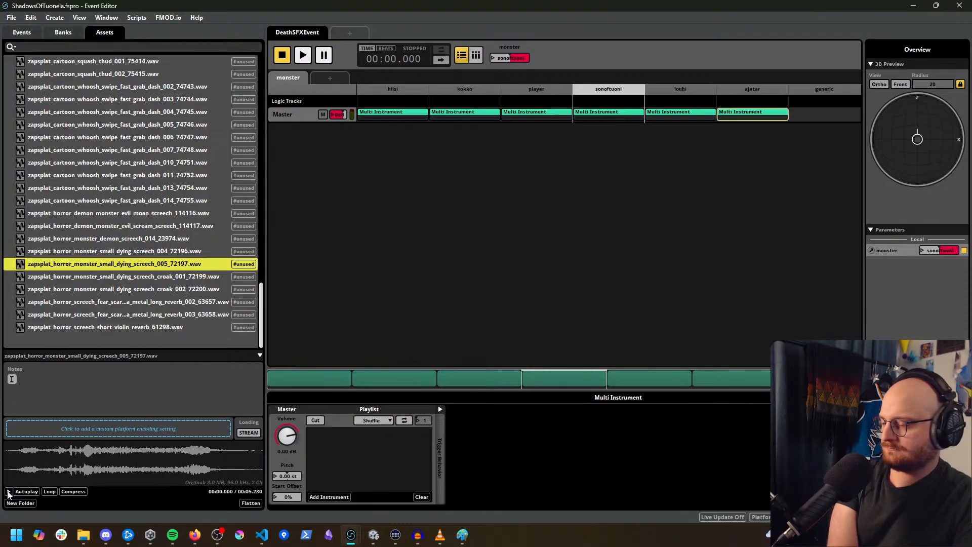
{"action": "left_click", "coordinate": [94, 277]}
{"action": "left_click", "coordinate": [9, 492]}
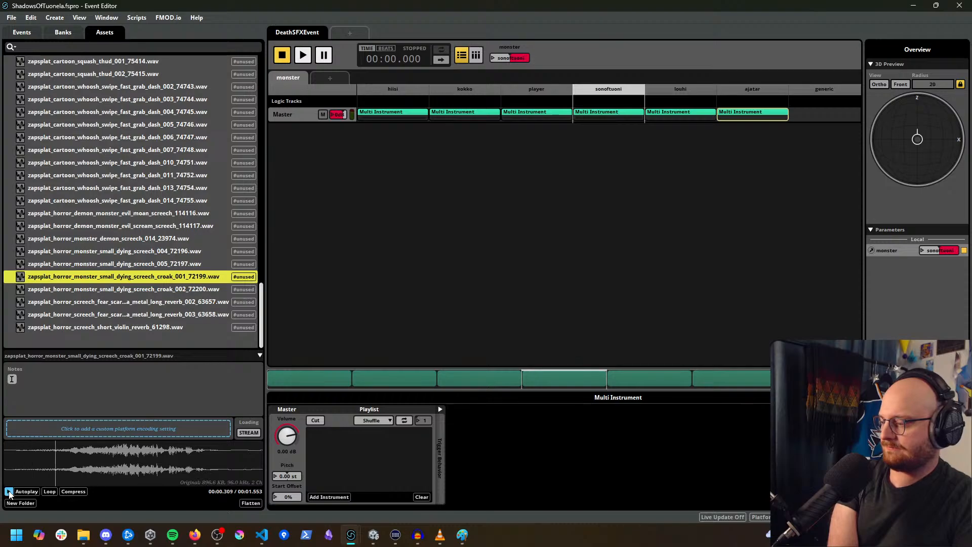
{"action": "left_click", "coordinate": [112, 289]}
{"action": "left_click", "coordinate": [8, 492]}
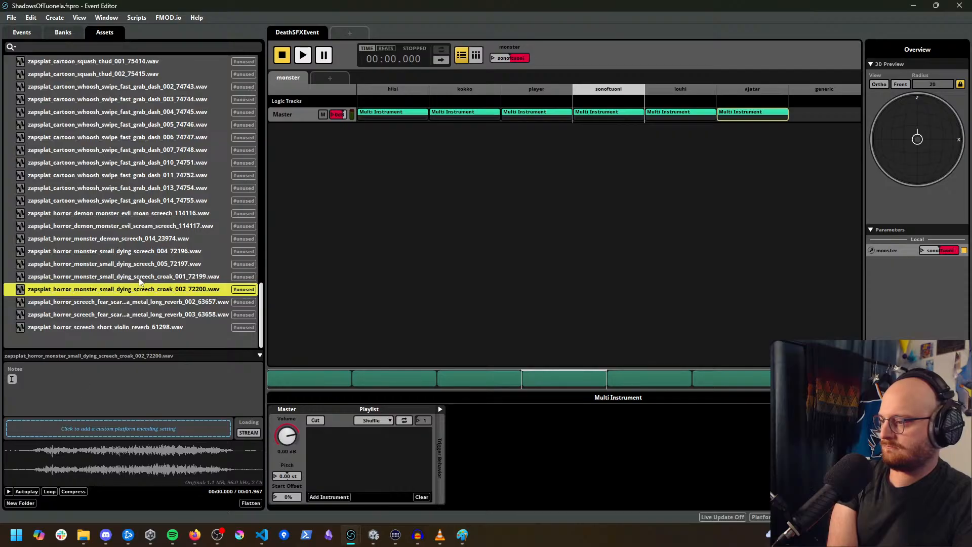
Step: Replay zapsplat_horror_monster_small_dying_screech_004_72196.wav and the 005_72197 variant to compare them
{"action": "left_click", "coordinate": [143, 255]}
{"action": "left_click", "coordinate": [9, 491]}
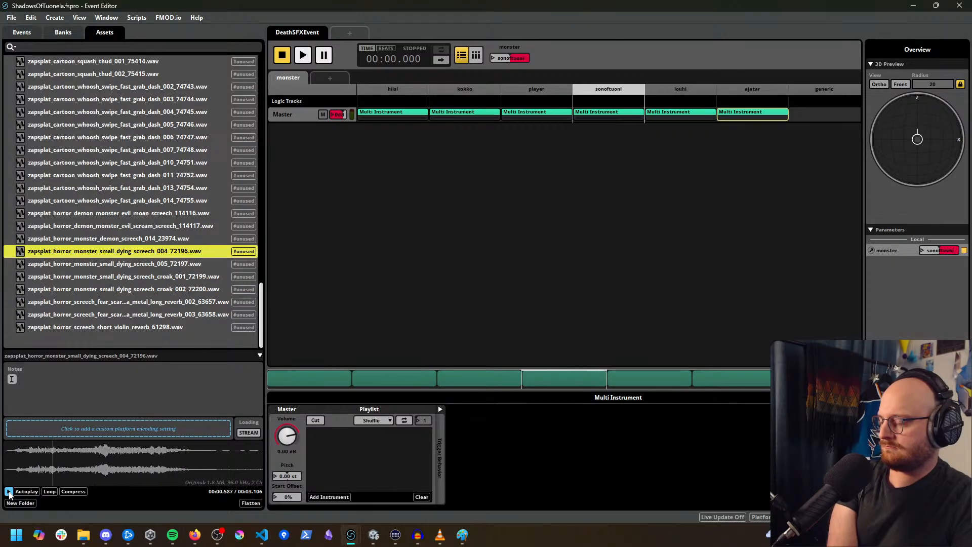
{"action": "key", "text": "Down"}
{"action": "left_click", "coordinate": [9, 491]}
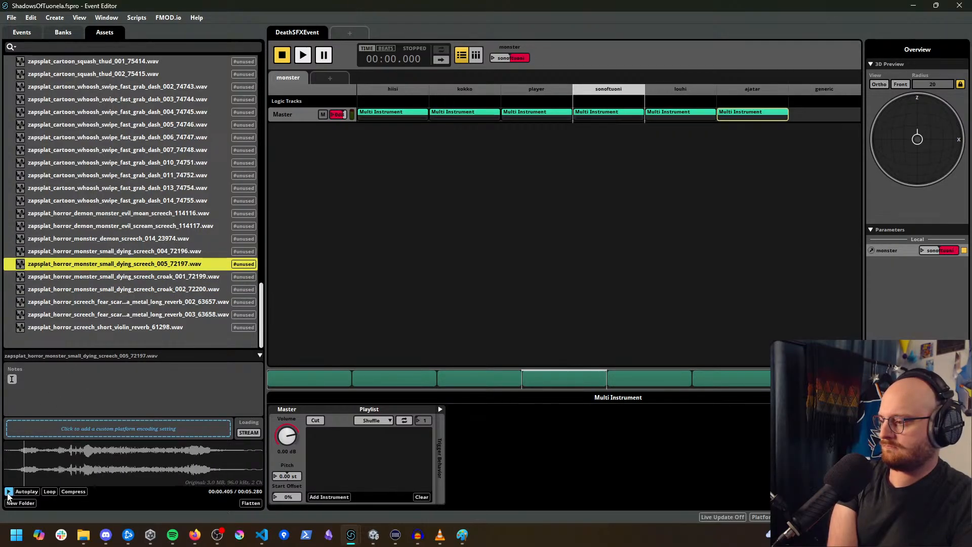
Step: Move small_dying_screech_004_72196 and screech_croak 001_72199 and 002_72200 into Death/Ajatar, and add all three to DeathSFXEvent's ajatar multi instrument
{"action": "key", "text": "Up"}
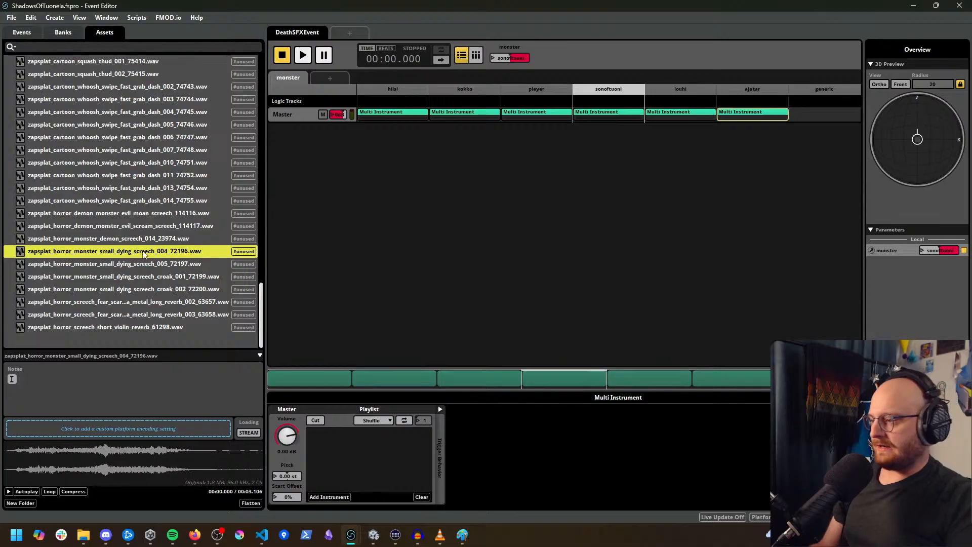
{"action": "left_click", "coordinate": [161, 276], "text": "ctrl"}
{"action": "left_click", "coordinate": [162, 289], "text": "ctrl"}
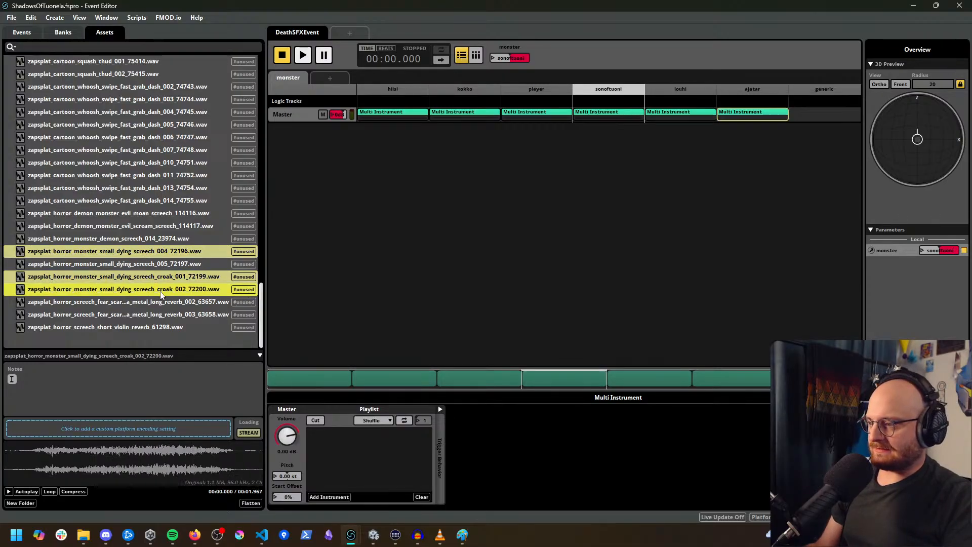
{"action": "scroll", "coordinate": [158, 305], "scroll_direction": "up", "scroll_amount": 1}
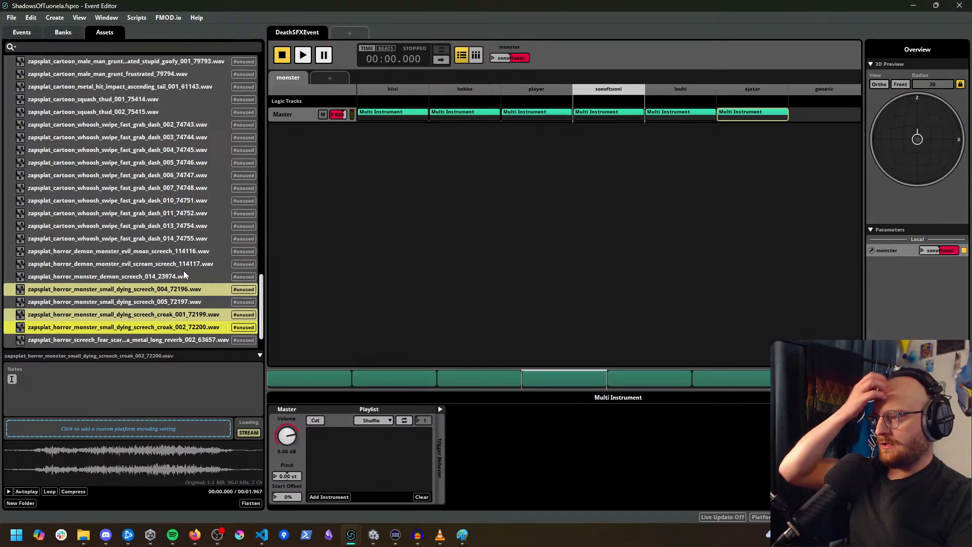
{"action": "left_click_drag", "start_coordinate": [141, 288], "coordinate": [190, 290]}
{"action": "left_click_drag", "start_coordinate": [135, 219], "coordinate": [762, 116]}
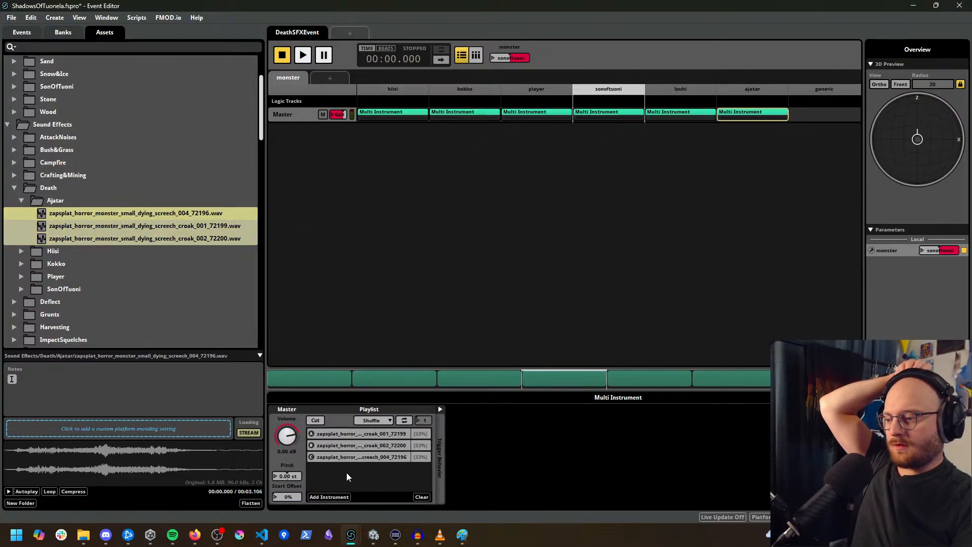
Step: Set DeathSFXEvent's monster parameter to ajatar, audition the event several times to hear its shuffled death sounds, and save the project
{"action": "left_click", "coordinate": [494, 60]}
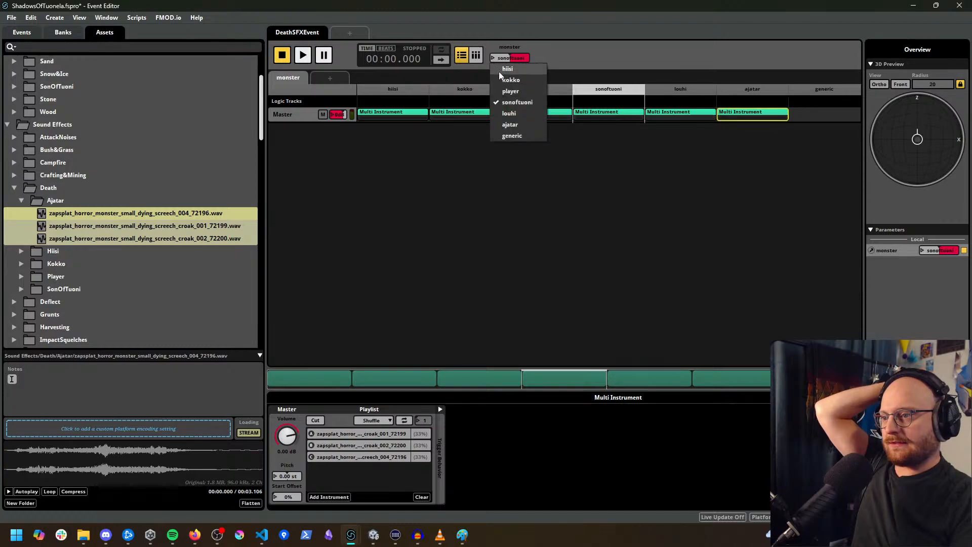
{"action": "left_click", "coordinate": [511, 124]}
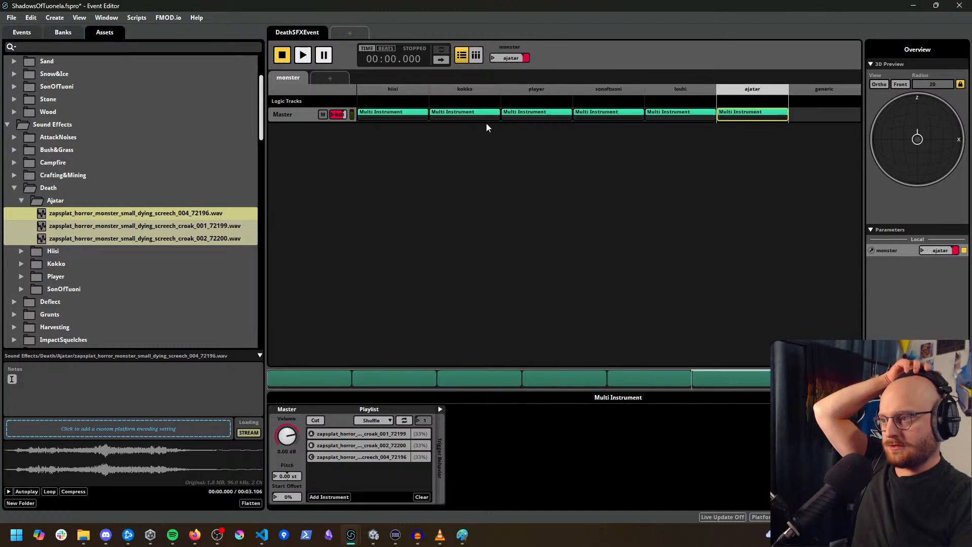
{"action": "left_click", "coordinate": [303, 55]}
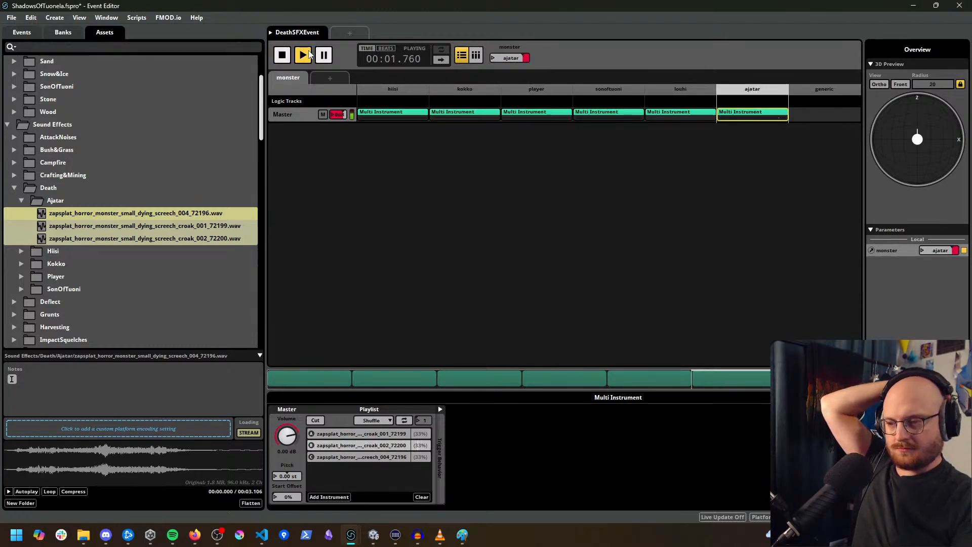
{"action": "left_click", "coordinate": [303, 55]}
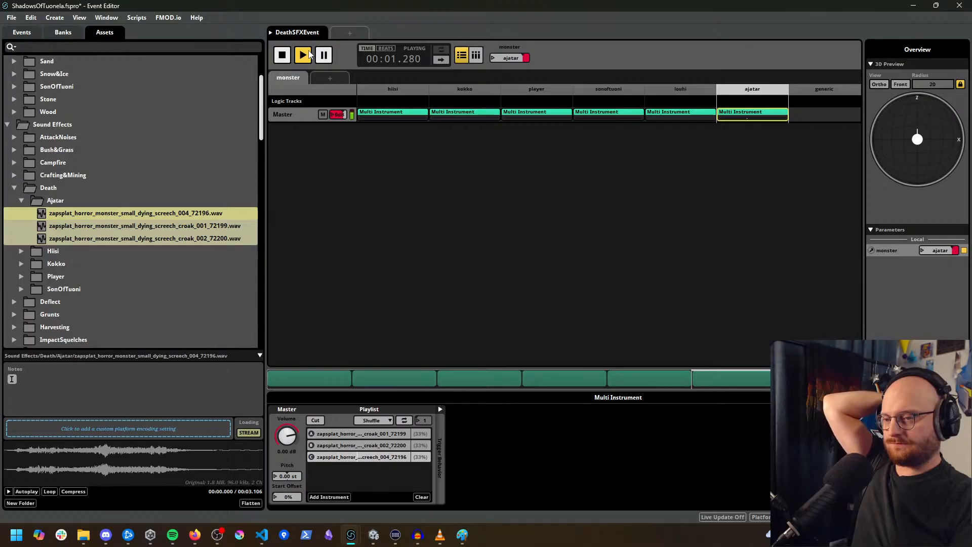
{"action": "left_click", "coordinate": [304, 54]}
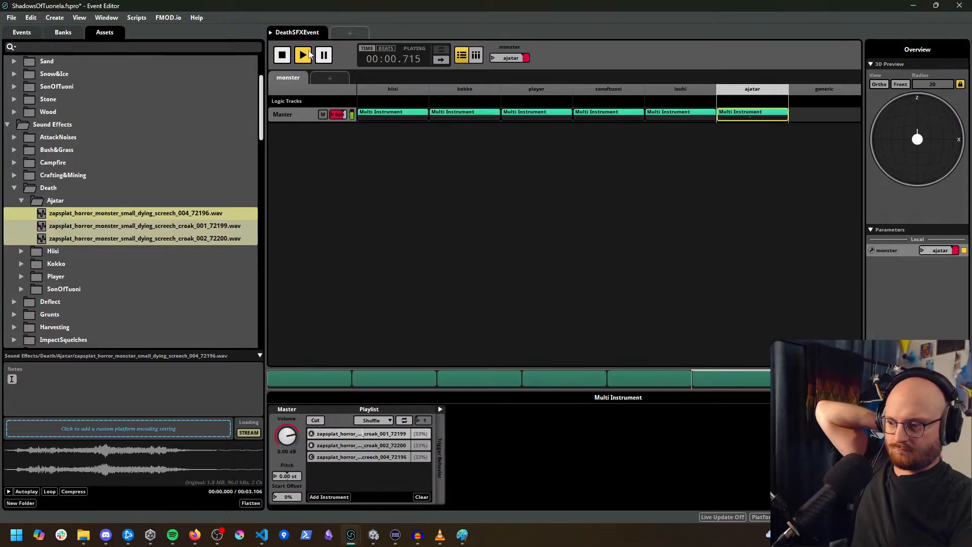
{"action": "left_click", "coordinate": [304, 55]}
{"action": "left_click", "coordinate": [304, 54]}
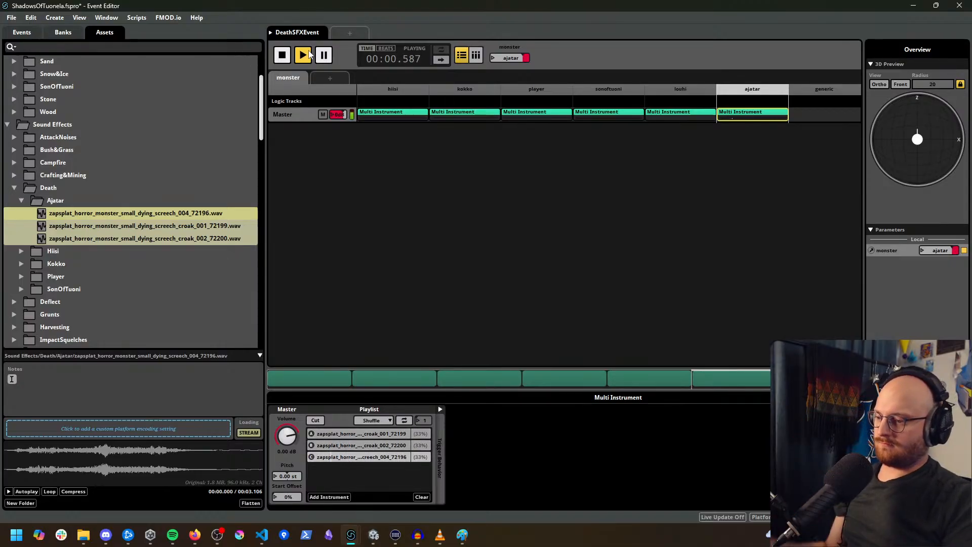
{"action": "left_click", "coordinate": [304, 55]}
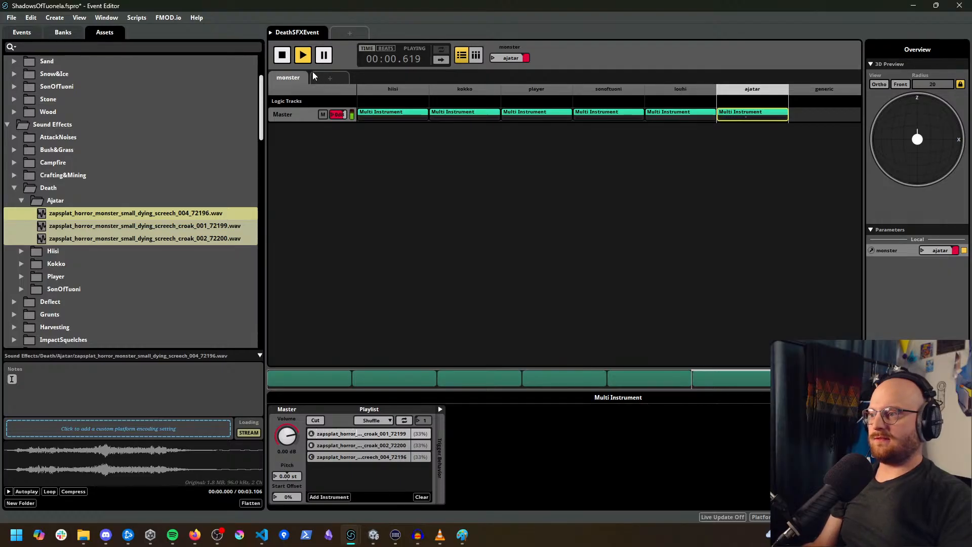
{"action": "left_click", "coordinate": [285, 59]}
{"action": "key", "text": "ctrl+s"}
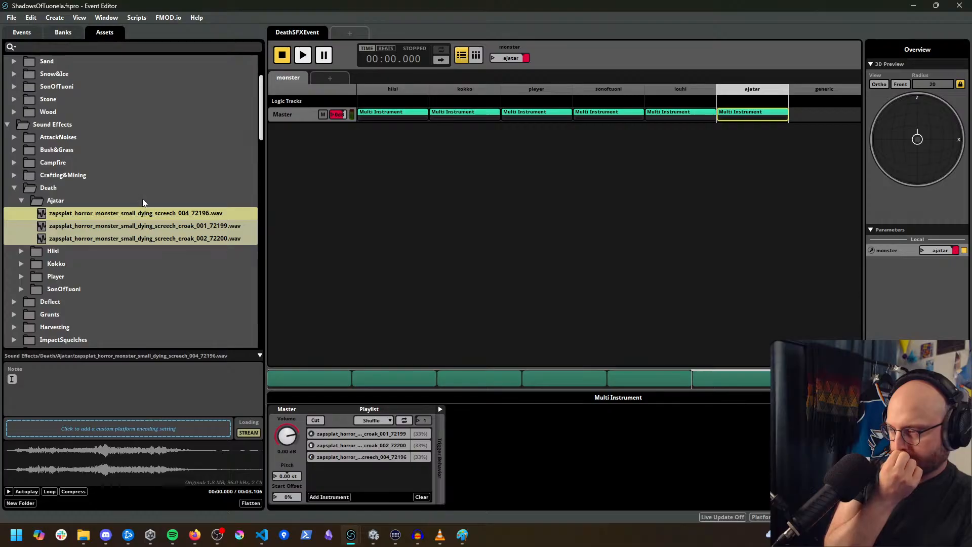
Step: Collapse the Ajatar asset folder, open GruntsSFXEvent, select its ajatar multi instrument and audition the grunt sounds repeatedly
{"action": "left_click", "coordinate": [21, 201]}
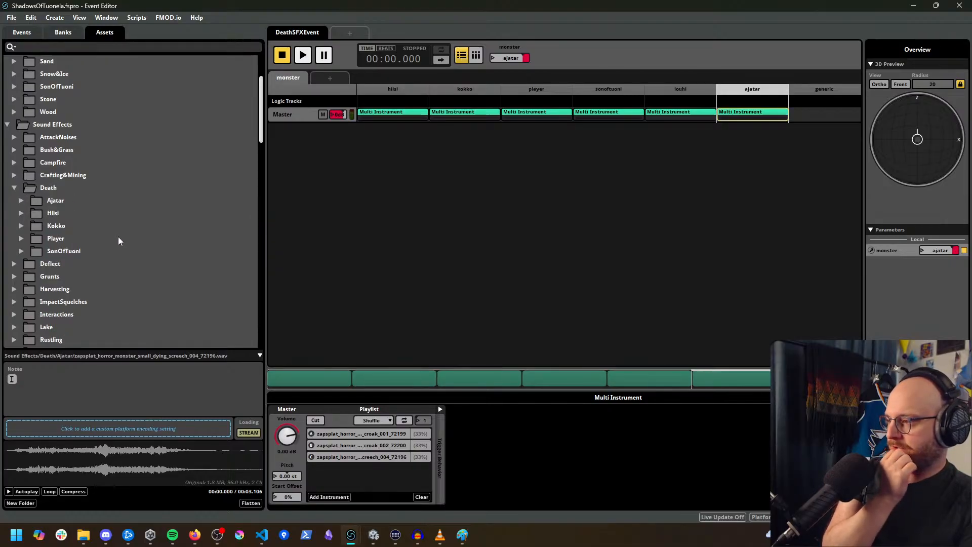
{"action": "scroll", "coordinate": [119, 240], "scroll_direction": "up", "scroll_amount": 2}
{"action": "left_click", "coordinate": [22, 34]}
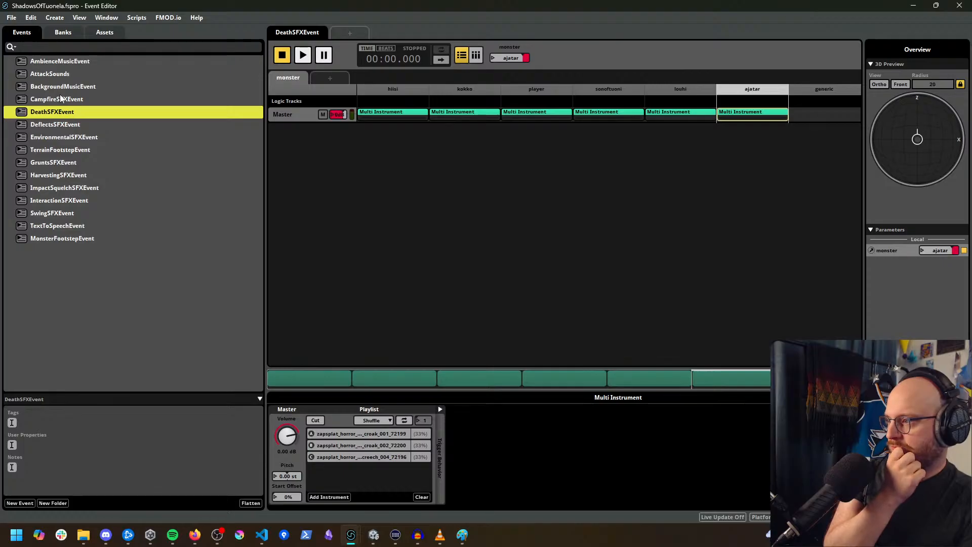
{"action": "left_click", "coordinate": [61, 163]}
{"action": "left_click", "coordinate": [756, 131]}
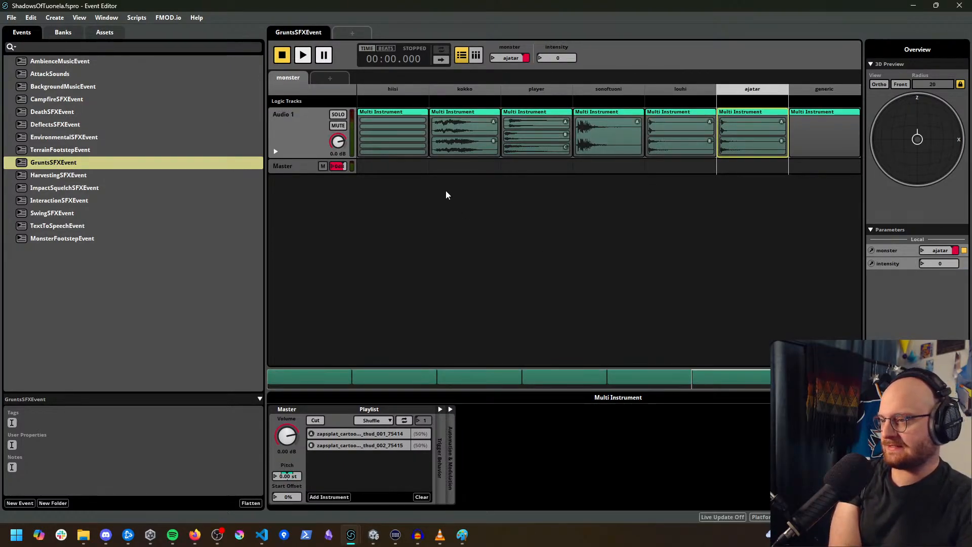
{"action": "left_click", "coordinate": [303, 56]}
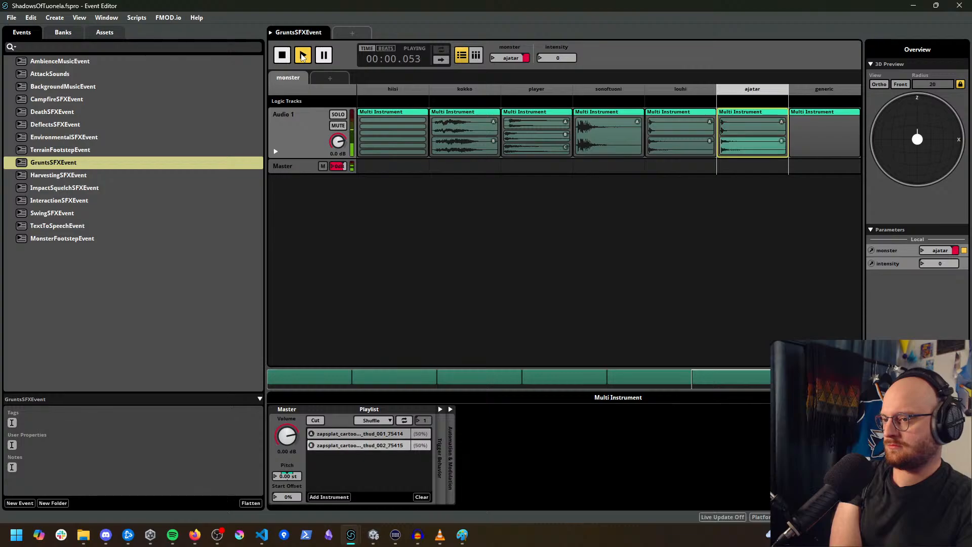
{"action": "left_click", "coordinate": [304, 59]}
{"action": "left_click", "coordinate": [304, 59]}
{"action": "left_click", "coordinate": [303, 59]}
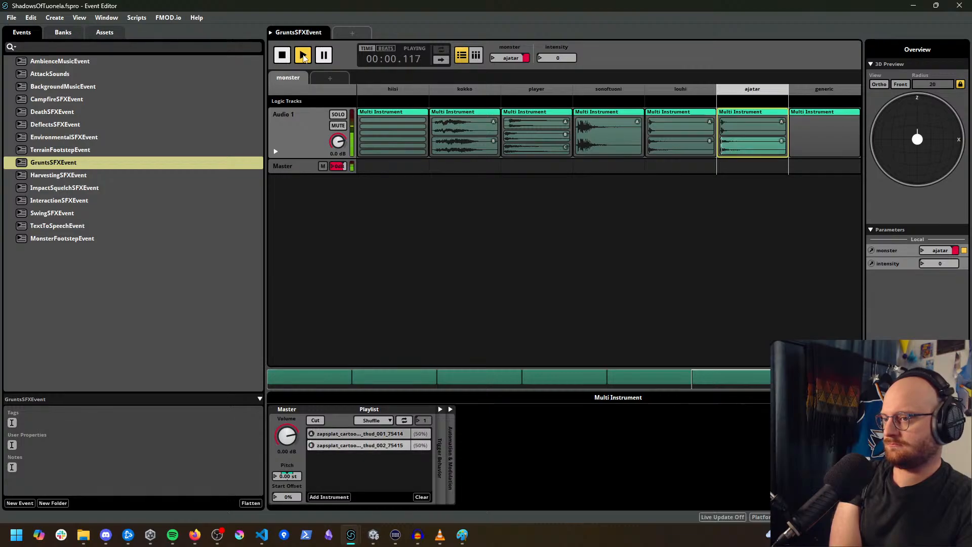
{"action": "left_click", "coordinate": [303, 58]}
{"action": "left_click", "coordinate": [304, 58]}
{"action": "left_click", "coordinate": [304, 58]}
{"action": "left_click", "coordinate": [304, 58]}
{"action": "left_click", "coordinate": [304, 58]}
{"action": "left_click", "coordinate": [304, 58]}
{"action": "left_click", "coordinate": [303, 58]}
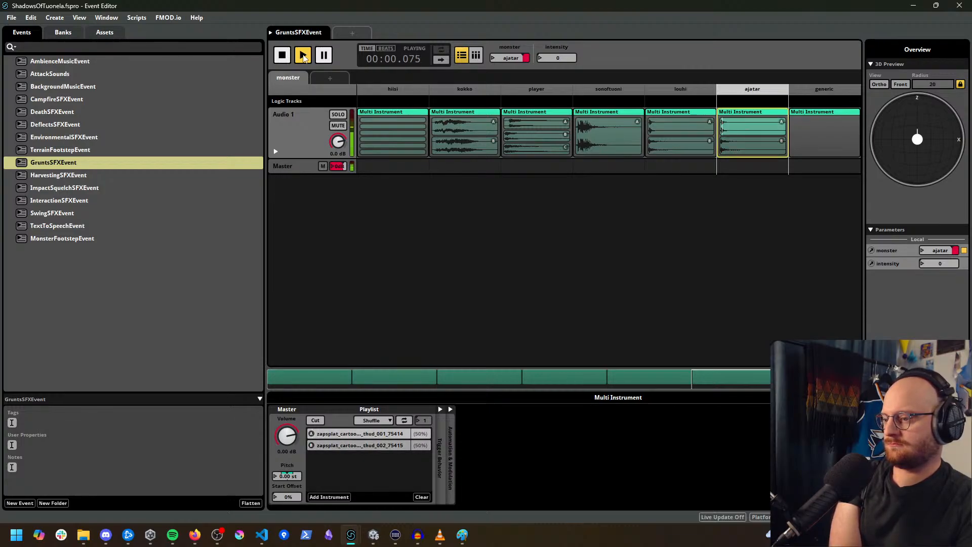
{"action": "left_click", "coordinate": [304, 58]}
{"action": "left_click", "coordinate": [304, 58]}
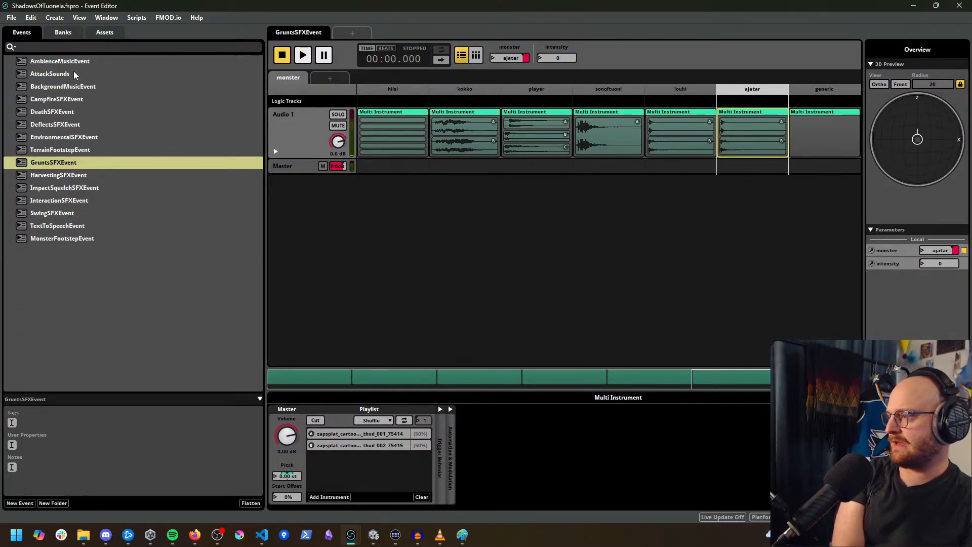
Step: Find the unused horror screech assets and preview zapsplat_horror_monster_demon_screech_014_23974.wav and zapsplat_horror_screech_fear_scary_drama_metal_long_reverb_003_63658.wav
{"action": "left_click", "coordinate": [105, 32]}
{"action": "scroll", "coordinate": [119, 304], "scroll_direction": "down", "scroll_amount": 10}
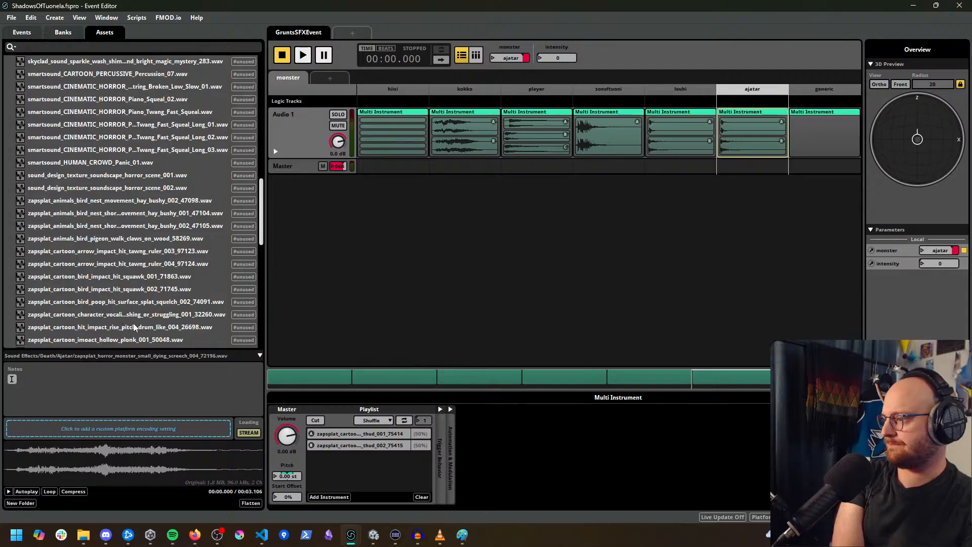
{"action": "scroll", "coordinate": [136, 329], "scroll_direction": "down", "scroll_amount": 5}
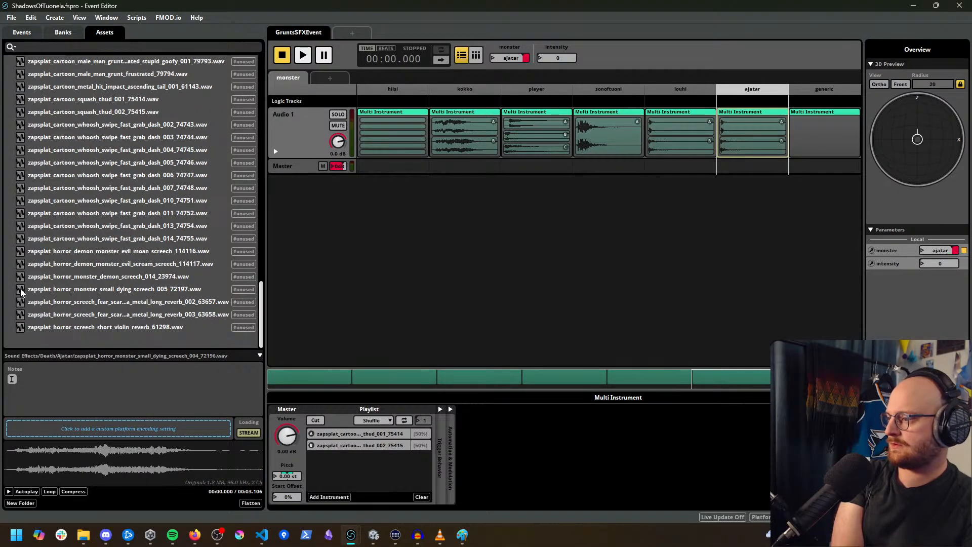
{"action": "left_click", "coordinate": [43, 278]}
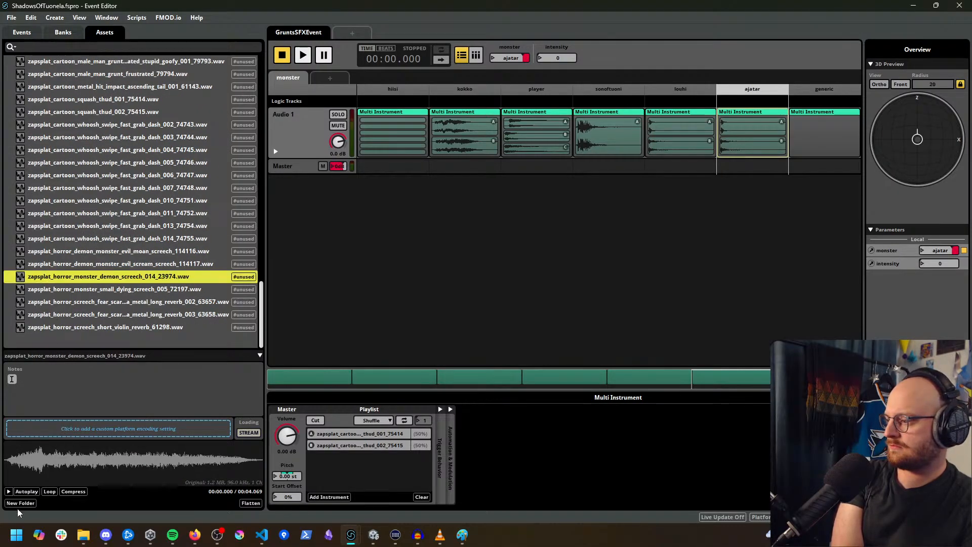
{"action": "left_click", "coordinate": [8, 491]}
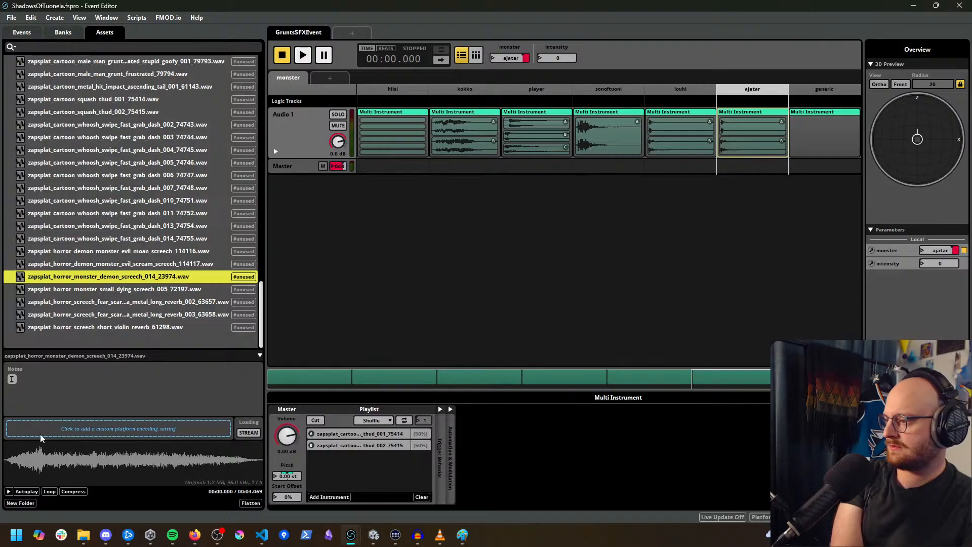
{"action": "left_click", "coordinate": [140, 314]}
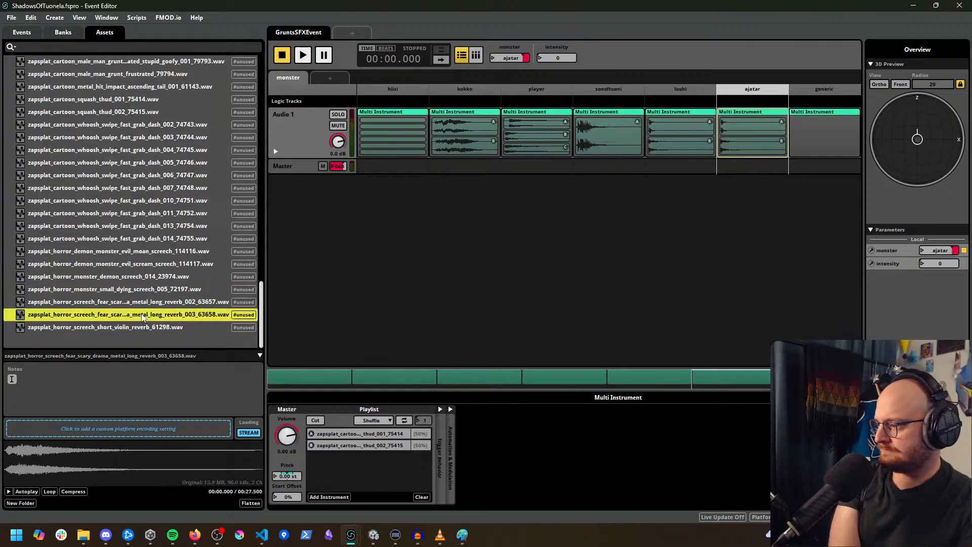
{"action": "left_click", "coordinate": [9, 493]}
{"action": "left_click", "coordinate": [7, 493]}
Step: Preview the unused small_dying_screech_005_72197, evil_scream_screech_114117 and evil_moan_screech_114116 files as further candidates
{"action": "left_click", "coordinate": [142, 303]}
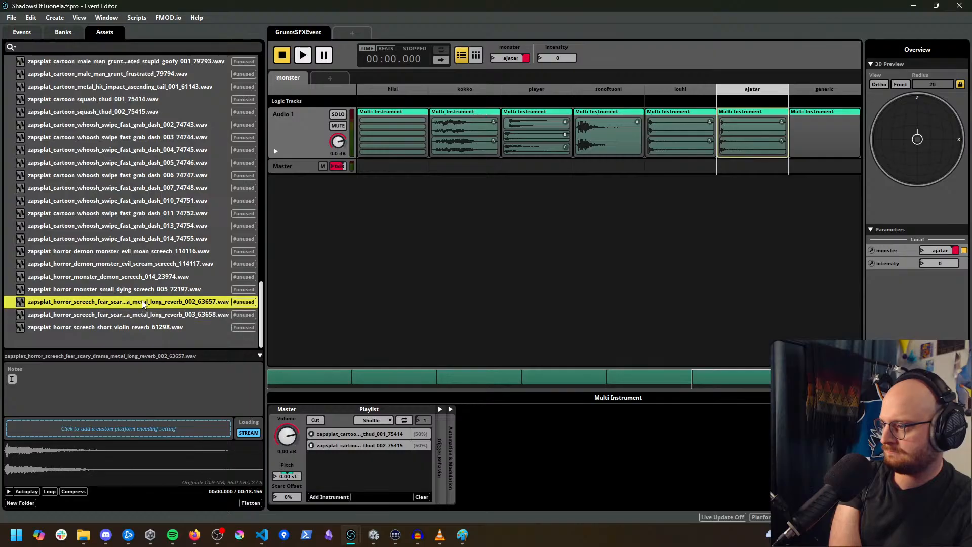
{"action": "left_click", "coordinate": [144, 294]}
{"action": "left_click", "coordinate": [8, 492]}
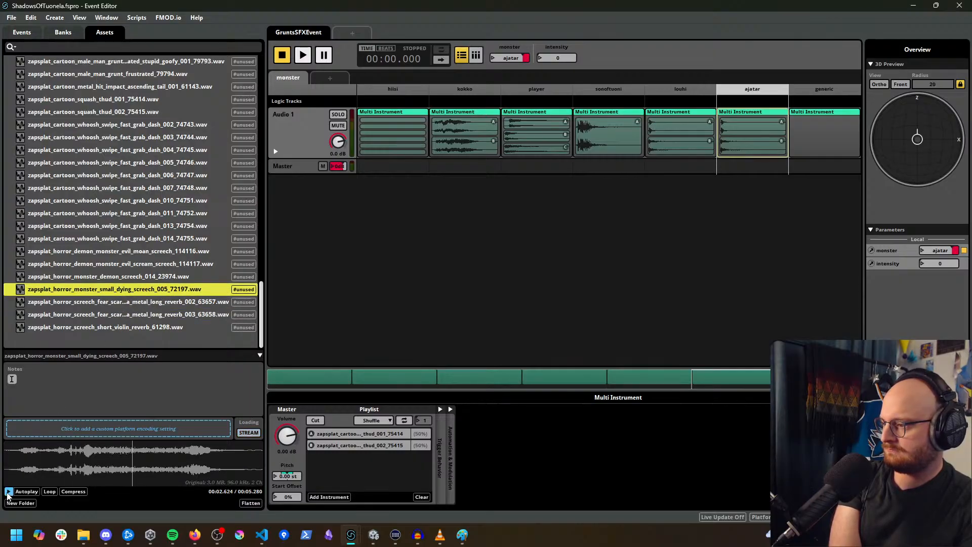
{"action": "left_click", "coordinate": [131, 275]}
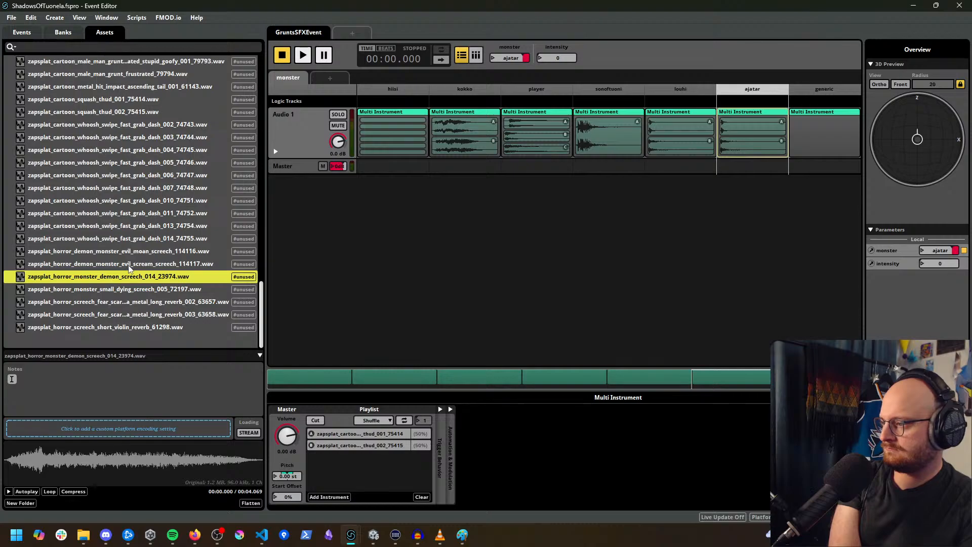
{"action": "left_click", "coordinate": [129, 267]}
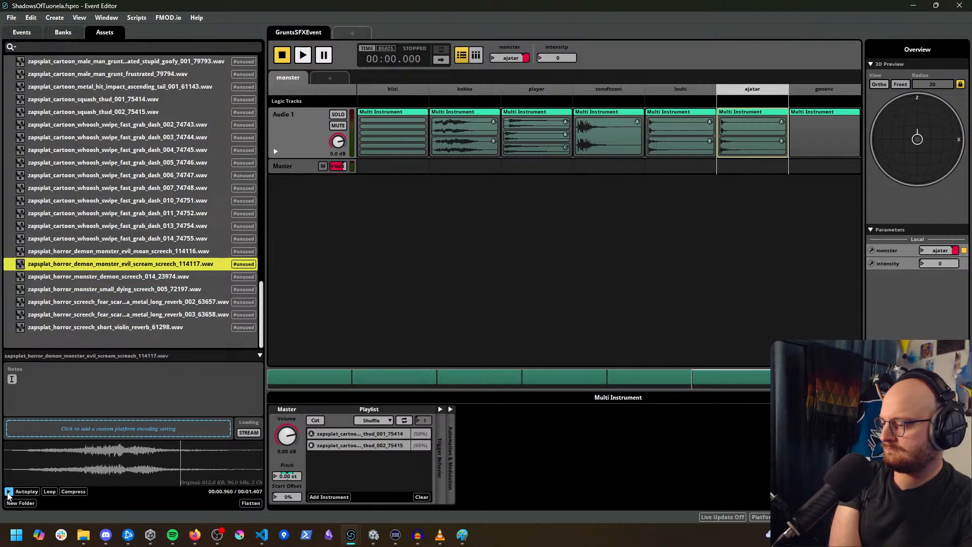
{"action": "left_click", "coordinate": [123, 252]}
{"action": "left_click", "coordinate": [8, 492]}
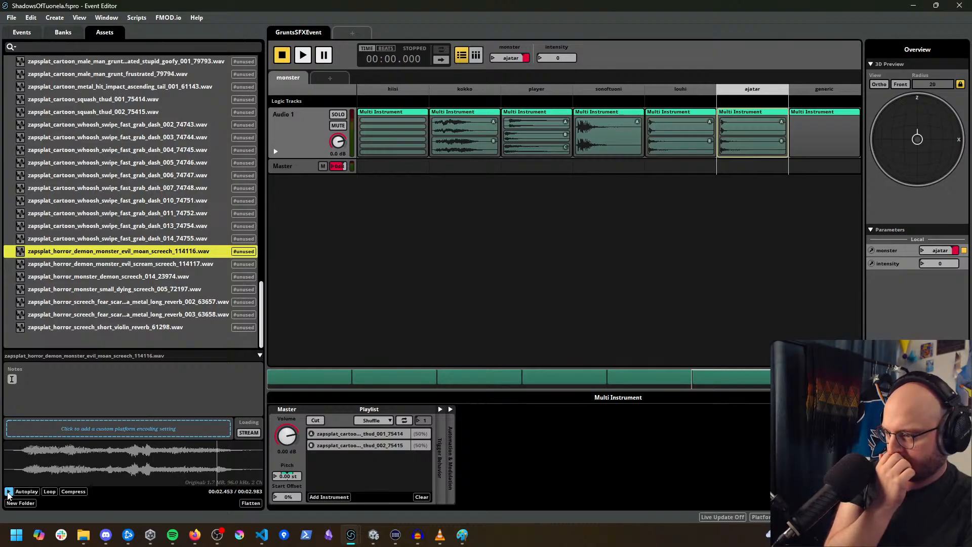
{"action": "key", "text": "Down"}
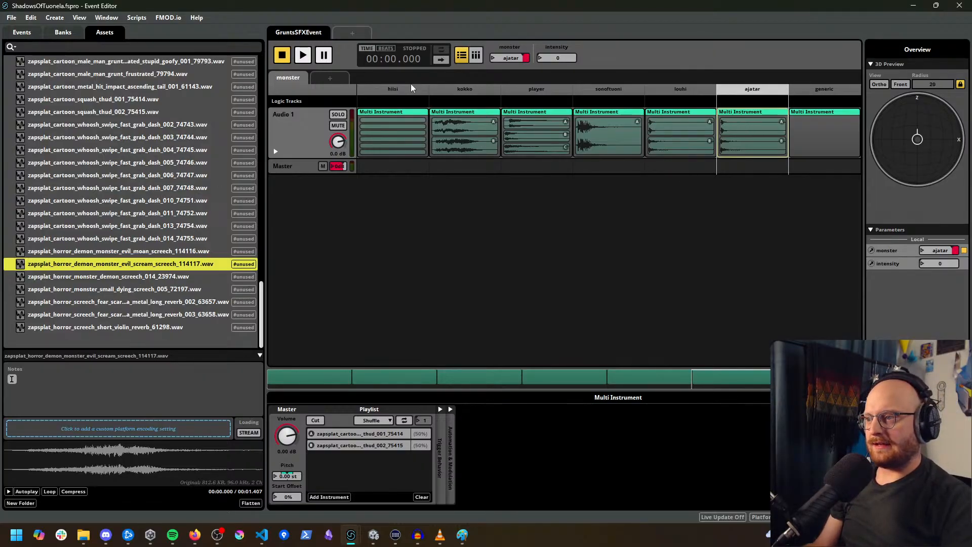
Step: Replay the ajatar grunt in GruntsSFXEvent for comparison and reopen DeathSFXEvent to check its ajatar playlist
{"action": "left_click", "coordinate": [301, 56]}
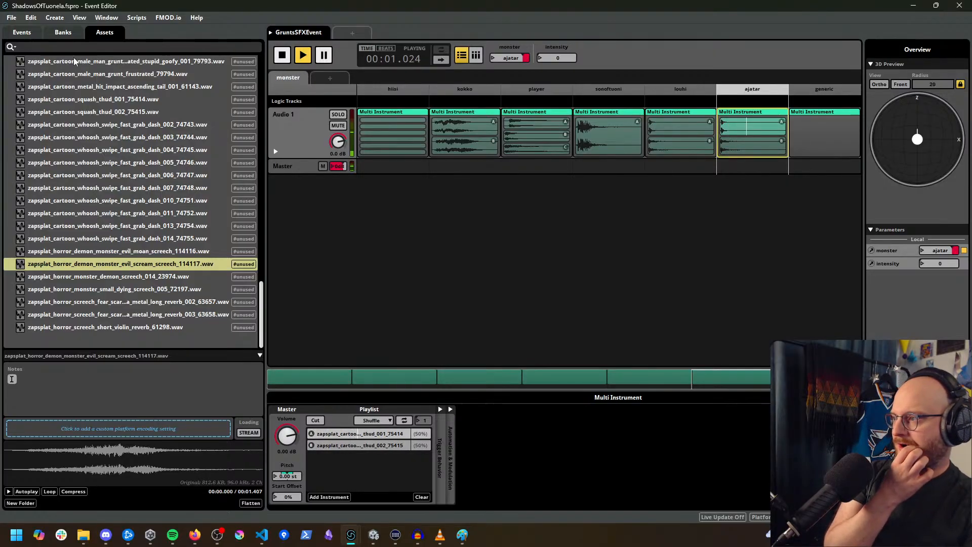
{"action": "left_click", "coordinate": [33, 33]}
{"action": "left_click", "coordinate": [50, 112]}
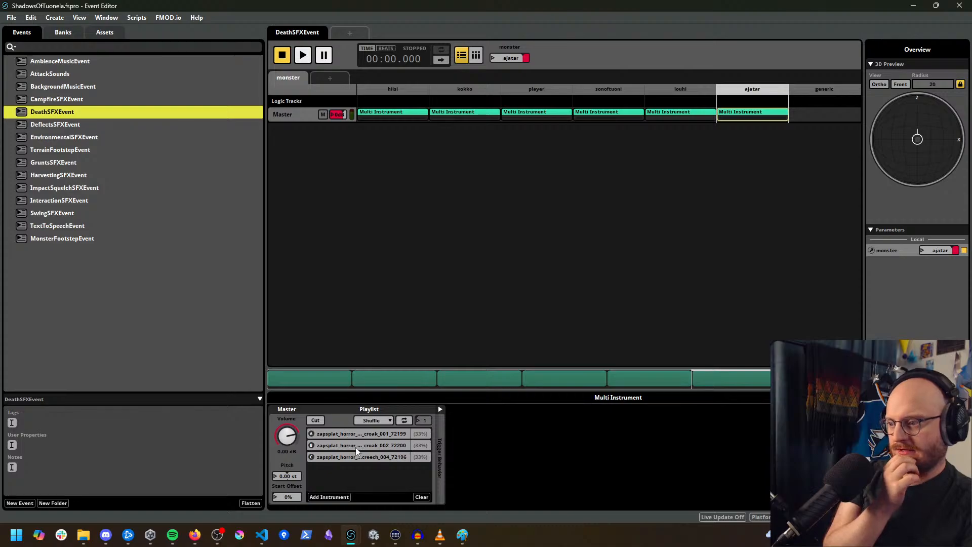
Step: Open DeflectsSFXEvent, select its ajatar multi instrument, set the monster parameter to ajatar and audition the deflect sound repeatedly
{"action": "left_click", "coordinate": [68, 125]}
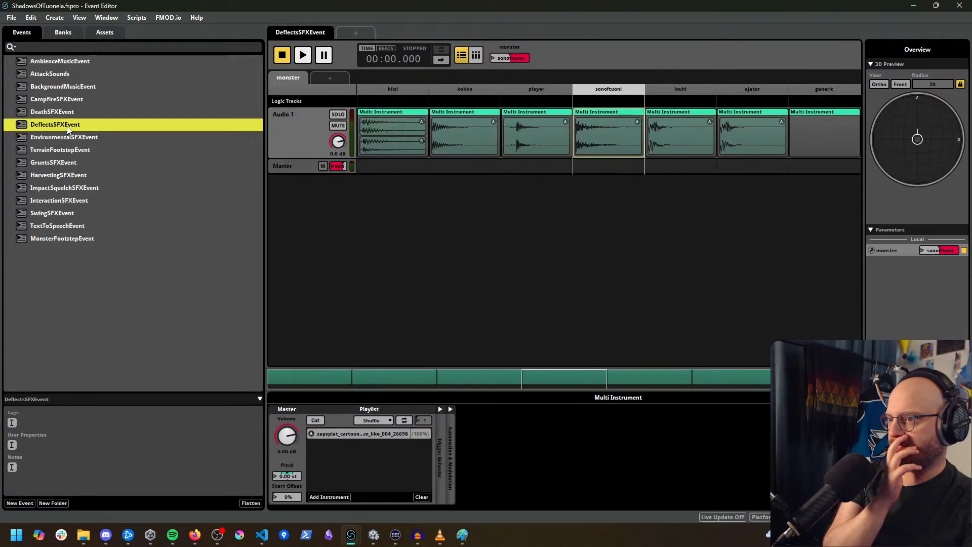
{"action": "left_click", "coordinate": [734, 124]}
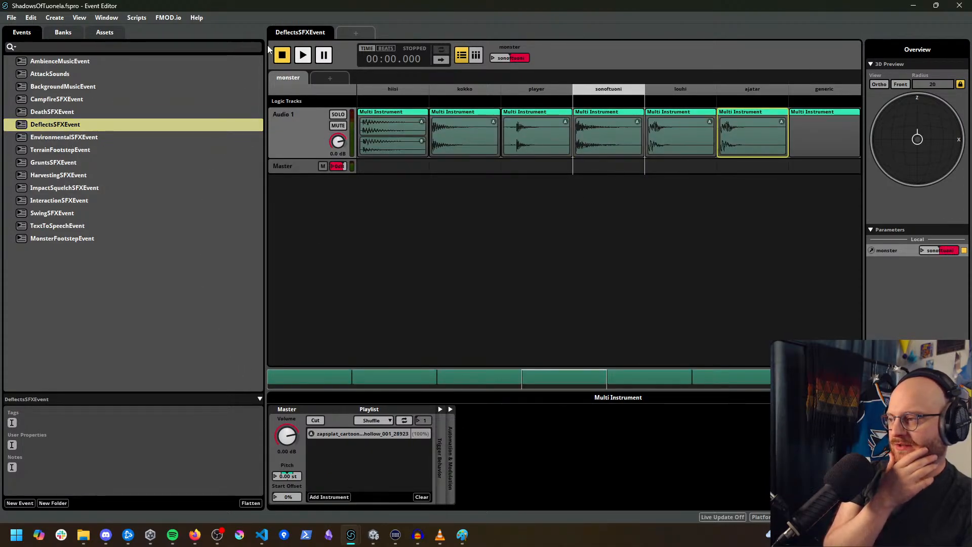
{"action": "left_click", "coordinate": [491, 59]}
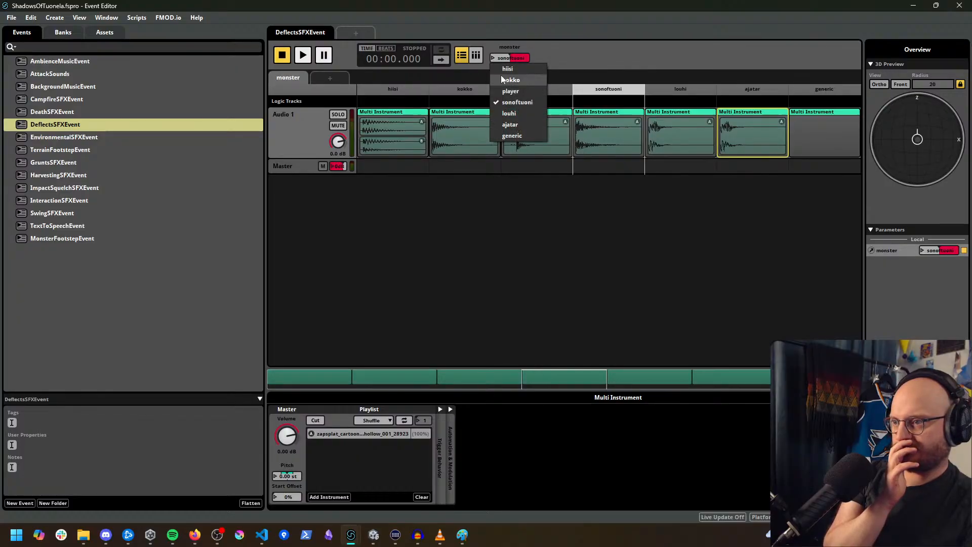
{"action": "left_click", "coordinate": [514, 119]}
{"action": "left_click", "coordinate": [302, 55]}
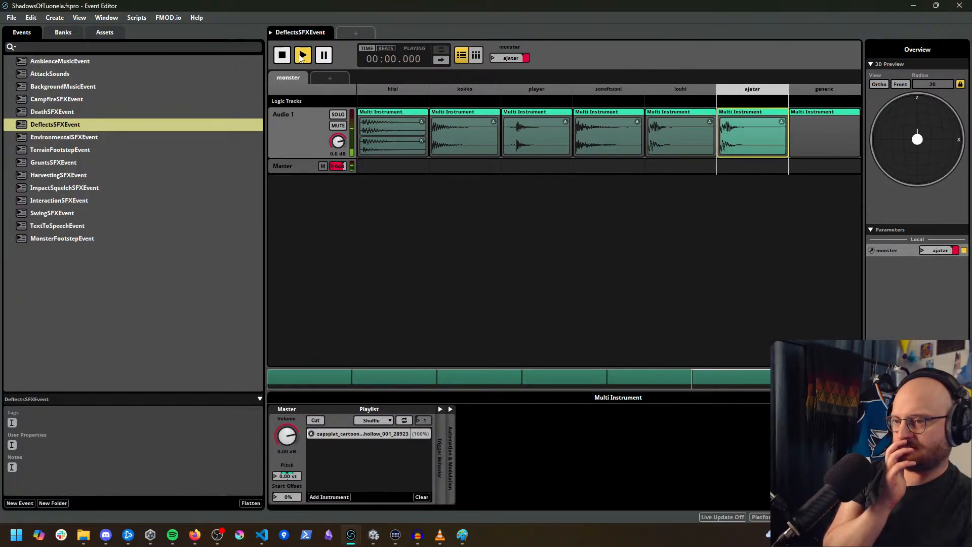
{"action": "left_click", "coordinate": [300, 58]}
{"action": "left_click", "coordinate": [300, 58]}
{"action": "left_click", "coordinate": [301, 58]}
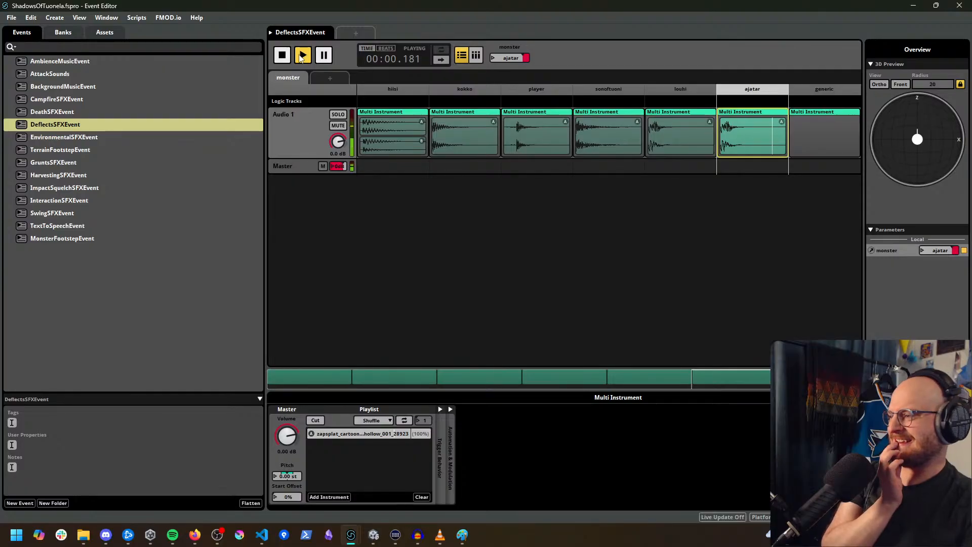
{"action": "left_click", "coordinate": [300, 58]}
{"action": "left_click", "coordinate": [301, 58]}
{"action": "left_click", "coordinate": [301, 58]}
{"action": "left_click", "coordinate": [301, 58]}
{"action": "left_click", "coordinate": [301, 57]}
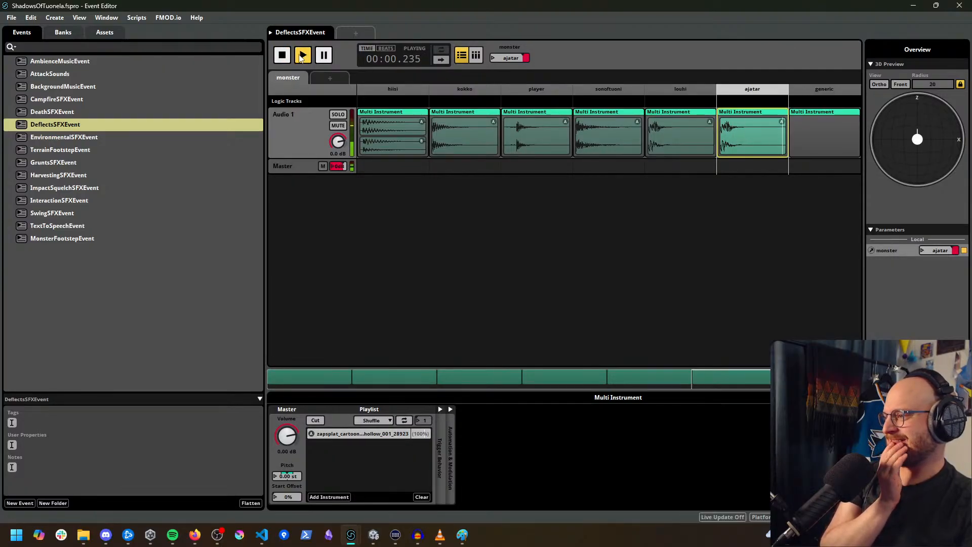
{"action": "left_click", "coordinate": [301, 57]}
{"action": "left_click", "coordinate": [301, 57]}
{"action": "left_click", "coordinate": [301, 57]}
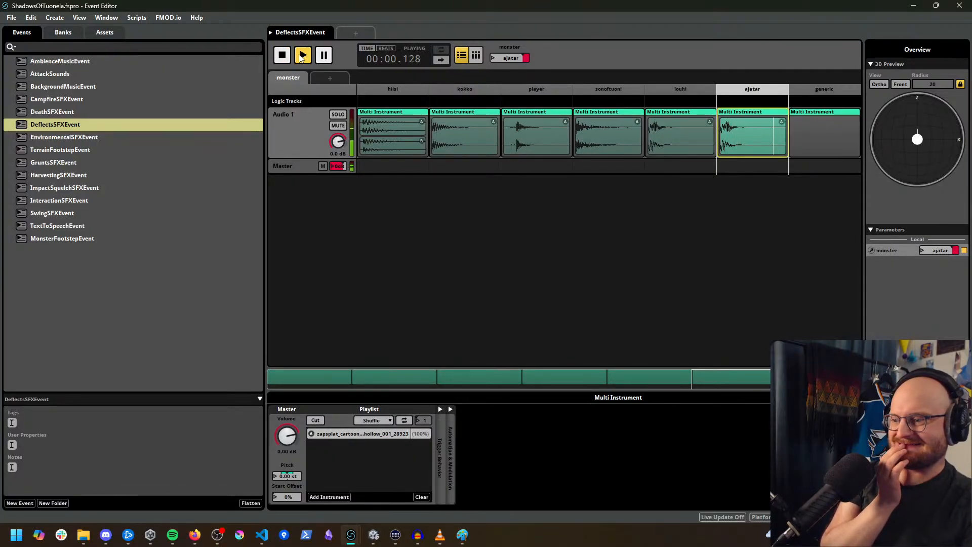
Step: Stop the deflect sound playback, save the FMOD project and build its banks
{"action": "left_click", "coordinate": [301, 58]}
{"action": "key", "text": "ctrl+s"}
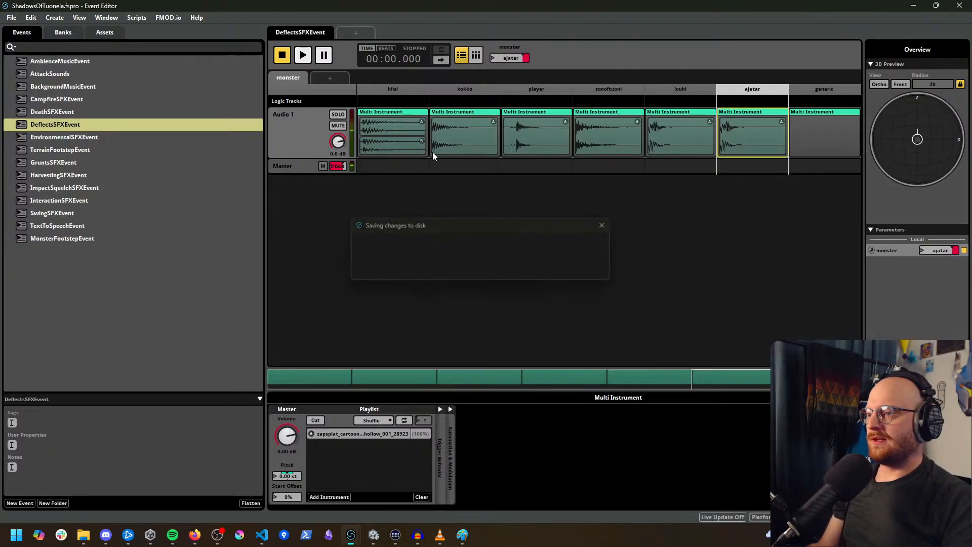
{"action": "left_click", "coordinate": [11, 17]}
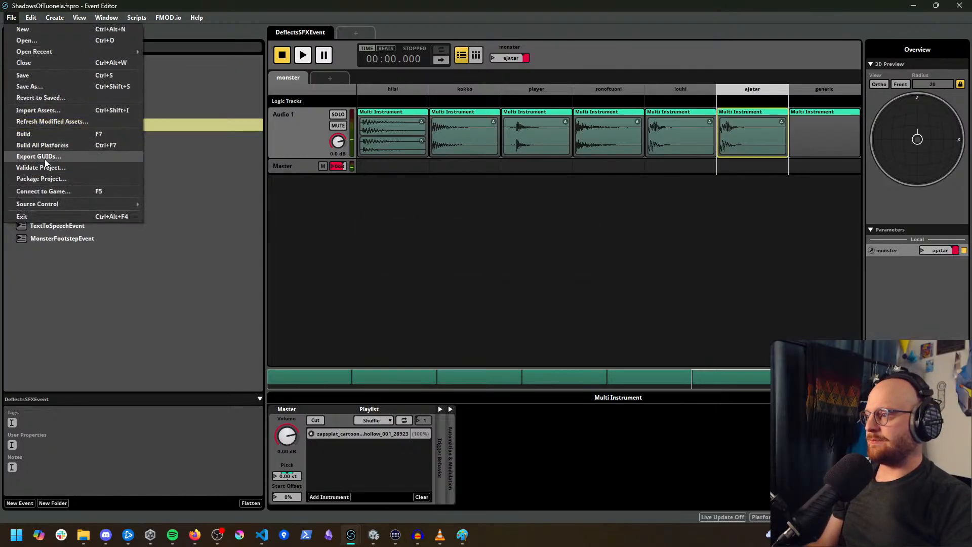
{"action": "left_click", "coordinate": [59, 75]}
{"action": "left_click", "coordinate": [14, 17]}
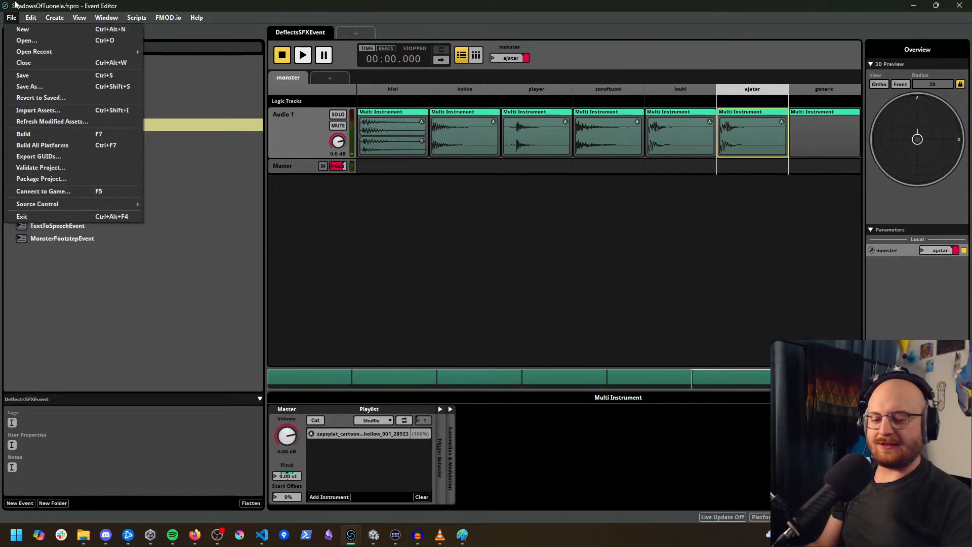
{"action": "left_click", "coordinate": [50, 135]}
{"action": "left_click", "coordinate": [579, 328]}
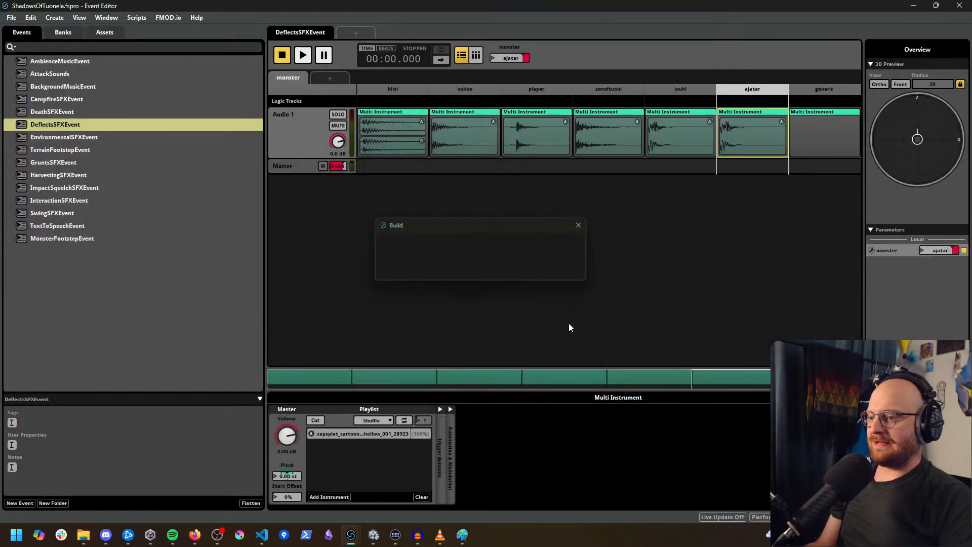
Step: Switch to the Unity editor, refresh the FMOD banks immediately and dismiss the bank refresh status window
{"action": "left_click", "coordinate": [372, 543]}
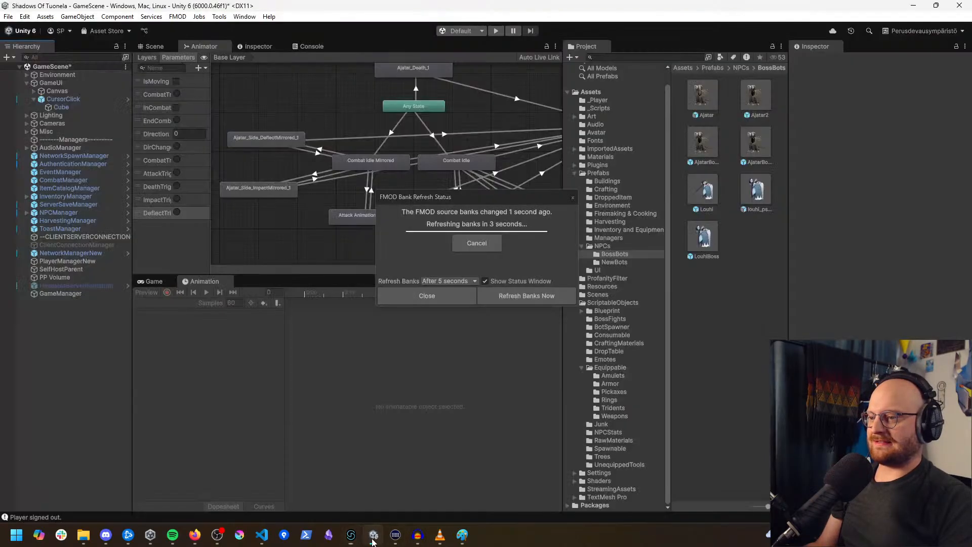
{"action": "left_click", "coordinate": [520, 298]}
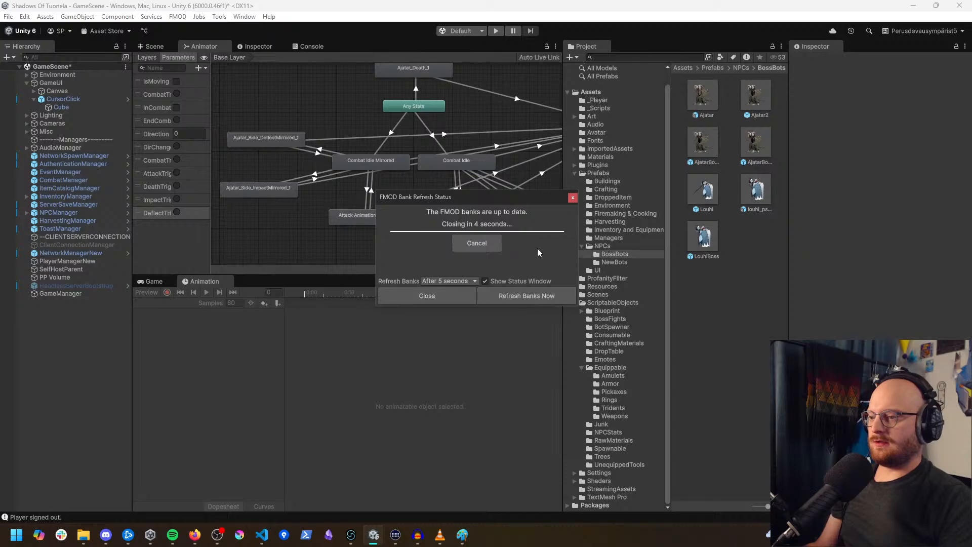
{"action": "left_click", "coordinate": [572, 198]}
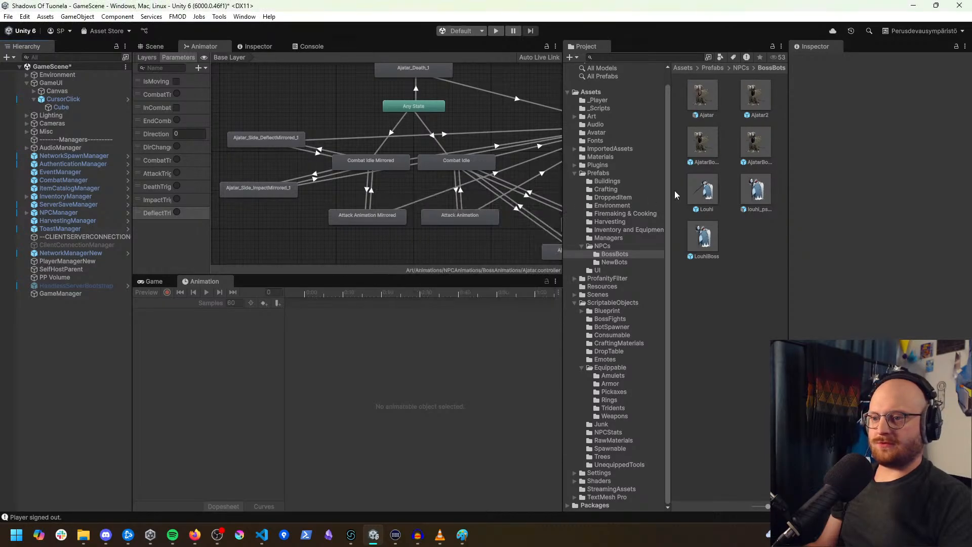
Step: Open the AjatarBoss2 prefab, assign its Ajatar2 child as the Animator in Player State and review the remaining components
{"action": "double_click", "coordinate": [756, 144]}
{"action": "left_click", "coordinate": [60, 89]}
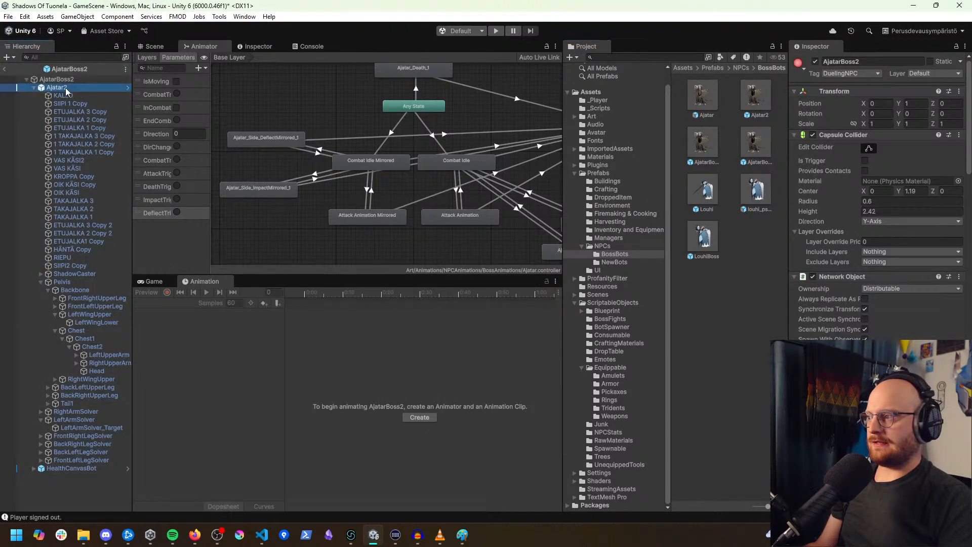
{"action": "left_click", "coordinate": [67, 81]}
{"action": "scroll", "coordinate": [861, 228], "scroll_direction": "down", "scroll_amount": 8}
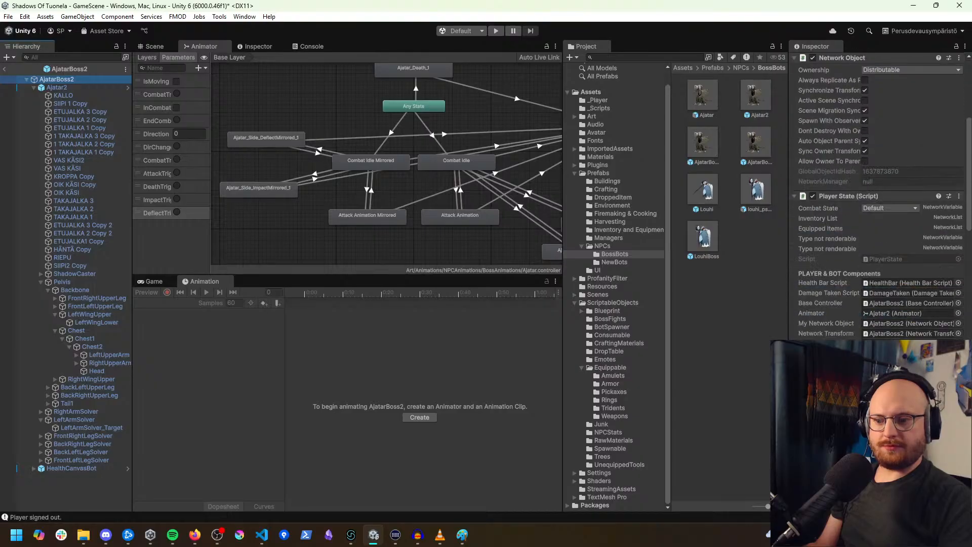
{"action": "left_click_drag", "start_coordinate": [60, 90], "coordinate": [901, 313]}
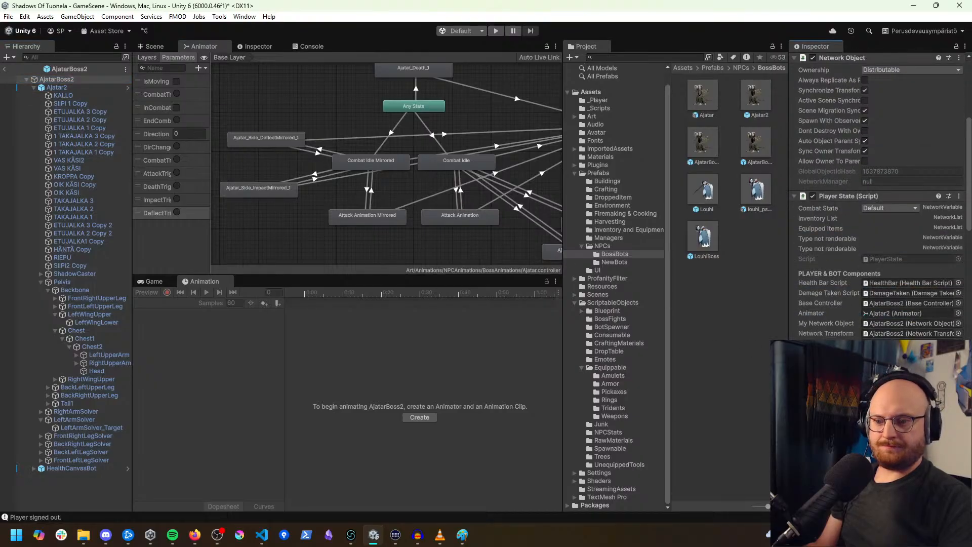
{"action": "scroll", "coordinate": [878, 202], "scroll_direction": "down", "scroll_amount": 10}
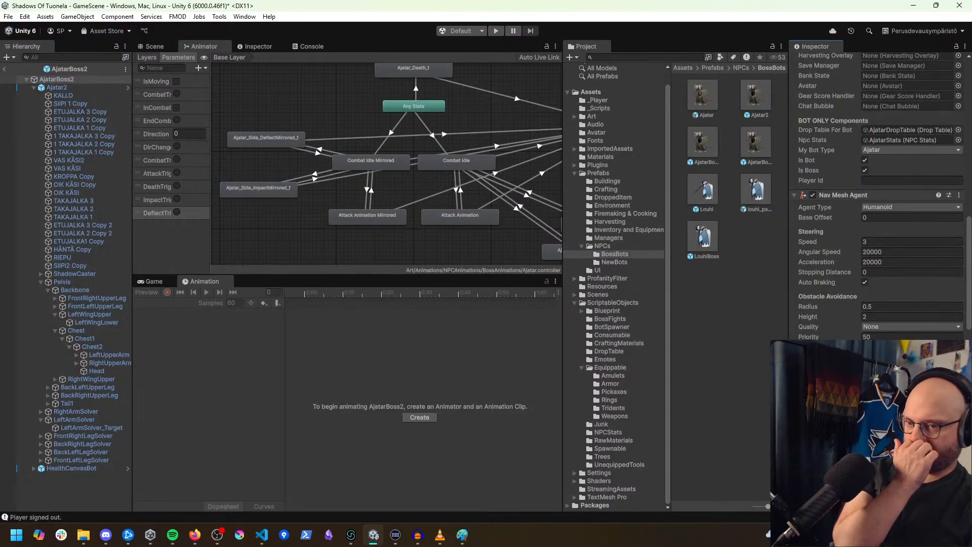
{"action": "scroll", "coordinate": [878, 197], "scroll_direction": "down", "scroll_amount": 10}
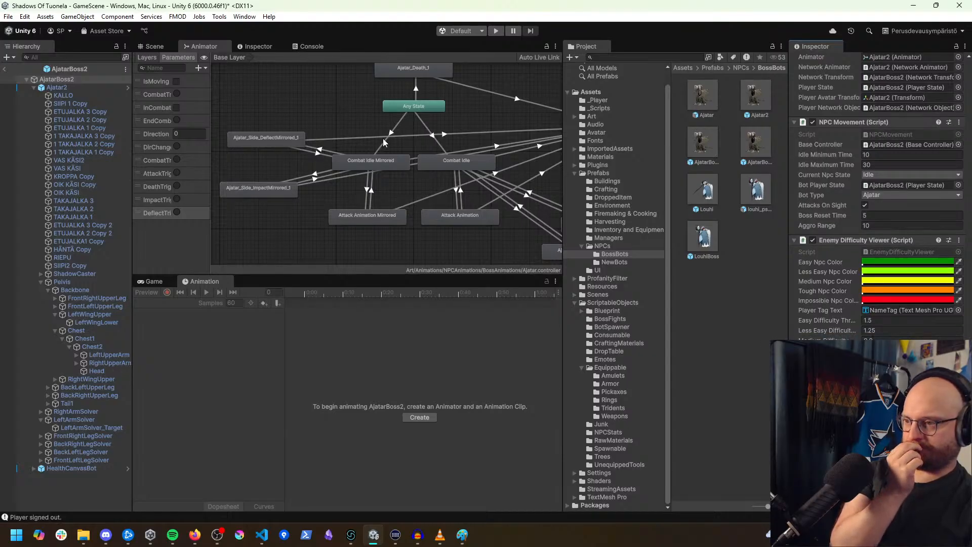
Step: Examine Ajatar's combat idle and attack animation states, including mirrored versions, and the transitions between them
{"action": "middle_click_drag", "start_coordinate": [383, 143], "coordinate": [349, 136]}
{"action": "left_click", "coordinate": [344, 157]}
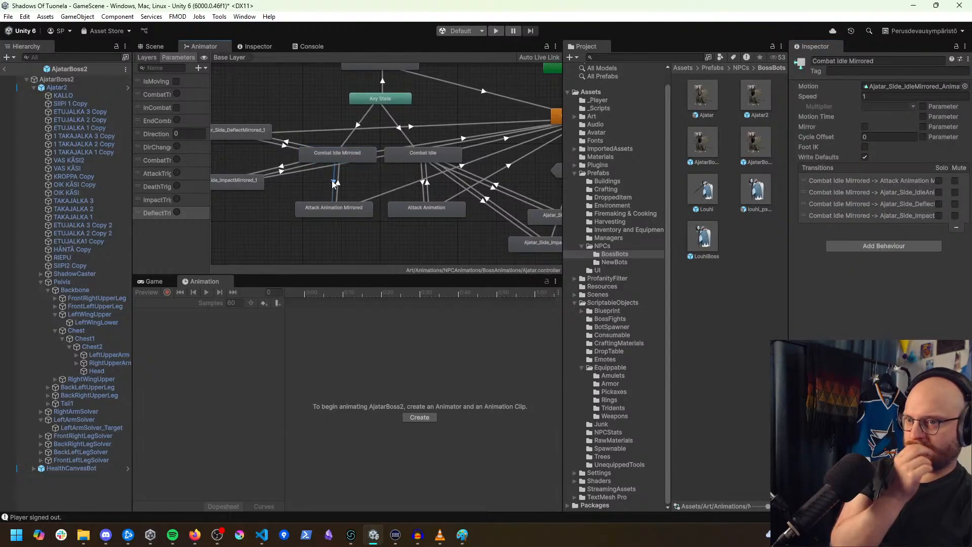
{"action": "left_click", "coordinate": [335, 203]}
{"action": "left_click", "coordinate": [424, 210]}
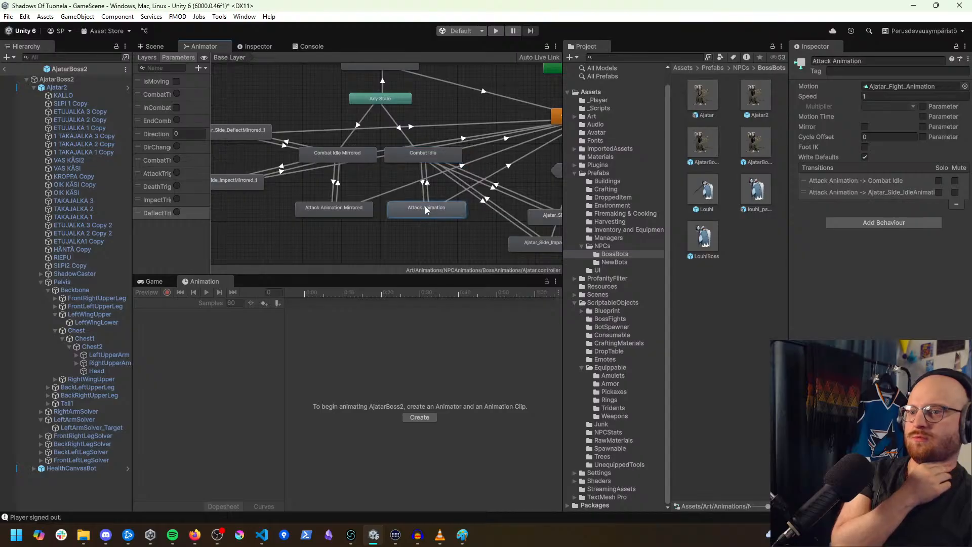
{"action": "left_click", "coordinate": [426, 199]}
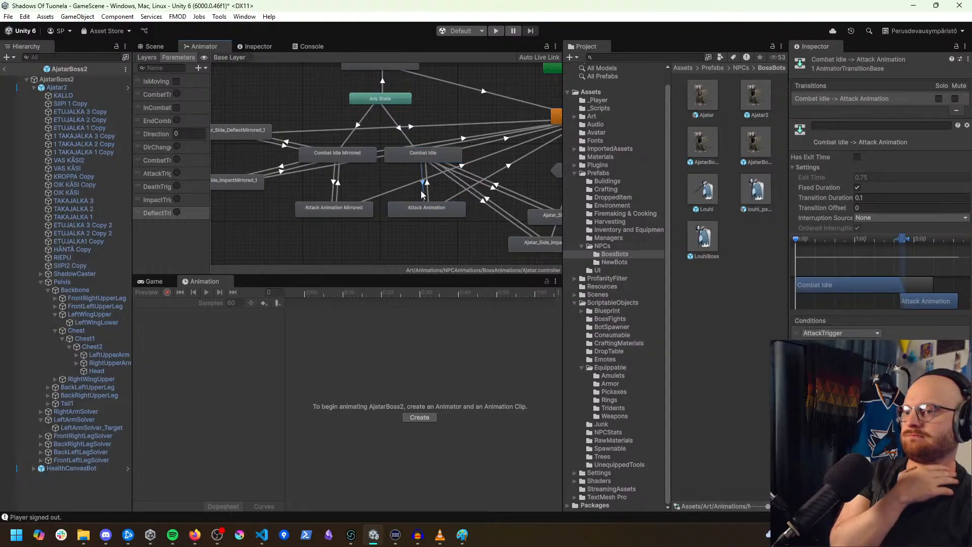
{"action": "left_click", "coordinate": [338, 198]}
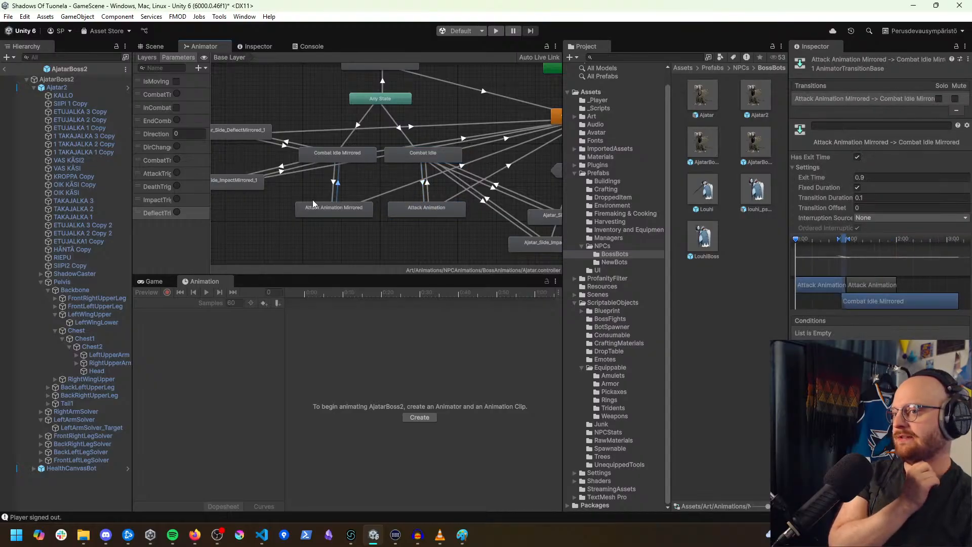
Step: Return from the prefab to GameScene, check the Unity Transport settings of NetworkManagerNew and save the scene
{"action": "left_click", "coordinate": [4, 69]}
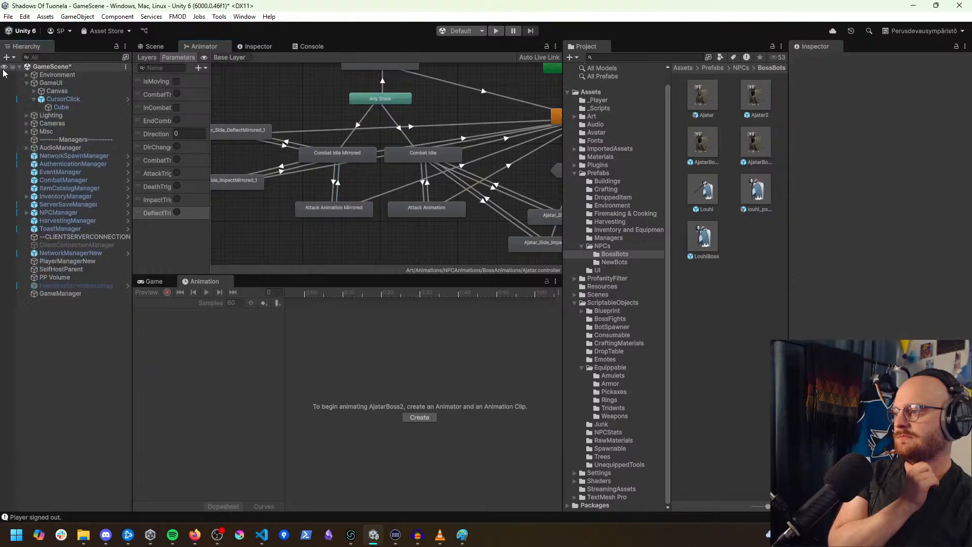
{"action": "left_click", "coordinate": [155, 46]}
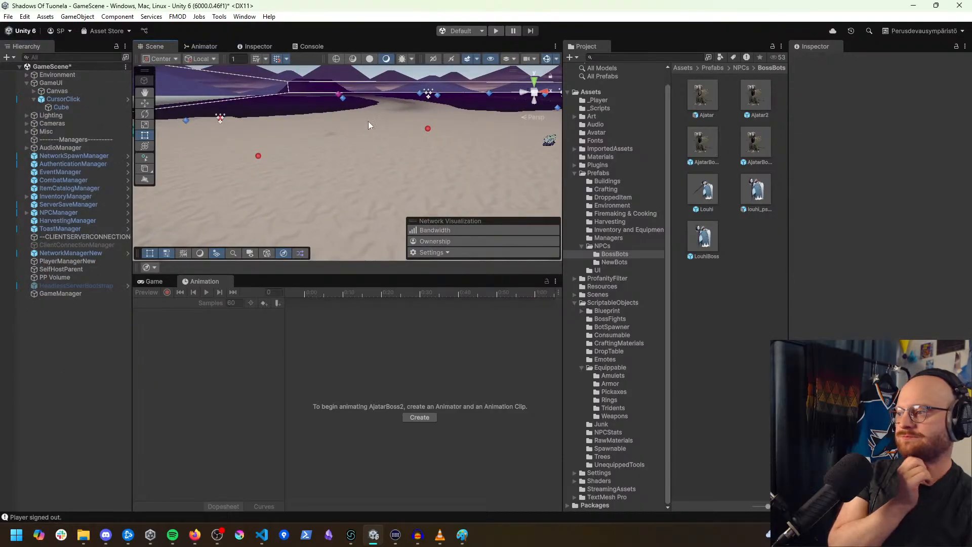
{"action": "left_click", "coordinate": [74, 262]}
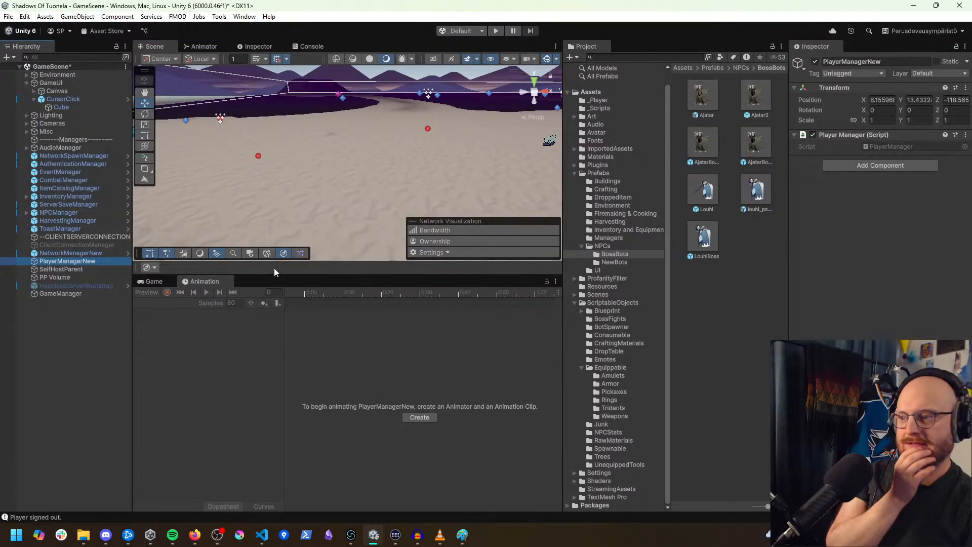
{"action": "left_click", "coordinate": [66, 254]}
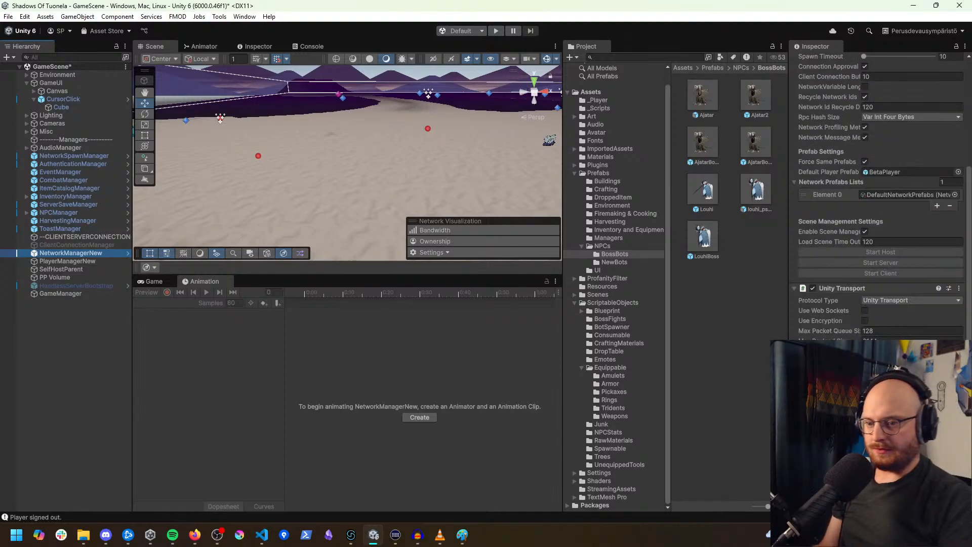
{"action": "scroll", "coordinate": [881, 203], "scroll_direction": "down", "scroll_amount": 5}
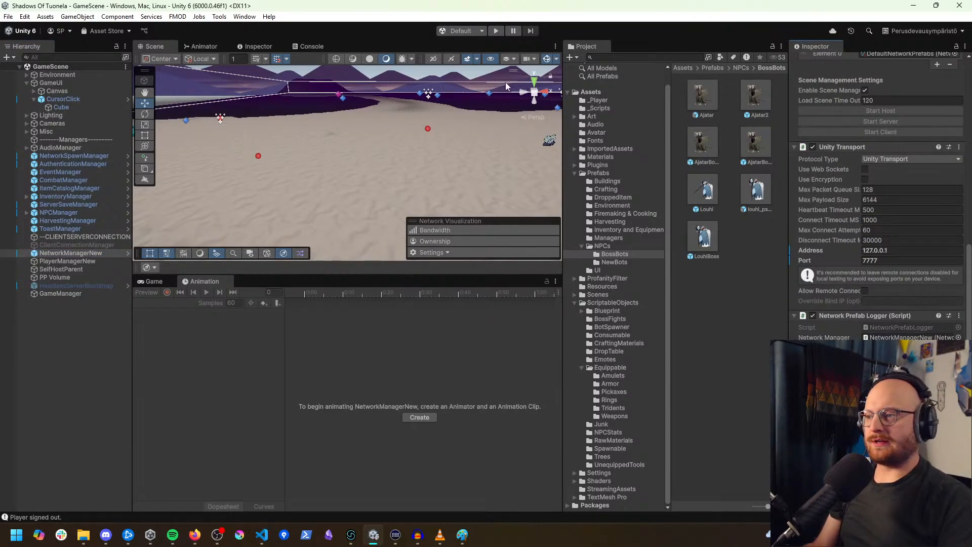
Step: Show the Game view, set it to Play Focused and start play mode
{"action": "left_click", "coordinate": [149, 282]}
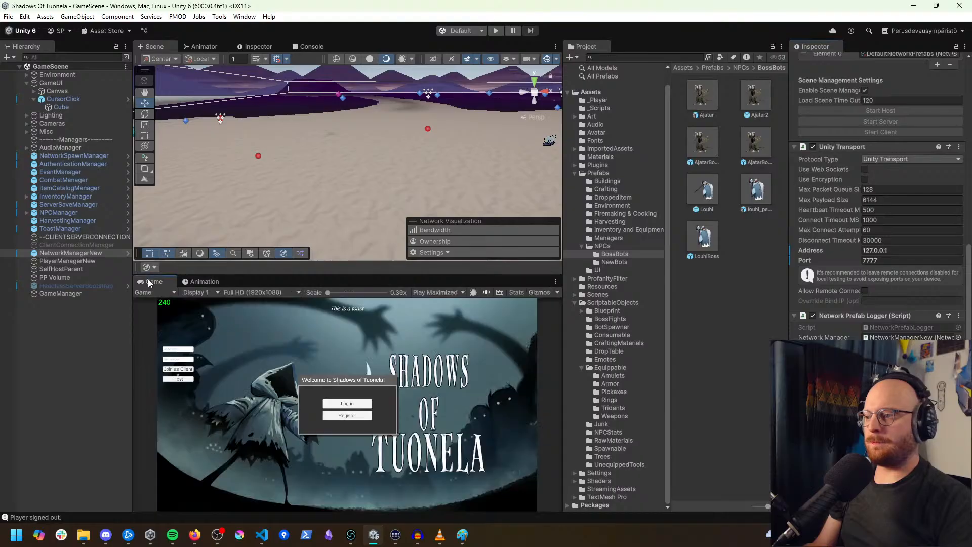
{"action": "left_click", "coordinate": [435, 293]}
{"action": "left_click", "coordinate": [441, 302]}
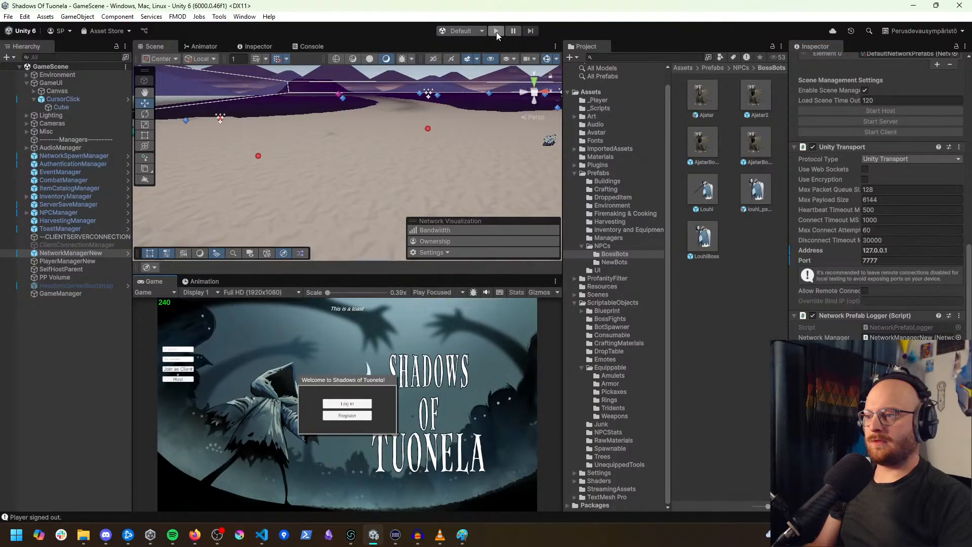
{"action": "left_click", "coordinate": [496, 31]}
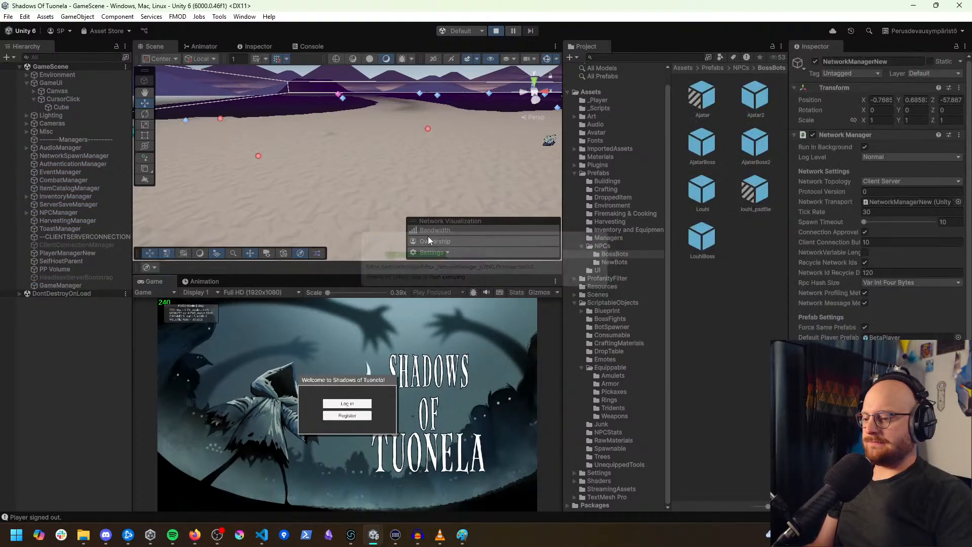
Step: Log in to the game with the prefilled credentials and start the session as host
{"action": "left_click", "coordinate": [355, 404]}
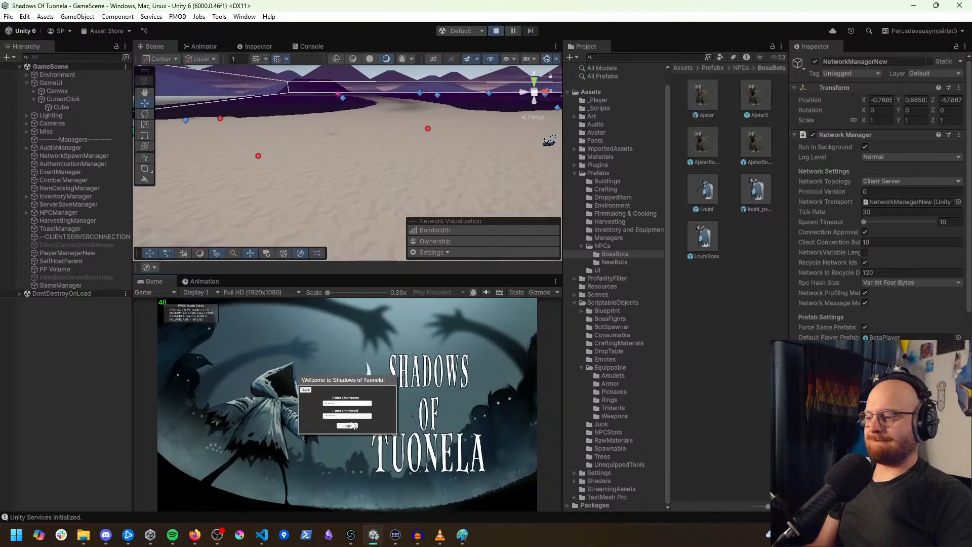
{"action": "left_click", "coordinate": [349, 427]}
{"action": "left_click", "coordinate": [178, 380]}
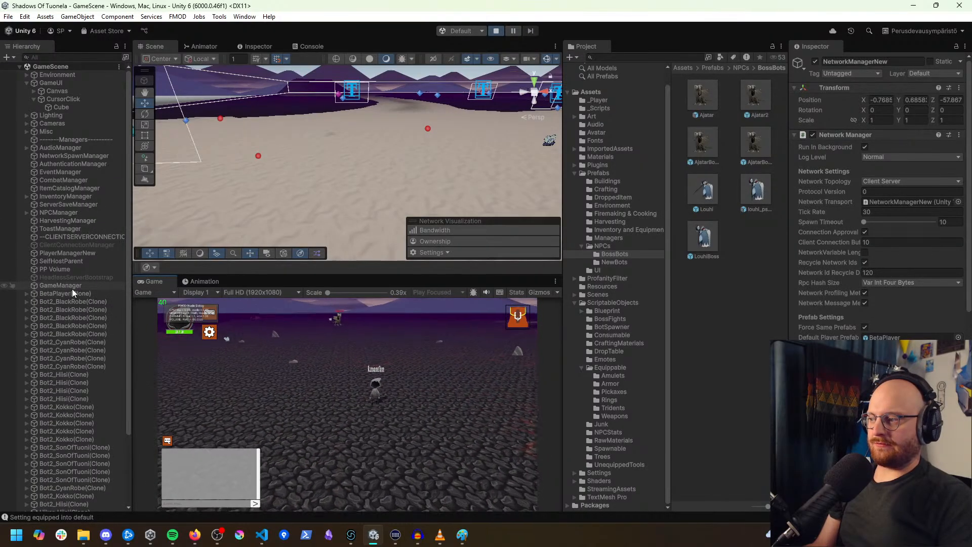
Step: Select BetaPlayer(Clone) and run its SPAWN 10 EQUIPPABLES command twice
{"action": "scroll", "coordinate": [72, 288], "scroll_direction": "down", "scroll_amount": 4}
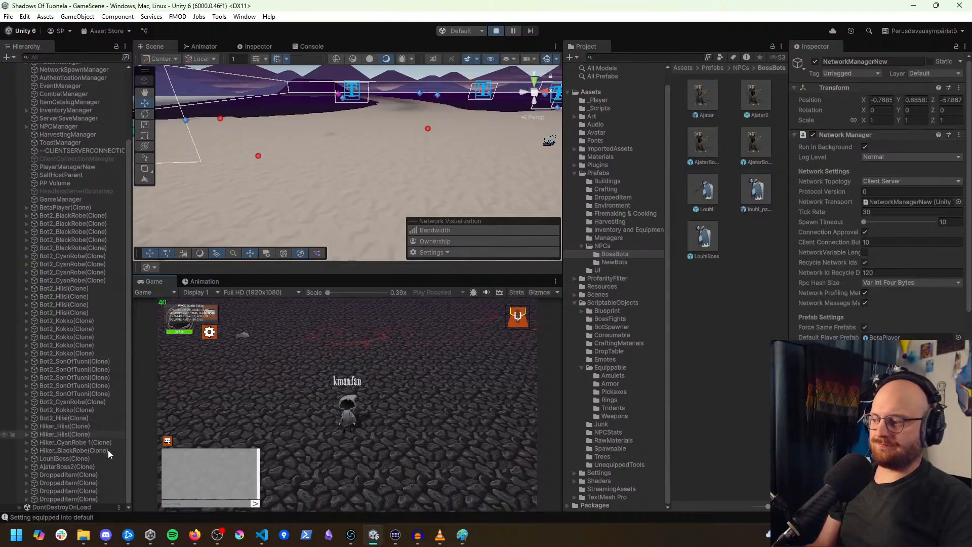
{"action": "scroll", "coordinate": [76, 440], "scroll_direction": "up", "scroll_amount": 4}
{"action": "left_click", "coordinate": [51, 293]}
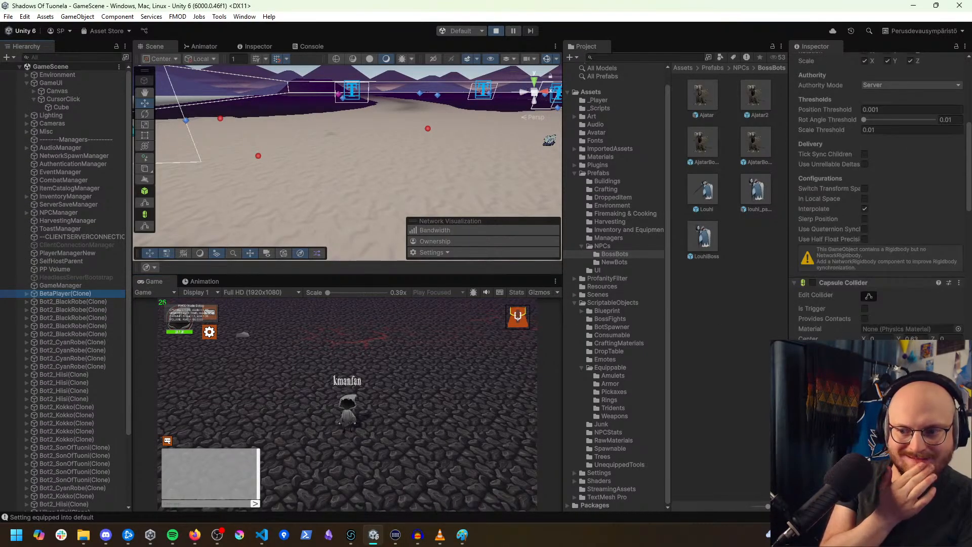
{"action": "scroll", "coordinate": [840, 375], "scroll_direction": "down", "scroll_amount": 4}
{"action": "right_click", "coordinate": [839, 374]}
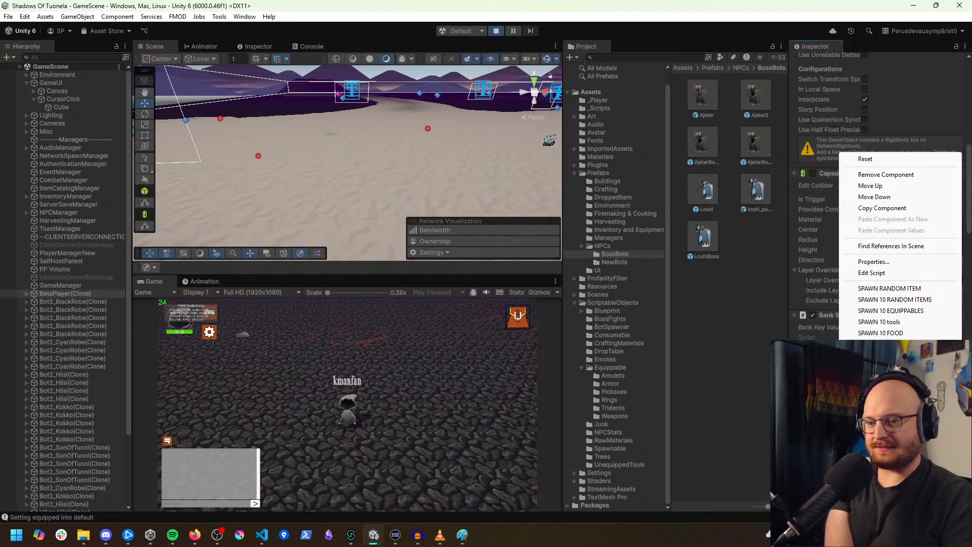
{"action": "left_click", "coordinate": [909, 316]}
{"action": "right_click", "coordinate": [842, 365]}
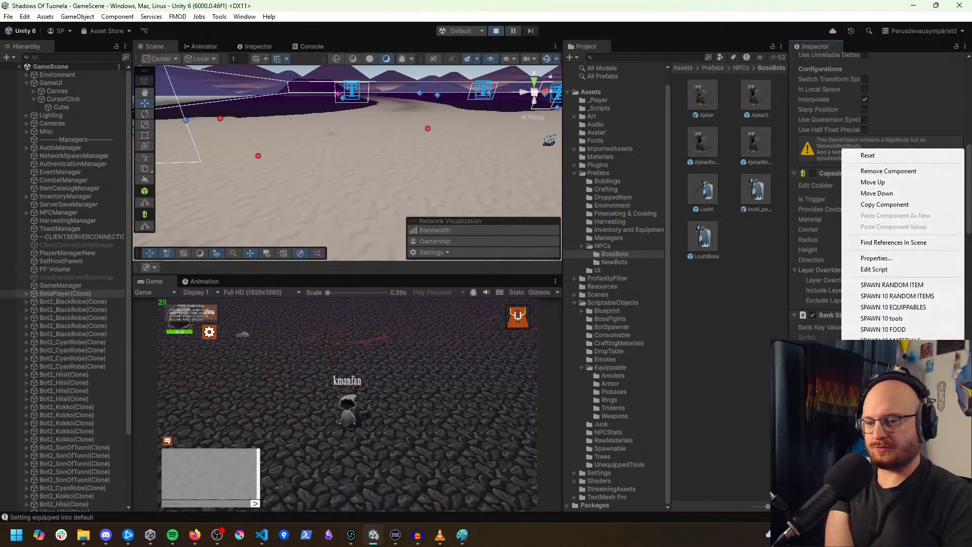
{"action": "left_click", "coordinate": [903, 309]}
Step: Run the SPAWN 10 FOOD command twice on the player object
{"action": "right_click", "coordinate": [896, 378]}
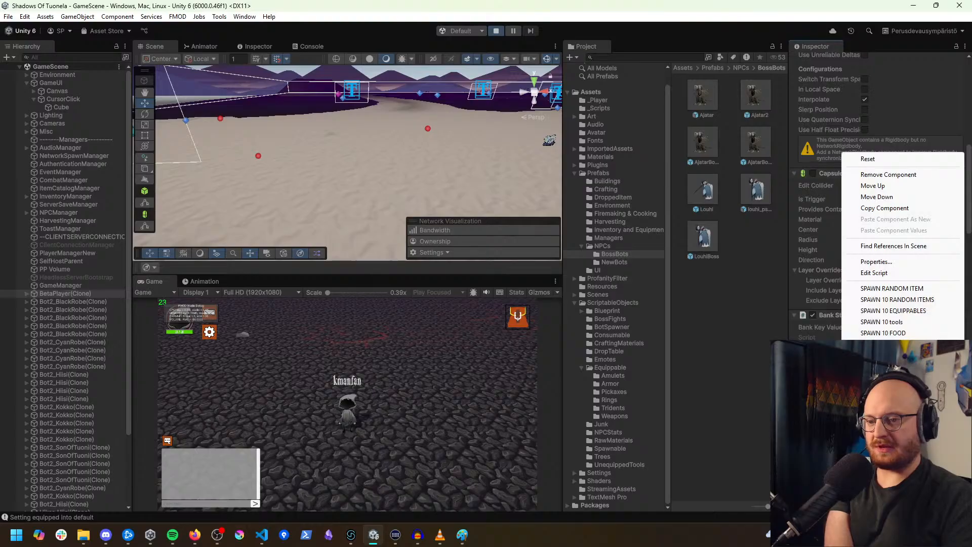
{"action": "left_click", "coordinate": [902, 333]}
{"action": "right_click", "coordinate": [895, 377]}
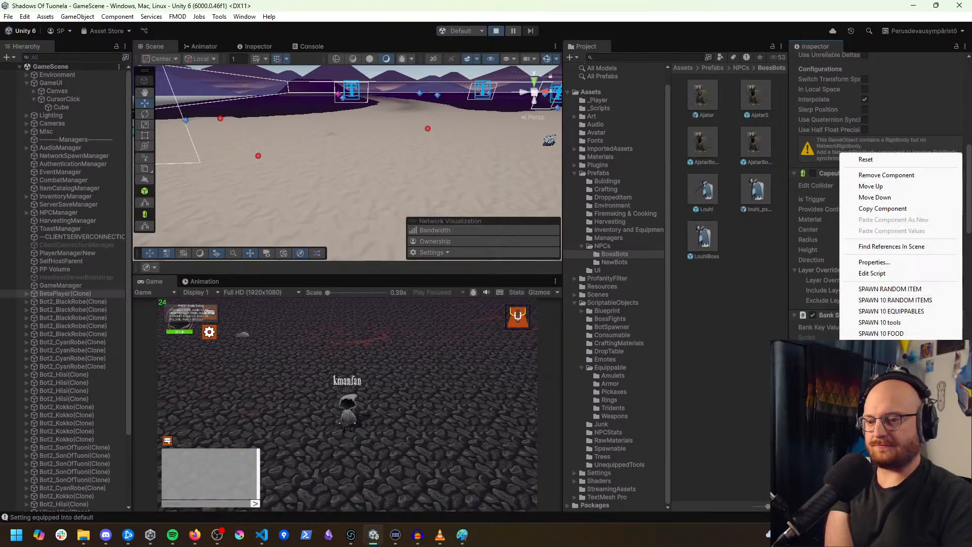
{"action": "left_click", "coordinate": [887, 335]}
Step: Open the in-game inventory, equip the gold ring and move the player character a short way
{"action": "left_click", "coordinate": [518, 317]}
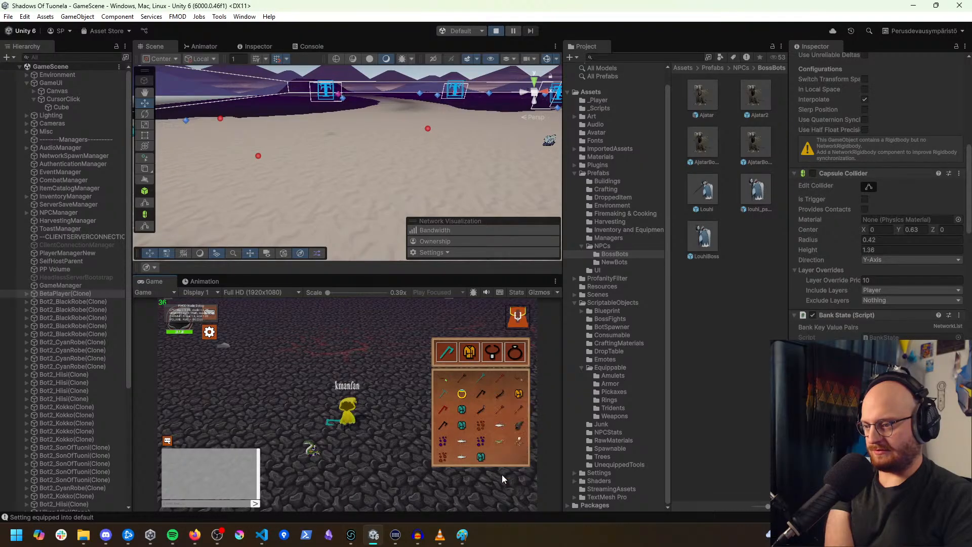
{"action": "left_click", "coordinate": [461, 393]}
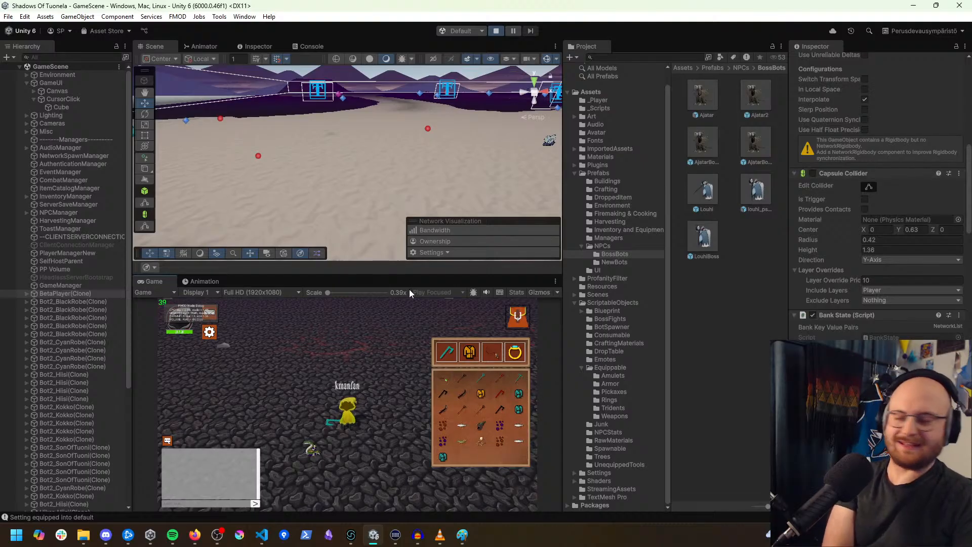
{"action": "left_click", "coordinate": [340, 375]}
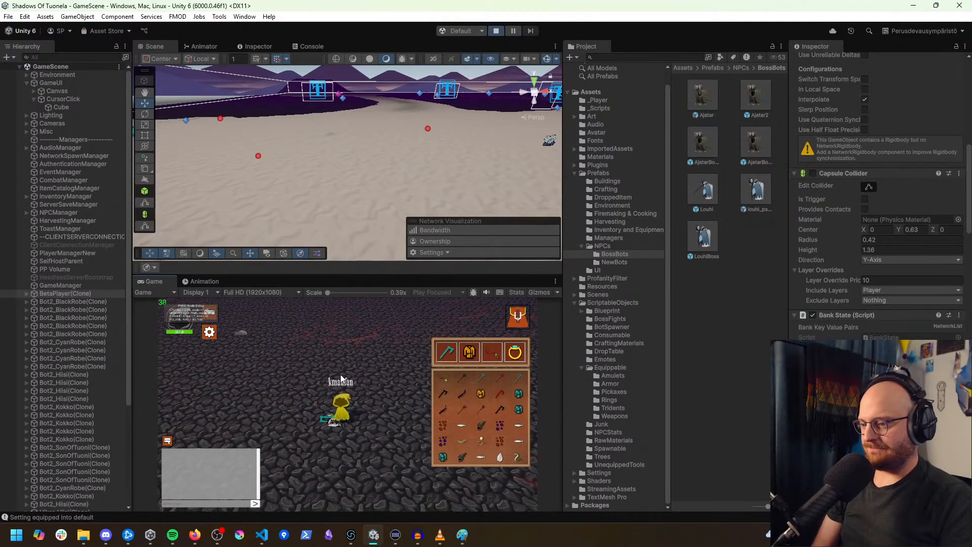
Step: Pause and resume play mode, then raise the in-game Sounds Volume to near maximum in the game's options
{"action": "left_click", "coordinate": [512, 31]}
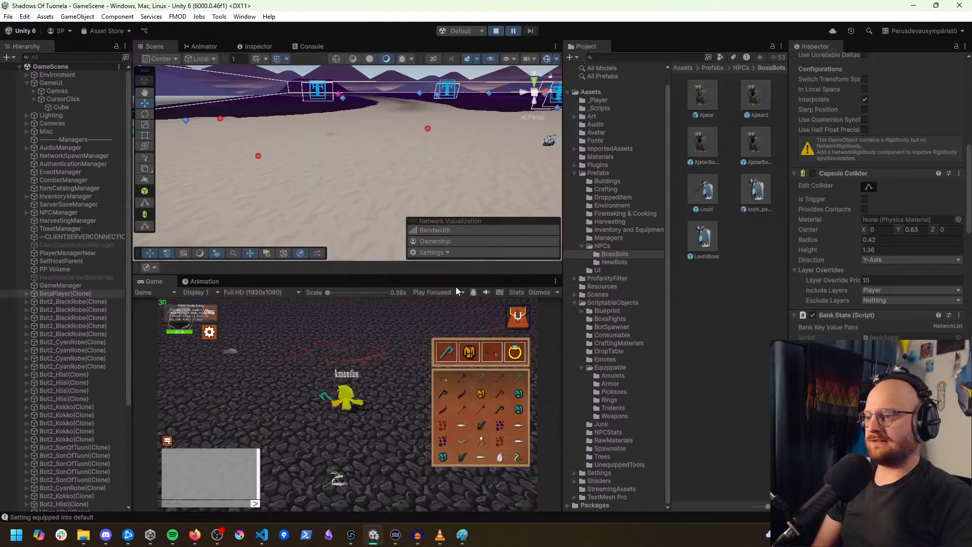
{"action": "left_click", "coordinate": [514, 31]}
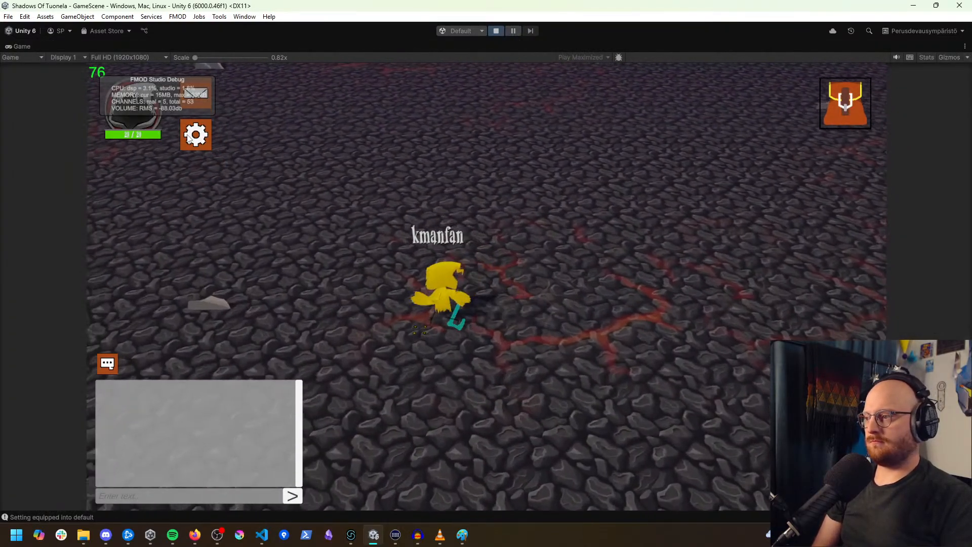
{"action": "left_click", "coordinate": [196, 134]}
{"action": "left_click_drag", "start_coordinate": [441, 265], "coordinate": [487, 272]}
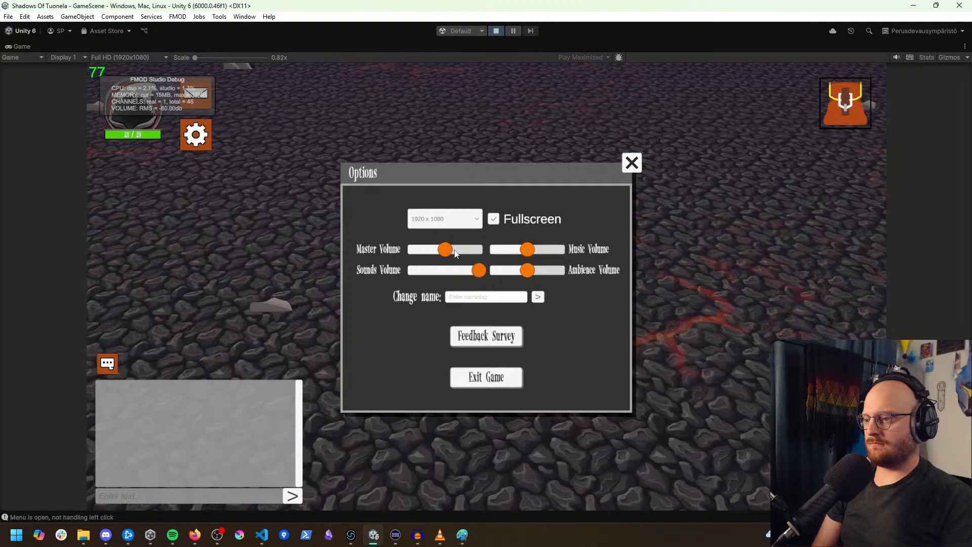
{"action": "left_click", "coordinate": [631, 163]}
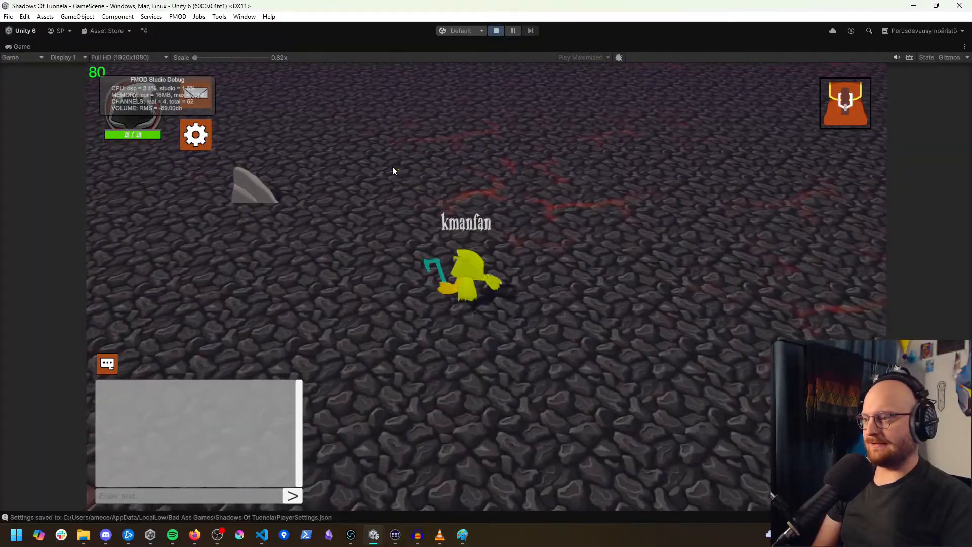
Step: Walk the player character across the lava rock ground to the Reanimated Ajatar
{"action": "left_click", "coordinate": [391, 183]}
{"action": "left_click", "coordinate": [510, 249]}
{"action": "left_click", "coordinate": [522, 226]}
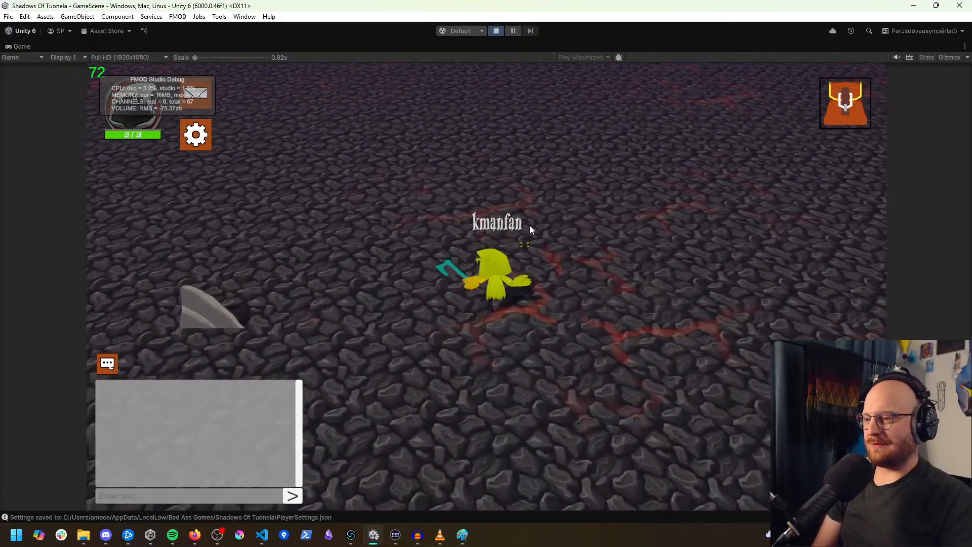
{"action": "left_click", "coordinate": [495, 222]}
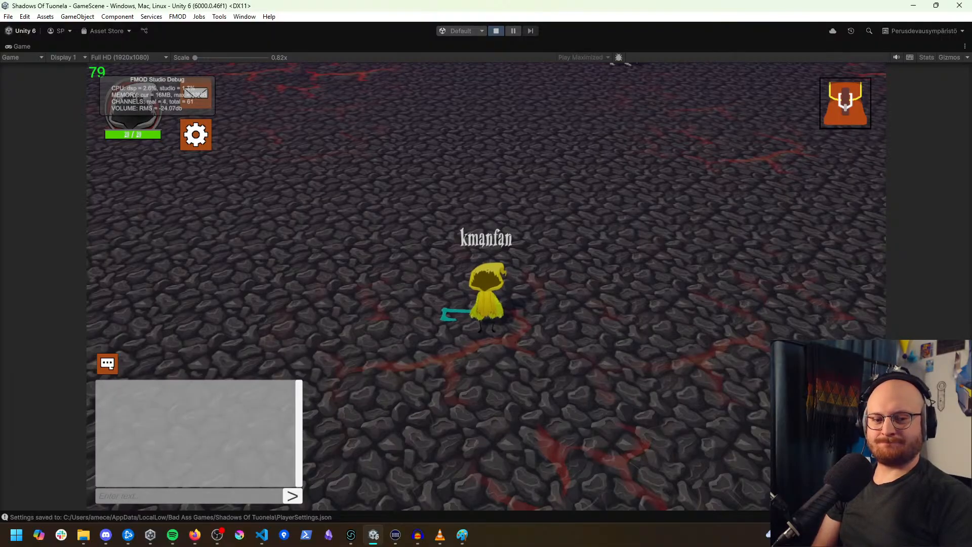
{"action": "left_click", "coordinate": [587, 265]}
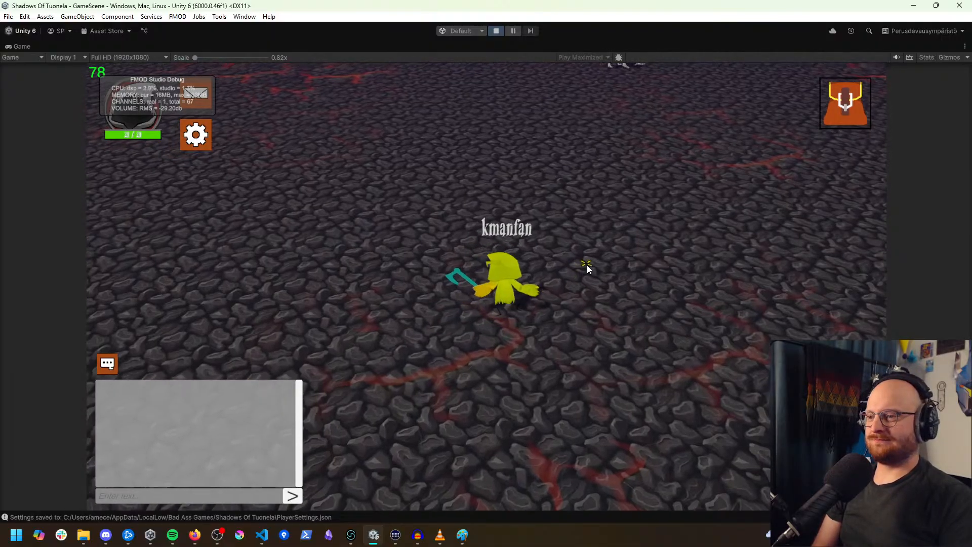
{"action": "left_click", "coordinate": [466, 256]}
{"action": "left_click", "coordinate": [417, 282]}
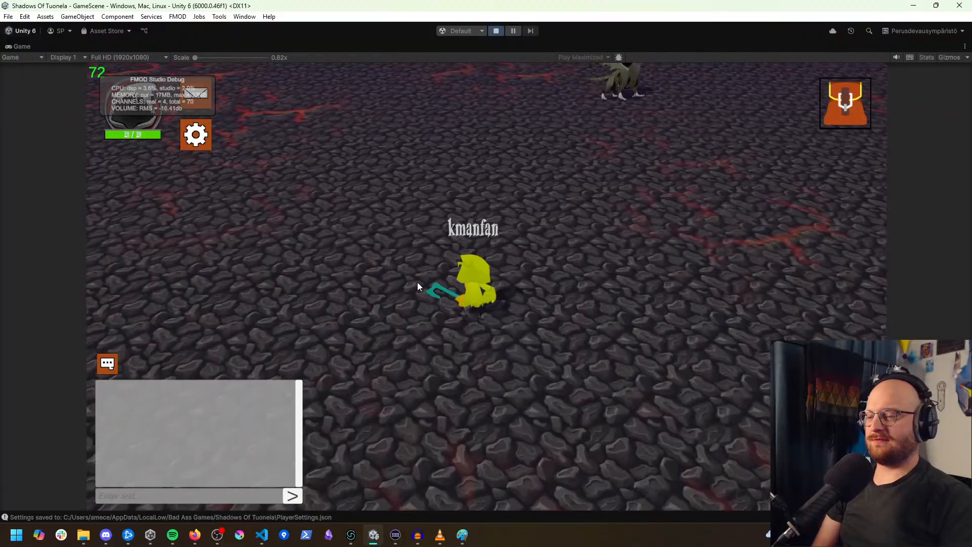
{"action": "left_click", "coordinate": [445, 296]}
{"action": "left_click", "coordinate": [637, 317]}
{"action": "left_click", "coordinate": [662, 318]}
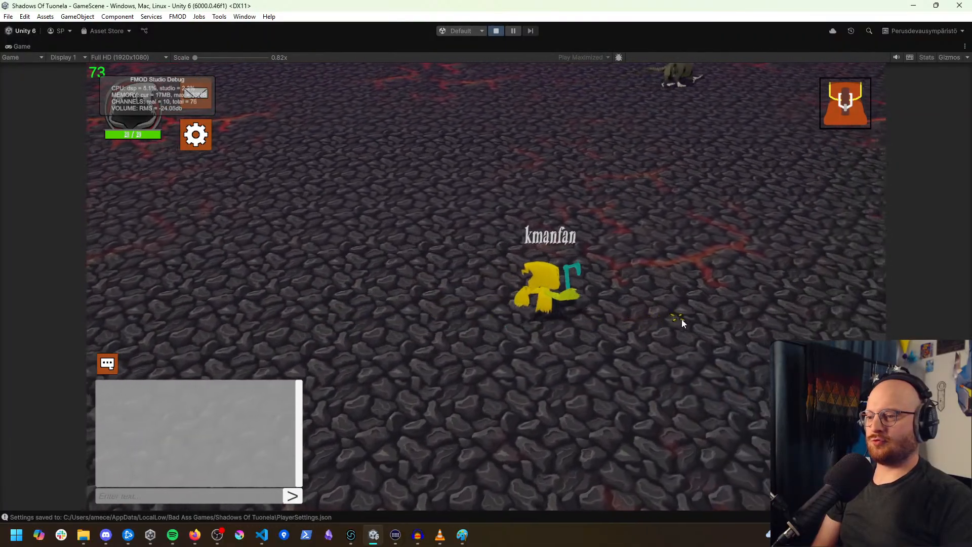
{"action": "left_click", "coordinate": [677, 275]}
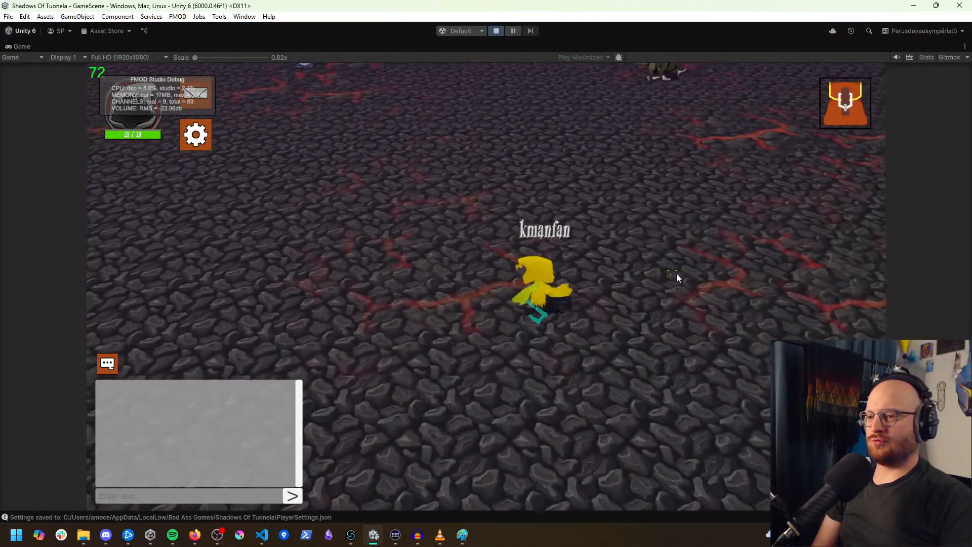
{"action": "left_click", "coordinate": [677, 275]}
{"action": "left_click", "coordinate": [634, 299]}
{"action": "left_click", "coordinate": [634, 259]}
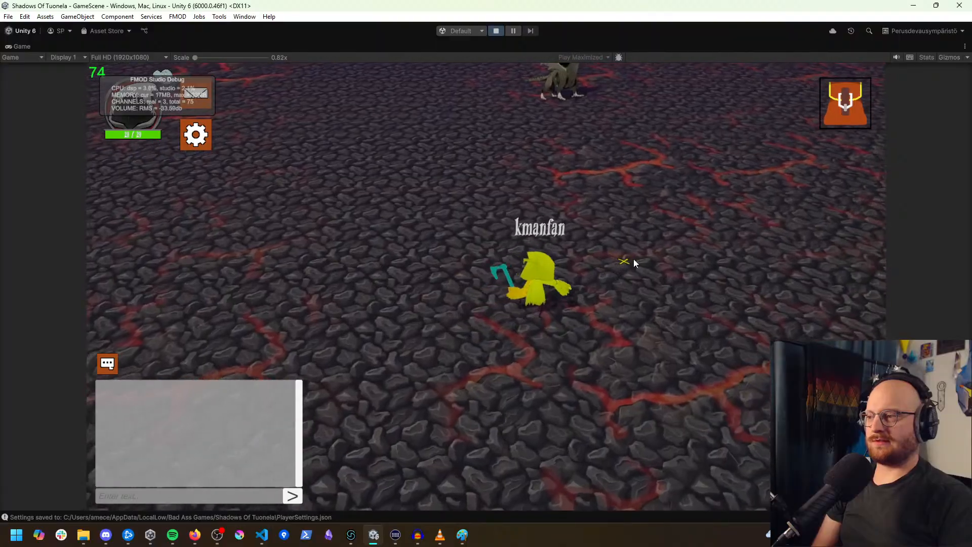
{"action": "left_click", "coordinate": [572, 234]}
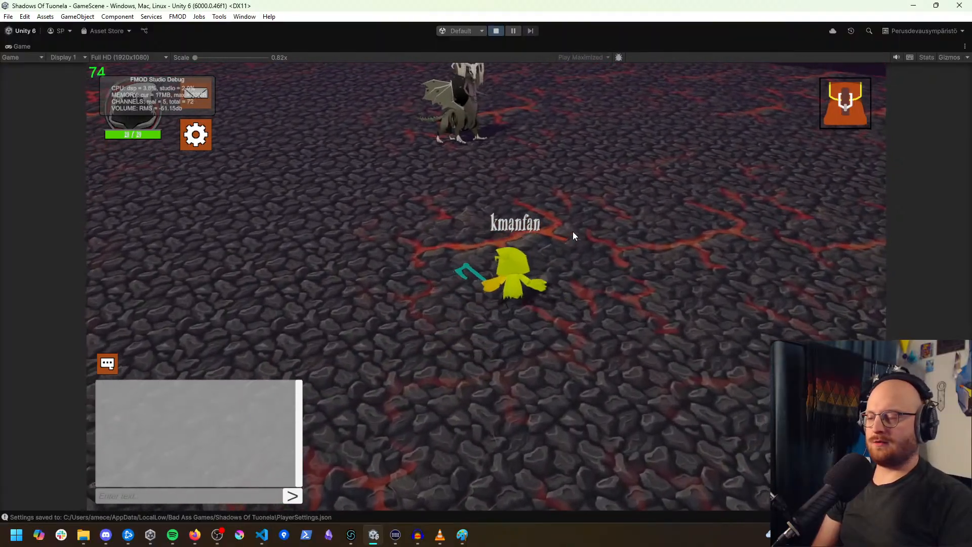
Step: Run the player character around near the Reanimated Ajatar to check its movement and sounds at close range
{"action": "left_click", "coordinate": [592, 369]}
{"action": "left_click", "coordinate": [582, 400]}
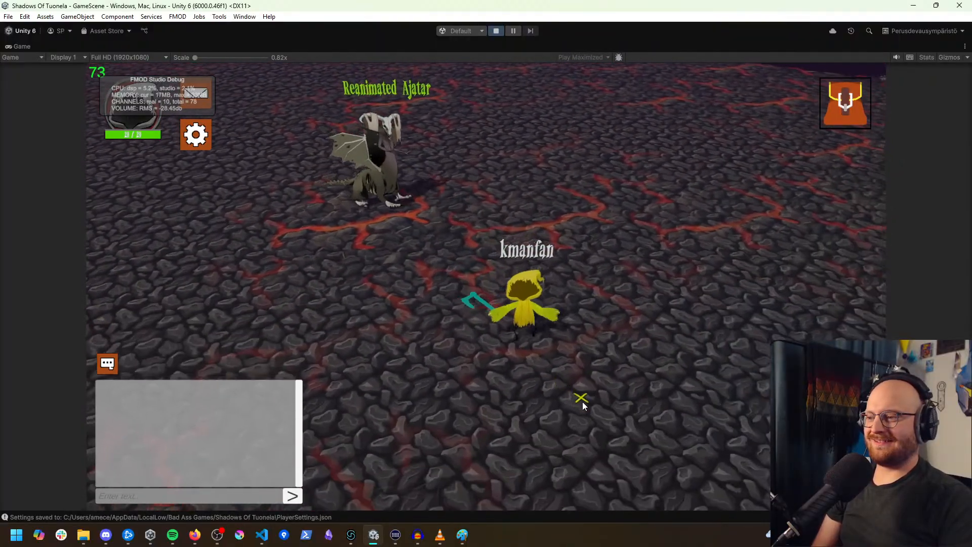
{"action": "left_click", "coordinate": [521, 386]}
{"action": "left_click", "coordinate": [576, 354]}
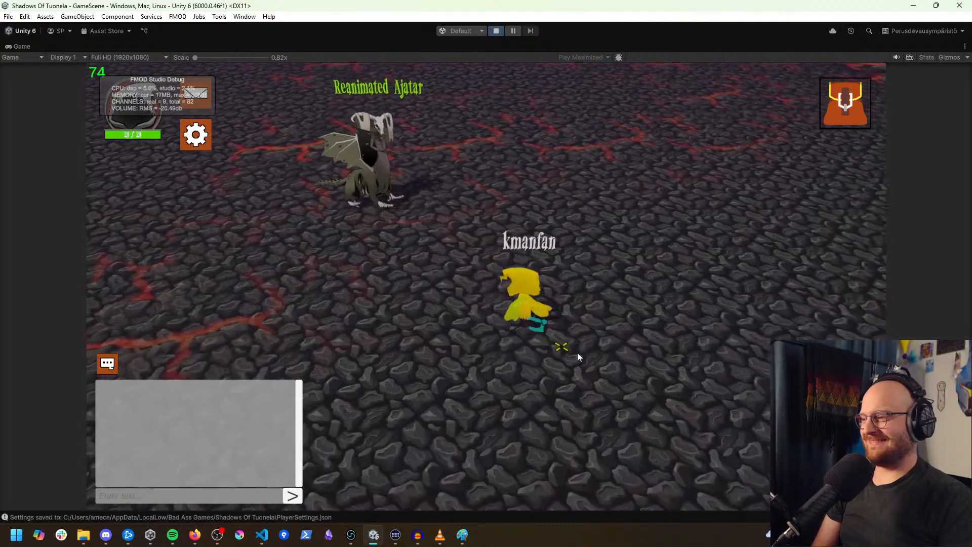
{"action": "left_click", "coordinate": [530, 373]}
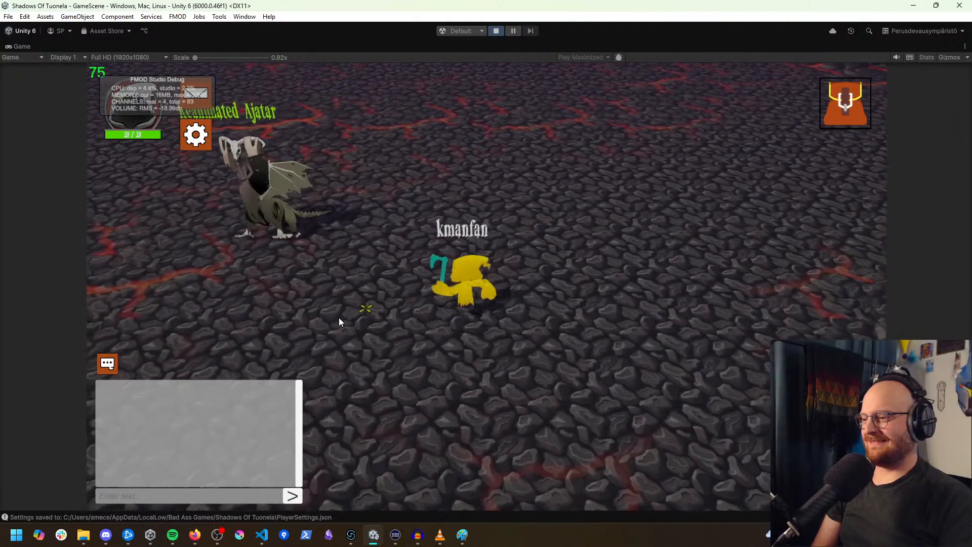
{"action": "left_click", "coordinate": [329, 346]}
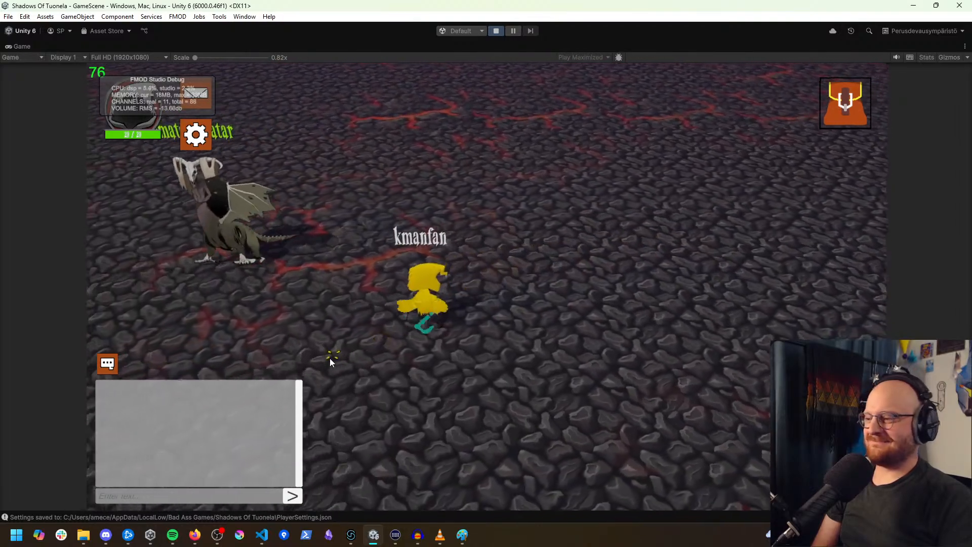
{"action": "left_click", "coordinate": [324, 354]}
{"action": "left_click", "coordinate": [336, 360]}
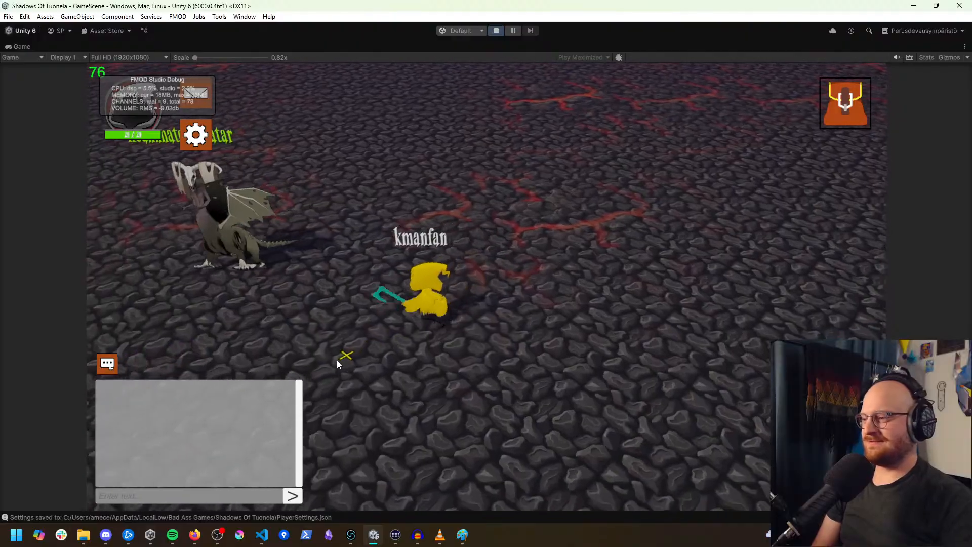
{"action": "left_click", "coordinate": [335, 360]}
{"action": "left_click", "coordinate": [331, 360]}
{"action": "left_click", "coordinate": [331, 360]}
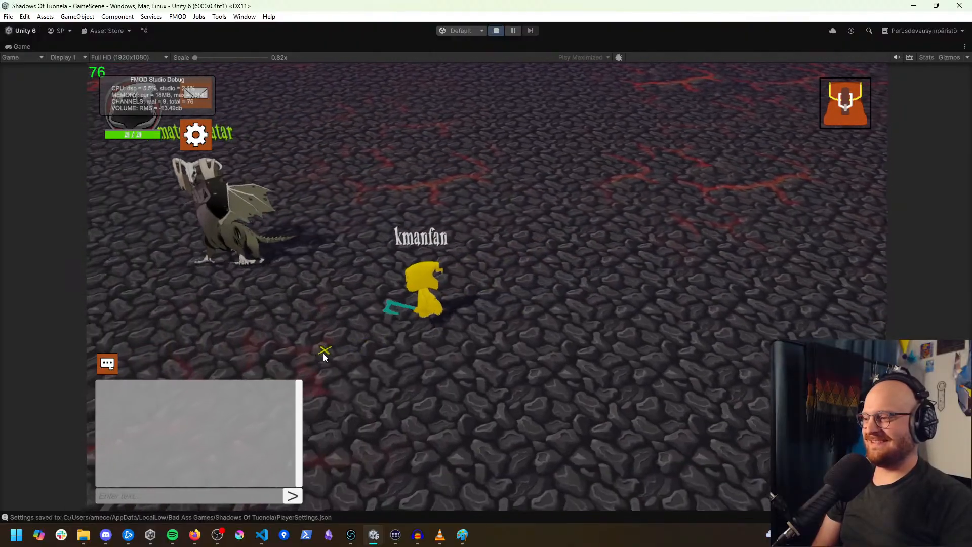
{"action": "left_click", "coordinate": [306, 341]}
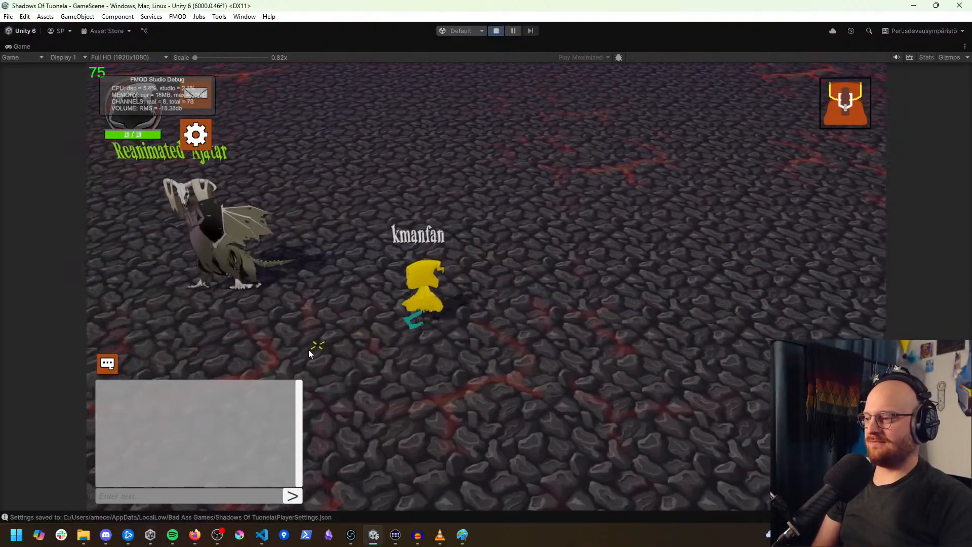
{"action": "left_click", "coordinate": [325, 358]}
Step: Attack the Reanimated Ajatar, back off to eat food from the inventory, and resume the fight
{"action": "left_click", "coordinate": [366, 280]}
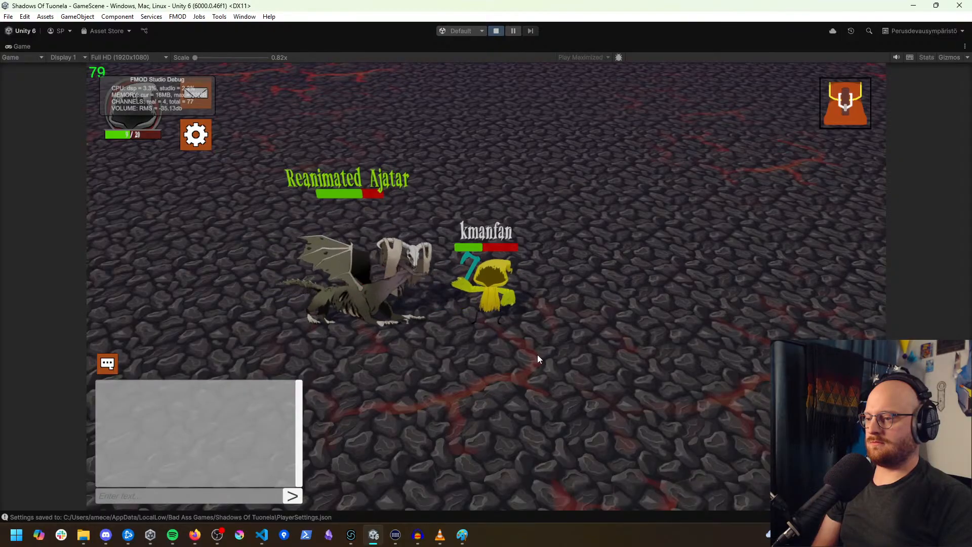
{"action": "left_click", "coordinate": [727, 251]}
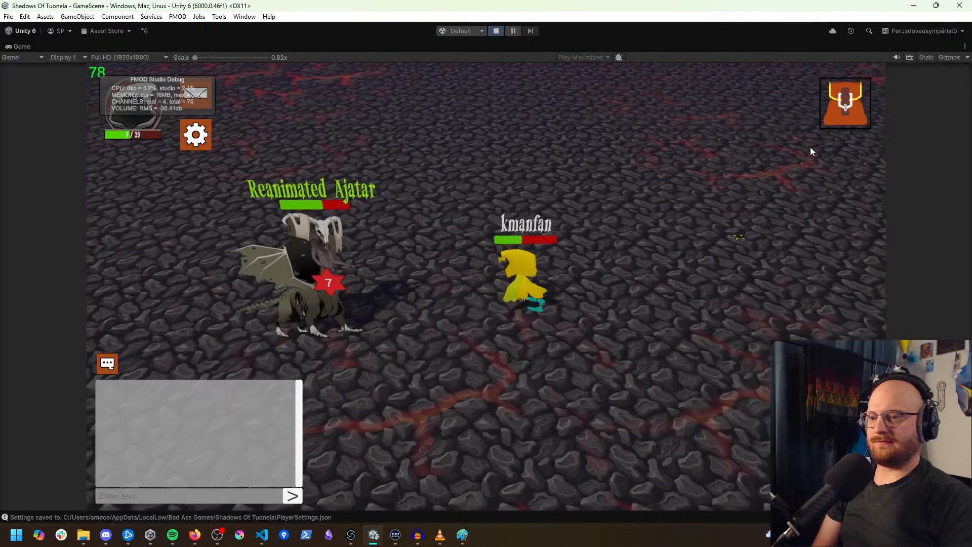
{"action": "left_click", "coordinate": [844, 103]}
{"action": "left_click", "coordinate": [805, 337]}
{"action": "left_click", "coordinate": [516, 369]}
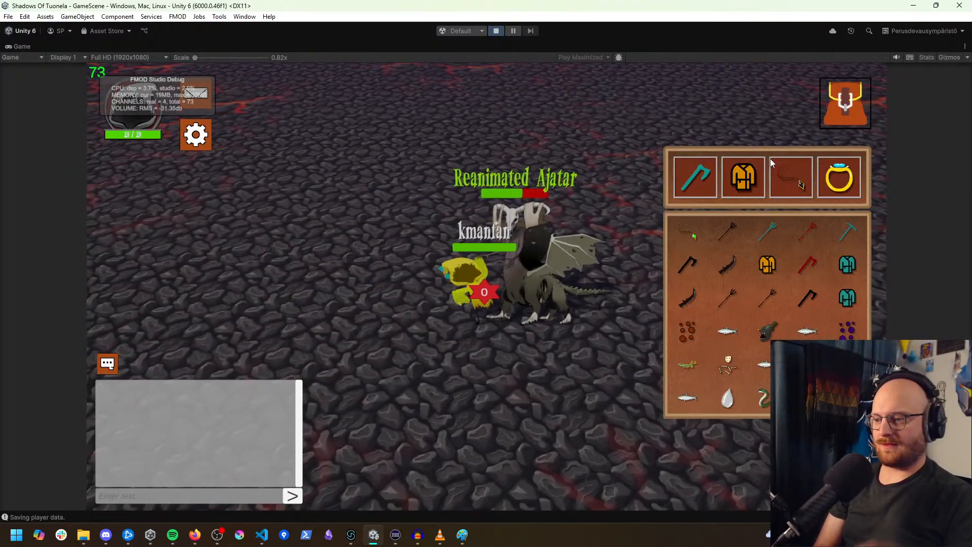
{"action": "left_click", "coordinate": [823, 112]}
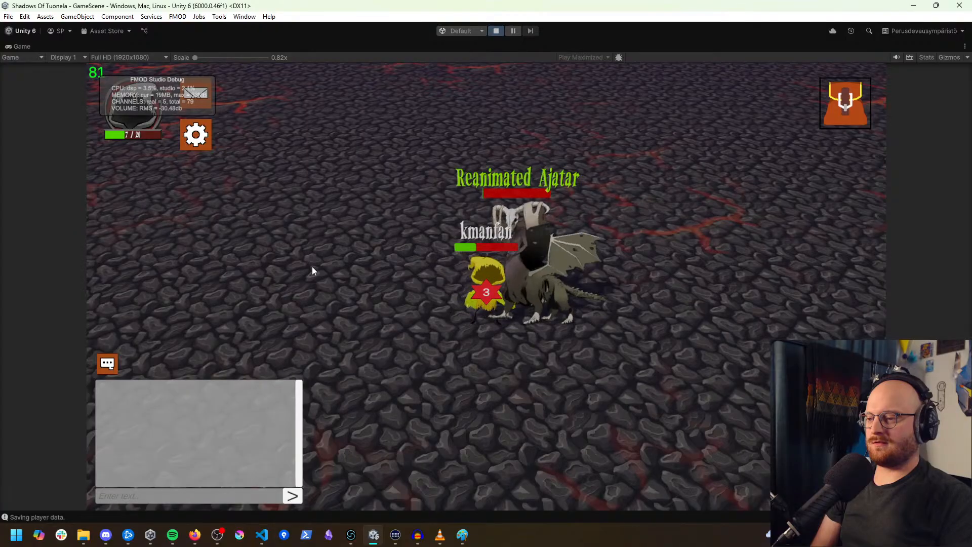
Step: Move the player to the defeated Ajatar's drop, collect it, and restore health with food from the inventory
{"action": "left_click", "coordinate": [428, 335]}
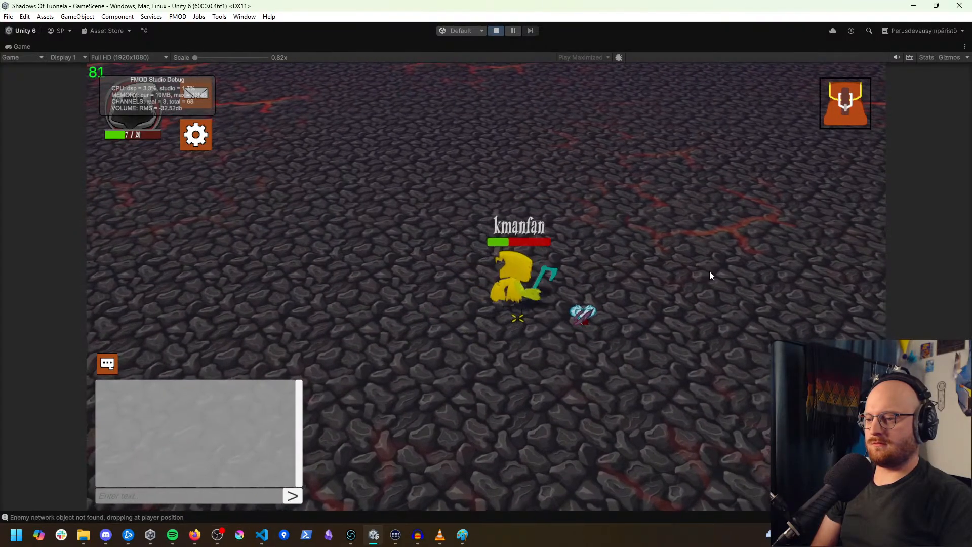
{"action": "left_click", "coordinate": [845, 104]}
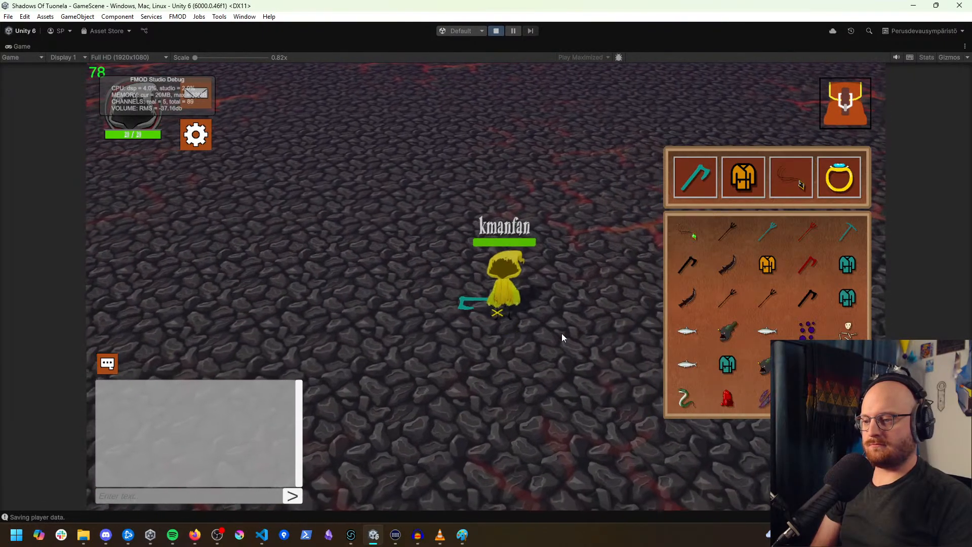
{"action": "left_click", "coordinate": [851, 119]}
Step: Leave the inventory and run the player character across the lava rock ground to test its movement sounds
{"action": "left_click", "coordinate": [659, 313]}
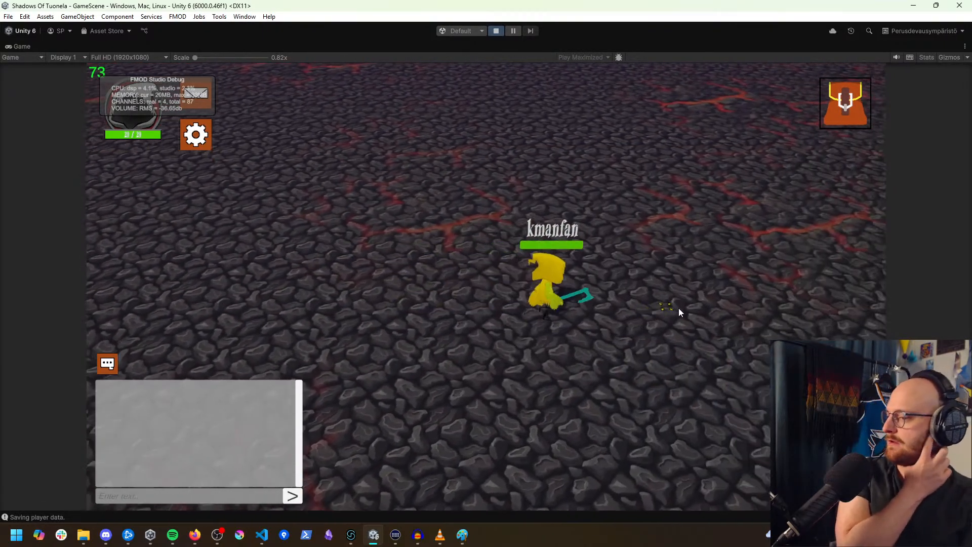
{"action": "left_click", "coordinate": [649, 304]}
{"action": "left_click", "coordinate": [649, 320]}
{"action": "left_click", "coordinate": [646, 332]}
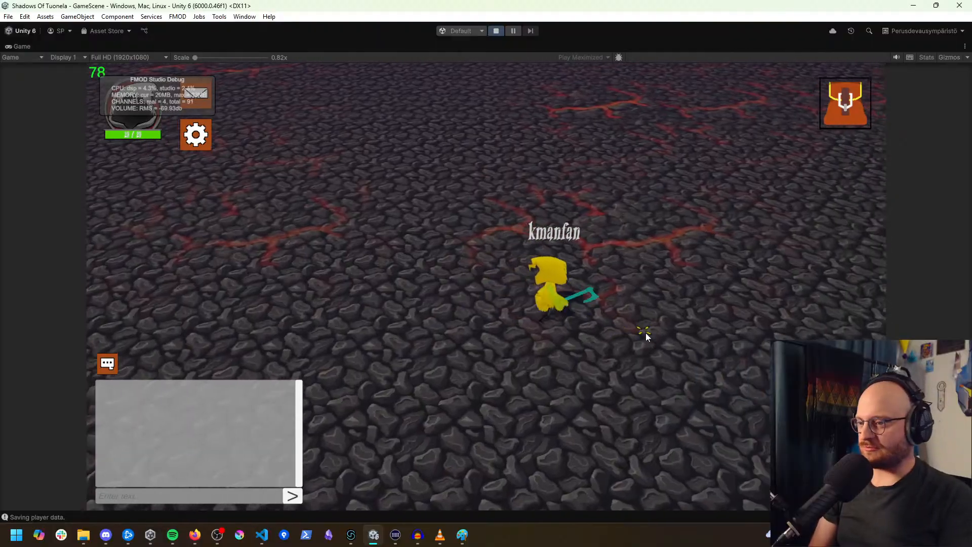
{"action": "left_click", "coordinate": [637, 305]}
{"action": "left_click", "coordinate": [636, 286]}
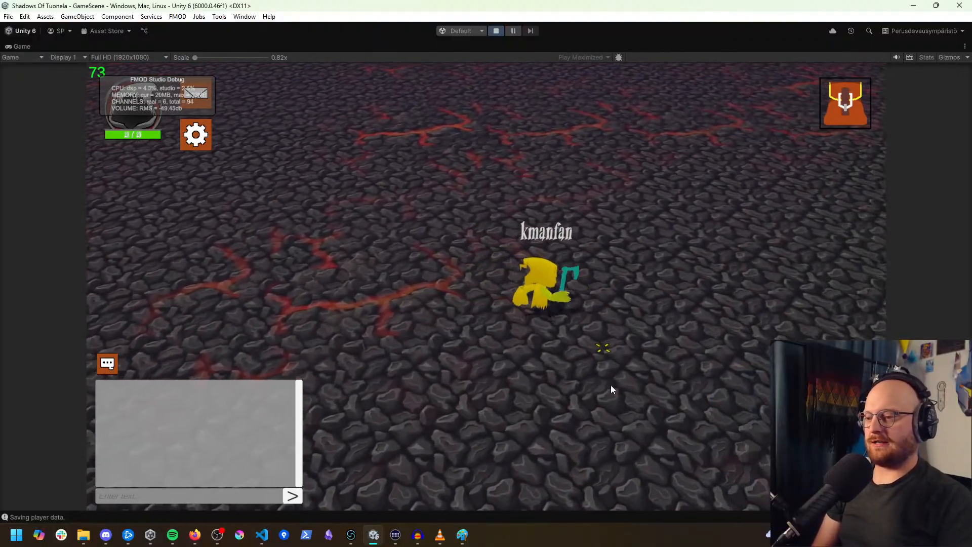
{"action": "left_click", "coordinate": [551, 419]}
{"action": "left_click", "coordinate": [388, 365]}
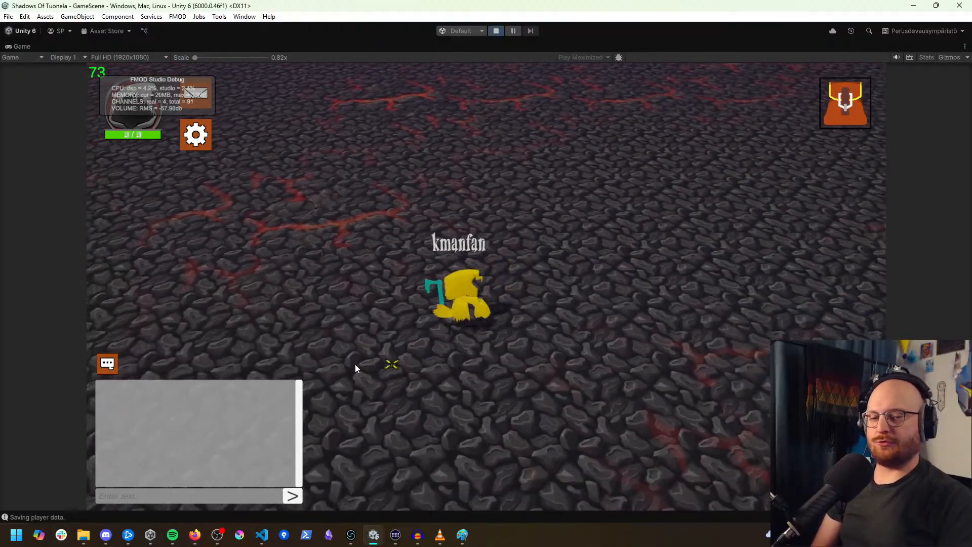
{"action": "left_click", "coordinate": [307, 335]}
{"action": "left_click", "coordinate": [328, 358]}
{"action": "left_click", "coordinate": [350, 378]}
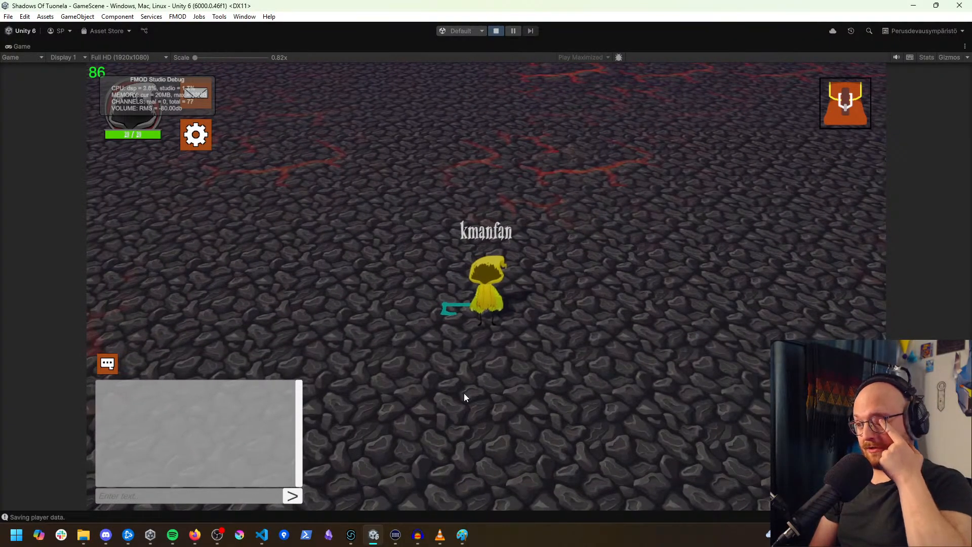
Step: Run the player character around the open ground and up towards the pale boulder
{"action": "left_click", "coordinate": [464, 393]}
{"action": "left_click", "coordinate": [363, 330]}
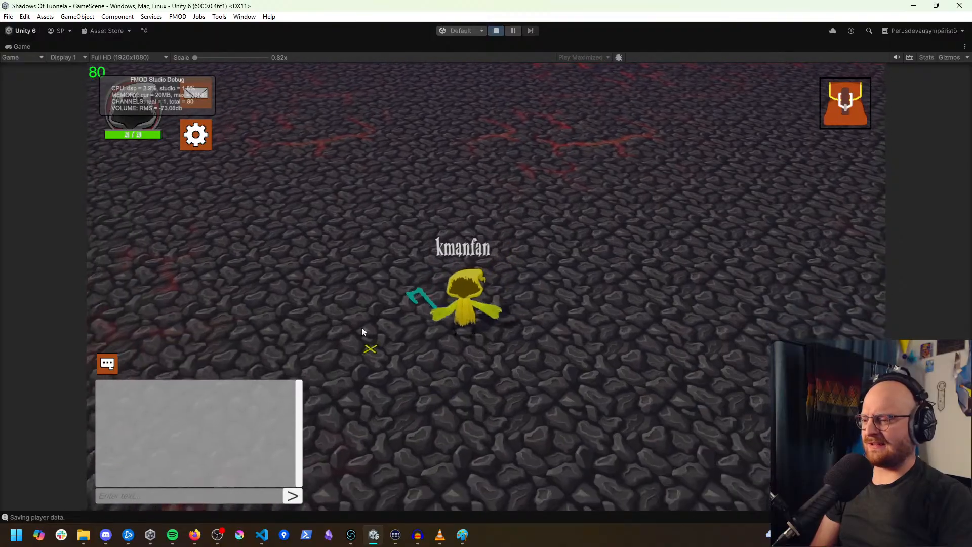
{"action": "left_click", "coordinate": [298, 306]}
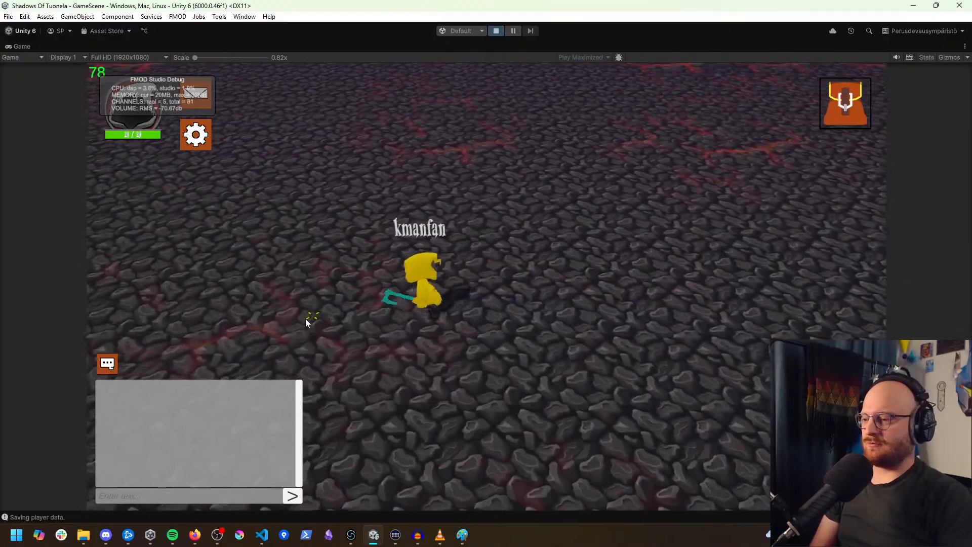
{"action": "left_click", "coordinate": [337, 345]}
{"action": "left_click", "coordinate": [366, 383]}
{"action": "left_click", "coordinate": [400, 413]}
{"action": "left_click", "coordinate": [507, 442]}
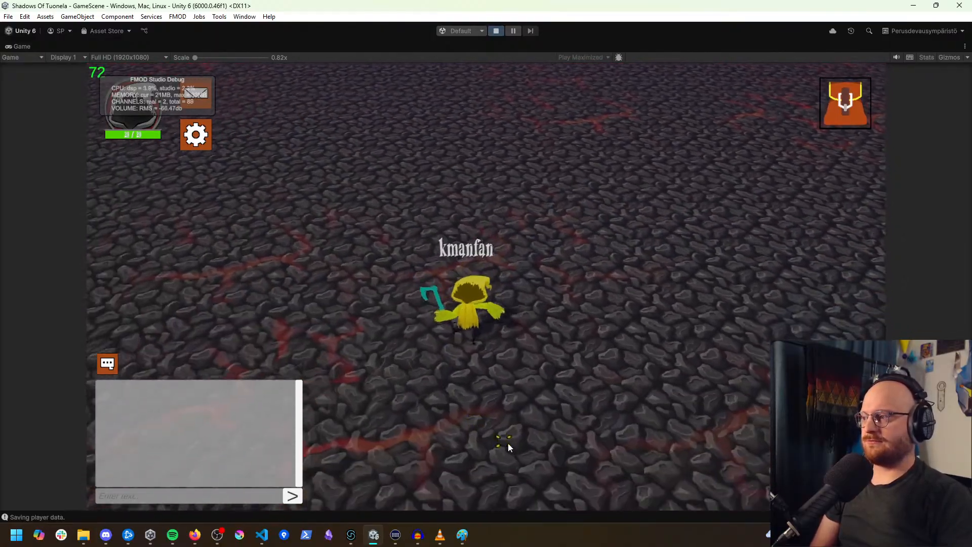
{"action": "left_click", "coordinate": [644, 281]}
{"action": "left_click", "coordinate": [582, 214]}
{"action": "left_click", "coordinate": [475, 192]}
{"action": "left_click", "coordinate": [439, 200]}
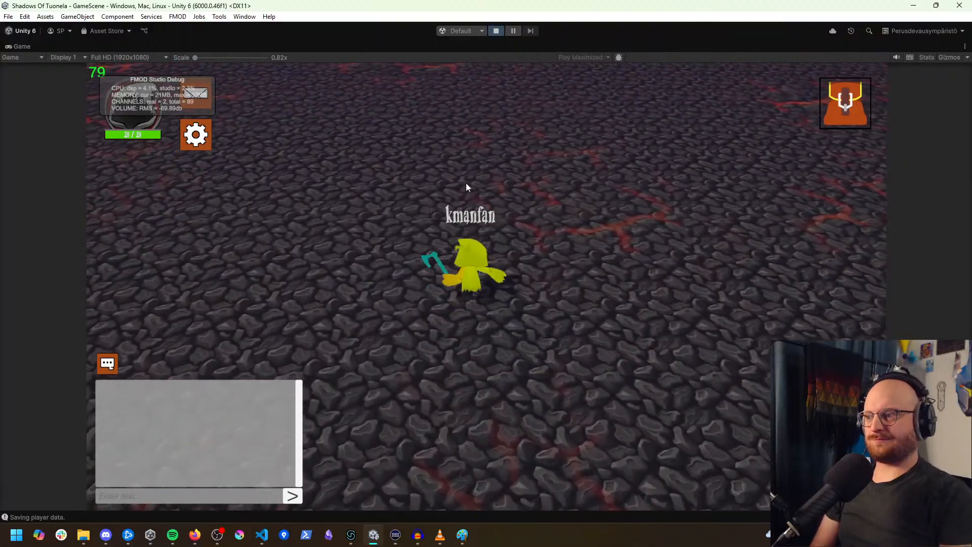
{"action": "left_click", "coordinate": [289, 258]}
{"action": "left_click", "coordinate": [390, 180]}
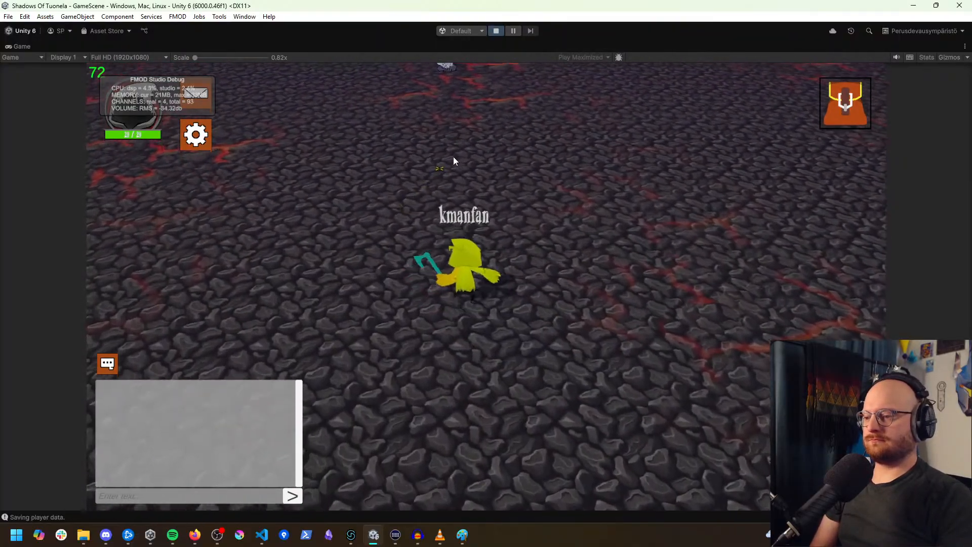
{"action": "left_click", "coordinate": [457, 155]}
{"action": "left_click", "coordinate": [553, 153]}
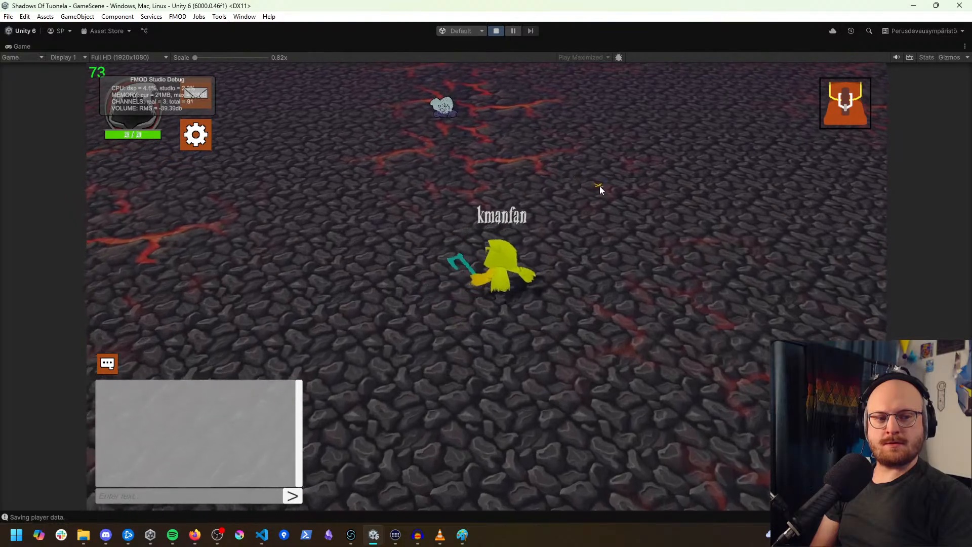
Step: Run the player character back and forth between the glowing lava cracks, changing direction repeatedly to keep testing its movement
{"action": "left_click", "coordinate": [618, 202]}
{"action": "left_click", "coordinate": [666, 267]}
{"action": "left_click", "coordinate": [655, 370]}
{"action": "left_click", "coordinate": [649, 392]}
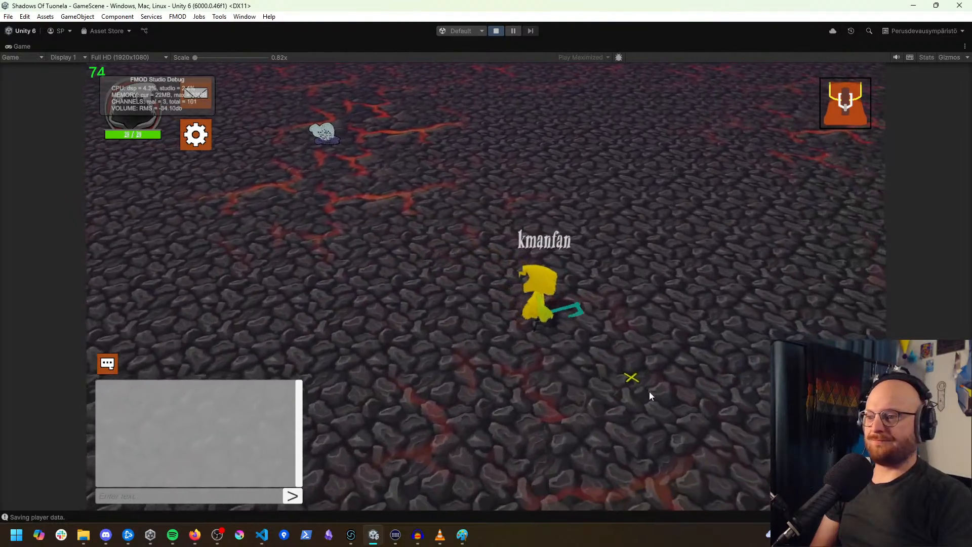
{"action": "left_click", "coordinate": [577, 443]}
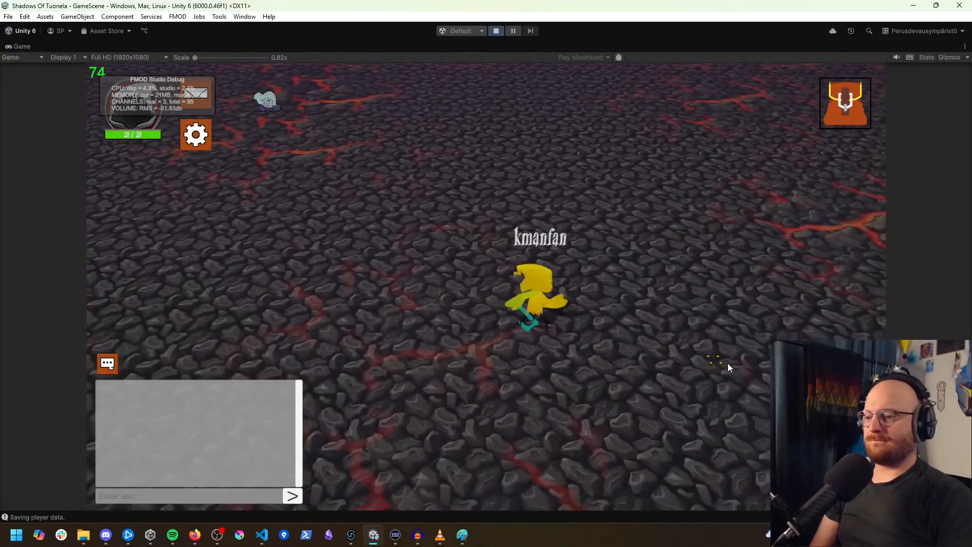
{"action": "left_click", "coordinate": [732, 356]}
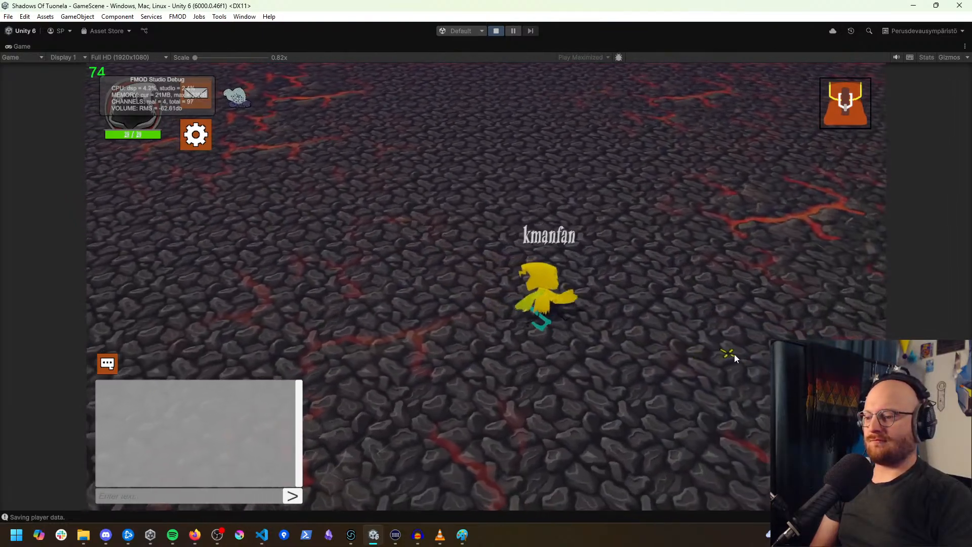
{"action": "left_click", "coordinate": [737, 318]}
{"action": "left_click", "coordinate": [745, 354]}
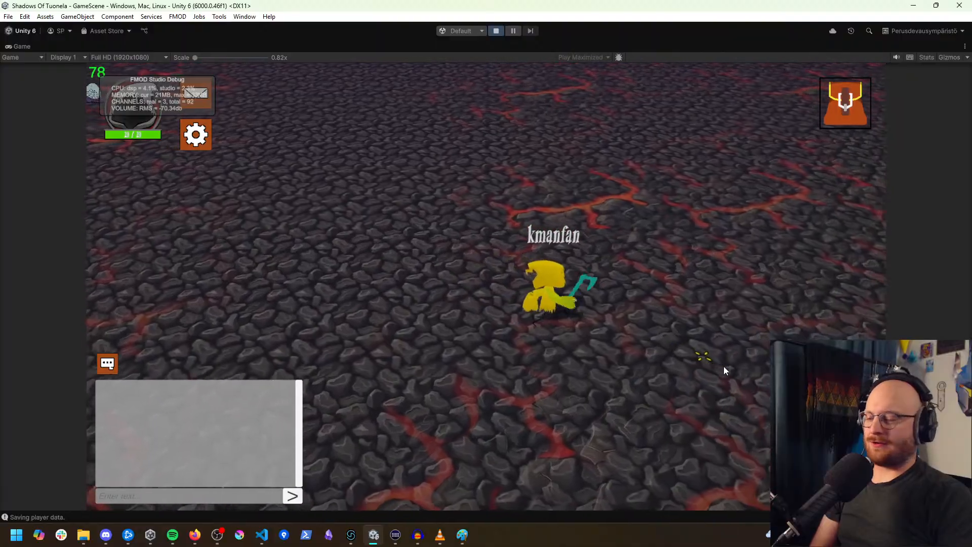
{"action": "left_click", "coordinate": [725, 366]}
{"action": "left_click", "coordinate": [725, 369]}
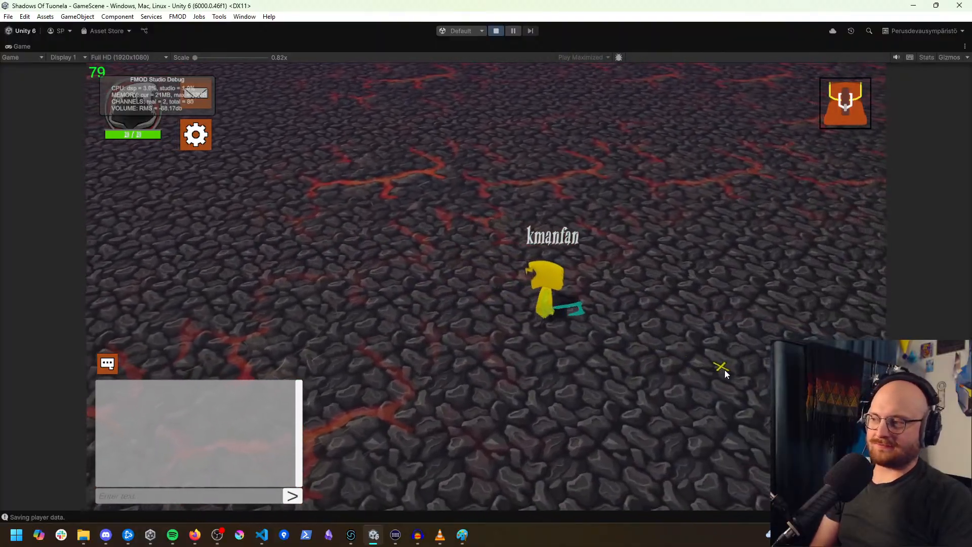
{"action": "left_click", "coordinate": [724, 370]}
{"action": "left_click", "coordinate": [630, 369]}
{"action": "left_click", "coordinate": [719, 290]}
{"action": "left_click", "coordinate": [700, 245]}
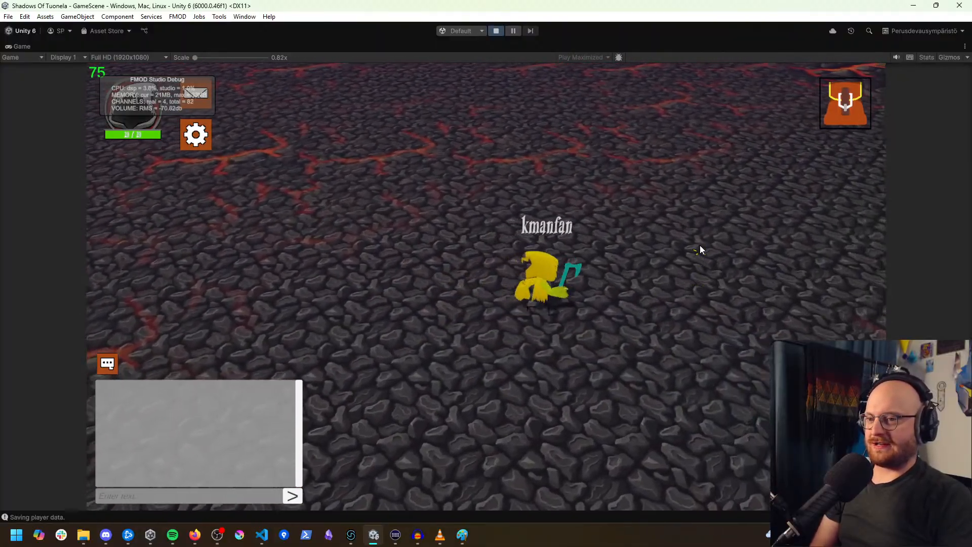
{"action": "left_click", "coordinate": [697, 241]}
{"action": "left_click", "coordinate": [528, 204]}
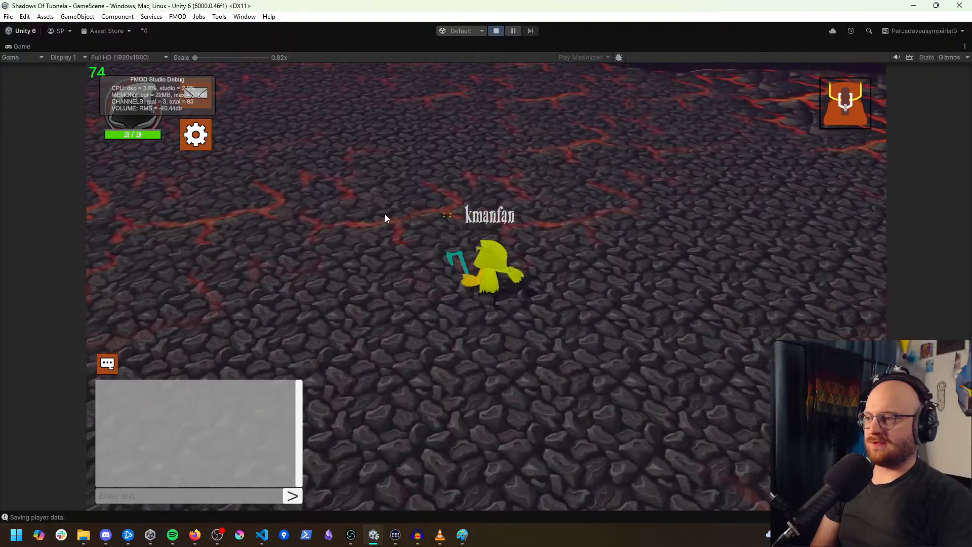
{"action": "left_click", "coordinate": [284, 280]}
{"action": "left_click", "coordinate": [329, 360]}
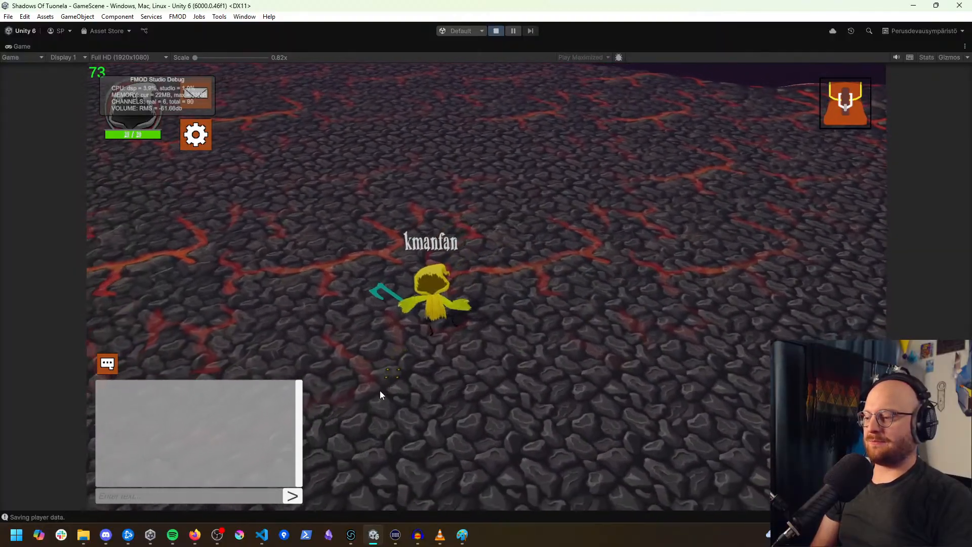
{"action": "left_click", "coordinate": [380, 390]}
{"action": "left_click", "coordinate": [366, 370]}
{"action": "left_click", "coordinate": [367, 366]}
{"action": "left_click", "coordinate": [363, 351]}
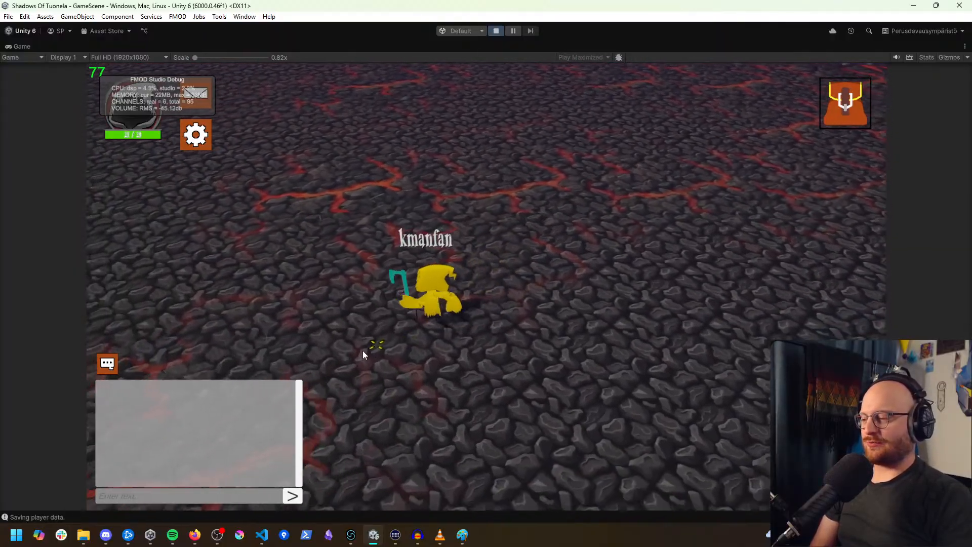
{"action": "left_click", "coordinate": [351, 345]}
{"action": "left_click", "coordinate": [349, 345]}
{"action": "left_click", "coordinate": [313, 300]}
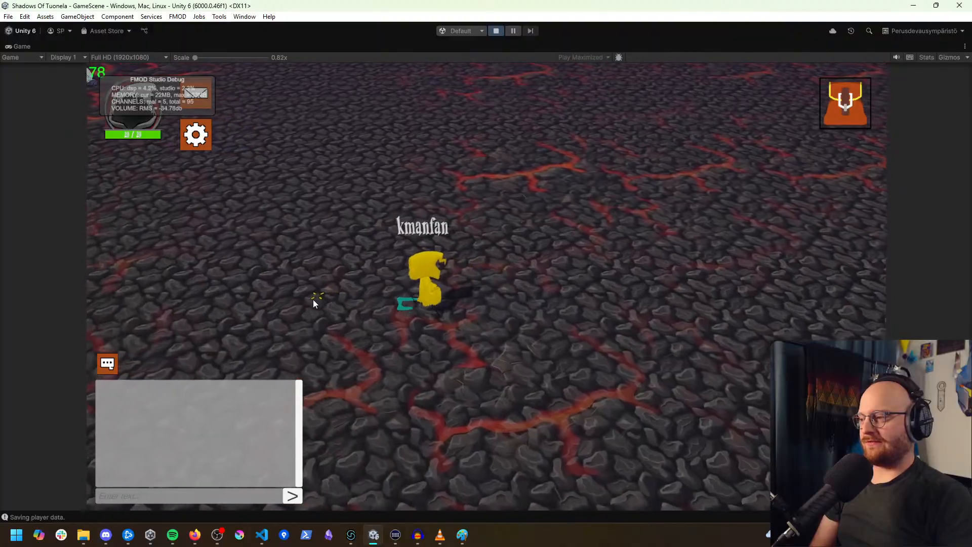
{"action": "left_click", "coordinate": [347, 334]}
{"action": "left_click", "coordinate": [352, 348]}
{"action": "left_click", "coordinate": [349, 361]}
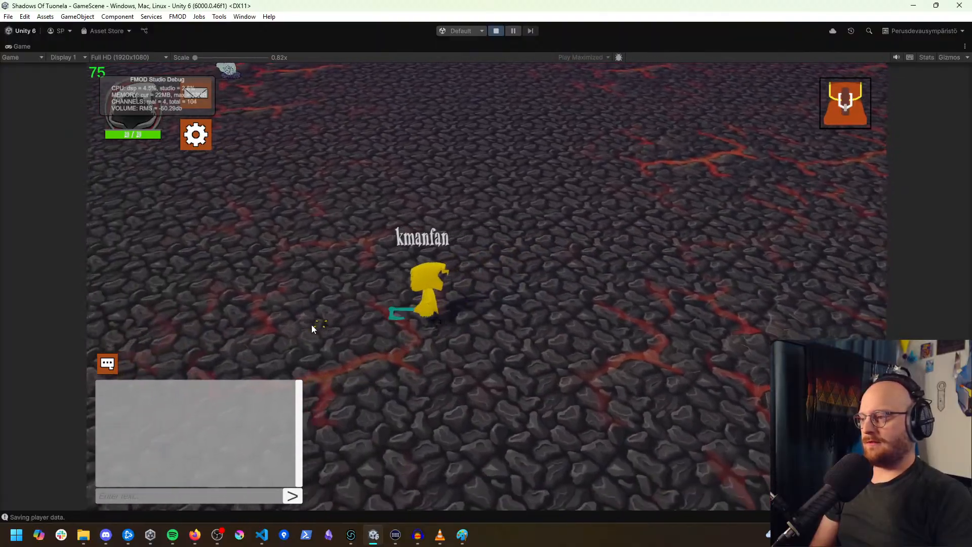
{"action": "left_click", "coordinate": [305, 344]}
{"action": "left_click", "coordinate": [319, 363]}
{"action": "left_click", "coordinate": [390, 380]}
{"action": "left_click", "coordinate": [354, 350]}
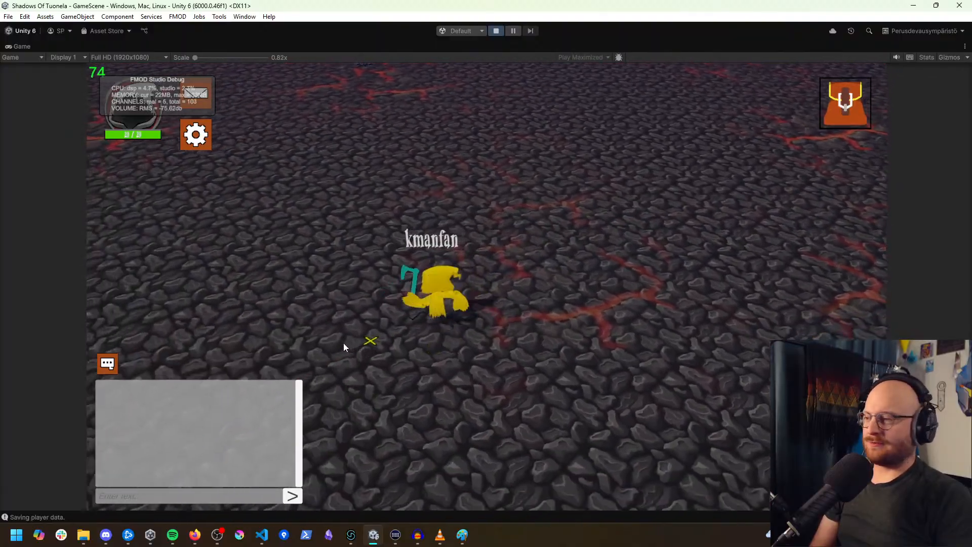
{"action": "left_click", "coordinate": [315, 272]}
{"action": "left_click", "coordinate": [312, 254]}
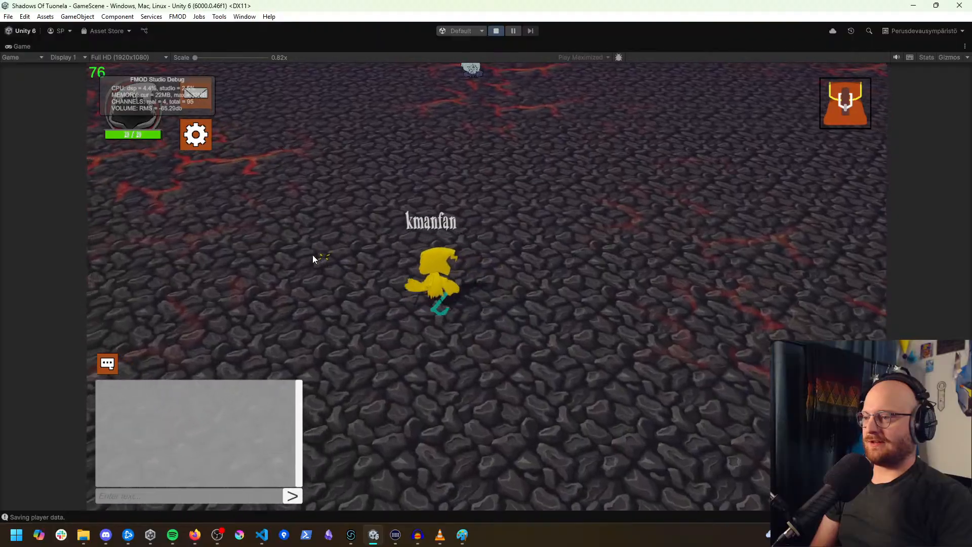
{"action": "left_click", "coordinate": [312, 288]}
{"action": "left_click", "coordinate": [359, 339]}
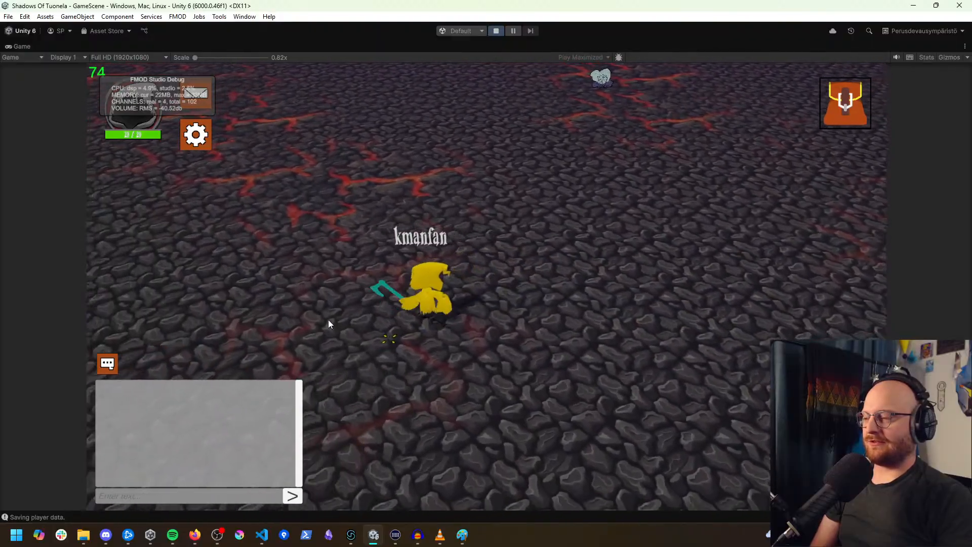
{"action": "left_click", "coordinate": [315, 301]}
{"action": "left_click", "coordinate": [321, 312]}
{"action": "left_click", "coordinate": [326, 319]}
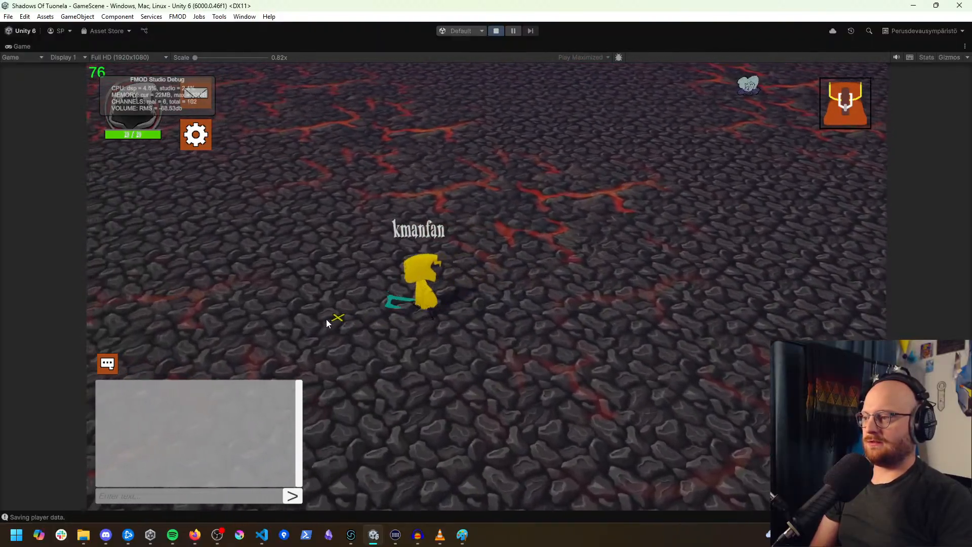
{"action": "left_click", "coordinate": [371, 363]}
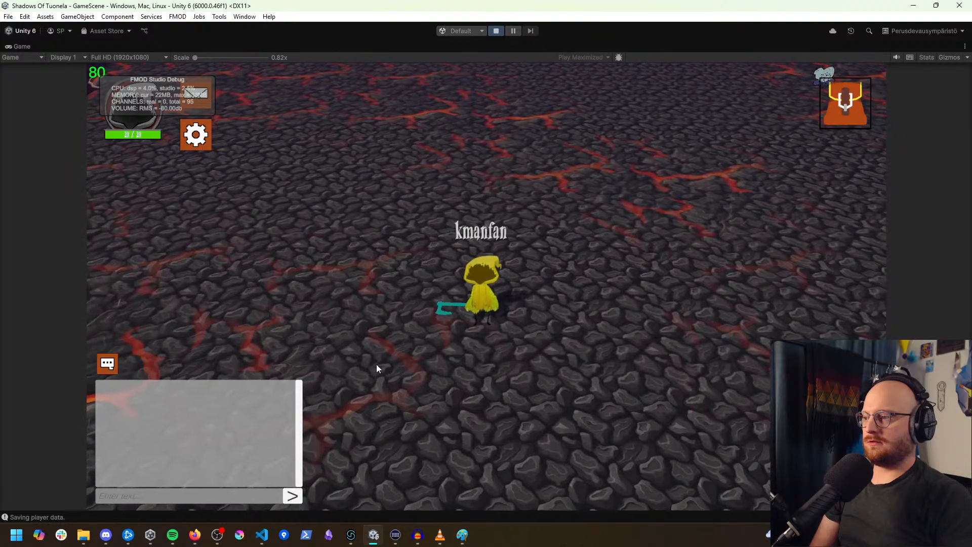
{"action": "left_click", "coordinate": [554, 348]}
{"action": "left_click", "coordinate": [607, 358]}
{"action": "left_click", "coordinate": [619, 343]}
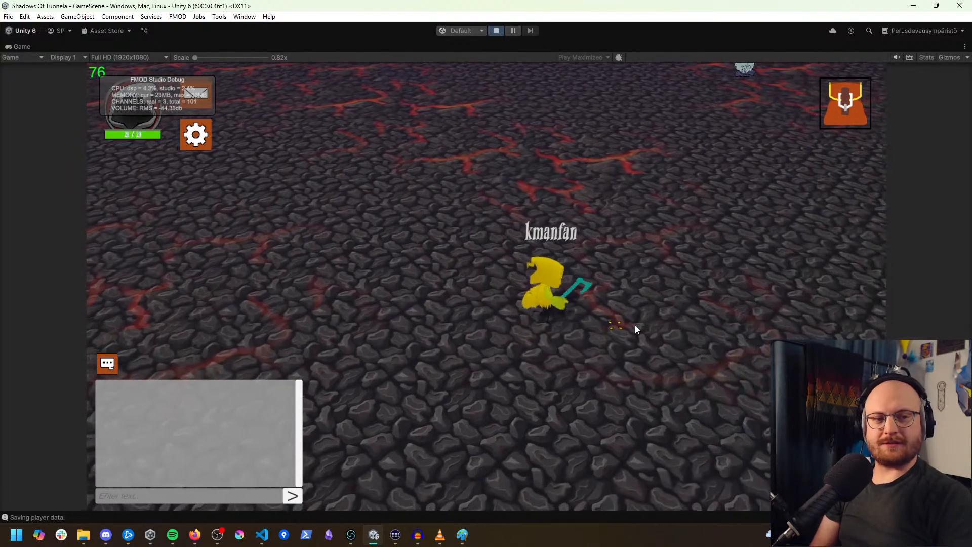
{"action": "left_click", "coordinate": [641, 324]}
{"action": "left_click", "coordinate": [654, 326]}
{"action": "left_click", "coordinate": [677, 334]}
{"action": "left_click", "coordinate": [683, 338]}
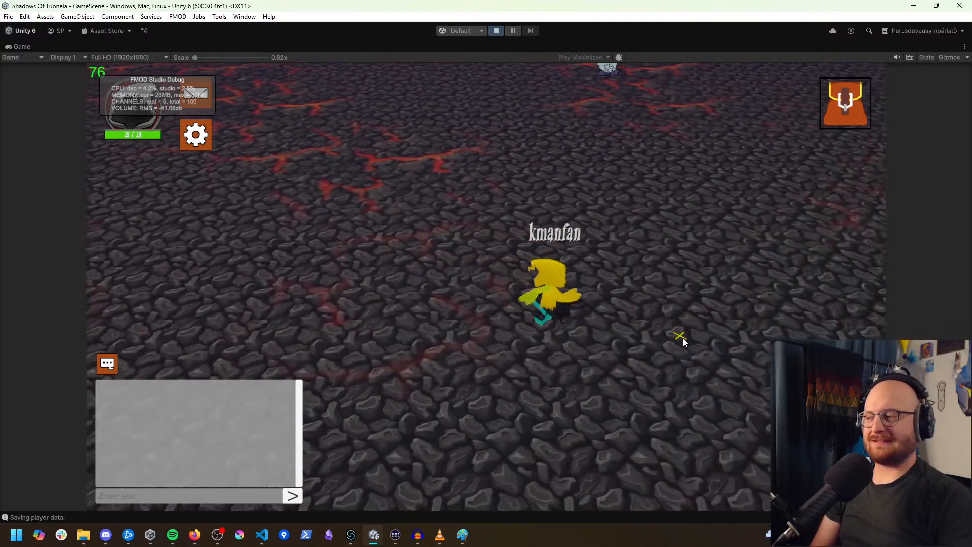
{"action": "left_click", "coordinate": [685, 339]}
{"action": "left_click", "coordinate": [699, 350]}
{"action": "left_click", "coordinate": [713, 325]}
{"action": "left_click", "coordinate": [714, 326]}
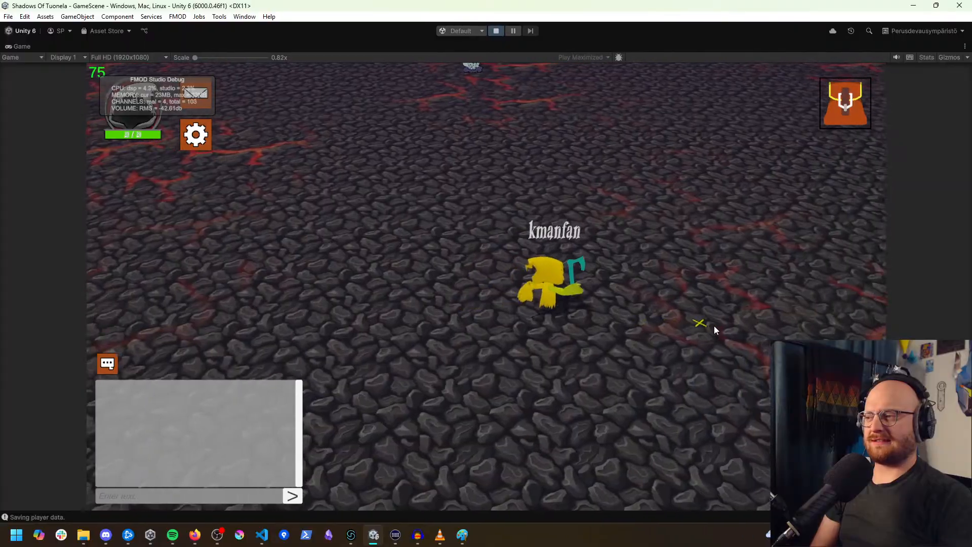
{"action": "left_click", "coordinate": [726, 345]}
{"action": "left_click", "coordinate": [733, 314]}
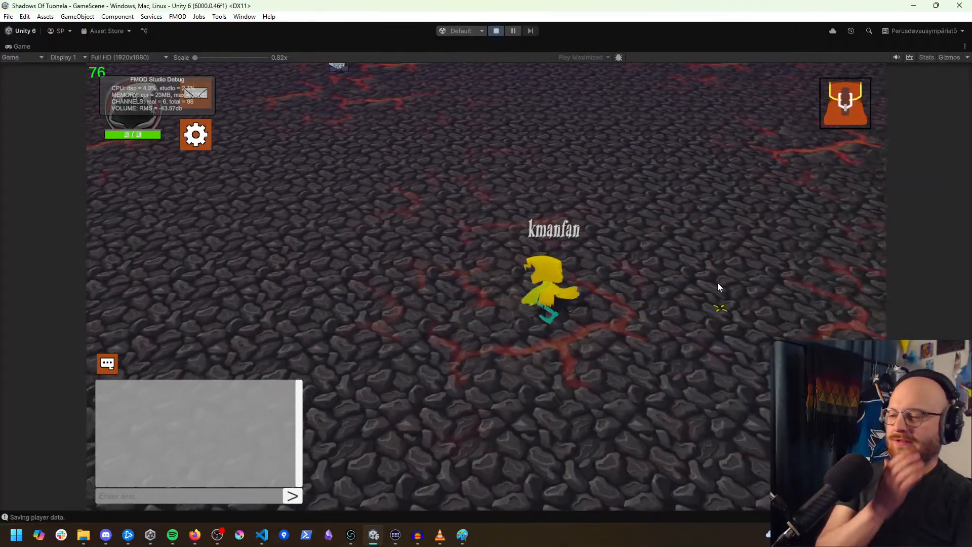
{"action": "left_click", "coordinate": [656, 286]}
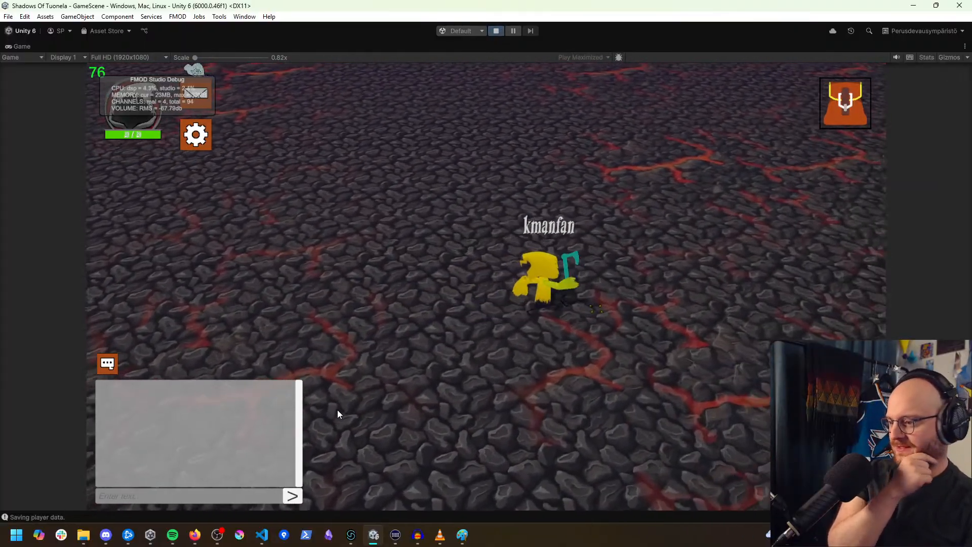
Step: Switch to Visual Studio Code, commit the staged Ajatar files with the message "added new animations for ajatar and sound", and sync the changes
{"action": "mouse_move", "coordinate": [475, 536]}
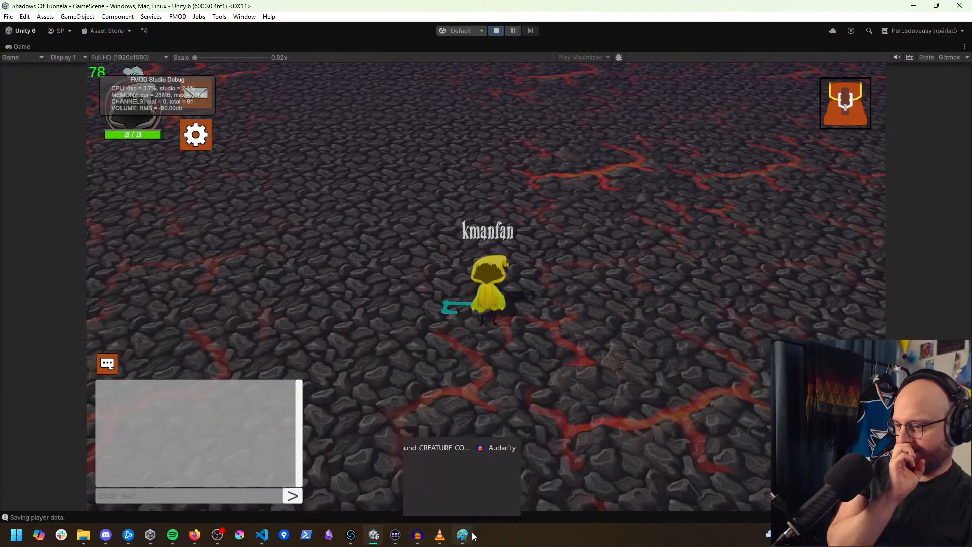
{"action": "left_click", "coordinate": [262, 535]}
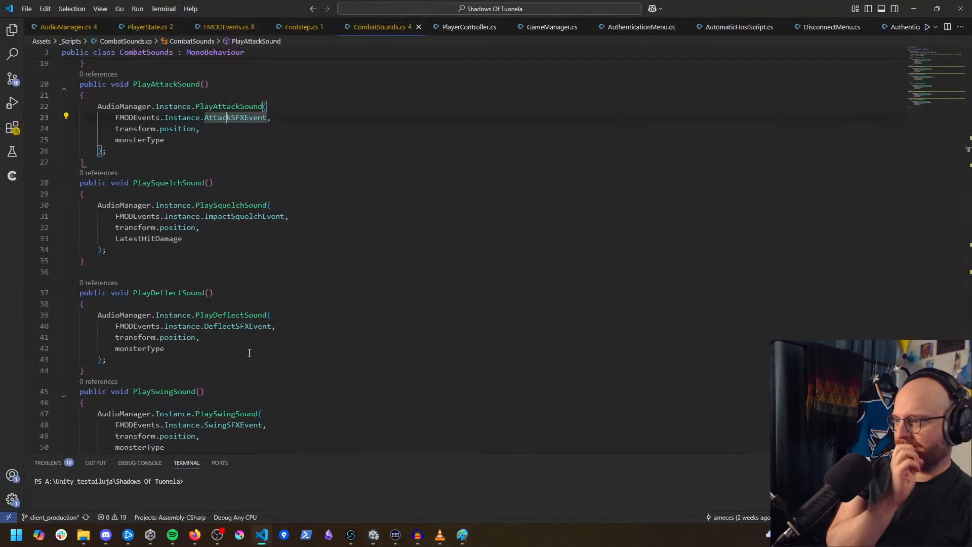
{"action": "left_click", "coordinate": [12, 81]}
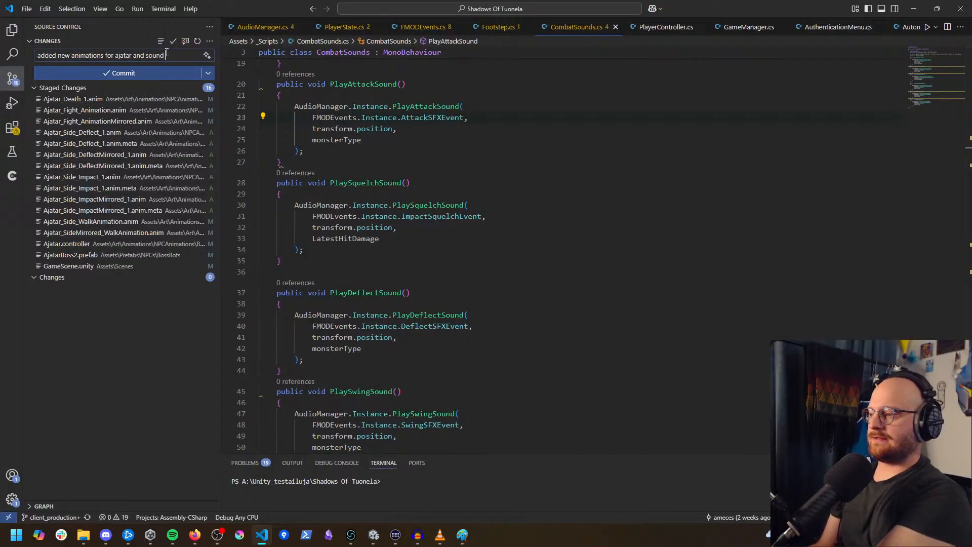
{"action": "type", "text": "o got"}
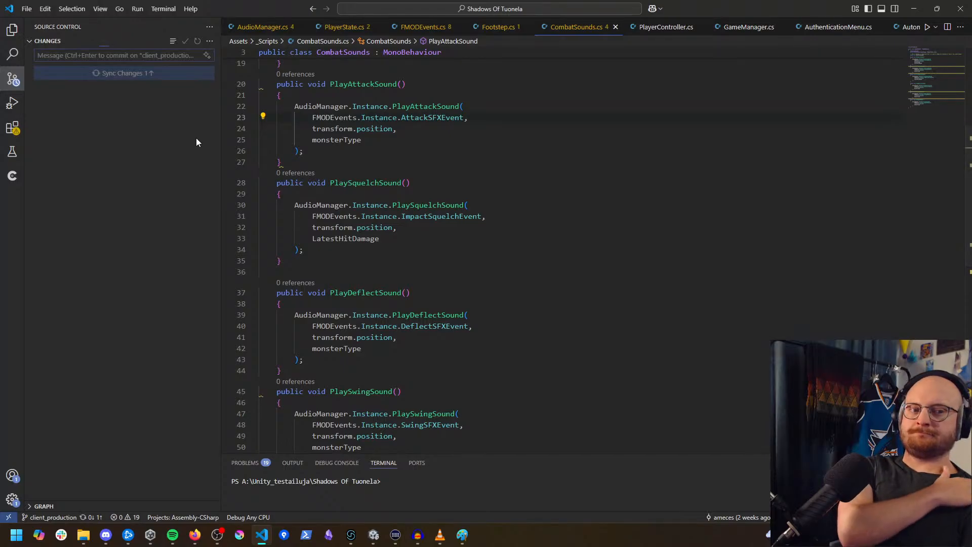
{"action": "left_click", "coordinate": [16, 86]}
Step: Return to the running game in Unity and run the player character in a loop over the lava-cracked ground
{"action": "left_click", "coordinate": [374, 535]}
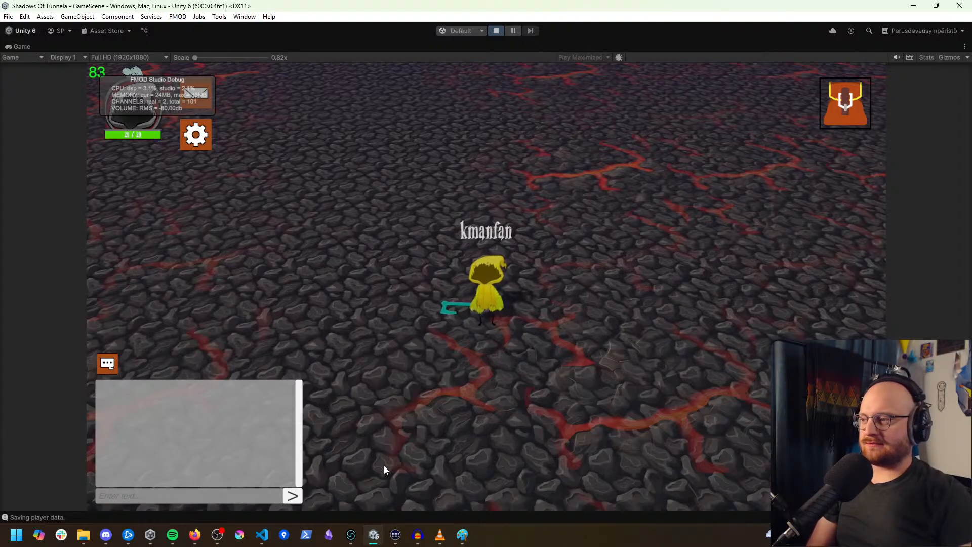
{"action": "left_click", "coordinate": [367, 300]}
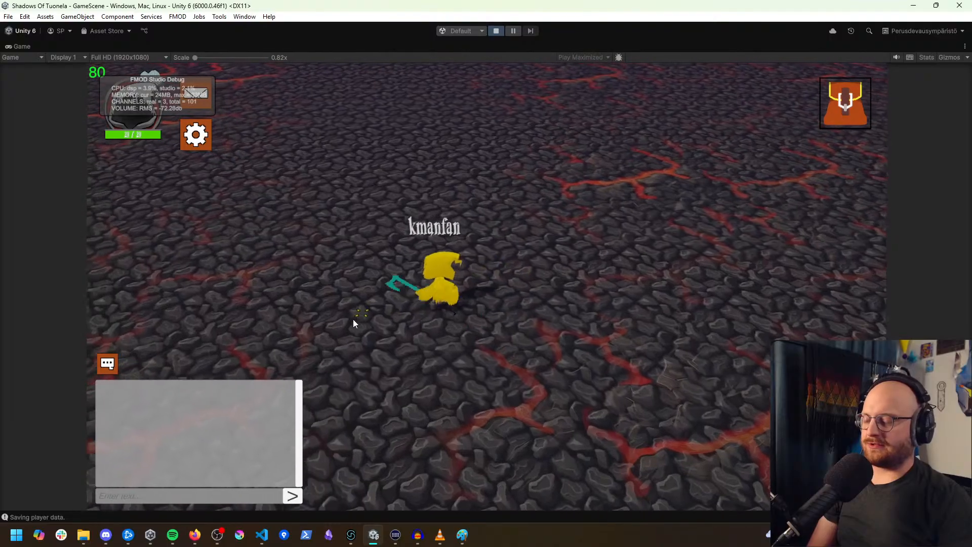
{"action": "left_click", "coordinate": [361, 334]}
{"action": "left_click", "coordinate": [397, 354]}
{"action": "left_click", "coordinate": [442, 368]}
{"action": "left_click", "coordinate": [482, 368]}
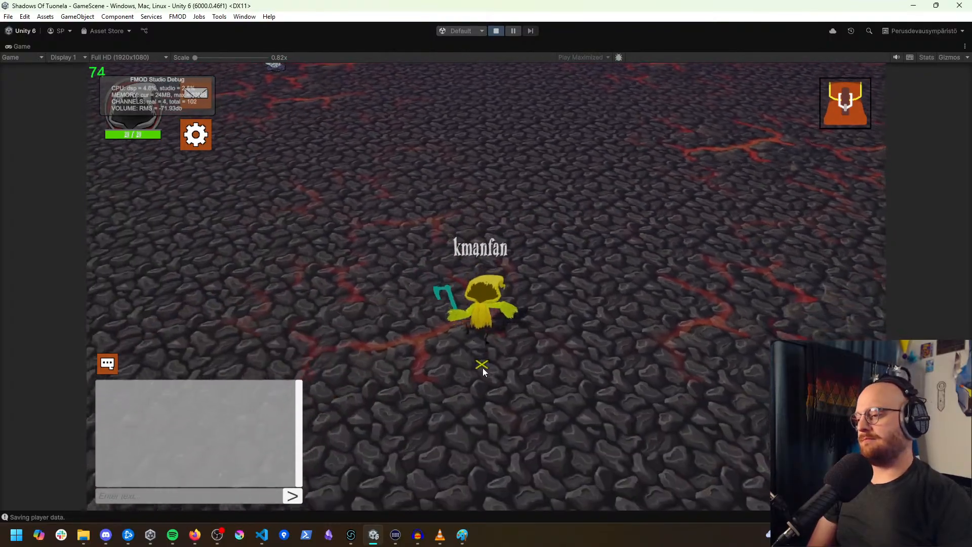
{"action": "left_click", "coordinate": [510, 367]}
{"action": "left_click", "coordinate": [586, 360]}
{"action": "left_click", "coordinate": [650, 306]}
{"action": "left_click", "coordinate": [646, 282]}
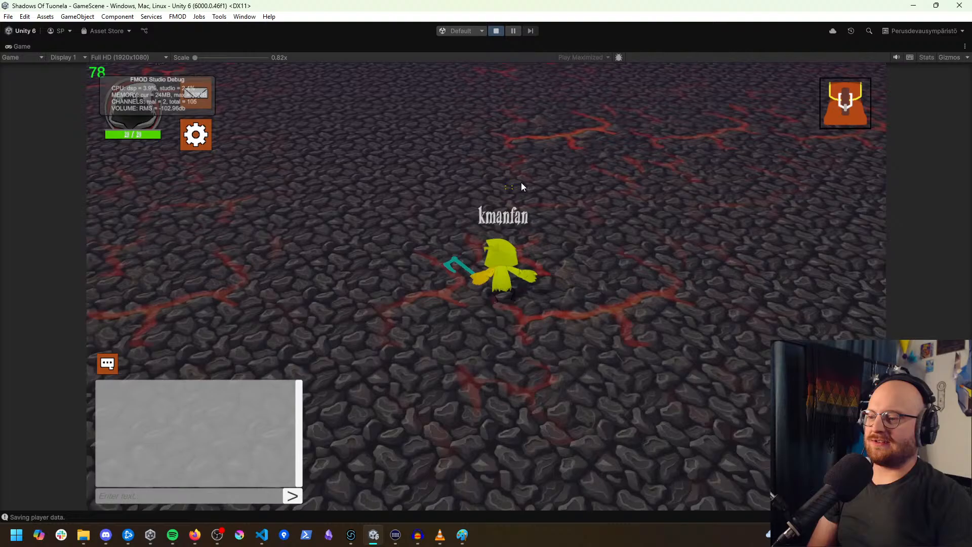
Step: Circle the player character around the lava cracks with repeated direction changes to check the footstep sounds
{"action": "left_click", "coordinate": [668, 299]}
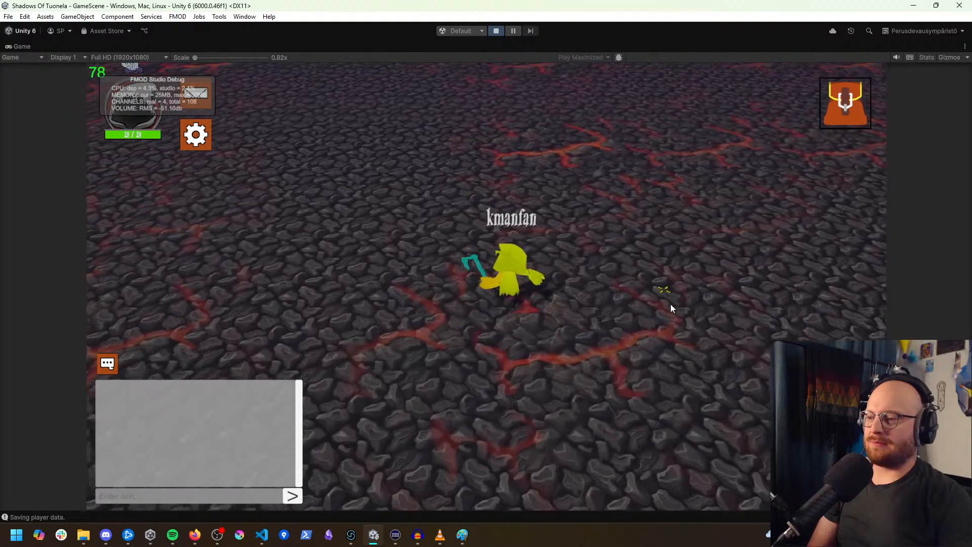
{"action": "left_click", "coordinate": [656, 398]}
{"action": "left_click", "coordinate": [648, 370]}
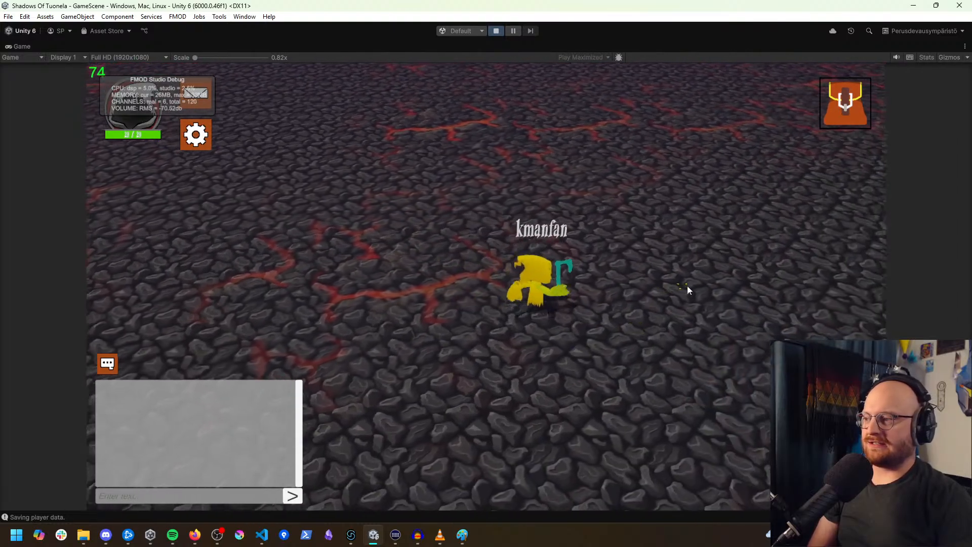
{"action": "left_click", "coordinate": [653, 234]}
{"action": "left_click", "coordinate": [554, 203]}
{"action": "left_click", "coordinate": [398, 199]}
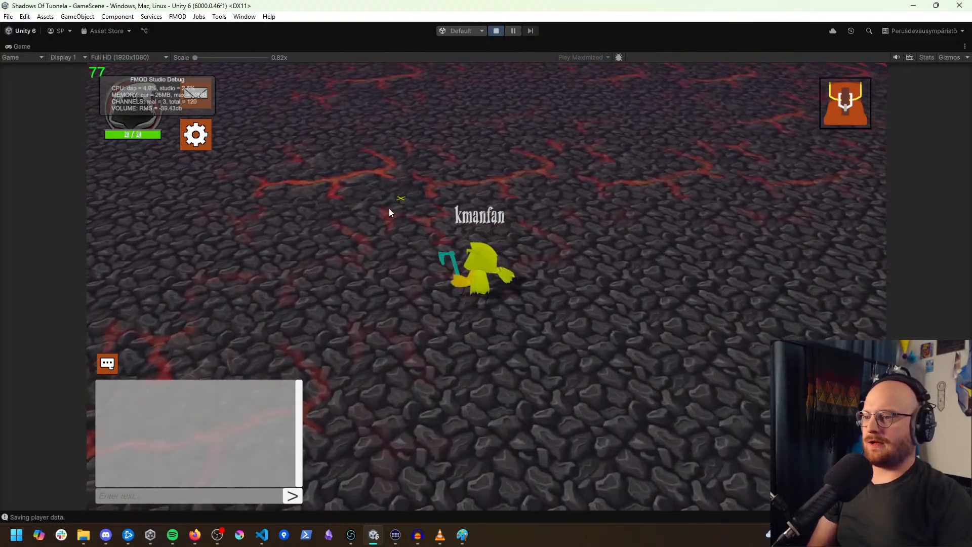
{"action": "left_click", "coordinate": [356, 275]}
{"action": "left_click", "coordinate": [361, 342]}
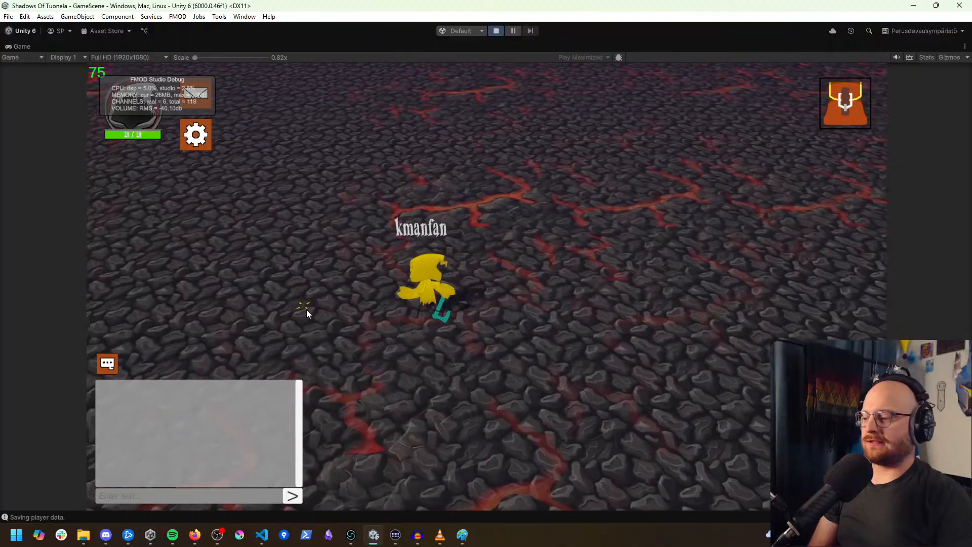
{"action": "left_click", "coordinate": [366, 371]}
{"action": "left_click", "coordinate": [409, 366]}
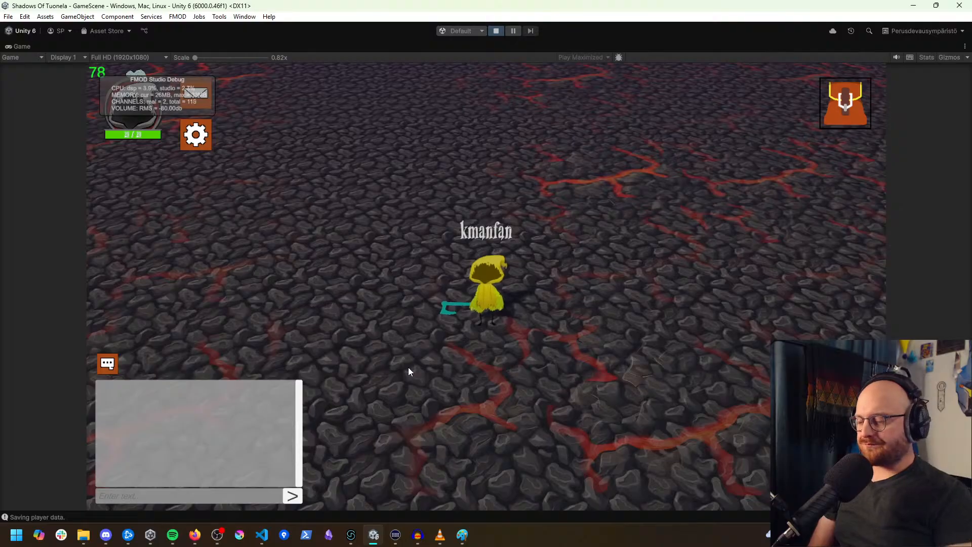
{"action": "left_click", "coordinate": [315, 299]}
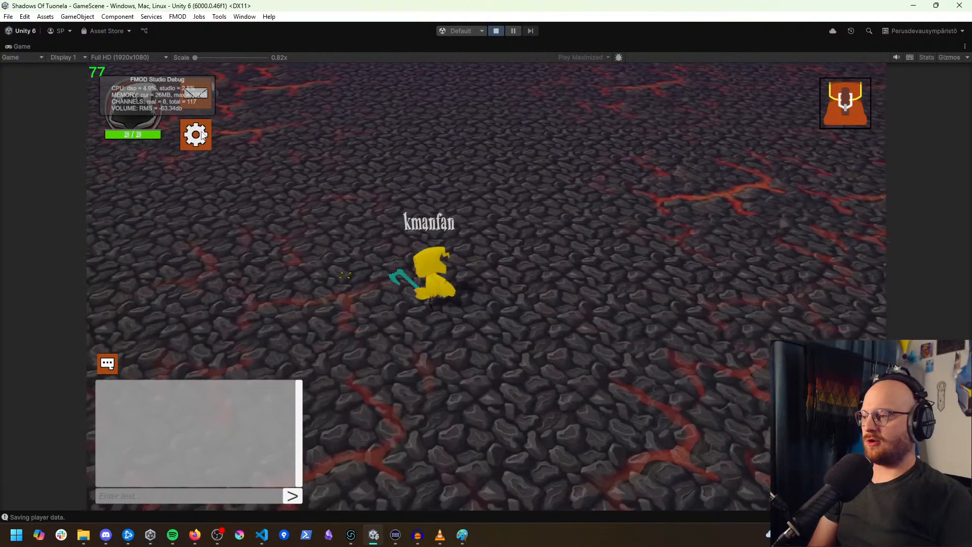
Step: Raise the Music Volume to maximum in the game's options and return to the game
{"action": "key", "text": "Escape"}
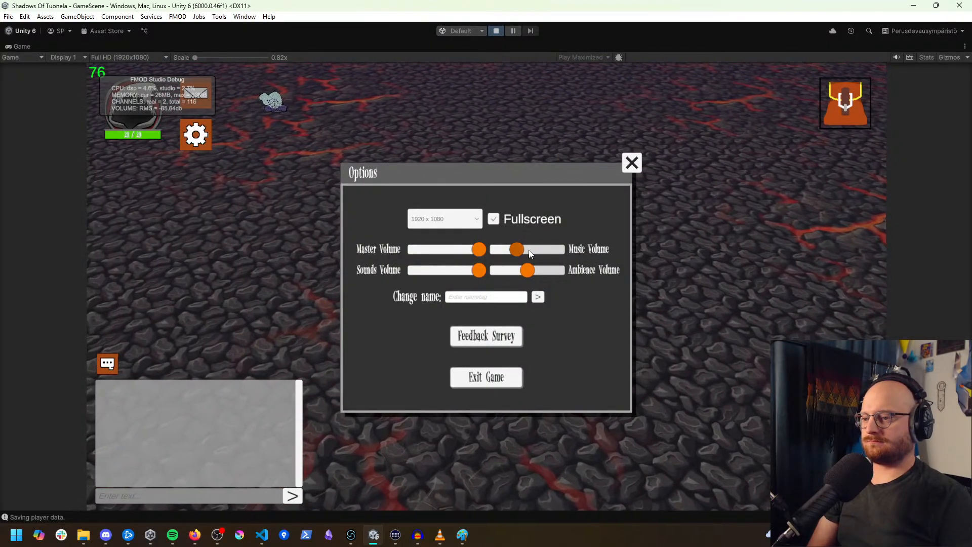
{"action": "mouse_move", "coordinate": [527, 250]}
{"action": "left_mouse_down"}
{"action": "mouse_move", "coordinate": [580, 254]}
{"action": "mouse_move", "coordinate": [546, 249]}
{"action": "left_mouse_up"}
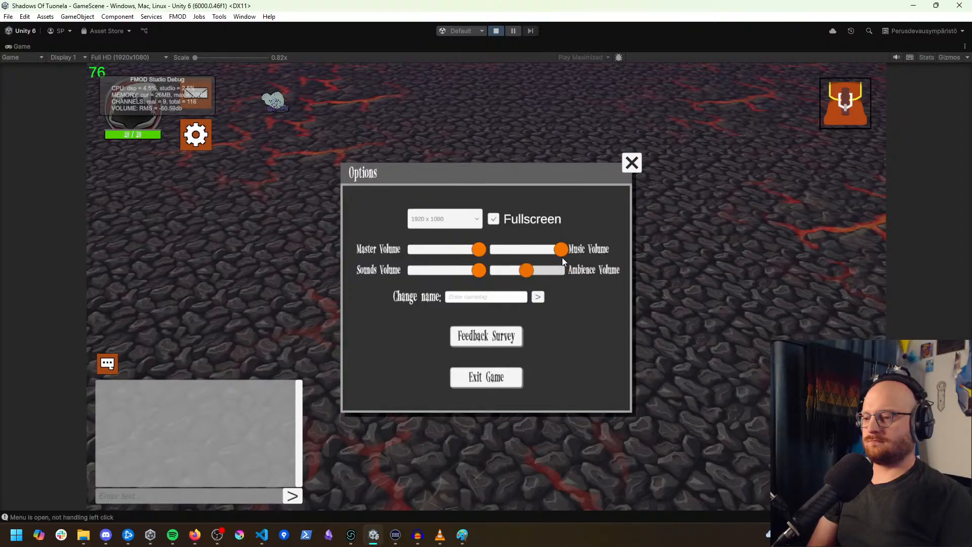
{"action": "key", "text": "Escape"}
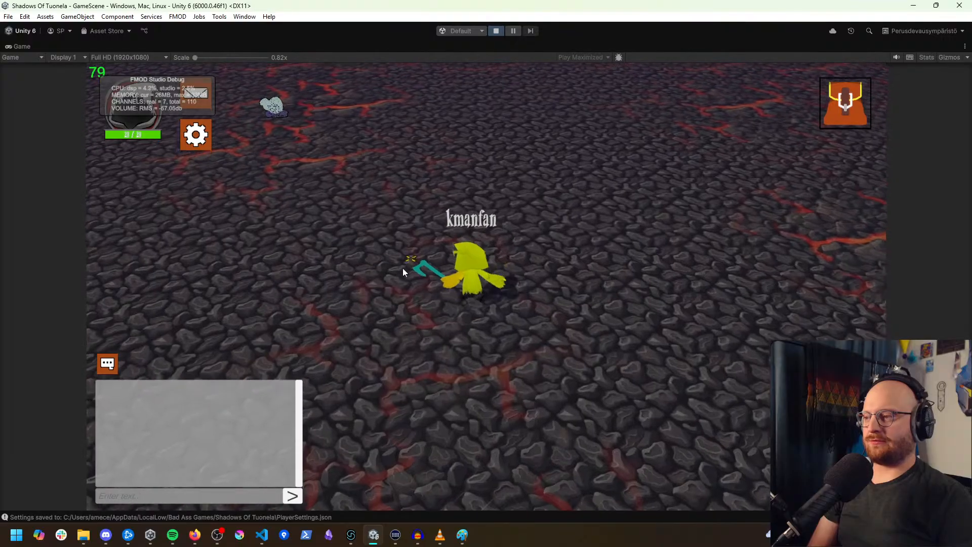
Step: Run the player character across the rock ground to hear its movement sounds against the louder music
{"action": "left_click", "coordinate": [388, 334]}
{"action": "left_click", "coordinate": [401, 354]}
{"action": "left_click", "coordinate": [426, 375]}
{"action": "left_click", "coordinate": [446, 388]}
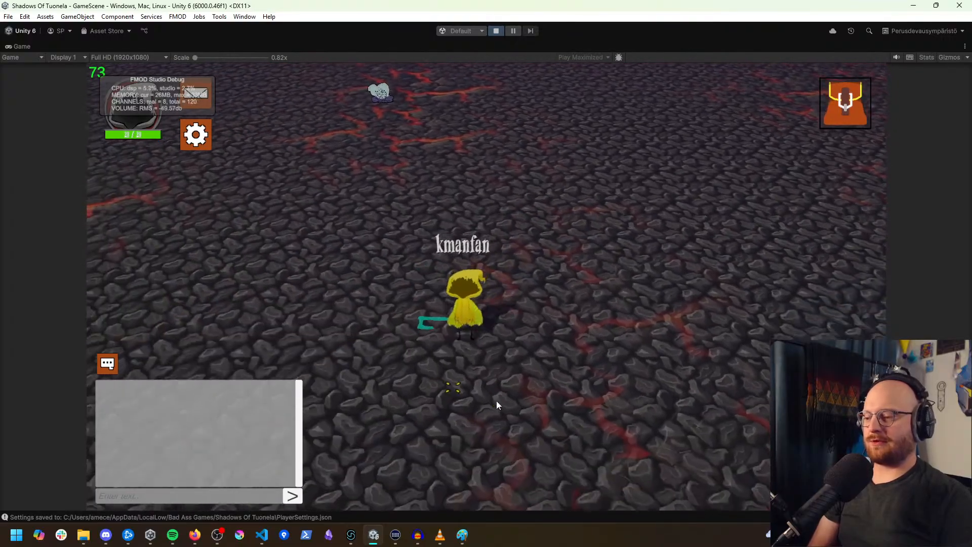
{"action": "left_click", "coordinate": [614, 328]}
{"action": "left_click", "coordinate": [652, 298]}
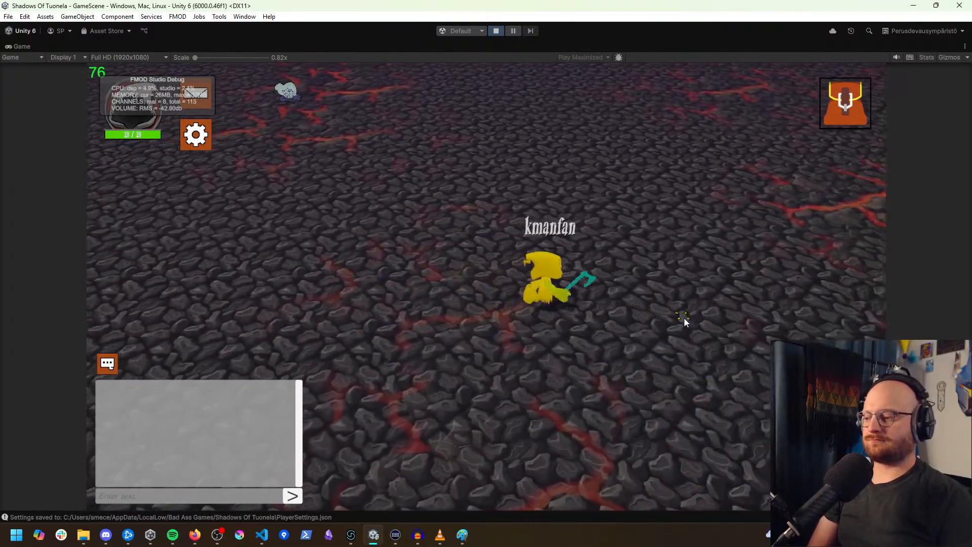
{"action": "left_click", "coordinate": [691, 322]}
{"action": "left_click", "coordinate": [699, 326]}
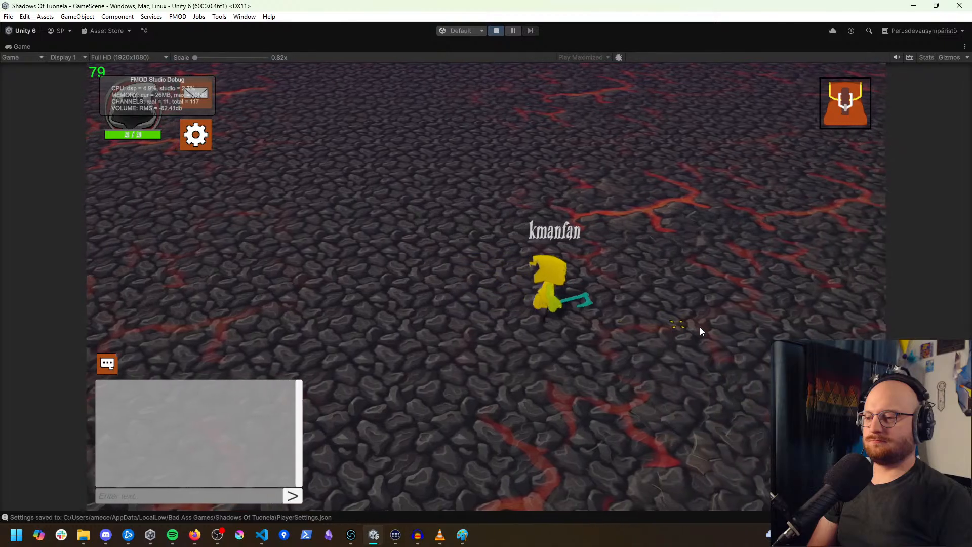
{"action": "left_click", "coordinate": [701, 330]}
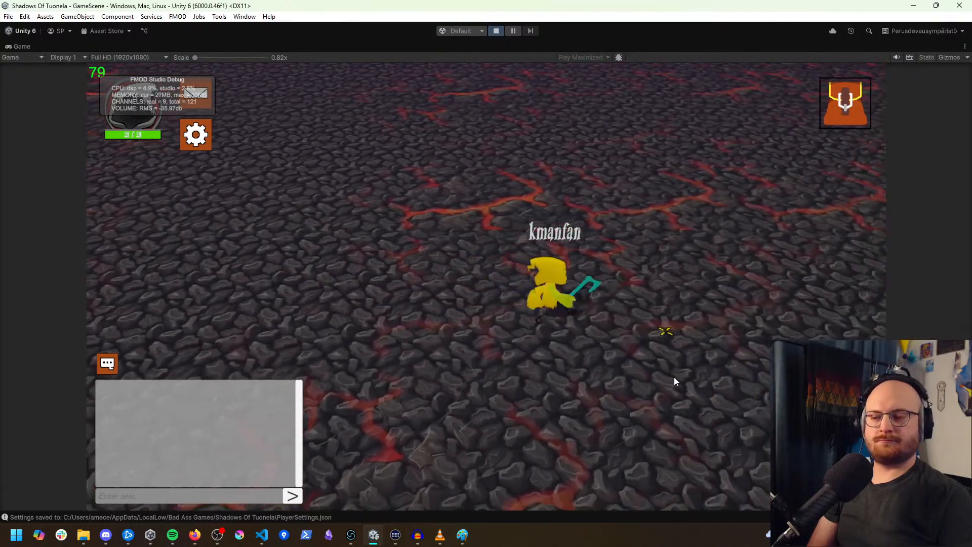
{"action": "left_click", "coordinate": [666, 394]}
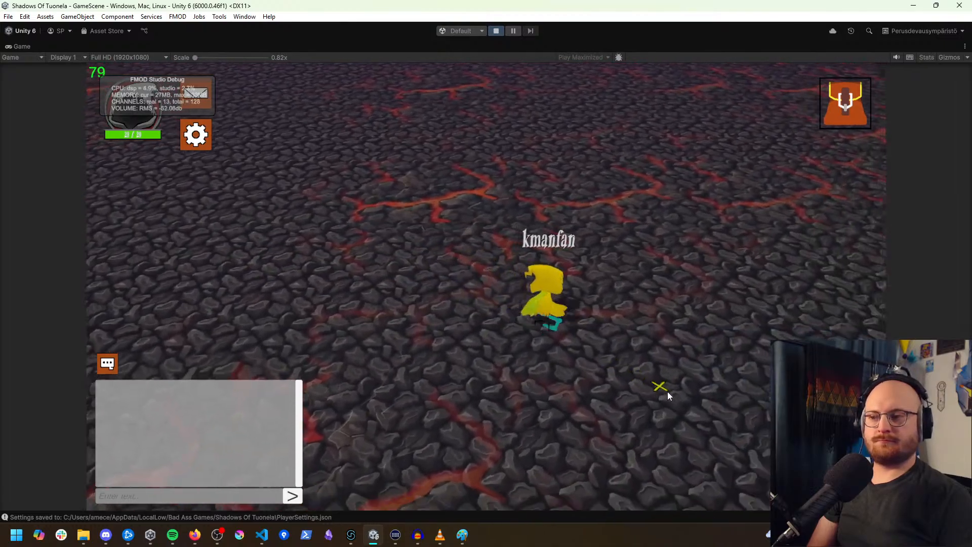
{"action": "left_click", "coordinate": [634, 415]}
{"action": "left_click", "coordinate": [615, 436]}
Step: Equip the red axe from the inventory and close the inventory
{"action": "left_click", "coordinate": [833, 116]}
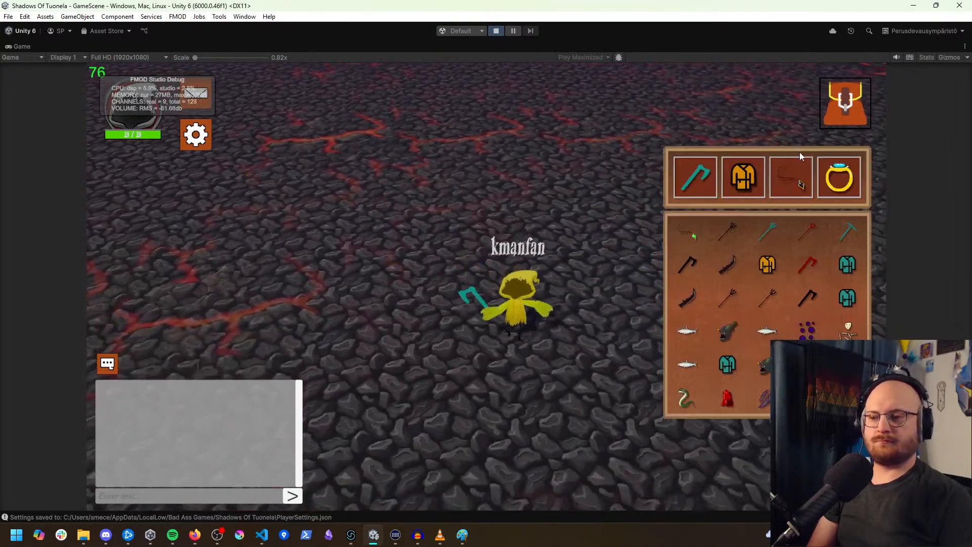
{"action": "left_click", "coordinate": [811, 267]}
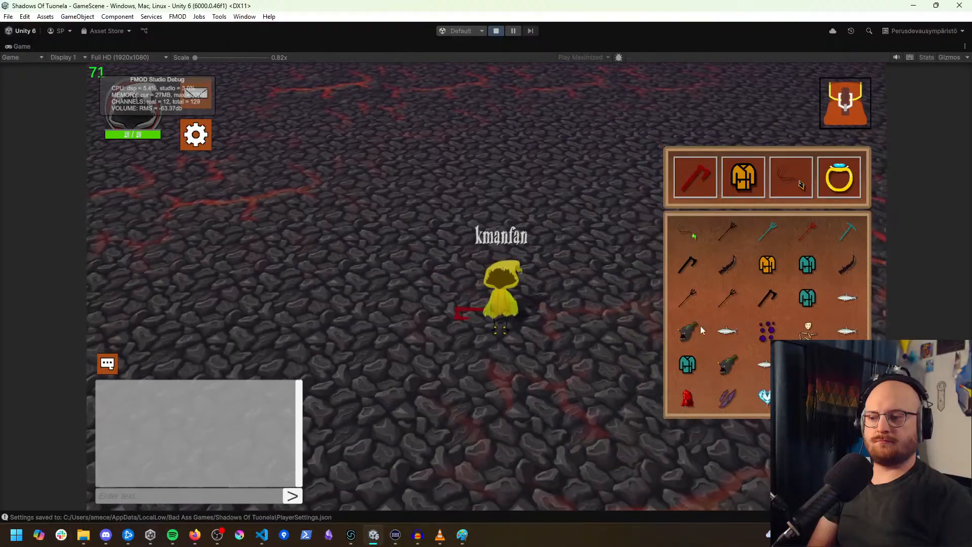
{"action": "left_click", "coordinate": [544, 418]}
{"action": "left_click", "coordinate": [831, 122]}
Step: Run the player character with the red axe away from the lava cracks and past the pale pointed rock
{"action": "left_click", "coordinate": [740, 311]}
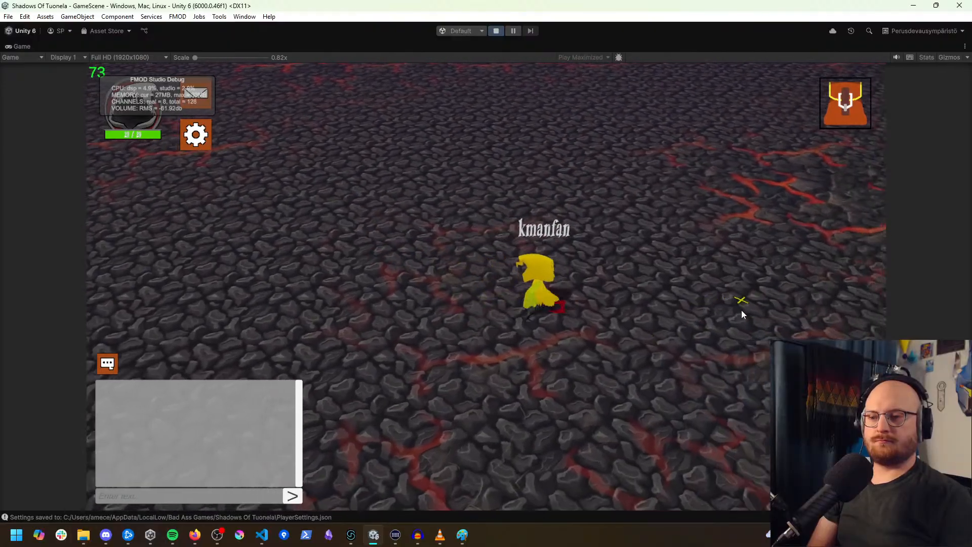
{"action": "left_click", "coordinate": [628, 430]}
{"action": "left_click", "coordinate": [467, 449]}
{"action": "left_click", "coordinate": [436, 449]}
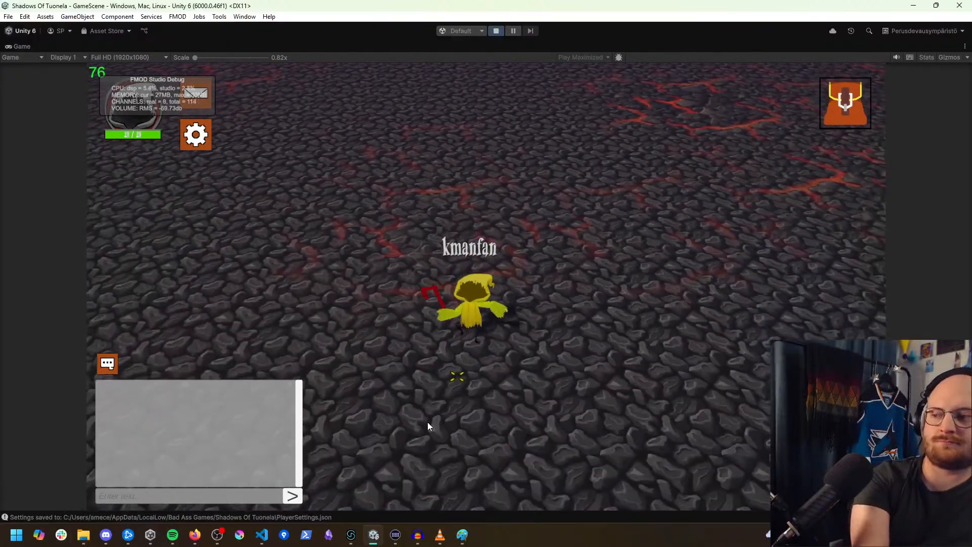
{"action": "left_click", "coordinate": [424, 422]}
{"action": "left_click", "coordinate": [405, 421]}
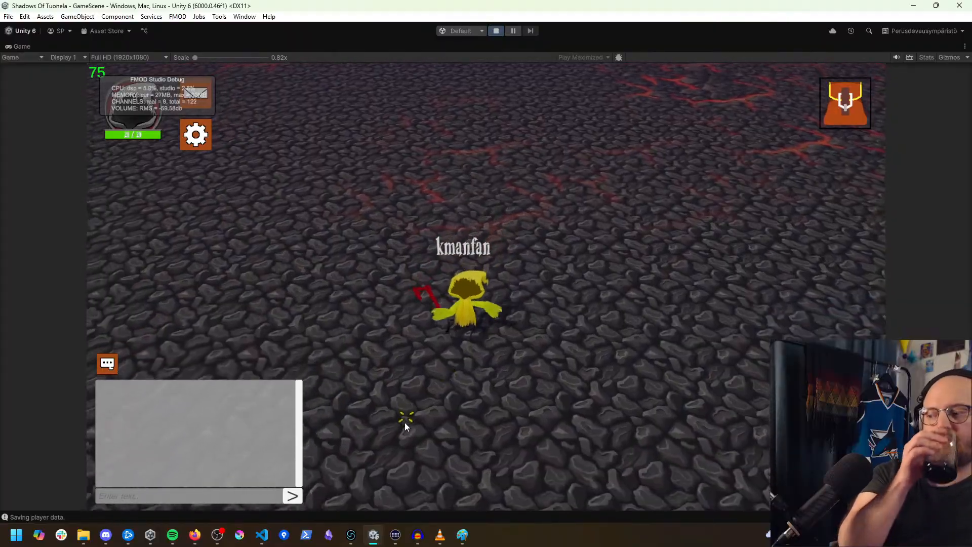
{"action": "left_click", "coordinate": [427, 418]}
{"action": "left_click", "coordinate": [427, 417]}
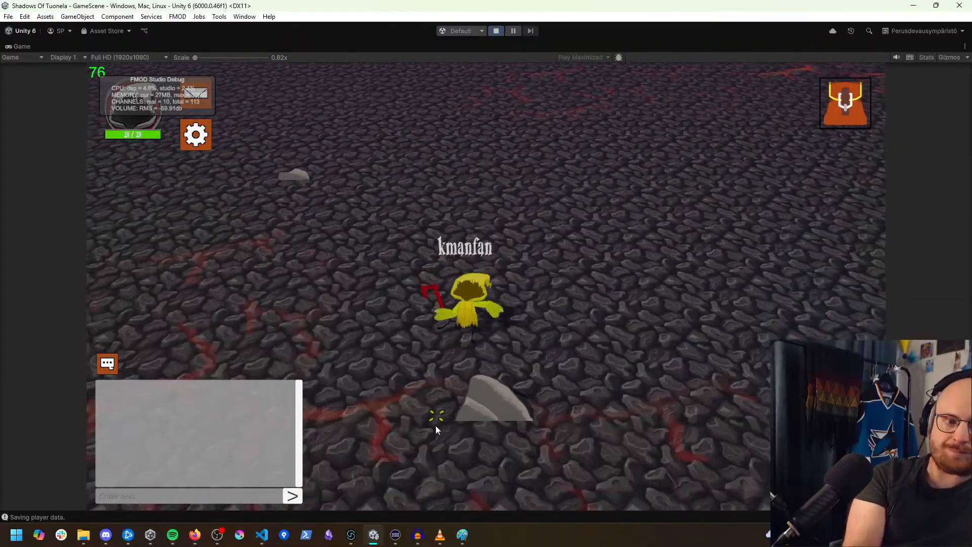
{"action": "left_click", "coordinate": [441, 430]}
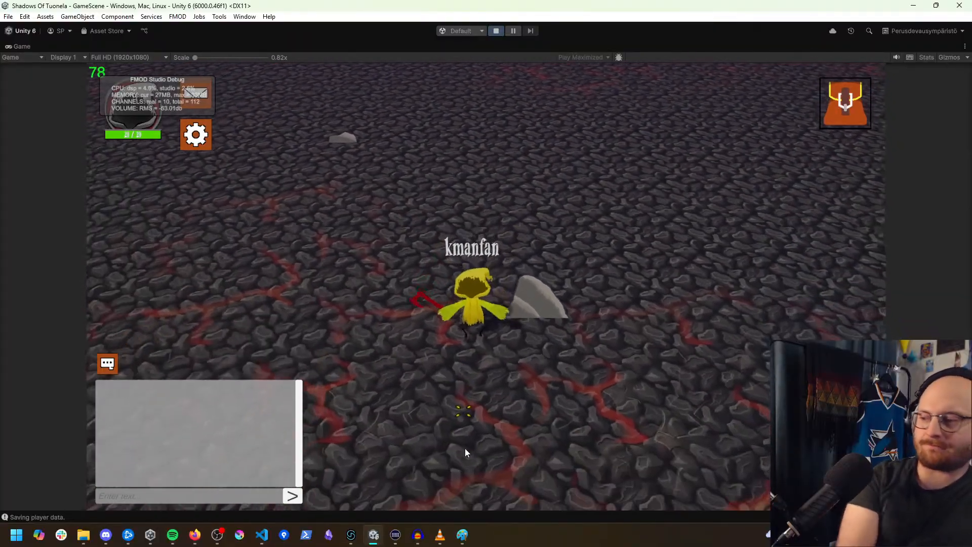
Step: Keep the player character running across the open rock ground, past the low flat stone to the large dark boulder
{"action": "left_click", "coordinate": [462, 448]}
{"action": "left_click", "coordinate": [470, 495]}
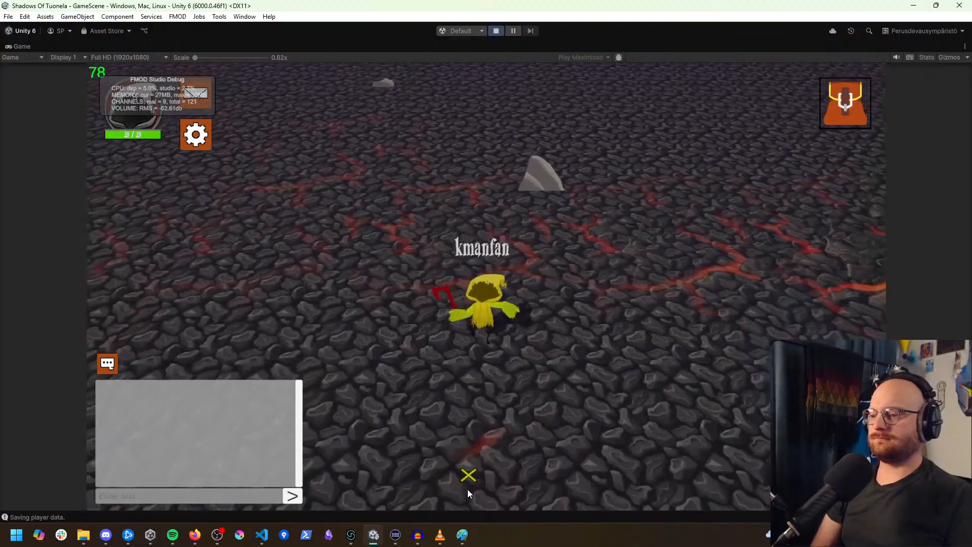
{"action": "left_click", "coordinate": [488, 494]}
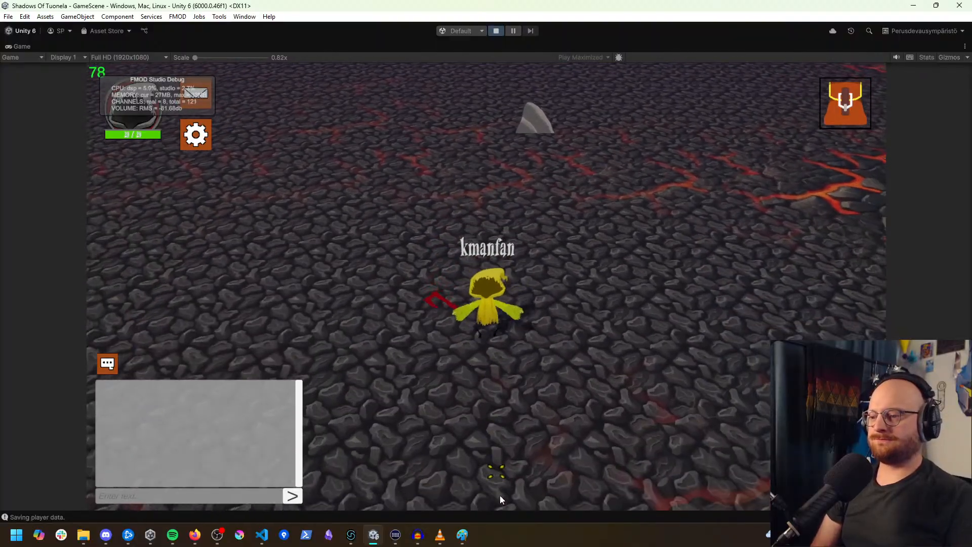
{"action": "left_click", "coordinate": [529, 498]}
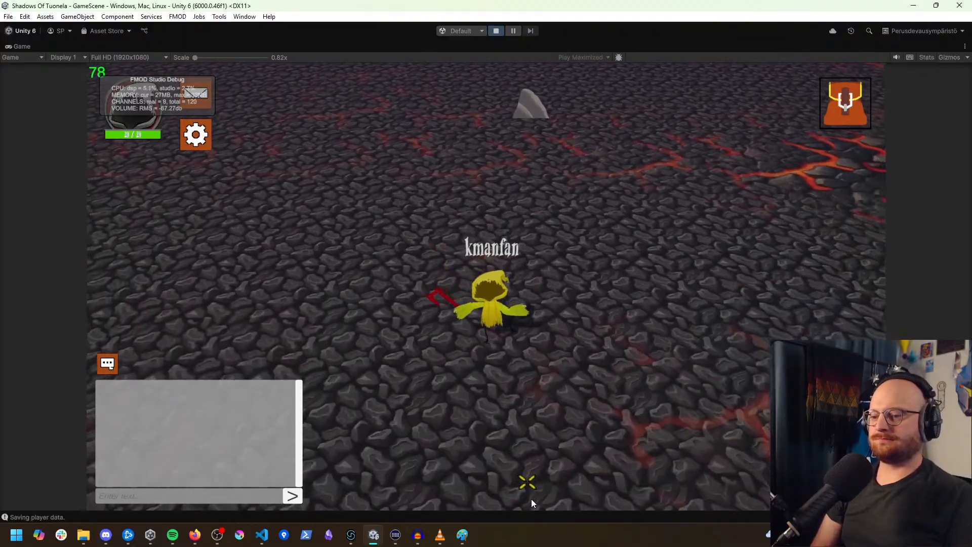
{"action": "left_click", "coordinate": [560, 499]}
{"action": "left_click", "coordinate": [572, 498]}
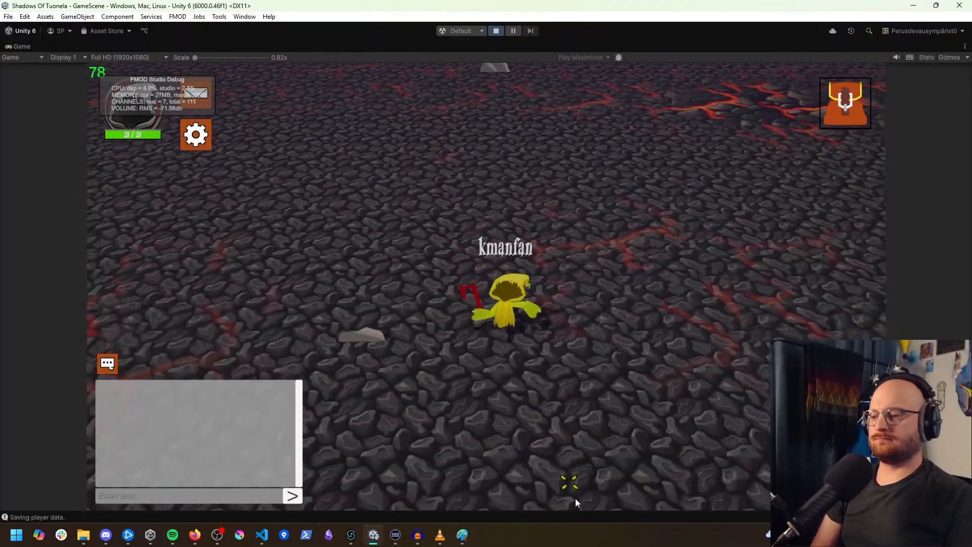
{"action": "left_click", "coordinate": [588, 496]}
{"action": "left_click", "coordinate": [613, 488]}
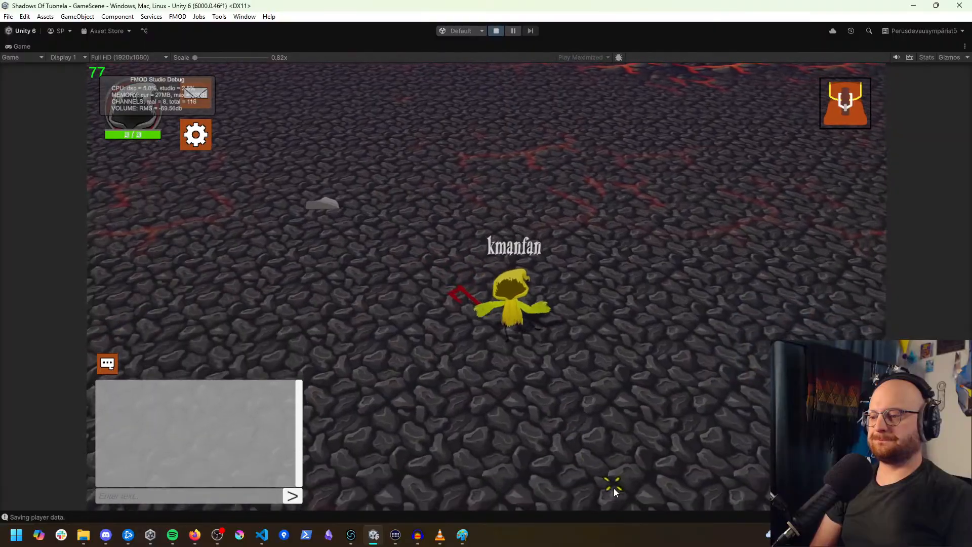
{"action": "left_click", "coordinate": [614, 488]}
{"action": "left_click", "coordinate": [613, 488]}
{"action": "left_click", "coordinate": [637, 454]}
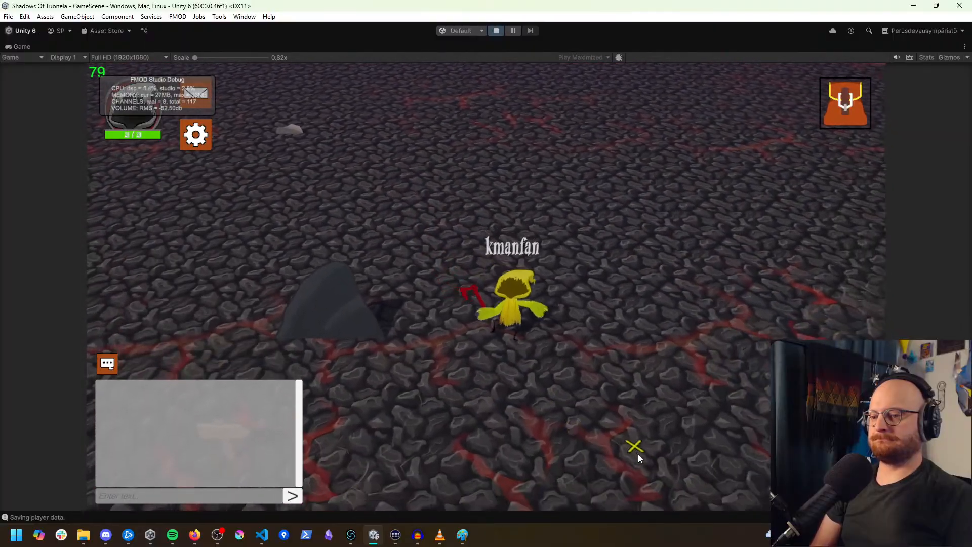
Step: Run the player character past the lava cracks in Kalman Kankaat and onto the mossy stone path
{"action": "left_click", "coordinate": [642, 460]}
{"action": "left_click", "coordinate": [643, 460]}
{"action": "left_click", "coordinate": [629, 464]}
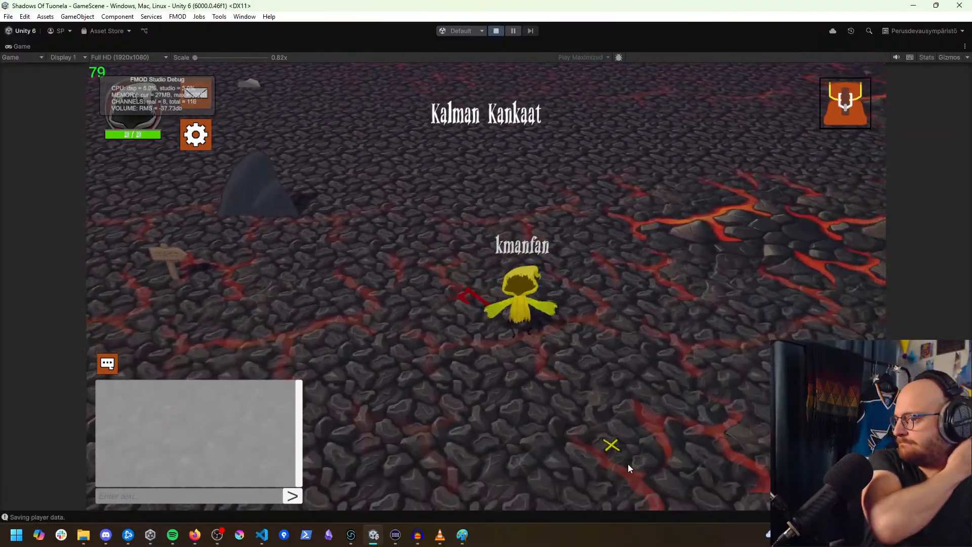
{"action": "left_click", "coordinate": [618, 454]}
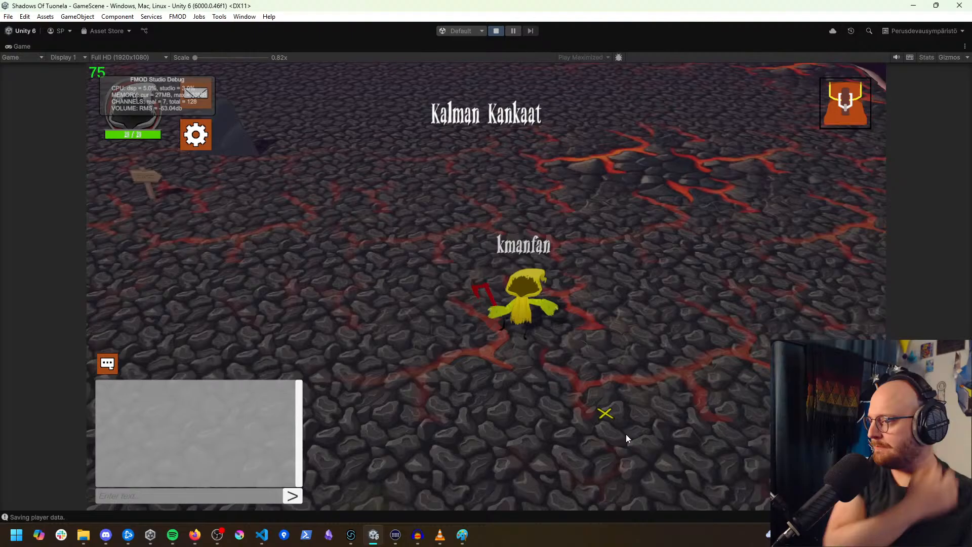
{"action": "left_click", "coordinate": [570, 441]}
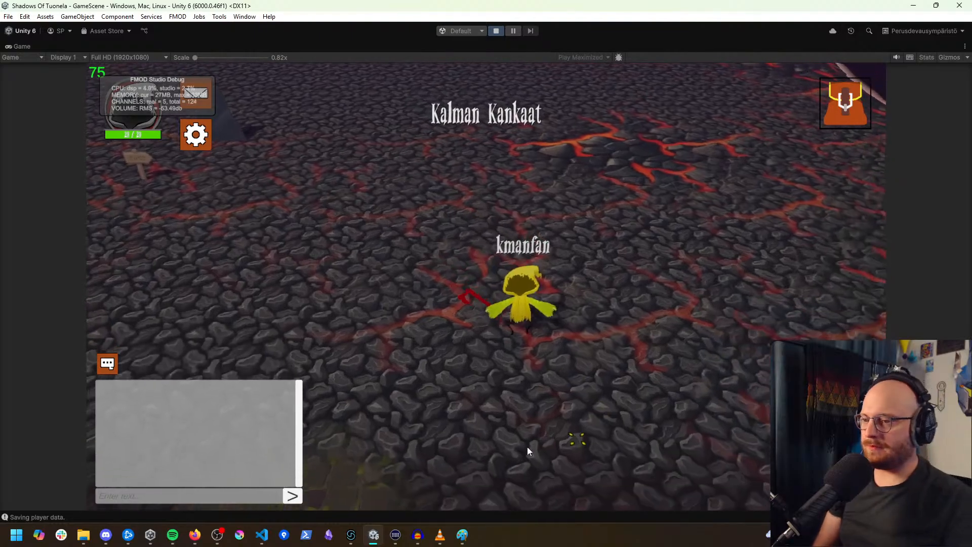
{"action": "left_click", "coordinate": [446, 435]}
{"action": "left_click", "coordinate": [393, 400]}
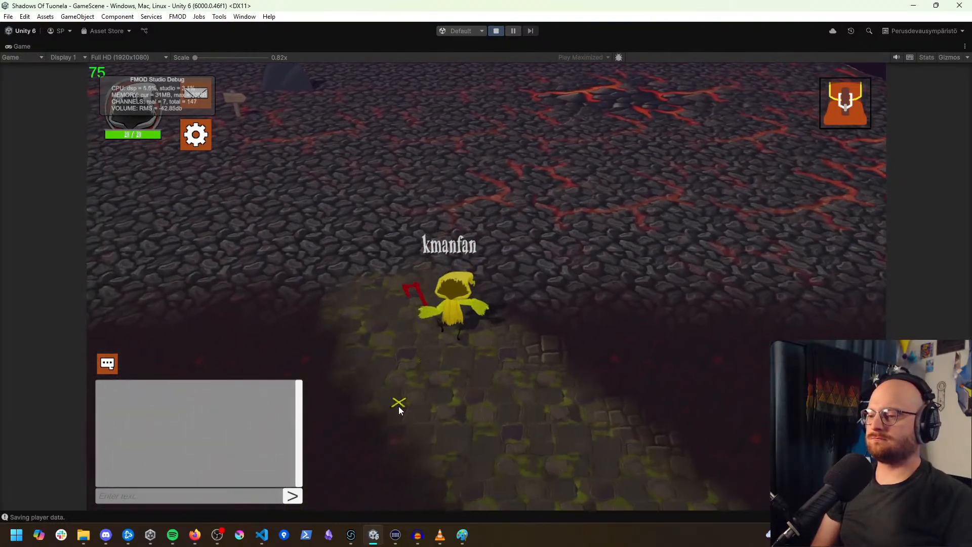
Step: Run the player character off the mossy path and across the dark red-speckled ground to hear its movement sounds
{"action": "left_click", "coordinate": [390, 413]}
{"action": "left_click", "coordinate": [377, 427]}
{"action": "left_click", "coordinate": [354, 436]}
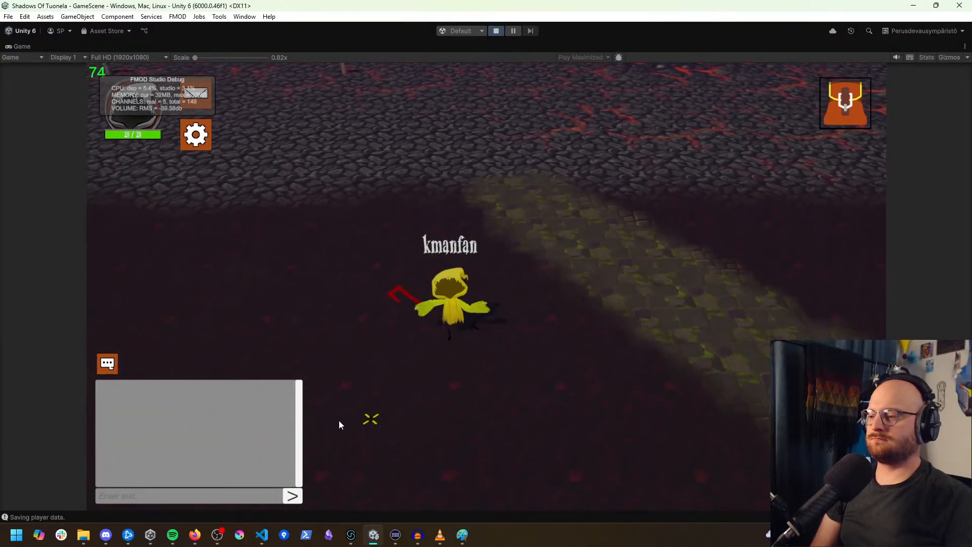
{"action": "left_click", "coordinate": [300, 361]}
{"action": "left_click", "coordinate": [375, 440]}
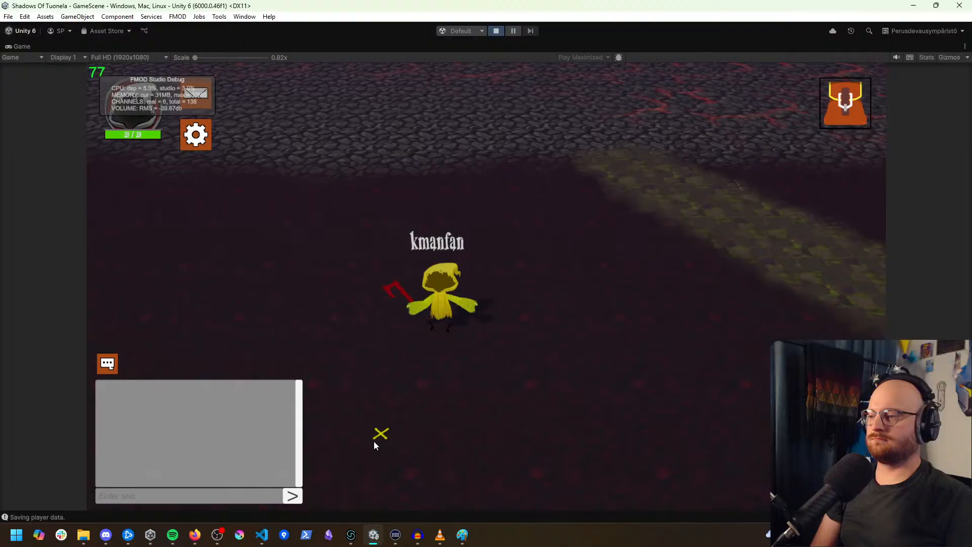
{"action": "left_click", "coordinate": [407, 464]}
{"action": "left_click", "coordinate": [320, 335]}
{"action": "left_click", "coordinate": [404, 461]}
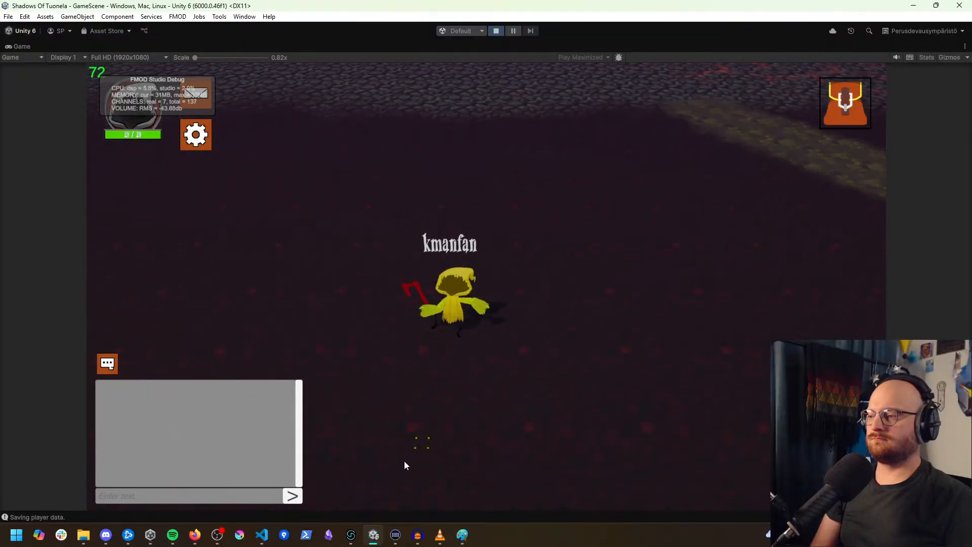
{"action": "left_click", "coordinate": [311, 358]}
{"action": "left_click", "coordinate": [382, 444]}
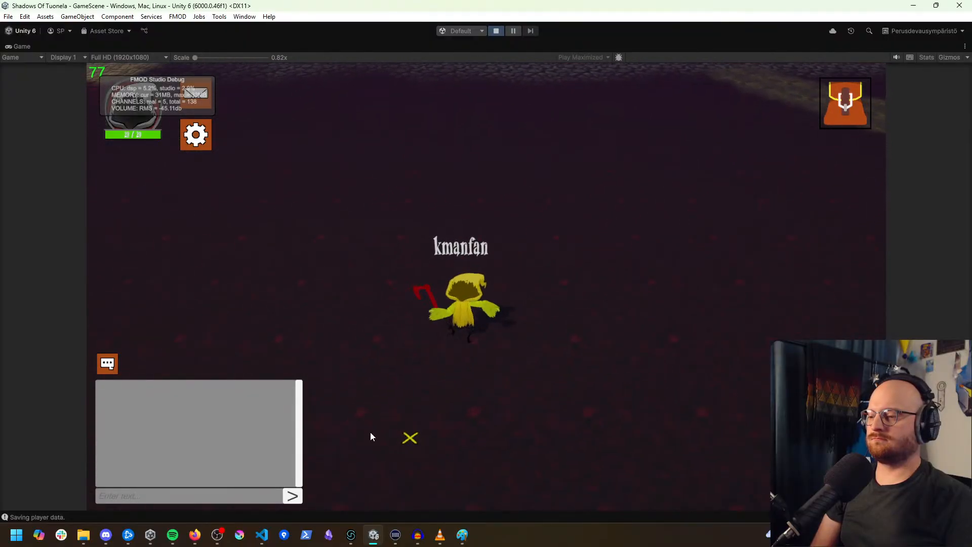
{"action": "left_click", "coordinate": [301, 358]}
{"action": "left_click", "coordinate": [378, 440]}
Step: Approach the Cyan Shadow near the cyan crystals and fight it with the red axe
{"action": "left_click", "coordinate": [264, 242]}
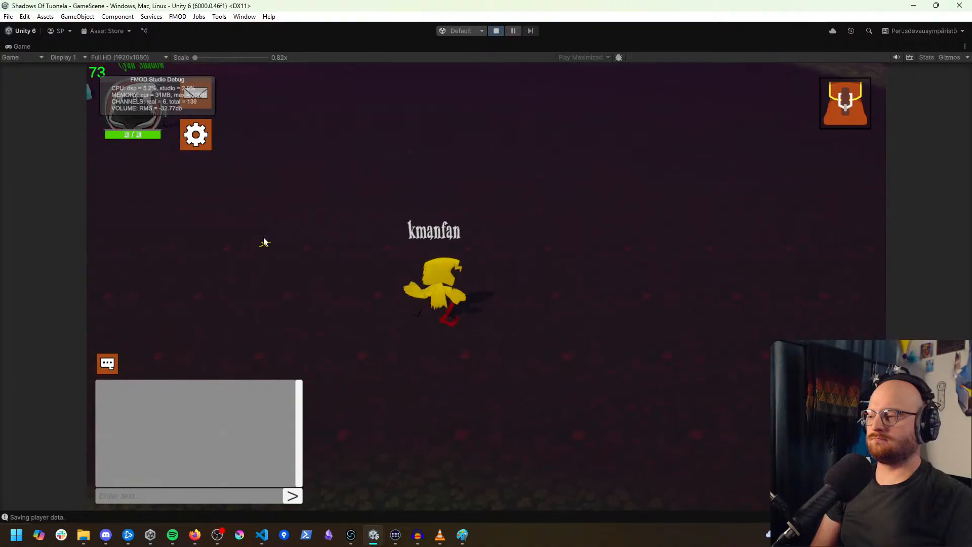
{"action": "left_click", "coordinate": [305, 212]}
{"action": "left_click", "coordinate": [304, 213]}
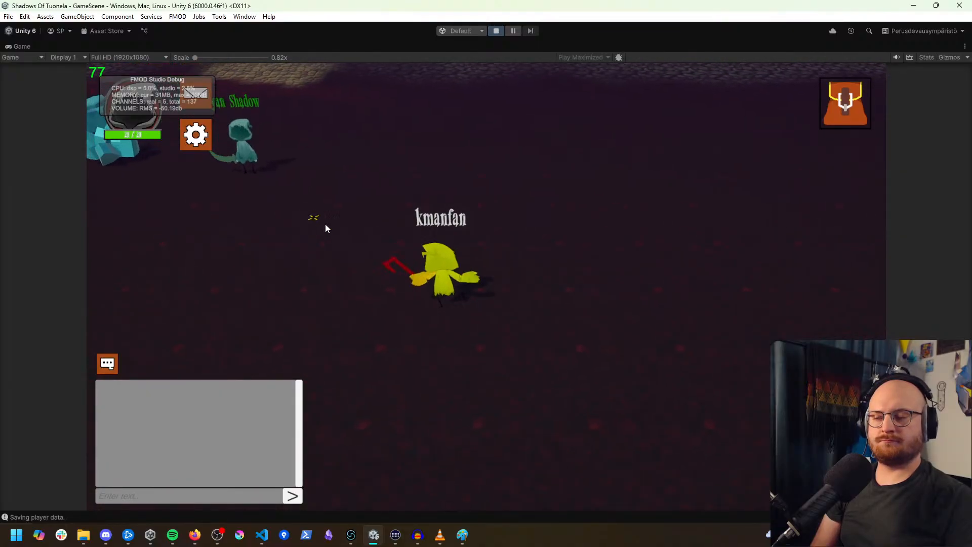
{"action": "left_click", "coordinate": [340, 226]}
{"action": "left_click", "coordinate": [345, 233]}
{"action": "left_click", "coordinate": [370, 246]}
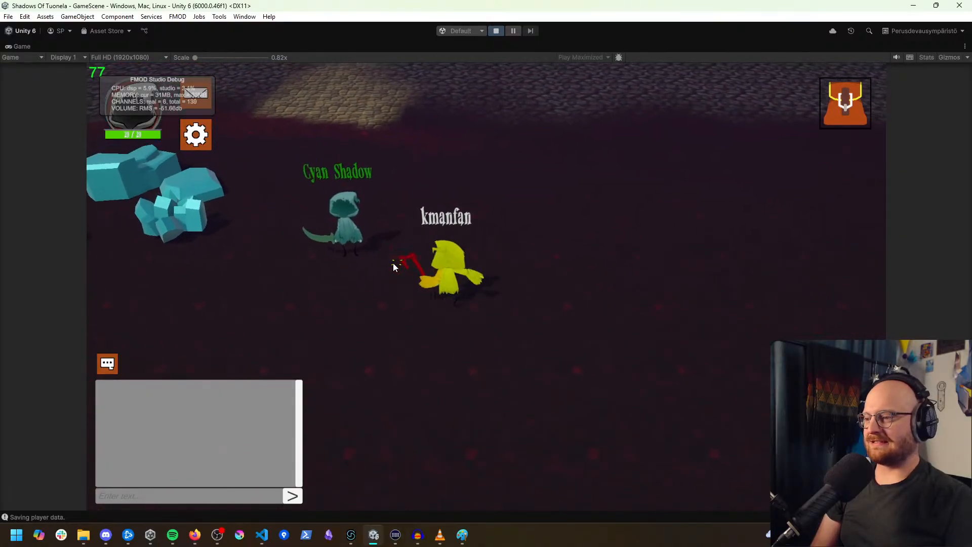
{"action": "left_click", "coordinate": [427, 273]}
{"action": "left_click", "coordinate": [478, 345]}
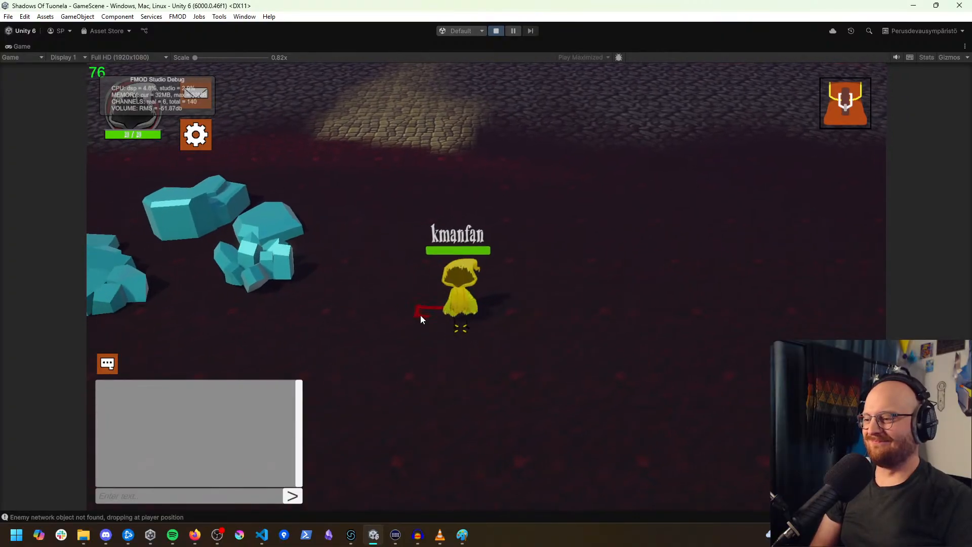
Step: Run the player character away from the cyan crystals across the dark ground
{"action": "left_click", "coordinate": [724, 332]}
{"action": "left_click", "coordinate": [740, 336]}
{"action": "left_click", "coordinate": [761, 341]}
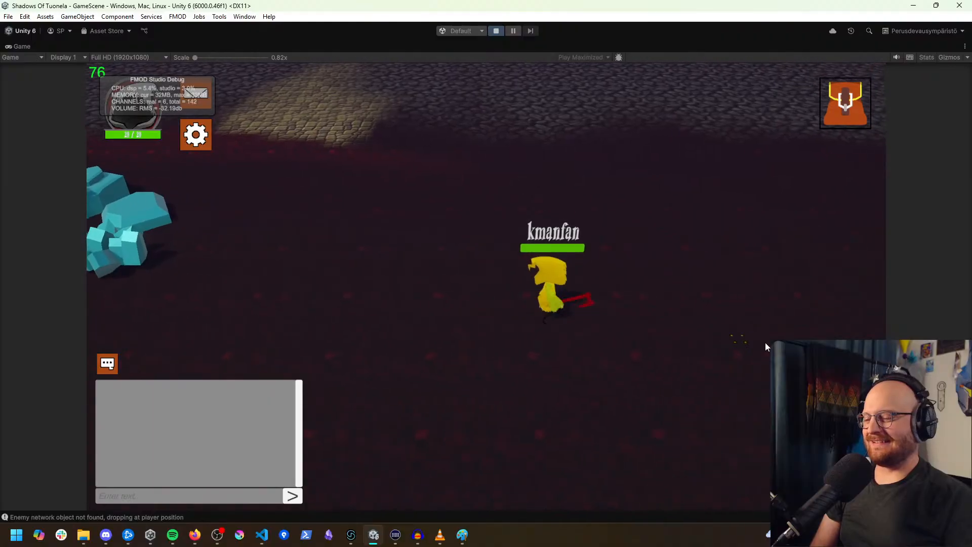
{"action": "left_click", "coordinate": [763, 342]}
{"action": "left_click", "coordinate": [768, 336]}
{"action": "left_click", "coordinate": [776, 338]}
{"action": "left_click", "coordinate": [772, 337]}
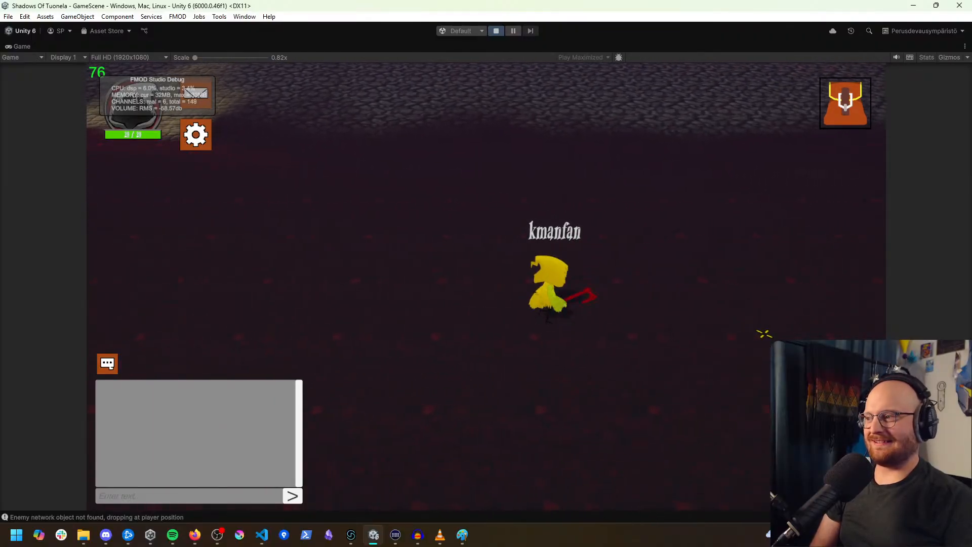
Step: Continue to the dark ground beside the mossy stone path and fight another Cyan Shadow there
{"action": "left_click", "coordinate": [769, 352]}
{"action": "left_click", "coordinate": [769, 365]}
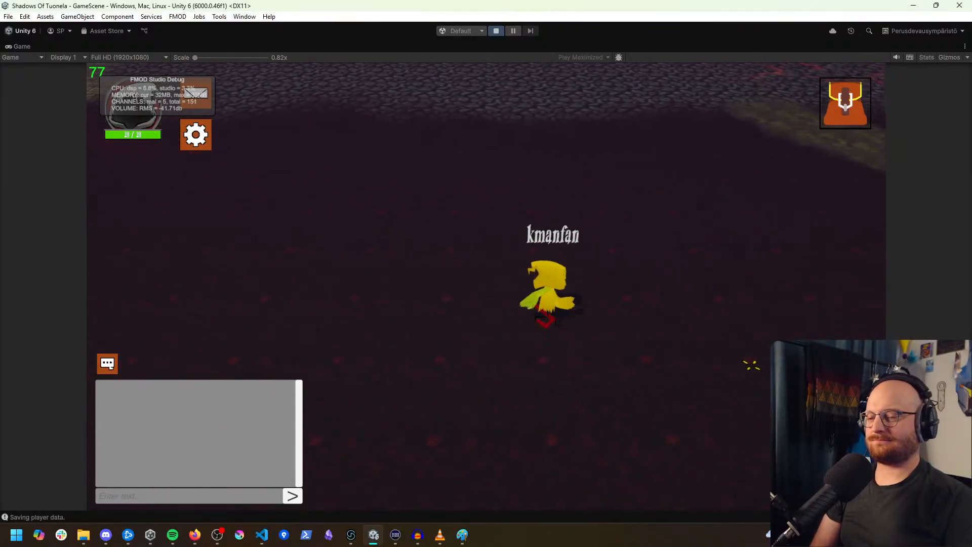
{"action": "left_click", "coordinate": [763, 379]}
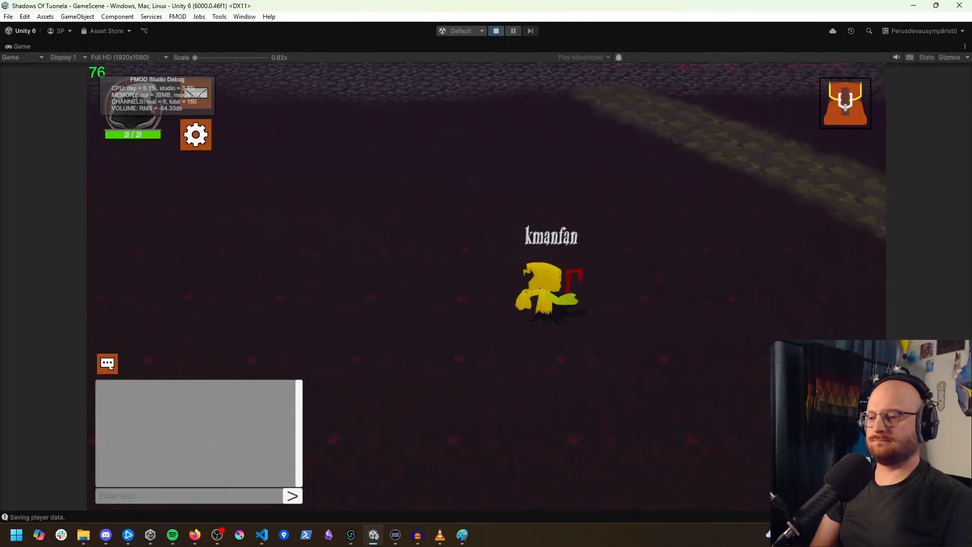
{"action": "left_click", "coordinate": [772, 383]}
{"action": "left_click", "coordinate": [757, 372]}
{"action": "left_click", "coordinate": [668, 335]}
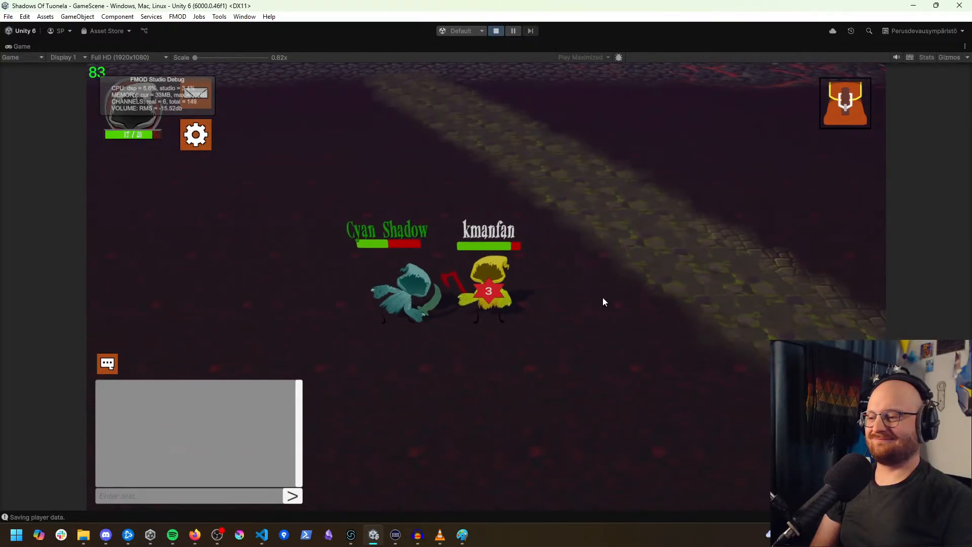
Step: Lower the Music Volume to about half in the game's options and close them
{"action": "left_click", "coordinate": [204, 143]}
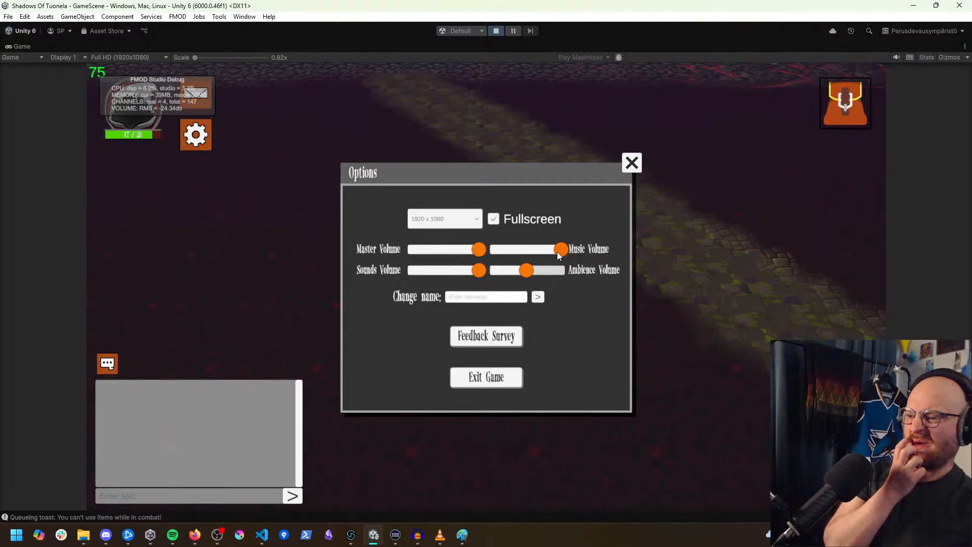
{"action": "left_click_drag", "start_coordinate": [558, 254], "coordinate": [537, 261]}
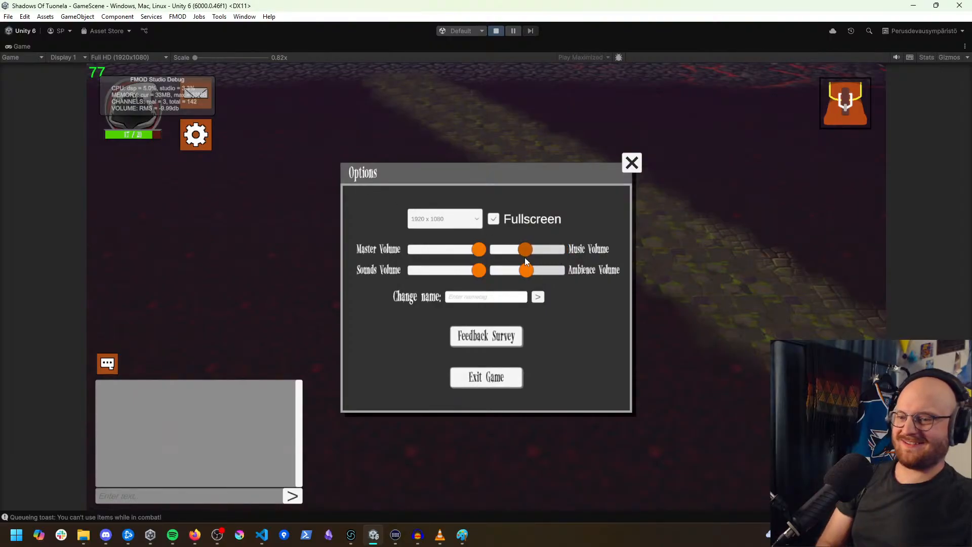
{"action": "left_click", "coordinate": [632, 162]}
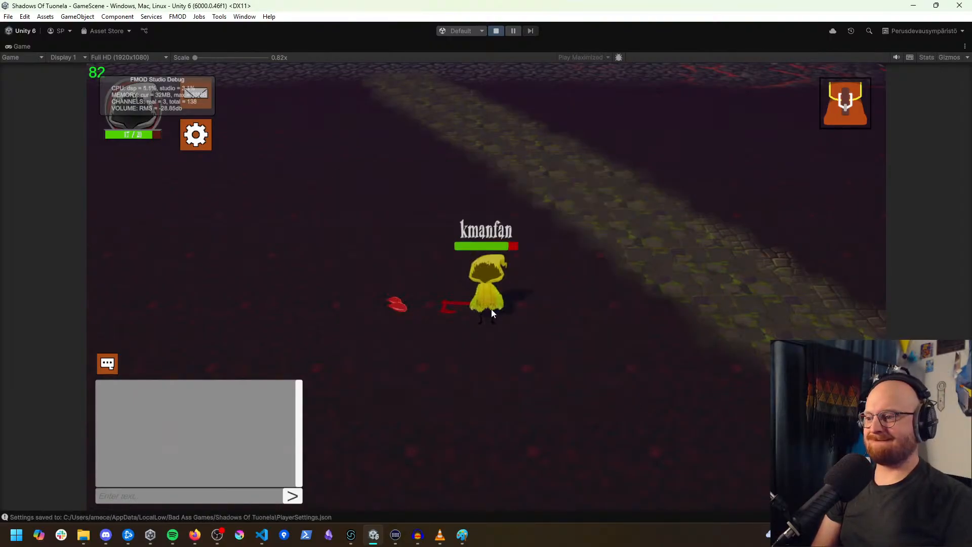
Step: Run the player character past the dropped red items and over the mossy path towards the next Cyan Shadow
{"action": "left_click", "coordinate": [559, 339]}
{"action": "left_click", "coordinate": [414, 310]}
{"action": "left_click", "coordinate": [506, 311]}
{"action": "left_click", "coordinate": [681, 333]}
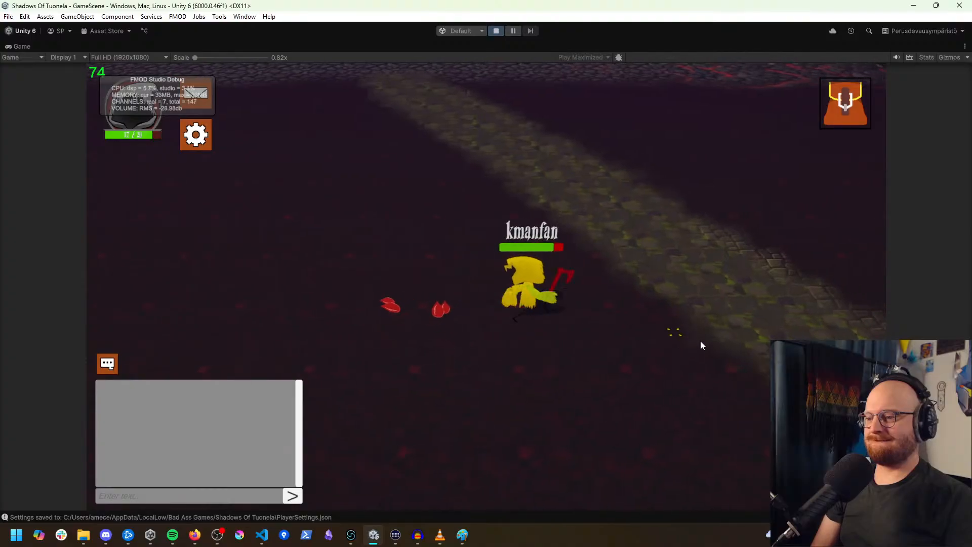
{"action": "left_click", "coordinate": [720, 336]}
{"action": "left_click", "coordinate": [750, 220]}
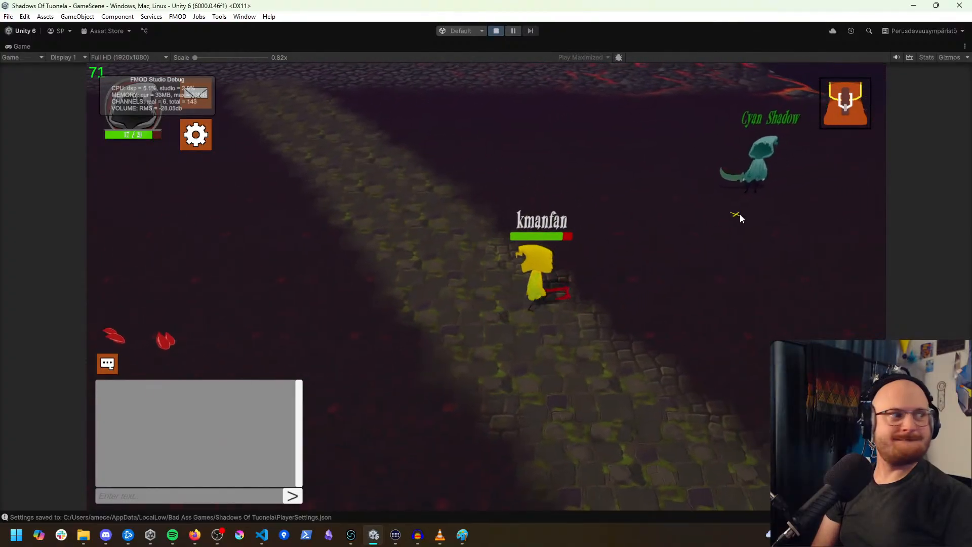
Step: Attack the Cyan Shadow beyond the mossy path with the red axe to hear the combat sounds over the quieter music
{"action": "left_click", "coordinate": [720, 231]}
{"action": "left_click", "coordinate": [713, 236]}
{"action": "left_click", "coordinate": [589, 259]}
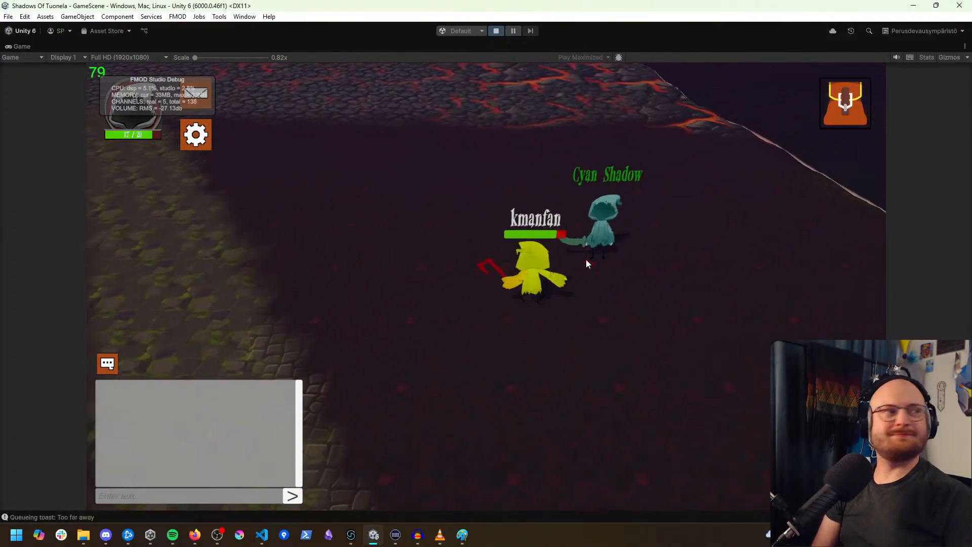
{"action": "left_click", "coordinate": [549, 240]}
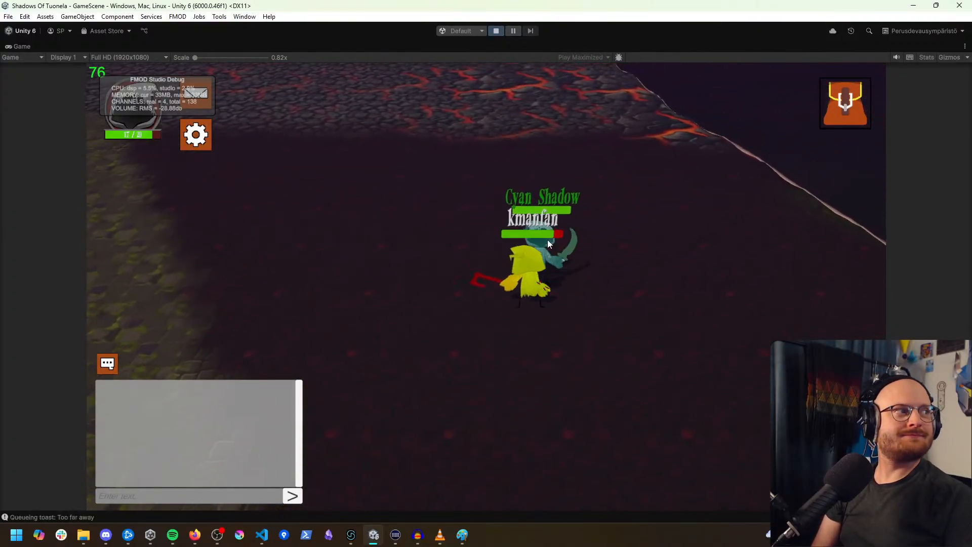
{"action": "left_click", "coordinate": [474, 349]}
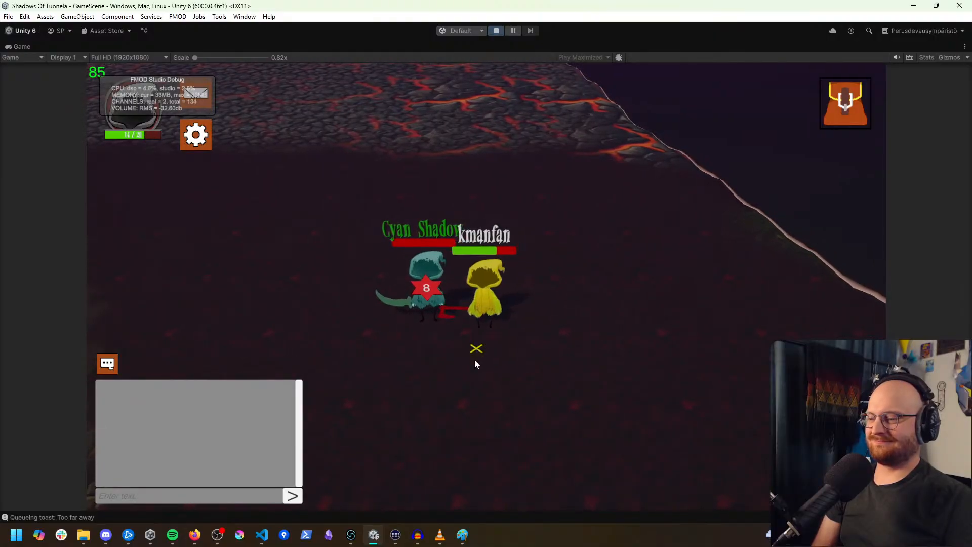
Step: Run the player character away from the fight spot, opening the inventory on the way and closing it again
{"action": "left_click", "coordinate": [424, 342]}
{"action": "left_click", "coordinate": [486, 271]}
{"action": "left_click", "coordinate": [520, 291]}
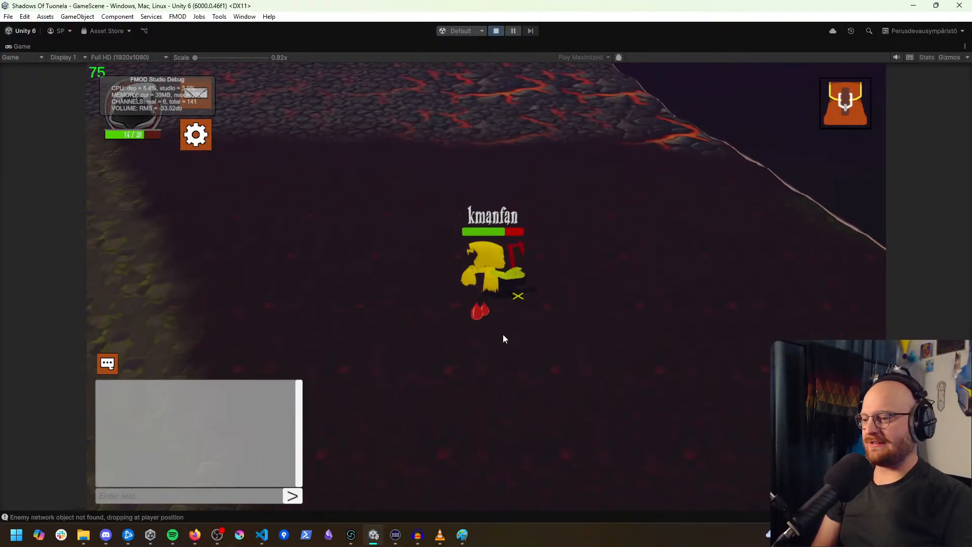
{"action": "left_click", "coordinate": [499, 400]}
{"action": "left_click", "coordinate": [845, 103]}
{"action": "left_click", "coordinate": [568, 440]}
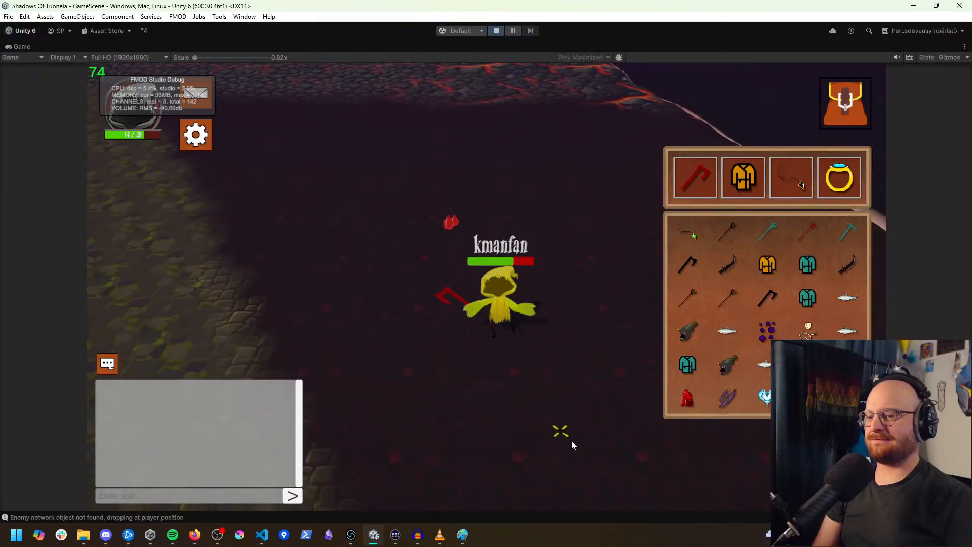
{"action": "left_click", "coordinate": [615, 458]}
{"action": "left_click", "coordinate": [646, 458]}
{"action": "left_click", "coordinate": [724, 455]}
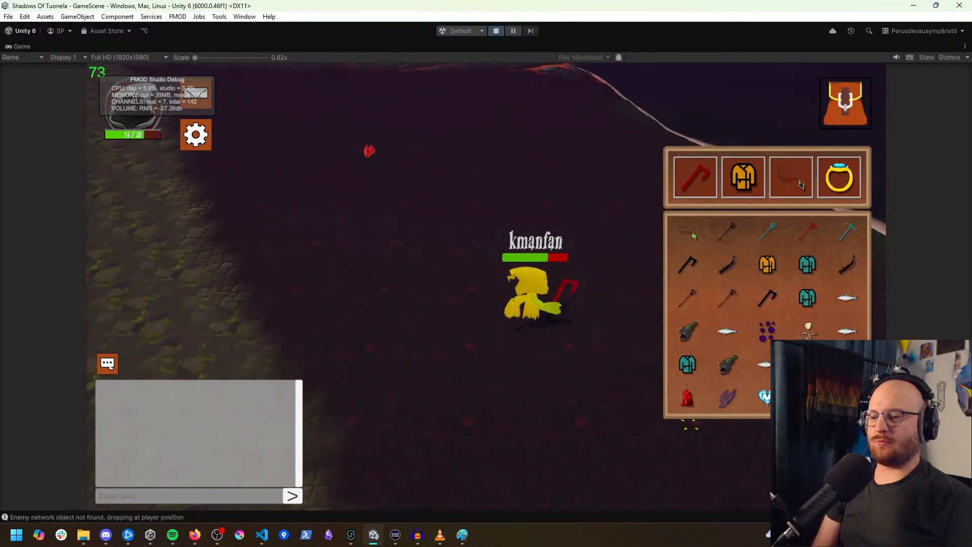
{"action": "left_click", "coordinate": [857, 120]}
Step: Run the player character across the green clover ground towards the sand to hear the movement sounds
{"action": "left_click", "coordinate": [595, 398]}
{"action": "left_click", "coordinate": [643, 435]}
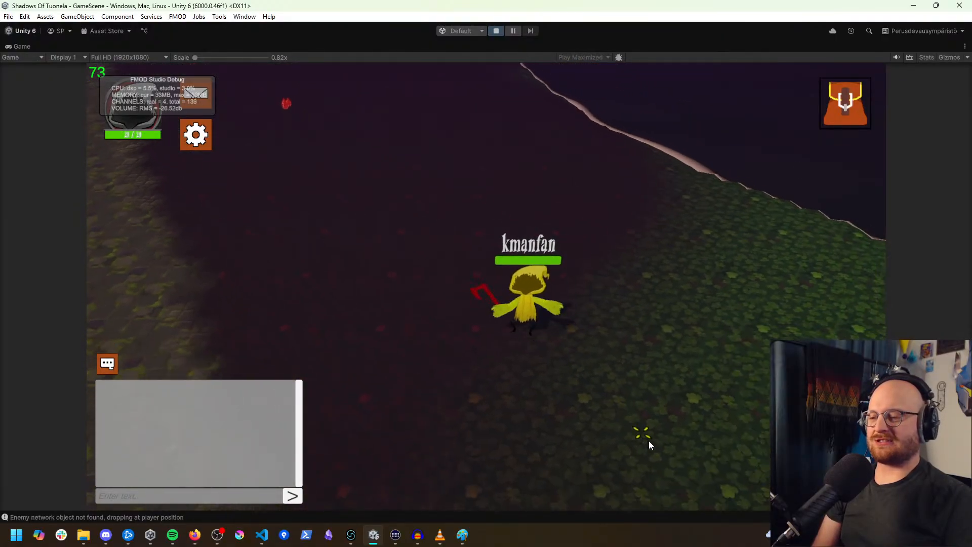
{"action": "left_click", "coordinate": [674, 453]}
{"action": "left_click", "coordinate": [691, 452]}
{"action": "left_click", "coordinate": [729, 450]}
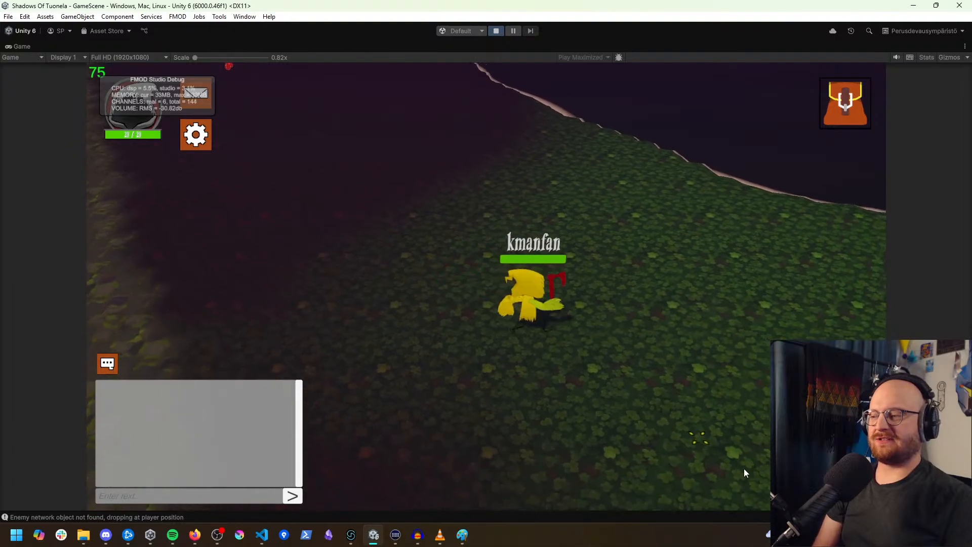
{"action": "left_click", "coordinate": [719, 470]}
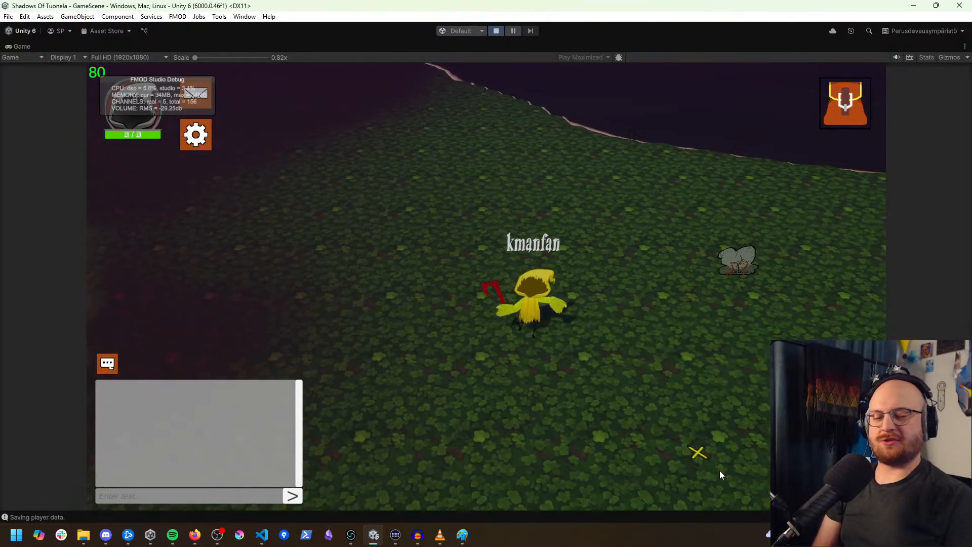
{"action": "left_click", "coordinate": [721, 468]}
{"action": "left_click", "coordinate": [746, 442]}
{"action": "left_click", "coordinate": [753, 438]}
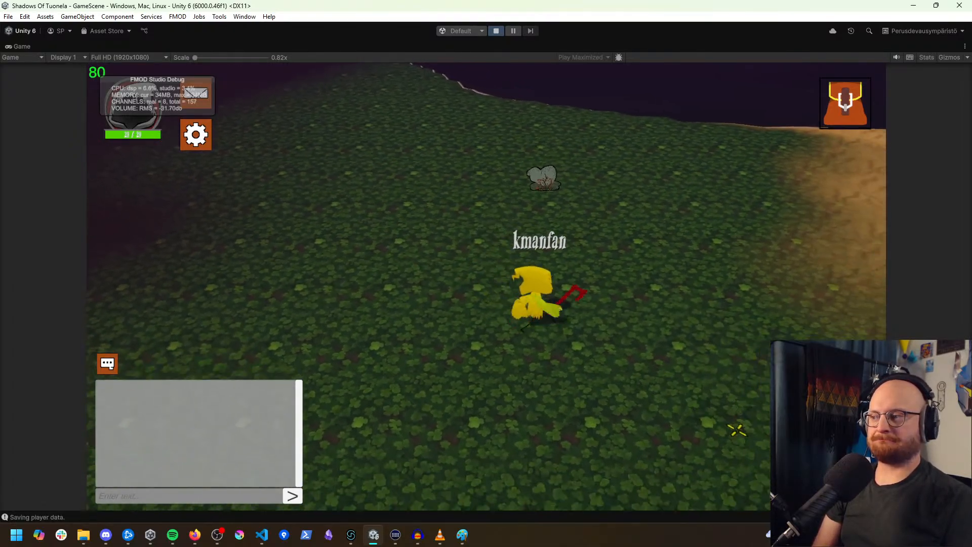
Step: Run the player character over the sand to the Shackled Kokko and fight it with the red axe
{"action": "left_click", "coordinate": [784, 409]}
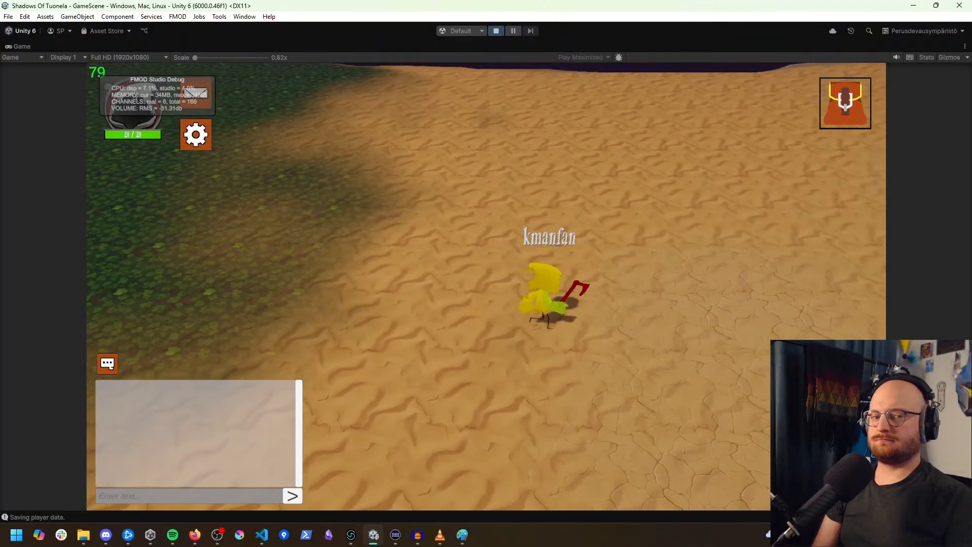
{"action": "left_click", "coordinate": [557, 455]}
{"action": "left_click", "coordinate": [704, 423]}
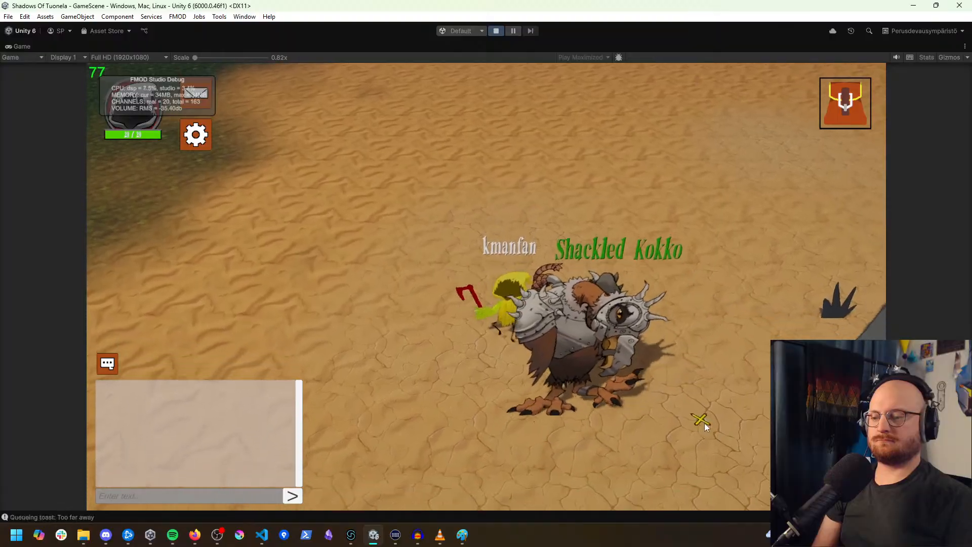
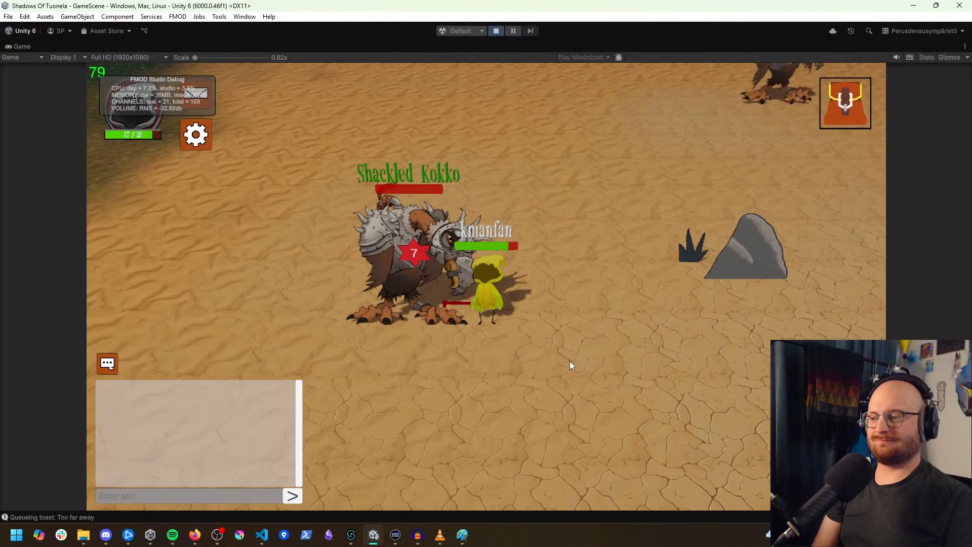
Step: Run the player character away from the defeated Shackled Kokko, eat a fish from the inventory and close the inventory again
{"action": "left_click", "coordinate": [595, 246]}
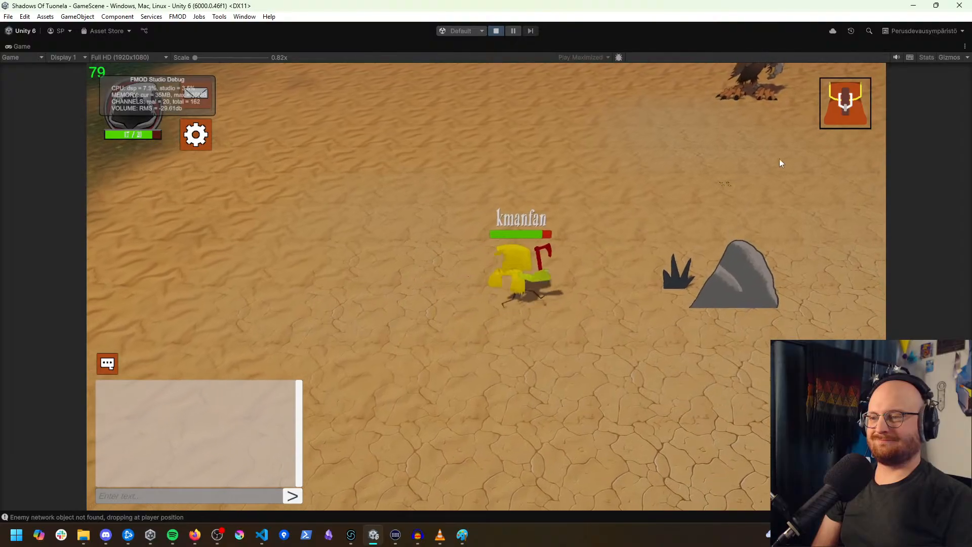
{"action": "left_click", "coordinate": [836, 109]}
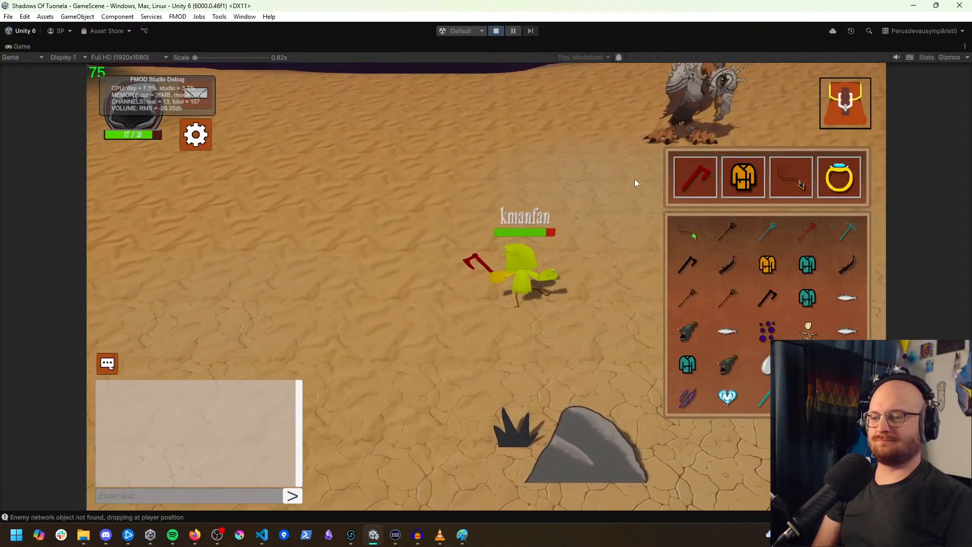
{"action": "left_click", "coordinate": [847, 298]}
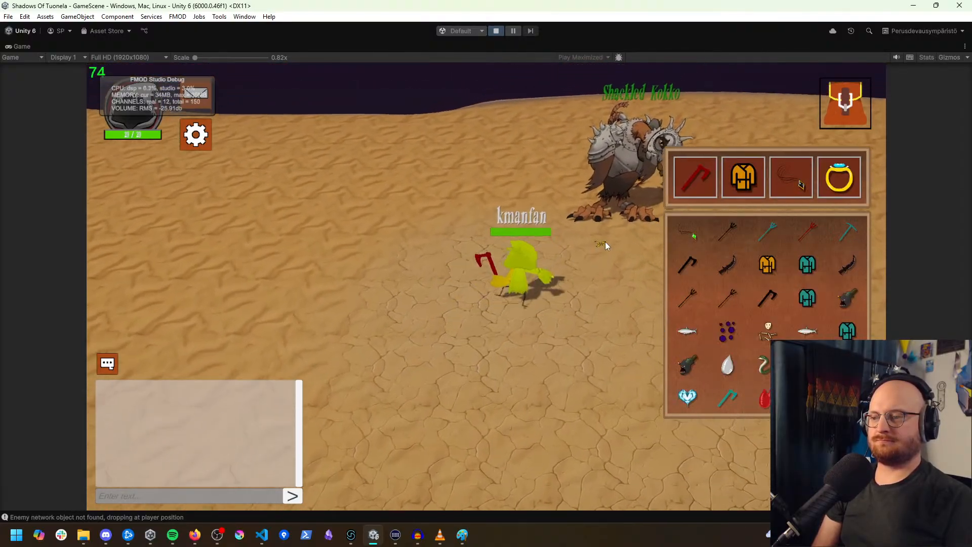
{"action": "left_click", "coordinate": [846, 107]}
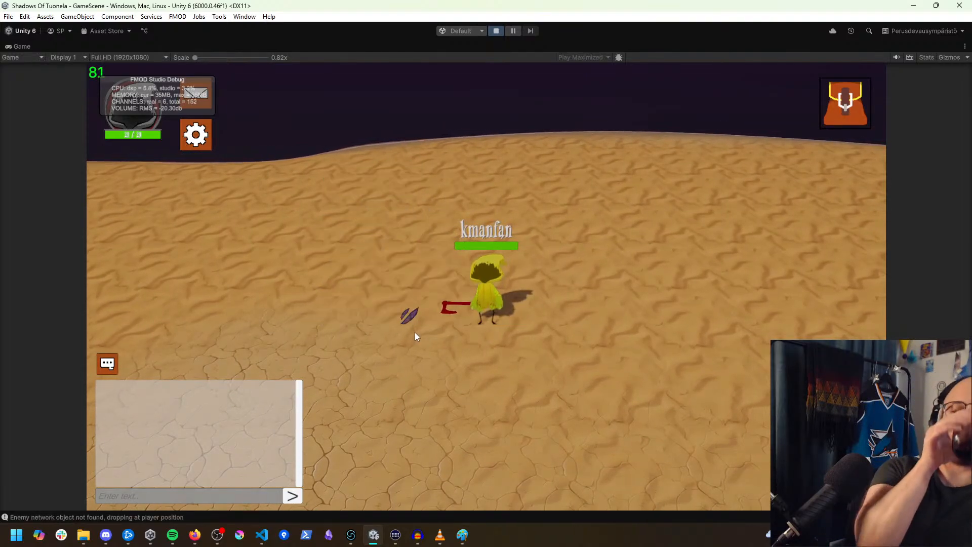
Step: Run the player character over the cracked sand to the next Shackled Kokko and attack it with the red axe
{"action": "mouse_move", "coordinate": [510, 460]}
{"action": "left_mouse_down"}
{"action": "mouse_move", "coordinate": [682, 466]}
{"action": "mouse_move", "coordinate": [704, 482]}
{"action": "left_mouse_up"}
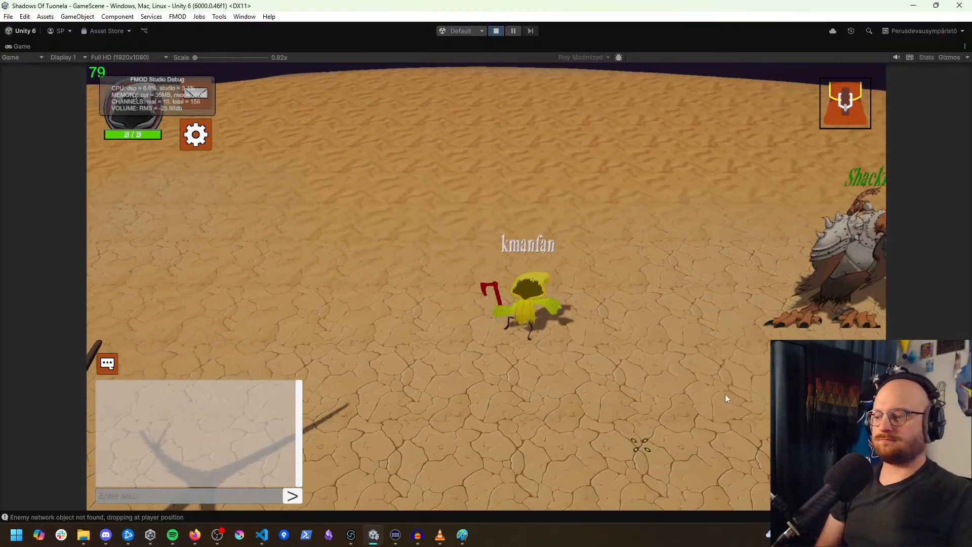
{"action": "left_click", "coordinate": [741, 344]}
{"action": "left_click", "coordinate": [638, 306]}
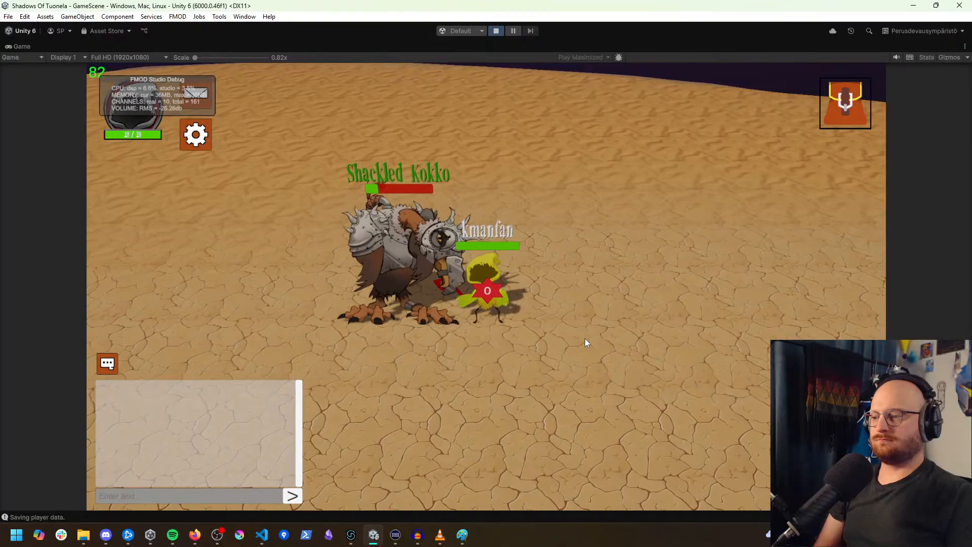
Step: Leave the fight spot, run to another Shackled Kokko on the cracked ground and fight it to hear the combat sounds
{"action": "left_click", "coordinate": [456, 388]}
{"action": "left_click", "coordinate": [403, 341]}
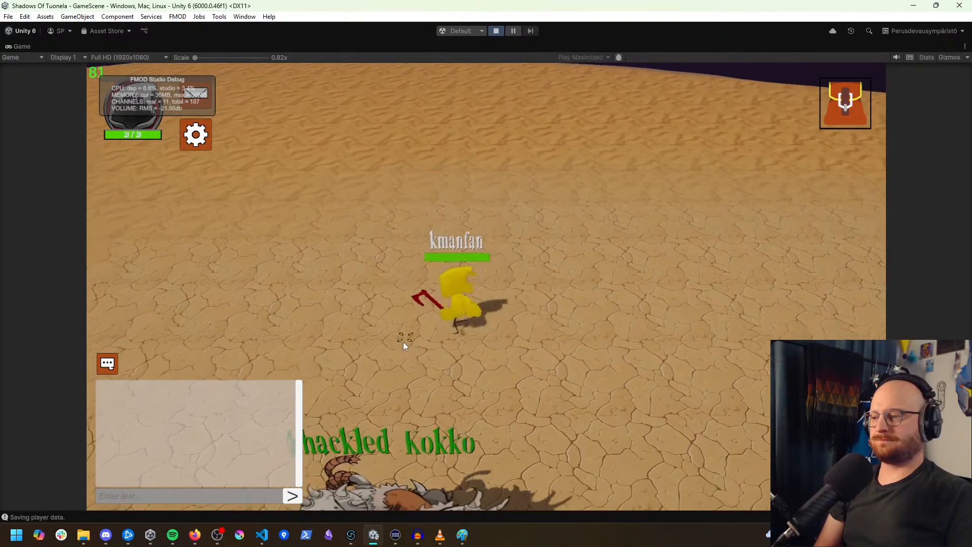
{"action": "left_click", "coordinate": [454, 452]}
{"action": "left_click", "coordinate": [459, 460]}
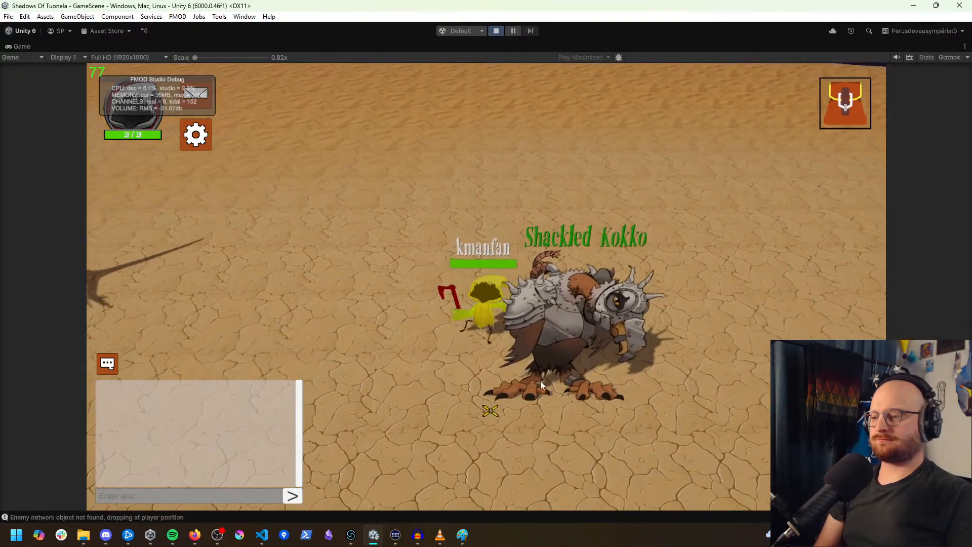
{"action": "left_click", "coordinate": [540, 333]}
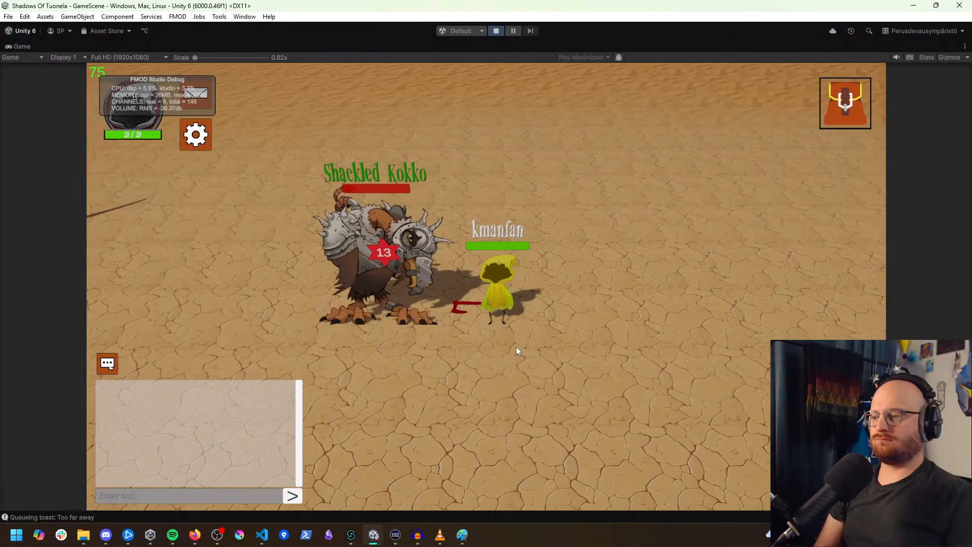
Step: Continue across the cracked ground to a further Shackled Kokko and strike it with the red axe
{"action": "left_click", "coordinate": [411, 390]}
{"action": "left_click", "coordinate": [393, 462]}
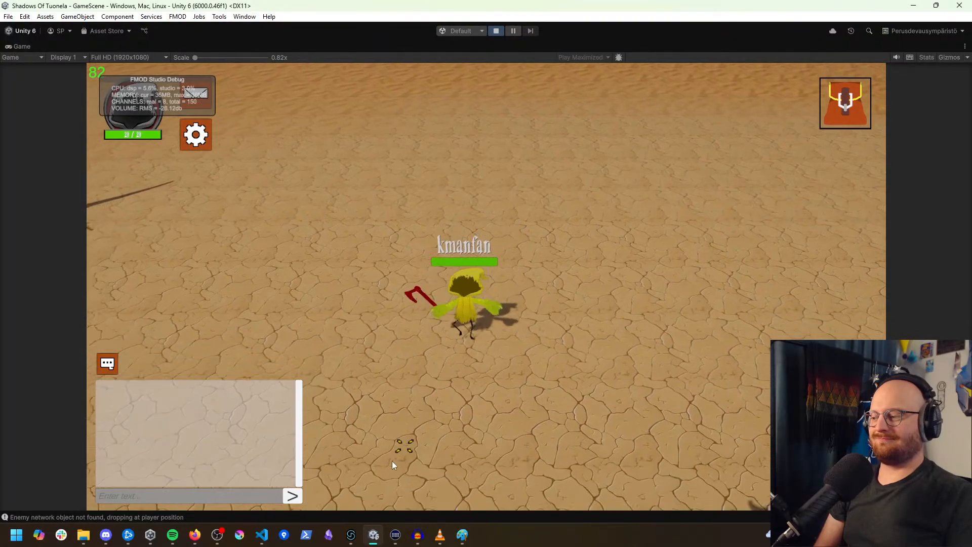
{"action": "left_click", "coordinate": [526, 446]}
{"action": "left_click", "coordinate": [539, 424]}
{"action": "left_click", "coordinate": [476, 344]}
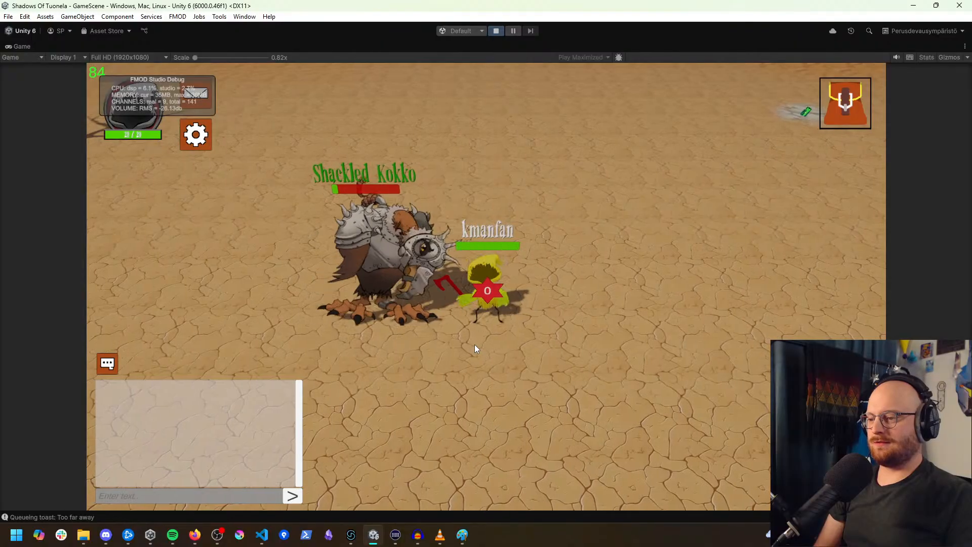
Step: Run the player character farther across the cracked ground, past the fallen Kokko, and fight the Shackled Kokko near the grey rock
{"action": "left_click", "coordinate": [415, 370]}
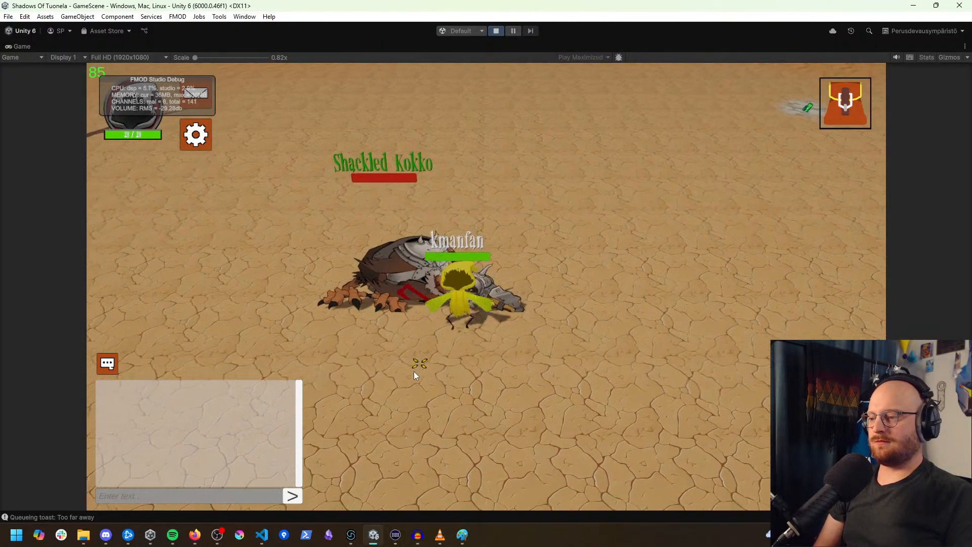
{"action": "left_click", "coordinate": [392, 411]}
{"action": "left_click", "coordinate": [363, 436]}
{"action": "left_click", "coordinate": [320, 374]}
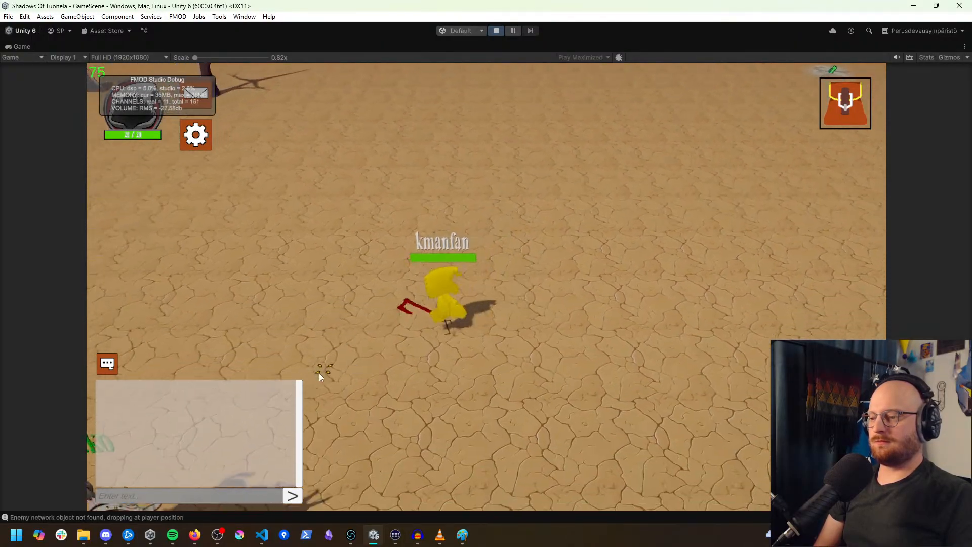
{"action": "left_click", "coordinate": [389, 409]}
{"action": "left_click", "coordinate": [439, 456]}
{"action": "left_click", "coordinate": [438, 454]}
{"action": "left_click", "coordinate": [366, 310]}
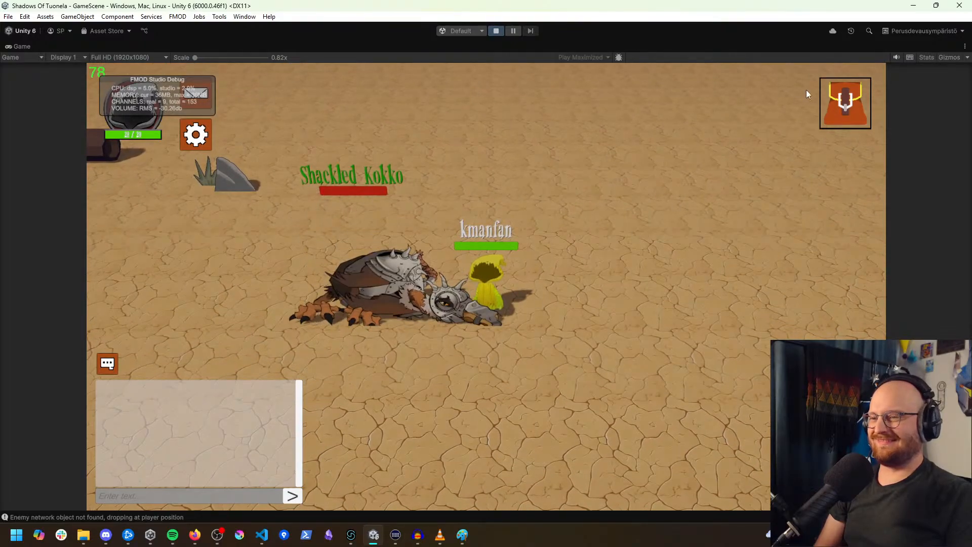
Step: Equip the black curved sword from the inventory and attack the nearby Black Shadow with it
{"action": "left_click", "coordinate": [826, 109]}
{"action": "left_click", "coordinate": [727, 265]}
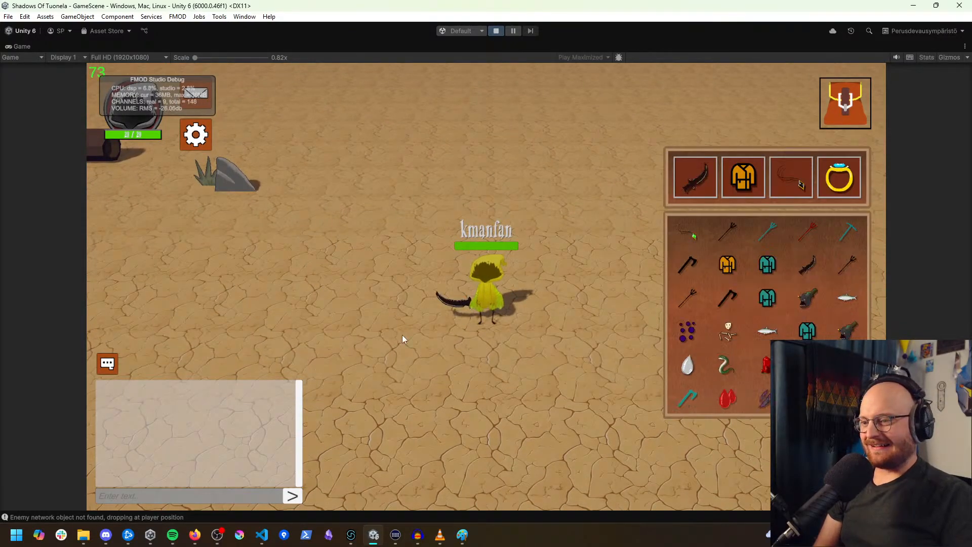
{"action": "left_click", "coordinate": [361, 324]}
{"action": "left_click", "coordinate": [489, 412]}
{"action": "left_click", "coordinate": [627, 435]}
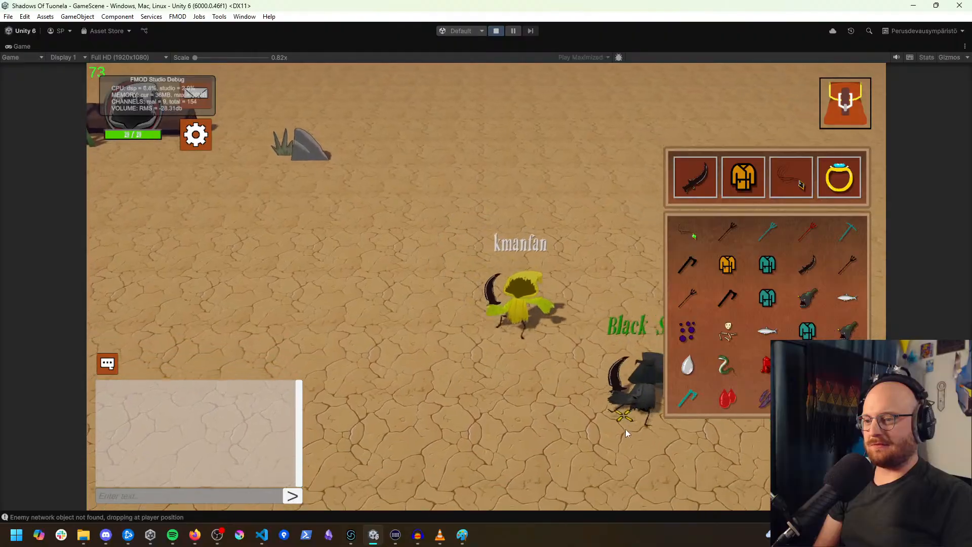
{"action": "left_click", "coordinate": [576, 370]}
{"action": "left_click", "coordinate": [529, 332]}
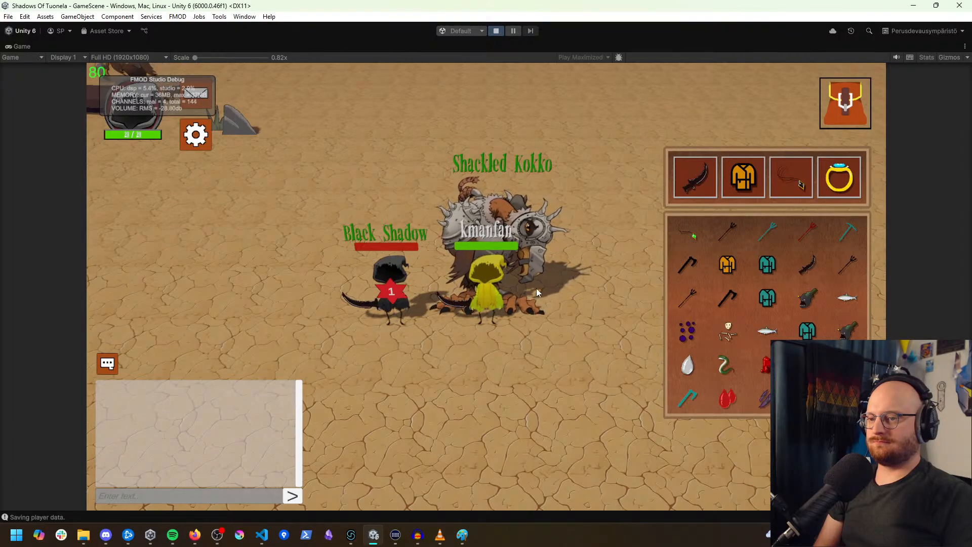
Step: Fight the Shackled Kokkos gathered around the player character with the black curved sword
{"action": "left_click", "coordinate": [527, 232]}
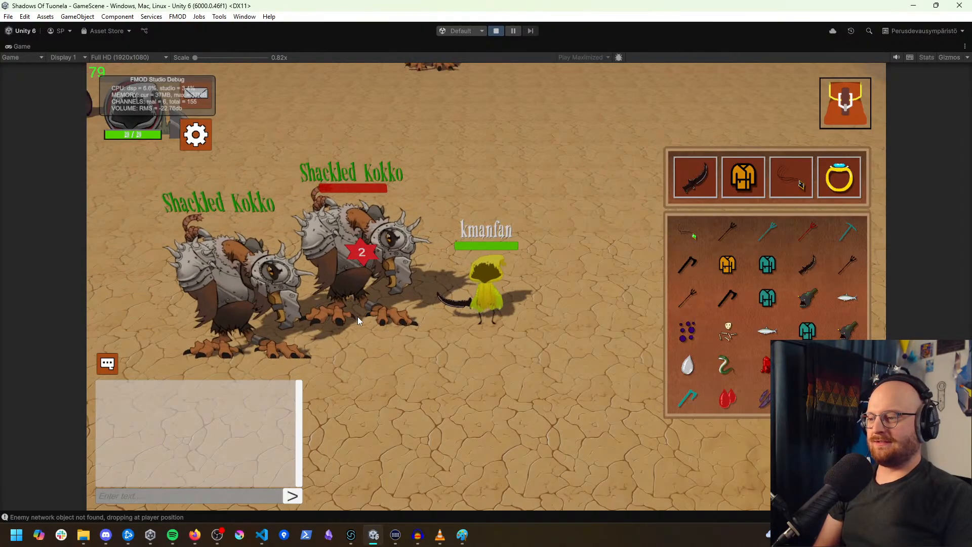
{"action": "left_click", "coordinate": [404, 365]}
{"action": "left_click", "coordinate": [465, 282]}
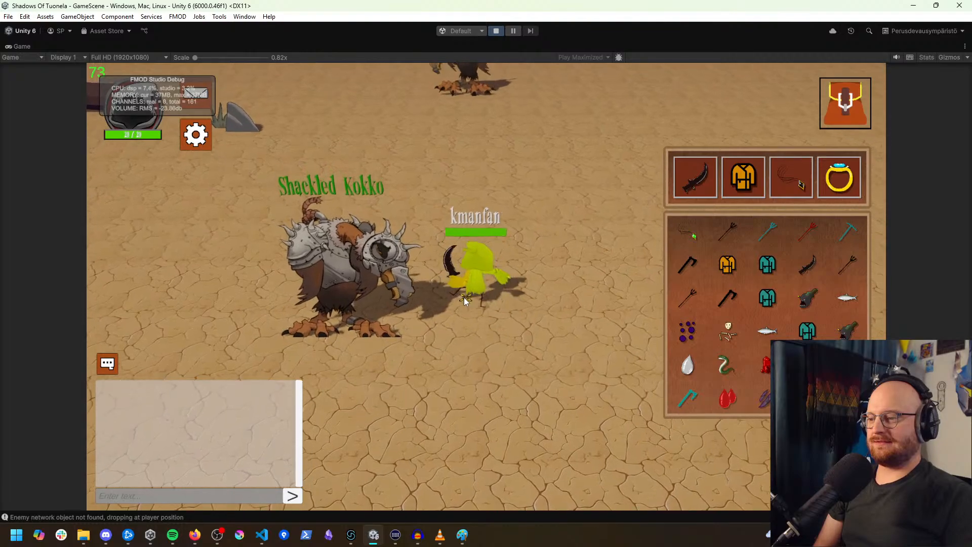
{"action": "left_click", "coordinate": [442, 351]}
{"action": "left_click", "coordinate": [373, 287]}
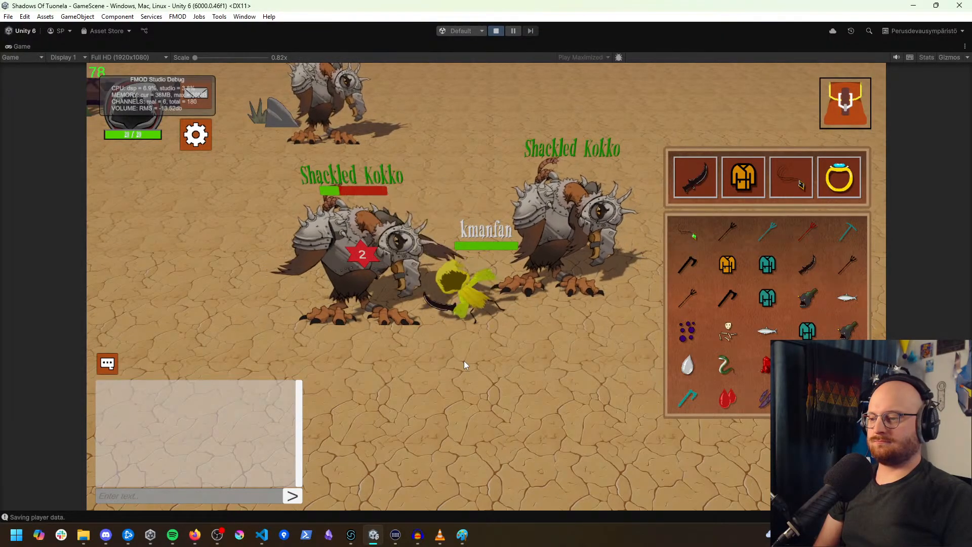
Step: Lower the game's Master Volume to about 60% in the options and close them
{"action": "key", "text": "Escape"}
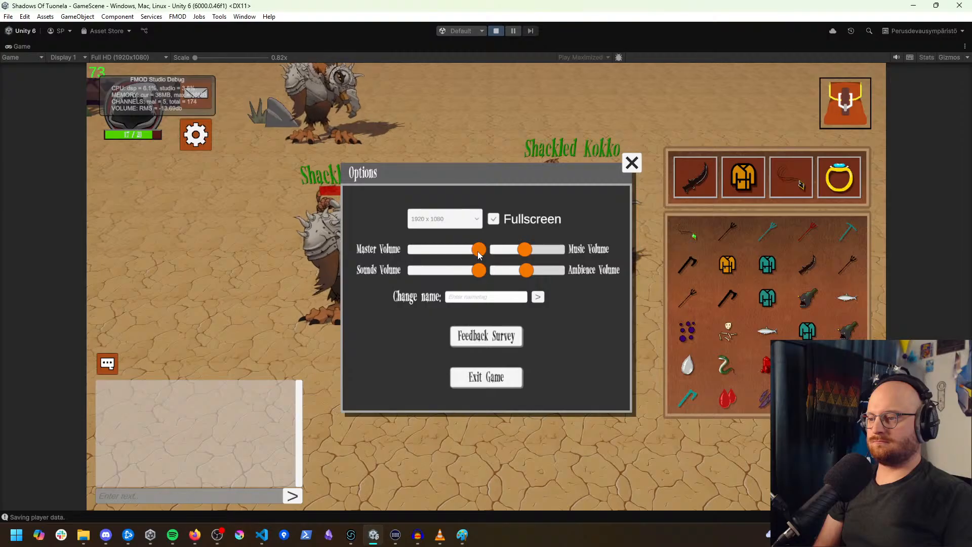
{"action": "left_click_drag", "start_coordinate": [478, 251], "coordinate": [452, 251]}
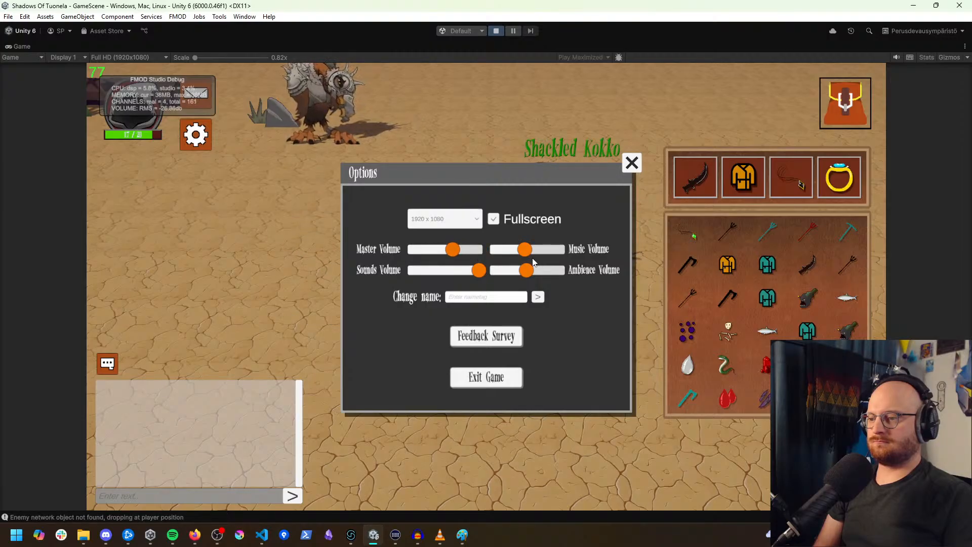
{"action": "left_click", "coordinate": [631, 163]}
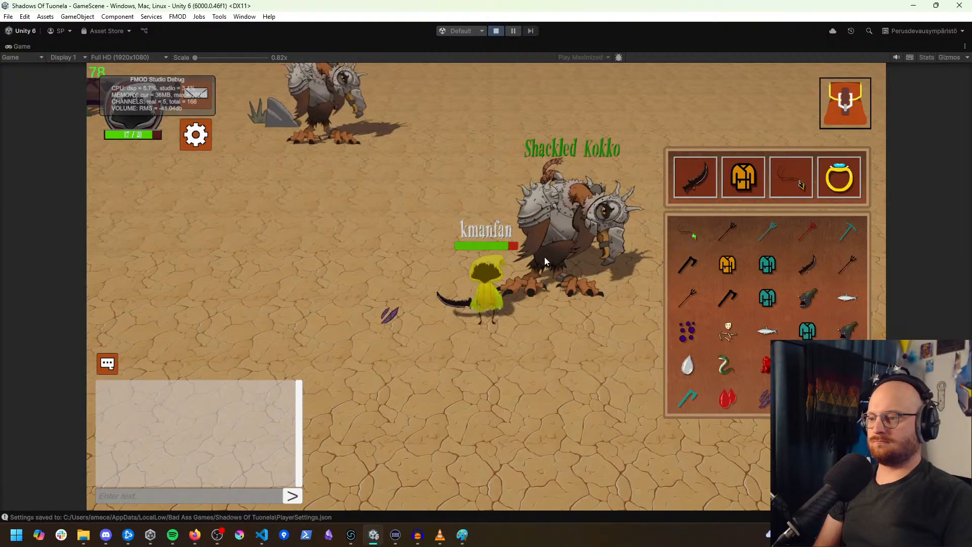
Step: Fight the remaining Shackled Kokko with the black sword, run off and equip the cyan axe
{"action": "left_click", "coordinate": [515, 328]}
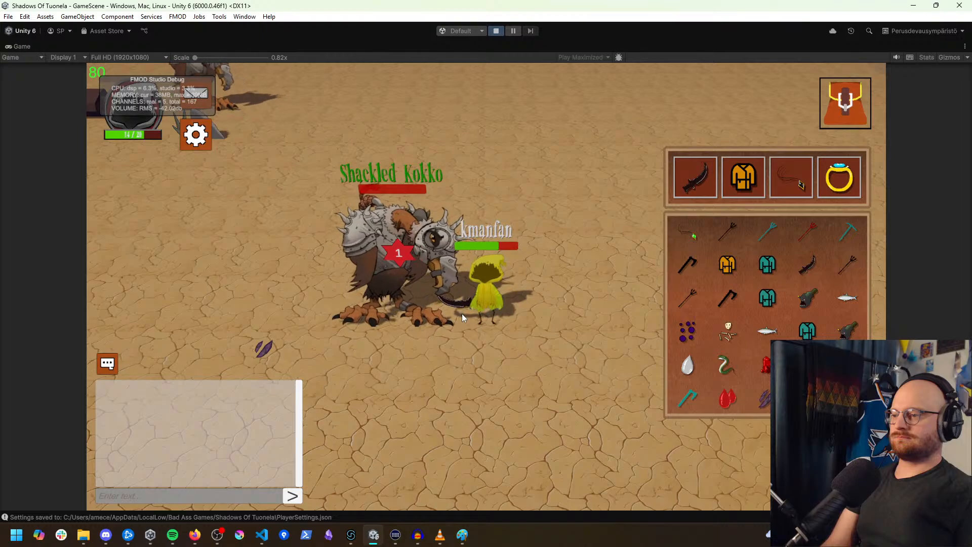
{"action": "left_click", "coordinate": [331, 206]}
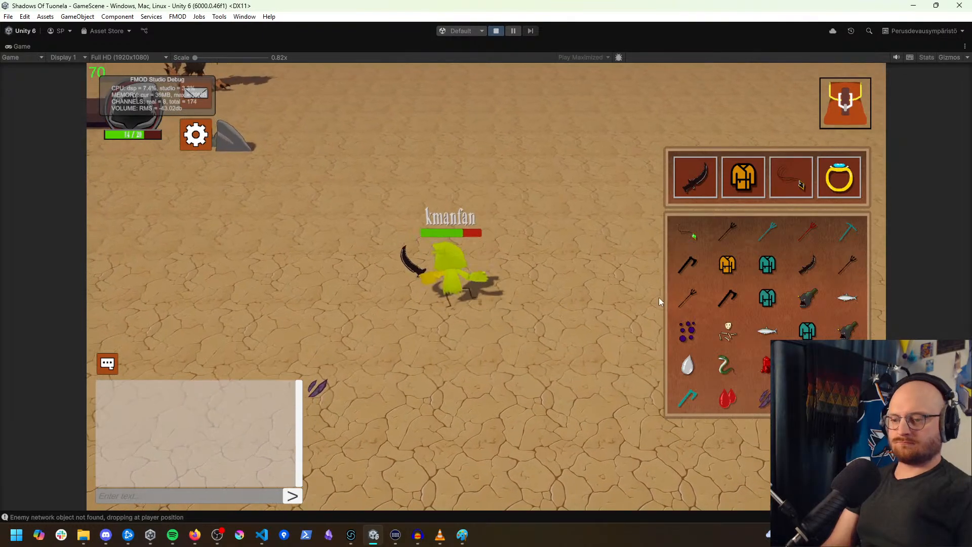
{"action": "left_click", "coordinate": [686, 399]}
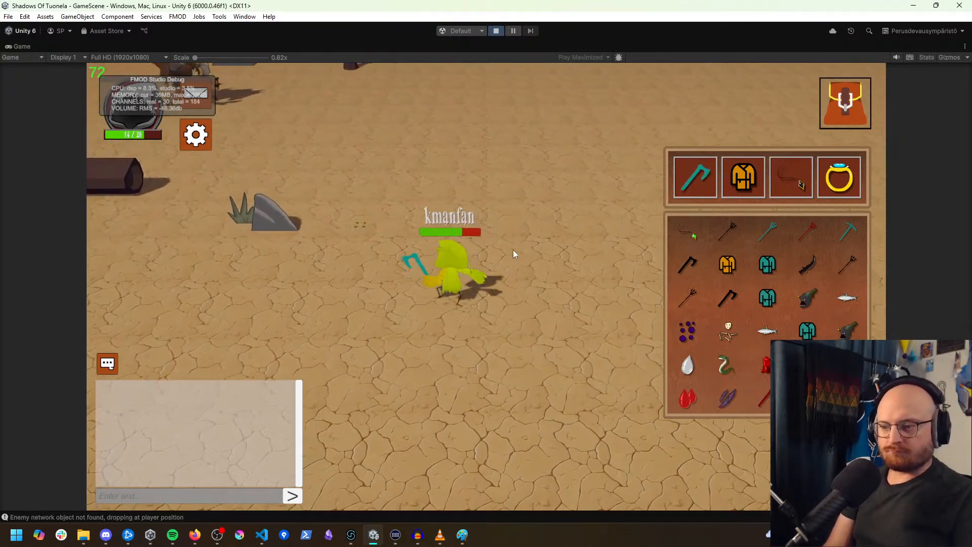
Step: Run the player character over the cracked ground and sand, past the rocks, towards the Shackled Kokko near the clover
{"action": "left_click", "coordinate": [326, 247]}
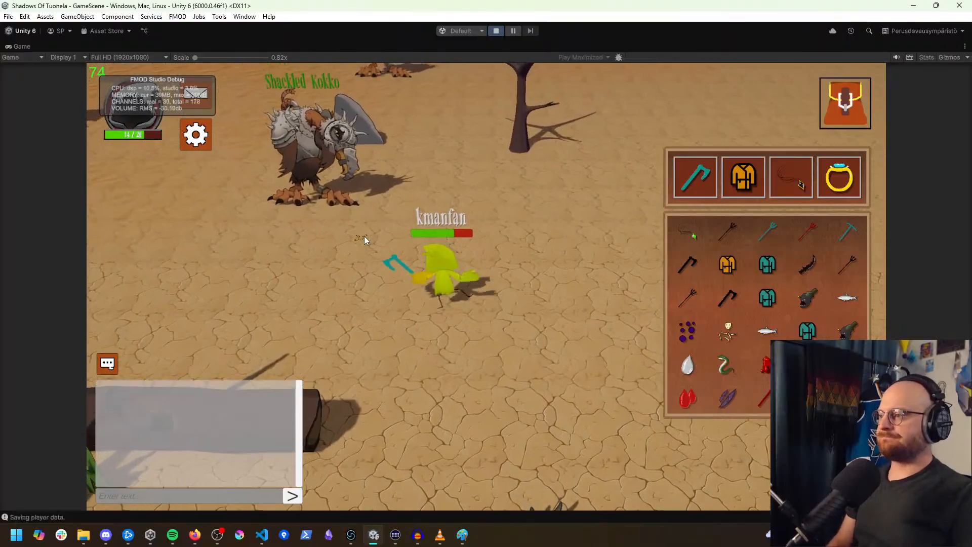
{"action": "left_click", "coordinate": [384, 241]}
{"action": "left_click", "coordinate": [388, 242]}
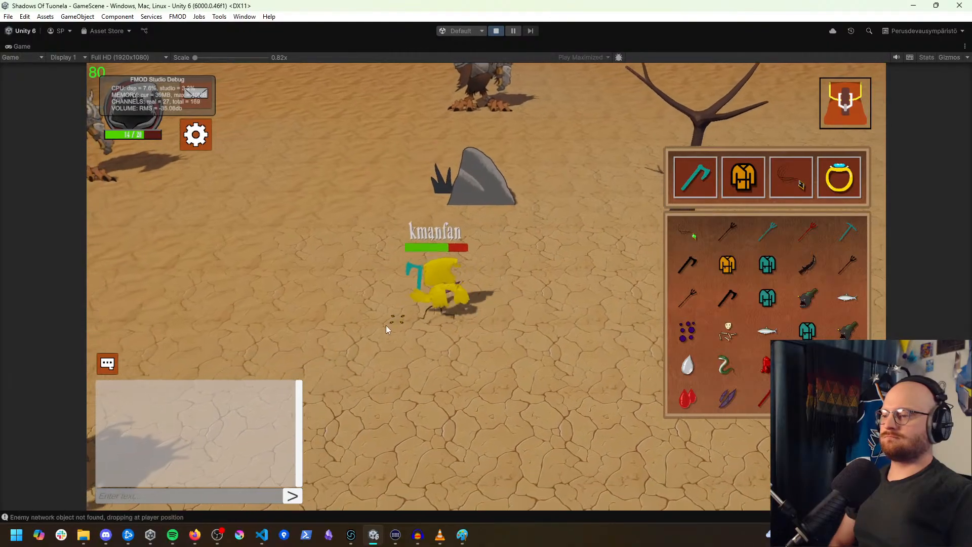
{"action": "left_click", "coordinate": [395, 294]}
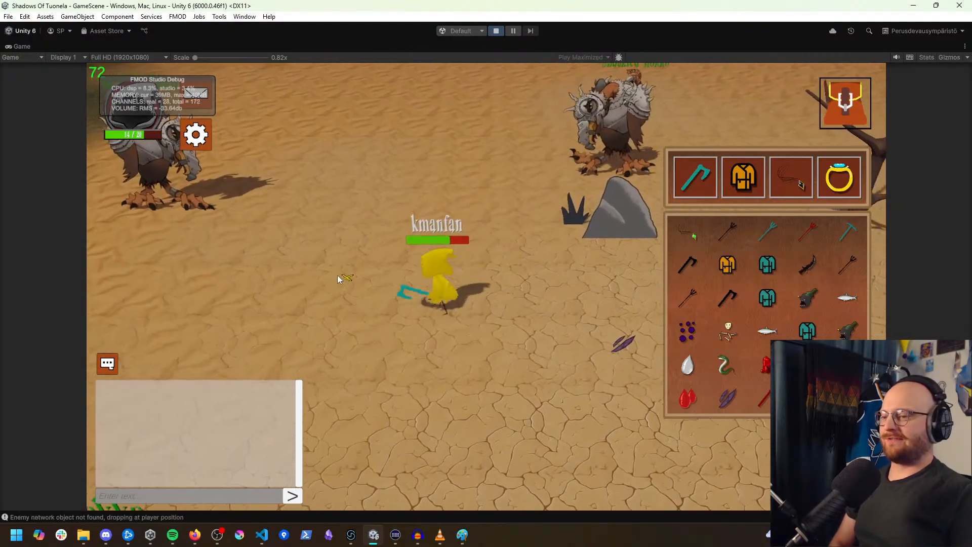
{"action": "left_click", "coordinate": [337, 275]}
{"action": "left_click", "coordinate": [371, 300]}
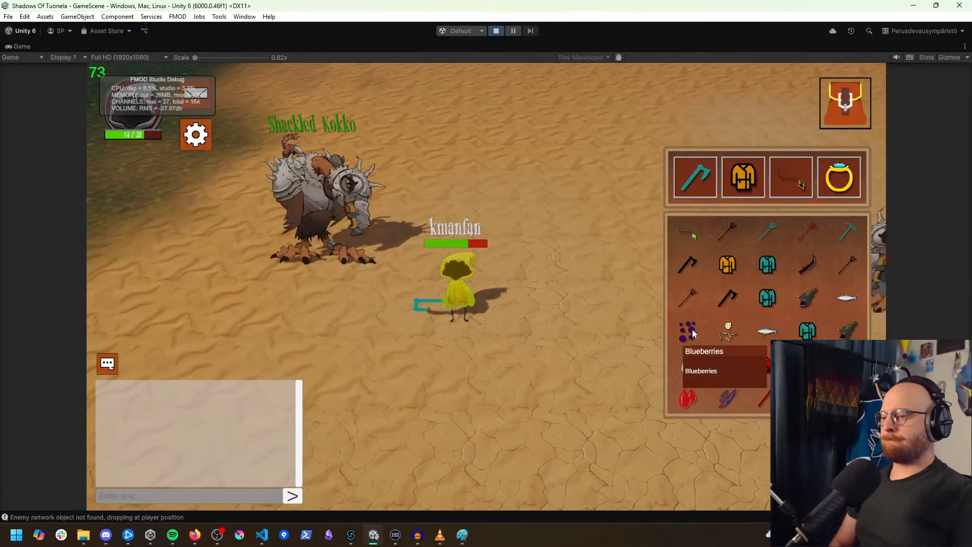
Step: Eat the blueberries from the inventory and attack the Shackled Kokko near the clover with the cyan axe
{"action": "left_click", "coordinate": [690, 332]}
{"action": "left_click", "coordinate": [423, 288]}
{"action": "left_click", "coordinate": [369, 253]}
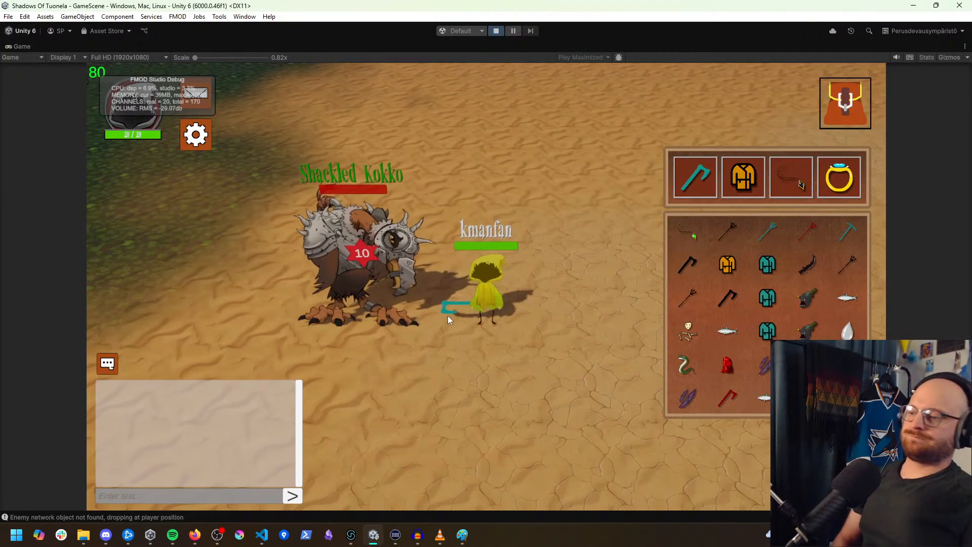
Step: Run the player character over the sand along the edge of the green clover ground to hear the movement sounds
{"action": "left_click", "coordinate": [401, 382]}
{"action": "left_click", "coordinate": [375, 391]}
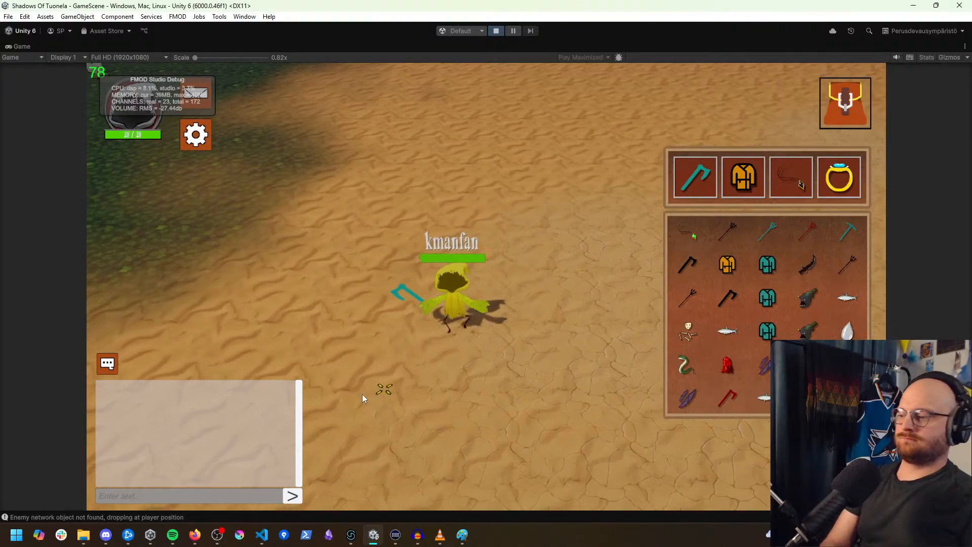
{"action": "left_click", "coordinate": [330, 381]}
{"action": "left_click", "coordinate": [330, 365]}
{"action": "left_click", "coordinate": [330, 360]}
{"action": "left_click", "coordinate": [335, 356]}
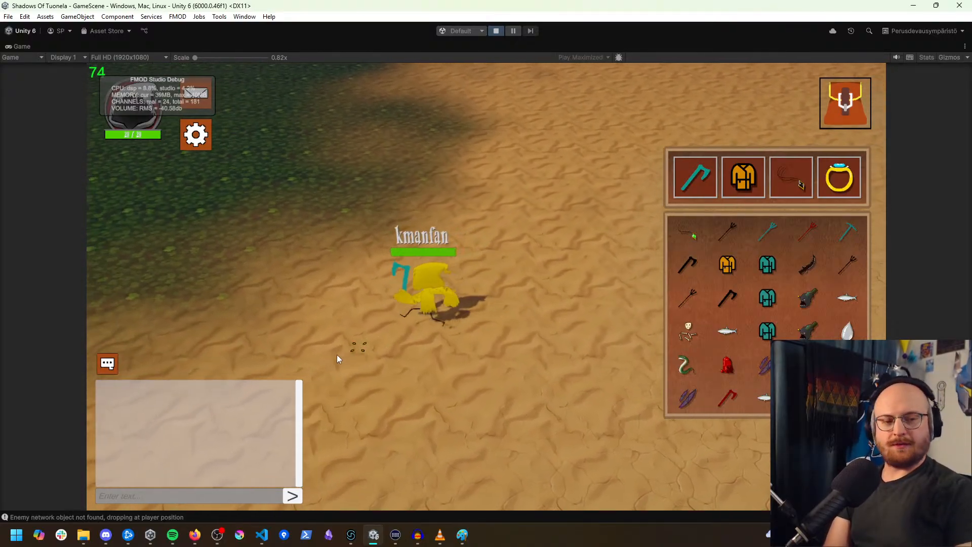
{"action": "left_click", "coordinate": [339, 354]}
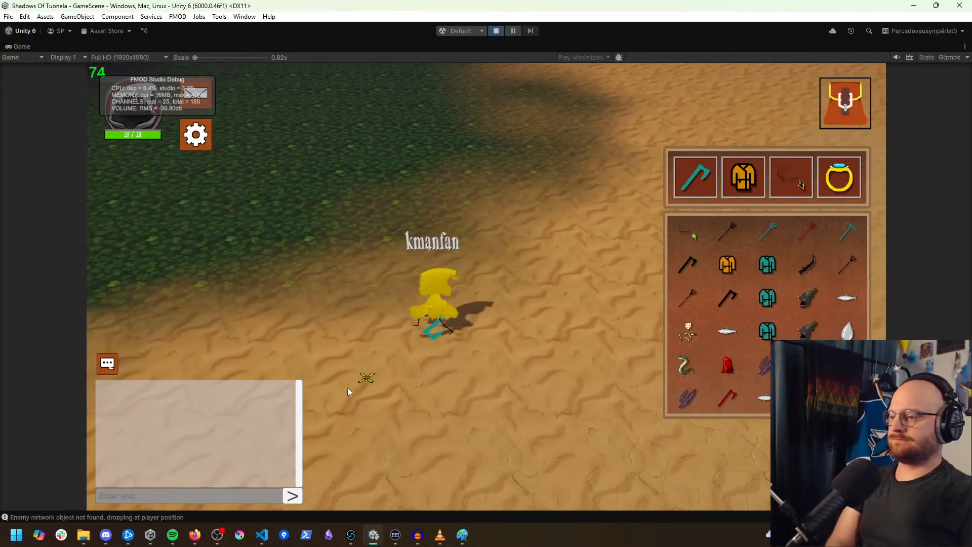
{"action": "left_click", "coordinate": [346, 385]}
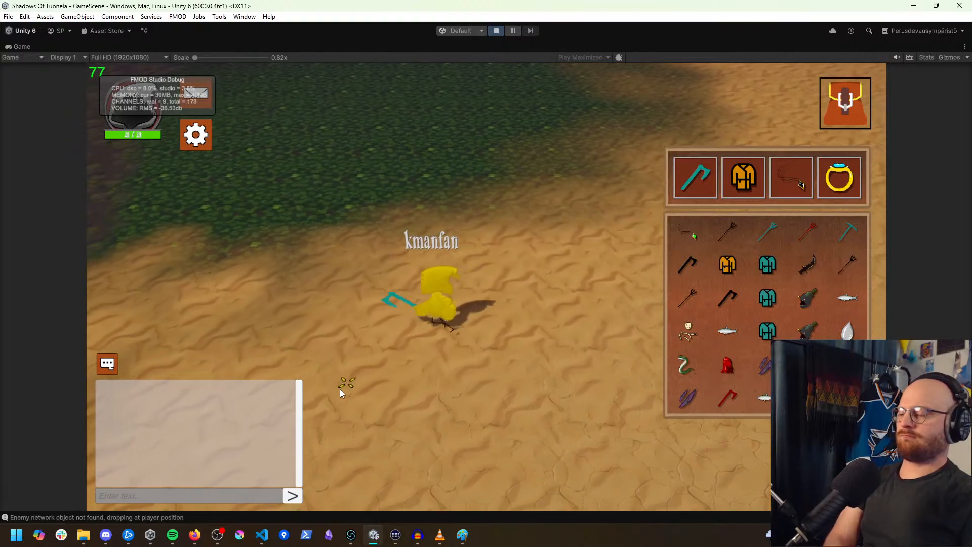
Step: Run the player character over the sand and the mossy stone path onto the wooden bridge to hear the surface sounds
{"action": "left_click", "coordinate": [338, 388]}
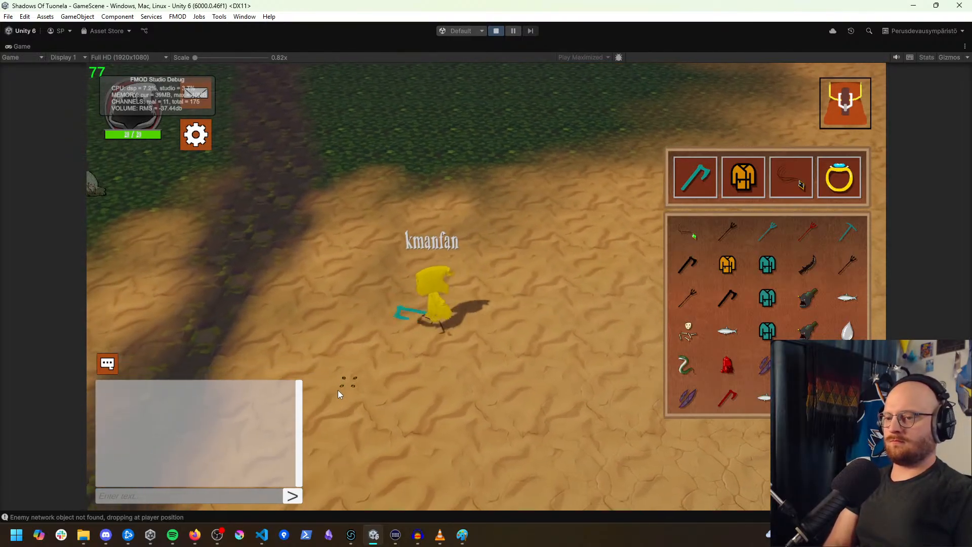
{"action": "left_click", "coordinate": [327, 382]}
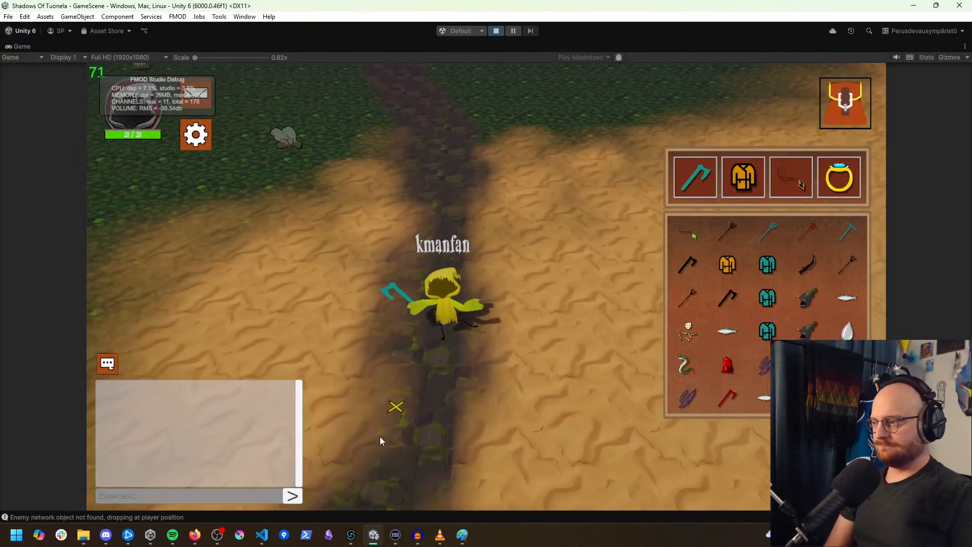
{"action": "left_click", "coordinate": [400, 459]}
{"action": "left_click", "coordinate": [385, 451]}
{"action": "left_click", "coordinate": [354, 400]}
{"action": "left_click", "coordinate": [276, 357]}
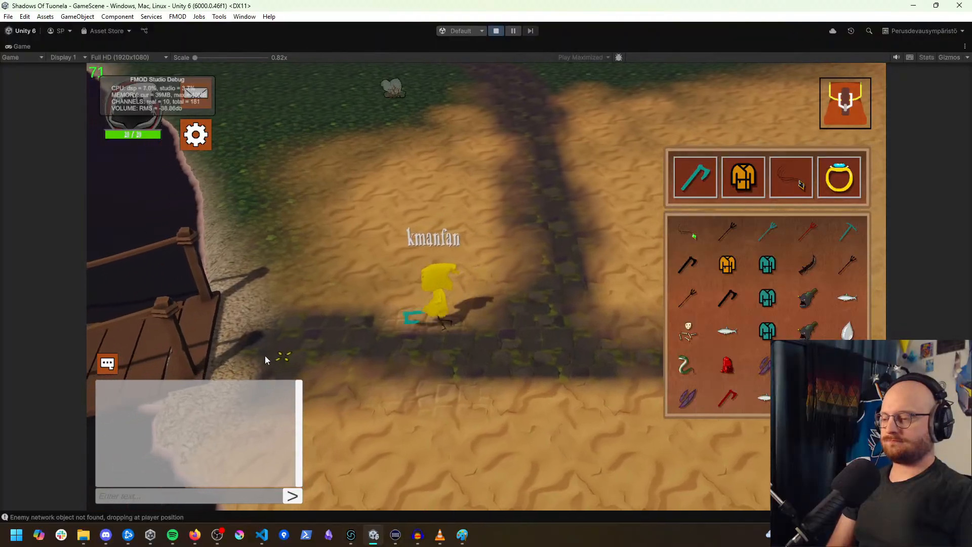
{"action": "left_click", "coordinate": [175, 365]}
{"action": "left_click", "coordinate": [103, 317]}
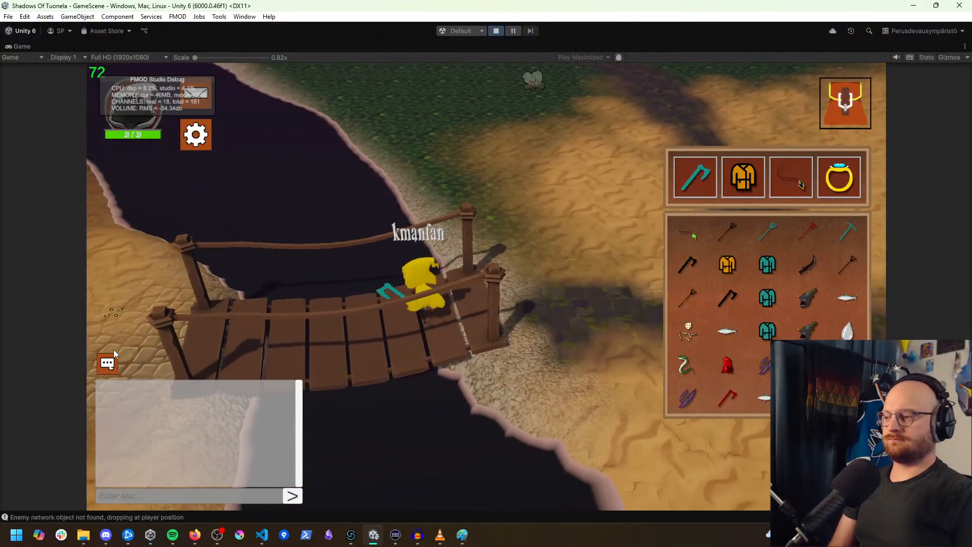
Step: Cross the wooden bridge into Tori and attack the Hiisi on the cobblestones with the cyan axe
{"action": "left_click", "coordinate": [177, 354]}
{"action": "left_click", "coordinate": [445, 400]}
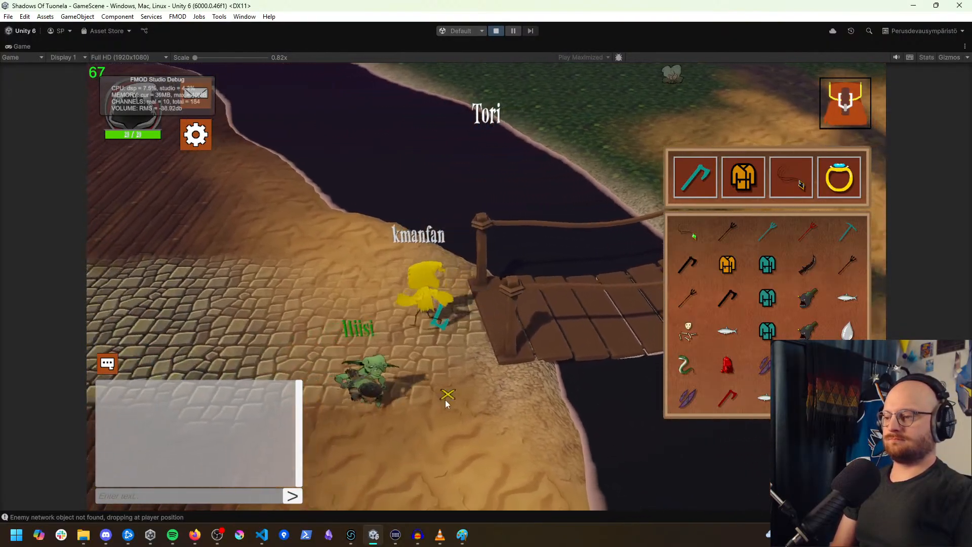
{"action": "left_click", "coordinate": [424, 346]}
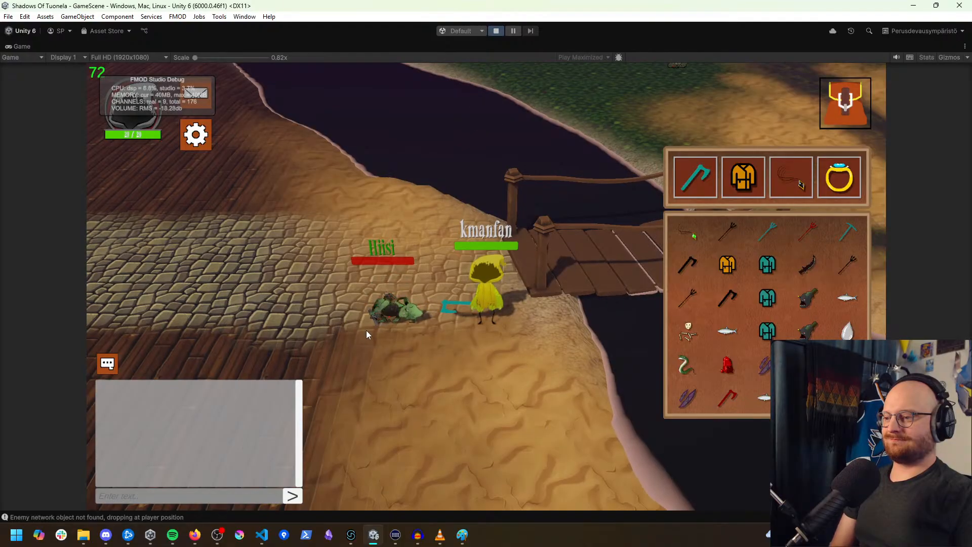
Step: Run the player character along the cobblestone road towards the wooden house with the chest sign
{"action": "left_click", "coordinate": [344, 320]}
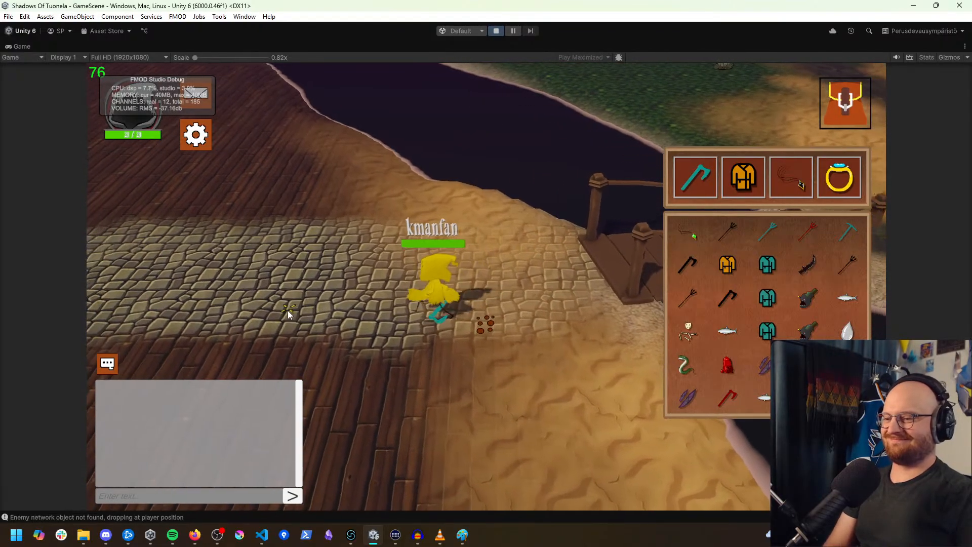
{"action": "left_click", "coordinate": [279, 322]}
{"action": "left_click", "coordinate": [256, 329]}
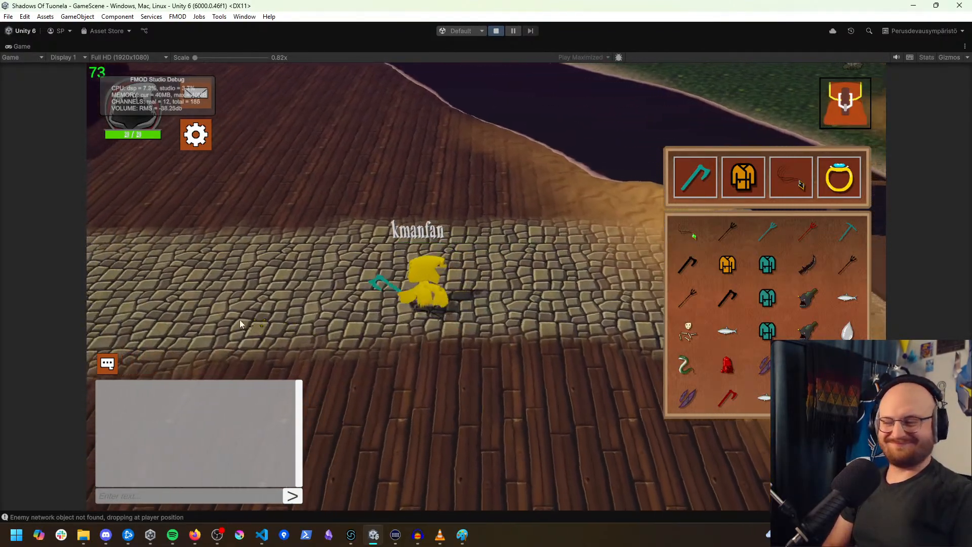
{"action": "left_click", "coordinate": [231, 318]}
{"action": "left_click", "coordinate": [196, 328]}
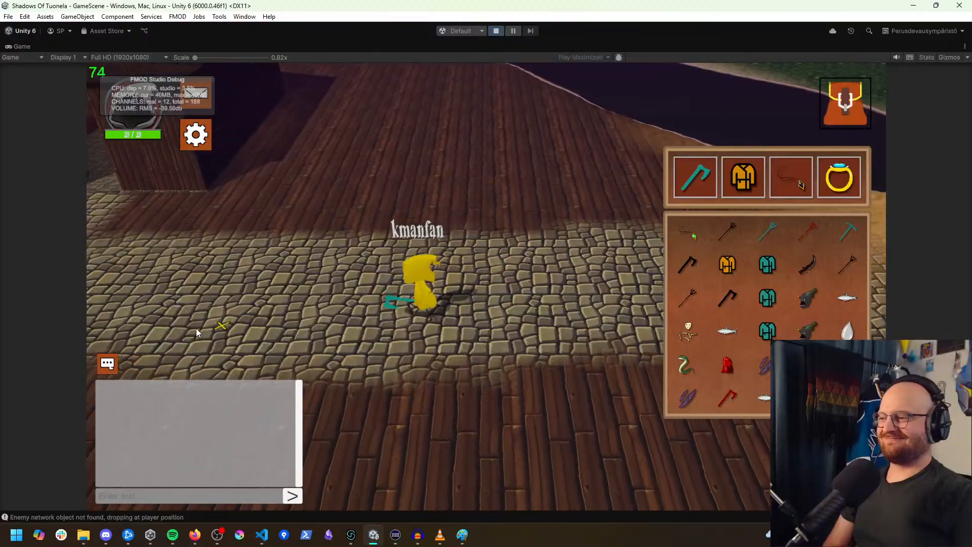
{"action": "left_click", "coordinate": [199, 335]}
{"action": "left_click", "coordinate": [228, 313]}
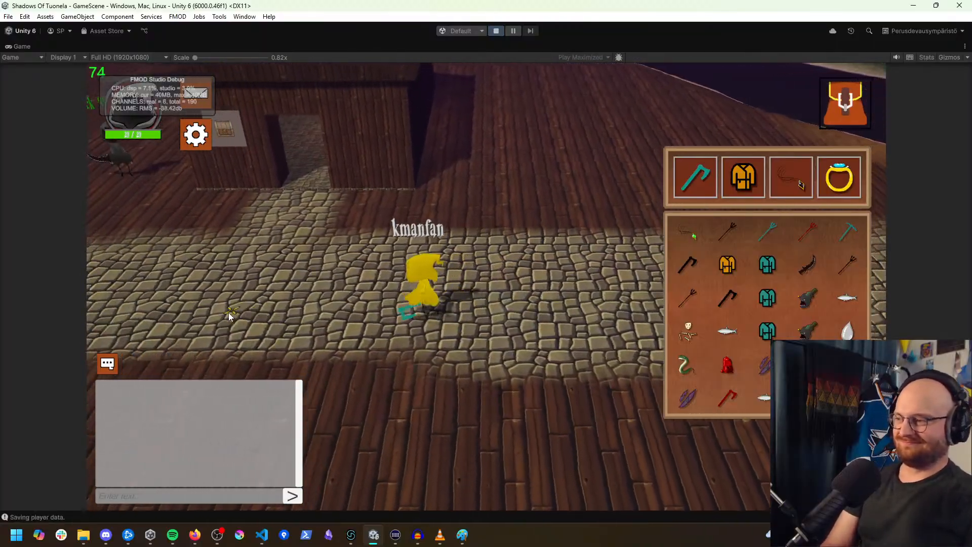
Step: Approach the Black Shadow beside the chest-sign house and attack it with the cyan axe
{"action": "left_click", "coordinate": [218, 291]}
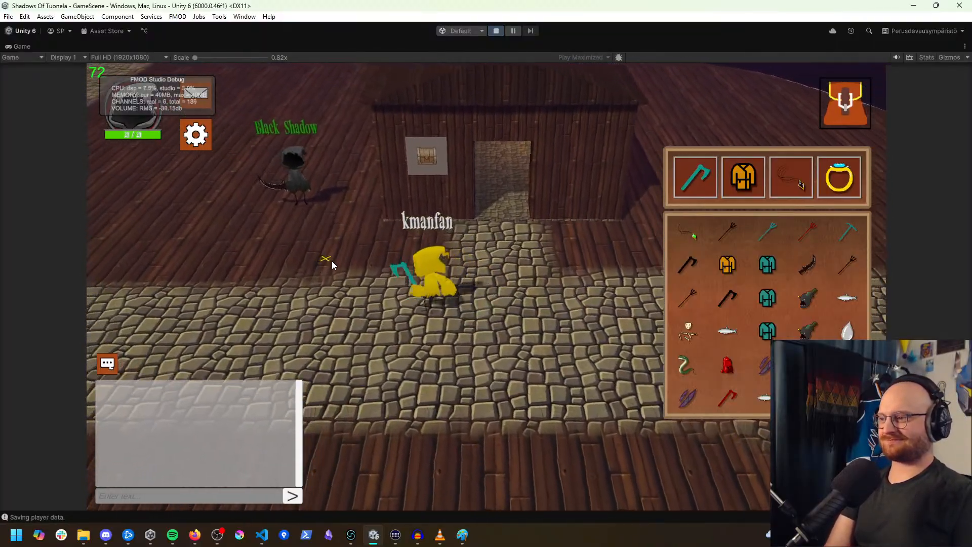
{"action": "left_click", "coordinate": [388, 262]}
{"action": "left_click", "coordinate": [406, 245]}
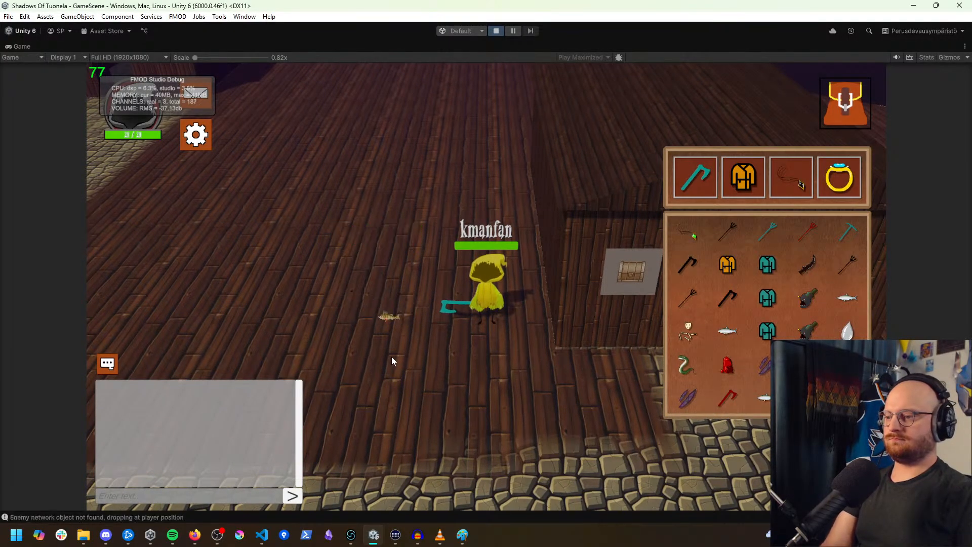
Step: Run on towards the white marble square and attack the Black Shadow on the cobblestone road leading to it
{"action": "left_click", "coordinate": [392, 355]}
{"action": "left_click", "coordinate": [324, 387]}
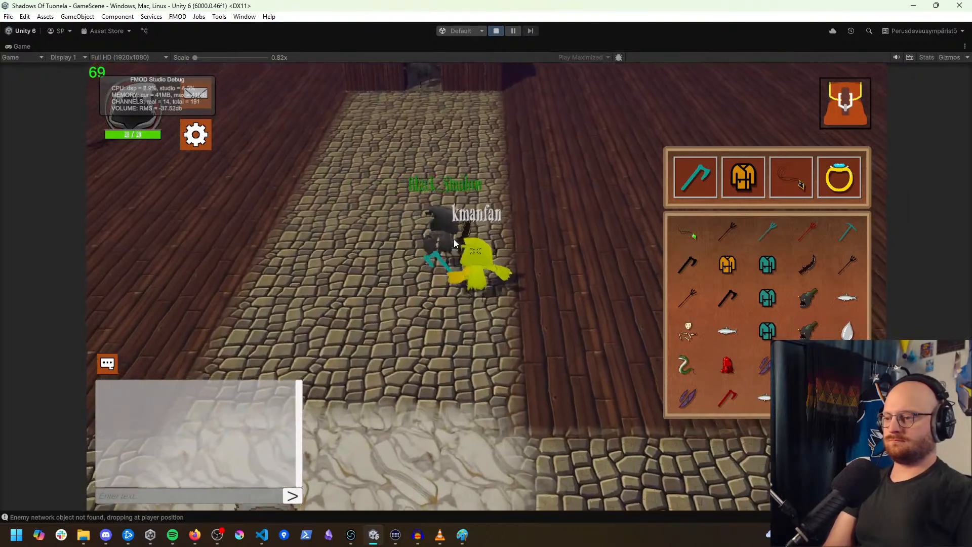
{"action": "left_click", "coordinate": [453, 239]}
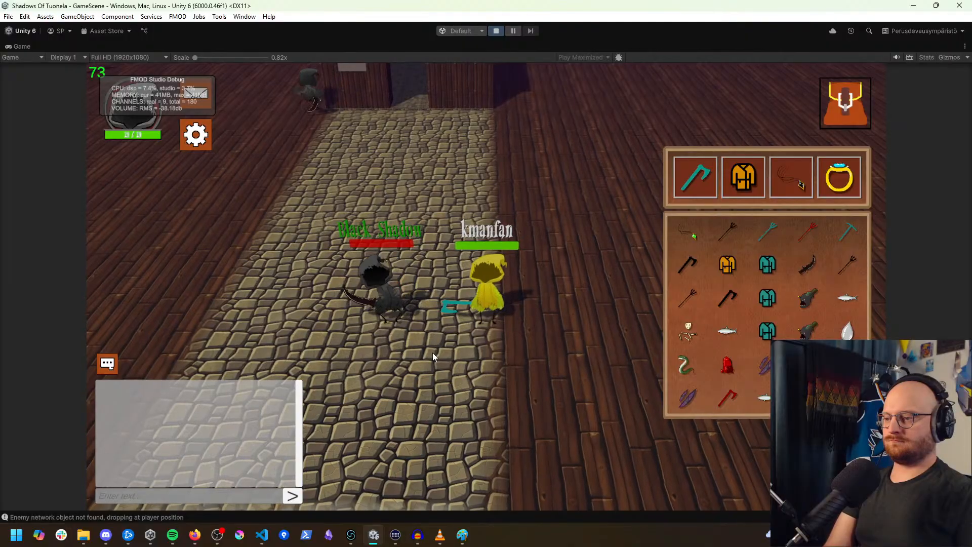
Step: Run the player character across the marble square and along the cobblestones towards the house with the anvil sign
{"action": "left_click", "coordinate": [432, 354]}
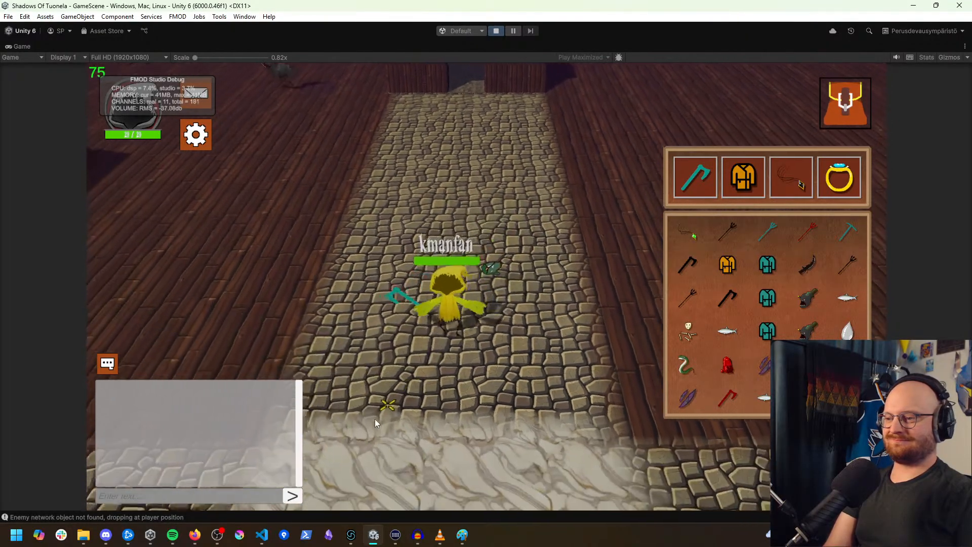
{"action": "left_click", "coordinate": [375, 418]}
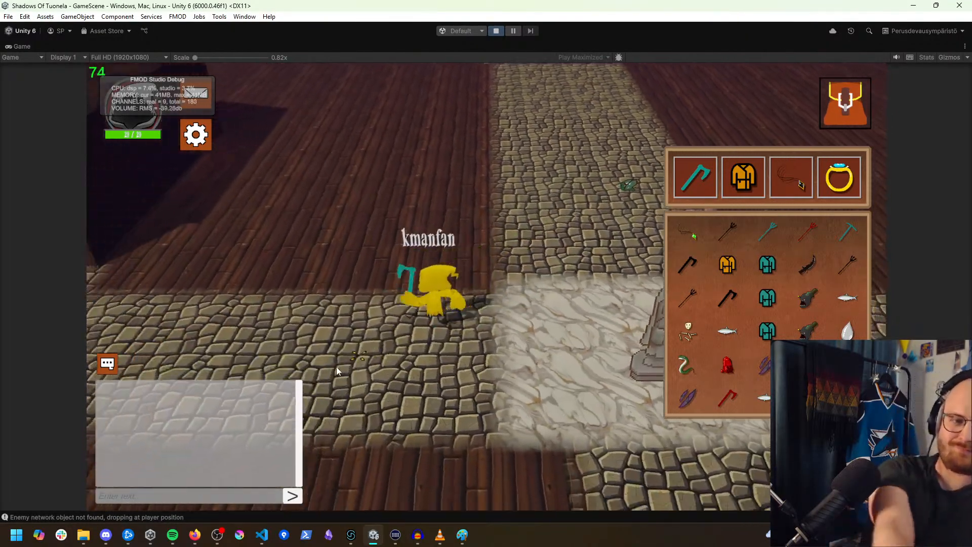
{"action": "left_click", "coordinate": [336, 349]}
{"action": "left_click", "coordinate": [336, 343]}
{"action": "left_click", "coordinate": [250, 300]}
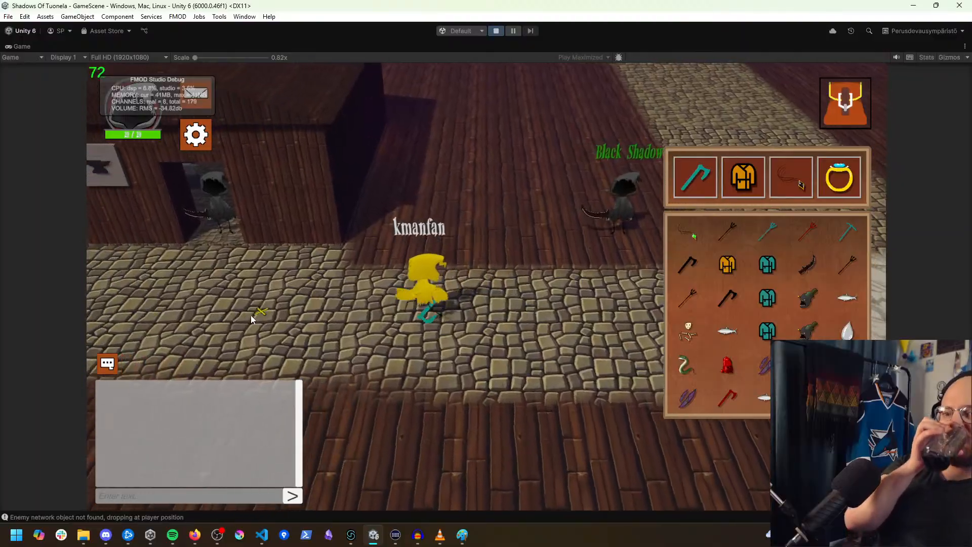
{"action": "left_click", "coordinate": [252, 320]}
Step: Run past the anvil-sign house along the cobblestone road and close the inventory
{"action": "left_click", "coordinate": [148, 264]}
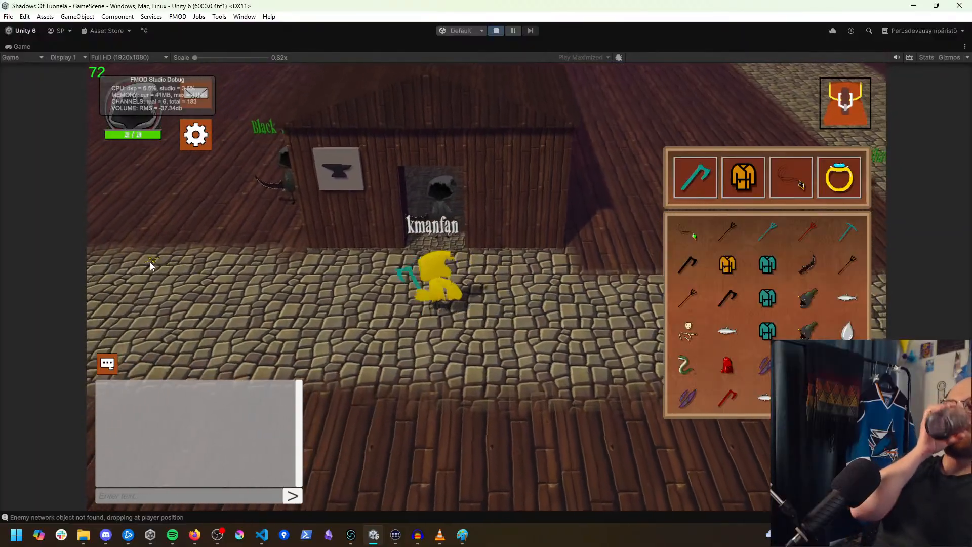
{"action": "left_click", "coordinate": [151, 266]}
{"action": "left_click", "coordinate": [205, 326]}
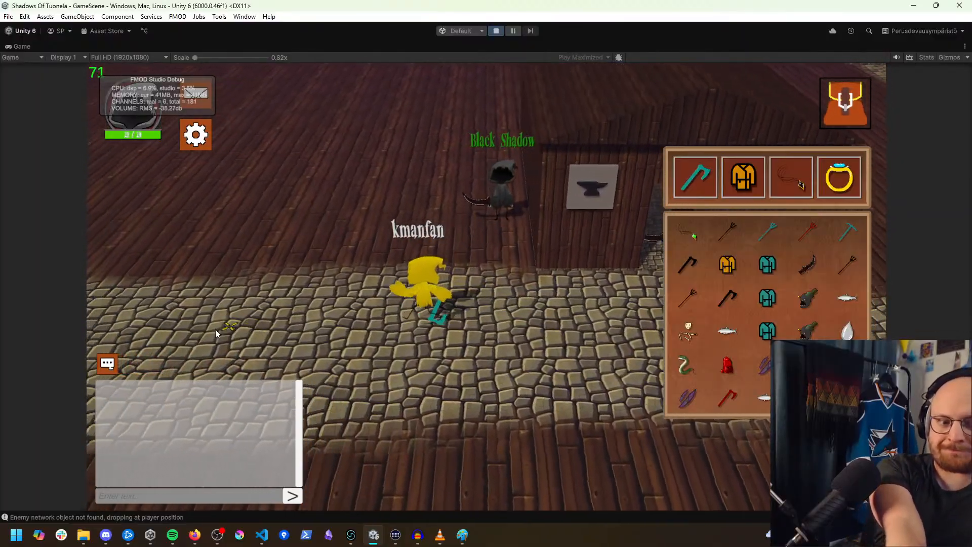
{"action": "left_click", "coordinate": [223, 330]}
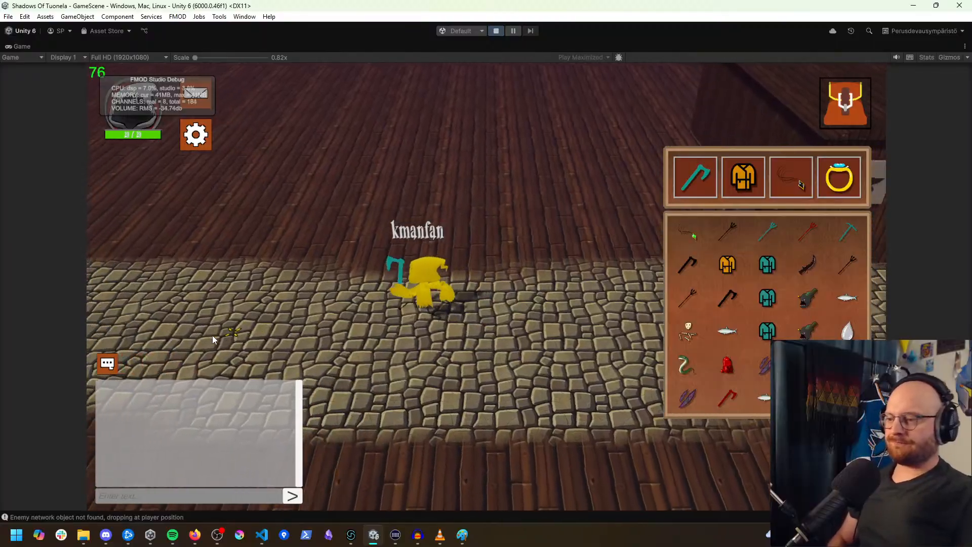
{"action": "left_click", "coordinate": [234, 334]}
{"action": "left_click", "coordinate": [845, 111]}
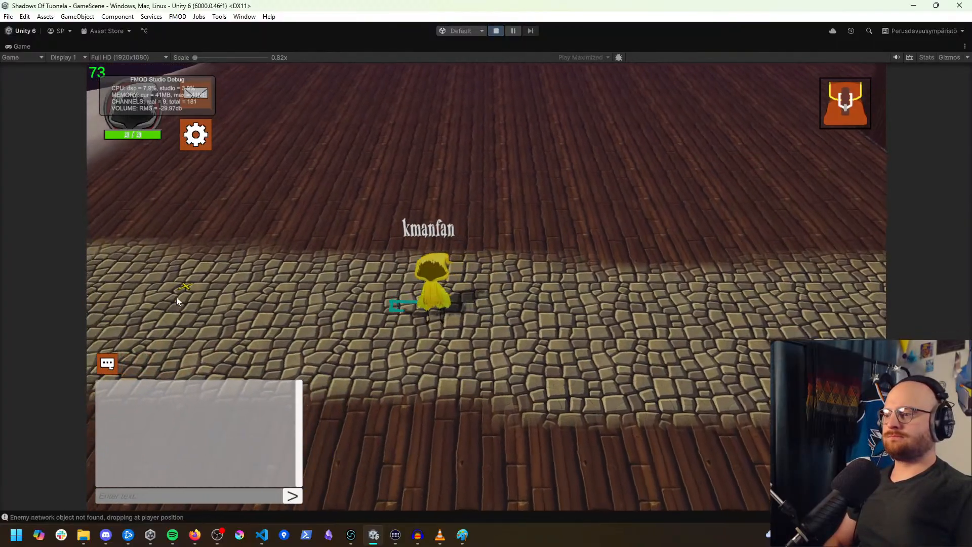
Step: Run the player character along the cobblestone road out of Tori and onto the pale ground
{"action": "left_click", "coordinate": [143, 326]}
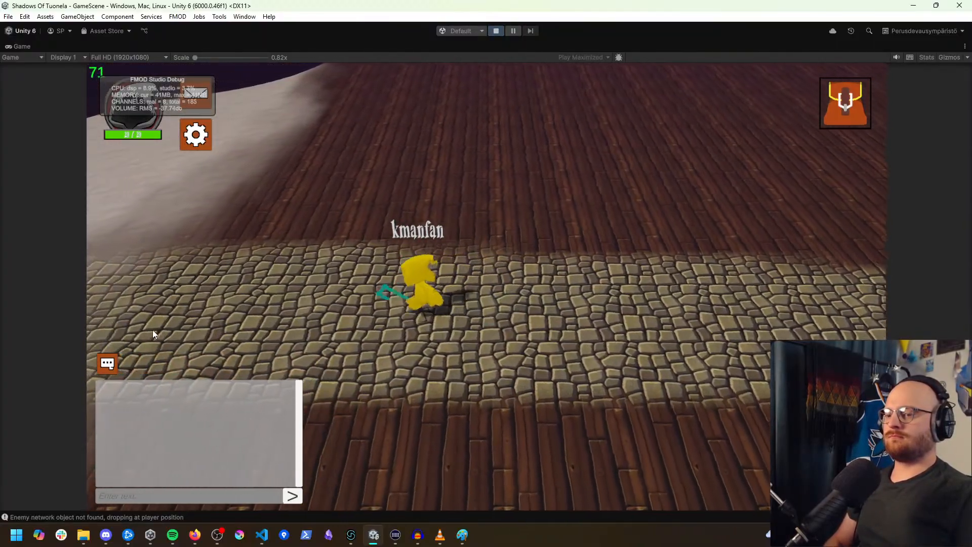
{"action": "left_click", "coordinate": [141, 324]}
{"action": "left_click", "coordinate": [140, 324]}
{"action": "left_click", "coordinate": [140, 324]}
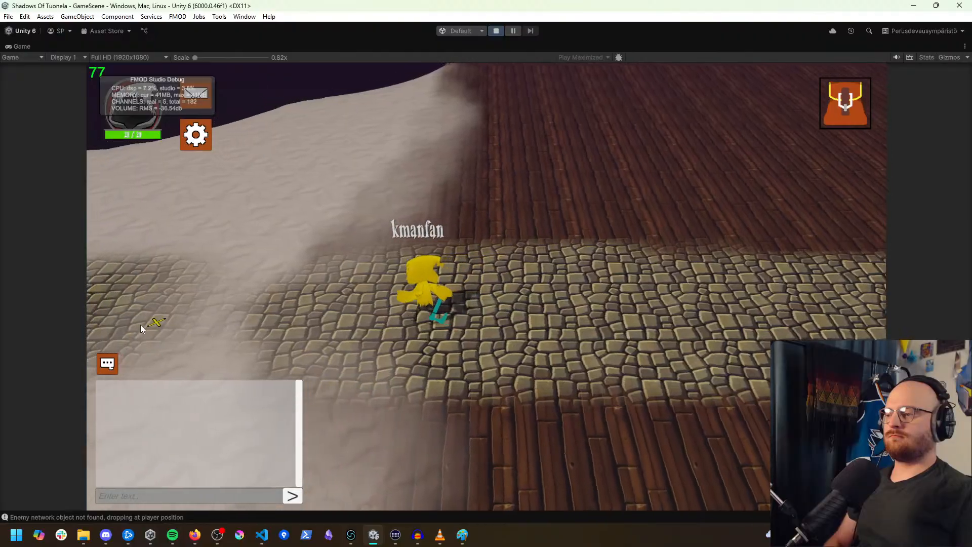
{"action": "left_click", "coordinate": [140, 324]}
{"action": "left_click", "coordinate": [141, 325]}
{"action": "left_click", "coordinate": [140, 324]}
{"action": "left_click", "coordinate": [141, 324]}
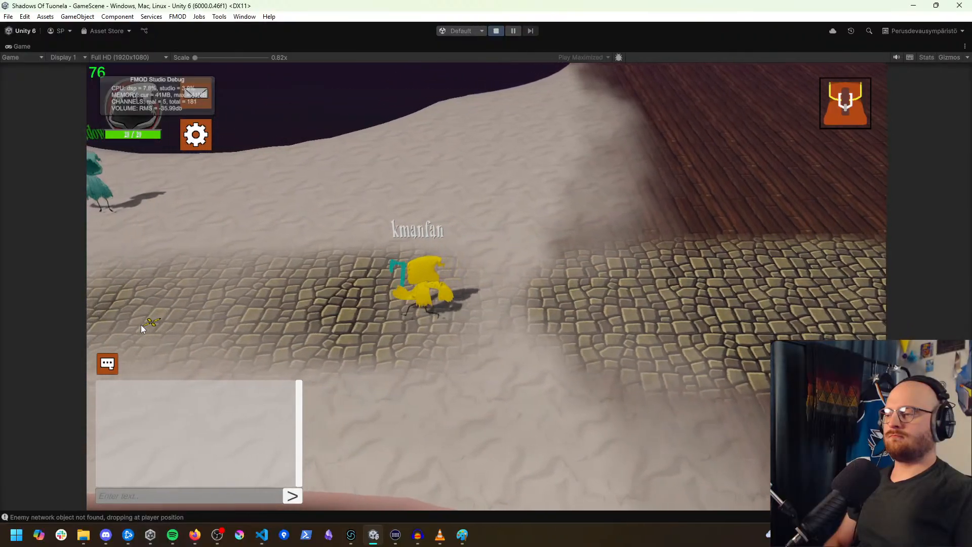
Step: Enter Pohjola and attack the Cyan Shadow near the water with the cyan axe
{"action": "left_click", "coordinate": [168, 278]}
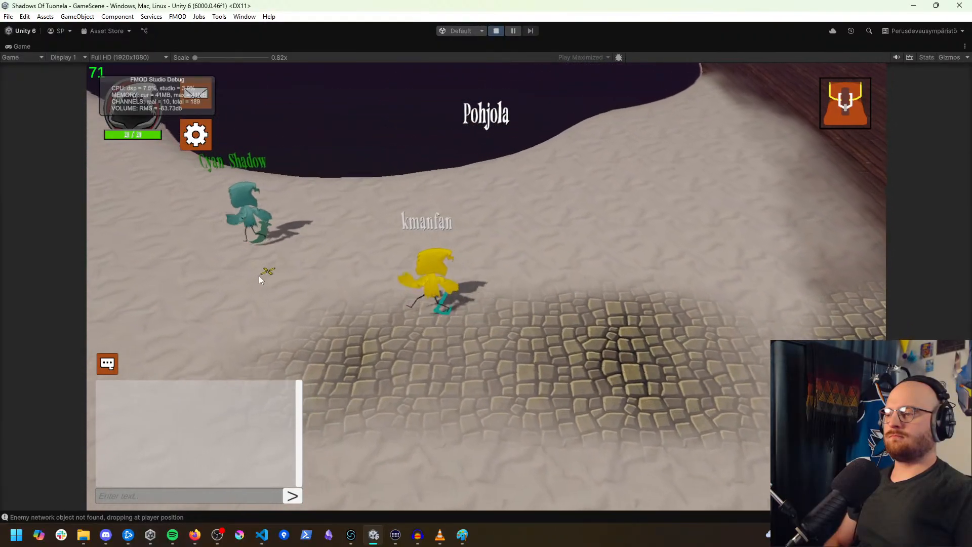
{"action": "left_click", "coordinate": [267, 287]}
{"action": "left_click", "coordinate": [353, 255]}
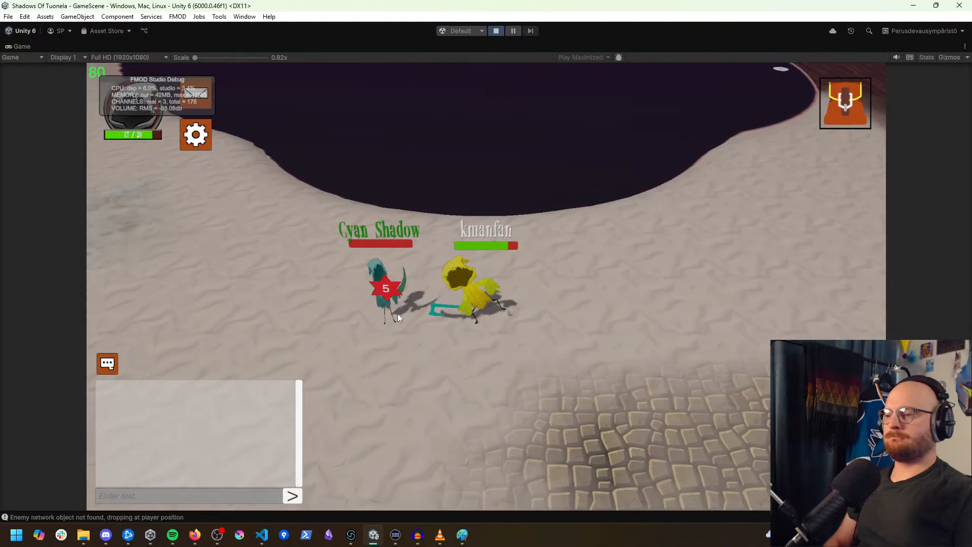
Step: Eat a fish from the inventory while running over the pale ground away from the defeated Cyan Shadow
{"action": "left_click", "coordinate": [306, 327]}
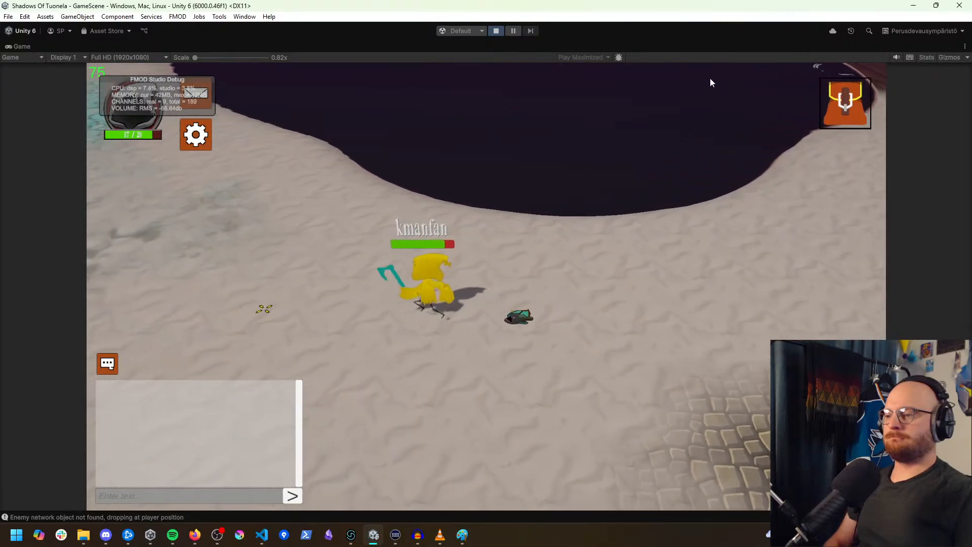
{"action": "left_click", "coordinate": [822, 116]}
{"action": "left_click", "coordinate": [233, 254]}
{"action": "left_click", "coordinate": [766, 398]}
{"action": "left_click", "coordinate": [236, 269]}
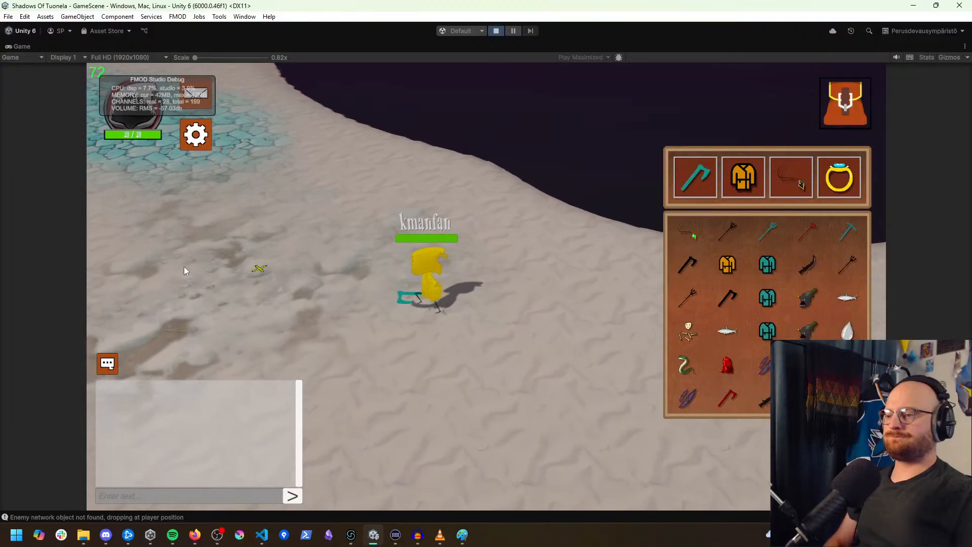
Step: Close the inventory and run over the rocky patches along the edge of the blue ice
{"action": "left_click", "coordinate": [190, 272]}
{"action": "left_click", "coordinate": [843, 117]}
{"action": "left_click", "coordinate": [212, 283]}
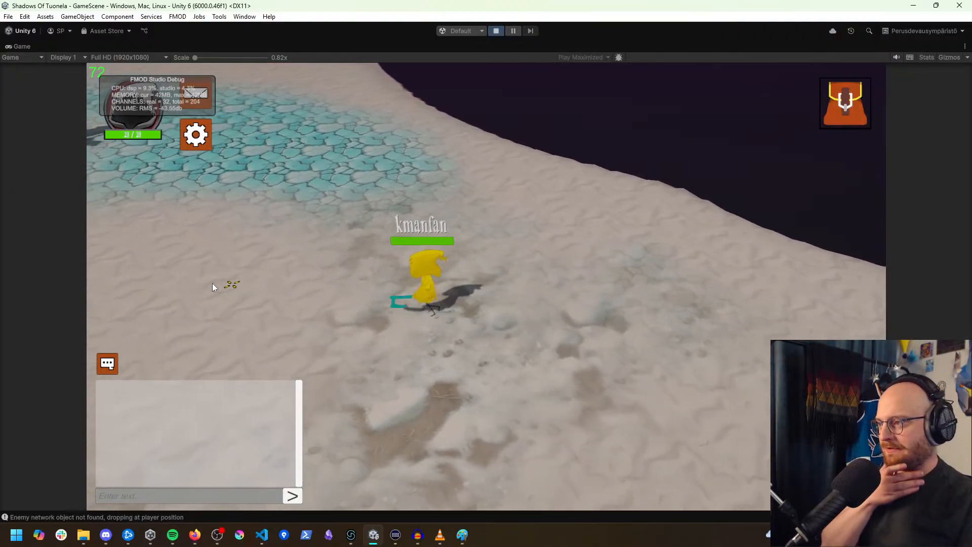
{"action": "left_click", "coordinate": [207, 268]}
{"action": "left_click", "coordinate": [268, 284]}
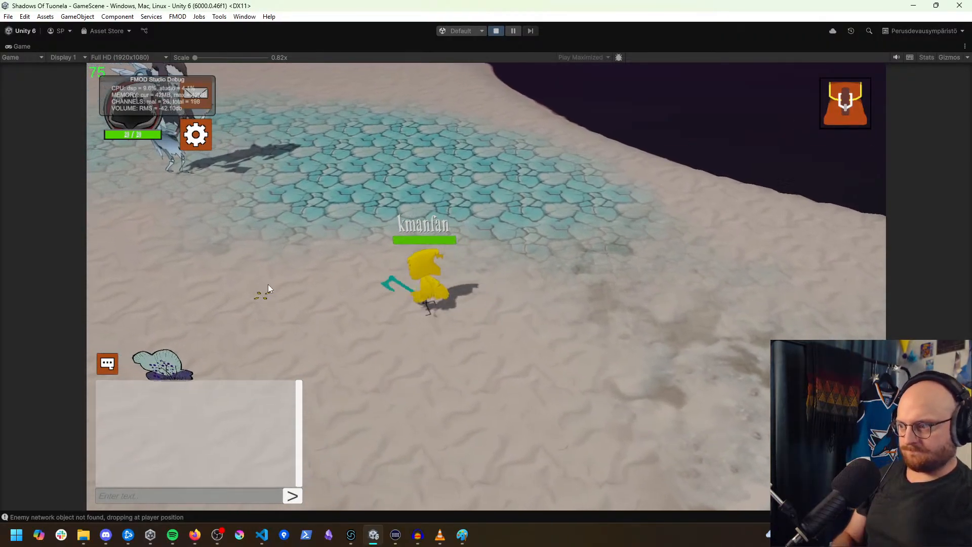
Step: Run onto the blue ice and attack the nearest Son of Tuoni with the cyan axe
{"action": "left_click", "coordinate": [311, 251]}
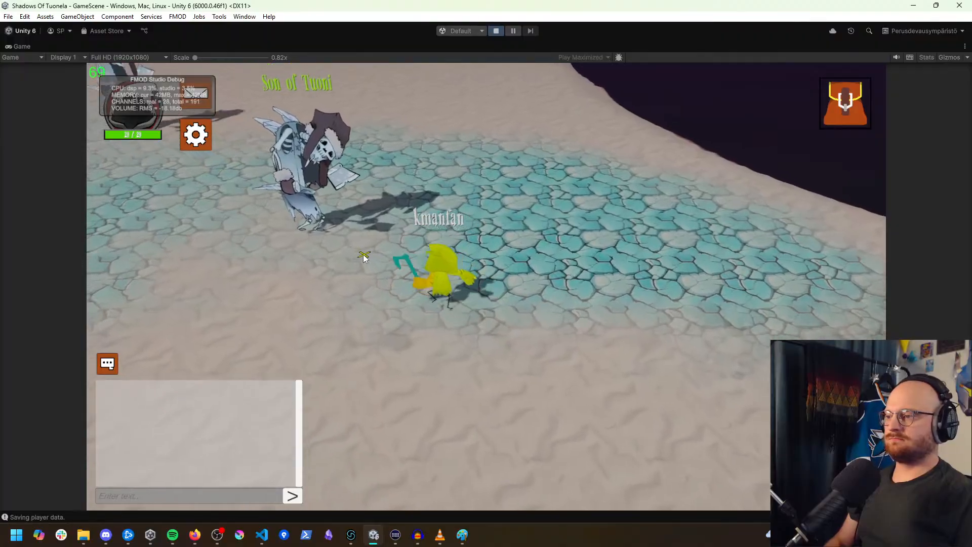
{"action": "left_click", "coordinate": [381, 264]}
{"action": "left_click", "coordinate": [382, 253]}
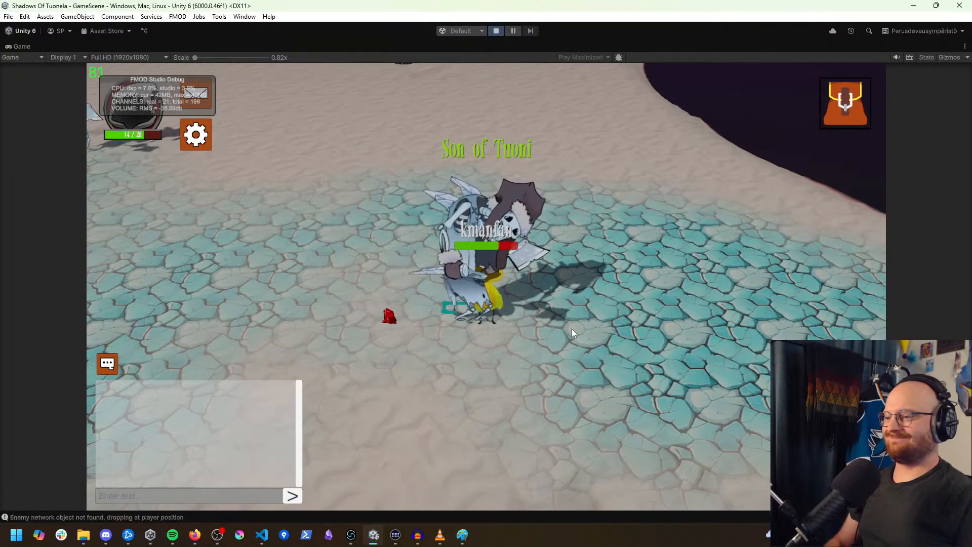
Step: Fight the next Son of Tuoni beside the dropped red item on the ice and open the inventory
{"action": "left_click", "coordinate": [571, 328]}
{"action": "left_click", "coordinate": [454, 370]}
{"action": "left_click", "coordinate": [403, 281]}
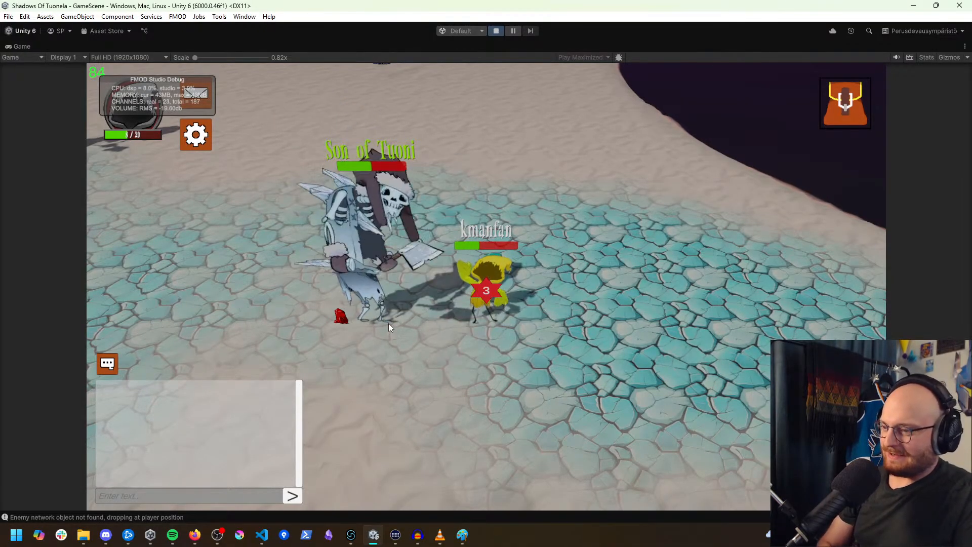
{"action": "left_click", "coordinate": [846, 104]}
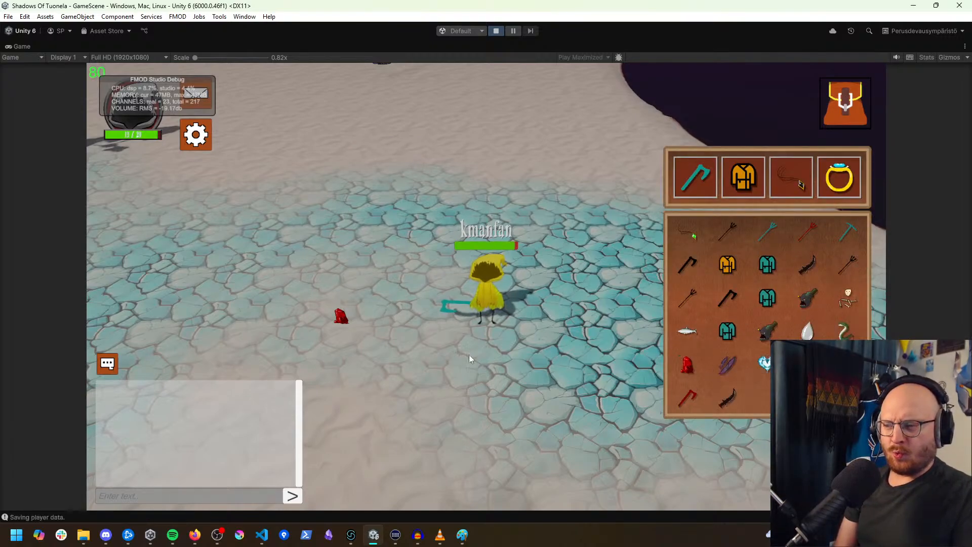
Step: Run the player character around the red item on the blue ice, close to another Son of Tuoni
{"action": "left_click", "coordinate": [369, 344]}
{"action": "left_click", "coordinate": [338, 332]}
{"action": "left_click", "coordinate": [451, 255]}
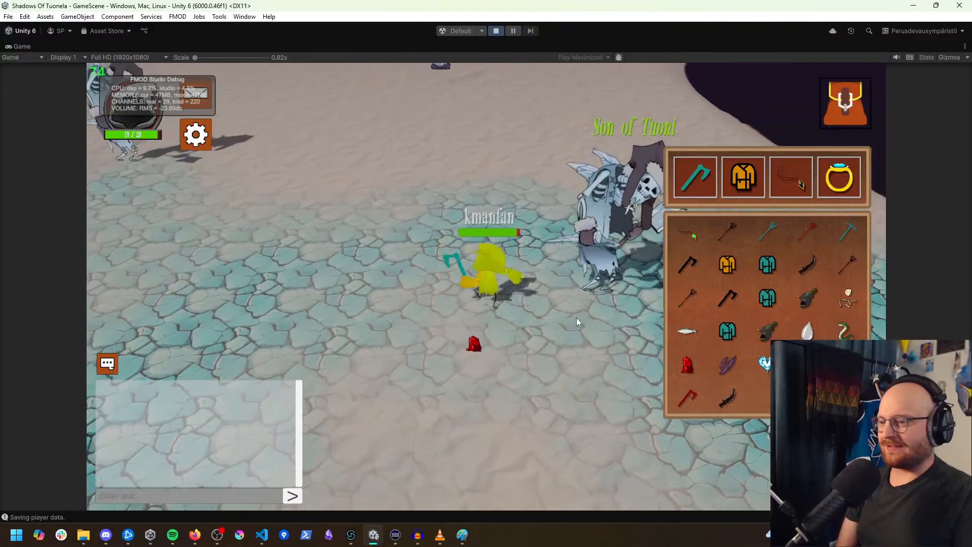
Step: Fight the Son of Tuoni near the red item on the blue ice, closing the inventory during combat
{"action": "left_click", "coordinate": [583, 277]}
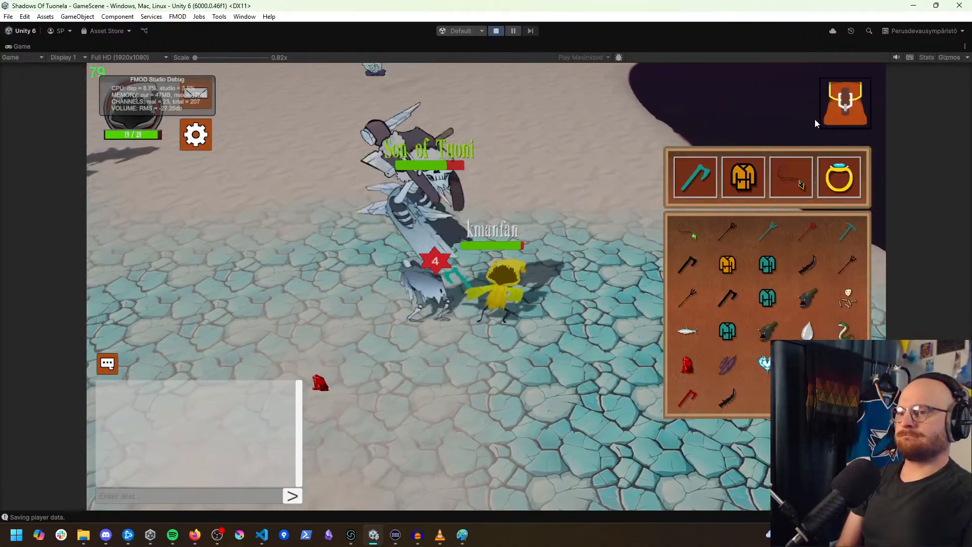
{"action": "left_click", "coordinate": [828, 116]}
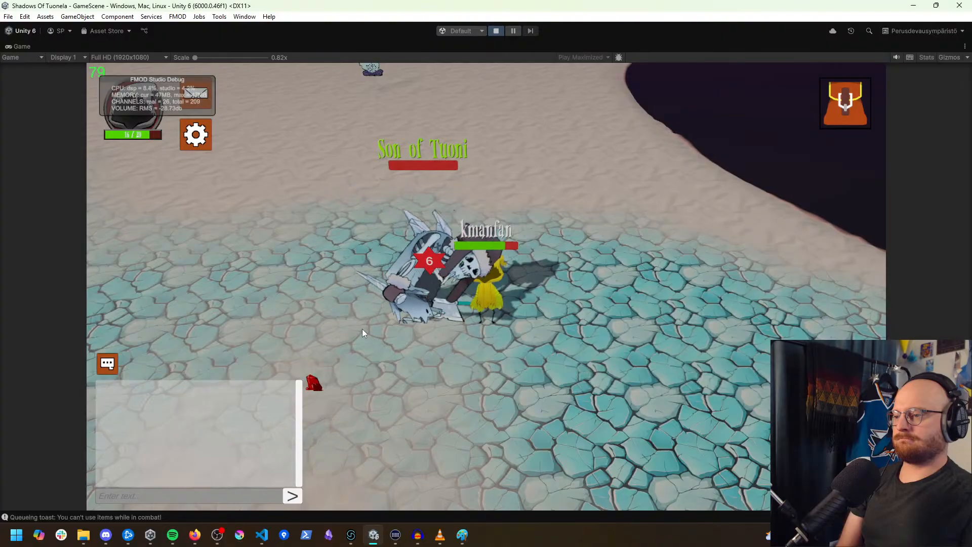
{"action": "left_click", "coordinate": [302, 311]}
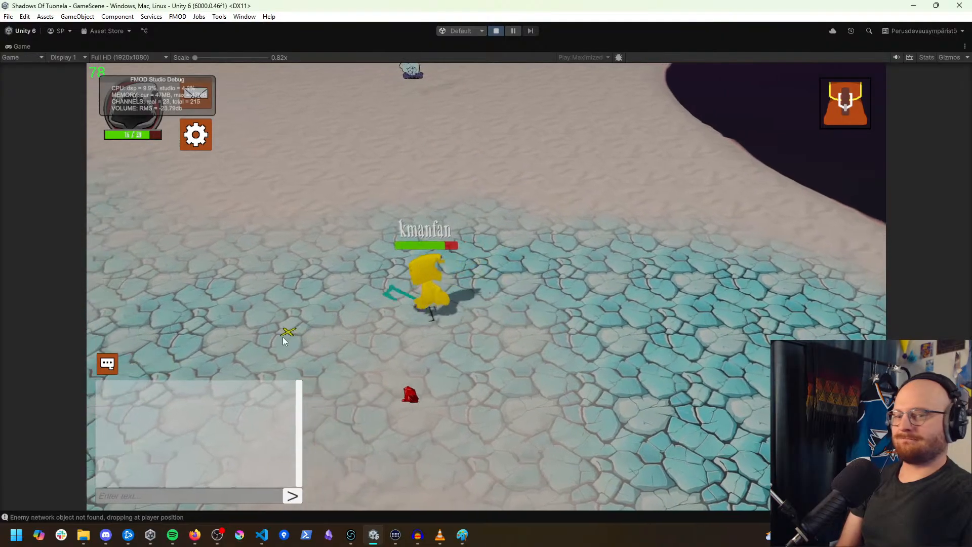
Step: Run the player character across the blue ice onto the sand and along the ice edge
{"action": "left_click", "coordinate": [298, 350]}
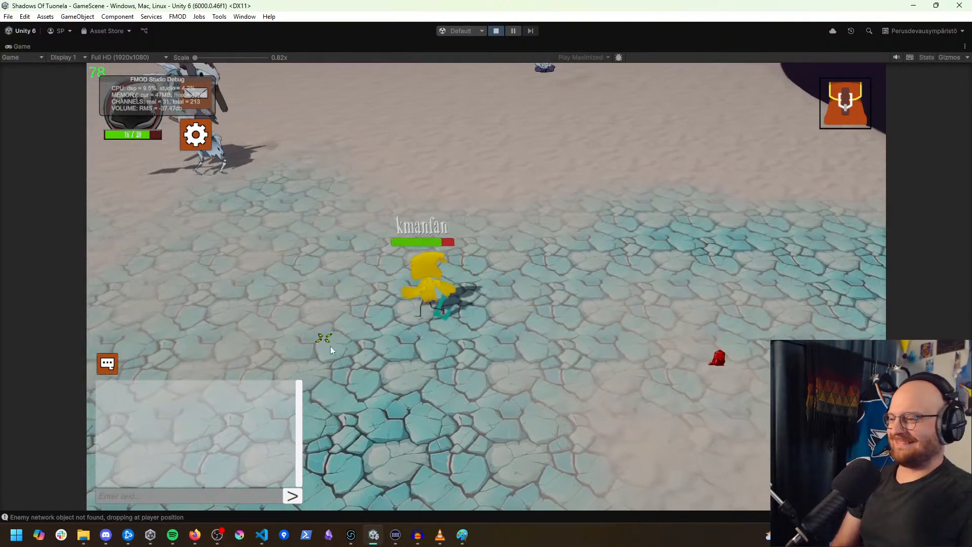
{"action": "left_click", "coordinate": [436, 419]}
{"action": "left_click", "coordinate": [459, 432]}
{"action": "left_click", "coordinate": [450, 437]}
{"action": "left_click", "coordinate": [420, 427]}
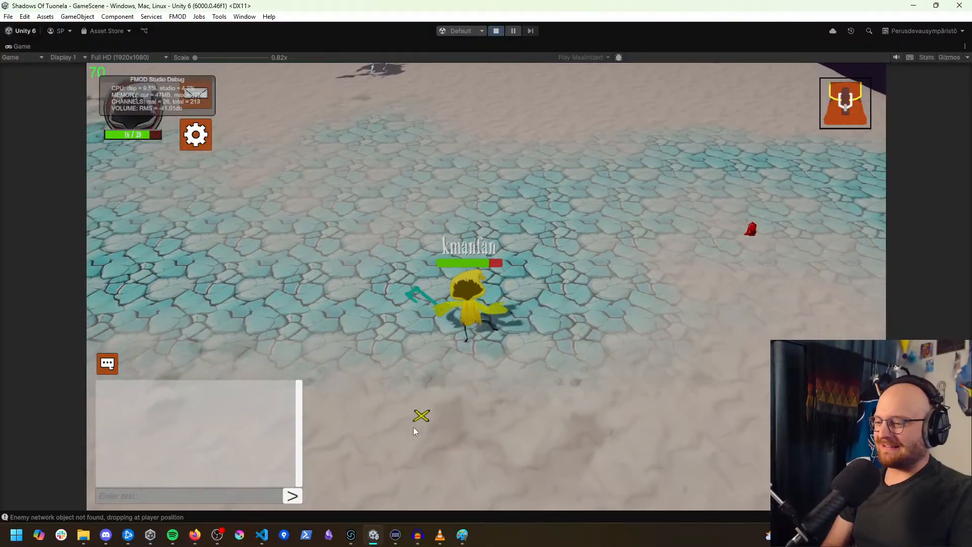
{"action": "left_click", "coordinate": [397, 392]}
{"action": "left_click", "coordinate": [371, 362]}
{"action": "left_click", "coordinate": [329, 319]}
{"action": "left_click", "coordinate": [303, 310]}
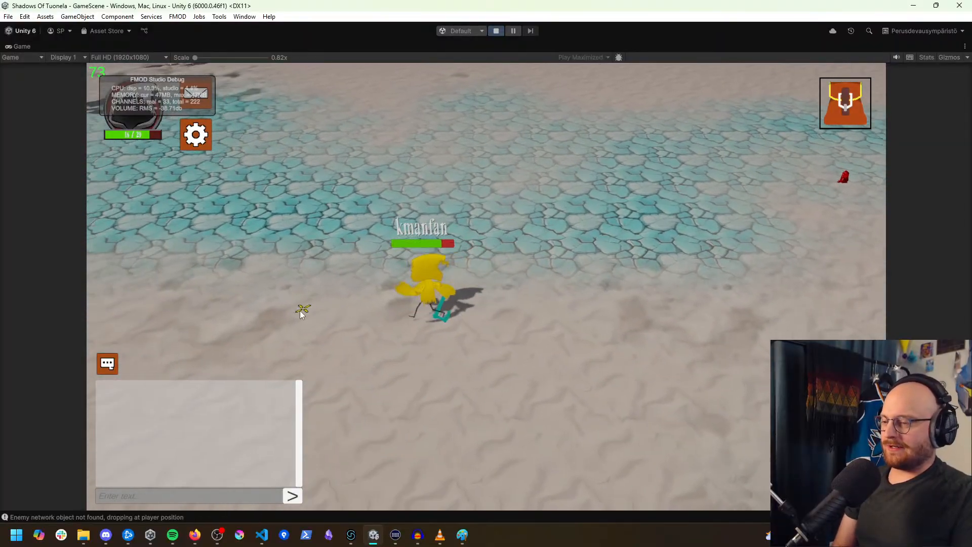
Step: Run back onto the blue ice and attack the Son of Tuoni standing there with the cyan axe
{"action": "left_click", "coordinate": [360, 266]}
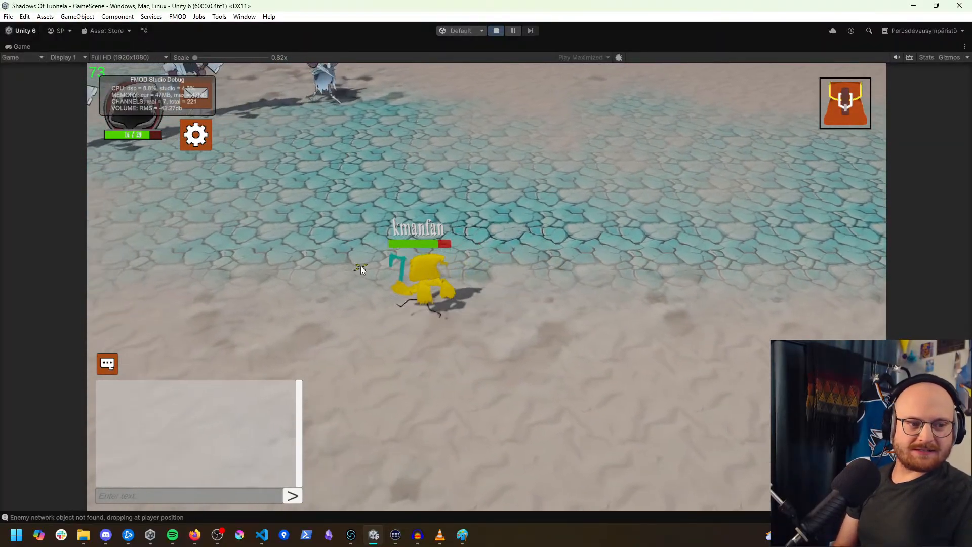
{"action": "left_click", "coordinate": [378, 252]}
{"action": "left_click", "coordinate": [431, 253]}
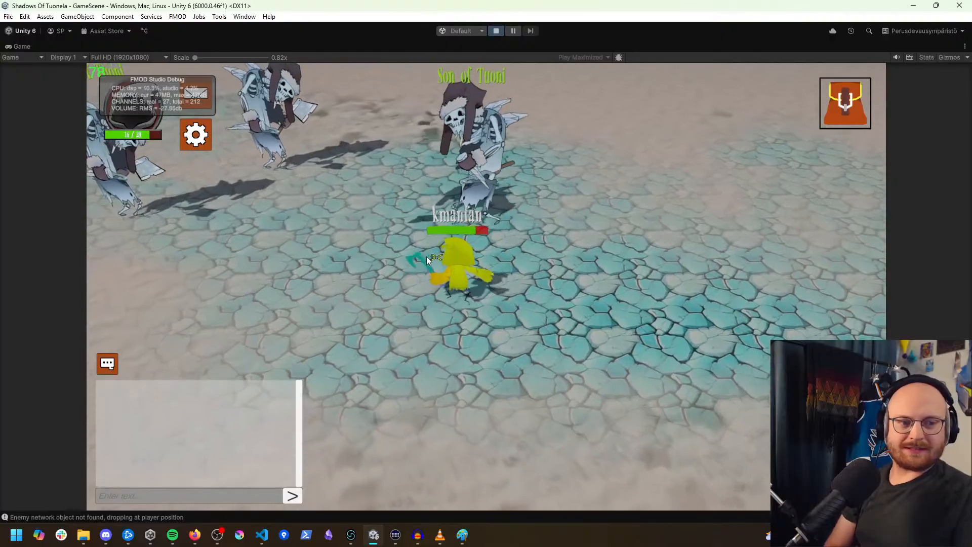
{"action": "left_click", "coordinate": [542, 332]}
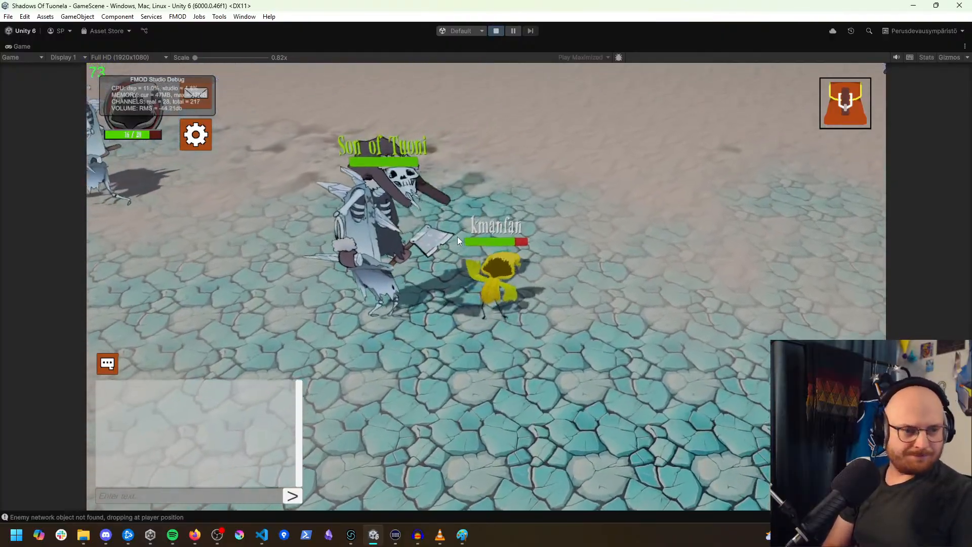
{"action": "left_click", "coordinate": [457, 237]}
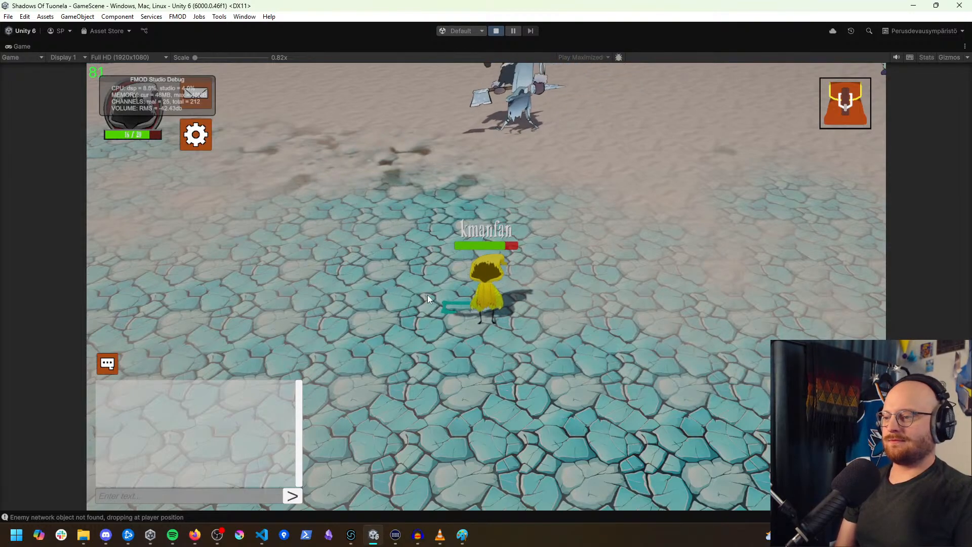
Step: Fight the Son of Tuoni at the rocky ice edge, collect the items it drops and open the inventory
{"action": "left_click", "coordinate": [455, 227]}
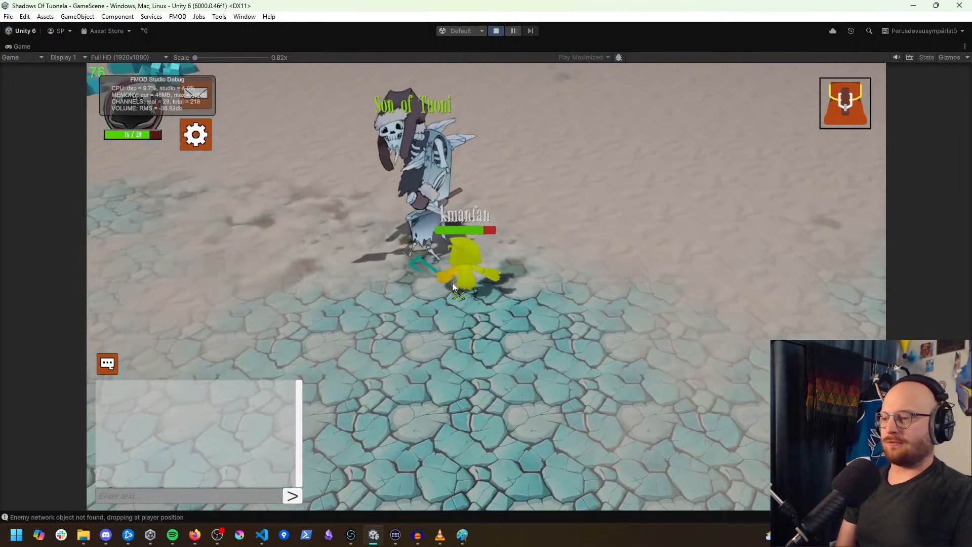
{"action": "left_click", "coordinate": [403, 286]}
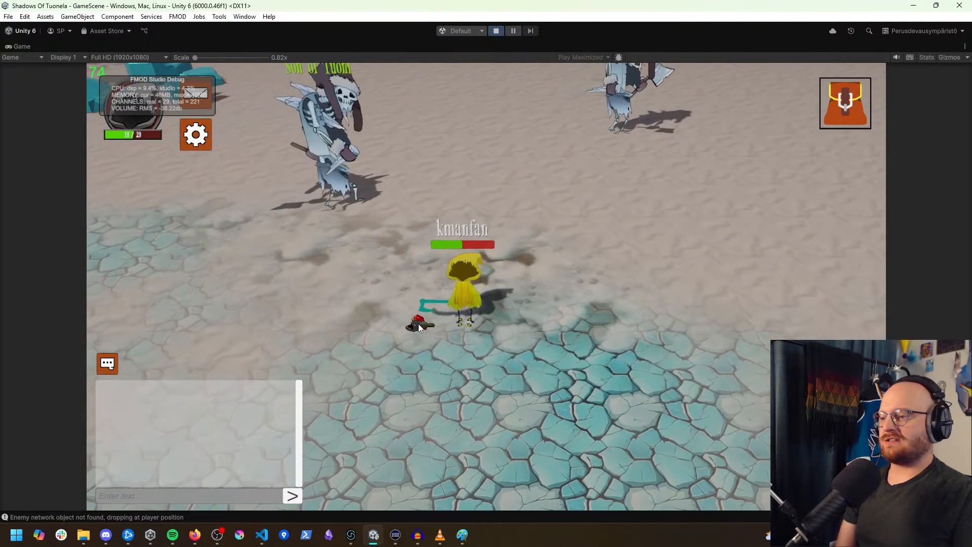
{"action": "left_click", "coordinate": [418, 326]}
{"action": "left_click", "coordinate": [846, 103]}
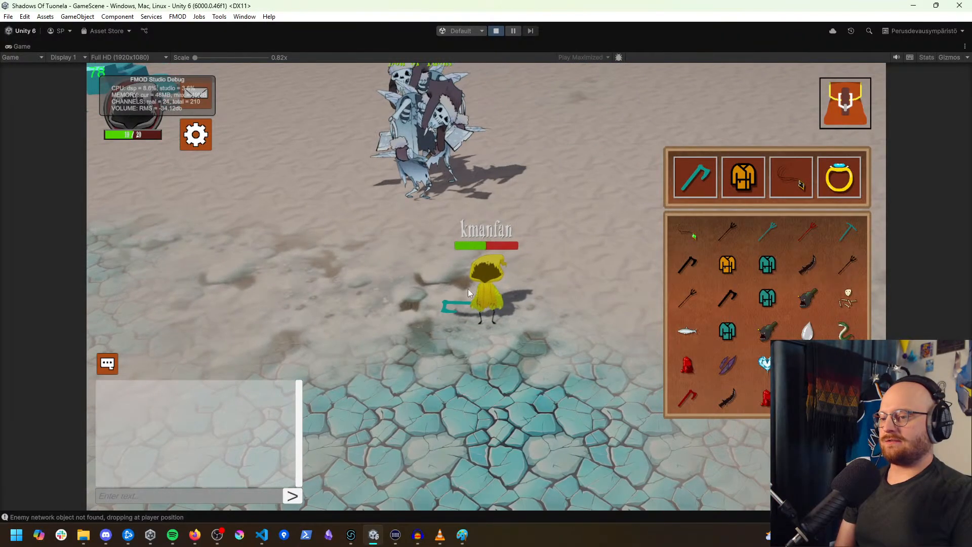
Step: Eat the Cooked White fish, fight the Son of Tuoni on the pale ice patch and close the inventory
{"action": "left_click", "coordinate": [435, 331]}
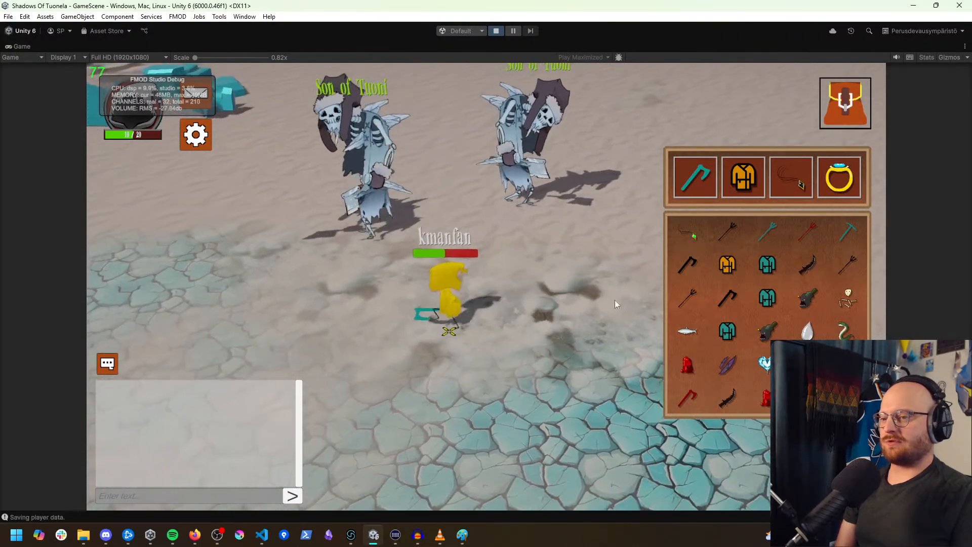
{"action": "left_click", "coordinate": [341, 327]}
{"action": "left_click", "coordinate": [345, 328]}
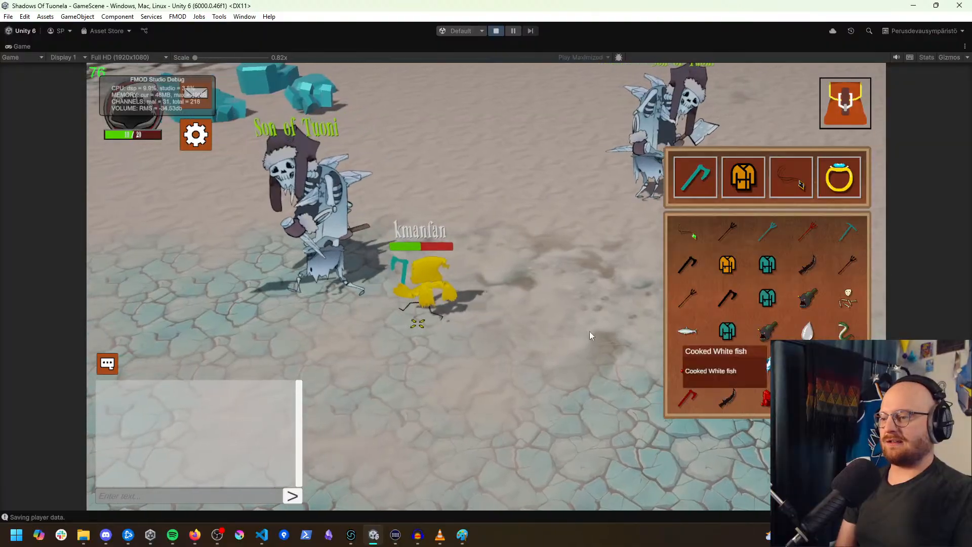
{"action": "left_click", "coordinate": [352, 309]}
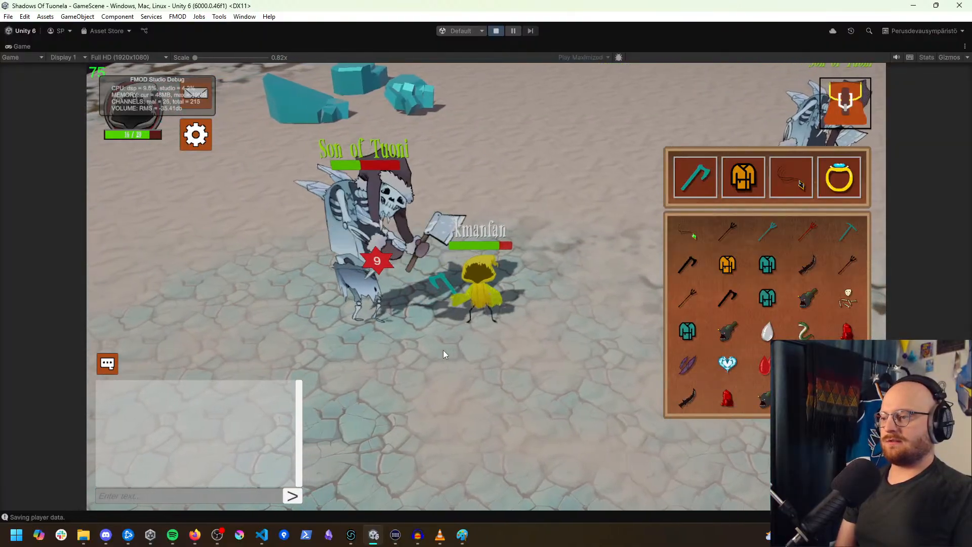
{"action": "left_click", "coordinate": [849, 112]}
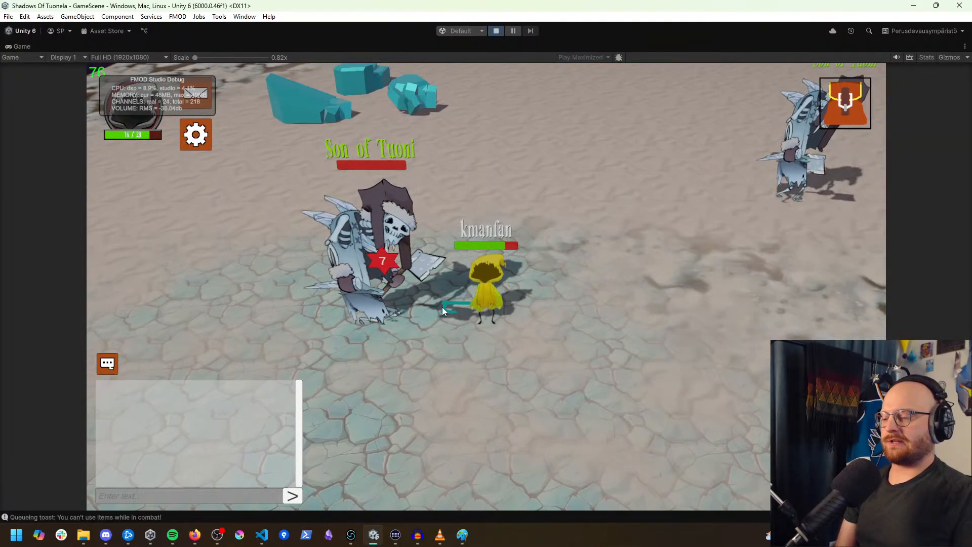
Step: Run past the rocky patches to the Son of Tuoni on the sand, fight it and collect its drop
{"action": "left_click", "coordinate": [670, 273]}
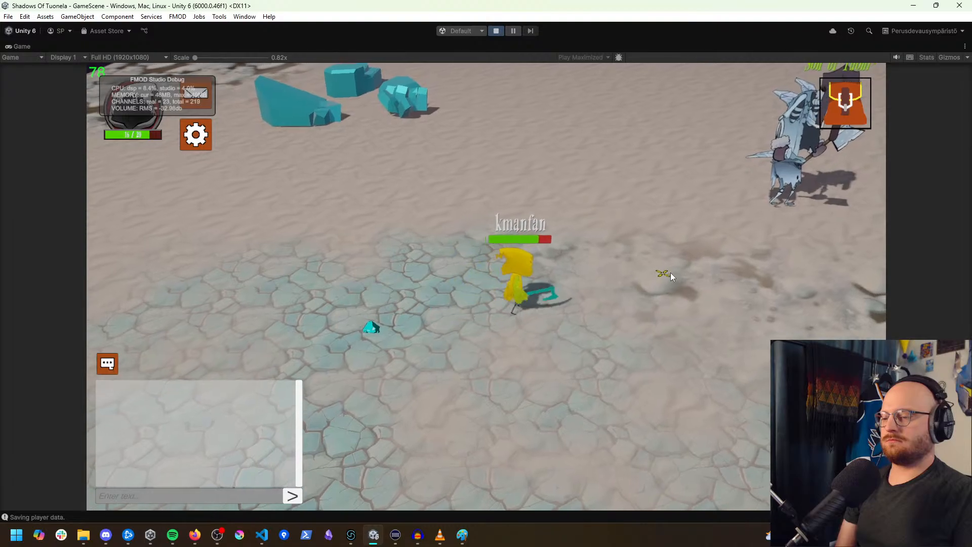
{"action": "left_click", "coordinate": [634, 311]}
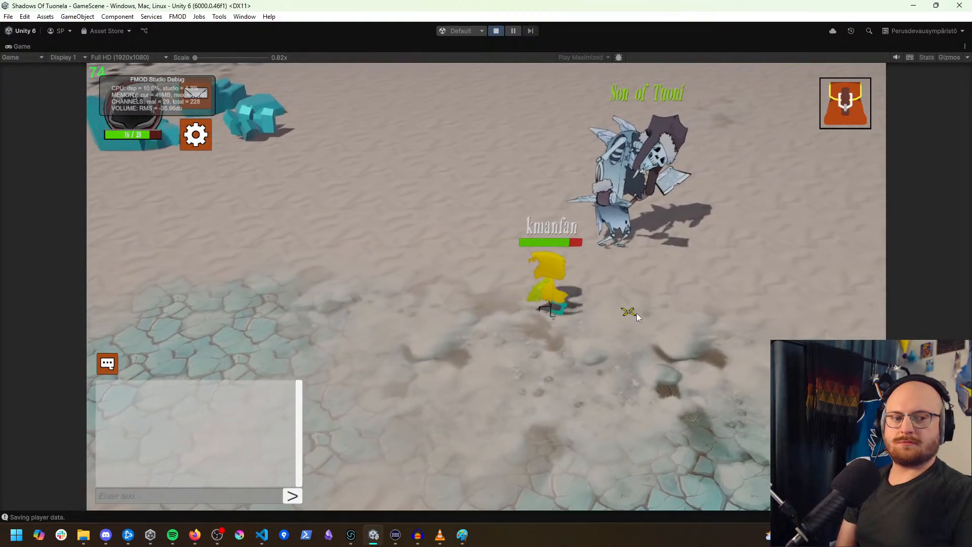
{"action": "left_click", "coordinate": [613, 287]}
{"action": "left_click", "coordinate": [514, 231]}
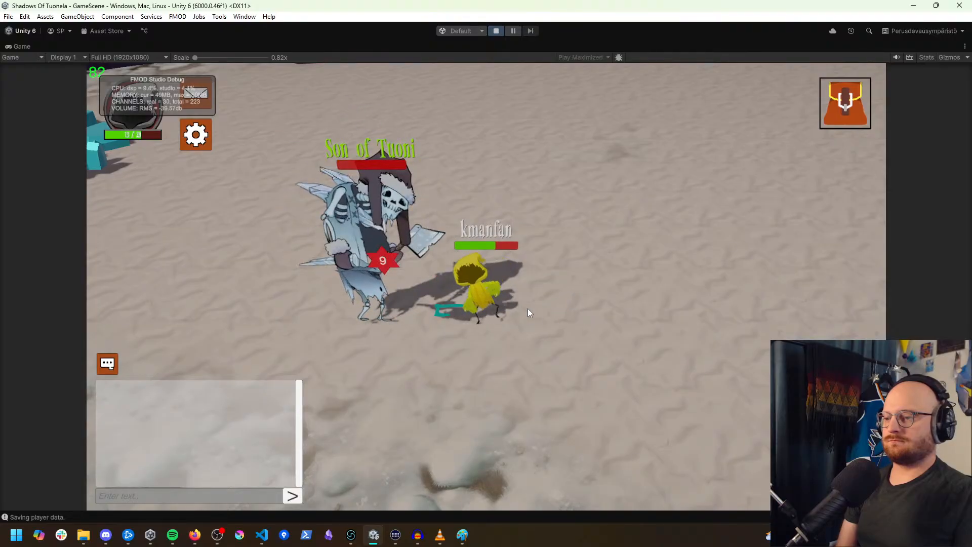
{"action": "left_click", "coordinate": [421, 337]}
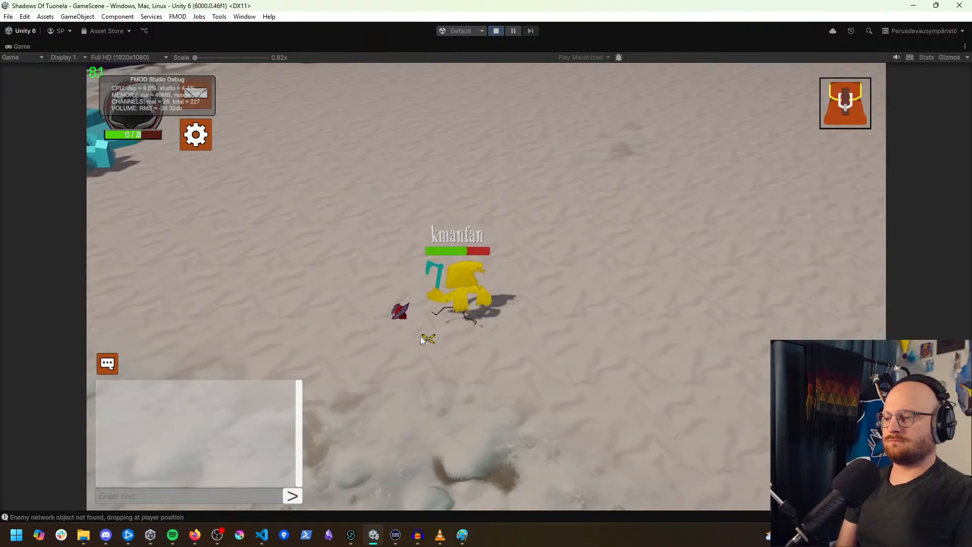
{"action": "left_click", "coordinate": [424, 309]}
Step: Run from the sand down to the pale ice and past the group of Sons of Tuoni
{"action": "left_click", "coordinate": [379, 427]}
{"action": "left_click", "coordinate": [329, 396]}
{"action": "left_click", "coordinate": [271, 328]}
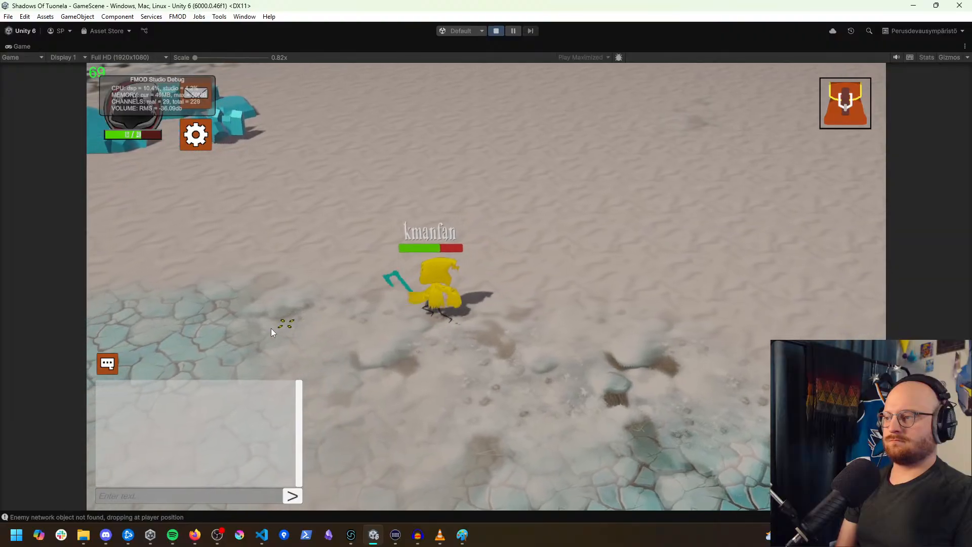
{"action": "left_click", "coordinate": [291, 346]}
{"action": "left_click", "coordinate": [358, 415]}
{"action": "left_click", "coordinate": [389, 409]}
{"action": "left_click", "coordinate": [735, 485]}
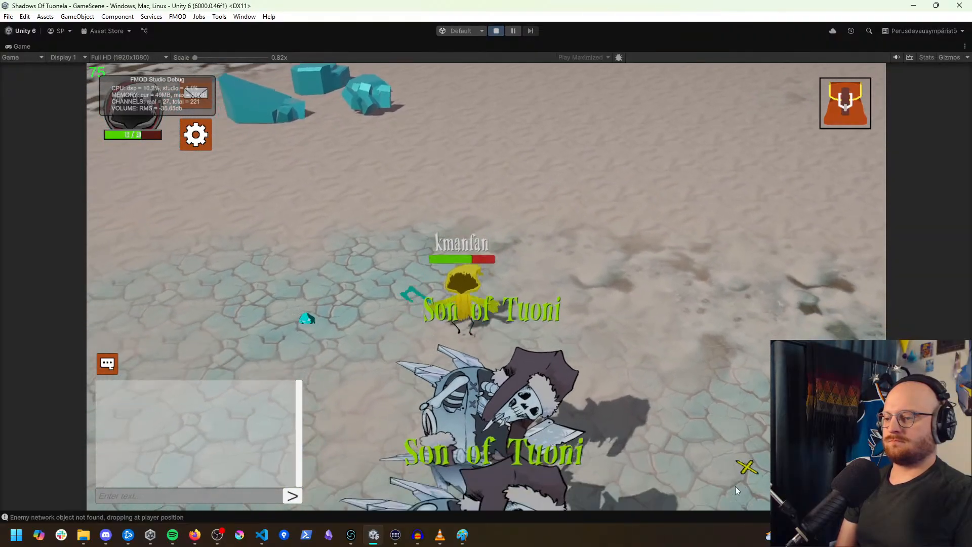
{"action": "left_click", "coordinate": [698, 483]}
{"action": "left_click", "coordinate": [615, 456]}
{"action": "left_click", "coordinate": [631, 398]}
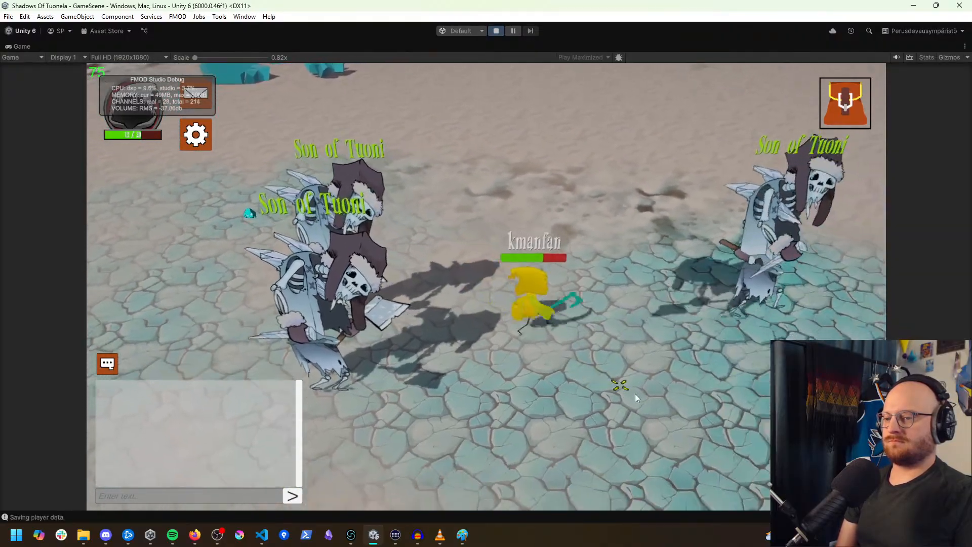
Step: Run off the blue ice onto the sand, staying close to the Son of Tuoni walking there
{"action": "left_click", "coordinate": [589, 303]}
{"action": "left_click", "coordinate": [657, 237]}
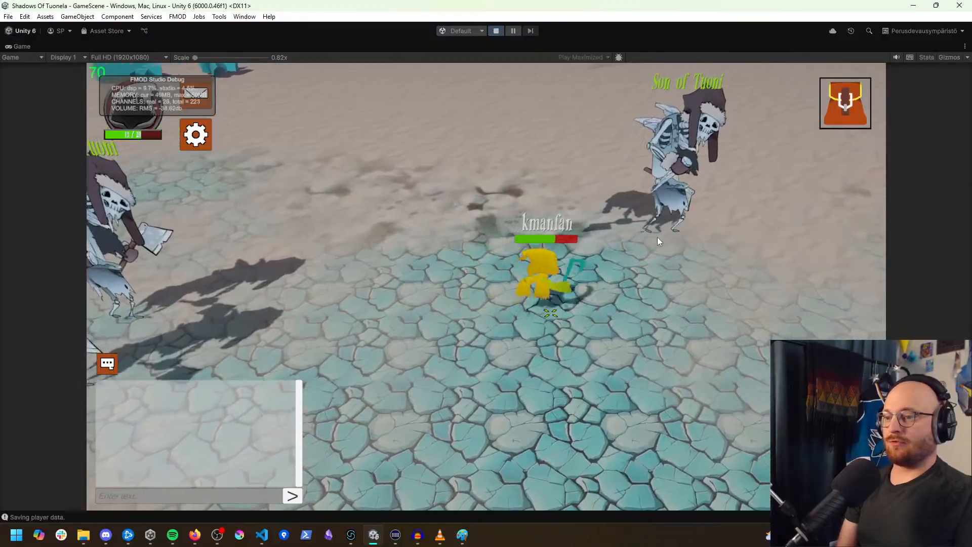
{"action": "left_click", "coordinate": [670, 264]}
{"action": "left_click", "coordinate": [690, 238]}
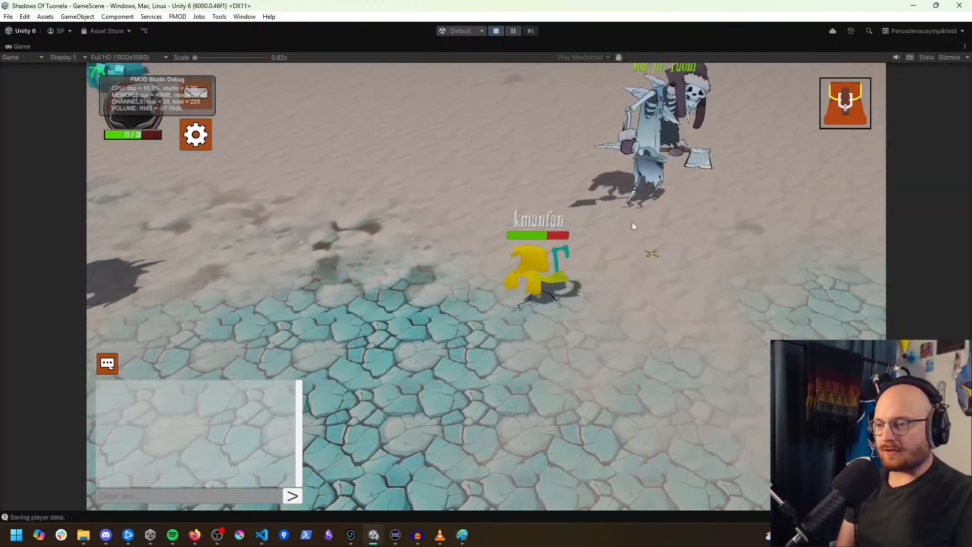
{"action": "left_click", "coordinate": [639, 239]}
{"action": "left_click", "coordinate": [639, 238]}
{"action": "left_click", "coordinate": [534, 278]}
{"action": "left_click", "coordinate": [411, 362]}
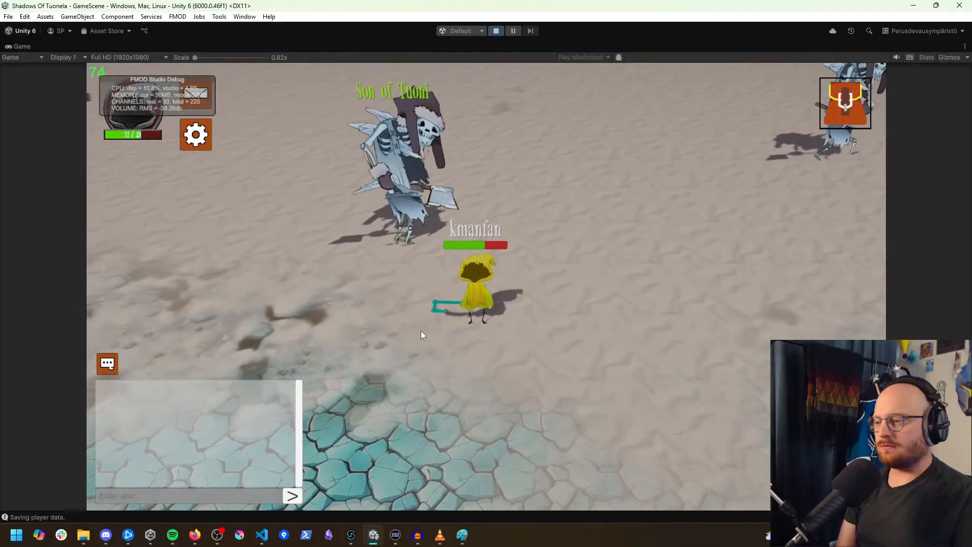
Step: Run between the Sons of Tuoni on the open sand and fight one with the cyan axe
{"action": "left_click", "coordinate": [542, 271]}
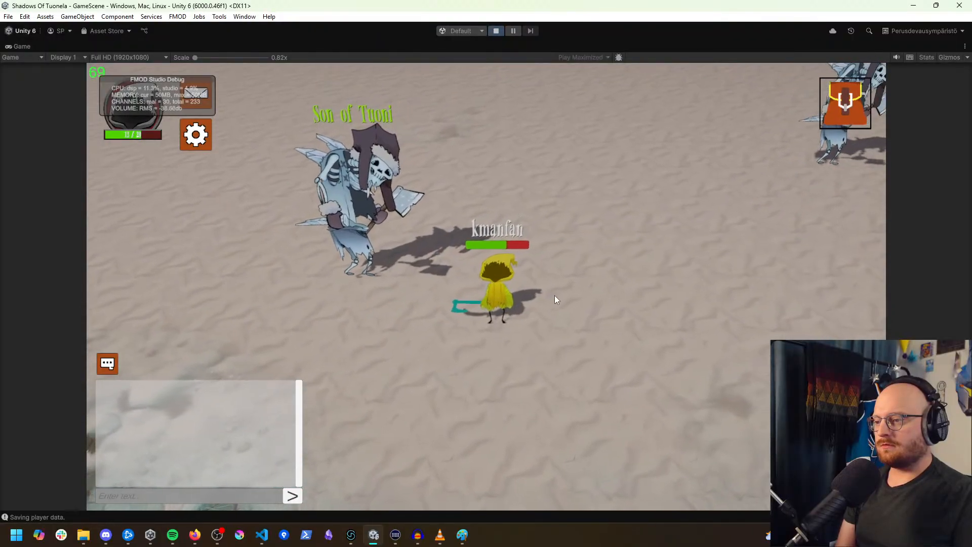
{"action": "left_click", "coordinate": [570, 294]}
{"action": "left_click", "coordinate": [500, 260]}
{"action": "left_click", "coordinate": [491, 241]}
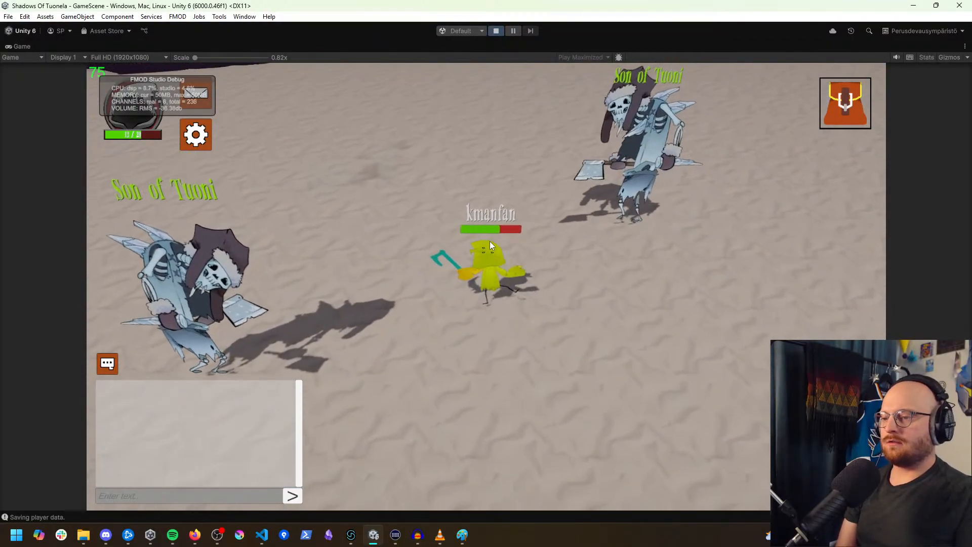
{"action": "left_click", "coordinate": [441, 308]}
{"action": "left_click", "coordinate": [510, 285]}
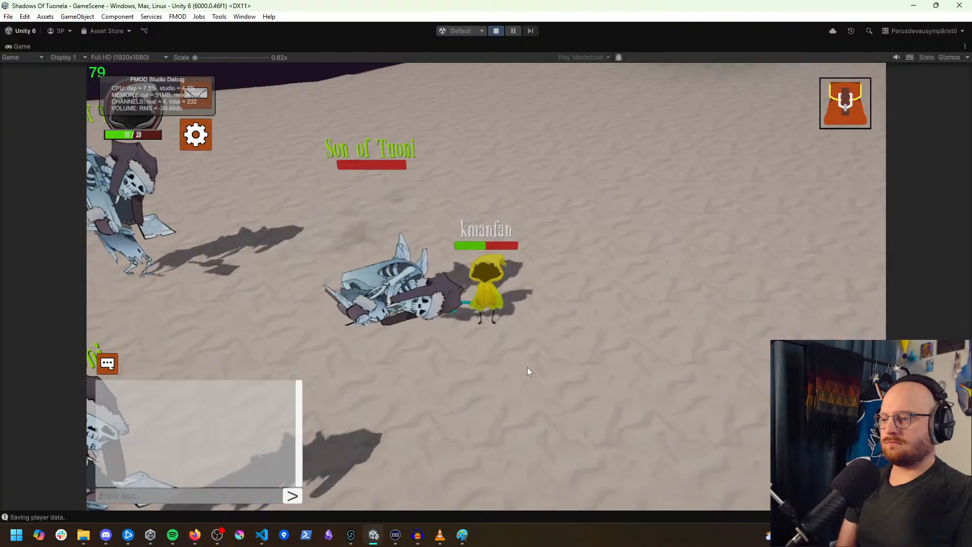
Step: Open the inventory, use the white drop-shaped item and fight another Son of Tuoni on the sand
{"action": "left_click", "coordinate": [445, 383]}
{"action": "left_click", "coordinate": [455, 449]}
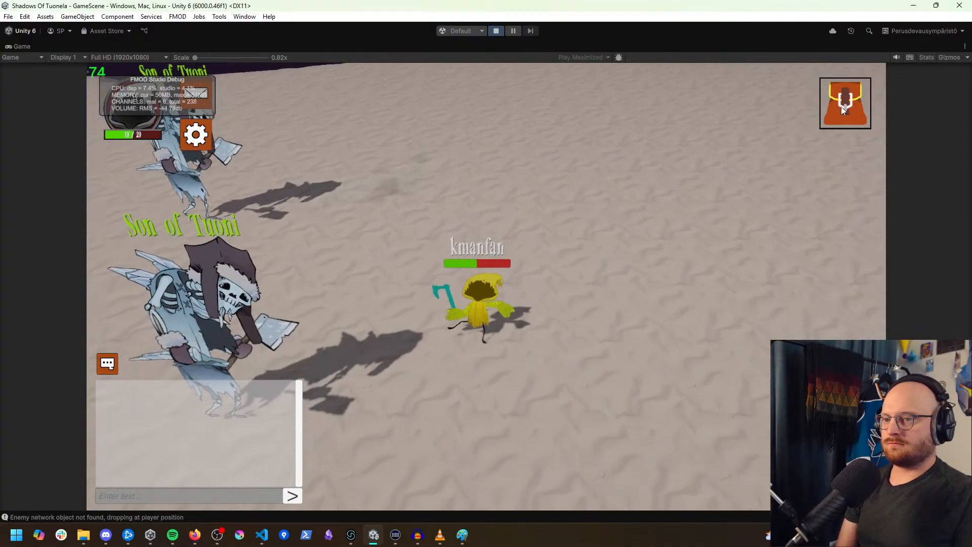
{"action": "key", "text": "i"}
{"action": "left_click", "coordinate": [767, 330]}
{"action": "left_click", "coordinate": [473, 401]}
{"action": "left_click", "coordinate": [415, 329]}
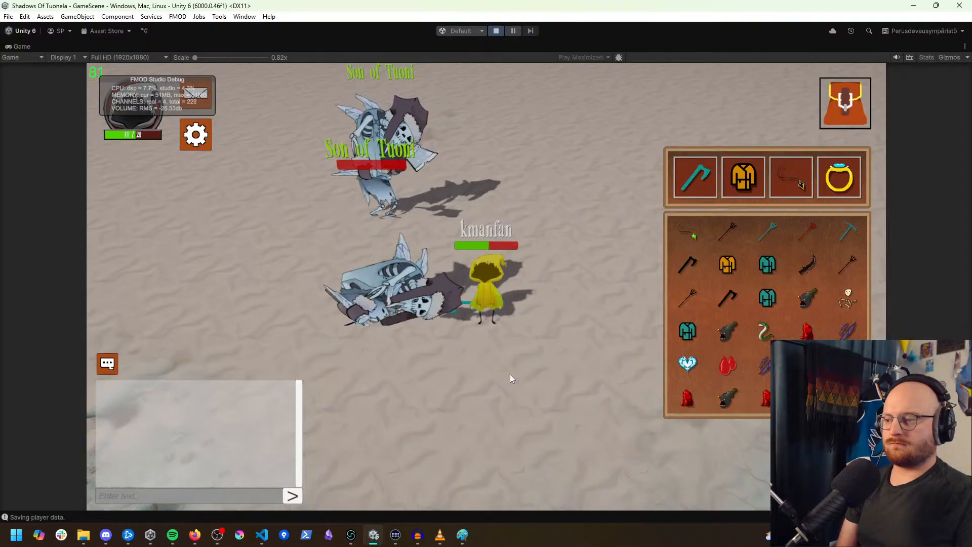
Step: Close the inventory, run back toward the blue ice and pause the running game
{"action": "left_click", "coordinate": [836, 111]}
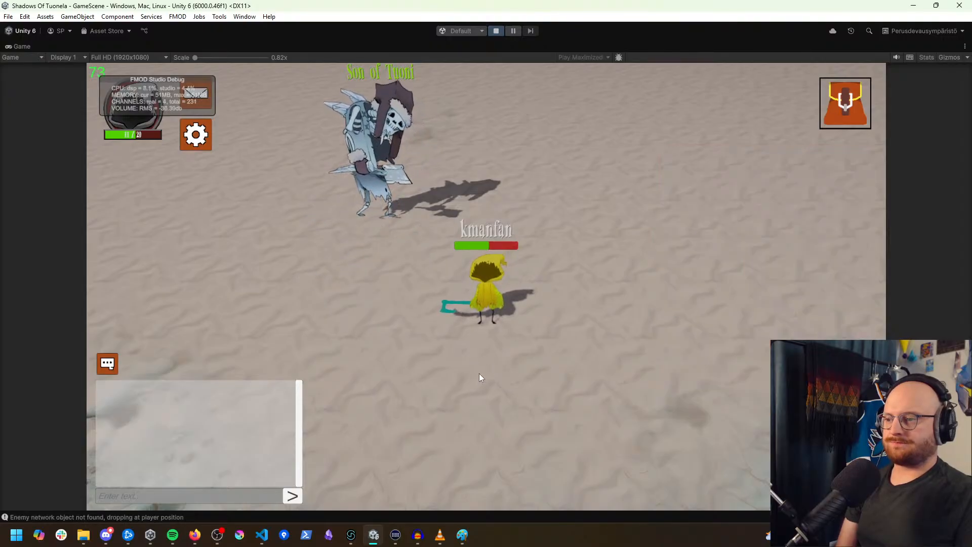
{"action": "left_click", "coordinate": [501, 418]}
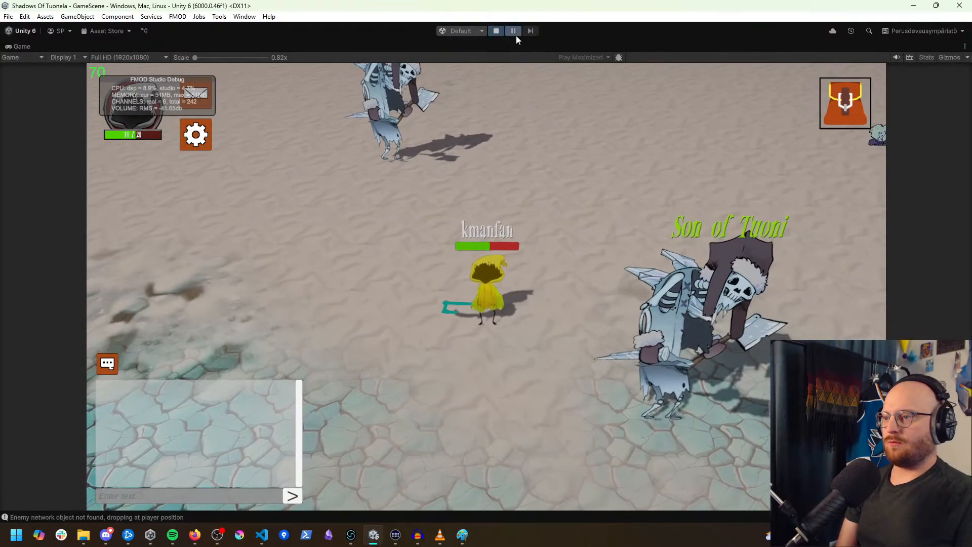
{"action": "left_click", "coordinate": [514, 32]}
{"action": "left_click", "coordinate": [448, 293]}
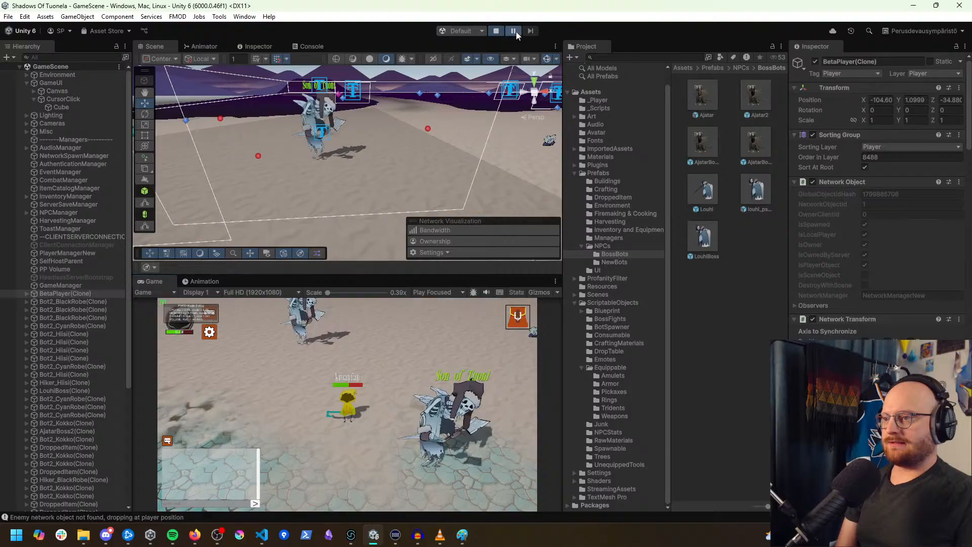
Step: Open the Animator graph of the sonOfTuoni object inside a running Bot2_SonOfTuoni clone
{"action": "scroll", "coordinate": [76, 334], "scroll_direction": "down", "scroll_amount": 7}
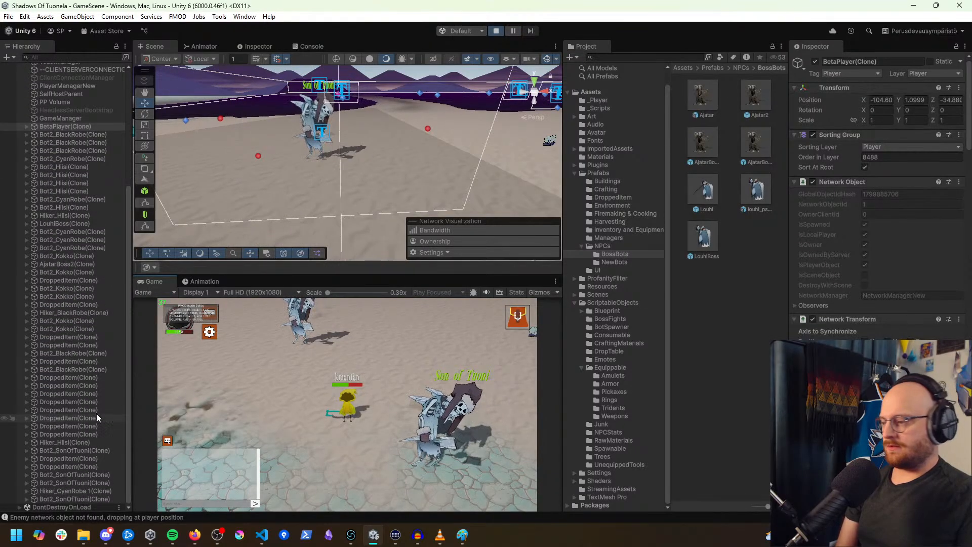
{"action": "left_click", "coordinate": [98, 476]}
{"action": "left_click", "coordinate": [205, 46]}
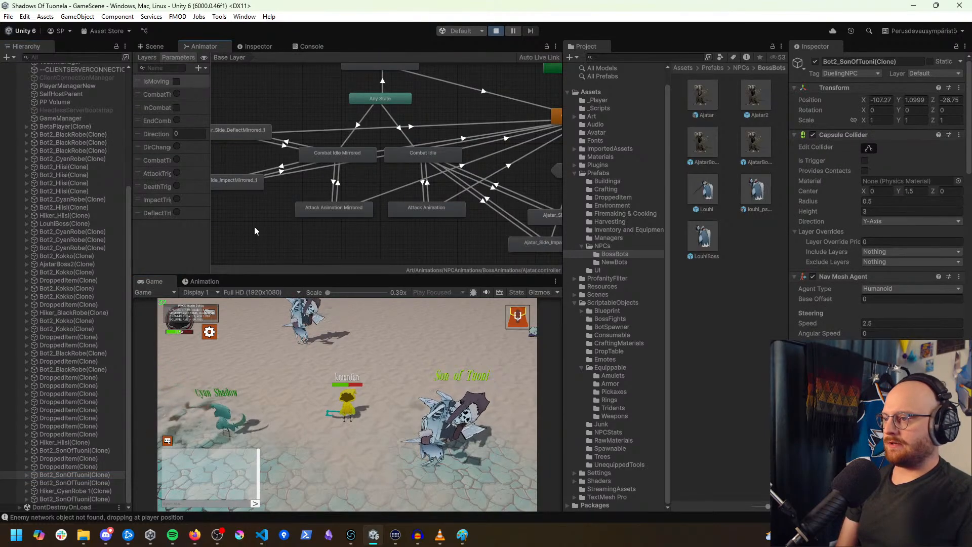
{"action": "middle_click_drag", "start_coordinate": [290, 225], "coordinate": [315, 255]}
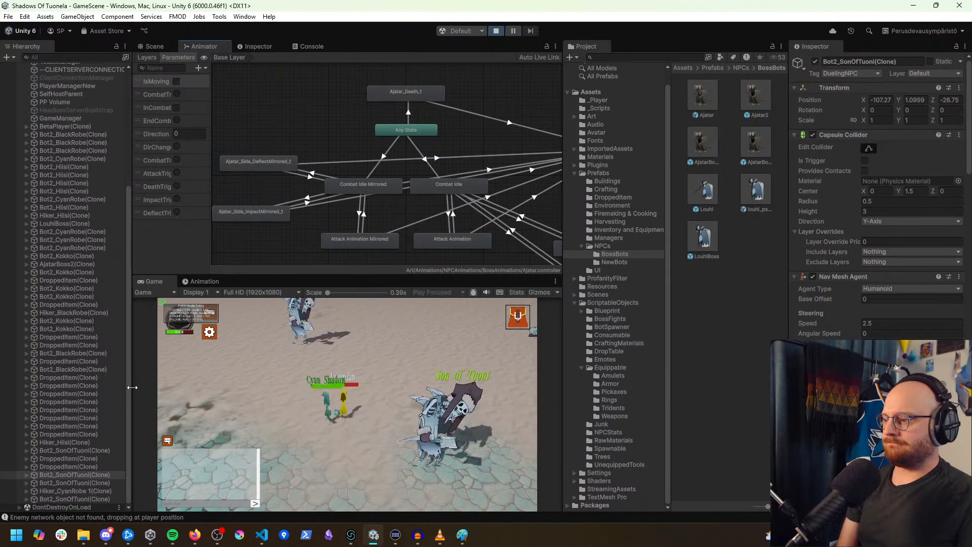
{"action": "left_click", "coordinate": [27, 475]}
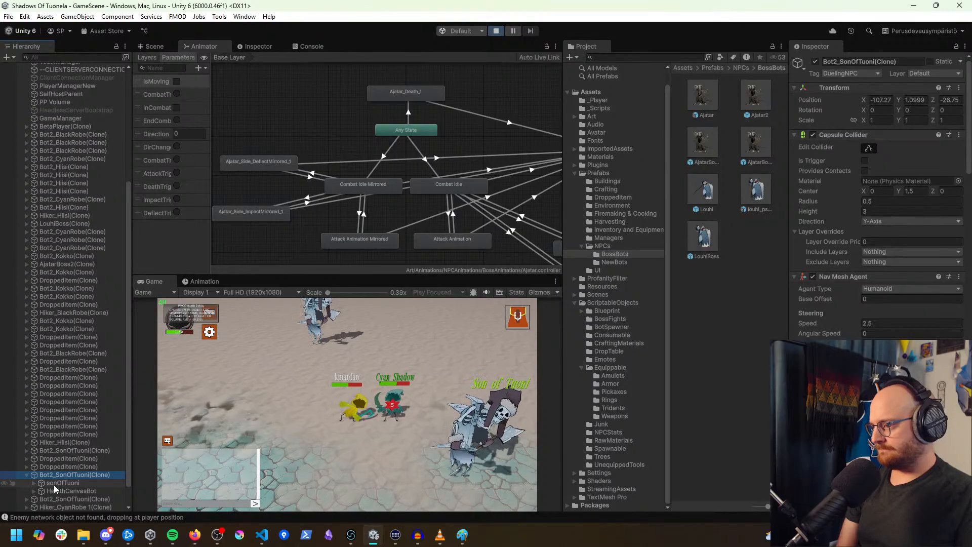
{"action": "left_click", "coordinate": [53, 483]}
{"action": "scroll", "coordinate": [428, 209], "scroll_direction": "up", "scroll_amount": 2}
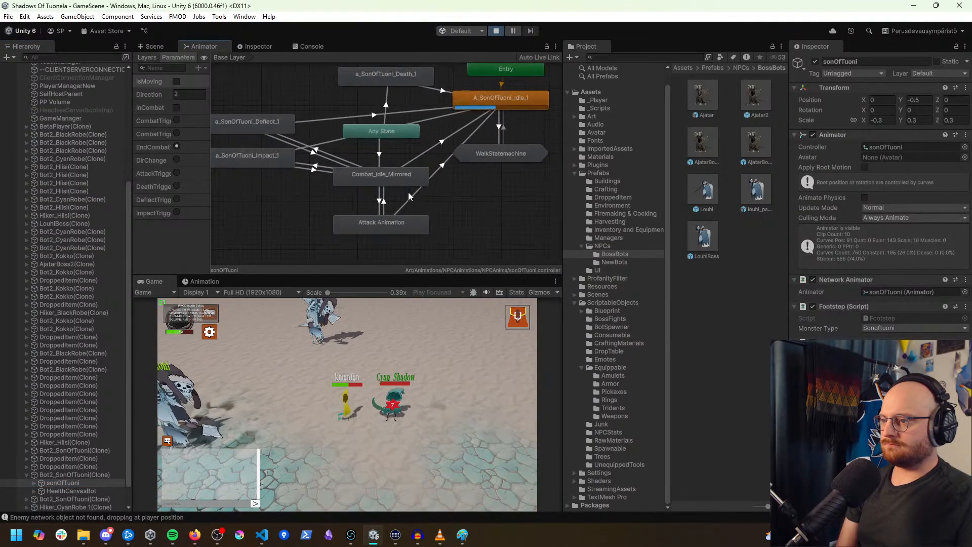
{"action": "middle_click_drag", "start_coordinate": [299, 175], "coordinate": [312, 186]}
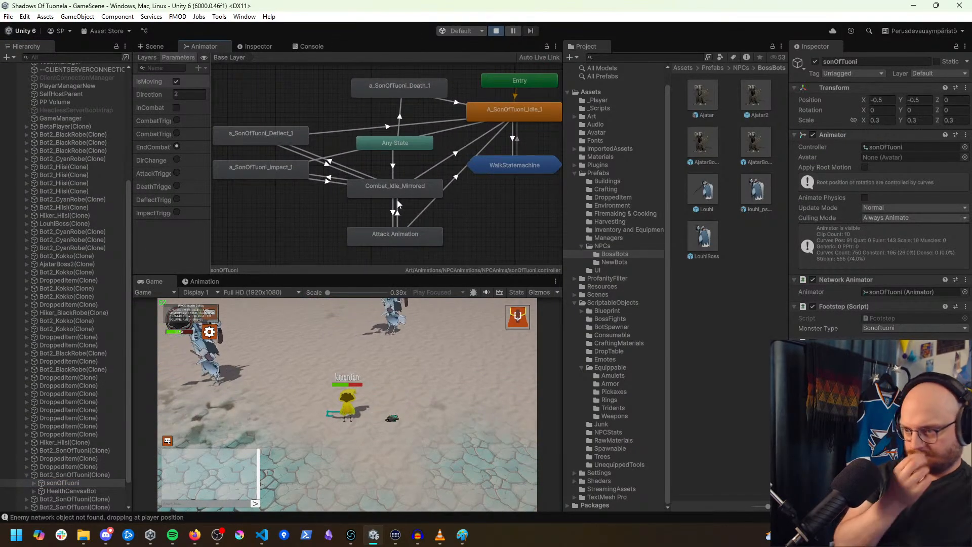
Step: Expand the settings of the Combat_Idle_Mirrored and Attack Animation transitions, and set the duration from Attack Animation back to Combat_Idle_Mirrored to 0.2
{"action": "left_click", "coordinate": [393, 212]}
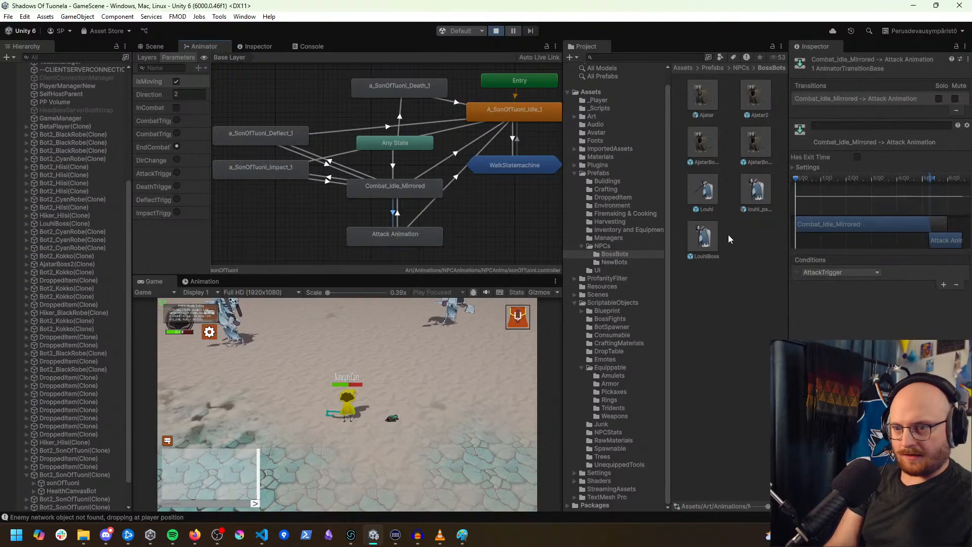
{"action": "left_click", "coordinate": [794, 167]}
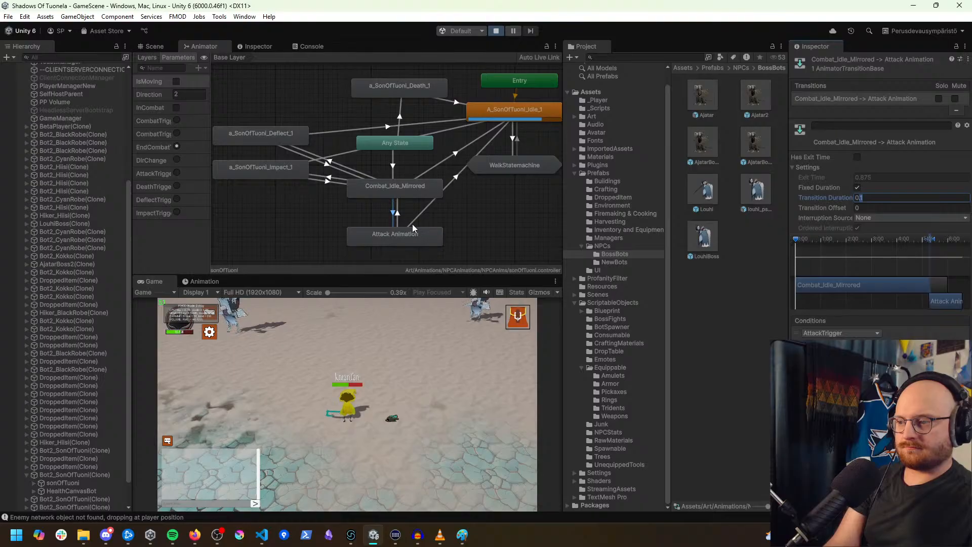
{"action": "left_click", "coordinate": [398, 214]}
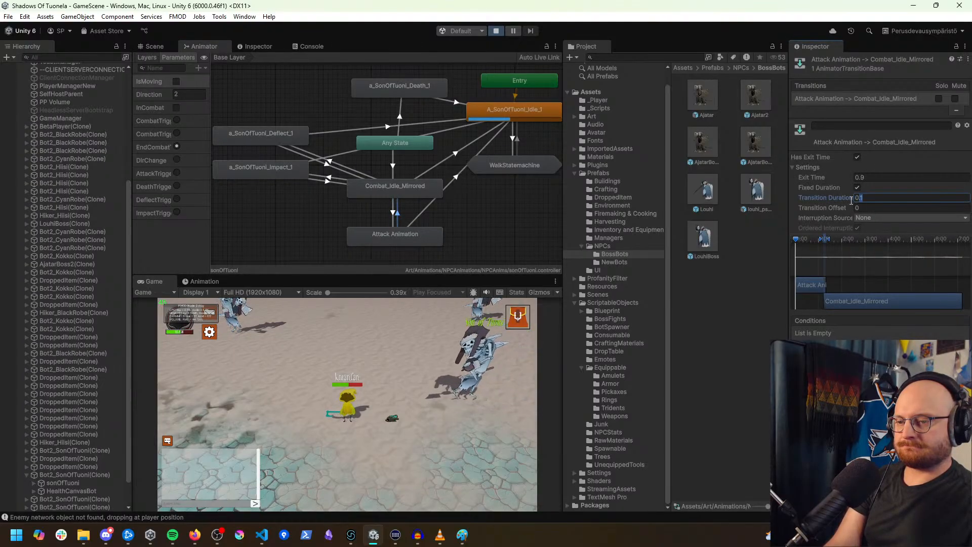
{"action": "type", "text": "2"}
Step: Adjust the transition durations between Combat_Idle_Mirrored and the impact and deflect states, using 0.2 for Deflect back to Combat_Idle_Mirrored
{"action": "left_click", "coordinate": [328, 180]}
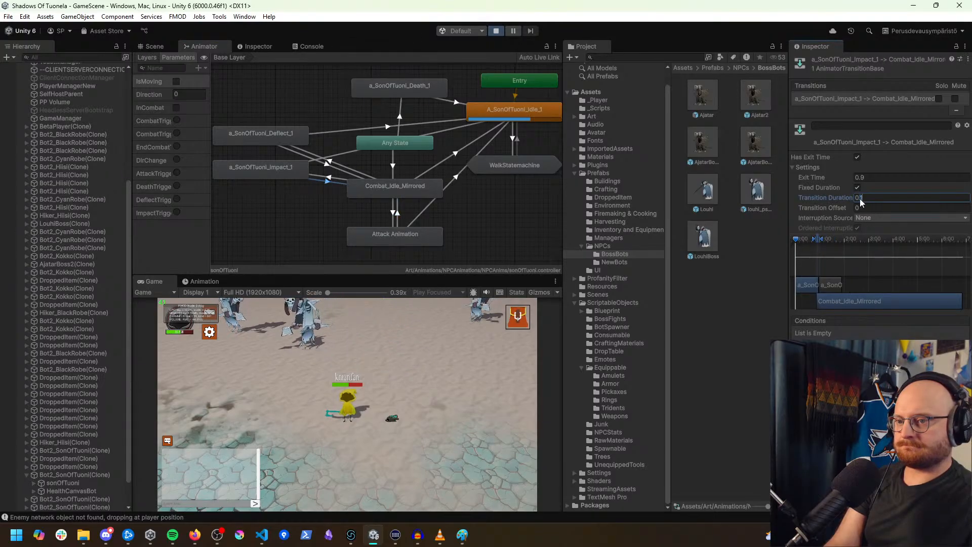
{"action": "left_click", "coordinate": [337, 179]}
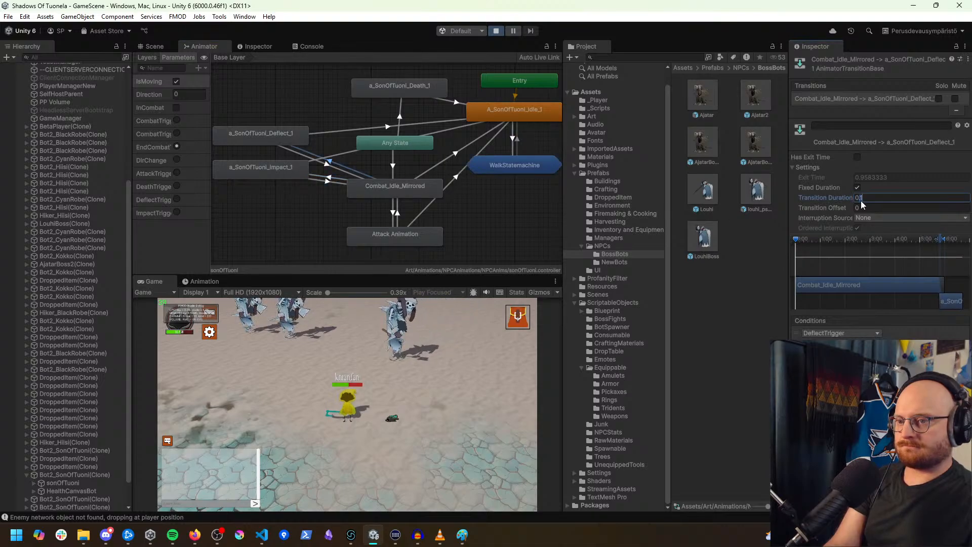
{"action": "left_click", "coordinate": [342, 171]}
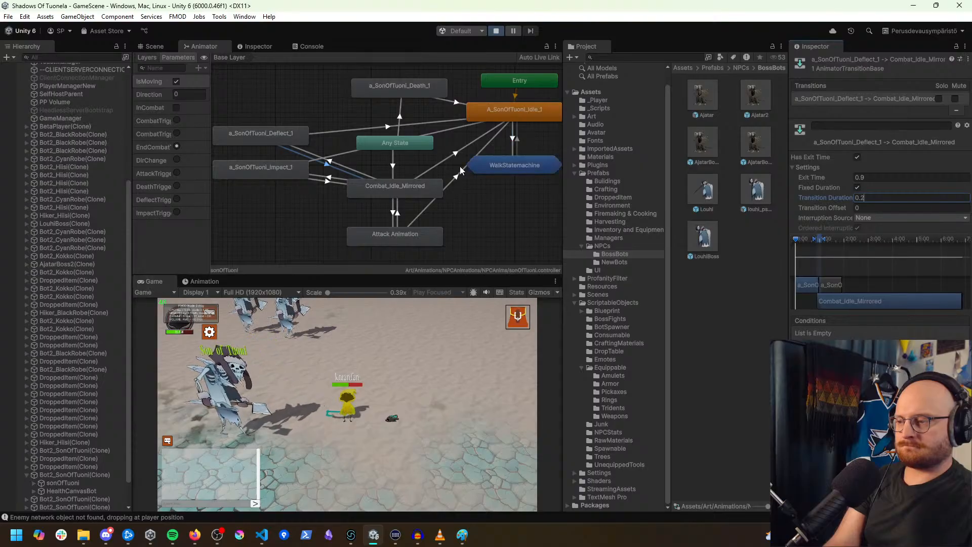
Step: Adjust the durations of the transitions into A_SonOfTuoni_Idle_1, setting the one from Combat_Idle_Mirrored to 0.5
{"action": "left_click", "coordinate": [353, 131]}
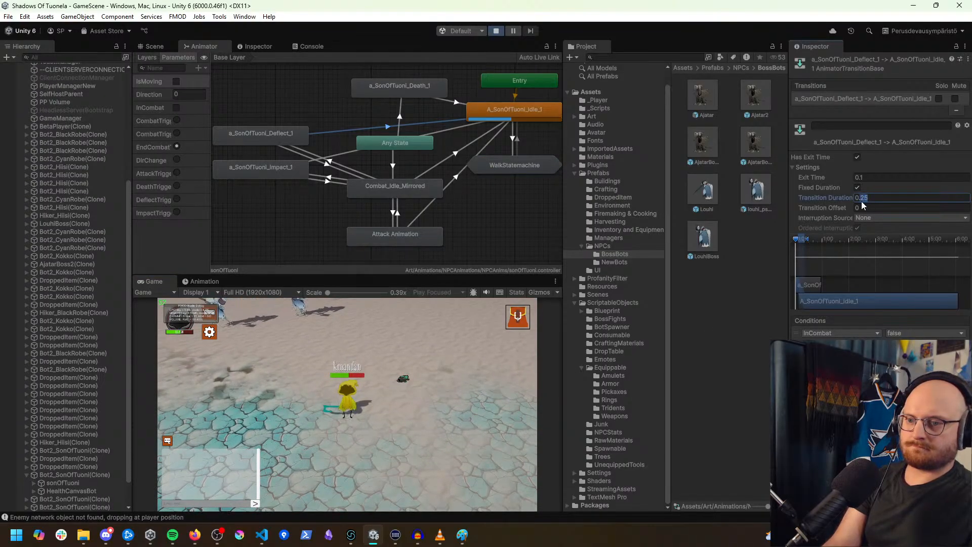
{"action": "left_click", "coordinate": [457, 177]}
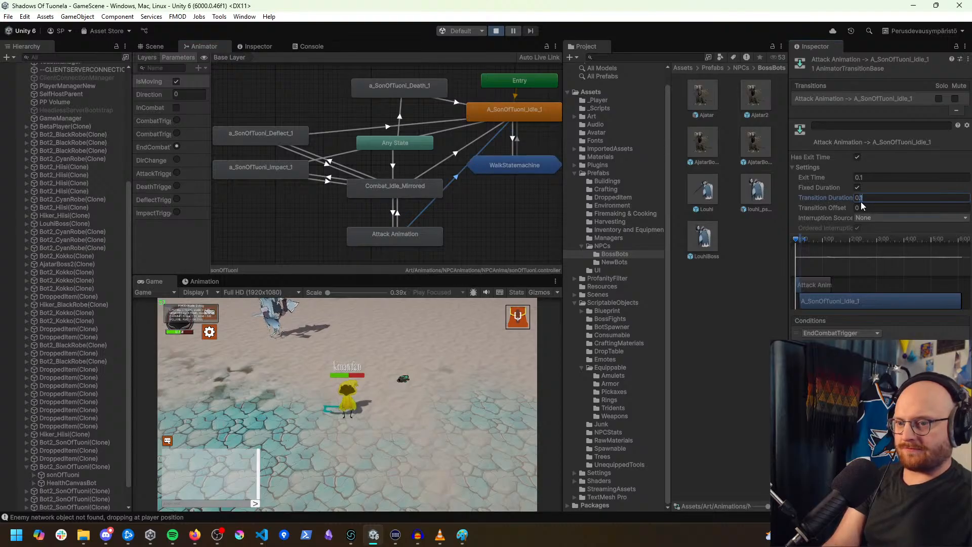
{"action": "left_click", "coordinate": [446, 160]}
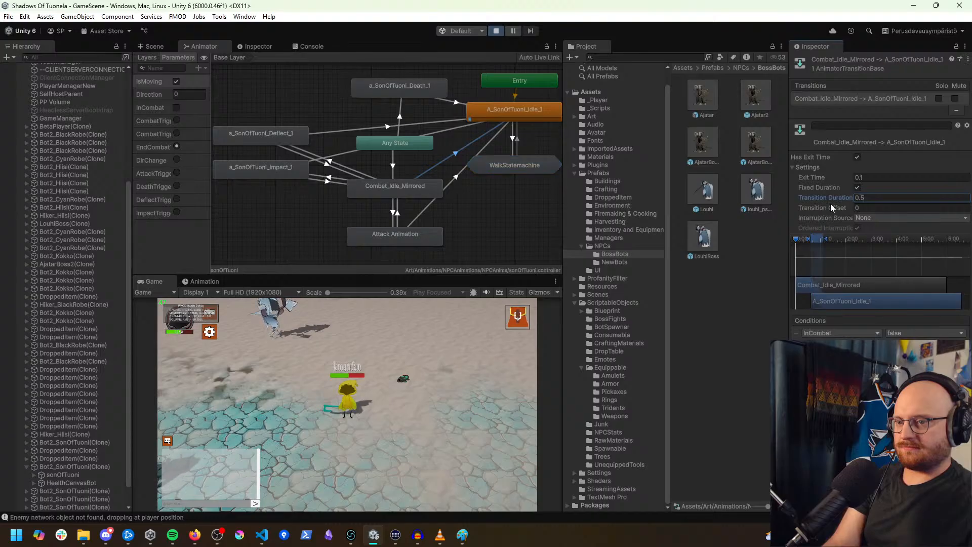
Step: Open the inventory, restore the player's health and continue the running game in the maximized Game view
{"action": "left_click", "coordinate": [338, 435]}
{"action": "left_click", "coordinate": [517, 320]}
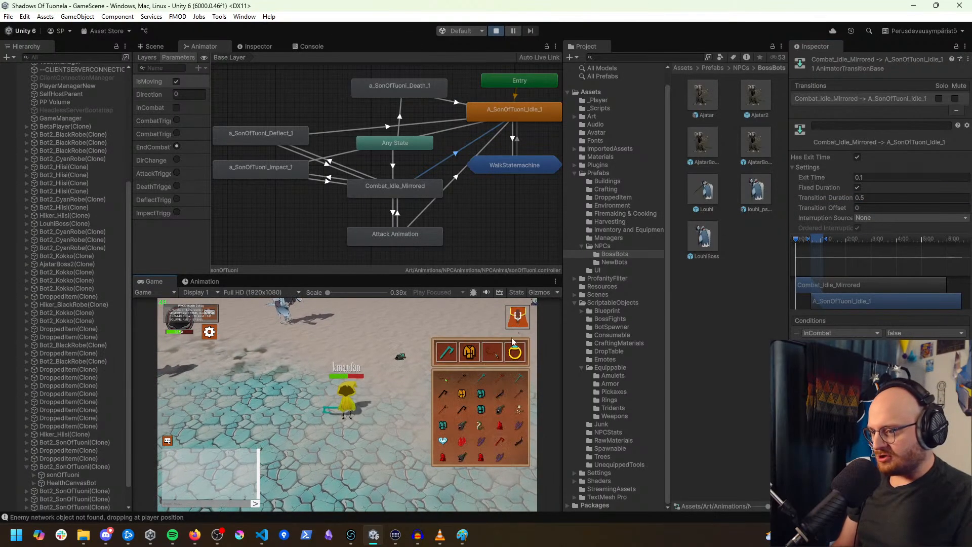
{"action": "left_click", "coordinate": [518, 30]}
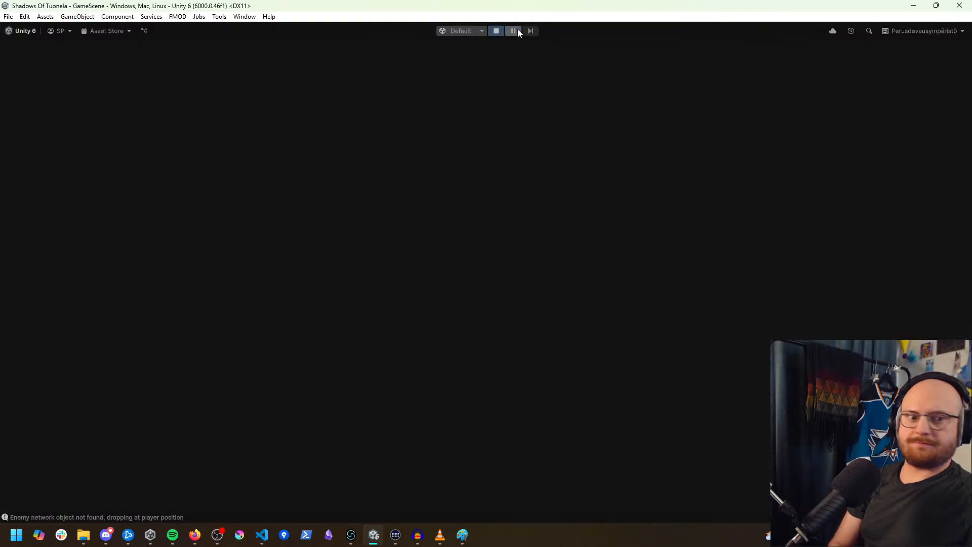
{"action": "left_click", "coordinate": [353, 303]}
{"action": "left_click", "coordinate": [385, 208]}
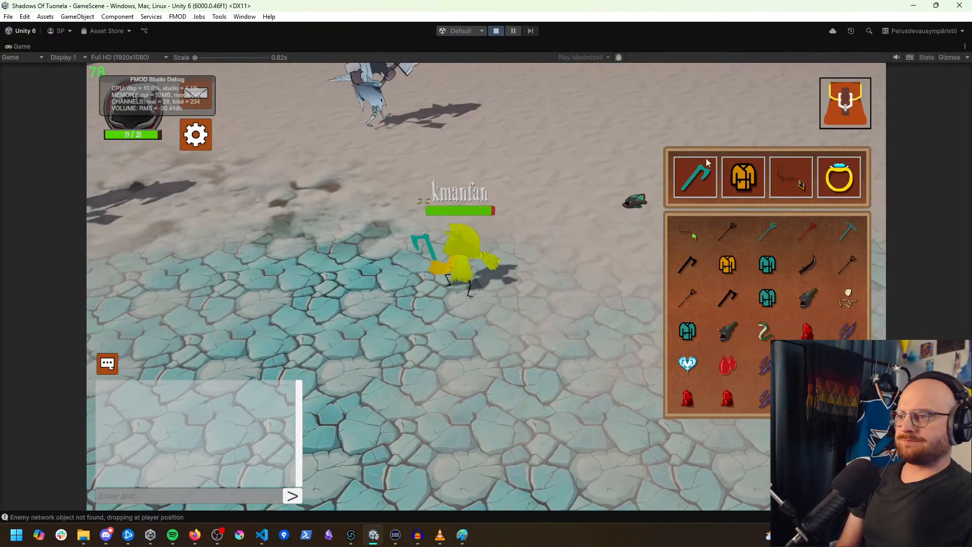
Step: Close the inventory, run from the blue ice onto the sand and fight a Son of Tuoni with the cyan axe
{"action": "left_click", "coordinate": [840, 109]}
{"action": "left_click", "coordinate": [413, 218]}
{"action": "left_click", "coordinate": [481, 232]}
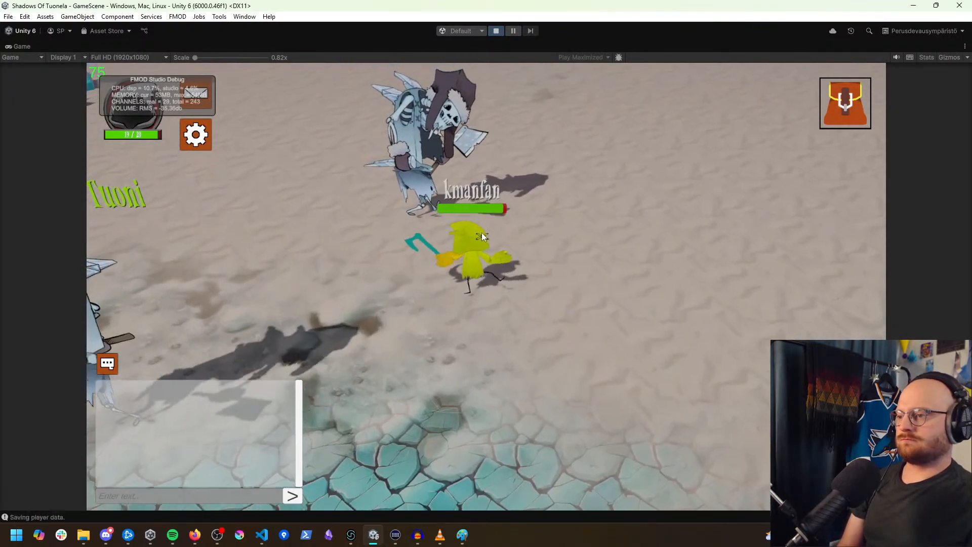
{"action": "left_click", "coordinate": [433, 314]}
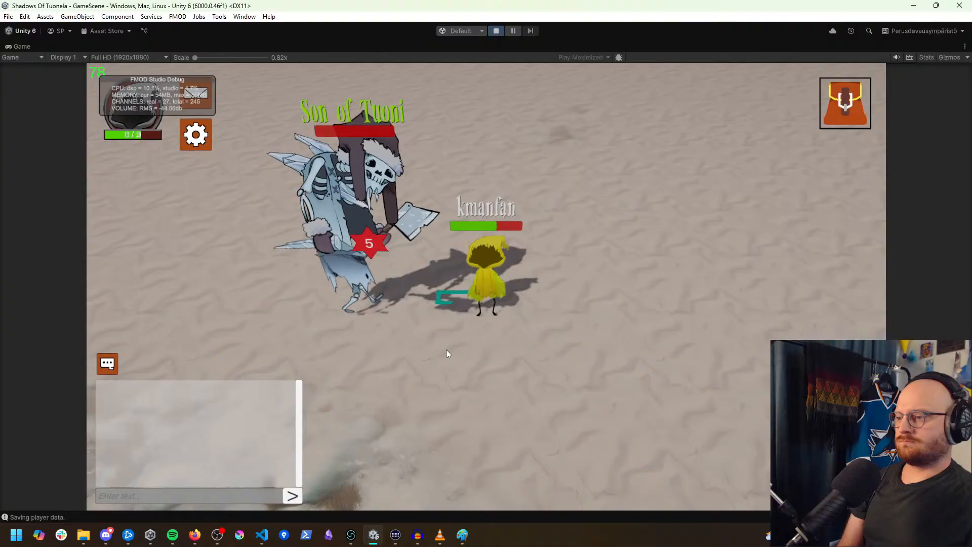
Step: Run along the edge of the blue ice to the pair of Sons of Tuoni and fight one of them
{"action": "left_click", "coordinate": [448, 360]}
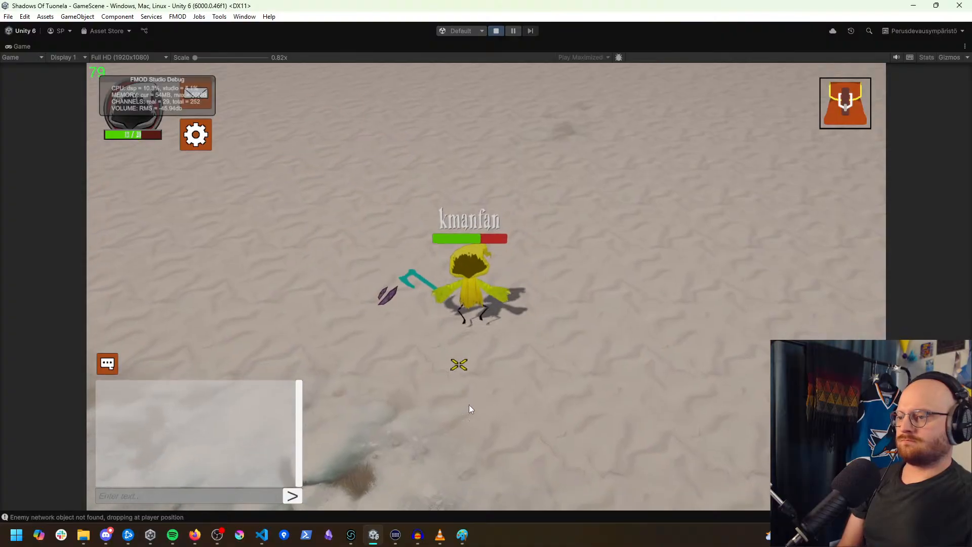
{"action": "left_click", "coordinate": [517, 450]}
{"action": "left_click", "coordinate": [521, 453]}
{"action": "left_click", "coordinate": [609, 367]}
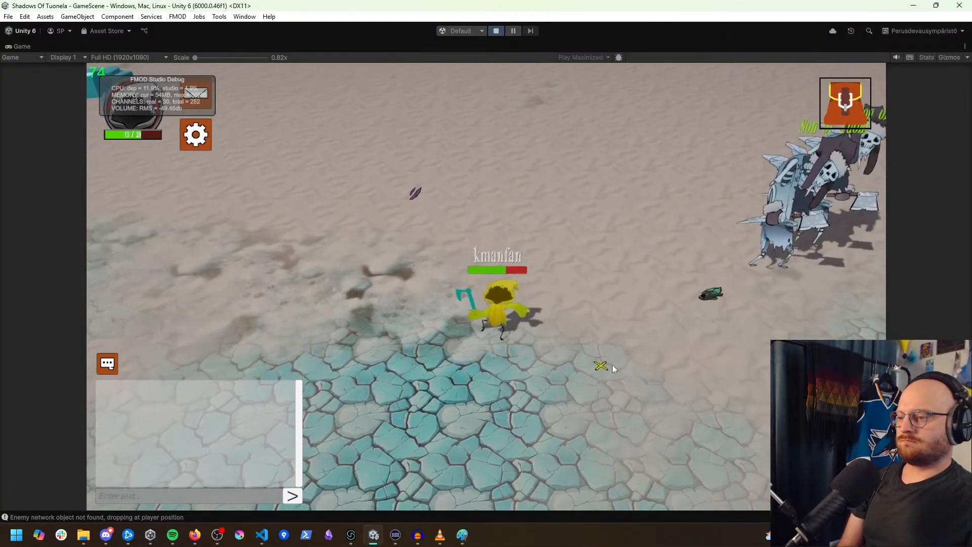
{"action": "left_click", "coordinate": [617, 258]}
{"action": "left_click", "coordinate": [586, 250]}
{"action": "left_click", "coordinate": [636, 329]}
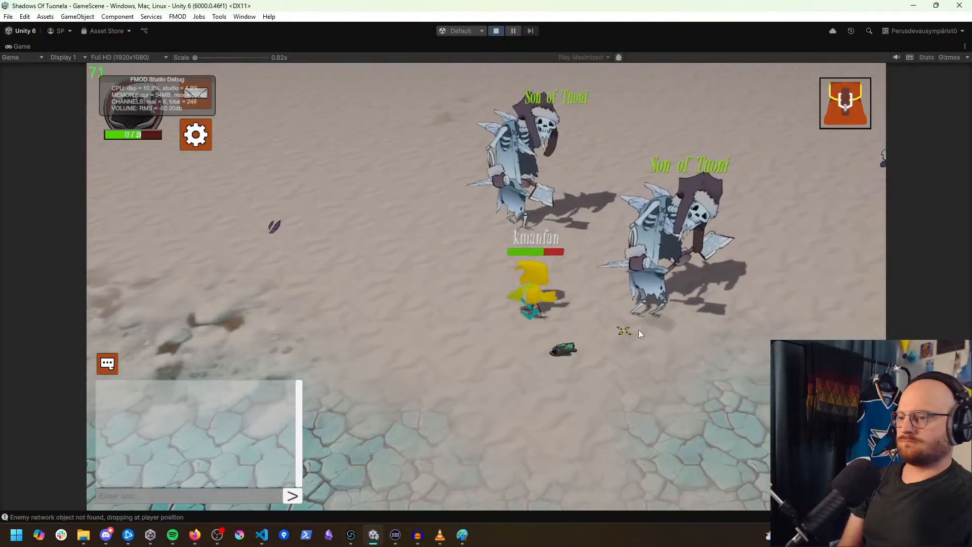
{"action": "left_click", "coordinate": [598, 282]}
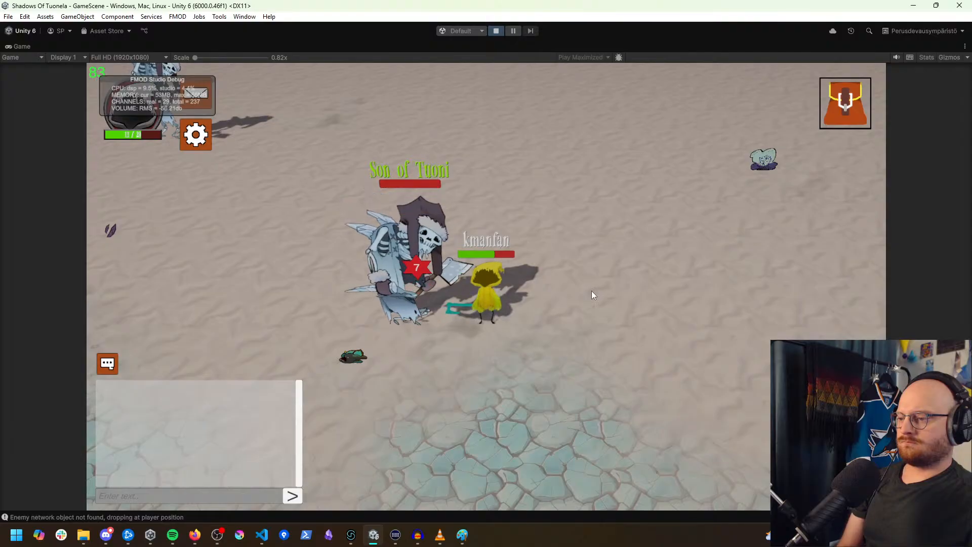
Step: Run across the open sand to a lone Son of Tuoni, fight it and move away from its drop
{"action": "left_click", "coordinate": [321, 196]}
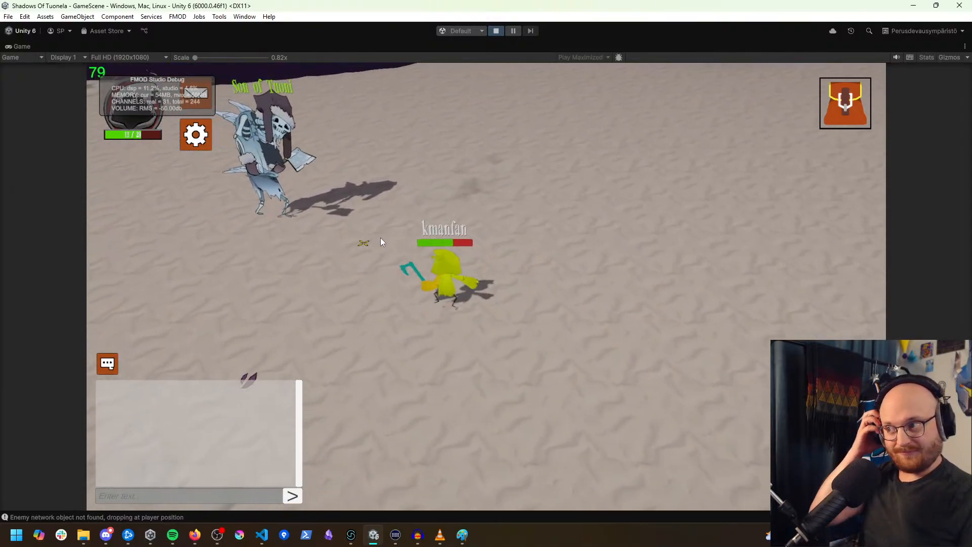
{"action": "left_click", "coordinate": [382, 274]}
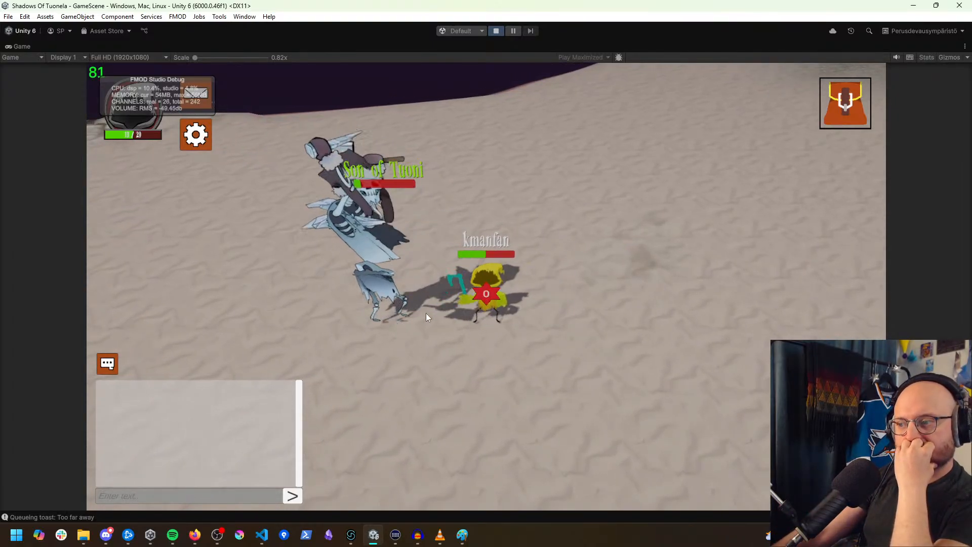
{"action": "left_click", "coordinate": [489, 404]}
{"action": "left_click", "coordinate": [445, 430]}
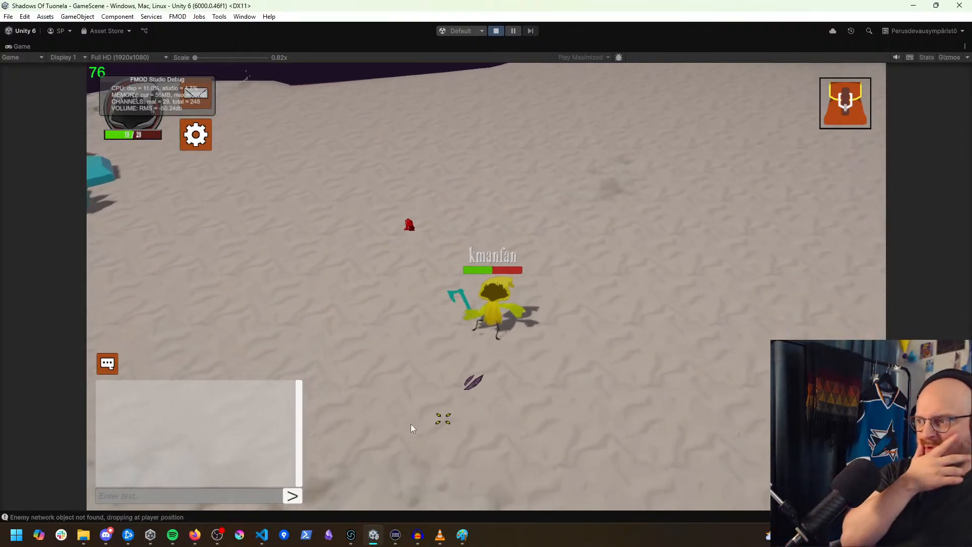
Step: Run on across the sand, heal the player with the dark green inventory item and close the inventory
{"action": "left_click", "coordinate": [389, 424]}
{"action": "left_click", "coordinate": [402, 420]}
{"action": "left_click", "coordinate": [636, 330]}
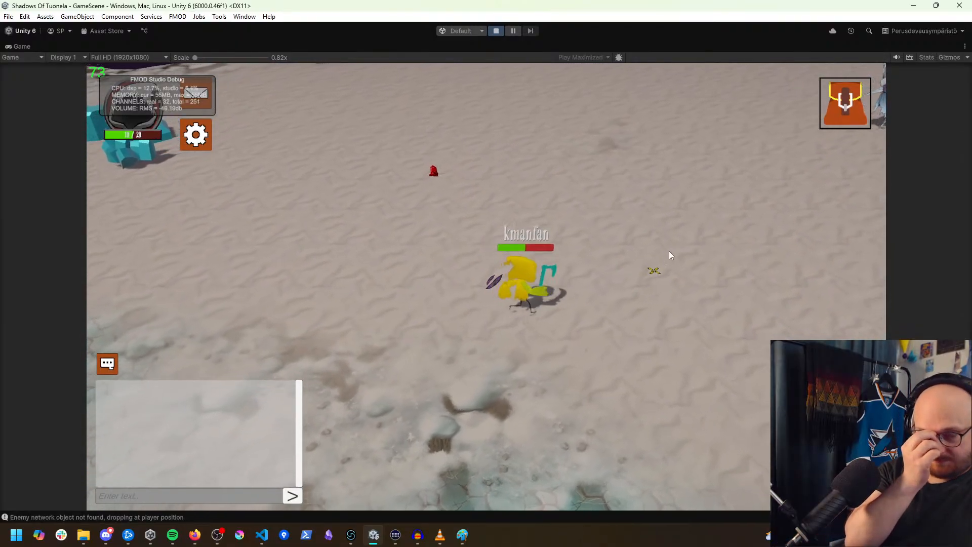
{"action": "left_click", "coordinate": [843, 108]}
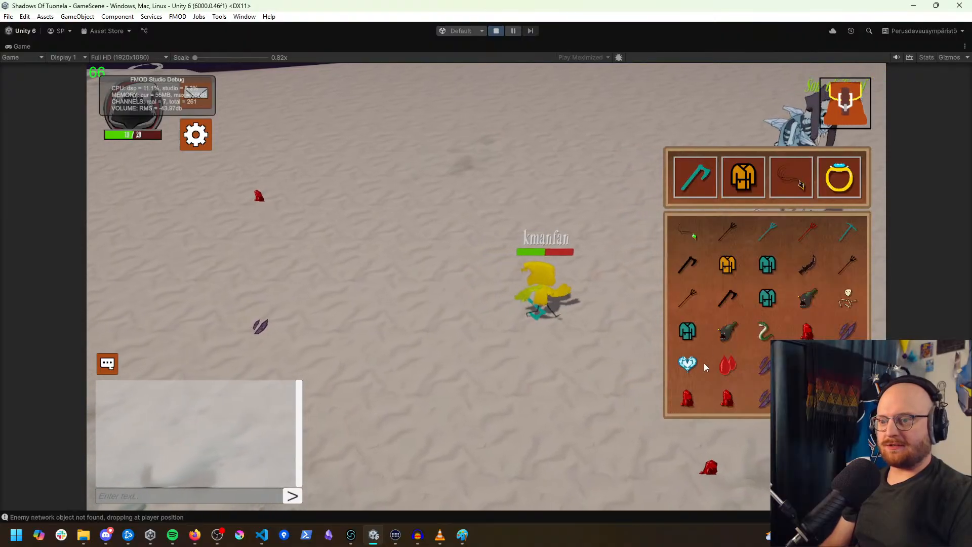
{"action": "left_click", "coordinate": [807, 298]}
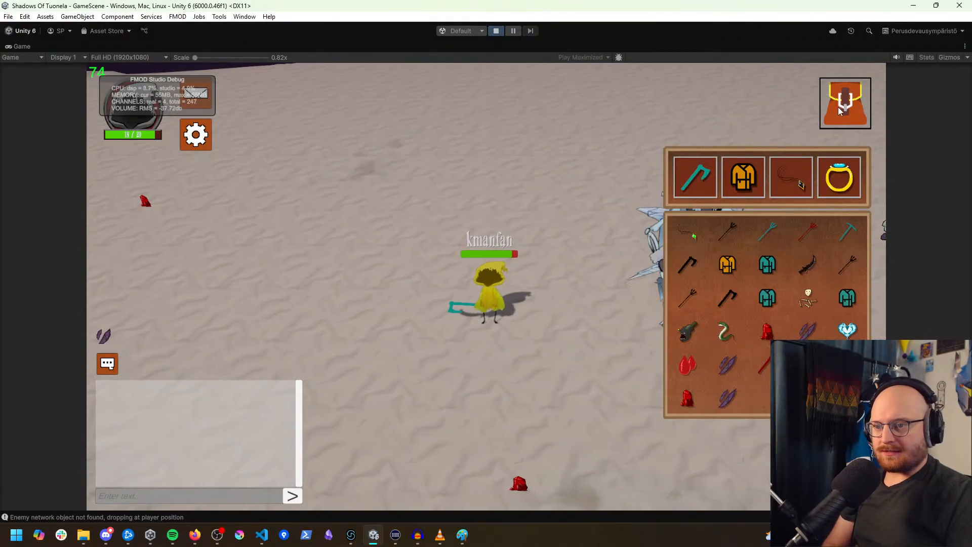
{"action": "left_click", "coordinate": [837, 107]}
Step: Run from the sand down onto the blue ice, past the dropped items
{"action": "left_click", "coordinate": [649, 436]}
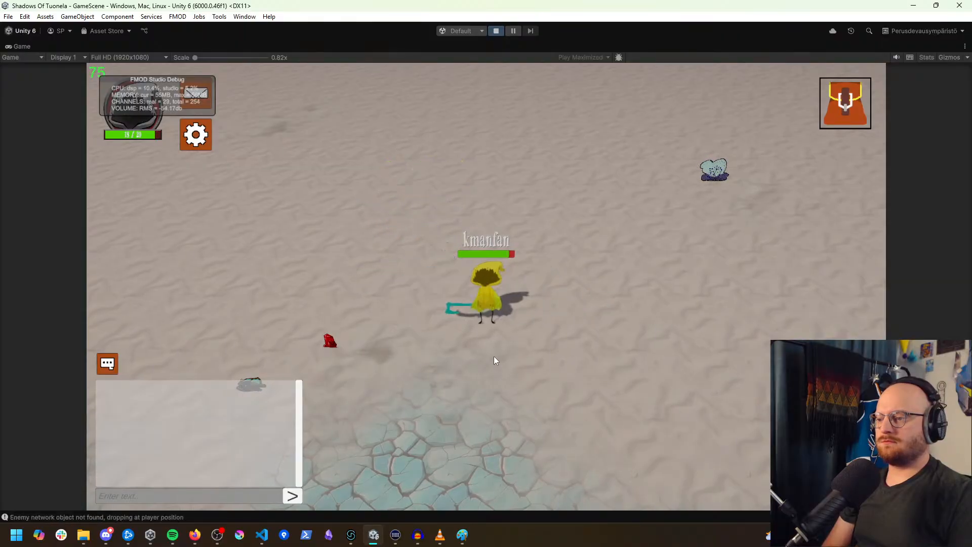
{"action": "left_click", "coordinate": [461, 401]}
{"action": "left_click", "coordinate": [426, 441]}
{"action": "left_click", "coordinate": [394, 458]}
{"action": "left_click", "coordinate": [368, 447]}
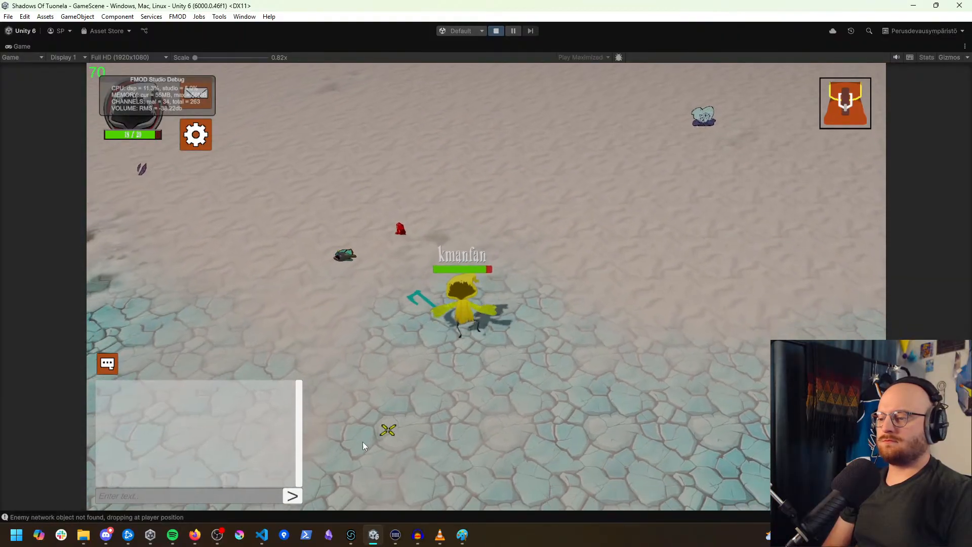
{"action": "left_click", "coordinate": [381, 442]}
Step: Fight the Son of Tuoni walking on the blue ice, and run back onto the sand to another one
{"action": "left_click", "coordinate": [494, 458]}
{"action": "left_click", "coordinate": [638, 451]}
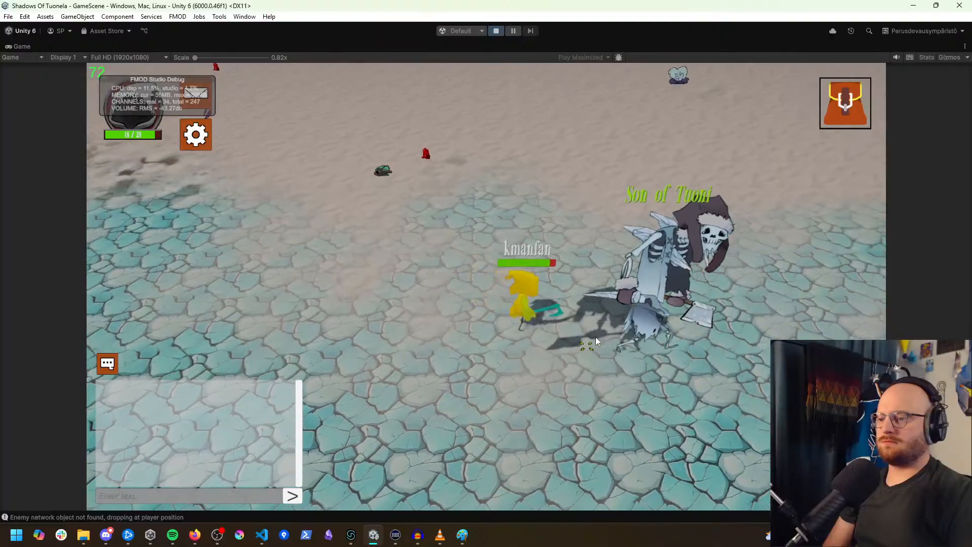
{"action": "left_click", "coordinate": [577, 289]}
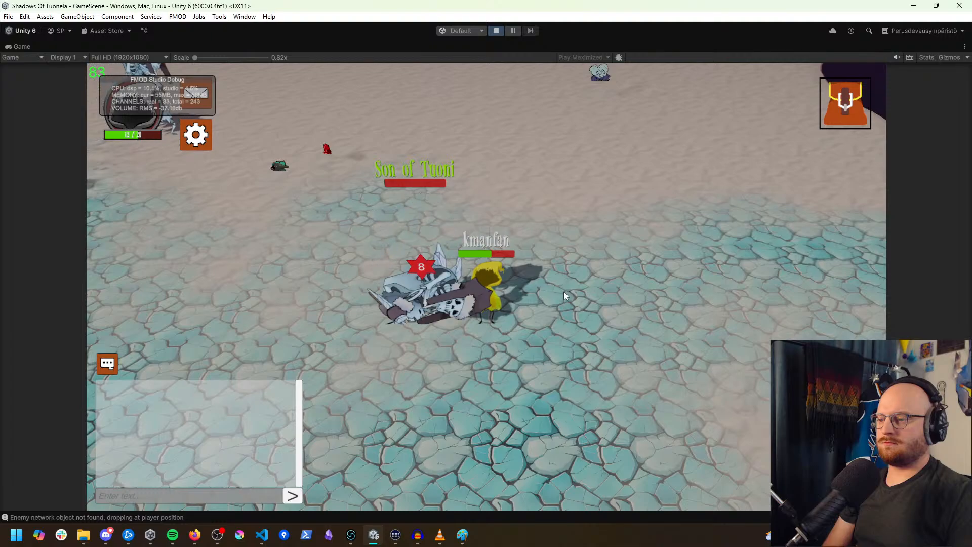
{"action": "left_click", "coordinate": [453, 197]}
{"action": "mouse_move", "coordinate": [454, 195]}
{"action": "left_mouse_down"}
{"action": "mouse_move", "coordinate": [468, 163]}
{"action": "mouse_move", "coordinate": [507, 151]}
{"action": "mouse_move", "coordinate": [603, 254]}
{"action": "mouse_move", "coordinate": [671, 281]}
{"action": "mouse_move", "coordinate": [606, 300]}
{"action": "mouse_move", "coordinate": [575, 298]}
{"action": "mouse_move", "coordinate": [568, 271]}
{"action": "mouse_move", "coordinate": [469, 299]}
{"action": "mouse_move", "coordinate": [483, 305]}
{"action": "left_mouse_up"}
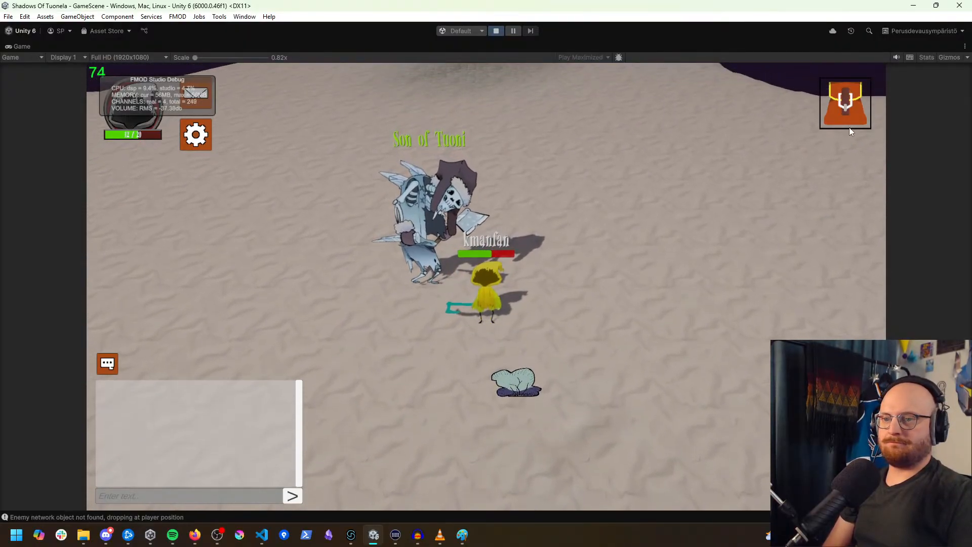
Step: Heal the player from the inventory, fight the Son of Tuoni on the sand and close the inventory
{"action": "left_click", "coordinate": [848, 122]}
{"action": "left_click", "coordinate": [405, 315]}
{"action": "left_click", "coordinate": [408, 258]}
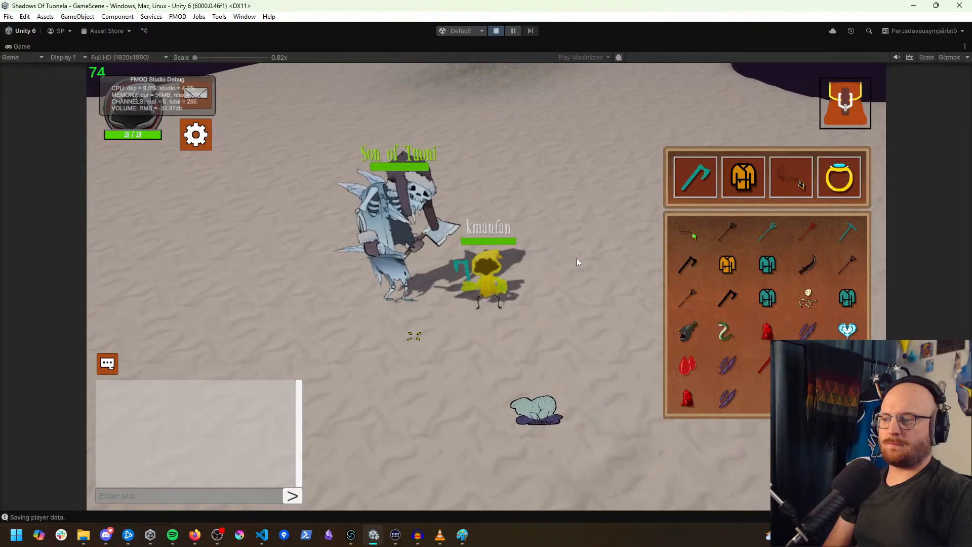
{"action": "left_click", "coordinate": [849, 162]}
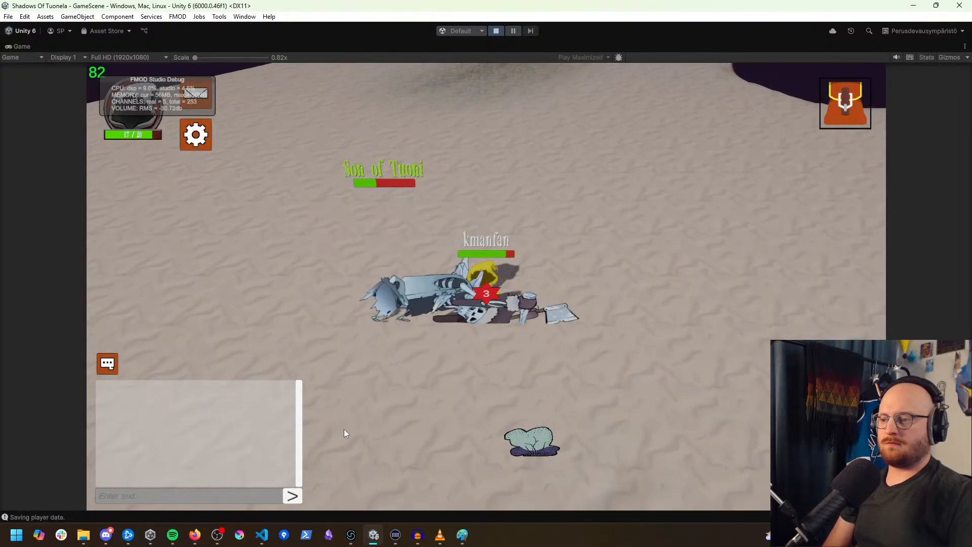
Step: Run from the sand past the pale blue plant down to the edge of the blue ice
{"action": "left_click", "coordinate": [408, 401]}
{"action": "left_click", "coordinate": [404, 441]}
{"action": "left_click", "coordinate": [397, 460]}
{"action": "left_click", "coordinate": [386, 463]}
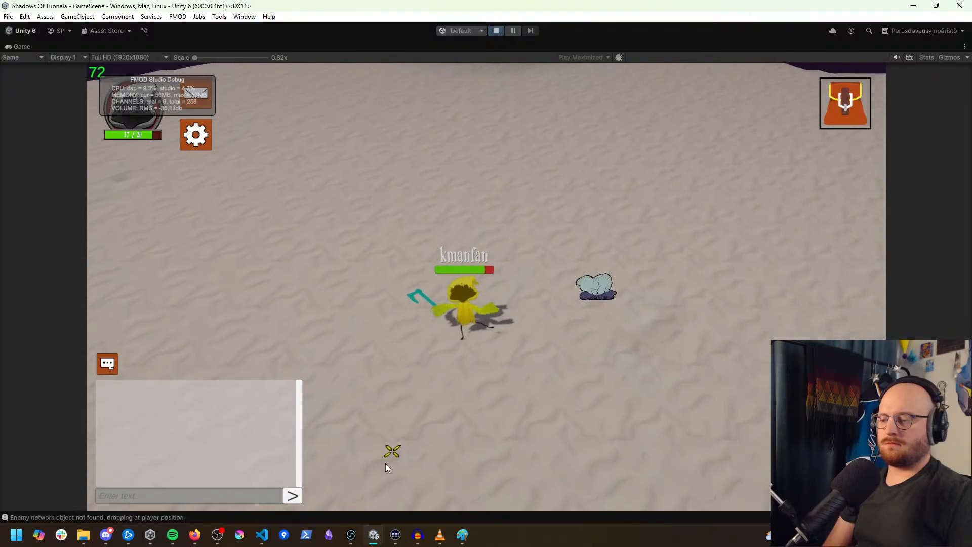
{"action": "left_click", "coordinate": [382, 464]}
{"action": "left_click", "coordinate": [387, 458]}
{"action": "left_click", "coordinate": [387, 452]}
{"action": "left_click", "coordinate": [342, 424]}
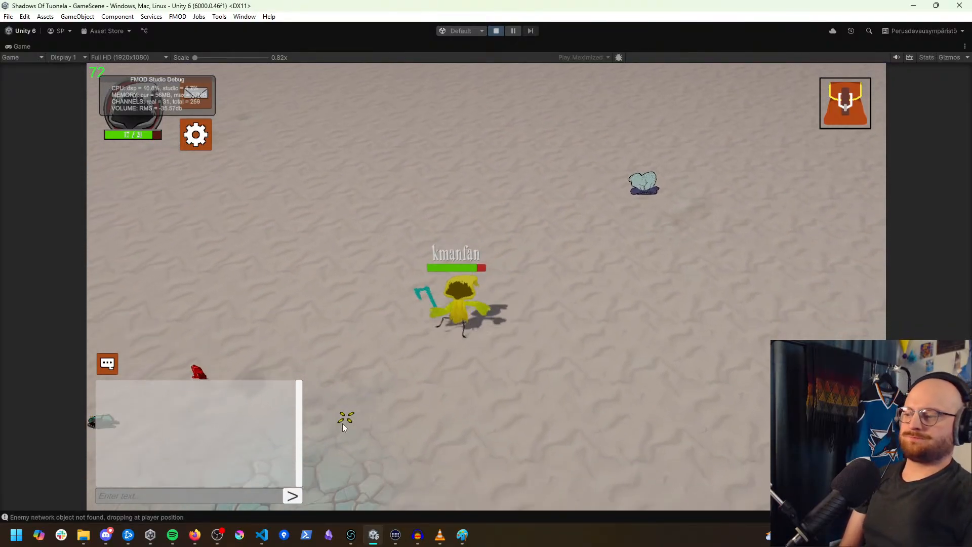
{"action": "left_click", "coordinate": [347, 426]}
{"action": "left_click", "coordinate": [354, 418]}
{"action": "left_click", "coordinate": [381, 408]}
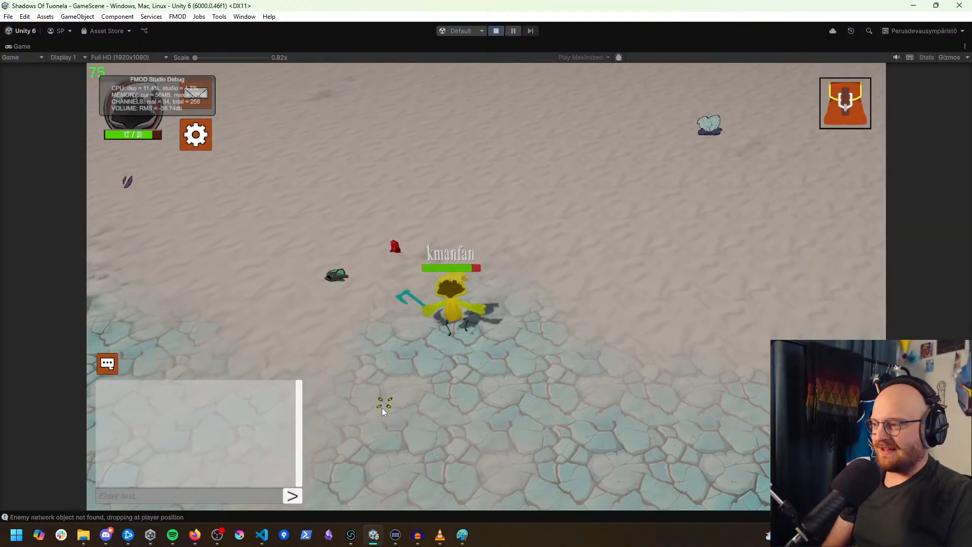
Step: Run across the blue ice towards the pair of Sons of Tuoni near its lower edge
{"action": "left_click", "coordinate": [394, 402]}
{"action": "left_click", "coordinate": [405, 390]}
{"action": "left_click", "coordinate": [420, 403]}
{"action": "left_click", "coordinate": [453, 405]}
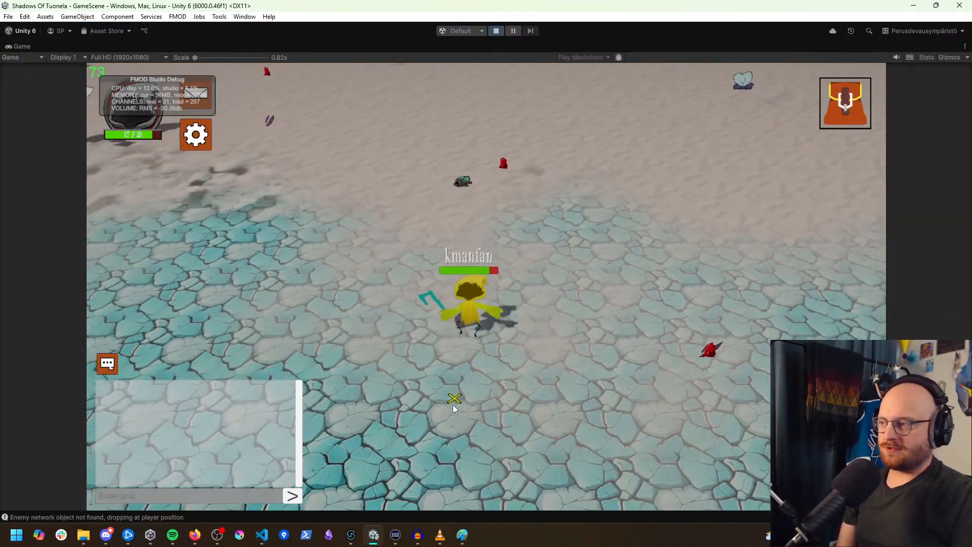
{"action": "left_click", "coordinate": [426, 402]}
{"action": "left_click", "coordinate": [537, 391]}
{"action": "left_click", "coordinate": [605, 361]}
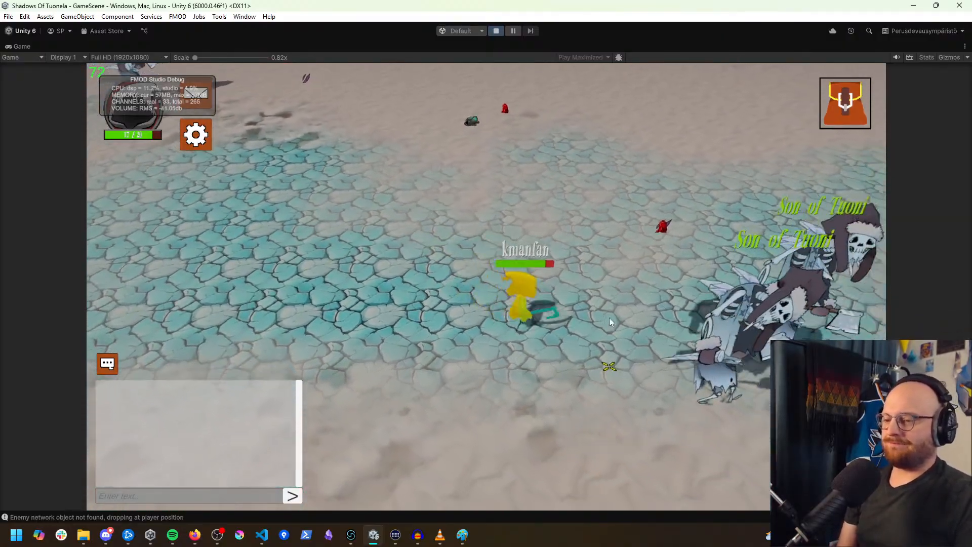
Step: Fight the group of Sons of Tuoni on the blue ice and move to the sand's edge
{"action": "left_click", "coordinate": [600, 284]}
{"action": "left_click", "coordinate": [609, 233]}
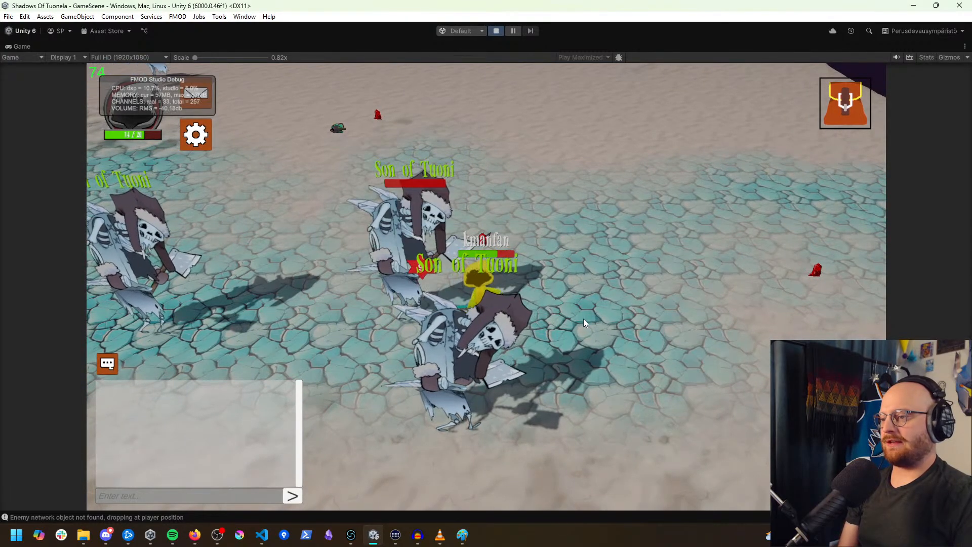
{"action": "left_click", "coordinate": [521, 409]}
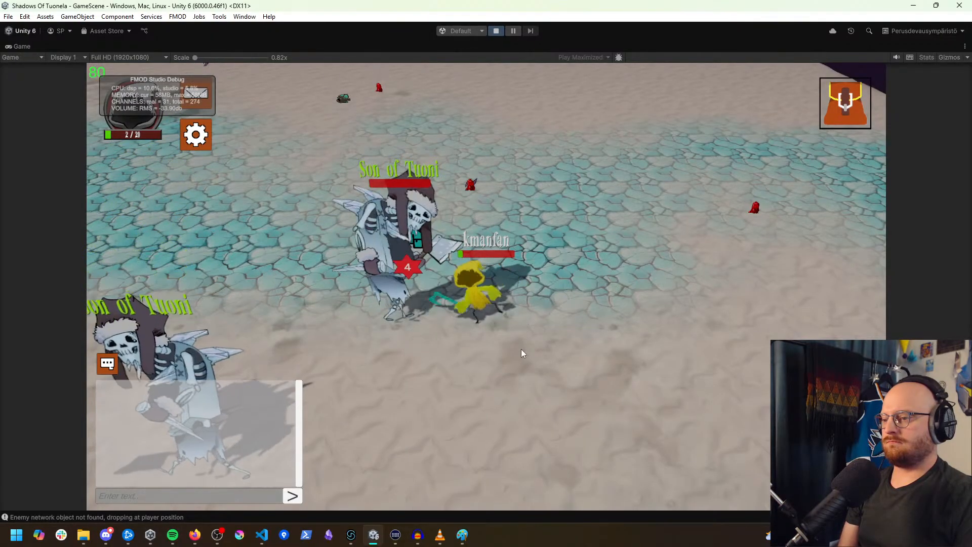
Step: Open the player's inventory
{"action": "left_click", "coordinate": [844, 117]}
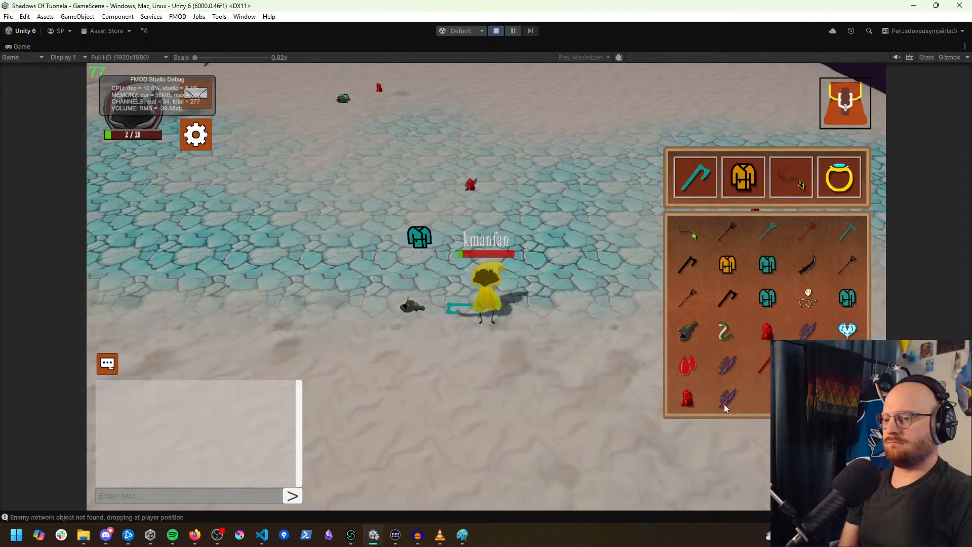
Step: Consume the snake item from the inventory and pick up the fish lying beside the character
{"action": "left_click", "coordinate": [728, 337]}
{"action": "left_click", "coordinate": [417, 310]}
{"action": "left_click", "coordinate": [425, 355]}
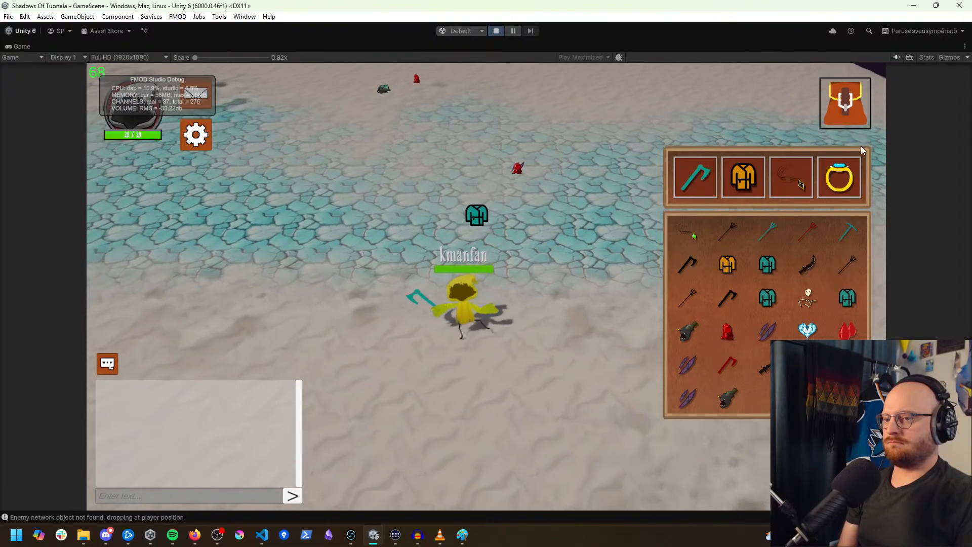
Step: Close the inventory and walk the character onto the blue stone path
{"action": "left_click", "coordinate": [855, 121]}
{"action": "left_click", "coordinate": [385, 266]}
{"action": "left_click", "coordinate": [395, 218]}
{"action": "left_click", "coordinate": [399, 228]}
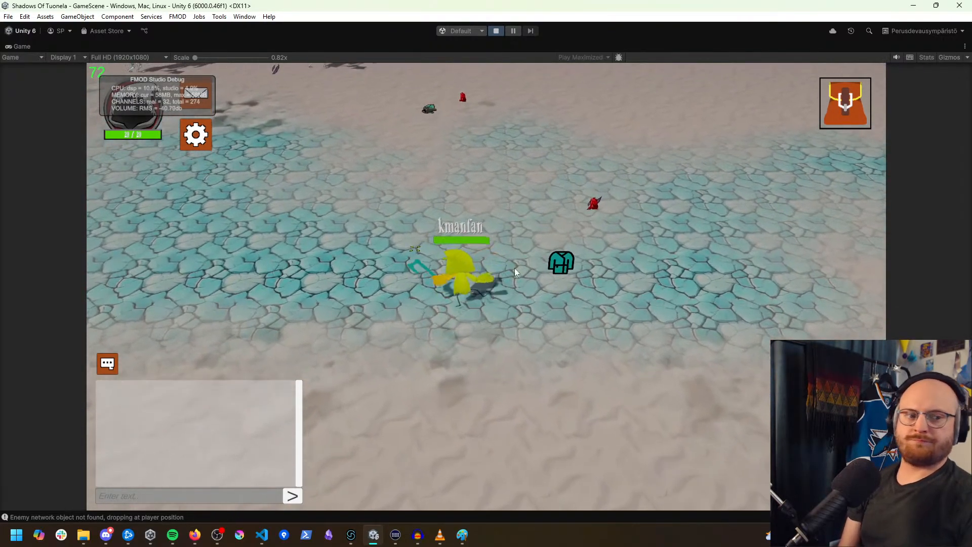
Step: Stop play mode and discard the FollowCamera Cinemachine changes made while playing
{"action": "left_click", "coordinate": [497, 33]}
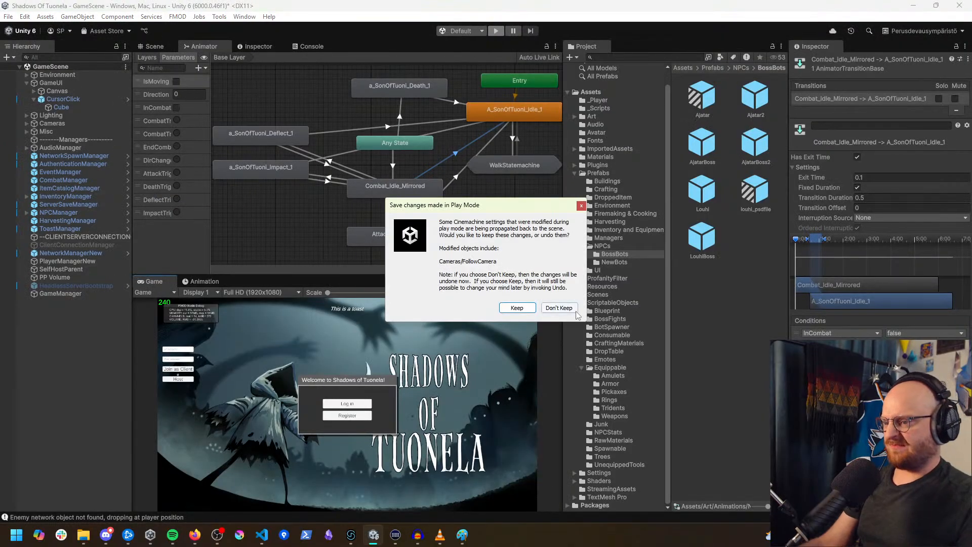
{"action": "left_click", "coordinate": [567, 308]}
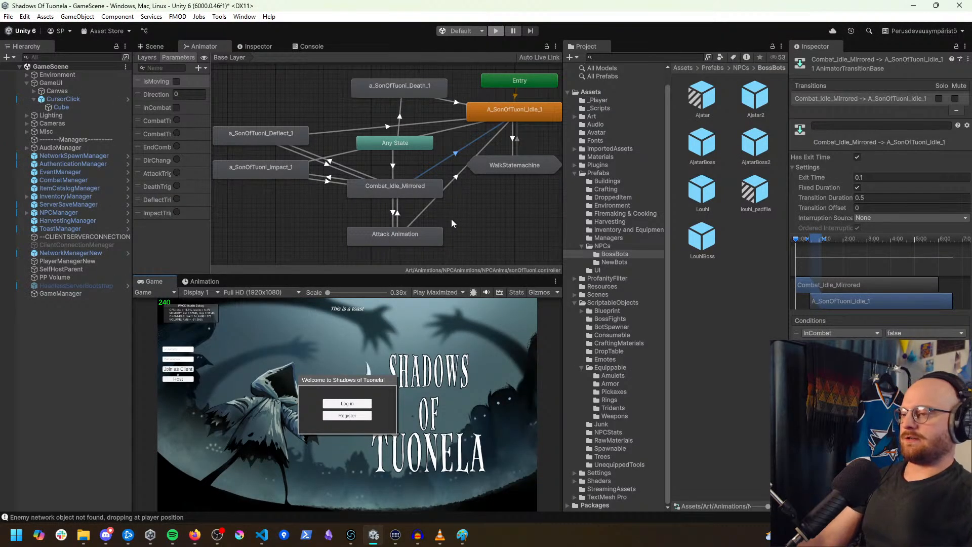
Step: Examine the settings of the a_SonOfTuoni_Death_1 state and of the AjatarBoss2 prefab
{"action": "left_click", "coordinate": [416, 95]}
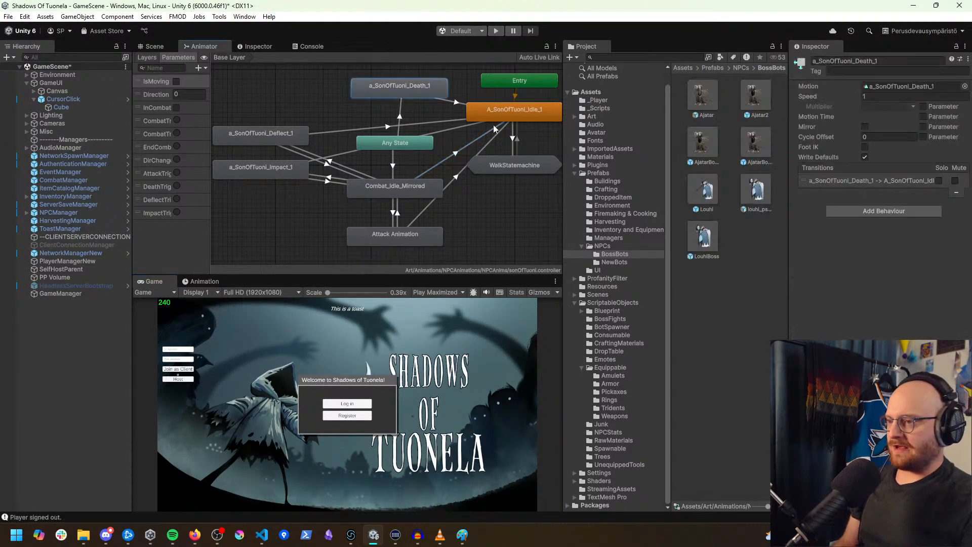
{"action": "left_click", "coordinate": [759, 147]}
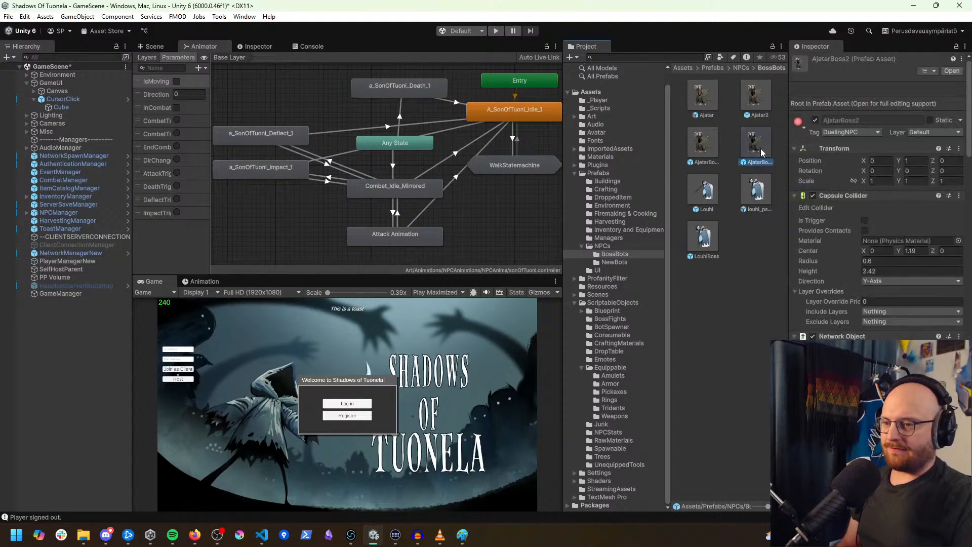
{"action": "left_click", "coordinate": [409, 86]}
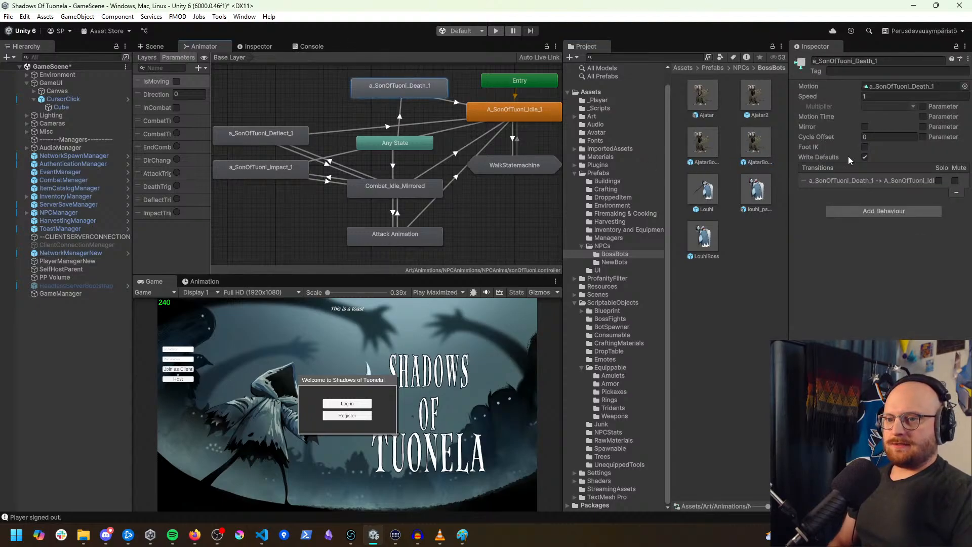
{"action": "left_click", "coordinate": [733, 281]}
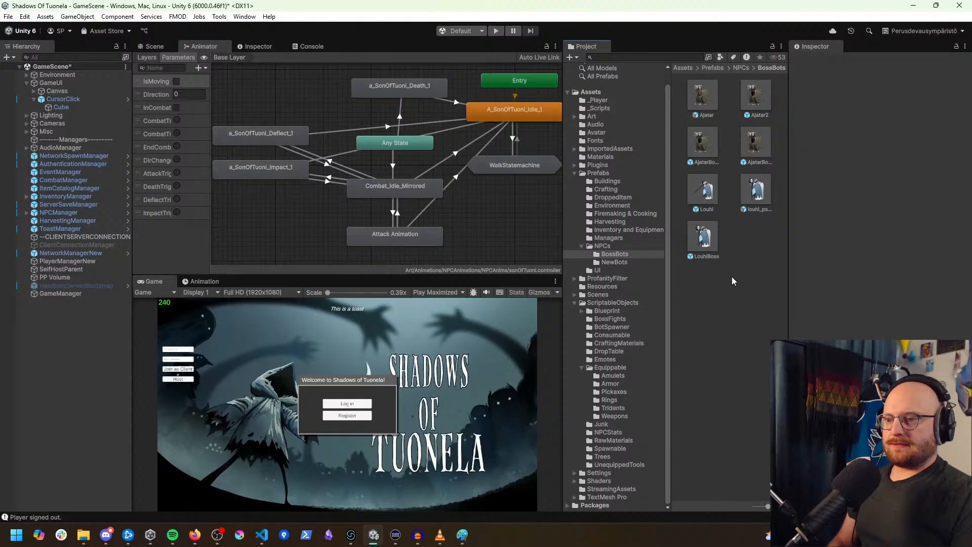
Step: Open the AjatarBoss2 prefab and examine the Ajatar_Death_1 animation clip of its Ajatar2 object
{"action": "double_click", "coordinate": [754, 151]}
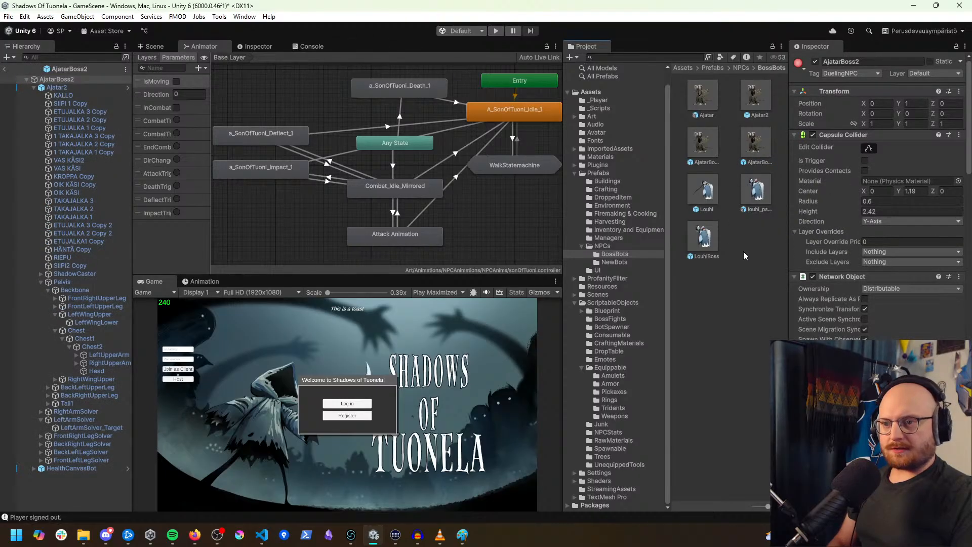
{"action": "left_click", "coordinate": [66, 88]}
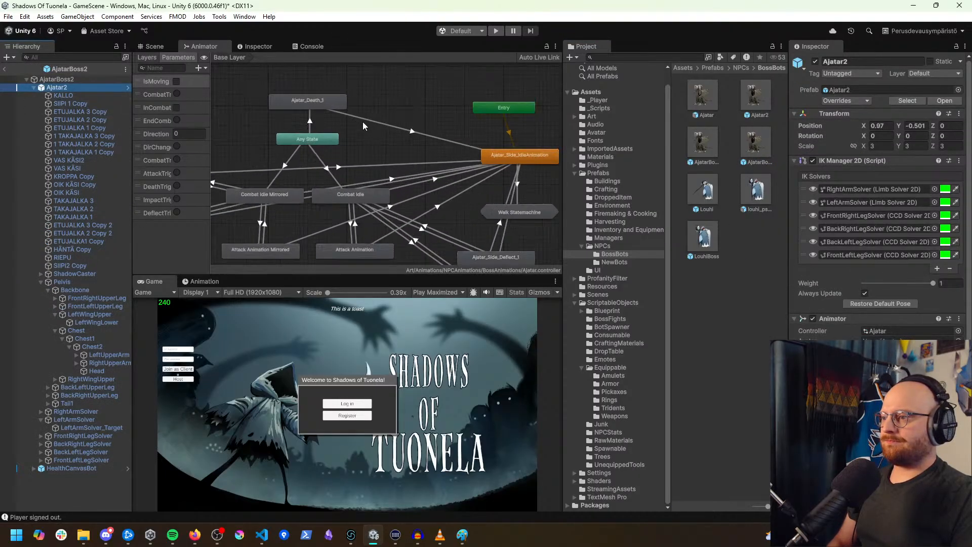
{"action": "left_click", "coordinate": [203, 281]}
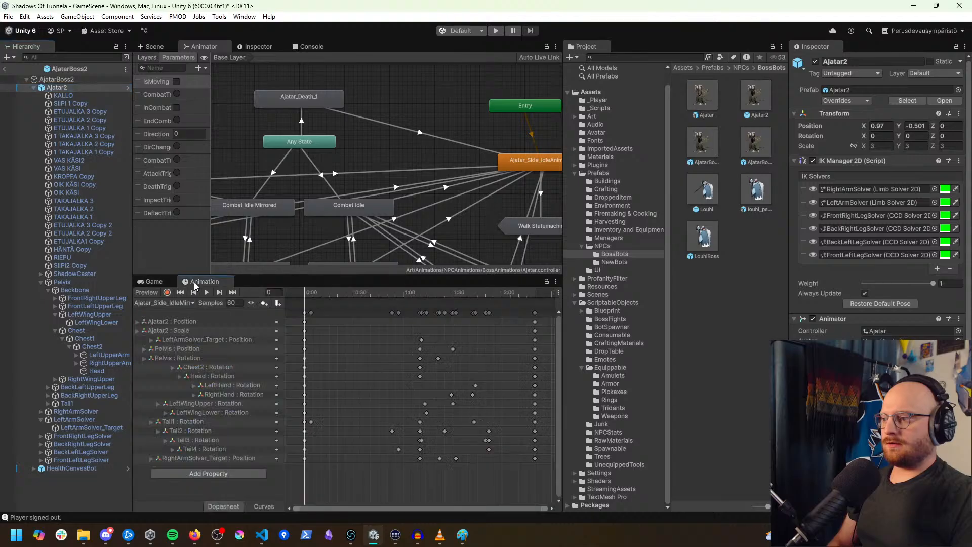
{"action": "left_click", "coordinate": [170, 302]}
{"action": "left_click", "coordinate": [186, 315]}
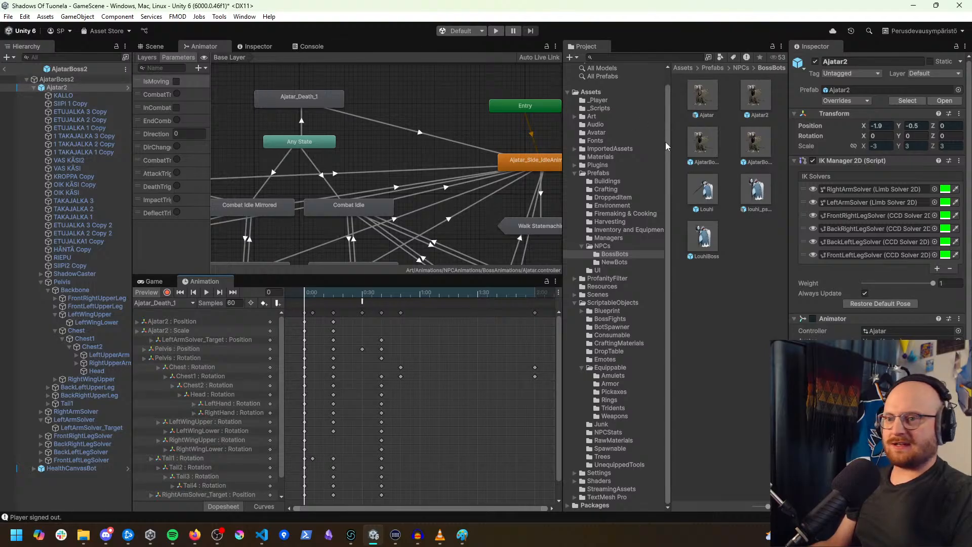
Step: Open the Bot2_Hiisi prefab from the NewBots folder and show goblin2's a_Hiisi_Death_1 animation clip
{"action": "left_click", "coordinate": [712, 285]}
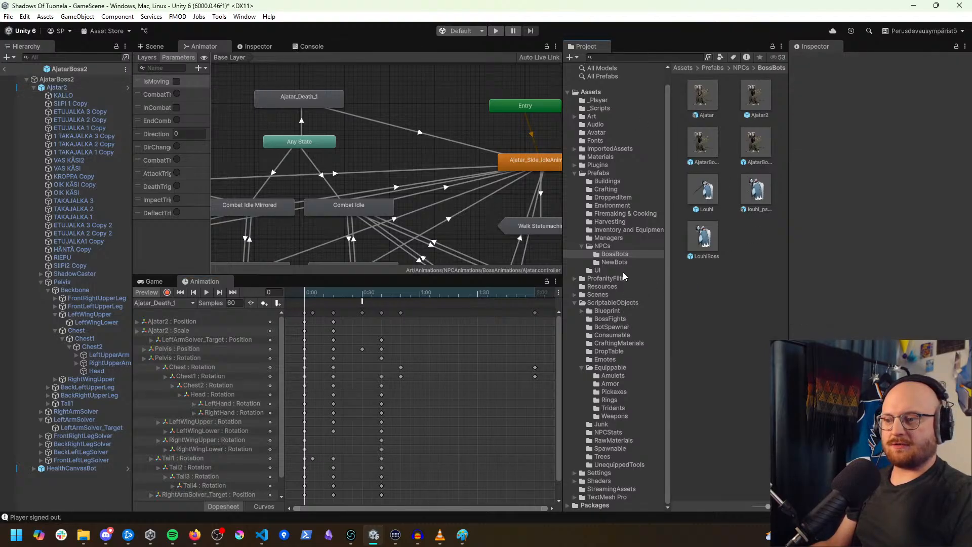
{"action": "left_click", "coordinate": [614, 262]}
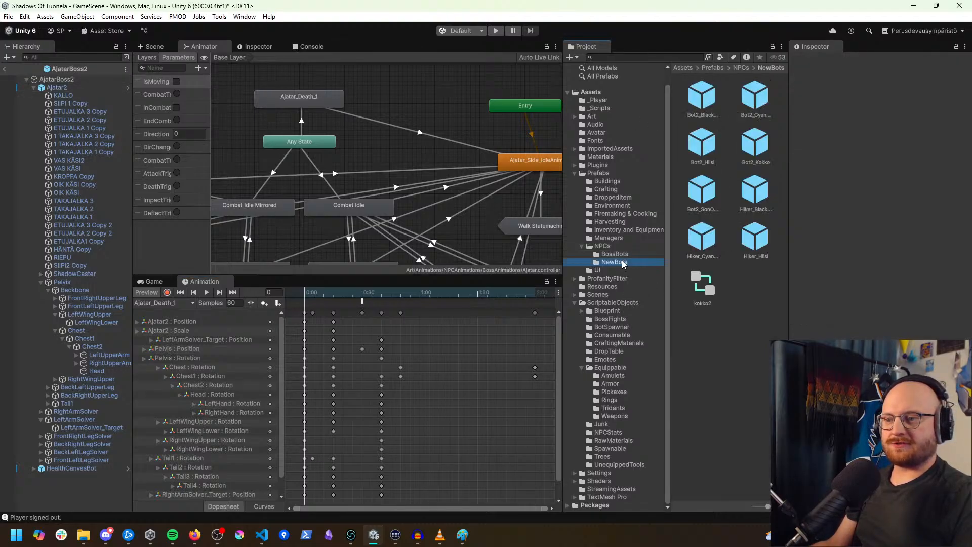
{"action": "double_click", "coordinate": [706, 145]}
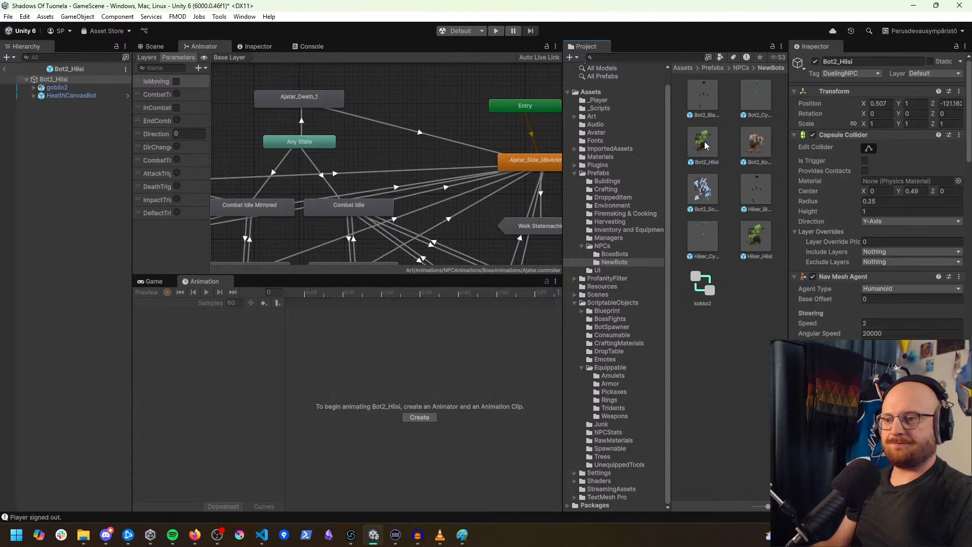
{"action": "left_click", "coordinate": [57, 87]}
{"action": "left_click", "coordinate": [179, 303]}
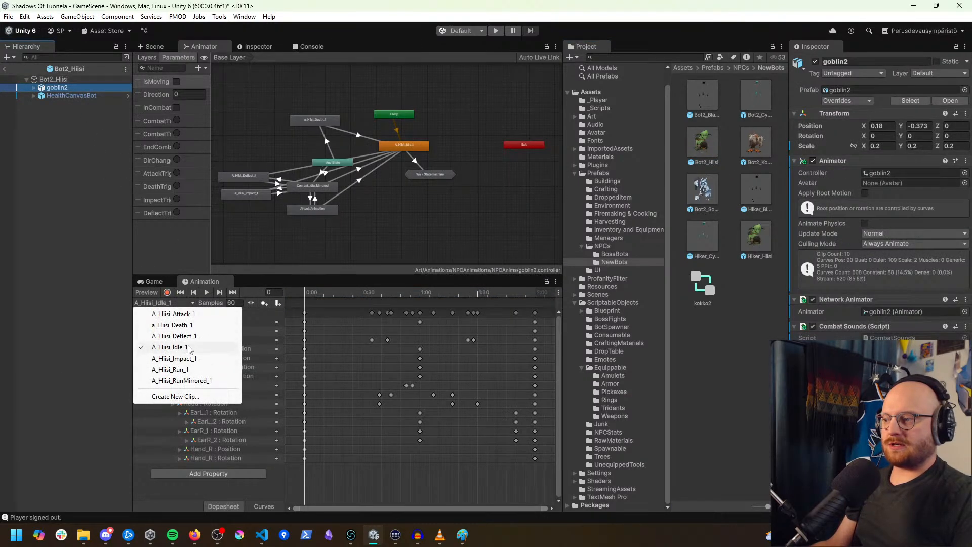
{"action": "left_click", "coordinate": [189, 325]}
Step: Add an animation event at the start of a_Hiisi_Death_1 that calls the CombatSounds method PlaySquelchSound
{"action": "left_click", "coordinate": [309, 295]}
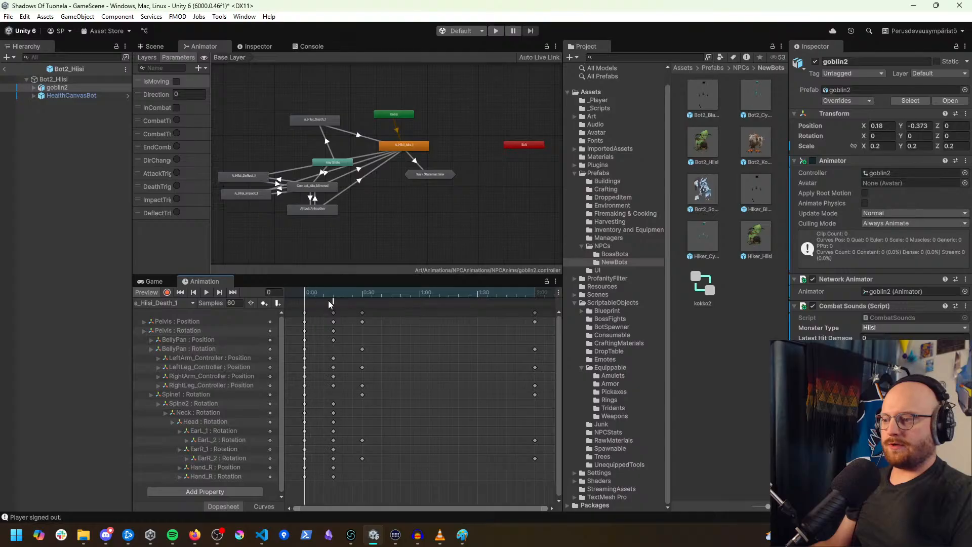
{"action": "left_click", "coordinate": [278, 304]}
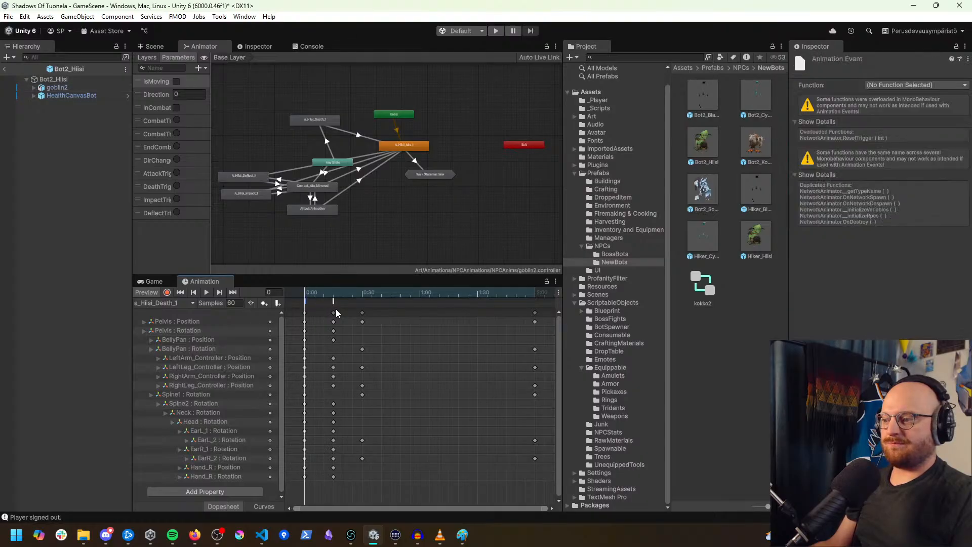
{"action": "left_click", "coordinate": [907, 85]}
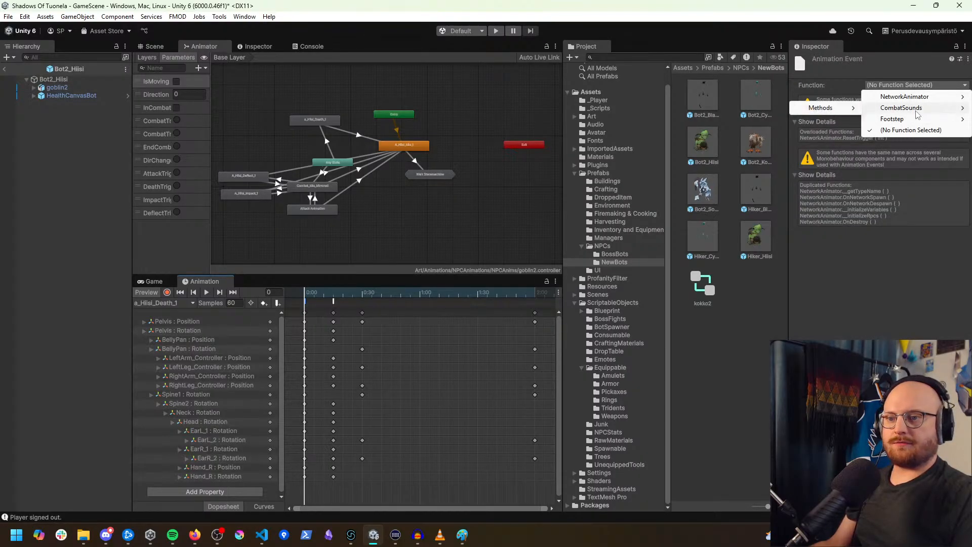
{"action": "mouse_move", "coordinate": [917, 115]}
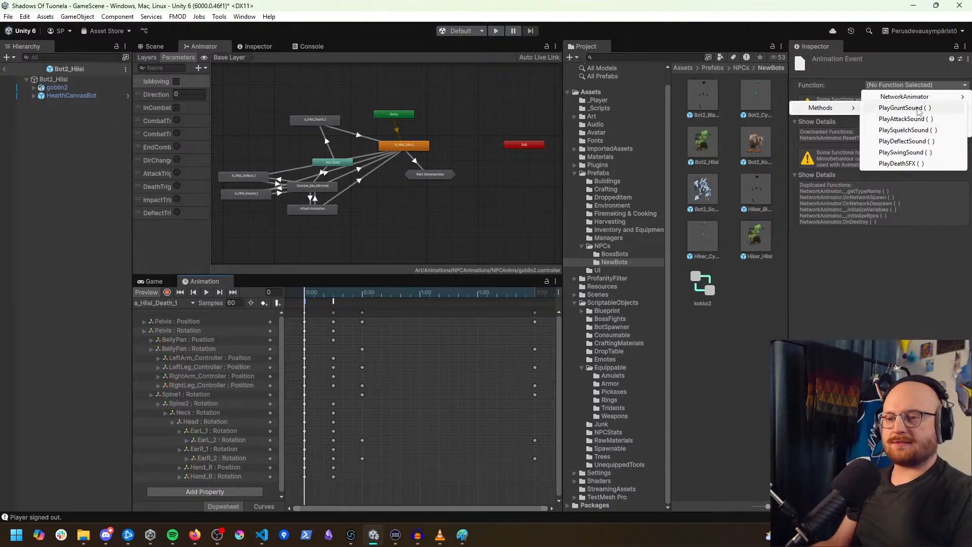
{"action": "left_click", "coordinate": [907, 130]}
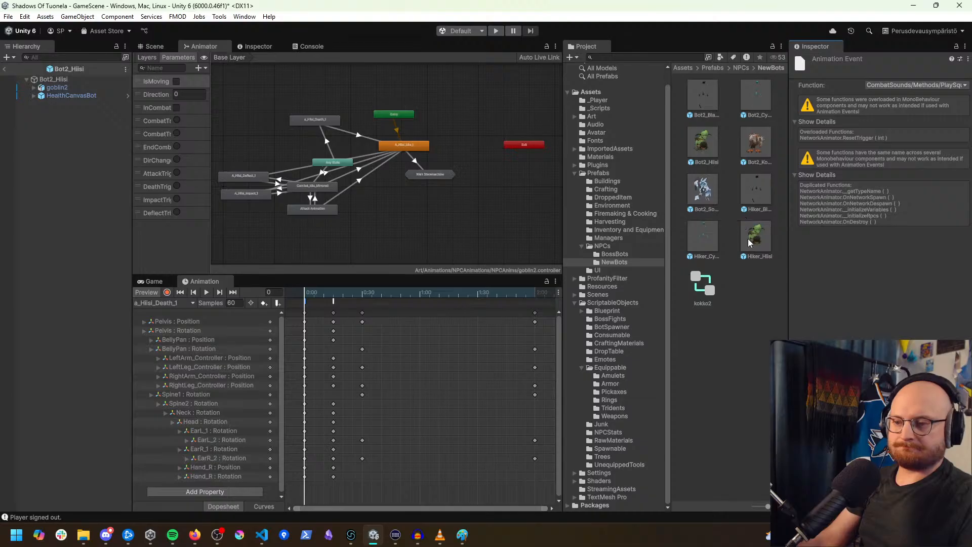
Step: Open the SOT_Character_Unpacked prefab from the _Player folder and show its a_Death_1 animation clip
{"action": "scroll", "coordinate": [602, 105], "scroll_direction": "up", "scroll_amount": 1}
{"action": "left_click", "coordinate": [602, 115]}
{"action": "double_click", "coordinate": [756, 148]}
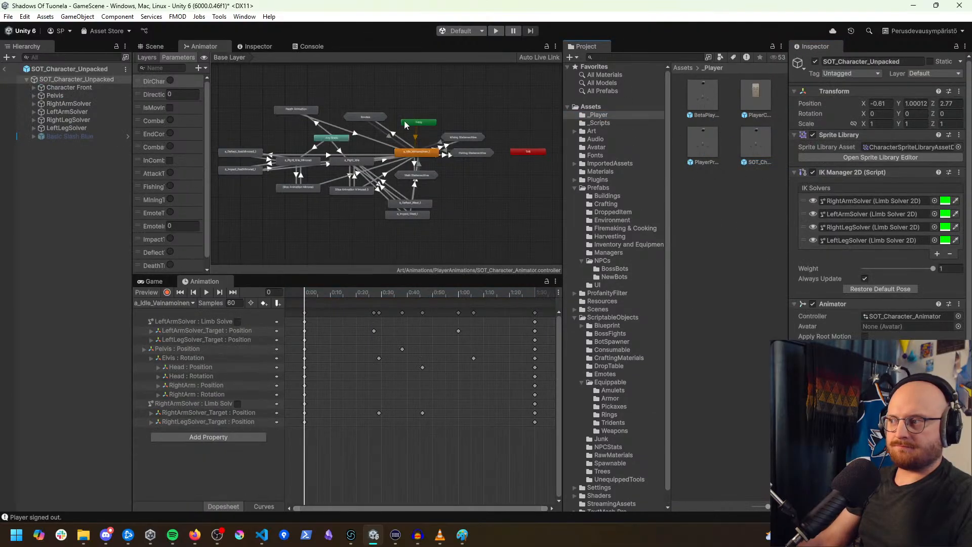
{"action": "left_click", "coordinate": [174, 303]}
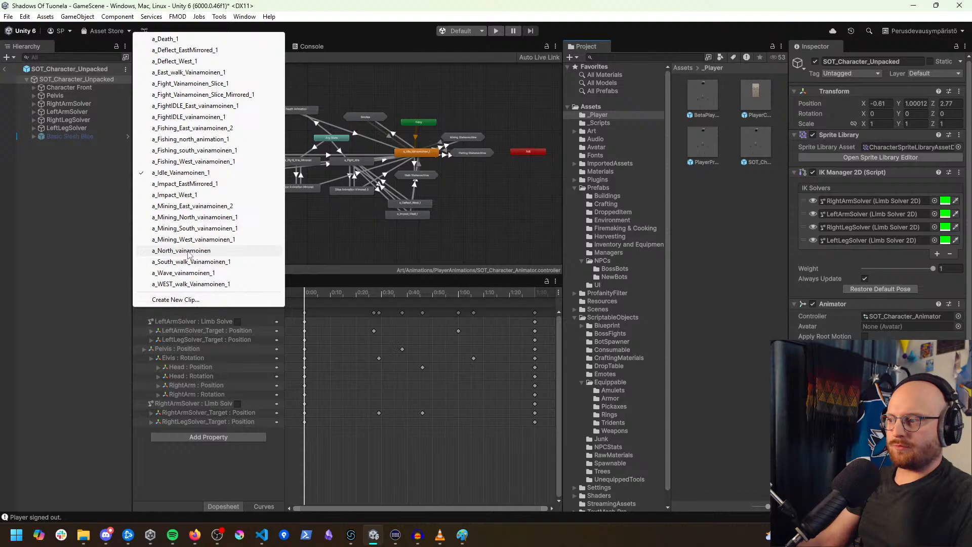
{"action": "left_click", "coordinate": [203, 40]}
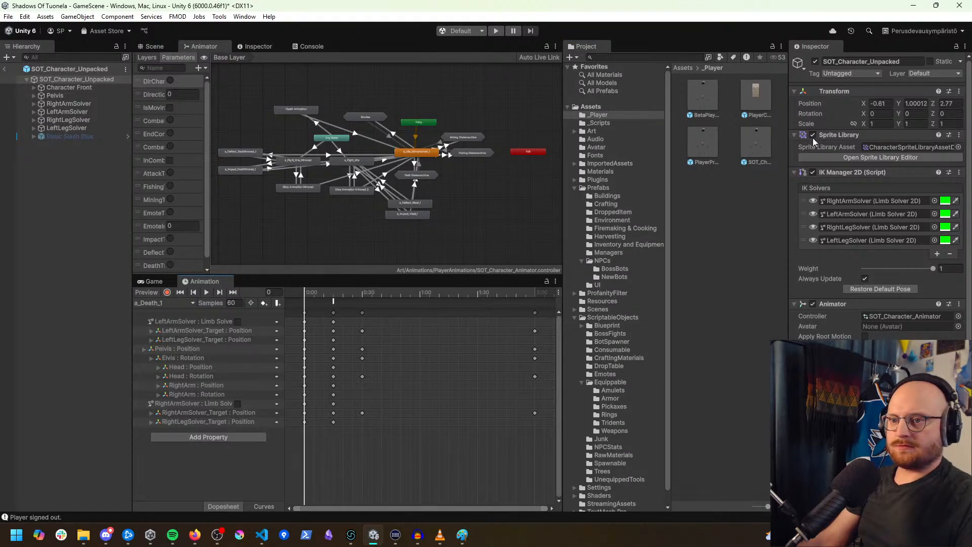
Step: Add an animation event at the start of a_Death_1 that calls the CombatSounds method PlaySquelchSound
{"action": "left_click", "coordinate": [277, 303]}
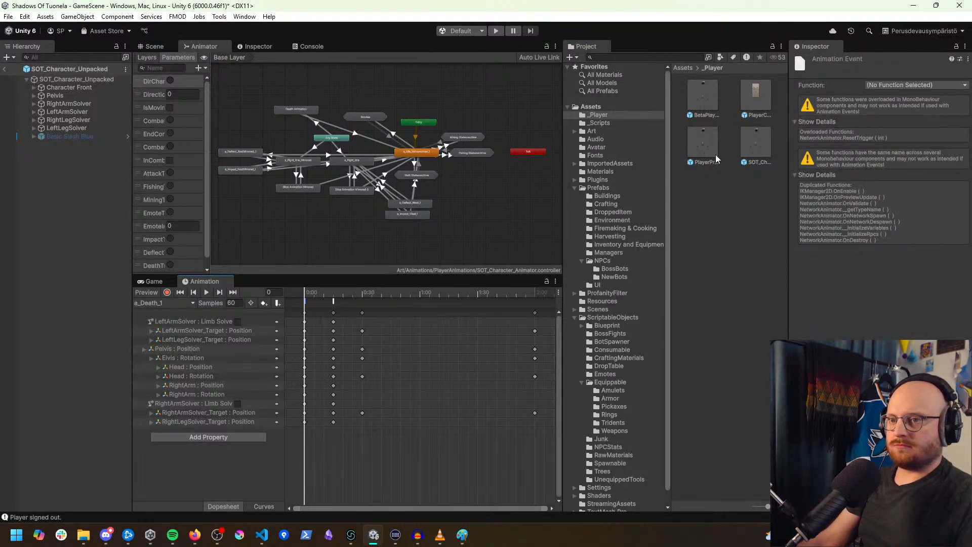
{"action": "left_click", "coordinate": [914, 85]}
{"action": "mouse_move", "coordinate": [919, 144]}
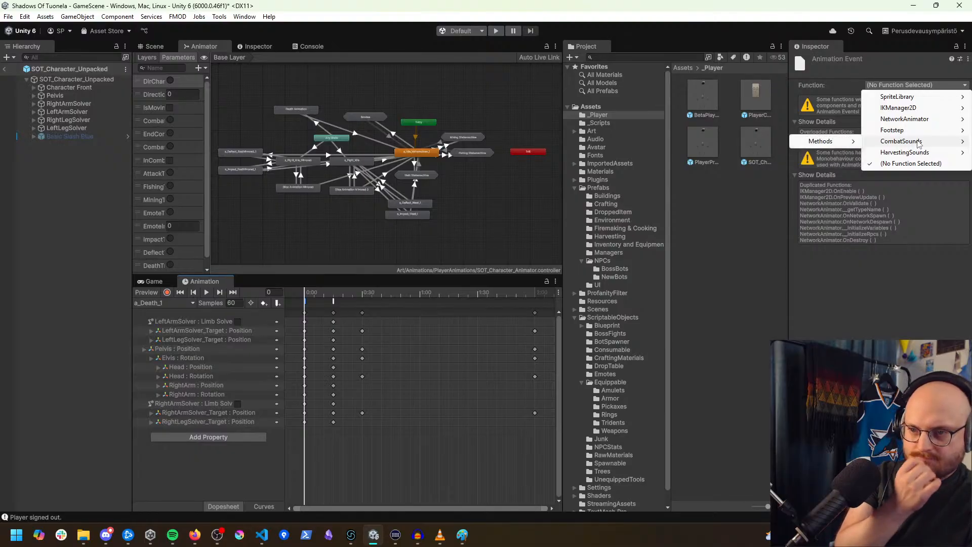
{"action": "mouse_move", "coordinate": [845, 142]}
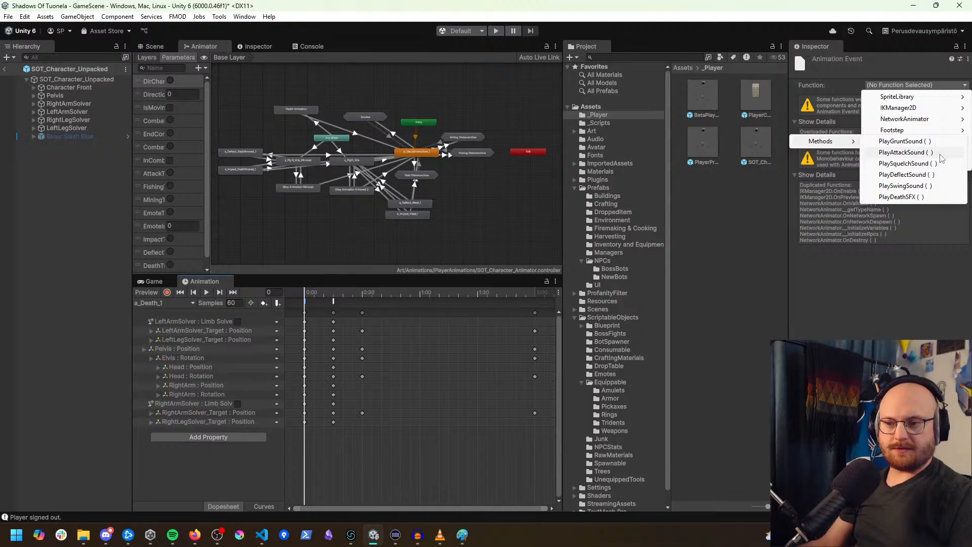
{"action": "left_click", "coordinate": [906, 164]}
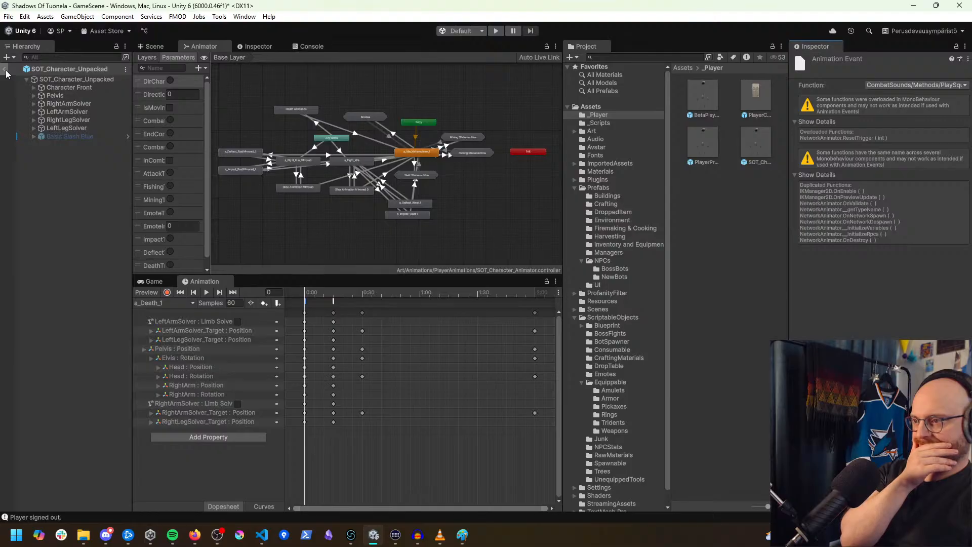
Step: Set the transition durations between a_Fight_Idle_Mirrored and its mirrored deflect, impact and slice states to 0.2
{"action": "scroll", "coordinate": [251, 193], "scroll_direction": "up", "scroll_amount": 5}
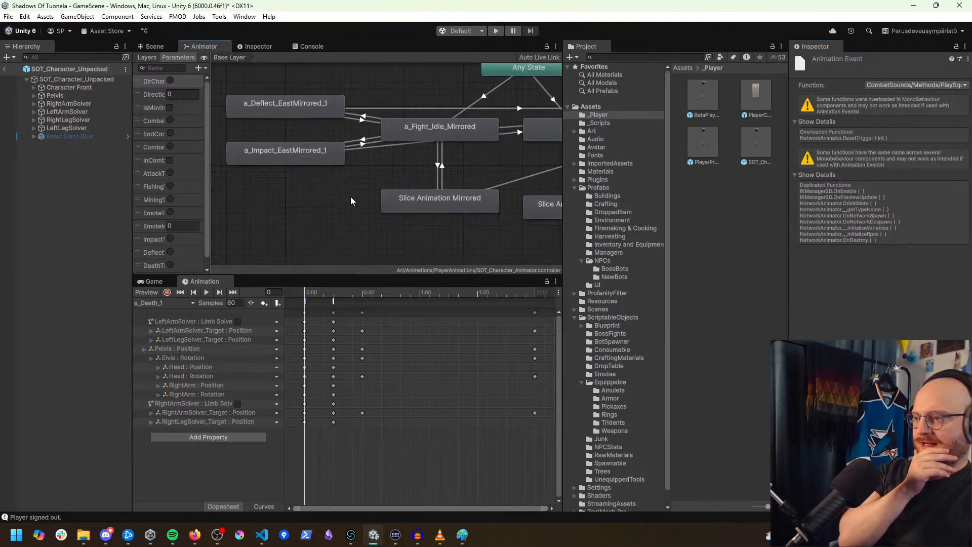
{"action": "left_click", "coordinate": [381, 149]}
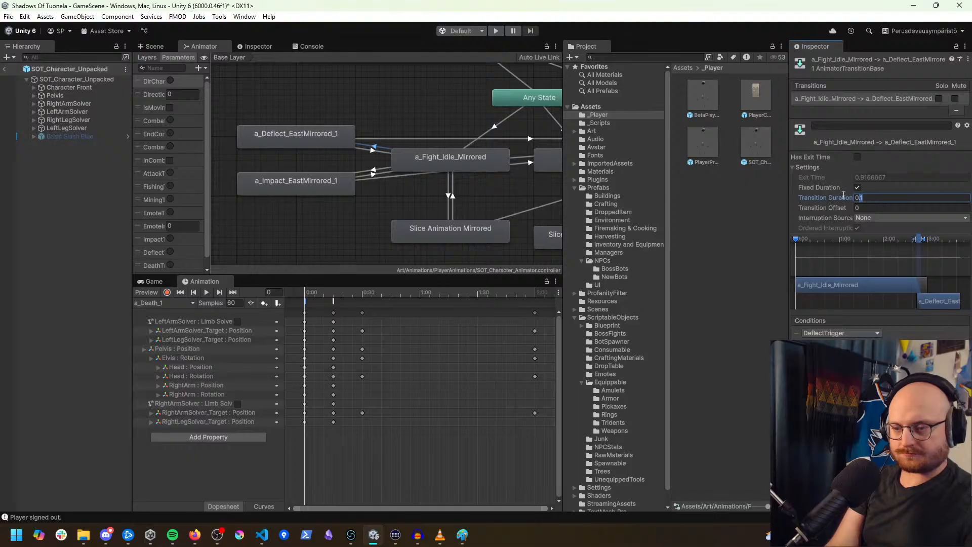
{"action": "left_click", "coordinate": [379, 150]}
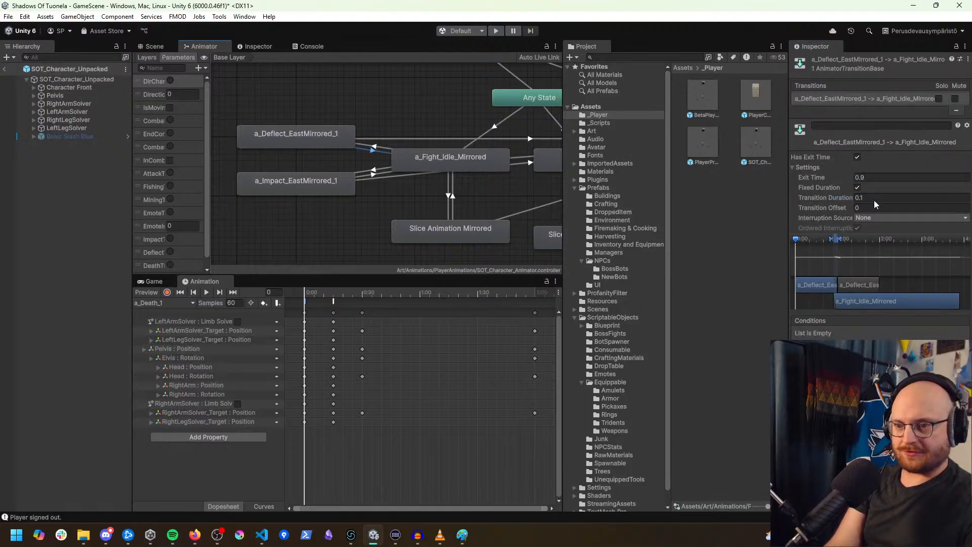
{"action": "left_click", "coordinate": [369, 173]}
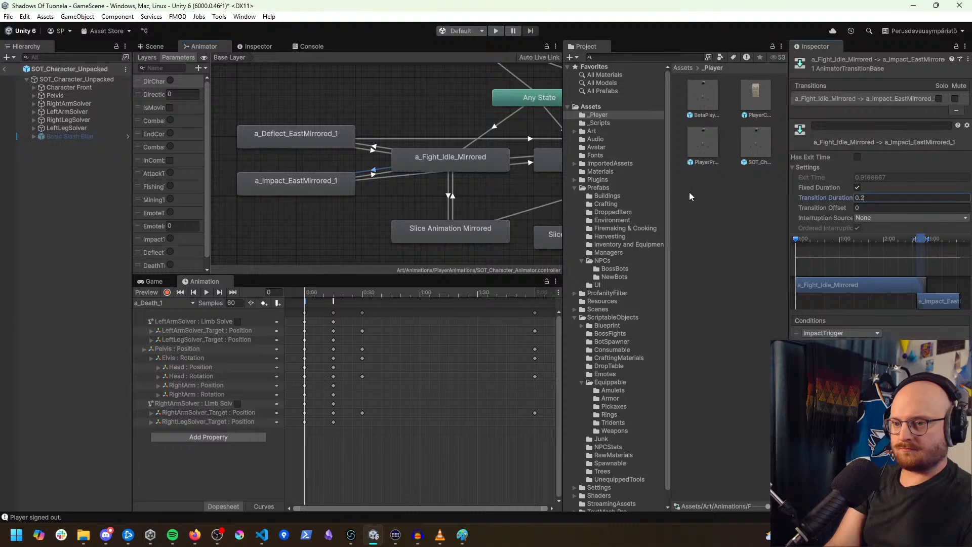
{"action": "left_click", "coordinate": [374, 174]}
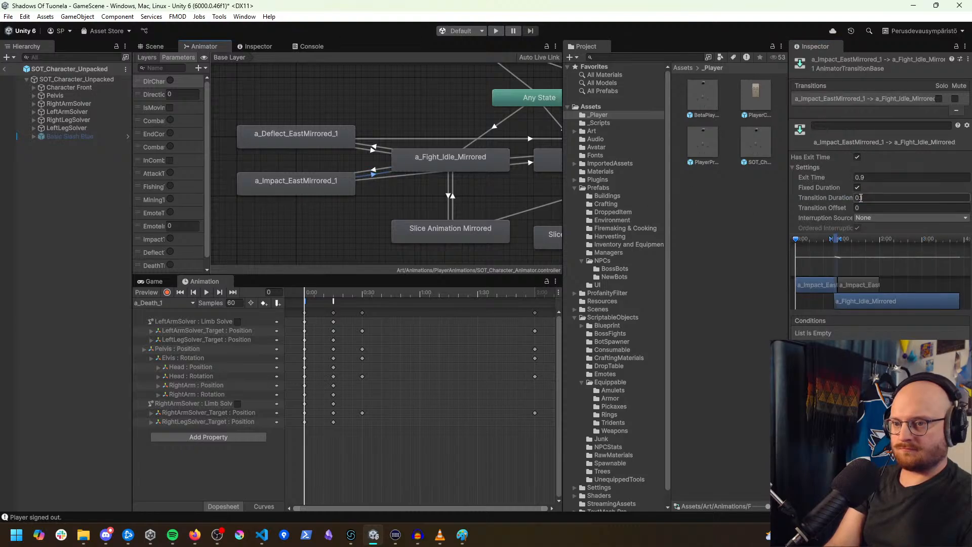
{"action": "left_click", "coordinate": [448, 212]}
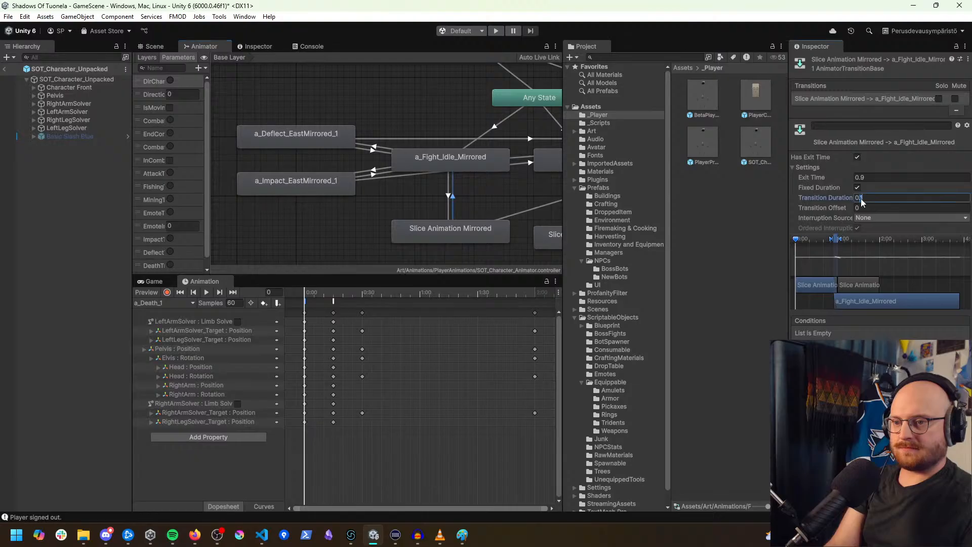
{"action": "middle_click_drag", "start_coordinate": [491, 204], "coordinate": [378, 204]}
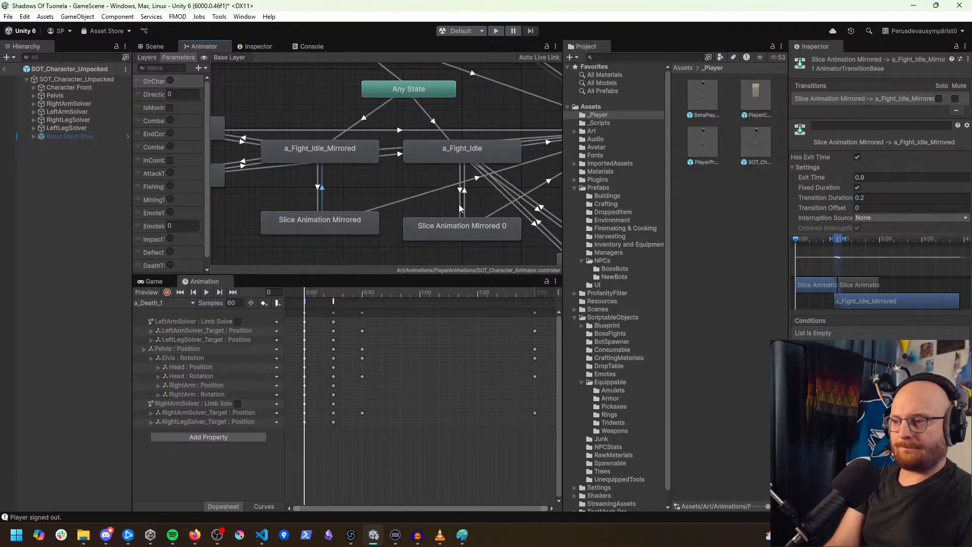
Step: Set the transition durations between a_Fight_Idle and Slice Animation Mirrored 0, a_Impact_West_1 and a_Deflect_West_1 to 0.2 in both directions
{"action": "left_click", "coordinate": [460, 205]}
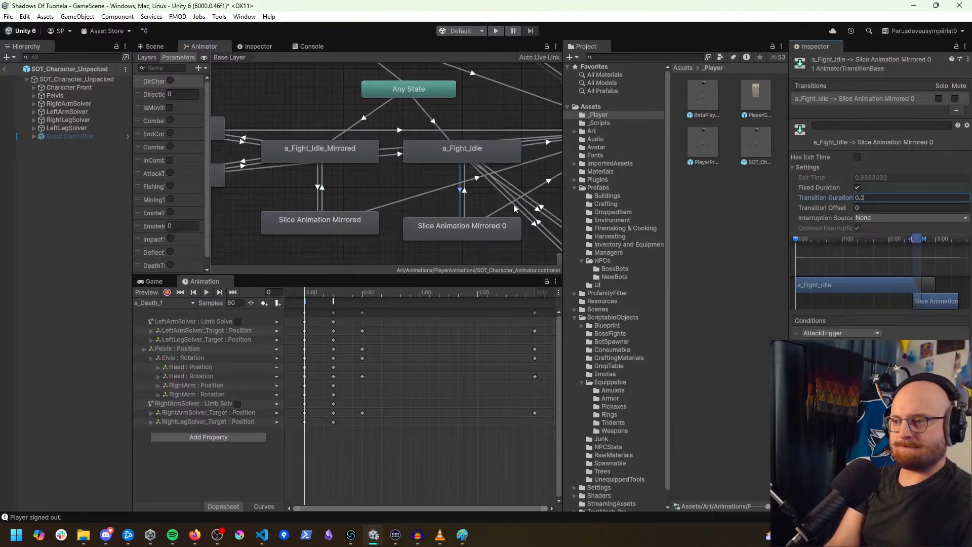
{"action": "left_click", "coordinate": [463, 209]}
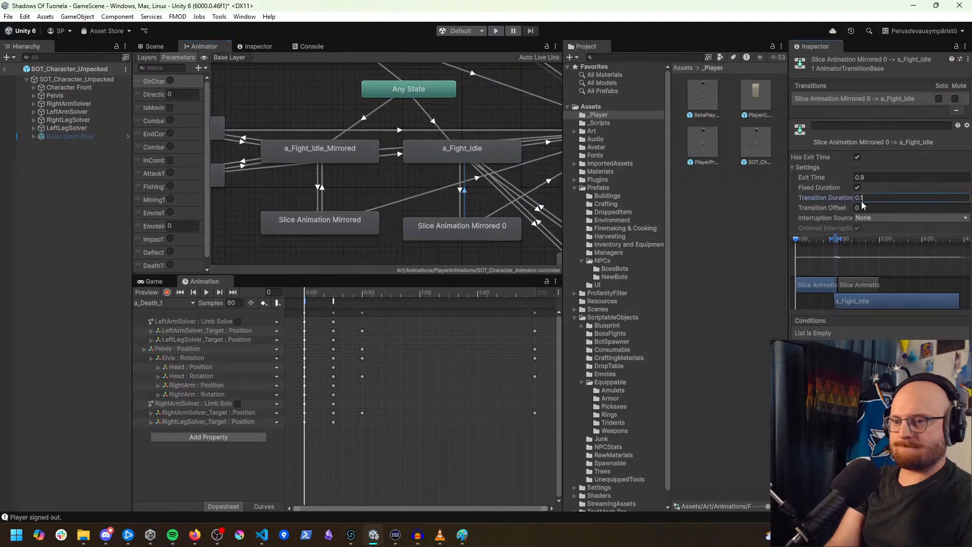
{"action": "middle_click_drag", "start_coordinate": [515, 183], "coordinate": [404, 152]}
{"action": "left_click", "coordinate": [473, 216]}
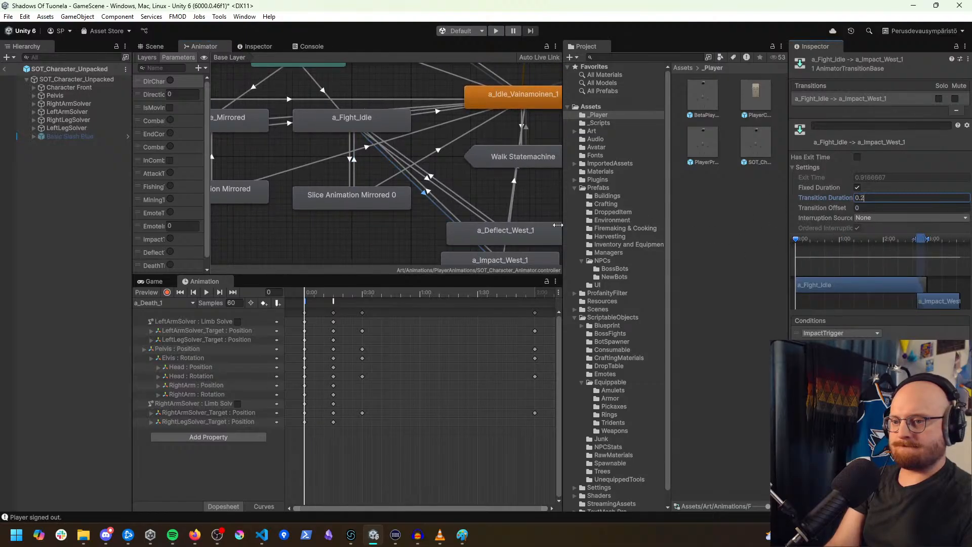
{"action": "left_click", "coordinate": [452, 215]}
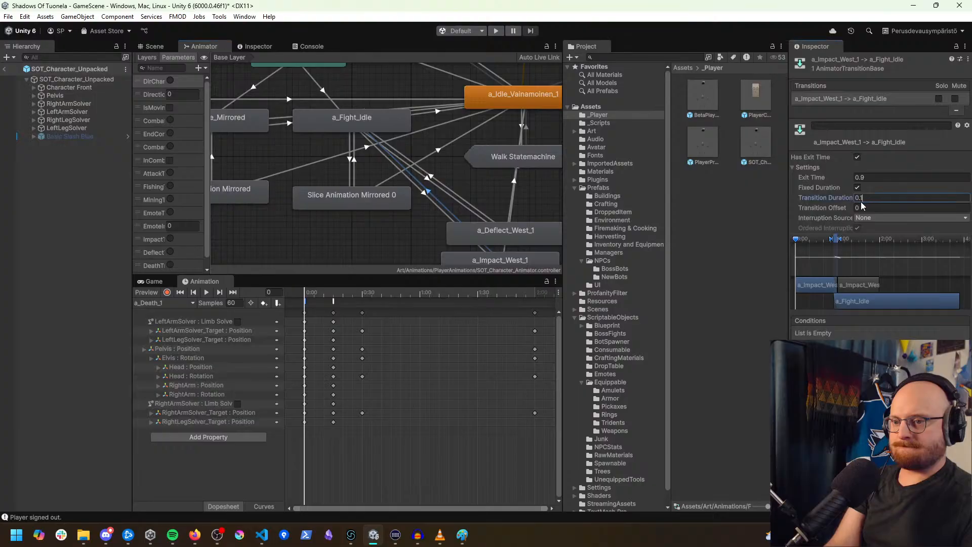
{"action": "left_click", "coordinate": [488, 214]}
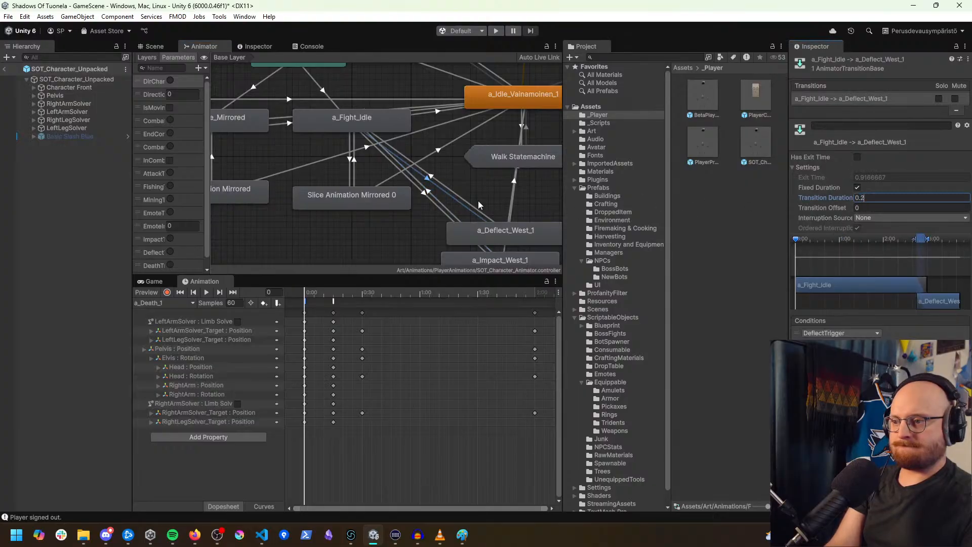
{"action": "left_click", "coordinate": [477, 214]}
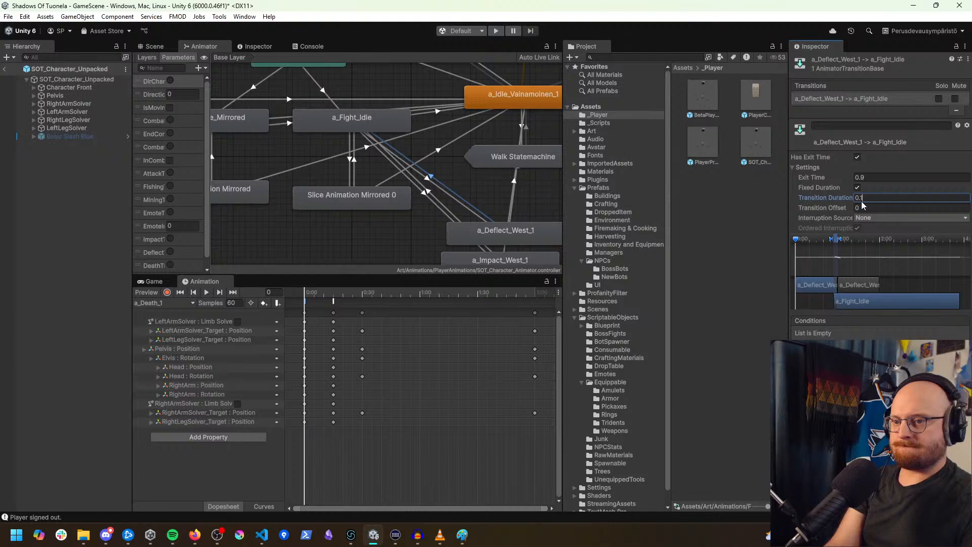
Step: Review the settings of the Death Animation transitions, the combat states' transitions into a_Idle_Vainamoinen_1, and the fight idle transitions into the slice states
{"action": "middle_click_drag", "start_coordinate": [319, 67], "coordinate": [443, 205]}
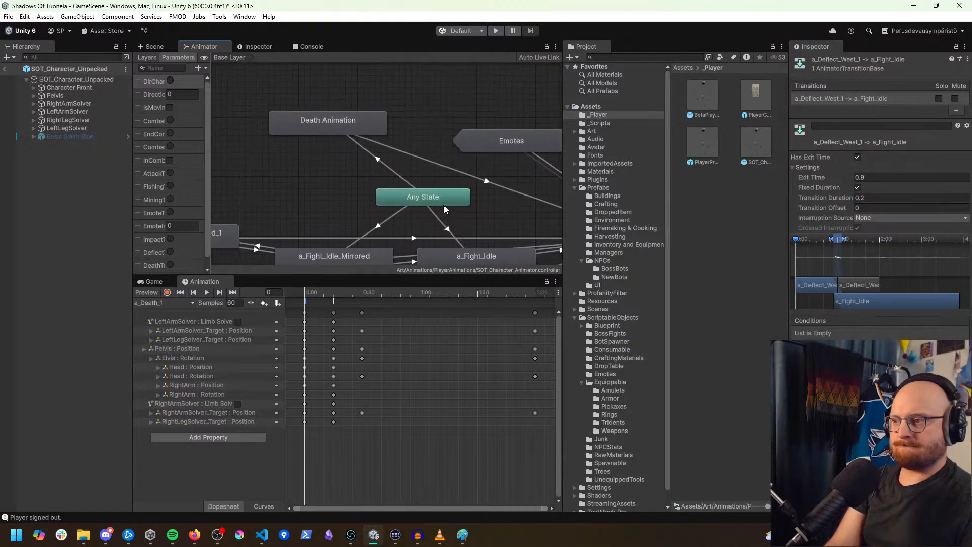
{"action": "left_click", "coordinate": [380, 165]}
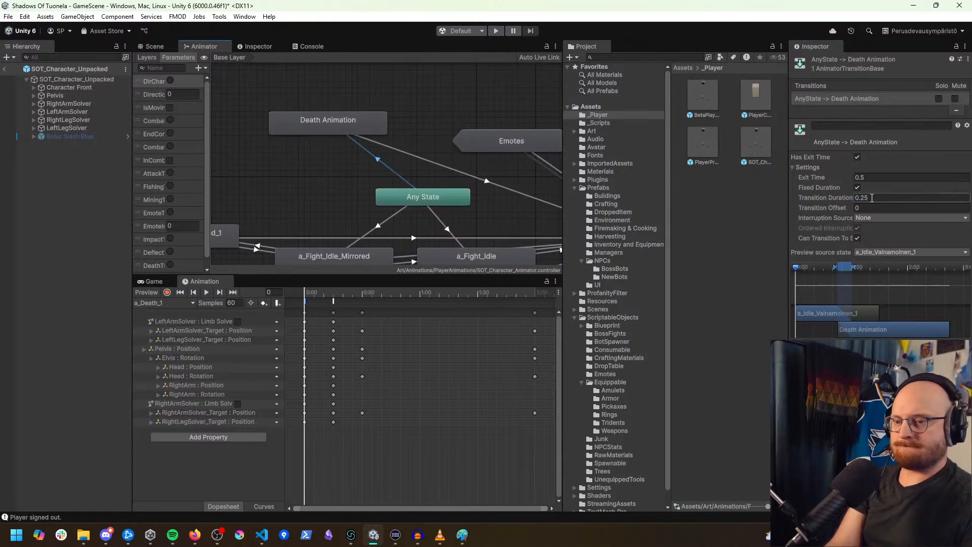
{"action": "middle_click_drag", "start_coordinate": [518, 161], "coordinate": [357, 86]}
{"action": "left_click", "coordinate": [388, 127]}
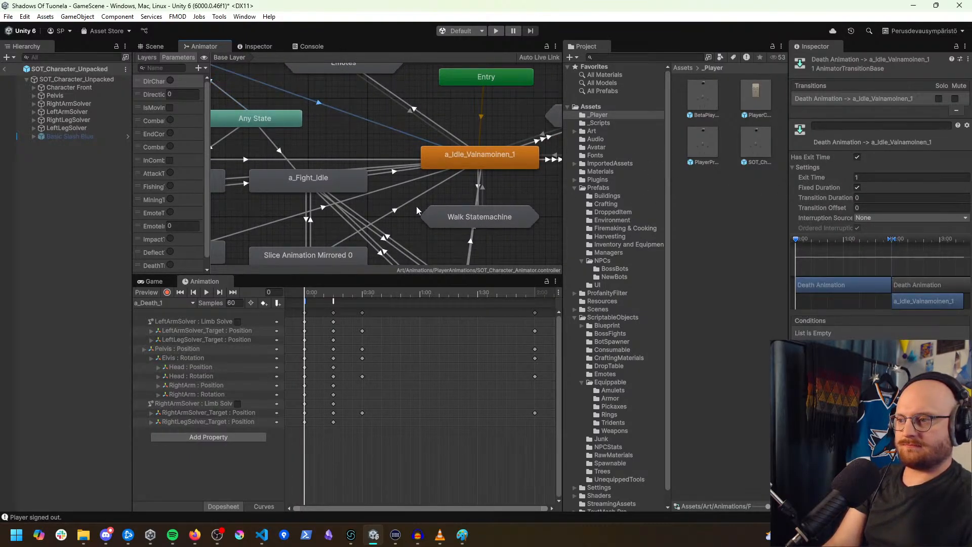
{"action": "middle_click_drag", "start_coordinate": [417, 205], "coordinate": [363, 138]}
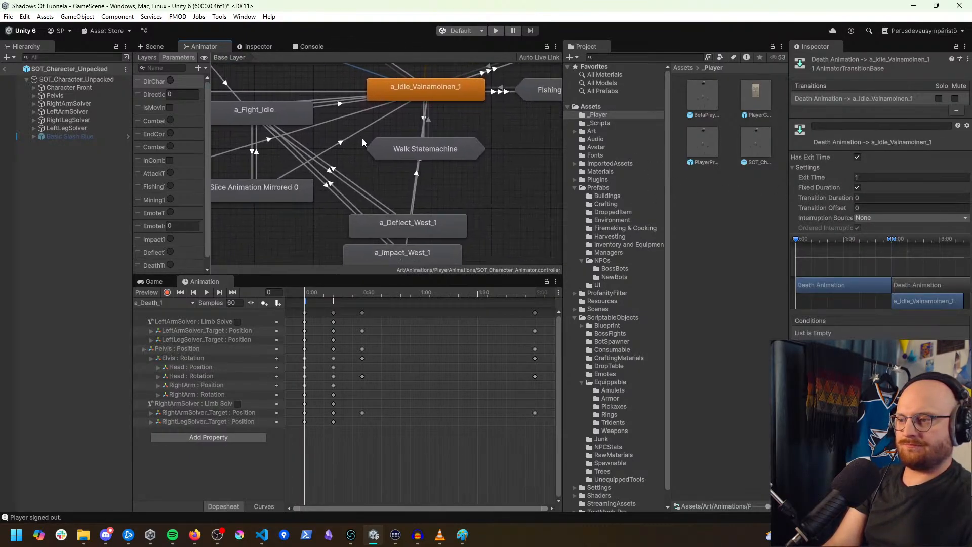
{"action": "left_click", "coordinate": [414, 190]}
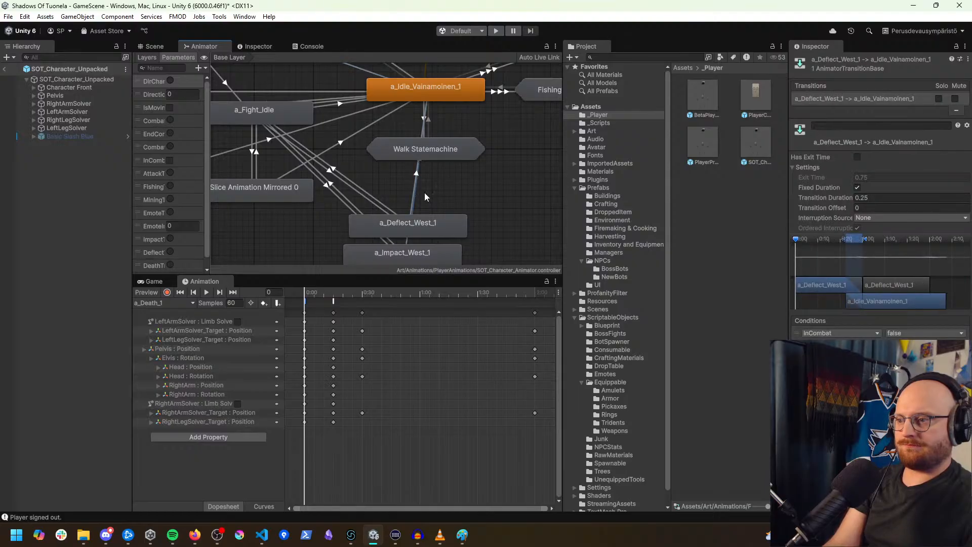
{"action": "middle_click_drag", "start_coordinate": [424, 192], "coordinate": [462, 209]}
{"action": "left_click", "coordinate": [474, 158]}
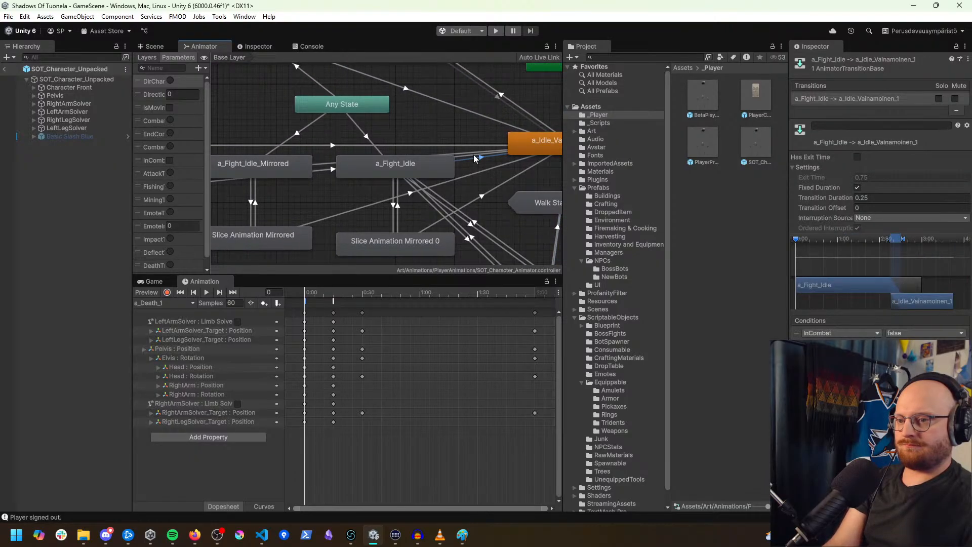
{"action": "left_click", "coordinate": [473, 151]}
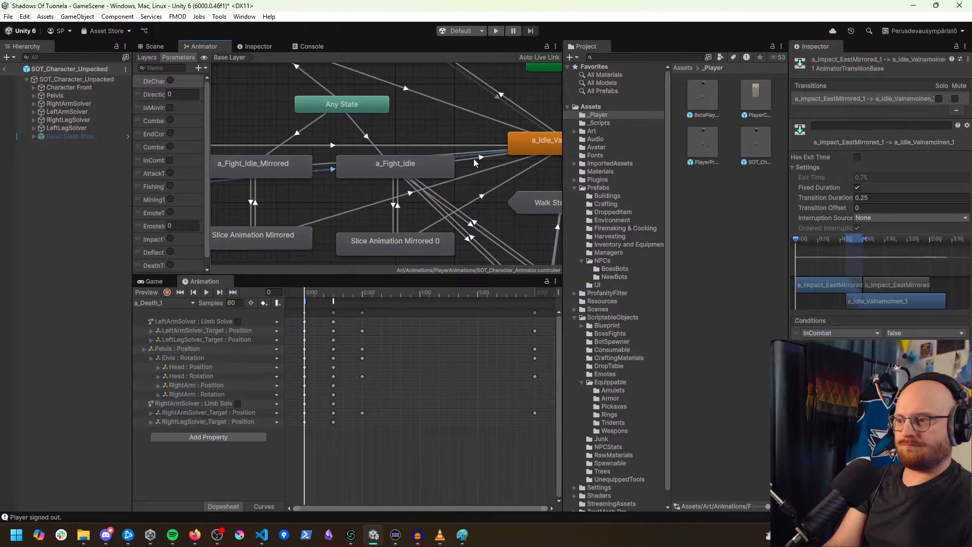
{"action": "left_click", "coordinate": [474, 158]}
{"action": "left_click", "coordinate": [472, 147]}
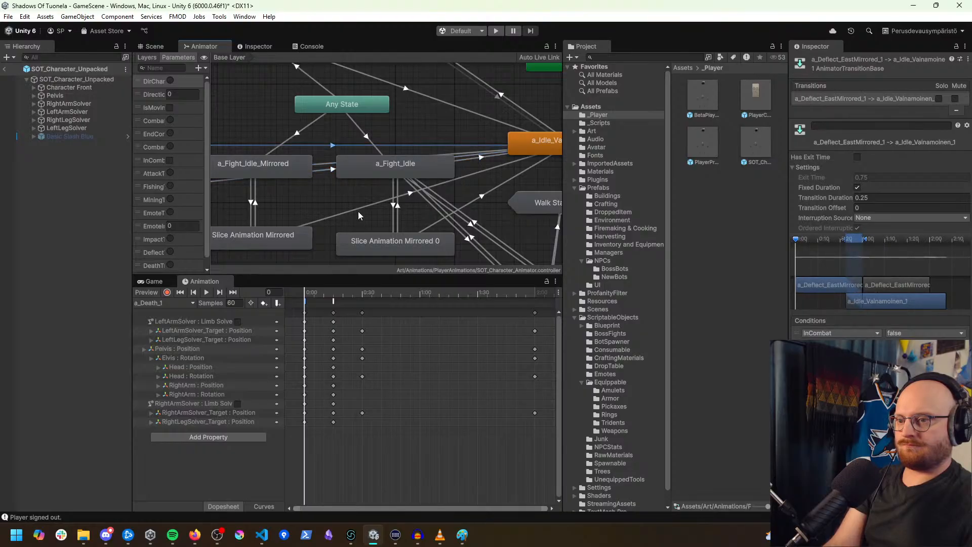
{"action": "middle_click_drag", "start_coordinate": [312, 210], "coordinate": [429, 192]}
{"action": "left_click", "coordinate": [371, 186]}
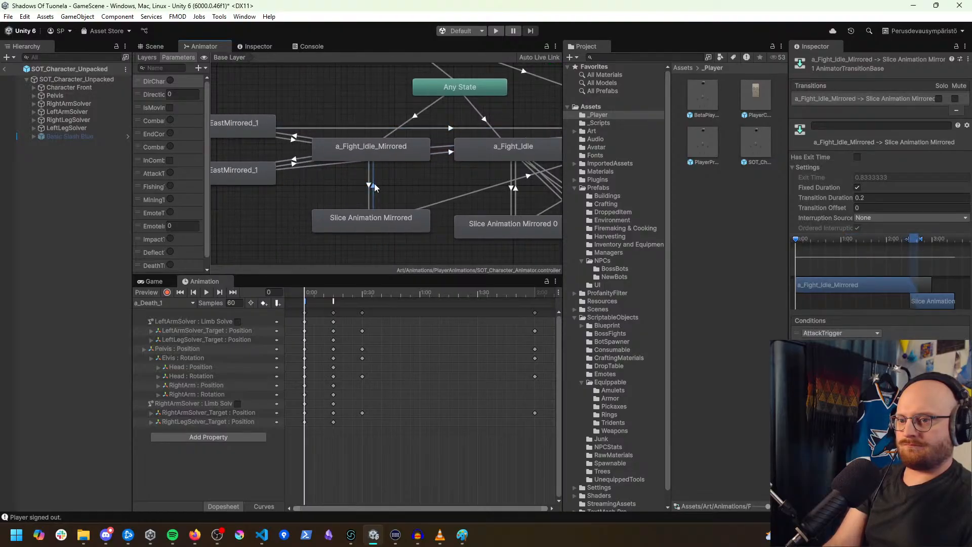
{"action": "left_click", "coordinate": [511, 207]}
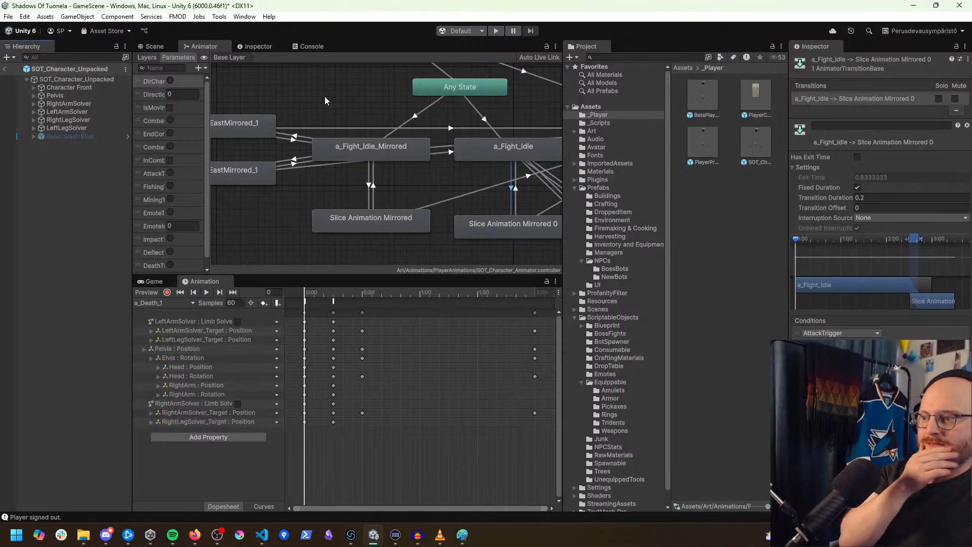
Step: Leave the character prefab for GameScene, show the Game view and start play mode maximized
{"action": "left_click", "coordinate": [8, 70]}
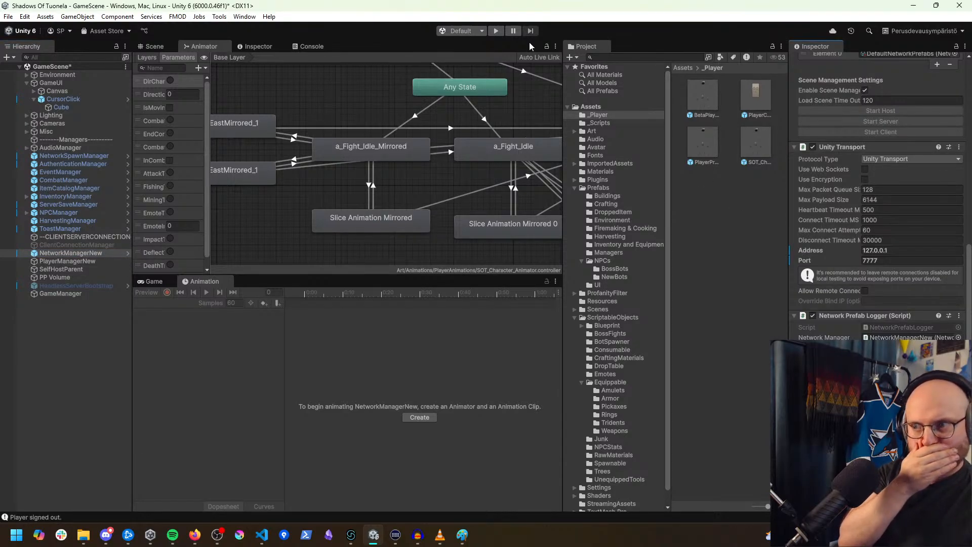
{"action": "left_click", "coordinate": [151, 284]}
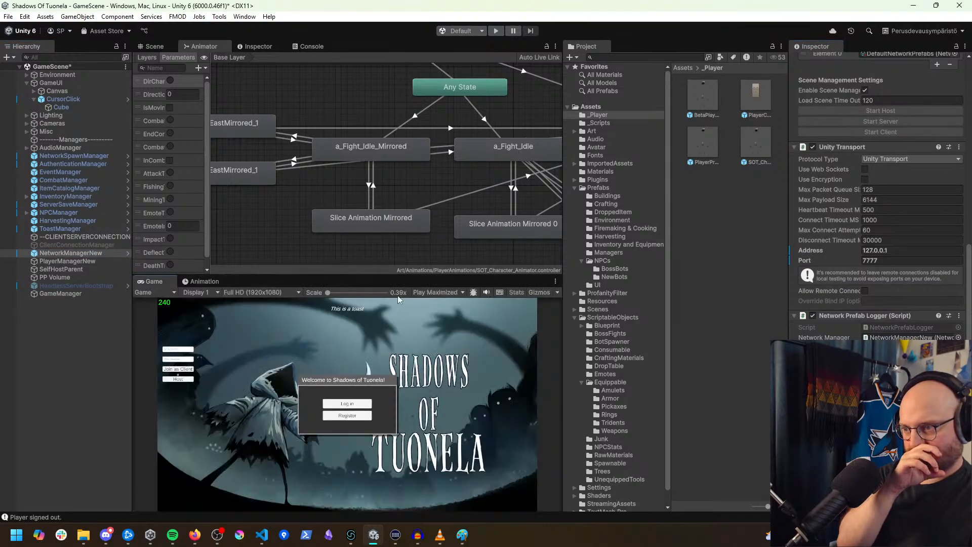
{"action": "left_click", "coordinate": [448, 292]}
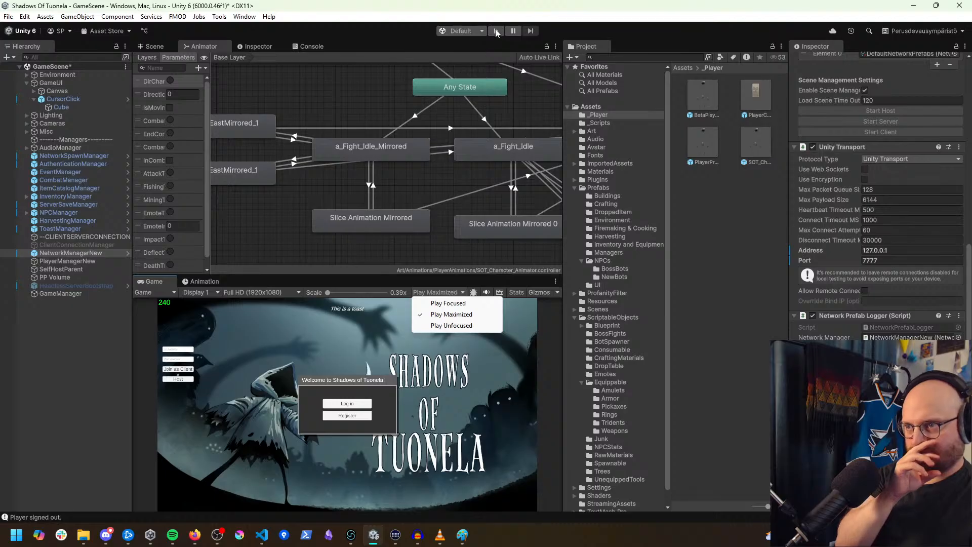
{"action": "left_click", "coordinate": [496, 31]}
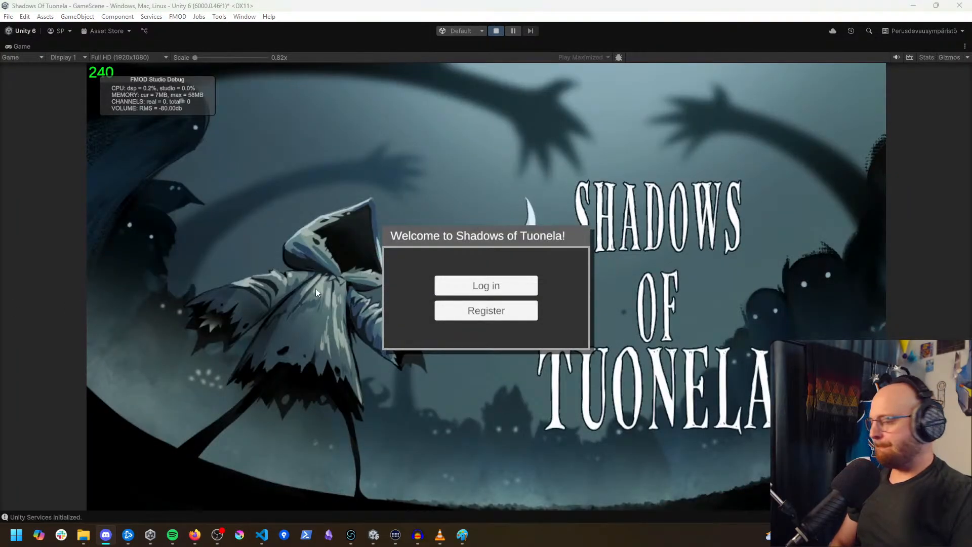
Step: Log in to the game with the prefilled account credentials and enter the game world
{"action": "left_click", "coordinate": [461, 295]}
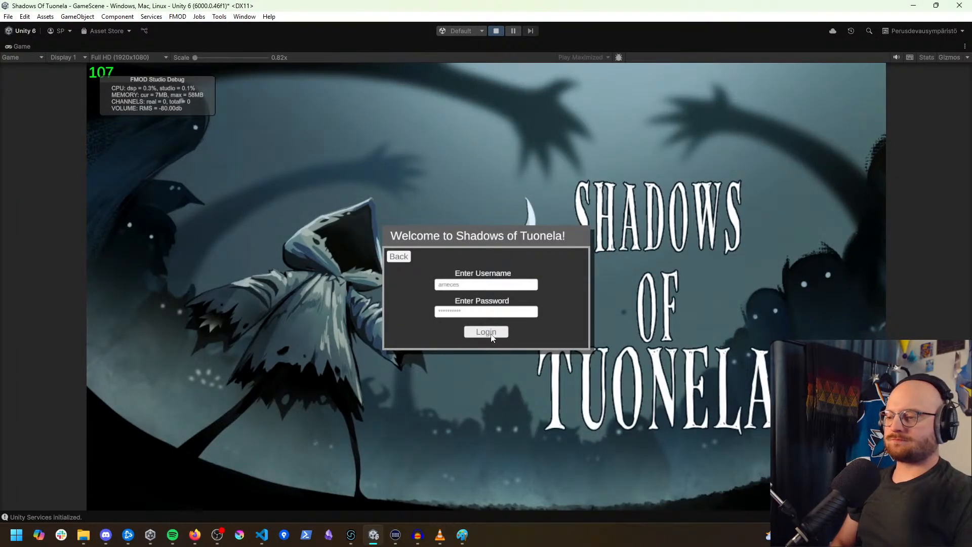
{"action": "left_click", "coordinate": [491, 332]}
{"action": "left_click", "coordinate": [154, 238]}
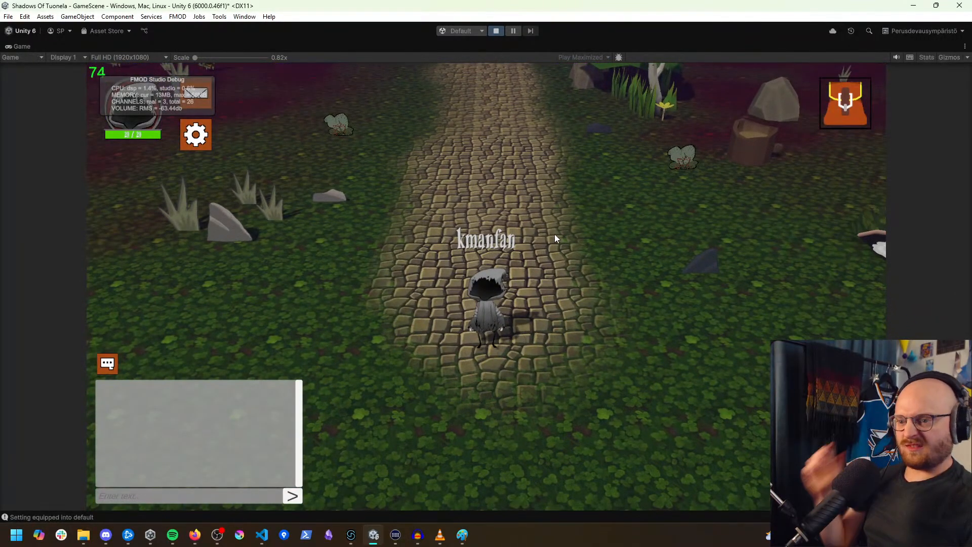
Step: Walk the player character off the cobblestone path, past the tree and stump, to the Hiisi area on the red ground
{"action": "left_click", "coordinate": [536, 196]}
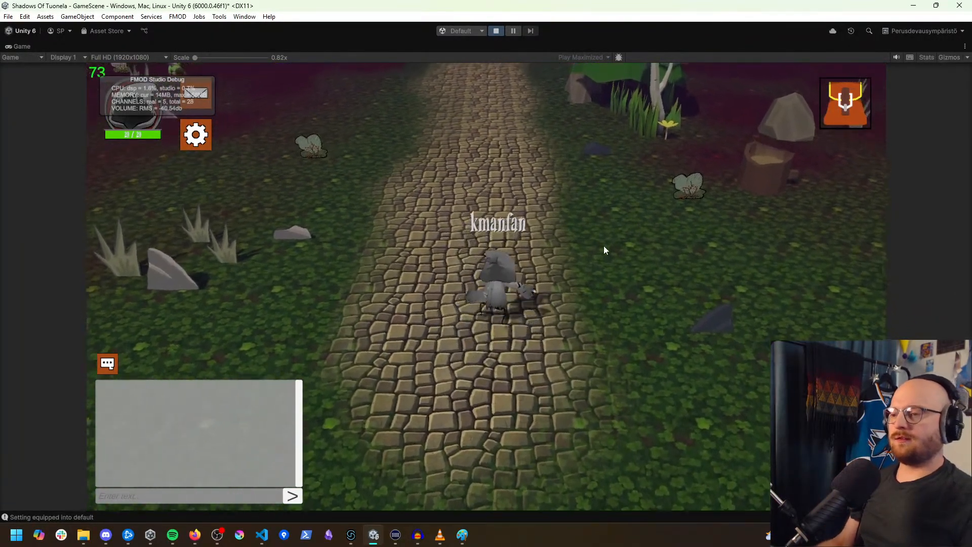
{"action": "left_click", "coordinate": [639, 246]}
{"action": "left_click", "coordinate": [616, 287]}
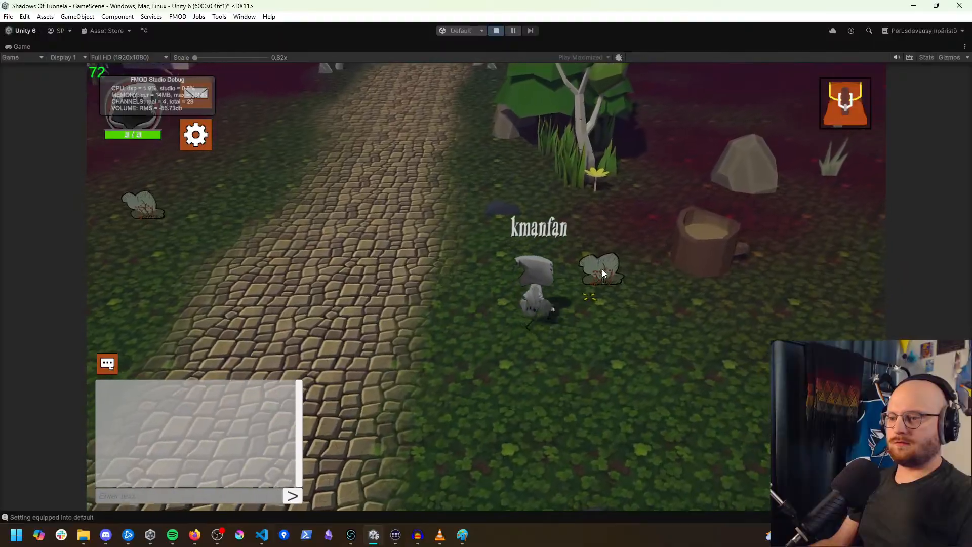
{"action": "left_click", "coordinate": [602, 269]}
{"action": "left_click", "coordinate": [594, 245]}
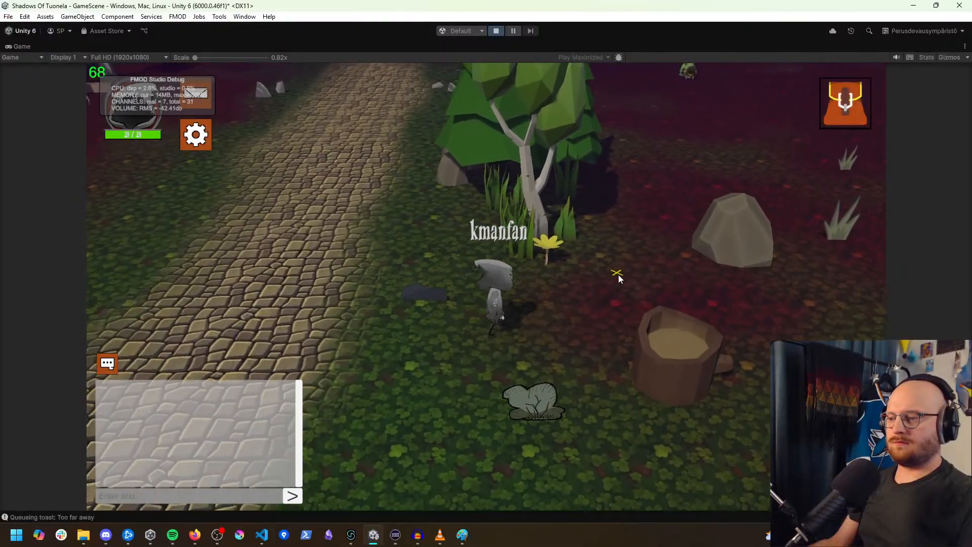
{"action": "left_click", "coordinate": [768, 332]}
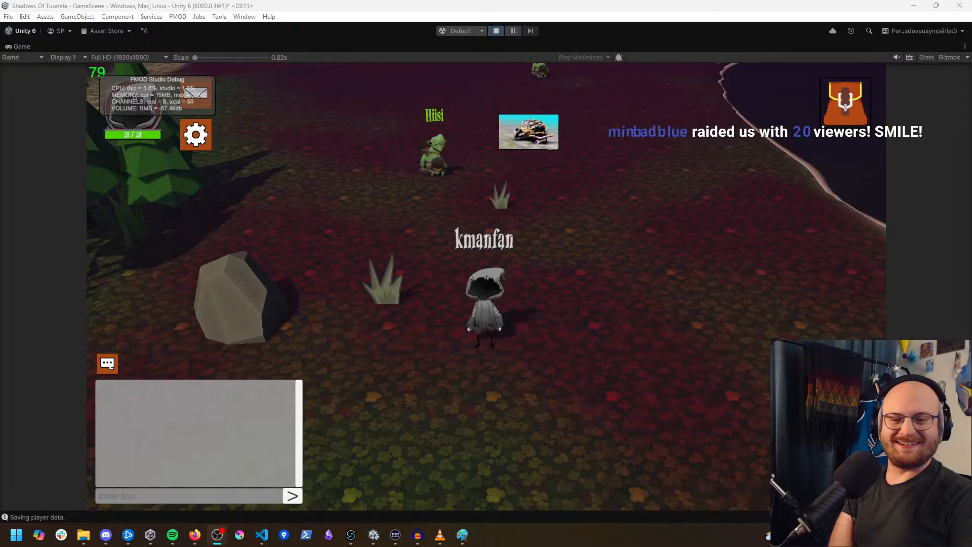
Step: Test the character's walking near the Hiisi by moving it toward them and back past the rock to the wooden stump
{"action": "left_click", "coordinate": [457, 269]}
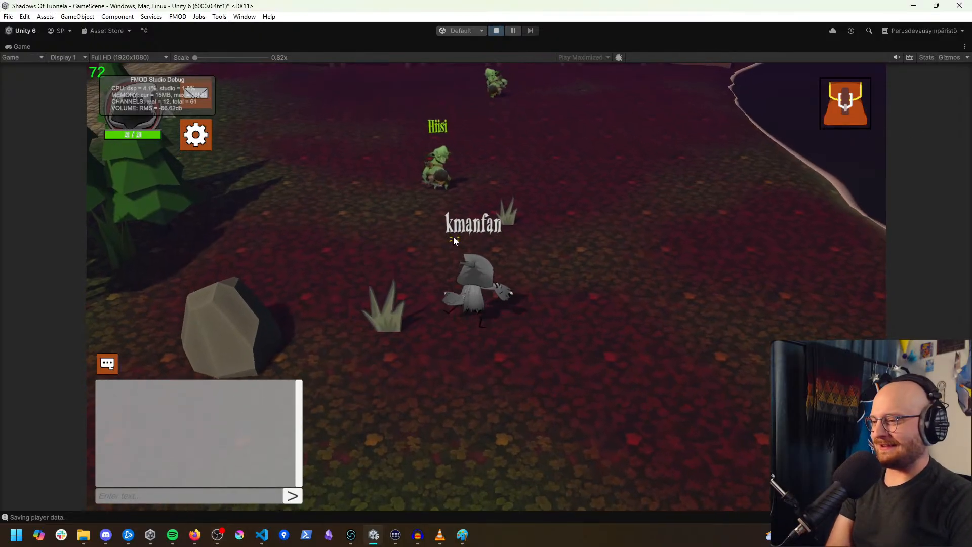
{"action": "left_click", "coordinate": [486, 353]}
{"action": "left_click", "coordinate": [481, 401]}
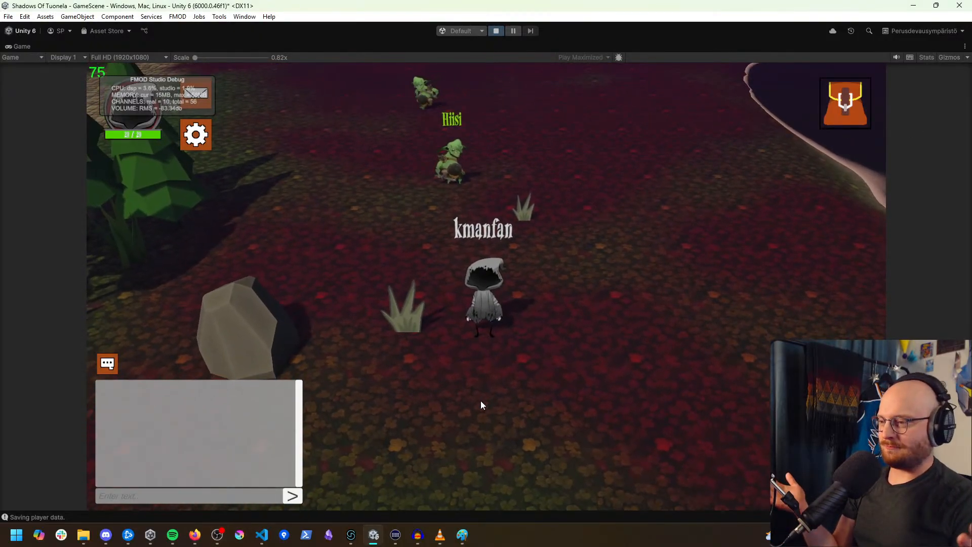
{"action": "left_click", "coordinate": [389, 347]}
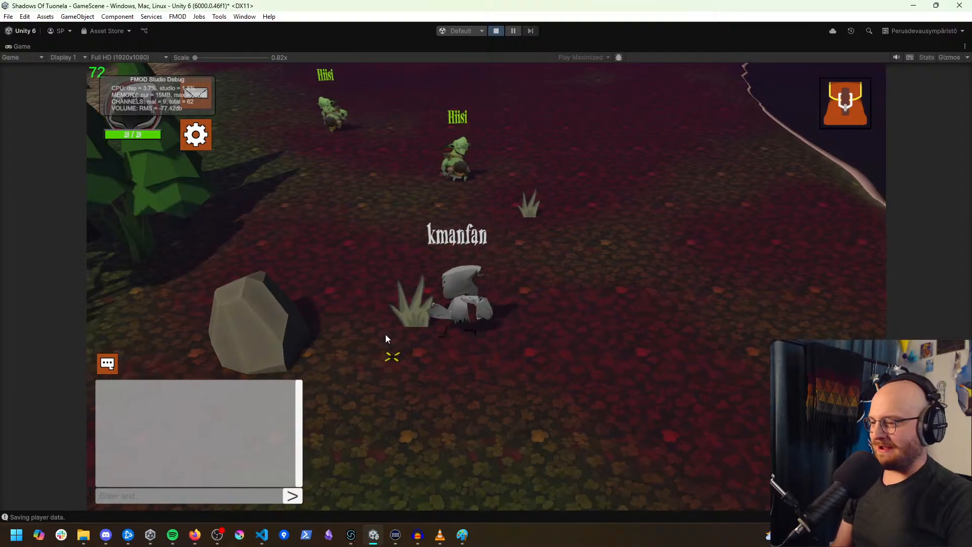
{"action": "left_click", "coordinate": [455, 454]}
{"action": "left_click", "coordinate": [452, 461]}
{"action": "left_click", "coordinate": [401, 447]}
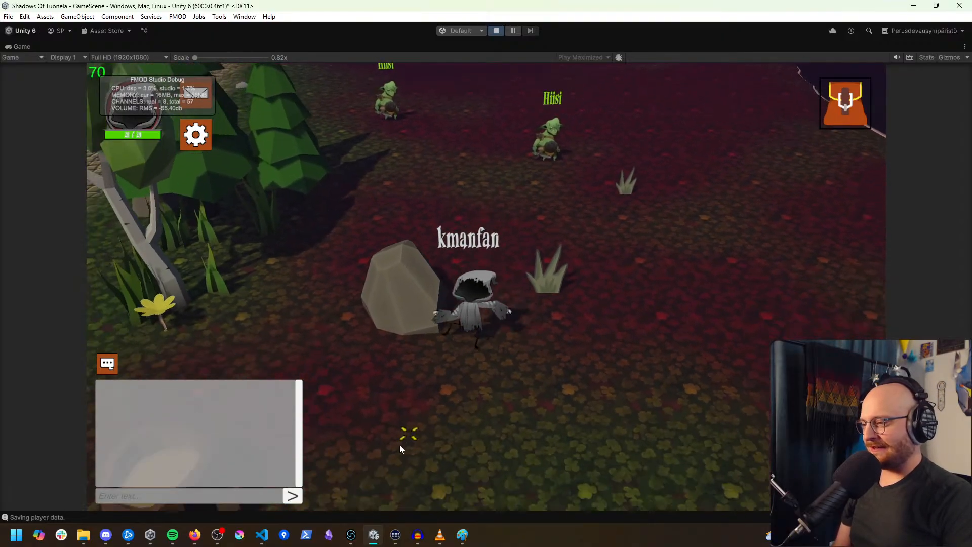
{"action": "left_click", "coordinate": [364, 404]}
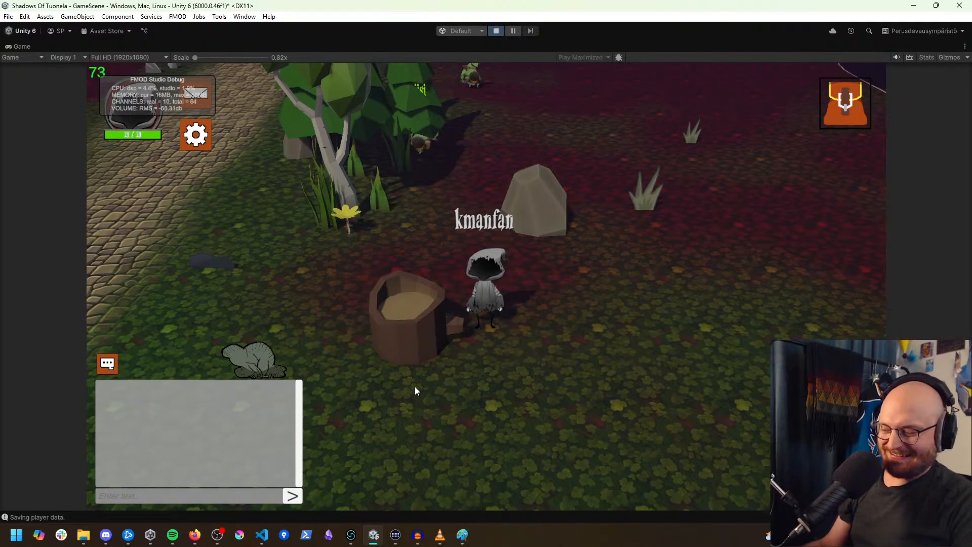
Step: Walk the character from the stump back onto the cobblestone path and head toward the yellow flower by the tree
{"action": "left_click", "coordinate": [322, 306]}
{"action": "left_click", "coordinate": [310, 310]}
{"action": "left_click", "coordinate": [309, 318]}
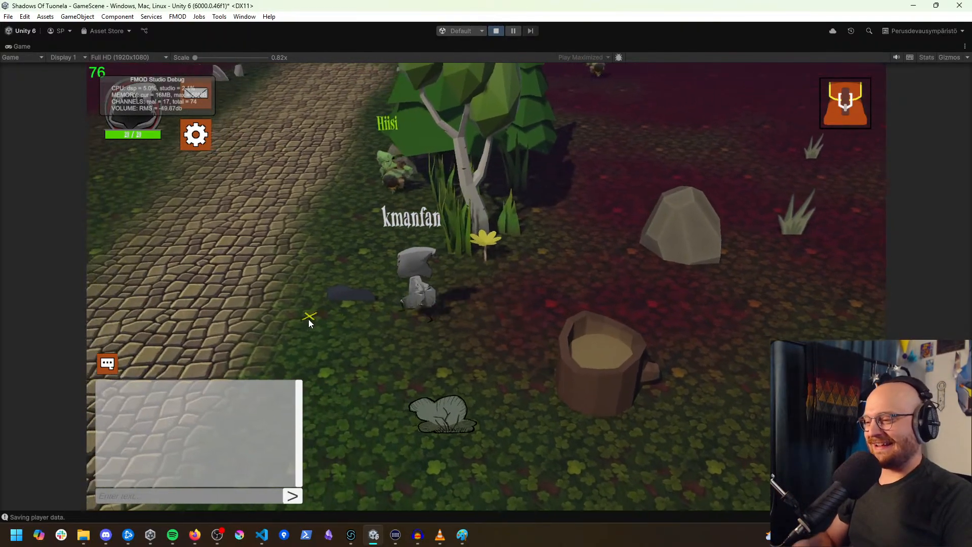
{"action": "left_click", "coordinate": [311, 323]}
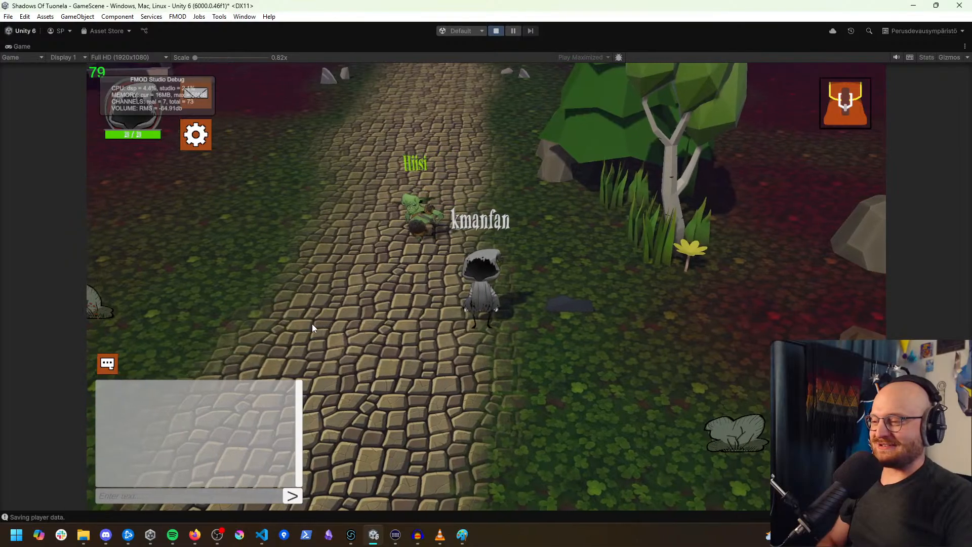
{"action": "left_click", "coordinate": [331, 348]}
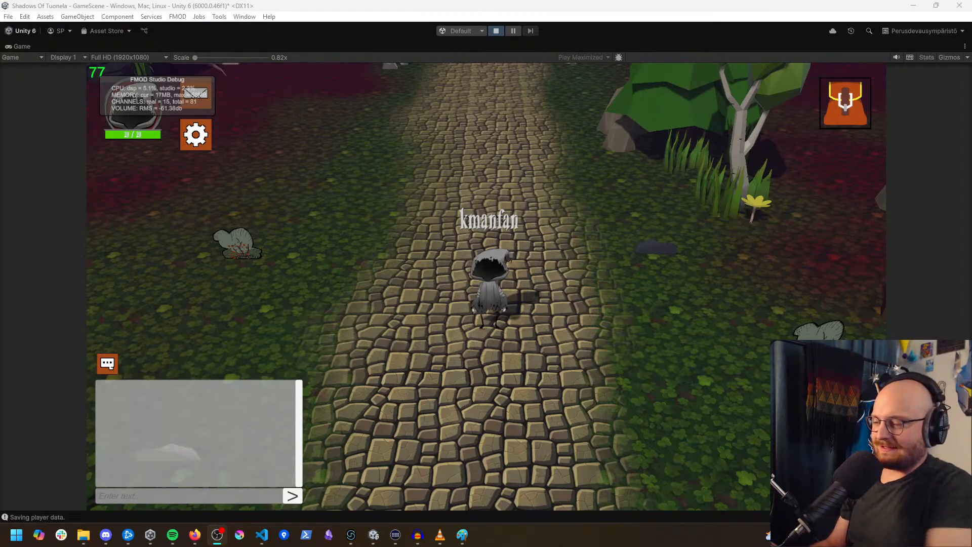
{"action": "left_click", "coordinate": [687, 275]}
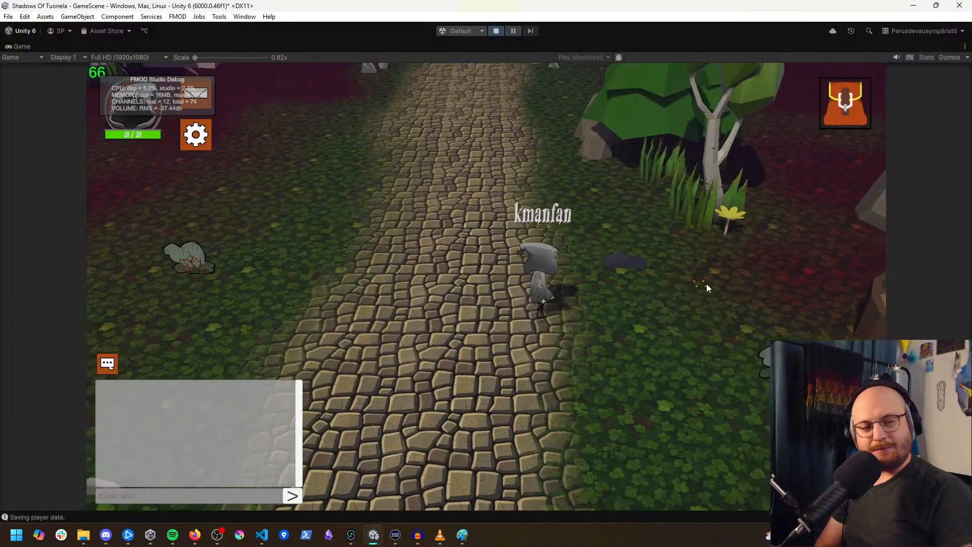
Step: Walk the character off the cobblestone path onto the red ground by the large rock and back toward the wooden stump
{"action": "left_click", "coordinate": [683, 299]}
{"action": "left_click", "coordinate": [753, 315]}
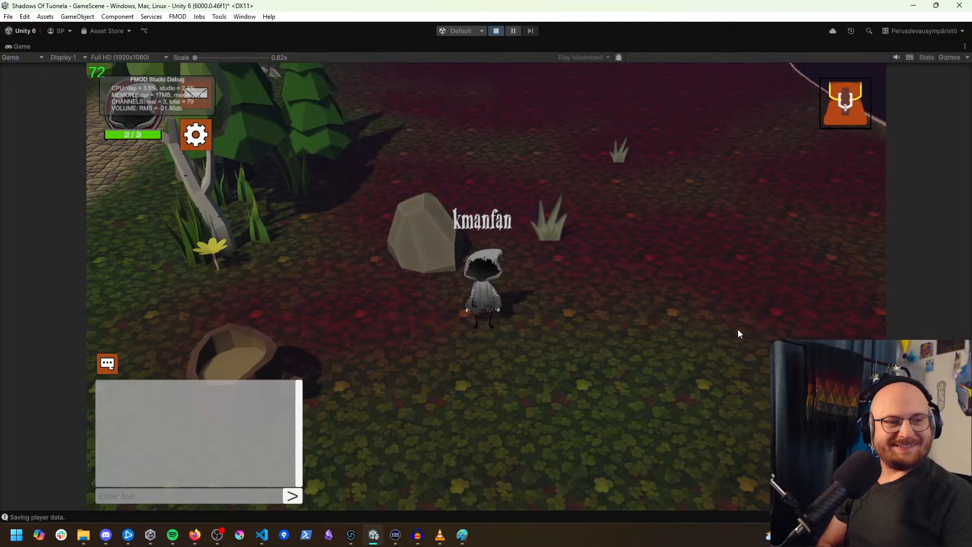
{"action": "left_click", "coordinate": [673, 317]}
{"action": "left_click", "coordinate": [463, 237]}
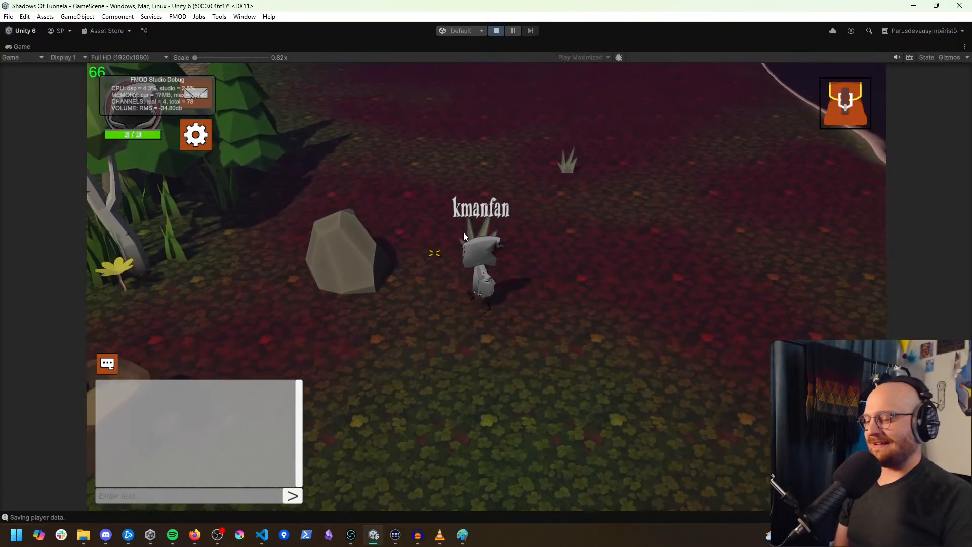
{"action": "left_click", "coordinate": [483, 228]}
{"action": "left_click", "coordinate": [422, 417]}
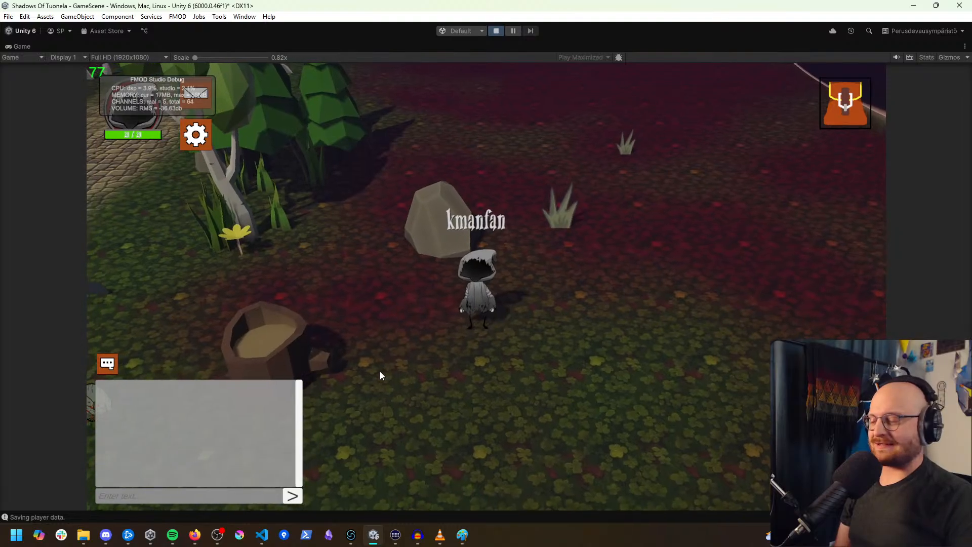
Step: Walk the character across the cobblestone path to the Hiisi near the pointed rock and fight it
{"action": "left_click", "coordinate": [220, 310]}
{"action": "left_click", "coordinate": [239, 330]}
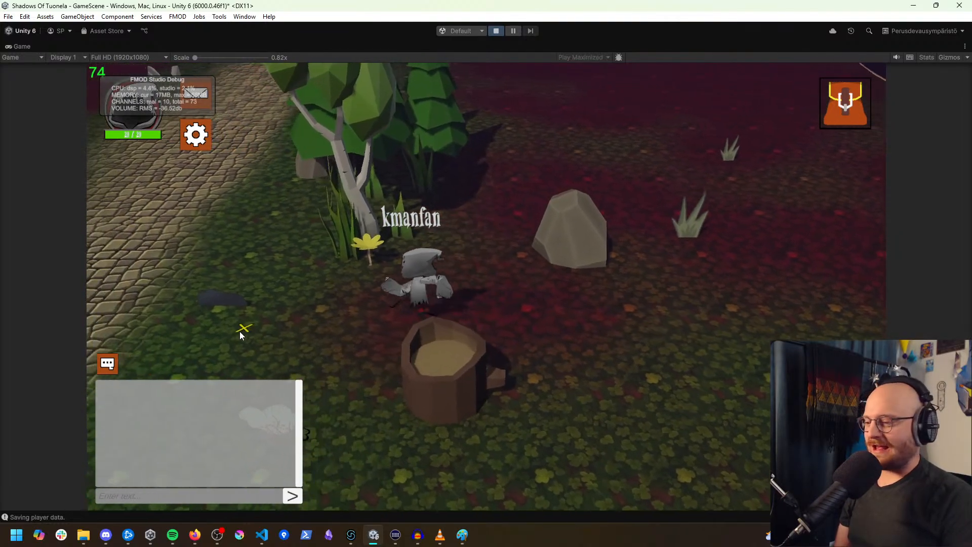
{"action": "left_click", "coordinate": [250, 341]}
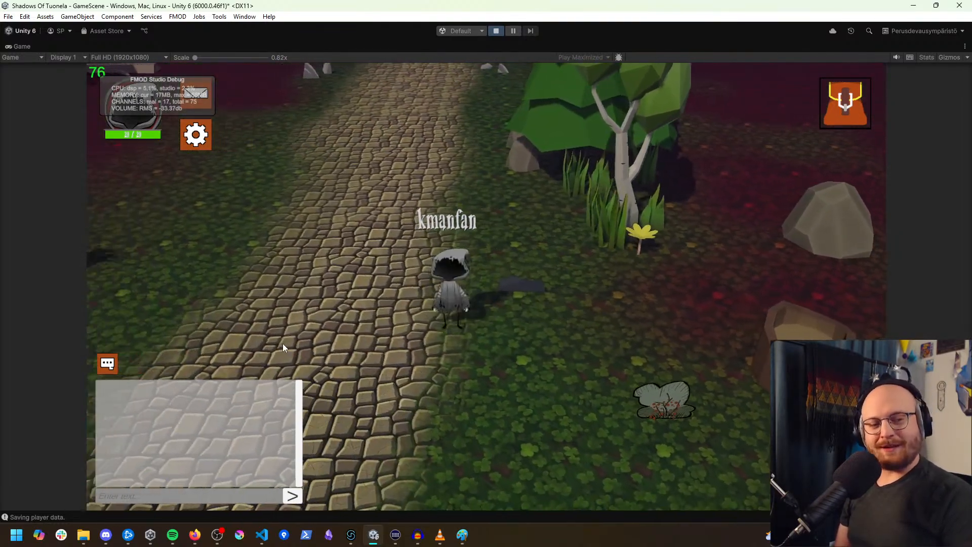
{"action": "left_click", "coordinate": [311, 336]}
{"action": "left_click", "coordinate": [290, 307]}
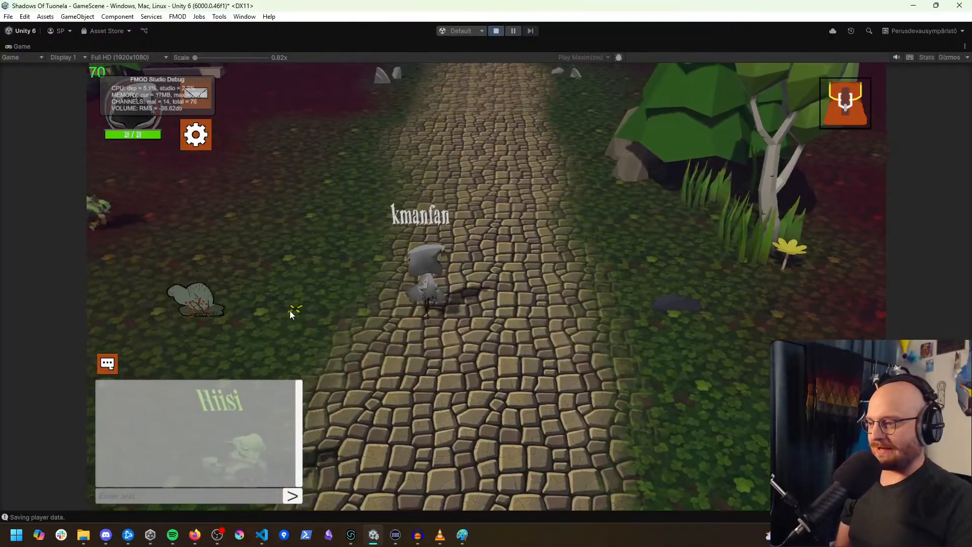
{"action": "left_click", "coordinate": [324, 333]}
{"action": "left_click", "coordinate": [311, 284]}
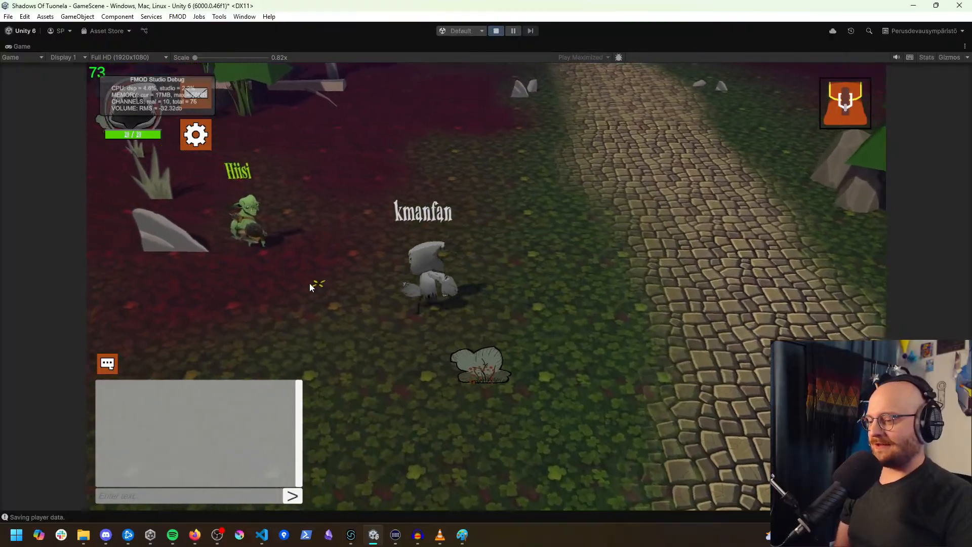
{"action": "left_click", "coordinate": [357, 290]}
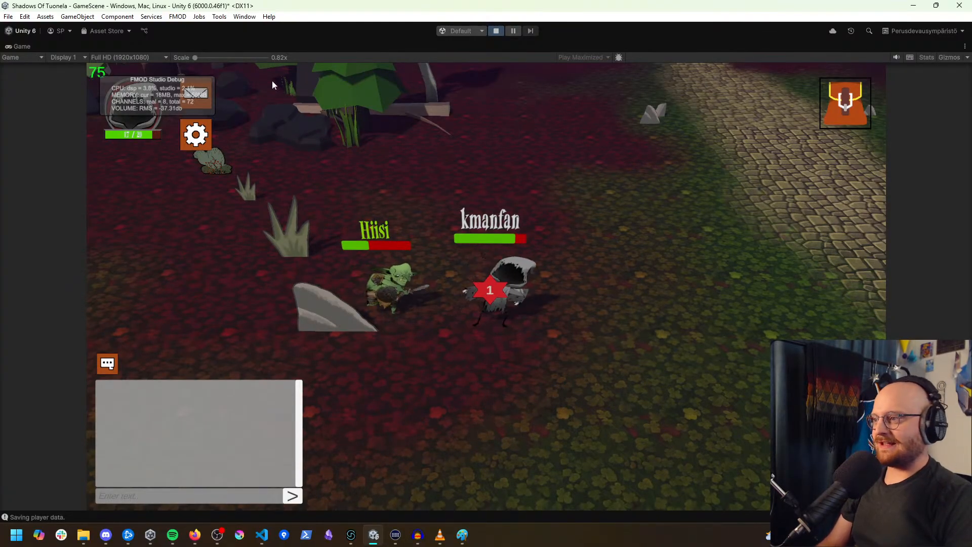
Step: Lower the master volume in the game options and return to the game
{"action": "left_click", "coordinate": [201, 137]}
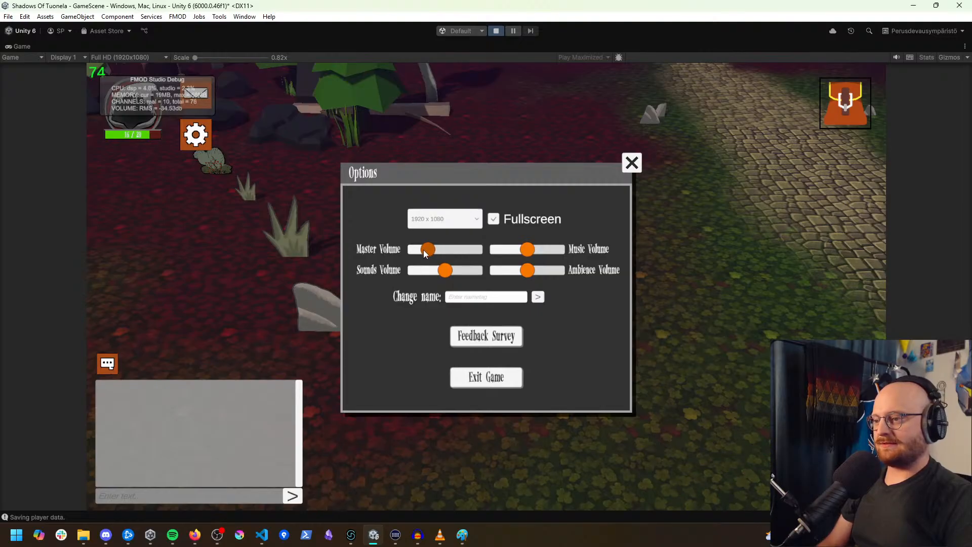
{"action": "left_click", "coordinate": [632, 162]}
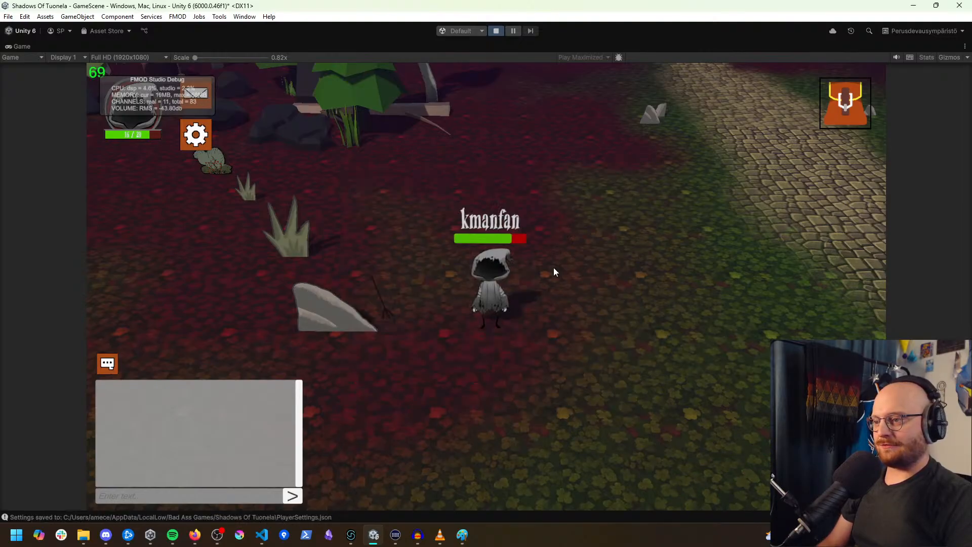
Step: Pick up the trident dropped beside the pointed rock and equip it from the inventory
{"action": "left_click", "coordinate": [388, 324]}
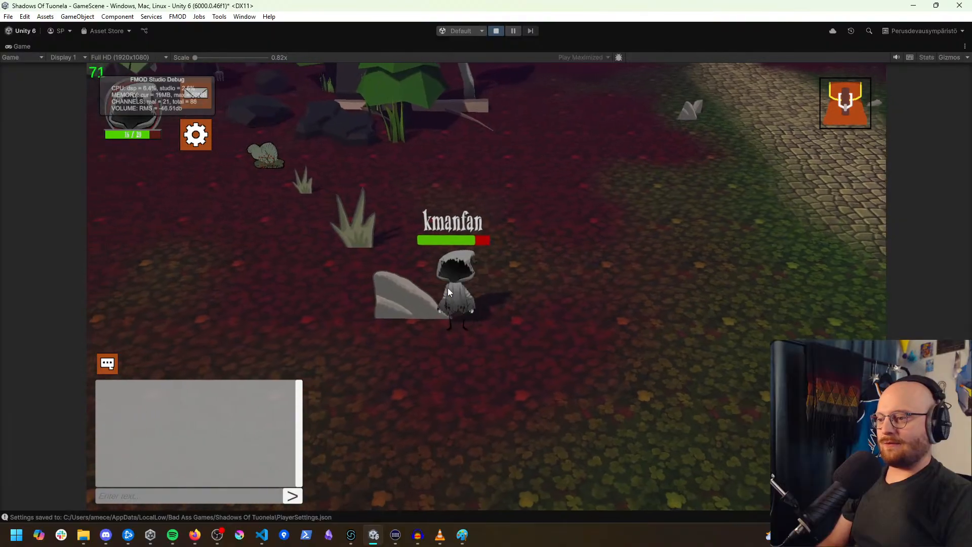
{"action": "left_click", "coordinate": [560, 323]}
{"action": "left_click", "coordinate": [439, 289]}
{"action": "left_click", "coordinate": [744, 298]}
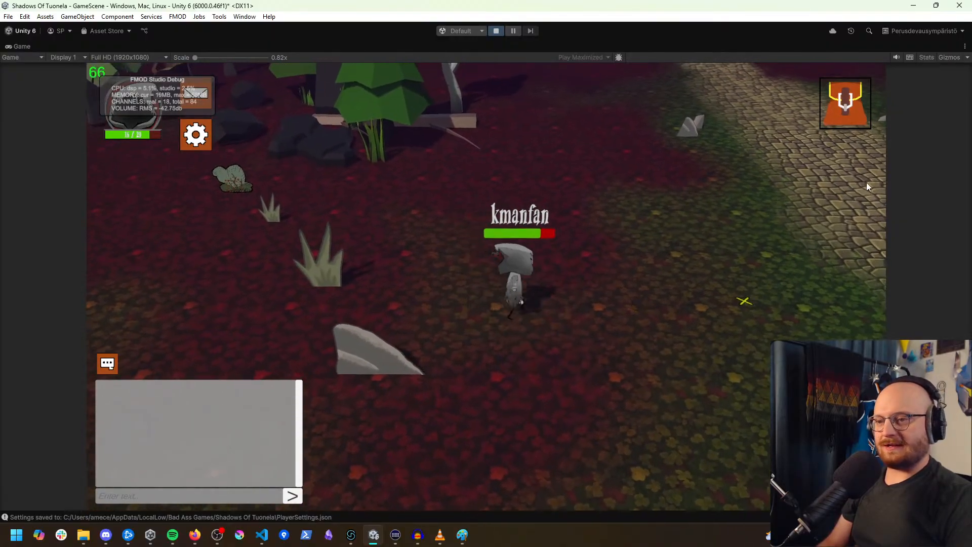
{"action": "left_click", "coordinate": [849, 109]}
{"action": "left_click", "coordinate": [723, 235]}
{"action": "left_click", "coordinate": [696, 232]}
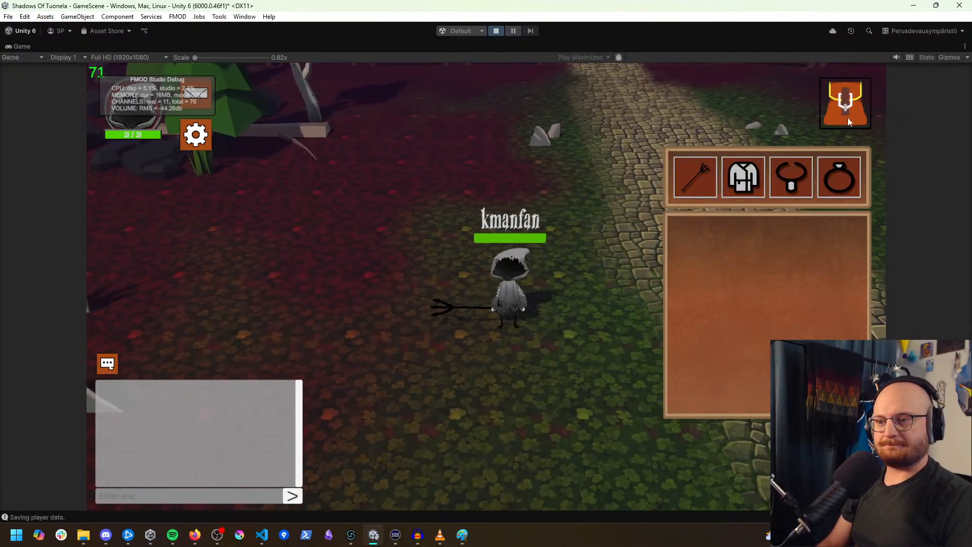
{"action": "left_click", "coordinate": [848, 117]}
Step: Walk the character with the trident down the cobblestone path and onto the grass near the yellow flower
{"action": "left_click", "coordinate": [774, 366]}
{"action": "left_click", "coordinate": [692, 413]}
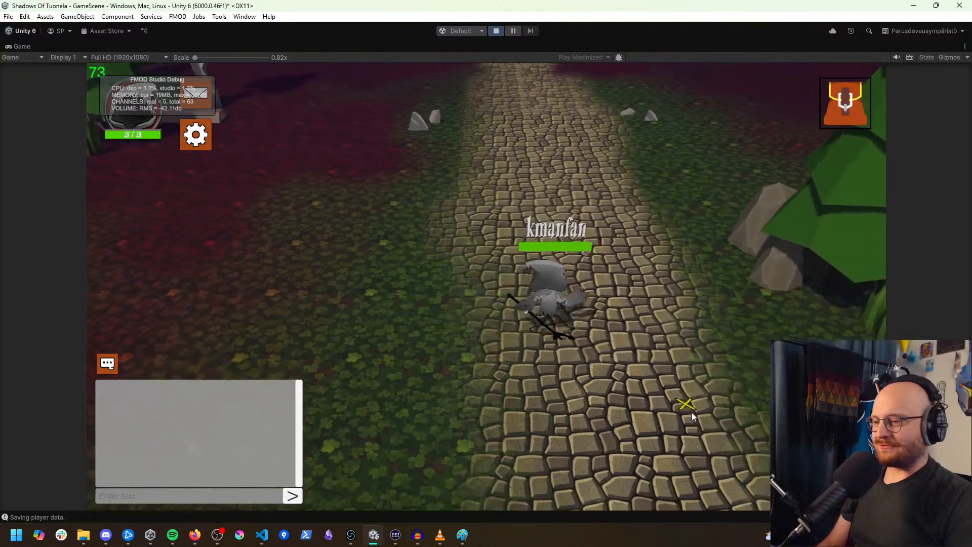
{"action": "left_click", "coordinate": [632, 442]}
{"action": "left_click", "coordinate": [622, 451]}
{"action": "left_click", "coordinate": [627, 449]}
{"action": "left_click", "coordinate": [653, 429]}
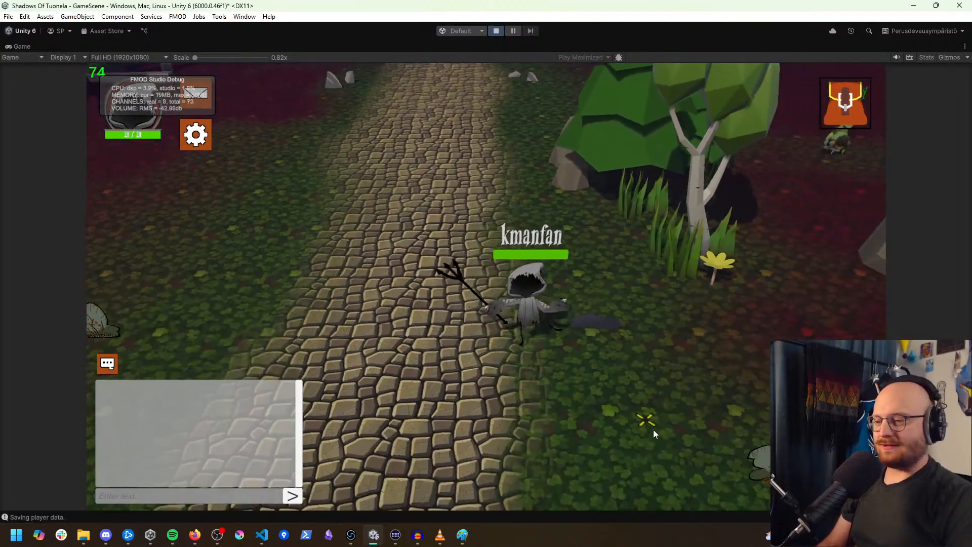
Step: Approach the Hiisi beyond the tree and large rock and fight it with the trident
{"action": "left_click", "coordinate": [645, 391]}
{"action": "left_click", "coordinate": [703, 240]}
{"action": "left_click", "coordinate": [716, 171]}
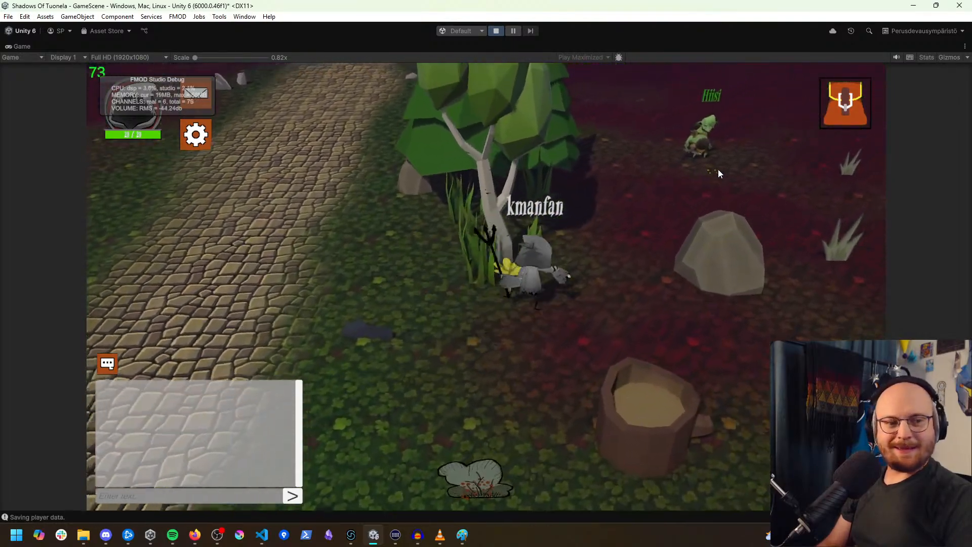
{"action": "left_click", "coordinate": [718, 171]}
{"action": "left_click", "coordinate": [668, 197]}
{"action": "left_click", "coordinate": [636, 216]}
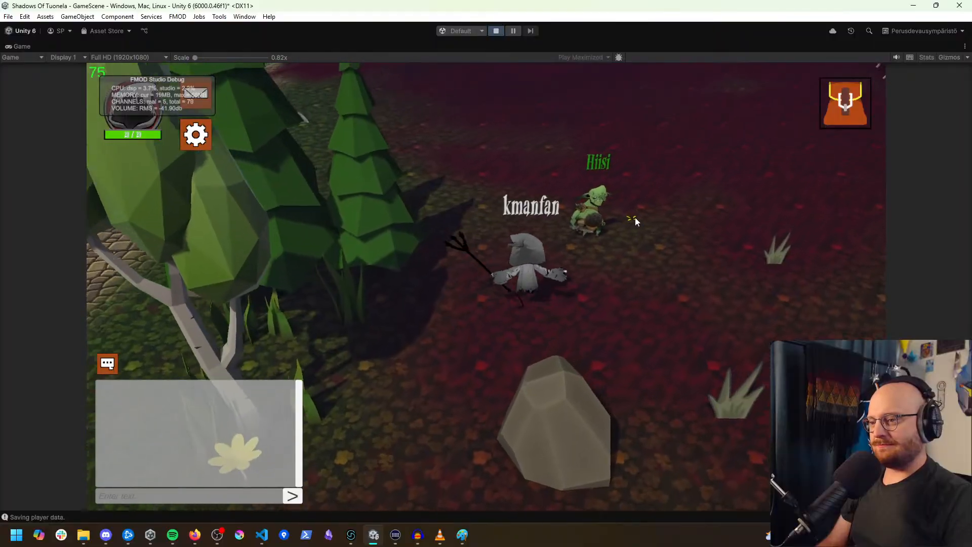
{"action": "left_click", "coordinate": [618, 222]}
{"action": "left_click", "coordinate": [568, 240]}
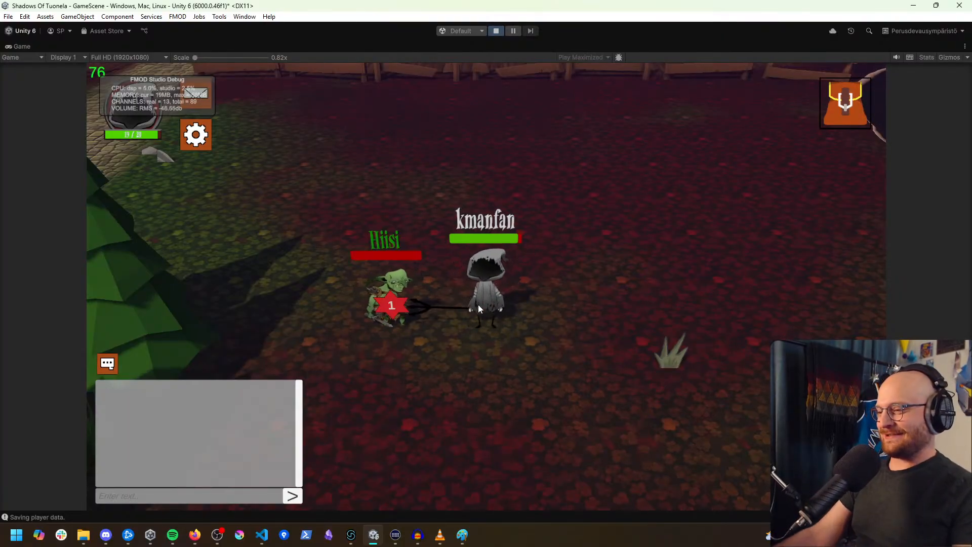
Step: Walk the character from the defeated Hiisi back past the large rock toward the wooden stump
{"action": "left_click", "coordinate": [487, 378]}
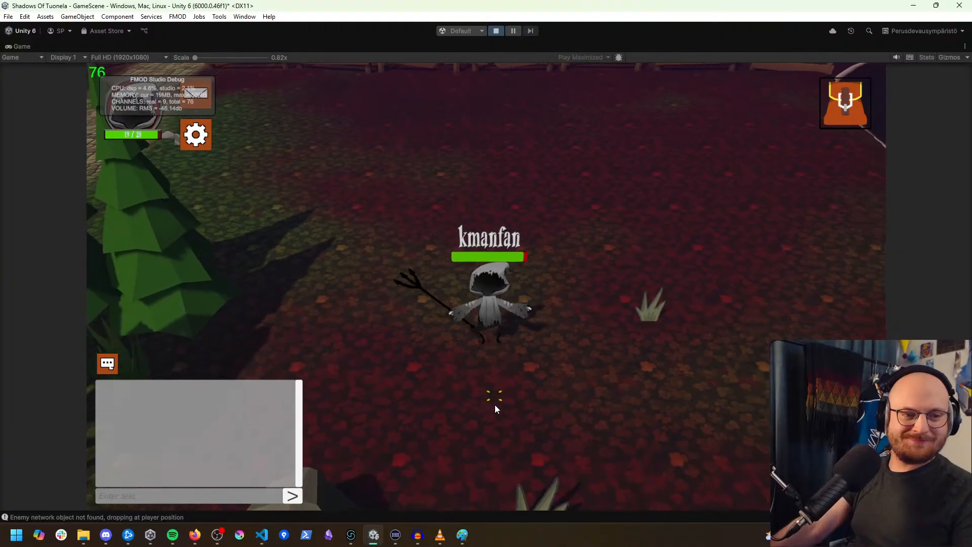
{"action": "left_click", "coordinate": [454, 420]}
{"action": "left_click", "coordinate": [447, 421]}
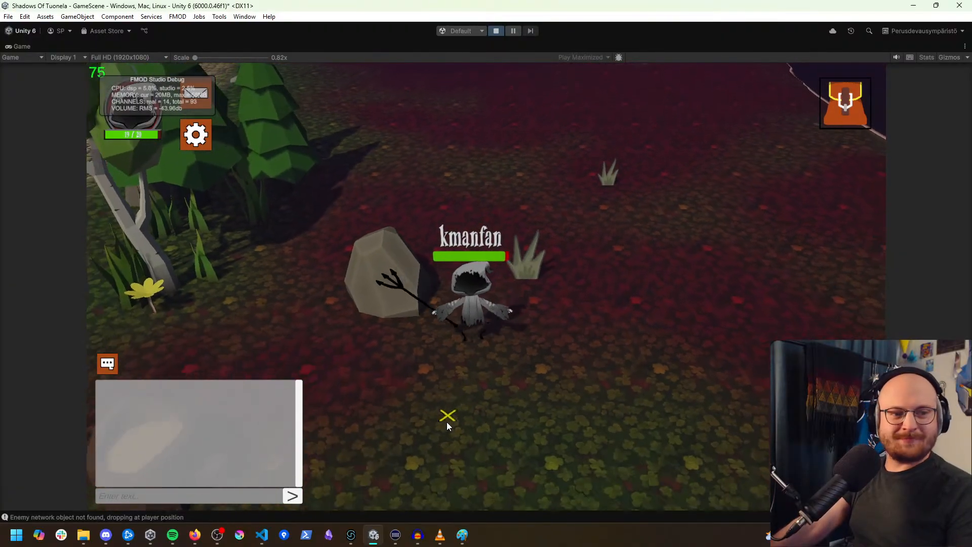
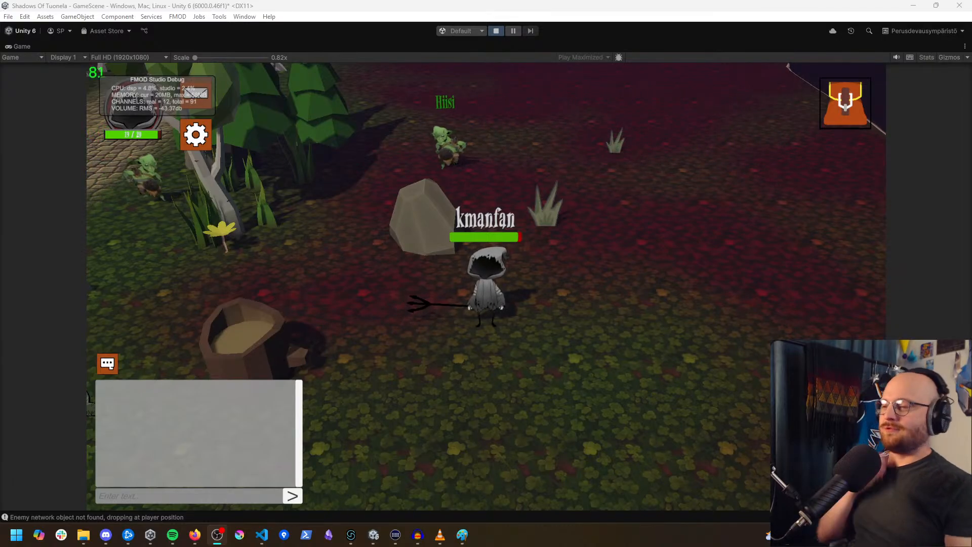
Step: Fight the next Hiisi beside the fir trees with the trident, watching its combat and death animations
{"action": "left_click", "coordinate": [374, 274]}
{"action": "left_click", "coordinate": [310, 289]}
{"action": "left_click", "coordinate": [319, 287]}
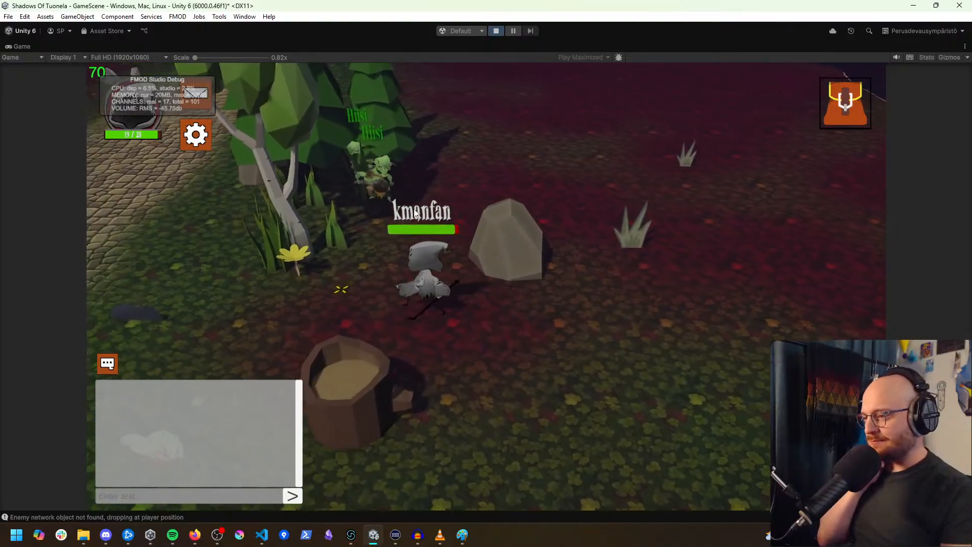
{"action": "left_click", "coordinate": [578, 180]}
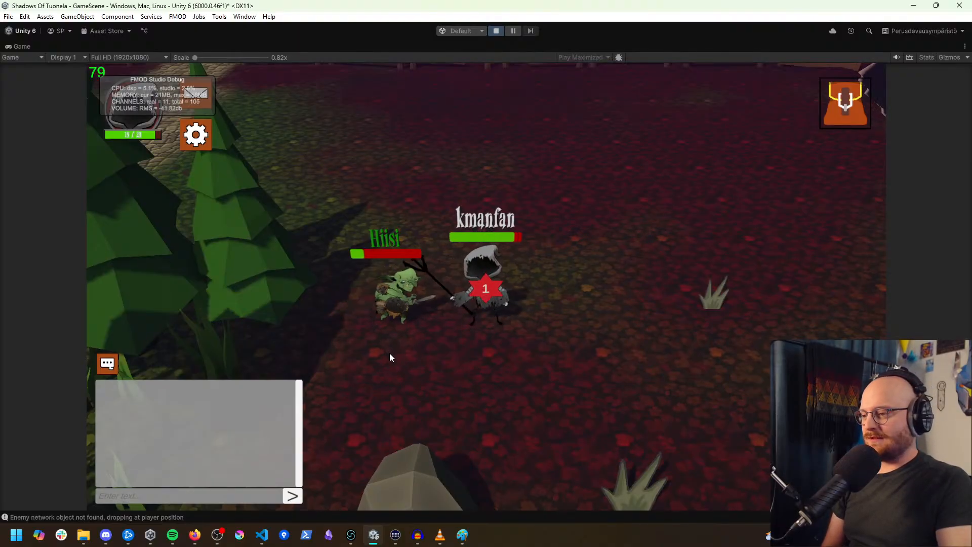
{"action": "left_click", "coordinate": [412, 367]}
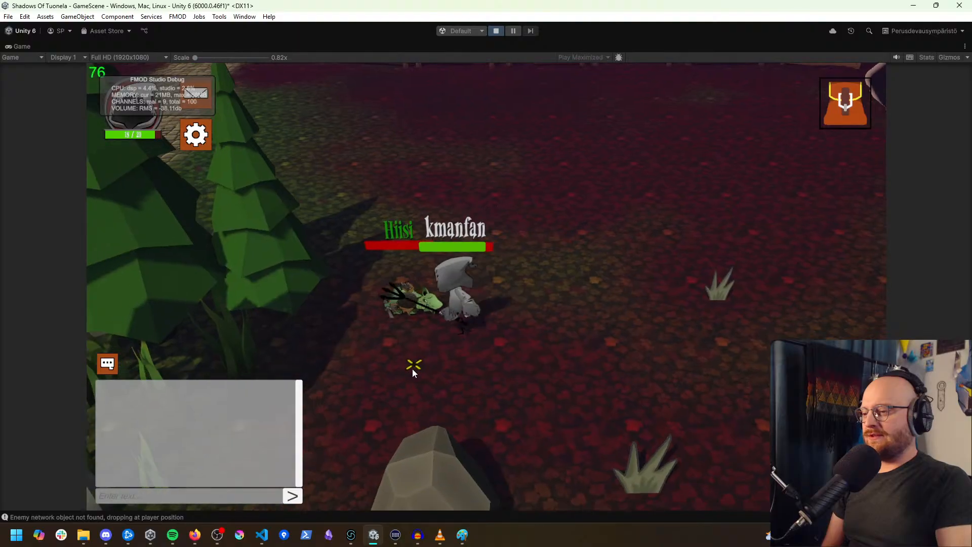
{"action": "mouse_move", "coordinate": [418, 381]}
{"action": "left_mouse_down"}
{"action": "mouse_move", "coordinate": [342, 348]}
{"action": "mouse_move", "coordinate": [320, 317]}
{"action": "mouse_move", "coordinate": [302, 338]}
{"action": "mouse_move", "coordinate": [311, 352]}
{"action": "mouse_move", "coordinate": [305, 344]}
{"action": "mouse_move", "coordinate": [327, 349]}
{"action": "mouse_move", "coordinate": [300, 243]}
{"action": "mouse_move", "coordinate": [327, 230]}
{"action": "mouse_move", "coordinate": [400, 232]}
{"action": "mouse_move", "coordinate": [413, 266]}
{"action": "left_mouse_up"}
{"action": "left_click", "coordinate": [412, 271]}
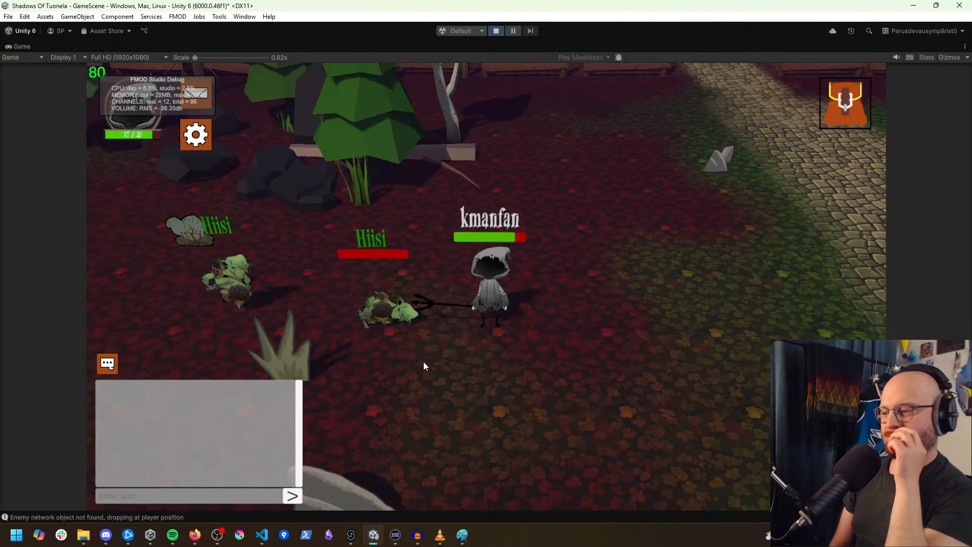
Step: Loot the defeated Hiisi near the grass tuft and equip the curved sword in place of the trident
{"action": "left_click", "coordinate": [384, 303]}
{"action": "left_click", "coordinate": [590, 378]}
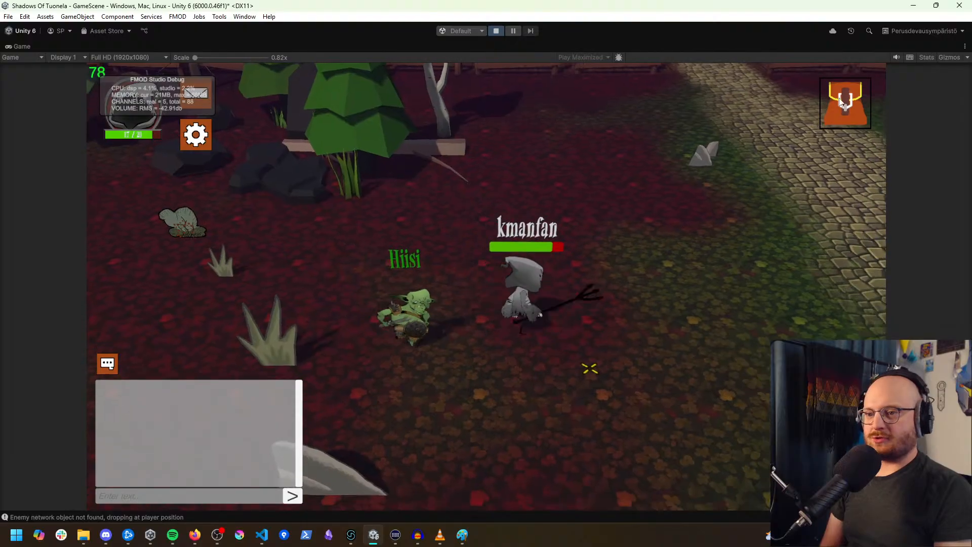
{"action": "left_click", "coordinate": [845, 105]}
{"action": "left_click", "coordinate": [688, 233]}
{"action": "left_click", "coordinate": [508, 354]}
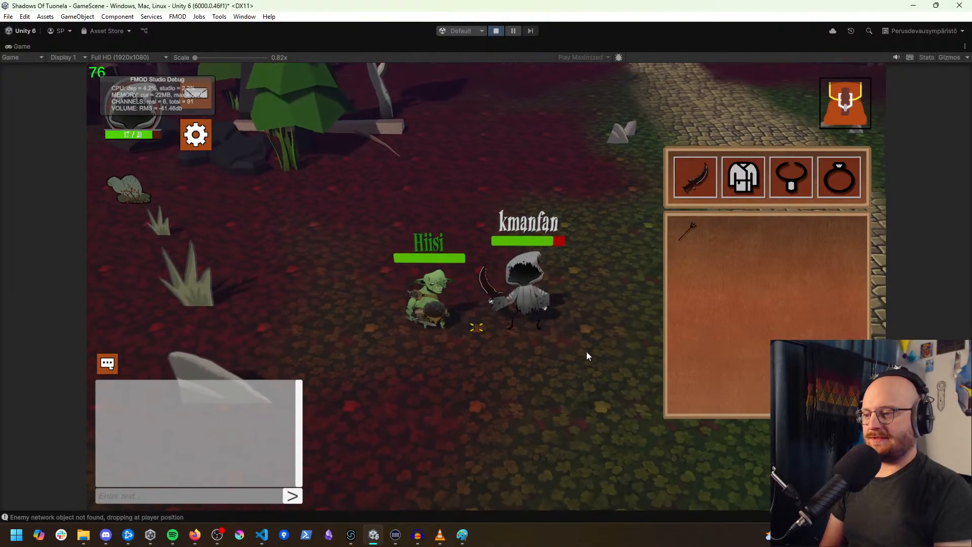
{"action": "left_click", "coordinate": [860, 111]}
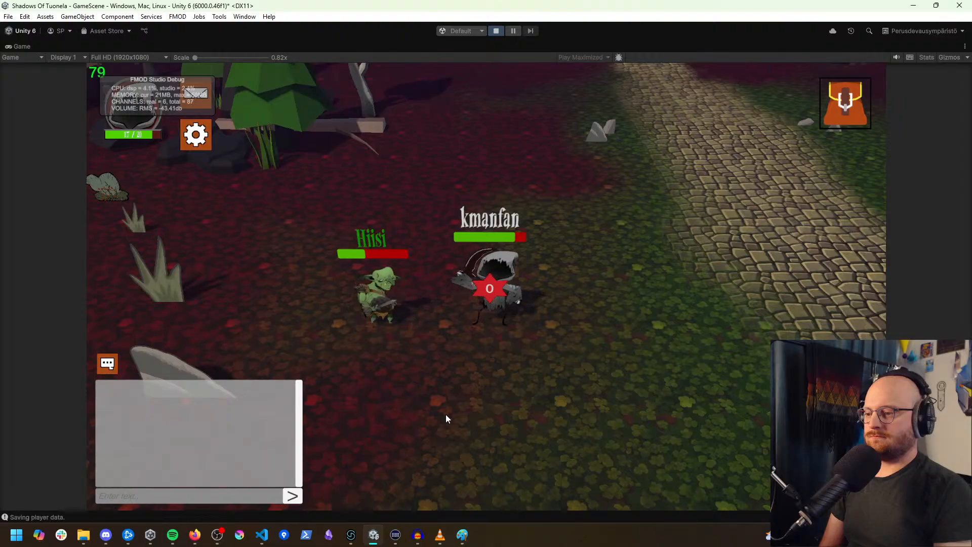
Step: Test combat with the curved sword by attacking the Hiisi on the grass beside the cobblestone path
{"action": "left_click", "coordinate": [431, 371]}
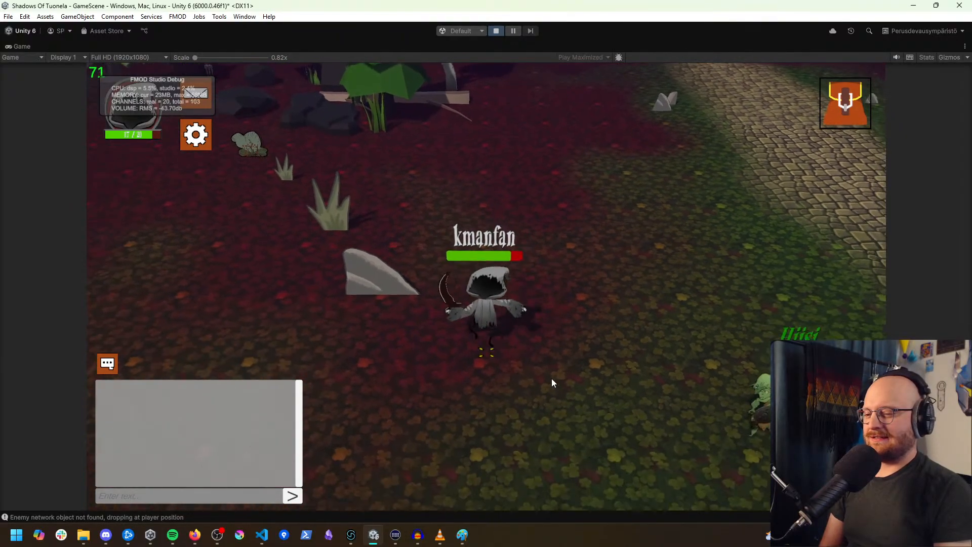
{"action": "left_click", "coordinate": [636, 374]}
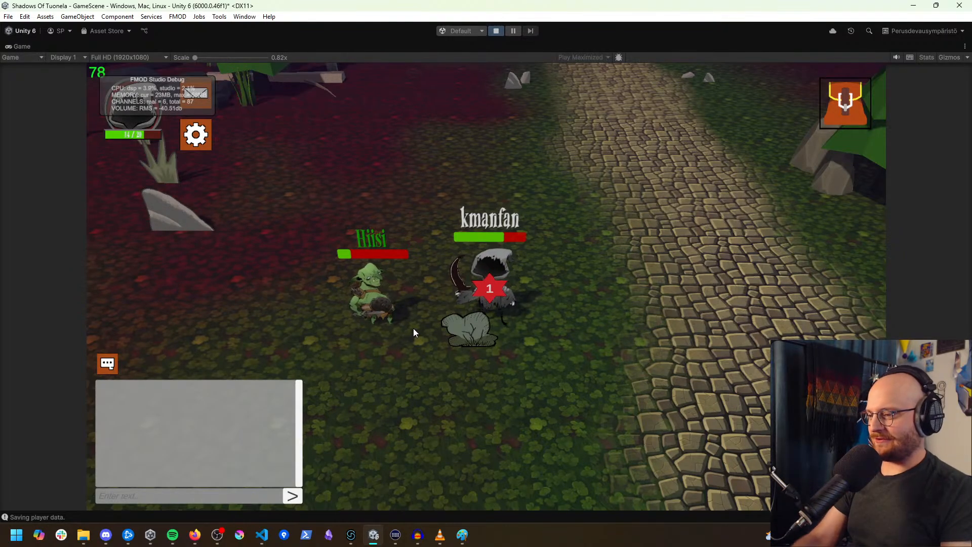
{"action": "left_click", "coordinate": [394, 342]}
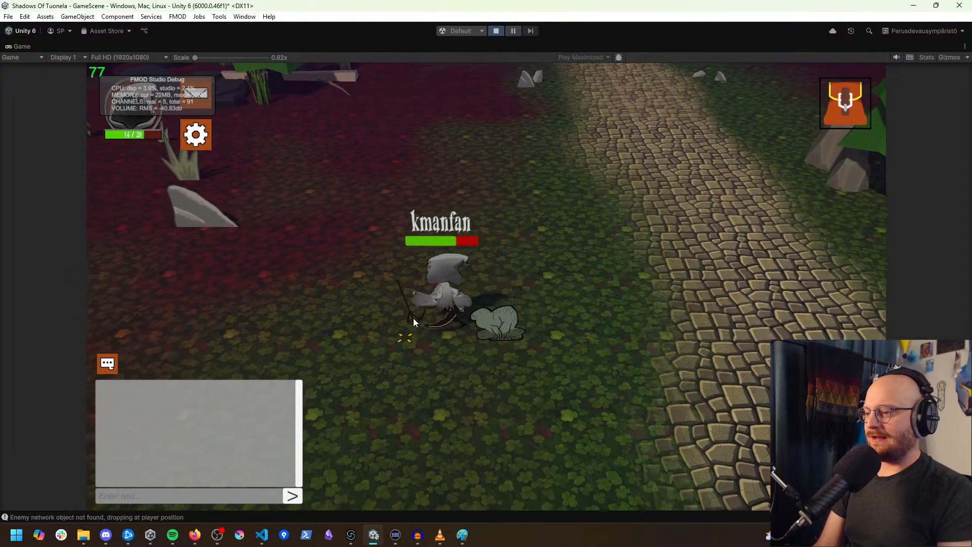
Step: Walk the character away from the defeated Hiisi across the grass onto the cobblestone path
{"action": "left_click", "coordinate": [466, 403]}
{"action": "left_click", "coordinate": [545, 416]}
{"action": "left_click", "coordinate": [711, 399]}
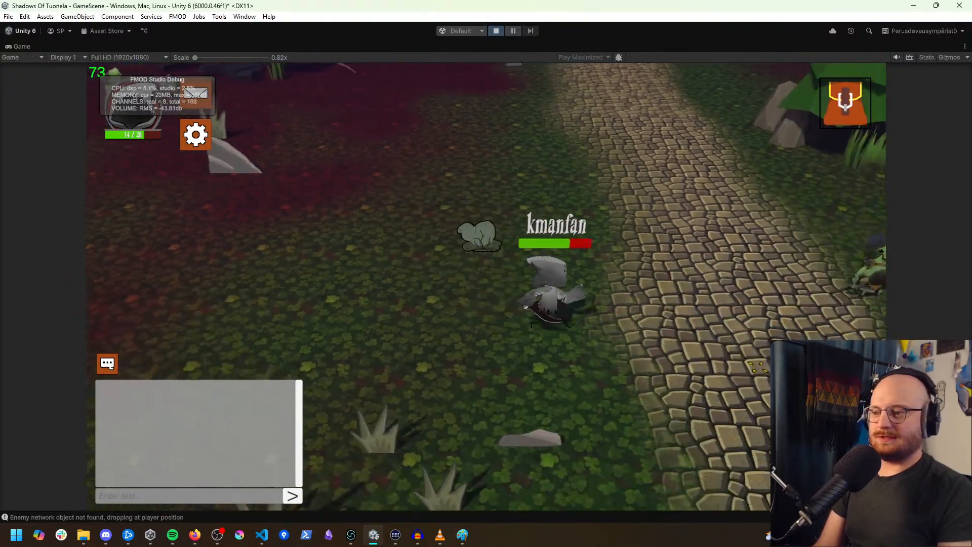
{"action": "left_click", "coordinate": [668, 384]}
Step: Set the music volume to minimum, raise the sounds and master volumes in the game options, and walk on along the path
{"action": "left_click", "coordinate": [202, 142]}
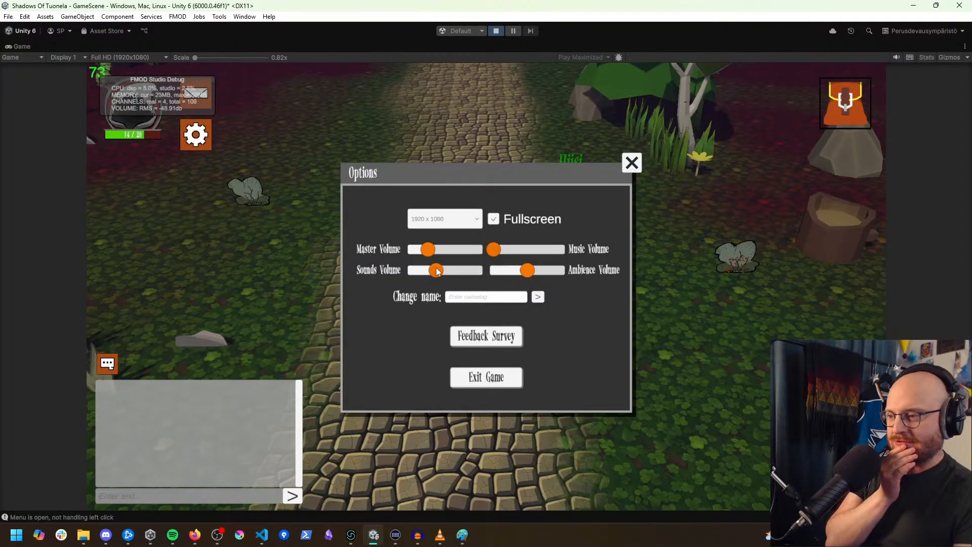
{"action": "left_click_drag", "start_coordinate": [437, 269], "coordinate": [506, 269]}
{"action": "left_click_drag", "start_coordinate": [432, 250], "coordinate": [475, 251]}
{"action": "left_click", "coordinate": [631, 163]}
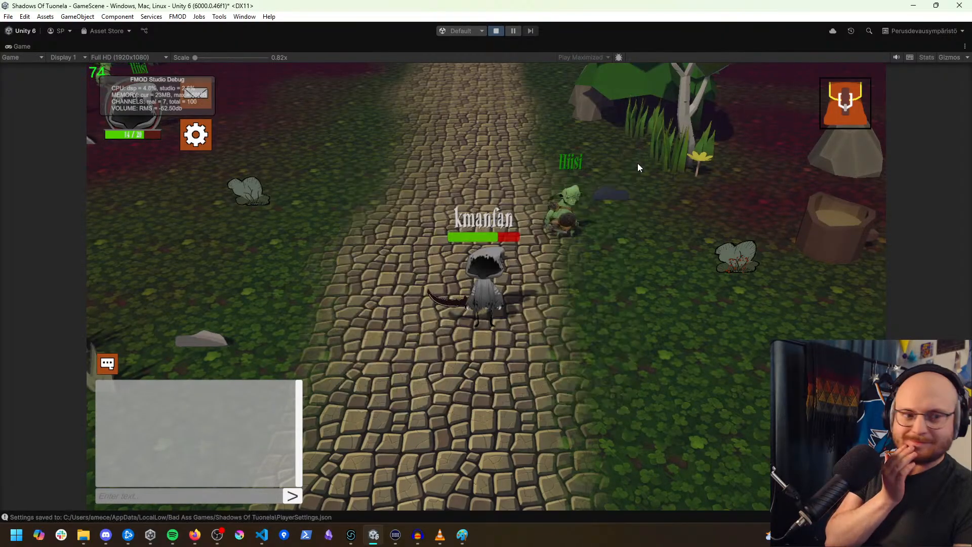
{"action": "left_click", "coordinate": [467, 151]}
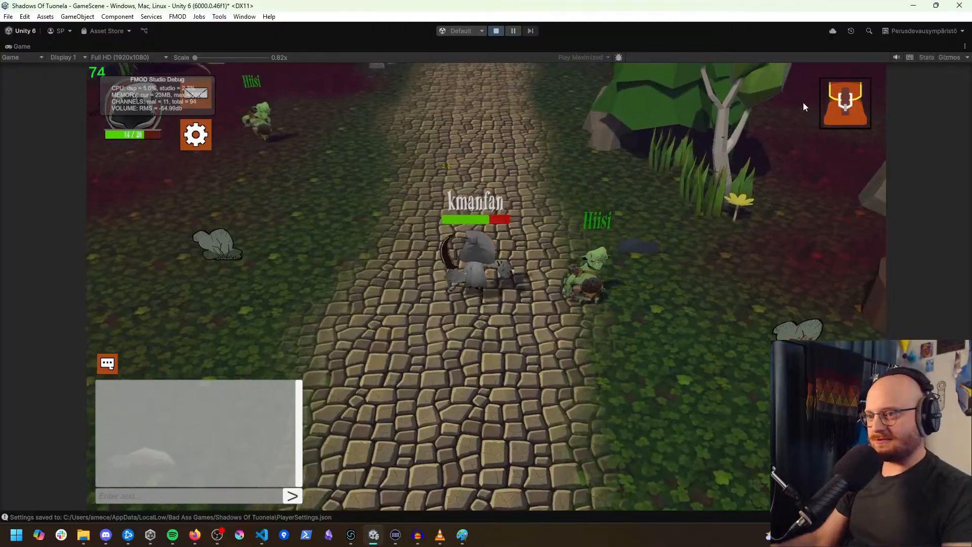
Step: Use an item from the inventory to restore the character's health, walk onto the grass beside the path, and close the inventory
{"action": "left_click", "coordinate": [844, 103]}
{"action": "left_click", "coordinate": [727, 233]}
{"action": "left_click", "coordinate": [383, 310]}
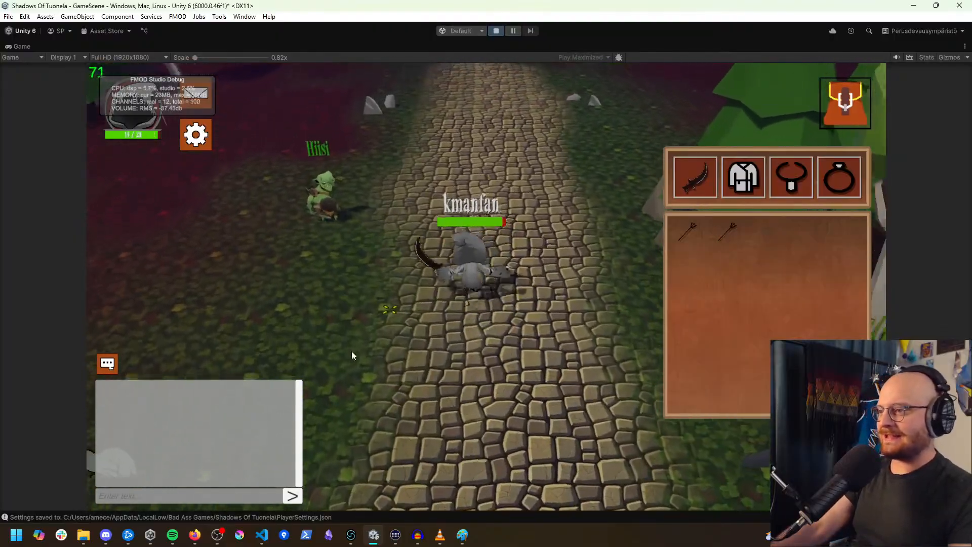
{"action": "left_click", "coordinate": [365, 400]}
{"action": "left_click", "coordinate": [379, 388]}
{"action": "left_click", "coordinate": [601, 389]}
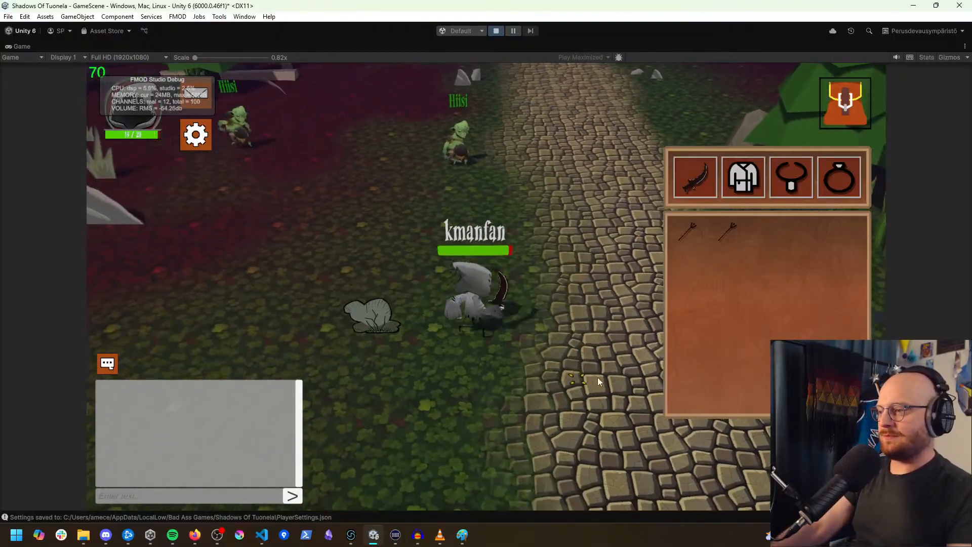
{"action": "left_click", "coordinate": [851, 123]}
Step: Walk the character past the birch tree and back up the cobblestone path beyond the two Hiisi
{"action": "left_click", "coordinate": [712, 369]}
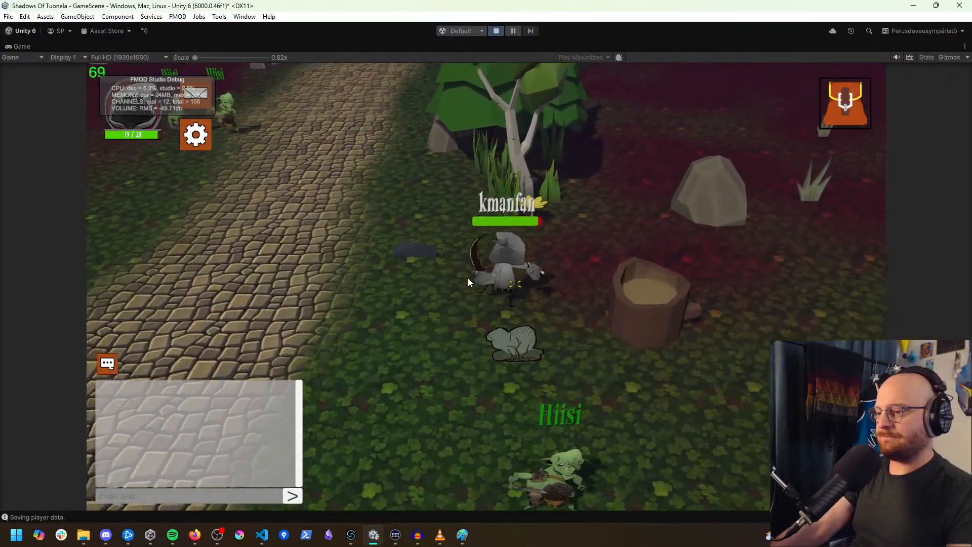
{"action": "left_click", "coordinate": [390, 242]}
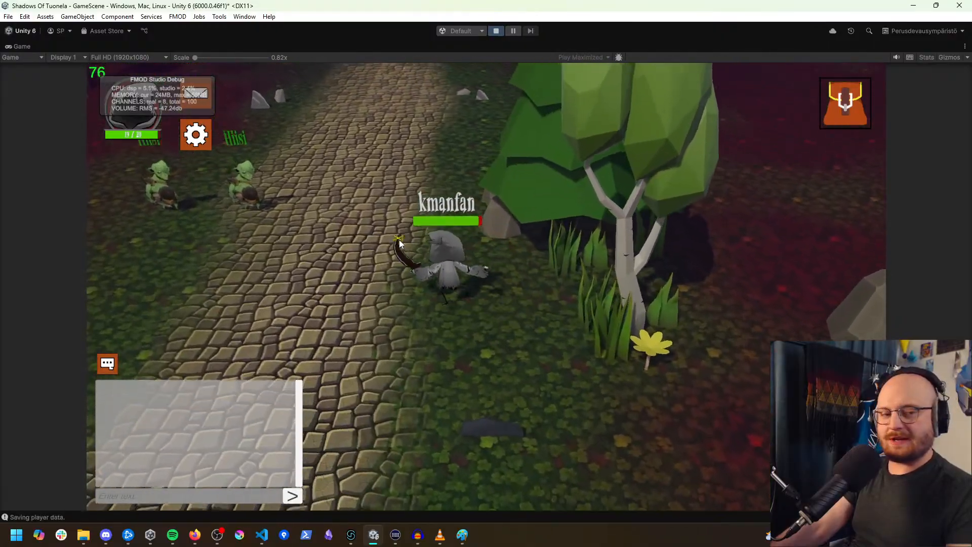
{"action": "left_click", "coordinate": [415, 239]}
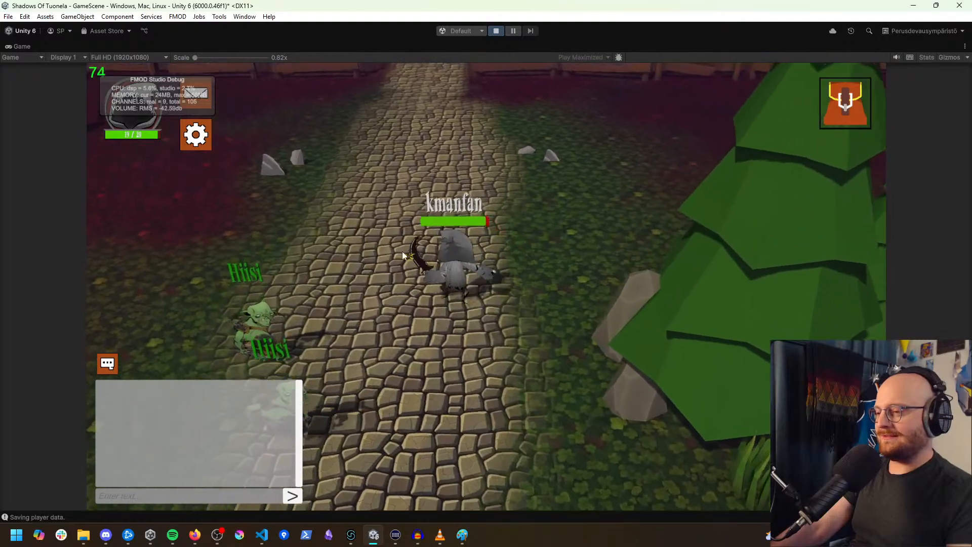
{"action": "left_click", "coordinate": [404, 254]}
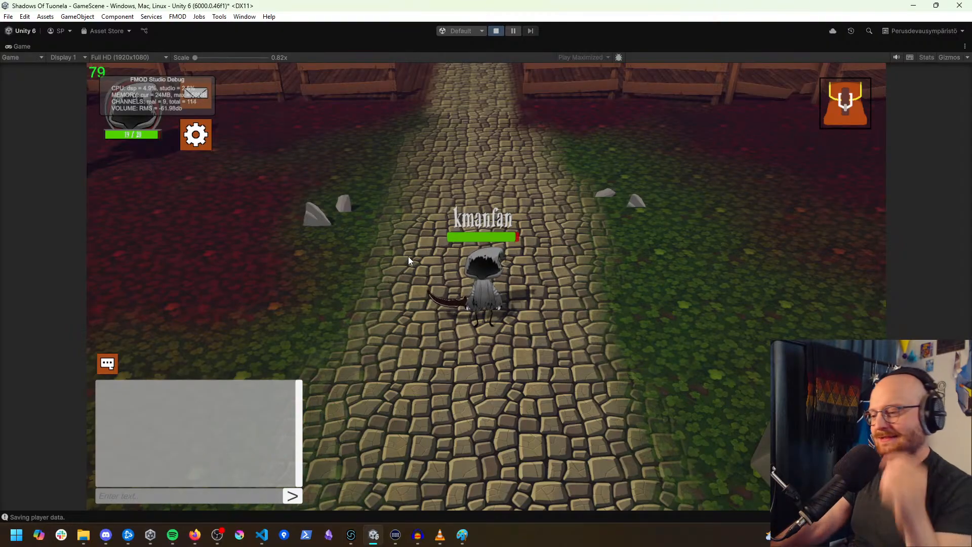
Step: Walk the character off the cobblestone path across the red undergrowth to the edge of the dark chasm
{"action": "left_click", "coordinate": [384, 385]}
{"action": "left_click", "coordinate": [387, 379]}
{"action": "left_click", "coordinate": [356, 361]}
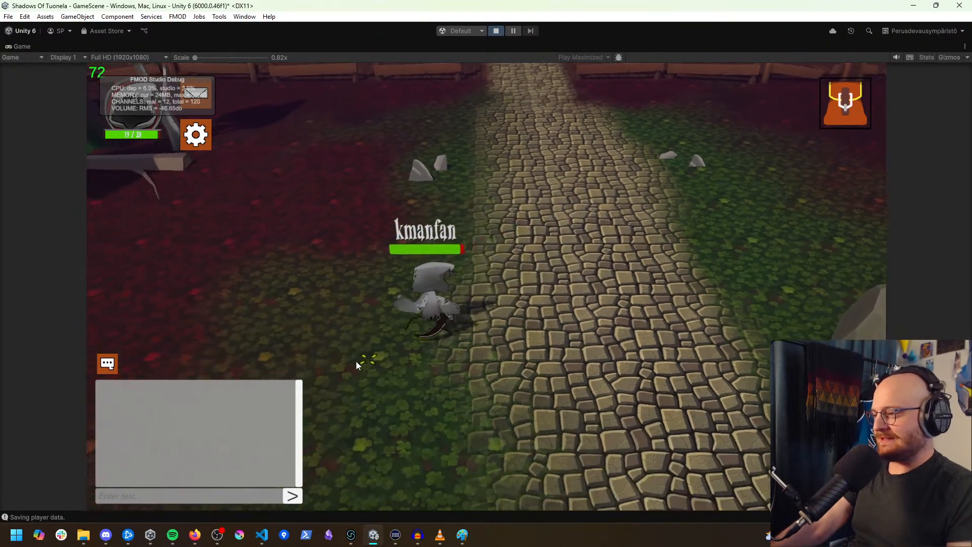
{"action": "left_click", "coordinate": [356, 361]}
{"action": "left_click", "coordinate": [355, 364]}
{"action": "left_click", "coordinate": [357, 361]}
{"action": "left_click", "coordinate": [334, 334]}
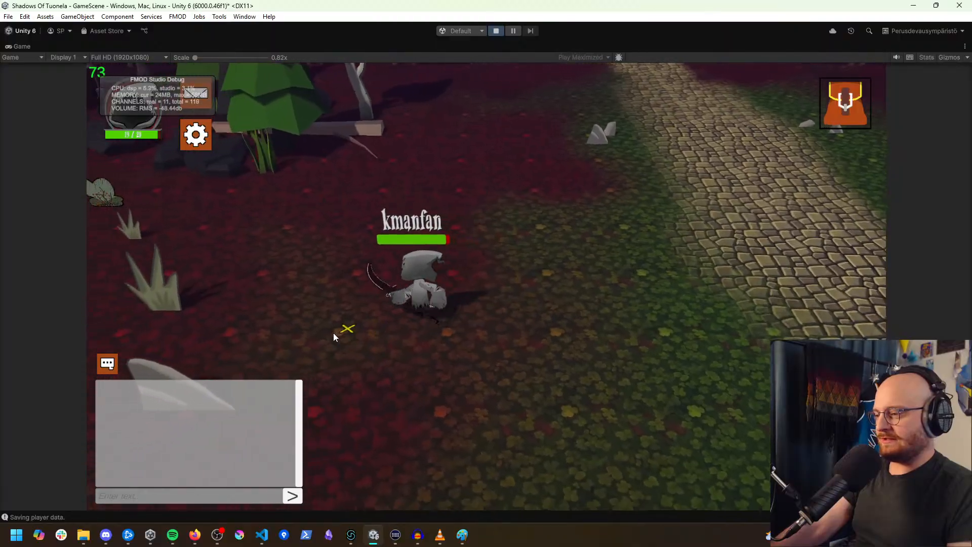
{"action": "left_click", "coordinate": [330, 336]}
{"action": "left_click", "coordinate": [205, 319]}
{"action": "left_click", "coordinate": [218, 335]}
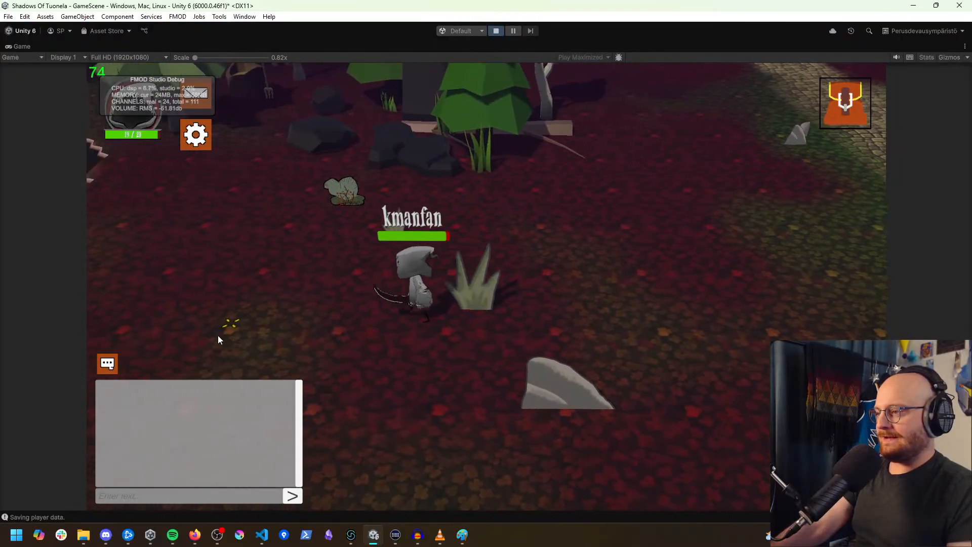
{"action": "left_click", "coordinate": [385, 361]}
{"action": "left_click", "coordinate": [426, 382]}
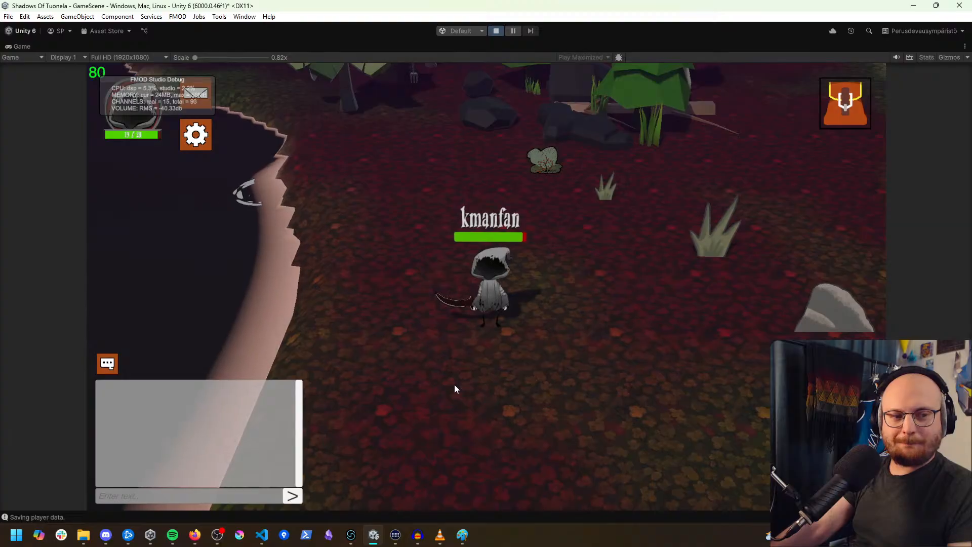
Step: Walk to the pale bush near the dark rocks and try to harvest it
{"action": "left_click", "coordinate": [411, 291]}
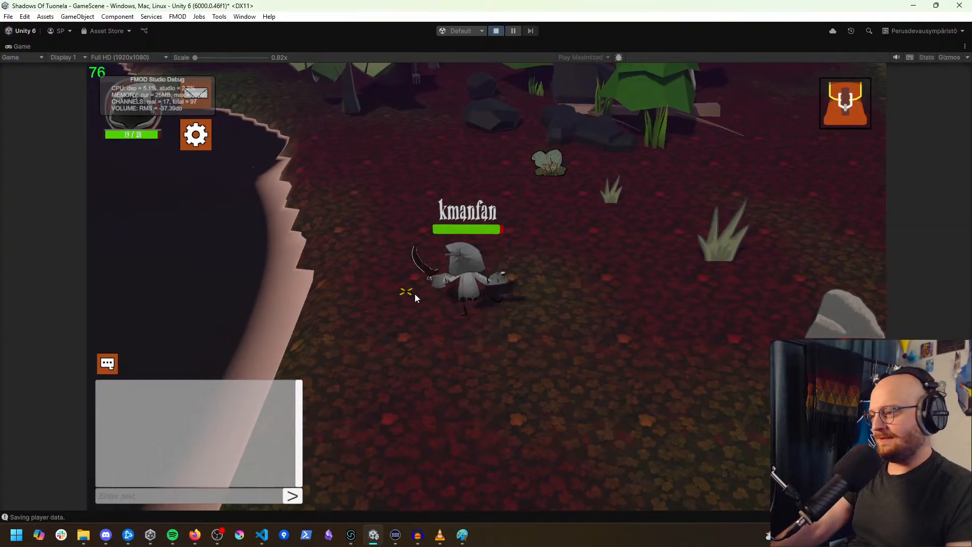
{"action": "left_click", "coordinate": [501, 249]}
{"action": "left_click", "coordinate": [569, 252]}
{"action": "left_click", "coordinate": [546, 253]}
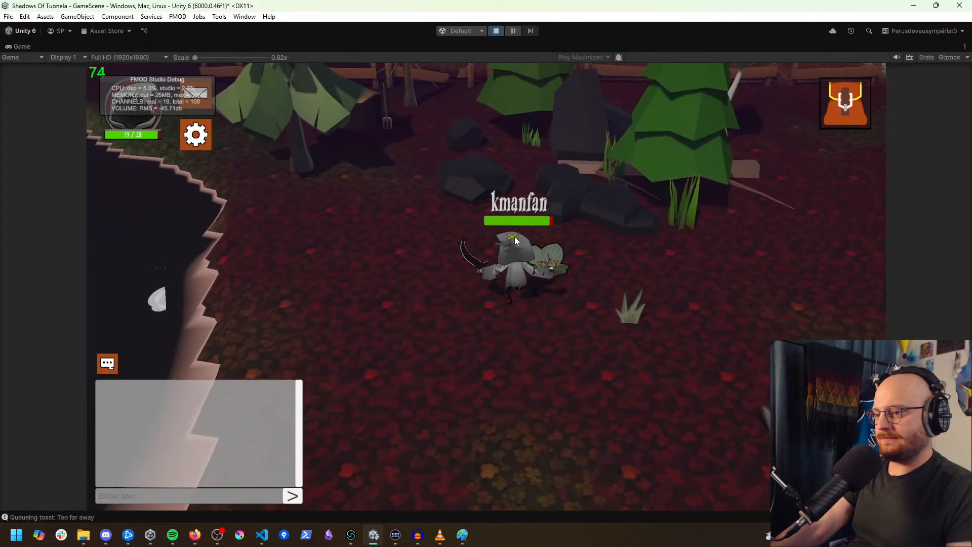
{"action": "left_click", "coordinate": [534, 303]}
{"action": "left_click", "coordinate": [511, 315]}
{"action": "left_click", "coordinate": [398, 360]}
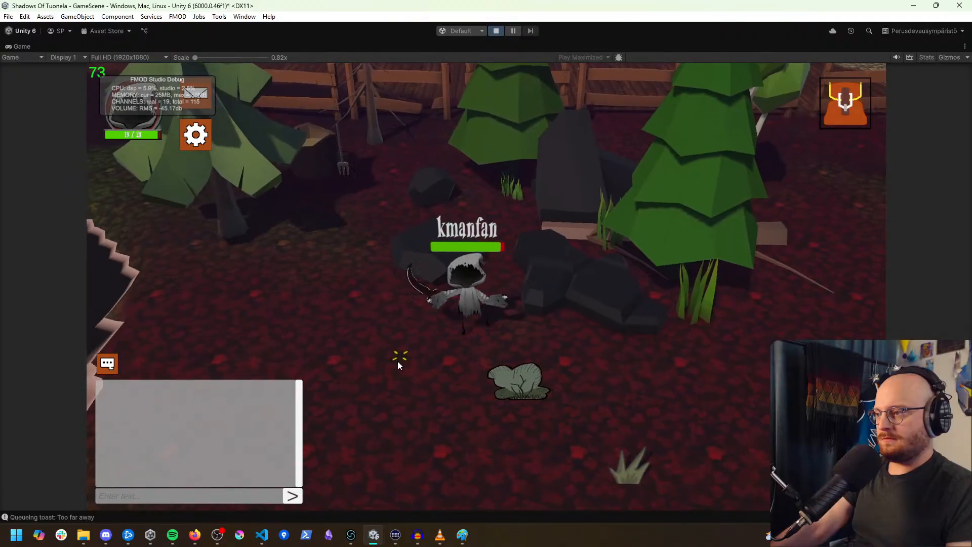
Step: Walk the character past the large spruce and around the fence end onto Tori's wooden plank floor
{"action": "left_click", "coordinate": [347, 321]}
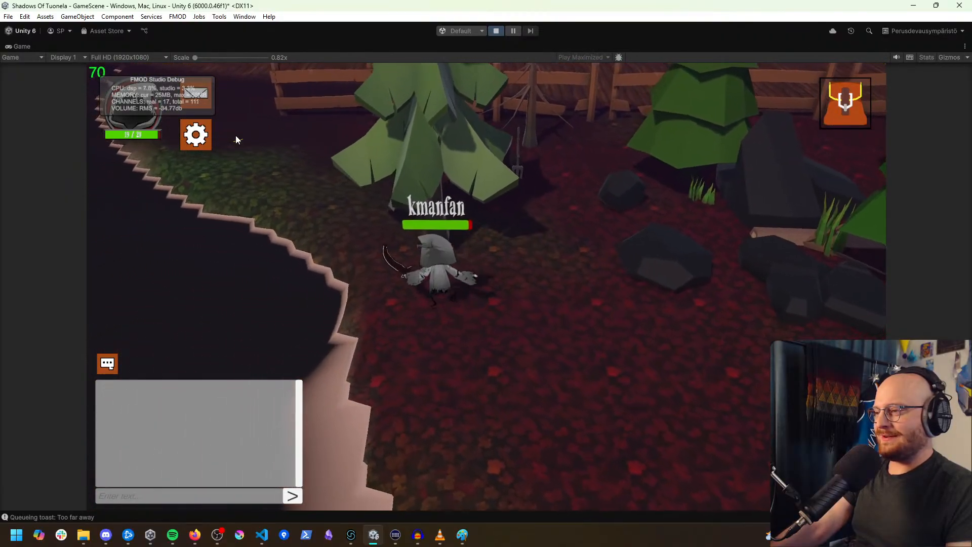
{"action": "left_click", "coordinate": [249, 126]}
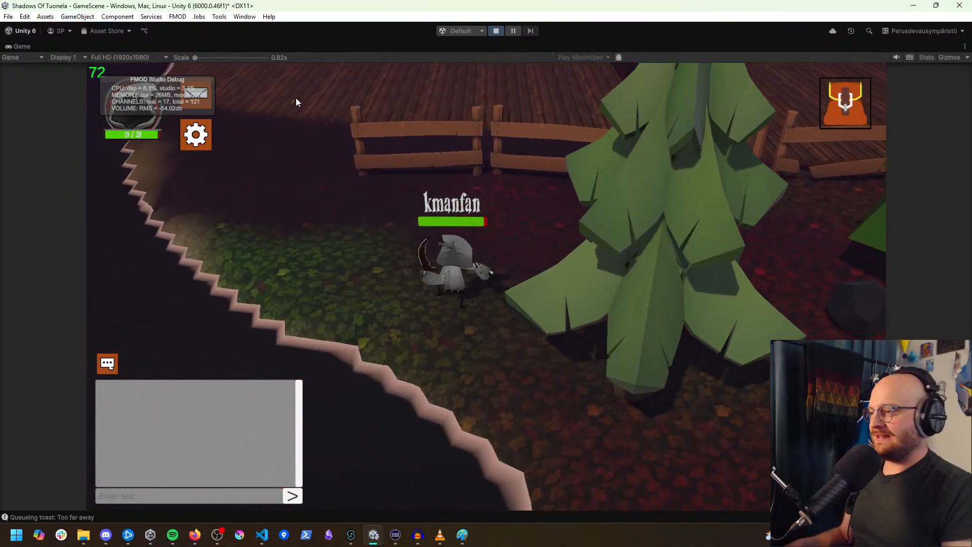
{"action": "left_click", "coordinate": [292, 102]}
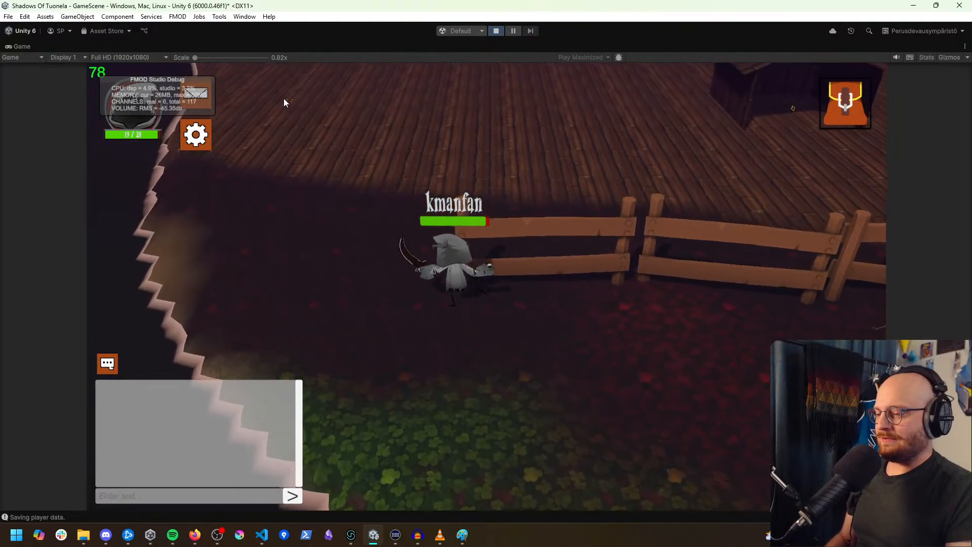
{"action": "left_click", "coordinate": [283, 100]}
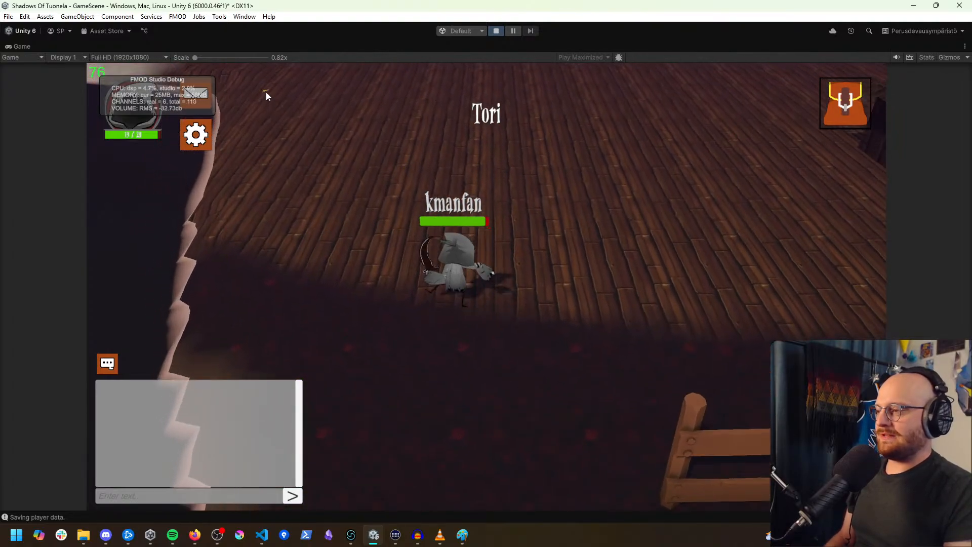
{"action": "left_click", "coordinate": [263, 91]}
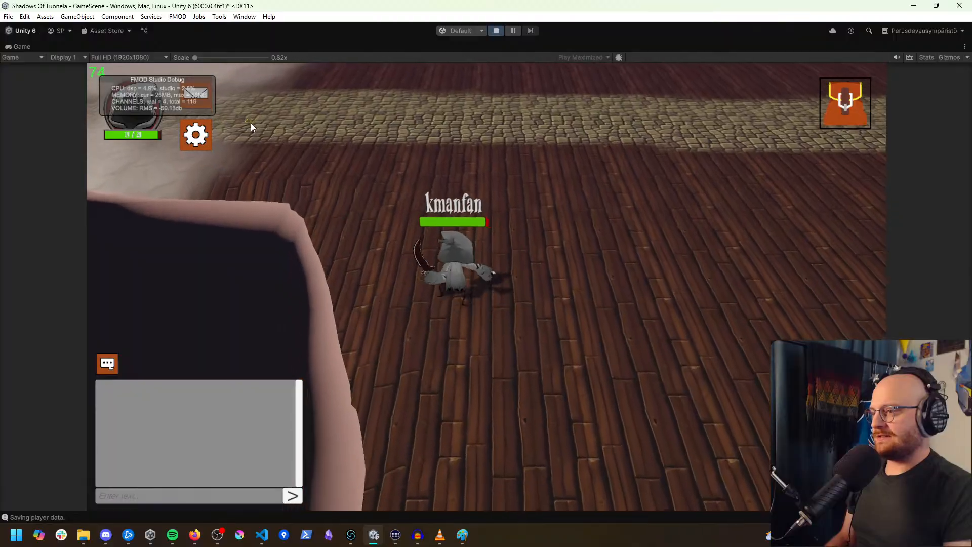
Step: Walk the character from the plank floor along the cobblestone path onto the pale ground of Pohjola
{"action": "left_click", "coordinate": [245, 147]}
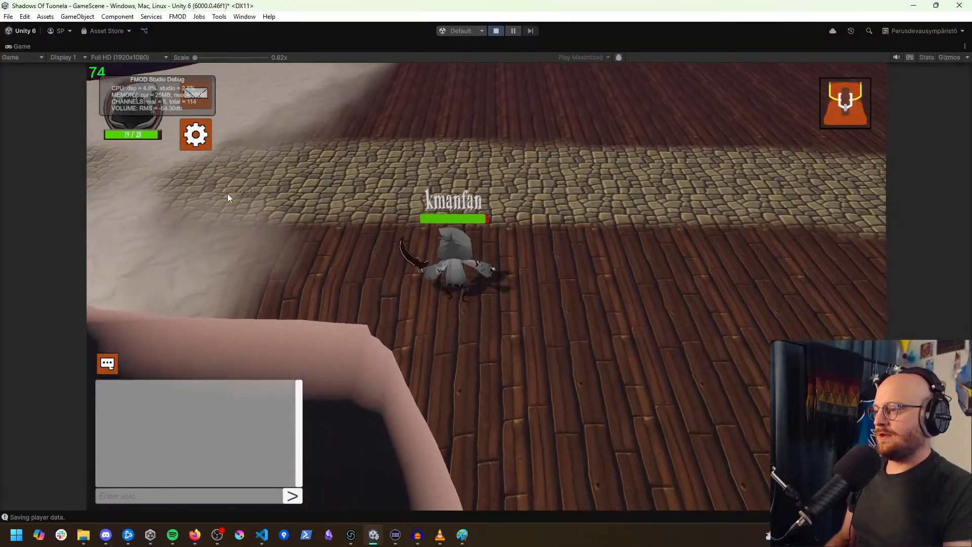
{"action": "left_click", "coordinate": [219, 202]}
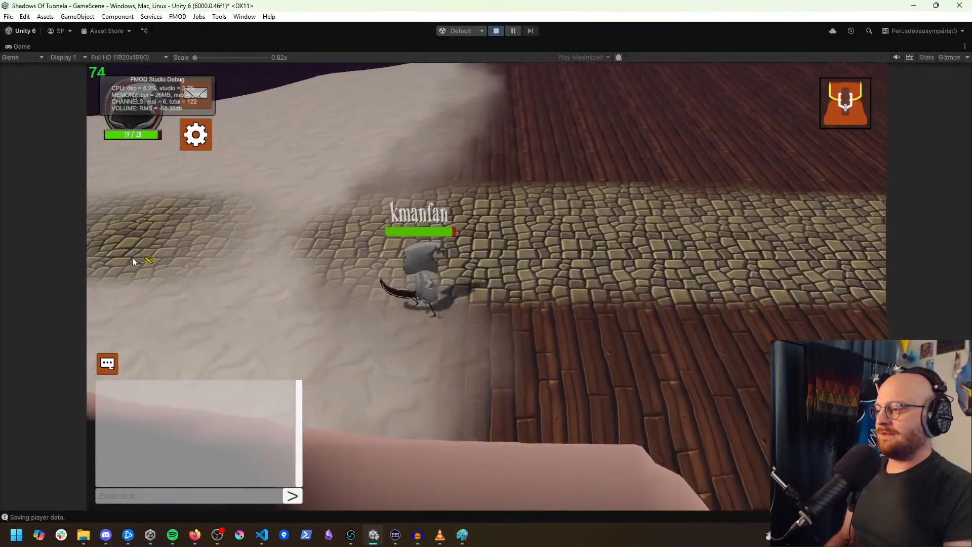
{"action": "left_click", "coordinate": [136, 258]}
{"action": "left_click", "coordinate": [135, 265]}
{"action": "left_click", "coordinate": [136, 272]}
{"action": "left_click", "coordinate": [132, 280]}
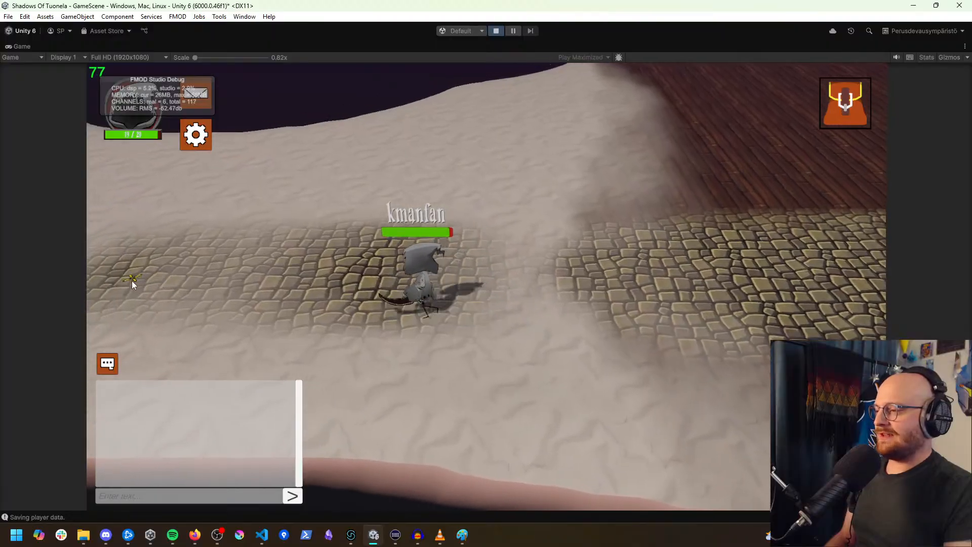
{"action": "left_click", "coordinate": [139, 291]}
{"action": "left_click", "coordinate": [153, 302]}
{"action": "left_click", "coordinate": [172, 317]}
{"action": "left_click", "coordinate": [186, 319]}
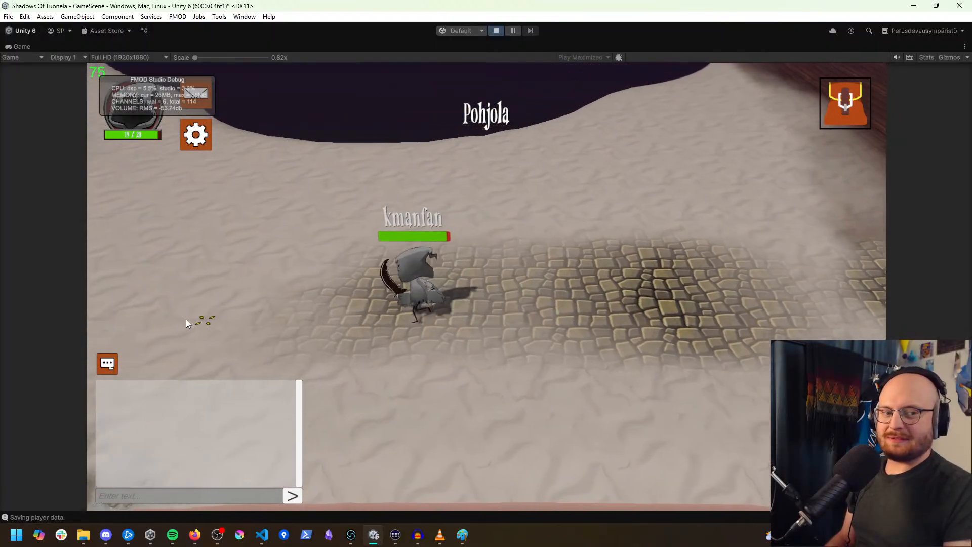
Step: Continue across Pohjola's open pale ground past the brown patches toward the cyan stone paving
{"action": "left_click", "coordinate": [197, 322]}
{"action": "left_click", "coordinate": [192, 319]}
{"action": "left_click", "coordinate": [194, 319]}
{"action": "left_click", "coordinate": [196, 320]}
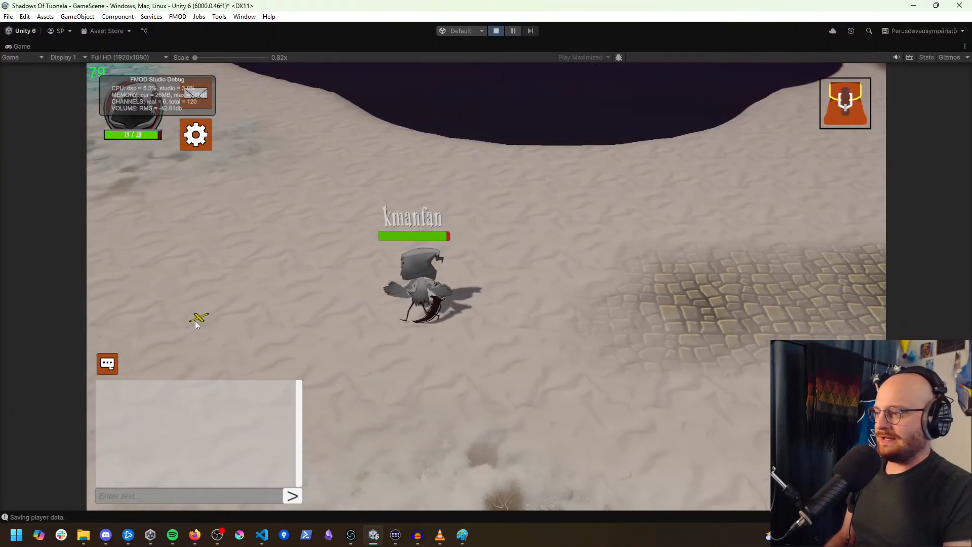
{"action": "left_click", "coordinate": [196, 323]}
{"action": "left_click", "coordinate": [199, 327]}
{"action": "left_click", "coordinate": [199, 297]}
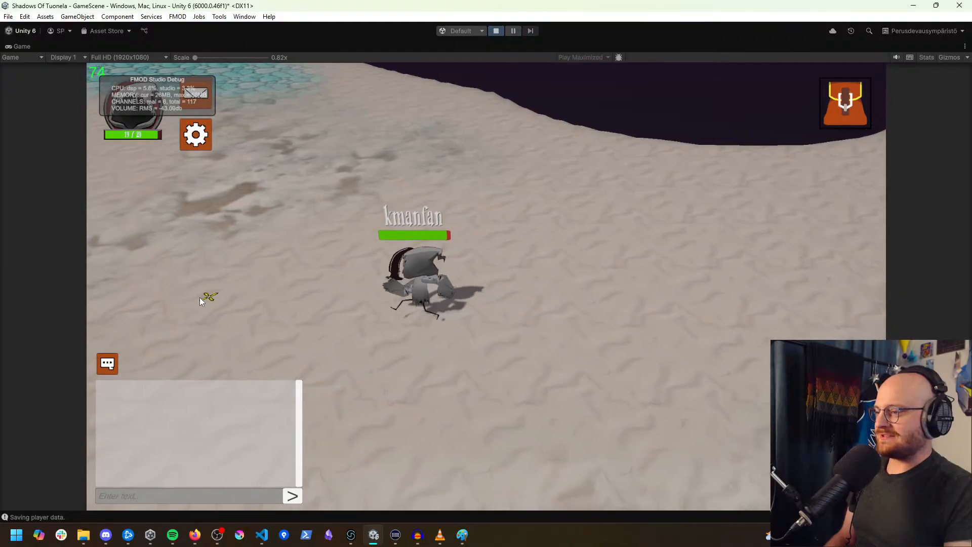
{"action": "left_click", "coordinate": [205, 296]}
{"action": "left_click", "coordinate": [206, 301]}
{"action": "left_click", "coordinate": [209, 300]}
{"action": "left_click", "coordinate": [211, 307]}
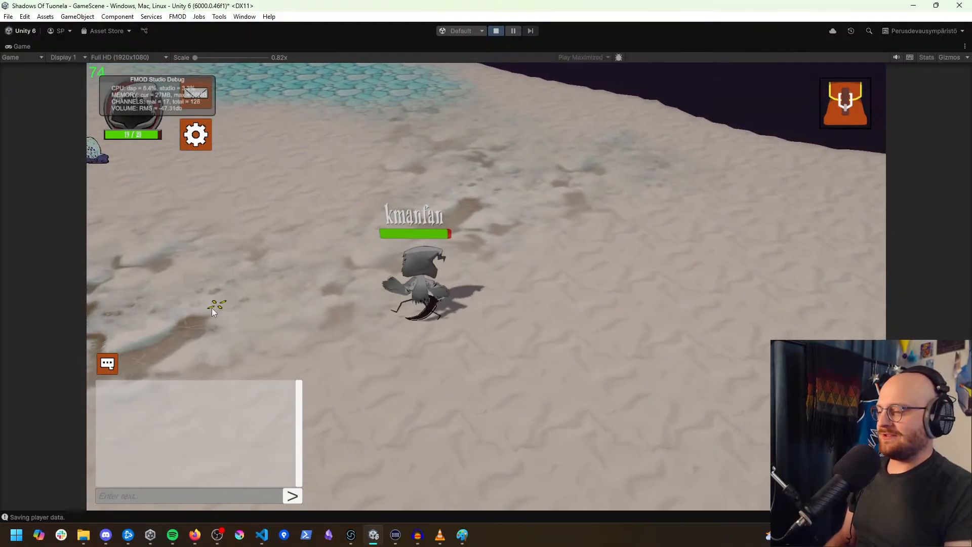
Step: Walk past the cyan berry bush, avoiding the Cyan Shadow, to the edge of the cyan stone paving
{"action": "left_click", "coordinate": [215, 254]}
{"action": "left_click", "coordinate": [224, 246]}
{"action": "left_click", "coordinate": [256, 239]}
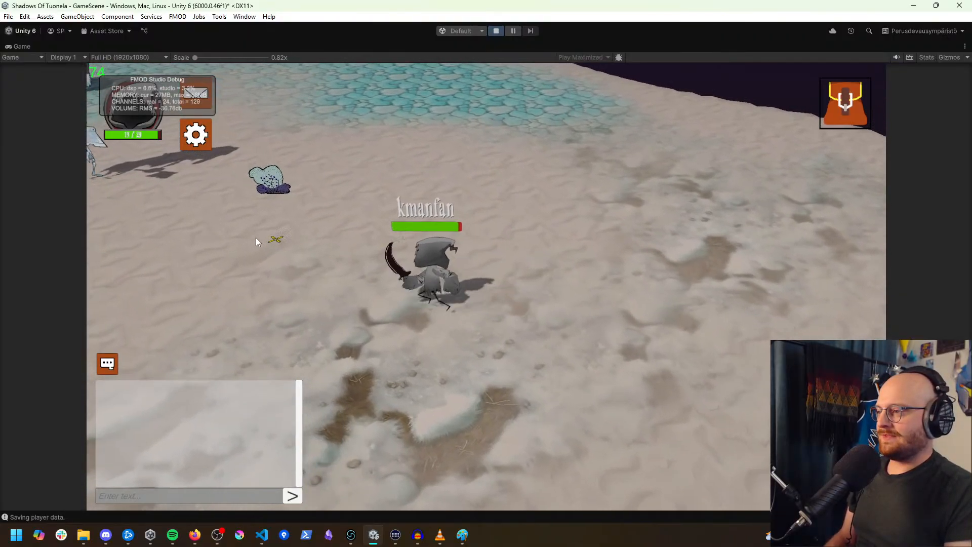
{"action": "left_click", "coordinate": [324, 246]}
{"action": "left_click", "coordinate": [409, 207]}
{"action": "left_click", "coordinate": [460, 181]}
{"action": "left_click", "coordinate": [404, 144]}
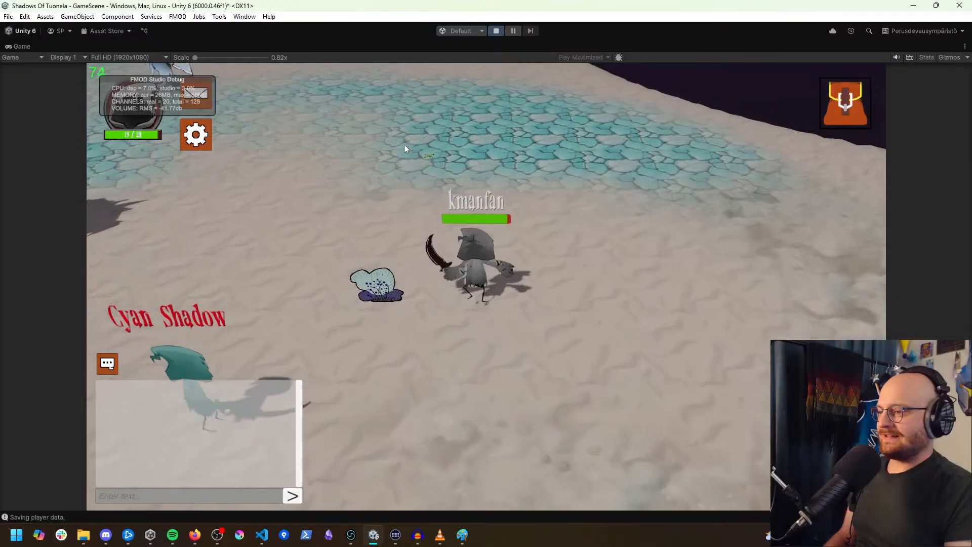
Step: Cross the cyan stone paving past the Son of Tuoni to the pale ground on its far side
{"action": "left_click", "coordinate": [315, 168]}
{"action": "left_click", "coordinate": [368, 160]}
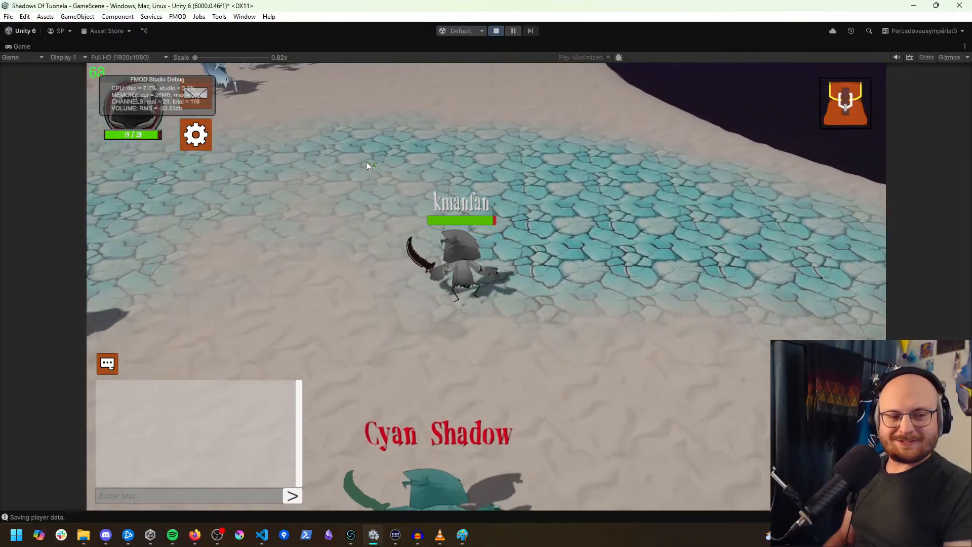
{"action": "left_click", "coordinate": [334, 191]}
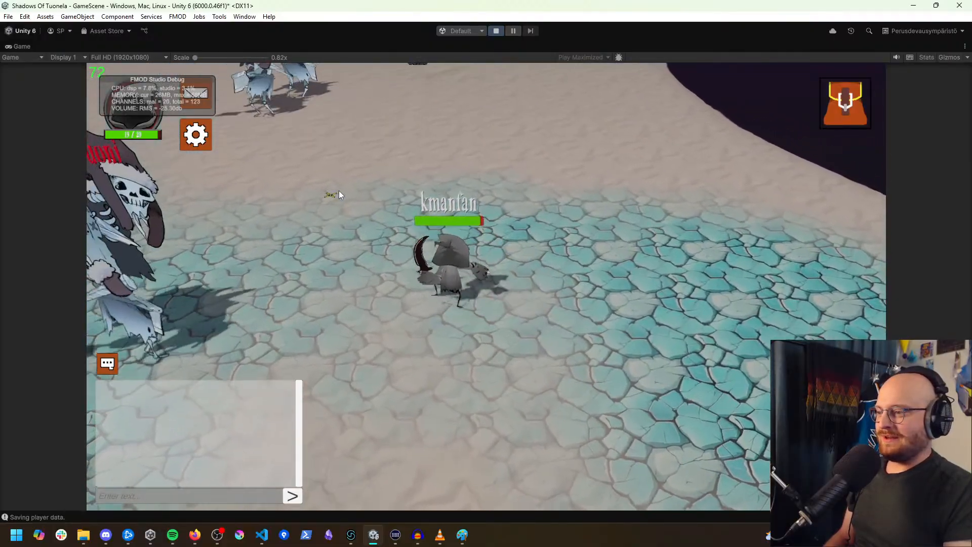
{"action": "left_click", "coordinate": [395, 191]}
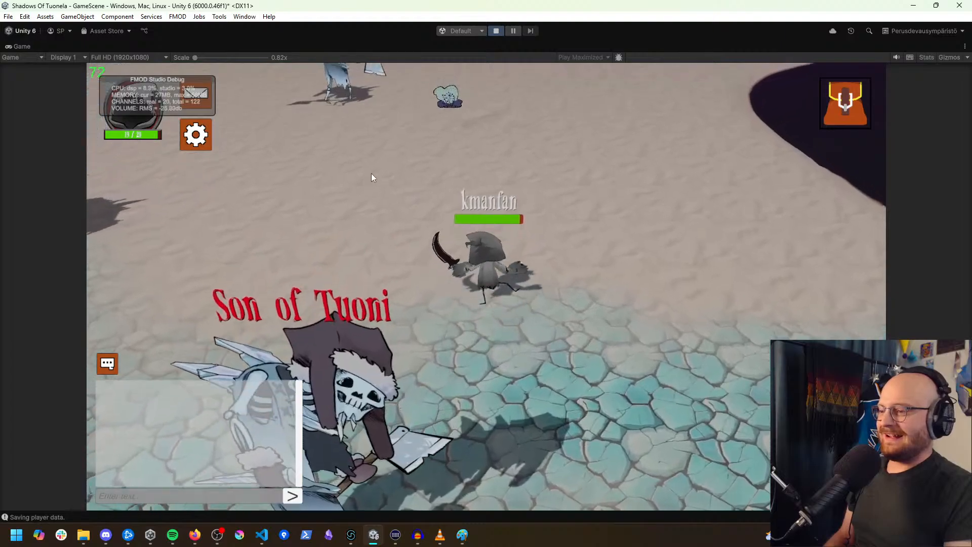
{"action": "left_click", "coordinate": [367, 215]}
{"action": "left_click", "coordinate": [381, 202]}
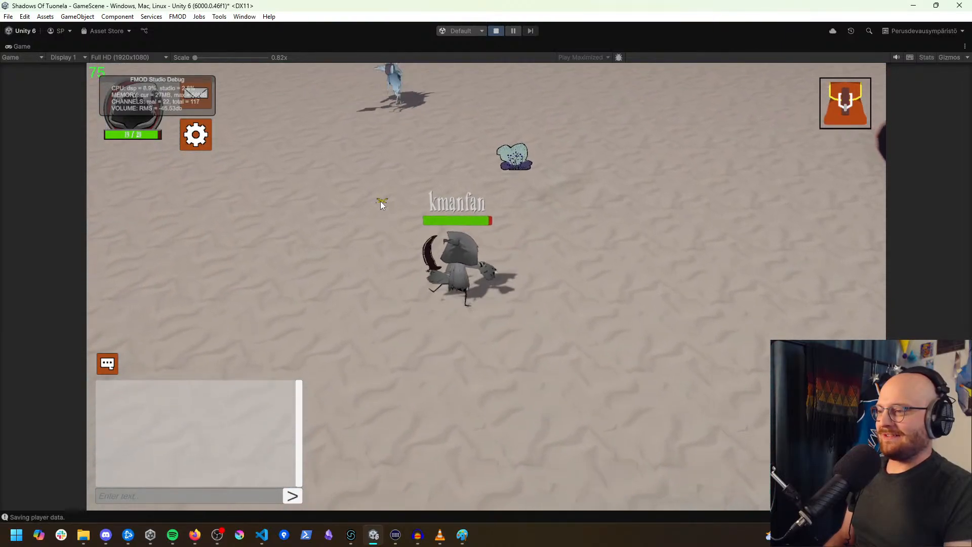
Step: Walk to the cyan bush beyond the paving and harvest its purple berries
{"action": "left_click", "coordinate": [460, 214]}
{"action": "left_click", "coordinate": [529, 241]}
{"action": "left_click", "coordinate": [530, 254]}
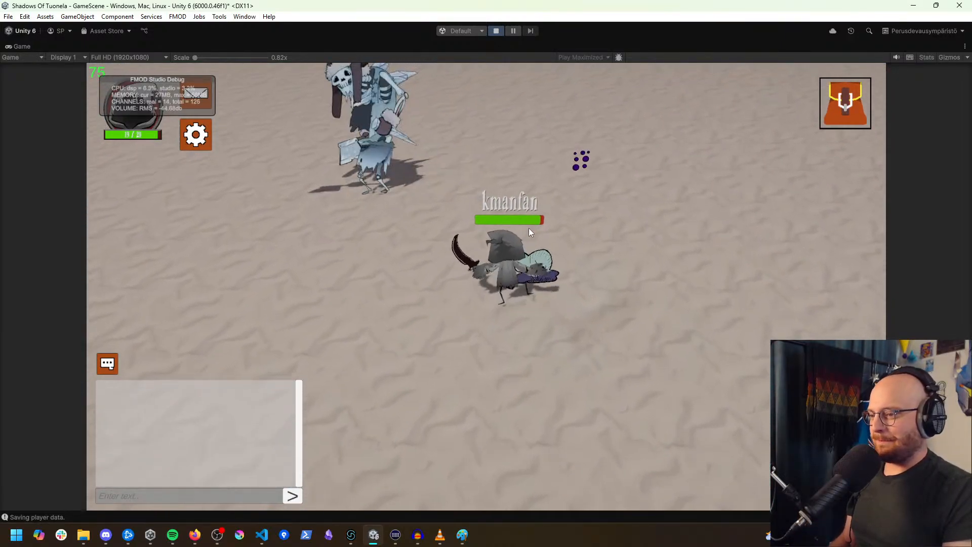
{"action": "left_click", "coordinate": [552, 258]}
Step: Walk the character away from the harvested bush back toward the cyan stone paving
{"action": "left_click", "coordinate": [400, 413]}
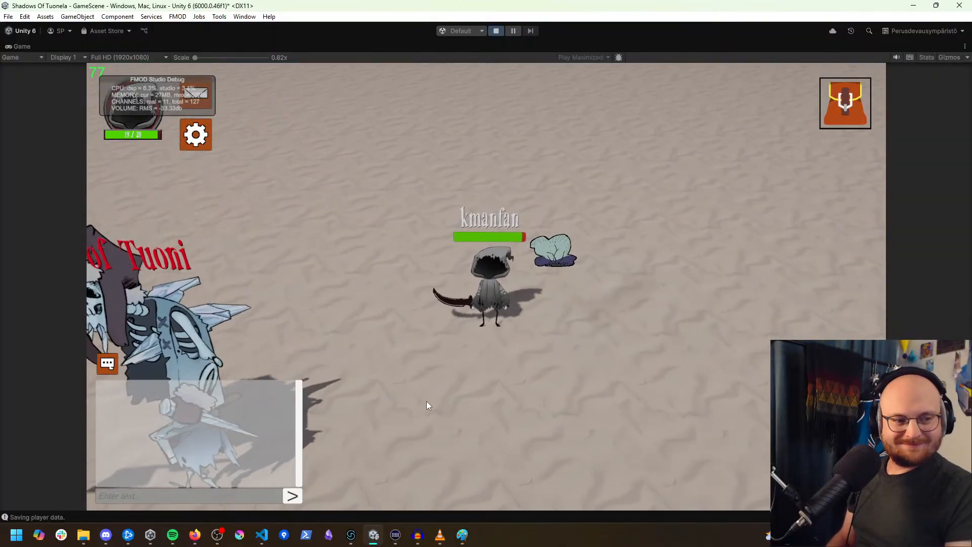
{"action": "left_click", "coordinate": [368, 375]}
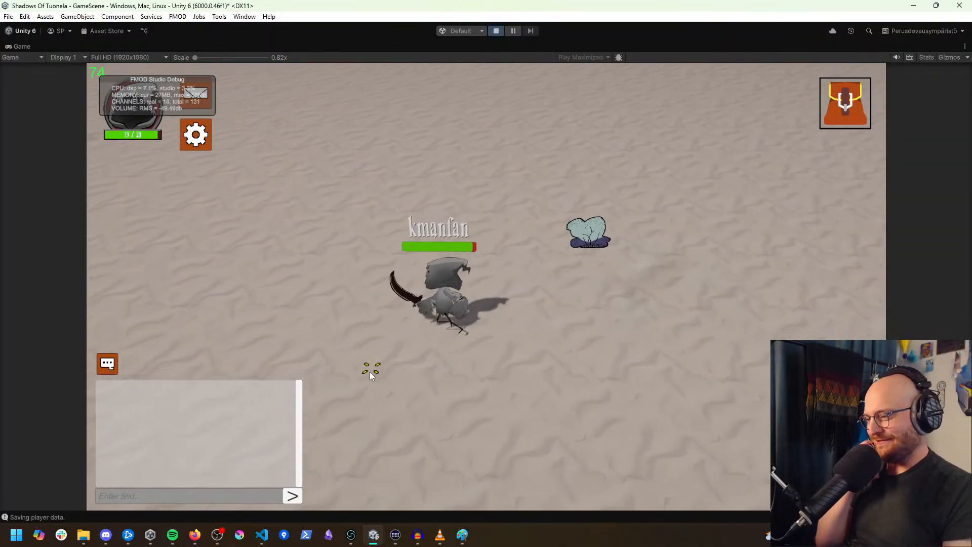
{"action": "left_click", "coordinate": [387, 399]}
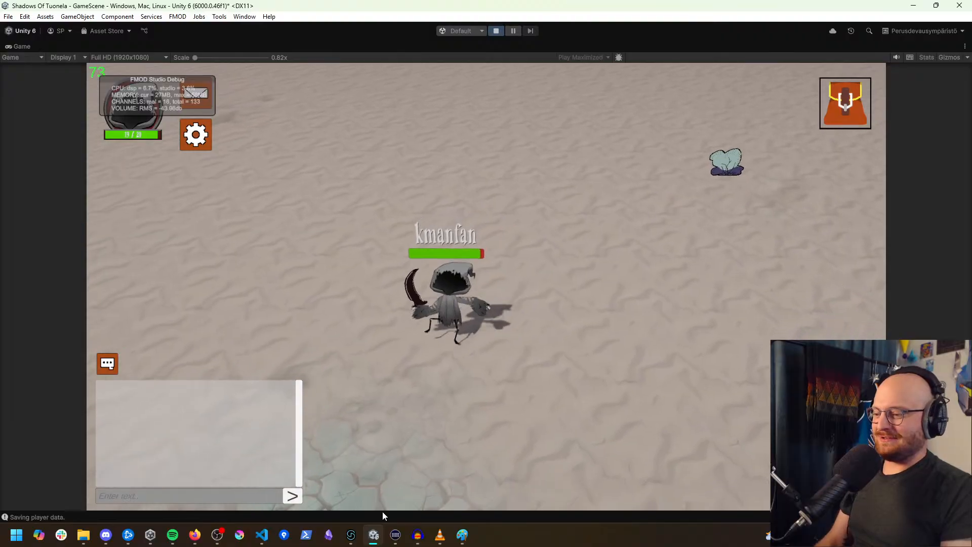
Step: Switch to the FMOD Studio event editor to view DeflectsSFXEvent and return to the running game
{"action": "mouse_move", "coordinate": [355, 535]}
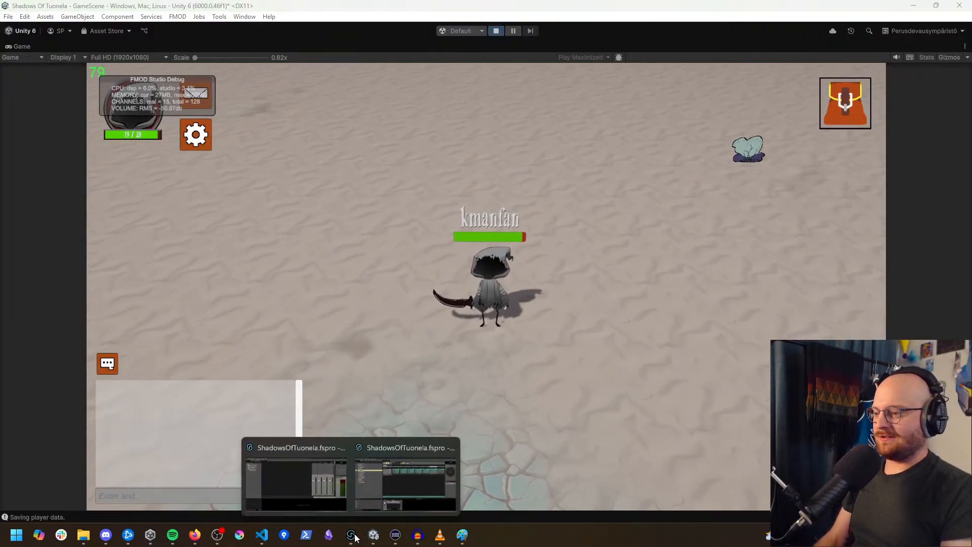
{"action": "left_click", "coordinate": [387, 503]}
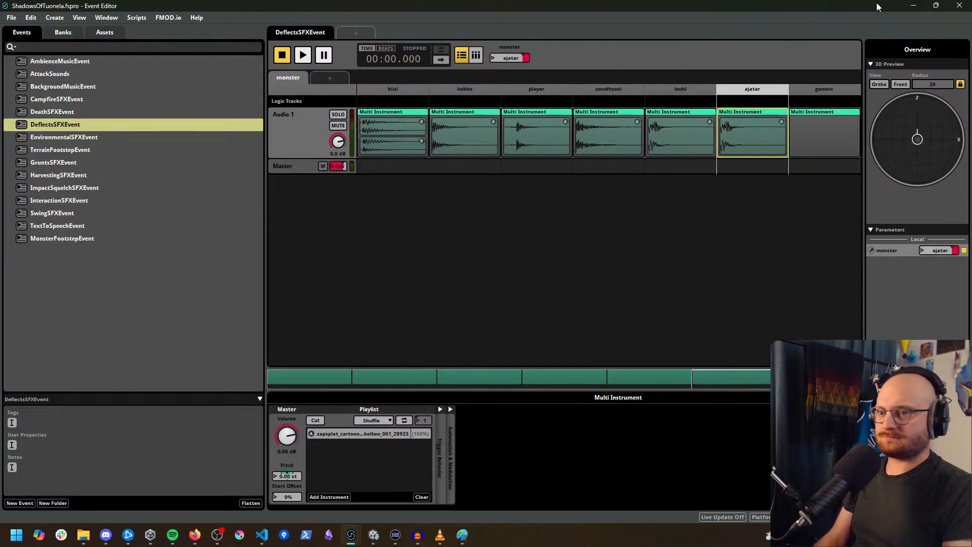
{"action": "left_click", "coordinate": [910, 5]}
Step: Walk the character onto the cyan stone paving and view the volume settings in the game options
{"action": "left_click", "coordinate": [443, 458]}
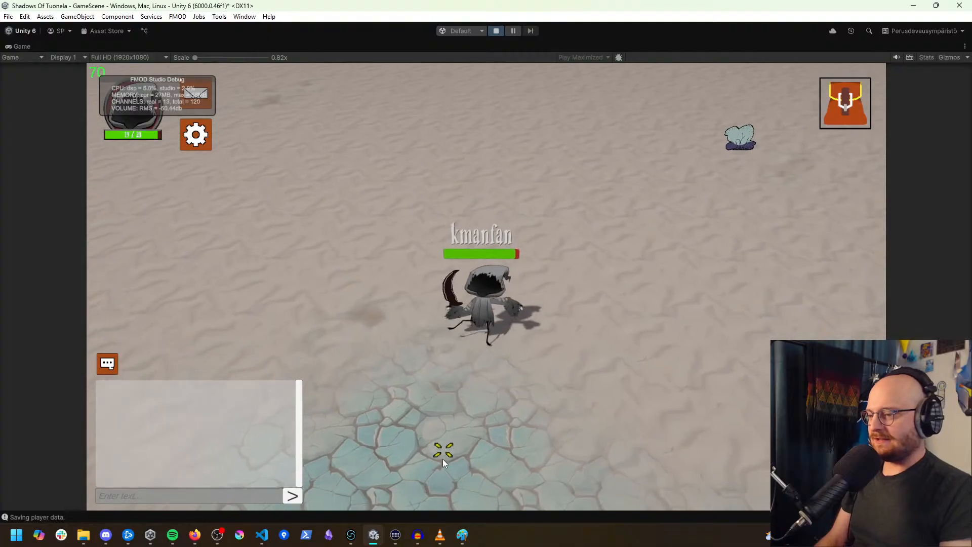
{"action": "left_click", "coordinate": [464, 456]}
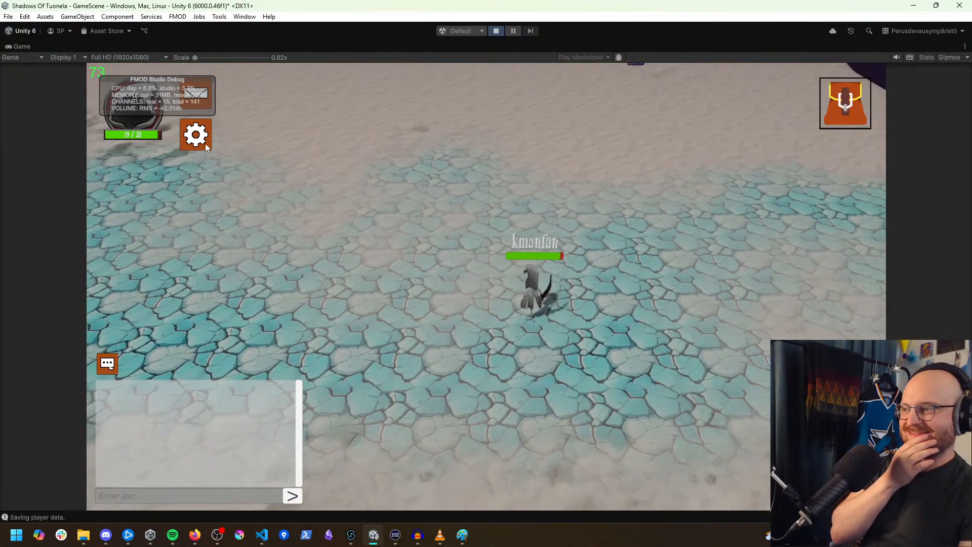
{"action": "left_click", "coordinate": [205, 144]}
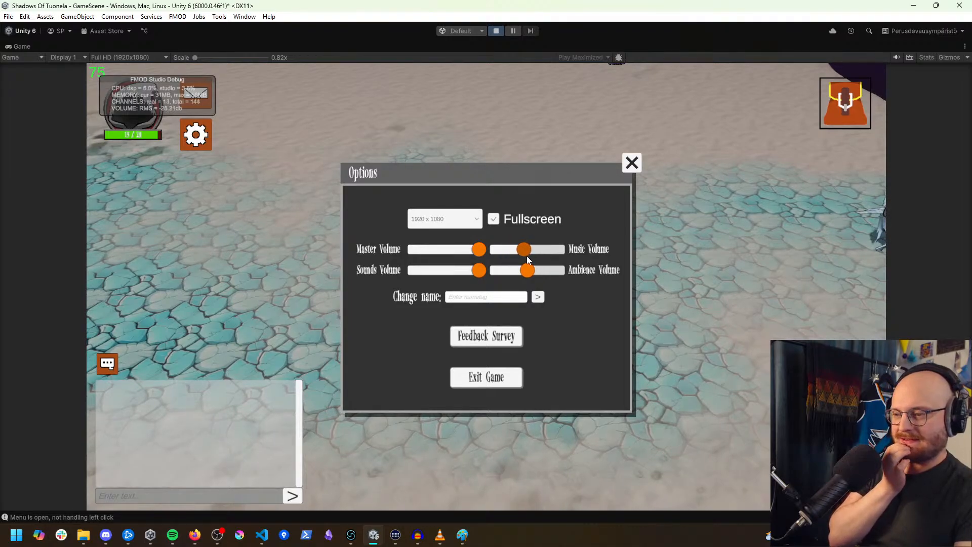
{"action": "left_click", "coordinate": [632, 163]}
Step: Walk along the cyan paving and past the Cyan Shadow to the pale ground near the Sons of Tuoni
{"action": "left_click", "coordinate": [646, 276]}
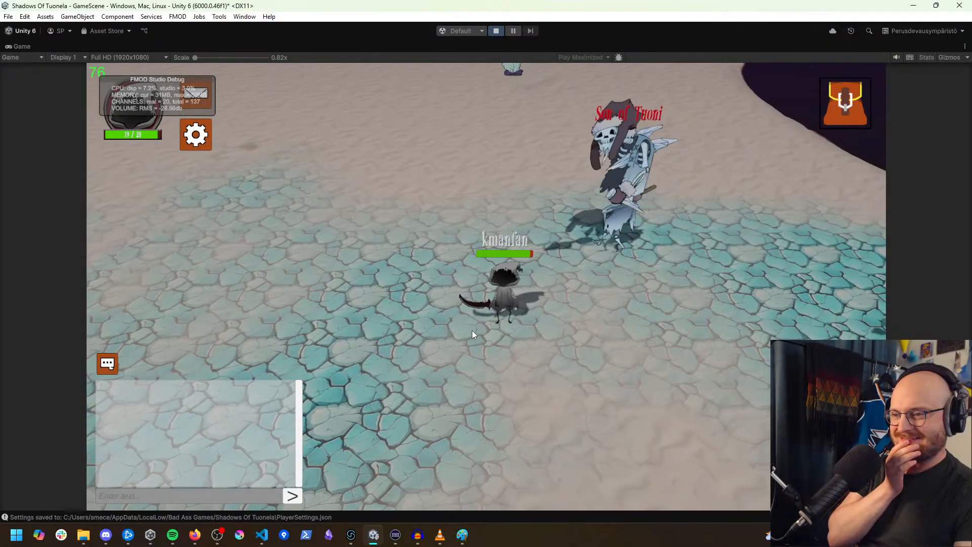
{"action": "left_click", "coordinate": [354, 283]}
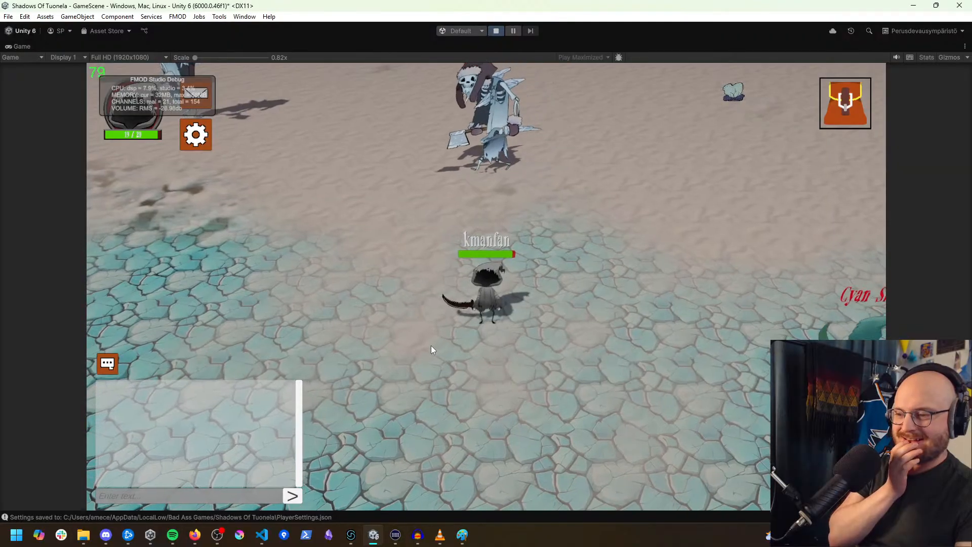
{"action": "left_click", "coordinate": [341, 252]}
{"action": "left_click", "coordinate": [311, 270]}
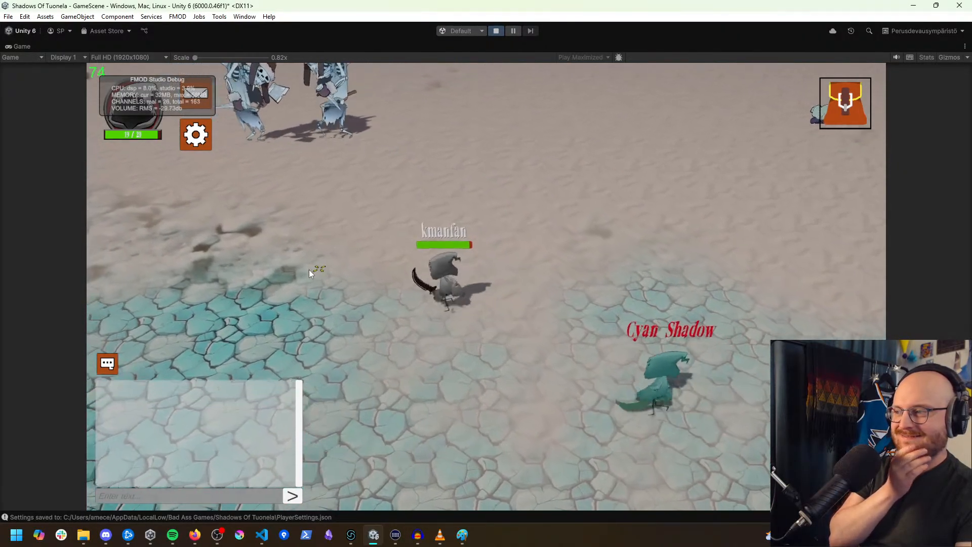
{"action": "left_click", "coordinate": [336, 255]}
{"action": "left_click", "coordinate": [409, 226]}
{"action": "left_click", "coordinate": [454, 235]}
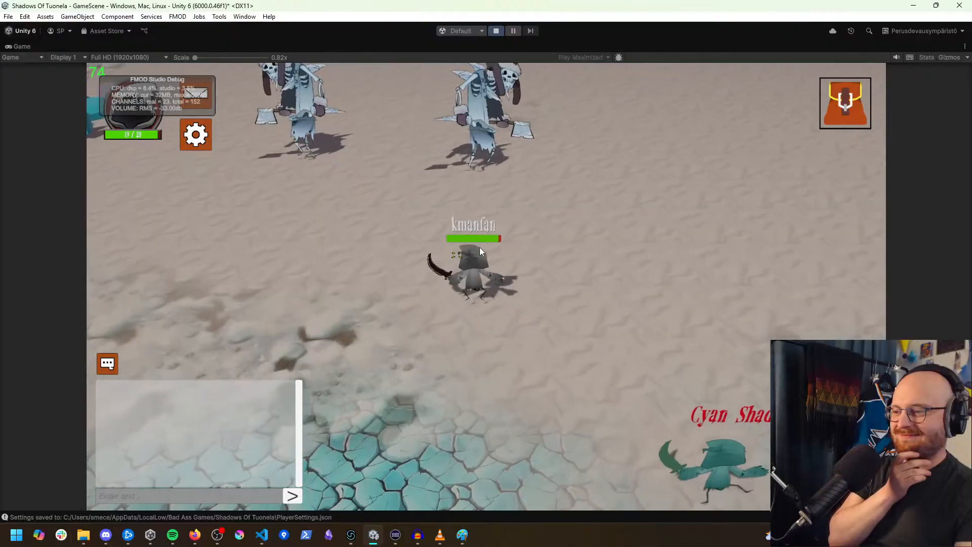
{"action": "left_click", "coordinate": [495, 248]}
{"action": "left_click", "coordinate": [496, 247]}
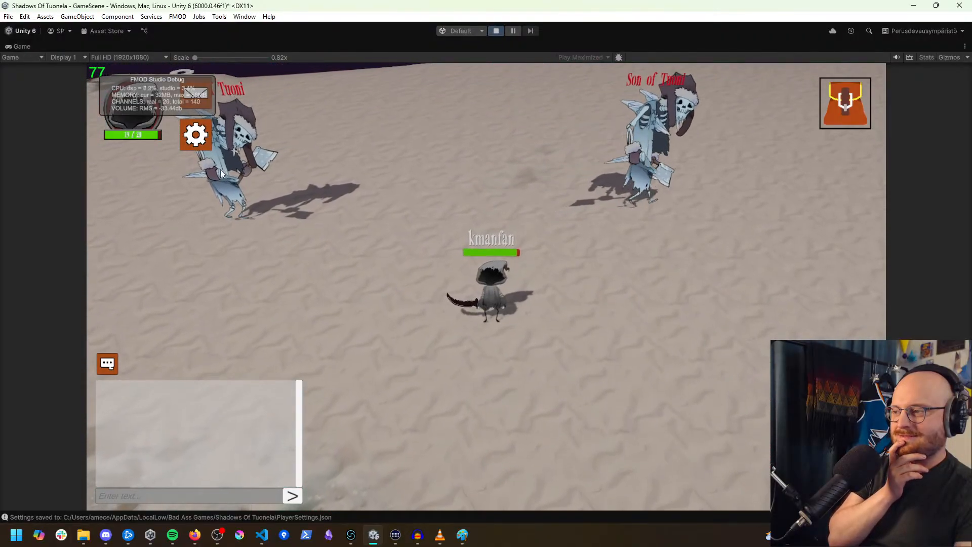
Step: Change the character's name to audio_enjoyer in the game options
{"action": "left_click", "coordinate": [196, 134]}
{"action": "type", "text": "a"}
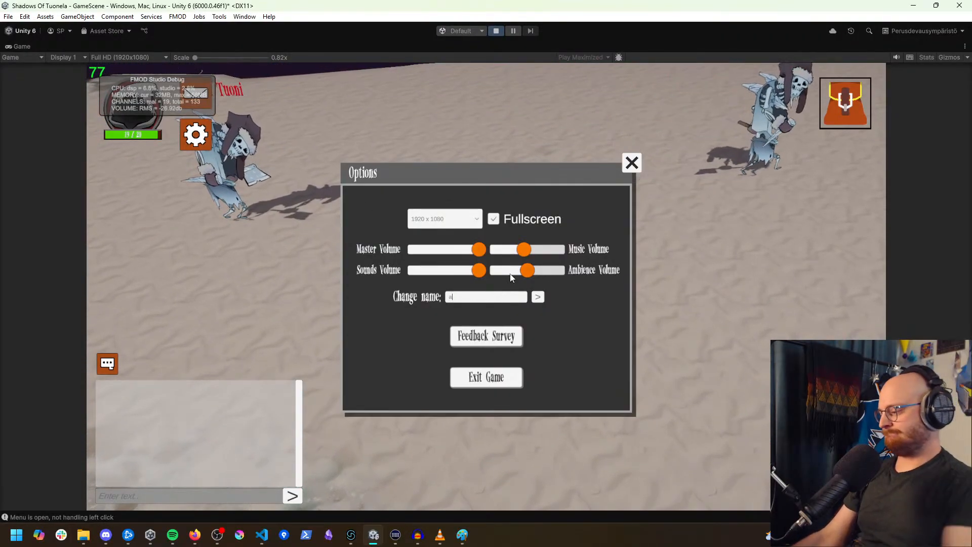
{"action": "type", "text": "udio_enjoyer"}
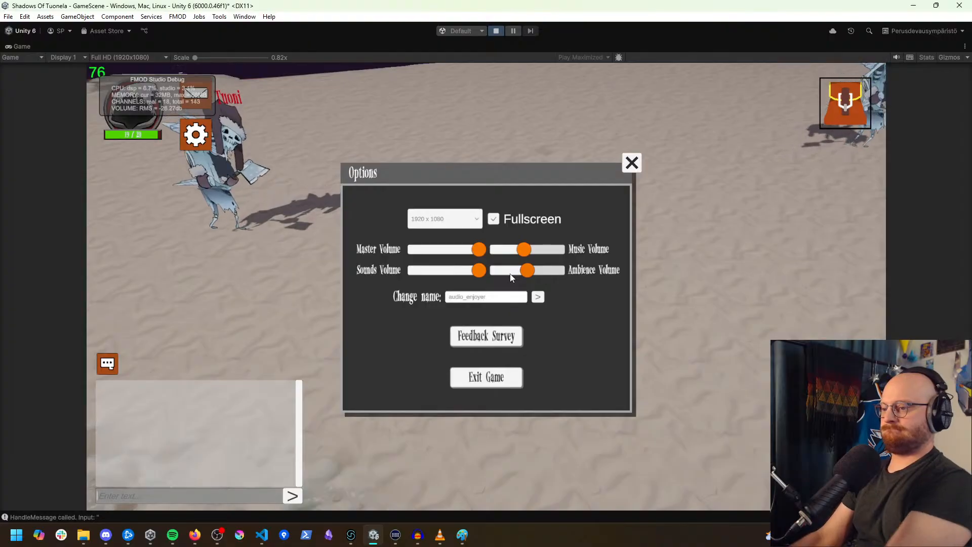
{"action": "left_click", "coordinate": [538, 299]}
{"action": "left_click", "coordinate": [627, 171]}
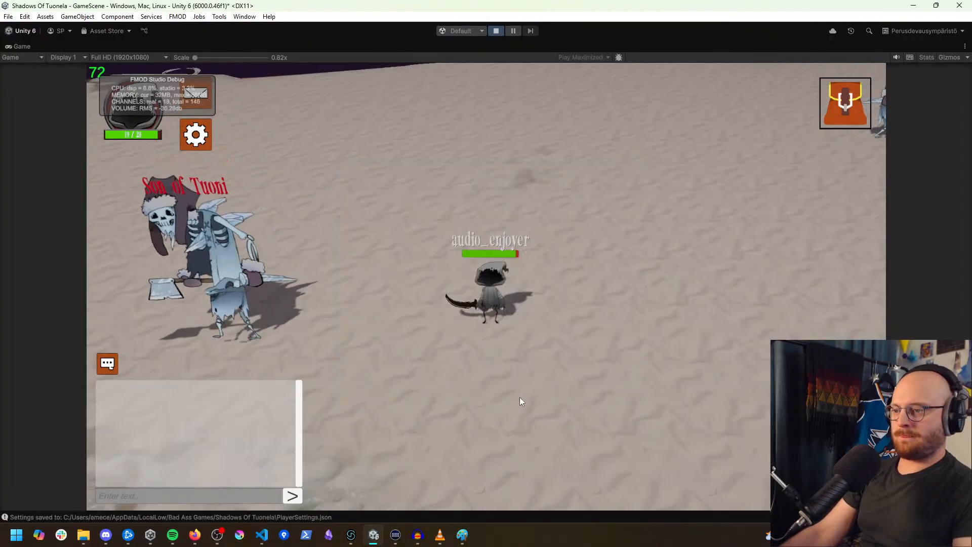
Step: Walk the renamed character from the pale ground back onto the cyan stone paving, away from the Son of Tuoni
{"action": "left_click", "coordinate": [505, 414]}
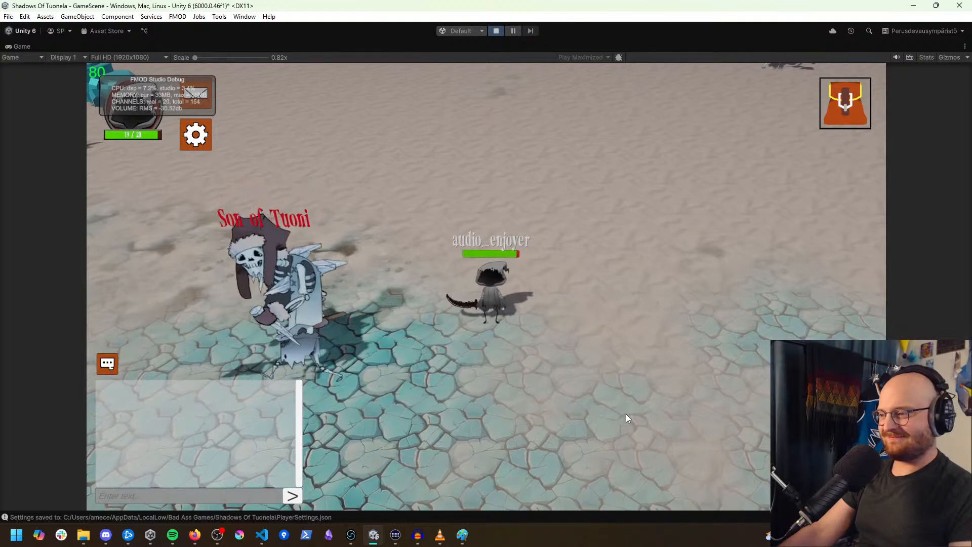
{"action": "left_click", "coordinate": [684, 328]}
{"action": "left_click", "coordinate": [676, 369]}
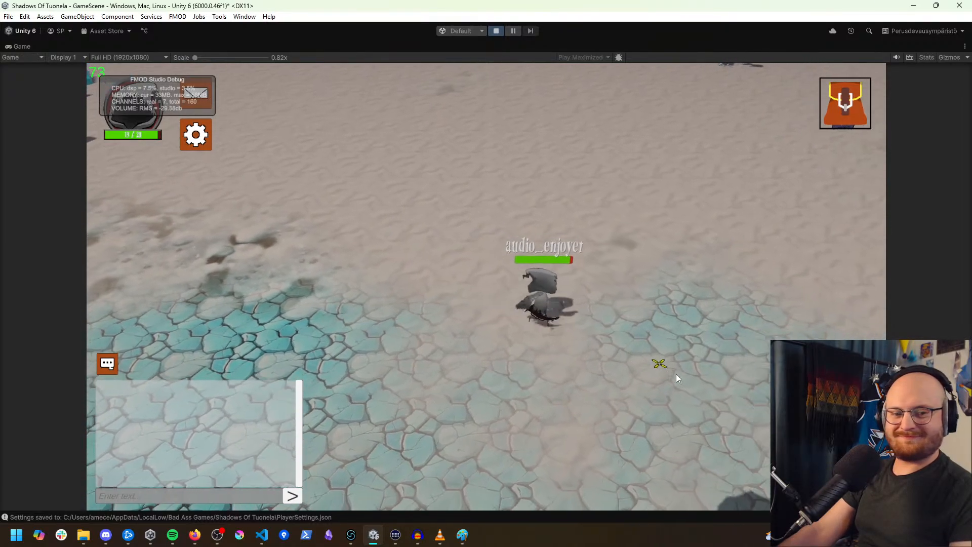
{"action": "left_click", "coordinate": [676, 375]}
{"action": "left_click", "coordinate": [512, 351]}
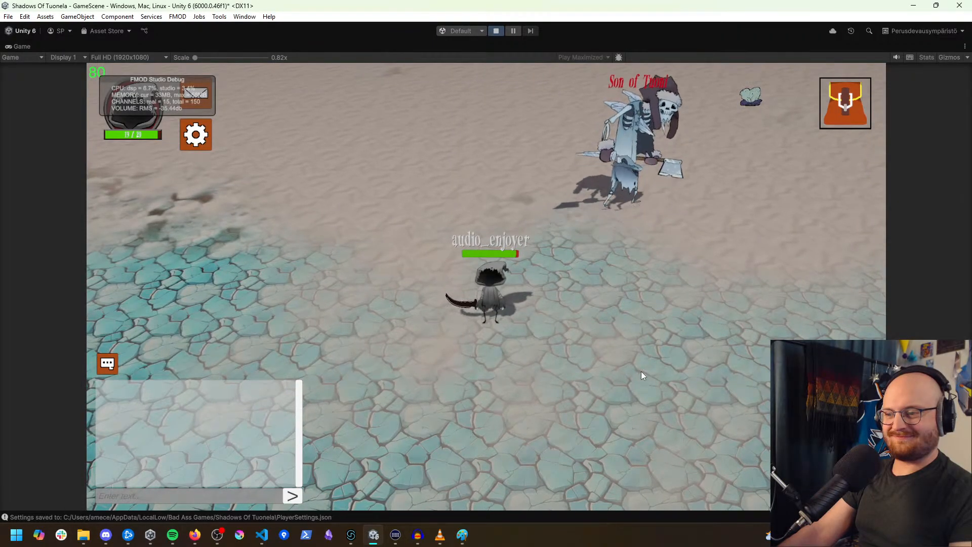
Step: Cross the cyan paving past the approaching Sons of Tuoni to the pale ground at its far edge
{"action": "left_click", "coordinate": [487, 420]}
{"action": "left_click", "coordinate": [485, 427]}
{"action": "left_click", "coordinate": [523, 436]}
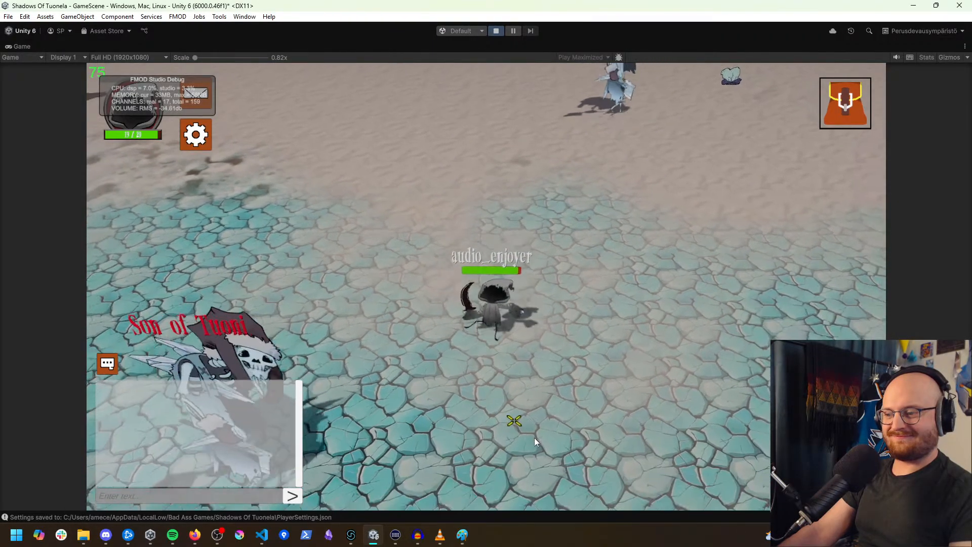
{"action": "left_click", "coordinate": [563, 435]}
{"action": "left_click", "coordinate": [702, 391]}
{"action": "left_click", "coordinate": [733, 362]}
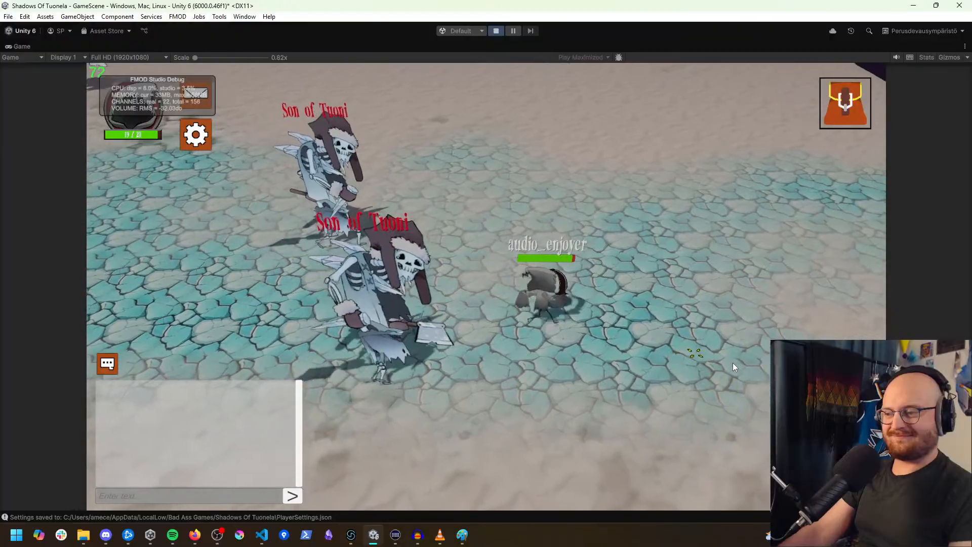
{"action": "left_click", "coordinate": [730, 363]}
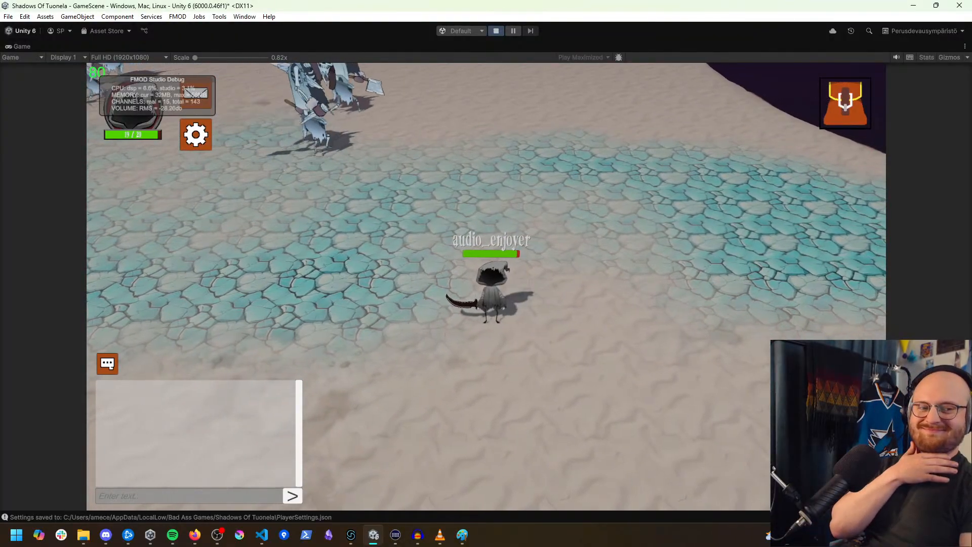
Step: Walk the character back along the cyan paving between the wandering Sons of Tuoni
{"action": "left_click", "coordinate": [615, 275]}
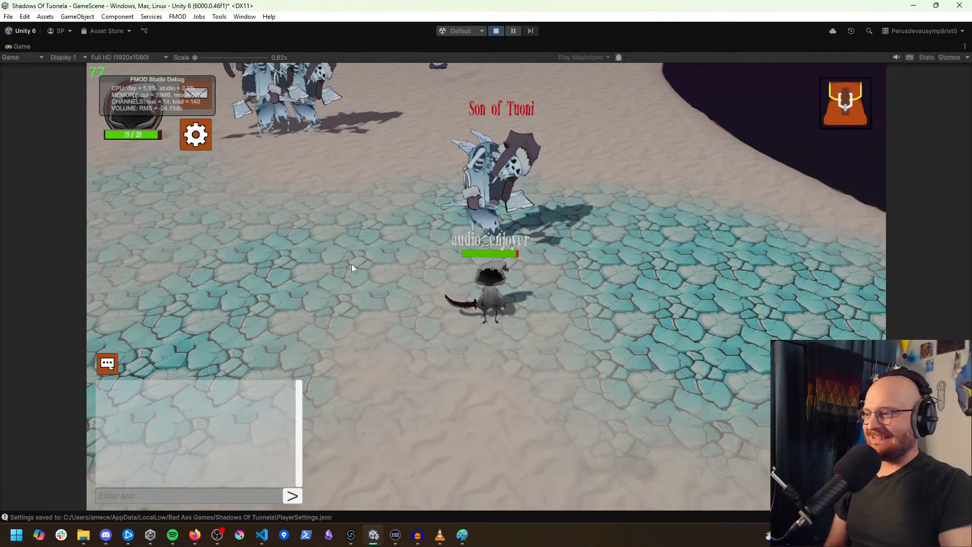
{"action": "left_click", "coordinate": [332, 300]}
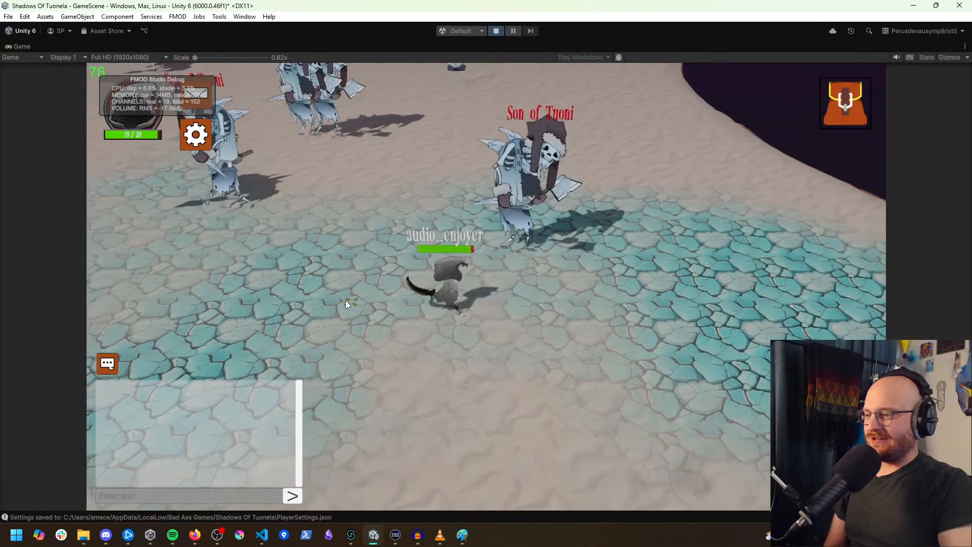
{"action": "left_click", "coordinate": [350, 304]}
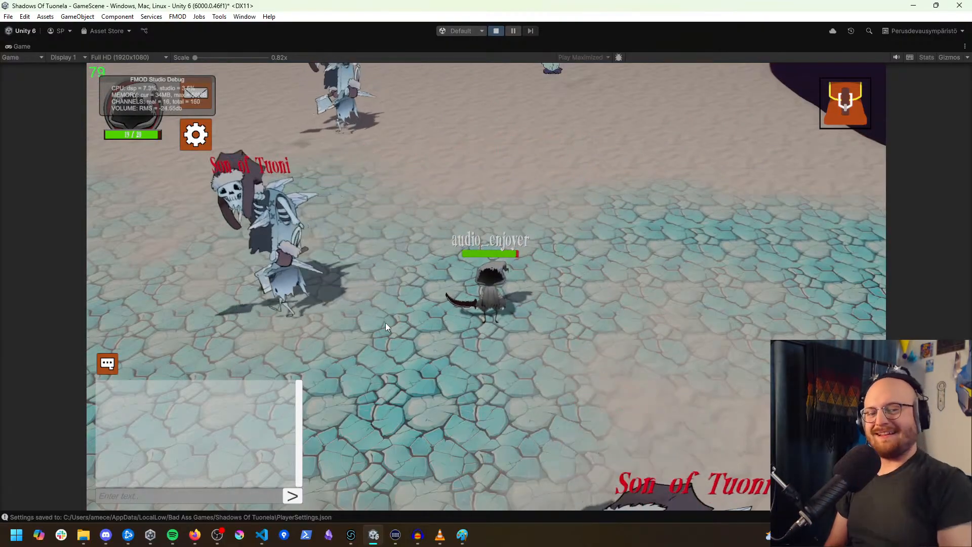
{"action": "left_click", "coordinate": [416, 324]}
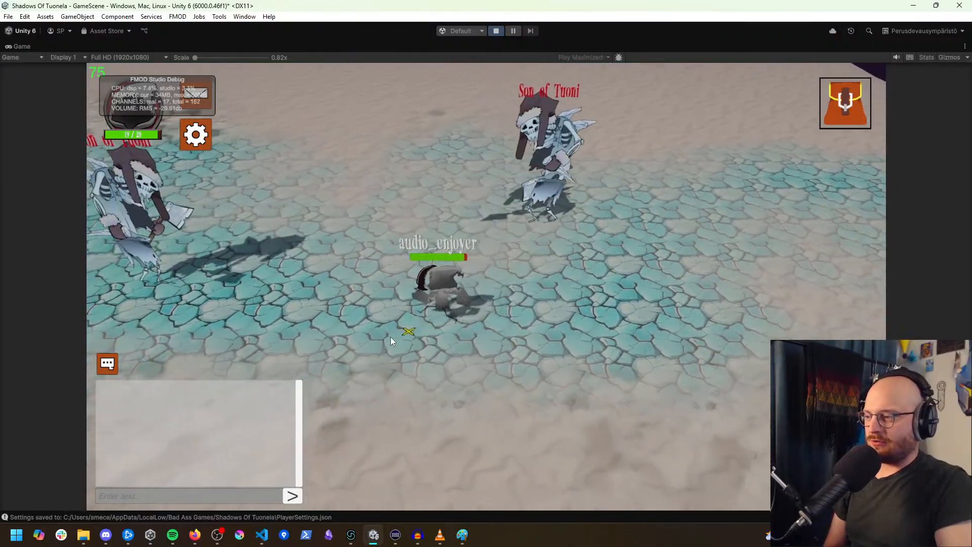
{"action": "left_click", "coordinate": [403, 313]}
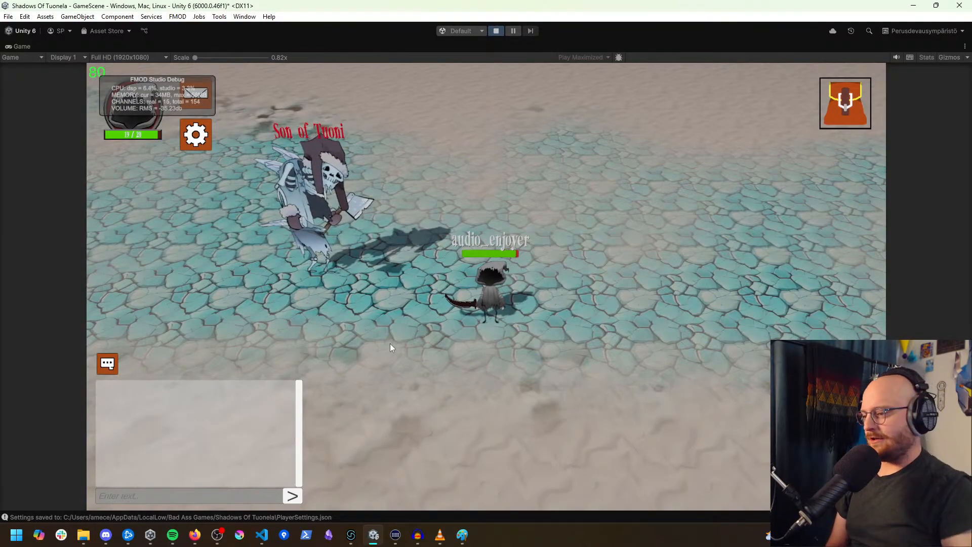
Step: Send the message "audio is cool!" in the game chat
{"action": "left_click", "coordinate": [155, 492]}
{"action": "type", "text": "audi"}
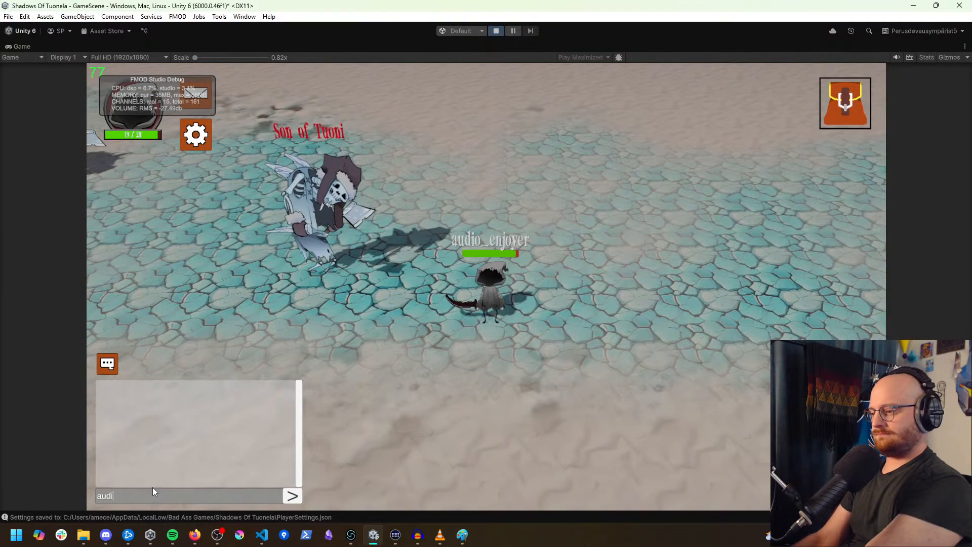
{"action": "type", "text": "o is cool!"}
{"action": "key", "text": "Return"}
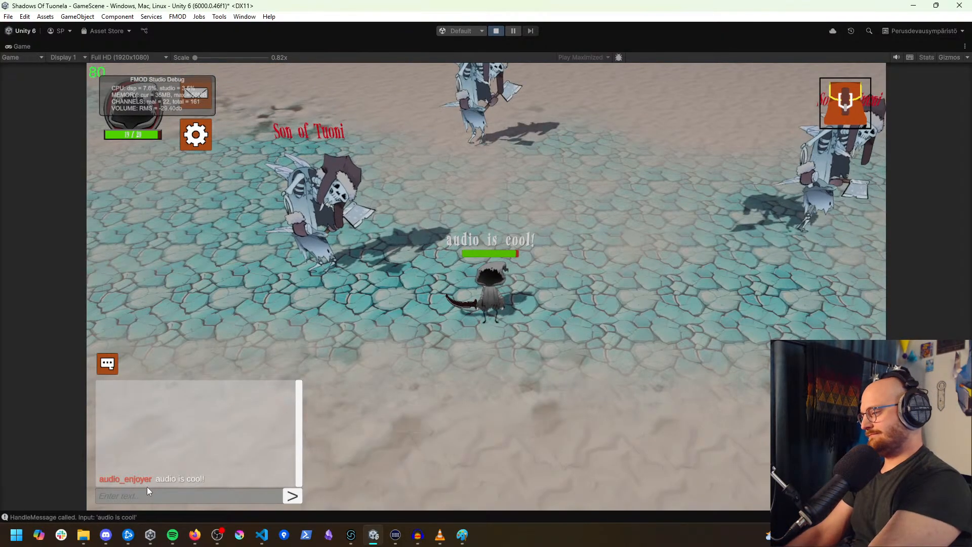
Step: Send the chat message "theres just something about having that sound scape :D"
{"action": "type", "text": "th"}
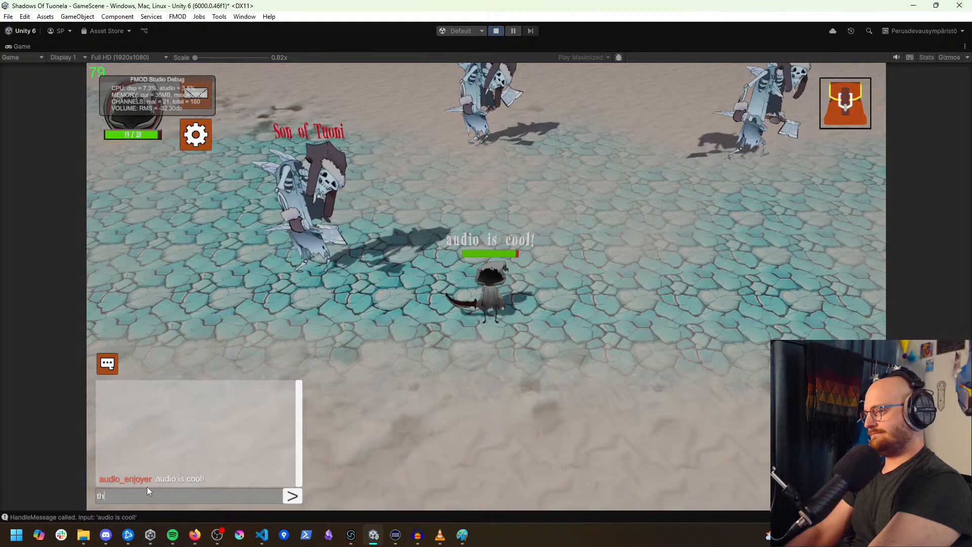
{"action": "type", "text": "eres just something"}
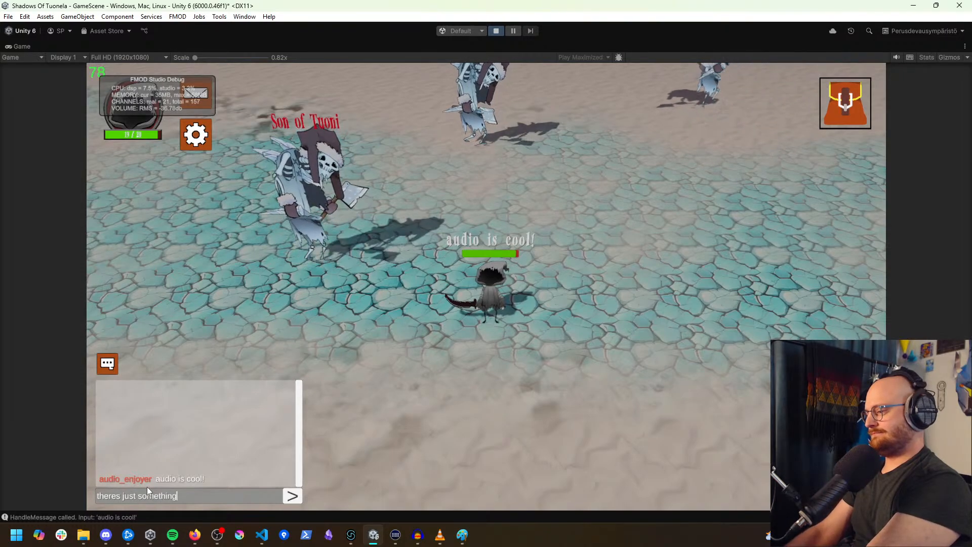
{"action": "type", "text": " about having "}
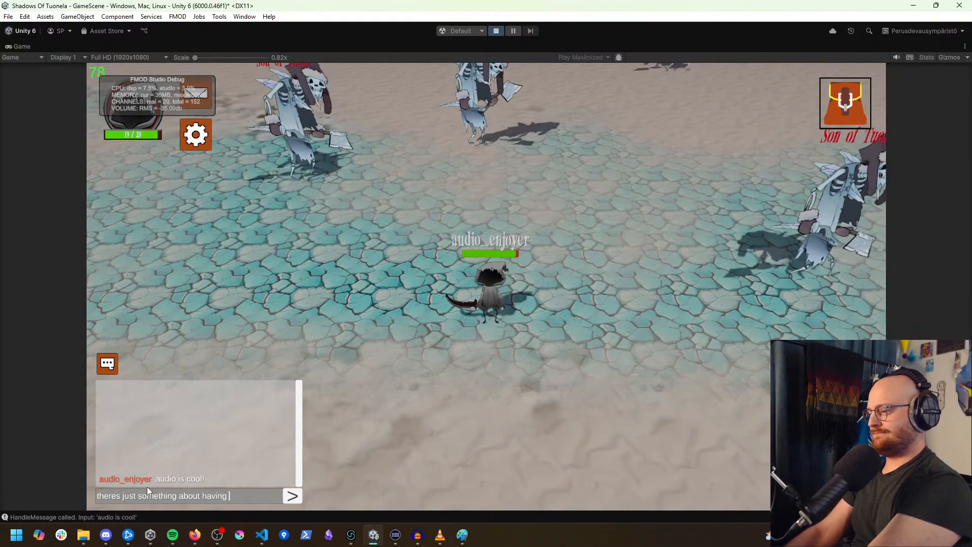
{"action": "type", "text": "that sound"}
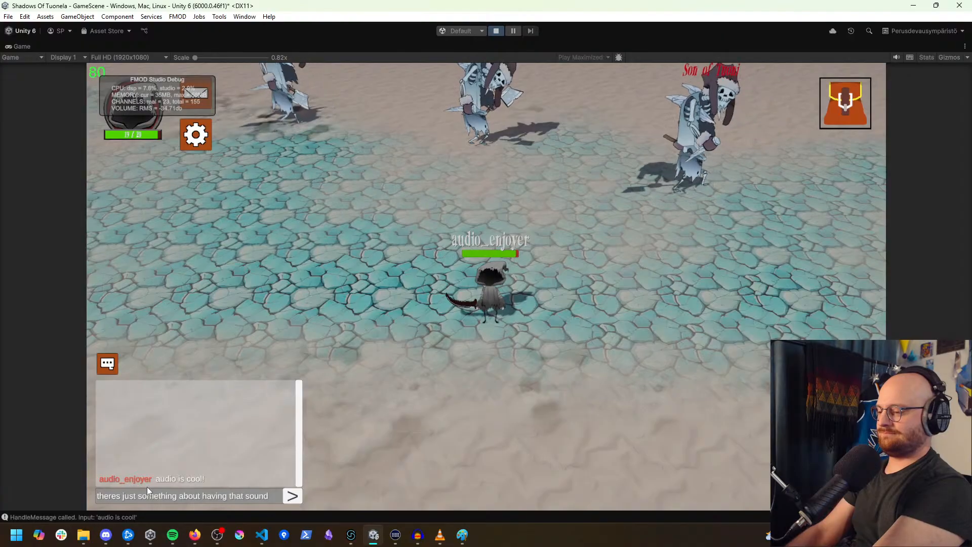
{"action": "type", "text": " scape :D"}
{"action": "key", "text": "Return"}
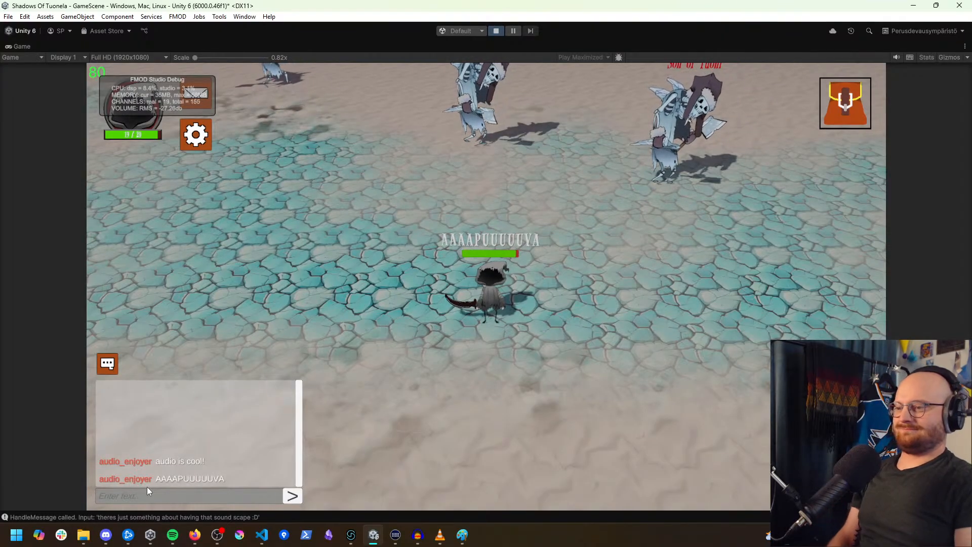
Step: Walk a short way across the paving, stop play mode and discard the FollowCamera changes made during play
{"action": "left_click_drag", "start_coordinate": [561, 279], "coordinate": [509, 353]}
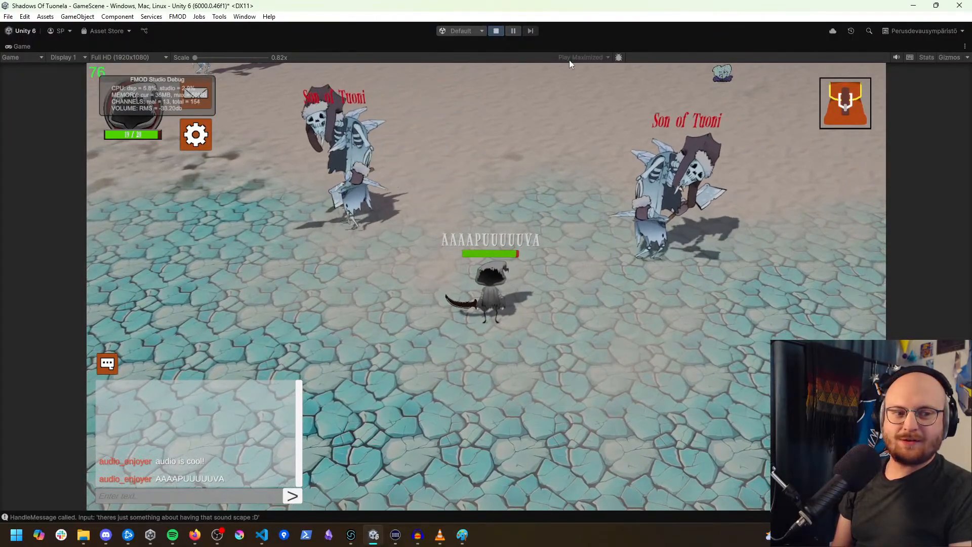
{"action": "left_click", "coordinate": [496, 31]}
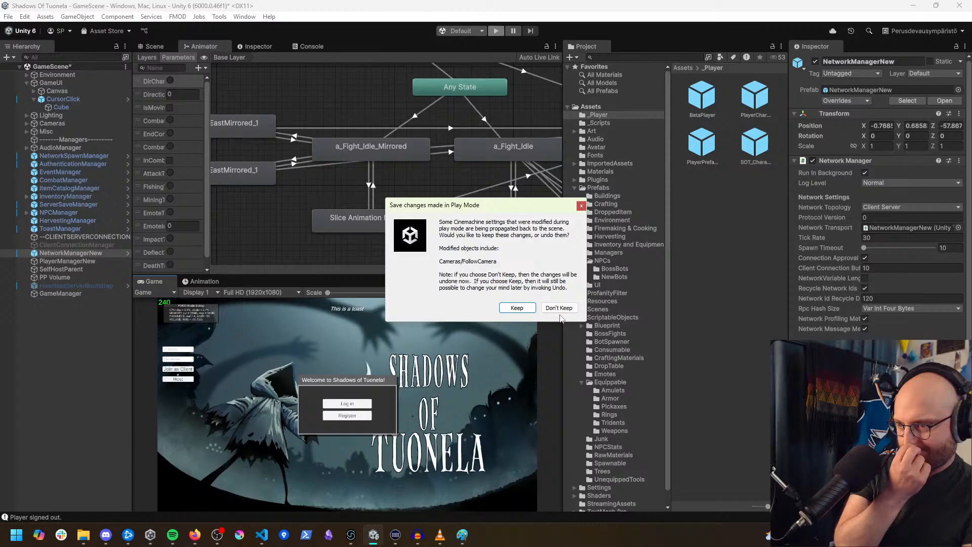
{"action": "left_click", "coordinate": [558, 308]}
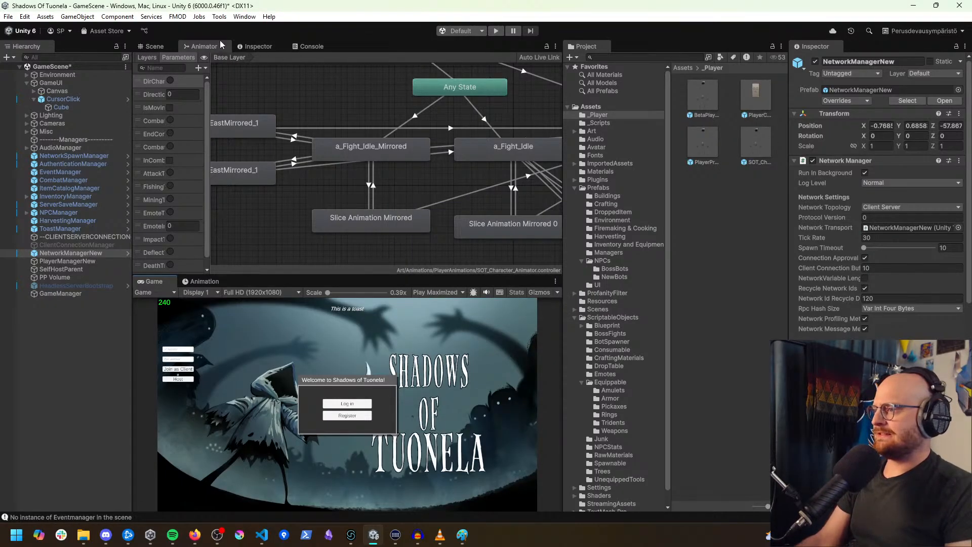
{"action": "left_click", "coordinate": [259, 46]}
{"action": "left_click", "coordinate": [303, 48]}
{"action": "left_click", "coordinate": [258, 47]}
{"action": "left_click", "coordinate": [207, 48]}
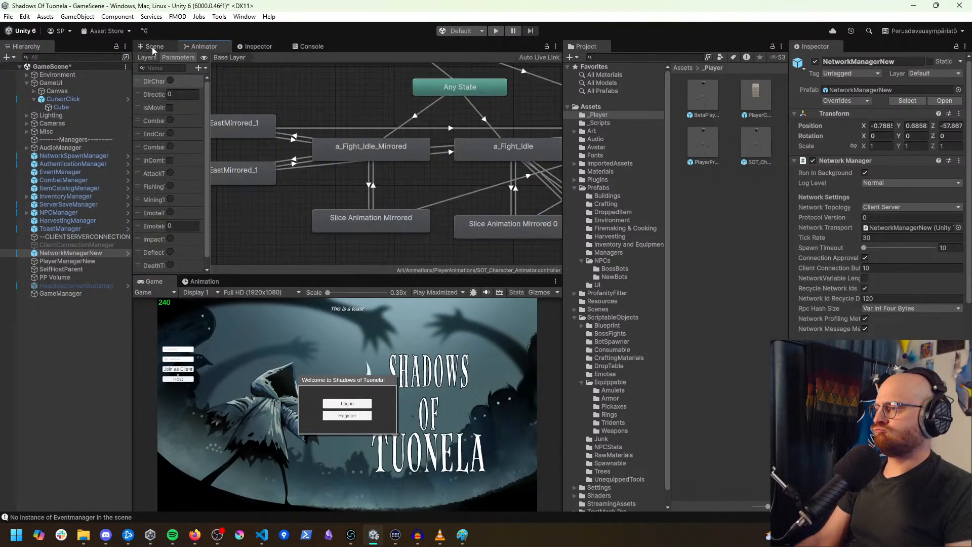
Step: Return to the scene view and open the Bot2_SonOfTuoni prefab from the Prefabs/NPCs/NewBots folder for editing
{"action": "left_click", "coordinate": [153, 47]}
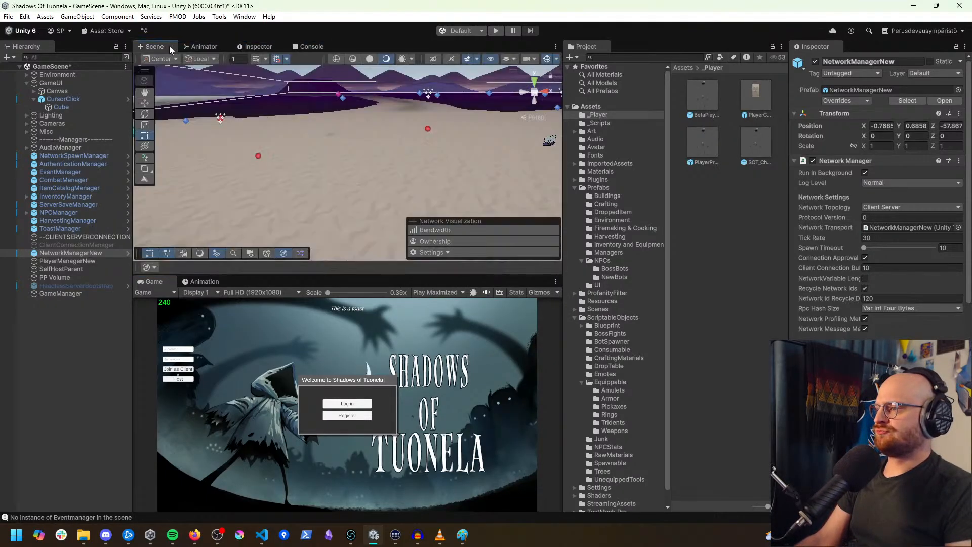
{"action": "left_click", "coordinate": [695, 226]}
{"action": "scroll", "coordinate": [630, 339], "scroll_direction": "down", "scroll_amount": 1}
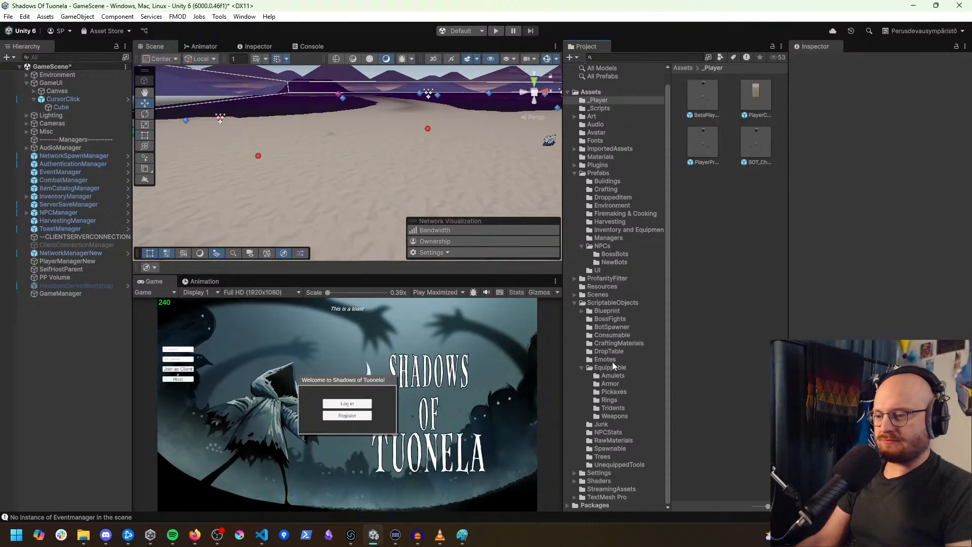
{"action": "left_click", "coordinate": [612, 367]}
{"action": "left_click", "coordinate": [612, 336]}
{"action": "left_click", "coordinate": [612, 302]}
{"action": "left_click", "coordinate": [614, 262]}
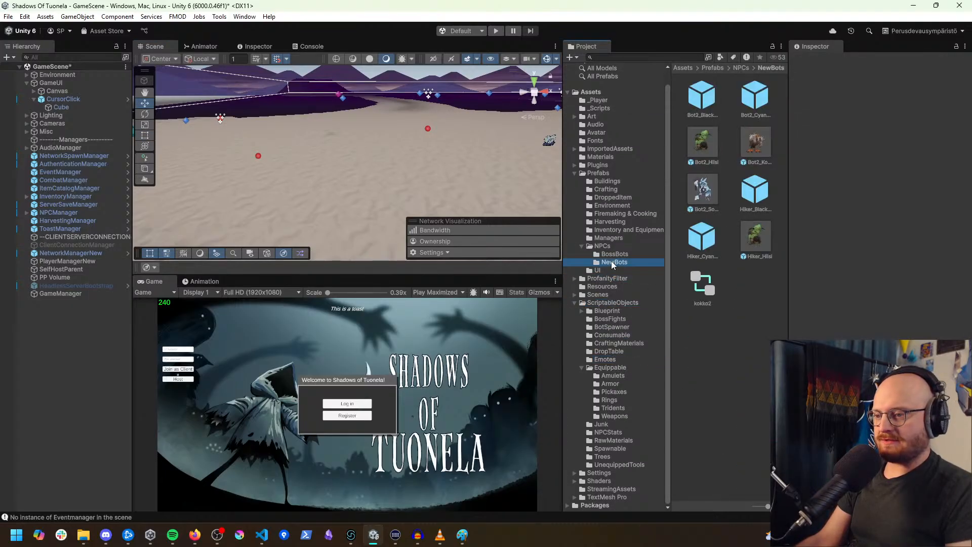
{"action": "double_click", "coordinate": [703, 192]}
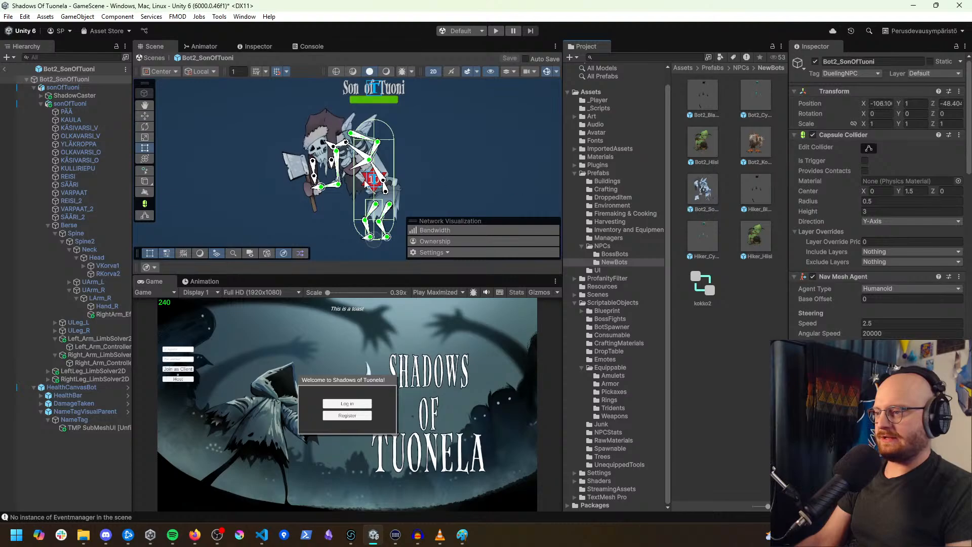
Step: Expand ShadowCaster in the prefab and examine the sprite renderer settings of its child body parts
{"action": "left_click", "coordinate": [75, 97]}
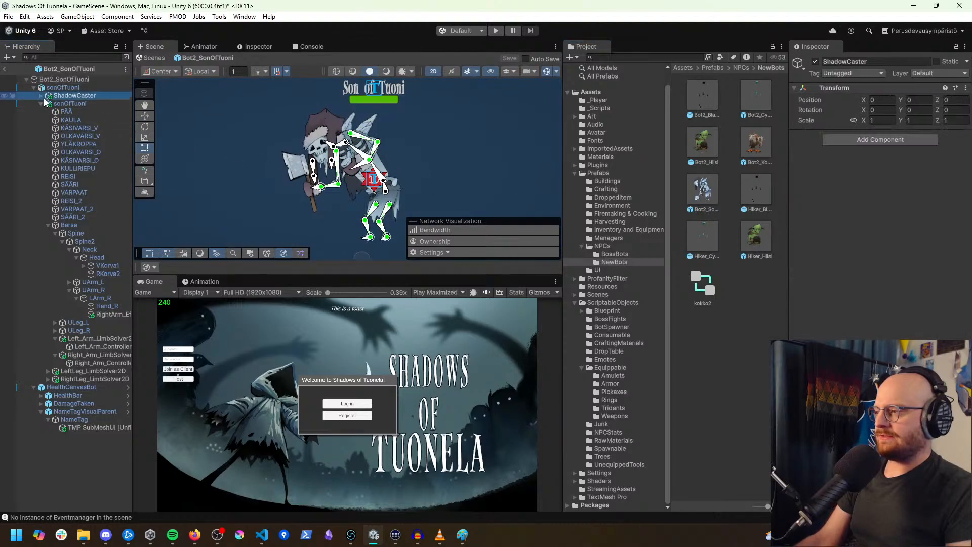
{"action": "left_click", "coordinate": [41, 96]}
{"action": "left_click", "coordinate": [71, 111]}
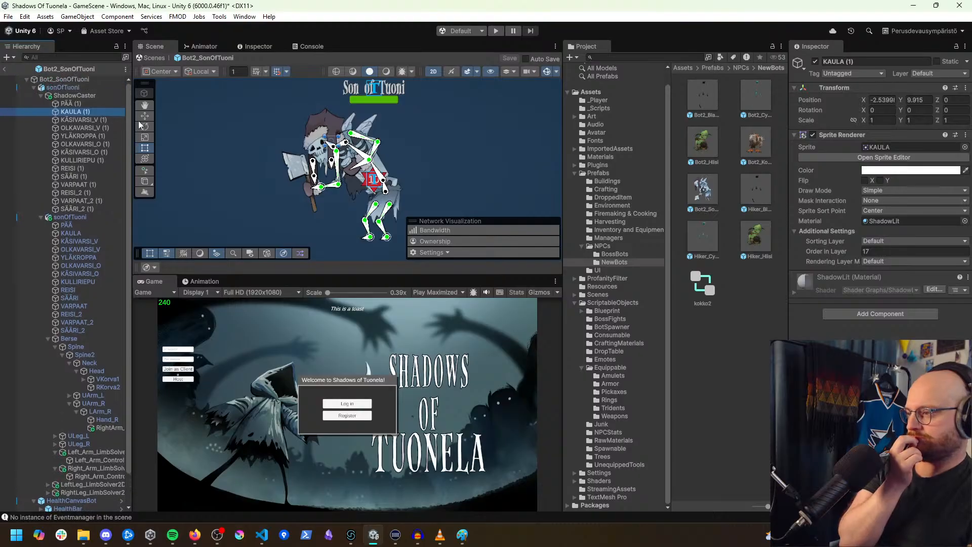
{"action": "left_click", "coordinate": [84, 98]}
{"action": "left_click", "coordinate": [82, 104]}
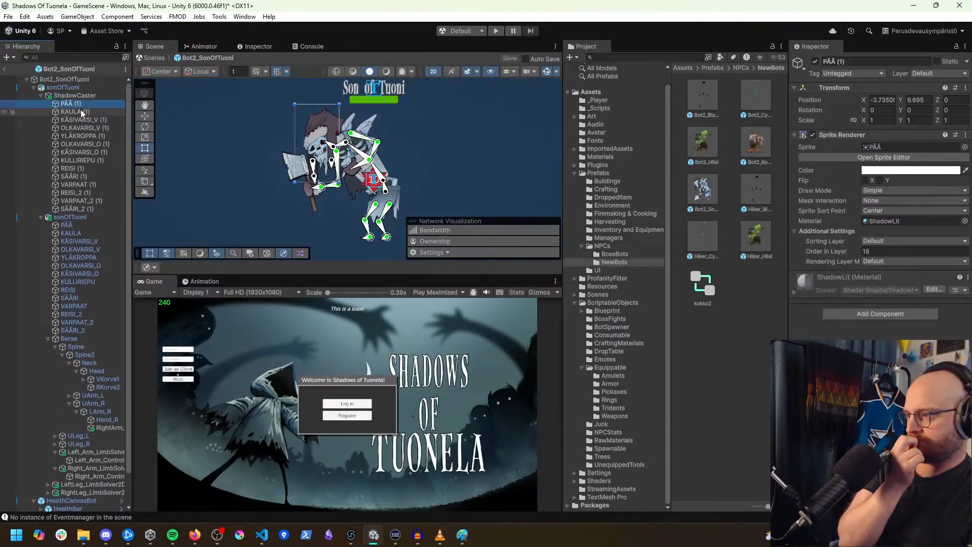
{"action": "left_click", "coordinate": [80, 112]}
{"action": "left_click", "coordinate": [81, 128]}
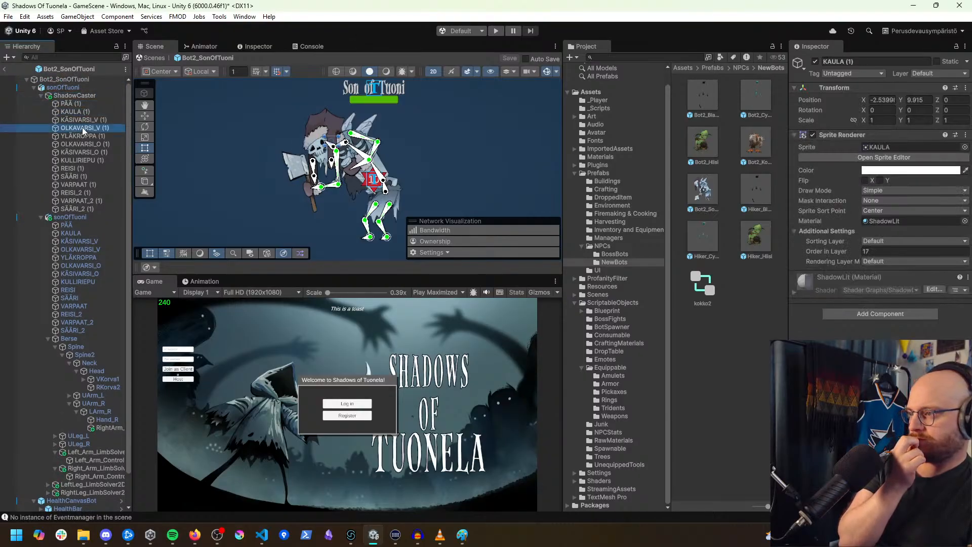
{"action": "left_click", "coordinate": [76, 209]}
{"action": "left_click", "coordinate": [66, 193]}
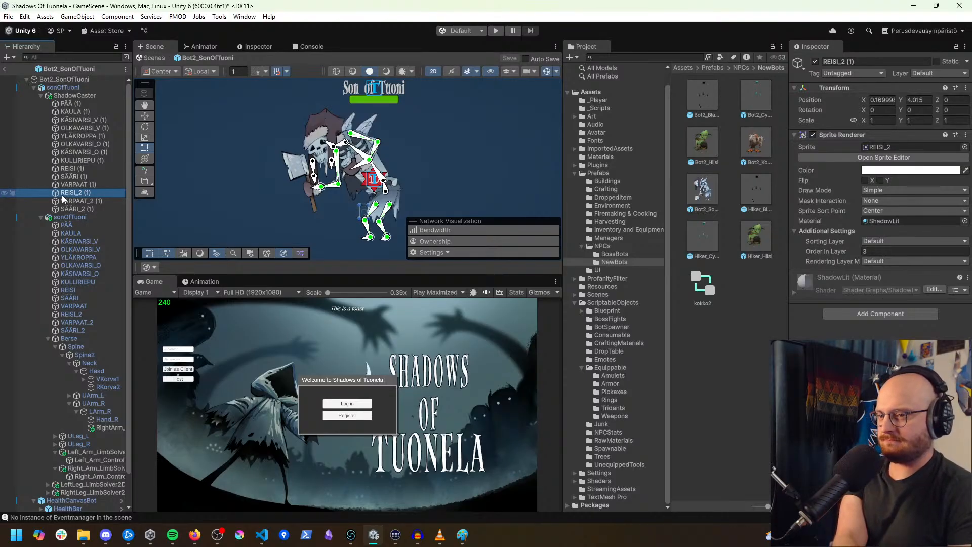
Step: Delete all the old sprite parts under ShadowCaster, from PÄÄ (1) to SÄÄRI_2 (1)
{"action": "left_click", "coordinate": [79, 209]}
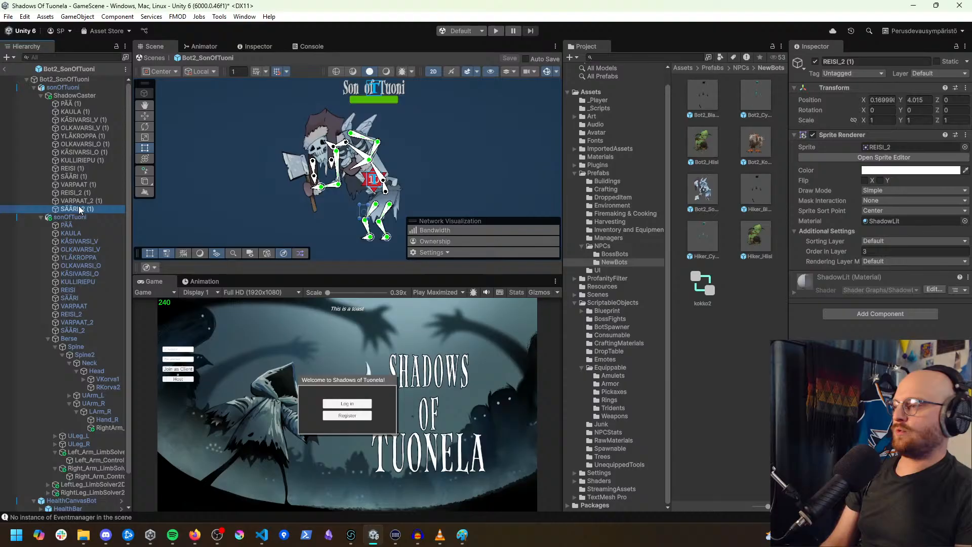
{"action": "left_click", "coordinate": [76, 104], "text": "shift"}
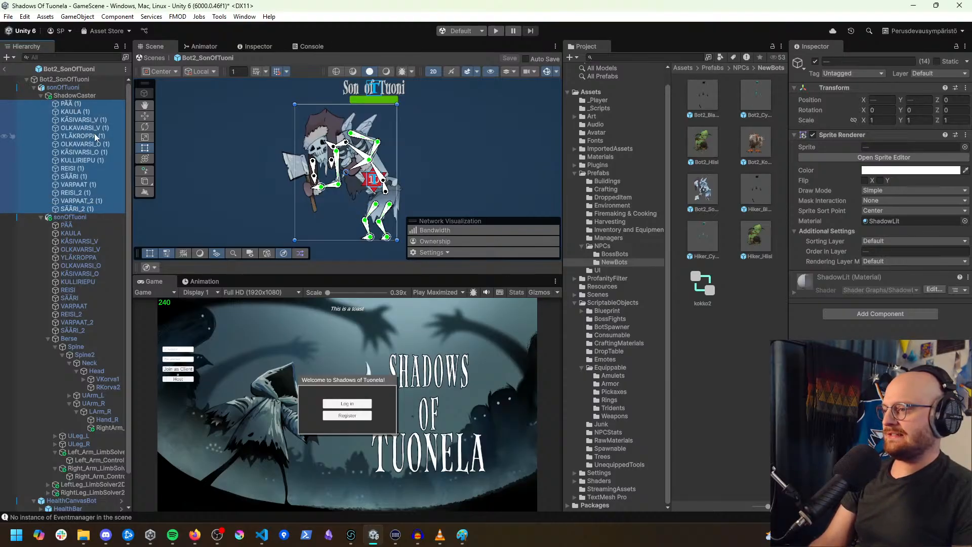
{"action": "key", "text": "Delete"}
Step: Copy the body-part sprites PÄÄ through SÄÄRI_2 from the inner sonOfTuoni object and place the copies under ShadowCaster
{"action": "left_click", "coordinate": [67, 112]}
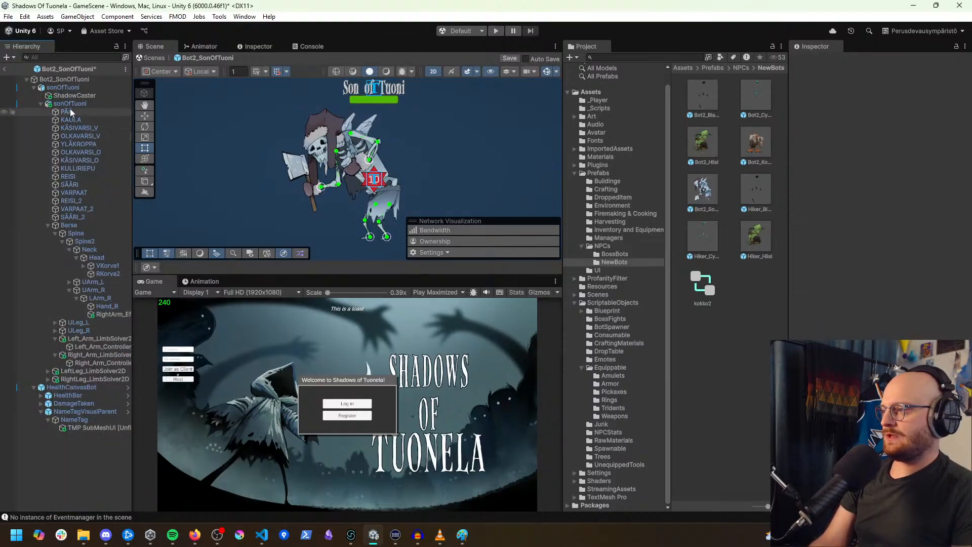
{"action": "left_click", "coordinate": [73, 217], "text": "ctrl"}
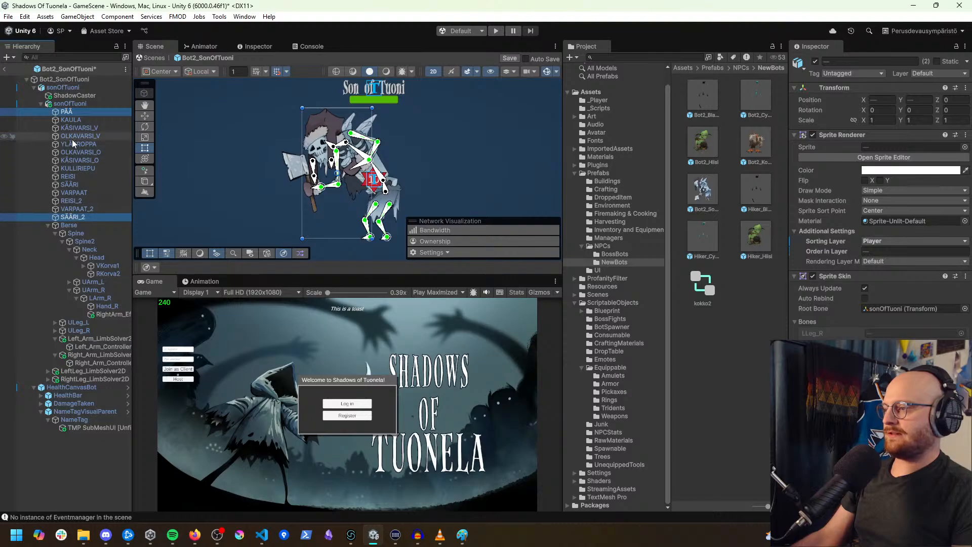
{"action": "left_click", "coordinate": [76, 219], "text": "shift"}
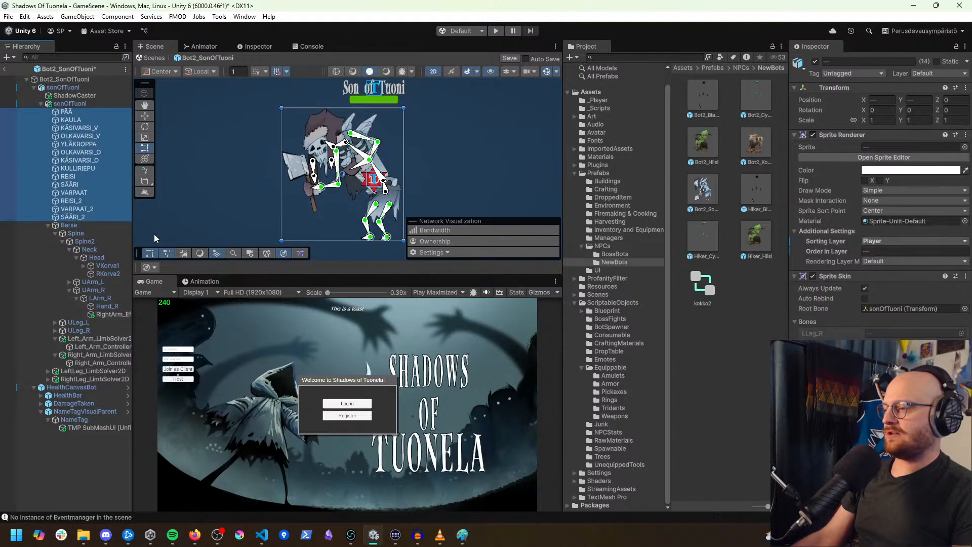
{"action": "left_click", "coordinate": [71, 97]}
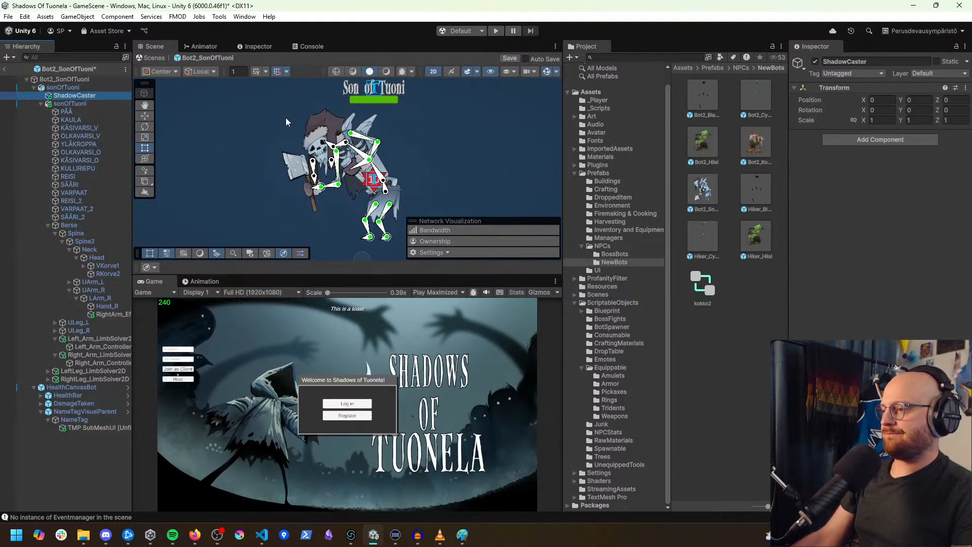
{"action": "left_click", "coordinate": [65, 89]}
{"action": "left_click", "coordinate": [69, 96]}
{"action": "key", "text": "ctrl+v"}
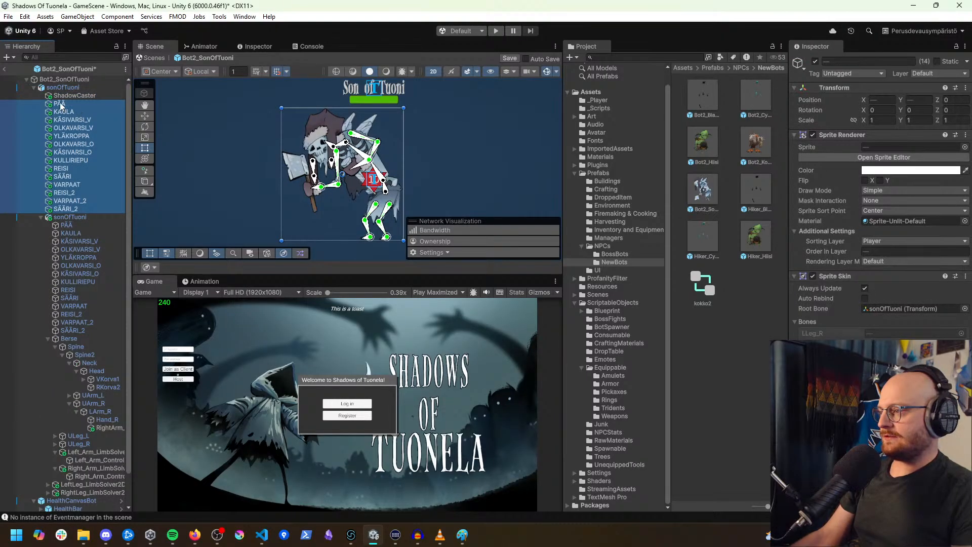
{"action": "left_click_drag", "start_coordinate": [77, 98], "coordinate": [79, 99]}
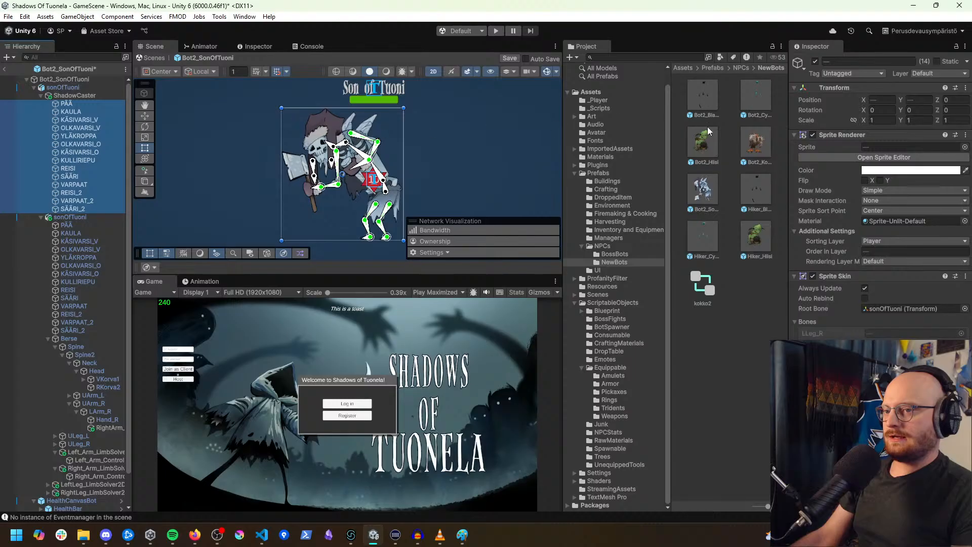
Step: Switch the inspector to Debug mode and set Cast Shadows to Shadows Only for the copied ShadowCaster sprites
{"action": "left_click", "coordinate": [965, 47]}
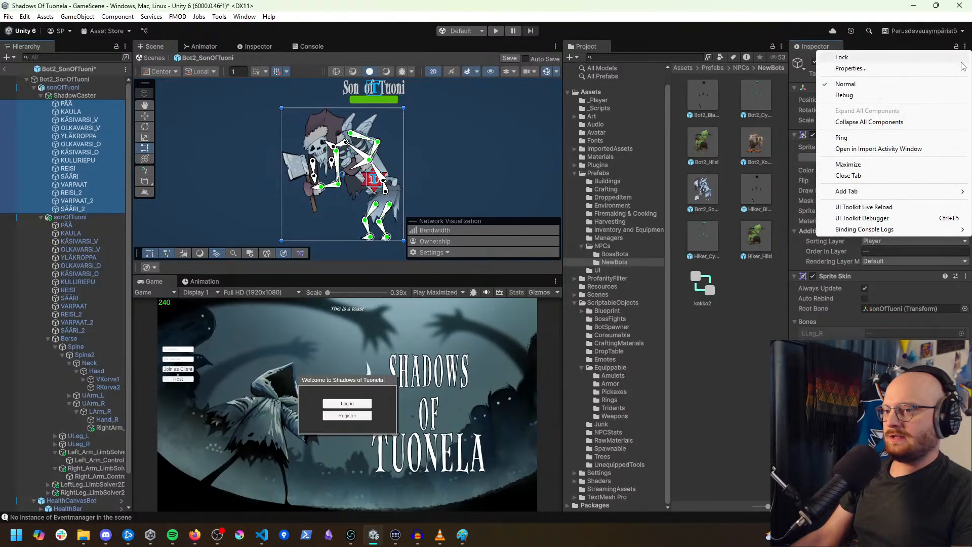
{"action": "left_click", "coordinate": [856, 95]}
{"action": "scroll", "coordinate": [834, 274], "scroll_direction": "down", "scroll_amount": 2}
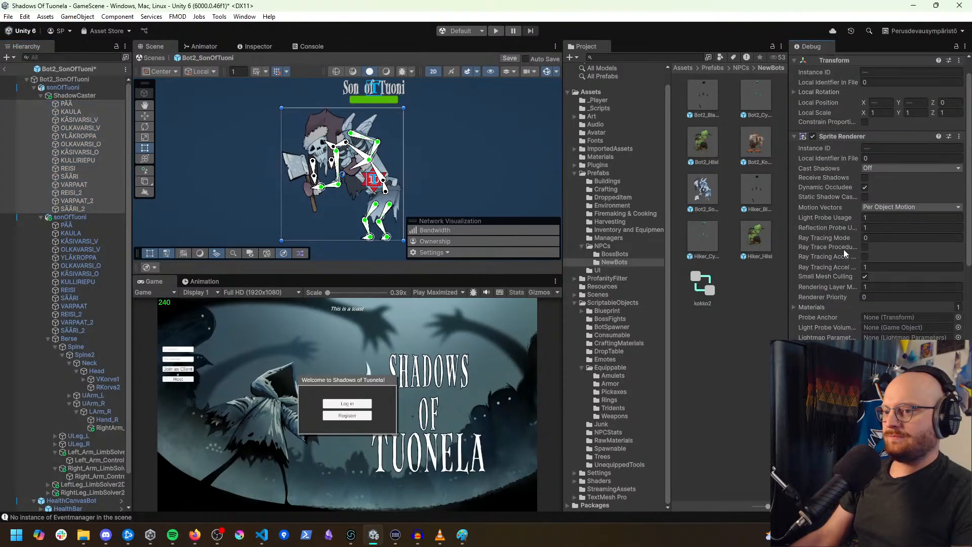
{"action": "left_click", "coordinate": [895, 167]}
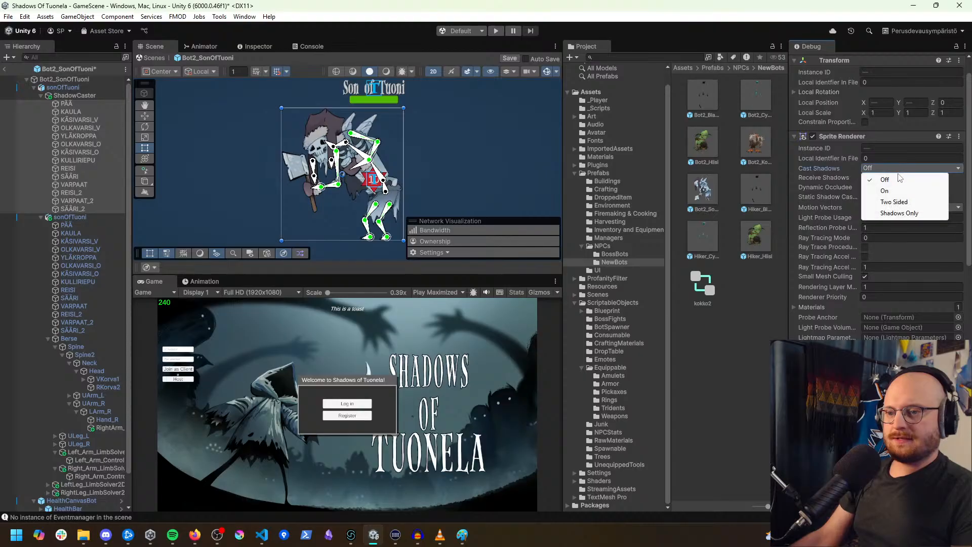
{"action": "left_click", "coordinate": [895, 213]}
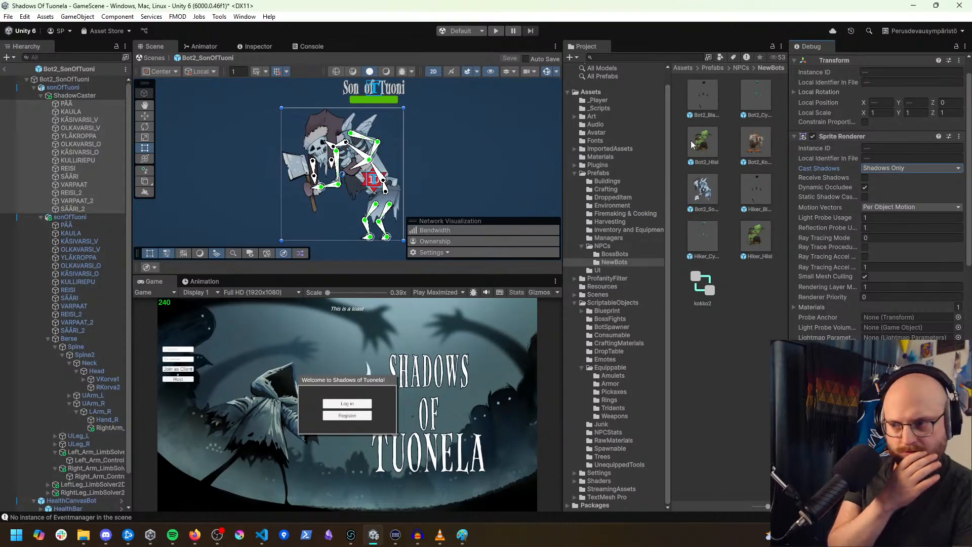
Step: Search the project assets for "shadowlit"
{"action": "left_click", "coordinate": [668, 67]}
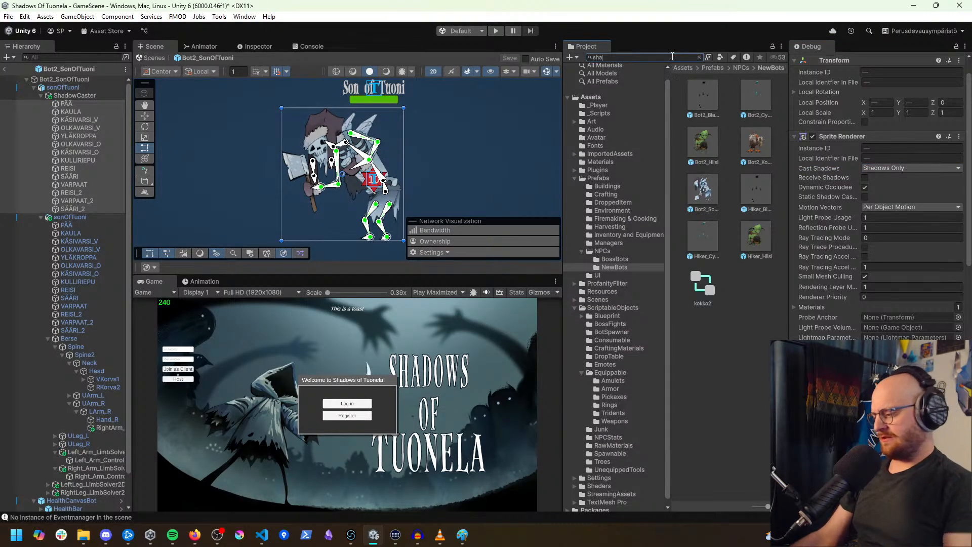
{"action": "type", "text": "d"}
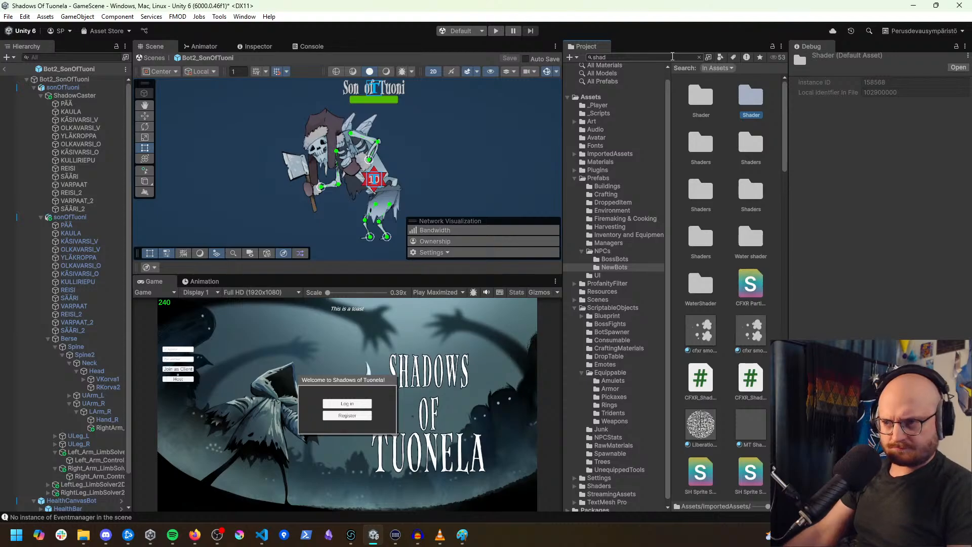
{"action": "left_click", "coordinate": [672, 56]}
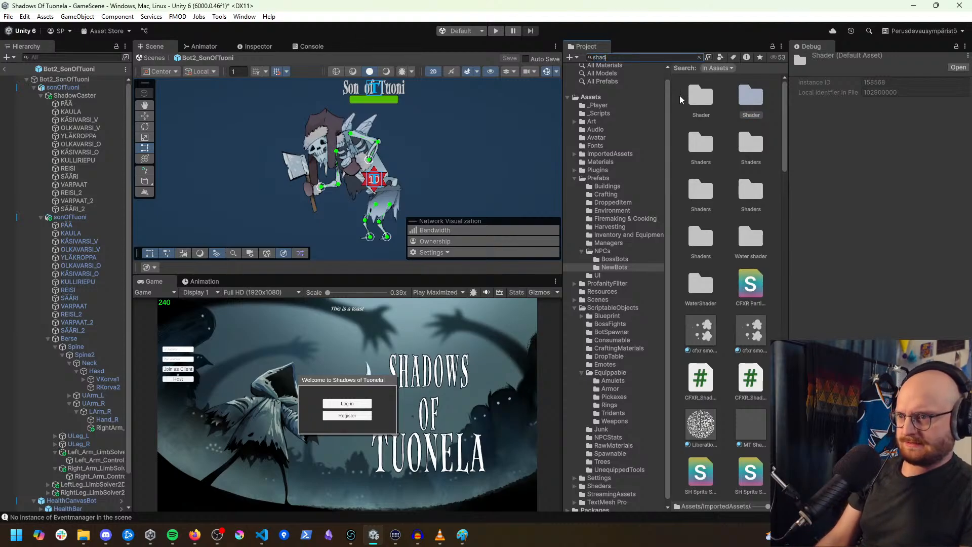
{"action": "type", "text": "owlit"}
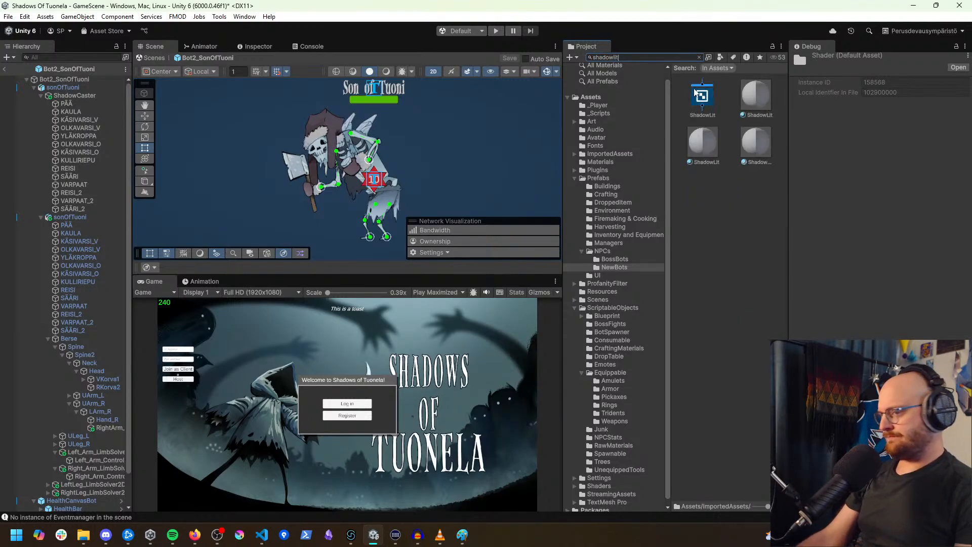
Step: Compare the properties of the ShadowLit materials in the search results to decide which one to use
{"action": "left_click", "coordinate": [754, 100]}
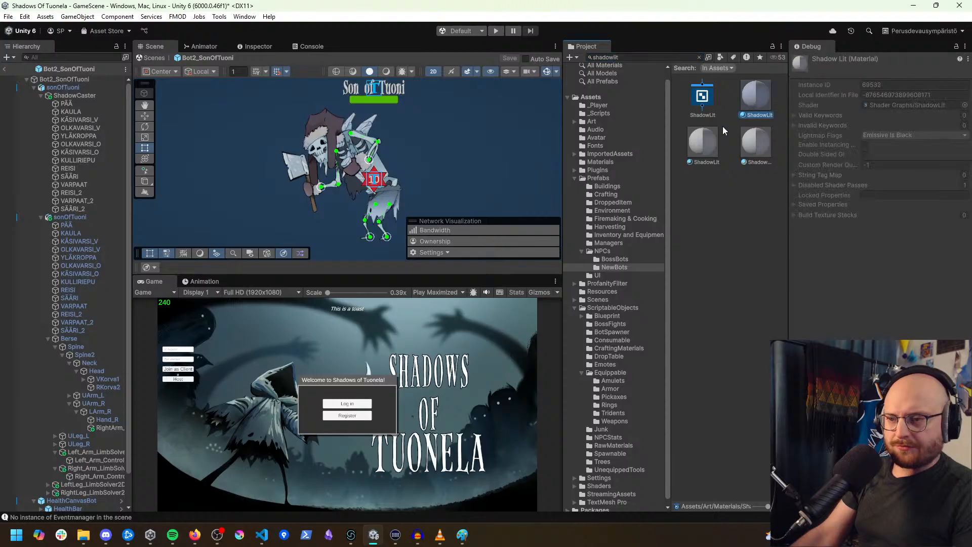
{"action": "left_click", "coordinate": [705, 144]}
{"action": "left_click", "coordinate": [746, 150]}
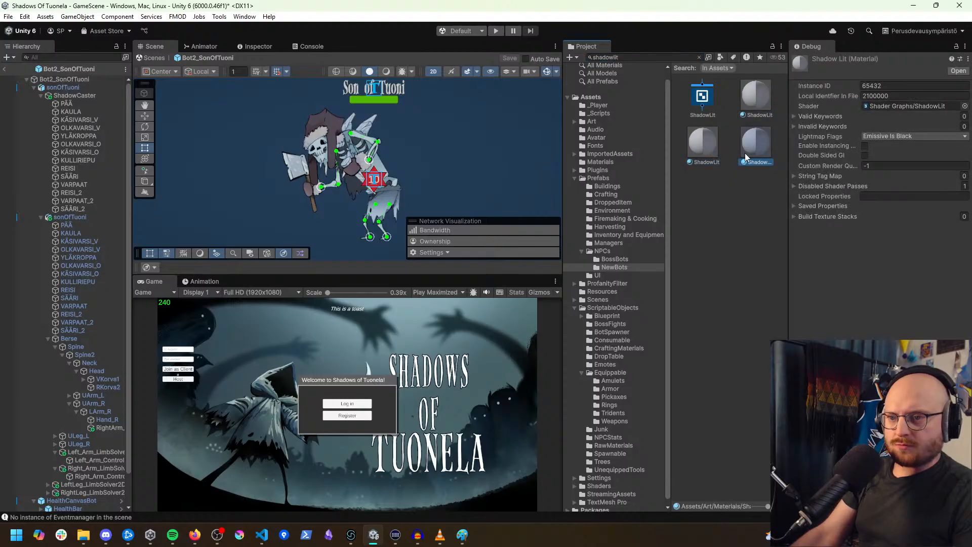
{"action": "left_click", "coordinate": [697, 161]}
{"action": "left_click", "coordinate": [740, 105]}
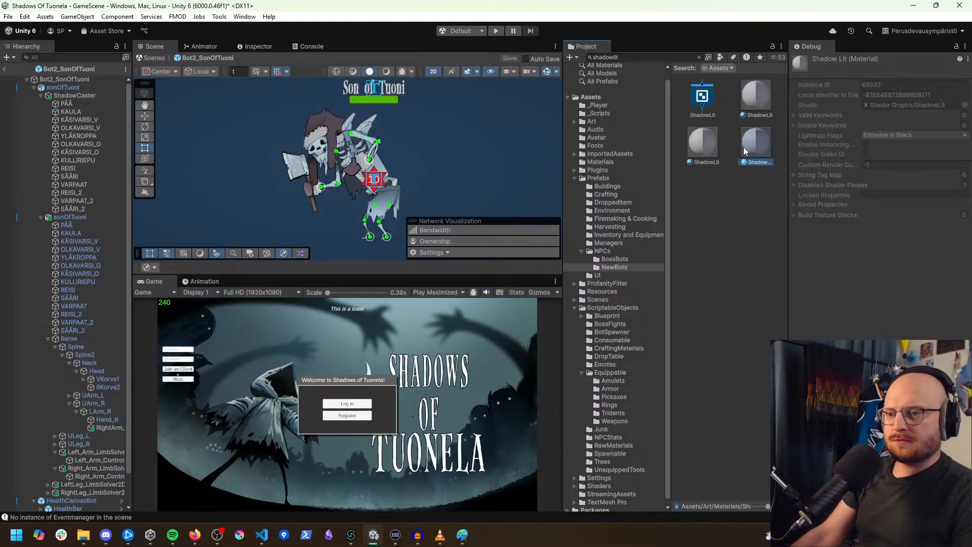
{"action": "left_click", "coordinate": [707, 150]}
{"action": "left_click", "coordinate": [753, 99]}
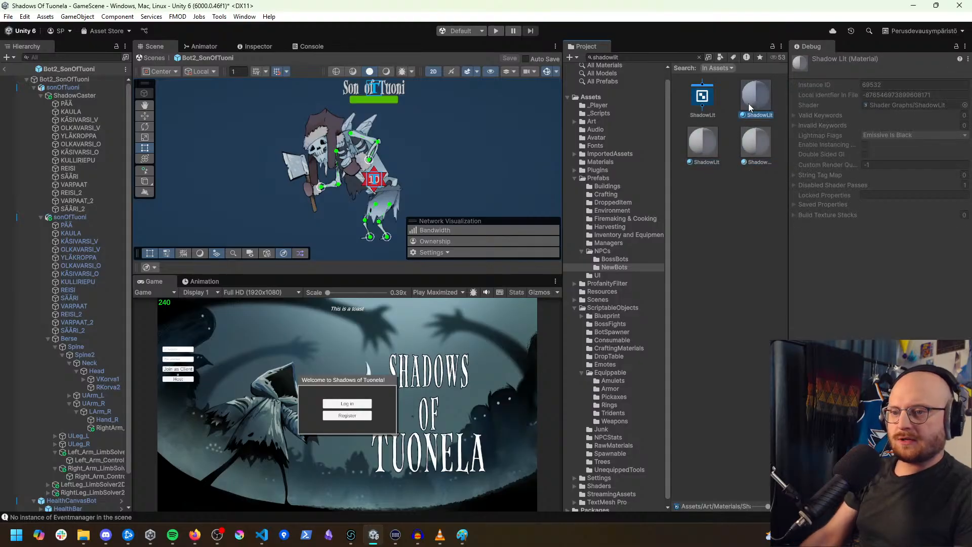
{"action": "left_click", "coordinate": [708, 142]}
{"action": "left_click", "coordinate": [752, 98]}
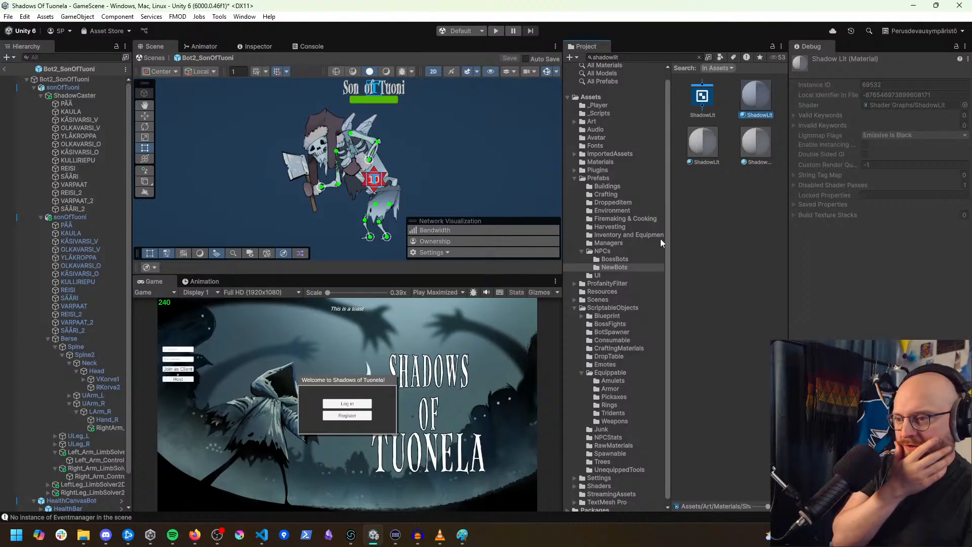
{"action": "scroll", "coordinate": [668, 238], "scroll_direction": "up", "scroll_amount": 1}
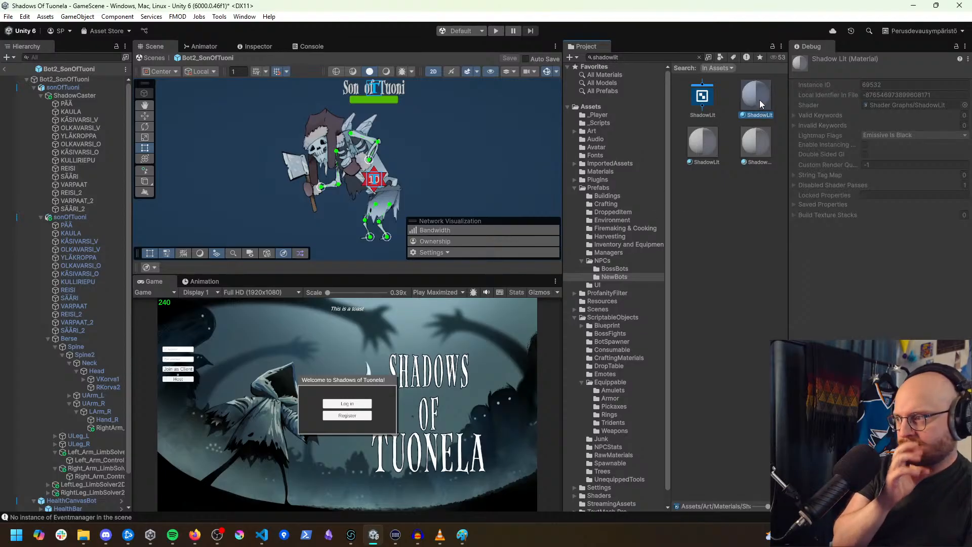
Step: Assign the ShadowLit material to the sprite parts under ShadowCaster, including KÄSIVARSI_V through SÄÄRI_2 together
{"action": "left_click_drag", "start_coordinate": [760, 99], "coordinate": [160, 120]}
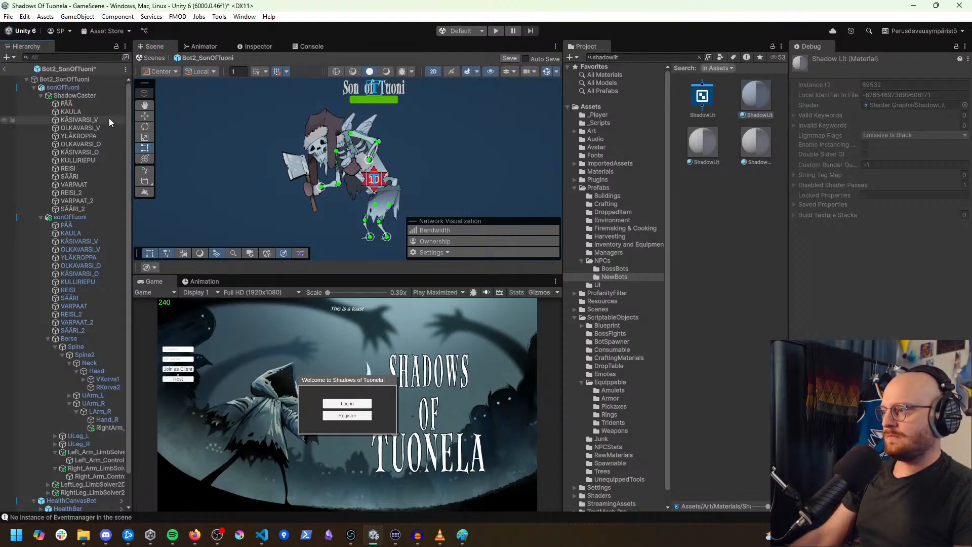
{"action": "left_click", "coordinate": [71, 120]}
{"action": "left_click", "coordinate": [74, 210], "text": "shift"}
{"action": "left_click_drag", "start_coordinate": [752, 107], "coordinate": [843, 161]}
{"action": "scroll", "coordinate": [857, 269], "scroll_direction": "down", "scroll_amount": 5}
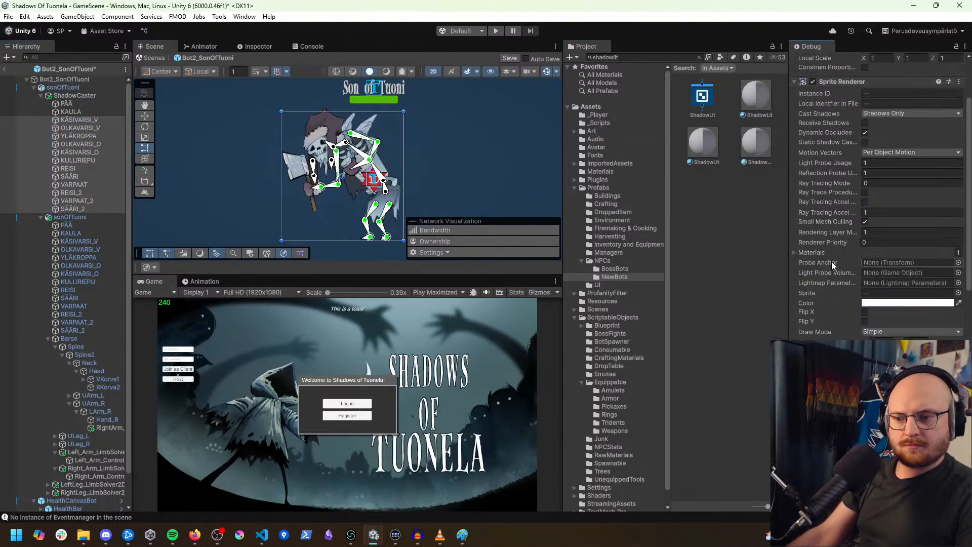
{"action": "scroll", "coordinate": [831, 260], "scroll_direction": "down", "scroll_amount": 4}
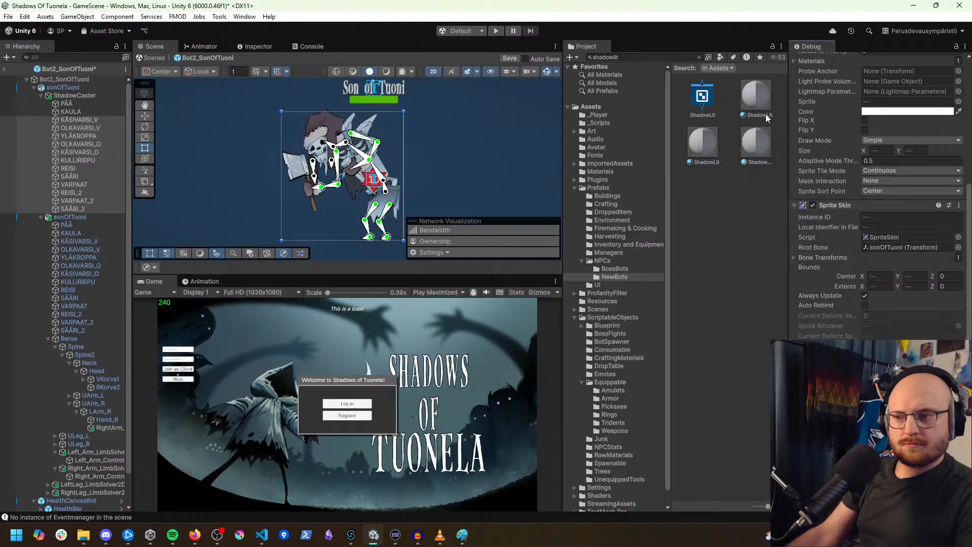
{"action": "scroll", "coordinate": [825, 272], "scroll_direction": "down", "scroll_amount": 6}
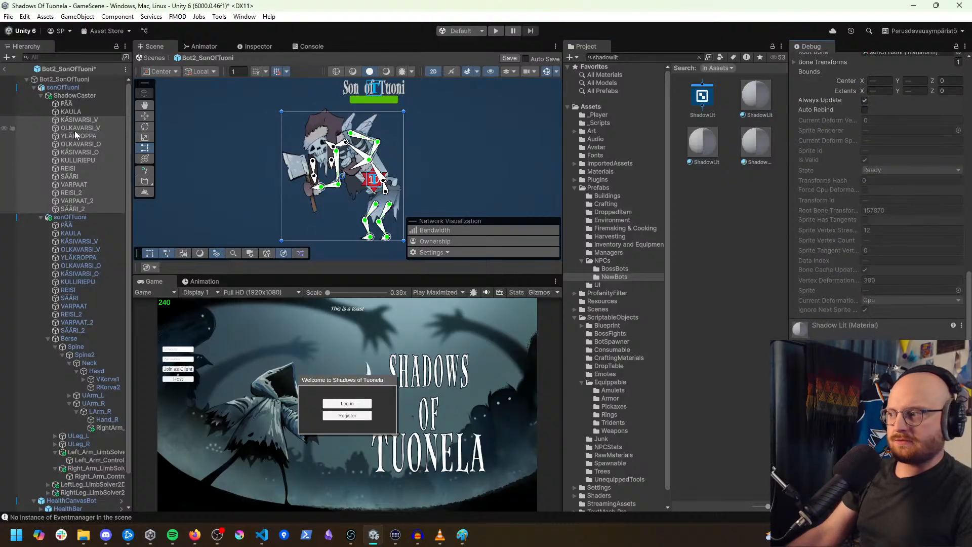
Step: Check the ShadowCaster sprite SÄÄRI, save the Bot2_SonOfTuoni prefab changes and return to GameScene
{"action": "left_click", "coordinate": [76, 144]}
{"action": "left_click", "coordinate": [69, 176]}
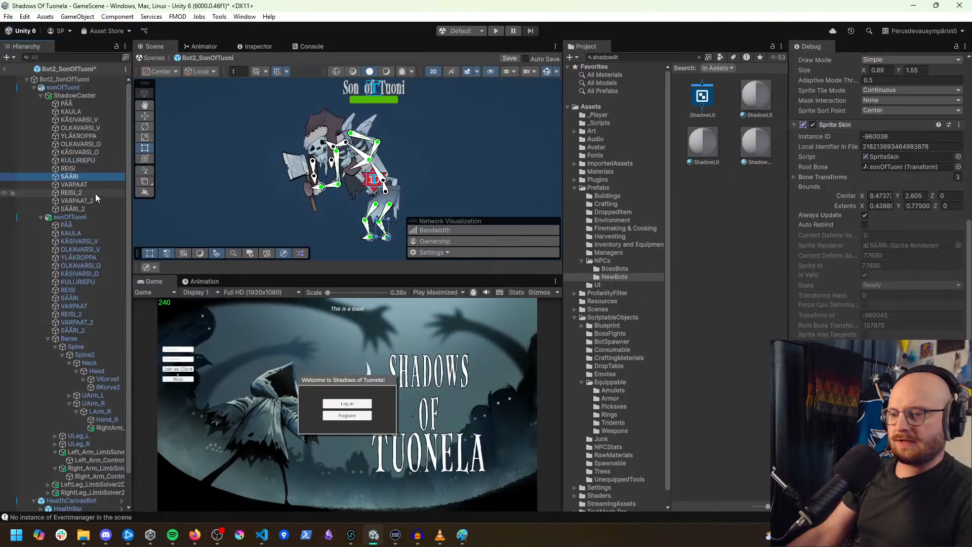
{"action": "left_click", "coordinate": [4, 70]}
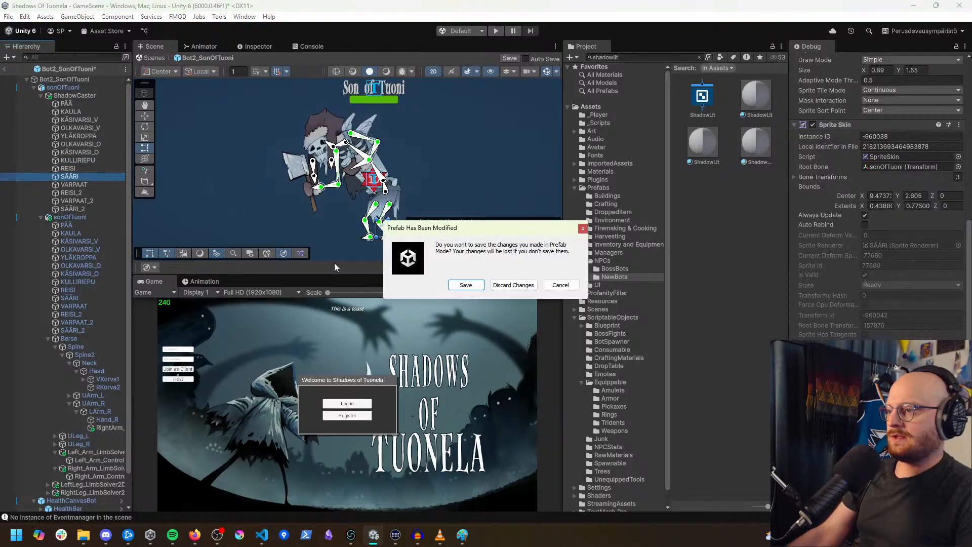
{"action": "left_click", "coordinate": [461, 285]}
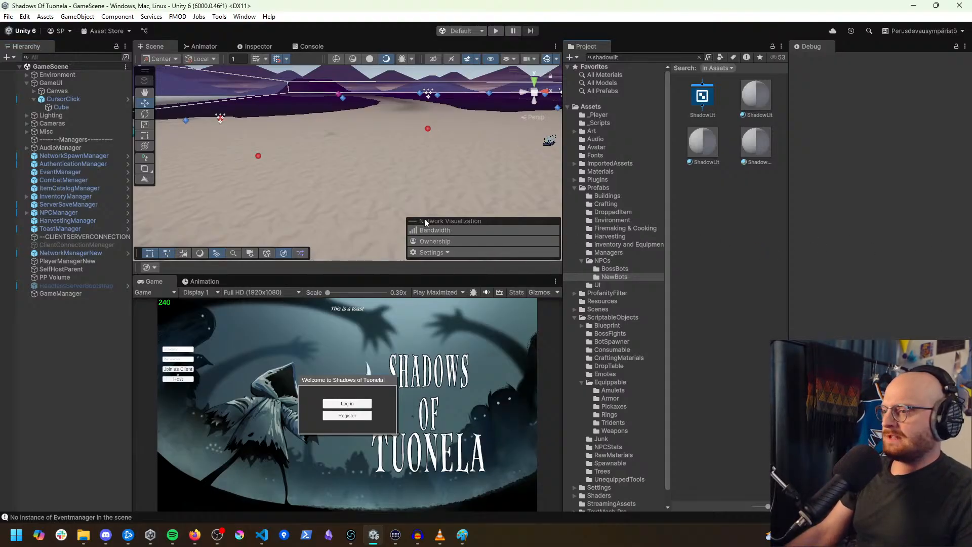
Step: Reopen the Bot2_SonOfTuoni prefab from the NewBots folder to check its ShadowCaster sprites, and return to GameScene
{"action": "left_click", "coordinate": [615, 276]}
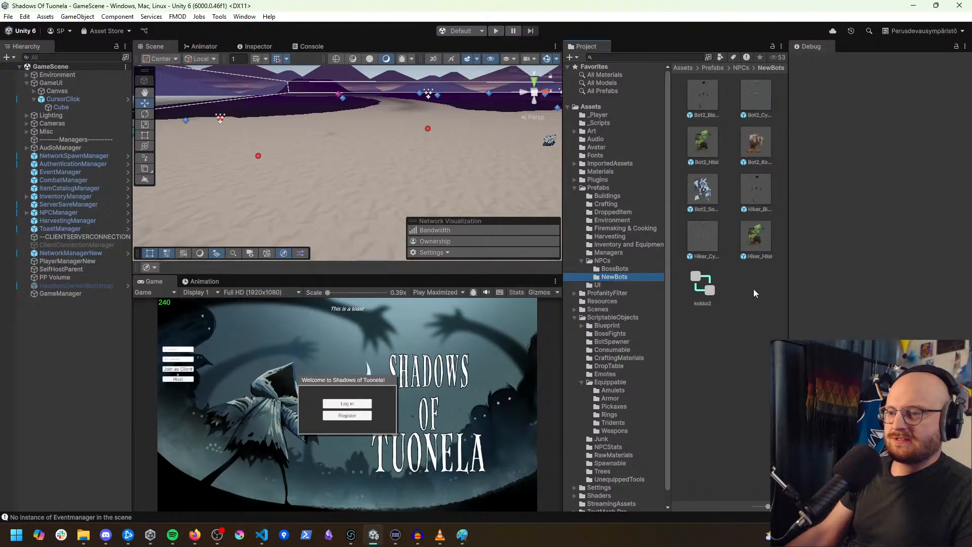
{"action": "double_click", "coordinate": [709, 195]}
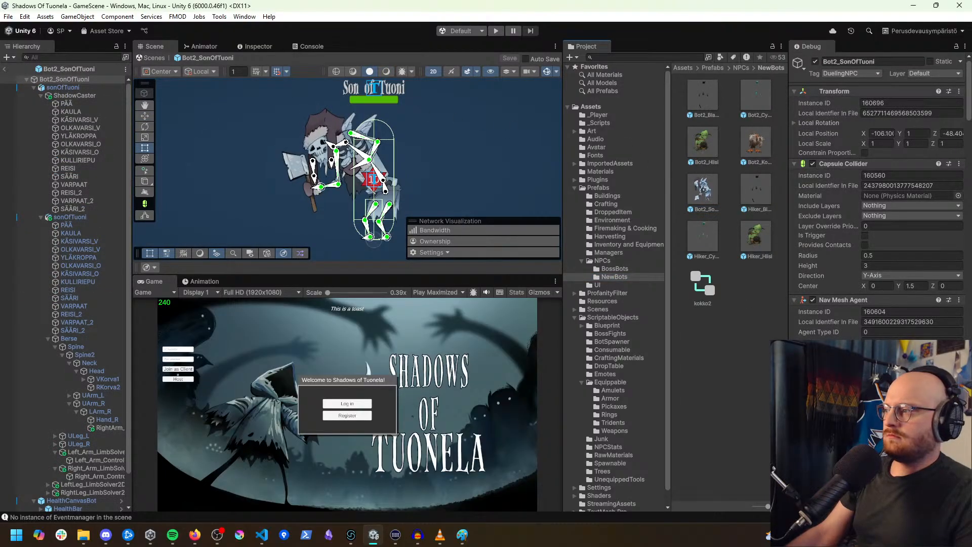
{"action": "left_click", "coordinate": [66, 103]}
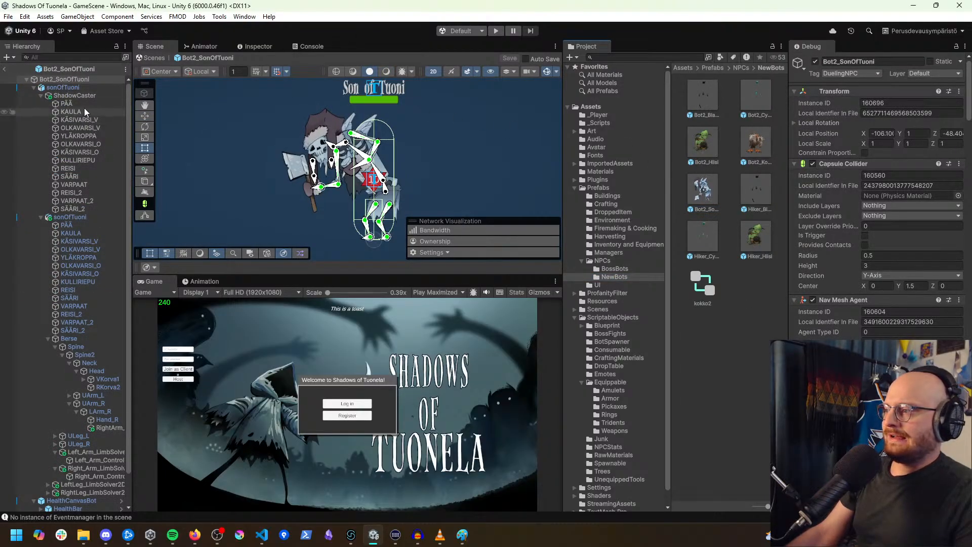
{"action": "left_click", "coordinate": [5, 69]}
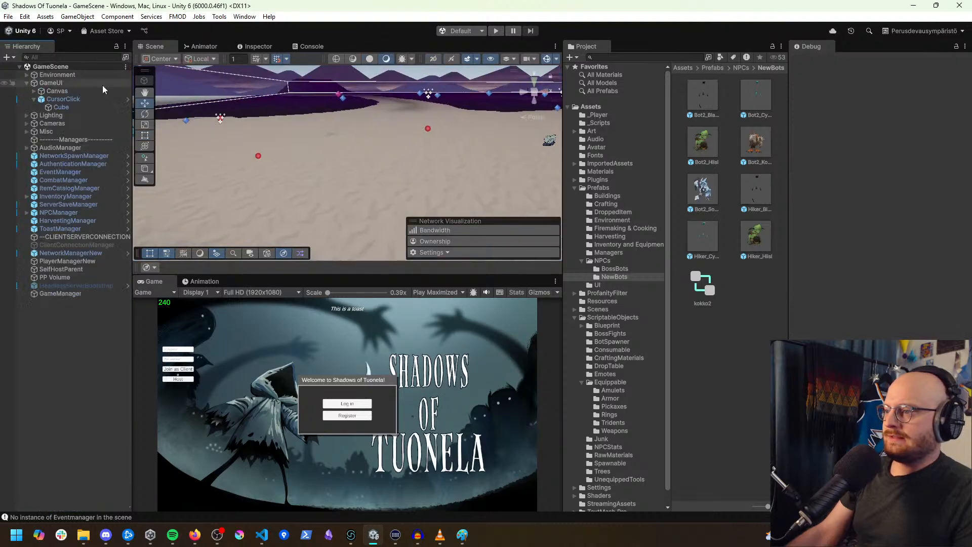
Step: Return the inspector to Normal mode and check NetworkManagerNew's Unity Transport settings
{"action": "left_click", "coordinate": [71, 253]}
{"action": "scroll", "coordinate": [836, 300], "scroll_direction": "down", "scroll_amount": 5}
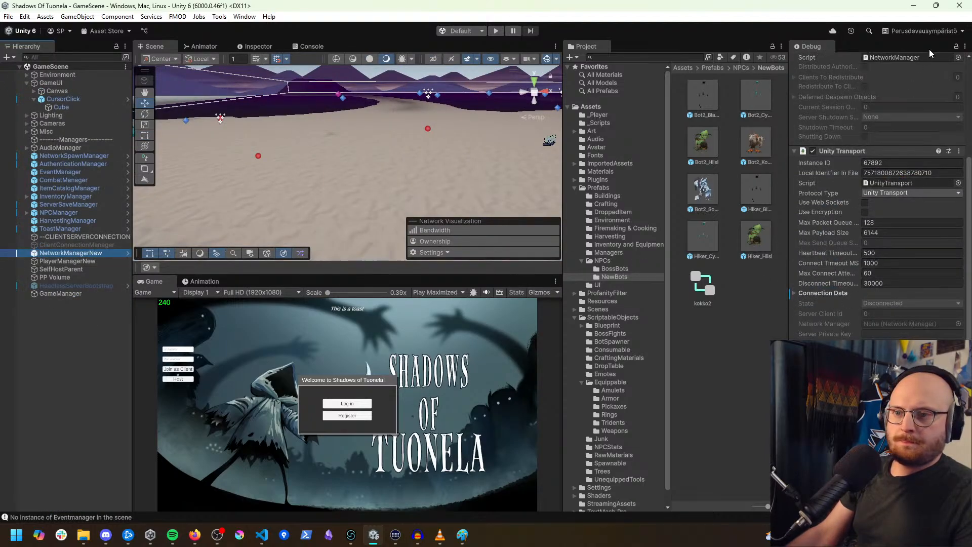
{"action": "left_click", "coordinate": [965, 50]}
{"action": "left_click", "coordinate": [908, 83]}
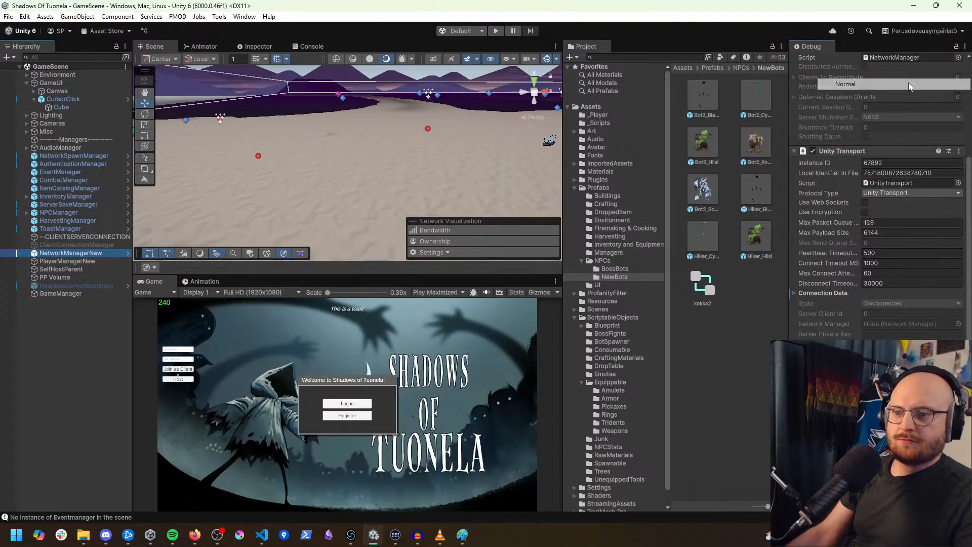
{"action": "scroll", "coordinate": [831, 305], "scroll_direction": "down", "scroll_amount": 5}
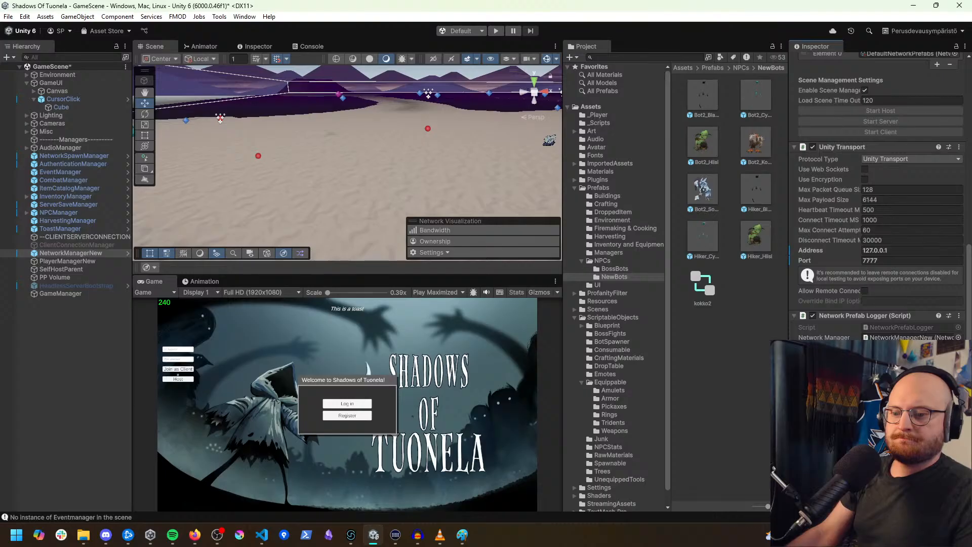
Step: Start play mode, log in with the prefilled account credentials and host a game session
{"action": "left_click", "coordinate": [496, 31]}
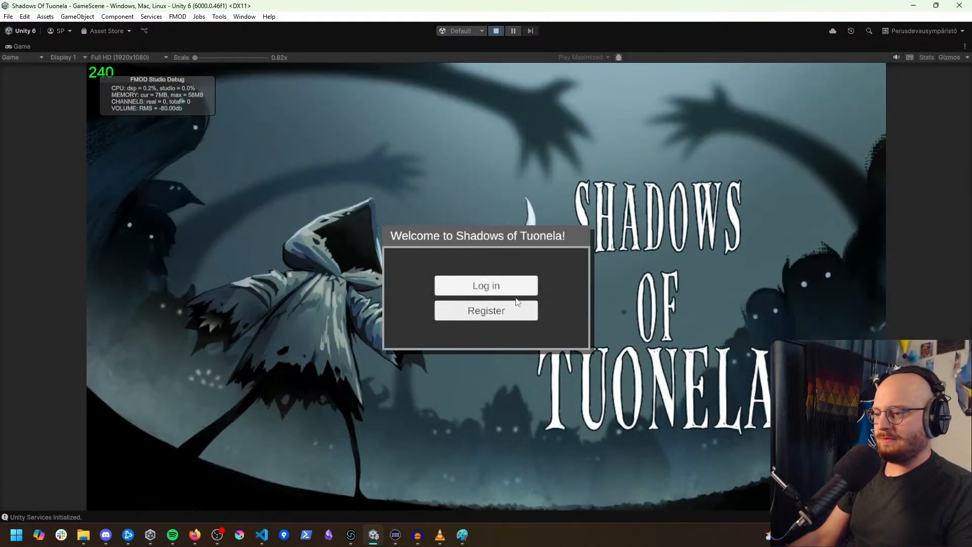
{"action": "left_click", "coordinate": [512, 290]}
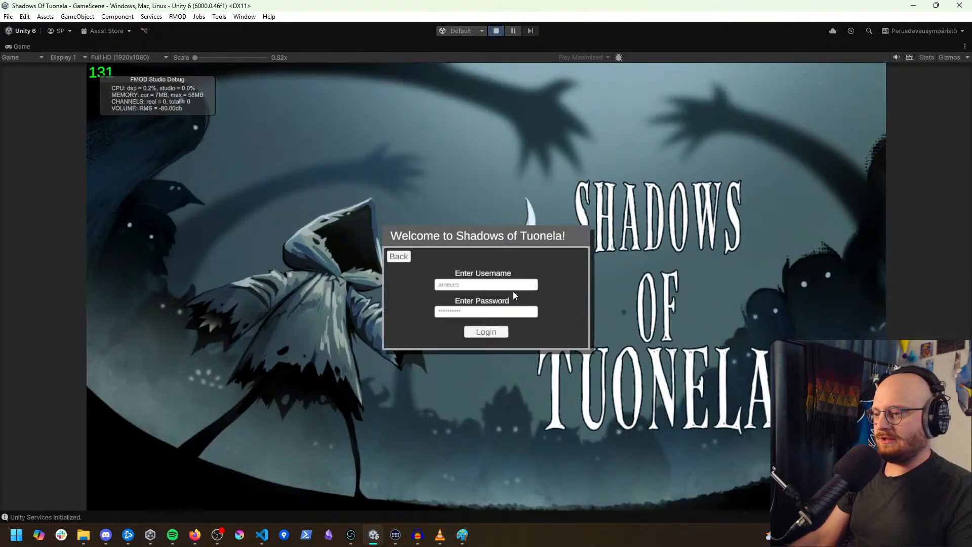
{"action": "left_click", "coordinate": [496, 337]}
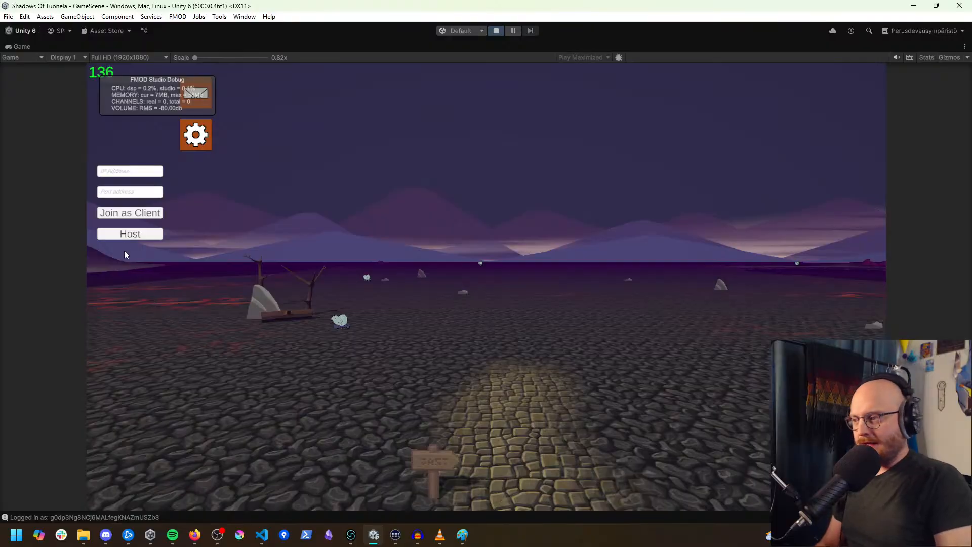
{"action": "left_click", "coordinate": [152, 236]}
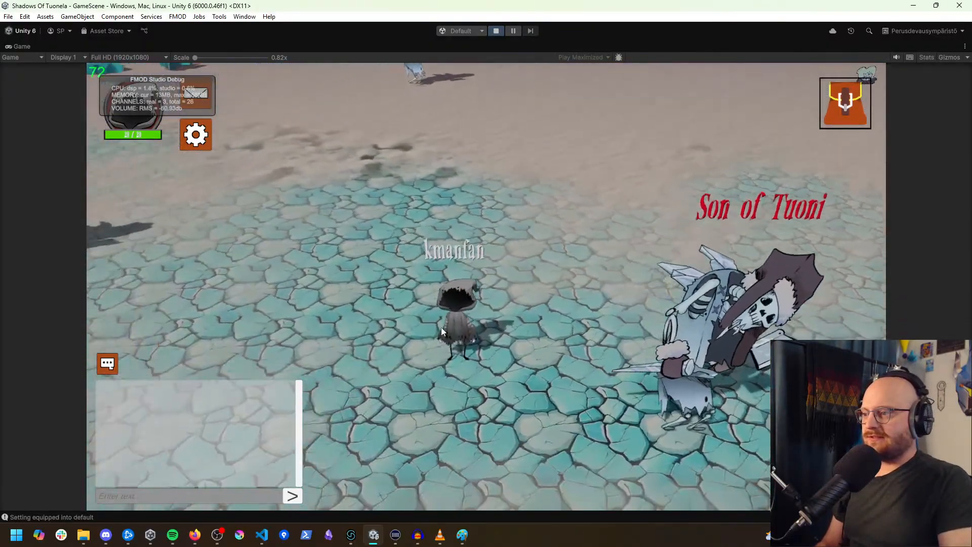
Step: Walk the character around the Son of Tuoni enemies to examine their ground shadows, and end the play test
{"action": "left_click", "coordinate": [422, 318]}
{"action": "left_click", "coordinate": [378, 363]}
{"action": "left_click", "coordinate": [400, 384]}
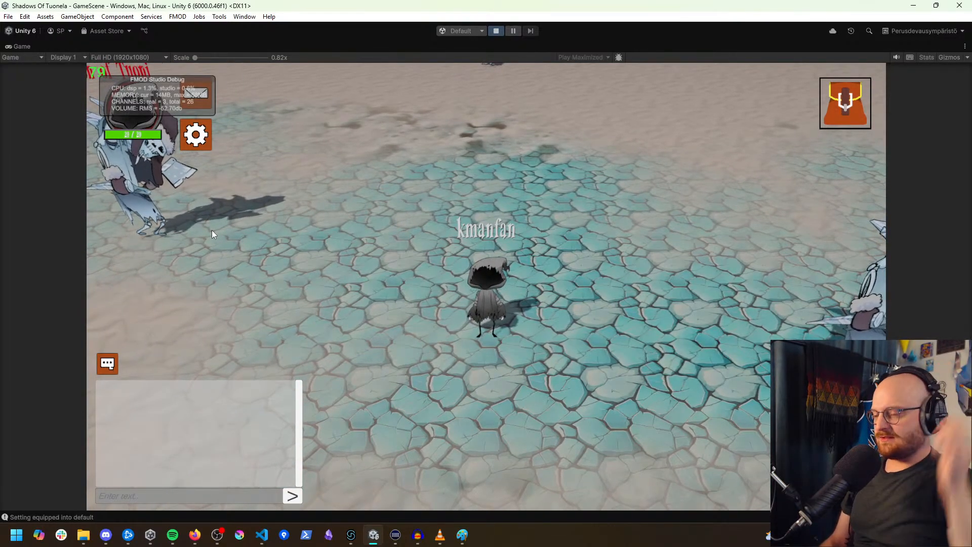
{"action": "left_click", "coordinate": [358, 295]}
{"action": "left_click", "coordinate": [333, 341]}
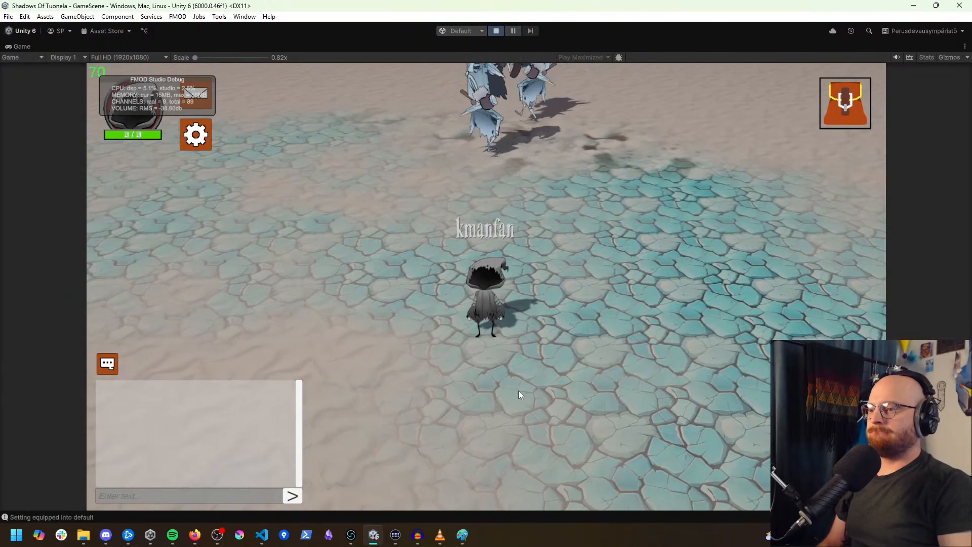
{"action": "left_click", "coordinate": [590, 400]}
{"action": "left_click", "coordinate": [539, 403]}
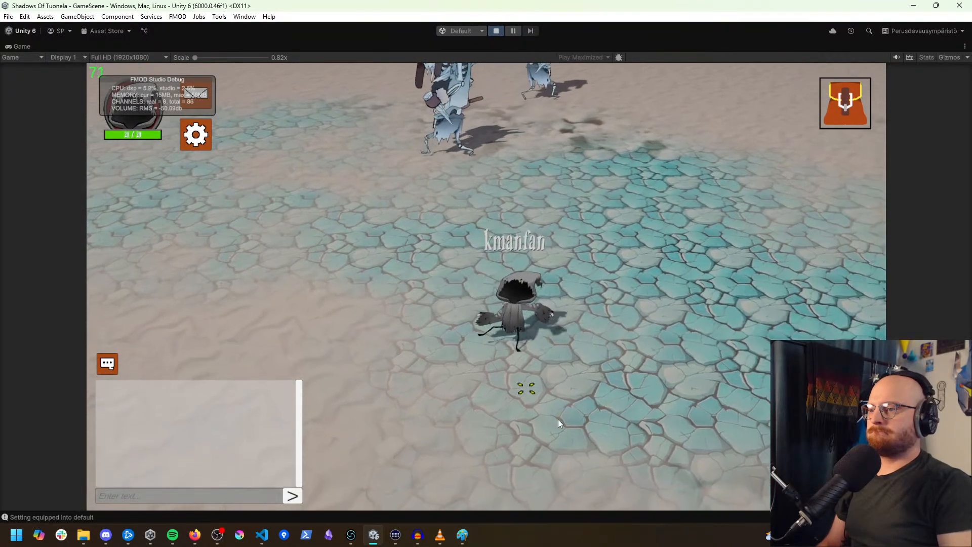
{"action": "left_click", "coordinate": [640, 409]}
{"action": "left_click", "coordinate": [527, 223]}
{"action": "left_click", "coordinate": [616, 404]}
{"action": "left_click", "coordinate": [561, 411]}
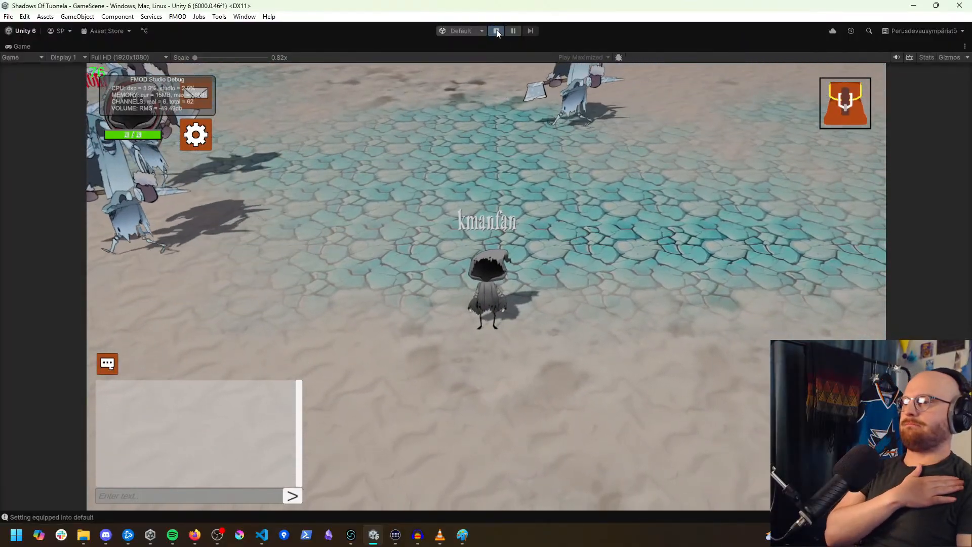
{"action": "key", "text": "ctrl+p"}
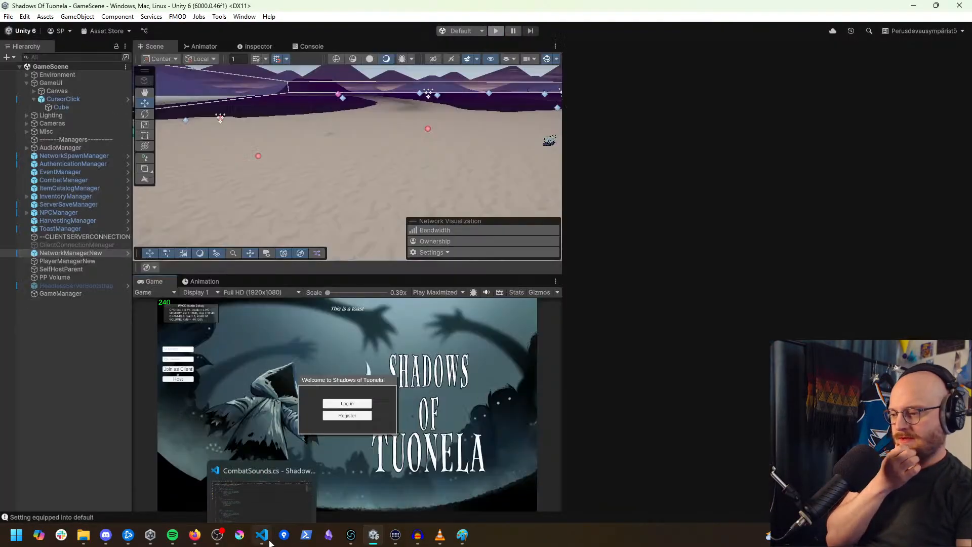
Step: Switch to Visual Studio Code and review the transition changes in SOT_Character_Animator.controller under source control
{"action": "left_click", "coordinate": [263, 534]}
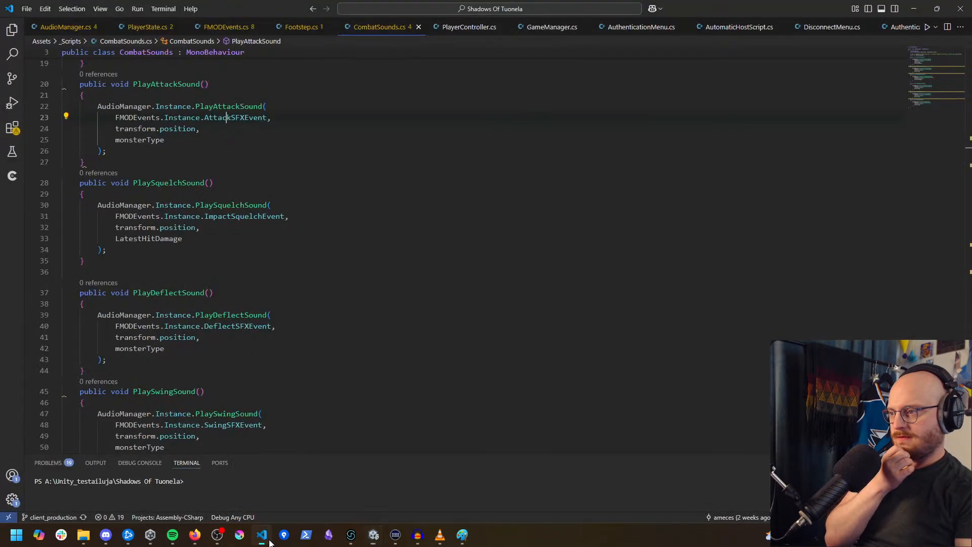
{"action": "left_click", "coordinate": [374, 535]}
{"action": "left_click", "coordinate": [555, 307]}
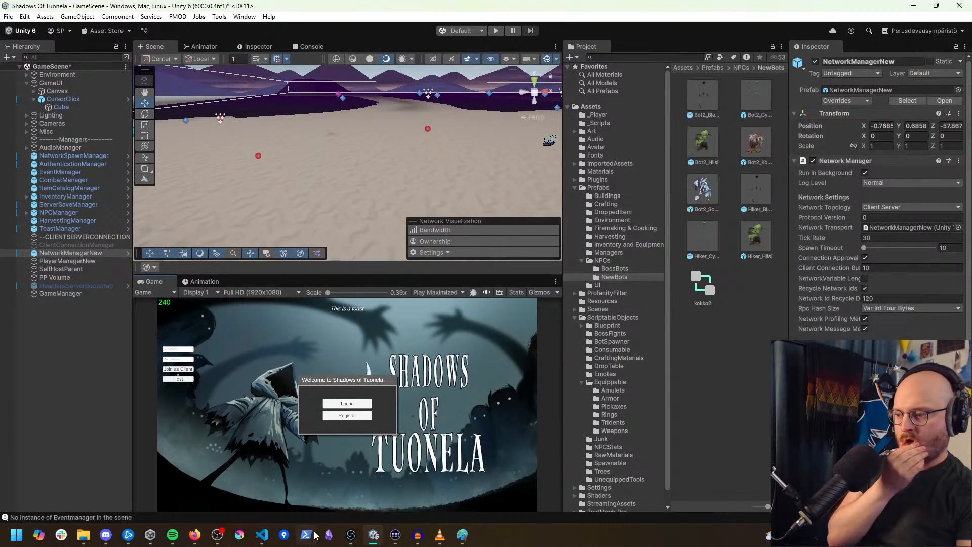
{"action": "mouse_move", "coordinate": [355, 543]}
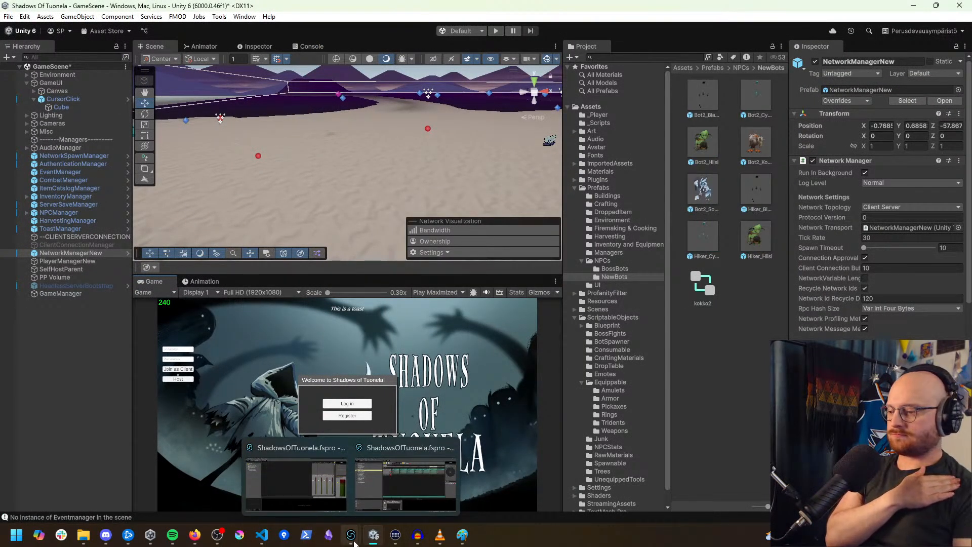
{"action": "left_click", "coordinate": [261, 478]}
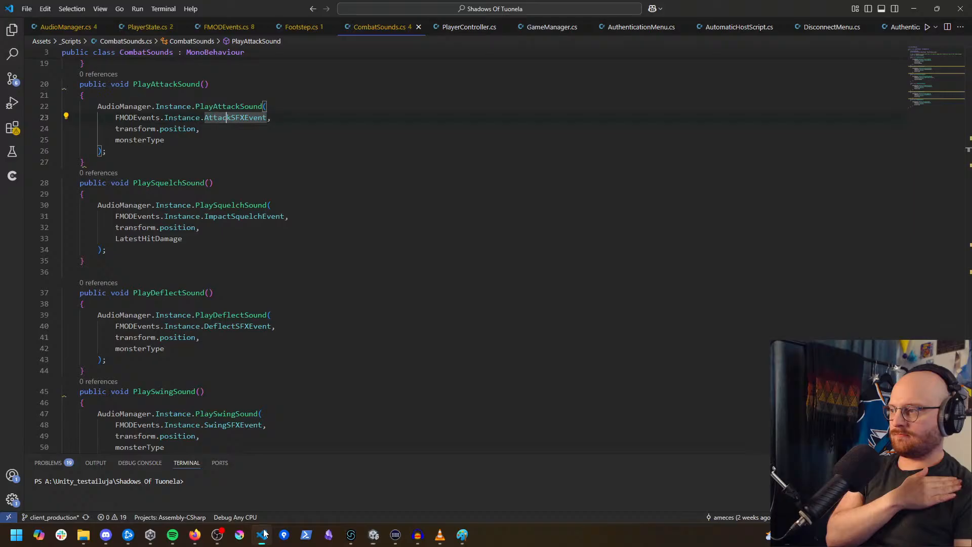
{"action": "left_click", "coordinate": [10, 84]}
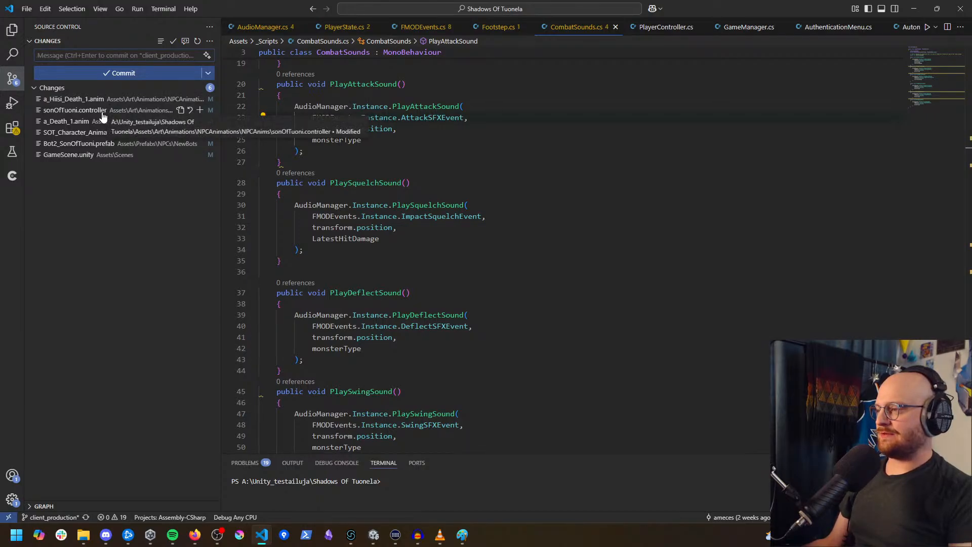
{"action": "left_click", "coordinate": [103, 134]}
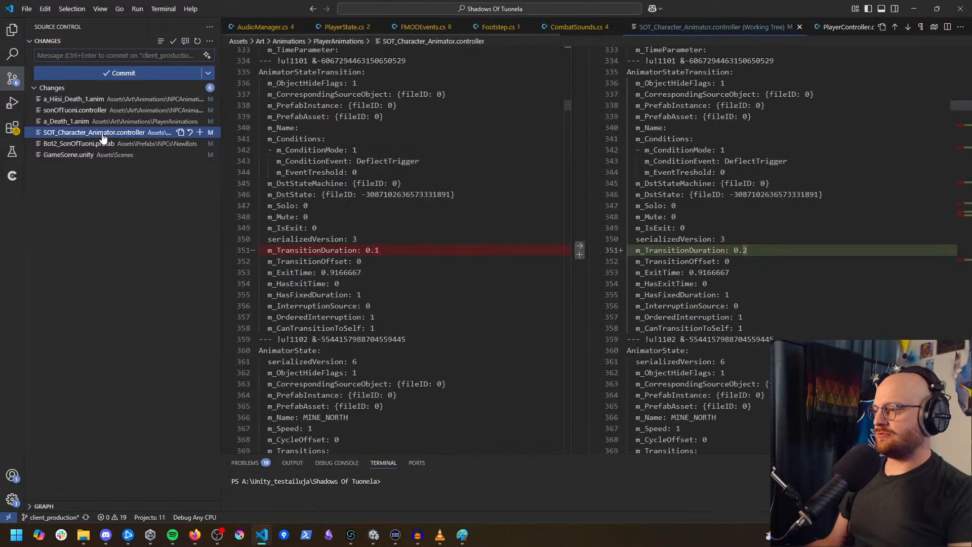
{"action": "scroll", "coordinate": [735, 314], "scroll_direction": "down", "scroll_amount": 15}
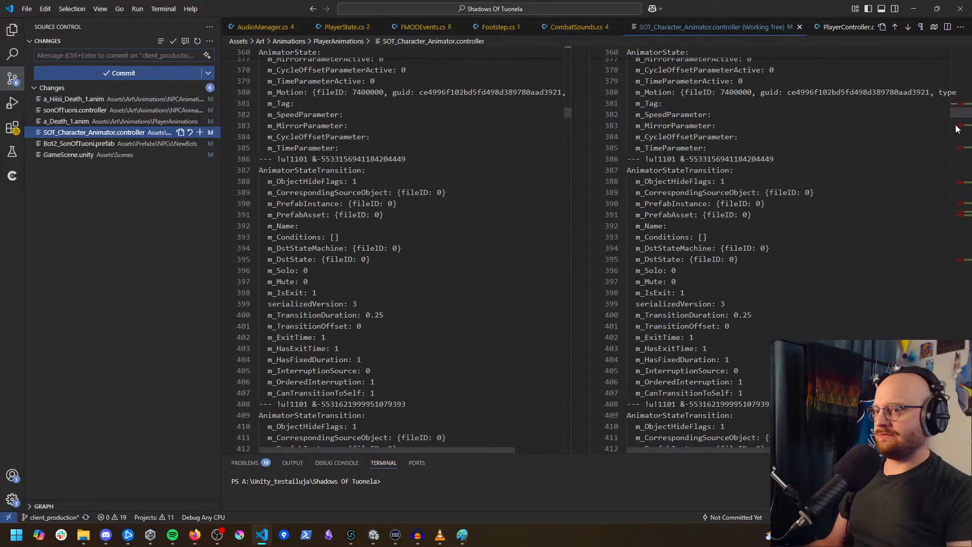
{"action": "left_click_drag", "start_coordinate": [959, 118], "coordinate": [958, 204]}
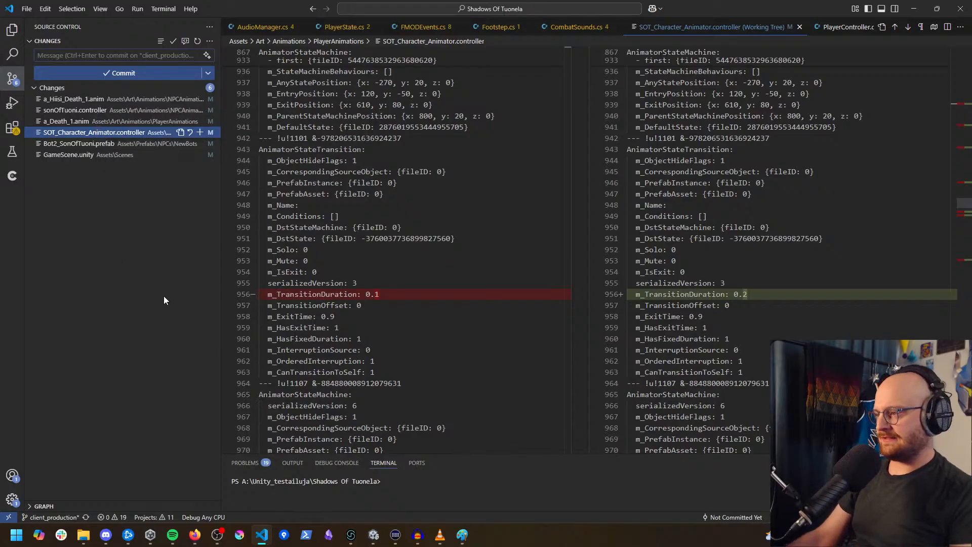
Step: Stage a_Hiisi_Death_1.anim, a_Death_1.anim, Bot2_SonOfTuoni.prefab and GameScene.unity for commit
{"action": "left_click", "coordinate": [83, 159]}
{"action": "left_click", "coordinate": [126, 144], "text": "ctrl"}
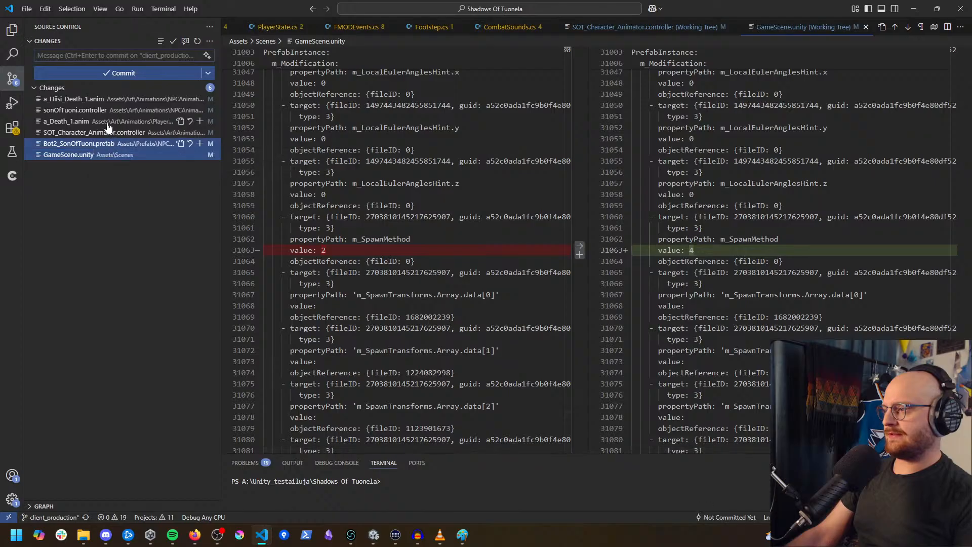
{"action": "left_click", "coordinate": [108, 119], "text": "ctrl"}
{"action": "left_click", "coordinate": [113, 100], "text": "ctrl"}
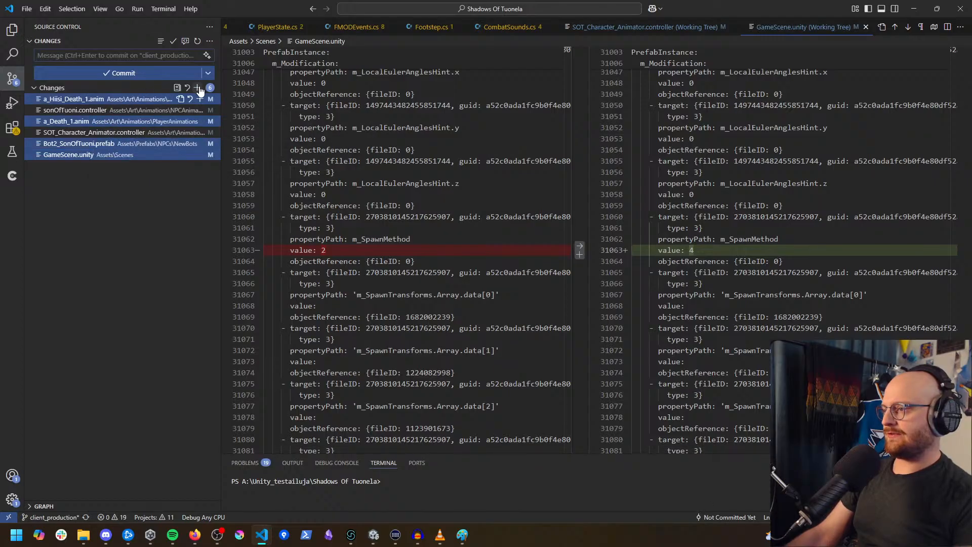
{"action": "left_click", "coordinate": [199, 99]}
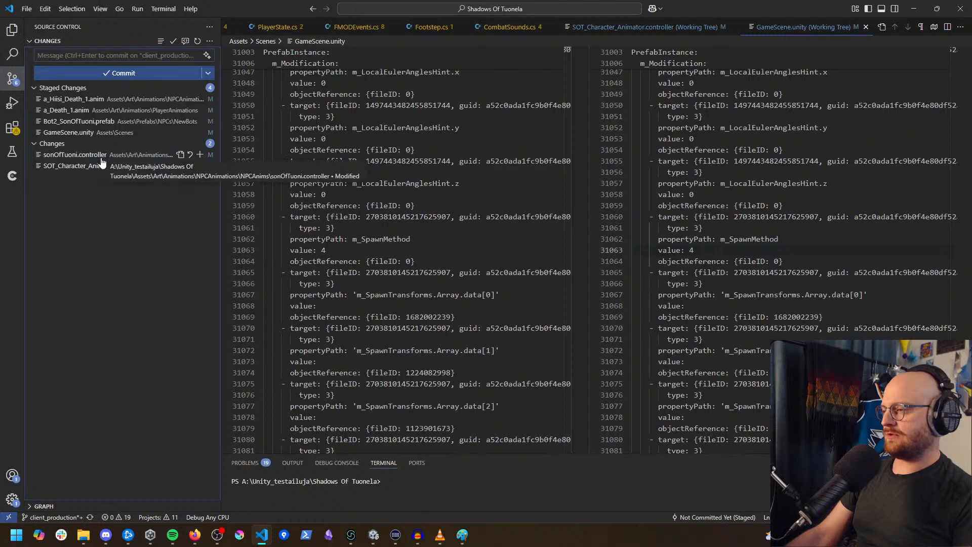
Step: Review the changes in sonOfTuoni.controller and write the commit message "fixed sonoftuonis shadows"
{"action": "left_click", "coordinate": [101, 158]}
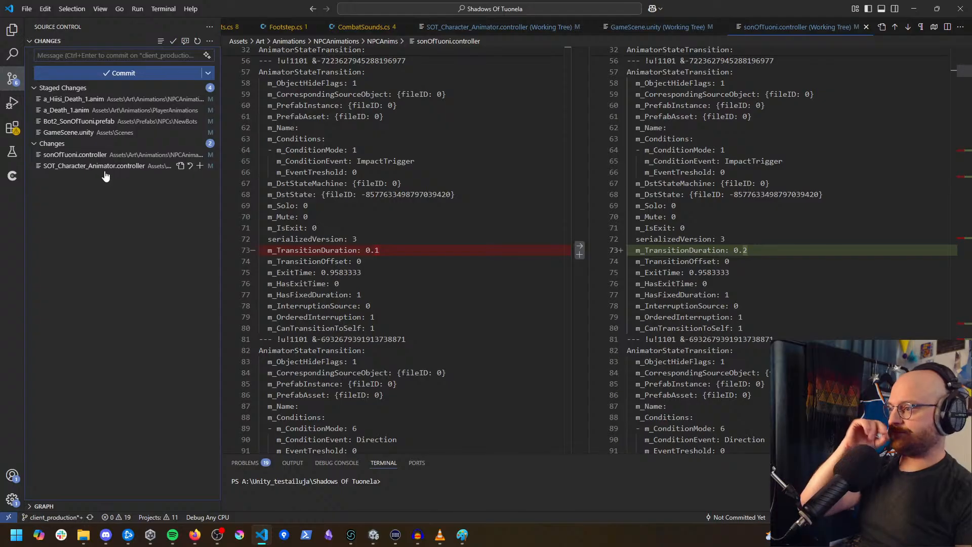
{"action": "left_click", "coordinate": [149, 53]}
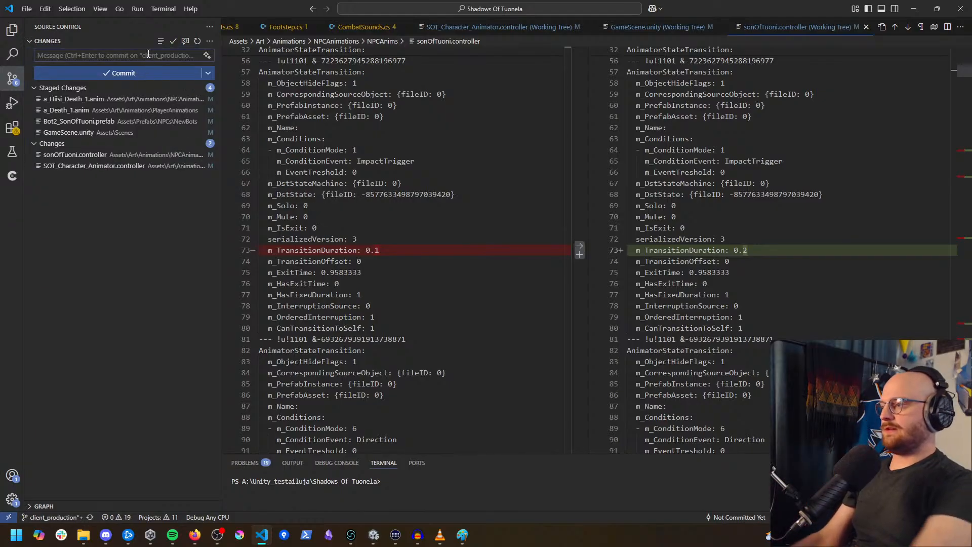
{"action": "type", "text": "fixed sono"}
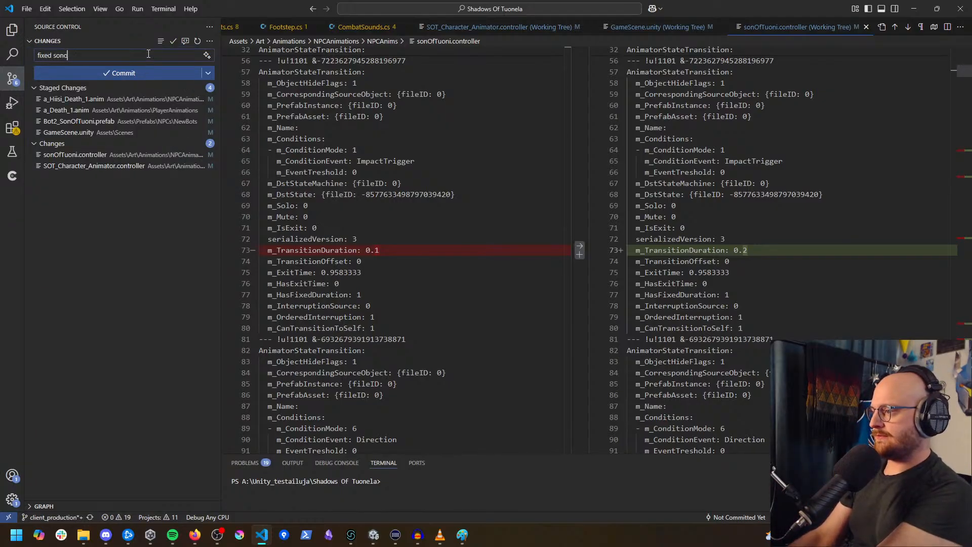
{"action": "type", "text": "ftuonis shadows. Added new"}
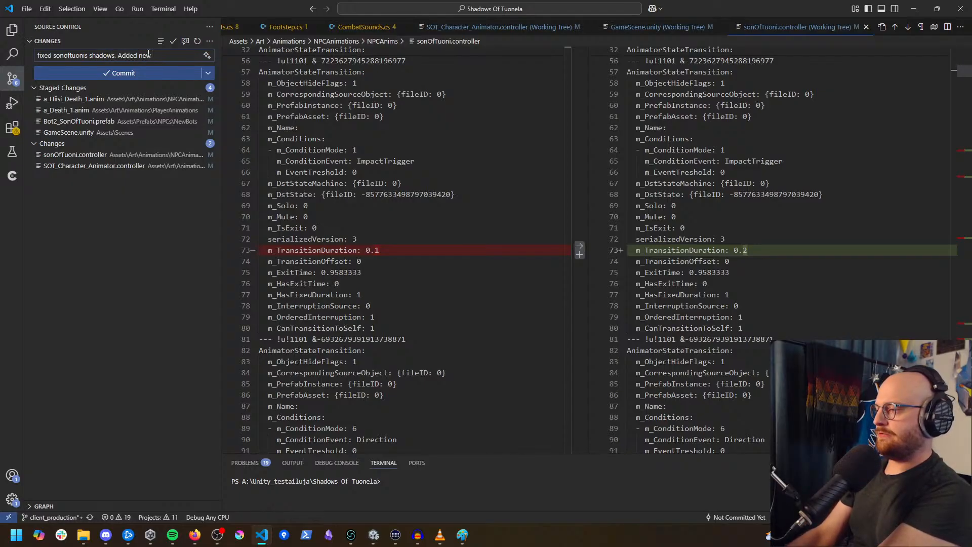
{"action": "type", "text": "squ"}
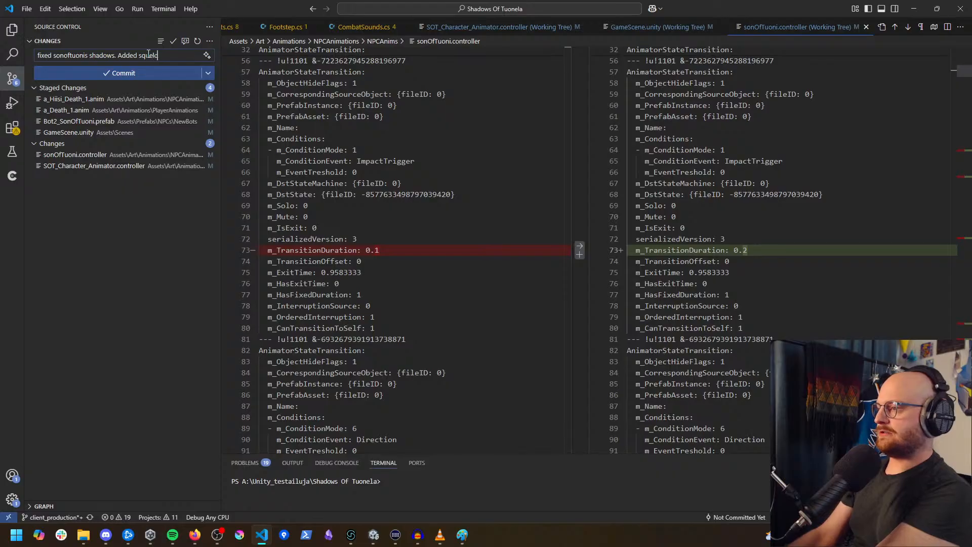
{"action": "type", "text": "elch sounds to the start of dea"}
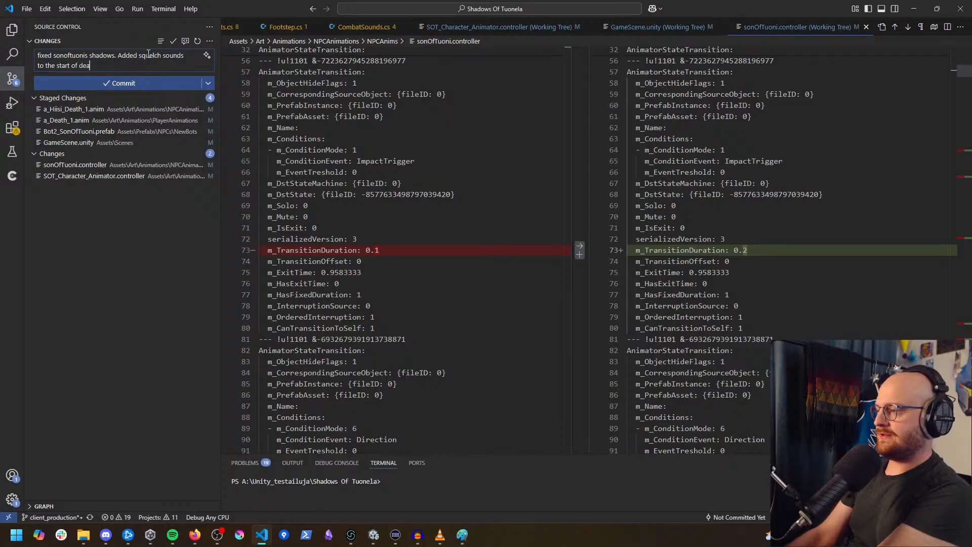
{"action": "type", "text": "sting"}
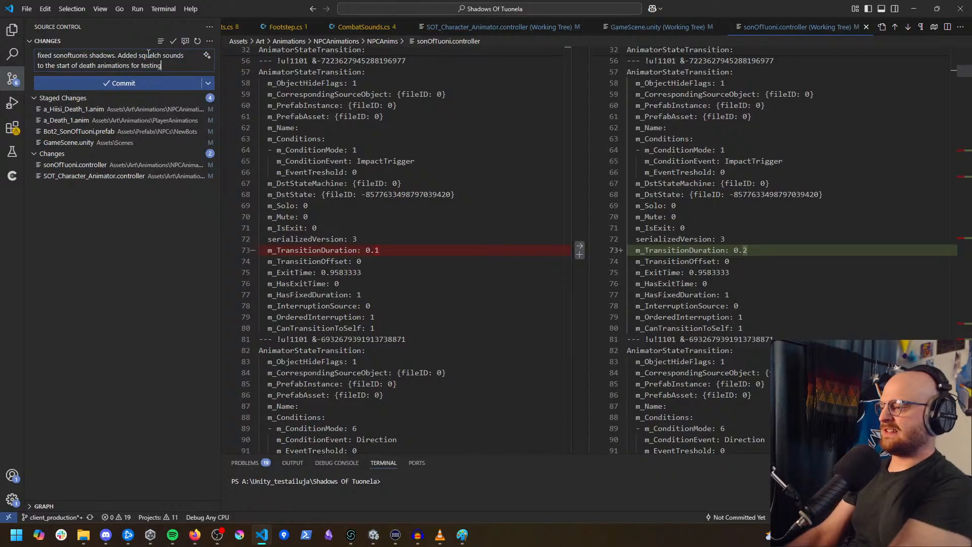
{"action": "key", "text": "BackSpace"}
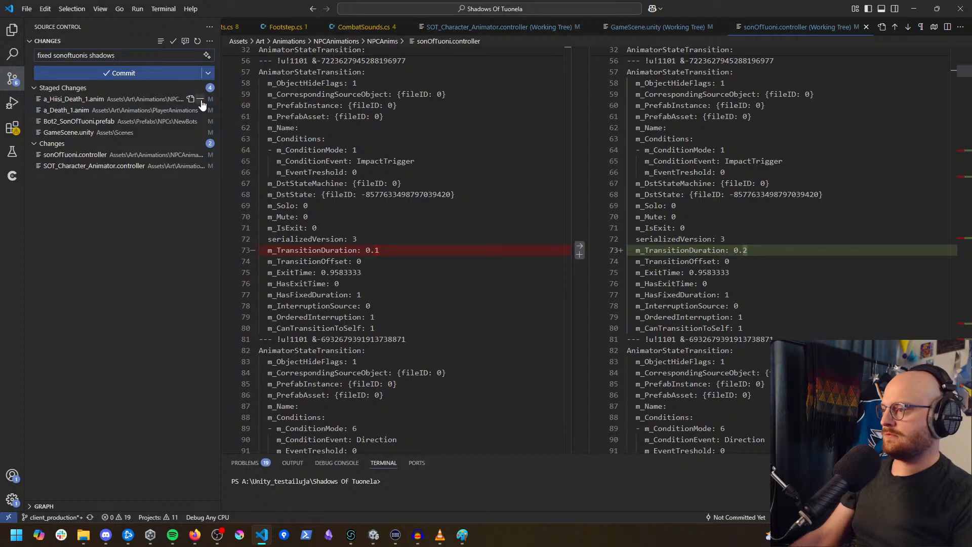
Step: Unstage a_Hiisi_Death_1.anim and a_Death_1.anim, and commit Bot2_SonOfTuoni.prefab and GameScene.unity
{"action": "left_click", "coordinate": [200, 99]}
{"action": "left_click", "coordinate": [200, 99]}
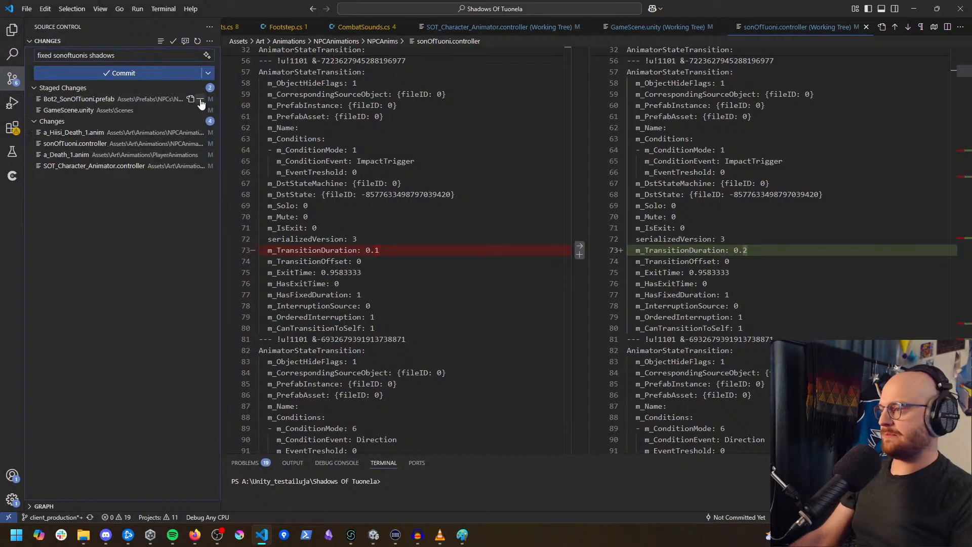
{"action": "left_click", "coordinate": [147, 72]}
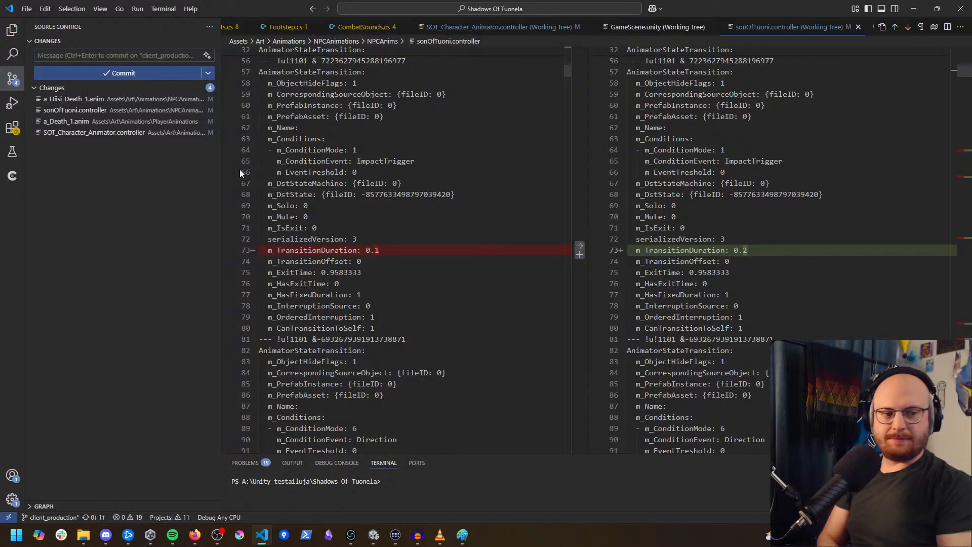
Step: Switch to Unity, open the Bot2_Hiisi prefab and inspect the settings of the transition from a_Fight_Idle_Mirrored to a_Deflect_EastMirrored_1
{"action": "left_click", "coordinate": [10, 79]}
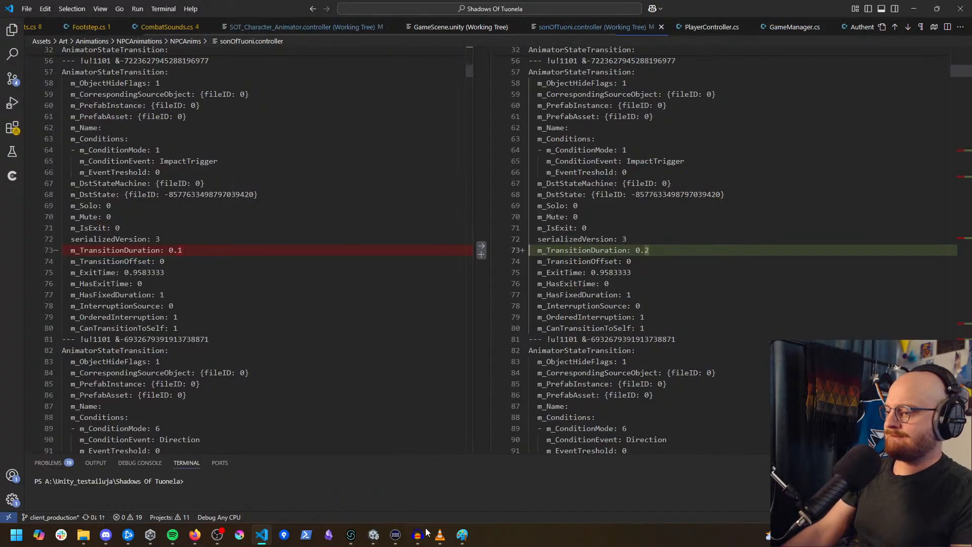
{"action": "left_click", "coordinate": [377, 535]}
{"action": "left_click", "coordinate": [713, 150]}
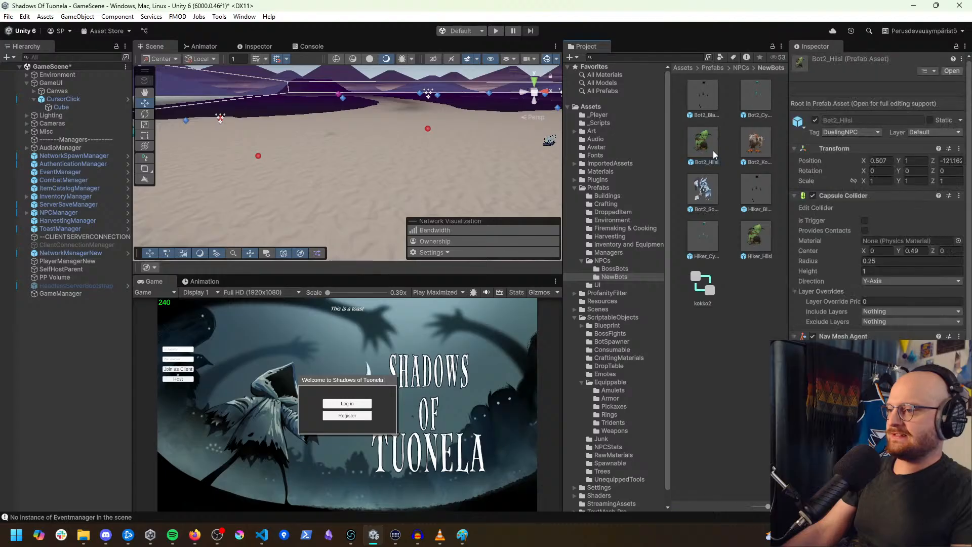
{"action": "double_click", "coordinate": [713, 150]}
{"action": "left_click", "coordinate": [201, 46]}
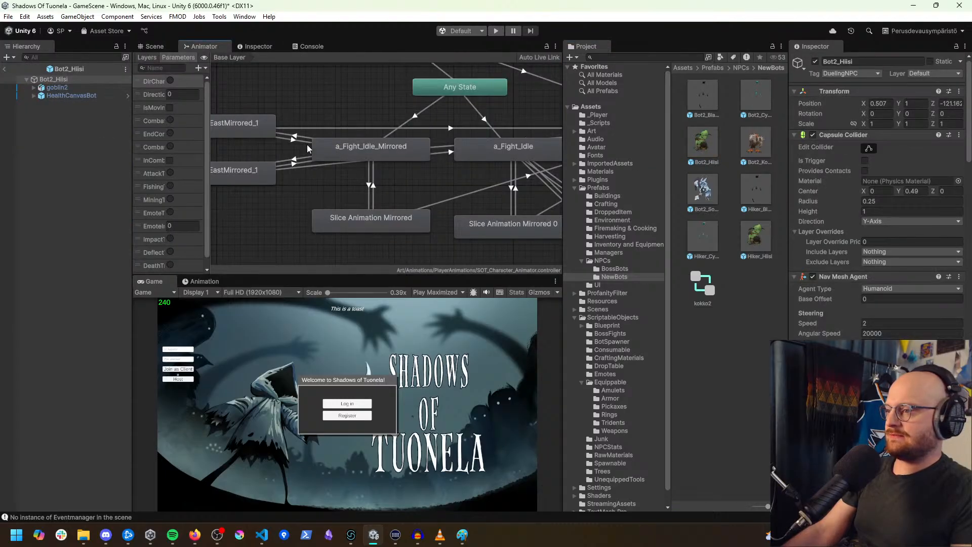
{"action": "left_click", "coordinate": [307, 143]}
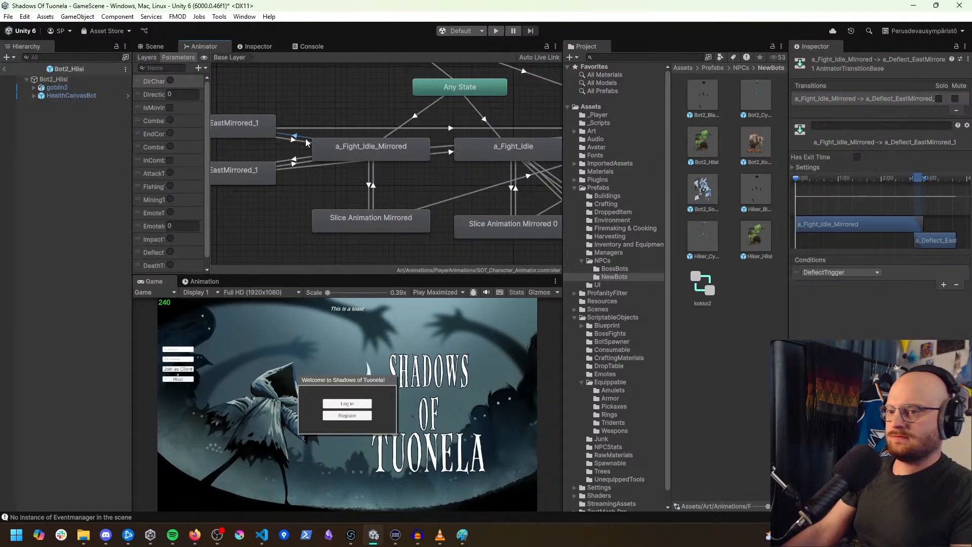
{"action": "left_click", "coordinate": [794, 167]}
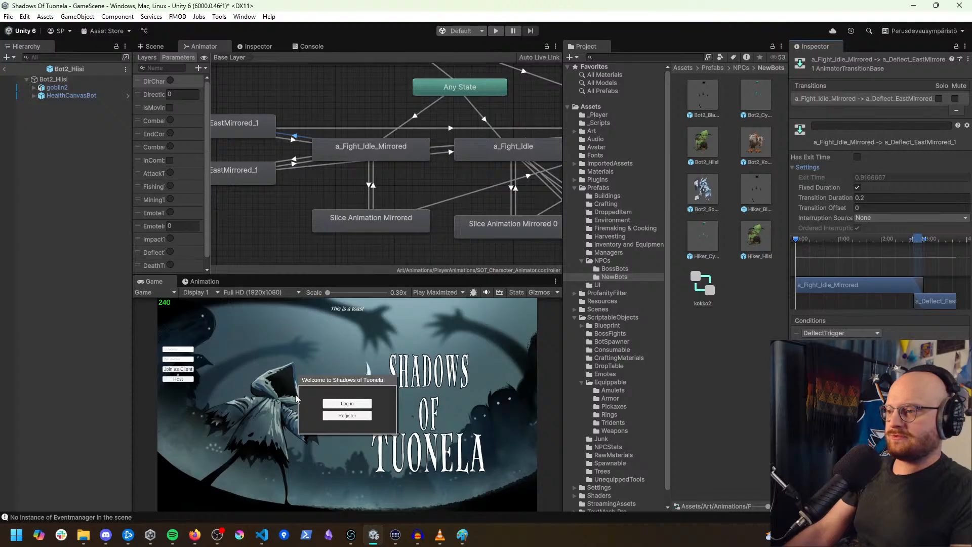
Step: Switch to Visual Studio Code to check the remaining uncommitted files, and return to Unity
{"action": "key", "text": "alt+Tab"}
{"action": "left_click", "coordinate": [12, 78]}
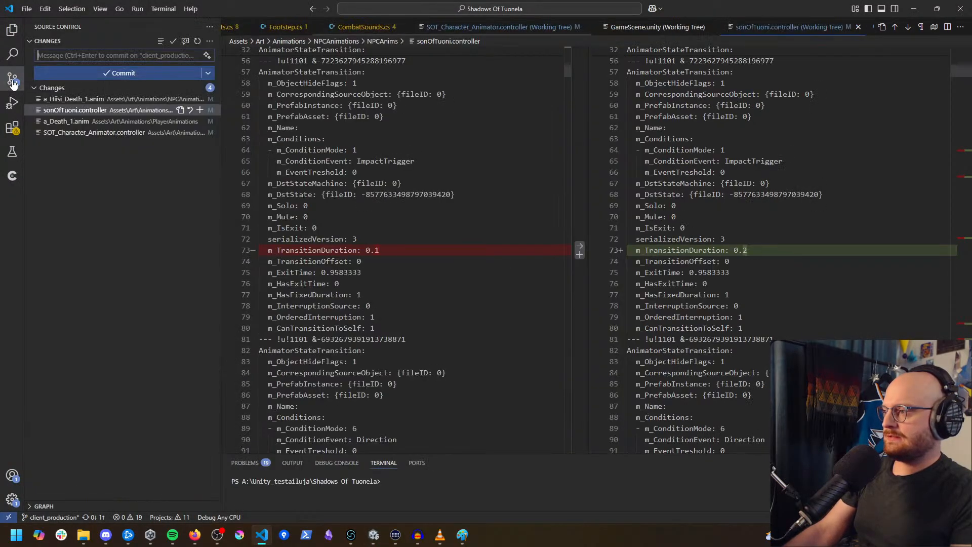
{"action": "left_click", "coordinate": [102, 189]}
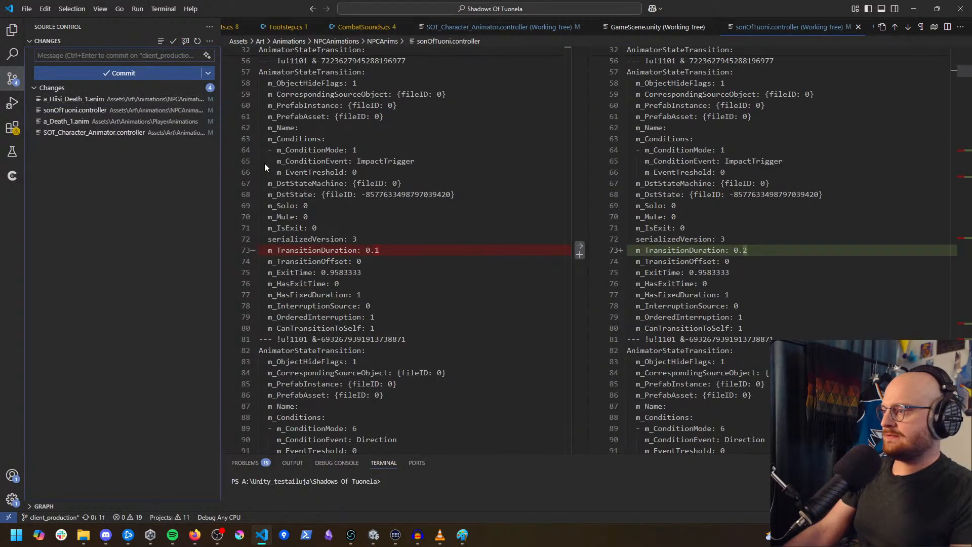
{"action": "left_click", "coordinate": [916, 16]}
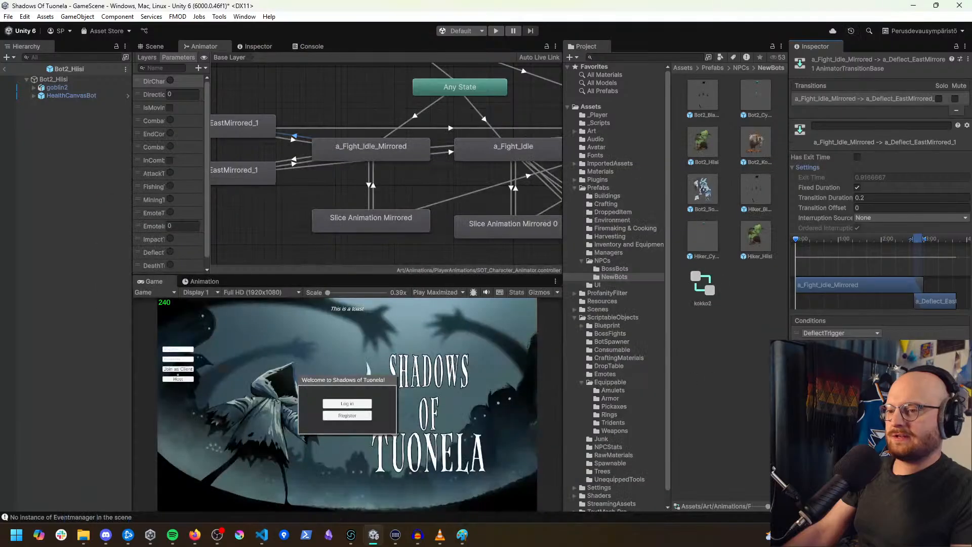
Step: Examine the transition durations between Combat_Idle_Mirrored and the A_Hiisi_Deflect_1 and A_Hiisi_Impact_1 states in goblin2's animator
{"action": "left_click", "coordinate": [59, 88]}
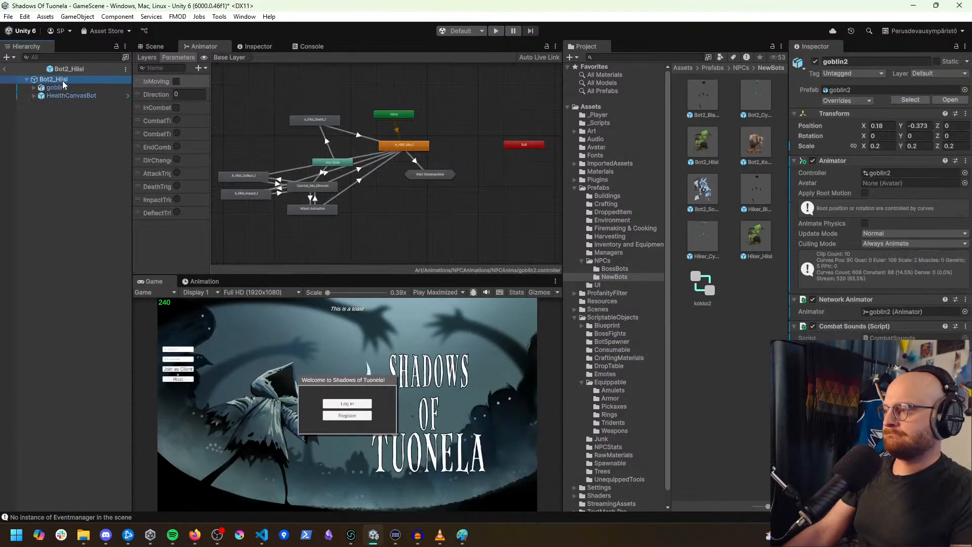
{"action": "scroll", "coordinate": [288, 189], "scroll_direction": "up", "scroll_amount": 4}
{"action": "left_click", "coordinate": [268, 158]}
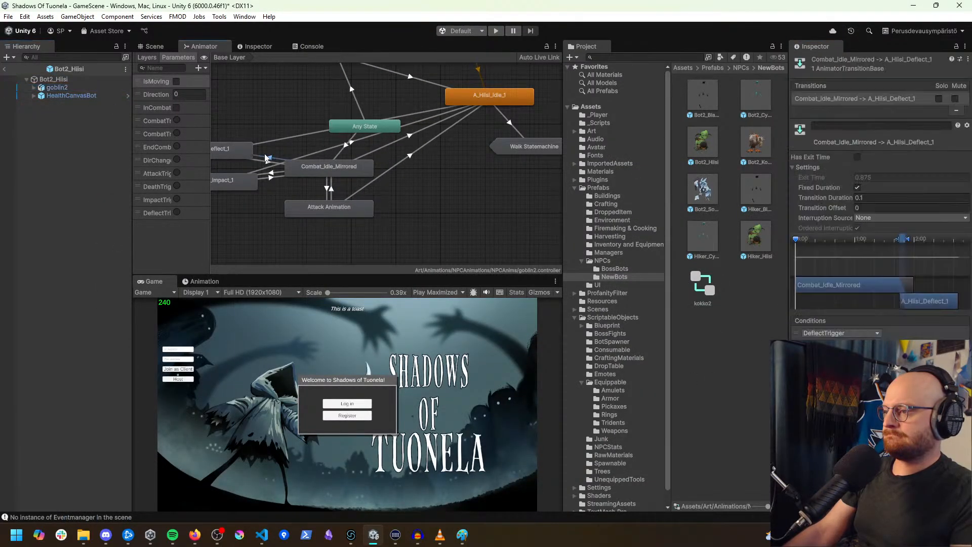
{"action": "left_click", "coordinate": [274, 143]}
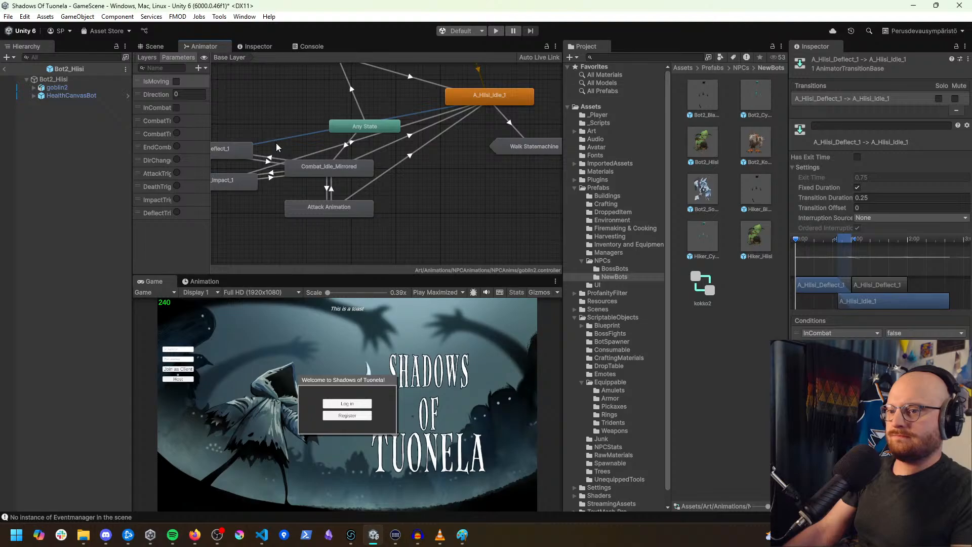
{"action": "left_click", "coordinate": [270, 160]}
{"action": "middle_click_drag", "start_coordinate": [278, 165], "coordinate": [338, 166]}
{"action": "left_click", "coordinate": [339, 171]}
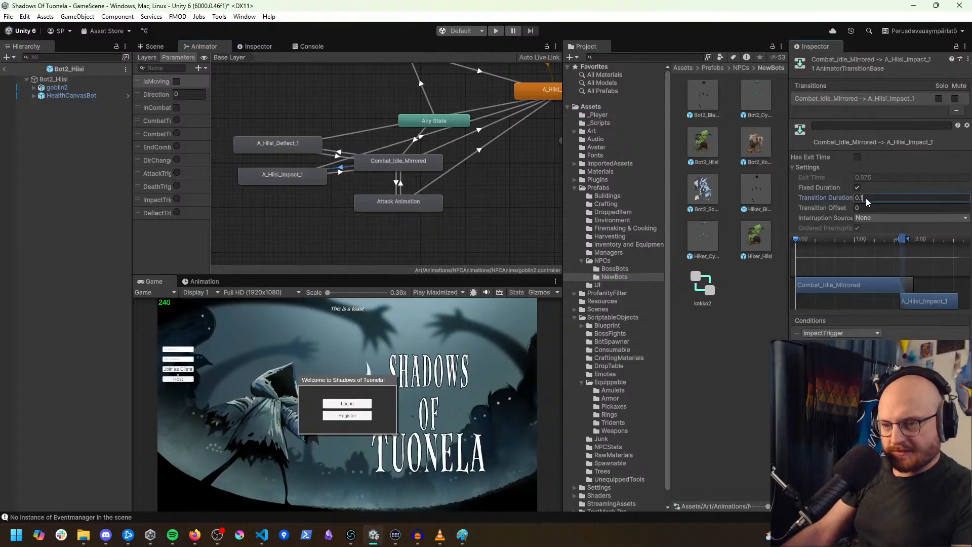
{"action": "left_click", "coordinate": [339, 171]}
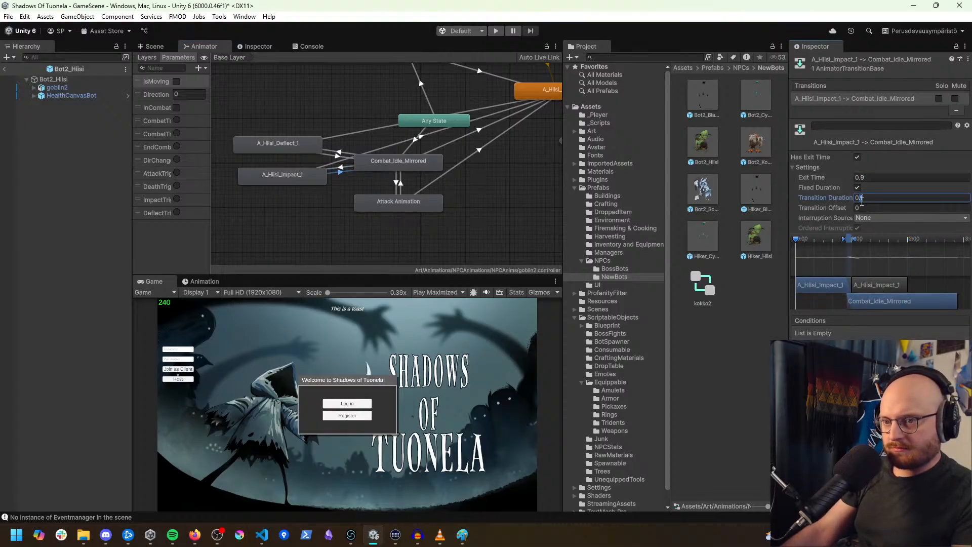
{"action": "left_click", "coordinate": [339, 158]}
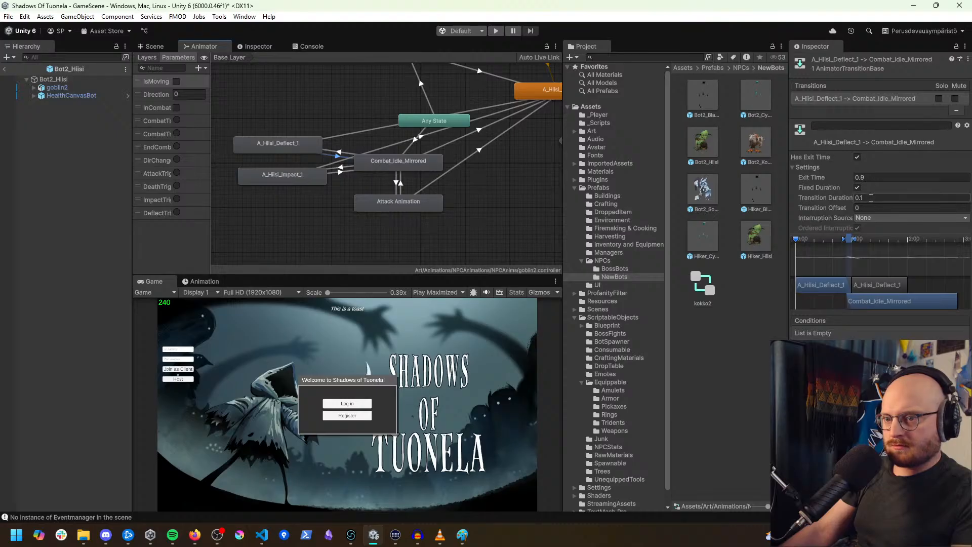
{"action": "left_click", "coordinate": [348, 153]}
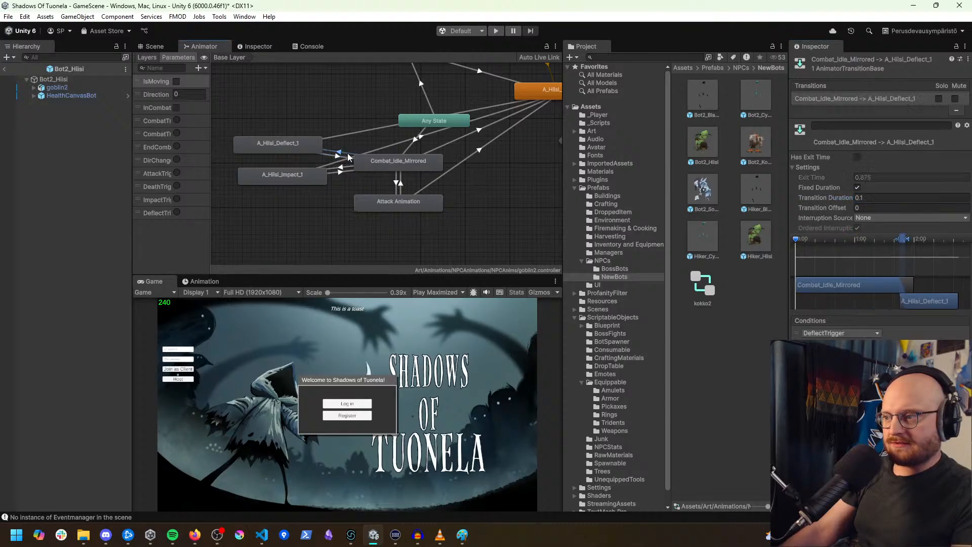
Step: Set the transition duration from Combat_Idle_Mirrored to Attack Animation to 0.1, and from Attack Animation back to Combat_Idle_Mirrored to 0.2
{"action": "left_click", "coordinate": [399, 193]}
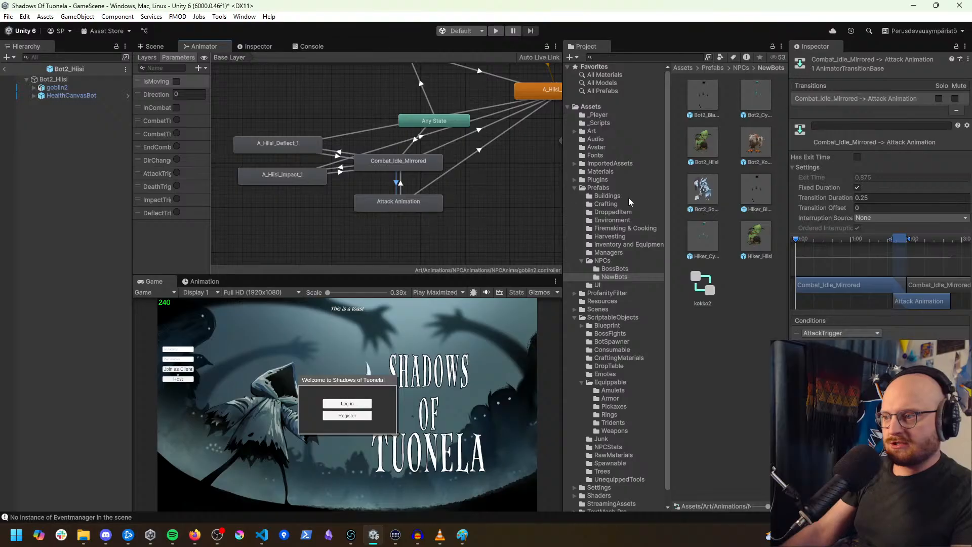
{"action": "left_click", "coordinate": [871, 198]}
{"action": "left_click_drag", "start_coordinate": [862, 204], "coordinate": [778, 205]}
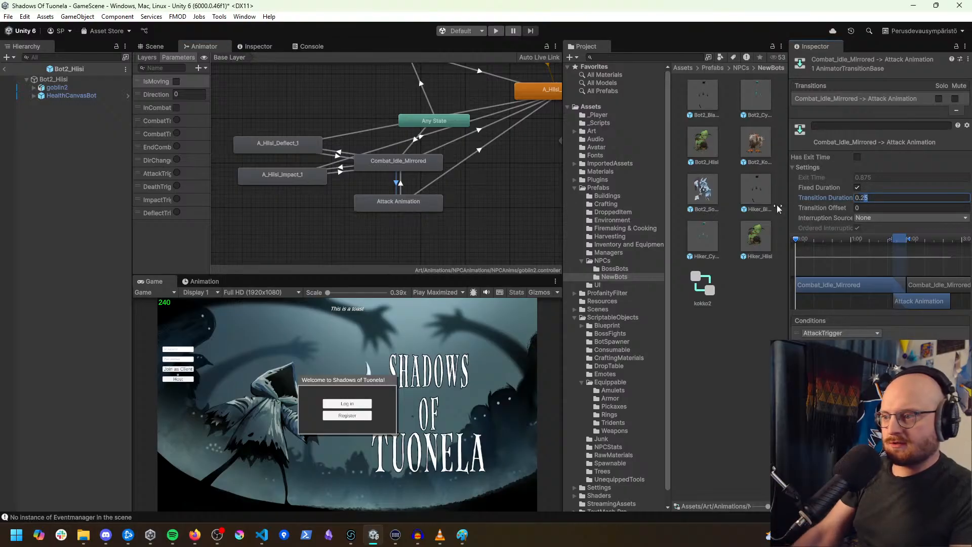
{"action": "type", "text": "0.1"}
{"action": "left_click", "coordinate": [400, 186]}
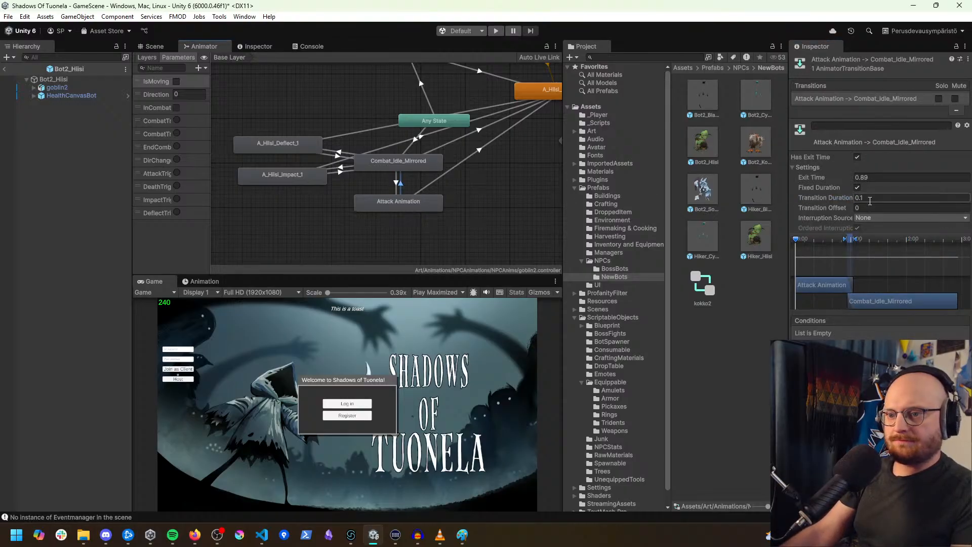
{"action": "key", "text": "BackSpace"}
{"action": "type", "text": "25"}
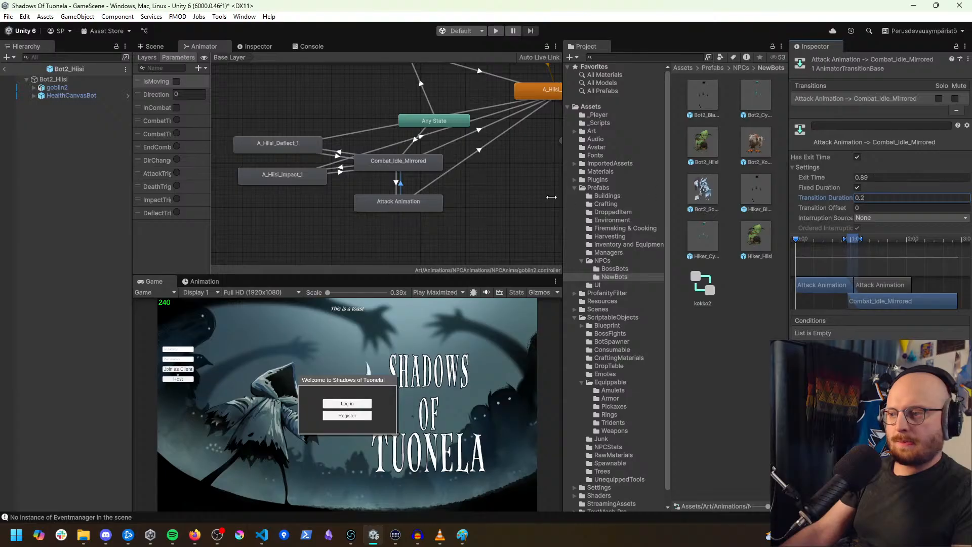
Step: Inspect the transition from A_Hiisi_Impact_1 to A_Hiisi_Idle_1 and the settings of the a_Hiisi_Death_1 state
{"action": "left_click", "coordinate": [451, 143]}
{"action": "left_click", "coordinate": [436, 135]}
{"action": "middle_click_drag", "start_coordinate": [437, 136], "coordinate": [439, 182]}
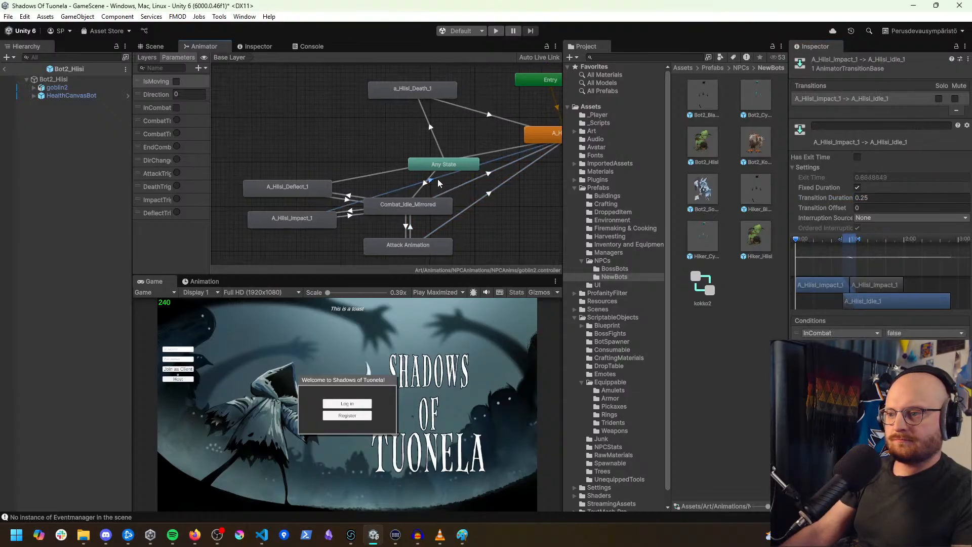
{"action": "left_click", "coordinate": [434, 141]}
{"action": "left_click", "coordinate": [428, 91]}
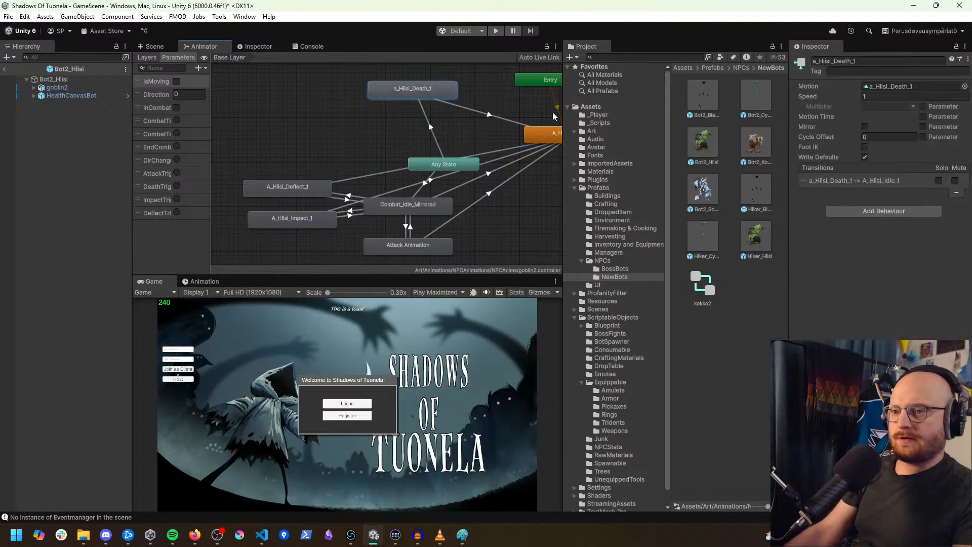
Step: Display the keyframes of goblin2's a_Hiisi_Death_1 clip in the Animation view
{"action": "left_click", "coordinate": [205, 282]}
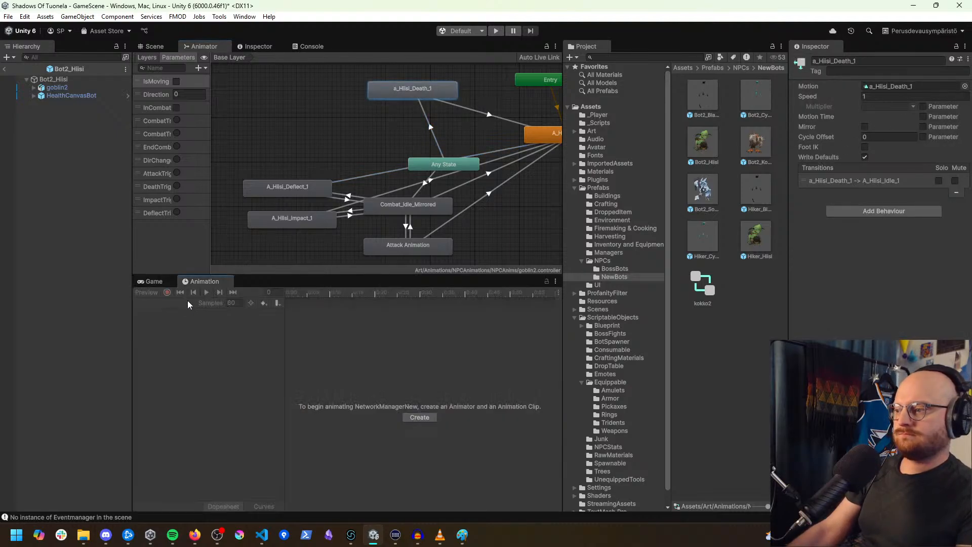
{"action": "left_click", "coordinate": [47, 86]}
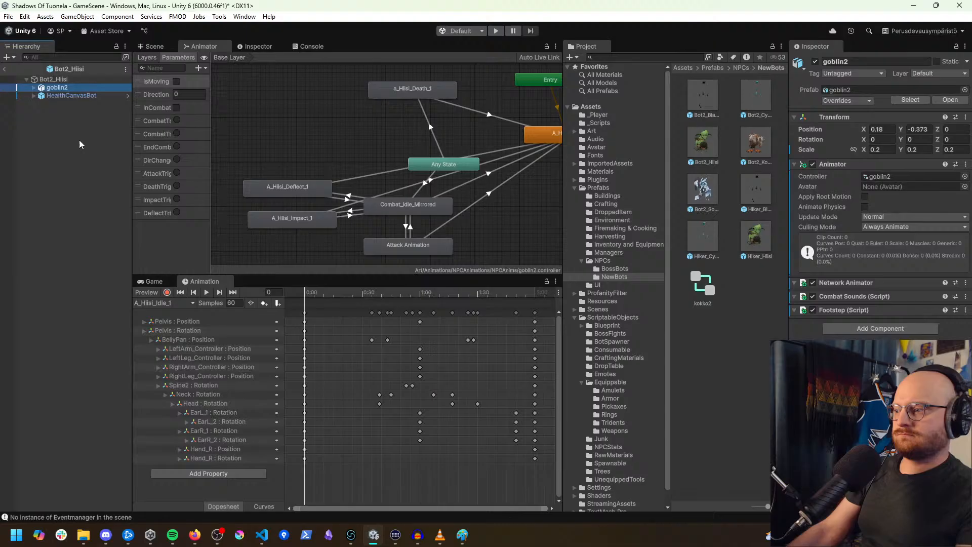
{"action": "left_click", "coordinate": [164, 303]}
{"action": "left_click", "coordinate": [181, 325]}
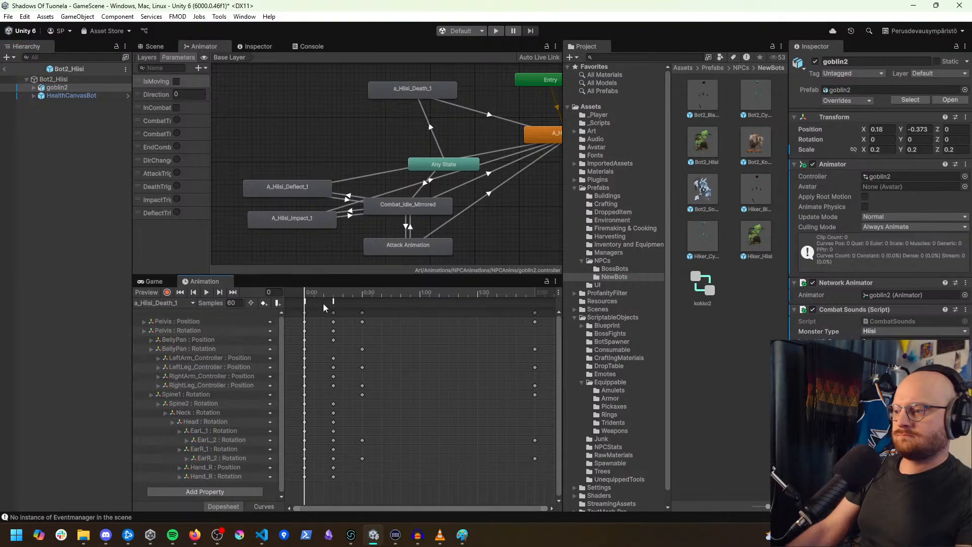
Step: Start play mode, ignoring the prefab mode warning so the Bot2_Hiisi prefab stays open
{"action": "left_click", "coordinate": [497, 30]}
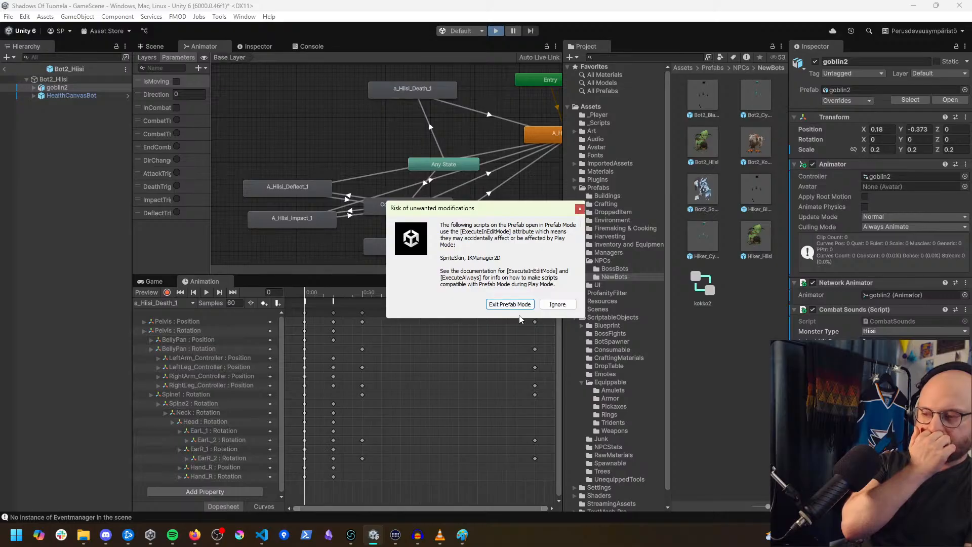
{"action": "left_click", "coordinate": [557, 304]}
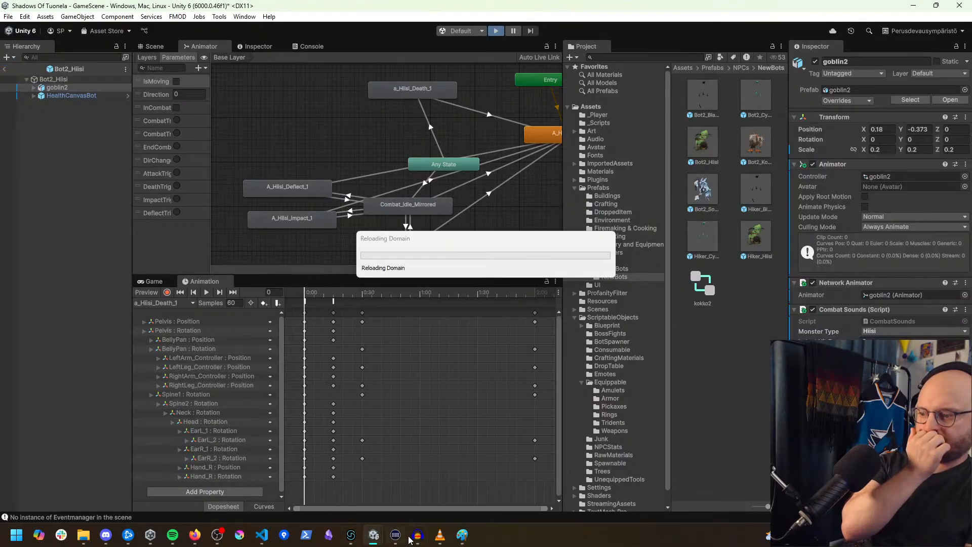
{"action": "left_click", "coordinate": [173, 535]}
{"action": "left_click", "coordinate": [173, 536]}
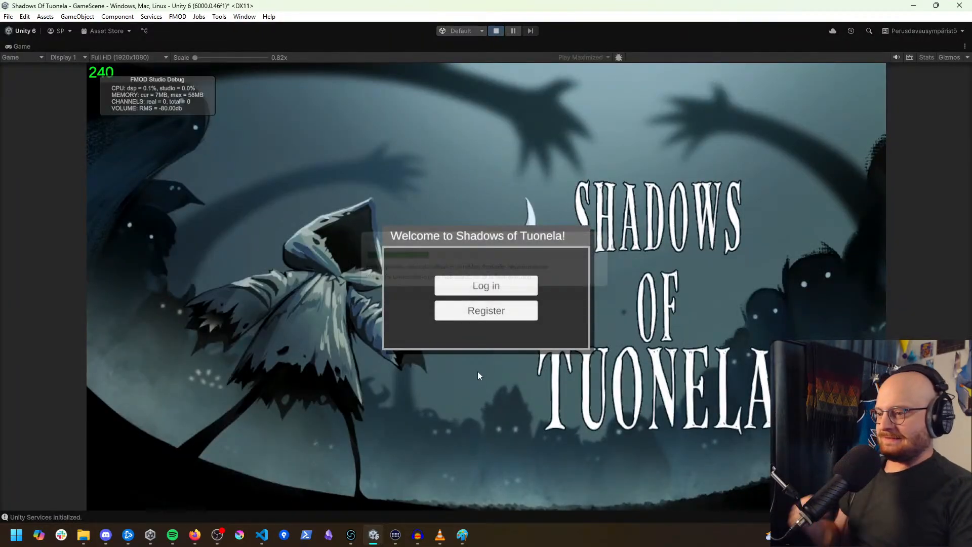
Step: Log in to the game with the prefilled account and host a session
{"action": "left_click", "coordinate": [504, 286]}
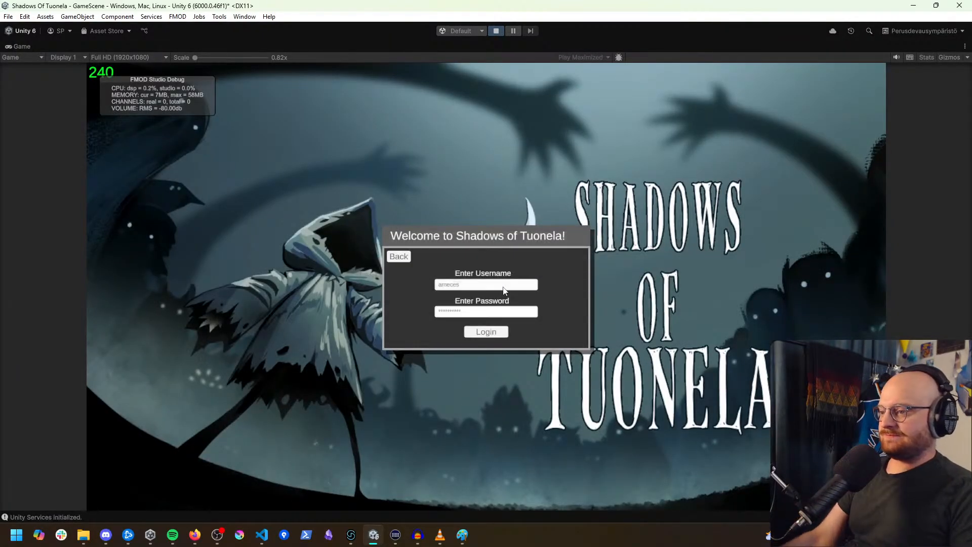
{"action": "left_click", "coordinate": [487, 332]}
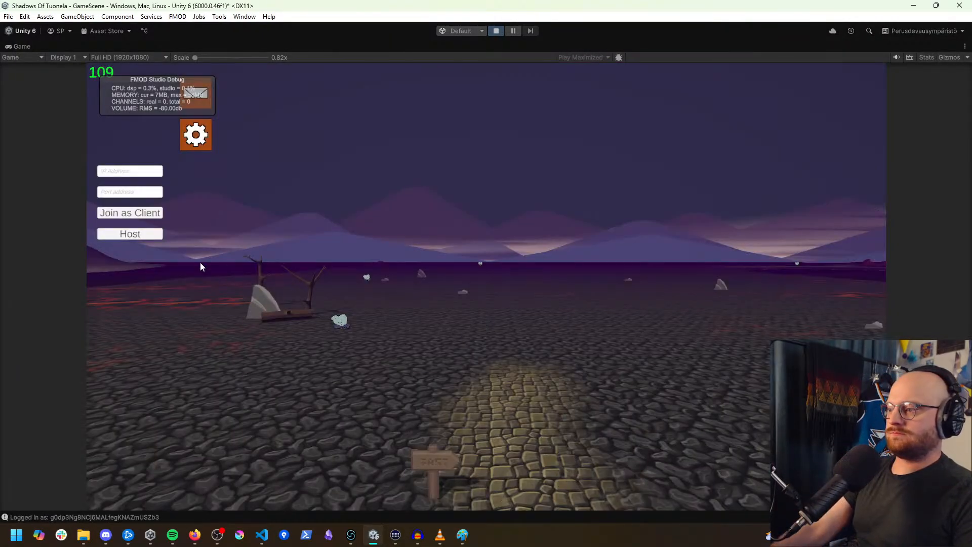
{"action": "left_click", "coordinate": [153, 235]}
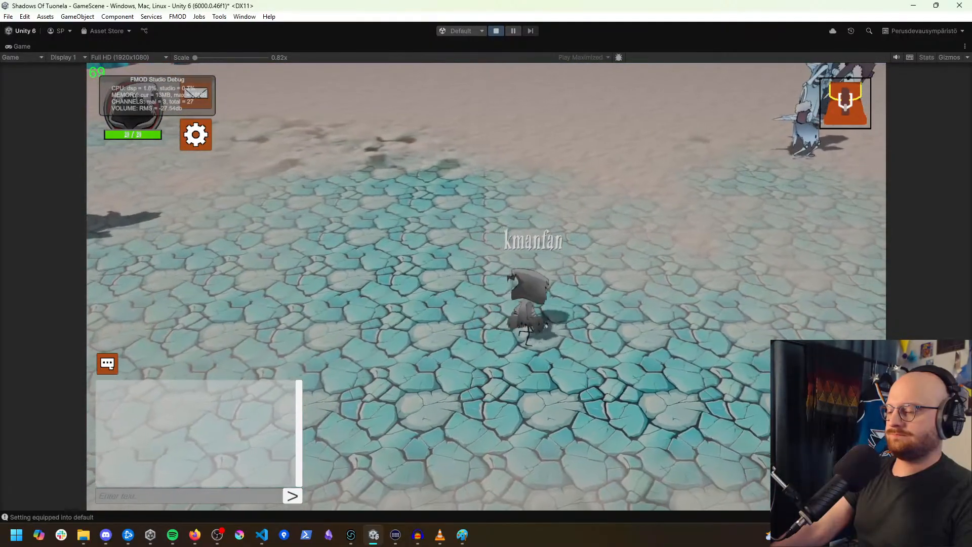
Step: Walk the character east past the Son of Tuoni enemies, along the icy ground toward the shore
{"action": "key", "text": "d"}
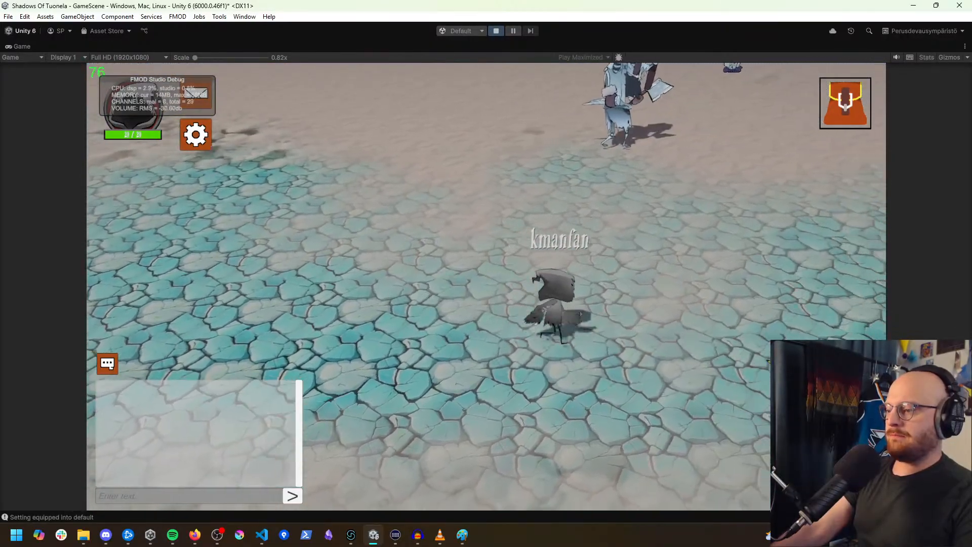
{"action": "key", "text": "d"}
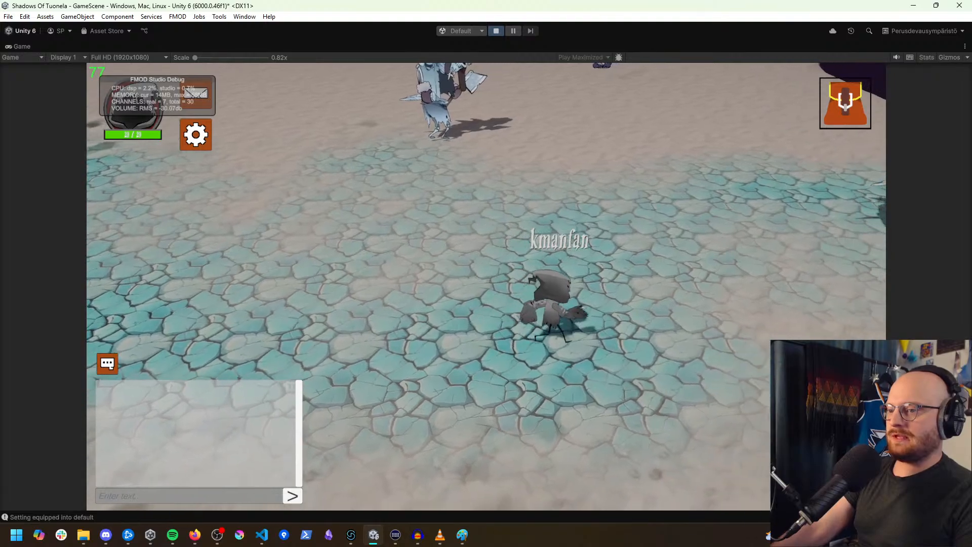
{"action": "key", "text": "d"}
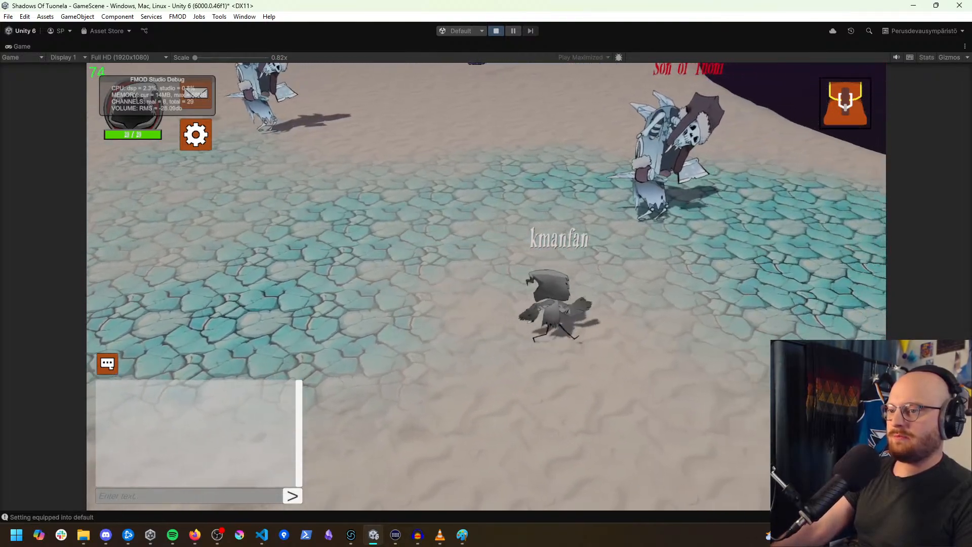
{"action": "key", "text": "d"}
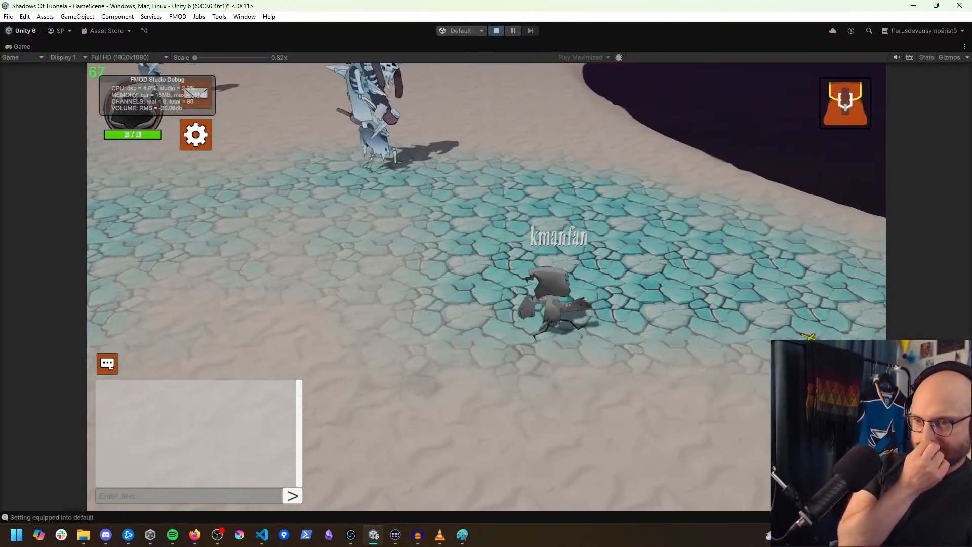
{"action": "key", "text": "d"}
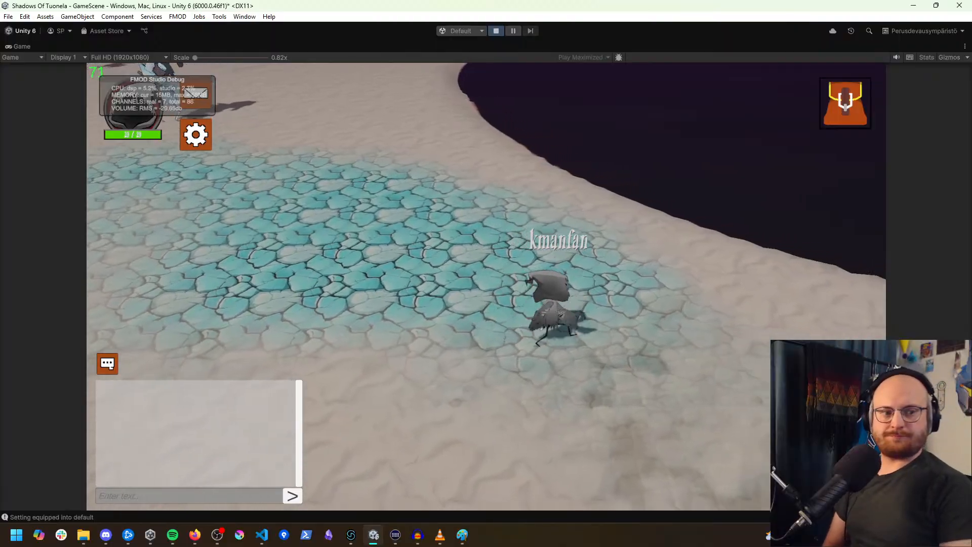
{"action": "key", "text": "d"}
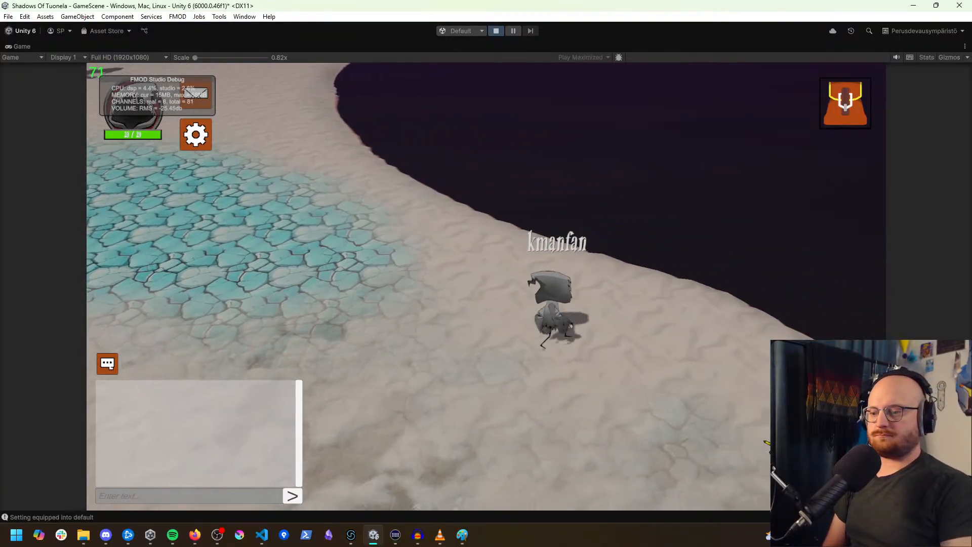
Step: Walk the character along the shore and across the wooden planks into the forest at Väinölä
{"action": "left_click", "coordinate": [712, 442]}
{"action": "left_click", "coordinate": [740, 472]}
{"action": "left_click", "coordinate": [743, 478]}
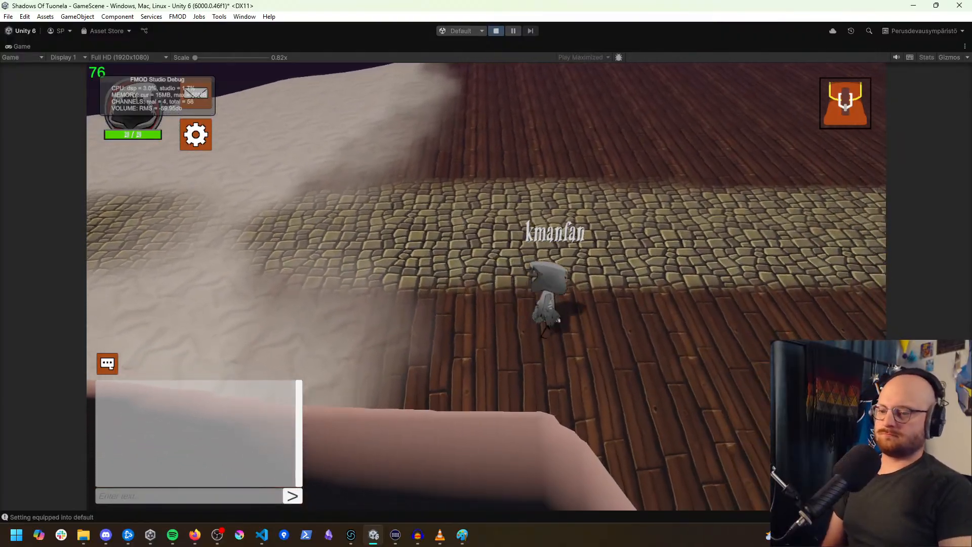
{"action": "left_click", "coordinate": [765, 474]}
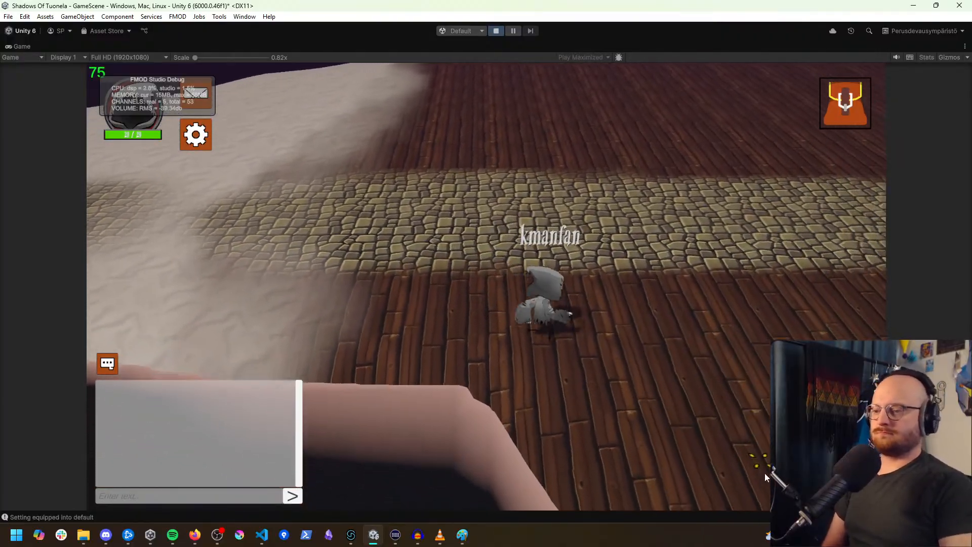
{"action": "left_click", "coordinate": [720, 474]}
{"action": "left_click", "coordinate": [703, 475]}
{"action": "left_click", "coordinate": [679, 474]}
{"action": "left_click", "coordinate": [623, 482]}
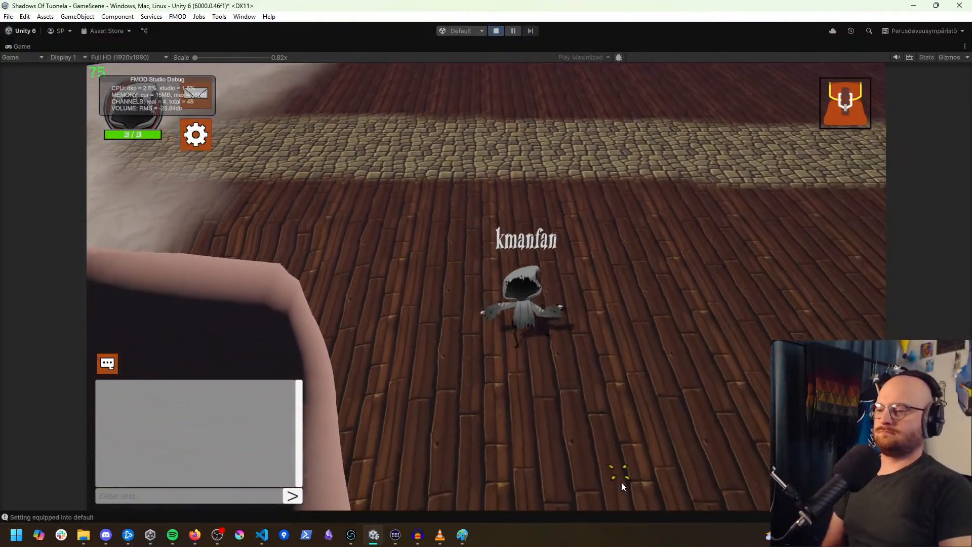
{"action": "left_click", "coordinate": [584, 472]}
{"action": "left_click", "coordinate": [535, 476]}
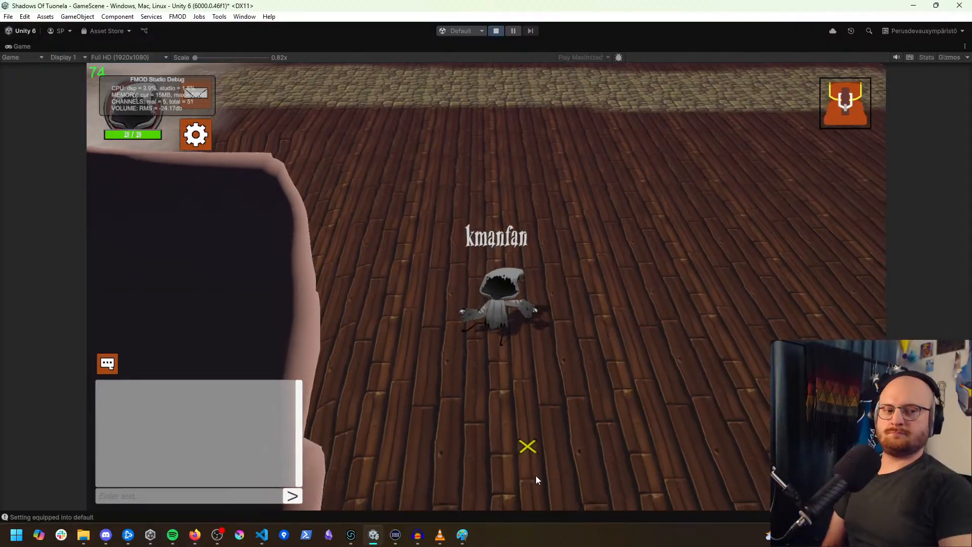
{"action": "left_click", "coordinate": [537, 471]}
{"action": "left_click", "coordinate": [552, 477]}
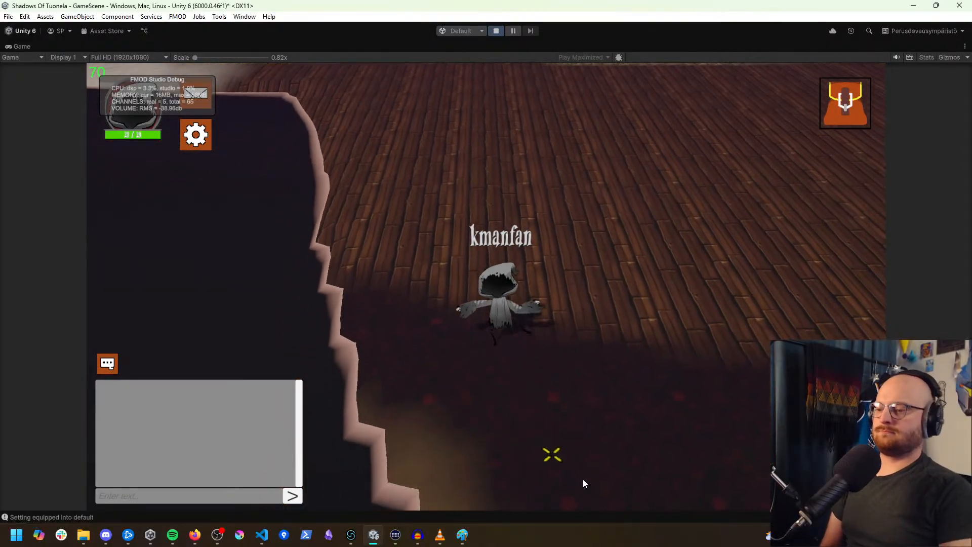
{"action": "left_click", "coordinate": [586, 479]}
{"action": "left_click", "coordinate": [604, 480]}
{"action": "left_click", "coordinate": [681, 501]}
{"action": "left_click", "coordinate": [734, 515]}
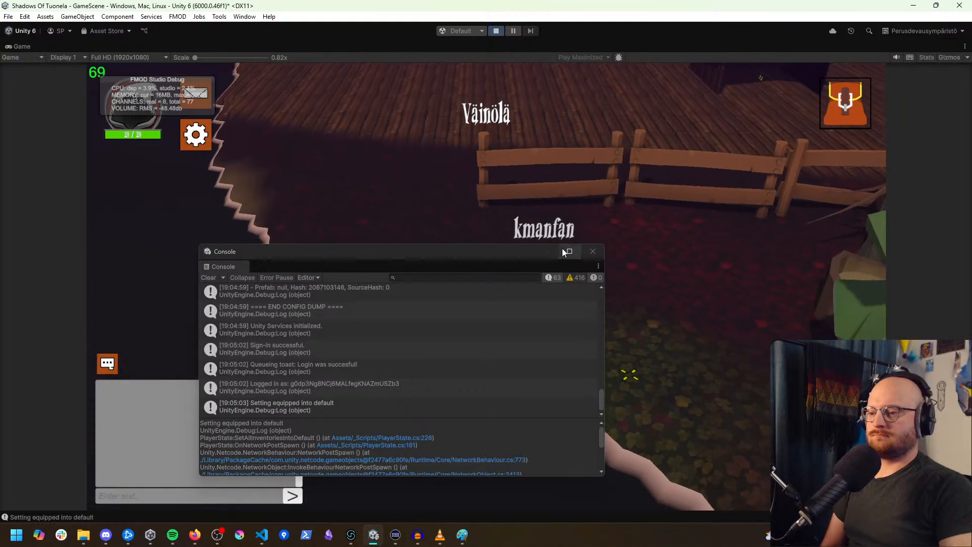
{"action": "left_click", "coordinate": [593, 252]}
Step: Walk the character through the forest, past the trees and rocks, to the nearest Hiisi
{"action": "left_click", "coordinate": [729, 458]}
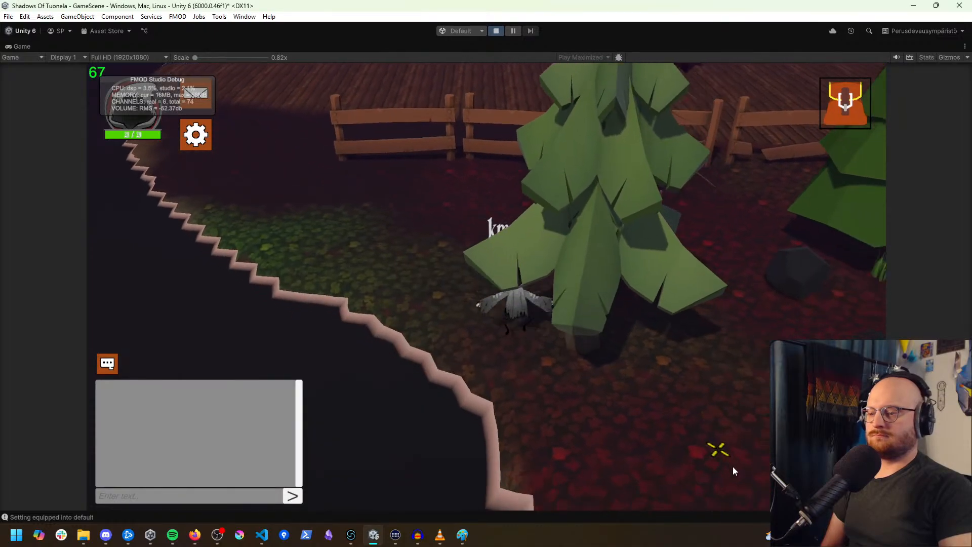
{"action": "left_click", "coordinate": [732, 469]}
{"action": "left_click", "coordinate": [729, 471]}
{"action": "left_click", "coordinate": [742, 475]}
{"action": "left_click", "coordinate": [754, 474]}
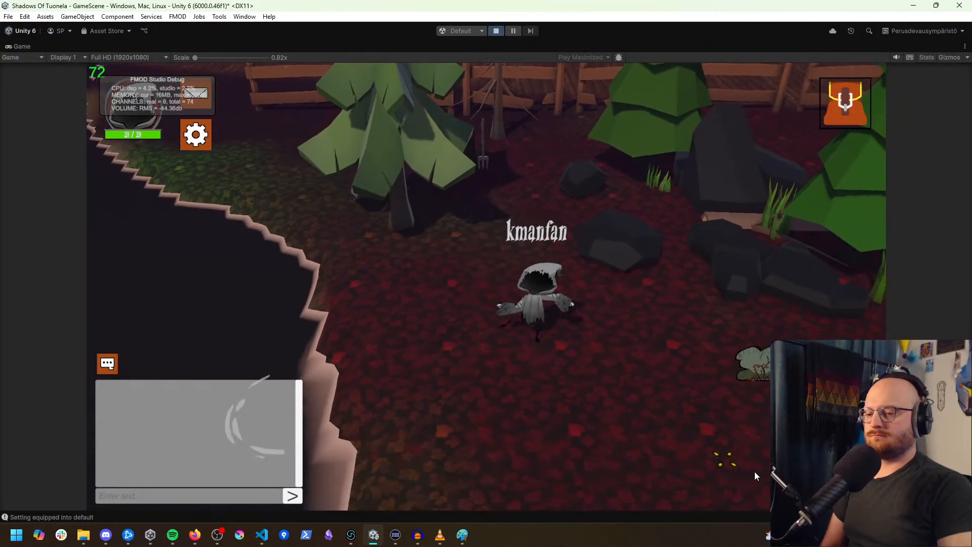
{"action": "left_click", "coordinate": [658, 362]}
{"action": "left_click", "coordinate": [641, 419]}
{"action": "left_click", "coordinate": [623, 431]}
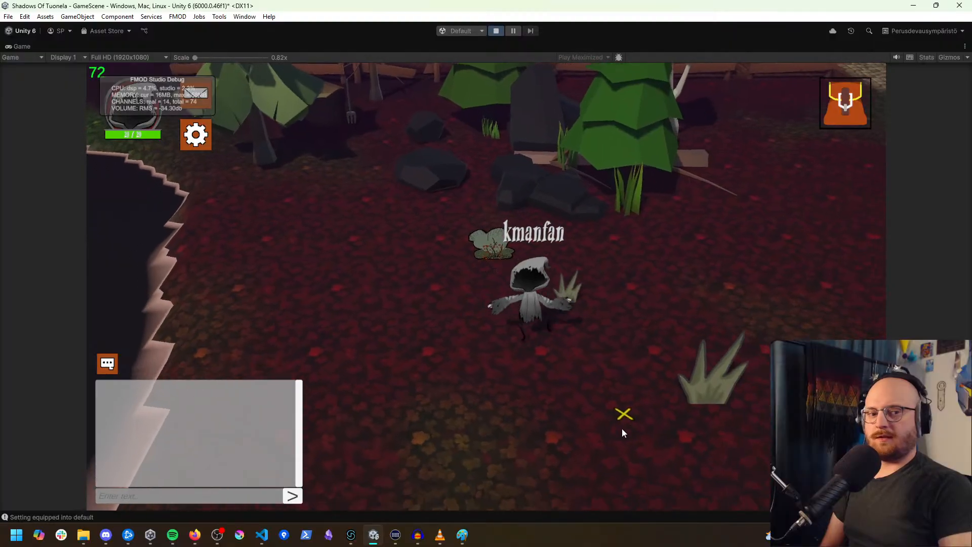
{"action": "left_click", "coordinate": [656, 408]}
{"action": "left_click", "coordinate": [752, 343]}
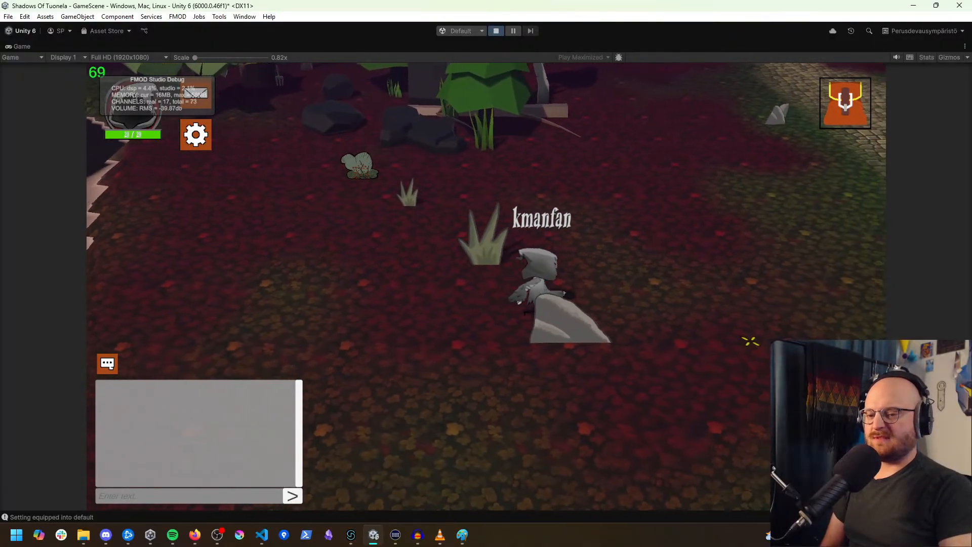
{"action": "left_click", "coordinate": [473, 450]}
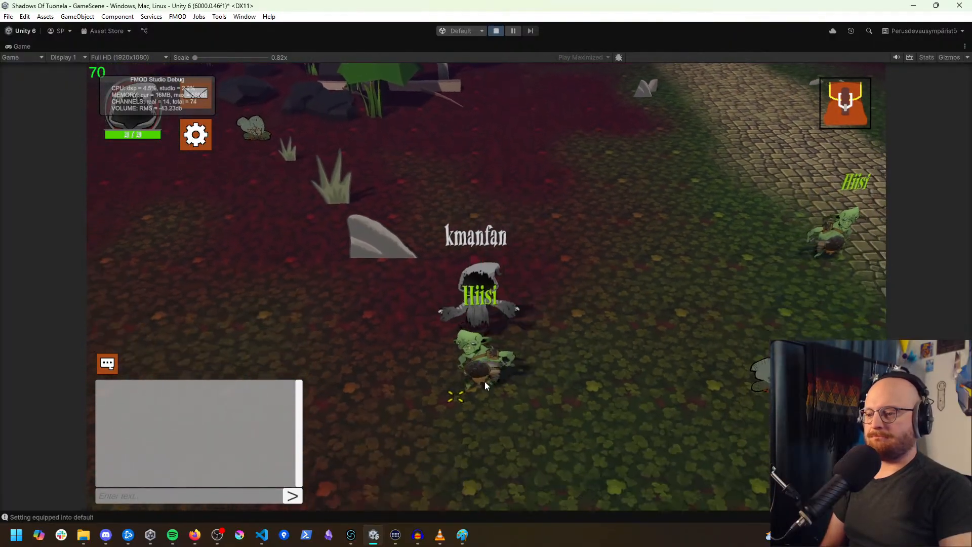
Step: Fight the Hiisi beside the red undergrowth to check its combat and death animations, and move on toward the cobblestone road
{"action": "left_click", "coordinate": [474, 358]}
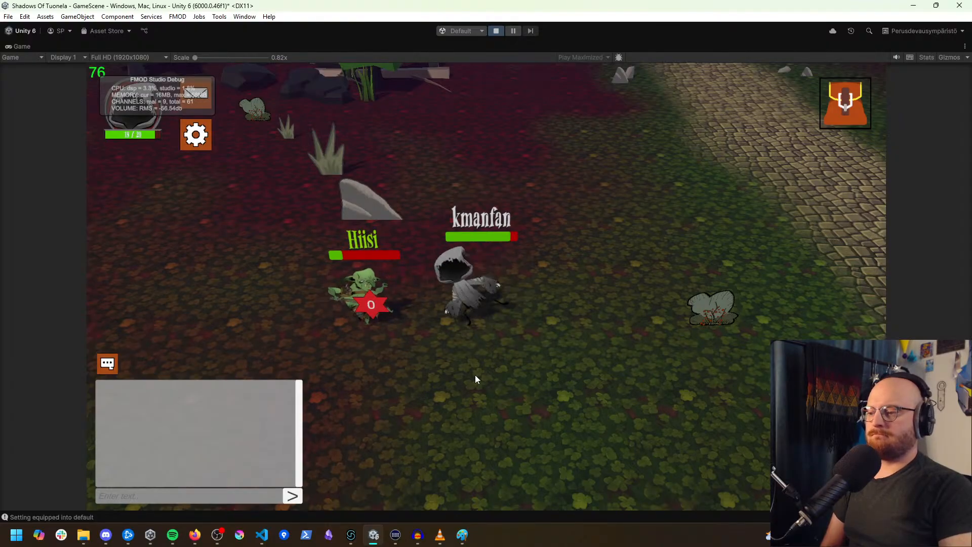
{"action": "left_click", "coordinate": [444, 362]}
{"action": "left_click", "coordinate": [546, 273]}
{"action": "left_click", "coordinate": [616, 311]}
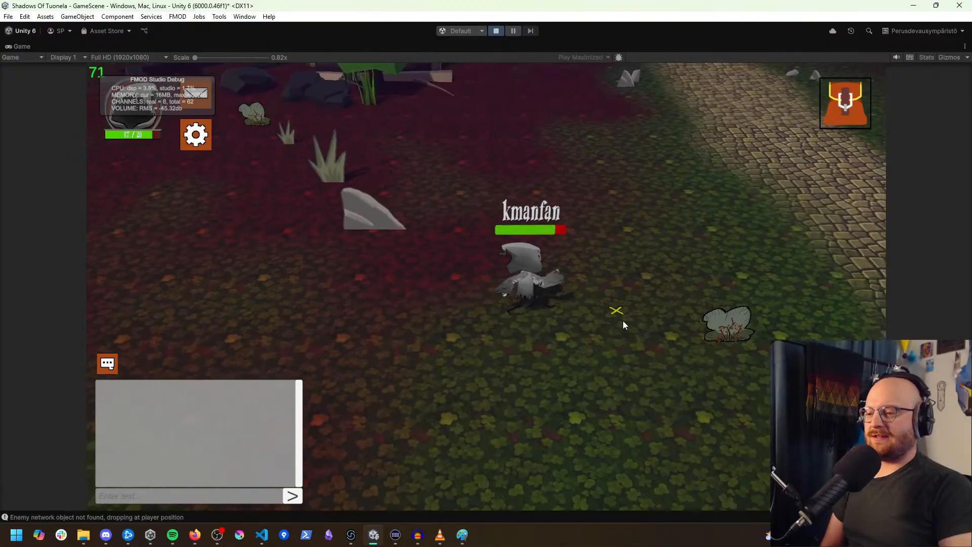
Step: Engage a second Hiisi at the edge of the cobblestone road to check its death animation again
{"action": "left_click", "coordinate": [572, 331]}
{"action": "left_click", "coordinate": [597, 367]}
{"action": "left_click", "coordinate": [602, 288]}
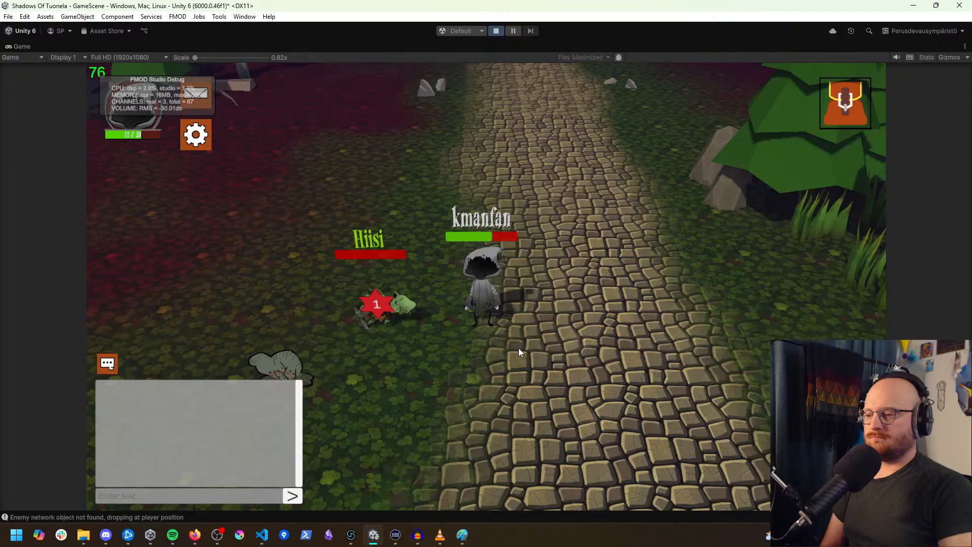
Step: Move the character around the spot of the roadside fight and check the inventory
{"action": "left_click", "coordinate": [430, 350]}
{"action": "left_click", "coordinate": [448, 364]}
{"action": "left_click", "coordinate": [469, 375]}
{"action": "left_click", "coordinate": [418, 298]}
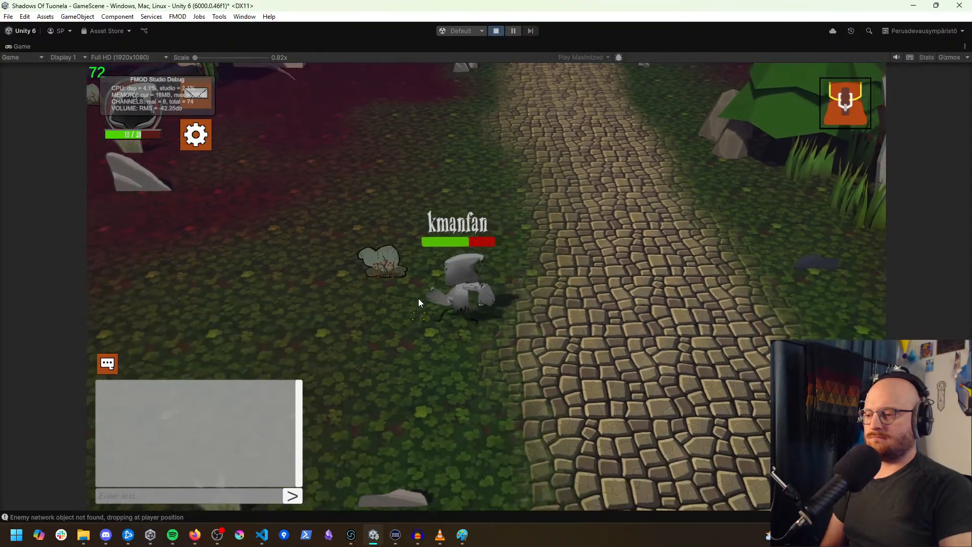
{"action": "left_click", "coordinate": [421, 291]}
{"action": "left_click", "coordinate": [410, 271]}
{"action": "left_click", "coordinate": [673, 427]}
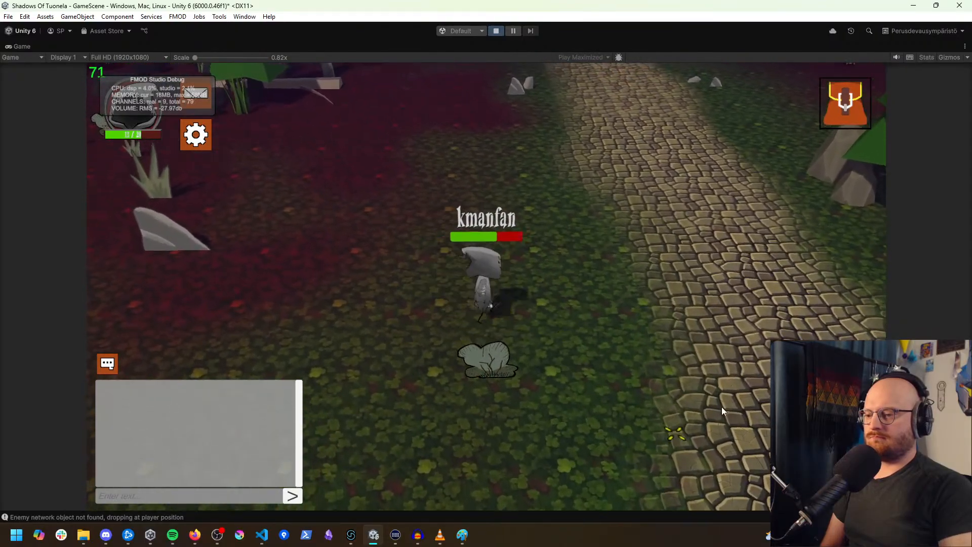
{"action": "left_click", "coordinate": [844, 107]}
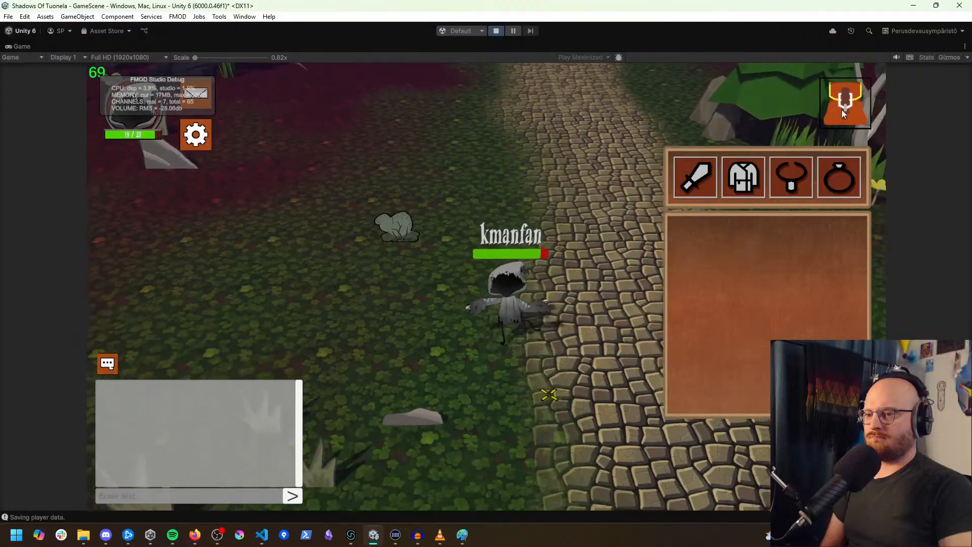
{"action": "left_click", "coordinate": [842, 108]}
Step: Cross the cobblestone road and fight a Hiisi near the tree stump to check its combat animations
{"action": "left_click", "coordinate": [614, 443]}
{"action": "left_click", "coordinate": [749, 310]}
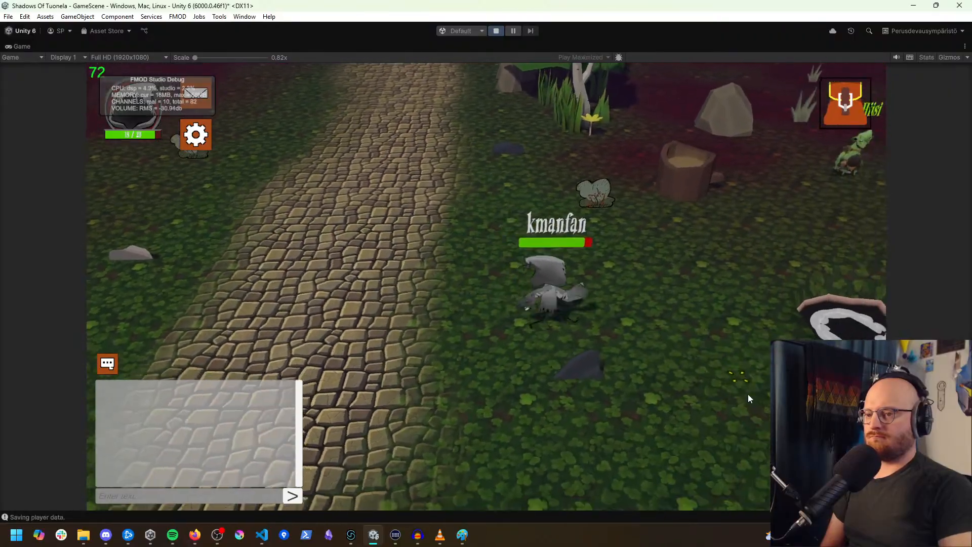
{"action": "left_click", "coordinate": [699, 354]}
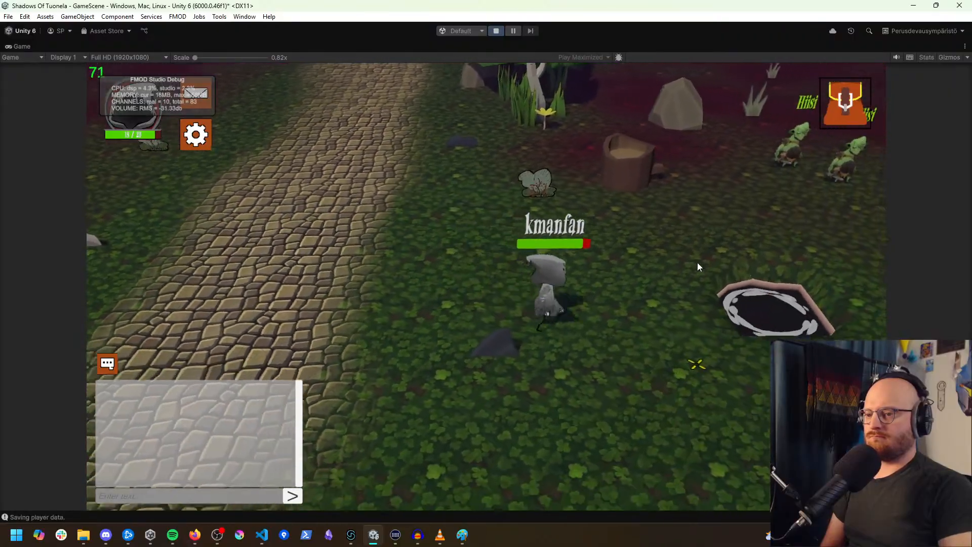
{"action": "left_click", "coordinate": [652, 274]}
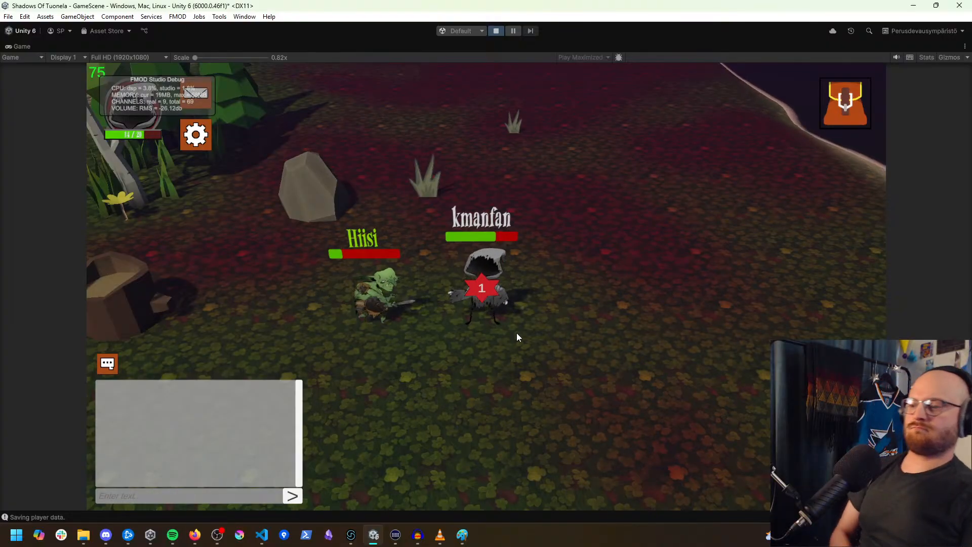
Step: Walk the character across the grass toward the shore and attack another Hiisi to check its combat transitions
{"action": "left_click", "coordinate": [413, 377]}
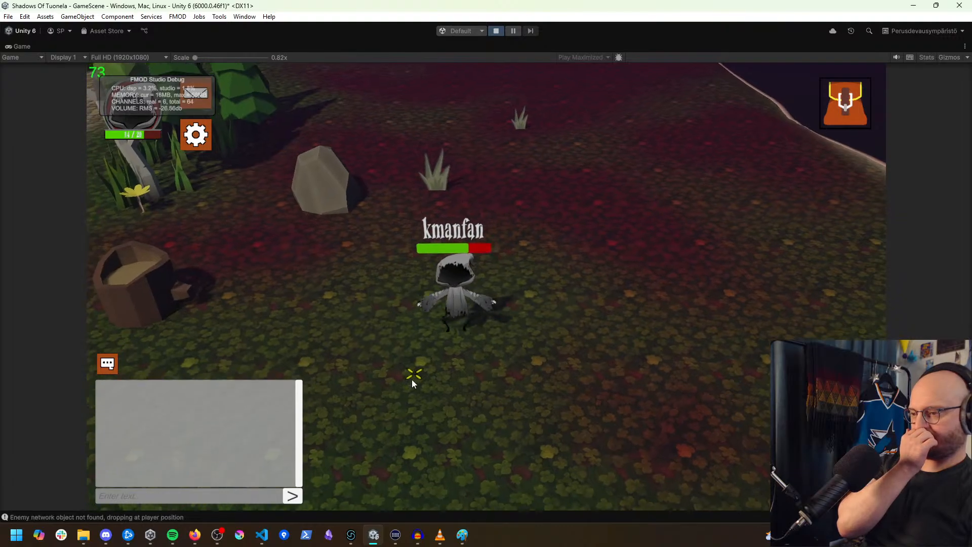
{"action": "left_click", "coordinate": [495, 407]}
{"action": "left_click", "coordinate": [600, 425]}
{"action": "left_click", "coordinate": [639, 381]}
{"action": "left_click", "coordinate": [640, 335]}
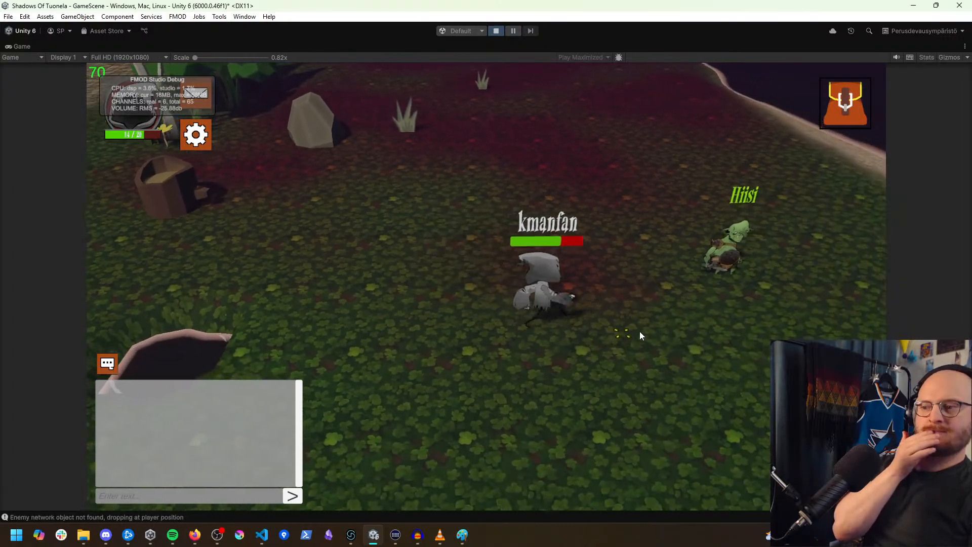
{"action": "left_click", "coordinate": [619, 300]}
{"action": "left_click", "coordinate": [591, 273]}
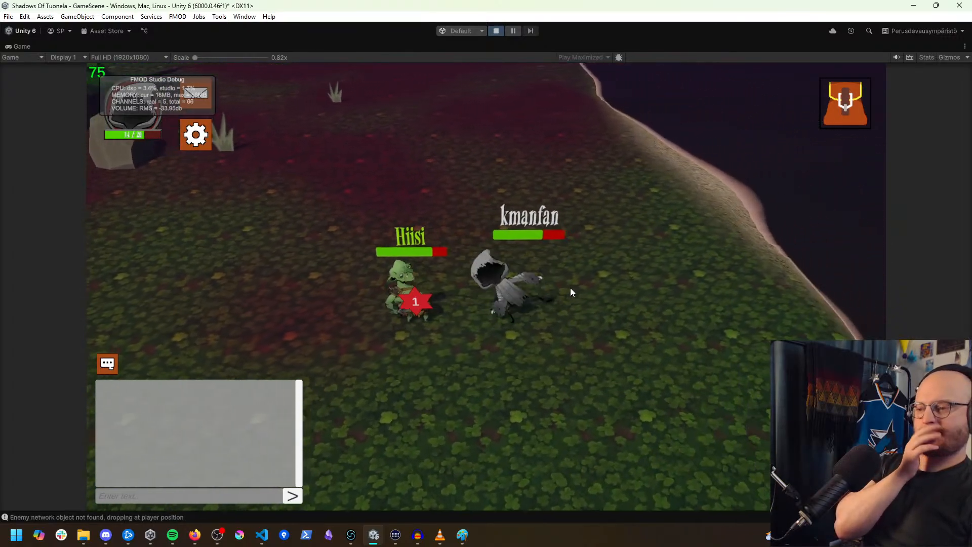
Step: Check the in-game options window, then walk the character across the grass past the remaining Hiisis
{"action": "left_click", "coordinate": [196, 135]}
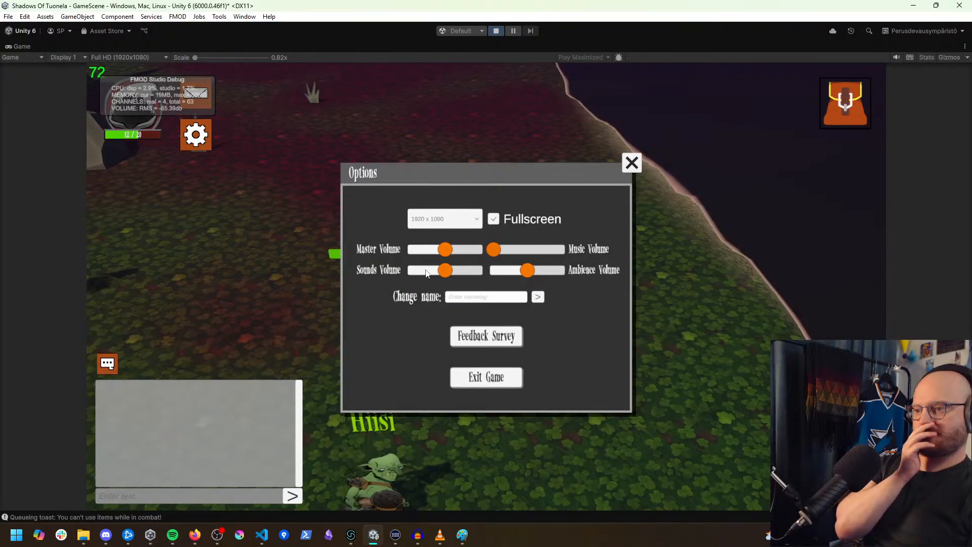
{"action": "left_click", "coordinate": [632, 163]}
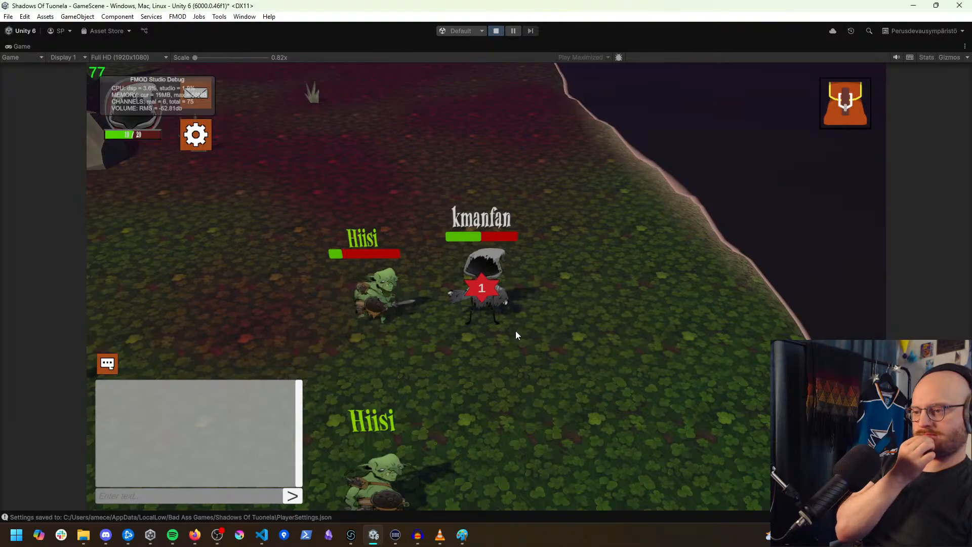
{"action": "left_click", "coordinate": [421, 344]}
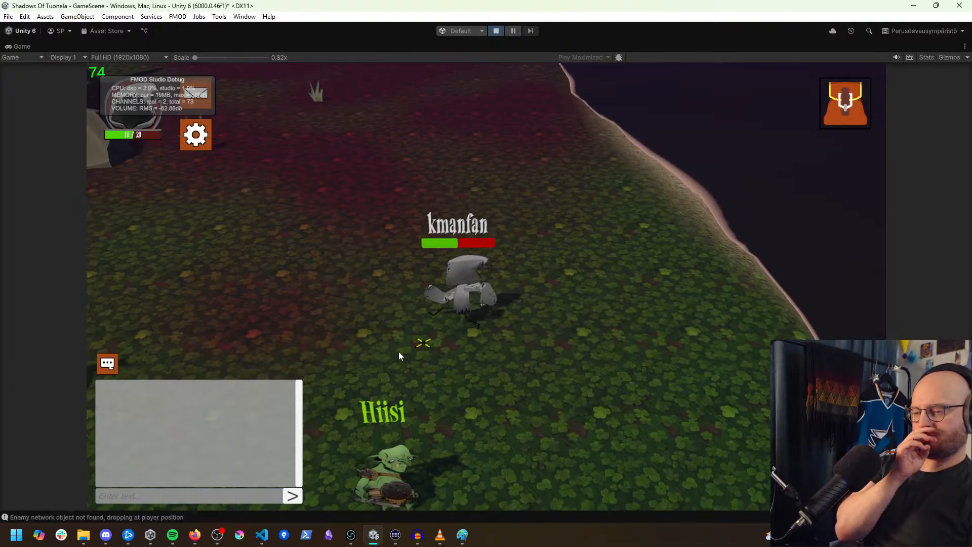
{"action": "left_click", "coordinate": [373, 384]}
{"action": "left_click", "coordinate": [393, 426]}
{"action": "left_click", "coordinate": [414, 430]}
{"action": "left_click", "coordinate": [394, 441]}
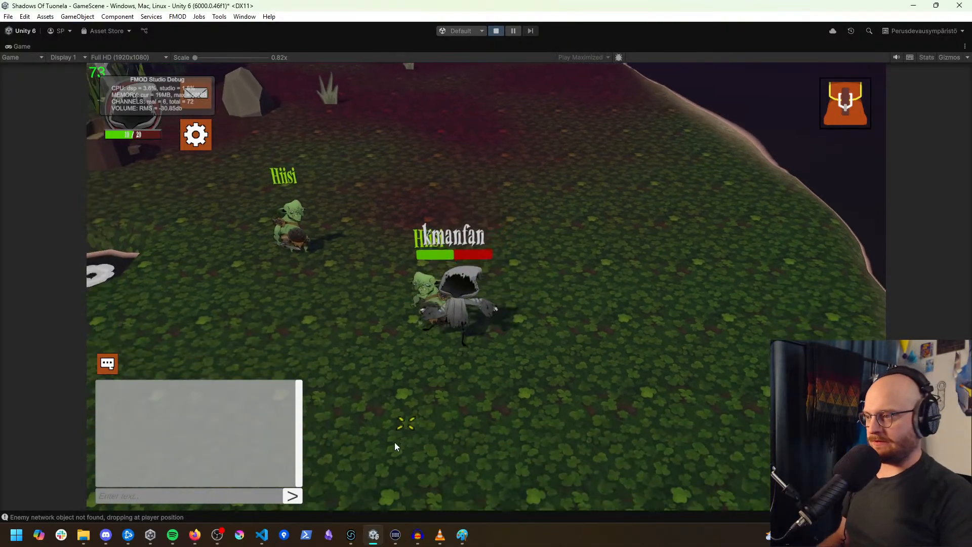
{"action": "left_click", "coordinate": [387, 436]}
{"action": "left_click", "coordinate": [351, 425]}
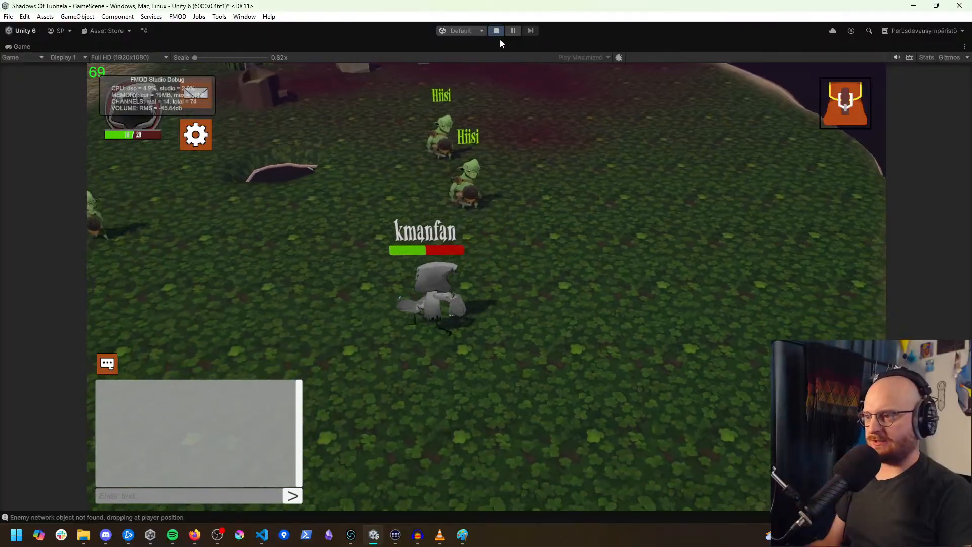
Step: Exit play mode without keeping the modified Cinemachine FollowCamera settings
{"action": "left_click", "coordinate": [496, 31]}
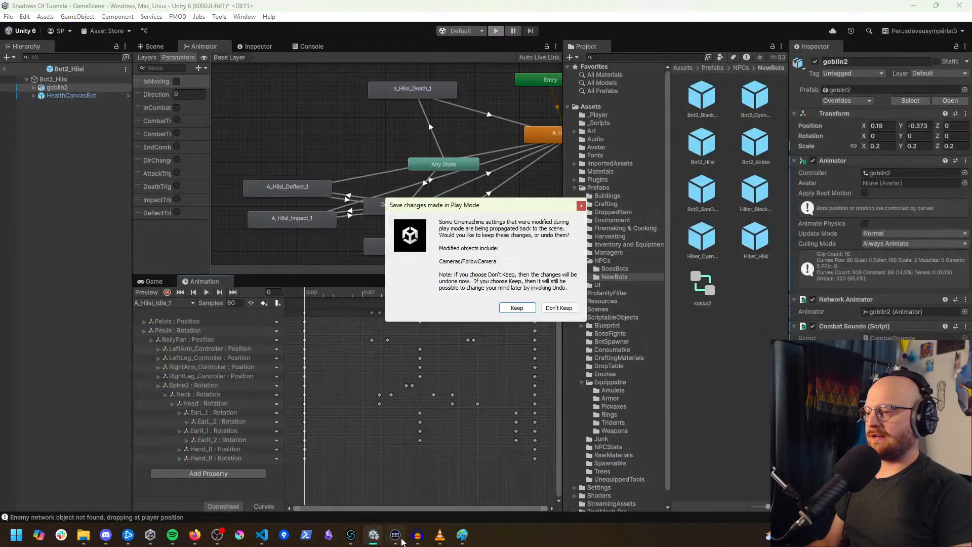
{"action": "left_click", "coordinate": [559, 308]}
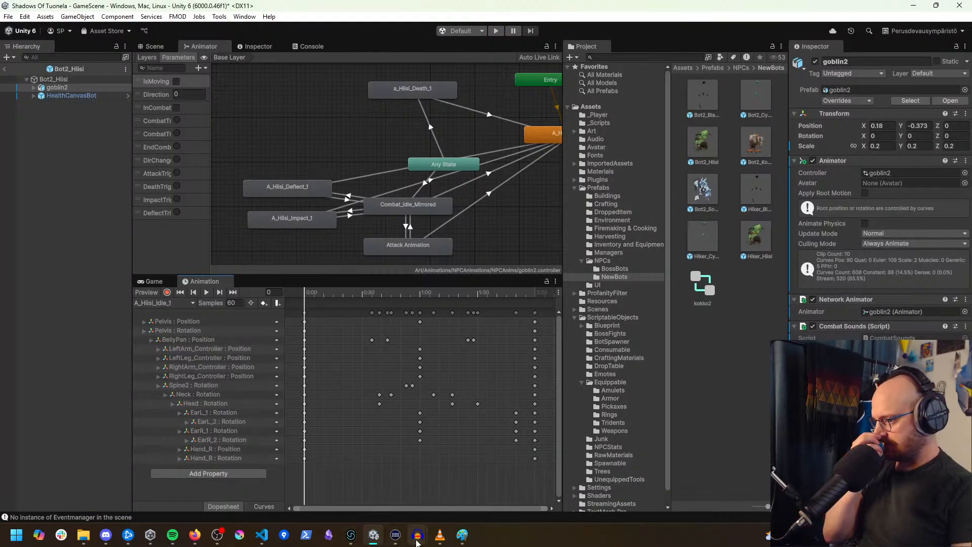
Step: Switch to Visual Studio Code and discard the changes to goblin2.controller, sonOfTuoni.controller and SOT_Character_Animator.controller
{"action": "left_click", "coordinate": [262, 534]}
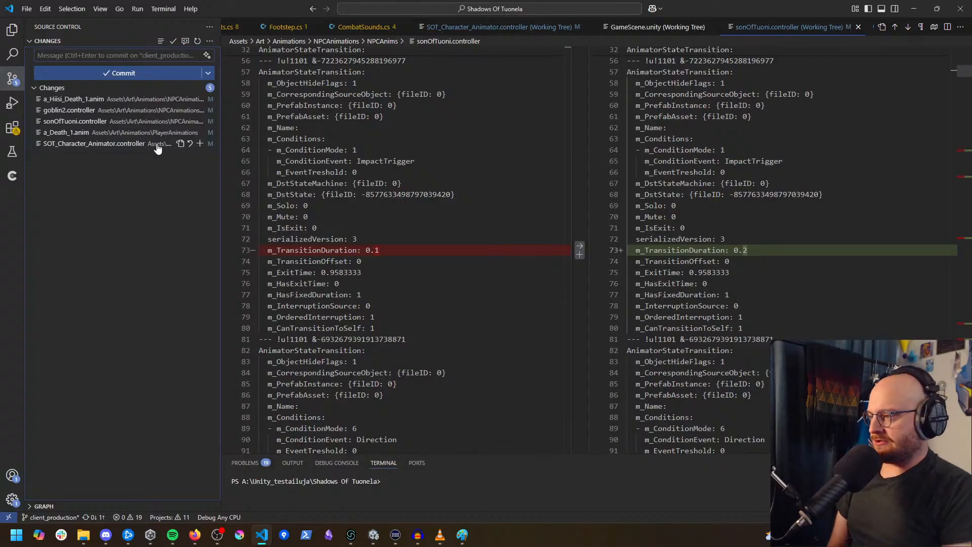
{"action": "left_click", "coordinate": [76, 110]}
{"action": "left_click", "coordinate": [98, 121], "text": "ctrl"}
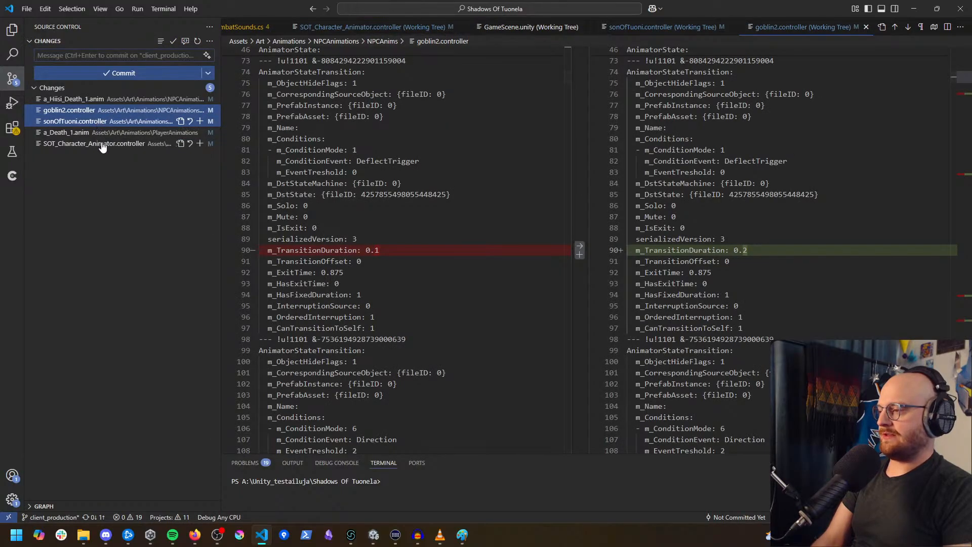
{"action": "left_click", "coordinate": [103, 144], "text": "ctrl"}
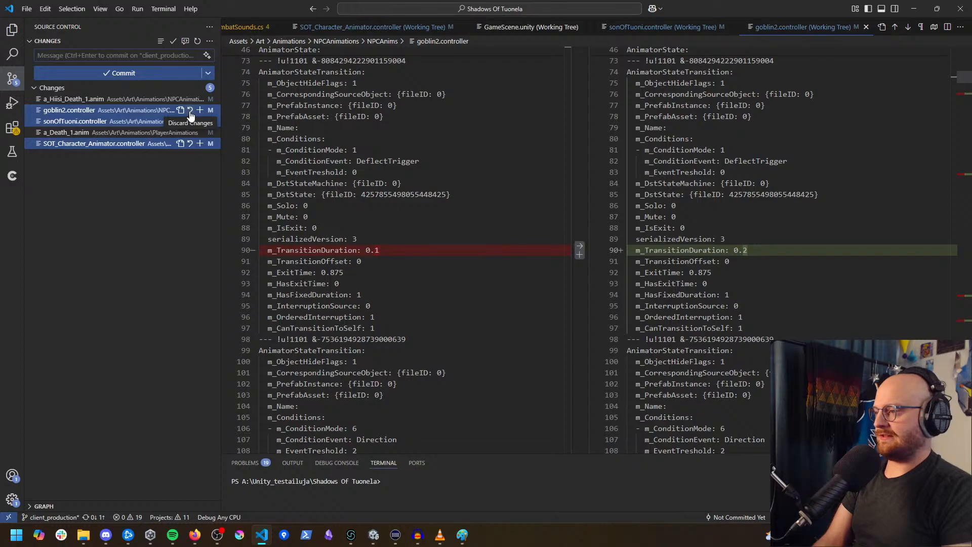
{"action": "left_click", "coordinate": [190, 111]}
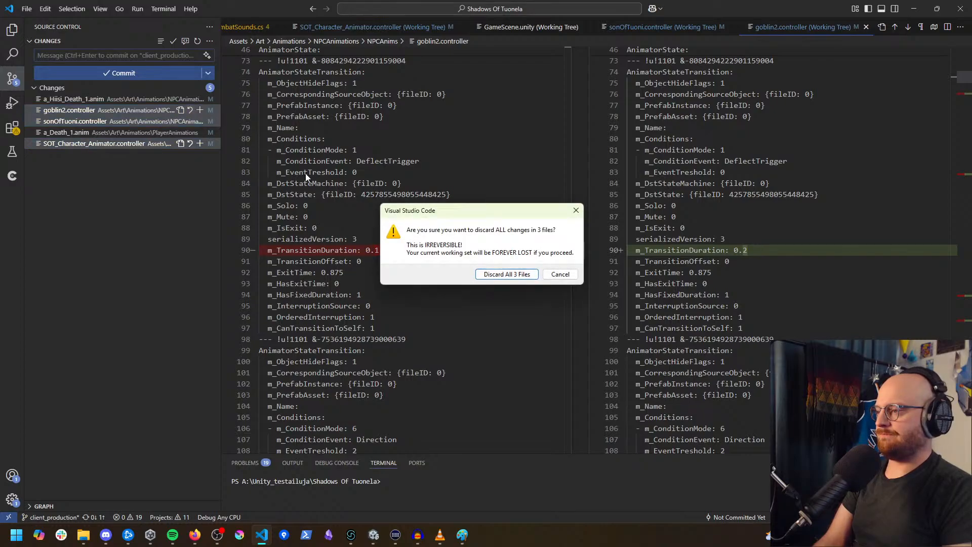
{"action": "left_click", "coordinate": [517, 278]}
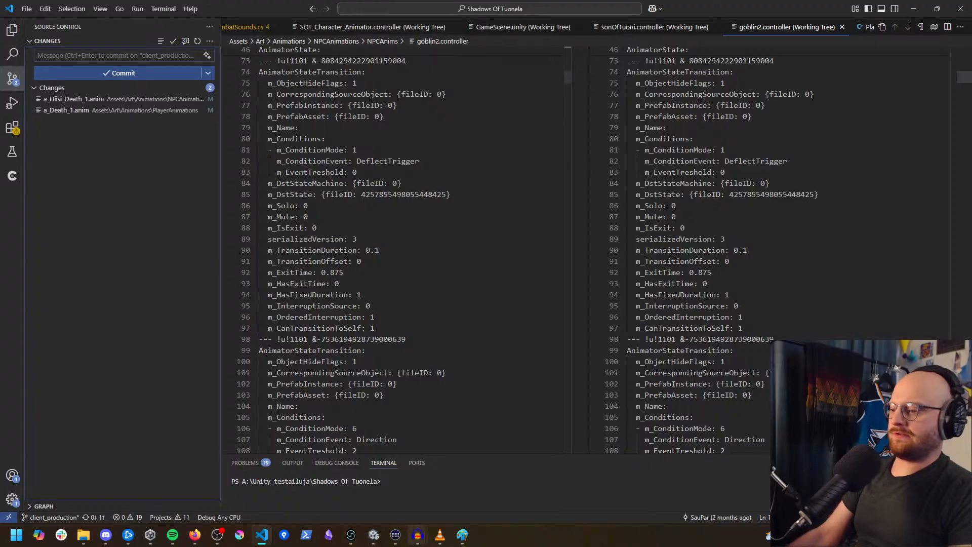
Step: Switch back to Unity, open the Bot2_SonOfTuoni prefab and show the a_SonOfTuoni_Death_1 clip of its sonOfTuoni object
{"action": "left_click", "coordinate": [374, 536]}
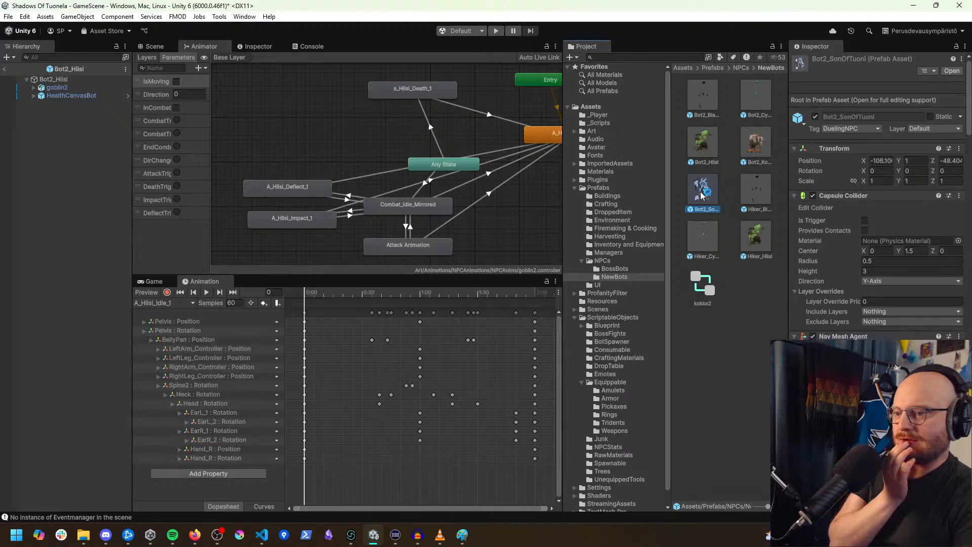
{"action": "double_click", "coordinate": [702, 196]}
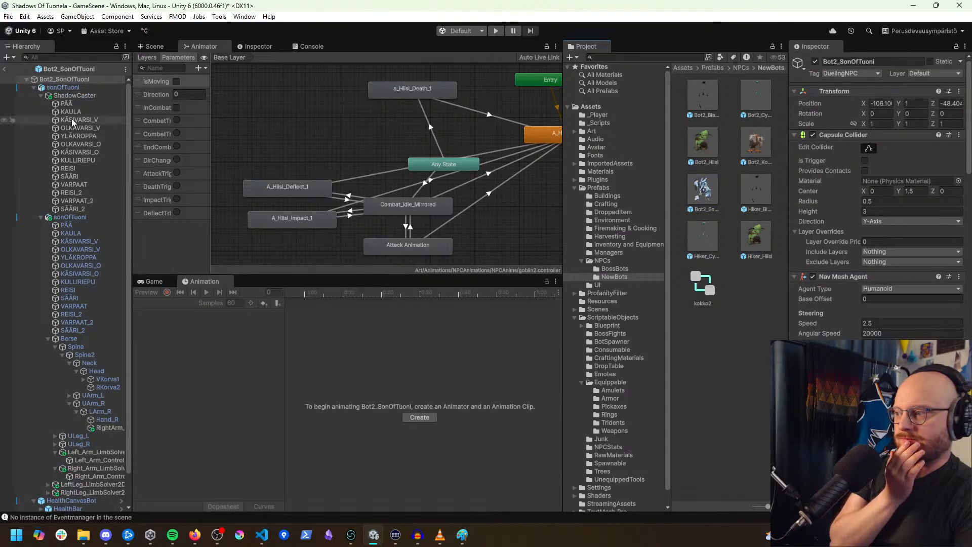
{"action": "left_click", "coordinate": [63, 87]}
{"action": "left_click", "coordinate": [176, 303]}
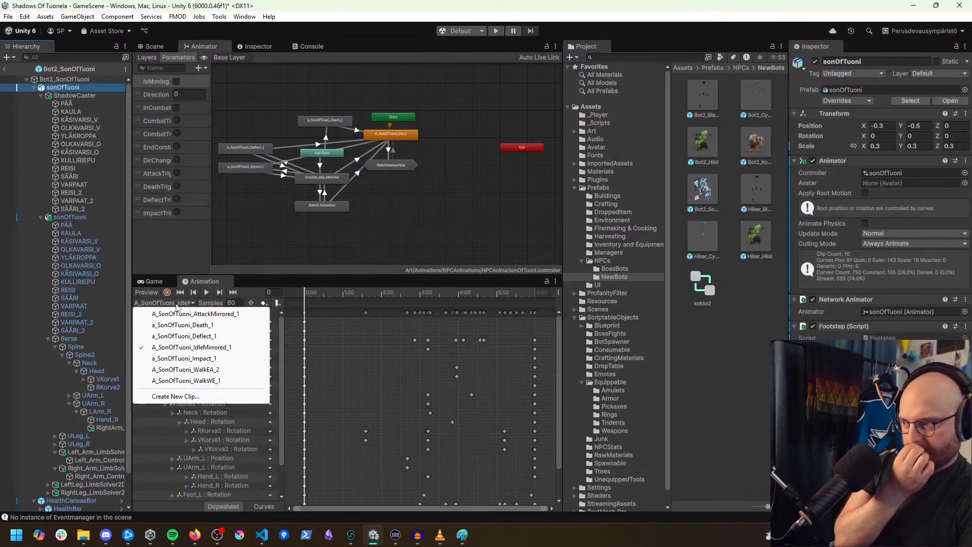
{"action": "left_click", "coordinate": [197, 327]}
Step: Add an animation event at frame 0 of a_SonOfTuoni_Death_1 that calls CombatSounds PlayGruntSound
{"action": "left_click", "coordinate": [334, 294]}
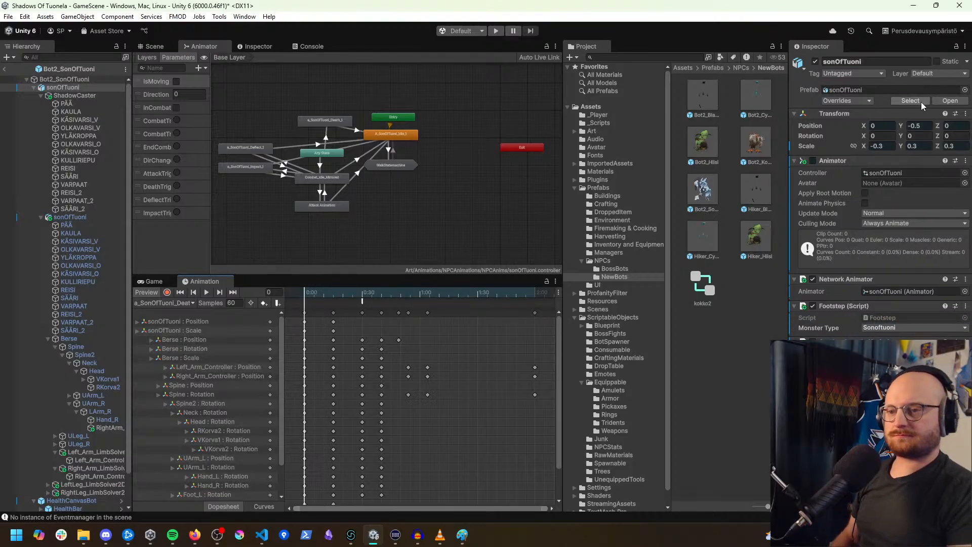
{"action": "left_click", "coordinate": [277, 303]}
{"action": "left_click", "coordinate": [942, 85]}
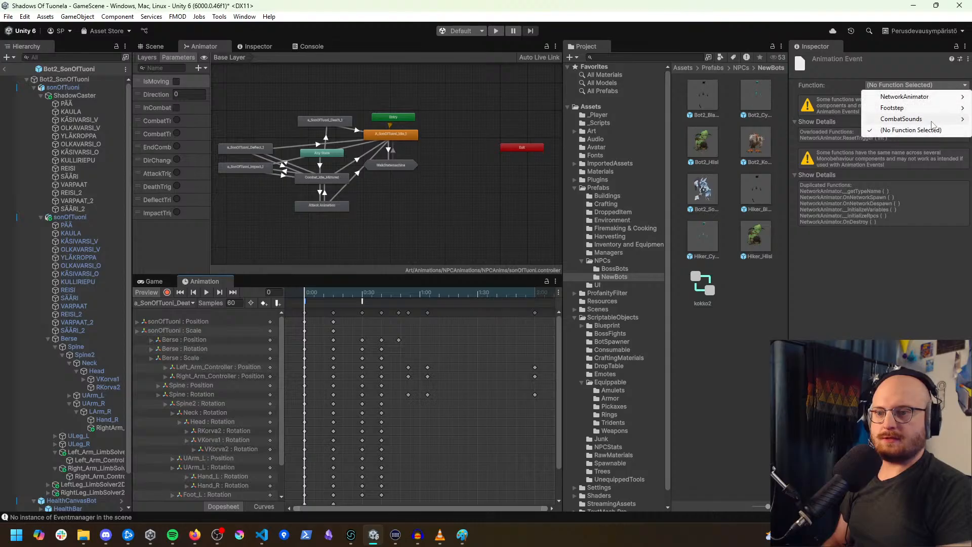
{"action": "mouse_move", "coordinate": [839, 124]}
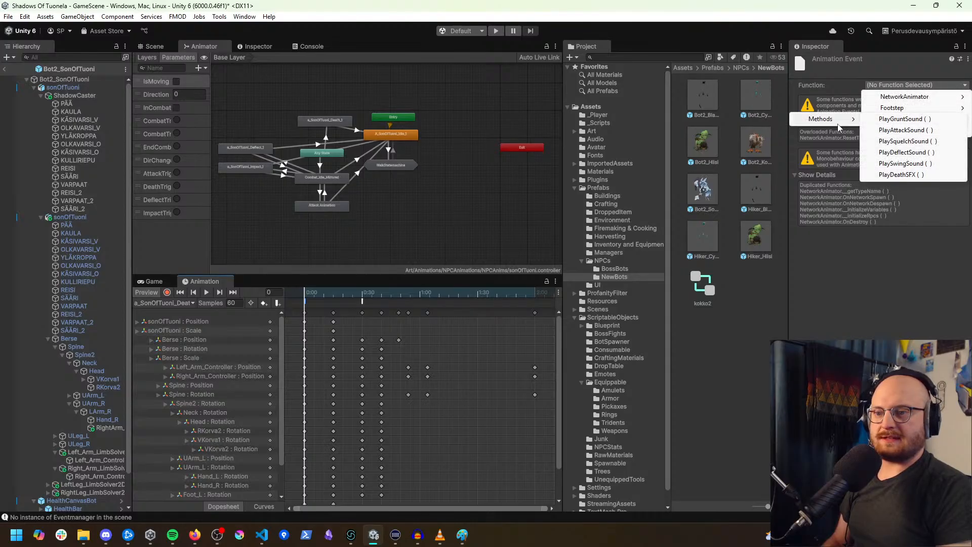
{"action": "left_click", "coordinate": [917, 121]}
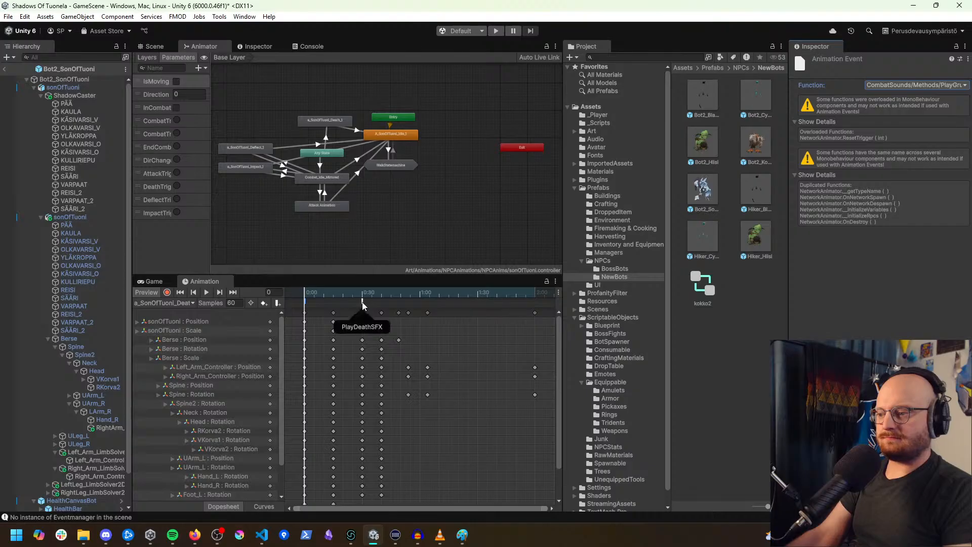
{"action": "left_click", "coordinate": [751, 328]}
Step: Open the Bot2_Kokko prefab and show the a_Kokko_Death_1 clip of its Pelvis object
{"action": "double_click", "coordinate": [758, 145]}
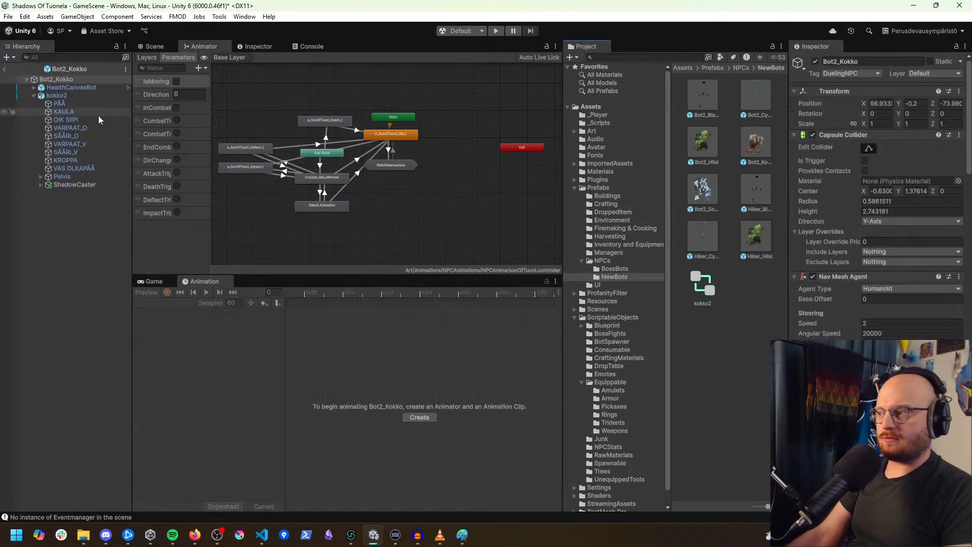
{"action": "left_click", "coordinate": [63, 97]}
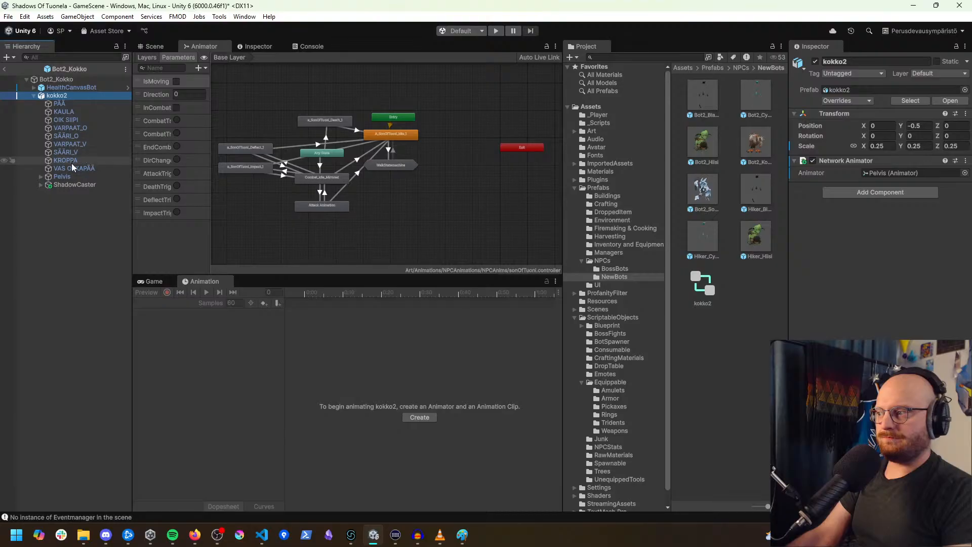
{"action": "left_click", "coordinate": [66, 177]}
{"action": "left_click", "coordinate": [314, 296]}
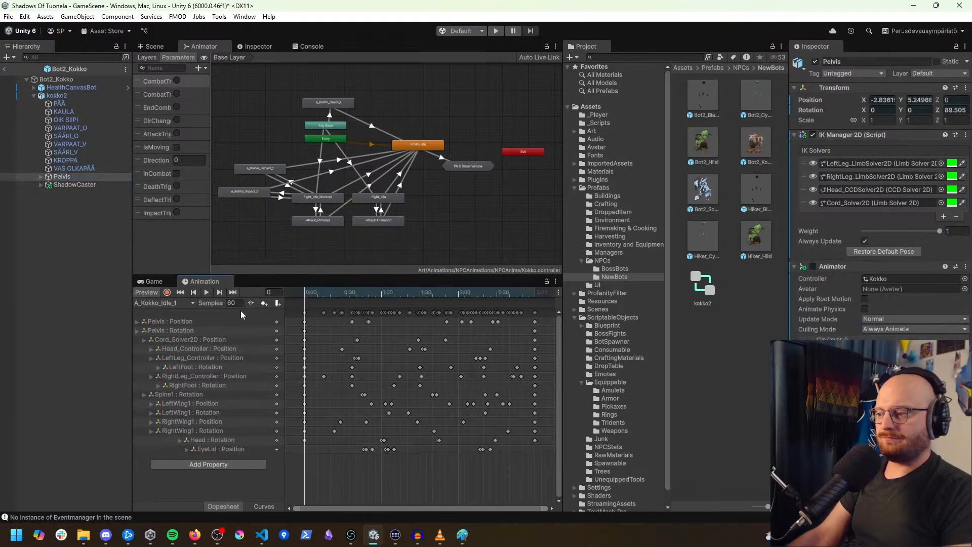
{"action": "left_click", "coordinate": [168, 303]}
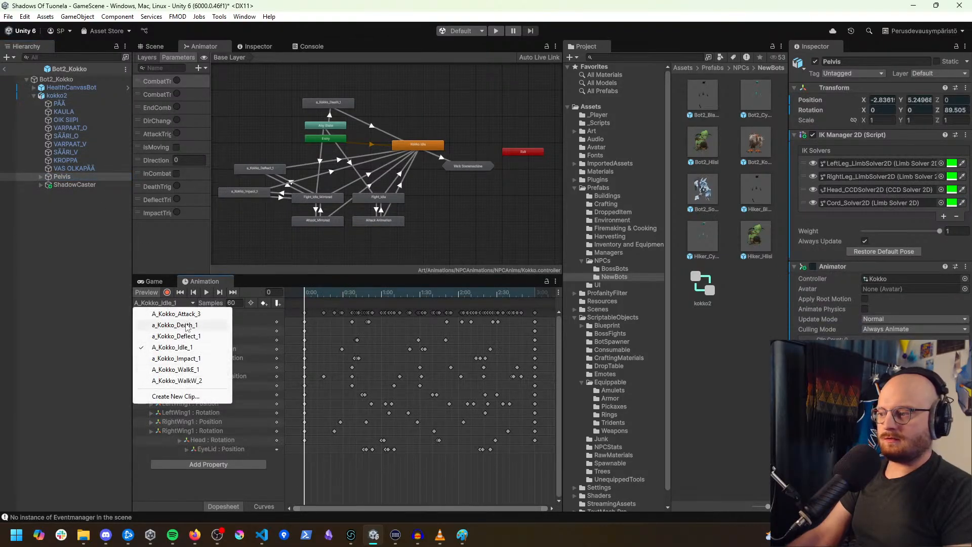
{"action": "left_click", "coordinate": [186, 325]}
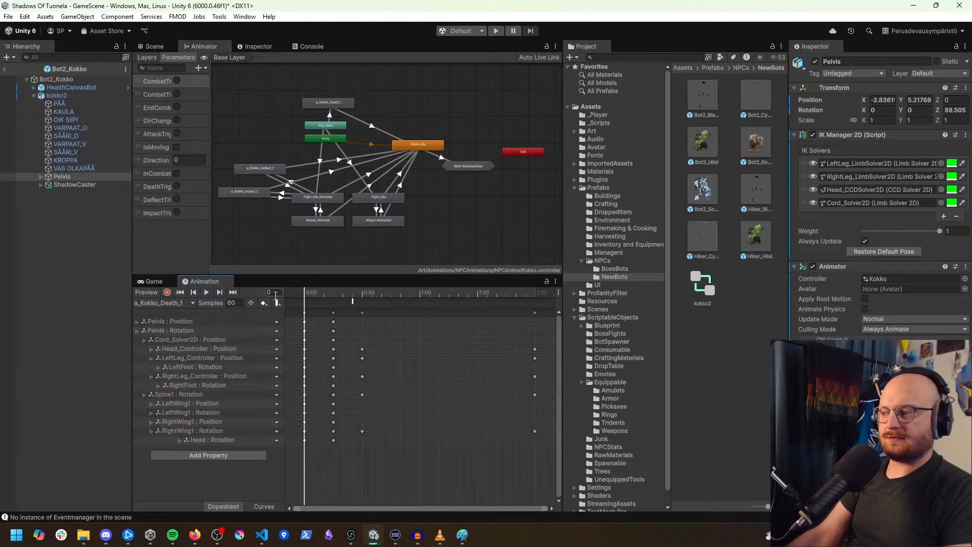
Step: Add an animation event at frame 0 of a_Kokko_Death_1 that calls CombatSounds PlaySquelchSound
{"action": "left_click", "coordinate": [277, 303]}
{"action": "left_click", "coordinate": [919, 85]}
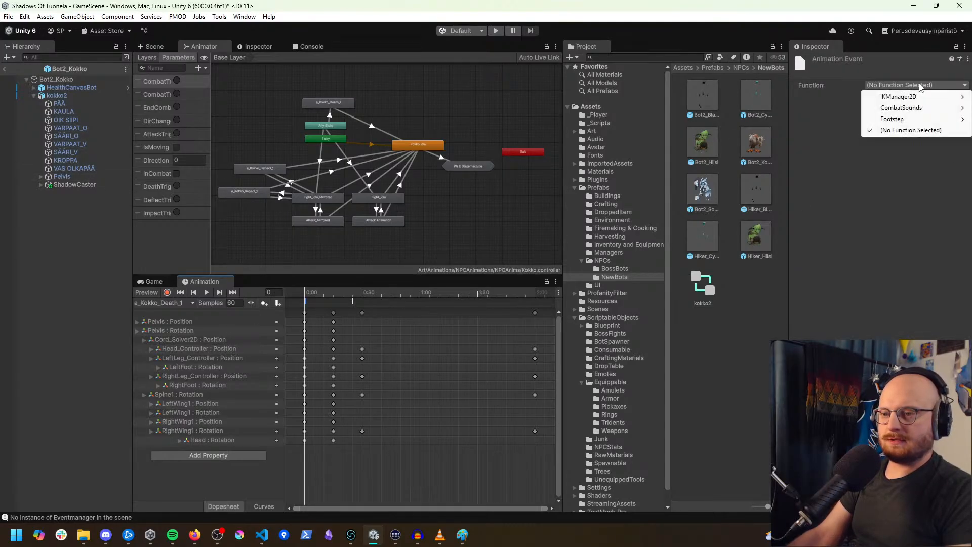
{"action": "mouse_move", "coordinate": [917, 119]}
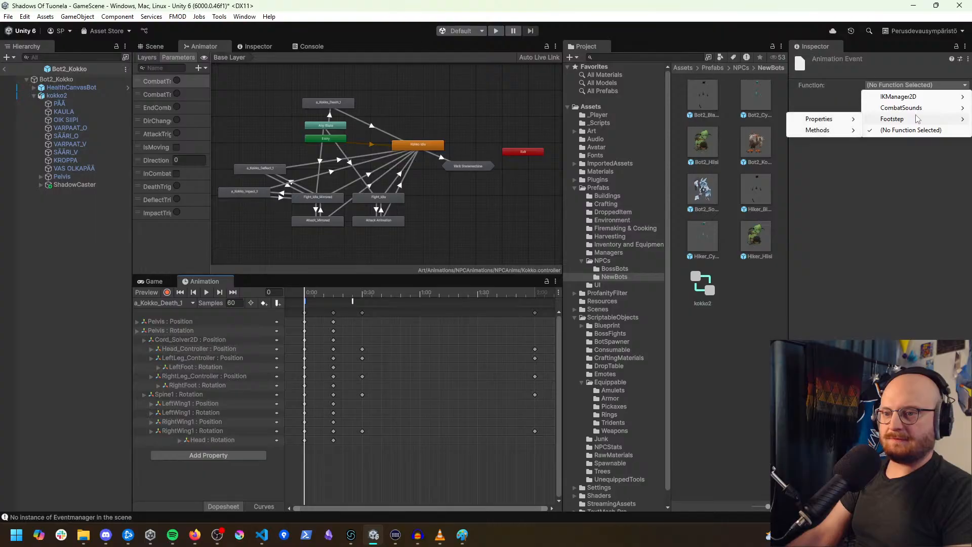
{"action": "mouse_move", "coordinate": [852, 108]}
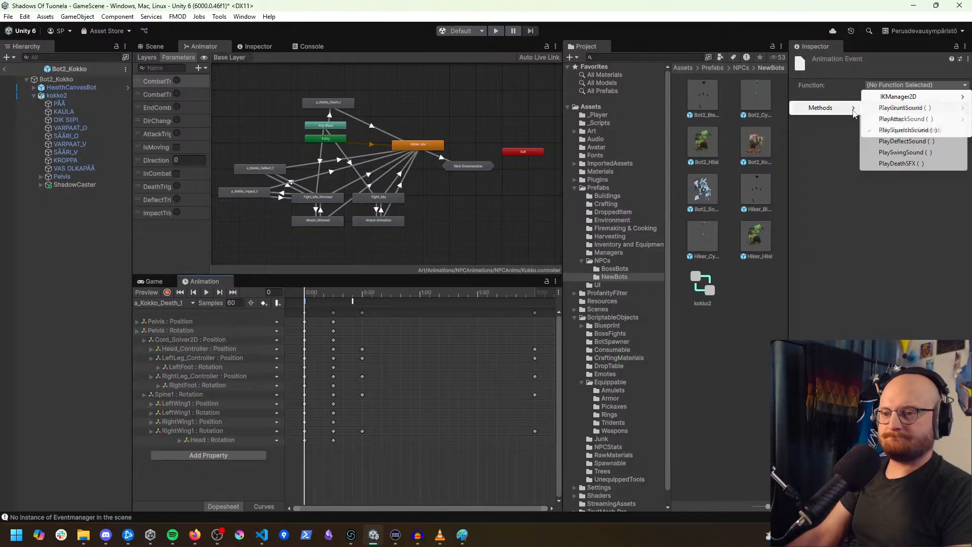
{"action": "left_click", "coordinate": [915, 131]}
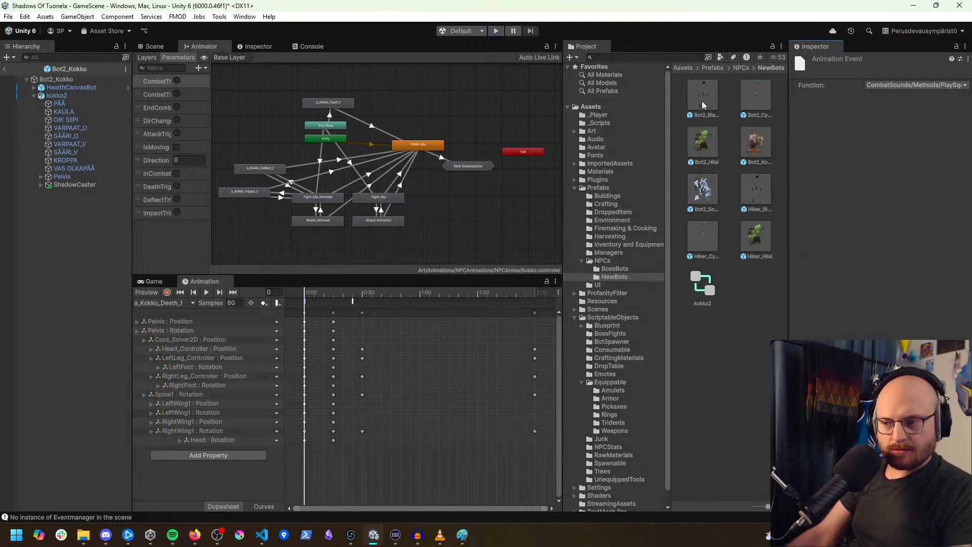
{"action": "left_click", "coordinate": [758, 311]}
Step: Open the AjatarBoss2 prefab from the BossBots folder and show the Ajatar_Death_1 clip of its Ajatar2 object
{"action": "left_click", "coordinate": [614, 269]}
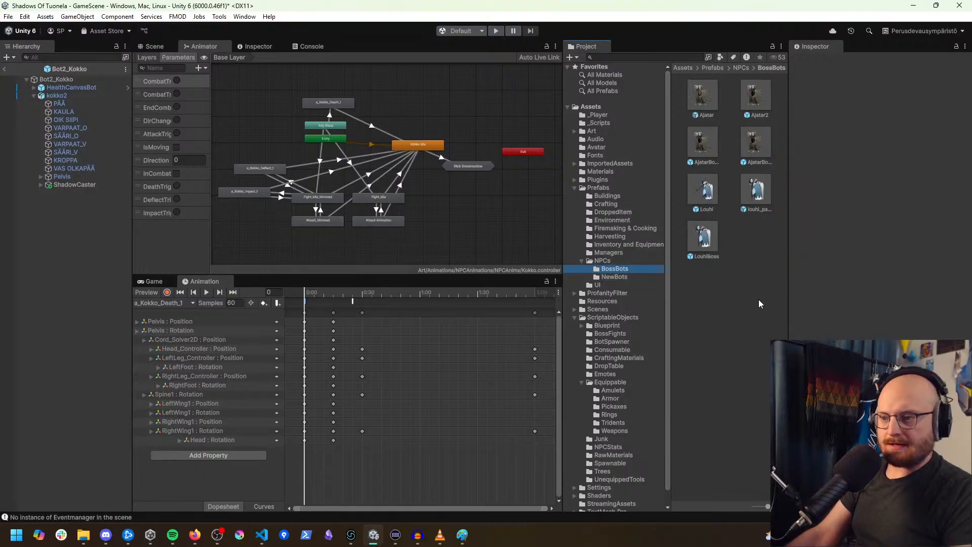
{"action": "double_click", "coordinate": [756, 144]}
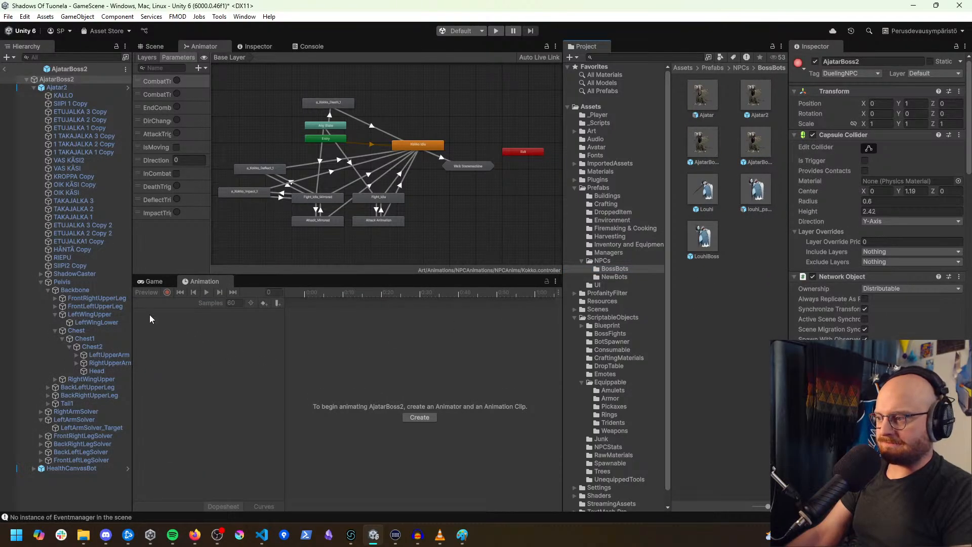
{"action": "left_click", "coordinate": [56, 87]}
{"action": "left_click", "coordinate": [163, 302]}
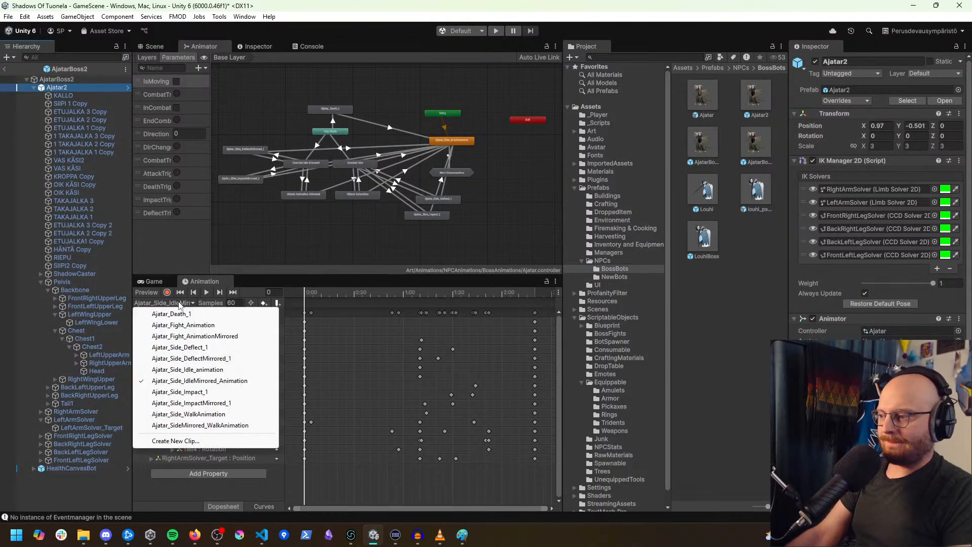
{"action": "left_click", "coordinate": [172, 314]}
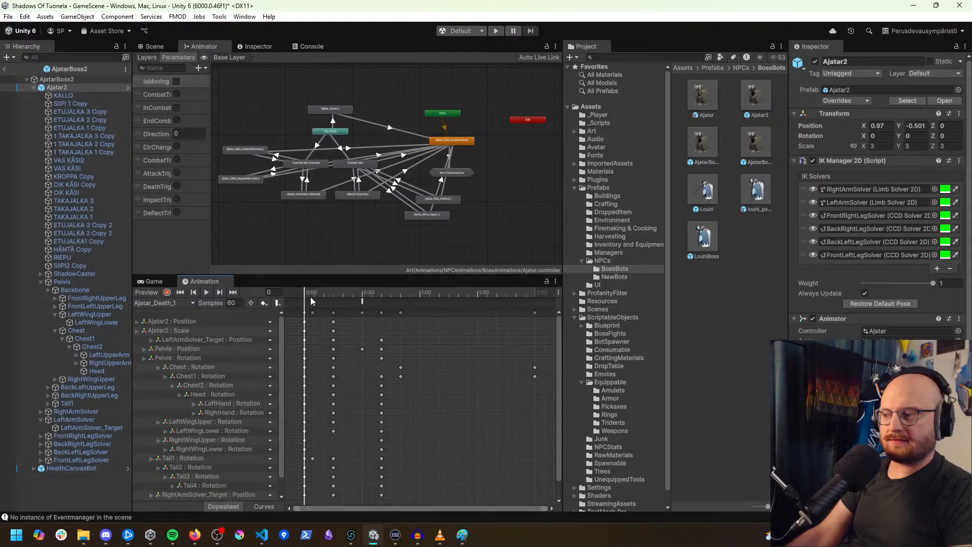
Step: Add an animation event at frame 0 of Ajatar_Death_1 that calls CombatSounds PlaySquelchSound, and return from the prefab to GameScene
{"action": "left_click", "coordinate": [277, 304]}
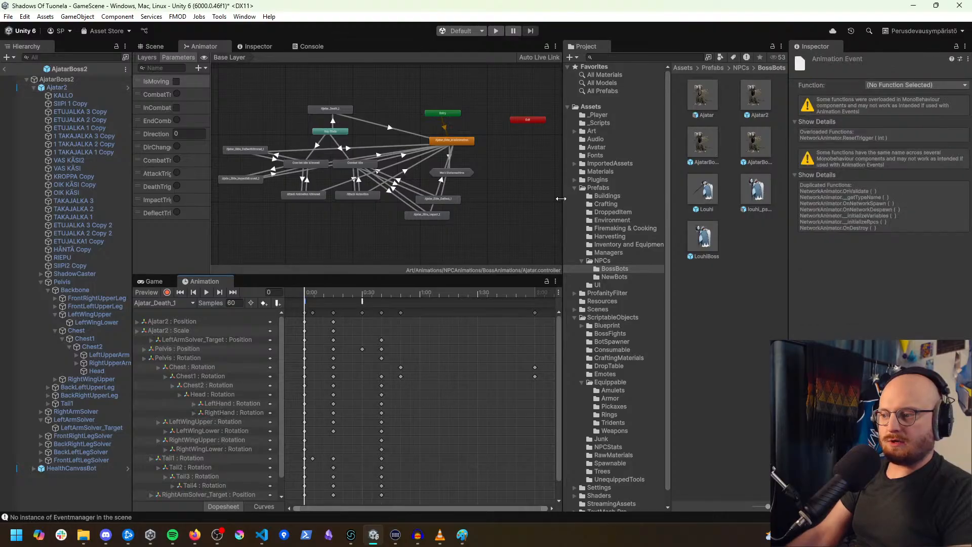
{"action": "left_click", "coordinate": [933, 85]}
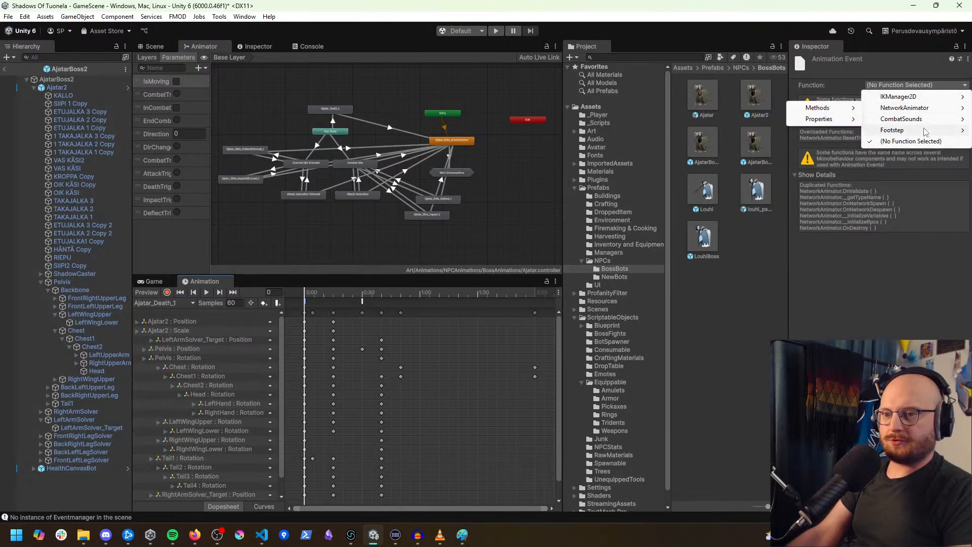
{"action": "mouse_move", "coordinate": [901, 119]}
{"action": "mouse_move", "coordinate": [830, 118]}
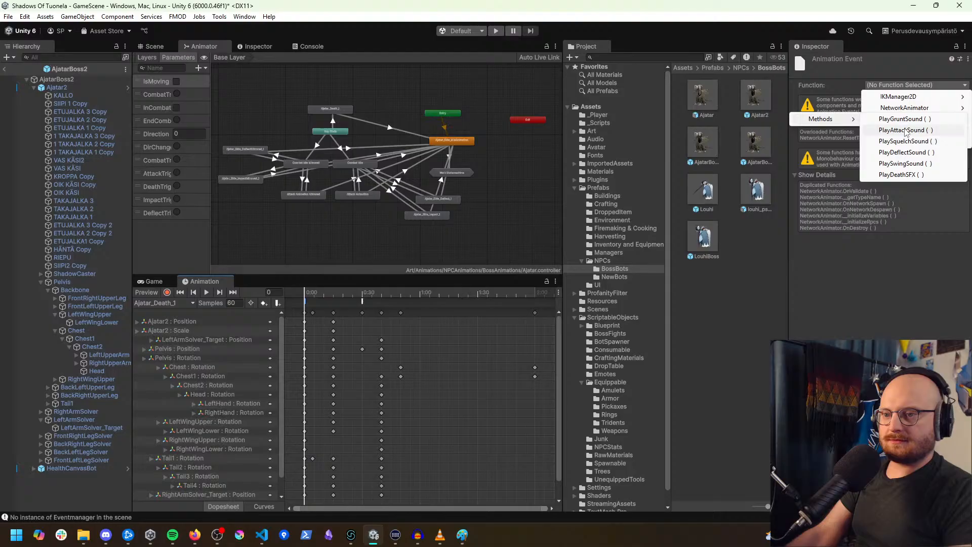
{"action": "left_click", "coordinate": [934, 143]}
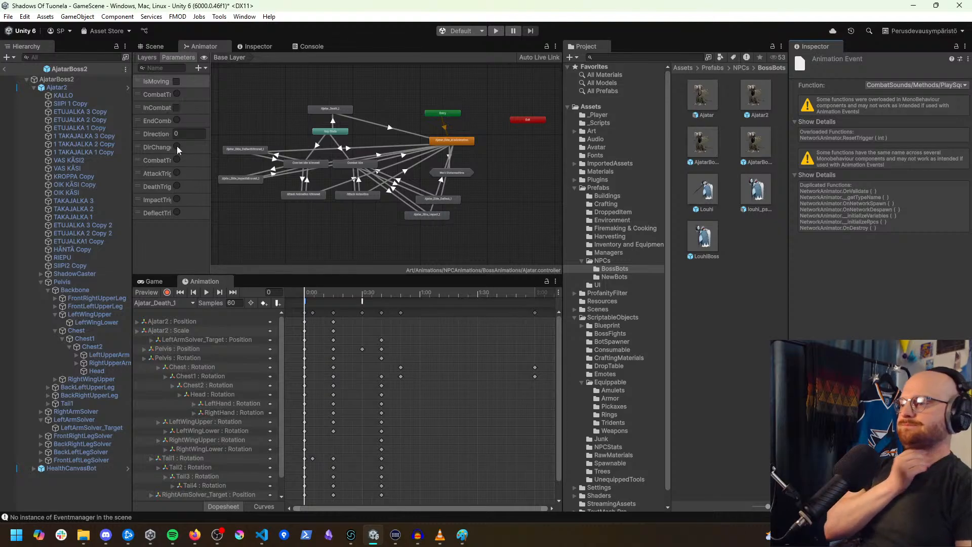
{"action": "left_click", "coordinate": [6, 70]}
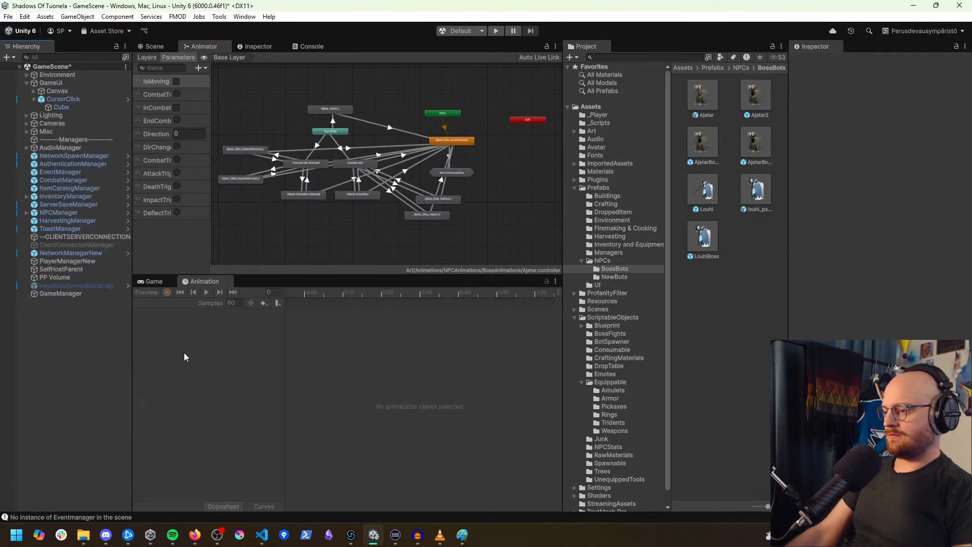
Step: In Visual Studio Code, stage all changes and commit with message "added sound triggers to the very start of death animations so that the deaths don't sound so empty"
{"action": "left_click", "coordinate": [261, 535]}
{"action": "left_click", "coordinate": [197, 88]}
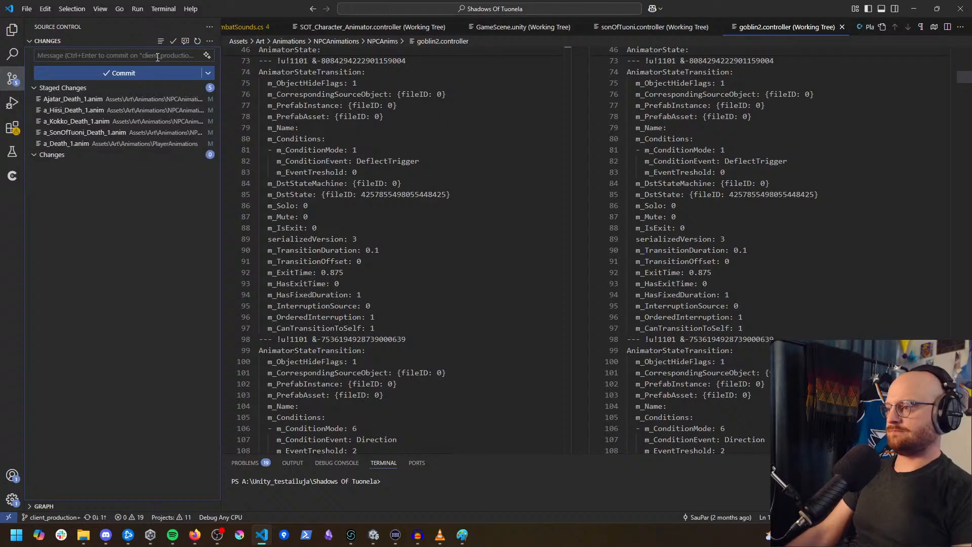
{"action": "left_click", "coordinate": [157, 54]}
{"action": "type", "text": "added sound triggers to the ve"}
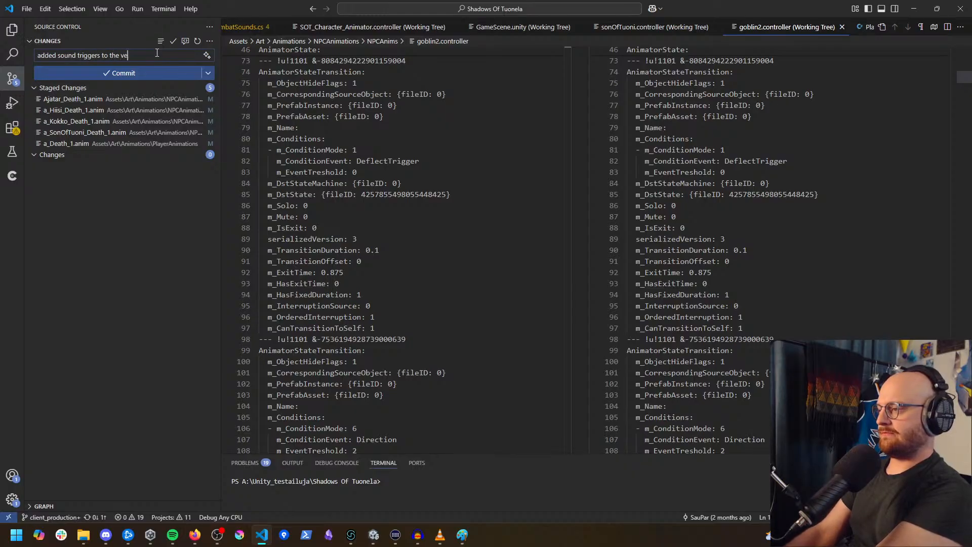
{"action": "type", "text": "animations so that the deaths don't sou"}
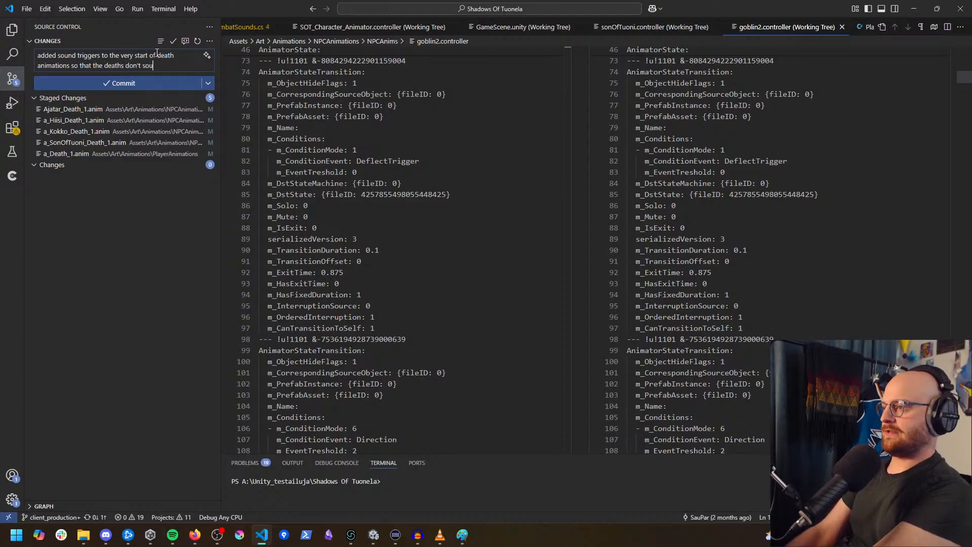
{"action": "type", "text": "nd so empty"}
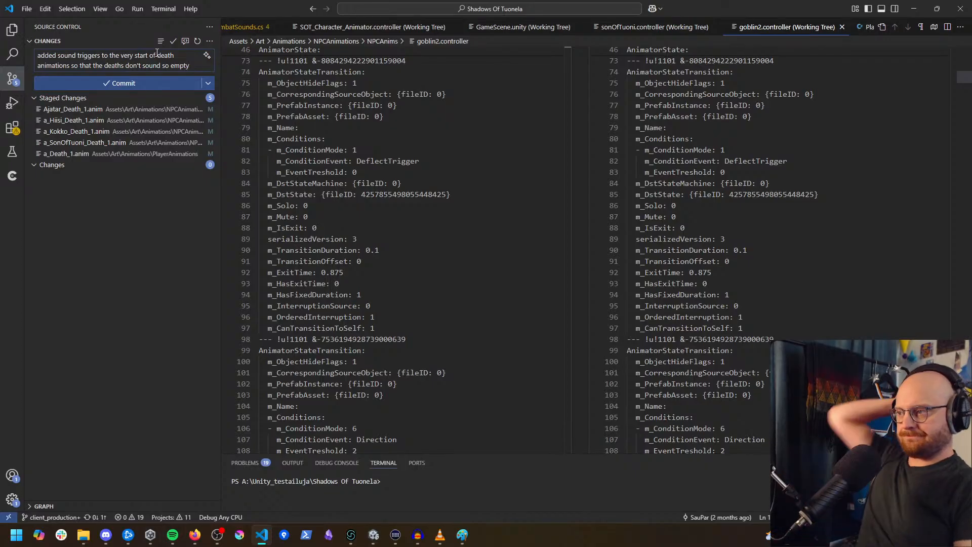
{"action": "left_click", "coordinate": [147, 83]}
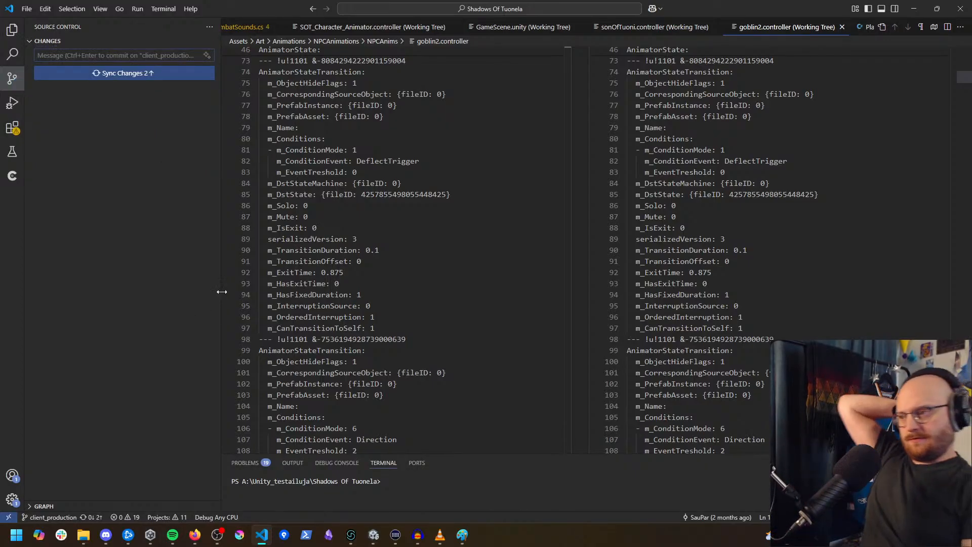
Step: Sync the commits of client_production with the remote, hide the source control view and close the goblin2.controller comparison
{"action": "left_click", "coordinate": [128, 74]}
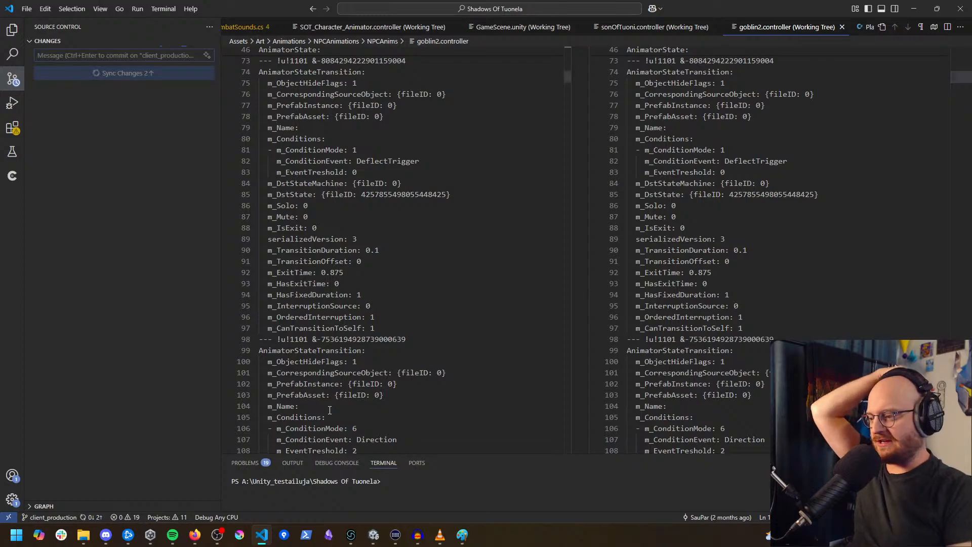
{"action": "left_click", "coordinate": [16, 81]}
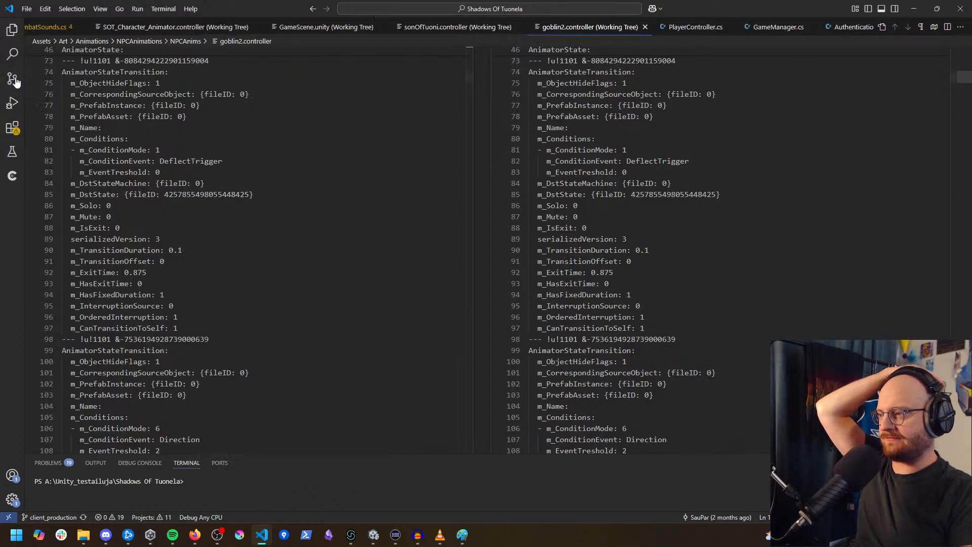
{"action": "left_click", "coordinate": [644, 26]}
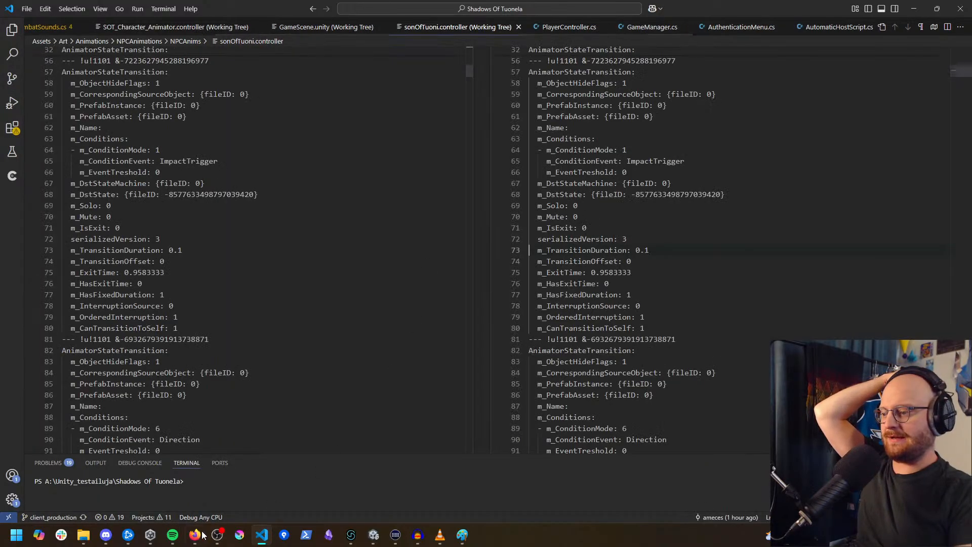
Step: Switch to Firefox, open Twitch in a new tab and look through the expanded list of followed channels and their stream titles
{"action": "mouse_move", "coordinate": [195, 535]}
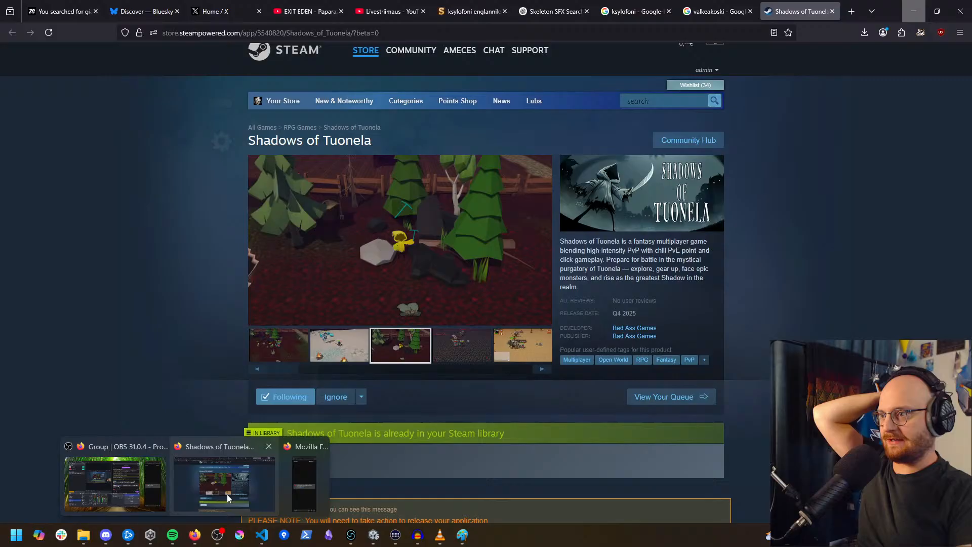
{"action": "left_click", "coordinate": [227, 494]}
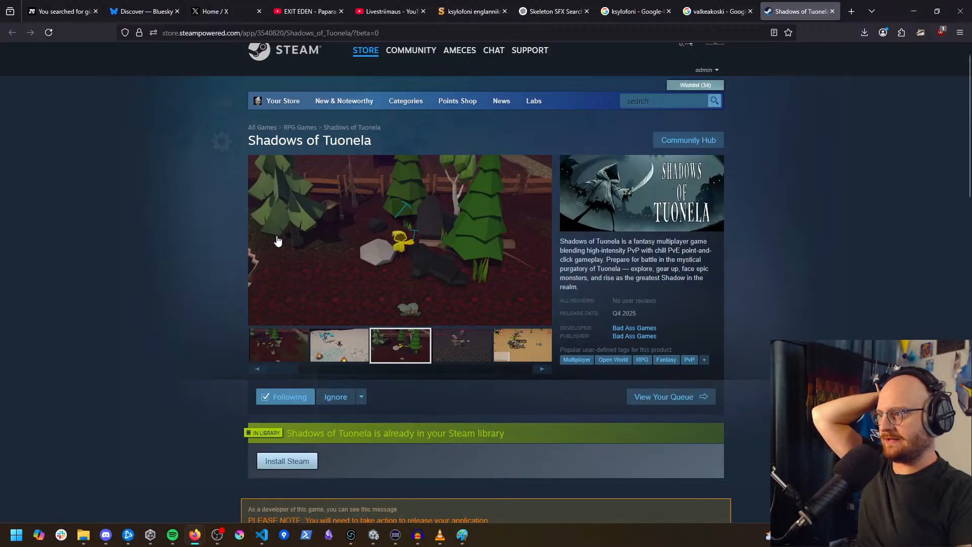
{"action": "left_click", "coordinate": [851, 11]}
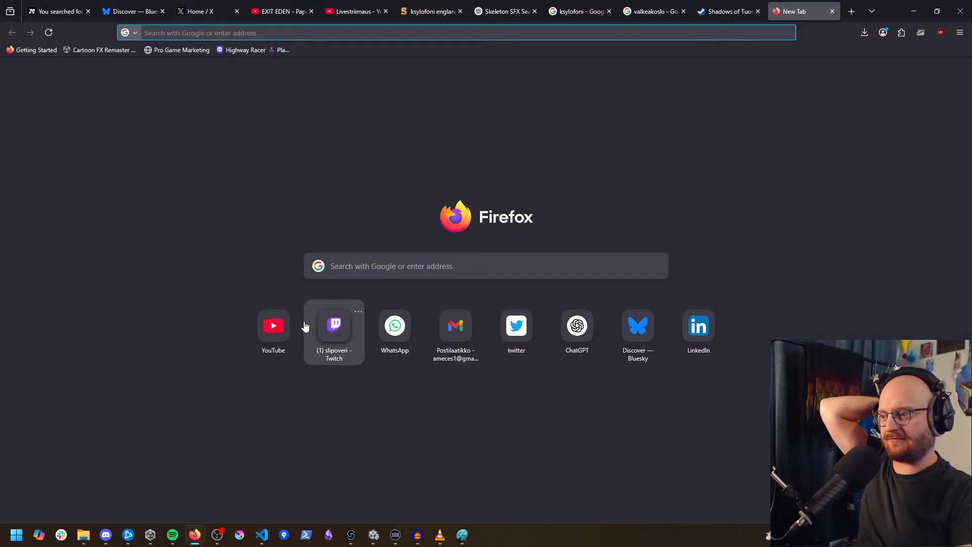
{"action": "left_click", "coordinate": [338, 324]}
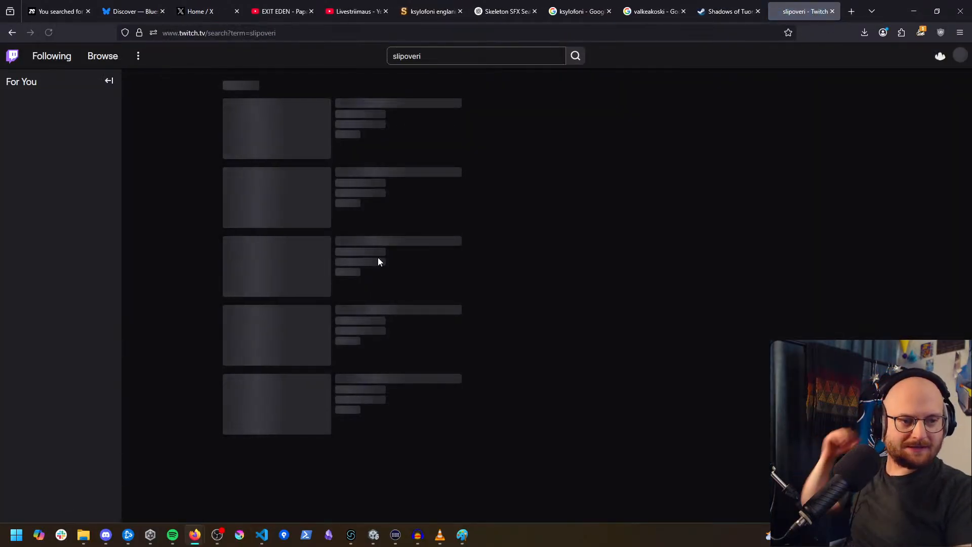
{"action": "scroll", "coordinate": [83, 324], "scroll_direction": "down", "scroll_amount": 1}
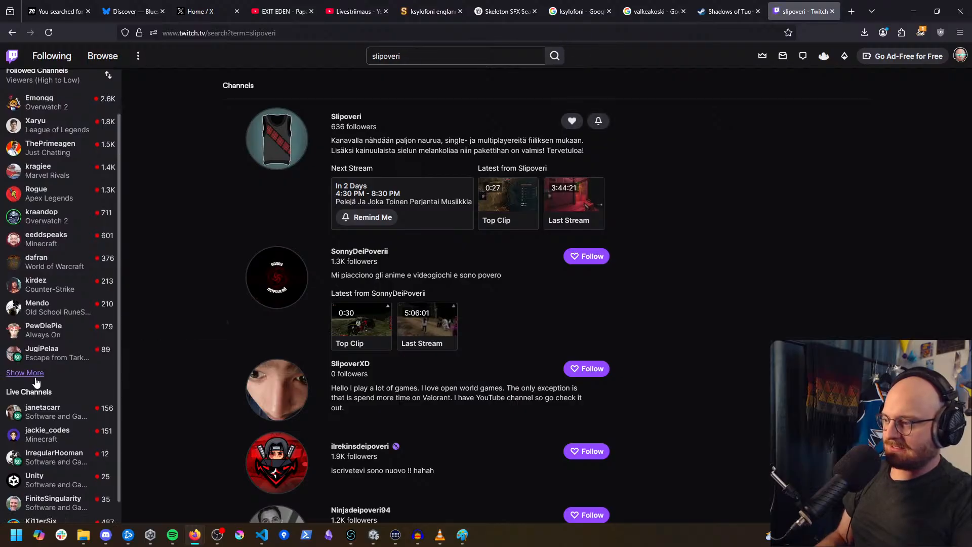
{"action": "left_click", "coordinate": [32, 376]}
{"action": "scroll", "coordinate": [60, 375], "scroll_direction": "down", "scroll_amount": 2}
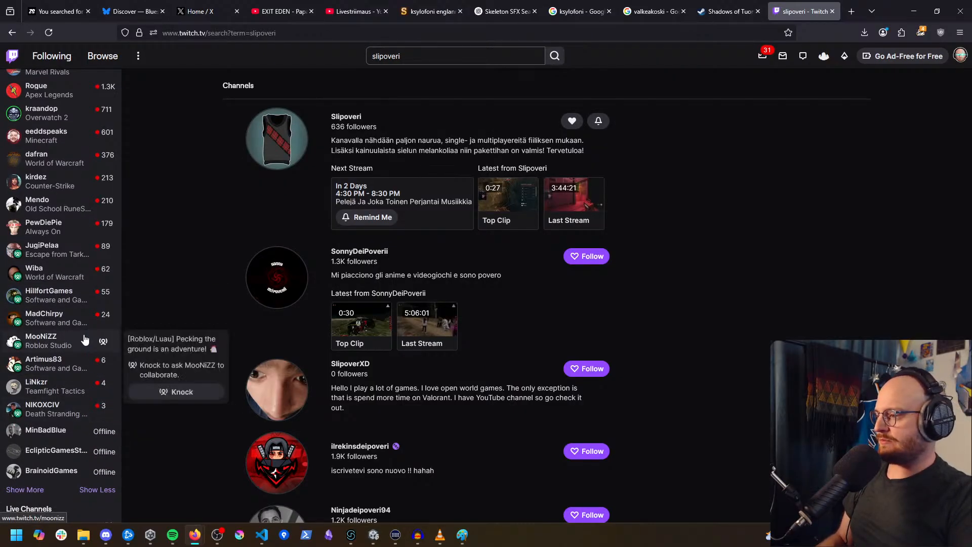
{"action": "mouse_move", "coordinate": [65, 325]}
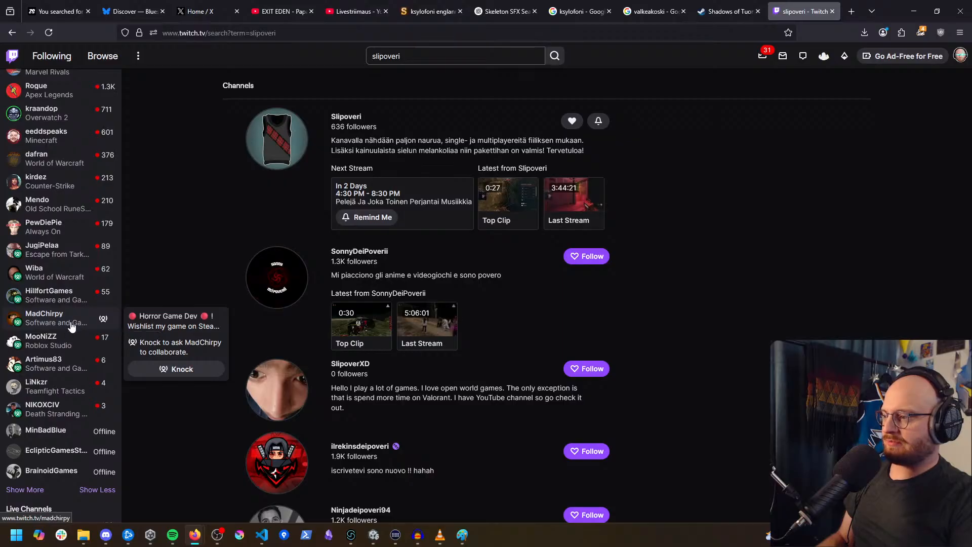
{"action": "mouse_move", "coordinate": [70, 301]}
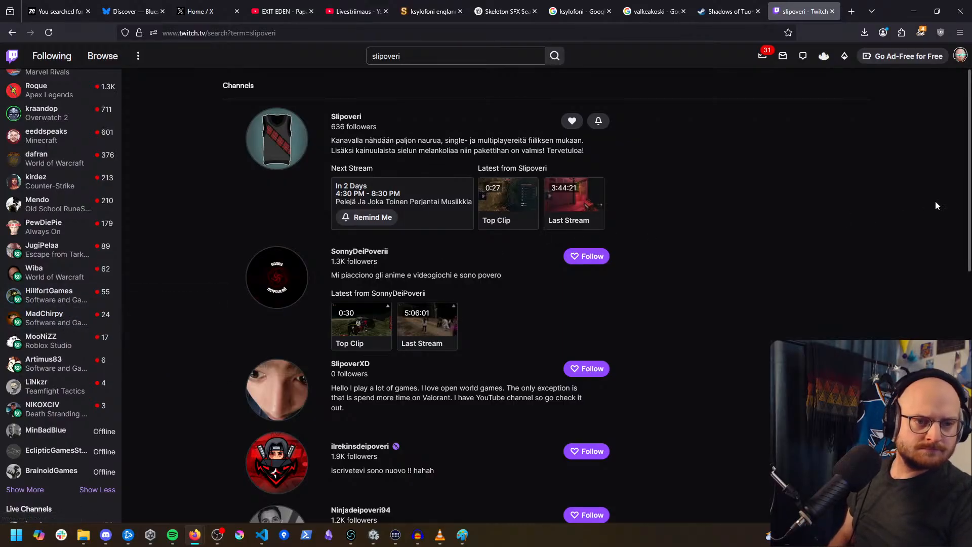
Step: Open the Twitch Creator Dashboard and show its Stream Manager
{"action": "left_click", "coordinate": [960, 55]}
{"action": "left_click", "coordinate": [915, 132]}
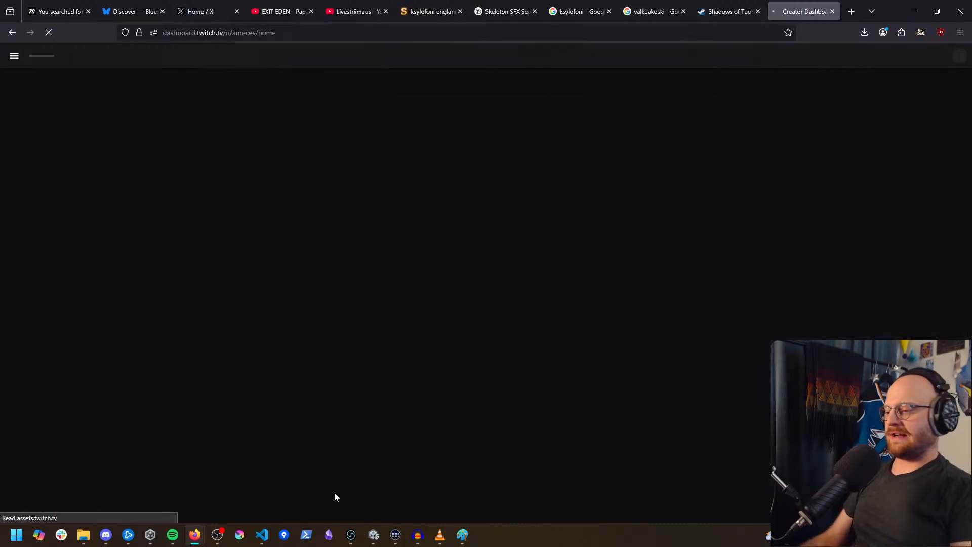
{"action": "left_click", "coordinate": [174, 536]}
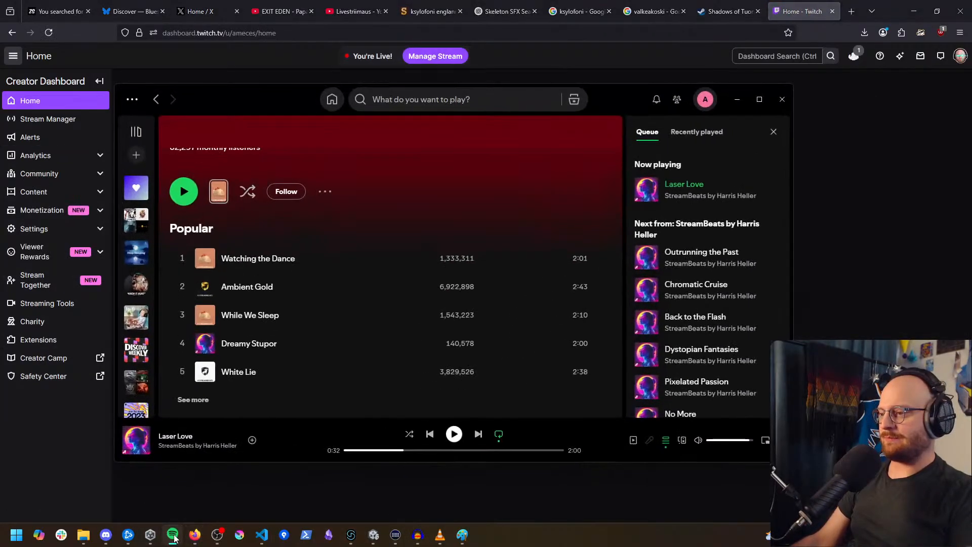
{"action": "left_click", "coordinate": [173, 535]}
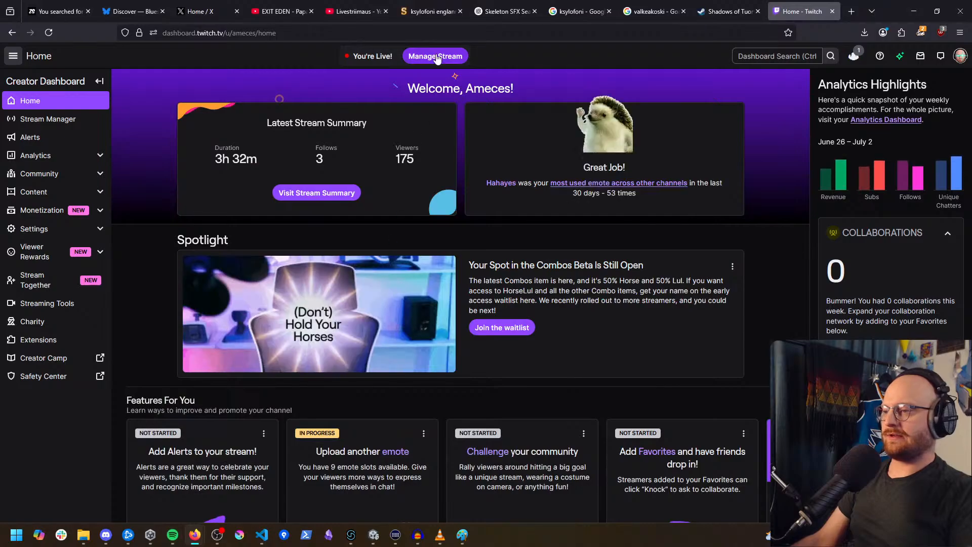
{"action": "left_click", "coordinate": [62, 126]}
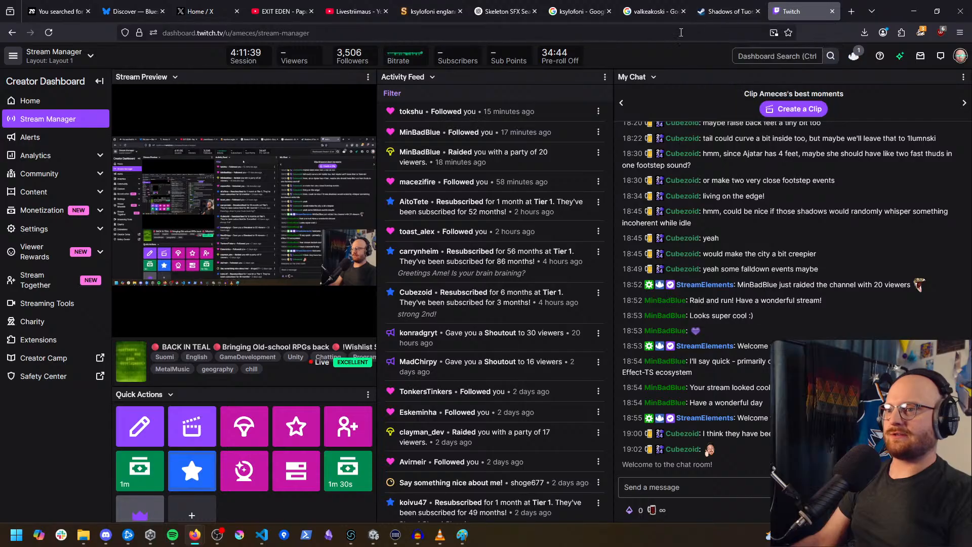
Step: Go to the twitch.tv home page, expand the followed channels and open the live Roblox Studio channel
{"action": "left_click", "coordinate": [630, 28]}
{"action": "type", "text": "twitch.tv/"}
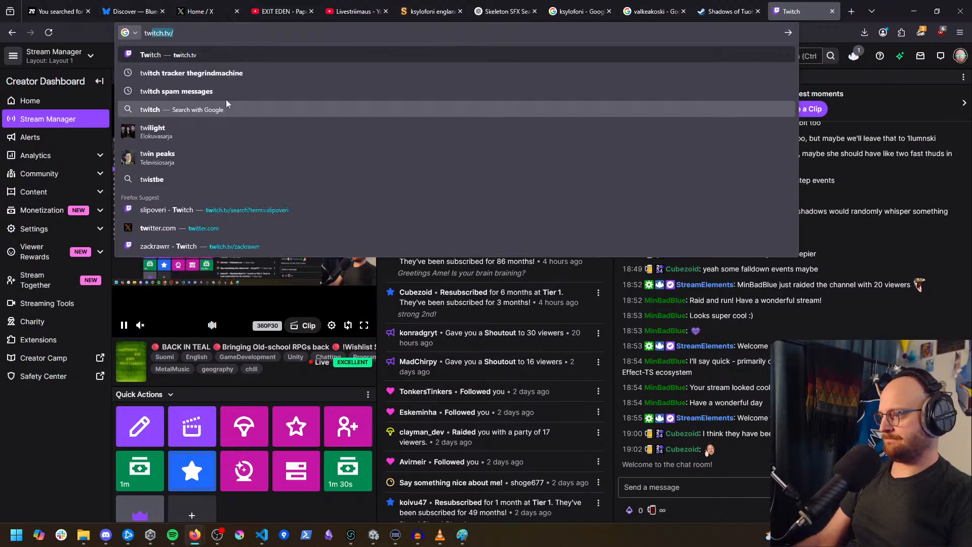
{"action": "left_click", "coordinate": [200, 59]}
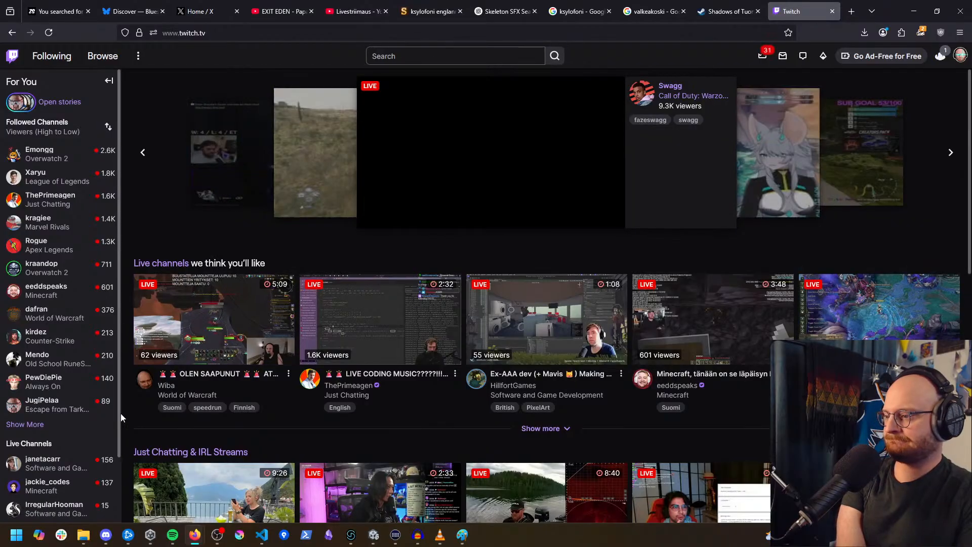
{"action": "scroll", "coordinate": [44, 408], "scroll_direction": "down", "scroll_amount": 1}
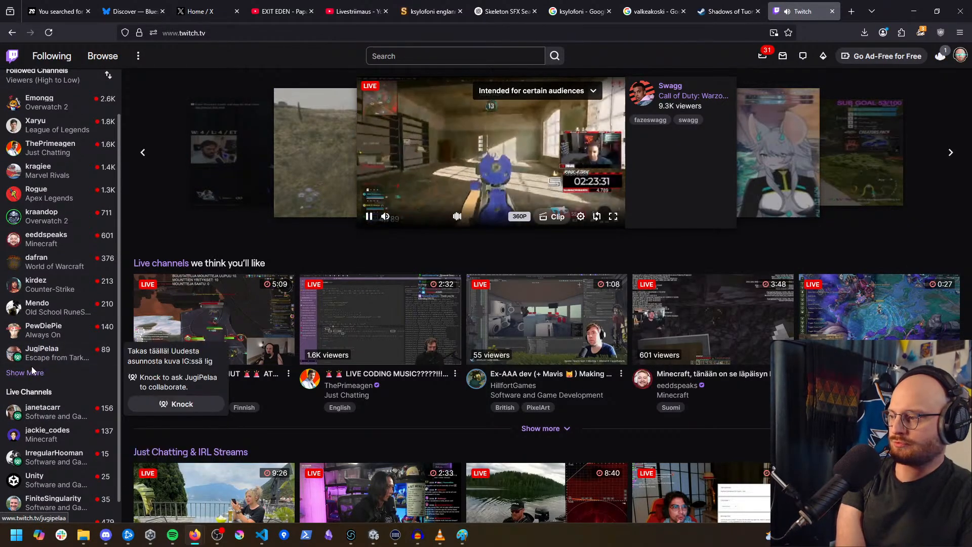
{"action": "left_click", "coordinate": [43, 403]}
{"action": "scroll", "coordinate": [51, 390], "scroll_direction": "down", "scroll_amount": 5}
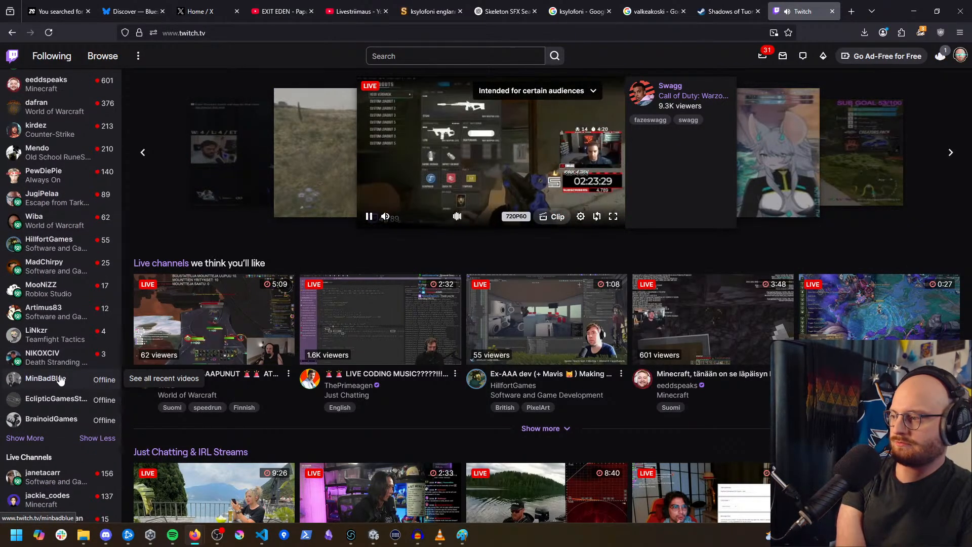
{"action": "mouse_move", "coordinate": [82, 293]}
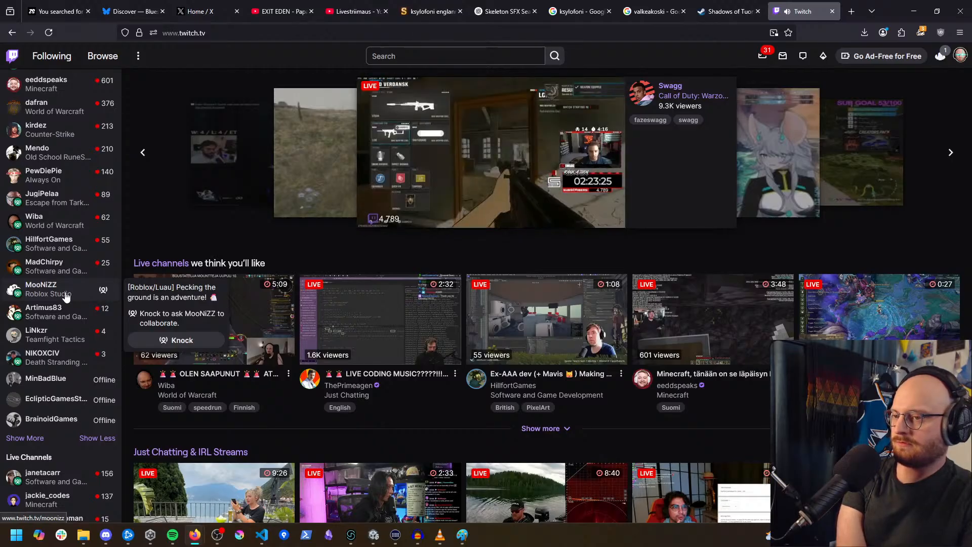
{"action": "left_click", "coordinate": [61, 296]}
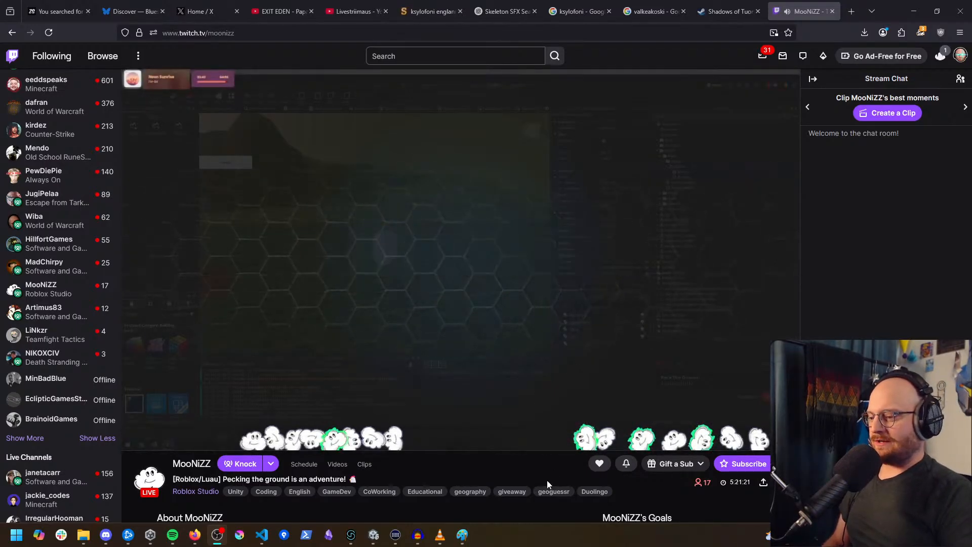
{"action": "scroll", "coordinate": [525, 474], "scroll_direction": "down", "scroll_amount": 3}
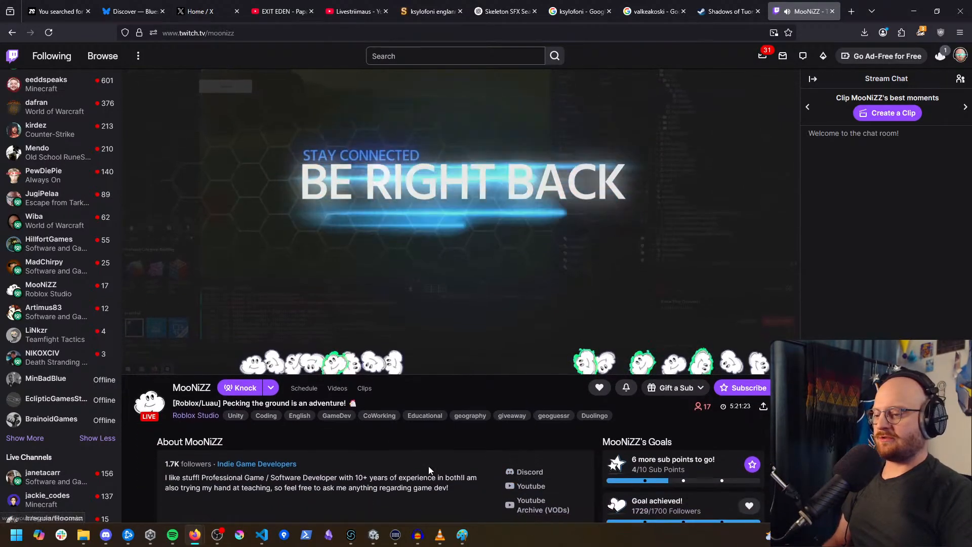
{"action": "middle_click", "coordinate": [444, 456]}
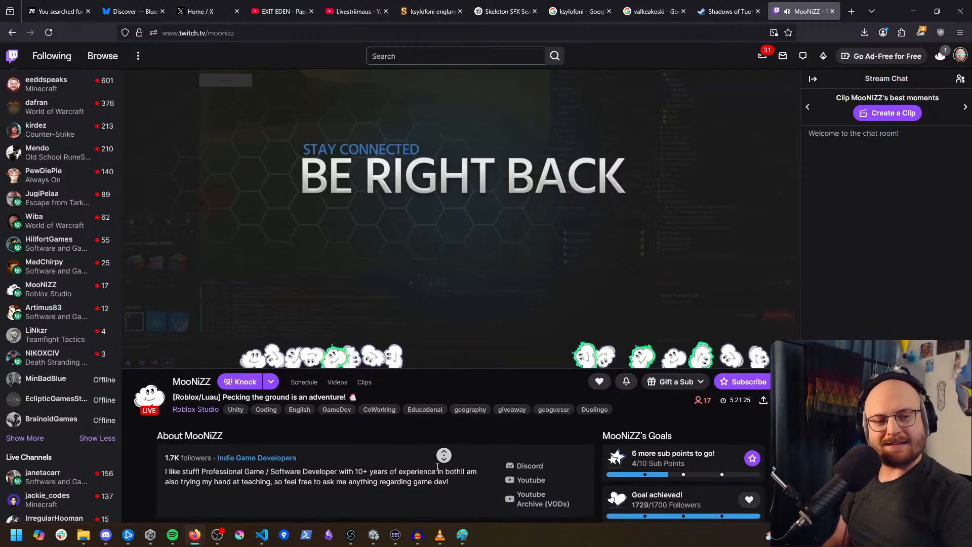
{"action": "middle_click", "coordinate": [443, 400]}
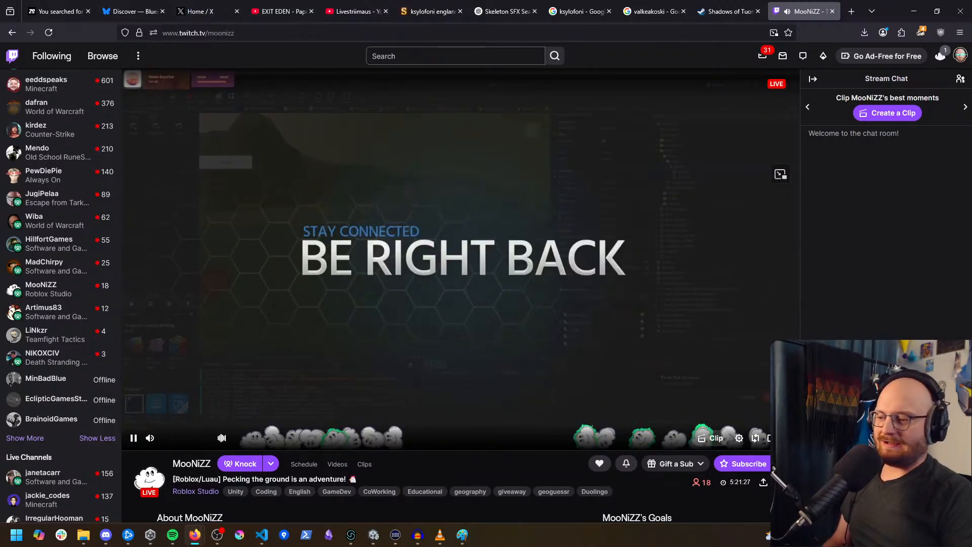
{"action": "middle_click", "coordinate": [430, 471]}
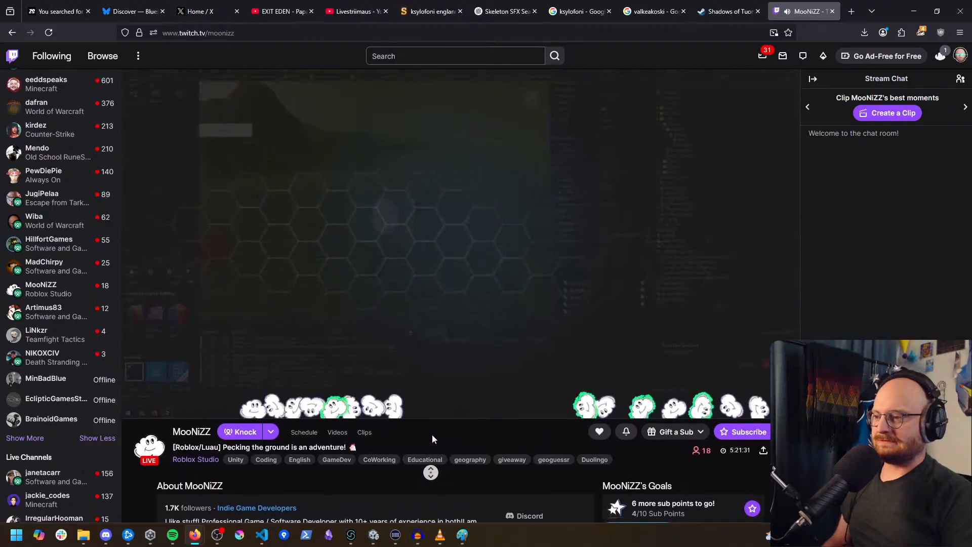
{"action": "middle_click", "coordinate": [461, 468]}
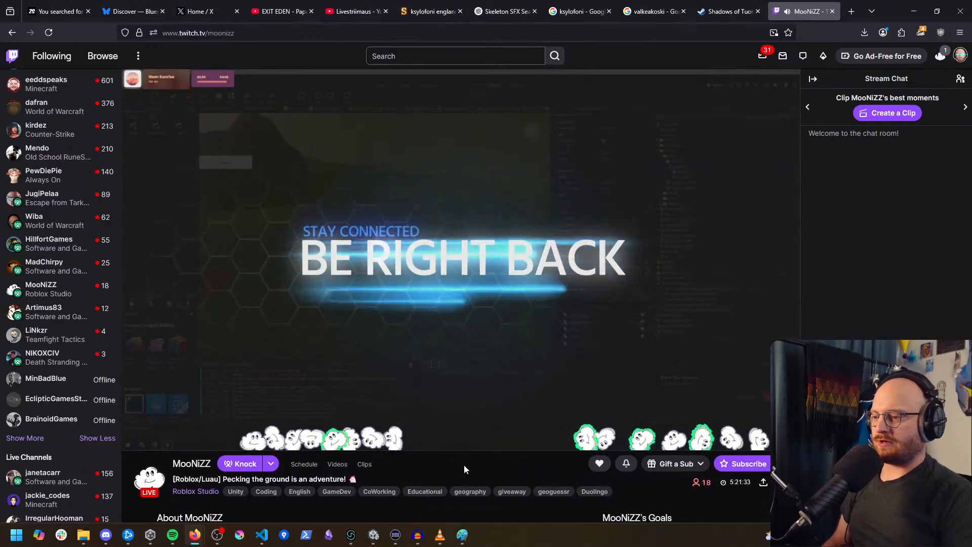
{"action": "scroll", "coordinate": [456, 471], "scroll_direction": "down", "scroll_amount": 2}
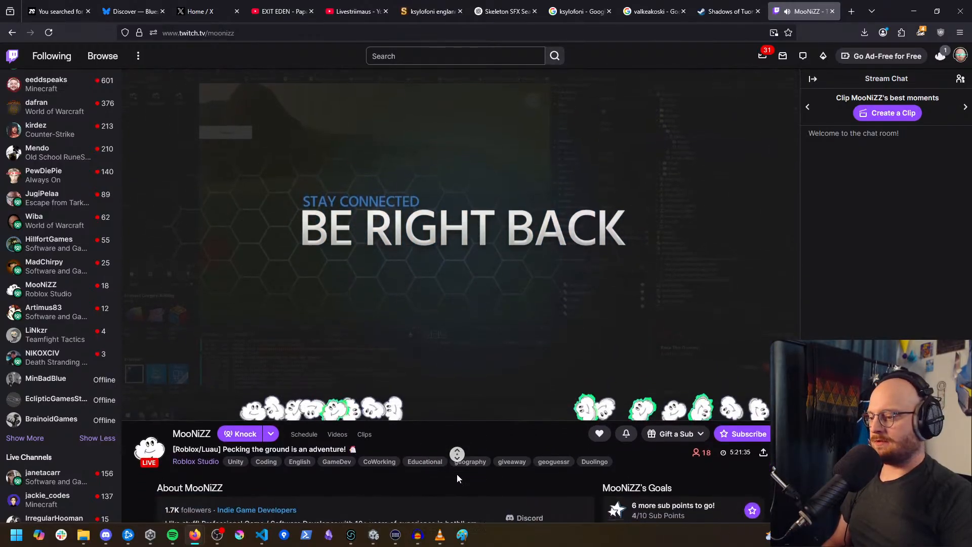
{"action": "scroll", "coordinate": [456, 475], "scroll_direction": "up", "scroll_amount": 2}
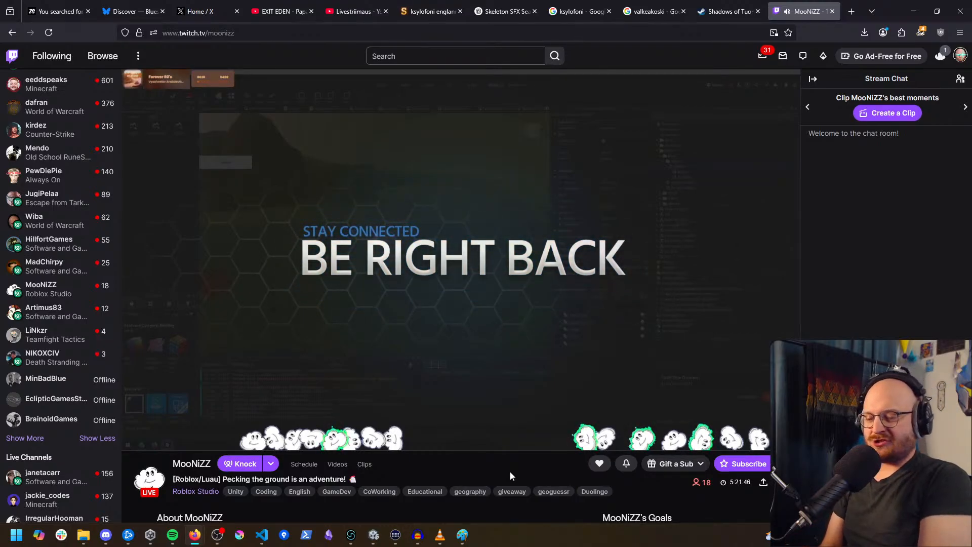
{"action": "left_click", "coordinate": [945, 535]}
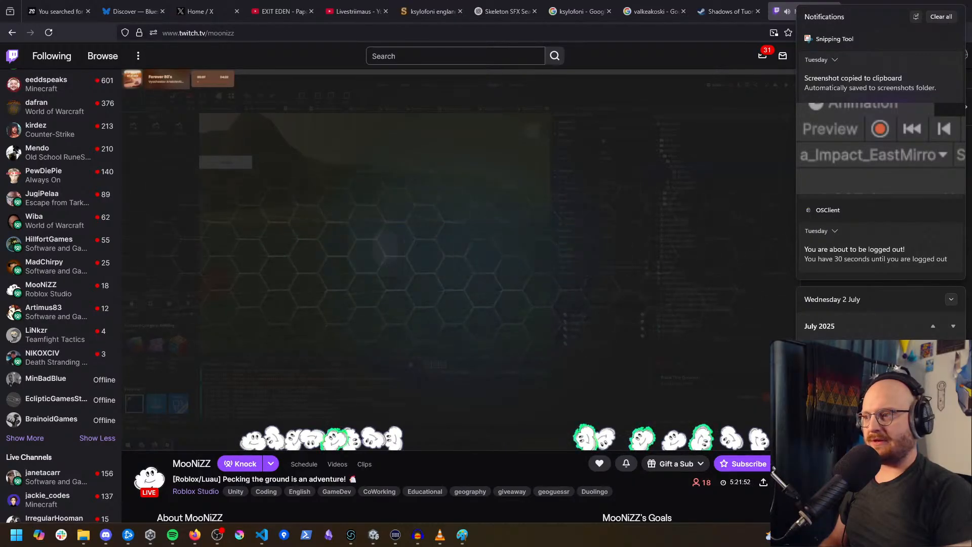
{"action": "left_click", "coordinate": [535, 471]}
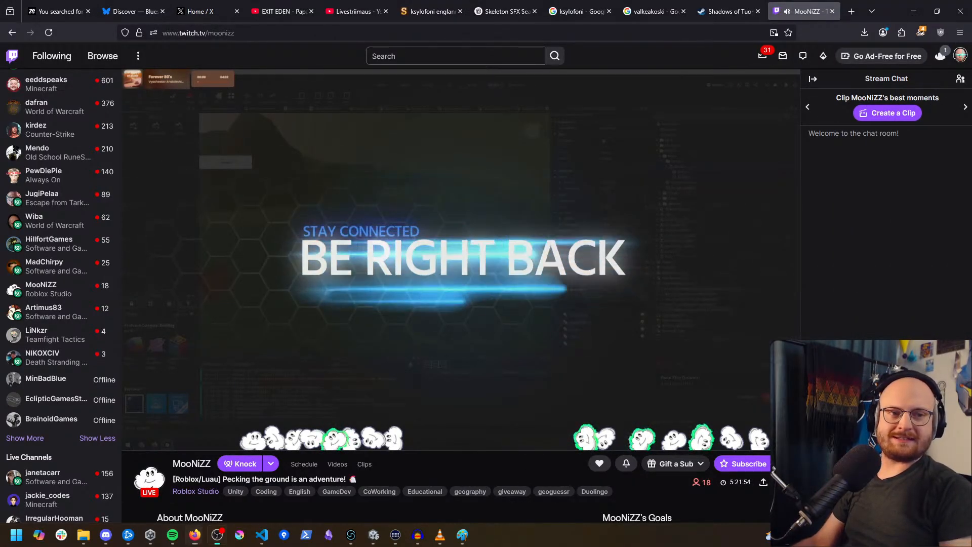